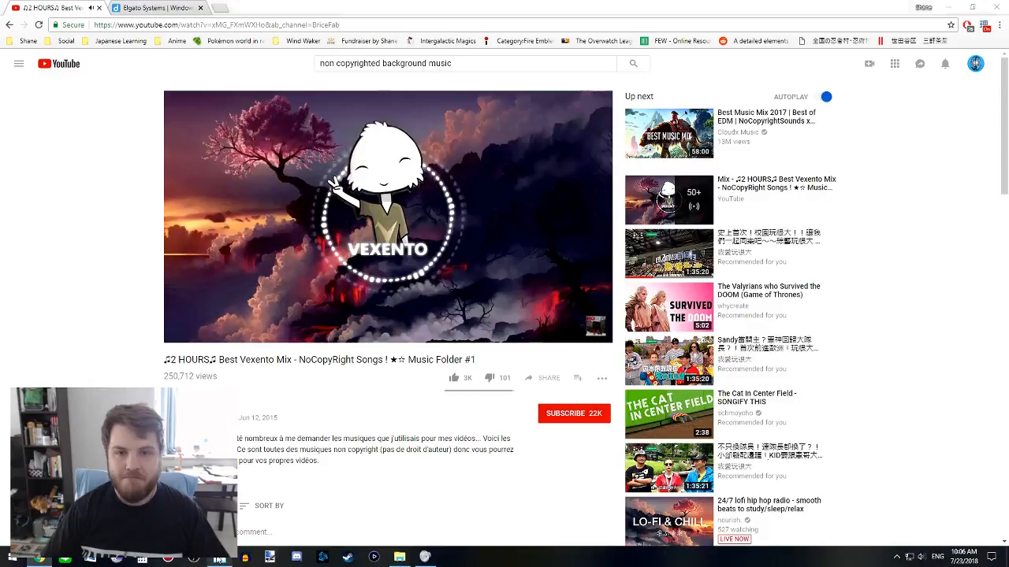
- Switch to the Chrome browser and load youtube.com in the tab showing the Elgato help article
left_click(270, 556)
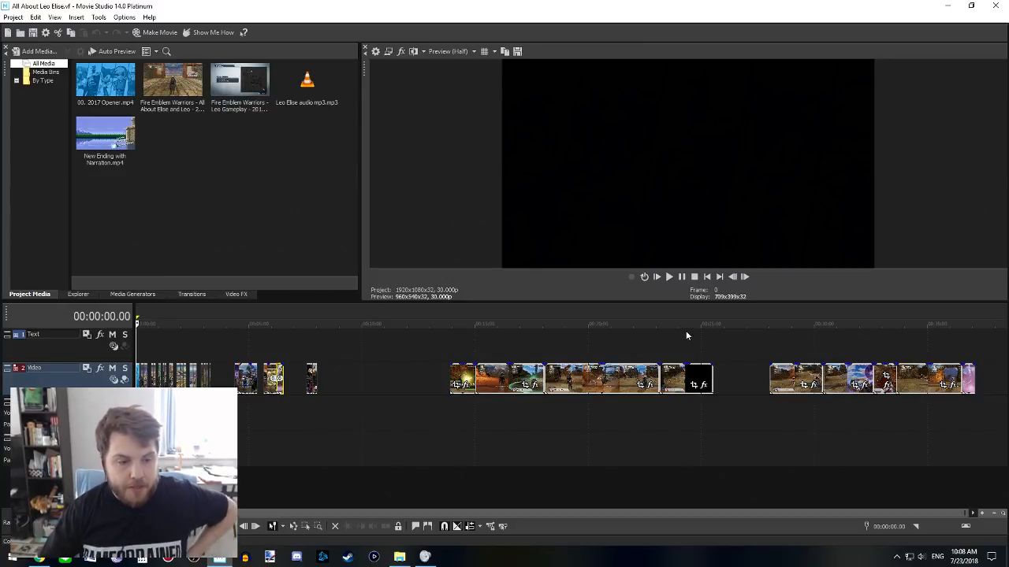
left_click(39, 559)
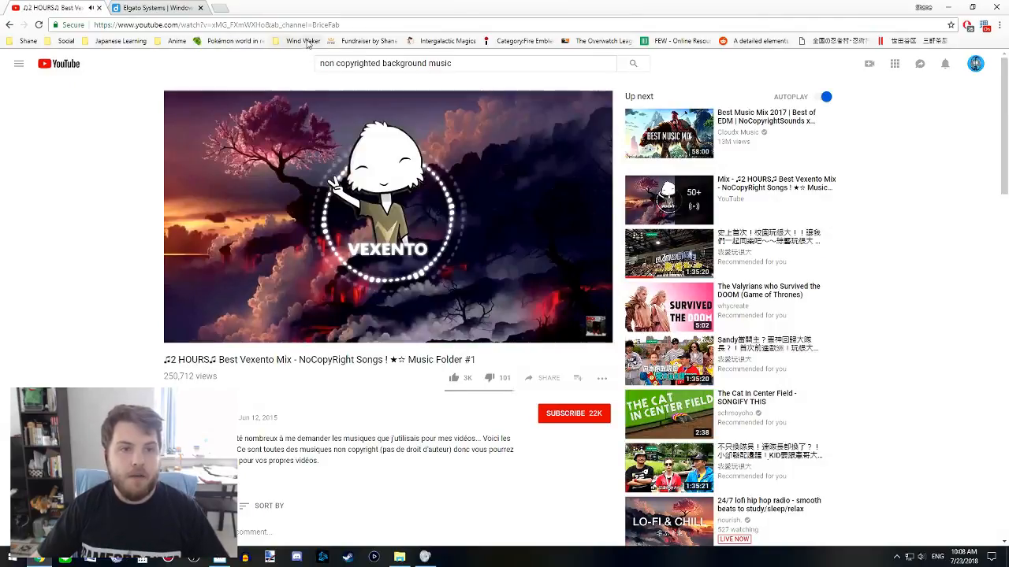
left_click(185, 7)
left_click(52, 7)
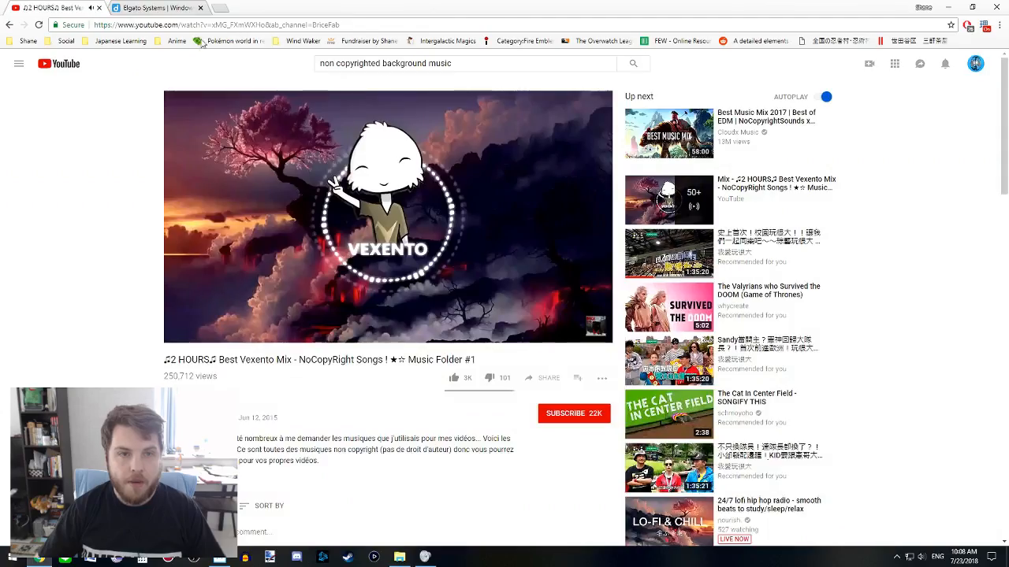
key("ctrl+Tab")
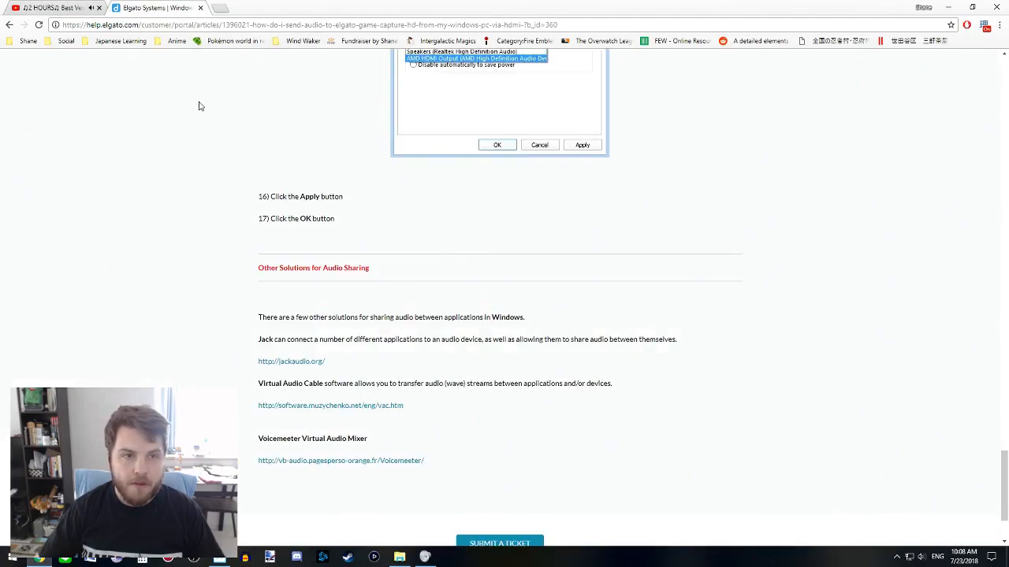
left_click(207, 24)
type("youtube.com")
key("Return")
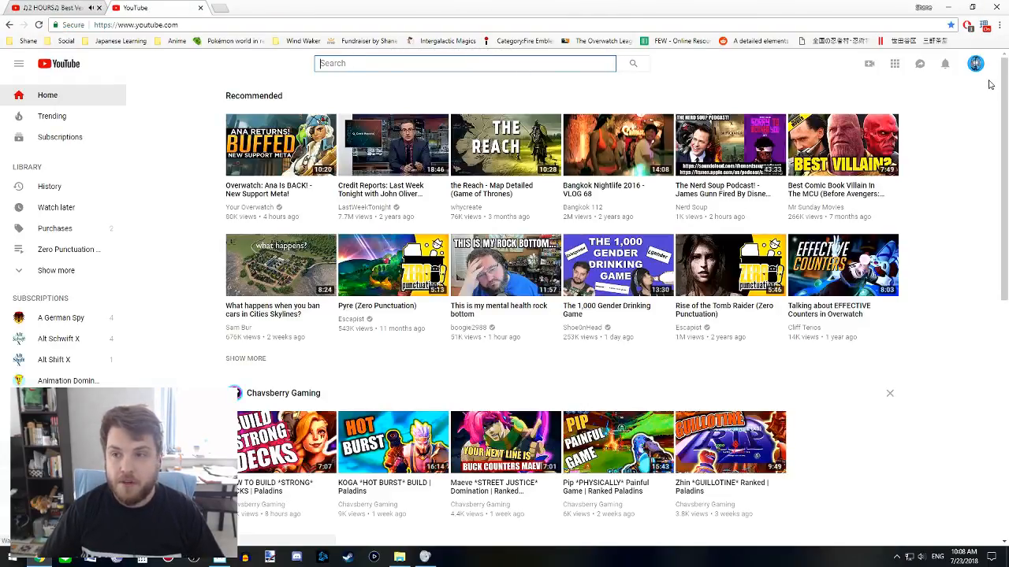
- Open the GamesBrained channel's Community page and expand the comments on the poll about streaming video editing
left_click(978, 63)
left_click(905, 169)
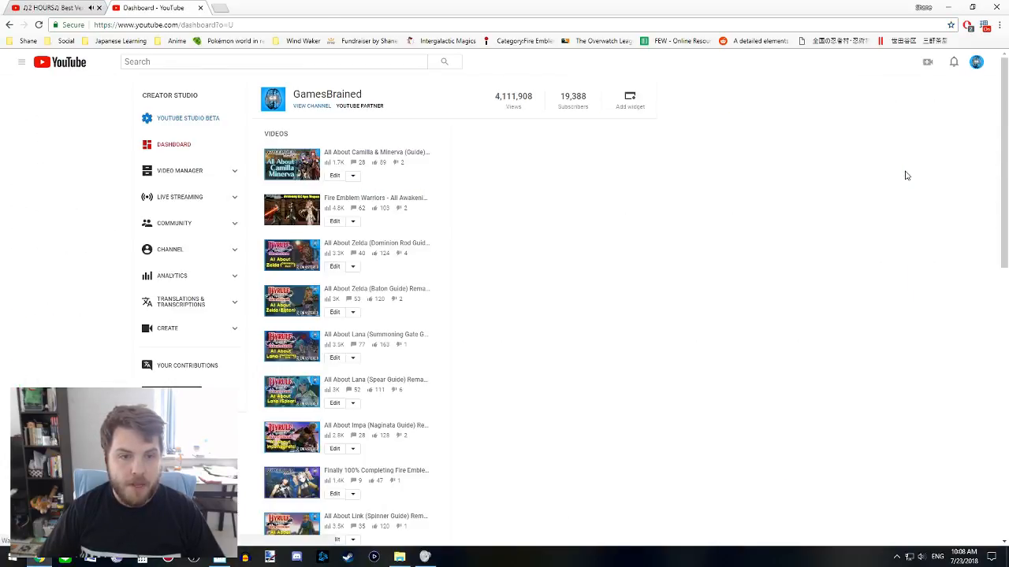
left_click(314, 111)
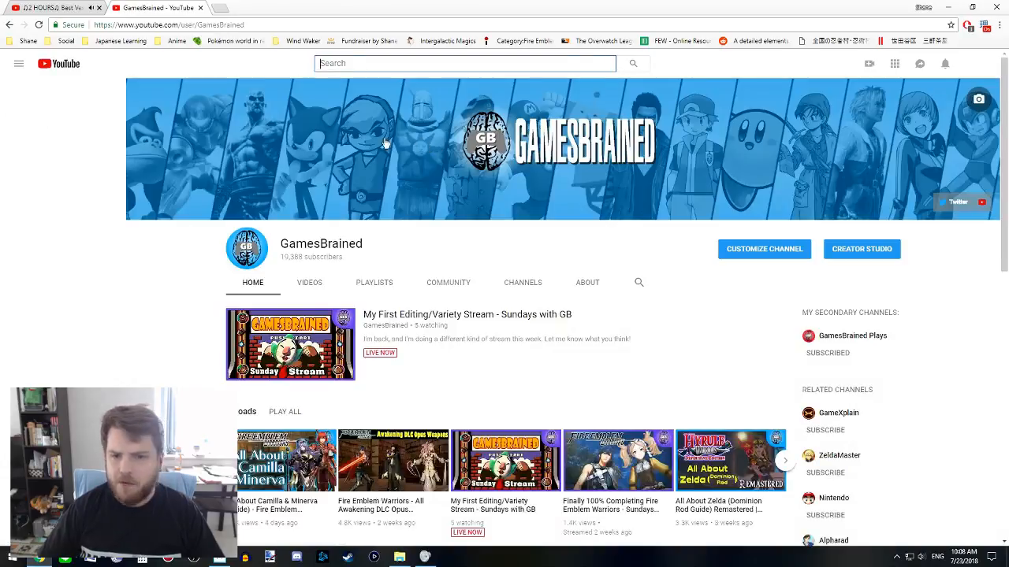
left_click(446, 279)
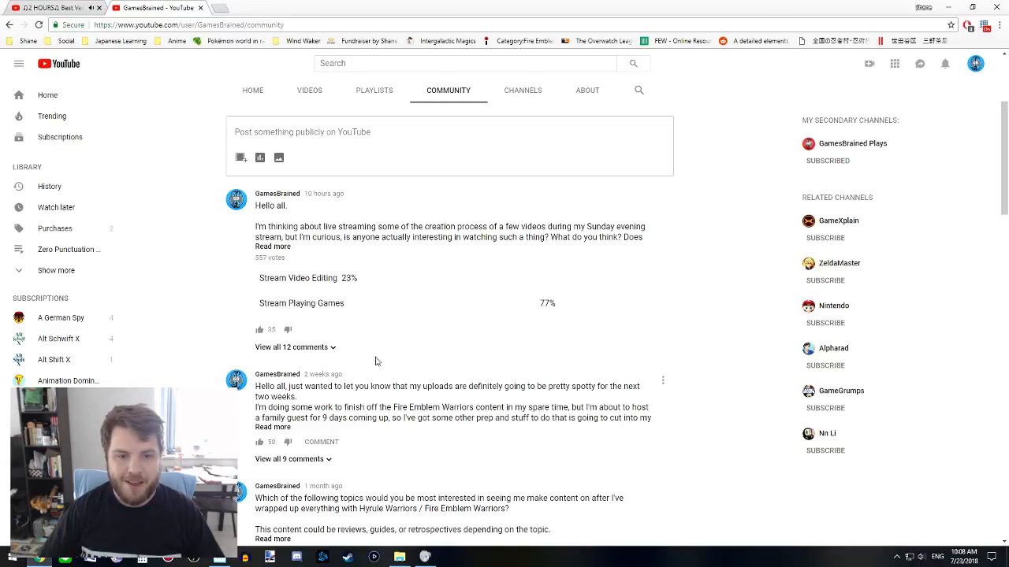
left_click(334, 351)
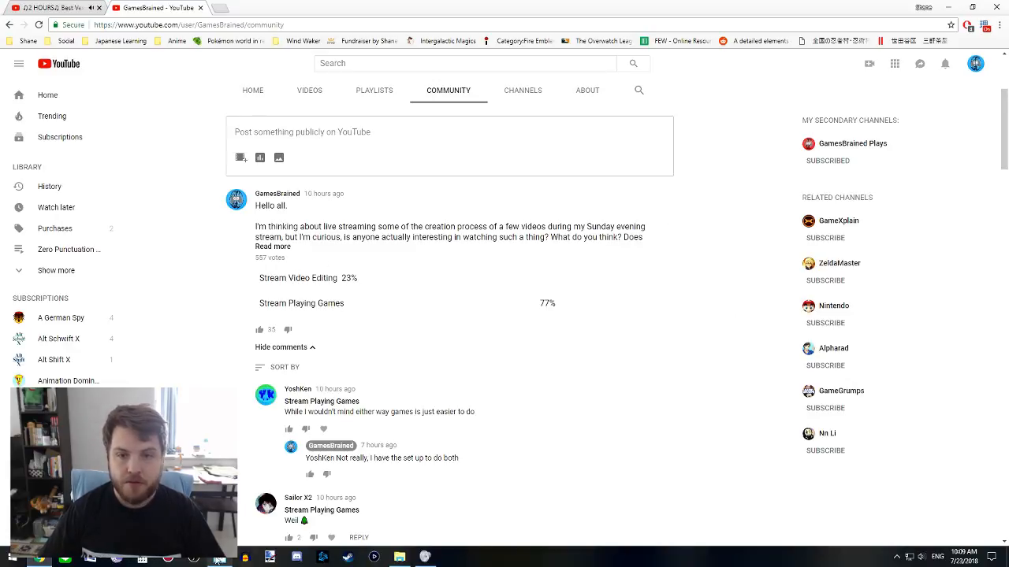
- Switch to Movie Studio and preview the first gameplay clips on the Video track, up to about 1:05
left_click(218, 558)
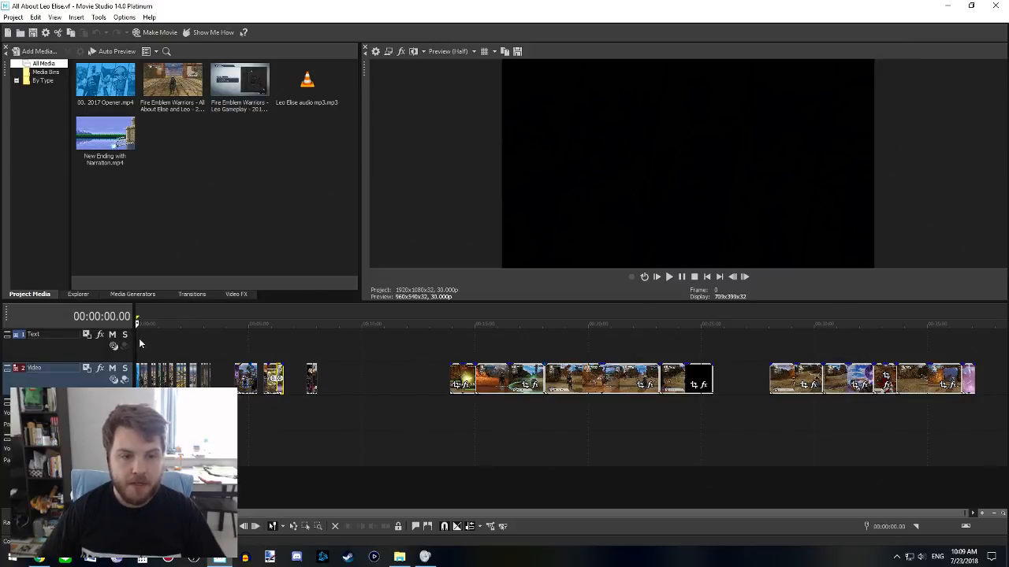
scroll(271, 386, "up", 5)
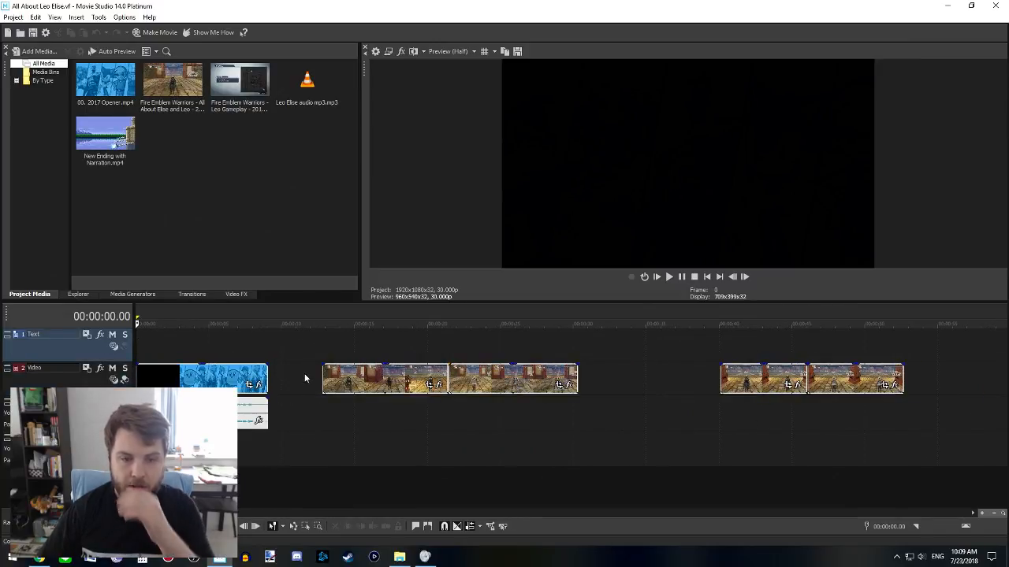
left_click(385, 379)
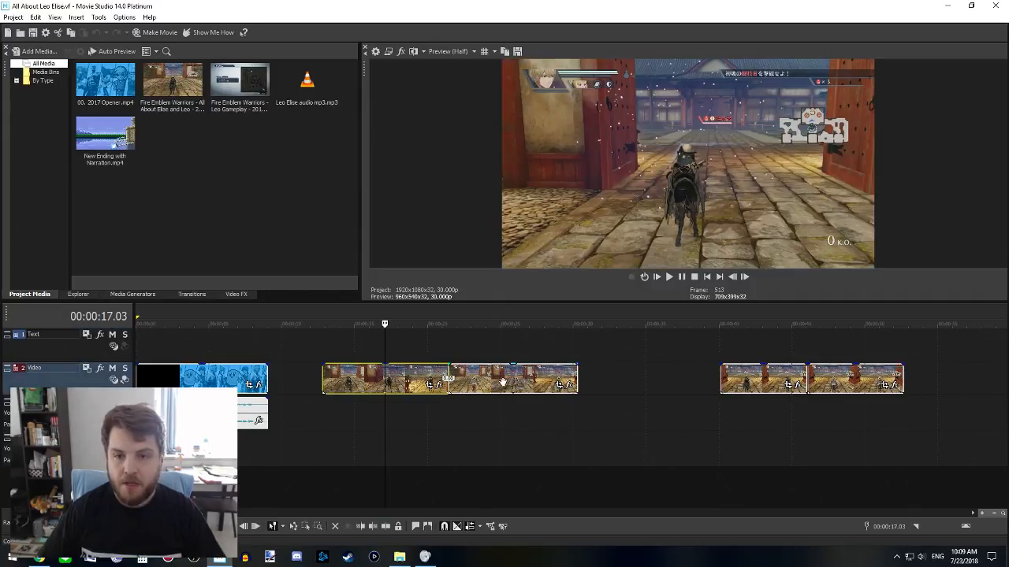
left_click(504, 382)
scroll(488, 417, "down", 3)
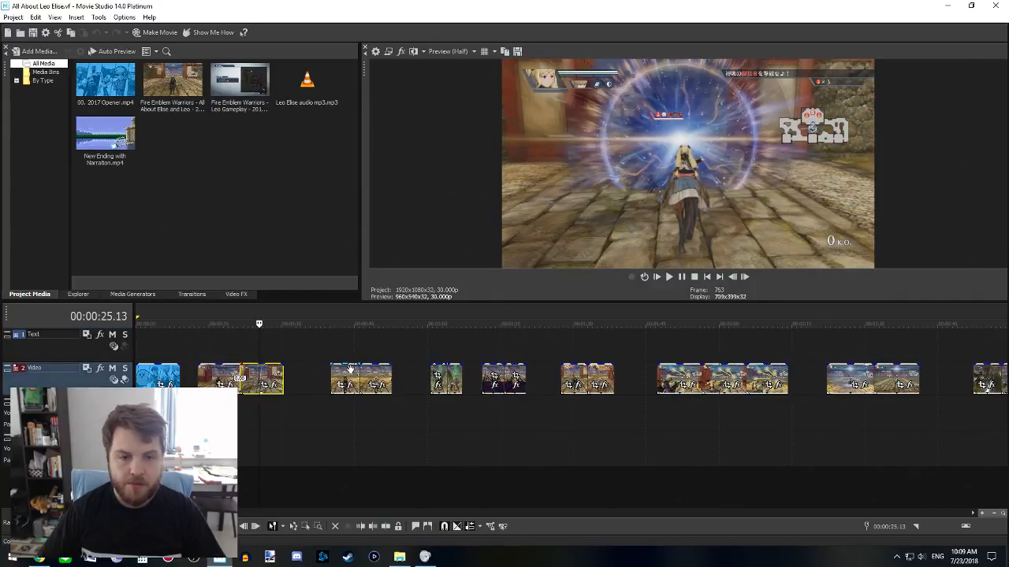
left_click(381, 377)
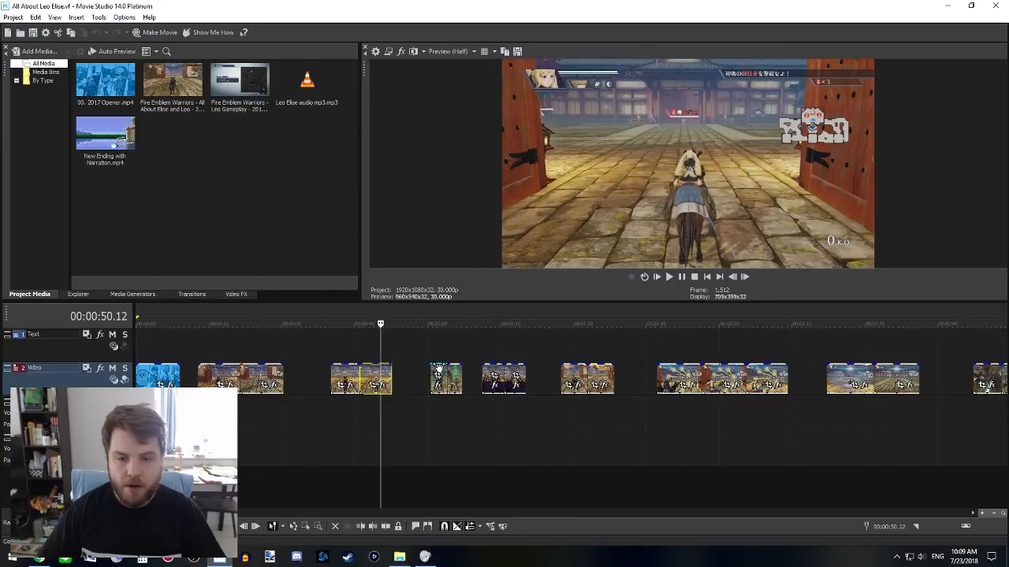
left_click(438, 368)
left_click(454, 370)
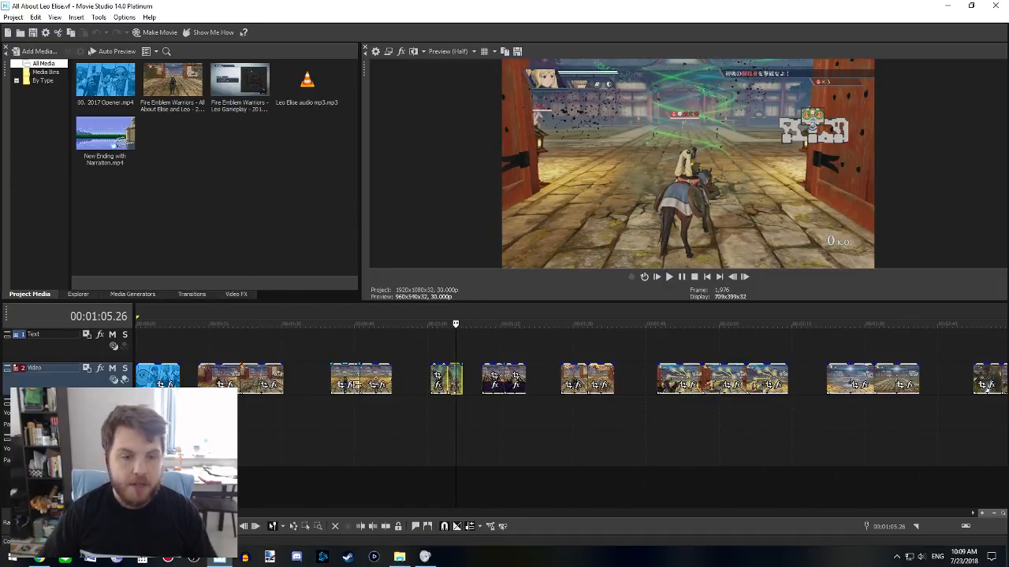
- Recheck the paired Leo and Elise clips on the Video track from about 0:18 to 1:05
left_click(224, 369)
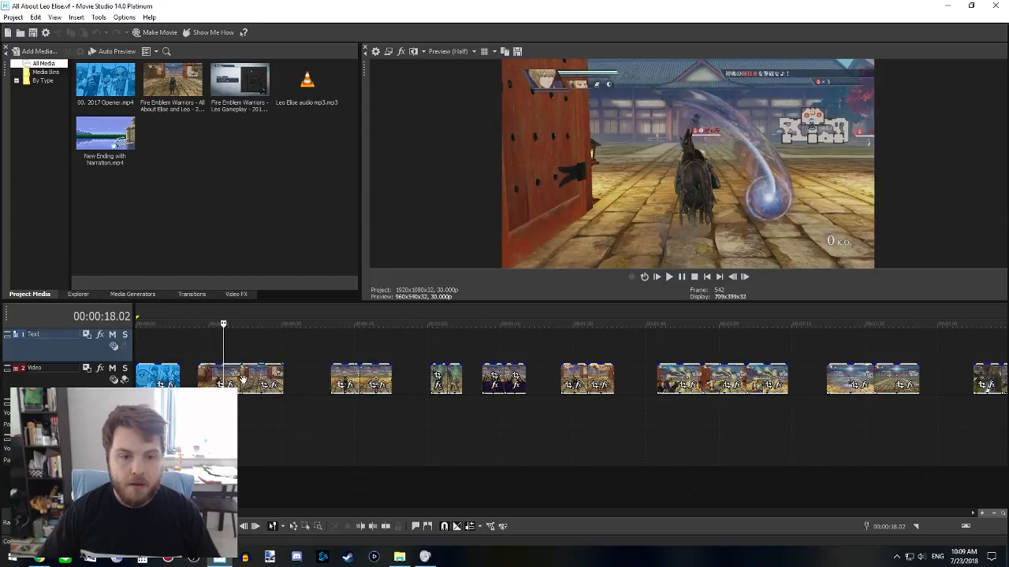
left_click(264, 379)
left_click(219, 374)
left_click(247, 379)
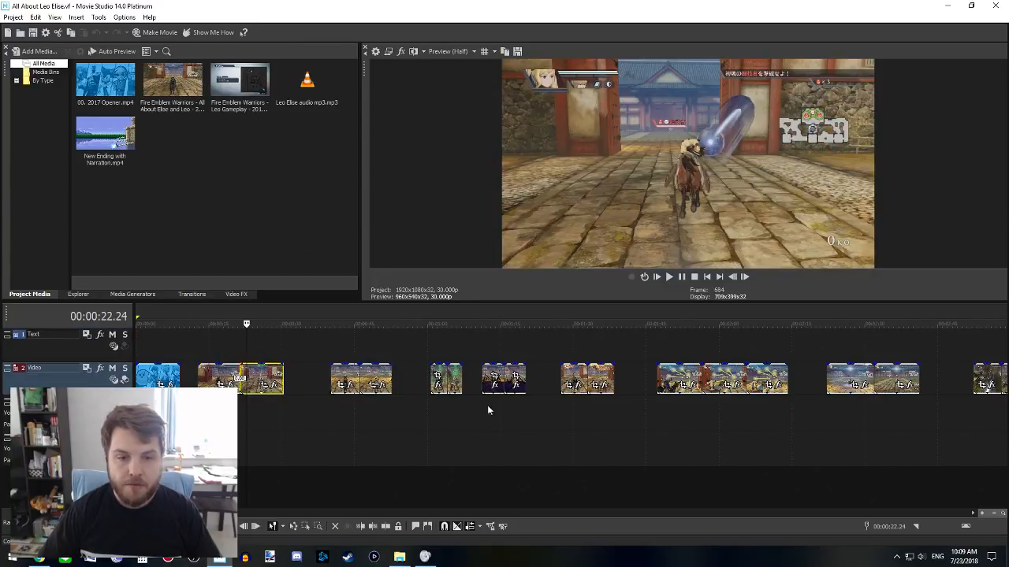
left_click(366, 377)
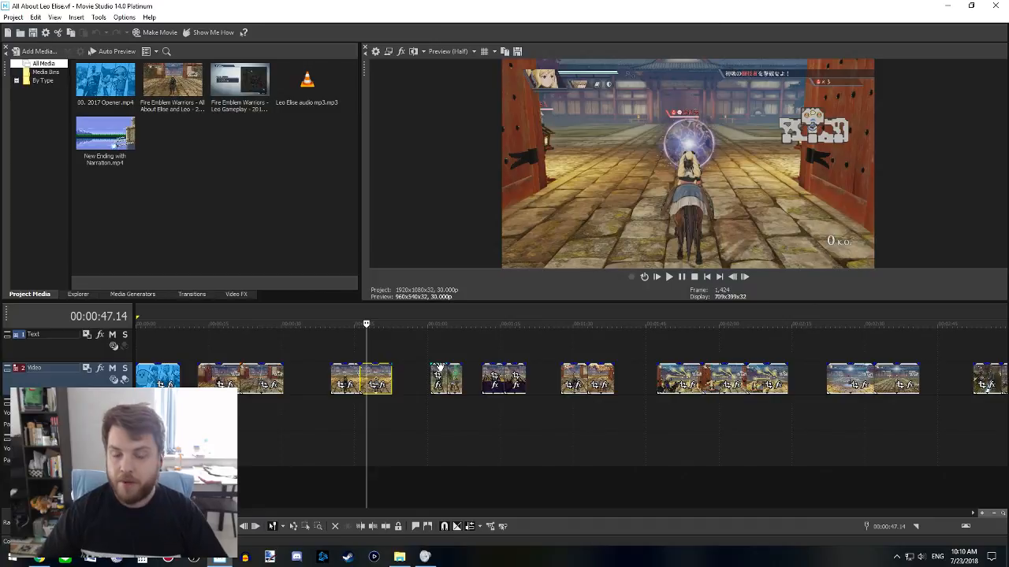
left_click(420, 351)
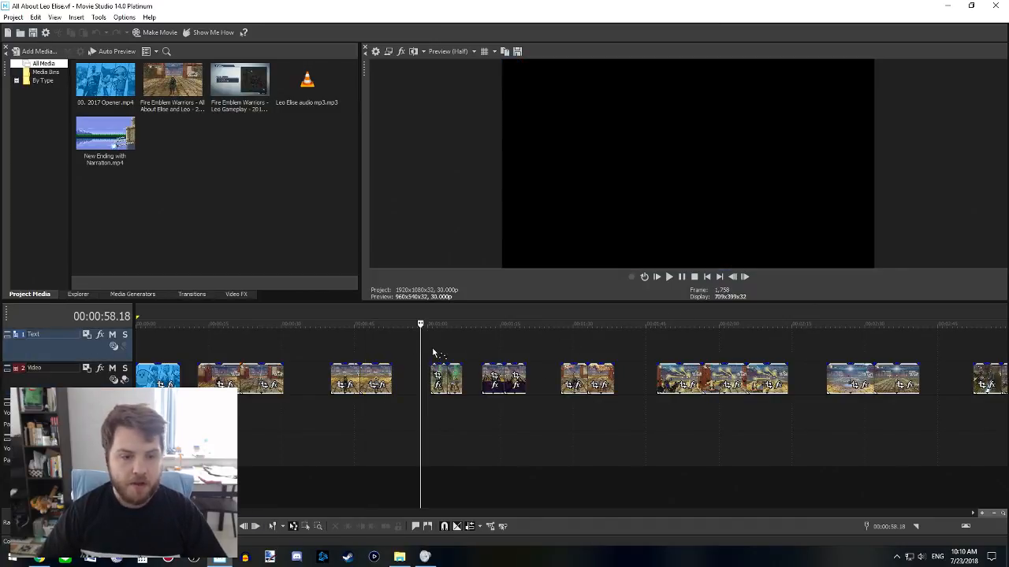
left_click(433, 352)
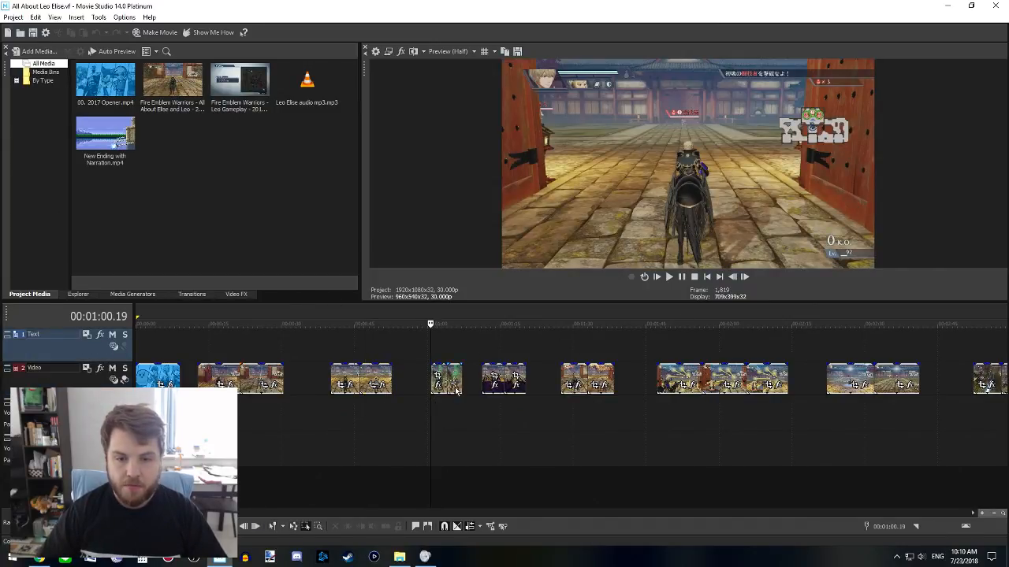
left_click(454, 419)
- Minimize all track heights, then enlarge the audio, Video and Text tracks again for larger clip thumbnails
key("grave")
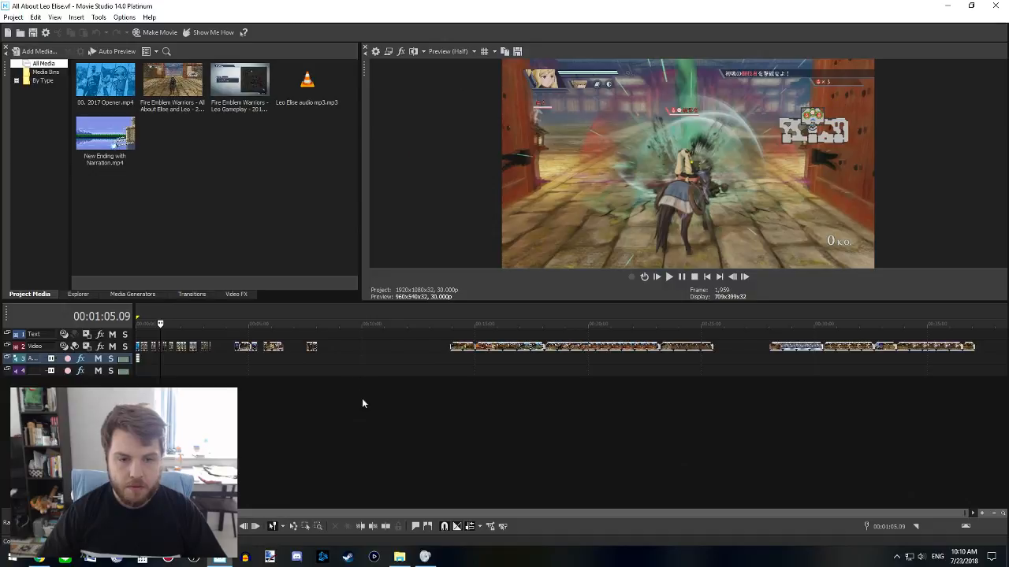
scroll(333, 402, "up", 5)
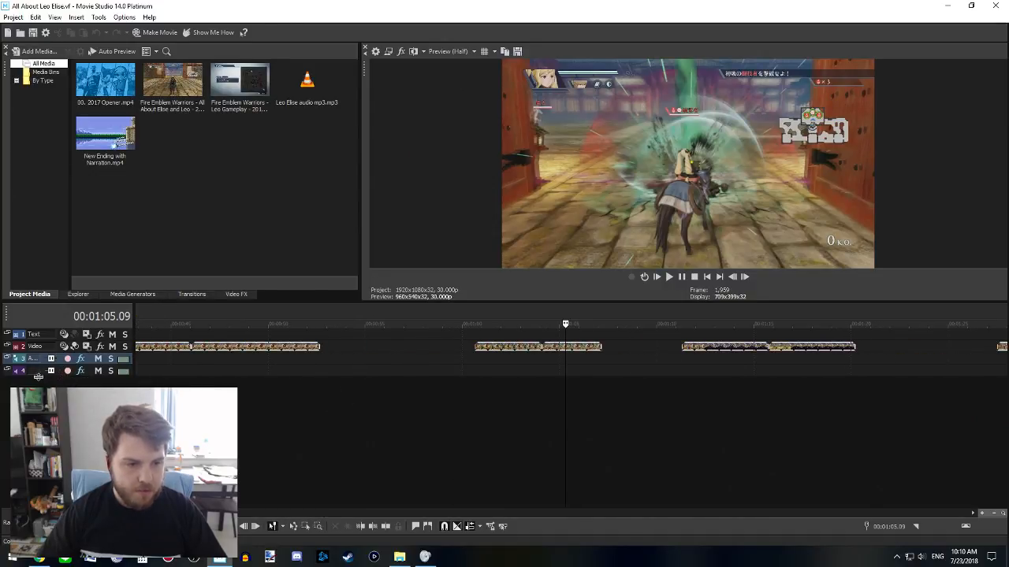
left_click_drag(37, 377, 38, 434)
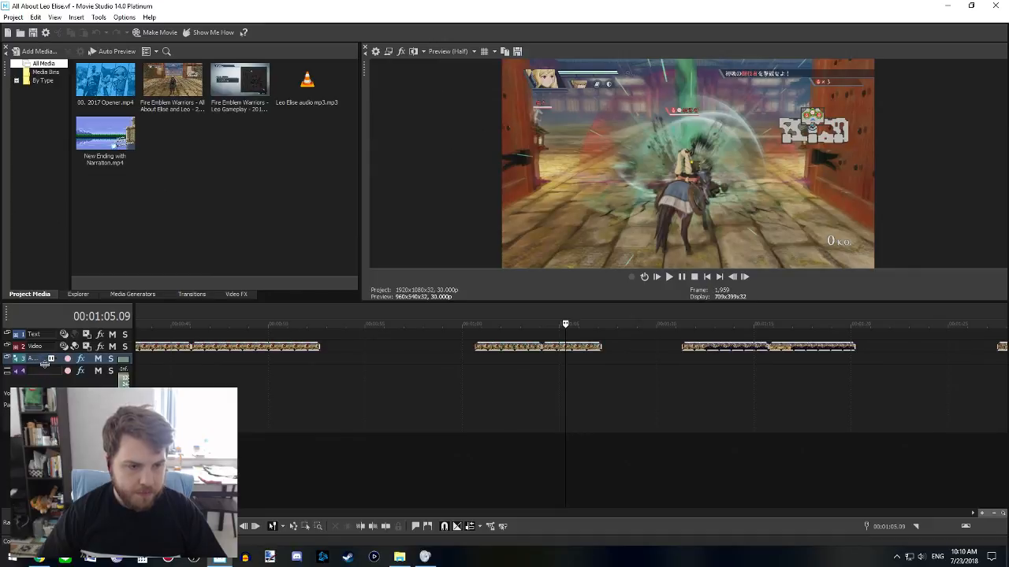
left_click_drag(44, 364, 41, 410)
left_click_drag(40, 354, 40, 409)
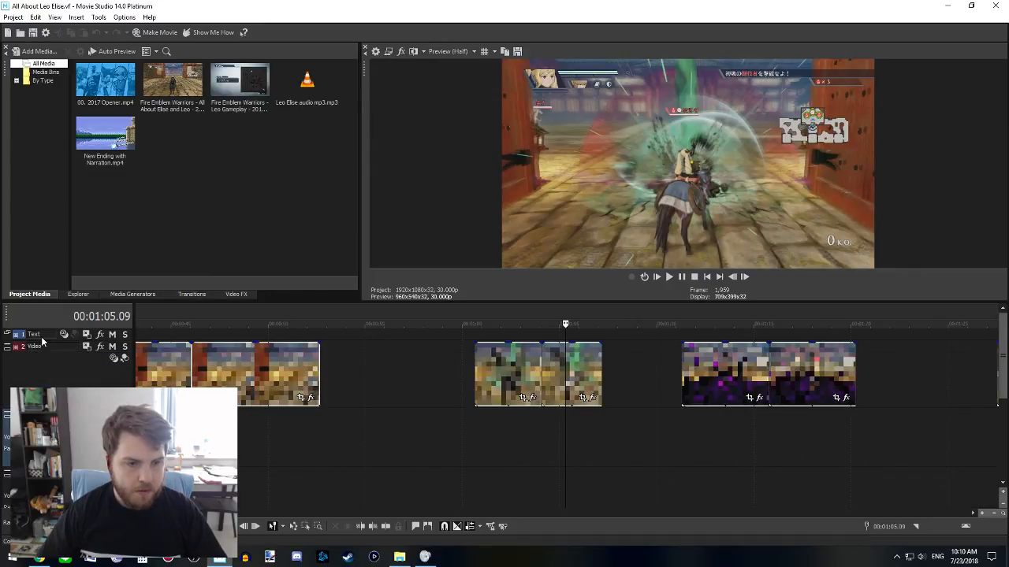
left_click(43, 347)
left_click_drag(43, 340, 42, 381)
left_click(297, 343)
scroll(315, 356, "down", 4)
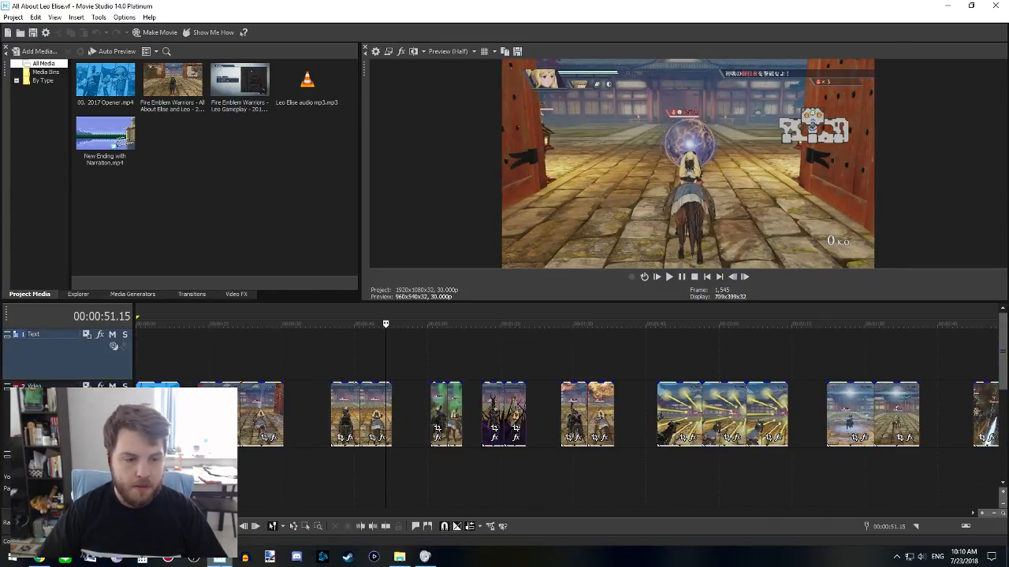
- Switch to Chrome, pause the Vexento background music mix on YouTube, and return to Movie Studio
left_click(39, 558)
left_click(47, 7)
left_click(355, 209)
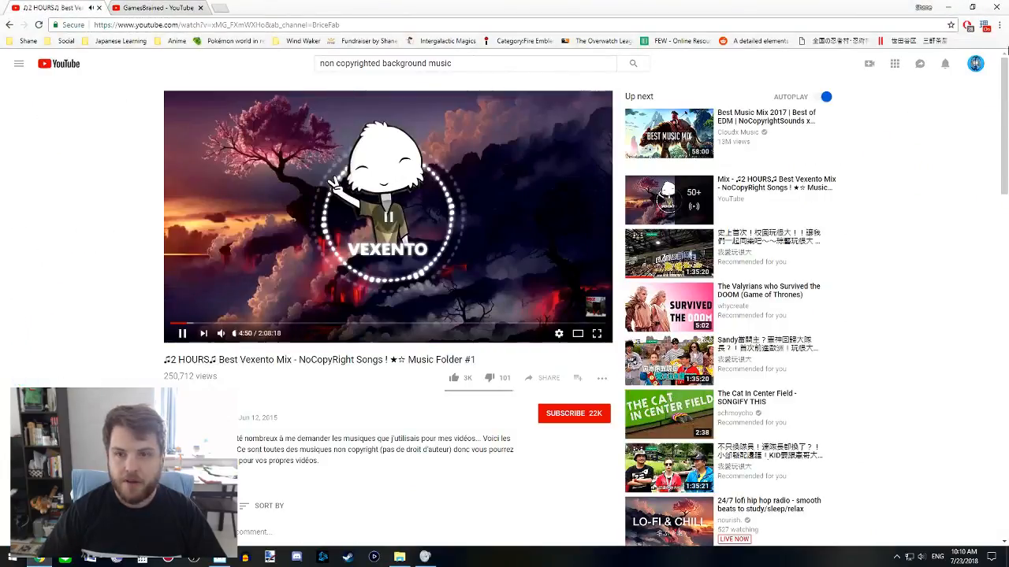
left_click(949, 7)
- Play the timeline from the opener clip to preview the GamesBrained intro, then stop playback
left_click(165, 345)
key("space")
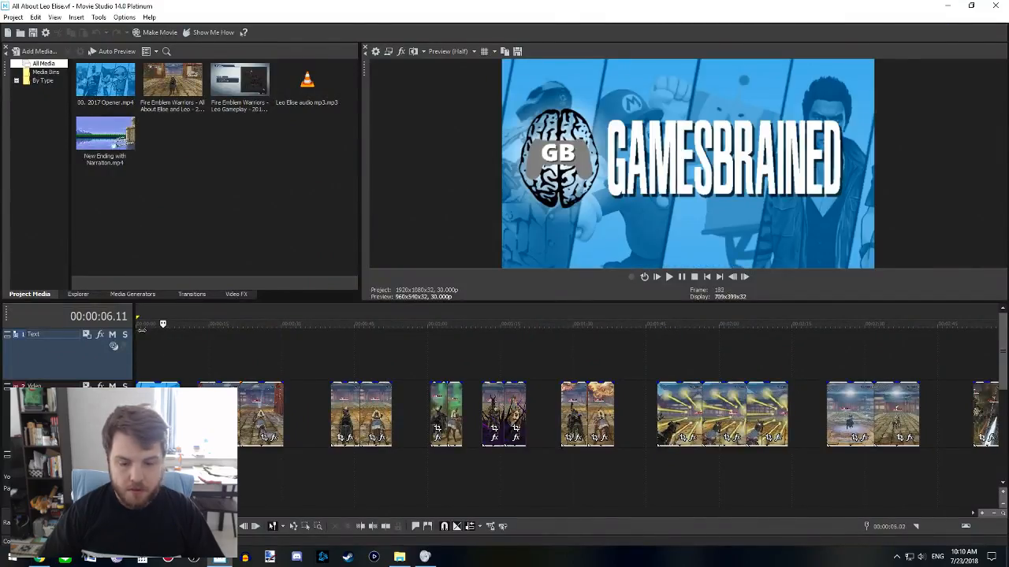
left_click(141, 330)
key("space")
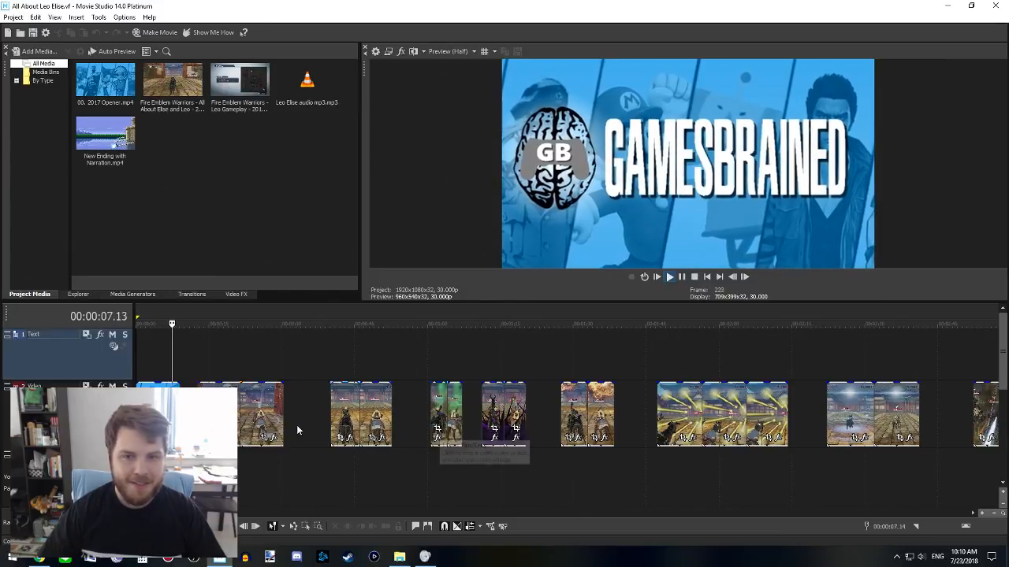
key("space")
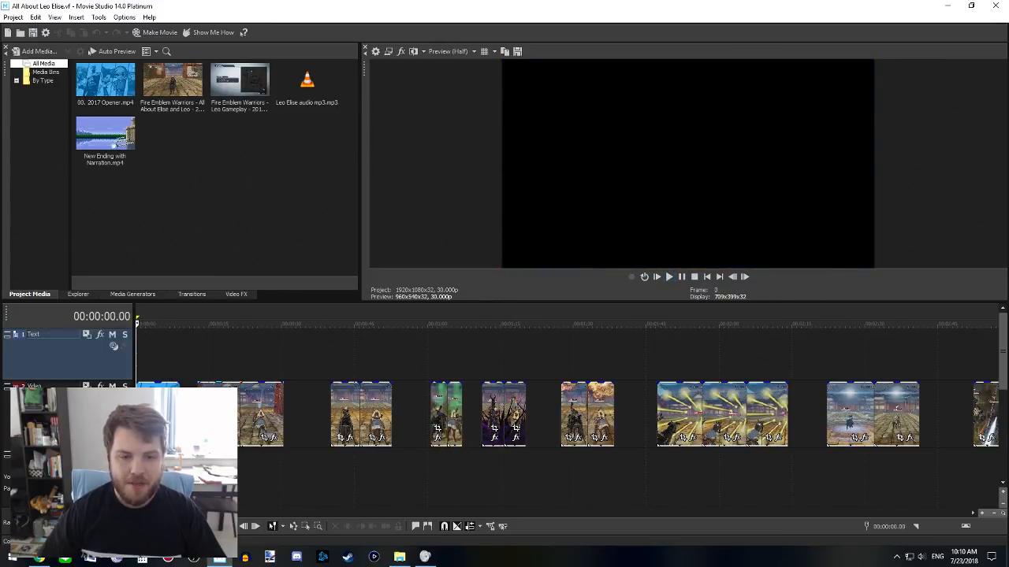
- Move all gameplay clips following the opener about 85 seconds later on the Video track
left_click(257, 414)
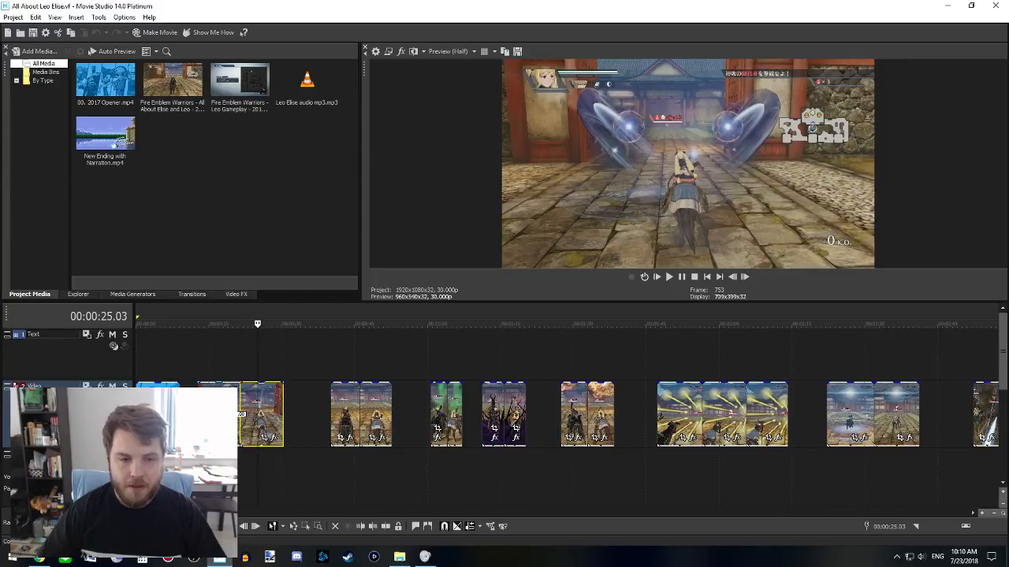
left_click_drag(219, 422, 633, 426)
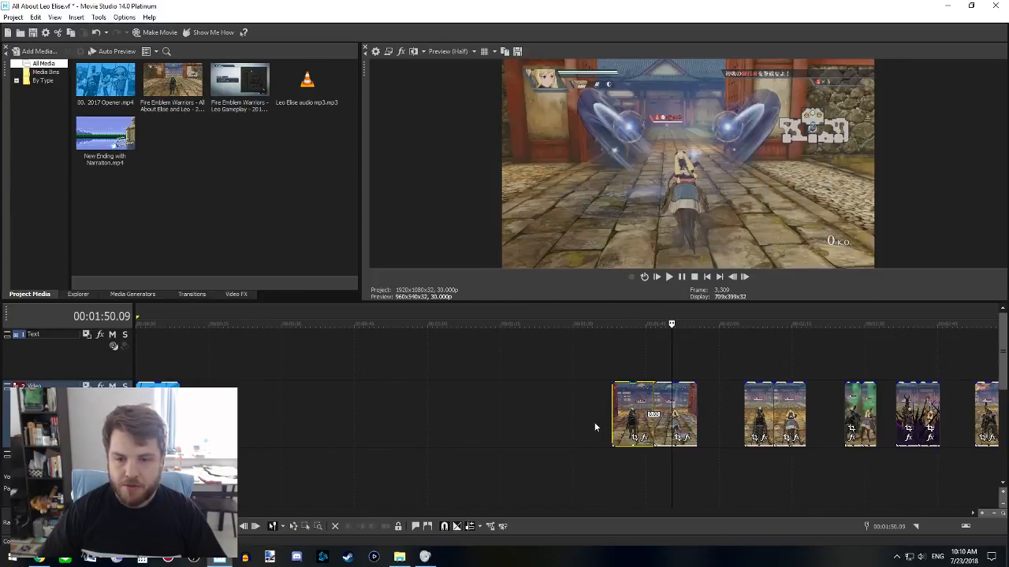
- Examine the longer gameplay clips in the second half of the timeline, between about 16 and 37 minutes
scroll(595, 427, "up", 5)
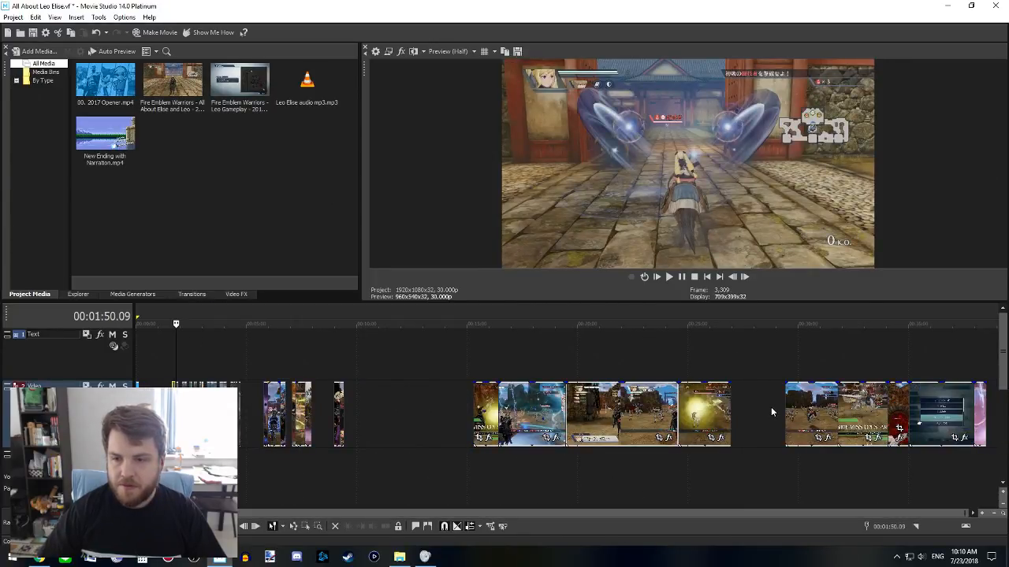
left_click(747, 412)
scroll(741, 418, "right", 5)
left_click(525, 406)
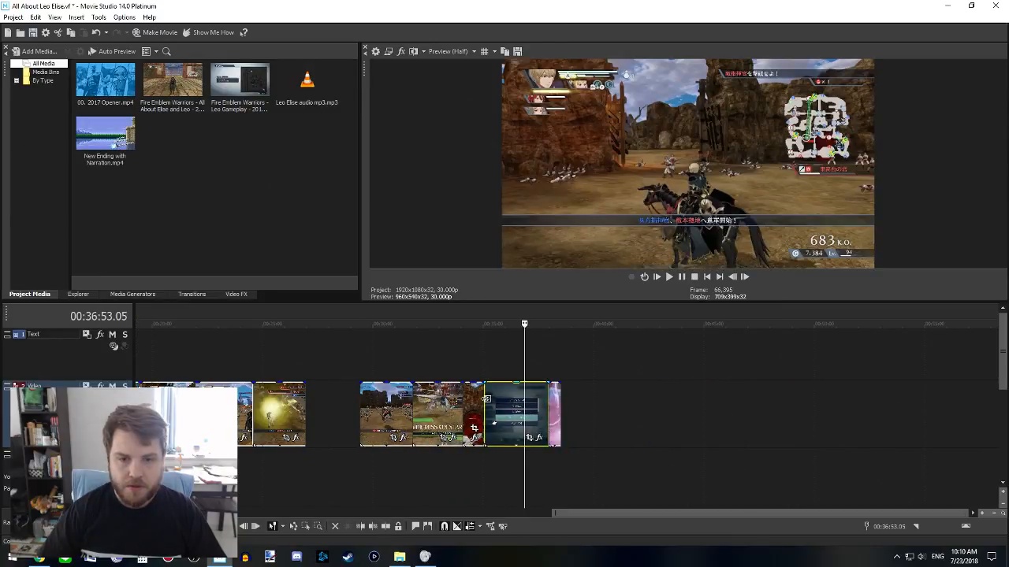
left_click(455, 397)
left_click(468, 398)
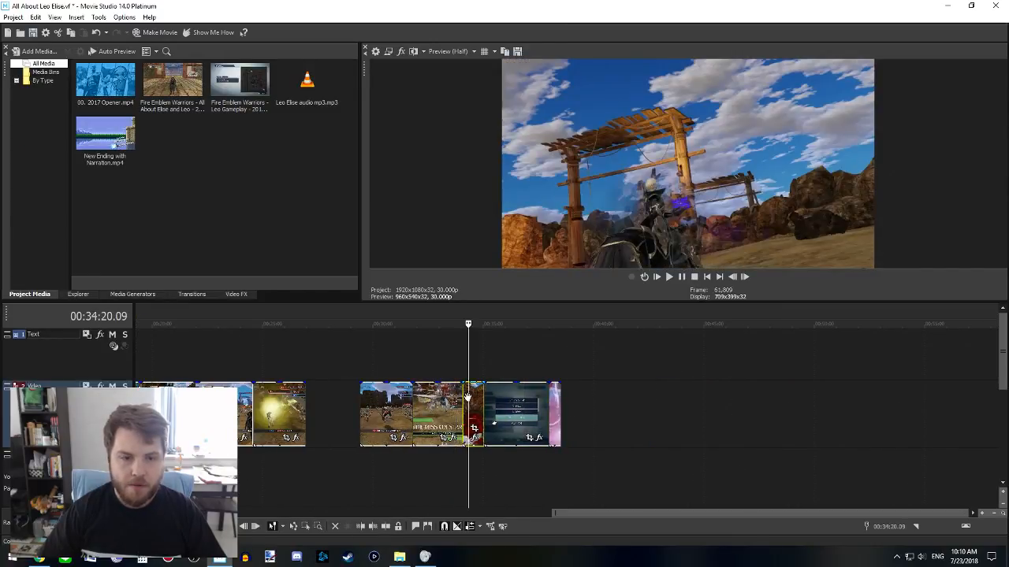
left_click(385, 401)
scroll(410, 410, "left", 3)
left_click(446, 410)
scroll(425, 410, "left", 2)
left_click(423, 412)
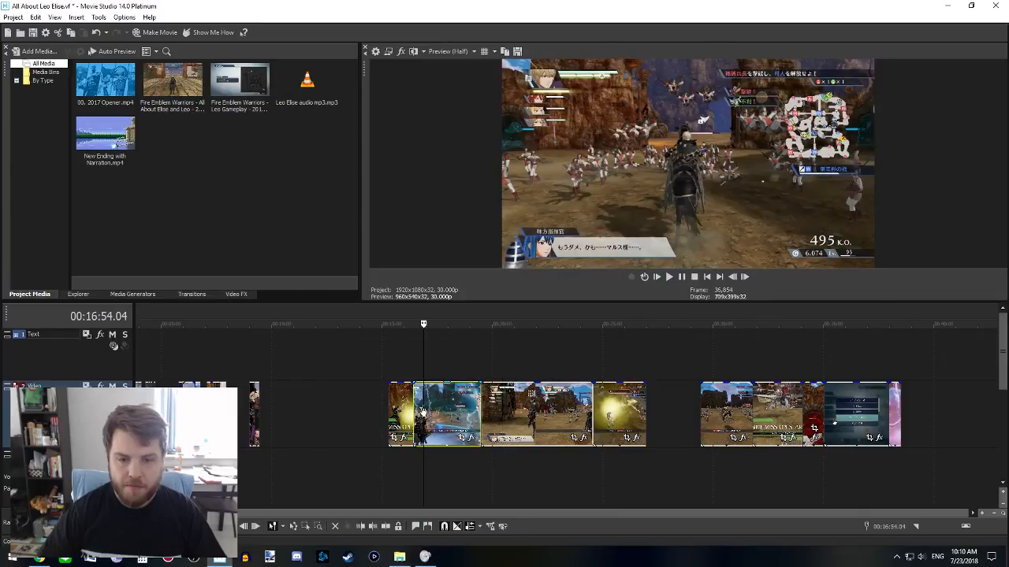
- Place the playhead at the start of the short clips at 00:08:59.03 and reduce the Video track's height
scroll(423, 412, "left", 1)
left_click(483, 410)
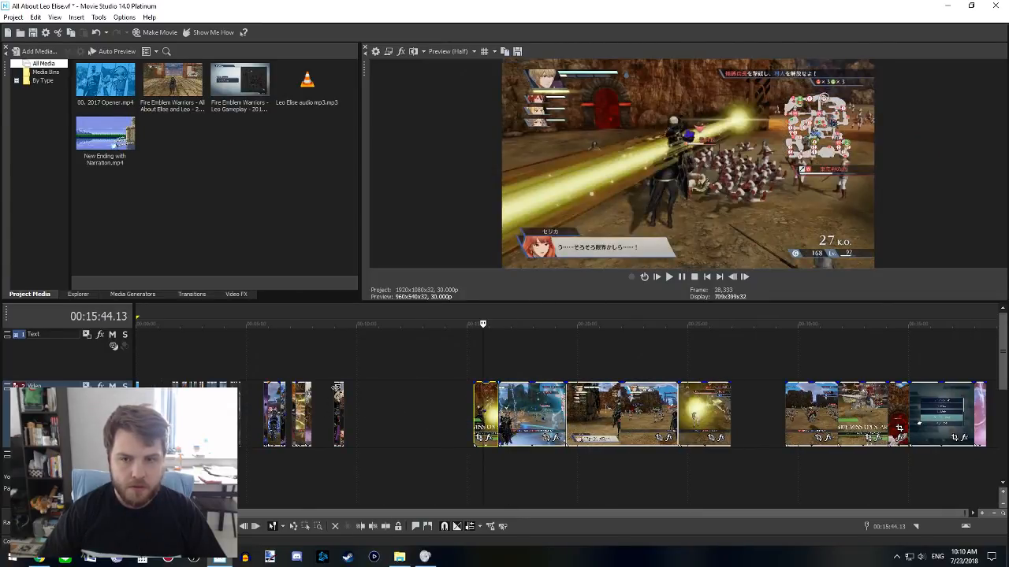
left_click(337, 373)
scroll(352, 405, "up", 5)
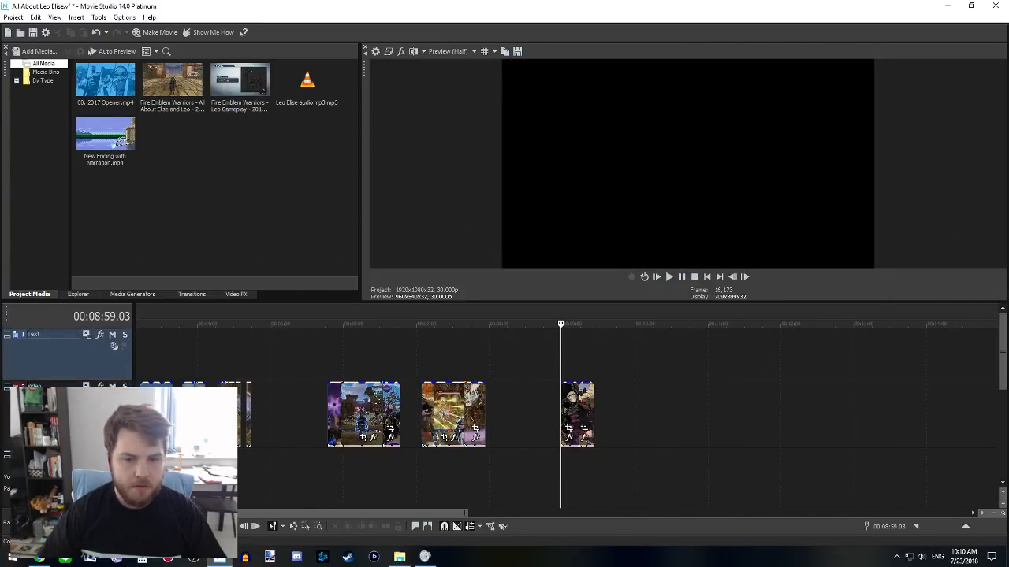
left_click_drag(71, 448, 71, 412)
scroll(519, 378, "up", 3)
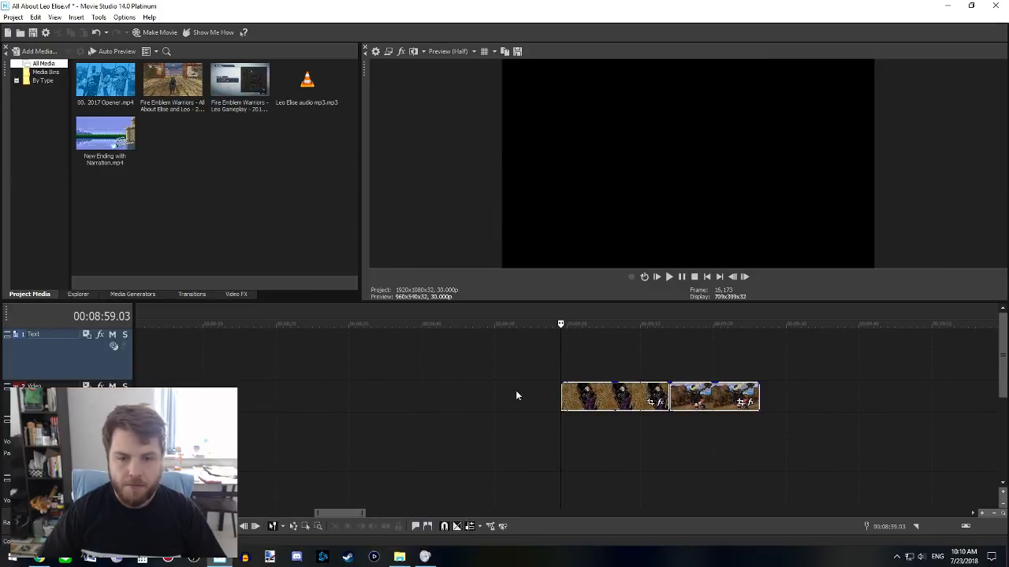
- Cut the two short cutscene clips at about 00:08:59 and bring the following gameplay clips forward to close the gap
scroll(488, 391, "right", 3)
left_click(407, 370)
left_click(379, 372)
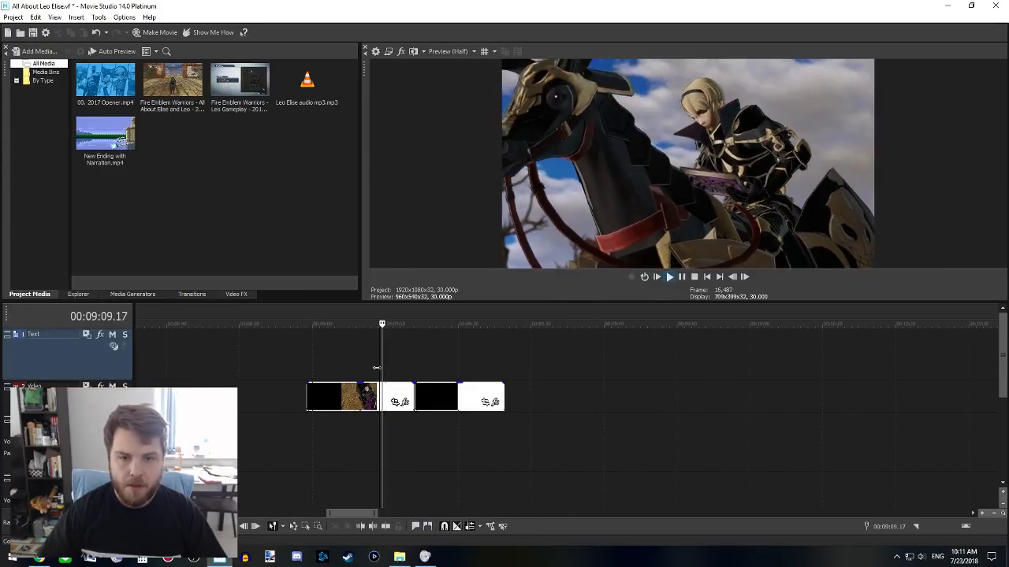
left_click(373, 398)
key("Delete")
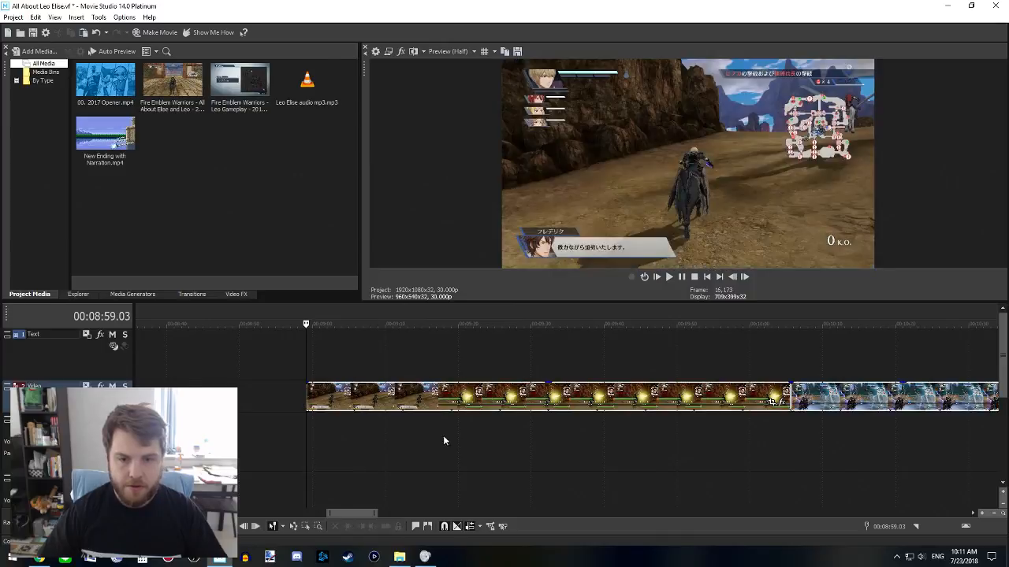
- Paste the two cut cutscene clips on the Video track at 00:00:35.22, in the gap after the opener
scroll(446, 437, "down", 6)
left_click(149, 398)
scroll(149, 398, "up", 2)
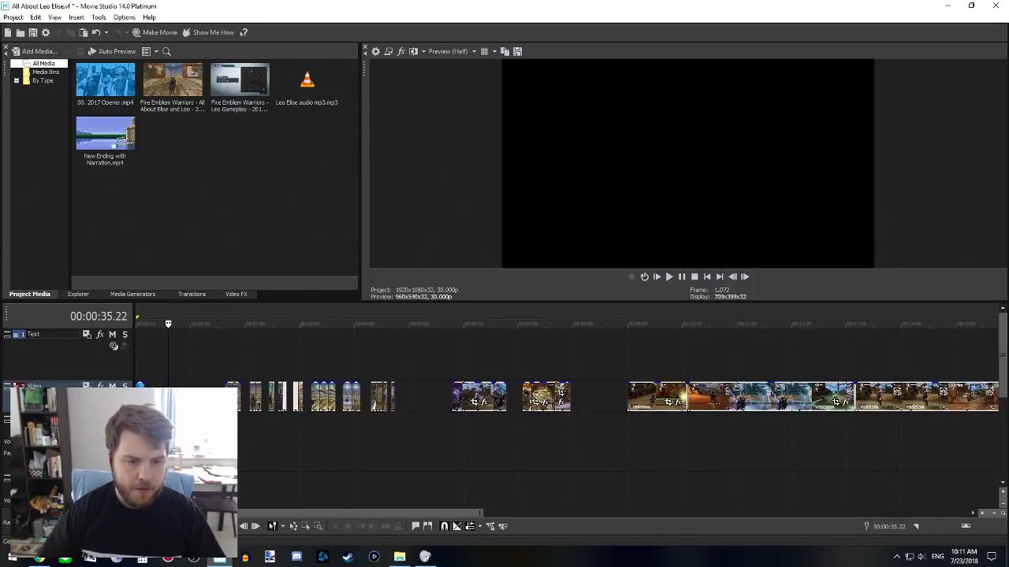
key("ctrl+v")
scroll(165, 400, "up", 4)
left_click(329, 364)
scroll(351, 410, "up", 4)
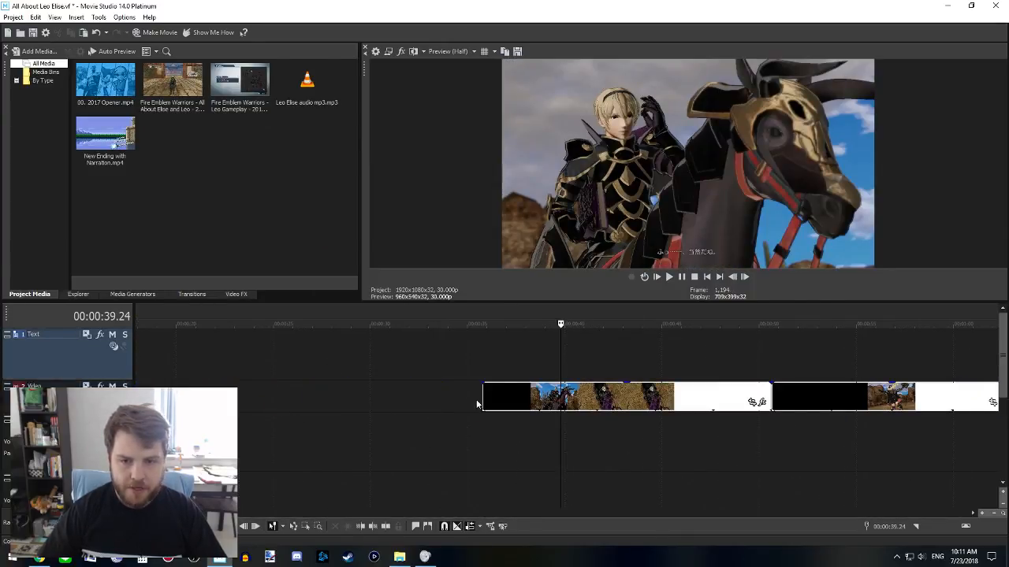
- Move the two pasted cutscene clips earlier so they start directly at the end of the opener, and place the playhead at 00:00:09.12
left_click(532, 398)
left_click_drag(554, 396, 323, 395)
scroll(369, 434, "left", 4)
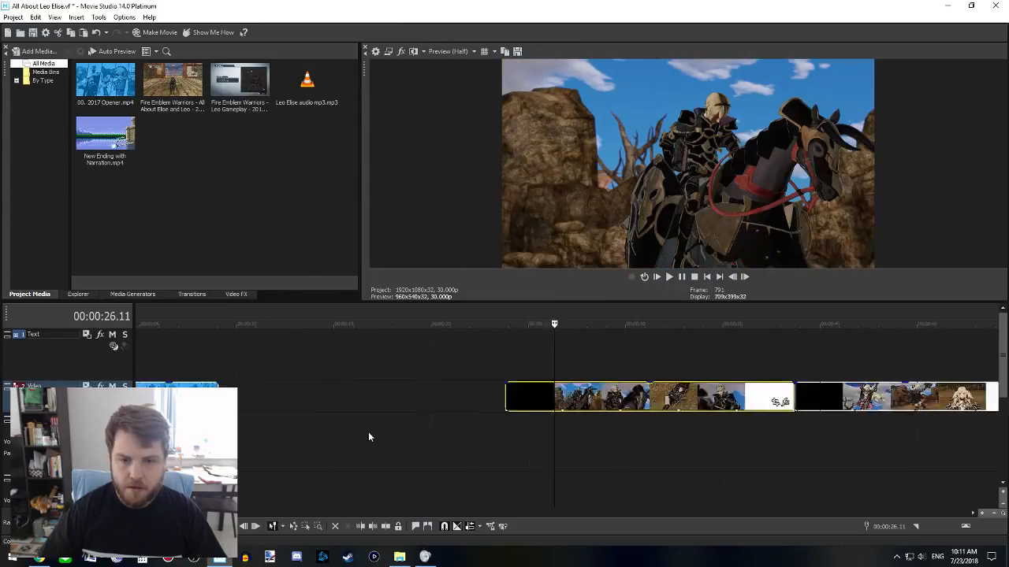
left_click_drag(666, 389, 380, 385)
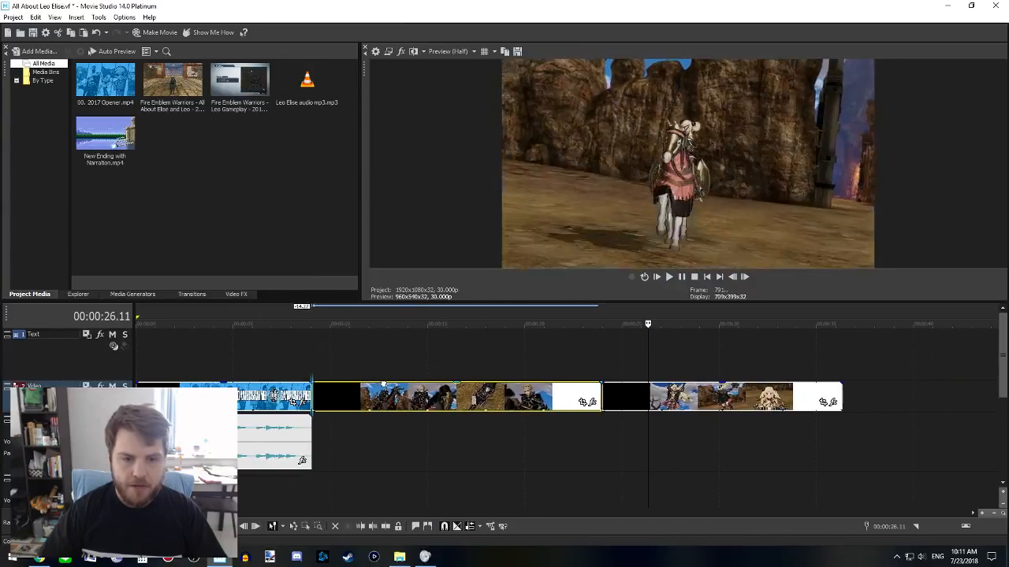
left_click(360, 386)
left_click(319, 366)
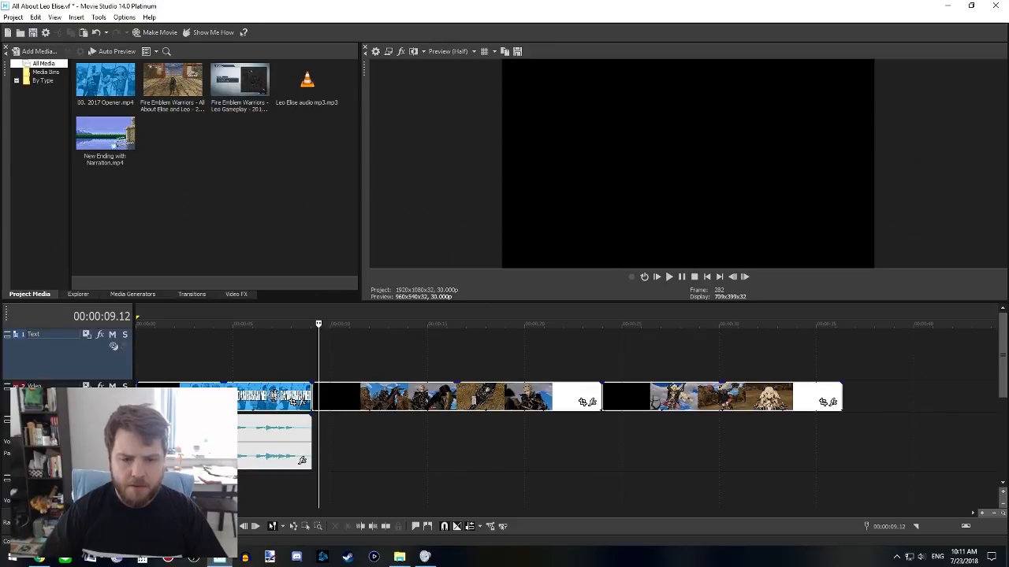
- Switch to File Explorer and open the GamesBrained MUSIC folder inside !YouTube on the Data (D:) drive
left_click(399, 557)
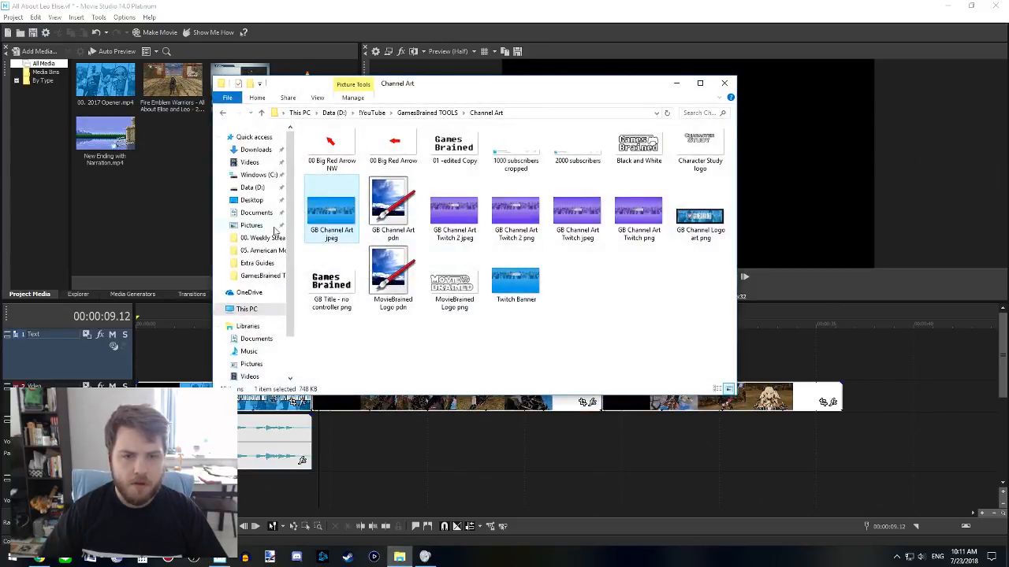
left_click(253, 187)
double_click(456, 161)
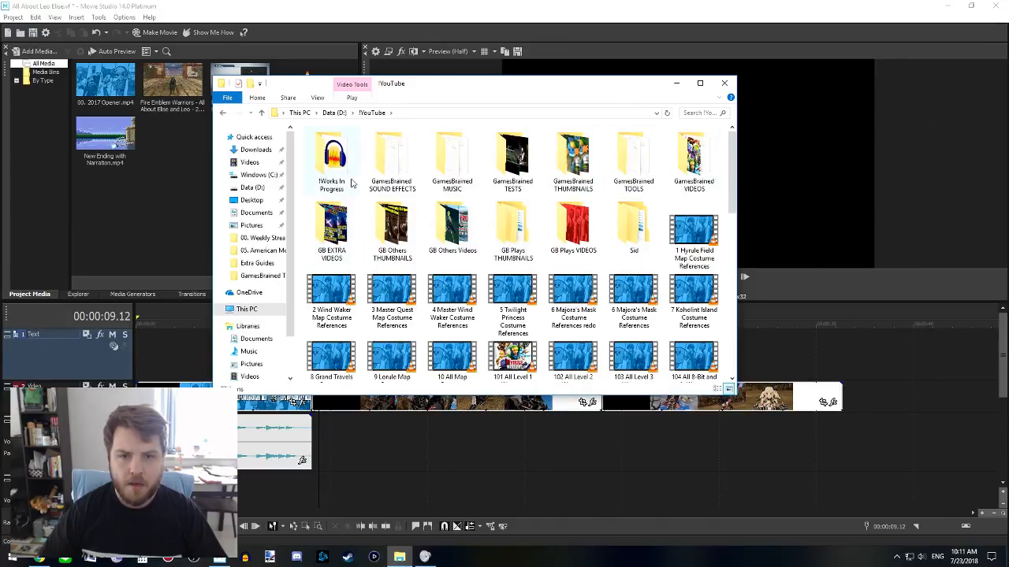
double_click(473, 164)
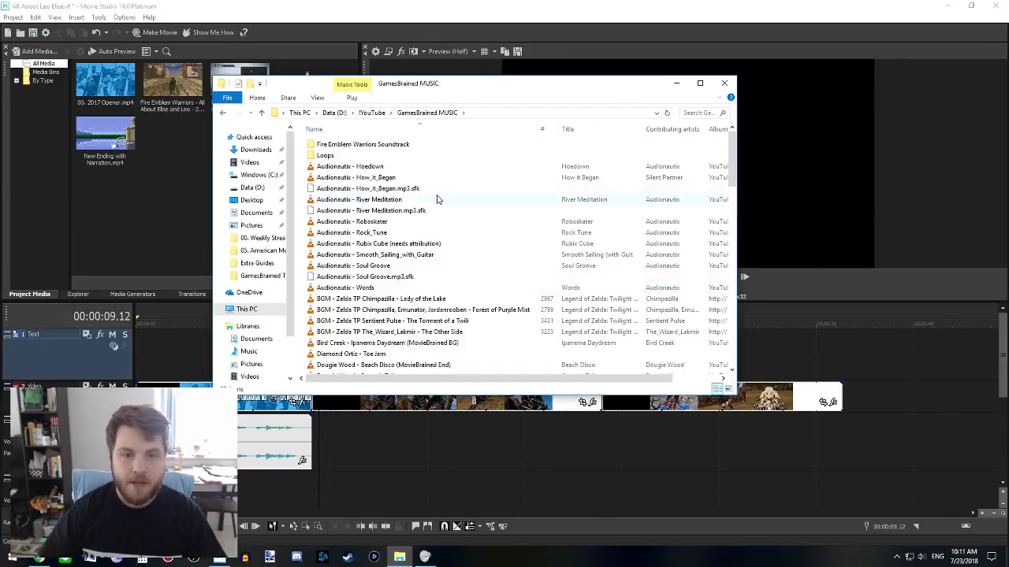
- Listen to the Audionautix tracks Hoedown and How_it_Began in VLC, closing the player after each
left_click(391, 169)
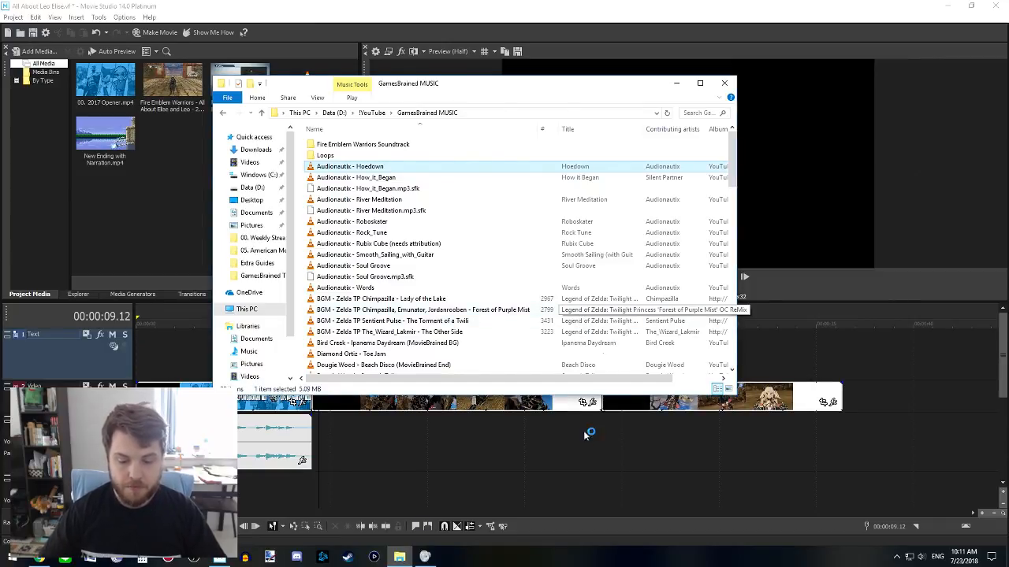
key("Return")
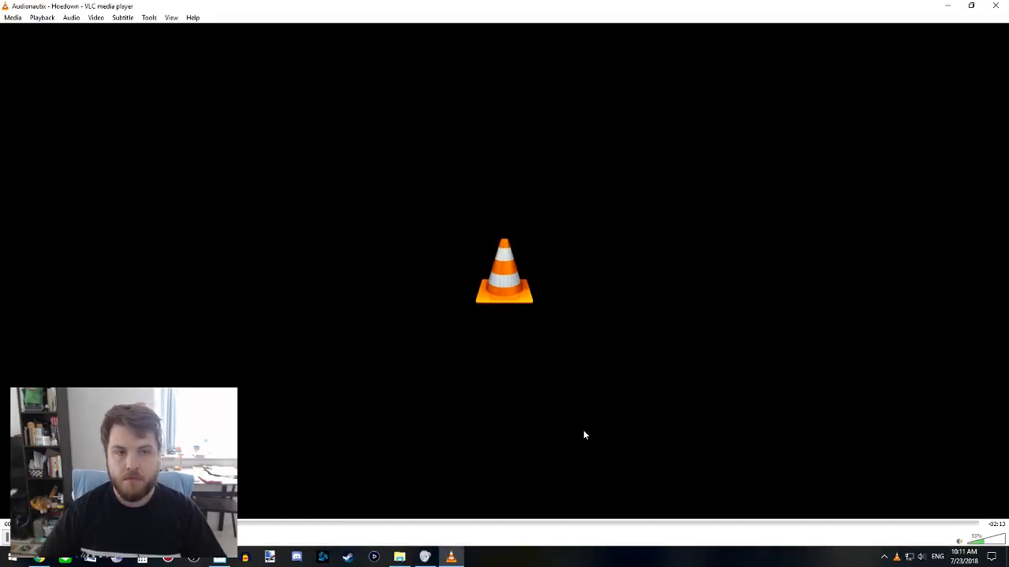
left_click(1006, 3)
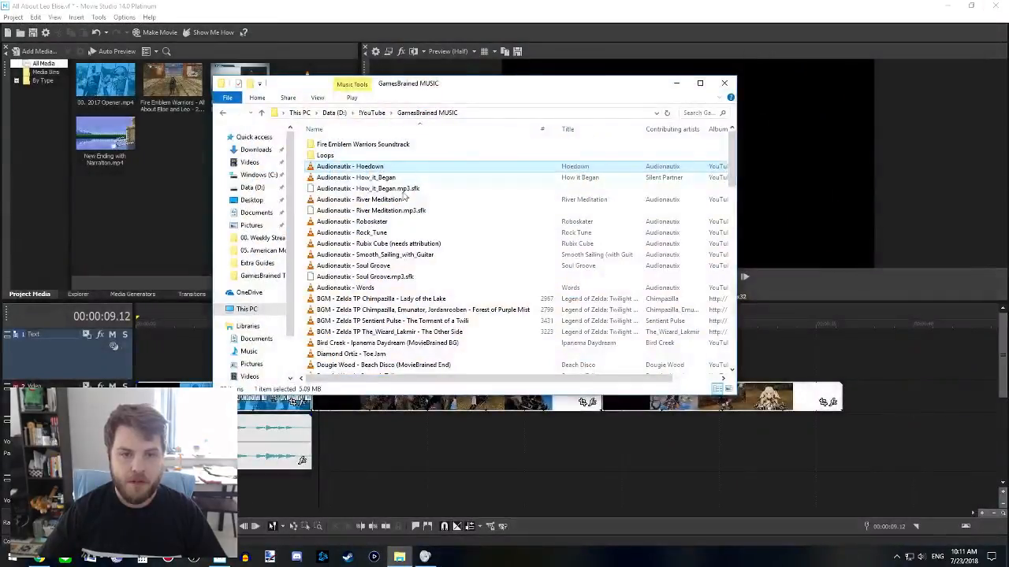
double_click(384, 179)
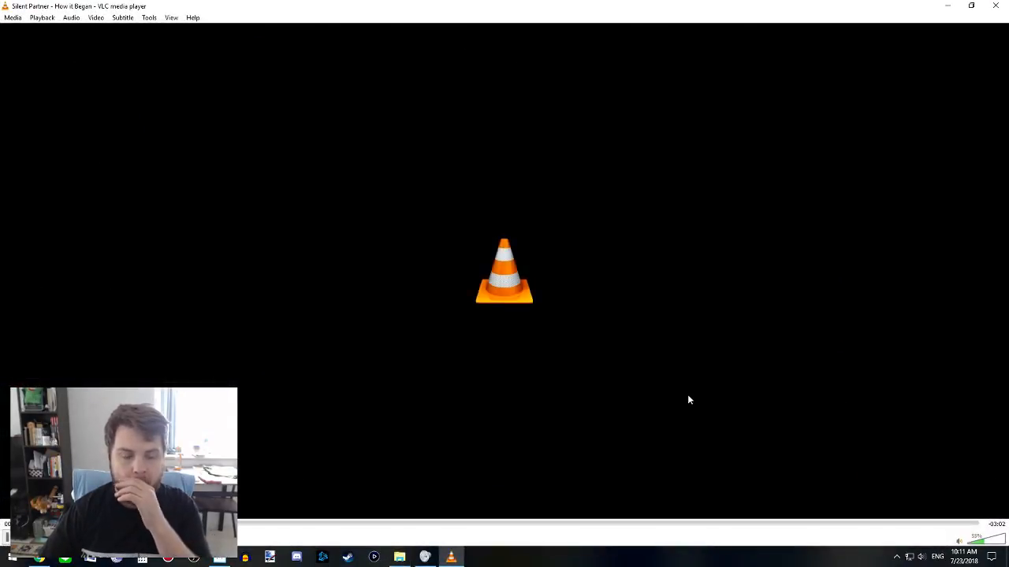
left_click(1005, 4)
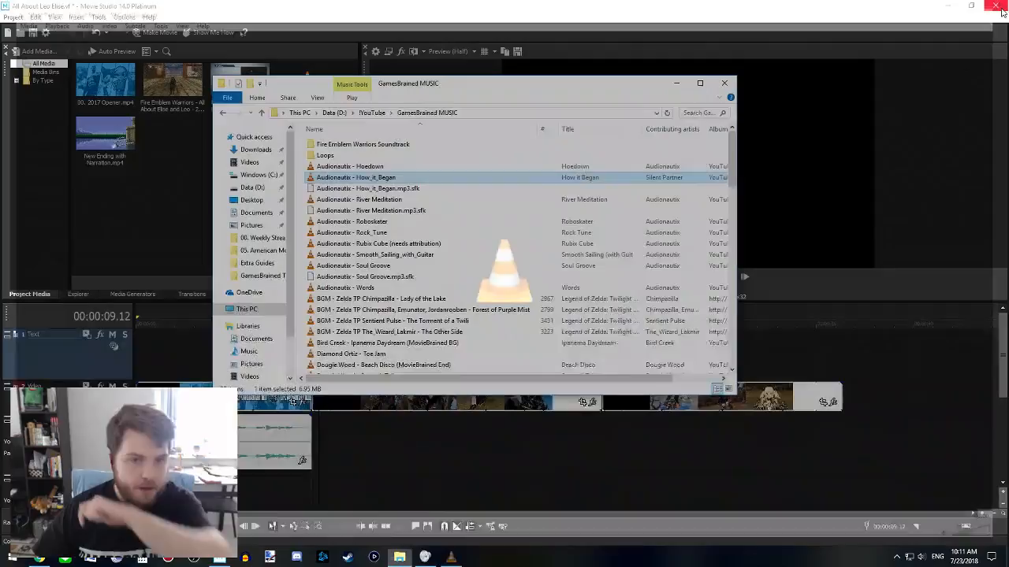
- Listen to the Audionautix tracks River Meditation, from about its middle, and Roboskater, closing the player after each
double_click(410, 201)
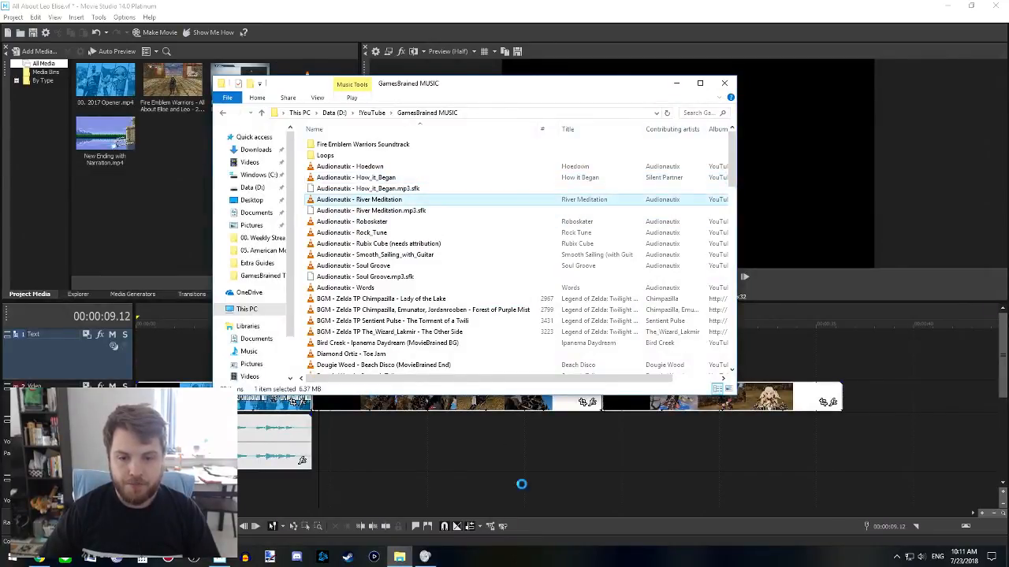
left_click(476, 525)
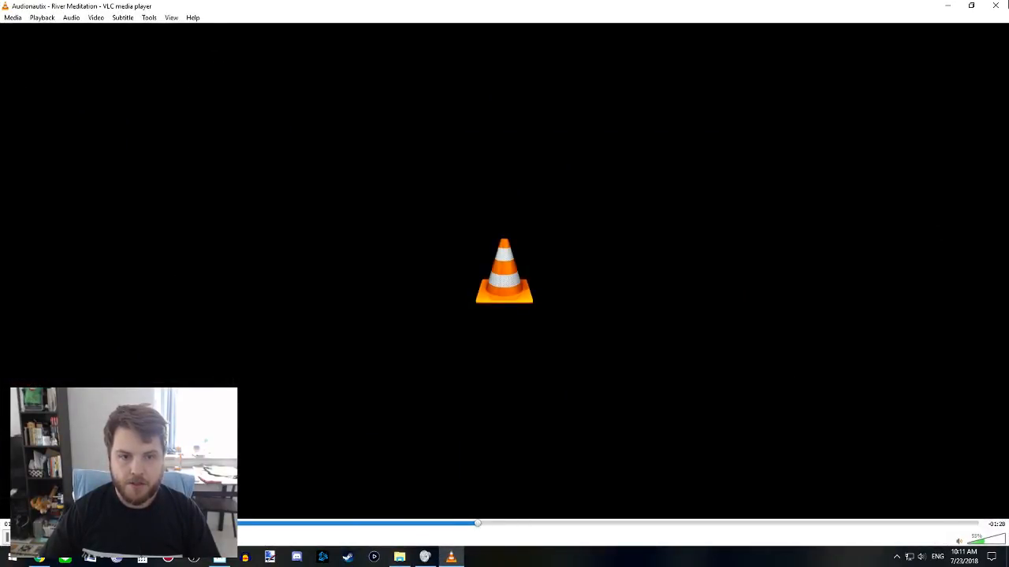
key("ctrl+q")
double_click(355, 222)
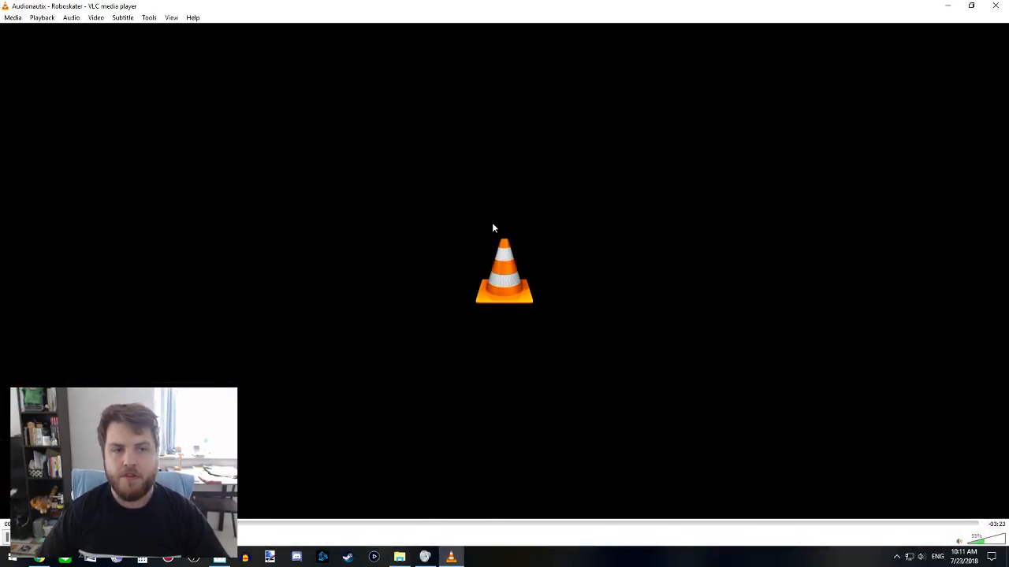
left_click(990, 8)
- Listen to the Audionautix tracks Rock_Tune, Rubix Cube and Smooth_Sailing_with_Guitar, closing the player after each
double_click(360, 234)
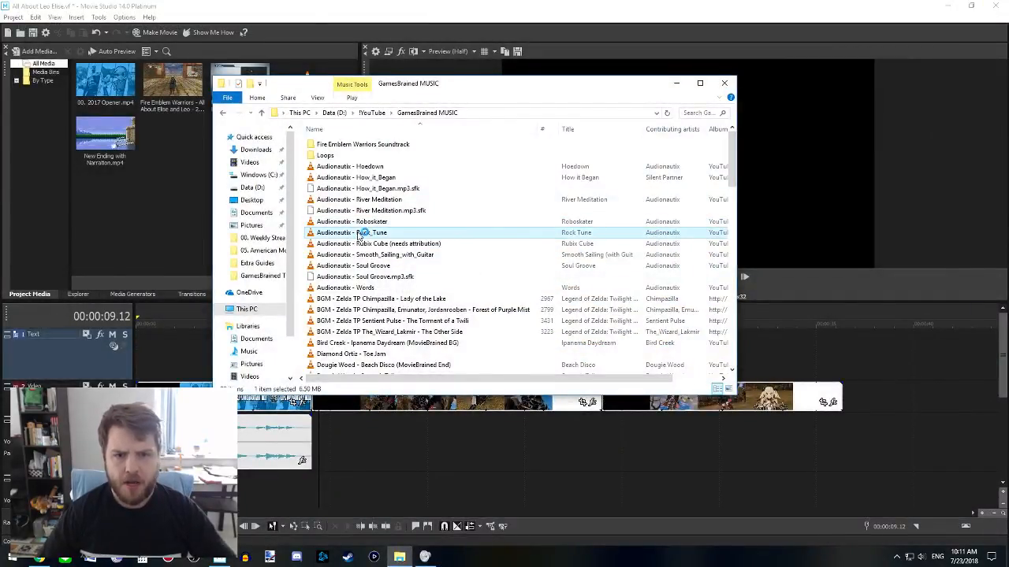
left_click(995, 6)
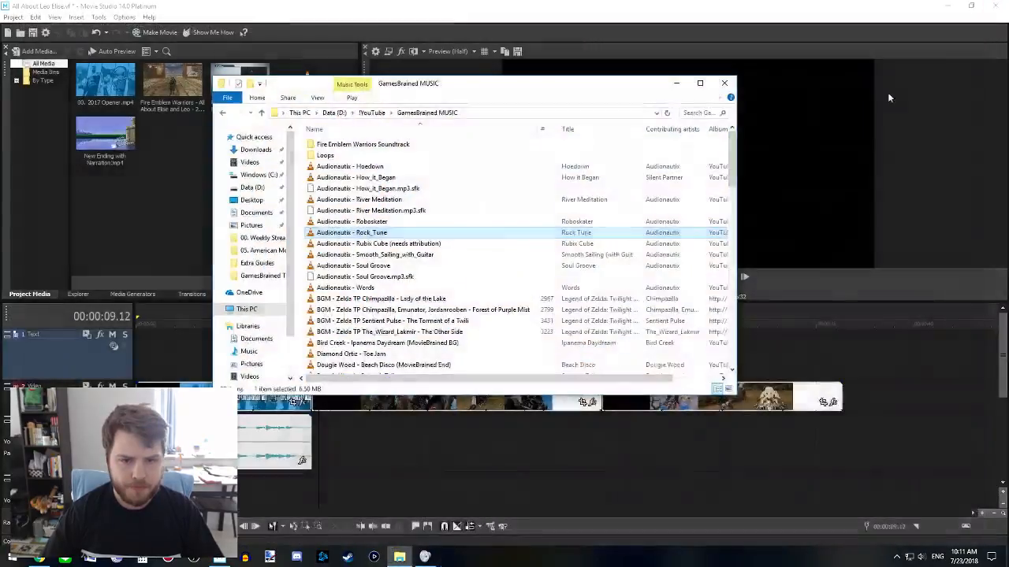
scroll(452, 254, "down", 3)
double_click(408, 148)
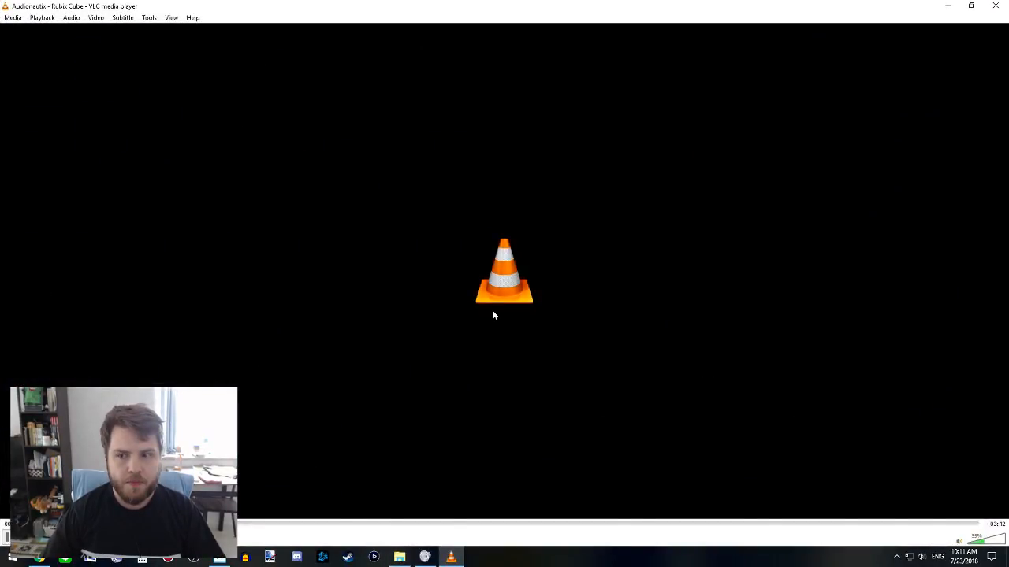
left_click(995, 5)
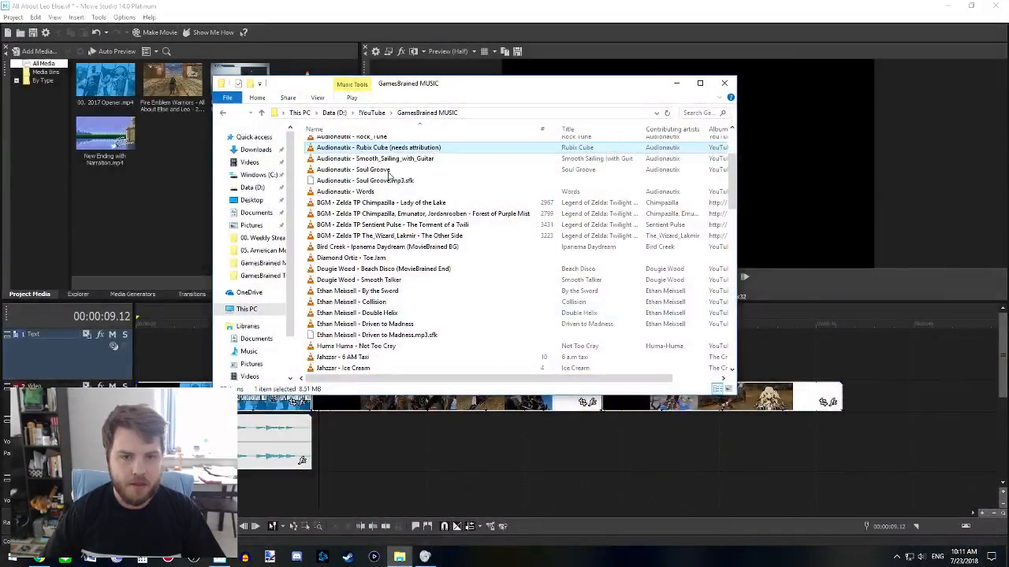
double_click(392, 160)
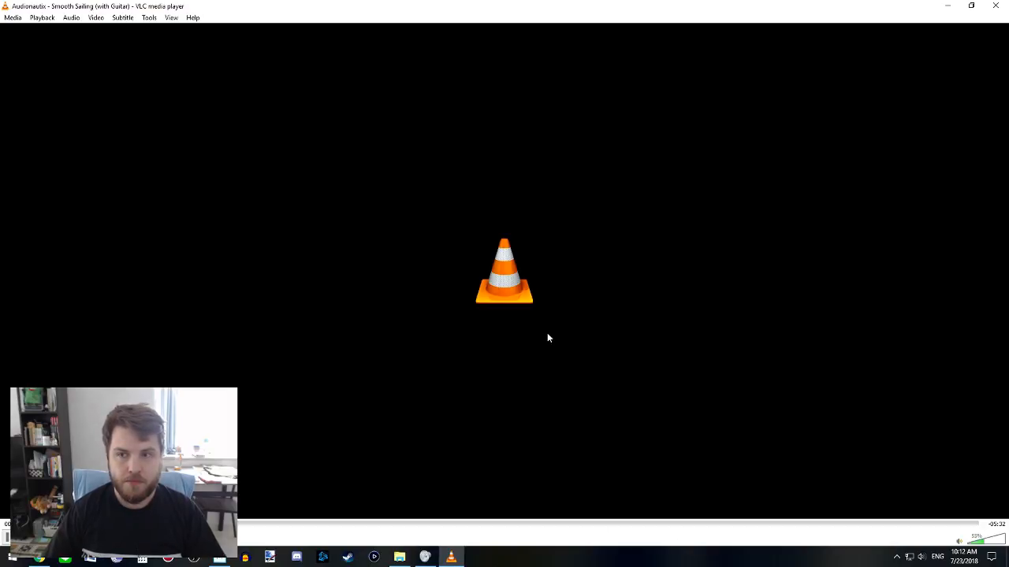
key("alt+F4")
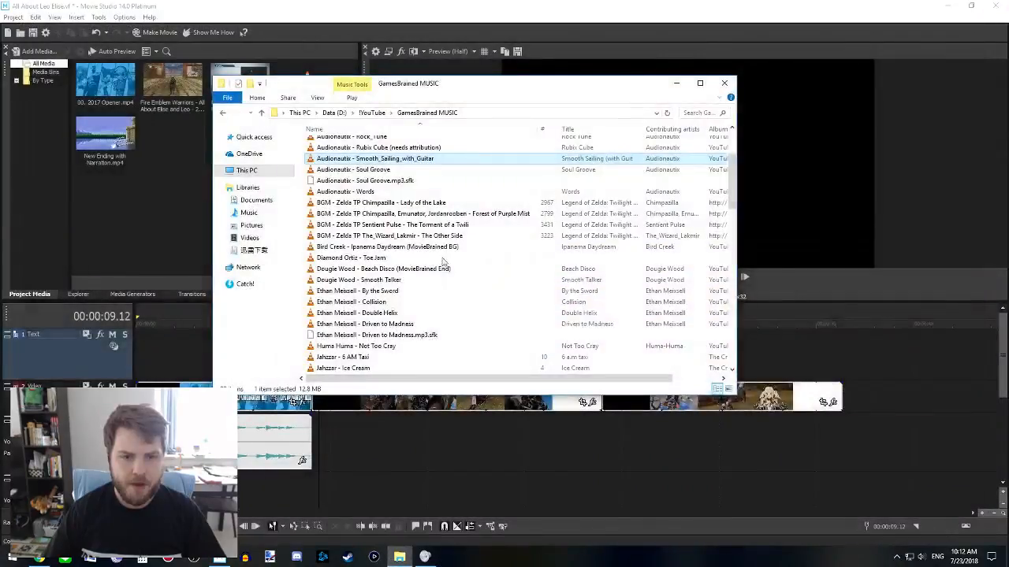
- Look through the rest of the GamesBrained MUSIC folder, close it, and switch to Chrome
scroll(420, 364, "down", 15)
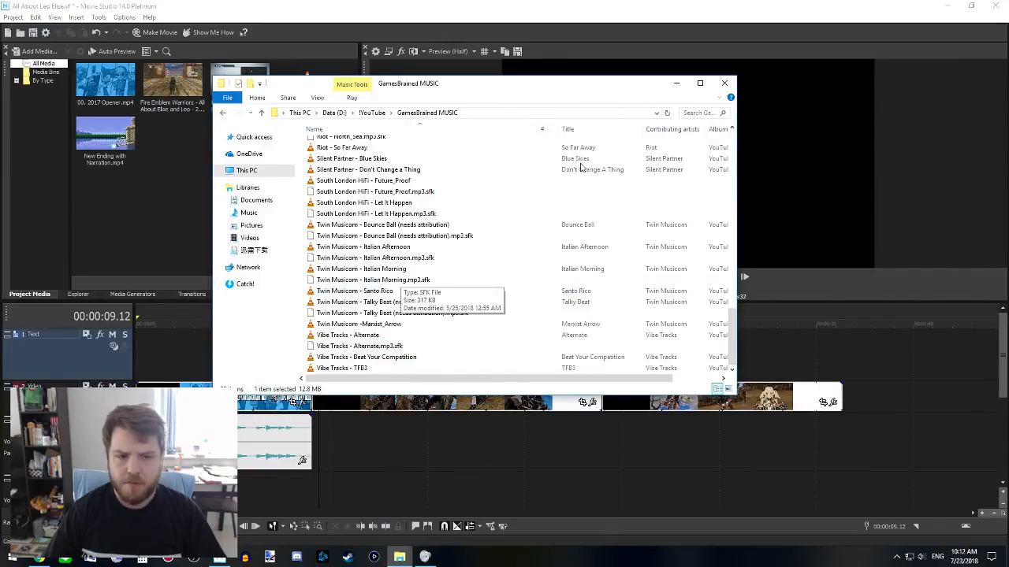
left_click(723, 84)
left_click(38, 558)
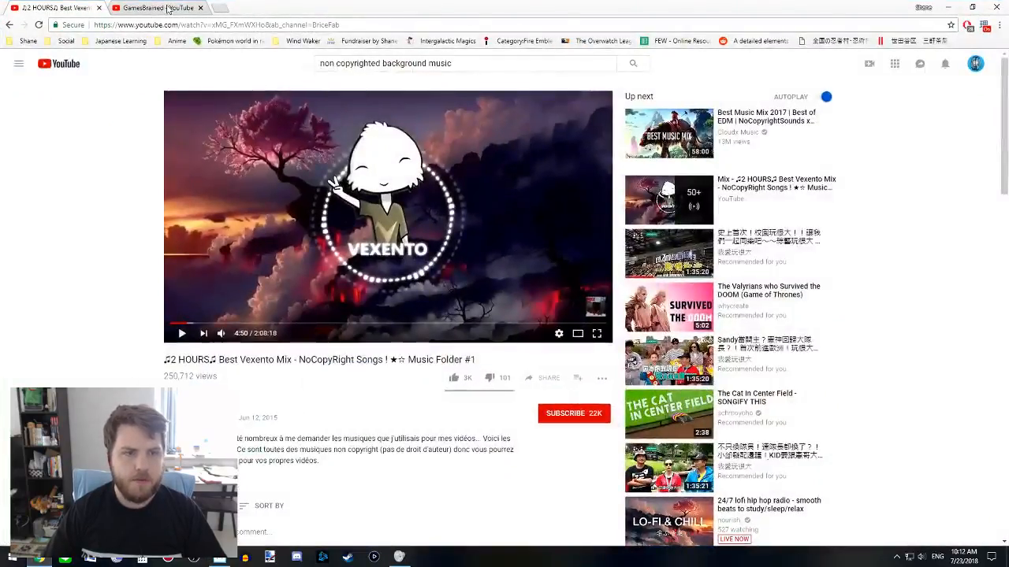
- Open the Audio Library in the GamesBrained channel's YouTube Creator Studio and dismiss the notice about favorites
left_click(168, 8)
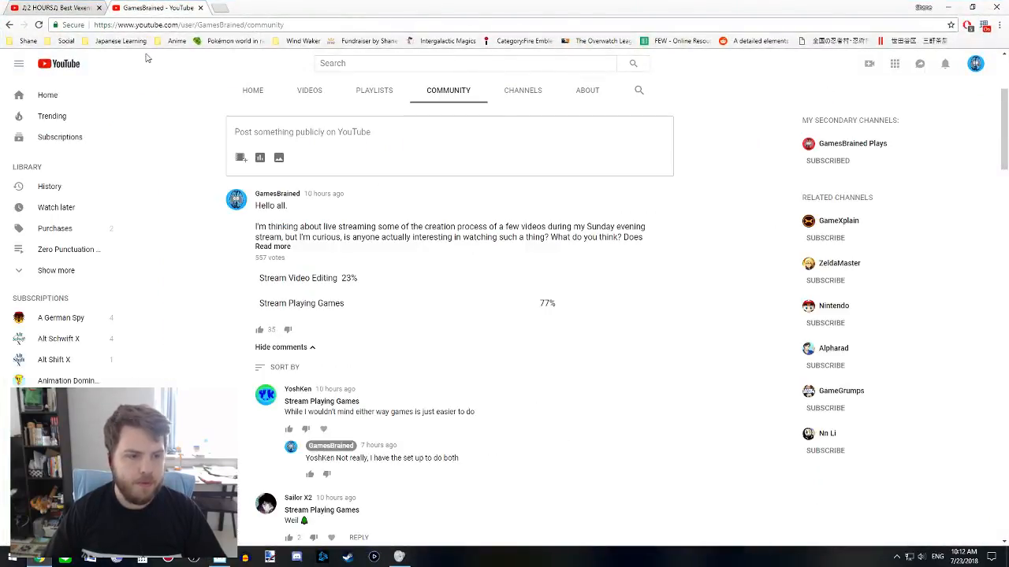
left_click(975, 64)
left_click(923, 167)
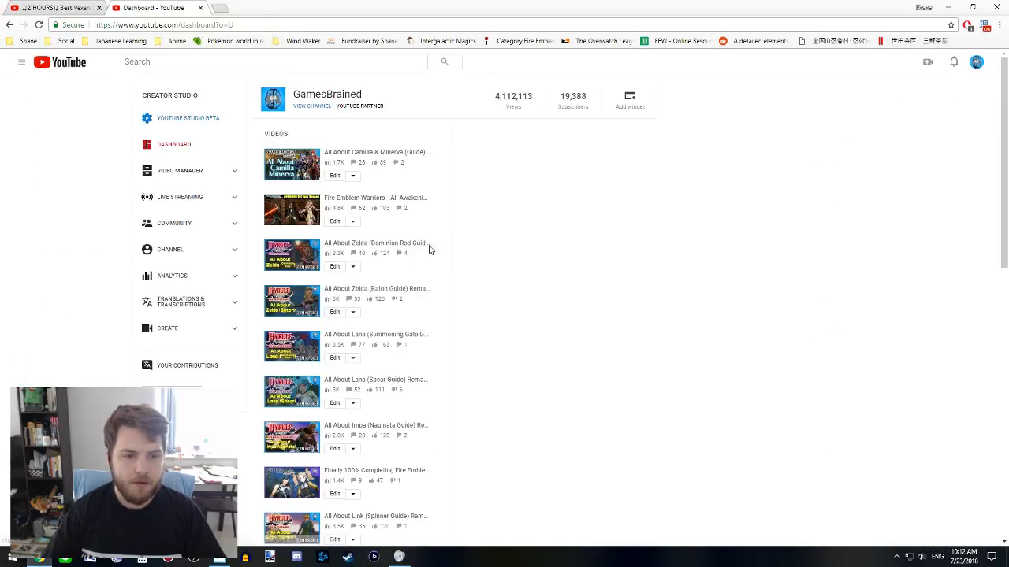
left_click(189, 331)
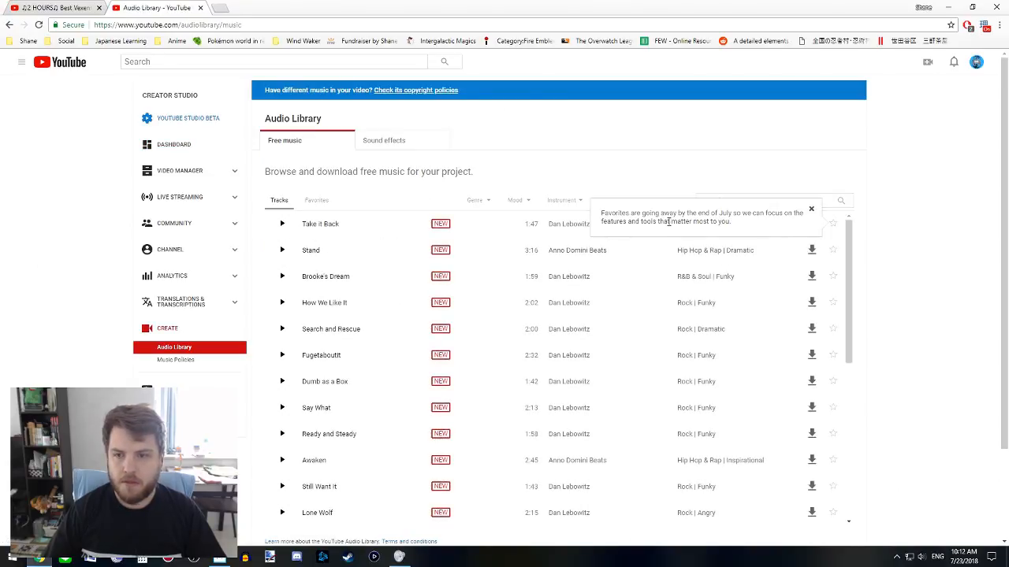
left_click(812, 212)
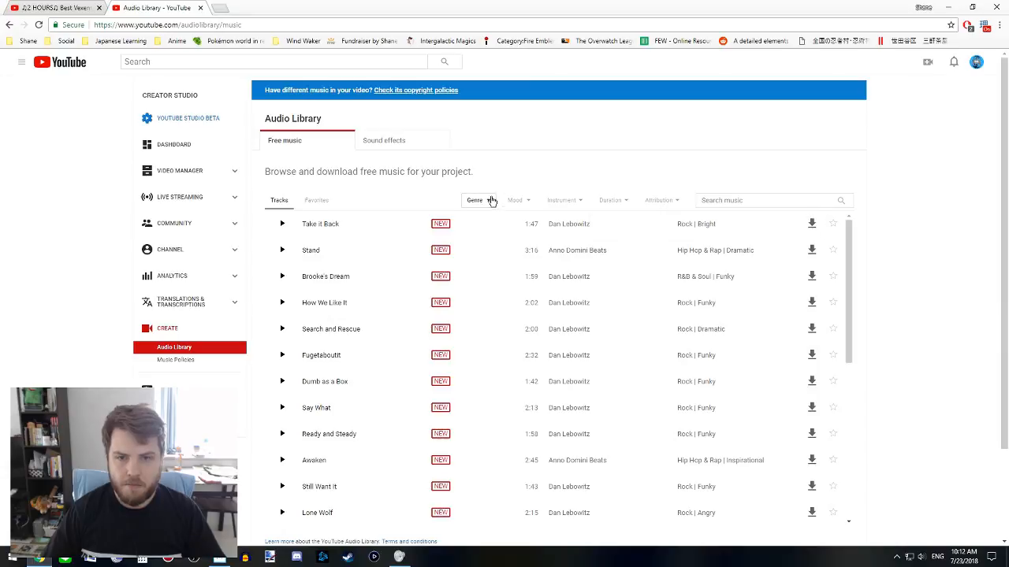
- Filter the free music by the Bright mood and play the track Take it Back
left_click(515, 200)
left_click(525, 236)
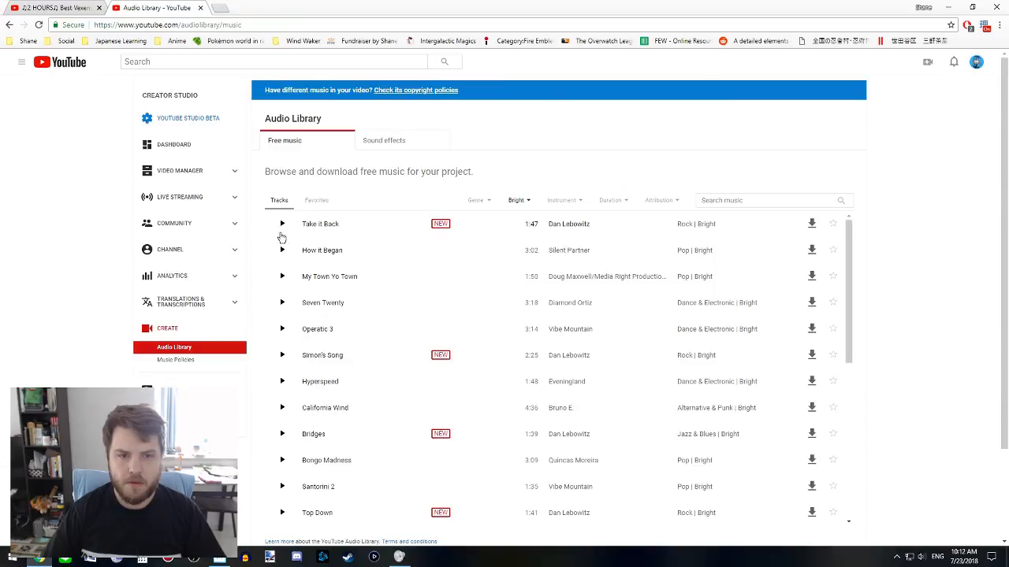
left_click(282, 225)
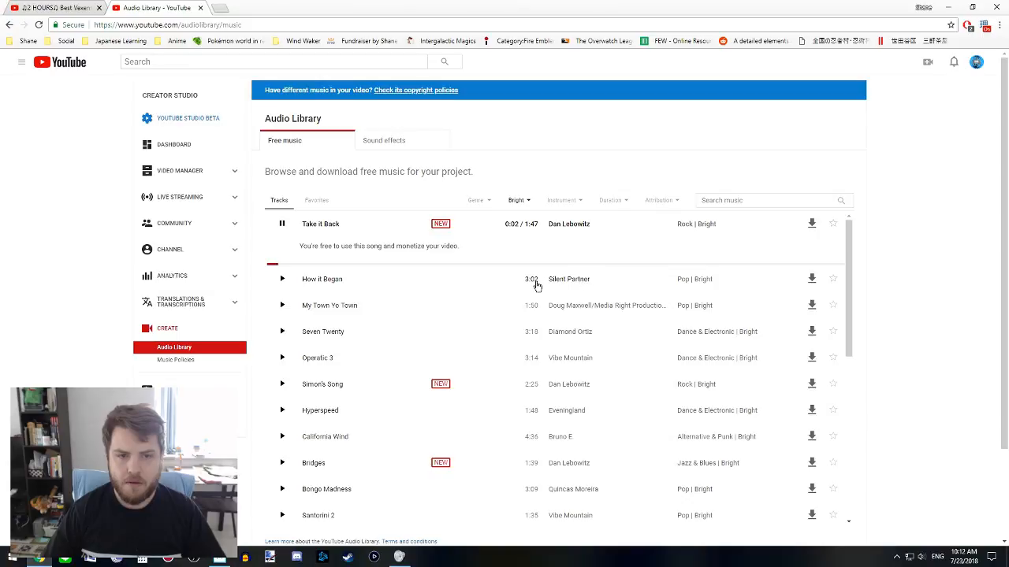
- Stop Take it Back and sample the bright track Seven Twenty
scroll(333, 229, "down", 2)
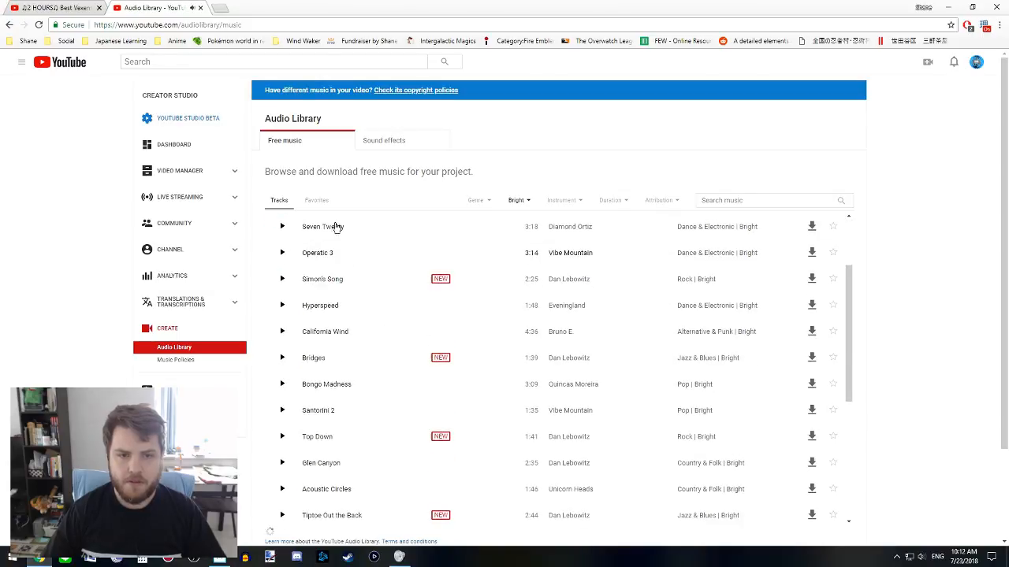
scroll(307, 252, "up", 2)
left_click(281, 224)
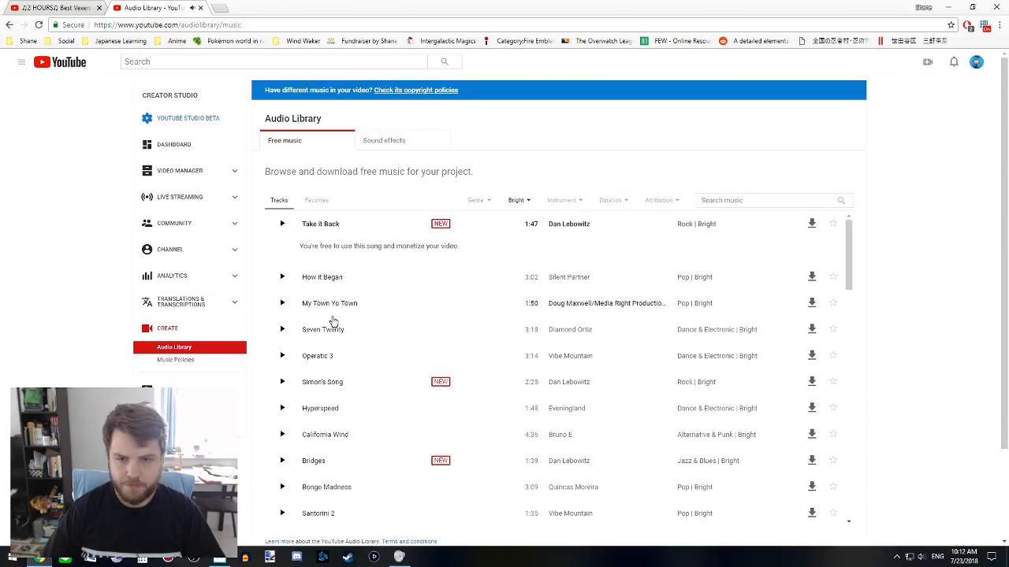
left_click(284, 331)
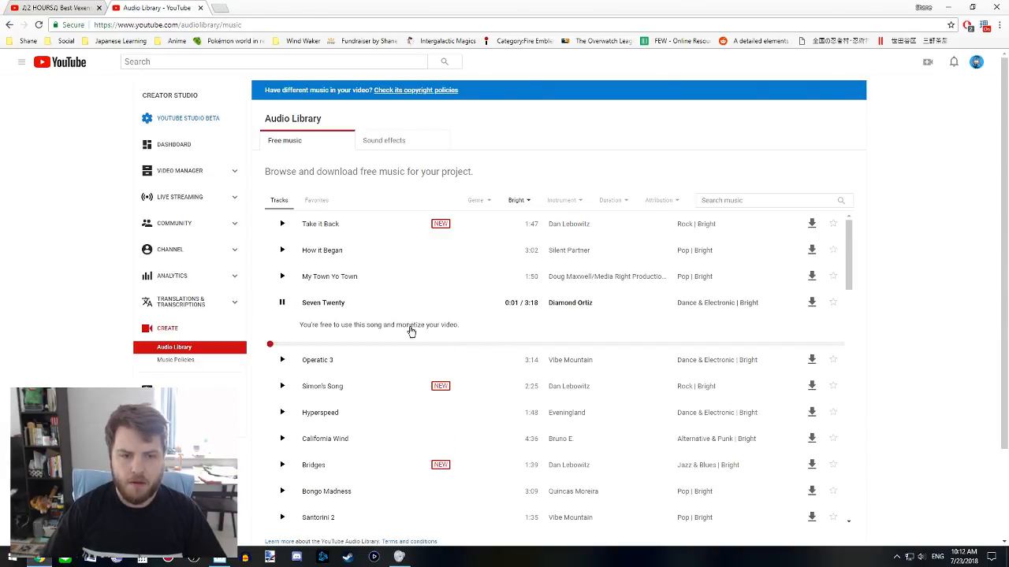
left_click(282, 306)
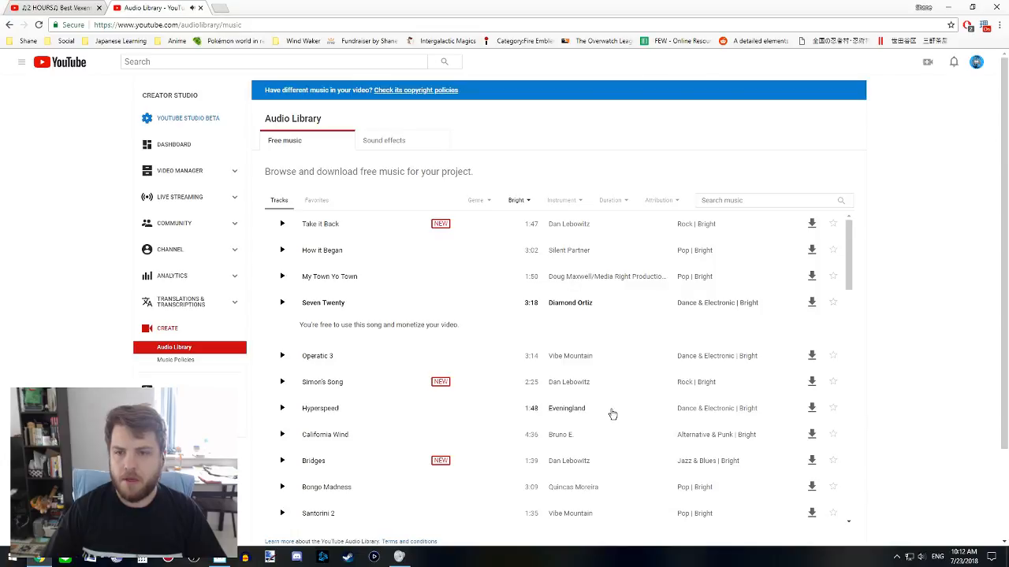
- Search the free music for Audionautix and sample the tracks Dirt Road Traveler, Hoedown and Rubix Cube
left_click(739, 202)
type("Audionautix")
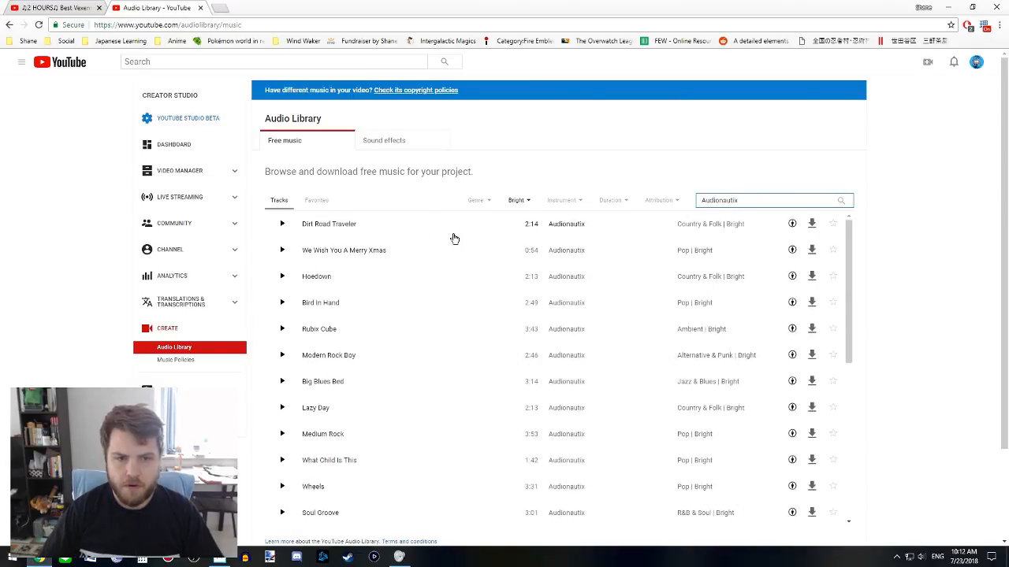
left_click(287, 223)
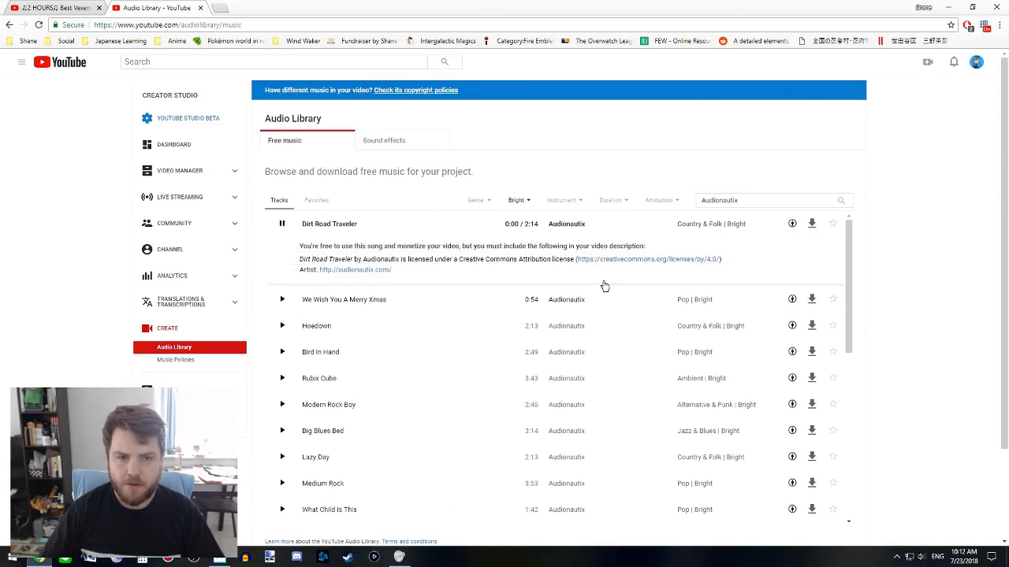
left_click(282, 328)
scroll(472, 347, "down", 2)
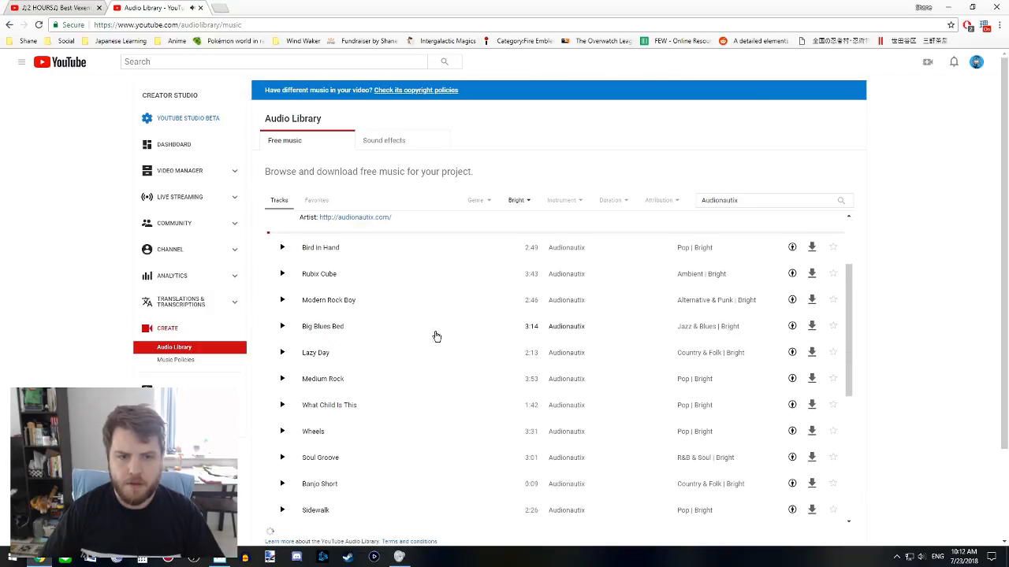
scroll(436, 336, "up", 3)
left_click(281, 278)
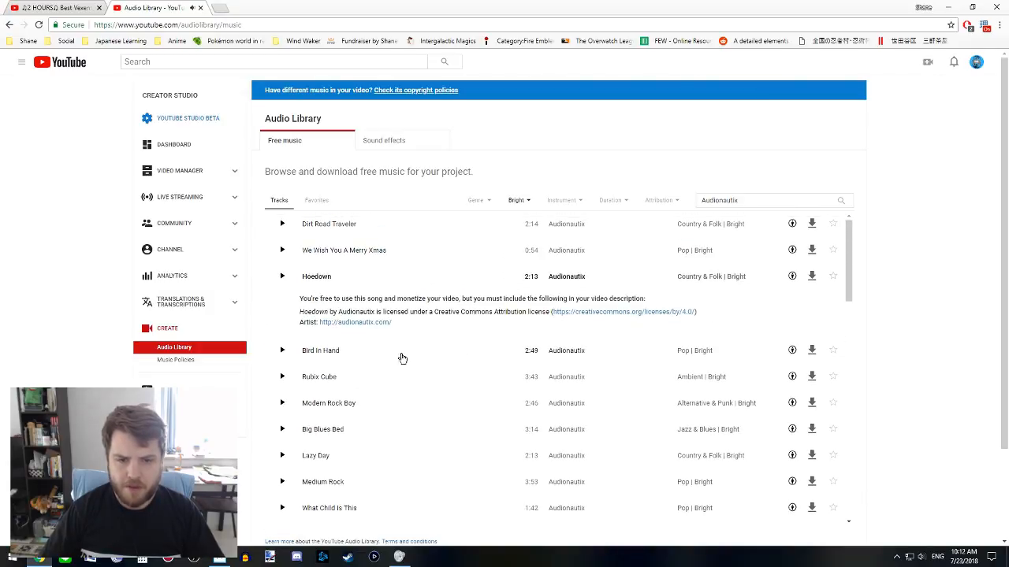
left_click(282, 378)
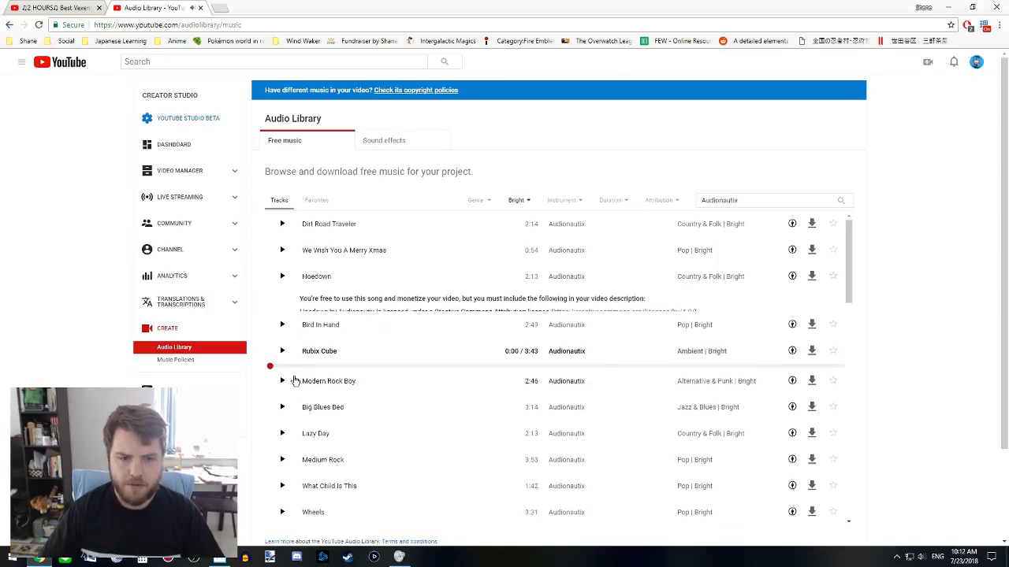
left_click(282, 332)
- Look through the rest of the bright Audionautix tracks to the end of the list and sample Thingamajig
scroll(387, 427, "down", 1)
scroll(388, 426, "down", 3)
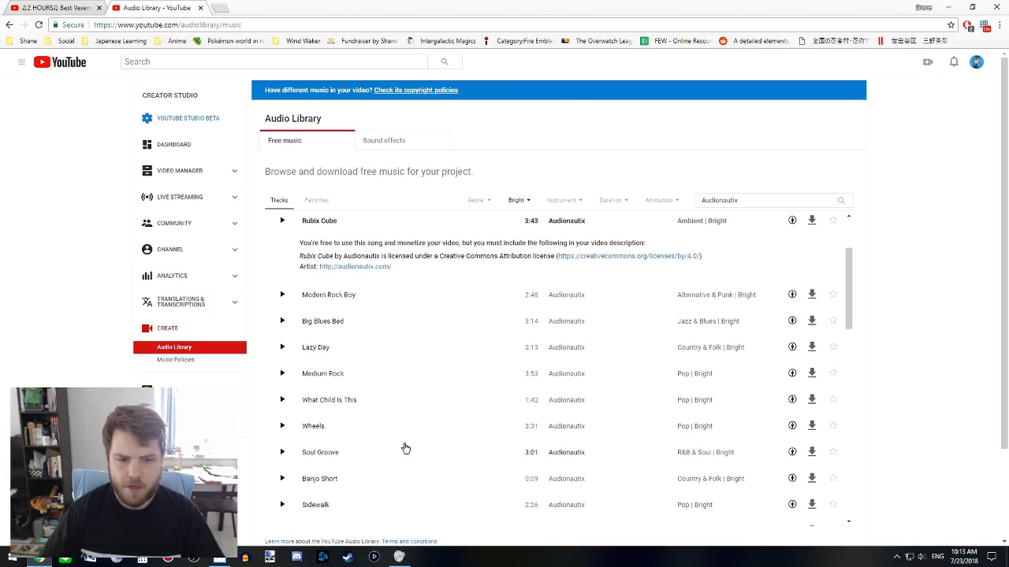
scroll(367, 435, "down", 2)
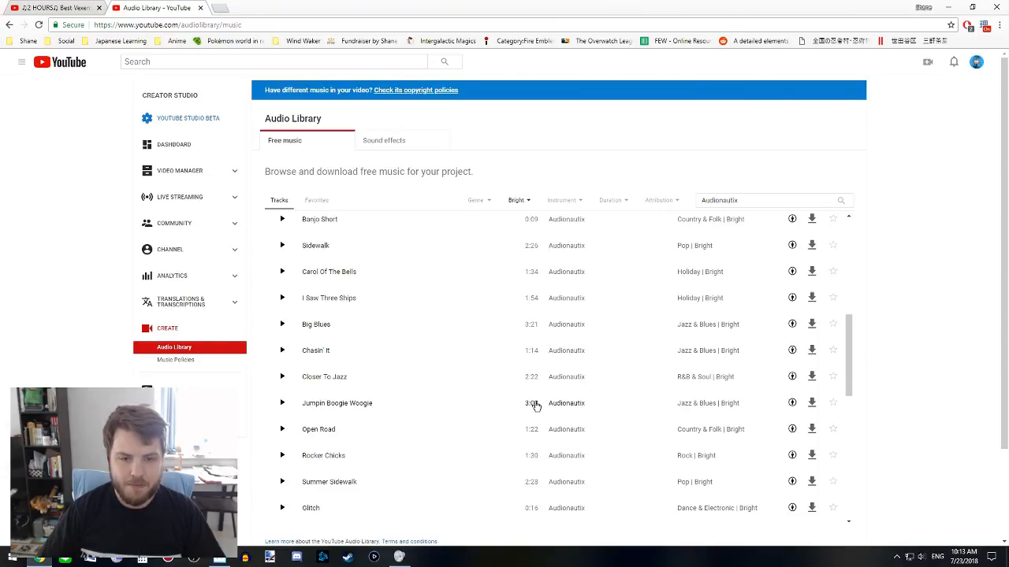
scroll(504, 426, "down", 1)
scroll(394, 402, "down", 2)
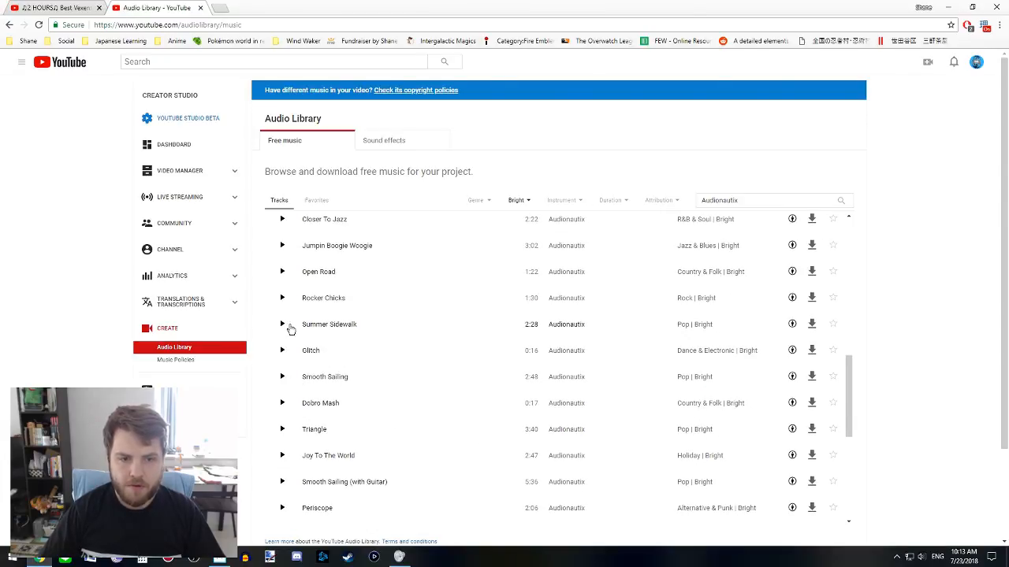
scroll(392, 378, "down", 4)
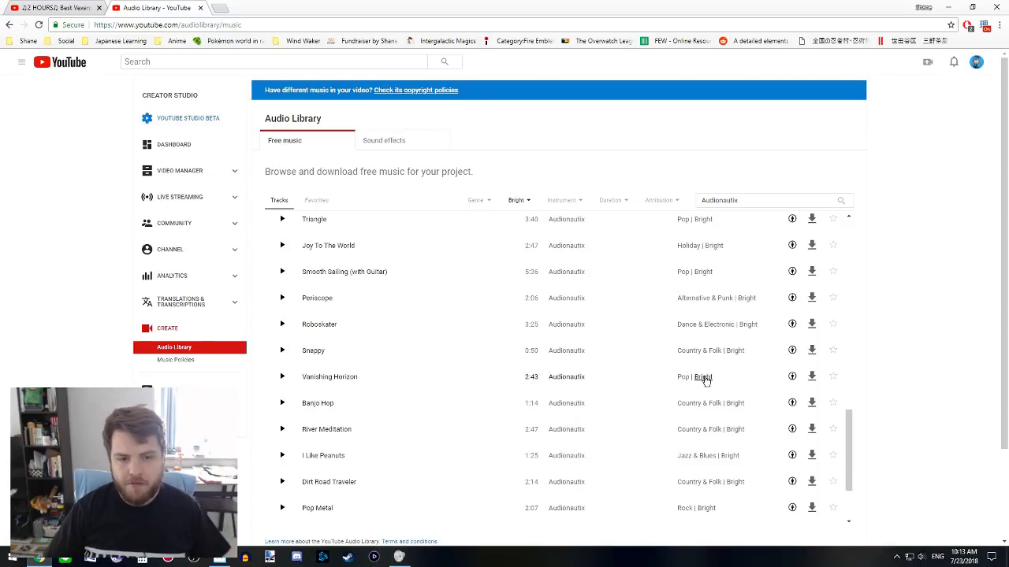
scroll(453, 410, "down", 3)
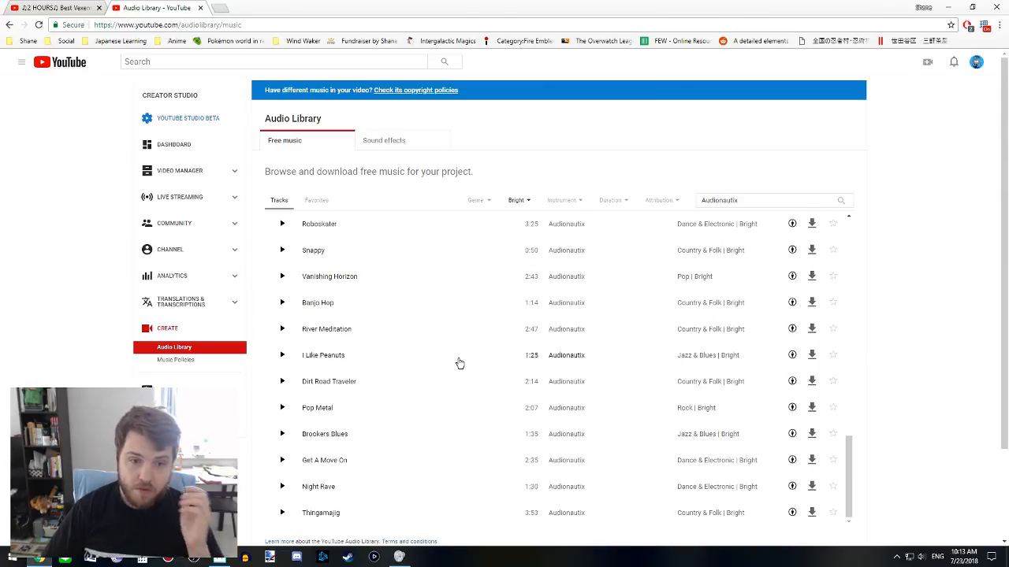
scroll(460, 362, "down", 2)
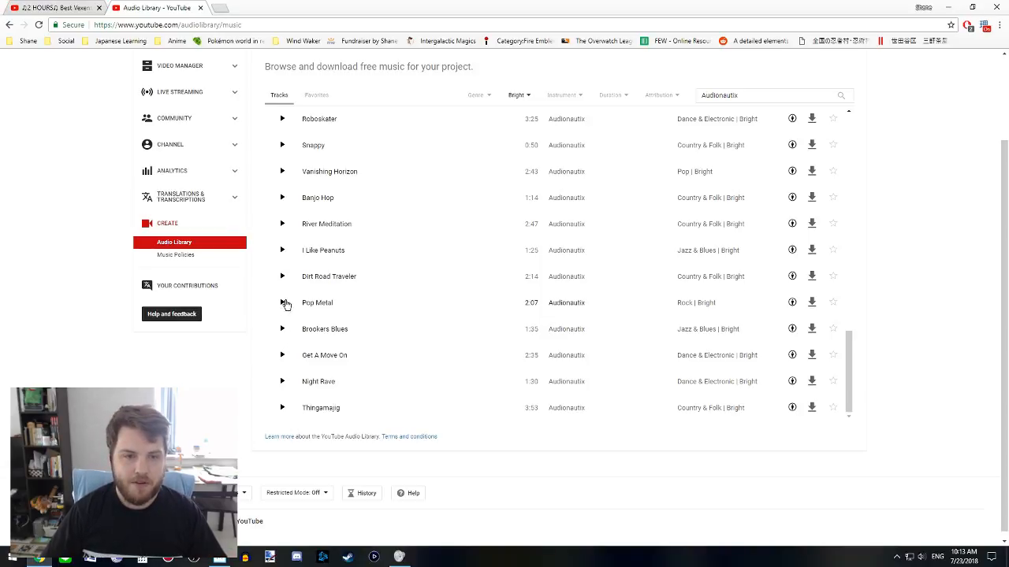
left_click(285, 409)
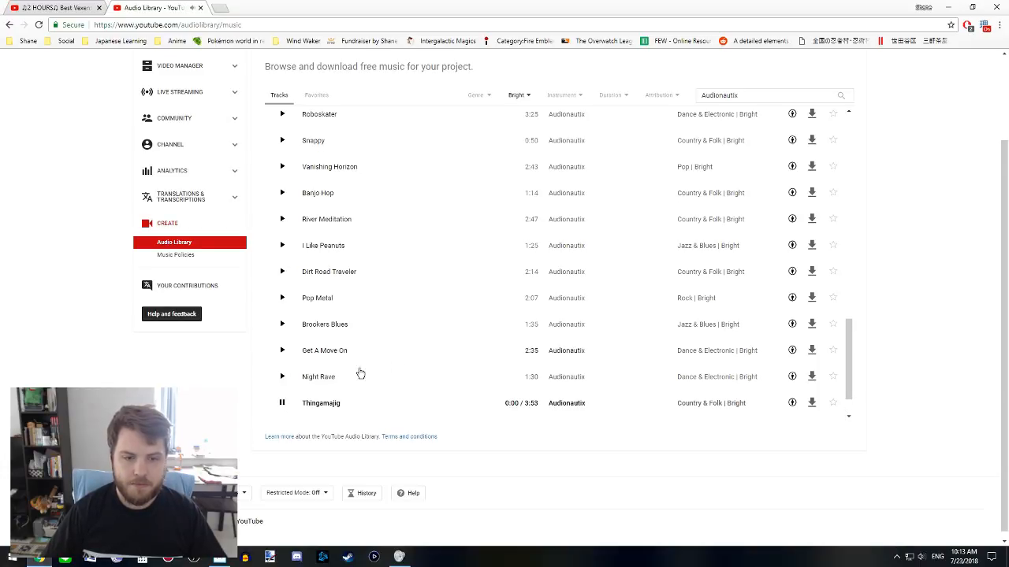
scroll(423, 247, "up", 15)
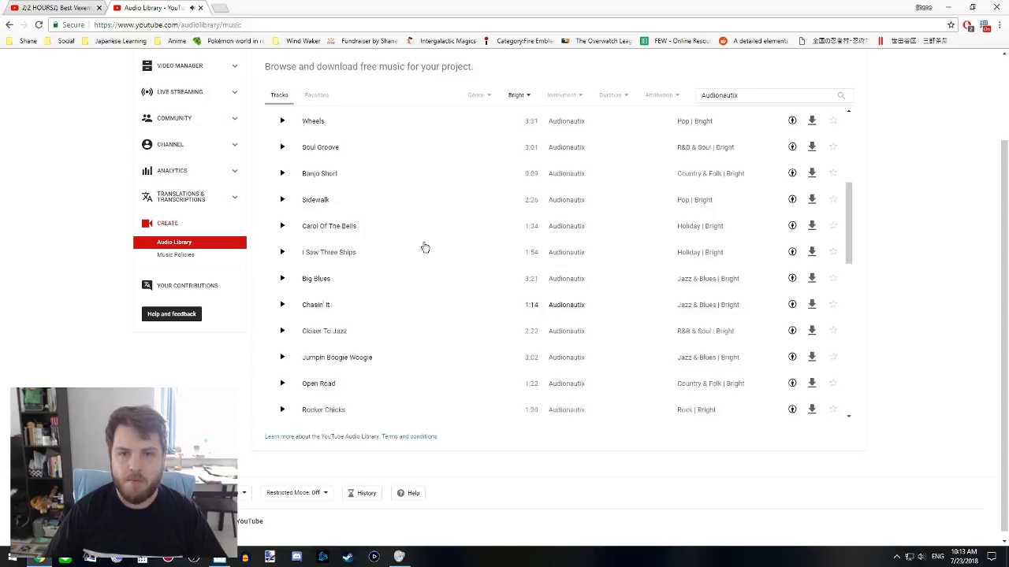
- Filter the Audionautix tracks by the Dramatic mood and sample Big Horns Intro
left_click(527, 95)
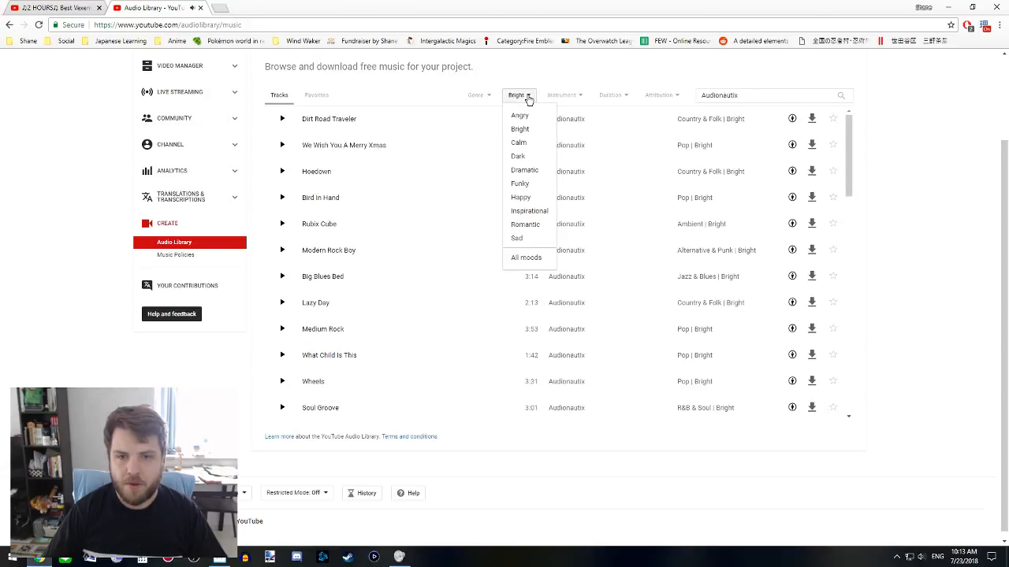
left_click(524, 171)
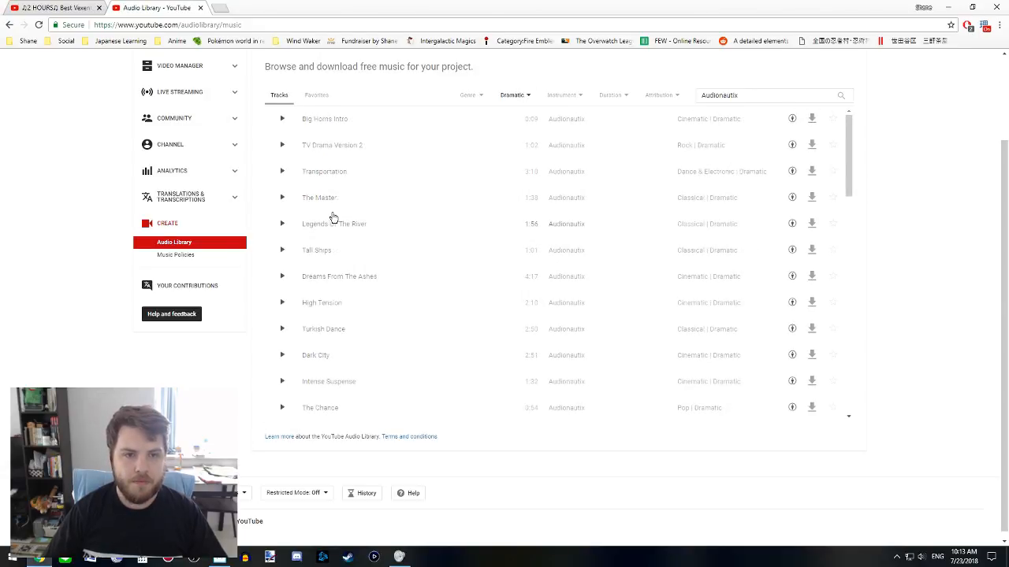
left_click(282, 119)
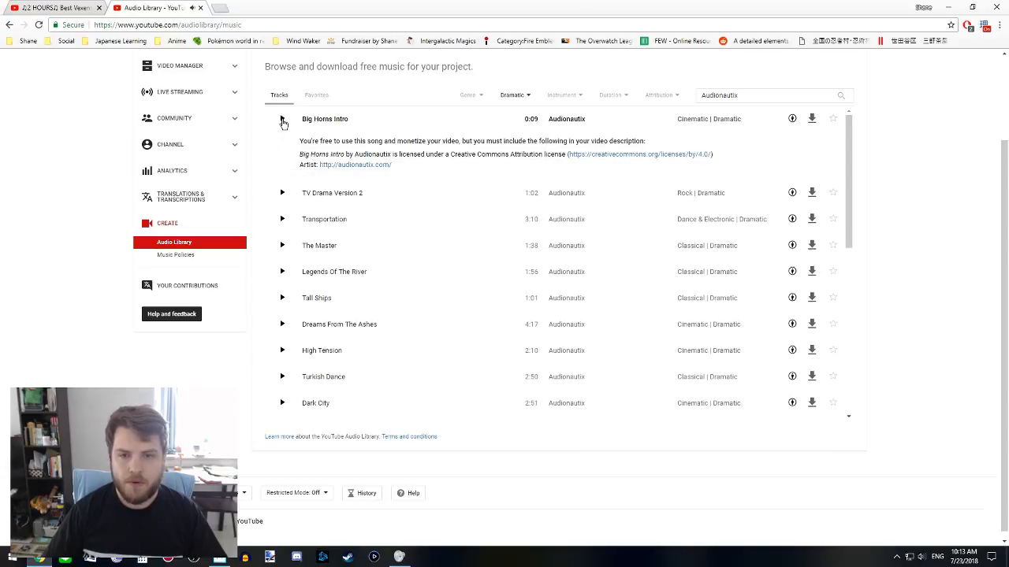
- Play the dramatic track Transportation, skipping ahead through it in stages to about 2:36, and stop it
left_click(282, 219)
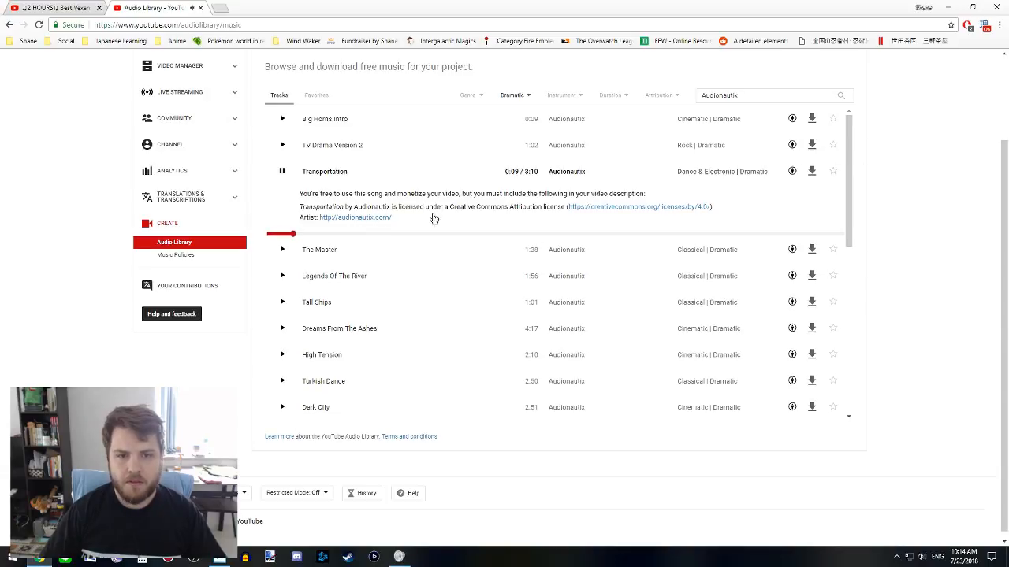
left_click(405, 234)
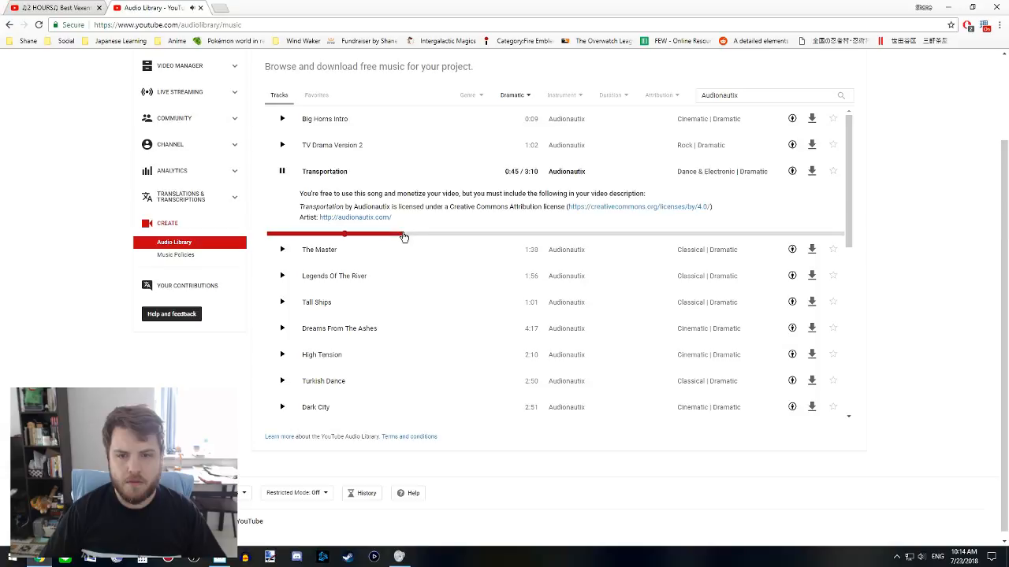
left_click(474, 234)
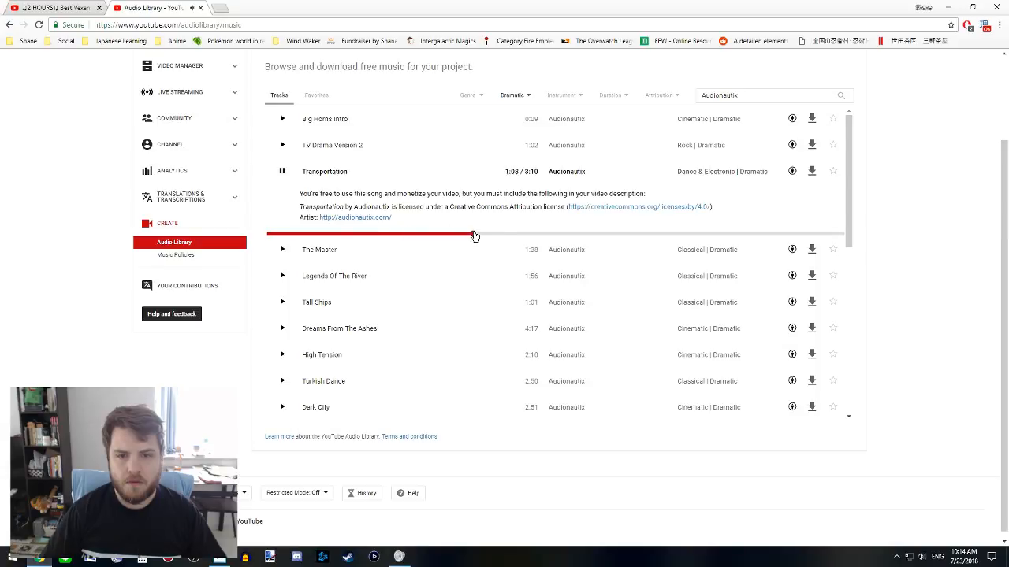
left_click(551, 234)
left_click(627, 234)
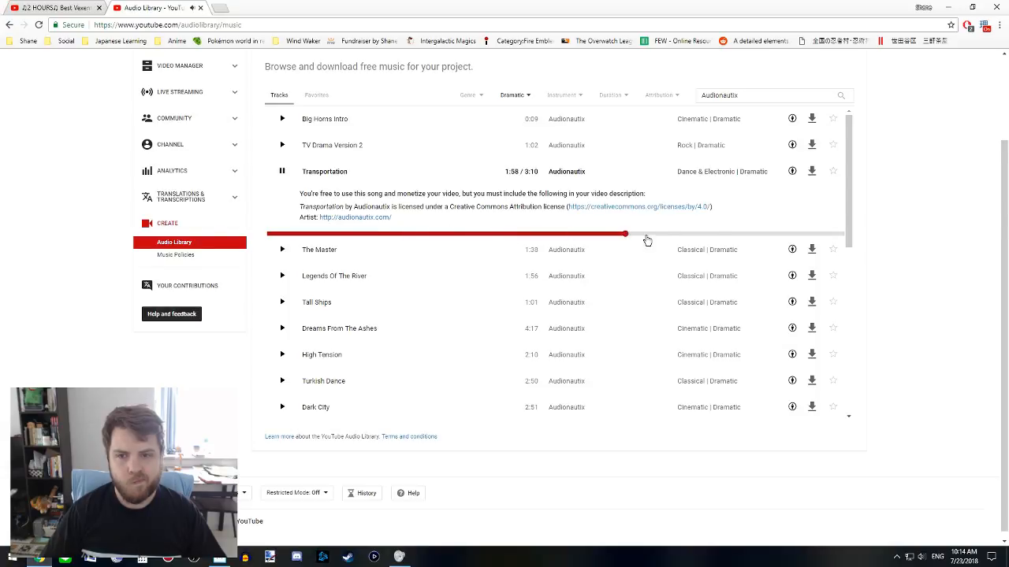
left_click(739, 235)
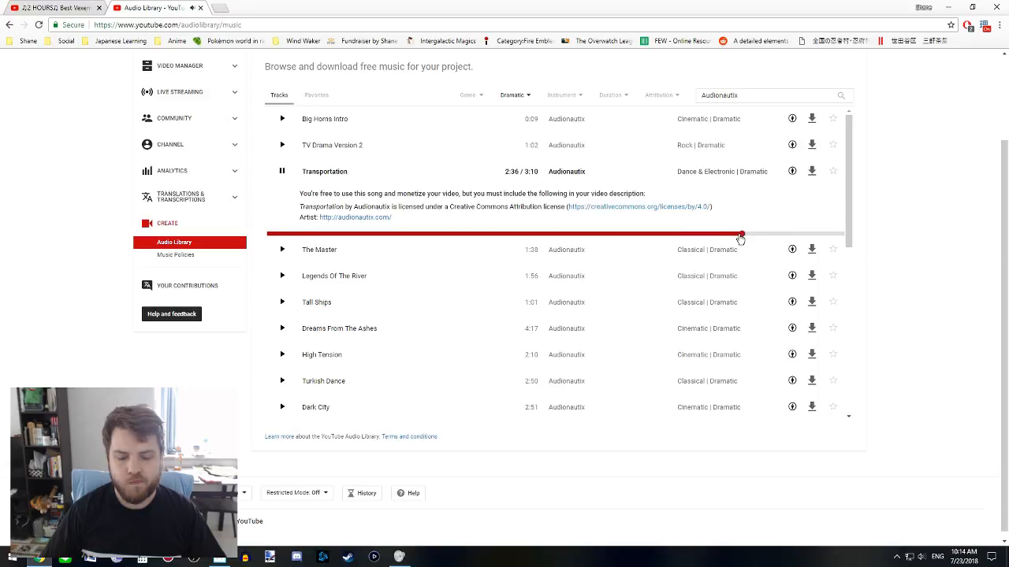
left_click(282, 173)
- Sample the dramatic Audionautix tracks The Master, Dreams From The Ashes and Dark City, stopping each one
left_click(282, 246)
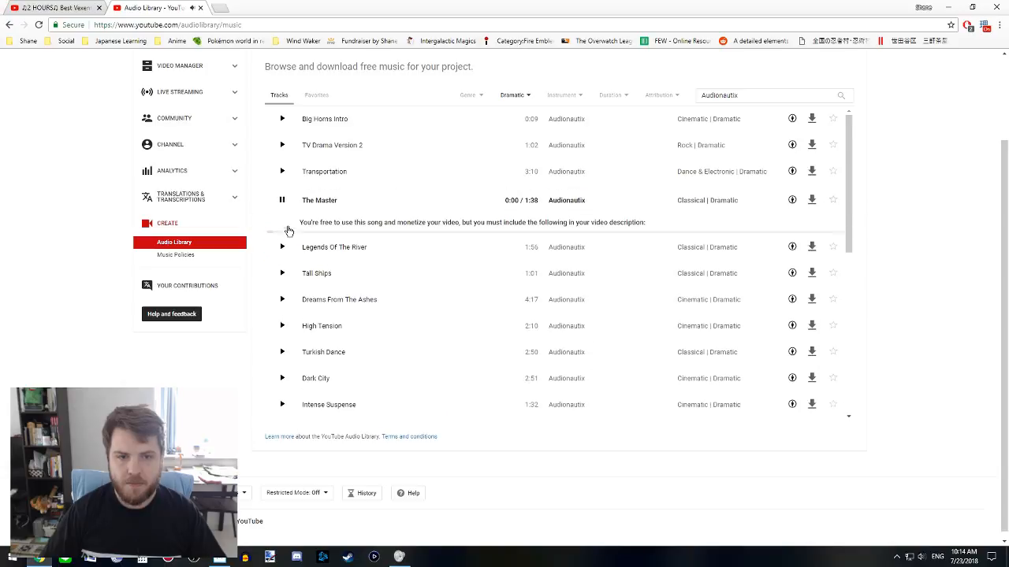
left_click(282, 200)
scroll(497, 299, "down", 5)
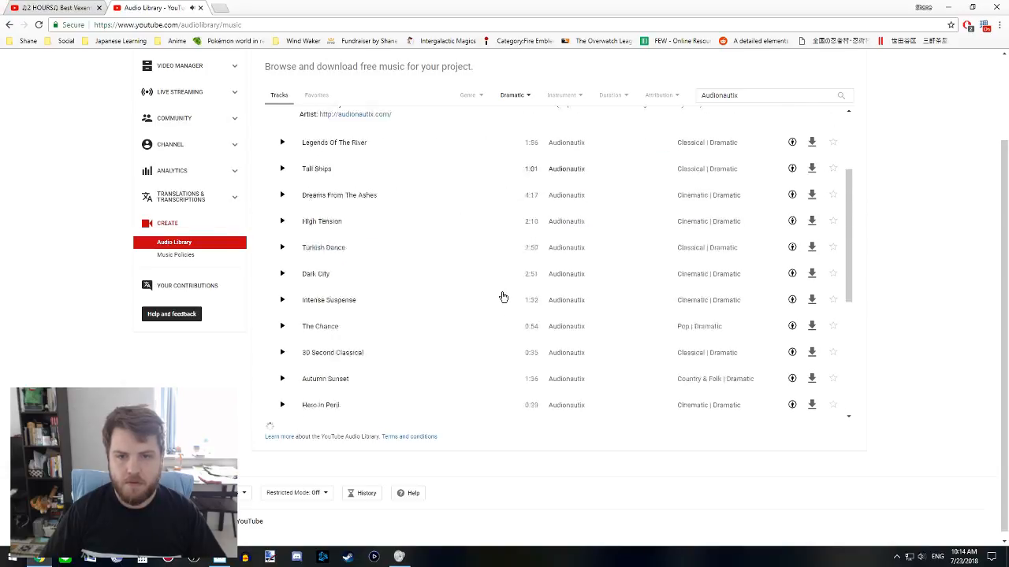
left_click(282, 116)
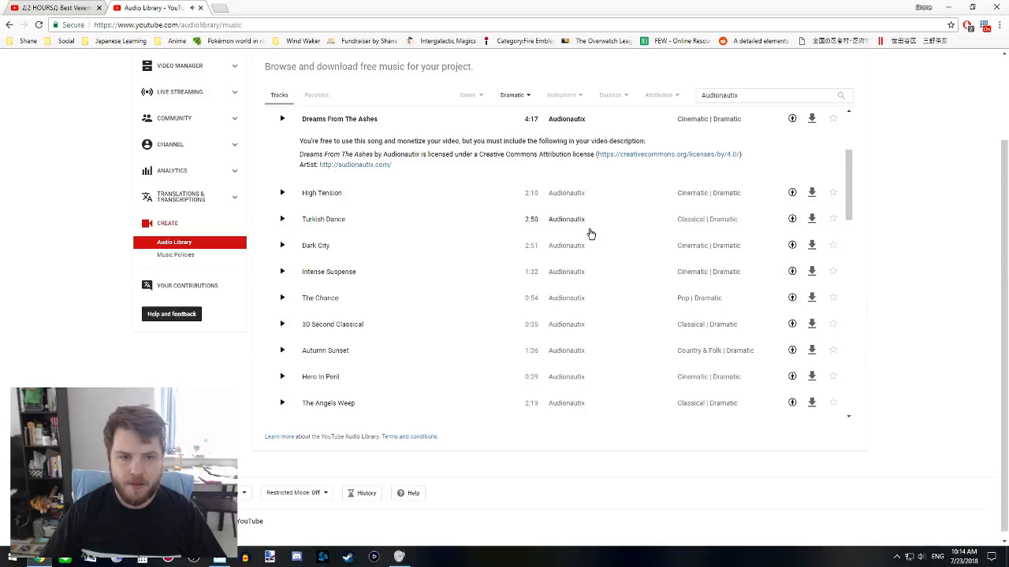
left_click(283, 245)
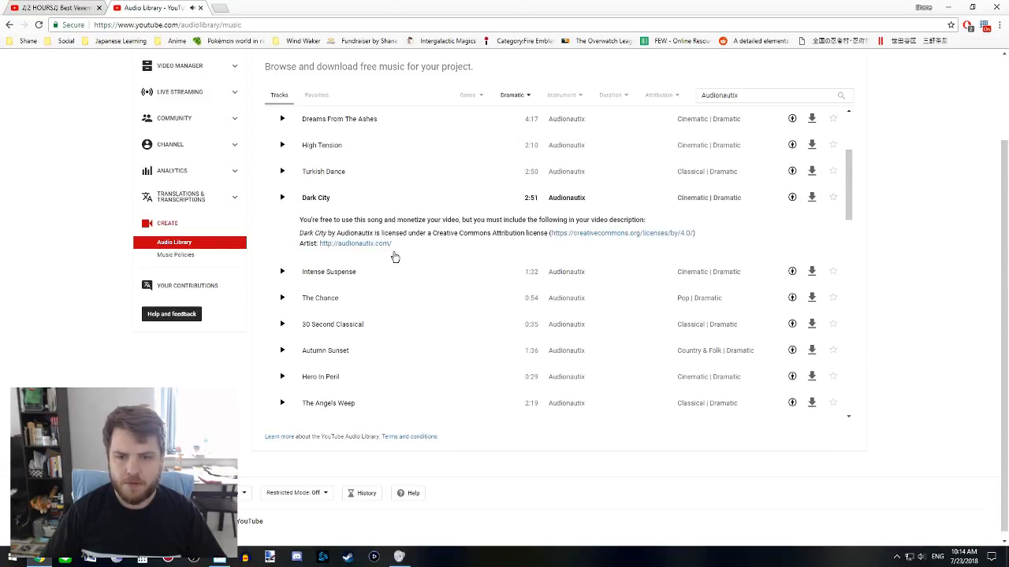
- Sample Temptation March and Time Passing By further down the dramatic track list, stopping each one
scroll(475, 263, "down", 2)
scroll(478, 263, "down", 2)
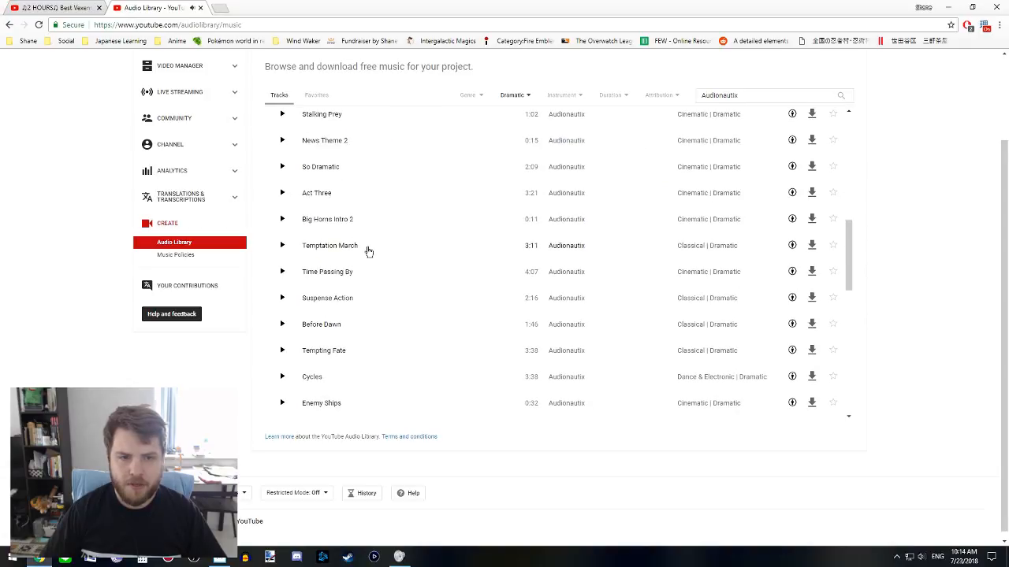
left_click(281, 246)
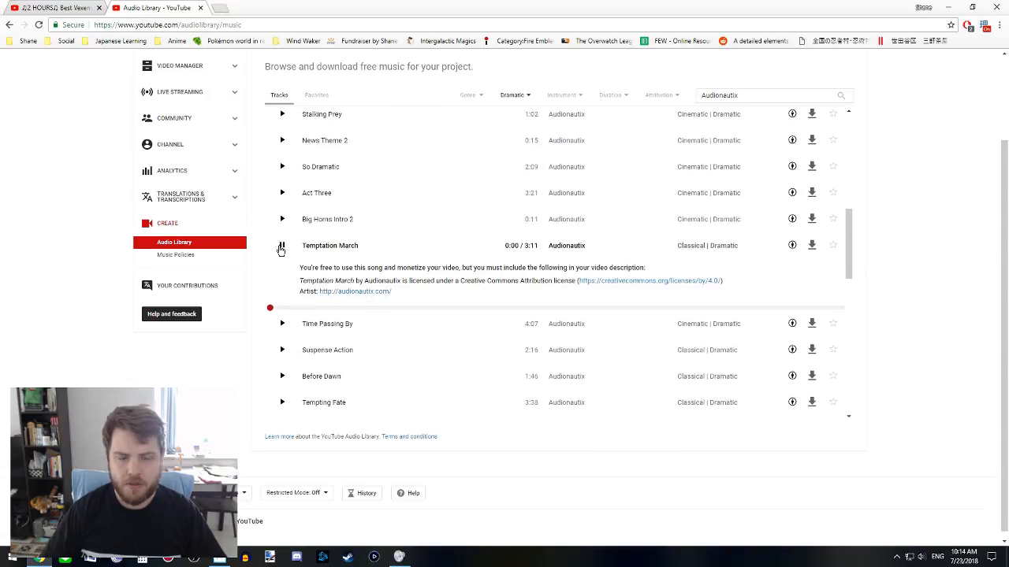
left_click(281, 247)
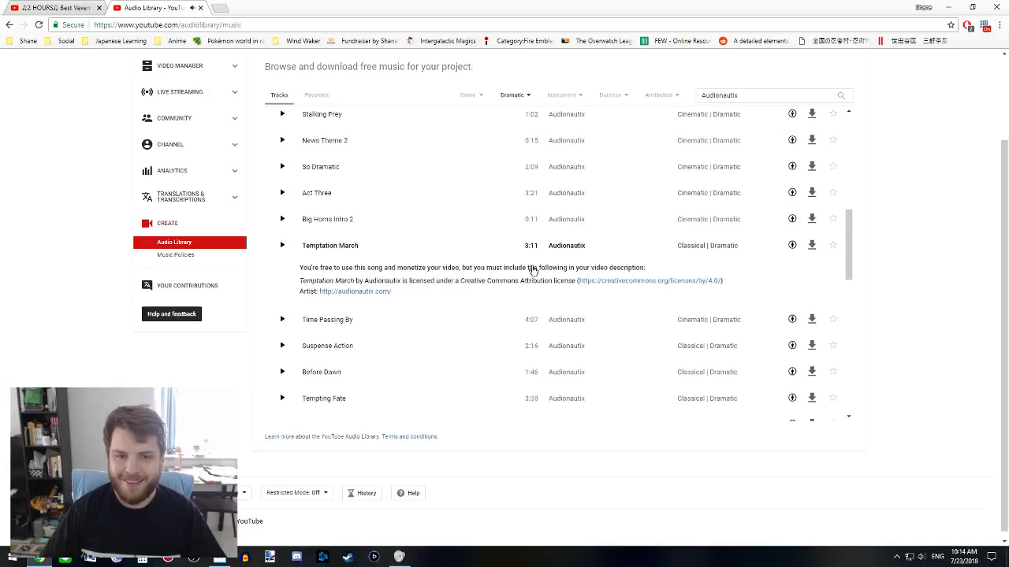
scroll(526, 266, "down", 1)
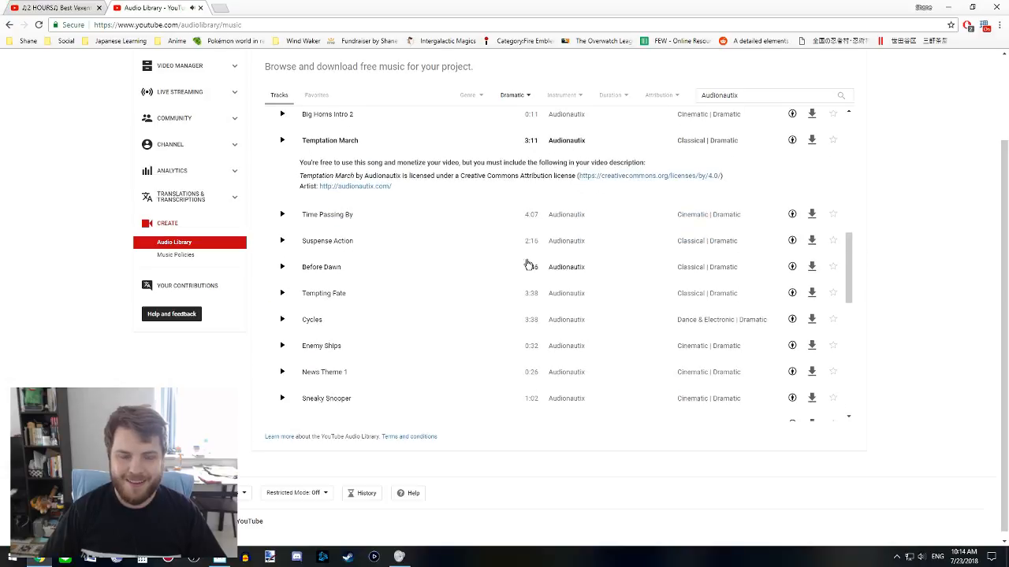
left_click(282, 215)
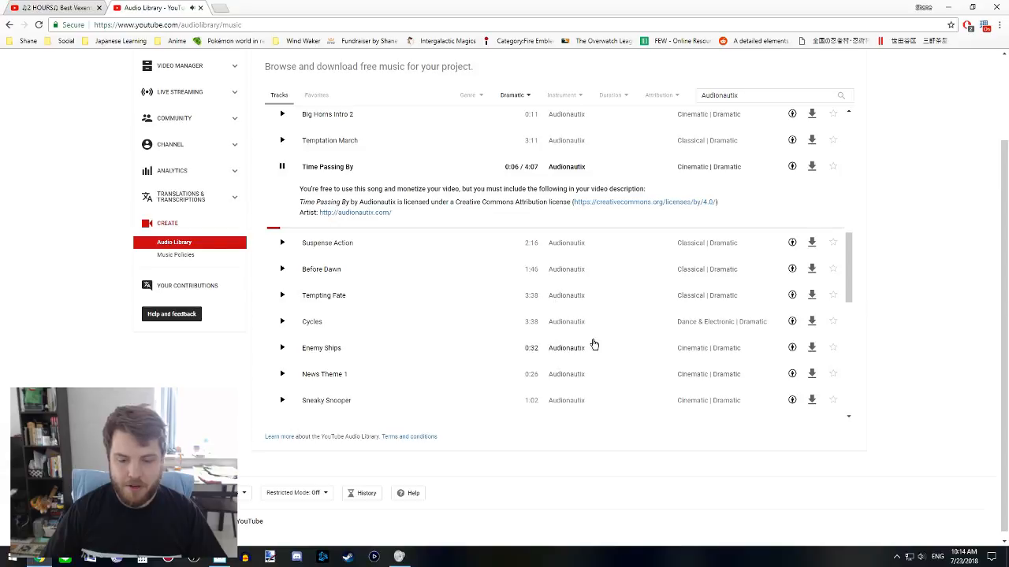
left_click(282, 166)
scroll(473, 297, "down", 1)
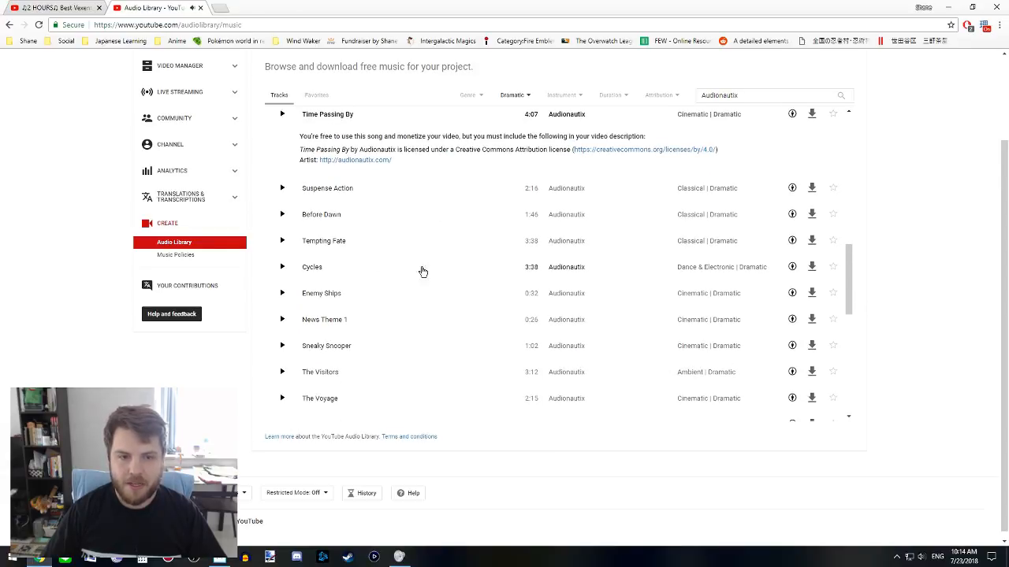
- Play the dramatic Audionautix track Cycles, skipping ahead in stages through to its end
left_click(283, 268)
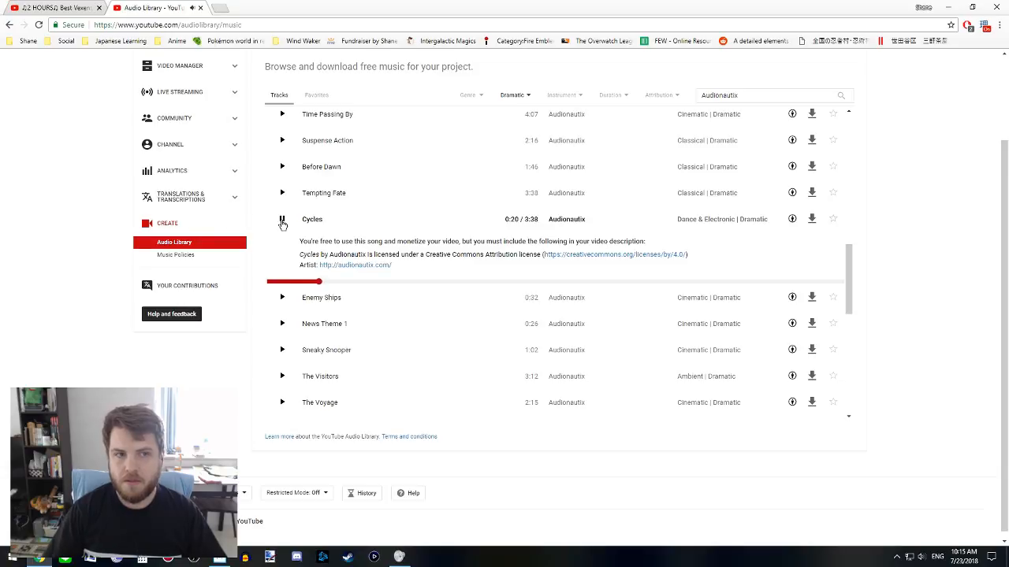
key("XF86AudioLowerVolume")
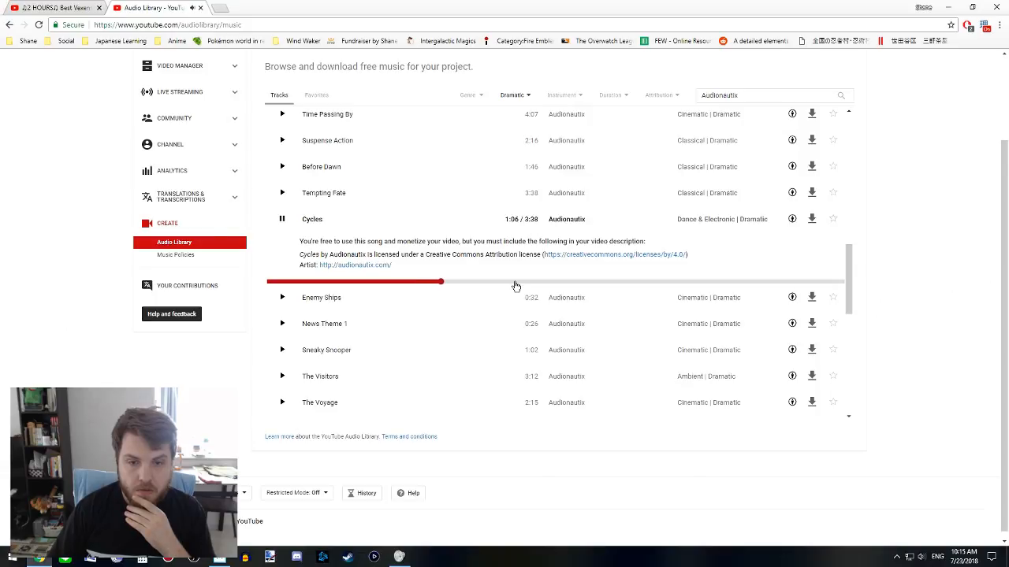
left_click(631, 282)
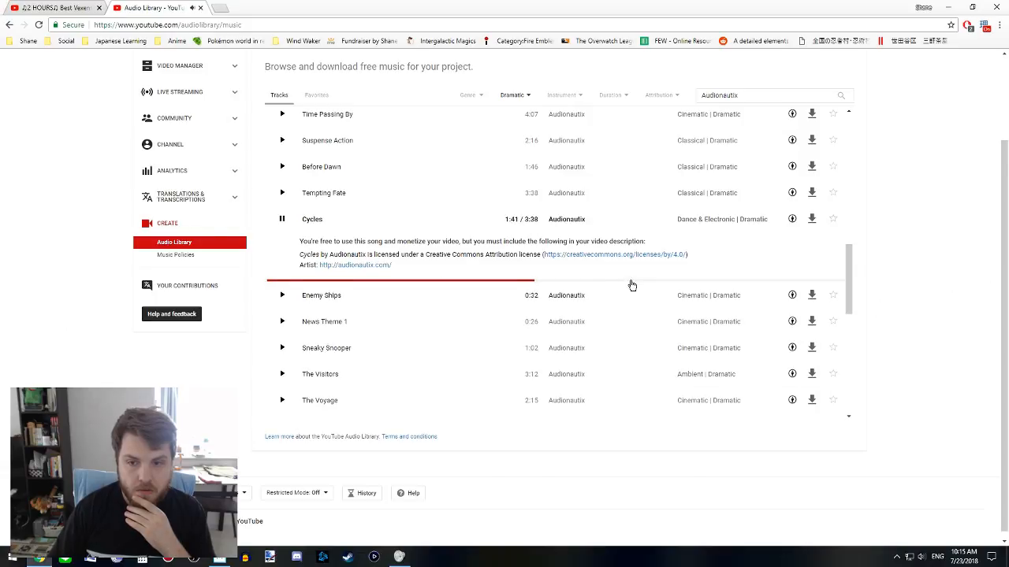
left_click(740, 283)
left_click(818, 282)
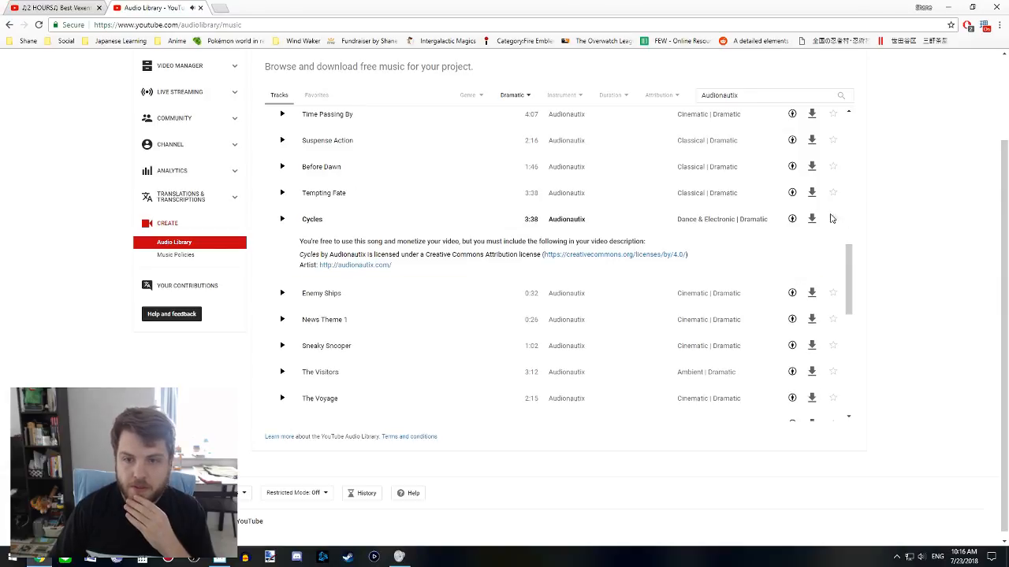
- Download Cycles and move the file from Downloads into the GamesBrained MUSIC folder inside !YouTube on Data (D:)
left_click(823, 293)
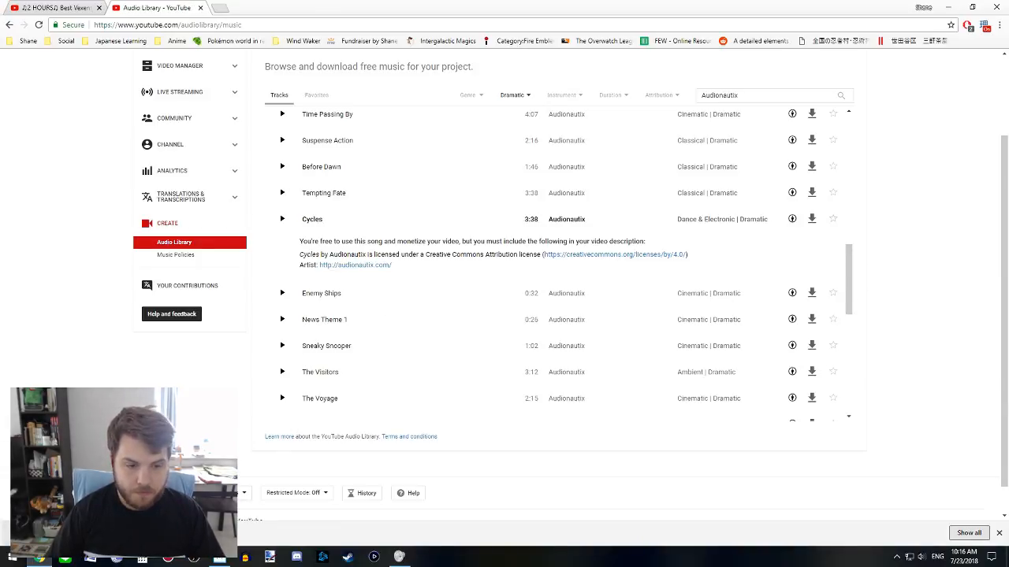
left_click(158, 501)
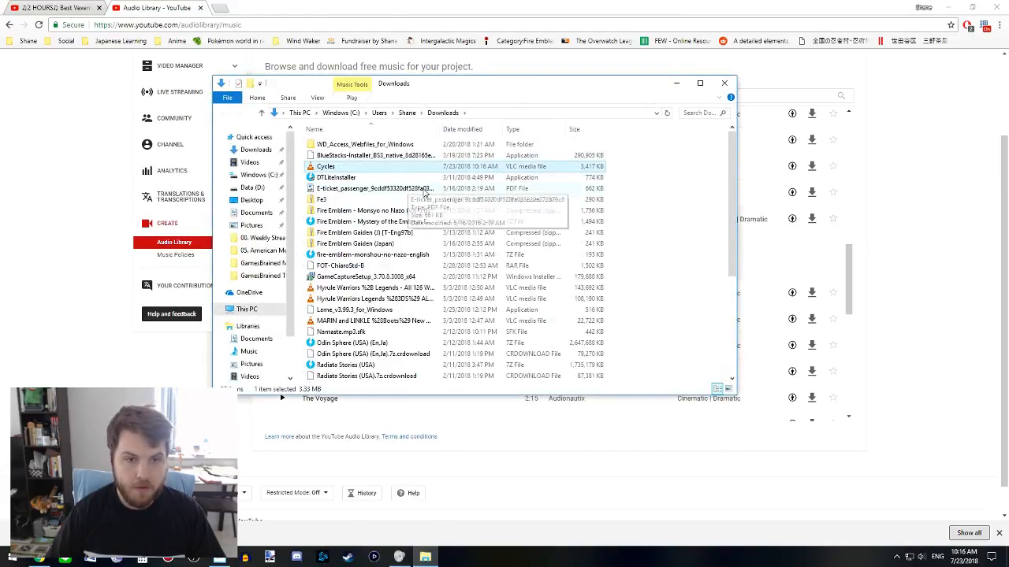
left_click(262, 188)
left_click_drag(507, 90, 508, 148)
double_click(473, 225)
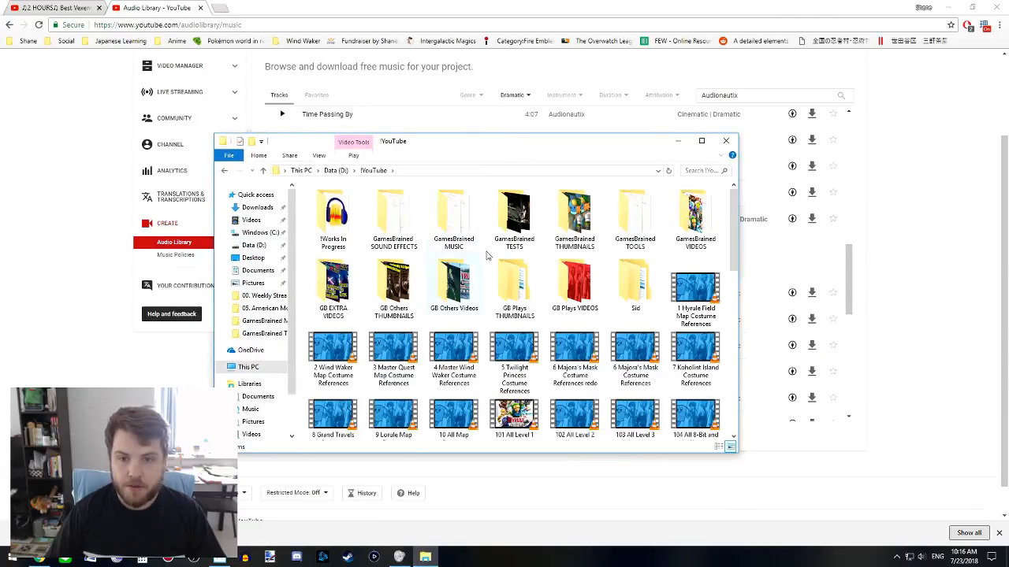
double_click(453, 221)
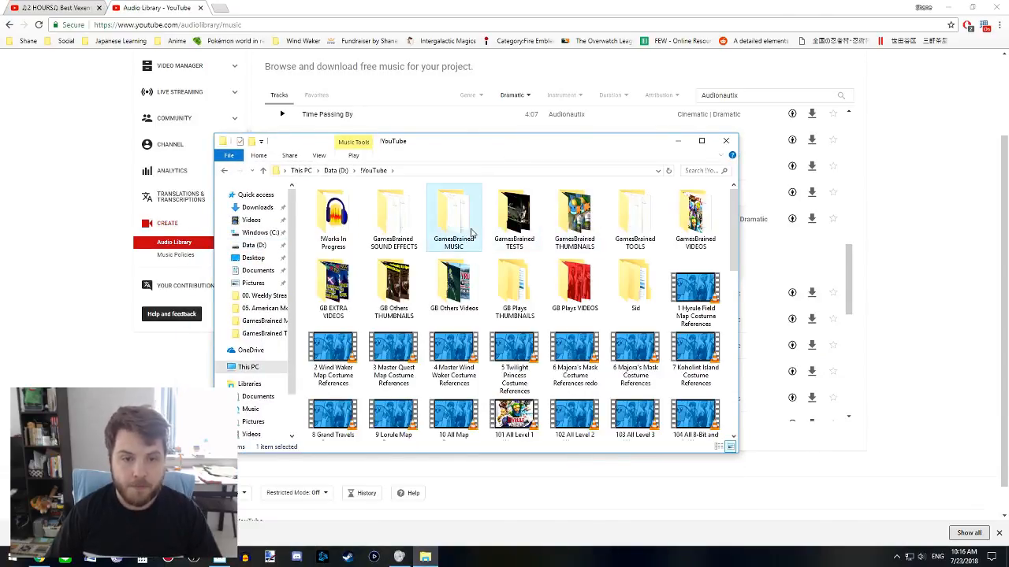
scroll(525, 371, "down", 15)
key("c")
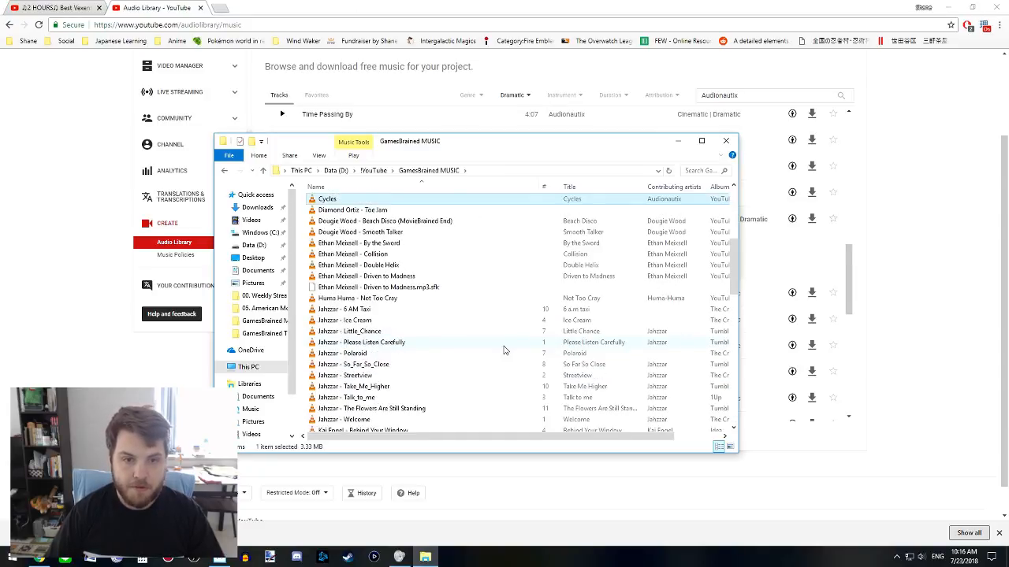
- Rename the moved Cycles file as "Audionautix - Cycles"
left_click(325, 200)
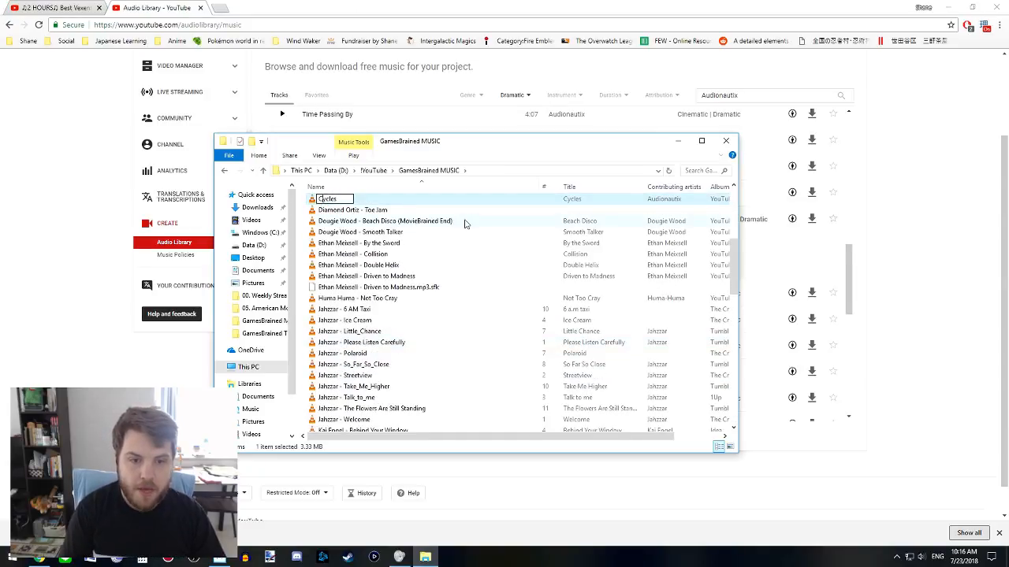
type("Au")
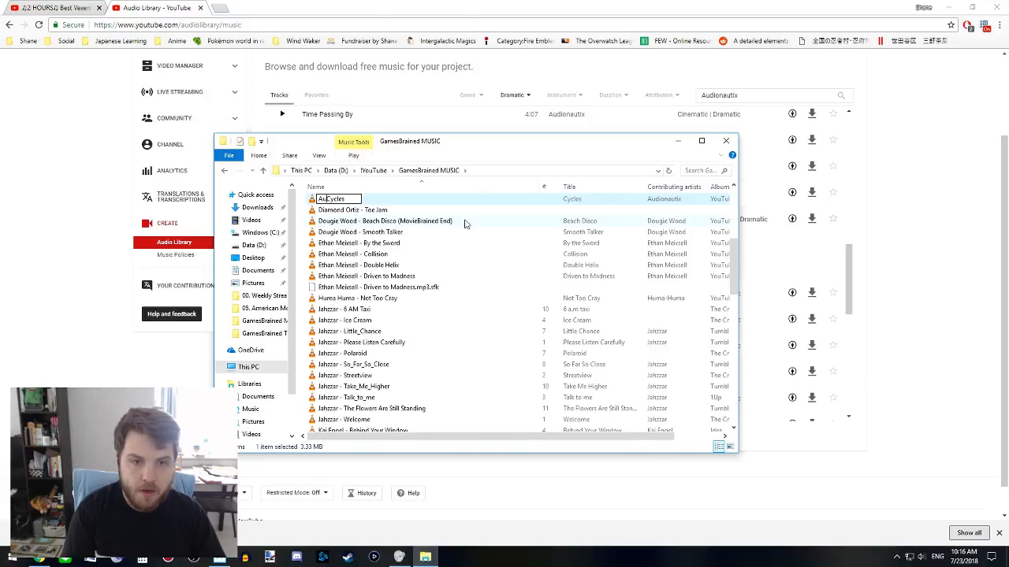
type("ix -")
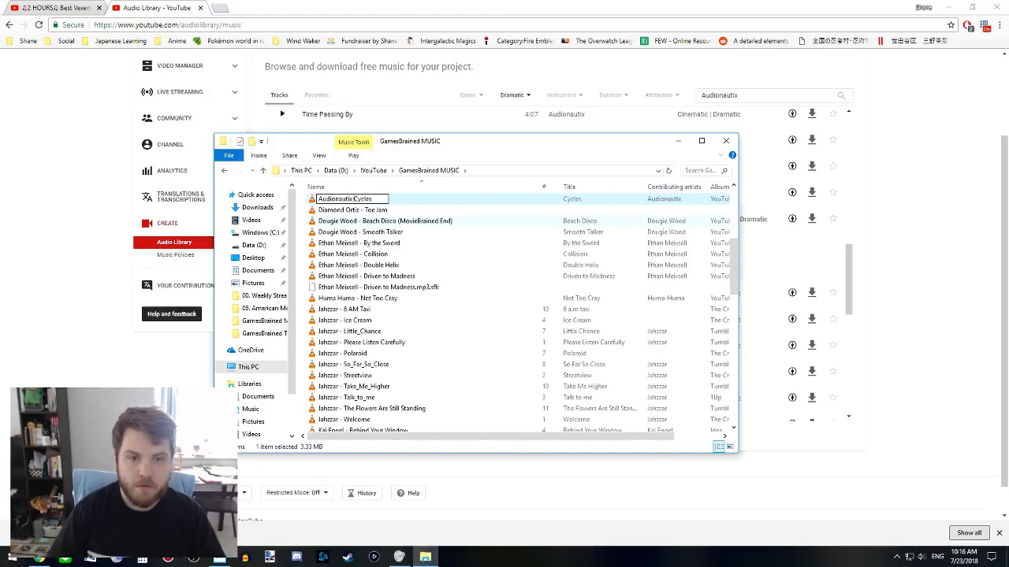
key("Return")
scroll(409, 302, "up", 1)
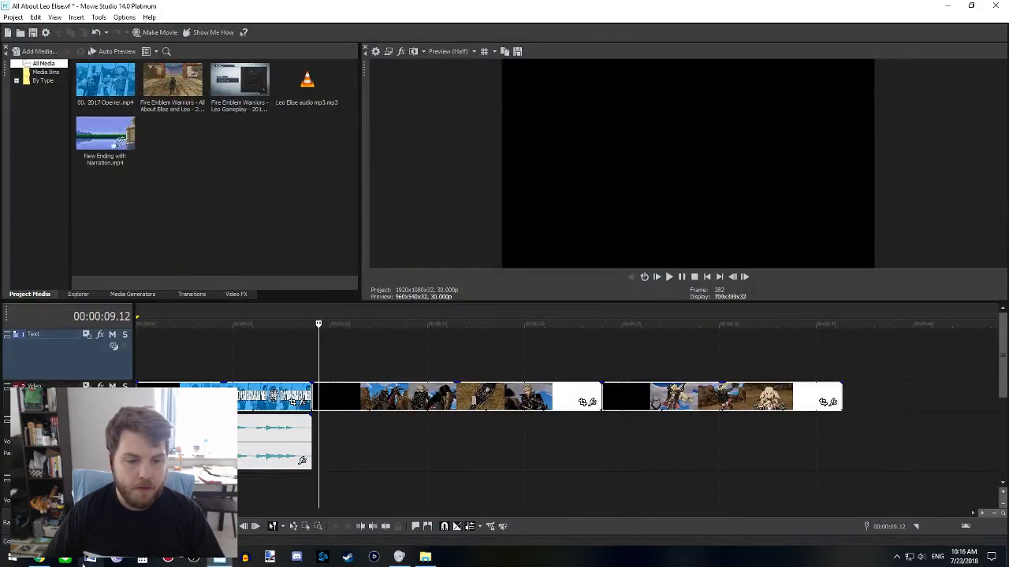
- Add Audionautix - Cycles to the Movie Studio timeline and place it on its own audio track below the opener's audio
left_click(425, 557)
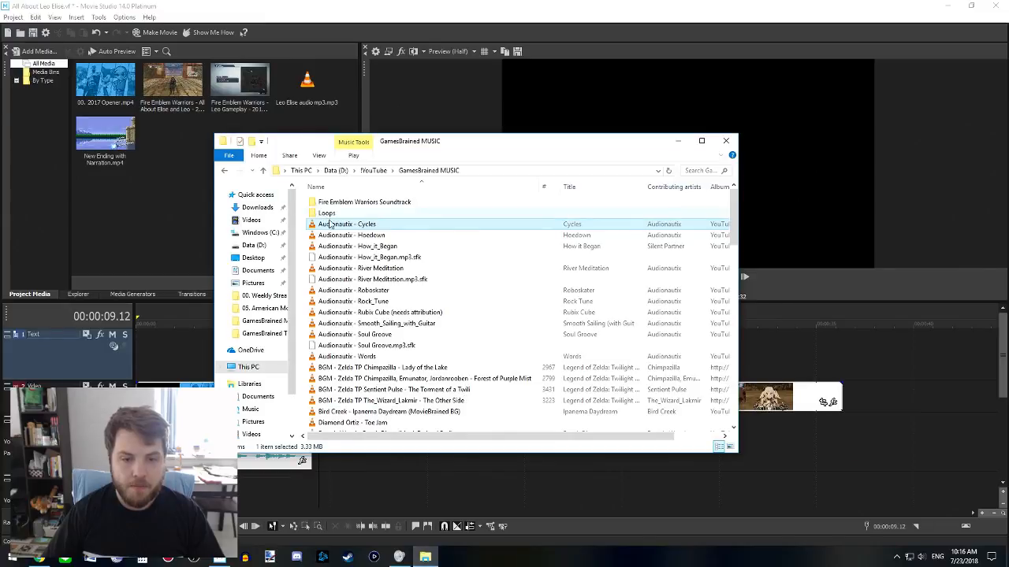
left_click_drag(433, 479, 434, 446)
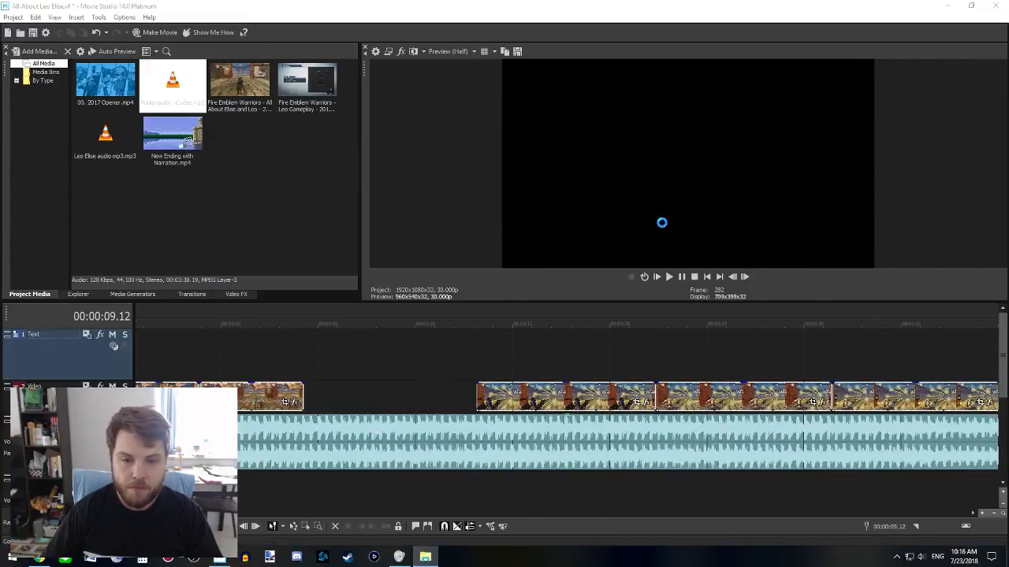
left_click(570, 459)
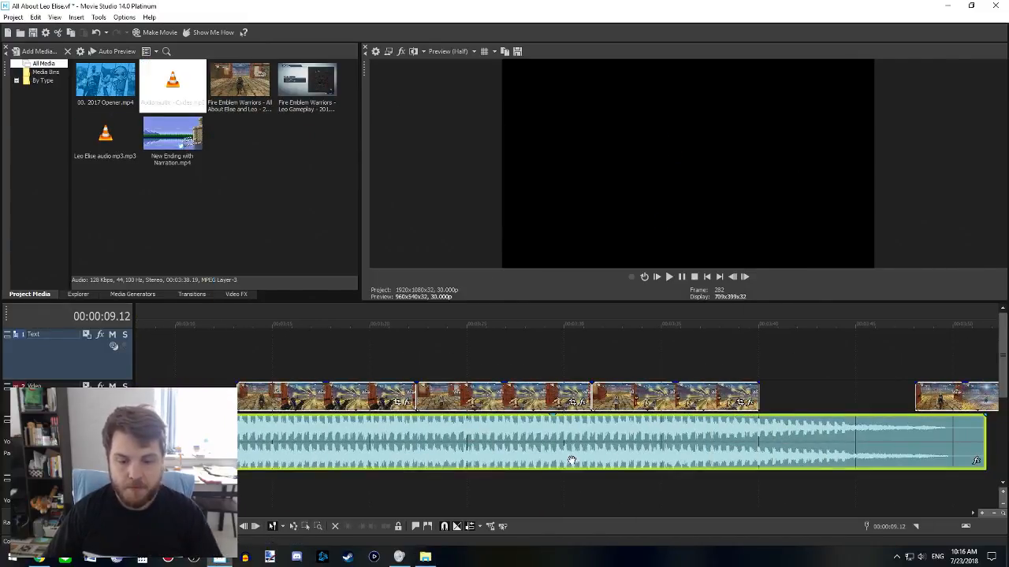
left_click(587, 479)
left_click(599, 459)
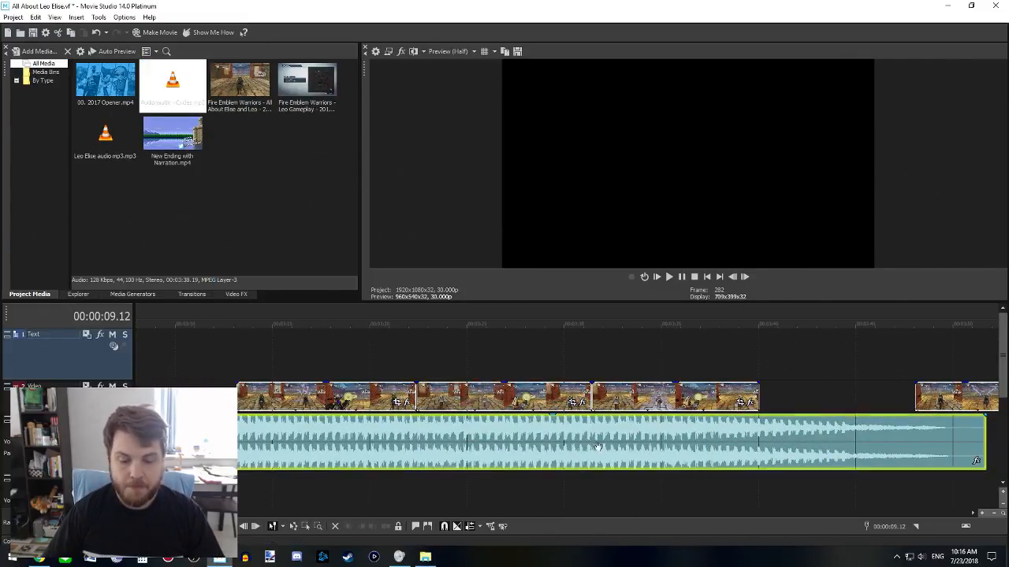
scroll(348, 447, "down", 5)
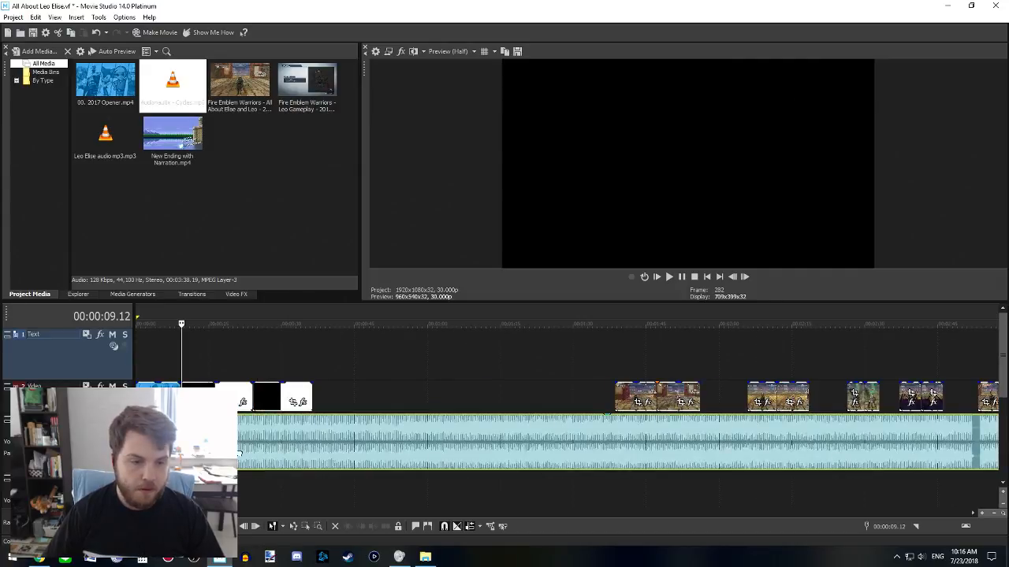
left_click_drag(238, 454, 220, 491)
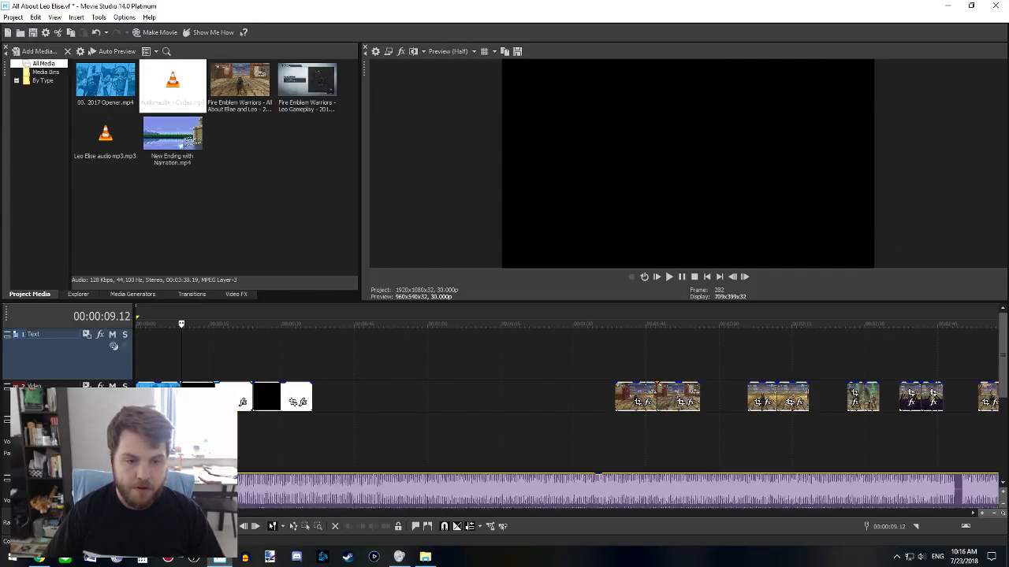
- Align the start of the Cycles music clip with the end of the opener at 00:00:09.02
scroll(251, 408, "down", 2)
left_click(209, 378)
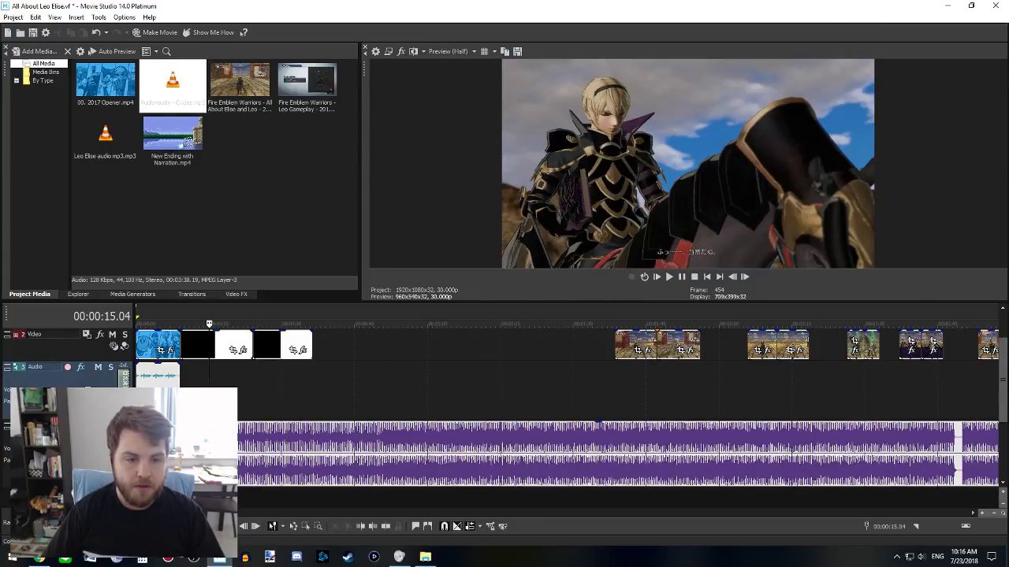
left_click(188, 398)
scroll(190, 400, "up", 3)
left_click(274, 398)
left_click(279, 439)
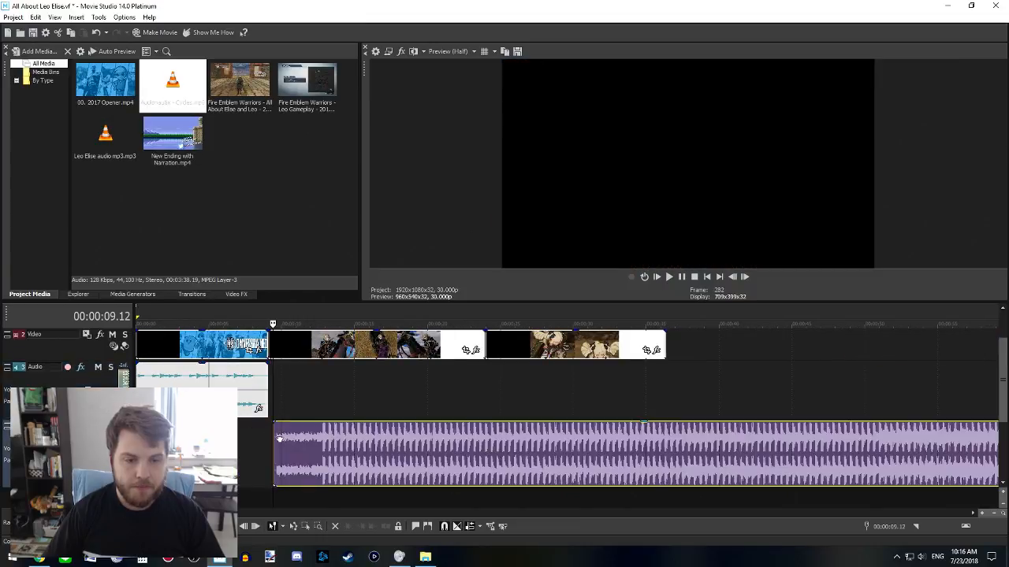
left_click_drag(279, 439, 273, 438)
left_click(273, 426)
key("space")
scroll(286, 419, "up", 3)
key("space")
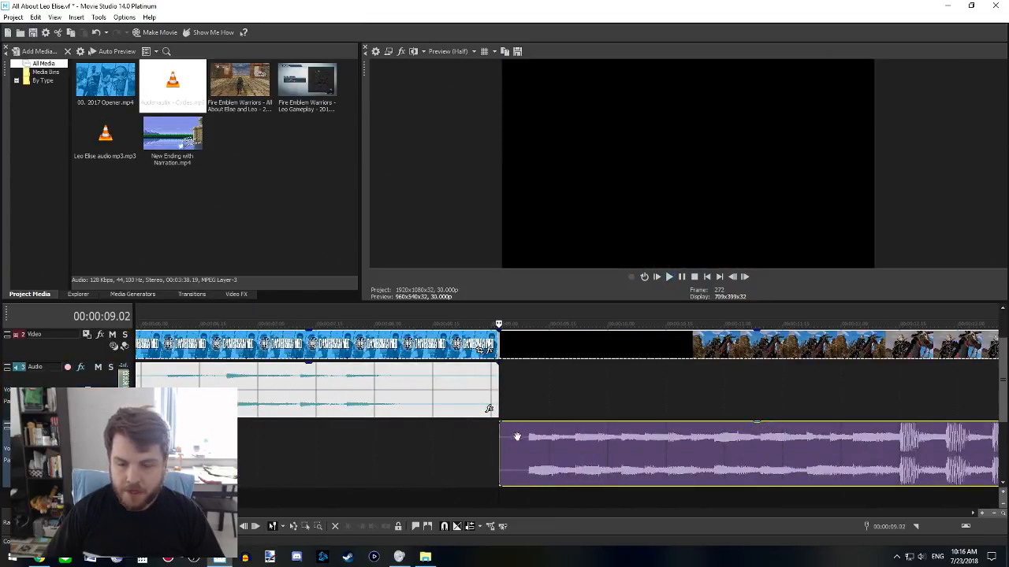
- Cut the silent beginning off the Cycles clip, keep its start at the opener's end, and preview the transition
left_click(525, 439)
key("s")
left_click(520, 439)
key("Delete")
key("space")
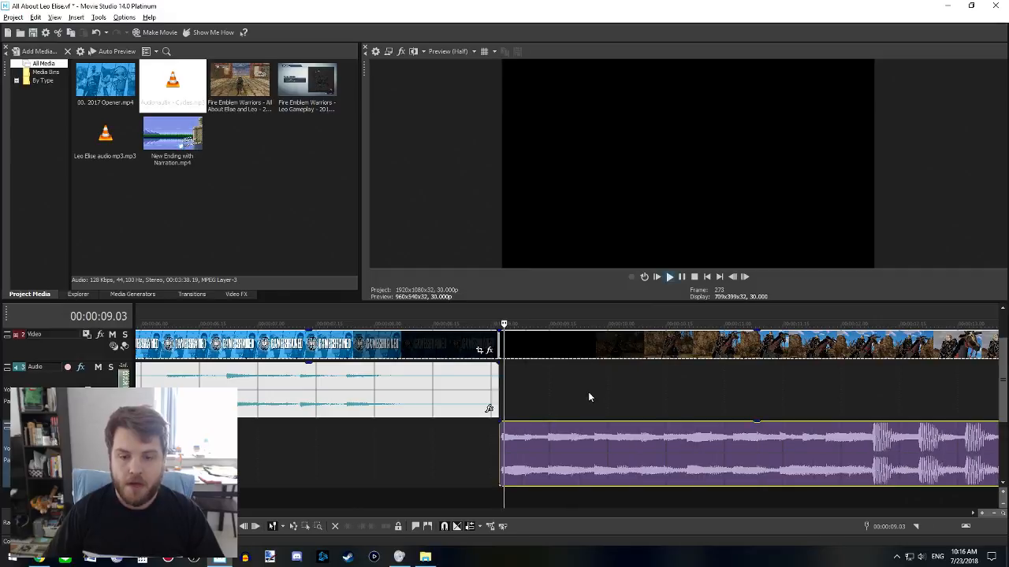
key("space")
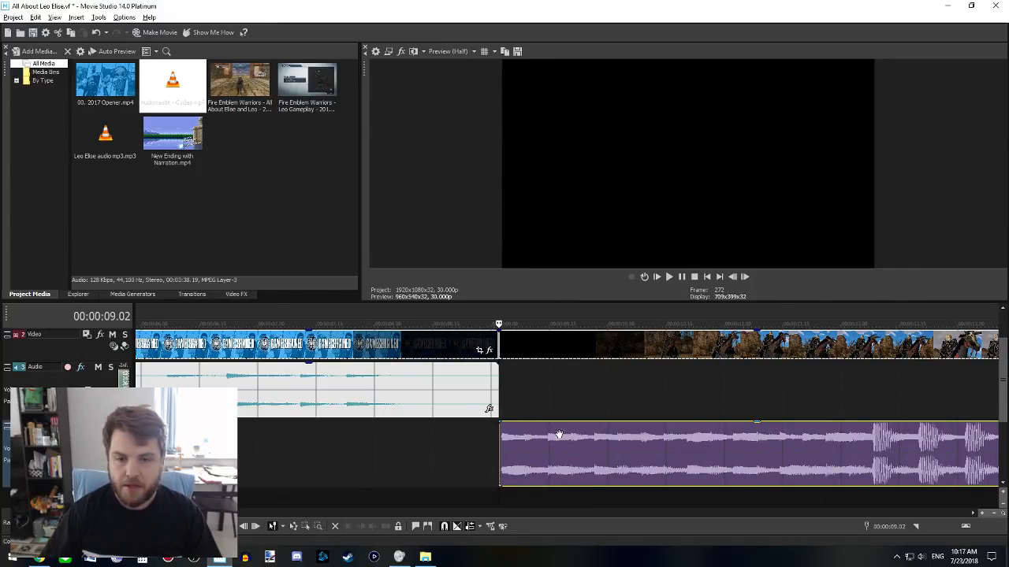
- Try cutting the Cycles music at 00:00:50.29 and removing everything after it, and undo the cut
scroll(579, 443, "down", 5)
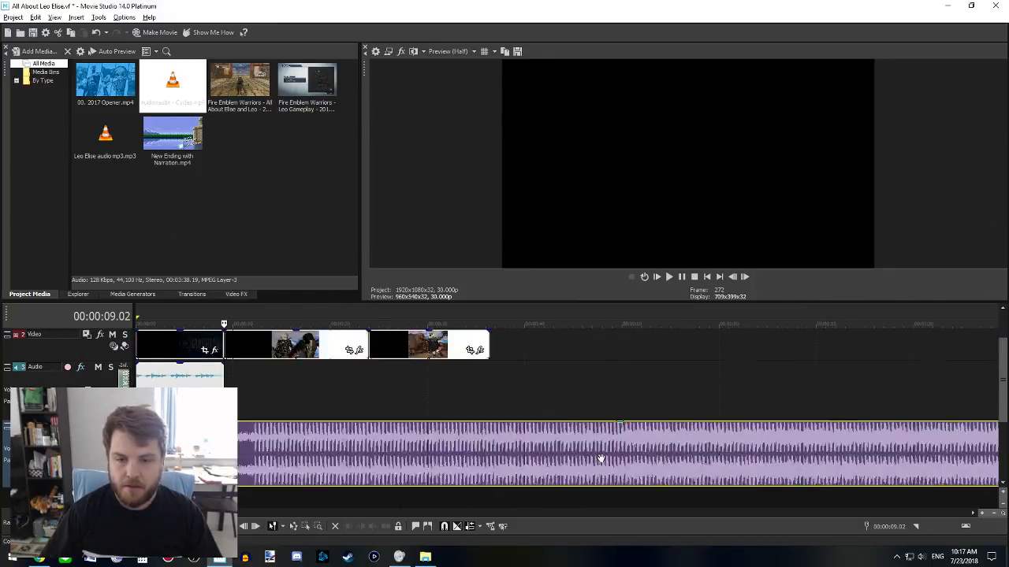
left_click(504, 435)
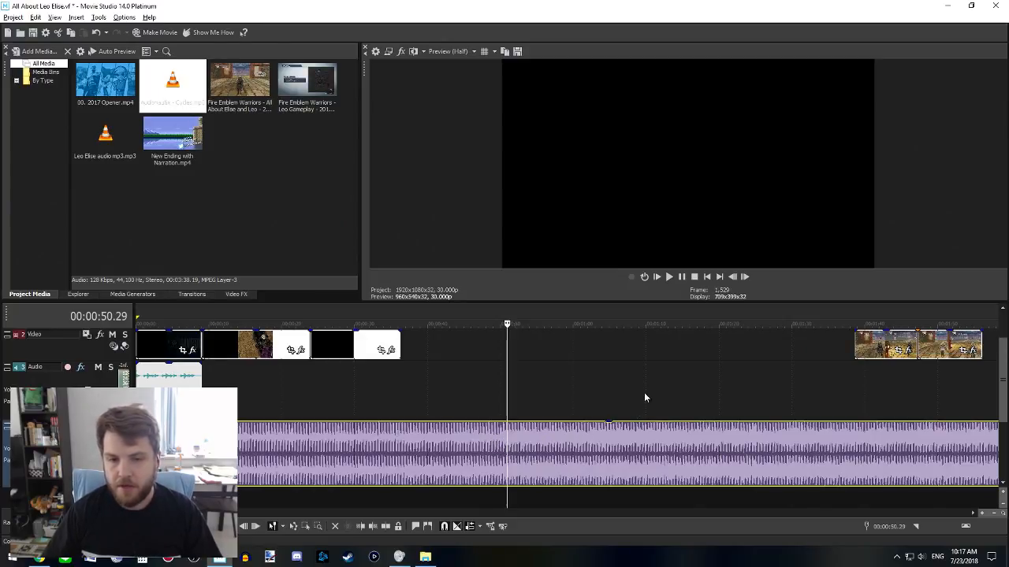
key("s")
key("Delete")
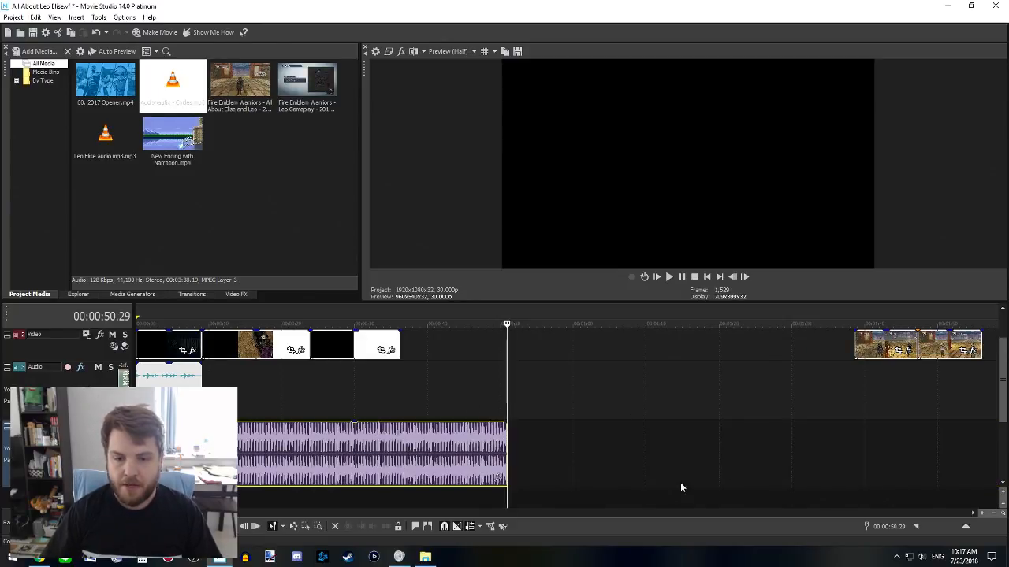
key("ctrl+z")
left_click(463, 432)
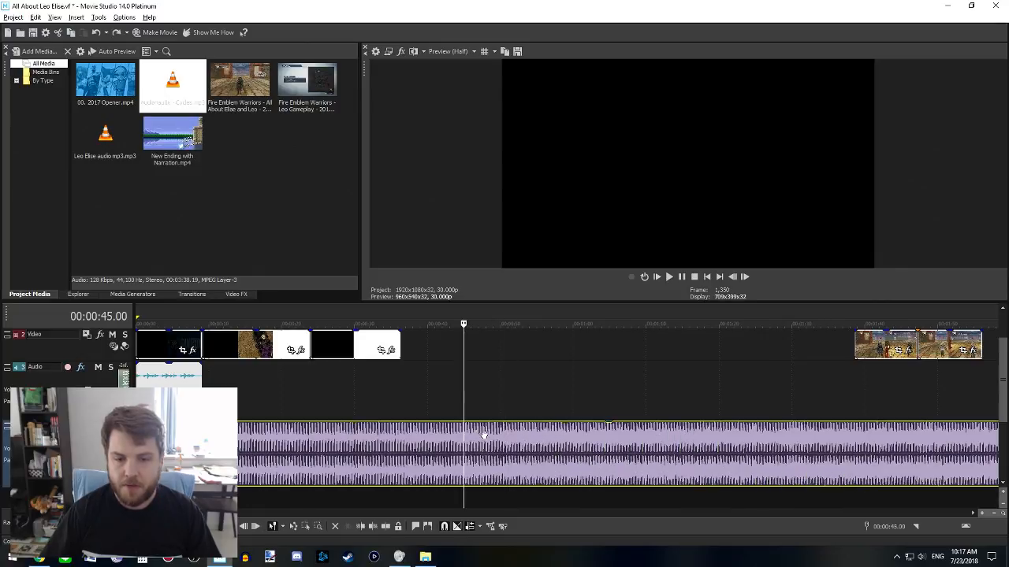
key("ctrl+y")
key("ctrl+z")
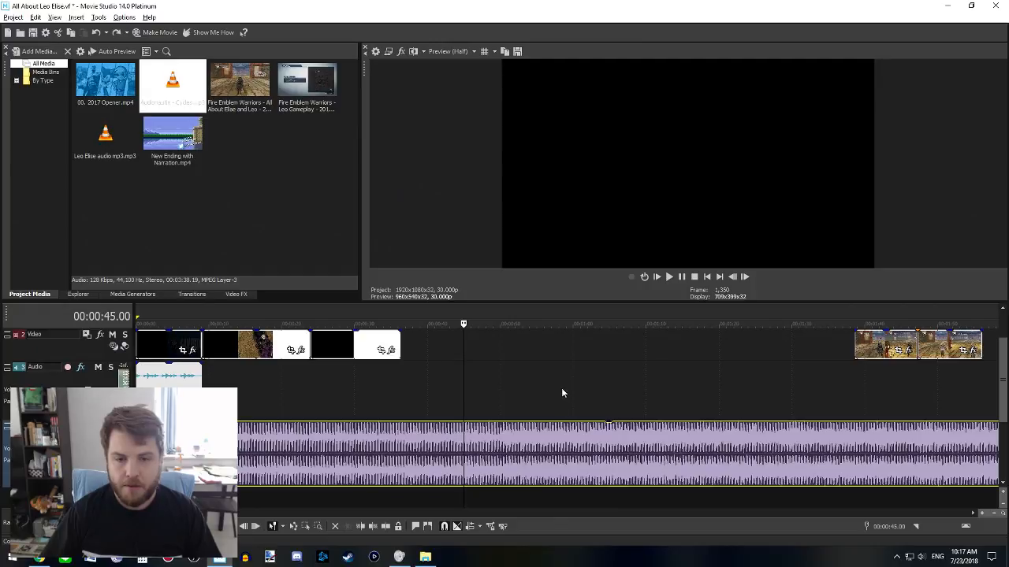
key("ctrl+y")
key("ctrl+z")
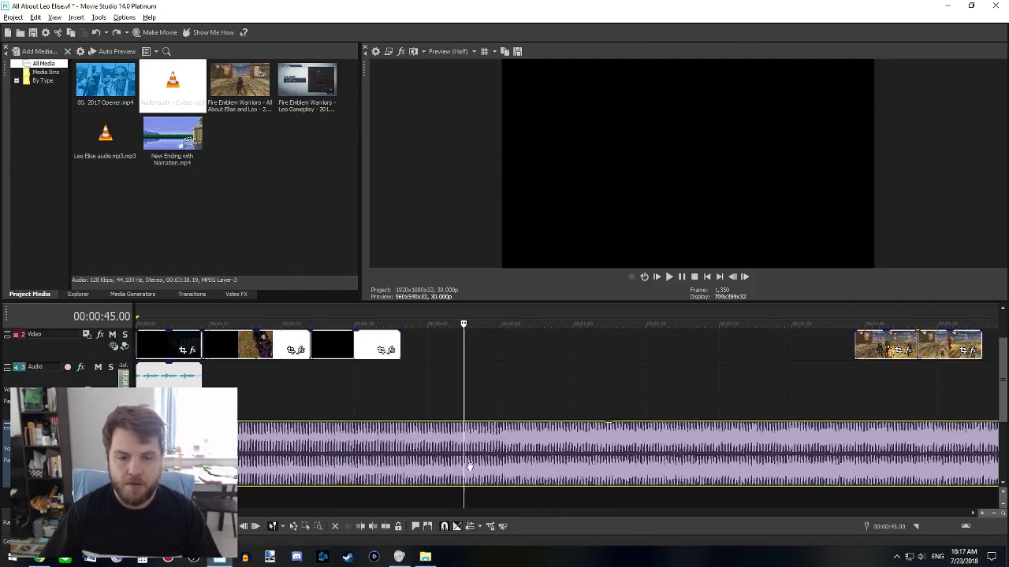
key("ctrl+z")
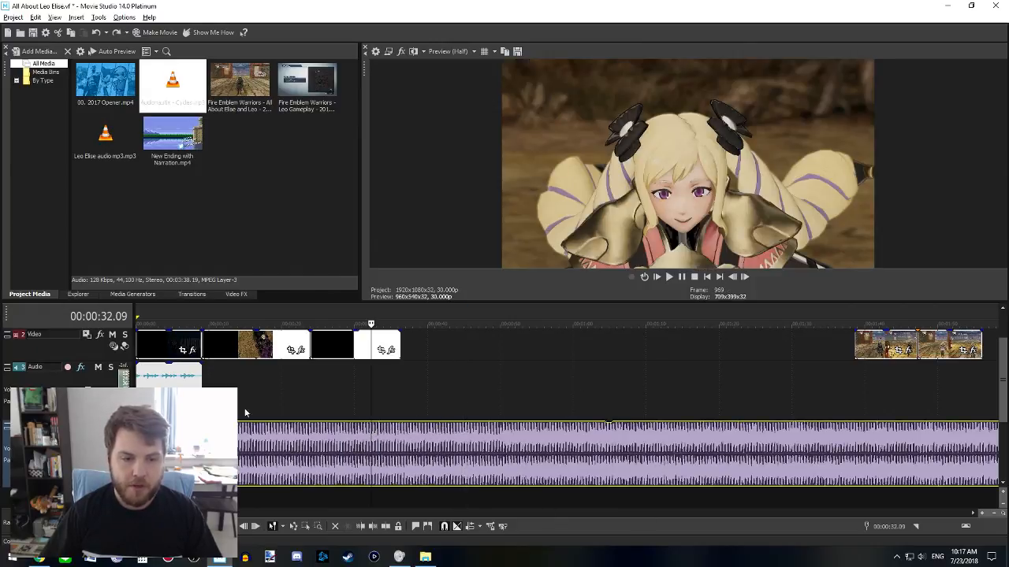
- Play the timeline from the end of the opener at 00:00:09.02 to check the music against the Leo footage
left_click(214, 380)
left_click(205, 379)
key("space")
scroll(331, 413, "up", 3)
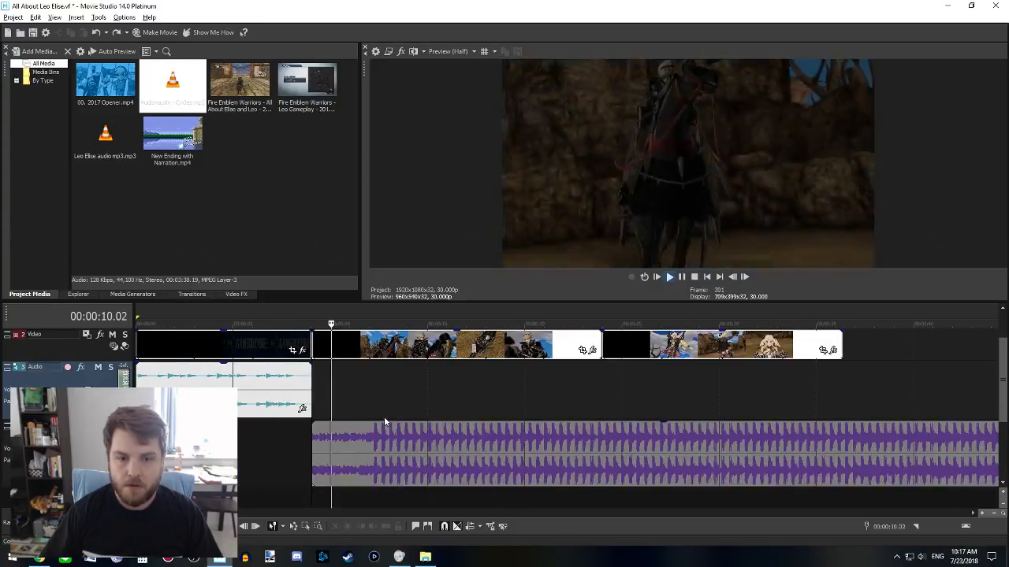
key("space")
scroll(387, 416, "up", 2)
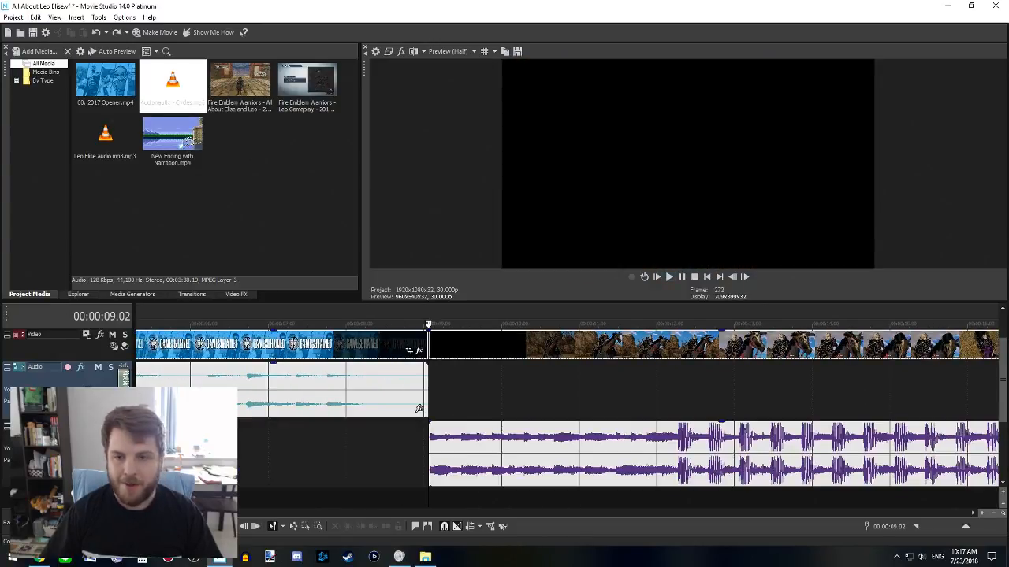
key("space")
scroll(553, 448, "down", 2)
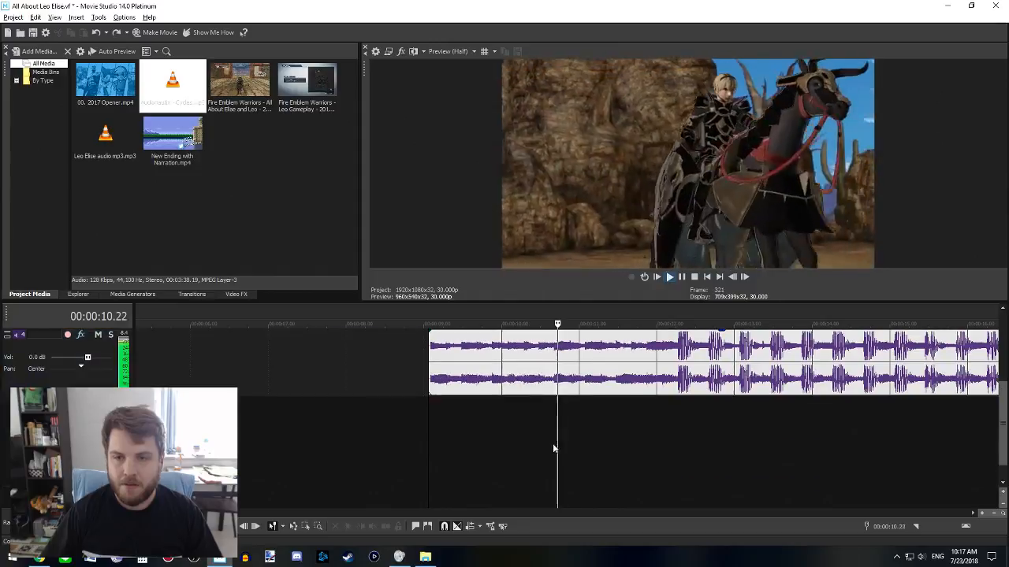
scroll(563, 455, "up", 3)
scroll(562, 469, "down", 3)
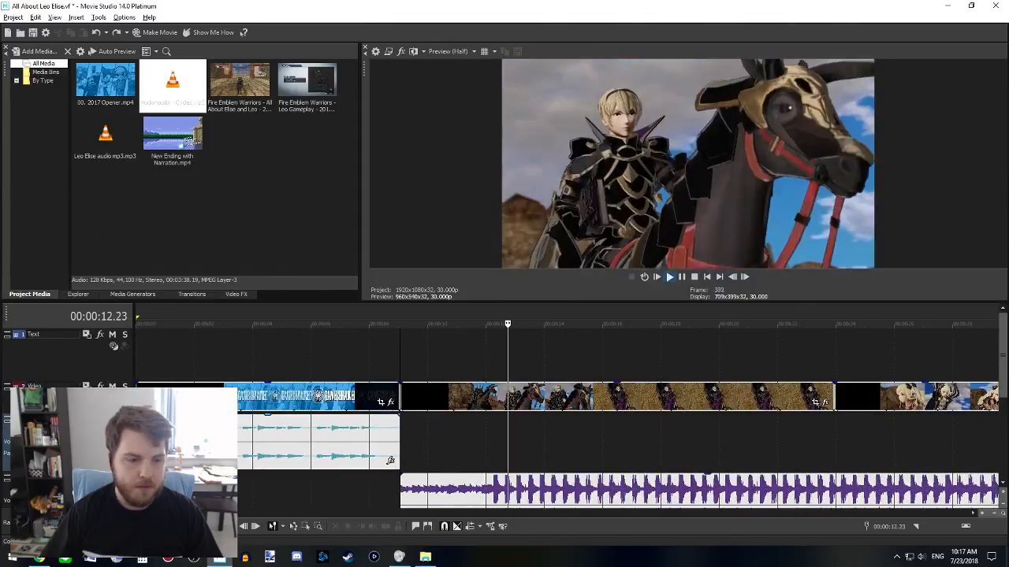
- Adjust the heights of the video and audio tracks in the timeline while the Cycles music plays over the Leo and Elise footage
left_click_drag(71, 472, 71, 460)
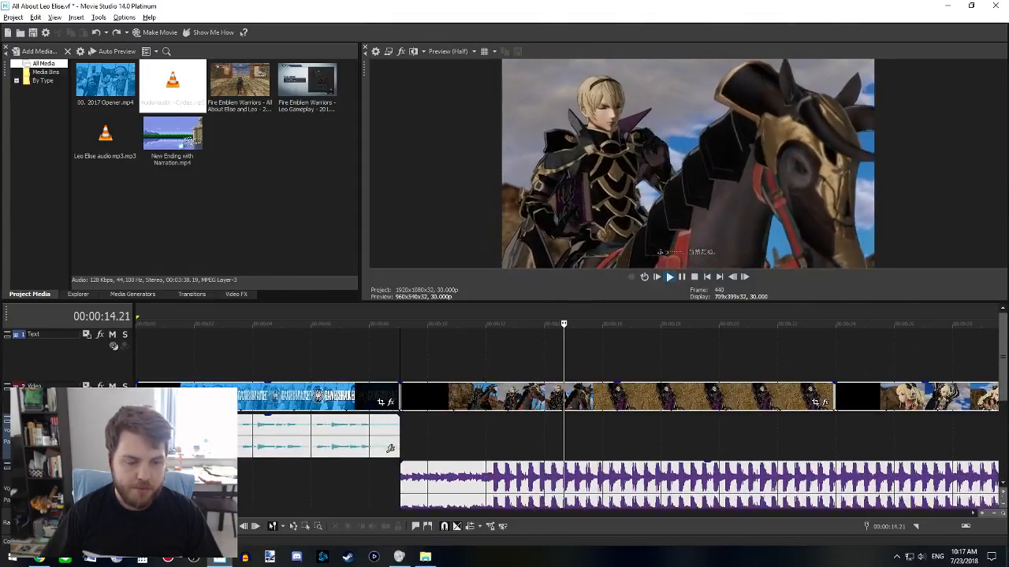
scroll(113, 346, "down", 2)
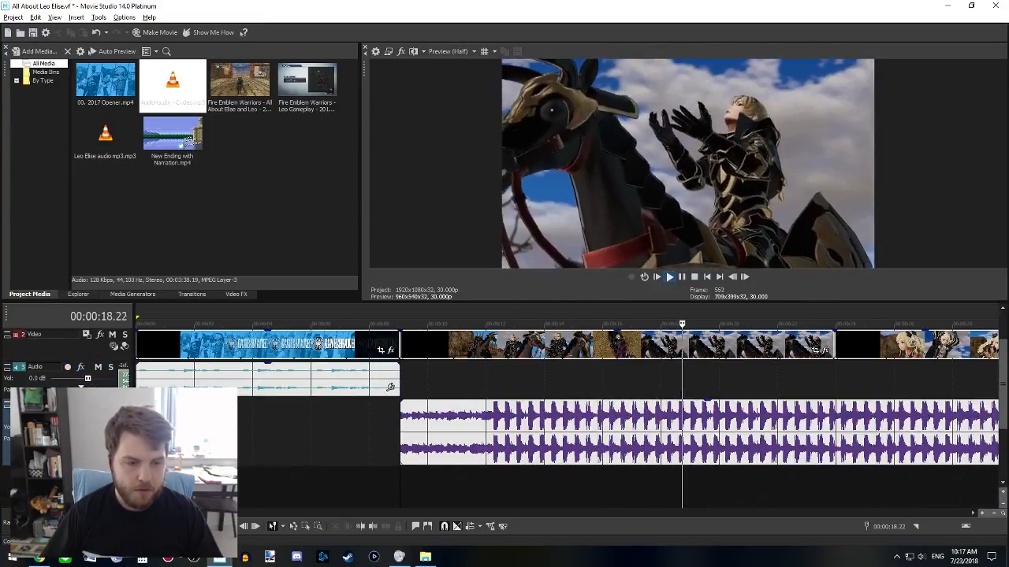
scroll(114, 345, "up", 2)
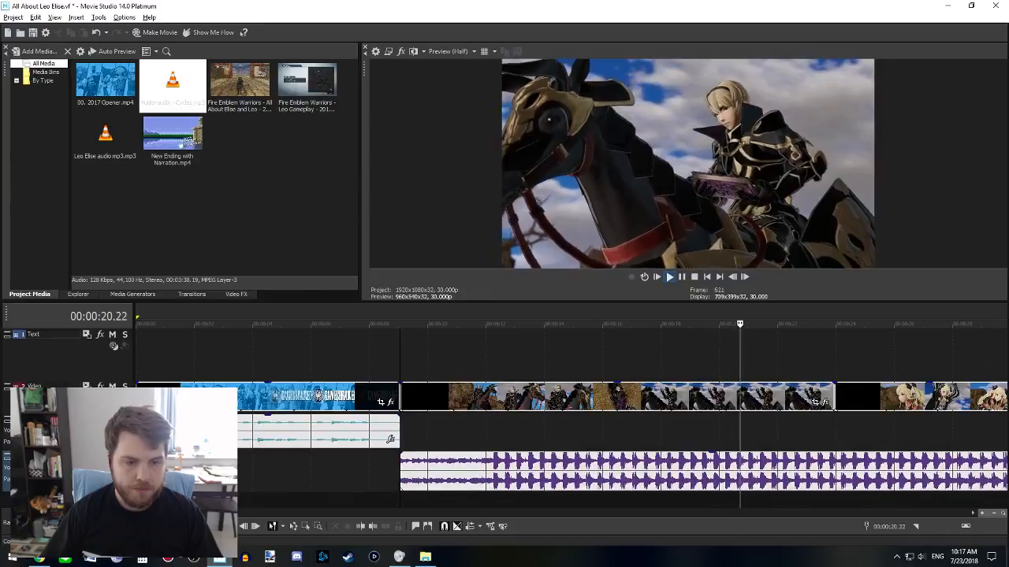
left_click(84, 383)
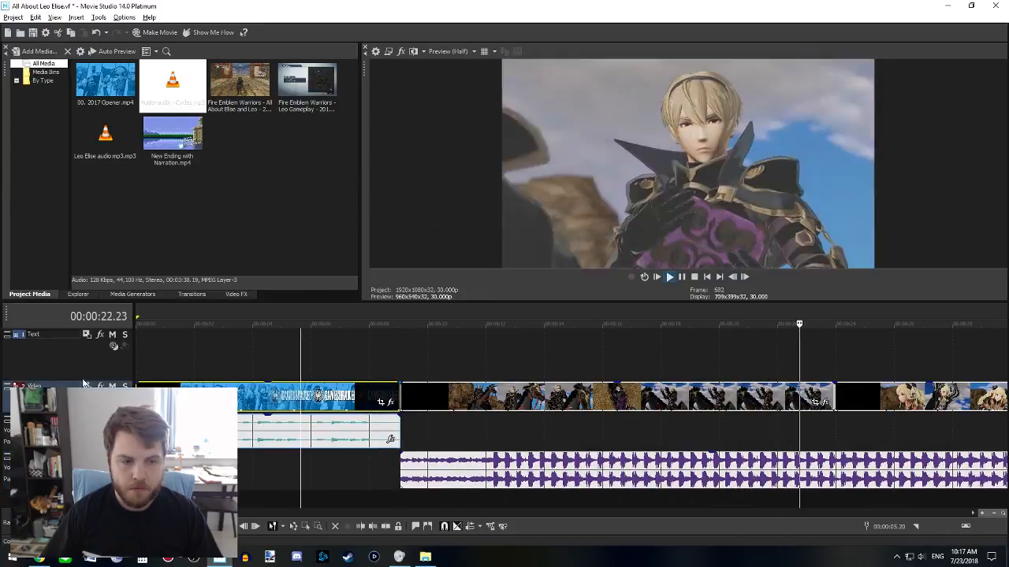
scroll(84, 384, "down", 1)
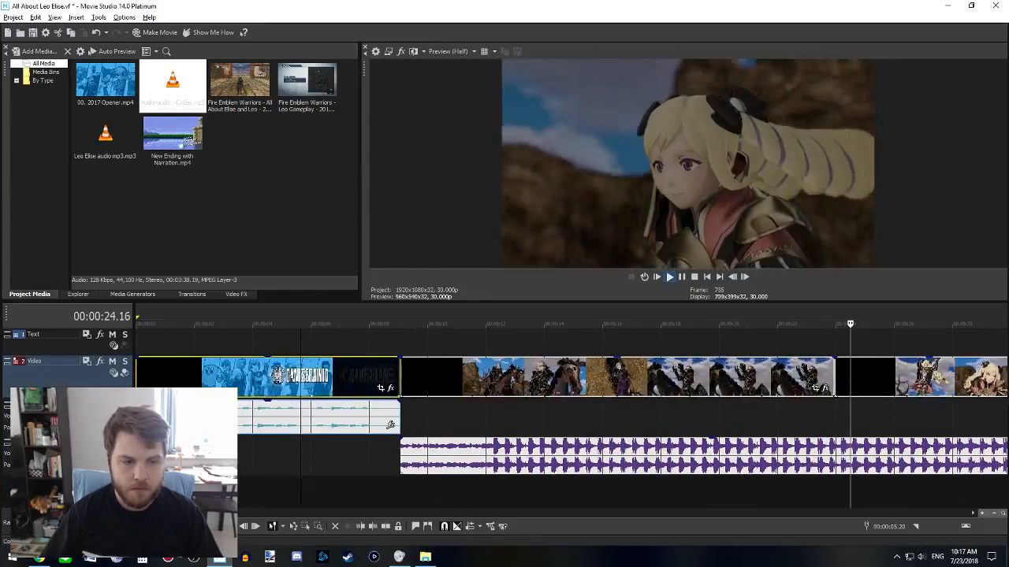
scroll(84, 384, "up", 1)
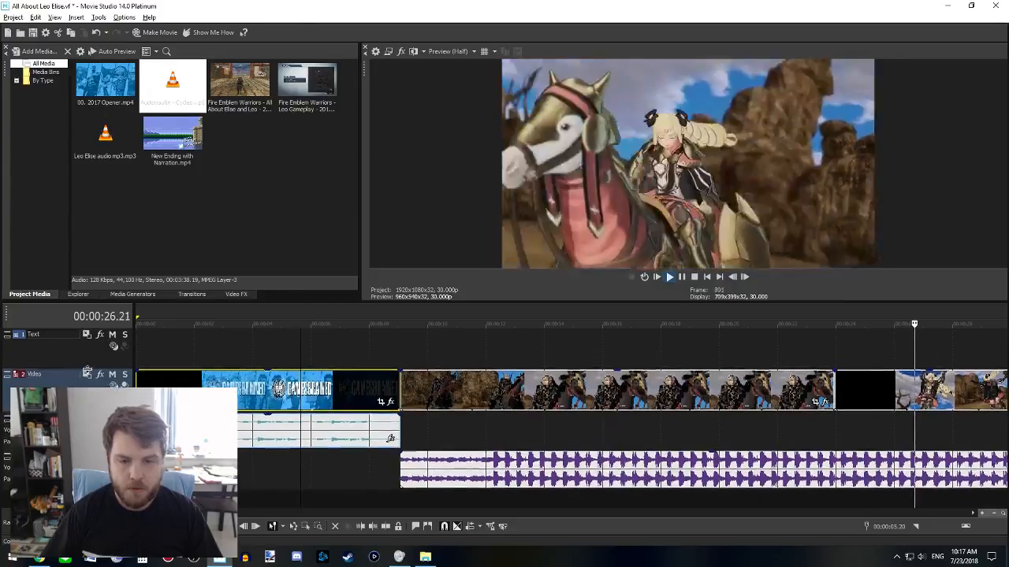
- Play the Leo footage from the opener's end at 00:00:09.02, and recheck the Cycles music around 00:00:11.26
left_click(402, 351)
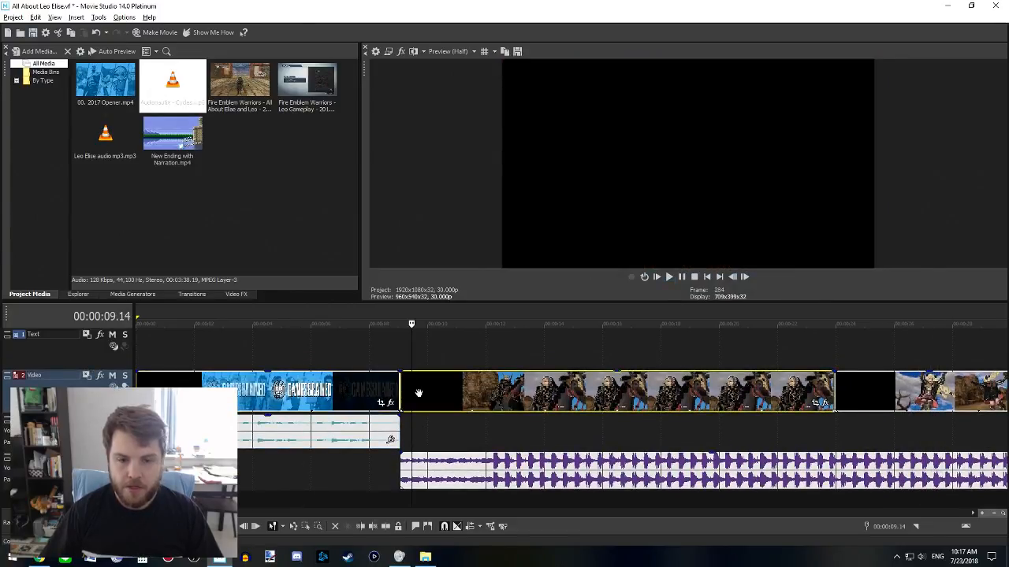
left_click(401, 351)
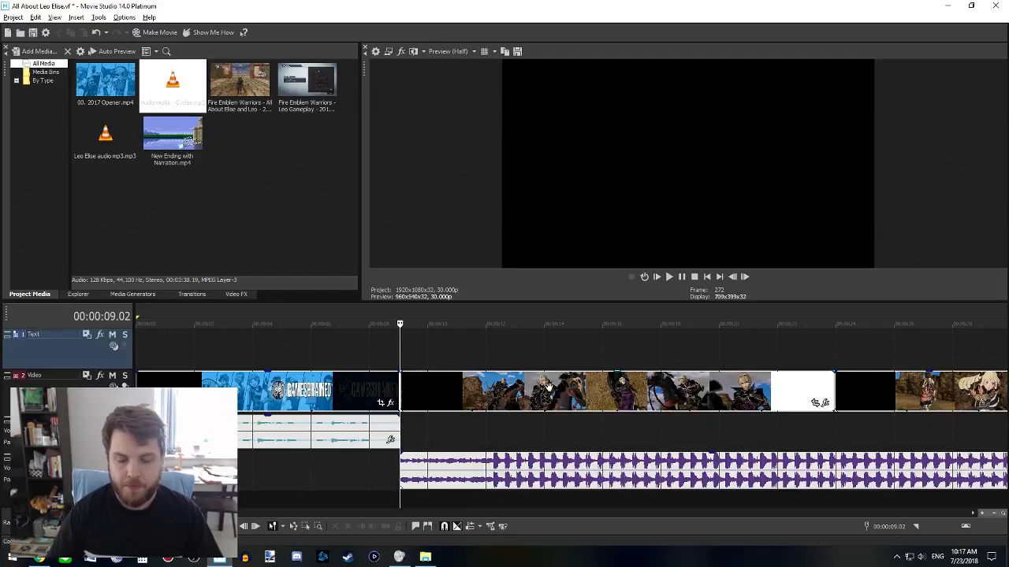
key("space")
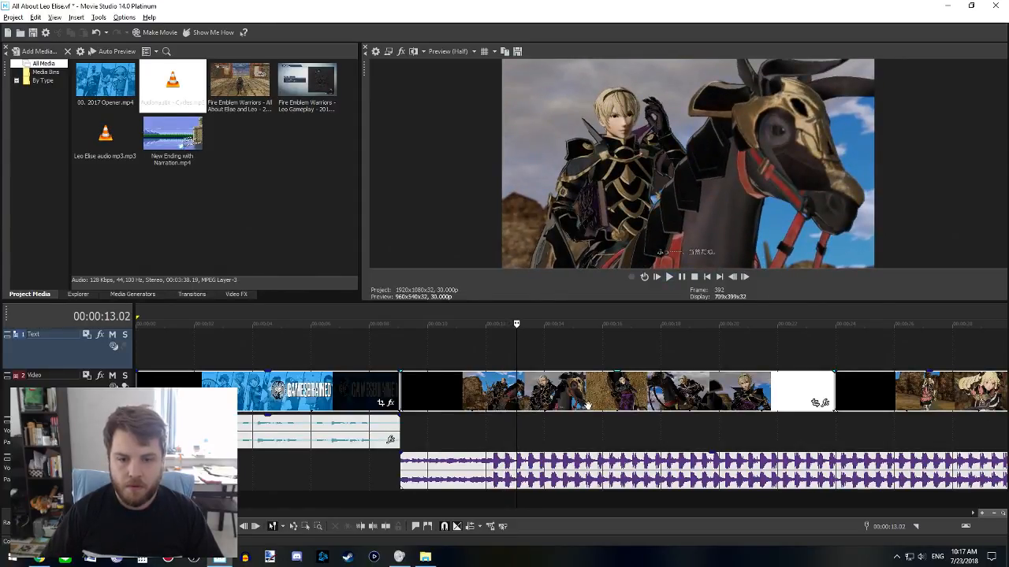
left_click(481, 466)
key("space")
key("space")
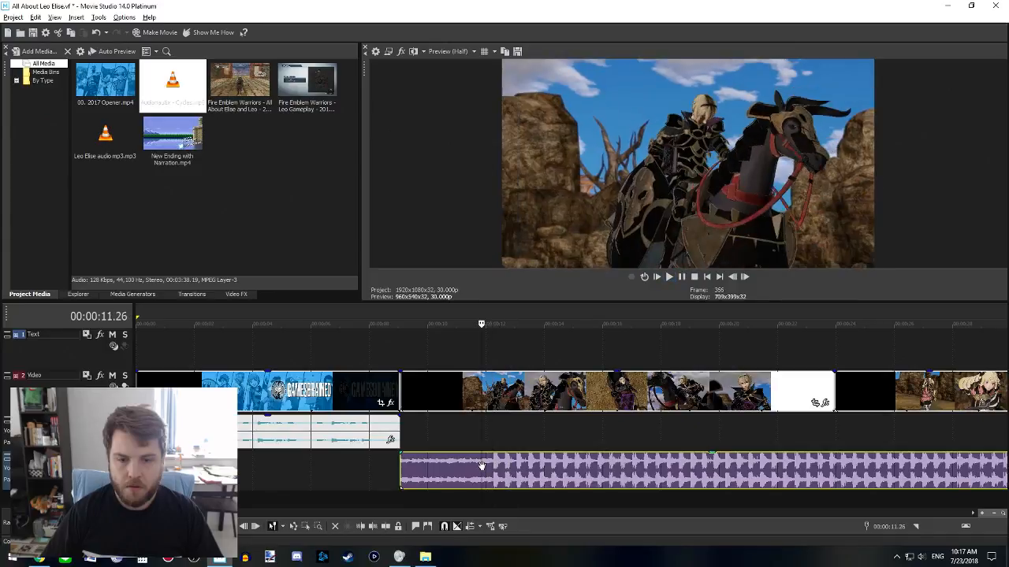
- Replay short stretches of the quiet Cycles intro from 00:00:09.02, including from 00:00:10.03, to find a better starting point
key("space")
key("space")
left_click(405, 430)
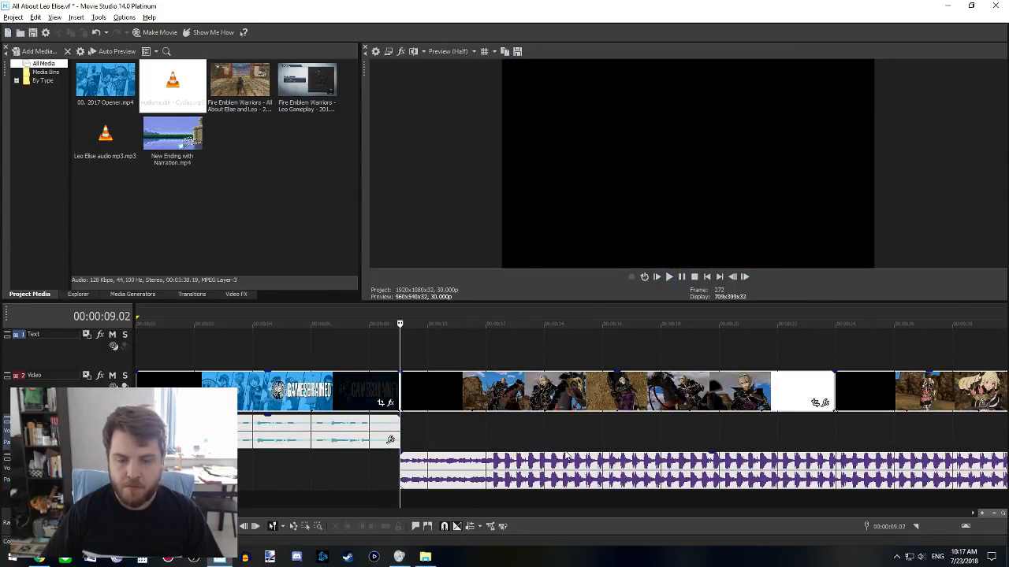
key("space")
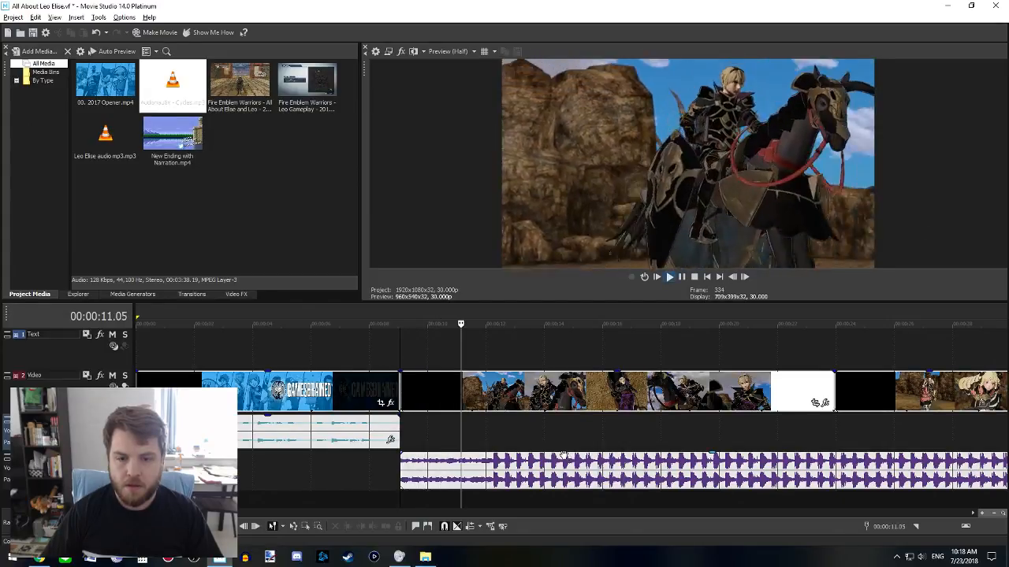
key("space")
key("space")
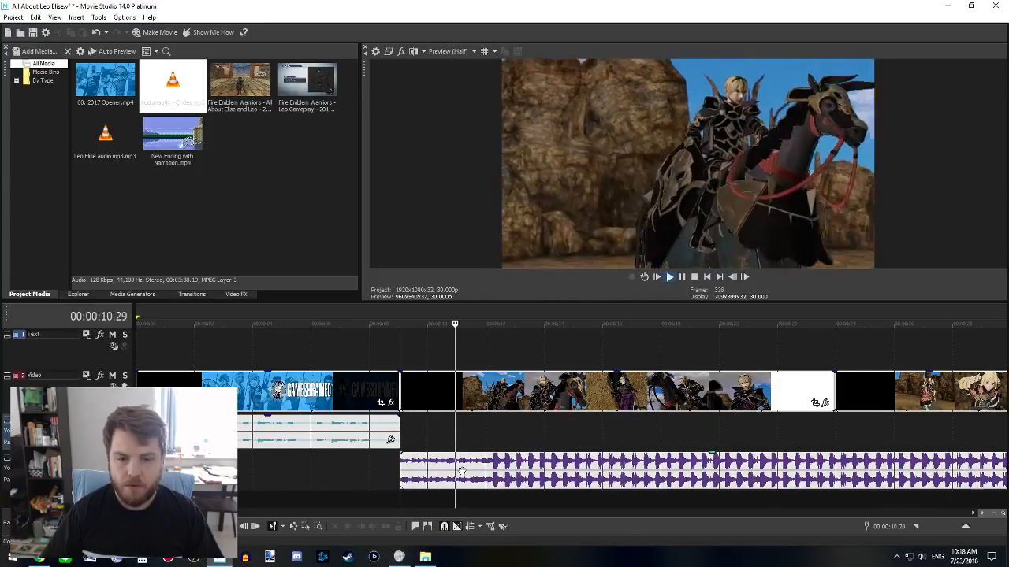
key("space")
key("space")
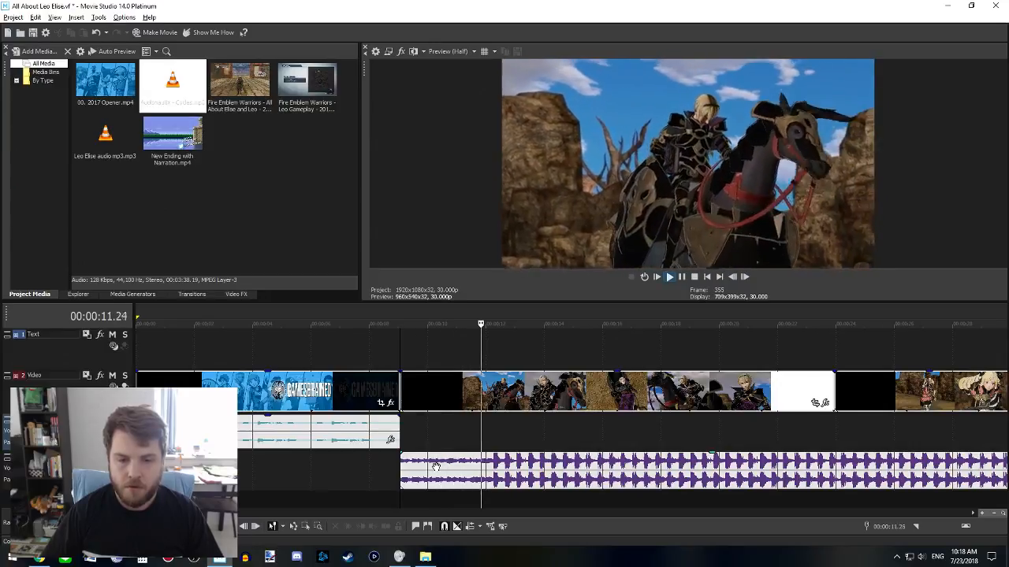
key("space")
left_click(430, 470)
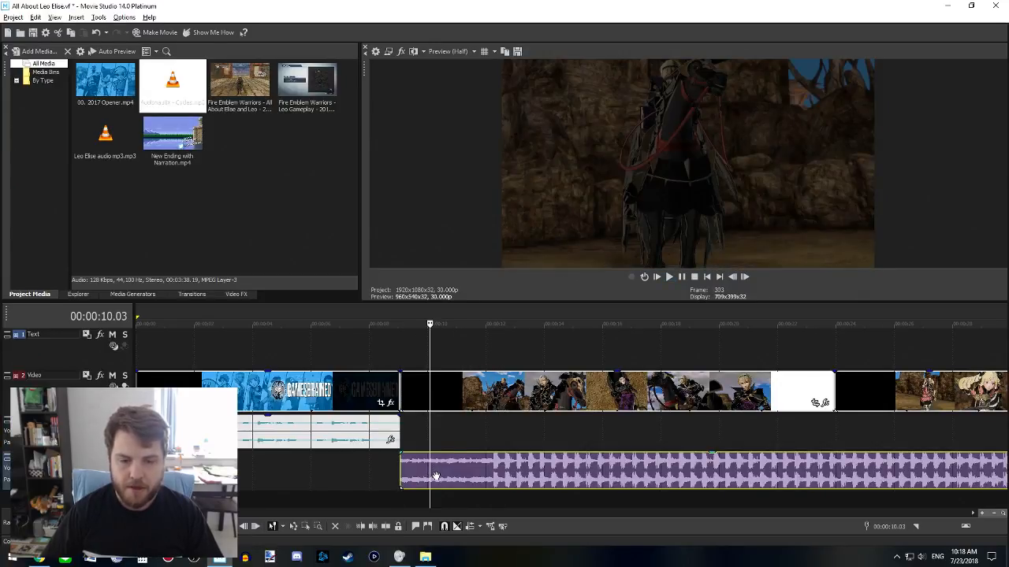
key("space")
- Preview the transition from the last moments of the opener into the Cycles intro, listening up to 00:00:10.16
left_click(409, 420)
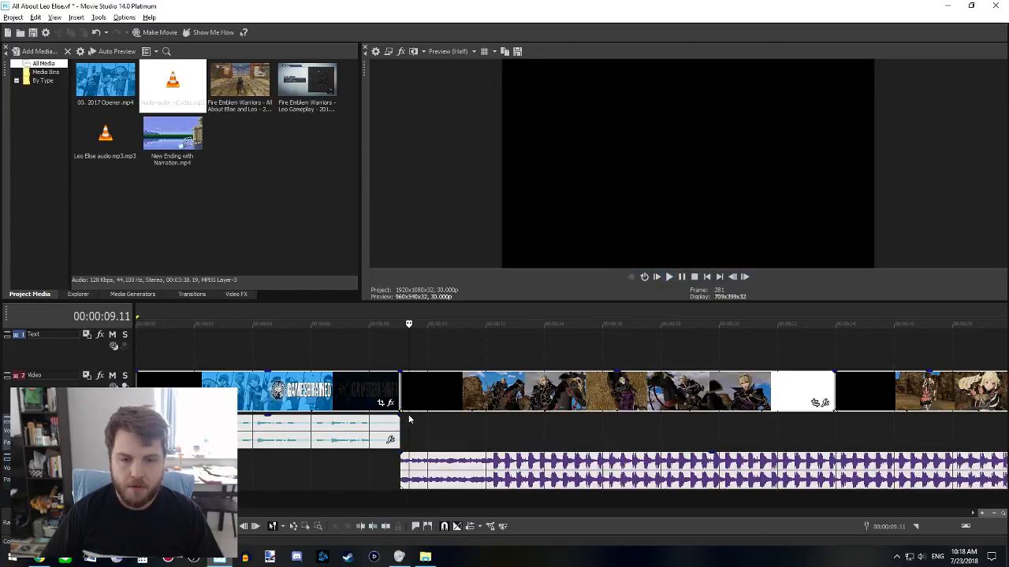
left_click_drag(409, 323, 379, 324)
key("space")
key("space")
left_click(404, 340)
key("space")
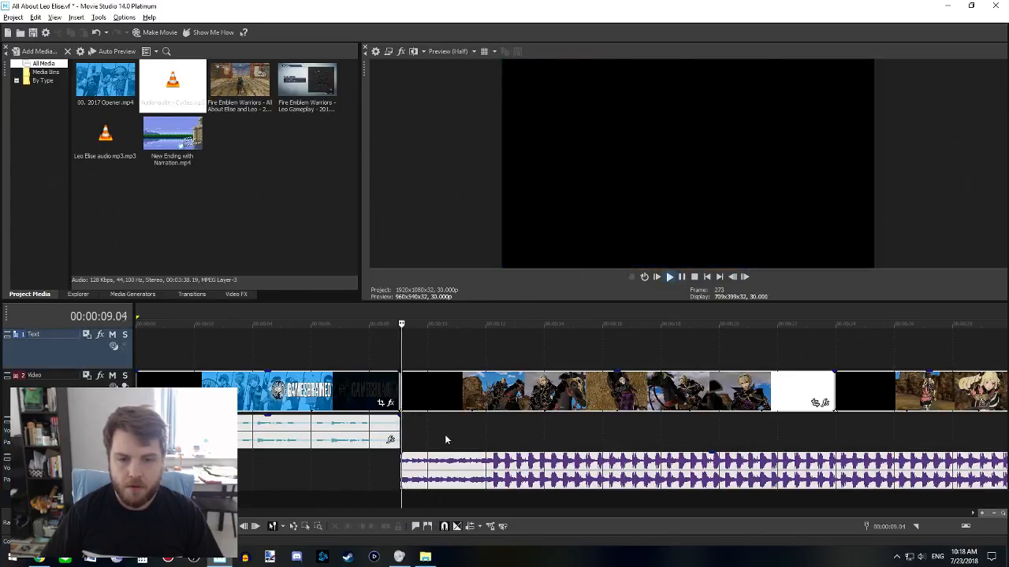
key("space")
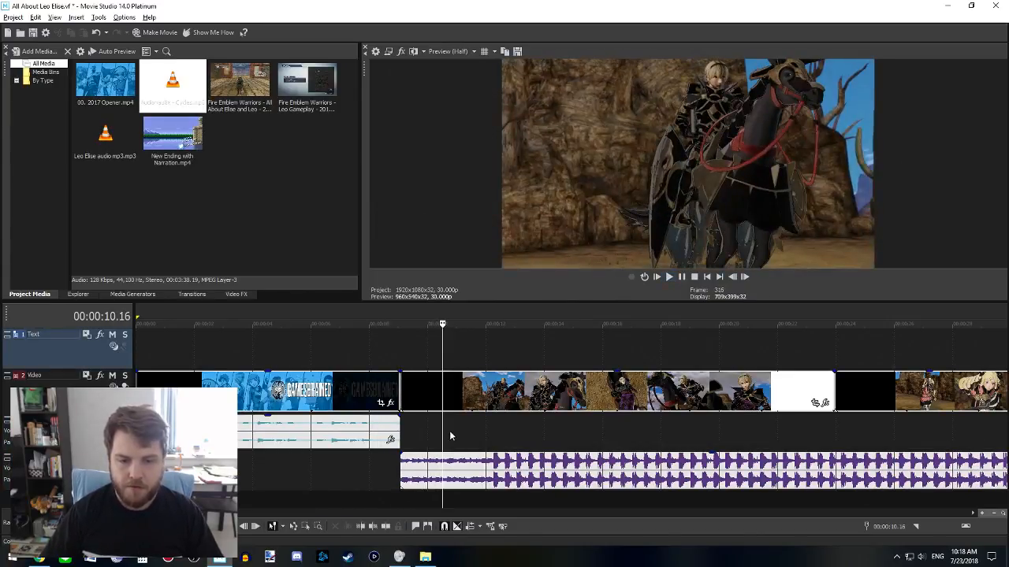
- Trim more of the quiet intro off the start of the Cycles clip, from around 00:00:10.18, checking each cut by playback
left_click(443, 465)
left_click(444, 464)
scroll(445, 463, "up", 4)
key("alt+[")
key("space")
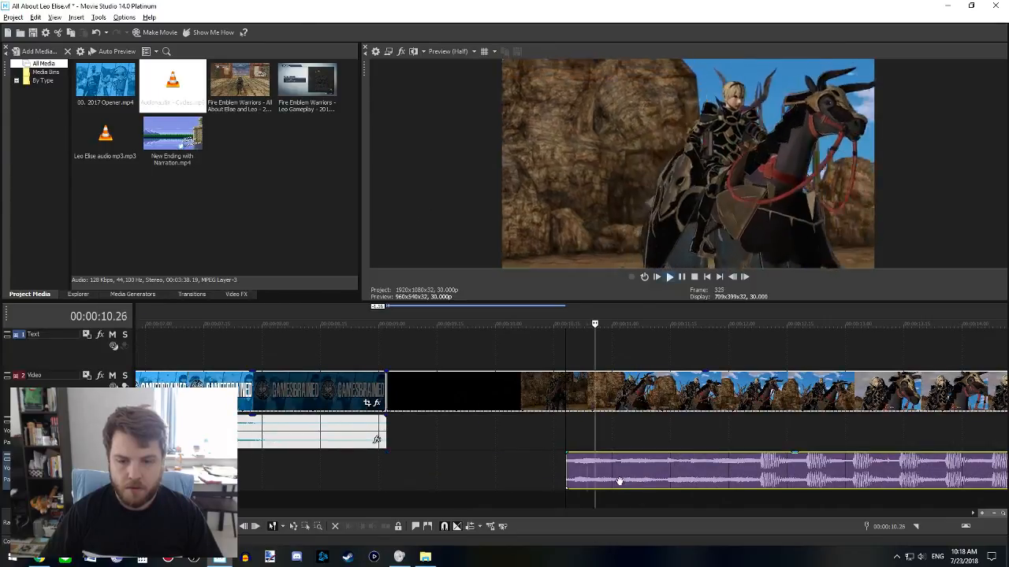
key("space")
left_click(573, 466)
key("alt+[")
key("space")
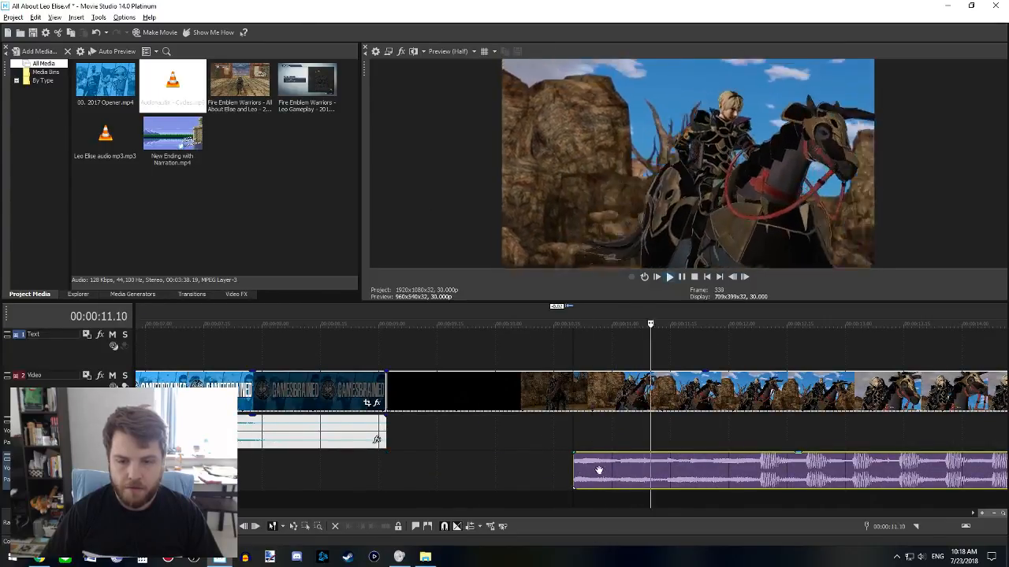
- Move the trimmed Cycles clip back to the end of the opener with a short fade-in, and preview the transition
key("space")
key("space")
left_click_drag(578, 458, 476, 460)
key("space")
left_click(373, 345)
key("space")
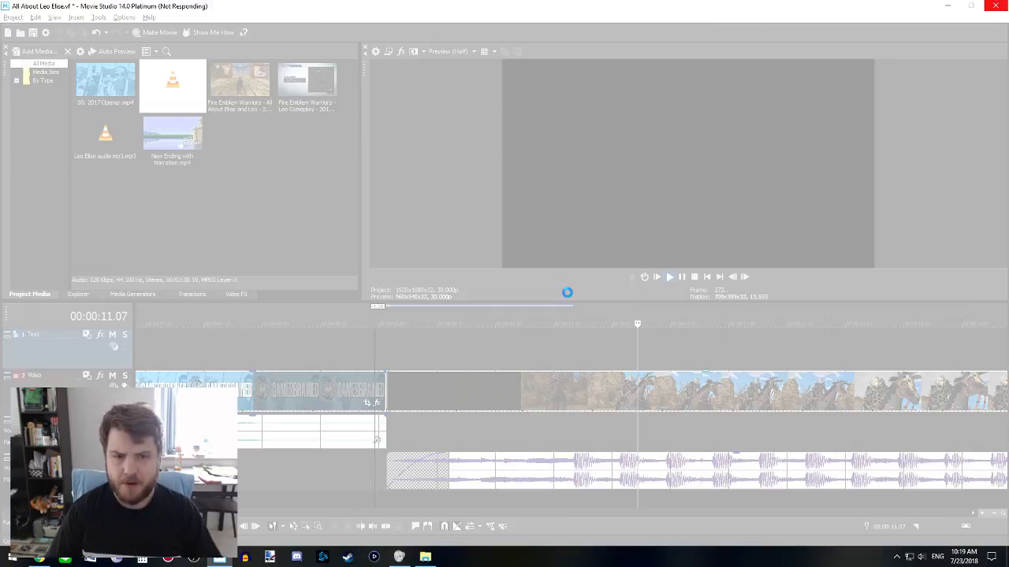
- Force the frozen Movie Studio Platinum to end through Task Manager, and put Task Manager away
key("ctrl+alt+Delete")
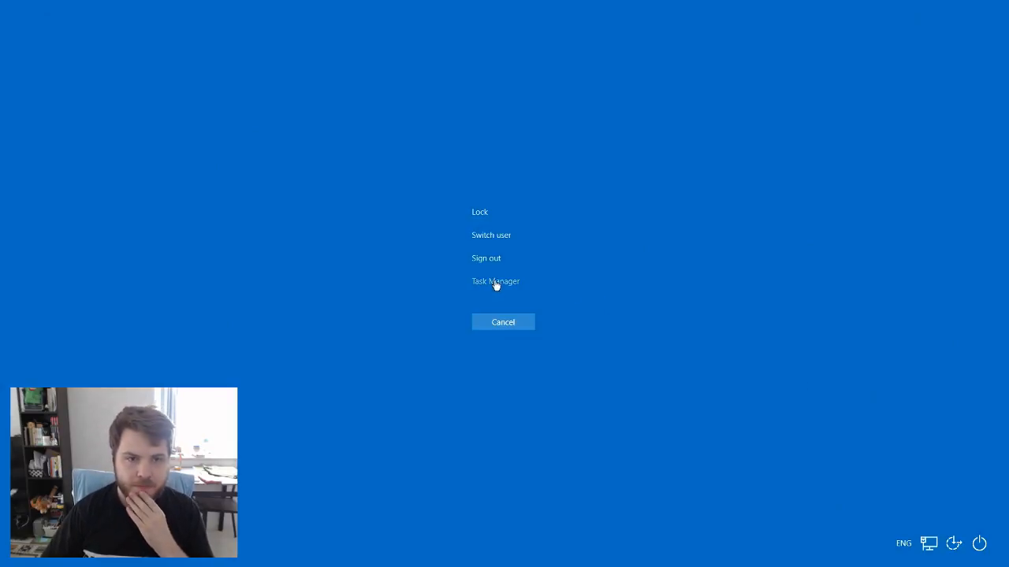
left_click(496, 282)
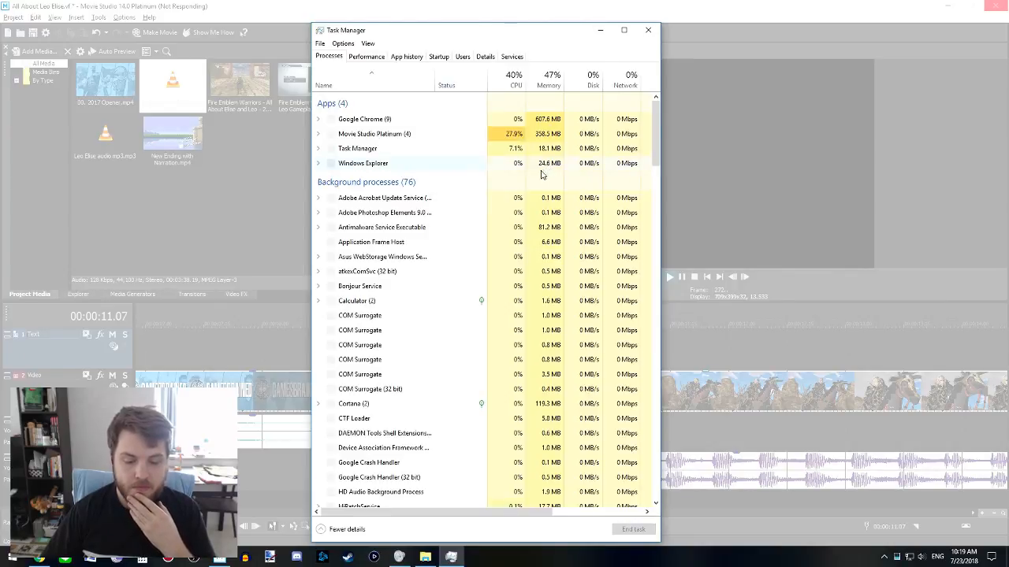
left_click(394, 135)
left_click(633, 529)
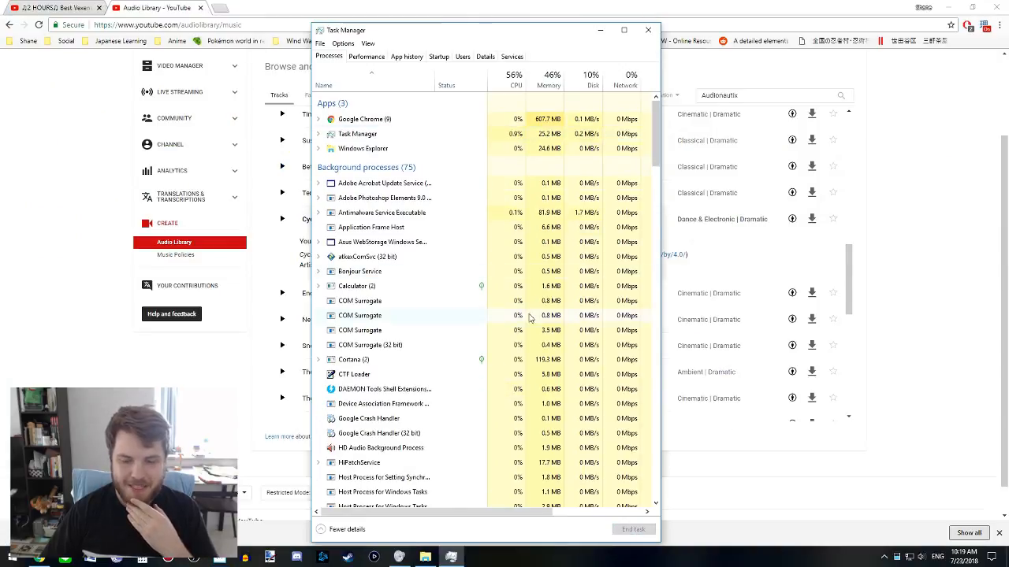
left_click(919, 282)
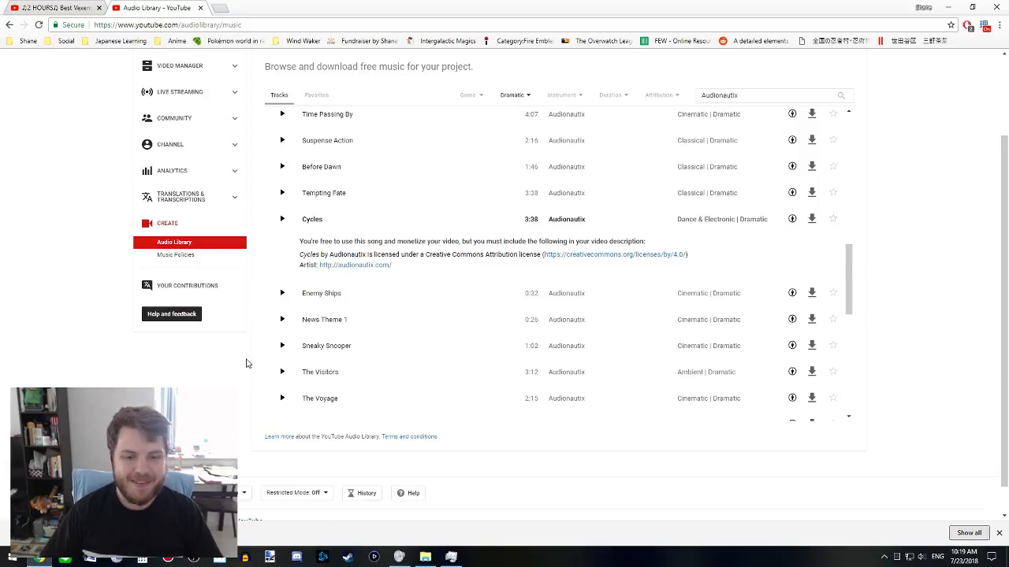
- Reopen Movie Studio, restore the autosaved project, and dismiss the VEGAS News window
left_click(219, 559)
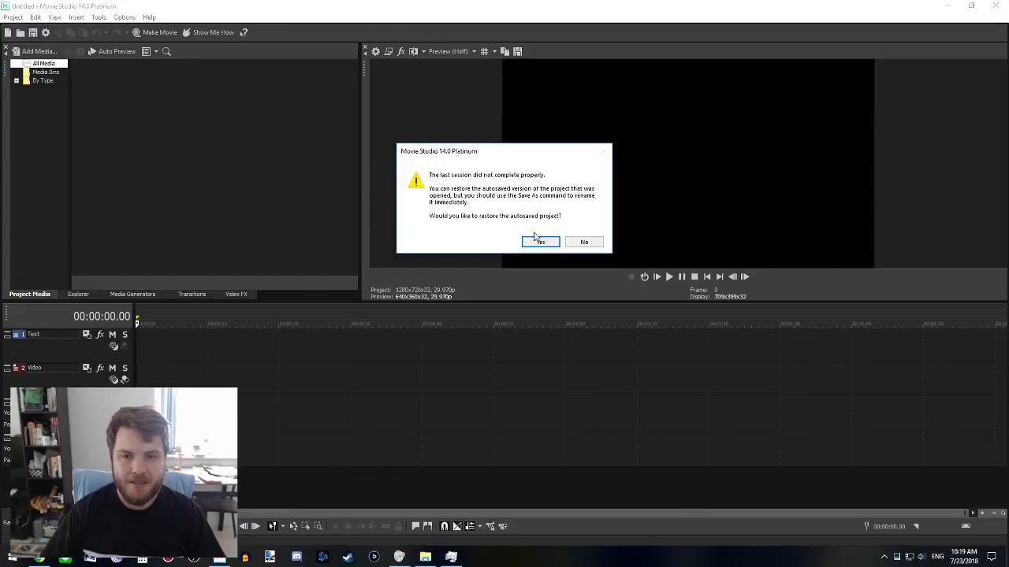
left_click(536, 238)
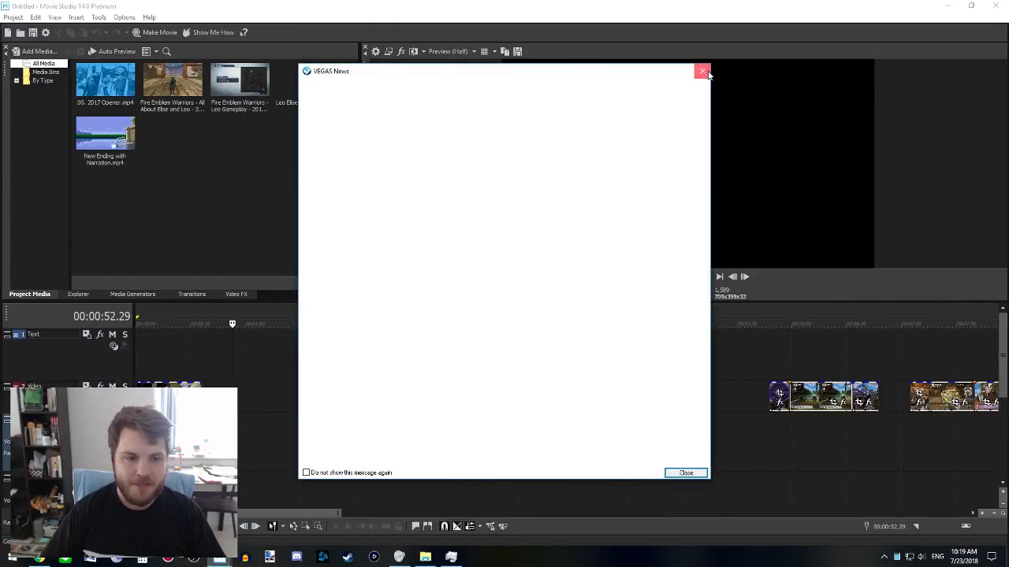
left_click(702, 72)
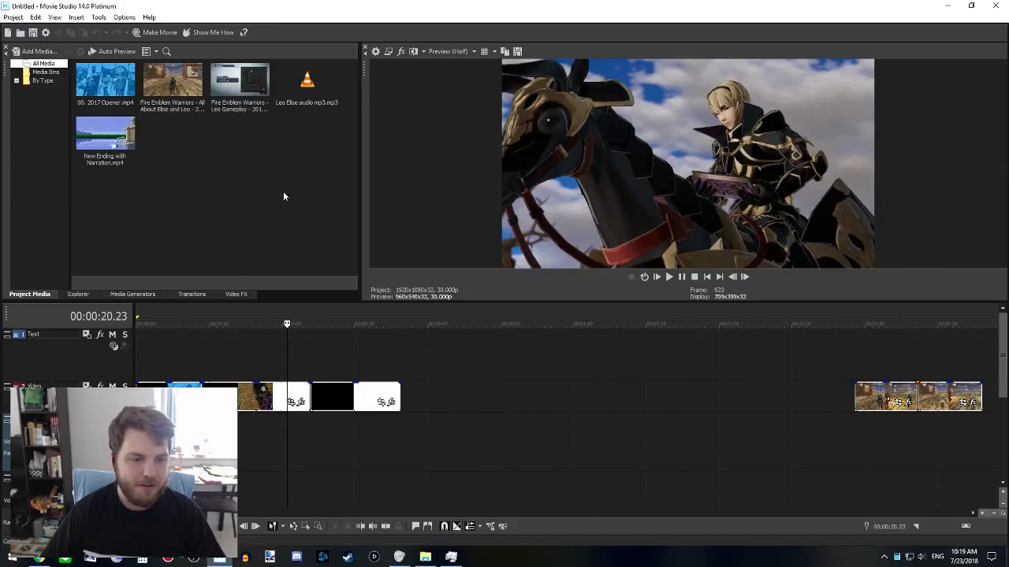
- Add the Audionautix Cycles music file from the GamesBrained MUSIC folder to the restored project's timeline
left_click(425, 556)
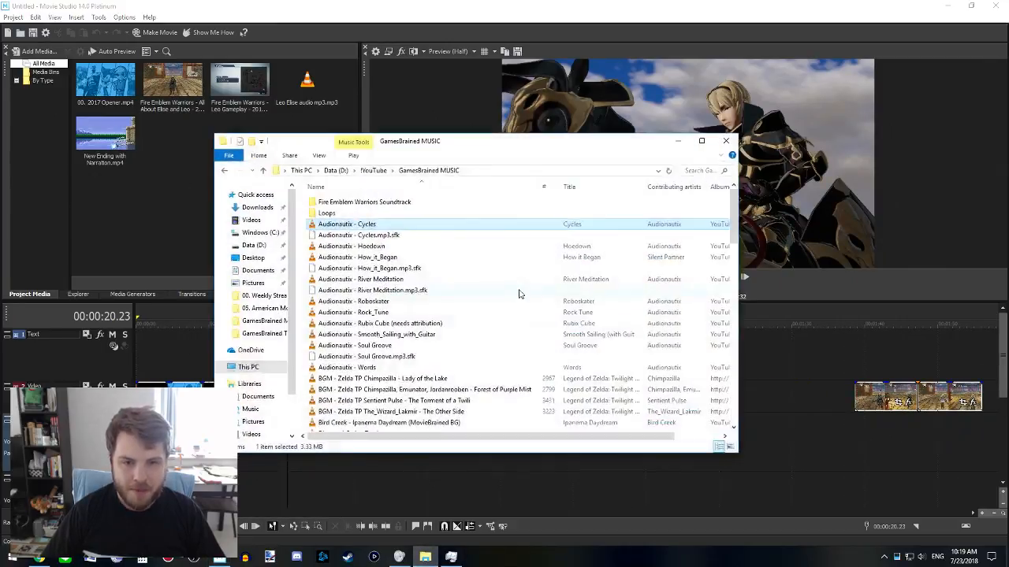
double_click(357, 225)
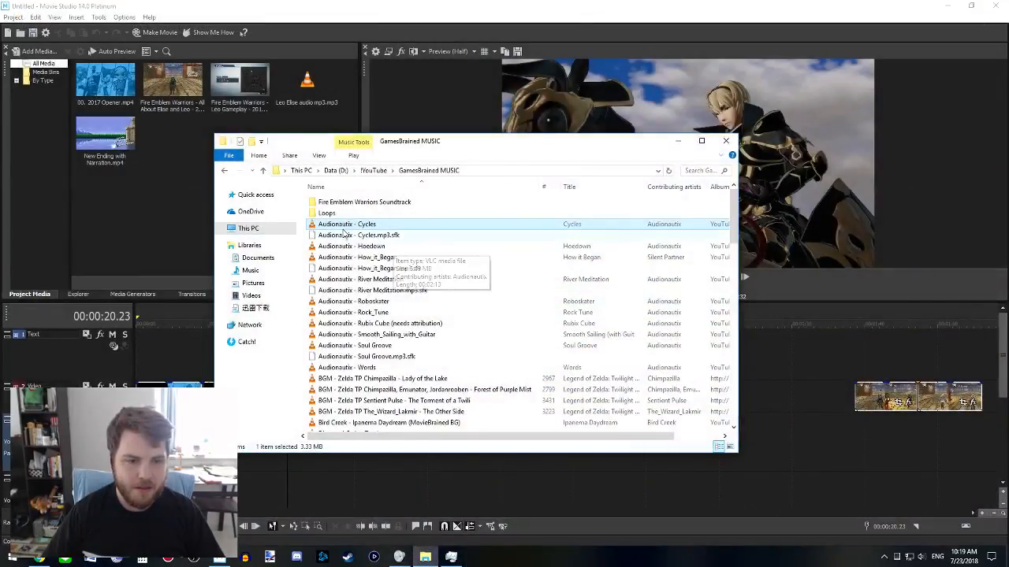
left_click_drag(303, 299, 249, 459)
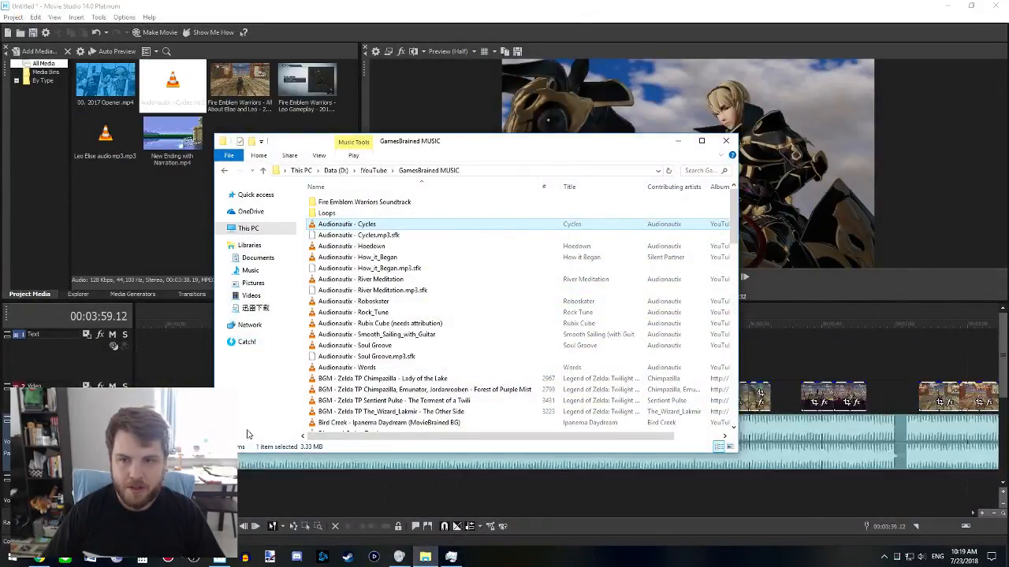
left_click(680, 142)
- Move the Cycles music clip down to the lower audio track, near the end of the opener
left_click(363, 407)
scroll(386, 476, "up", 6)
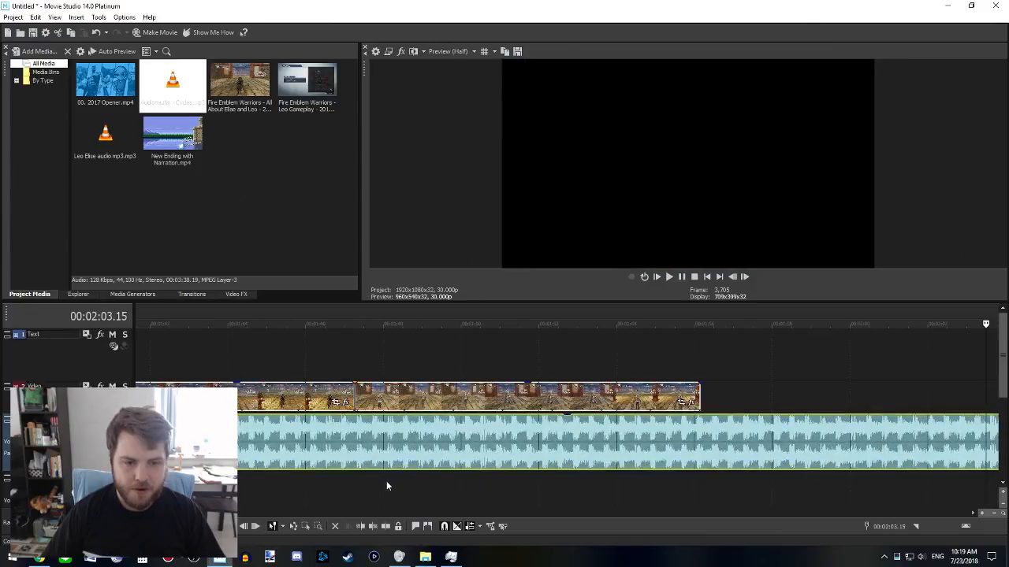
scroll(384, 464, "down", 8)
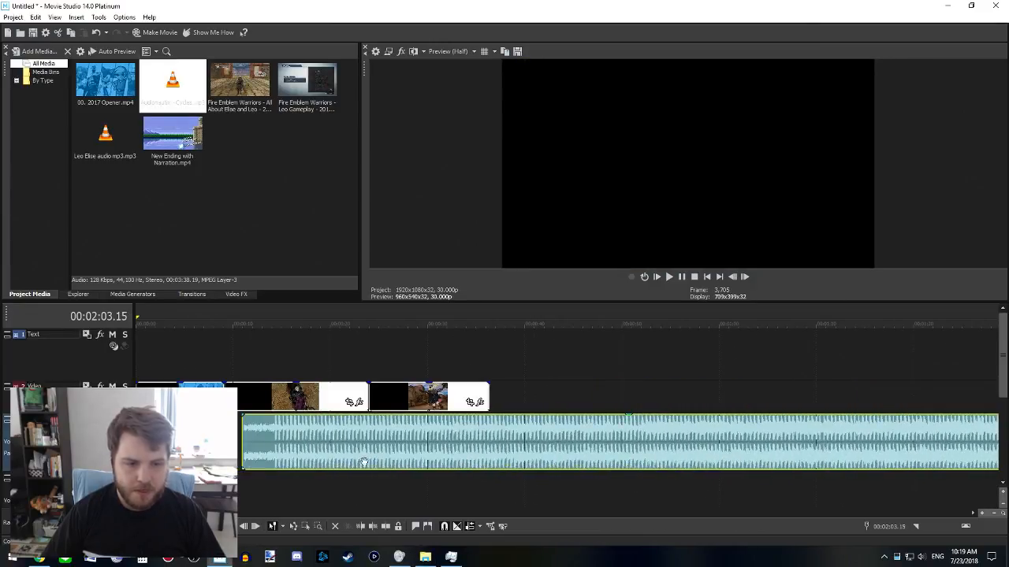
left_click(261, 439)
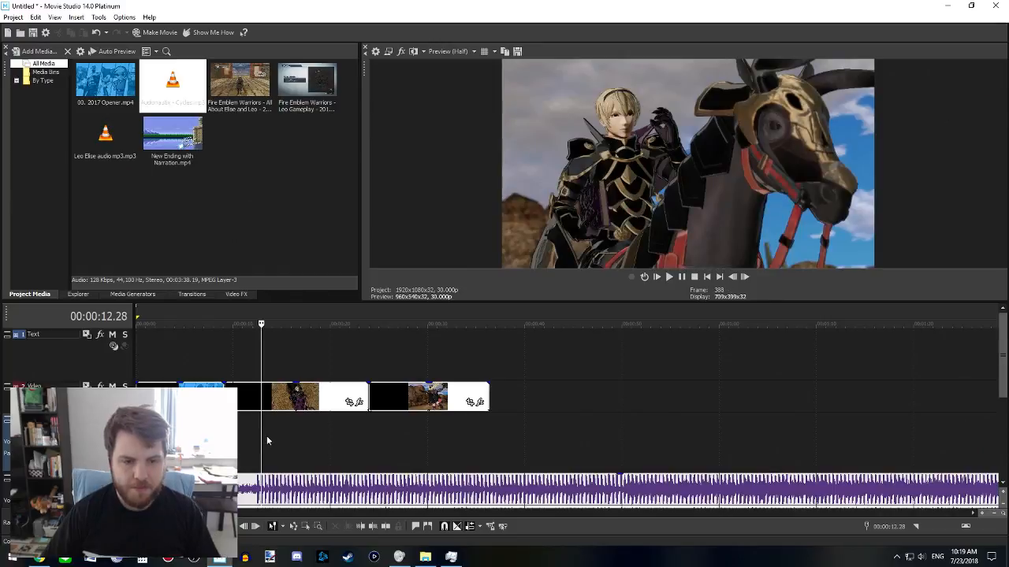
- Save the project as All About Leo Elise in the GamesBrained TESTS folder, replacing the existing file
key("ctrl+s")
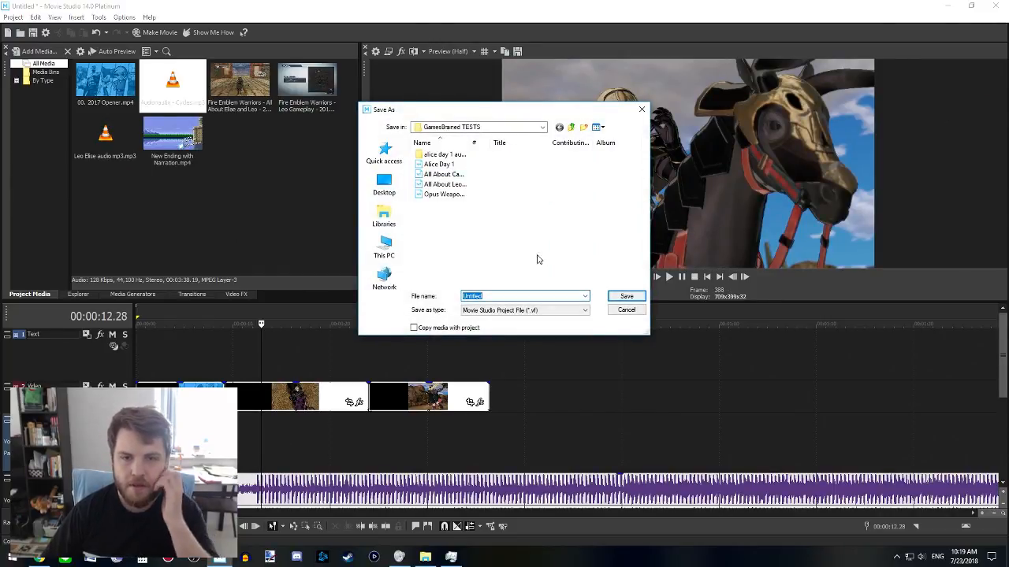
left_click(463, 184)
left_click(626, 295)
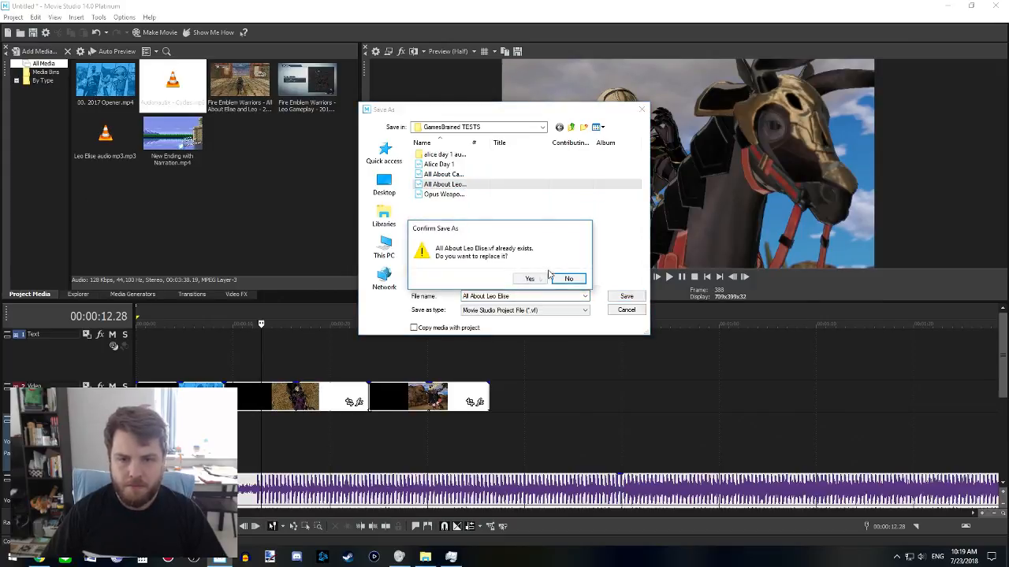
left_click(532, 276)
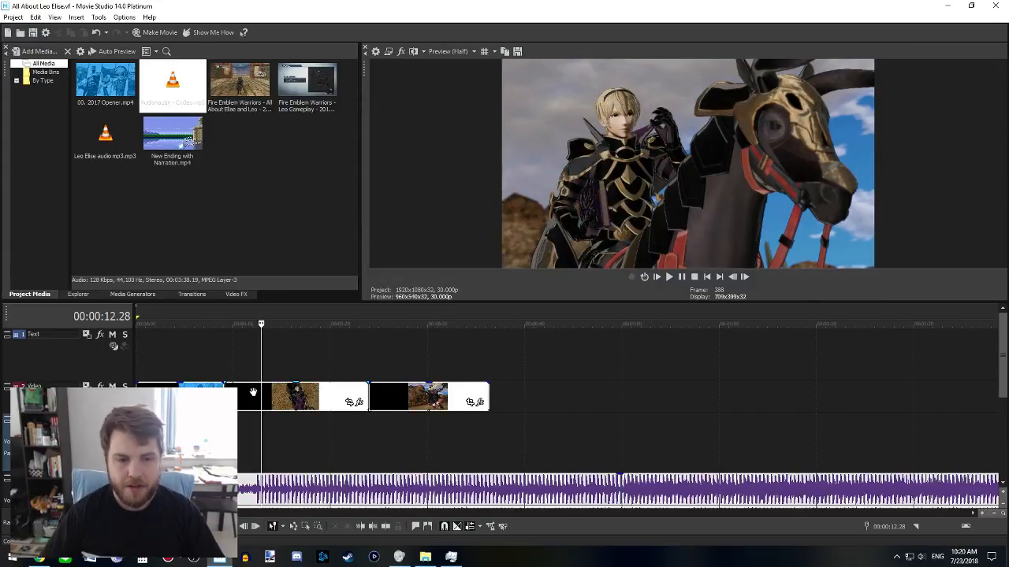
- Play the start of the Cycles music and trim off its quiet opening so the clip begins where the opener ends
left_click(238, 449)
key("space")
scroll(339, 483, "up", 3)
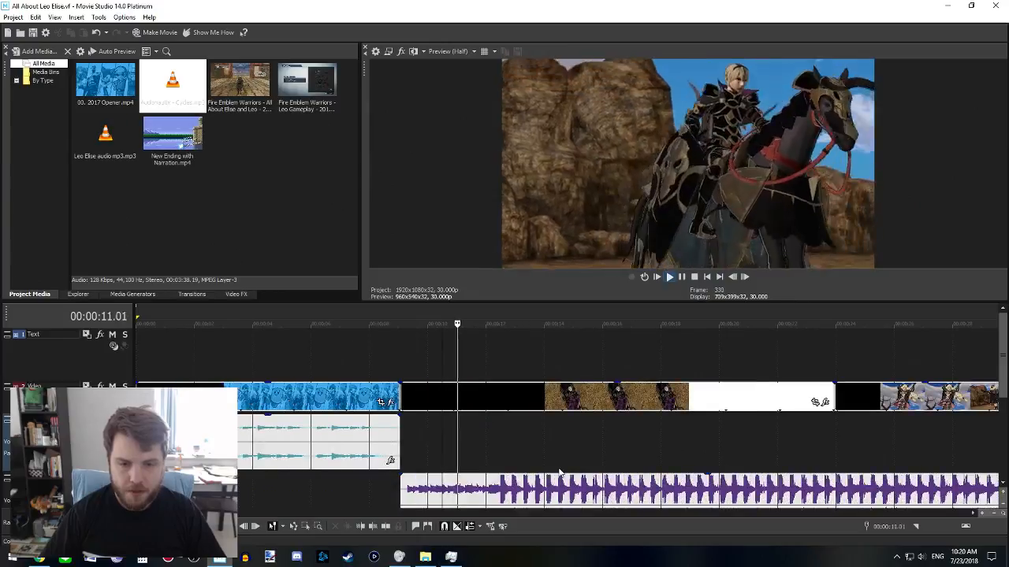
key("space")
scroll(544, 473, "down", 1)
left_click(448, 452)
left_click(406, 410)
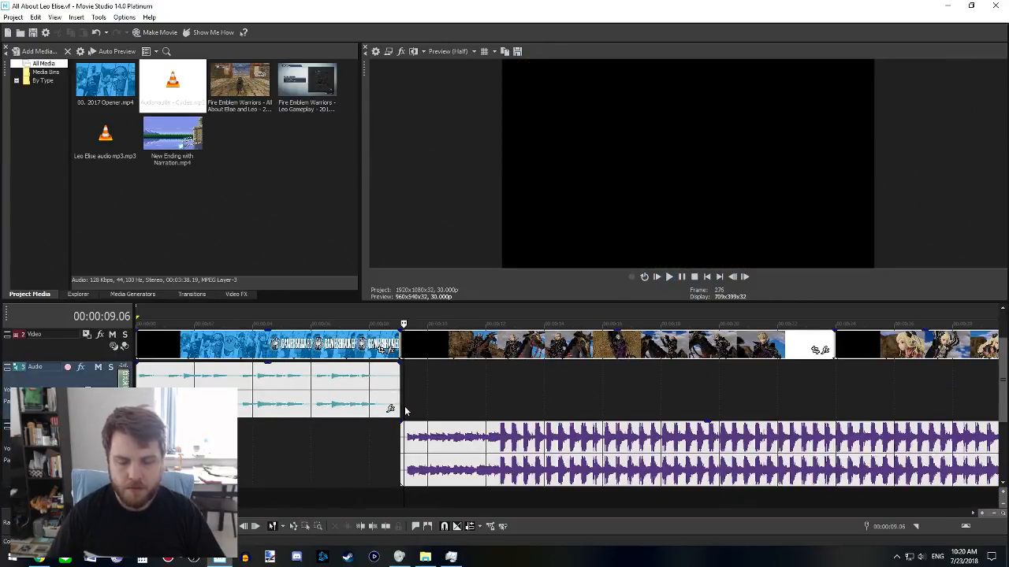
key("Return")
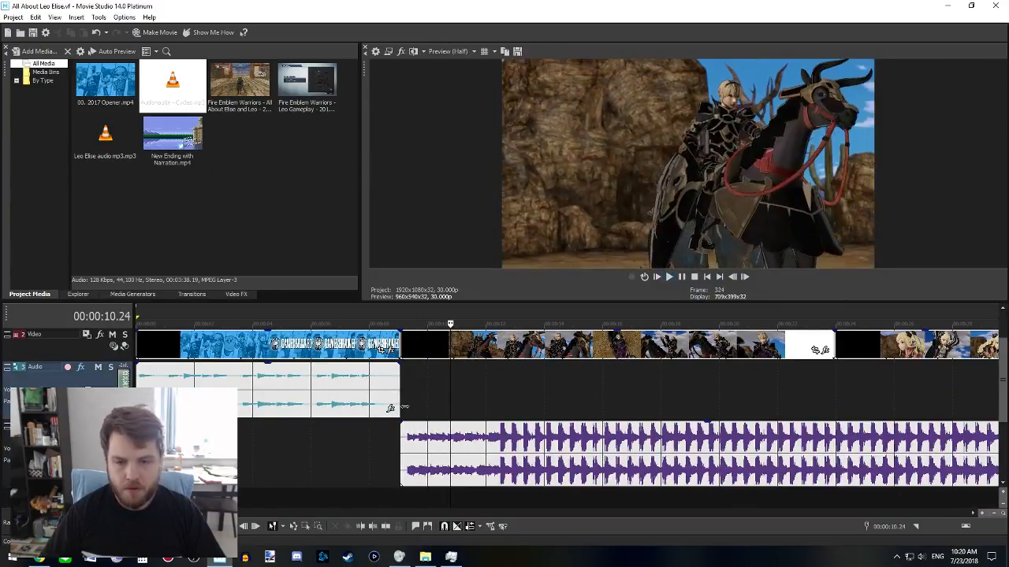
key("Return")
scroll(433, 409, "up", 3)
key("Return")
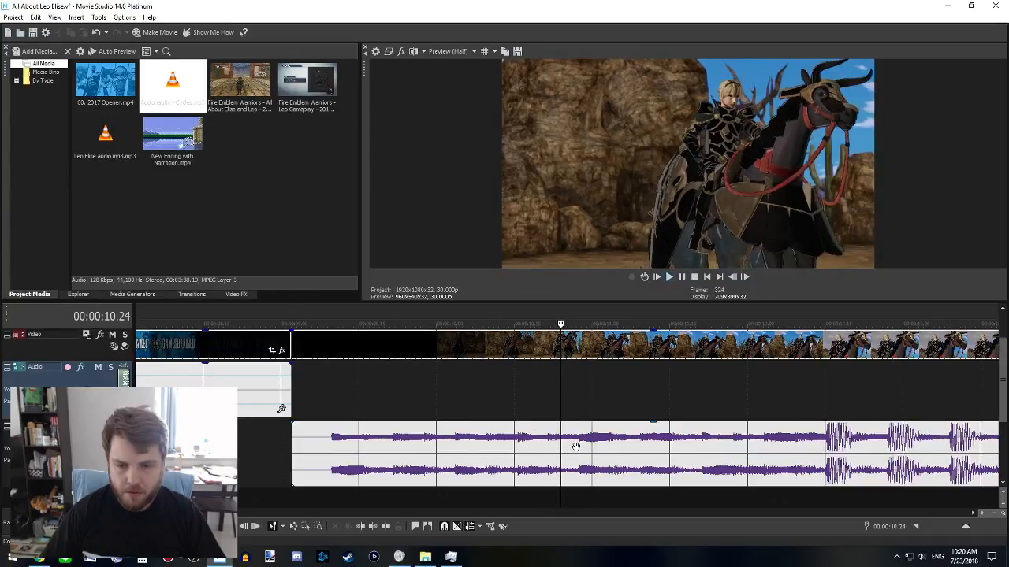
left_click(576, 447)
key("space")
key("alt+bracketleft")
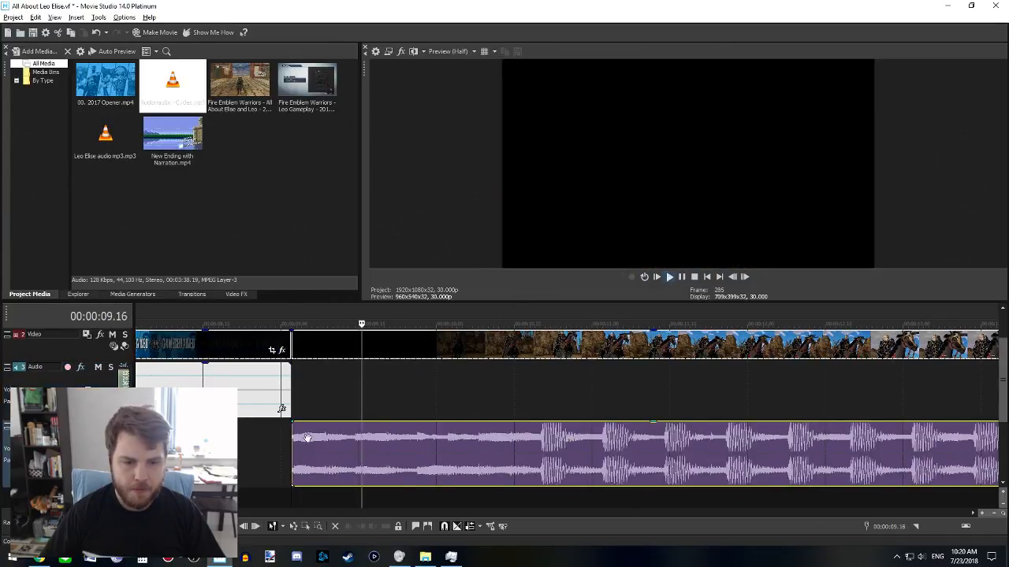
- Add a short fade-in to the start of the Cycles music clip and play it back
left_click_drag(293, 428, 411, 423)
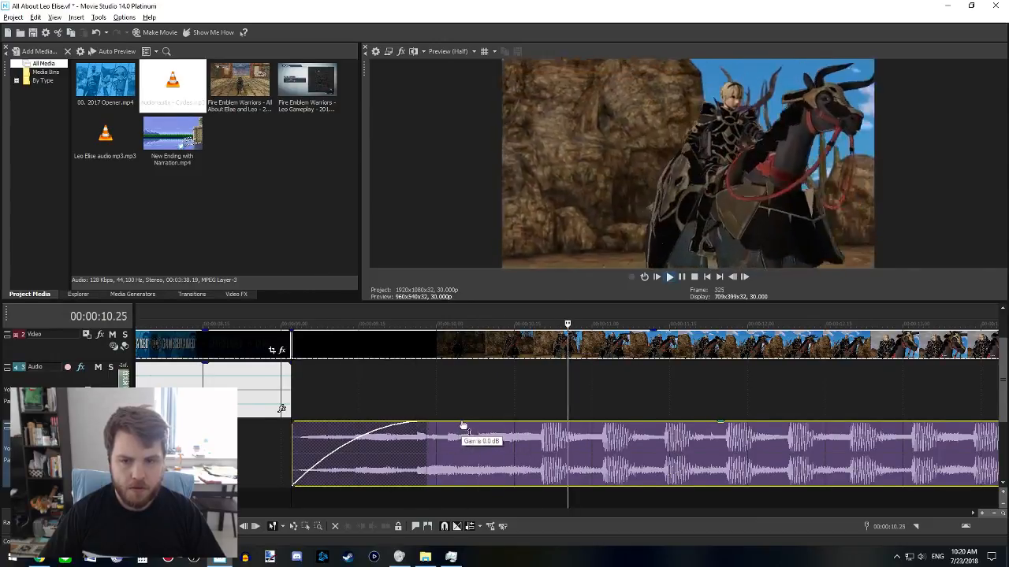
scroll(457, 434, "down", 3)
left_click(455, 437)
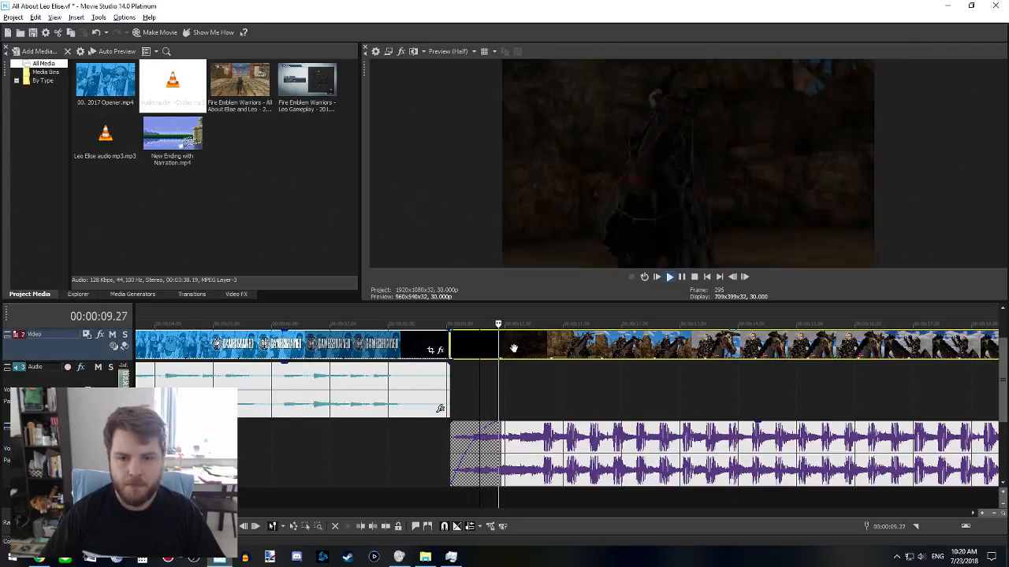
key("space")
- Trim the black opening off the Leo clip at 00:00:10.18, keeping it directly after the opener, and play the result
left_click(539, 345)
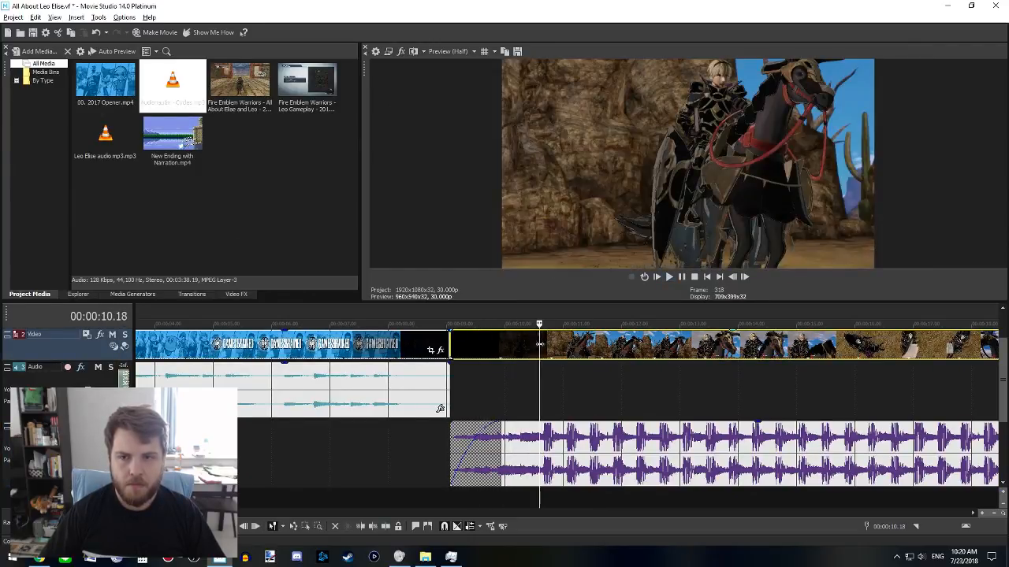
key("alt+[")
key("space")
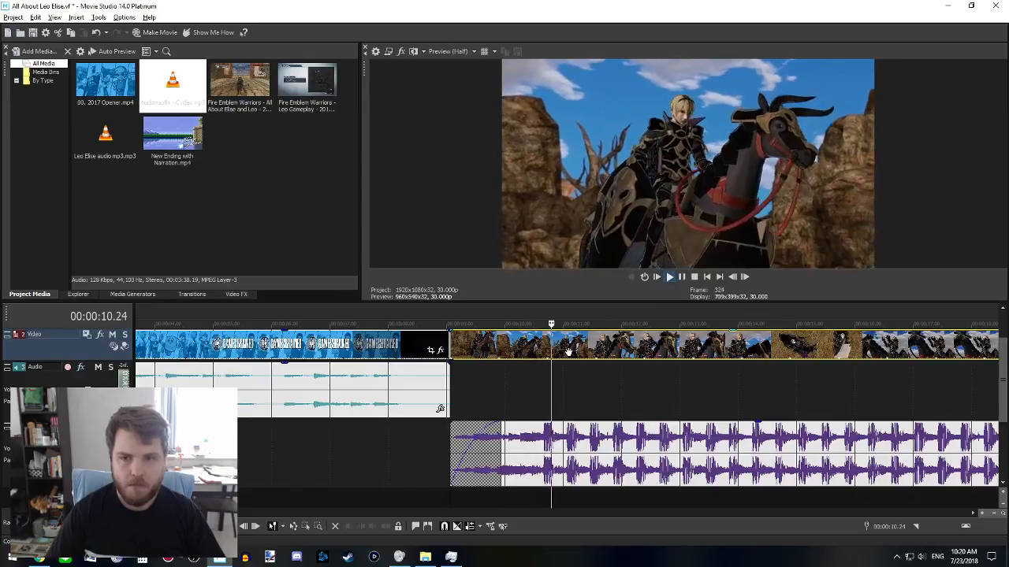
key("space")
key("space")
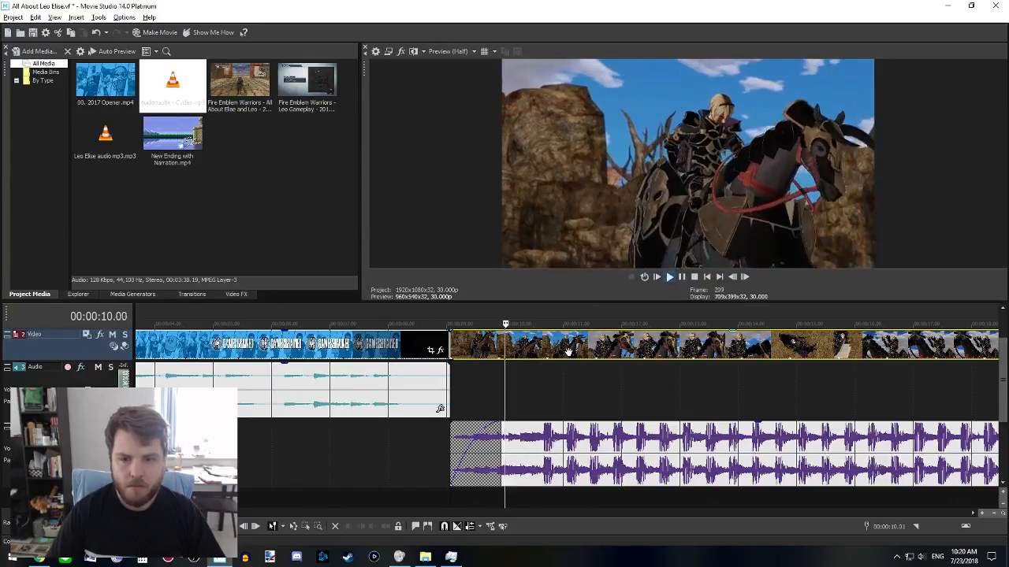
key("Return")
scroll(587, 350, "down", 1)
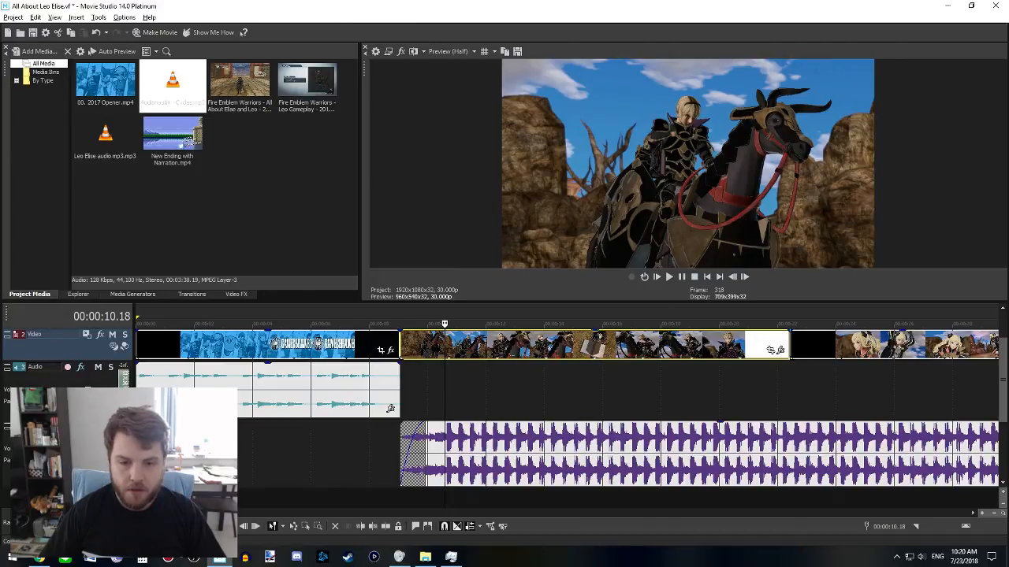
- Split the Leo clip at 00:00:10.21 and shift its second part later on the Video track
left_click(446, 347)
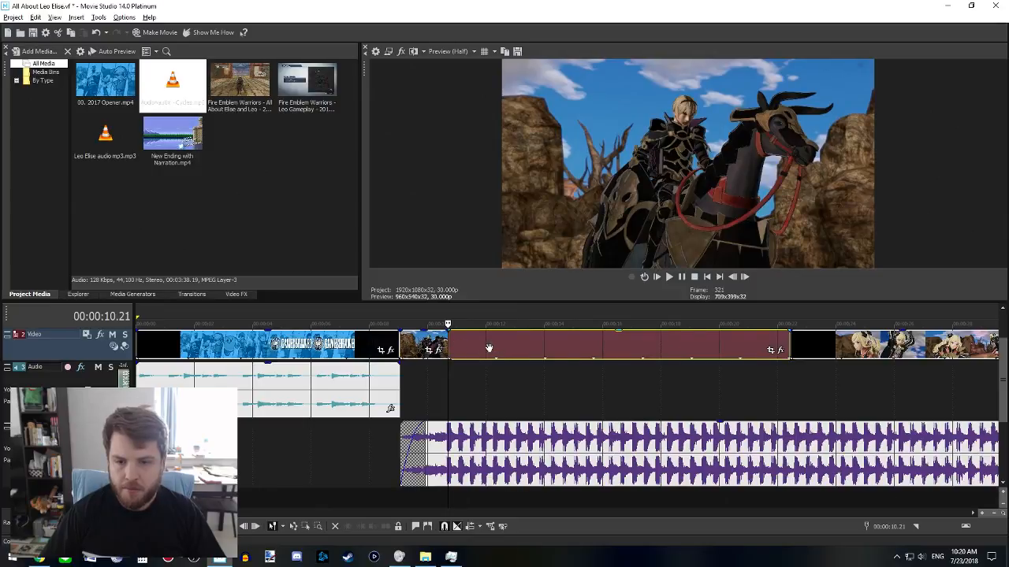
key("s")
left_click_drag(579, 371, 526, 342)
- Move the Elise clip up to the Text track and slide the second Leo part further along to open a gap
scroll(537, 382, "up", 2)
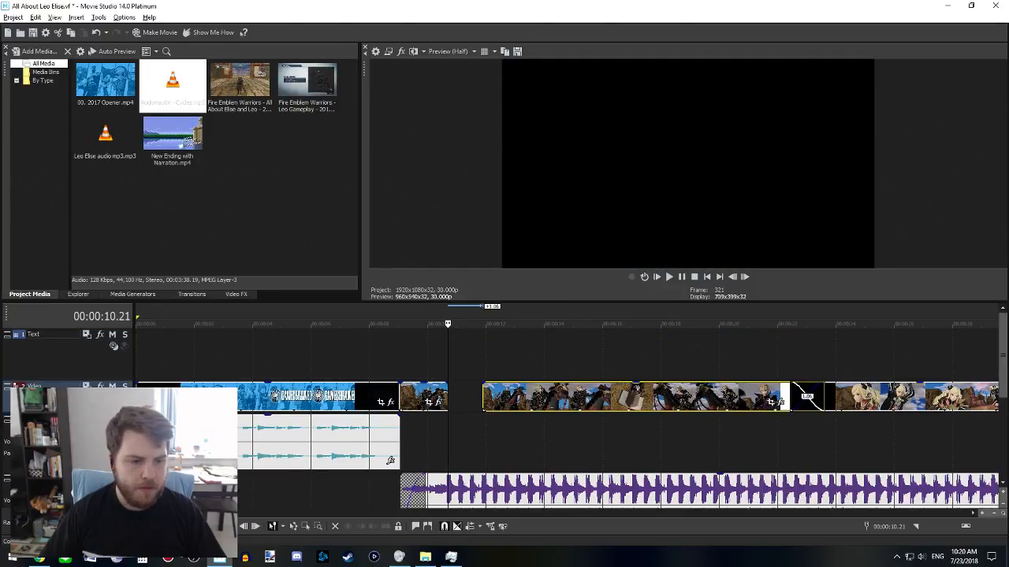
scroll(326, 441, "down", 3)
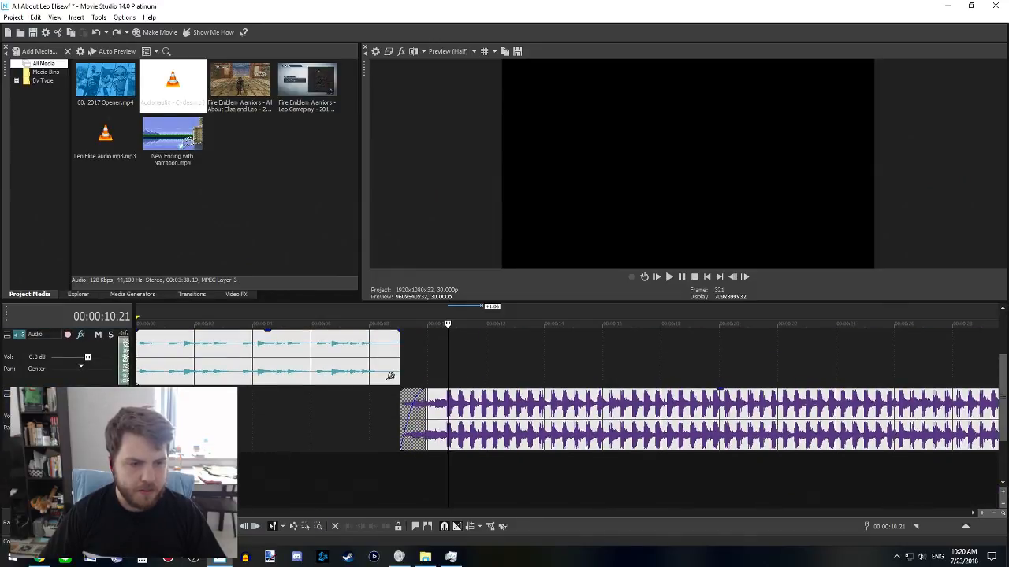
scroll(78, 366, "up", 3)
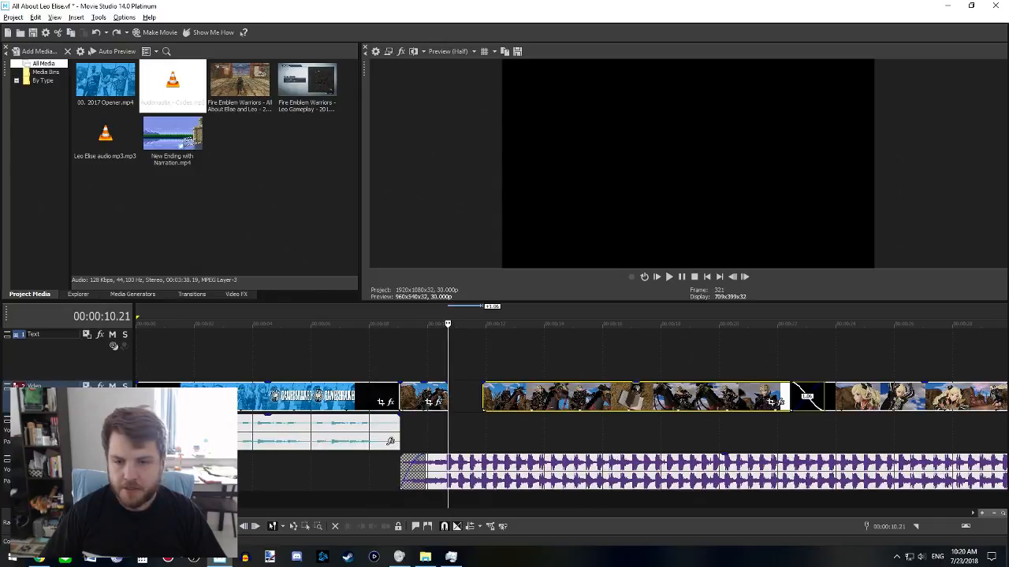
scroll(485, 410, "right", 3)
left_click_drag(681, 392, 441, 358)
left_click_drag(392, 403, 592, 401)
- Find the frame where Elise's scene starts and trim the beginning of her clip to 00:00:14.06
left_click(382, 353)
left_click(340, 352)
key("space")
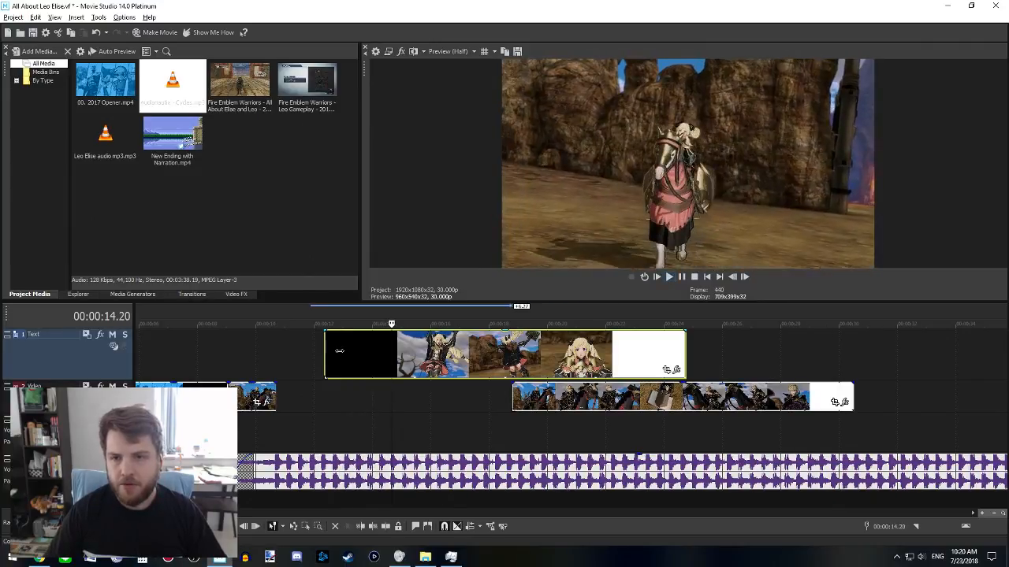
key("Return")
key("Left")
key("Left")
key("Left")
key("Left")
key("Left")
key("Left")
key("Left")
key("Left")
key("Left")
key("Left")
key("Left")
key("Left")
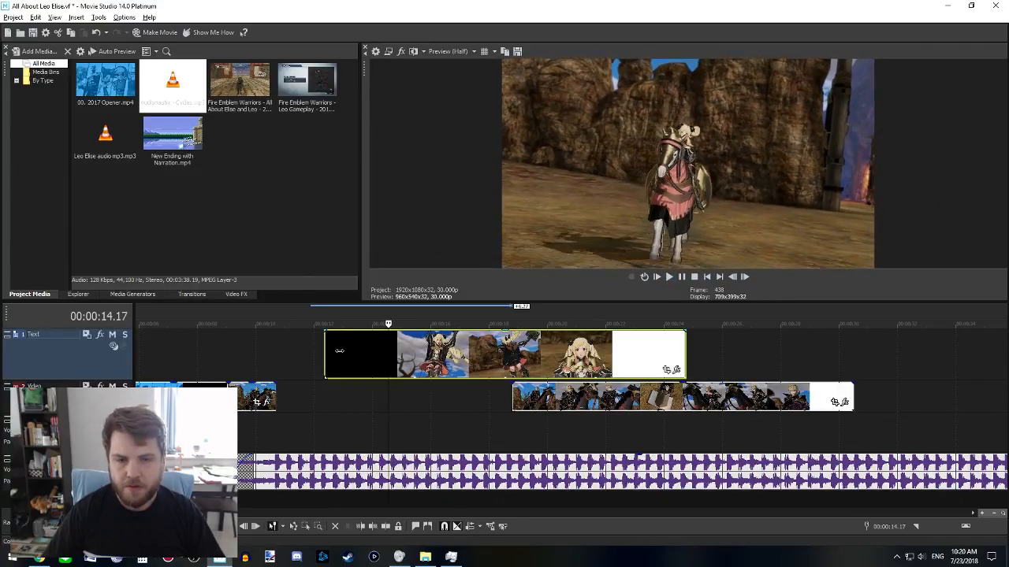
key("Left")
key("Left")
key("Left")
key("Left")
key("Left")
key("Left")
key("Left")
key("Left")
key("Left")
key("Left")
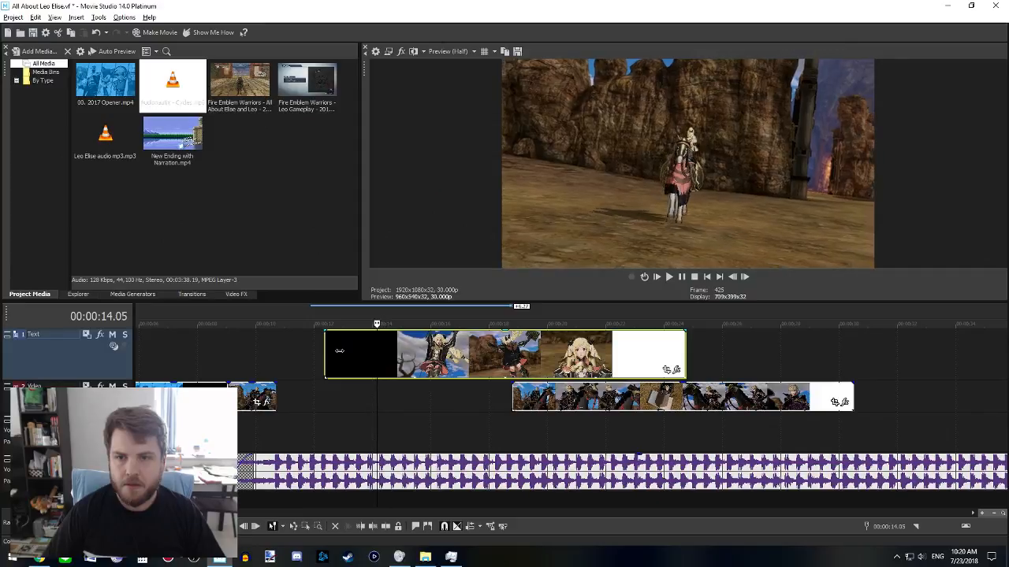
key("Right")
- Place the Elise clip on the Video track after the short Leo clip, overlapping them from 00:00:10.14 to create a short crossfade
left_click_drag(339, 351, 301, 408)
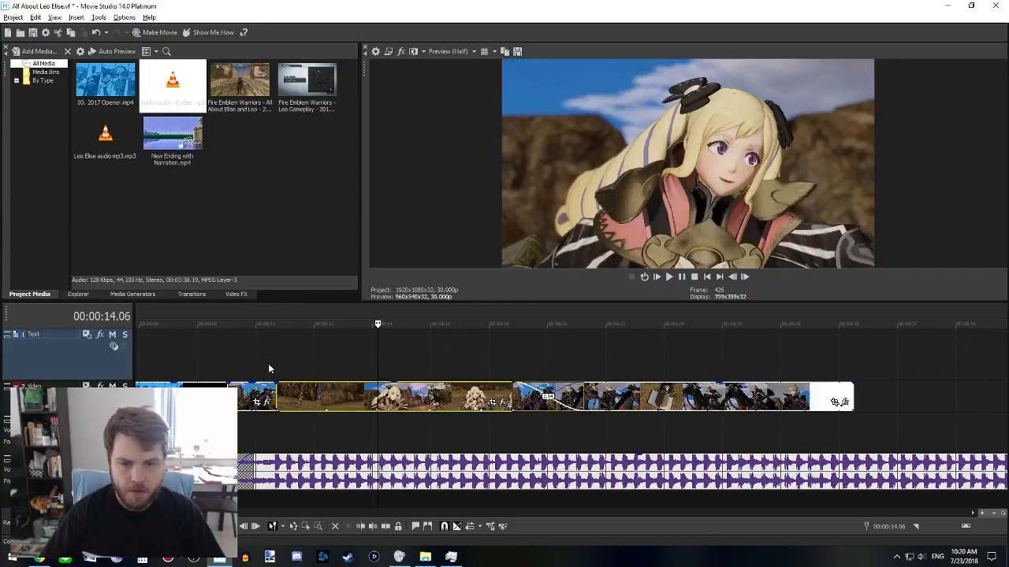
left_click(268, 367)
scroll(269, 367, "up", 3)
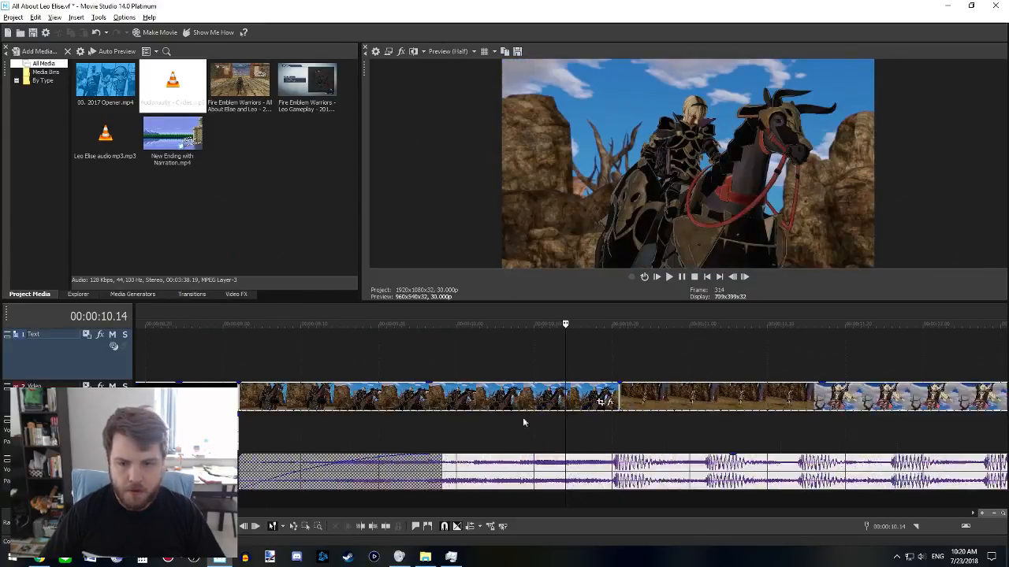
mouse_move(678, 396)
left_mouse_down()
mouse_move(733, 395)
mouse_move(610, 402)
mouse_move(721, 402)
mouse_move(659, 397)
left_mouse_up()
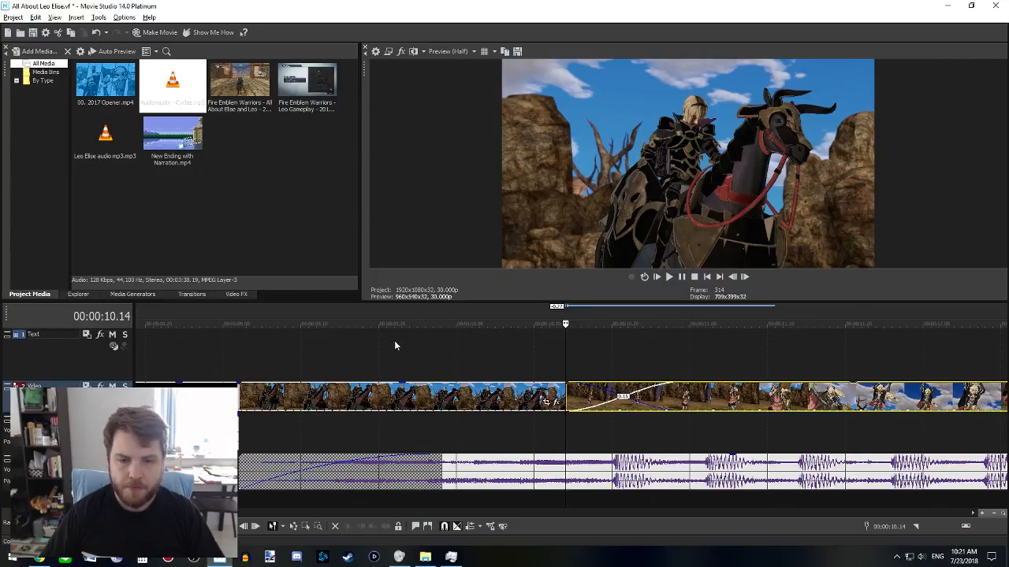
left_click(396, 345)
scroll(400, 363, "down", 3)
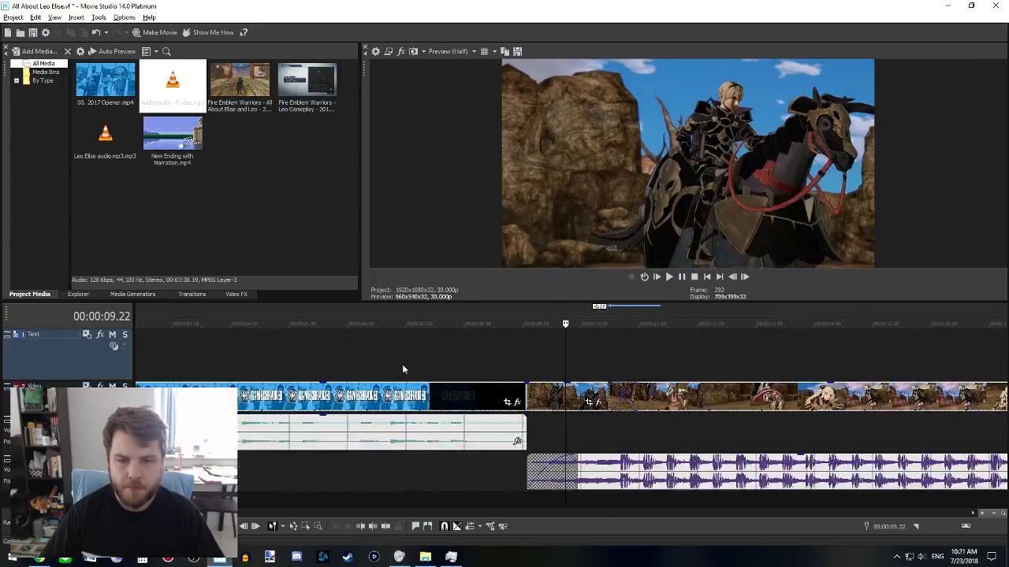
- Play the sequence from the end of the opener through the Leo and Elise clips
left_click(528, 373)
key("space")
scroll(472, 393, "right", 2)
scroll(462, 396, "right", 2)
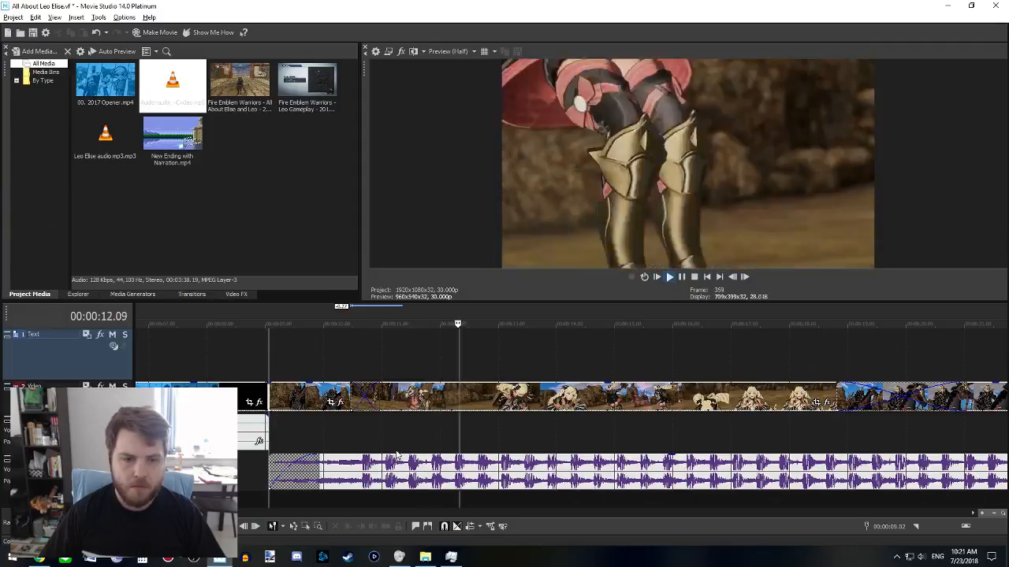
left_click(291, 367)
key("space")
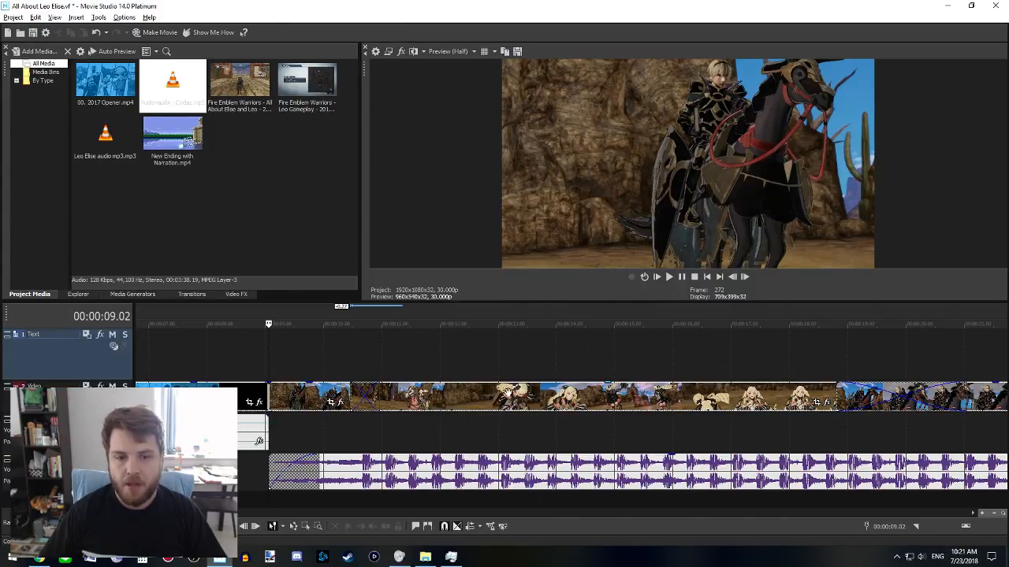
- Replay the crossfade between Leo and Elise to check its timing against the first beats of the music
left_click(350, 361)
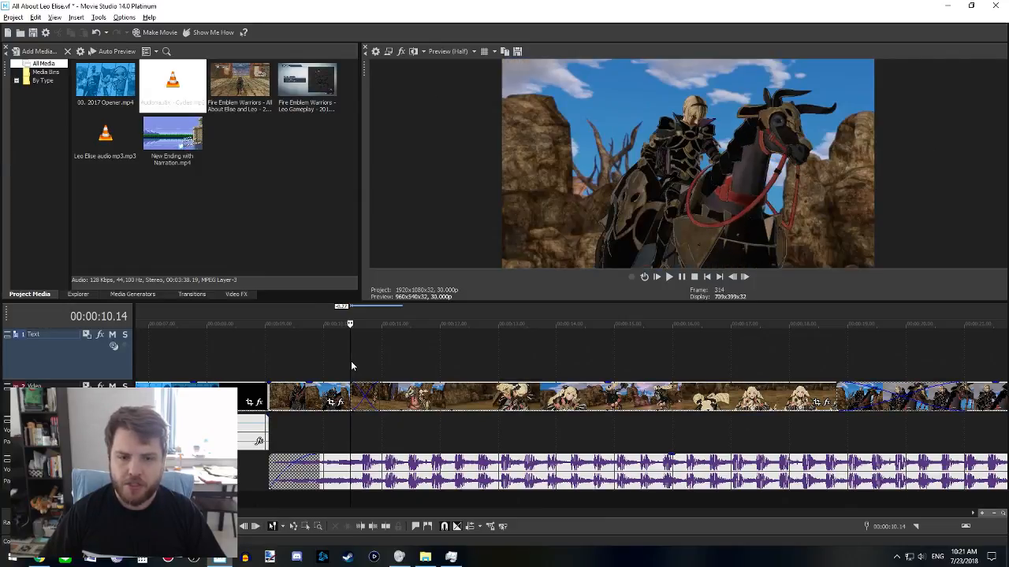
left_click(357, 365)
left_click(379, 365)
left_click(393, 364)
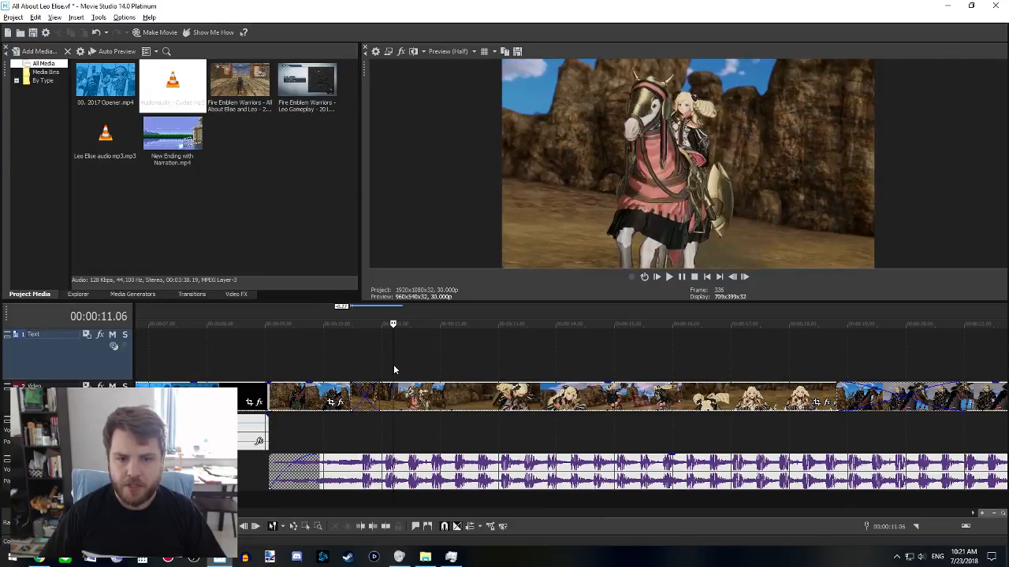
left_click(395, 364)
left_click(356, 365)
left_click(368, 362)
key("space")
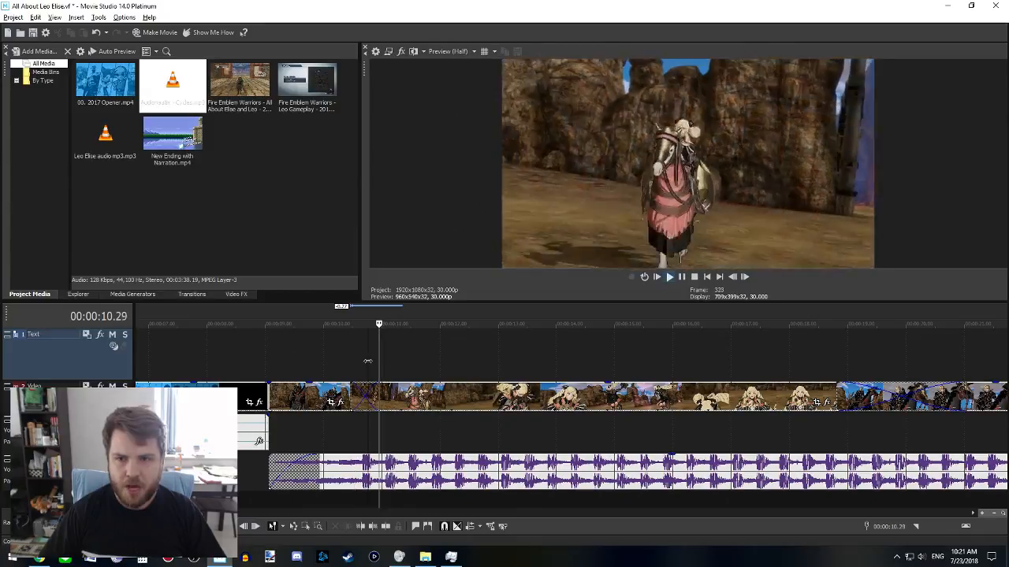
key("space")
key("space")
key("space")
key("space")
key("space")
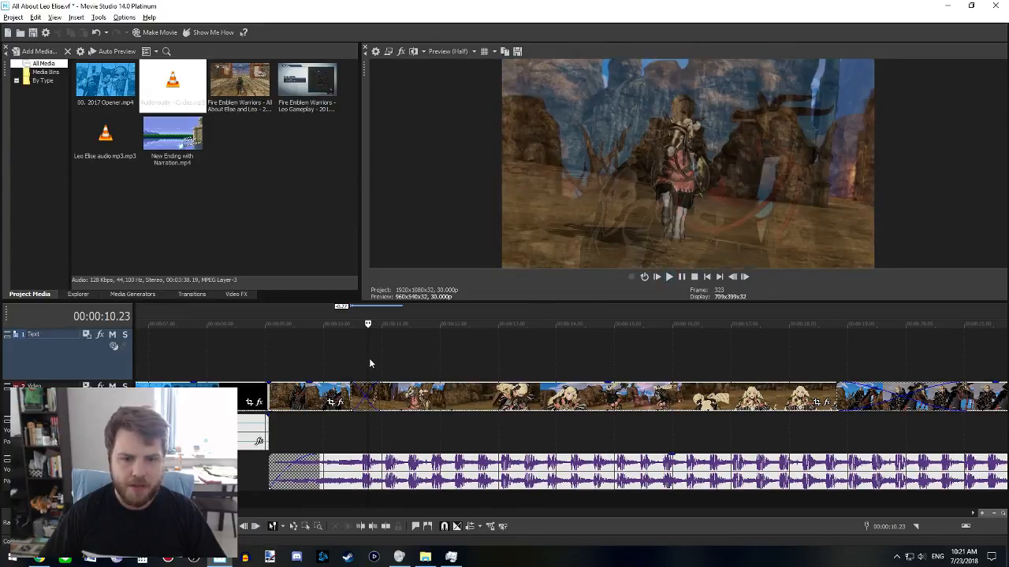
left_click(357, 361)
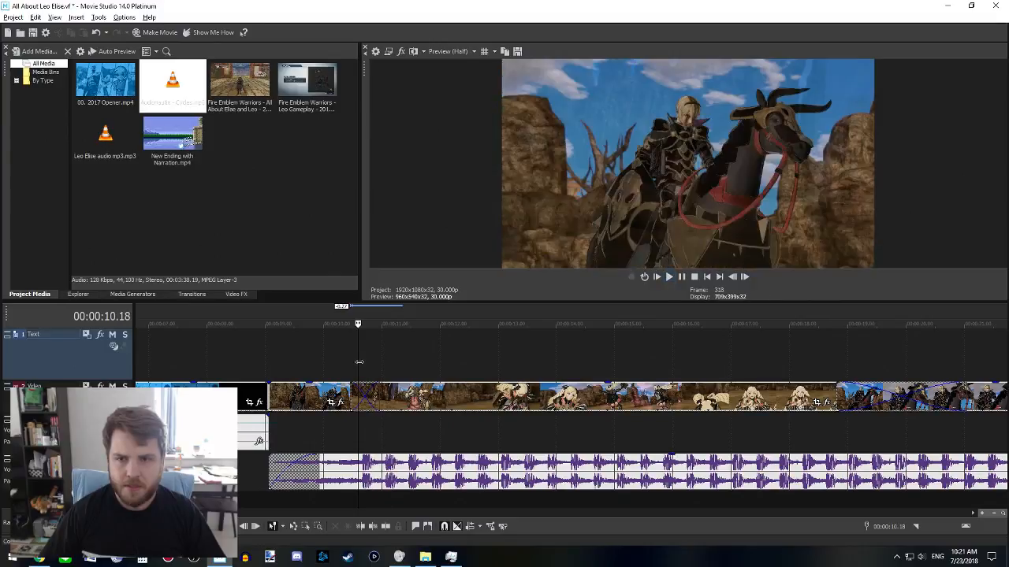
key("space")
key("space")
key("space")
left_click(283, 346)
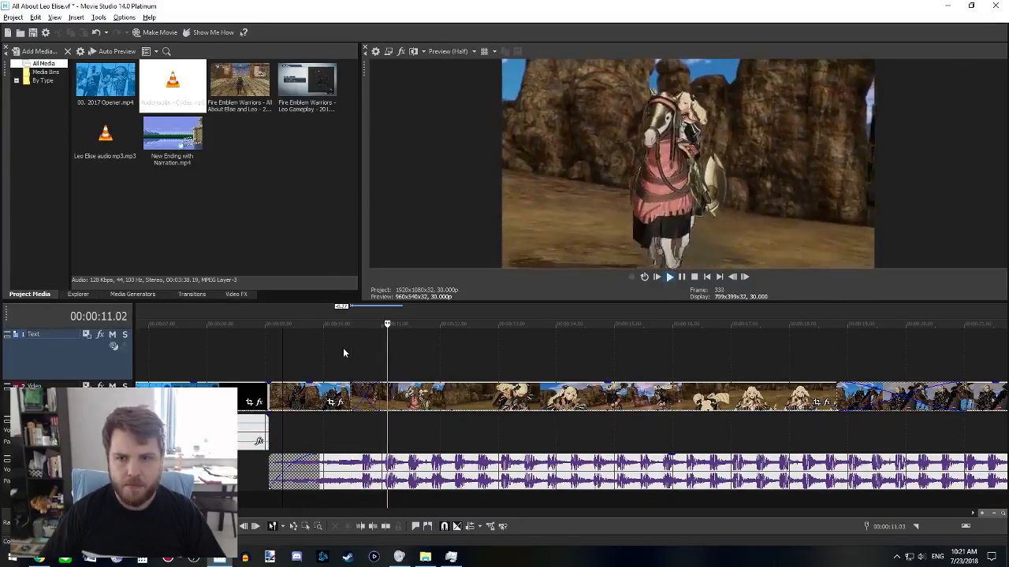
- Split the Elise clip at 00:00:13.23
left_click(520, 399)
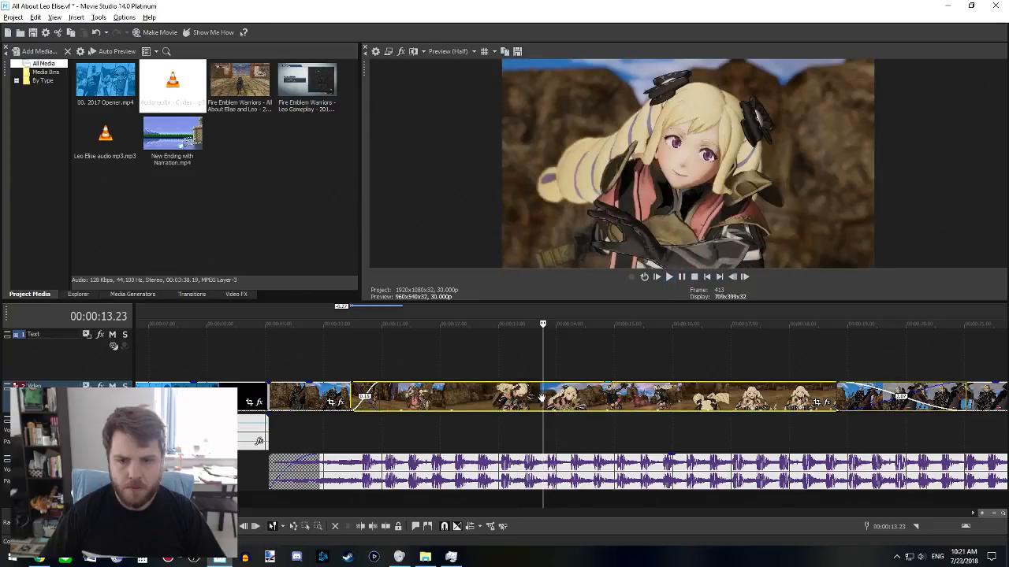
key("Delete")
scroll(625, 405, "down", 5)
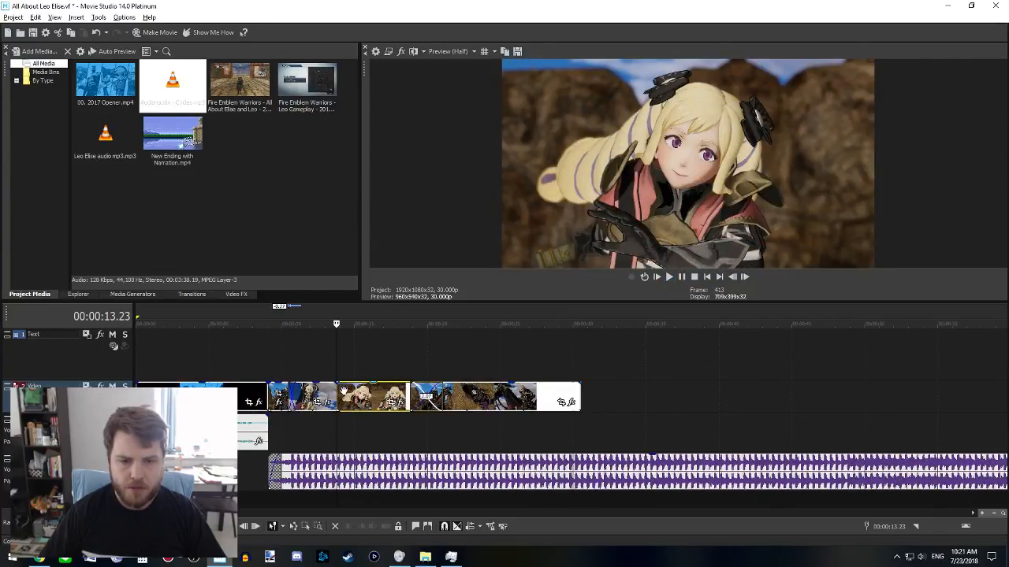
- Park the remaining Elise clip on the Text track and move the Leo clip along the Video track to just after 00:00:13.23
left_click_drag(377, 353, 398, 355)
left_click_drag(452, 392, 390, 390)
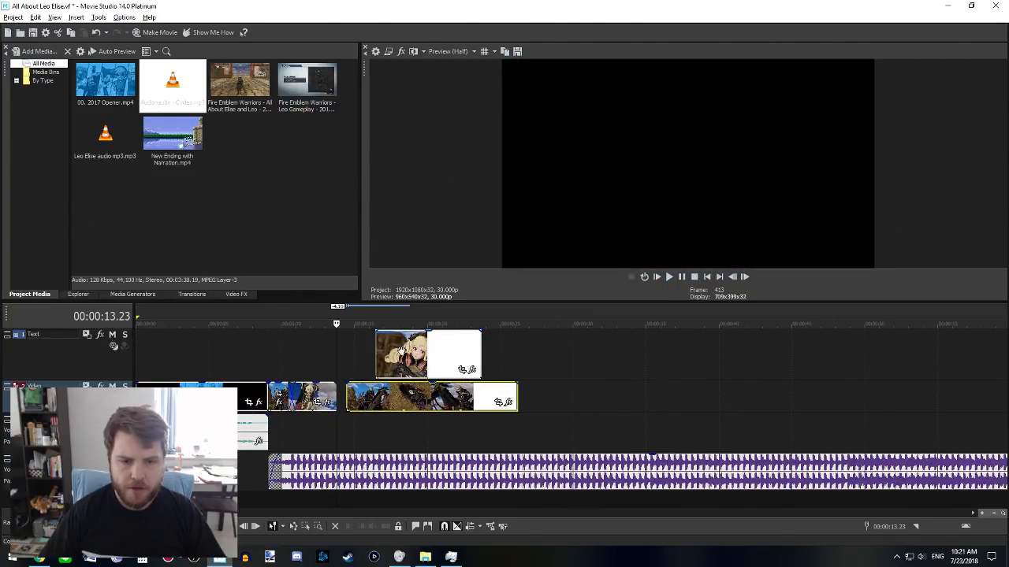
left_click_drag(399, 349, 470, 355)
- Try to trim the start of the moved Leo clip to 00:00:17.11
key("space")
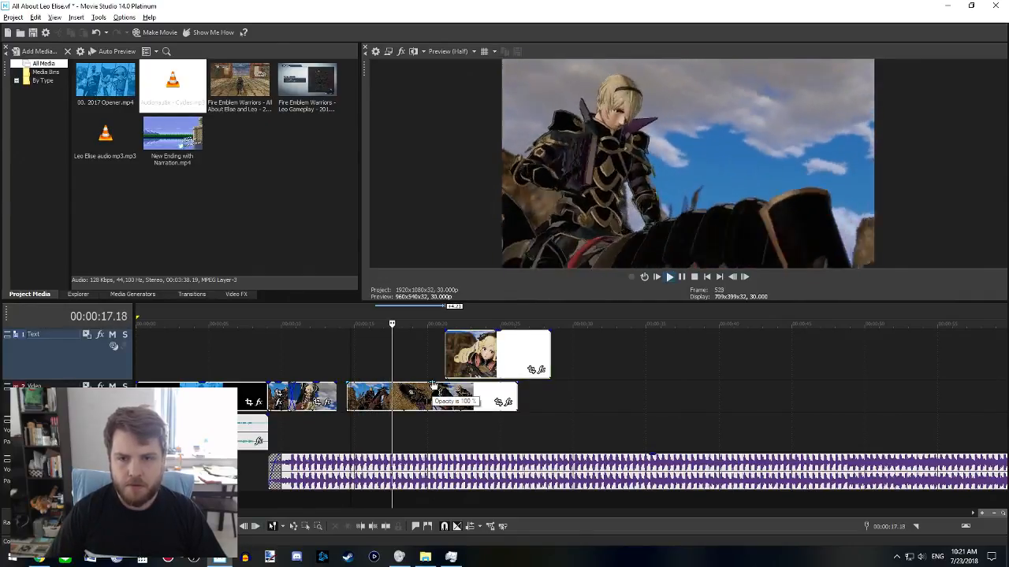
key("Left")
key("Left")
key("Left")
key("Left")
key("Left")
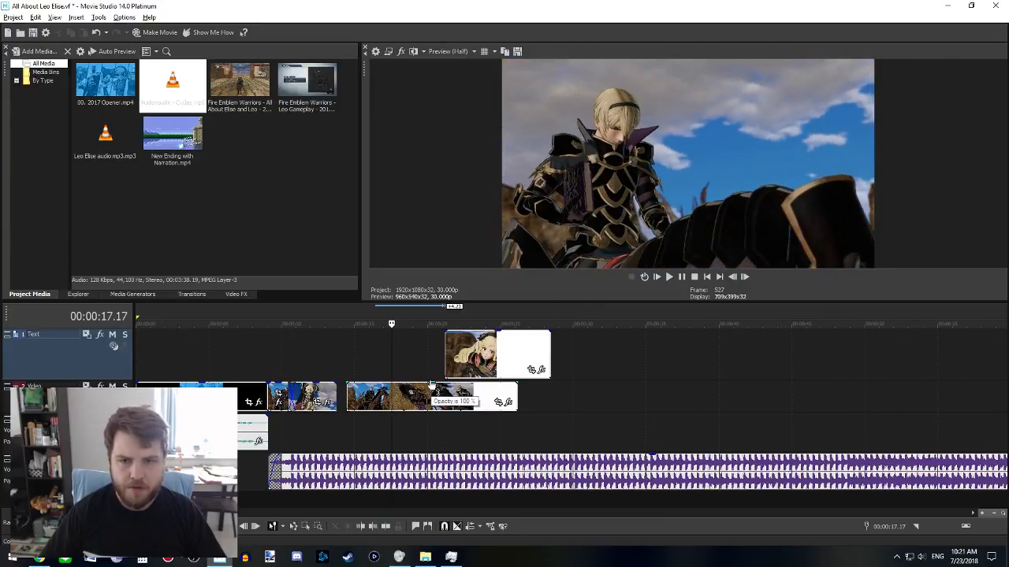
key("alt+bracketleft")
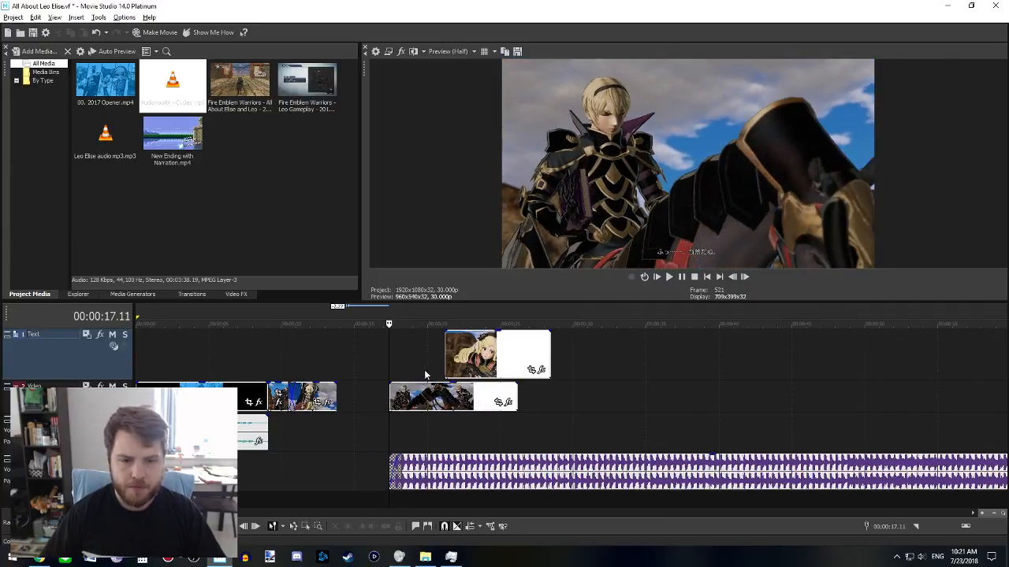
left_click(411, 404)
key("ctrl+z")
- Trim the Leo clip's start to 00:00:17.03 and move it onto the end of the Elise clip, overlapping them by about 15 frames
left_click(383, 402)
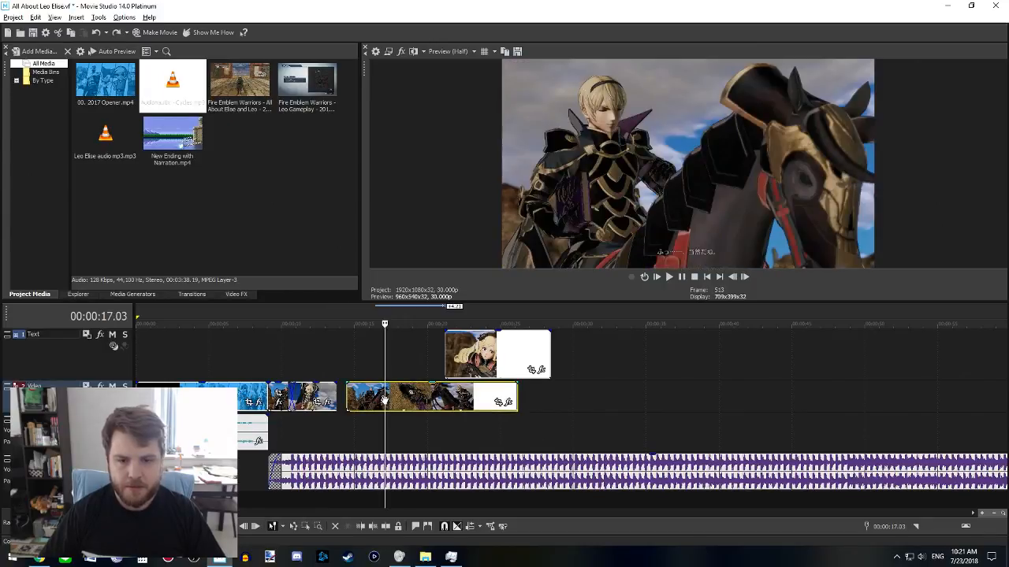
key("alt+bracketleft")
left_click_drag(417, 395, 370, 392)
left_click(339, 374)
scroll(340, 375, "up", 4)
left_click_drag(597, 391, 558, 389)
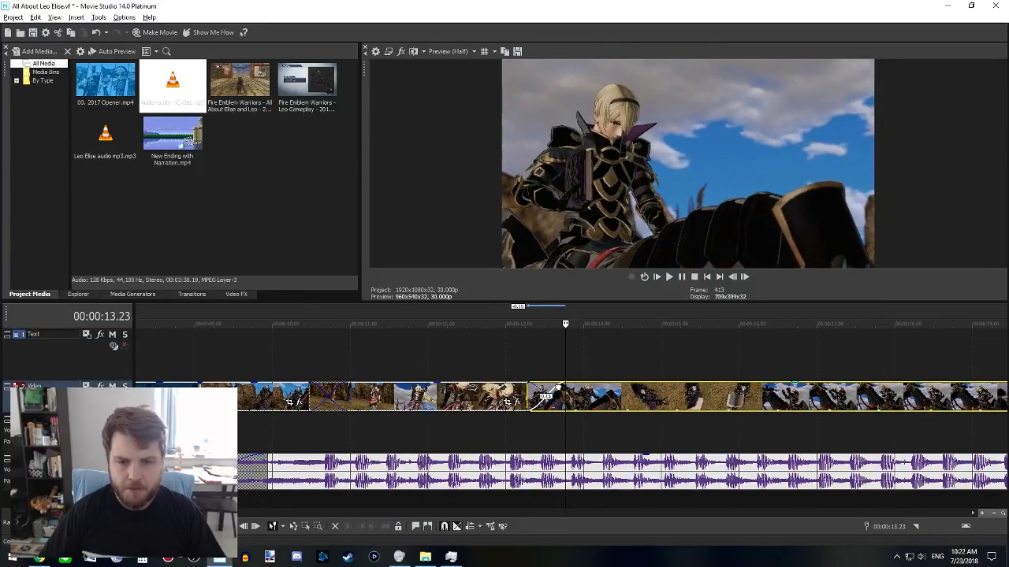
- Play the Elise-to-Leo crossfade and the following Leo footage to check the cut against the music
left_click(514, 369)
key("space")
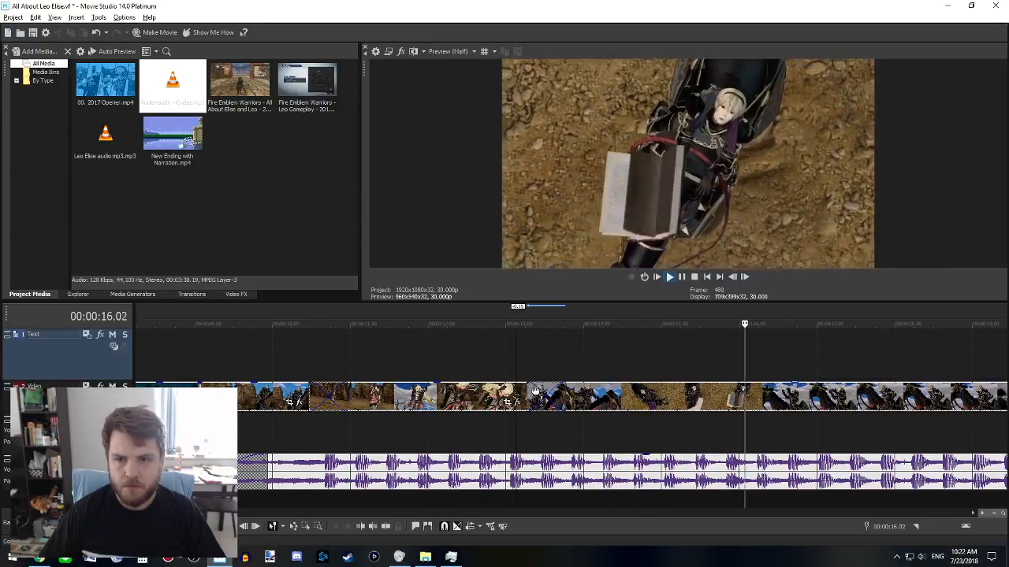
scroll(496, 426, "down", 2)
scroll(495, 425, "right", 3)
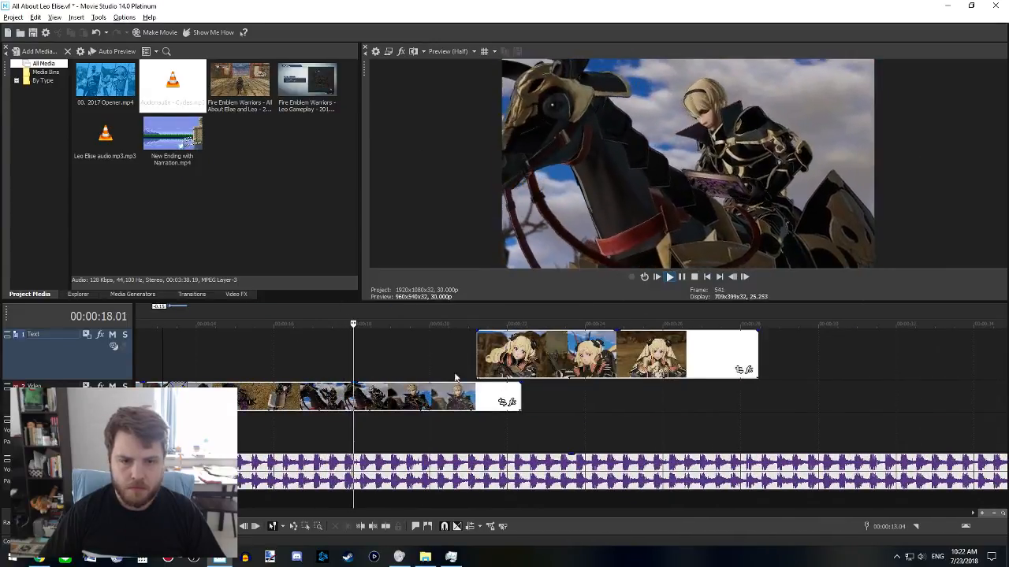
key("space")
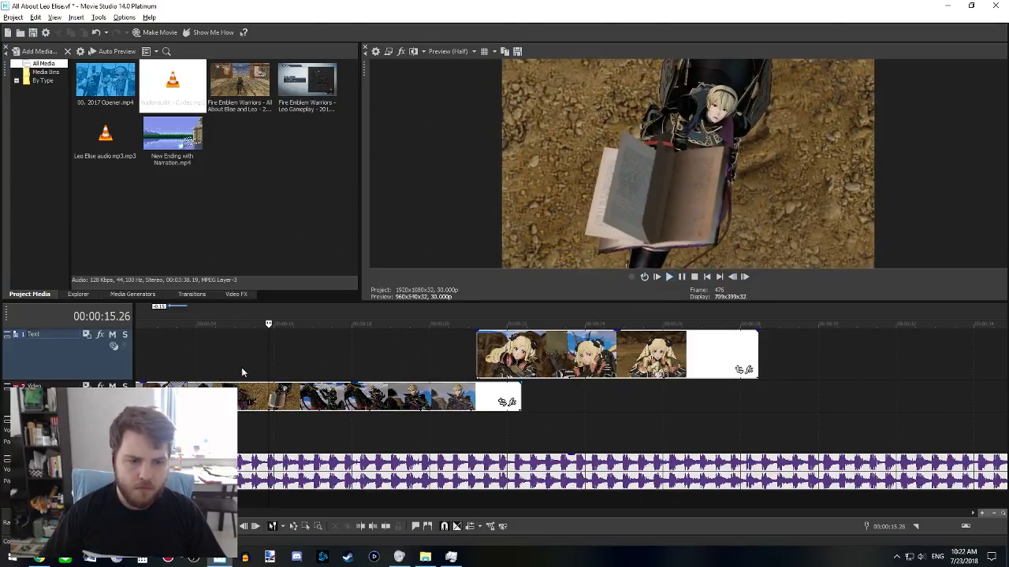
key("space")
key("space")
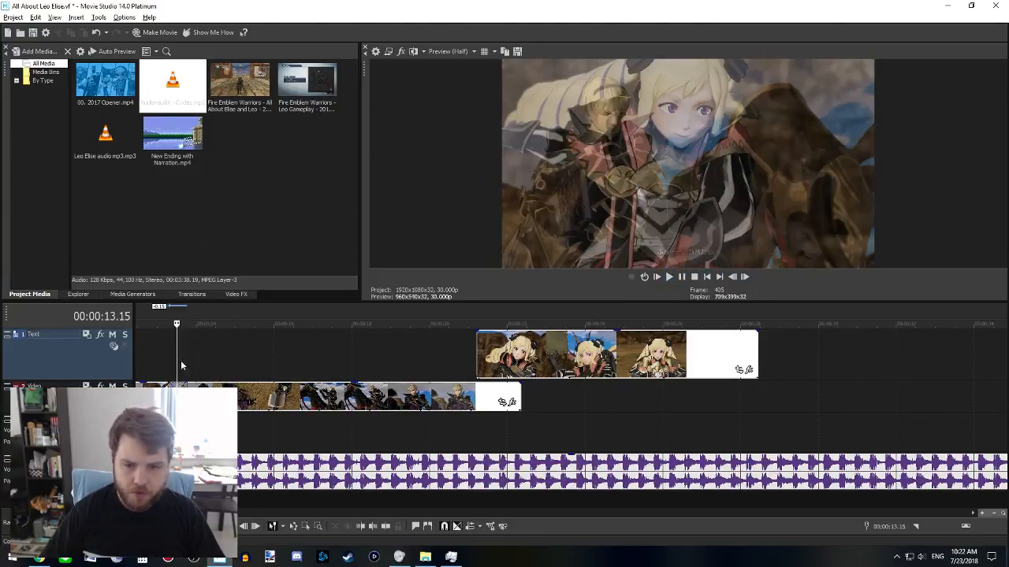
- Shift the Leo clip slightly later against the Elise clip to refine their crossfade, and play the result
scroll(181, 365, "up", 3)
mouse_move(535, 396)
left_mouse_down()
mouse_move(662, 401)
mouse_move(539, 398)
left_mouse_up()
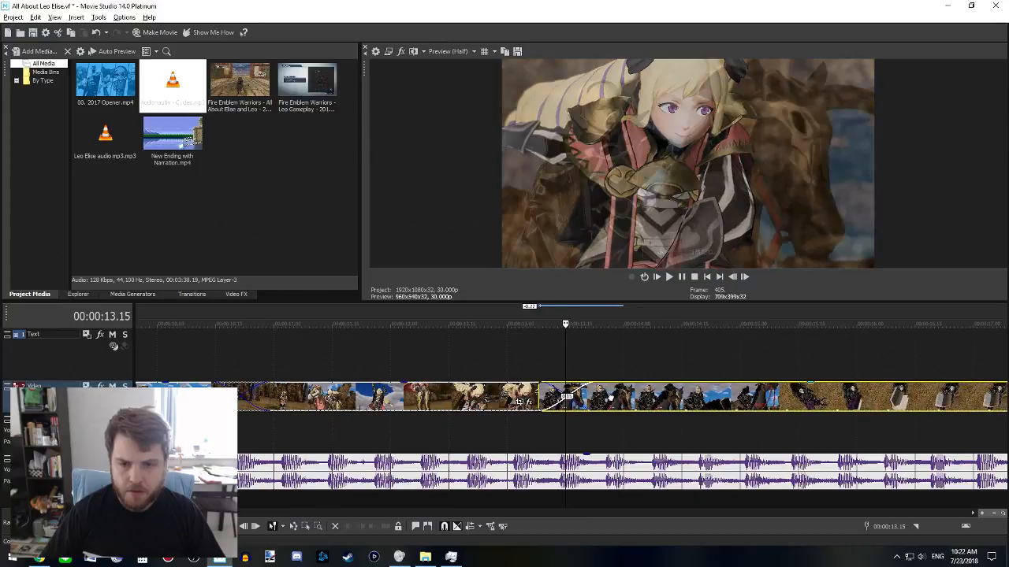
key("space")
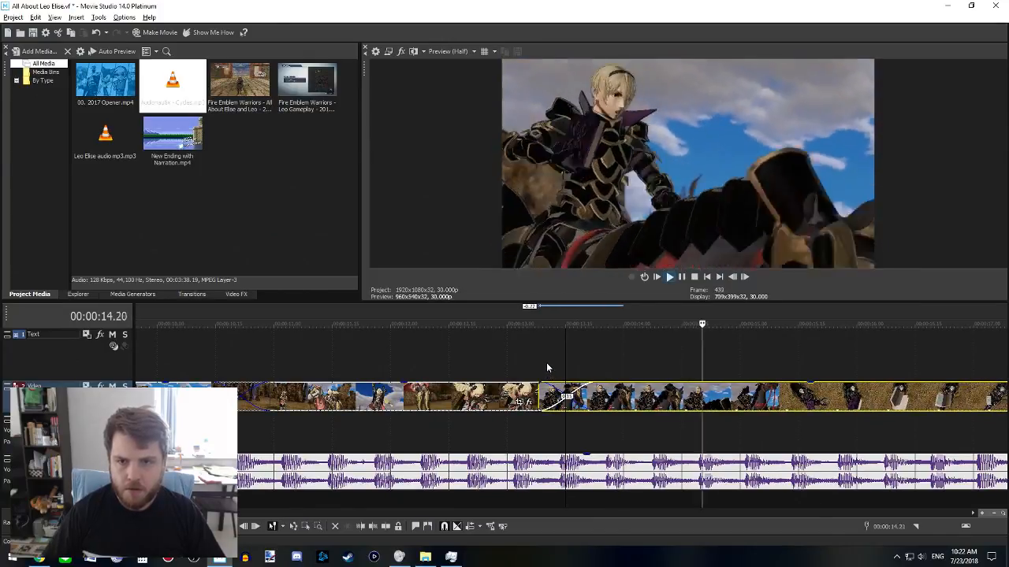
key("space")
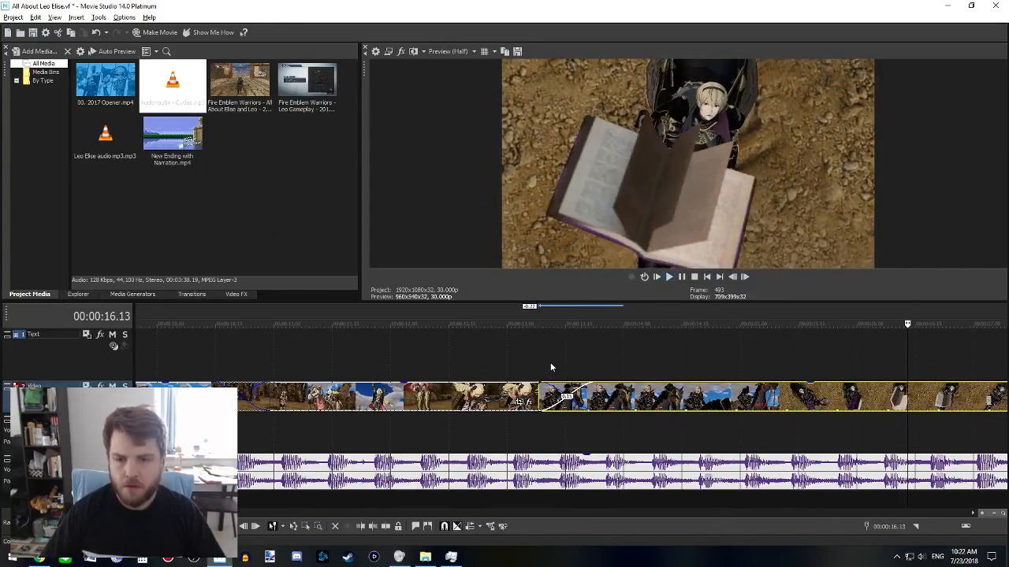
- Split the Leo clip at about 00:00:16.13 and move the remainder well further along the Video track, leaving a gap
scroll(550, 361, "down", 3)
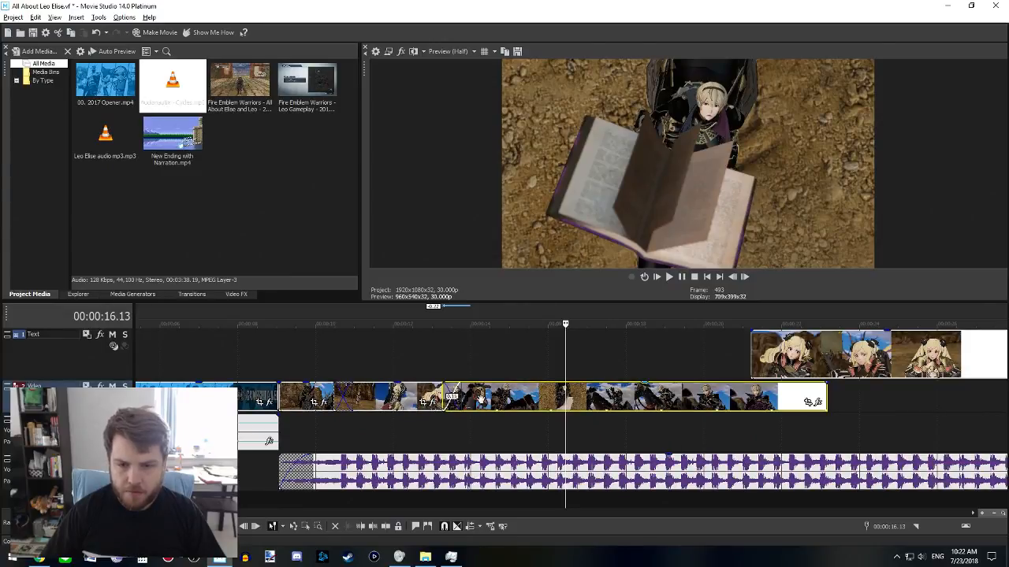
left_click(565, 394)
key("s")
left_click_drag(596, 396, 909, 397)
- Move the parked Elise clip earlier on the Text track and compare its footage with the Elise shot already used
left_click(799, 355)
left_click_drag(841, 357, 728, 355)
left_click(720, 353)
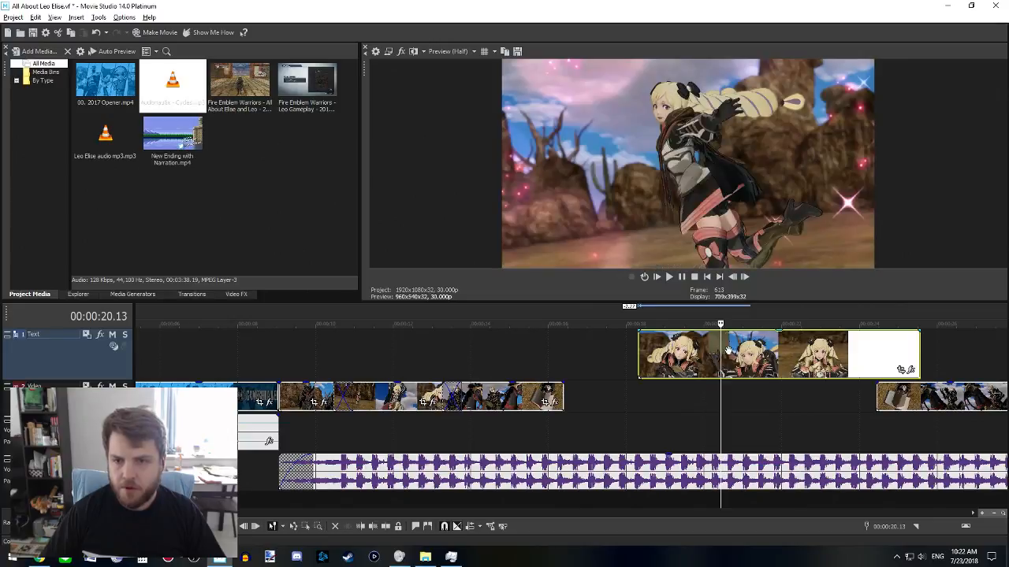
left_click(741, 350)
left_click(699, 344)
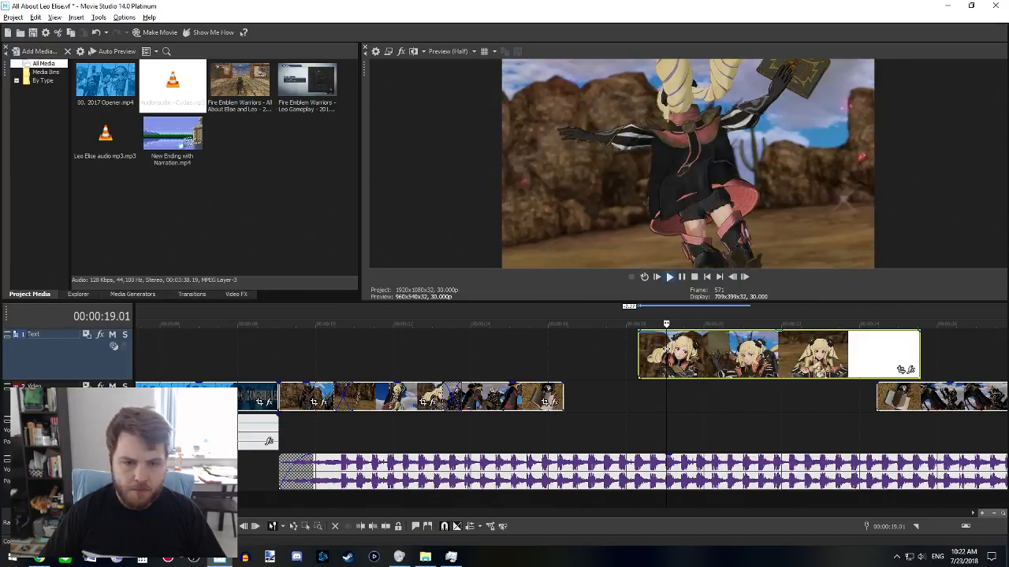
left_click(396, 354)
key("space")
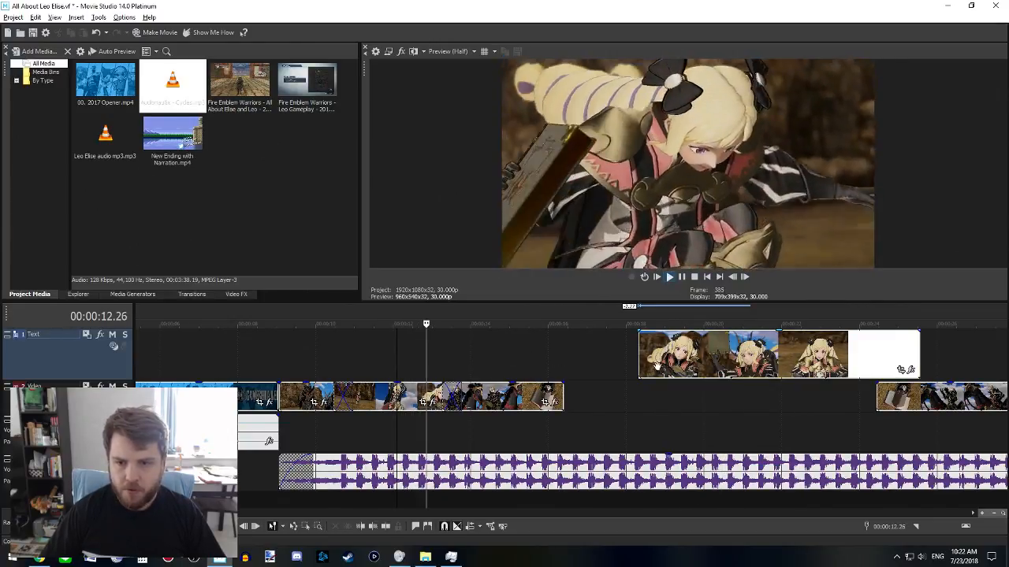
- Trim the parked Elise clip's start to 00:00:18.17 and move it to the Video track, overlapping the end of the preceding Leo clip
left_click(674, 354)
key("space")
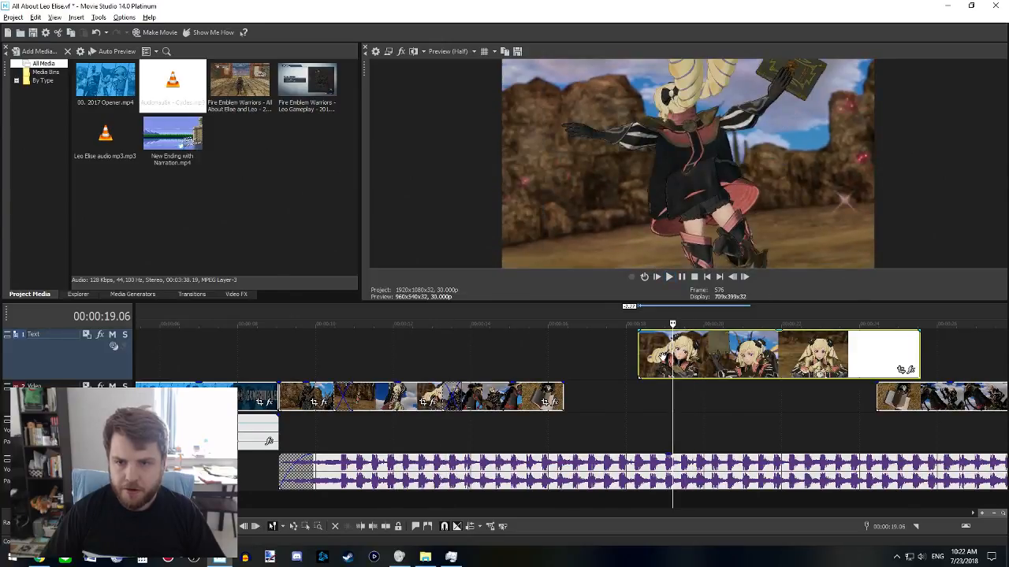
left_click(664, 358)
key("space")
key("space")
left_click(649, 359)
key("space")
key("space")
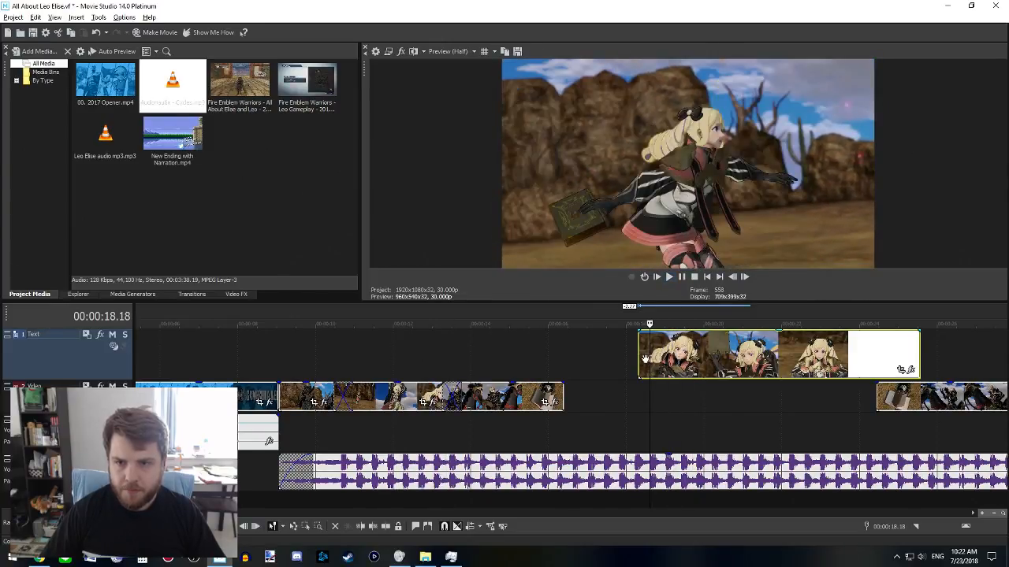
left_click(643, 358)
key("space")
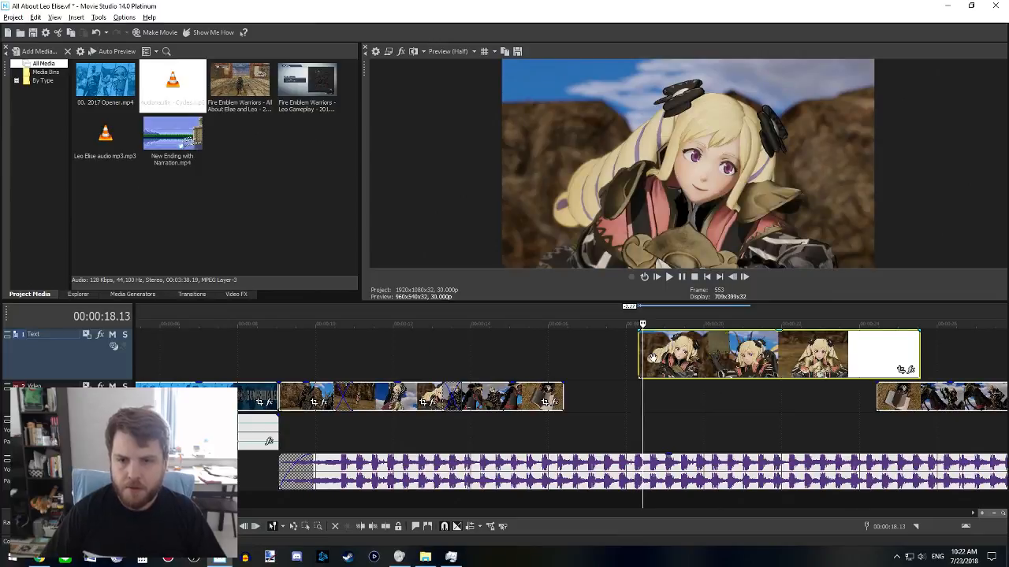
key("space")
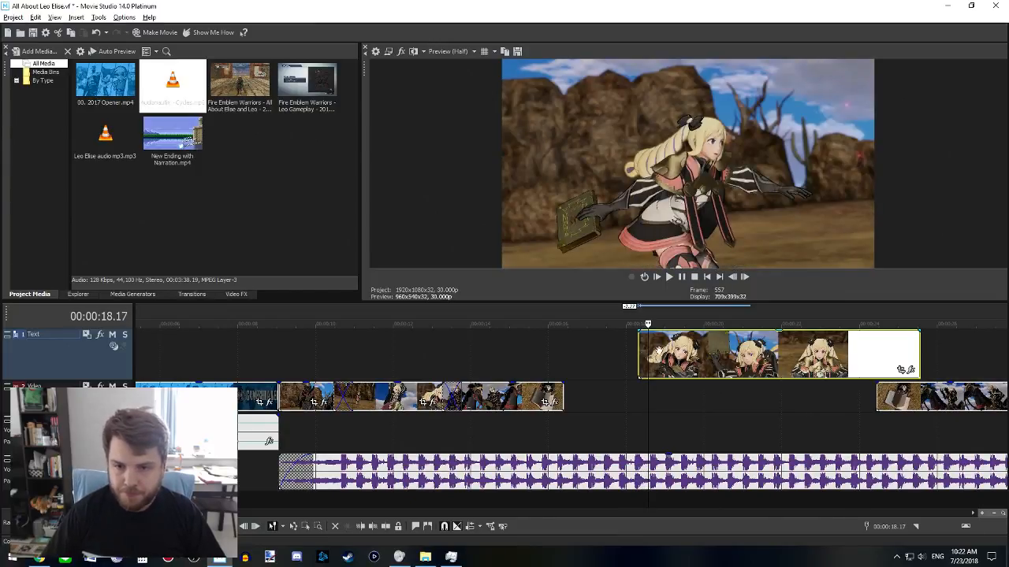
left_click_drag(709, 355, 617, 396)
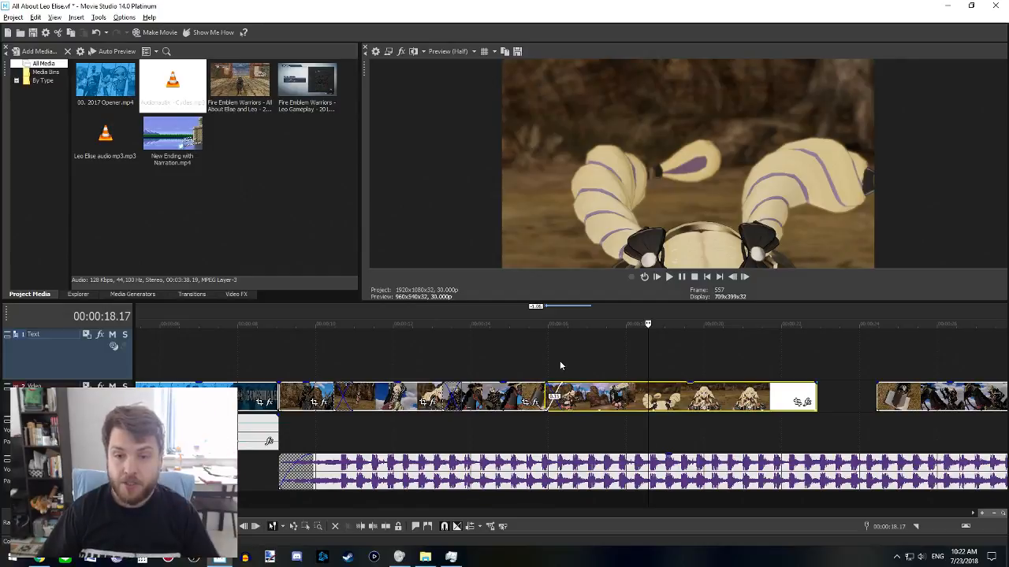
- Play through the second Elise clip from its crossfade and trim the clip's end to 00:00:20.11
left_click(535, 364)
key("space")
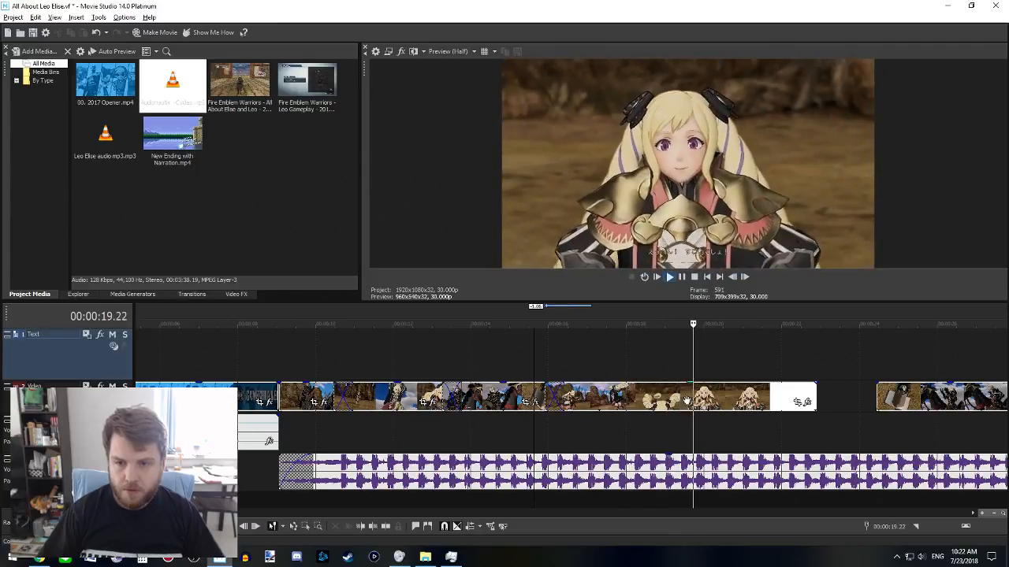
key("space")
left_click(716, 398)
left_click(705, 397)
key("space")
key("space")
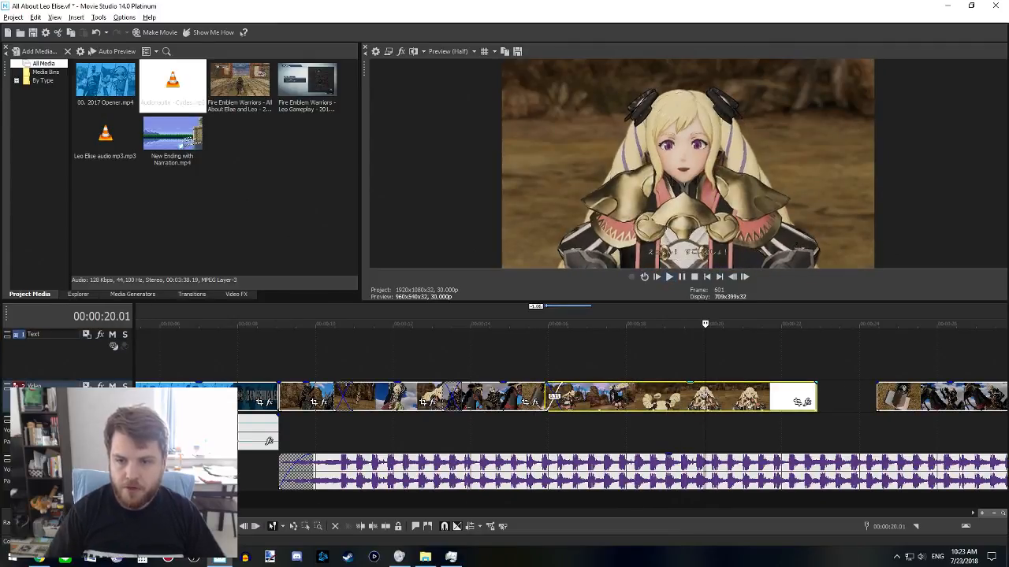
key("space")
scroll(771, 406, "down", 3)
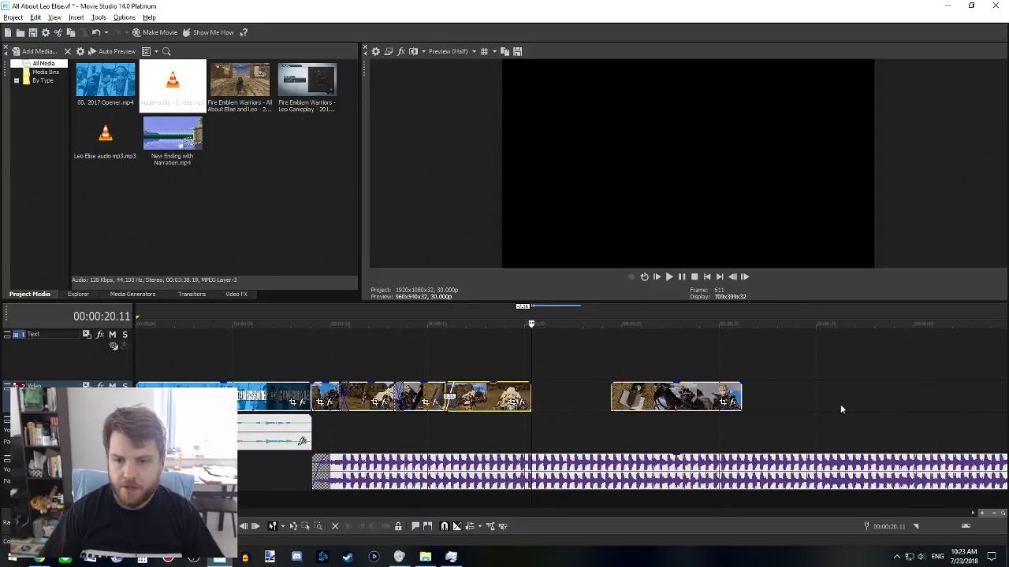
- Trim the start of the remaining Leo clip to 00:00:25.20 and move it onto the end of the second Elise clip as a crossfade
left_click(666, 400)
left_click(634, 400)
key("space")
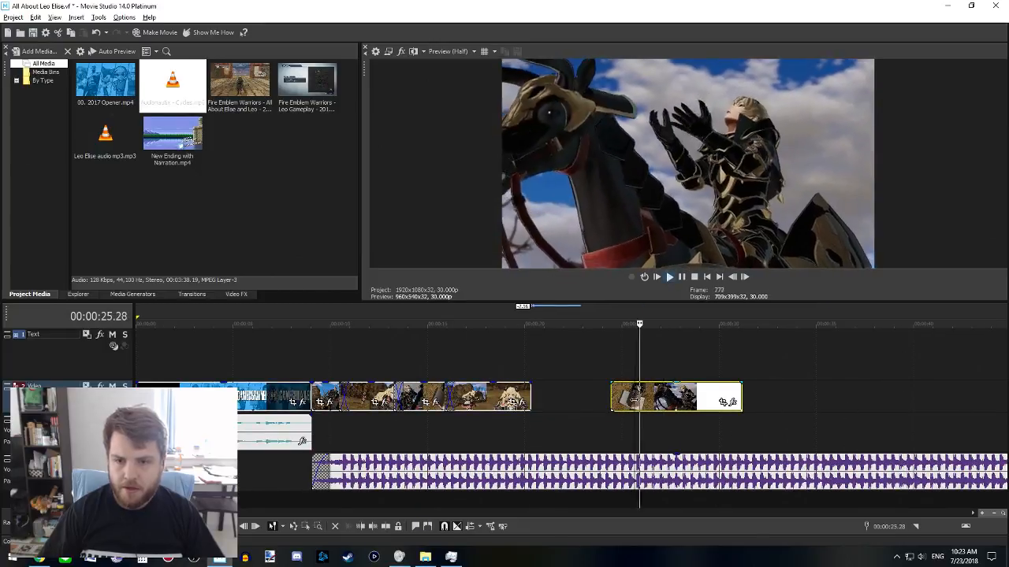
key("space")
left_click_drag(612, 399, 542, 398)
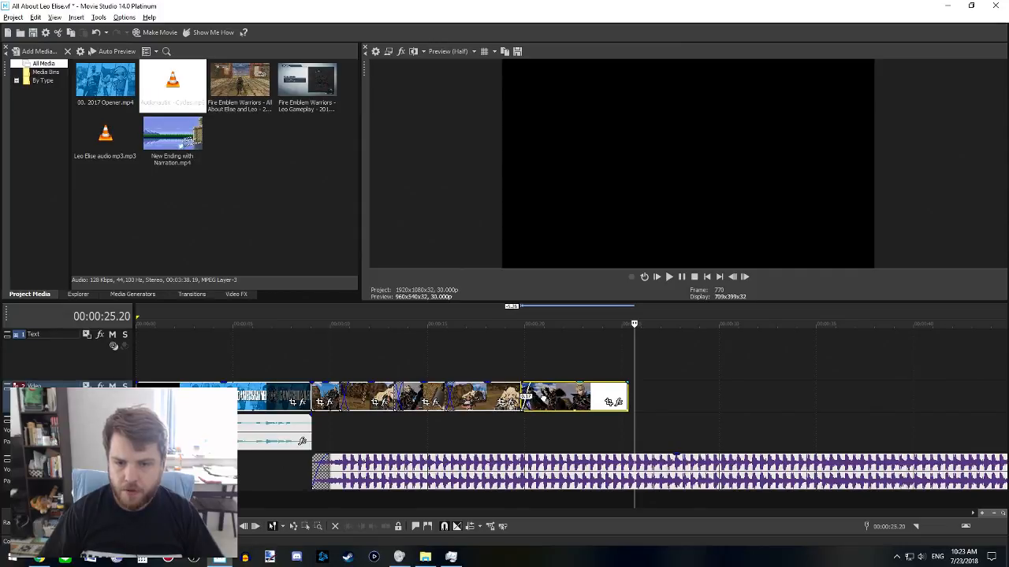
- Play around the crossfade from the second Elise clip to the last Leo clip to check its timing
left_click(518, 369)
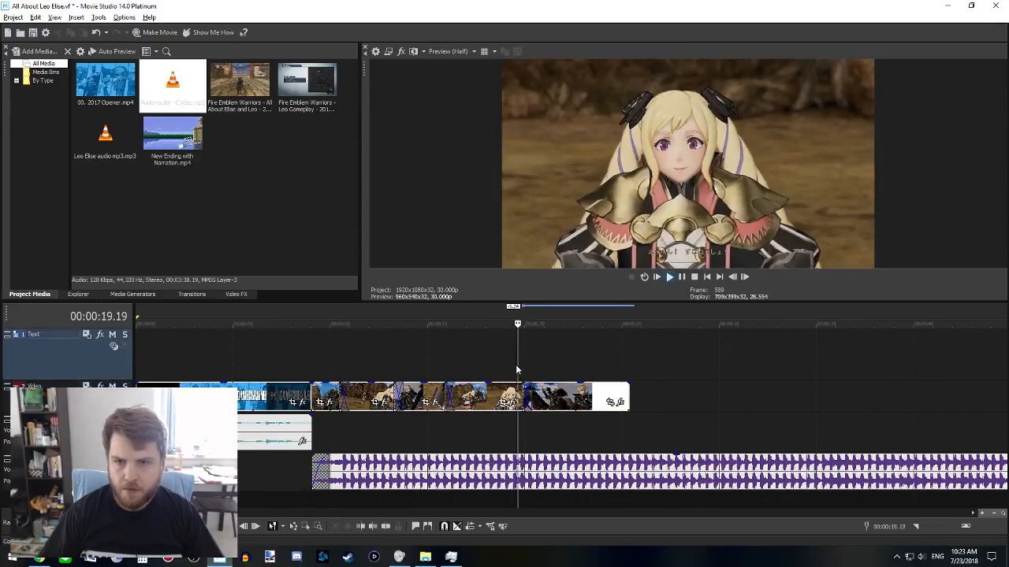
left_click(516, 365)
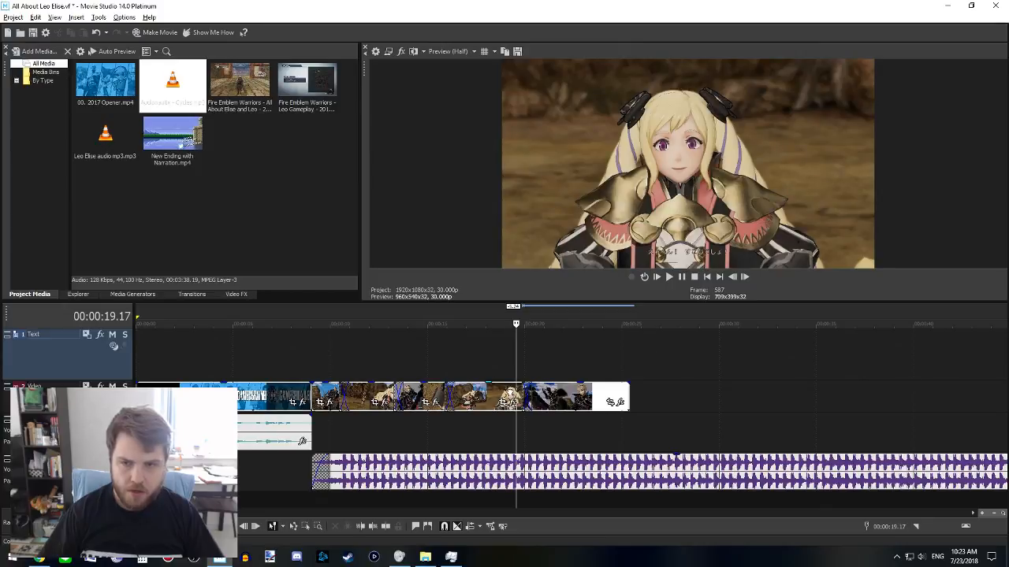
left_click(495, 394)
key("space")
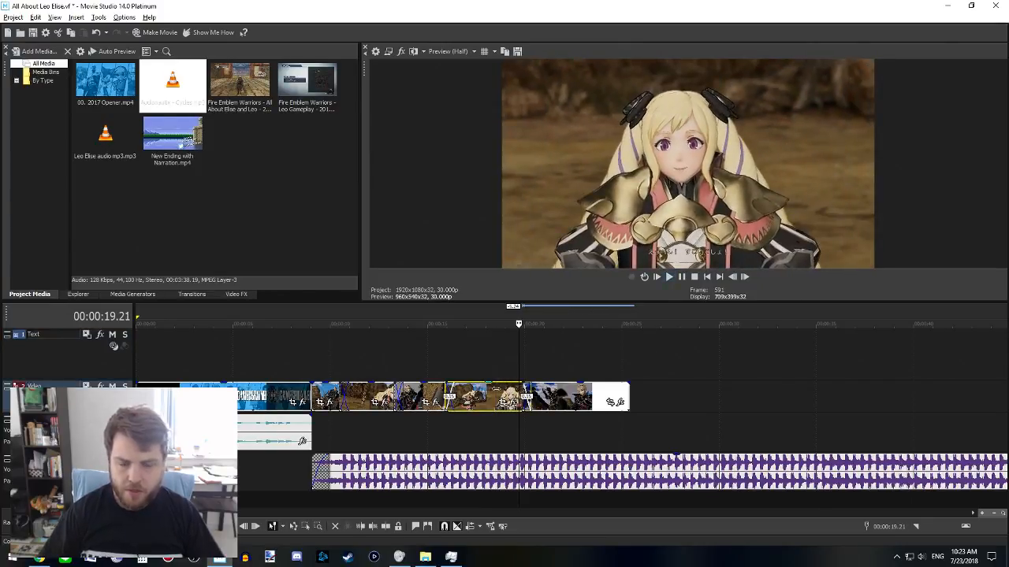
- Cut the second Elise clip at 00:00:19.06, delete its remainder, and move the last Leo clip earlier to overlap the new end
scroll(739, 431, "up", 3)
left_click(509, 390)
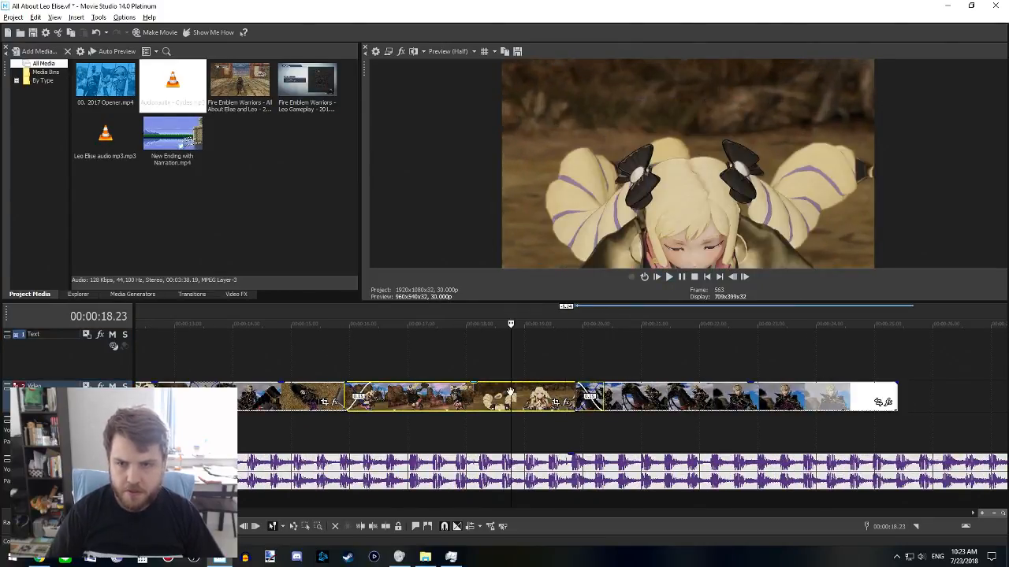
key("space")
key("space")
key("space")
key("Left")
key("Left")
key("Left")
key("Left")
key("Left")
key("Left")
key("Left")
key("Left")
key("Left")
key("Left")
key("Left")
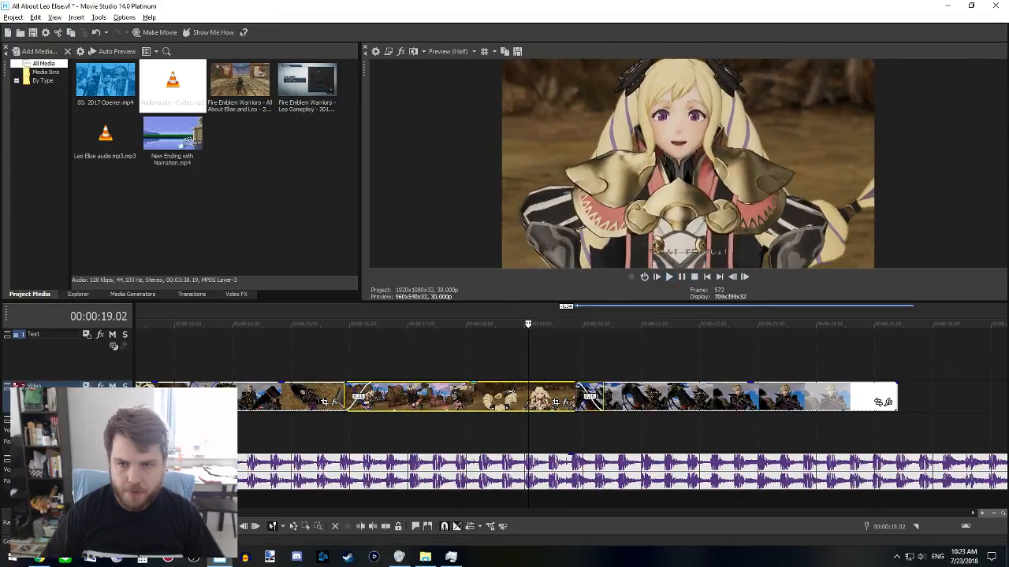
key("Right")
key("Right")
key("Right")
key("Right")
key("Right")
key("Right")
key("Right")
key("Right")
key("Right")
key("s")
key("Right")
key("Right")
key("Right")
key("Right")
key("Right")
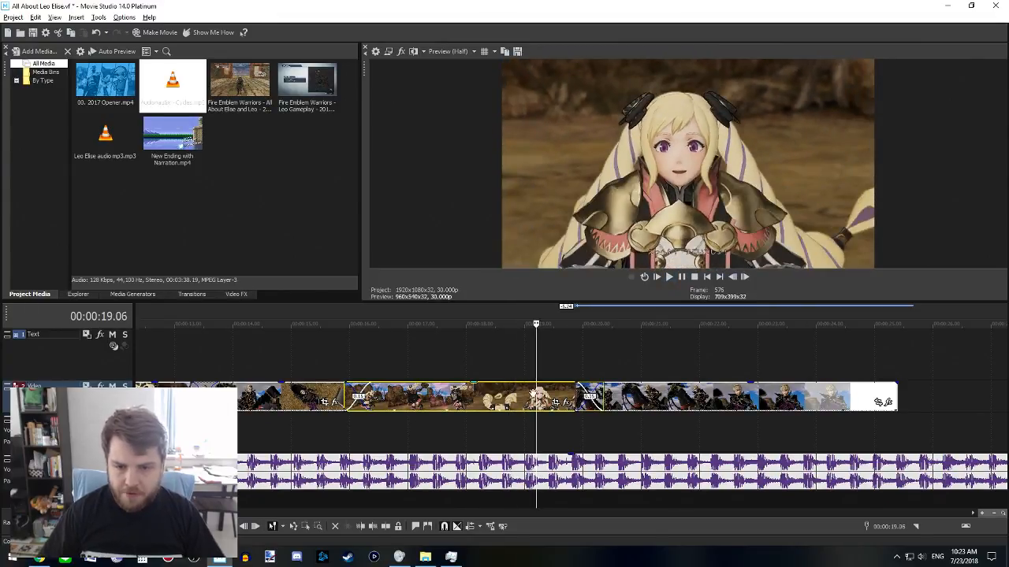
key("Delete")
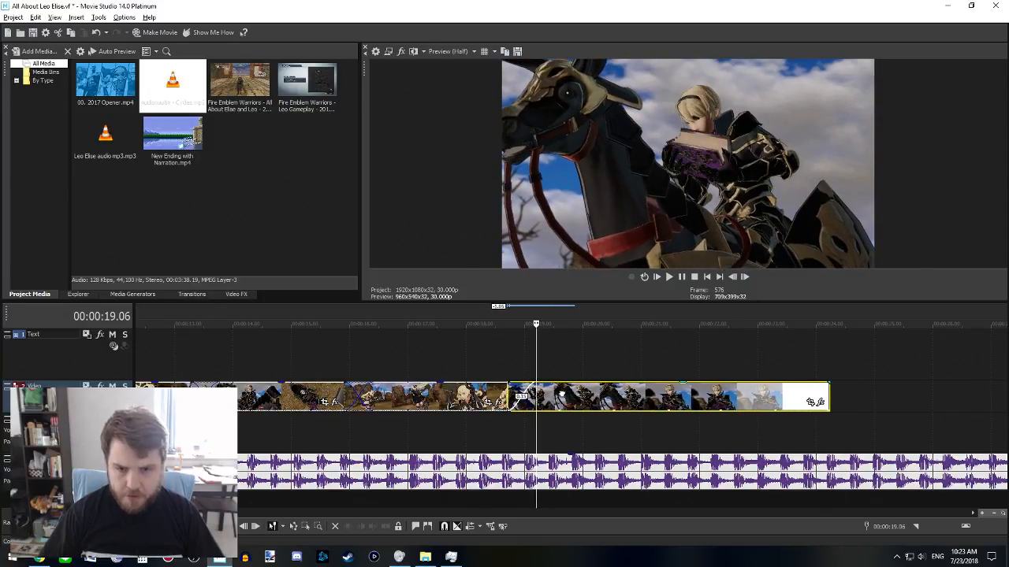
- Play from the second Elise clip through its revised crossfade into the last Leo clip
left_click(475, 368)
left_click(434, 361)
key("space")
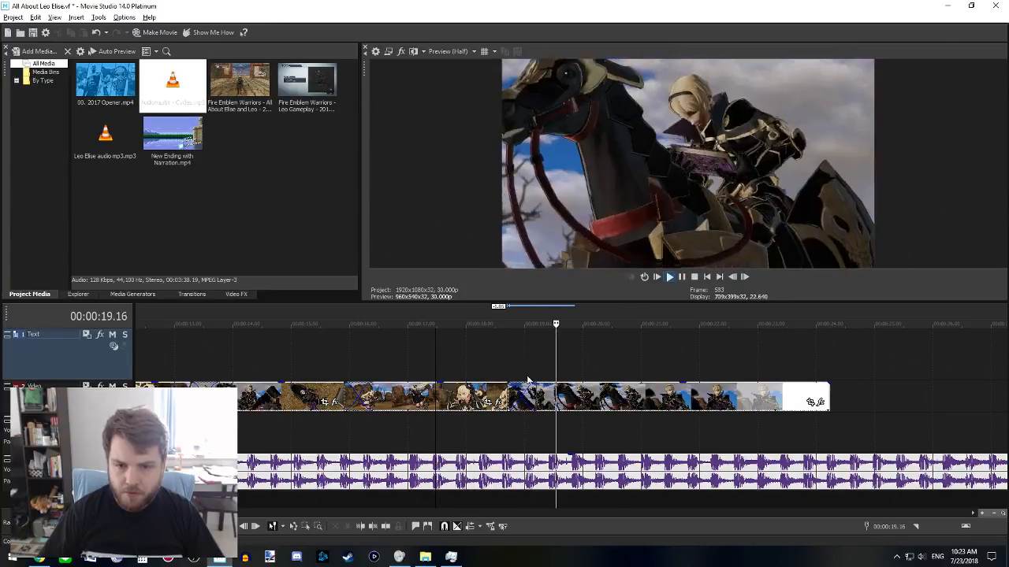
- Try to extend the end of the second Elise clip slightly, overlap the last Leo clip onto it as a crossfade, and play the transition
key("space")
left_click(587, 391)
left_click_drag(586, 393, 658, 394)
left_click_drag(534, 392, 553, 391)
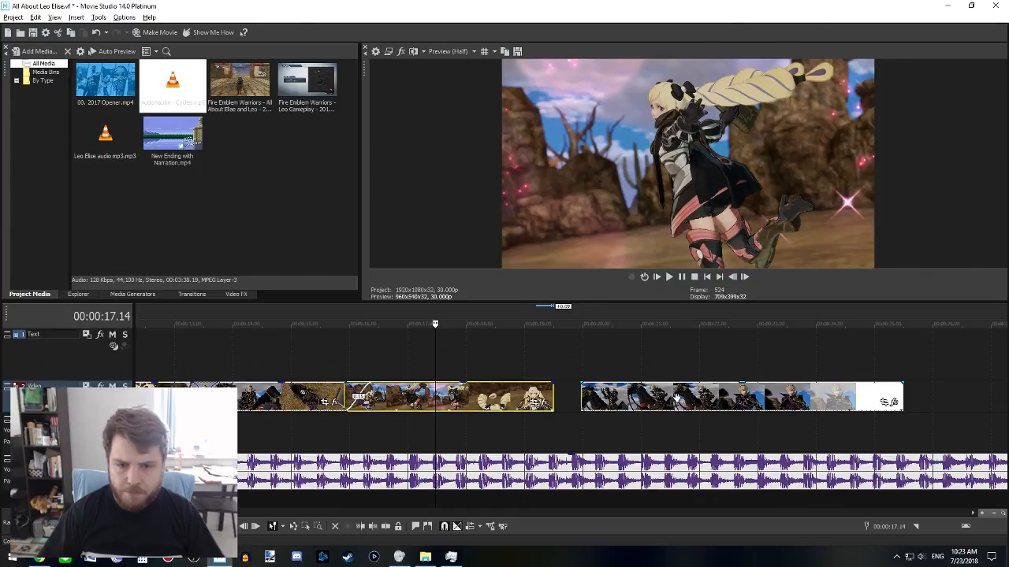
left_click_drag(677, 398, 611, 391)
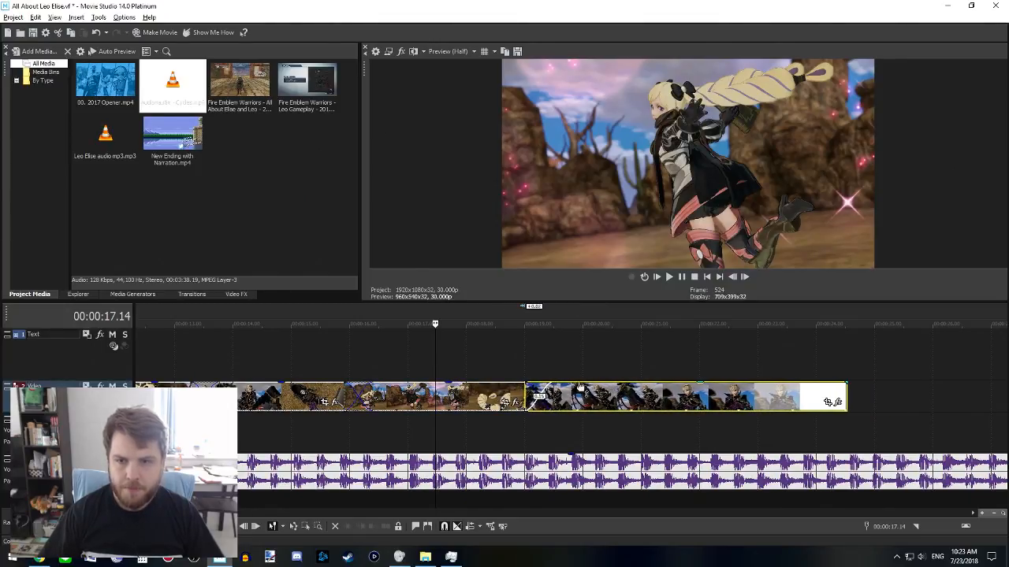
key("space")
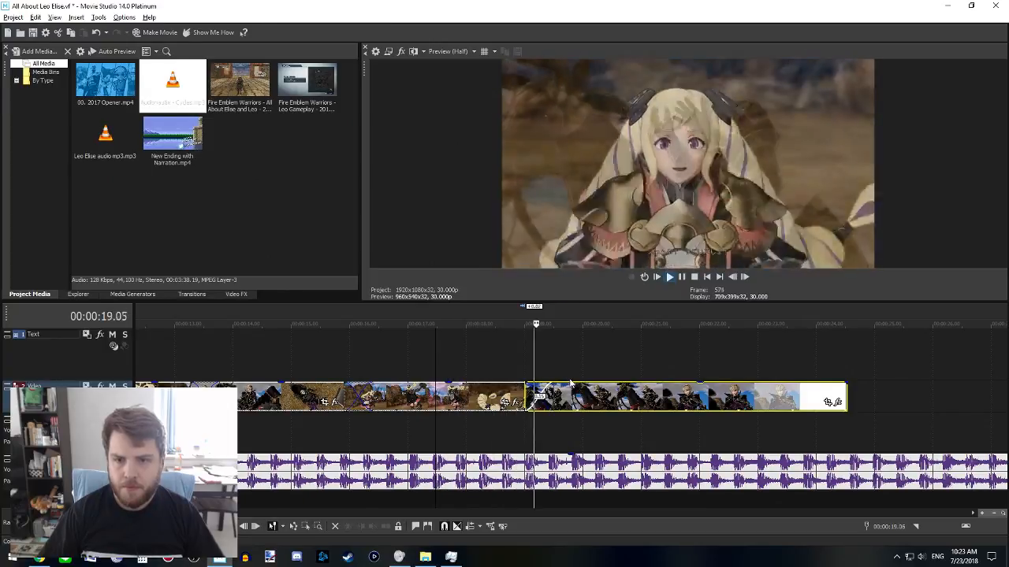
key("space")
- Extend the second Elise clip's end further, move the last Leo clip back to crossfade with it, and play the new transition
left_click_drag(613, 392, 759, 392)
left_click_drag(552, 396, 590, 398)
left_click_drag(759, 398, 655, 398)
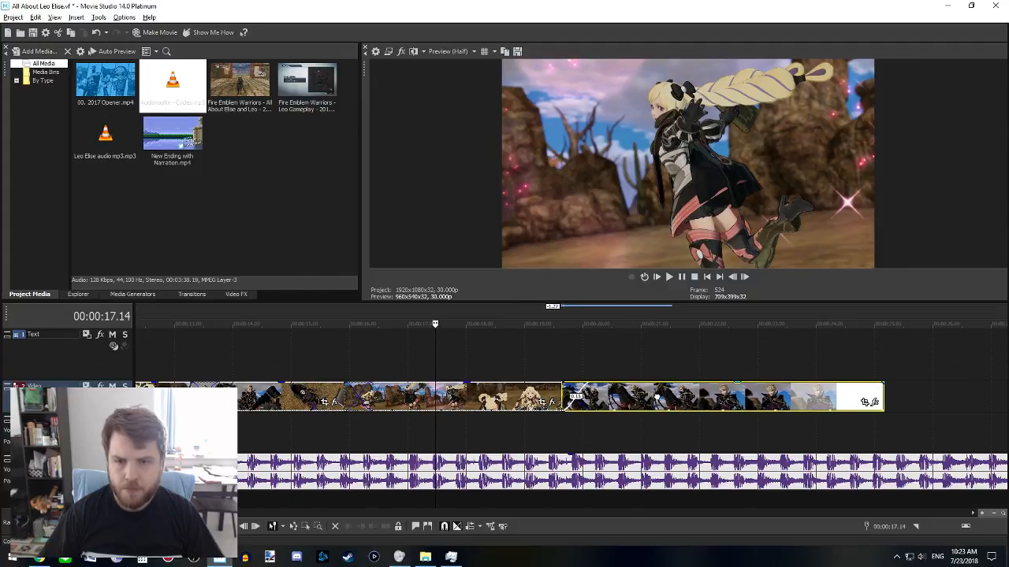
key("space")
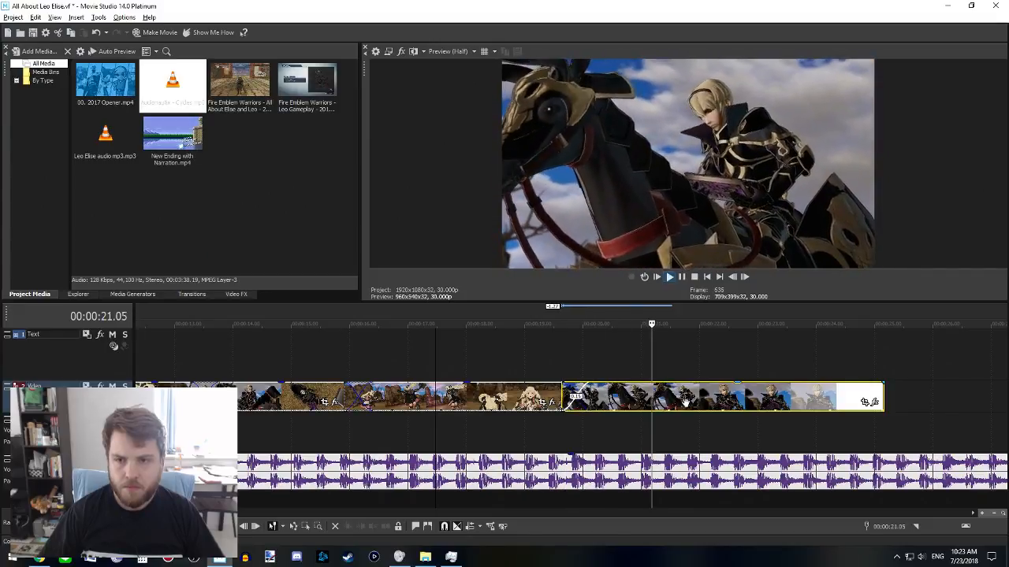
- Locate the moment before the last Leo clip's closing pose and split the clip at 00:00:22.02
scroll(705, 441, "down", 2)
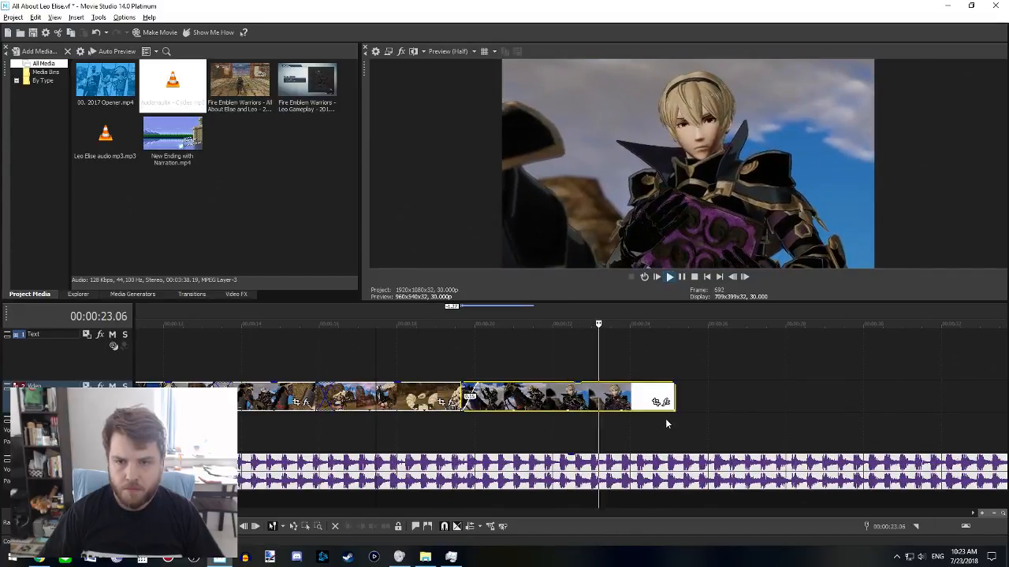
left_click(565, 392)
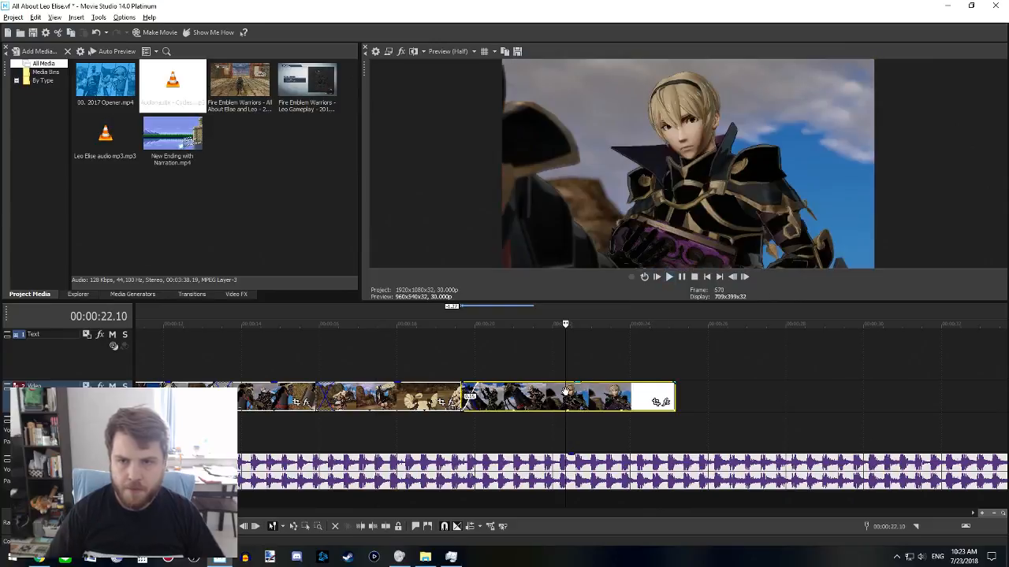
left_click(535, 392)
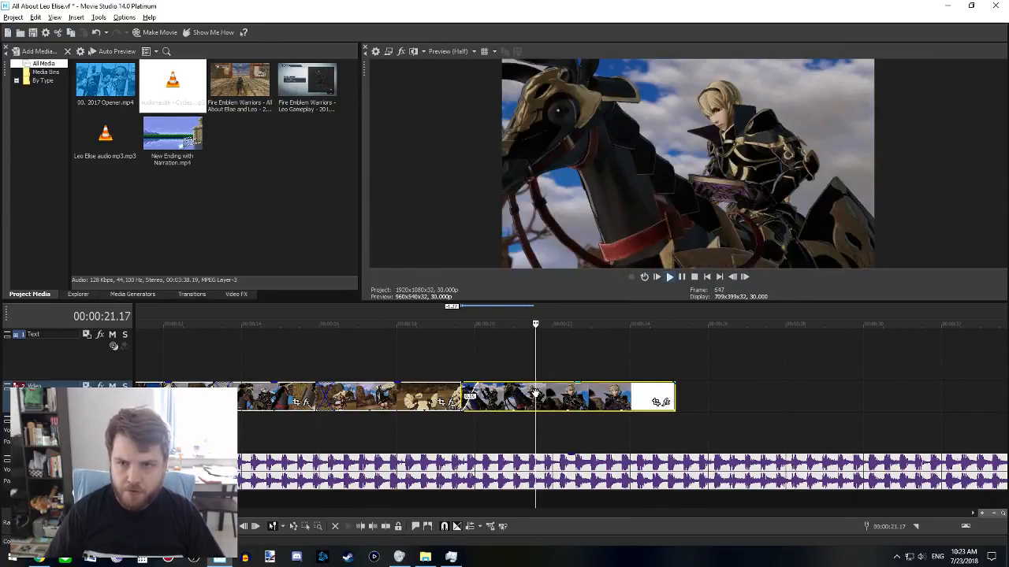
key("space")
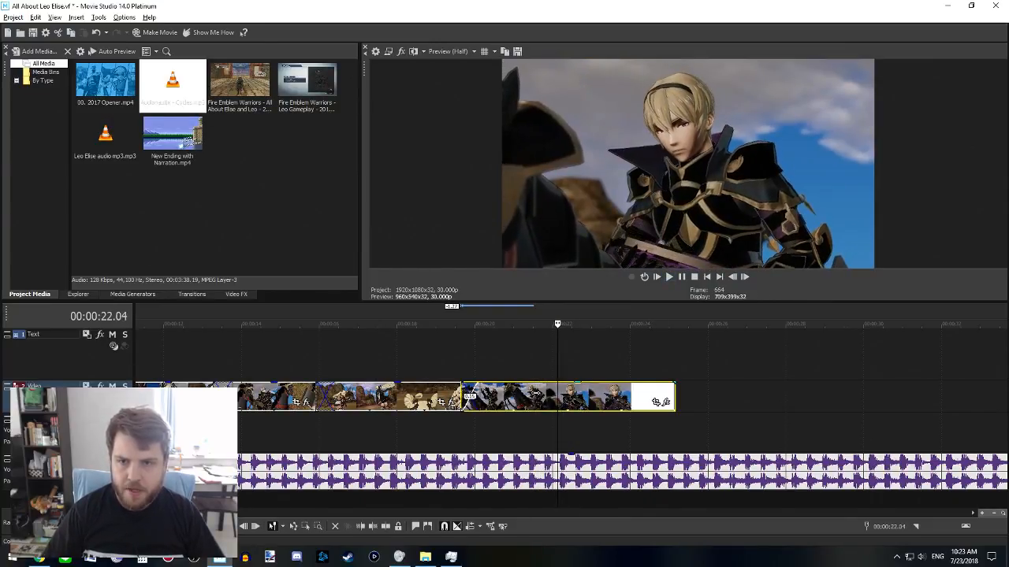
key("Left")
key("Left")
key("Left")
key("Right")
key("s")
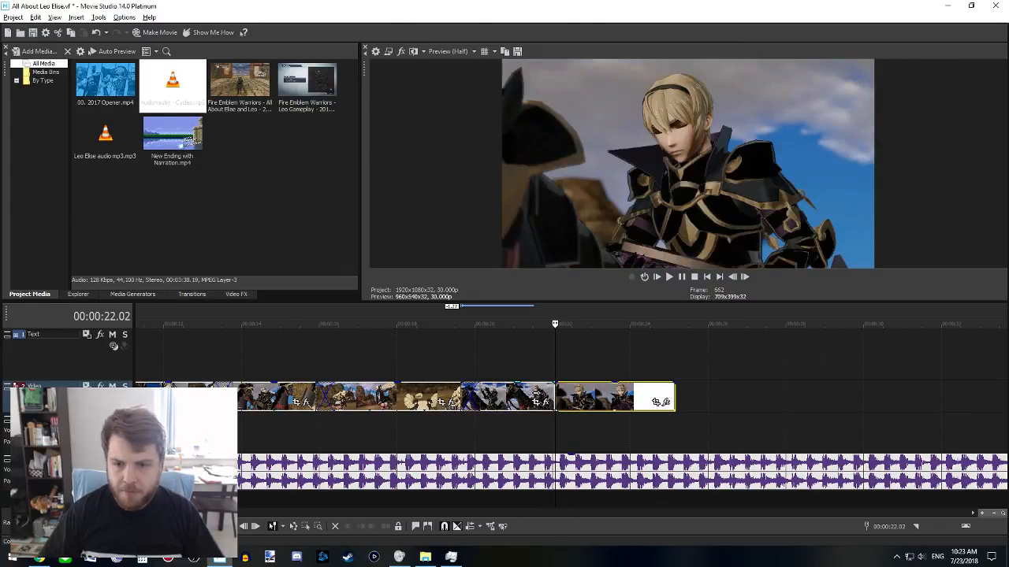
- Speed up the split-off Leo segment by time-compressing it to end at about 00:00:23.24, playing it to check the pace
left_click_drag(672, 394, 664, 393)
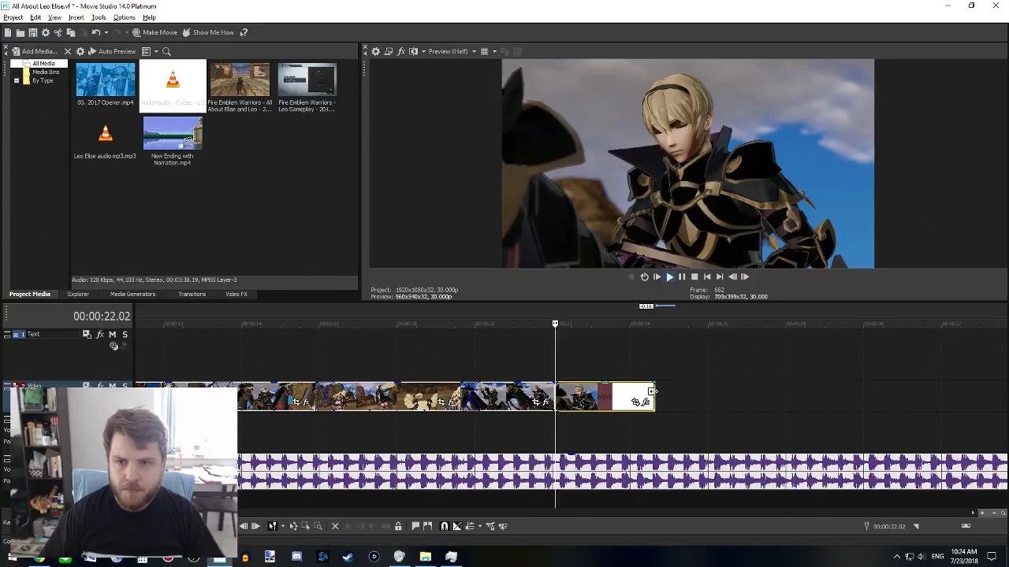
key("space")
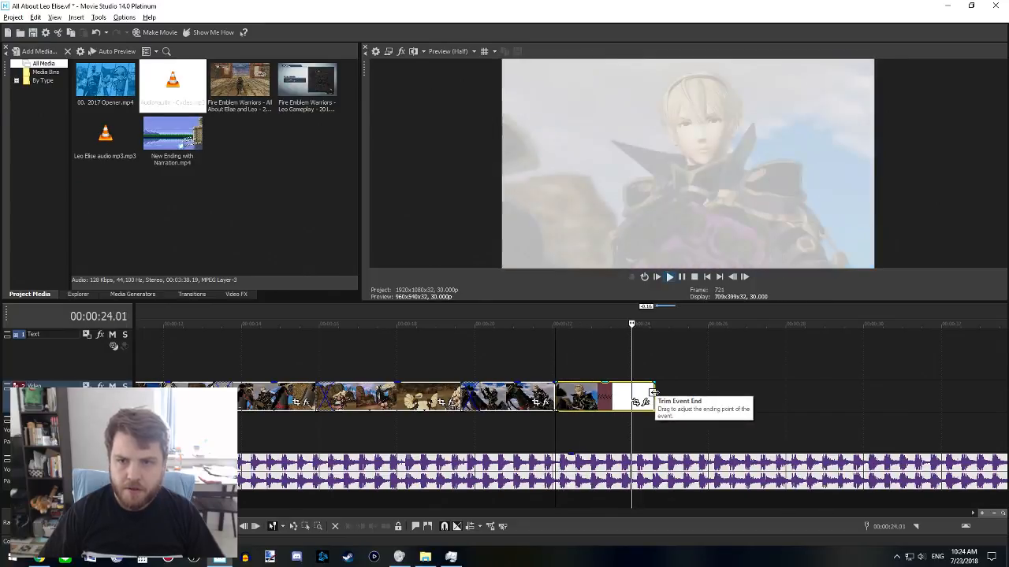
key("space")
key("space")
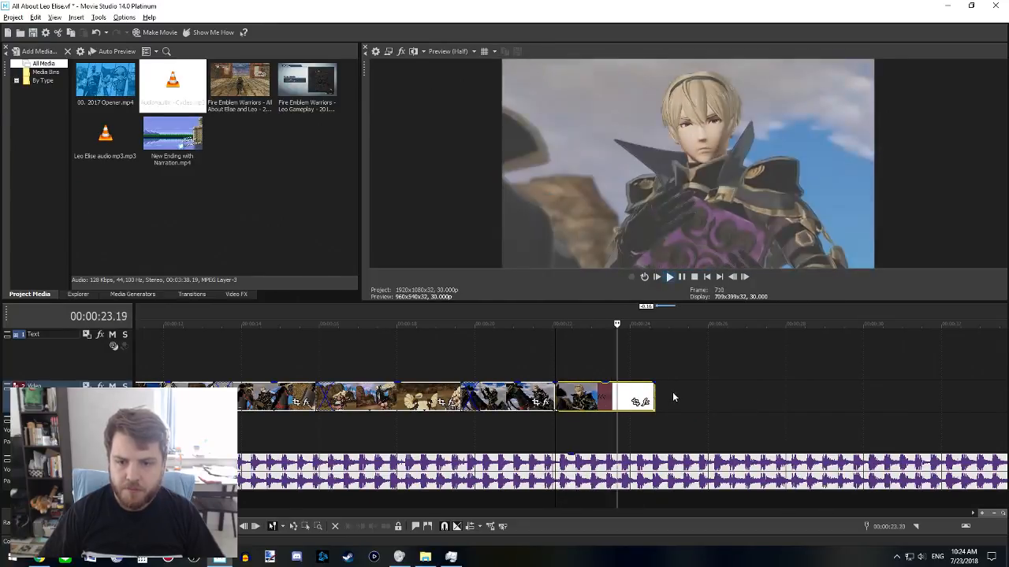
key("space")
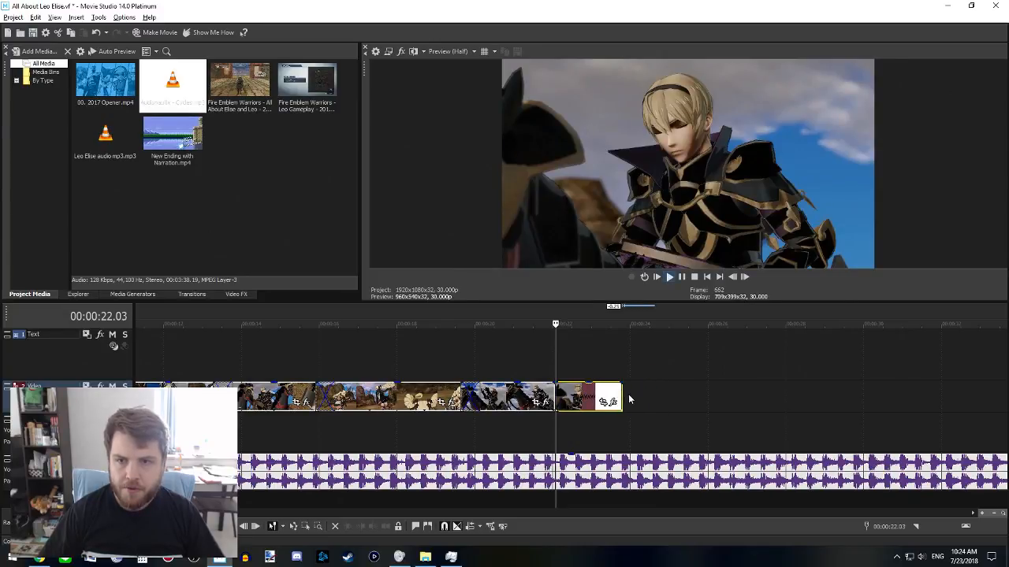
key("space")
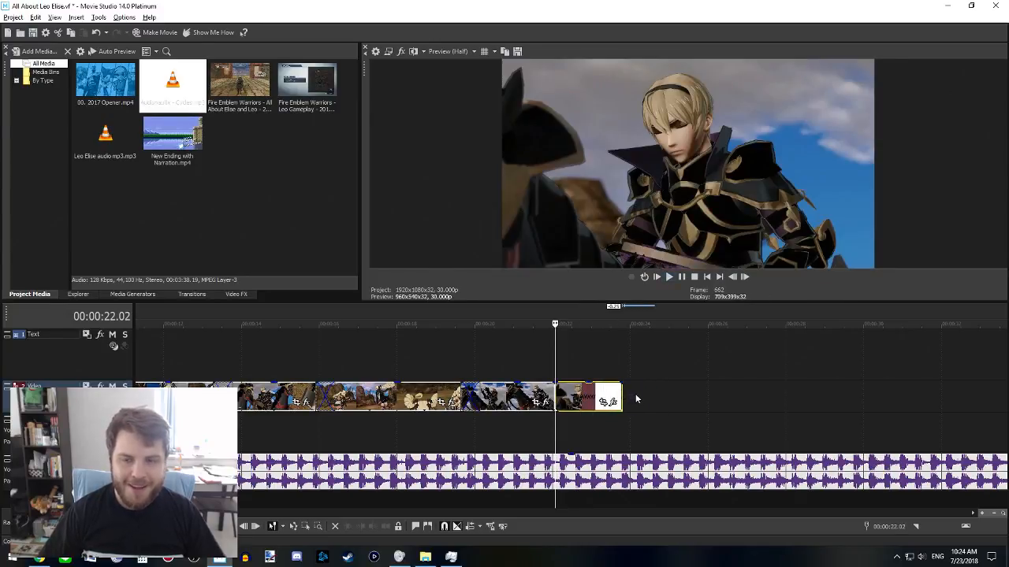
key("space")
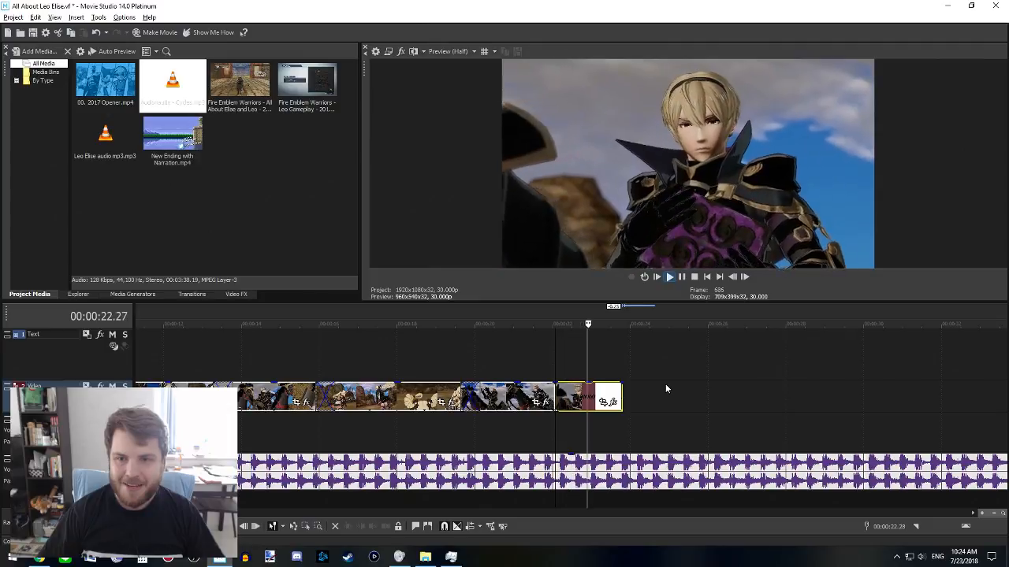
key("space")
key("space")
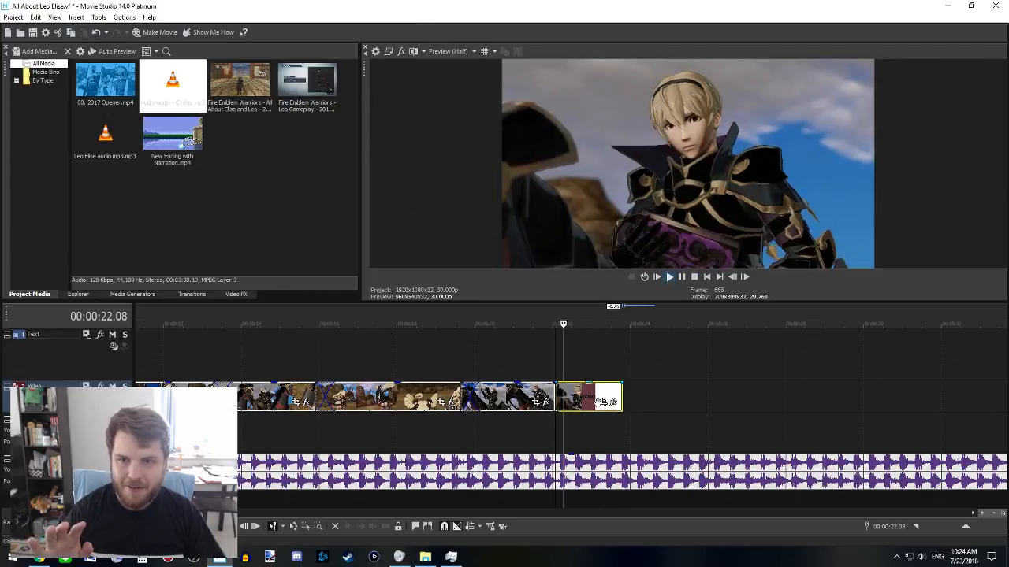
key("space")
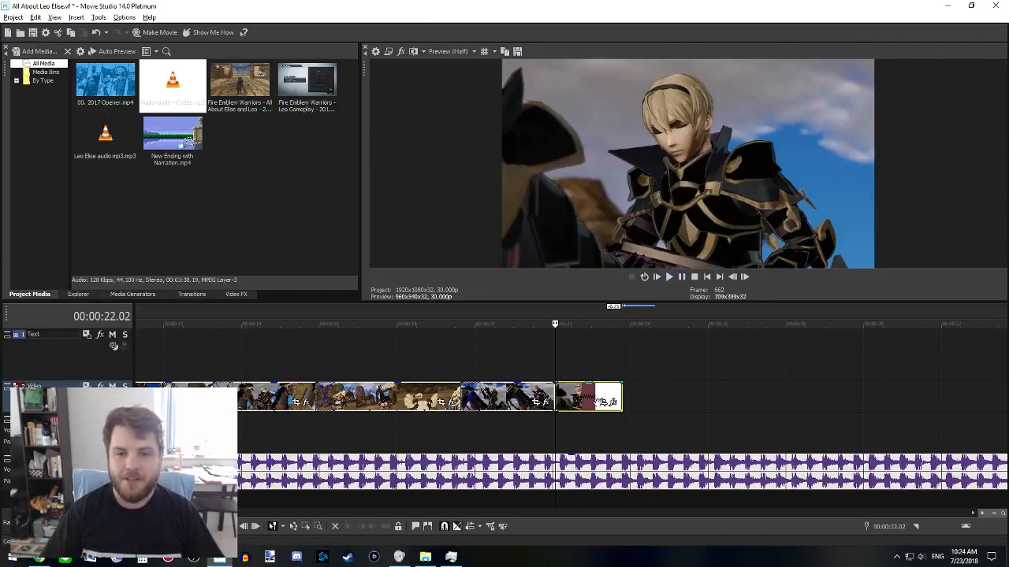
- Add a fade-in from black to the first Leo clip, right after the opener at 00:00:09.02
scroll(631, 363, "down", 4)
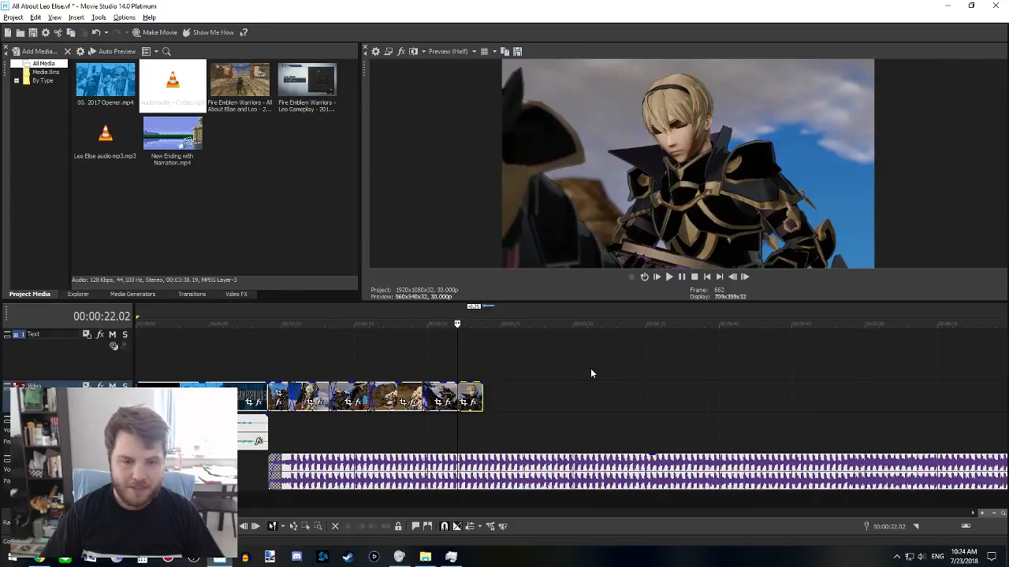
left_click(265, 365)
scroll(265, 366, "up", 4)
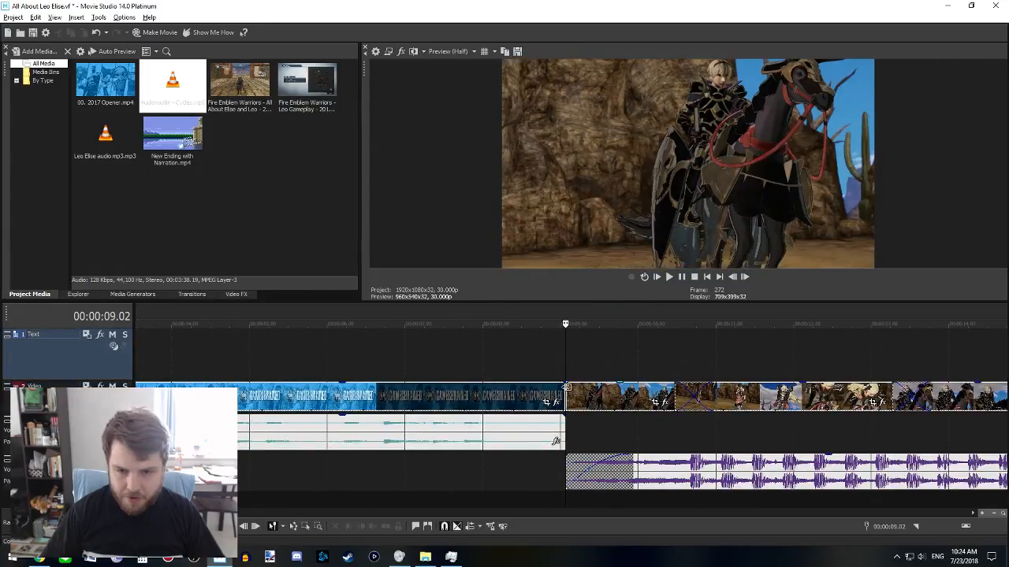
left_click(568, 386)
left_click_drag(564, 383, 581, 384)
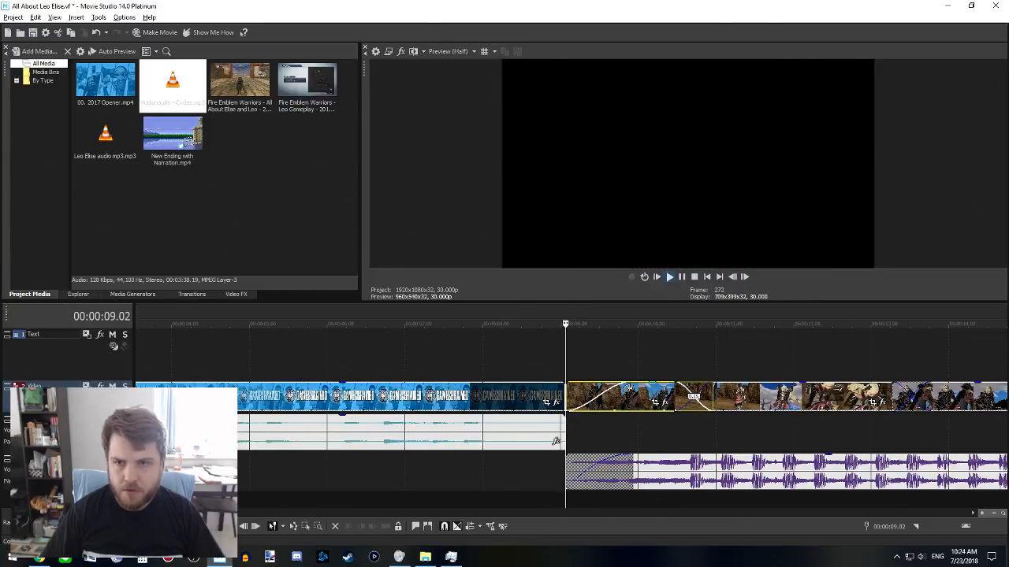
- Play the whole Leo and Elise sequence from the new fade-in through the sped-up last Leo segment
key("space")
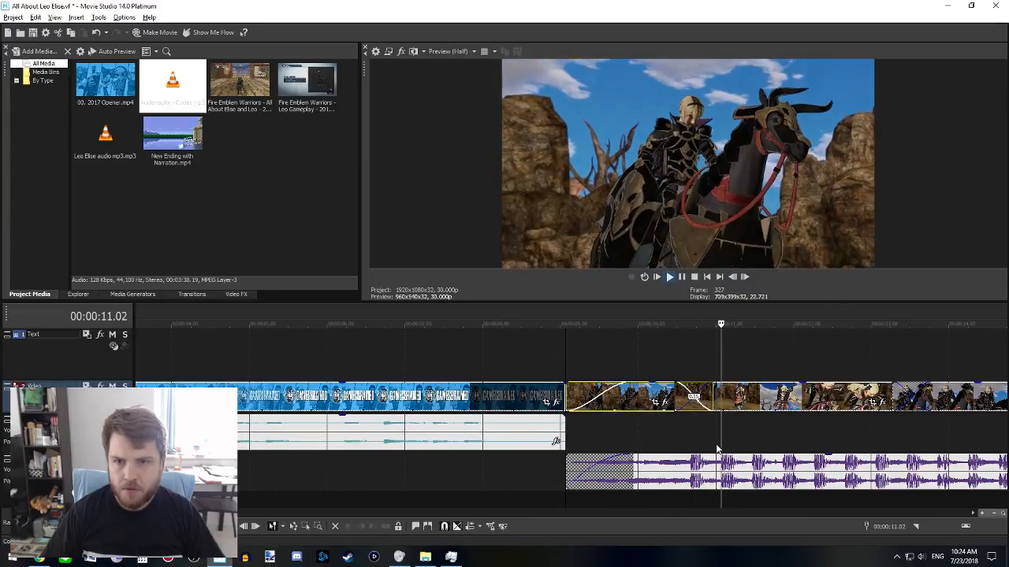
scroll(718, 449, "down", 4)
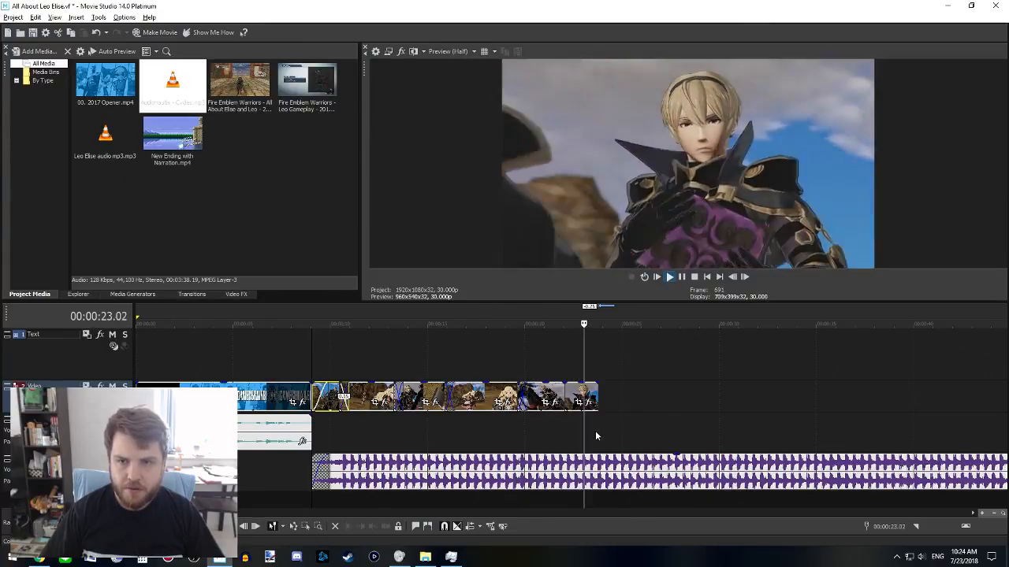
key("space")
left_click_drag(595, 431, 314, 418)
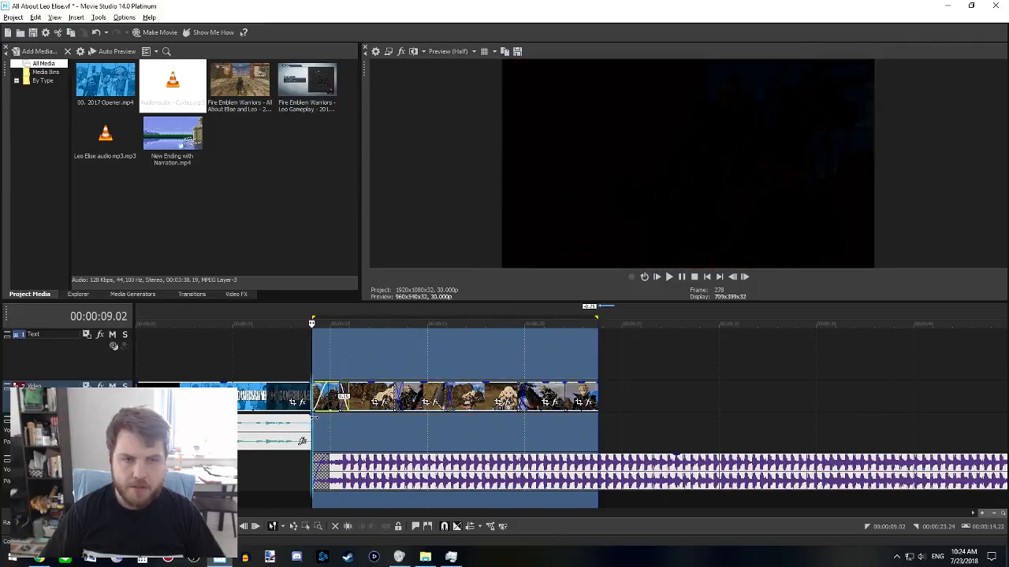
left_click(158, 32)
left_click(477, 332)
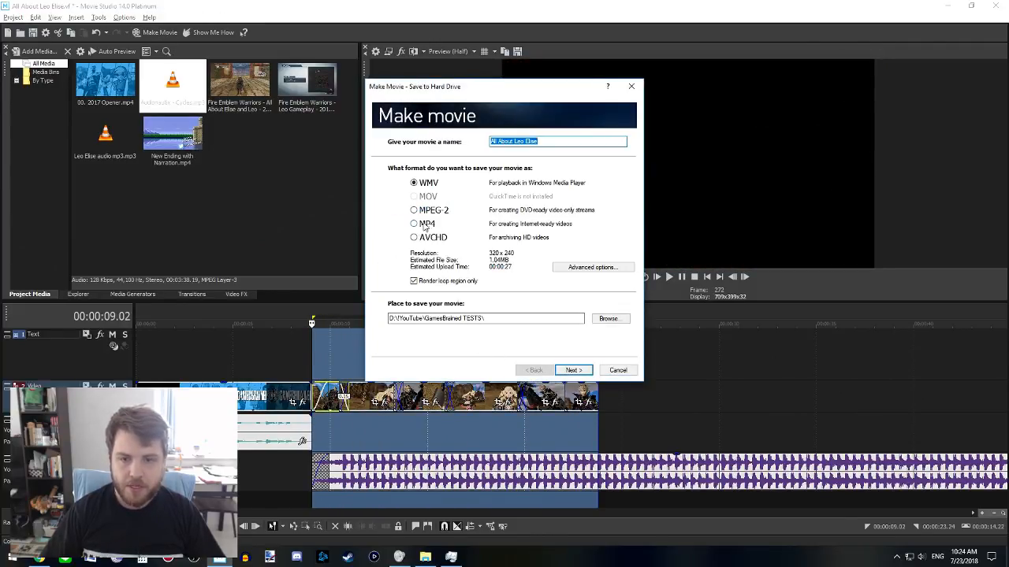
left_click(619, 371)
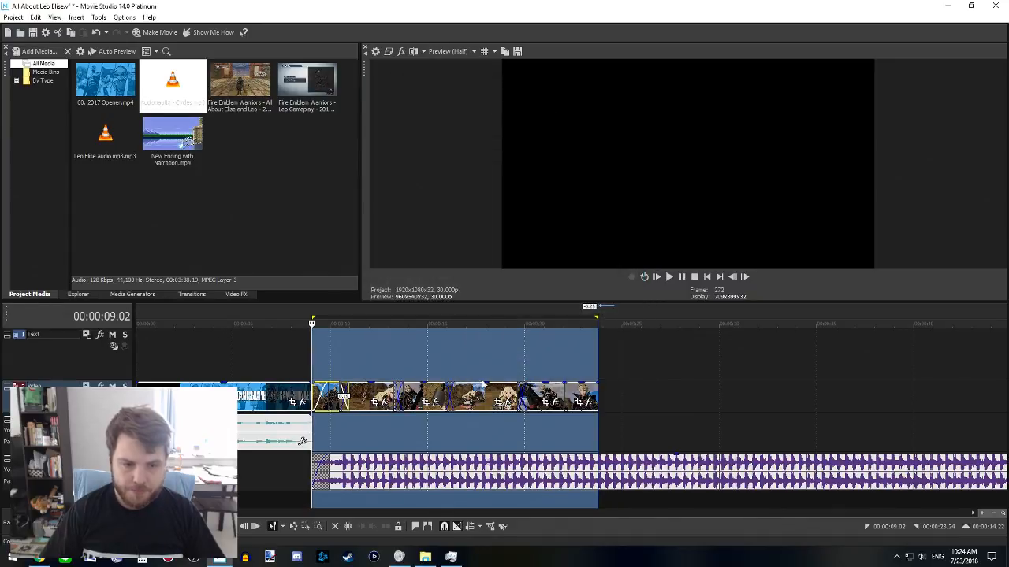
- Select the timeline from 00:00:06.13 to 00:00:24.08 and render only that region to the hard drive as the MP4 "All About Leo Elise"
left_click(240, 358)
scroll(322, 361, "down", 4)
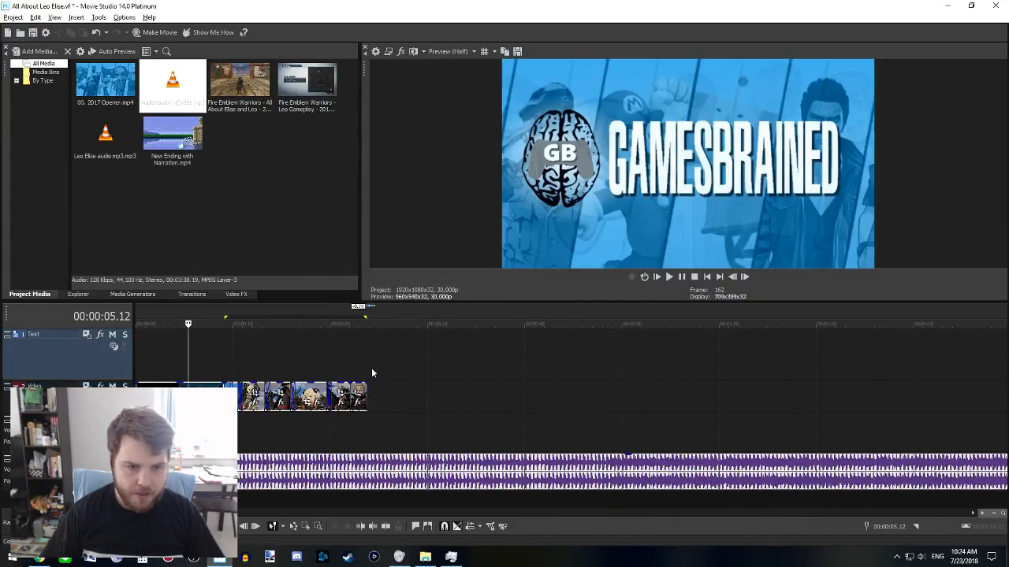
left_click_drag(371, 367, 200, 378)
left_click(156, 33)
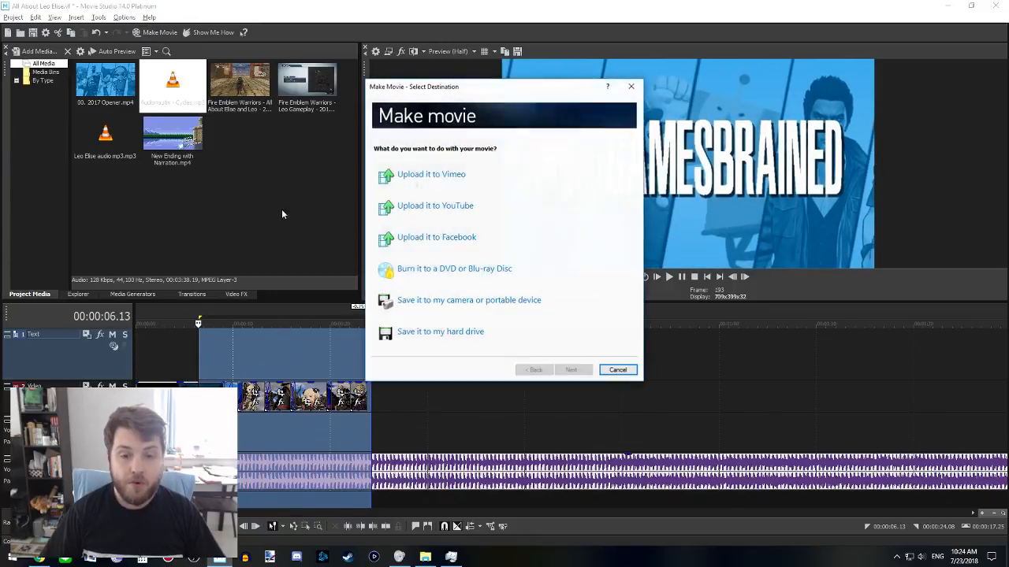
left_click(437, 334)
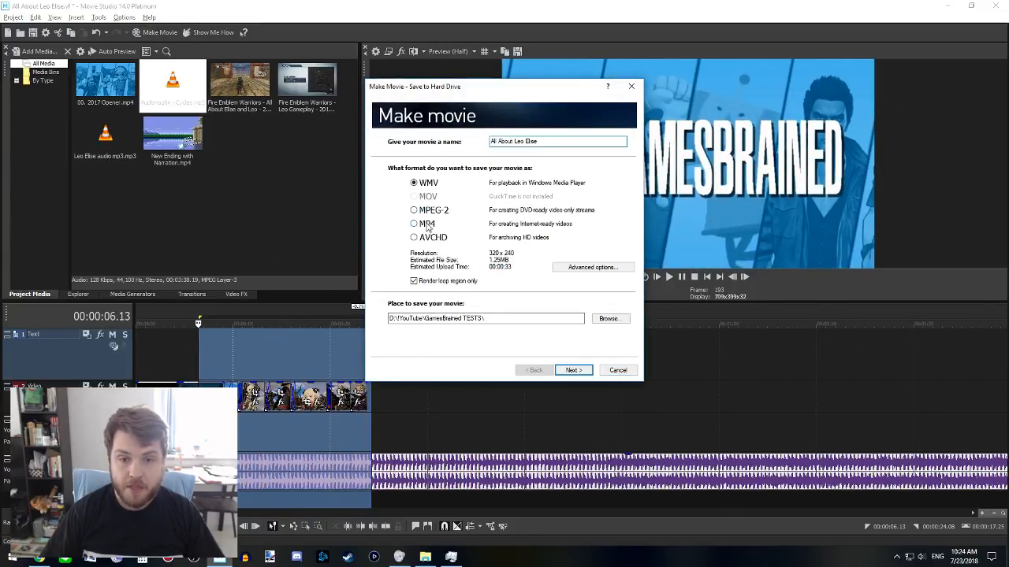
left_click(579, 371)
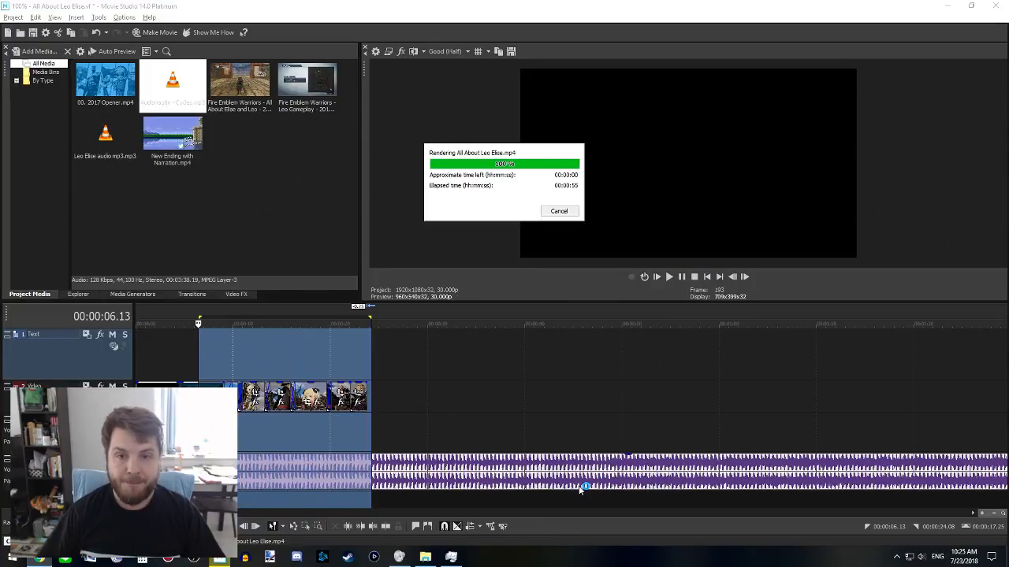
- Open the rendered All About Leo Elise video from the GamesBrained TESTS folder in VLC and watch it full-screen at 90% volume
left_click(519, 264)
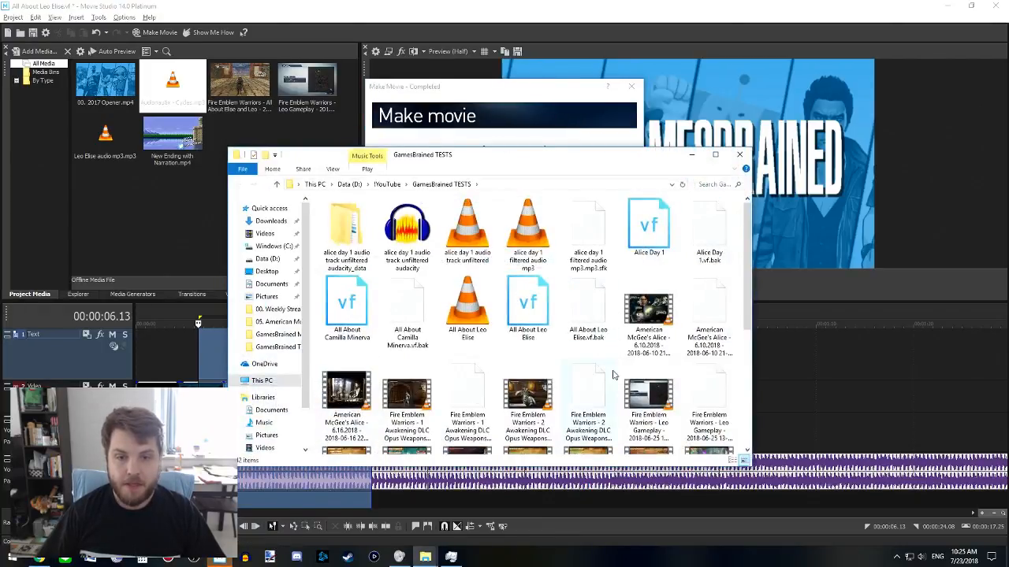
left_click(487, 309)
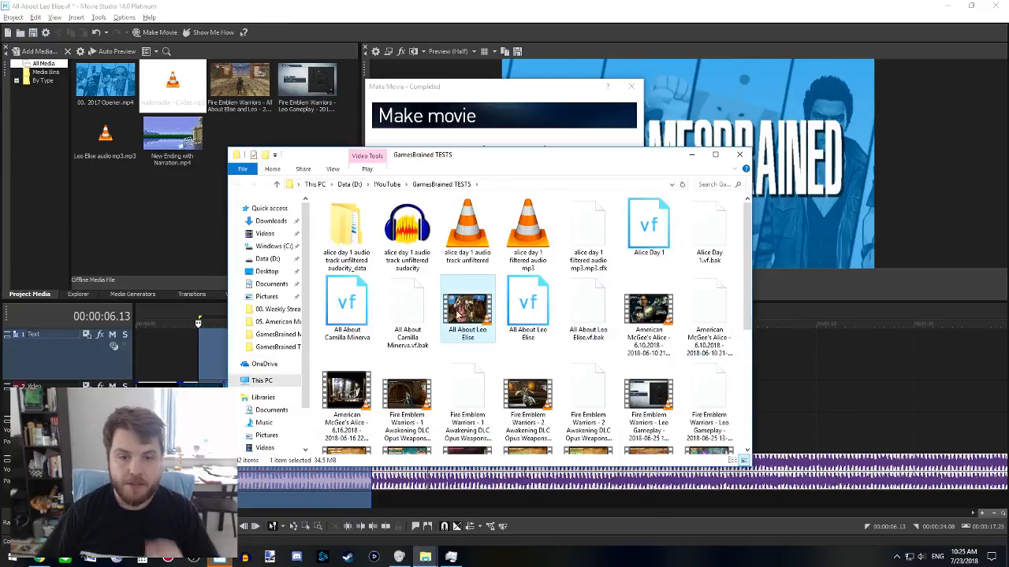
double_click(466, 307)
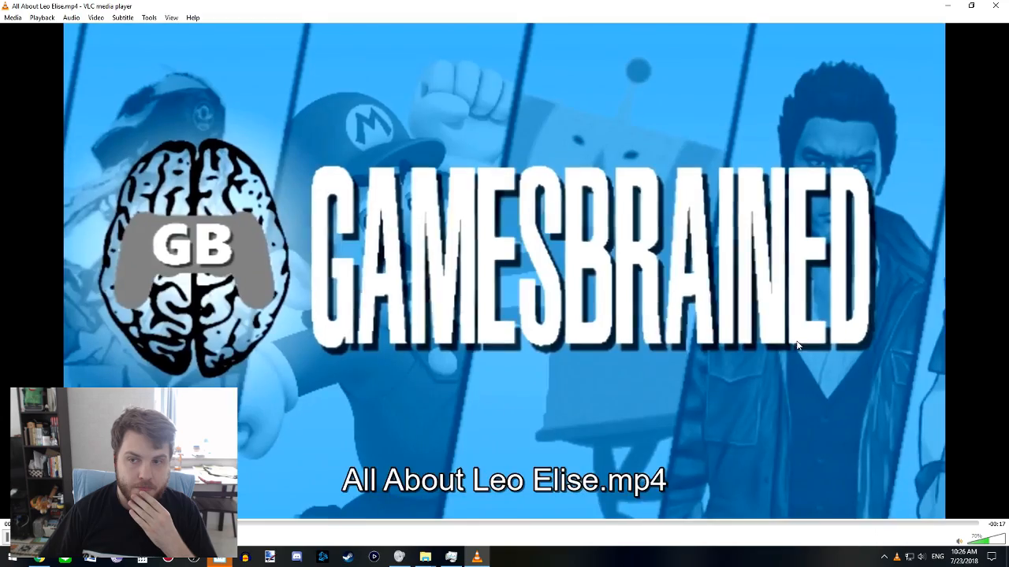
scroll(836, 335, "up", 4)
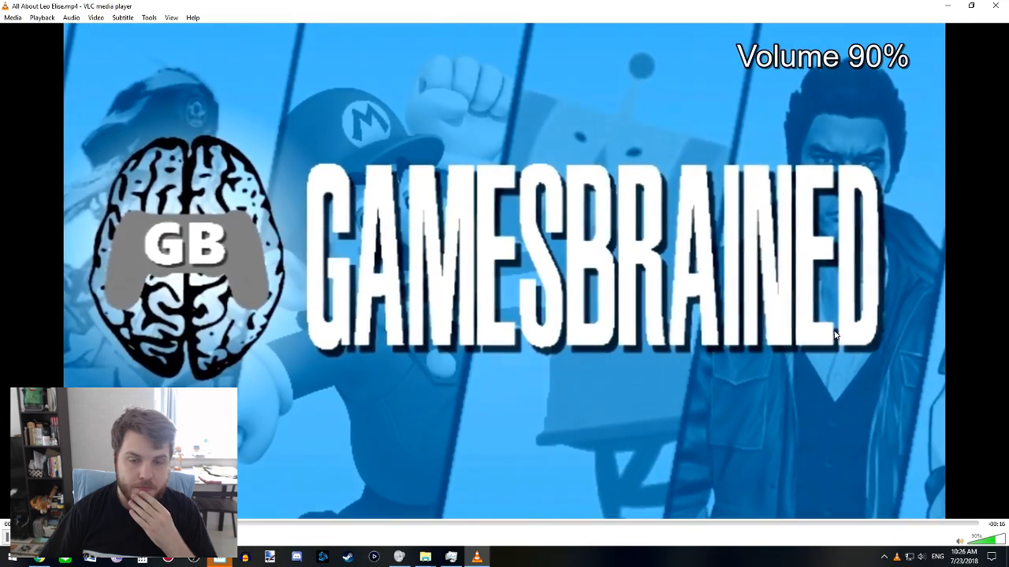
double_click(835, 335)
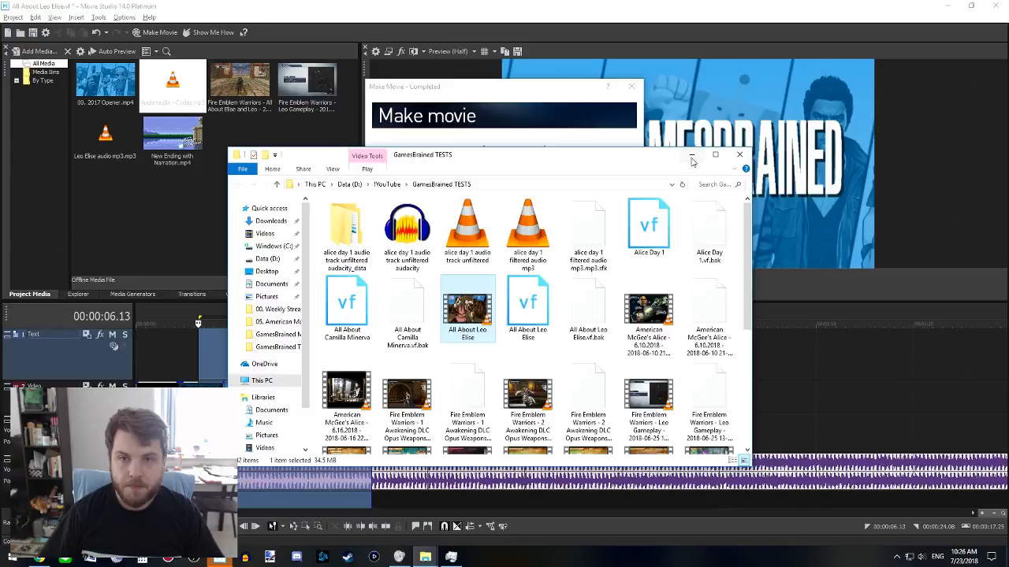
- Close the finished render windows, extend the last Leo clip's white ending to about 00:00:24.08, and play the ending
left_click(693, 160)
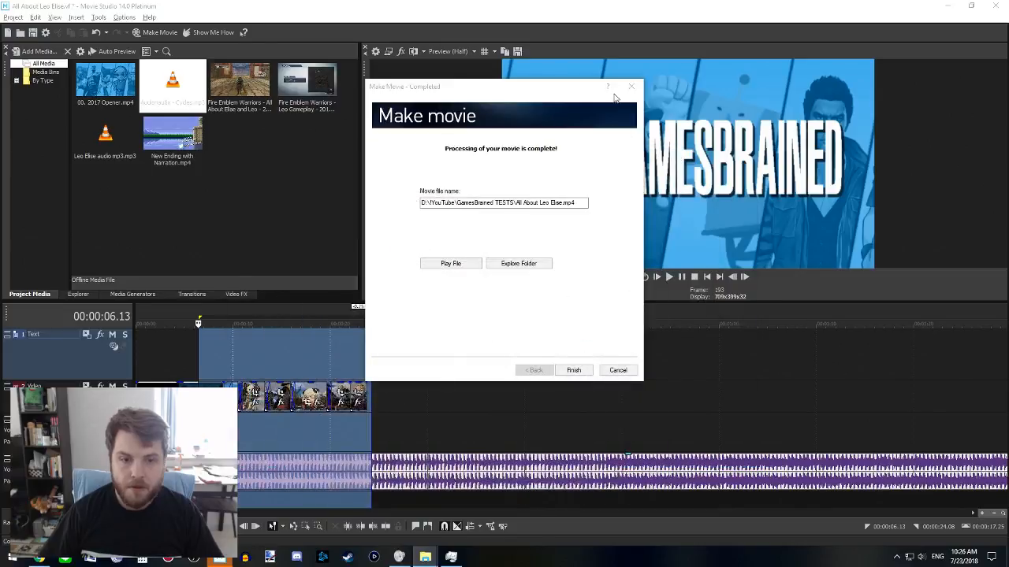
left_click(631, 87)
left_click(369, 400)
scroll(378, 402, "up", 4)
scroll(403, 404, "up", 2)
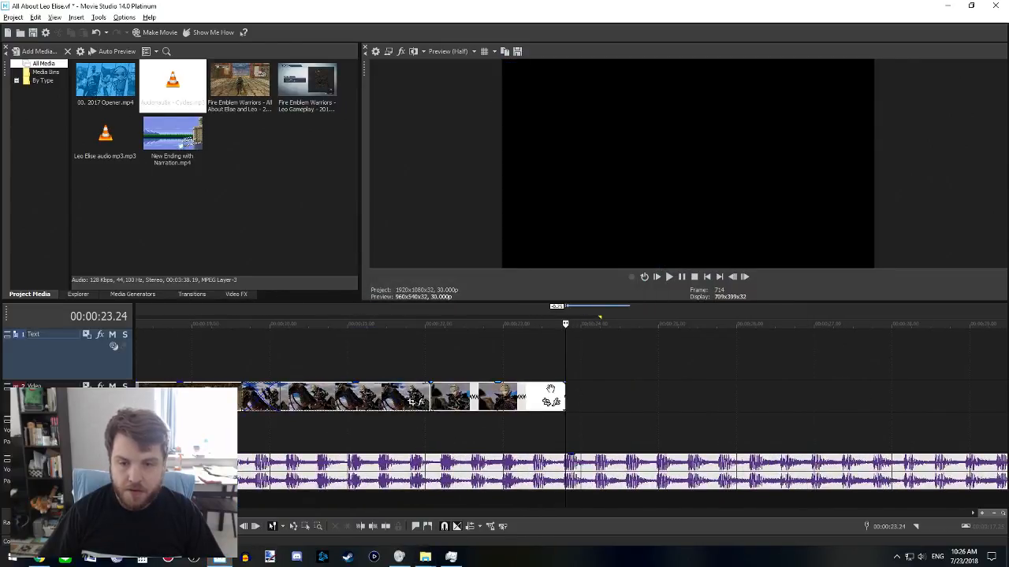
left_click(549, 398)
left_click_drag(561, 394, 599, 394)
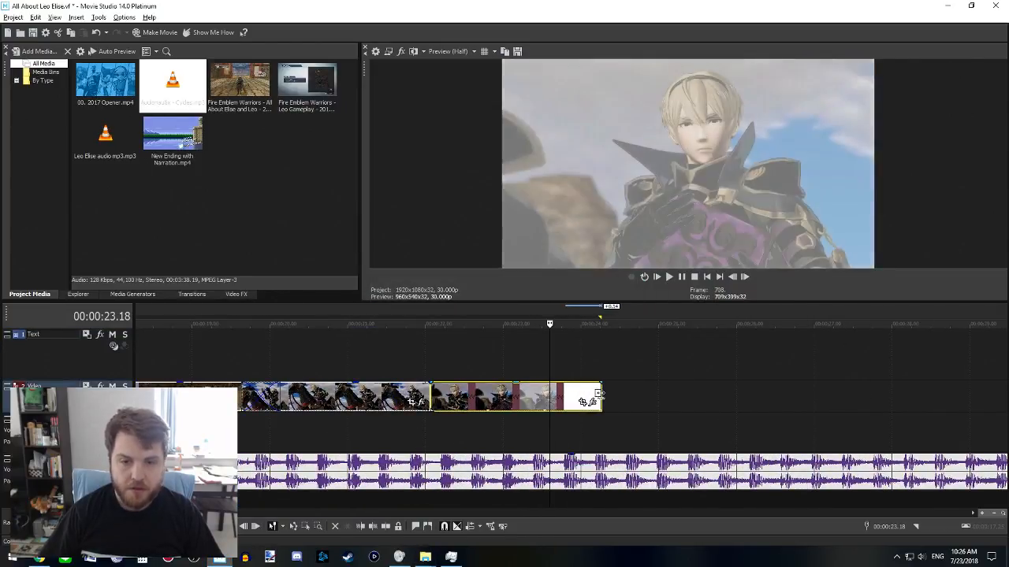
scroll(537, 446, "down", 3)
key("space")
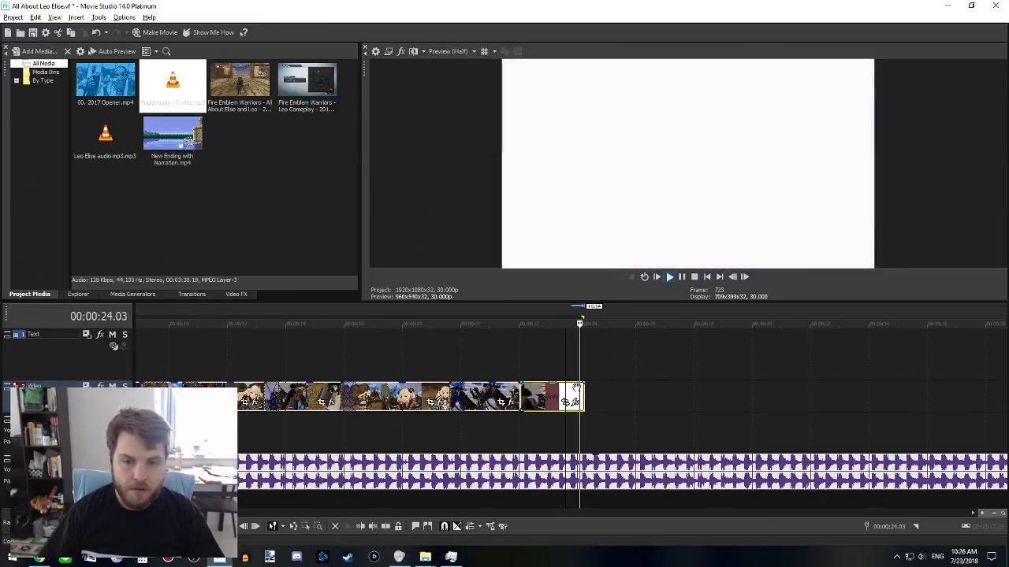
key("space")
- Move the Leo and Elise clips 26 frames later, stretch the first Leo clip's start back to the opener, and play the sequence
scroll(415, 448, "left", 5)
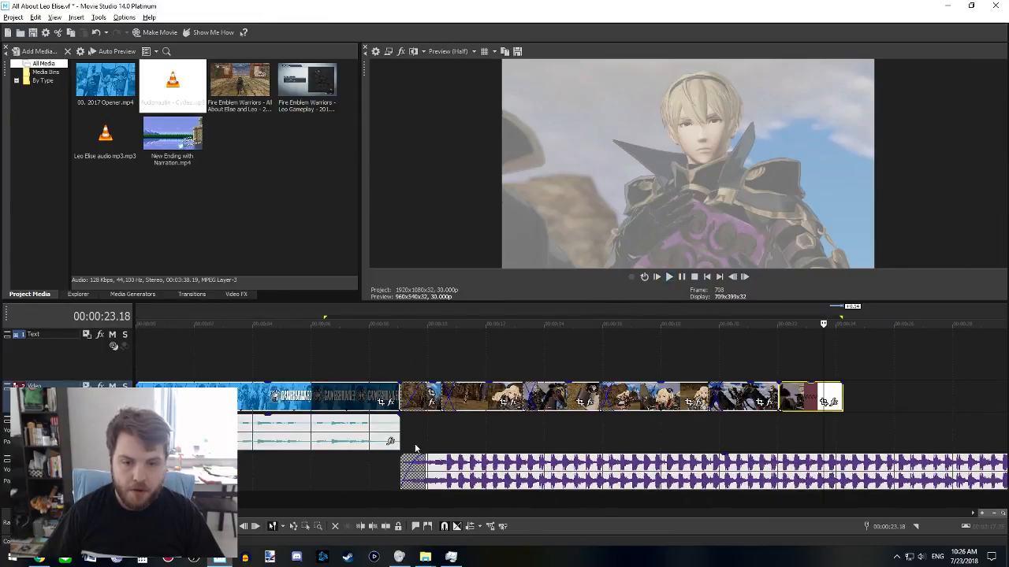
left_click(419, 391)
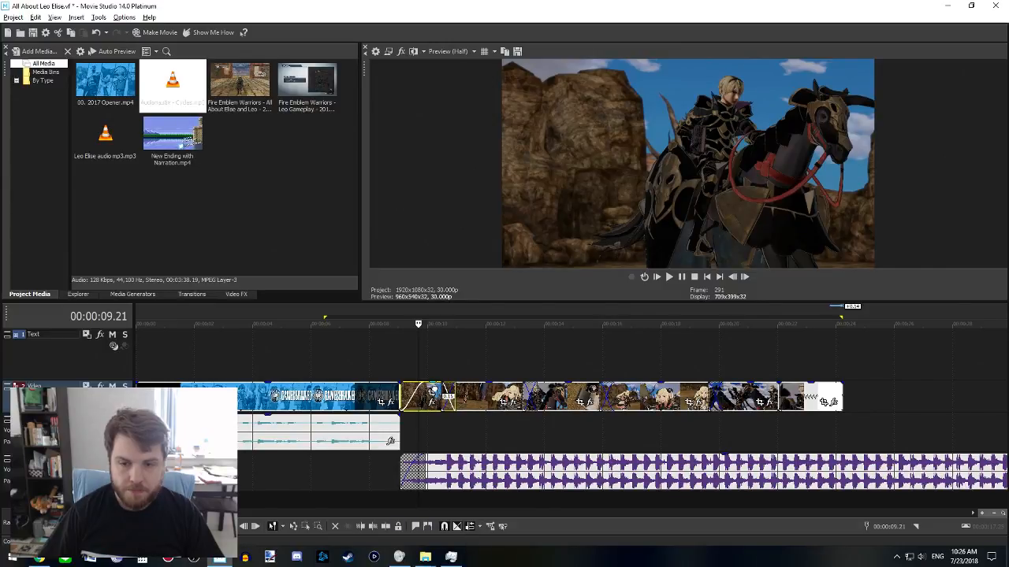
left_click_drag(432, 392, 402, 390)
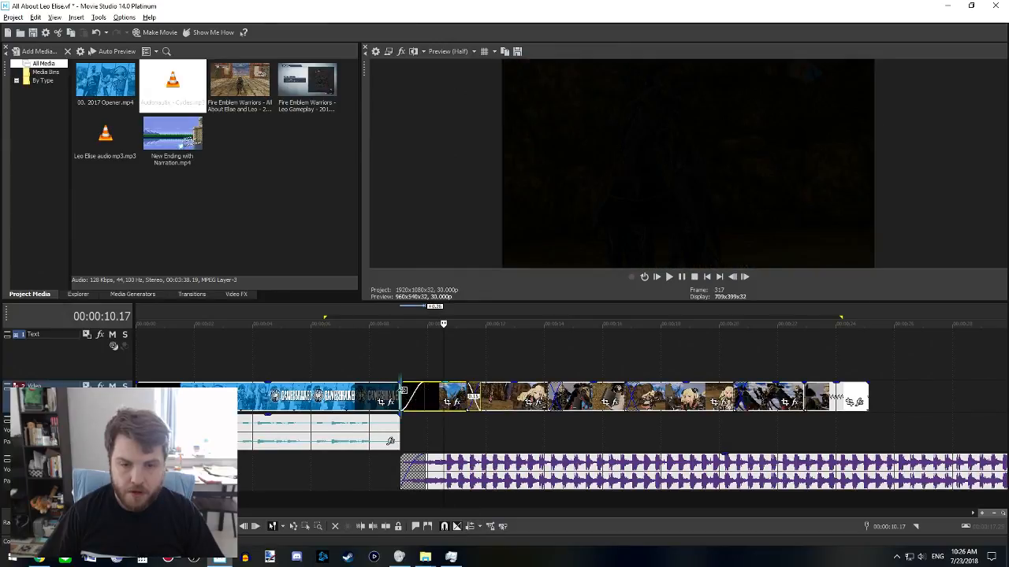
left_click(404, 378)
key("space")
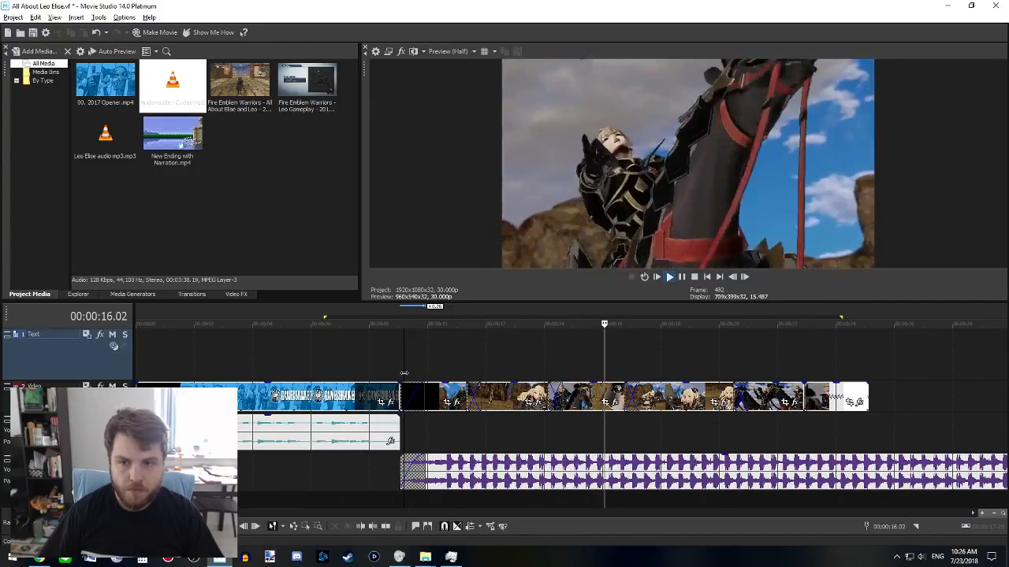
scroll(405, 372, "right", 3)
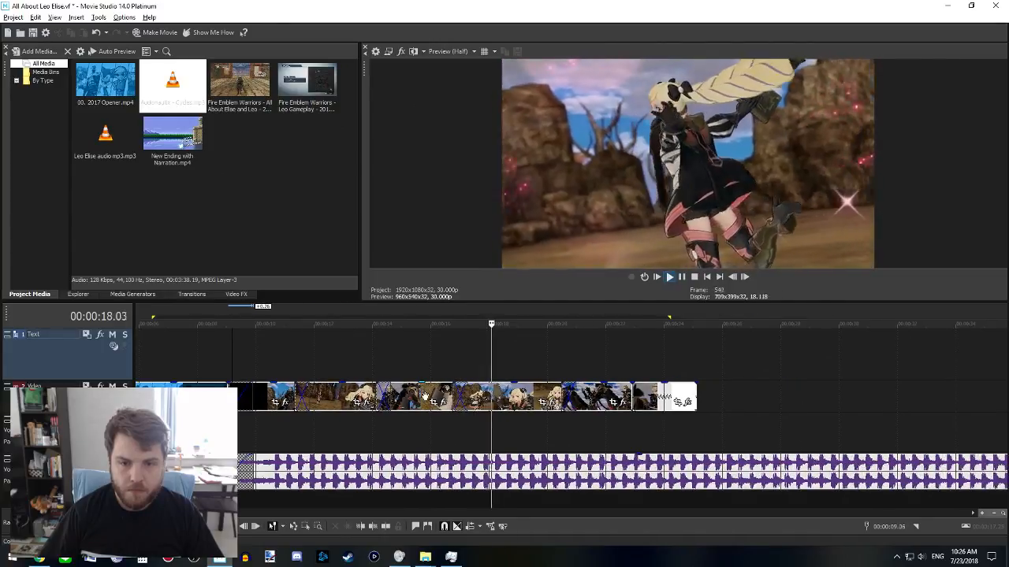
- Trim the start of the second Elise clip to 00:00:17.13, so it begins later in her animation
left_click(436, 391)
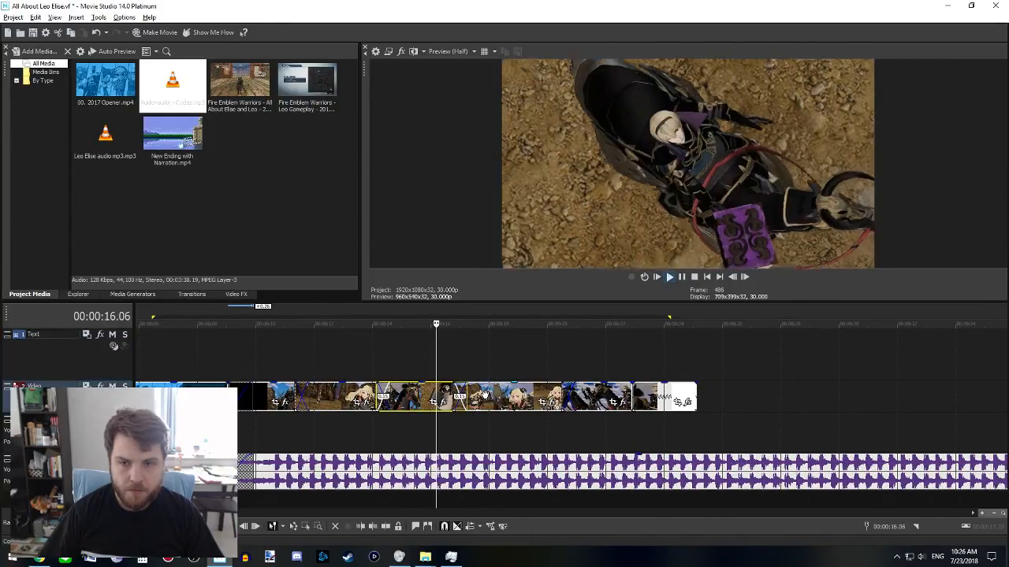
key("space")
left_click(481, 397)
key("space")
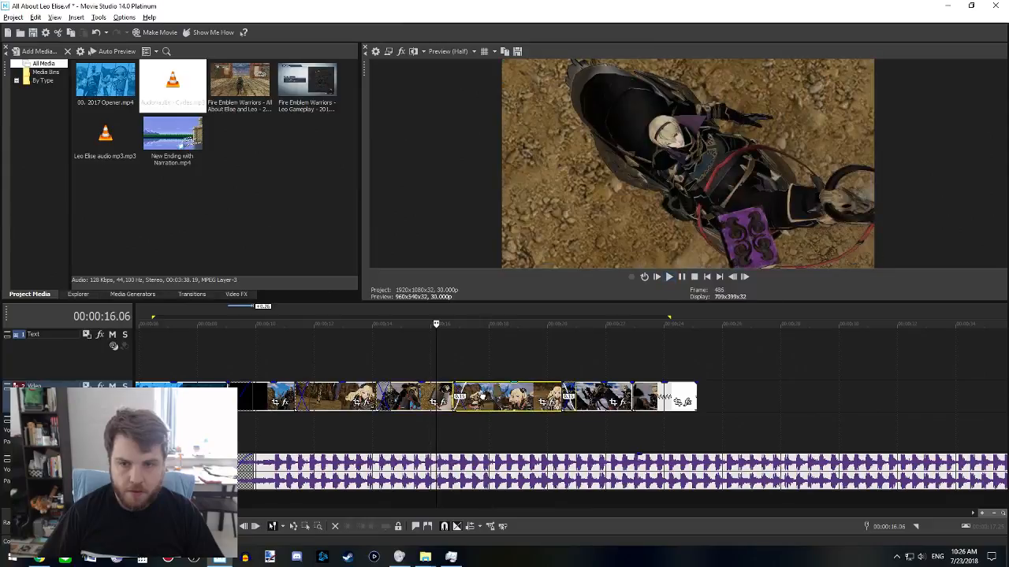
left_click(479, 396)
key("space")
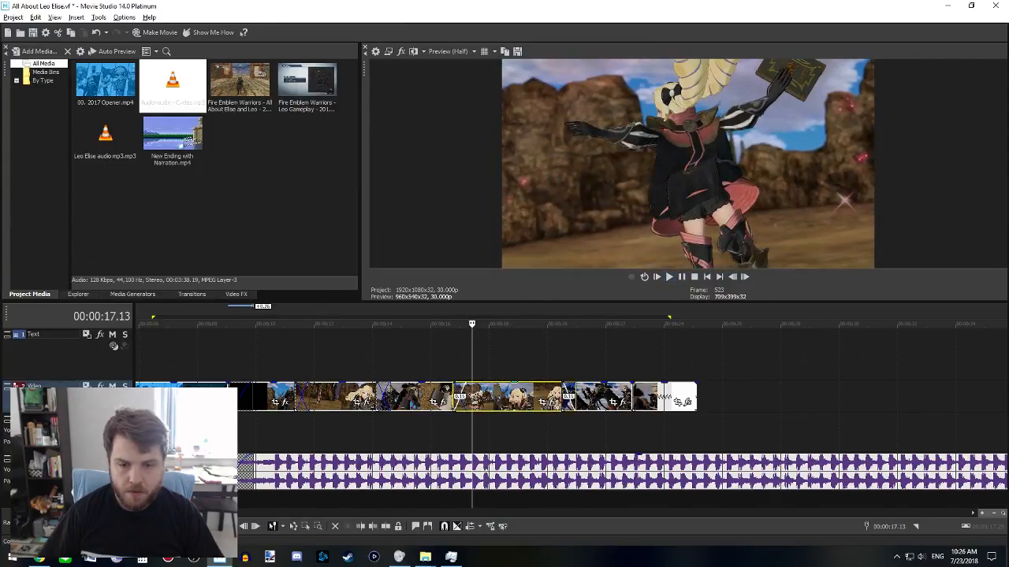
key("alt+bracketleft")
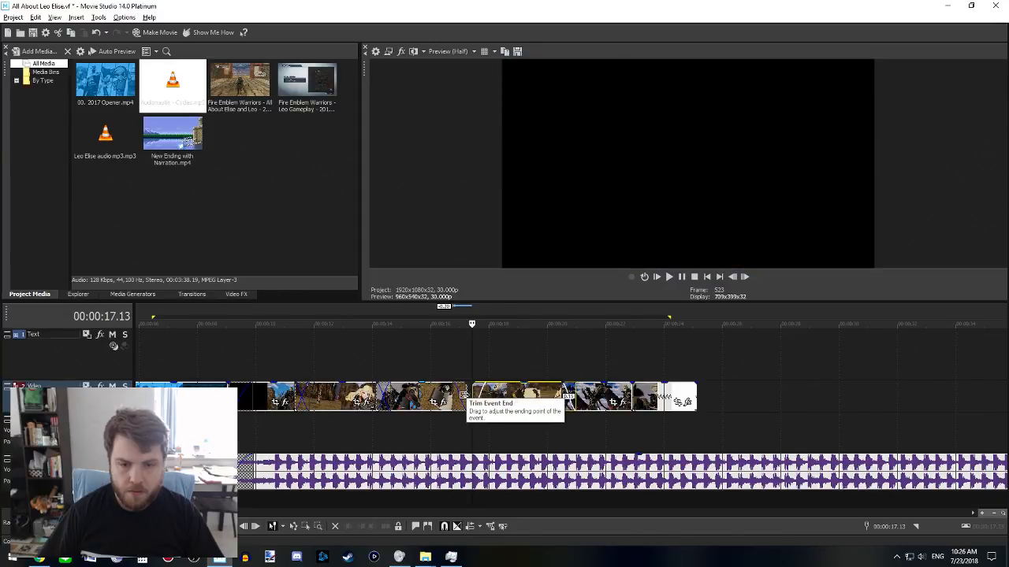
- Extend the second Leo clip up to the trimmed Elise clip, overlap them in a short crossfade, and play the result
left_click(465, 397)
left_click(473, 396)
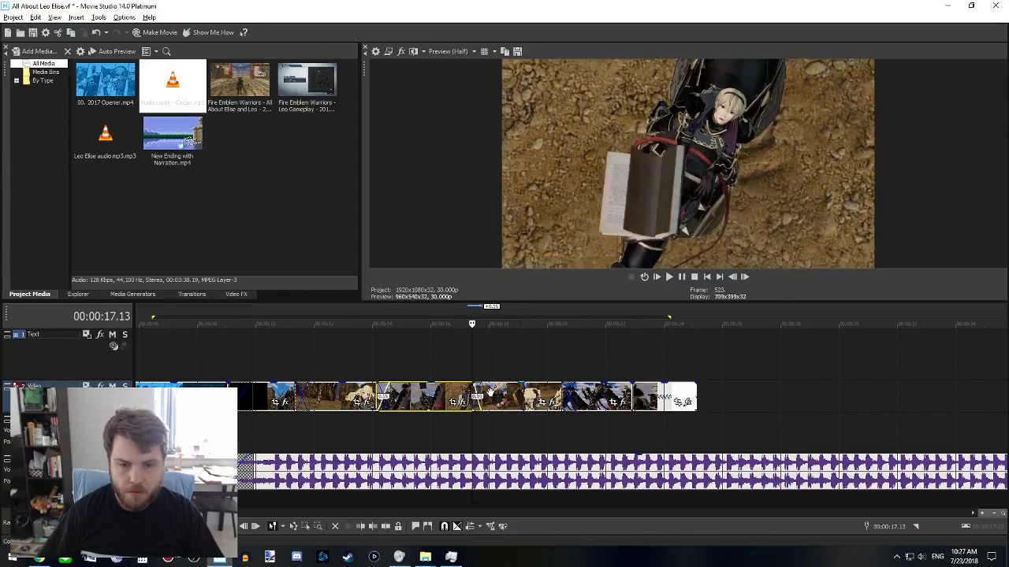
key("space")
key("space")
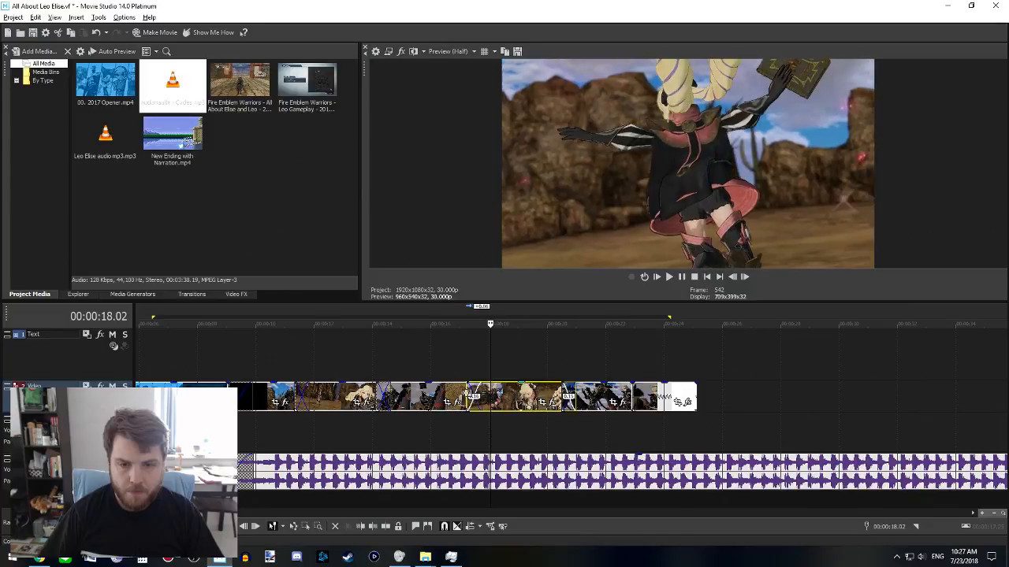
left_click(439, 367)
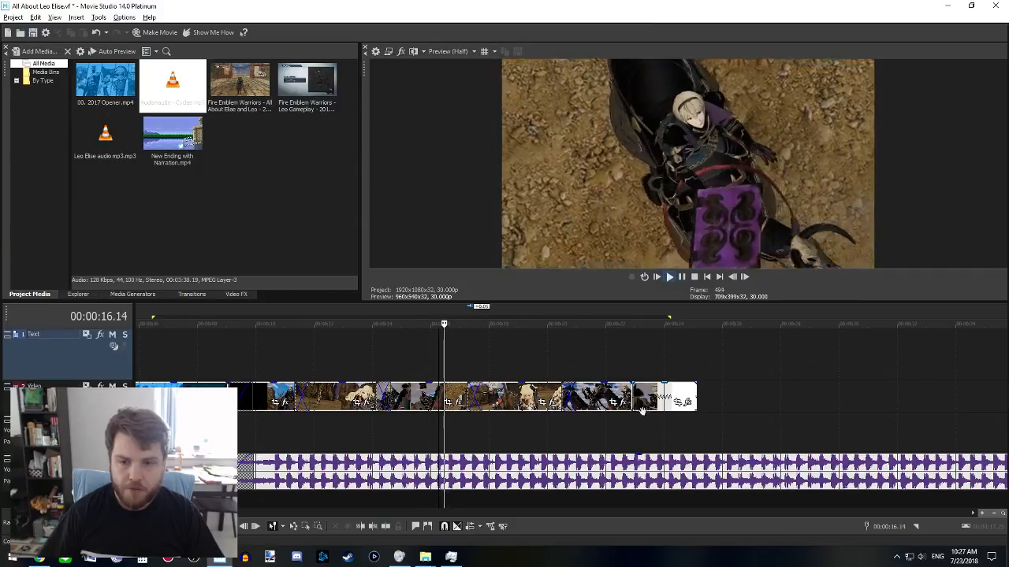
left_click(632, 367)
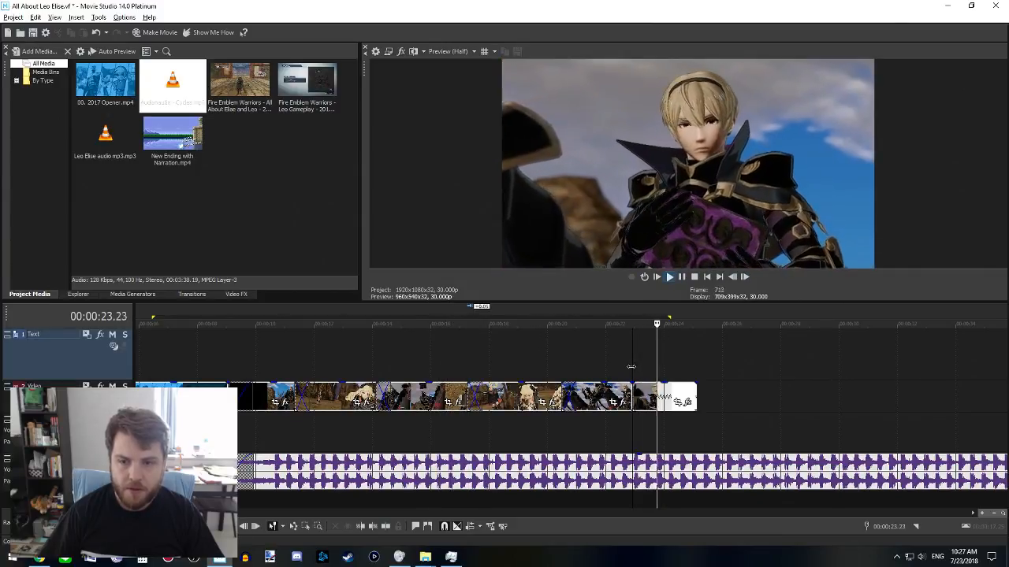
- Select the timeline from 00:00:07.20 to 00:00:25.09 and render only that region to the hard drive as the MP4 "leo elise test 2"
left_click_drag(700, 371, 188, 368)
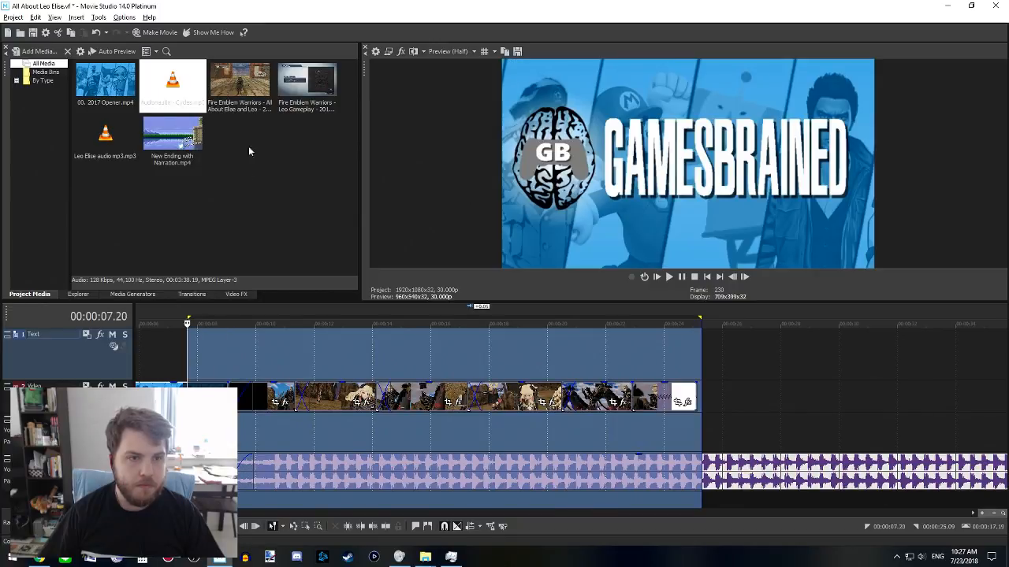
left_click(135, 31)
left_click(470, 337)
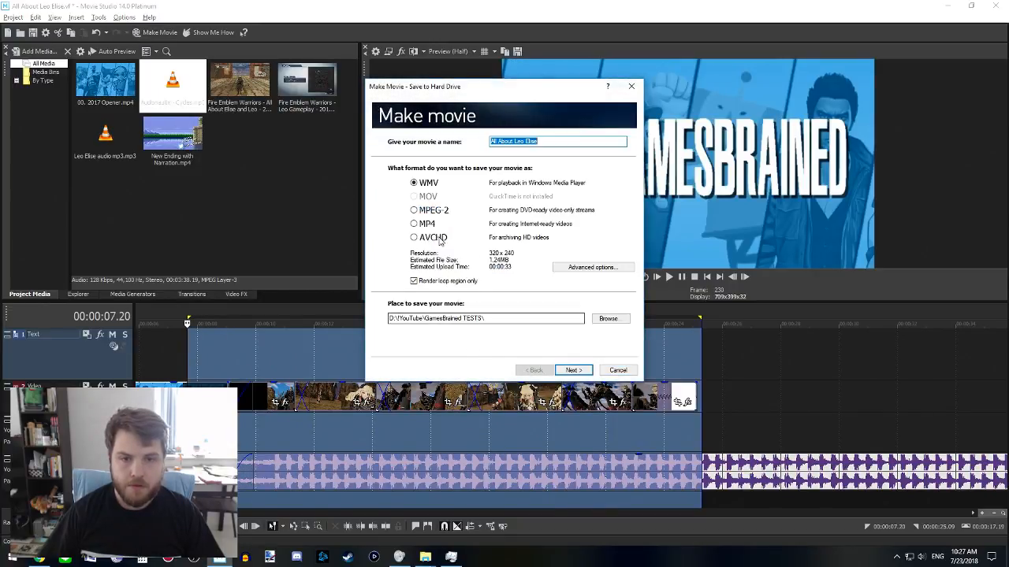
left_click(437, 224)
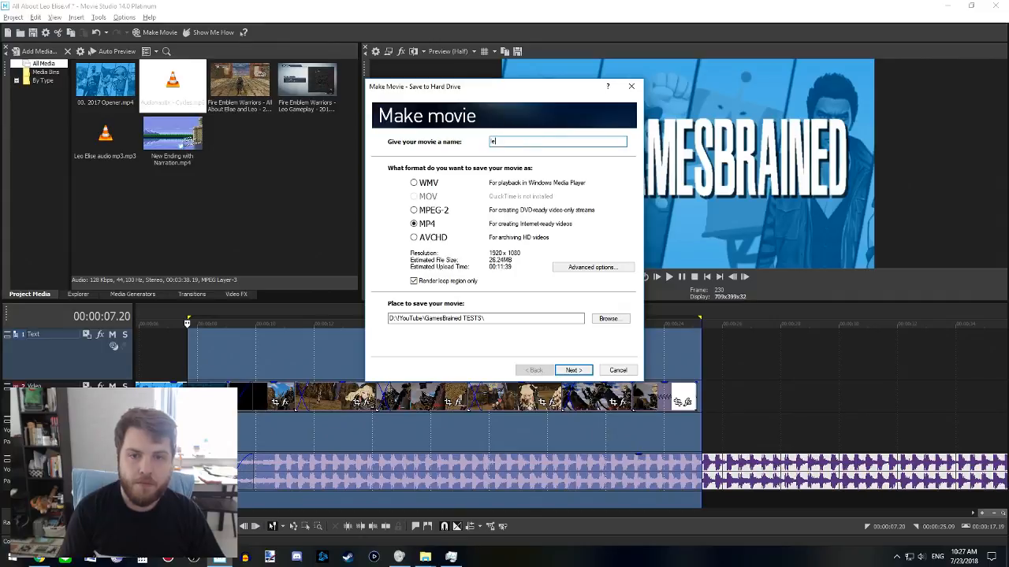
type("leo else test 2")
key("Return")
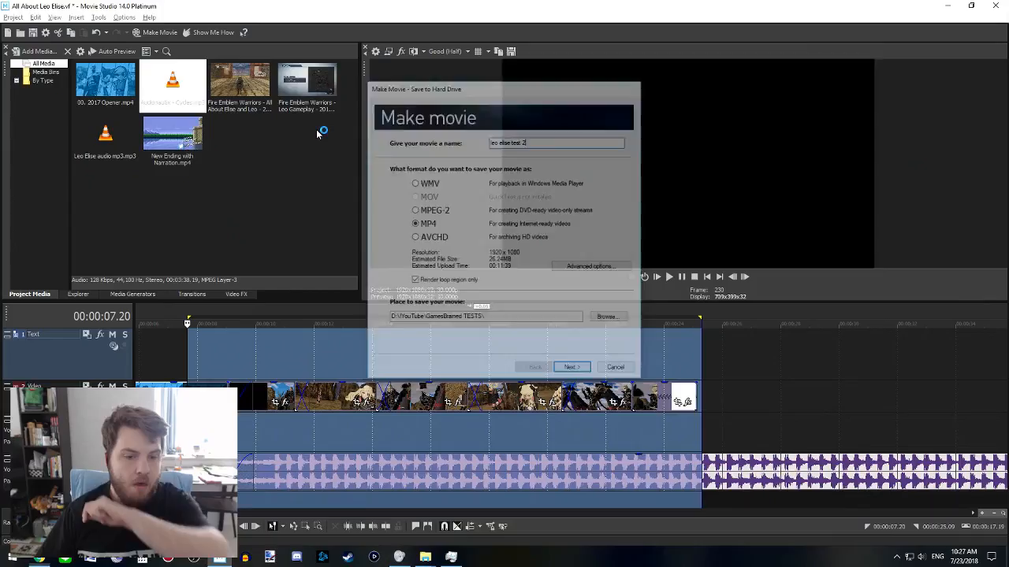
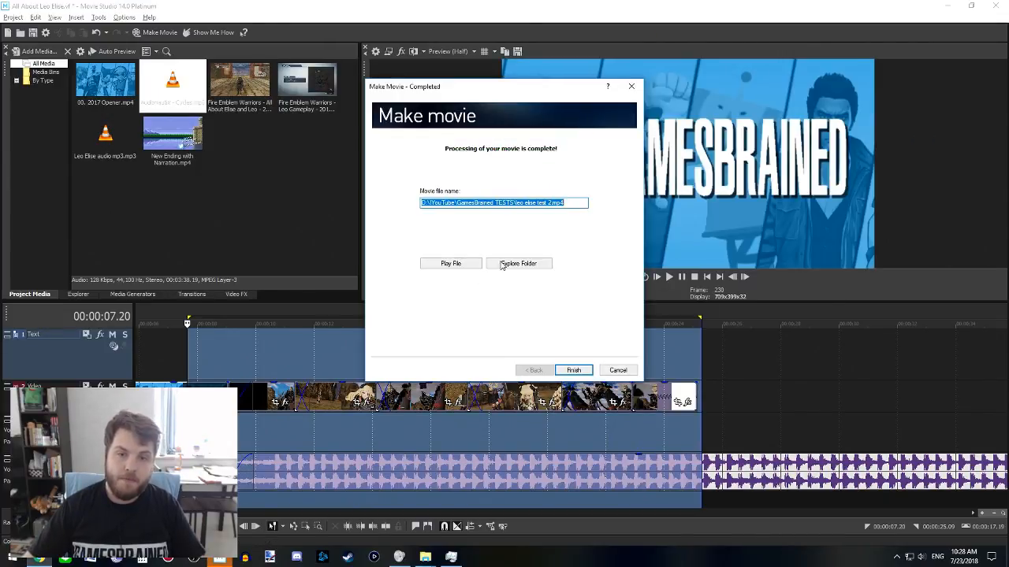
- Find the rendered leo elise test 2 video in the GamesBrained TESTS folder, review it, and close the folder and render windows
left_click(519, 264)
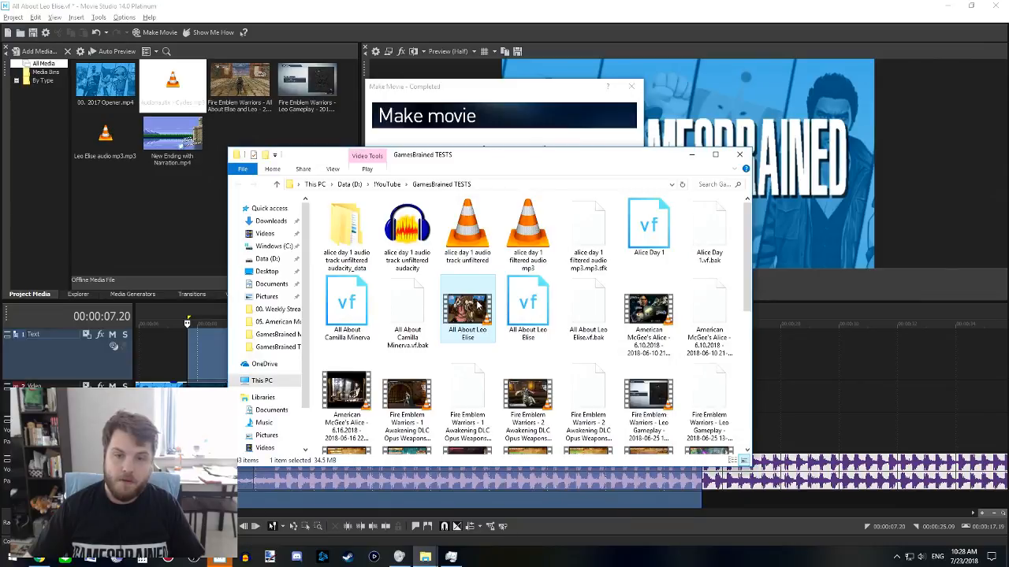
scroll(684, 307, "down", 5)
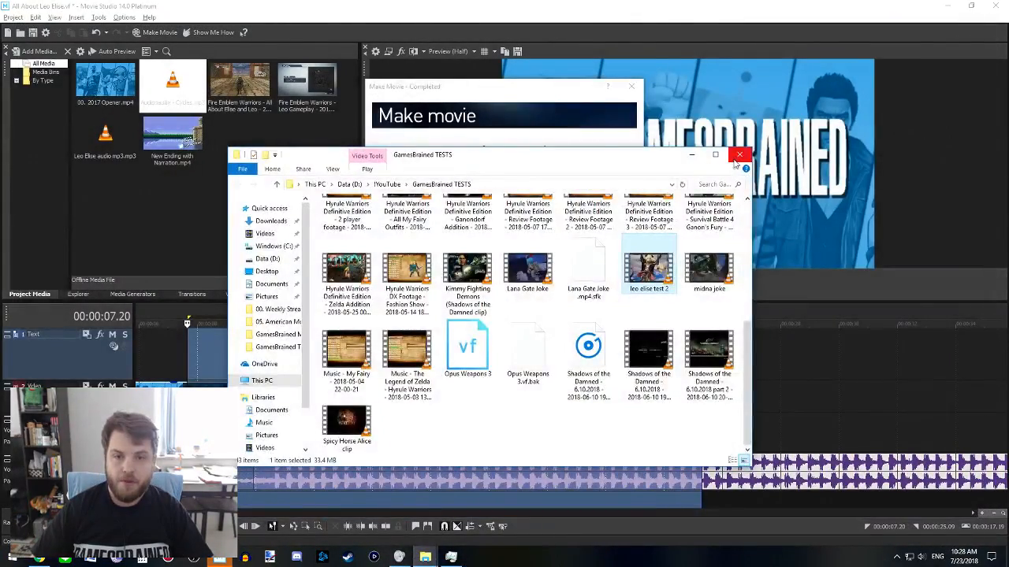
left_click(739, 155)
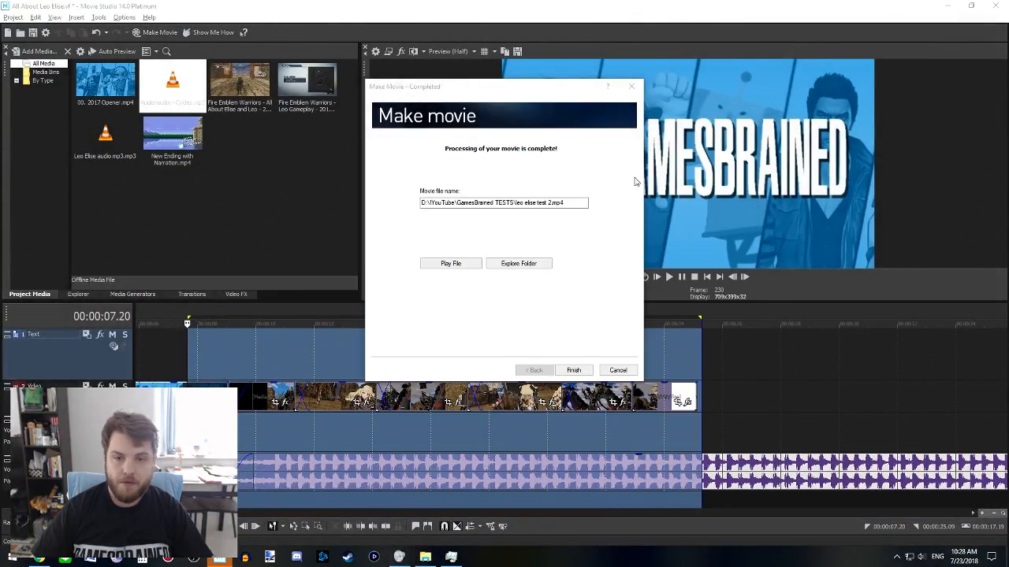
left_click(576, 370)
- Save the project and play the fade to white at the end of the last Leo clip
left_click(527, 363)
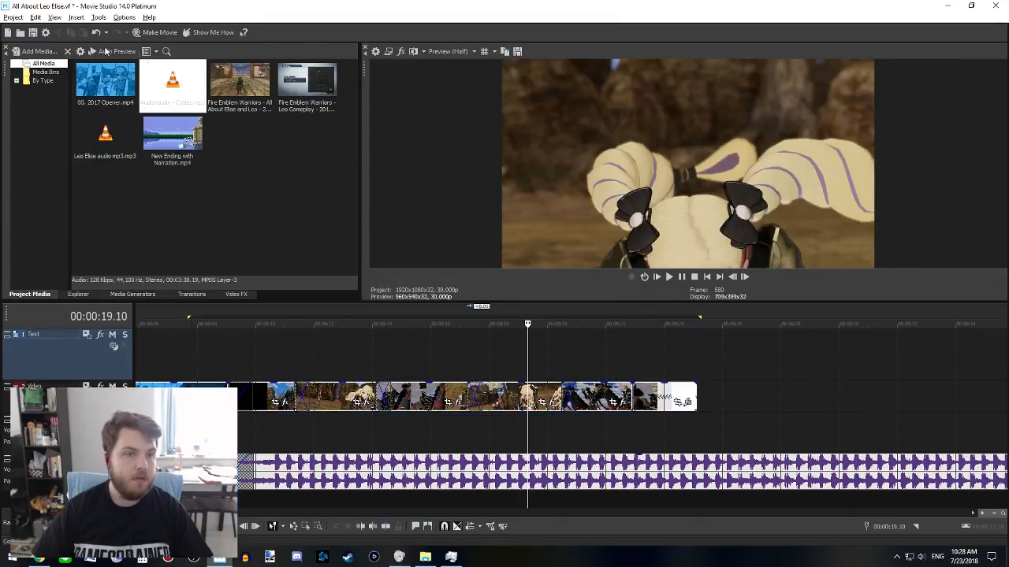
left_click(676, 364)
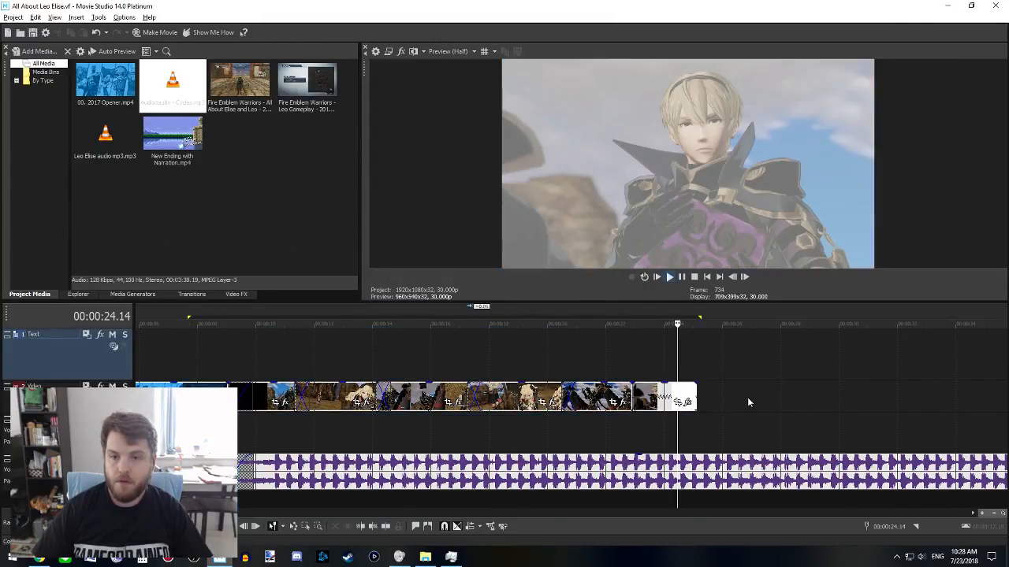
key("space")
key("space")
- Place Leo Elise audio mp3.mp3 on the voice track directly after the last Leo clip and play the transition into it
left_click(704, 378)
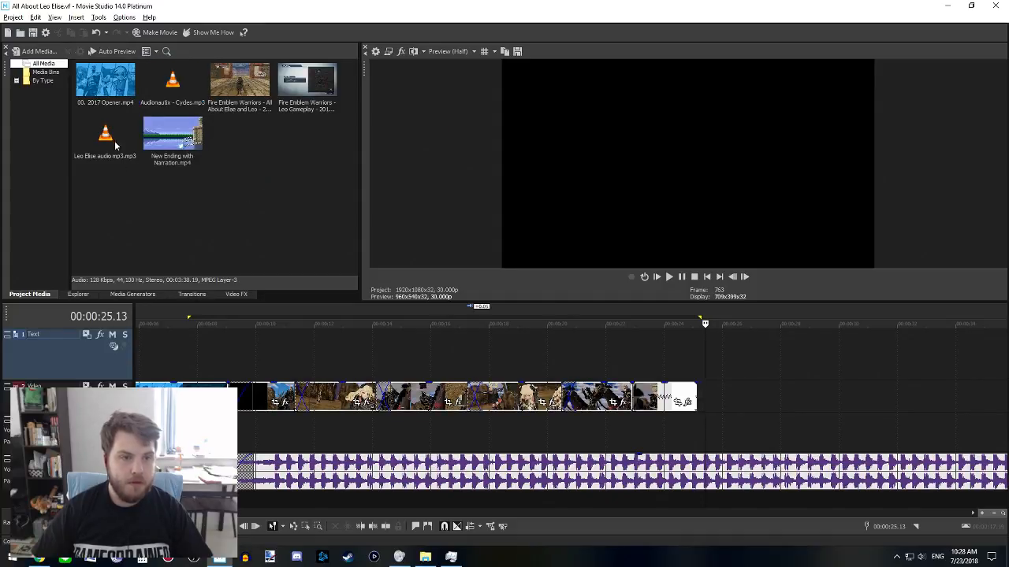
left_click_drag(117, 150, 714, 428)
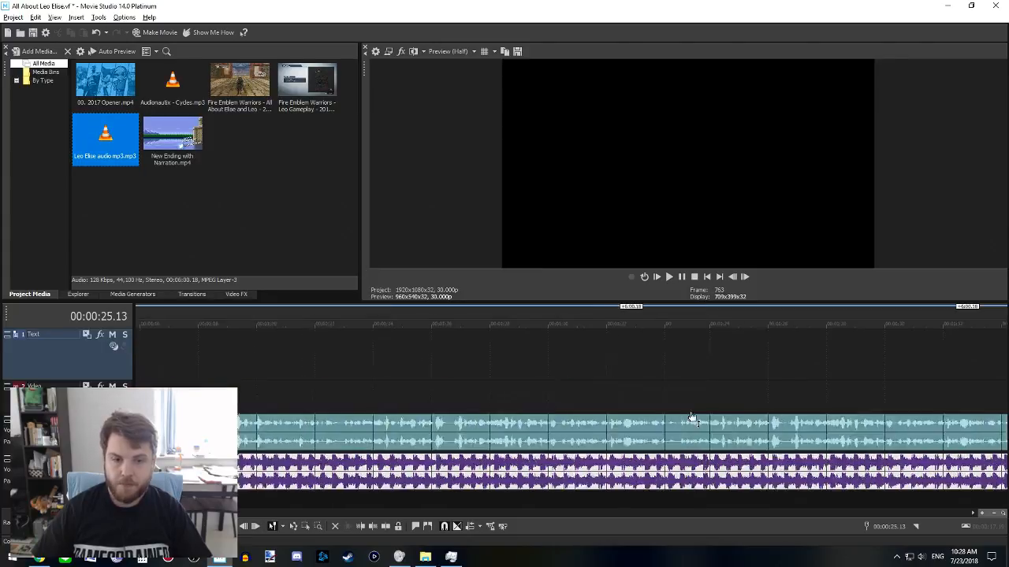
scroll(441, 395, "down", 6)
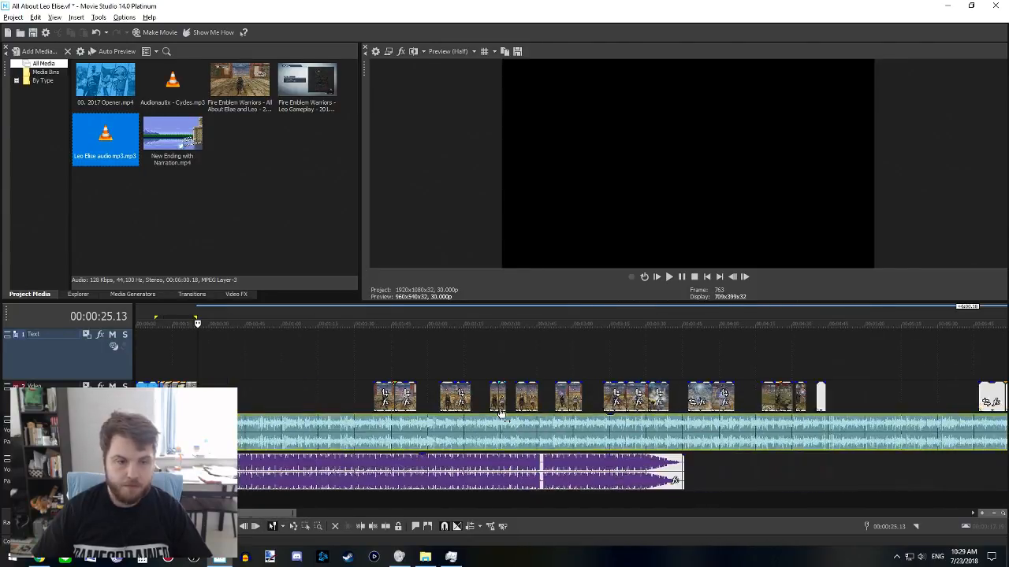
left_click(187, 368)
left_click(192, 371)
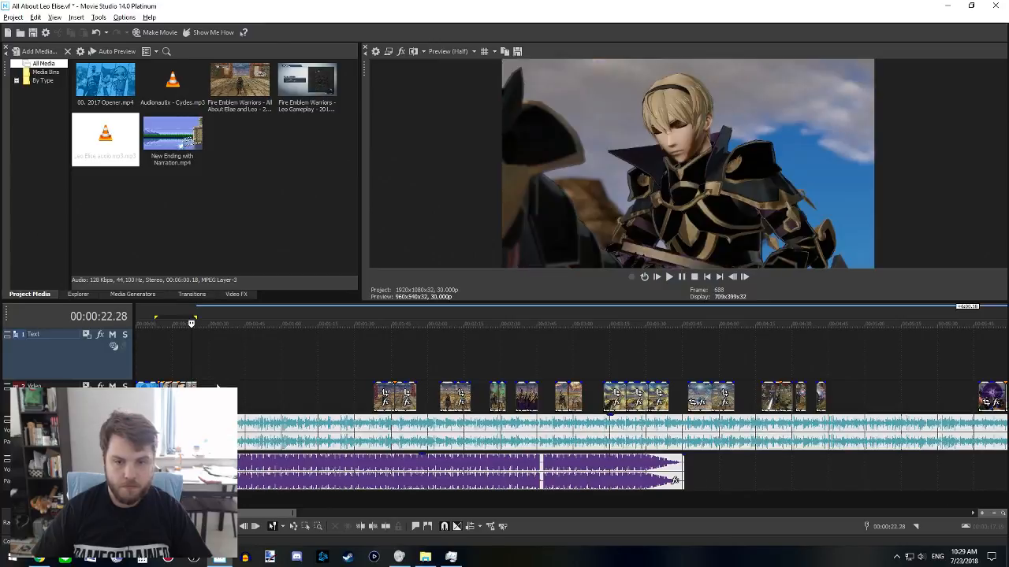
key("space")
scroll(481, 488, "up", 4)
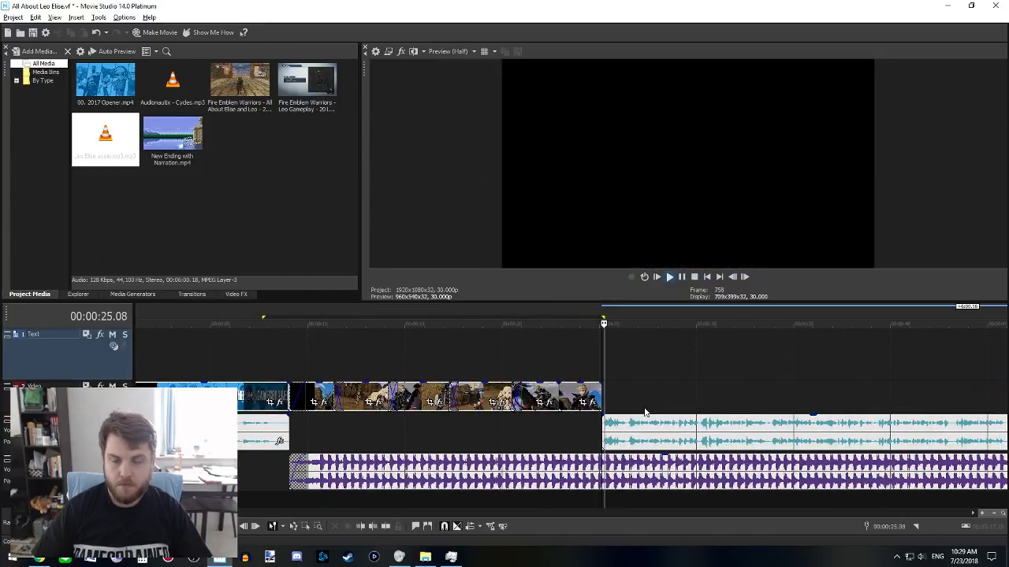
- Add a volume envelope point to the Cycles music at 00:00:24.24, during the white fade of the last Leo clip
left_click(610, 471)
key("space")
scroll(606, 473, "up", 4)
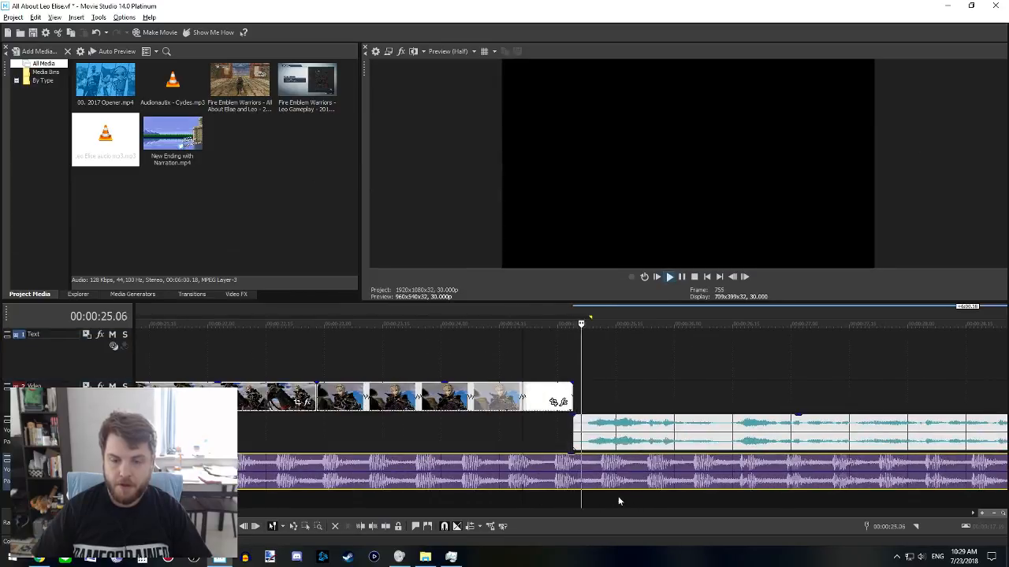
key("space")
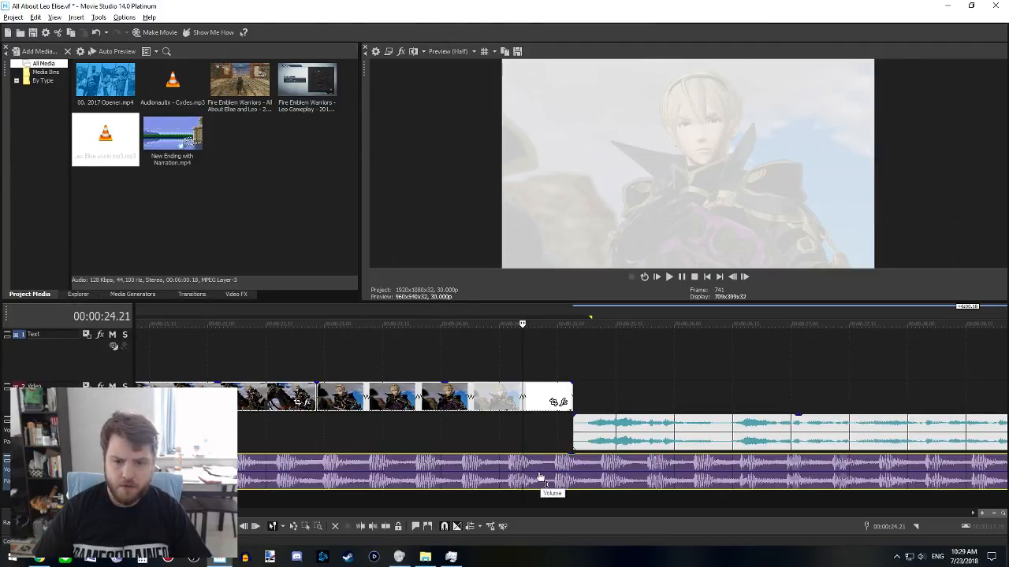
left_click(535, 477)
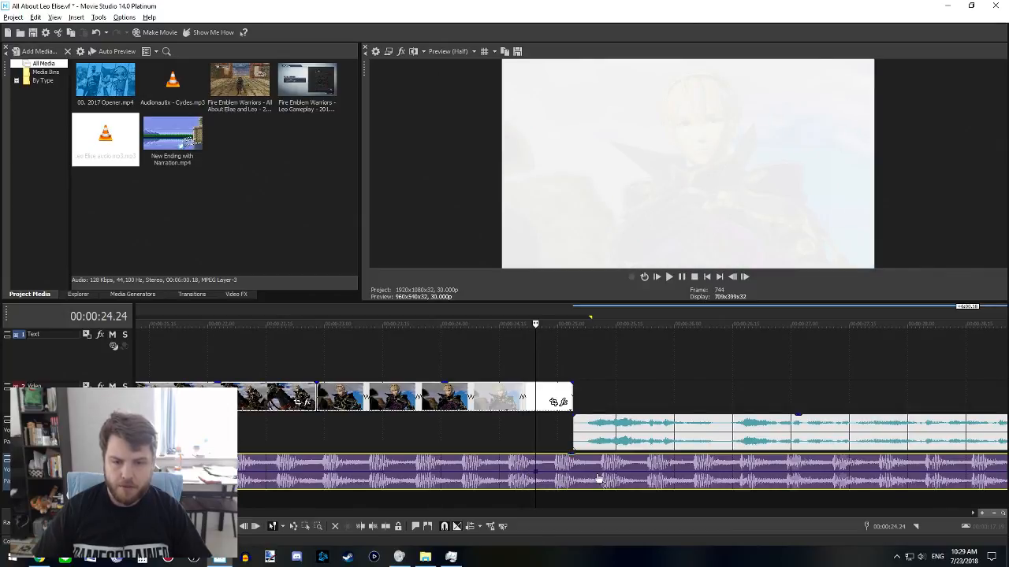
left_click(487, 432)
key("space")
key("space")
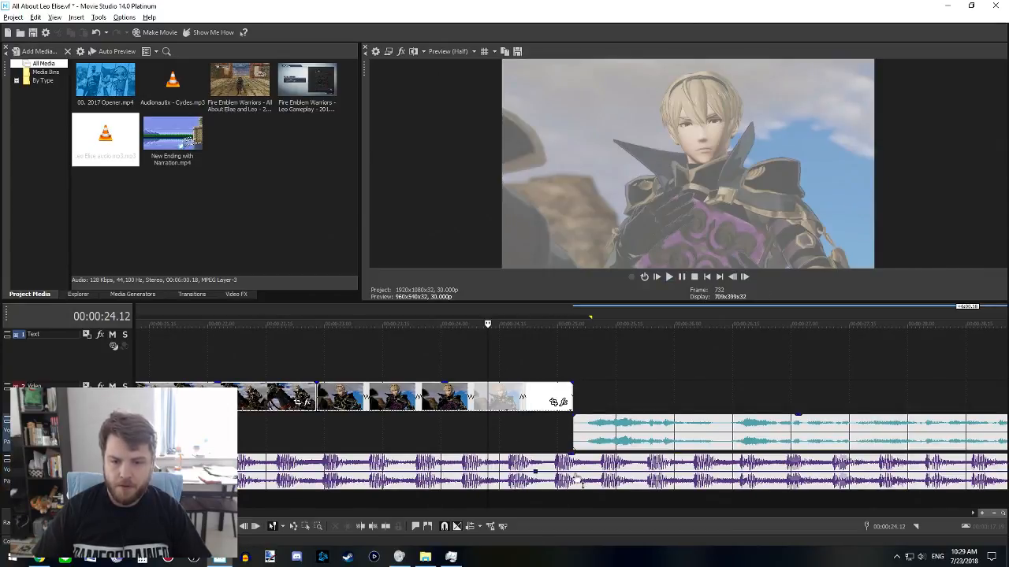
- Add a second volume point at 00:00:25.19, lower the Cycles music there to -21.7 dB, and play the transition into the narration
double_click(579, 473)
left_click_drag(579, 473, 609, 490)
key("space")
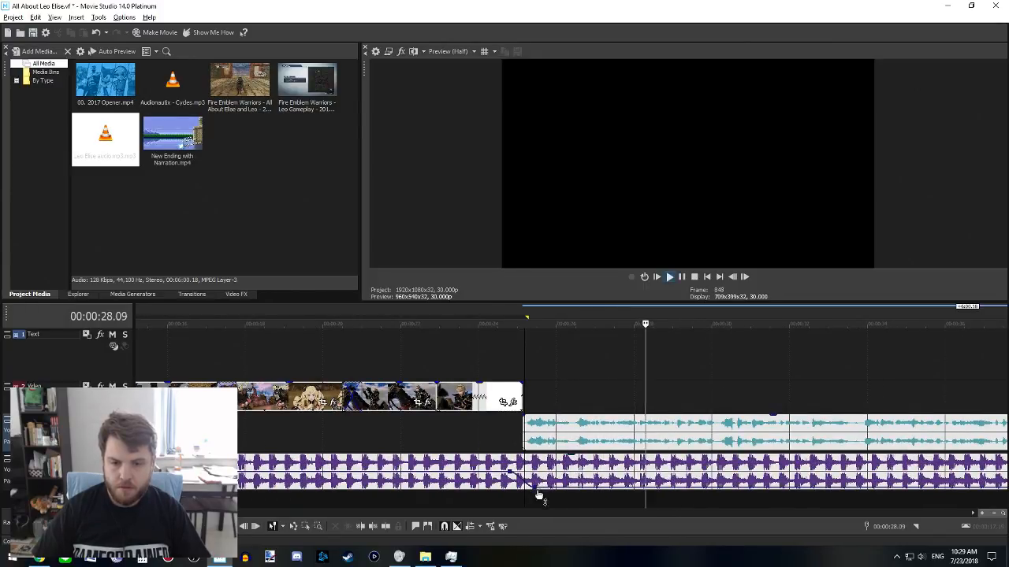
left_click_drag(537, 489, 540, 493)
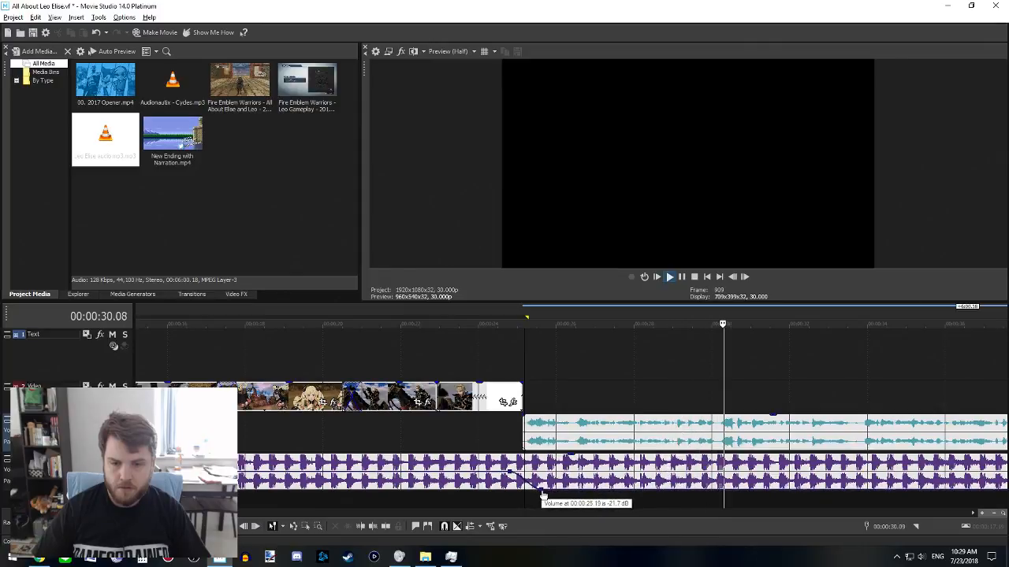
left_click(489, 343)
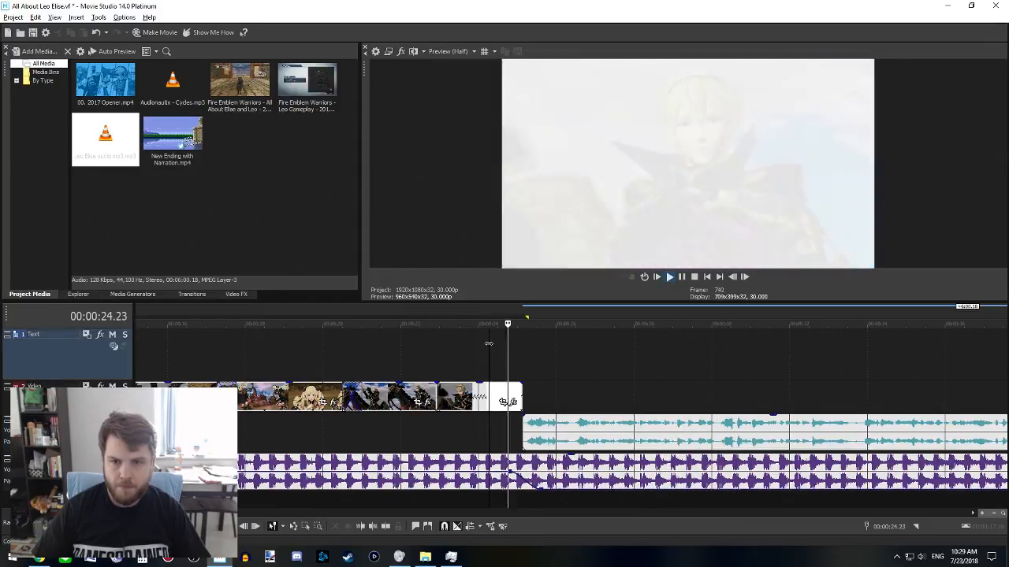
left_click(488, 345)
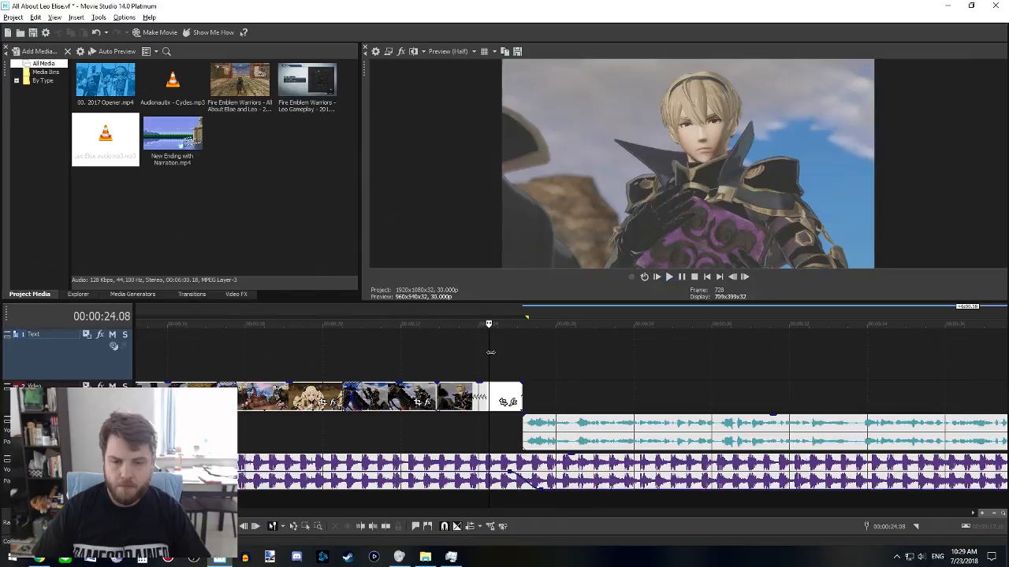
key("space")
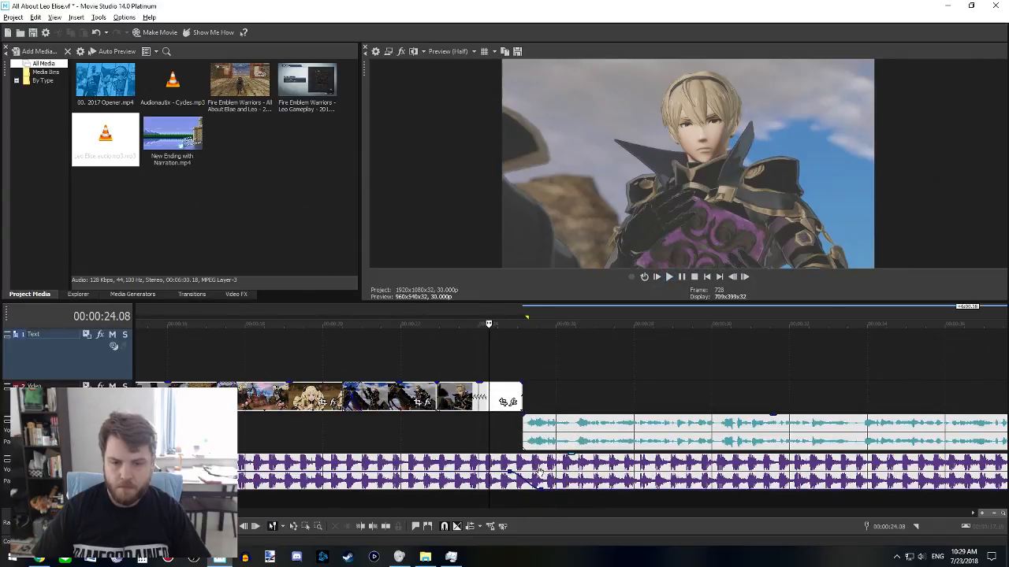
- Try moving the first volume point on the Cycles music to the narration's start at 00:00:25.04 and play the transition
left_click(511, 475)
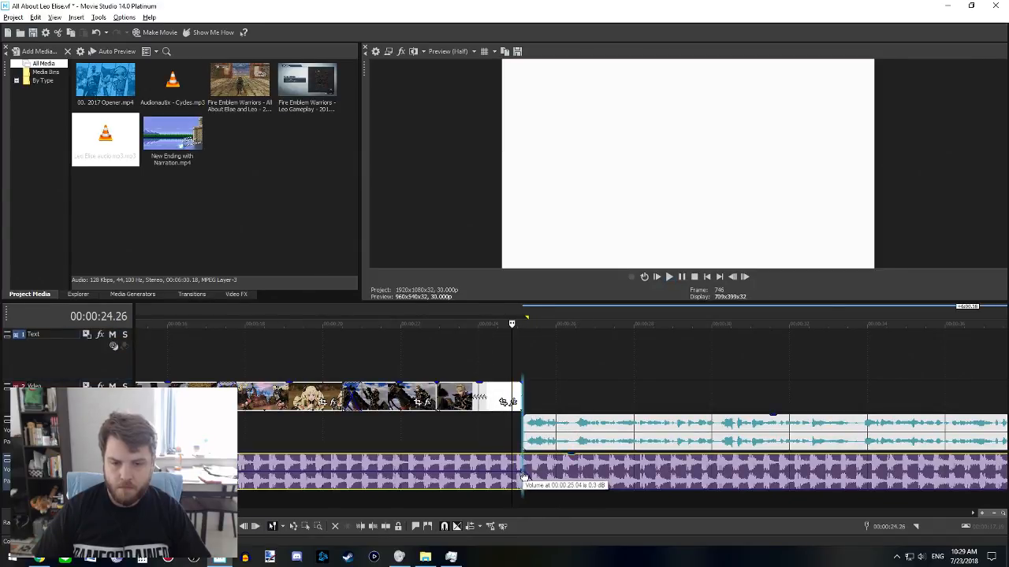
key("space")
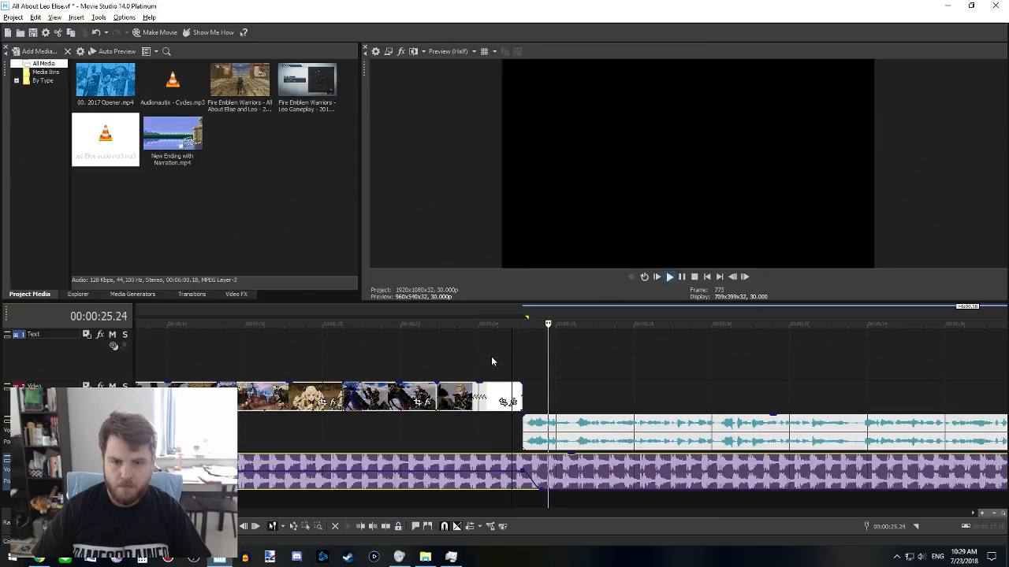
key("space")
- Play the transition and move the narration 8 frames earlier so it starts at 00:00:24.26, under the last Leo clip's white fade
key("space")
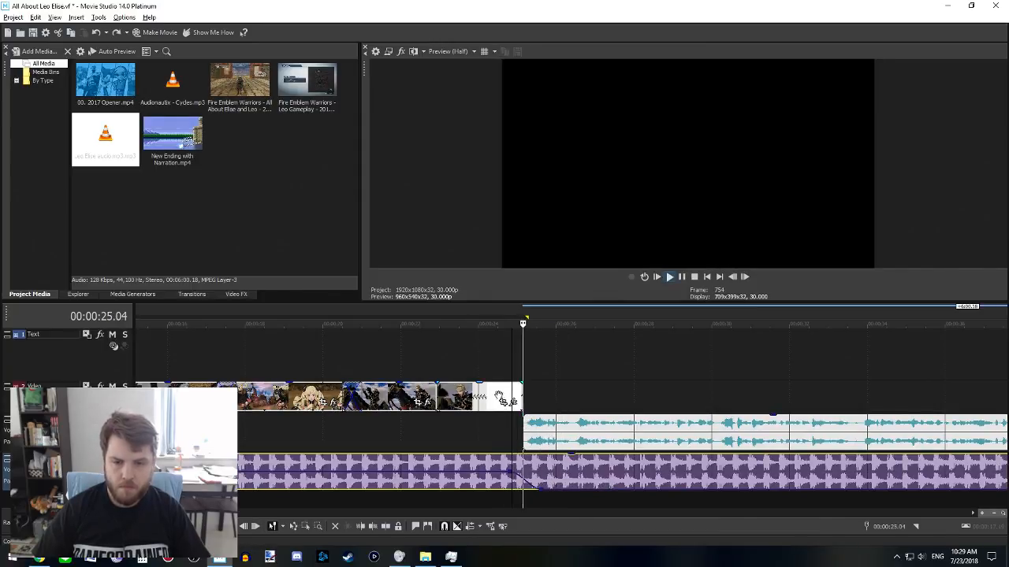
key("space")
left_click_drag(546, 426, 539, 426)
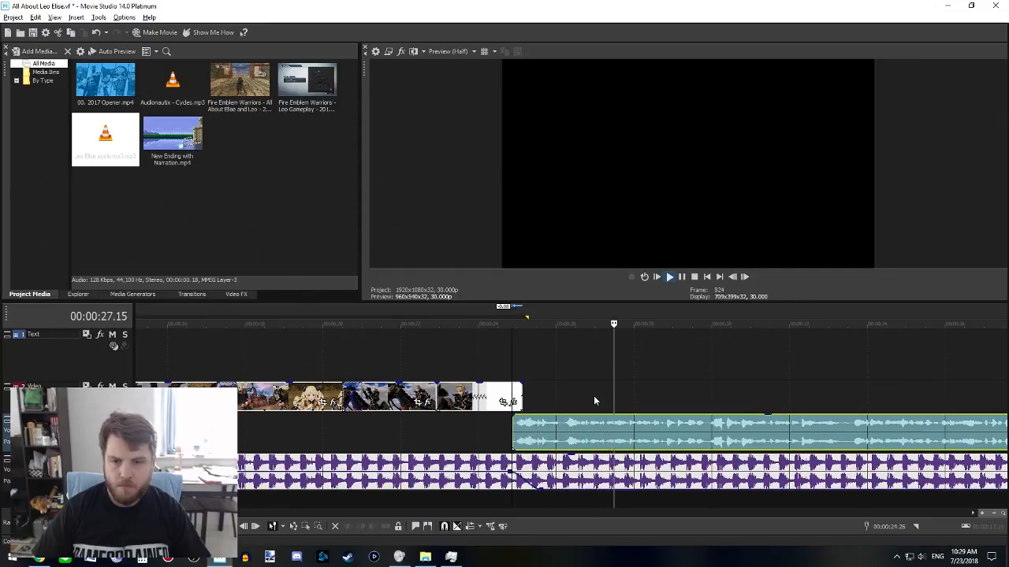
- Look over the whole timeline and preview the gameplay clips around 00:01:49 above the narration
scroll(595, 402, "down", 8)
scroll(579, 414, "down", 5)
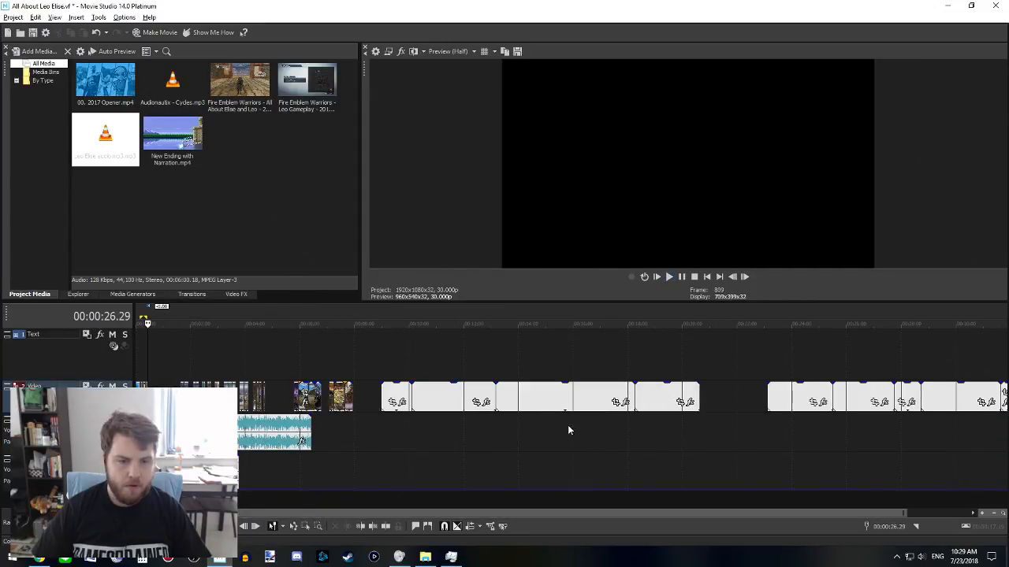
scroll(337, 415, "up", 3)
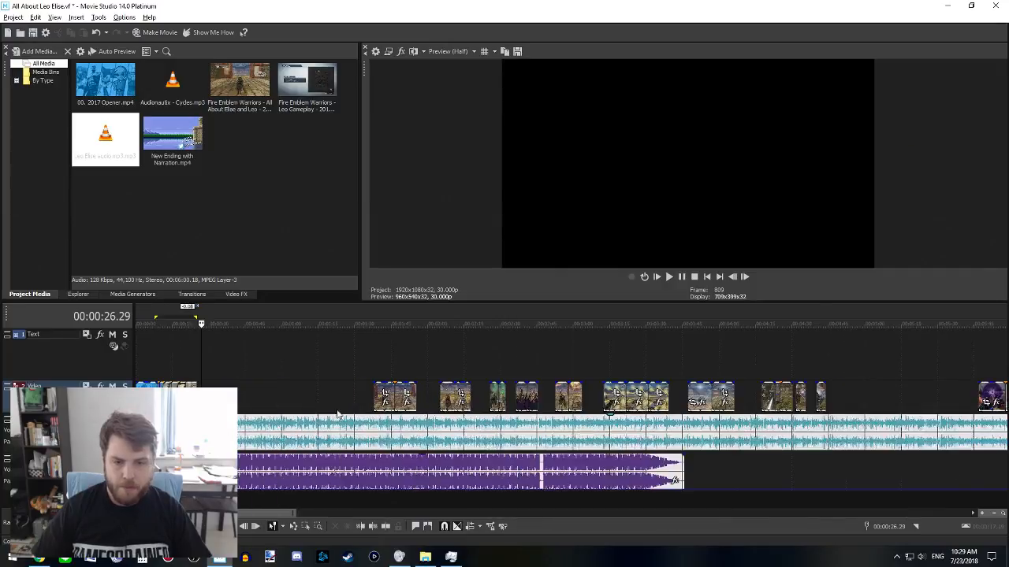
left_click(386, 376)
scroll(421, 453, "up", 3)
left_click(619, 379)
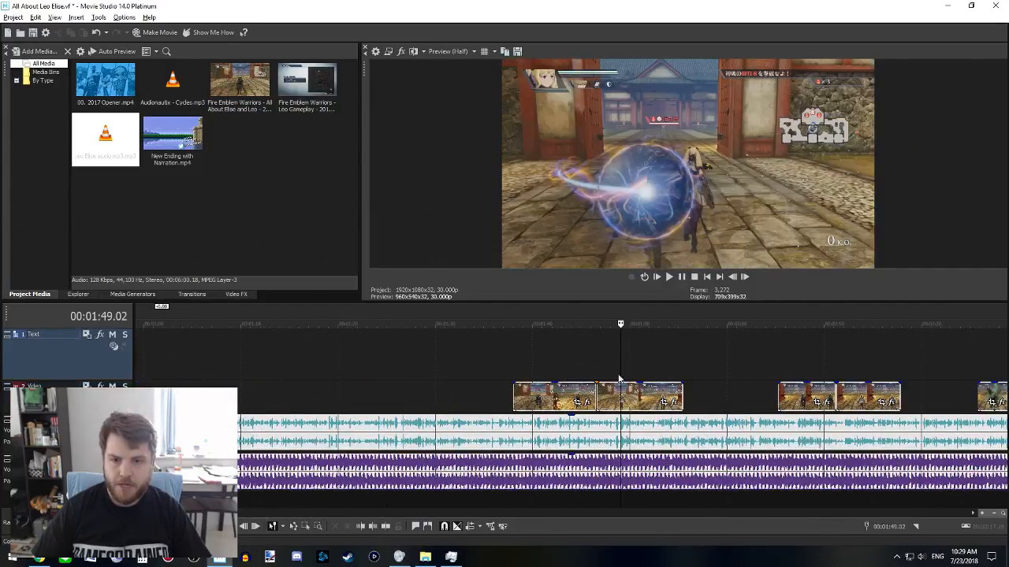
left_click(635, 364)
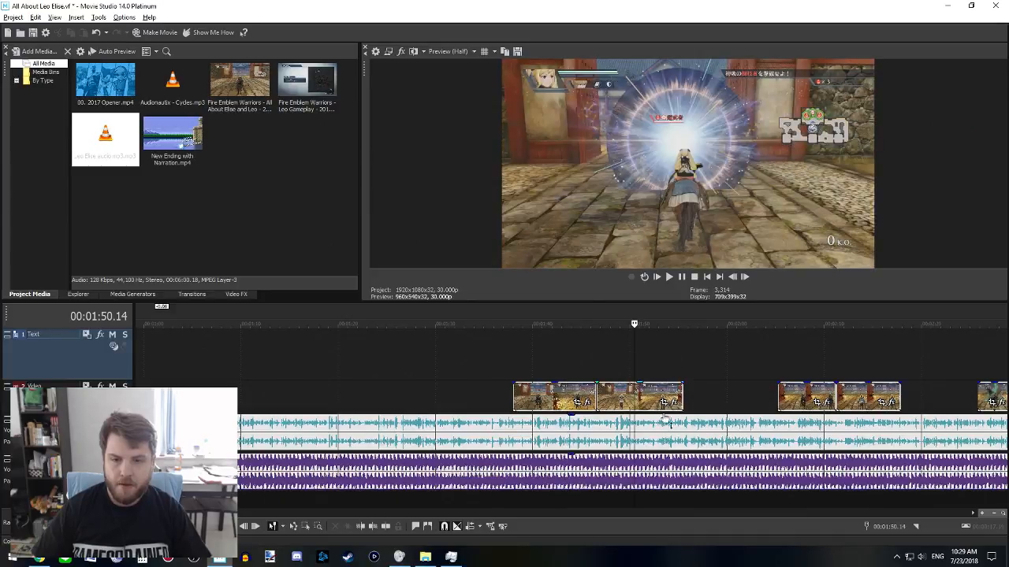
- Compare frames of the adjoining Leo and Elise gameplay clips around 00:02:15
scroll(425, 401, "down", 3)
left_click(299, 362)
left_click(355, 364)
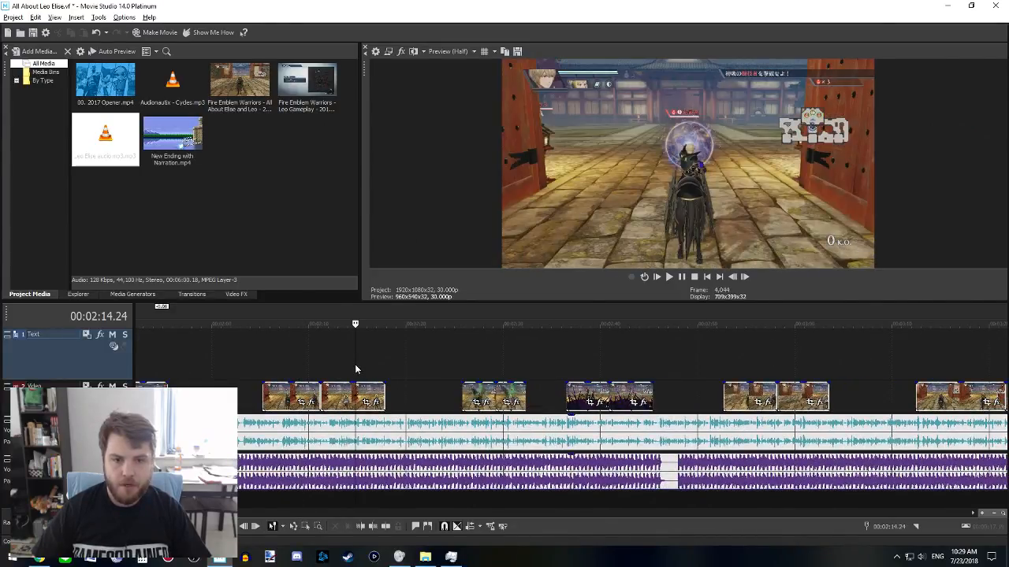
left_click(306, 361)
left_click(353, 364)
left_click(381, 371)
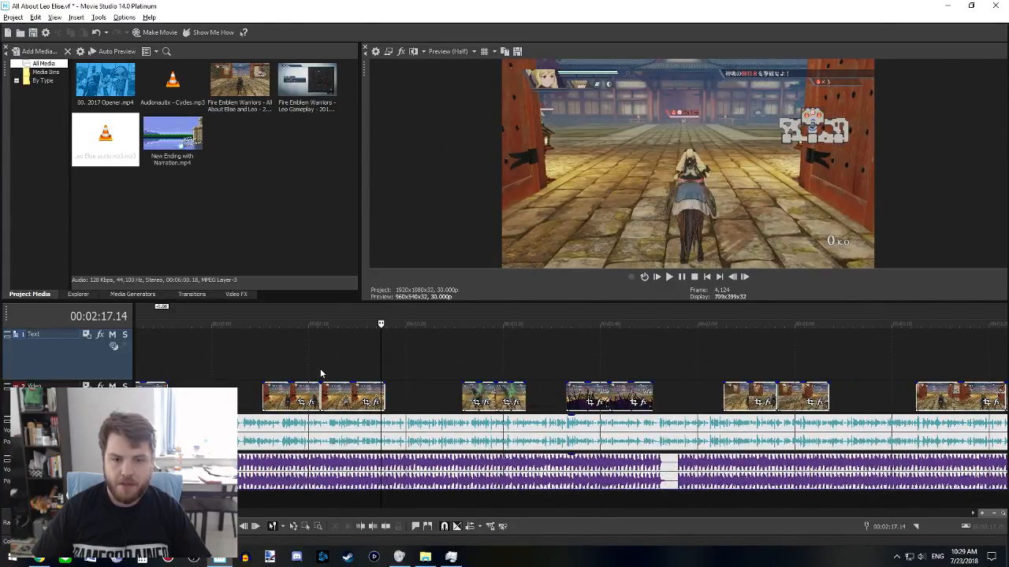
left_click(322, 373)
left_click(375, 376)
left_click(360, 377)
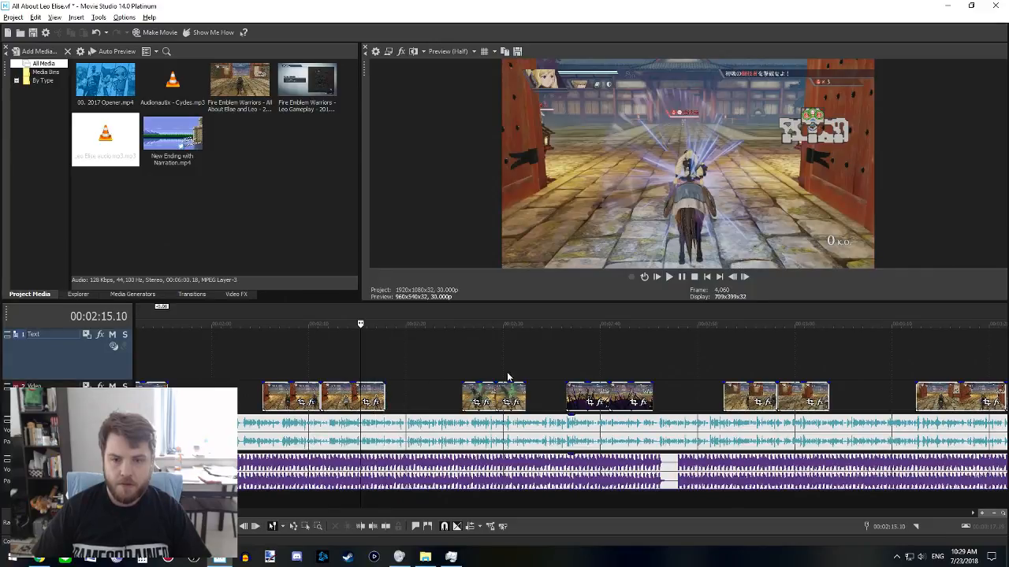
- Preview the remaining gameplay clips from about 00:02:30 onward and play the attack footage from just after 00:04:20
left_click(504, 364)
left_click(595, 360)
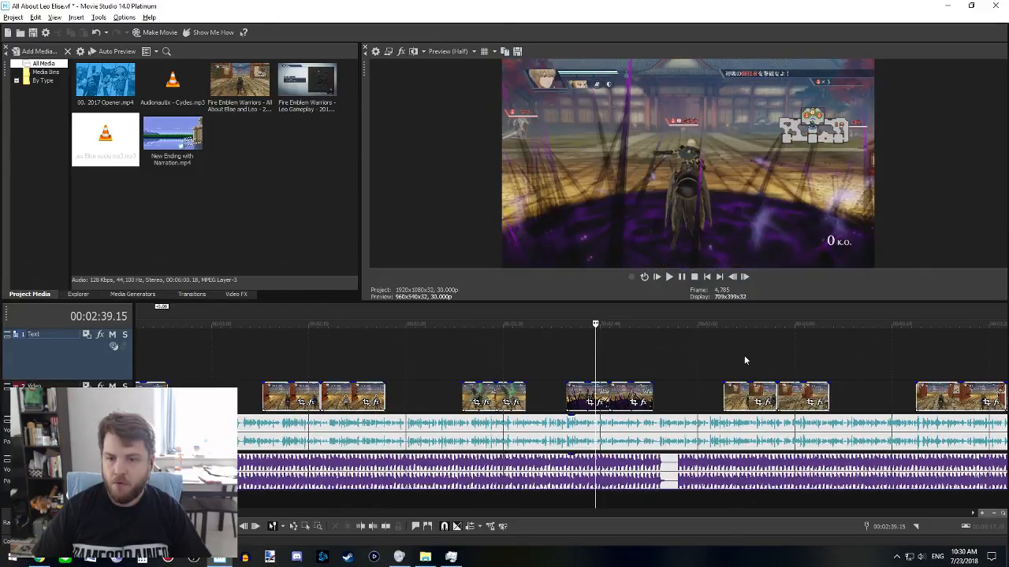
left_click(743, 358)
left_click(633, 369)
scroll(632, 394, "right", 3)
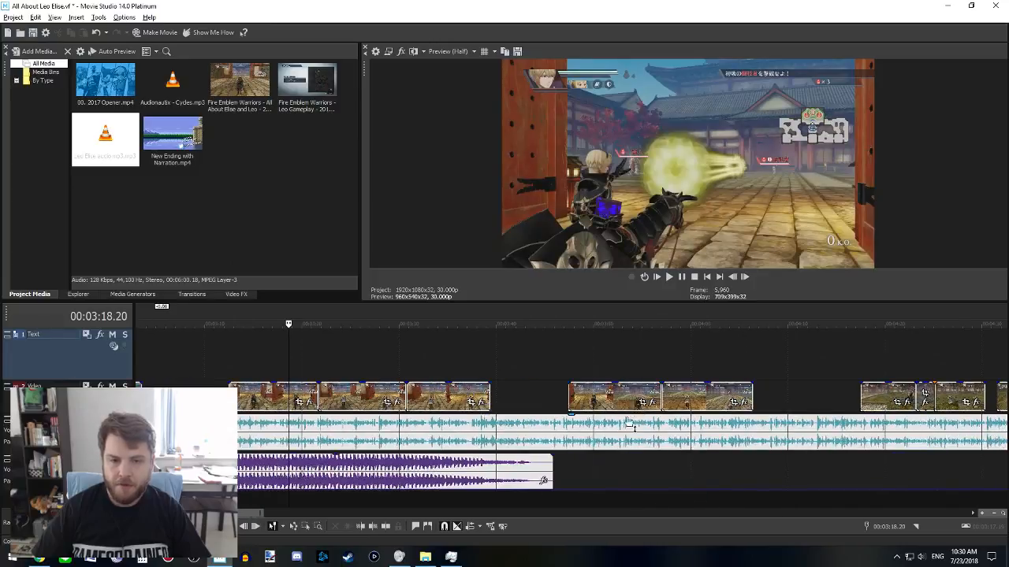
left_click(459, 377)
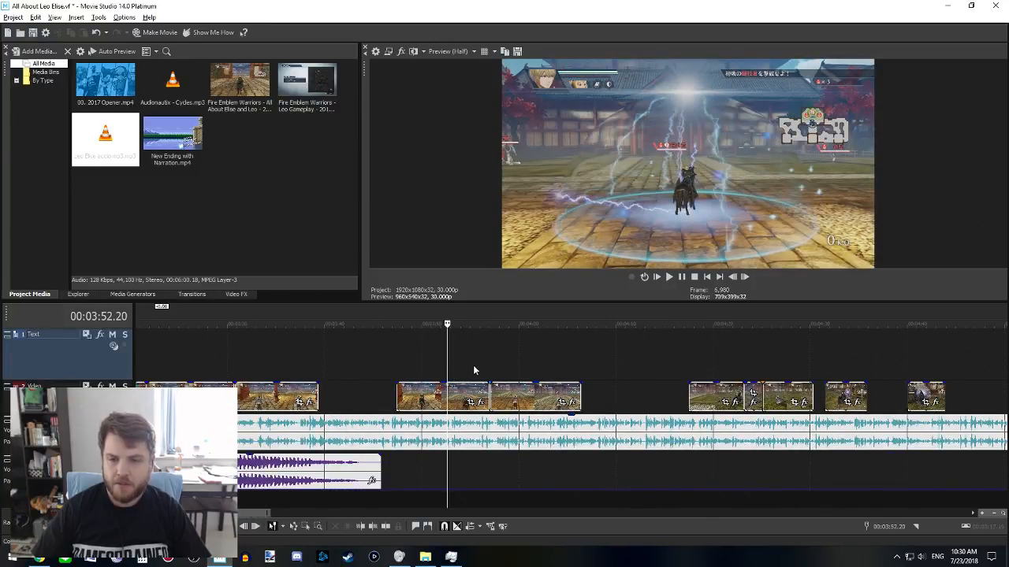
left_click(713, 374)
scroll(692, 409, "right", 2)
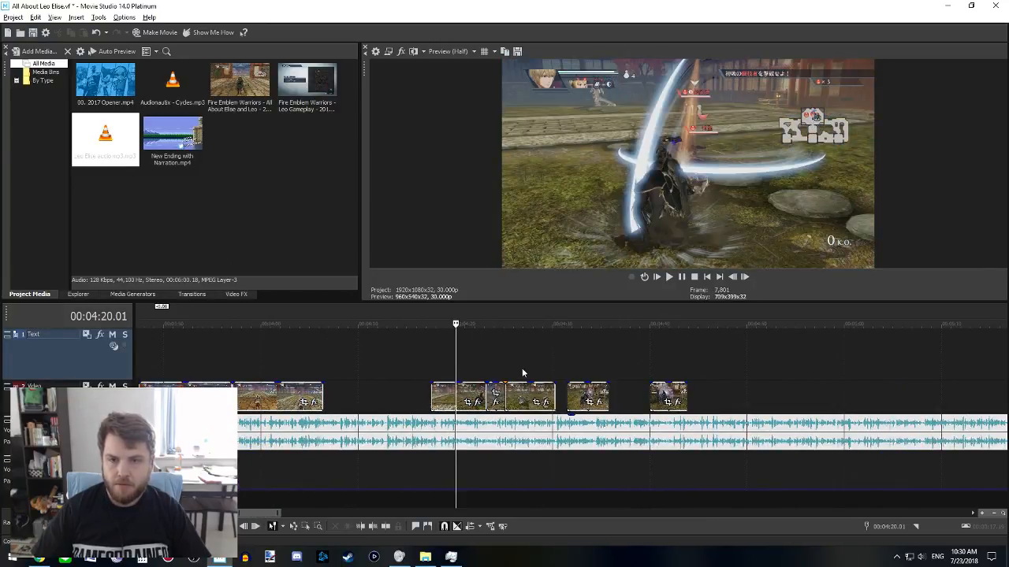
left_click(473, 356)
key("space")
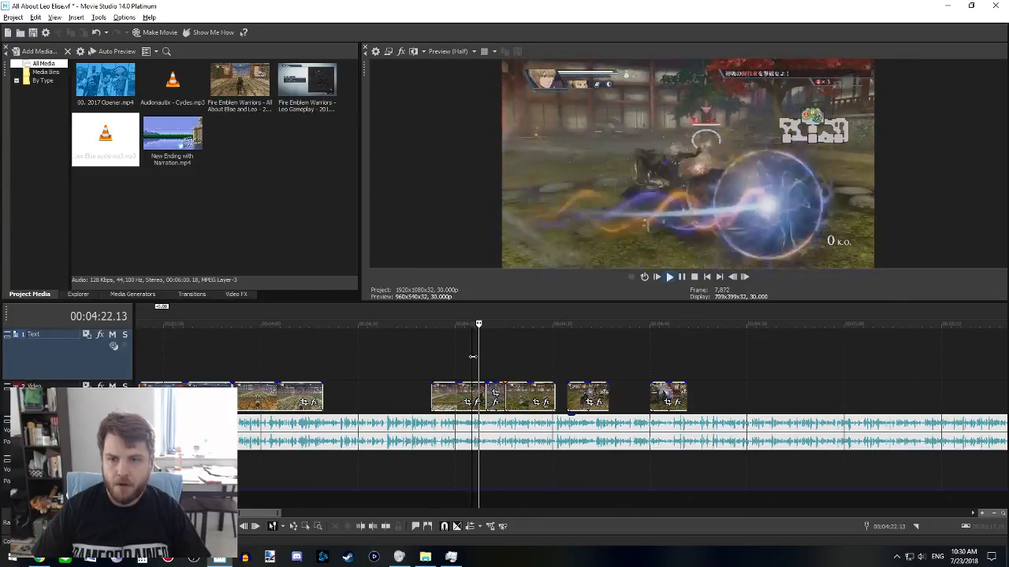
- Preview the gameplay clips on the video track between about 00:04:22 and 00:04:42 for usable footage
key("space")
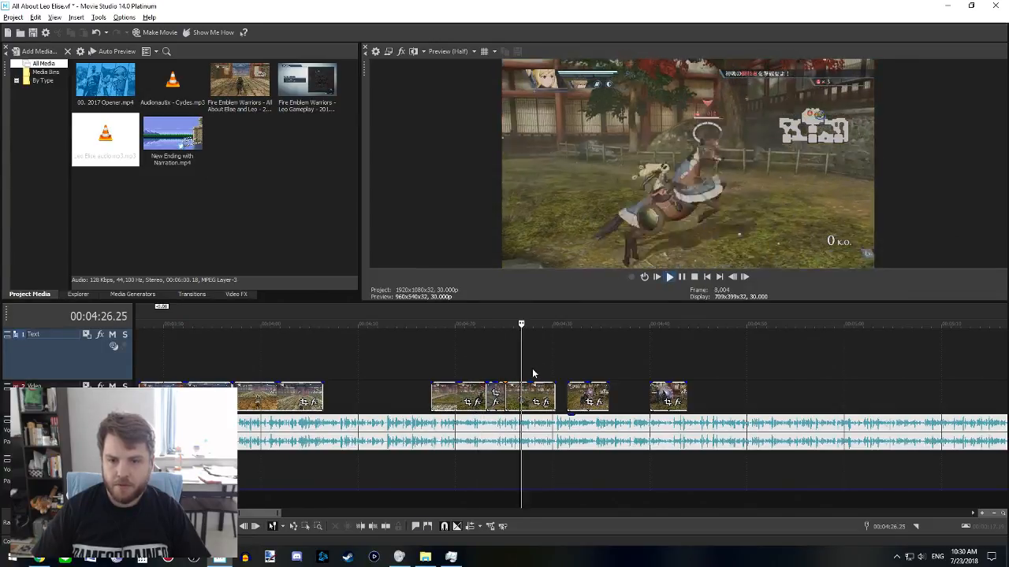
left_click(584, 363)
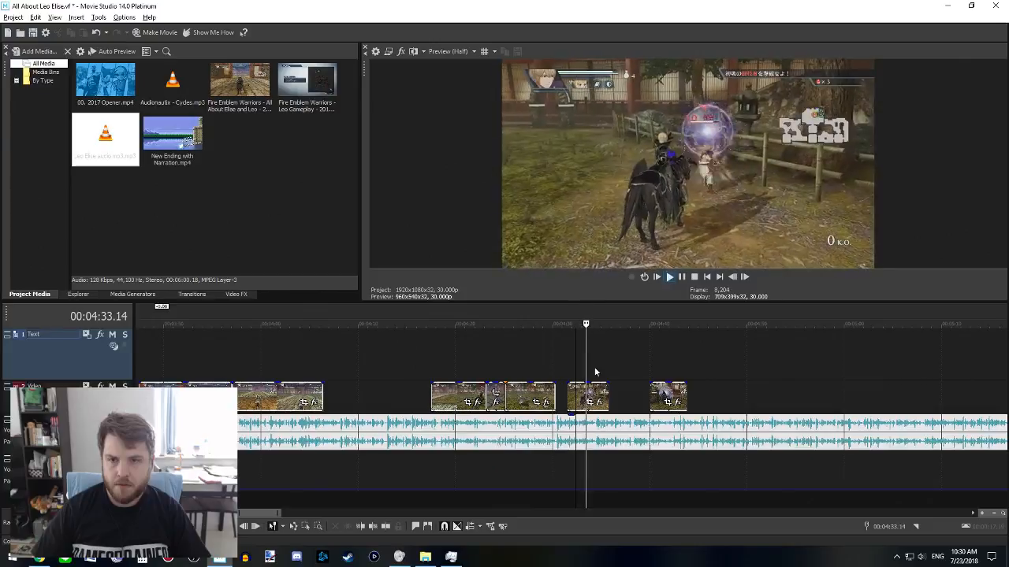
key("space")
left_click(664, 370)
key("space")
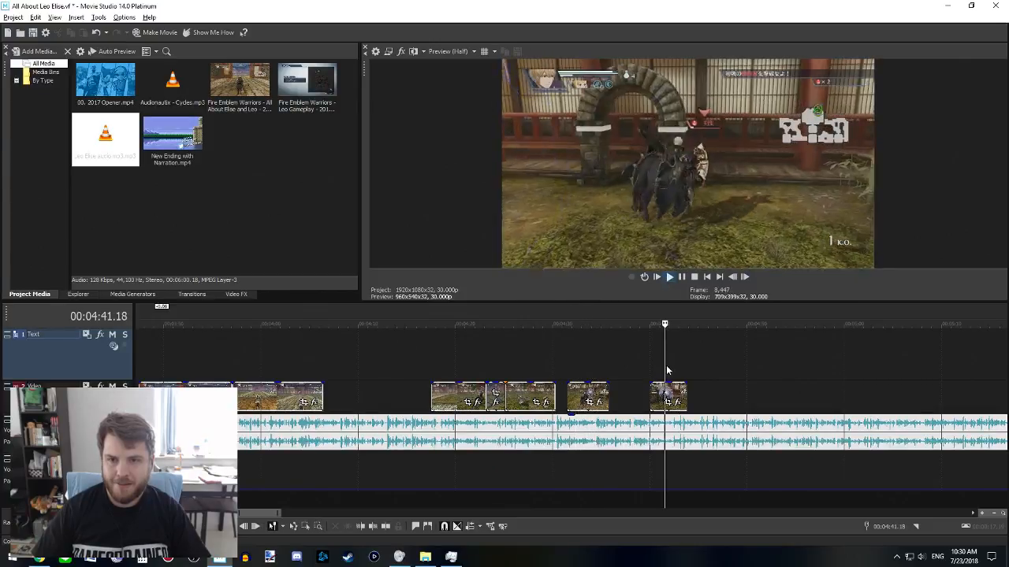
key("space")
scroll(676, 438, "down", 6)
scroll(675, 438, "right", 2)
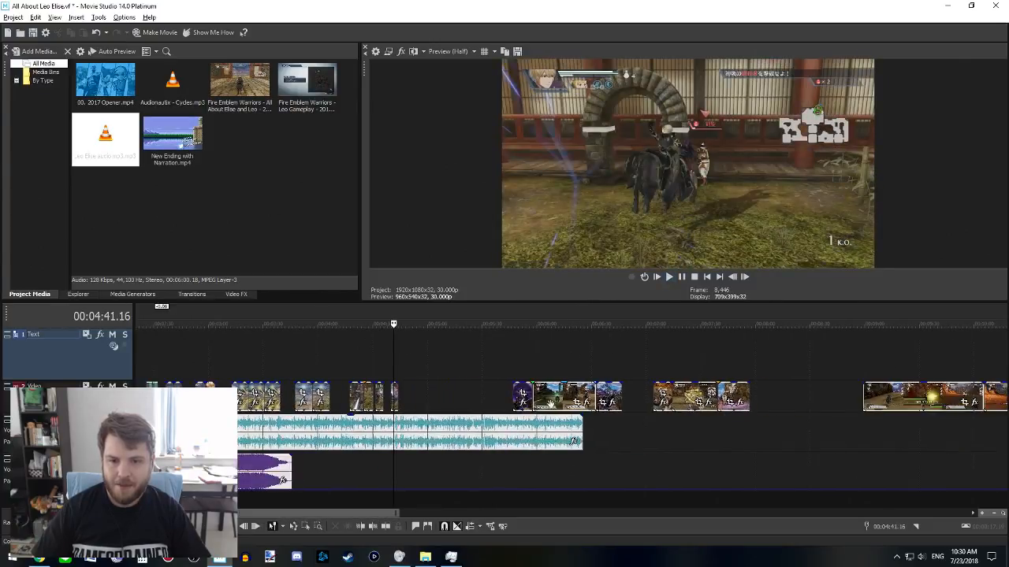
- Sample the gameplay clips on the video track from about 00:05:53 to 00:09:50 for suitable footage
left_click(517, 364)
left_click(522, 360)
key("space")
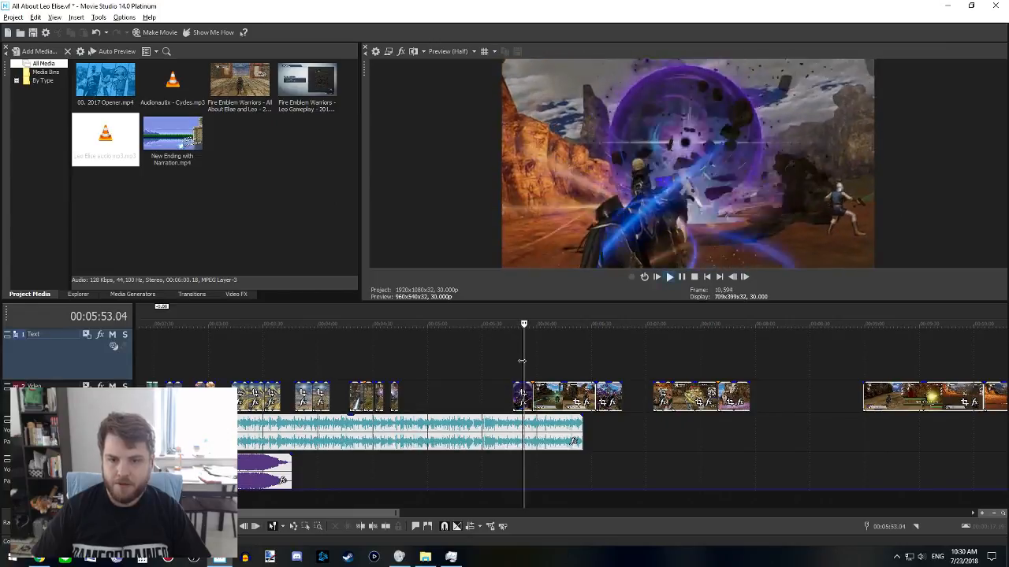
key("space")
left_click(547, 368)
key("space")
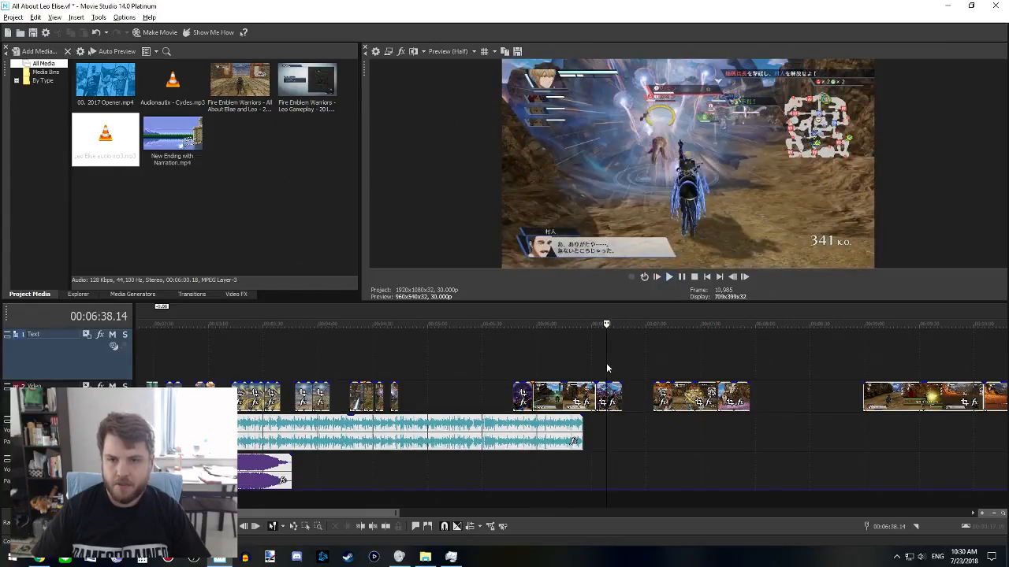
left_click(665, 368)
left_click(690, 368)
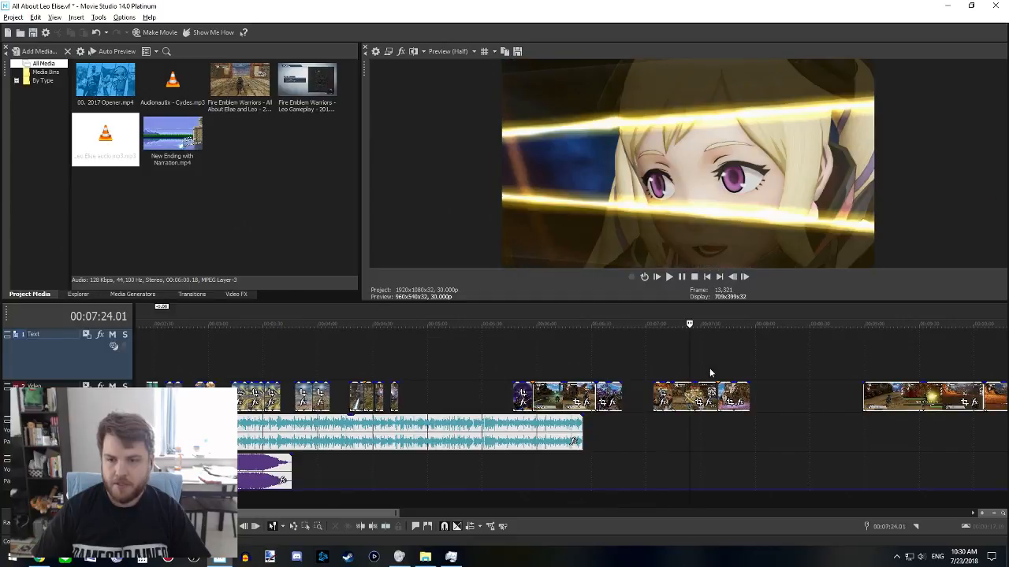
left_click(730, 368)
scroll(709, 386, "right", 5)
left_click(443, 364)
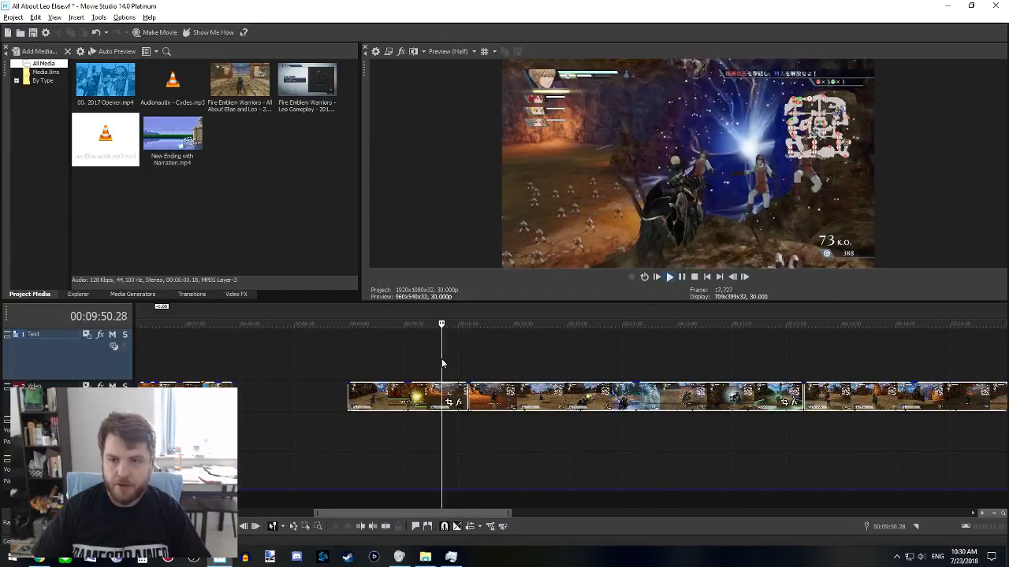
scroll(651, 421, "down", 3)
key("space")
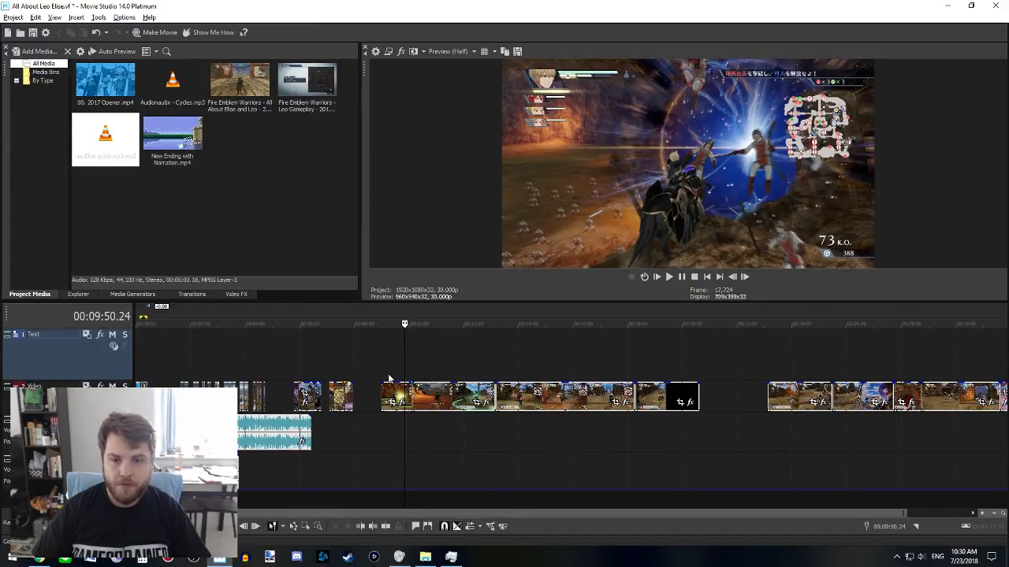
- Trim the start of the gameplay clip that begins near the nine-minute mark to 00:09:14.27
scroll(448, 460, "up", 4)
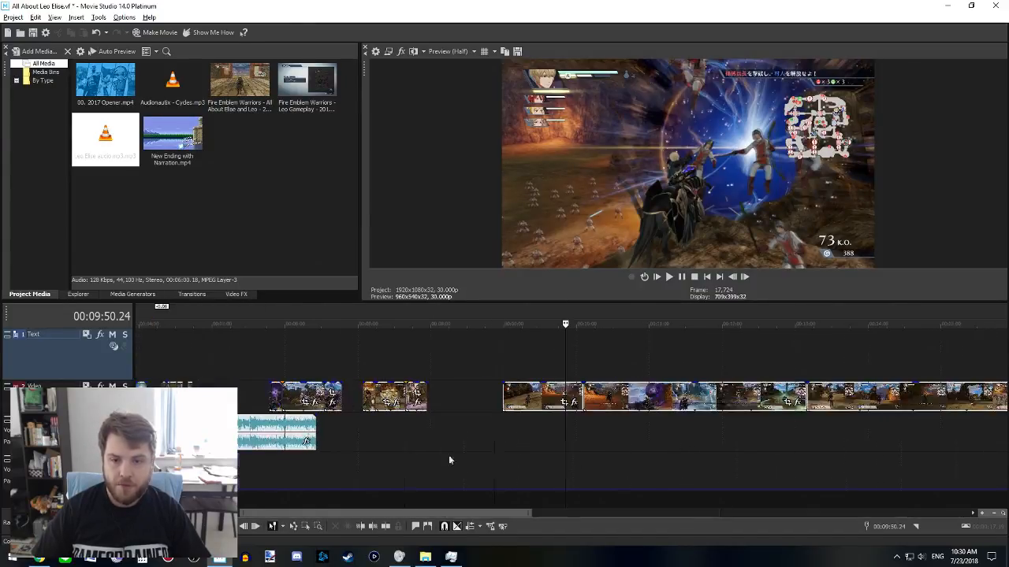
left_click(517, 392)
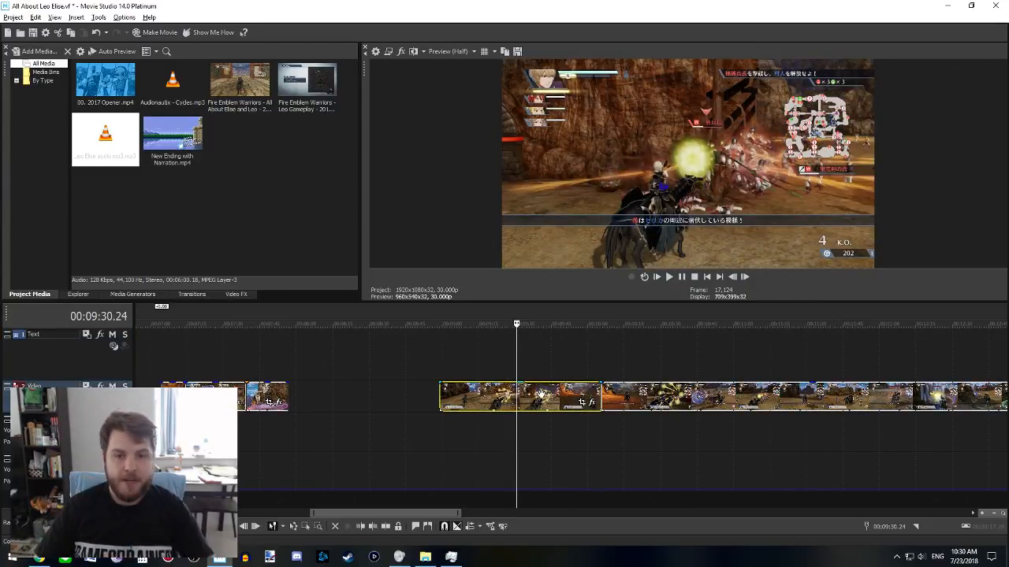
left_click(446, 367)
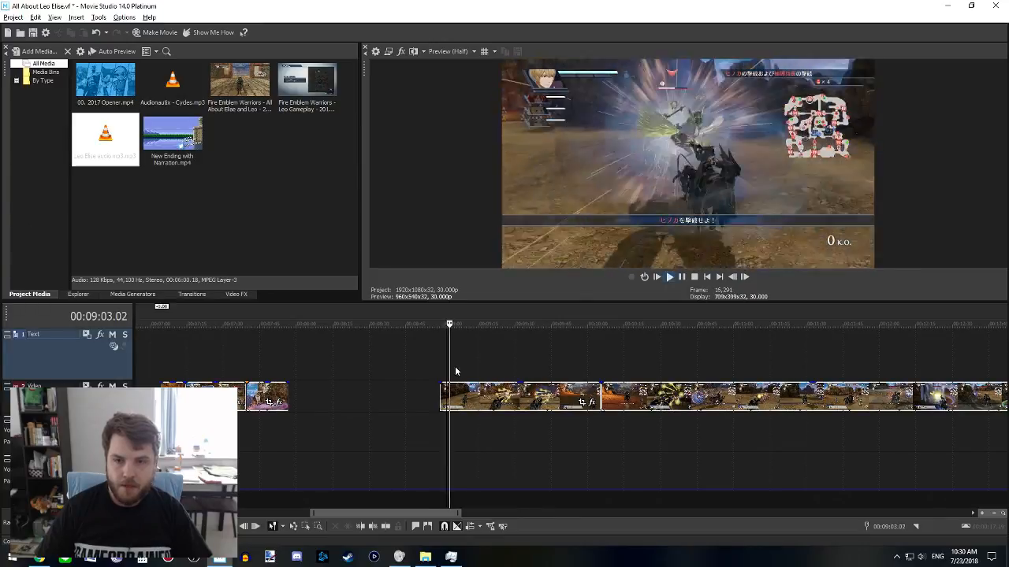
left_click(464, 372)
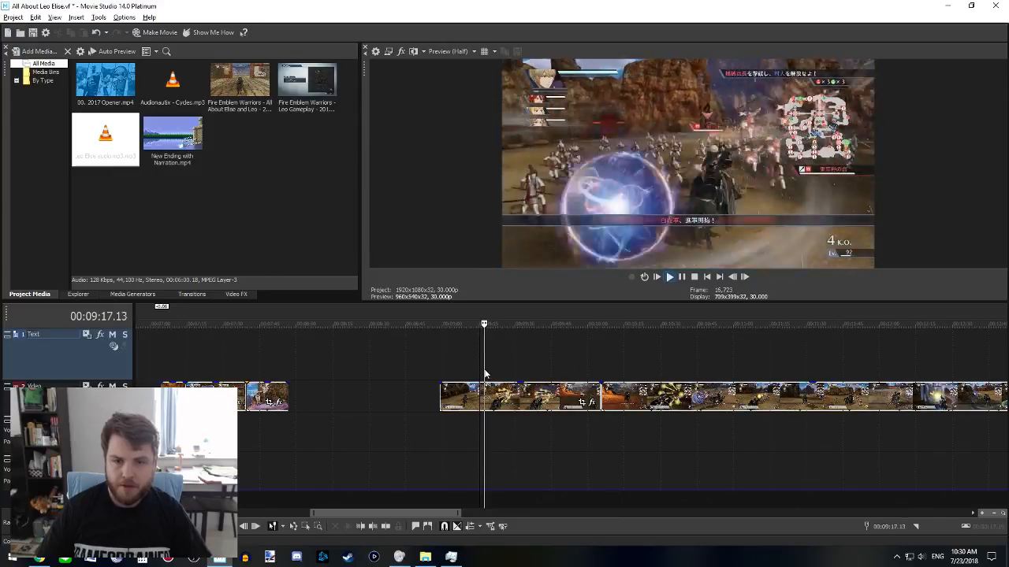
key("space")
scroll(489, 376, "up", 3)
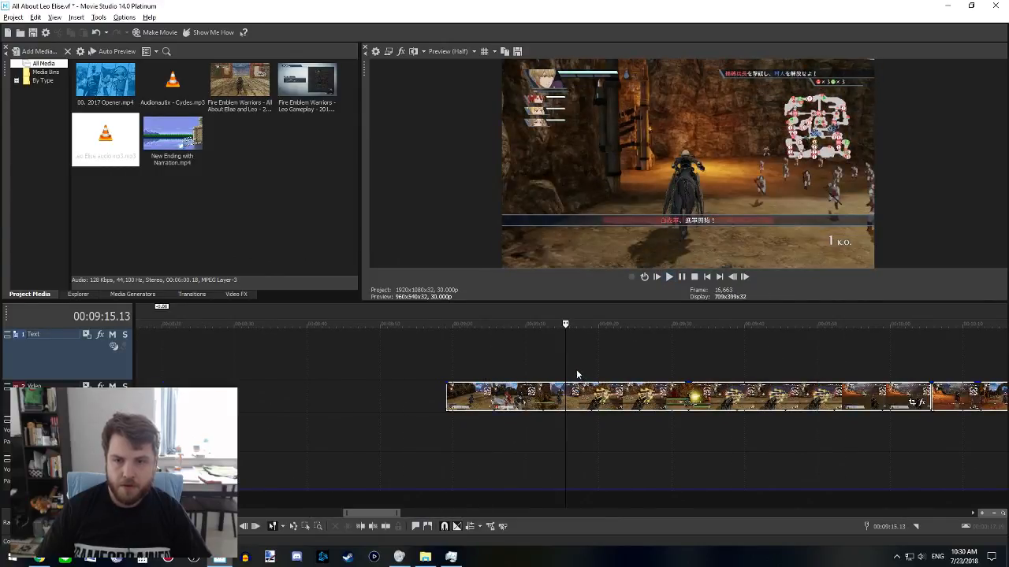
left_click(557, 366)
key("space")
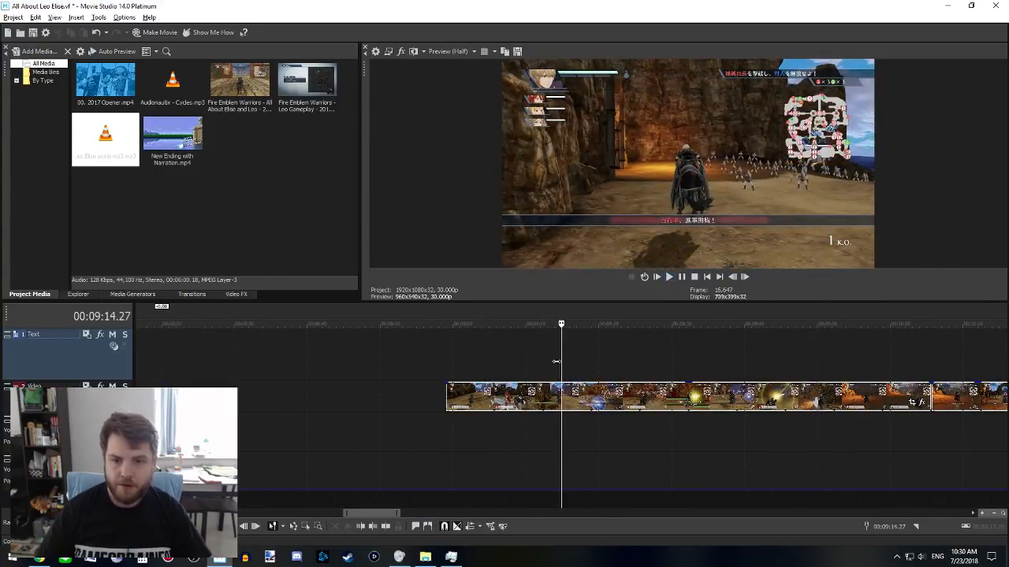
key("alt+[")
key("space")
key("space")
- Split off the opening section of the trimmed gameplay clip and cut it from the timeline
left_click(631, 398)
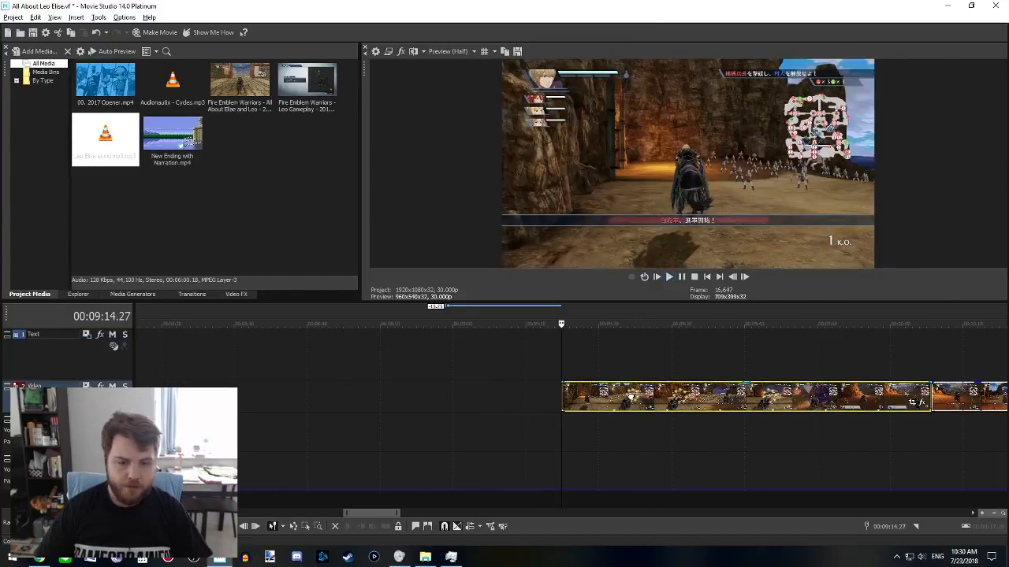
key("s")
left_click(579, 400)
key("Delete")
scroll(610, 429, "down", 5)
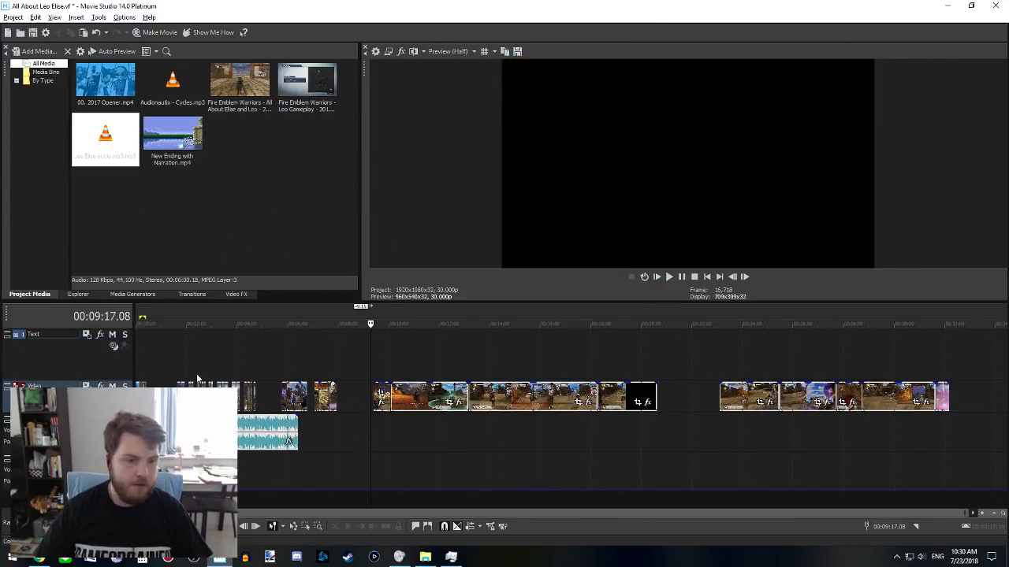
- Paste the cut gameplay section into the gap after the opening white-fade clip and shift its start to about 00:00:26.01
left_click(153, 398)
scroll(153, 398, "up", 6)
left_click(268, 397)
key("ctrl+v")
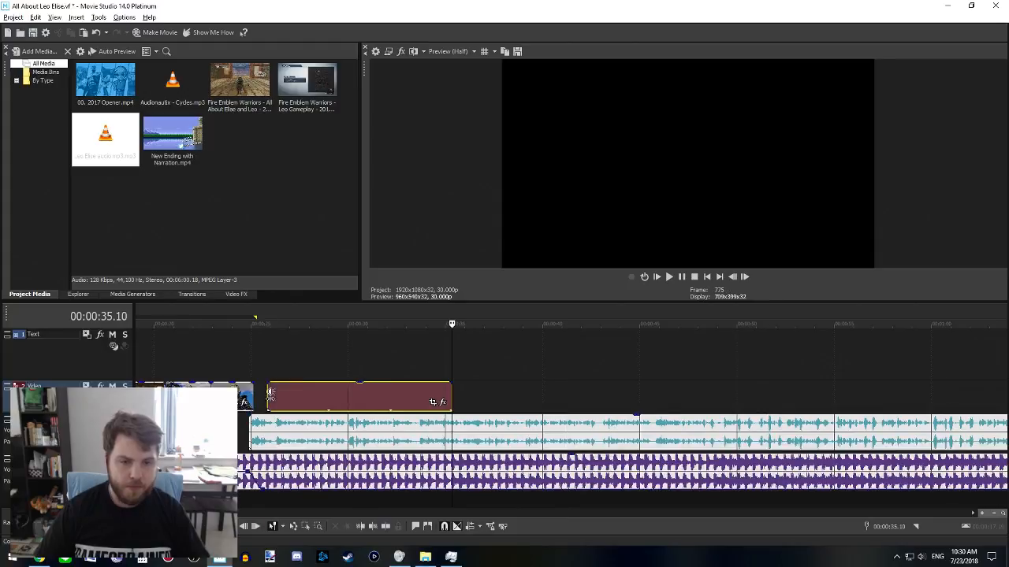
scroll(411, 426, "up", 2)
scroll(410, 425, "down", 4)
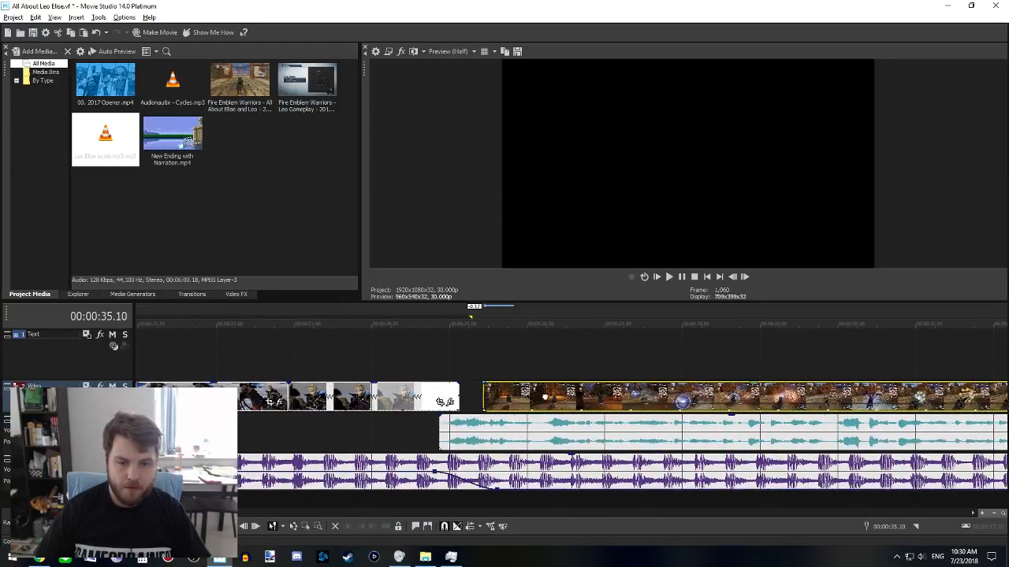
left_click_drag(522, 401, 593, 400)
- Review the end of the white-fade clip and the start of the pasted gameplay clip
left_click(441, 392)
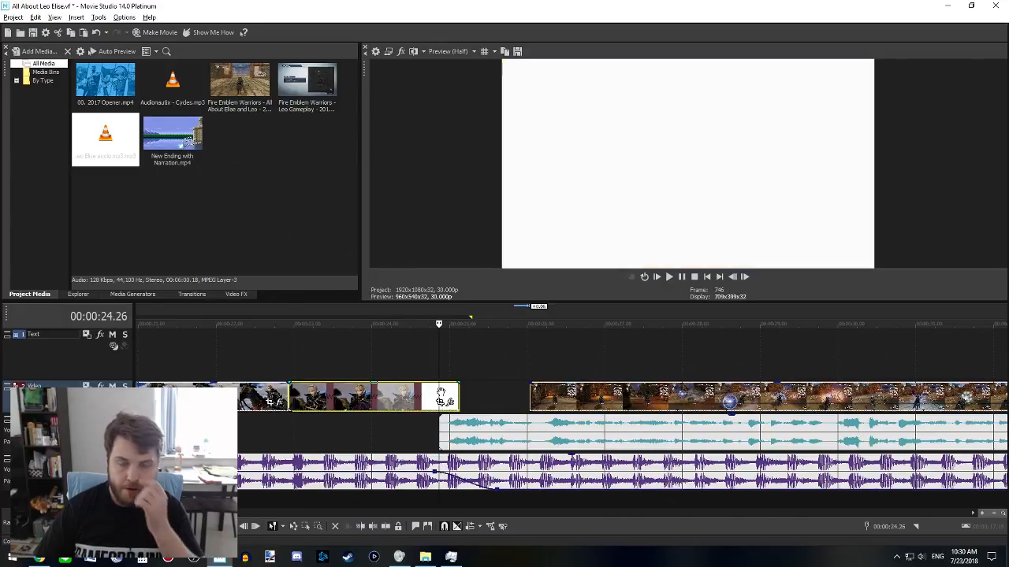
left_click(362, 356)
key("space")
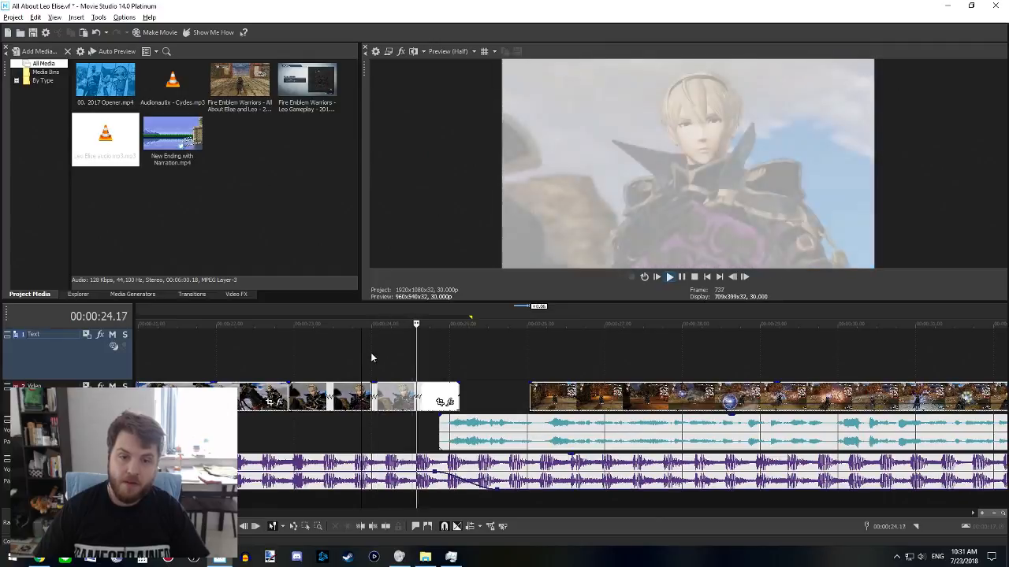
key("space")
left_click(441, 392)
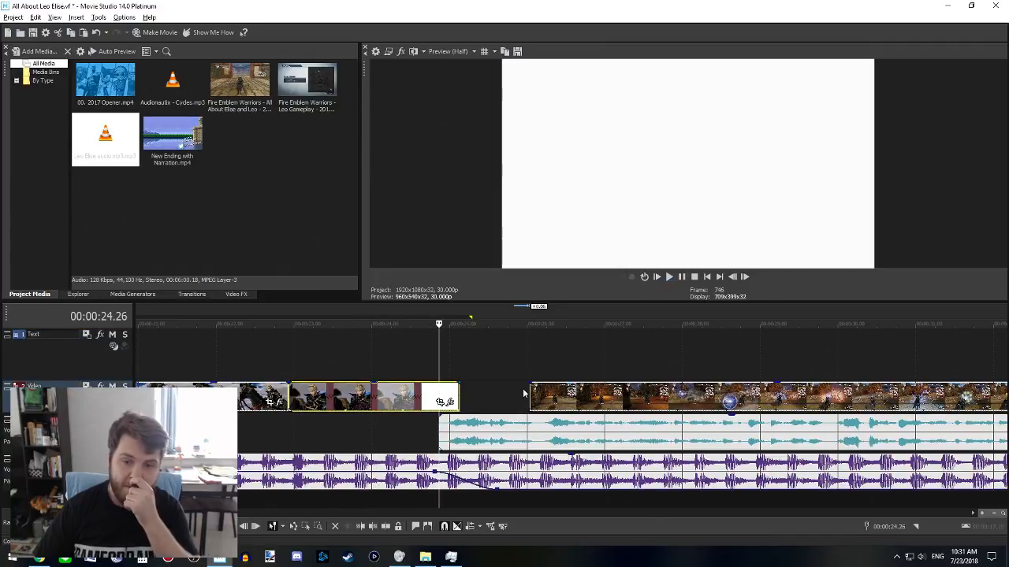
left_click(534, 349)
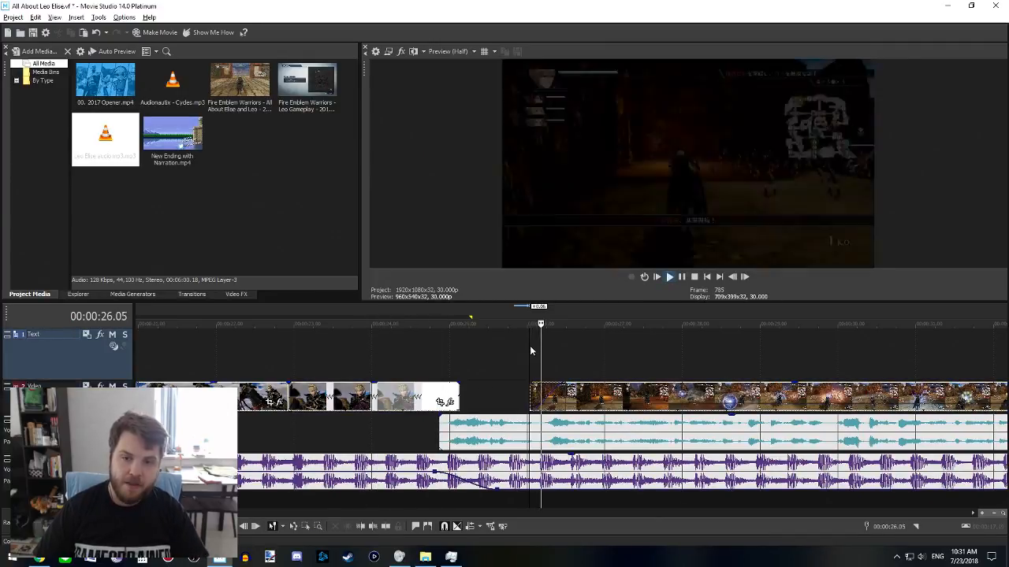
- Try placing the pasted gameplay clip directly against the end of the white-fade clip
left_click_drag(536, 397, 468, 396)
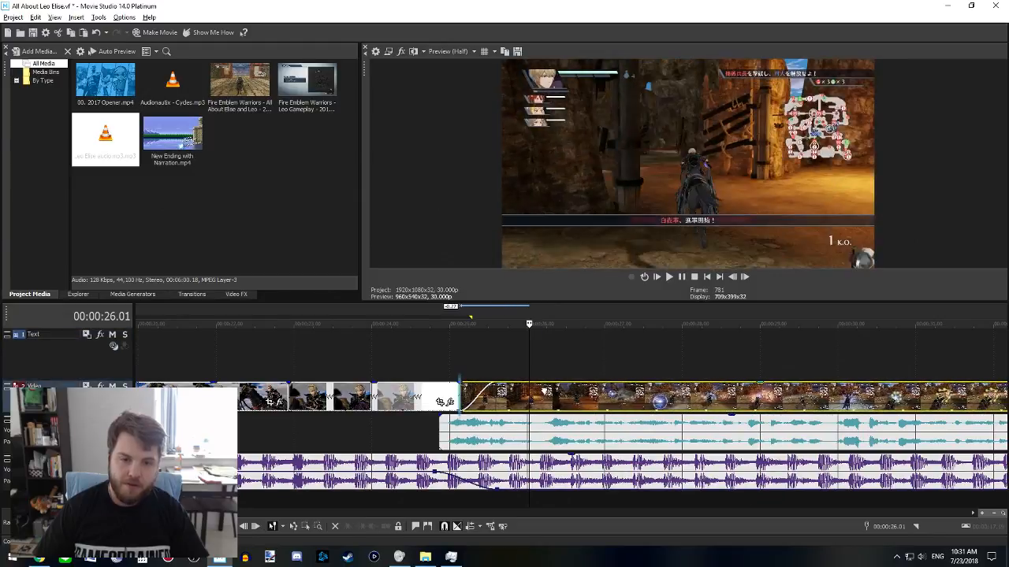
left_click(400, 357)
key("space")
key("space")
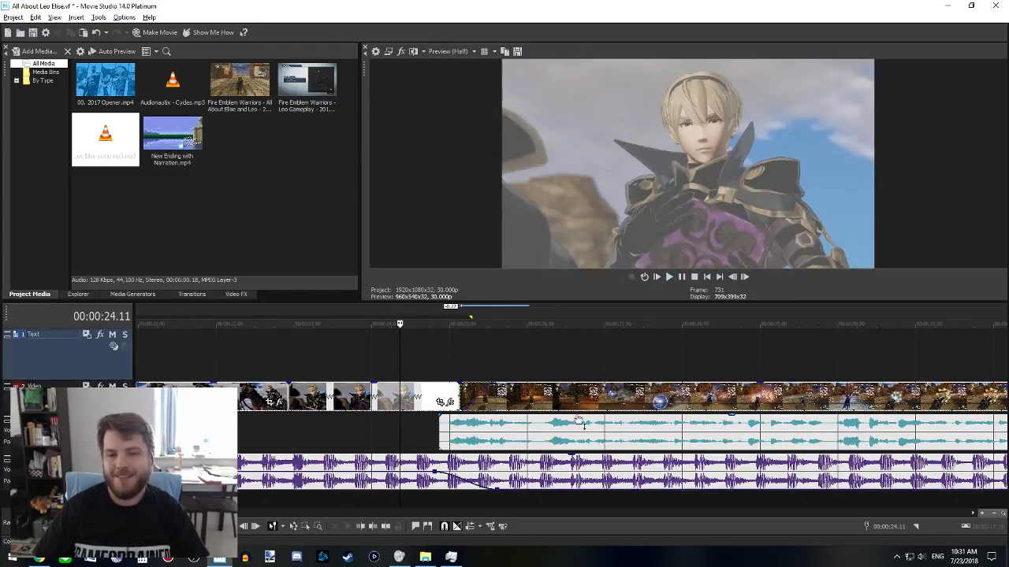
- Move the gameplay clip clear of the white-fade clip and split the white-fade clip at 00:00:24.26
left_click_drag(496, 389, 646, 403)
left_click(438, 391)
key("s")
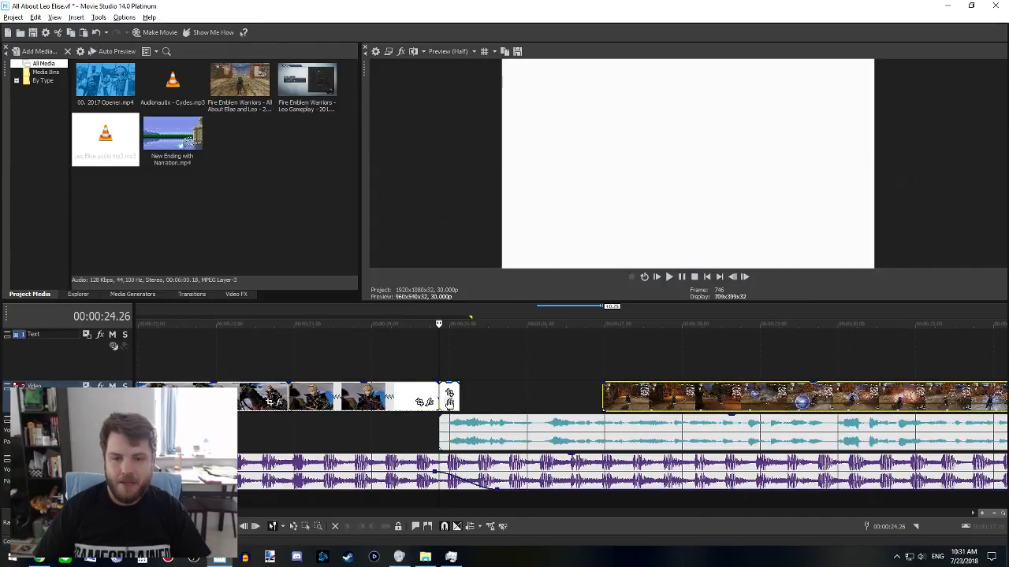
- Extend the split-off white piece to about 00:00:26.00, keeping the gameplay clip clear of its end
left_click_drag(454, 394, 503, 398)
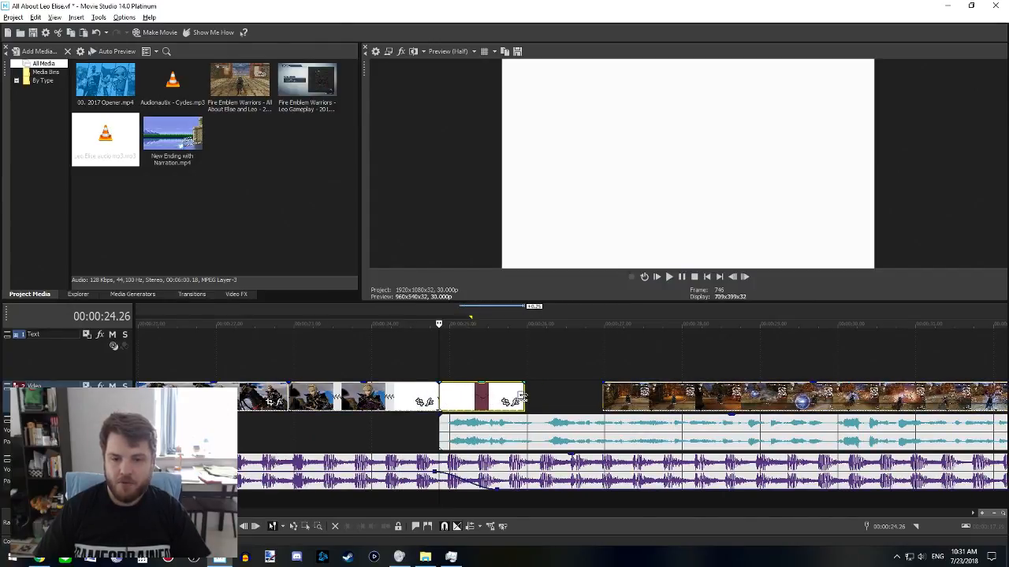
left_click_drag(645, 388, 609, 383)
left_click_drag(518, 393, 534, 393)
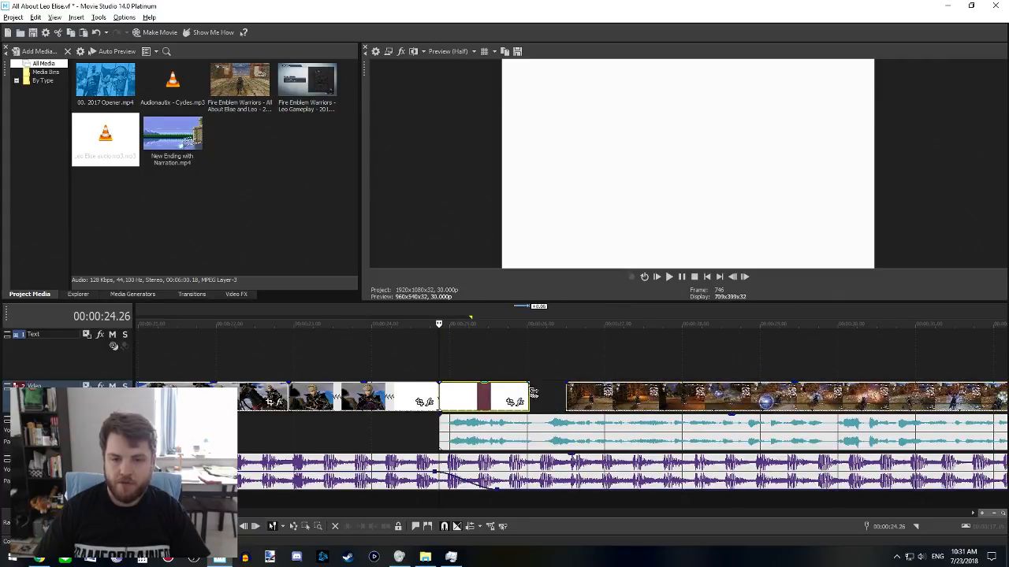
left_click_drag(600, 398, 622, 398)
left_click_drag(541, 397, 524, 395)
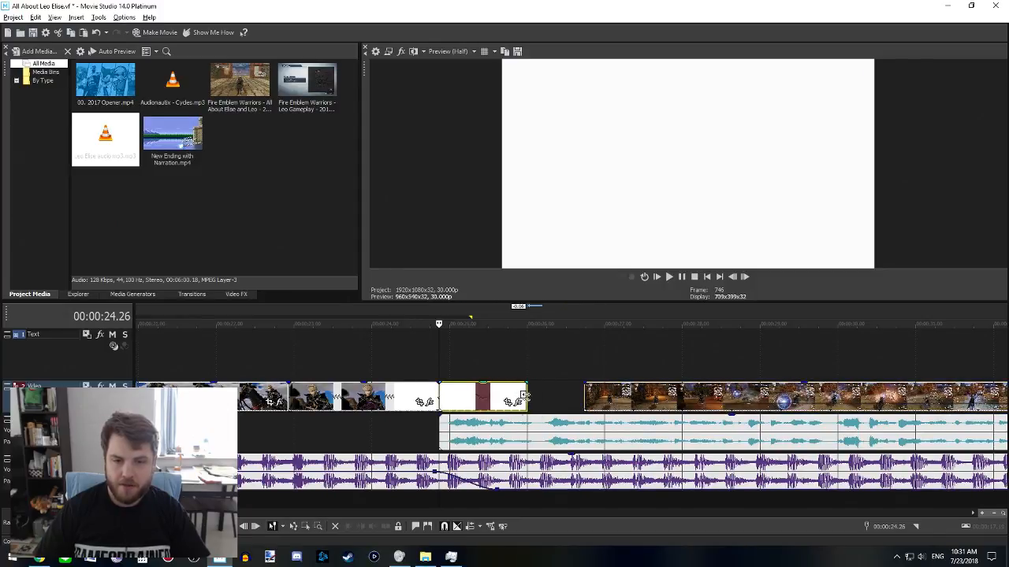
- Overlap the gameplay clip with the white piece to crossfade from about 00:00:24.26, and play the result
left_click_drag(631, 399, 487, 391)
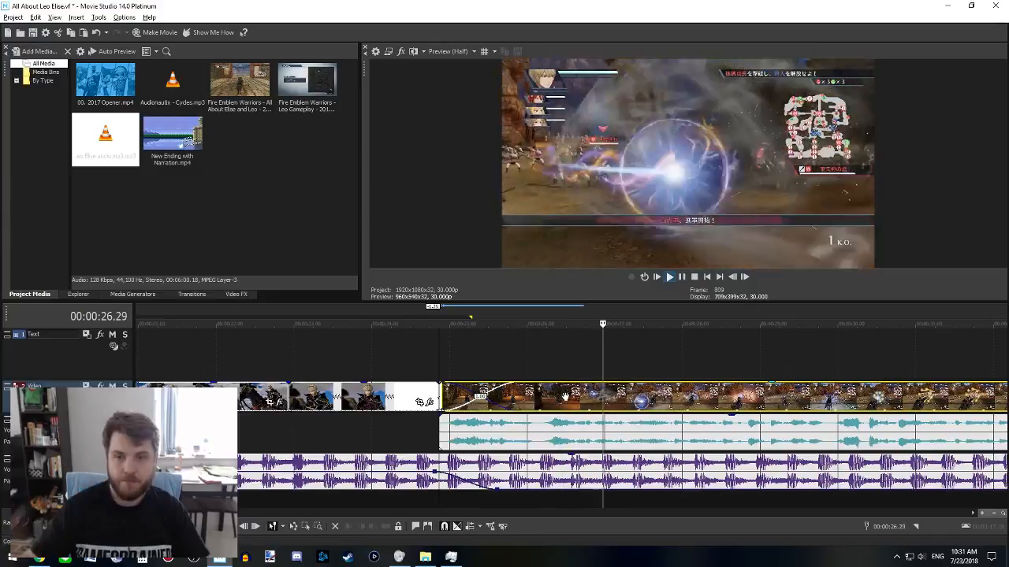
scroll(587, 439, "down", 2)
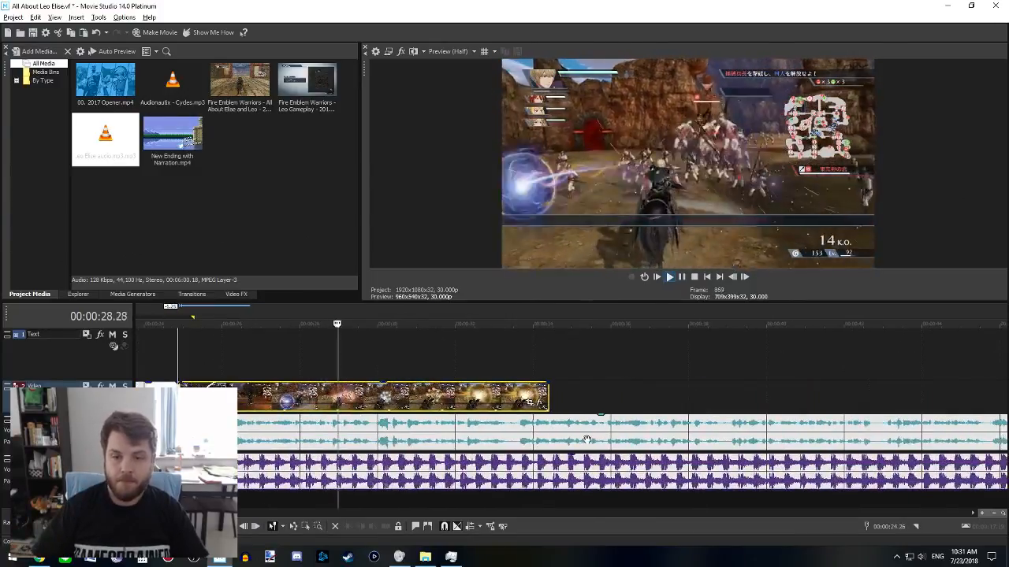
scroll(586, 439, "down", 1)
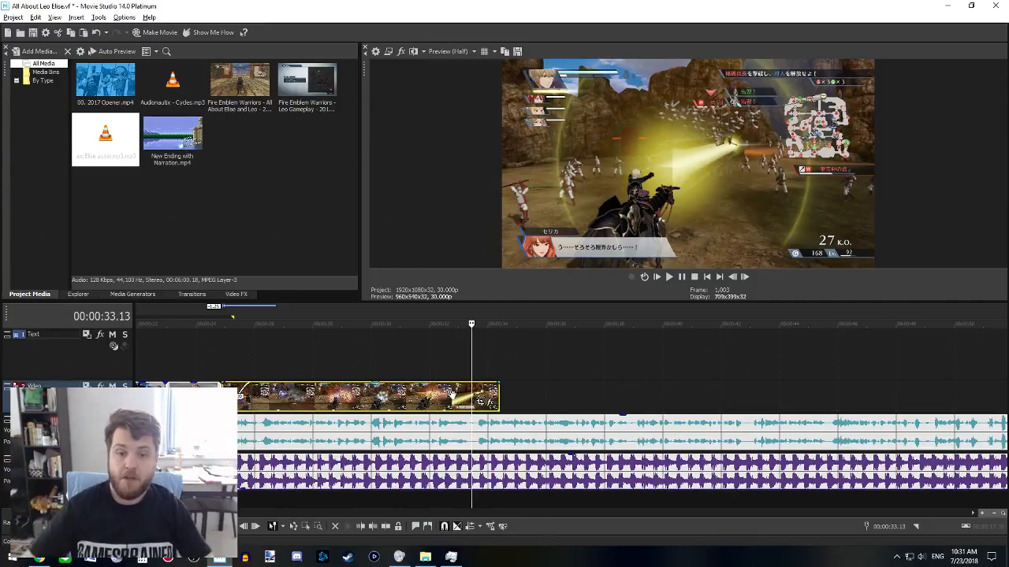
key("space")
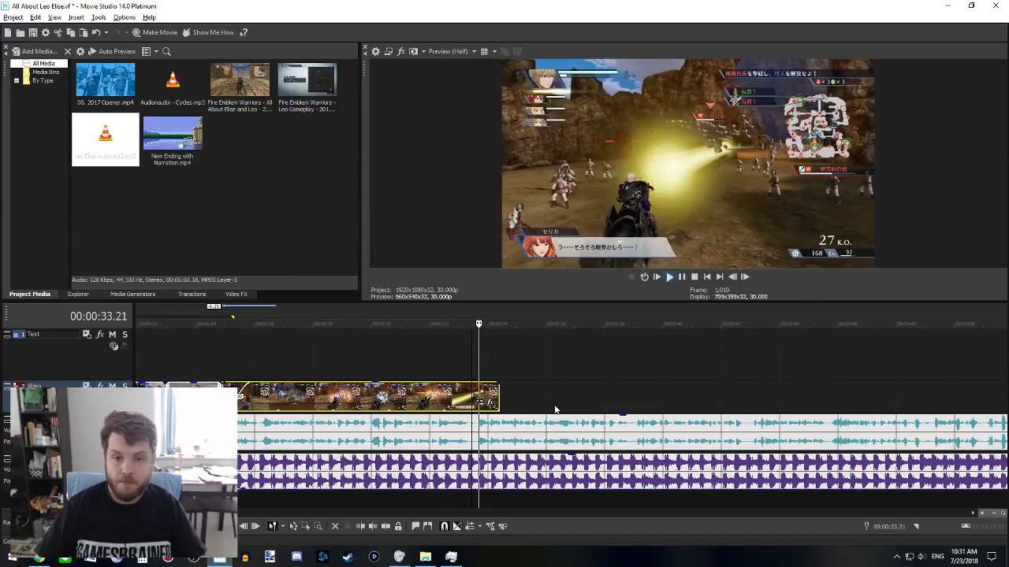
key("space")
- Lengthen the end of the gameplay clip slightly, split it at 00:00:34.07 and delete the remainder
left_click_drag(499, 392, 509, 392)
left_click(478, 392)
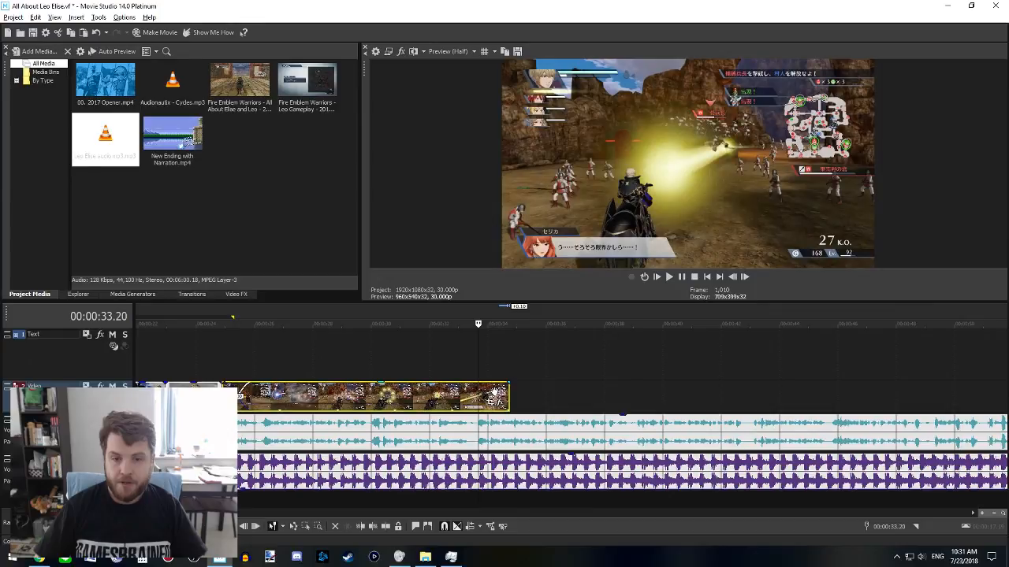
left_click(495, 393)
key("s")
key("Delete")
scroll(504, 397, "down", 4)
scroll(660, 404, "right", 4)
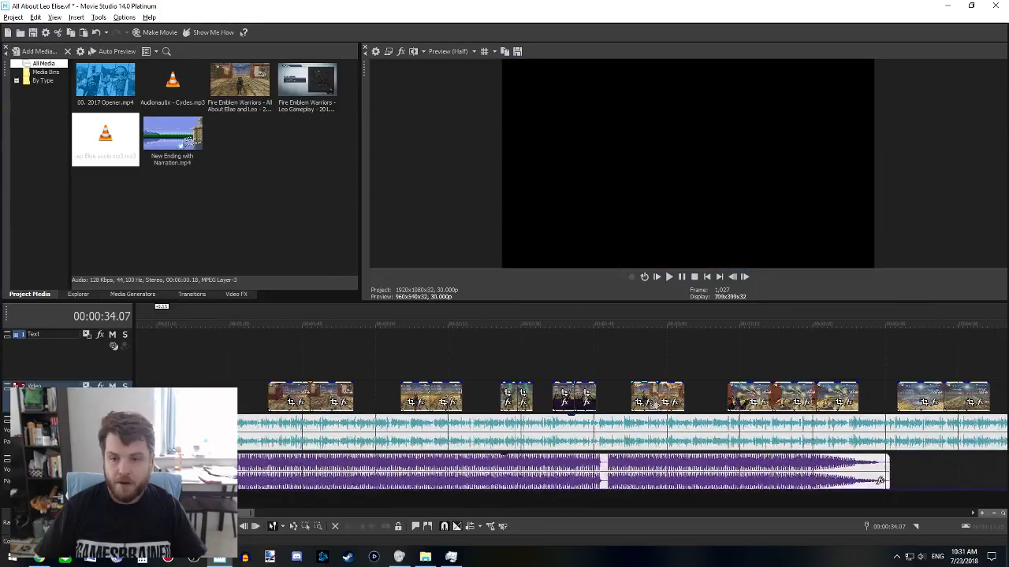
- Look through the spare gameplay clips parked far down the timeline for usable Elise footage
scroll(623, 405, "right", 15)
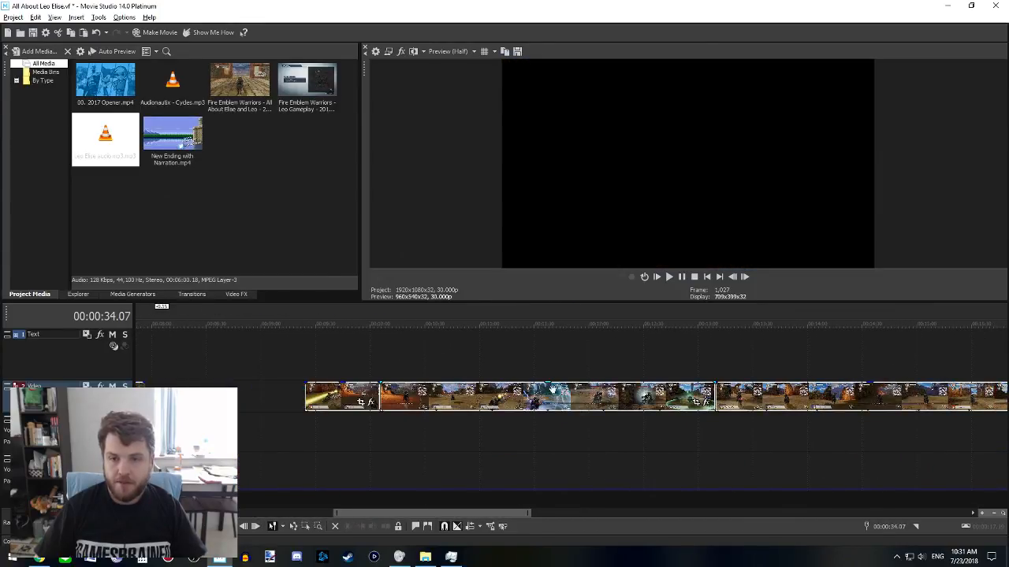
left_click(509, 398)
scroll(520, 397, "right", 5)
left_click(537, 397)
scroll(540, 397, "down", 3)
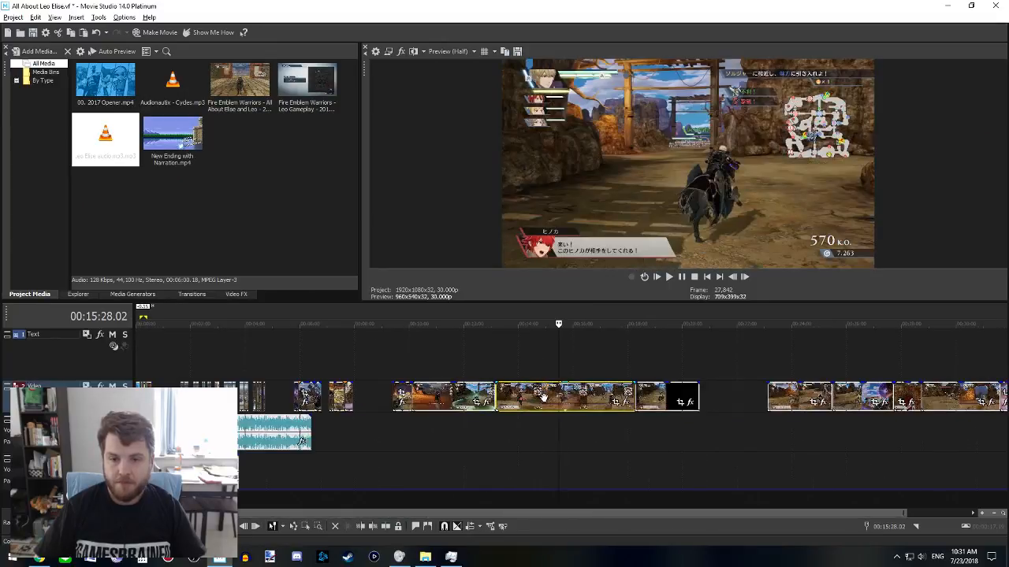
scroll(521, 397, "right", 4)
left_click(463, 391)
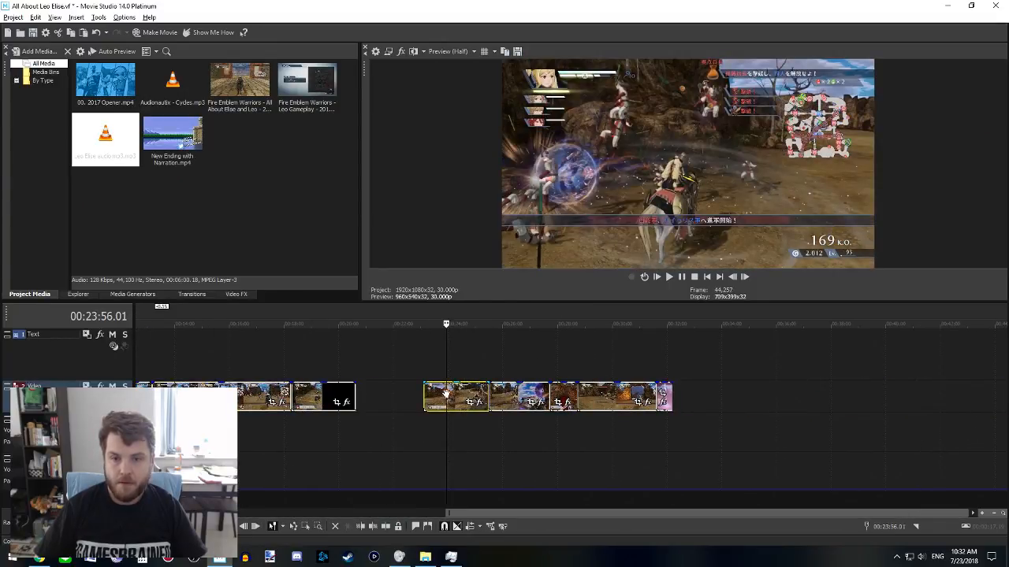
left_click(516, 394)
scroll(556, 414, "up", 3)
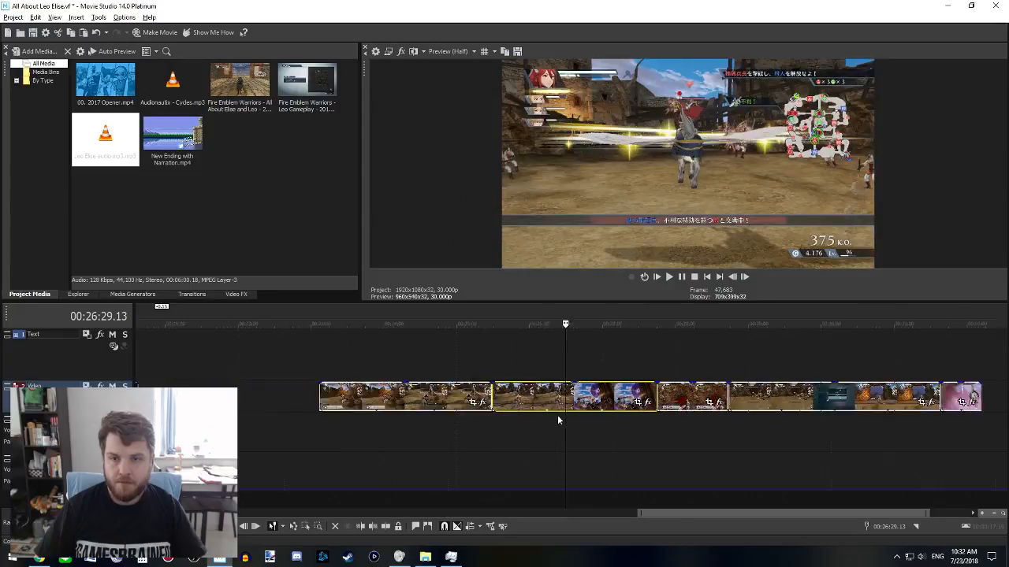
- Split the spare Elise gameplay clip at 00:25:35.11 and 00:25:48.19, and cut out the piece in between
key("space")
left_click(525, 396)
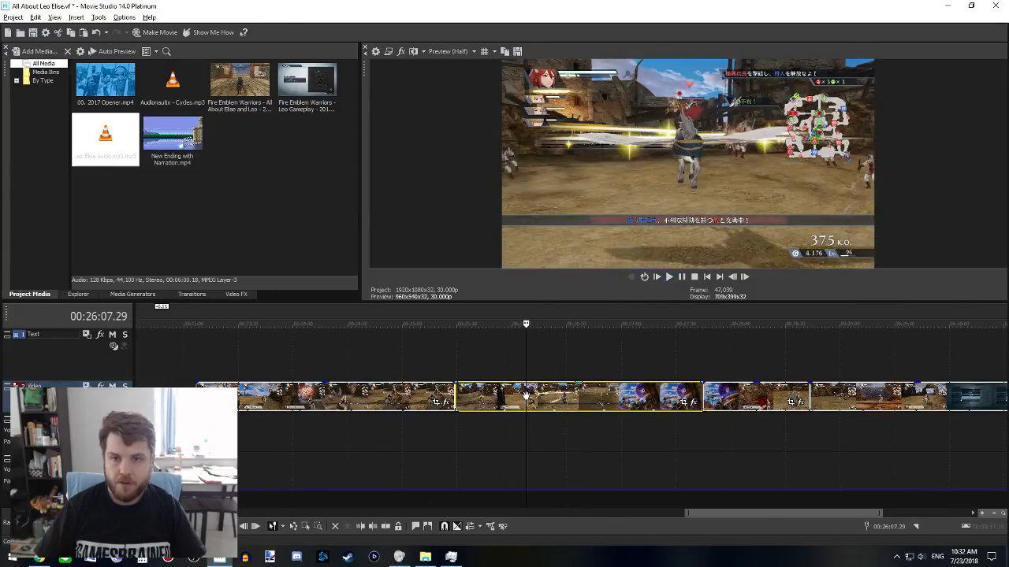
left_click(499, 396)
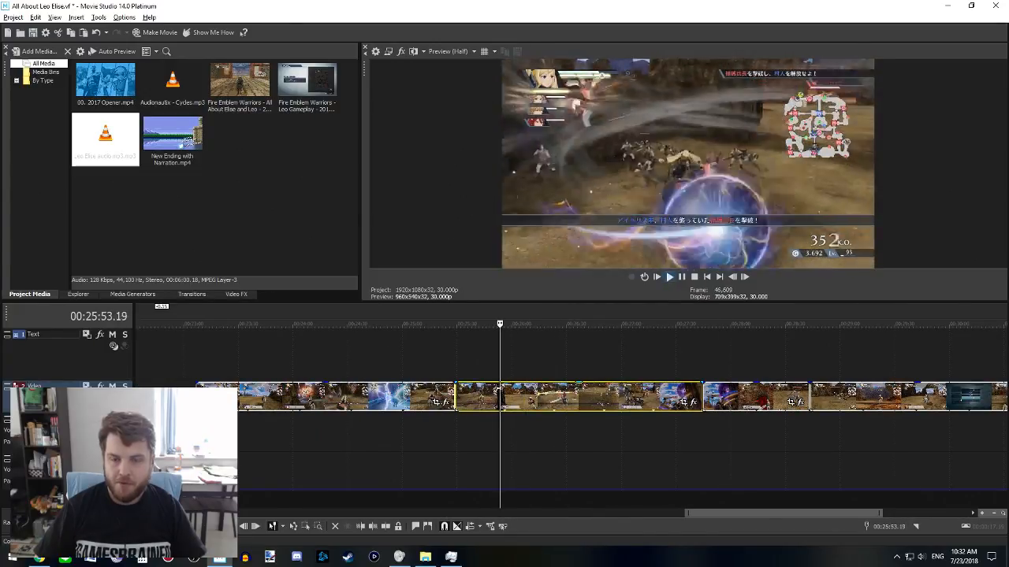
left_click(501, 394)
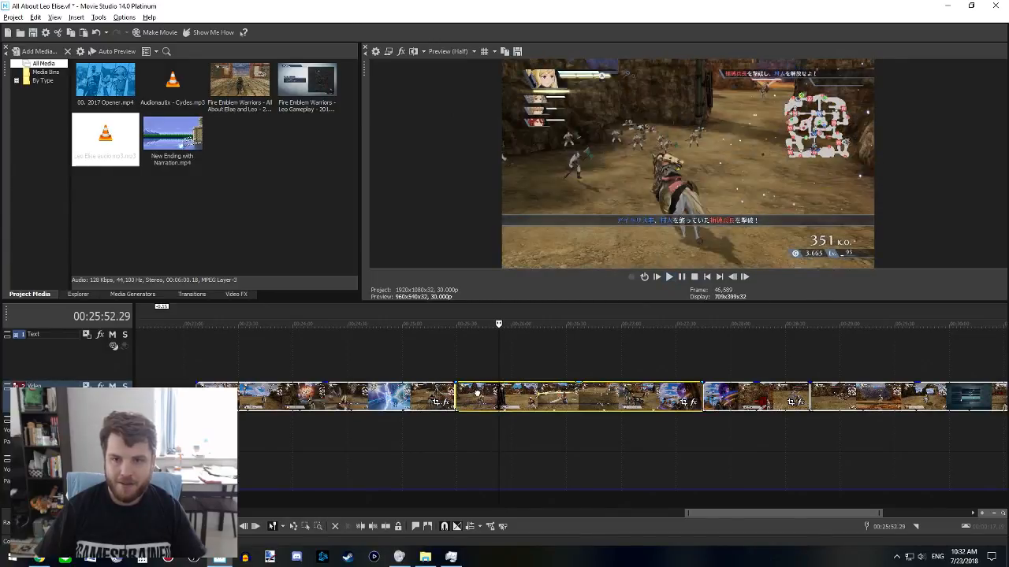
left_click(477, 394)
left_click(463, 394)
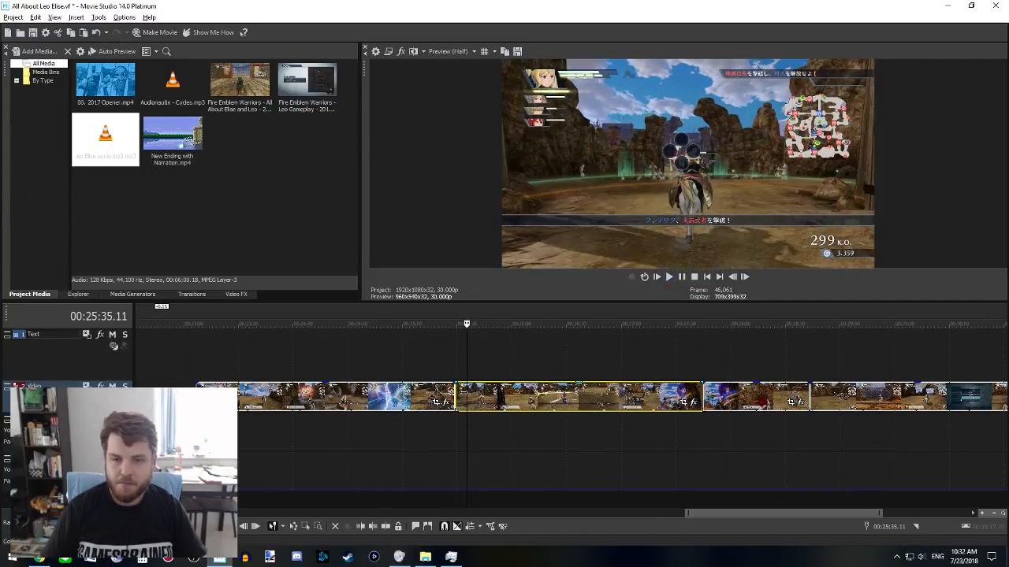
key("s")
left_click(491, 393)
key("s")
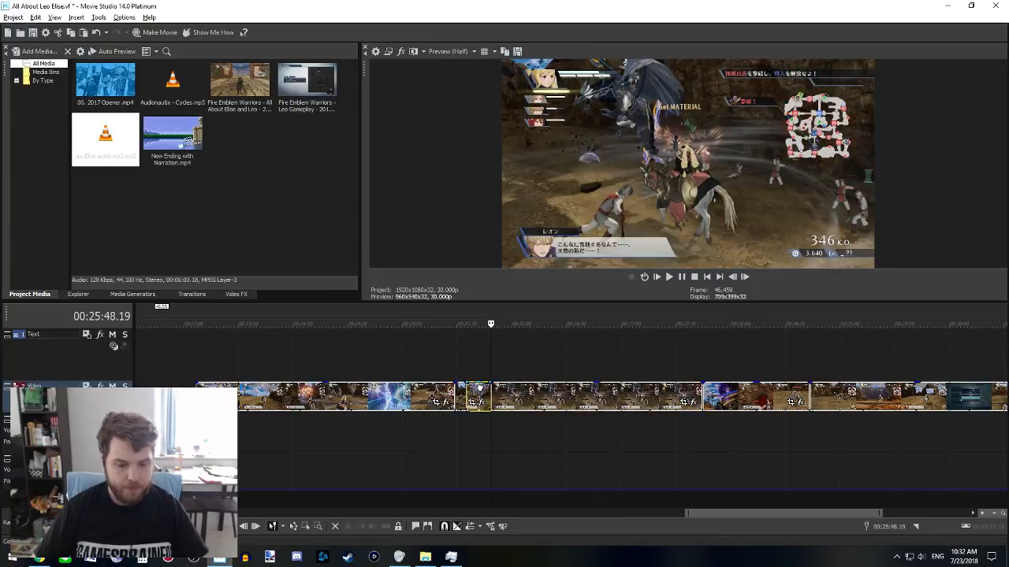
left_click(479, 394)
key("Delete")
- Paste the cut Elise piece after the opening clips, overlap it with the previous clip's end near 00:00:34.07 as a crossfade, and play it
scroll(527, 431, "down", 6)
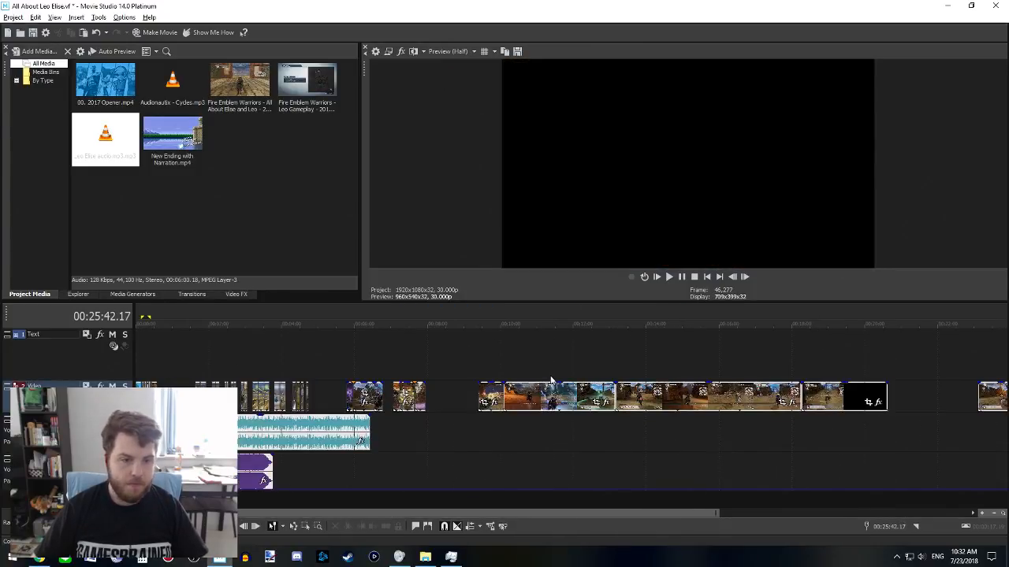
left_click(181, 384)
scroll(182, 384, "up", 8)
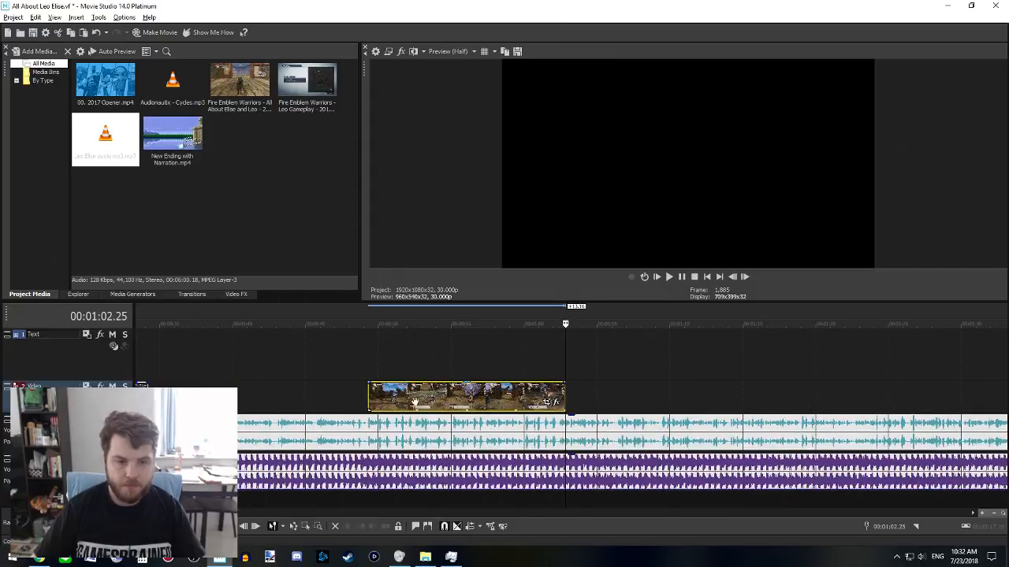
scroll(232, 393, "left", 3)
left_click_drag(491, 393, 467, 393)
left_click(402, 392)
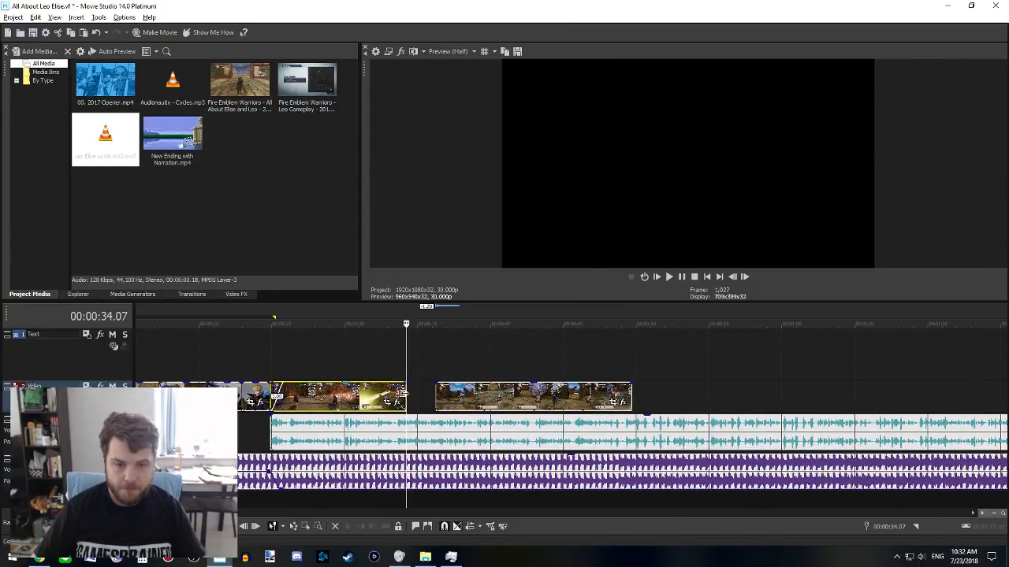
mouse_move(403, 393)
left_mouse_down()
mouse_move(434, 395)
mouse_move(419, 395)
left_mouse_up()
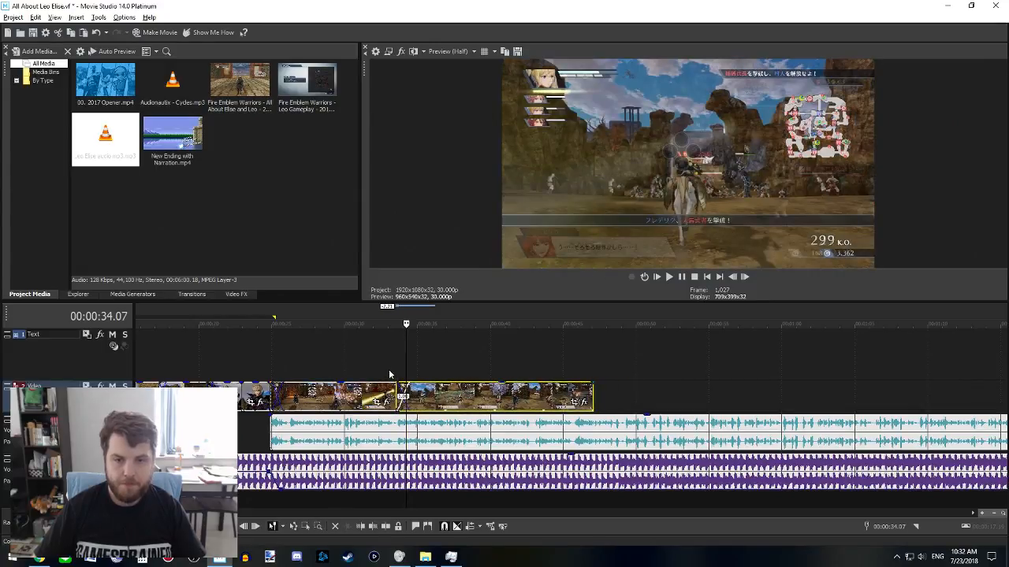
left_click(389, 369)
key("space")
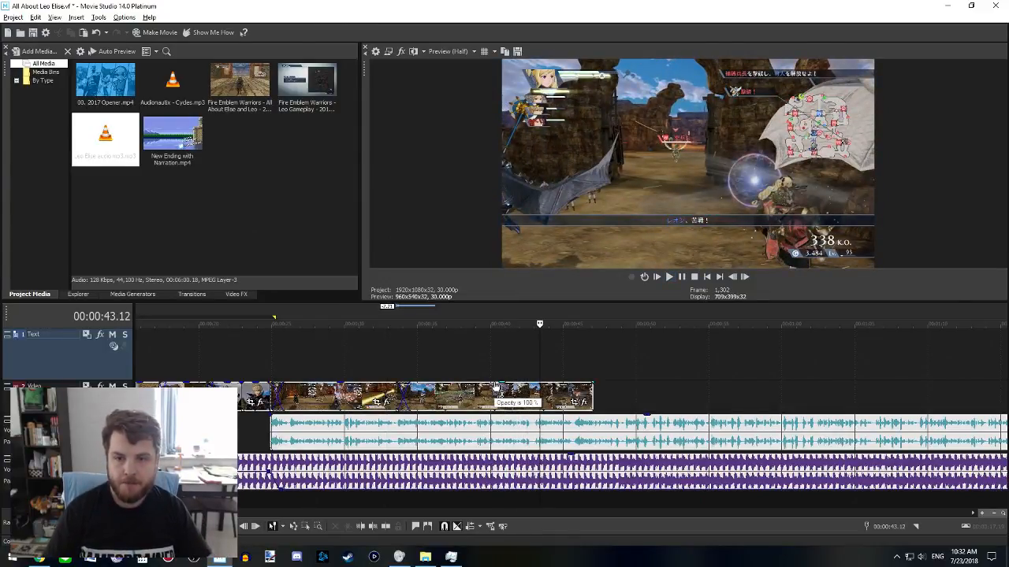
- Split the pasted Elise clip at 00:00:46.06 and delete the remainder
scroll(513, 376, "up", 2)
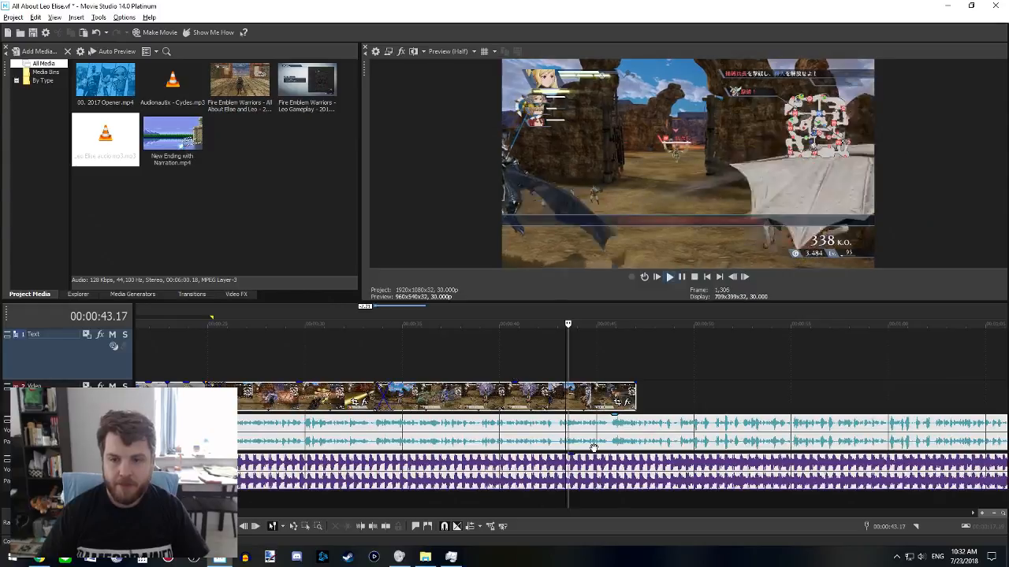
left_click(620, 391)
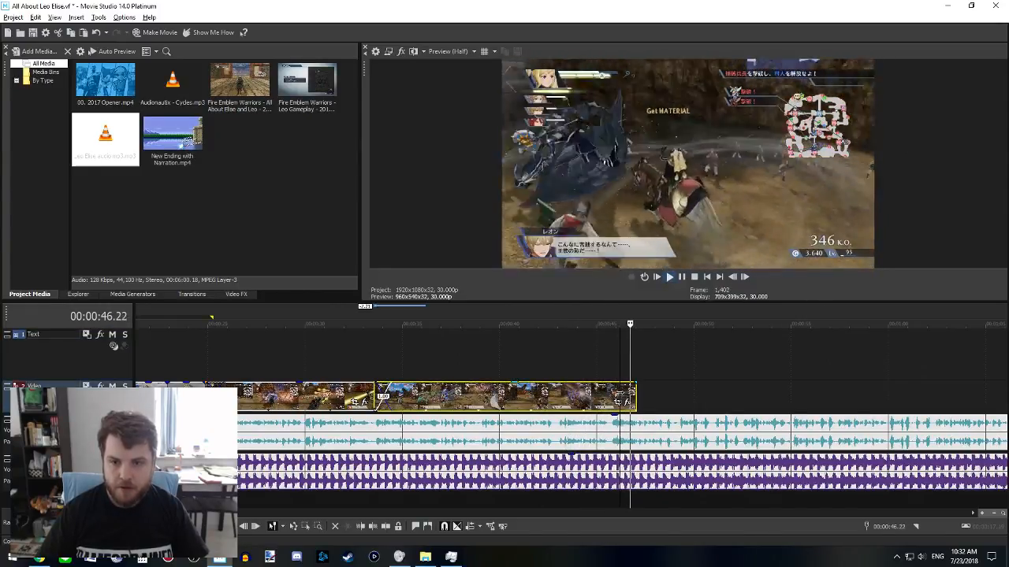
key("s")
key("Delete")
scroll(683, 392, "down", 5)
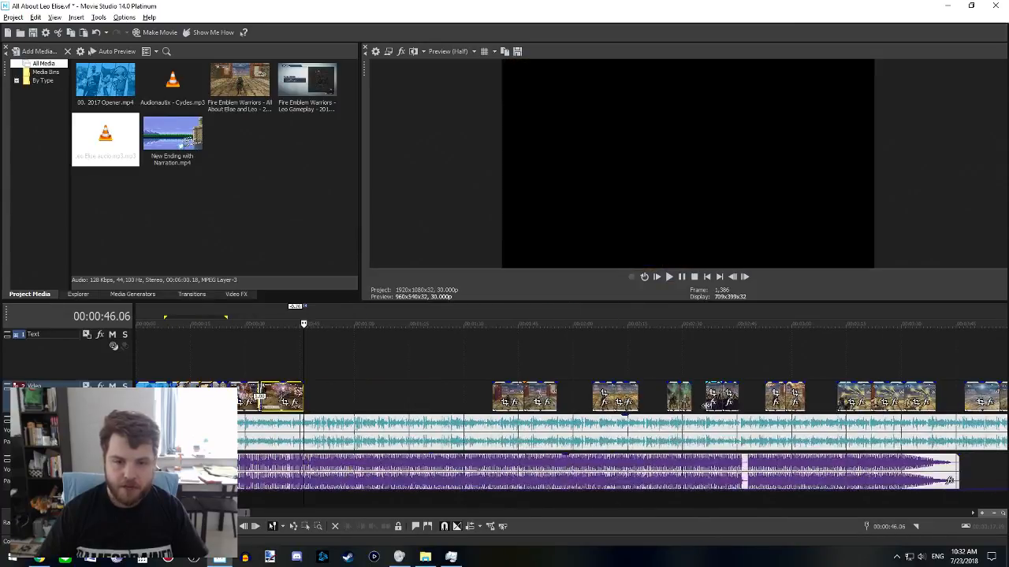
- Move the first Leo gameplay clip after the gap to 00:00:46.06, directly behind the Elise clip, and play its start
left_click(507, 386)
left_click_drag(507, 386, 331, 394)
left_click(308, 373)
scroll(308, 373, "up", 3)
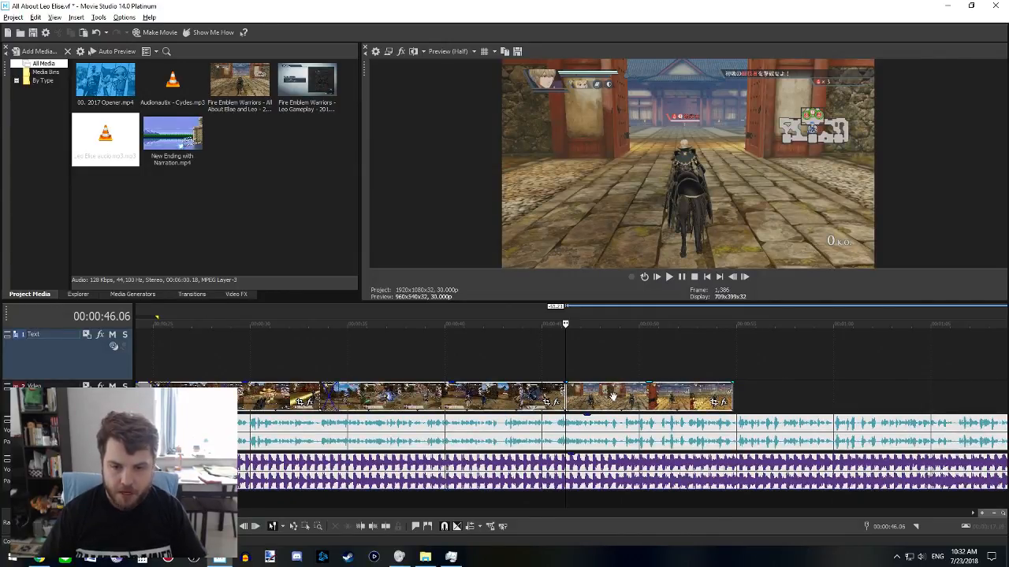
left_click(539, 374)
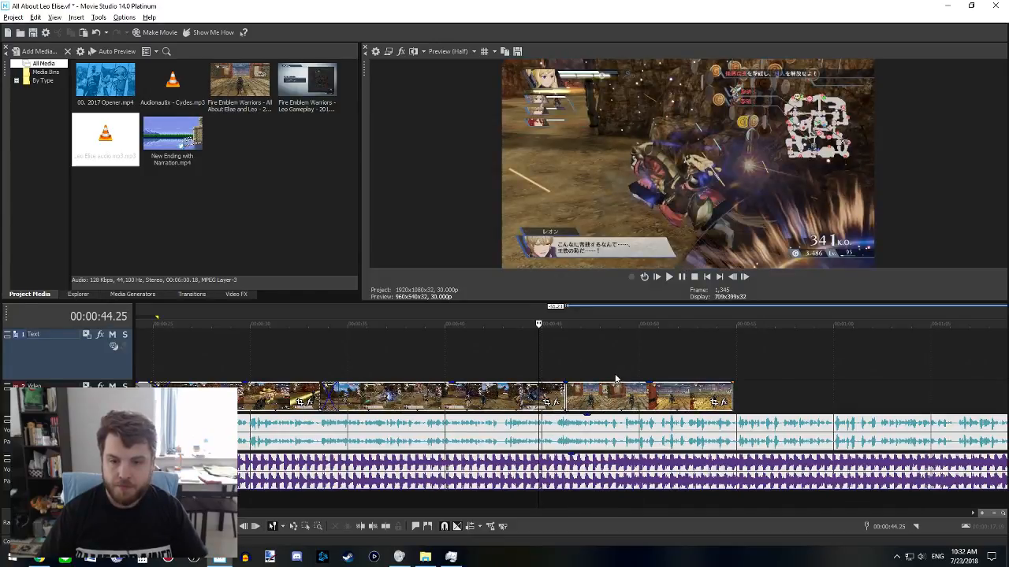
left_click(570, 373)
key("space")
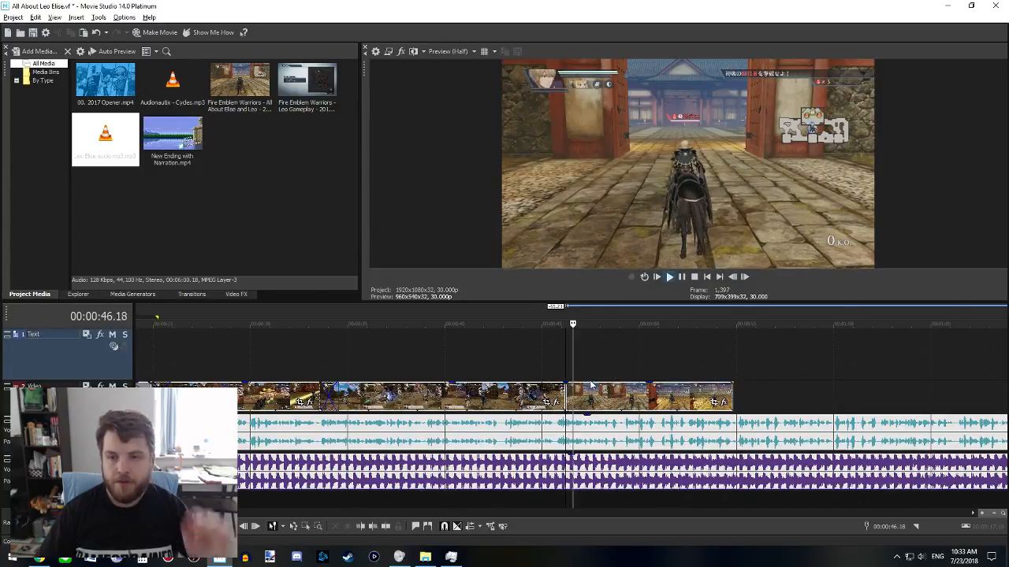
key("space")
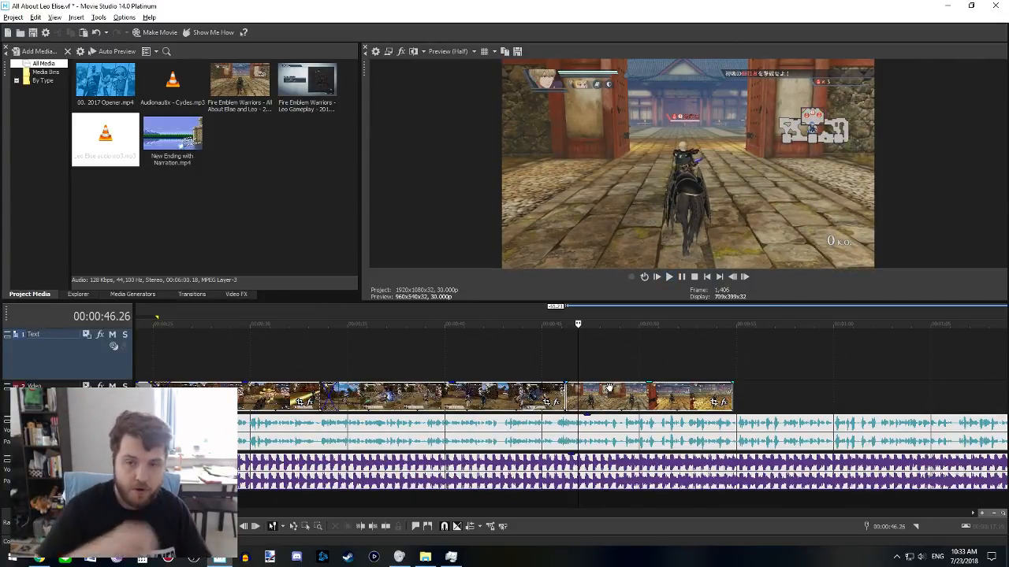
- Trim the start of the Leo clip to 00:00:46.16 and move the clip away from the Elise clip
key("Left")
key("Left")
key("Left")
key("Left")
key("Left")
key("Left")
key("Left")
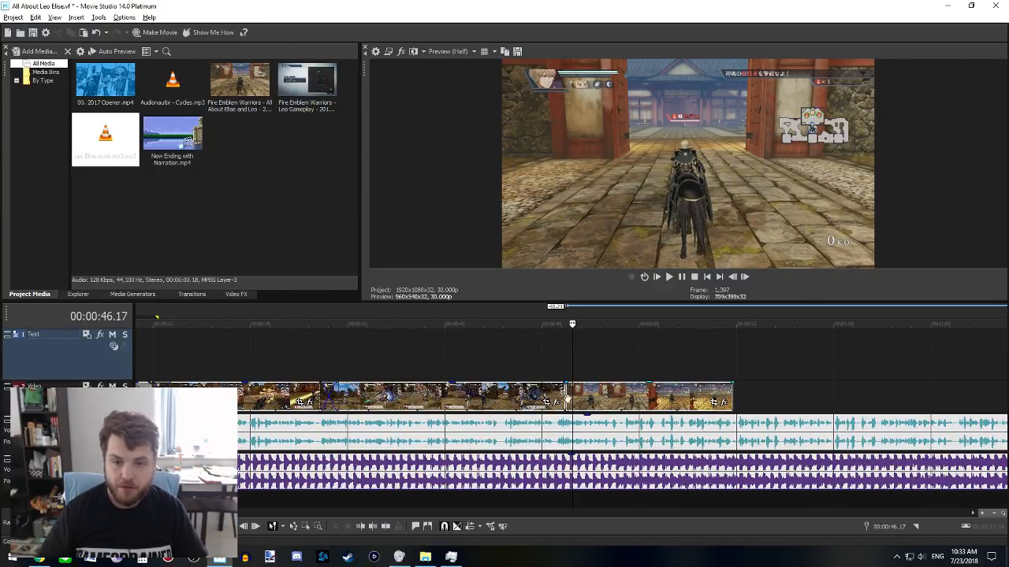
key("Left")
left_click_drag(571, 389, 789, 401)
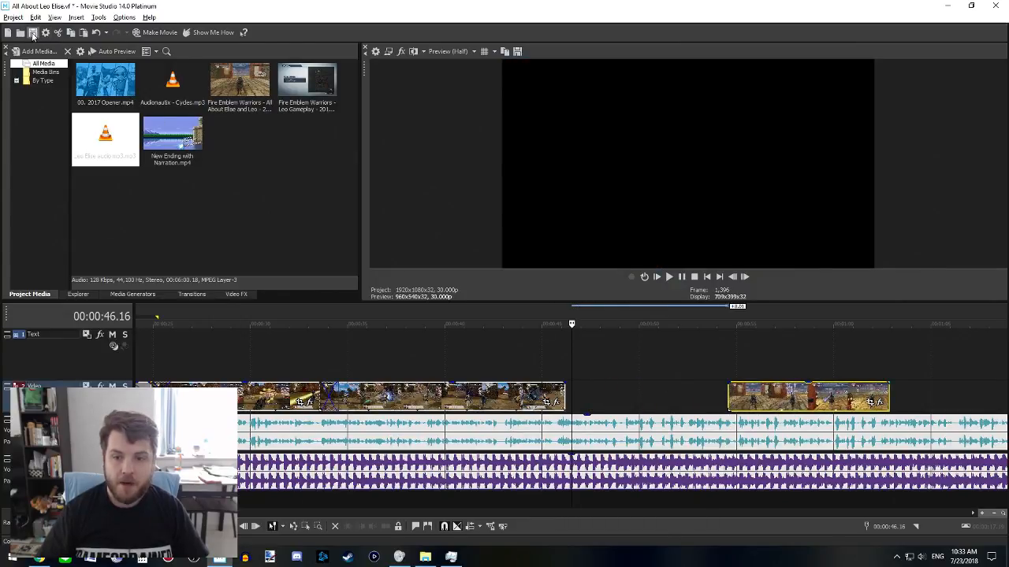
- Save the project and play the narration in the gap, placing the playhead at 00:00:49.09
left_click(583, 395)
scroll(510, 422, "right", 4)
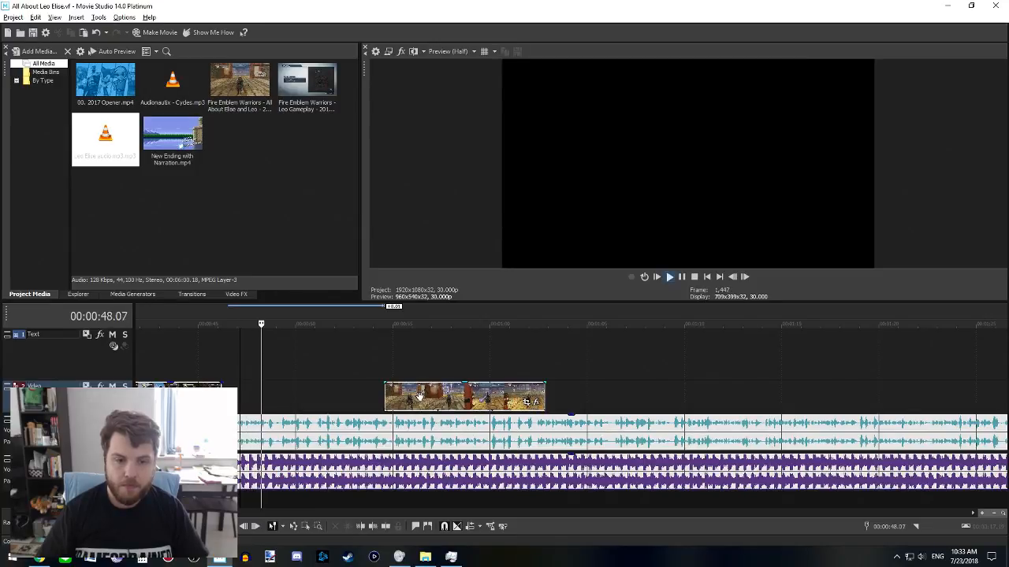
key("space")
left_click(278, 400)
scroll(279, 402, "up", 4)
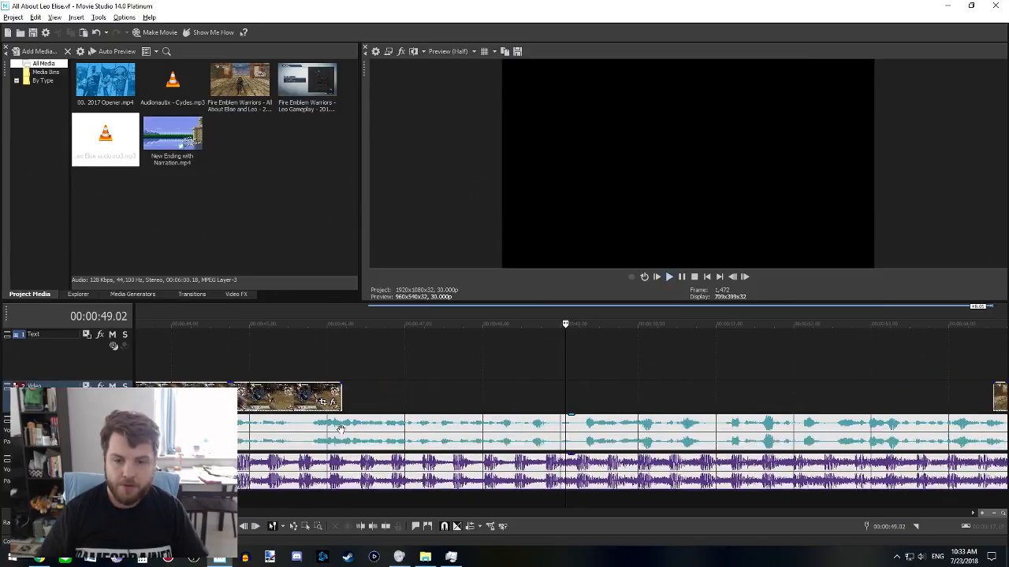
left_click(581, 407)
scroll(576, 402, "down", 2)
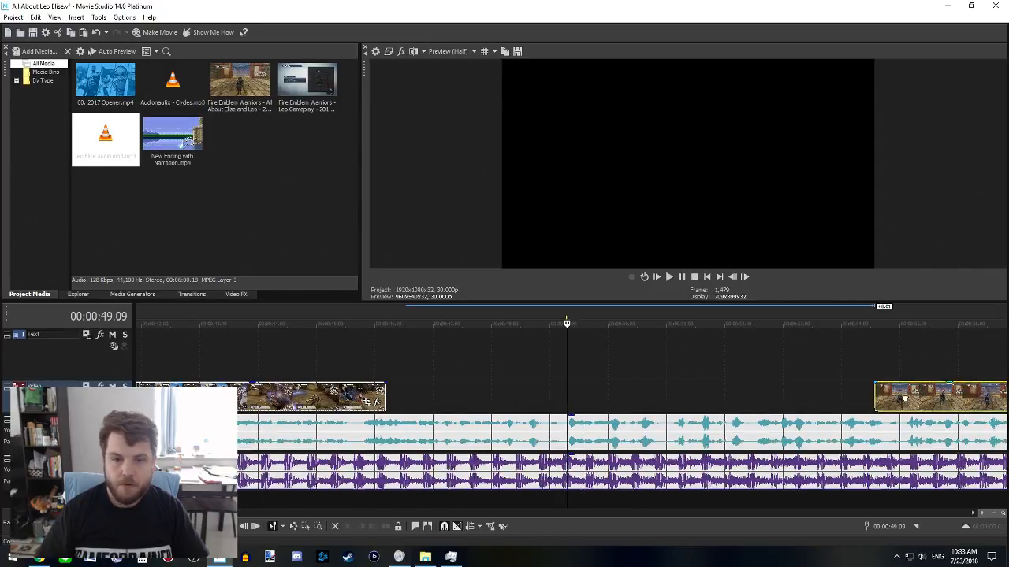
- Move the Leo clip to start at about 00:00:47.02 and split it at 00:00:49.09
left_click_drag(882, 396, 437, 386)
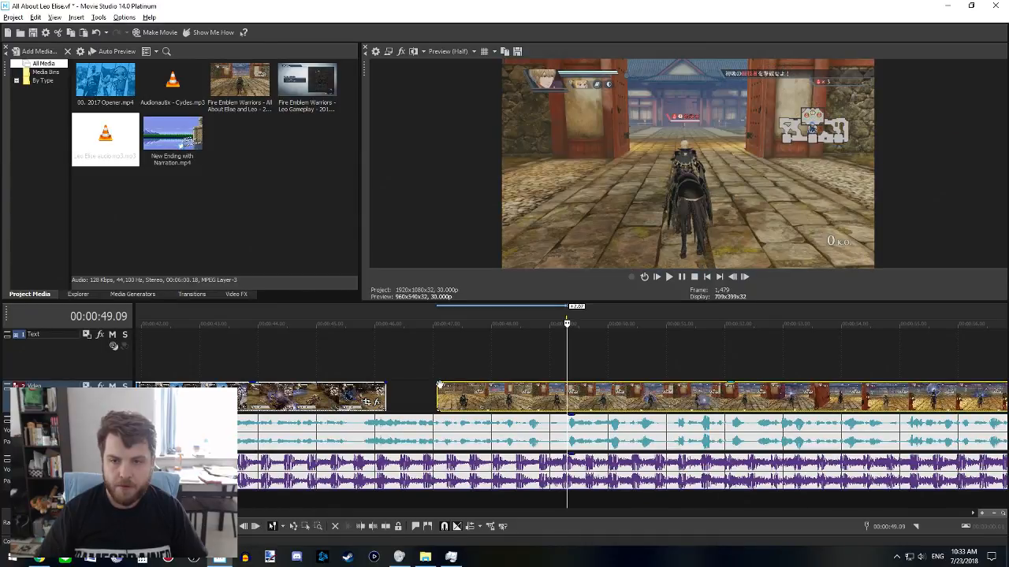
key("space")
key("space")
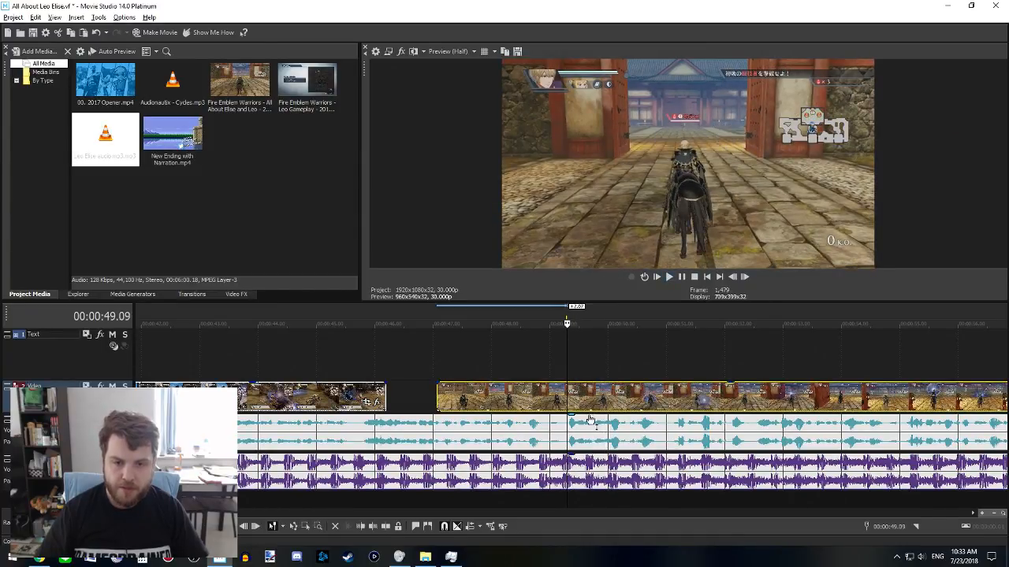
key("s")
- Extend the Elise clip's end slightly and stretch the first Leo piece's start back to about 00:00:45.22 for a one-second crossfade, then play it
left_click(475, 395)
left_click(294, 391)
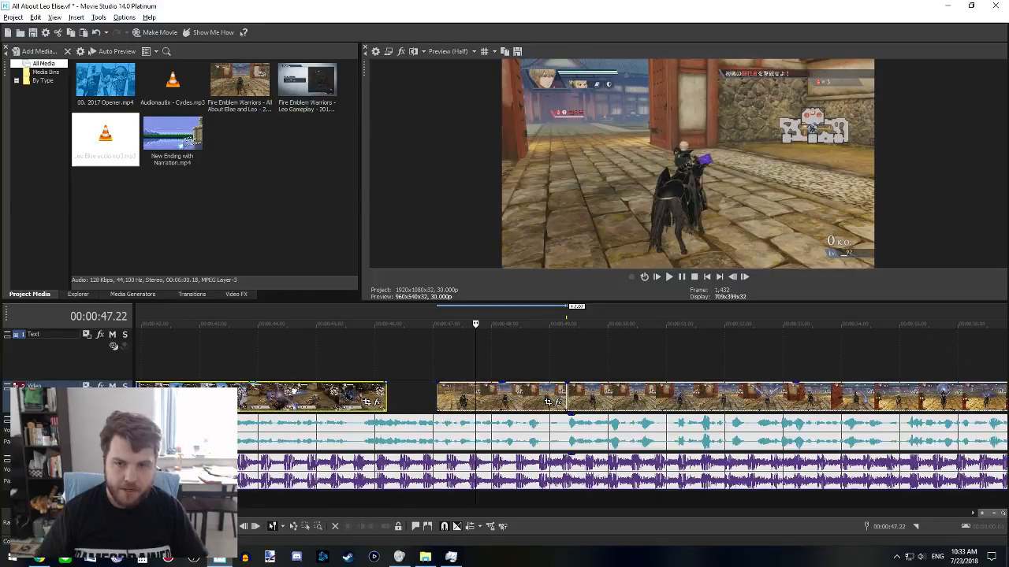
key("space")
key("space")
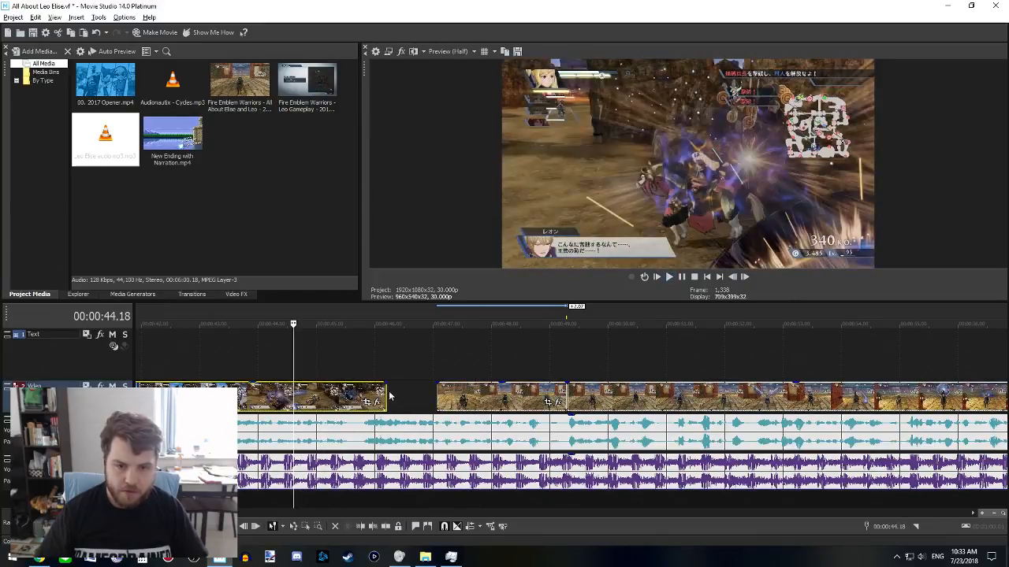
left_click_drag(390, 397, 432, 396)
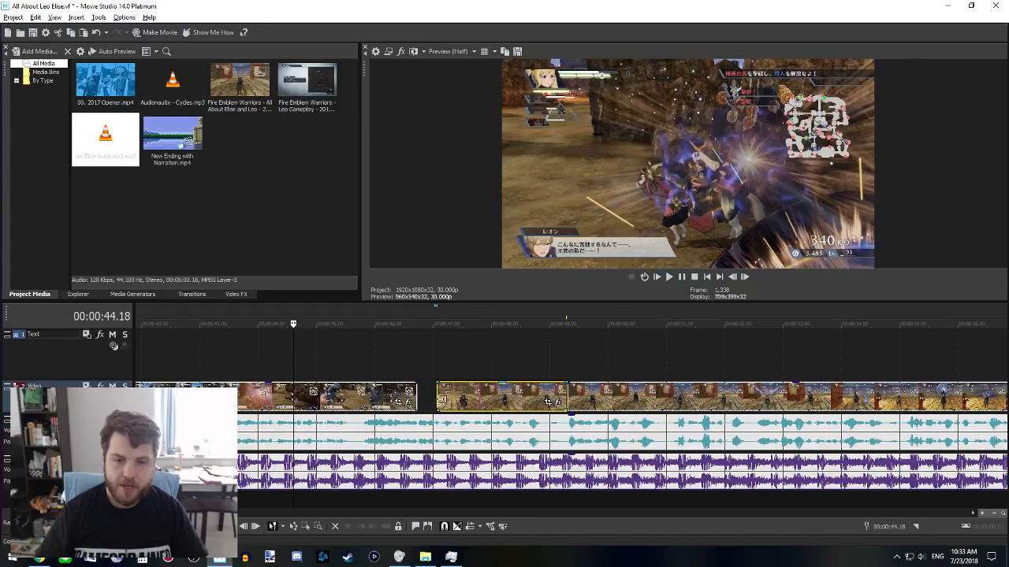
left_click_drag(432, 399, 359, 388)
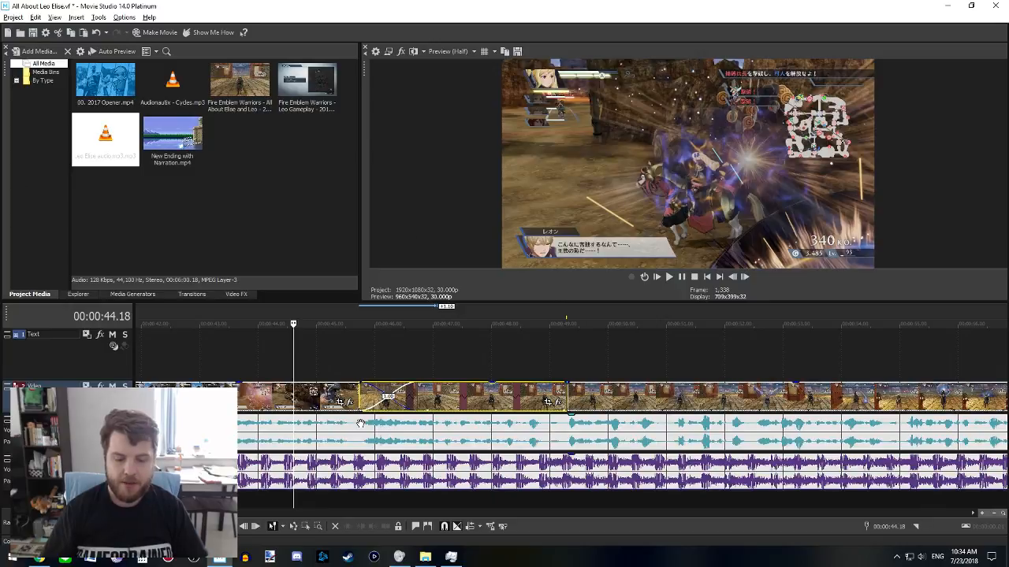
key("space")
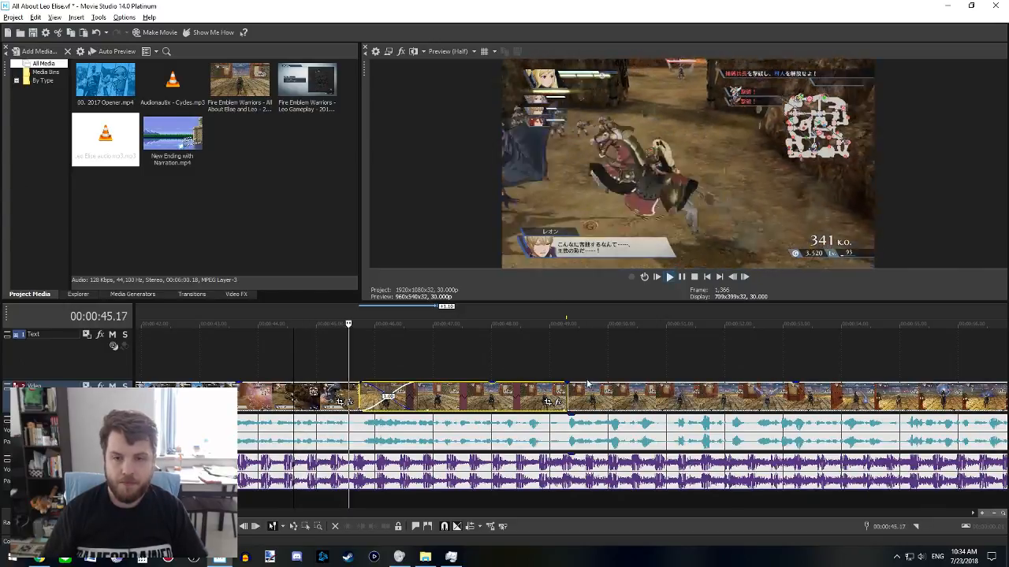
key("space")
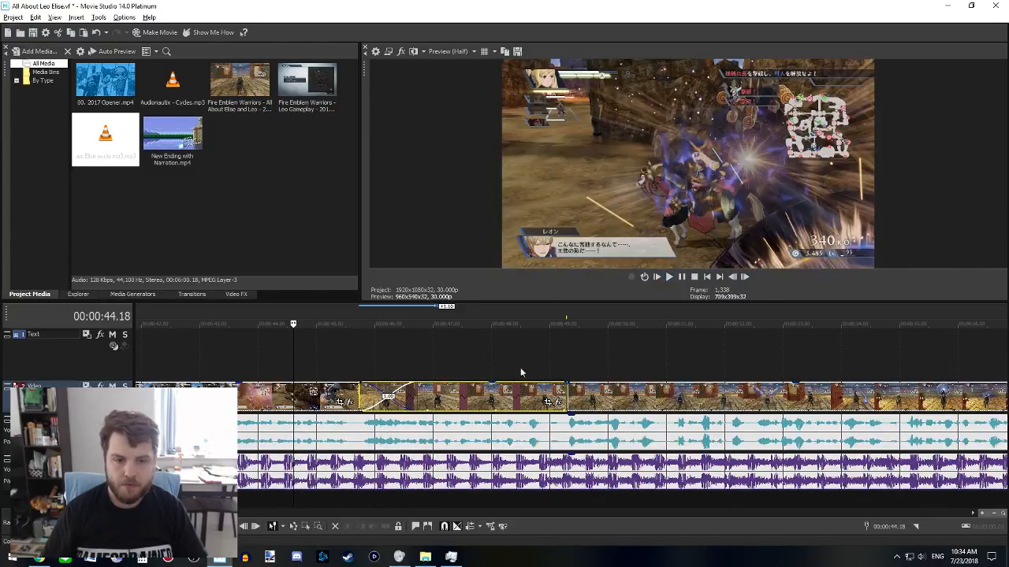
left_click(356, 363)
key("space")
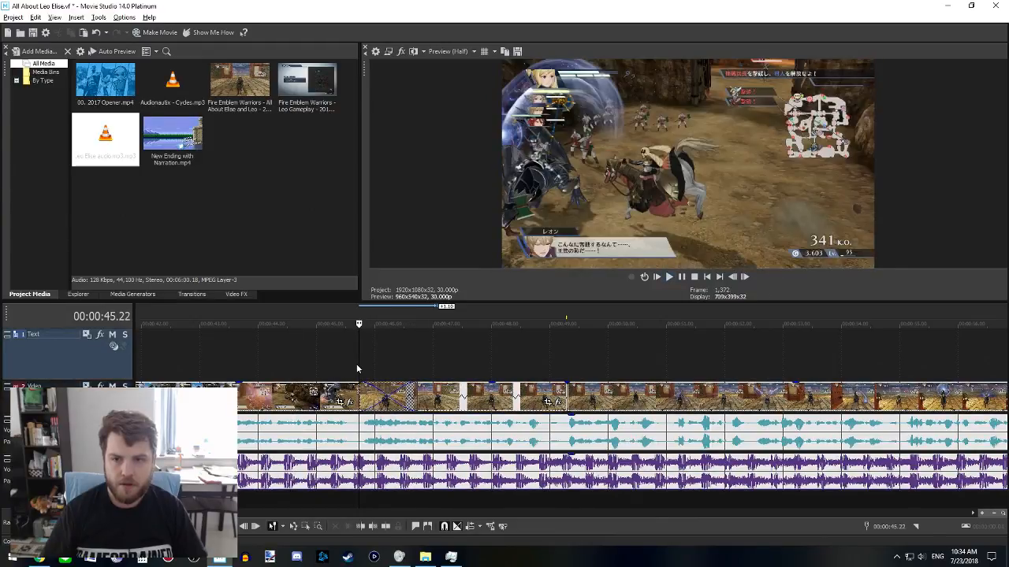
- Play the Elise-to-Leo crossfade several times from 00:00:45.22 to check how the transition looks
key("space")
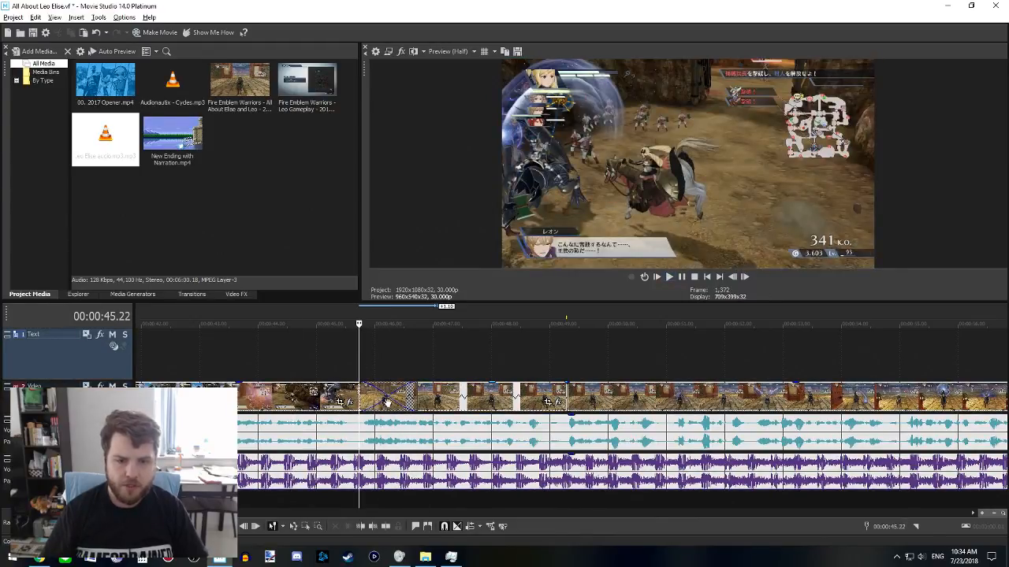
key("space")
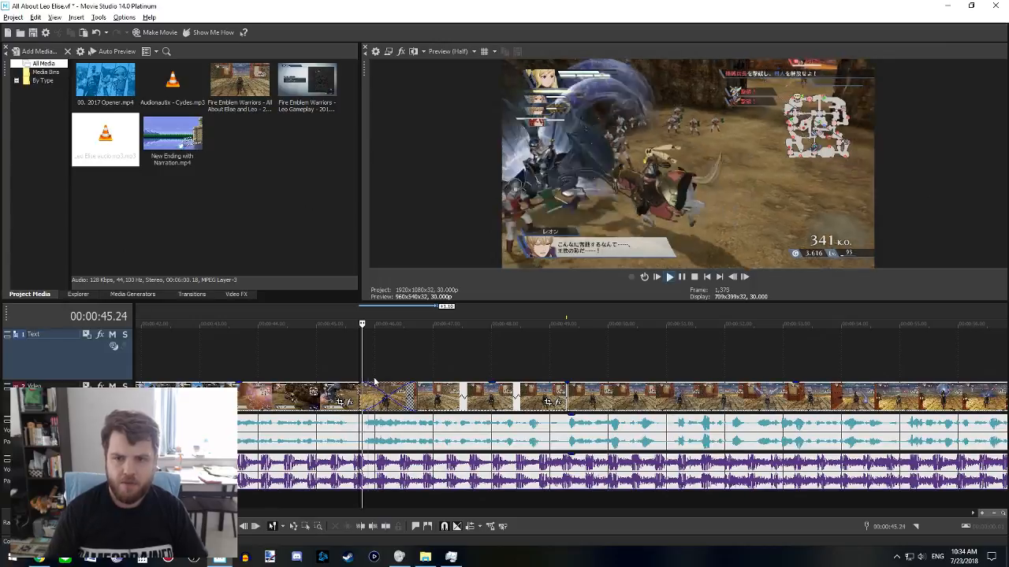
key("space")
key("space")
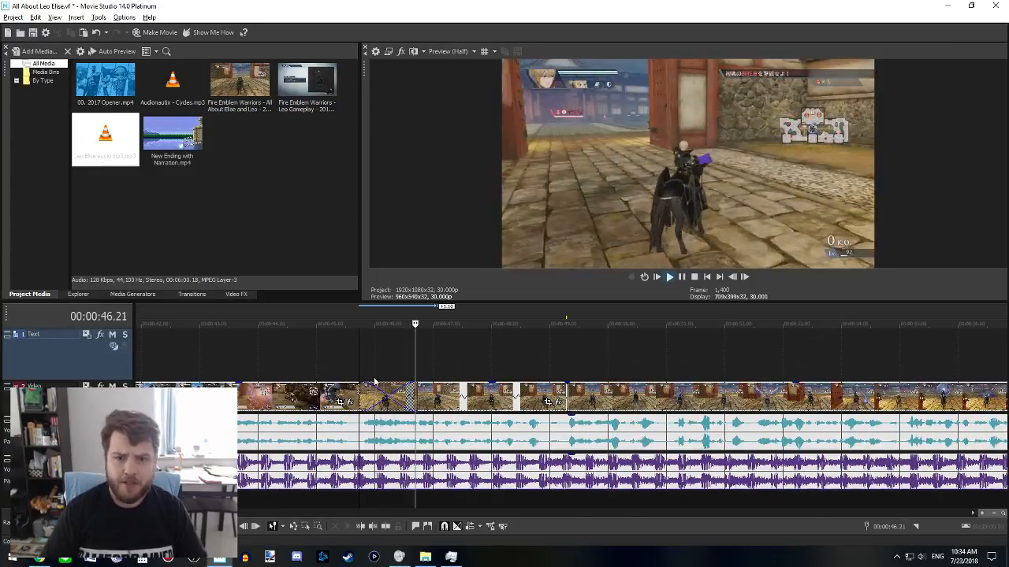
key("space")
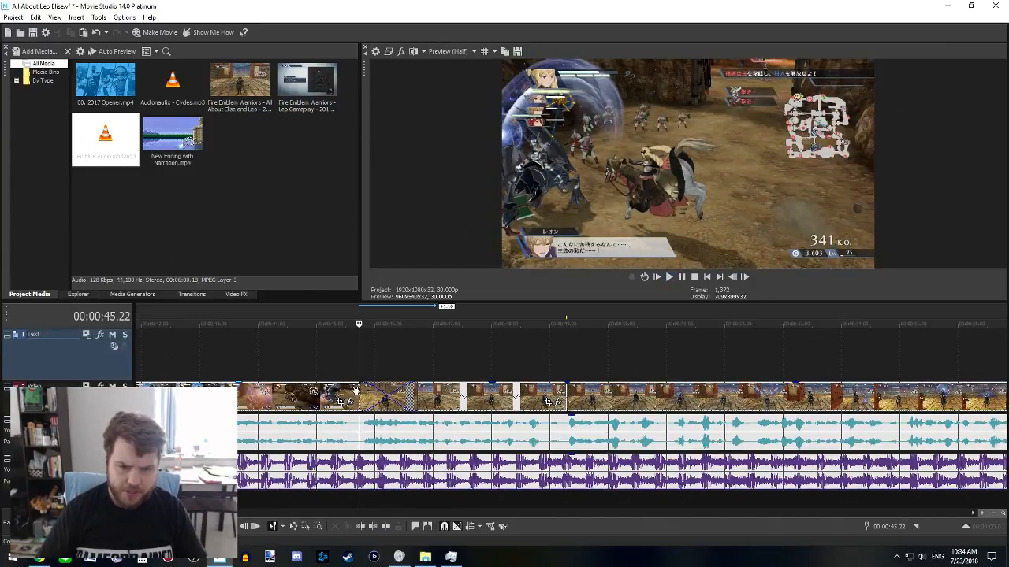
- Try the join without a crossfade by shortening the first Leo piece's start to about 00:00:46.26, restore the overlap from about 00:00:45.22 and play it
left_click_drag(361, 390, 425, 392)
left_click(424, 376)
key("space")
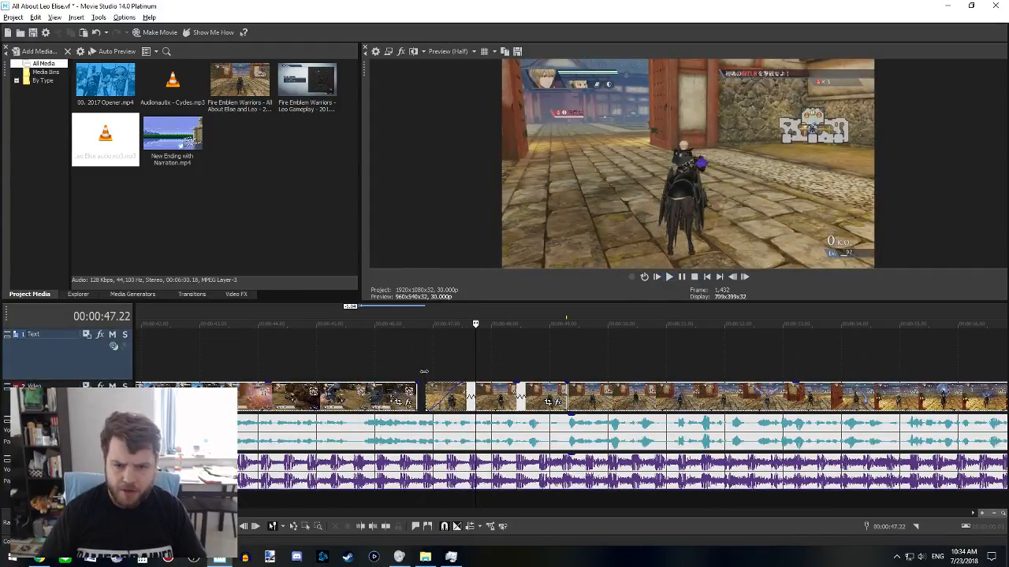
left_click_drag(426, 392, 359, 392)
left_click(352, 376)
key("space")
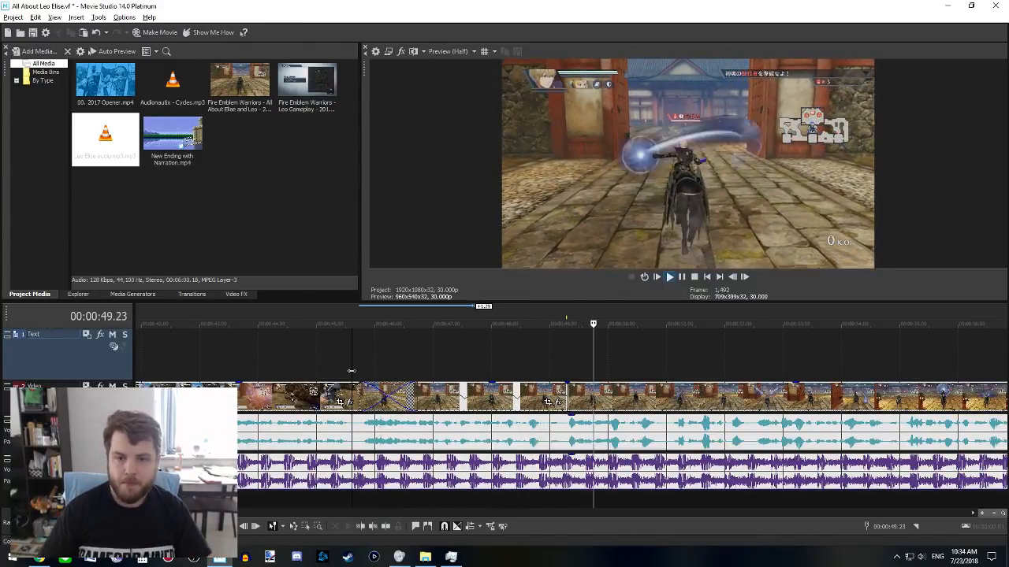
- Select the second Leo piece and split it in time with the narration at 00:00:49.29 and about 00:00:50.16
scroll(468, 419, "right", 2)
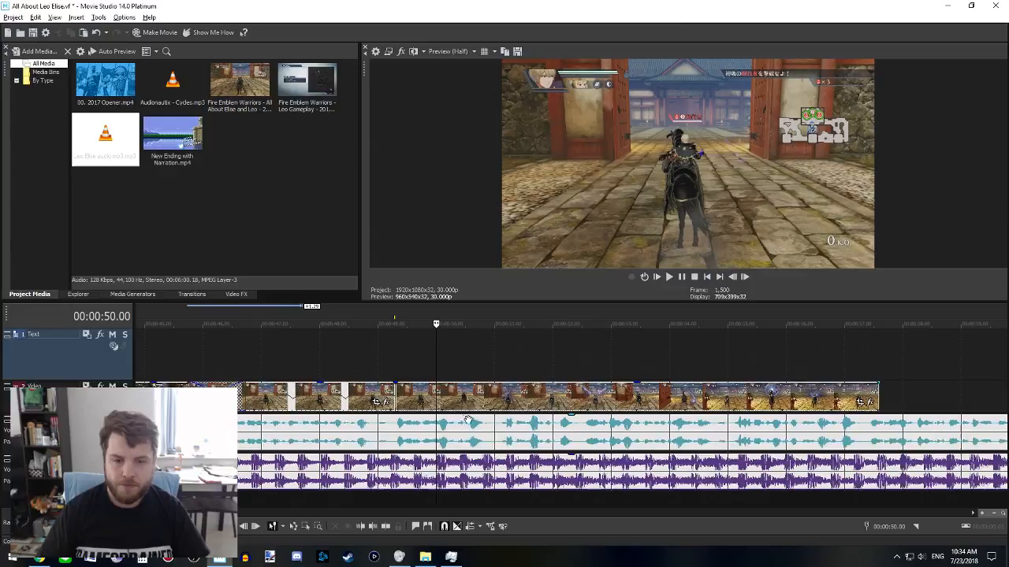
left_click(398, 396)
key("space")
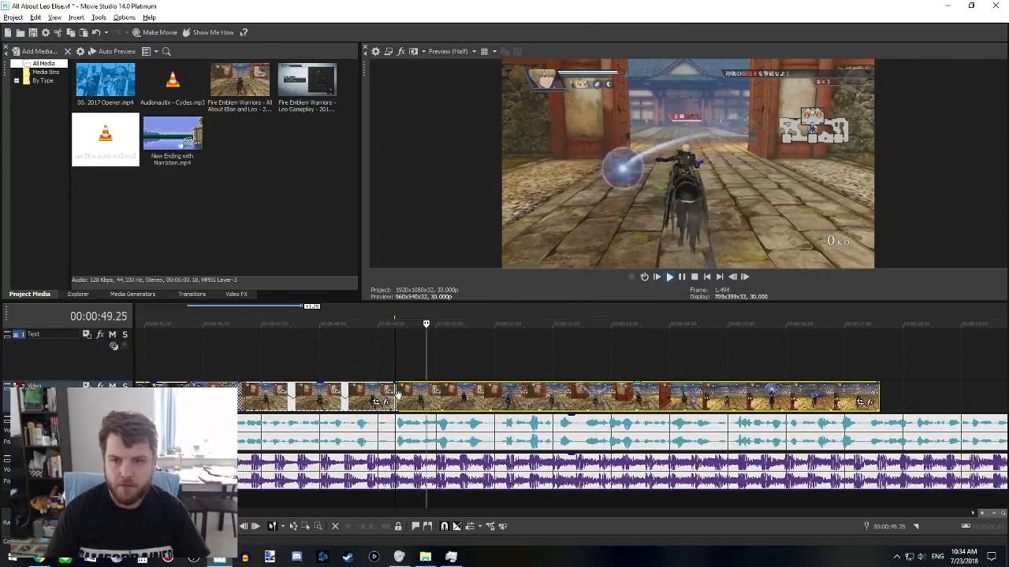
key("space")
key("space")
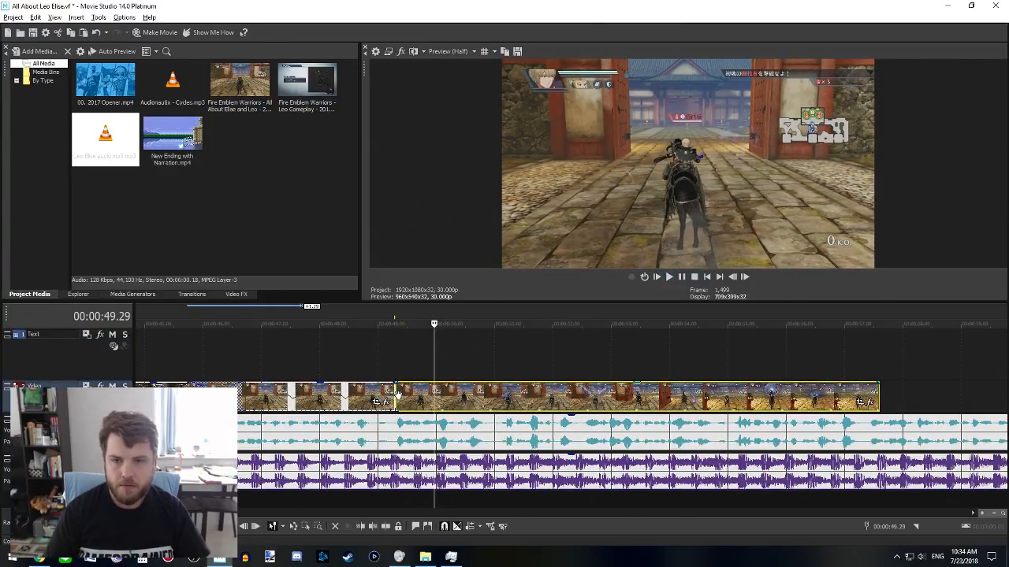
key("s")
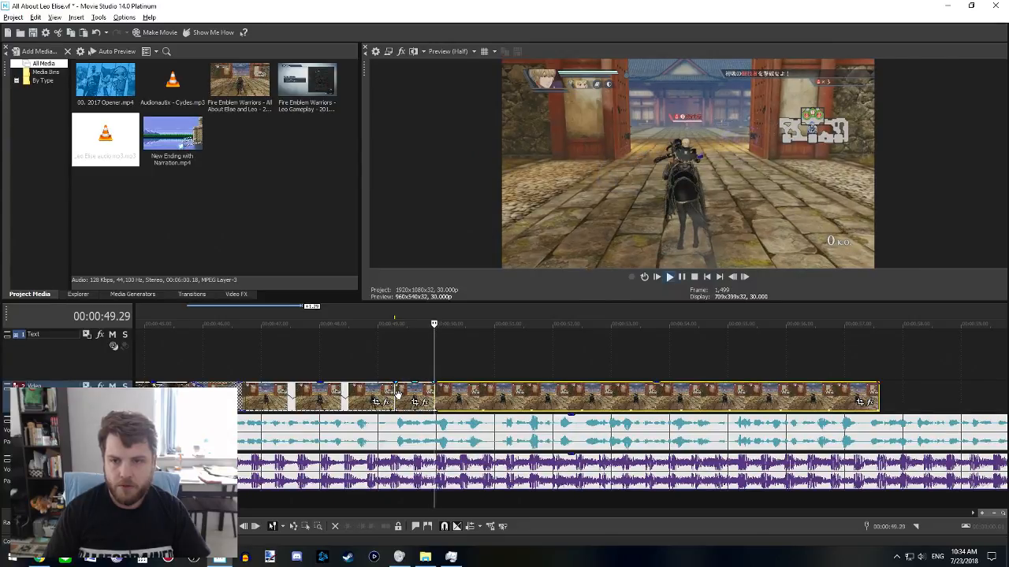
key("Return")
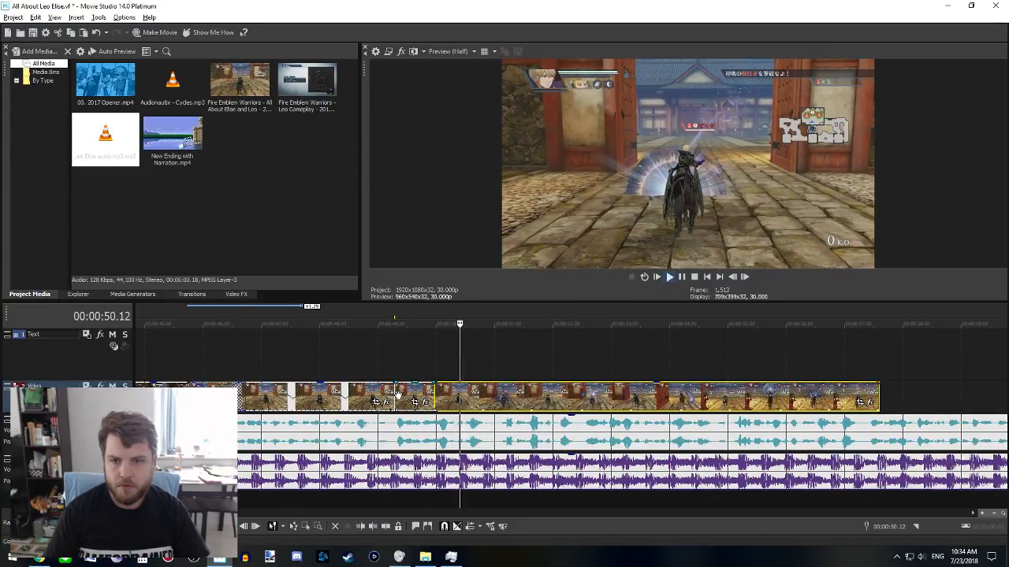
key("s")
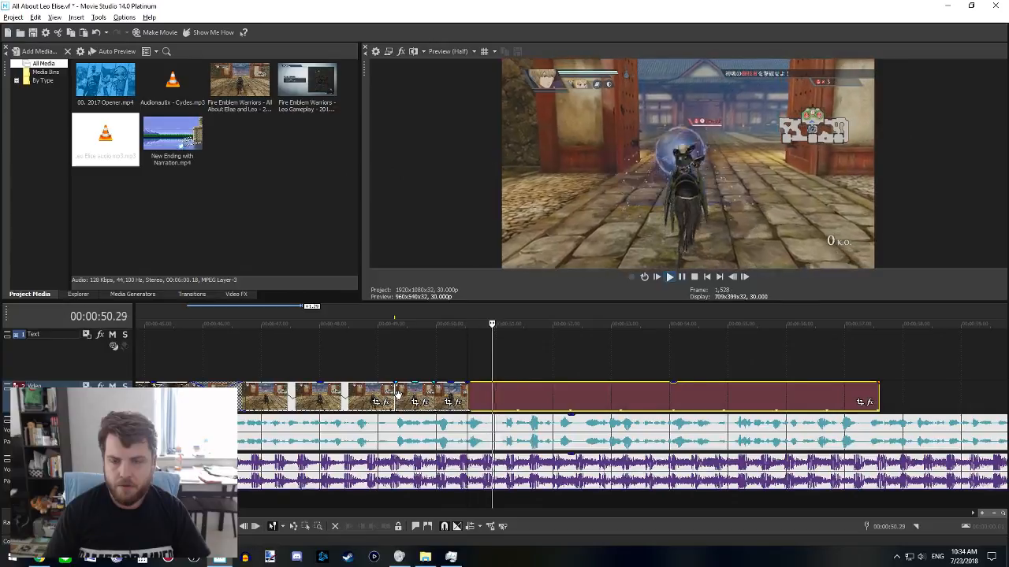
- Play back the new cuts against the narration and split the remaining Leo clip at 00:00:51.14
left_click(446, 372)
key("space")
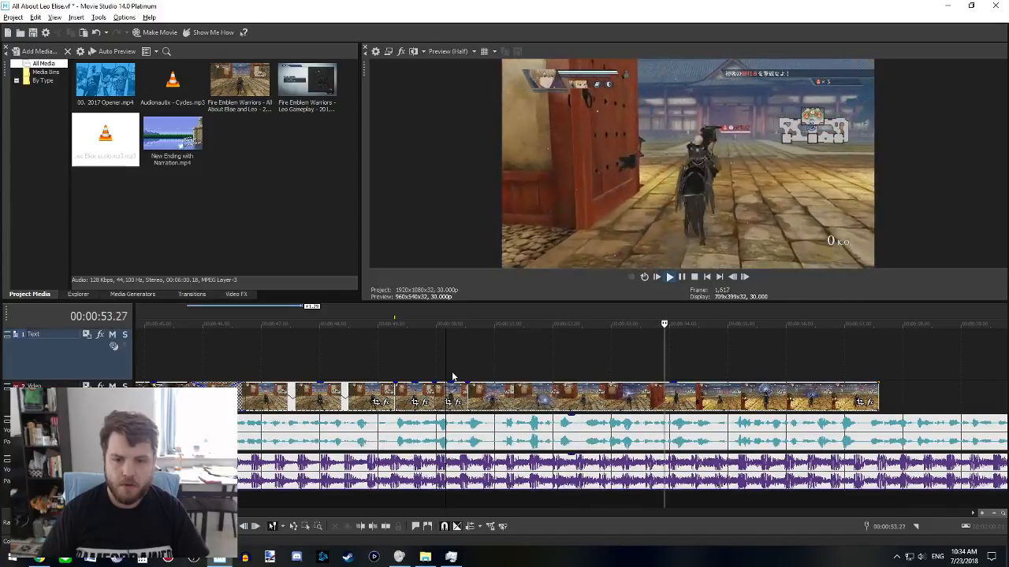
key("space")
left_click(468, 377)
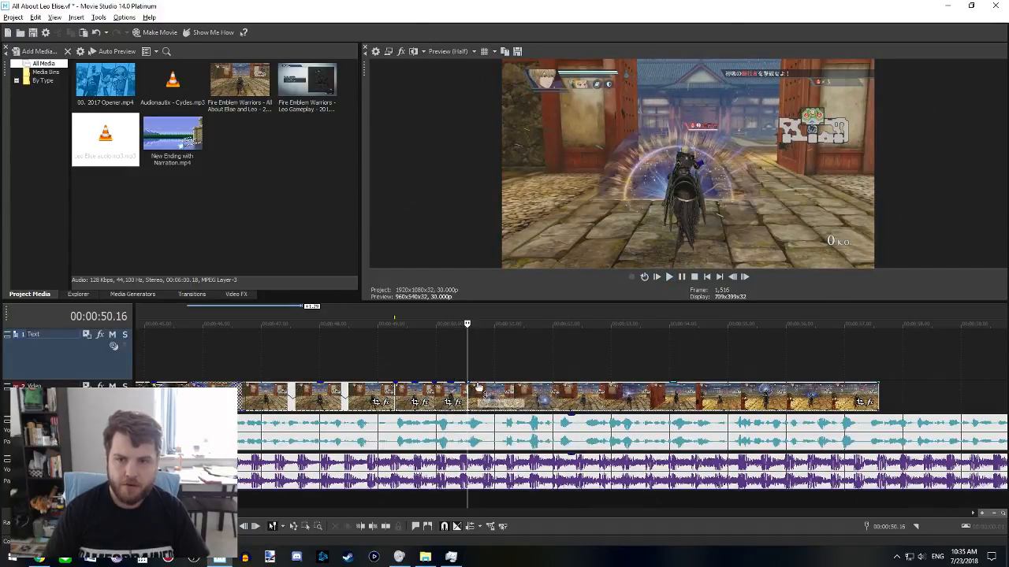
key("space")
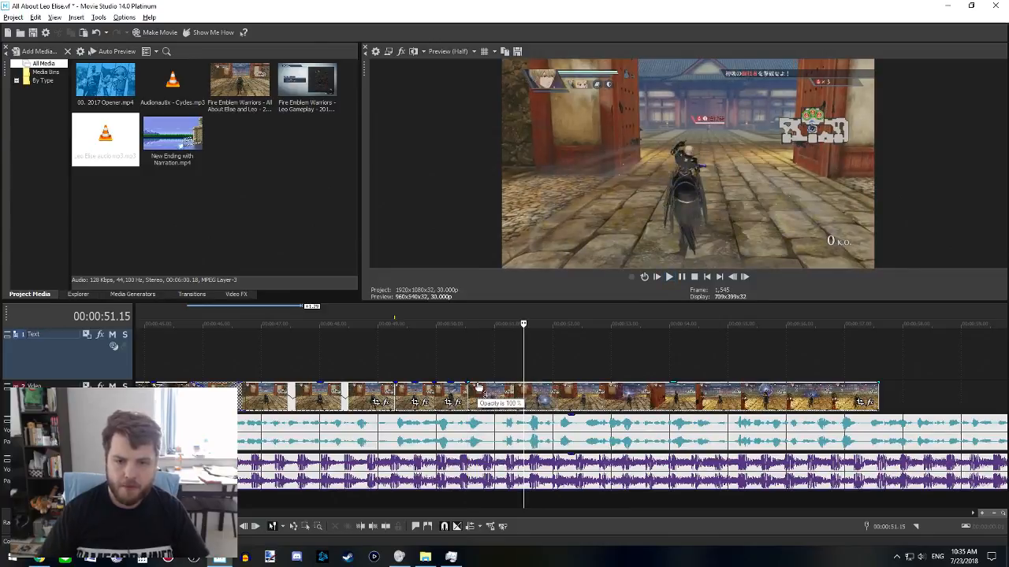
left_click(522, 390)
key("s")
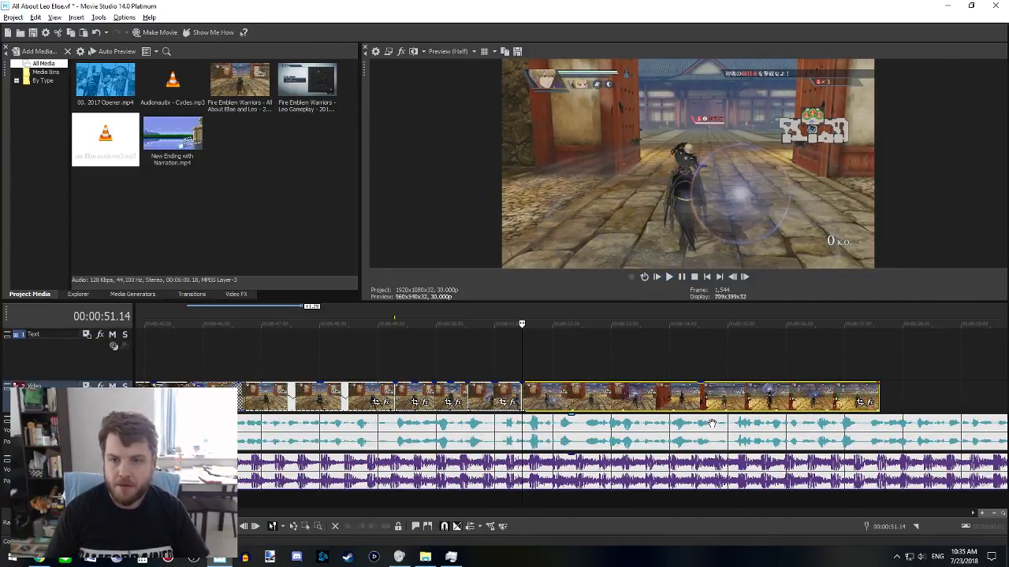
- Play on with the narration and split the remaining Leo clip at 00:00:52.10 and 00:00:53.00
key("space")
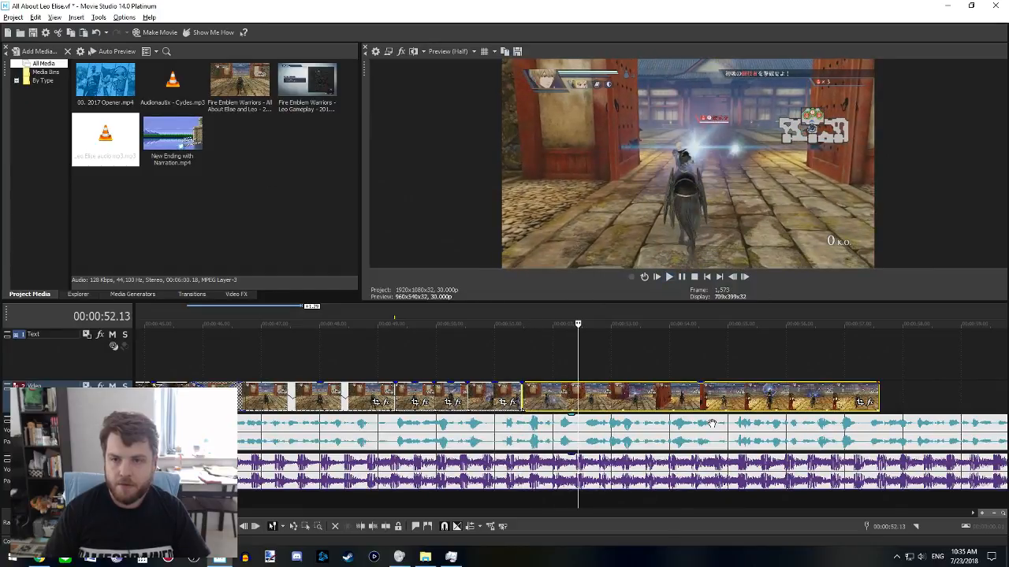
key("space")
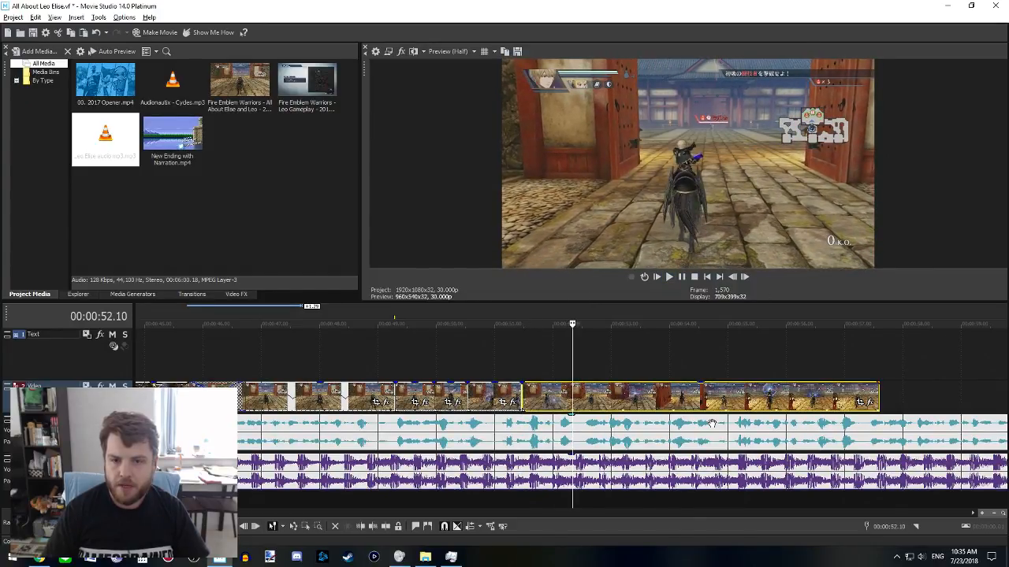
key("s")
key("space")
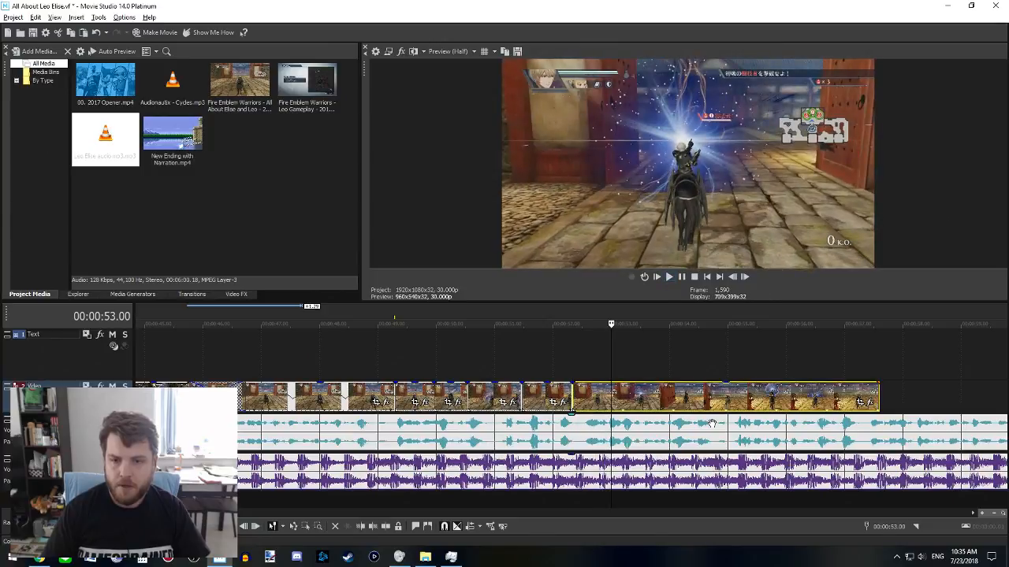
key("space")
key("s")
- Split the remaining Leo clip at 00:00:54.27 and play the narration past the end of the clips
key("space")
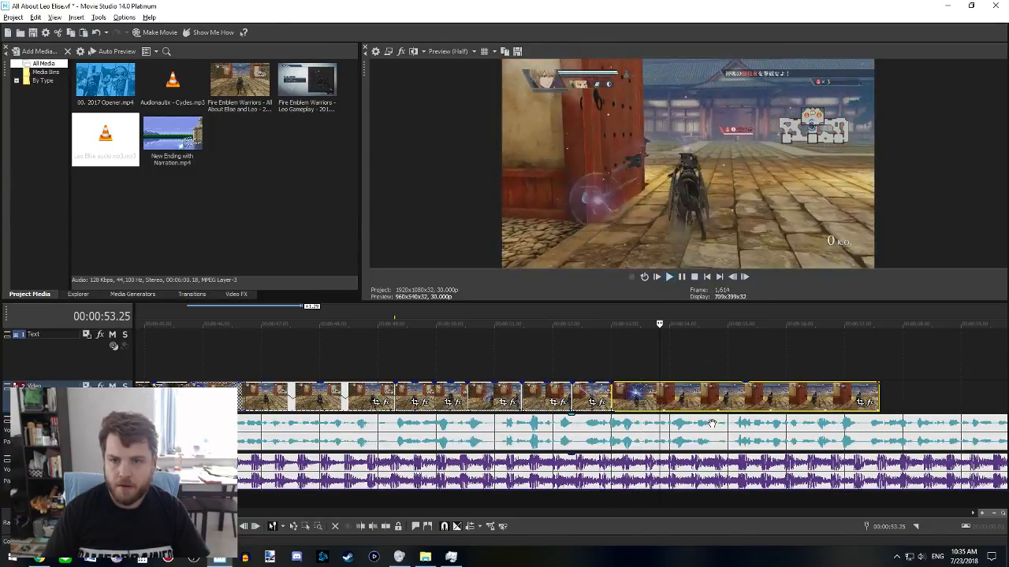
key("space")
key("space")
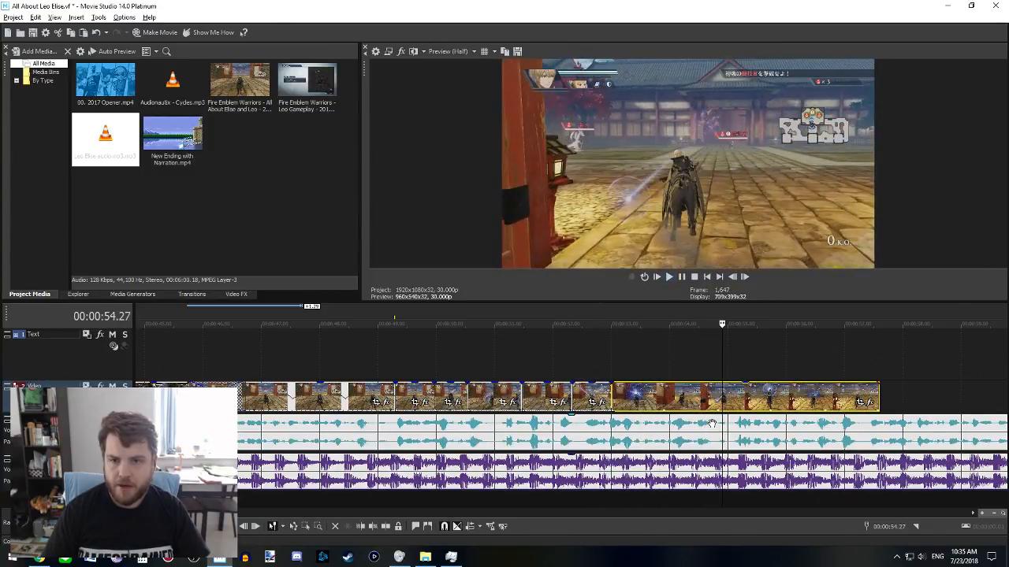
key("s")
key("space")
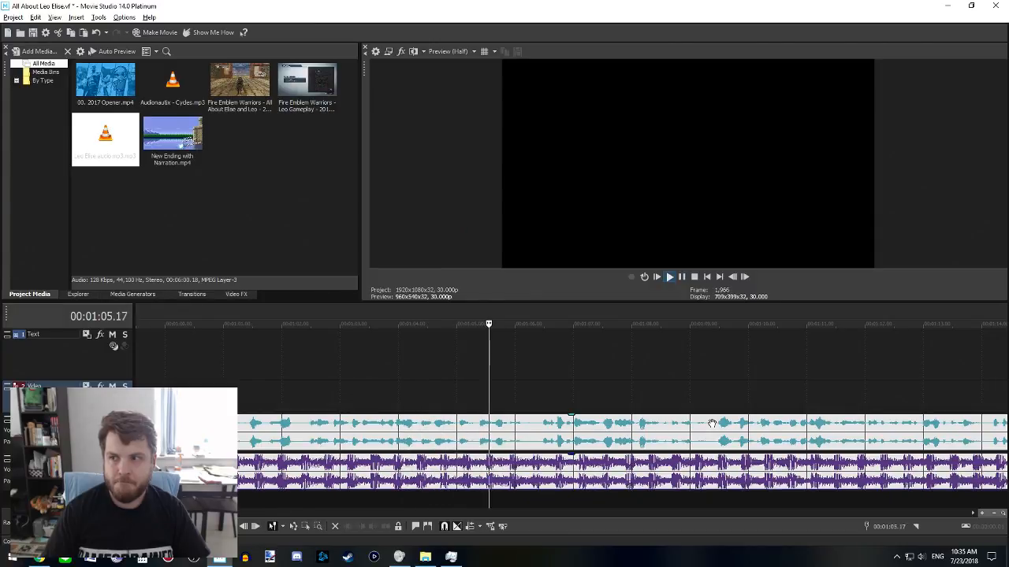
- Slow down the Leo piece starting at 00:00:49.09 by time-stretching its end to about 00:00:51.10, shifting the following pieces along
scroll(712, 424, "down", 2)
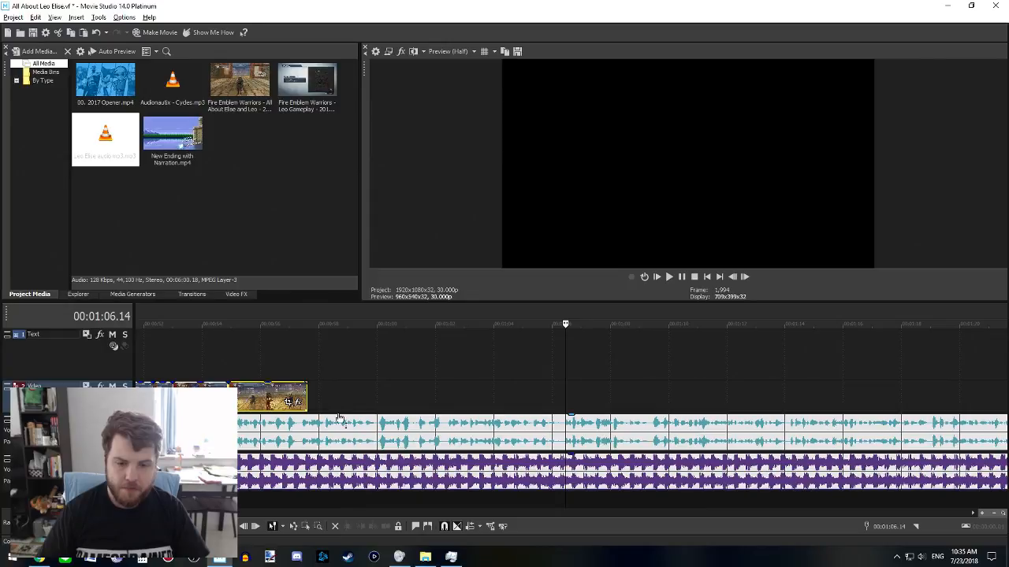
scroll(347, 421, "down", 3)
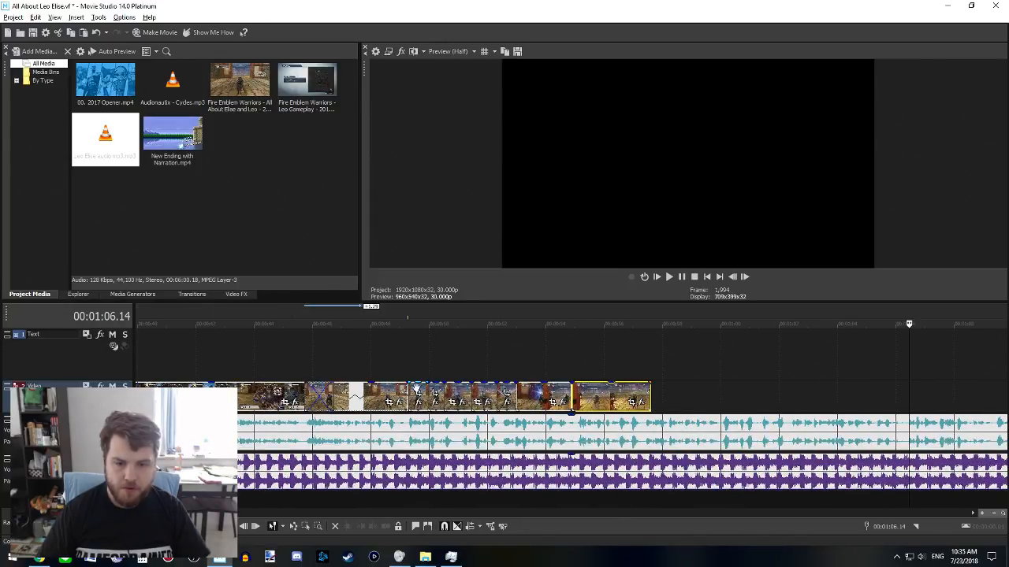
left_click(418, 390)
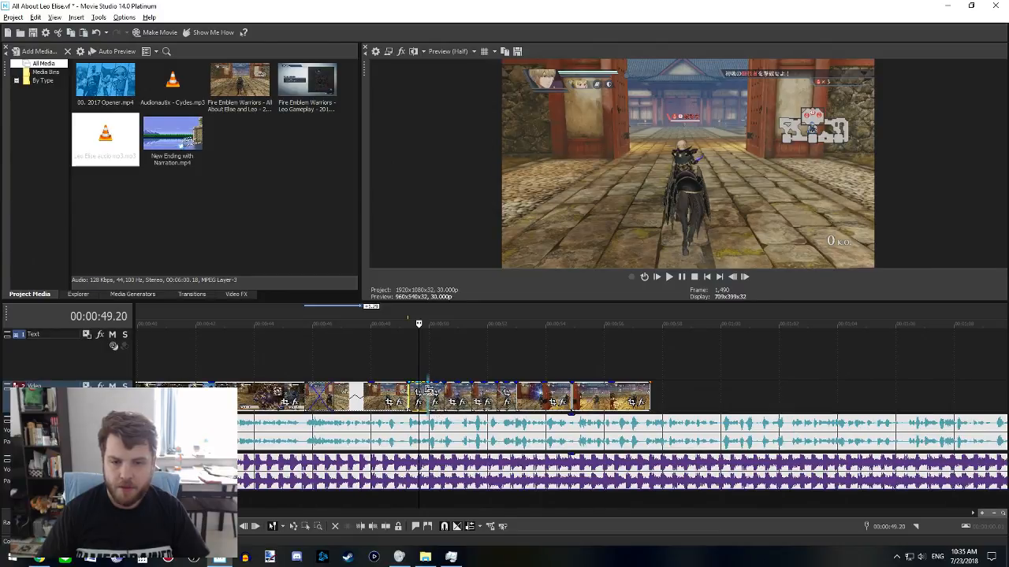
left_click_drag(429, 392, 462, 394)
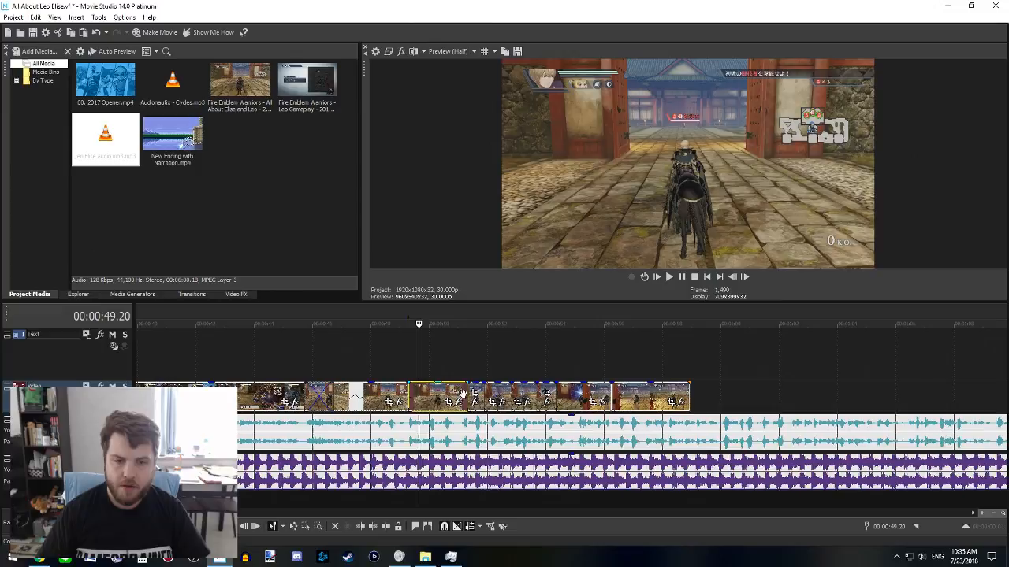
- Shorten the time-stretched Leo piece so it ends at about 00:00:51.00, pulling the following pieces back with it
left_click(413, 375)
scroll(413, 375, "up", 4)
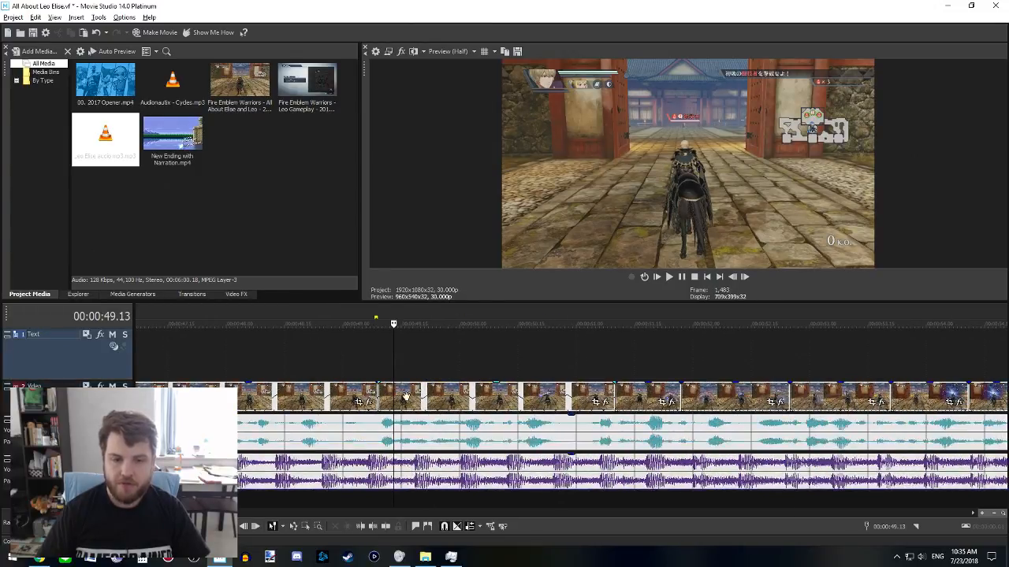
left_click(379, 376)
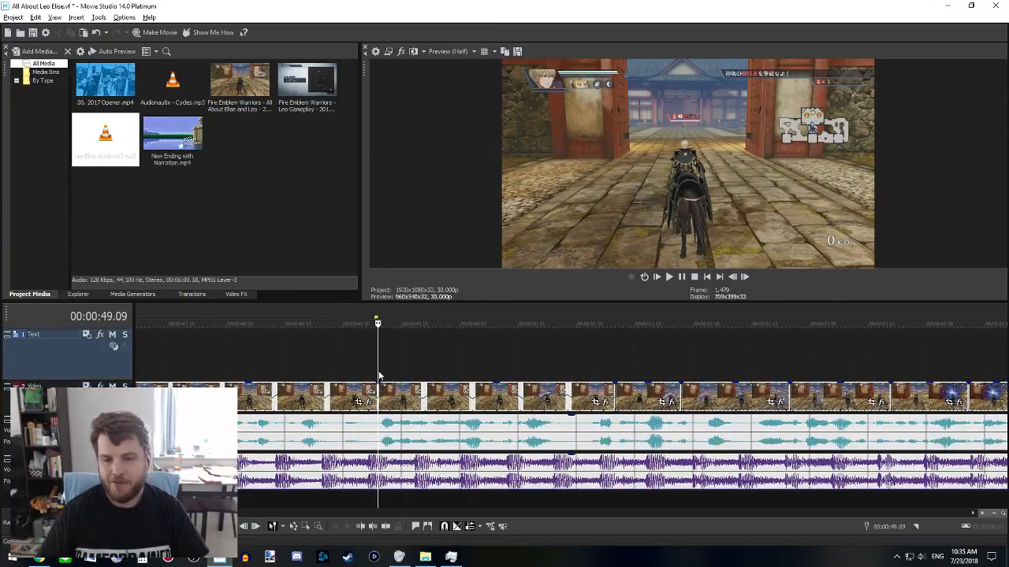
left_click(538, 383)
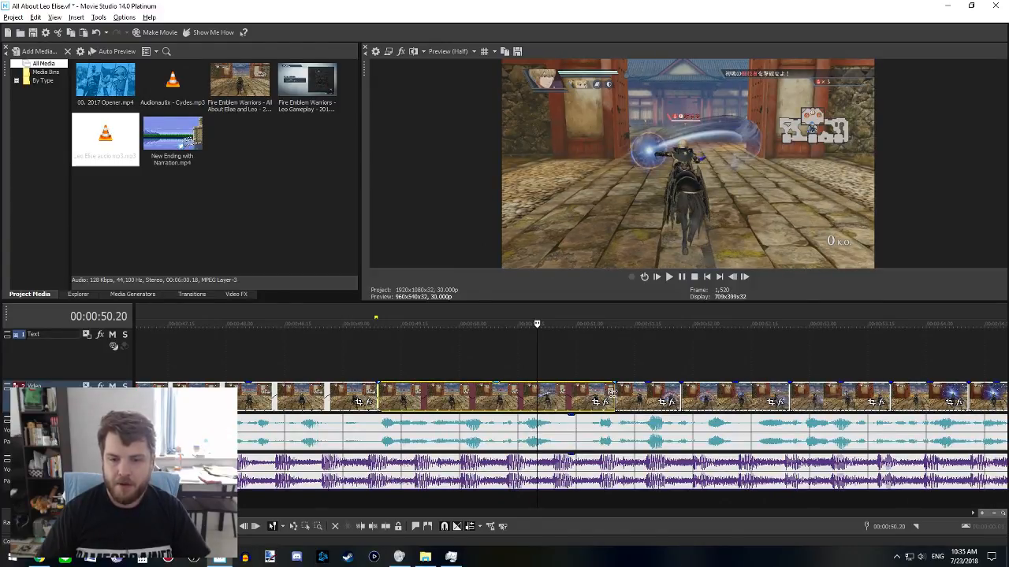
left_click_drag(611, 392, 575, 392)
- Play the slowed Leo piece from 00:00:49.09 and check the narration timing around 00:00:50.14 and 00:00:50.03
left_click(378, 350)
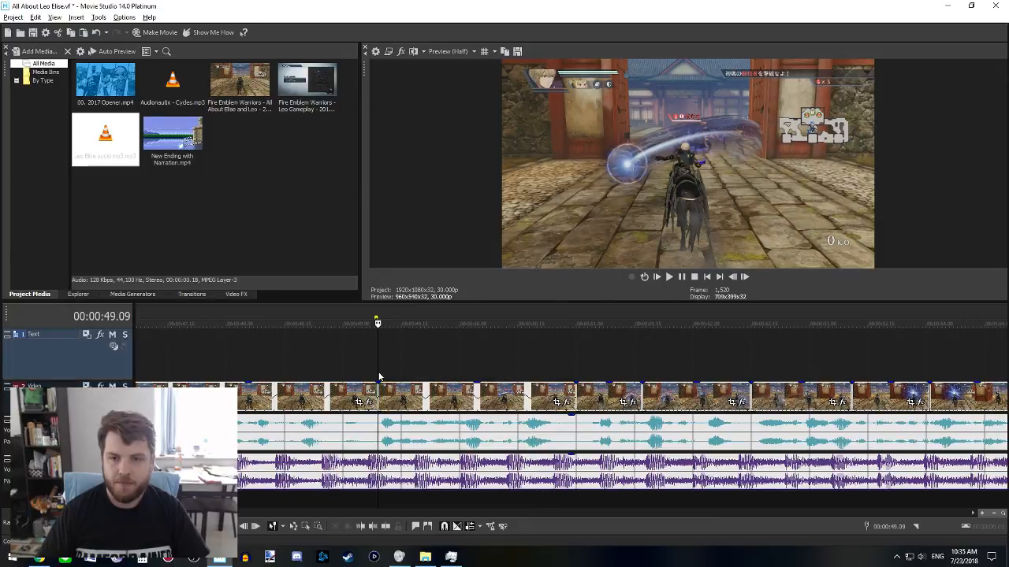
key("space")
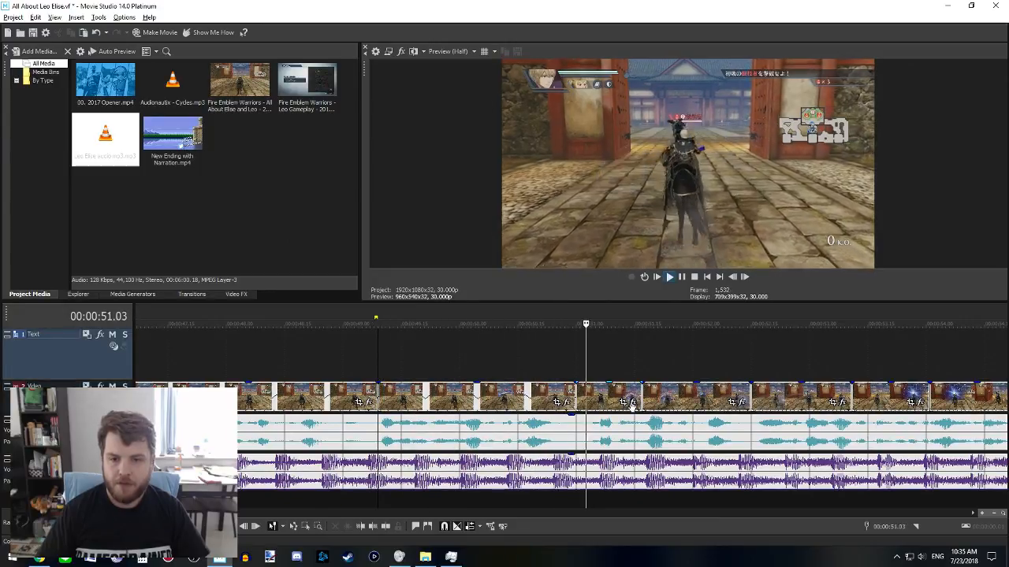
key("space")
key("space")
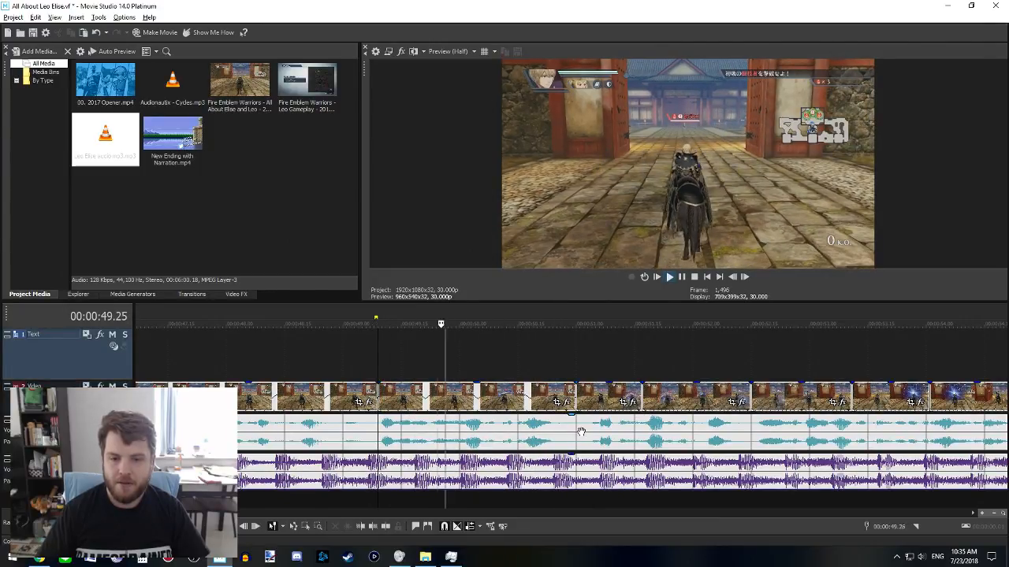
key("space")
left_click(519, 402)
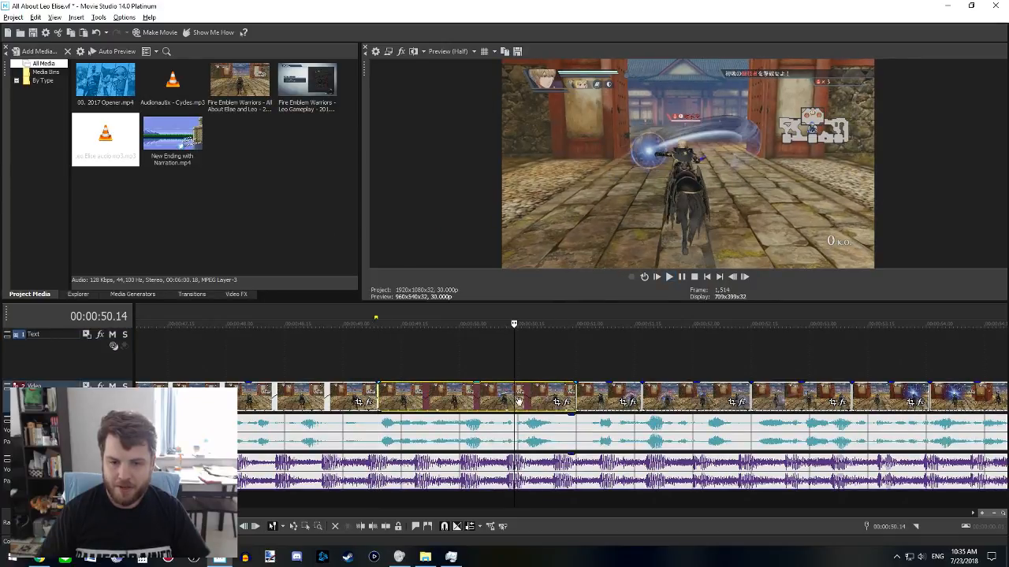
left_click(517, 429)
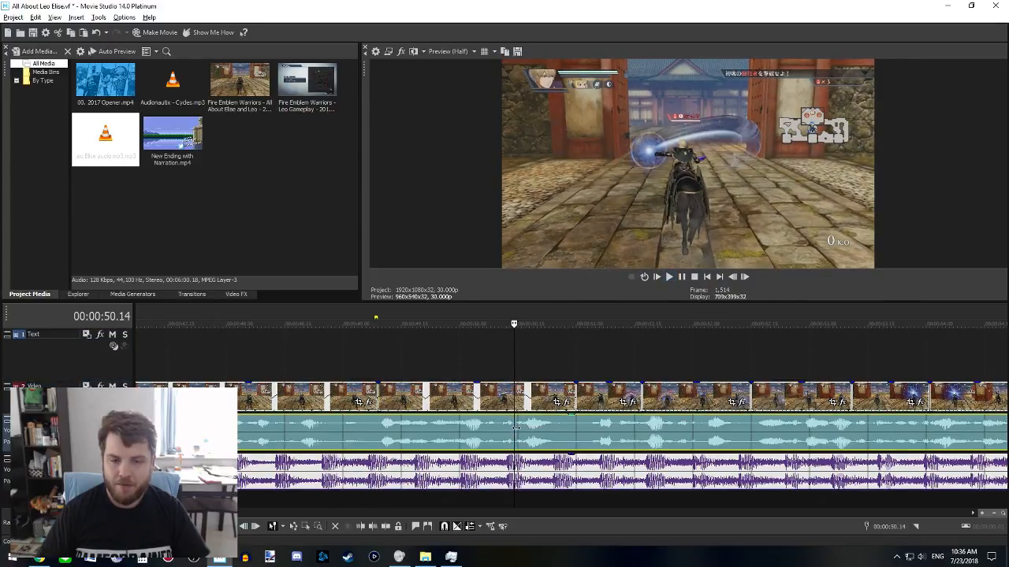
left_click(472, 426)
key("space")
key("space")
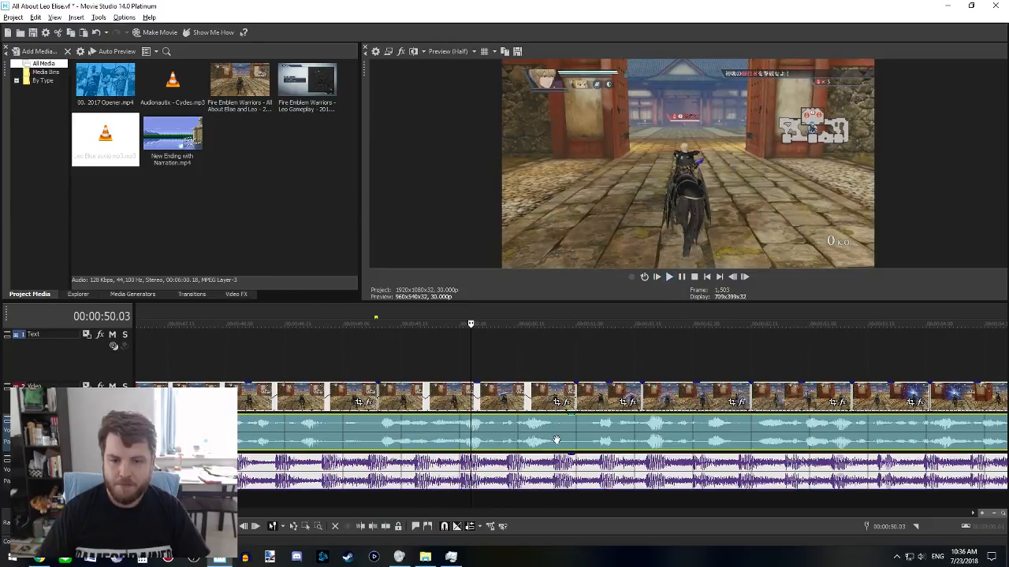
- Isolate one narration word past the end of the clips by splitting the narration at 00:01:00.26 and about 00:01:01.04
left_click(514, 426)
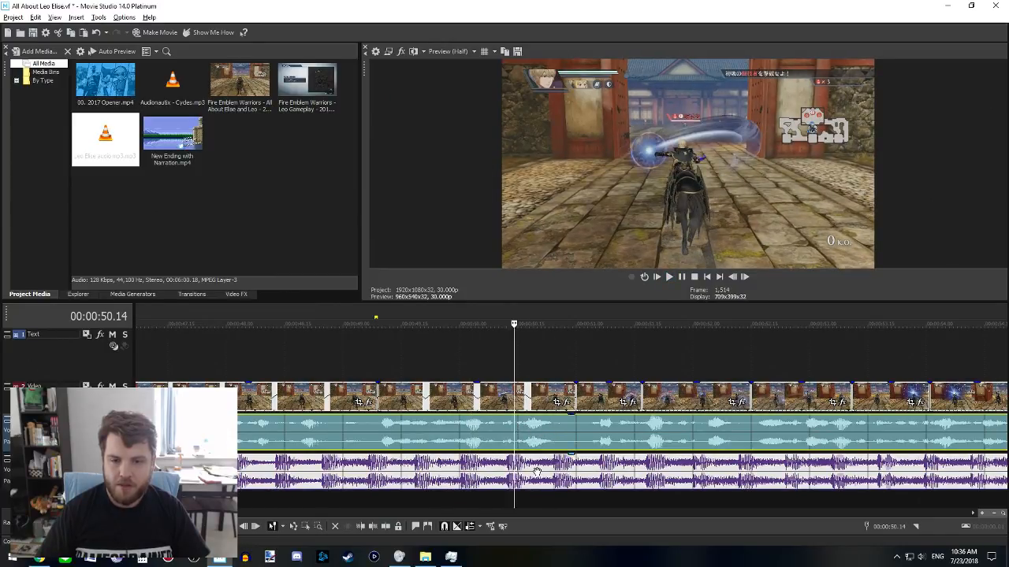
key("space")
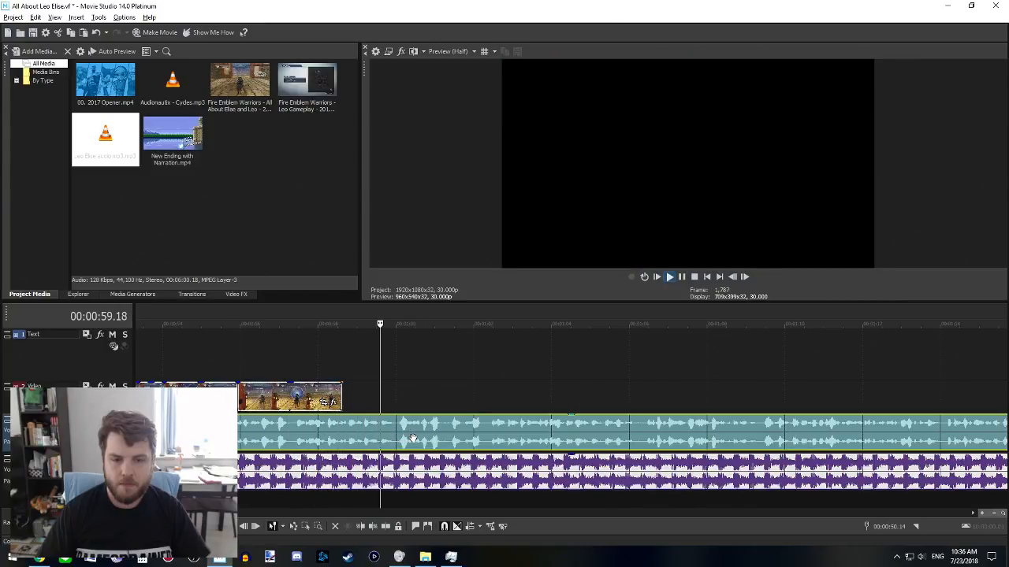
key("space")
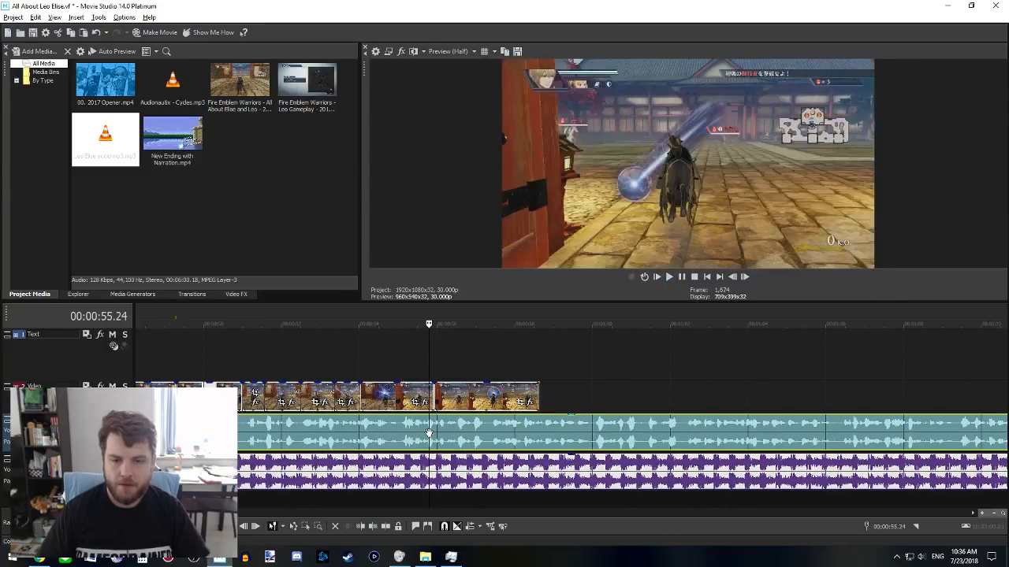
left_click(566, 426)
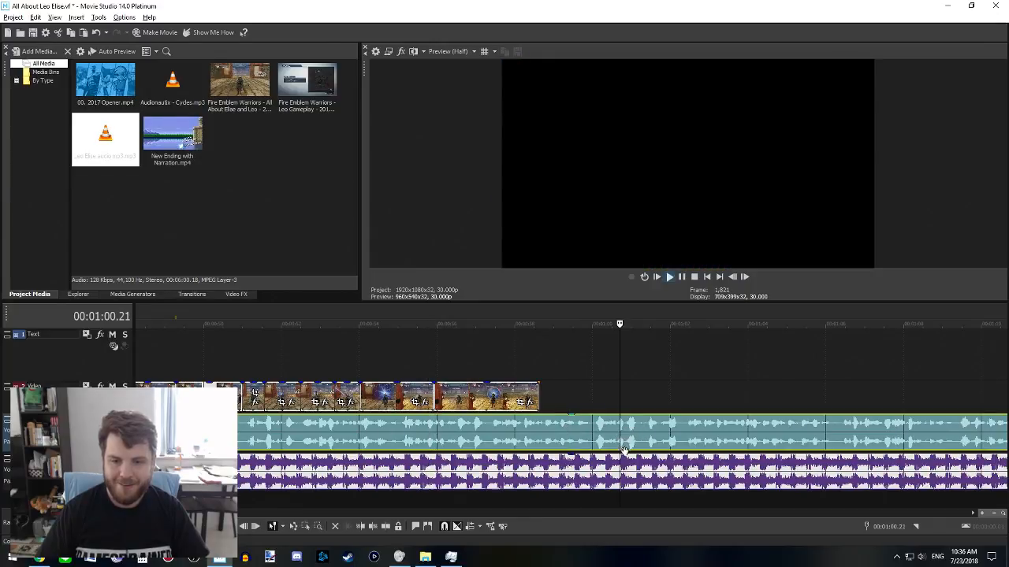
scroll(622, 449, "up", 3)
key("space")
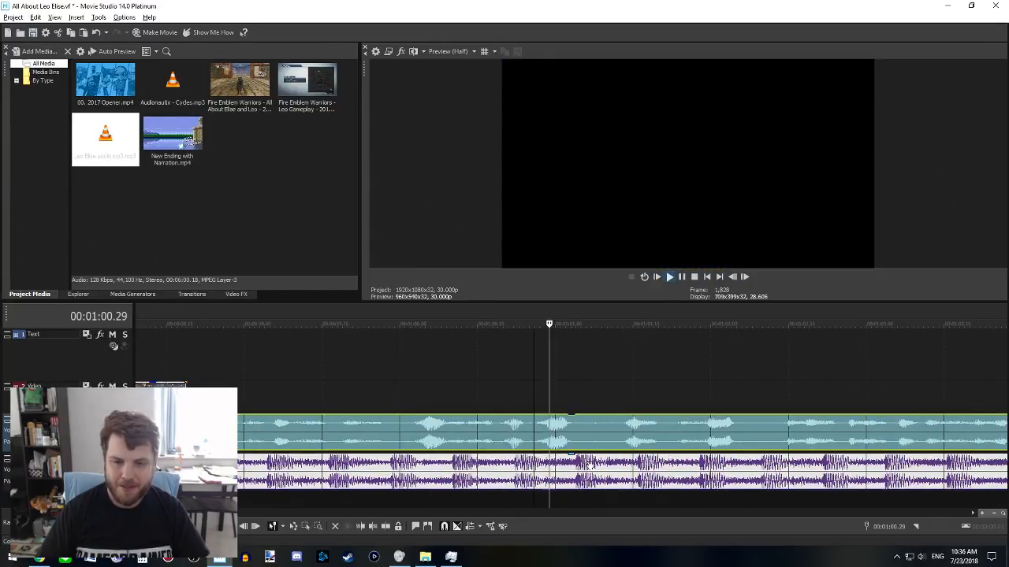
key("s")
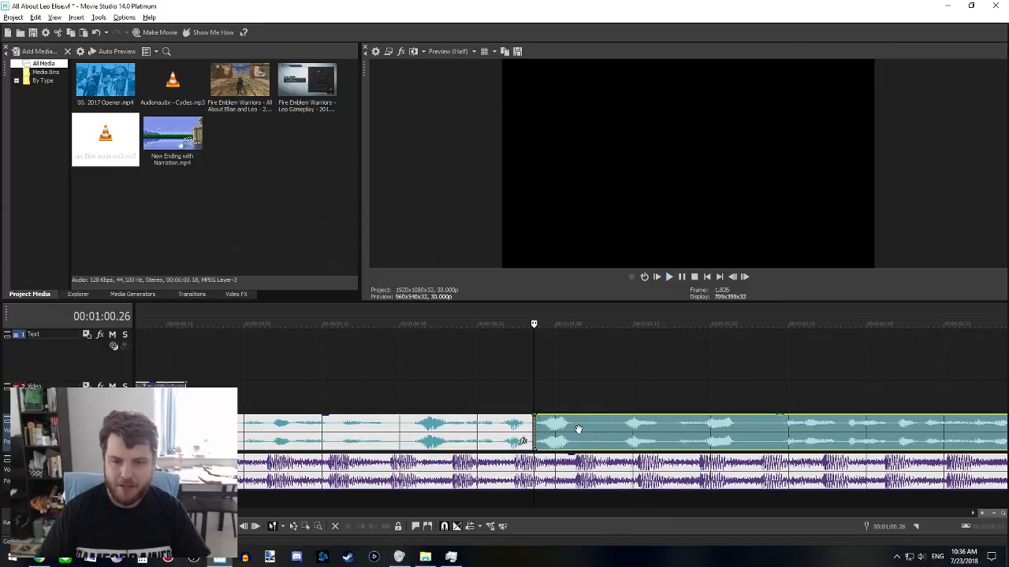
left_click(576, 430)
key("s")
left_click(562, 426)
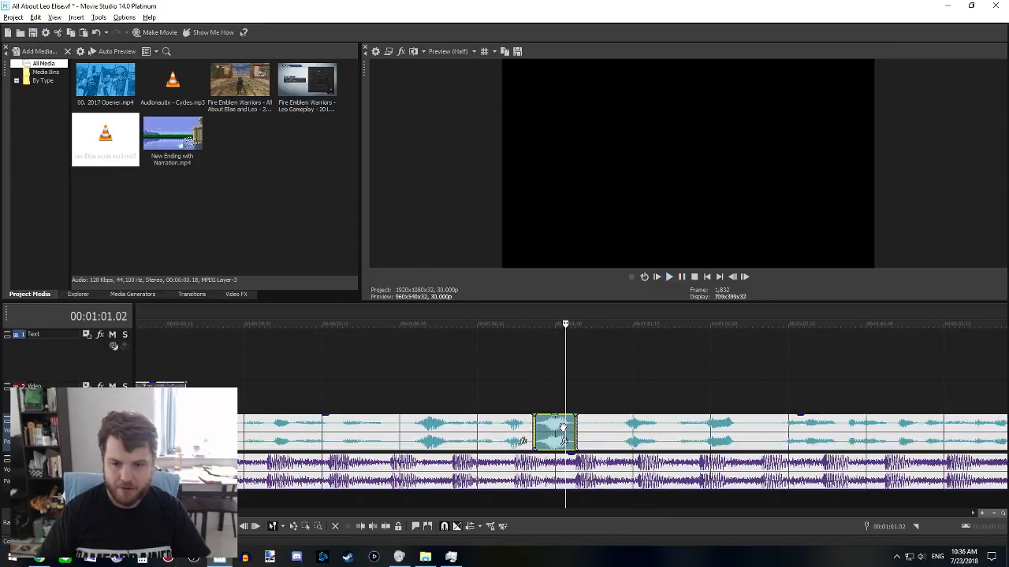
- Play the narration from 00:00:47.02 into the slowed Leo piece to find the passage that needs replacing
scroll(551, 436, "down", 3)
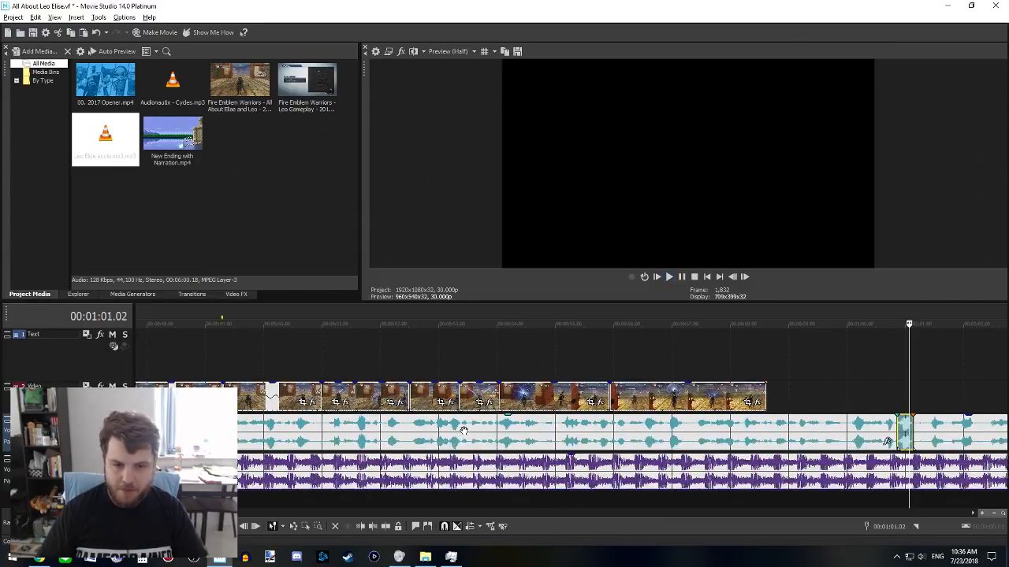
left_click(361, 431)
scroll(379, 429, "down", 2)
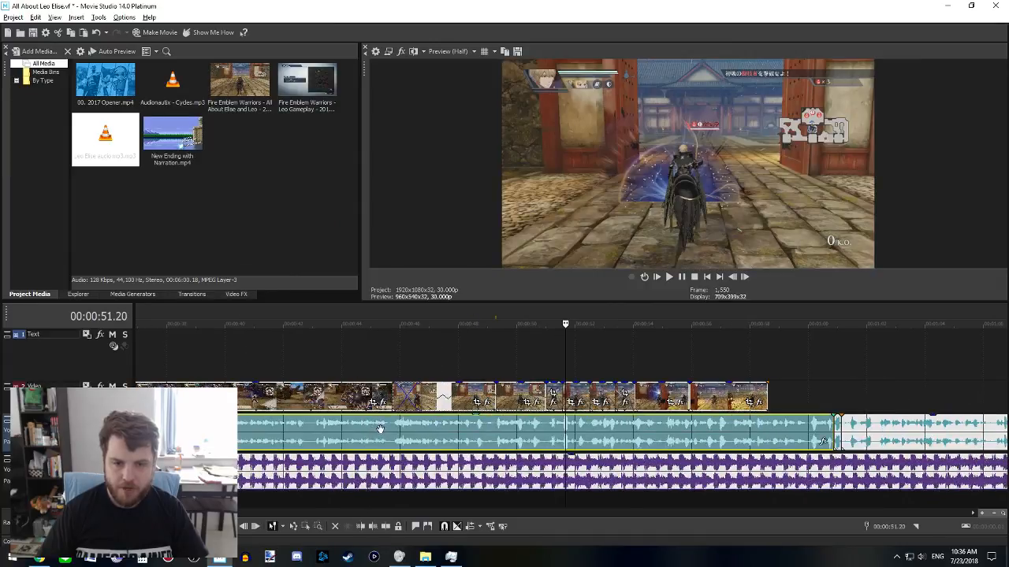
left_click(481, 423)
key("space")
scroll(430, 425, "up", 4)
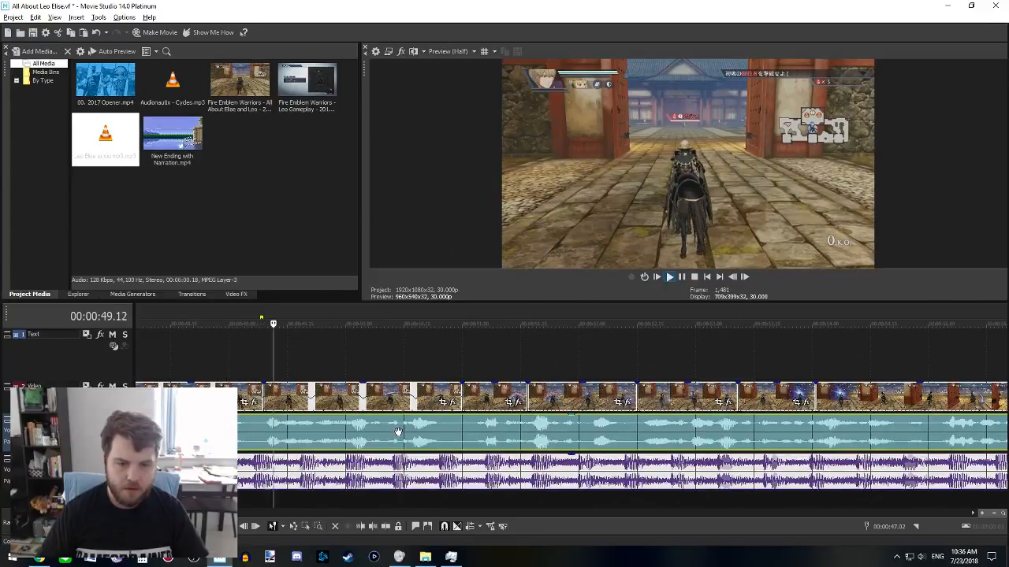
scroll(492, 438, "up", 2)
key("space")
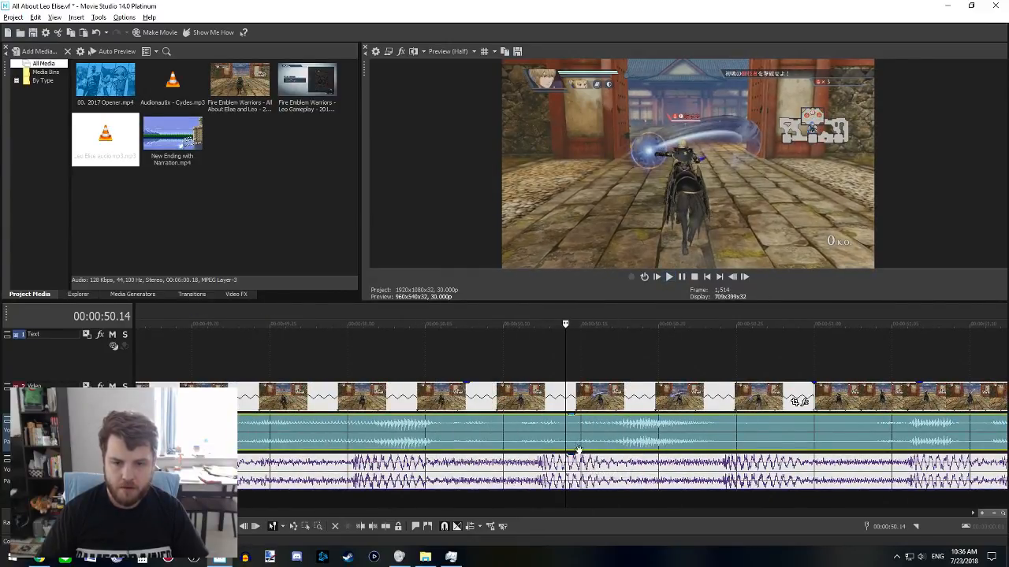
- Replay the narration repeatedly from 00:00:50.00 to locate the exact cut point at 00:00:50.06
left_click(515, 430)
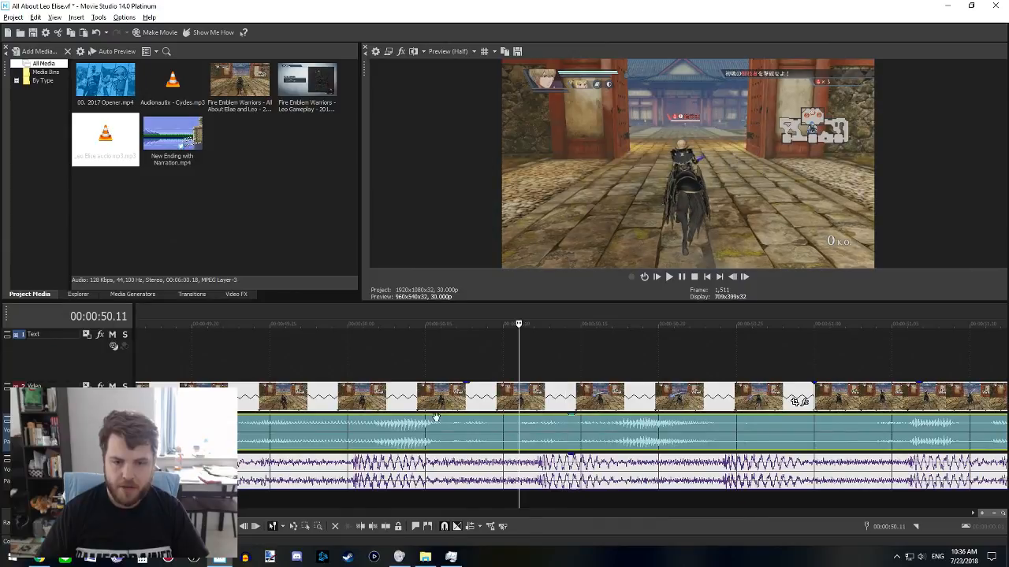
left_click(351, 433)
key("space")
key("space")
key("space")
key("space")
key("space")
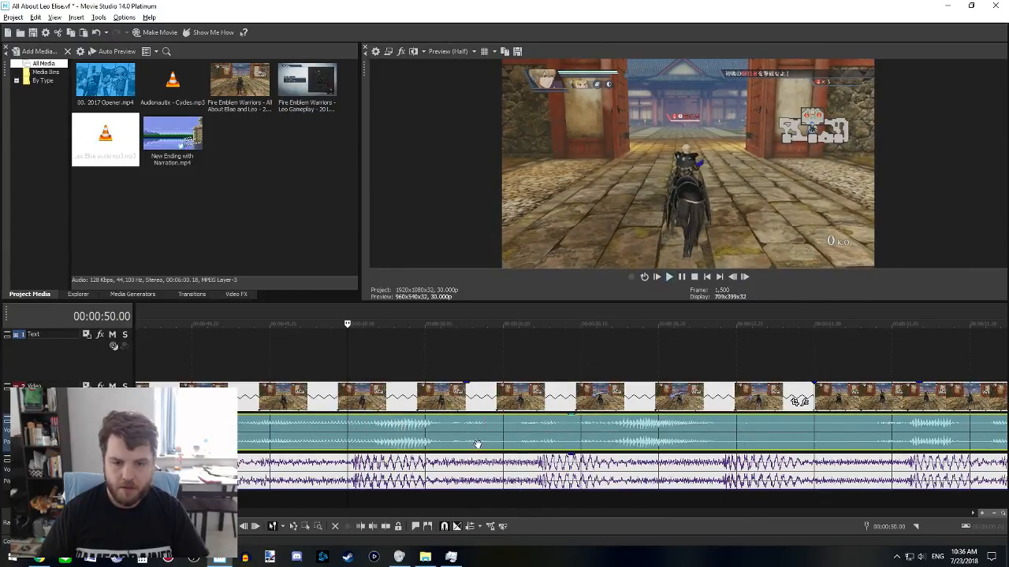
key("space")
key("space")
key("space")
key("space")
key("space")
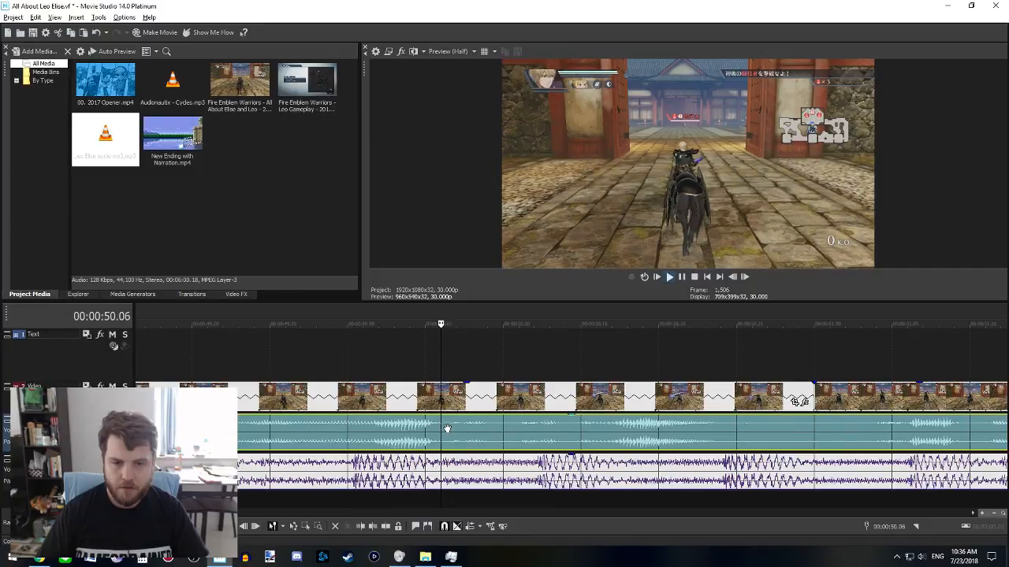
key("space")
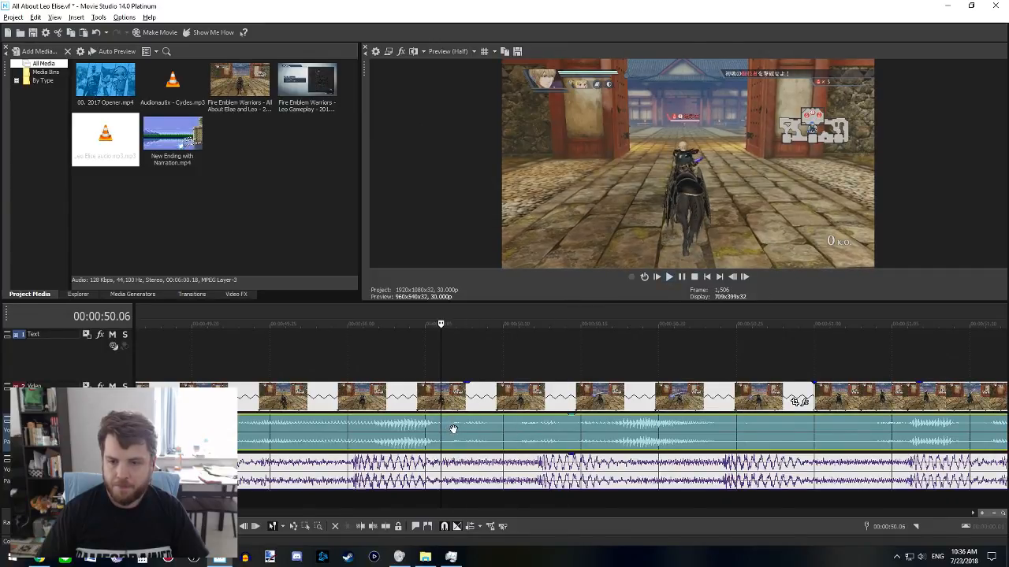
- Remove the narration between 00:00:50.06 and 00:00:50.26, and paste the isolated word into the gap at about 00:00:50.07
key("s")
key("space")
key("space")
left_click(752, 431)
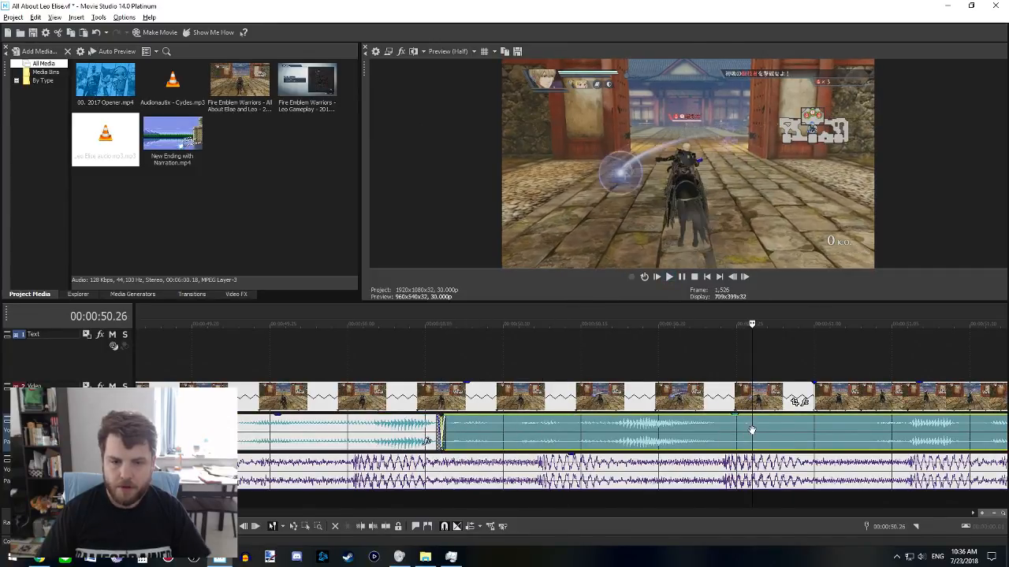
key("alt+bracketleft")
left_click(457, 437)
key("ctrl+v")
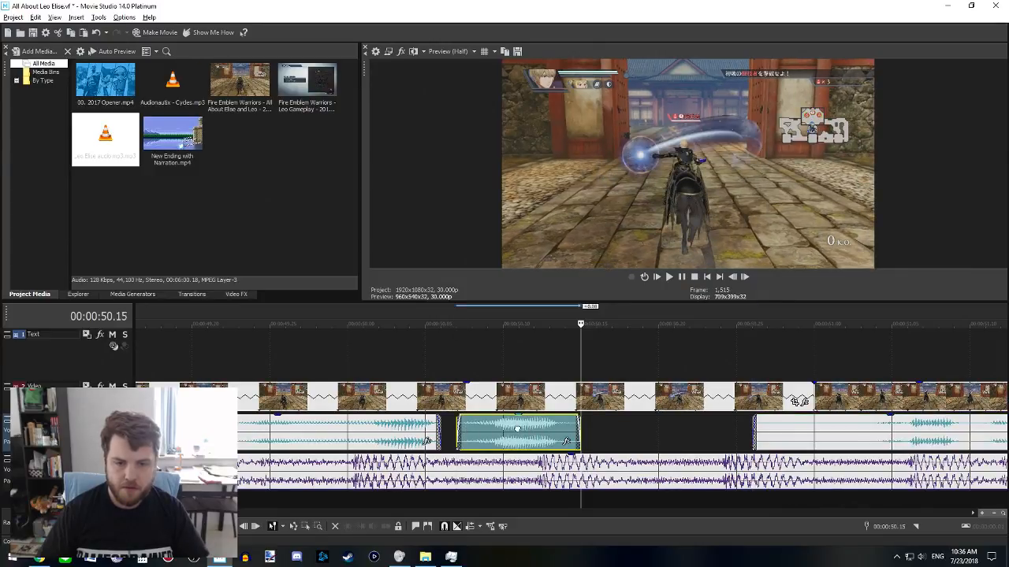
- Move the pasted word to about 00:00:50.12, extend the preceding narration to about 00:00:50.07 and preview the join
left_click_drag(516, 427, 499, 428)
left_click(299, 345)
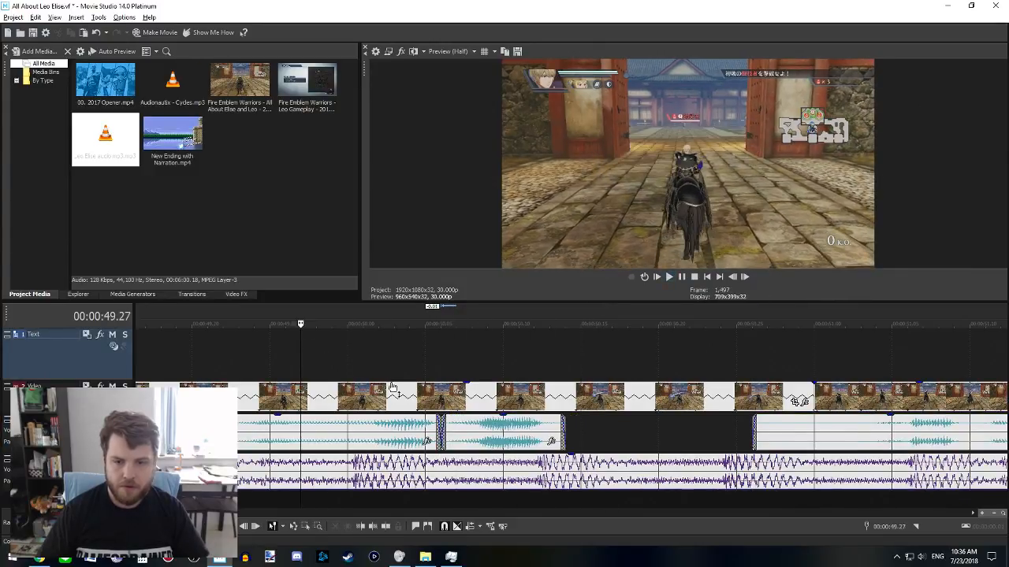
scroll(391, 388, "down", 3)
left_click_drag(634, 432, 660, 432)
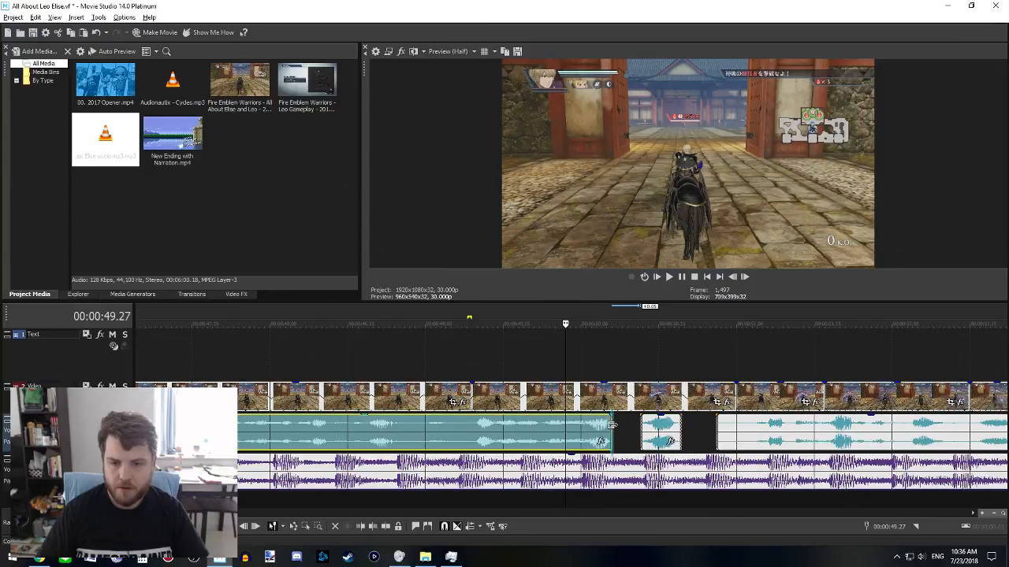
key("space")
key("space")
key("space")
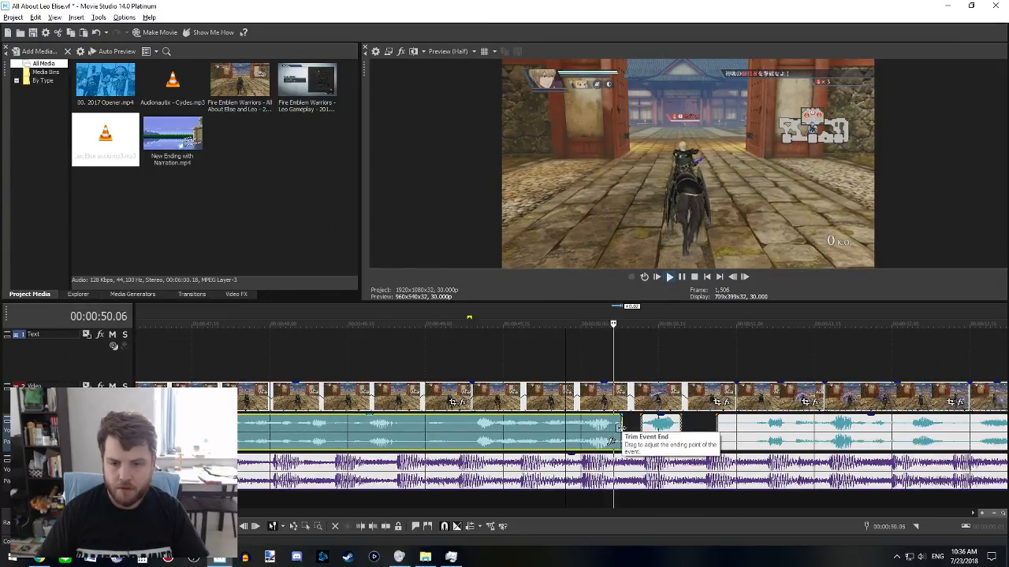
key("space")
- Extend the preceding narration to about 00:00:50.15 and move the pasted word to about 00:00:50.18, previewing the join
left_click_drag(620, 428, 653, 435)
key("space")
key("space")
key("space")
key("space")
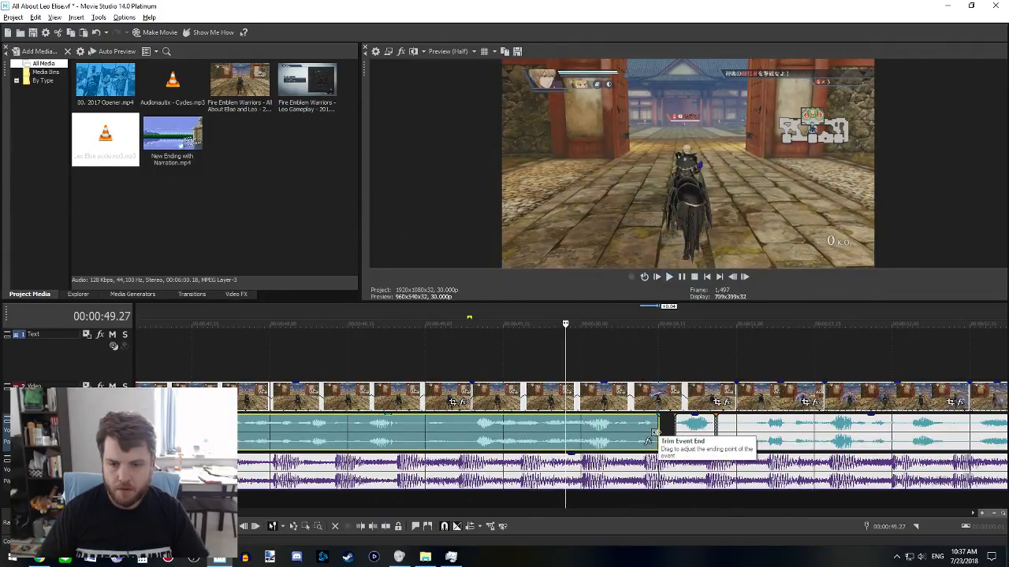
key("space")
key("space")
- Extend the preceding narration to about 00:00:50.17 and move the pasted word back against its end, replaying the join
left_click_drag(684, 432, 661, 430)
key("space")
key("space")
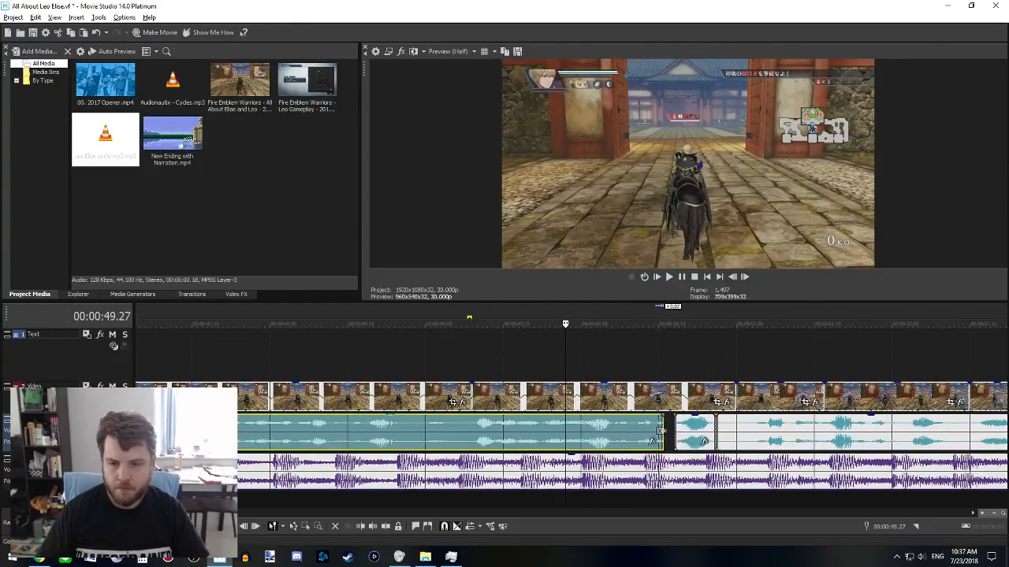
key("space")
key("space")
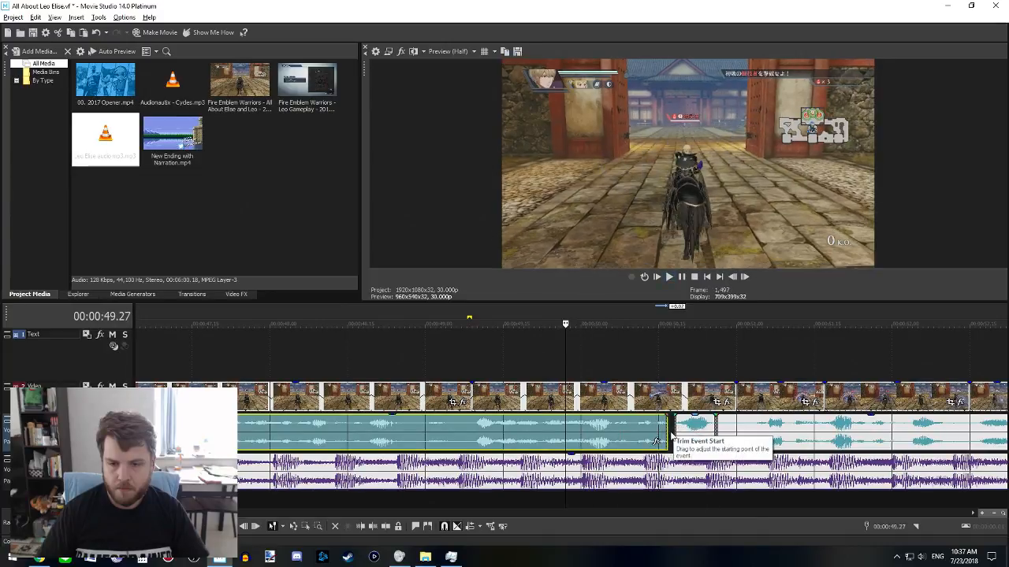
key("space")
key("space")
left_click_drag(693, 433, 686, 433)
key("space")
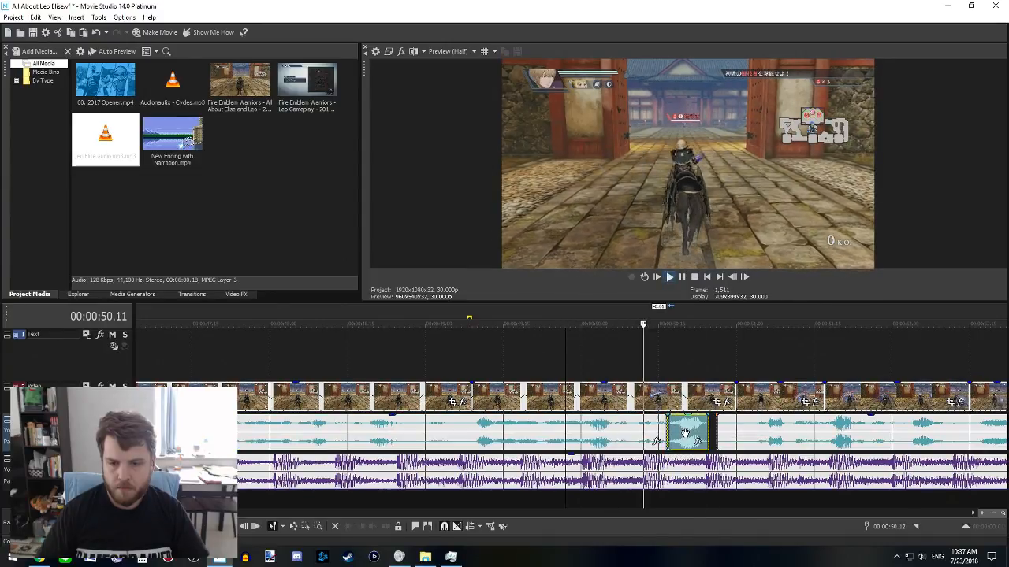
key("space")
- Trim the preceding narration back to about 00:00:50.14 and move the pasted word against its end, replaying the result
left_click(665, 430)
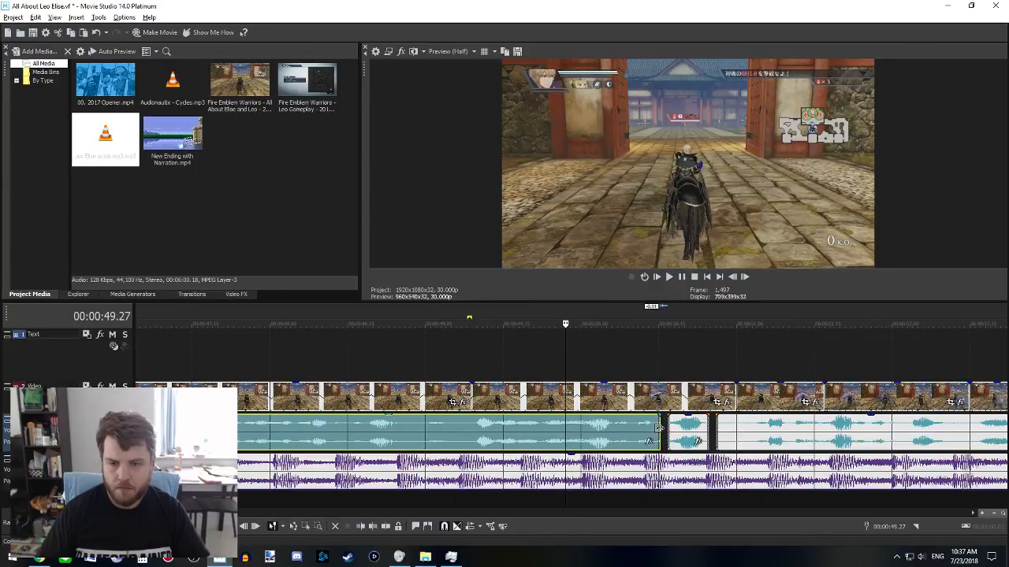
left_click(682, 432)
key("space")
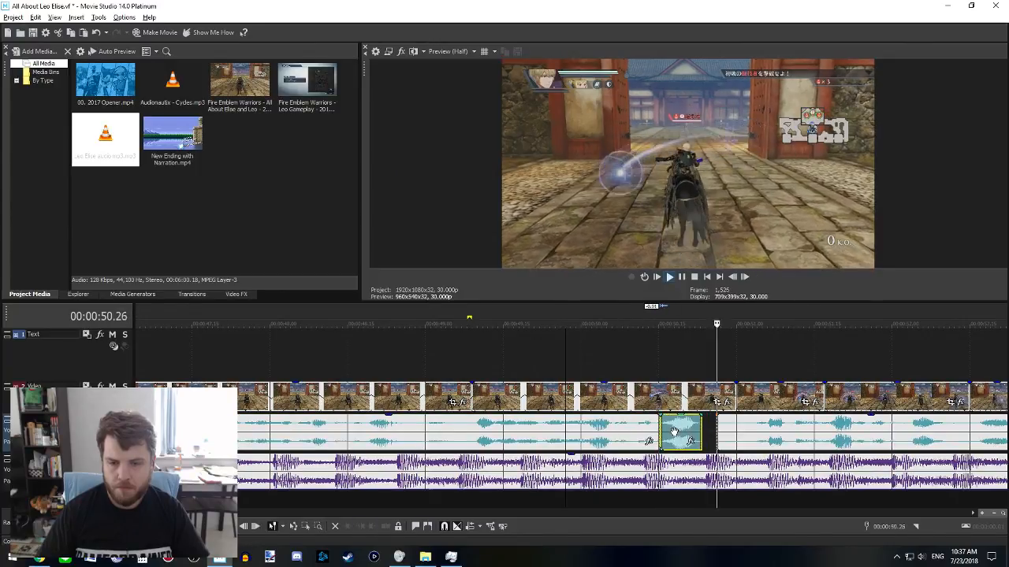
key("space")
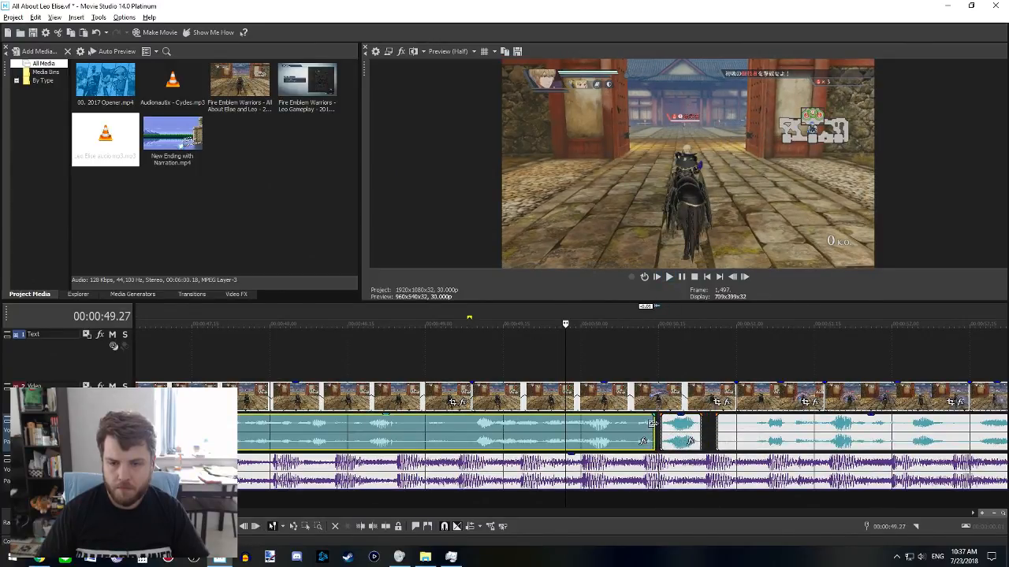
left_click_drag(658, 425, 652, 427)
key("space")
key("space")
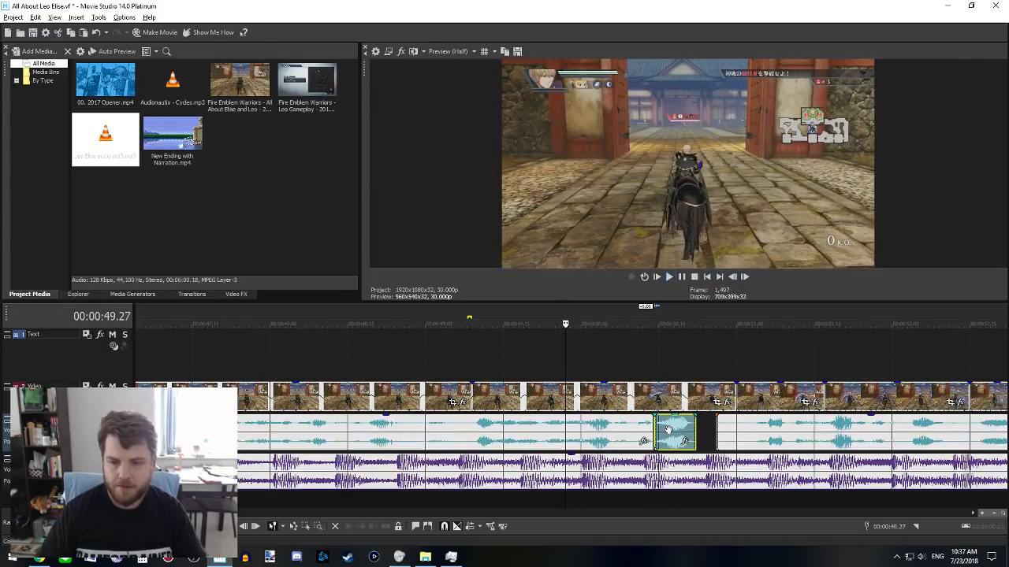
key("space")
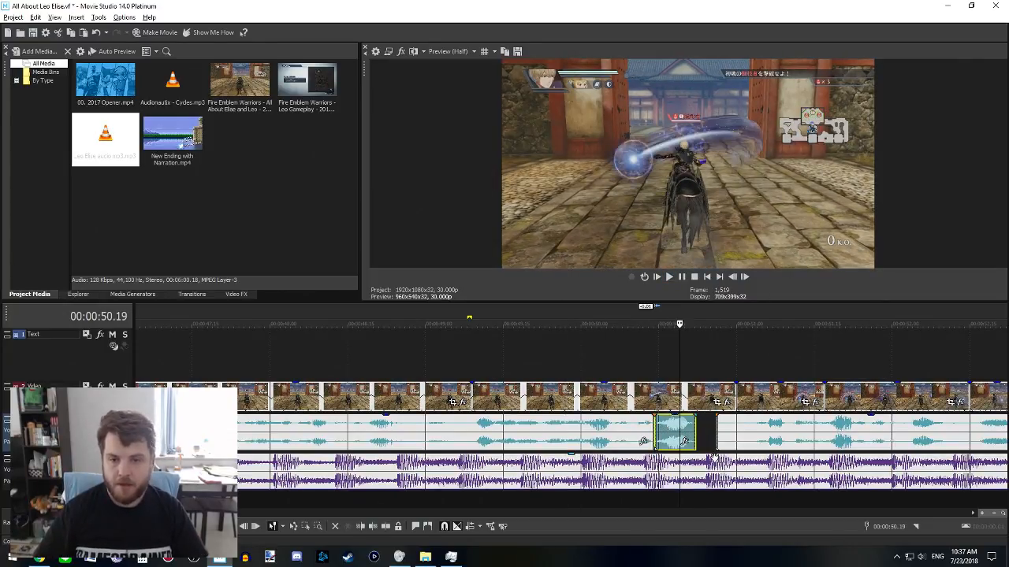
- Delete the pasted word from the narration gap and place the cursor in the gap at 00:00:50.17
scroll(713, 457, "right", 3)
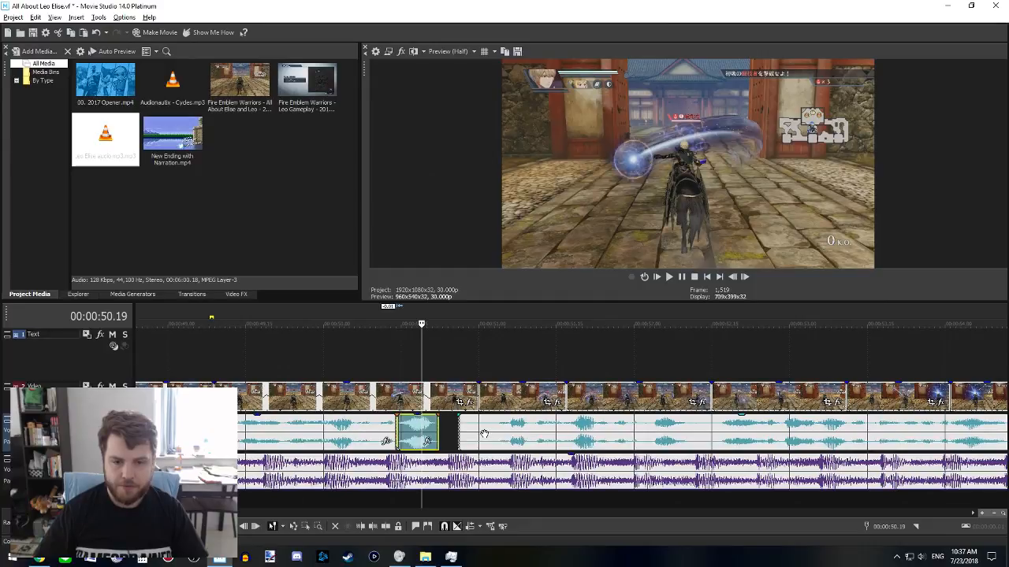
scroll(484, 434, "left", 2)
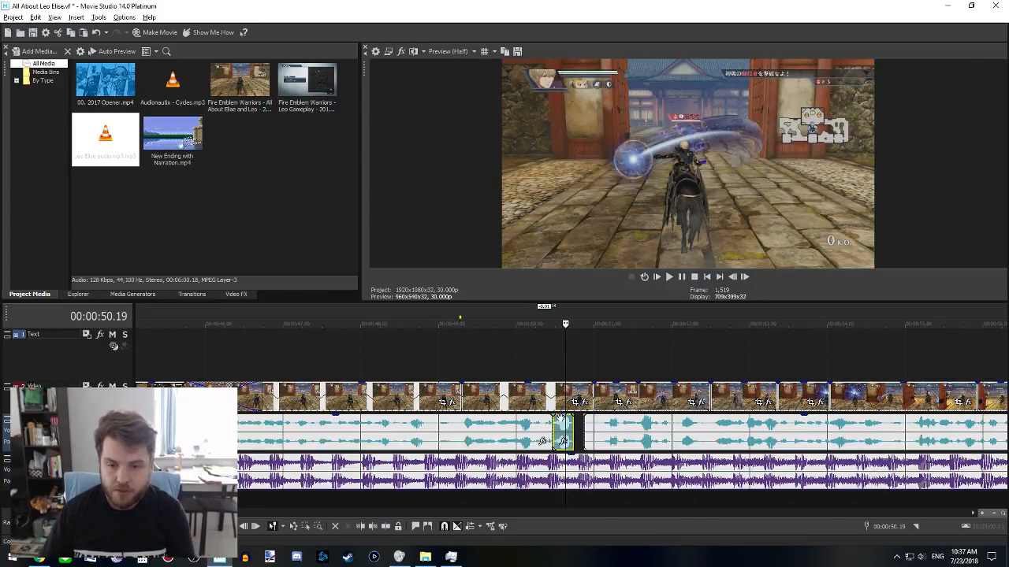
key("Delete")
left_click(561, 423)
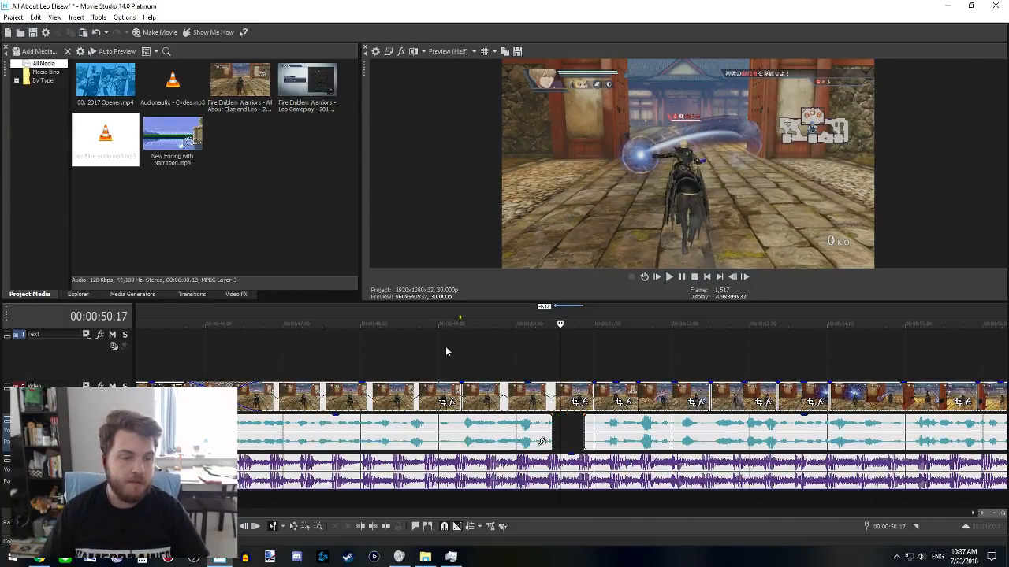
- Add a default Titles & Text event to the Text track, trimmed to match the slowed Leo piece from 00:00:49.09 to 00:00:51.00
left_click(193, 295)
left_click(134, 294)
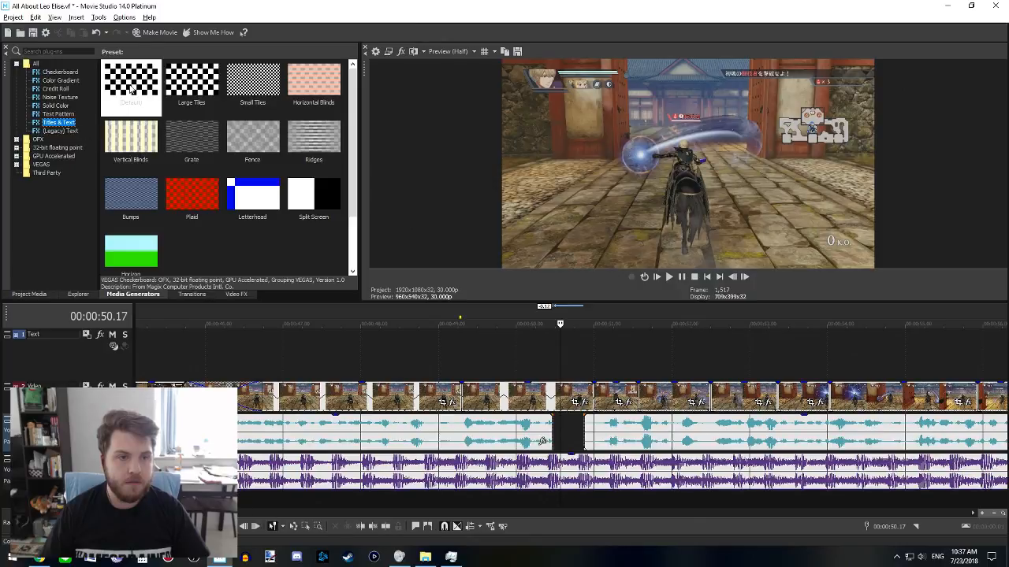
left_click_drag(131, 83, 574, 377)
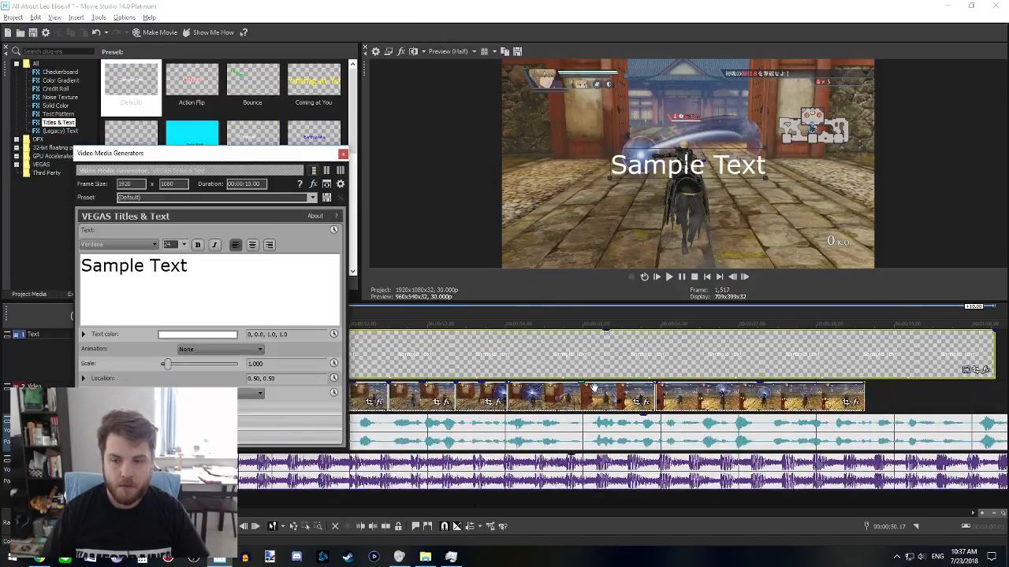
left_click_drag(849, 361, 574, 348)
left_click(290, 315)
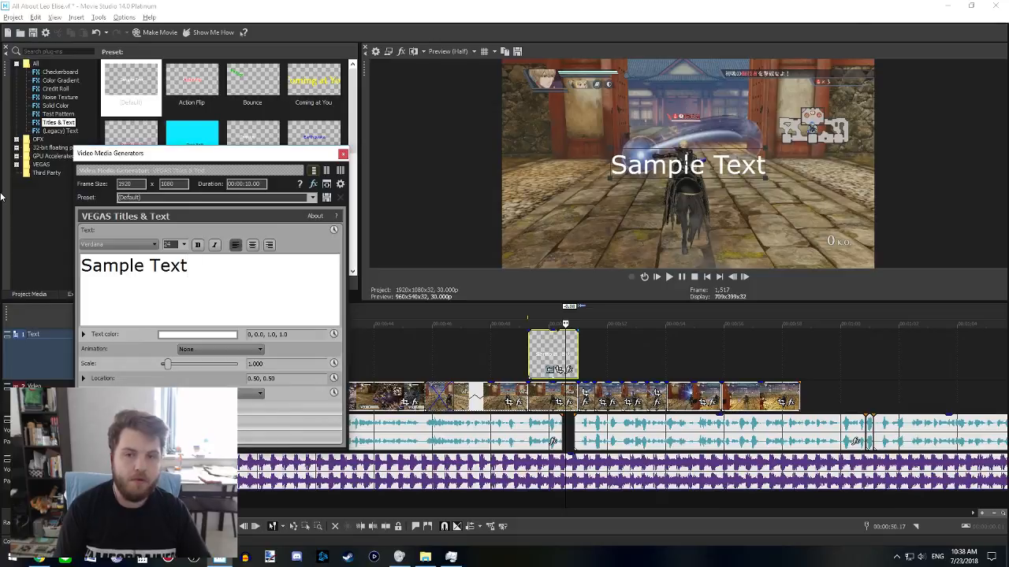
- Replace the title's sample text with "Hey Fix this dumbass" and replay the section from 00:00:48.12
key("BackSpace")
key("BackSpace")
key("BackSpace")
key("BackSpace")
key("BackSpace")
key("BackSpace")
key("BackSpace")
key("BackSpace")
key("BackSpace")
key("BackSpace")
key("BackSpace")
type("Hey ")
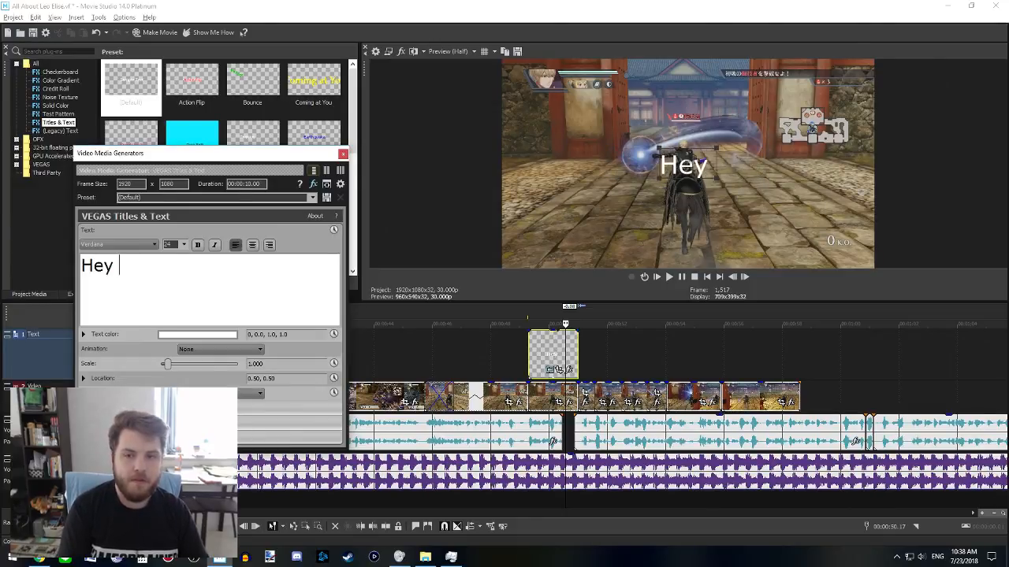
type("Fix this dumbass")
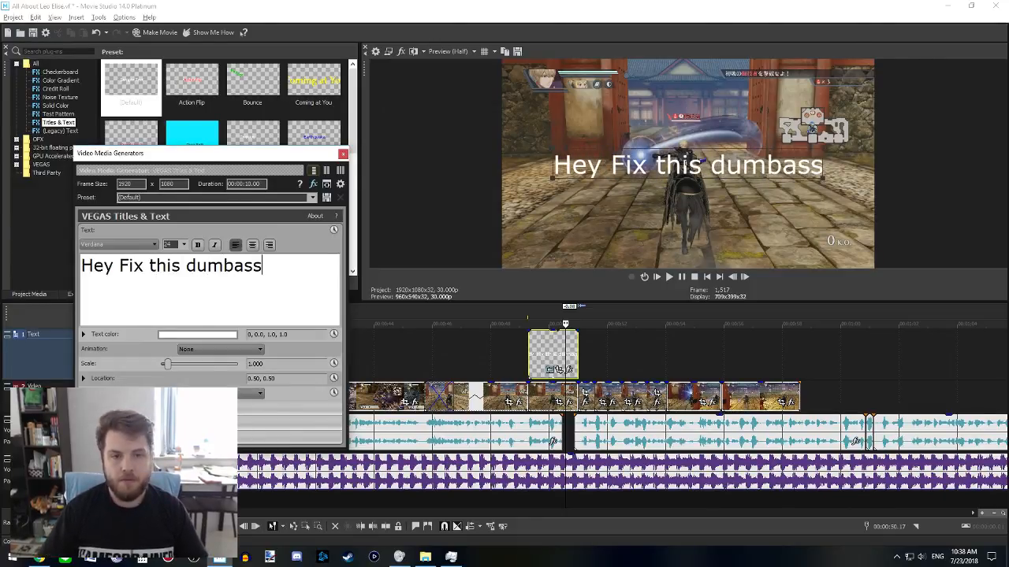
left_click(343, 153)
left_click(502, 348)
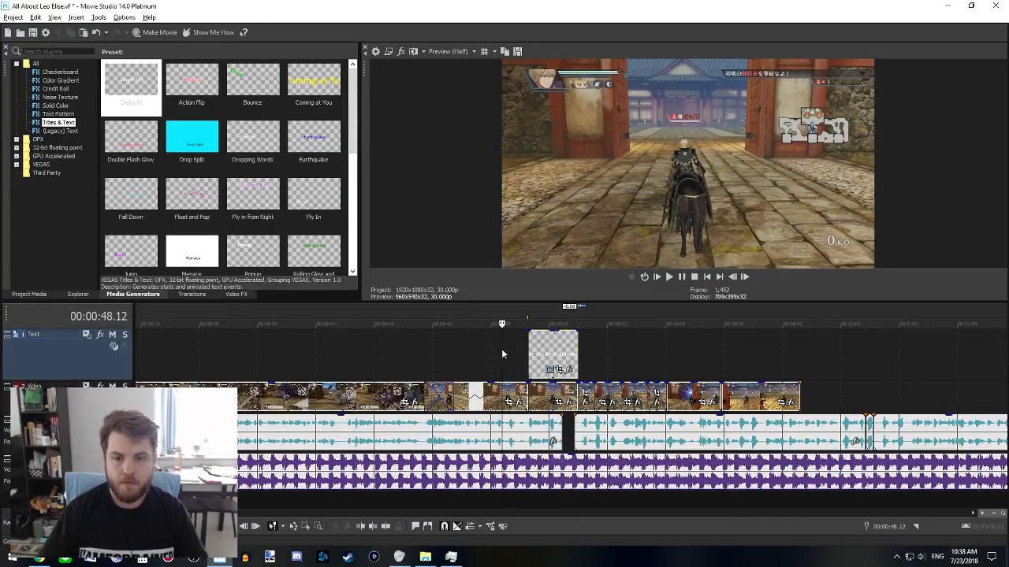
key("space")
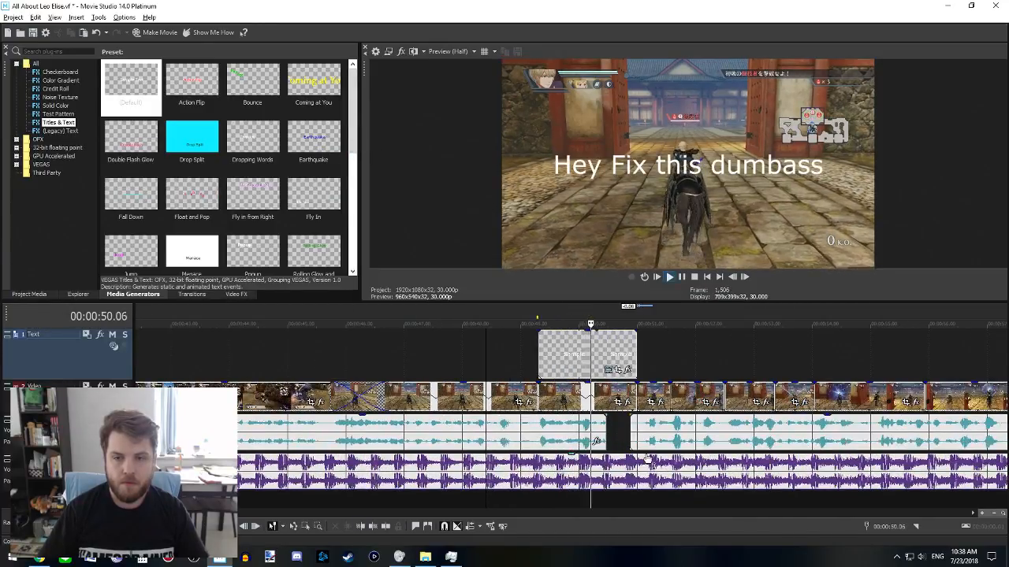
key("space")
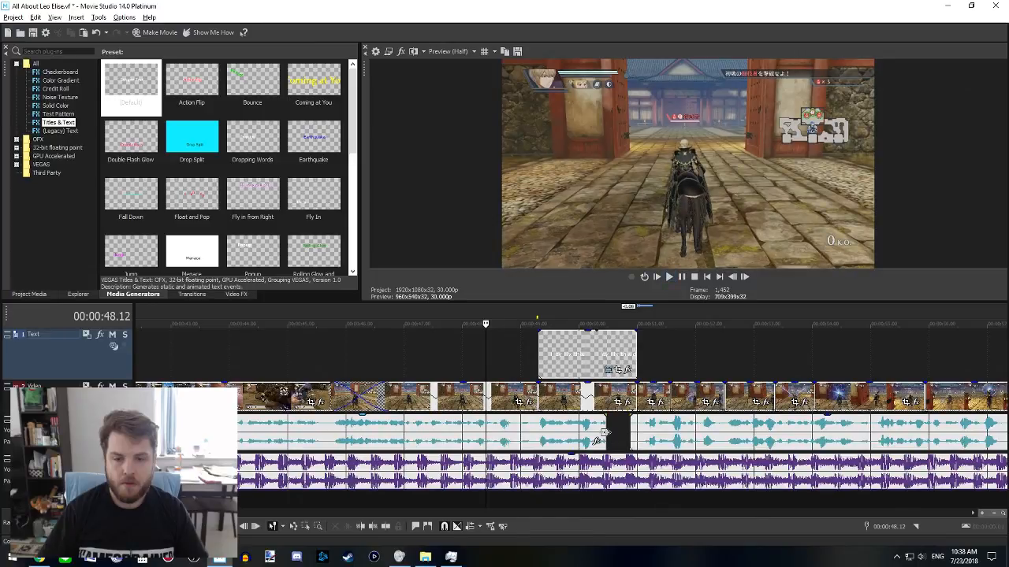
- Trim the end of the narration before the gap back to about 00:00:50.11 and replay the section from 00:00:49.09
left_click(544, 428)
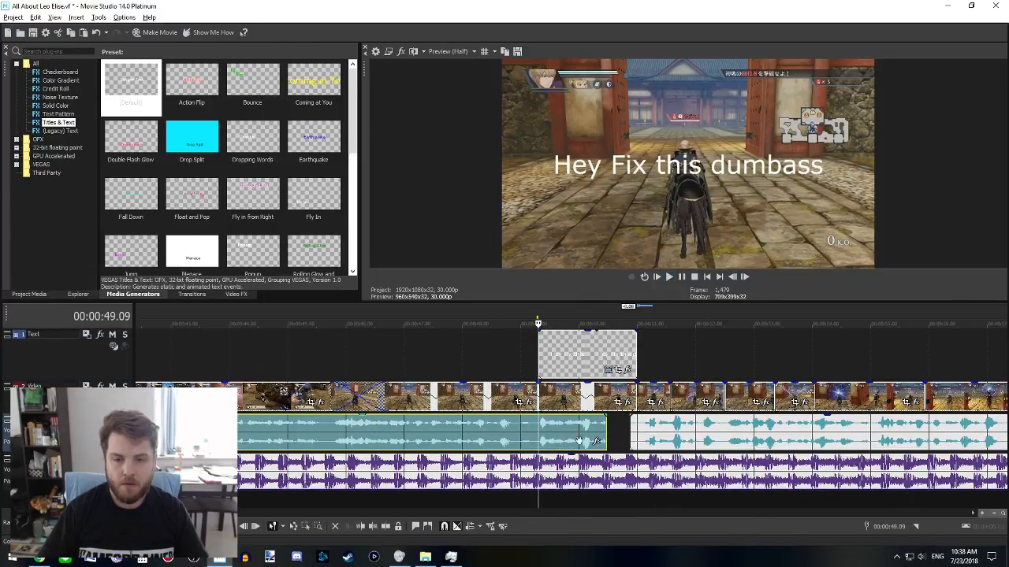
left_click_drag(606, 431, 599, 430)
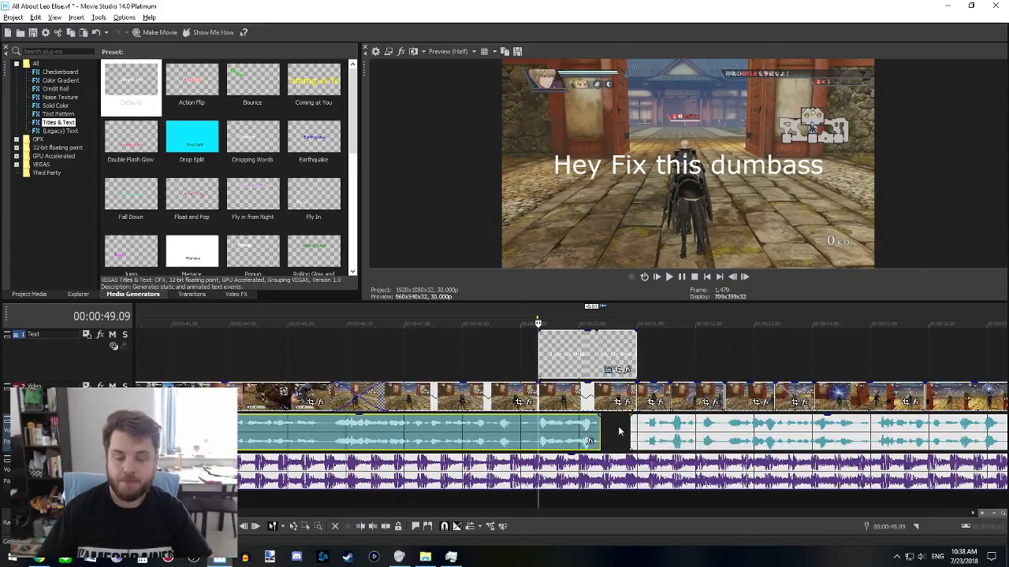
key("space")
key("space")
scroll(618, 431, "right", 5)
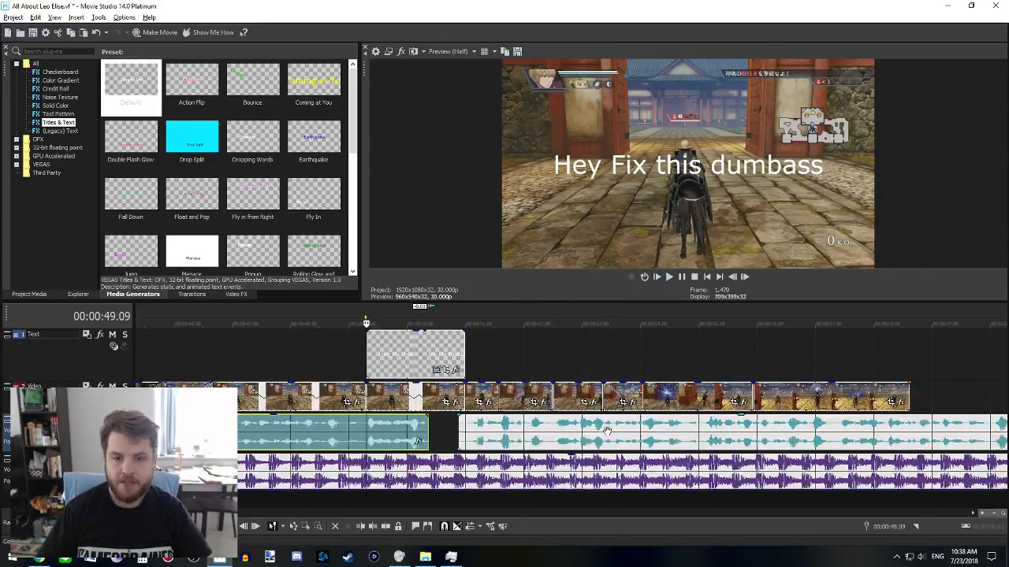
key("space")
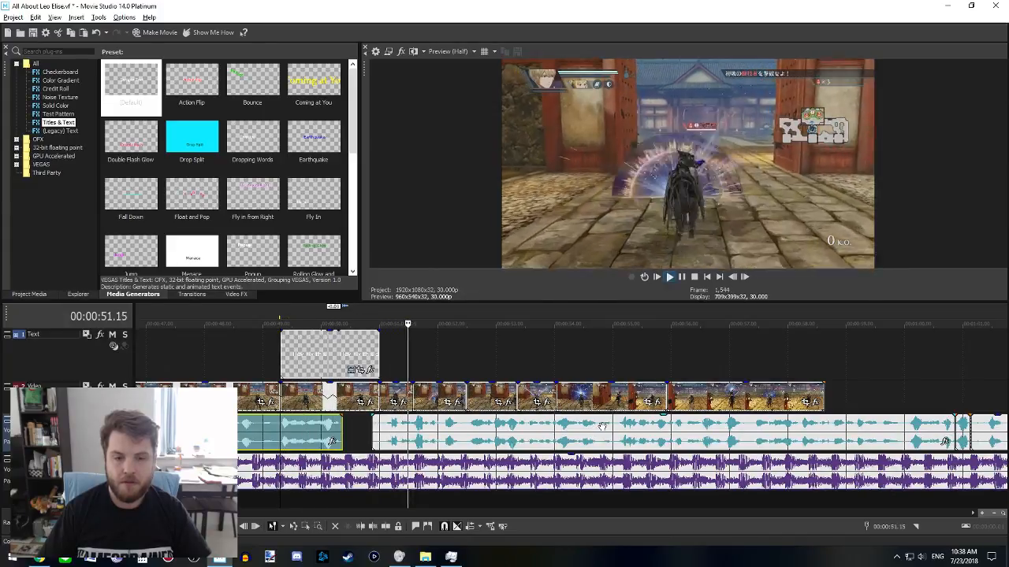
key("space")
- Trim the start of the narration after the gap to the title's end at 00:00:51.00 and replay from 00:00:51.04
left_click(388, 396)
scroll(485, 441, "up", 1)
scroll(484, 441, "right", 3)
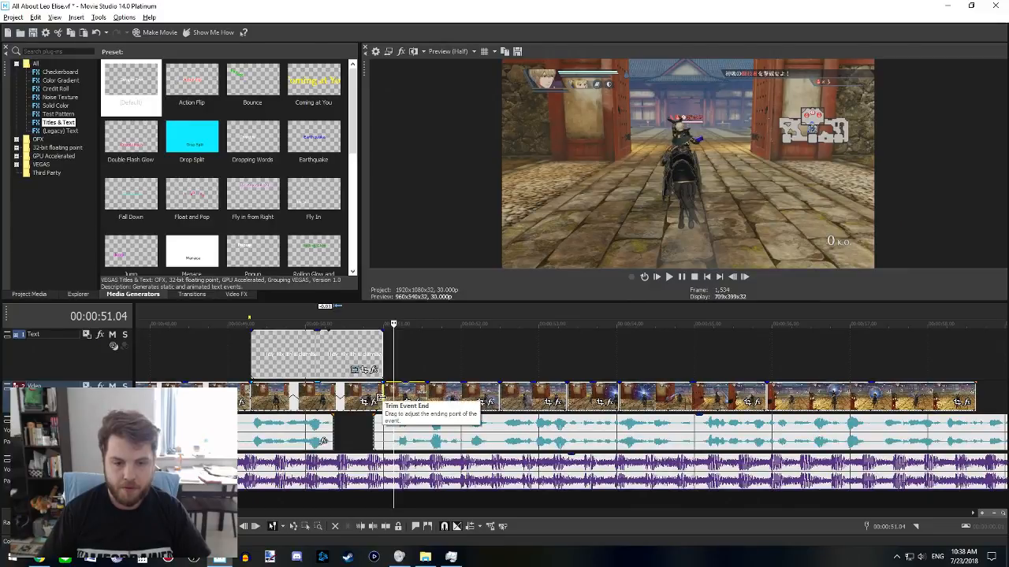
left_click_drag(373, 428, 383, 430)
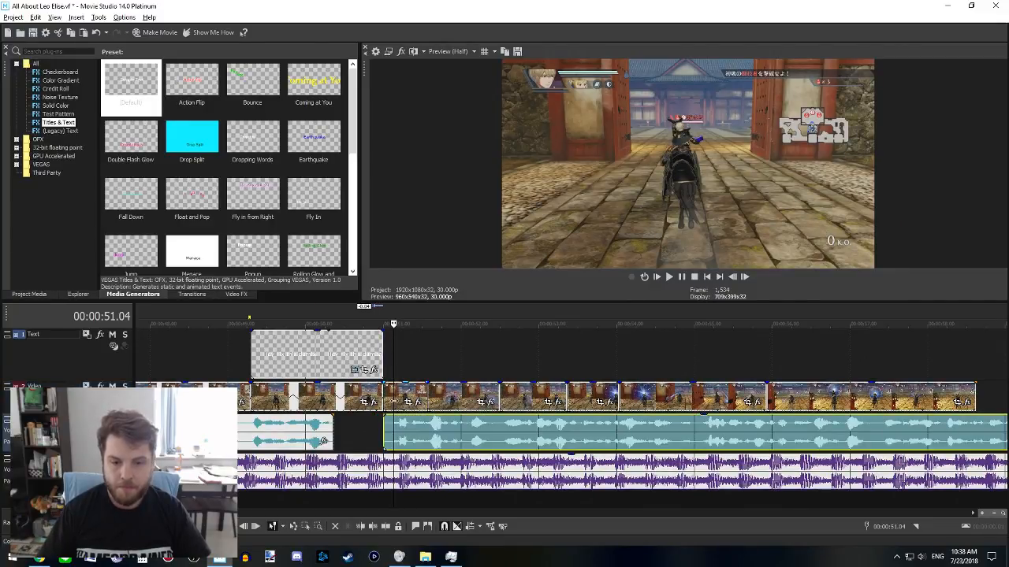
key("space")
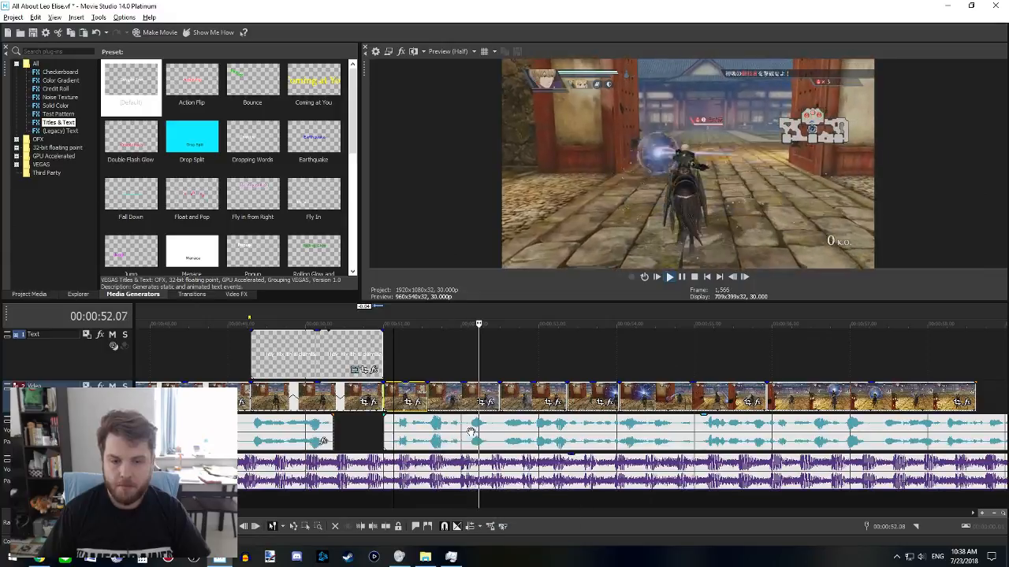
key("space")
- While listening to the narration, spread the following gameplay clips apart to start at about 00:00:52.13, 00:00:55.01, 00:00:57.11, 00:01:00.00 and 00:01:02.12
left_click_drag(461, 402, 528, 404)
key("space")
scroll(563, 424, "right", 3)
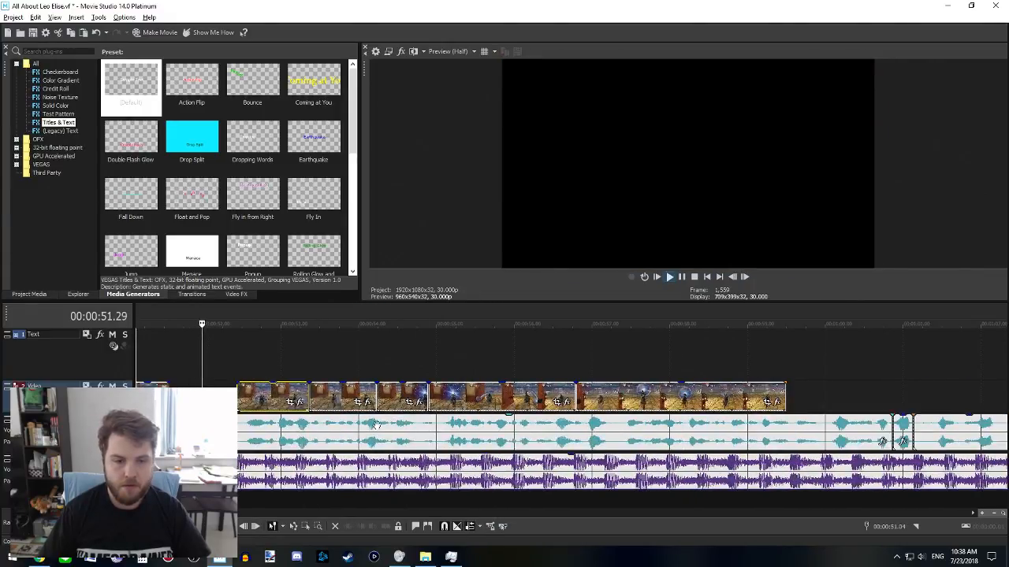
left_click_drag(339, 401, 469, 404)
scroll(474, 426, "right", 2)
scroll(473, 425, "right", 1)
left_click_drag(285, 395, 607, 406)
scroll(607, 407, "right", 5)
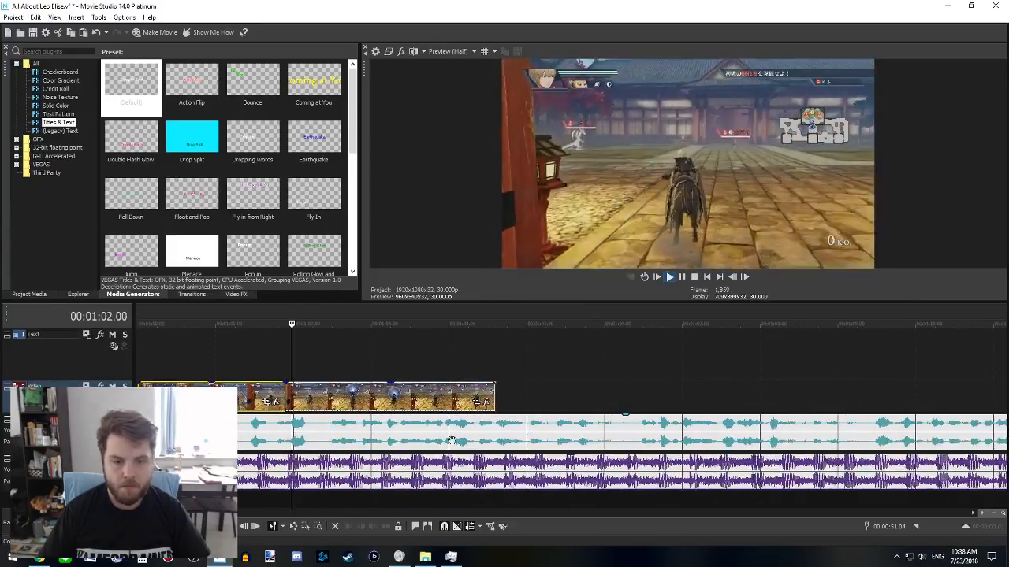
left_click_drag(313, 400, 354, 400)
key("space")
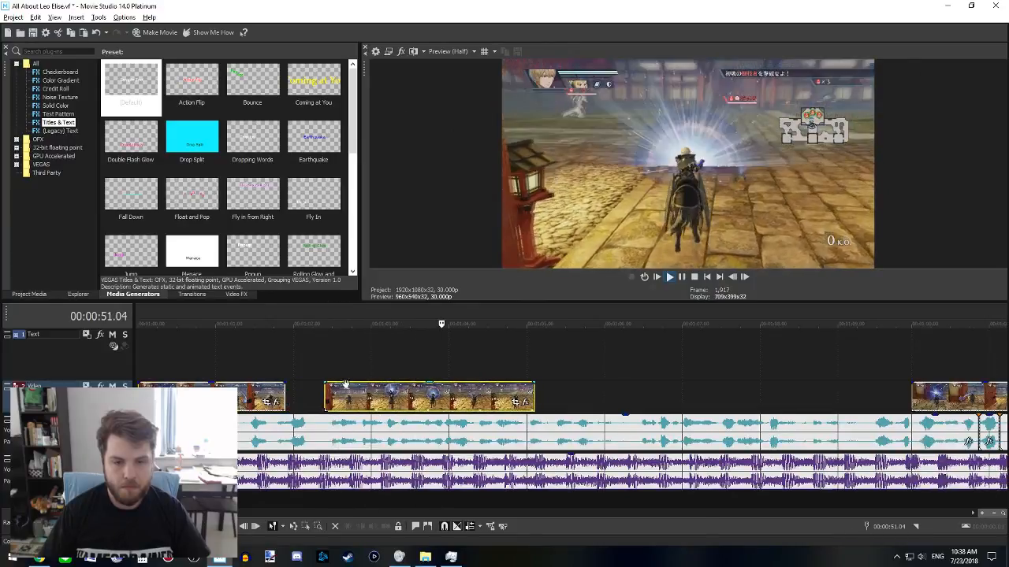
left_click(330, 373)
left_click(916, 366)
key("space")
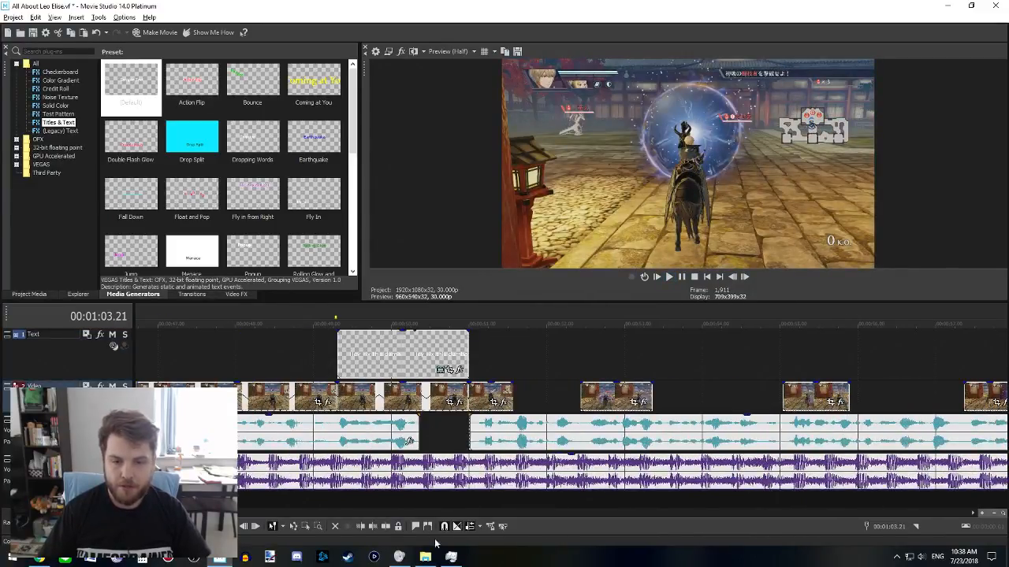
- Stretch the three gameplay clips after the title so each one reaches the start of the next clip, up to about 00:00:57.11
scroll(505, 416, "right", 1)
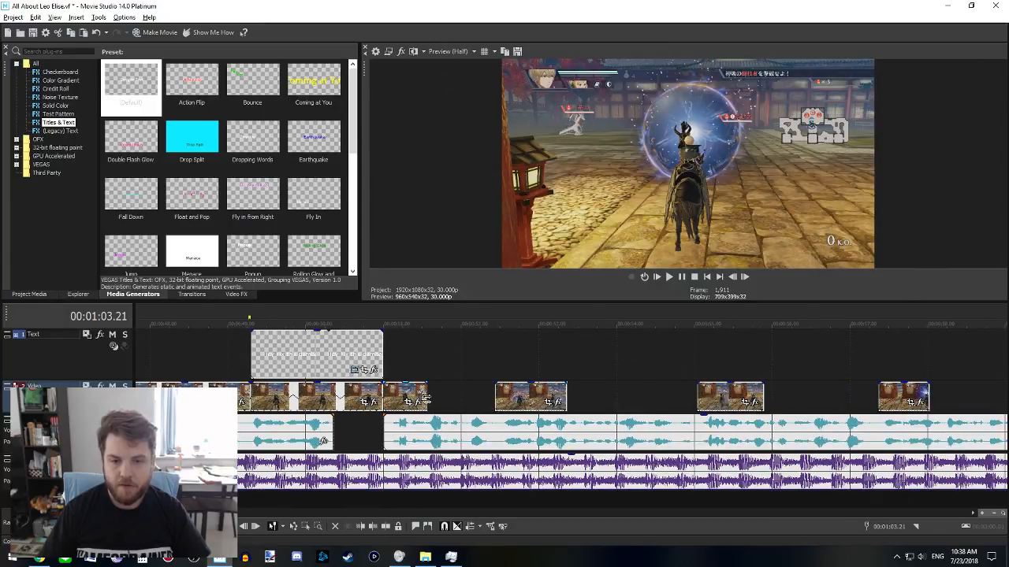
left_click_drag(426, 399, 496, 397)
scroll(452, 405, "right", 4)
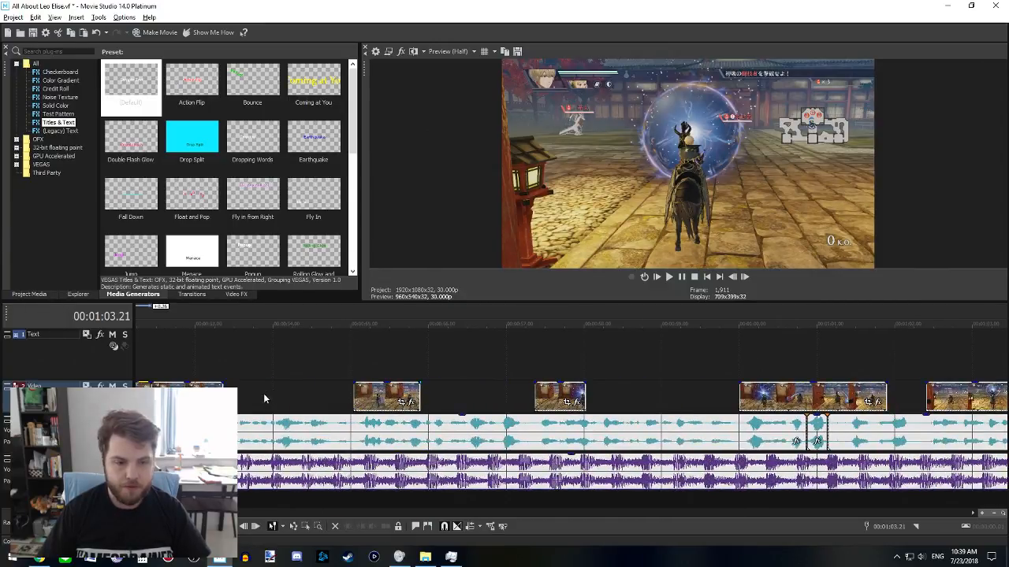
left_click_drag(223, 386, 348, 384)
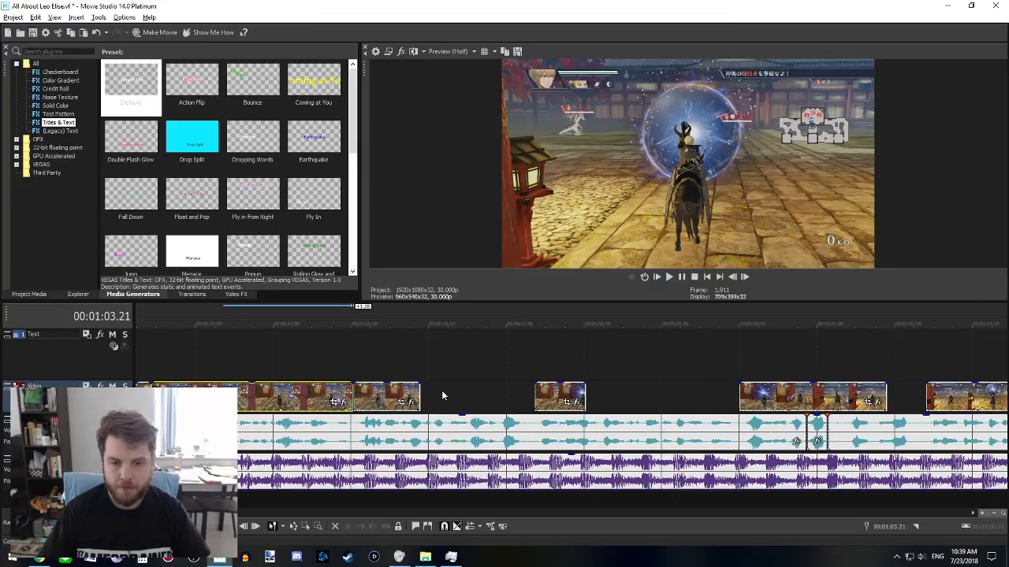
left_click_drag(420, 395, 534, 394)
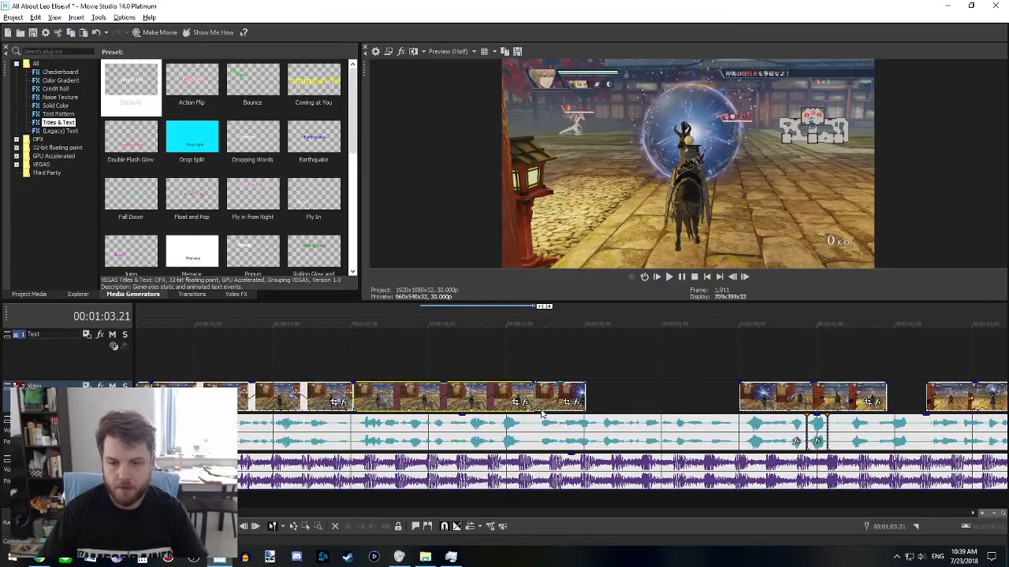
- Delete the short narration piece at 00:01:01.01, extend the preceding narration up to the following piece and replay the join
scroll(544, 417, "right", 3)
left_click(562, 426)
key("Delete")
left_click_drag(548, 428, 571, 428)
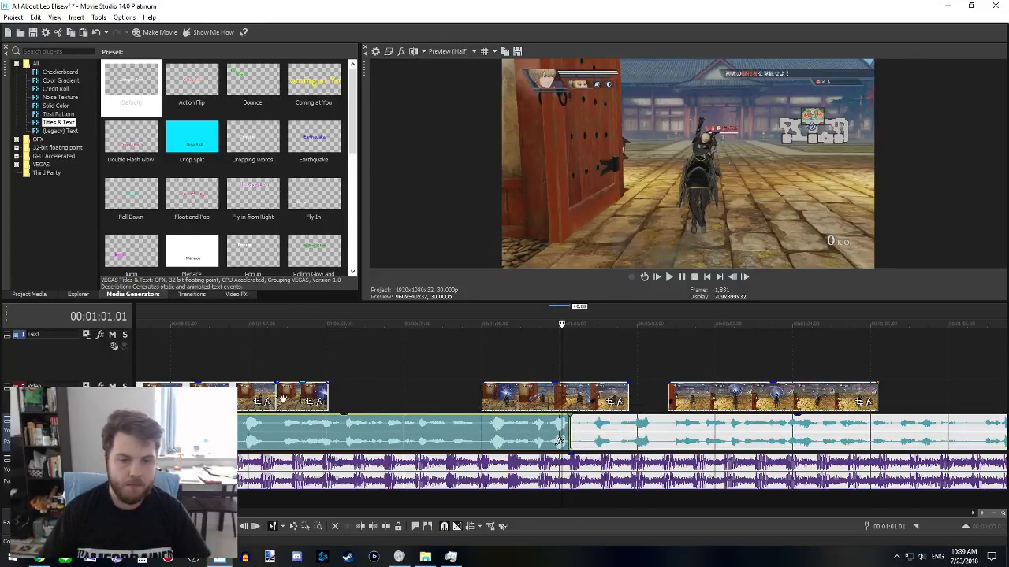
key("space")
key("space")
scroll(439, 394, "down", 2)
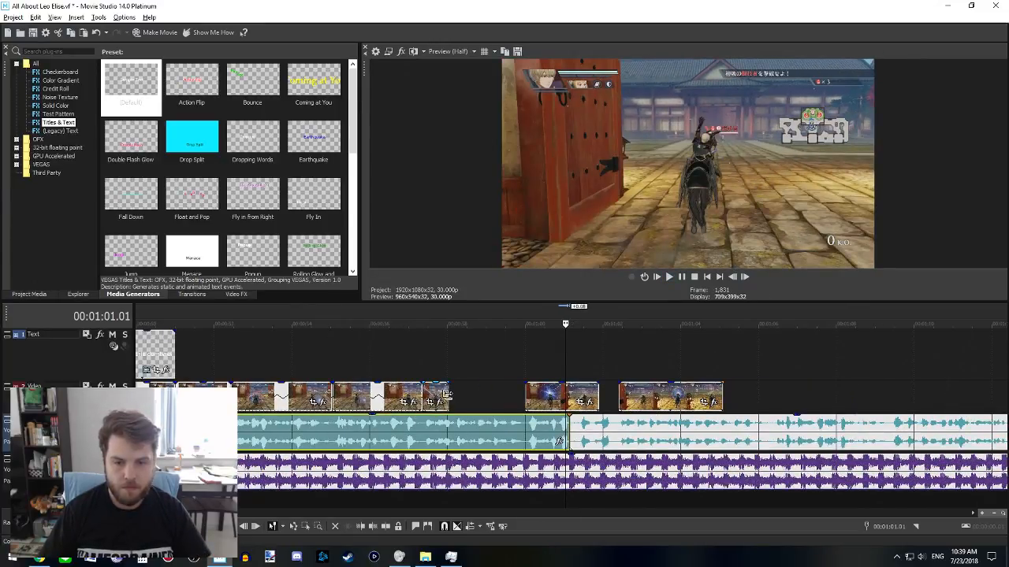
- Stretch the next two gameplay clips to close their gaps, and stretch the last clip's end to about 00:01:06.11
left_click_drag(445, 394, 520, 390)
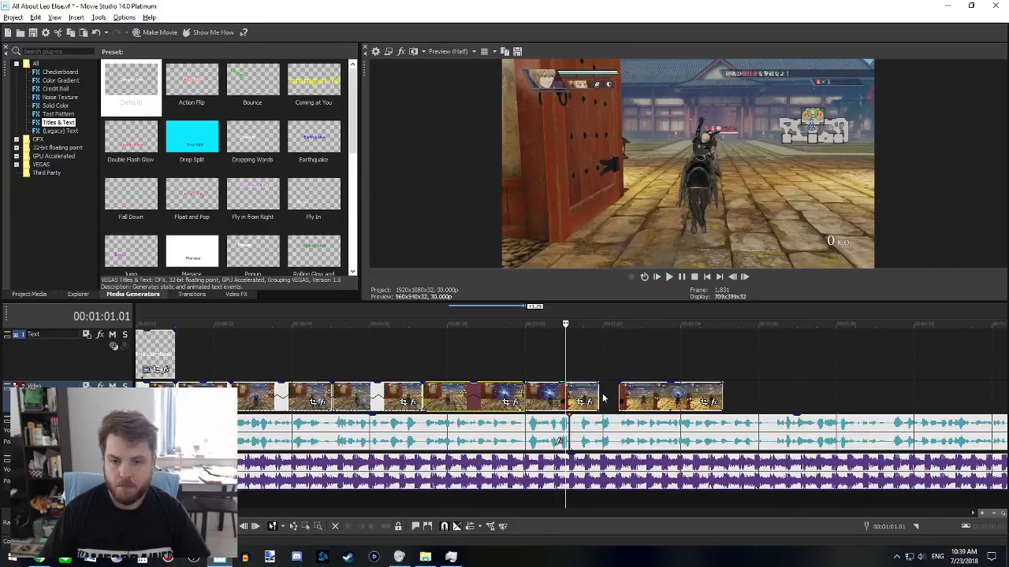
left_click_drag(599, 394, 619, 394)
scroll(668, 405, "right", 3)
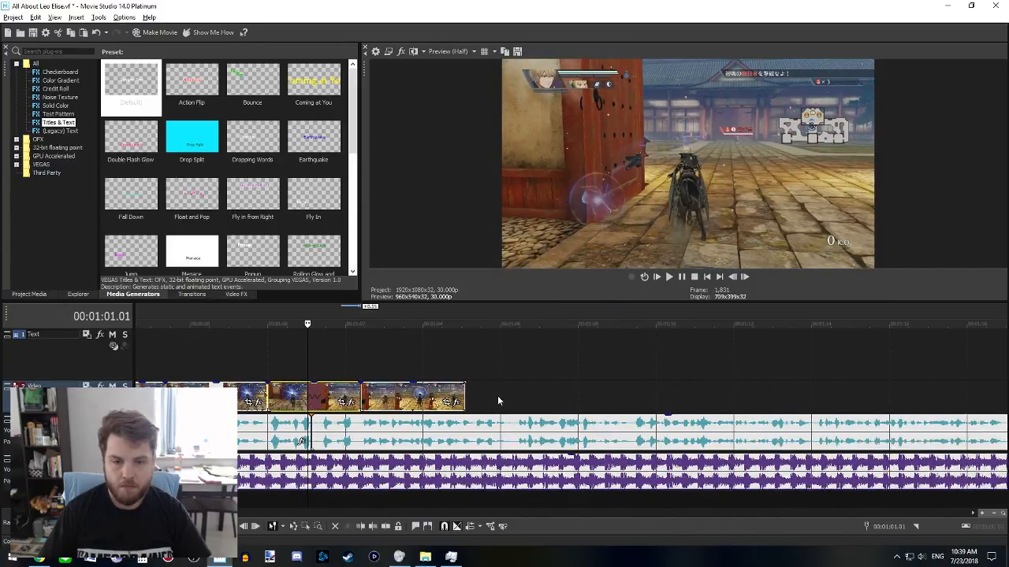
left_click(443, 392)
left_click_drag(468, 398, 513, 394)
key("space")
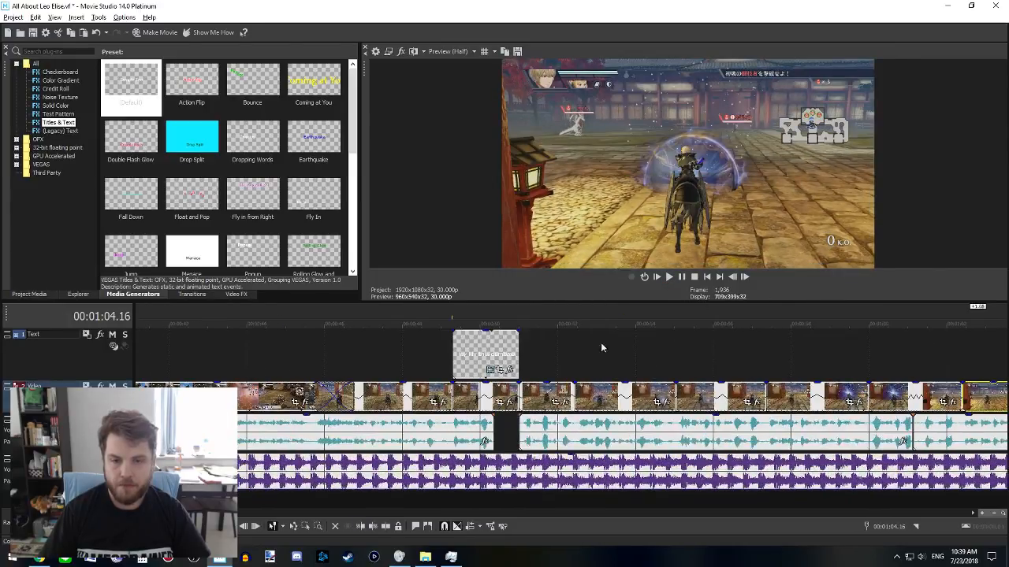
- Play the edited sequence from 00:00:45.29 through the end of the gameplay clips to check it against the narration
left_click(323, 343)
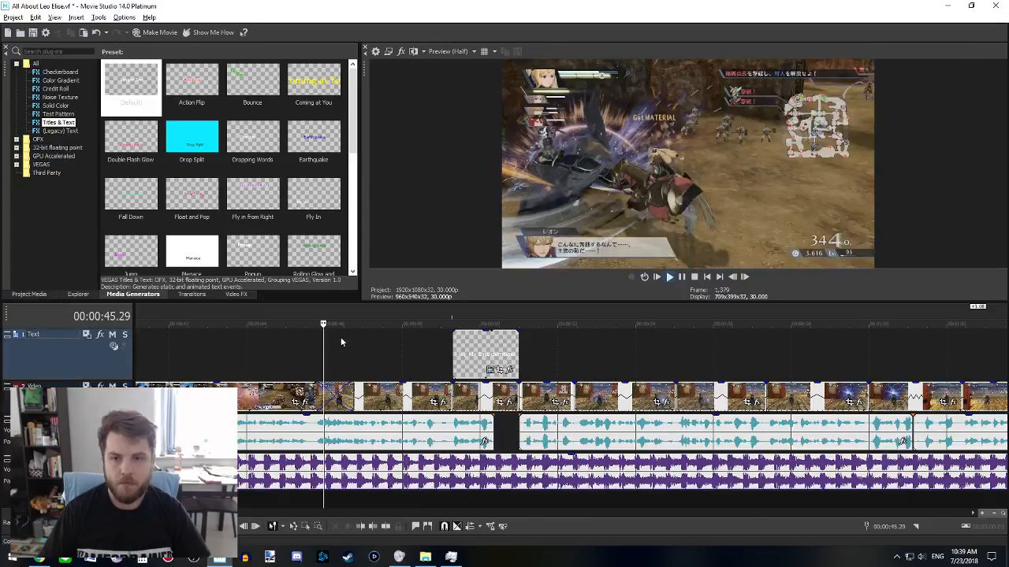
key("space")
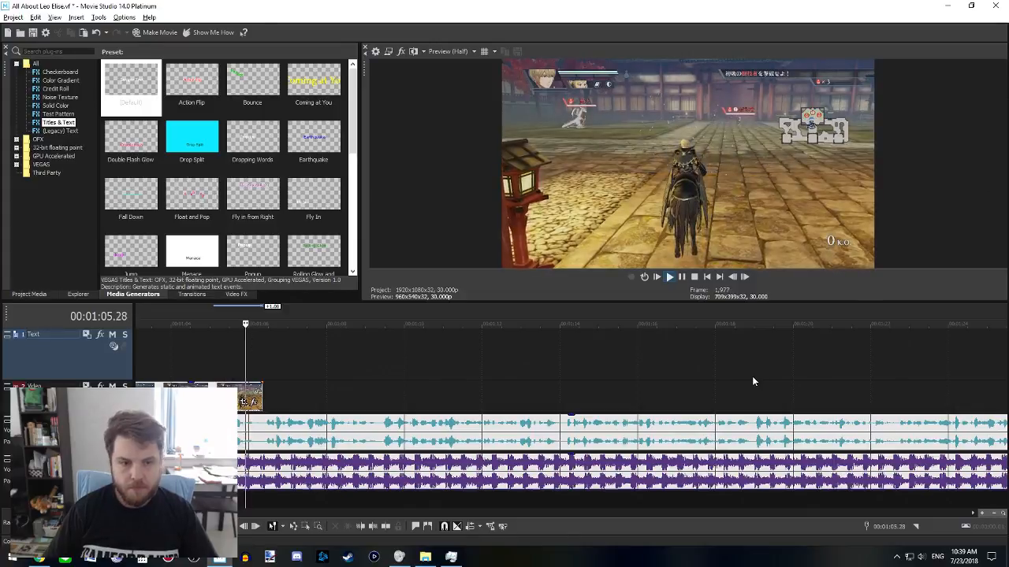
key("space")
scroll(571, 426, "right", 4)
scroll(570, 427, "right", 4)
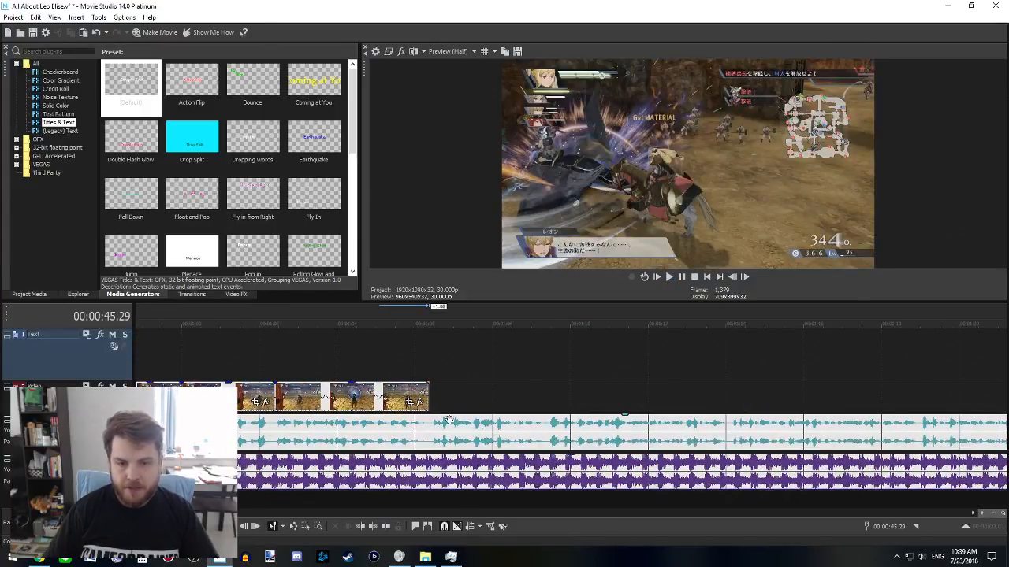
- Stretch the last gameplay clip's end to about 00:01:07.20 and split the clip at 00:01:06.21
left_click(385, 398)
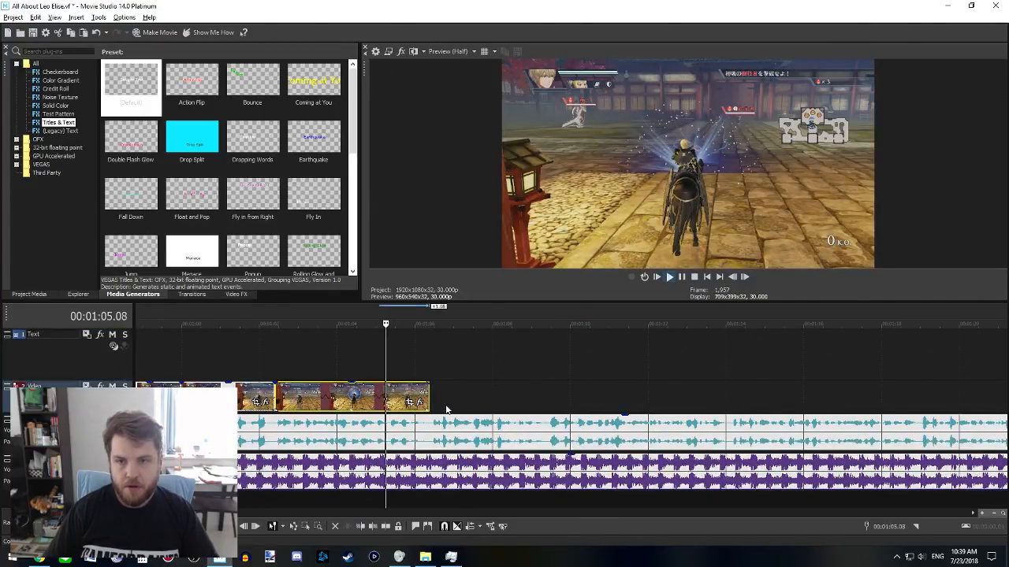
key("space")
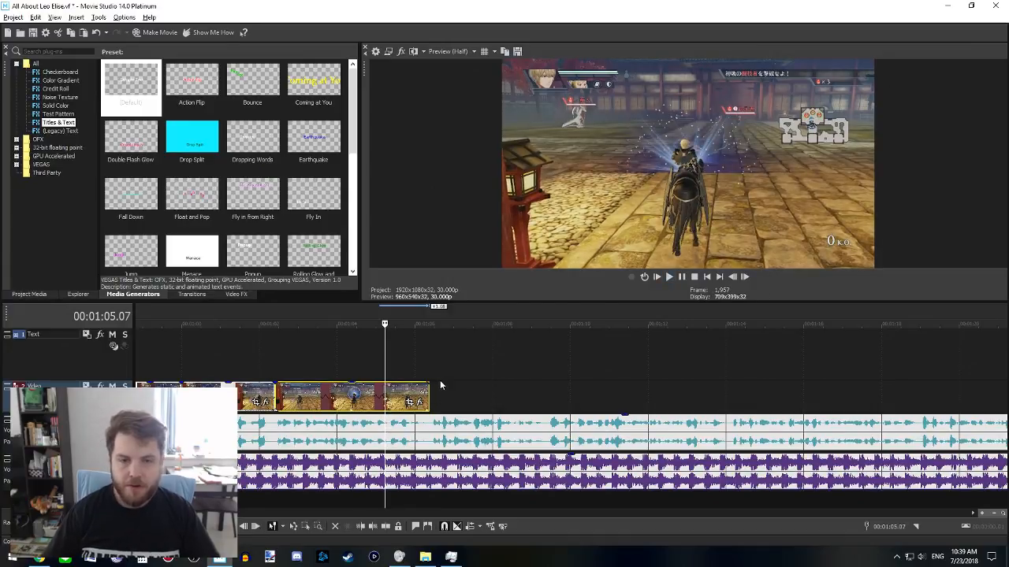
left_click_drag(429, 392, 478, 393)
key("space")
key("space")
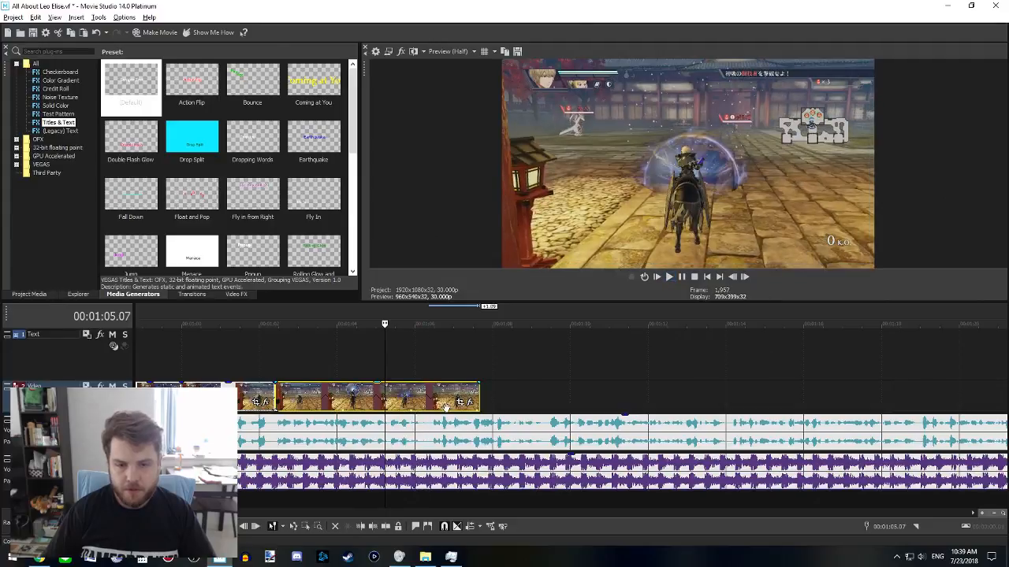
left_click(441, 395)
key("s")
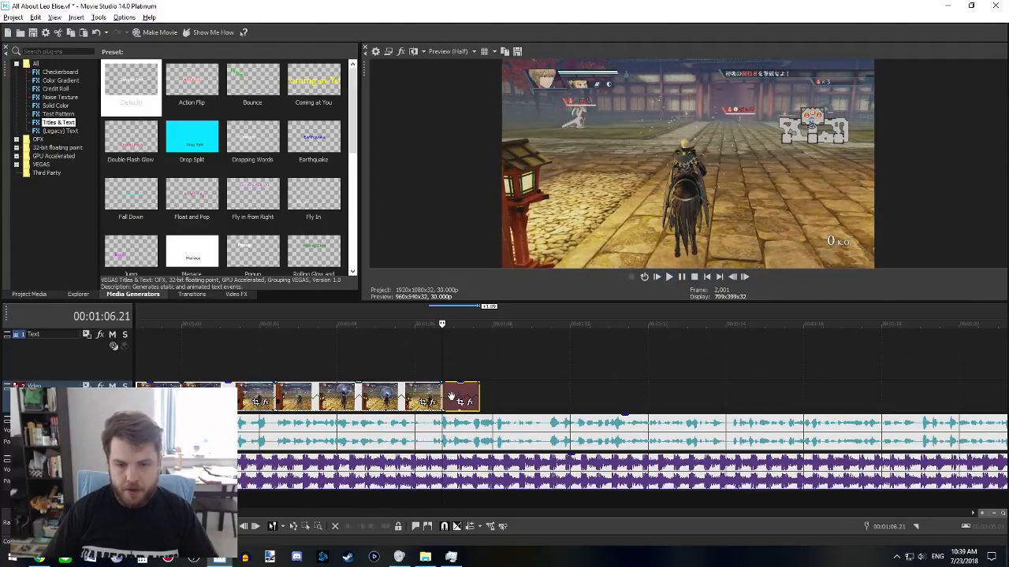
- Set the playback rate of the piece after the split to 1 and extend its end to about 00:01:08.11
left_click(453, 389)
right_click(453, 388)
left_click(490, 381)
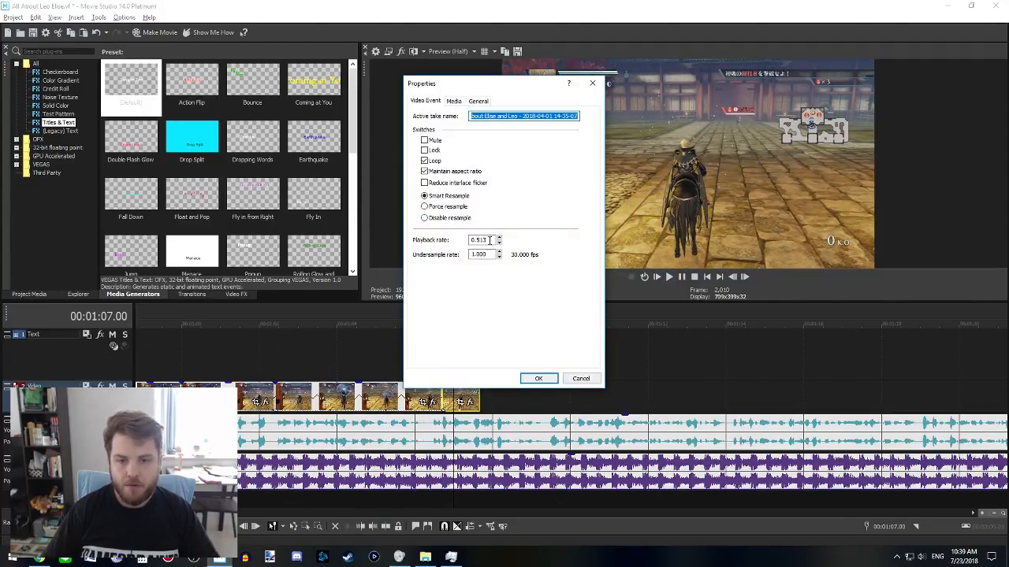
double_click(490, 240)
type("1")
left_click(539, 378)
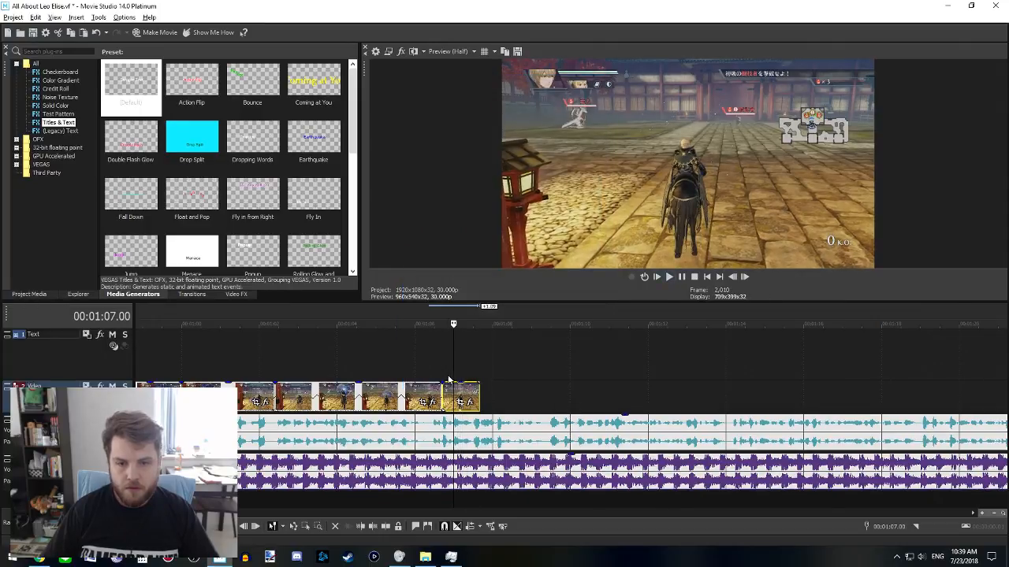
left_click_drag(479, 394, 508, 392)
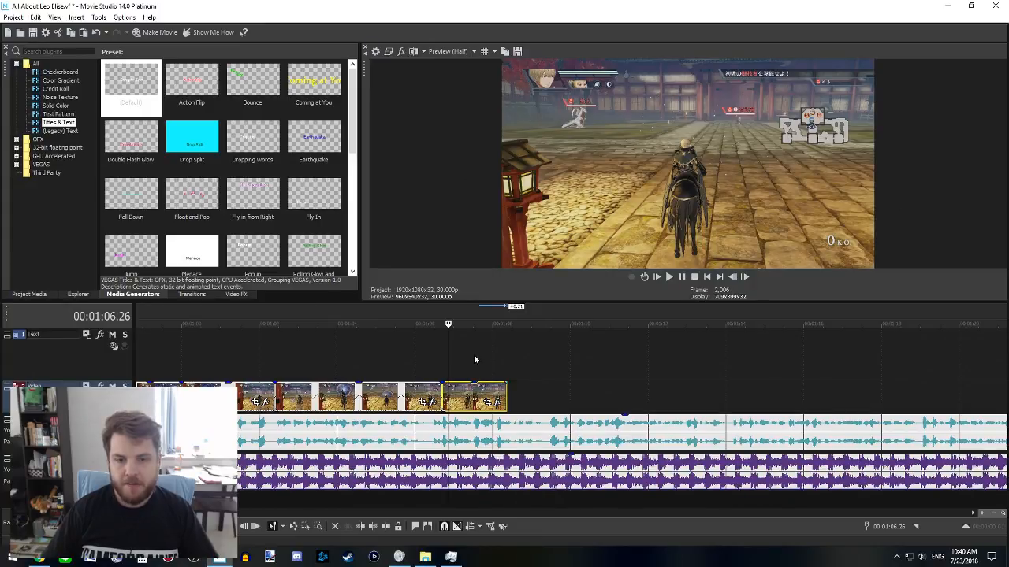
- Play the last gameplay clip from 00:01:06.21 against the narration and trim its end to 00:01:07.20
left_click(441, 365)
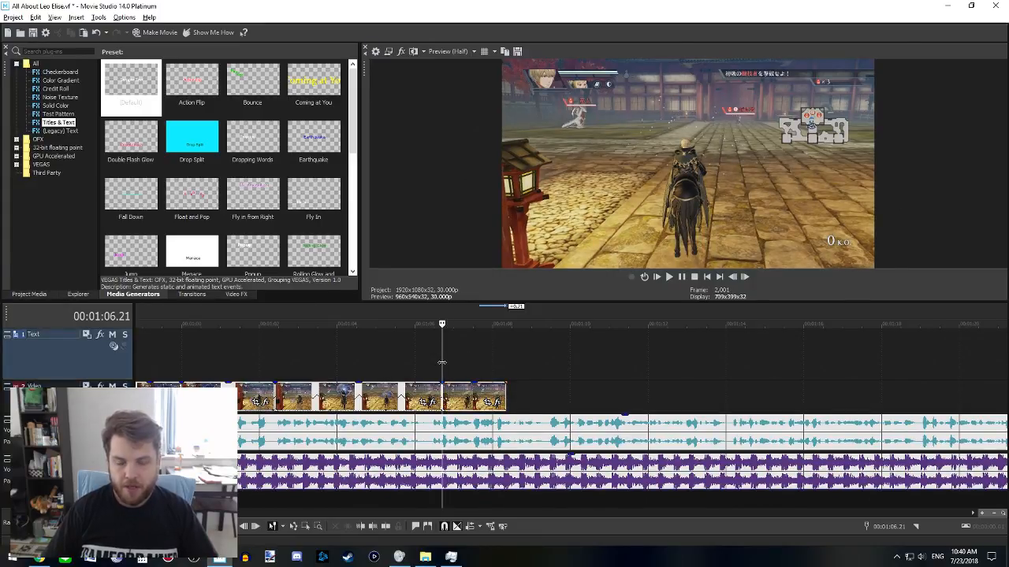
key("space")
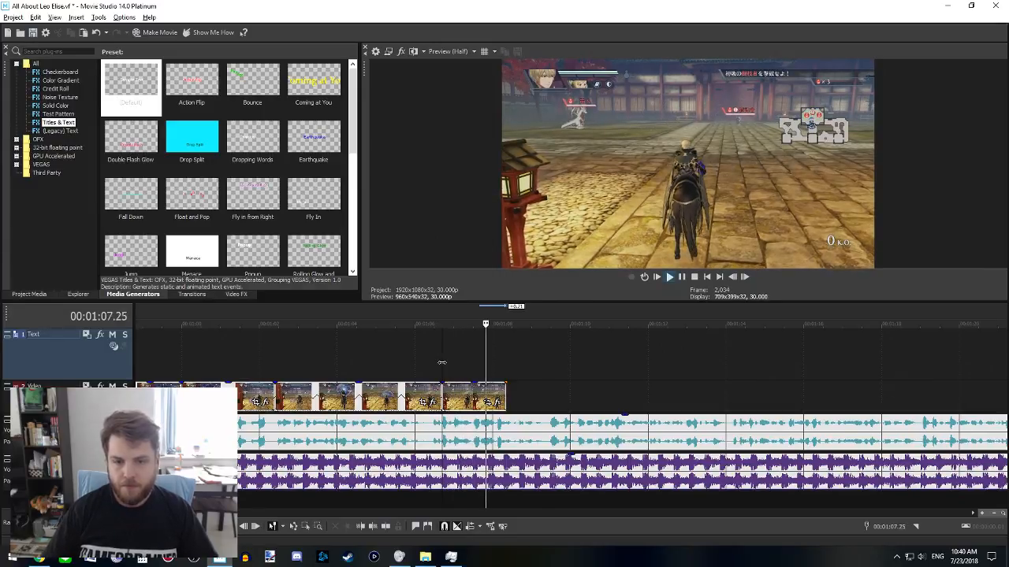
key("space")
left_click(479, 392)
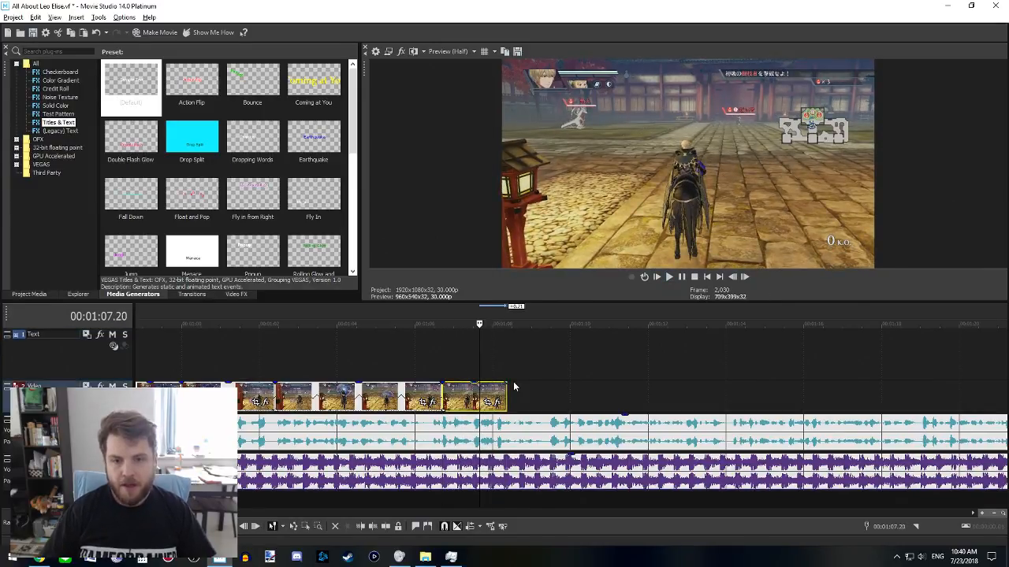
scroll(646, 386, "down", 5)
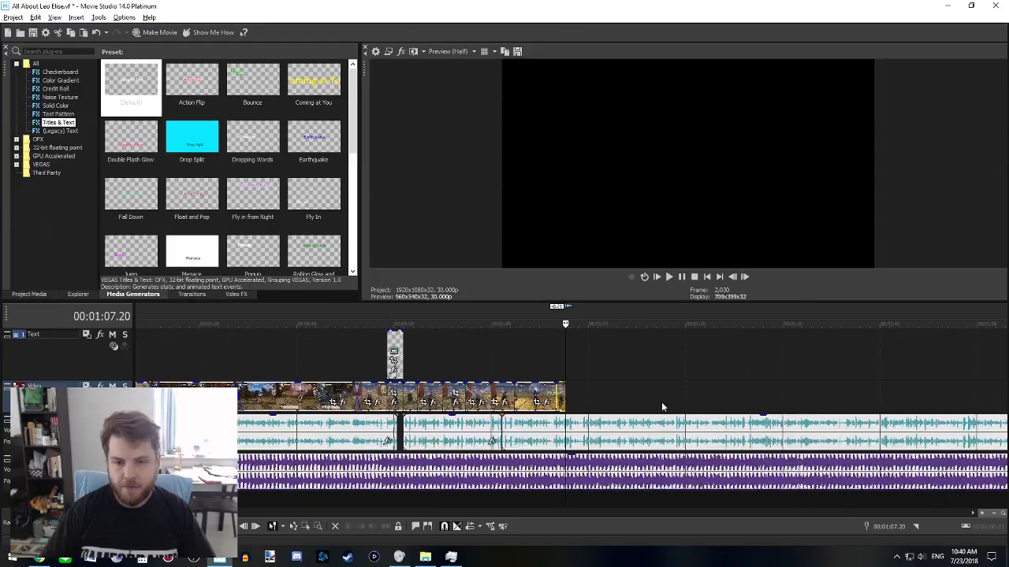
- Move the next separate gameplay clip back along the video track to start right after the trimmed clip
scroll(646, 408, "down", 4)
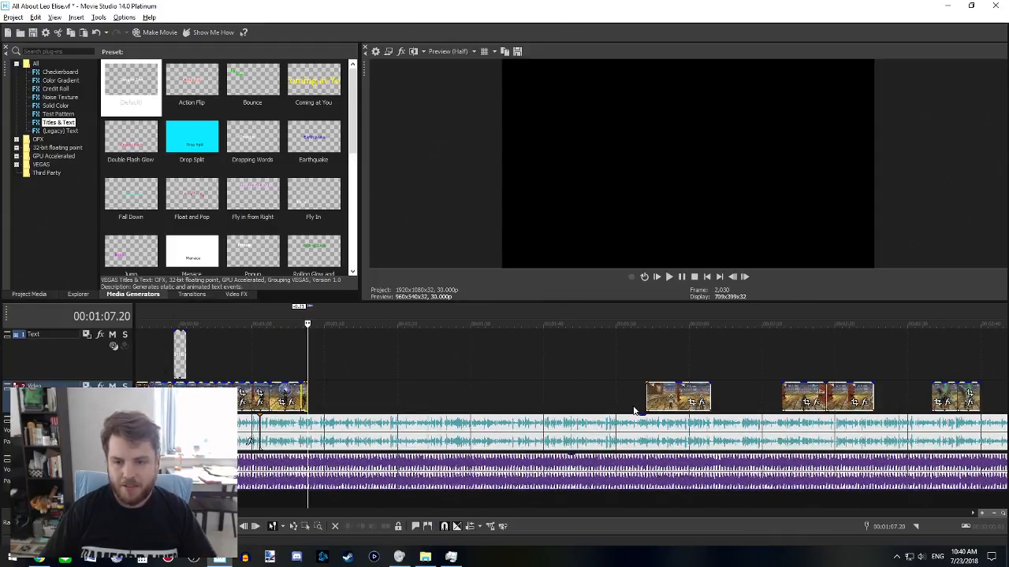
left_click(672, 400)
left_click_drag(656, 389, 326, 394)
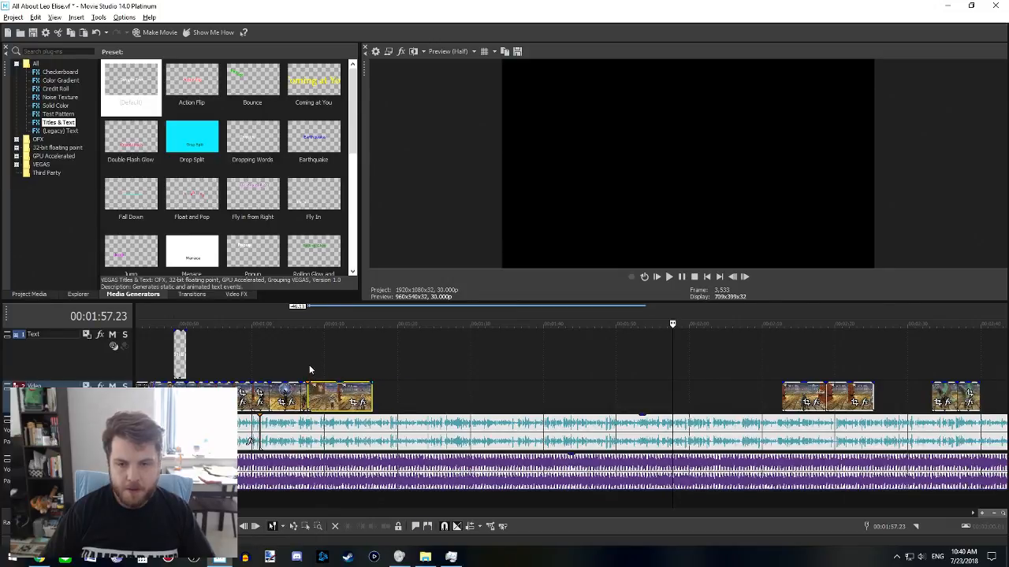
- Extend the Leo clip's end to about 00:01:08.01 and overlap the Elise clip onto it from 00:01:07.01 as a 1.00-second crossfade
left_click(309, 370)
scroll(309, 370, "up", 6)
left_click_drag(633, 398, 733, 392)
left_click_drag(566, 395, 596, 397)
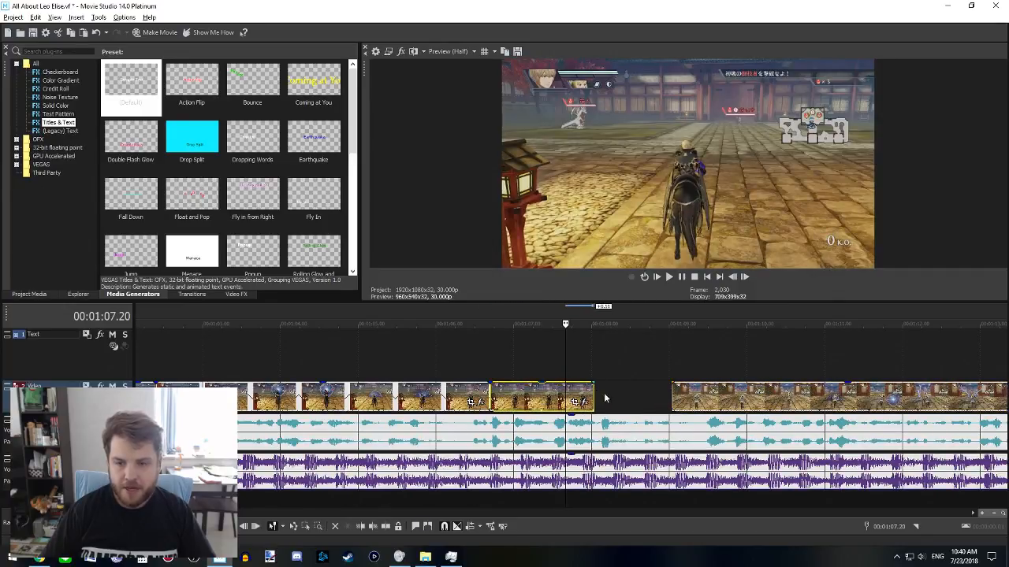
left_click_drag(759, 392, 601, 389)
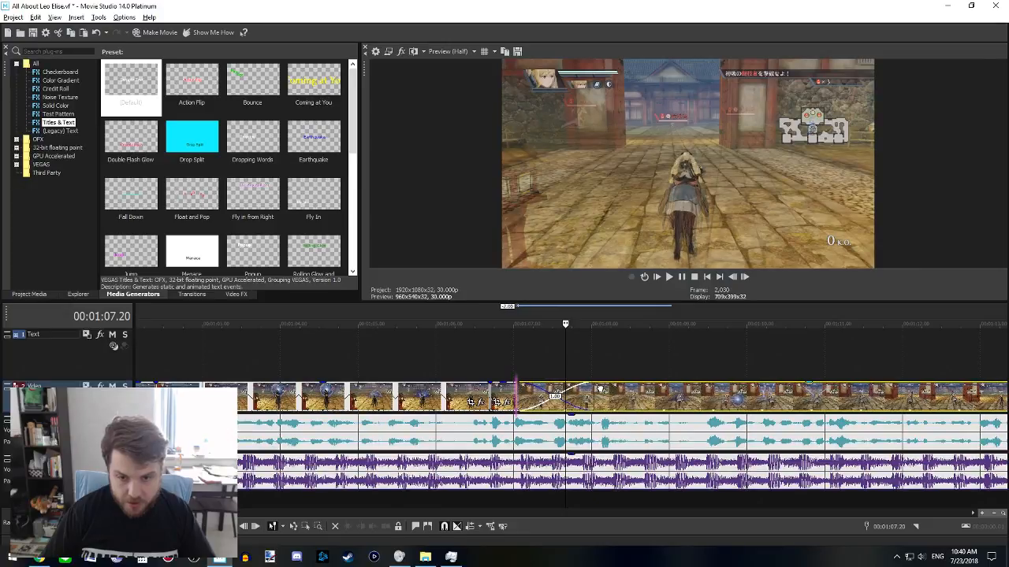
left_click(514, 365)
scroll(505, 378, "down", 2)
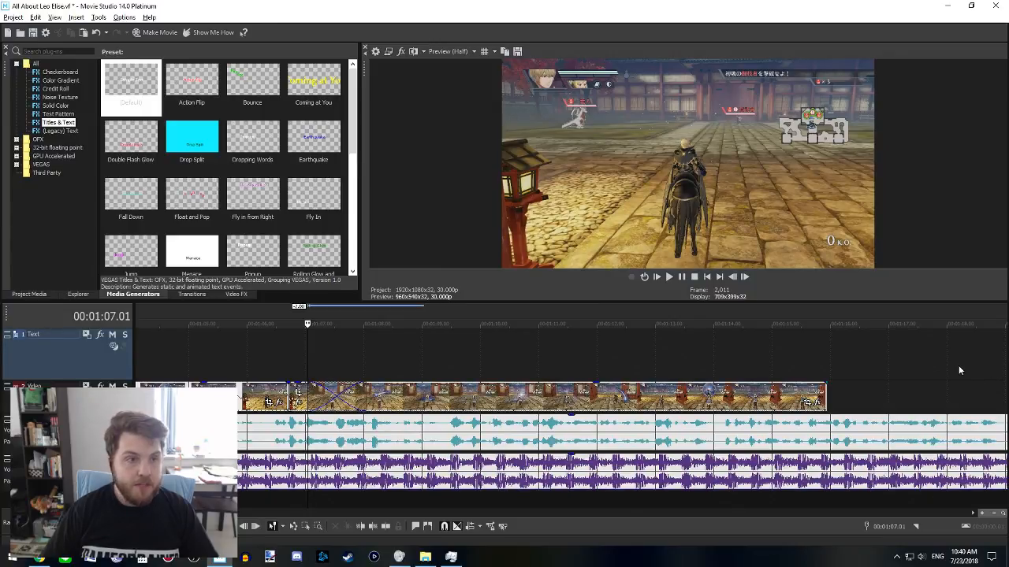
left_click(51, 71)
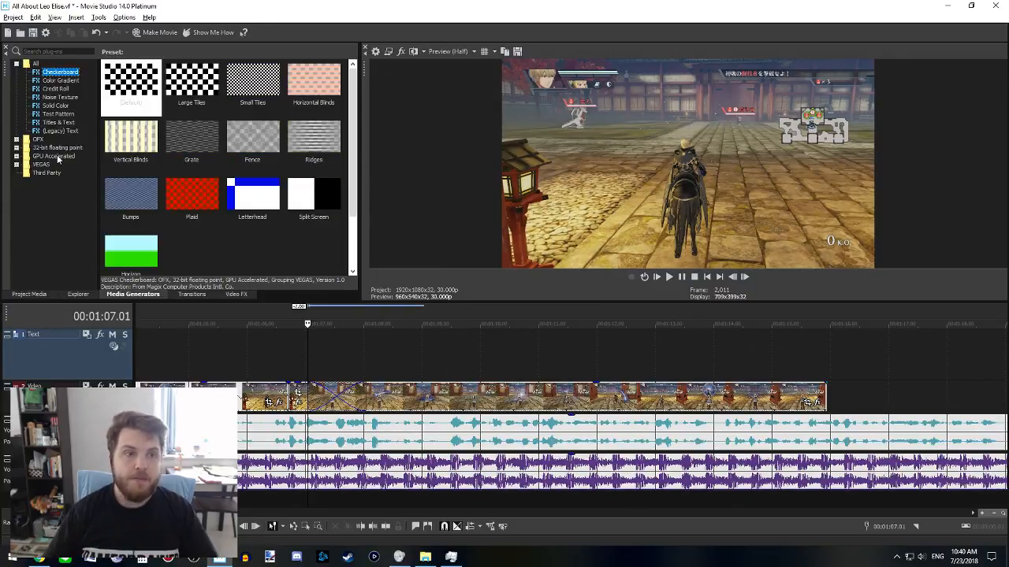
left_click(34, 64)
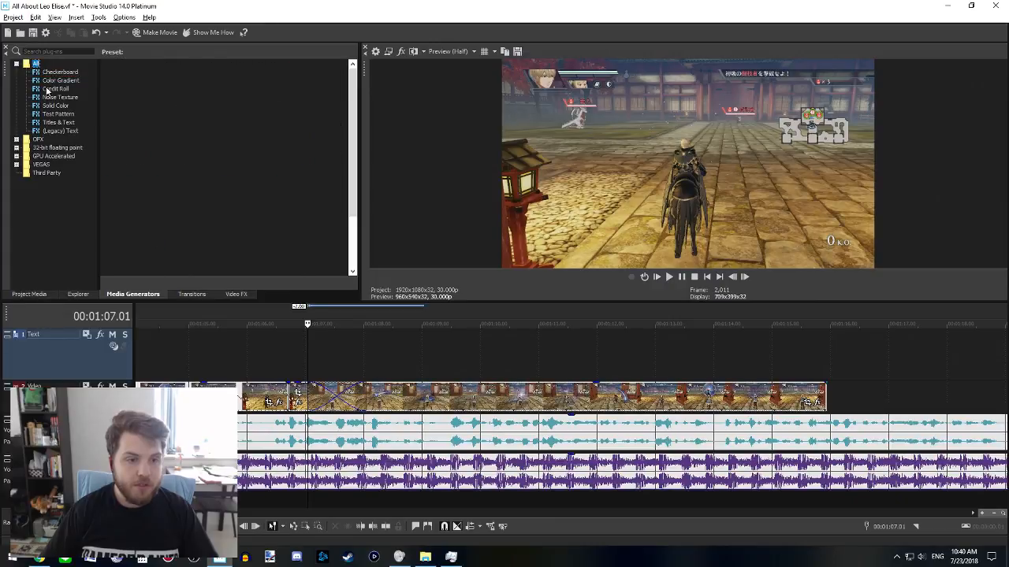
left_click(35, 294)
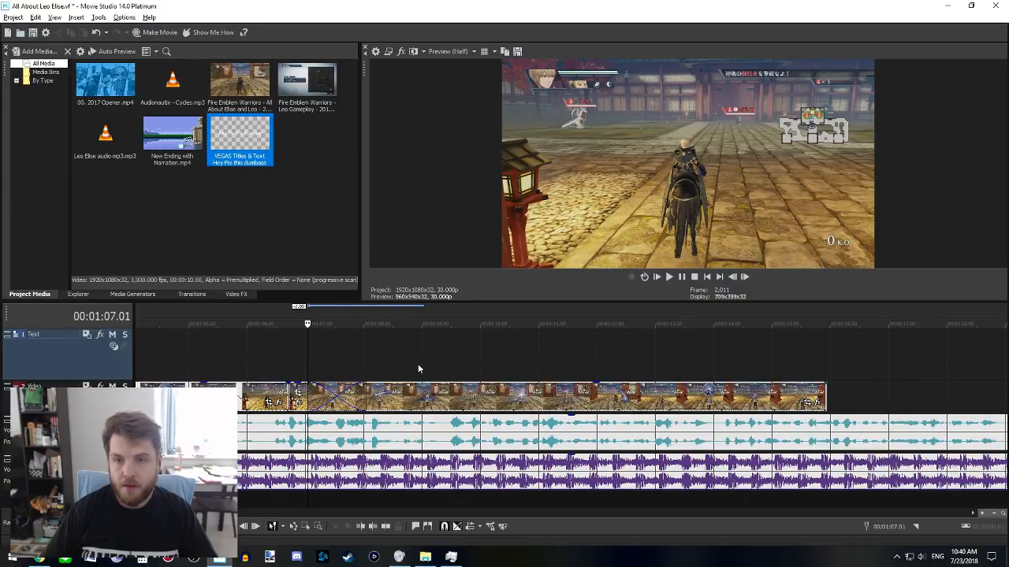
- Play briefly from the crossfade's start at 00:01:07.01 and save the project
left_click(309, 355)
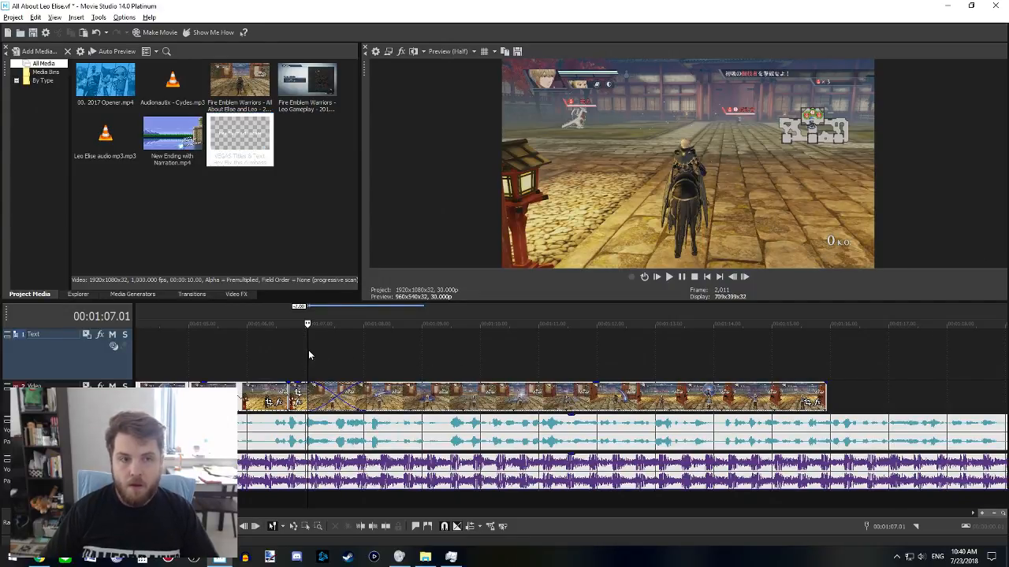
key("space")
key("space")
left_click(33, 34)
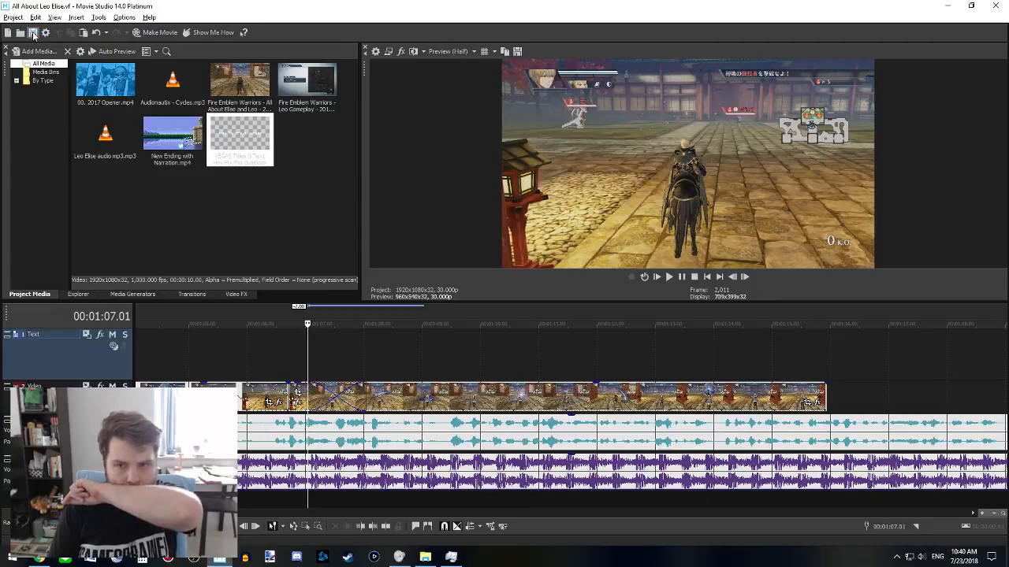
key("space")
key("space")
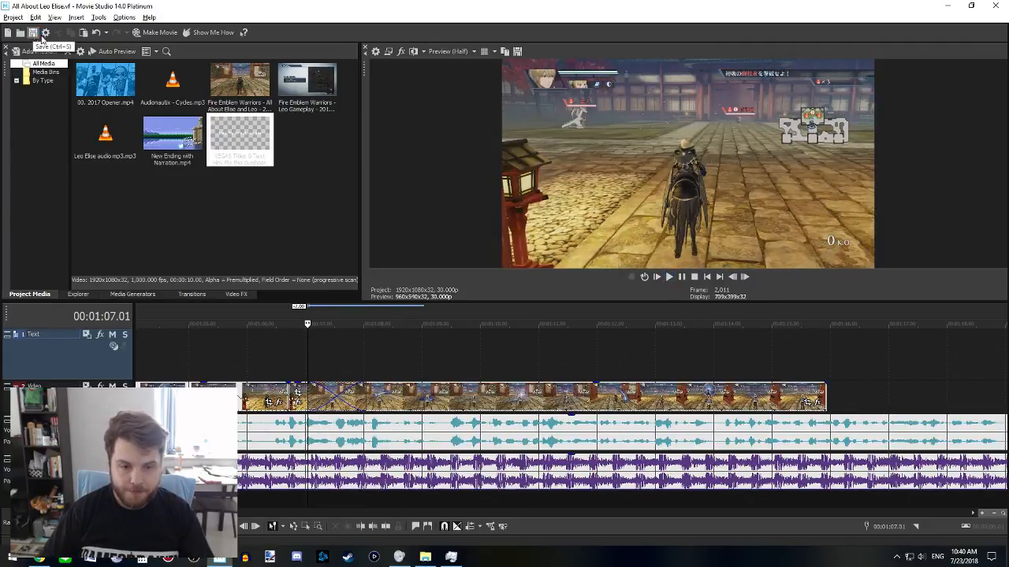
- Shorten the Leo clip to about 00:01:07.10 and move the Elise clip earlier to overlap its end with a 1.00-second crossfade
mouse_move(395, 401)
left_mouse_down()
mouse_move(462, 400)
mouse_move(327, 391)
mouse_move(414, 393)
left_mouse_up()
left_click(326, 398)
key("s")
key("Delete")
left_click(306, 396)
key("End")
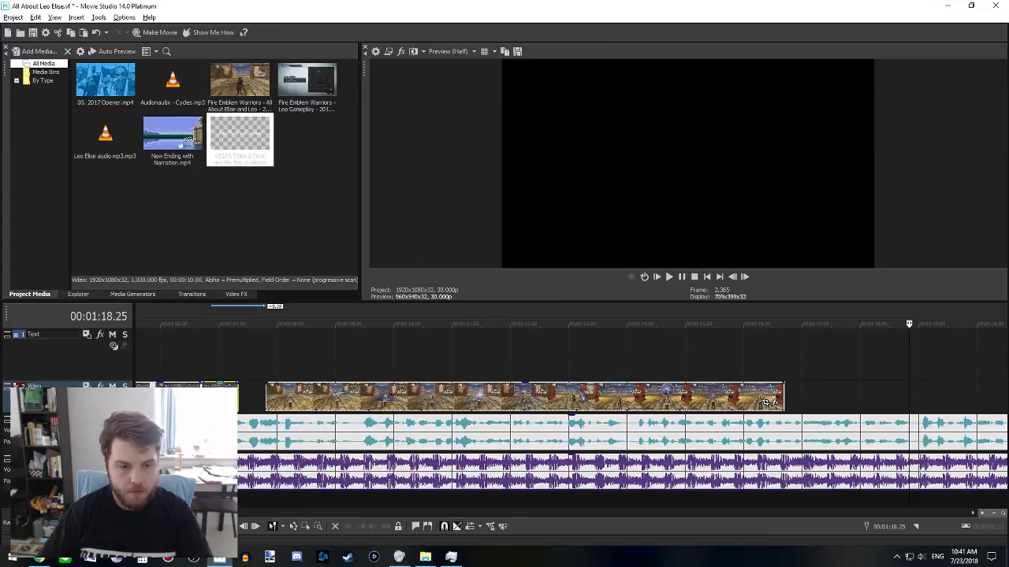
key("Delete")
left_click_drag(764, 402, 679, 402)
- Play the crossfade and Elise clip against the narration, and extend the Elise clip's end to about 00:01:15.19
left_click(176, 367)
key("space")
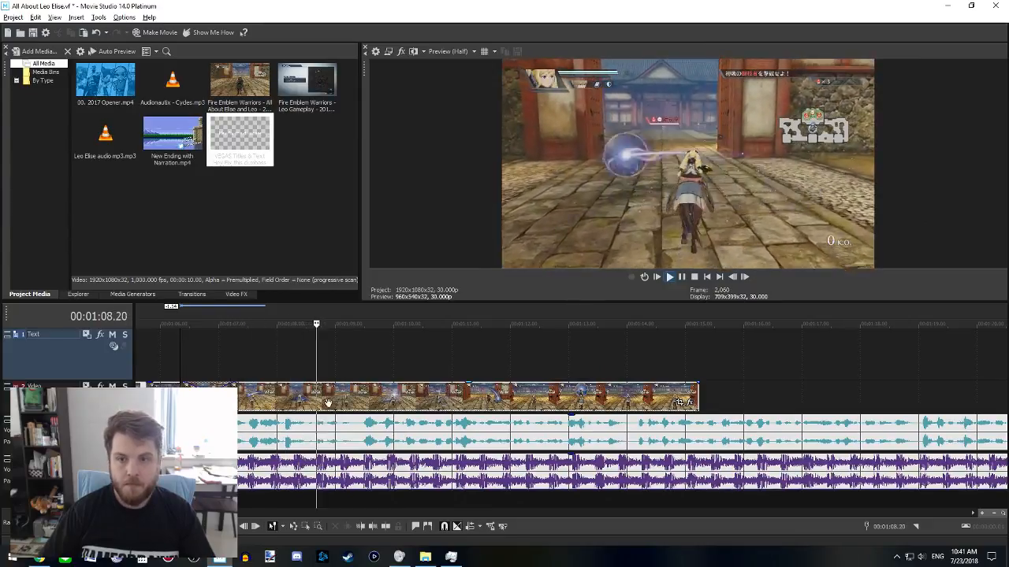
left_click(276, 433)
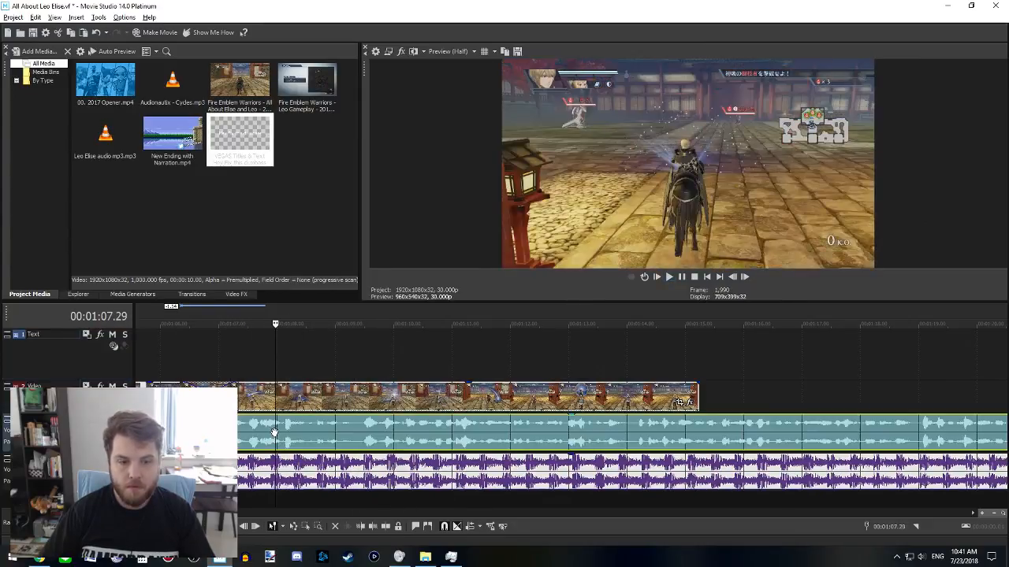
key("space")
key("space")
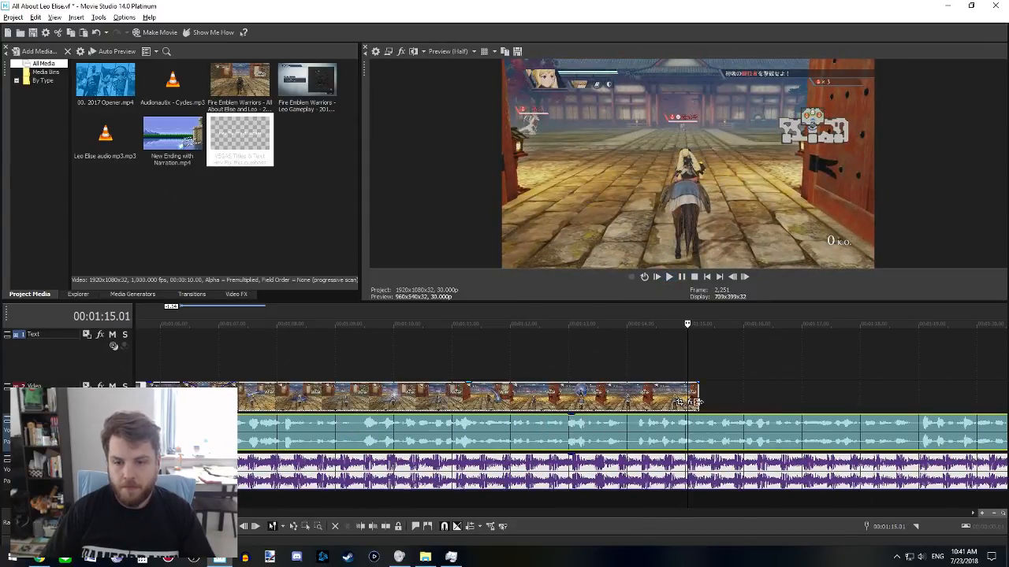
left_click_drag(701, 398, 720, 390)
- Try placing a copy of the Leo clip from around 00:00:48.09 after the Elise clip at about 00:01:16.01, and remove it
scroll(709, 409, "down", 1)
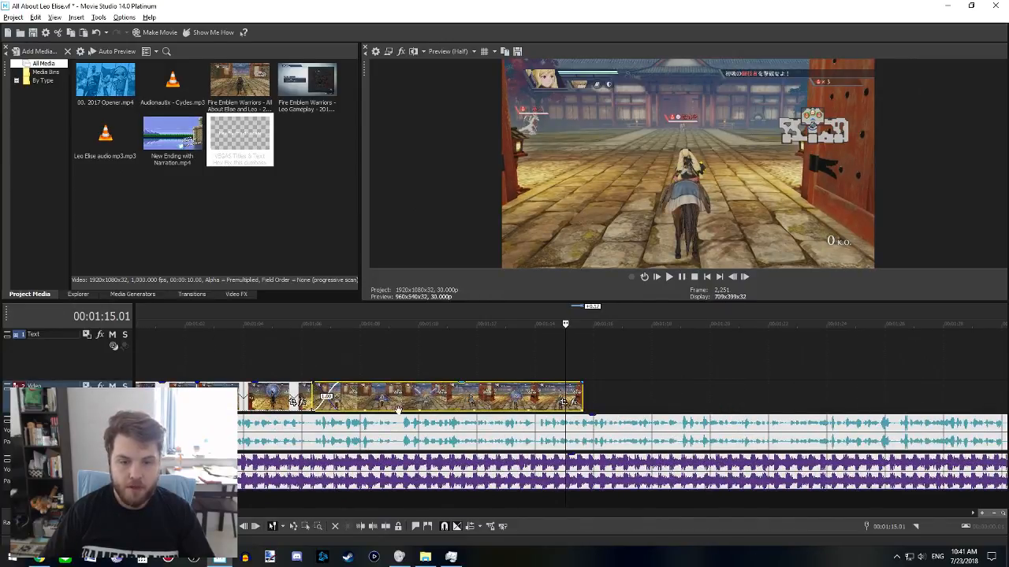
scroll(398, 410, "down", 2)
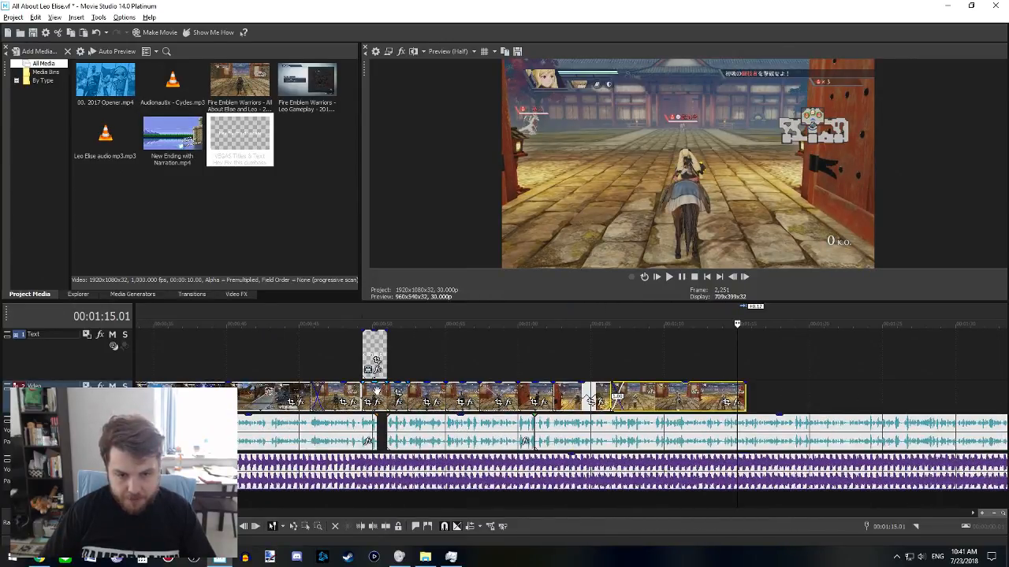
left_click(378, 390)
left_click(347, 390)
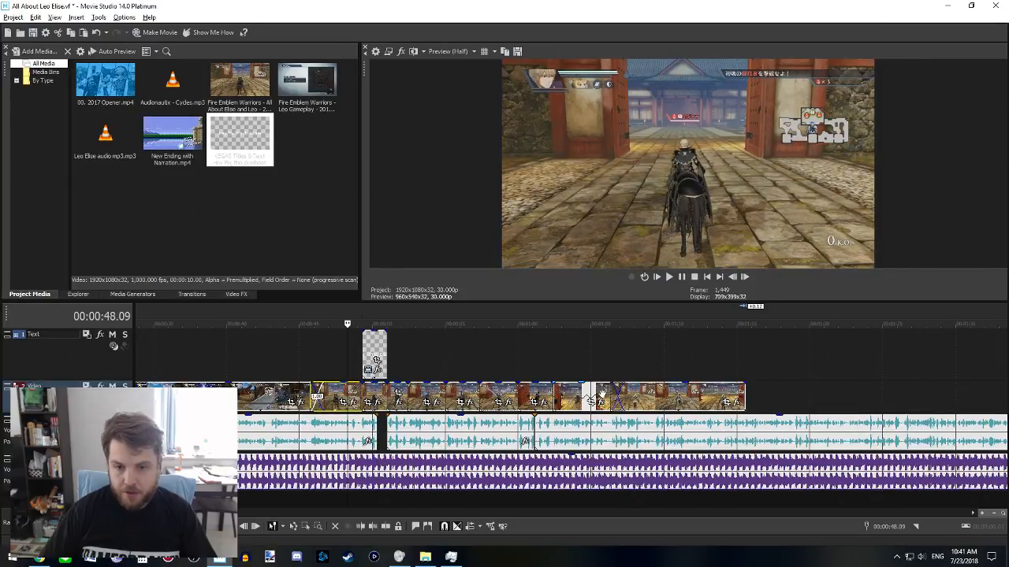
scroll(602, 394, "right", 3)
left_click(495, 396)
key("ctrl+v")
scroll(521, 406, "up", 1)
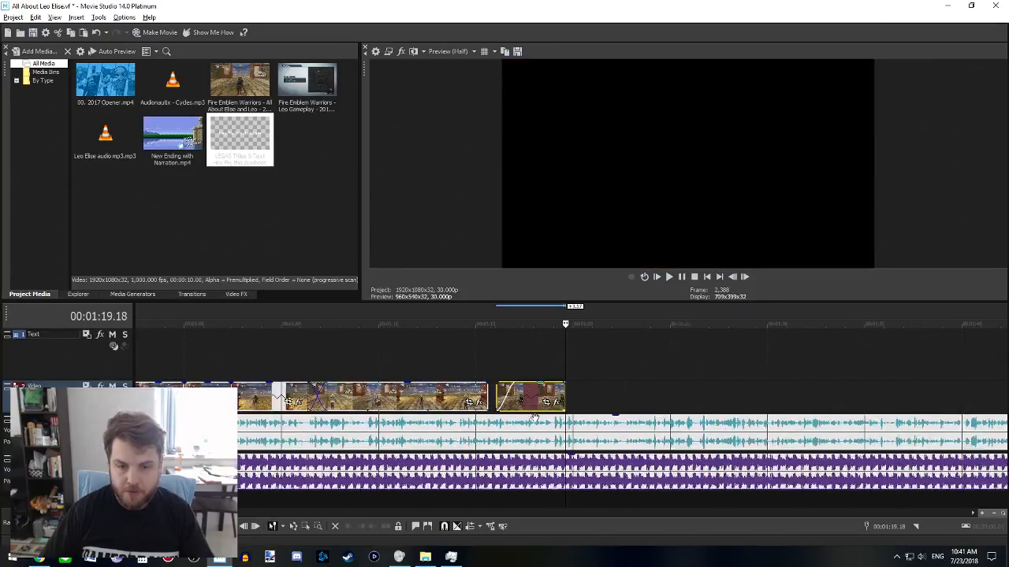
scroll(534, 416, "up", 2)
left_click(482, 408)
key("space")
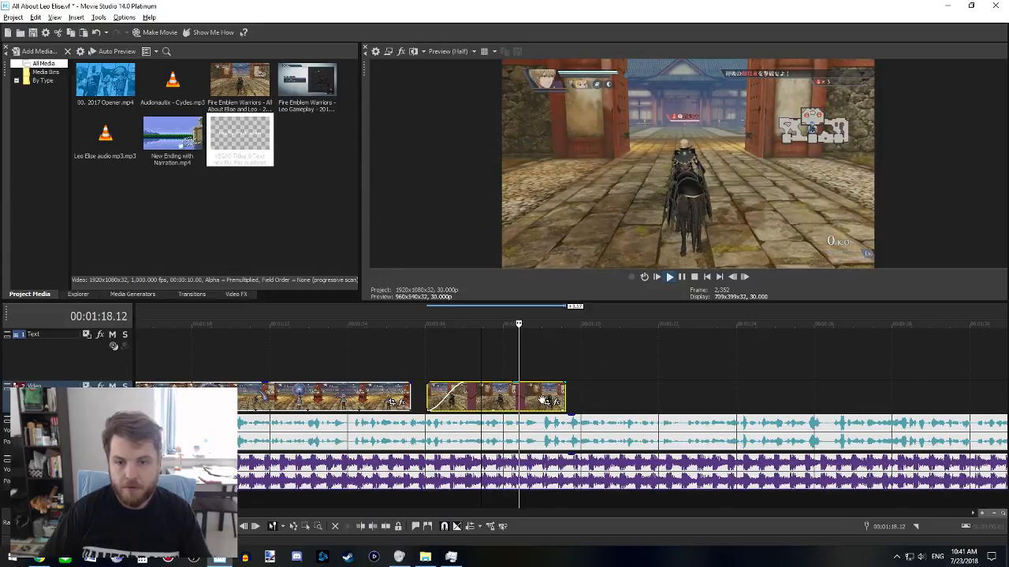
key("Delete")
- Paste a copy of the short Leo clip beneath the text event and place it directly after the Elise clip at 00:01:15.19
scroll(461, 424, "down", 2)
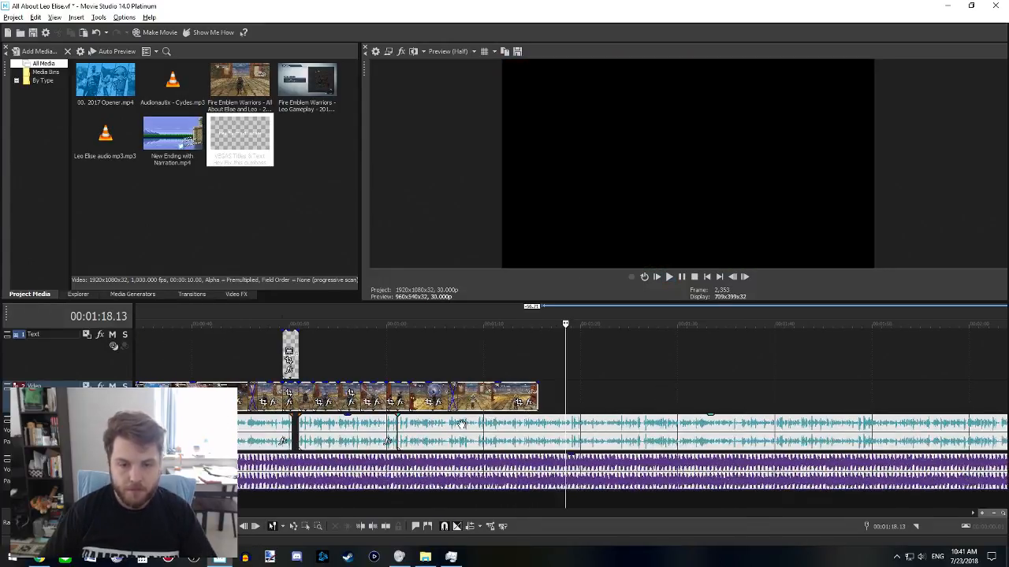
scroll(461, 424, "left", 3)
left_click(511, 368)
key("space")
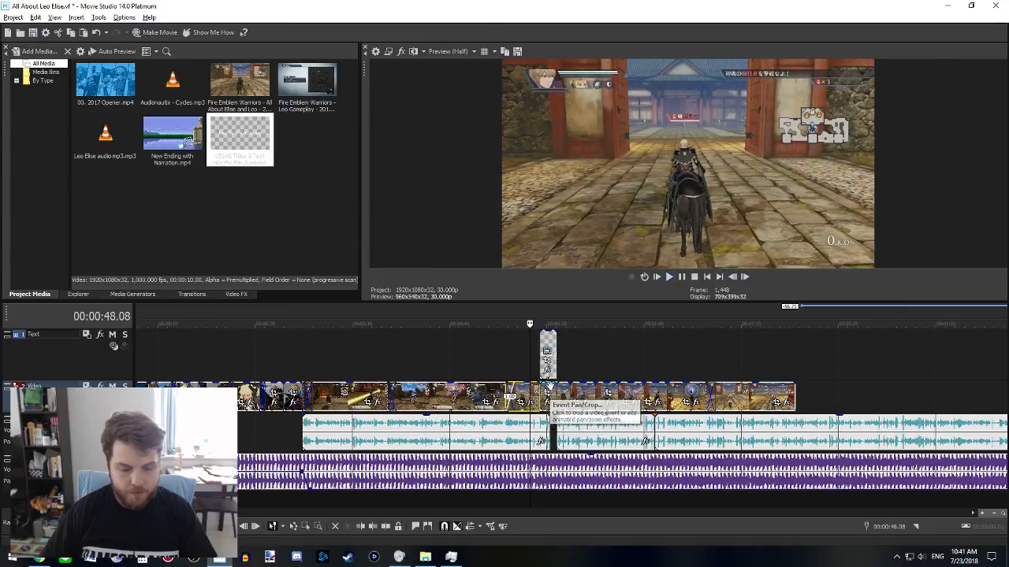
left_click(805, 396)
key("ctrl+v")
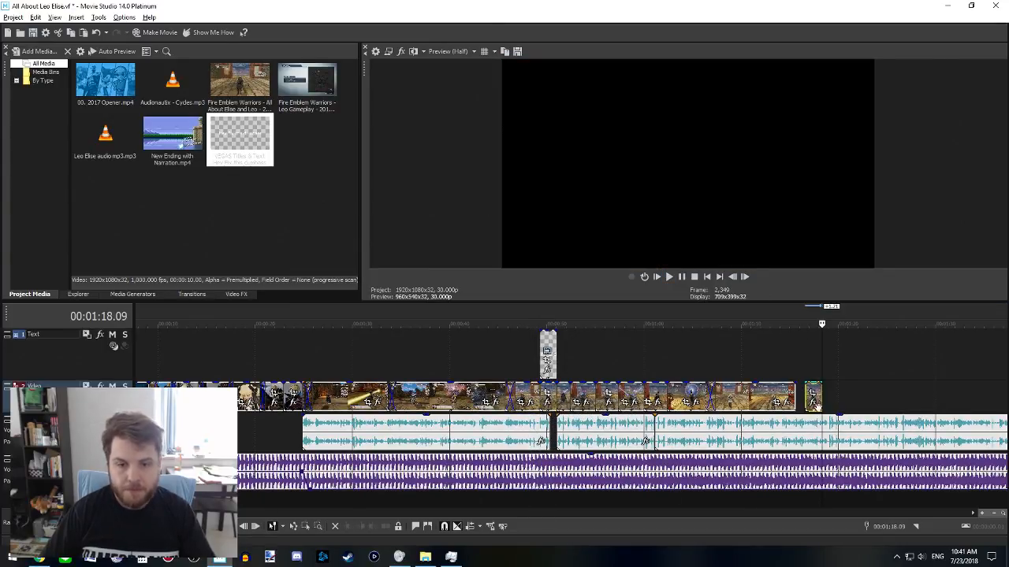
scroll(615, 398, "up", 3)
left_click_drag(524, 386, 487, 386)
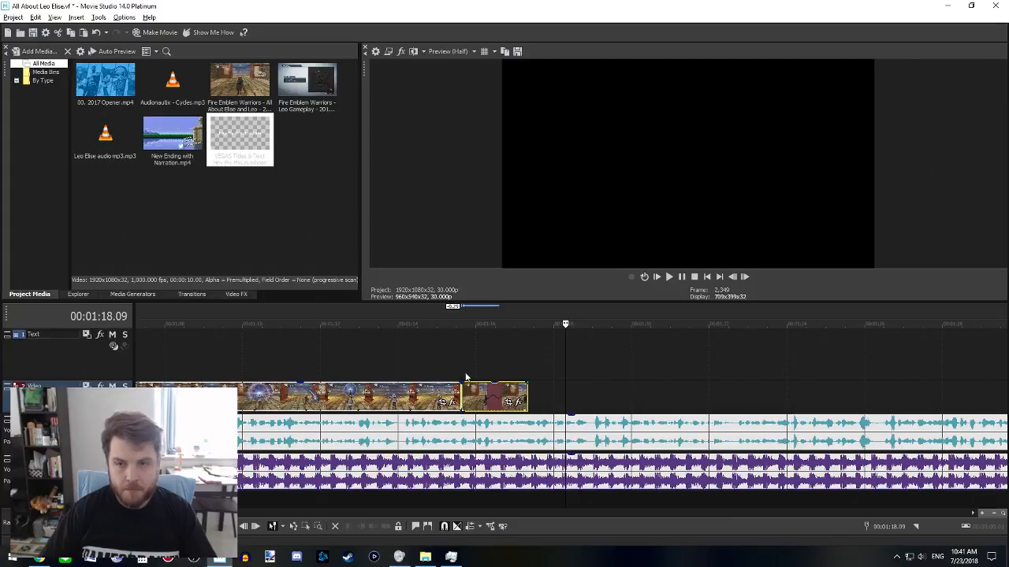
- Play the pasted Leo clip from 00:01:15.19 to check its timing against the narration
left_click(461, 370)
key("space")
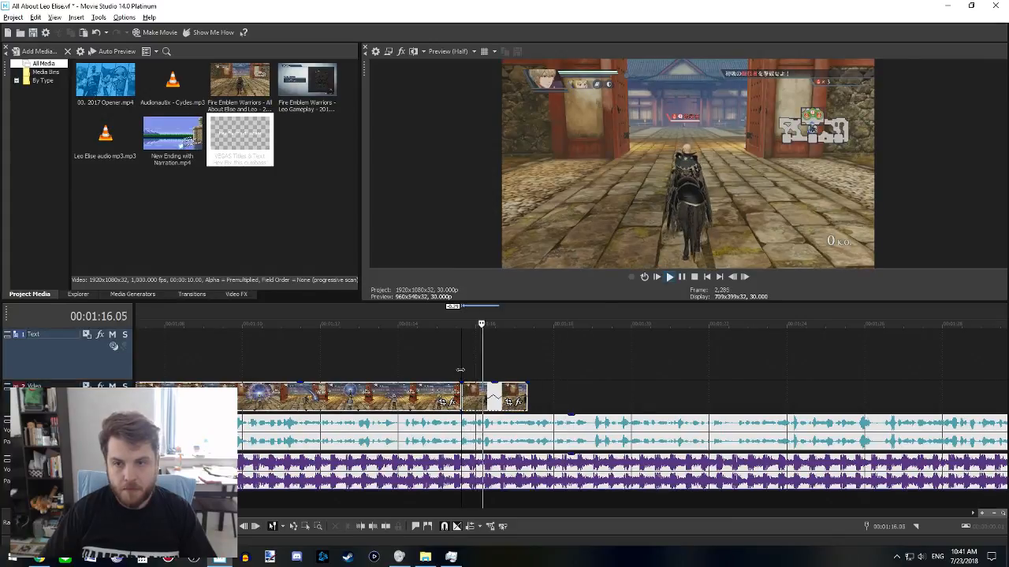
key("space")
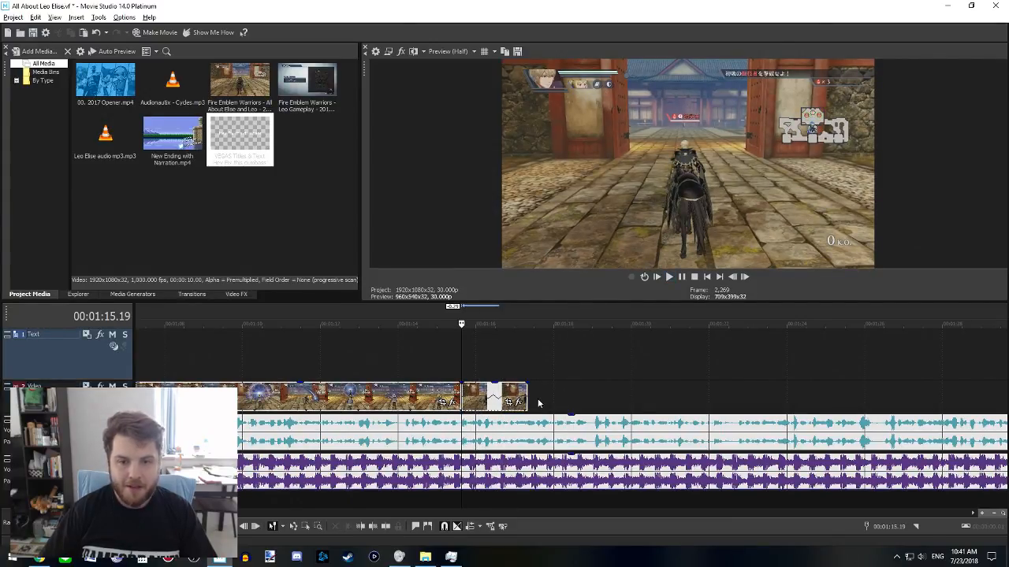
key("space")
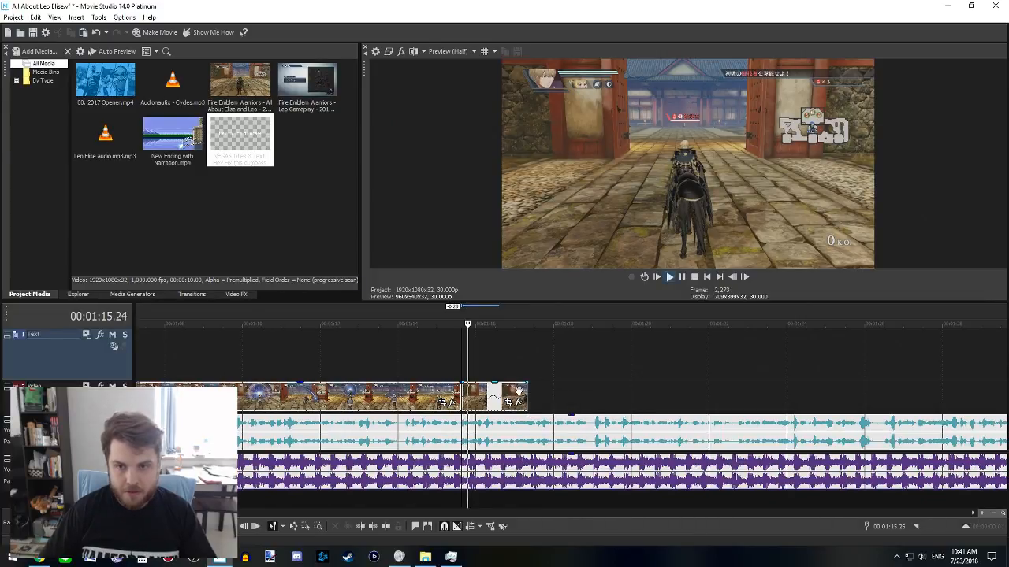
key("space")
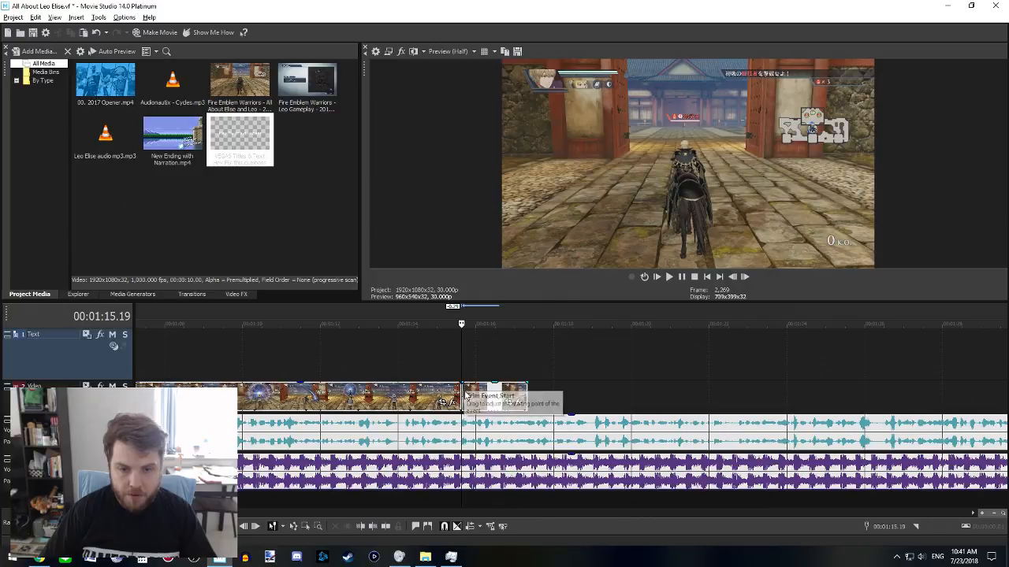
- Set the playback rate of the pasted Leo clip to .75
left_click(489, 388)
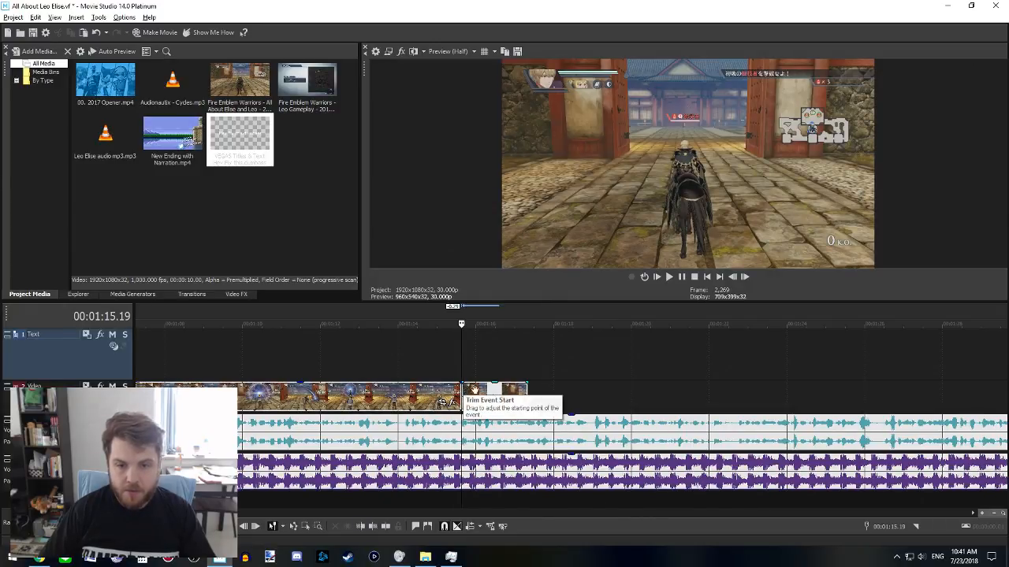
right_click(490, 386)
left_click(501, 381)
double_click(481, 239)
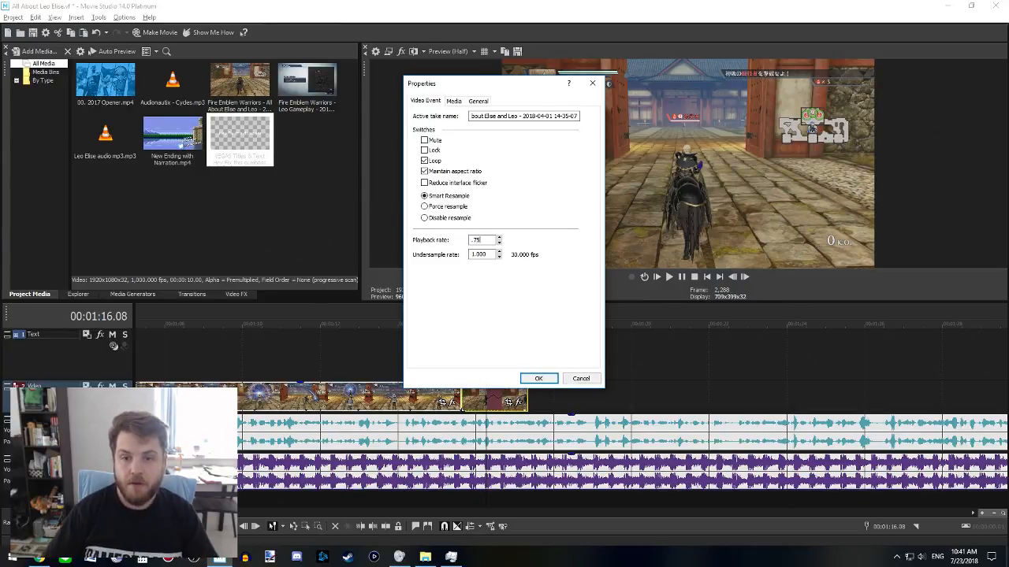
key("Return")
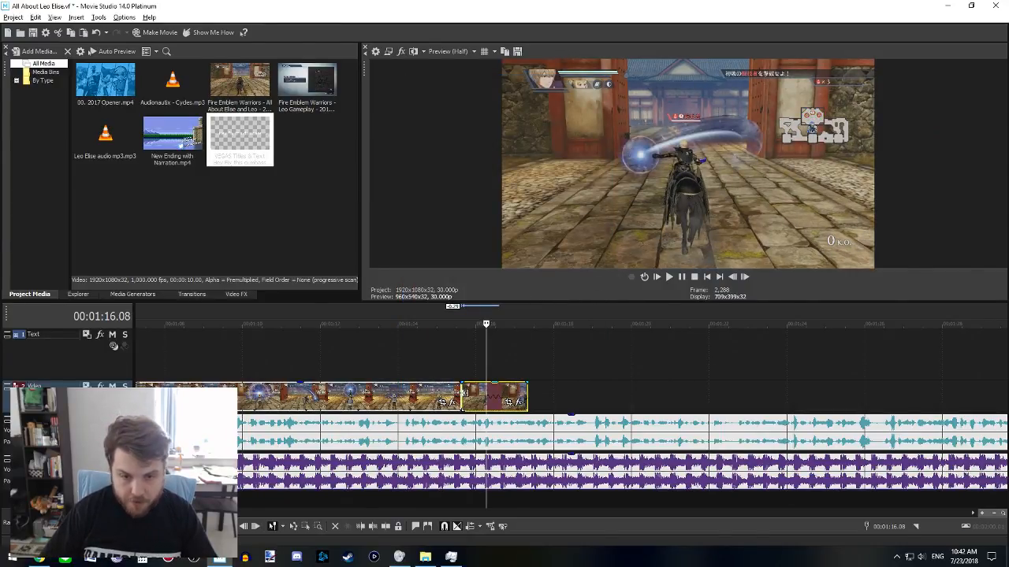
- Extend the pasted Leo clip's start 1 second over the Elise clip as a crossfade, and shift the Leo clip to start around 00:01:14.04
left_click_drag(463, 393, 423, 394)
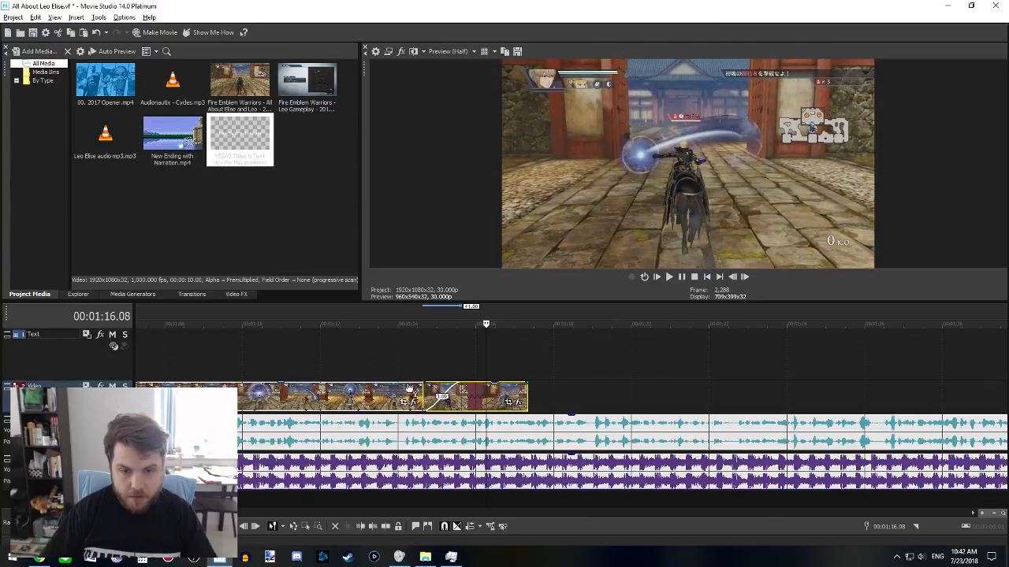
left_click(400, 376)
key("space")
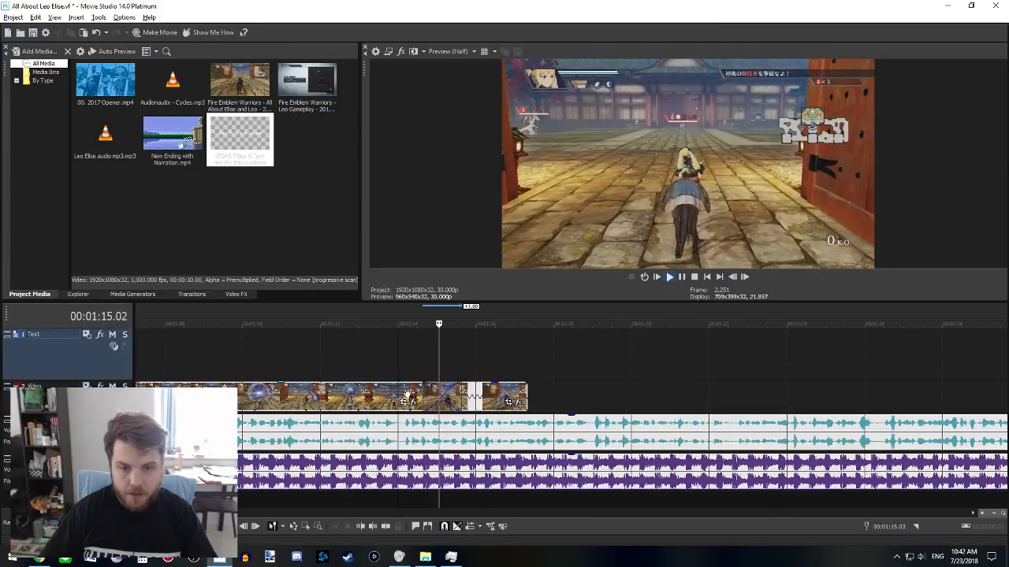
key("space")
left_click_drag(479, 391, 444, 402)
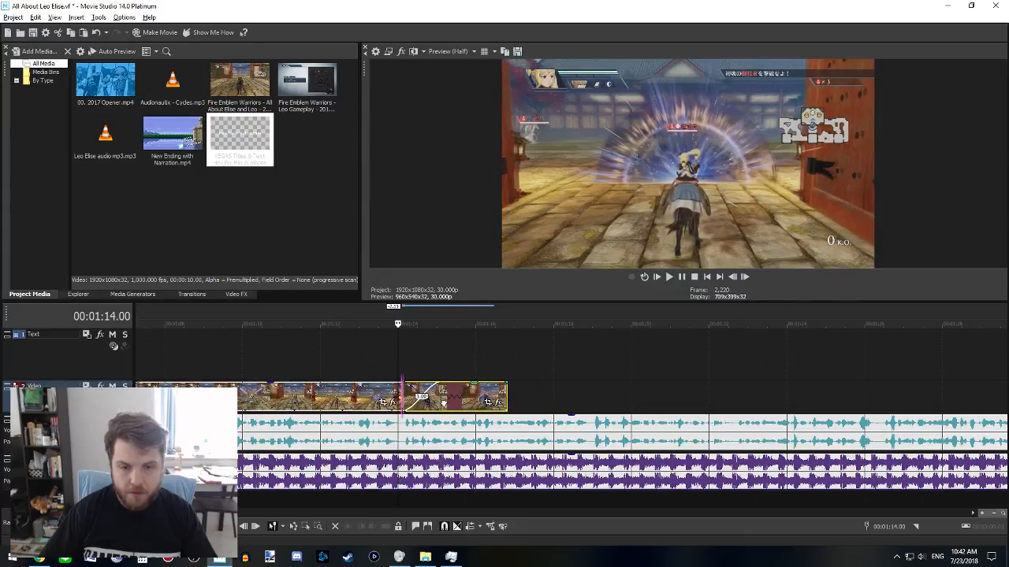
key("space")
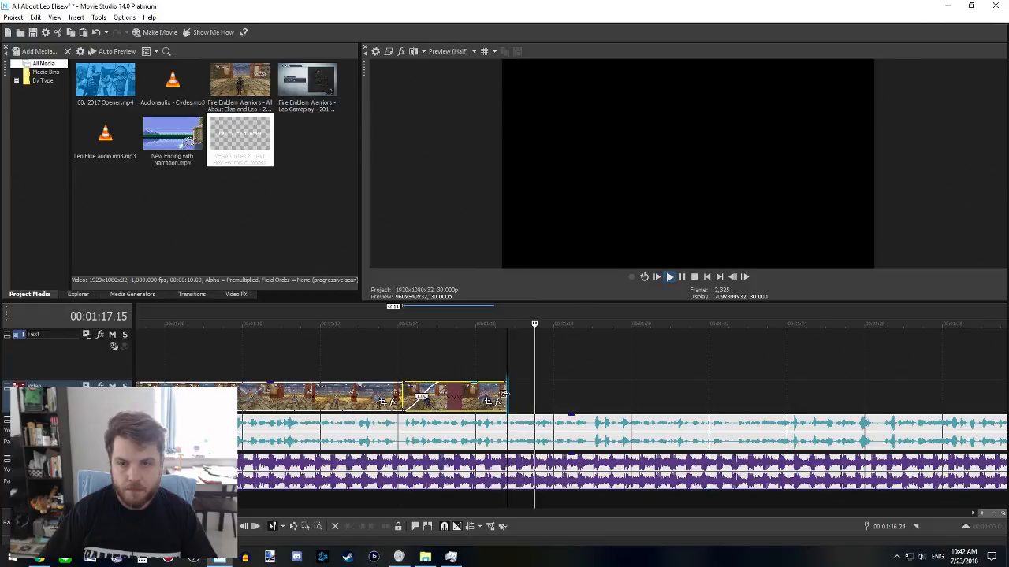
- Extend the end of the pasted Leo clip to about 00:01:26.19, checking it against the narration
left_click_drag(507, 394, 482, 394)
scroll(701, 394, "down", 2)
key("Return")
key("Return")
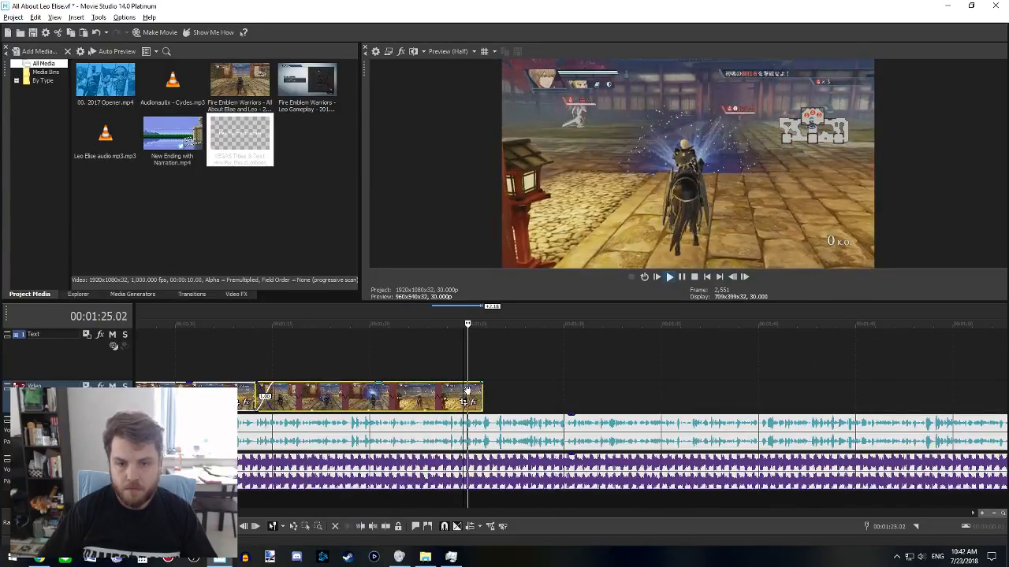
key("Return")
key("space")
left_click_drag(481, 393, 499, 393)
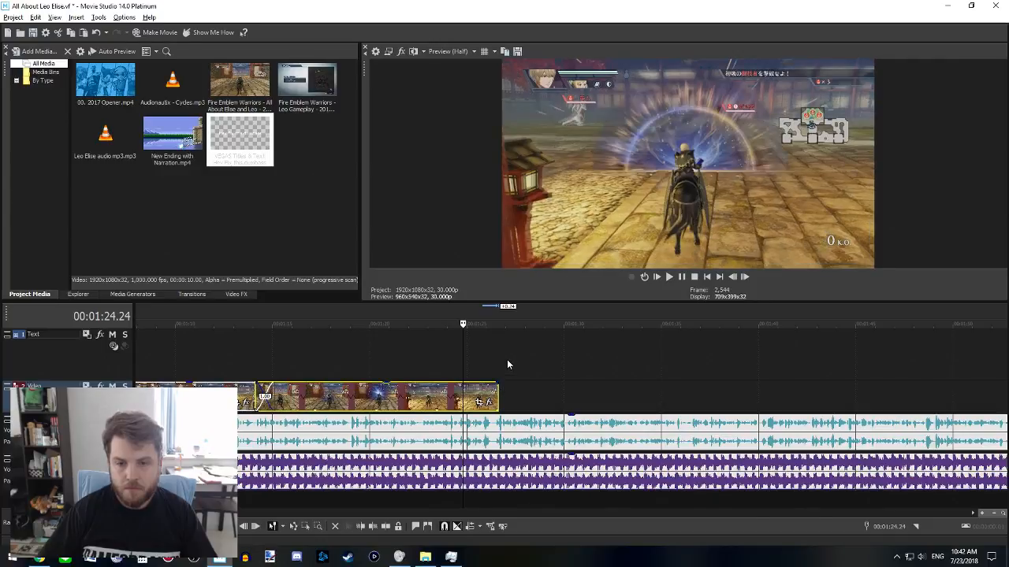
- Play the narration across the end of the extended Leo clip, around 00:01:27
left_click(508, 363)
key("space")
scroll(587, 447, "down", 1)
scroll(587, 447, "down", 2)
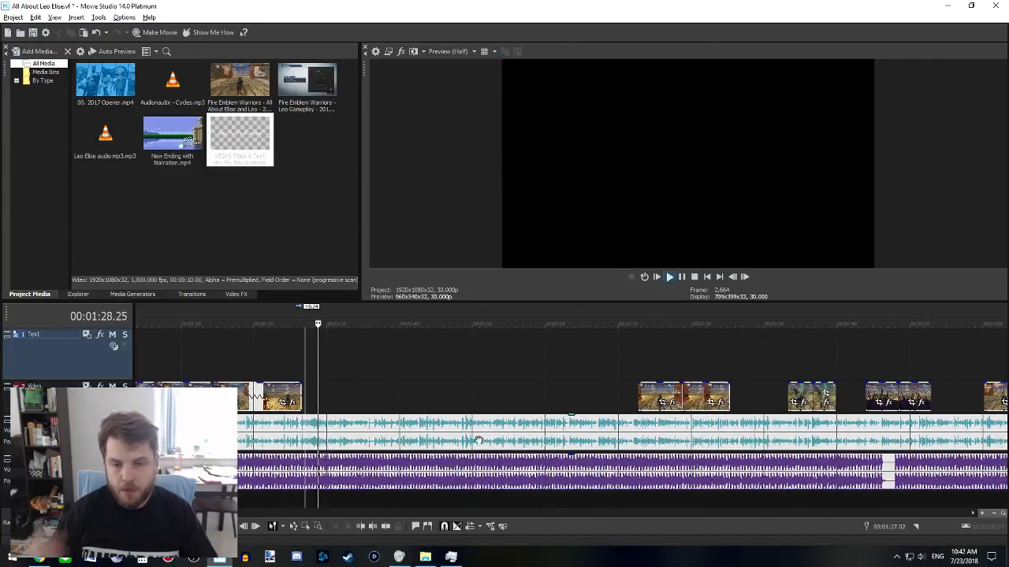
key("space")
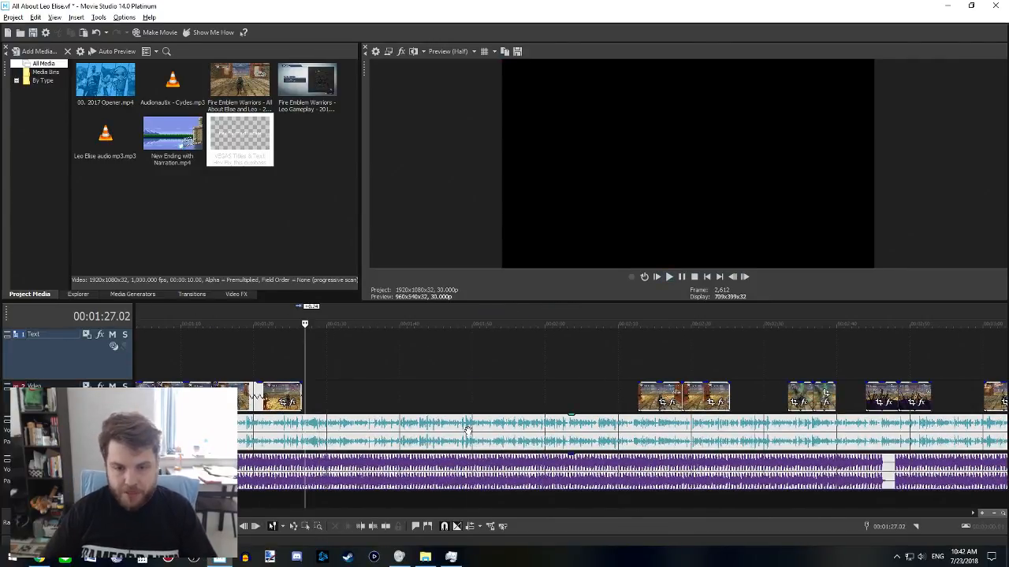
scroll(468, 431, "down", 1)
scroll(566, 428, "up", 3)
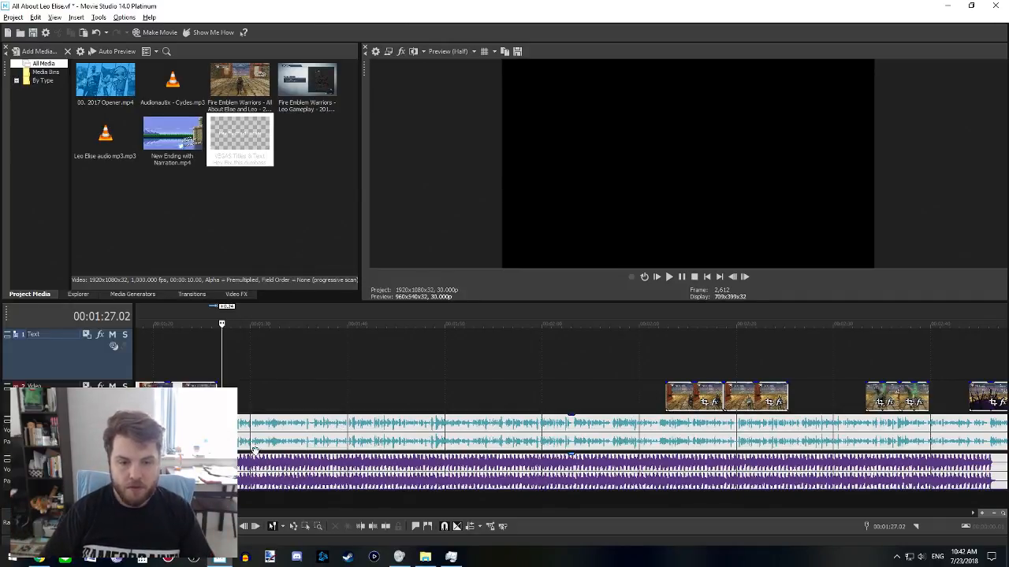
- Listen through the uncovered narration from about 00:01:34 and split the narration audio at 00:02:12.03
left_click(296, 434)
key("space")
scroll(365, 446, "up", 1)
key("space")
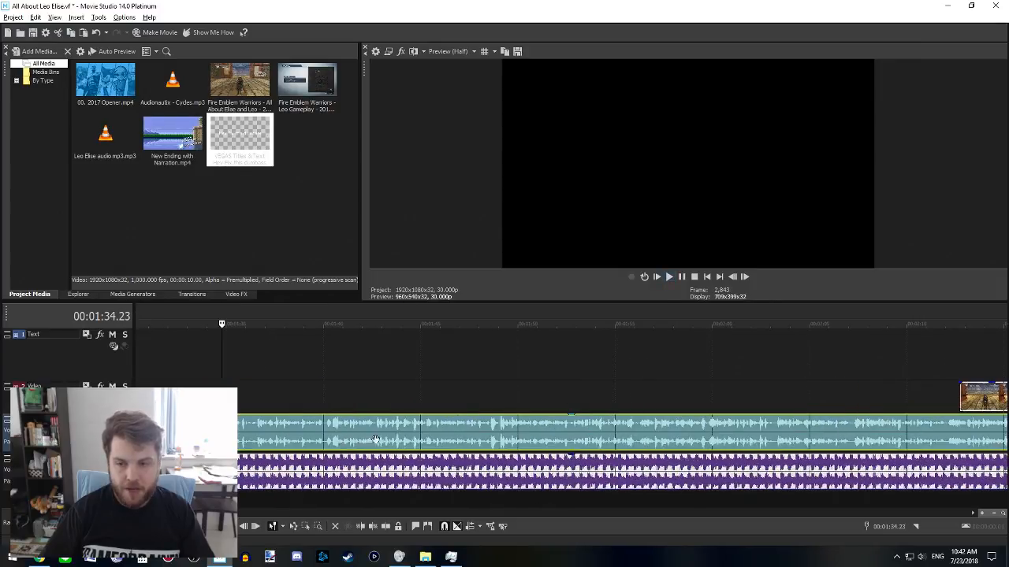
left_click(481, 427)
key("space")
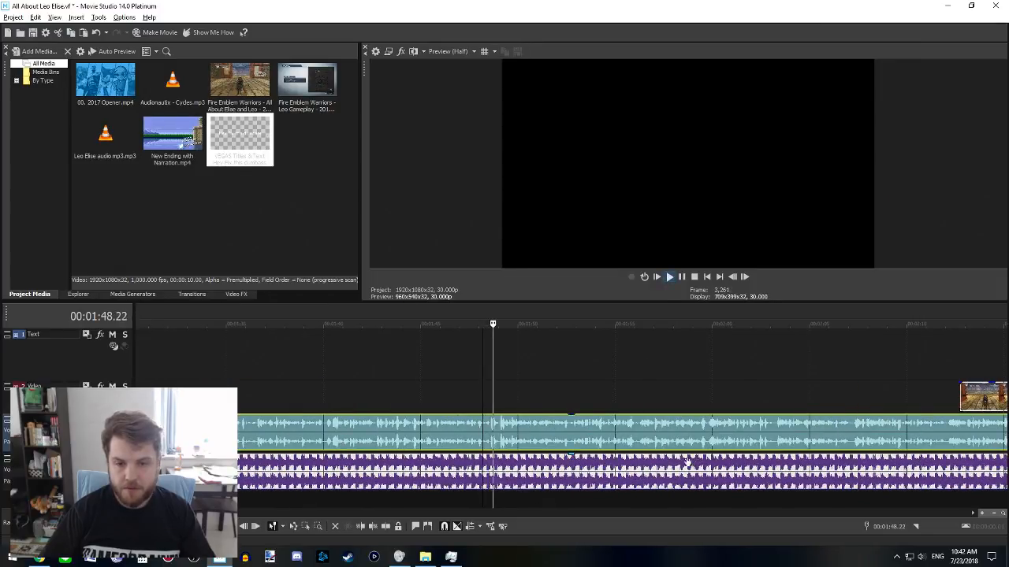
left_click_drag(687, 462, 343, 437)
left_click(433, 426)
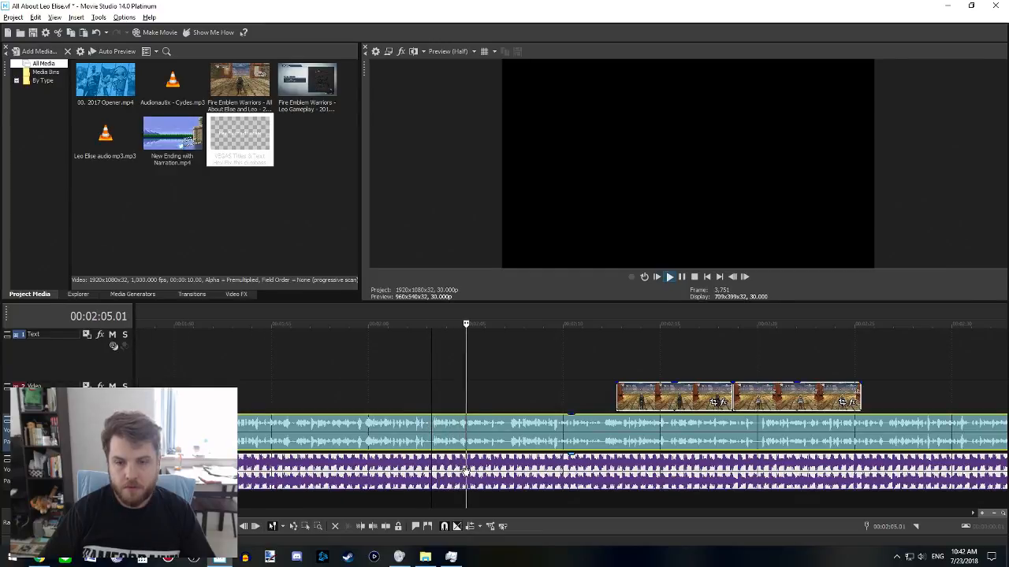
scroll(465, 471, "right", 3)
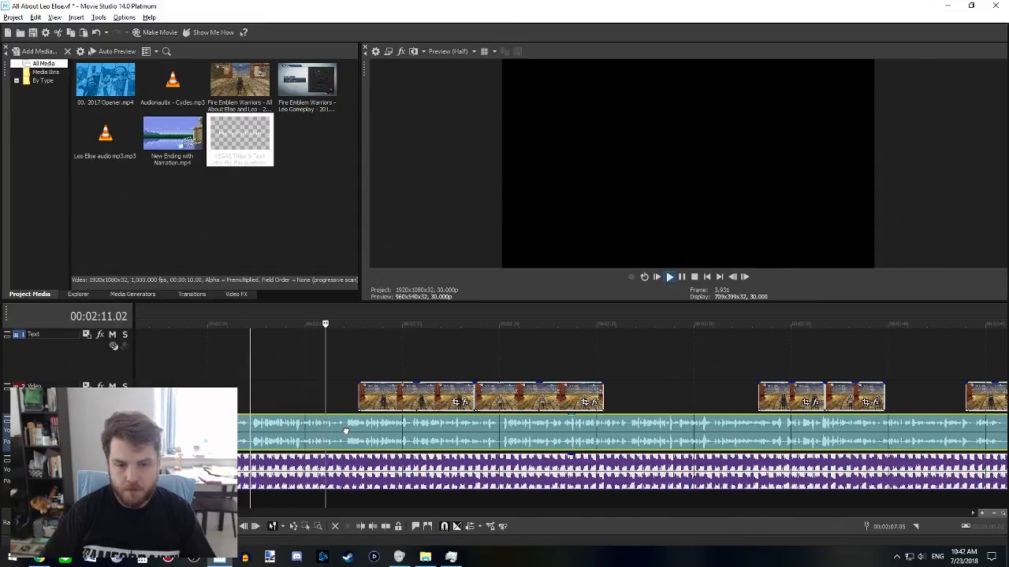
key("Return")
key("s")
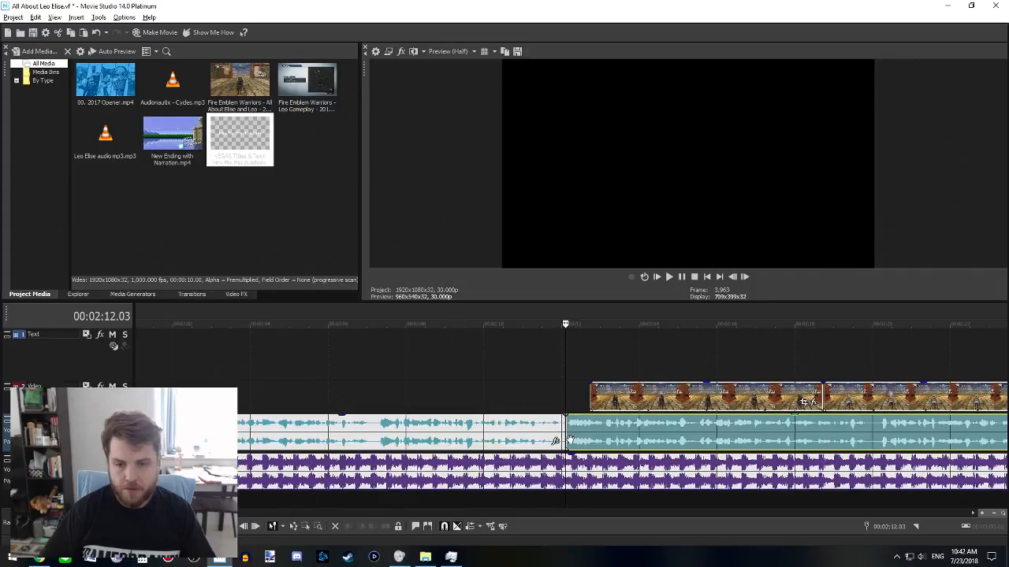
- Listen to the narration following the paired Leo and Elise clips and split the narration audio at 00:02:26.20
scroll(593, 409, "right", 4)
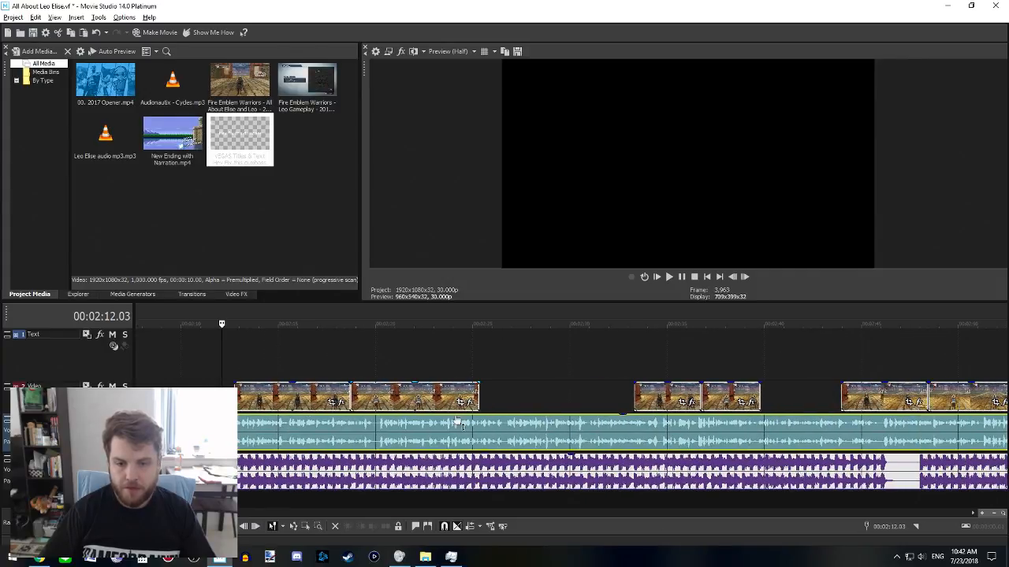
left_click(490, 437)
key("space")
scroll(461, 424, "right", 3)
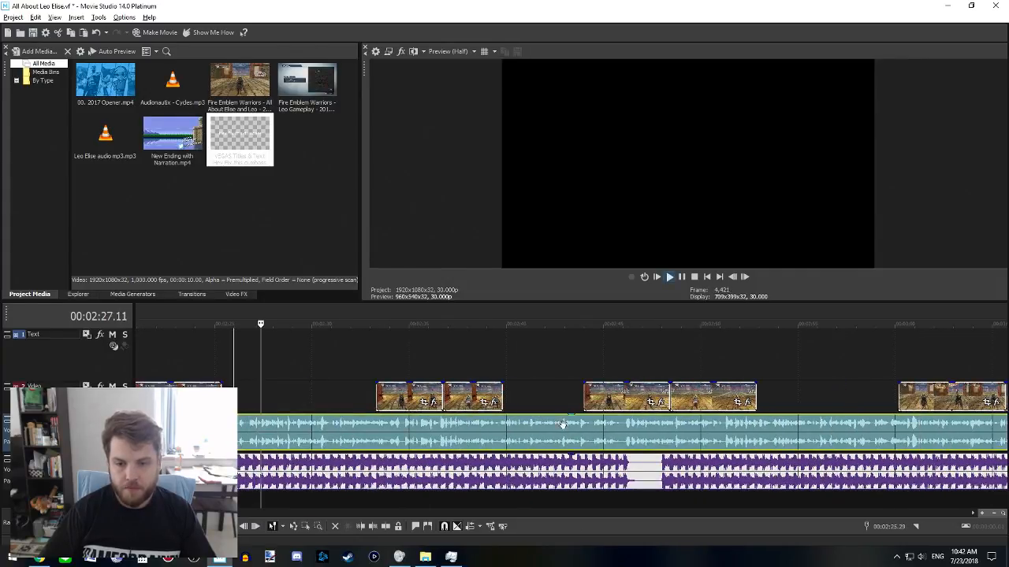
scroll(536, 424, "down", 3)
scroll(528, 441, "right", 3)
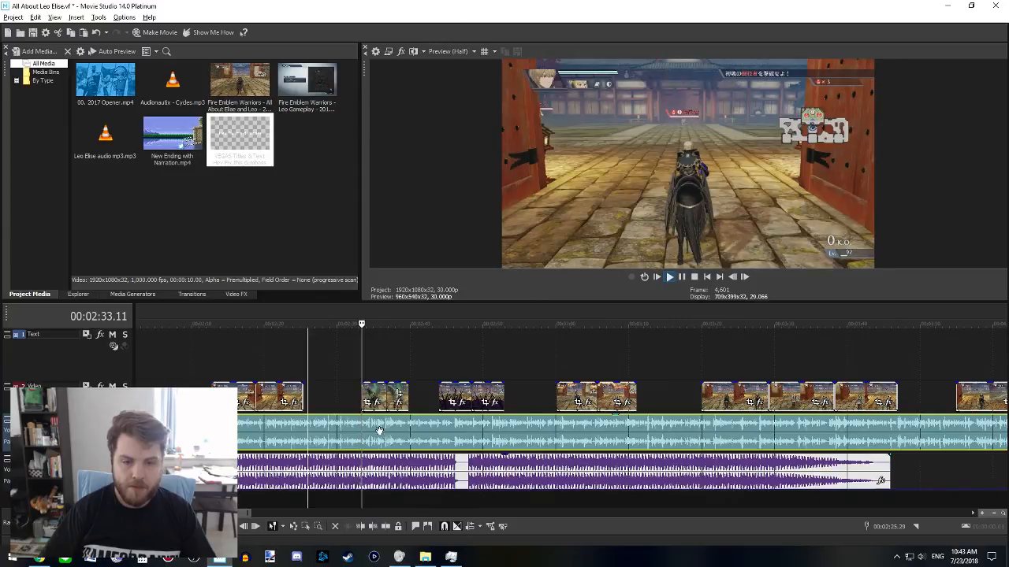
left_click(345, 426)
scroll(394, 465, "up", 3)
key("space")
scroll(378, 457, "right", 2)
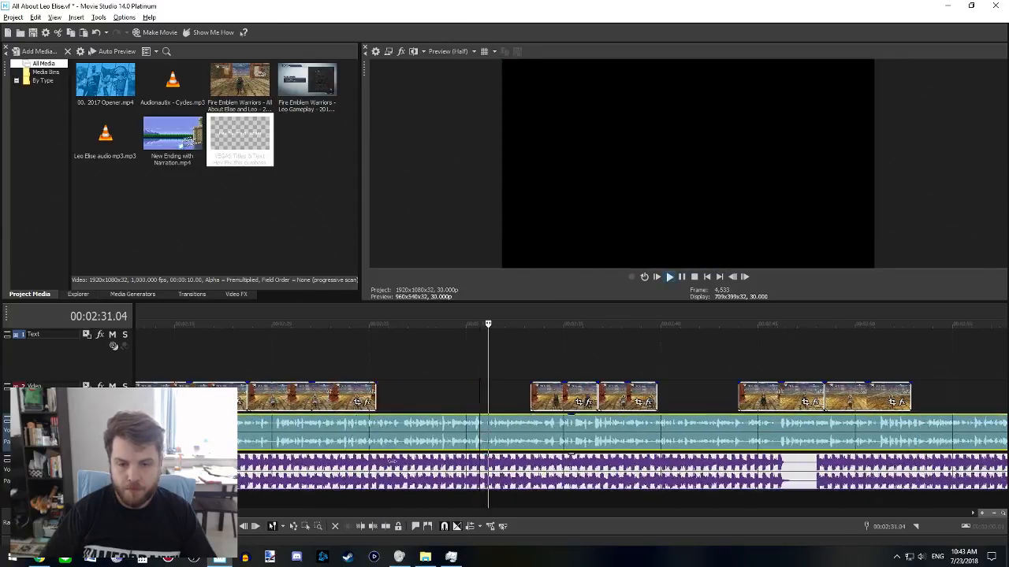
key("space")
left_click(254, 434)
key("space")
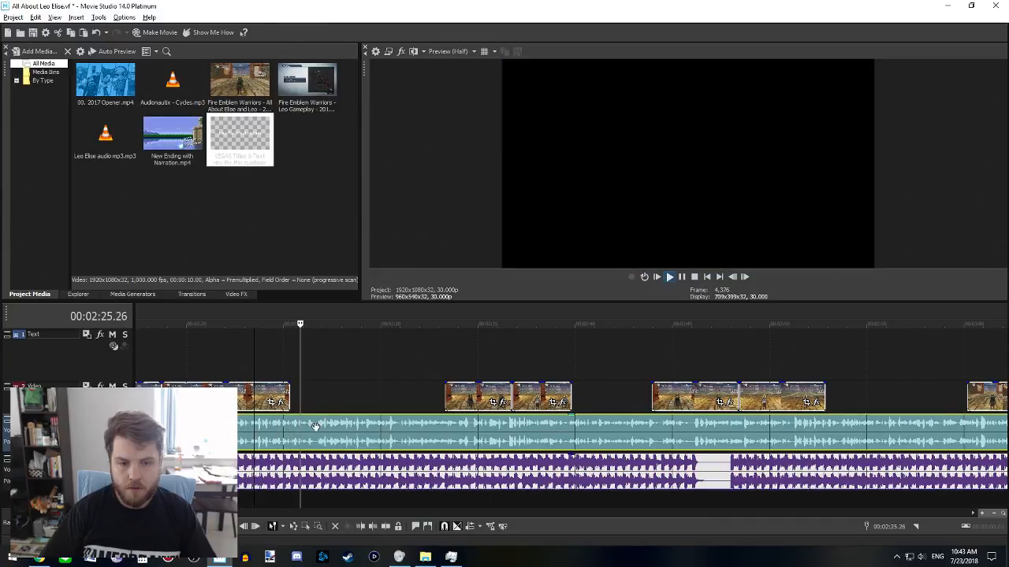
key("space")
key("s")
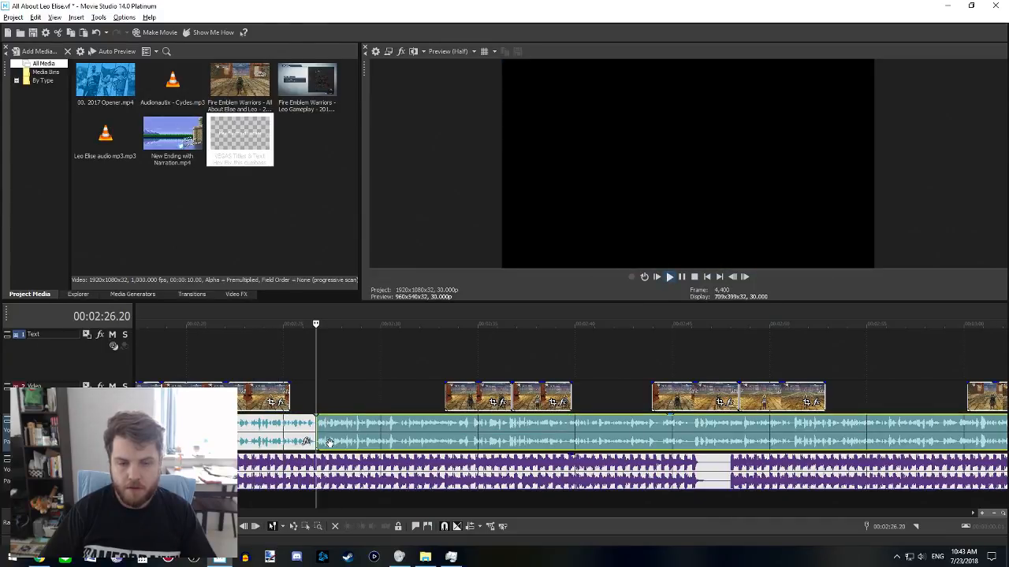
- Play the narration from about 00:02:14 and from about 00:02:00 to review what each section covers
scroll(356, 440, "left", 5)
left_click(408, 432)
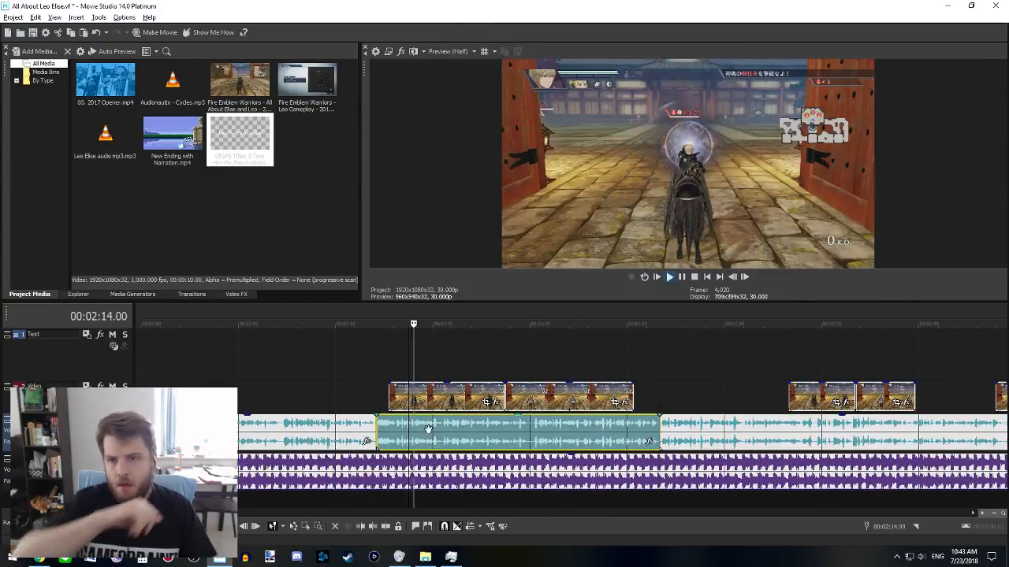
key("space")
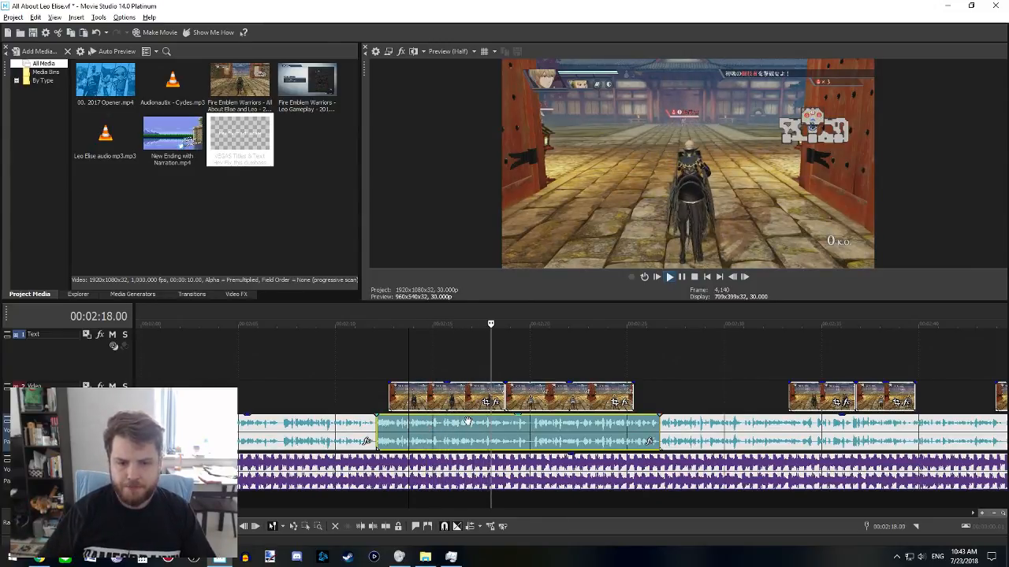
key("space")
scroll(468, 424, "left", 4)
left_click(403, 430)
key("space")
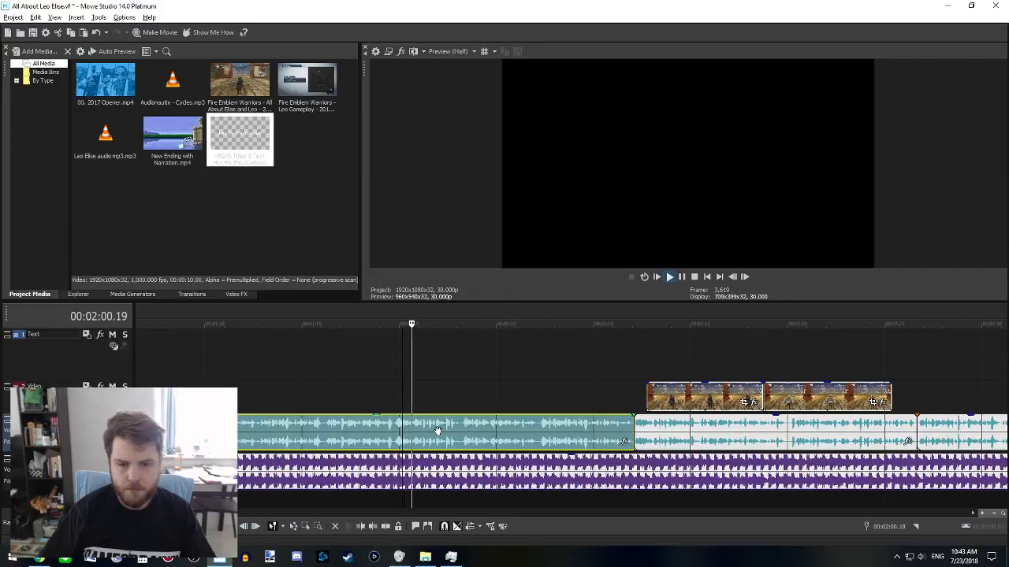
scroll(448, 459, "left", 4)
key("space")
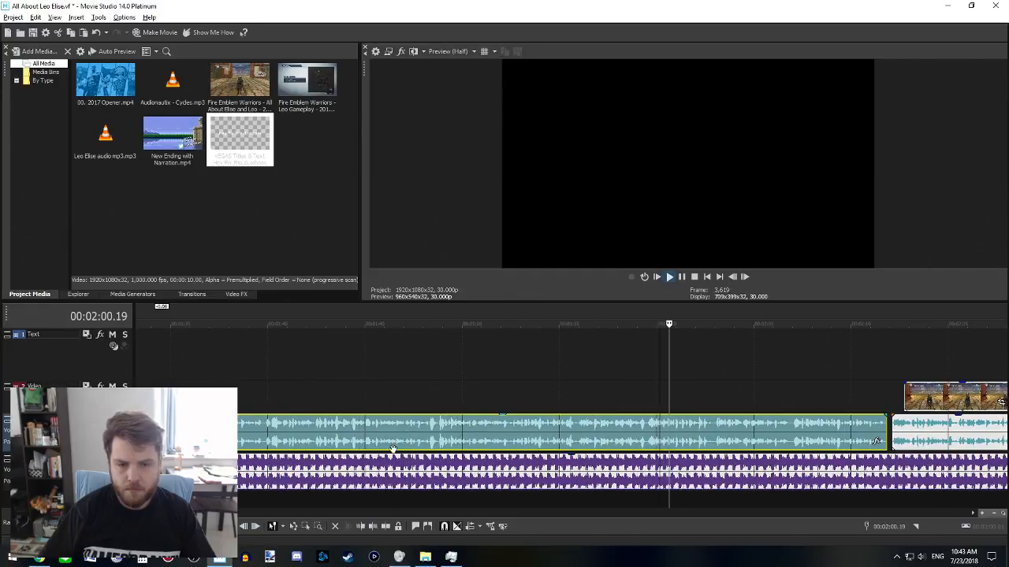
- Find the narration break shortly after the extended Leo clip's end and split the narration audio at 00:01:29.27
scroll(376, 460, "left", 2)
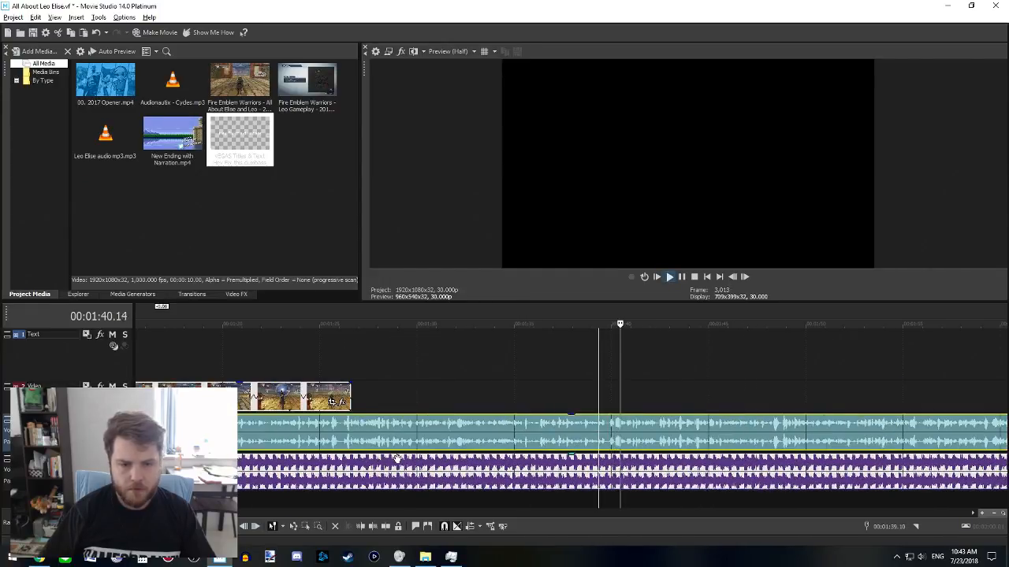
scroll(398, 462, "right", 1)
key("space")
scroll(425, 441, "left", 1)
left_click(416, 441)
key("space")
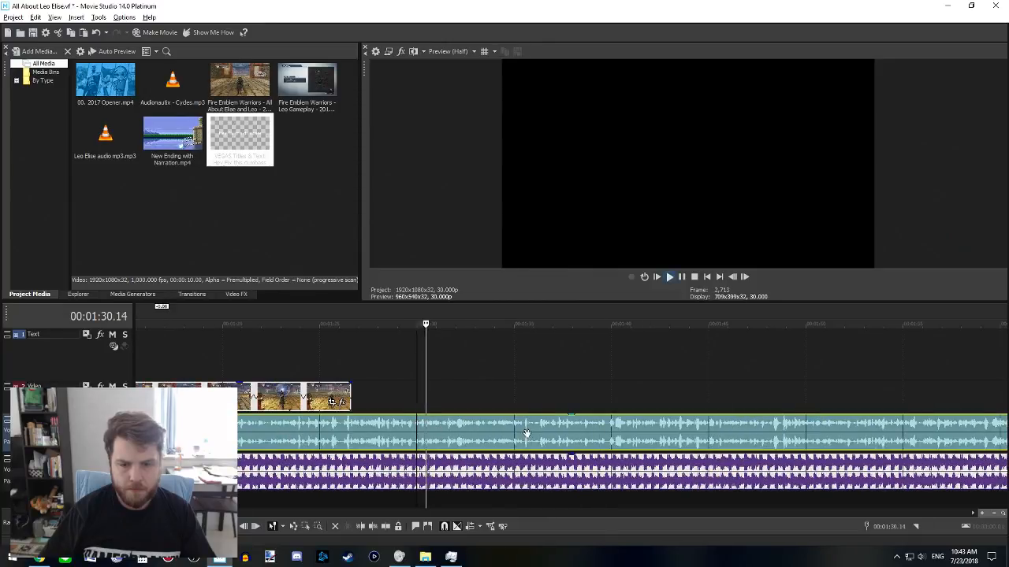
left_click(536, 433)
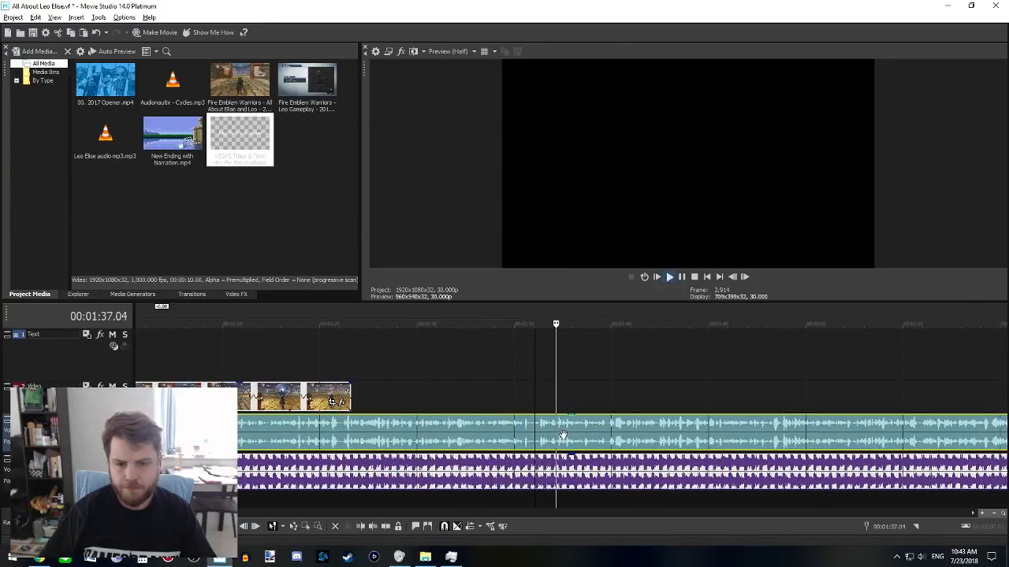
scroll(543, 437, "right", 2)
key("space")
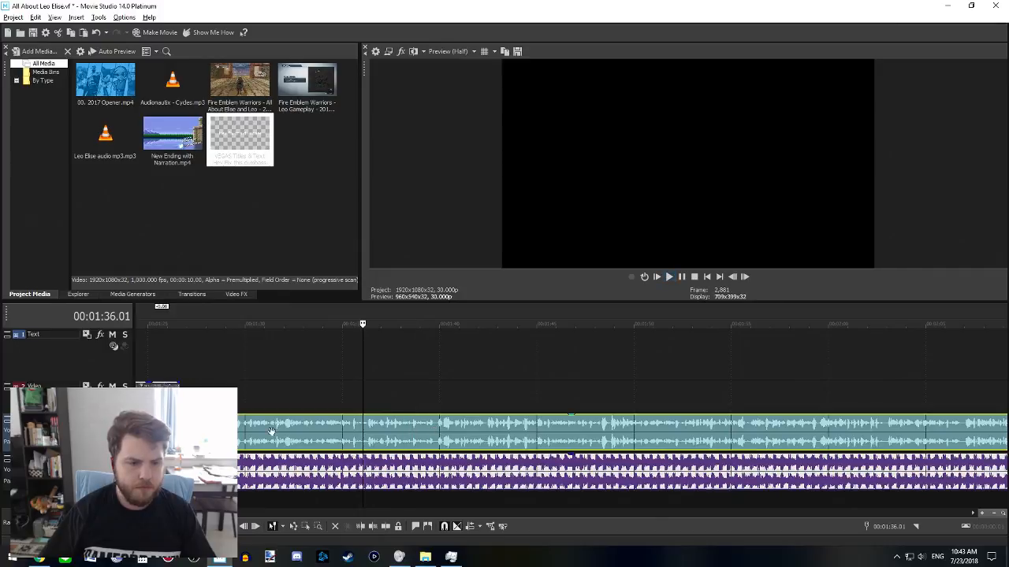
left_click(172, 445)
key("space")
scroll(358, 472, "left", 4)
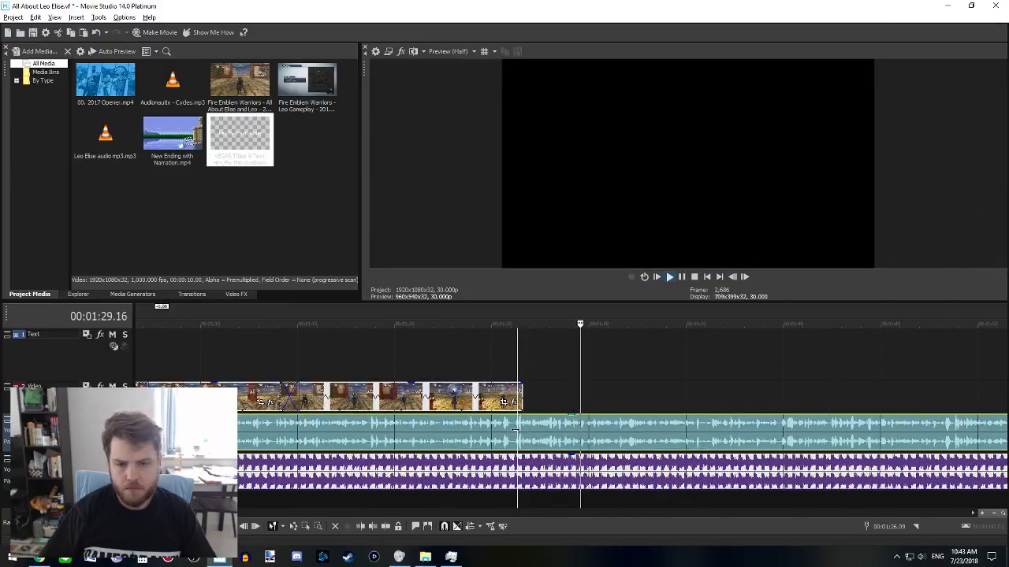
left_click(513, 430)
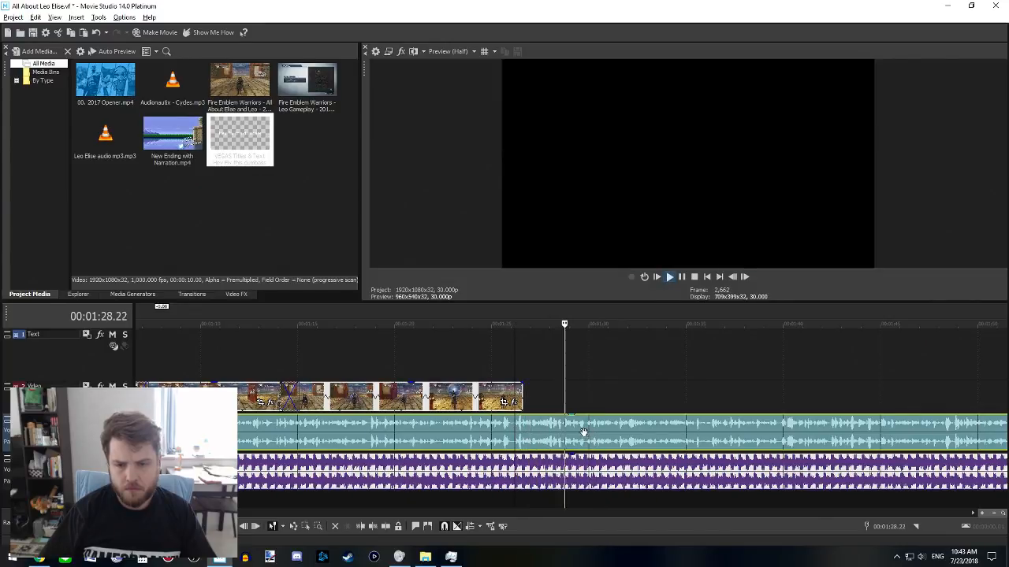
key("Return")
scroll(592, 443, "up", 3)
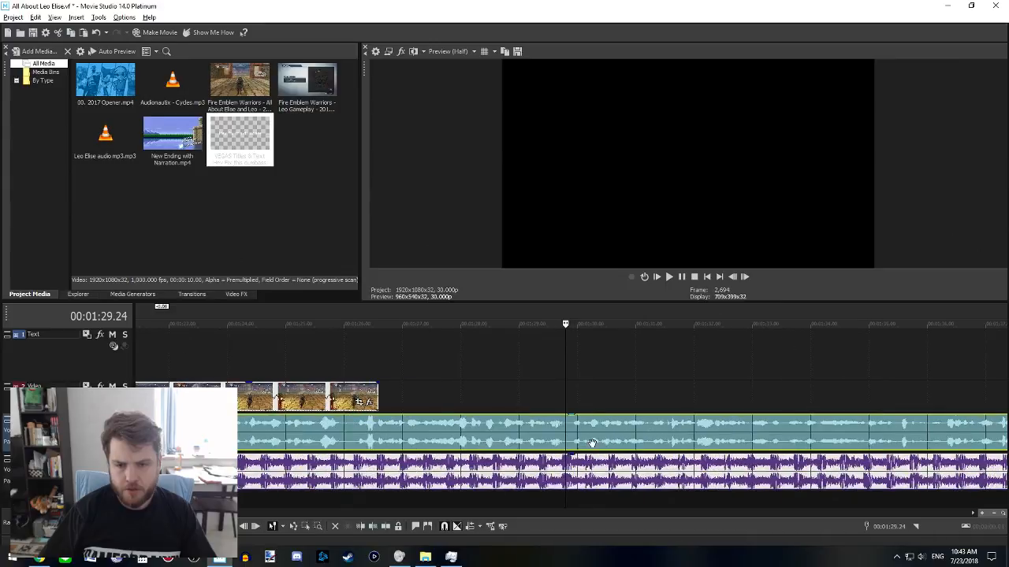
scroll(571, 433, "down", 8)
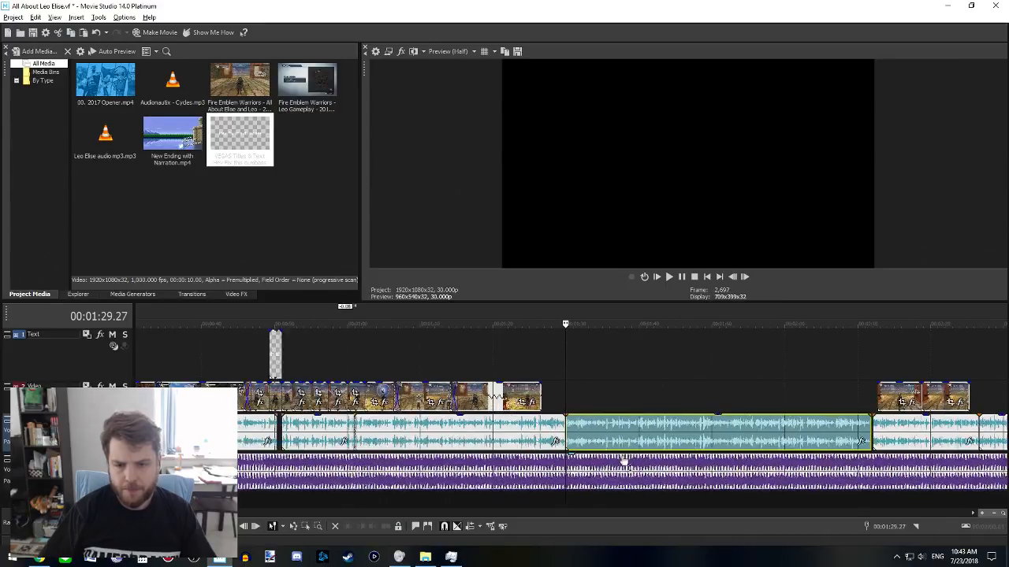
- Listen through the narration from about 00:02:17 to the Leo spike-attack clip and split the narration audio at 00:02:46.01
left_click(398, 436)
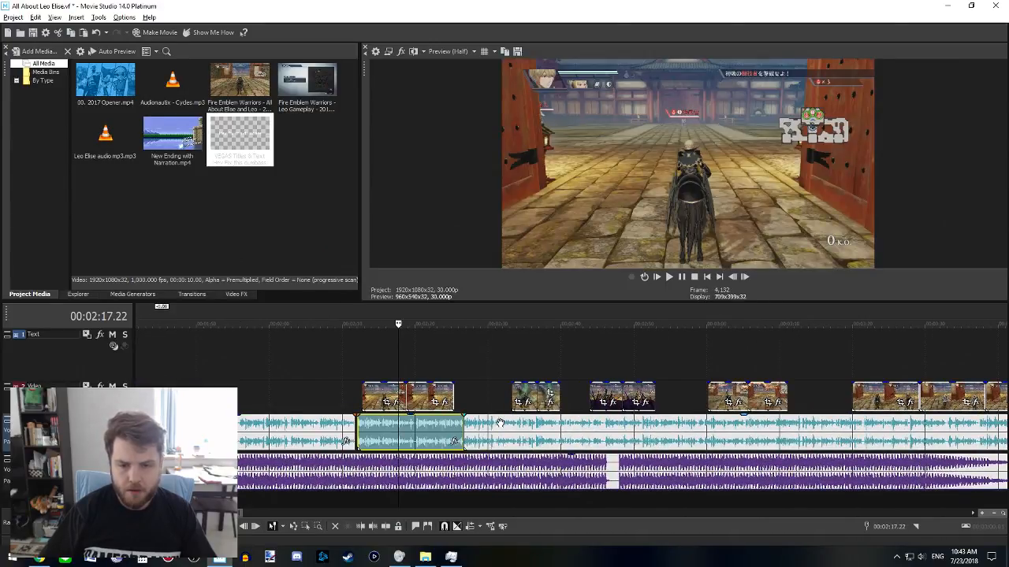
left_click(430, 435)
key("space")
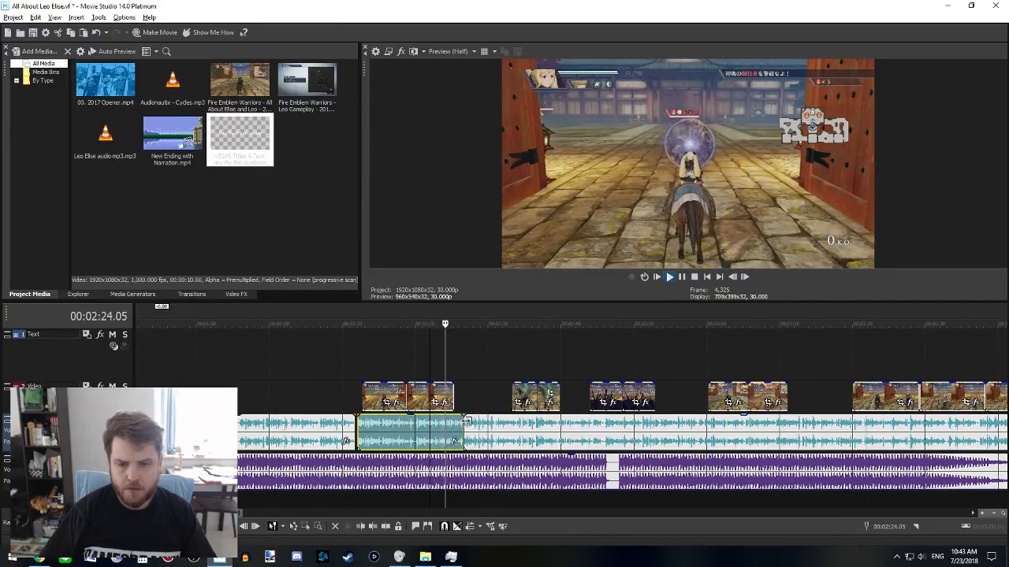
left_click(469, 423)
scroll(558, 451, "up", 4)
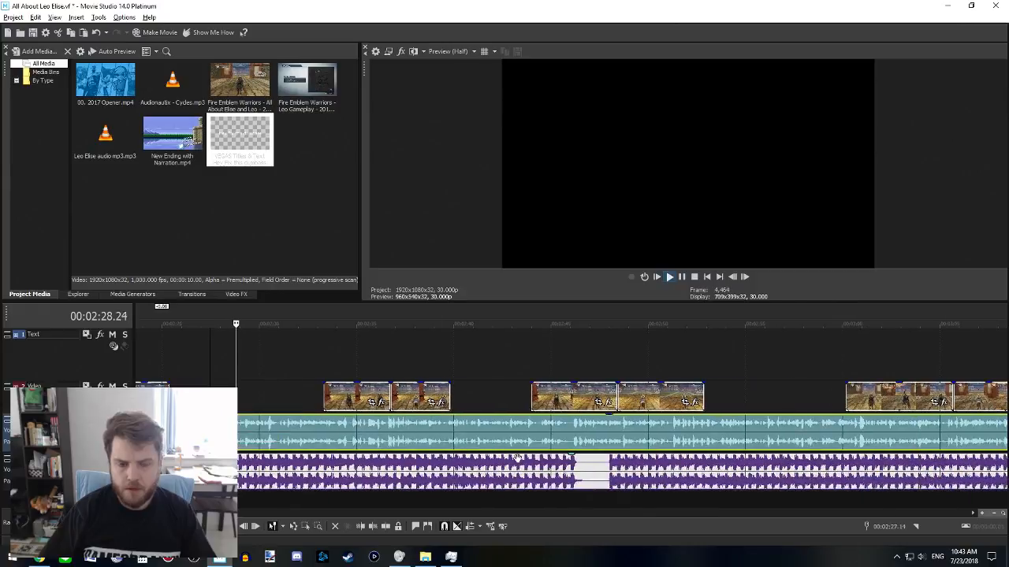
left_click(350, 430)
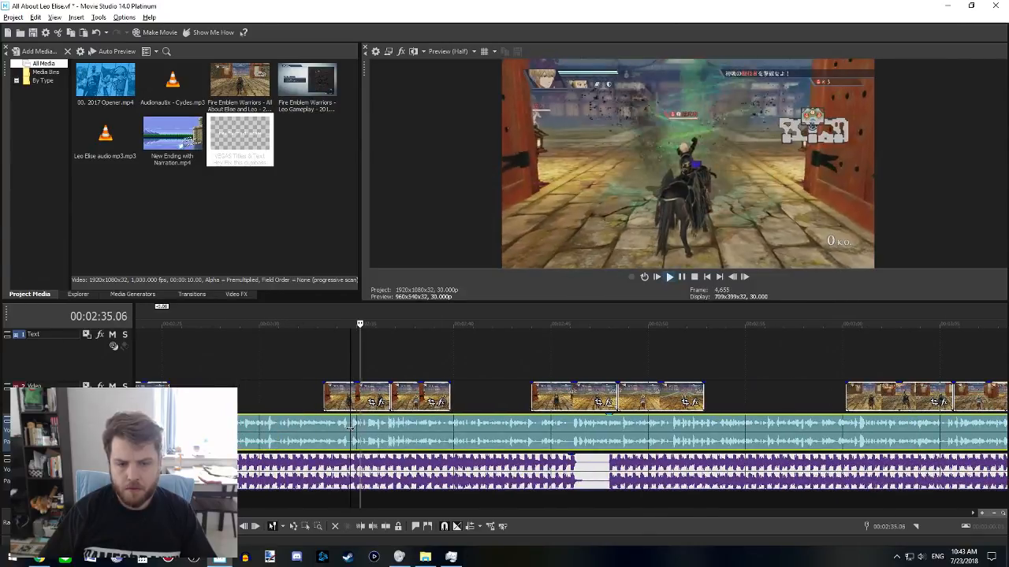
scroll(360, 438, "right", 3)
left_click(363, 434)
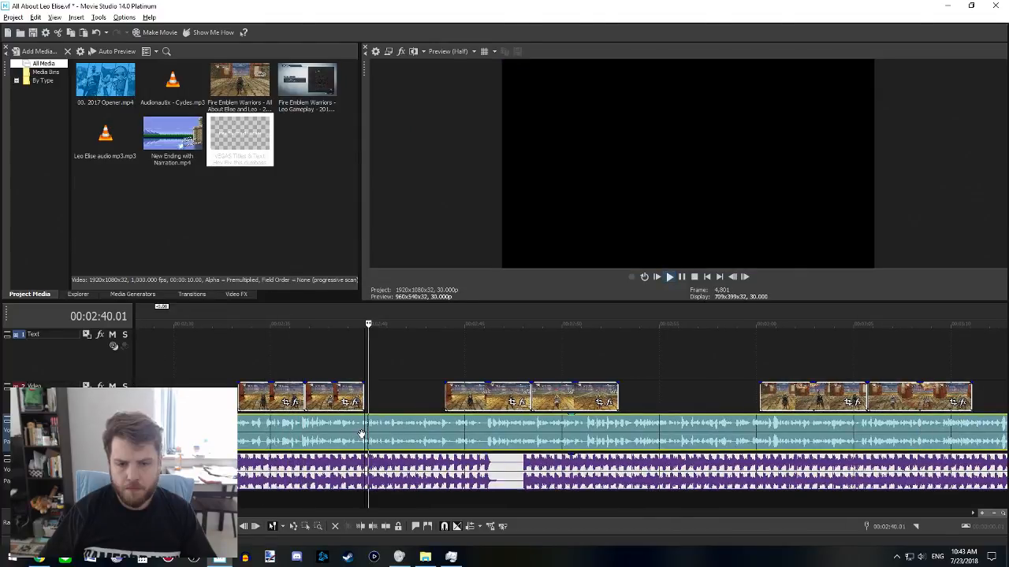
left_click(454, 432)
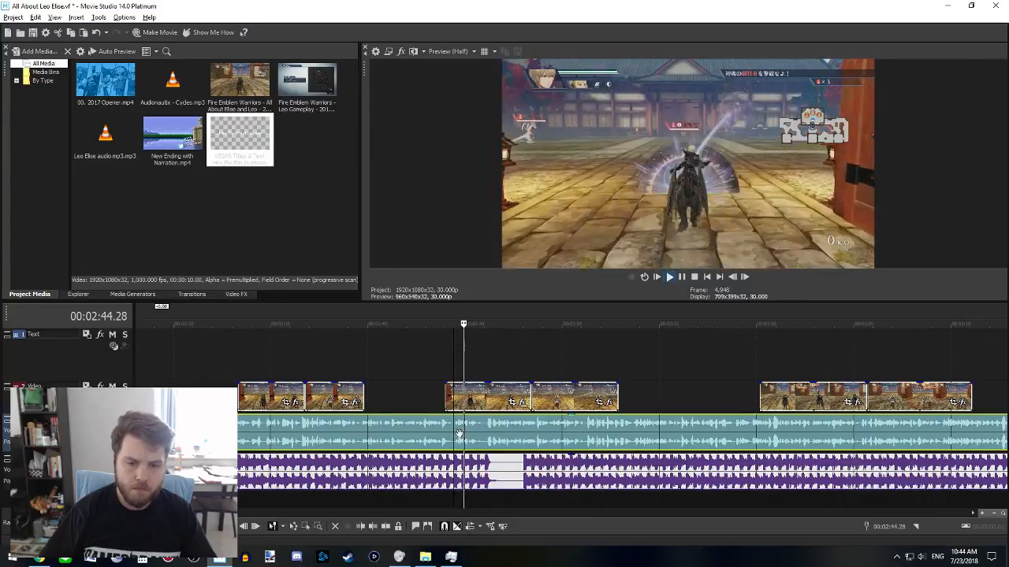
key("space")
key("s")
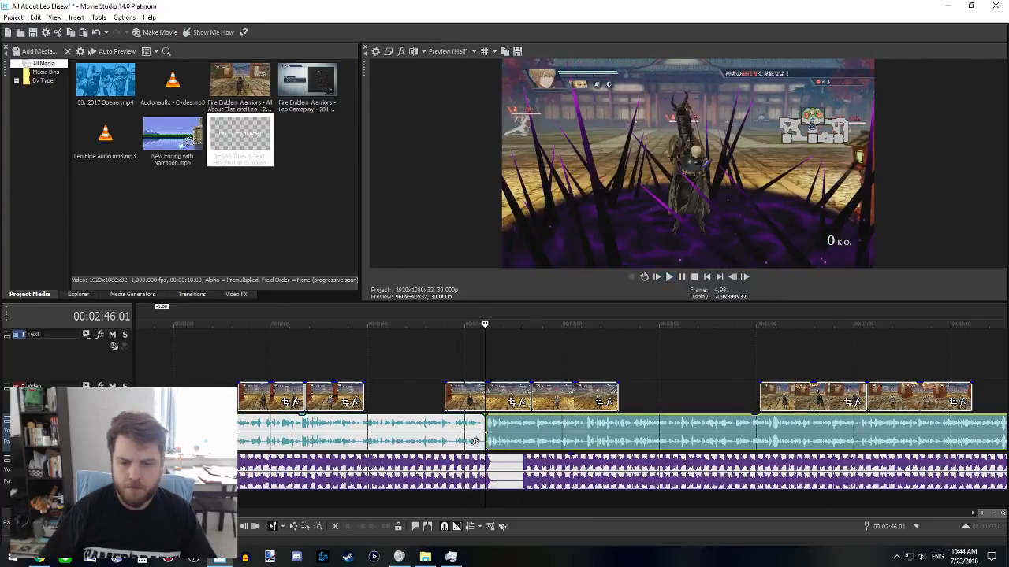
- Split the background music at 00:02:46.10, trim off its silent stretch up to about 00:02:48, and close the gap
key("space")
scroll(473, 449, "right", 2)
key("space")
left_click(324, 468)
scroll(400, 493, "up", 4)
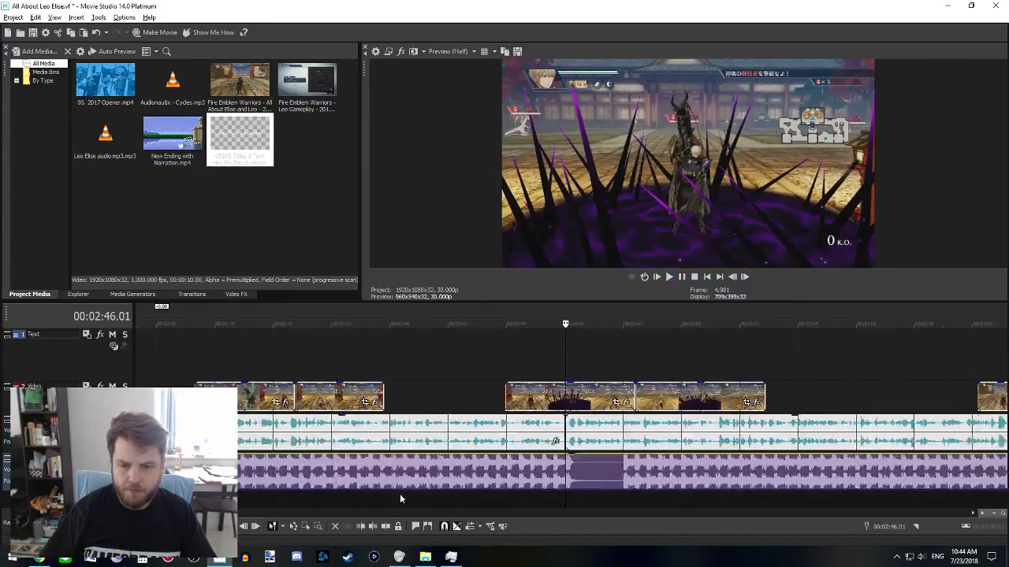
left_click(589, 467)
key("s")
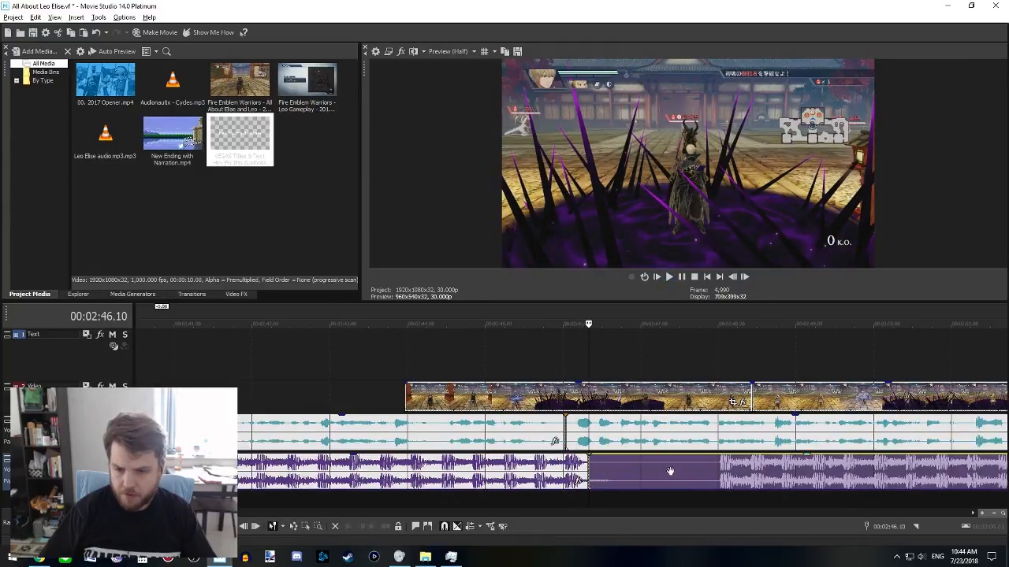
left_click(717, 469)
key("alt+[")
left_click_drag(736, 471, 607, 473)
- Play from about 00:02:43 across the rejoined background music to check the transition
left_click(395, 337)
key("space")
left_click(478, 435)
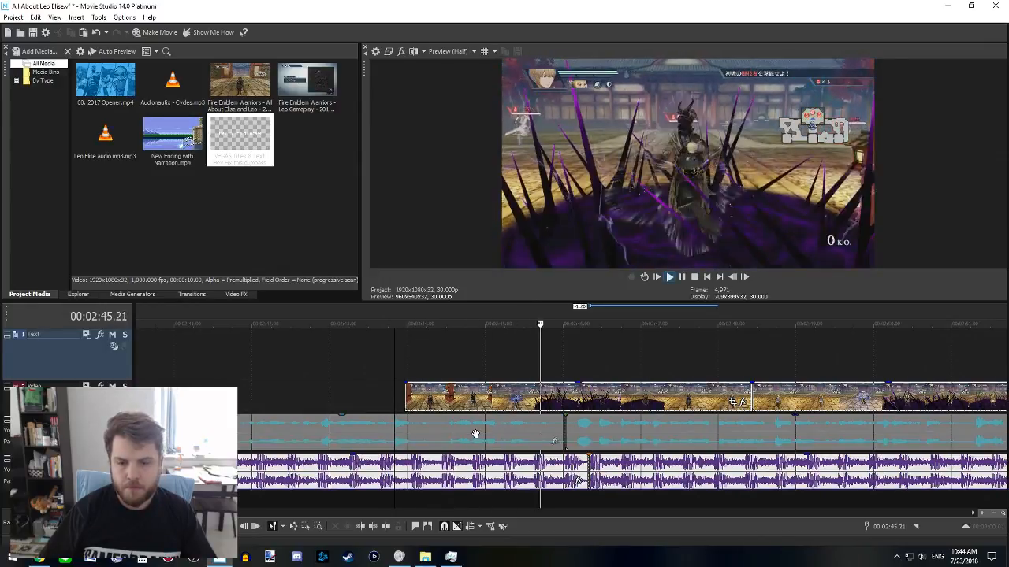
left_click(393, 417)
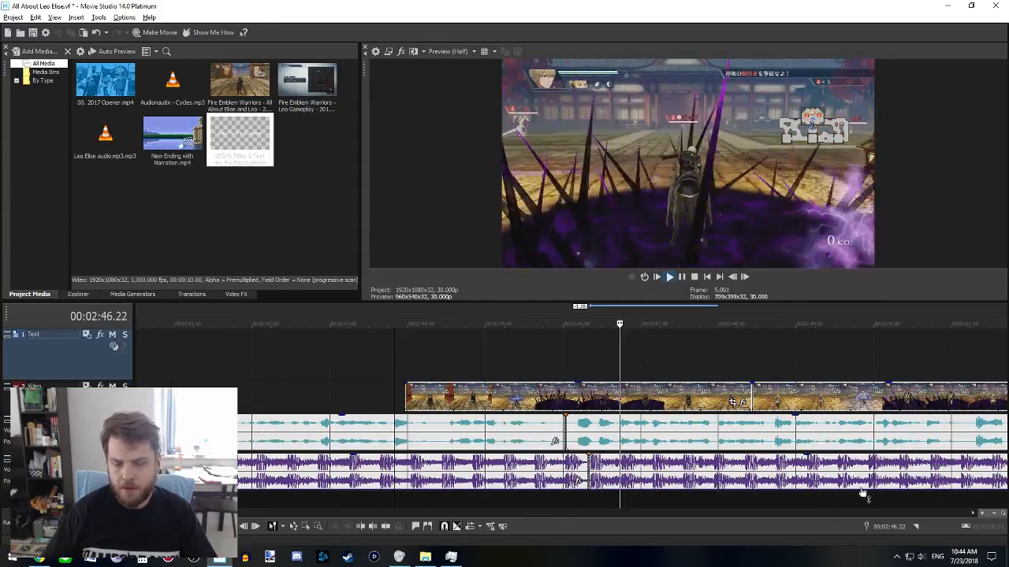
- Listen to the narration following the spike-attack clips and split the narration audio at about 00:03:05
scroll(552, 465, "right", 2)
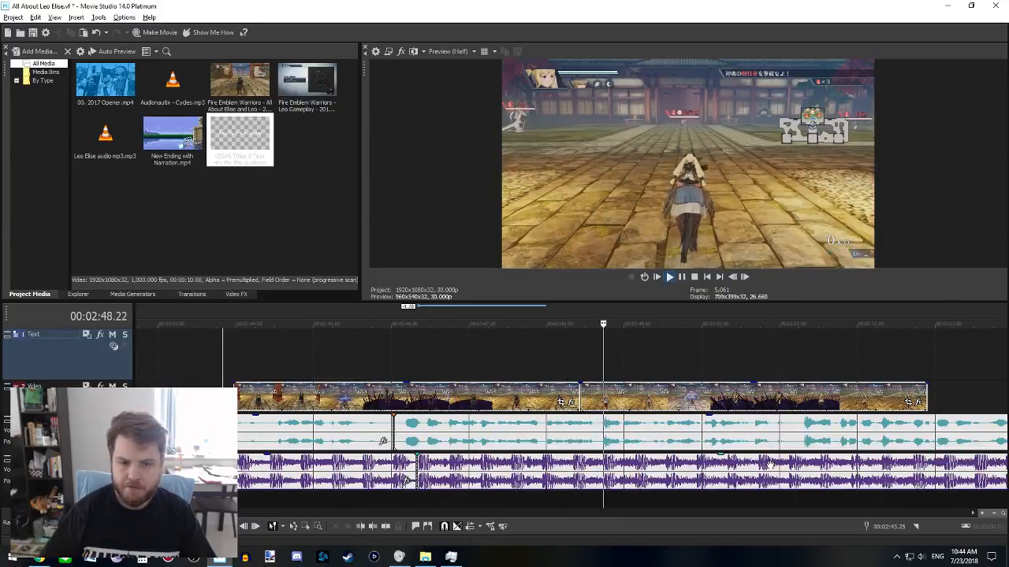
scroll(648, 420, "down", 2)
scroll(648, 420, "up", 2)
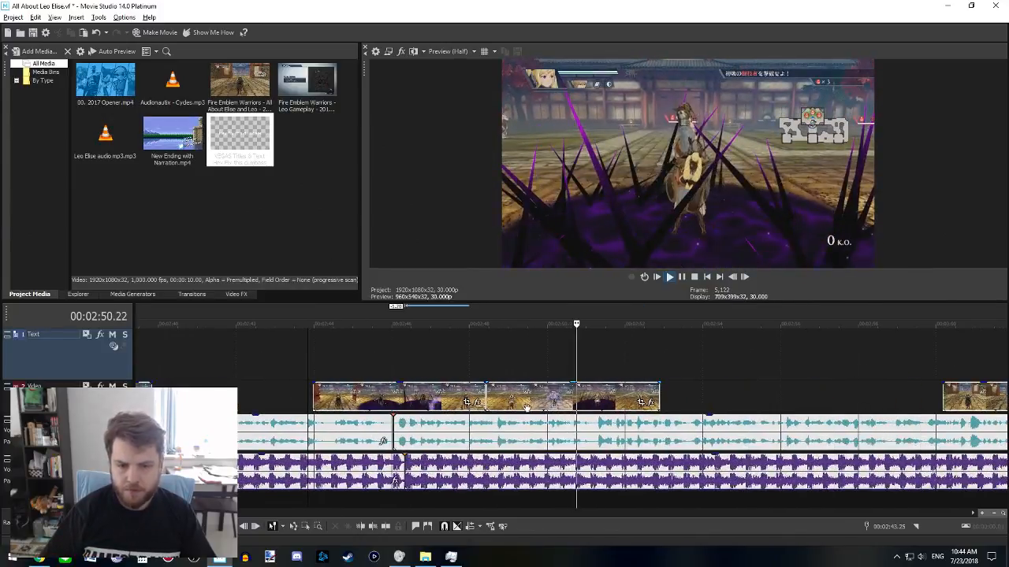
scroll(552, 429, "right", 2)
scroll(428, 434, "right", 2)
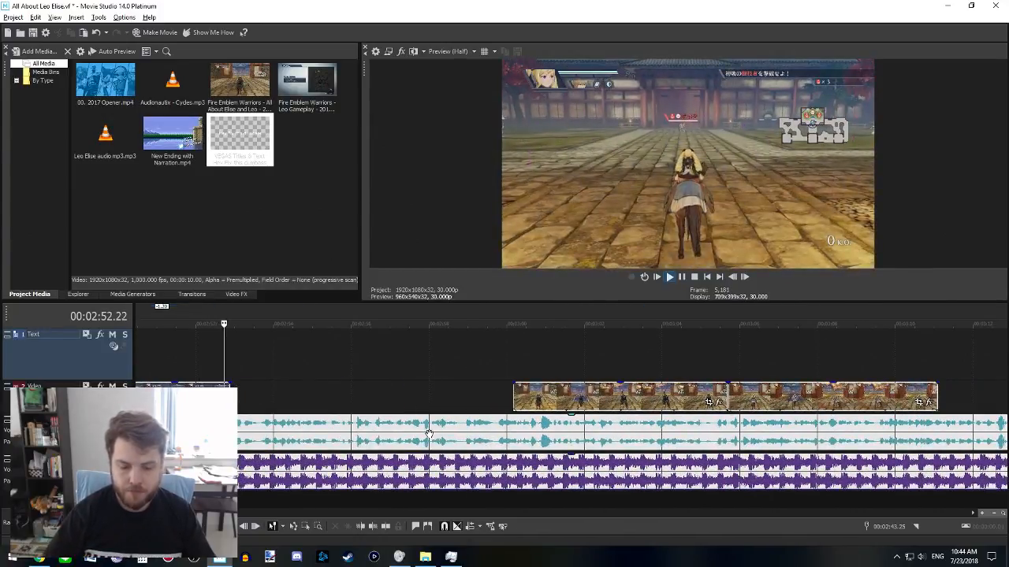
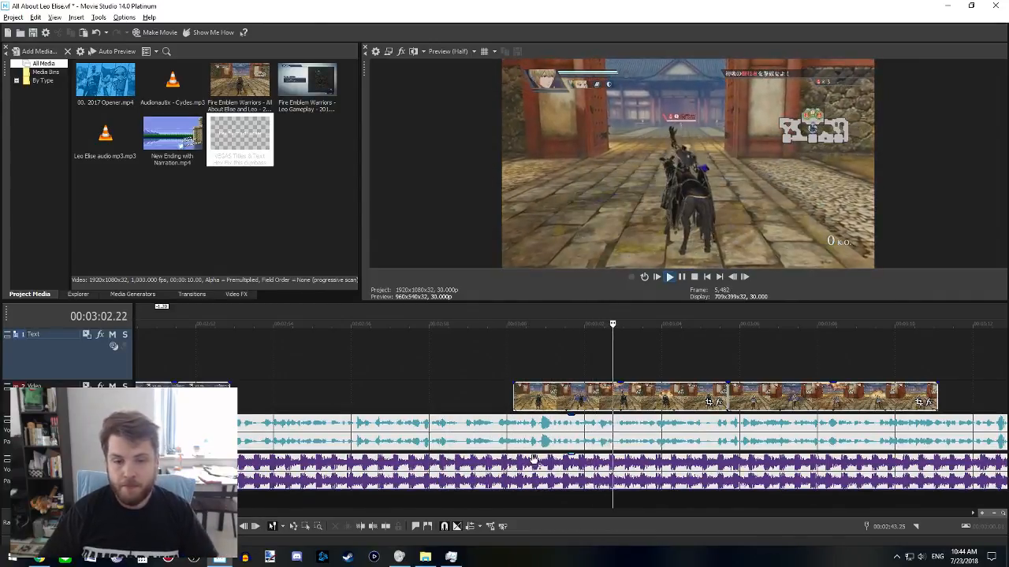
scroll(532, 455, "right", 4)
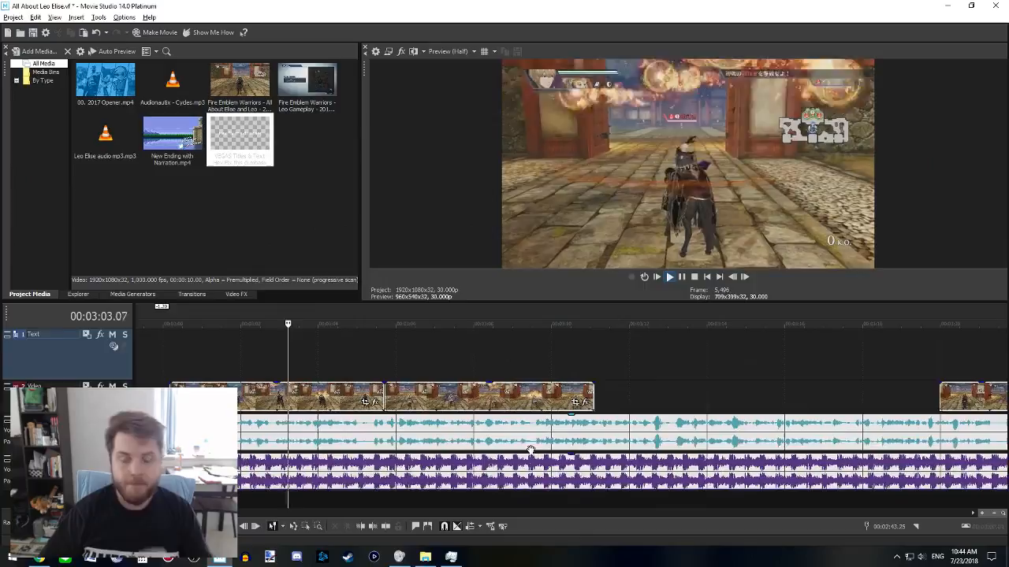
left_click(371, 440)
key("s")
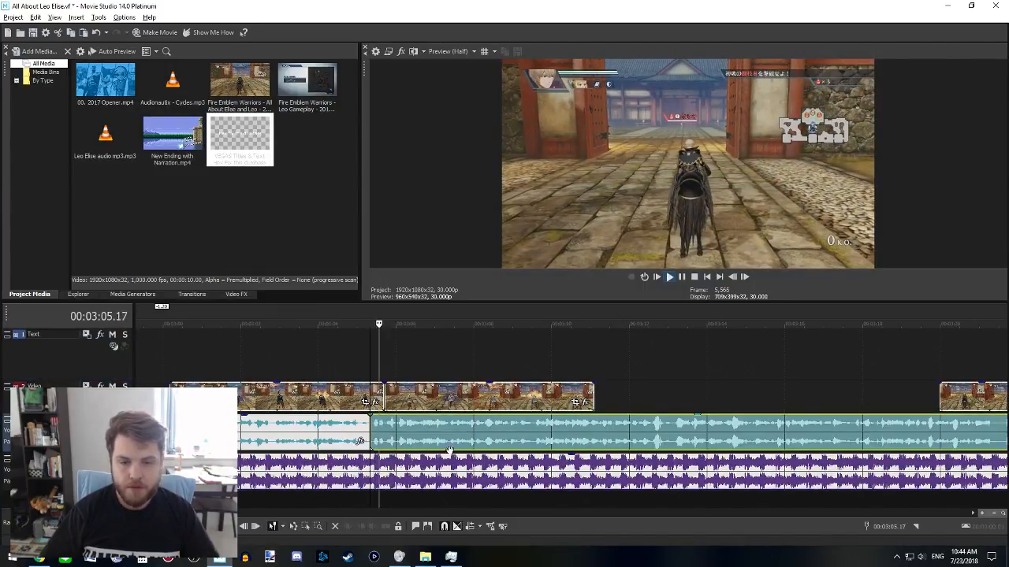
- Listen through the narration from about 00:03:05 and split the narration audio at 00:03:37.14
scroll(450, 445, "right", 2)
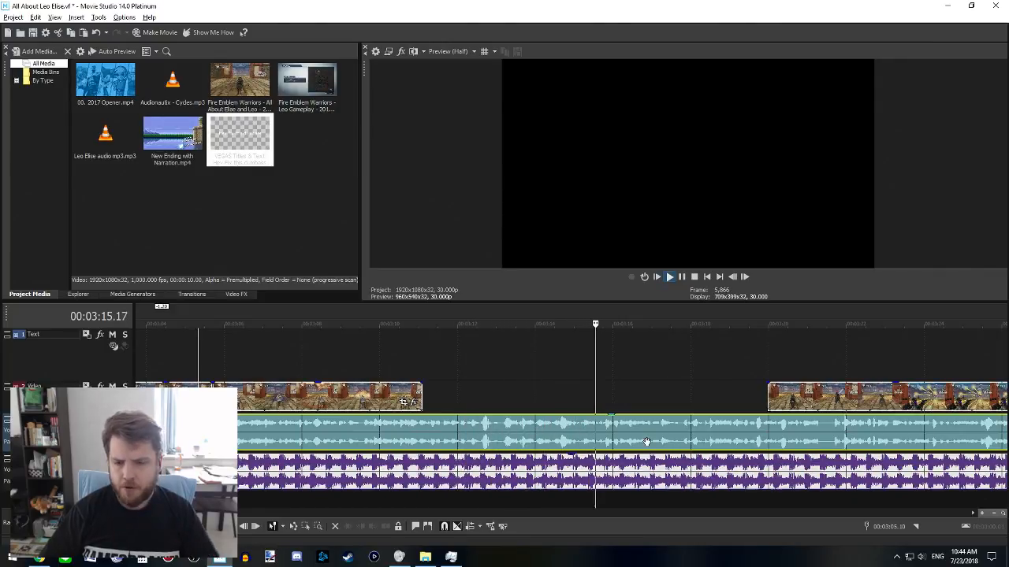
left_click_drag(665, 423, 615, 437)
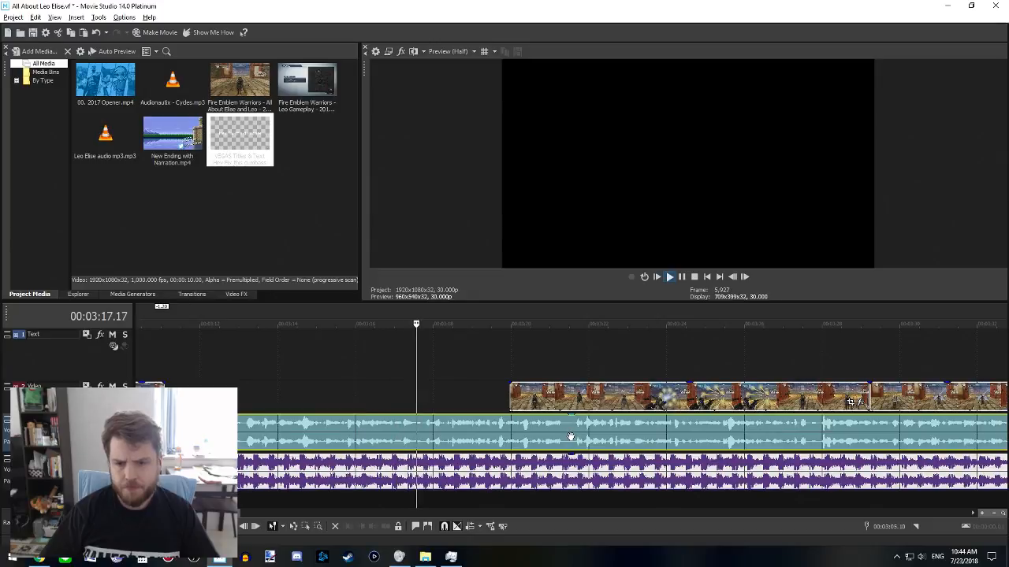
left_click(572, 436)
scroll(543, 431, "right", 4)
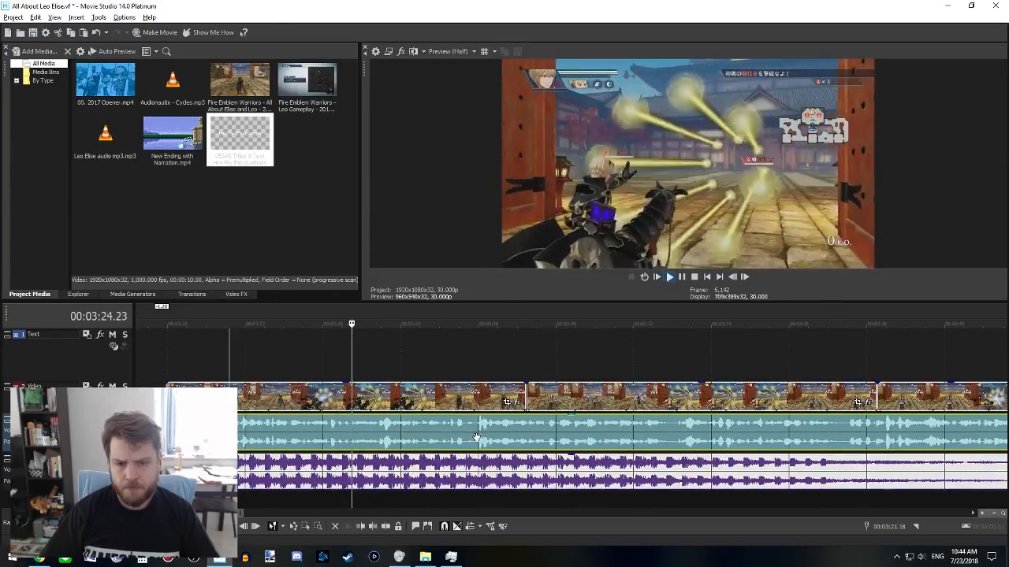
left_click(475, 436)
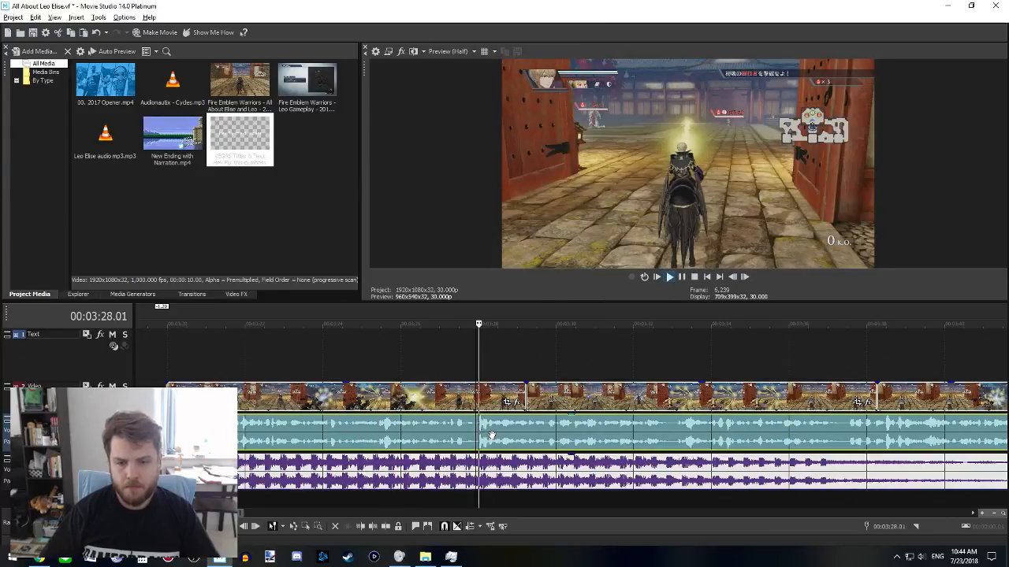
scroll(442, 436, "right", 4)
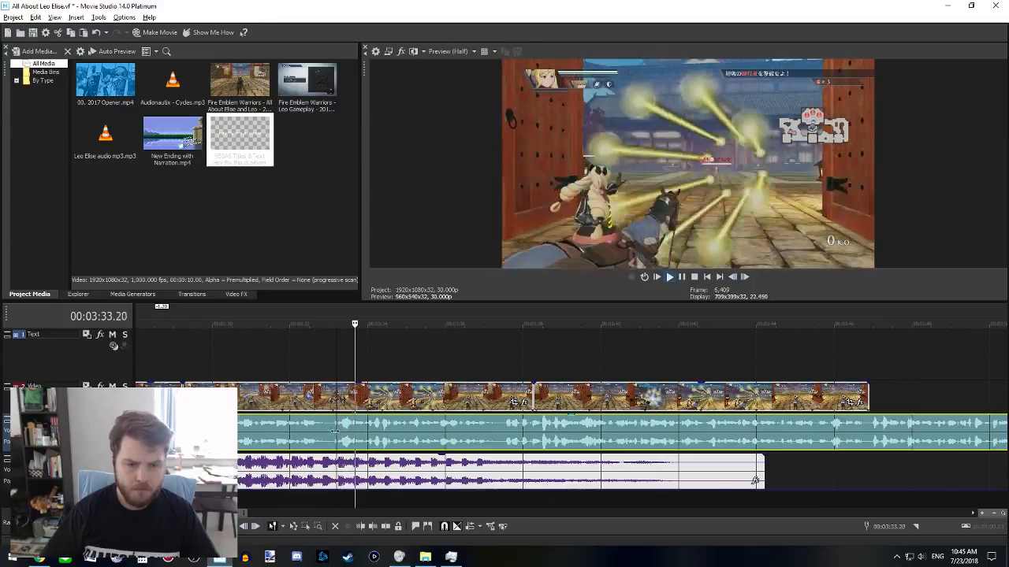
left_click(501, 430)
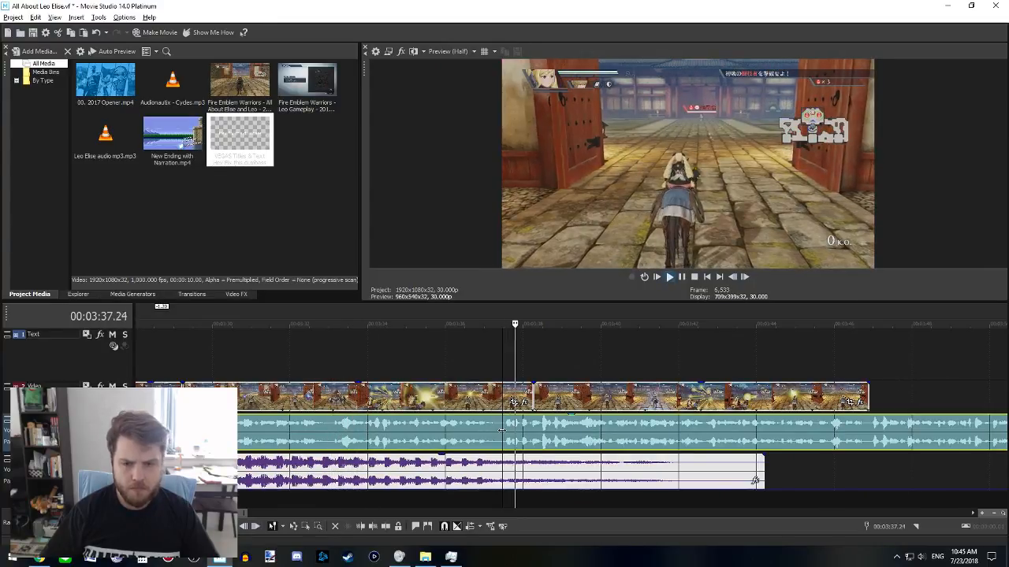
- Listen through the narration beyond 00:03:37.14 to the uncovered part before the outdoor battle clips and split it at 00:04:18.12
scroll(494, 440, "right", 4)
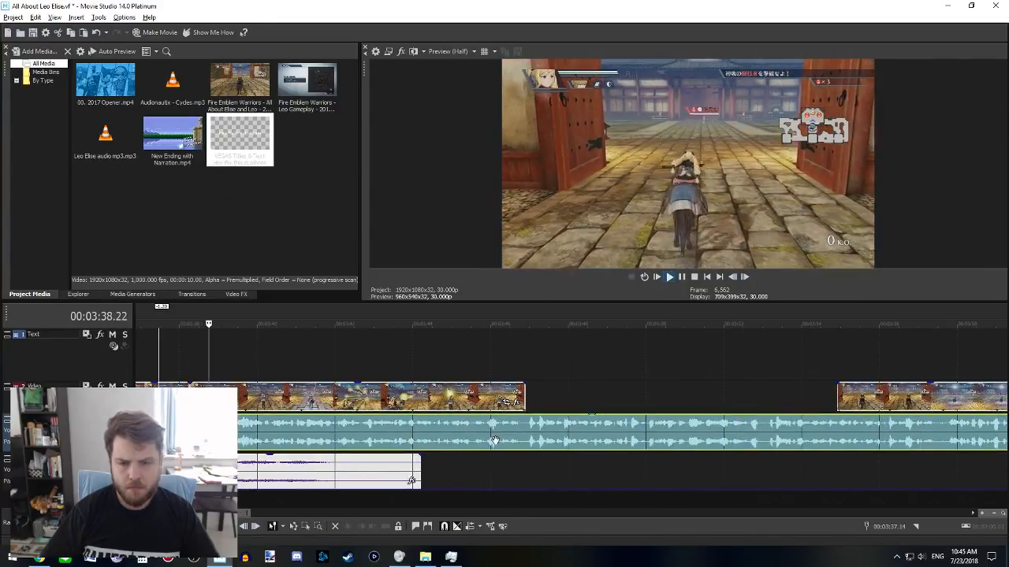
scroll(494, 439, "down", 2)
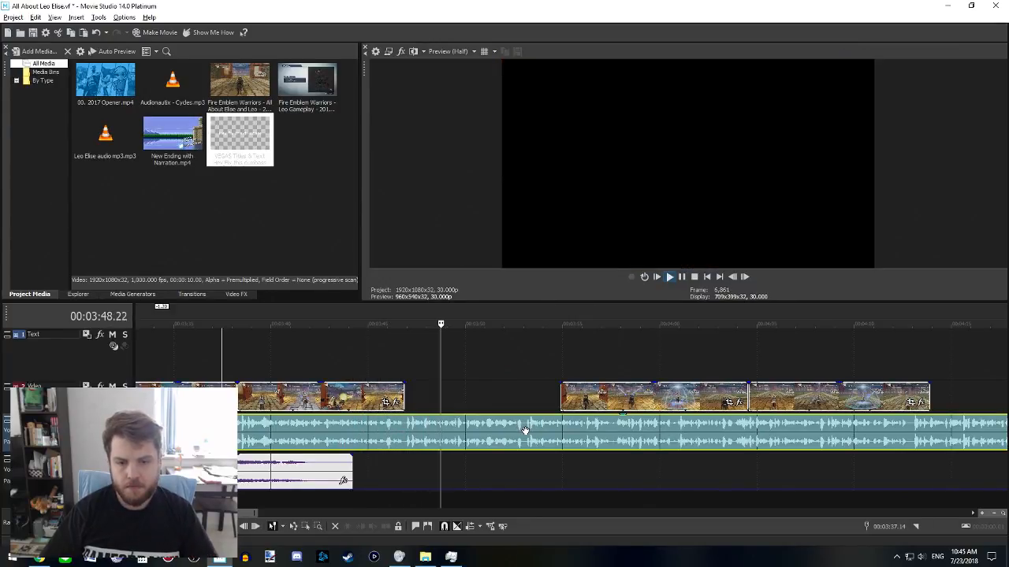
scroll(527, 433, "right", 1)
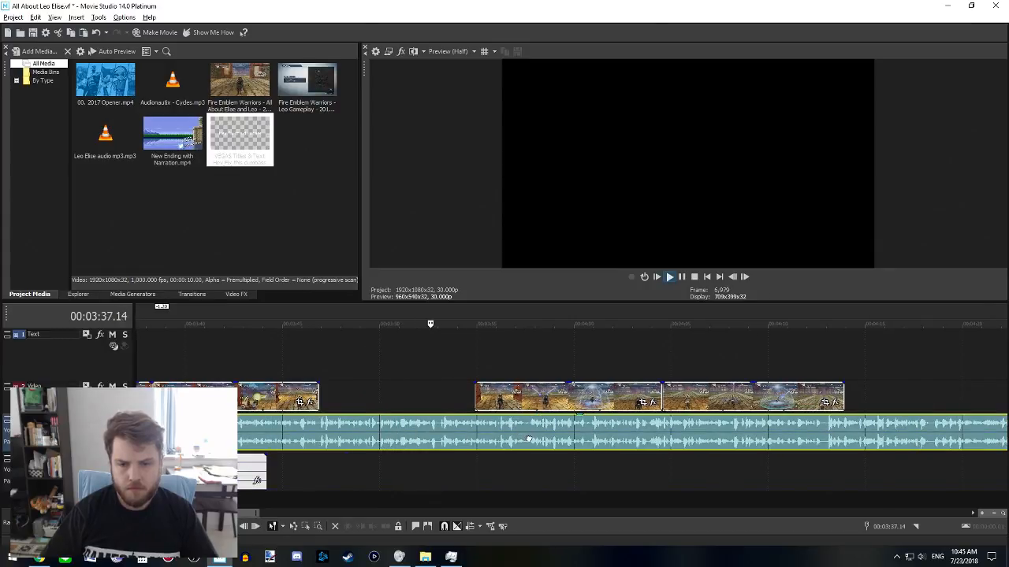
left_click(528, 439)
scroll(529, 439, "right", 4)
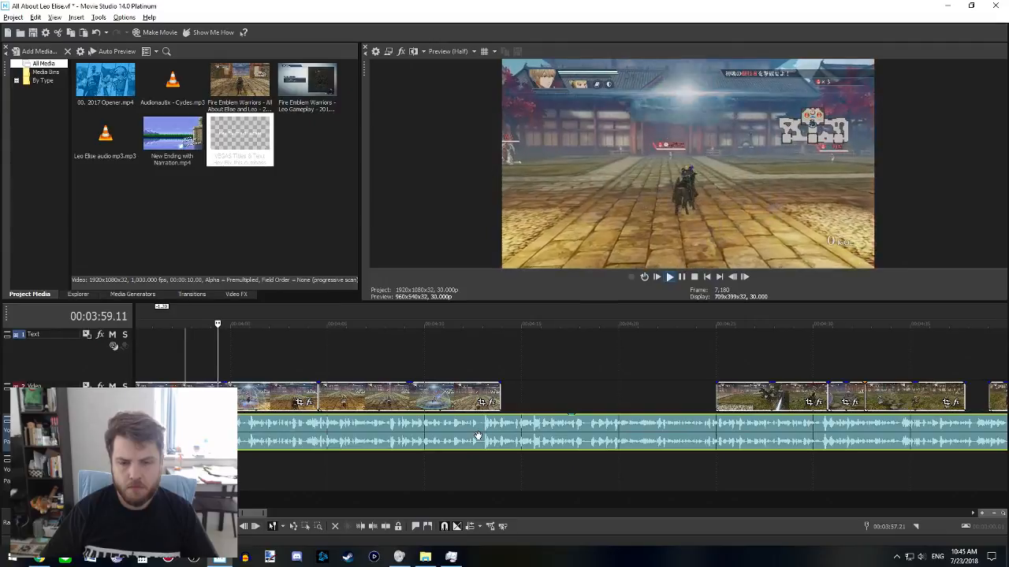
left_click(477, 435)
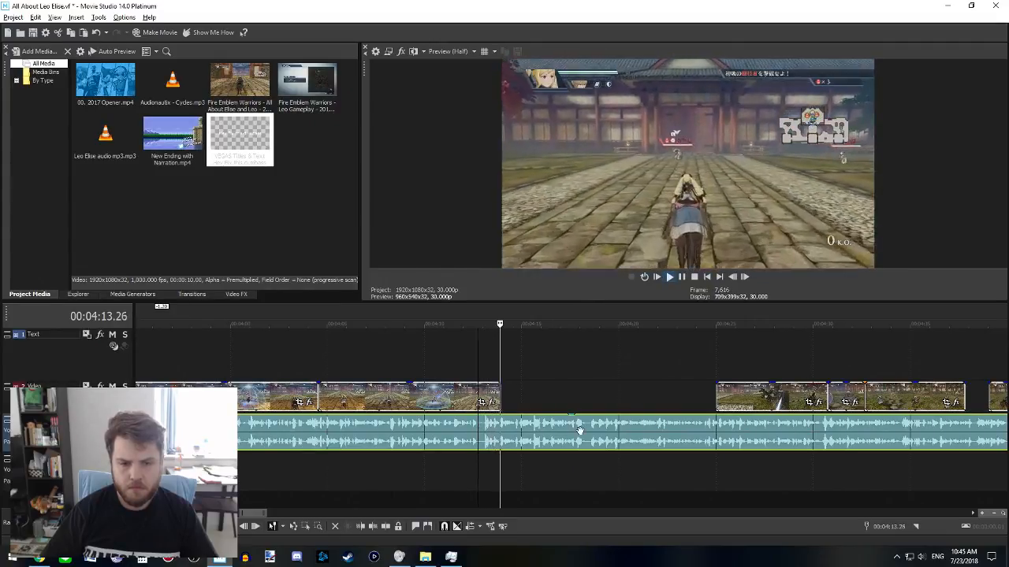
scroll(579, 430, "right", 4)
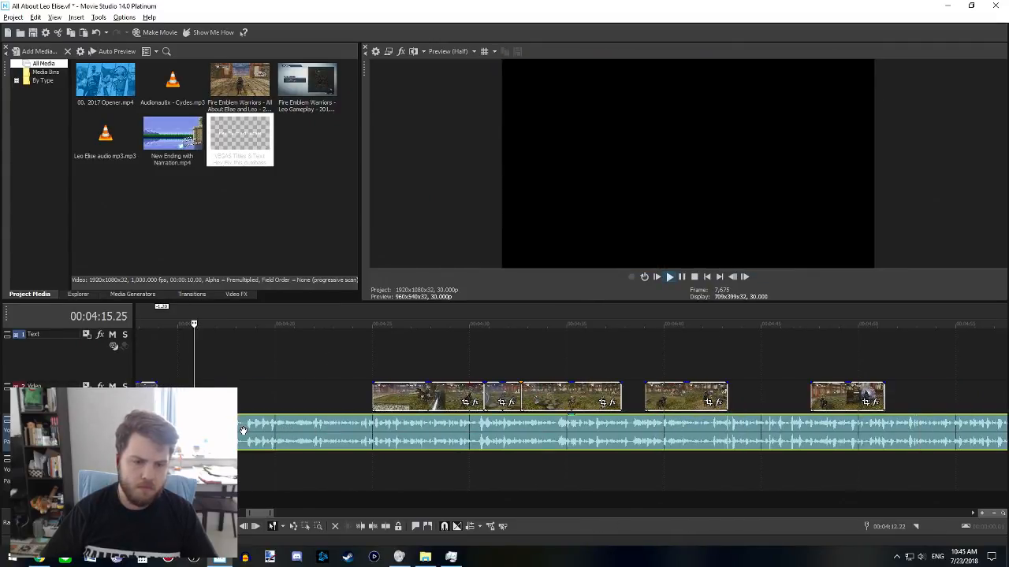
key("space")
key("space")
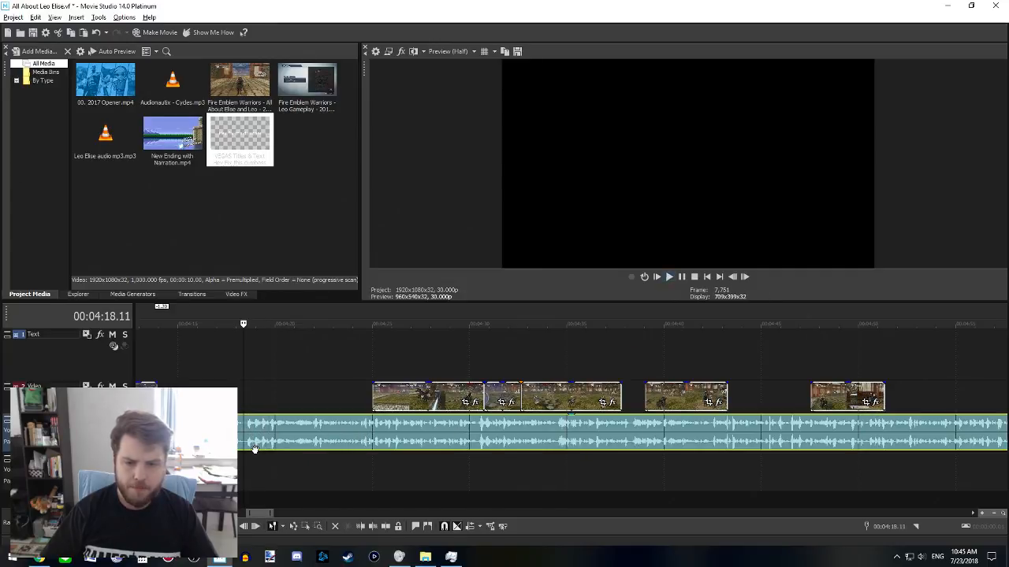
scroll(473, 464, "up", 4)
key("s")
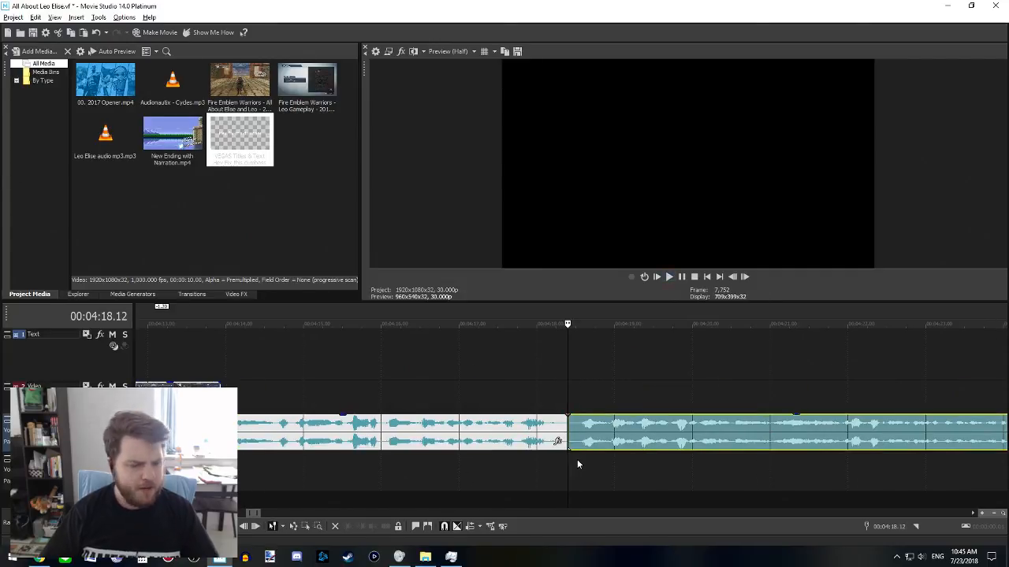
- Move the pair of gameplay clips after the first gap back to the narration split at about 00:01:30
scroll(577, 462, "down", 2)
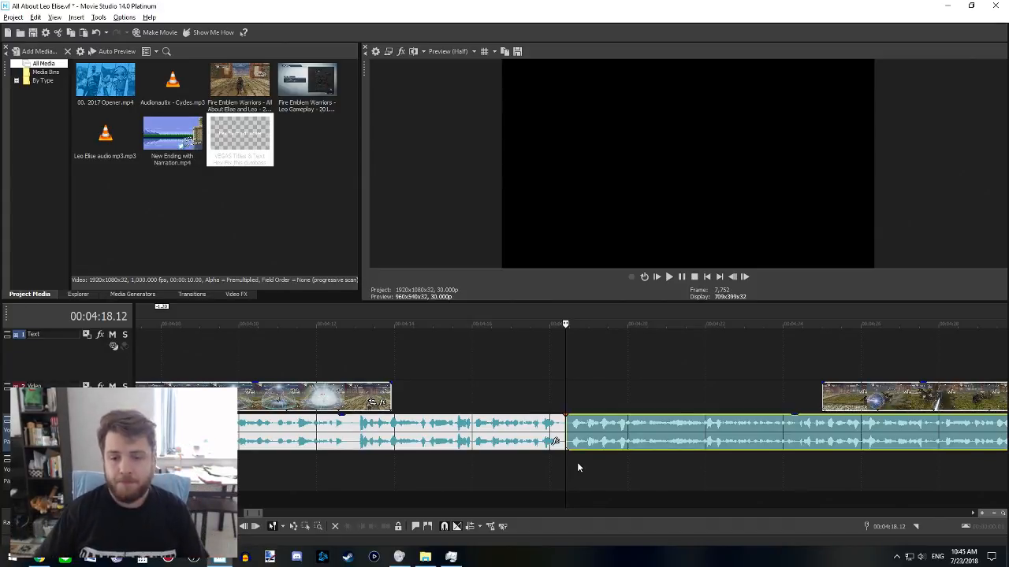
key("space")
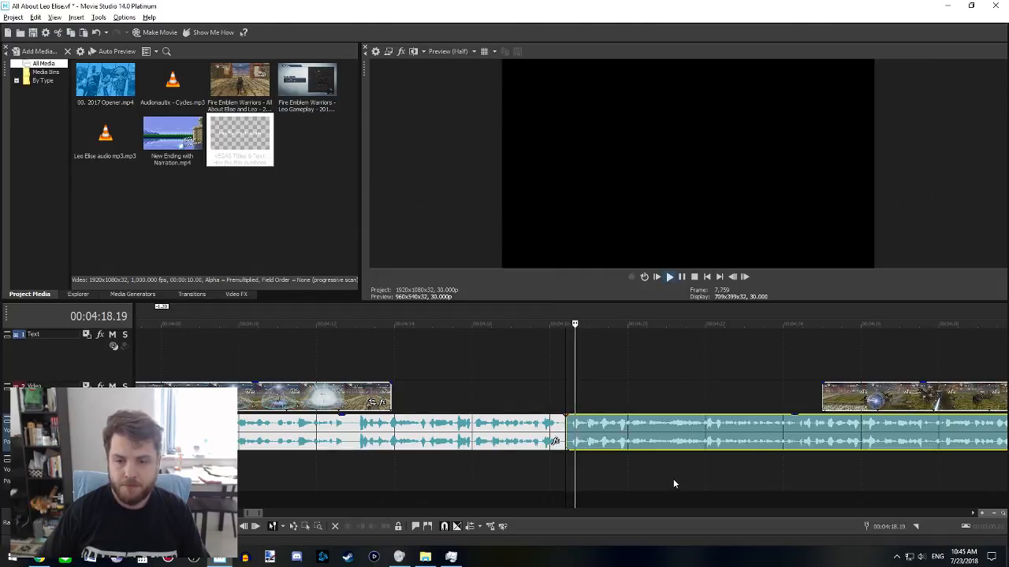
scroll(670, 478, "down", 5)
key("space")
scroll(556, 483, "down", 5)
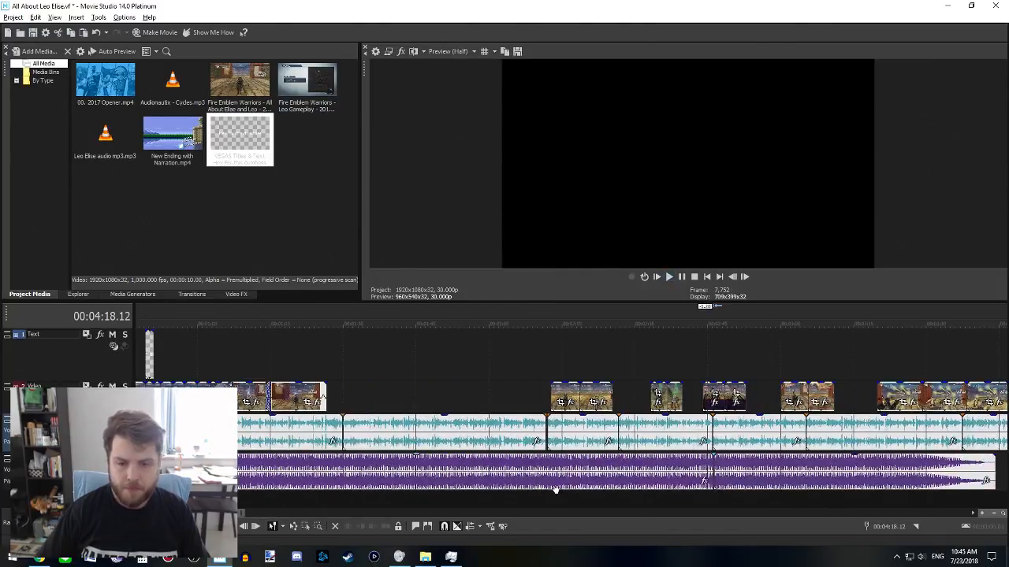
scroll(566, 448, "right", 3)
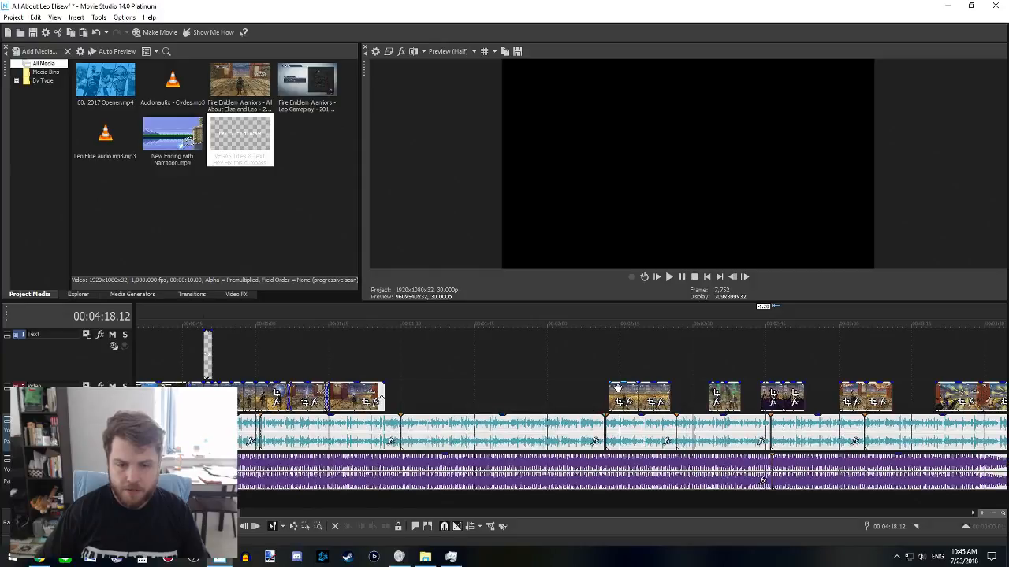
left_click(403, 402)
key("space")
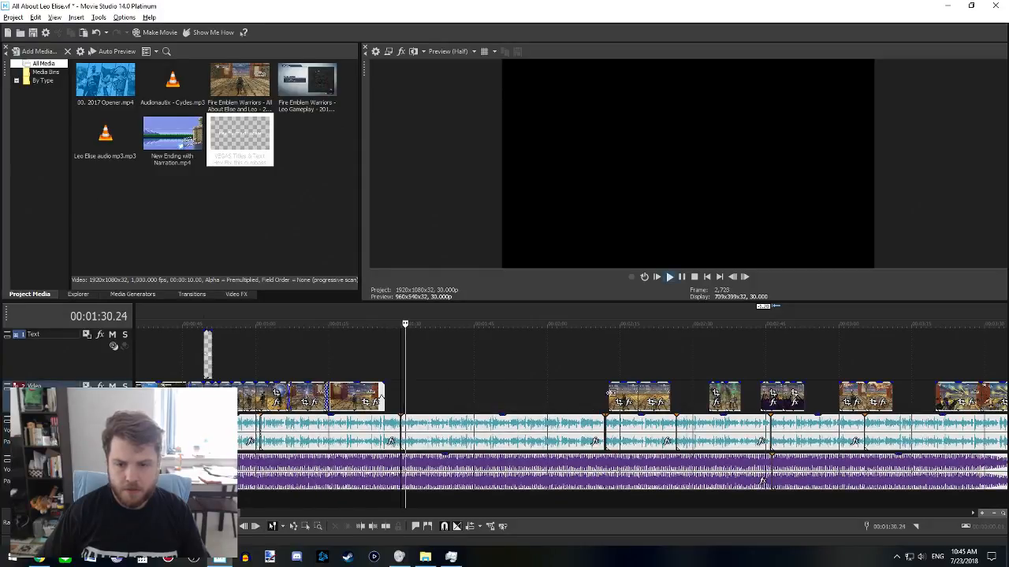
key("space")
left_click(628, 394)
left_click_drag(618, 392, 412, 390)
- Move the pair of Elise green-spell clips back to the narration split at about 00:02:12
left_click(718, 393)
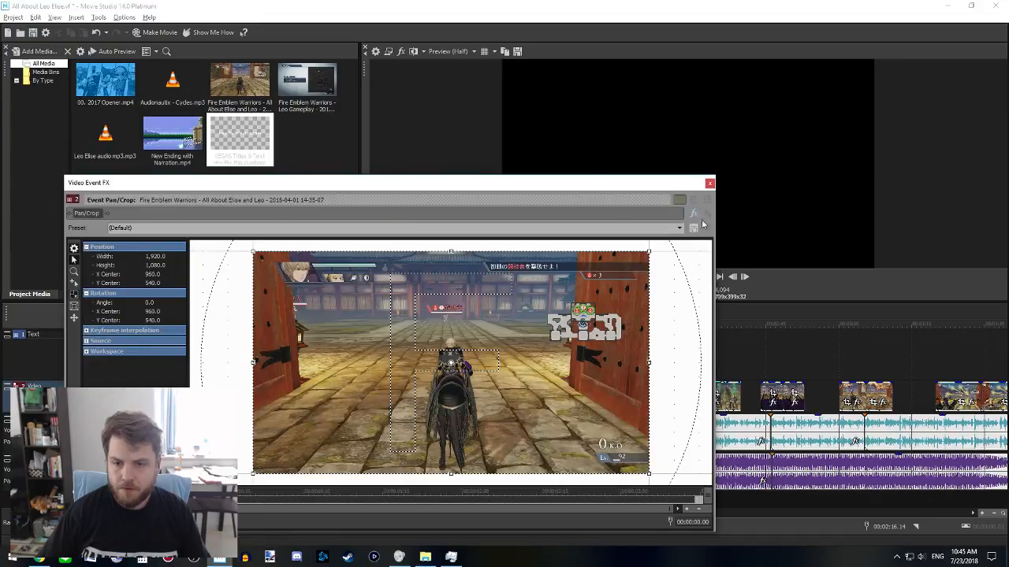
left_click(710, 182)
left_click(718, 390)
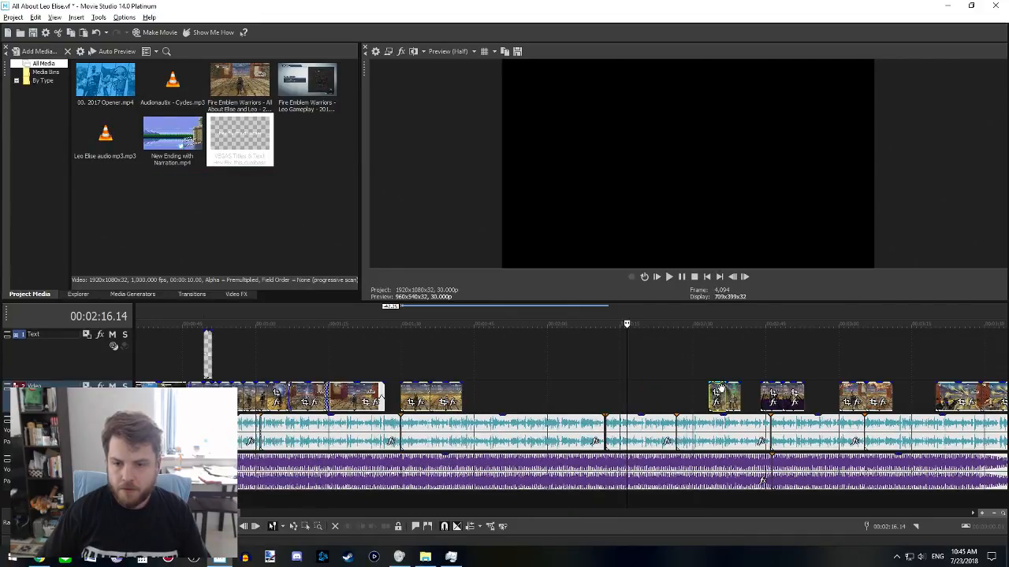
left_click_drag(734, 387, 630, 388)
- Move the next two clip pairs back to the narration splits at about 00:02:27 and 00:02:46
left_click(773, 391)
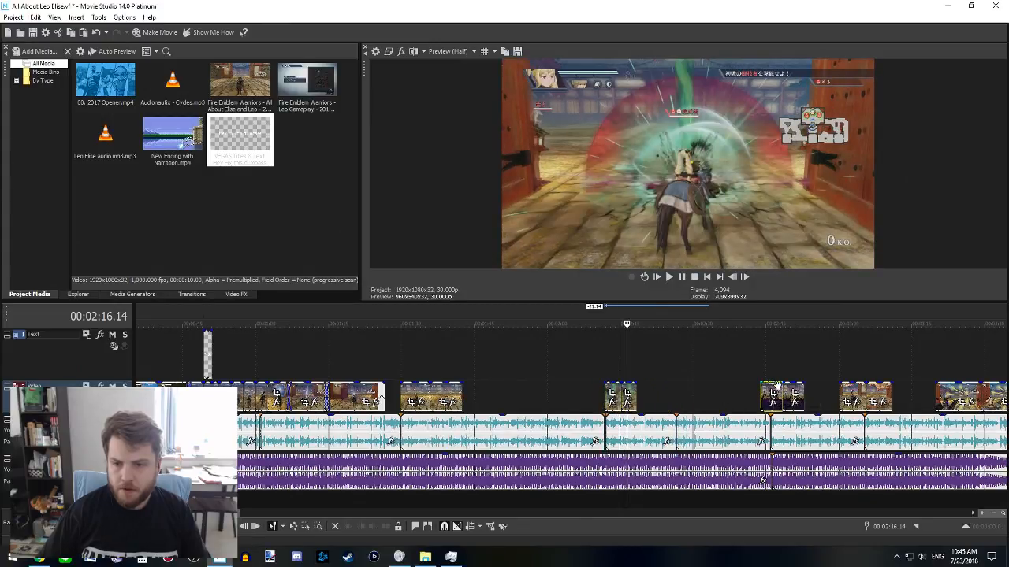
left_click_drag(796, 388, 711, 388)
scroll(739, 406, "right", 3)
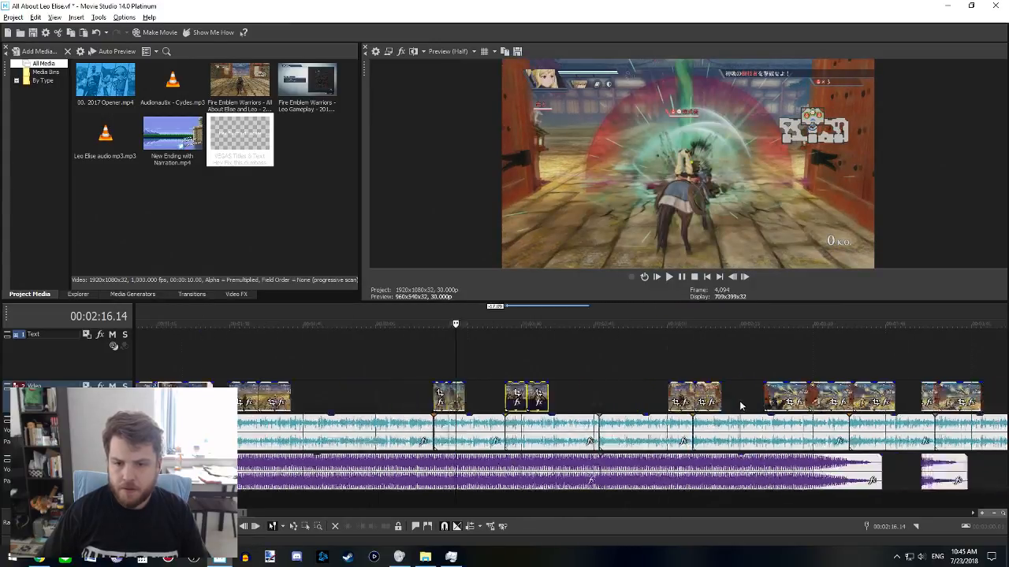
left_click(595, 387)
left_click_drag(620, 388, 552, 389)
scroll(601, 402, "right", 2)
left_click(527, 387)
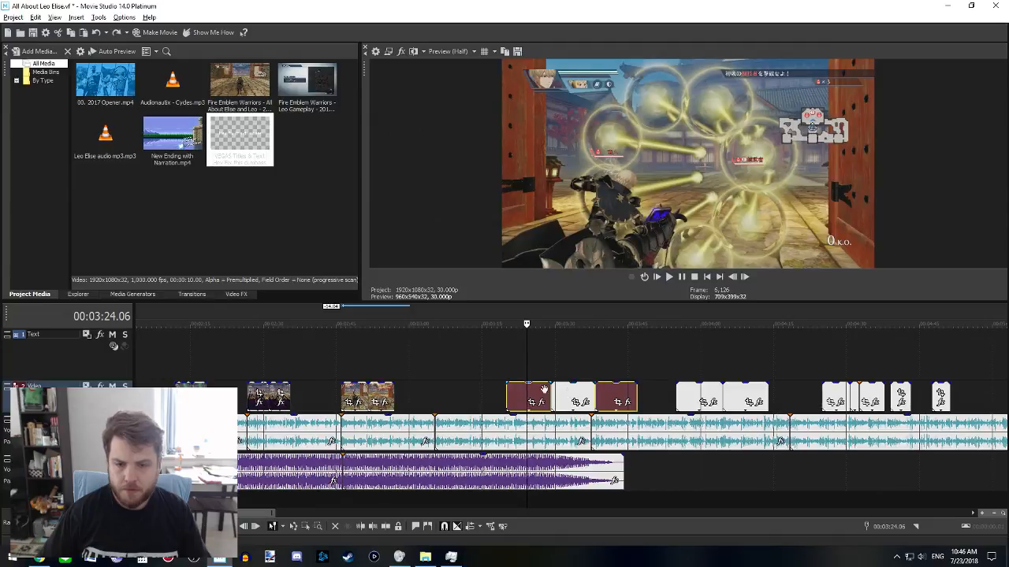
left_click_drag(618, 391, 529, 392)
key("ctrl+z")
left_click(579, 393)
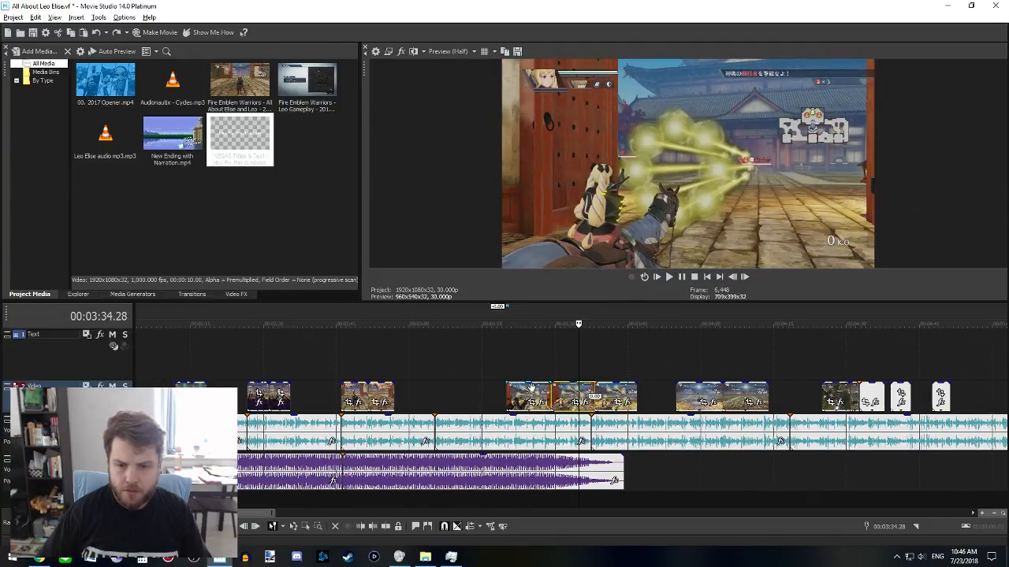
- Select the three adjoining spike-attack clips and move them together to the narration split at about 00:03:05
left_click(612, 393)
left_click(575, 394, "ctrl")
left_click(544, 392, "ctrl")
left_click_drag(557, 392, 485, 392)
- Select the next two adjoining courtyard clips and move them back to the narration split at 00:03:37.14
left_click(698, 391)
left_click(752, 388, "ctrl")
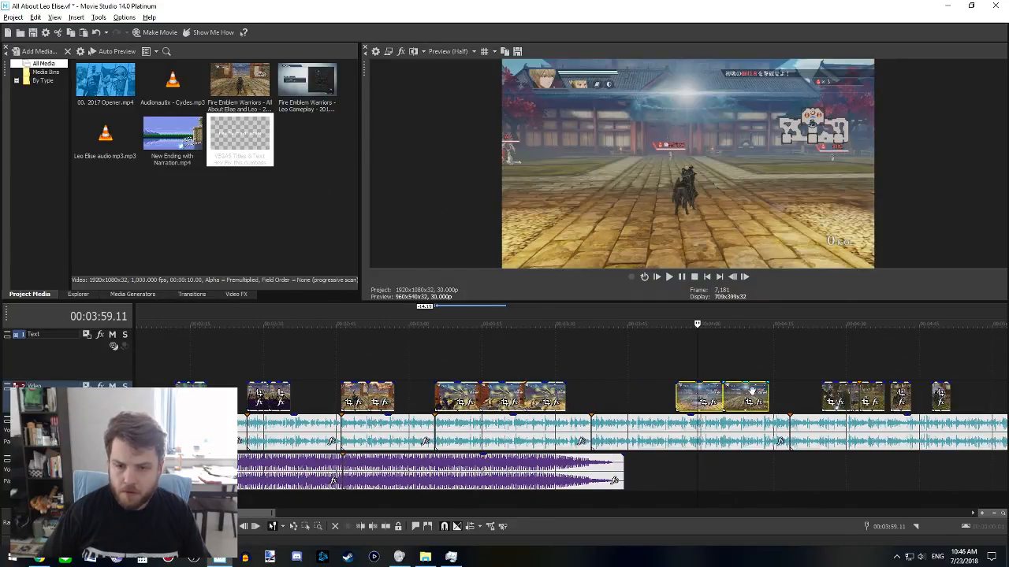
left_click_drag(753, 389, 670, 397)
- Preview the outdoor battle clips and move the last one back against the clip before it
scroll(656, 408, "right", 4)
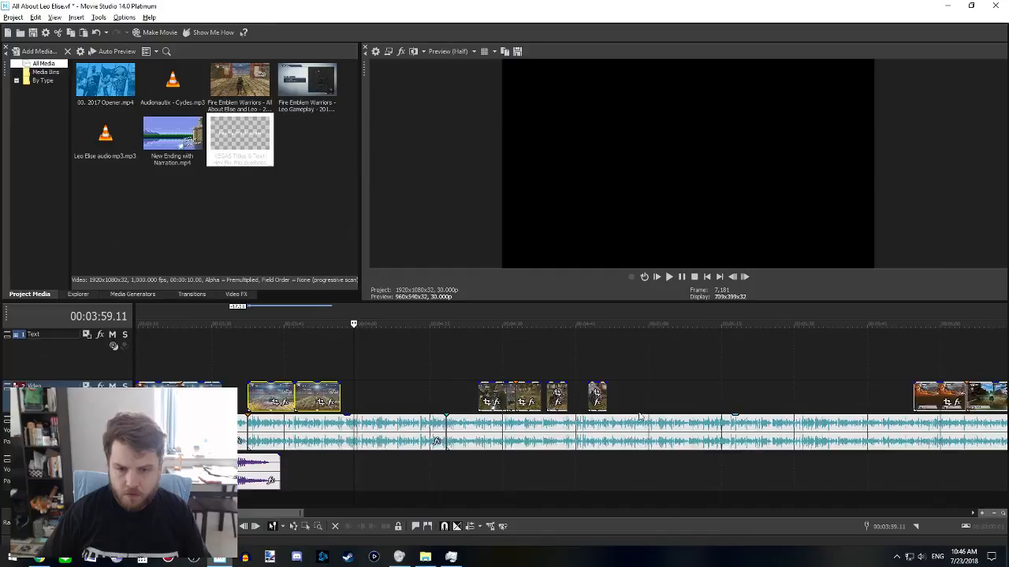
left_click(489, 394)
key("space")
key("space")
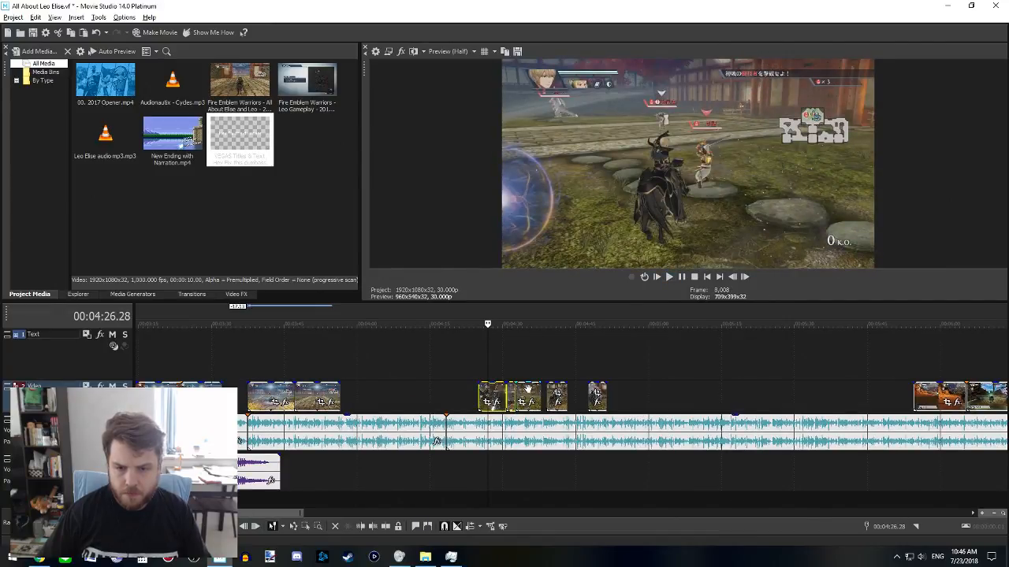
left_click(556, 392)
key("space")
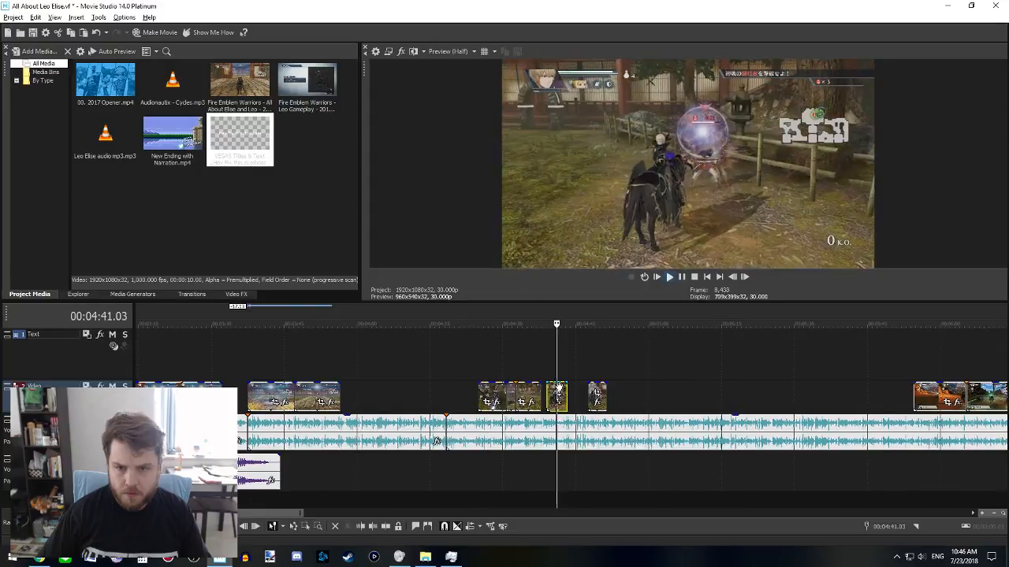
left_click(597, 392)
key("space")
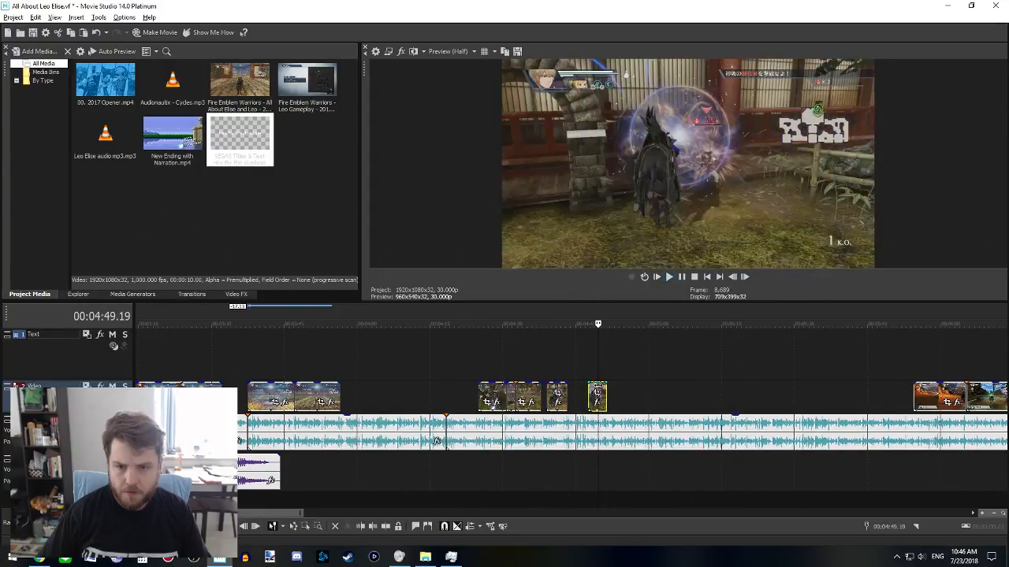
left_click(597, 385)
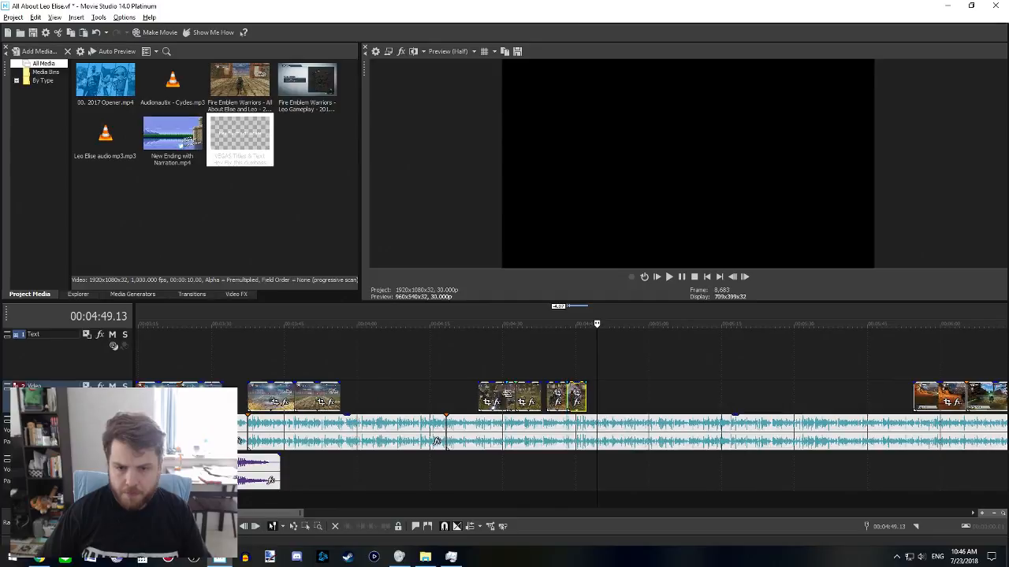
- Select all the outdoor battle clips and move them together to the narration split at 00:04:18.12
left_click(486, 393)
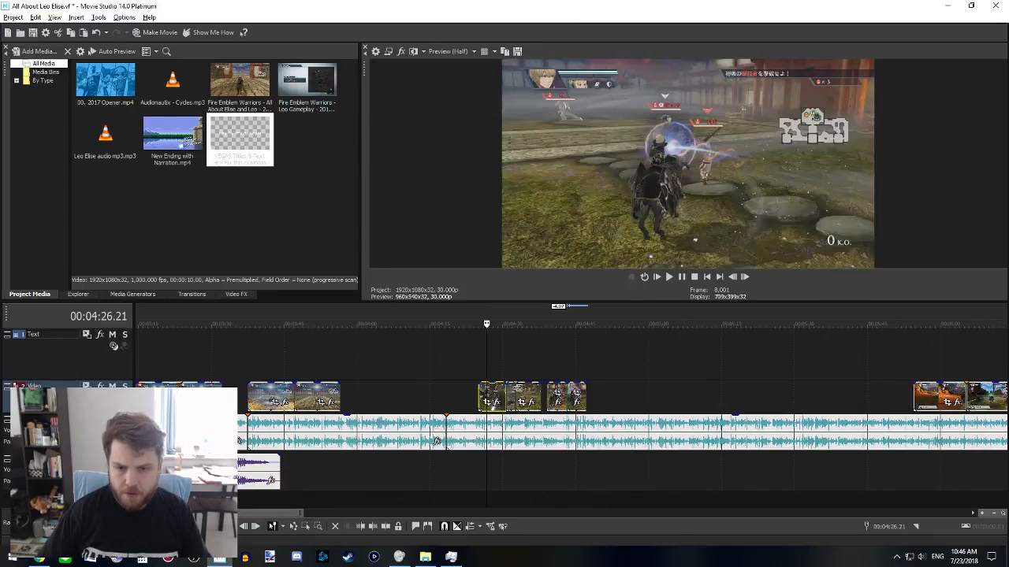
left_click(581, 387, "shift")
left_click_drag(496, 392, 464, 392)
- Listen through the narration beyond the outdoor battle clips and split the narration audio at 00:04:50.16
left_click(559, 424)
scroll(588, 436, "right", 3)
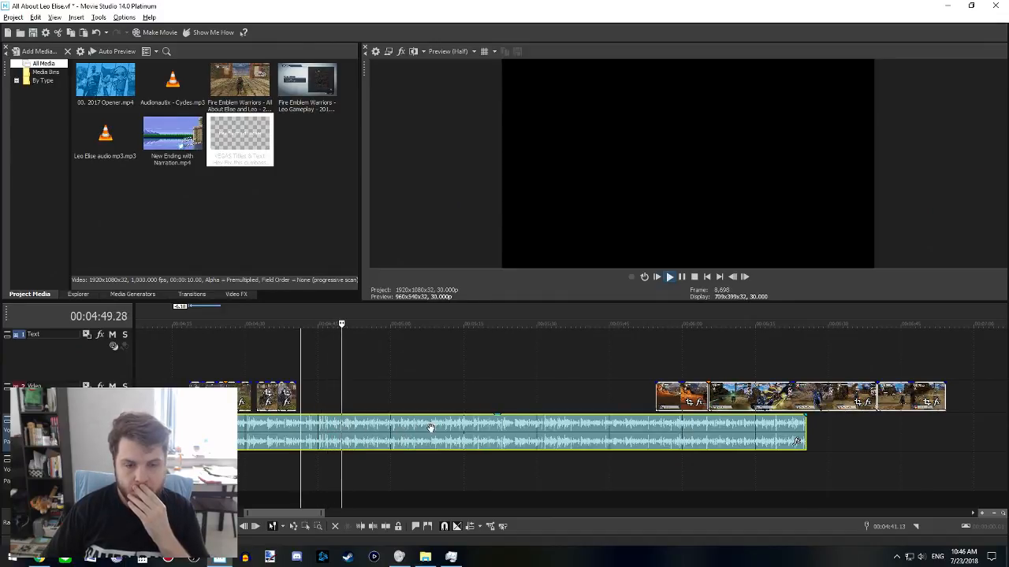
left_click(327, 422)
scroll(386, 471, "up", 2)
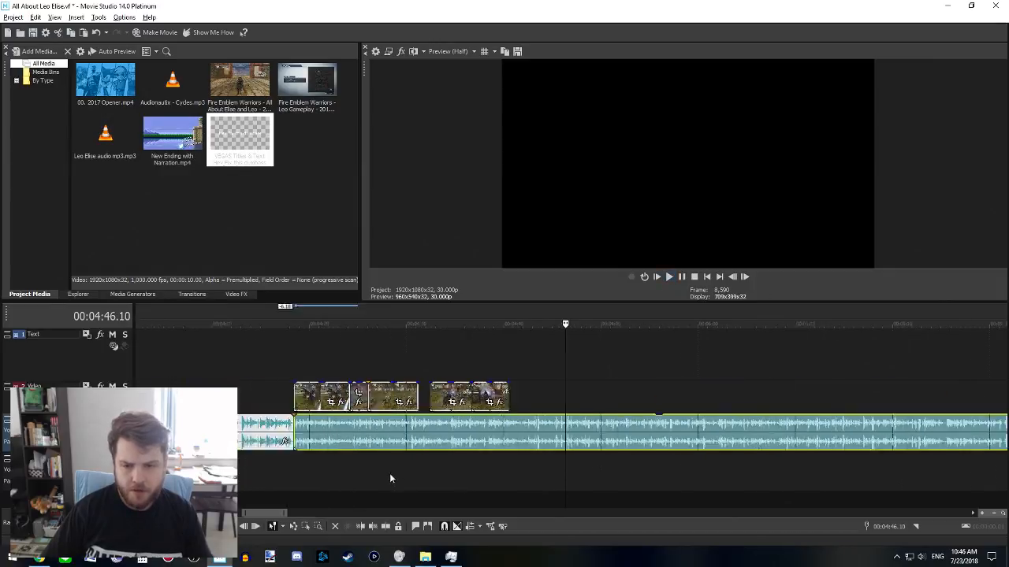
scroll(609, 436, "right", 2)
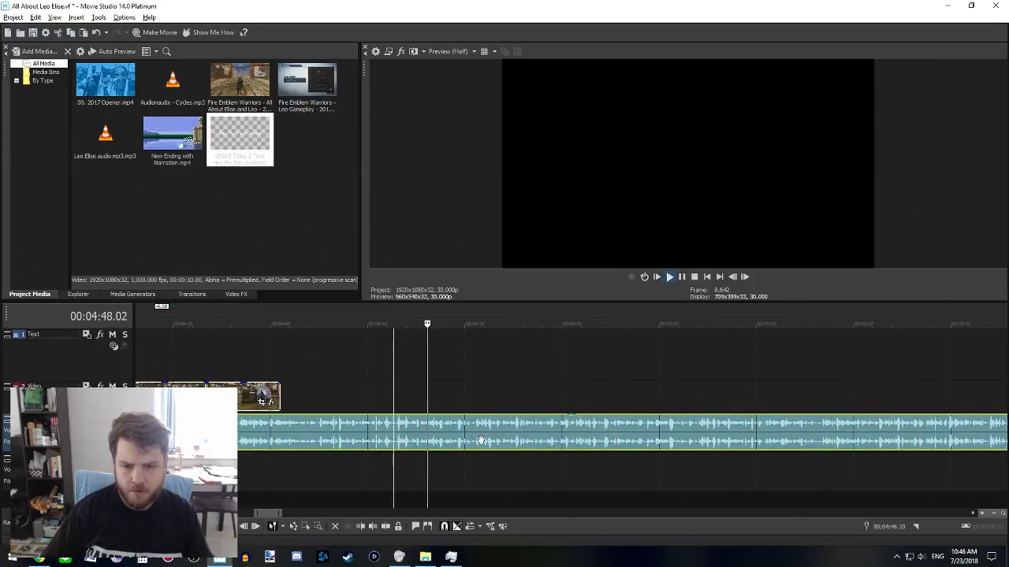
left_click(473, 435)
scroll(544, 465, "up", 2)
scroll(481, 448, "right", 3)
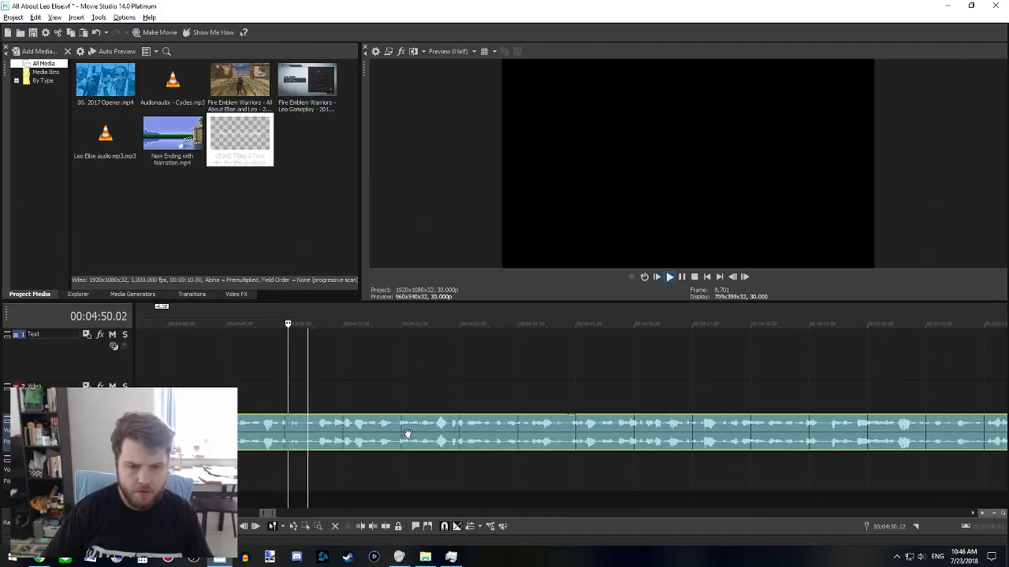
key("space")
key("s")
scroll(323, 437, "down", 3)
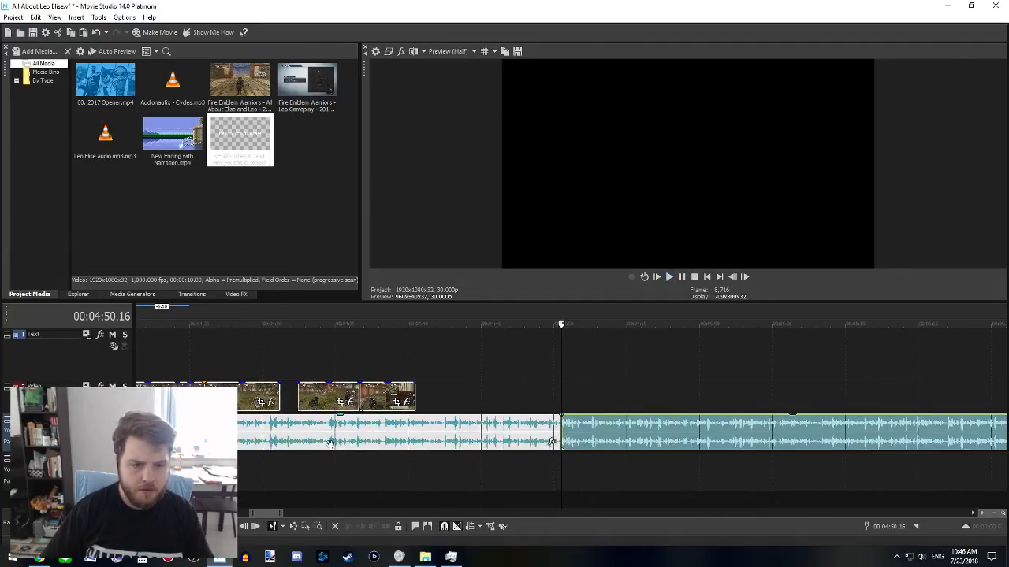
- Move the first three adjoining outdoor battle clips to the narration split at 00:04:50.16
scroll(270, 403, "left", 3)
left_click(296, 394)
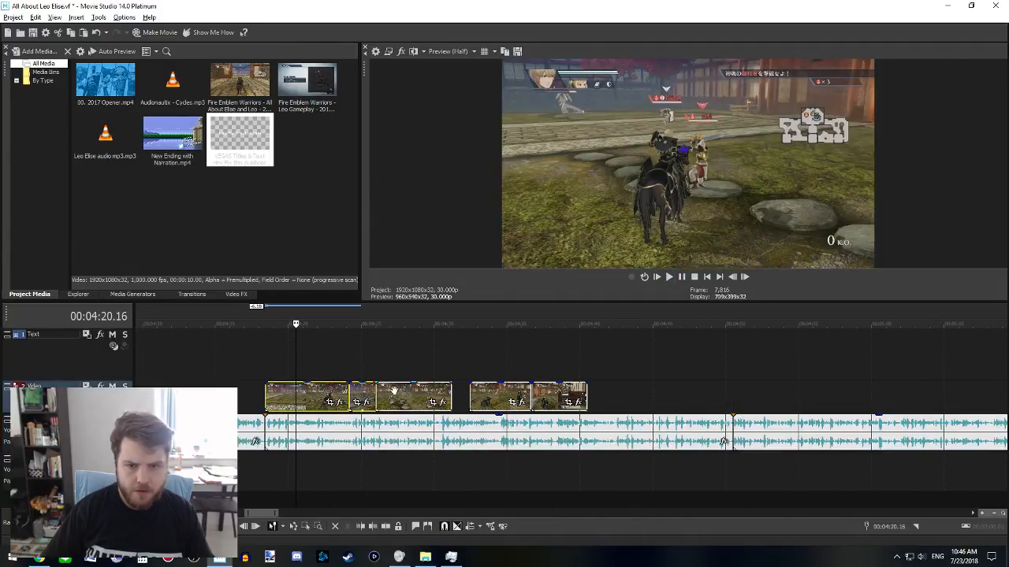
left_click_drag(424, 403, 872, 410)
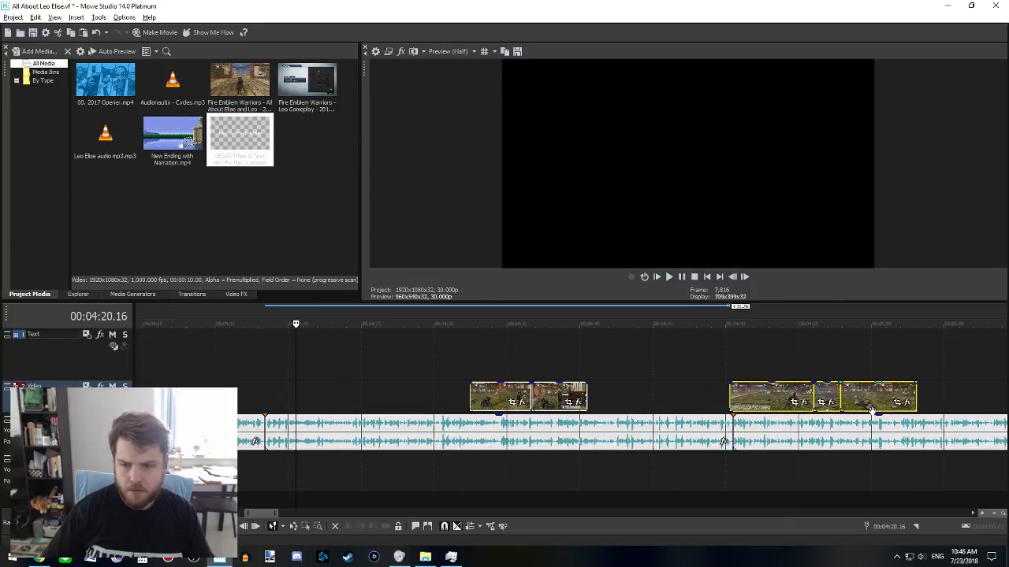
scroll(630, 434, "right", 5)
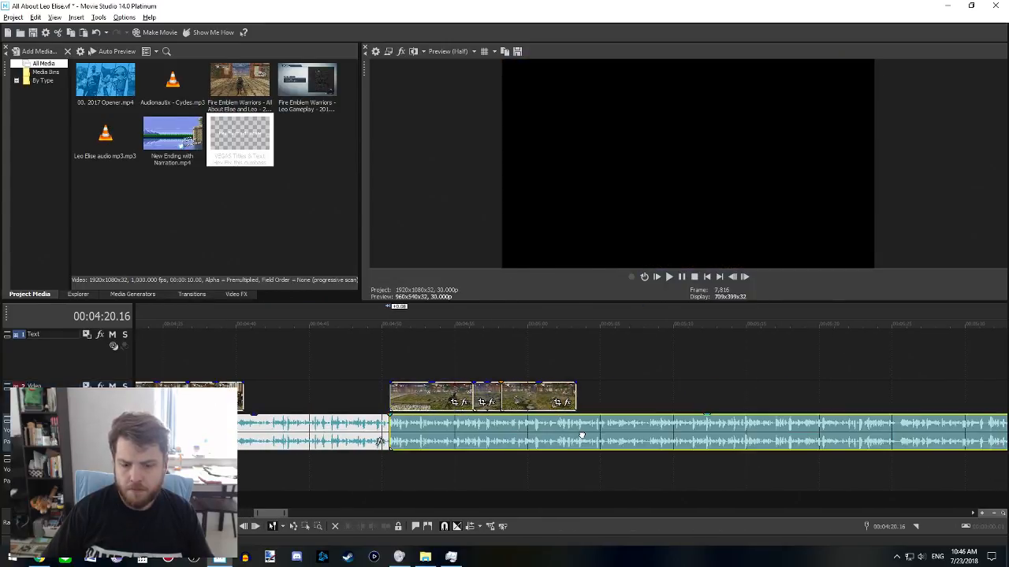
- Listen to the narration around the end of the moved three-clip group and split the narration audio at 00:05:02.00
left_click(583, 433)
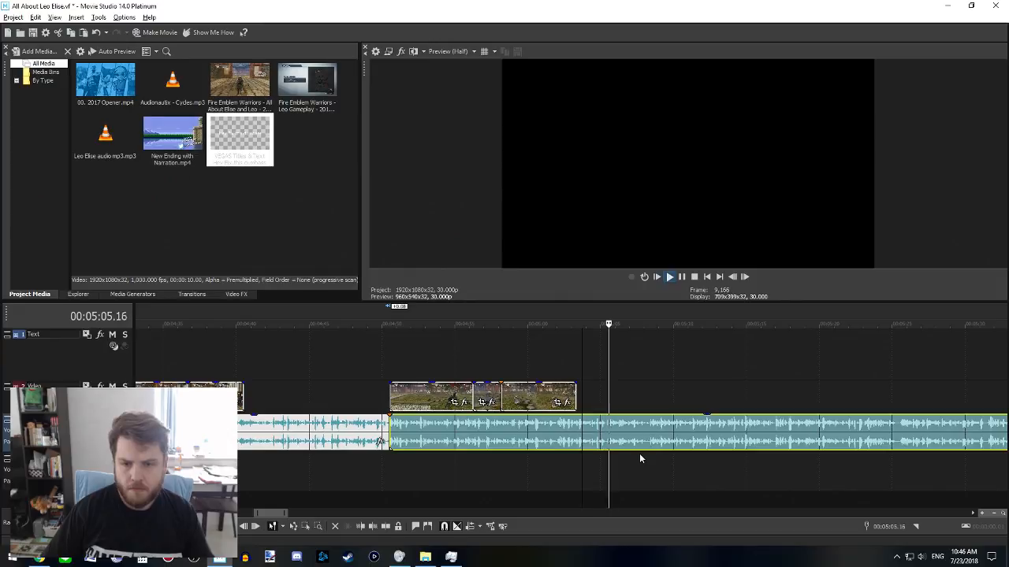
scroll(639, 453, "right", 4)
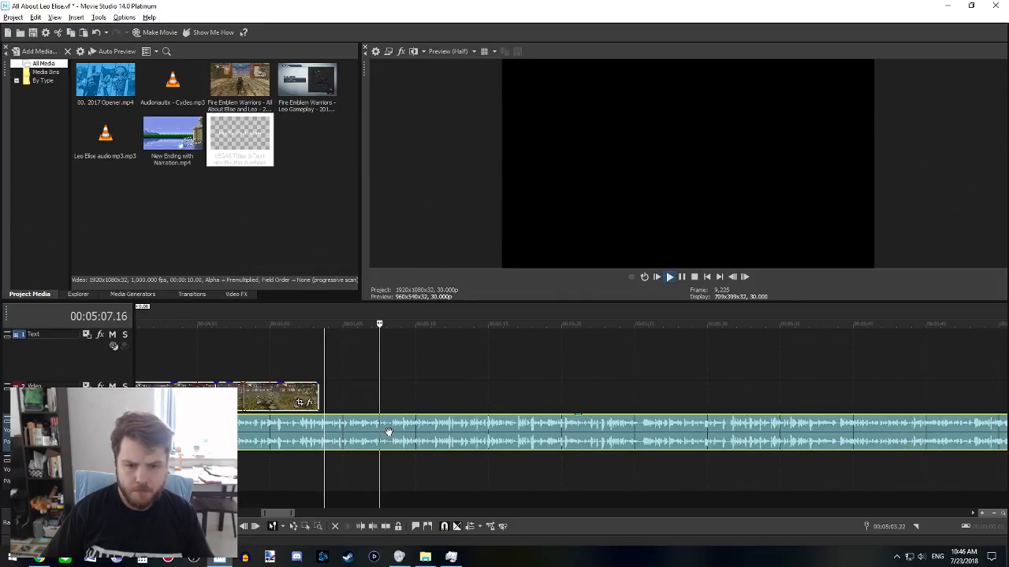
scroll(390, 433, "right", 3)
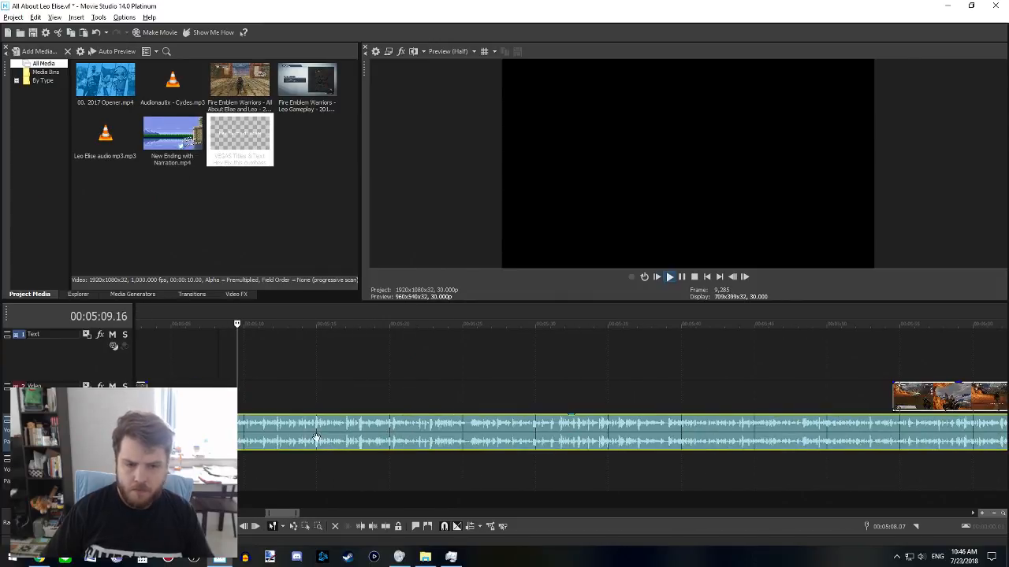
scroll(331, 444, "left", 5)
scroll(355, 443, "right", 4)
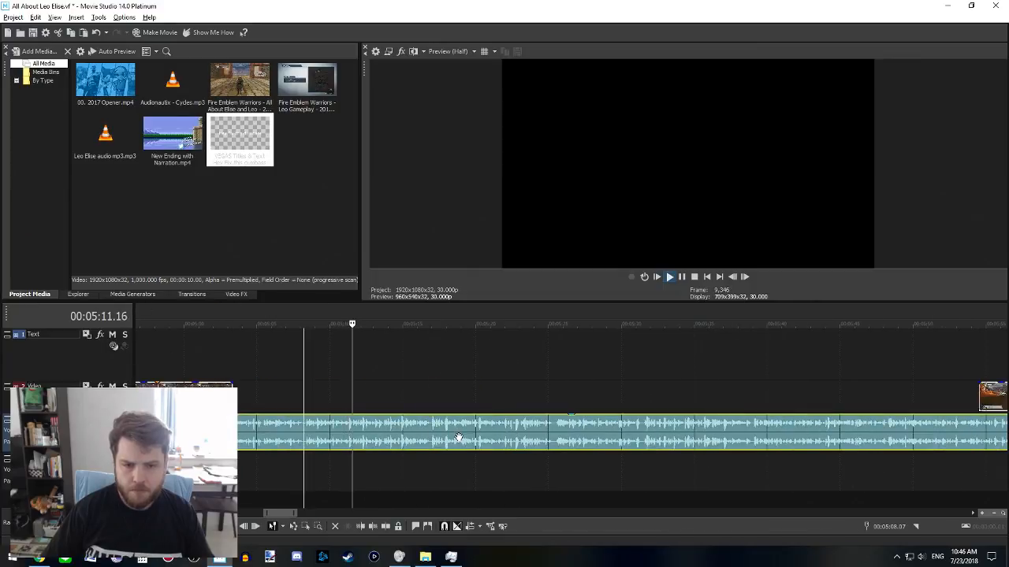
key("space")
left_click(207, 440)
key("space")
scroll(320, 460, "left", 3)
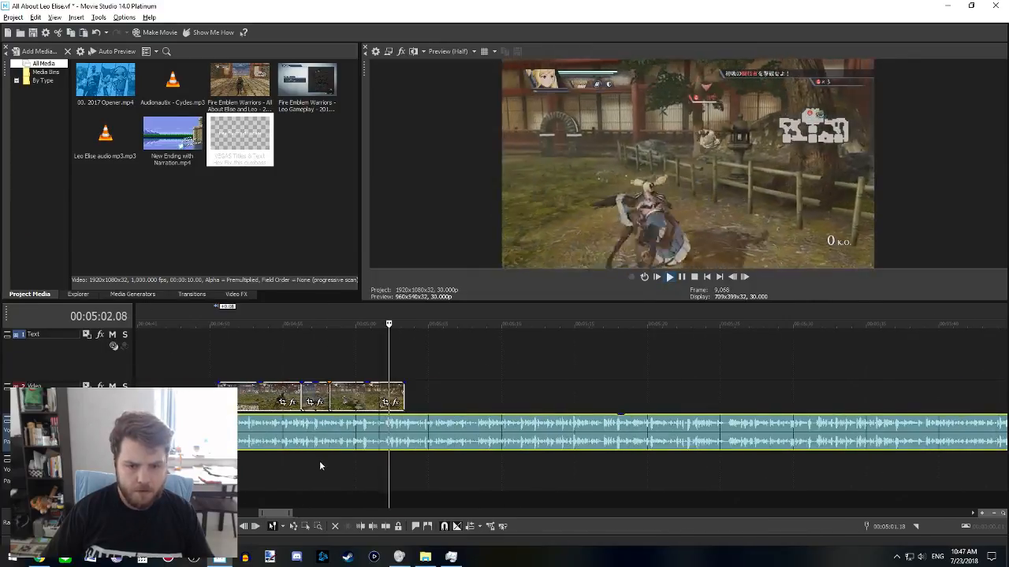
key("space")
scroll(384, 426, "up", 4)
left_click(568, 433)
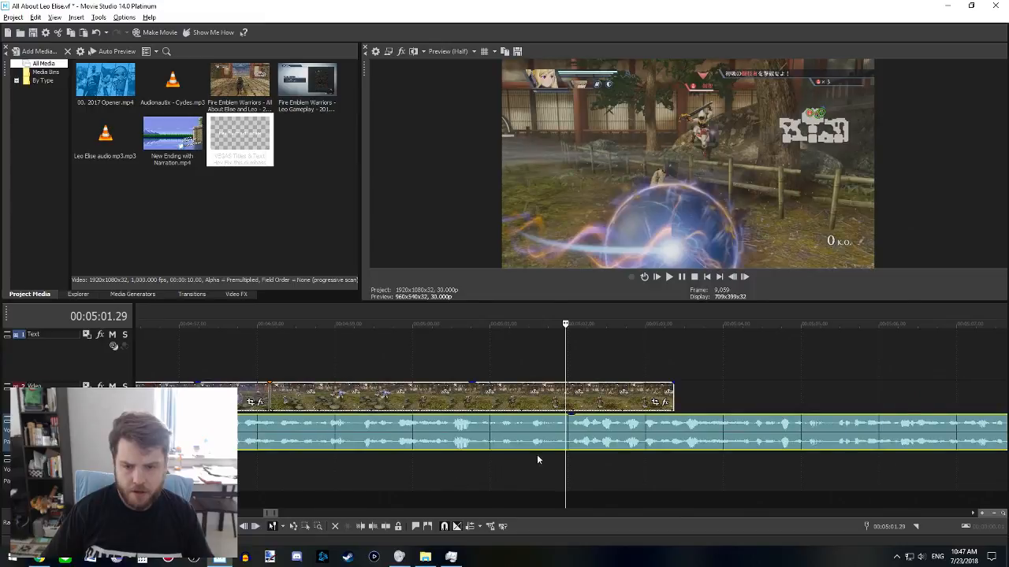
key("s")
scroll(590, 499, "down", 6)
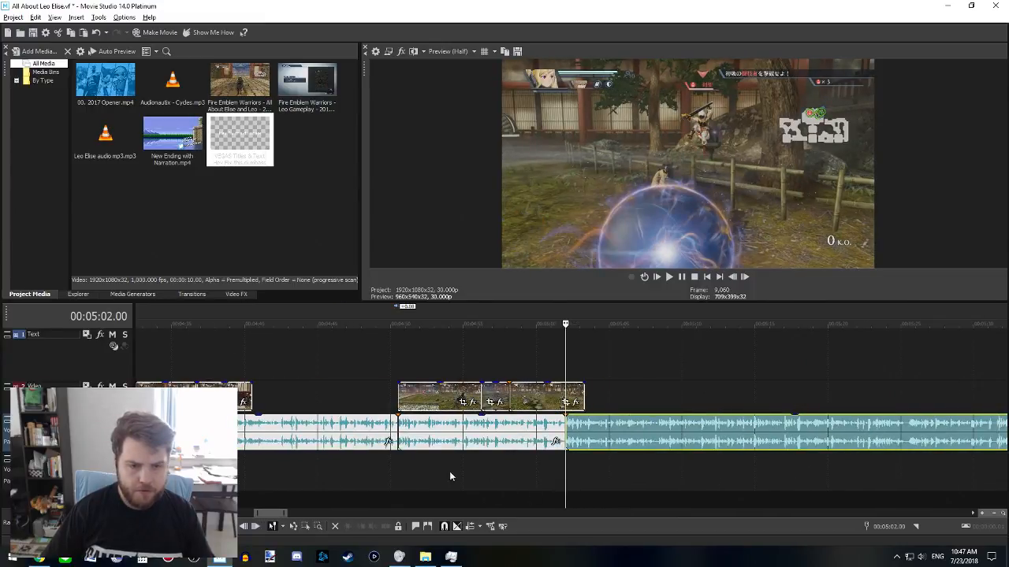
- Move the remaining two outdoor battle clips to about 00:05:04, just after the three-clip group
scroll(315, 457, "left", 1)
left_click_drag(299, 402, 722, 403)
scroll(646, 435, "right", 3)
- Listen to the narration beyond the moved two-clip group and split the narration audio at 00:05:25.10
left_click(533, 428)
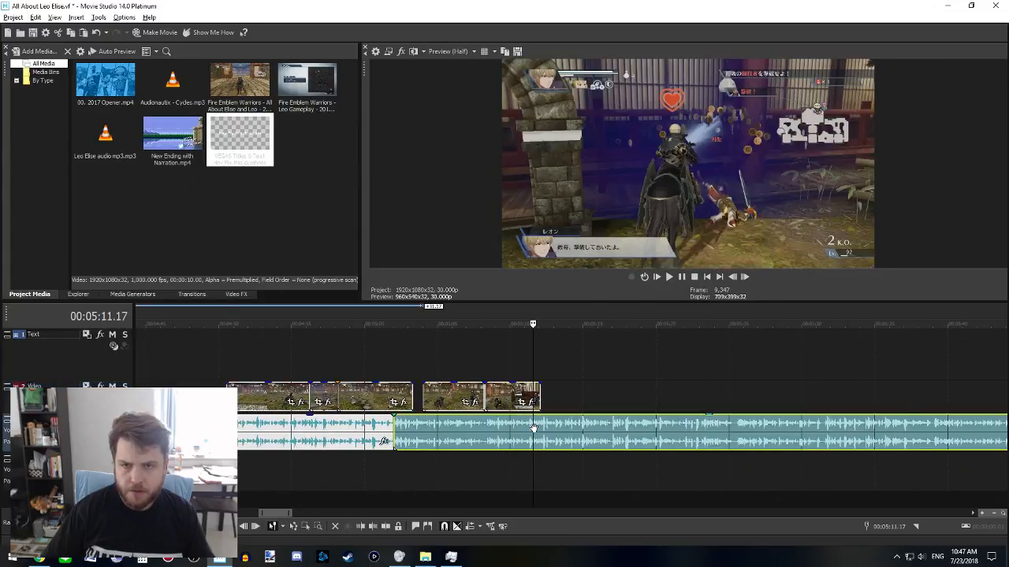
key("space")
key("space")
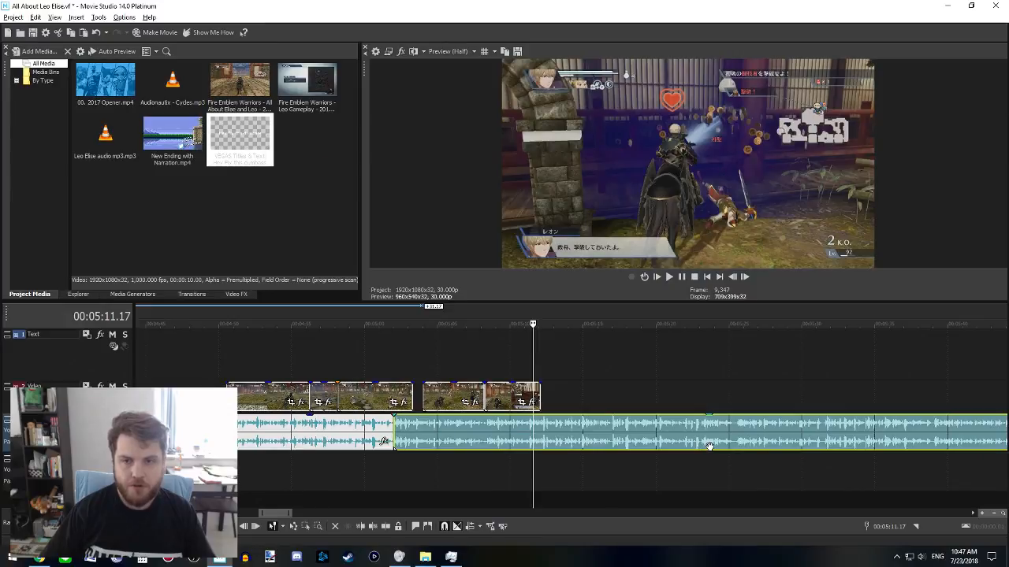
key("space")
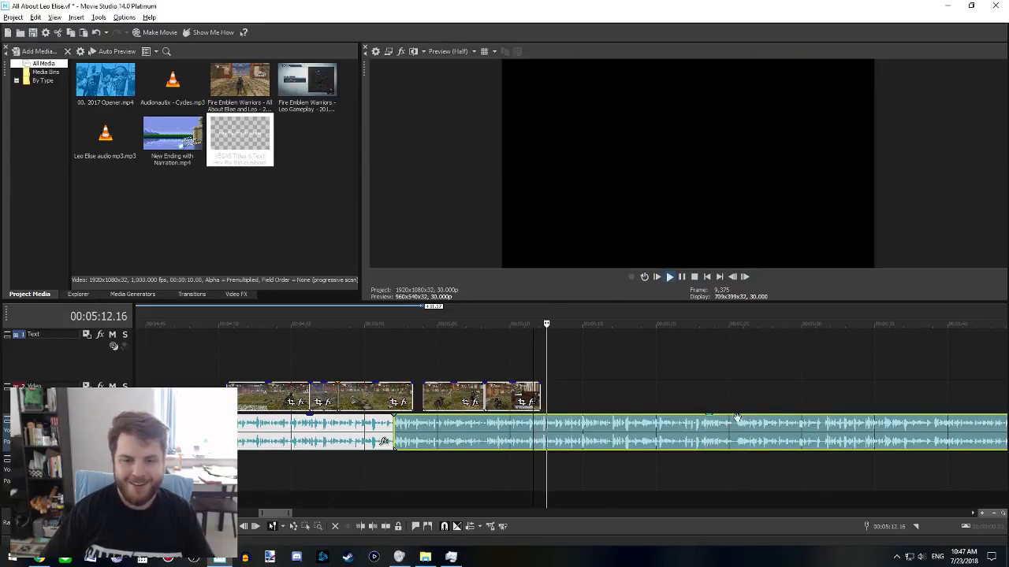
scroll(693, 425, "right", 2)
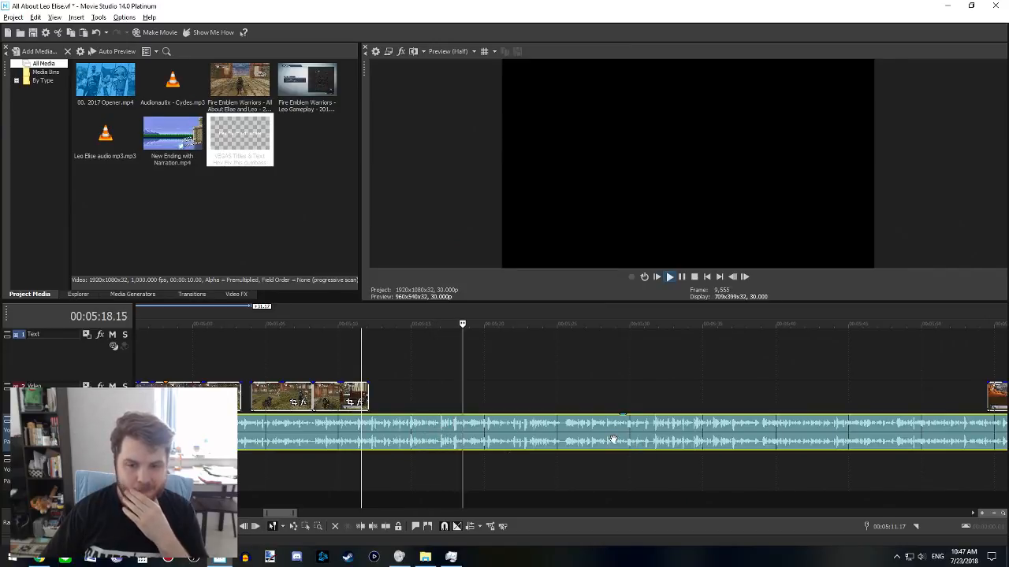
left_click(561, 432)
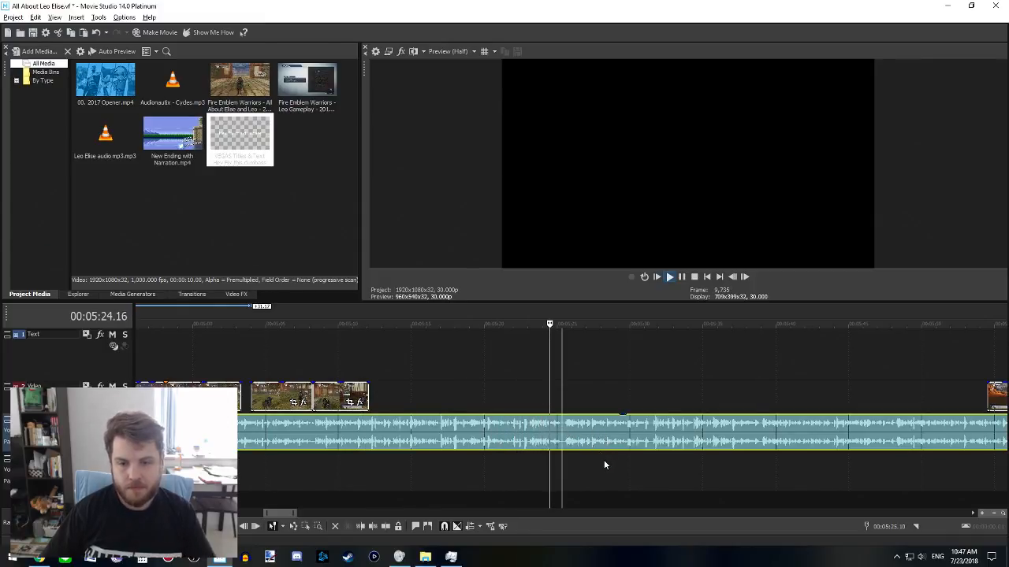
scroll(596, 462, "right", 1)
scroll(597, 466, "right", 1)
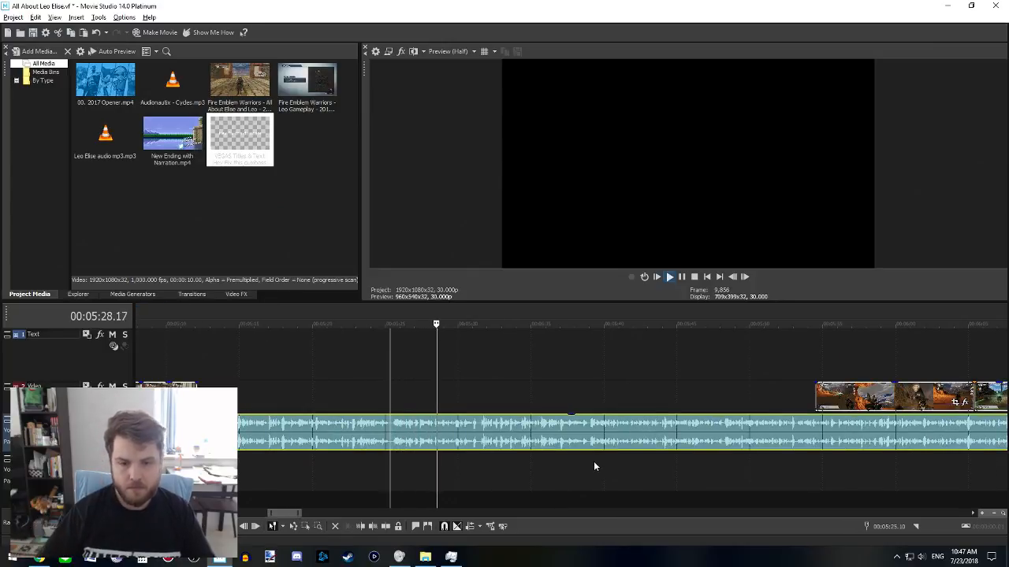
key("space")
key("s")
scroll(603, 478, "down", 3)
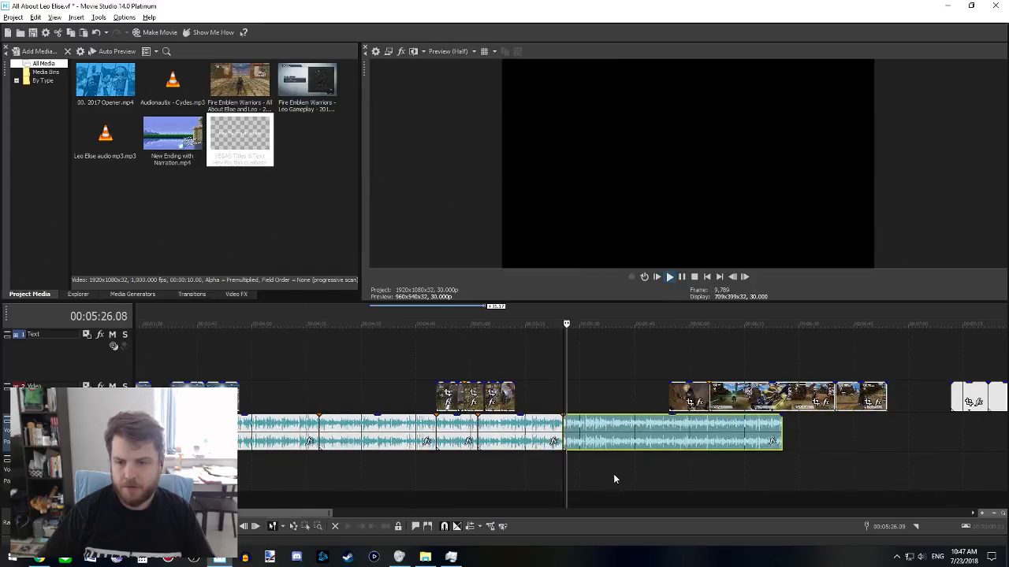
- Preview the upcoming desert battle clips and move the first adjoining three-clip group to the narration split at 00:05:25.10
scroll(622, 457, "right", 4)
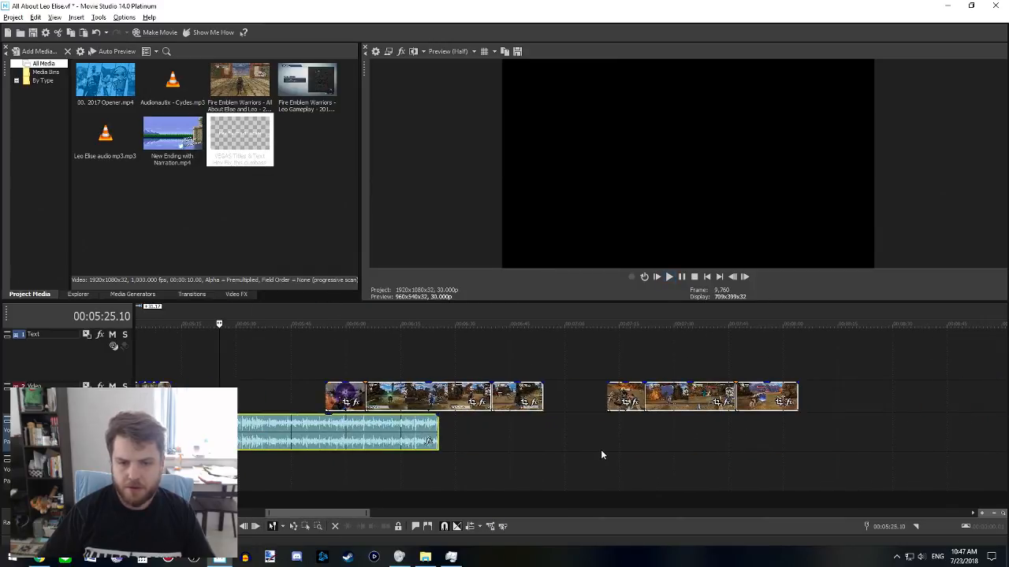
left_click(339, 396)
left_click(410, 396)
left_click(514, 397)
left_click(623, 396)
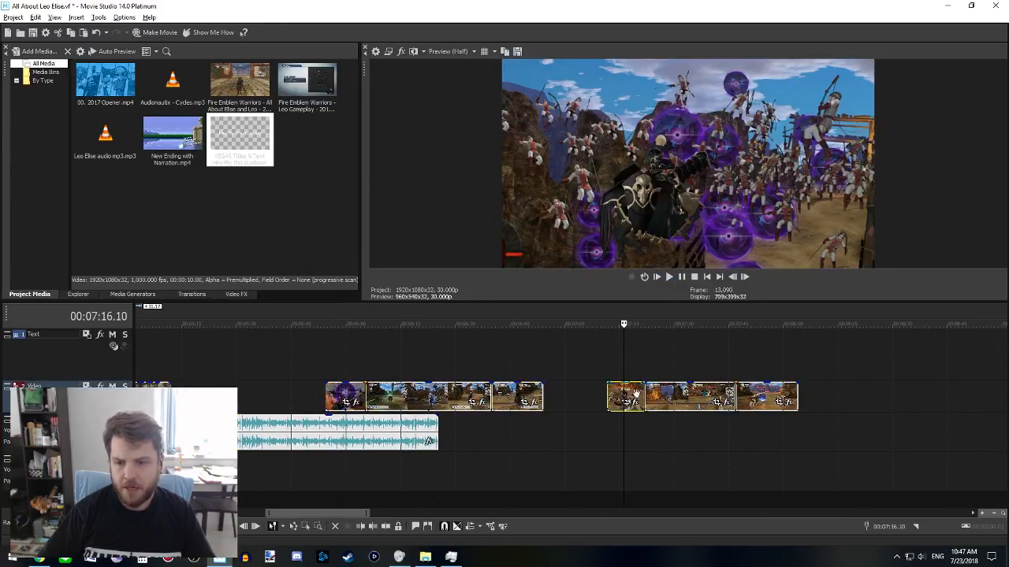
left_click(671, 397)
left_click(772, 397)
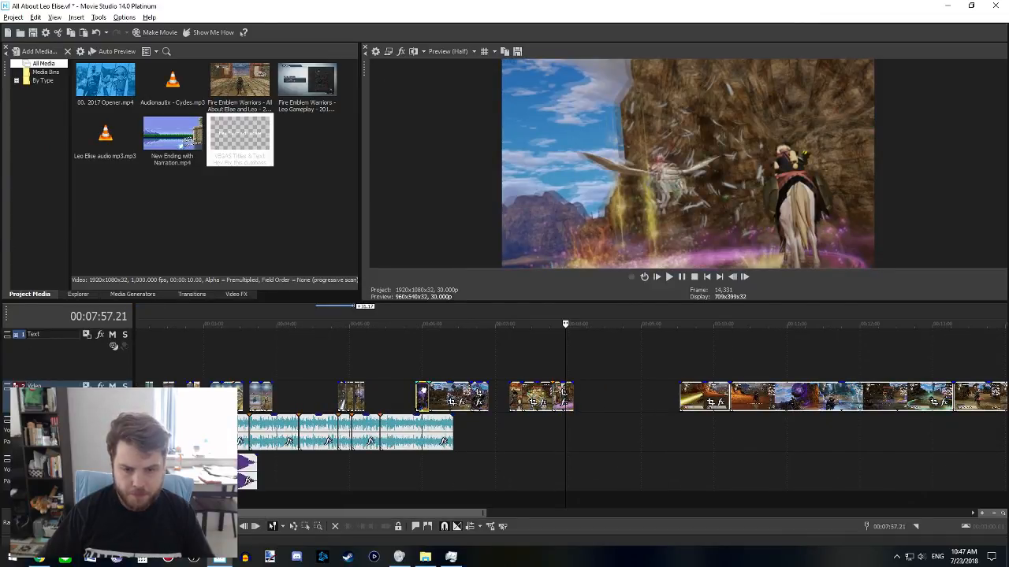
left_click(423, 392)
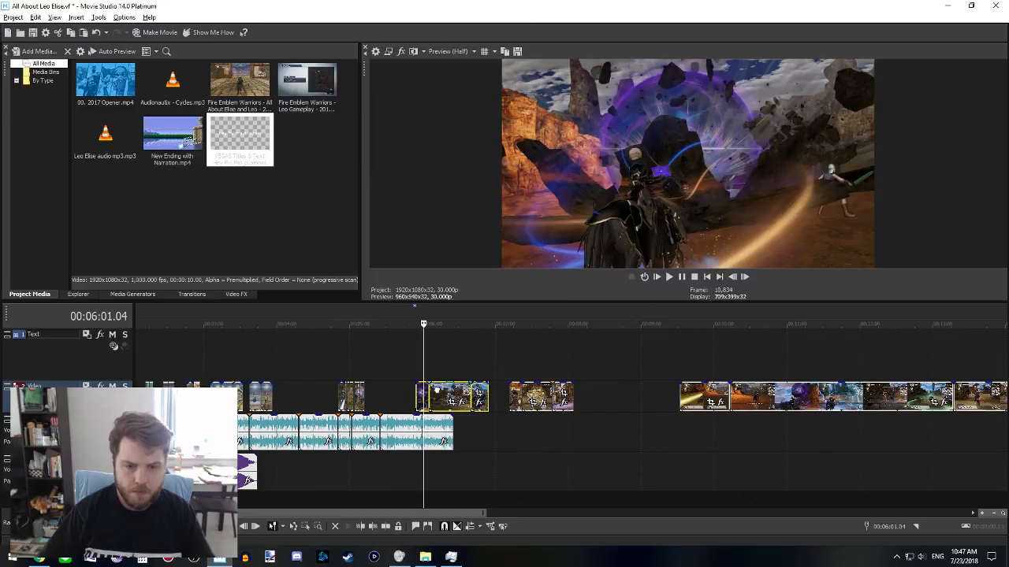
left_click_drag(435, 390, 401, 386)
left_click(380, 370)
- Extend the courtyard gameplay clip ending at about 00:01:26 across the gap, with a one-second crossfade into the next clip
scroll(439, 443, "left", 3)
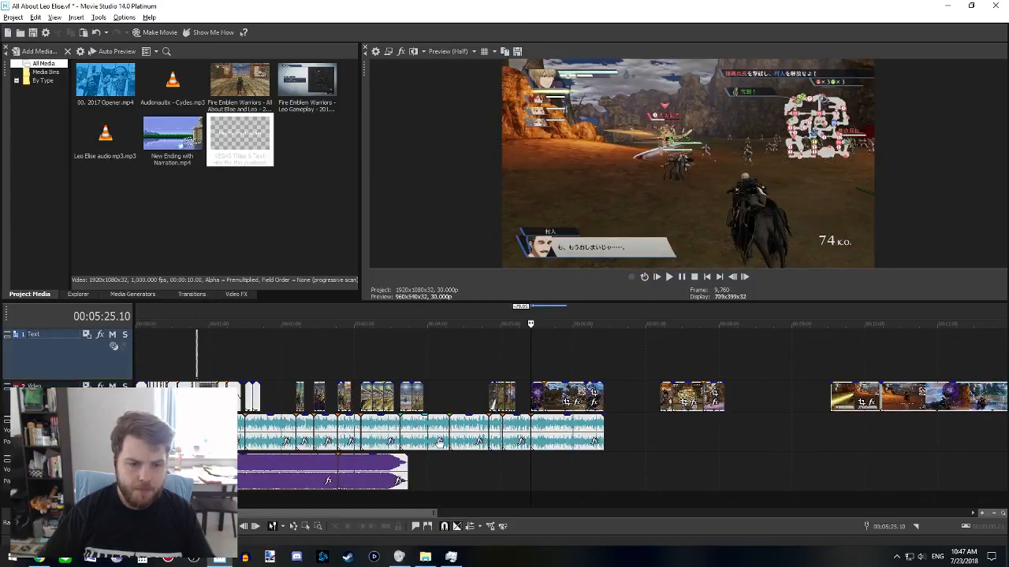
left_click(250, 355)
scroll(250, 355, "up", 3)
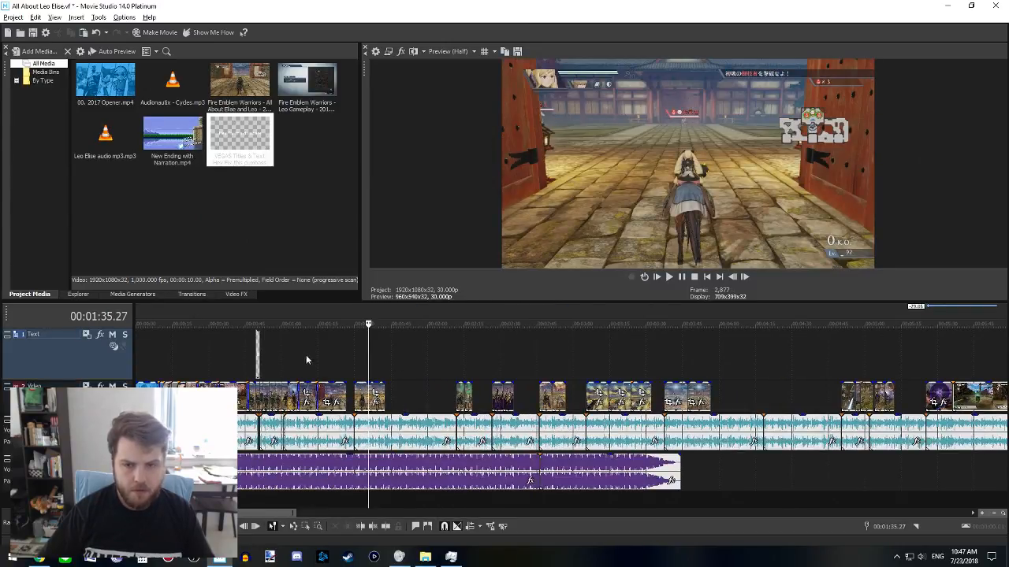
left_click(332, 365)
key("space")
scroll(384, 423, "up", 4)
scroll(447, 437, "right", 2)
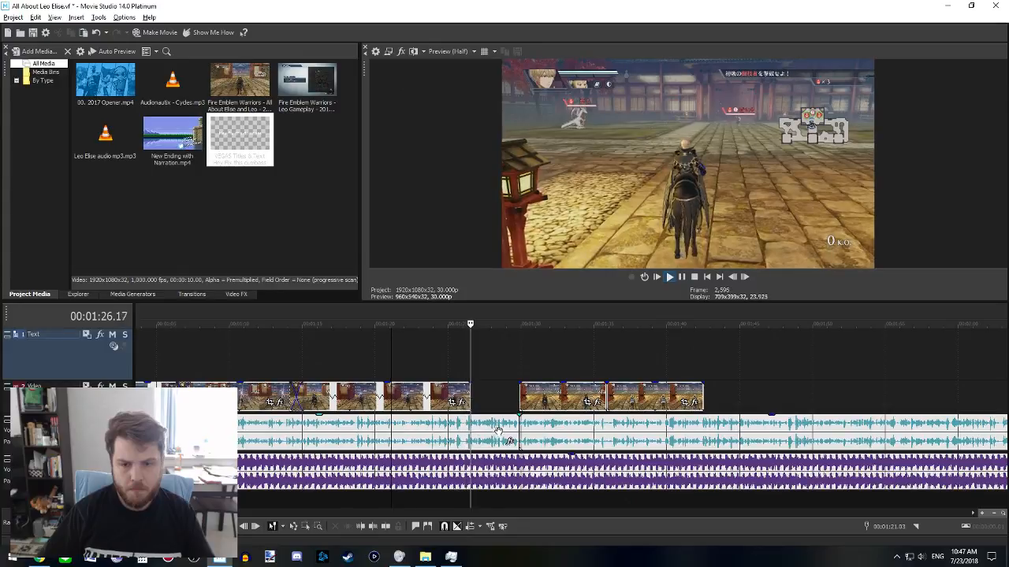
key("space")
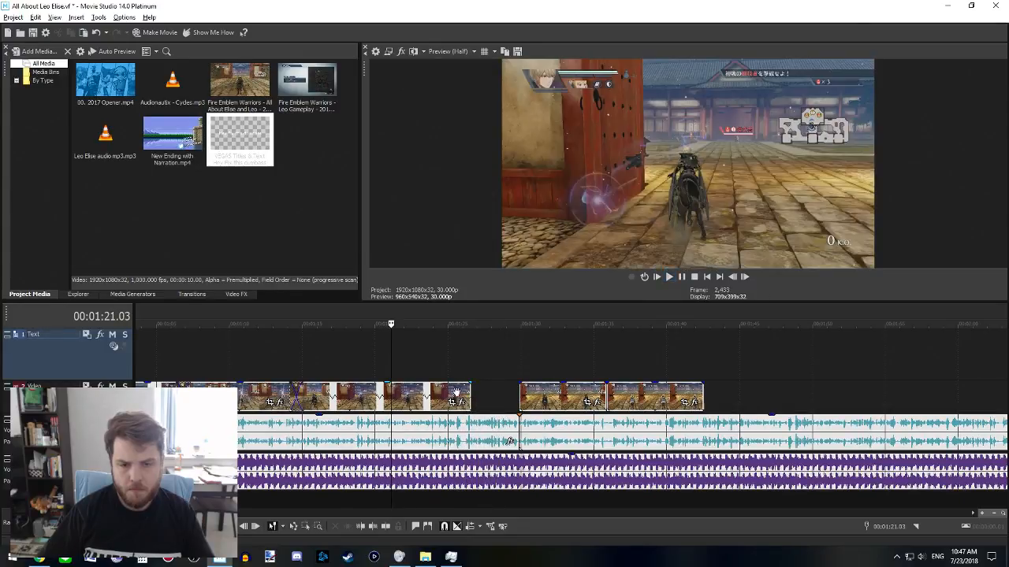
left_click(456, 398)
left_click_drag(475, 397, 513, 396)
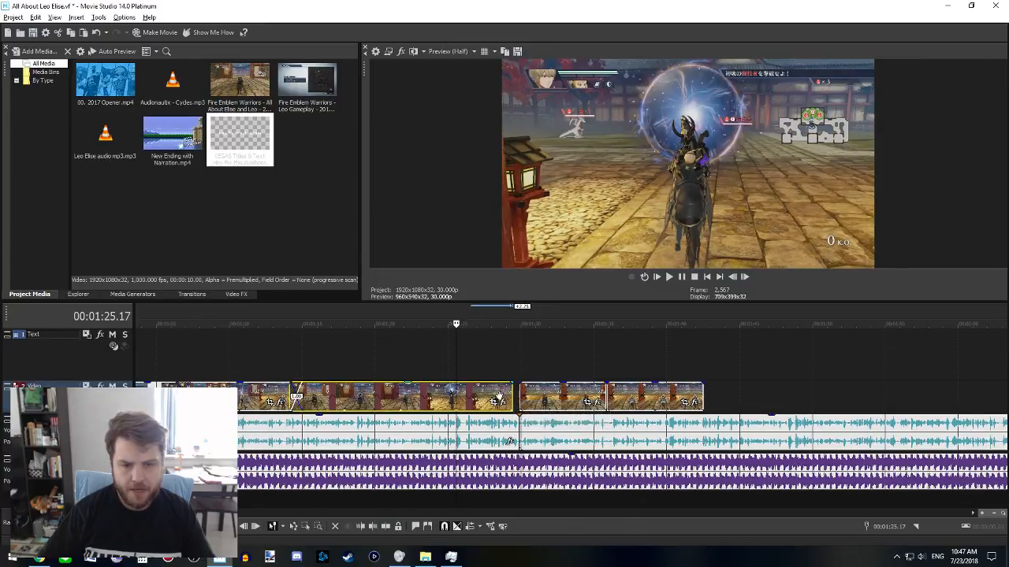
key("space")
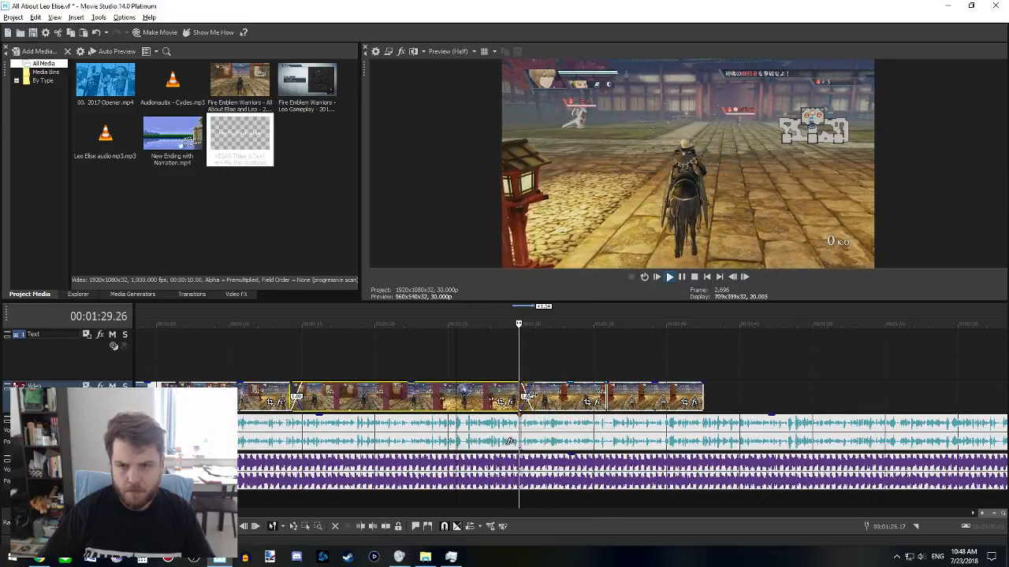
scroll(544, 420, "right", 2)
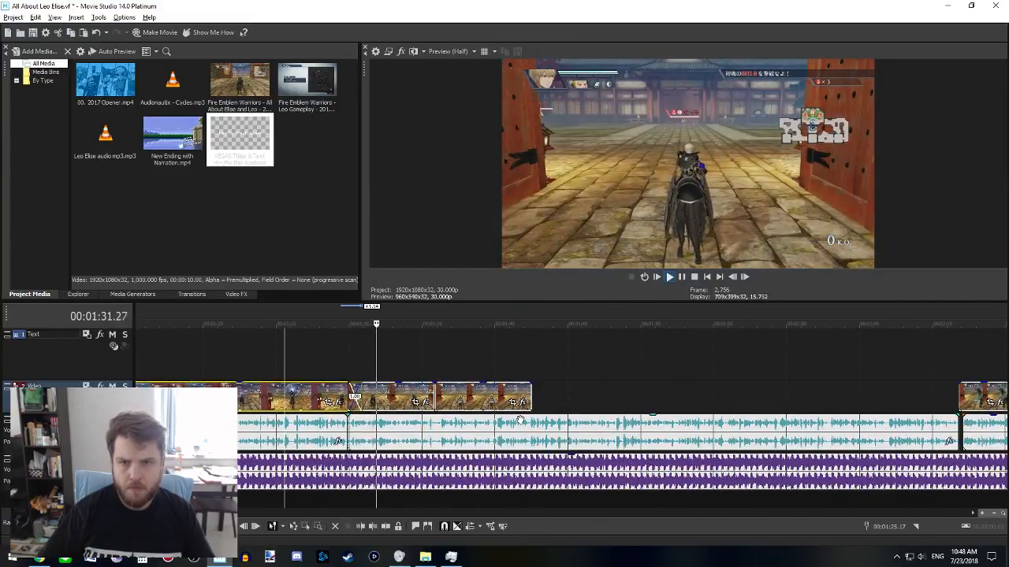
- Import 00 Big Red Arrow NW.png from the GamesBrained TOOLS Channel Art folder and place it on the Text track at about 00:01:32.16
left_click(391, 400)
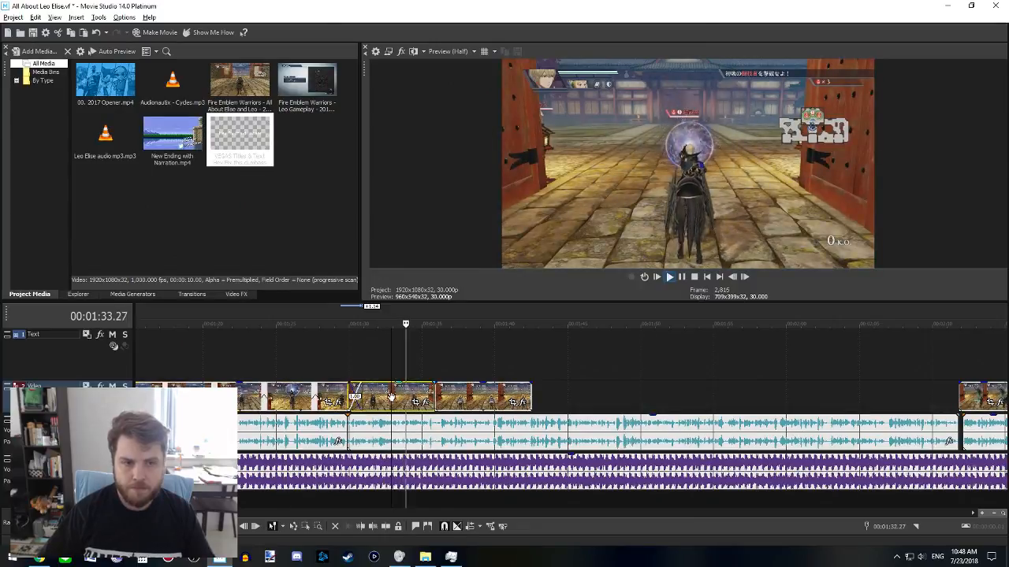
key("space")
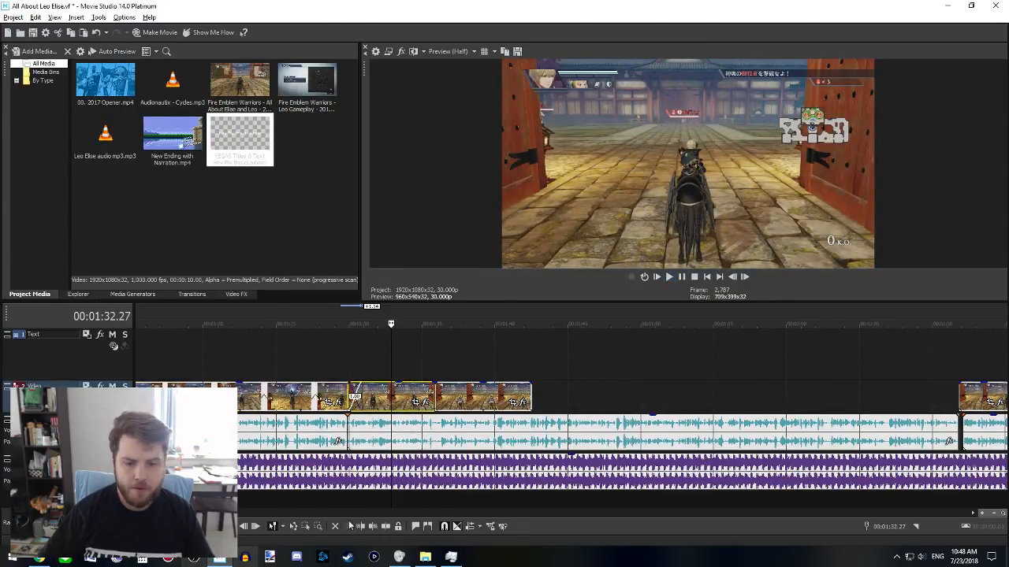
left_click(425, 557)
left_click(374, 170)
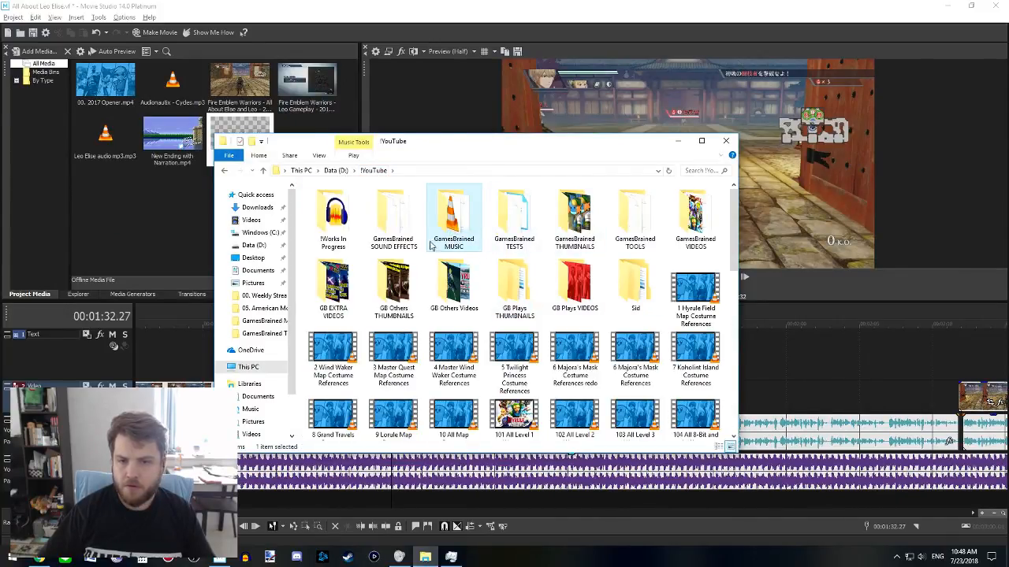
double_click(632, 224)
double_click(328, 221)
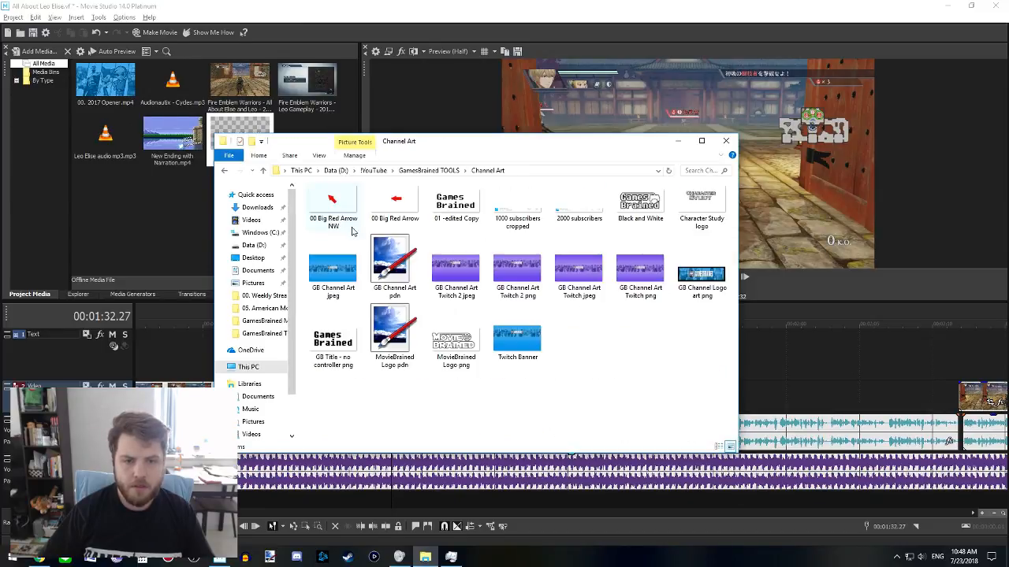
left_click_drag(332, 207, 174, 205)
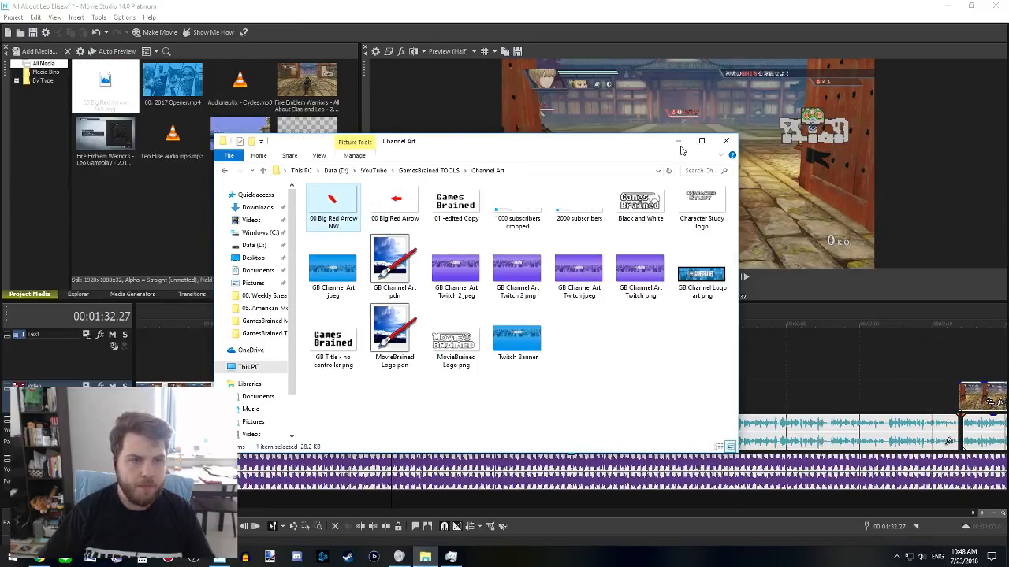
left_click(678, 142)
left_click_drag(105, 82, 404, 353)
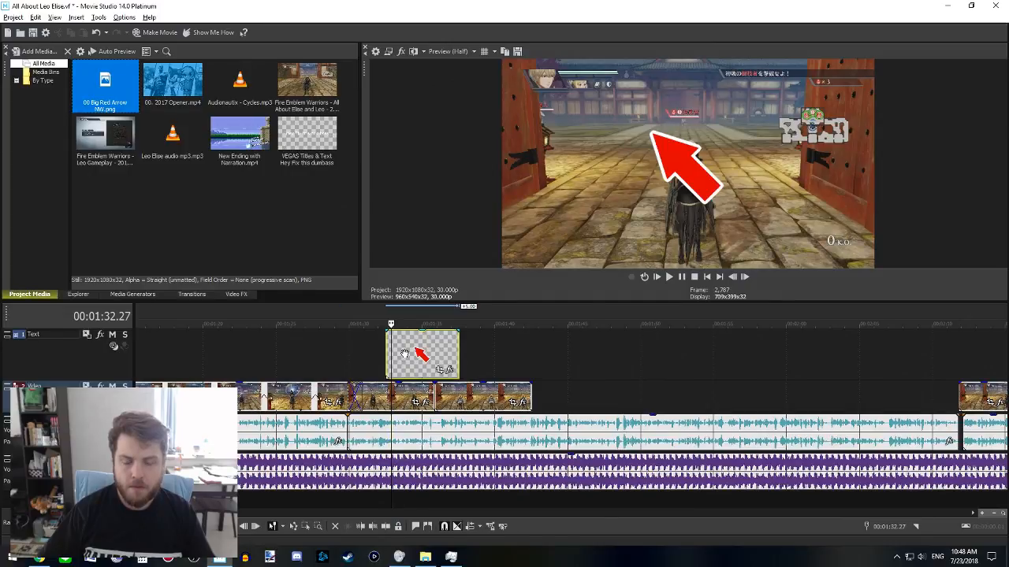
- Shrink and reposition the arrow with Pan/Crop to about 5,220.3 by 2,936.4, centred at 2,418.2, 1,363.4, pointing at the character portraits
left_click(421, 347)
left_click(439, 369)
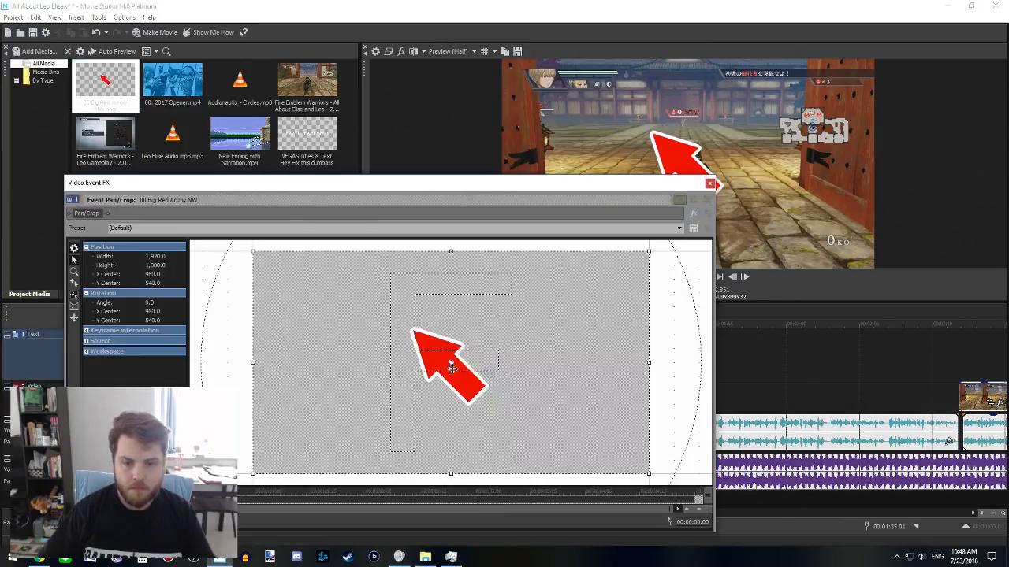
right_click(446, 381)
left_click(479, 435)
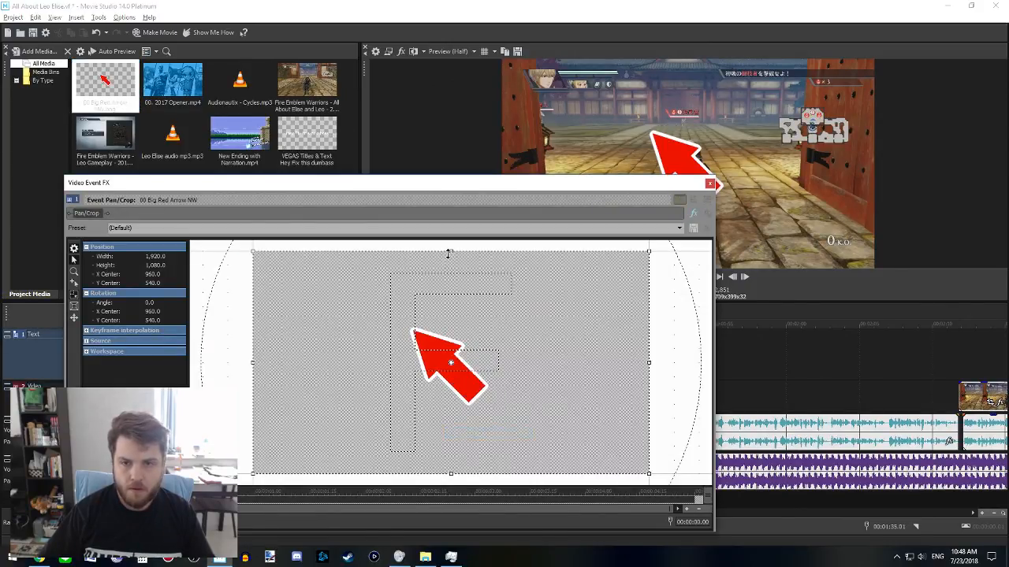
left_click_drag(447, 253, 538, 275)
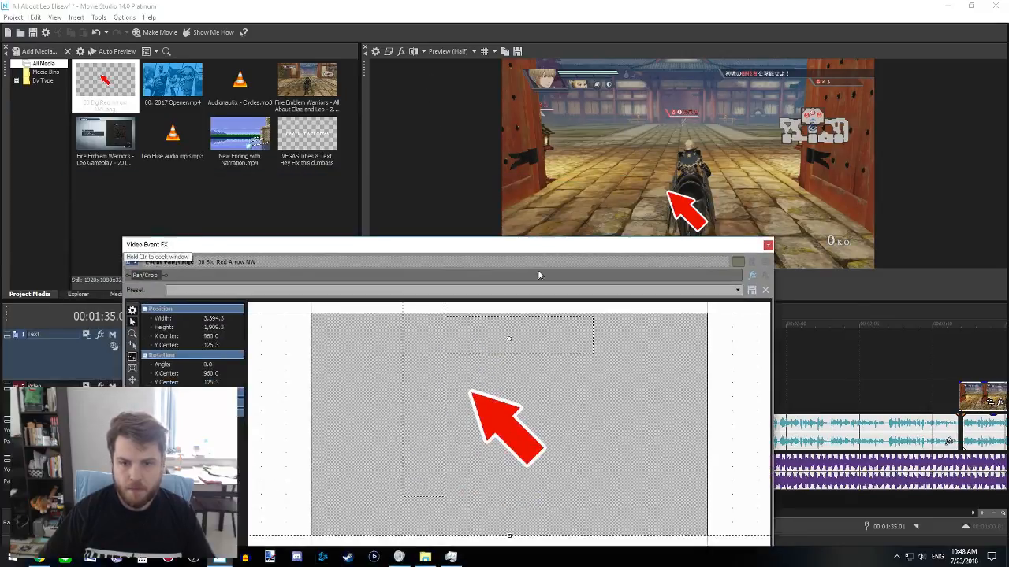
scroll(552, 416, "down", 5)
left_click_drag(511, 345, 510, 289)
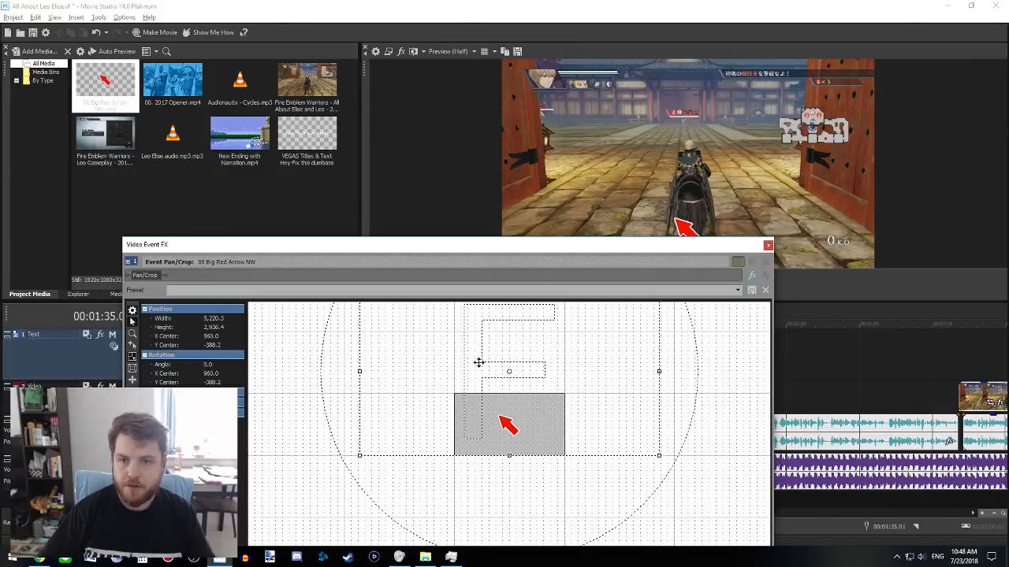
left_click_drag(479, 363, 533, 404)
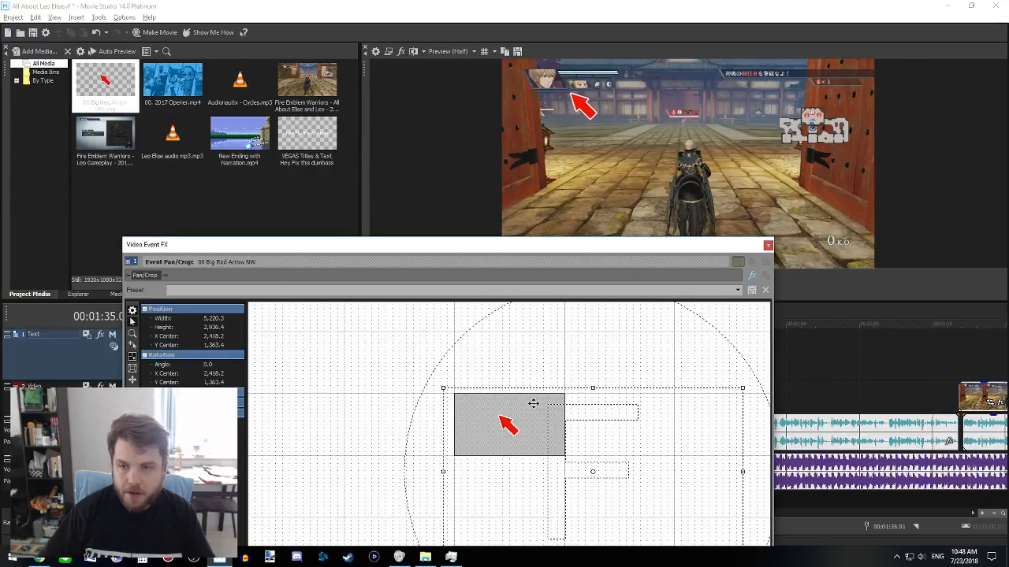
left_click(768, 245)
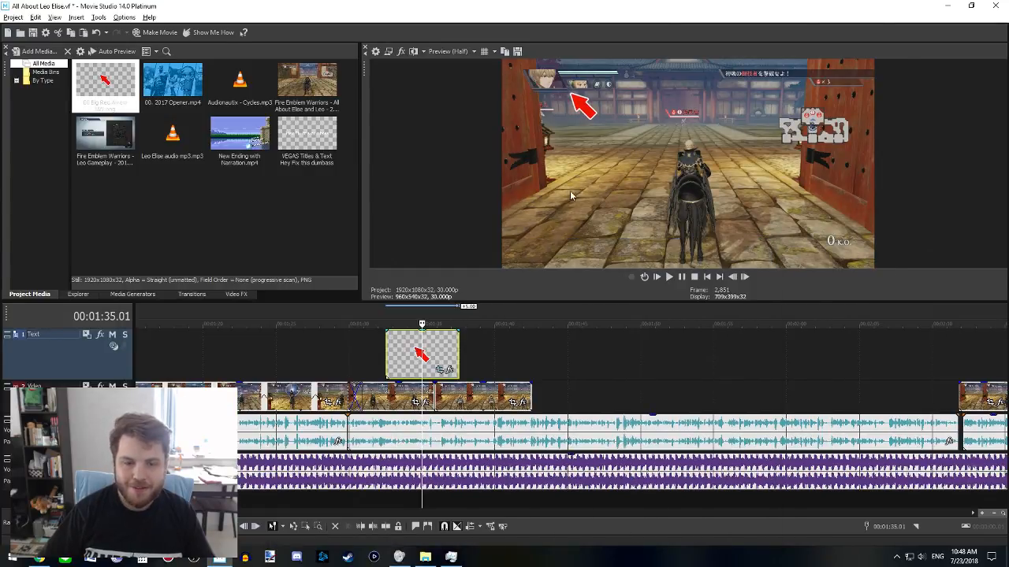
left_click(385, 323)
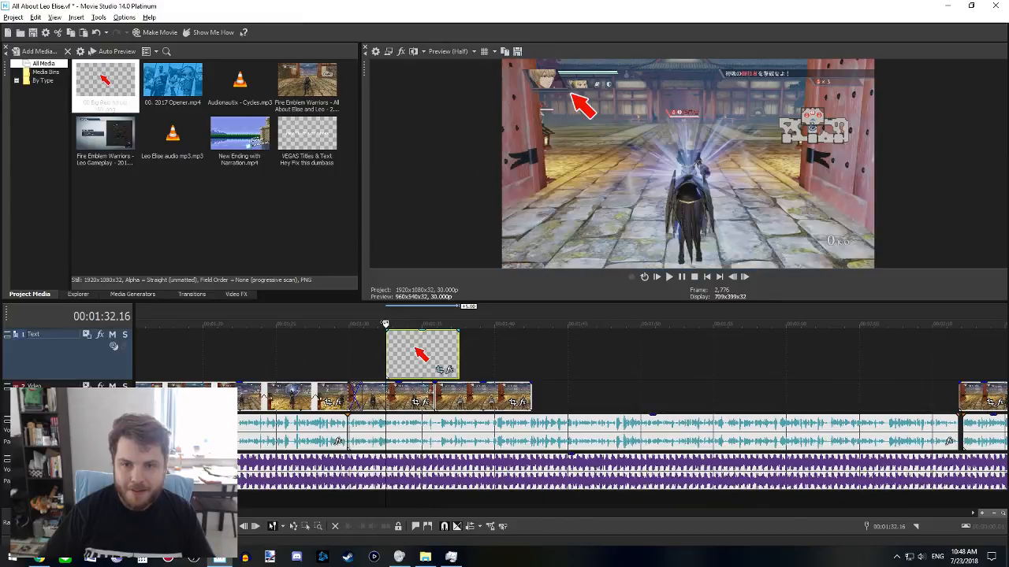
- Move the red arrow overlay earlier to start at about 00:01:31, add a short fade-in, and play it back
left_click(376, 323)
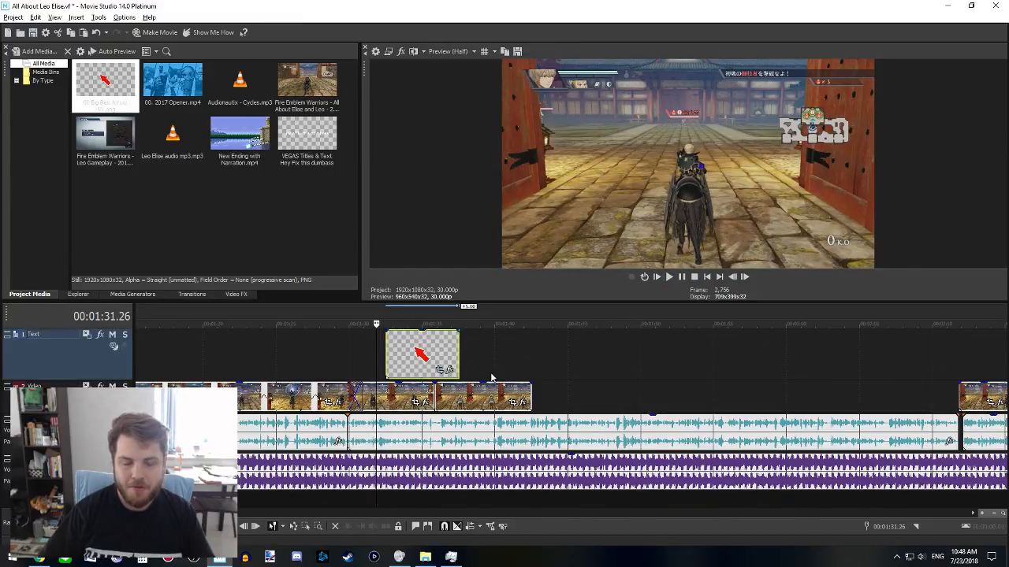
key("space")
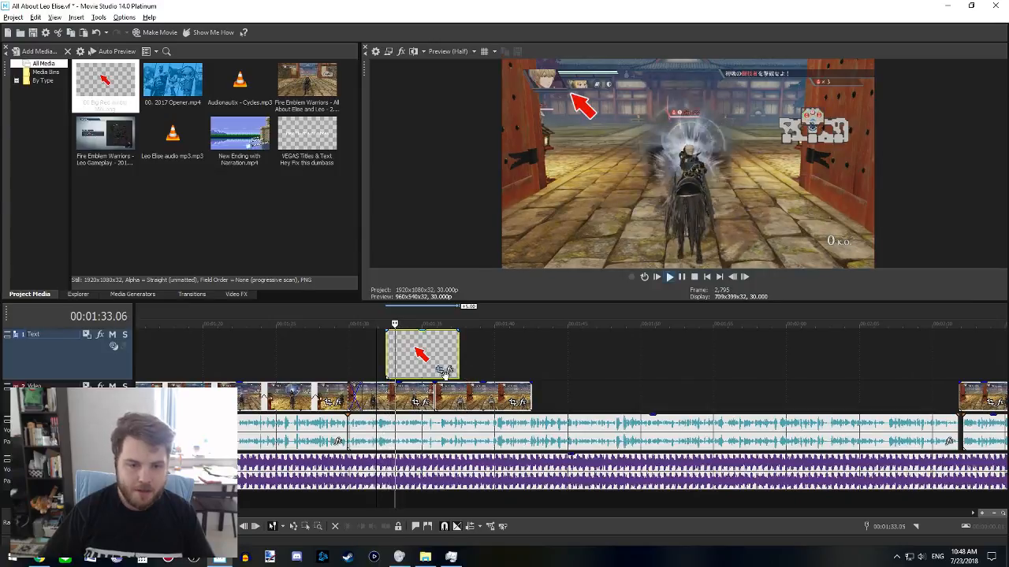
key("space")
scroll(407, 360, "up", 3)
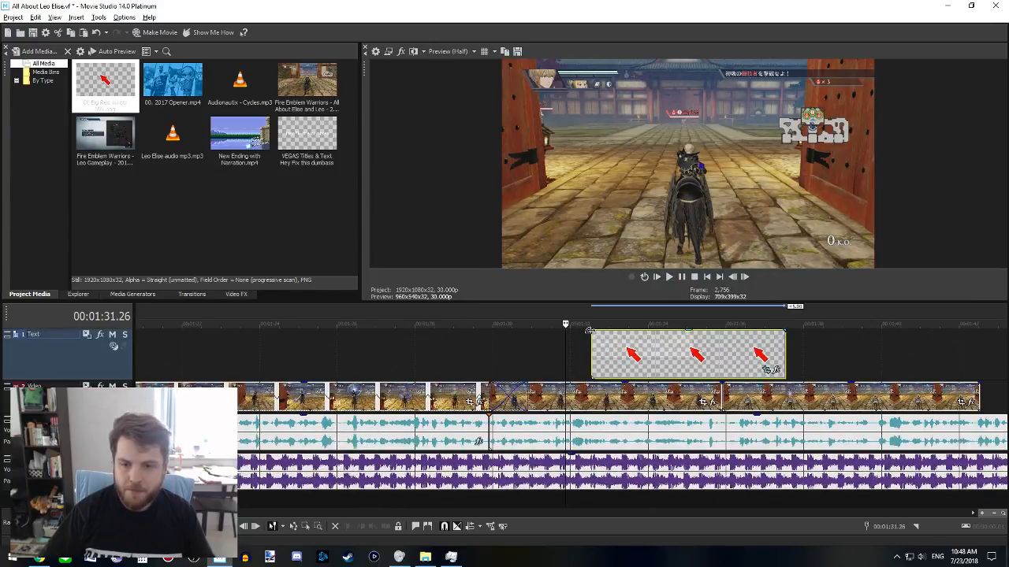
left_click_drag(594, 334, 579, 354)
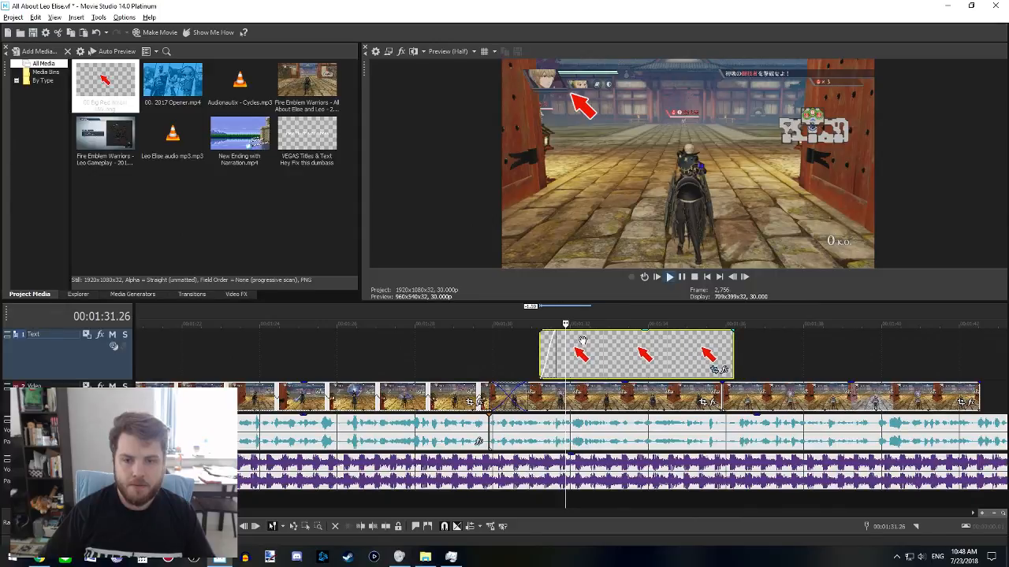
key("space")
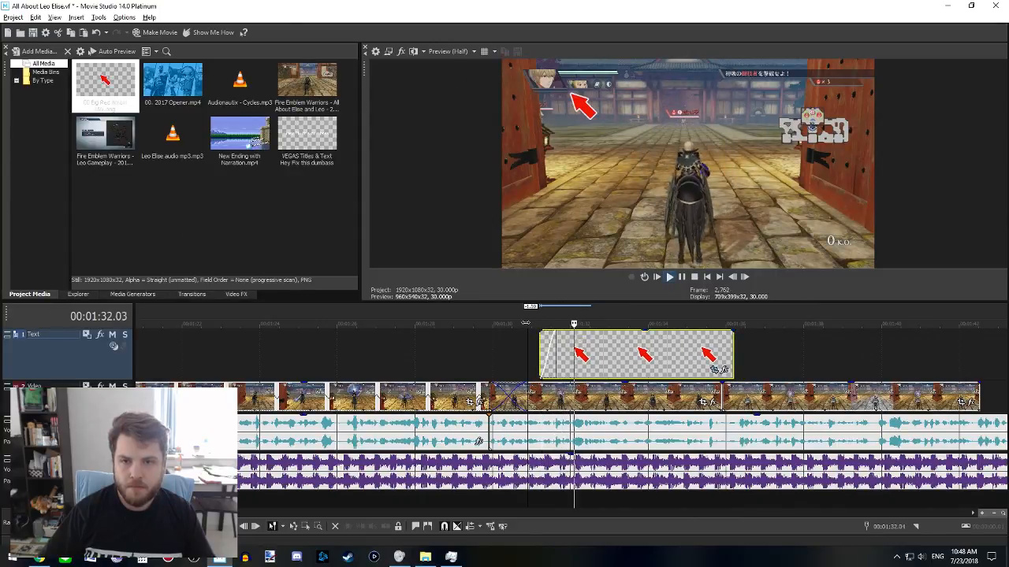
scroll(625, 364, "right", 2)
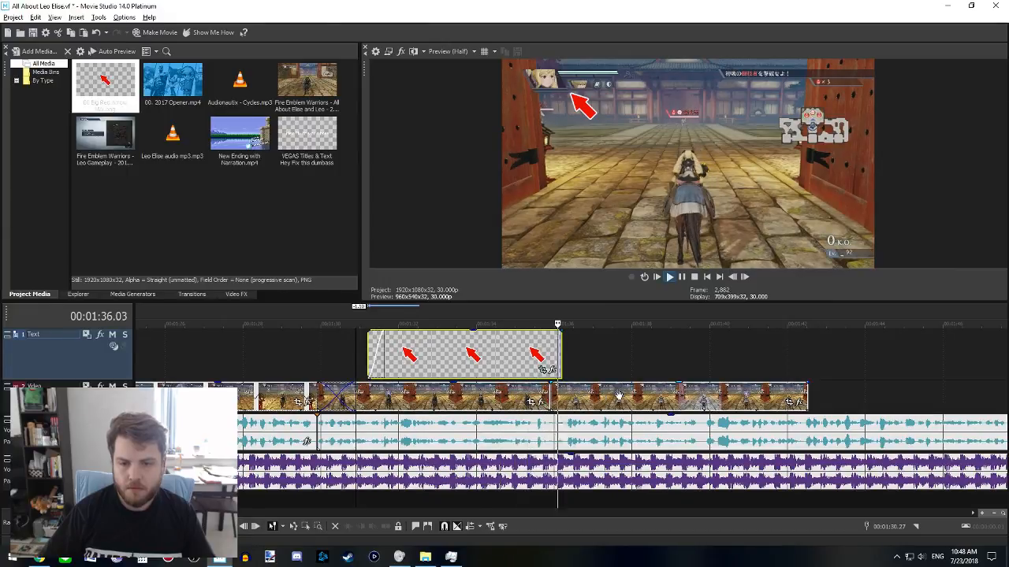
- Shift the gameplay clip following the arrow's start earlier so it crossfades with the preceding clip for one second
key("space")
left_click_drag(617, 396, 578, 396)
key("space")
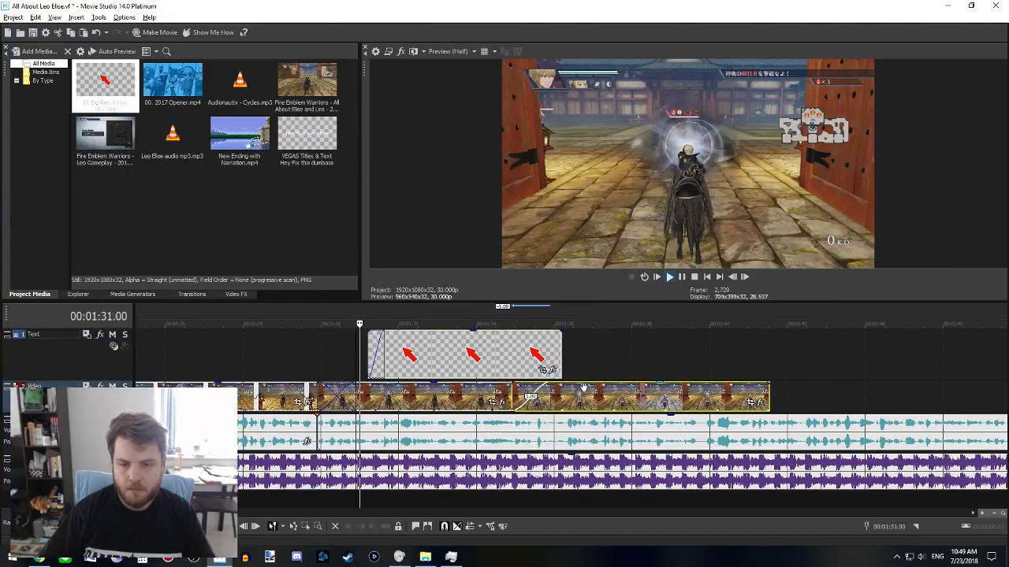
left_click(508, 345)
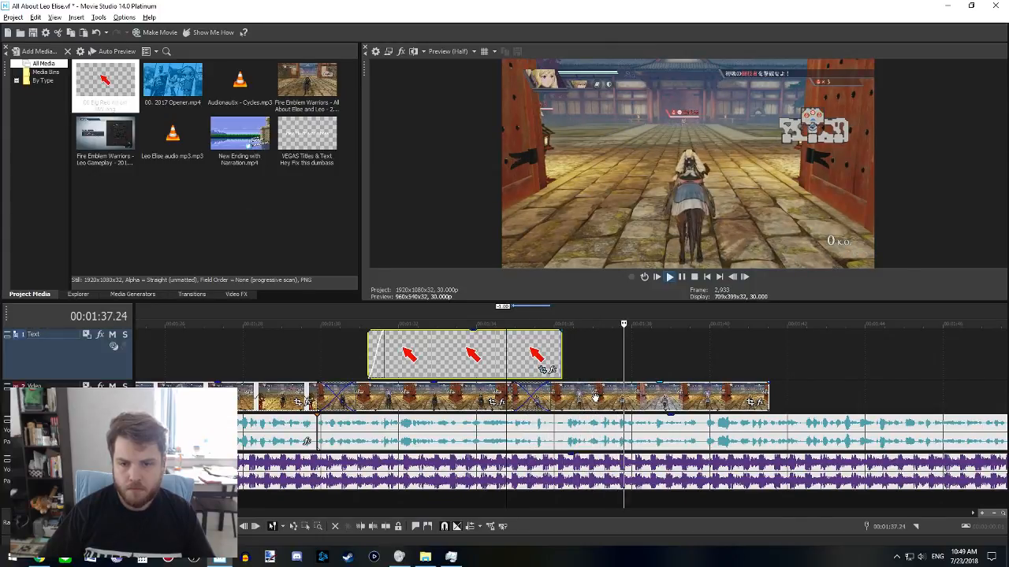
- Extend the red arrow overlay to about 00:01:39 with a fade-out at its end, and review the playback
left_click_drag(561, 351, 663, 329)
key("space")
key("space")
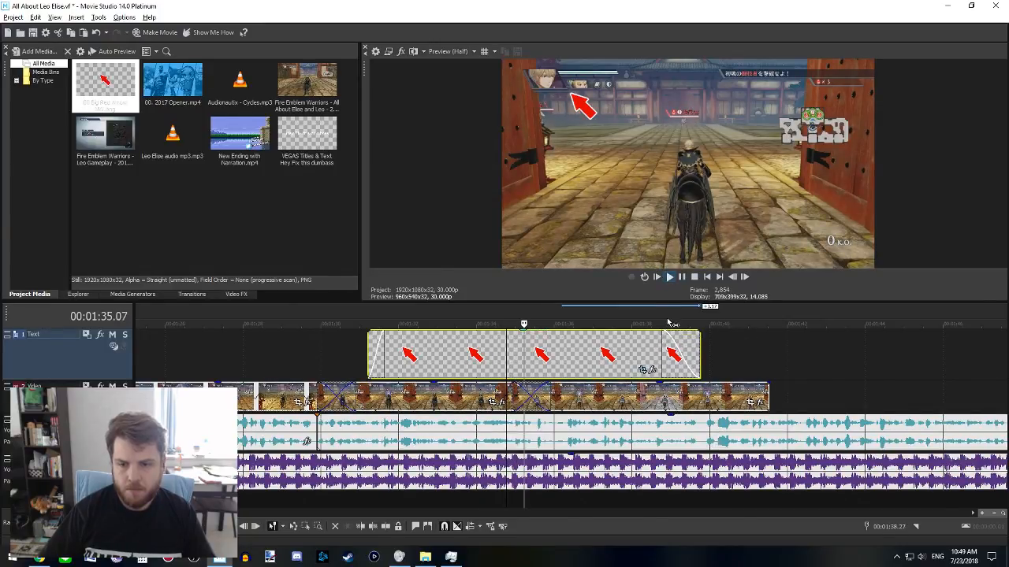
scroll(670, 347, "down", 3)
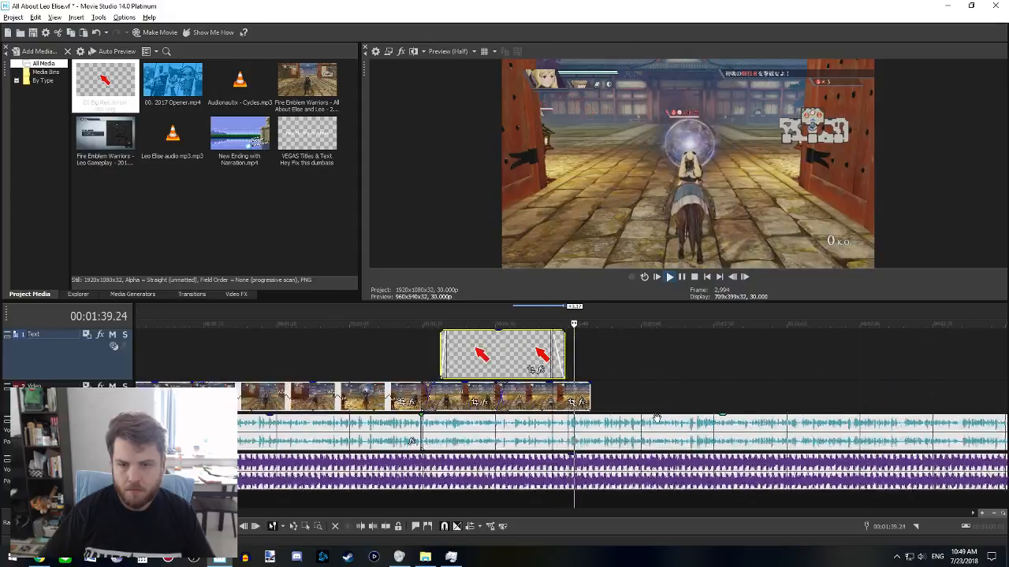
scroll(657, 418, "up", 1)
scroll(563, 398, "down", 1)
scroll(563, 398, "right", 3)
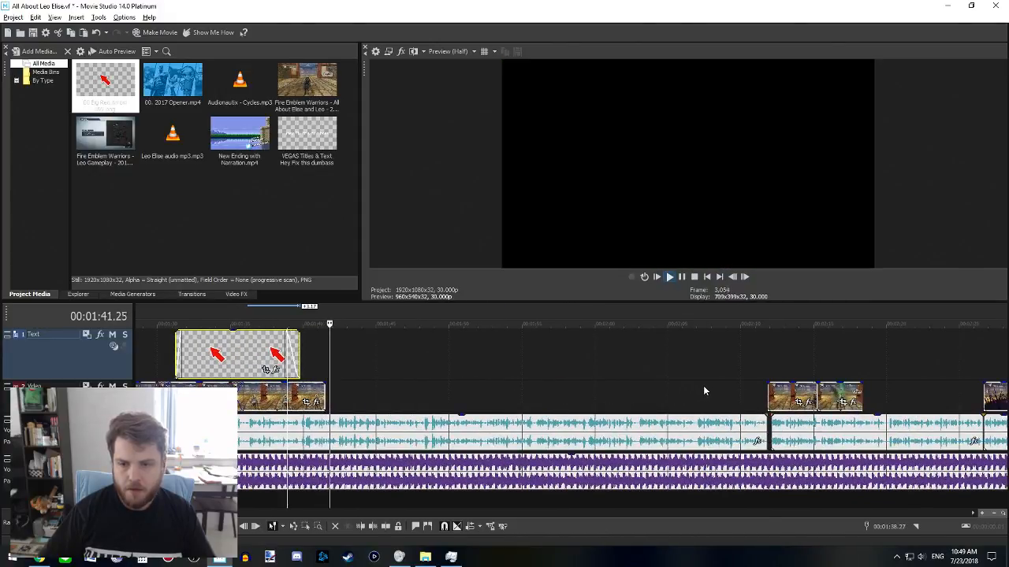
- Look through the rest of the timeline for unused gameplay footage to fill the gap in the video track
left_click(705, 391)
scroll(739, 399, "down", 3)
scroll(716, 408, "right", 8)
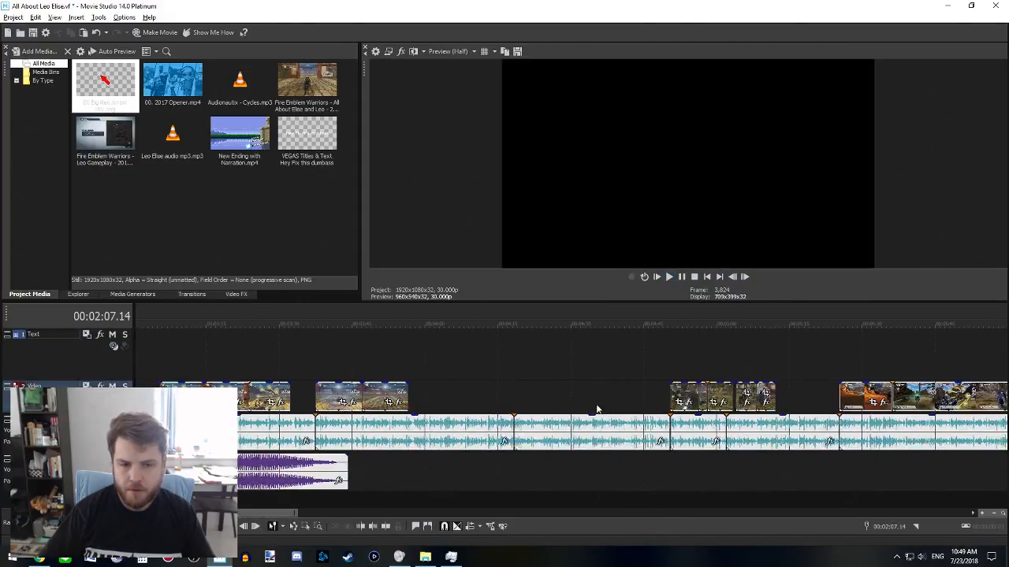
scroll(653, 420, "right", 5)
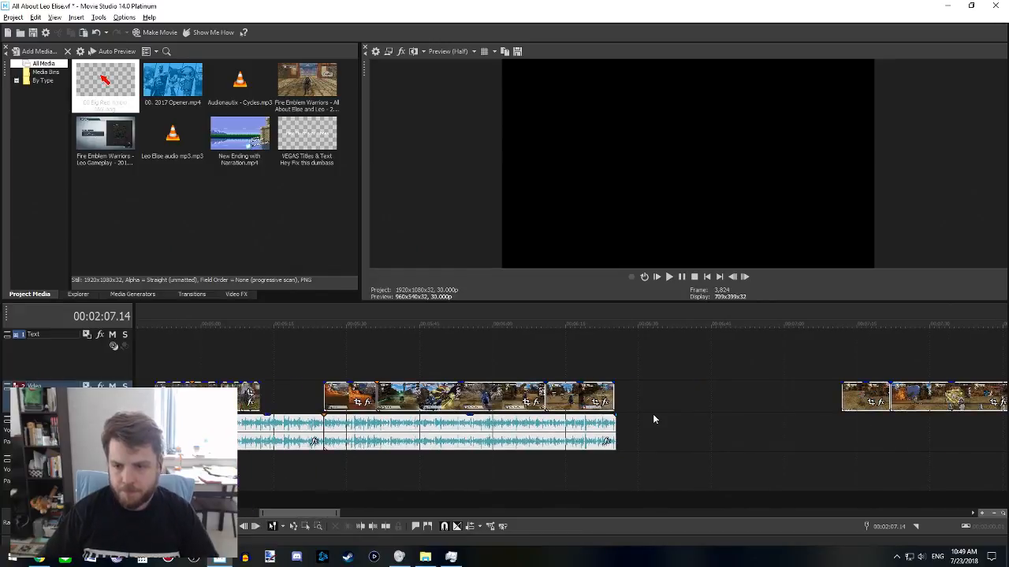
scroll(670, 411, "down", 2)
scroll(663, 432, "right", 5)
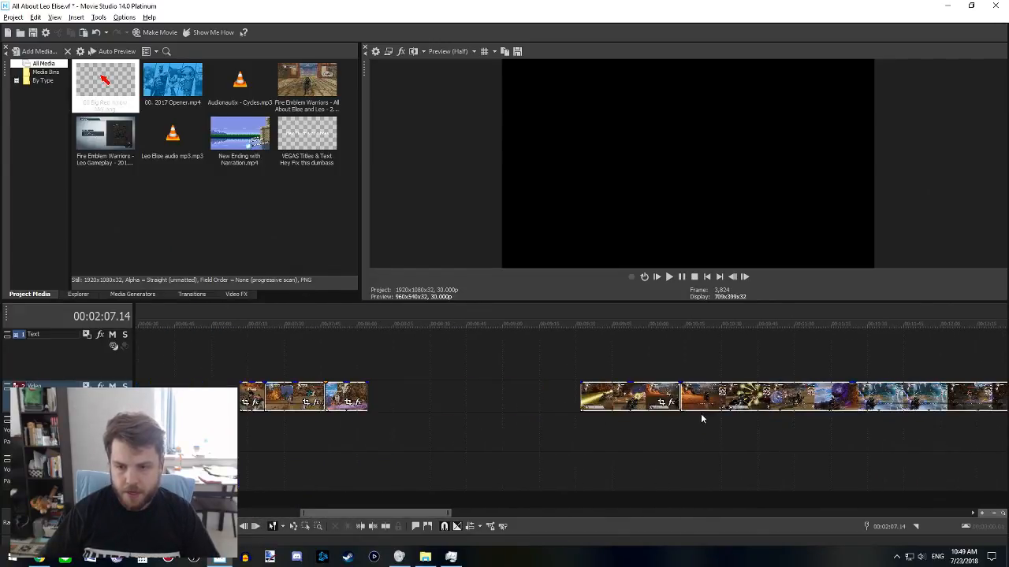
scroll(694, 414, "left", 10)
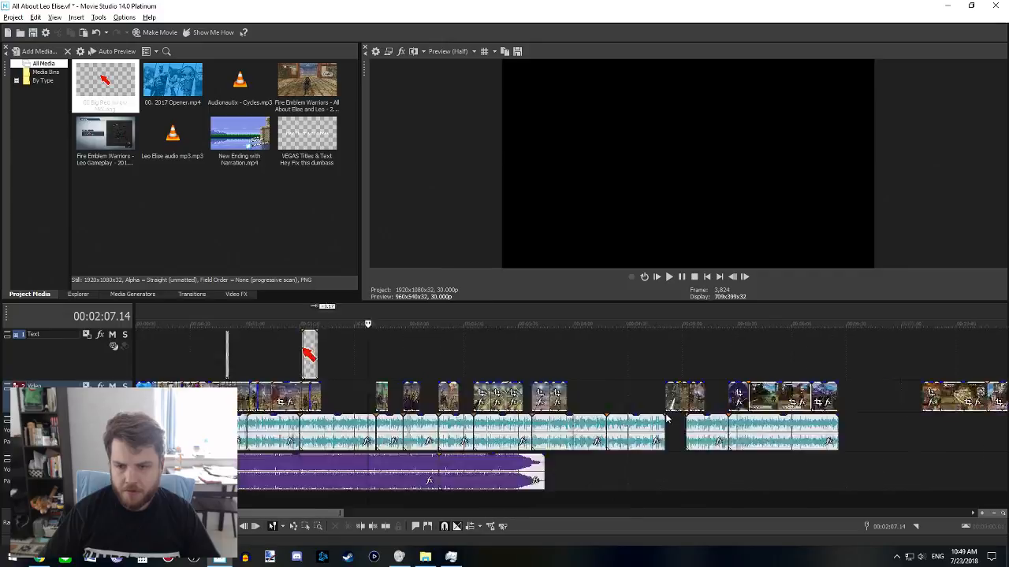
scroll(662, 417, "down", 3)
scroll(659, 415, "right", 4)
- Play and skim the spare gameplay footage from about 00:23:14 to find a suitable combat segment
left_click(641, 372)
key("space")
scroll(684, 435, "up", 4)
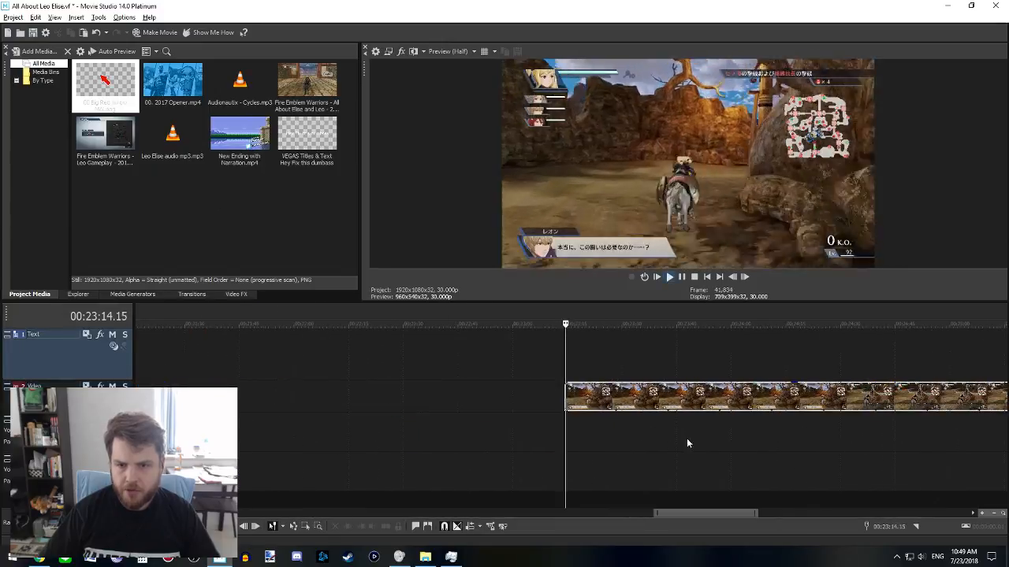
scroll(681, 437, "up", 2)
left_click(595, 392)
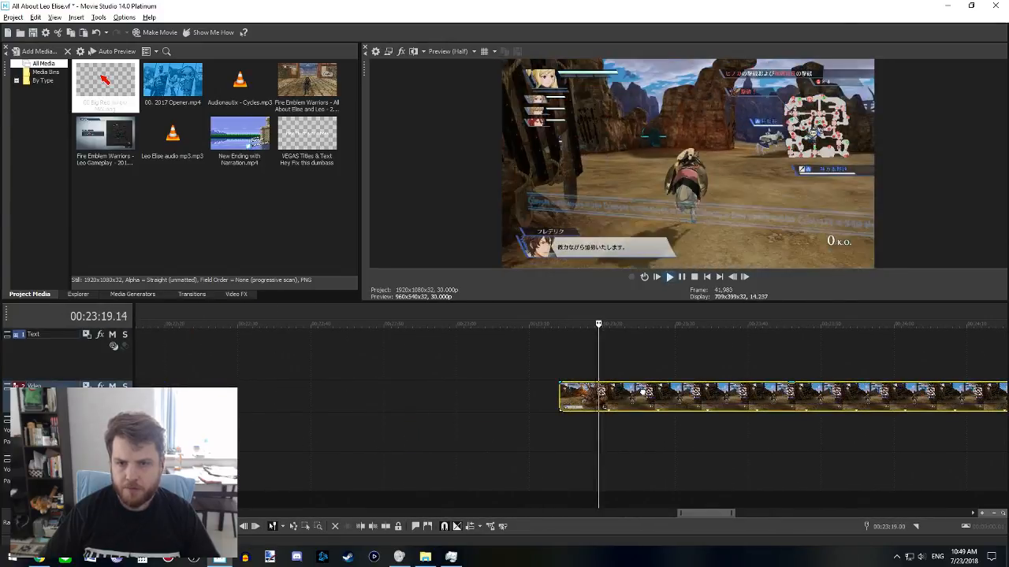
key("space")
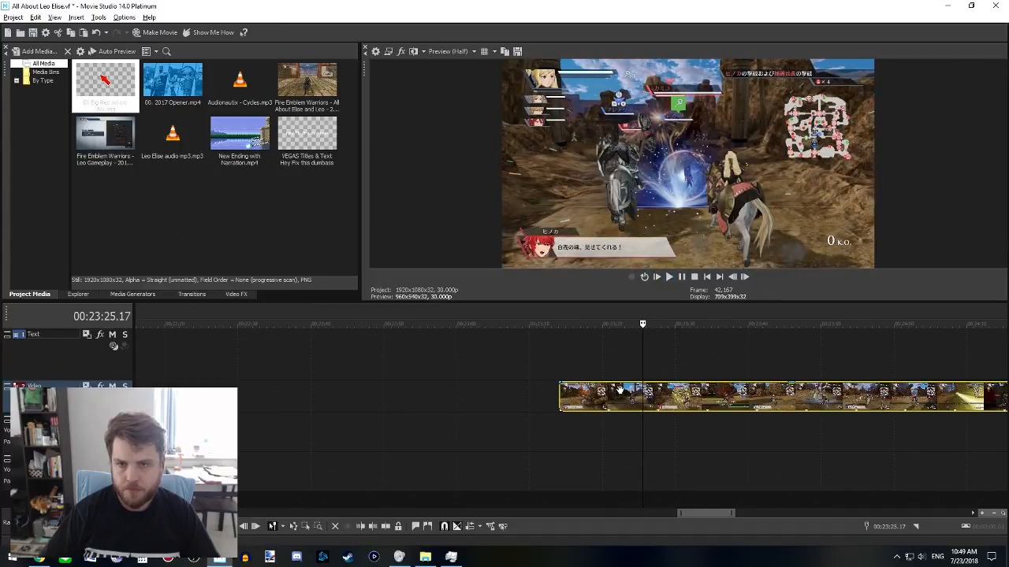
left_click(620, 394)
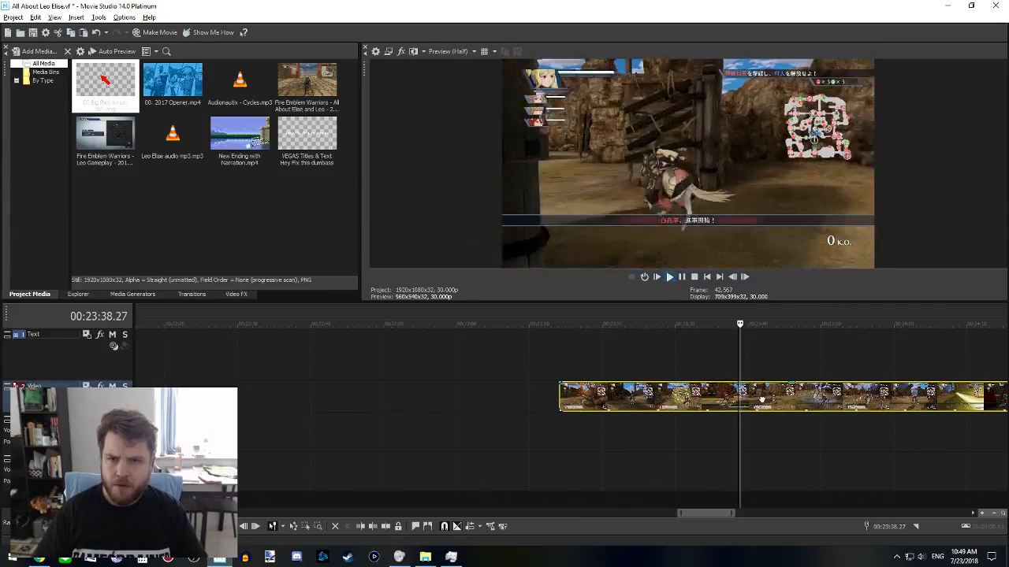
left_click_drag(731, 363, 817, 364)
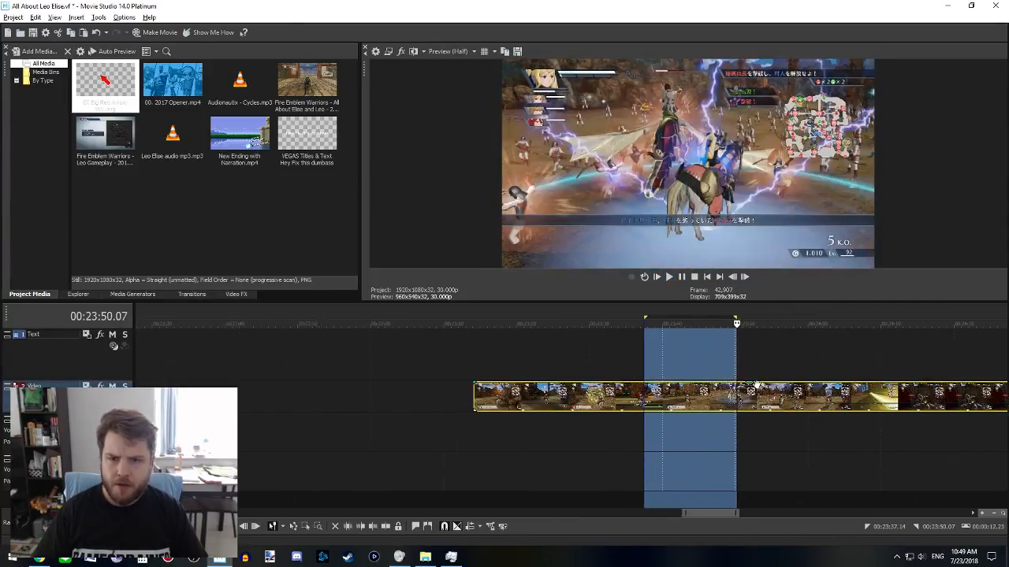
left_click(539, 365)
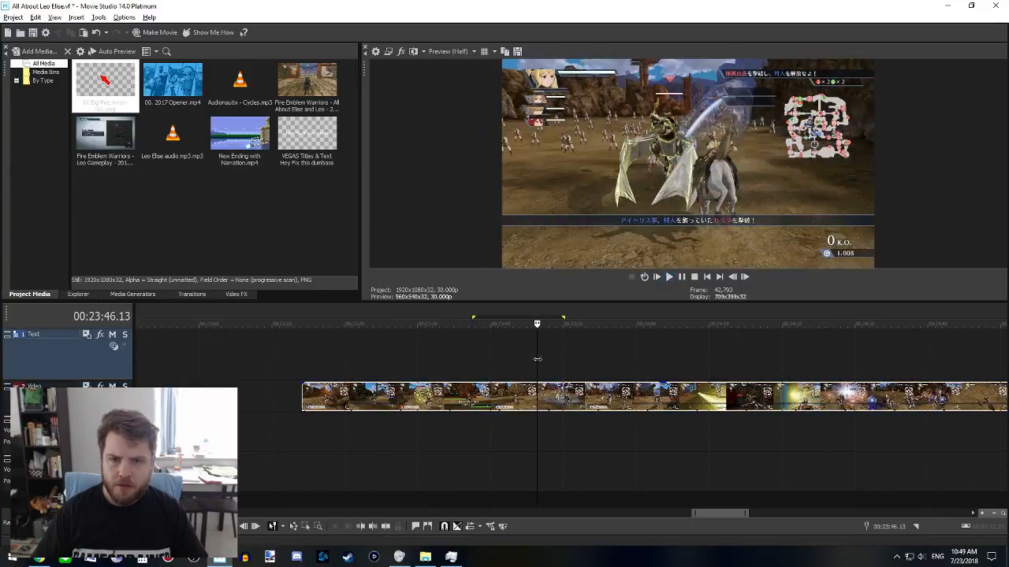
- Split the spare footage at 00:23:44.19 and about 00:23:51, and cut out the segment in between
left_click(527, 355)
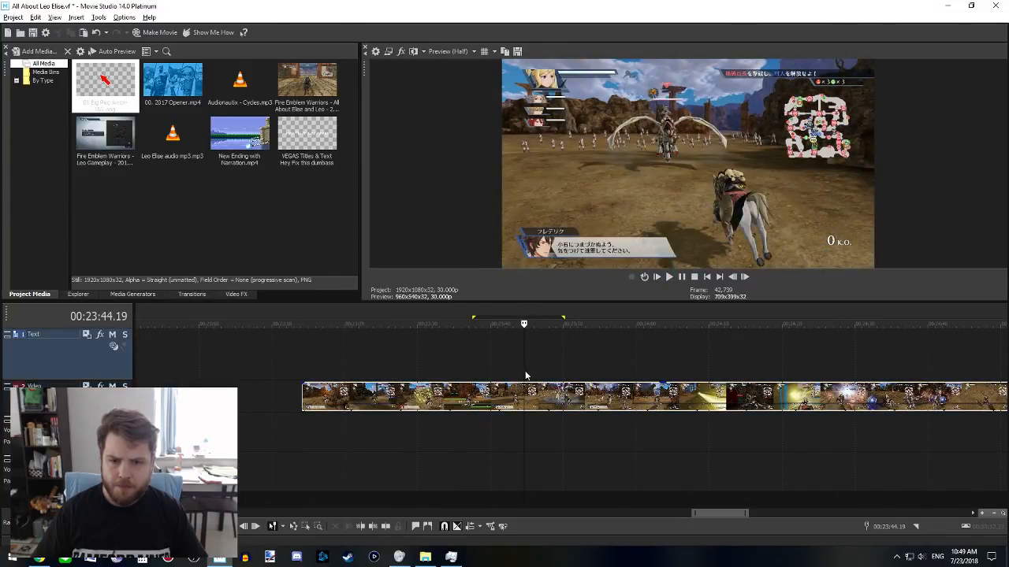
key("s")
left_click(573, 366)
key("s")
left_click(551, 392)
key("Delete")
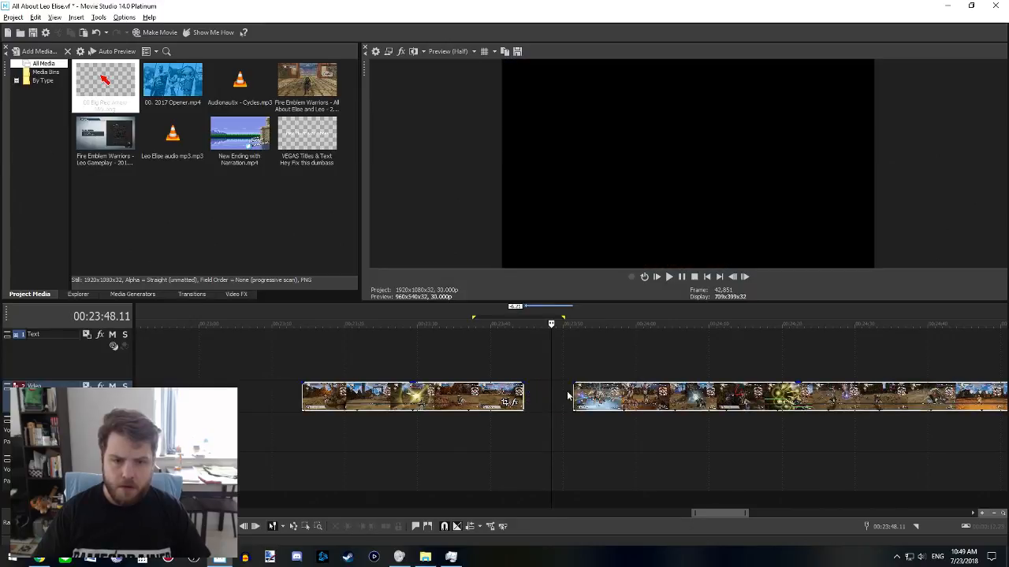
- Paste the cut combat segment into the gap after the arrow section, overlap it one second with the preceding clip, and play it
scroll(568, 402, "down", 10)
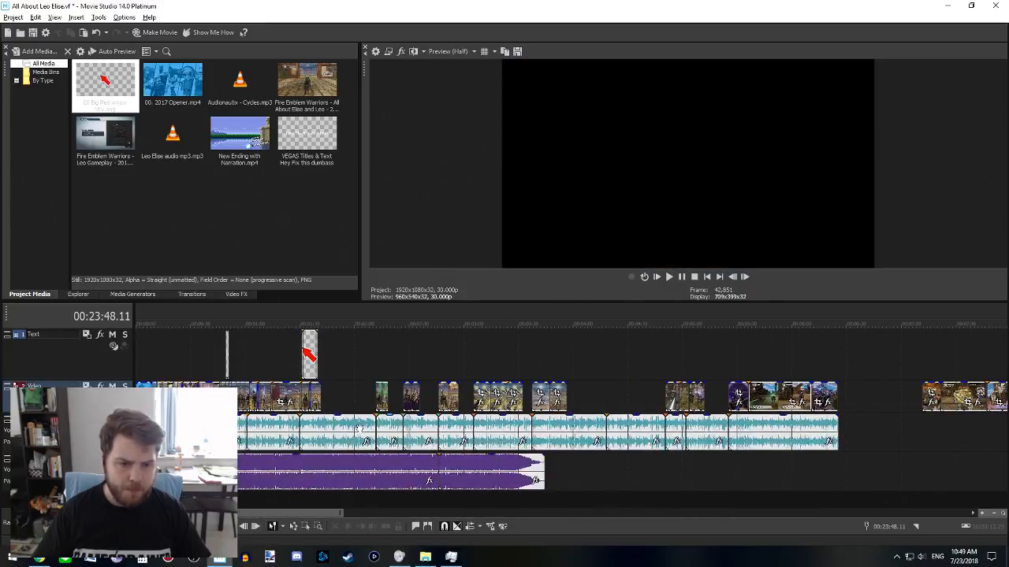
left_click(333, 393)
scroll(333, 392, "up", 6)
key("ctrl+v")
left_click(491, 394)
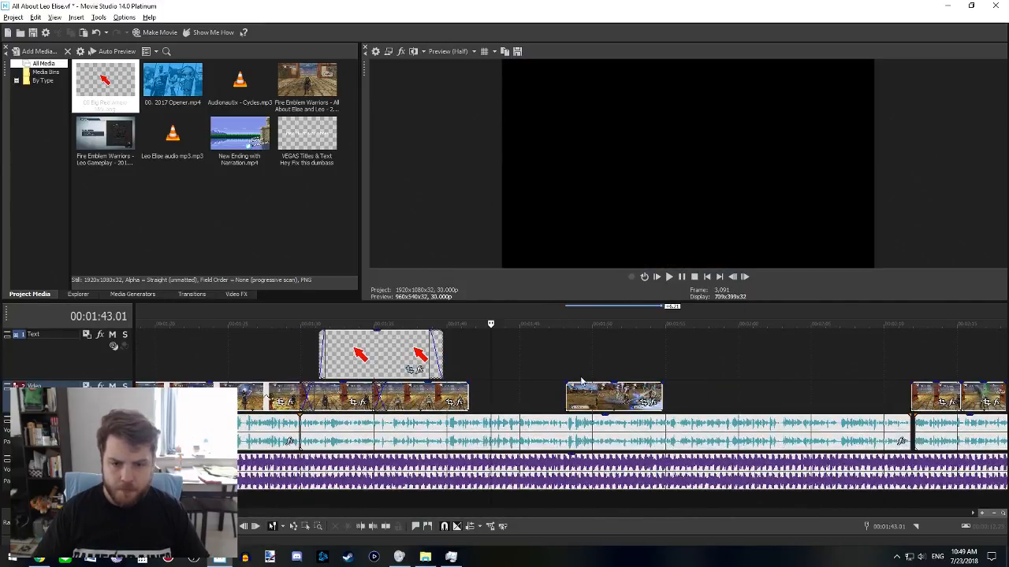
left_click_drag(601, 394, 492, 392)
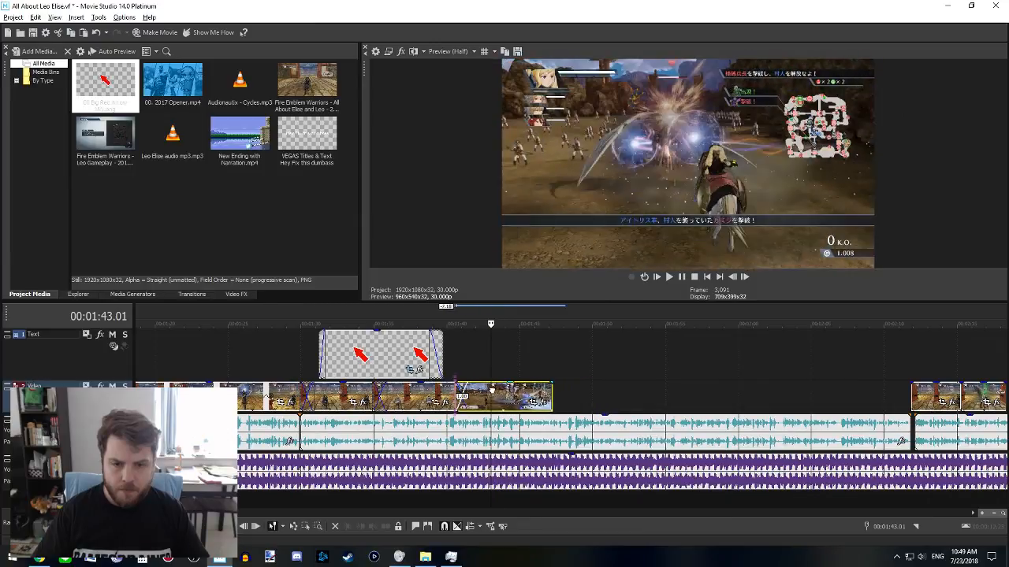
left_click(450, 371)
key("space")
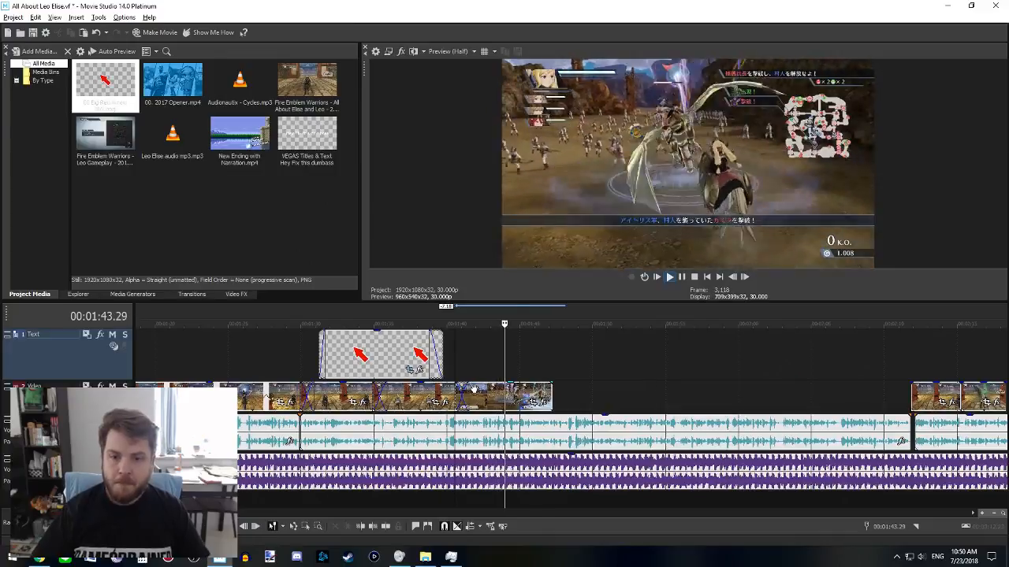
- Extend the end of the pasted combat clip to about 00:01:51
left_click_drag(553, 392, 608, 394)
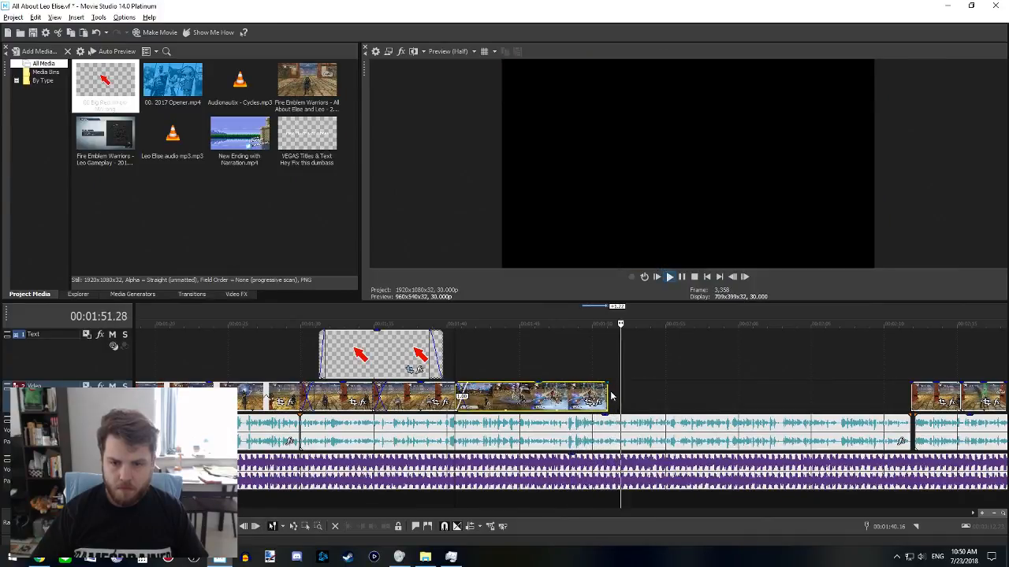
left_click(597, 392)
key("space")
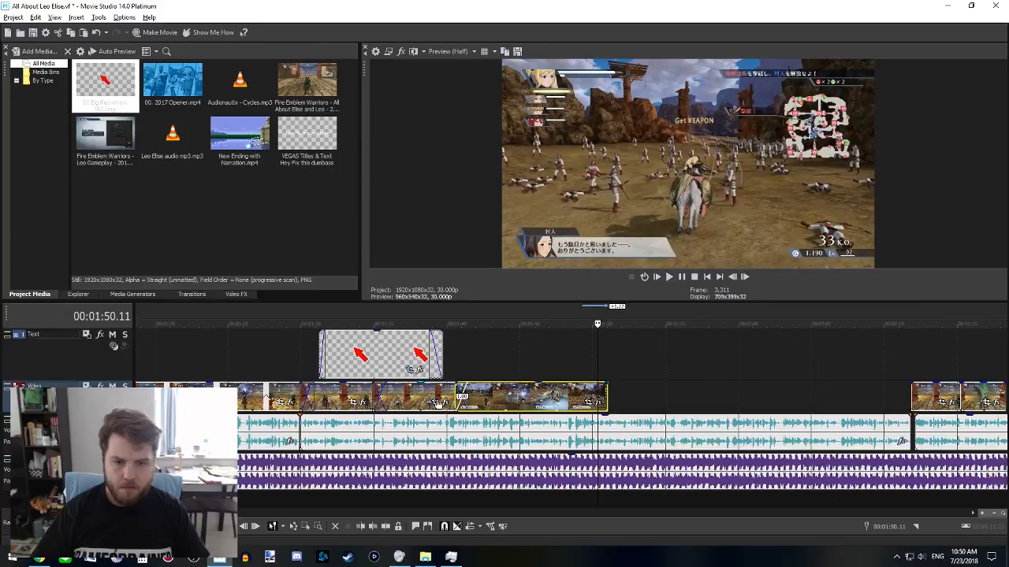
- Copy the earlier gameplay clip around 00:01:11 and paste it just after the combat clip, at about 00:01:51
scroll(439, 423, "left", 4)
left_click(397, 398)
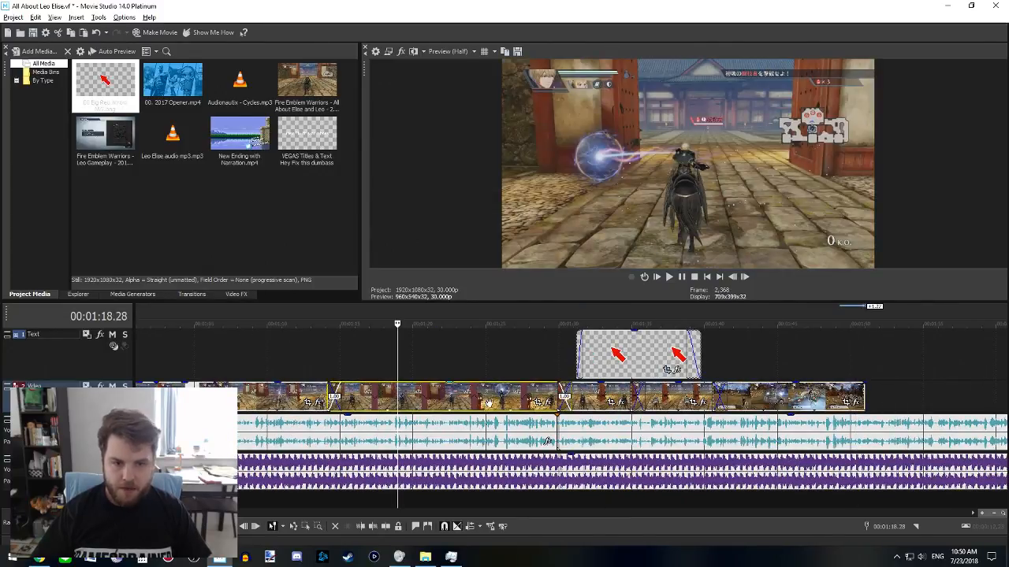
left_click(290, 391)
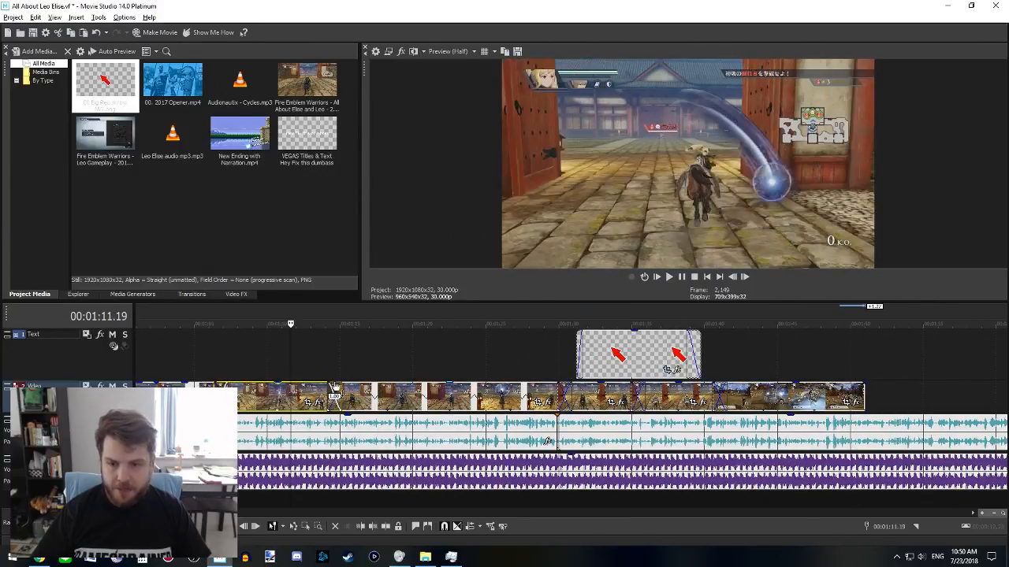
scroll(530, 399, "right", 4)
left_click(529, 398)
key("ctrl+v")
left_click(549, 398)
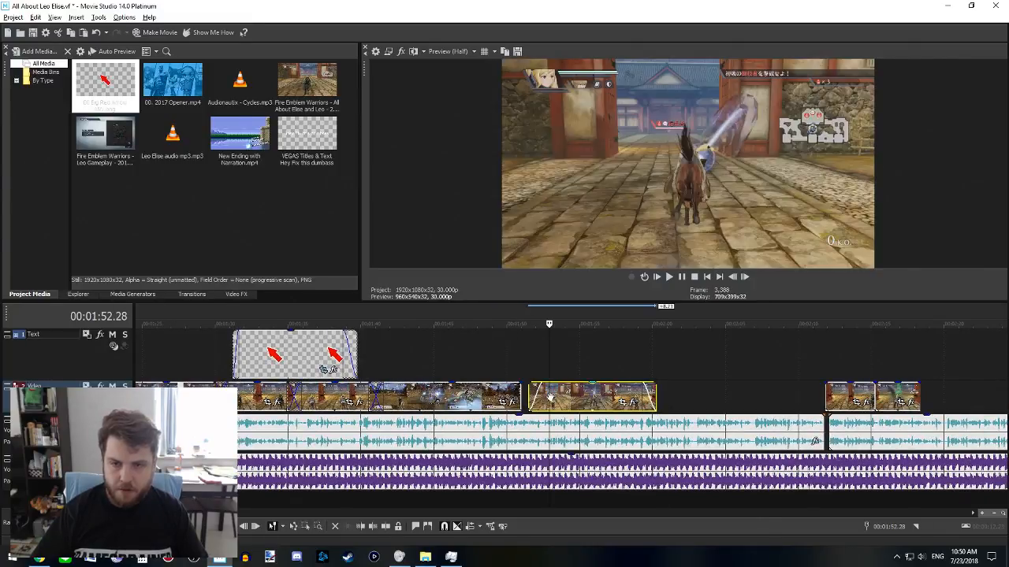
- Move the pasted gameplay clip earlier to crossfade with the end of the combat clip for one second, and review the transition
scroll(550, 399, "up", 3)
mouse_move(513, 398)
left_mouse_down()
mouse_move(577, 397)
mouse_move(498, 389)
left_mouse_up()
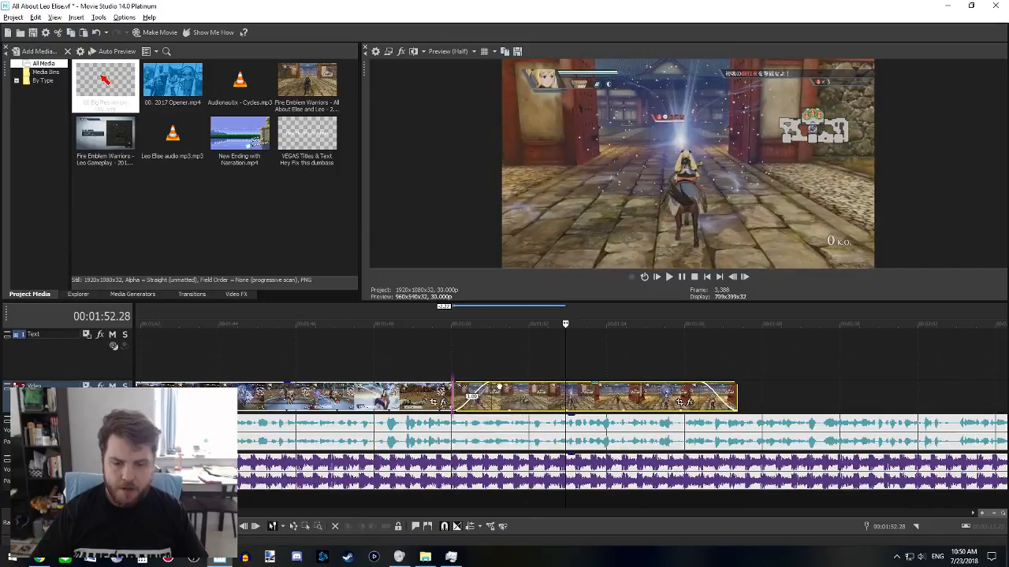
left_click(465, 368)
left_click(438, 365)
key("space")
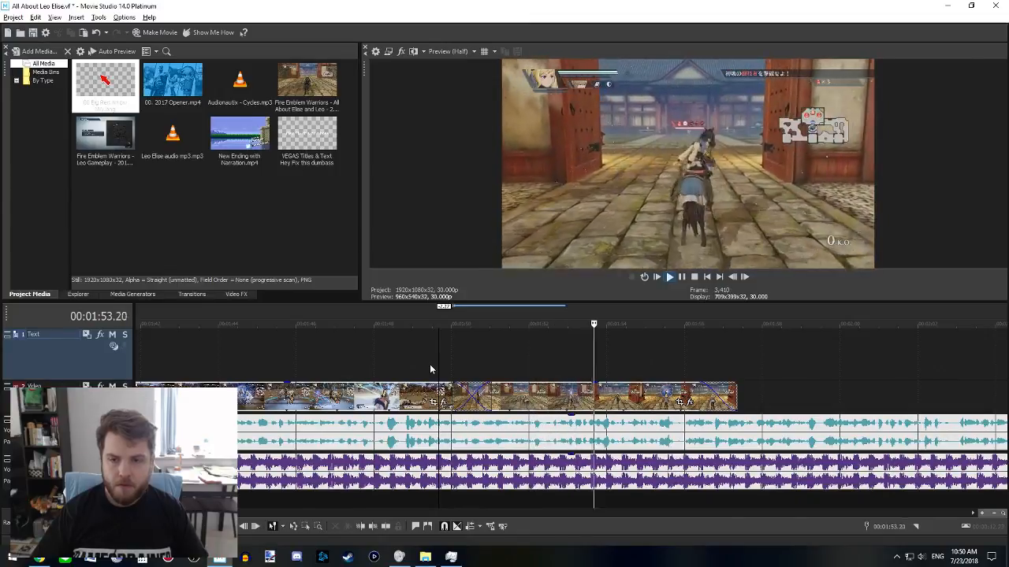
scroll(454, 377, "right", 2)
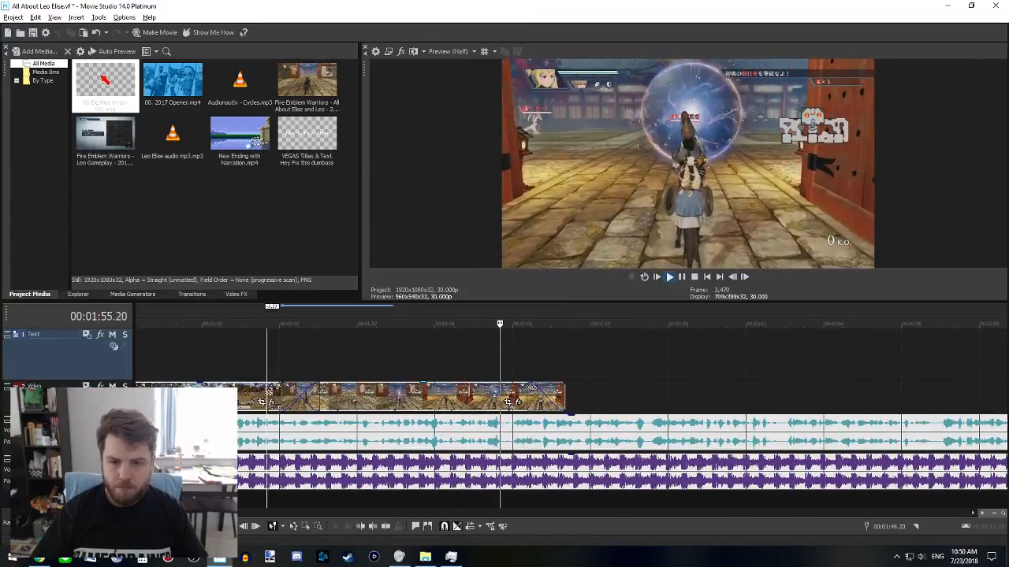
- Play the end of the pasted gameplay clip and the clips following the gap from about 00:02:12
left_click(552, 396)
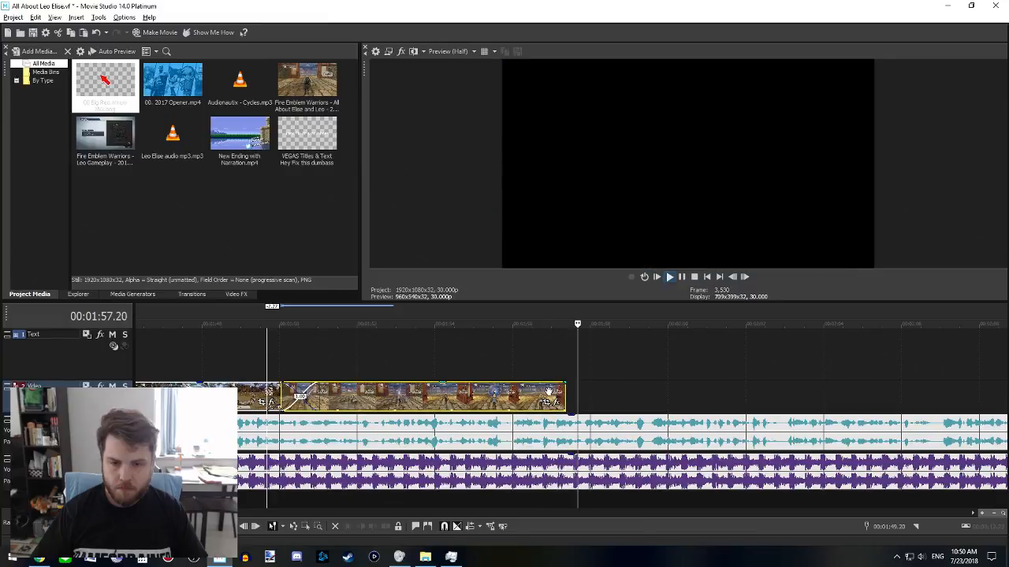
key("space")
left_click(543, 392)
scroll(541, 394, "down", 2)
scroll(500, 405, "down", 1)
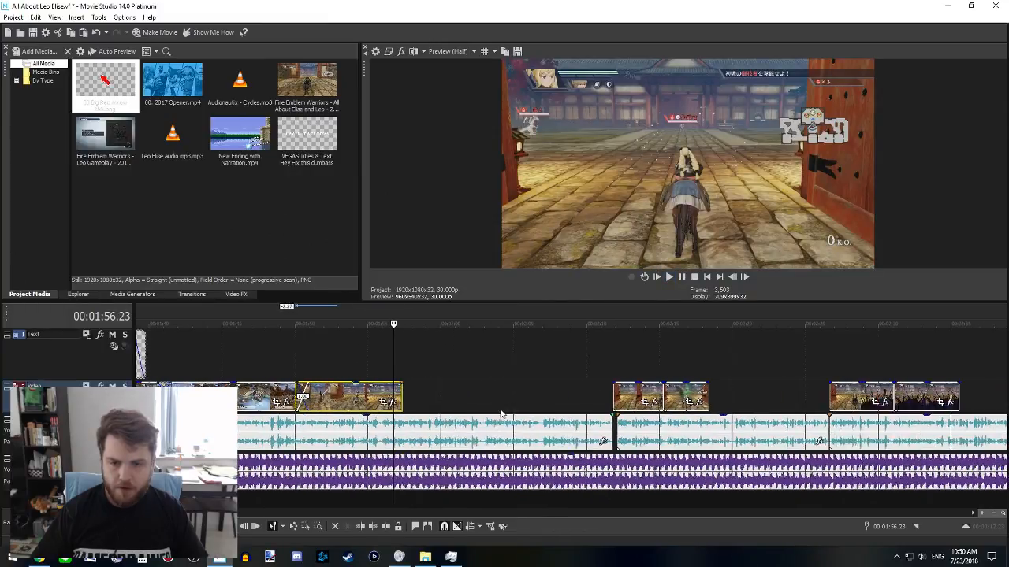
left_click(619, 398)
key("space")
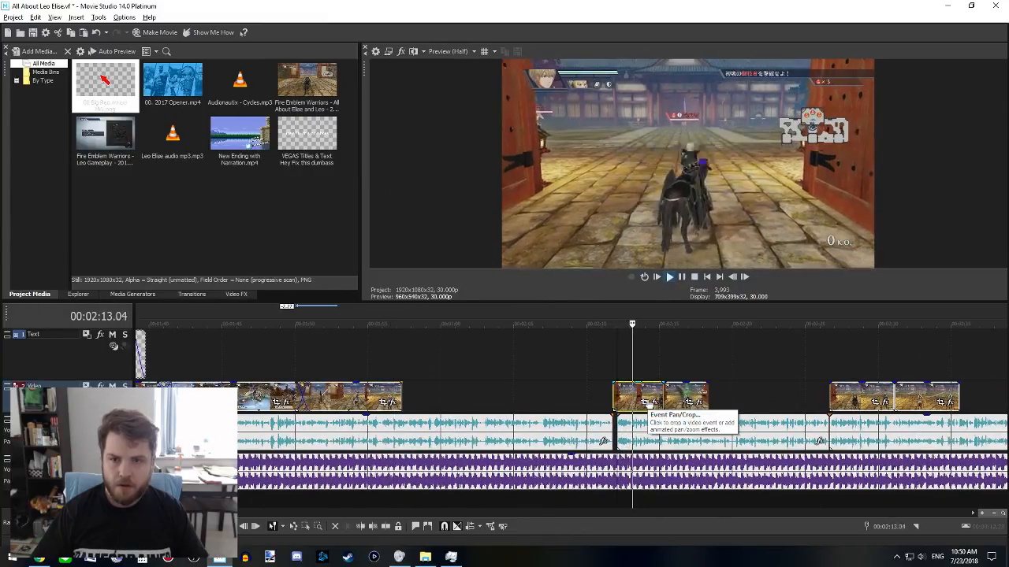
scroll(646, 403, "down", 3)
key("space")
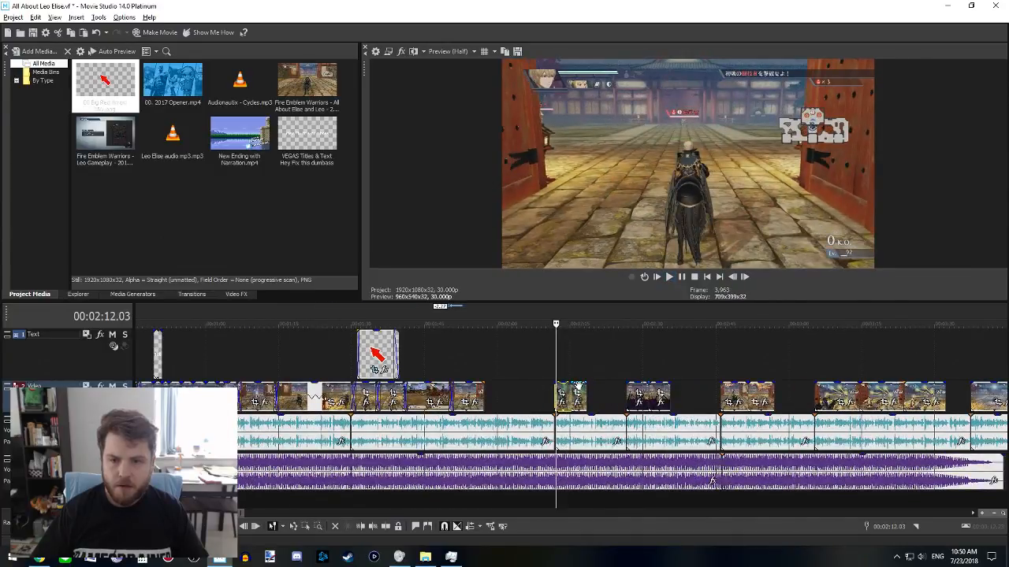
left_click(577, 387)
- Split out a short combat segment ending at 00:12:25.29 in the spare gameplay footage and cut it from the track
scroll(566, 430, "right", 5)
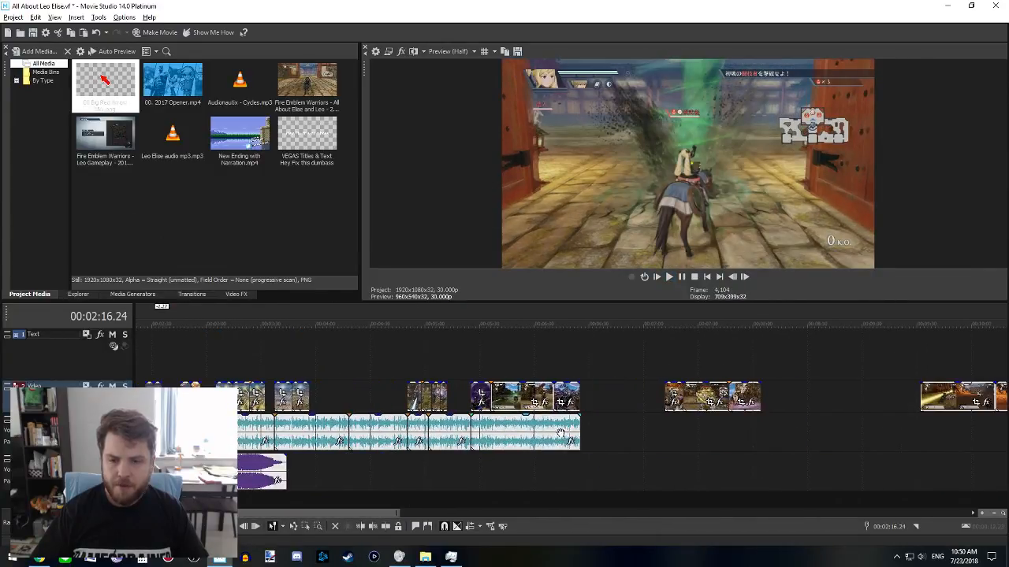
scroll(638, 424, "right", 5)
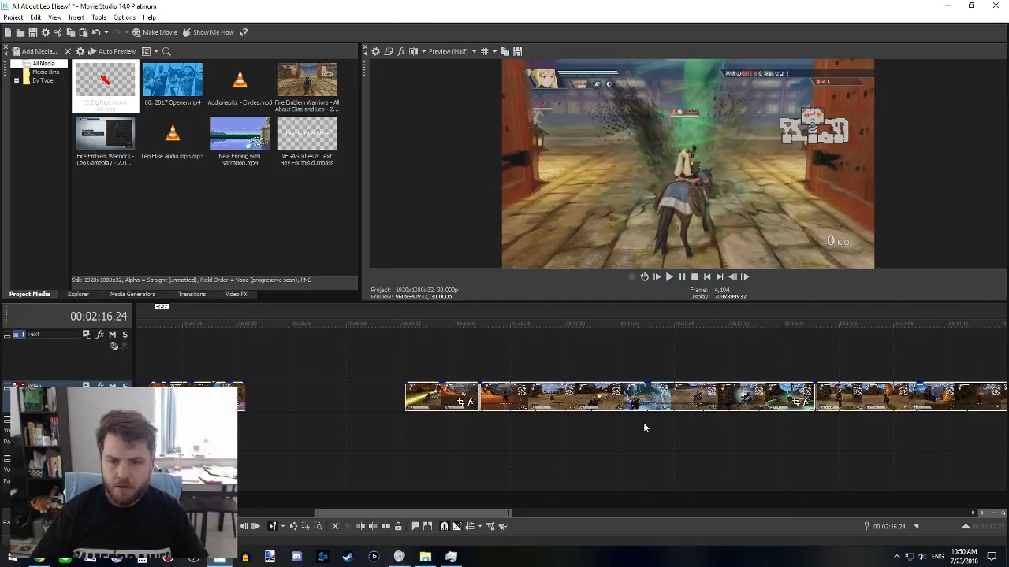
scroll(643, 423, "right", 5)
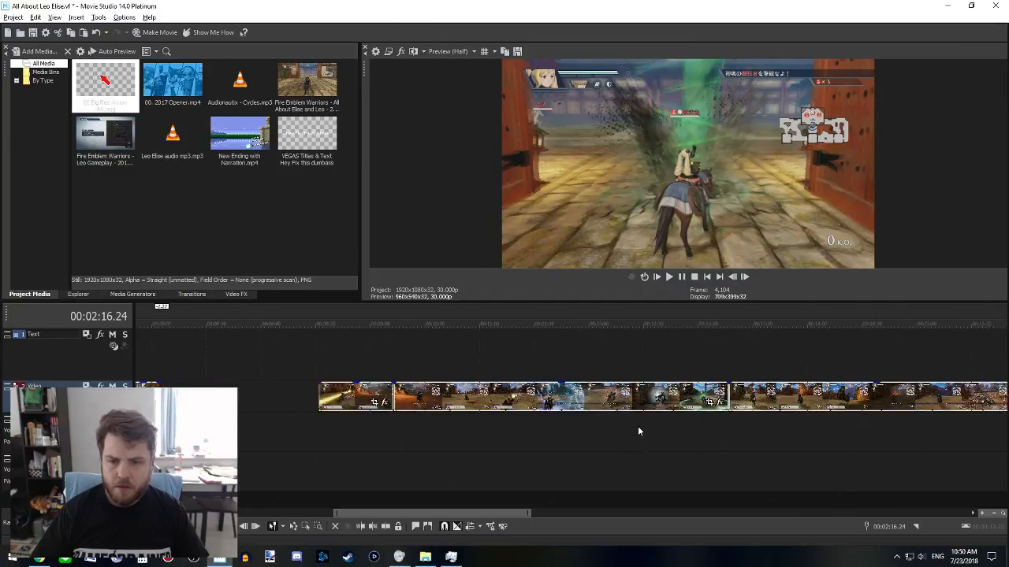
left_click(312, 367)
left_click_drag(277, 365, 449, 344)
left_click(450, 345)
key("s")
left_click(463, 356)
key("s")
left_click(457, 388)
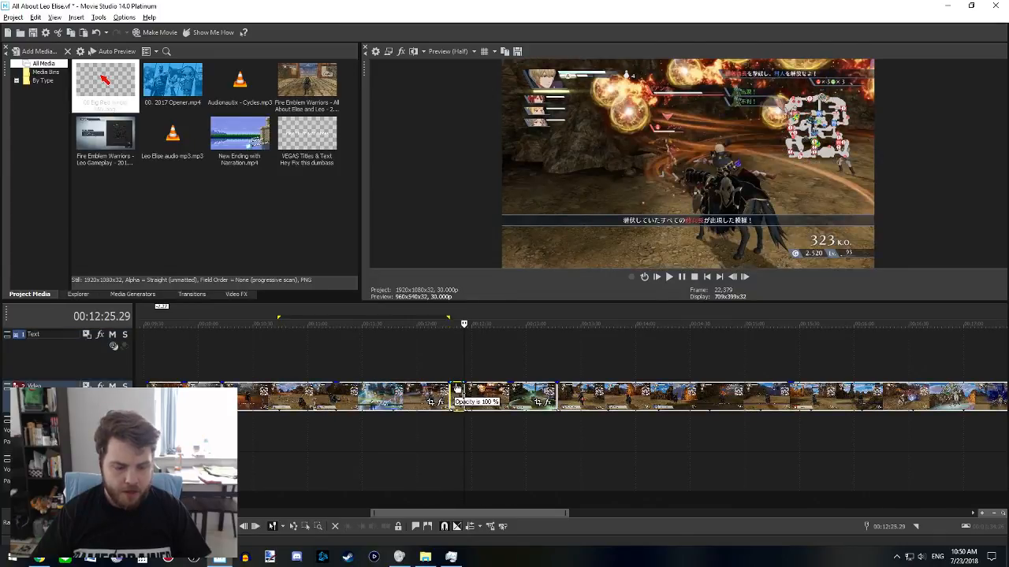
key("Delete")
- Paste the combat segment into the gap at about 00:01:56, crossfade it with the end of the preceding gameplay clip, and play it
scroll(475, 433, "down", 10)
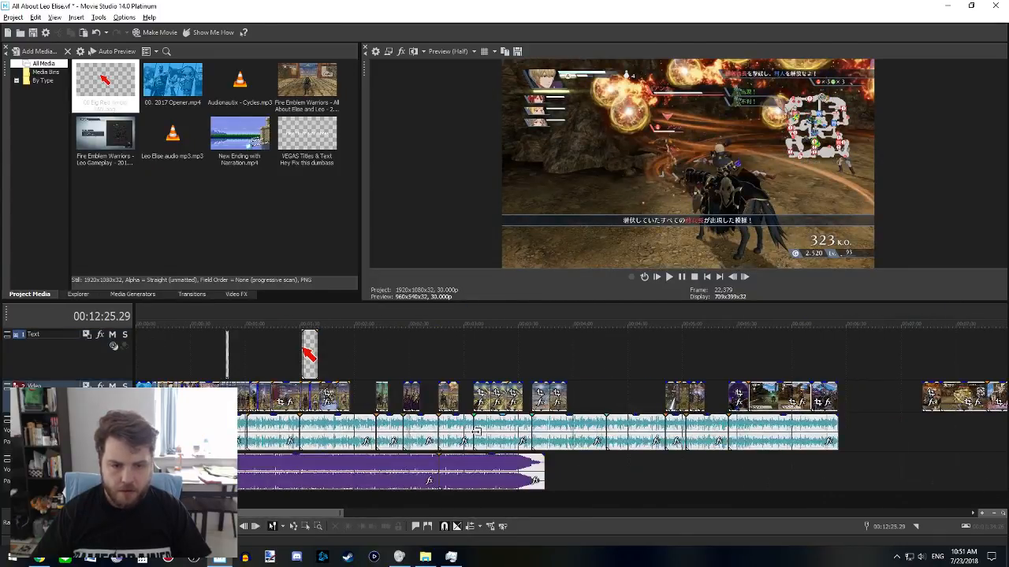
left_click(355, 402)
scroll(379, 419, "up", 5)
key("ctrl+v")
left_click_drag(591, 395, 555, 391)
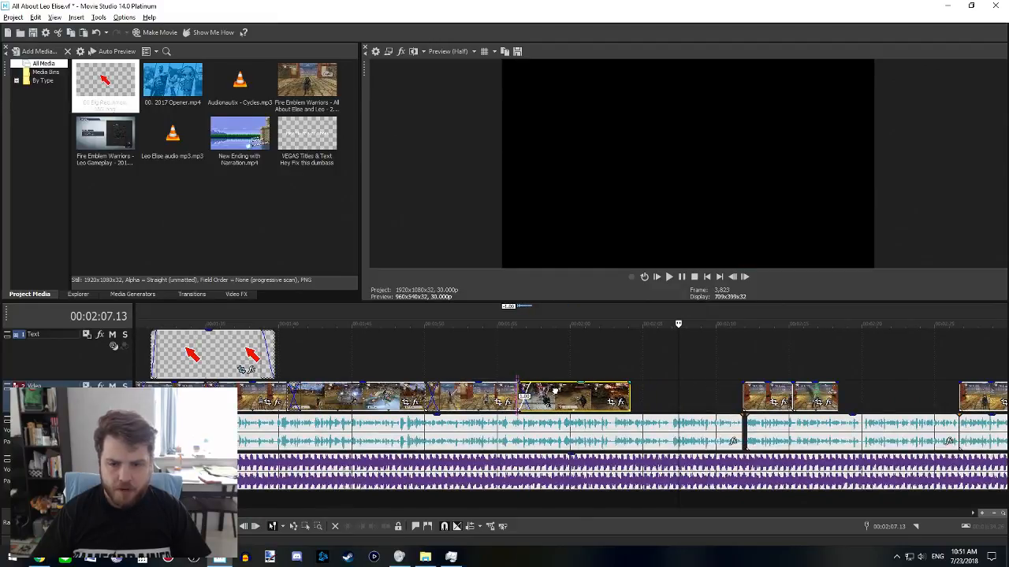
left_click(518, 370)
key("space")
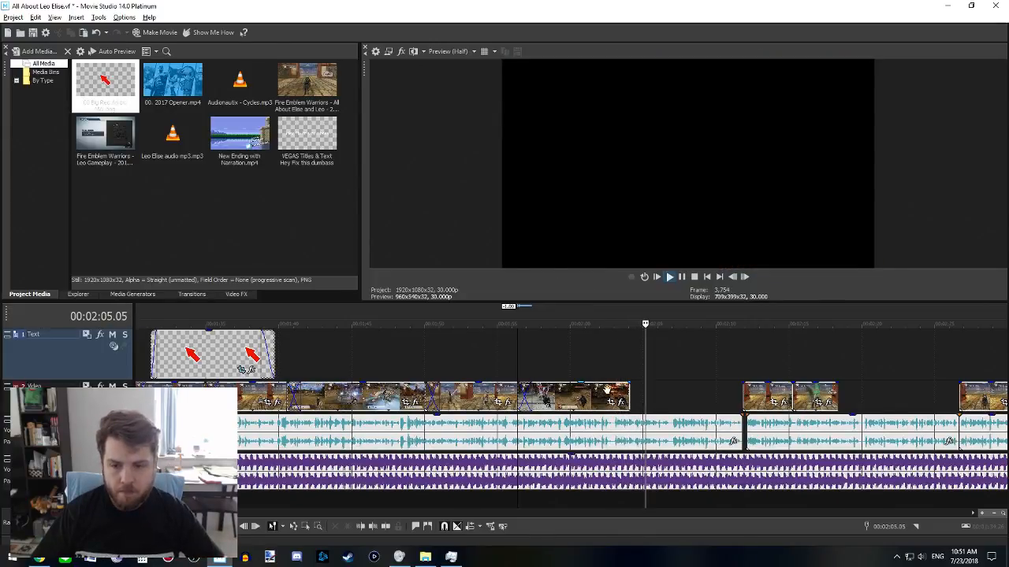
- Extend the end of the pasted combat clip to about 00:02:08 and play it from the crossfade
left_click_drag(630, 398, 687, 394)
key("space")
key("space")
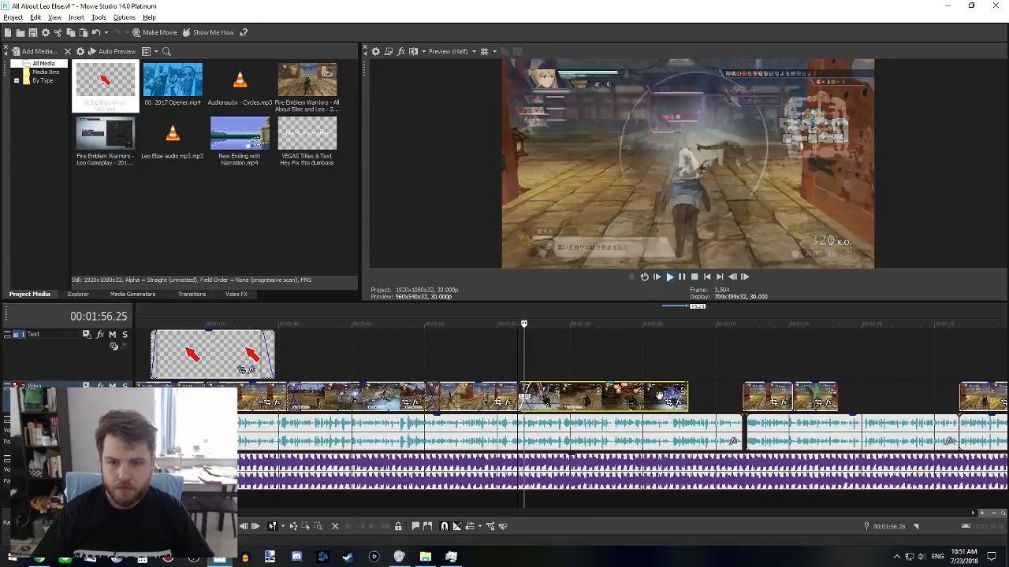
- Trim the opening off the pasted combat clip and move it back to crossfade with the preceding clip
key("space")
left_click(583, 398)
key("alt+[")
left_click_drag(623, 395, 557, 394)
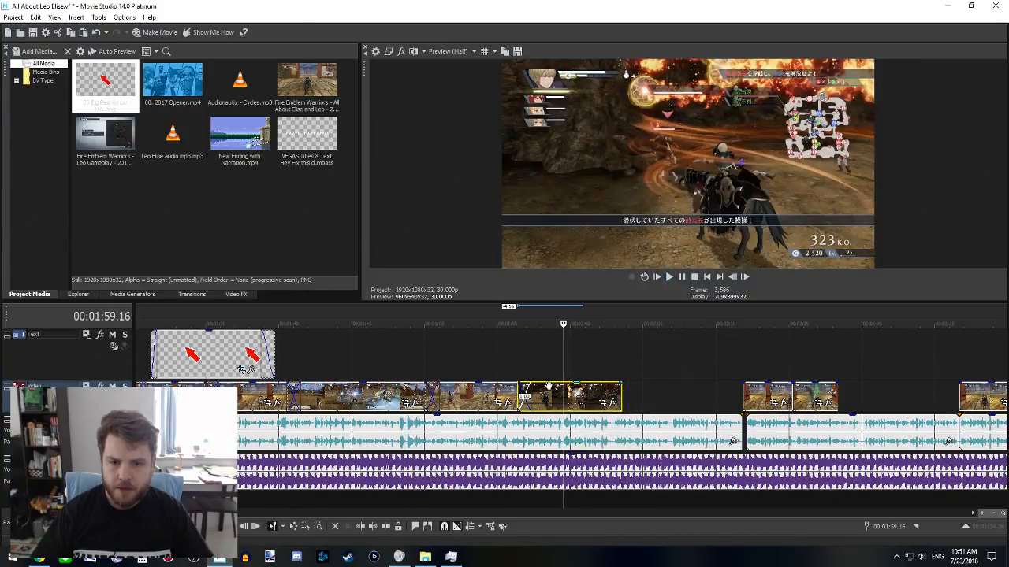
- Trim a little more from the combat clip's start, keep its crossfade, and extend its end to meet the next clip at about 00:02:11
key("alt+[")
mouse_move(595, 392)
left_mouse_down()
mouse_move(549, 392)
mouse_move(600, 392)
left_mouse_up()
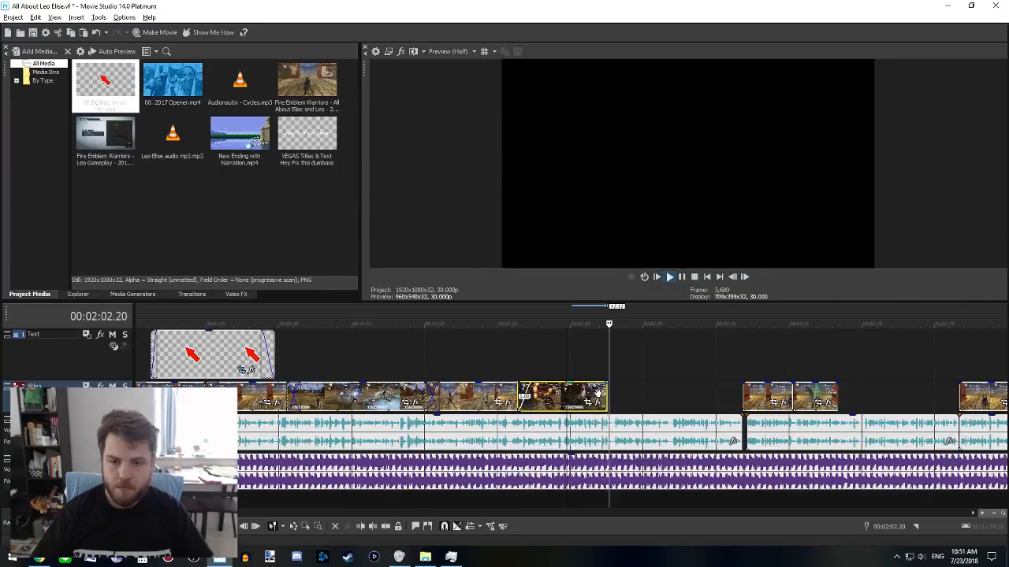
left_click_drag(610, 398, 741, 394)
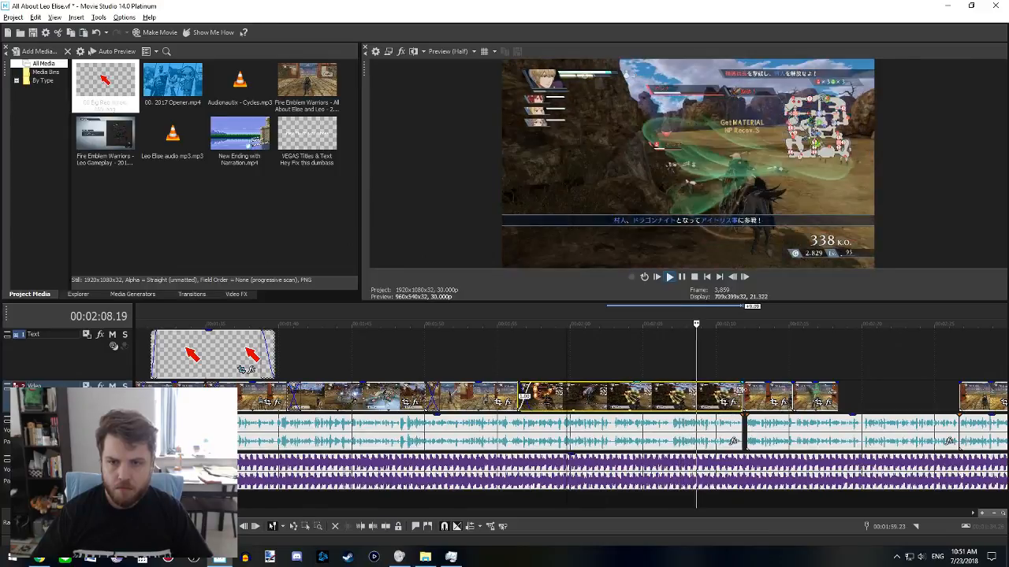
scroll(624, 447, "right", 2)
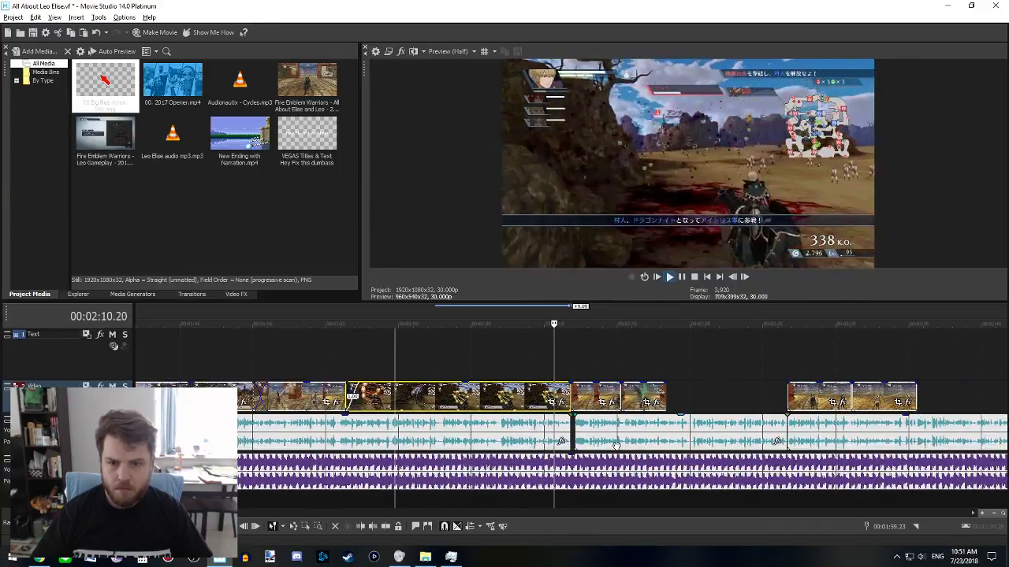
- Move the narration clip starting at about 00:02:11.25 slightly earlier to close the small gap before it
left_click(624, 448)
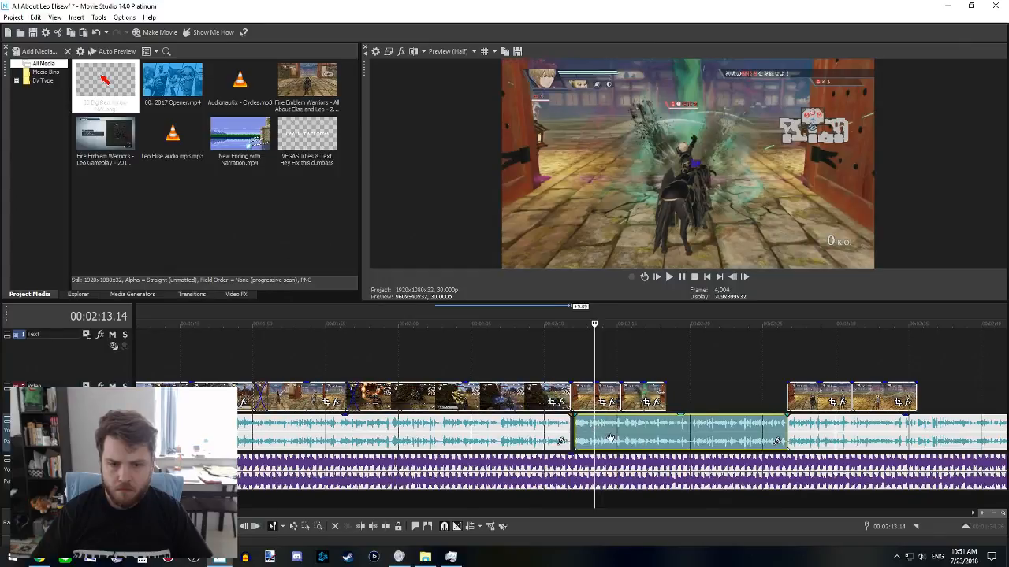
scroll(490, 512, "right", 2)
left_click_drag(458, 439, 452, 438)
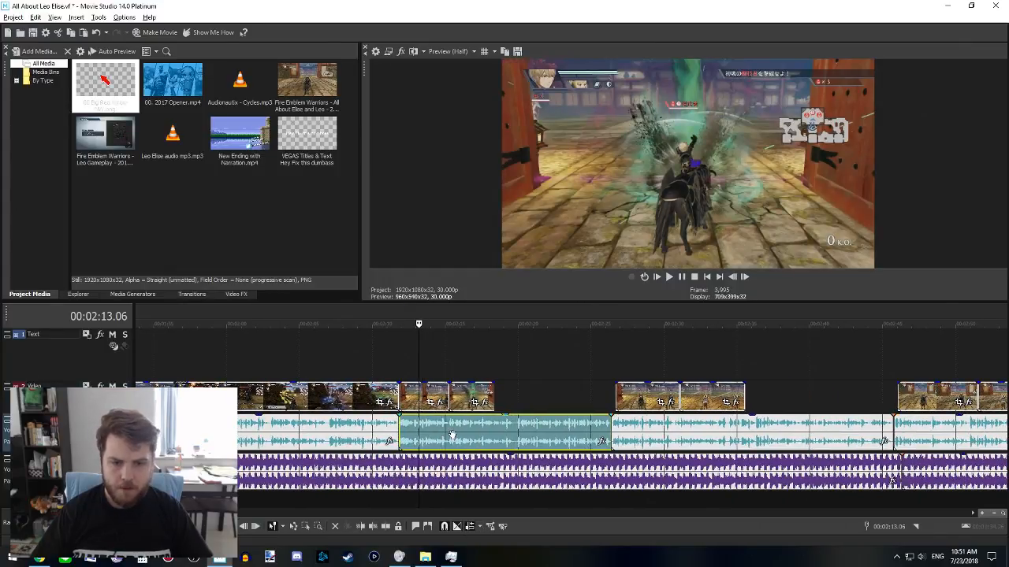
left_click(399, 368)
left_click(473, 529)
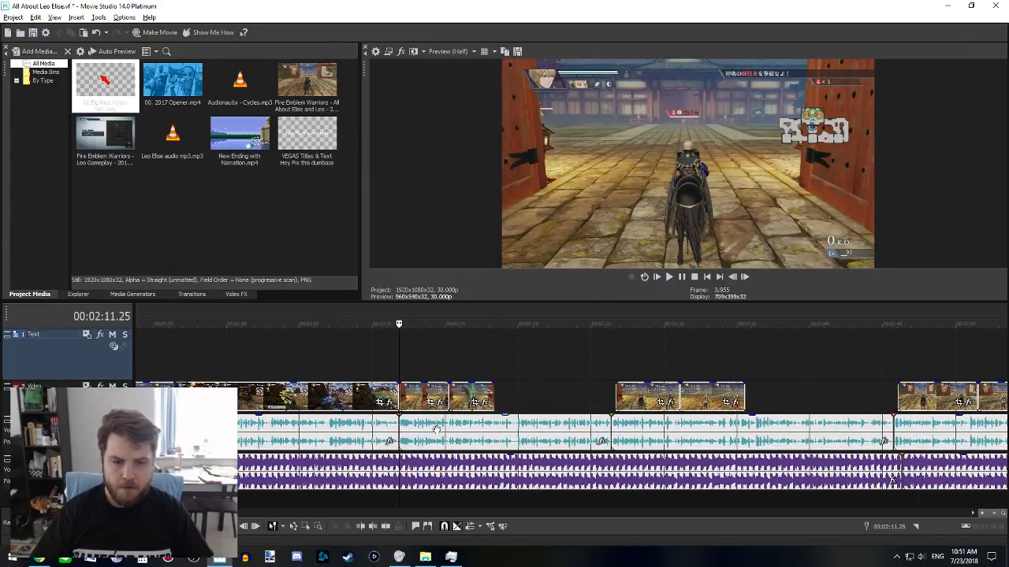
- Insert a new video track above the Text track and reduce the track heights
scroll(417, 419, "down", 1)
scroll(460, 446, "left", 1)
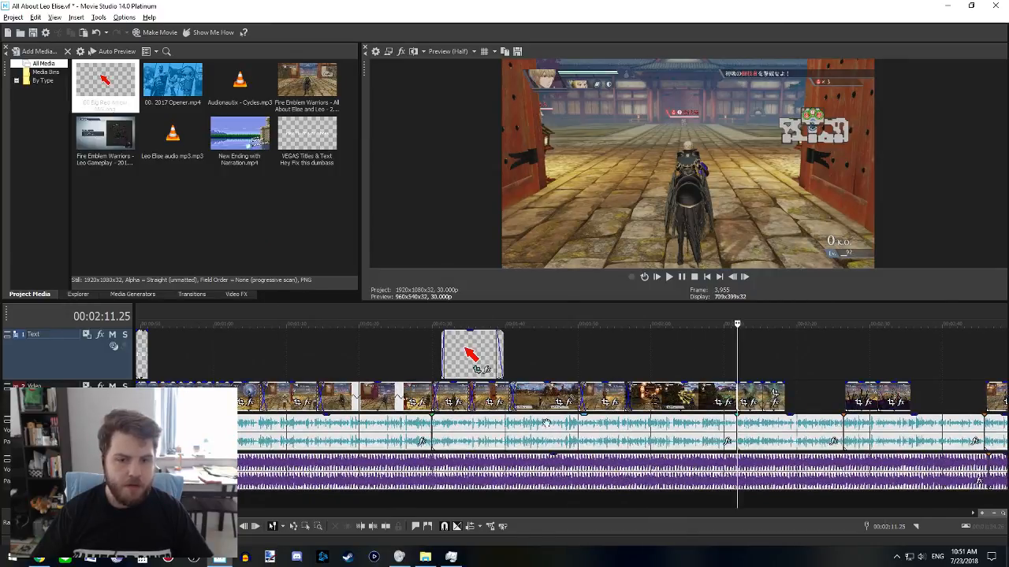
right_click(103, 363)
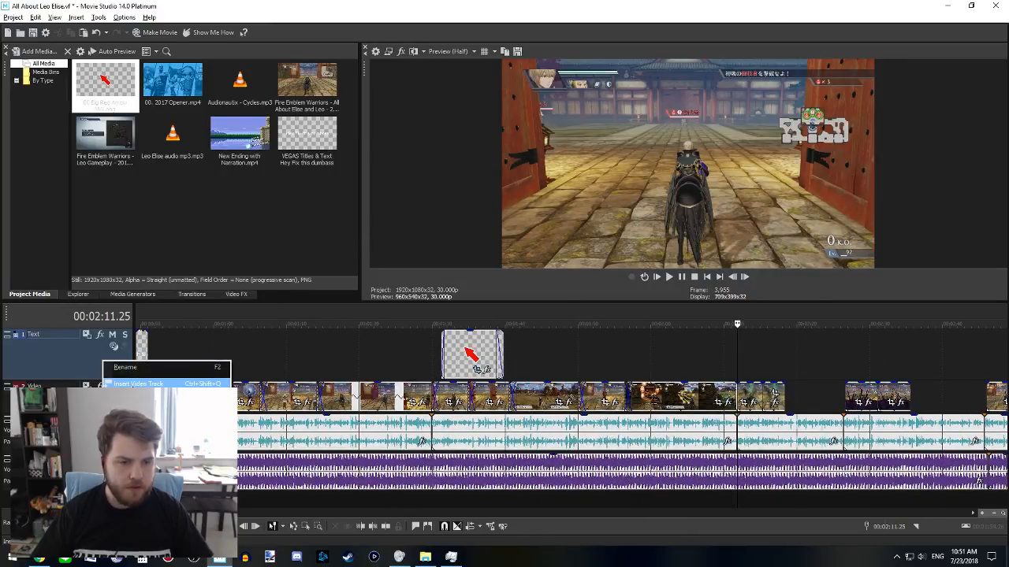
left_click(135, 386)
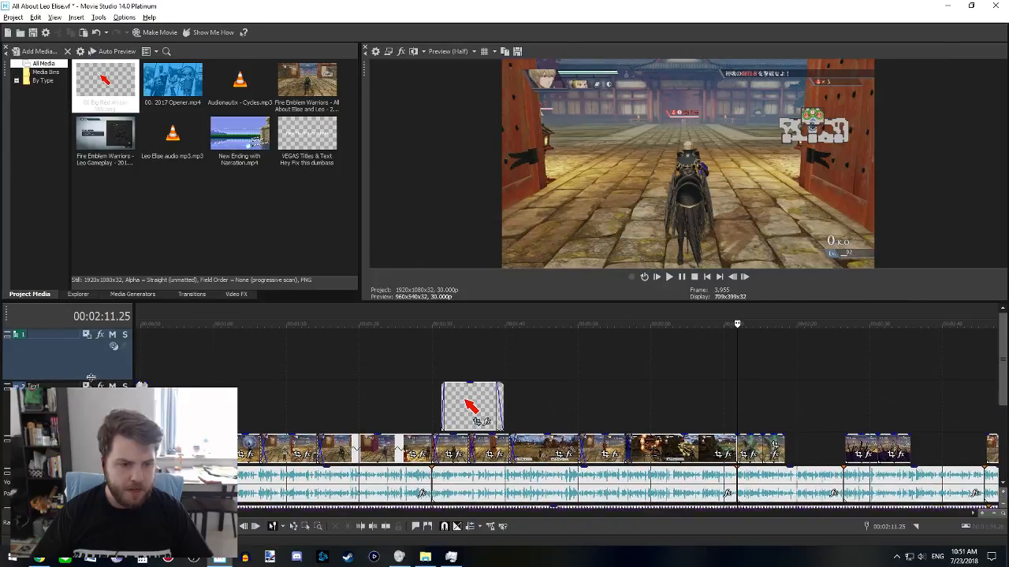
left_click_drag(100, 420, 100, 398)
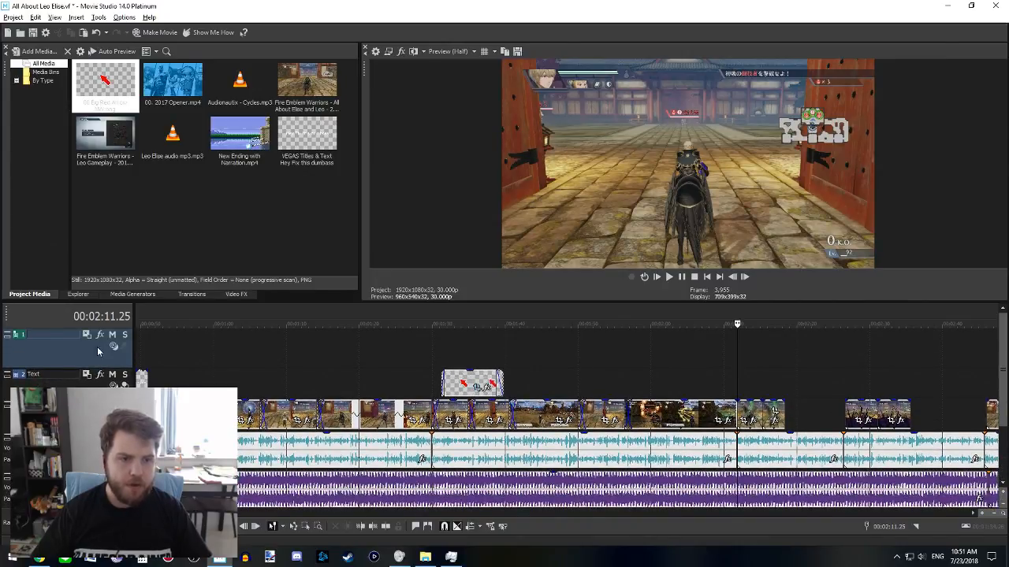
- Add a default Titles & Text event to the new track above the arrow overlay, starting at about 00:01:29.27
left_click(140, 295)
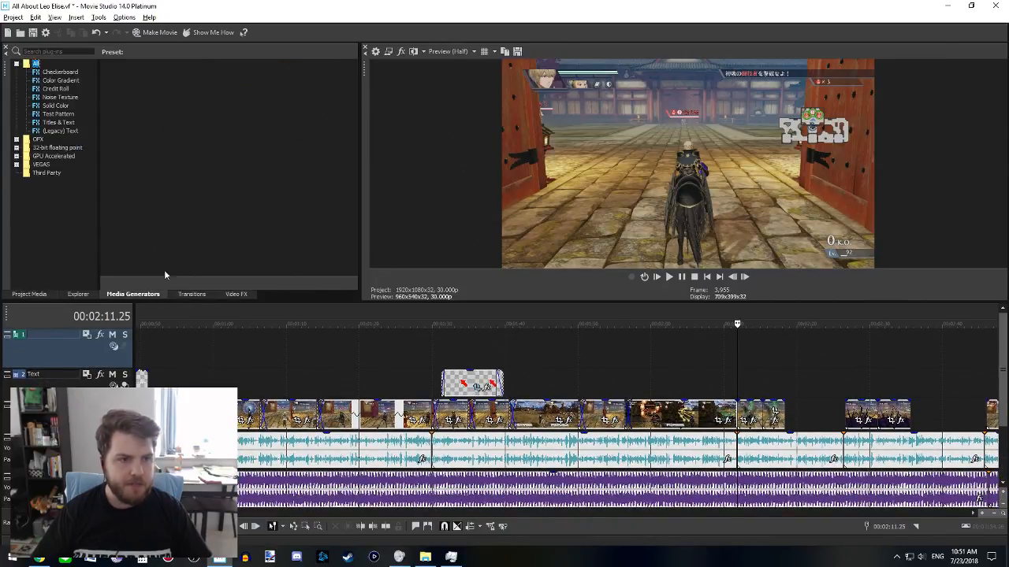
left_click(59, 122)
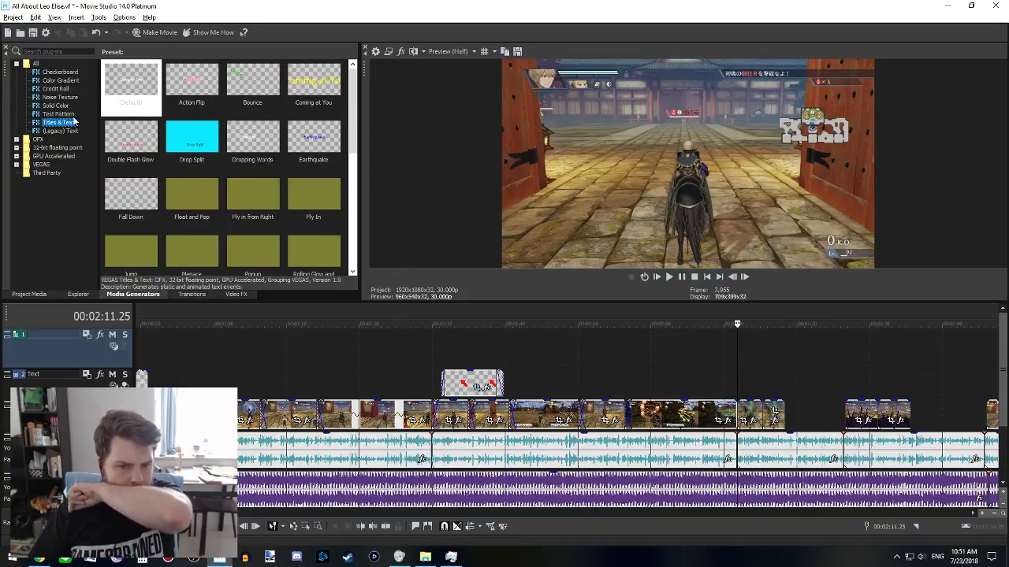
left_click_drag(130, 82, 438, 358)
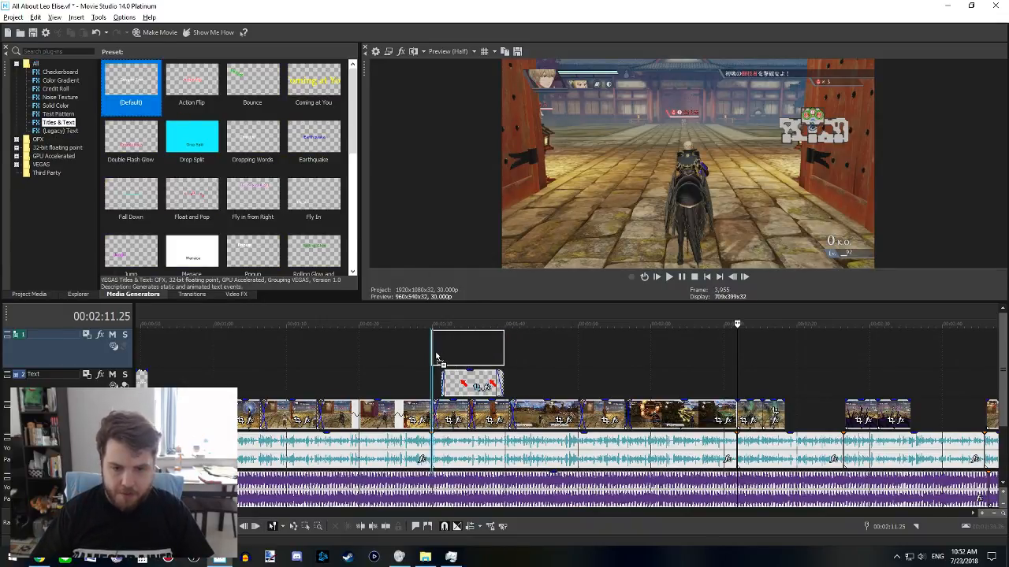
left_click(431, 393)
scroll(450, 446, "up", 6)
scroll(586, 455, "down", 3)
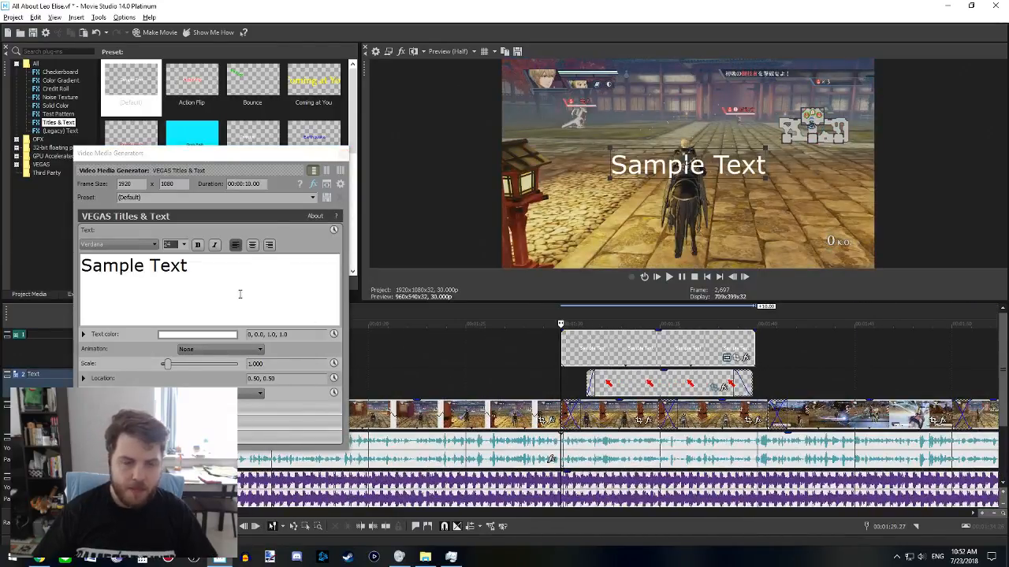
- Replace the title's sample text with "C1"
left_click(239, 294)
key("BackSpace")
key("BackSpace")
key("BackSpace")
key("BackSpace")
key("BackSpace")
key("BackSpace")
key("BackSpace")
key("BackSpace")
key("BackSpace")
key("BackSpace")
key("BackSpace")
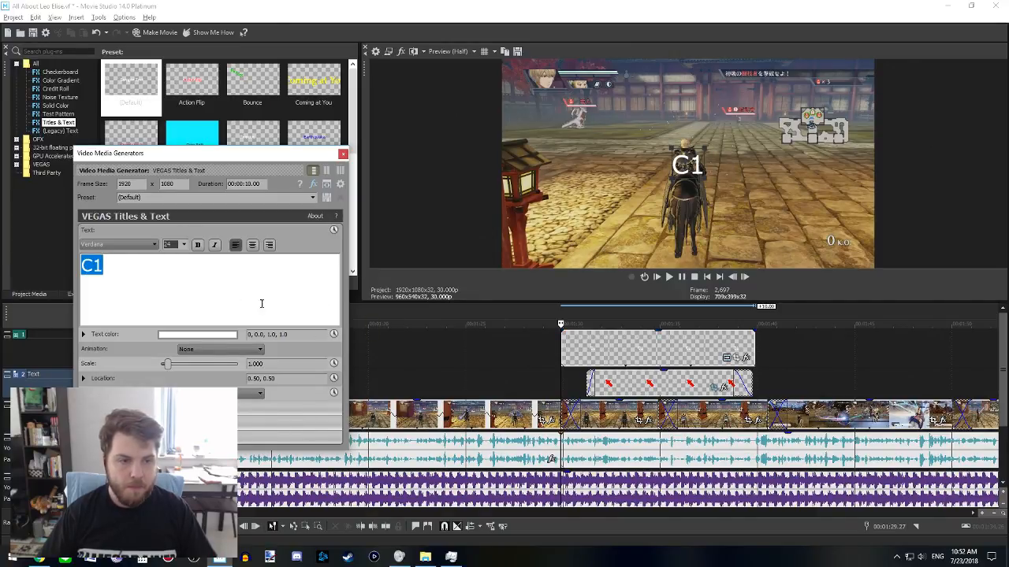
- Set the C1 title's font to Glockenspiel Regular
left_click(139, 247)
scroll(134, 334, "down", 12)
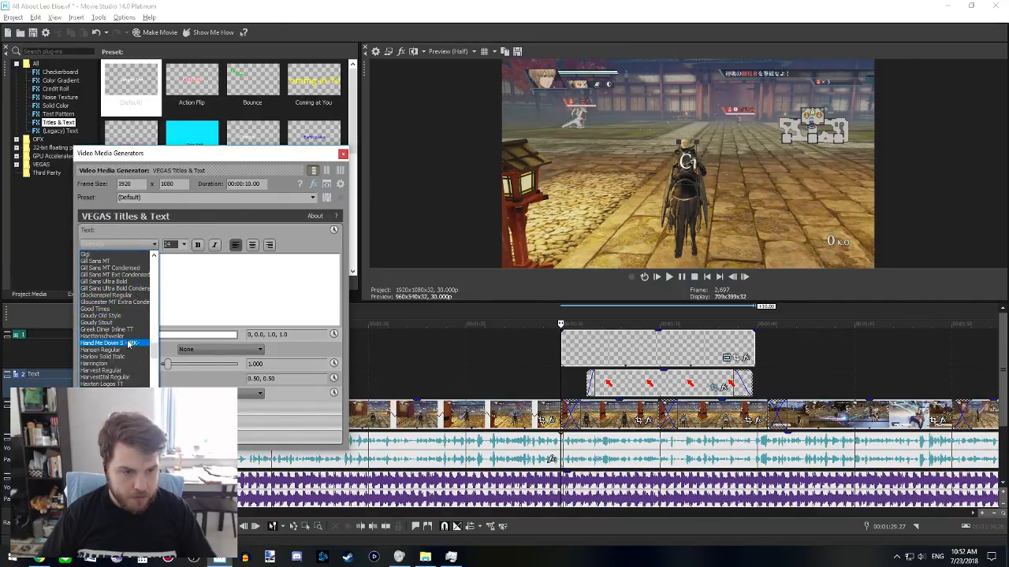
left_click(104, 298)
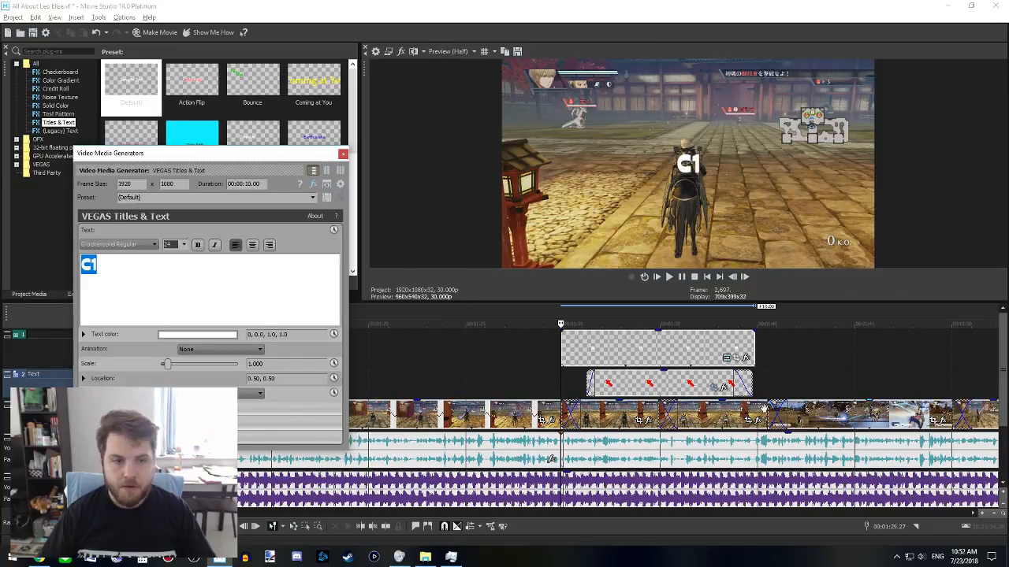
- Set the C1 title's text colour to pure yellow and switch the colour picker to RGB mode
left_click(181, 334)
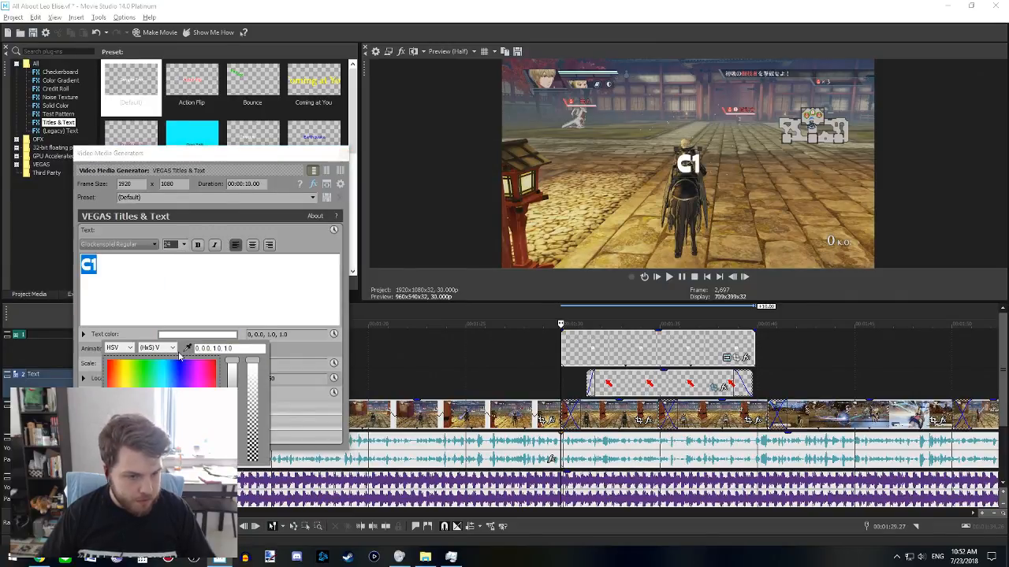
left_click(127, 362)
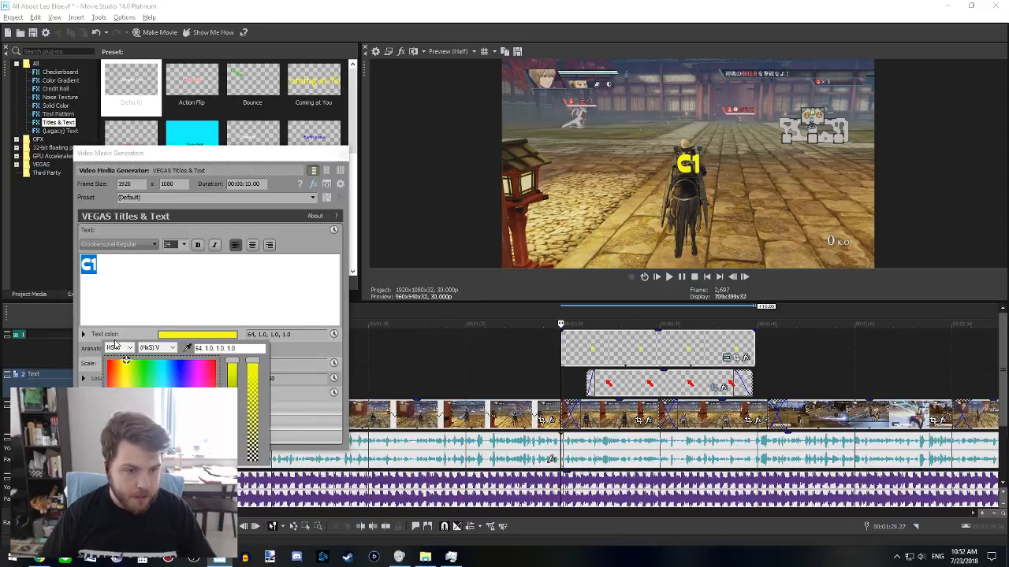
left_click(125, 353)
left_click(130, 371)
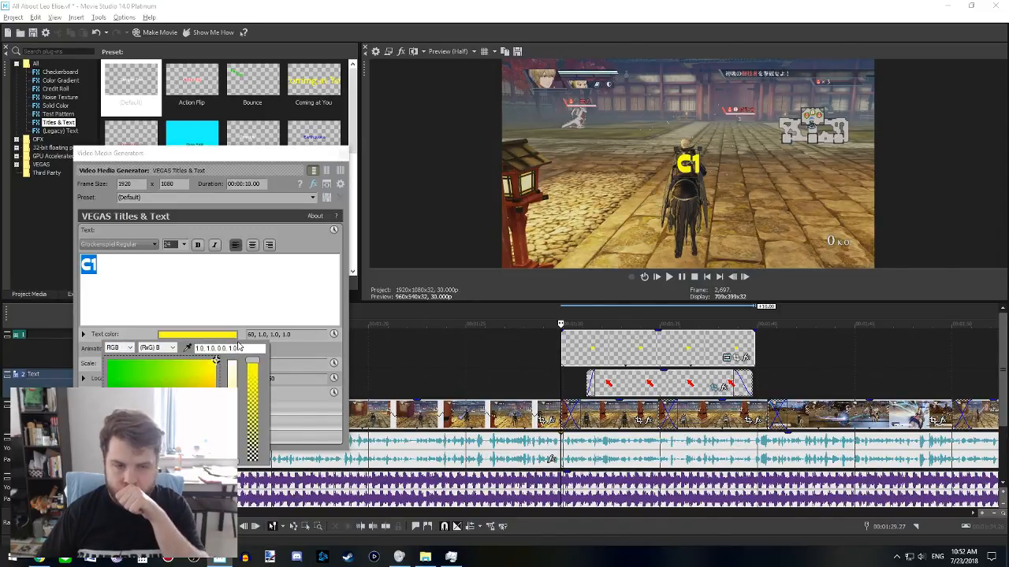
key("alt+Tab")
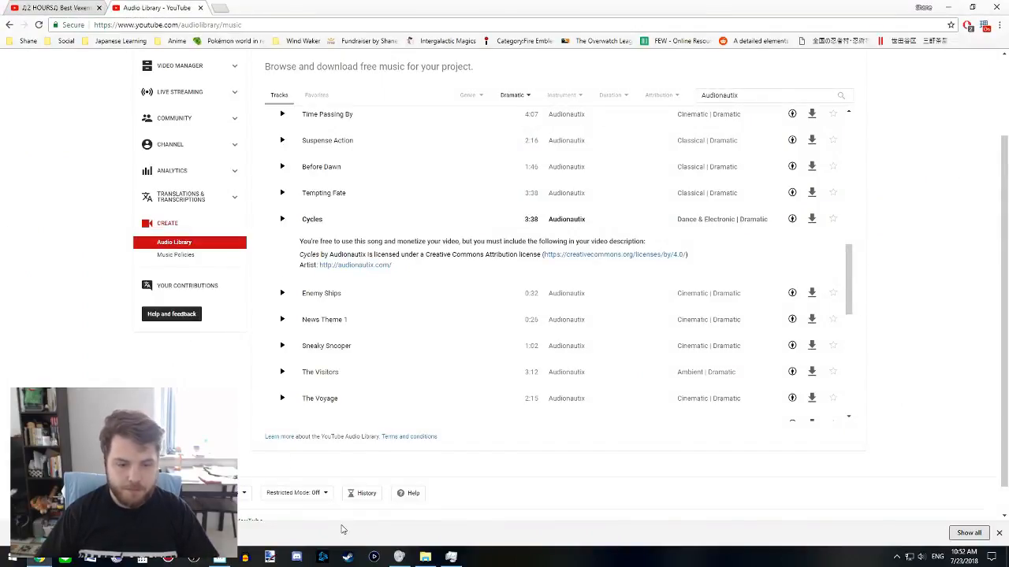
left_click(220, 557)
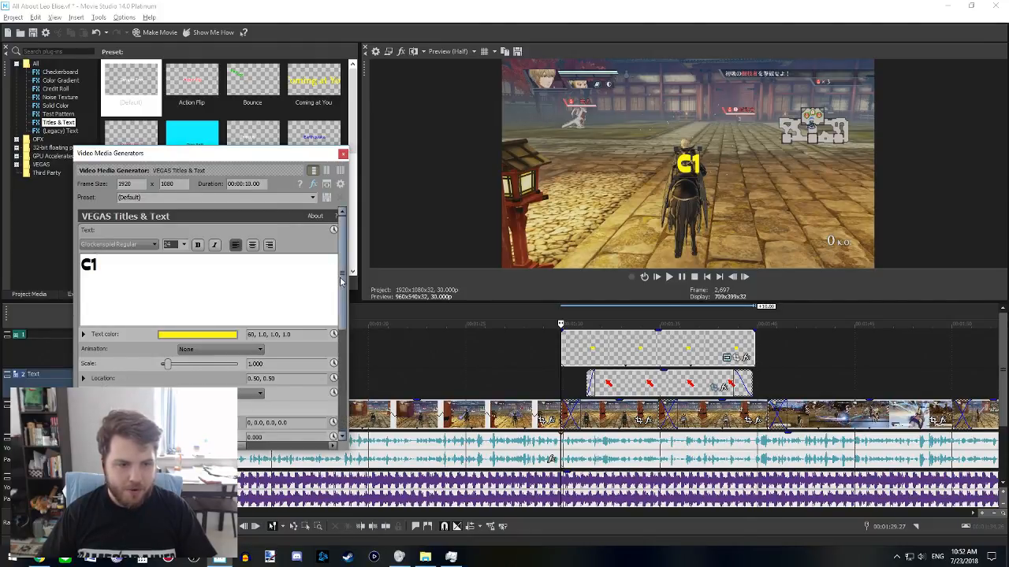
- Give the C1 title a black outline with a width of 10
left_click_drag(341, 281, 343, 426)
left_click(87, 358)
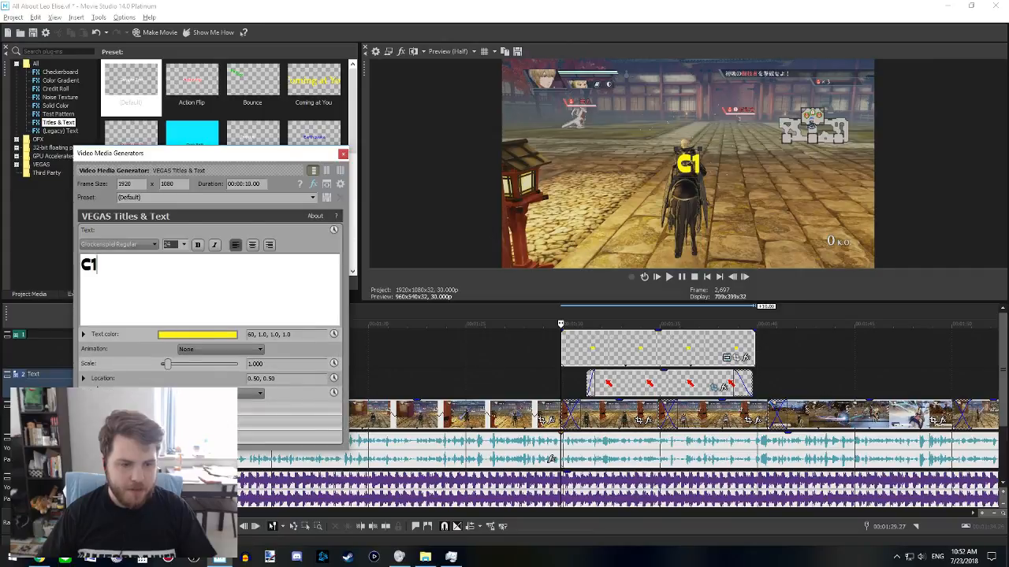
left_click(87, 424)
left_click_drag(343, 277, 343, 360)
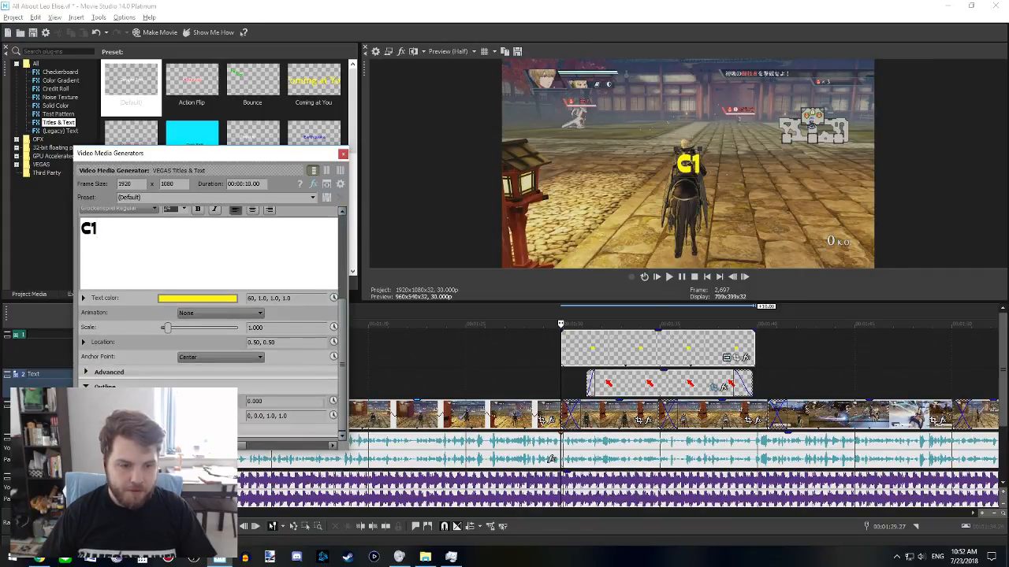
left_click(198, 416)
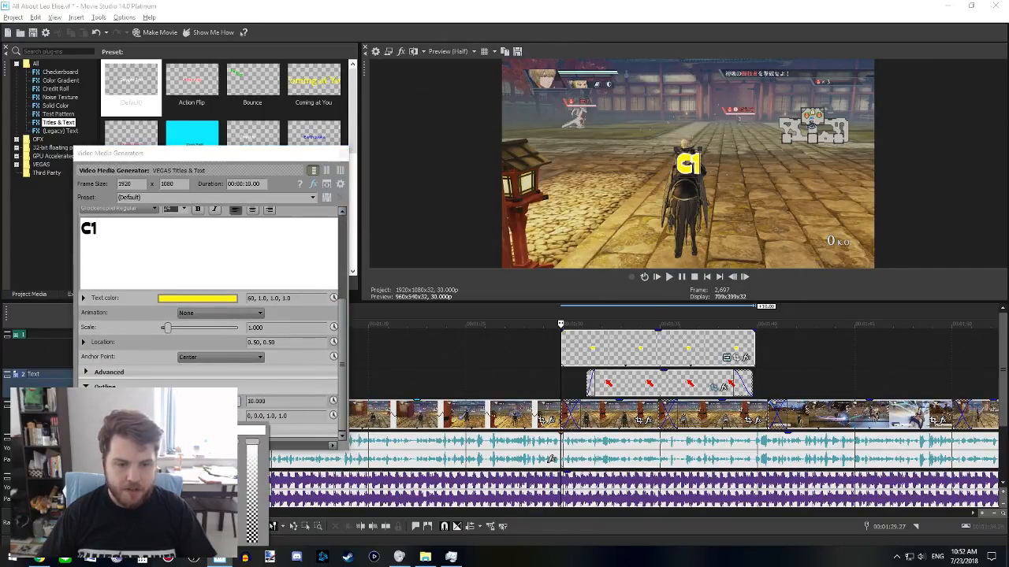
left_click_drag(207, 512, 233, 562)
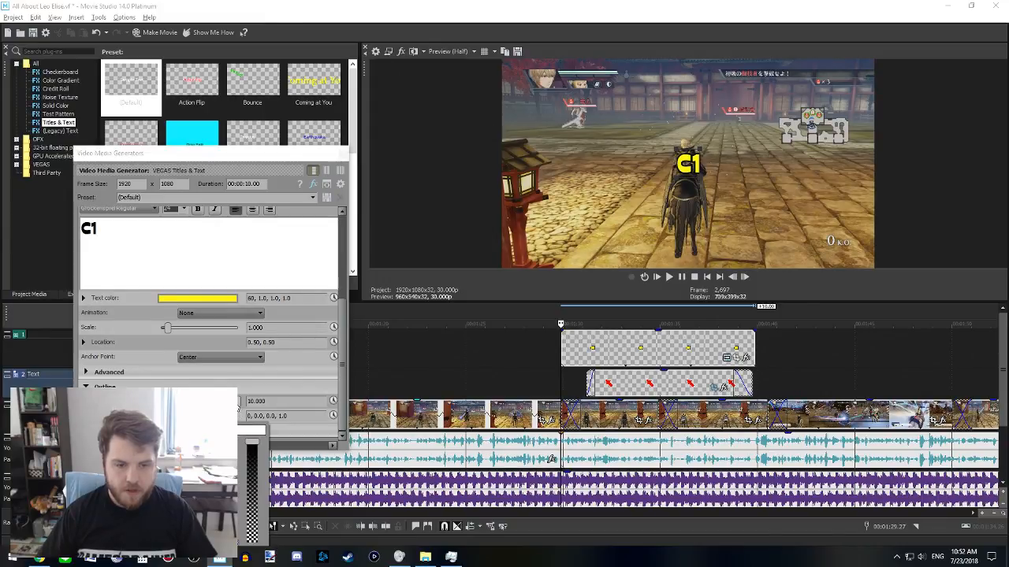
key("alt+Tab")
key("alt+Tab")
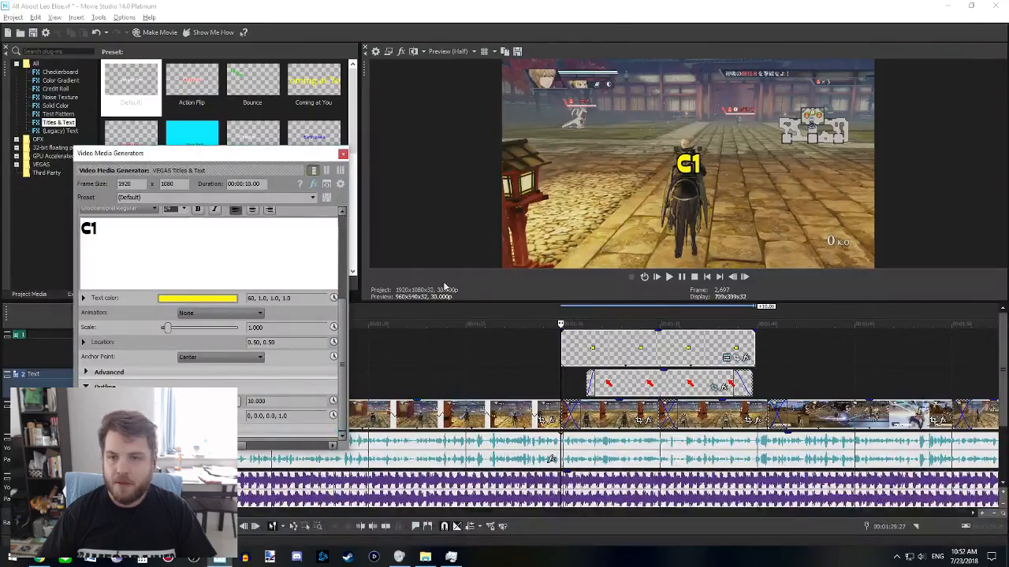
- Move the C1 title into the lower-left corner of the video frame, at location 0.05, 0.08, and play back the result
left_click_drag(688, 190, 531, 254)
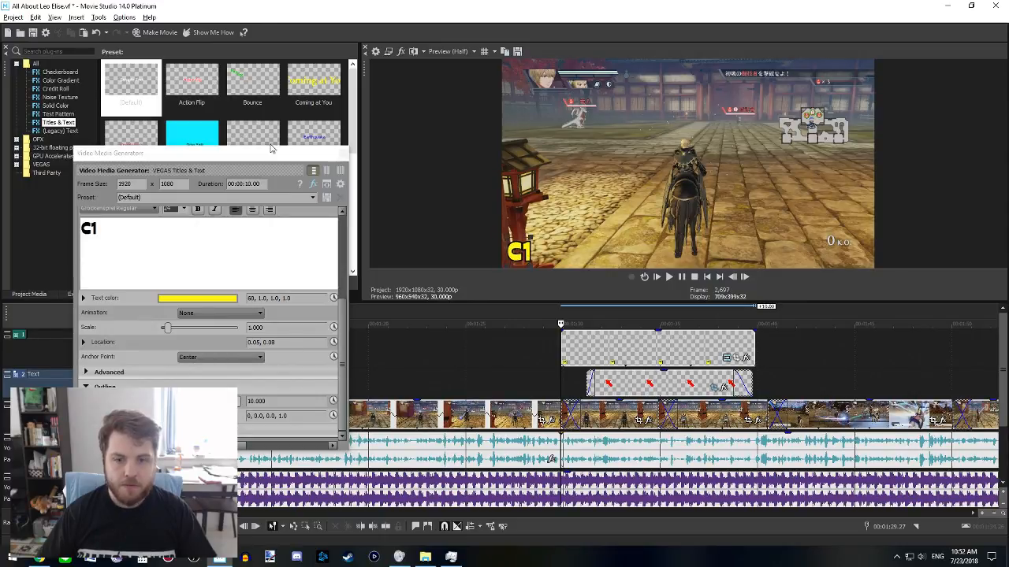
left_click(343, 156)
key("space")
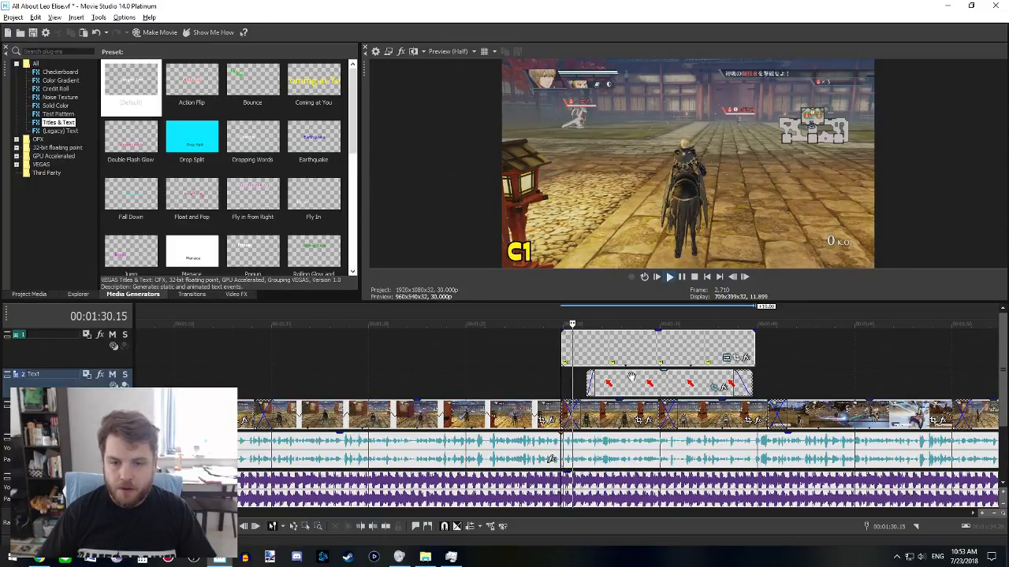
scroll(558, 359, "down", 2)
key("space")
- Add a fade-in of about one second to the start of the C1 title event
left_click_drag(551, 330, 563, 331)
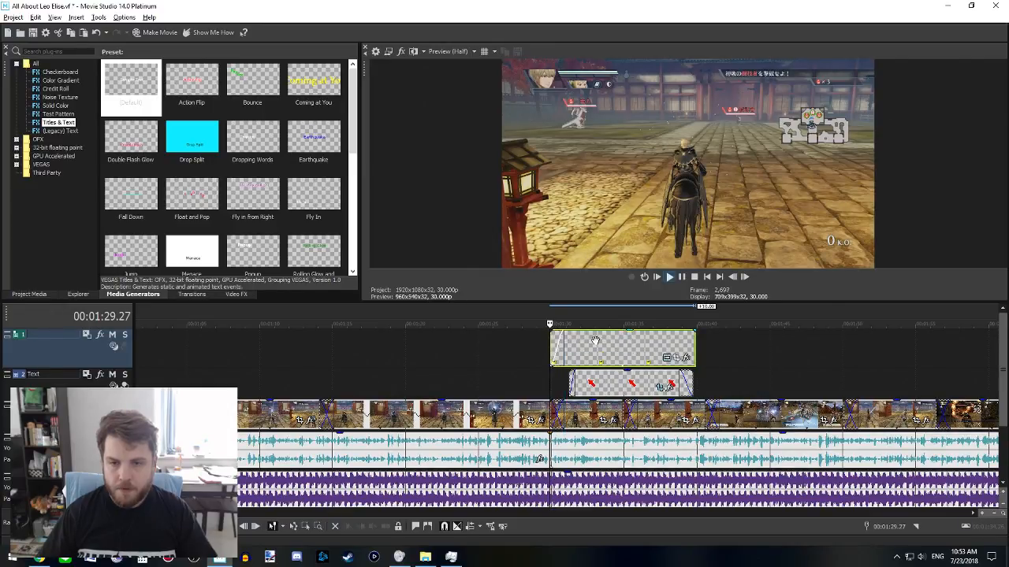
key("space")
scroll(614, 368, "right", 3)
key("space")
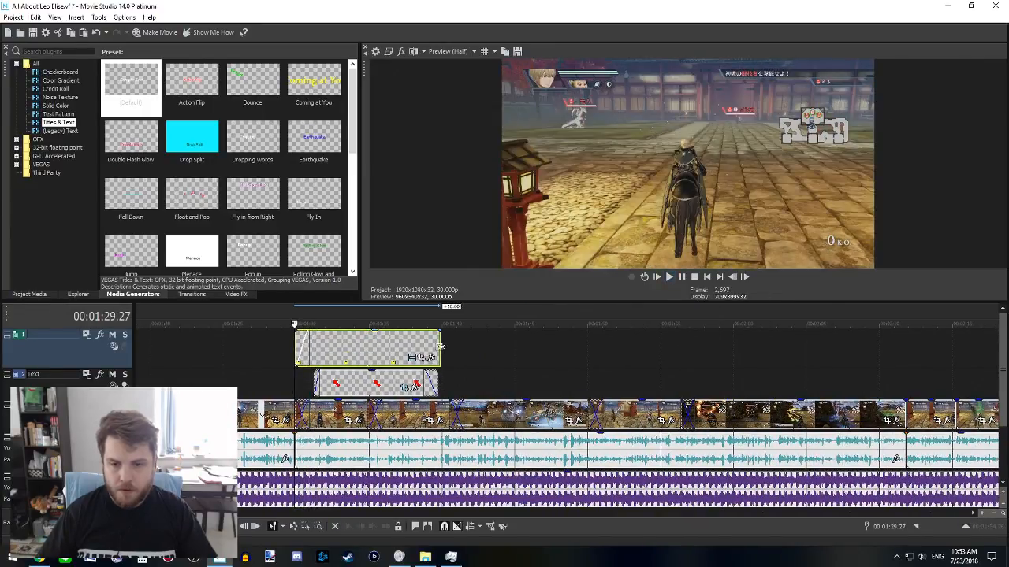
- Extend the end of the C1 title event to the narration cut at about 2:12
left_click_drag(440, 347, 605, 351)
scroll(602, 364, "down", 1)
scroll(602, 366, "down", 1)
scroll(603, 365, "right", 3)
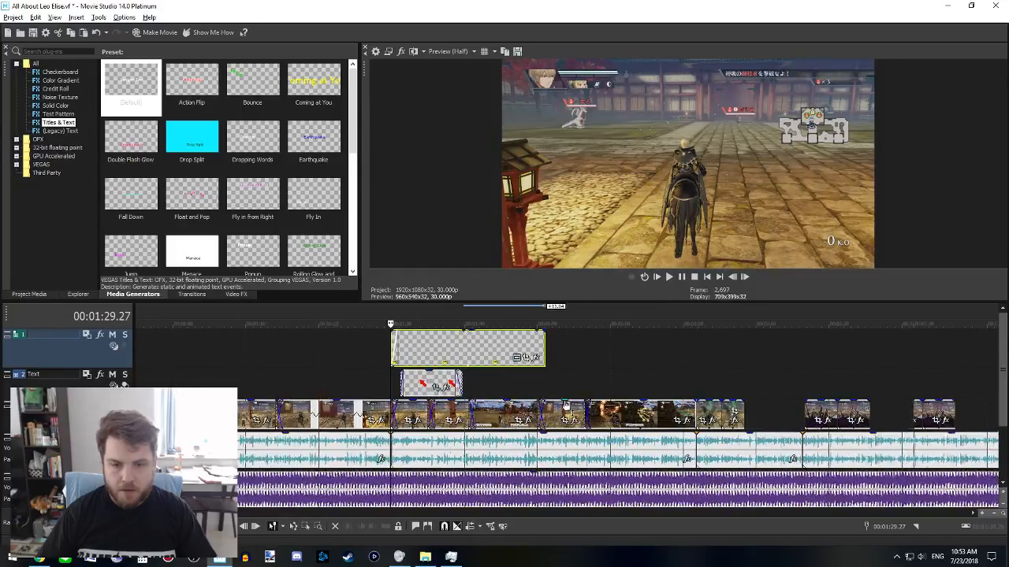
left_click(512, 449)
key("space")
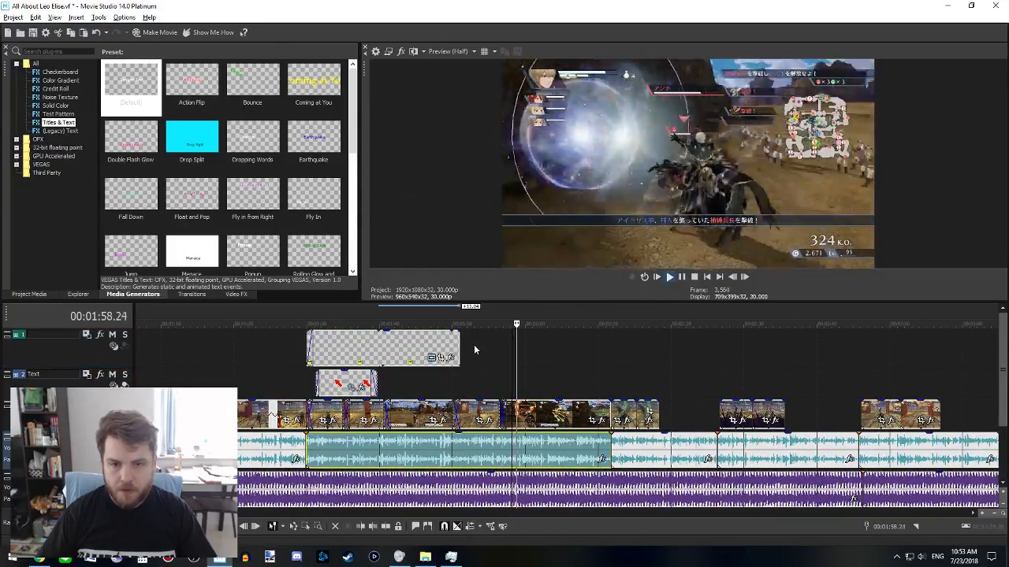
key("space")
left_click_drag(459, 350, 613, 357)
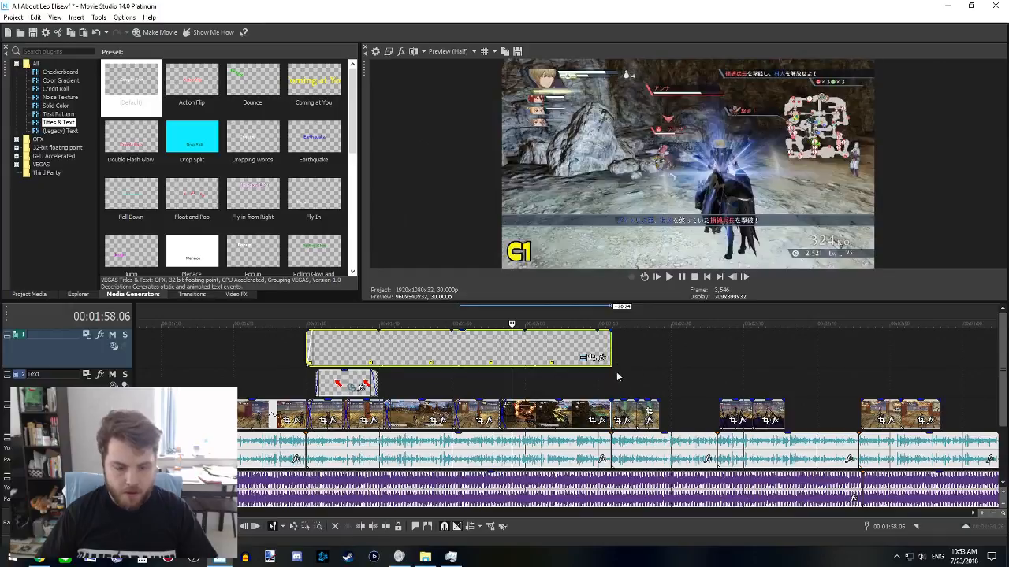
- Paste a copy of the C1 title at 00:02:13.09 as a new copy of the source media, and show the project media
scroll(619, 375, "right", 2)
left_click(386, 350)
left_click(452, 347)
key("ctrl+v")
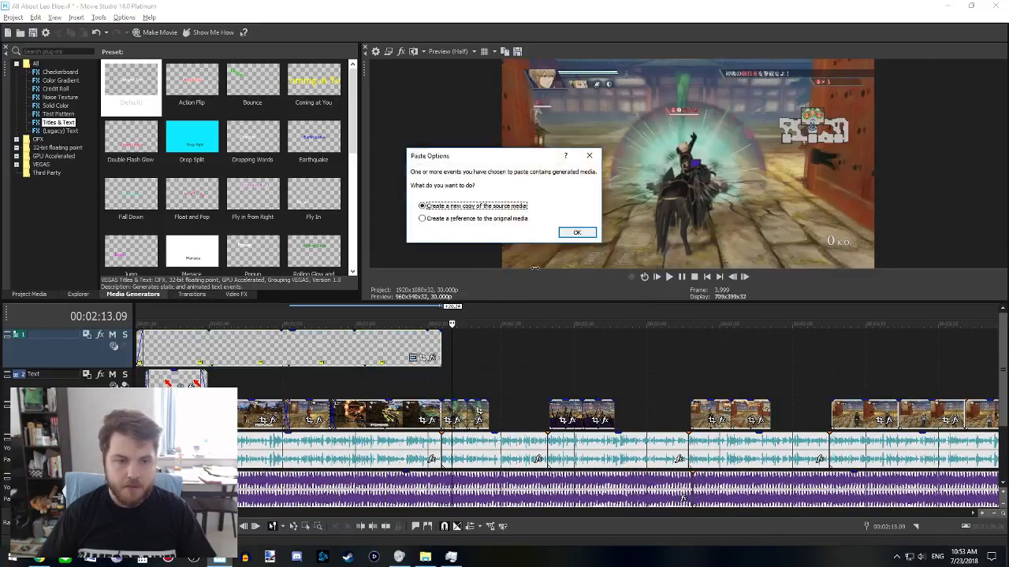
left_click(578, 233)
left_click(29, 294)
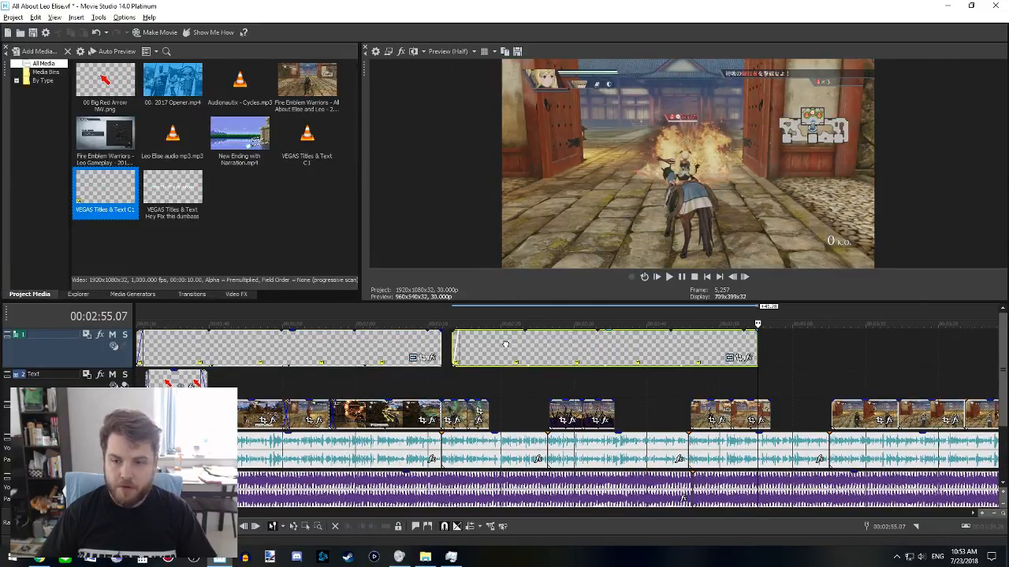
- Change the pasted title's text to "C2"
left_click(505, 344)
left_click(729, 357)
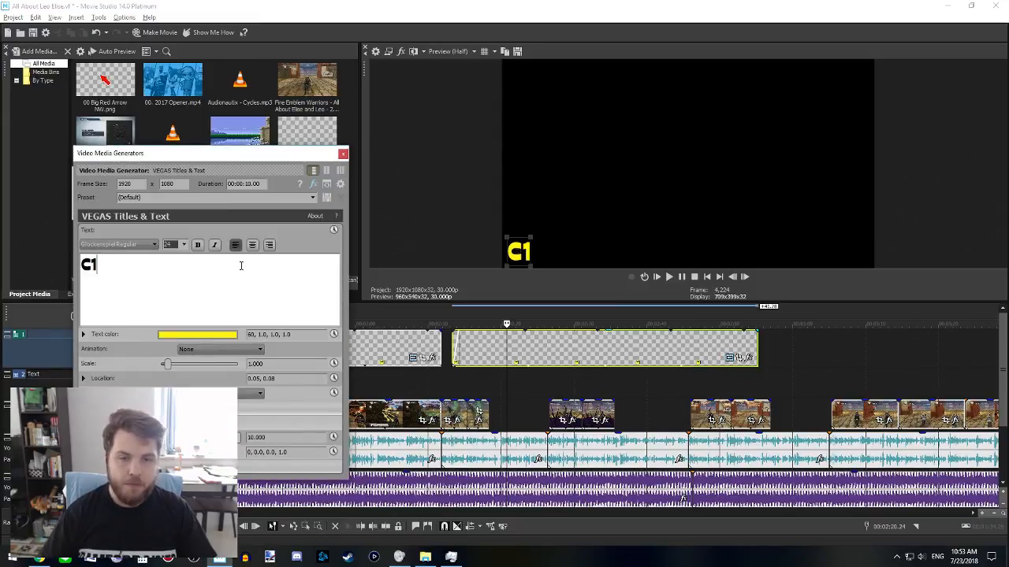
left_click(343, 154)
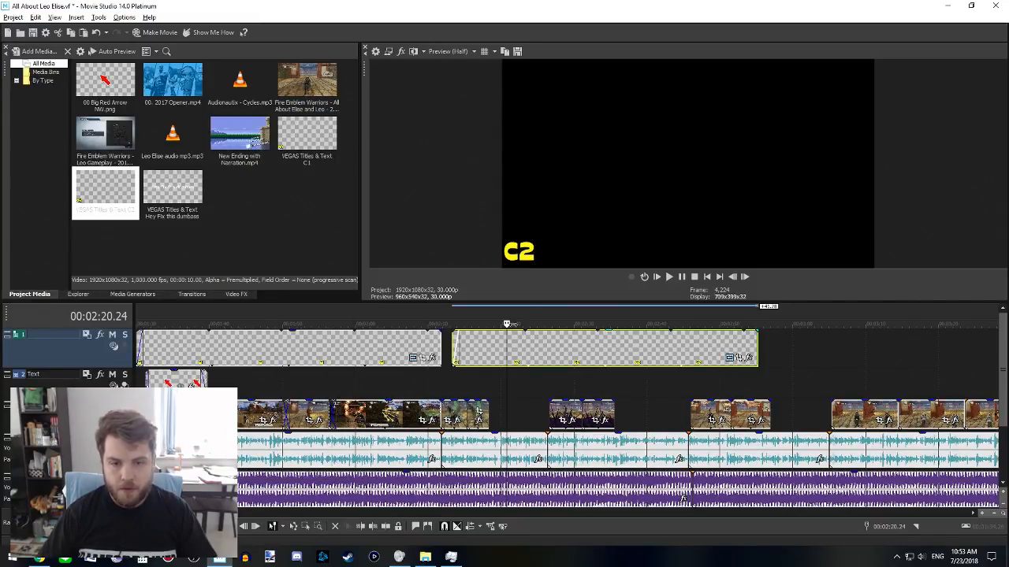
- Move the C2 title flush against the end of the C1 title and shorten it to the next narration cut
left_click_drag(505, 350, 496, 349)
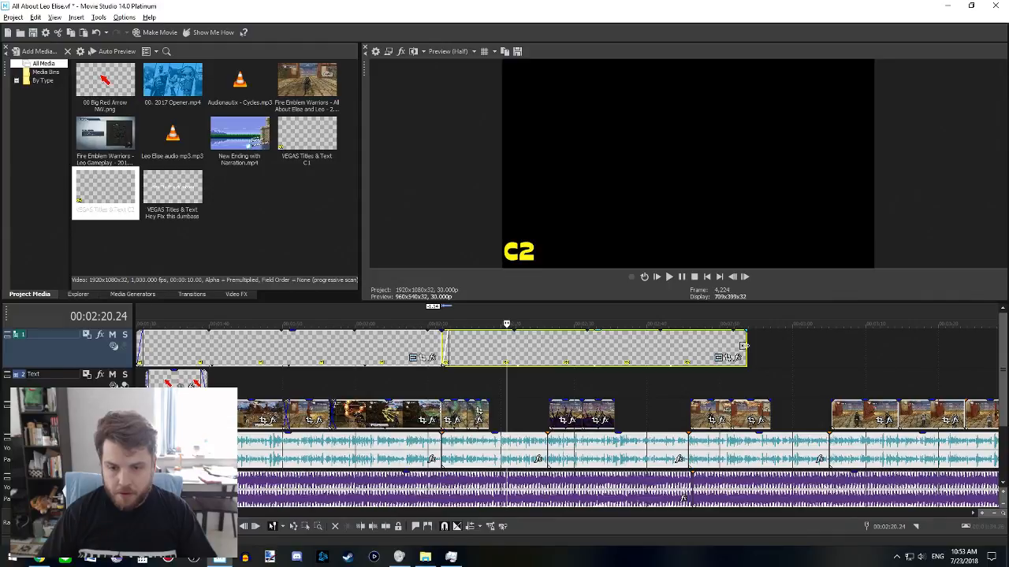
left_click_drag(742, 345, 547, 347)
- Paste a new copy of the C2 title with its own source media and place it flush against the original's end
left_click(503, 353)
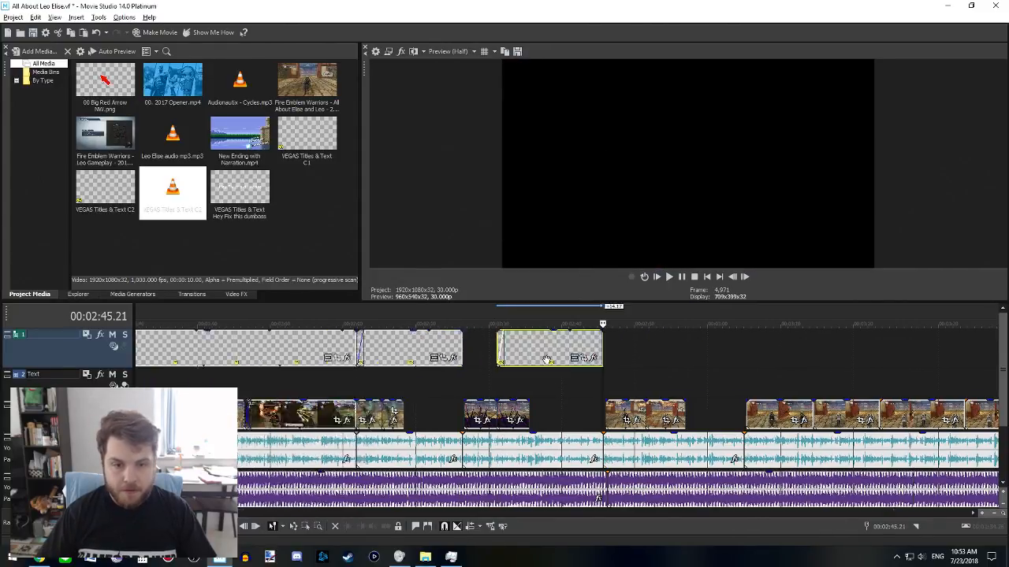
scroll(458, 347, "right", 2)
left_click_drag(458, 347, 409, 350)
scroll(454, 397, "up", 3)
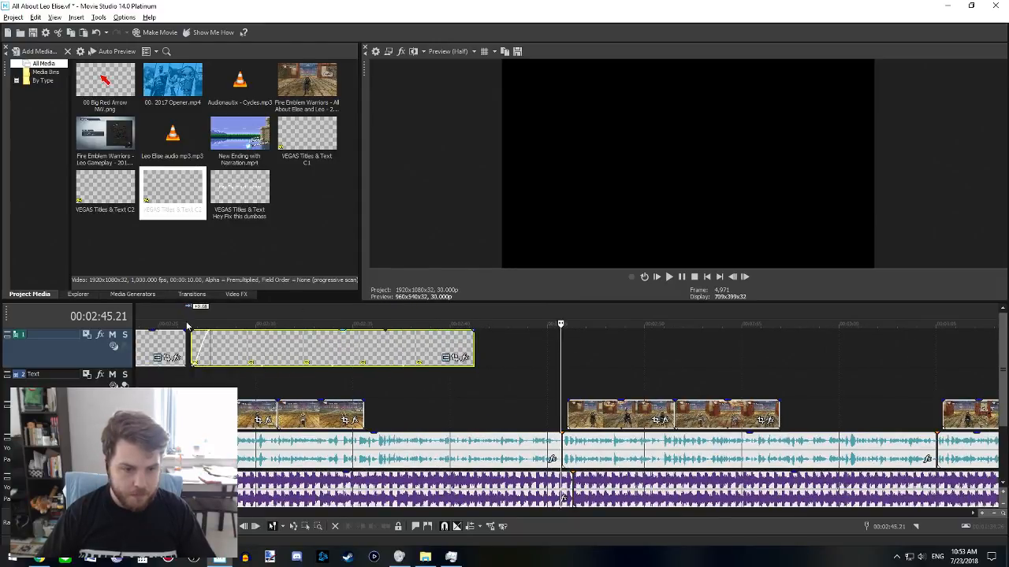
scroll(369, 380, "up", 3)
left_click_drag(669, 355, 656, 353)
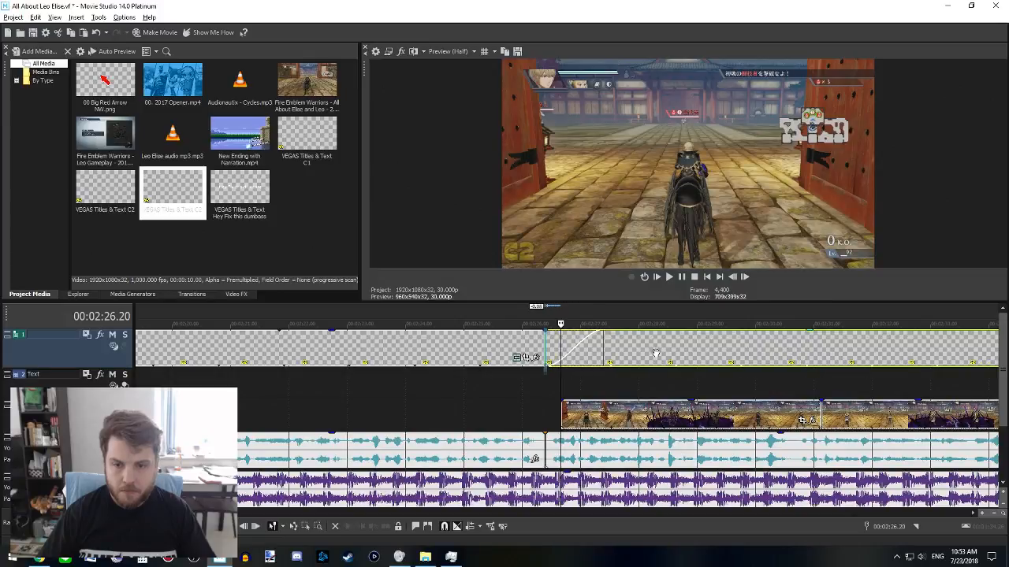
- Remove the fade-in from the second C2 title and change its text to "C3"
left_click(601, 341)
scroll(527, 342, "down", 3)
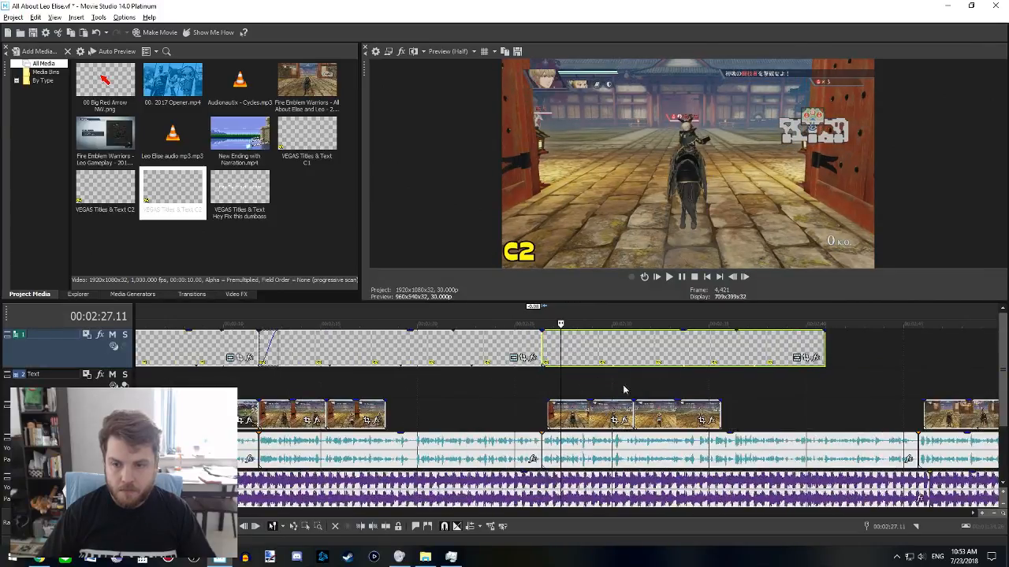
left_click(655, 345)
left_click(797, 358)
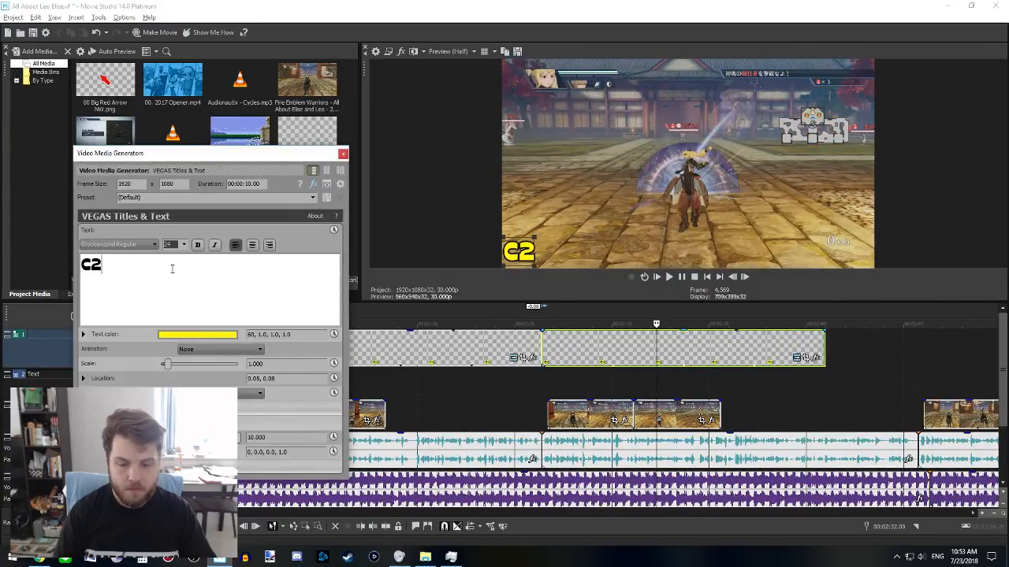
key("BackSpace")
type("3")
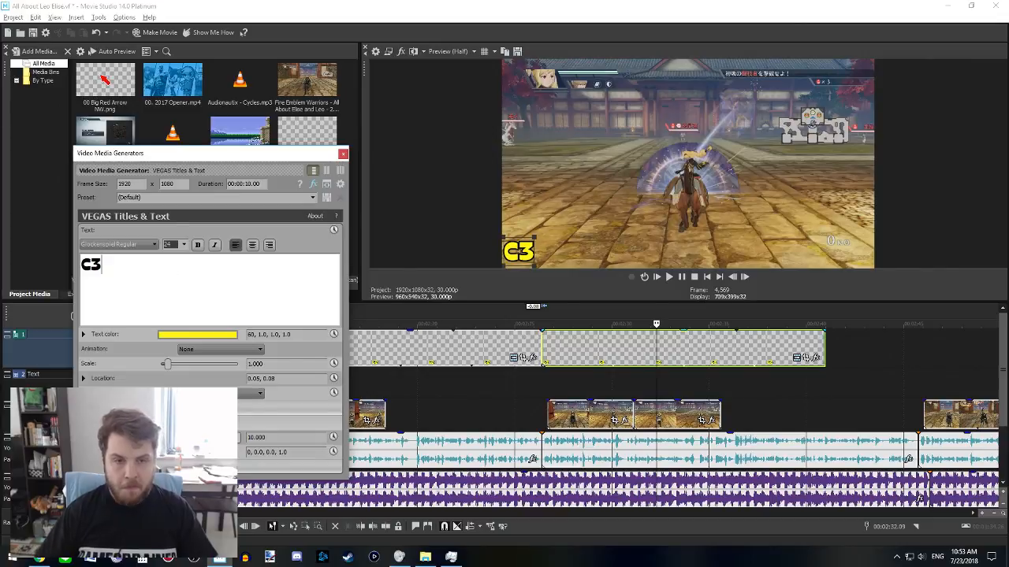
left_click(343, 153)
- Extend the C3 title to the next narration cut and place a new copy of it directly after it
scroll(479, 359, "down", 2)
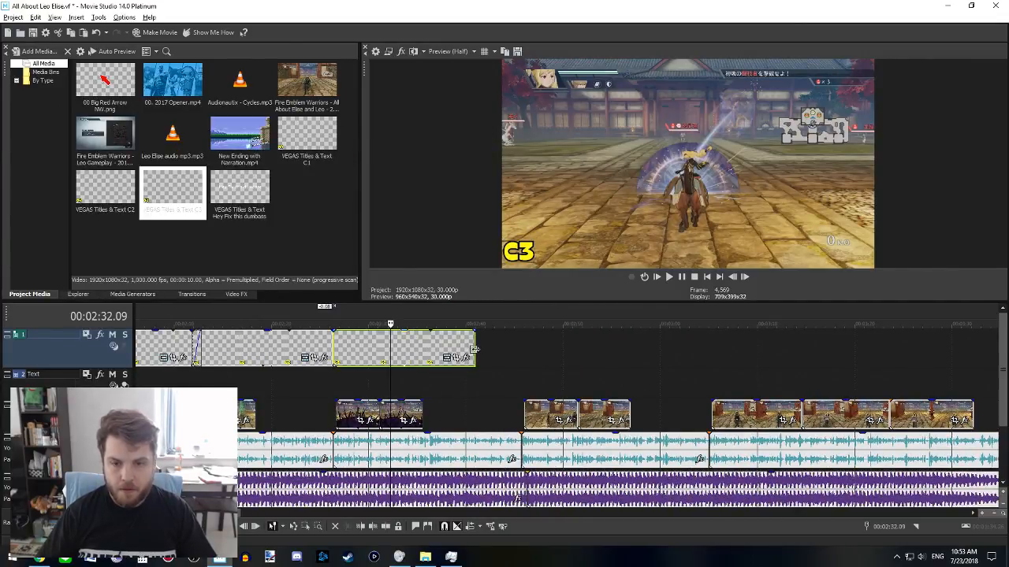
left_click_drag(475, 349, 523, 344)
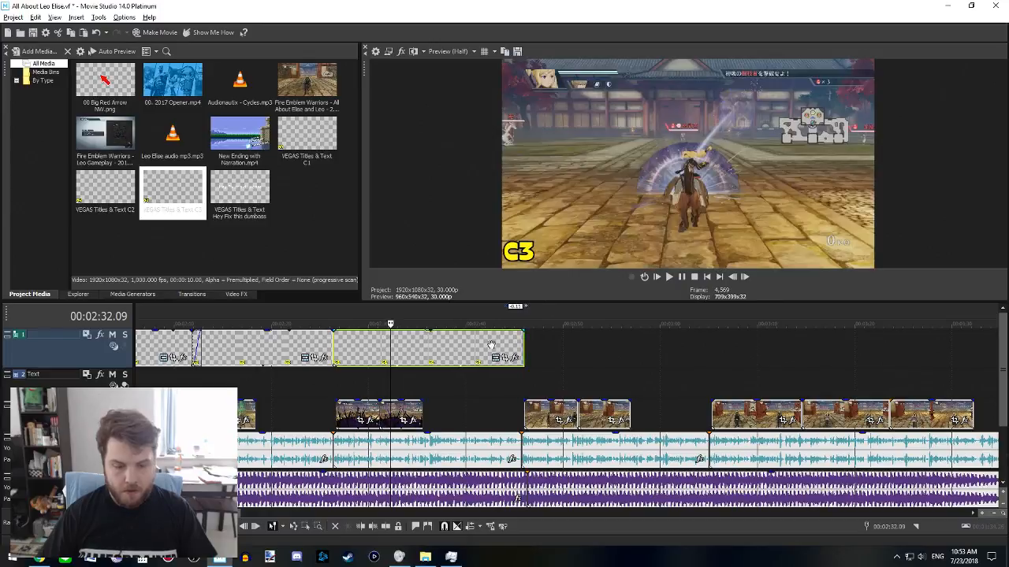
left_click(476, 343)
key("ctrl+v")
key("Return")
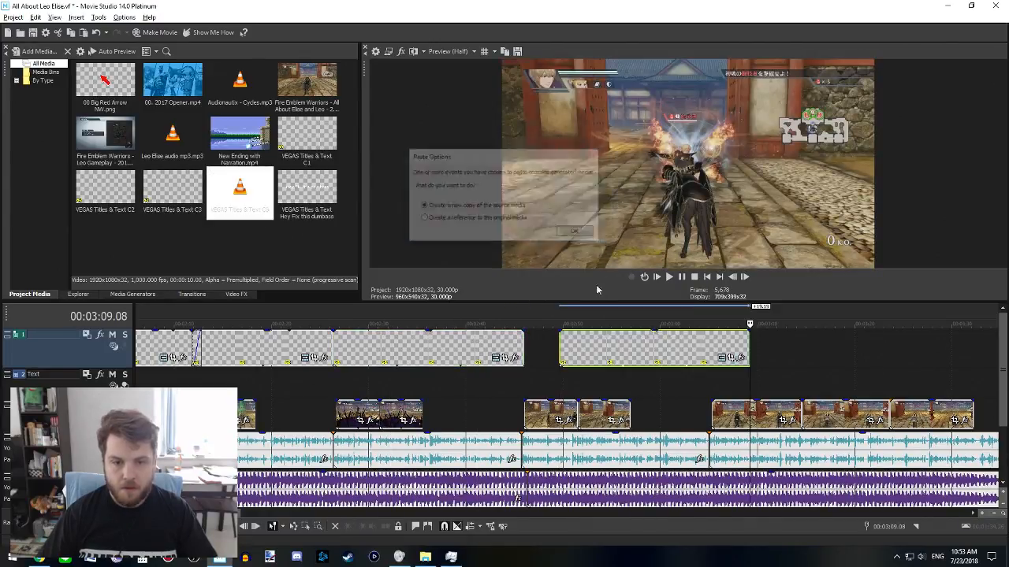
left_click_drag(445, 350, 409, 350)
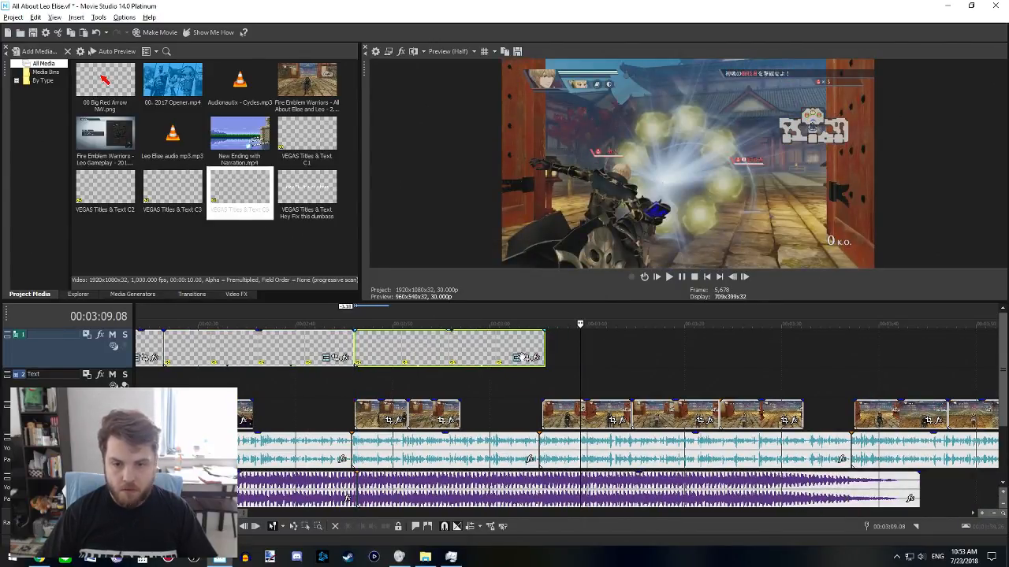
- Trim the end of the copied C3 title to the narration cut and change its text to "C4"
left_click(497, 347)
left_click(513, 358)
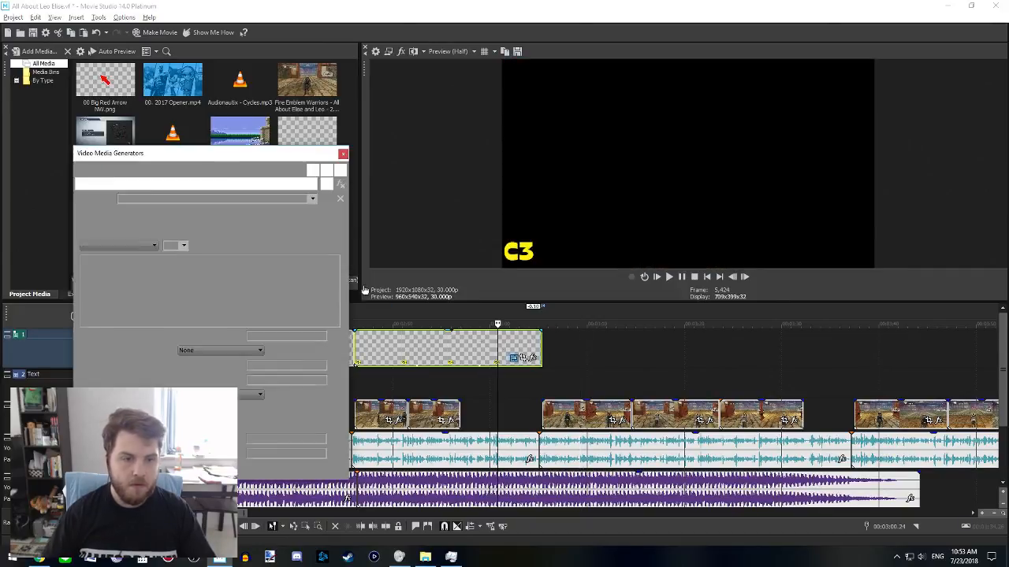
left_click(343, 155)
- Place a new copy of the C4 title directly after it and extend the copy to the narration cut at about 3:37
scroll(292, 410, "right", 5)
scroll(291, 406, "left", 2)
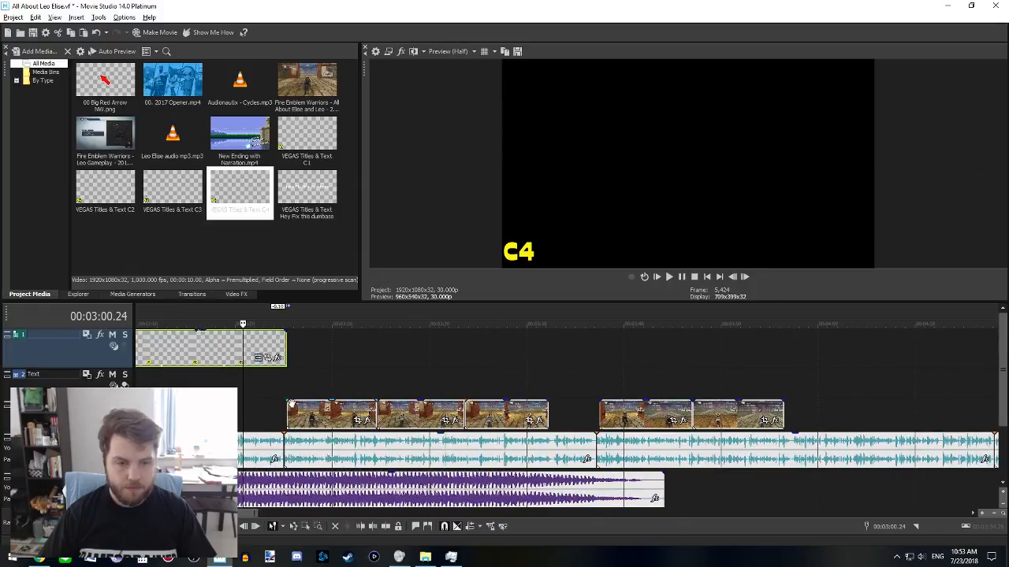
left_click(317, 354)
key("ctrl+v")
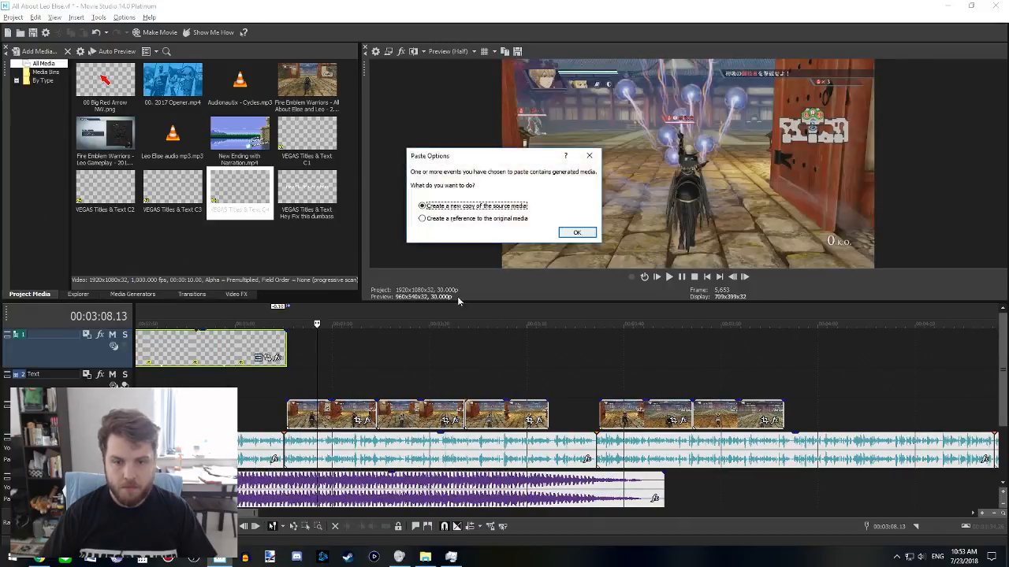
left_click(591, 234)
left_click_drag(406, 352, 376, 353)
left_click_drag(471, 344, 597, 344)
- Change the text of the second C4 title to "C5"
left_click(613, 353)
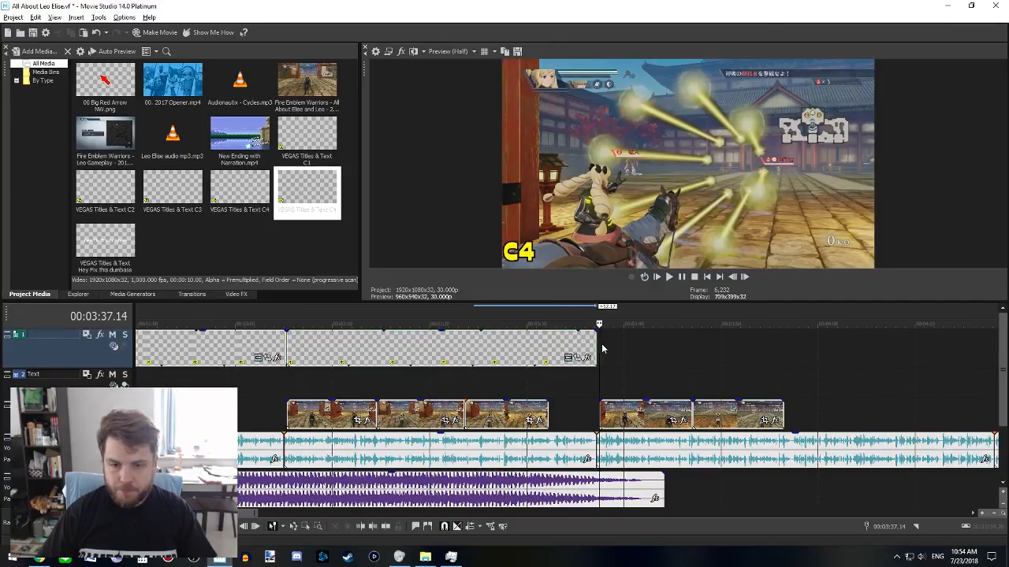
scroll(521, 408, "up", 3)
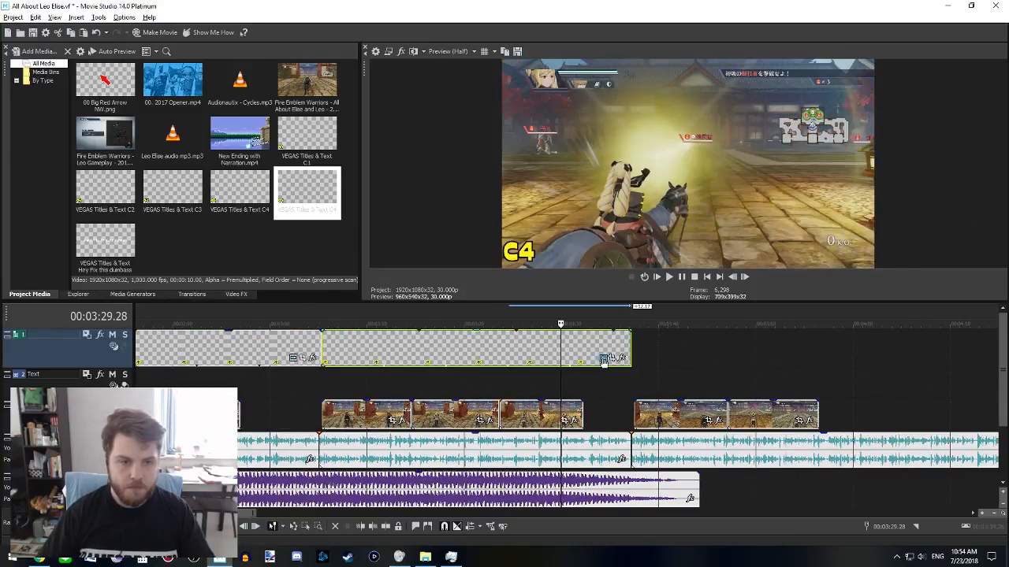
left_click(605, 359)
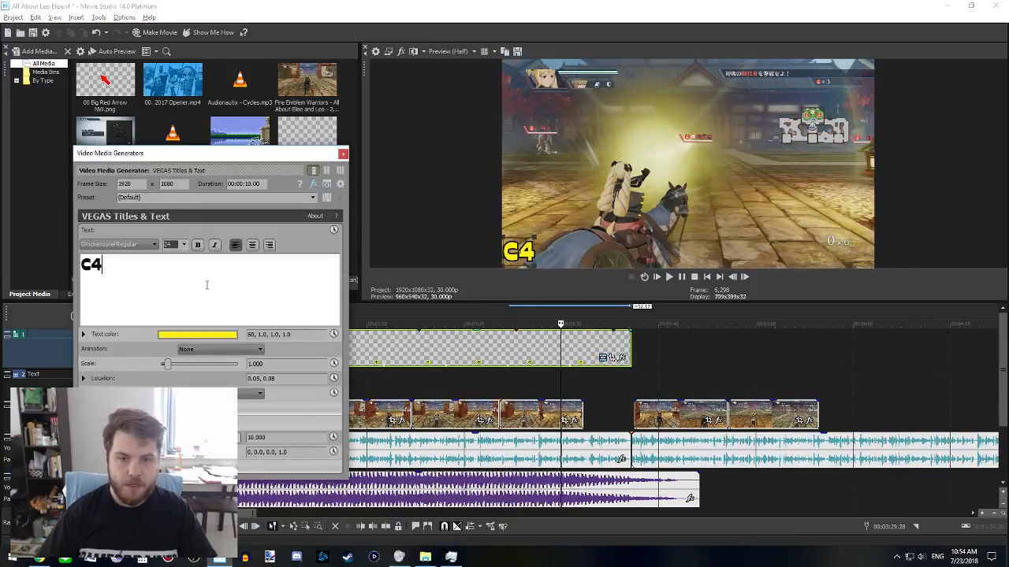
left_click(342, 154)
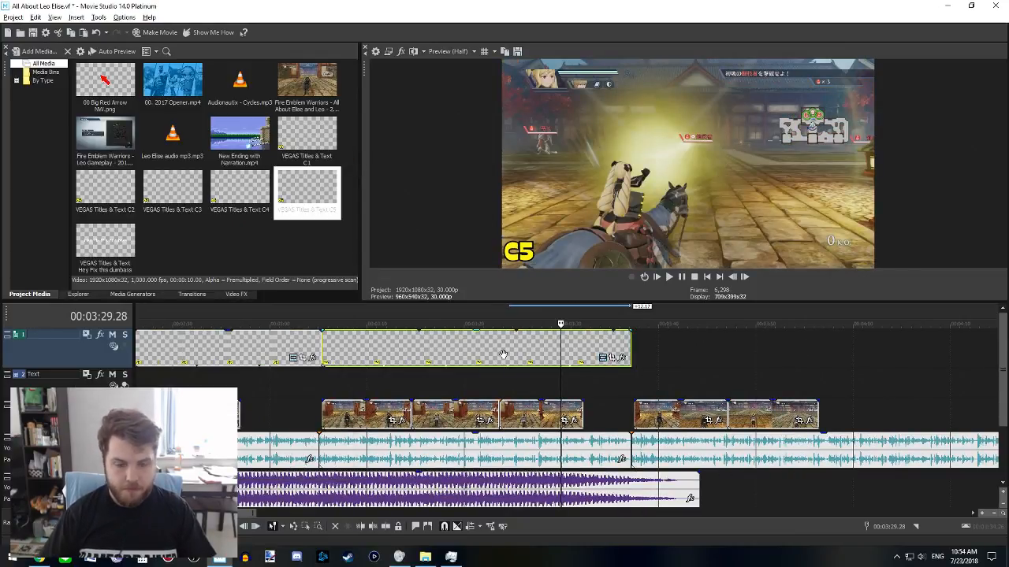
- Paste a new copy of the second C5 title as independent media and place it directly after the original at the narration cut
left_click(506, 355)
scroll(308, 359, "down", 5)
left_click(308, 359)
key("ctrl+v")
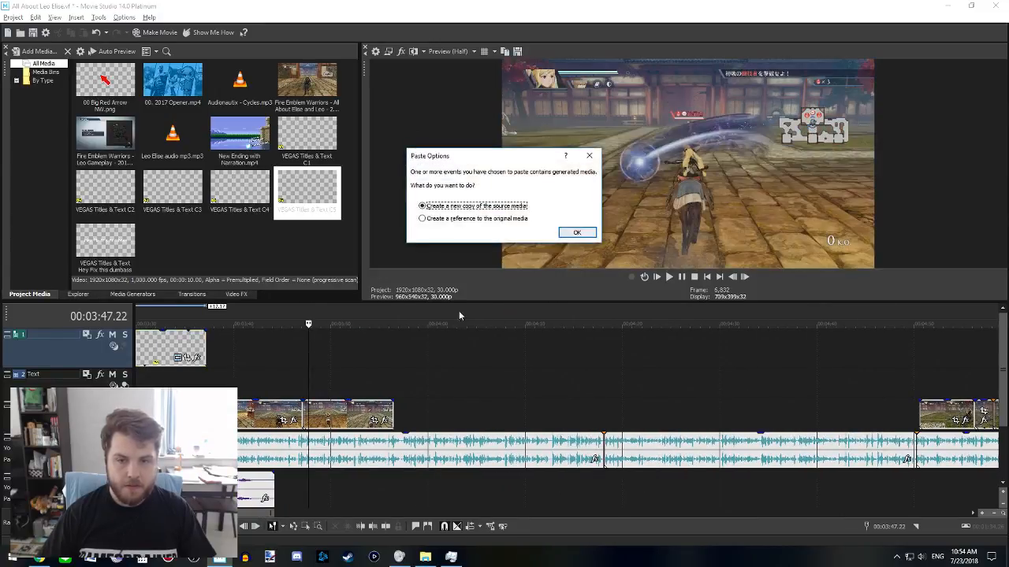
left_click(576, 233)
left_click_drag(377, 346, 275, 344)
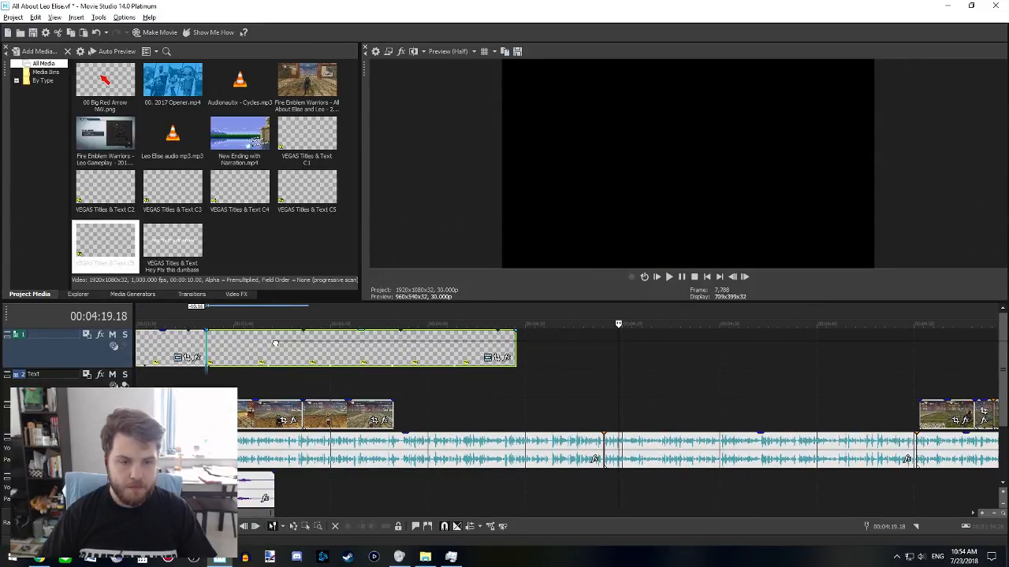
- Change the text of the copied title after the cut at about 3:37 to "C6"
left_click(208, 325)
scroll(208, 325, "up", 7)
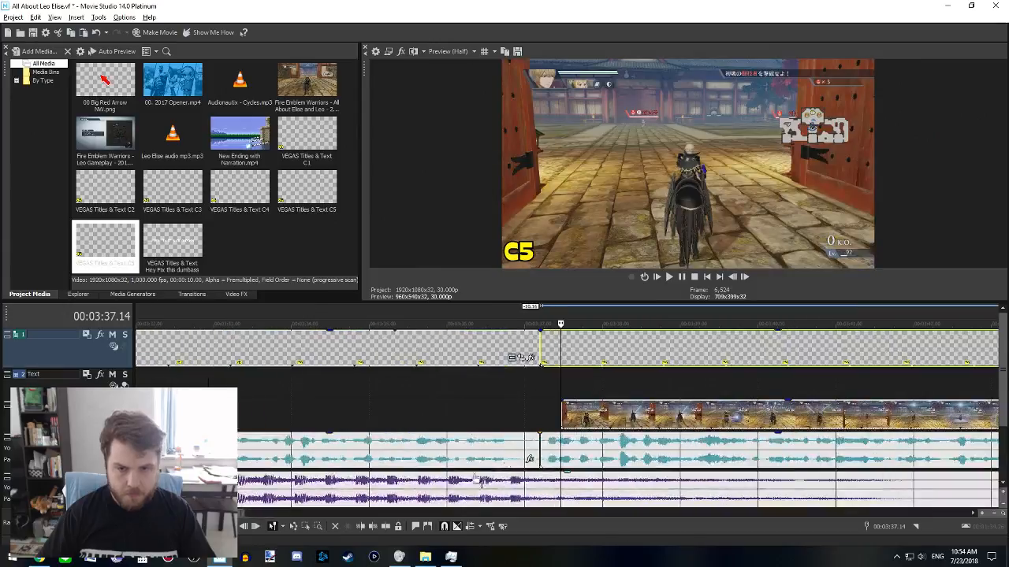
left_click(519, 324)
left_click(597, 346)
scroll(599, 351, "down", 7)
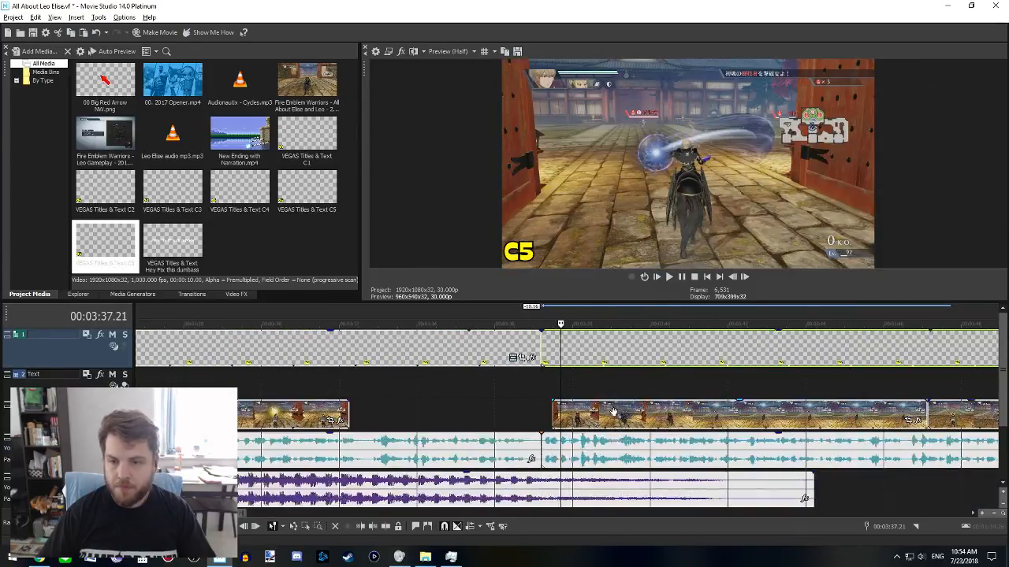
left_click(837, 357)
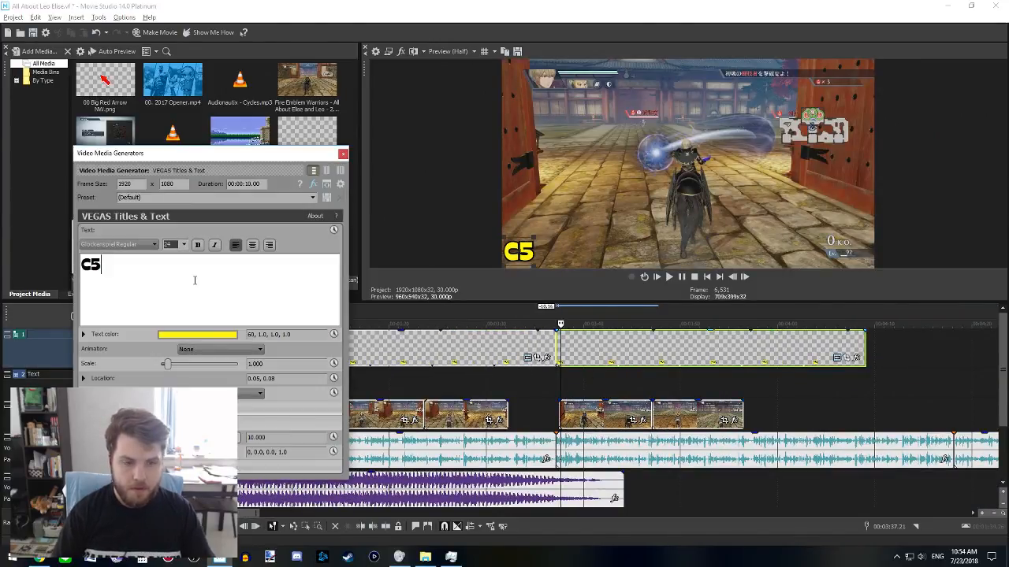
left_click(343, 154)
- Extend the C6 title about one second past the narration cut near 4:18 and give its end a fade-out
scroll(536, 426, "right", 3)
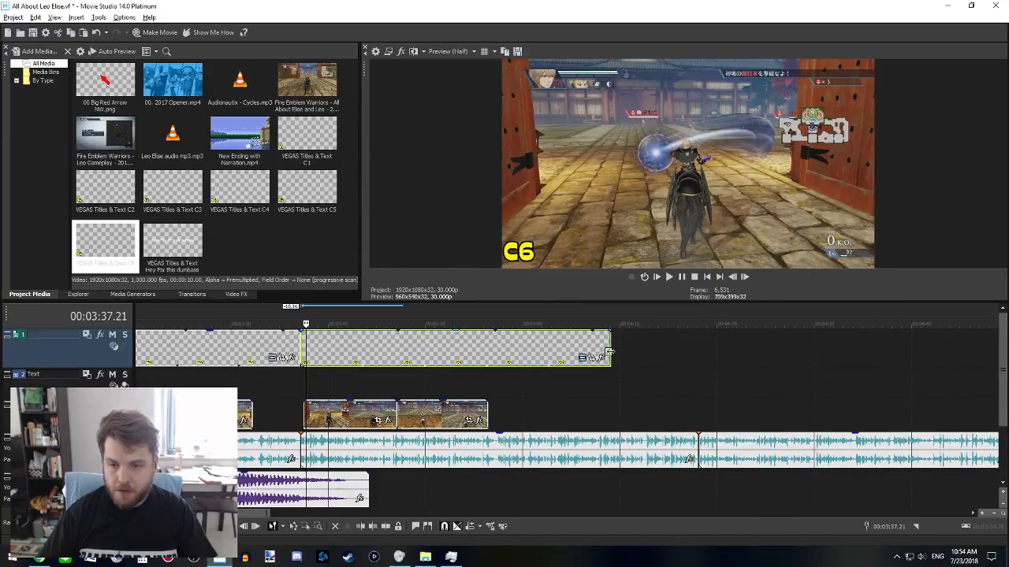
left_click_drag(609, 353, 698, 353)
left_click(706, 354)
scroll(532, 356, "up", 5)
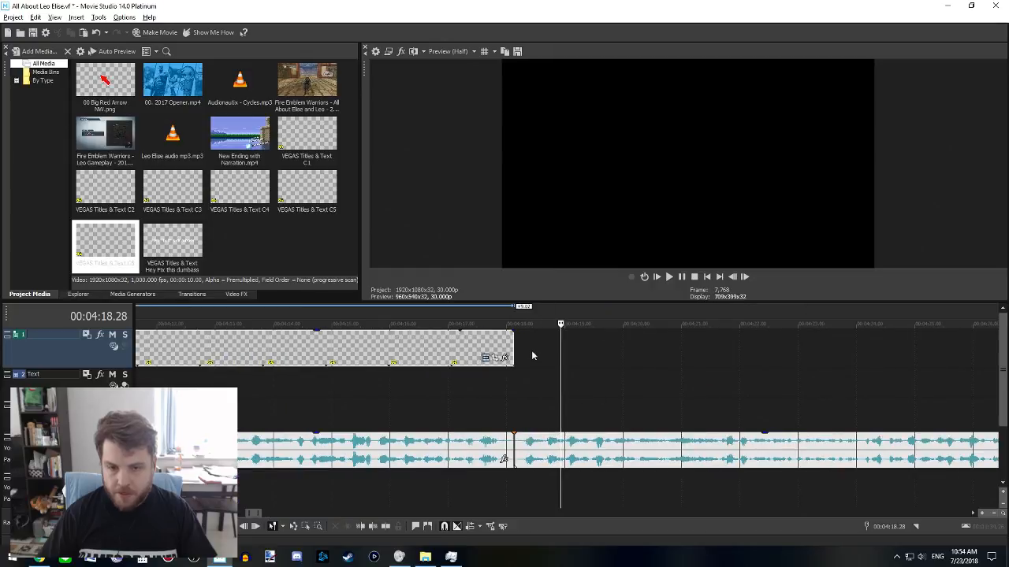
left_click_drag(513, 353, 562, 331)
scroll(406, 444, "down", 5)
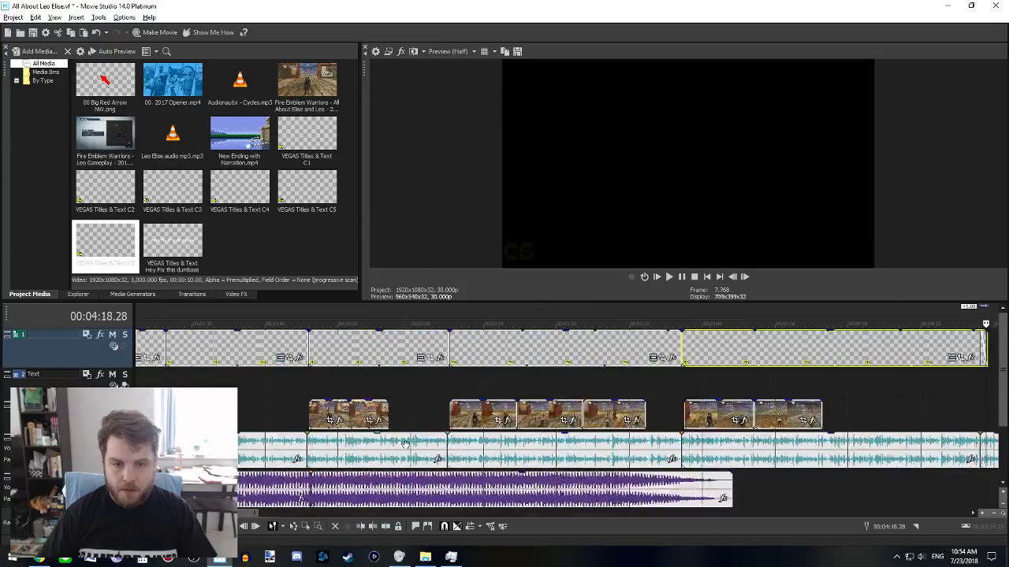
- Extend the ends of the C1, C2 and C3 titles about one second over the following titles to create crossfades
scroll(418, 442, "down", 3)
left_click(559, 346)
scroll(482, 362, "right", 2)
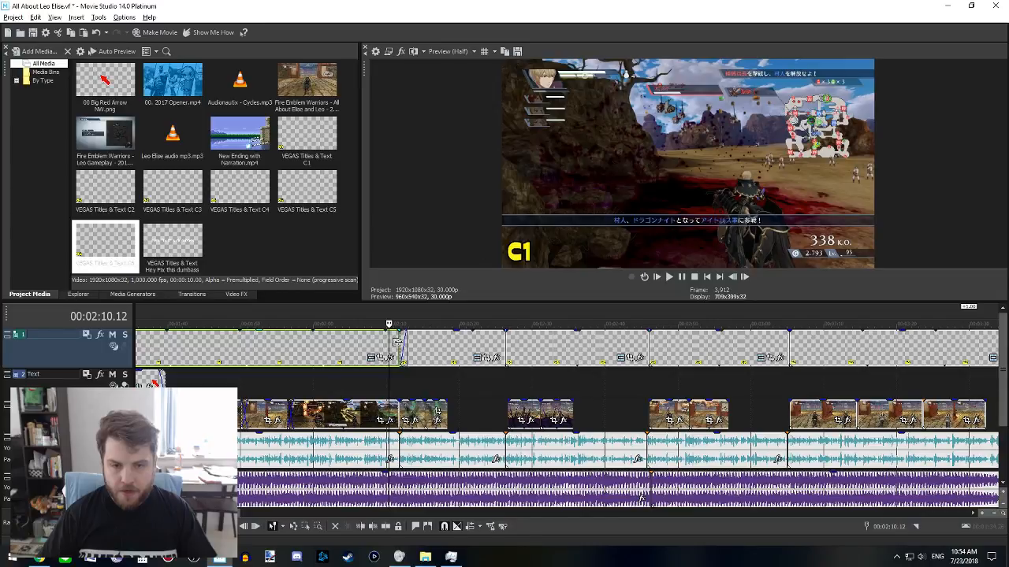
left_click(502, 344)
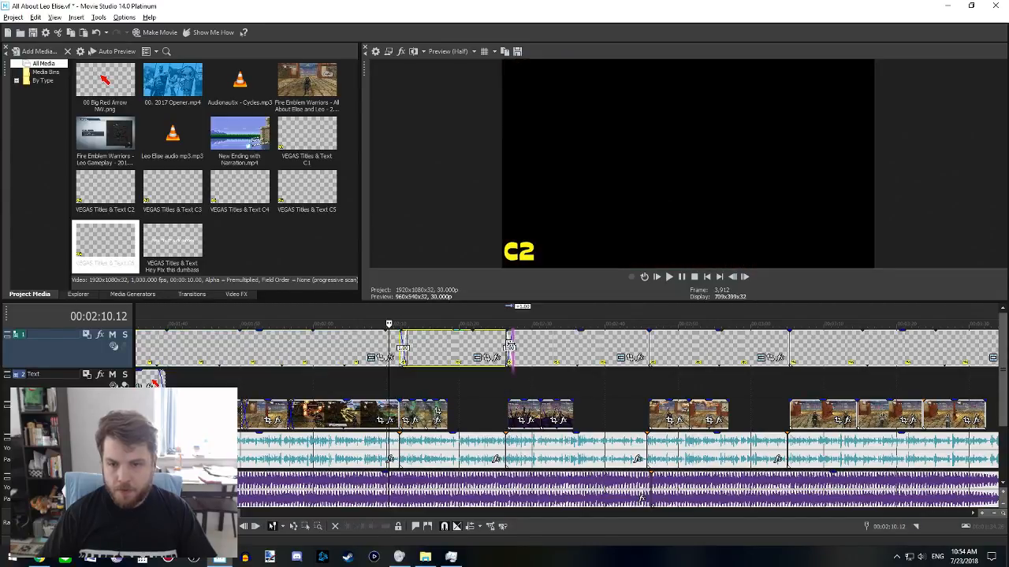
left_click(644, 343)
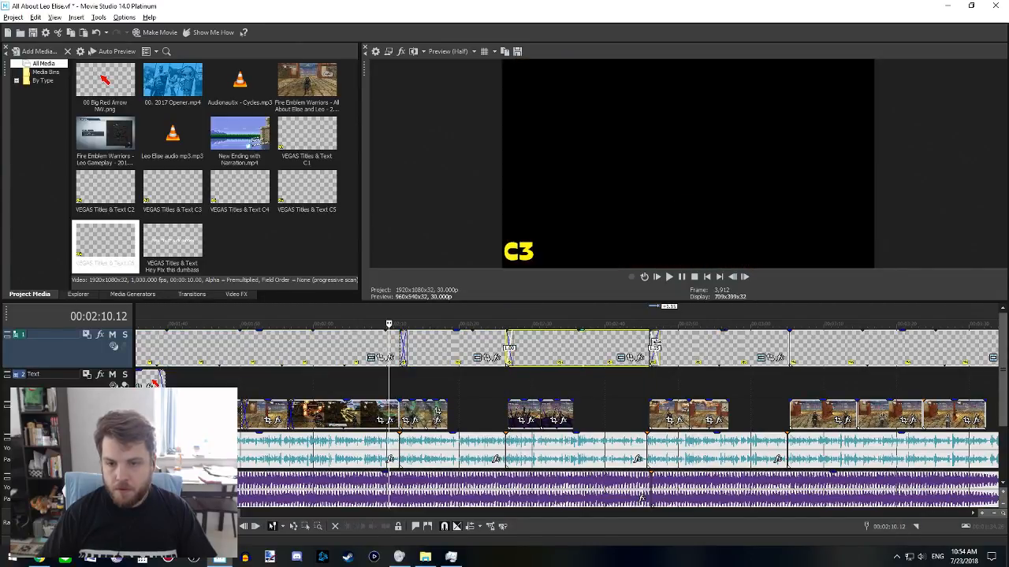
left_click_drag(656, 342, 661, 342)
scroll(580, 404, "right", 4)
- Overlap the ends of the C4 and C5 titles about one second with the following titles to create crossfades
left_click(421, 345)
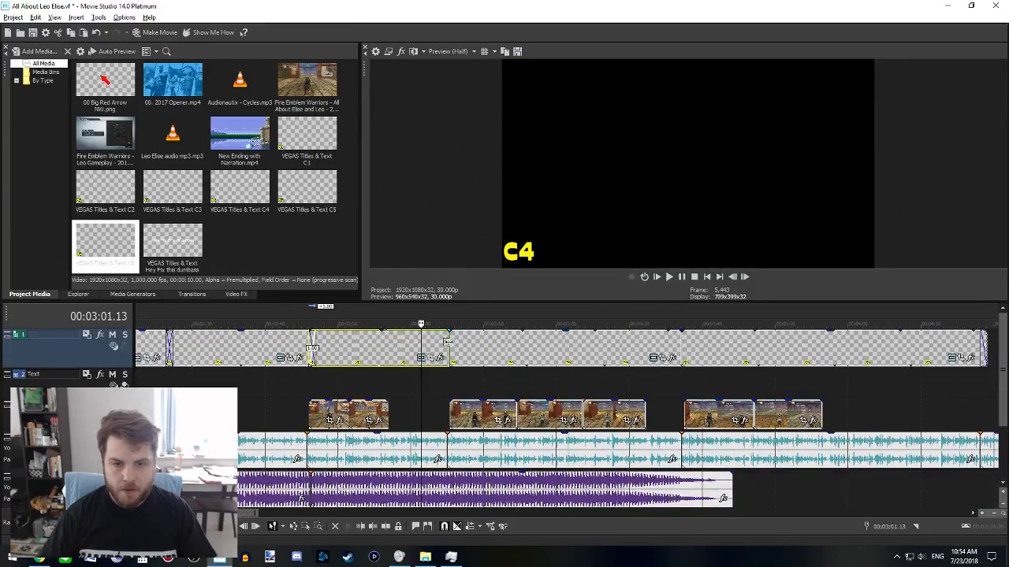
left_click_drag(449, 341, 455, 344)
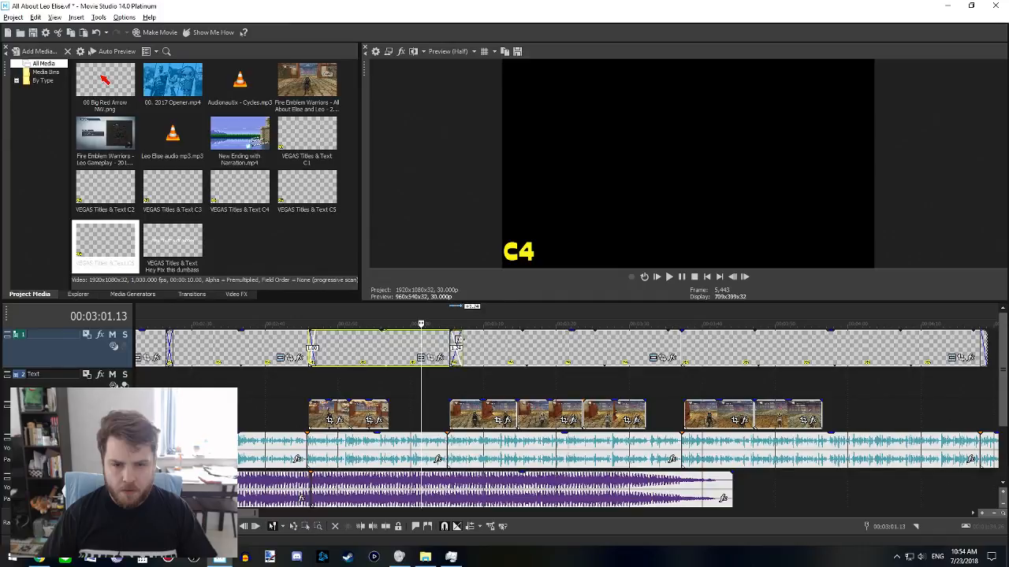
scroll(581, 379, "up", 3)
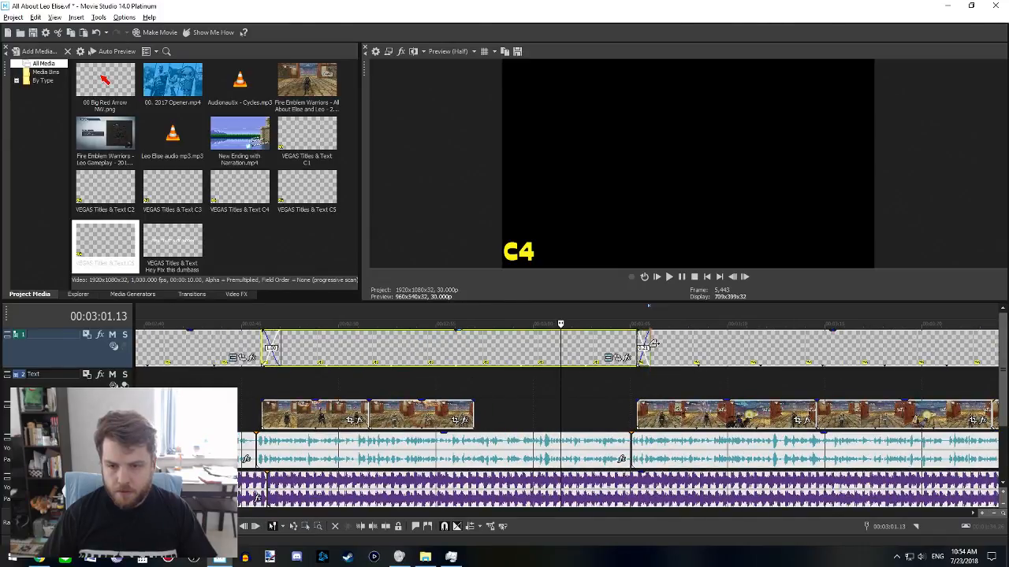
left_click_drag(654, 343, 660, 342)
scroll(663, 378, "down", 2)
scroll(631, 391, "right", 5)
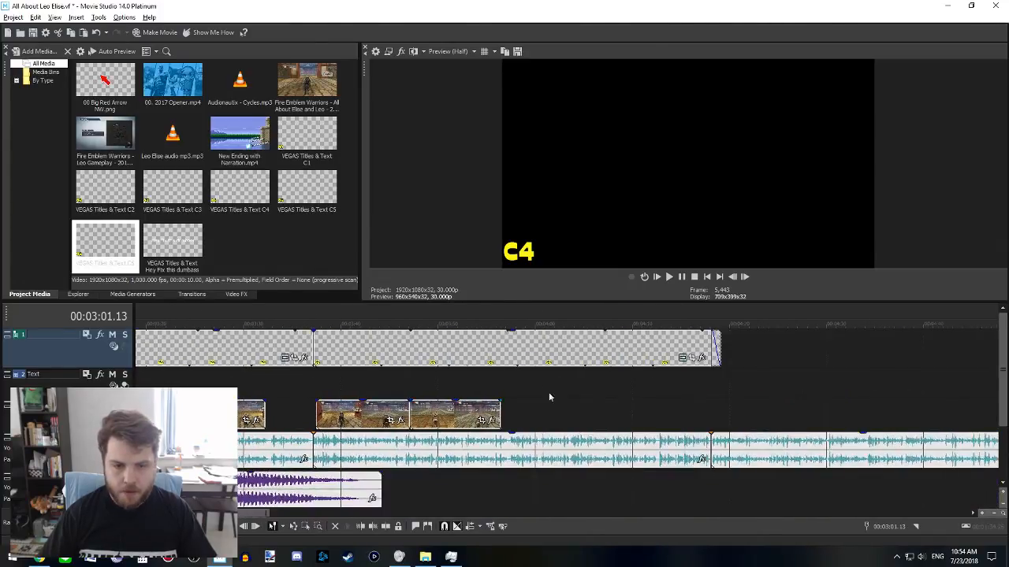
scroll(469, 382, "left", 3)
left_click_drag(480, 340, 489, 344)
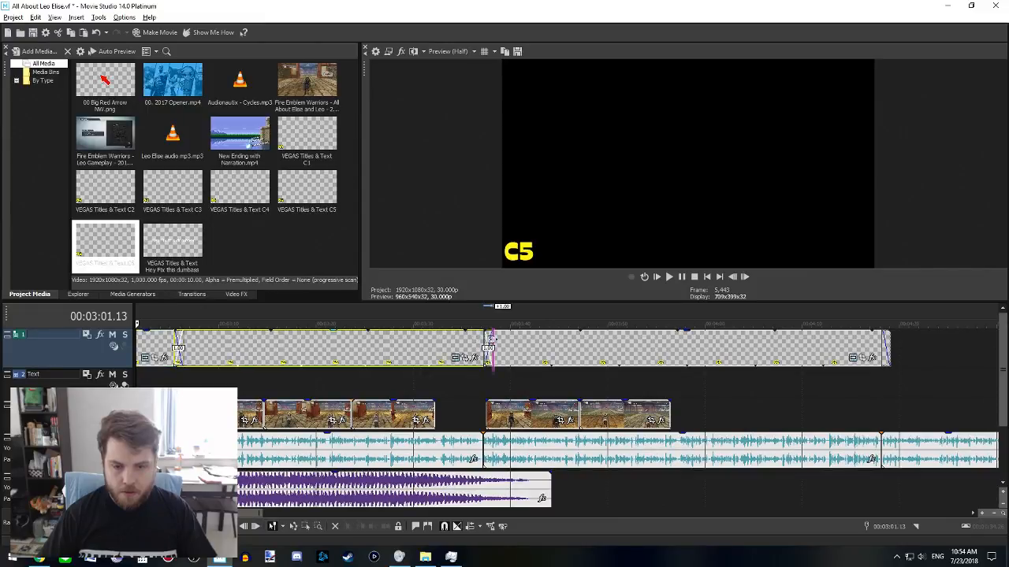
- Move the gameplay clips of the C3 section earlier so they start exactly at the section's narration cut
left_click(515, 413)
scroll(509, 485, "left", 9)
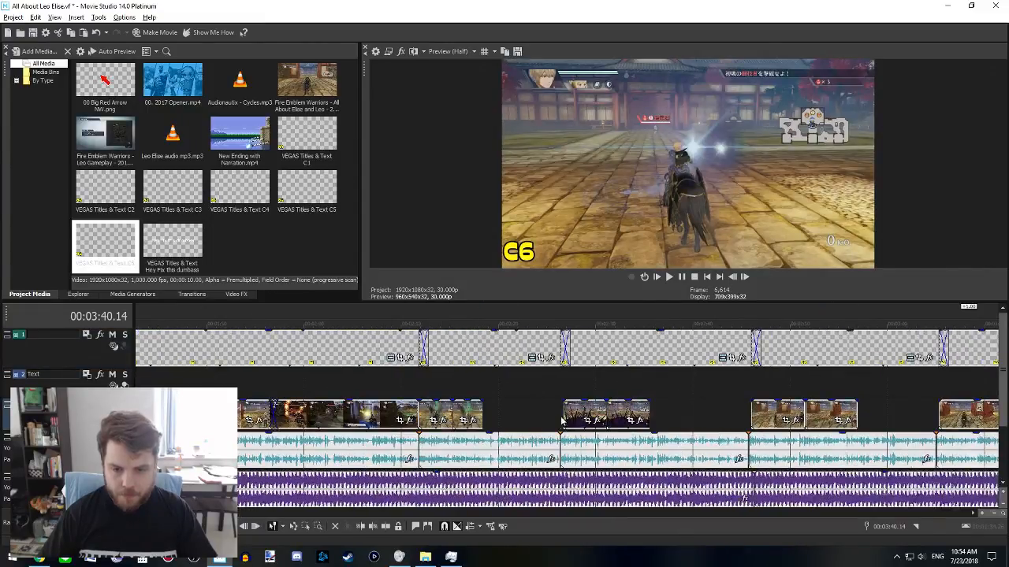
left_click(592, 412)
scroll(584, 448, "up", 6)
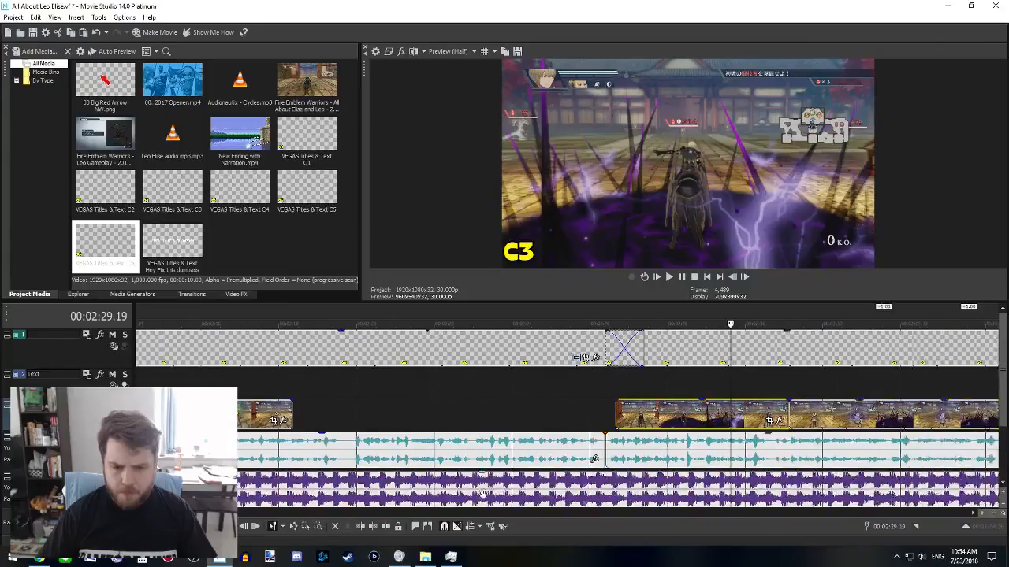
left_click_drag(679, 408, 667, 408)
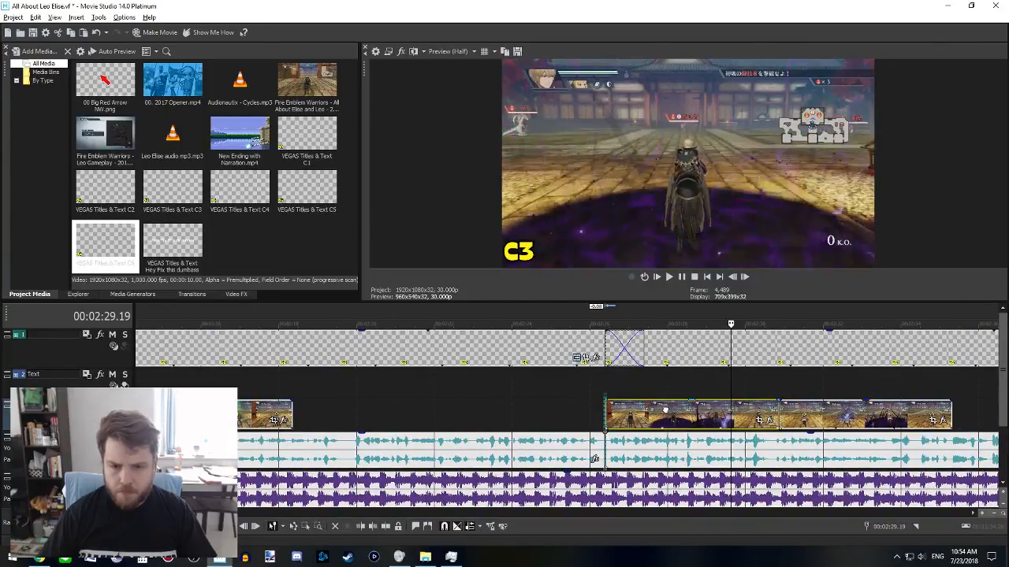
left_click(595, 392)
scroll(595, 392, "down", 2)
- Examine the whole timeline for title coverage and the remaining gaps between gameplay clips
scroll(544, 465, "down", 4)
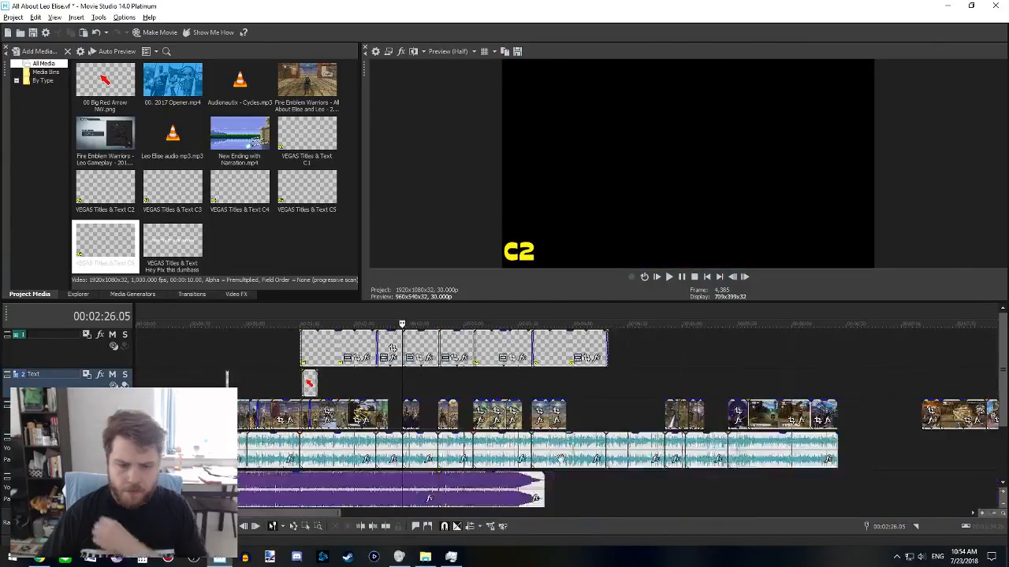
scroll(525, 477, "up", 2)
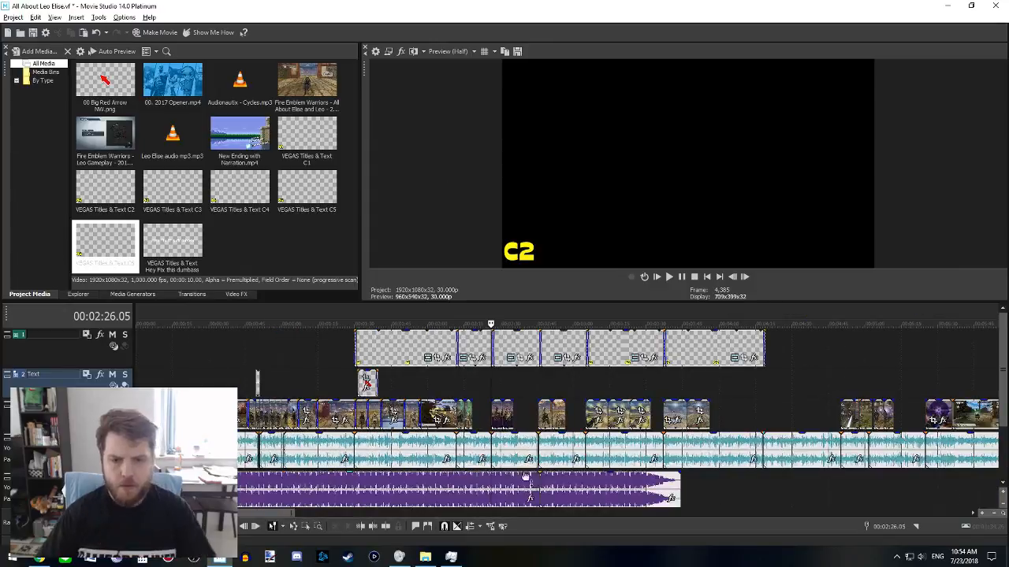
left_click(390, 388)
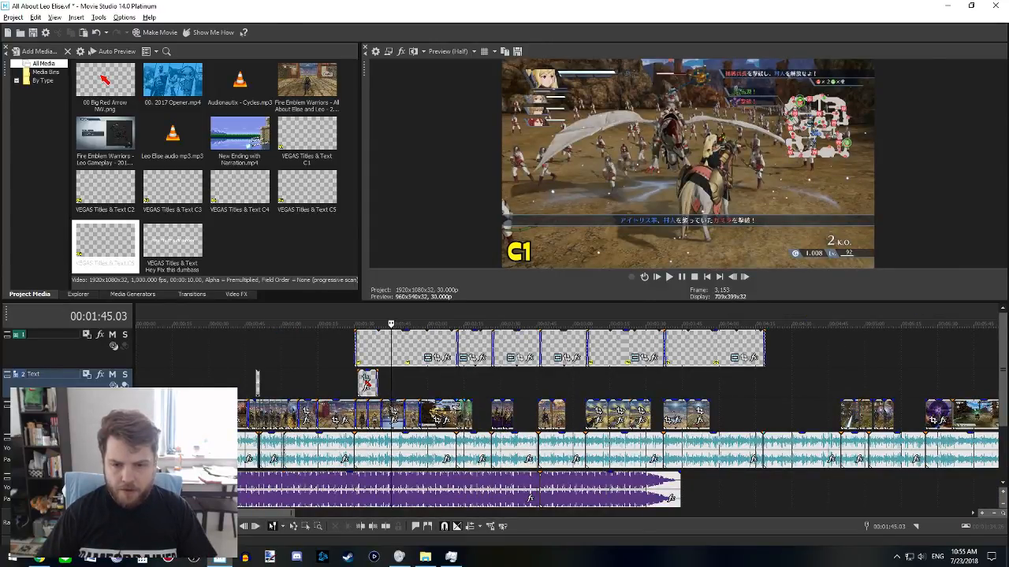
scroll(615, 418, "right", 6)
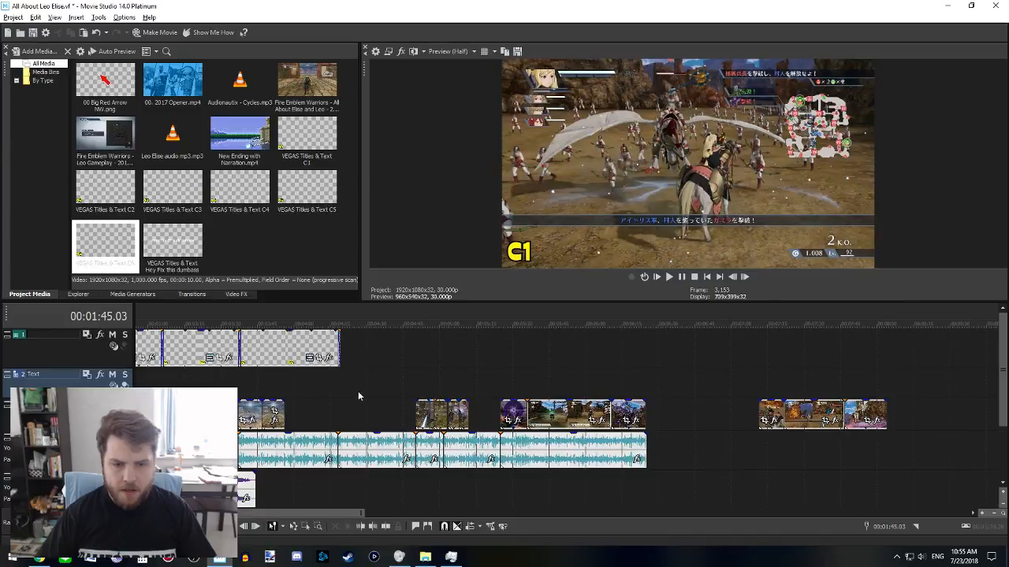
left_click(339, 389)
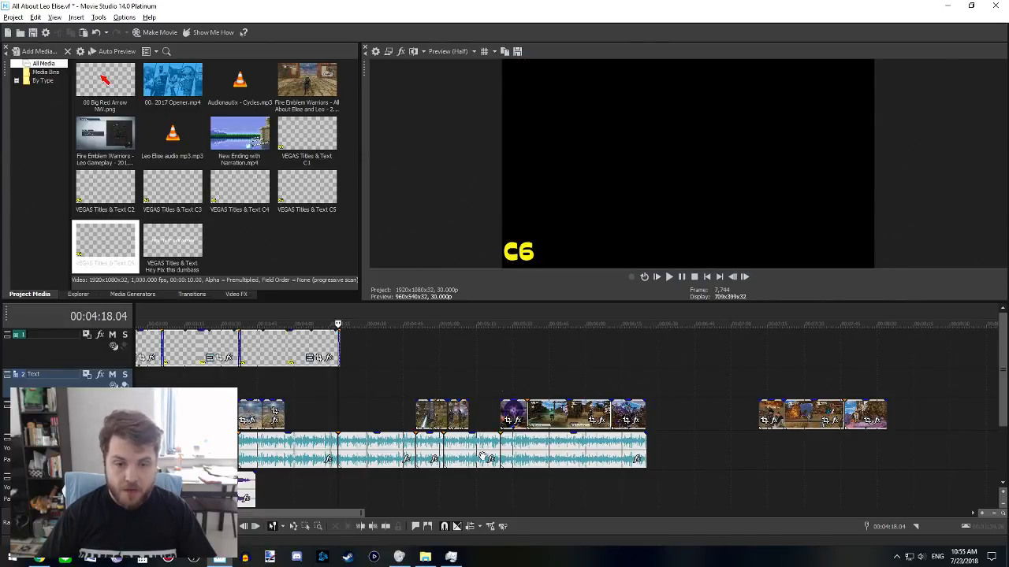
scroll(421, 501, "left", 5)
left_click(474, 387)
scroll(503, 473, "up", 4)
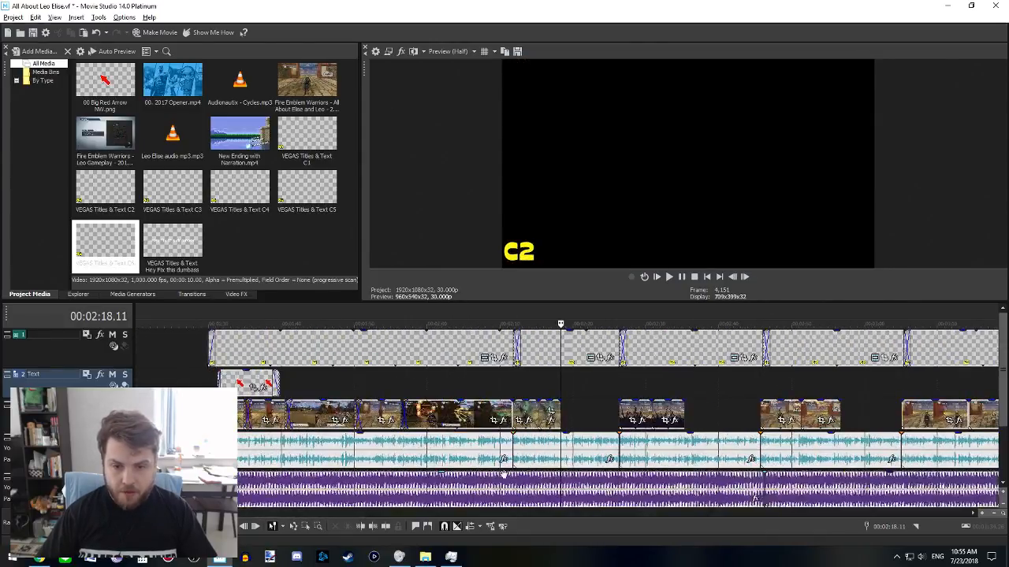
- Move the C2 section's gameplay clips later to start at about 2:15, leaving a gap of about one second between them
left_click(519, 392)
key("space")
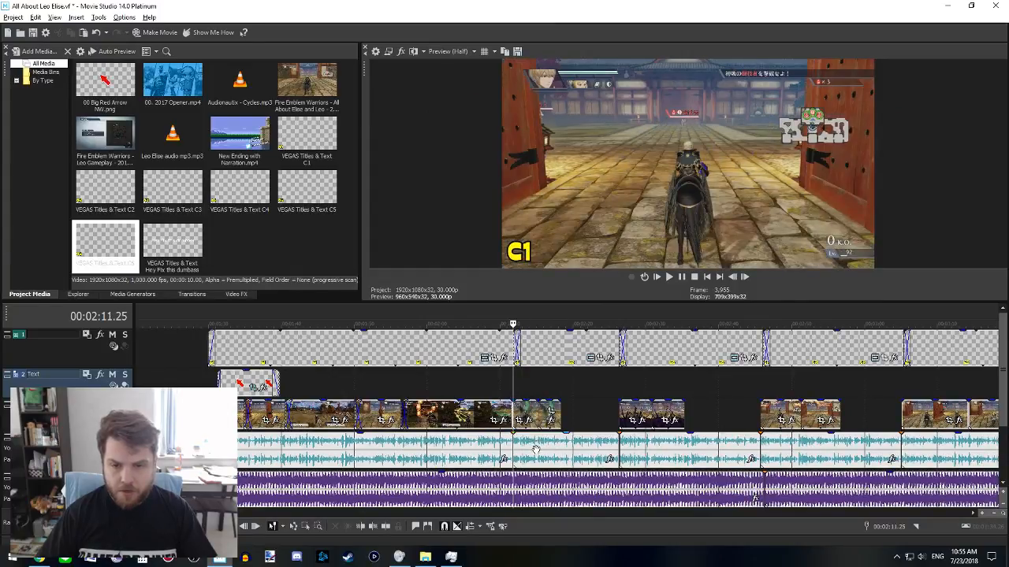
scroll(567, 449, "up", 2)
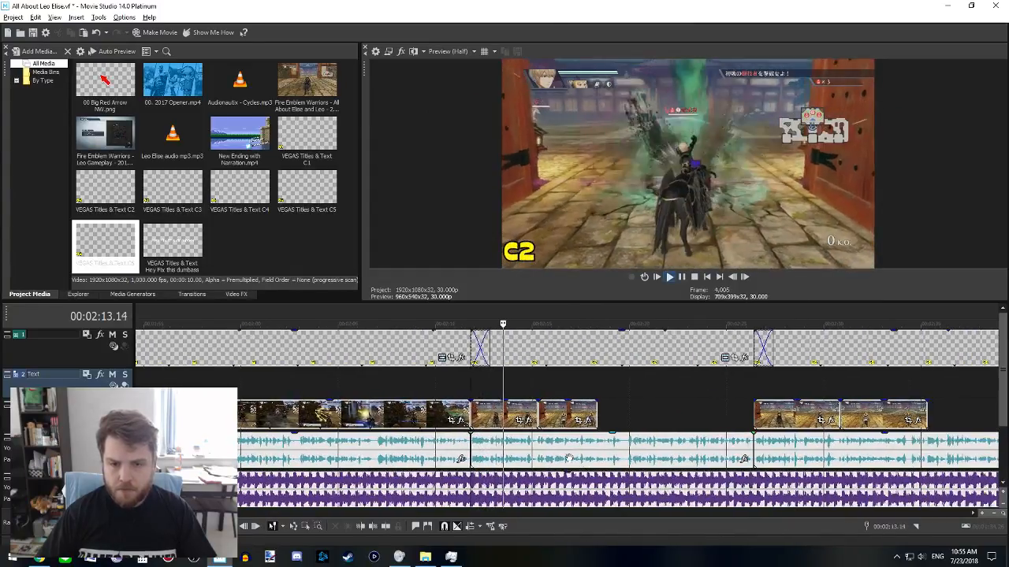
left_click(571, 410)
left_click_drag(570, 411, 636, 411)
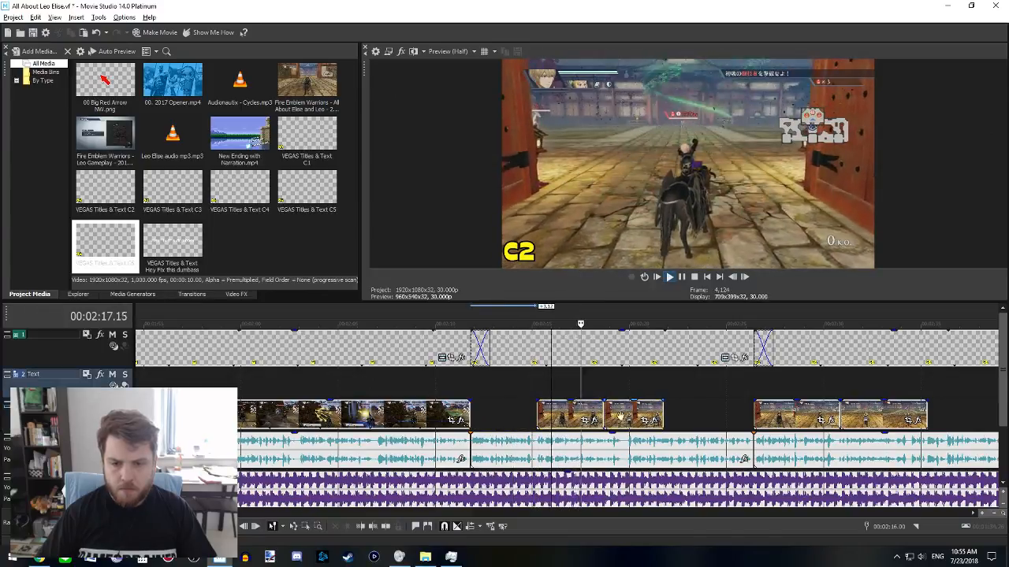
scroll(598, 410, "up", 3)
left_click_drag(609, 416, 621, 415)
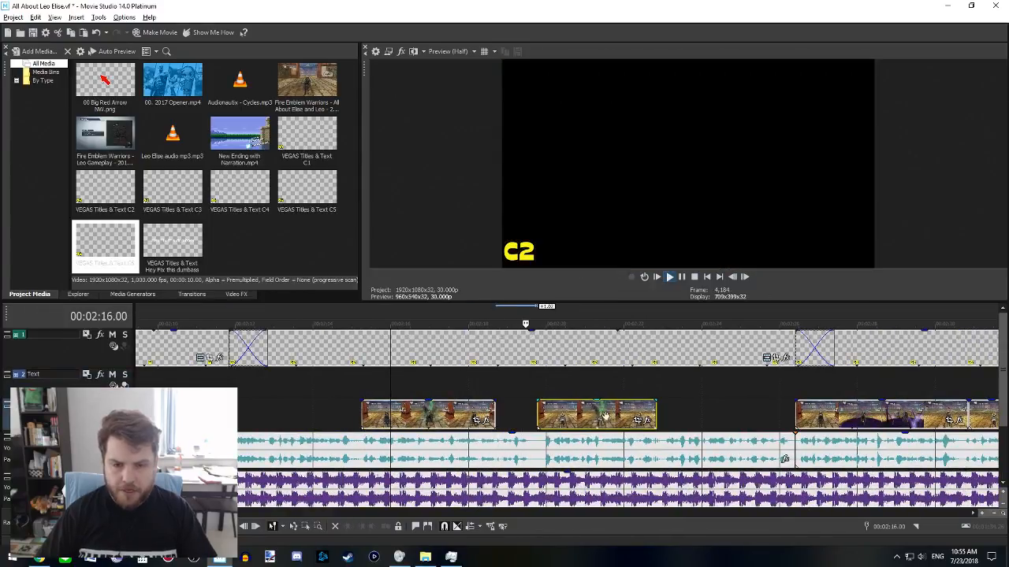
- Extend the first C2 gameplay clip forward to meet the second clip and back to the C2 narration cut
left_click(365, 388)
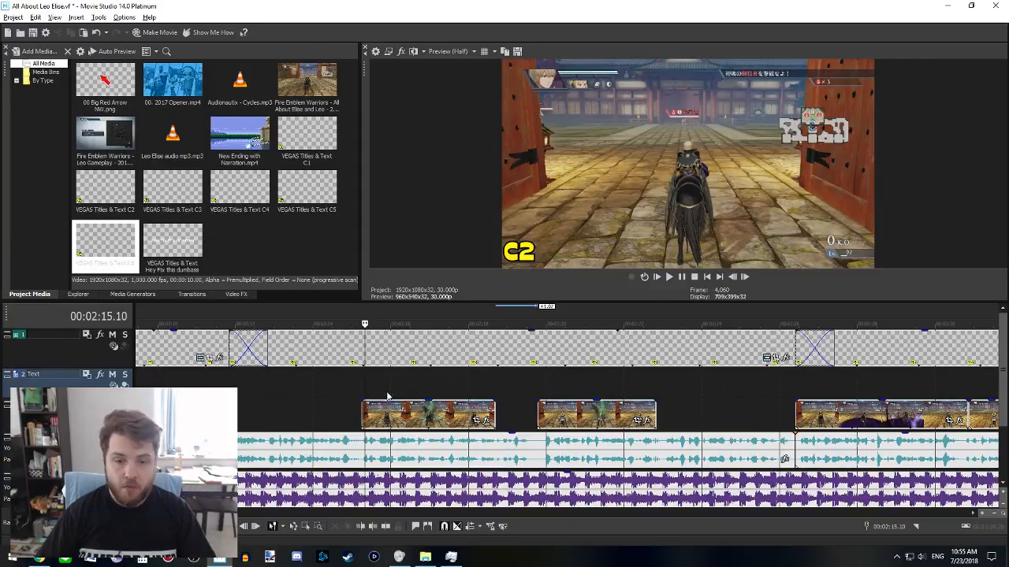
left_click(371, 416)
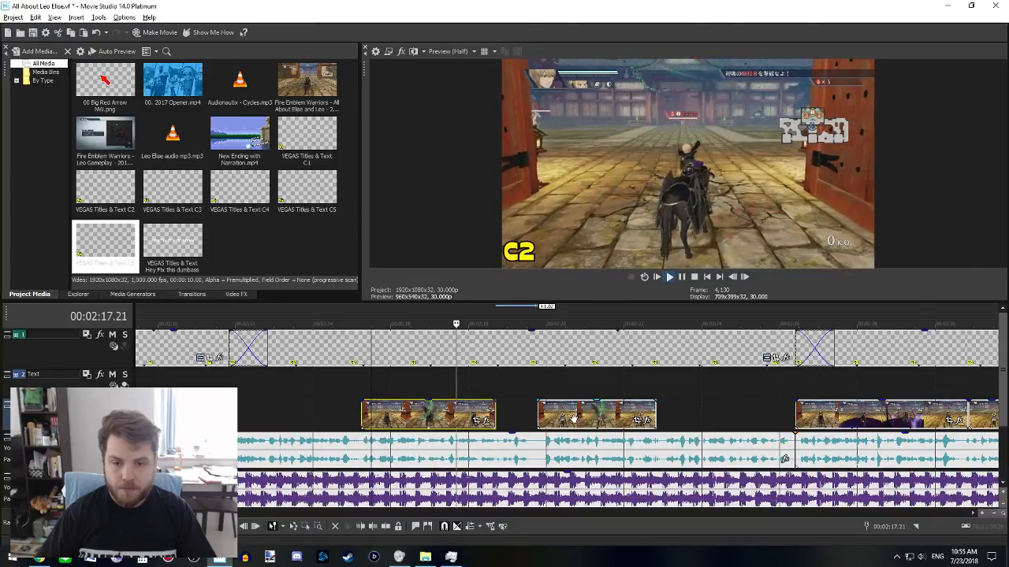
left_click_drag(496, 414, 538, 410)
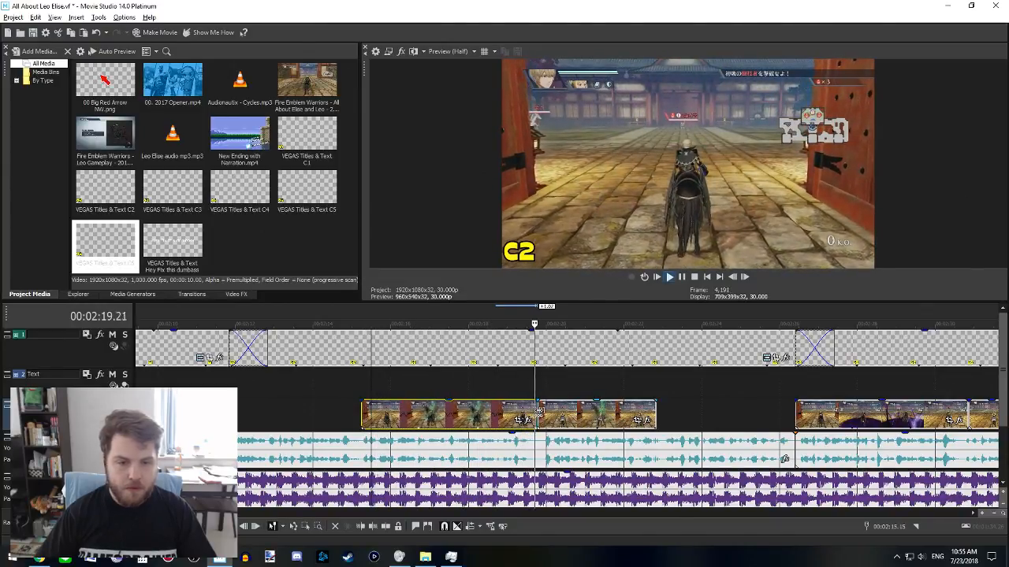
key("space")
left_click_drag(361, 407, 235, 388)
key("space")
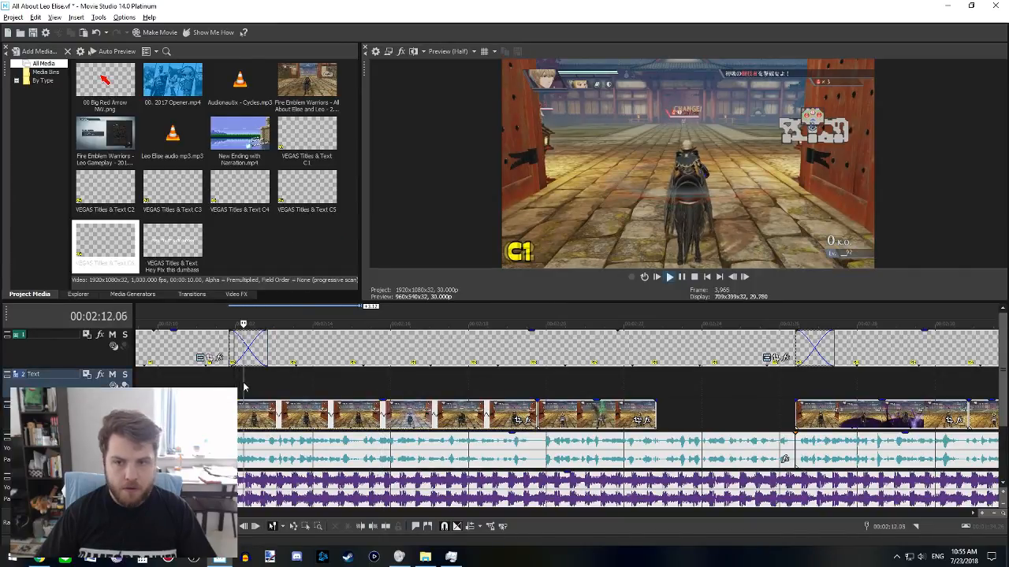
- Split the extended C2 gameplay clip at 00:02:13.23
left_click(251, 388)
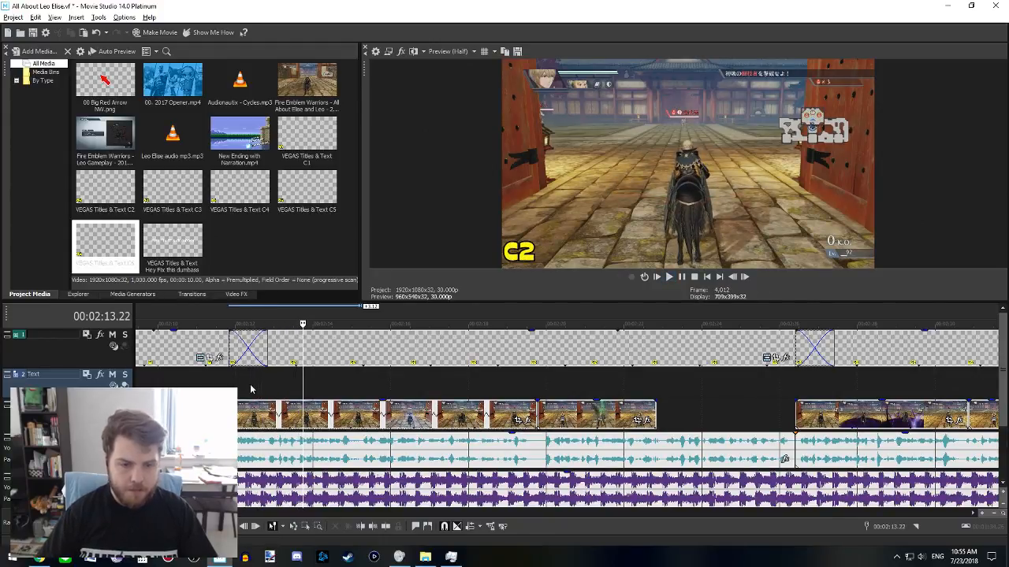
left_click(305, 411)
key("s")
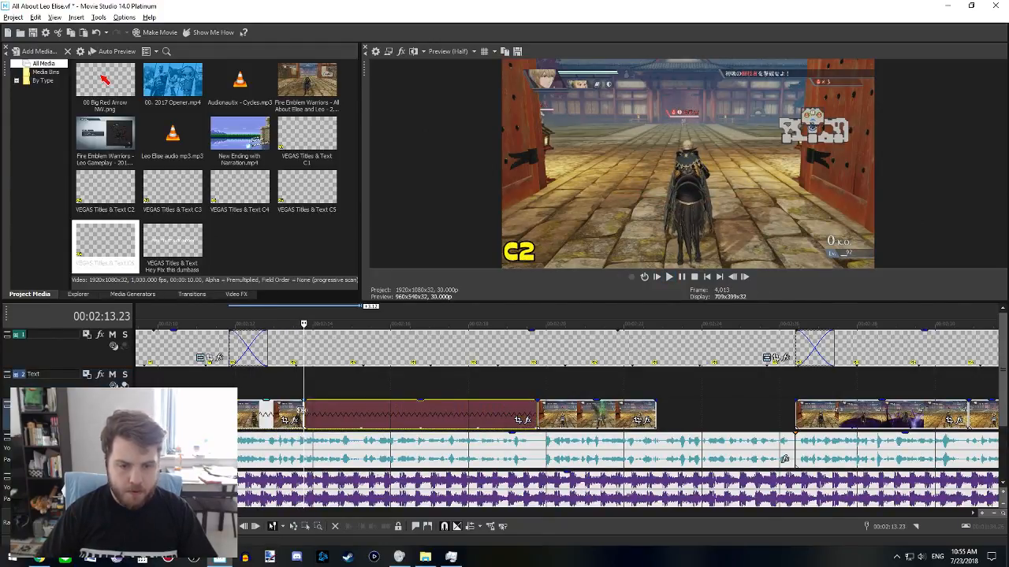
- Delete the piece of C2 gameplay before the 00:02:13.23 split and split the remaining clip at 00:02:15.07
left_click(278, 403)
key("Delete")
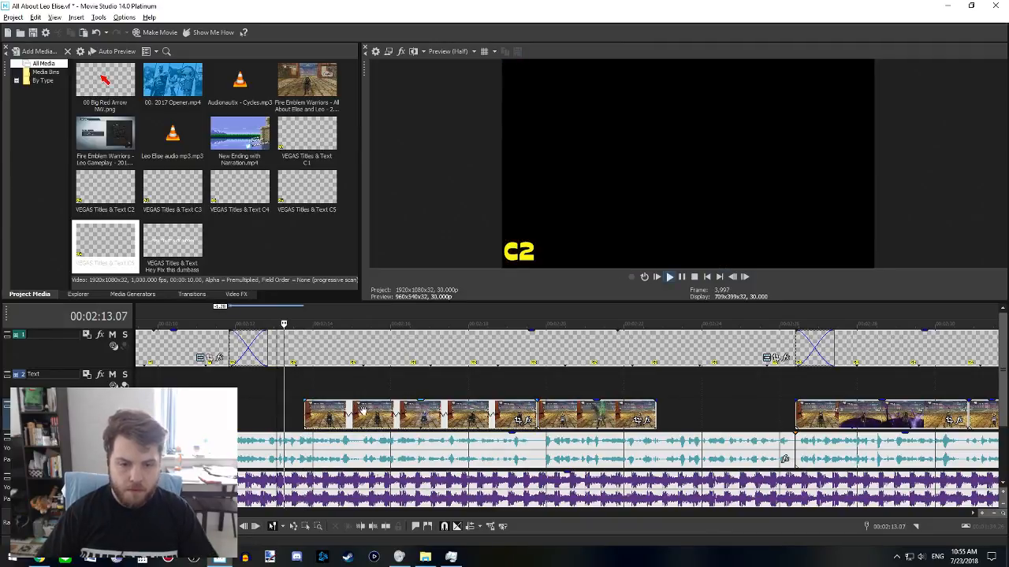
left_click(363, 414)
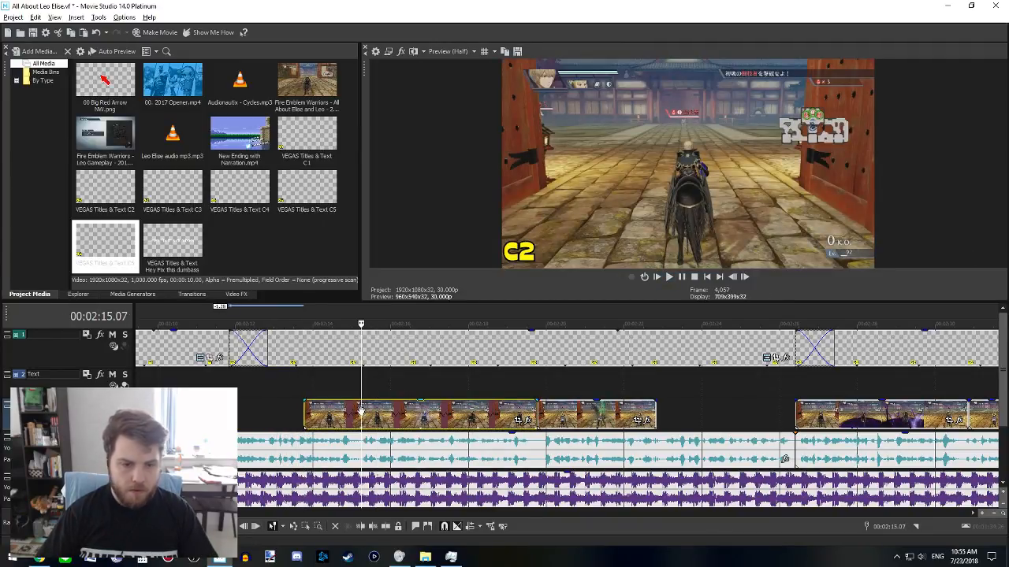
key("s")
- Extend the first piece of the split C2 clip back into a one-second crossfade with the C1 gameplay, then review the playback
left_click(324, 411)
left_click_drag(305, 414, 229, 414)
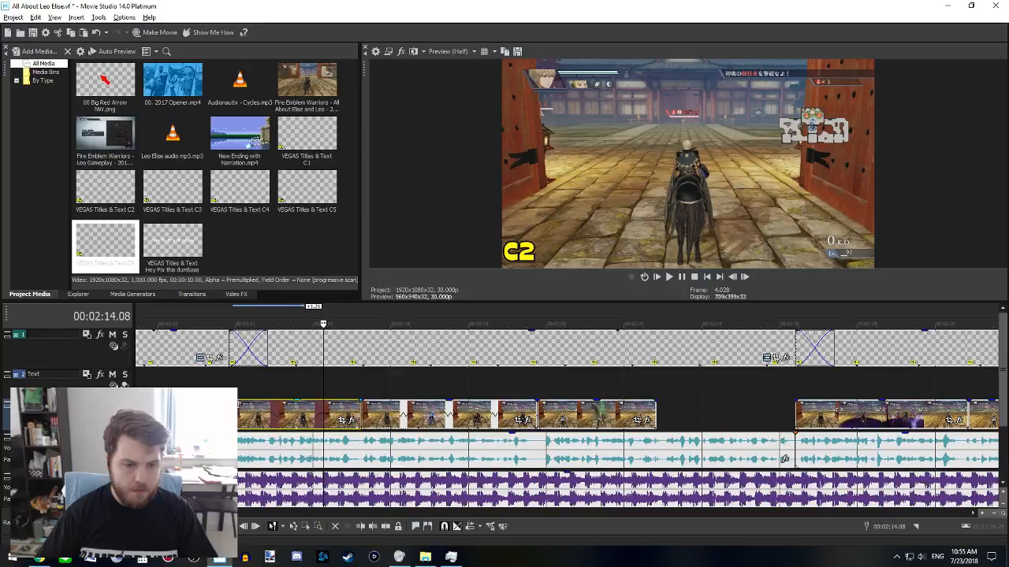
left_click(220, 414)
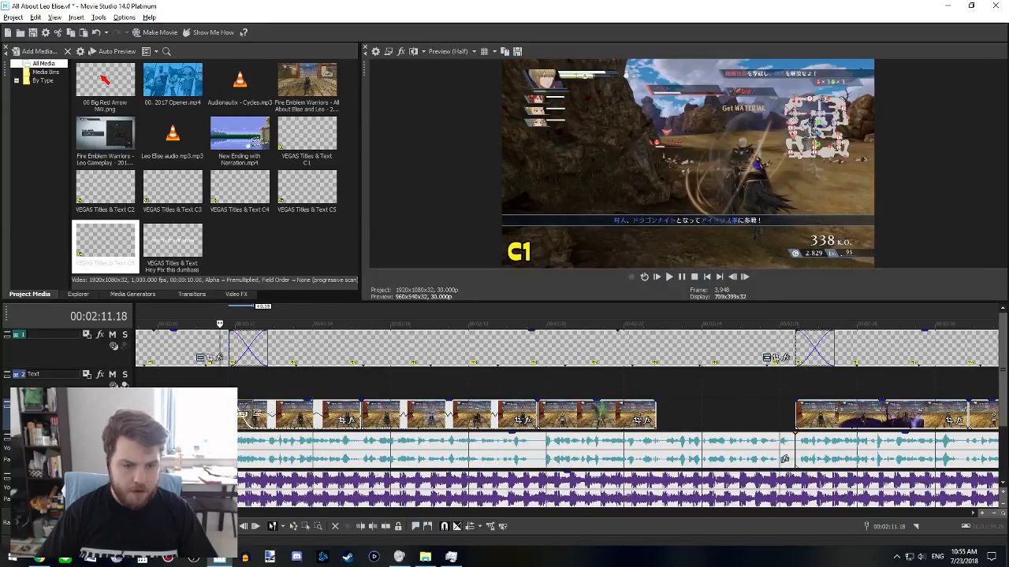
key("space")
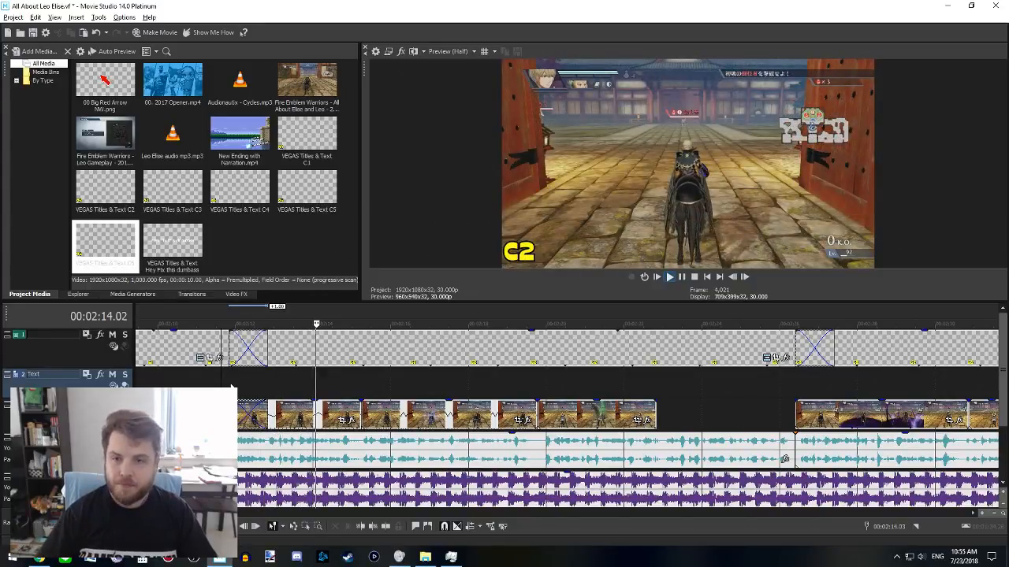
scroll(421, 414, "right", 1)
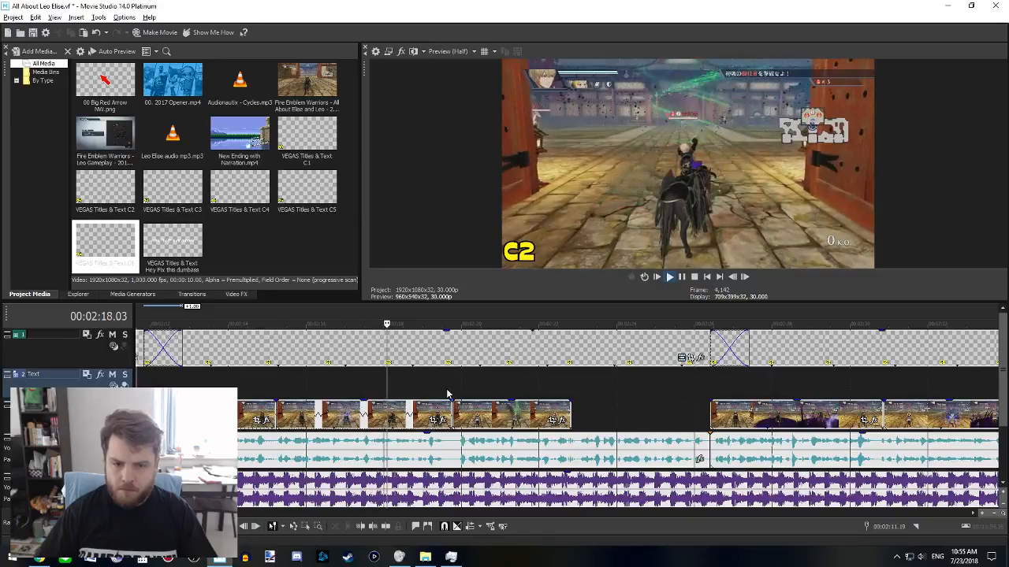
scroll(446, 398, "right", 1)
key("space")
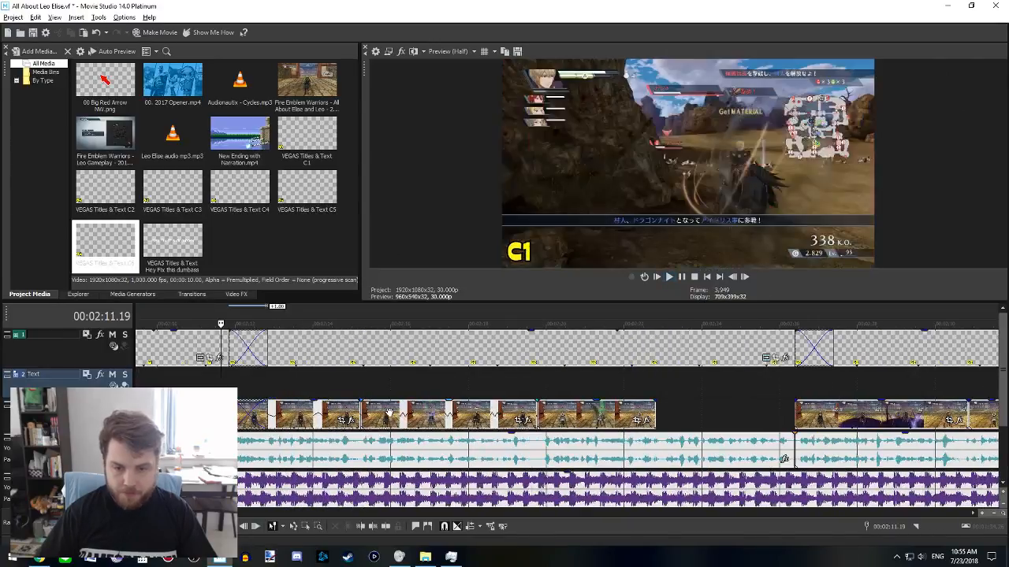
- Extend the second C2 piece forward by about one second and overlap the last C2 gameplay clip onto its end as a crossfade
left_click_drag(568, 417, 598, 413)
left_click_drag(536, 409, 560, 410)
left_click_drag(599, 410, 660, 410)
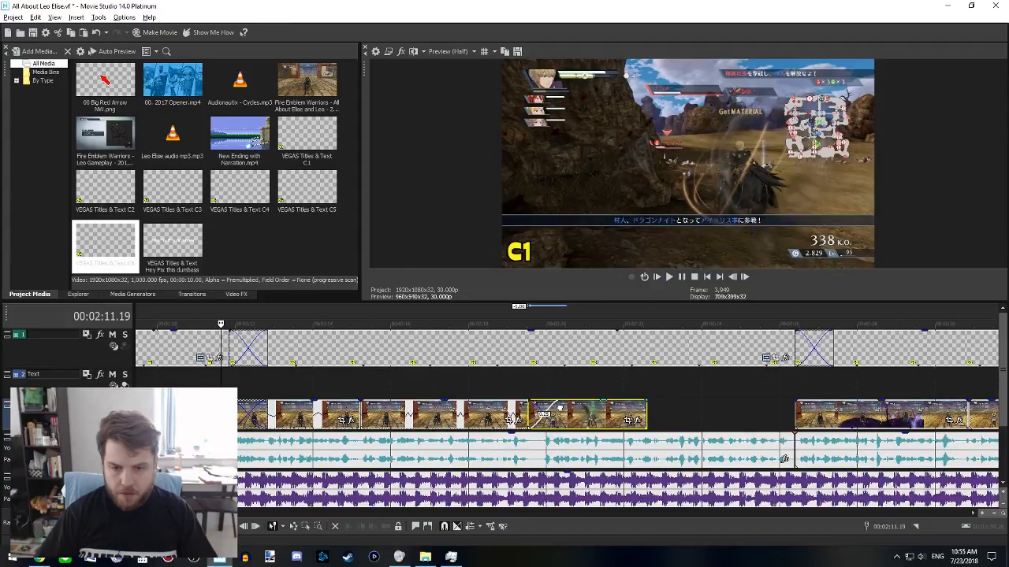
left_click_drag(559, 410, 576, 409)
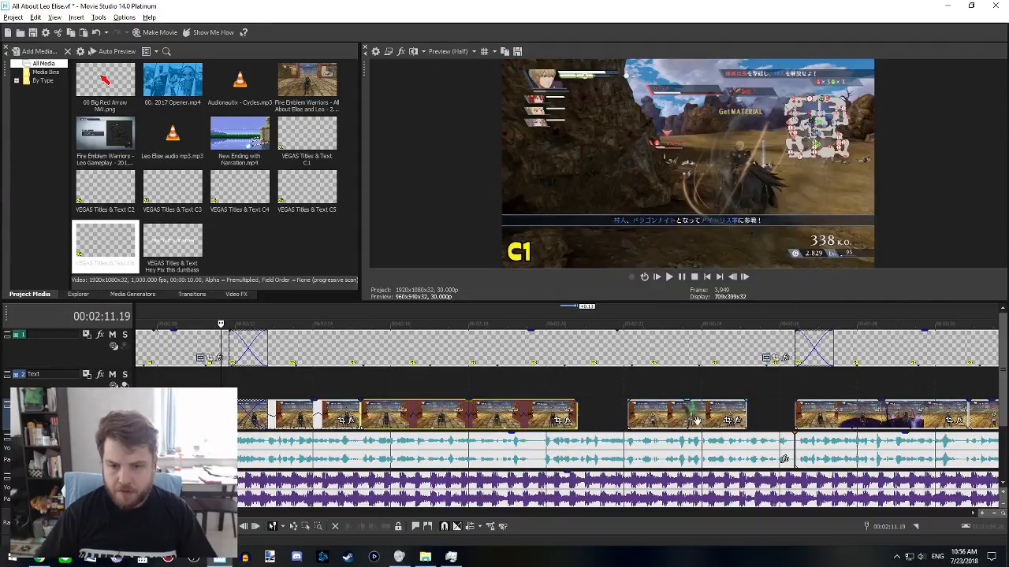
left_click_drag(696, 420, 598, 411)
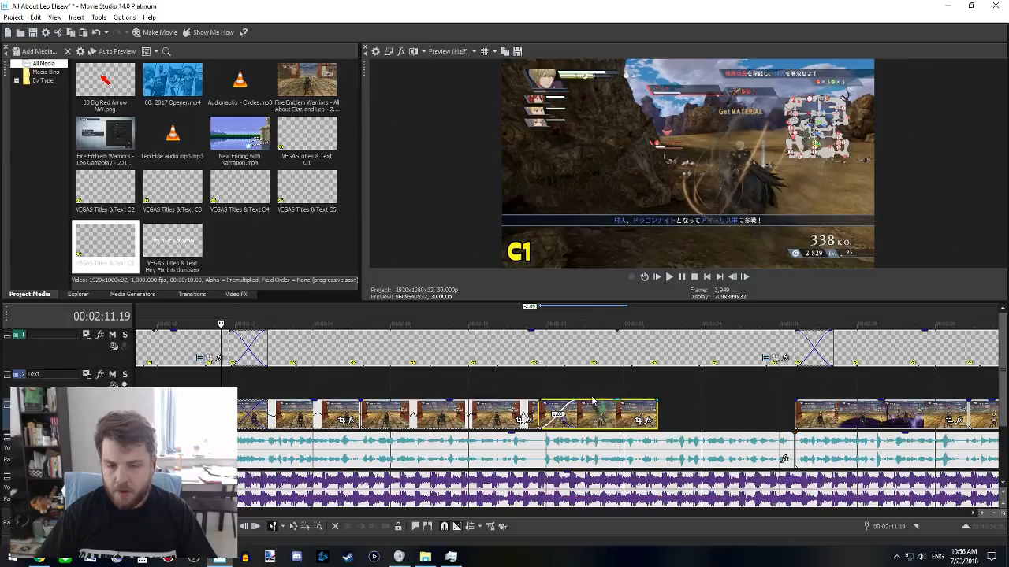
- Extend the last C2 gameplay clip forward across the gap into a one-second crossfade with the first C3 clip
left_click(581, 387)
scroll(597, 419, "right", 3)
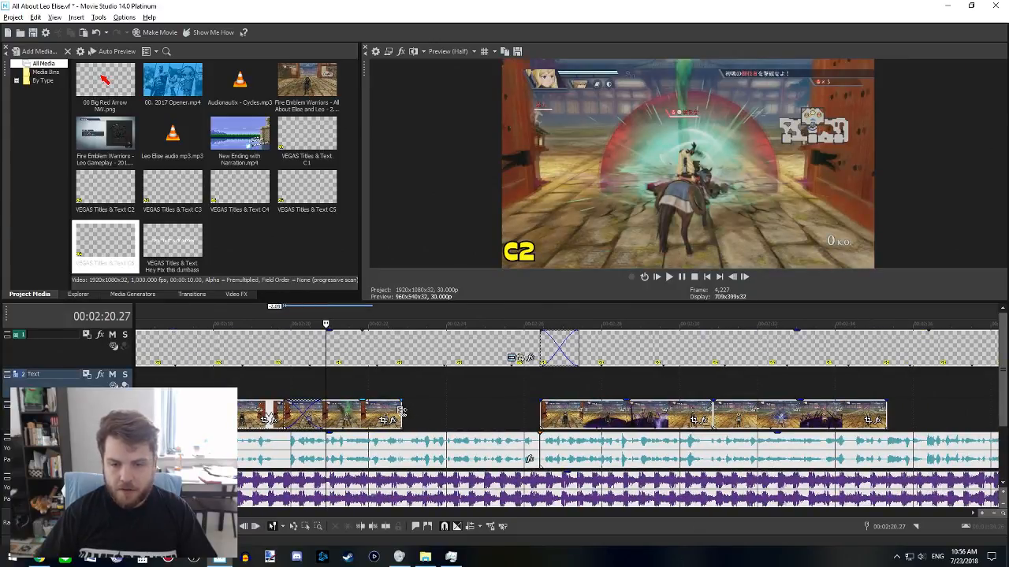
left_click_drag(401, 410, 573, 408)
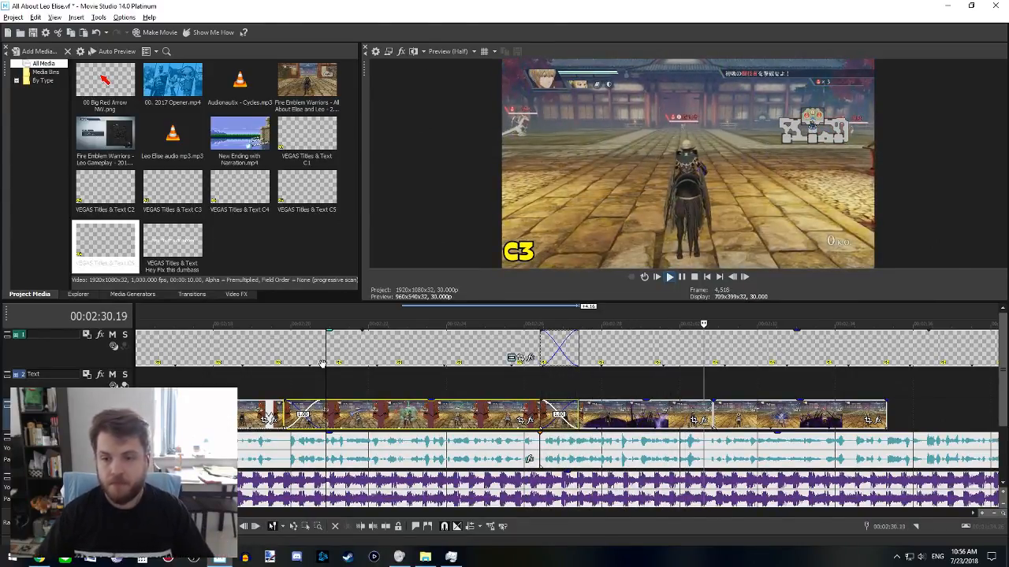
- Move the second C3 gameplay clip about four seconds later and extend the first C3 clip forward to meet it
left_click(757, 416)
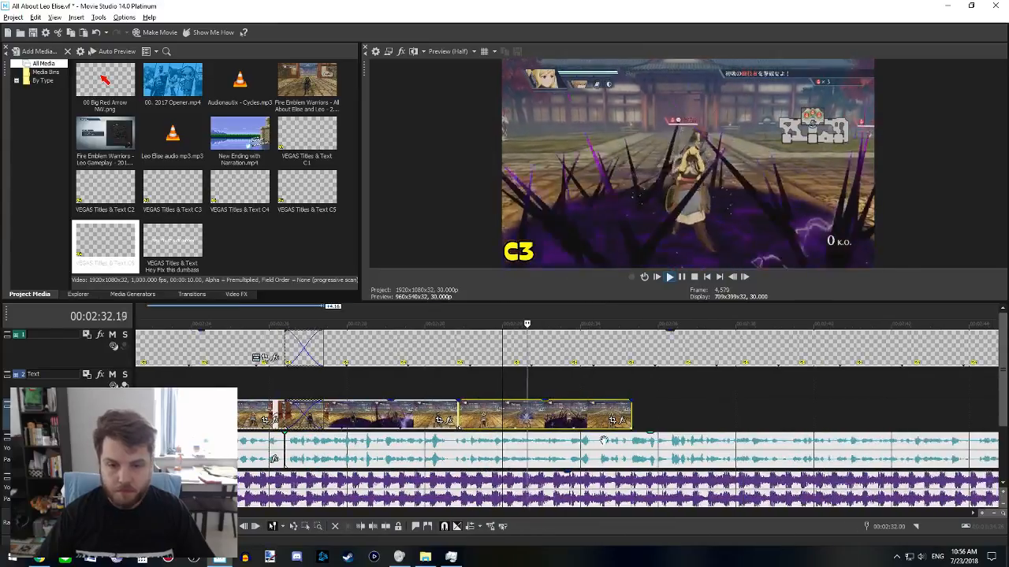
left_click_drag(513, 414, 651, 411)
key("space")
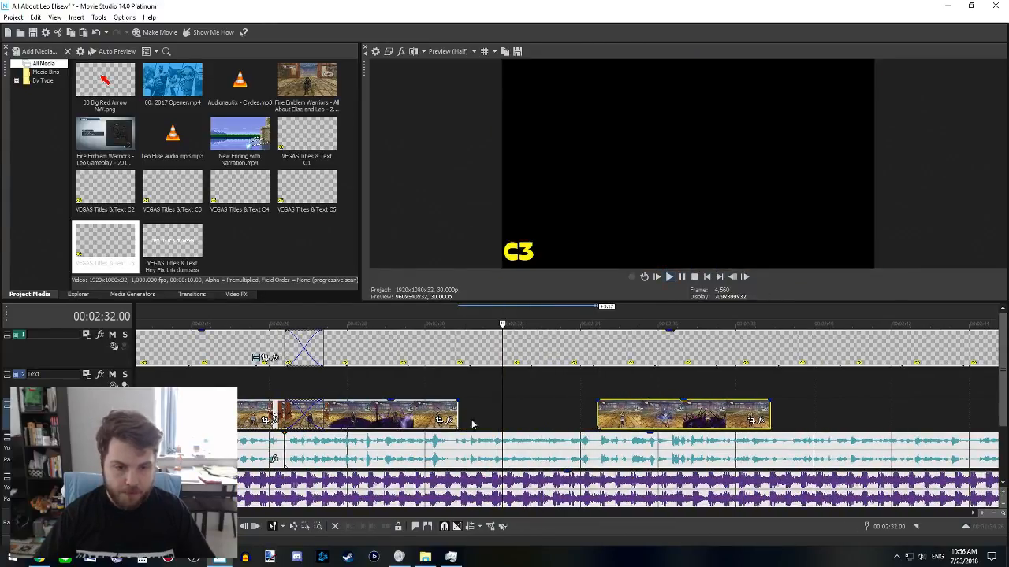
left_click(318, 397)
key("space")
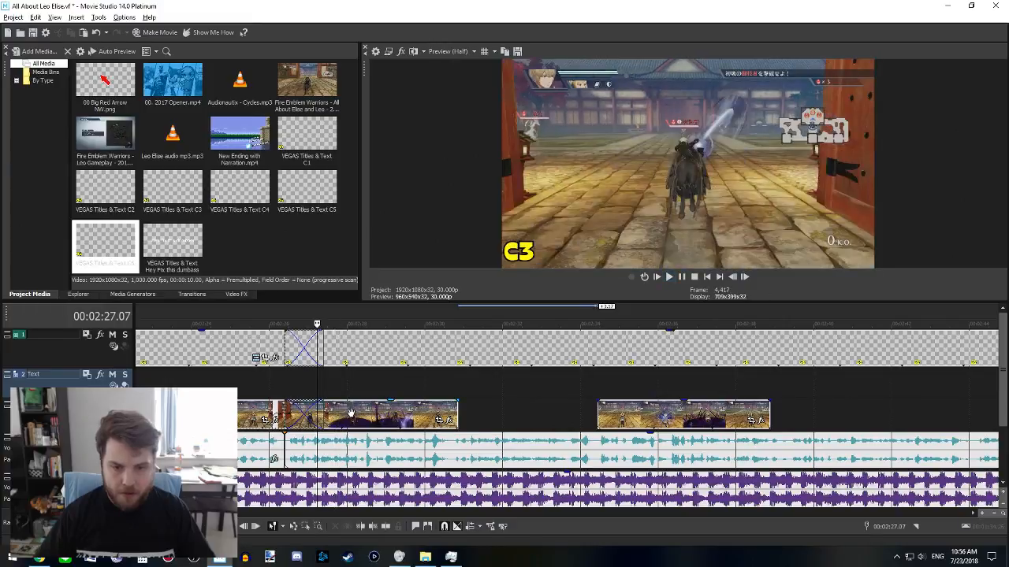
left_click(351, 414)
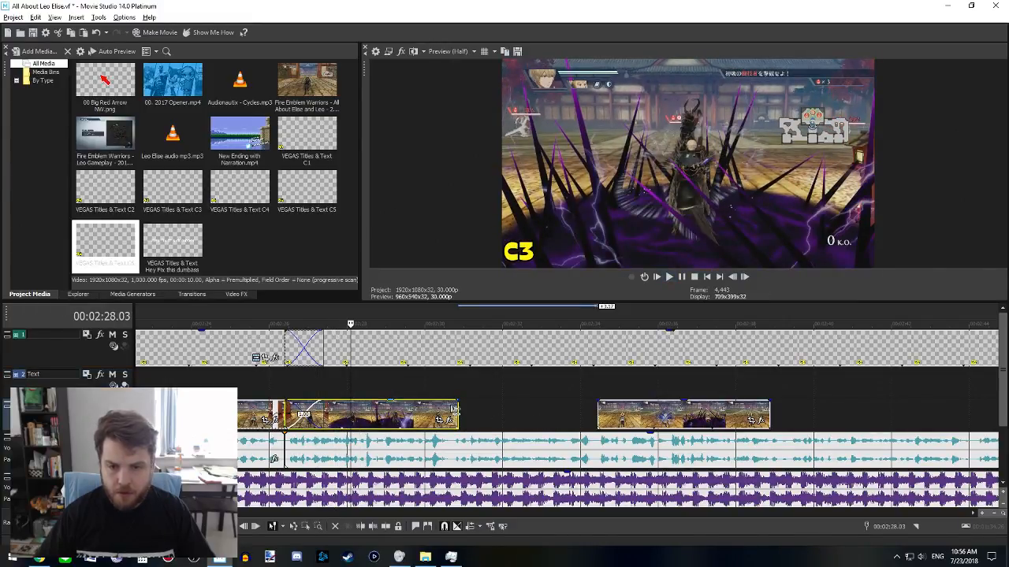
left_click_drag(650, 423, 665, 423)
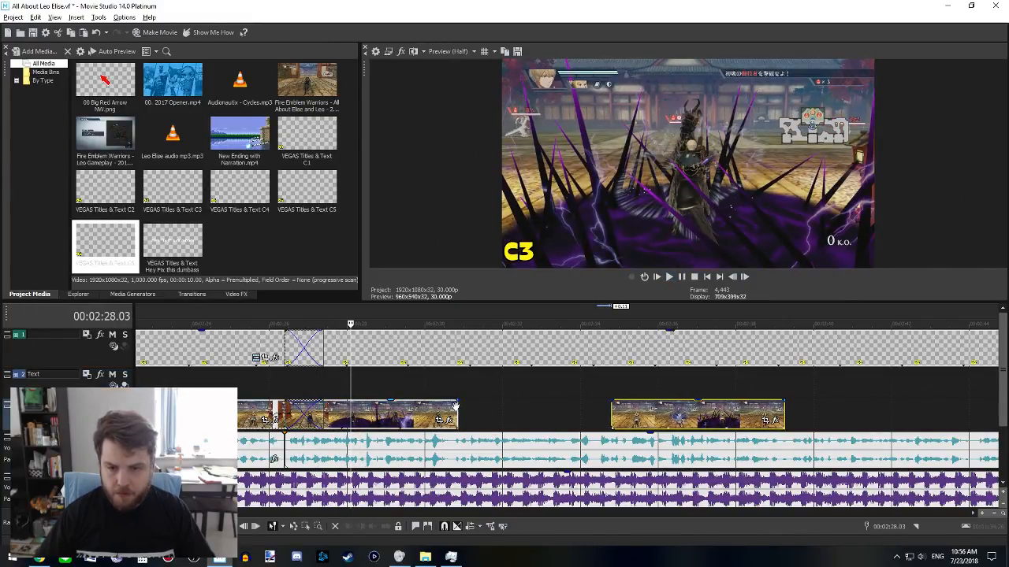
left_click_drag(456, 406, 608, 407)
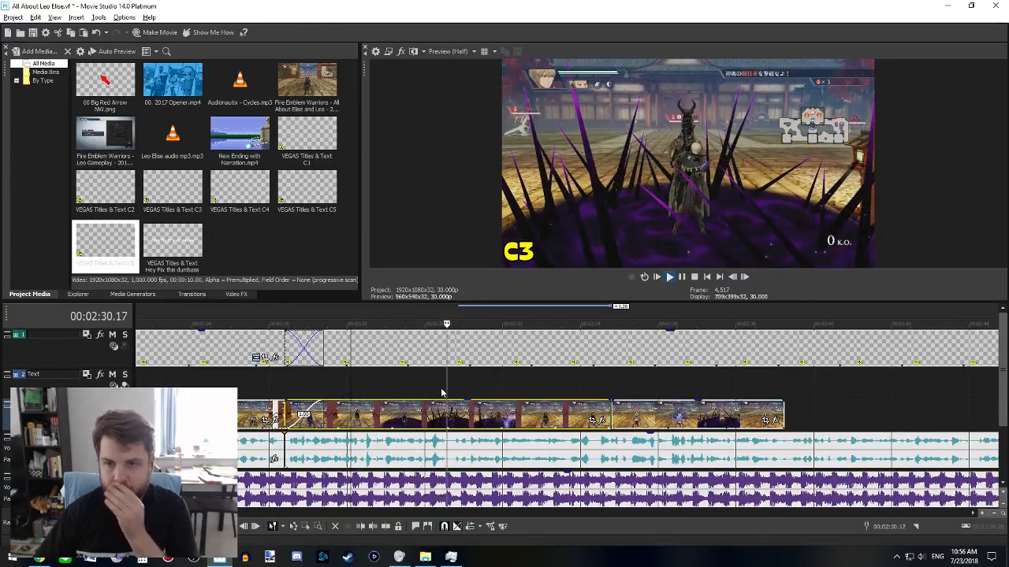
- Shift the second C3 gameplay clip one second earlier so it crossfades with the first, and play back the transition
key("space")
left_click_drag(648, 411, 592, 402)
left_click(560, 391)
key("space")
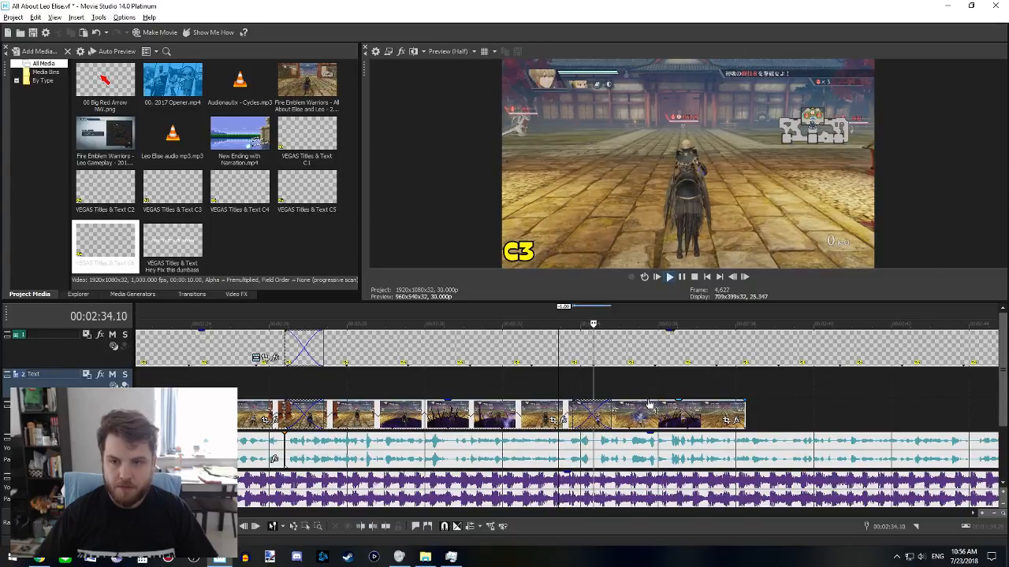
- Review the rest of the C3 section and extend the end of its second gameplay clip by 13 frames
scroll(676, 452, "right", 1)
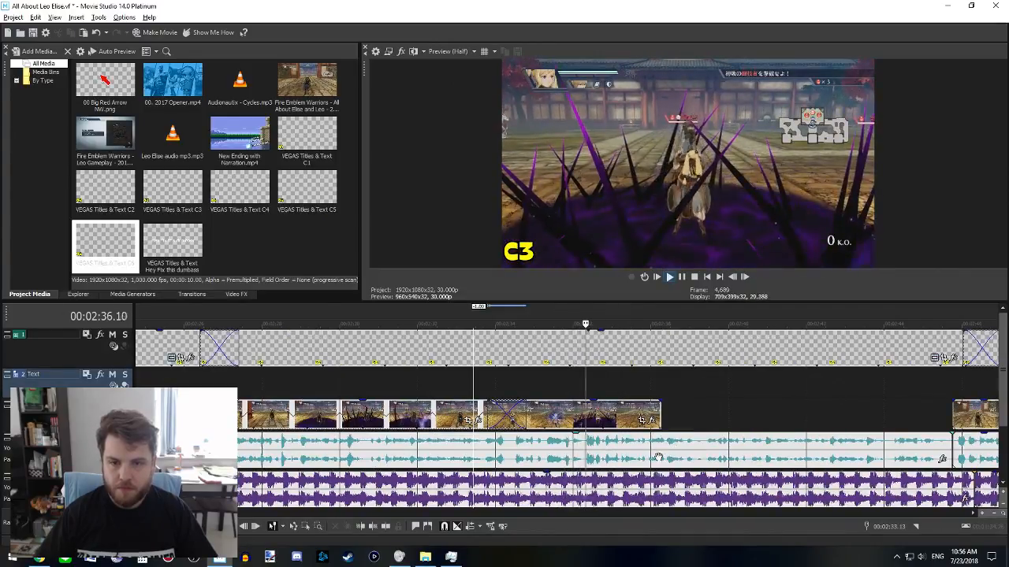
scroll(658, 458, "right", 2)
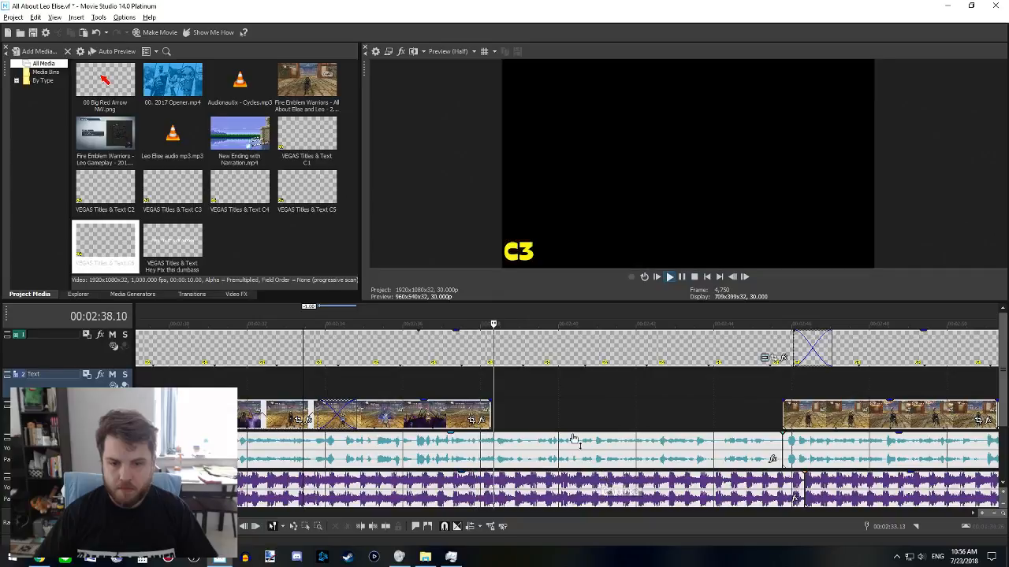
key("space")
left_click_drag(489, 411, 506, 411)
left_click(536, 413)
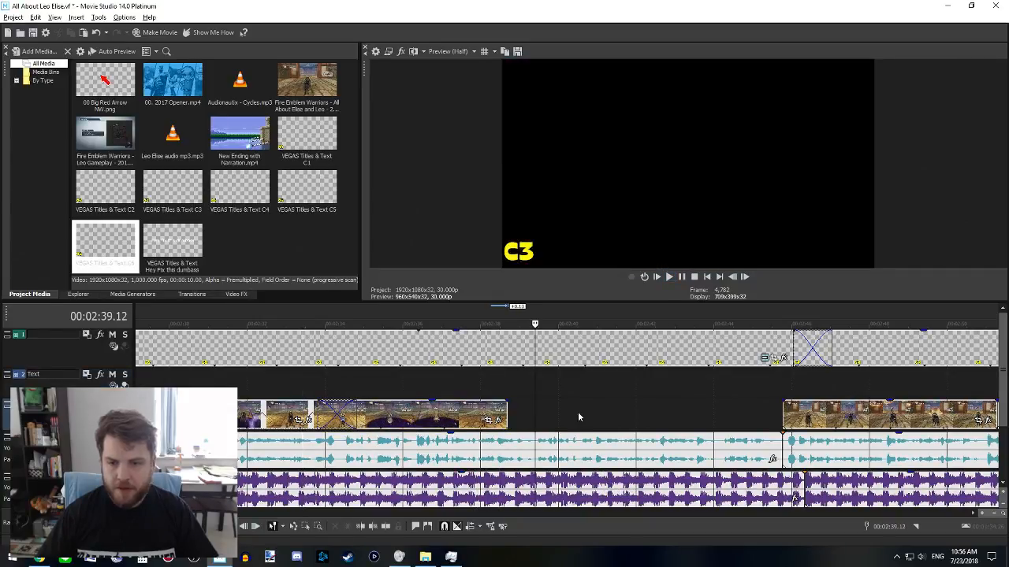
- Examine the unused gameplay clips after the narration, from about 9:49 to 12:52, for footage to fill the gap
left_click(624, 418)
scroll(669, 442, "down", 8)
scroll(710, 464, "right", 4)
scroll(625, 468, "left", 3)
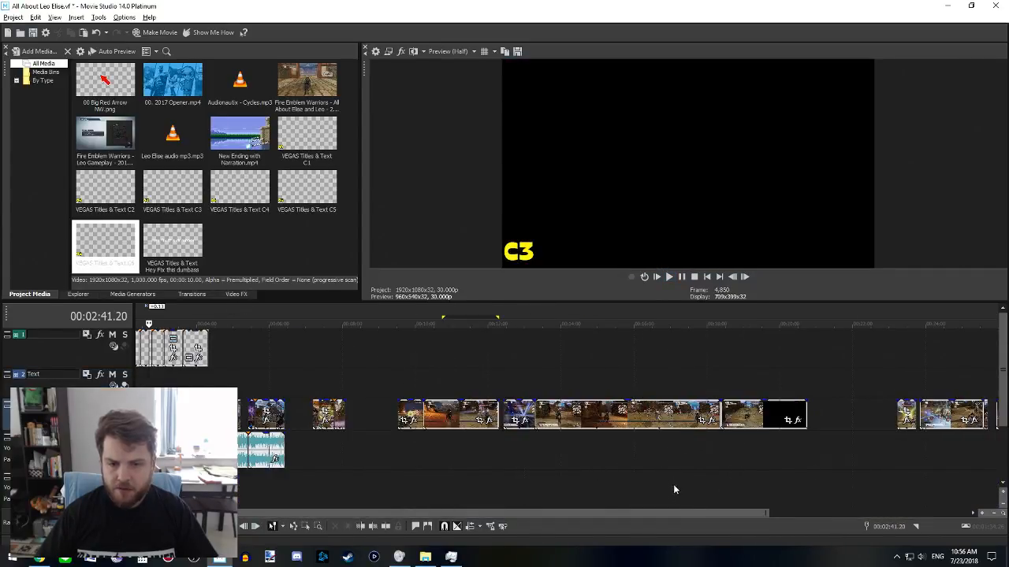
left_click(468, 388)
left_click_drag(410, 320, 530, 369)
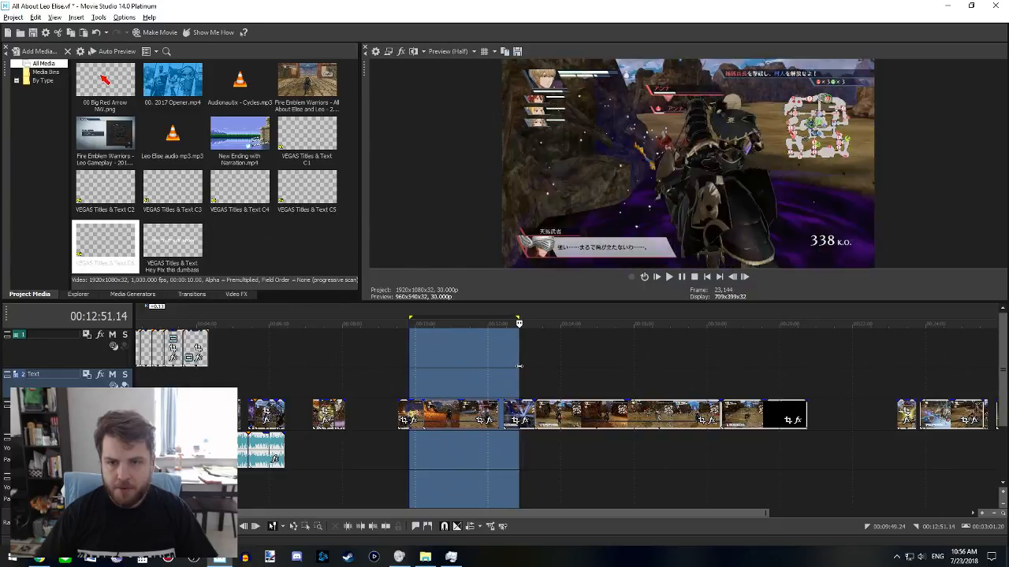
scroll(544, 422, "up", 3)
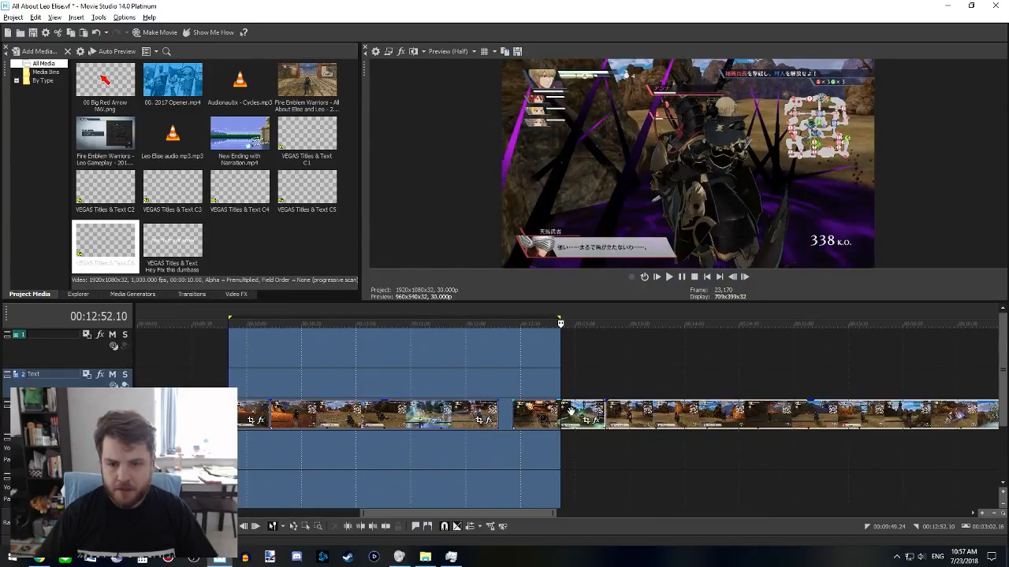
left_click(534, 380)
left_click(558, 386)
scroll(588, 420, "down", 2)
scroll(590, 453, "right", 2)
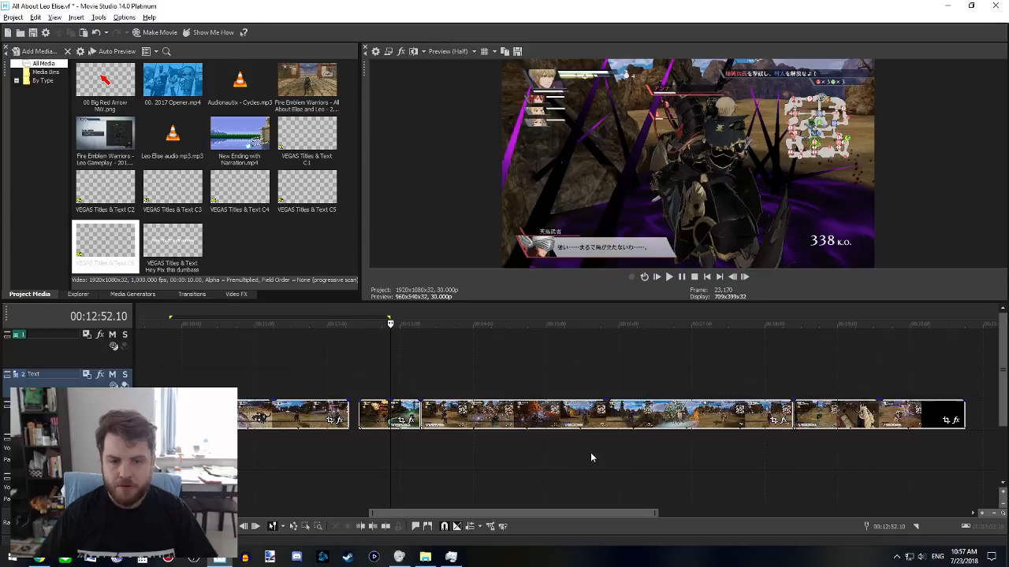
- Delete the short unused gameplay clip around the 13-minute mark
left_click(394, 408)
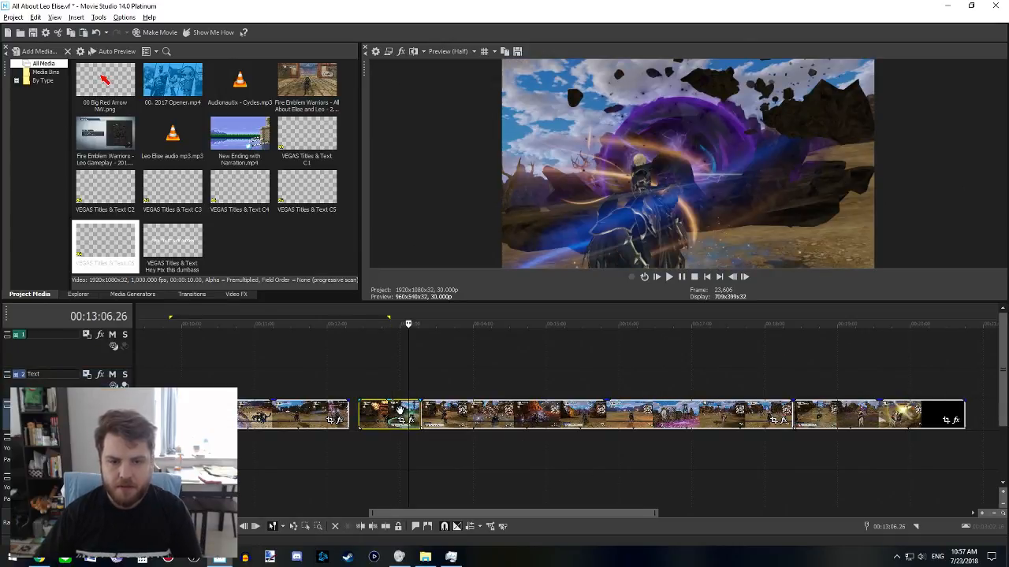
key("Delete")
left_click(456, 390)
- Scrub through the remaining unused gameplay clips from about 13:29 onward, looking for filler footage
left_click_drag(437, 387, 929, 375)
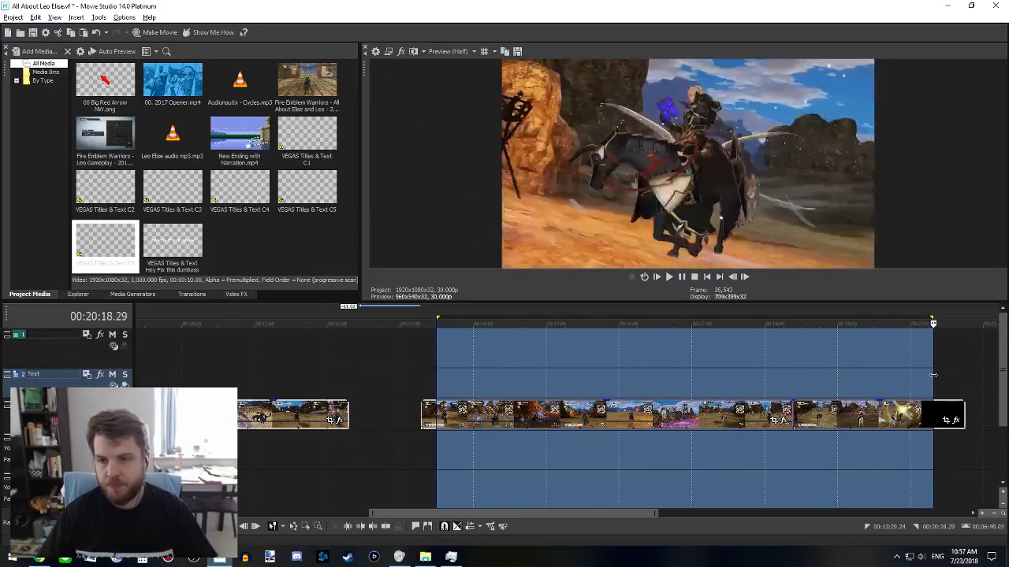
scroll(950, 389, "down", 3)
scroll(683, 462, "right", 3)
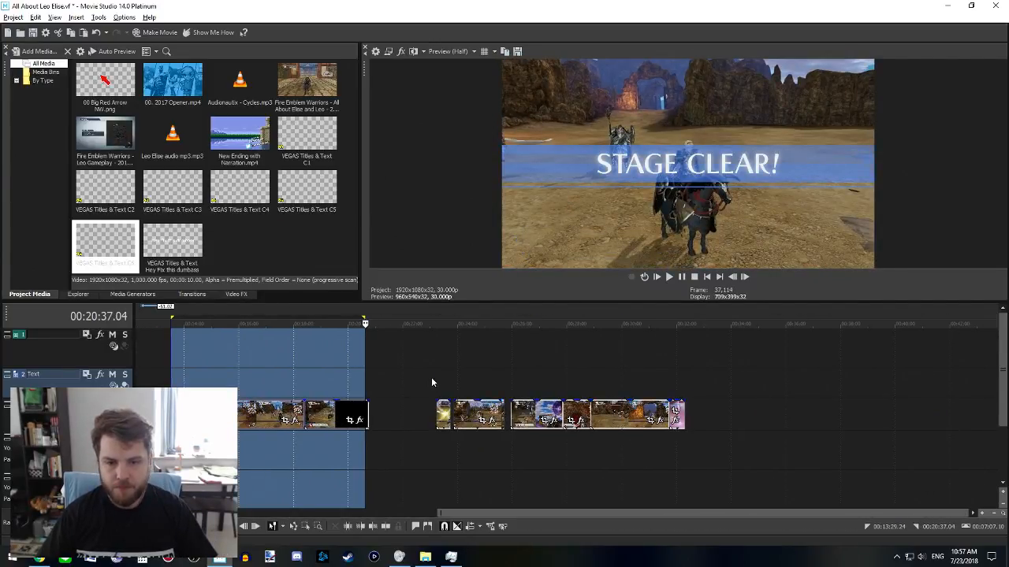
left_click_drag(436, 380, 674, 353)
scroll(496, 475, "left", 5)
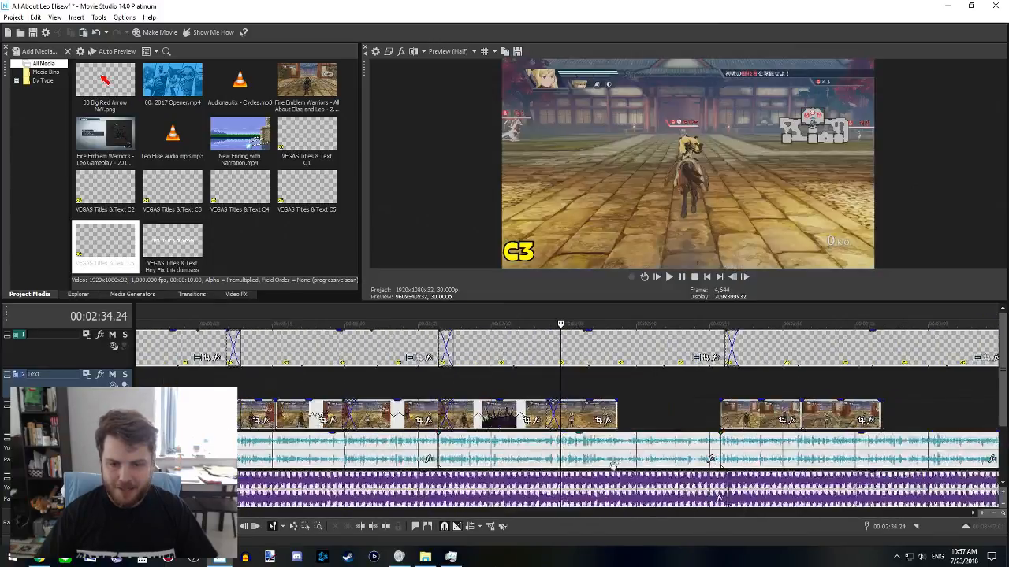
- Extend the last C3 gameplay across the gap to the C4 section, with one-second crossfades at its split near 2:38 and into the C4 clip
scroll(538, 427, "down", 5)
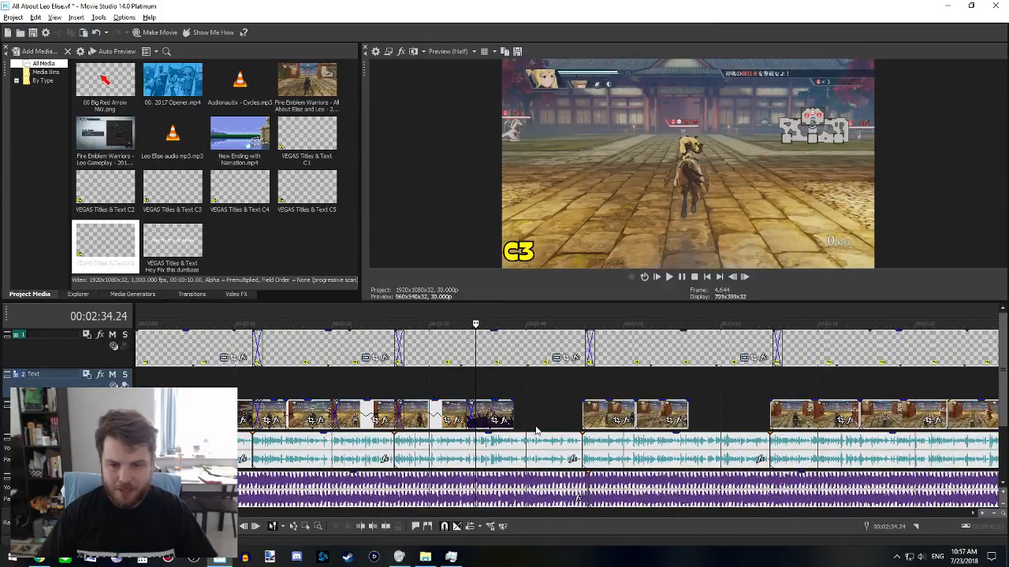
left_click(581, 414)
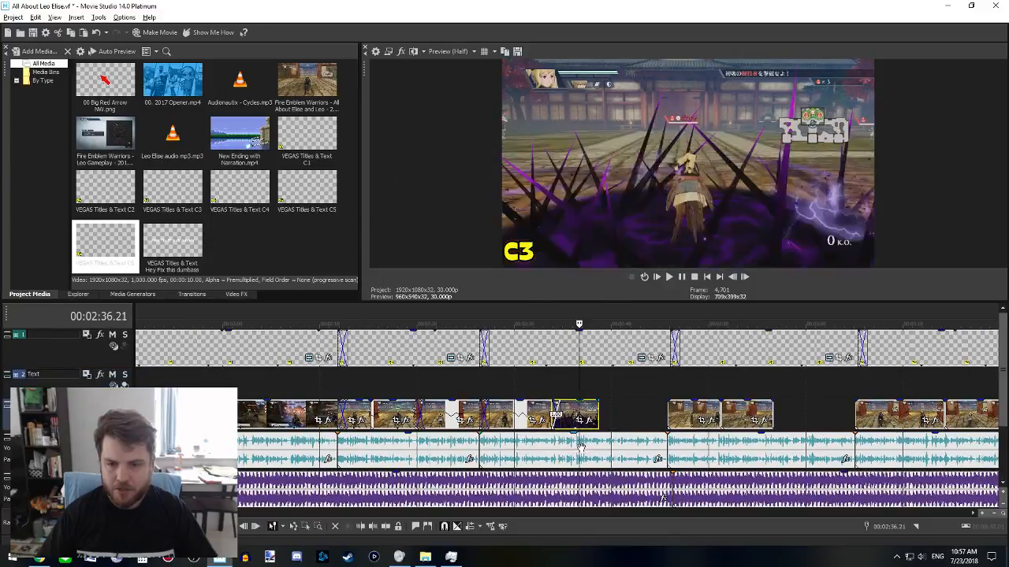
scroll(588, 467, "up", 3)
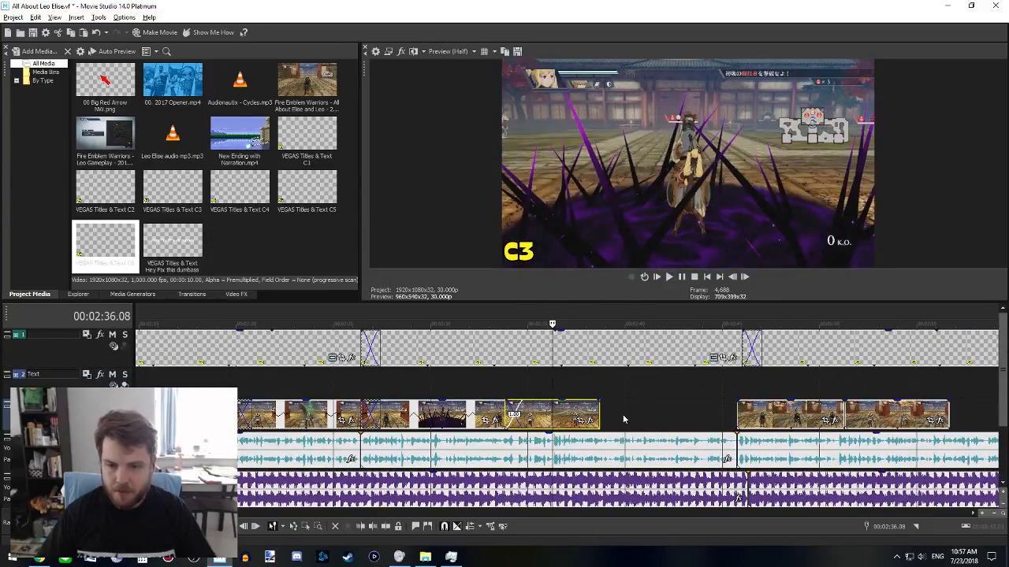
left_click_drag(598, 414, 755, 408)
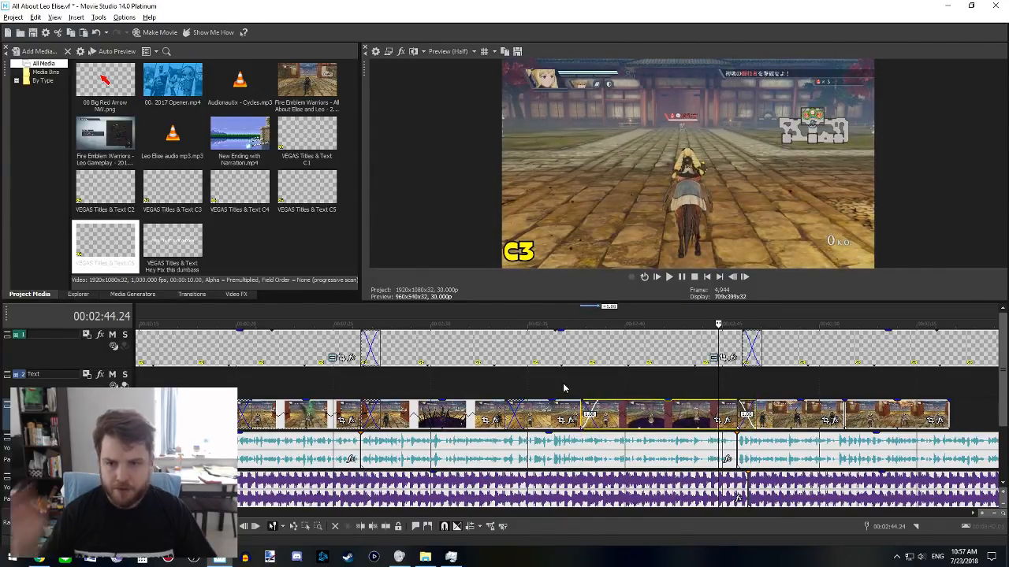
left_click(568, 400)
key("space")
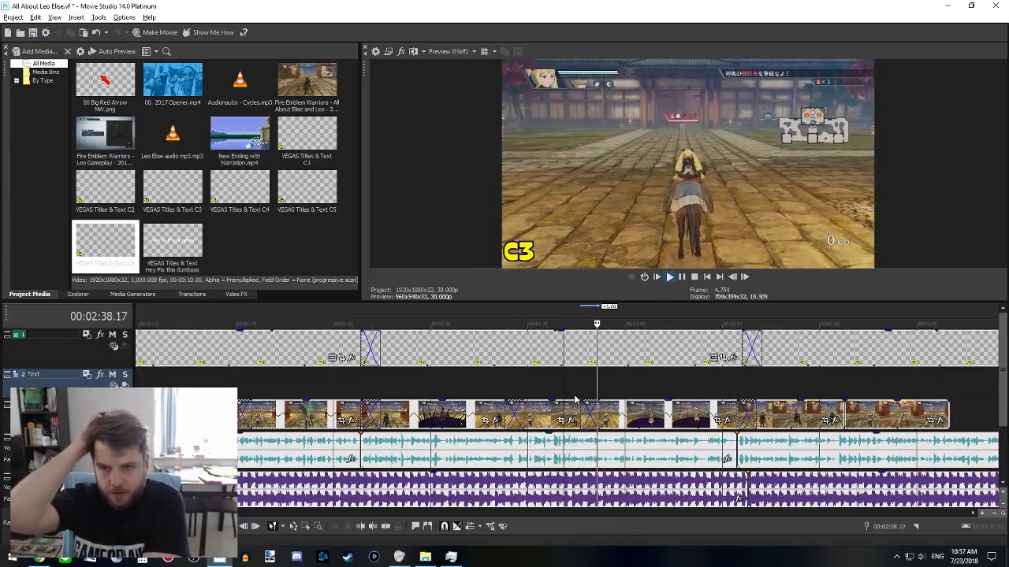
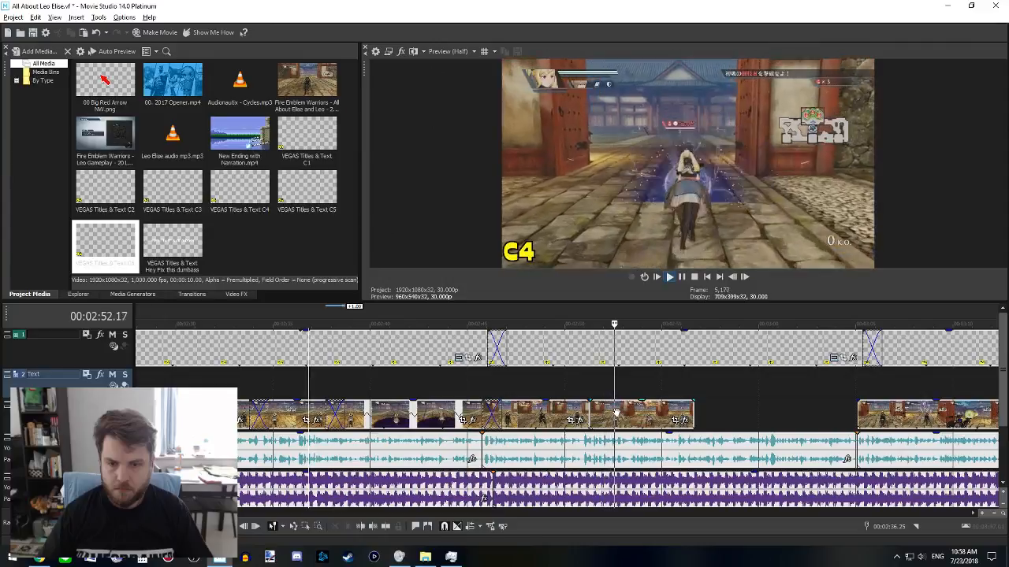
- Overlap the two C4 gameplay clips near 2:50 with a one-second crossfade and play back the transition
key("space")
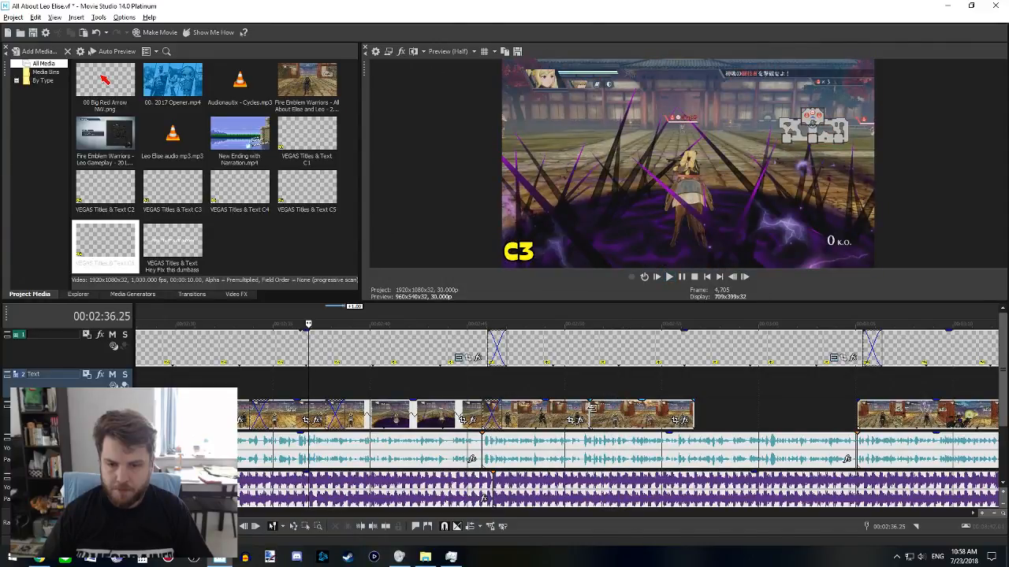
mouse_move(592, 408)
left_mouse_down()
mouse_move(582, 408)
mouse_move(599, 408)
left_mouse_up()
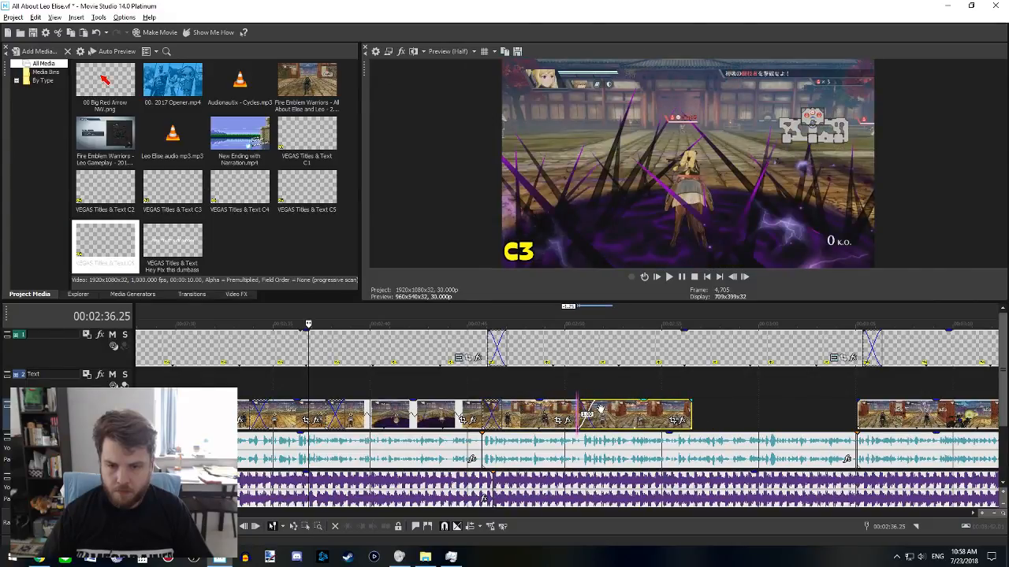
left_click(592, 394)
key("space")
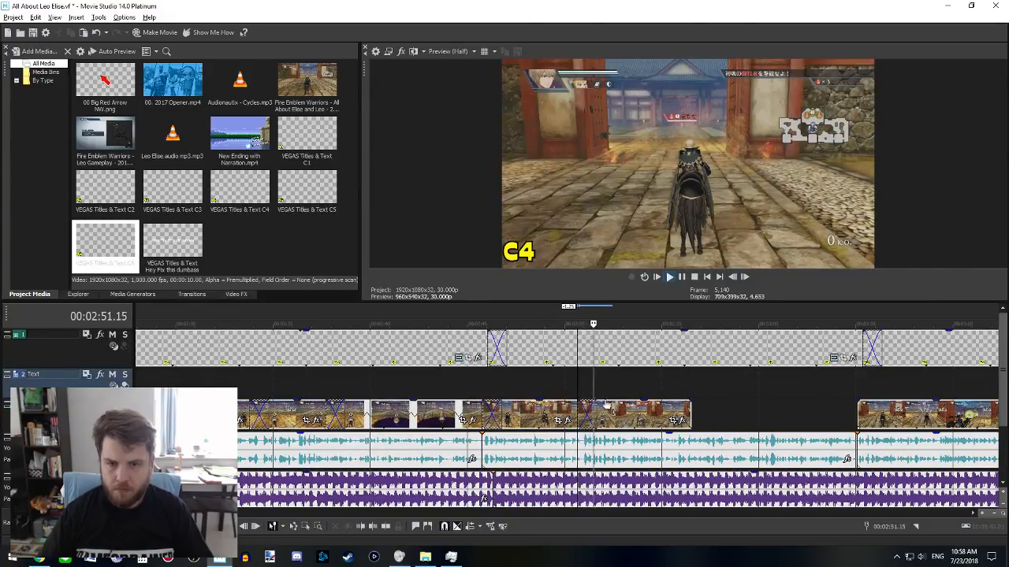
- Split the second C4 gameplay clip at 2:53.12, just before the attack begins
scroll(605, 407, "right", 3)
left_click(517, 413)
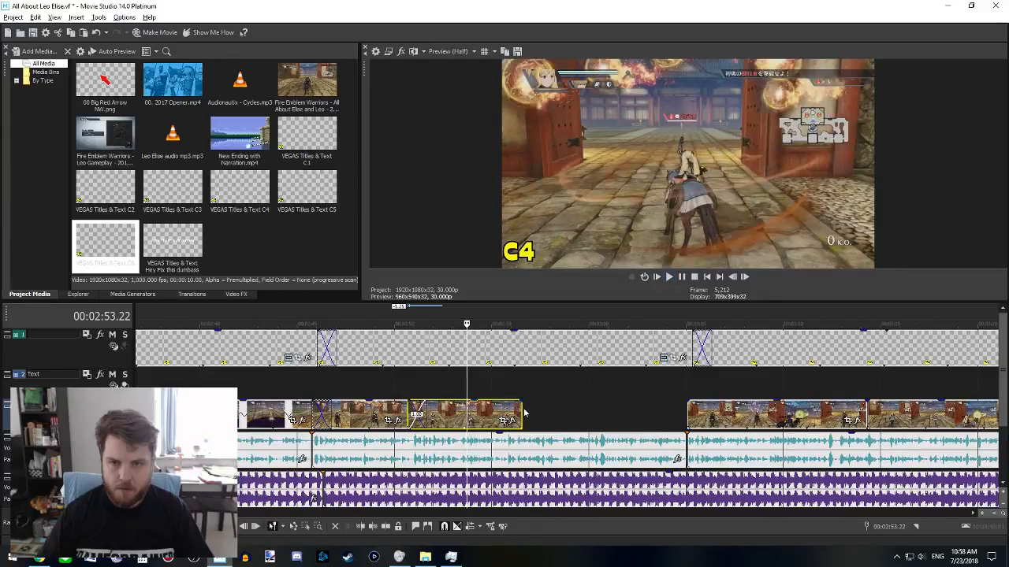
key("space")
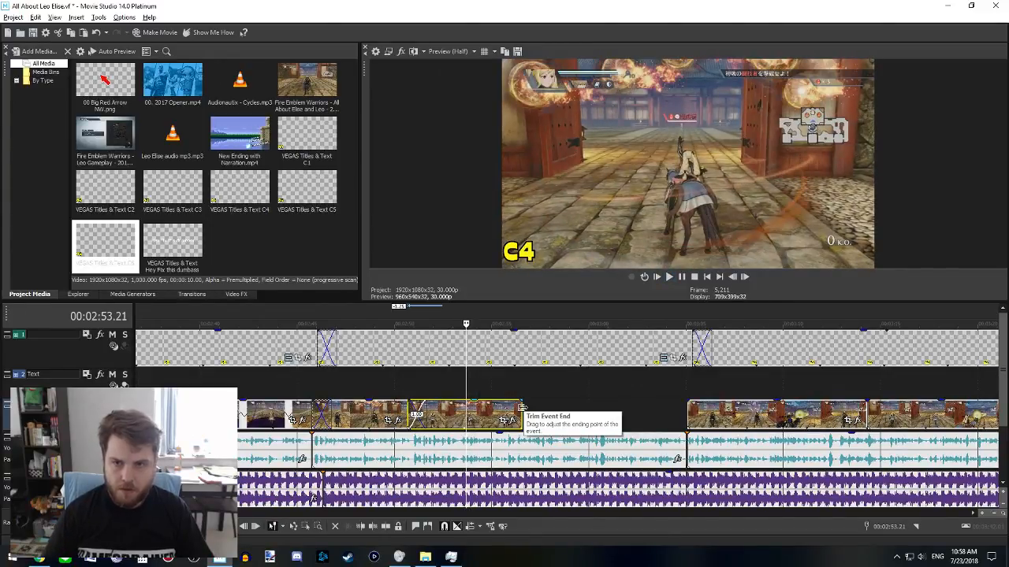
key("Left")
key("Left")
key("Left")
key("Left")
key("Left")
key("Left")
key("Left")
key("Left")
key("Left")
key("Left")
key("Left")
key("Left")
key("Left")
key("Left")
key("Left")
key("Left")
key("Left")
key("Right")
key("Right")
key("Right")
key("Right")
key("Right")
key("Right")
key("Right")
key("Right")
key("Right")
key("Right")
key("Right")
key("Right")
key("Right")
key("Right")
key("Left")
key("Left")
key("Left")
key("Left")
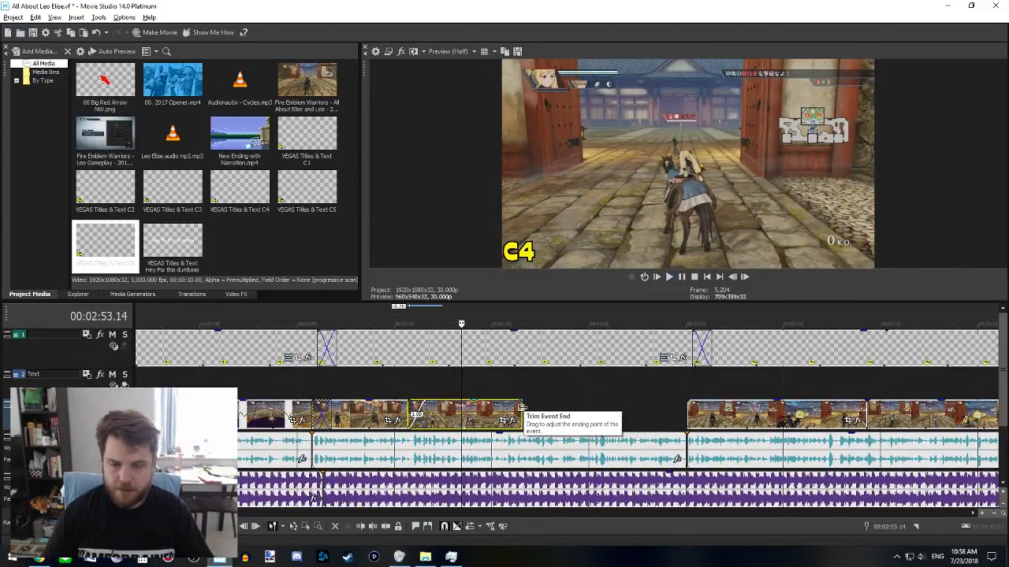
key("Left")
key("Left")
key("s")
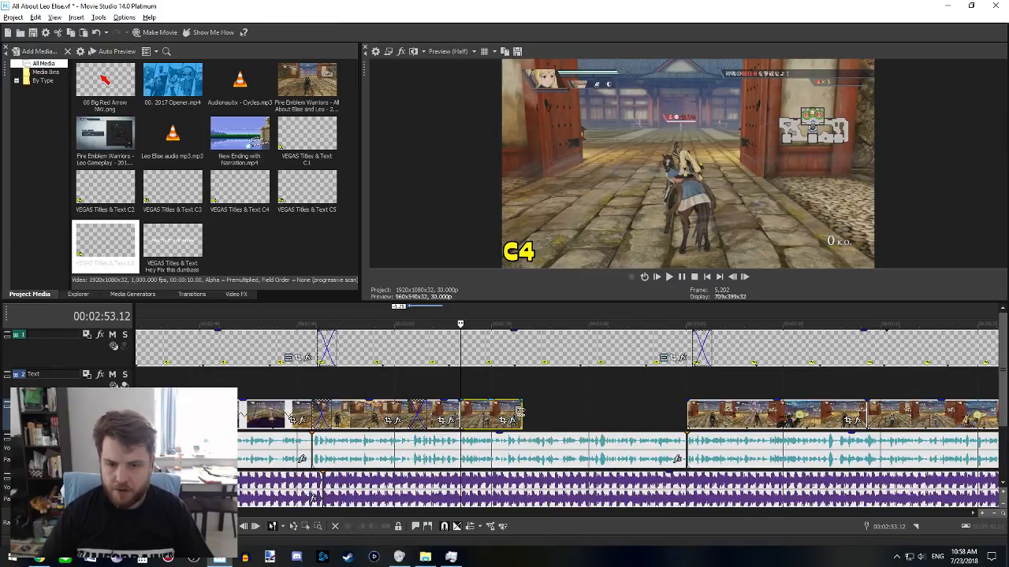
- Stretch the split-off end of the C4 gameplay so that it runs to about 2:59
left_click_drag(519, 411, 580, 419)
key("space")
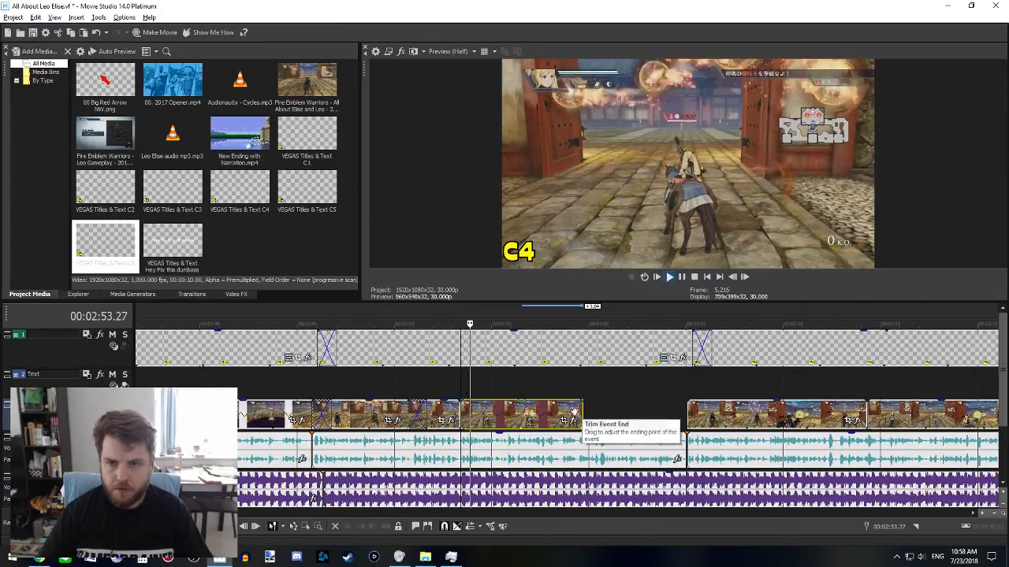
scroll(581, 417, "right", 2)
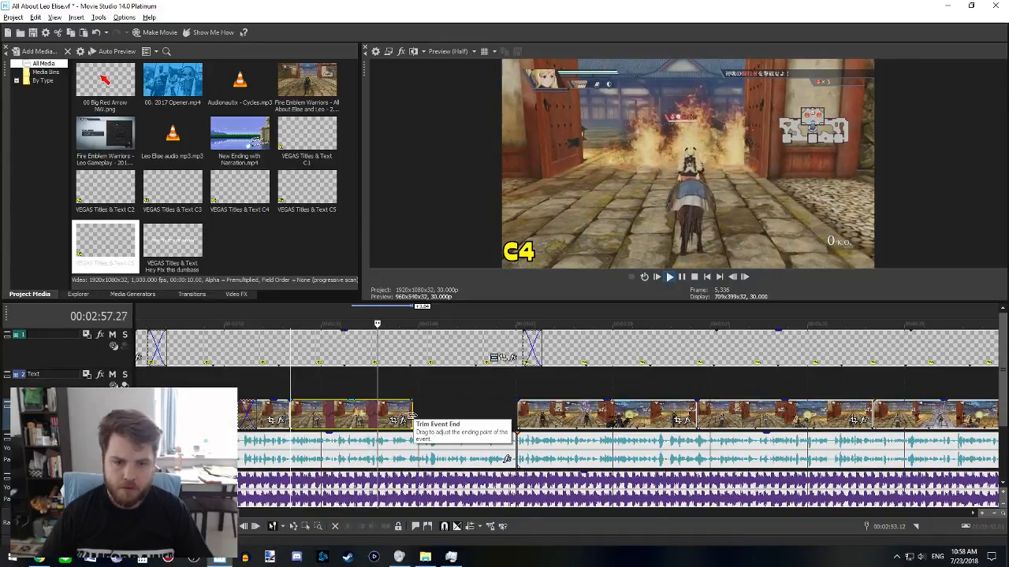
left_click_drag(409, 415, 406, 415)
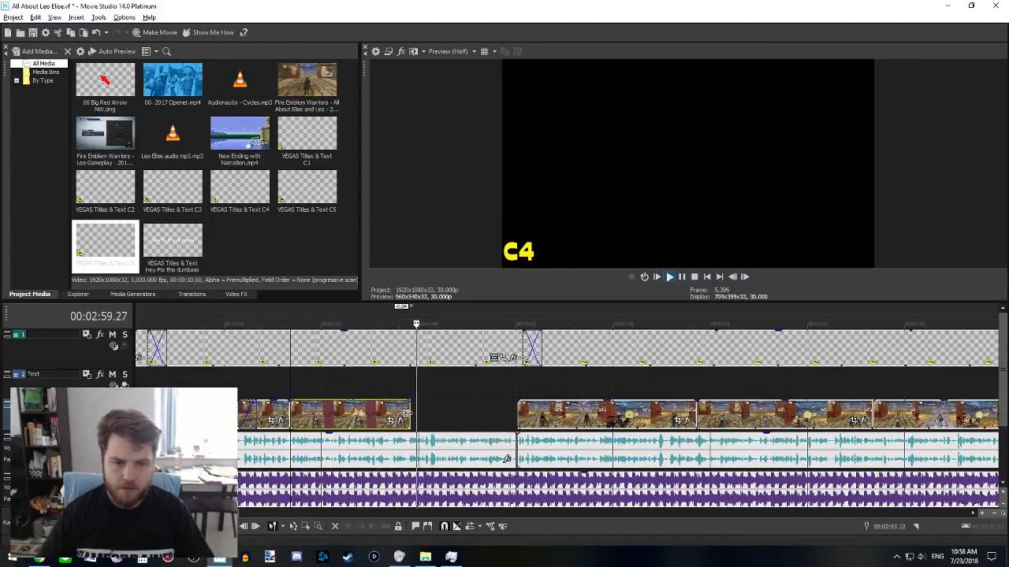
key("space")
- Paste a copy of the Leo C4 clip into the remaining C4 gap, stretched to reach the C5 clip, with one-second crossfades at both ends
left_click(335, 412)
scroll(261, 416, "left", 1)
left_click(300, 410)
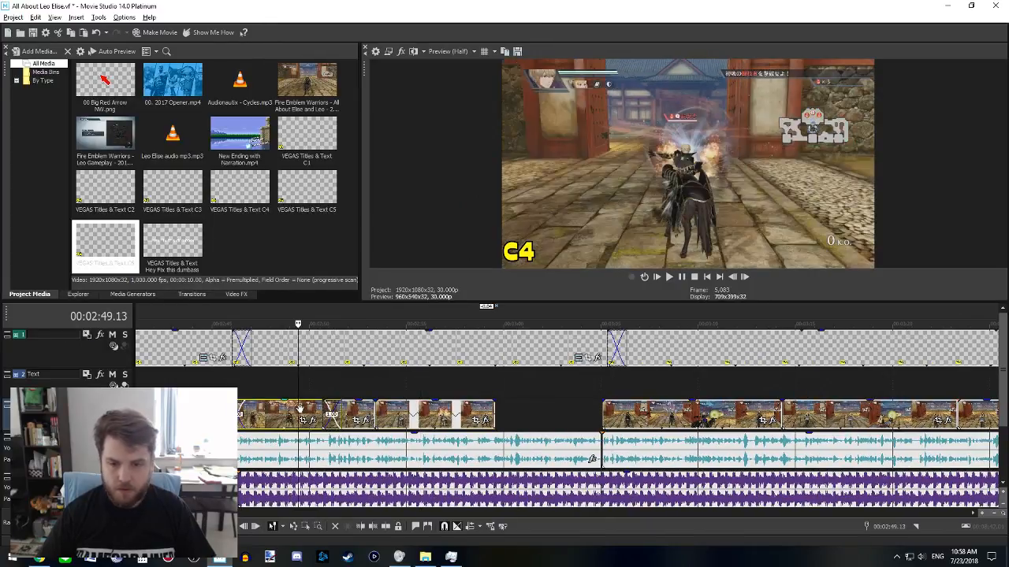
left_click(514, 420)
key("ctrl+v")
left_click_drag(552, 411, 514, 408)
left_click(479, 392)
left_click_drag(590, 414, 623, 415)
key("space")
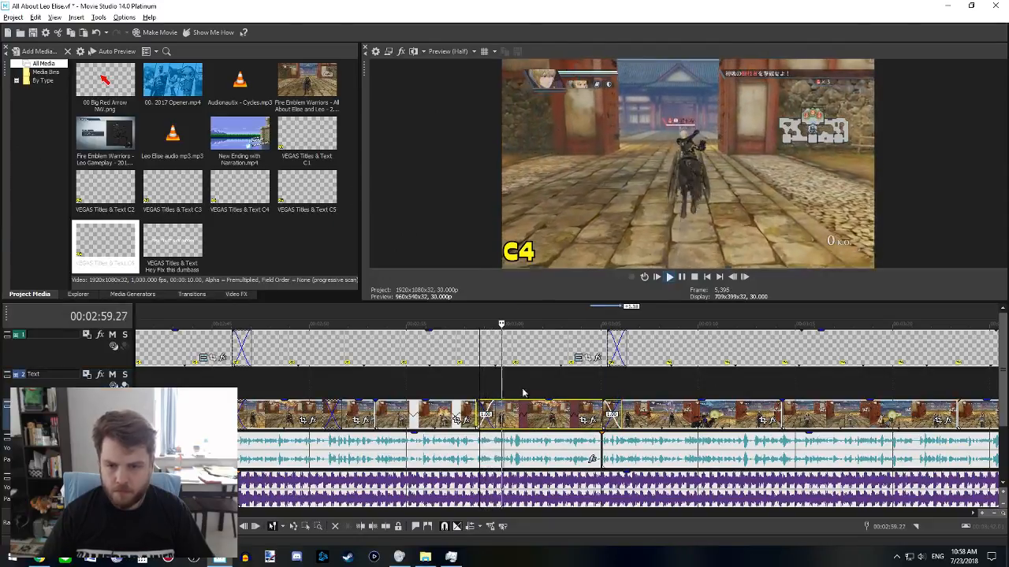
- Trim the C4 title to end its solo section at 3:05.02 and overlap it with the C5 title in a one-second crossfade
left_click(578, 339)
scroll(619, 361, "up", 3)
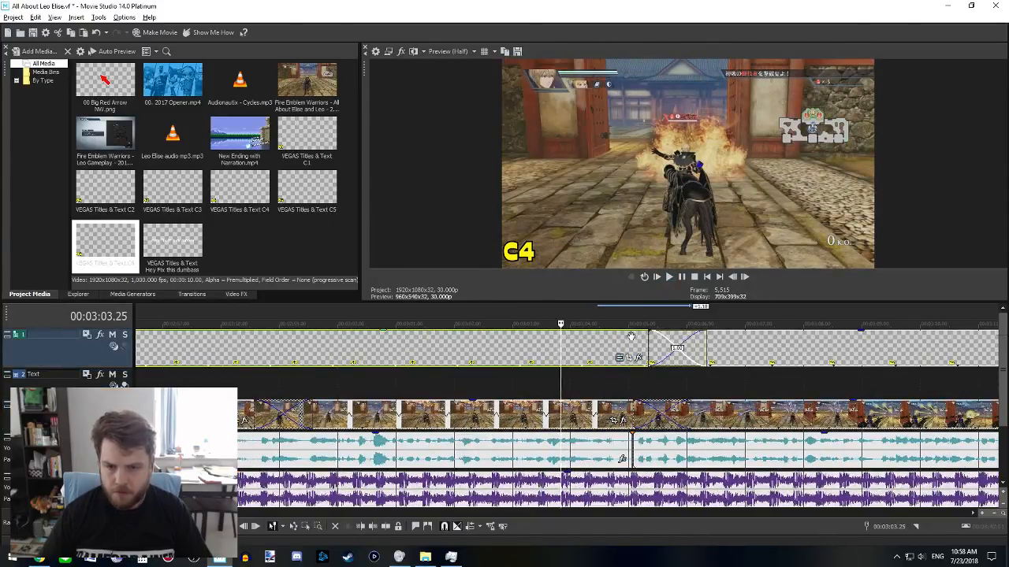
left_click(630, 337)
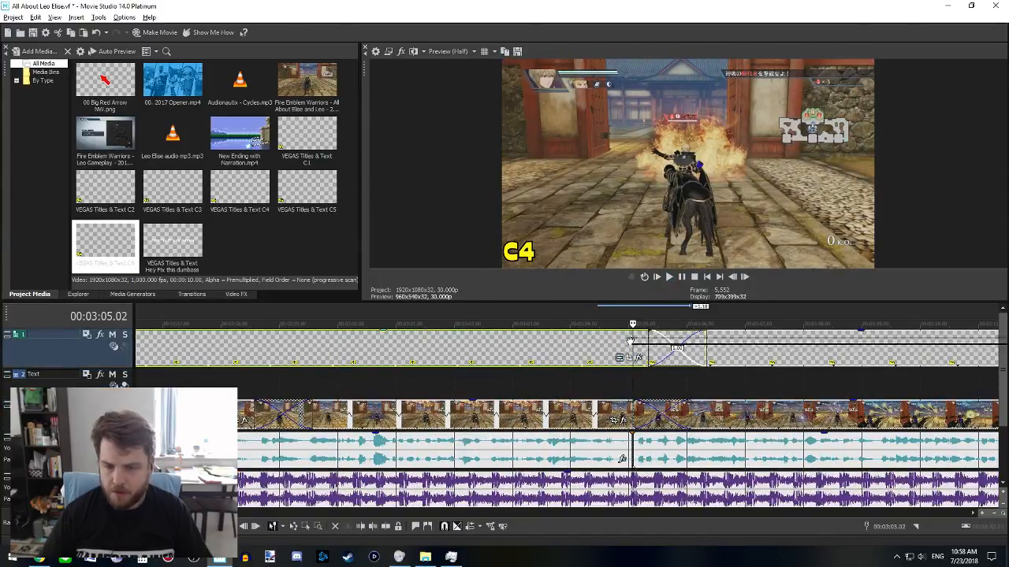
mouse_move(649, 340)
left_mouse_down()
mouse_move(713, 347)
mouse_move(632, 344)
left_mouse_up()
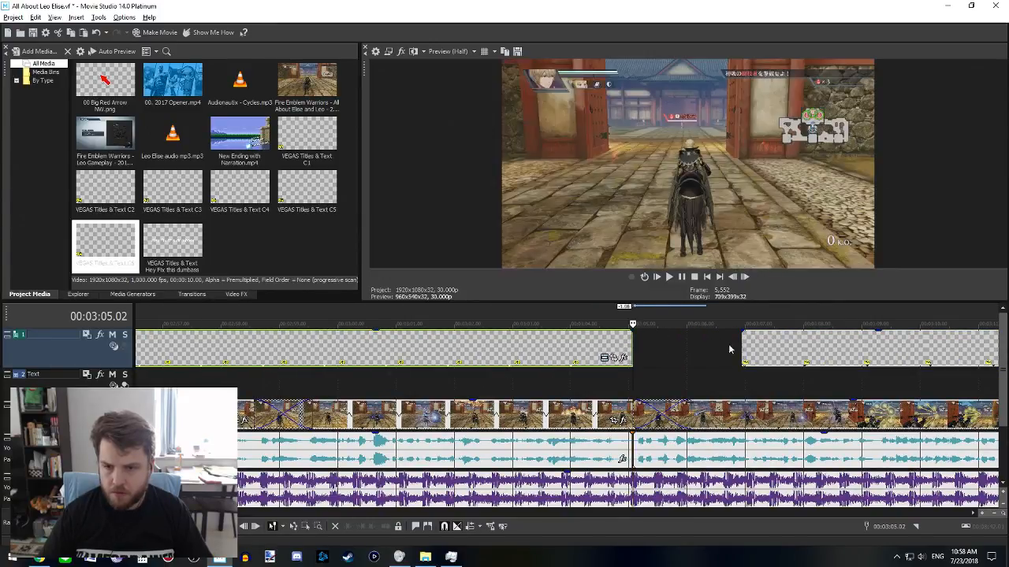
left_click_drag(742, 345, 690, 341)
left_click(621, 342)
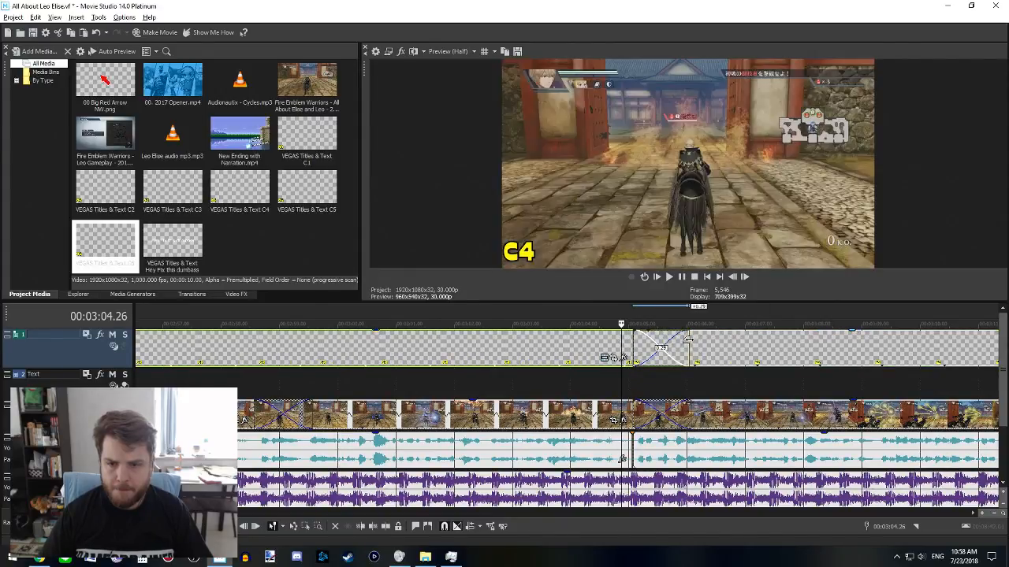
left_click(585, 344)
key("space")
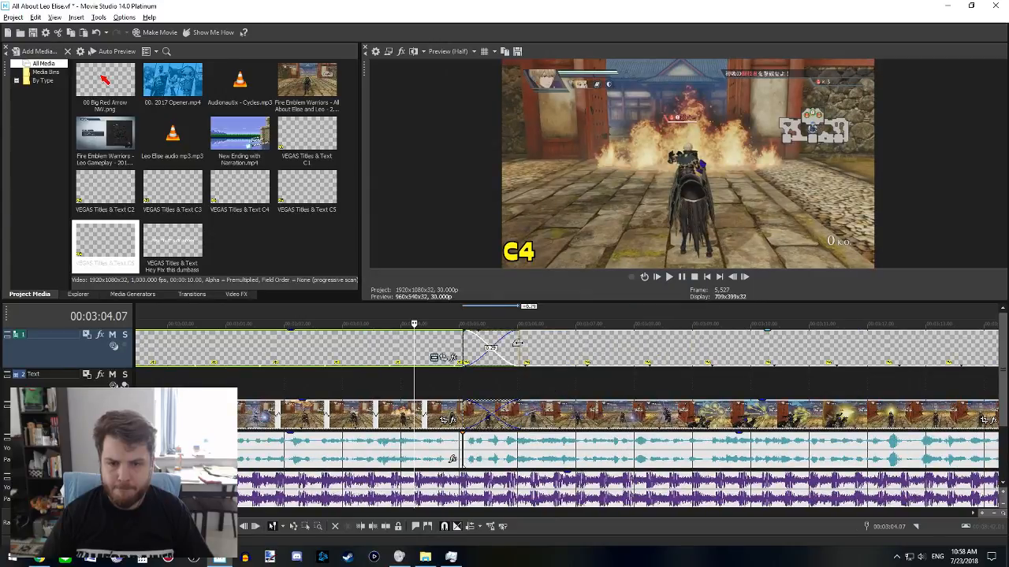
mouse_move(517, 342)
left_mouse_down()
mouse_move(485, 340)
mouse_move(519, 340)
left_mouse_up()
scroll(517, 400, "down", 3)
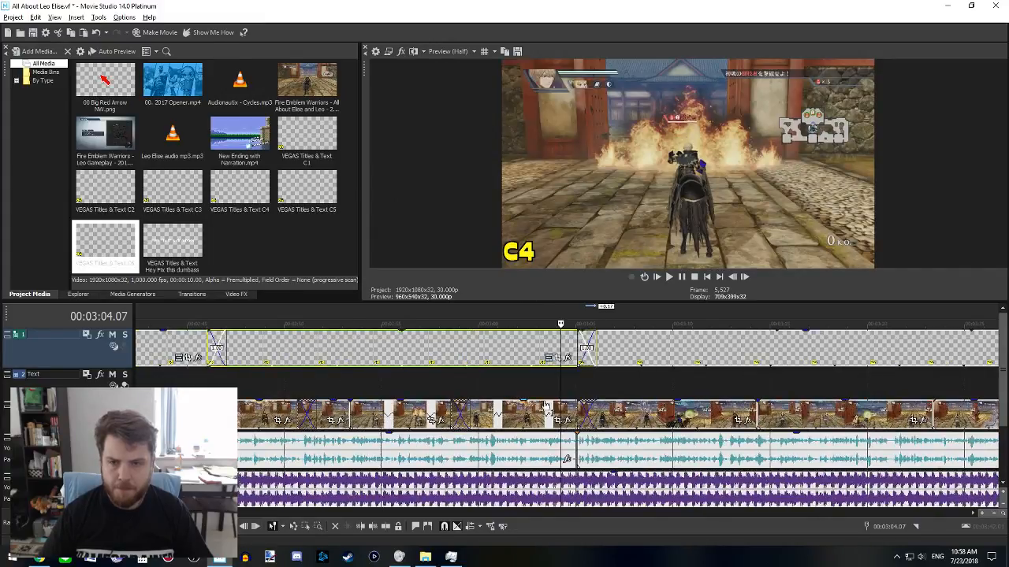
- Park the second C5 gameplay clip on the Text track and join the third clip to the first with a one-second crossfade
key("space")
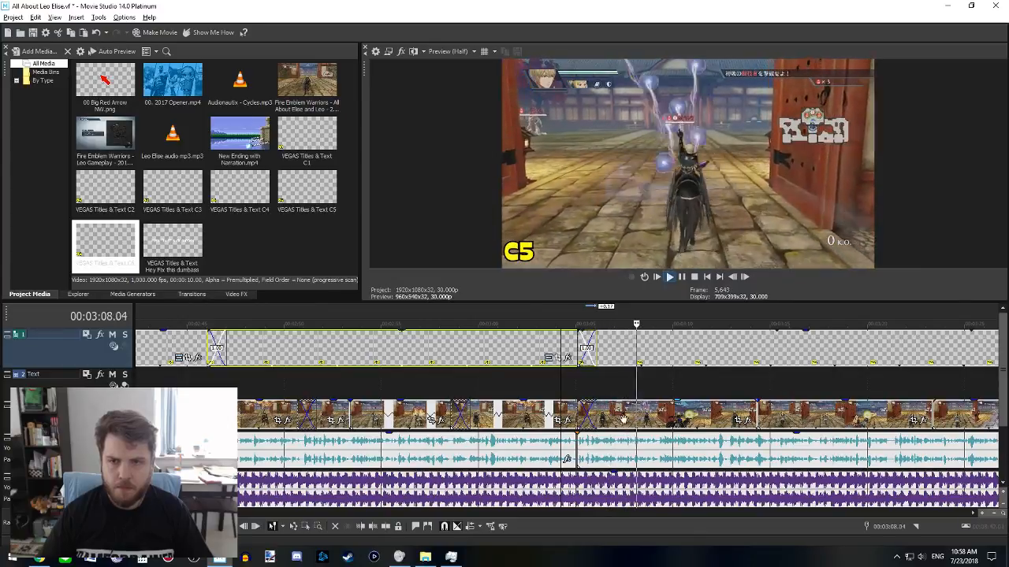
scroll(624, 419, "right", 2)
scroll(495, 418, "right", 2)
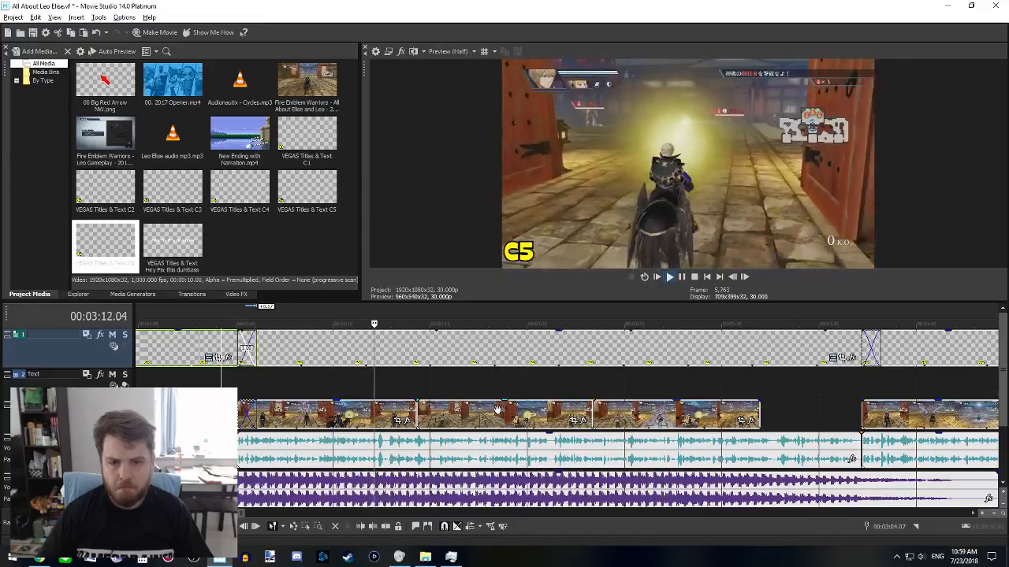
left_click_drag(431, 412, 667, 390)
left_click_drag(603, 416, 441, 416)
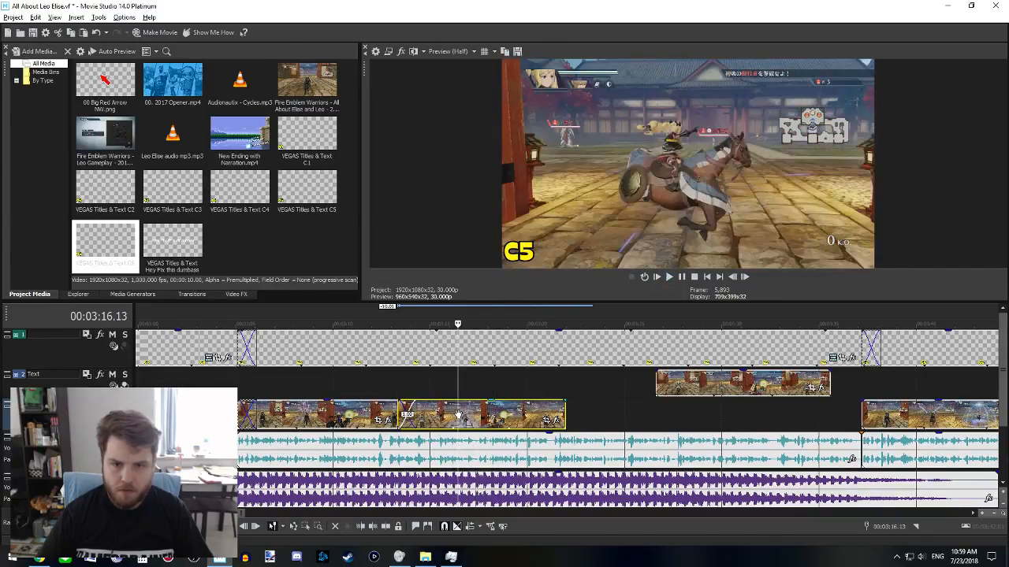
- Trim the start of the joined Elise C5 clip, keep its crossfade with the first clip, and stretch its end to about 3:22
left_click_drag(449, 413, 398, 413)
left_click_drag(511, 413, 552, 412)
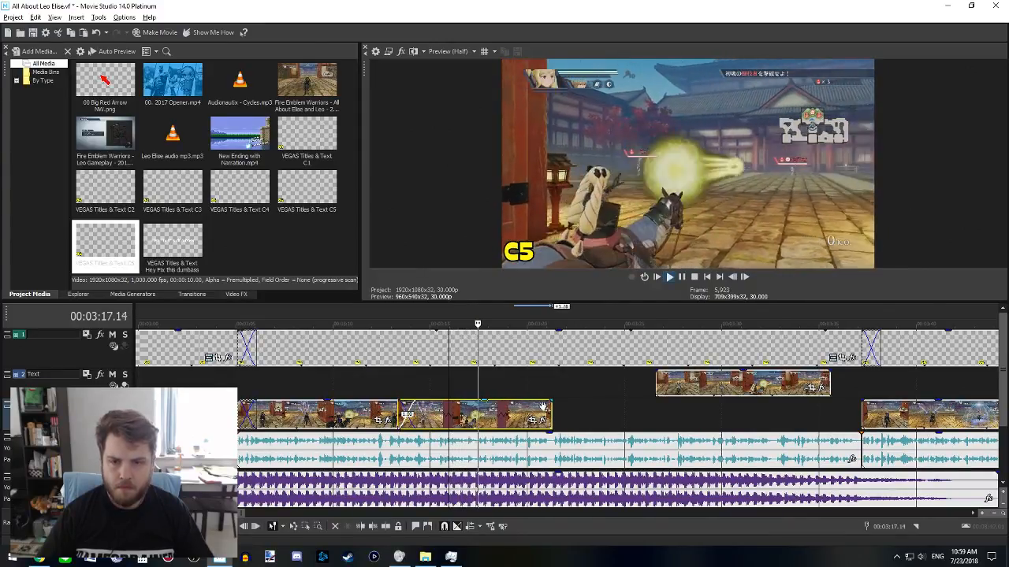
left_click_drag(550, 413, 576, 413)
- Move the parked C5 clip back to the gameplay track after the stretched Elise clip with a one-second crossfade and play it back
left_click_drag(667, 390, 578, 411)
key("space")
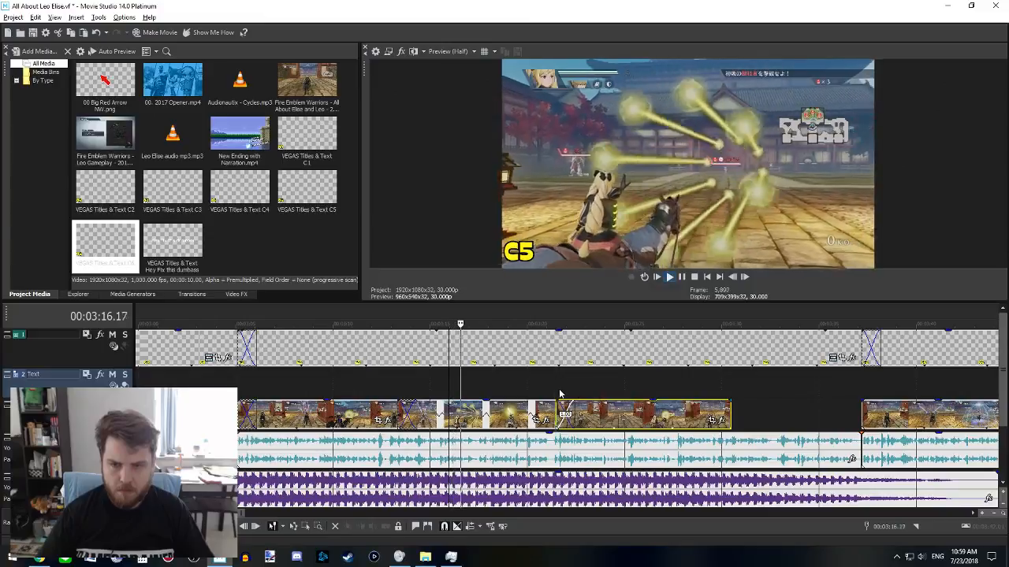
left_click(558, 394)
scroll(546, 439, "right", 3)
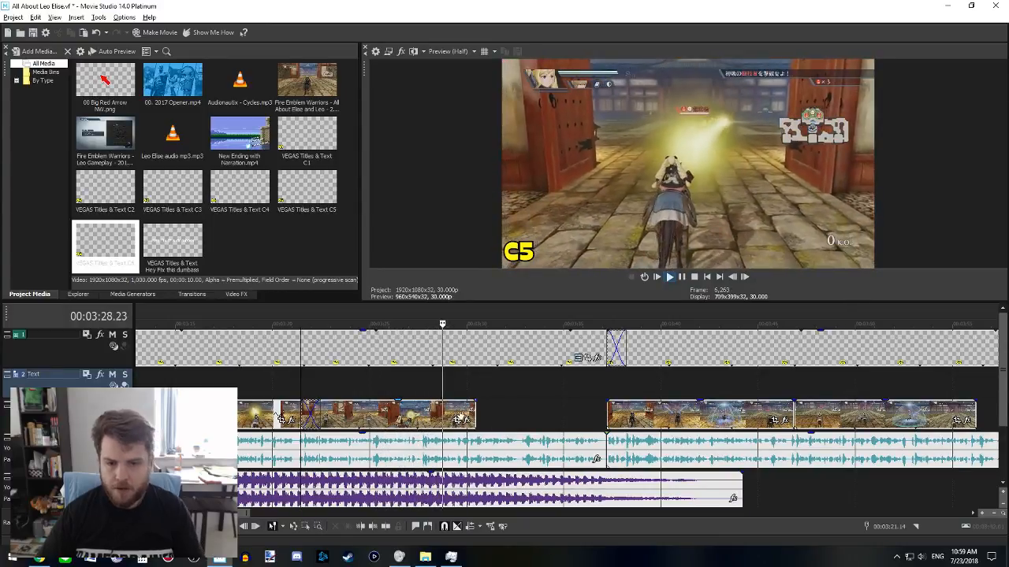
- Delete the last C5 gameplay clip, which follows the stretched Elise clip
key("space")
scroll(545, 421, "down", 3)
key("Delete")
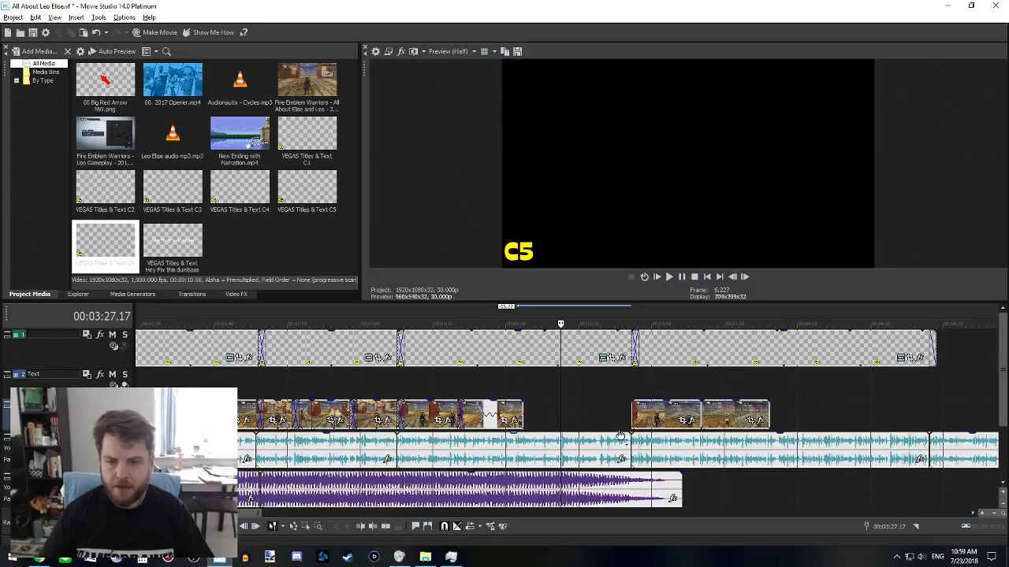
- Split out the unused Leo C5 gameplay from about 10:22 to 10:30.09 and cut it from the timeline
scroll(617, 438, "down", 3)
scroll(617, 456, "right", 10)
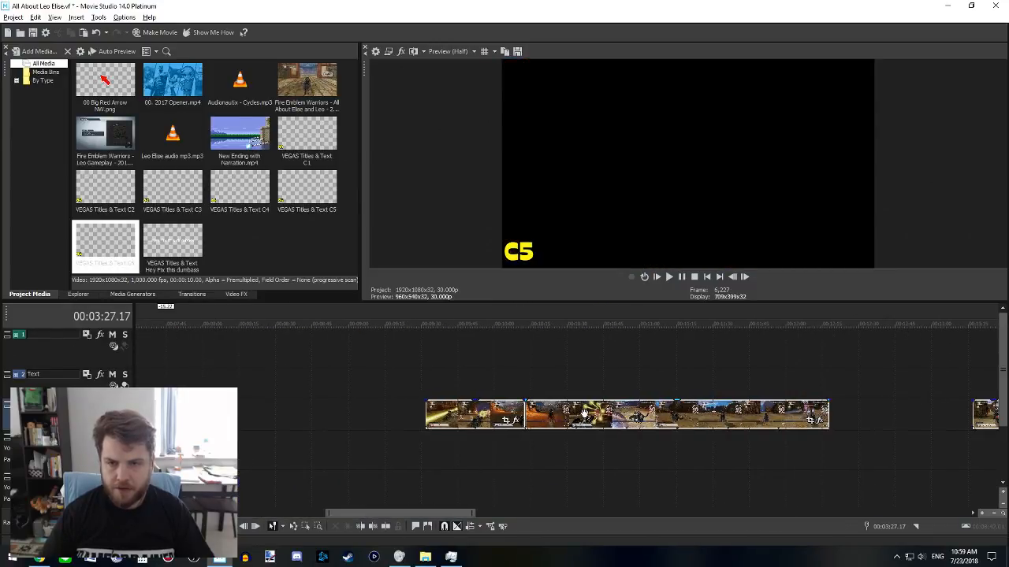
left_click(584, 414)
scroll(624, 422, "up", 3)
left_click(484, 392)
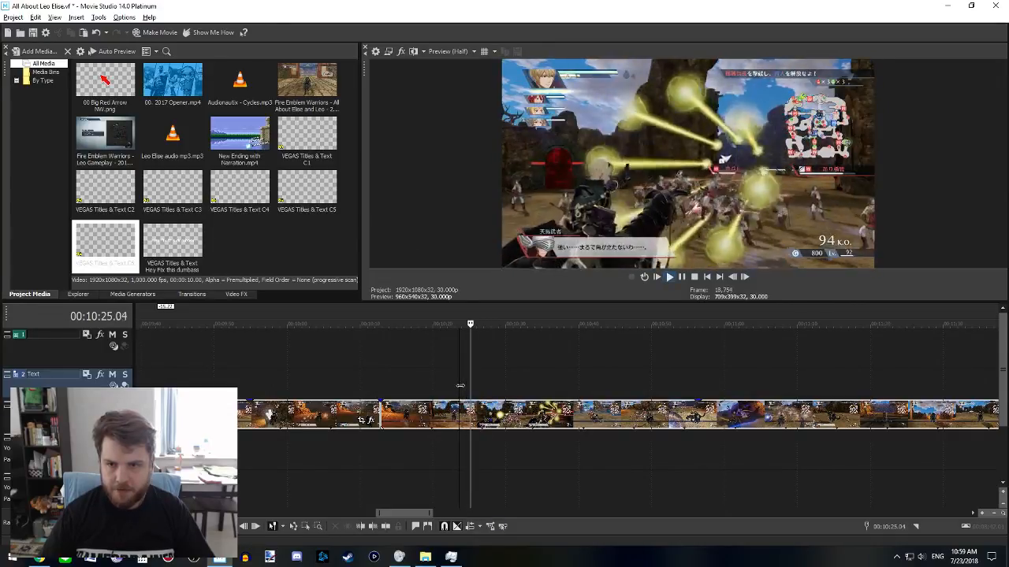
key("space")
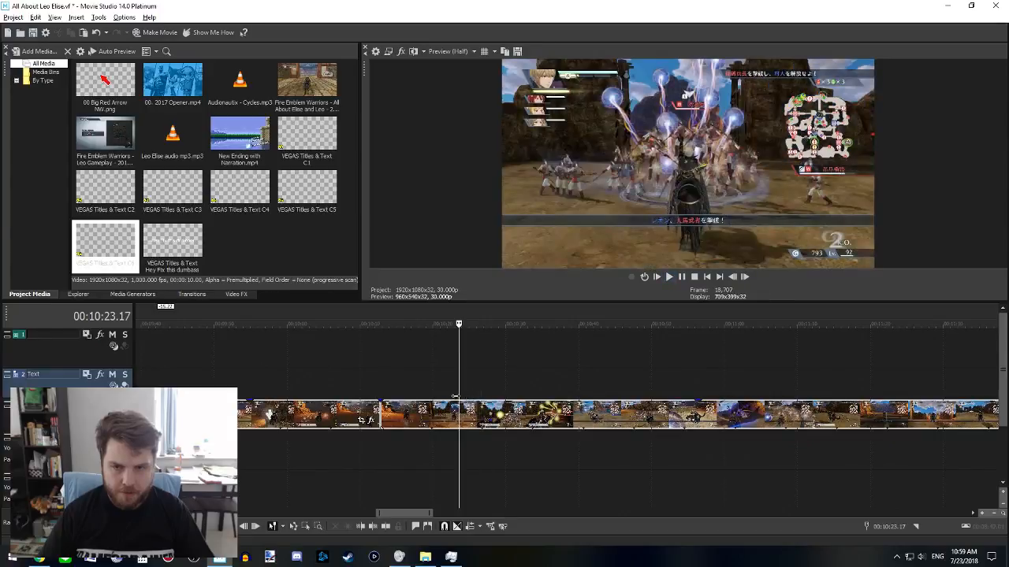
left_click(450, 410)
key("s")
left_click(509, 415)
key("s")
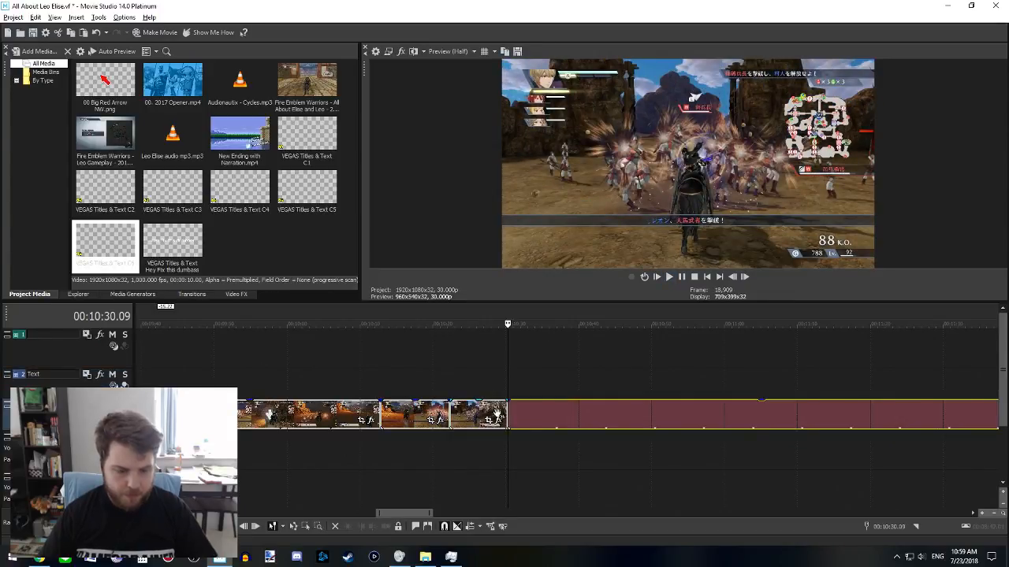
left_click(478, 411)
key("Delete")
- Paste the cut Leo gameplay into the C5 gap and extend its end toward the C6 section
scroll(252, 466, "down", 5)
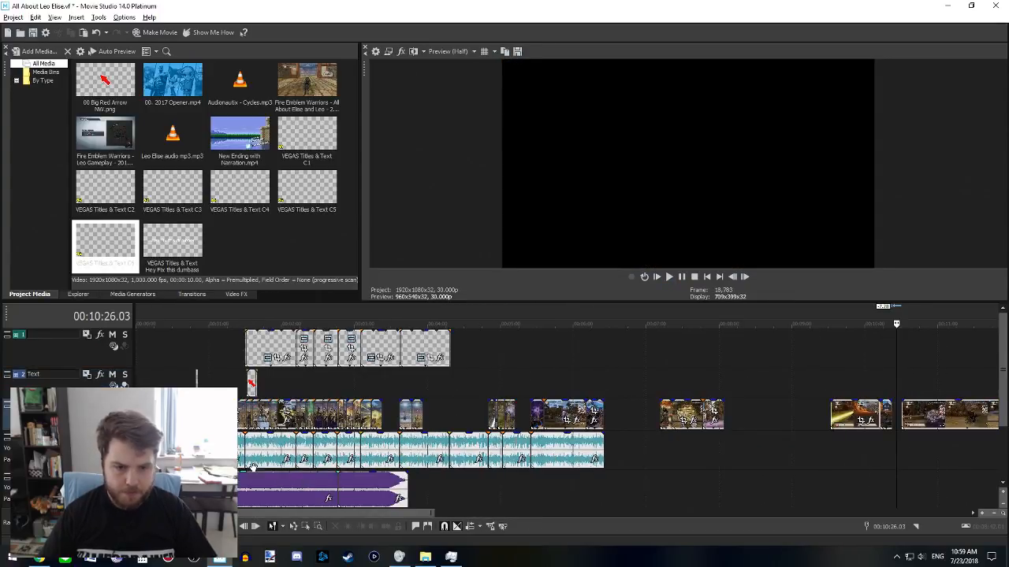
left_click(386, 415)
scroll(386, 415, "up", 5)
key("ctrl+v")
left_click_drag(571, 408, 529, 406)
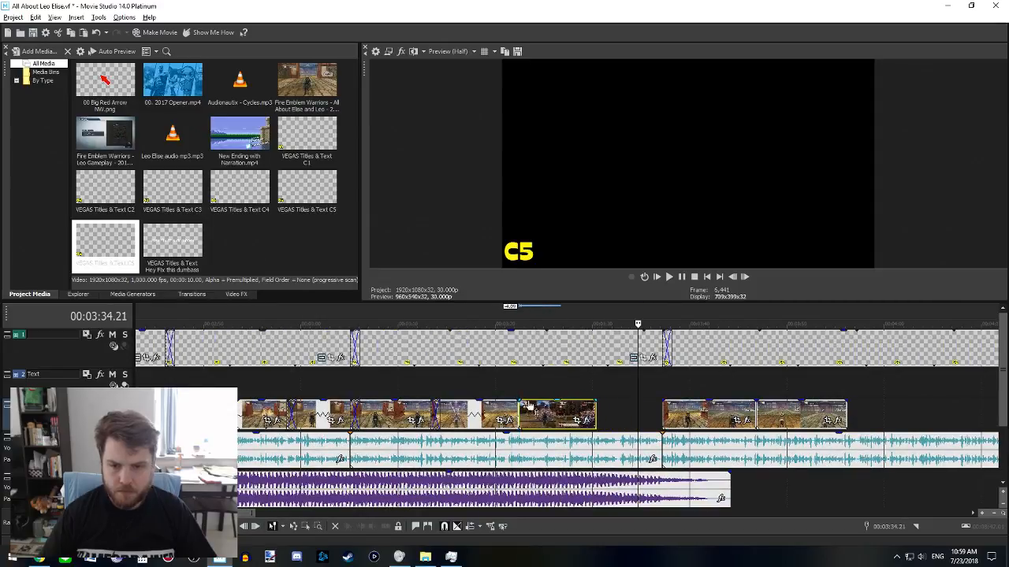
left_click_drag(595, 410, 655, 413)
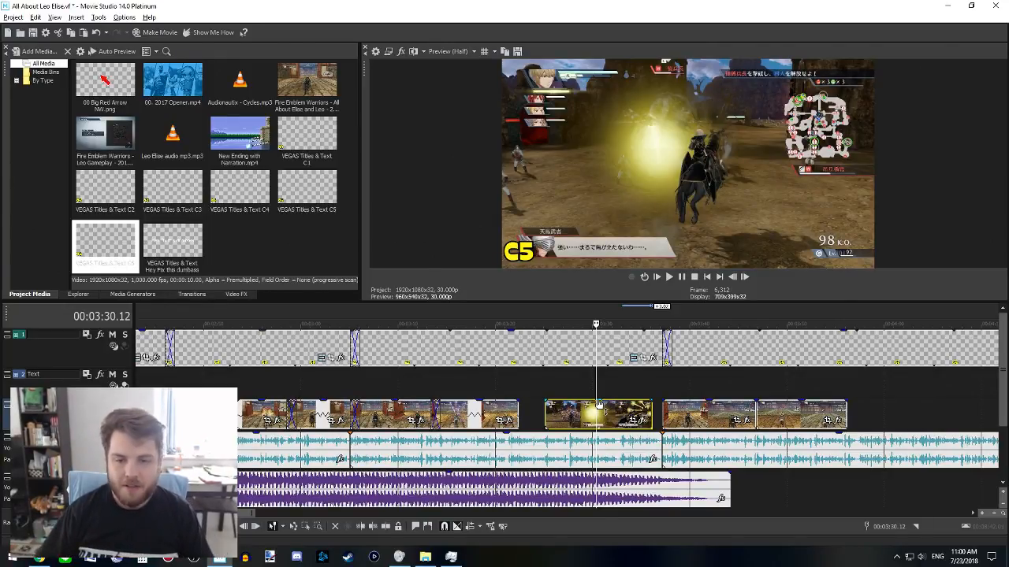
- Extend the start of the pasted Leo clip back to 3:22.14 and overlap it with the stretched Elise clip in a one-second crossfade
left_click_drag(545, 408, 519, 404)
left_click(520, 391)
key("space")
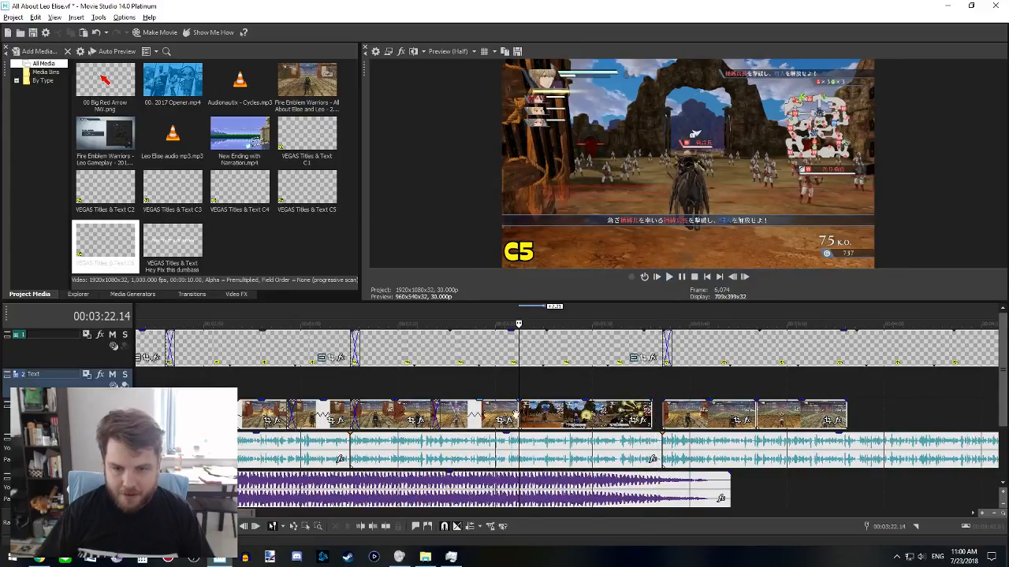
left_click_drag(521, 413, 525, 413)
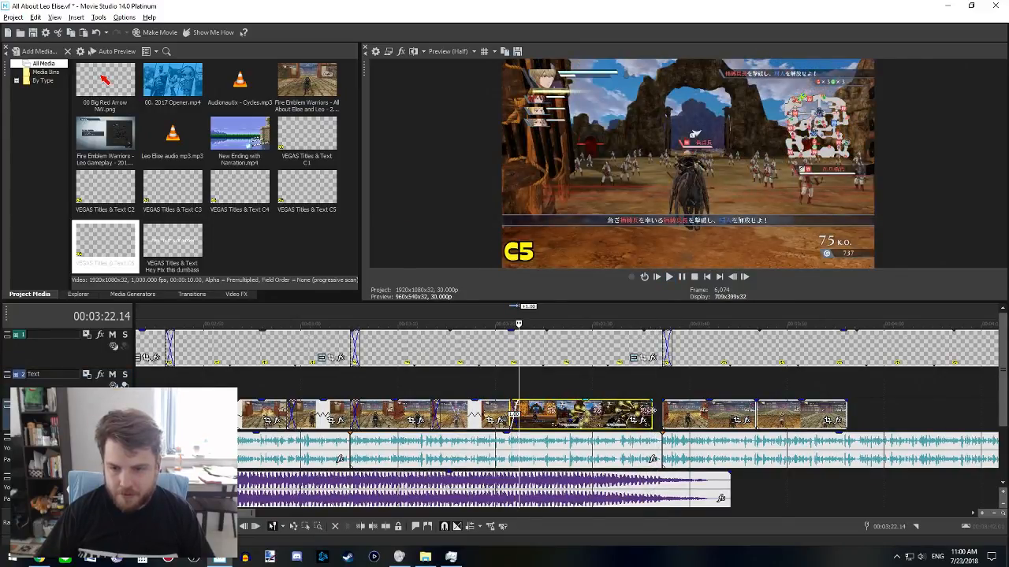
- Trim the opening of the Leo C5 clip and extend its end into a one-second crossfade with the first C6 gameplay clip
left_click(655, 392)
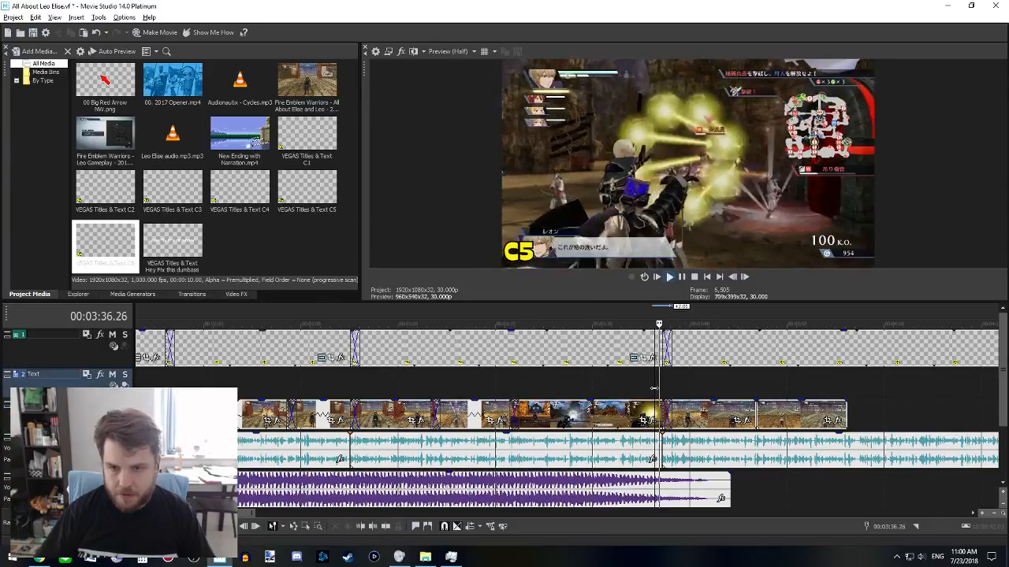
scroll(655, 388, "up", 3)
key("space")
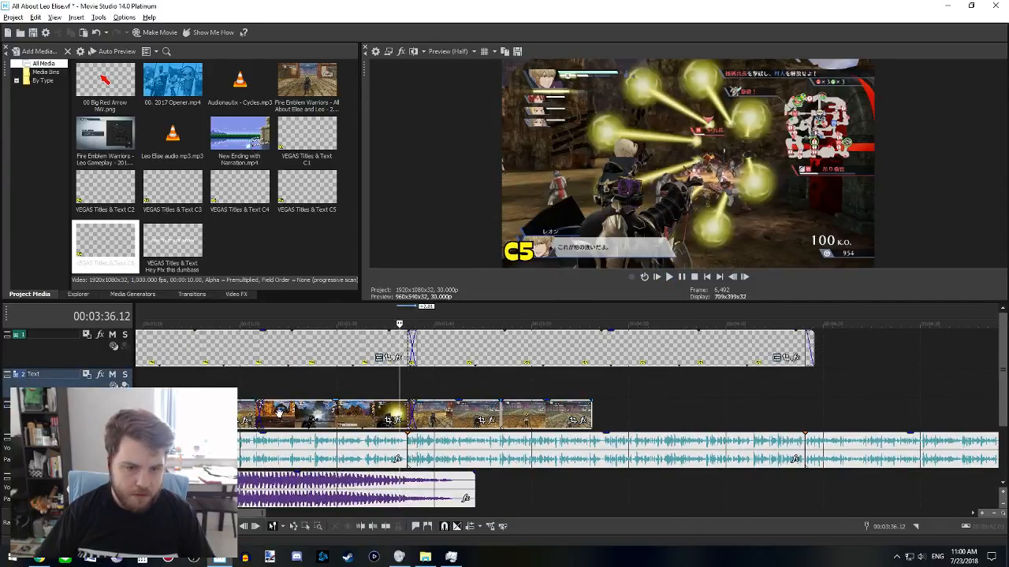
left_click(279, 412)
left_click_drag(256, 411, 283, 407)
left_click_drag(403, 411, 416, 410)
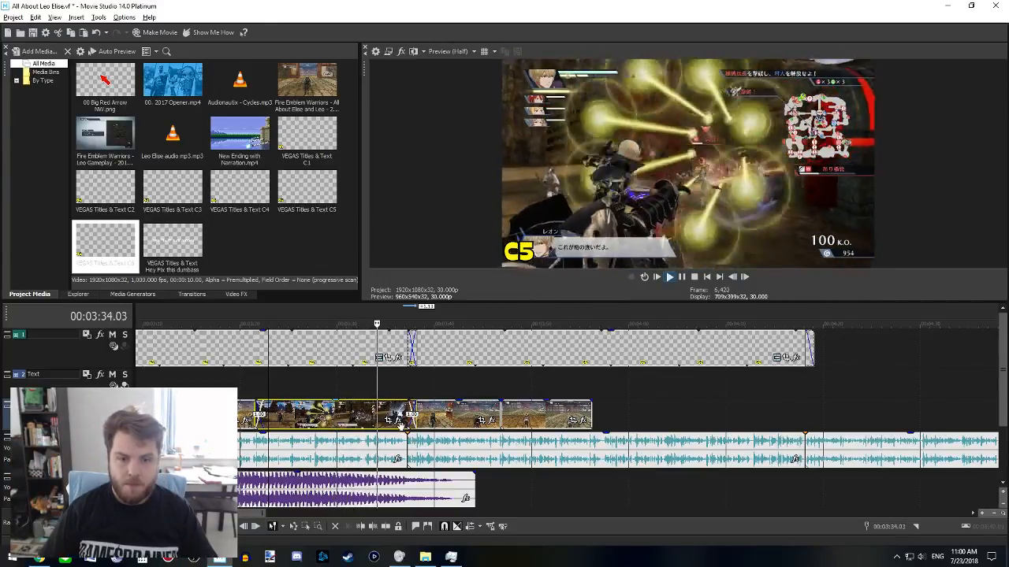
- Copy both background music clips and paste the copies just after the end of the existing music, at about 3:47
scroll(444, 480, "down", 3)
left_click(457, 493)
scroll(354, 500, "down", 3)
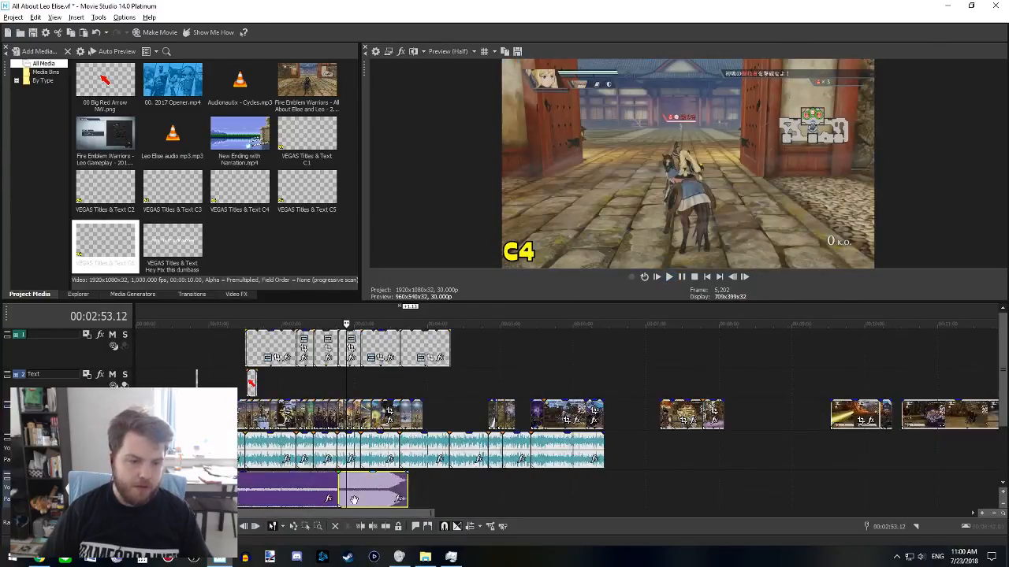
left_click(358, 495)
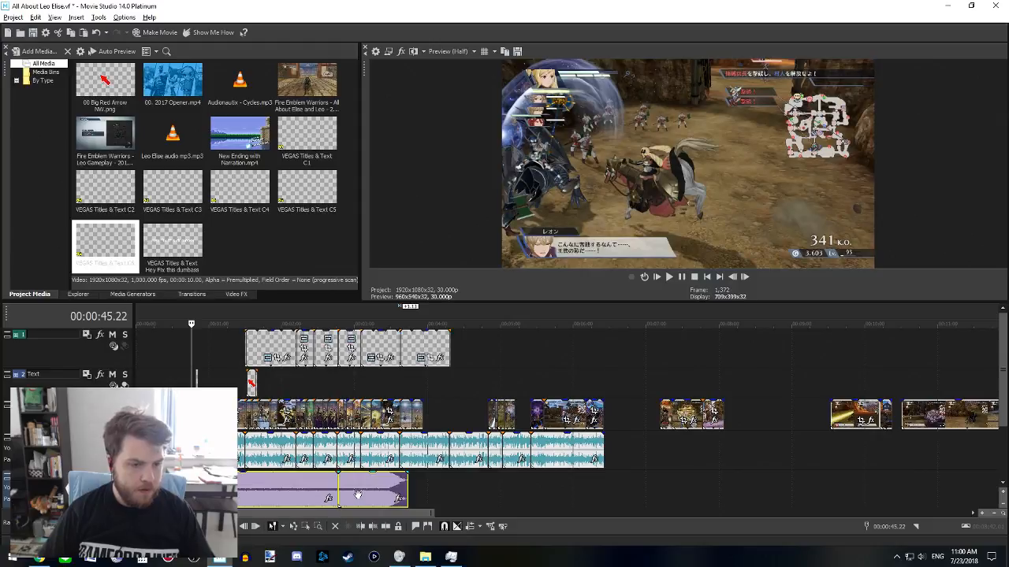
left_click(411, 493)
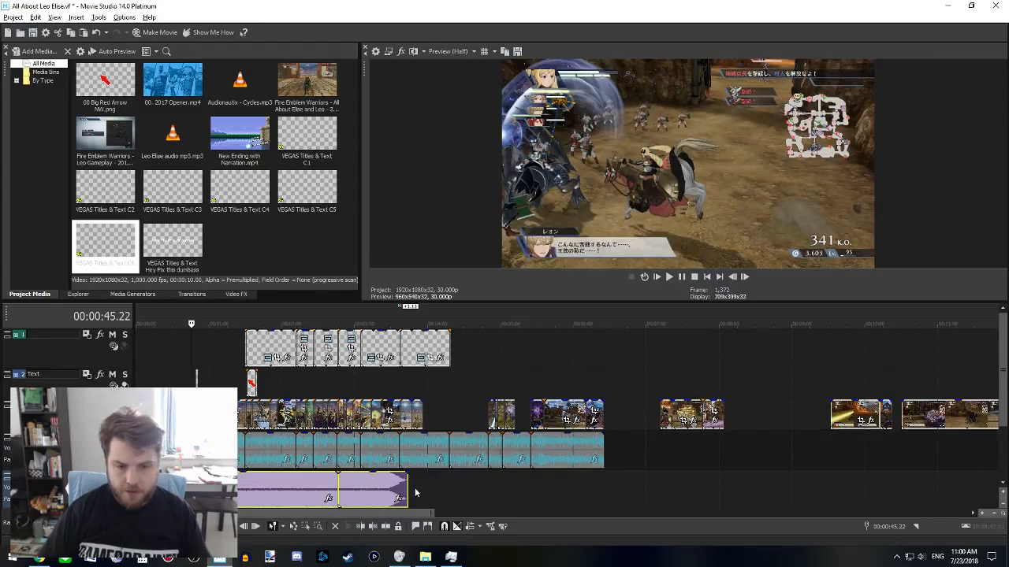
key("ctrl+v")
scroll(421, 488, "up", 3)
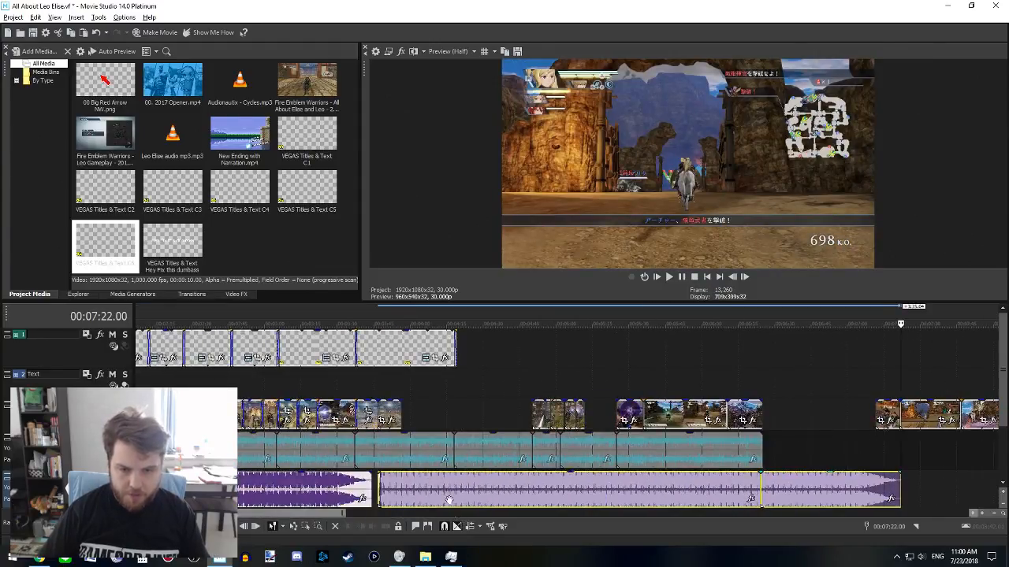
- Check how far the extended music covers the narration and remaining gameplay, from the C6 section to about 6:22
left_click(521, 389)
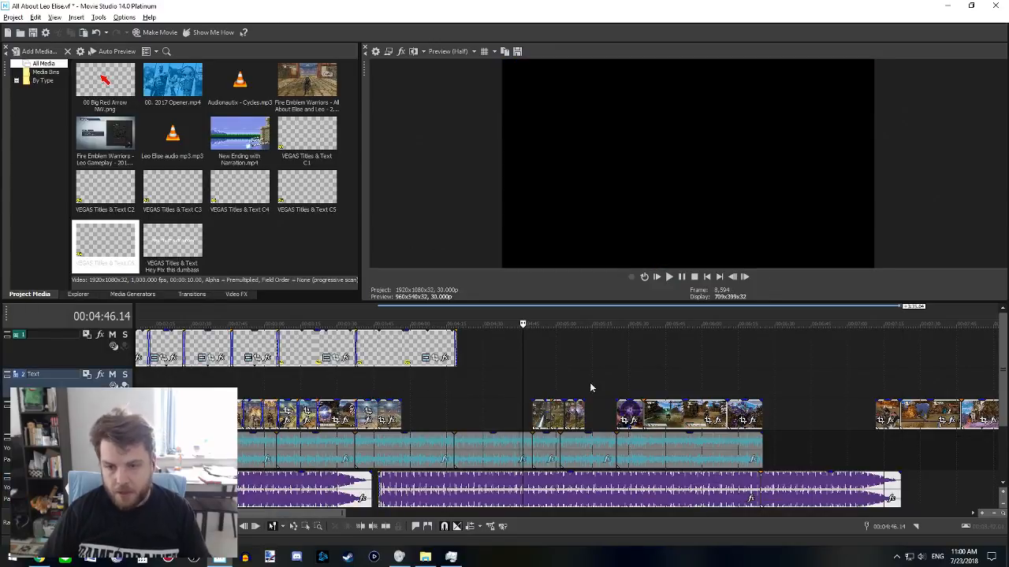
left_click(737, 363)
left_click(755, 370)
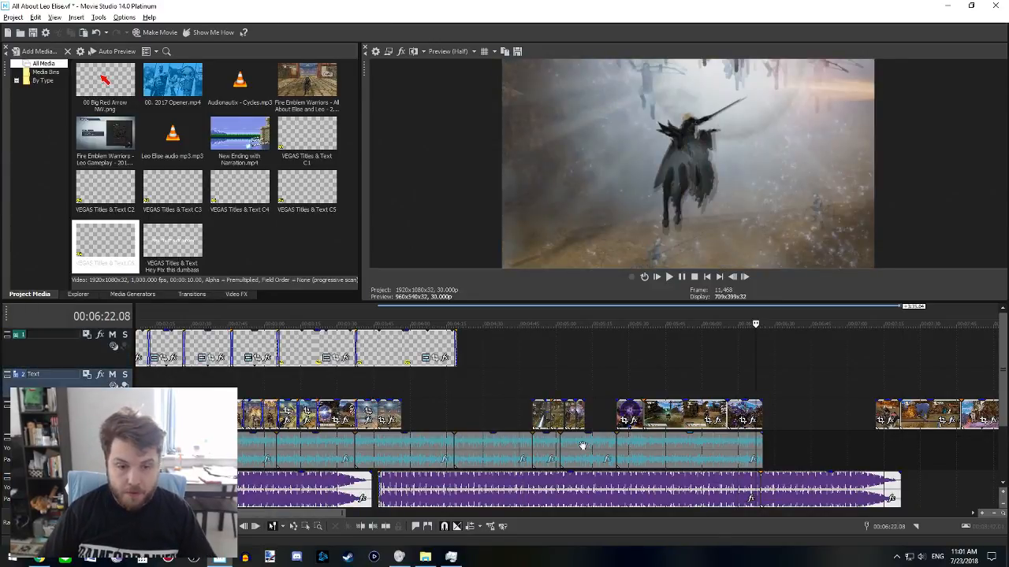
left_click(366, 384)
scroll(448, 466, "up", 3)
scroll(540, 466, "down", 4)
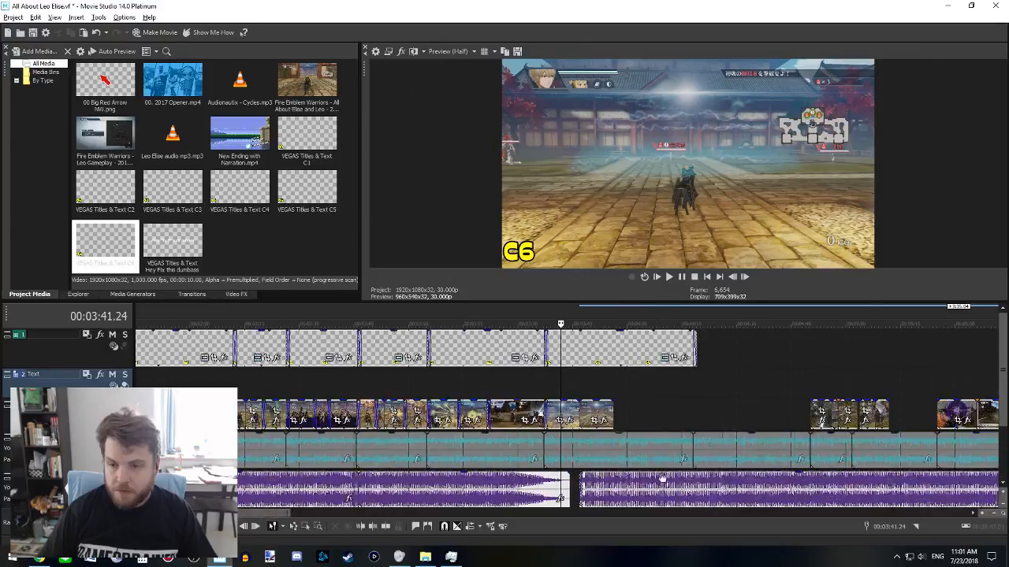
left_click(587, 386)
left_click(597, 386)
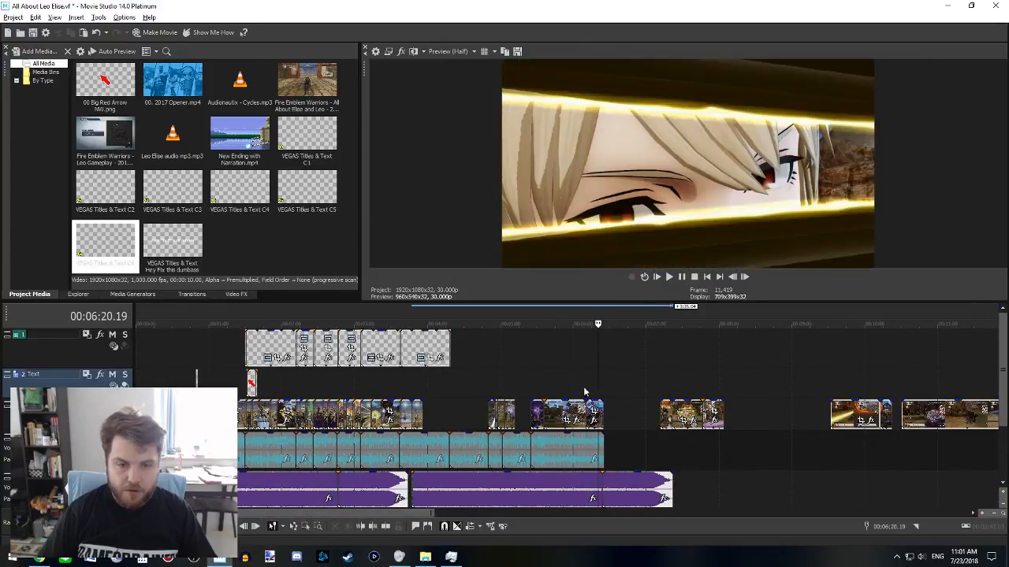
left_click(408, 389)
scroll(634, 457, "up", 3)
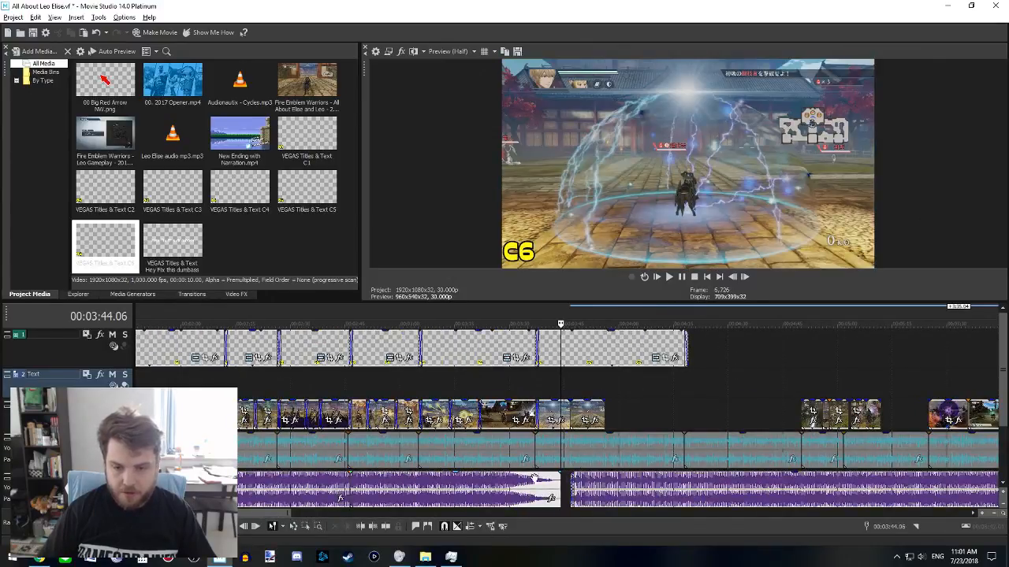
- Trim the faded tail of the original music at 3:40.17 and move the first copied music clip back to start there
left_click(534, 478)
key("space")
scroll(552, 489, "up", 2)
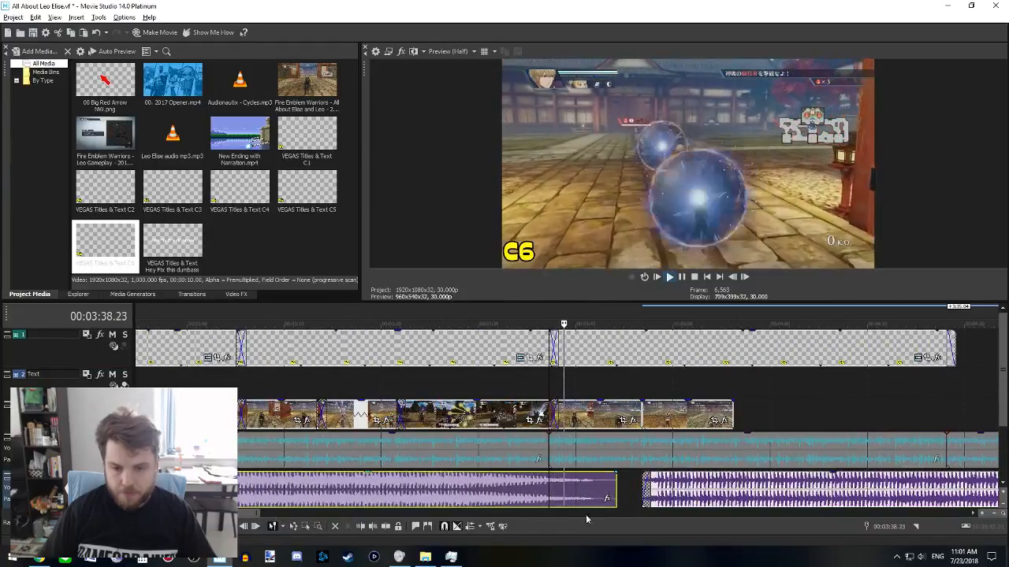
scroll(599, 497, "down", 3)
scroll(653, 486, "up", 4)
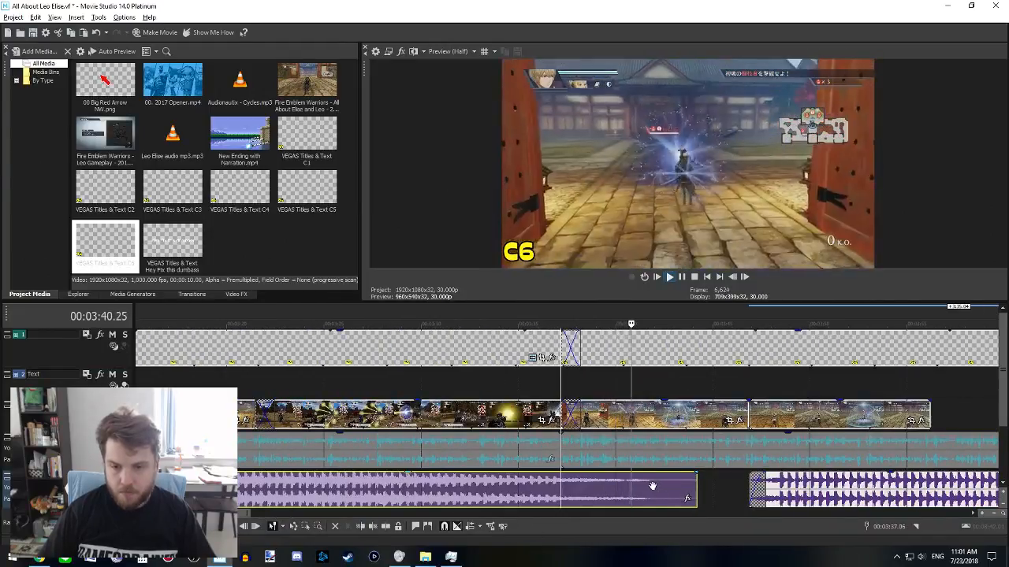
left_click(624, 483)
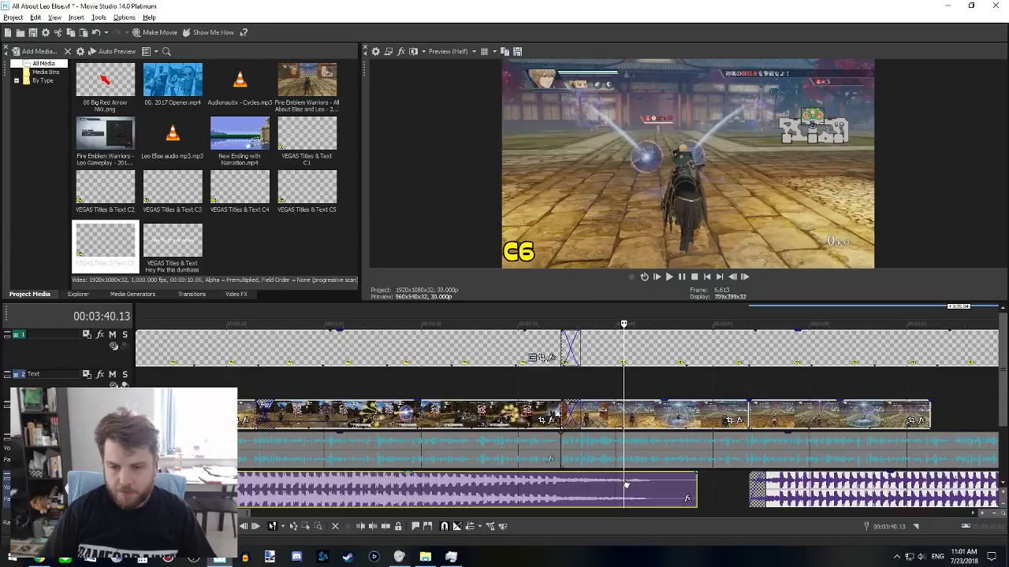
left_click(626, 484)
key("alt+]")
left_click_drag(814, 488, 696, 479)
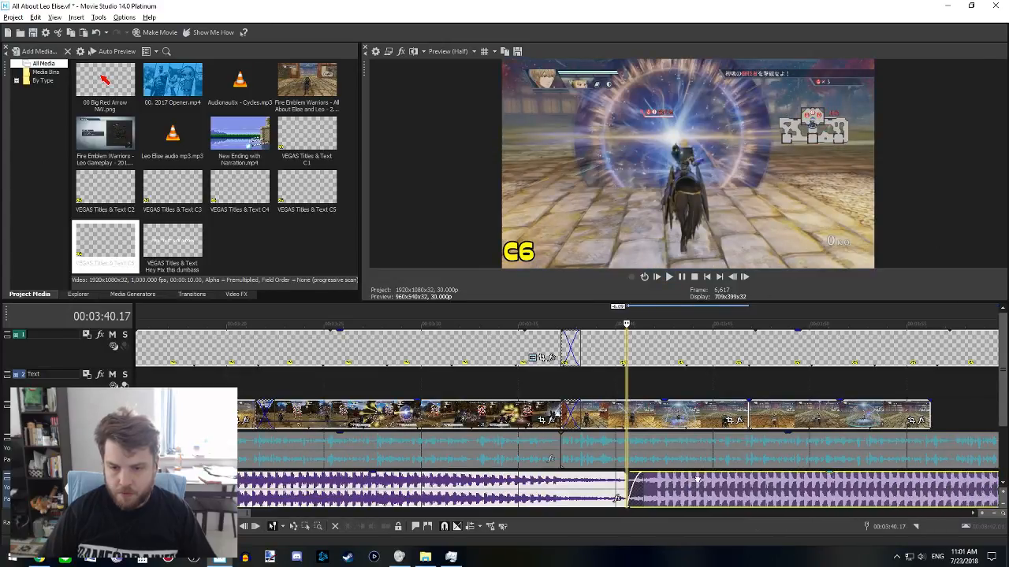
- Play back the join between the original and copied music at about 3:40
left_click(612, 394)
key("space")
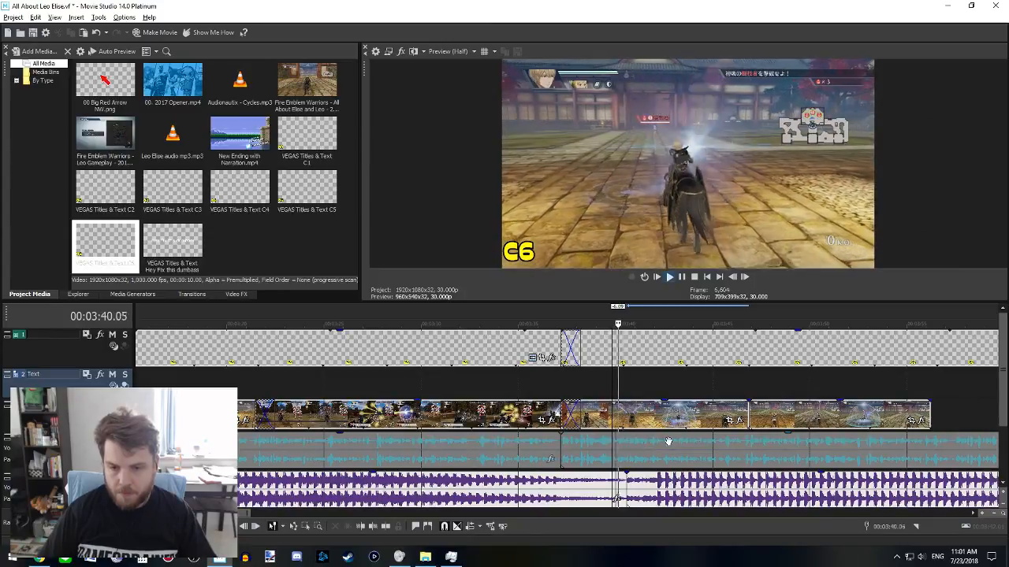
scroll(673, 446, "down", 4)
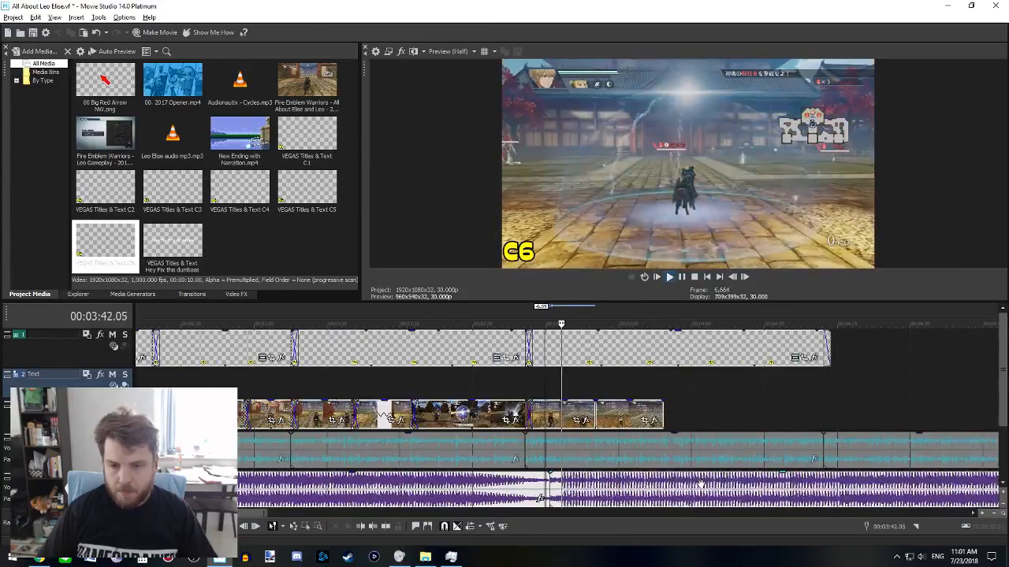
key("space")
key("space")
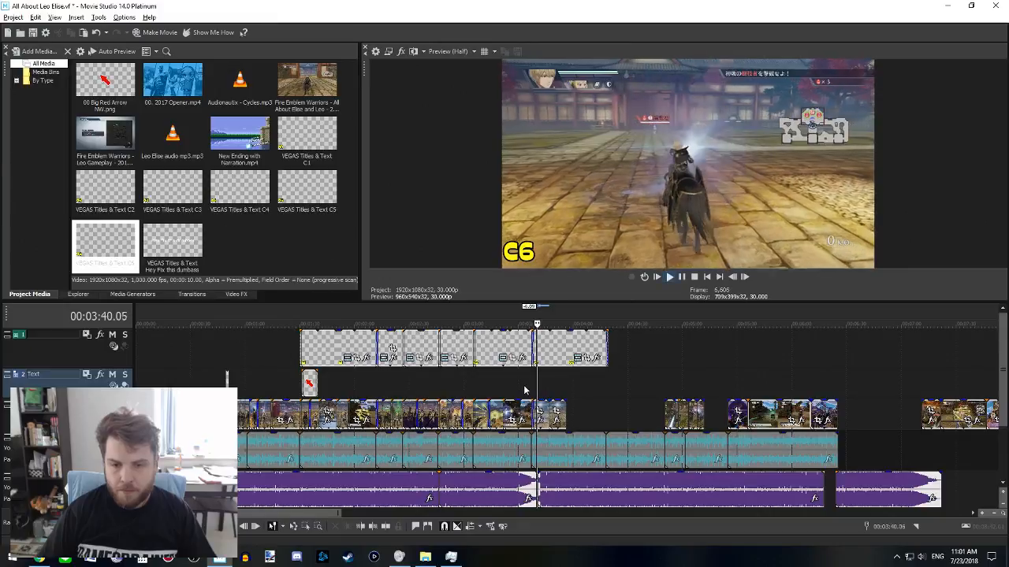
scroll(525, 390, "down", 2)
key("space")
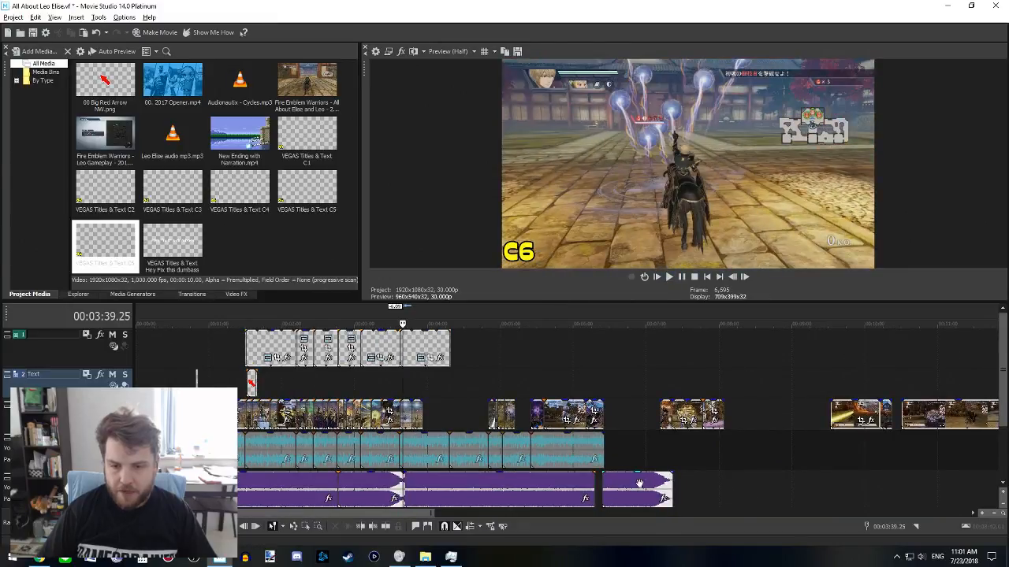
- Move the last music clip 6.09 seconds earlier to close the gap in the music, and save the project
left_click(630, 482)
key("space")
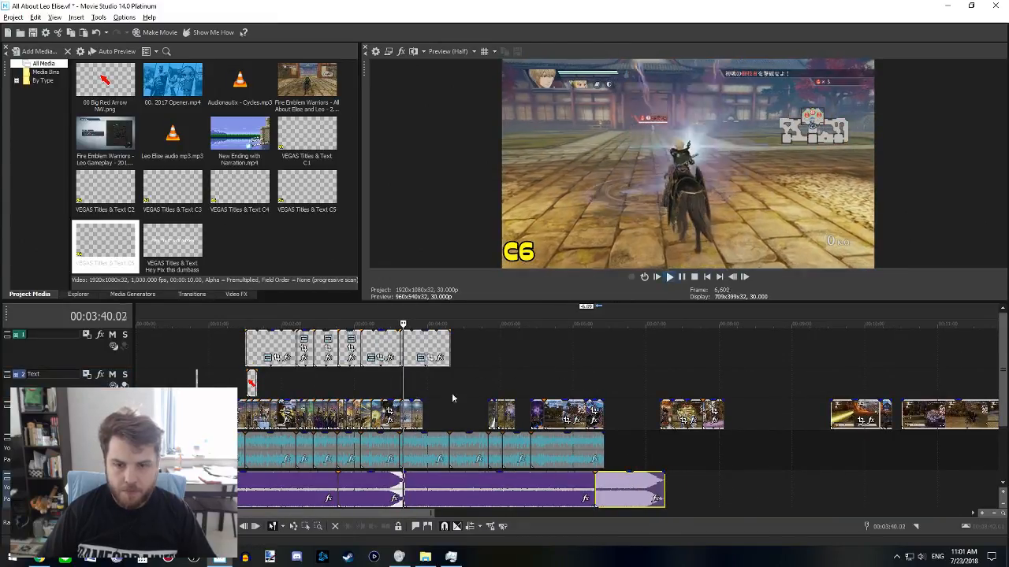
scroll(451, 392, "up", 5)
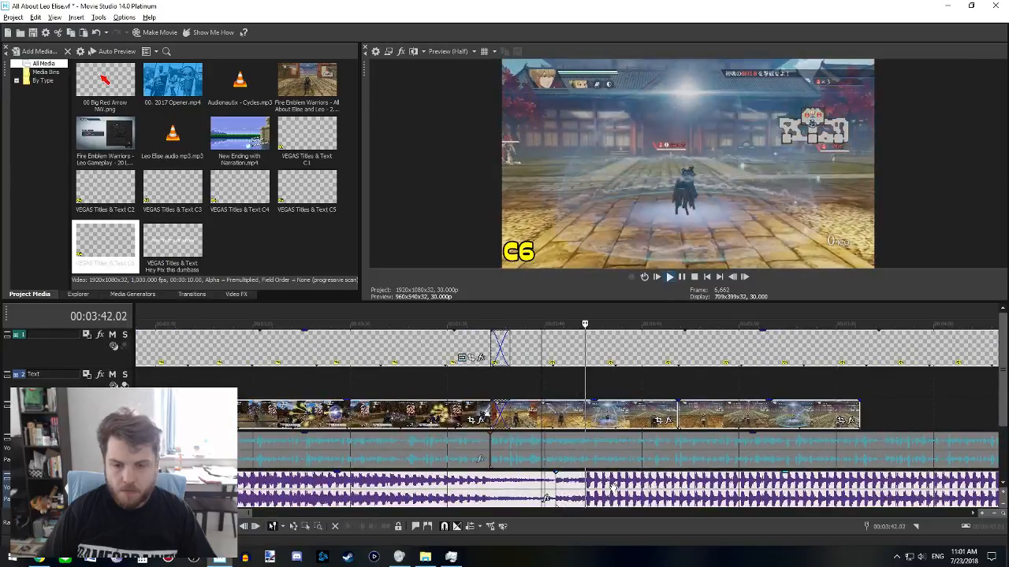
scroll(619, 493, "down", 5)
key("space")
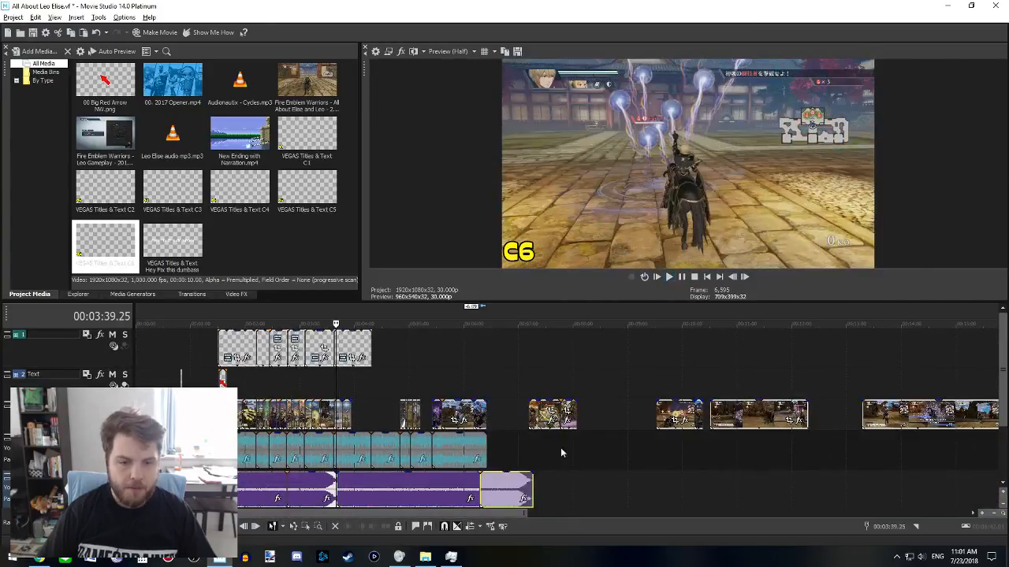
scroll(374, 402, "down", 4)
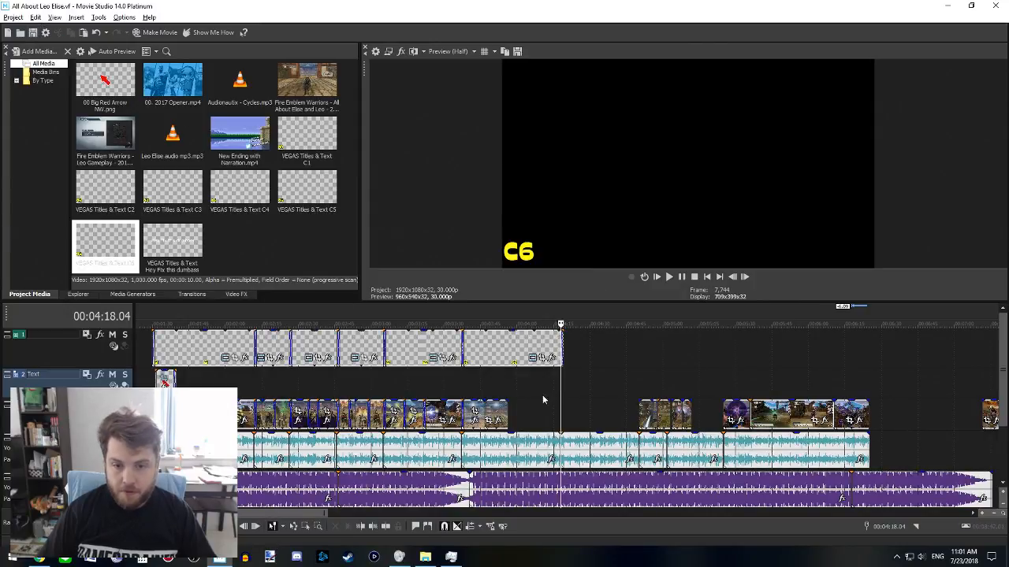
- Review the transition from C5 to C6 and the opening C6 gameplay with the narration and music
left_click(506, 390)
left_click(482, 396)
left_click(470, 395)
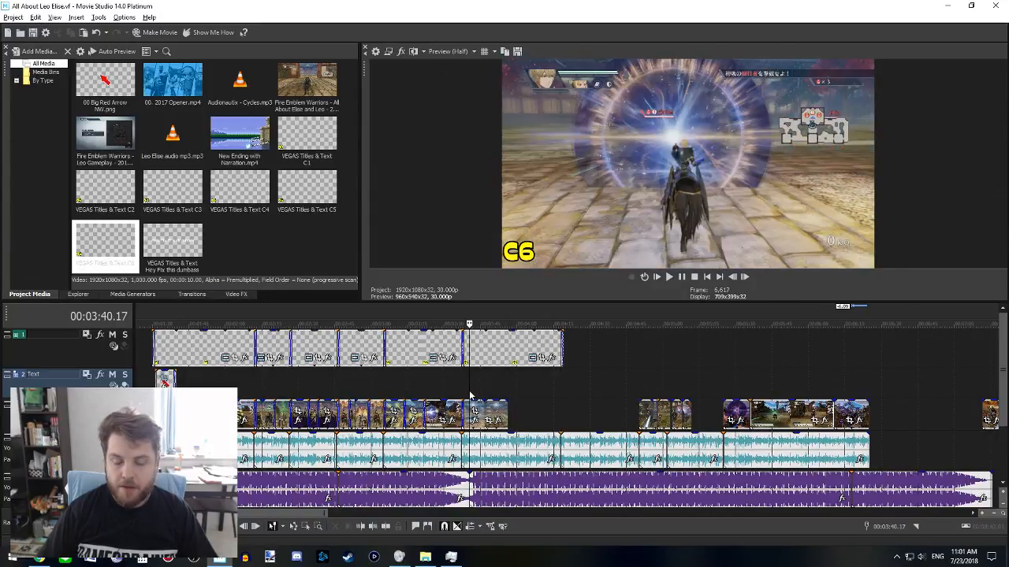
scroll(565, 432, "down", 3)
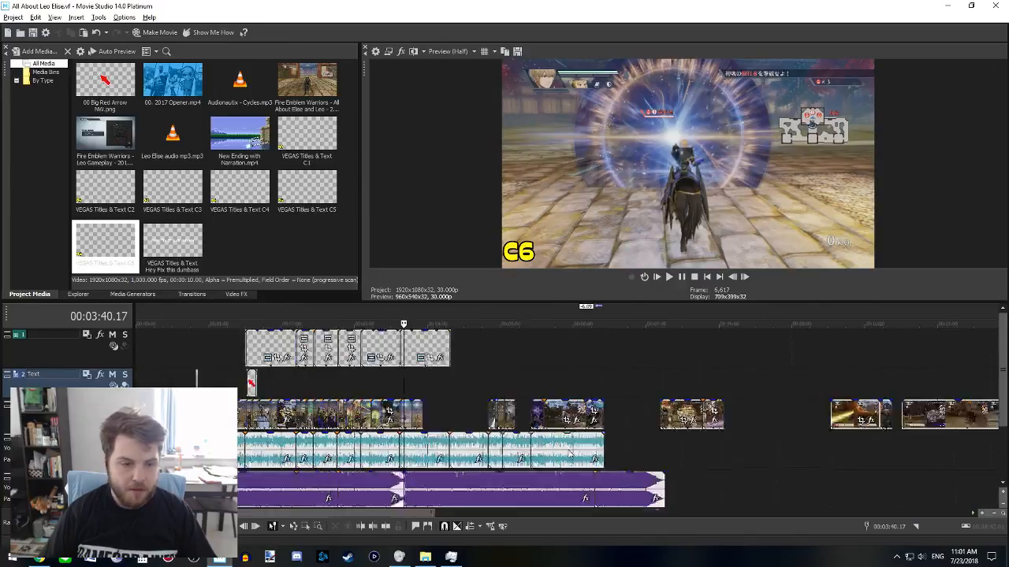
scroll(368, 447, "up", 3)
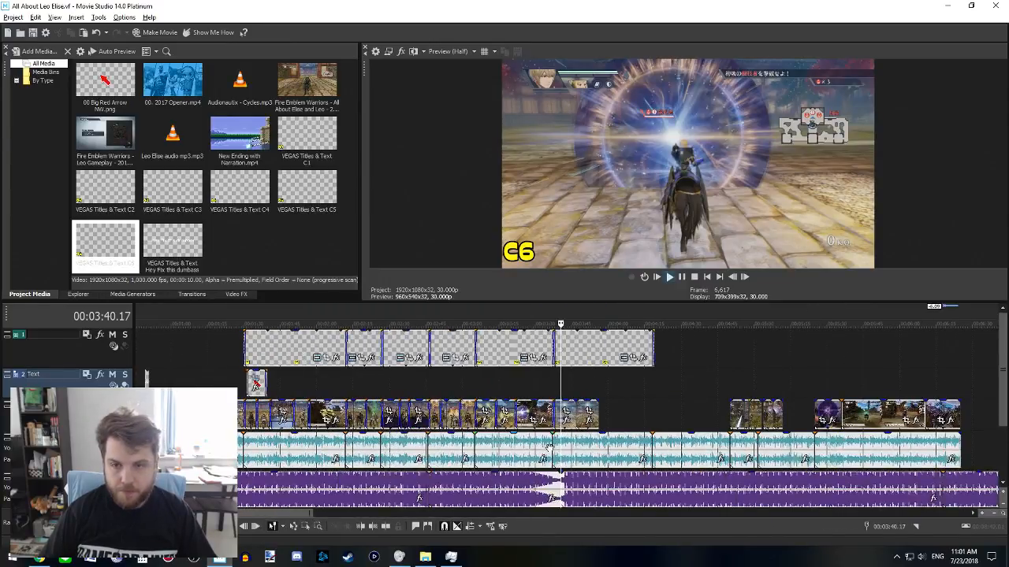
key("space")
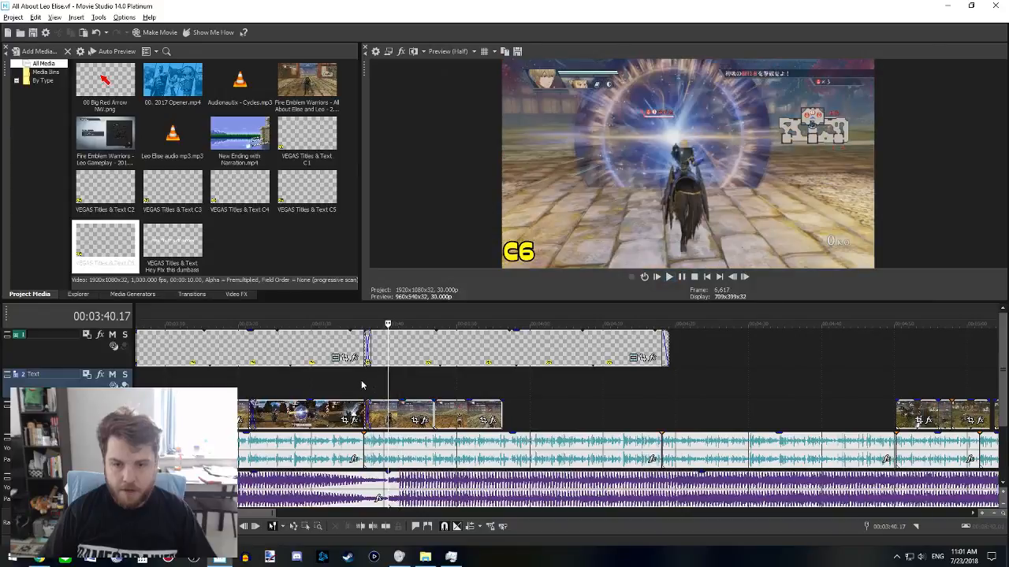
left_click(364, 386)
key("space")
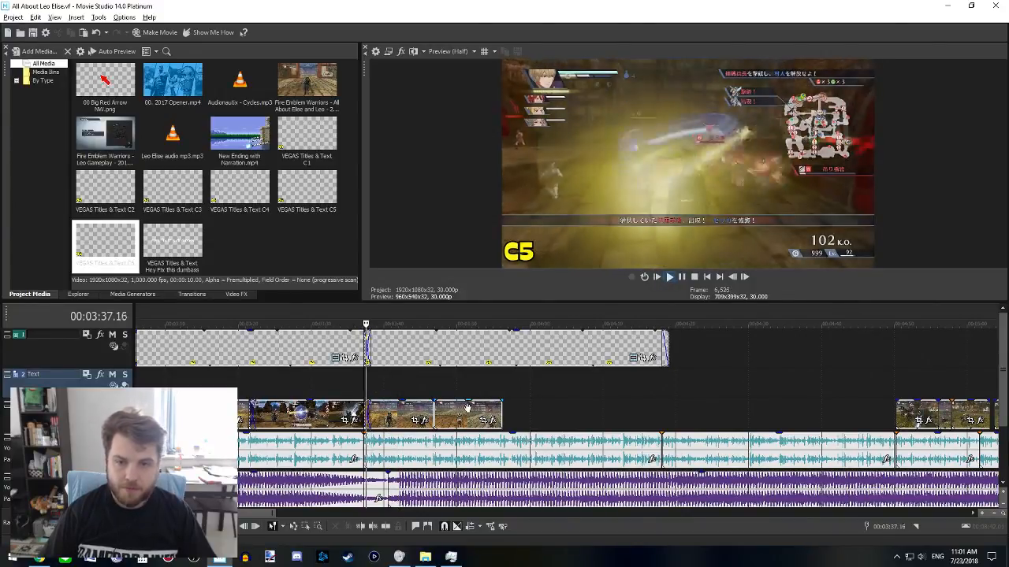
scroll(473, 426, "up", 2)
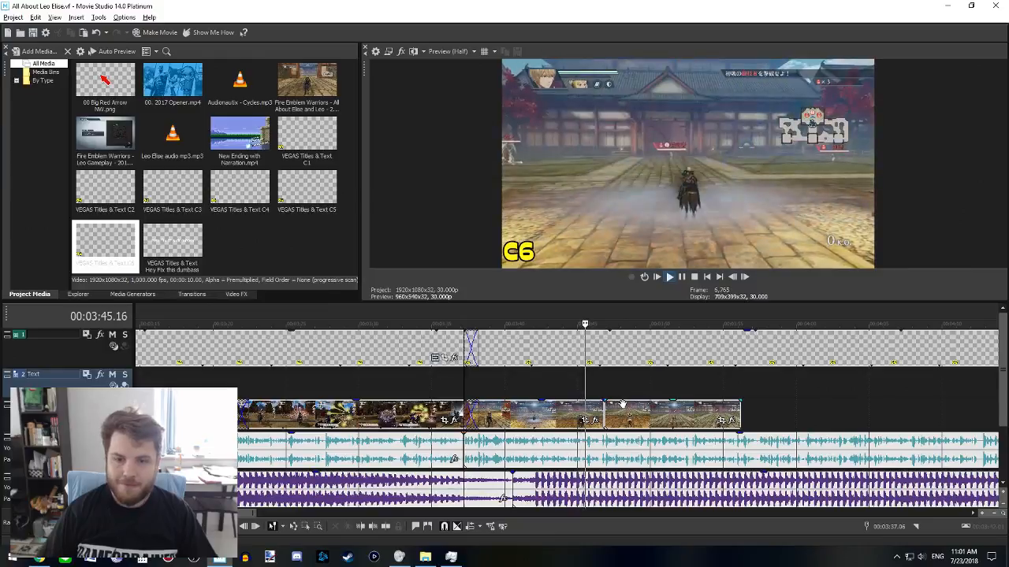
- Overlap the two C6 gameplay clips in a one-second crossfade at about 3:46 and play back the transition
left_click(617, 409)
left_click(617, 409)
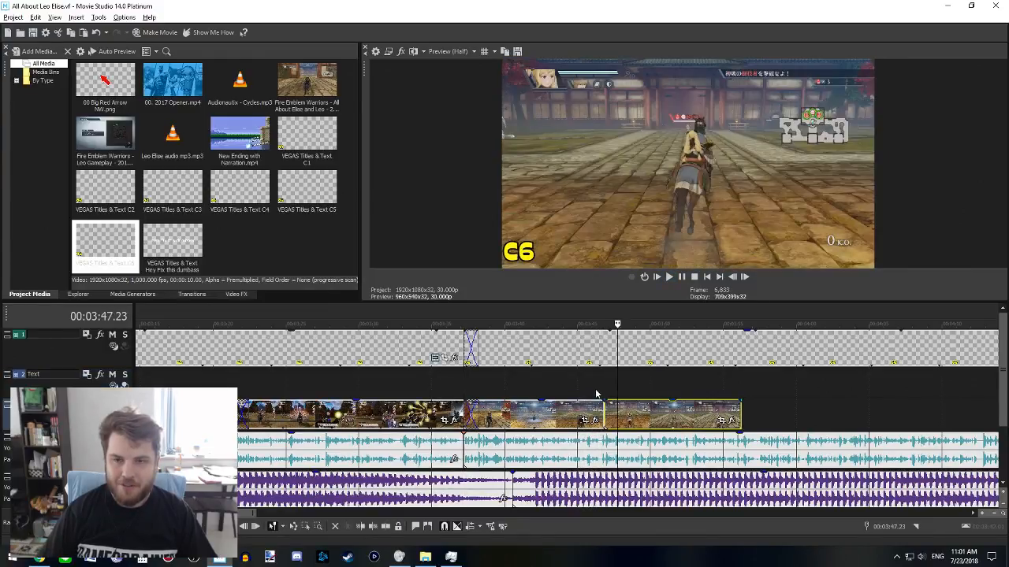
left_click(595, 394)
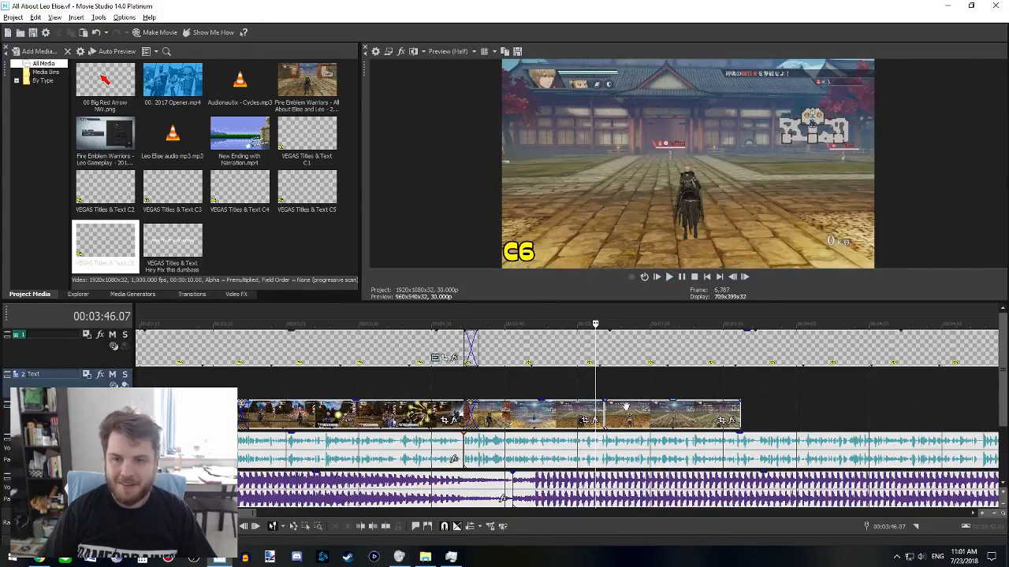
key("space")
mouse_move(618, 411)
left_mouse_down()
mouse_move(635, 415)
mouse_move(599, 416)
mouse_move(633, 408)
left_mouse_up()
key("space")
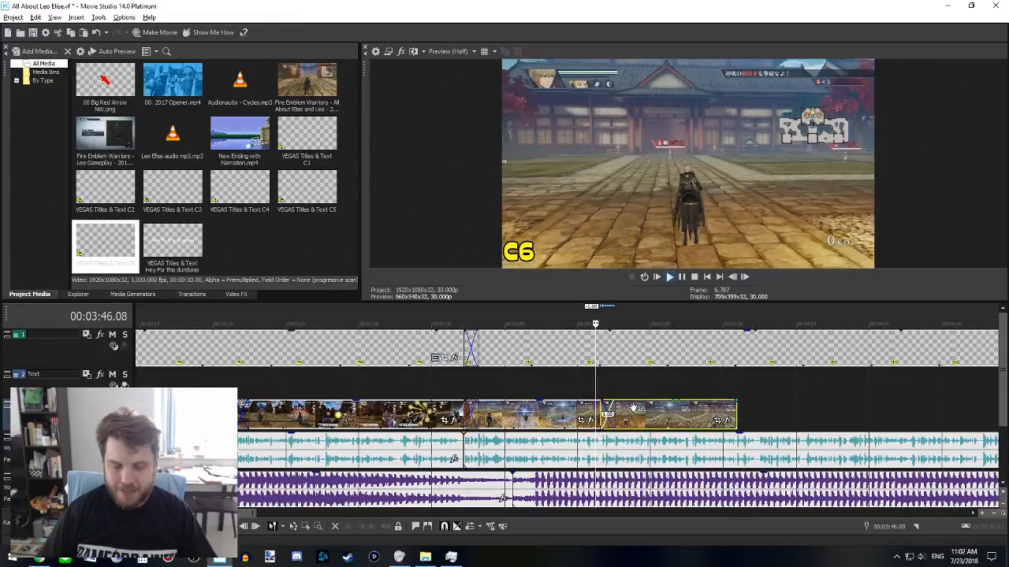
key("space")
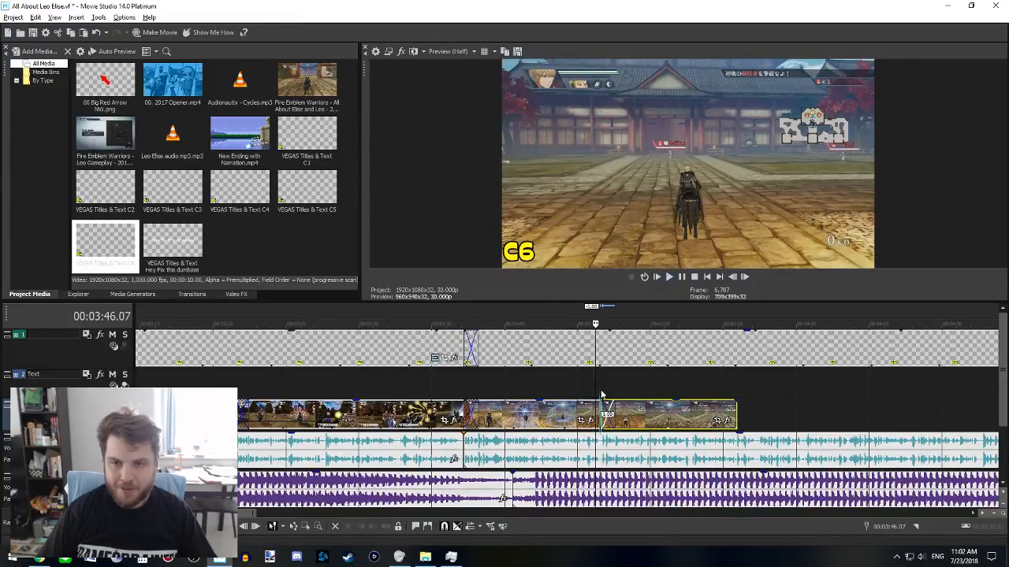
left_click(601, 394)
key("space")
scroll(599, 423, "right", 3)
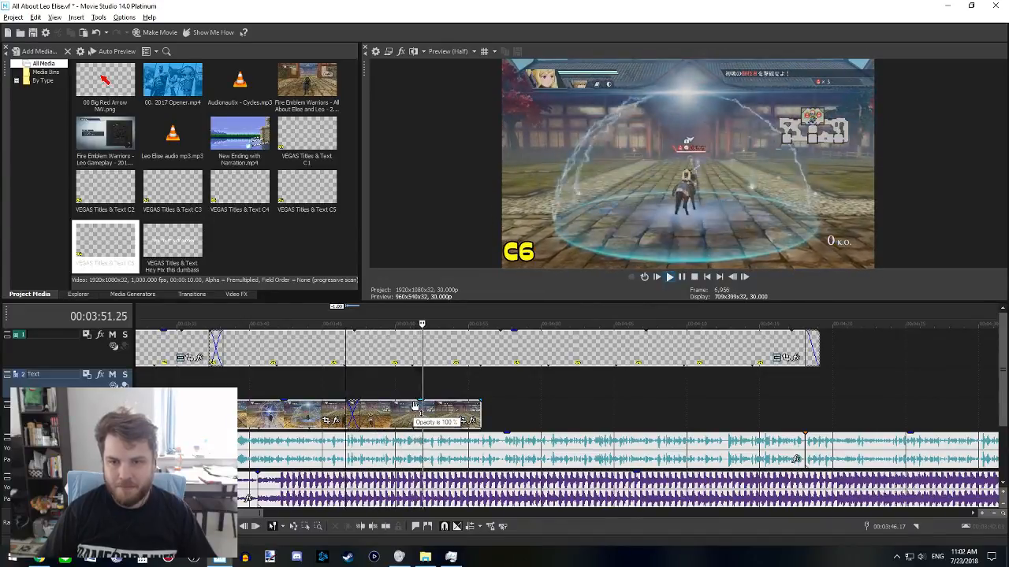
- Stop the playback and move the Elise C6 gameplay clip away from the preceding Leo clip so it starts at about 4:00
scroll(415, 405, "right", 3)
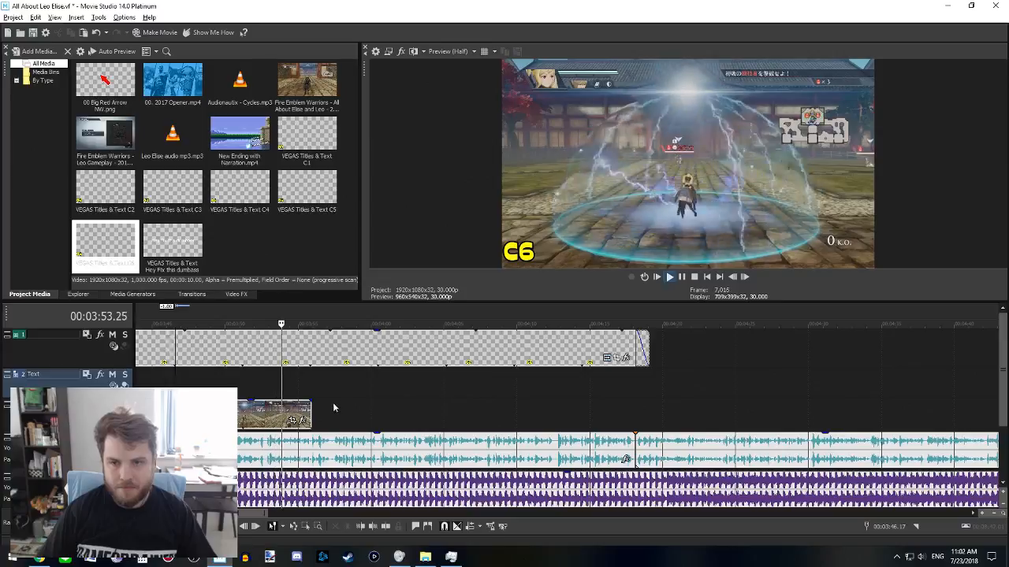
key("space")
left_click(257, 413)
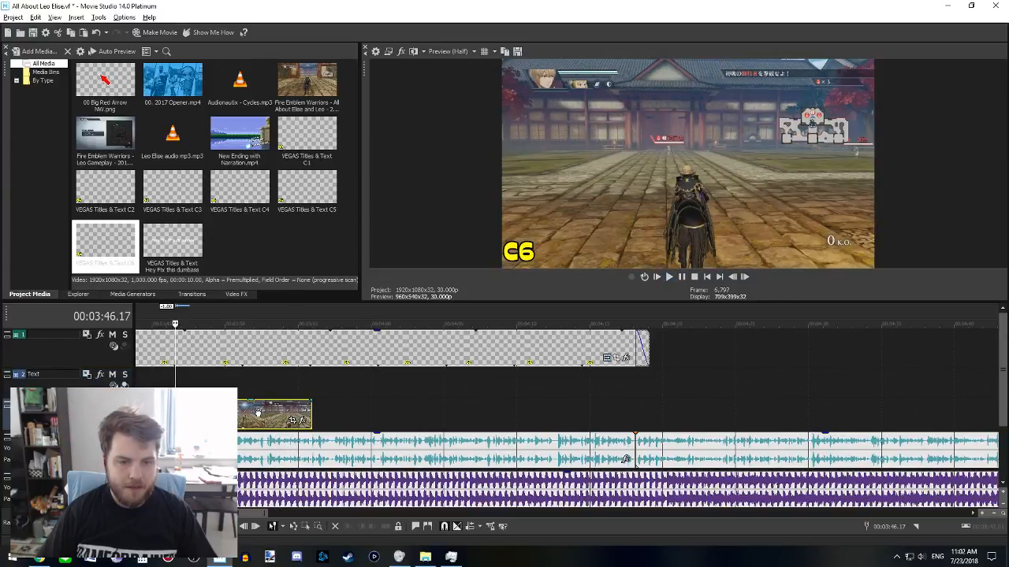
left_click_drag(258, 413, 551, 388)
- Scan the leftover gameplay clips further along the timeline, up to about 30:00, for footage suited to the C6 section
scroll(418, 418, "down", 5)
scroll(471, 446, "right", 5)
left_click(455, 419)
scroll(553, 391, "down", 1)
scroll(567, 421, "right", 5)
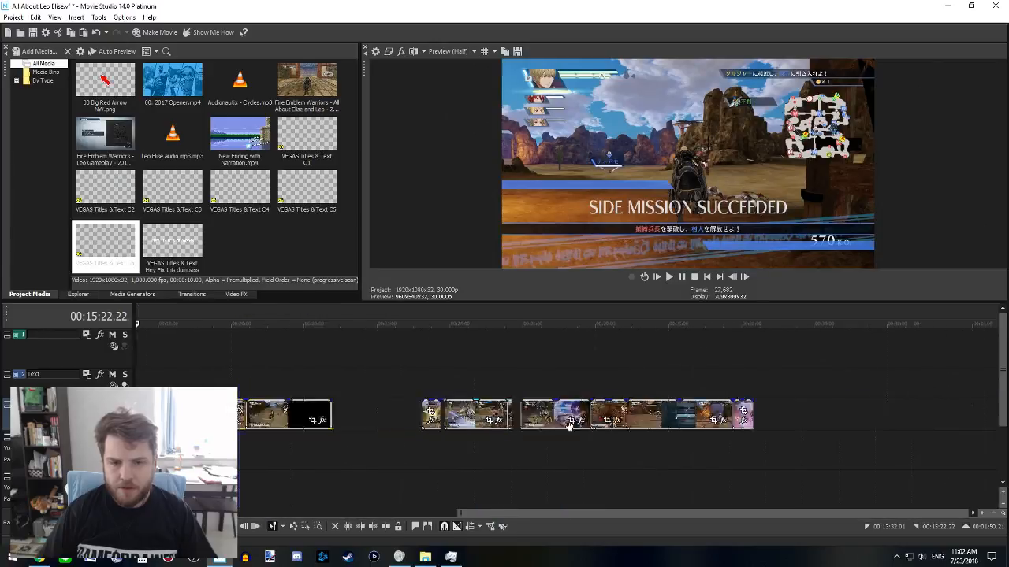
left_click(407, 385)
left_click_drag(373, 386, 457, 386)
left_click(486, 383)
left_click(449, 389)
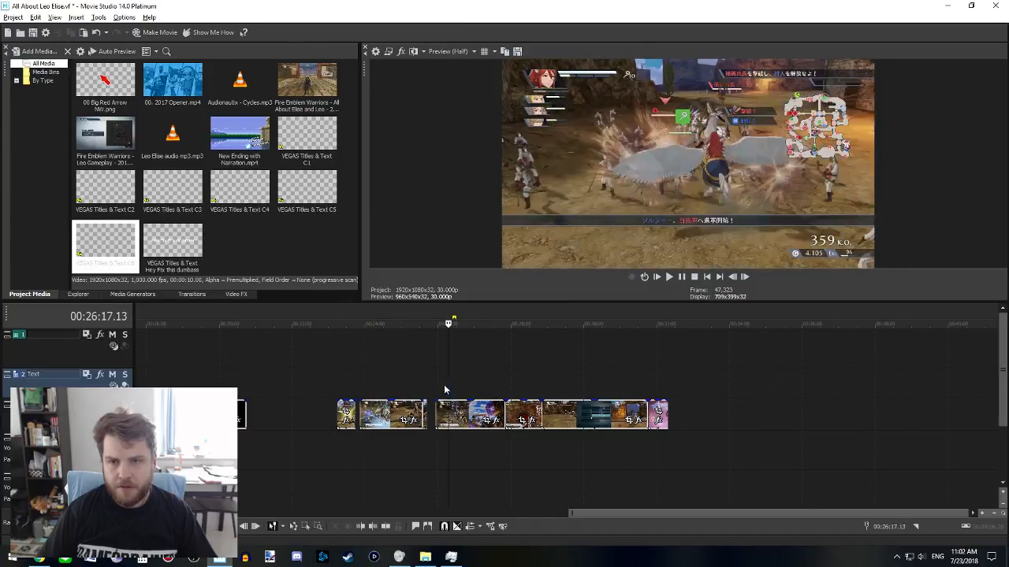
left_click(435, 389)
scroll(434, 389, "up", 3)
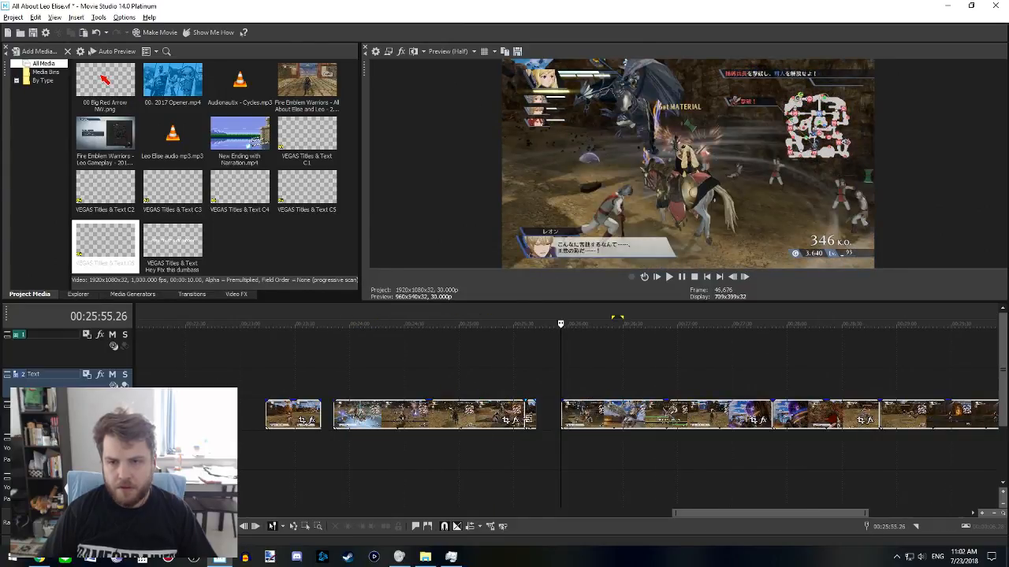
left_click(593, 418)
scroll(525, 415, "right", 2)
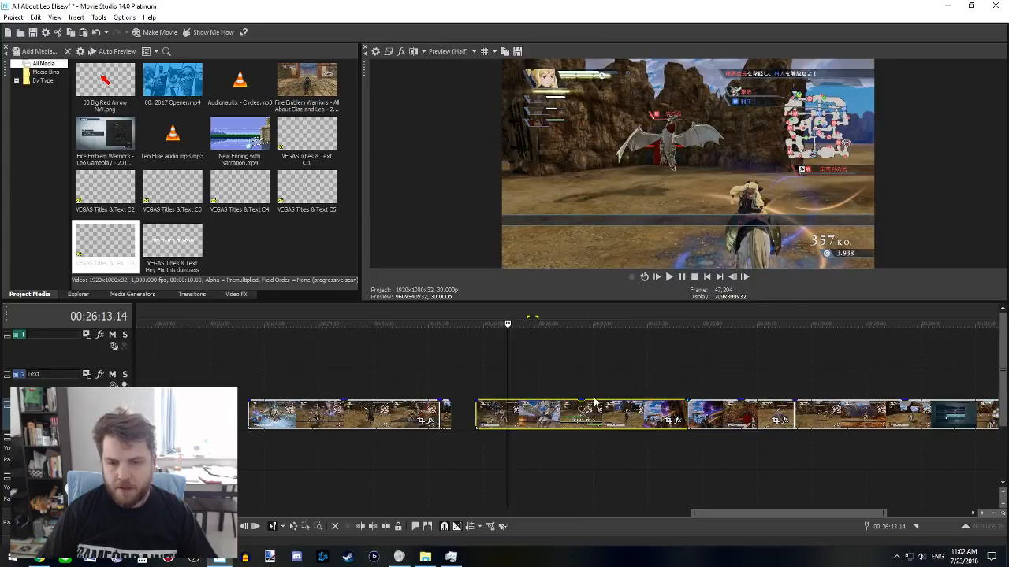
scroll(595, 403, "right", 4)
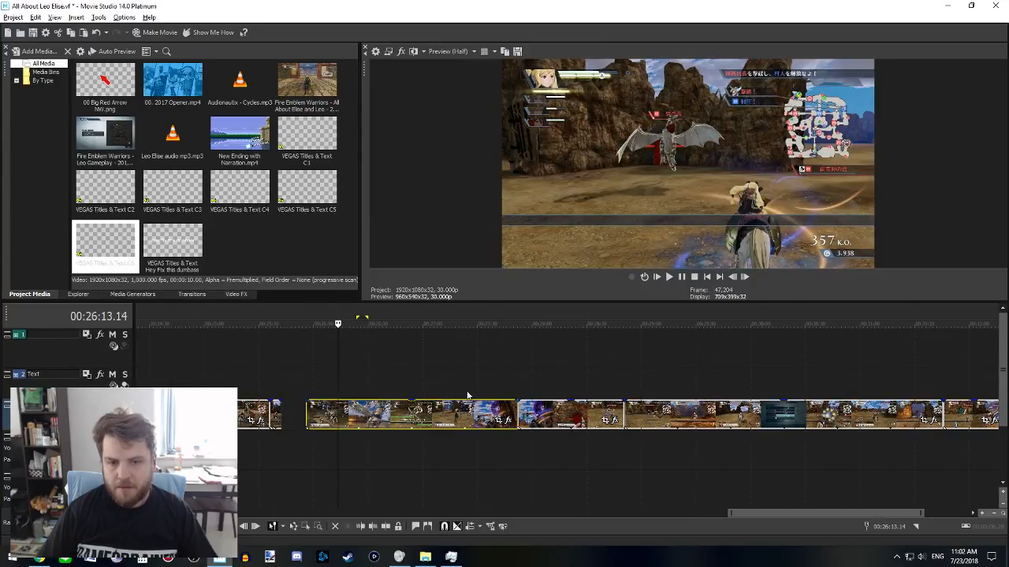
left_click(483, 395)
left_click(543, 398)
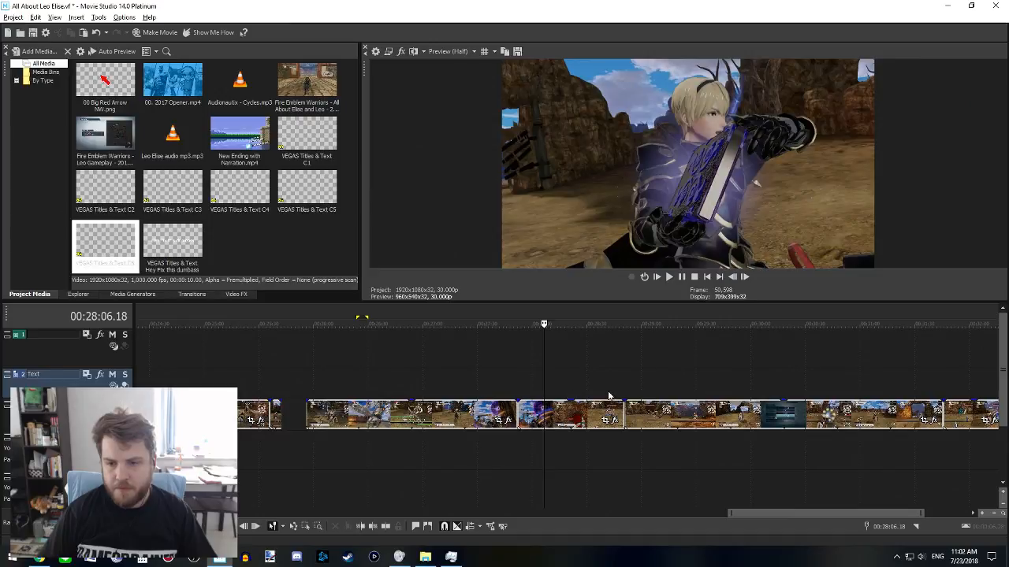
left_click_drag(660, 394, 769, 386)
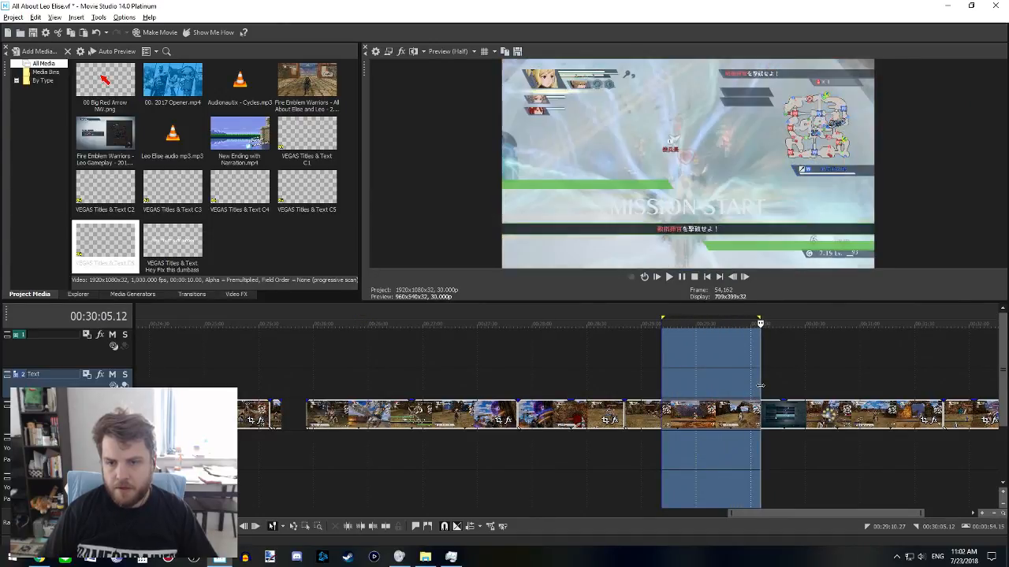
left_click(751, 392)
scroll(749, 437, "down", 3)
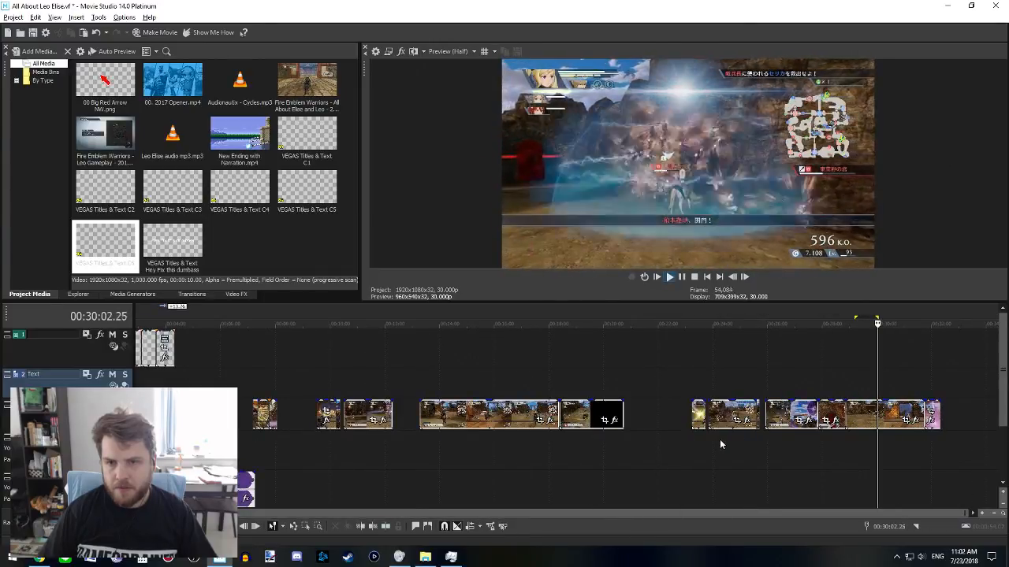
scroll(719, 439, "right", 2)
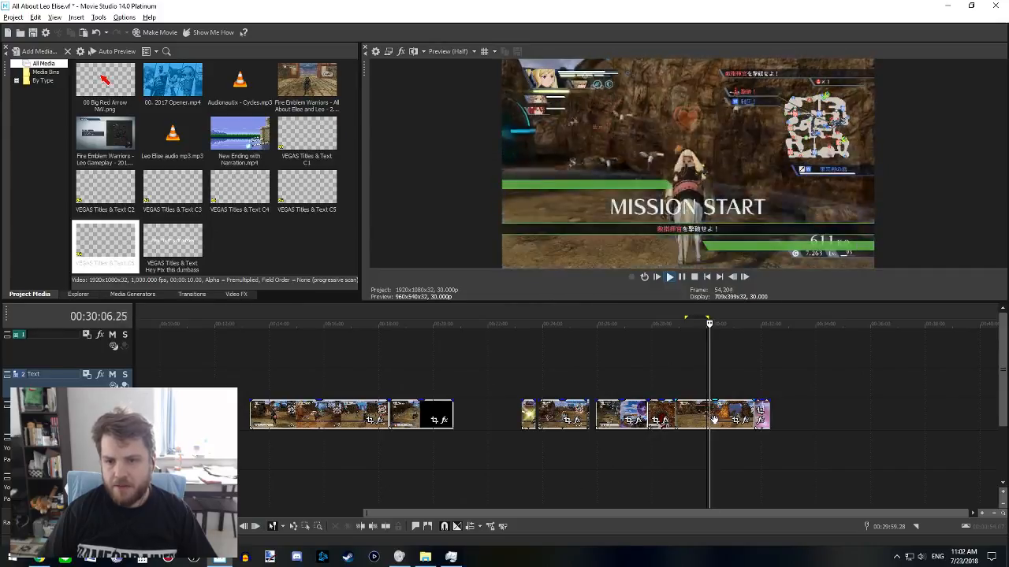
left_click_drag(719, 385, 545, 371)
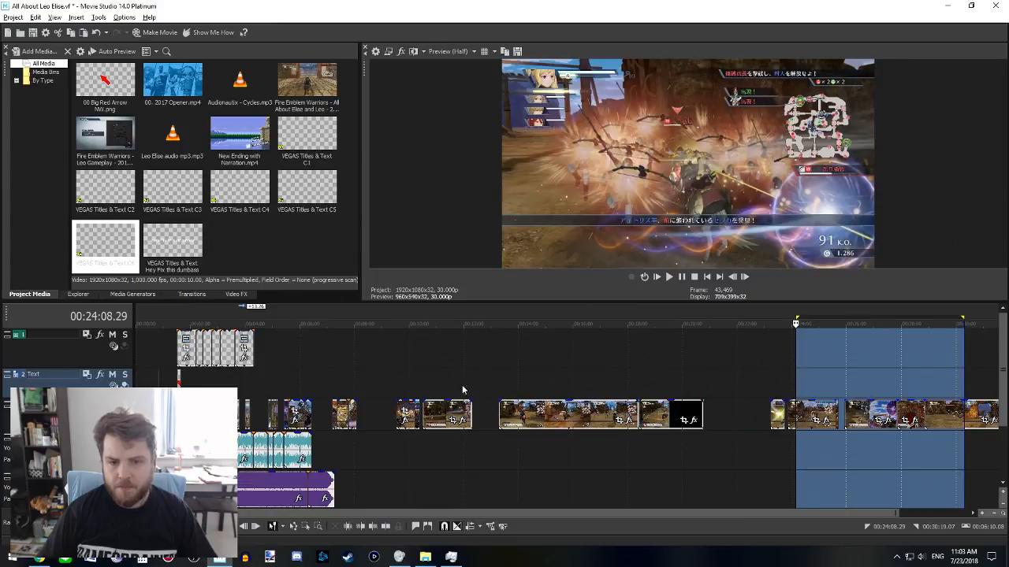
- Look through the leftover Leo gameplay between about 10:35 and 11:44, and play back the attack starting at about 11:40
left_click_drag(400, 376, 542, 379)
scroll(467, 379, "up", 3)
left_click(488, 379)
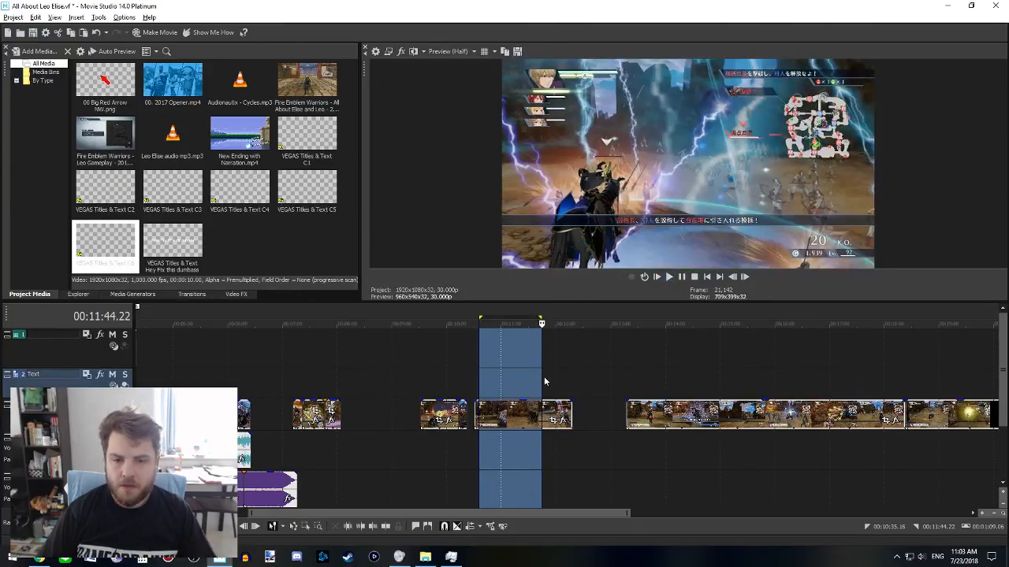
left_click(538, 377)
key("space")
scroll(574, 439, "up", 3)
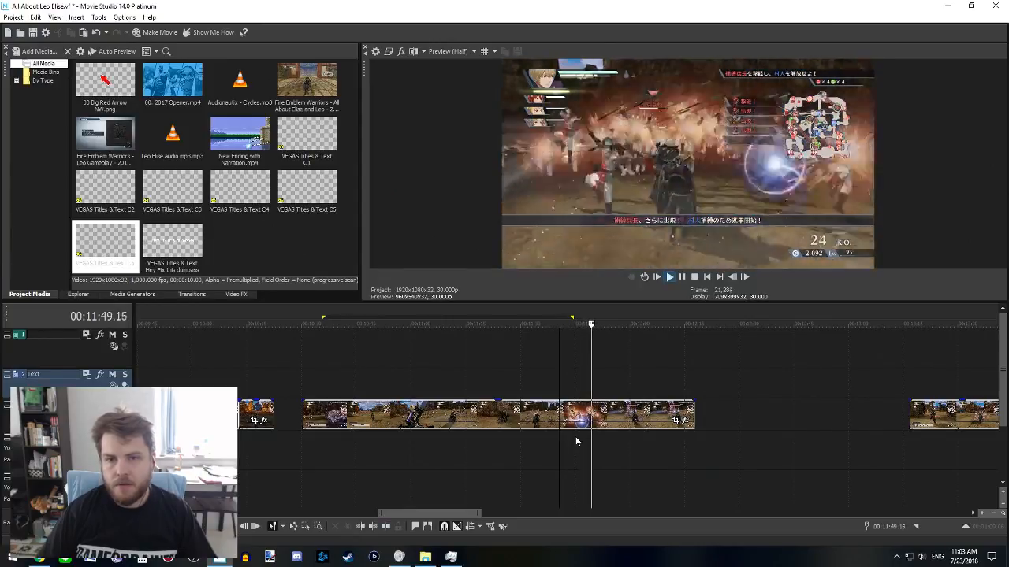
key("space")
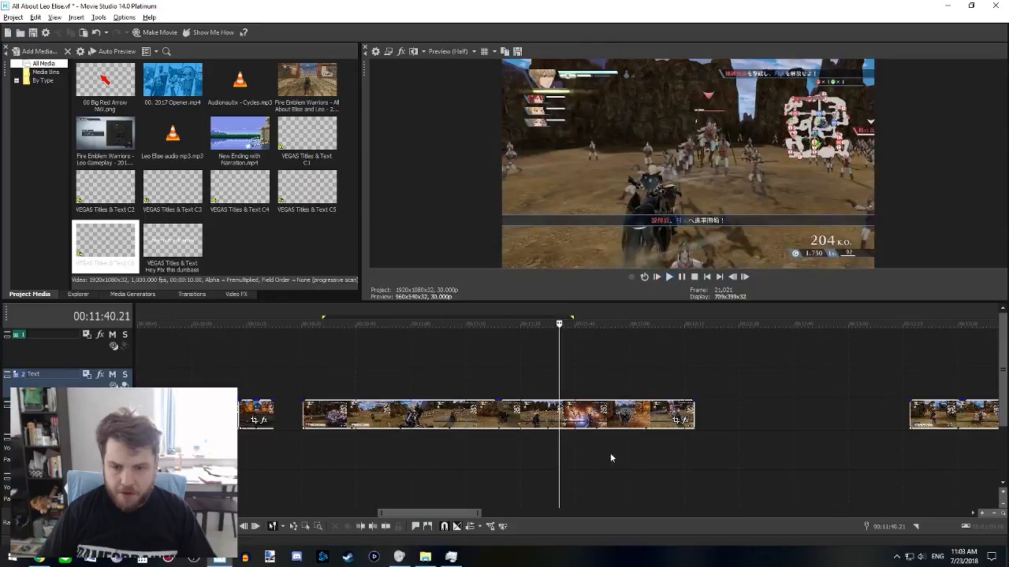
- Split the Leo gameplay at 11:40.21 and 11:46.24, and cut out the segment between the two splits
key("s")
left_click(580, 396)
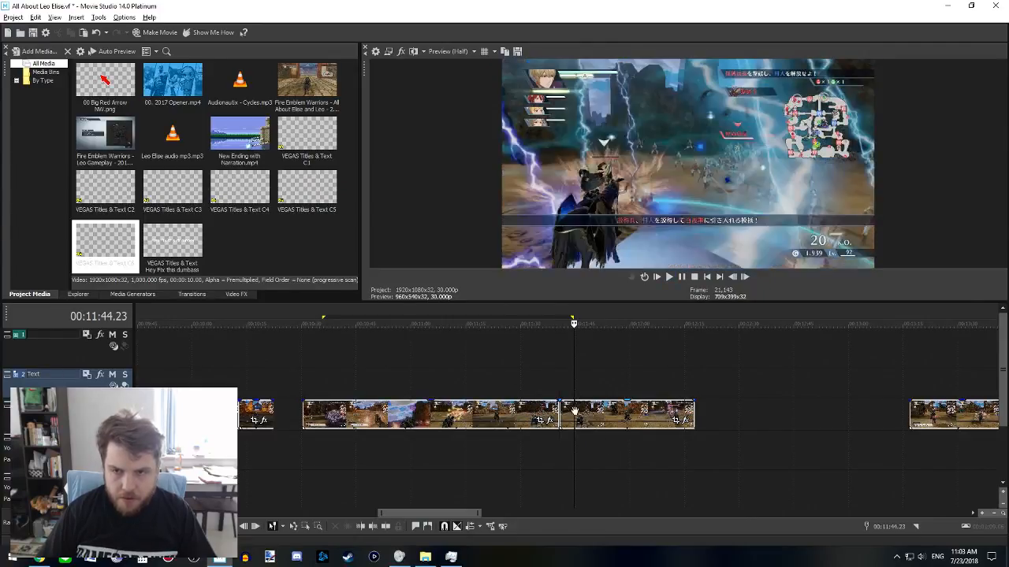
key("s")
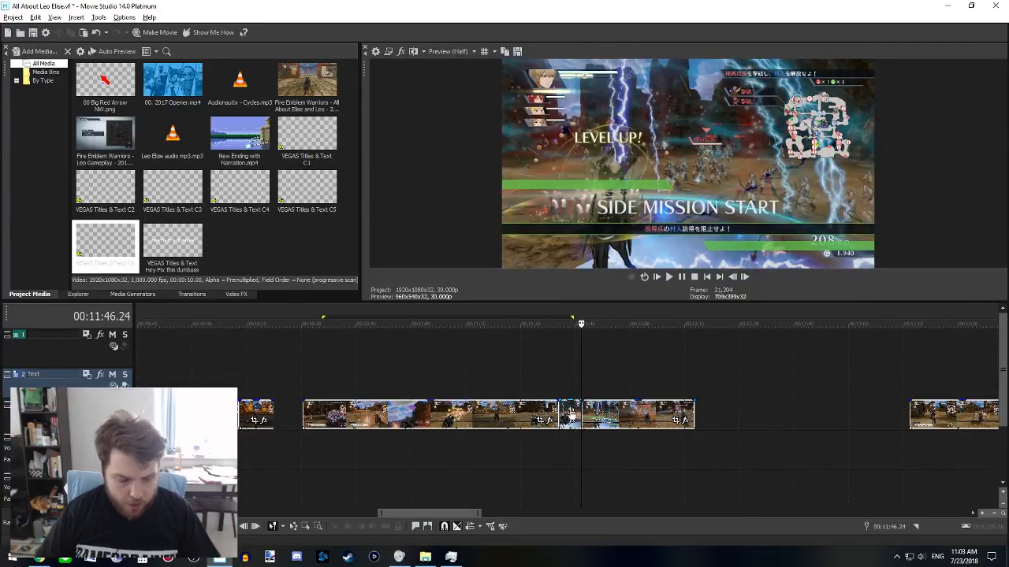
left_click(567, 412)
key("Delete")
scroll(574, 459, "down", 5)
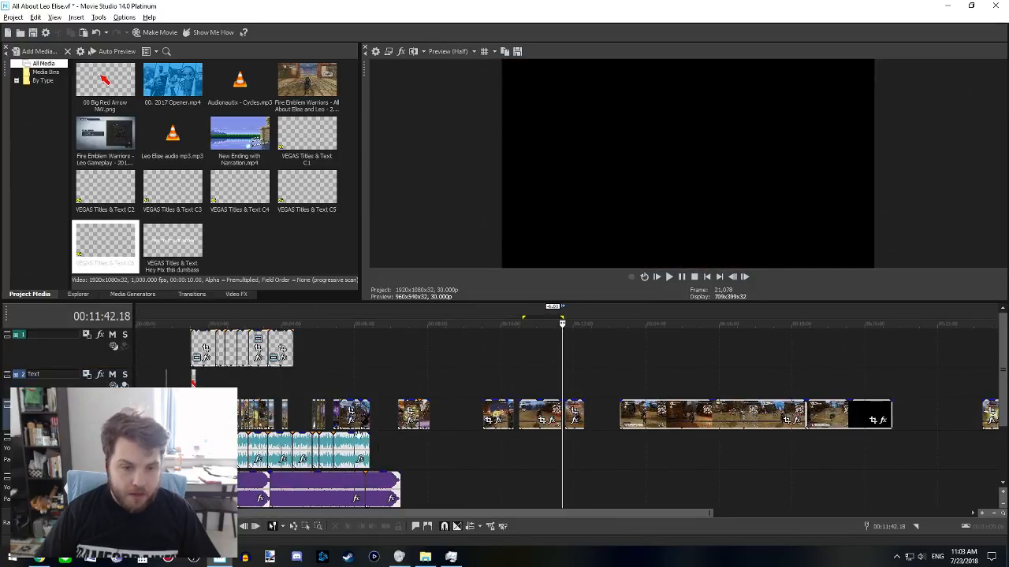
- Paste the cut Leo segment into the C6 gap, overlap it with the first C6 clip in a one-second crossfade, and play it back
left_click(282, 390)
scroll(282, 390, "up", 5)
left_click(525, 412)
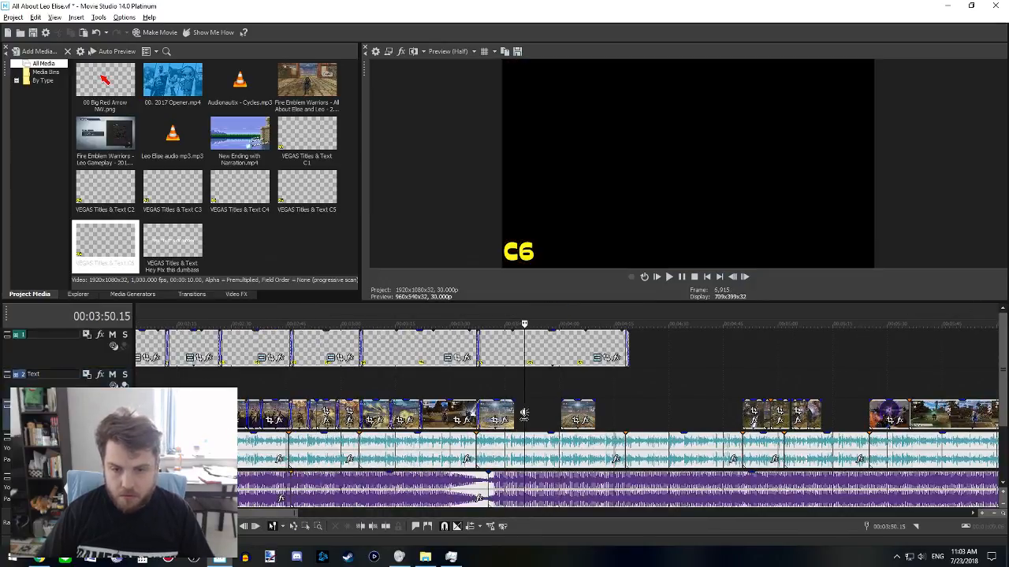
key("ctrl+v")
scroll(552, 424, "up", 3)
left_click_drag(552, 424, 513, 424)
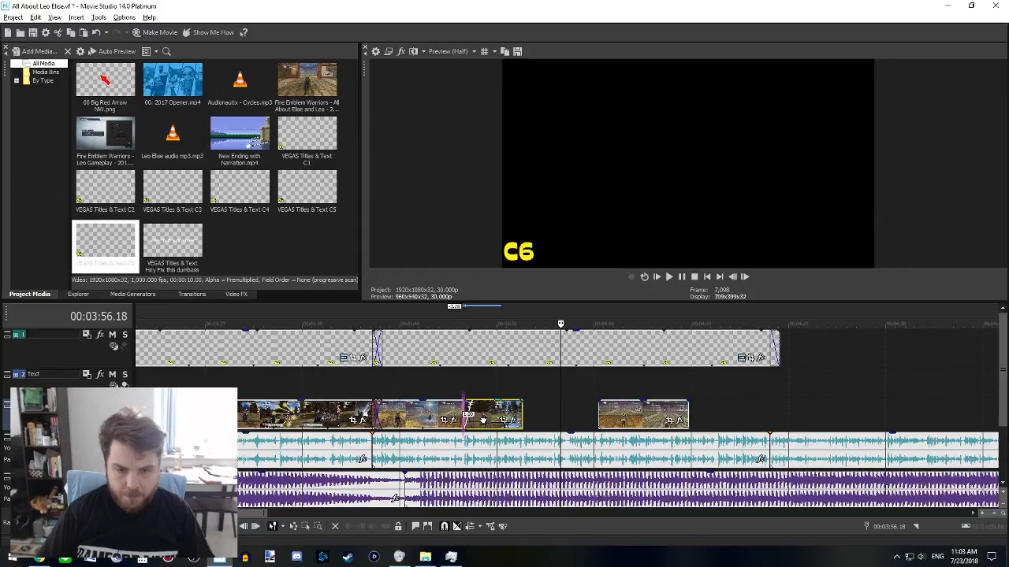
left_click(471, 393)
key("space")
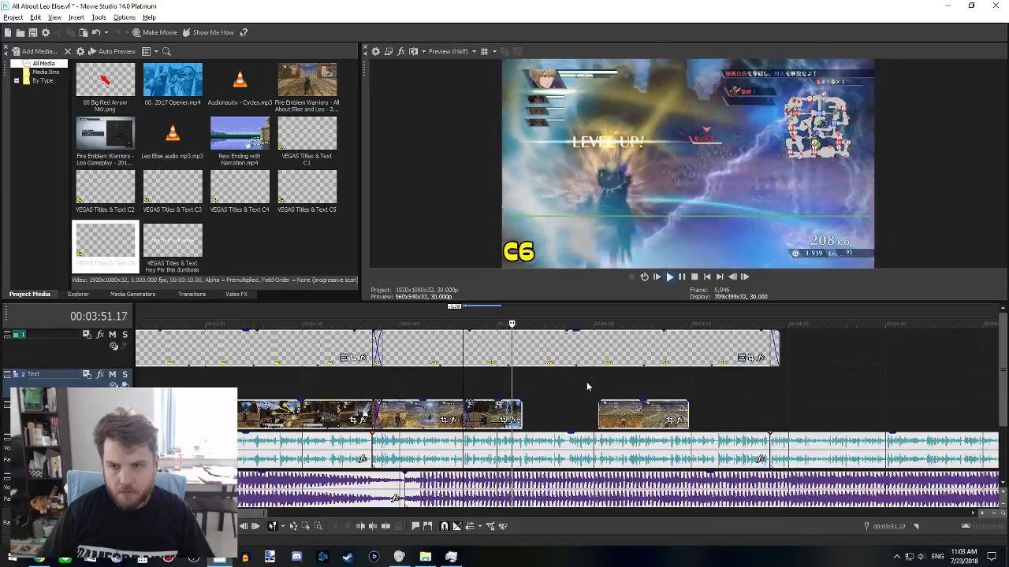
- Extend the end of the pasted Leo segment in stages to about 3:59 while checking the playback
left_click_drag(522, 411, 535, 411)
left_click(523, 391)
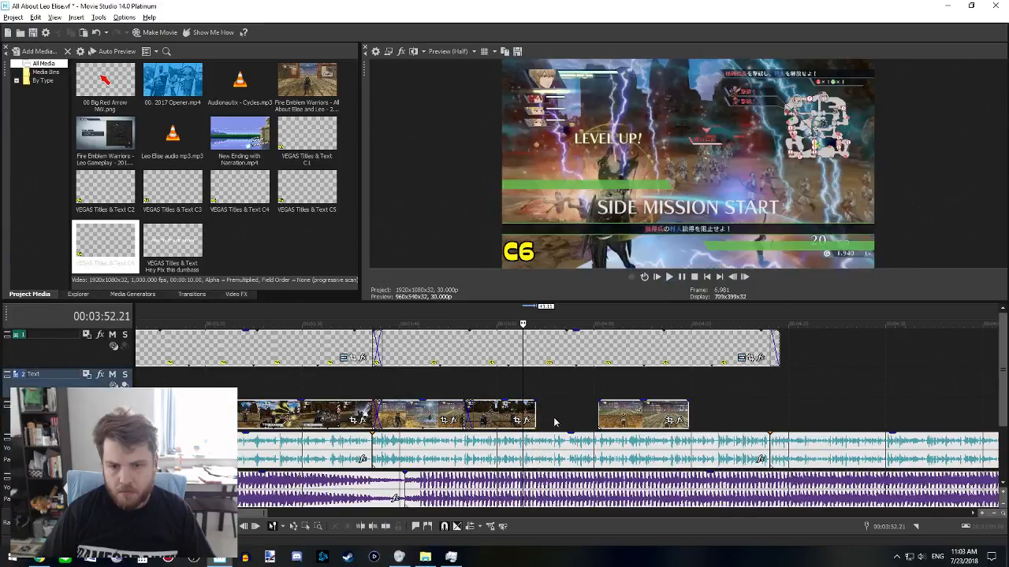
left_click_drag(533, 409, 540, 409)
key("space")
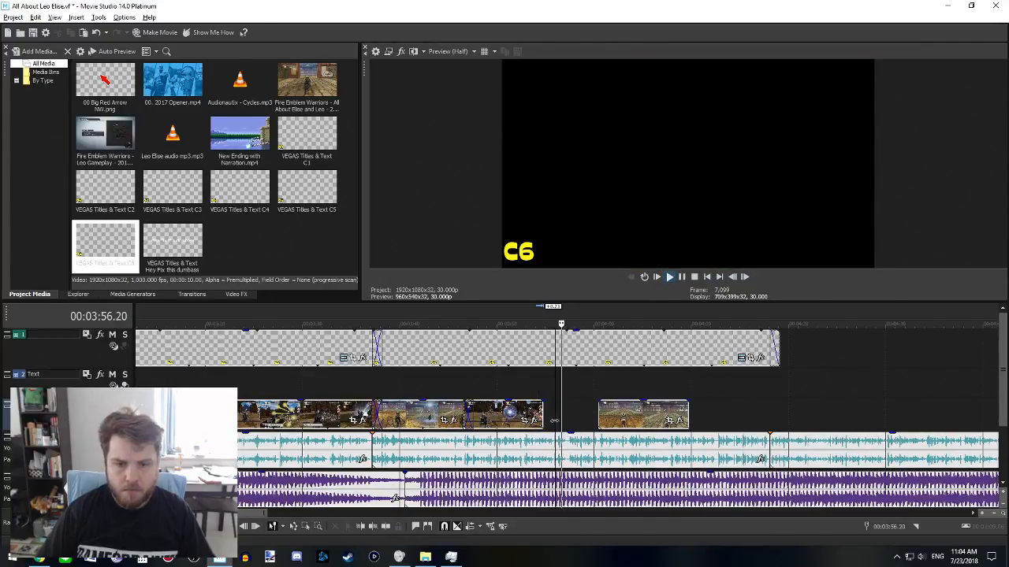
left_click_drag(541, 416, 549, 417)
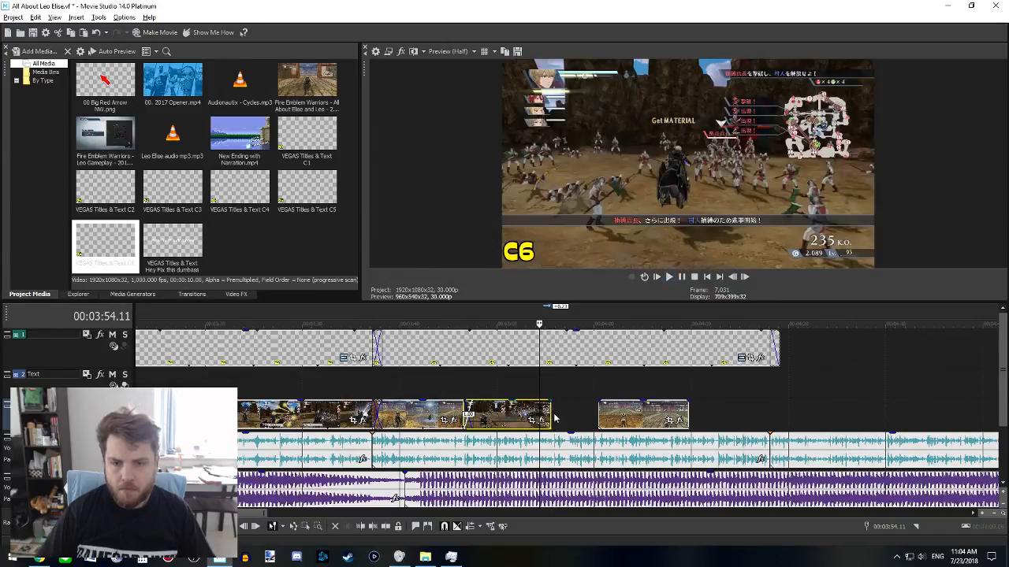
left_click_drag(555, 418, 572, 410)
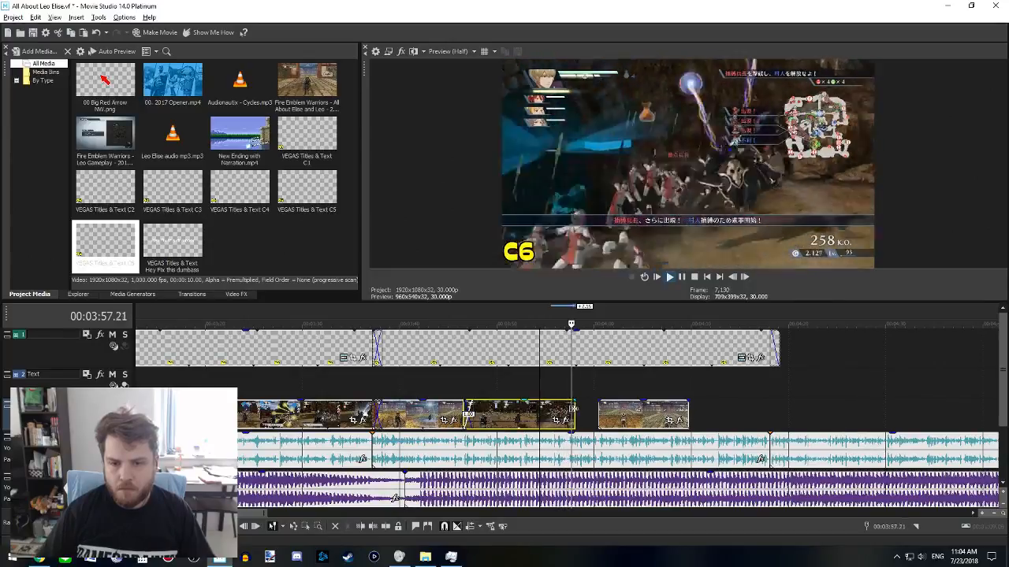
left_click_drag(573, 409, 583, 415)
key("space")
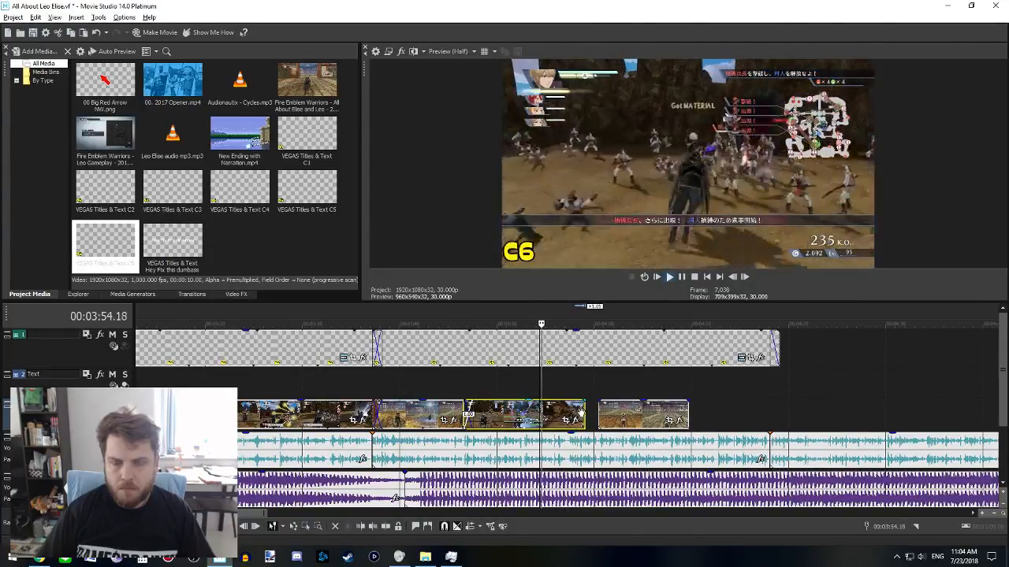
- Trim the Leo segment's end back to 3:56.11, overlap the Elise clip with it in a one-second crossfade, and play back the transition
scroll(582, 413, "right", 2)
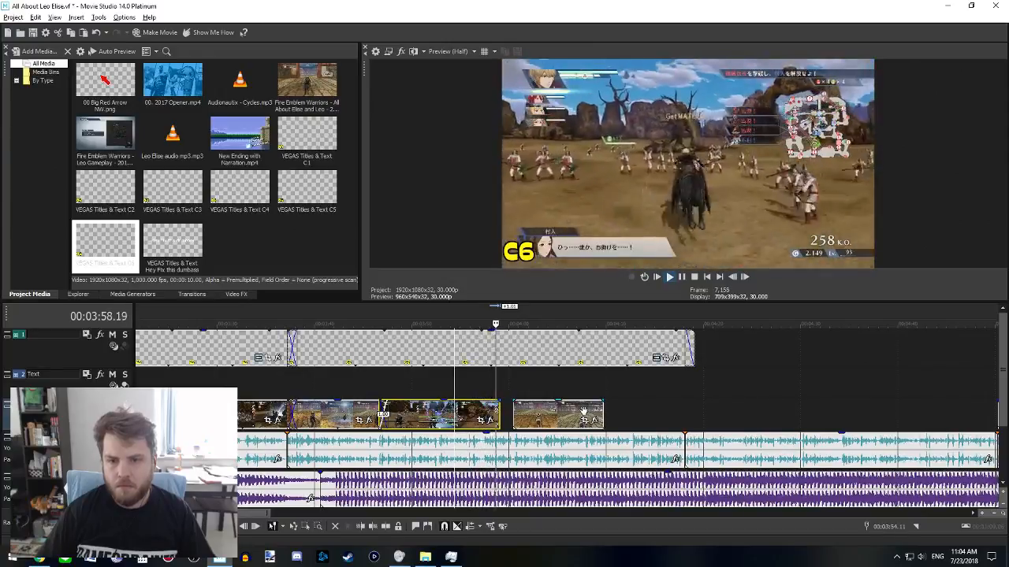
key("space")
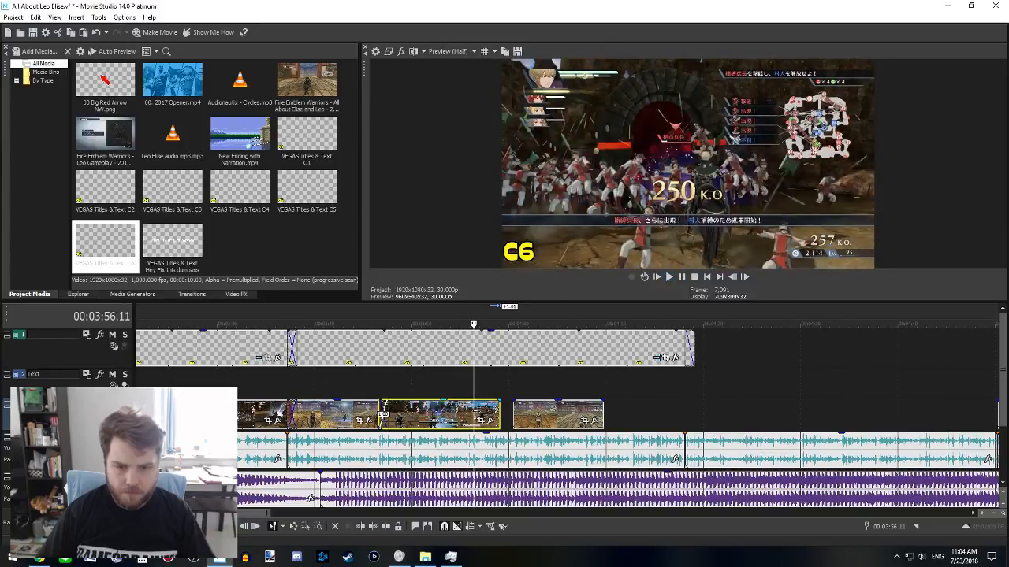
left_click_drag(500, 409, 474, 410)
left_click_drag(539, 408, 490, 403)
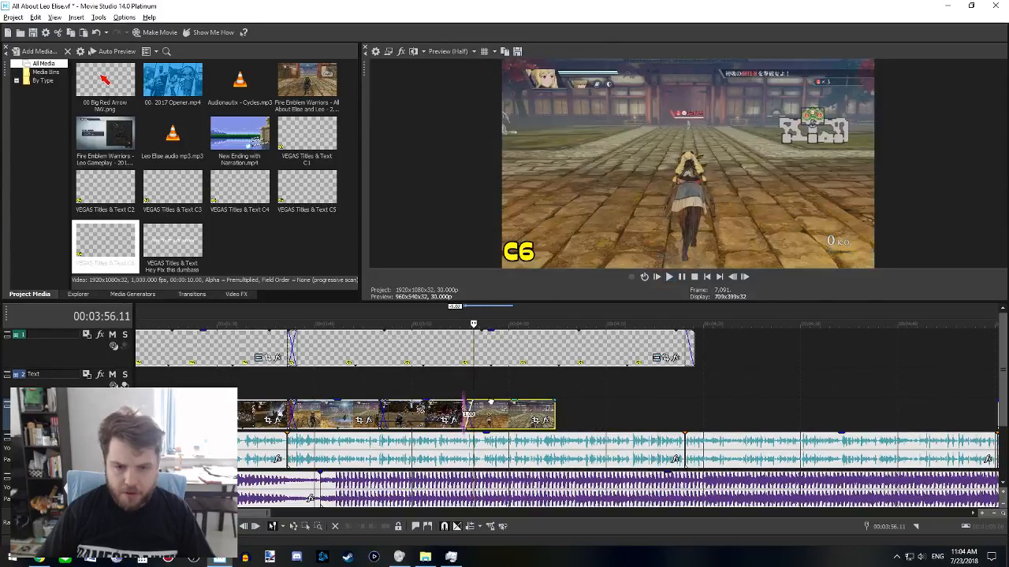
left_click(450, 387)
key("space")
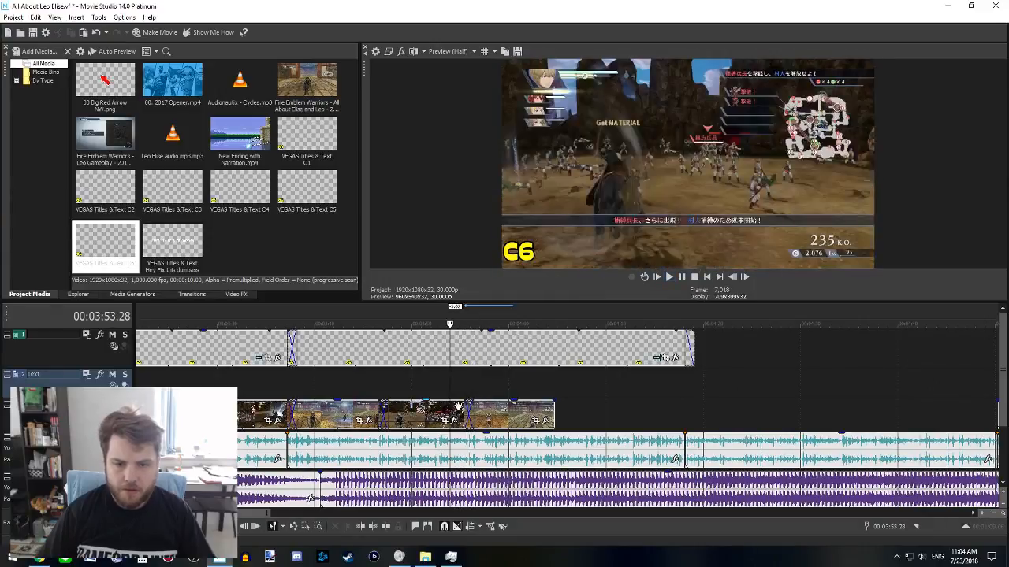
- Shift the crossfade between the Leo segment and the Elise clip earlier, to about 3:54, and play back the transition
left_click(456, 407)
mouse_move(474, 414)
left_mouse_down()
mouse_move(456, 412)
mouse_move(465, 407)
left_mouse_up()
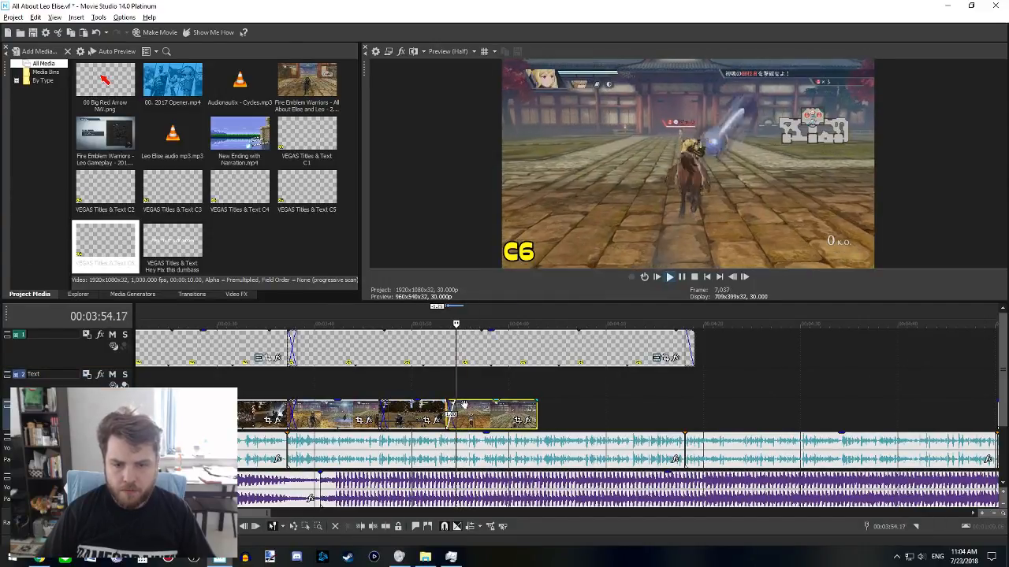
left_click(438, 389)
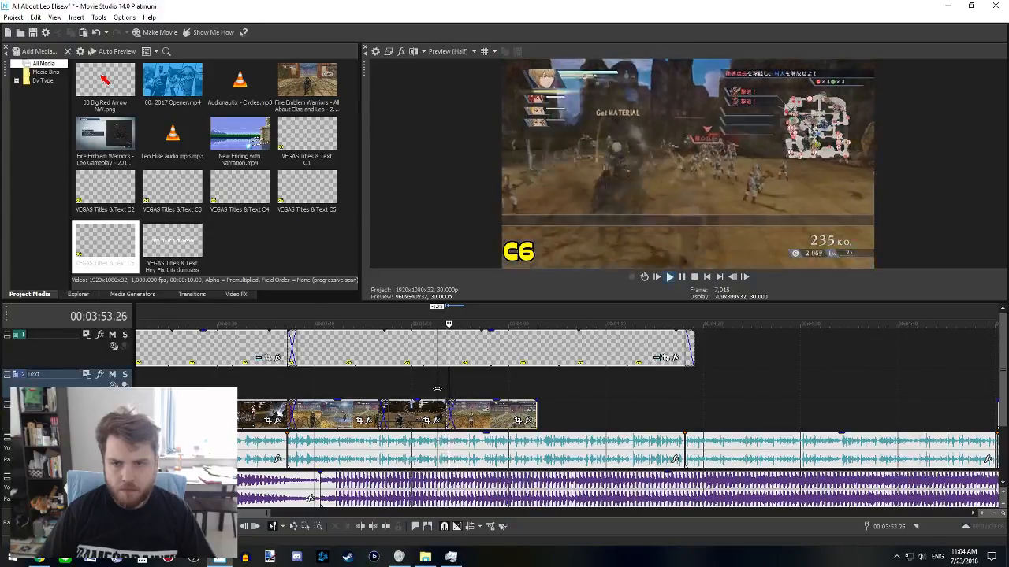
mouse_move(459, 406)
left_mouse_down()
mouse_move(474, 414)
mouse_move(465, 410)
left_mouse_up()
key("space")
left_click(450, 390)
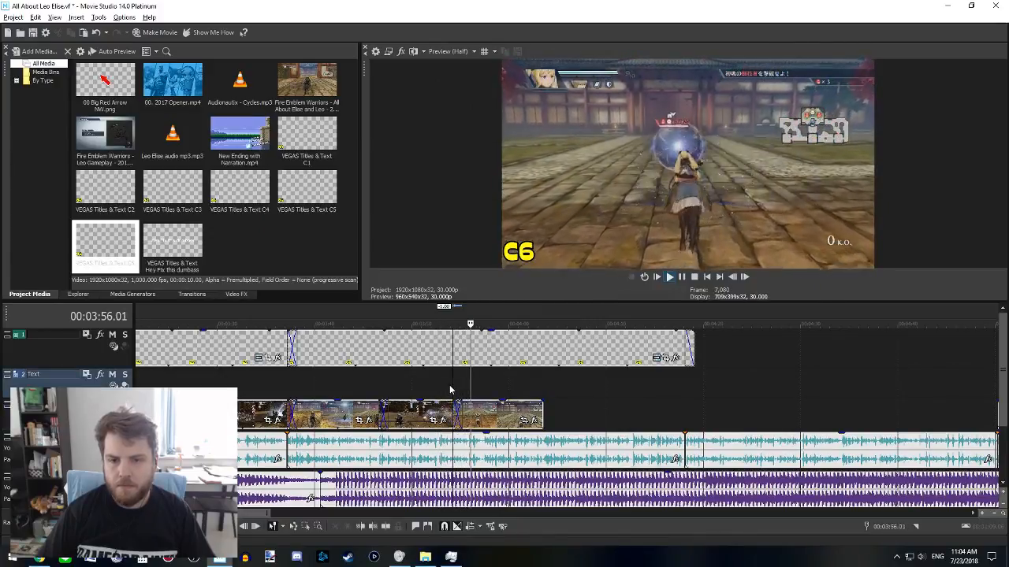
- Play through the Elise C6 clip and extend its end slightly, to about 4:04
scroll(490, 412, "right", 2)
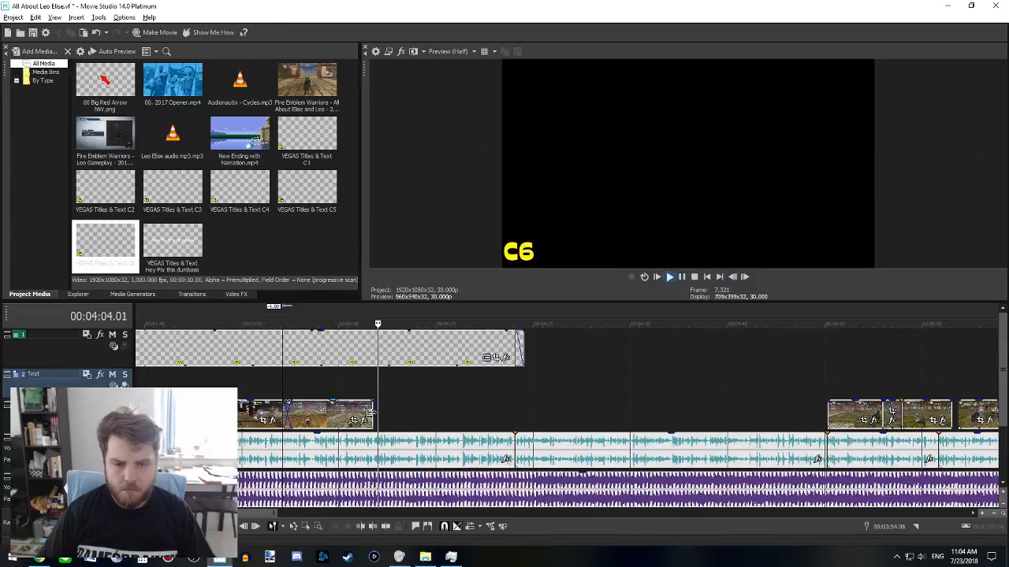
left_click(374, 411)
left_click_drag(373, 412, 376, 411)
left_click(339, 408)
scroll(340, 407, "down", 1)
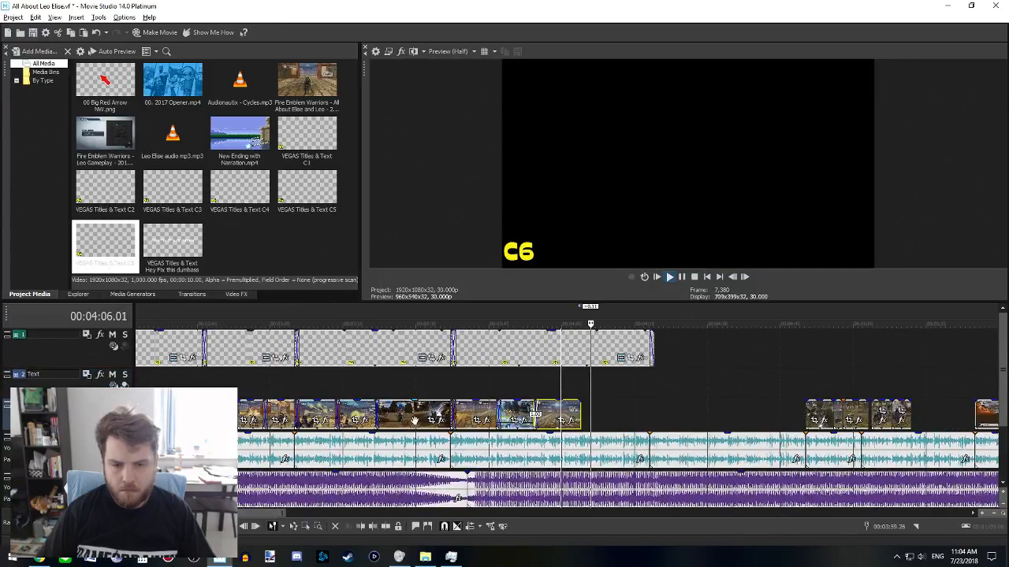
- Look past the C5 and C6 sections for reusable gameplay and play the spare Elise clip from about 7:33
key("space")
left_click(410, 418)
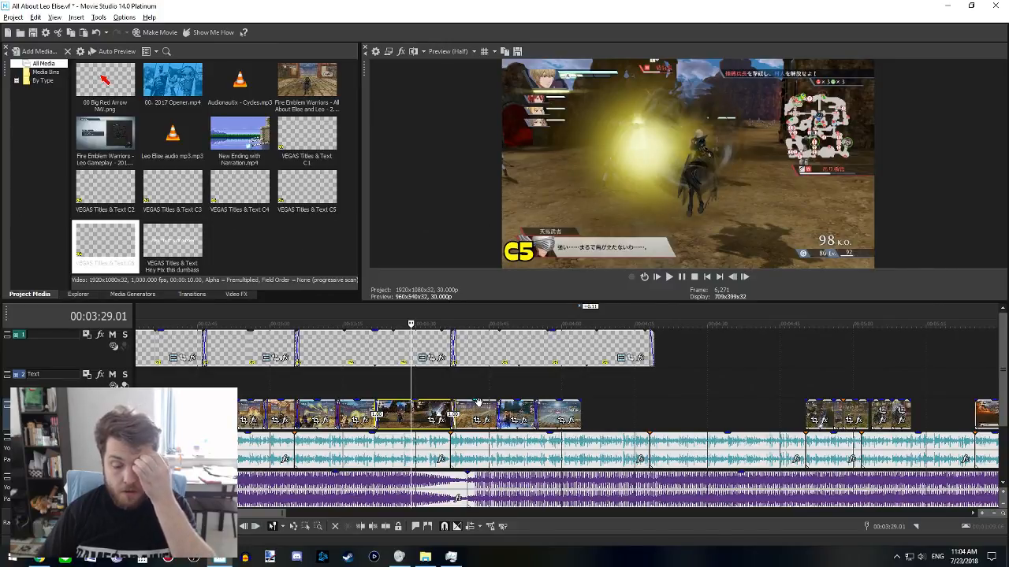
scroll(552, 424, "down", 3)
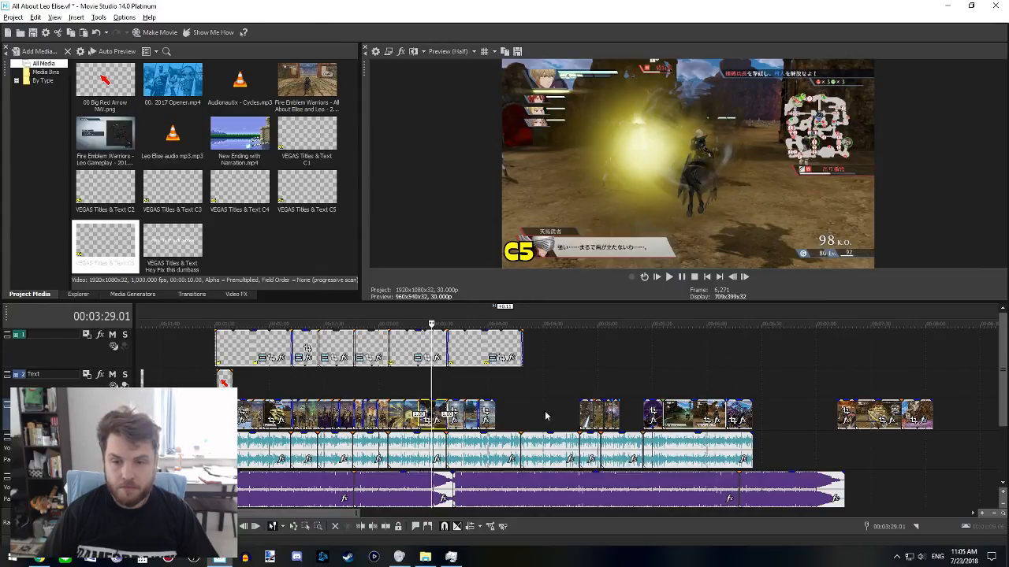
left_click(494, 388)
scroll(662, 433, "down", 1)
scroll(685, 437, "right", 5)
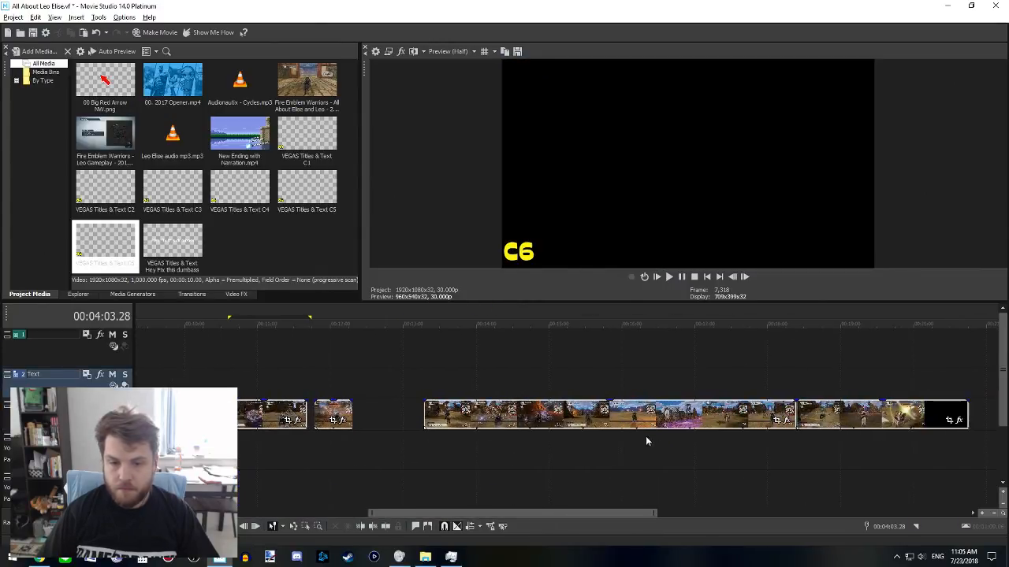
scroll(627, 432, "left", 6)
left_click(432, 388)
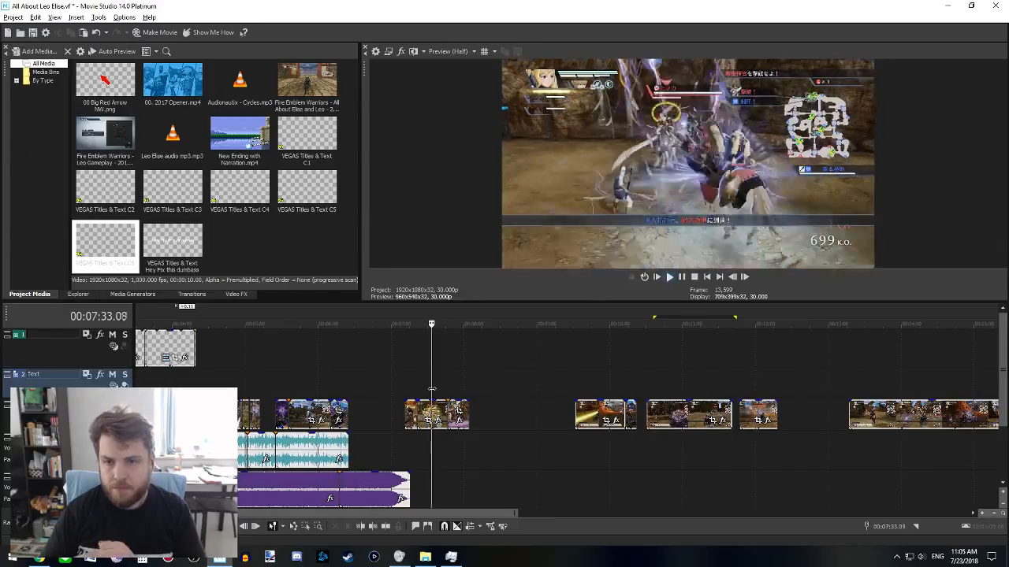
key("space")
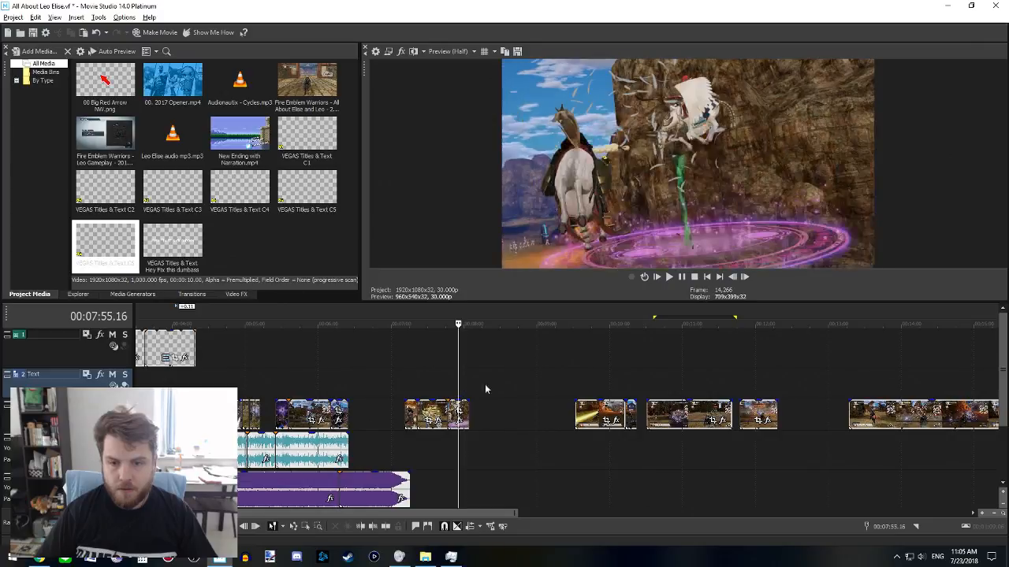
- Examine the spare Leo gameplay clips between about 11:47 and 12:11 for footage that could fill the C6 section
left_click(611, 392)
left_click_drag(601, 389, 740, 382)
left_click(741, 393)
scroll(739, 394, "up", 3)
key("space")
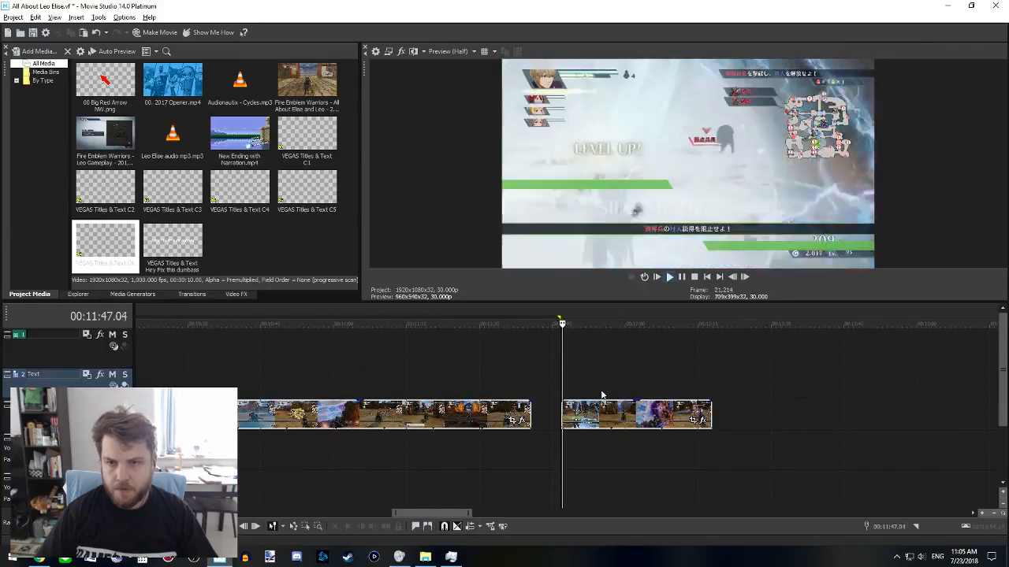
left_click(656, 388)
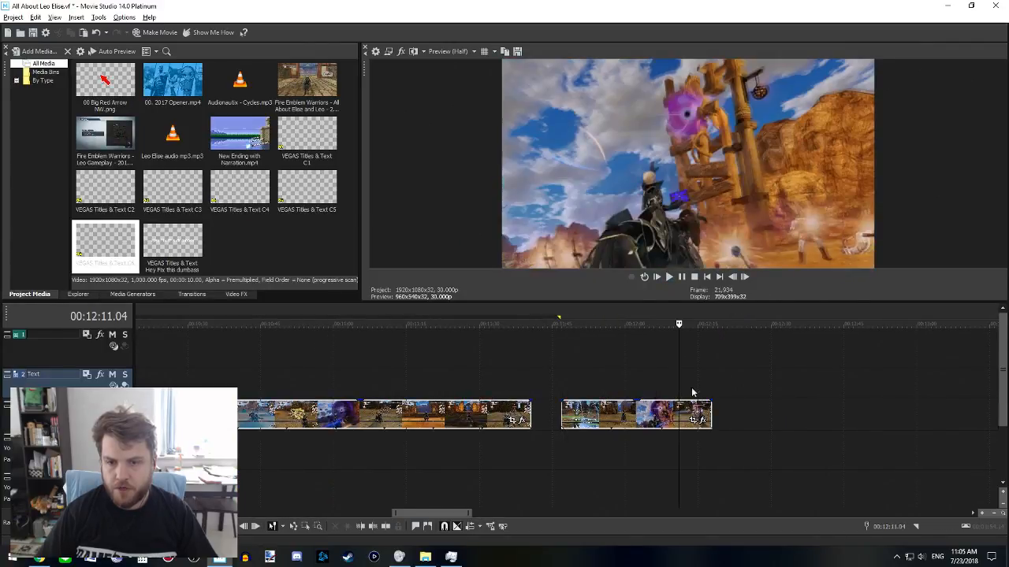
scroll(710, 393, "down", 2)
scroll(686, 394, "right", 2)
key("space")
- Split the long Leo gameplay clip at 15:41.24 and again a few seconds further on, and cut out the short segment between
left_click_drag(536, 383, 791, 356)
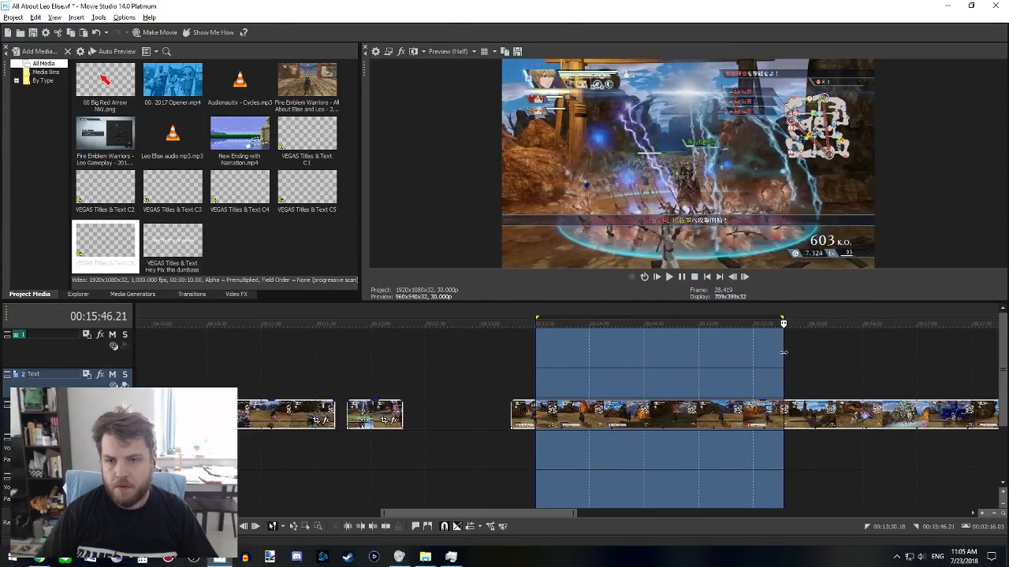
left_click(775, 362)
key("s")
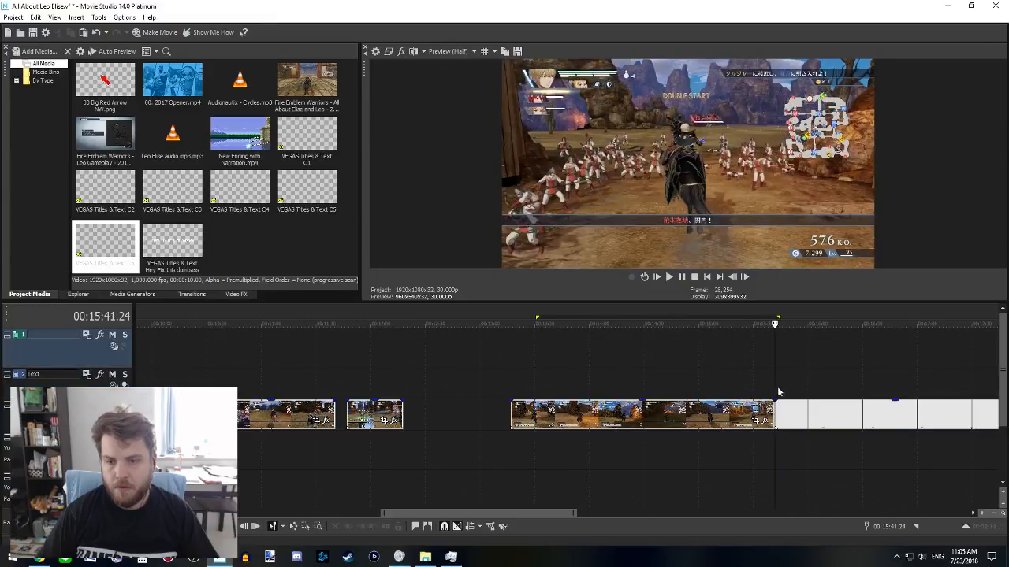
left_click(785, 393)
key("s")
left_click(781, 406)
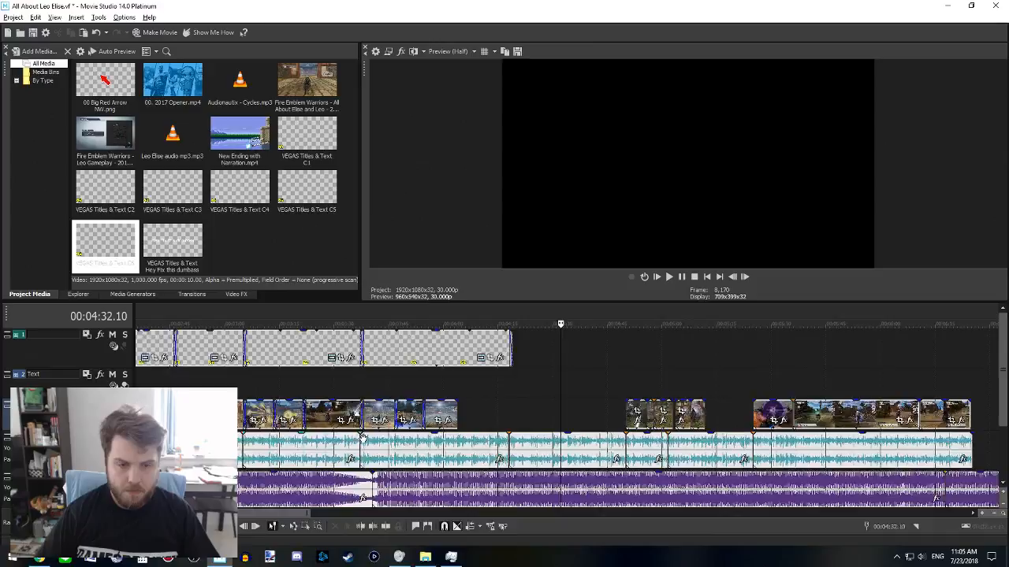
- Paste the Leo segment on the gameplay track and move it against the end of the Elise C6 clip, at about 4:04
scroll(361, 435, "up", 3)
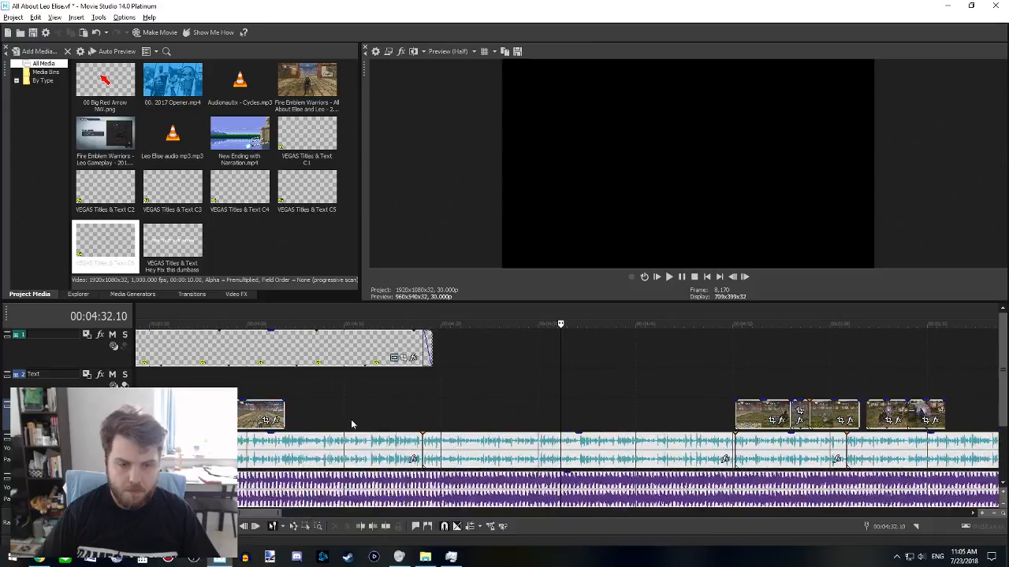
left_click(314, 418)
key("ctrl+v")
left_click_drag(335, 414, 307, 414)
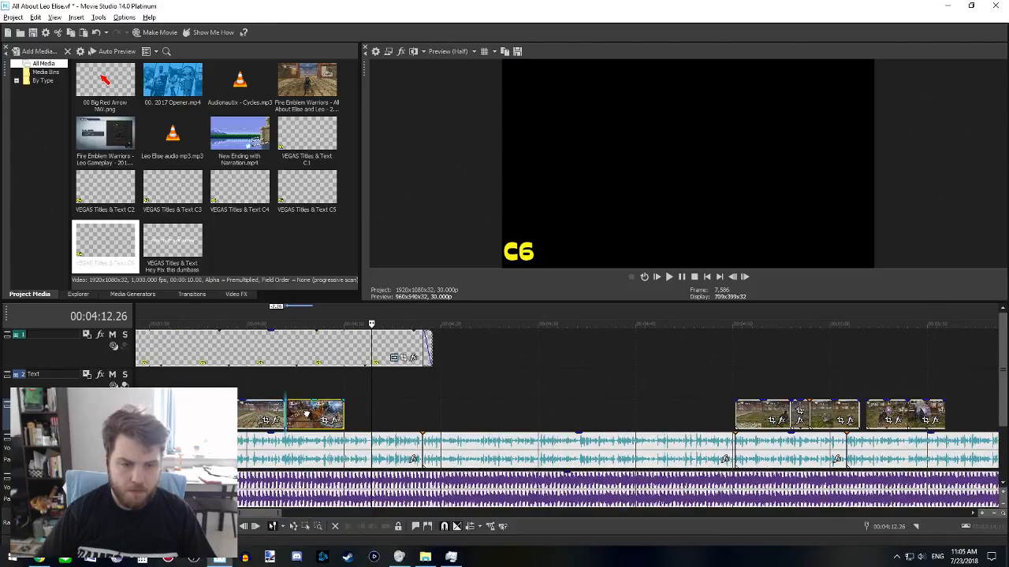
- Play back the pasted Leo segment, extend its end in stages, and trim it back to 4:12.11
left_click(285, 392)
key("space")
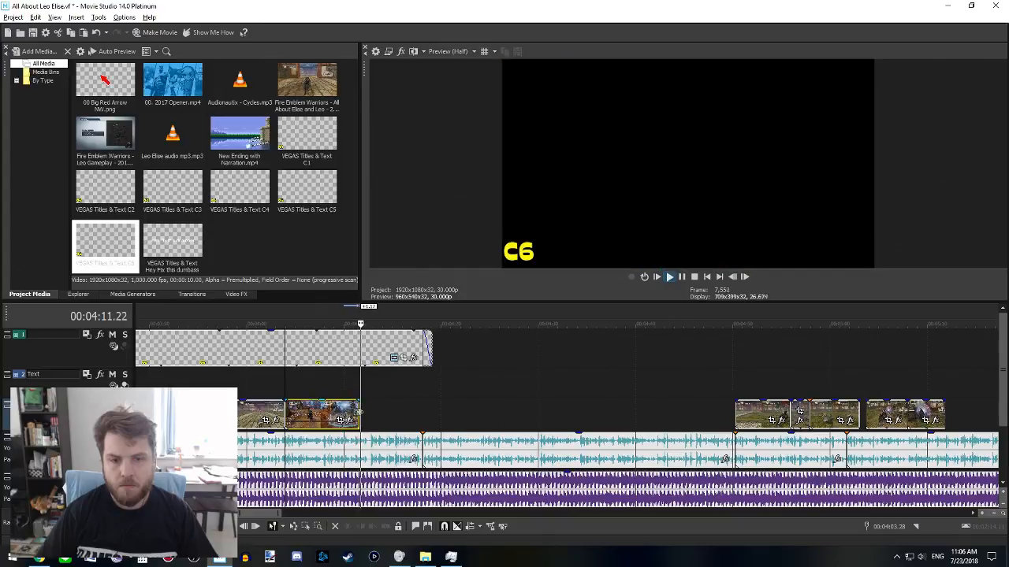
left_click(352, 411)
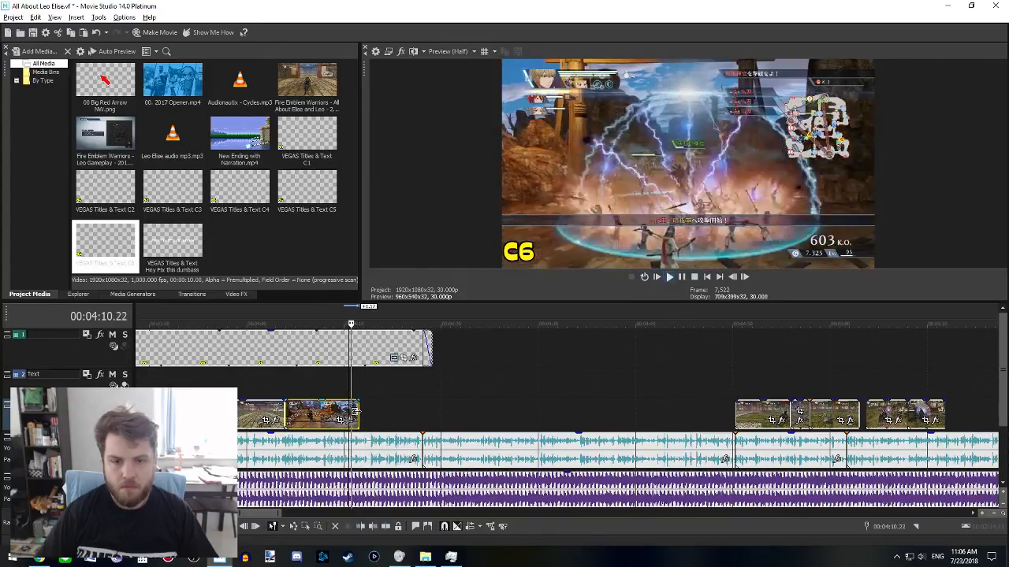
left_click_drag(356, 411, 377, 410)
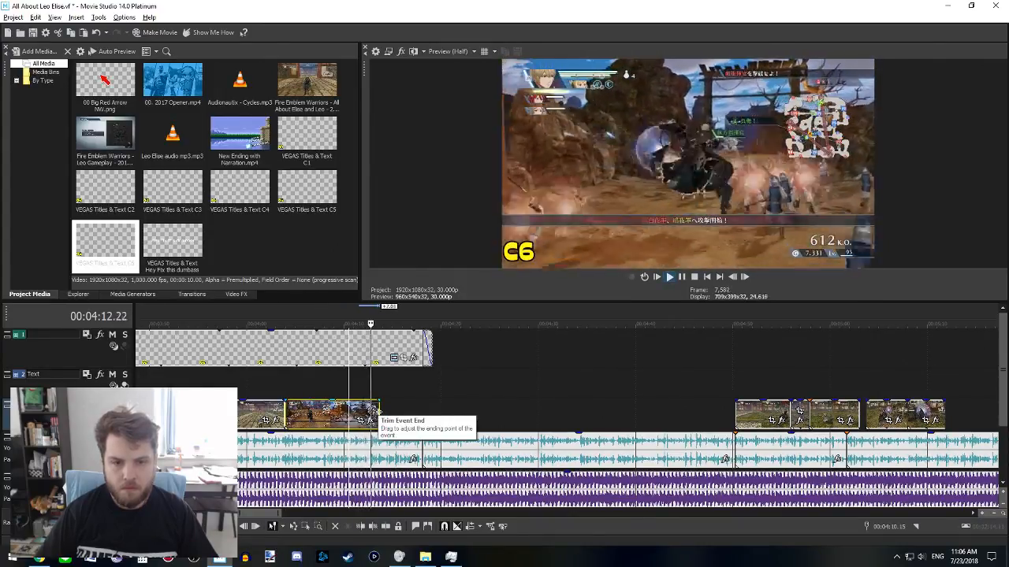
left_click(359, 411)
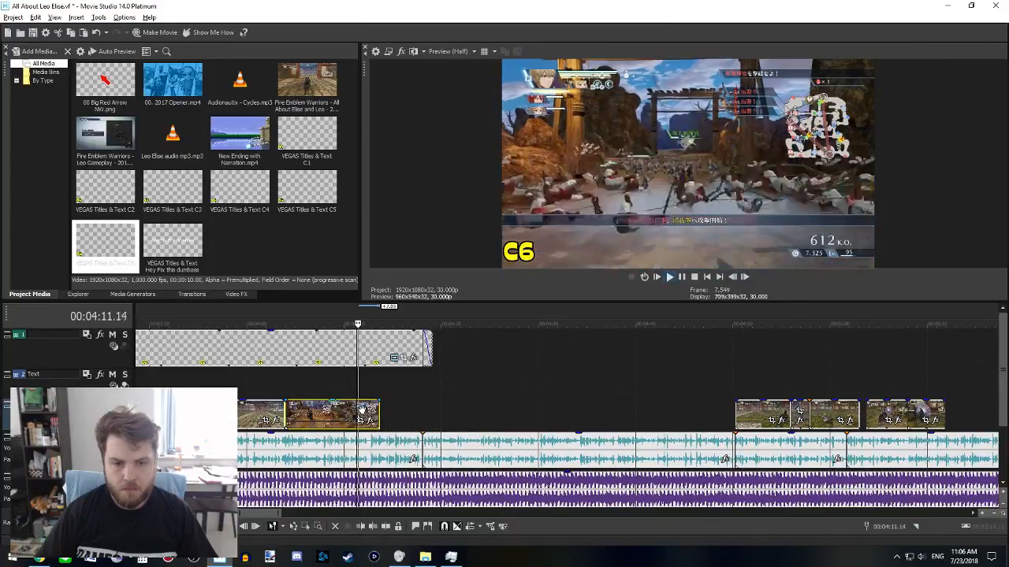
key("Return")
left_click_drag(380, 413, 366, 414)
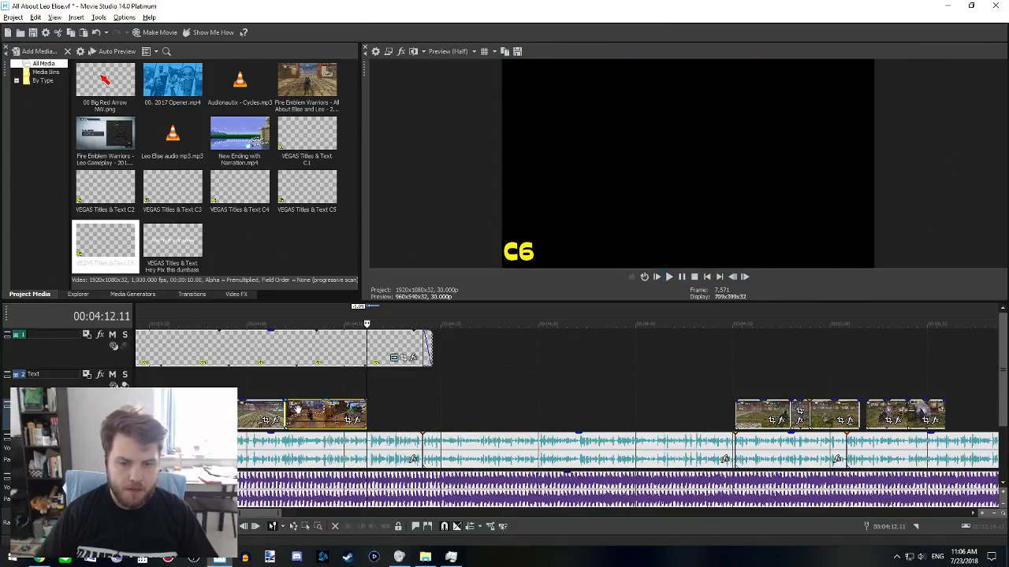
- Check the existing C6 clips, copy the Elise clip at about 3:58, and paste it after the Leo segment at about 4:14
scroll(296, 409, "down", 3)
left_click(482, 413)
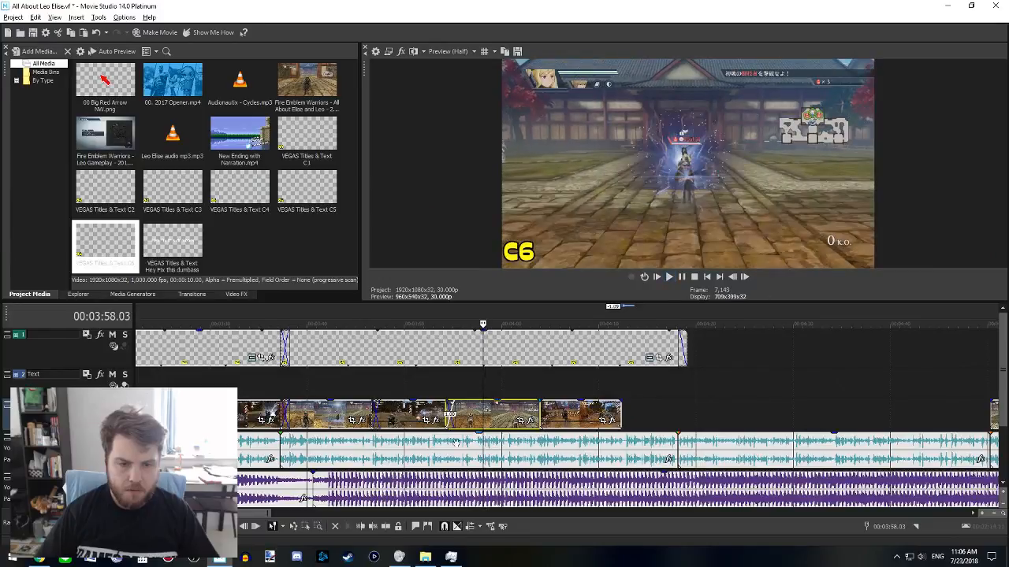
scroll(456, 442, "up", 3)
left_click(503, 413)
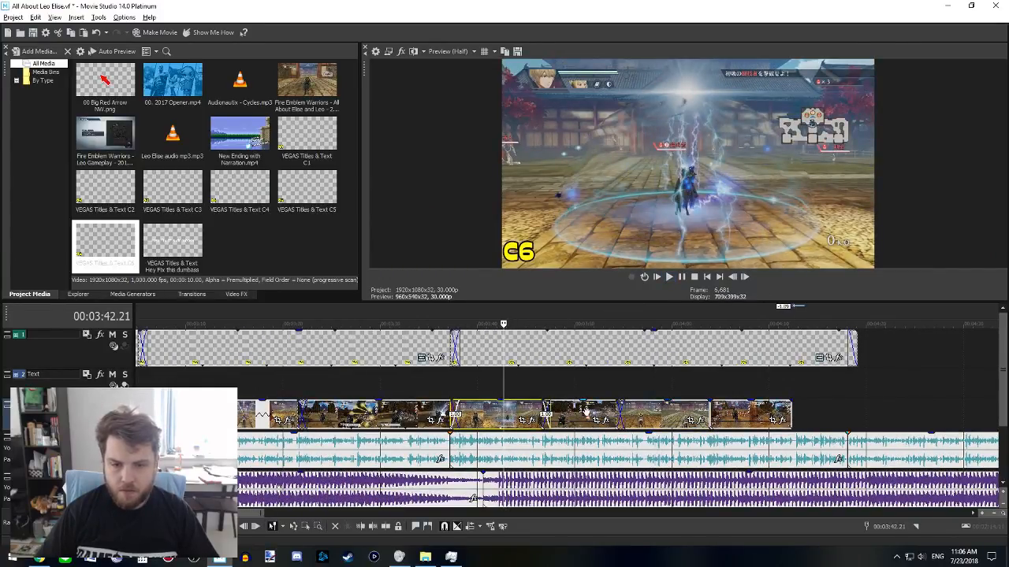
scroll(586, 412, "right", 3)
left_click(502, 409)
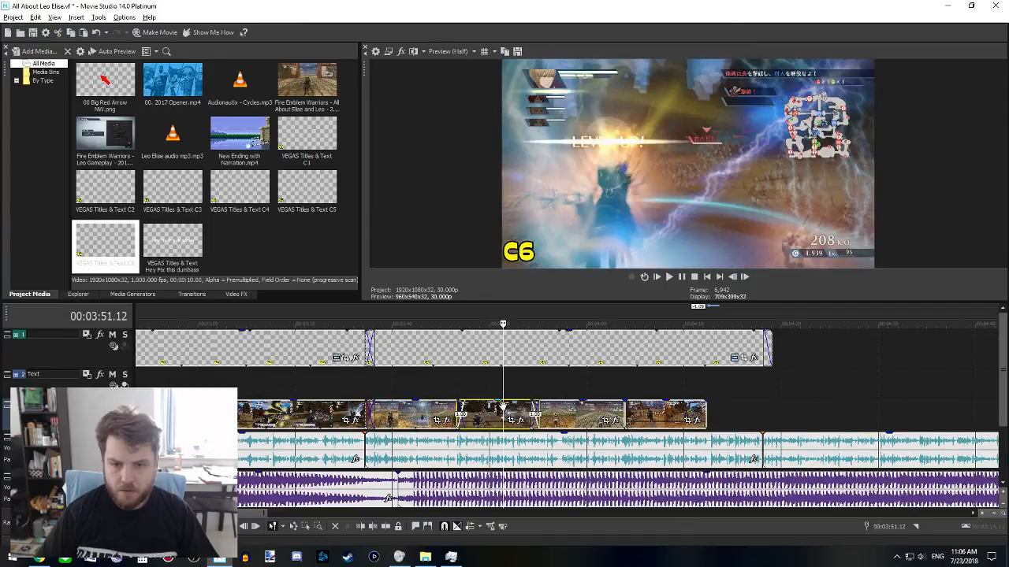
left_click(567, 411)
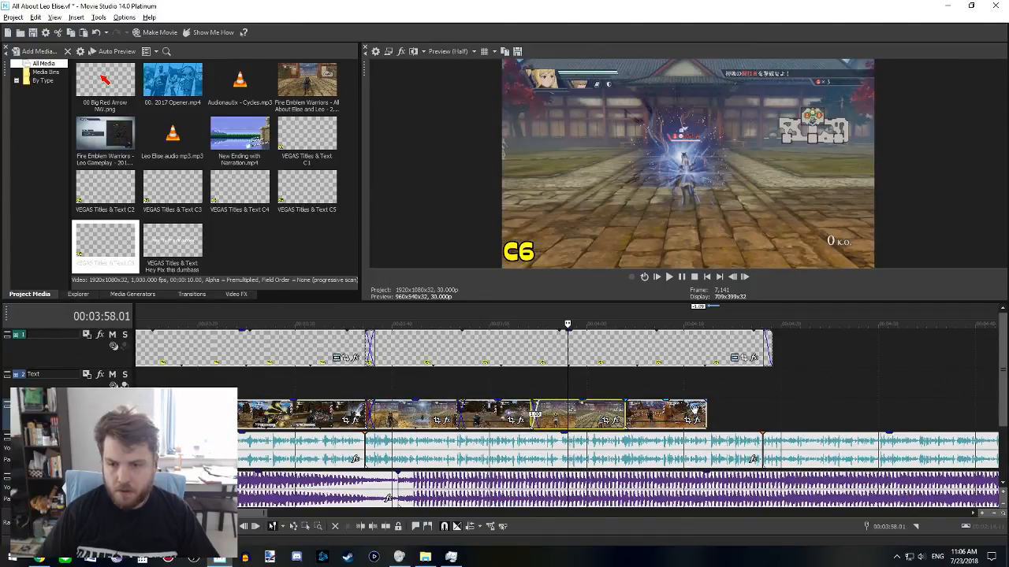
left_click(723, 414)
key("ctrl+v")
left_click(773, 414)
left_click(763, 413)
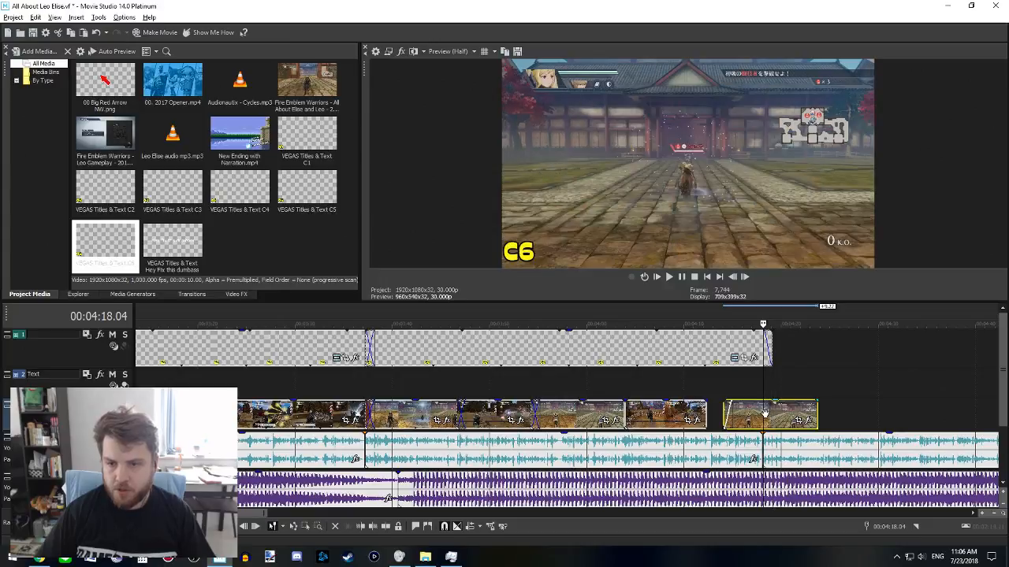
- Overlap the pasted Elise clip with the Leo segment in a short crossfade, end it with the C6 title, and play back the transition
left_click_drag(787, 414, 766, 408)
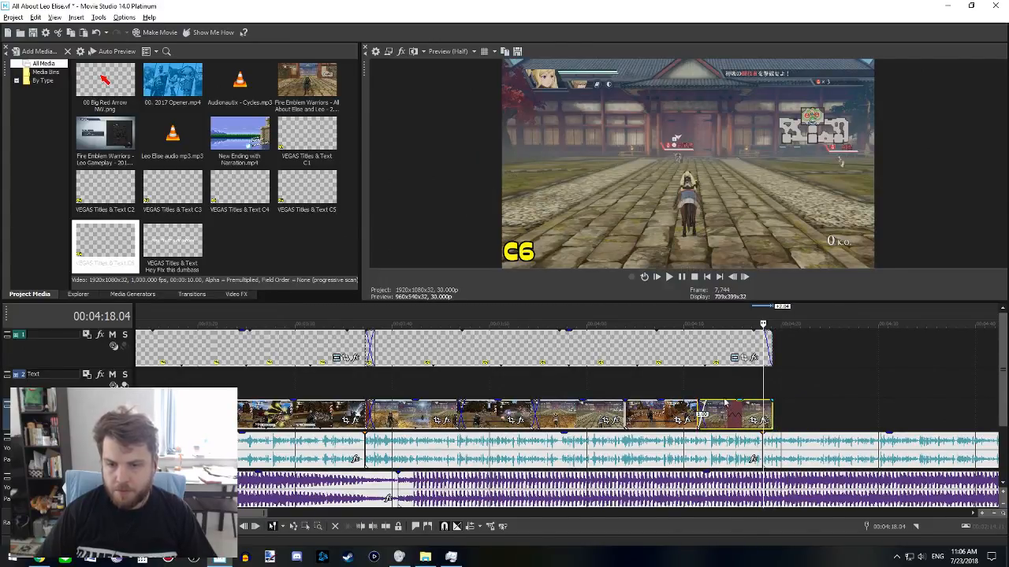
left_click(700, 405)
key("space")
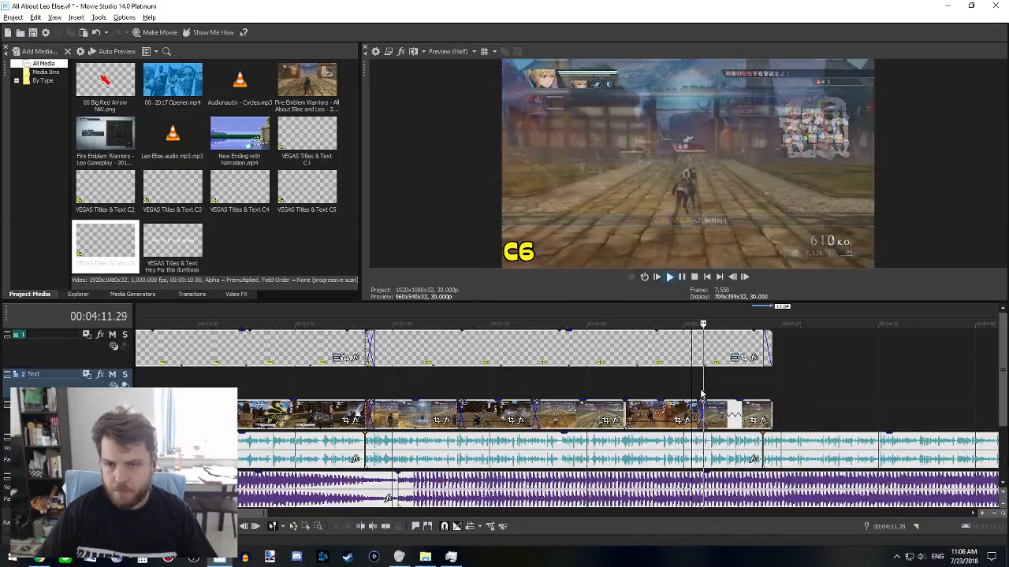
scroll(660, 392, "right", 2)
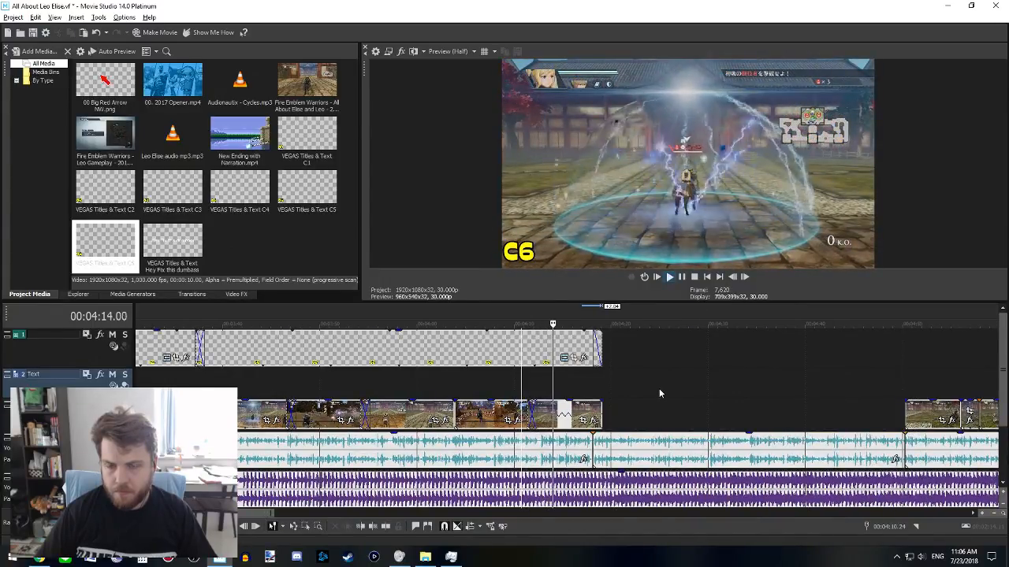
scroll(643, 392, "right", 1)
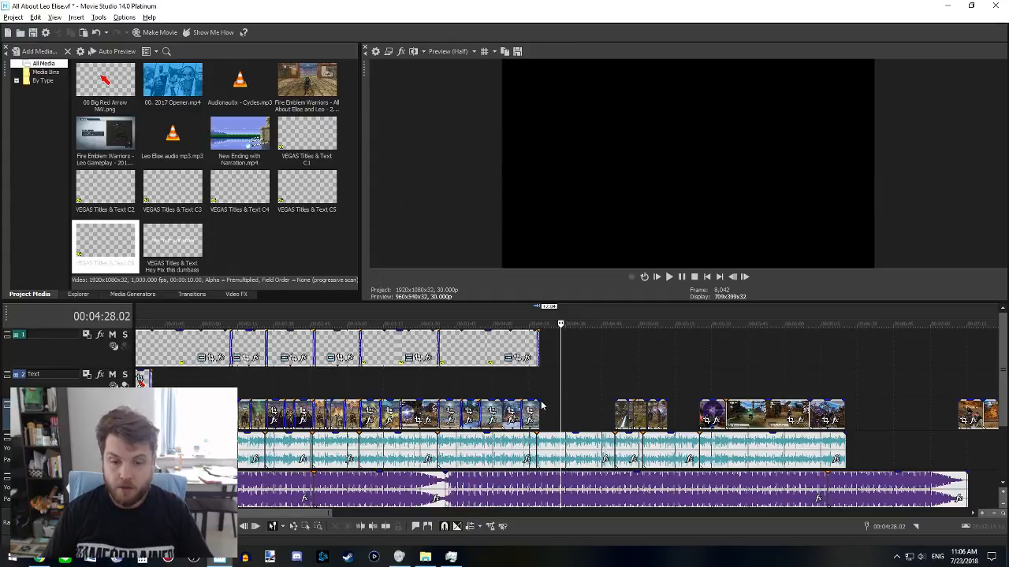
- Play back the end of the C6 section from 4:18.12
scroll(542, 406, "down", 3)
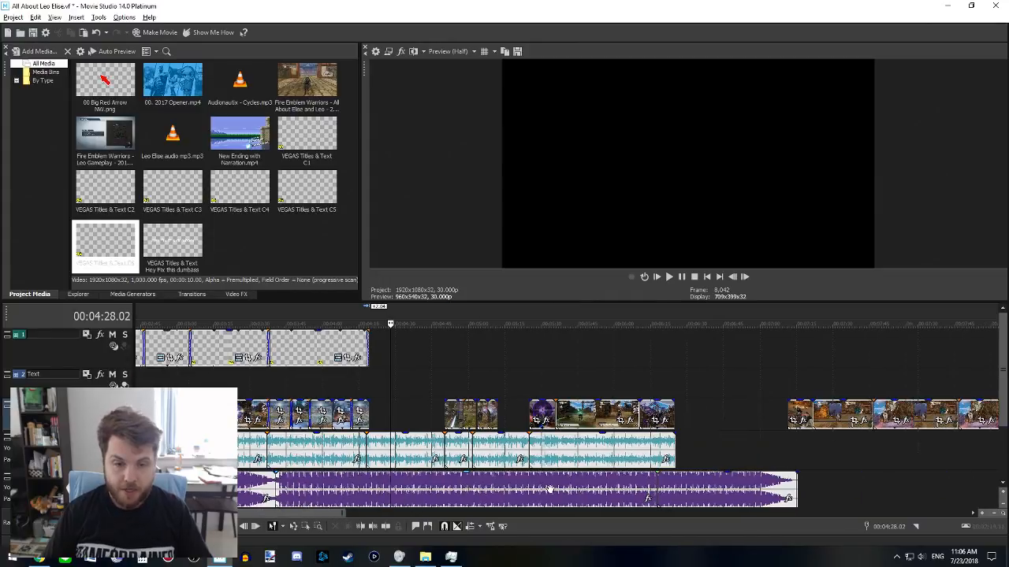
left_click(368, 394)
scroll(369, 394, "up", 3)
left_click(550, 390)
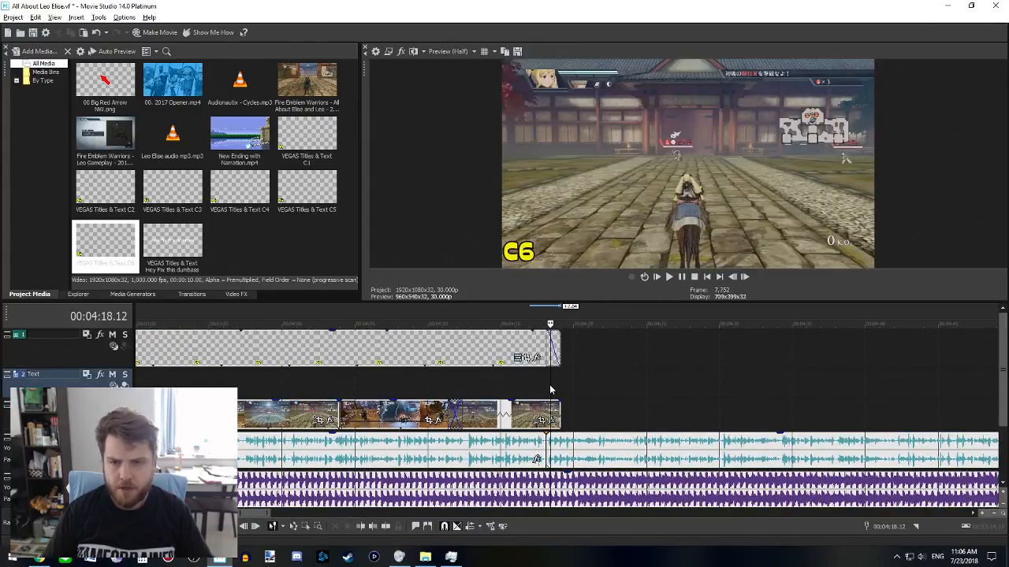
scroll(669, 412, "right", 2)
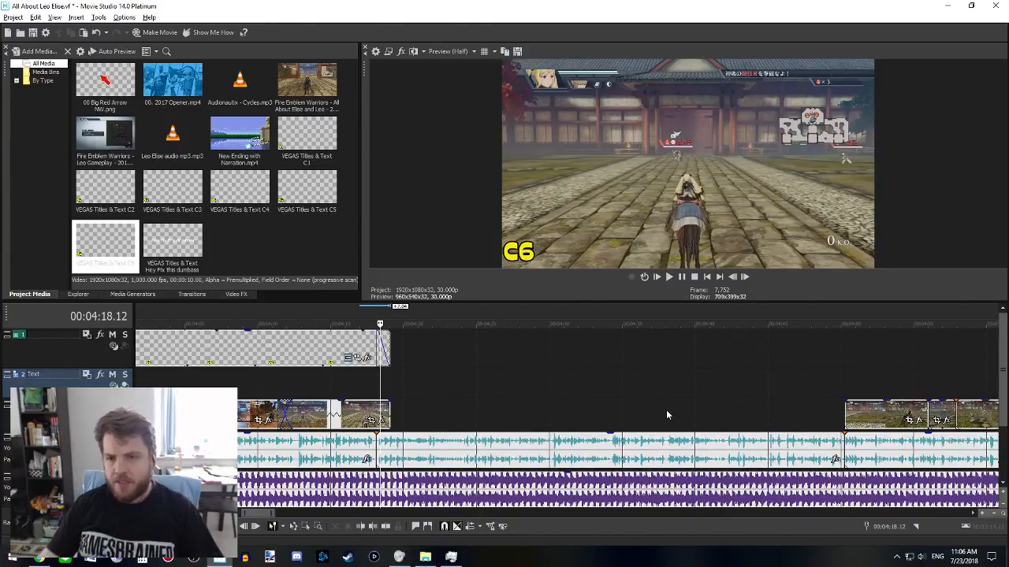
key("space")
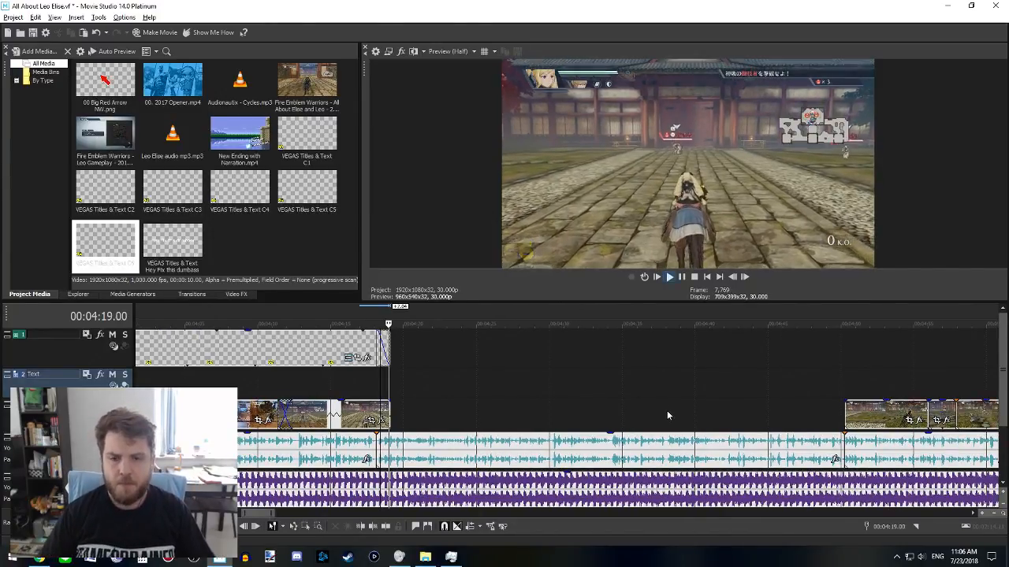
- Look through the spare gameplay clips further along the timeline and copy the Leo clip at about 5:46
scroll(651, 425, "down", 4)
scroll(693, 437, "right", 13)
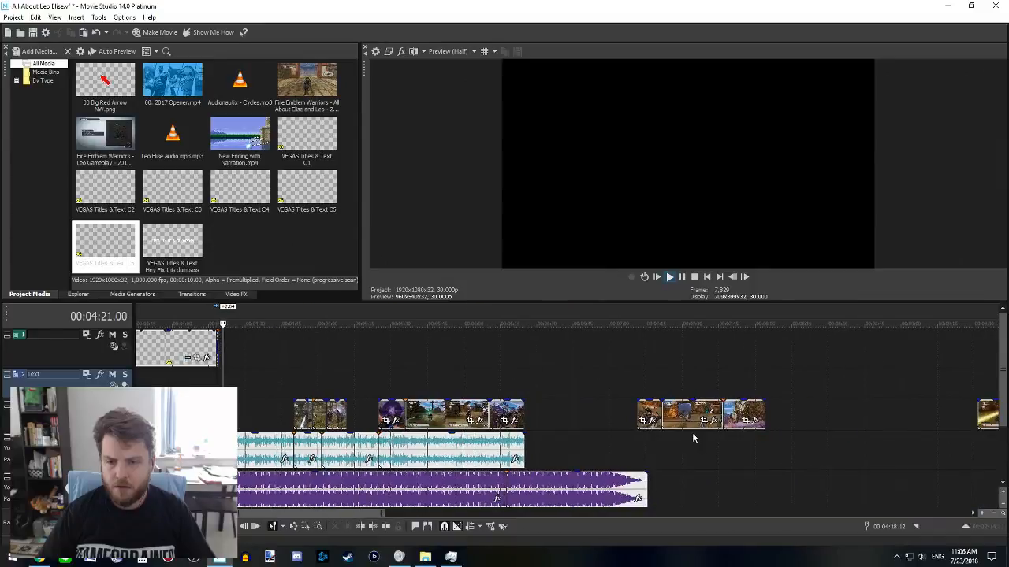
scroll(696, 436, "down", 3)
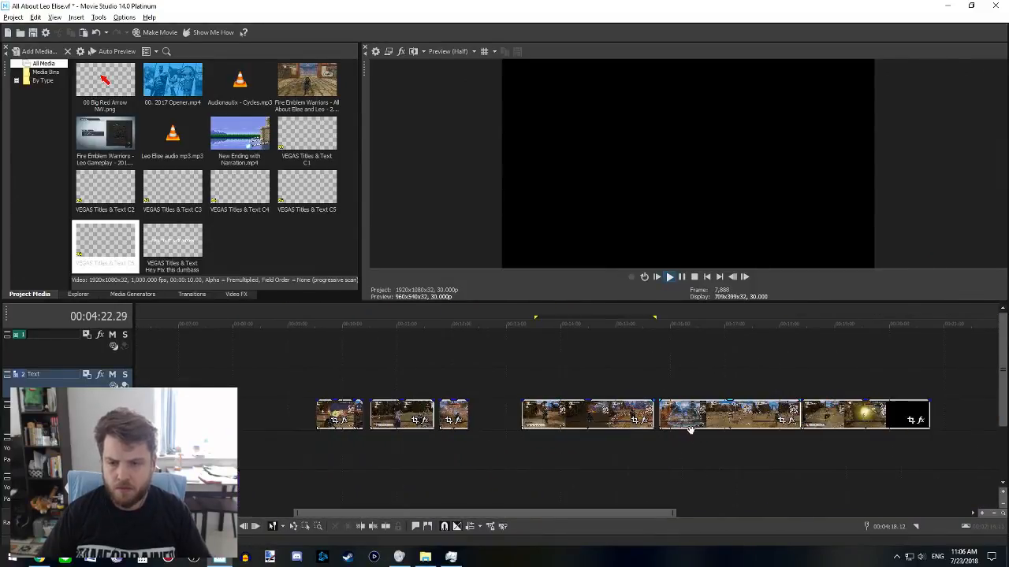
scroll(694, 431, "right", 4)
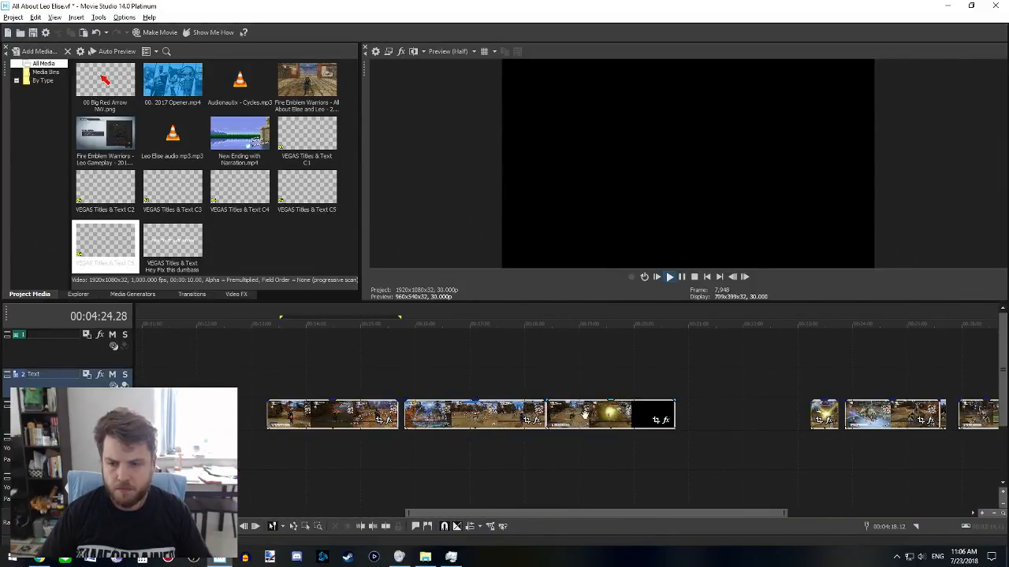
scroll(600, 420, "left", 10)
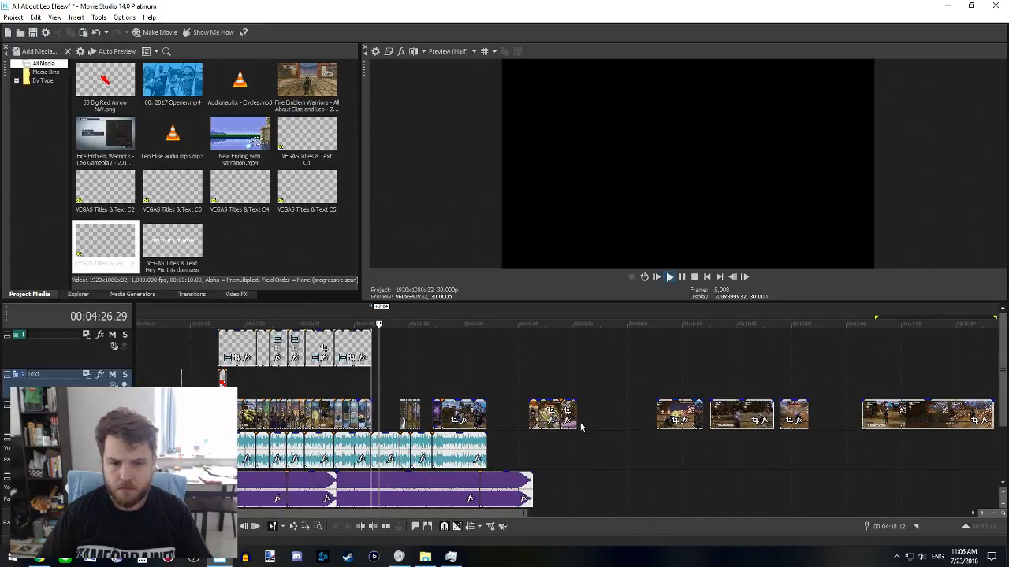
scroll(534, 457, "up", 2)
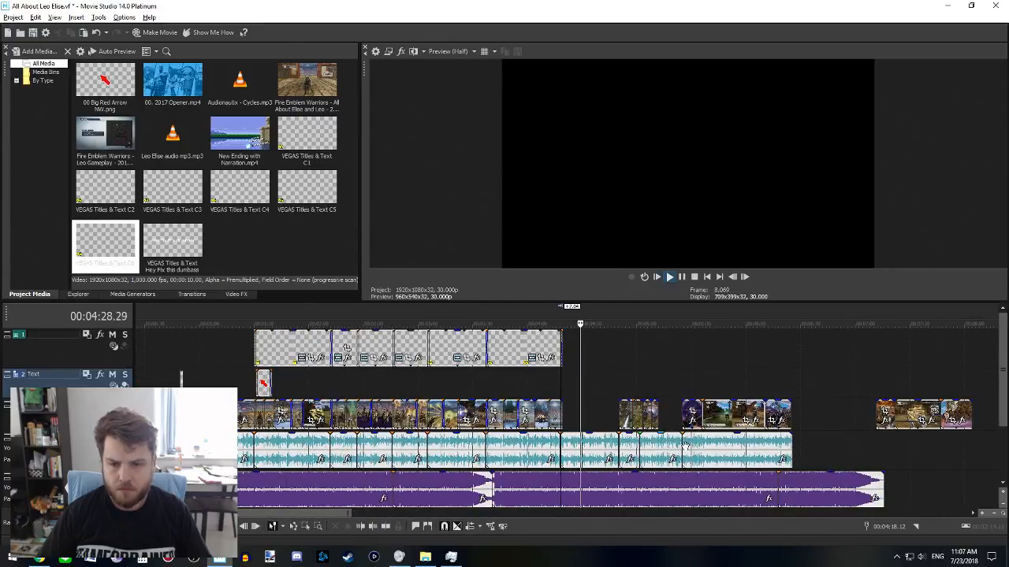
left_click(720, 413)
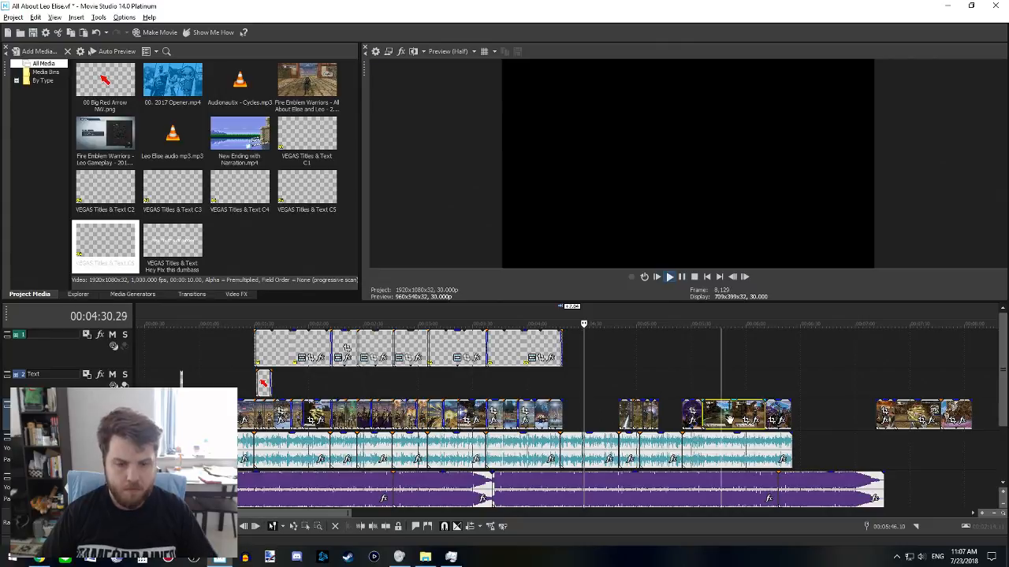
- Paste the copied Leo clip at 4:23.09 and move it earlier to overlap the end of the C6 section in a short crossfade
left_click(571, 417)
scroll(571, 417, "up", 5)
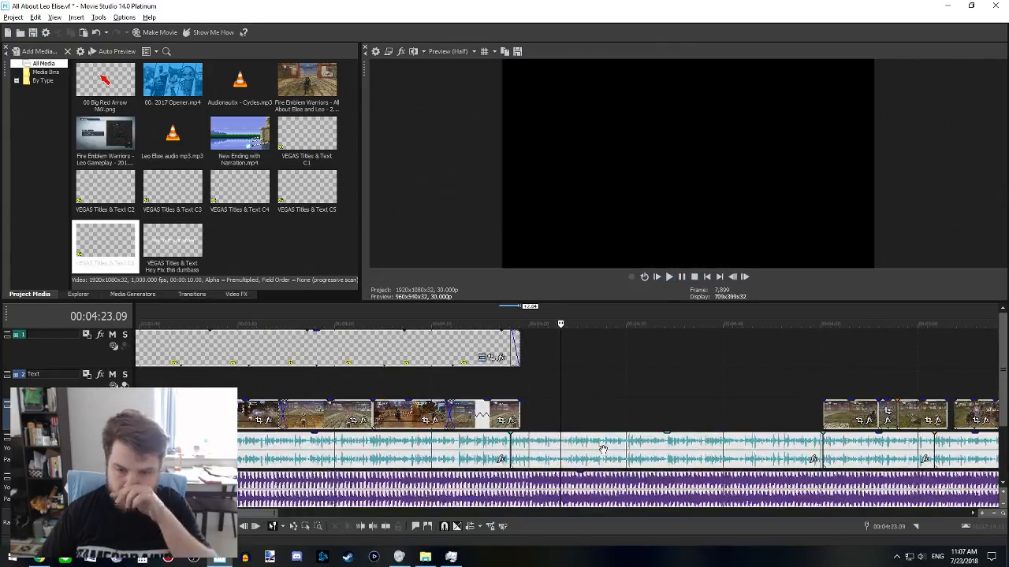
key("ctrl+v")
left_click_drag(619, 405, 570, 402)
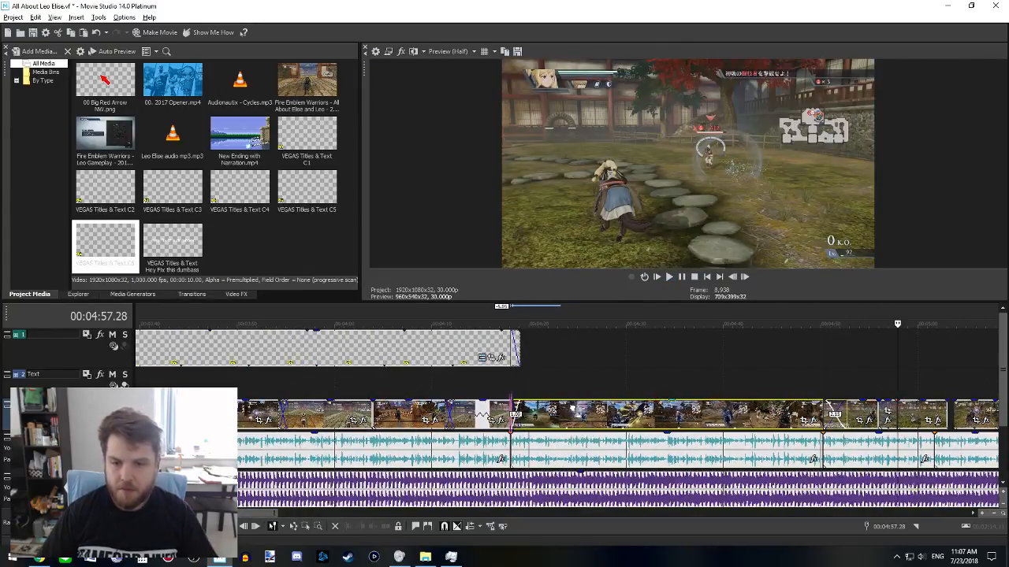
- Play back the pasted Leo clip and split it at 4:30.01
left_click(567, 416)
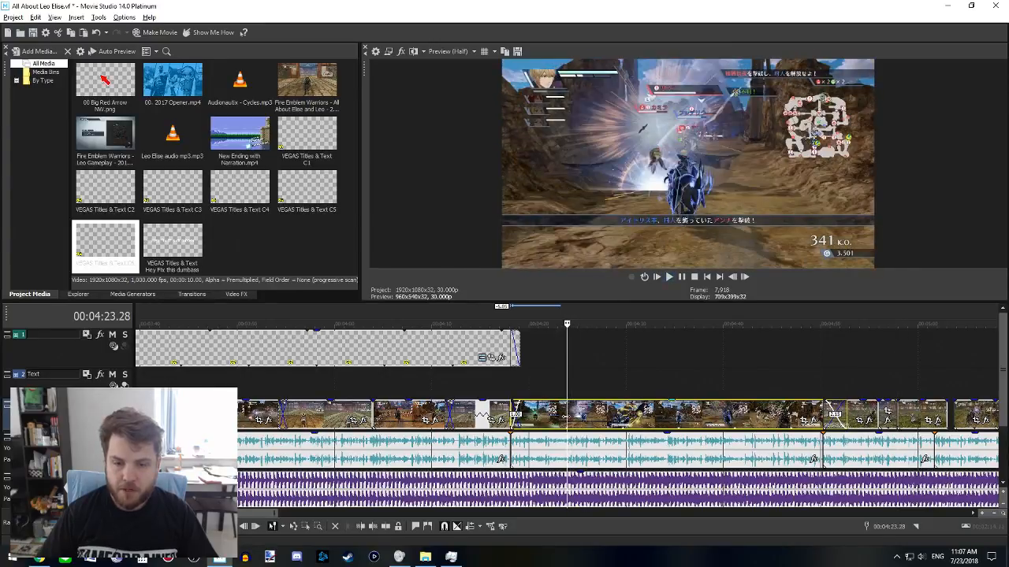
left_click(540, 413)
key("space")
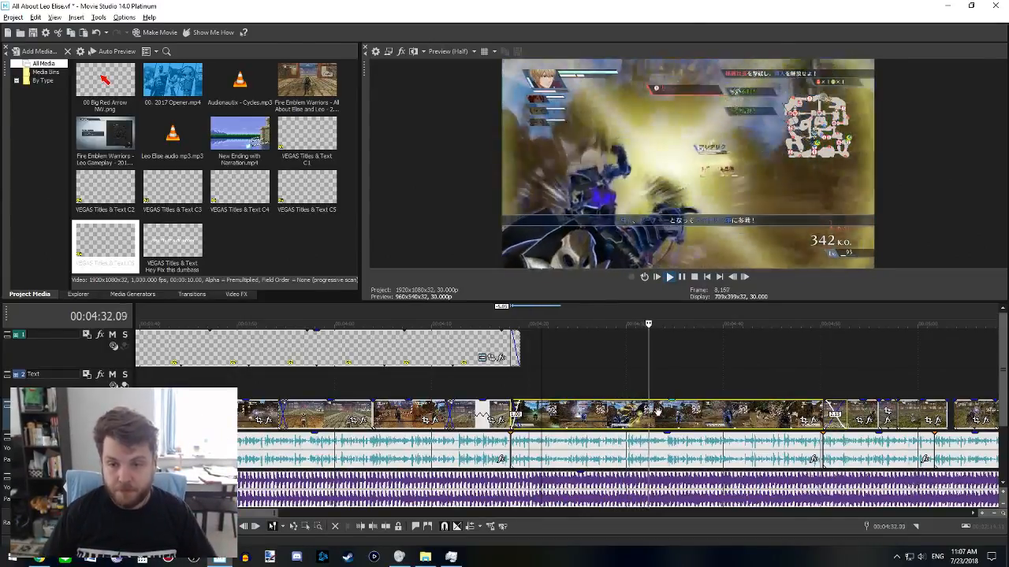
left_click(609, 421)
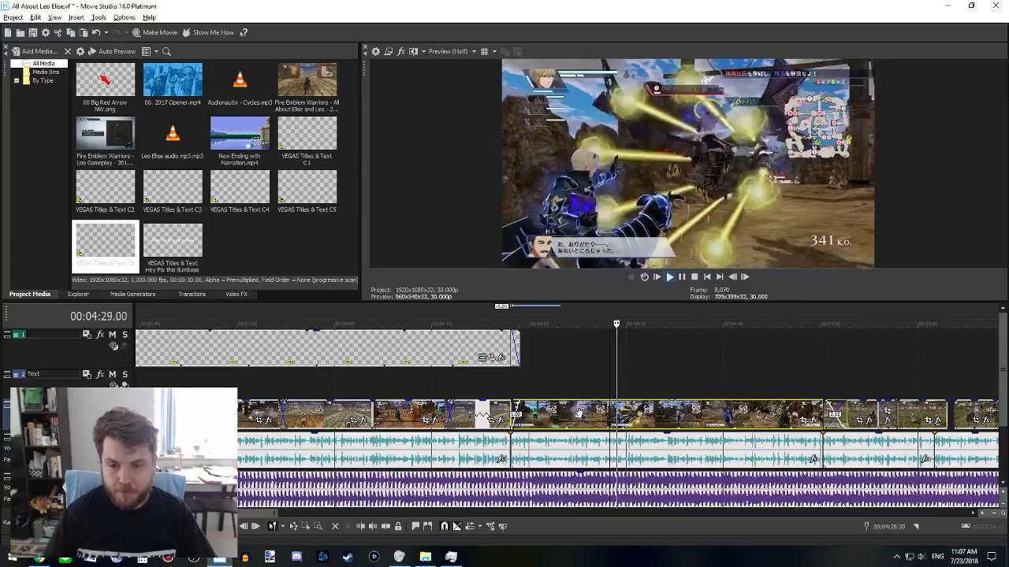
key("Return")
key("s")
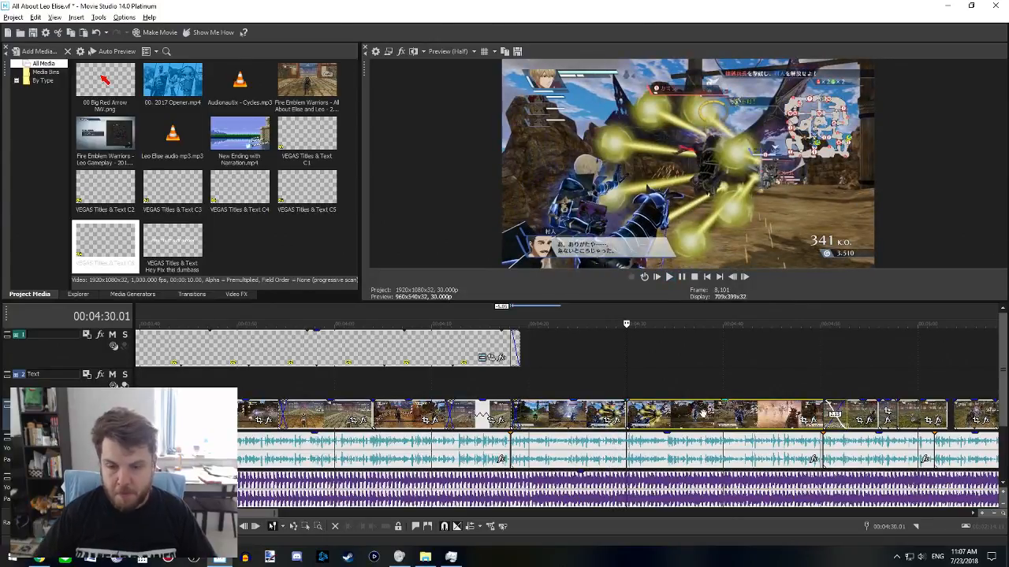
- Play the first Leo piece, split it at 4:23.07, and delete the footage between 4:23.07 and 4:30.01
left_click(531, 413)
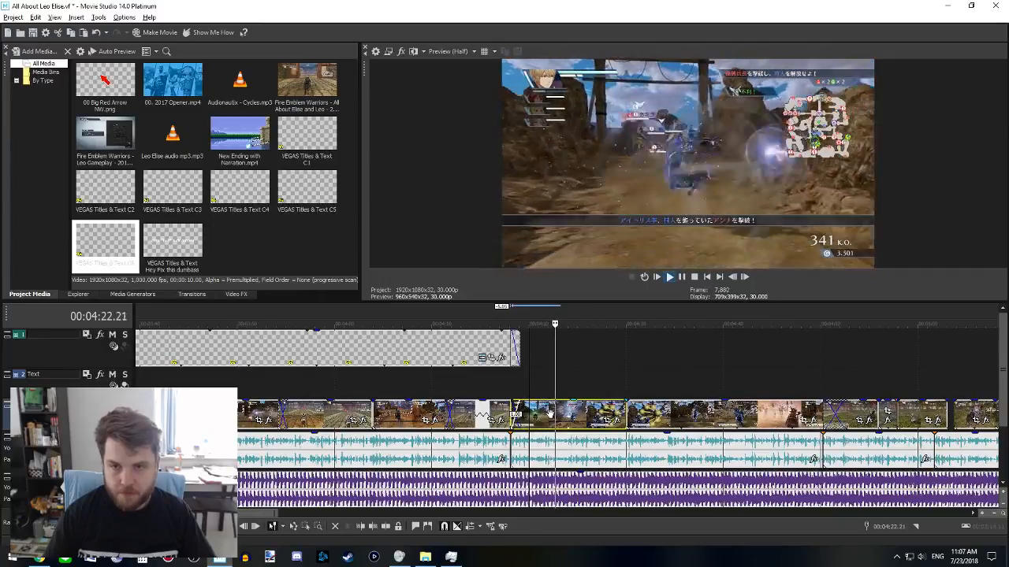
key("s")
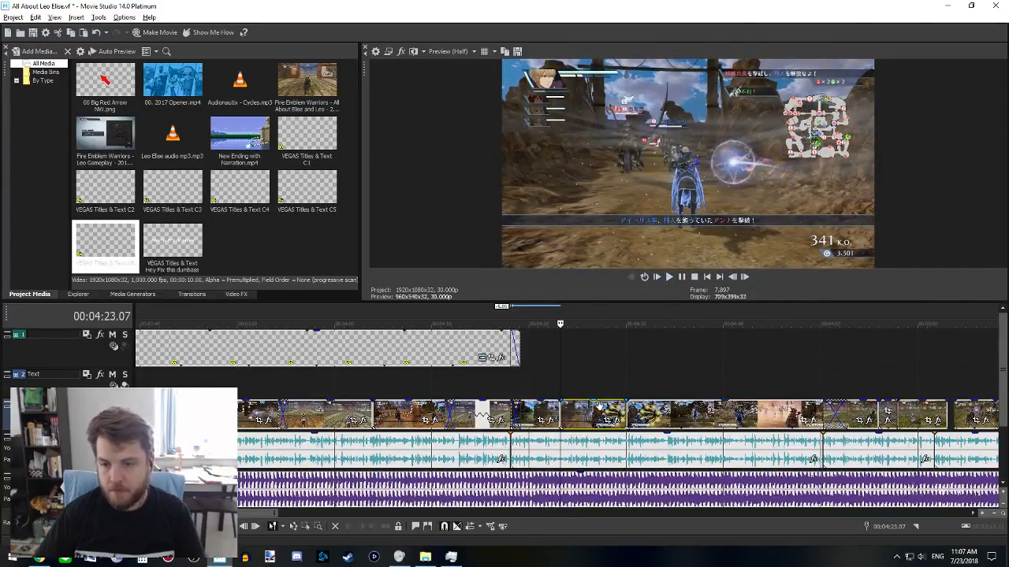
left_click(600, 411)
key("Delete")
- Play back the remaining long Leo piece and trim its start to 4:42.18
left_click(709, 410)
key("space")
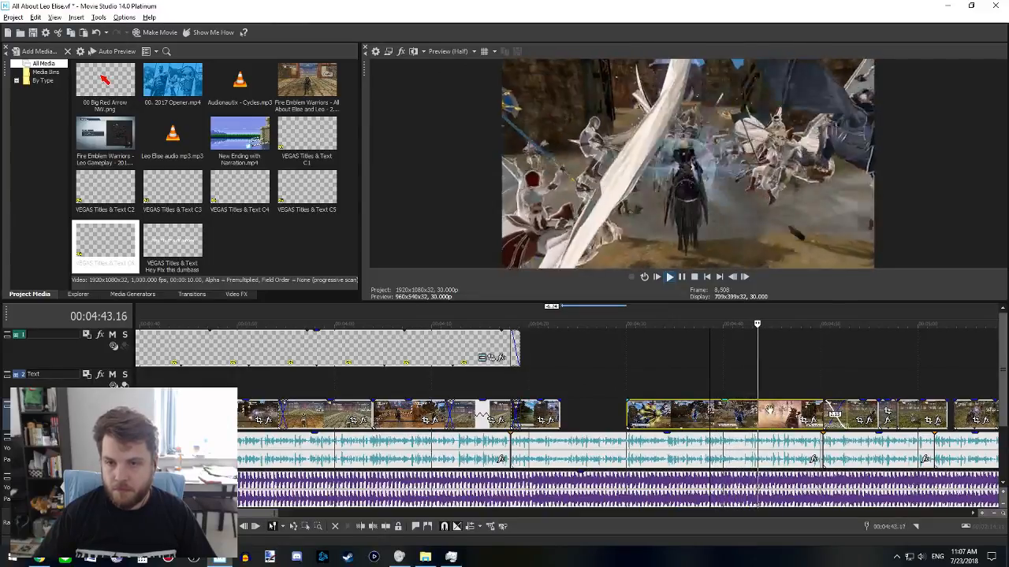
key("space")
left_click(748, 410)
key("alt+bracketleft")
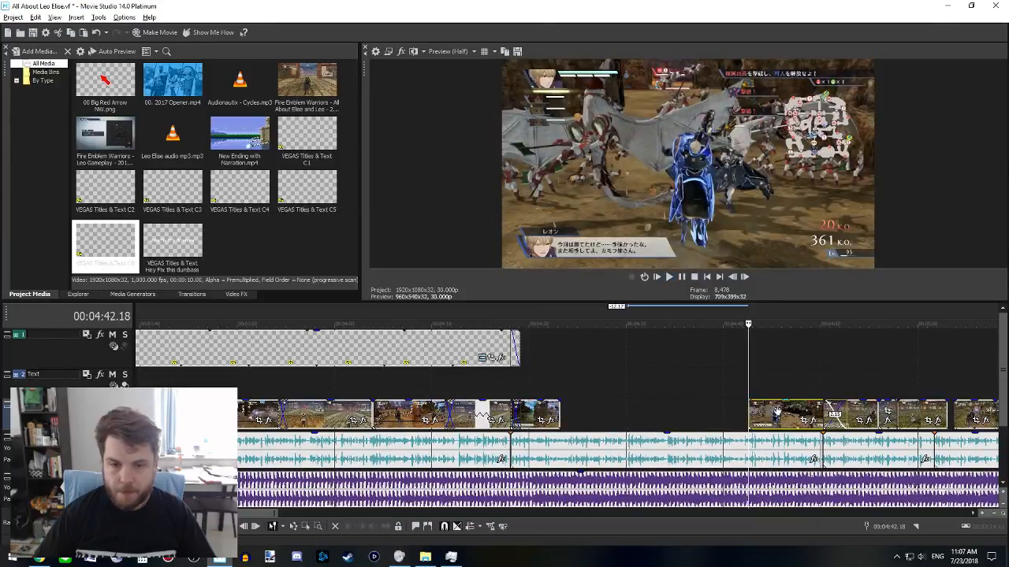
- Move the trimmed Leo piece back to overlap the piece ending at 4:23.07 in a short crossfade, and play back the transition
left_click_drag(772, 406, 569, 416)
left_click(564, 382)
scroll(572, 410, "up", 2)
key("space")
key("space")
left_click(490, 384)
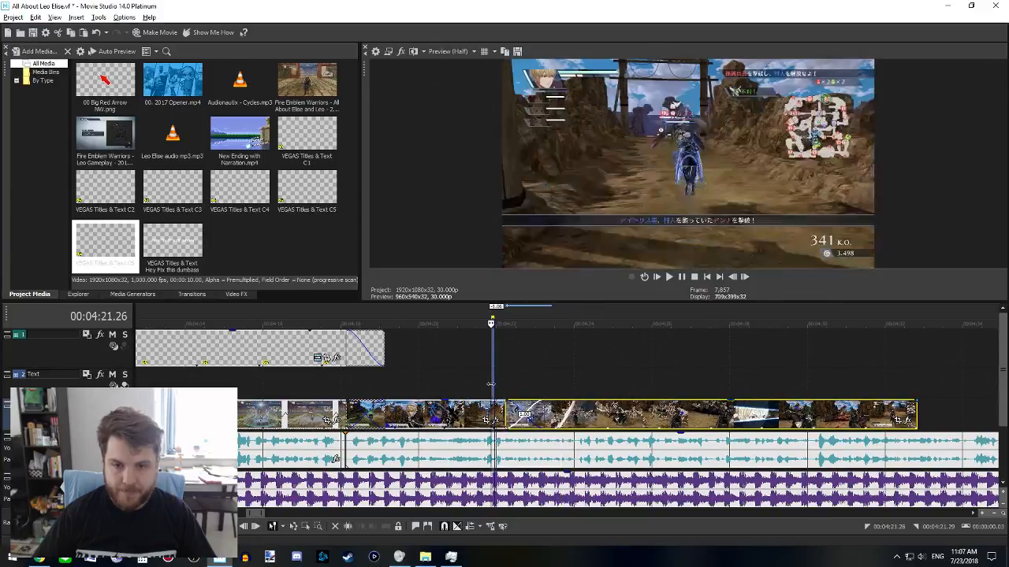
left_click(494, 388)
key("space")
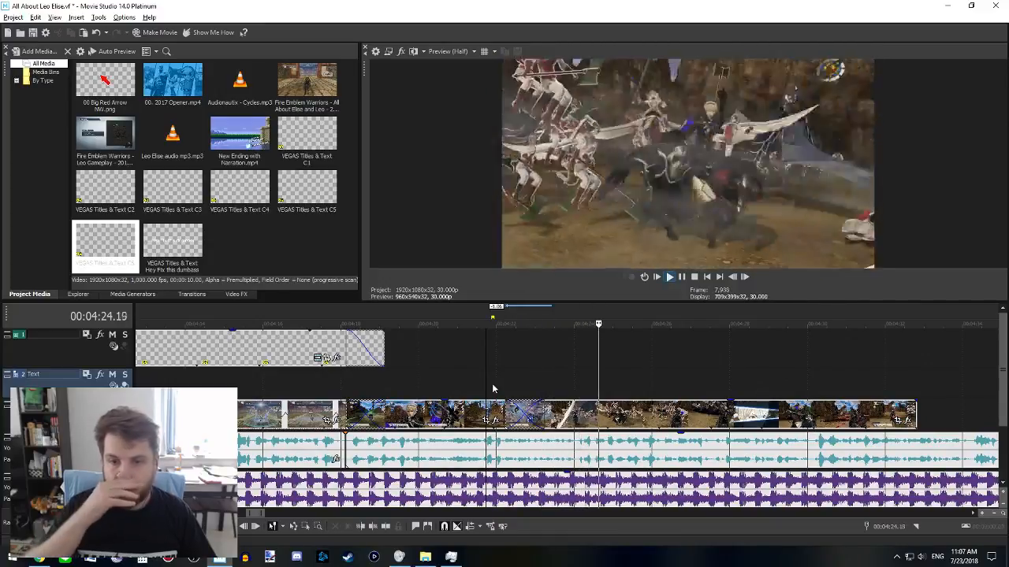
- Copy an Elise gameplay clip, paste it at about 4:35, and move it to overlap the end of the Leo segment in a short crossfade
scroll(505, 402, "down", 4)
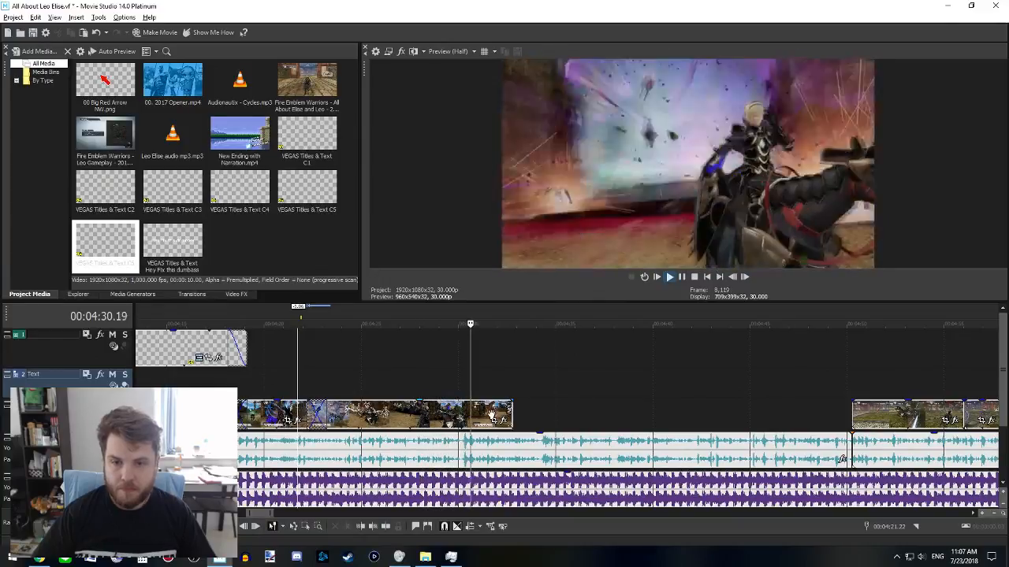
scroll(558, 412, "down", 8)
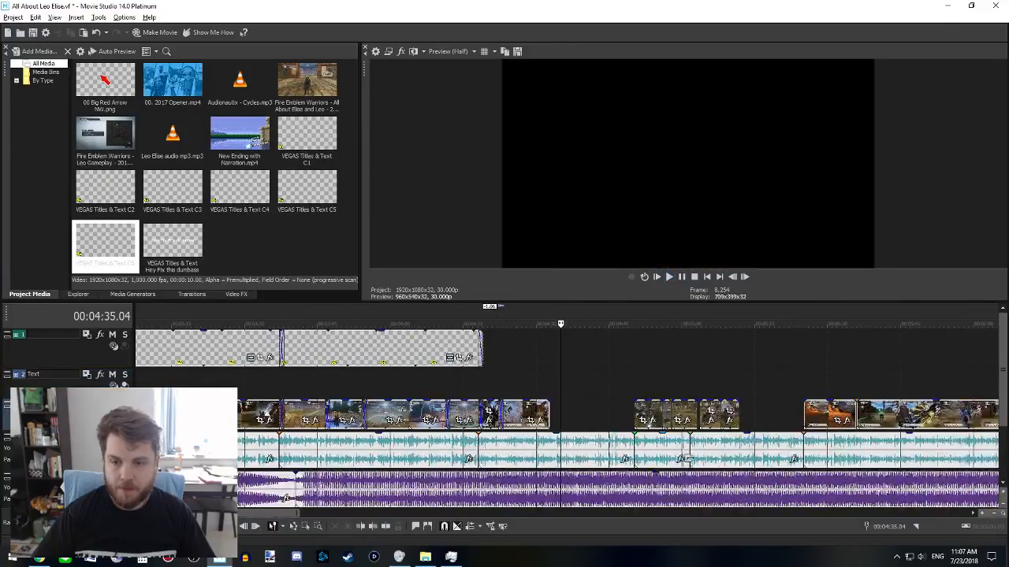
left_click(653, 414)
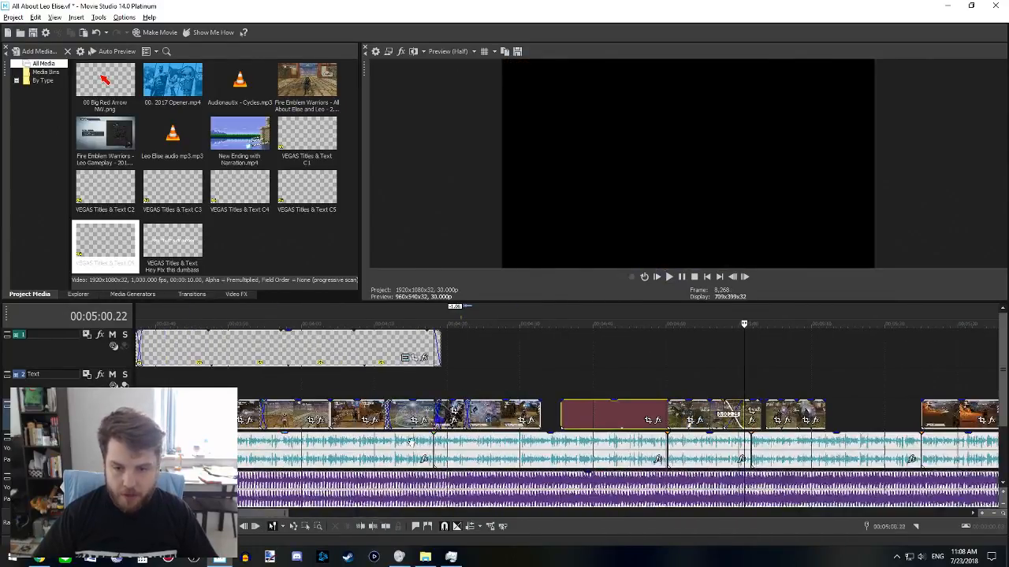
left_click(550, 413)
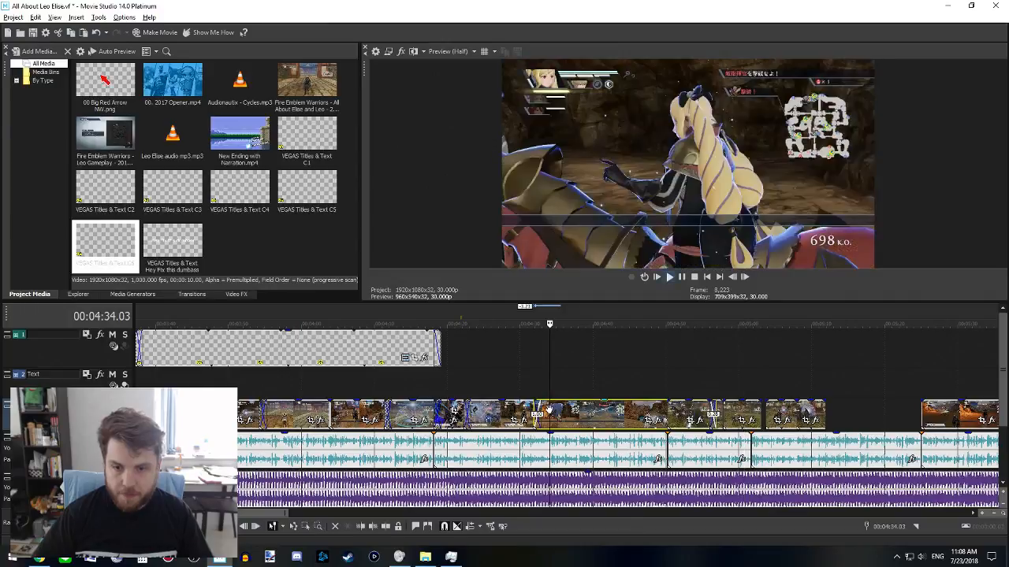
- Play the pasted Elise clip, split it at 4:35.19, and trim the start of the second piece to 4:45.10
key("space")
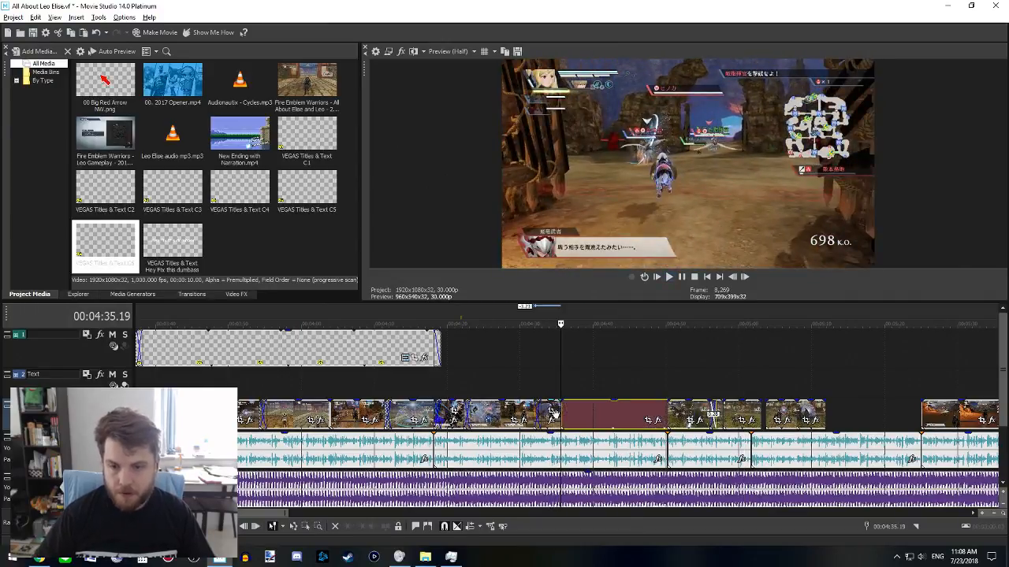
left_click(632, 409)
key("space")
key("alt+[")
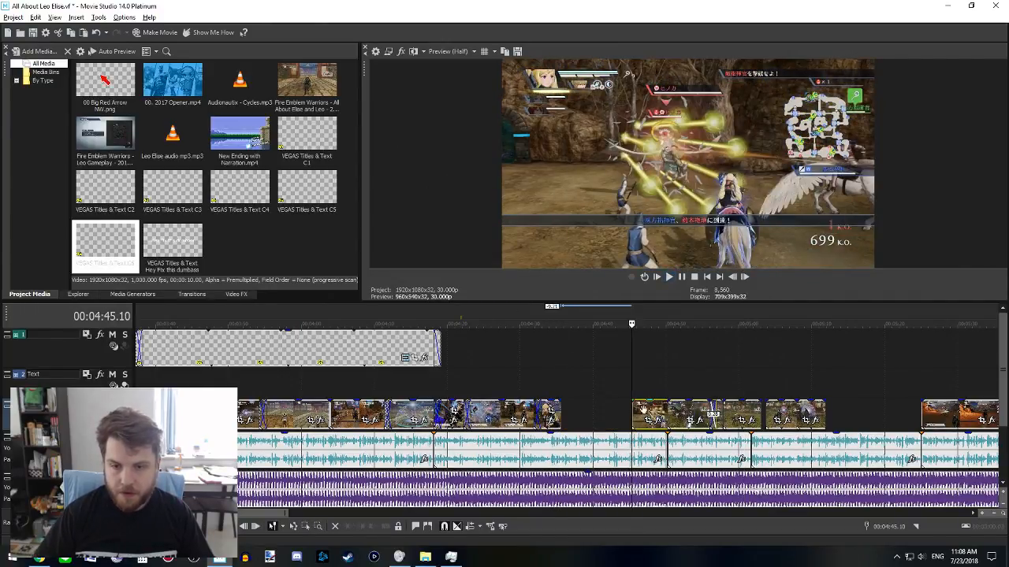
- Move the second Elise piece back to overlap the first in a short crossfade near 4:35, and play back the transition
left_click_drag(653, 410, 589, 410)
left_click(589, 411)
key("space")
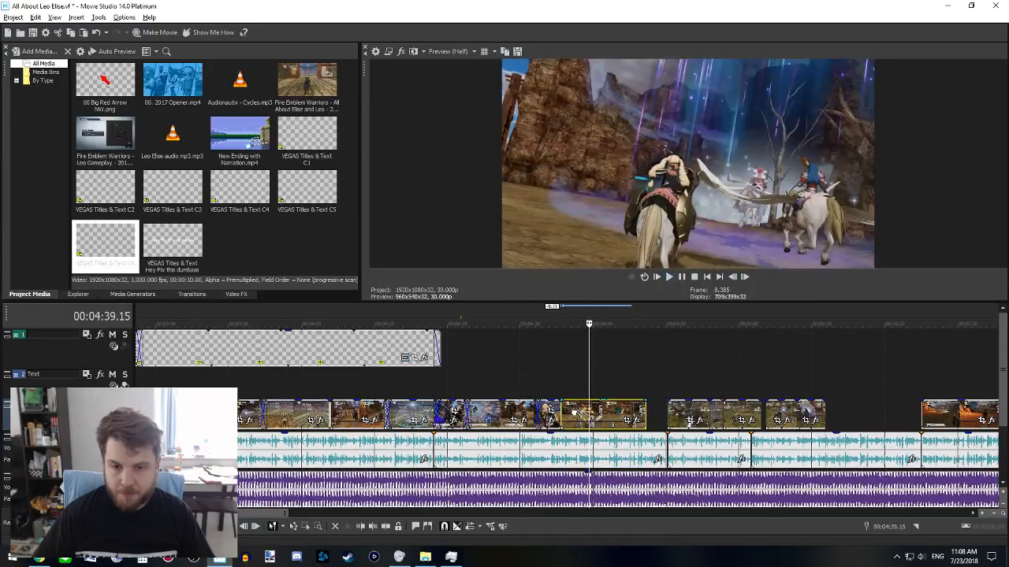
left_click(573, 412)
left_click_drag(596, 415, 589, 415)
left_click(551, 394)
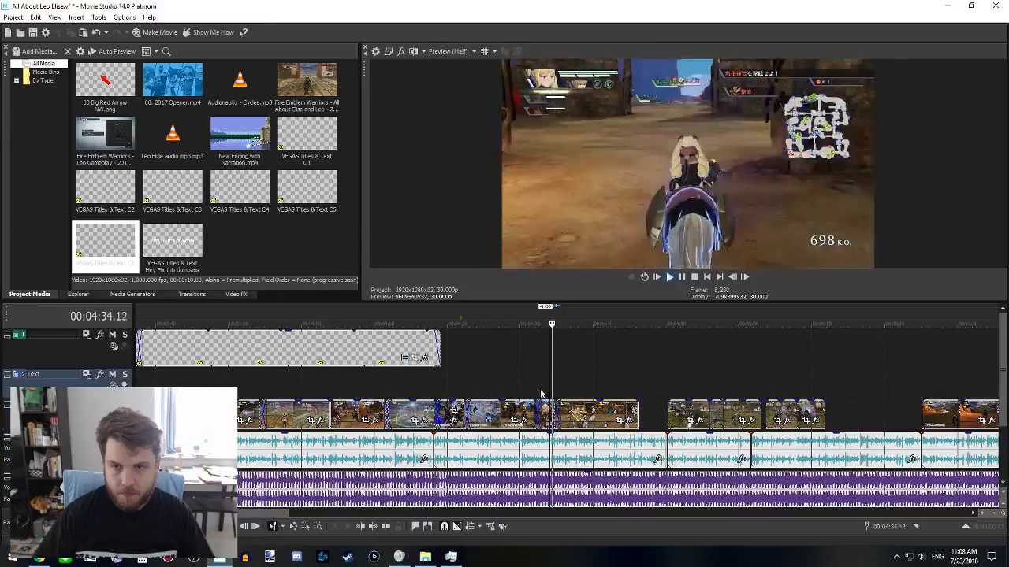
left_click(543, 394)
left_click(533, 388)
scroll(533, 388, "up", 3)
key("space")
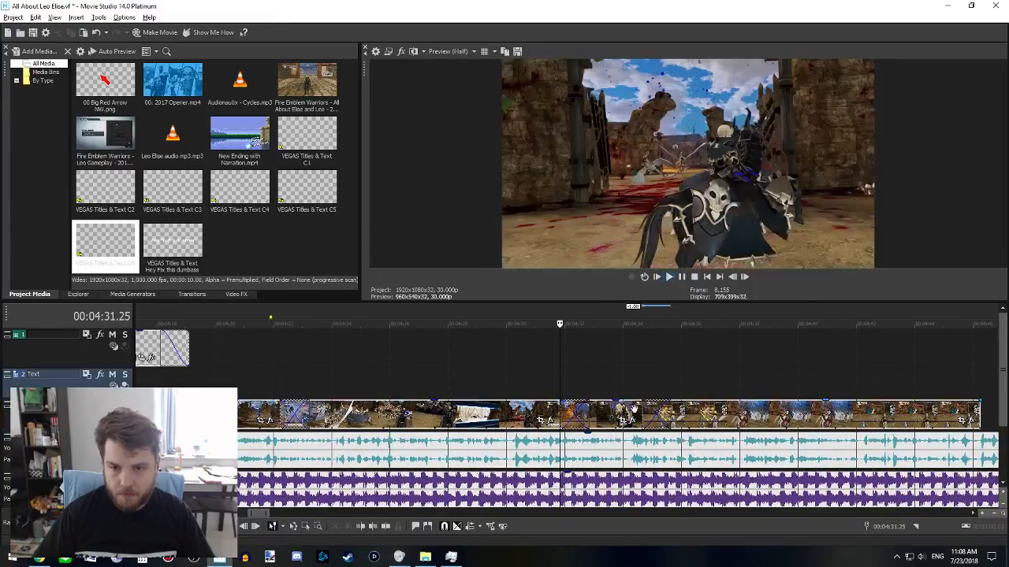
- Shift the two Elise pieces slightly later after the Leo segment and play back the section from 4:32.12
left_click(618, 416)
left_click(700, 415, "ctrl")
left_click_drag(716, 414, 752, 415)
left_click_drag(595, 410, 678, 413)
left_click(579, 387)
key("space")
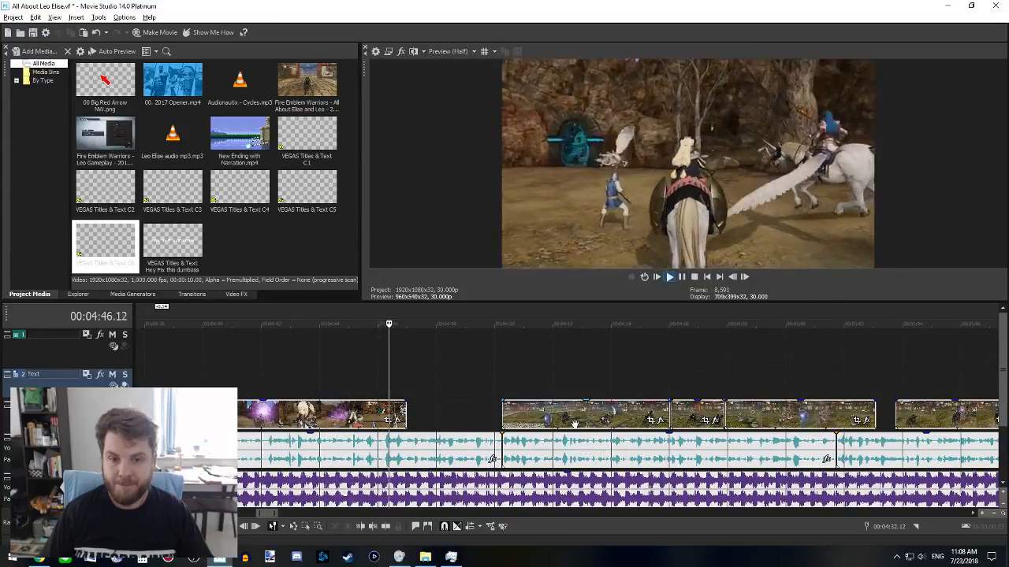
key("space")
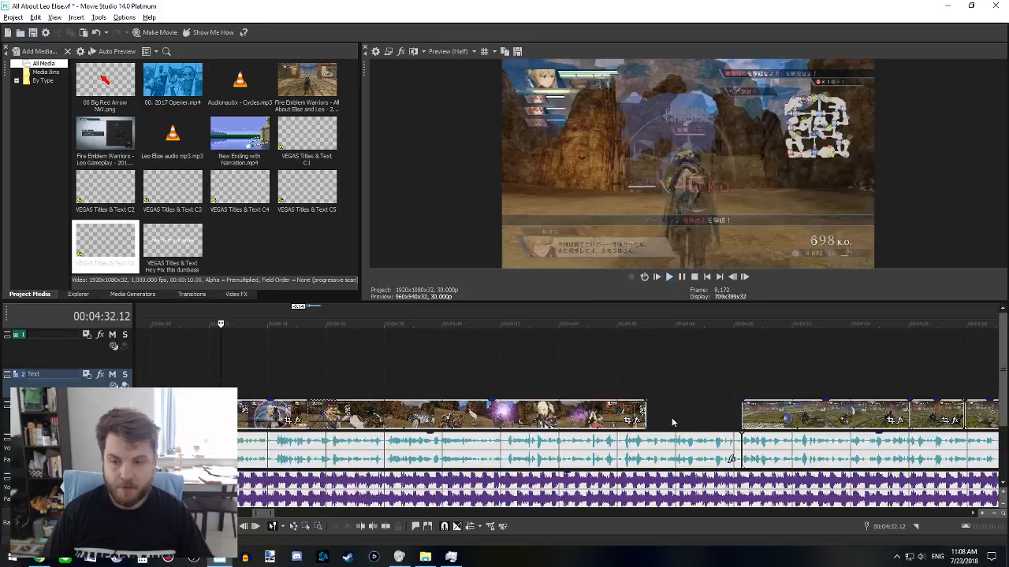
left_click(642, 420)
left_click(824, 117)
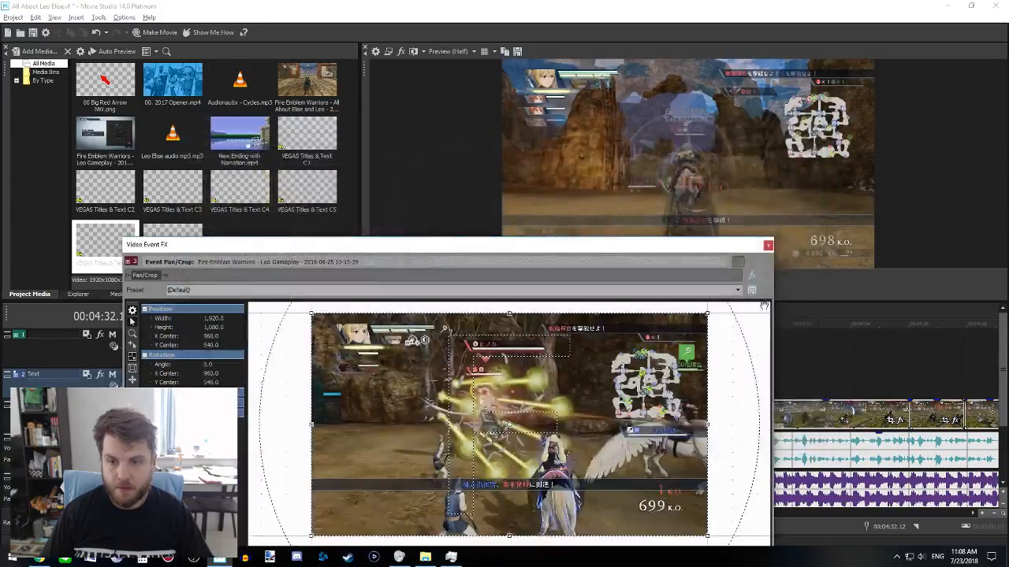
left_click(768, 246)
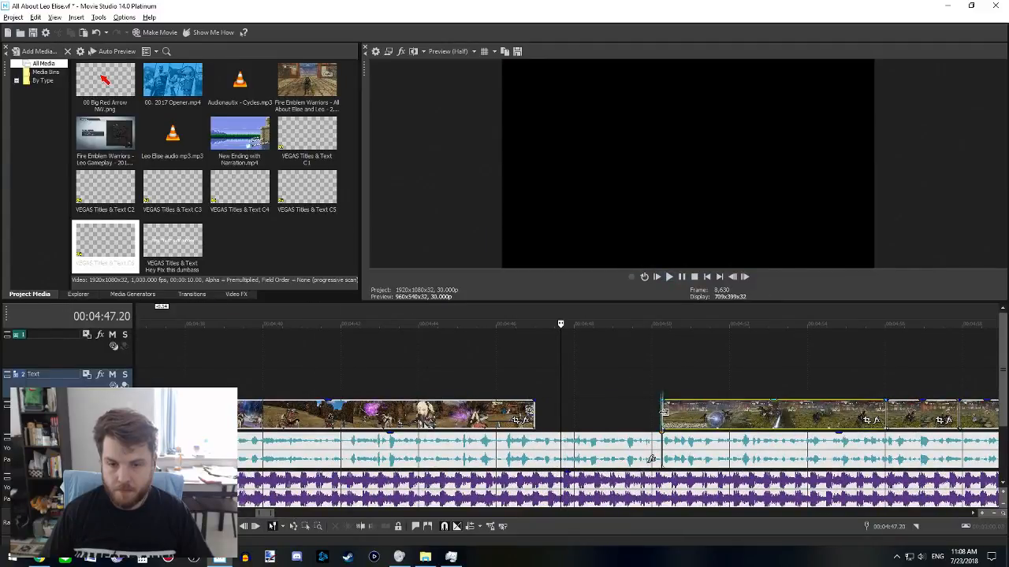
- Extend the start of the clip after the gap over the previous clip's end for a one-second crossfade, and play back the transition
left_click_drag(660, 413, 574, 411)
key("space")
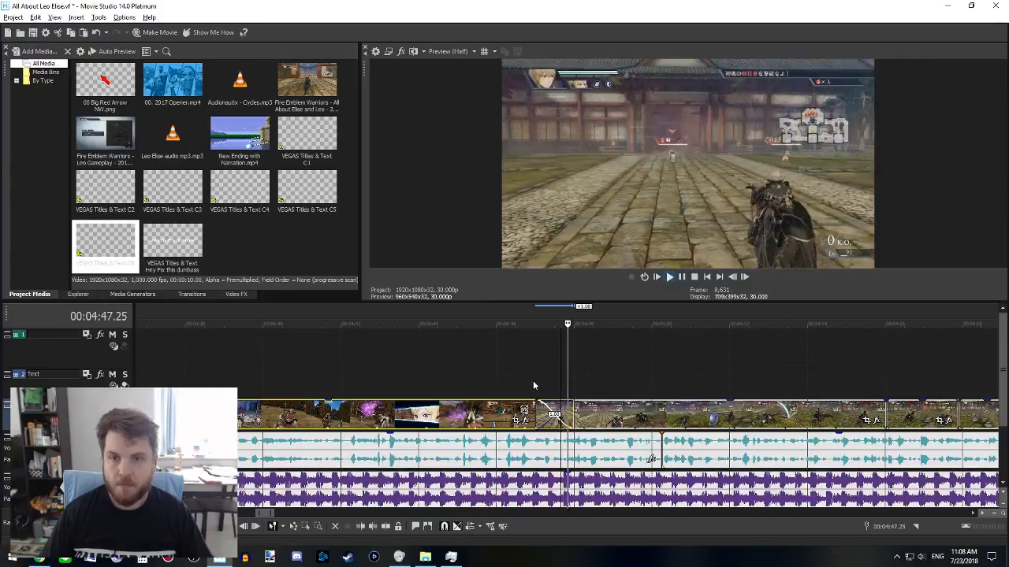
left_click(534, 385)
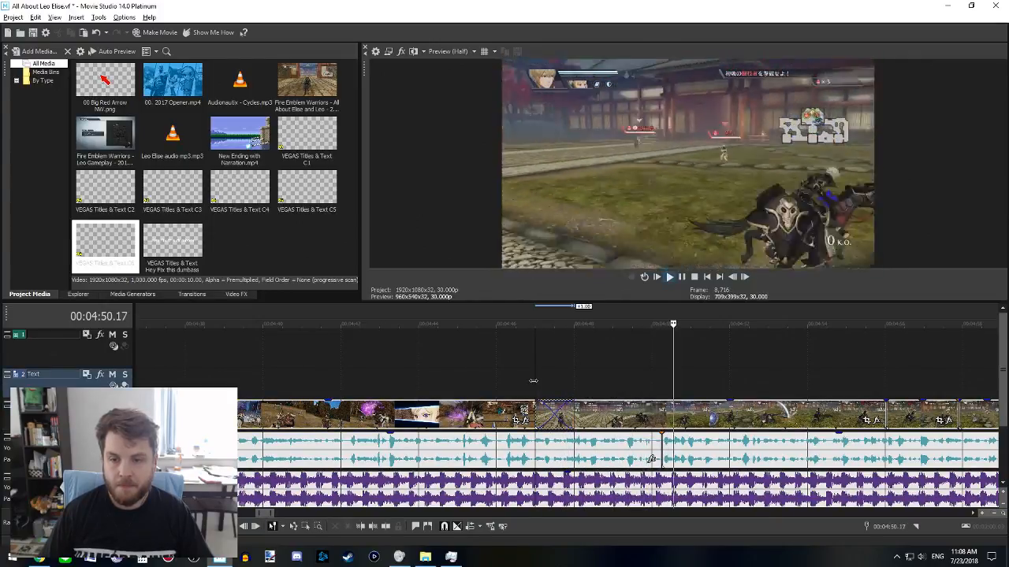
- Split the gameplay clip following the crossfade at 00:04:51.05
left_click(697, 414)
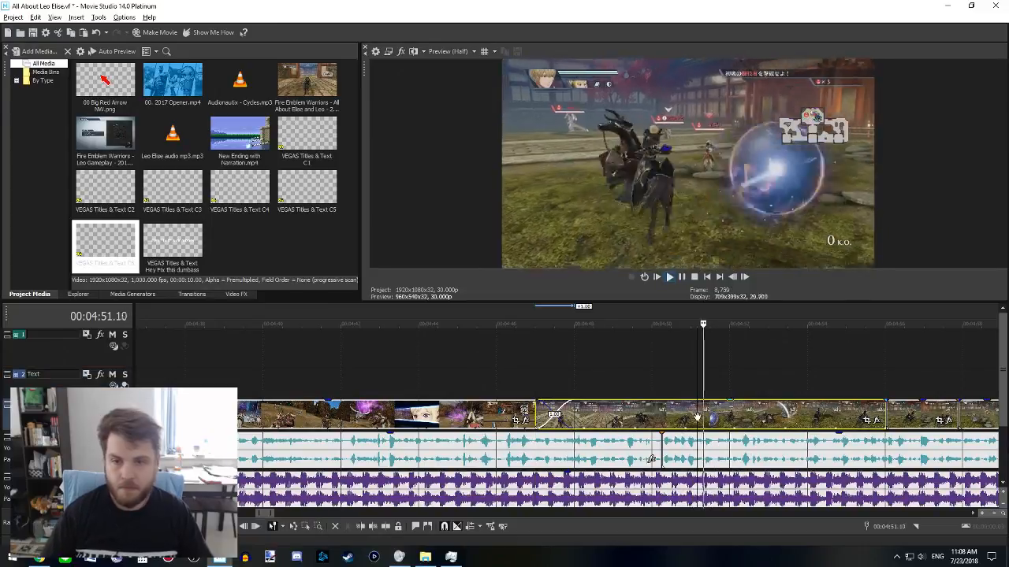
key("s")
scroll(698, 417, "down", 1)
scroll(697, 417, "right", 2)
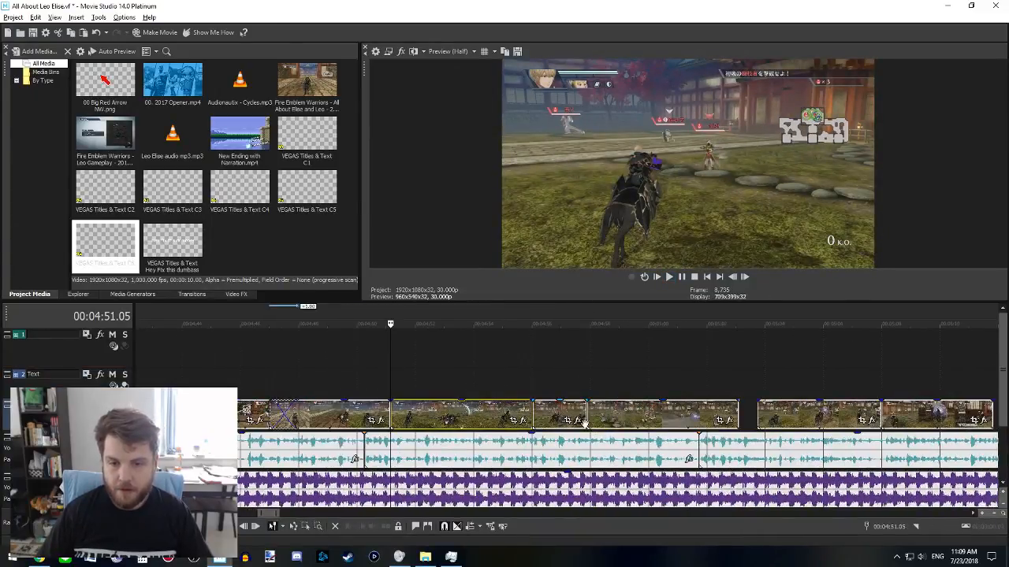
- Set the next two gameplay clips aside, moving the short one to track 1 and the longer one to the Text track
left_click(556, 408)
scroll(559, 414, "up", 2)
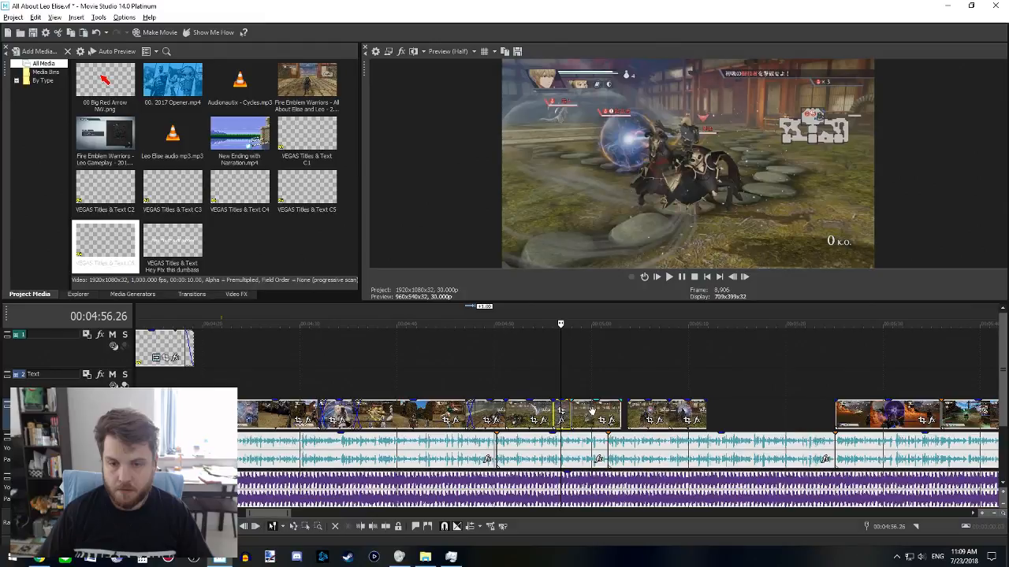
left_click_drag(592, 411, 637, 384)
left_click_drag(564, 403, 580, 350)
left_click(514, 389)
scroll(656, 432, "up", 2)
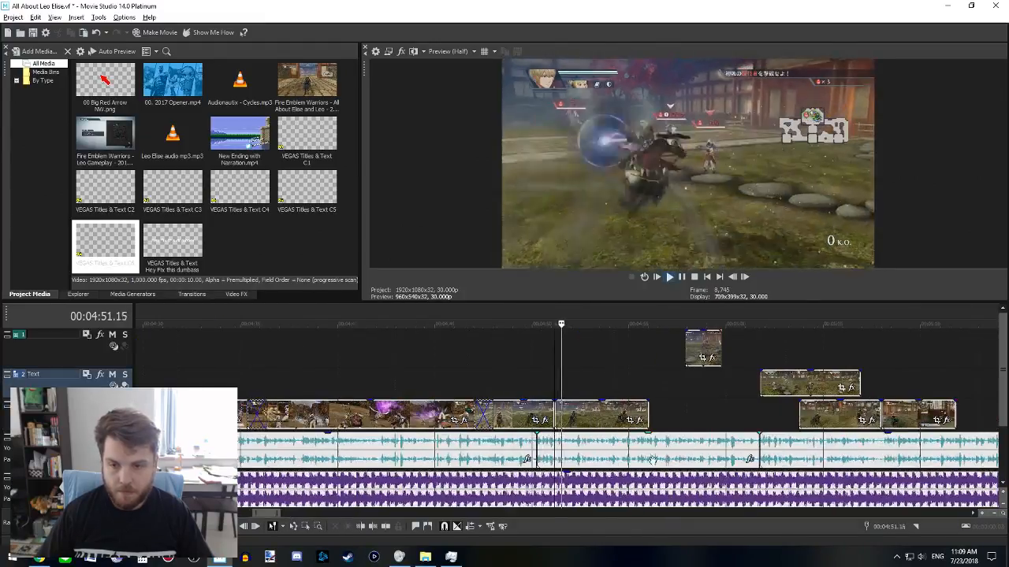
- Split the remaining gameplay clip at 00:04:52.08 and slide its second part later on the timeline
left_click(620, 411)
key("space")
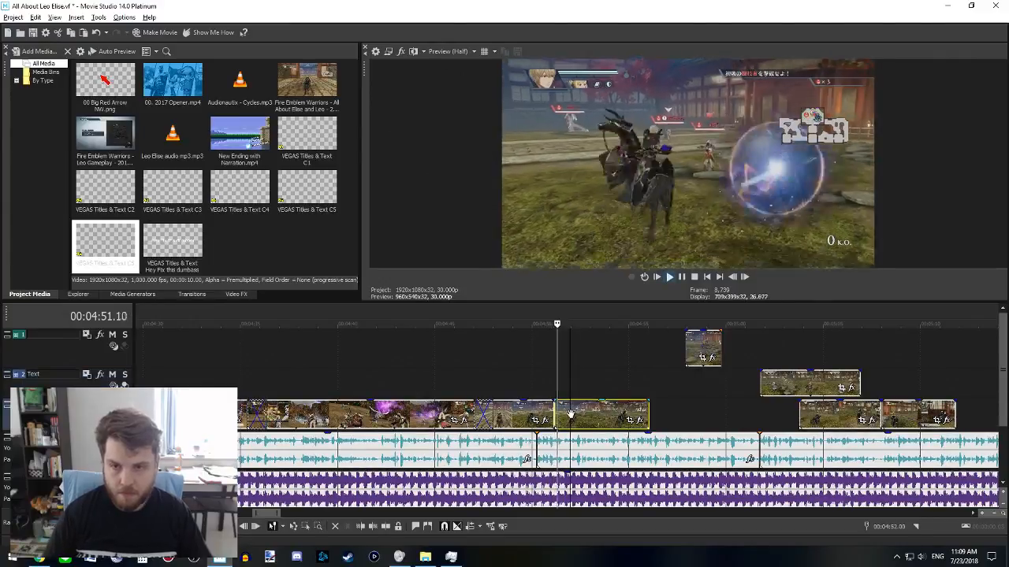
left_click_drag(578, 418, 648, 420)
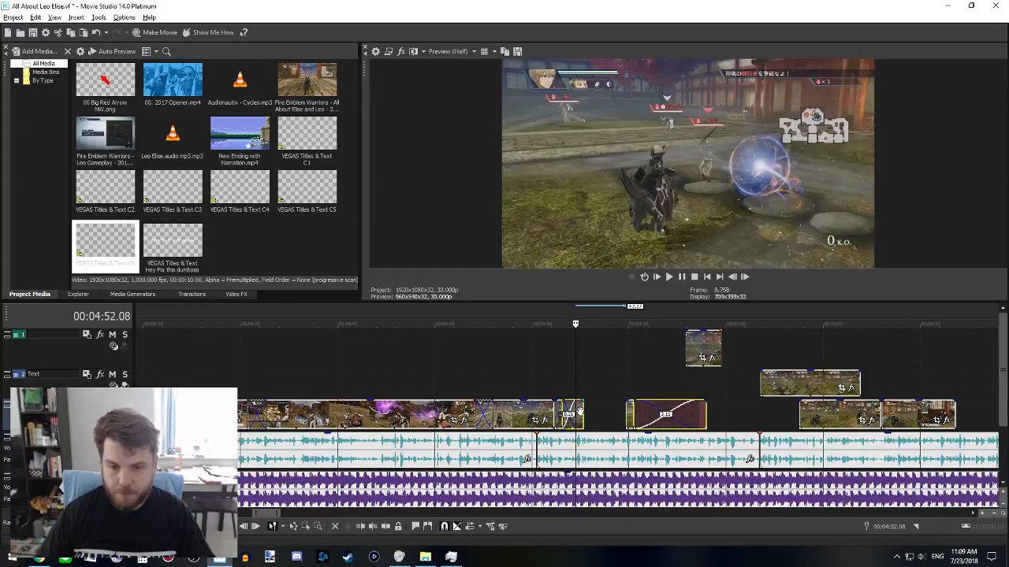
- Lengthen the first part to meet the second, extend the second part to the next narration cut, and play back the result
left_click_drag(583, 418, 642, 415)
key("space")
key("space")
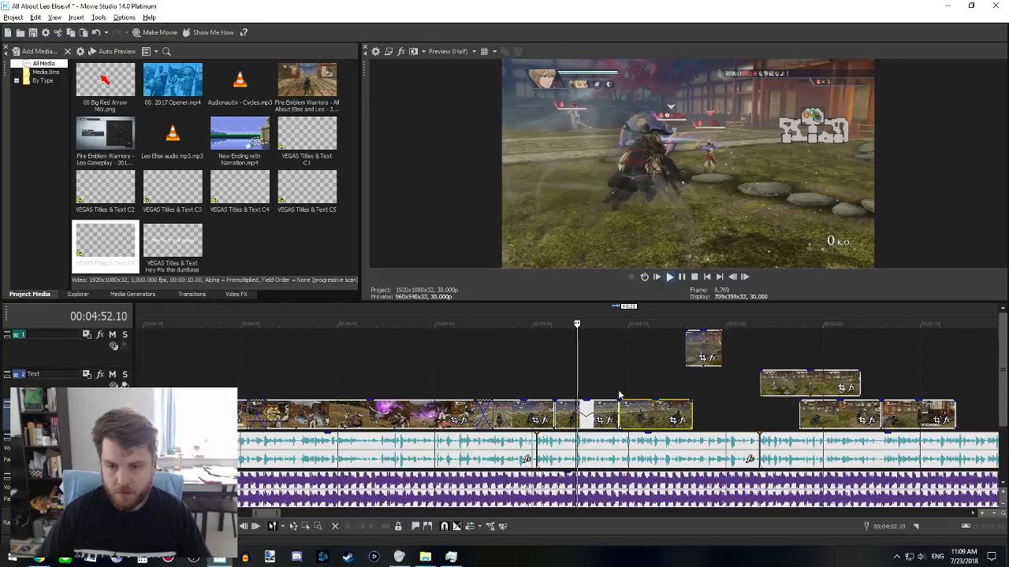
left_click(619, 396)
key("space")
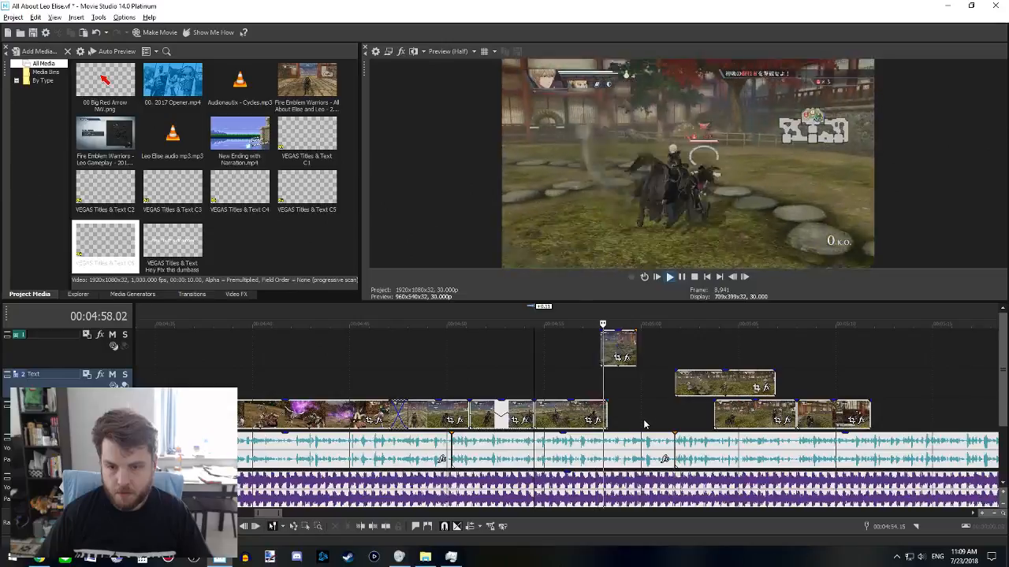
left_click_drag(607, 415, 675, 409)
key("space")
- Delete the two gameplay clips set aside on track 1 and the Text track
left_click(618, 343)
key("Delete")
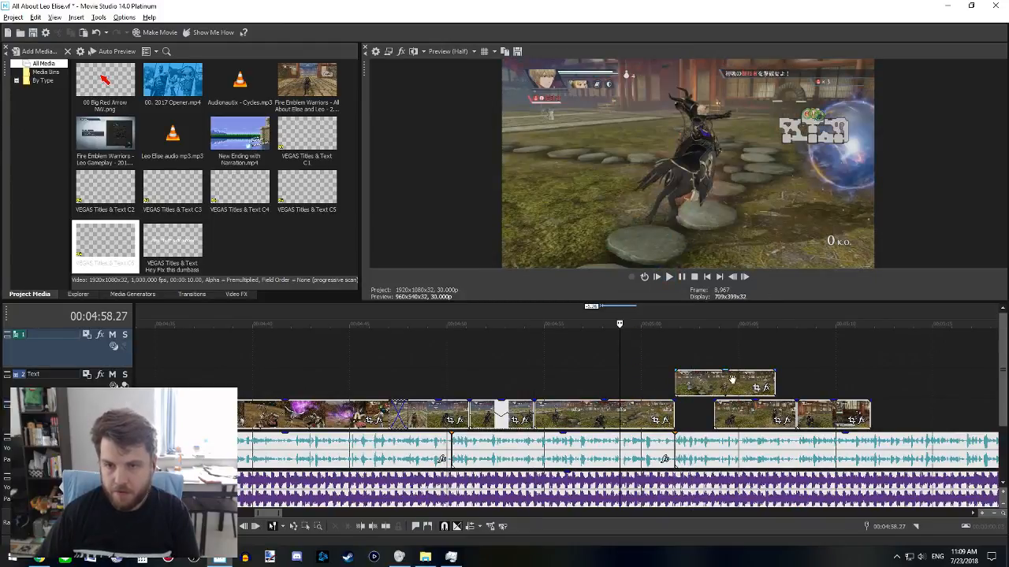
left_click(703, 382)
key("Delete")
- Preview the two clips after the gap and slide the first one earlier to start at the narration cut at 00:05:01.22
left_click(739, 407)
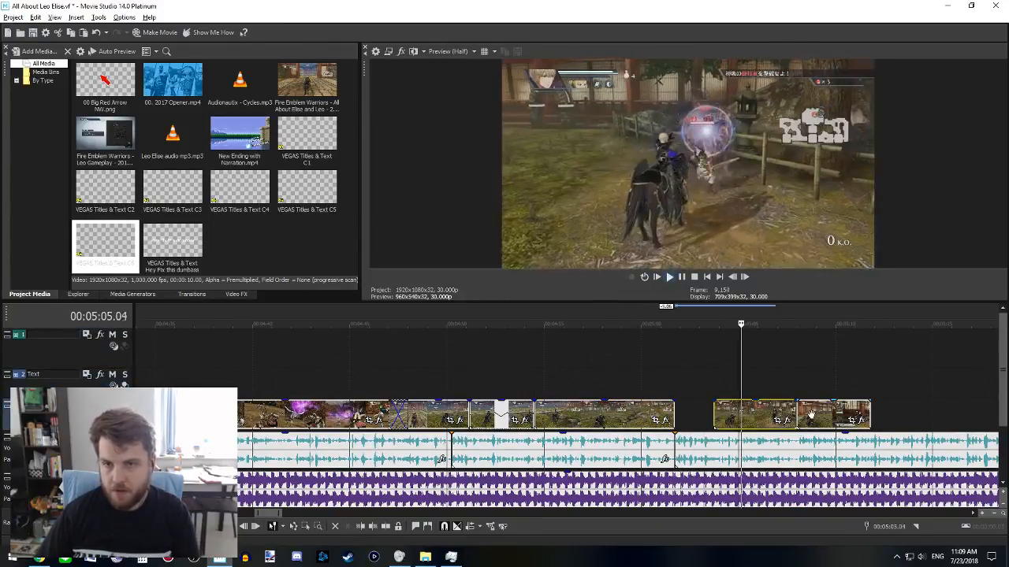
left_click(820, 410)
left_click(751, 410)
key("space")
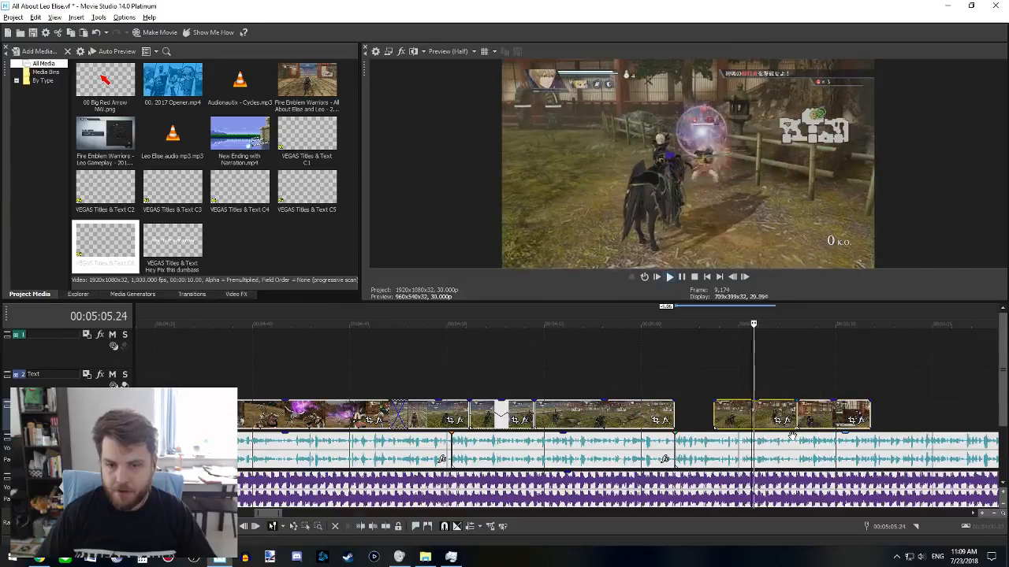
scroll(635, 421, "right", 3)
key("space")
left_click(471, 412)
left_click_drag(505, 410, 467, 409)
left_click(419, 390)
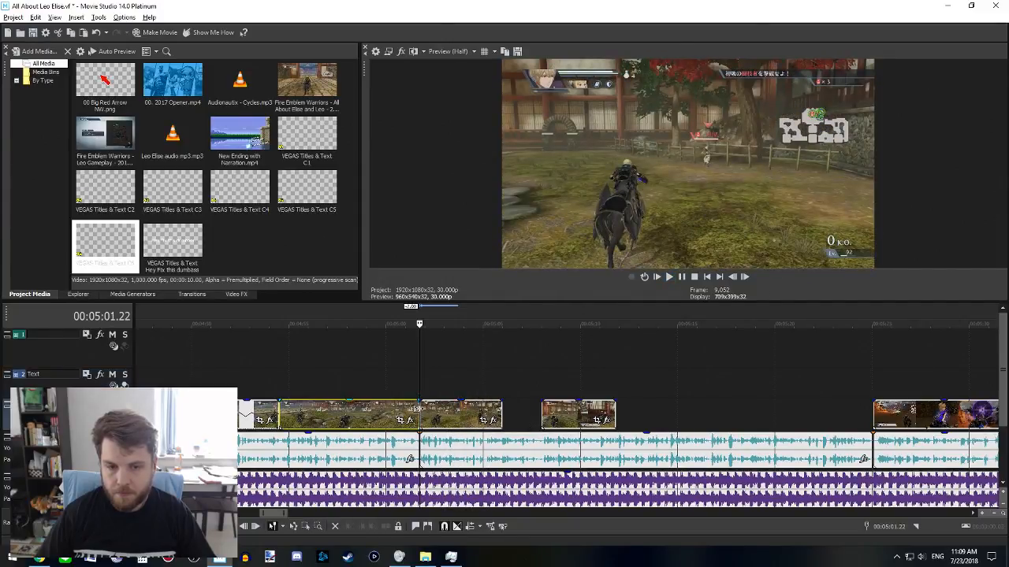
- Overlap the clips at 00:05:01.22 for a one-second crossfade, stretch the later clip to meet its neighbour, and play the transition
left_click_drag(418, 408, 435, 410)
left_click_drag(443, 407, 421, 412)
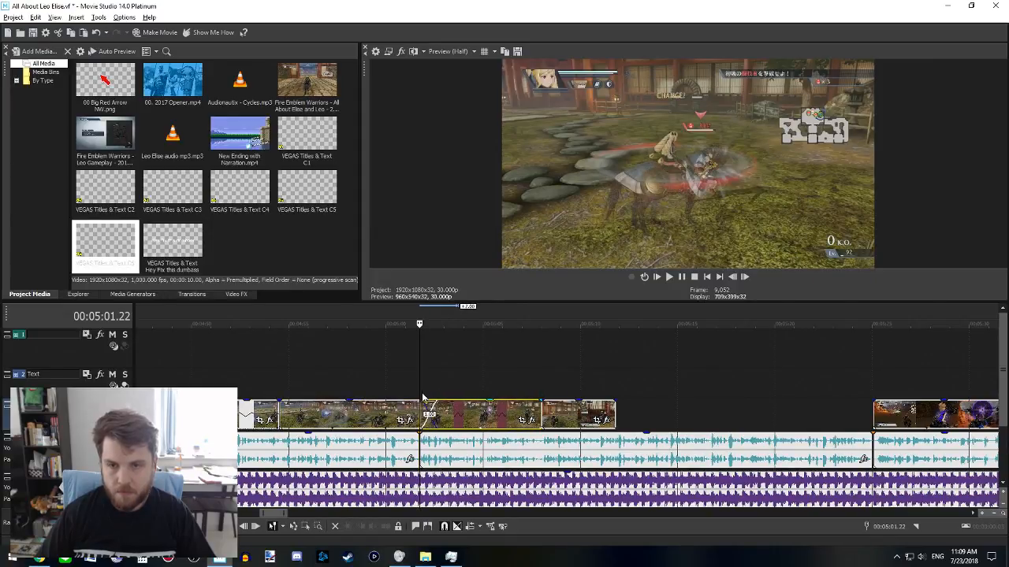
left_click(423, 394)
key("space")
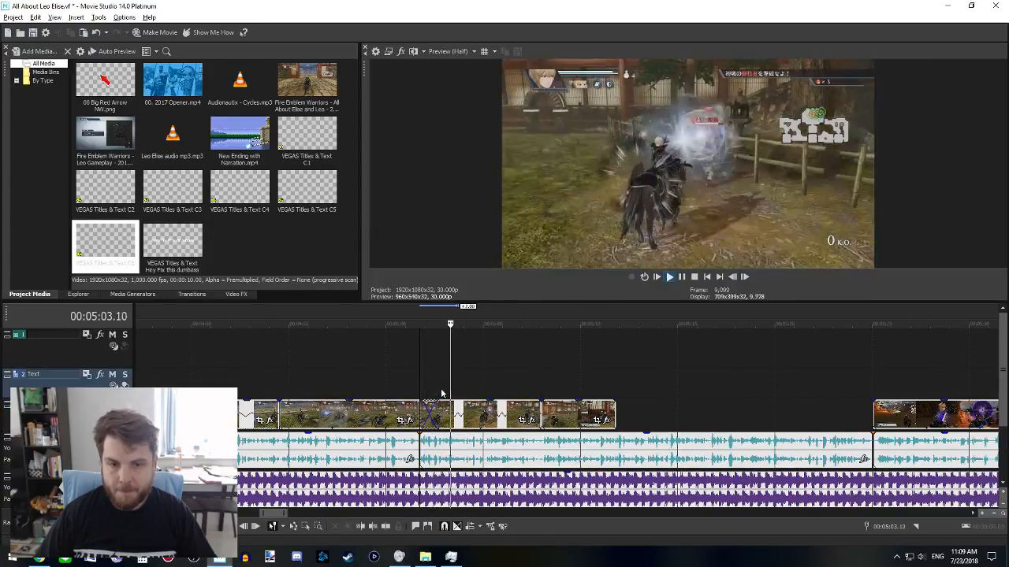
key("space")
- Trim the earlier clip's end to 00:05:01.10, extend it back over the next clip to redo the crossfade, and play it
left_click(411, 412)
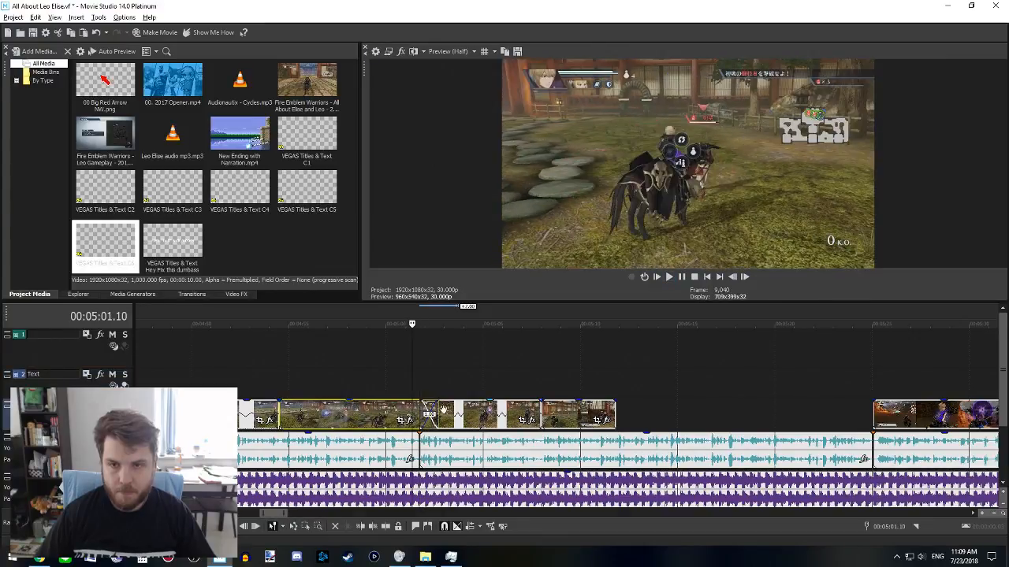
mouse_move(439, 413)
left_mouse_down()
mouse_move(413, 413)
mouse_move(439, 414)
left_mouse_up()
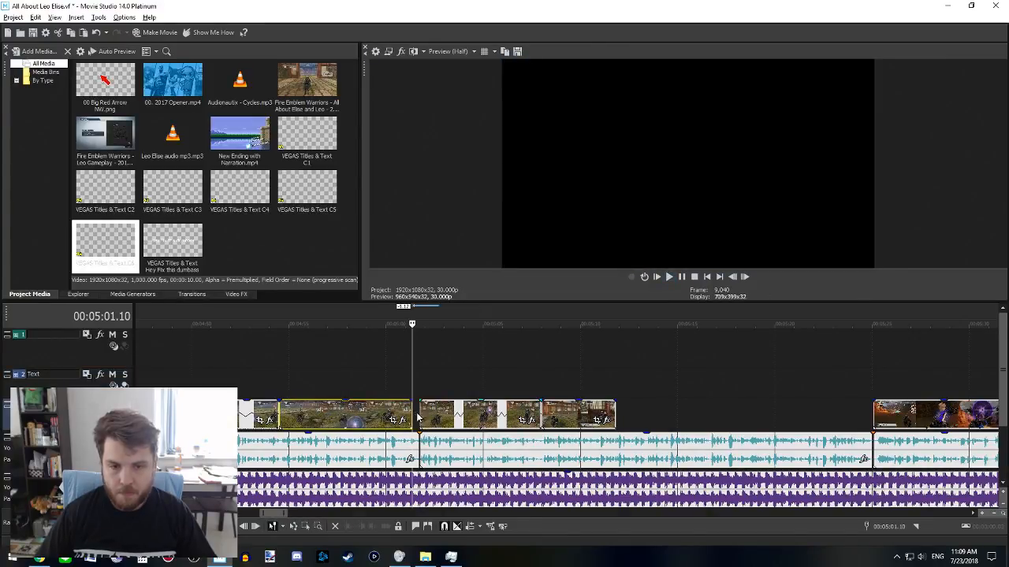
key("space")
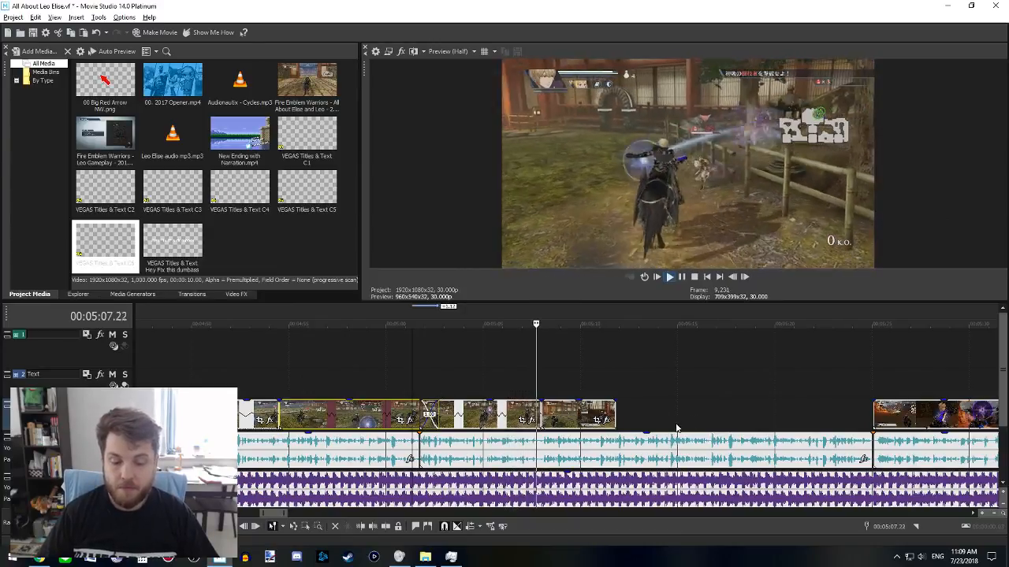
scroll(702, 436, "right", 1)
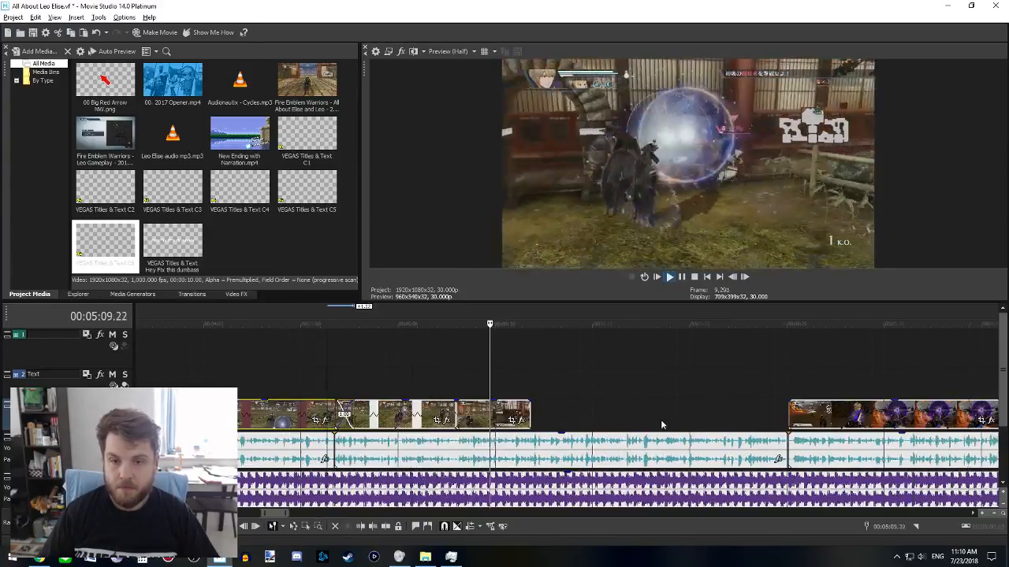
- Review the clips around the remaining gap and slide the last clip before it earlier to overlap its predecessor by about one second
left_click(498, 411)
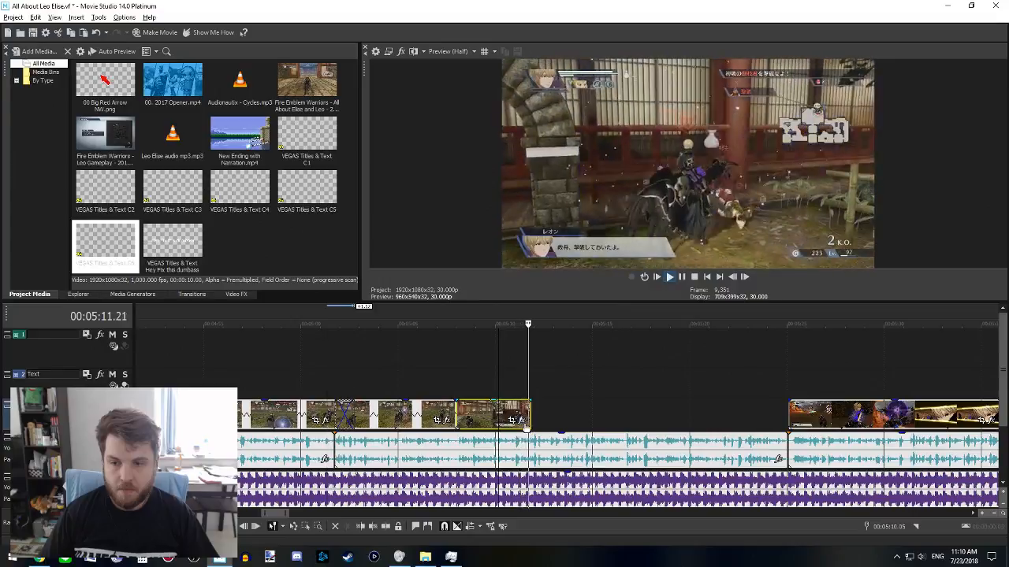
scroll(498, 410, "down", 2)
key("space")
left_click(729, 420)
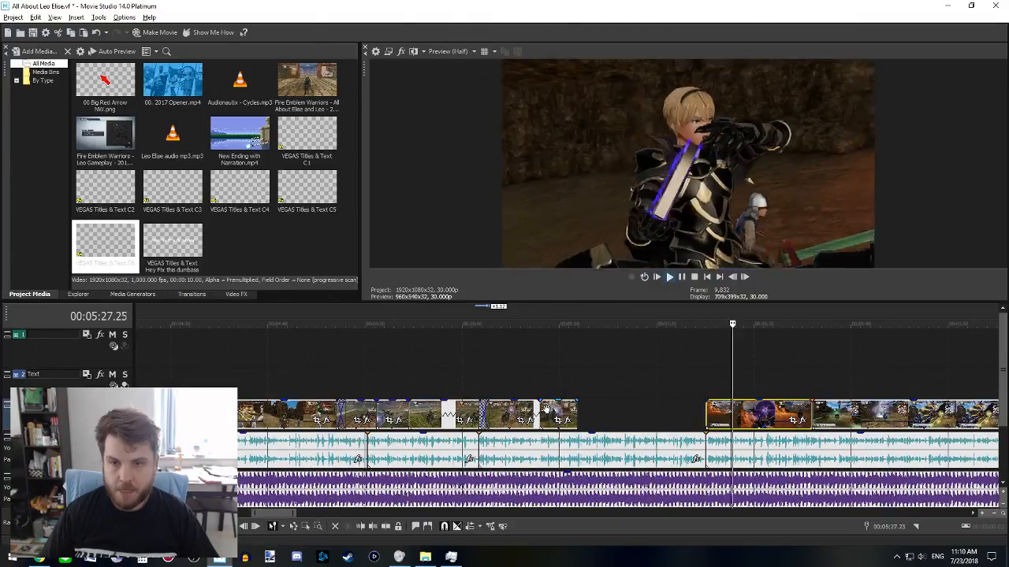
left_click(516, 412)
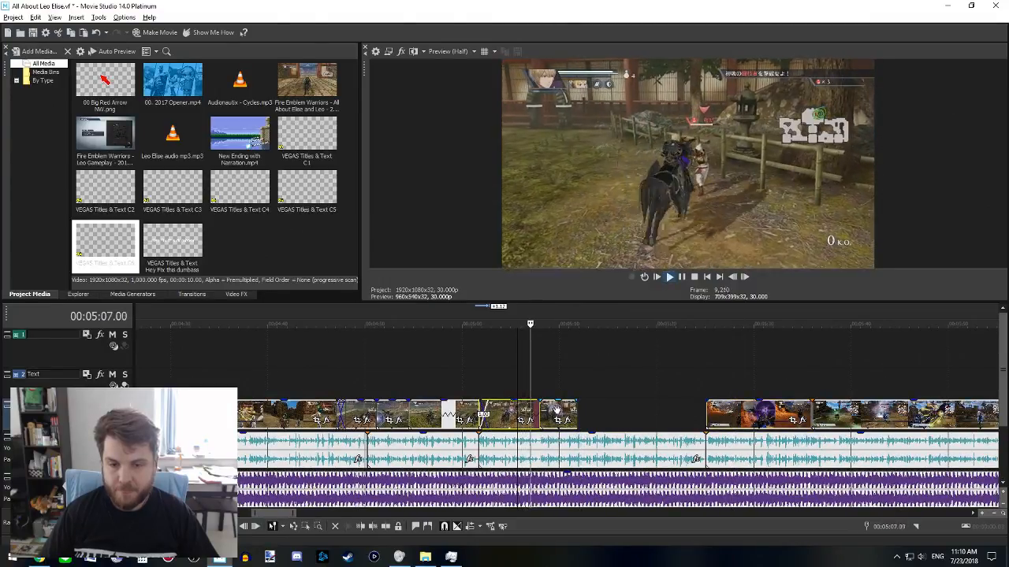
left_click(556, 410)
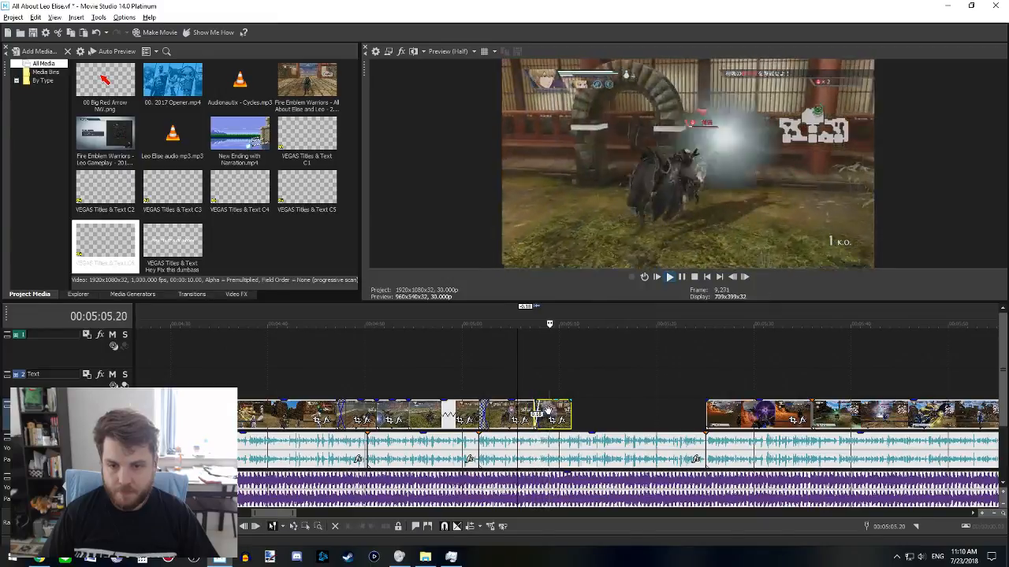
left_click(542, 393)
key("space")
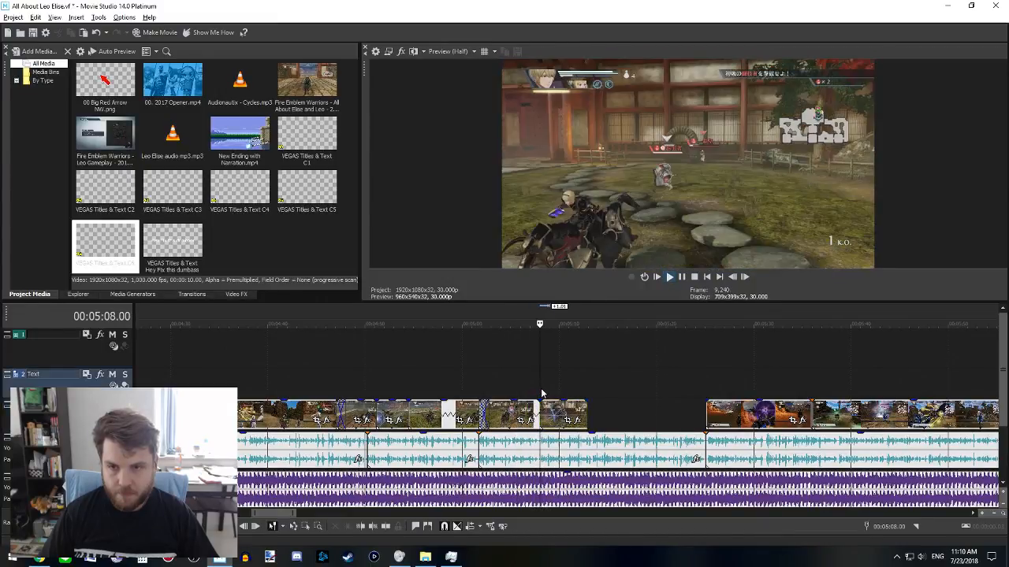
key("space")
left_click(562, 410)
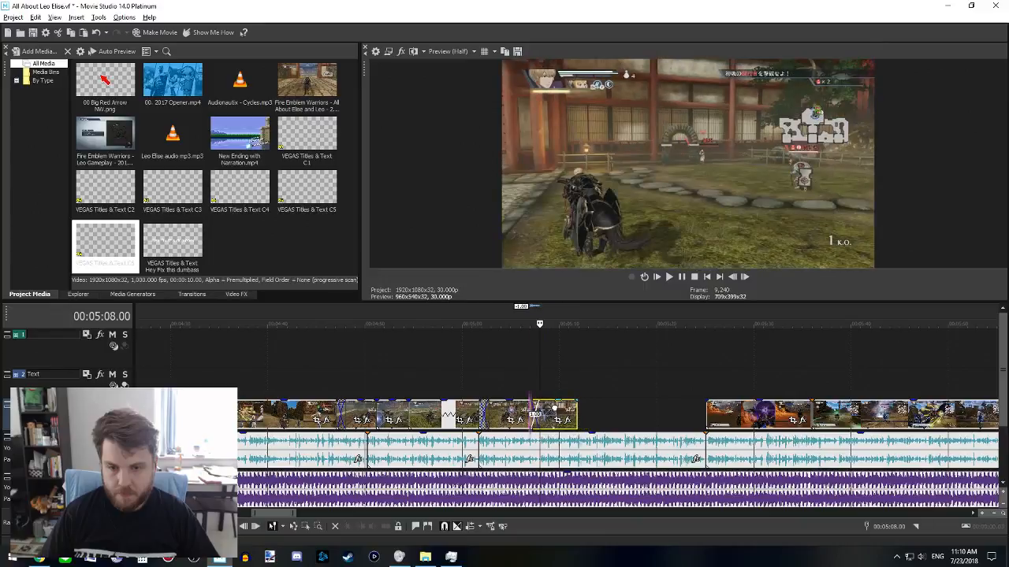
- Lengthen the end of the last clip further into the gap, restore its crossfade with the preceding clip, and play it back
key("space")
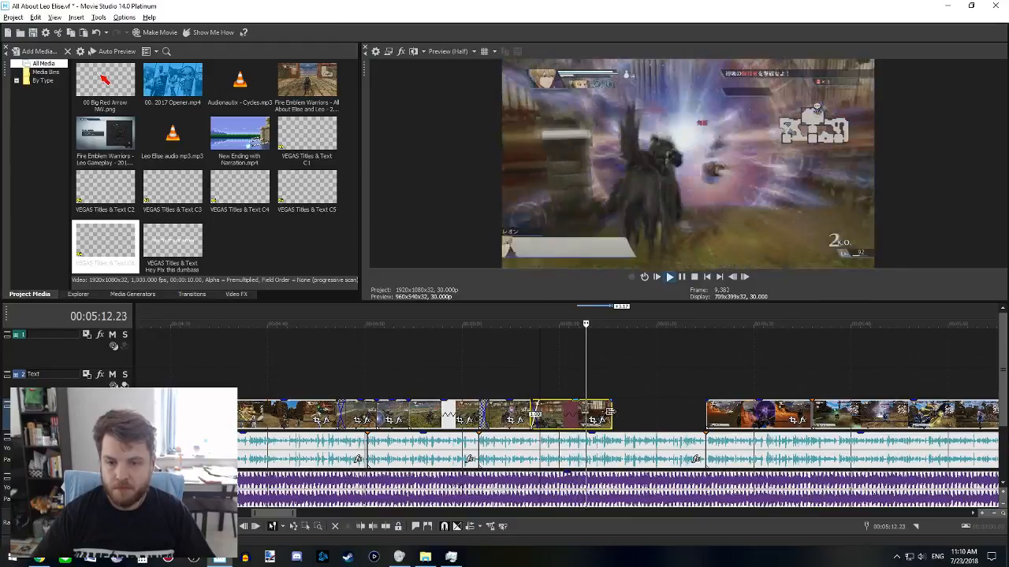
key("space")
left_click_drag(611, 410, 667, 411)
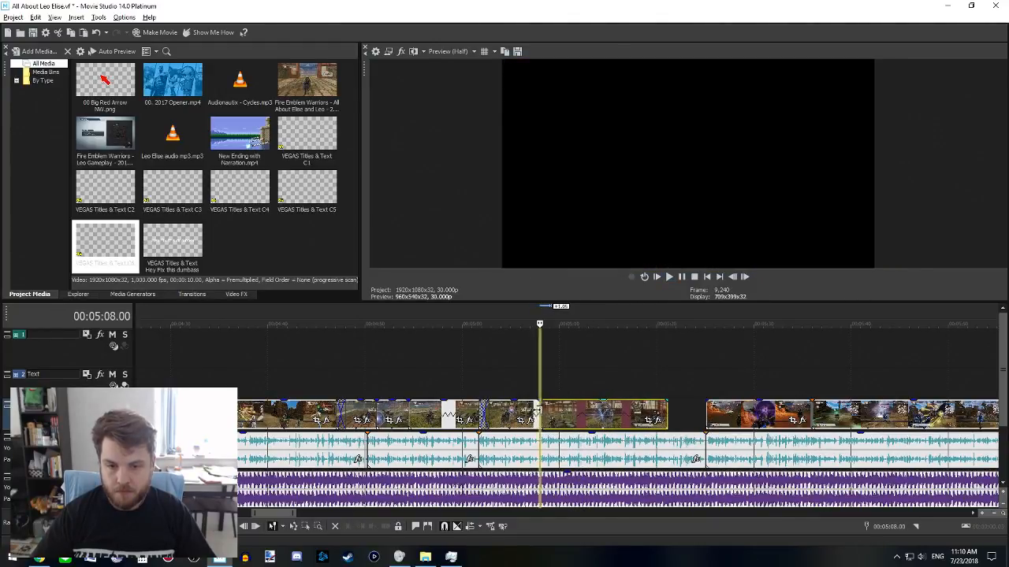
left_click(528, 386)
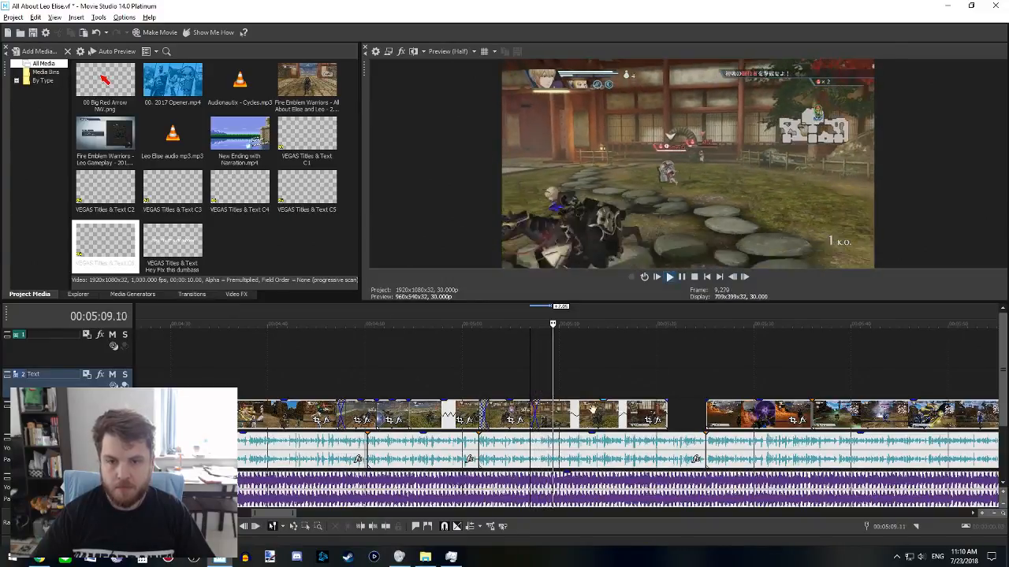
- Trim off the opening section of the last clip before the gap and move the rest of it up to track 1
scroll(543, 394, "right", 3)
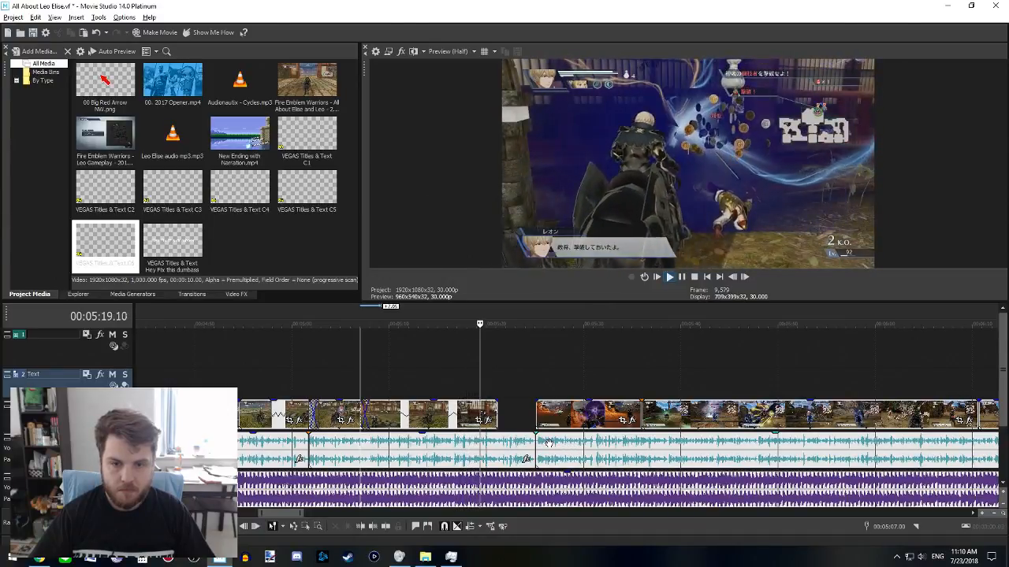
left_click(490, 410)
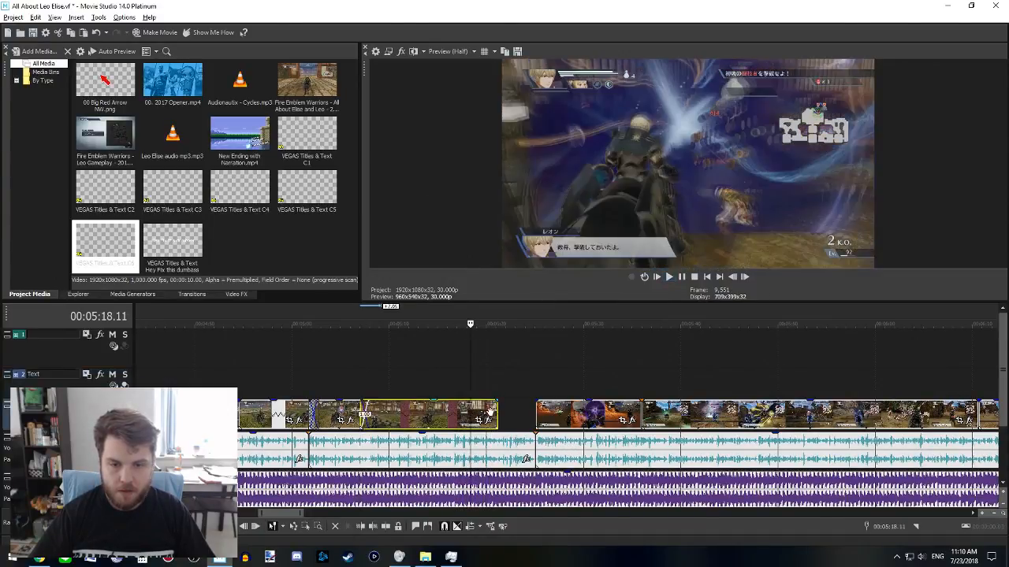
left_click_drag(496, 411, 537, 369)
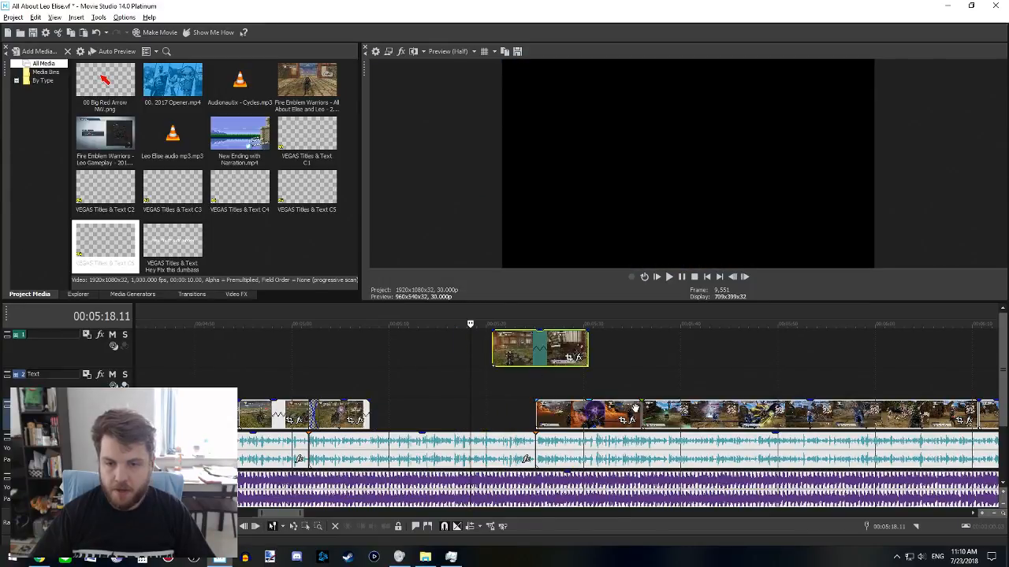
- Review the spare gameplay footage between about 00:13:45 and 00:19:20 for a section that can fill the gap
scroll(630, 409, "down", 6)
scroll(533, 422, "right", 4)
left_click(552, 416)
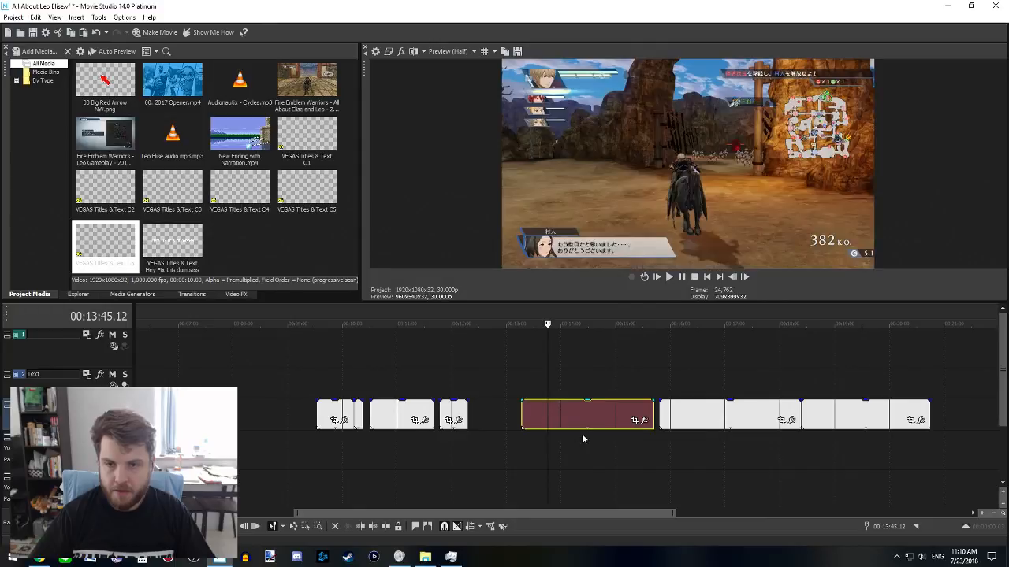
scroll(582, 434, "up", 2)
scroll(488, 390, "right", 3)
left_click_drag(396, 375, 656, 361)
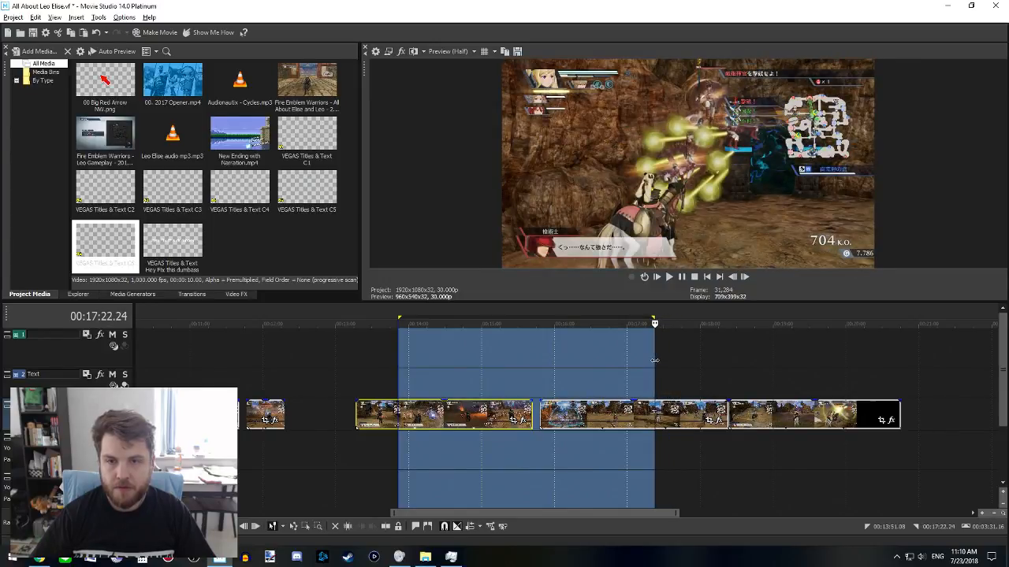
left_click(654, 360)
key("space")
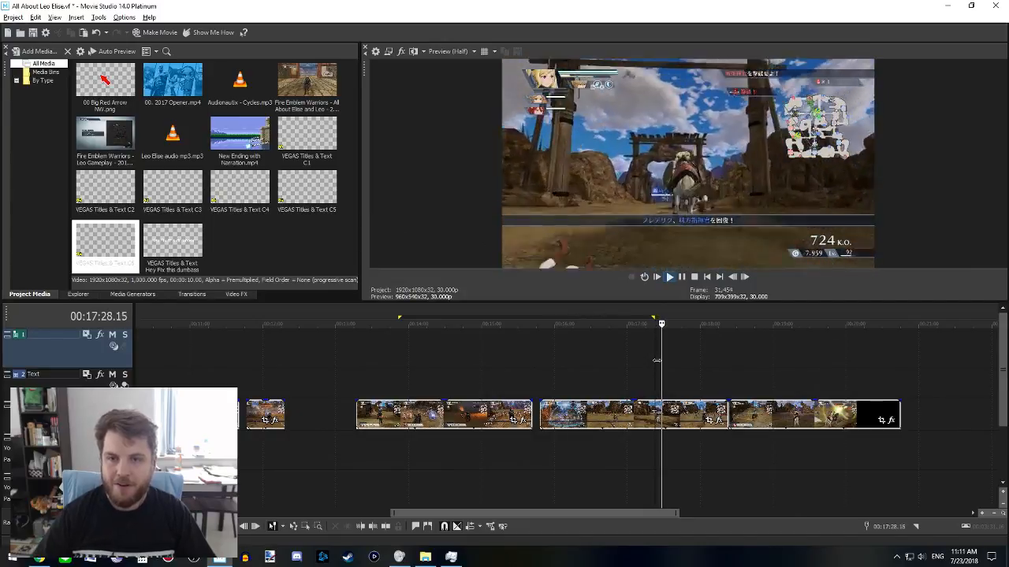
scroll(699, 398, "right", 1)
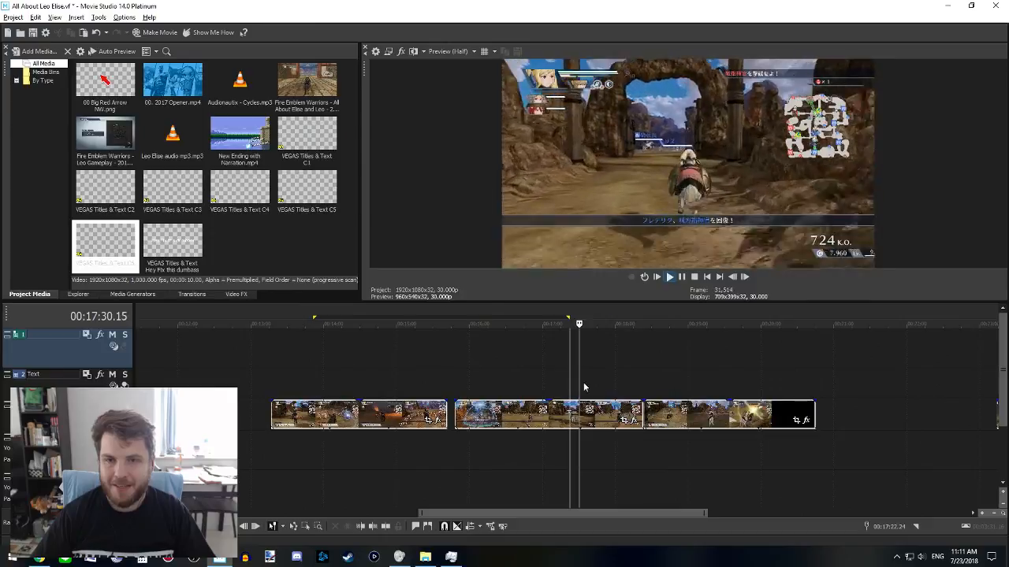
left_click_drag(584, 387, 719, 372)
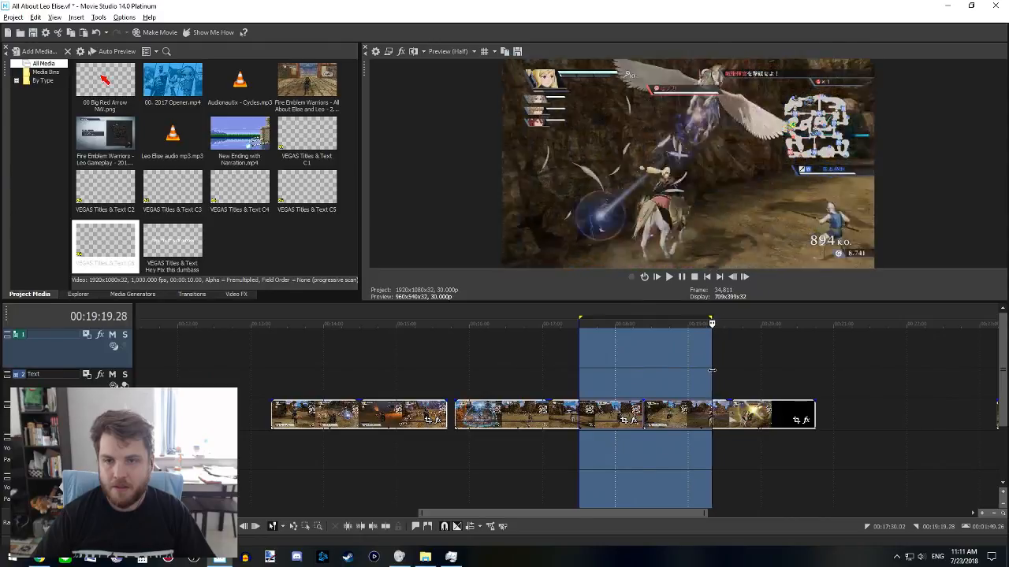
left_click(711, 370)
key("space")
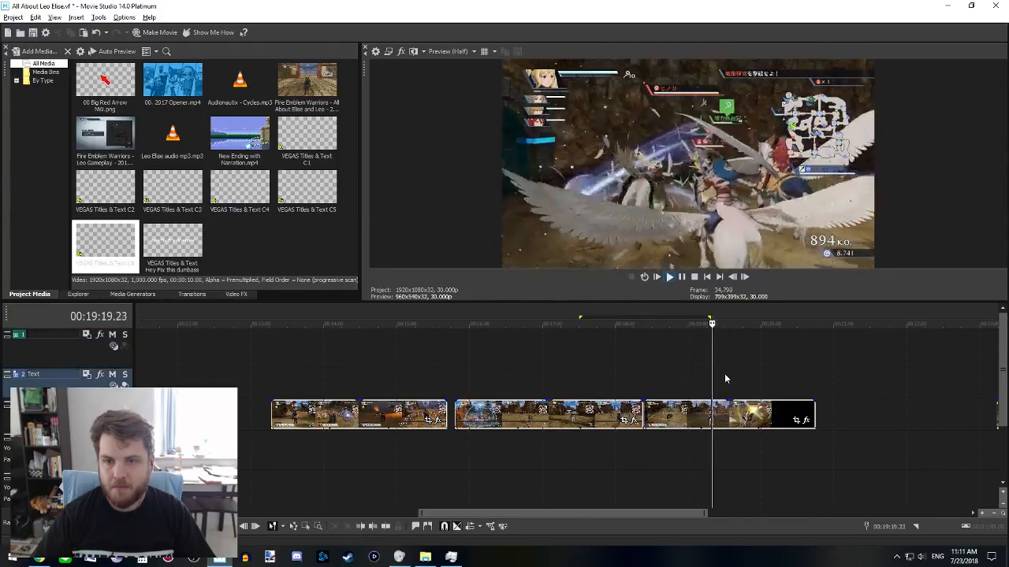
key("space")
left_click(704, 377)
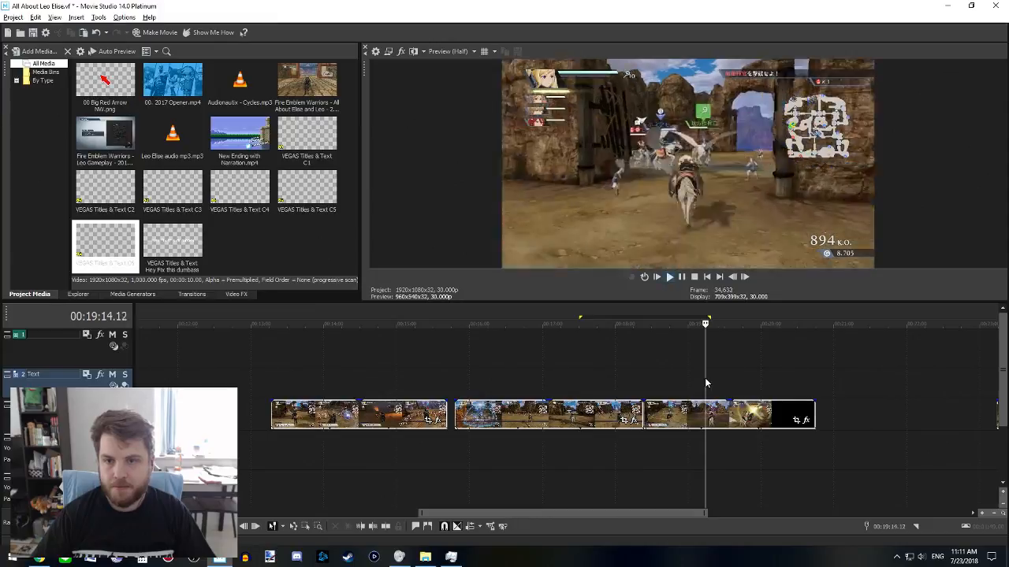
key("space")
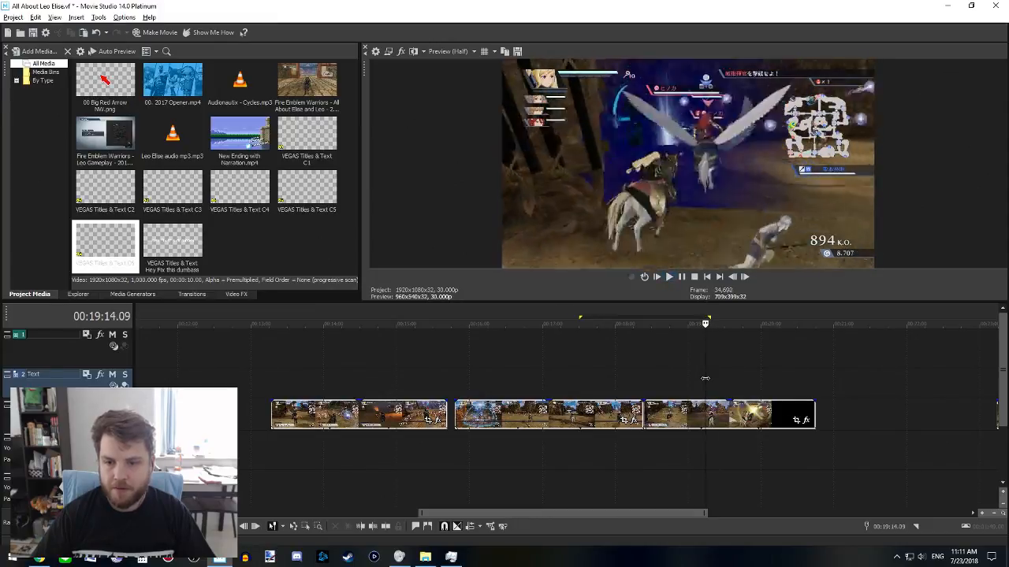
- Split the spare Elise footage at 00:19:22.03 and again earlier, and copy the section of about 28 seconds in between
left_click(715, 405)
key("s")
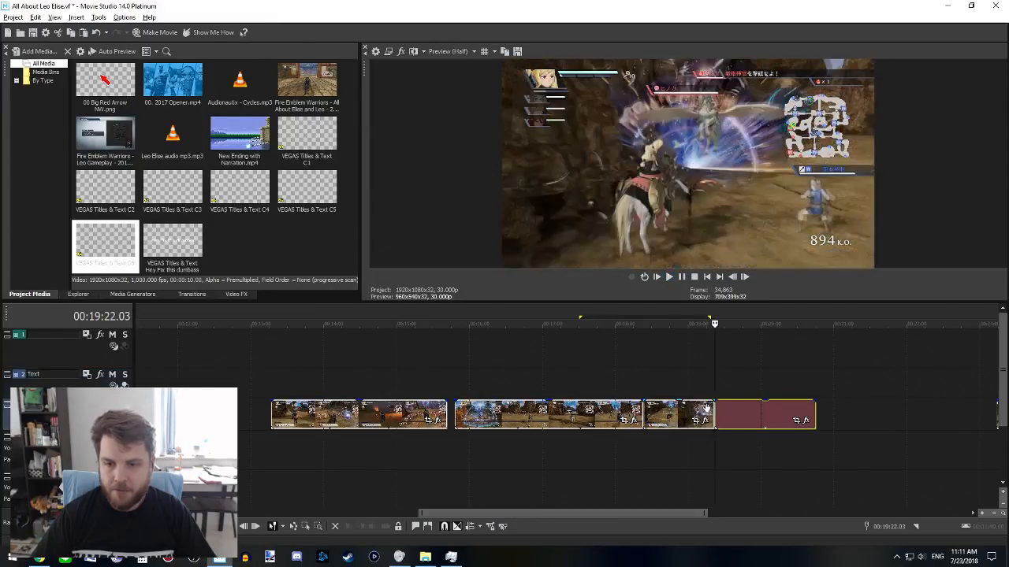
left_click(680, 407)
key("s")
left_click(701, 408)
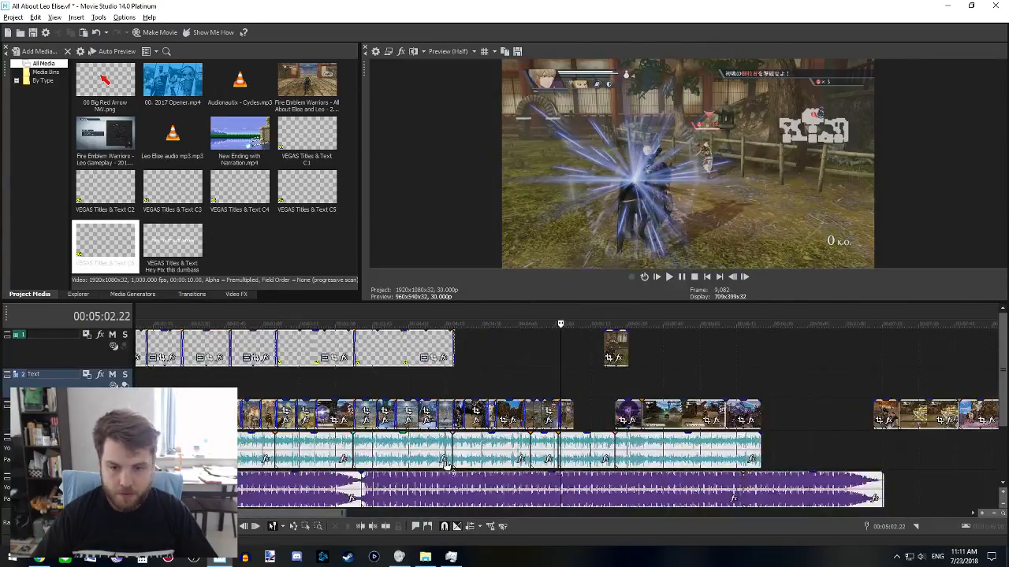
- Move the last Leo clip before the gap up to track 1 and paste the copied Elise footage at about 00:05:05
scroll(446, 465, "up", 4)
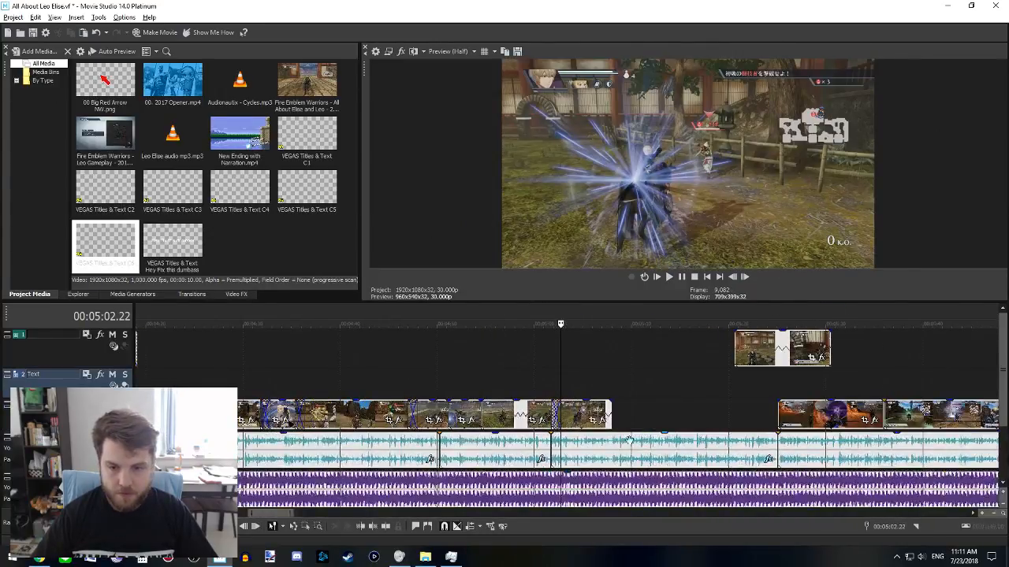
left_click(577, 417)
left_click_drag(590, 411, 615, 340)
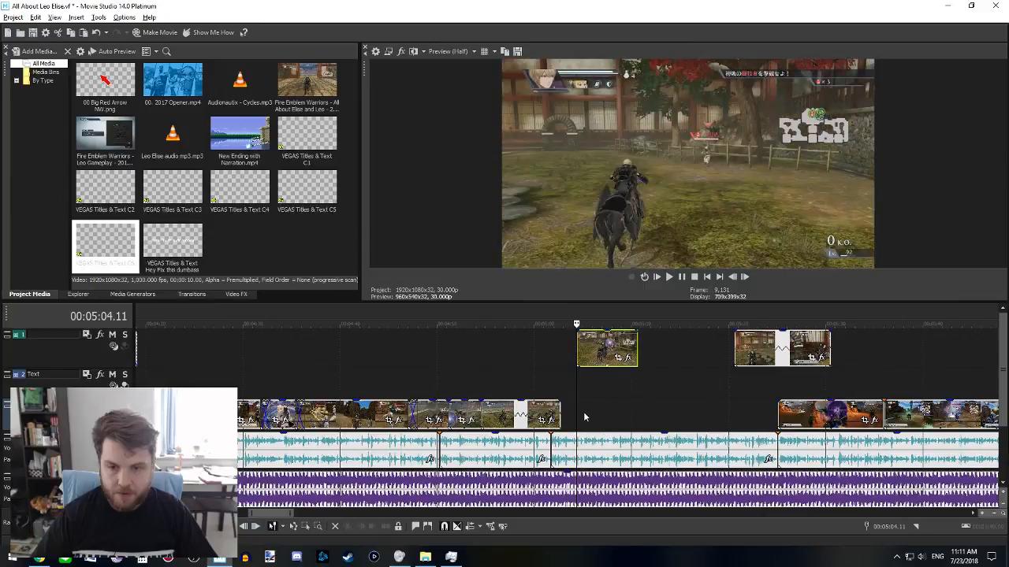
left_click(584, 414)
key("ctrl+v")
- Slide the pasted Elise clip later and return the Leo clip to the gameplay track, overlapping its predecessor by about one second
left_click(549, 390)
key("space")
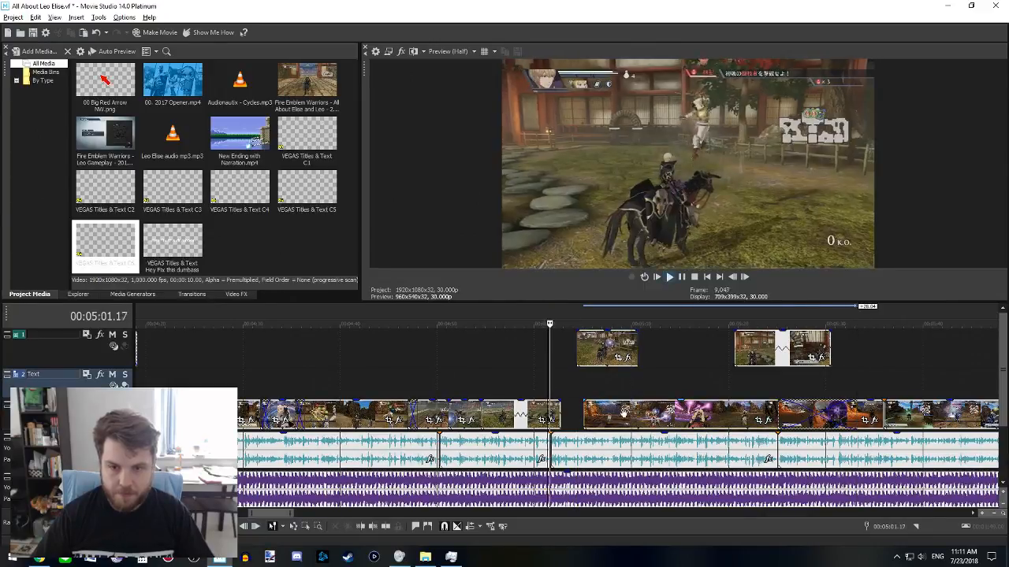
left_click(672, 409)
key("Delete")
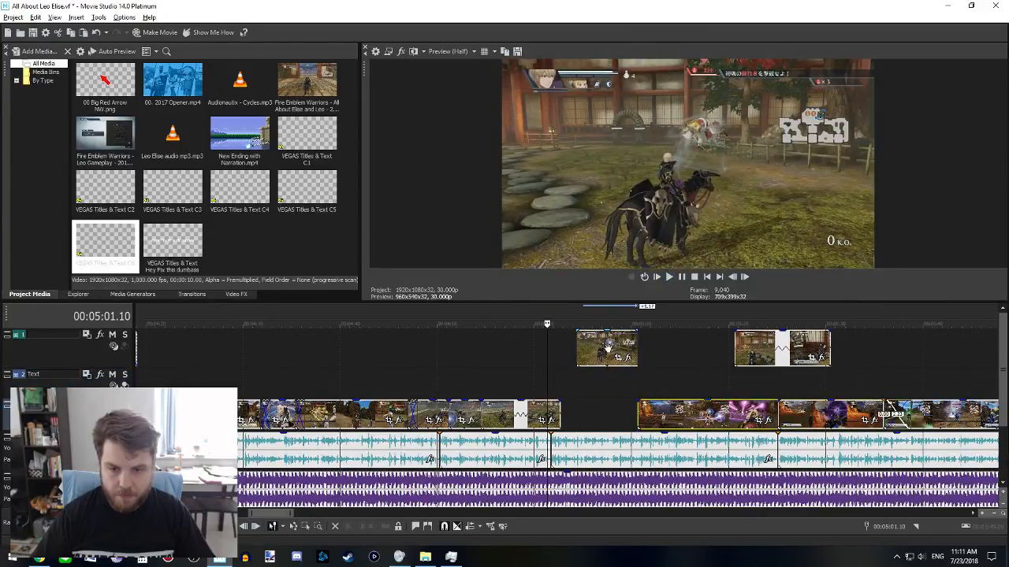
left_click_drag(606, 348, 586, 420)
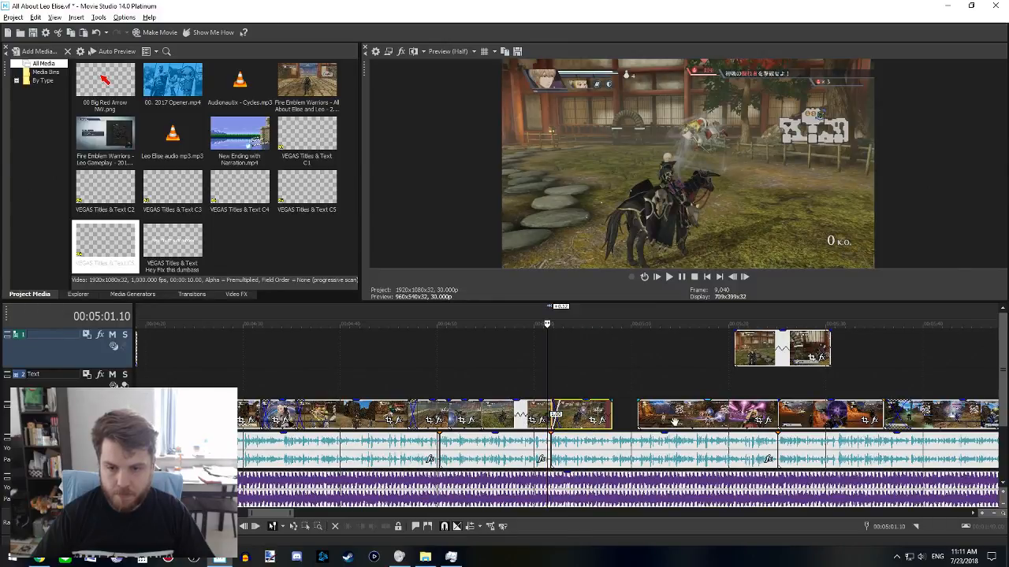
- Slide the pasted Elise clip earlier to overlap the end of the Leo clip and play through the transition
left_click_drag(678, 421, 653, 420)
left_click(606, 391)
key("space")
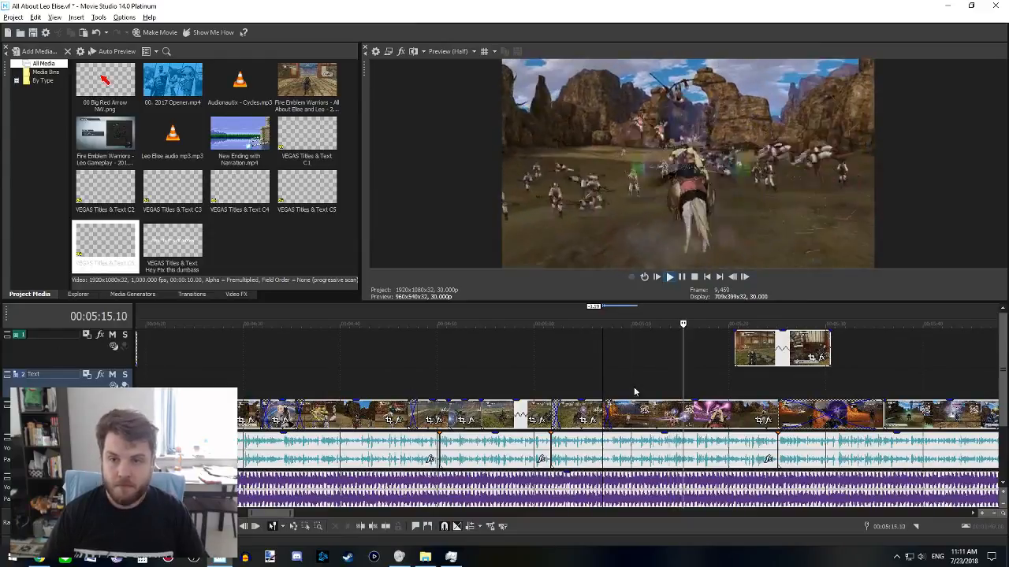
scroll(669, 402, "right", 2)
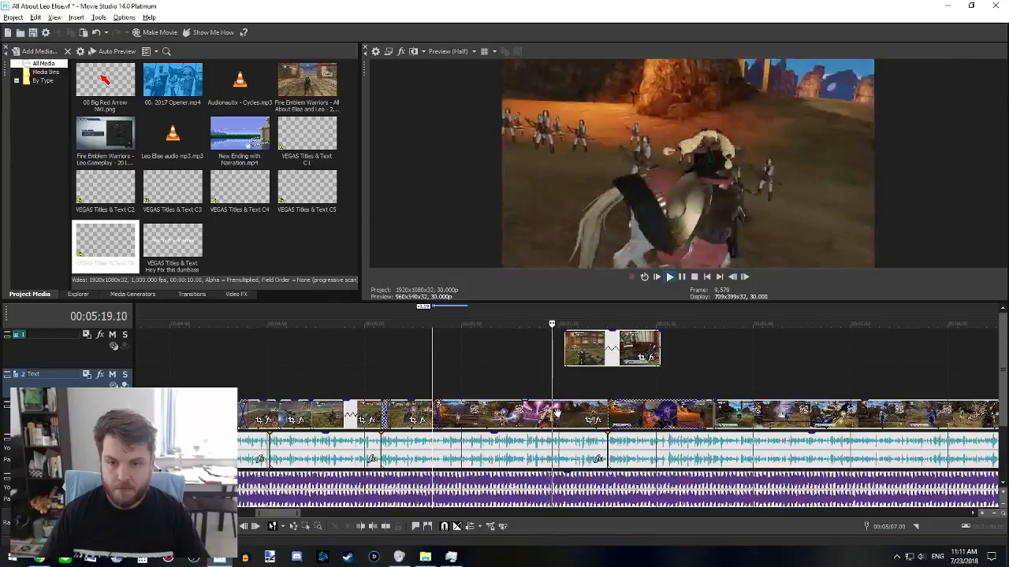
- Delete the Elise clip's opening up to about 00:05:20, slide the rest back to overlap the Leo clip by one second, and play it
key("Return")
left_click(558, 413)
key("s")
key("Delete")
left_click_drag(579, 410, 435, 411)
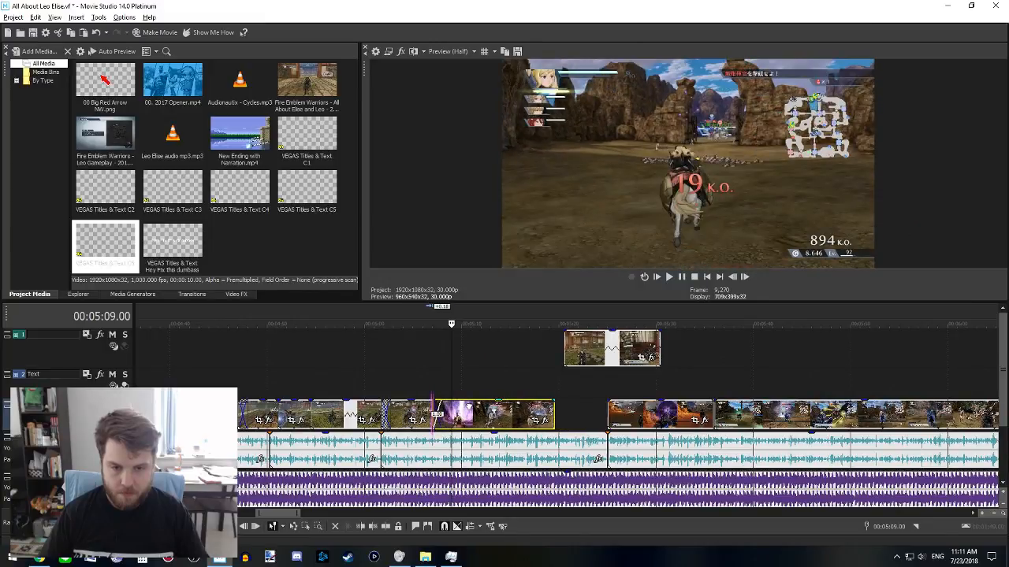
left_click(430, 387)
key("space")
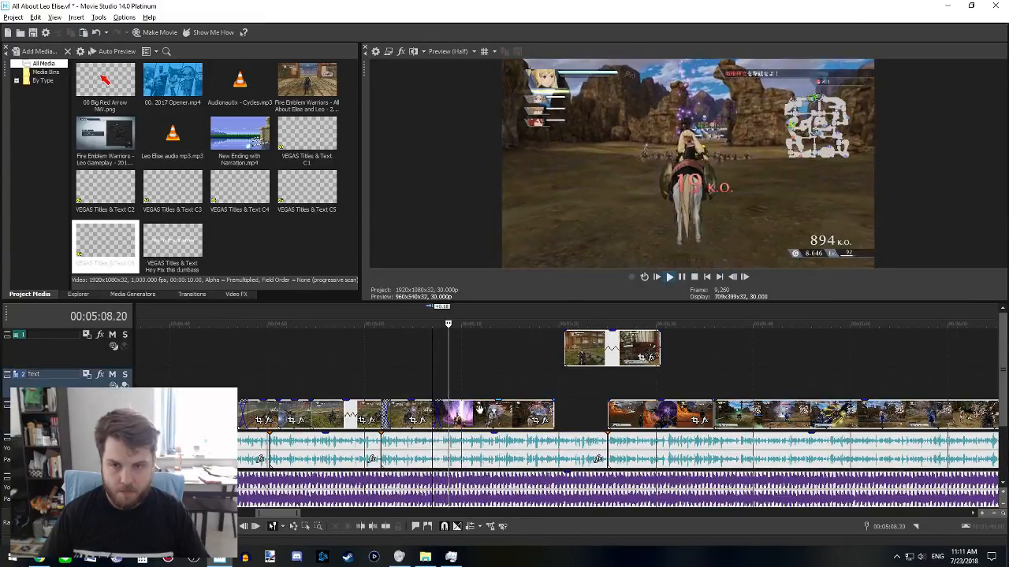
- Trim more off the start of the Elise clip and move it about four seconds later in the gap
left_click(478, 411)
key("space")
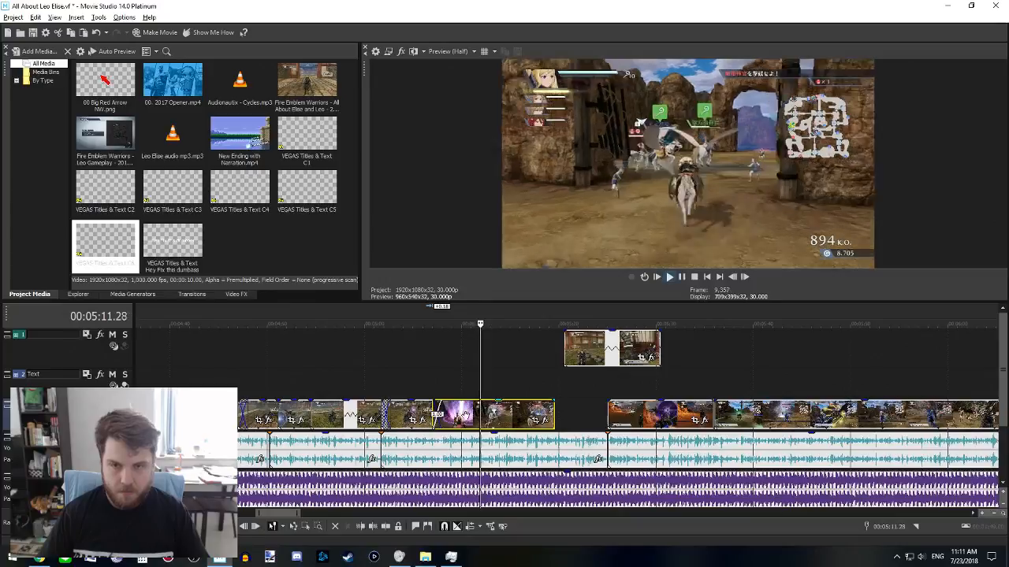
left_click(462, 416)
left_click_drag(461, 415, 509, 414)
- Bring the Leo clip on track 1 down to overlap the clip before the gap by one second and set its playback rate to 1
left_click(426, 401)
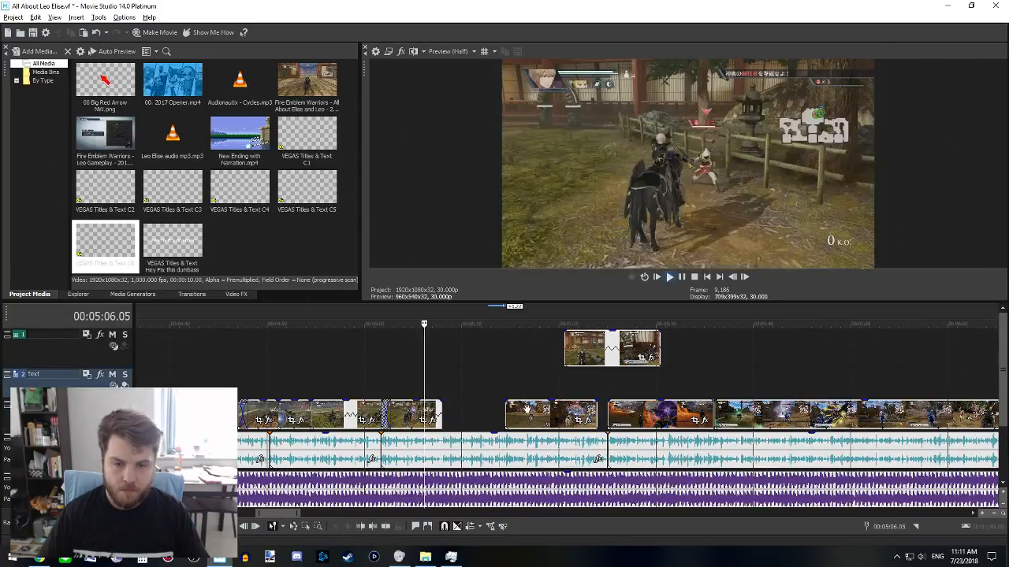
left_click_drag(482, 408, 480, 408)
right_click(467, 408)
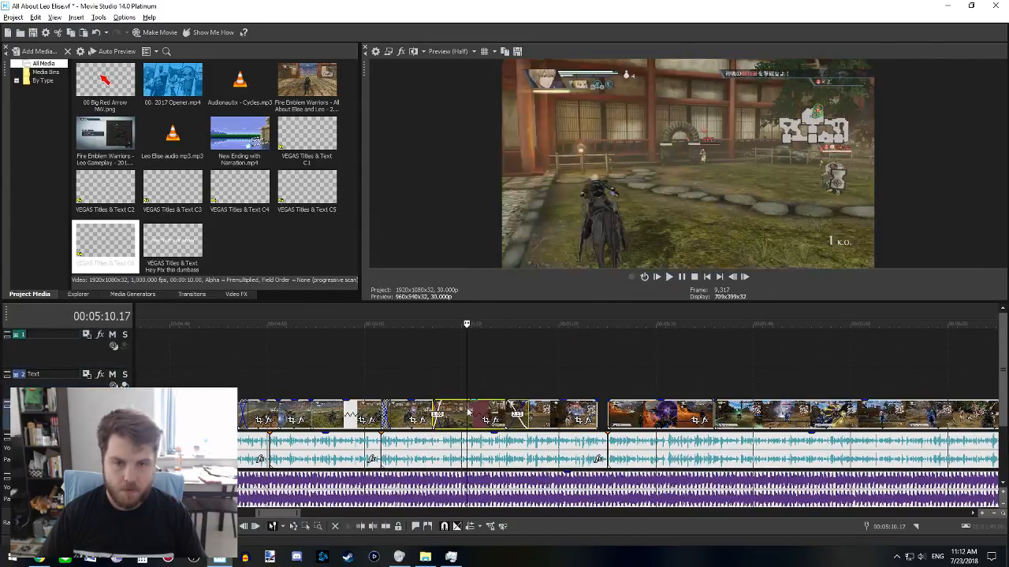
left_click(504, 400)
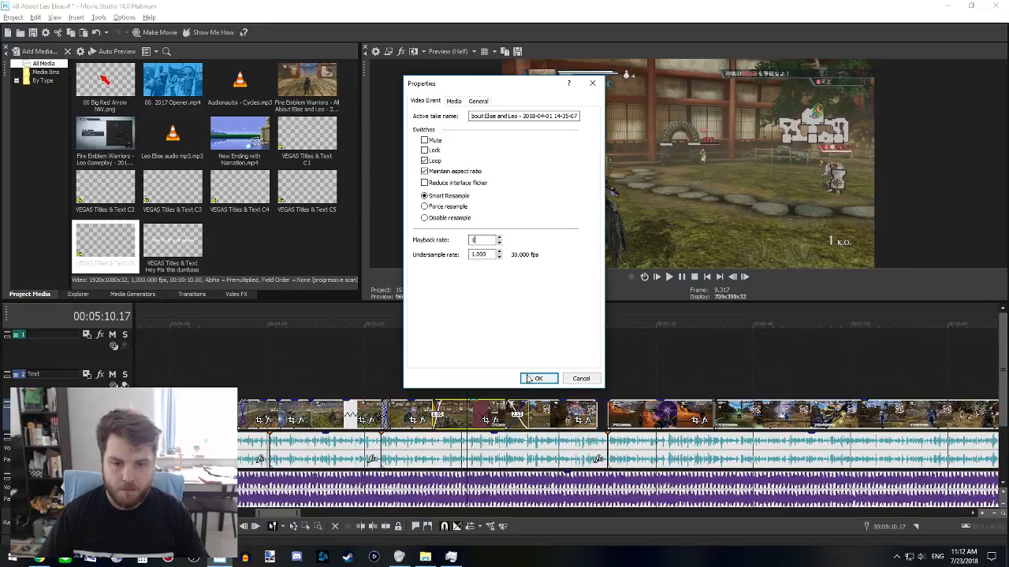
left_click(529, 379)
left_click(434, 394)
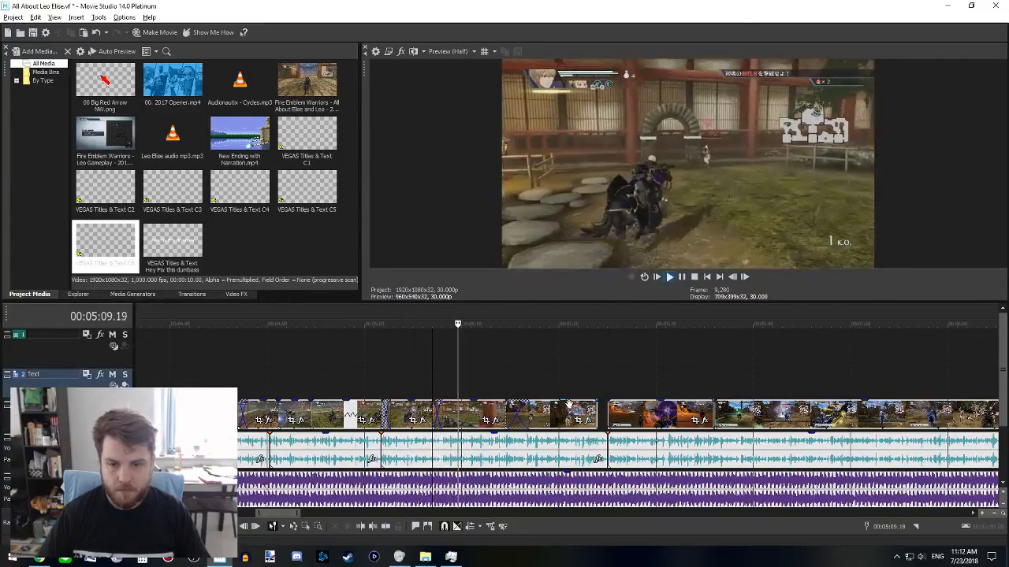
- Move the Elise clip up to the Text track and restore the second Leo clip's one-second overlap with its predecessor
left_click_drag(564, 406, 618, 387)
key("space")
mouse_move(439, 415)
left_mouse_down()
mouse_move(462, 416)
mouse_move(447, 404)
left_mouse_up()
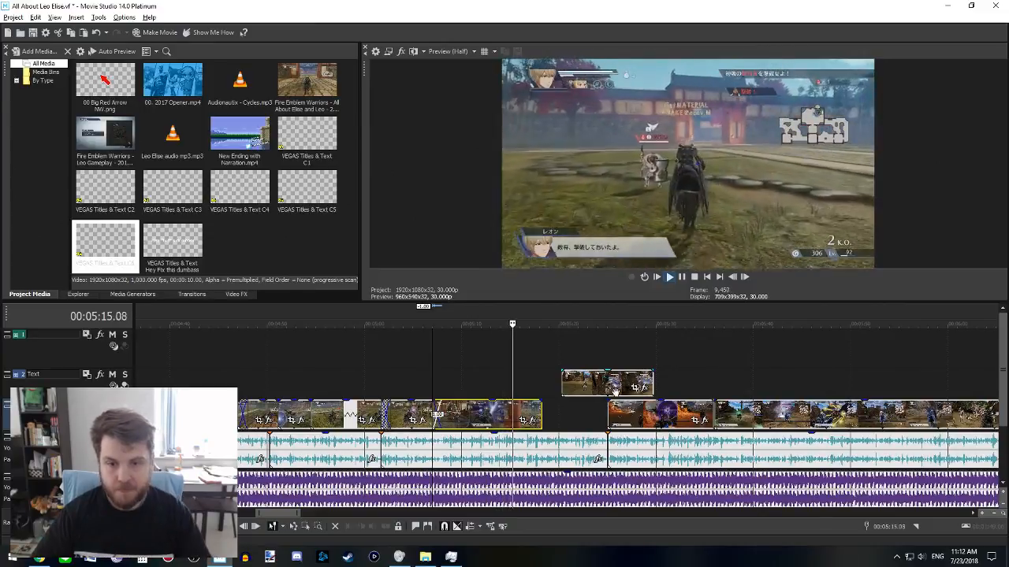
- Cut off the second Leo clip after 00:05:17.01, bring the Elise clip back down to overlap its end by about one second, and play it
key("Return")
key("s")
key("Delete")
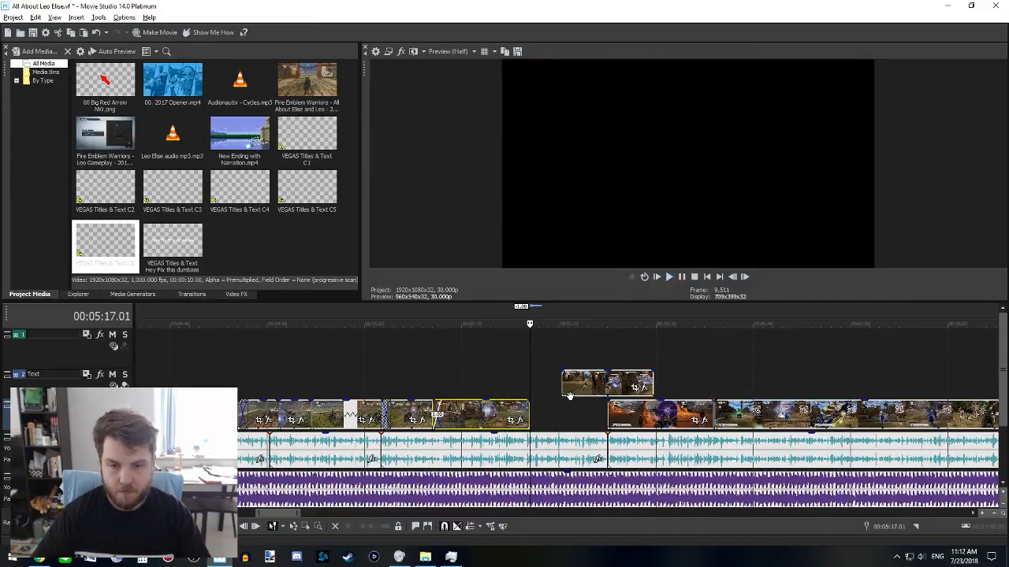
left_click_drag(594, 380, 553, 416)
left_click(519, 390)
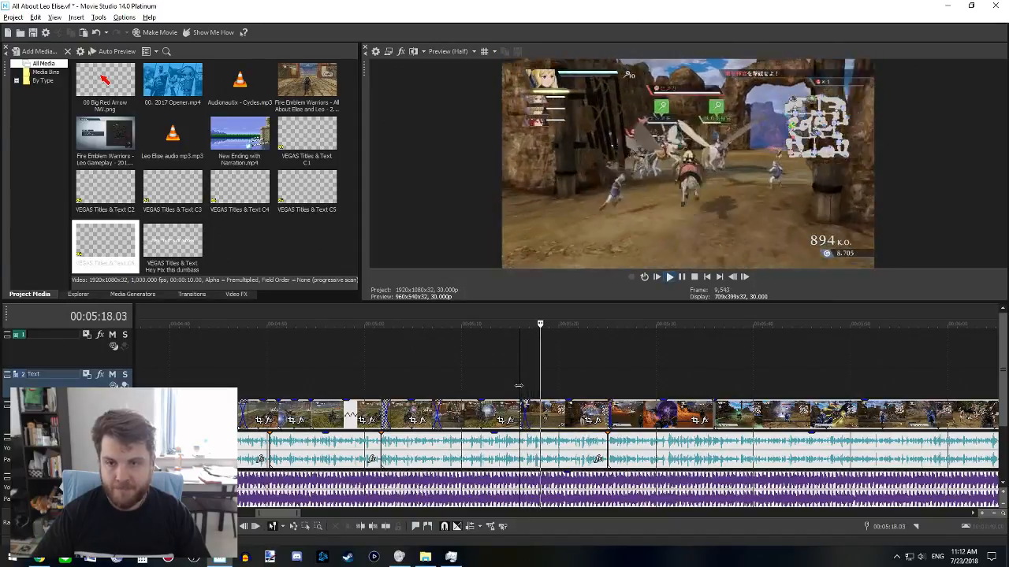
- Try to trim the start of the Elise clip to about 00:05:18.20, at the moment of the attack, and play it
left_click(547, 415)
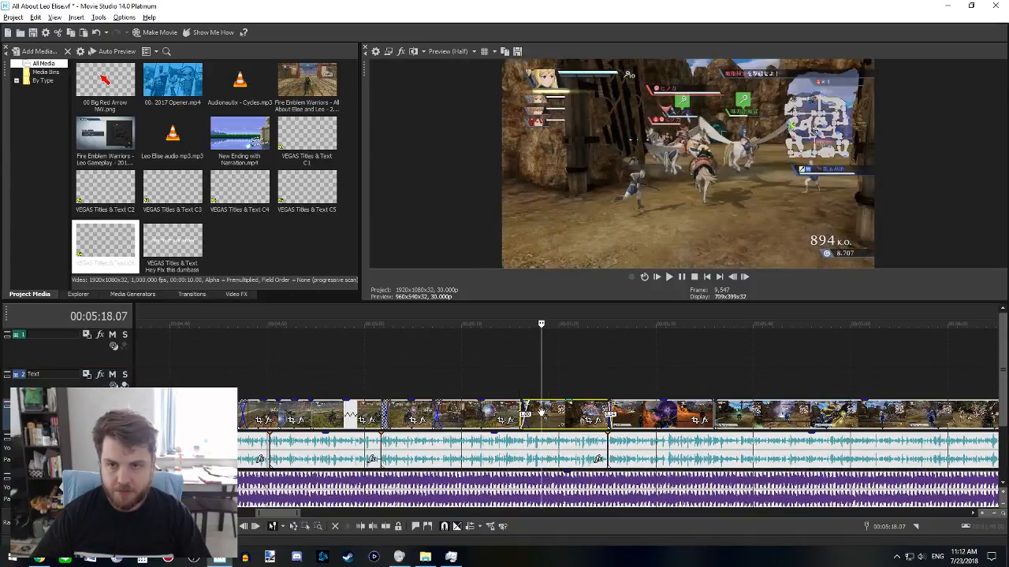
key("space")
scroll(542, 413, "up", 3)
key("space")
key("space")
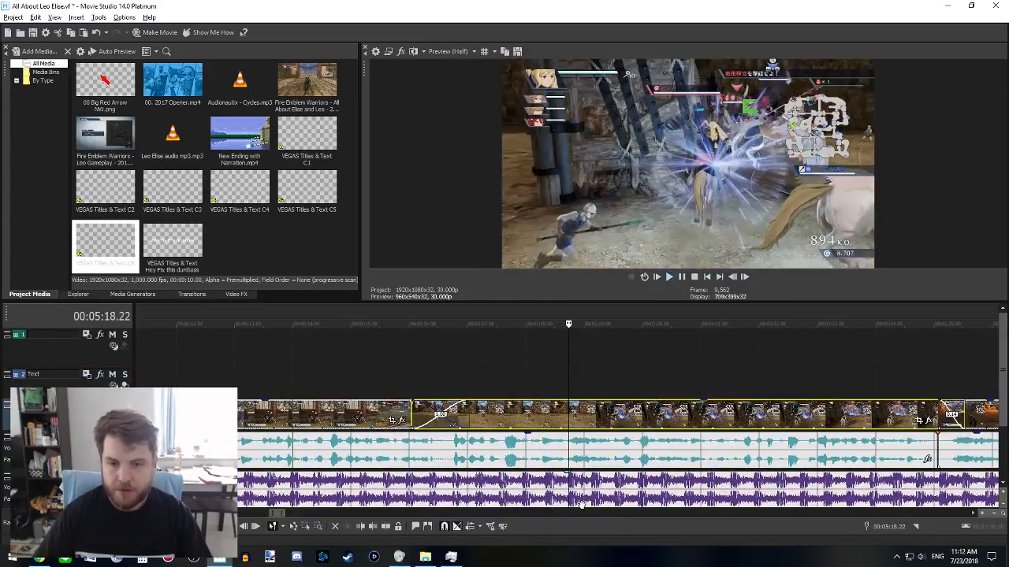
key("Left")
key("Left")
key("alt+[")
key("space")
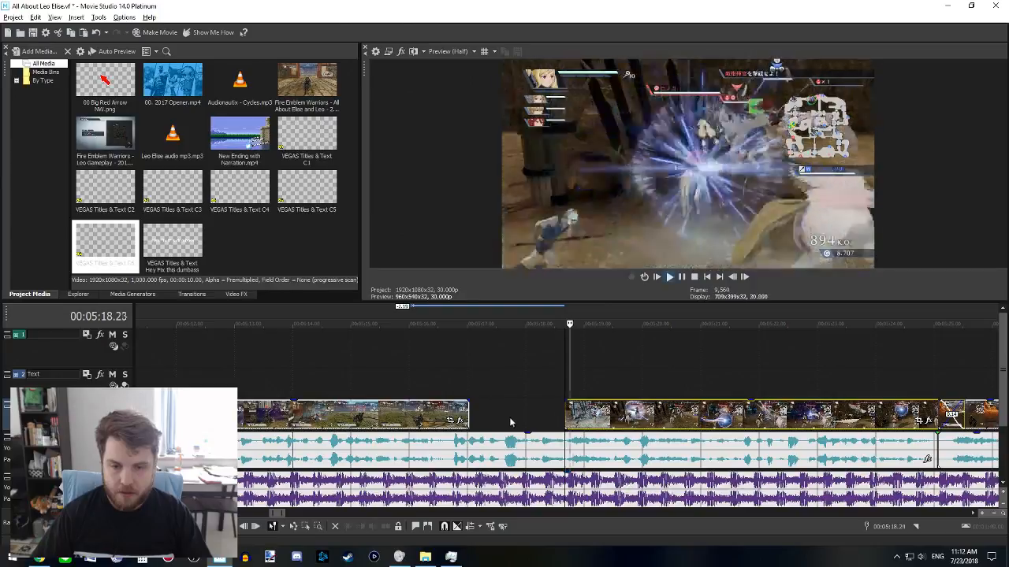
- Retrim the Elise clip to start at an earlier moment, slide it back to overlap the Leo clip by one second, and play it
key("space")
left_click(494, 410)
key("space")
key("space")
left_click(503, 421)
key("space")
key("space")
left_click_drag(622, 422, 414, 400)
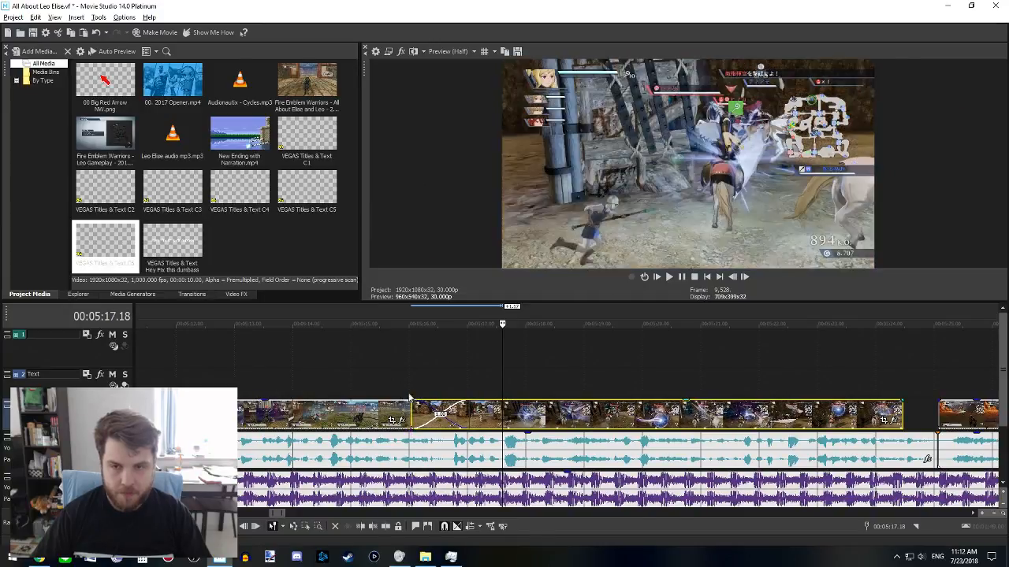
left_click(396, 391)
key("space")
- Lengthen the end of the Elise clip over the following clip to crossfade them, and play on from the transition
scroll(426, 402, "down", 3)
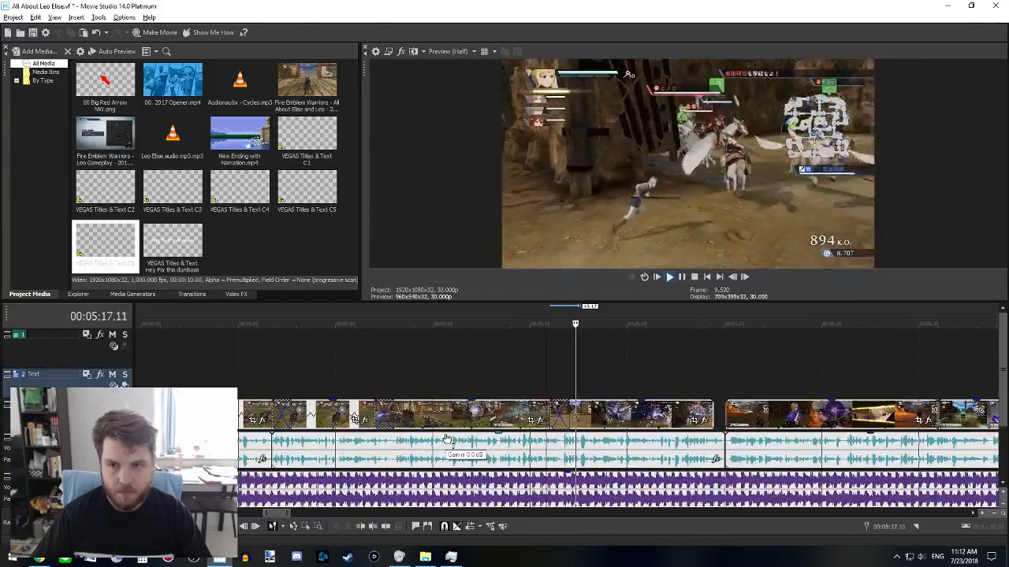
left_click(714, 419)
scroll(716, 422, "right", 3)
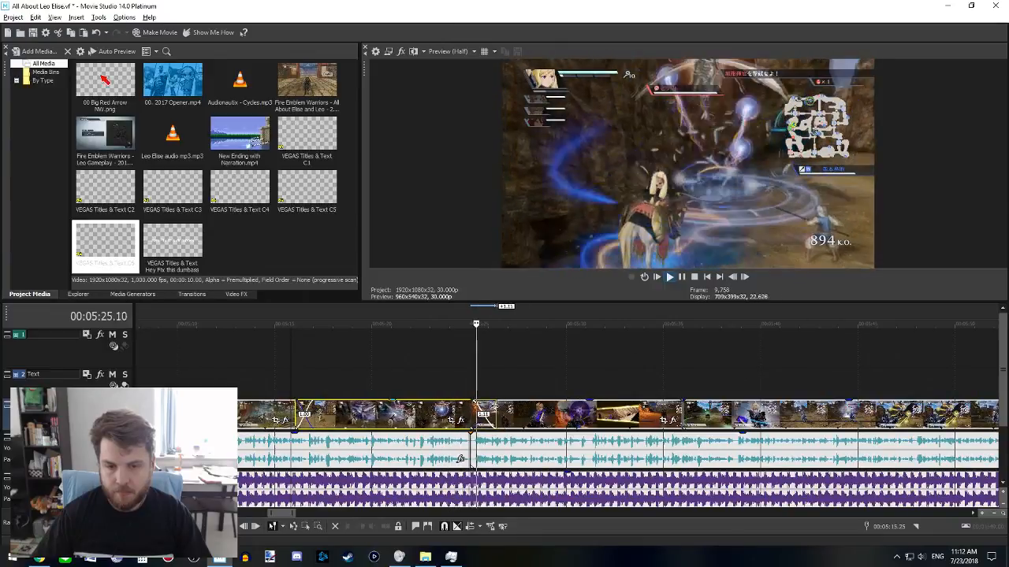
left_click(489, 387)
scroll(520, 409, "down", 2)
key("space")
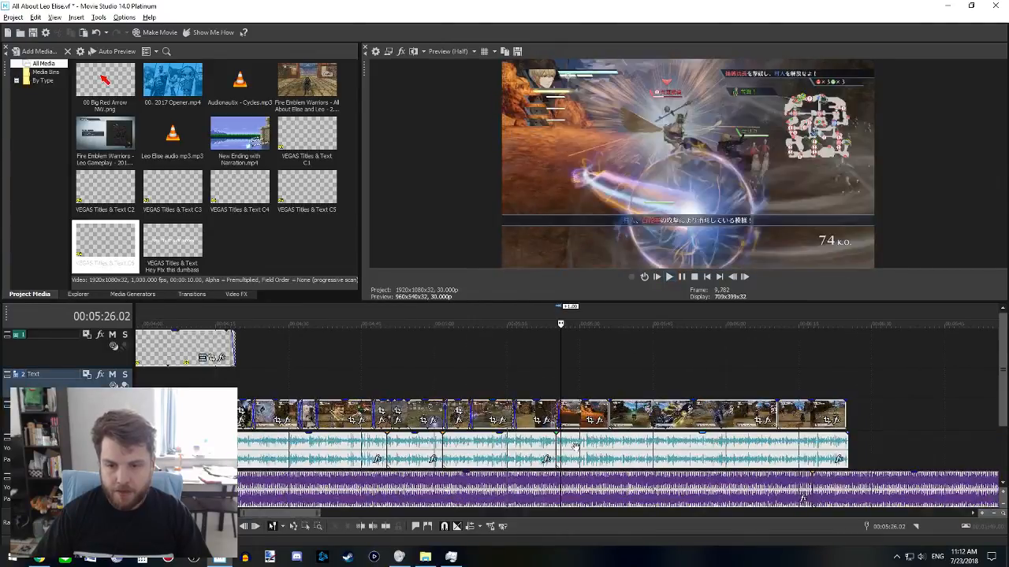
scroll(566, 438, "down", 1)
scroll(480, 443, "right", 2)
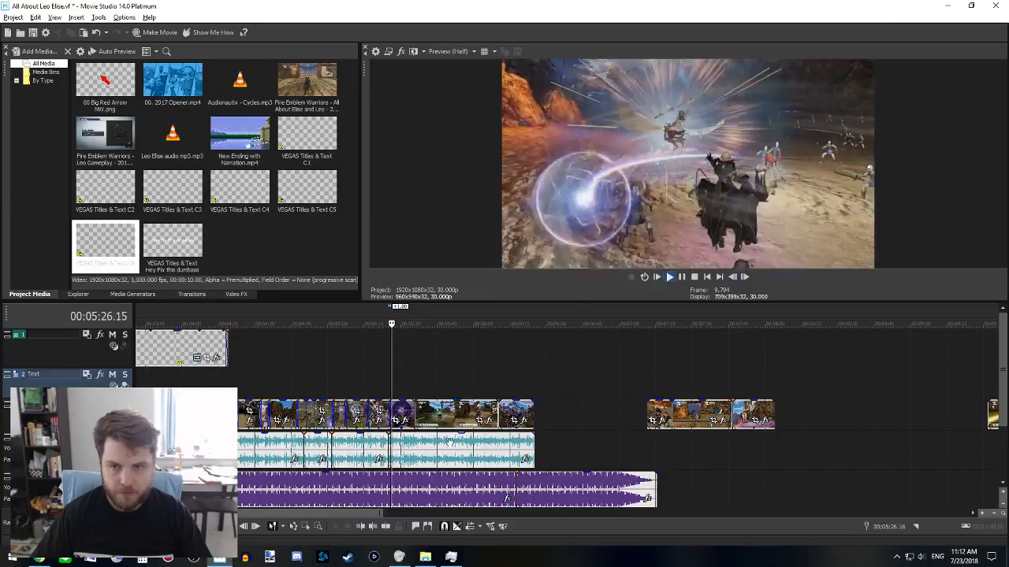
- Lift the long Leo clip after the purple-orb attack off the video track, check its footage, and delete it
scroll(449, 443, "up", 3)
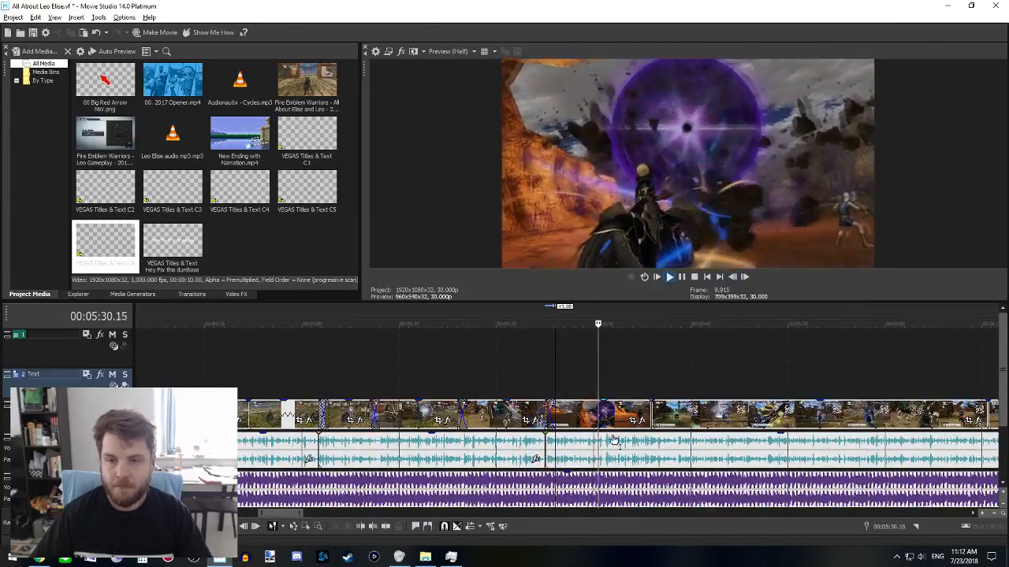
scroll(651, 439, "right", 2)
left_click_drag(557, 413, 575, 379)
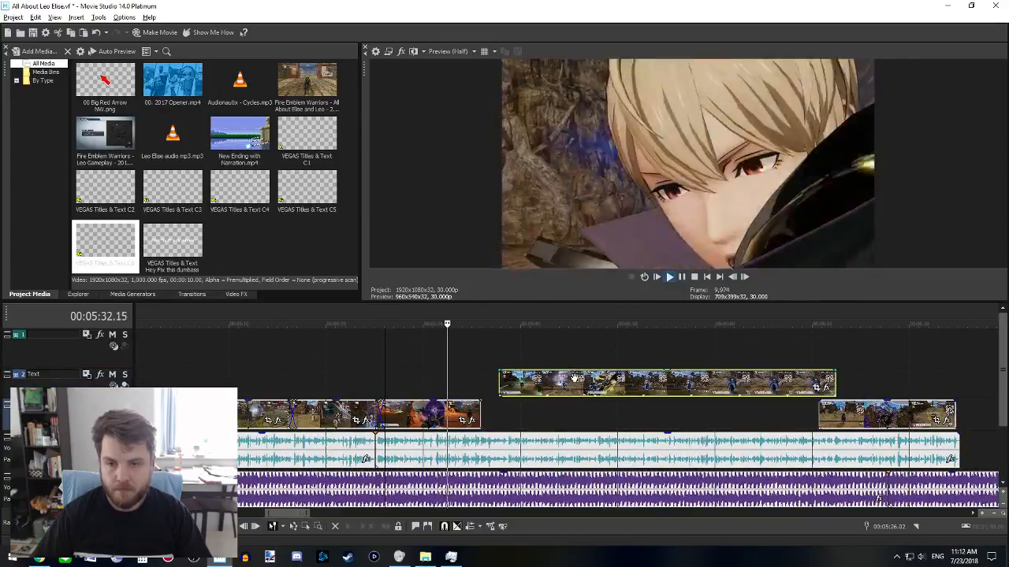
key("space")
left_click(607, 384)
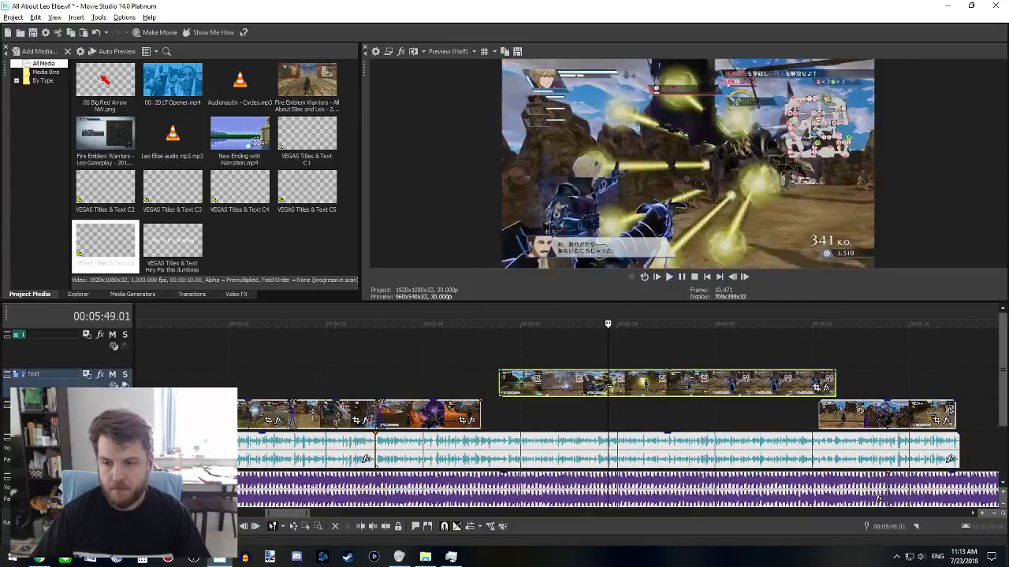
key("Delete")
- Move the next Elise clip back to overlap the purple-orb Leo clip's end by one second at about 00:05:35, and play it
scroll(739, 434, "down", 3)
left_click_drag(554, 423, 527, 422)
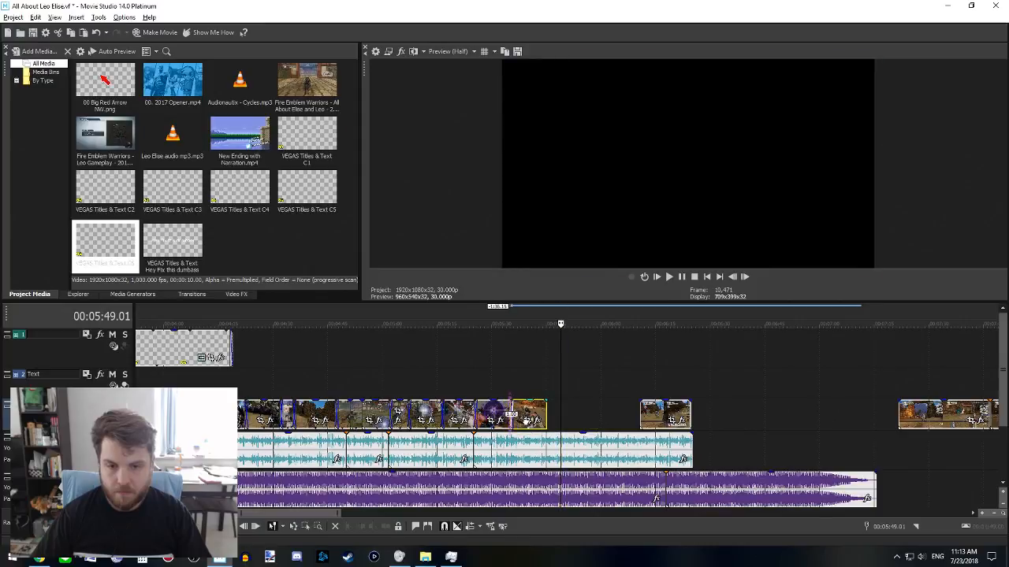
left_click(506, 395)
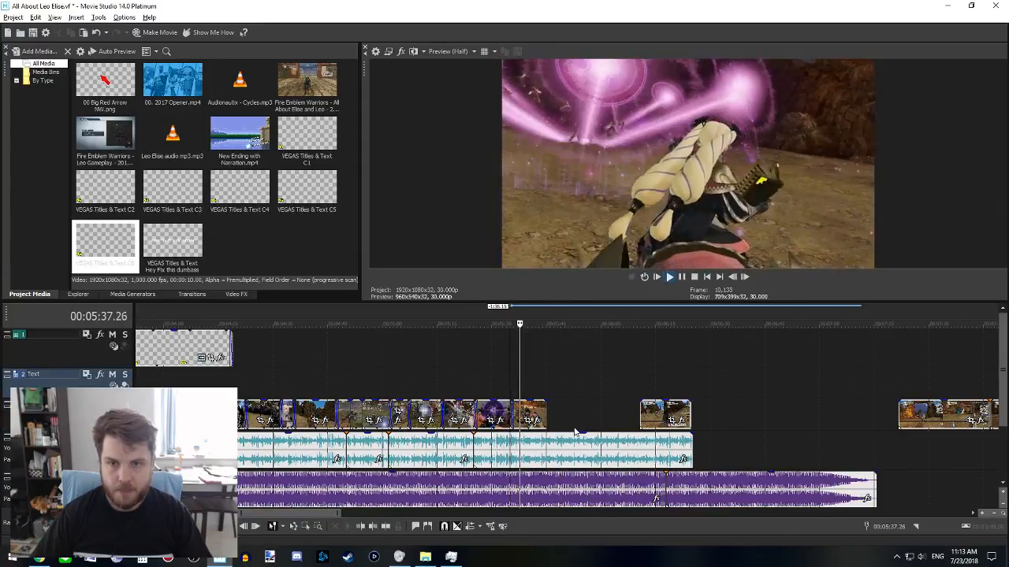
scroll(581, 427, "up", 3)
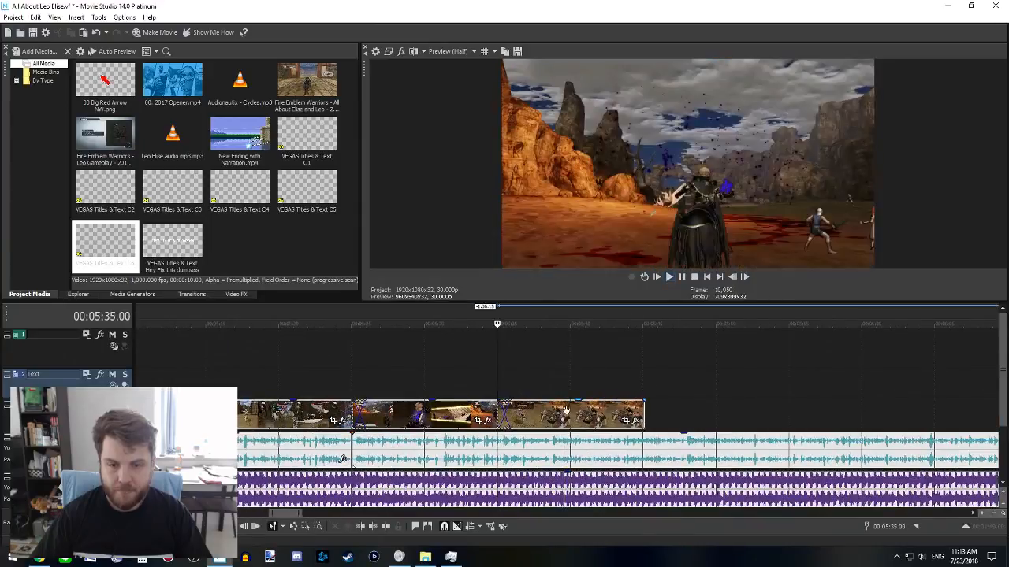
left_click(514, 406)
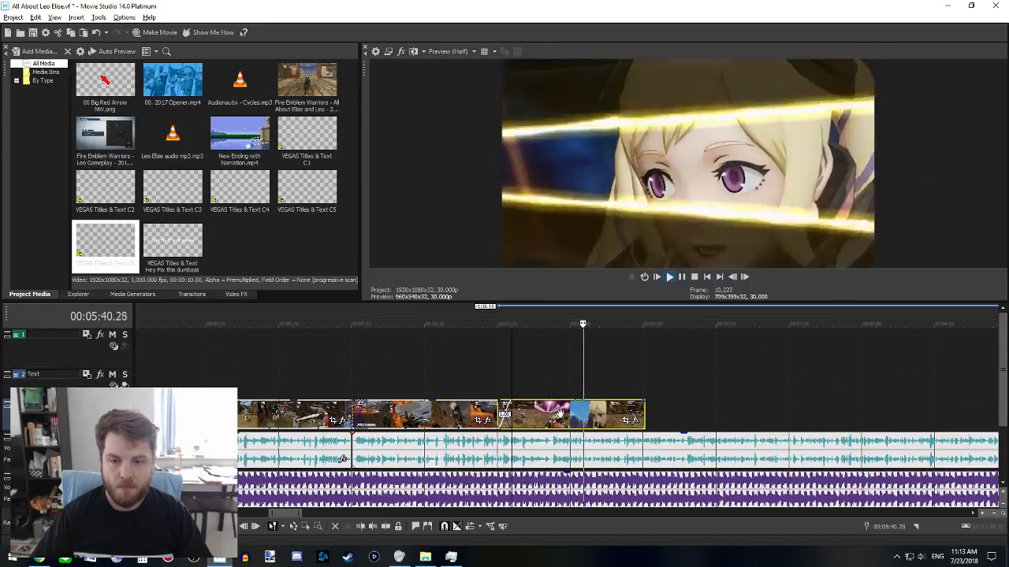
- Preview the next separate gameplay clip, move it back to crossfade with the Elise clip's end, and play the transition
scroll(560, 414, "right", 3)
left_click(799, 422)
scroll(797, 471, "down", 2)
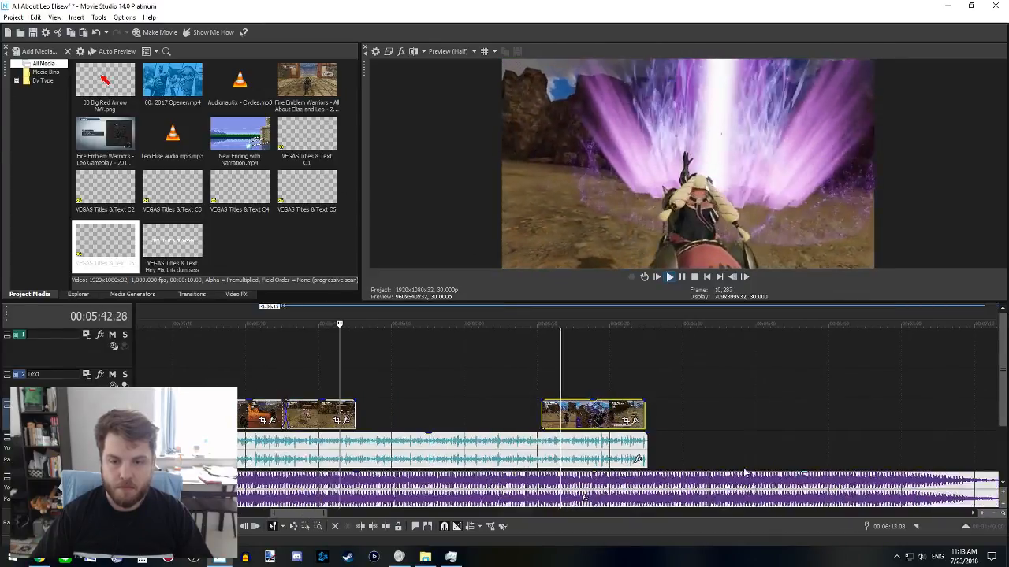
left_click(583, 417)
key("space")
key("space")
key("space")
left_click_drag(603, 415, 346, 415)
left_click(347, 392)
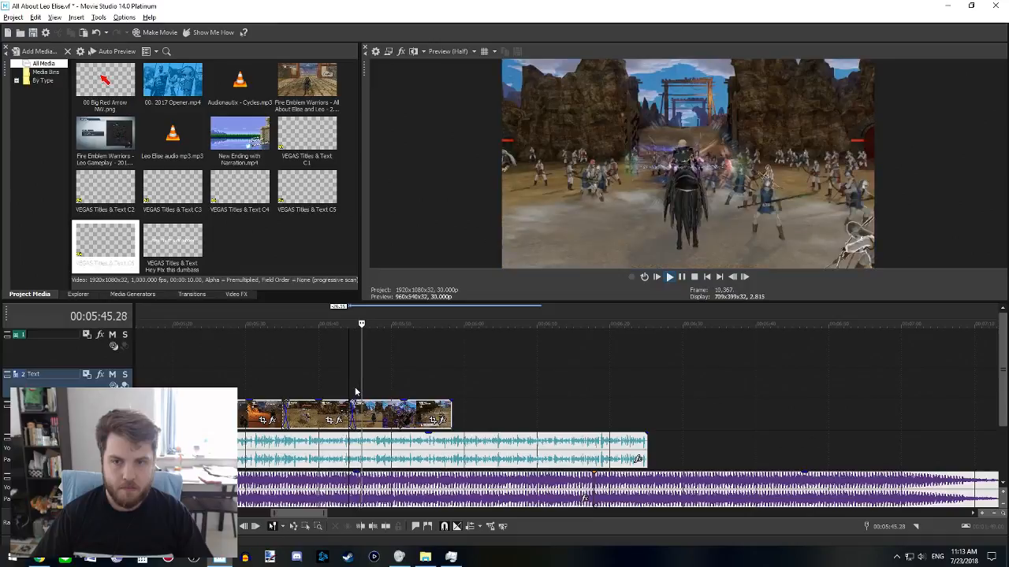
- Delete the first of the next two loose clips and move the second back so it ends with the narration
scroll(370, 389, "down", 5)
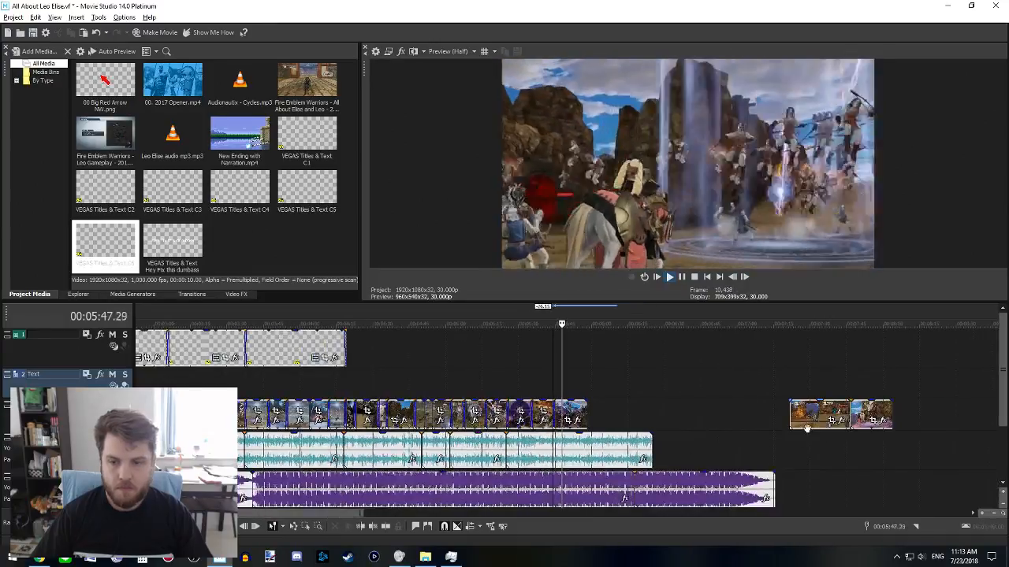
left_click_drag(623, 414, 619, 411)
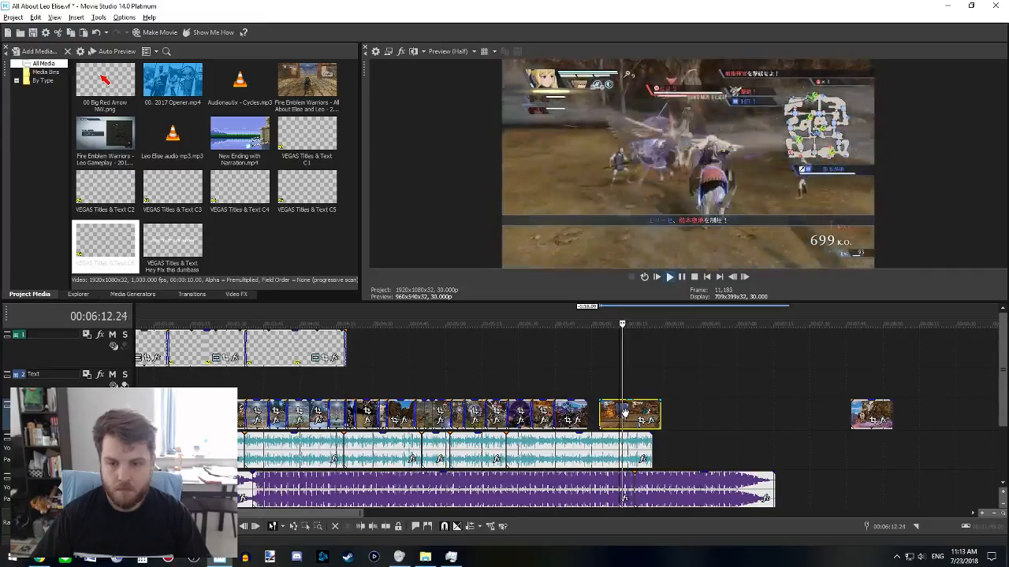
key("Delete")
left_click_drag(870, 416, 632, 422)
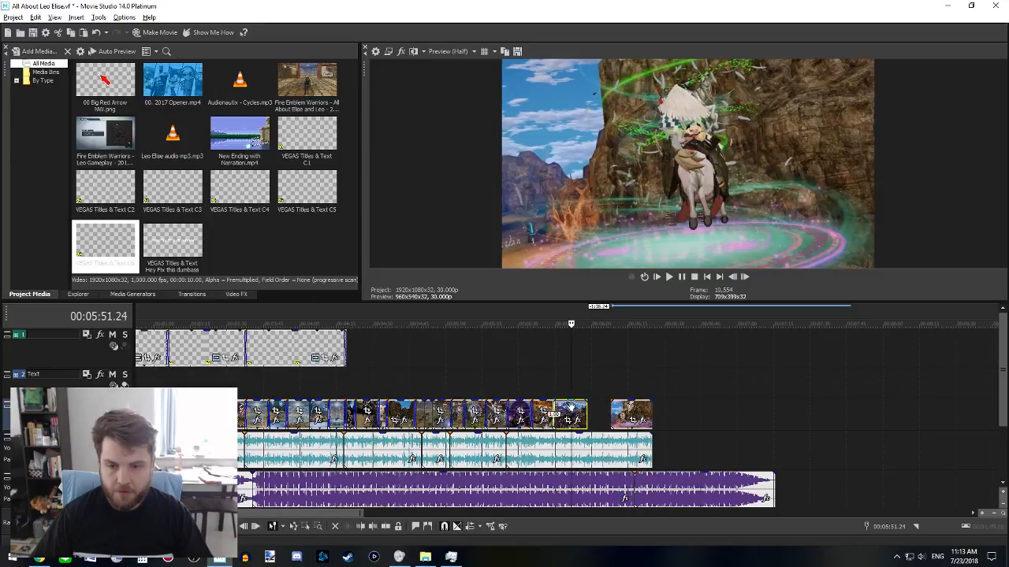
scroll(589, 418, "up", 2)
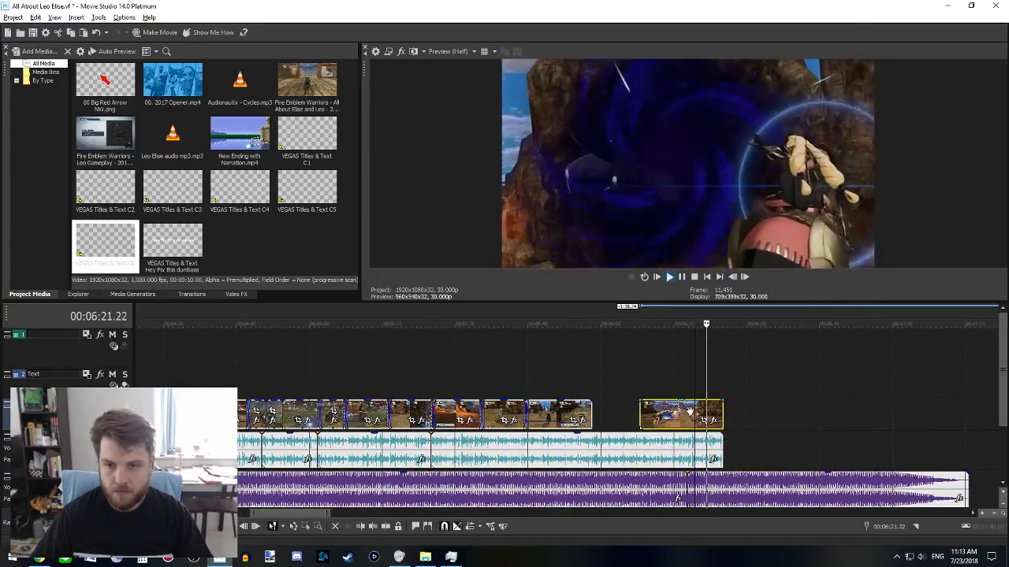
- Extend the closing Elise clip's end slightly past the narration and give it a short fade-out
left_click_drag(722, 413, 730, 412)
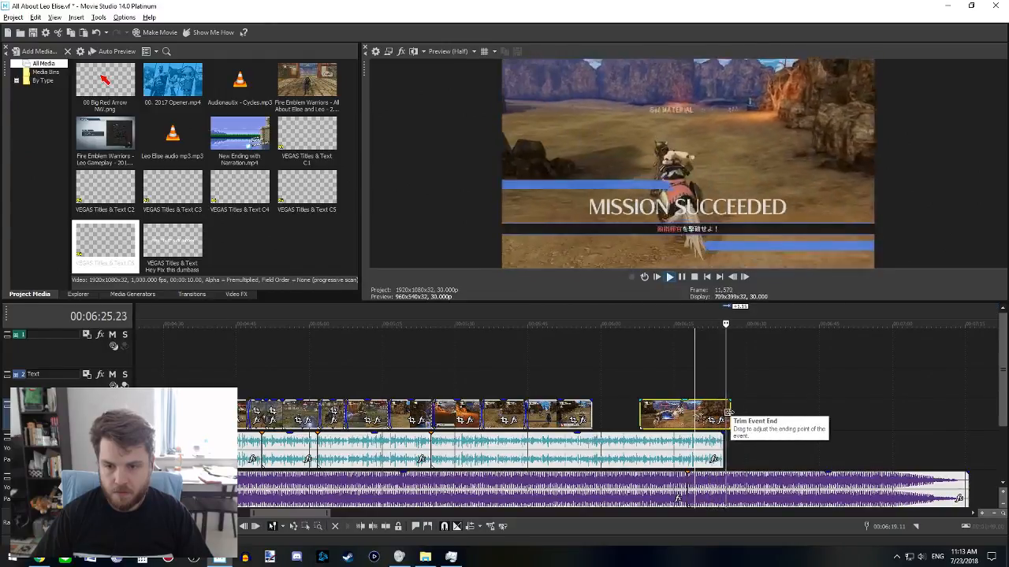
key("space")
left_click_drag(731, 410, 735, 413)
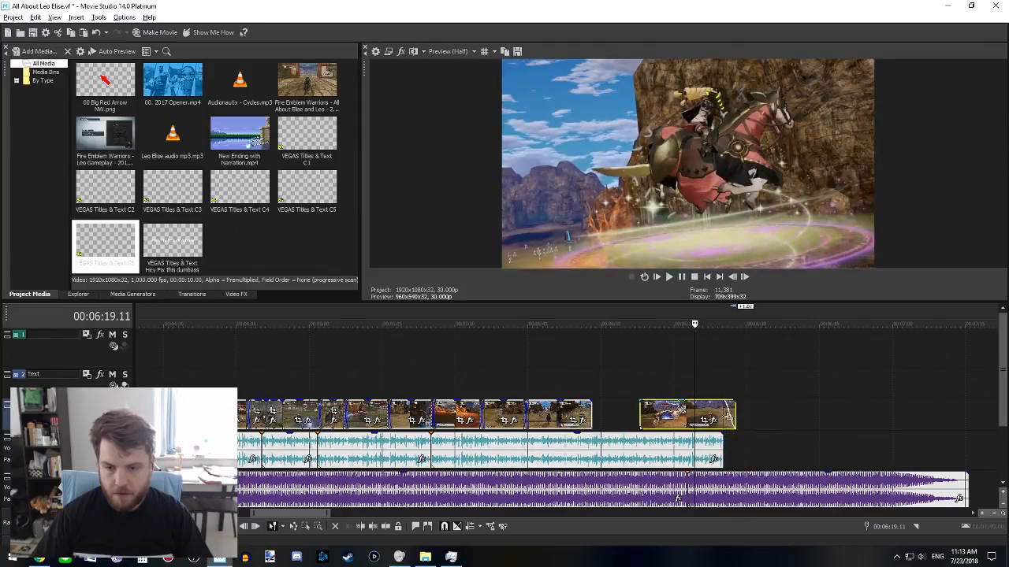
- Trim the end of the background music to 00:06:27.23, in line with the closing clip, and play the ending
left_click(736, 476)
key("alt+bracketright")
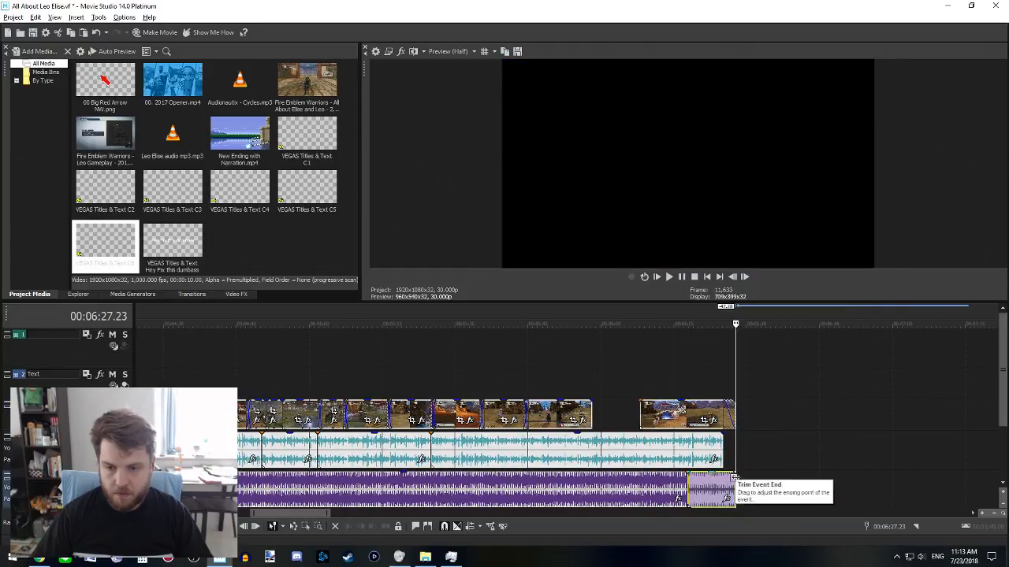
scroll(716, 484, "down", 1)
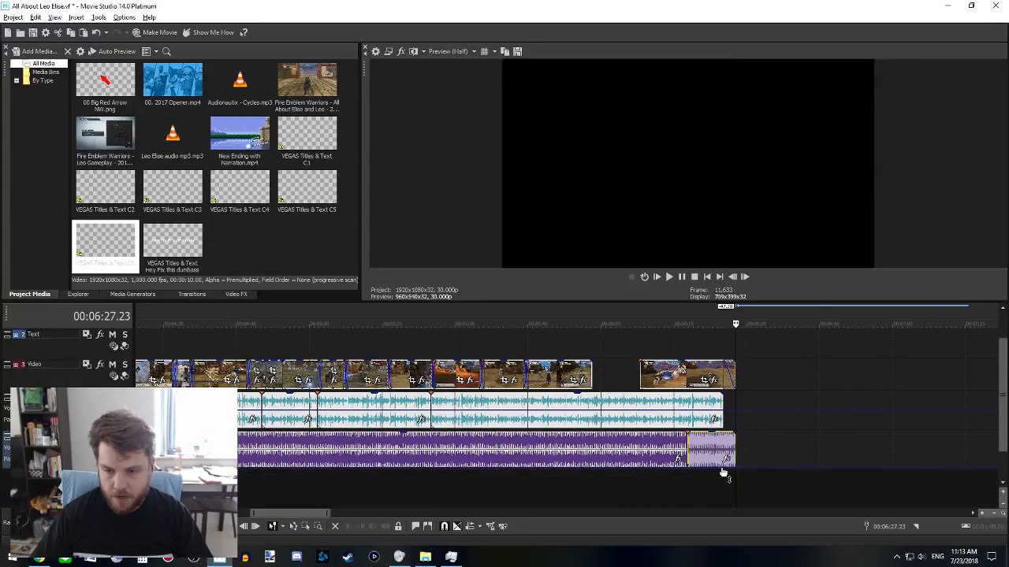
left_click(716, 473)
left_click(739, 472)
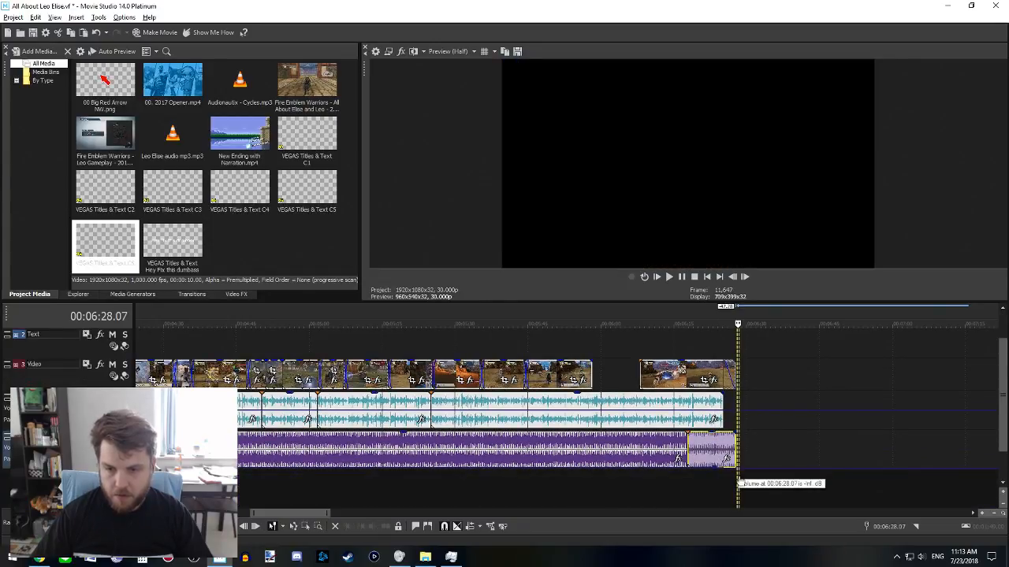
left_click(695, 359)
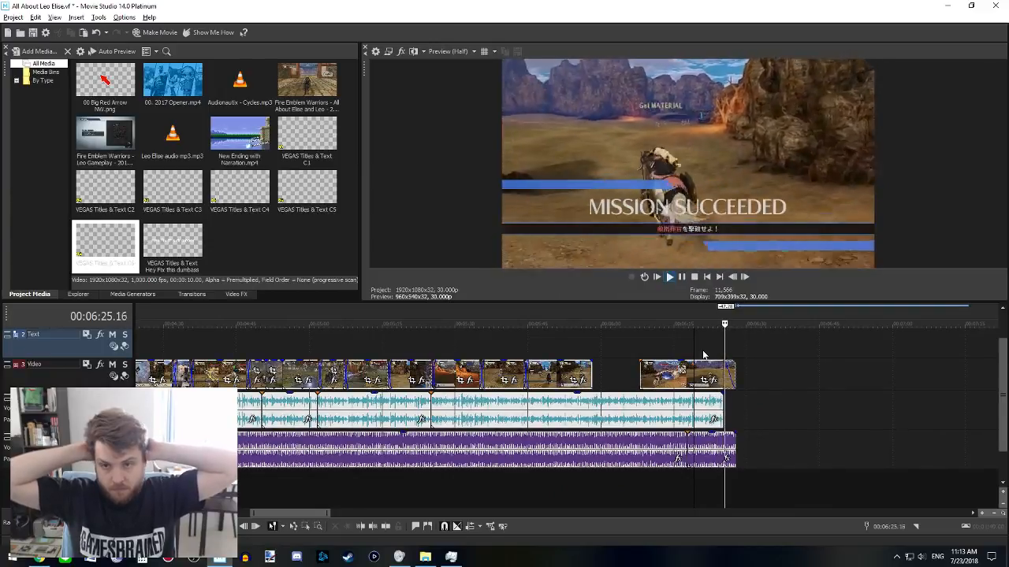
key("space")
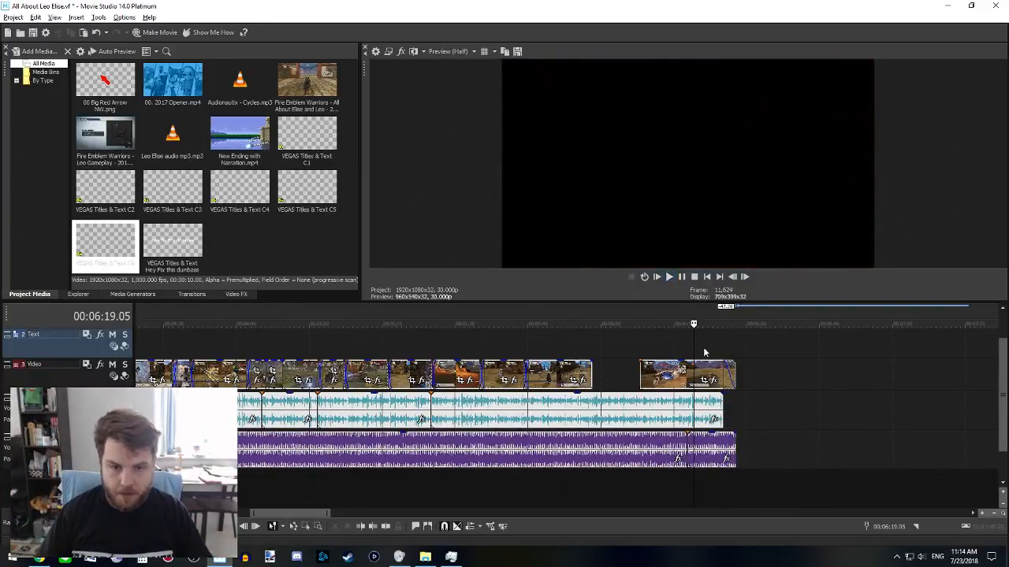
- Move the three clips before the last gap 10.19 seconds later to overlap the closing clip by one second, and play the footage before the new gap
left_click(447, 371)
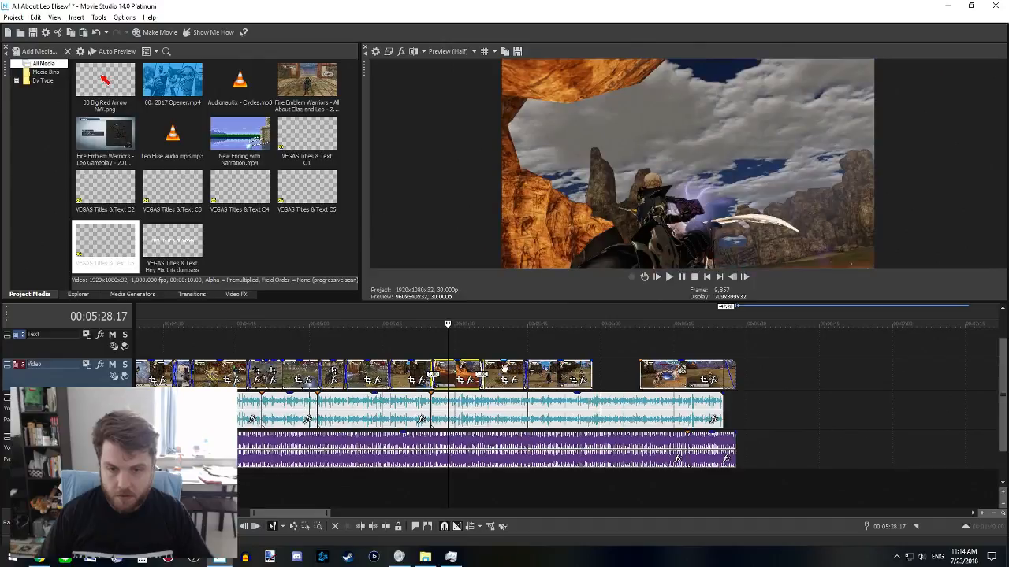
left_click_drag(564, 367, 614, 370)
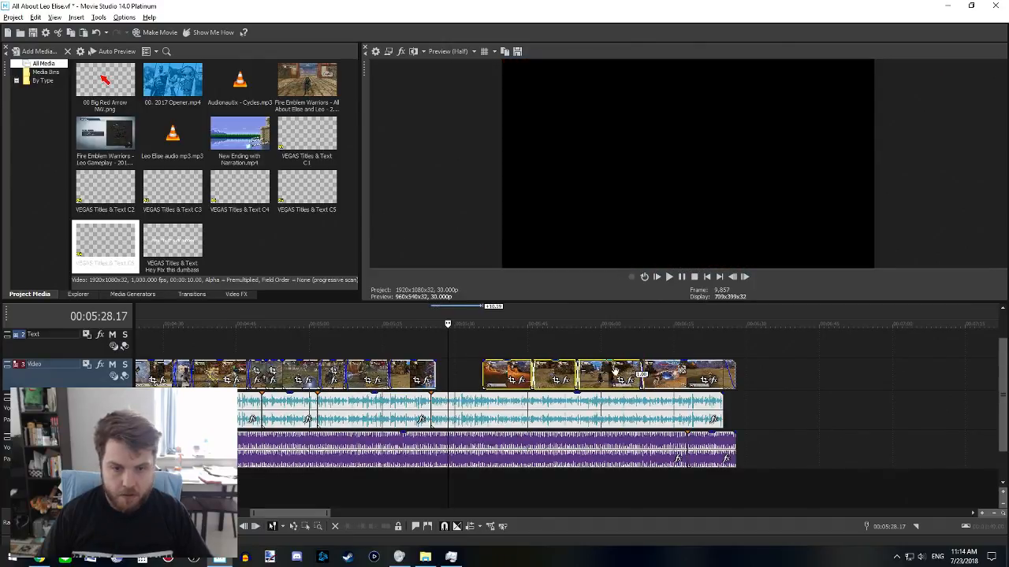
left_click(426, 352)
key("space")
scroll(426, 352, "up", 3)
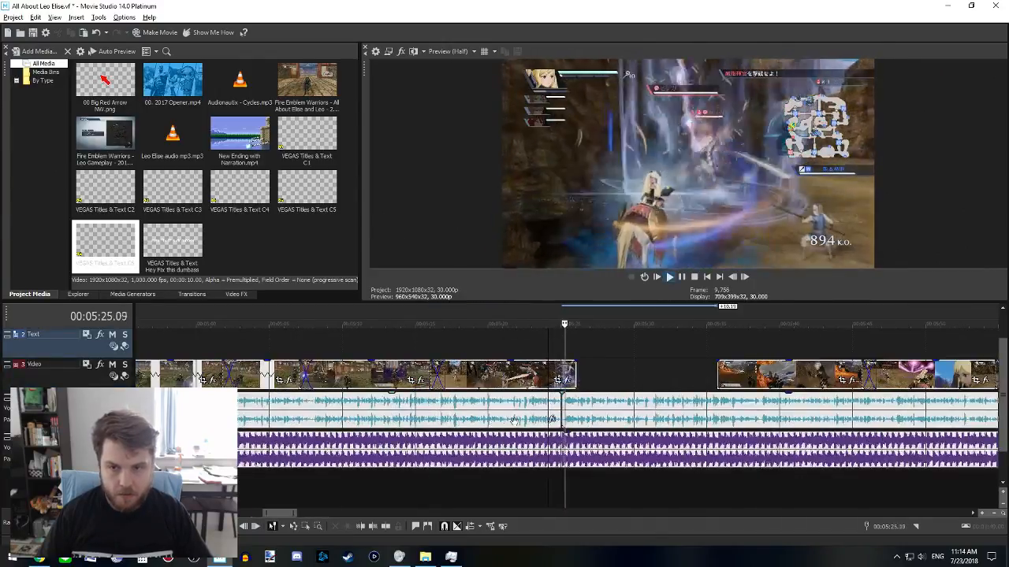
scroll(542, 415, "down", 3)
key("space")
- Examine the unused gameplay clips further along the timeline, up to about 00:24:08, for footage to fill the new gap
left_click(585, 375)
scroll(649, 415, "down", 3)
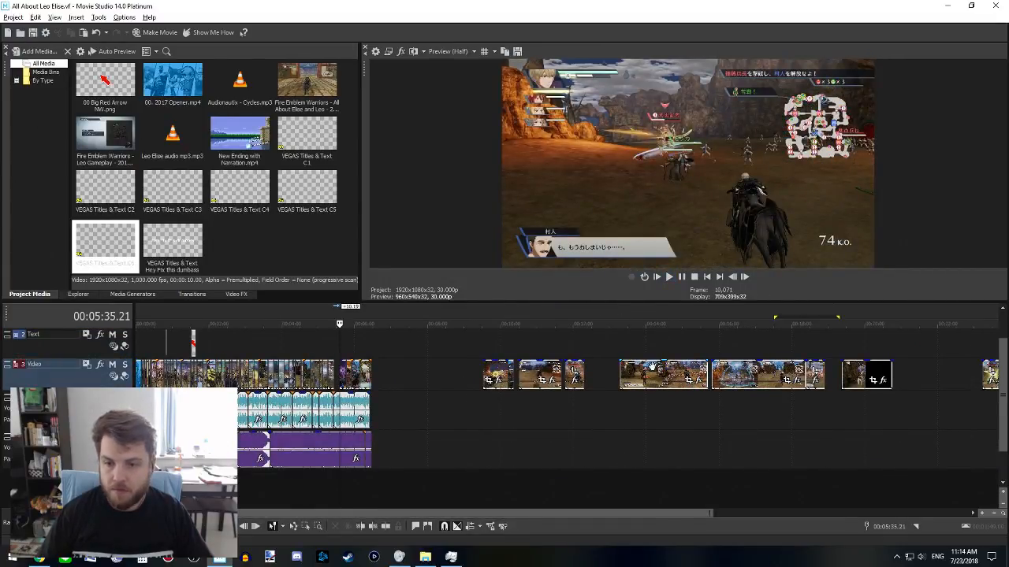
left_click(680, 378)
scroll(679, 379, "right", 5)
left_click(512, 377)
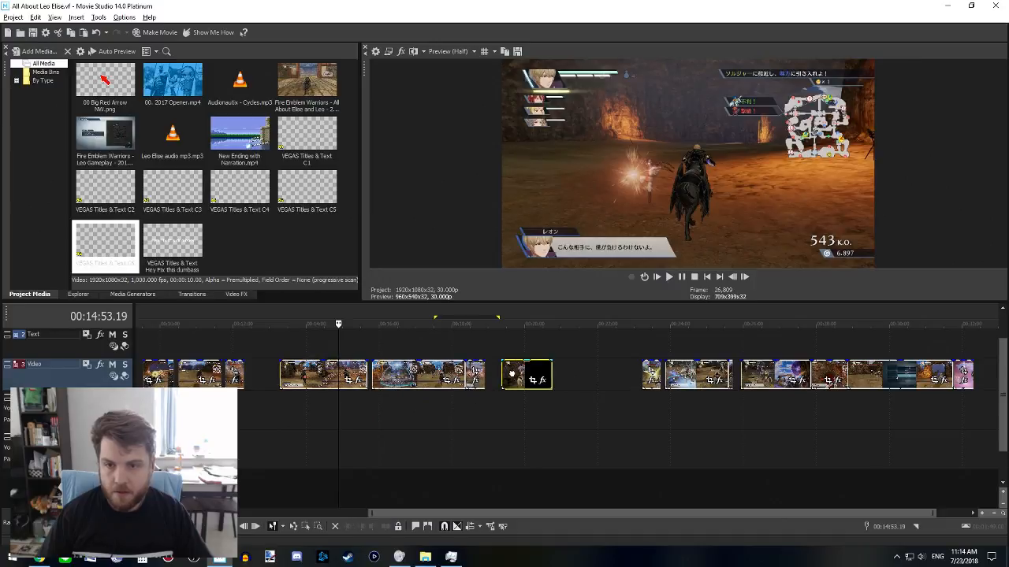
left_click(676, 374)
key("space")
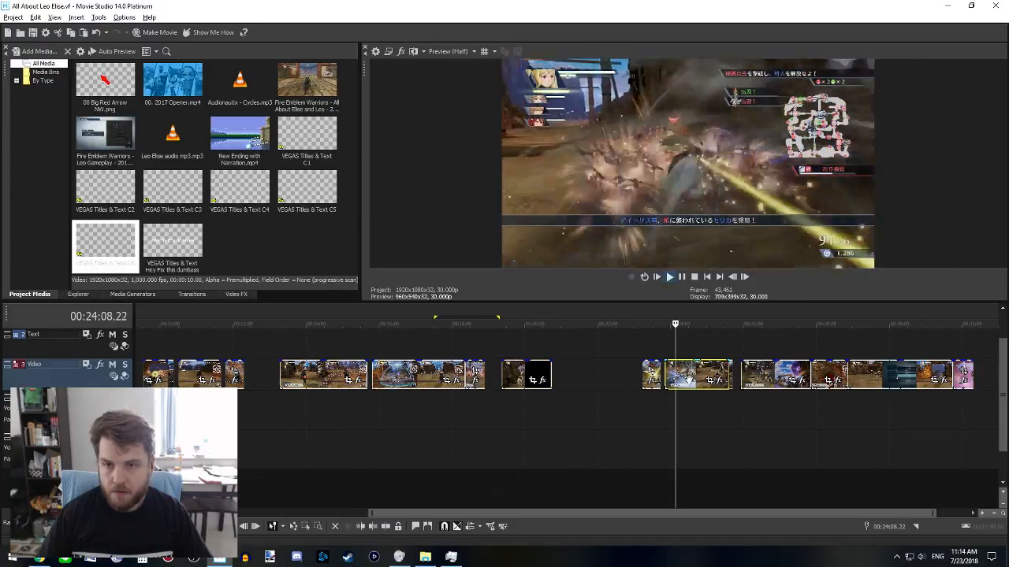
key("space")
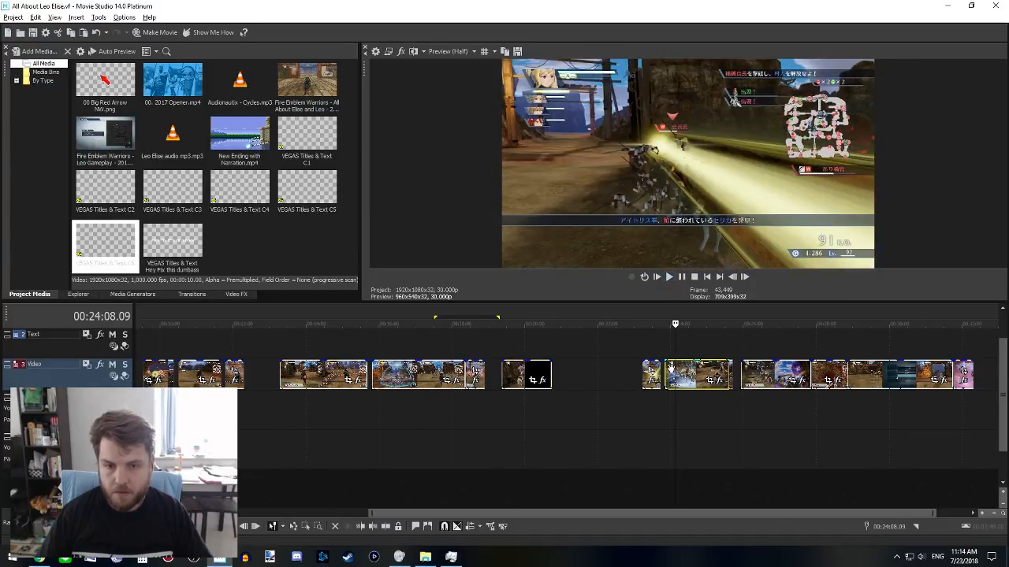
- Review the footage before the gap at about 00:05:23 and preview the unused Elise clips around 00:17:20 and 00:19:51
scroll(608, 453, "left", 5)
left_click(347, 356)
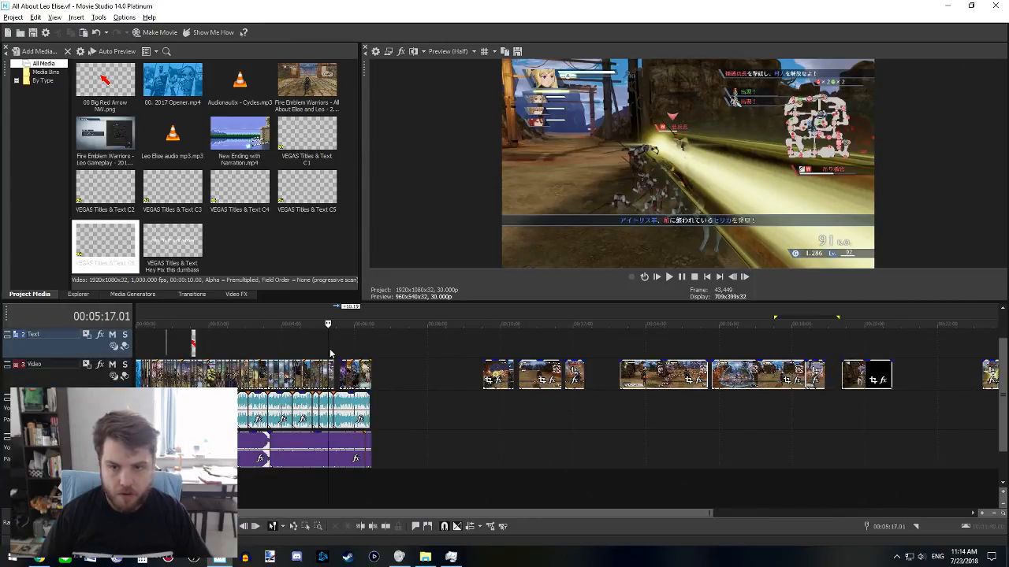
scroll(347, 356, "up", 4)
scroll(712, 424, "down", 5)
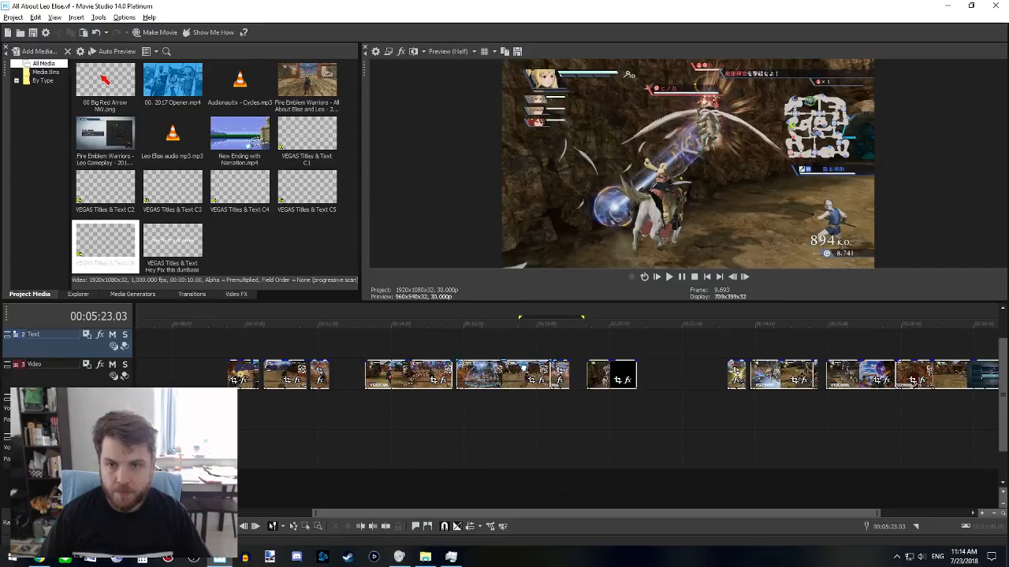
left_click(524, 375)
left_click(590, 375)
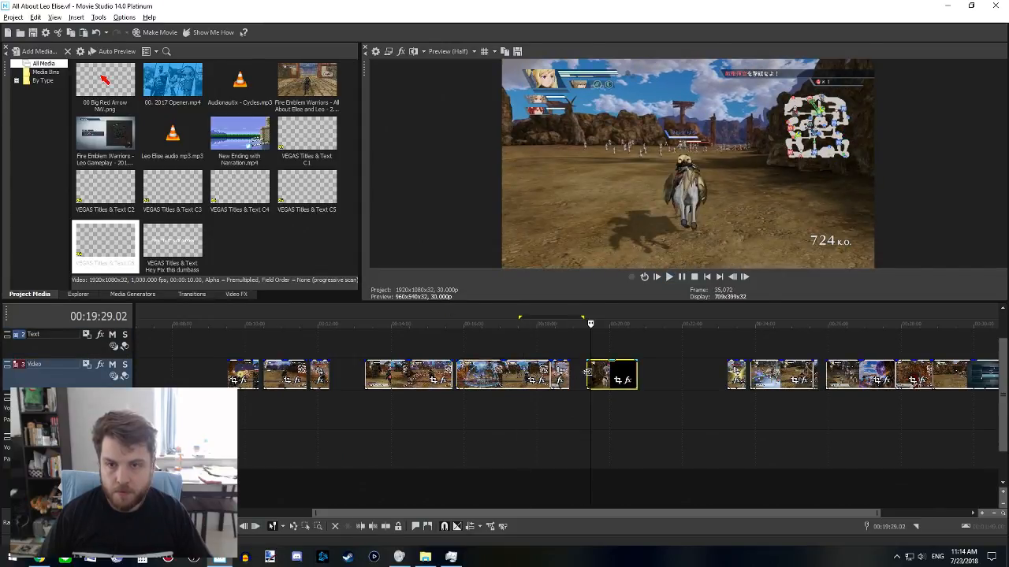
key("space")
left_click(605, 371)
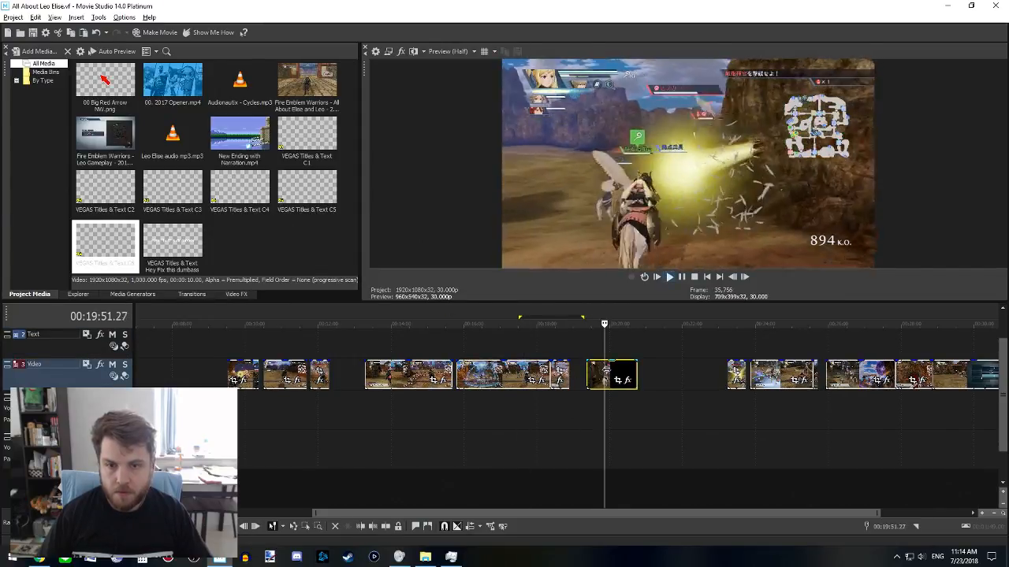
left_click(513, 372)
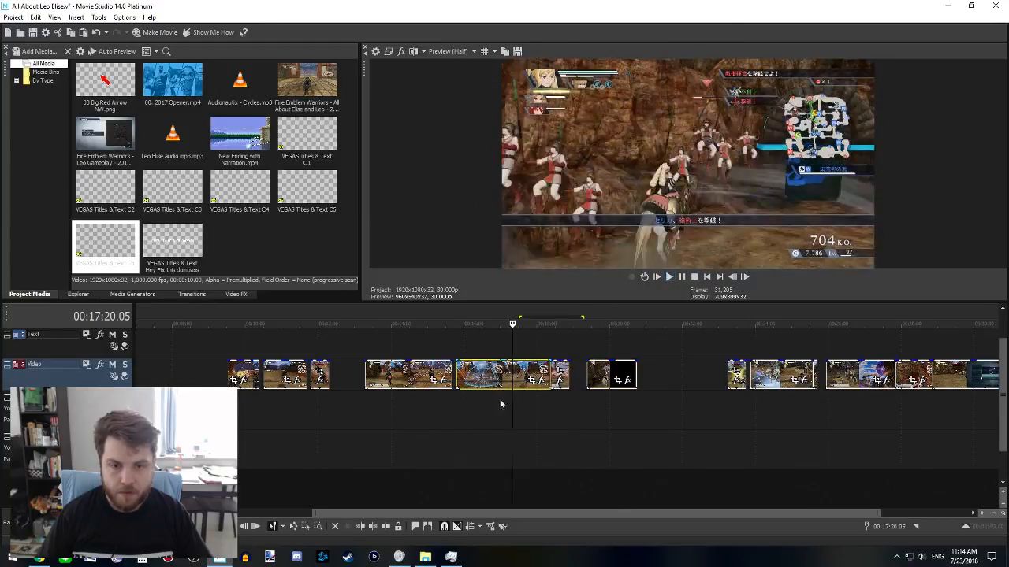
scroll(501, 403, "left", 3)
- Preview the unused Leo clip and split it at about 00:10:45 and at 00:10:58.08 to isolate an attack segment
left_click(527, 376)
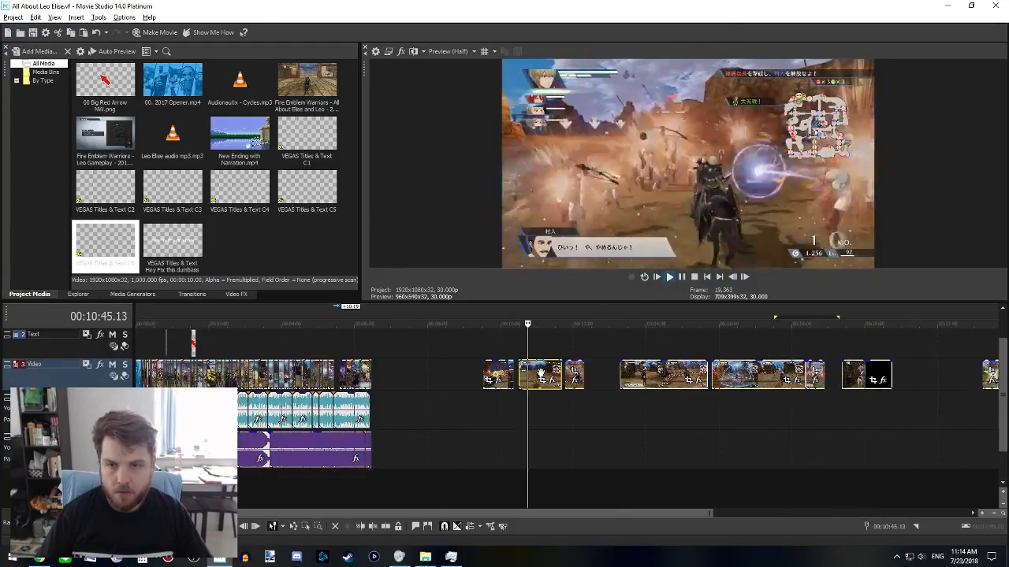
scroll(571, 411, "up", 3)
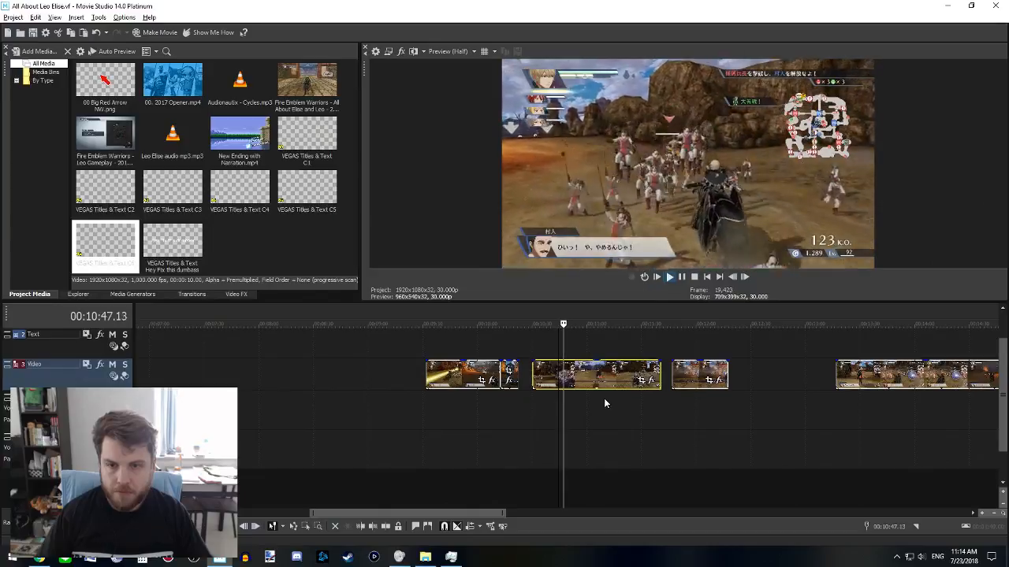
key("space")
key("s")
left_click(584, 372)
key("s")
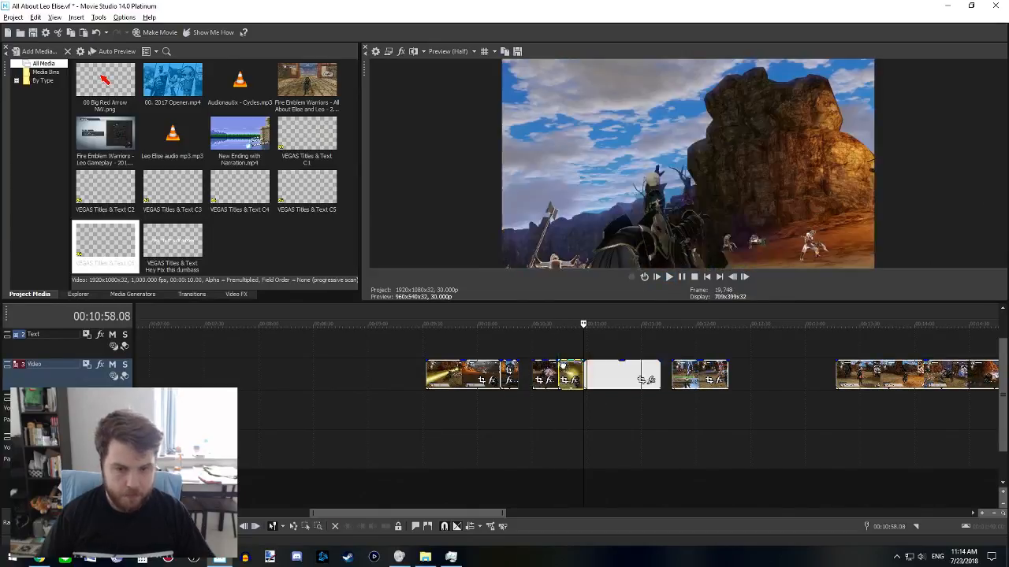
- Move the isolated Leo attack segment into the gap at about 00:05:25 with one-second crossfades into both neighbouring clips
left_click(564, 371)
key("Delete")
scroll(541, 424, "left", 6)
left_click(496, 374)
scroll(497, 373, "up", 3)
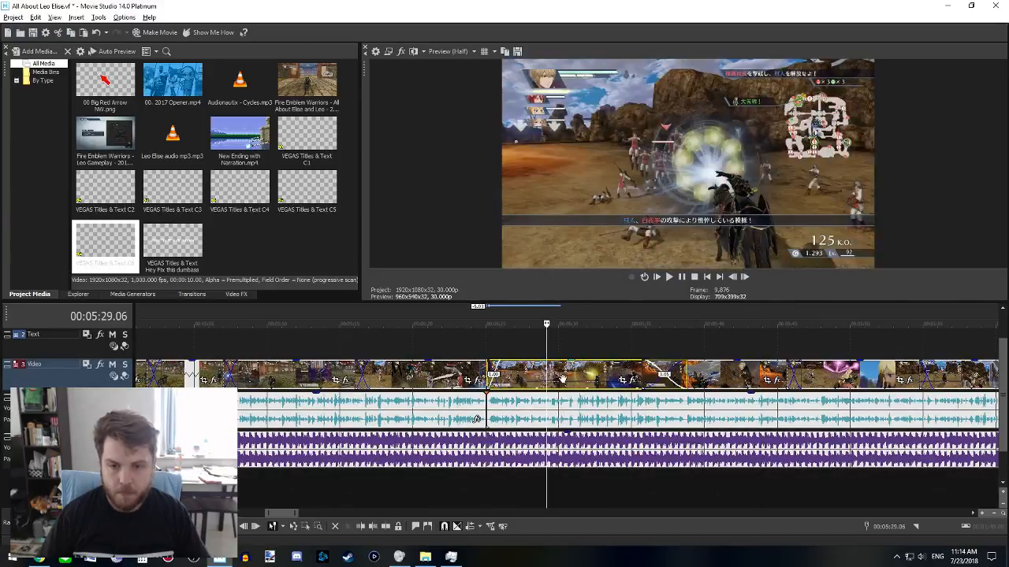
left_click_drag(686, 379, 655, 369)
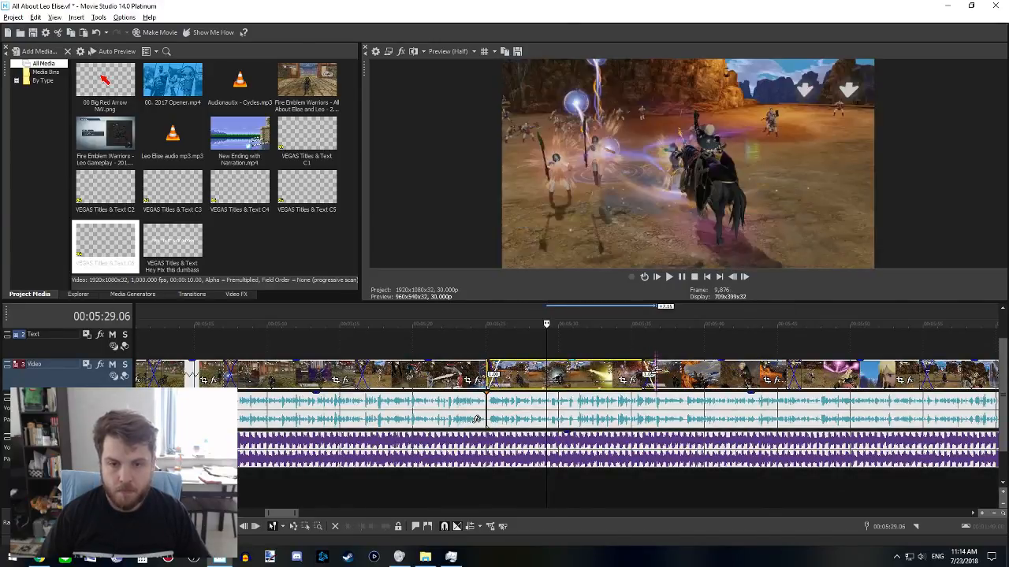
- Play the footage from about 00:05:25 to 00:05:45 to check the newly filled gap
left_click(490, 352)
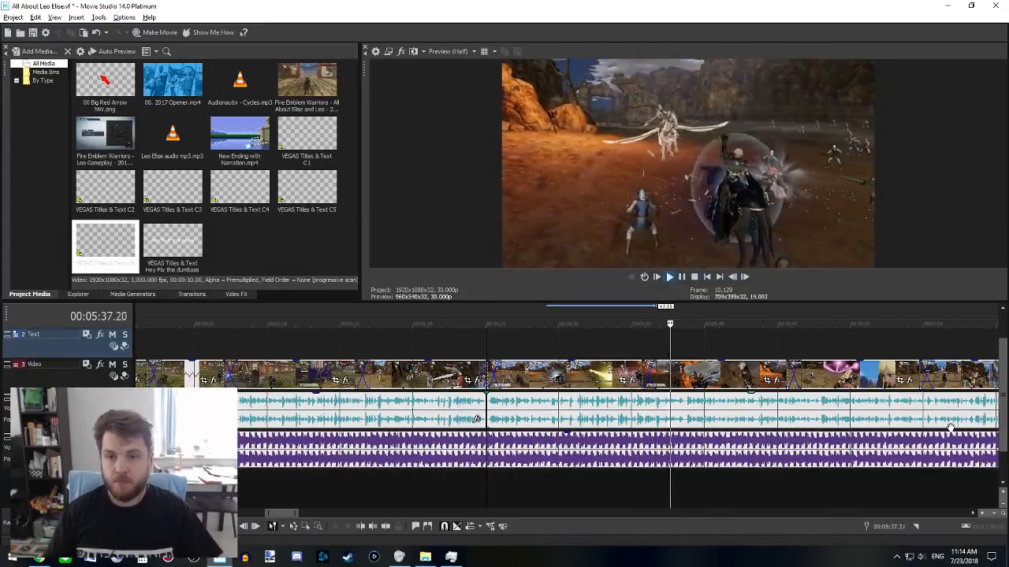
scroll(875, 475, "down", 3)
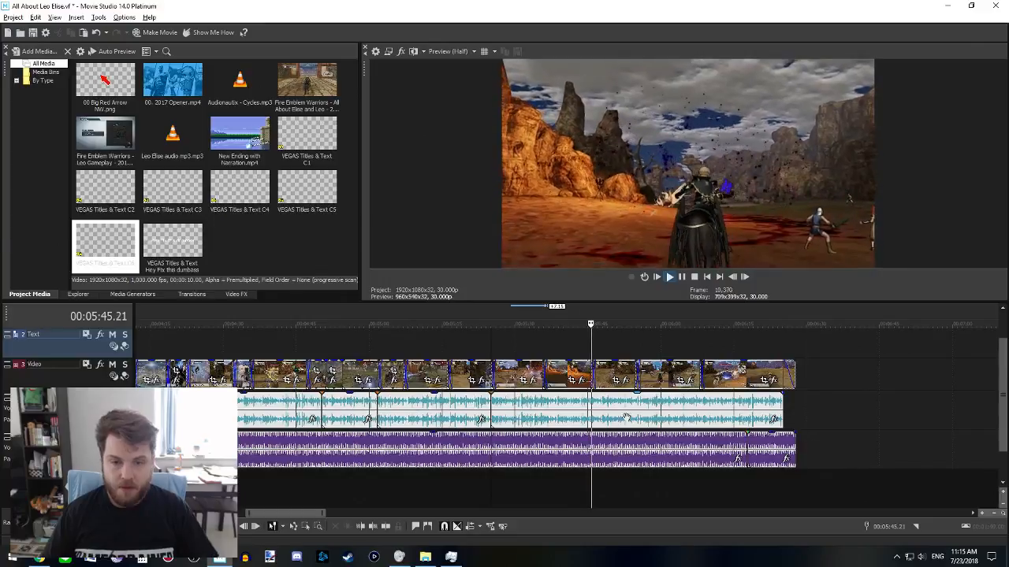
left_click(568, 375)
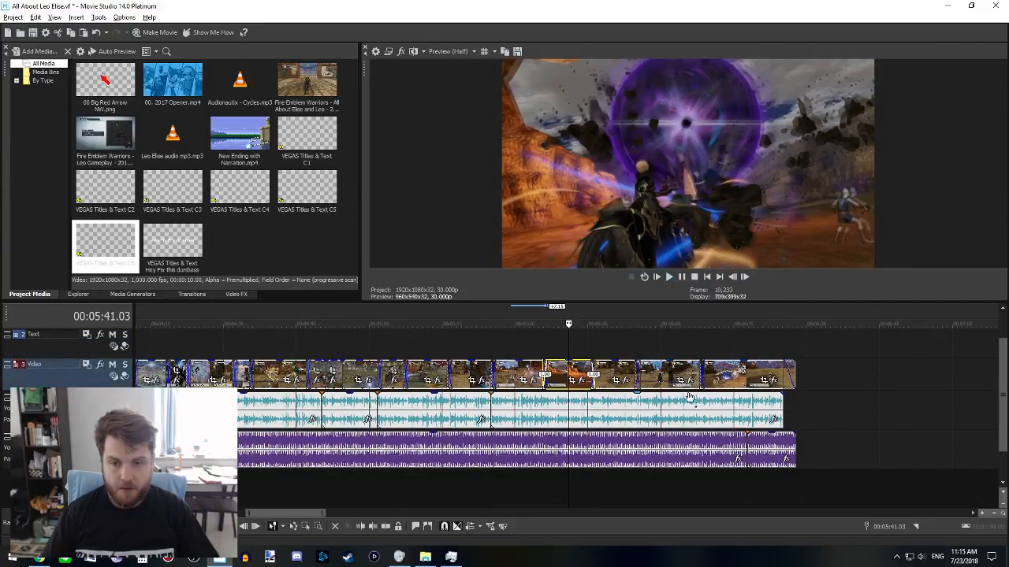
- Swap the Leo black-orb clip at about 00:05:41 with the Elise clip after it, keeping the one-second crossfades
left_click(613, 374)
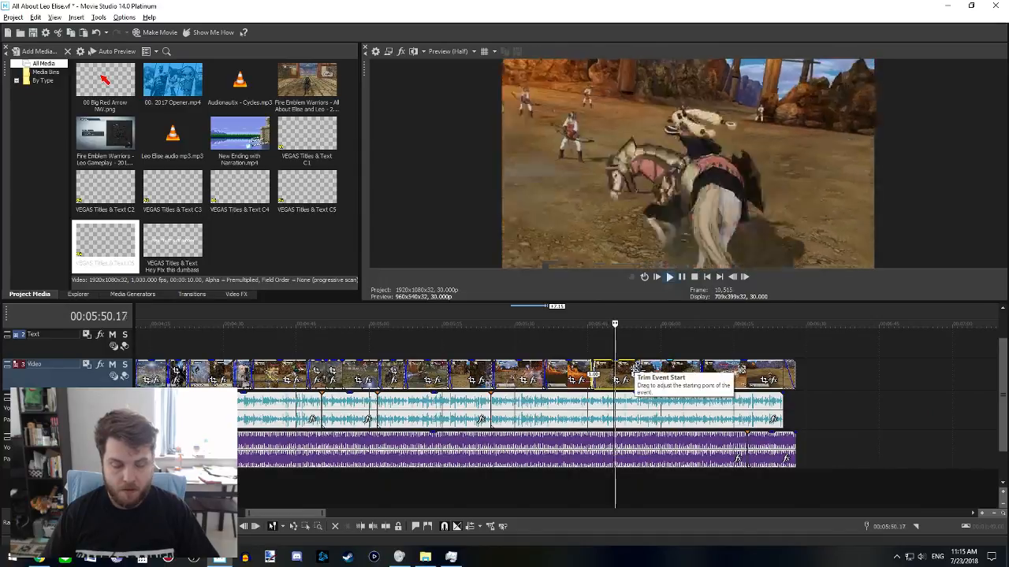
key("space")
key("Delete")
left_click_drag(579, 369, 660, 350)
left_click(573, 372)
key("ctrl+v")
left_click_drag(594, 372, 571, 366)
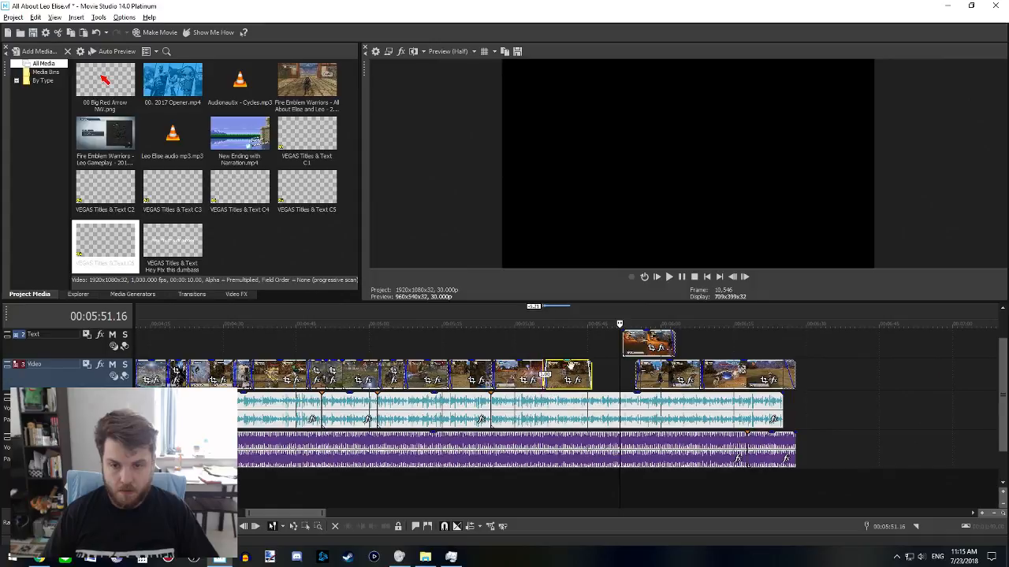
left_click_drag(635, 339, 602, 375)
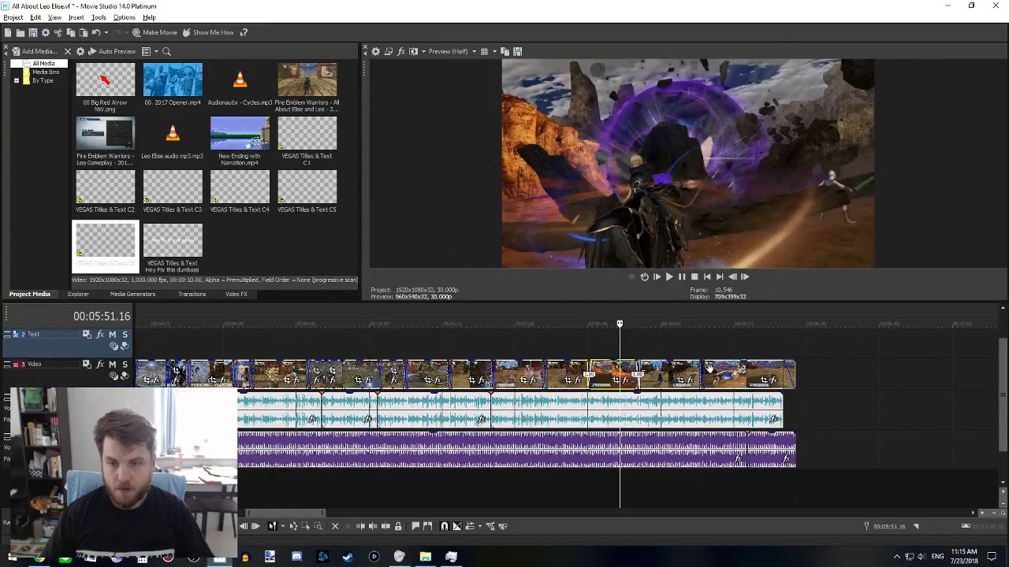
- Preview the swapped clips and the closing gameplay from about 00:05:51 to 00:06:15
left_click(683, 369)
key("space")
key("space")
left_click(615, 348)
key("space")
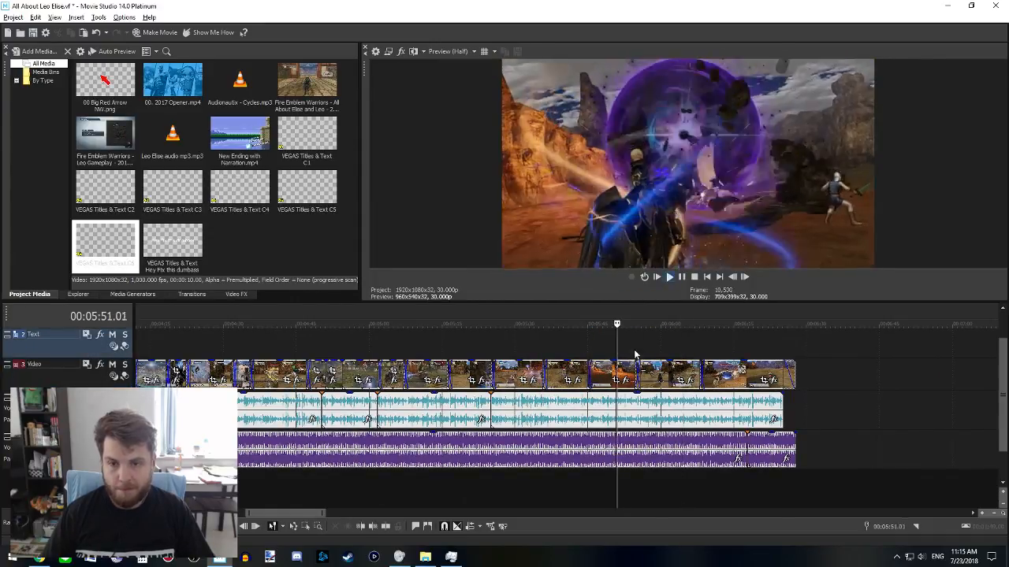
left_click(659, 350)
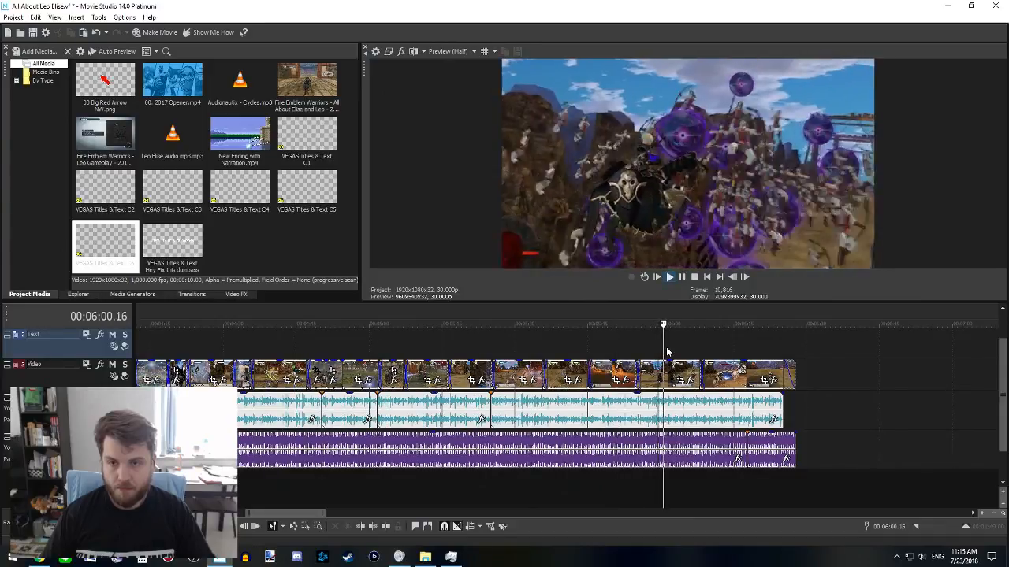
left_click(714, 351)
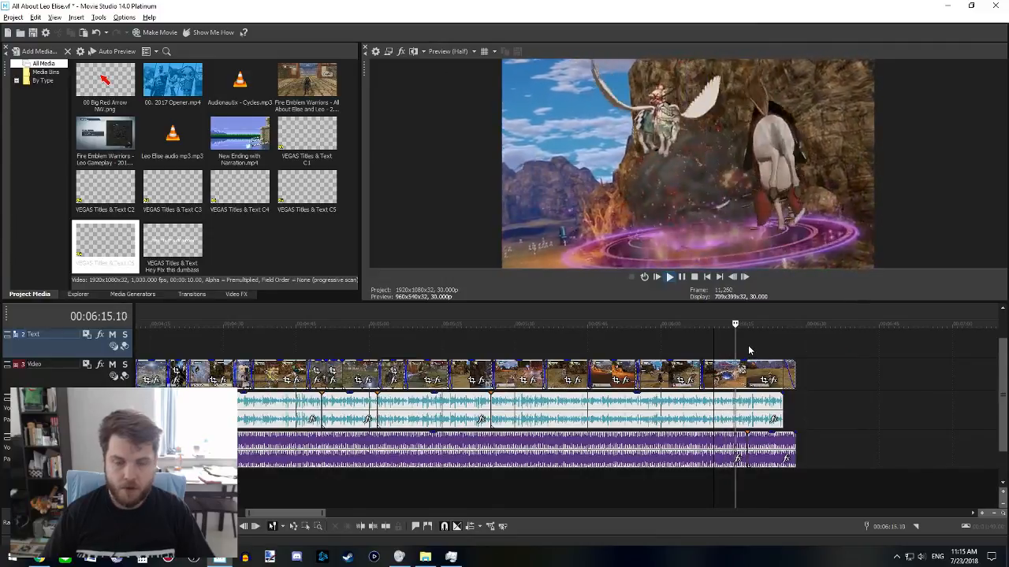
key("space")
- Add New Ending with Narration.mp4 to the timeline shortly after the closing gameplay footage
scroll(617, 415, "down", 5)
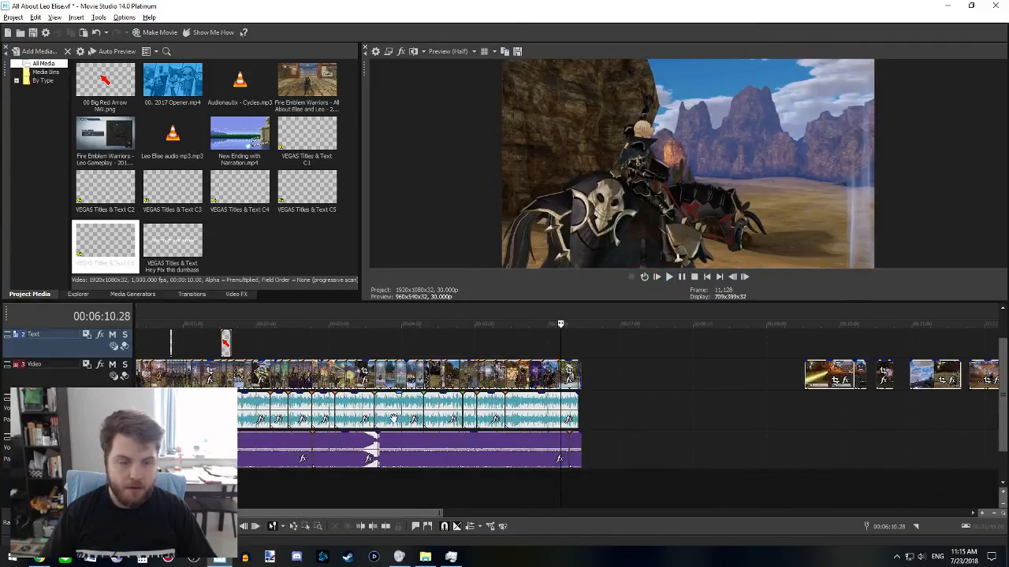
scroll(394, 417, "left", 1)
left_click(146, 349)
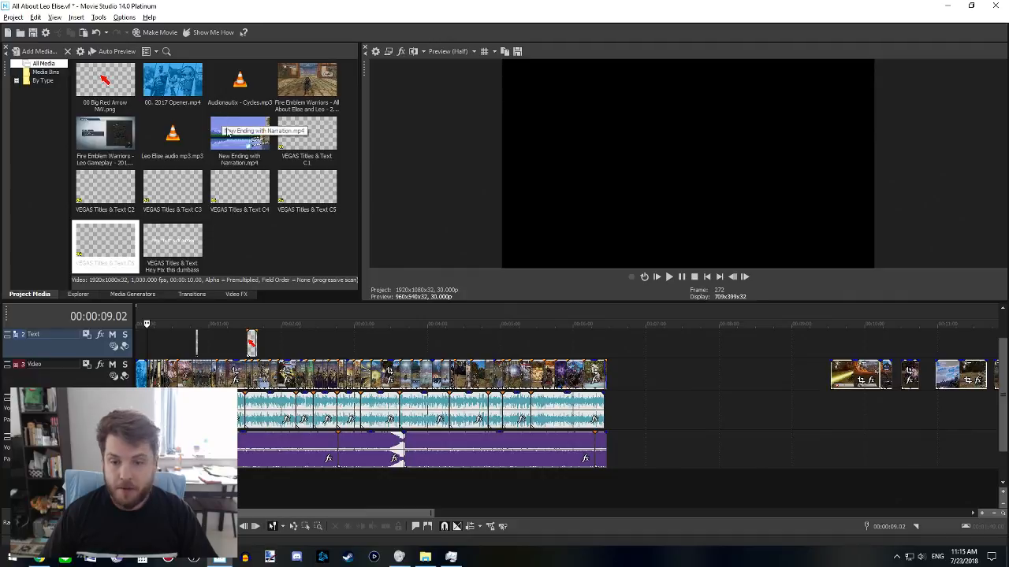
left_click_drag(230, 132, 601, 356)
left_click(599, 351)
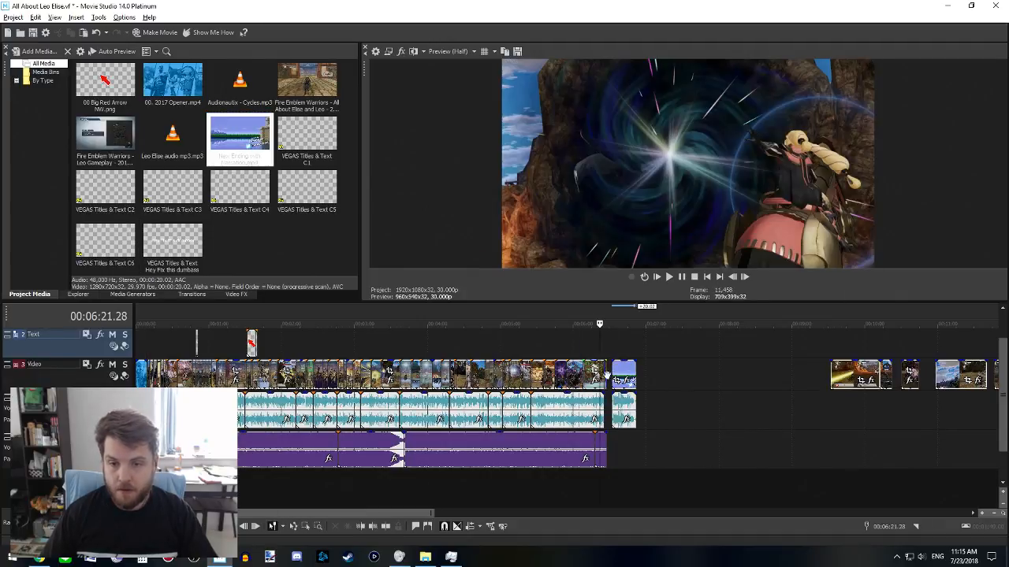
- Move the ending clip to just under a second after the closing gameplay, and play the transition into it
scroll(628, 441, "up", 4)
key("space")
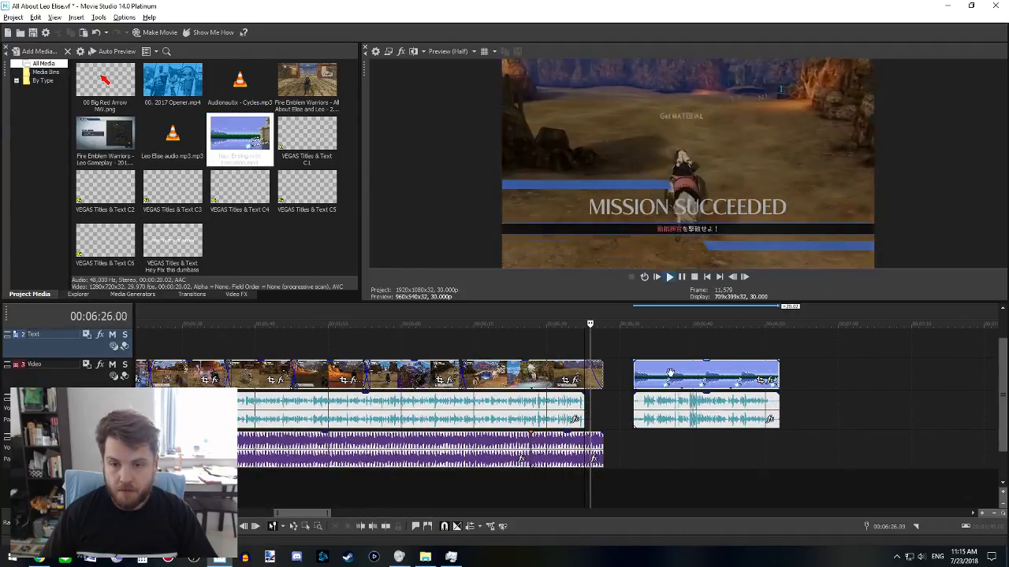
left_click_drag(671, 376, 642, 372)
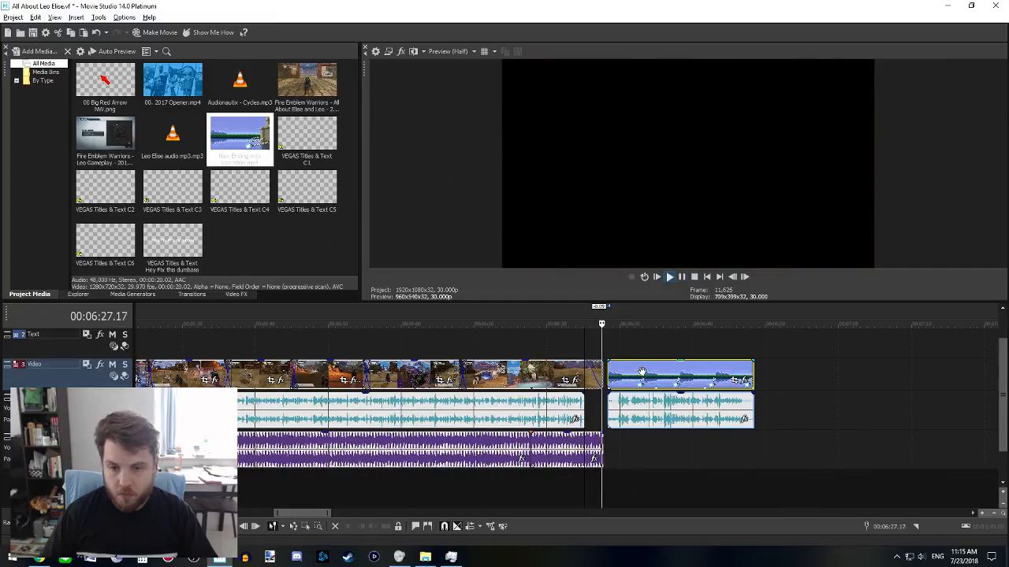
scroll(641, 372, "up", 2)
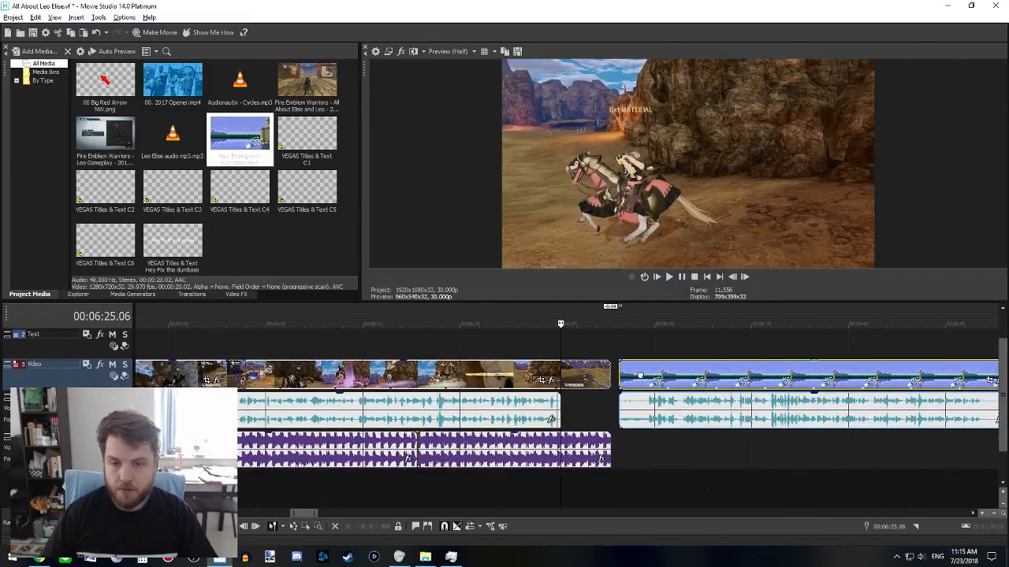
left_click(603, 357)
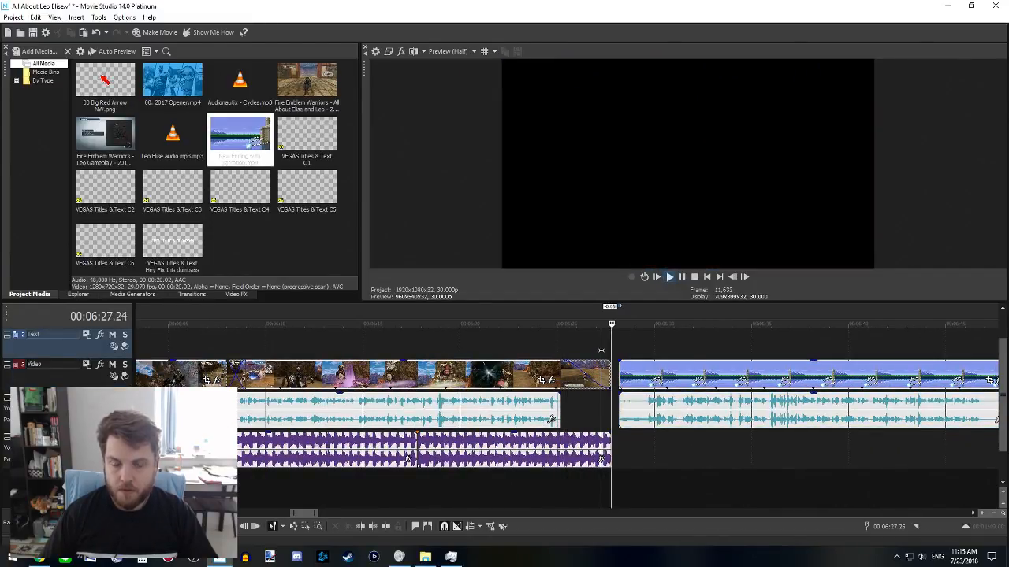
scroll(668, 454, "down", 4)
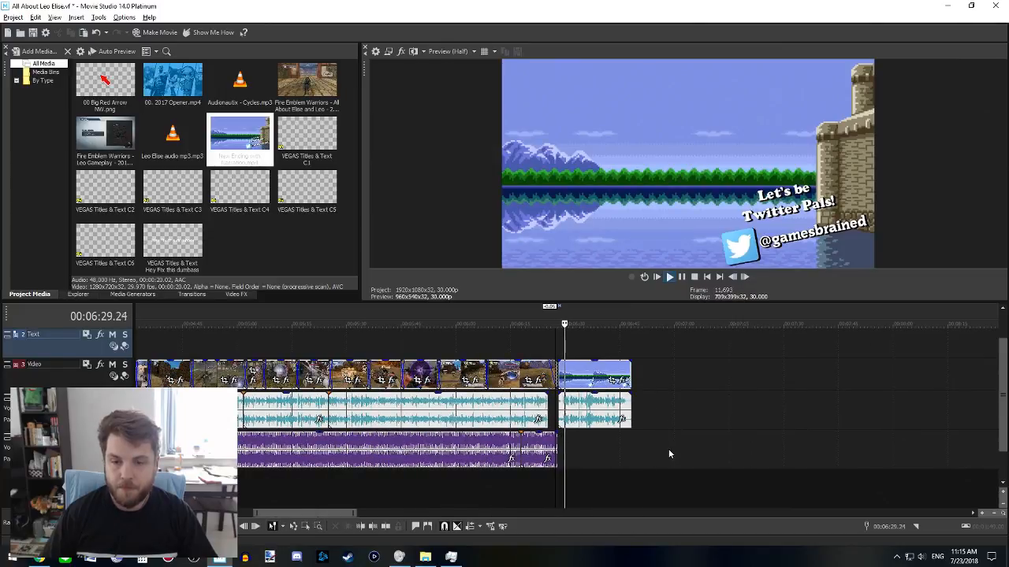
key("space")
- Delete all the unused gameplay clips after the ending by selecting the range from 00:08:48.08 to 00:34:00.00
left_click(639, 345)
scroll(671, 457, "down", 5)
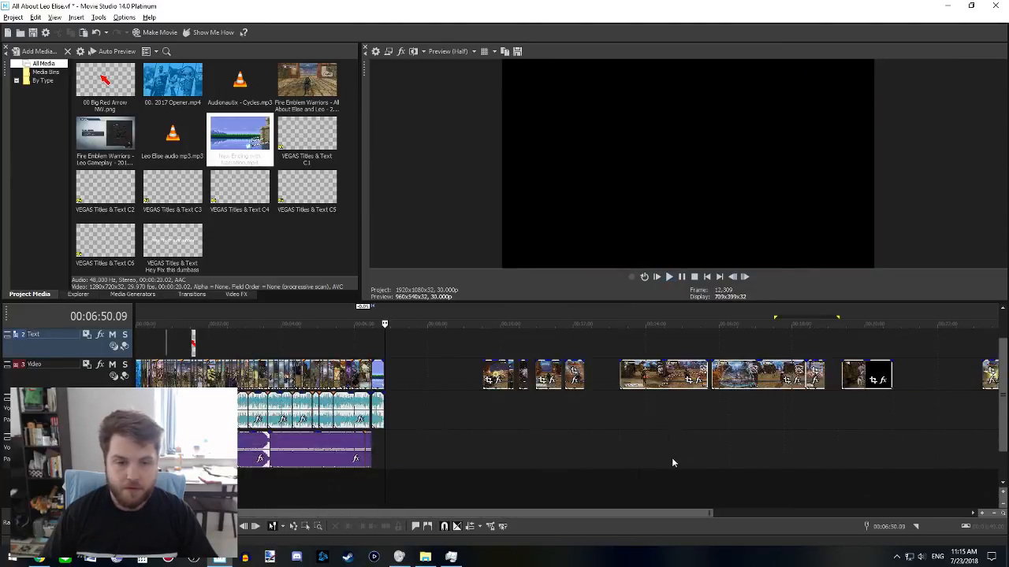
scroll(671, 463, "down", 2)
left_click_drag(357, 410, 971, 341)
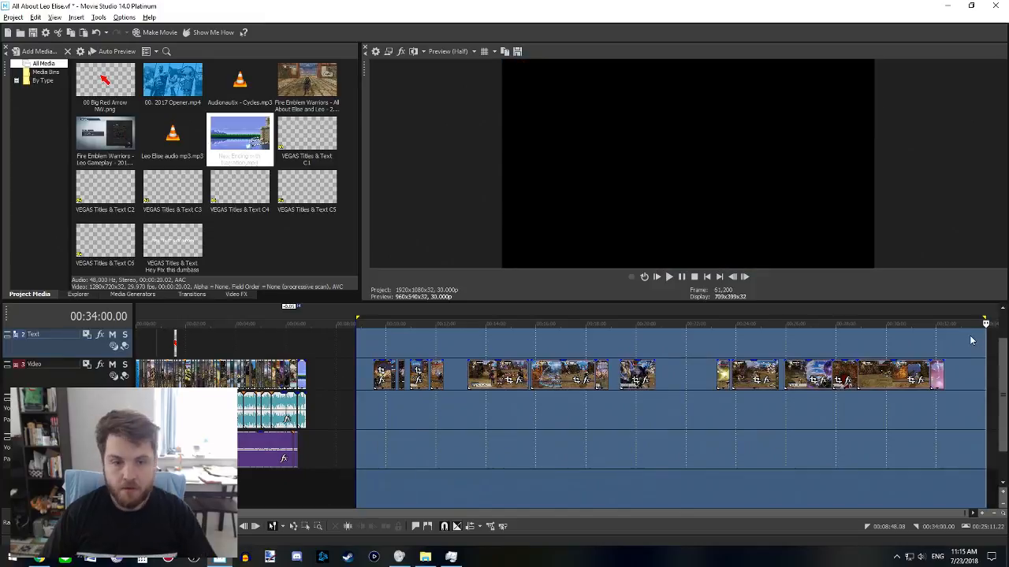
key("Delete")
left_click(331, 380)
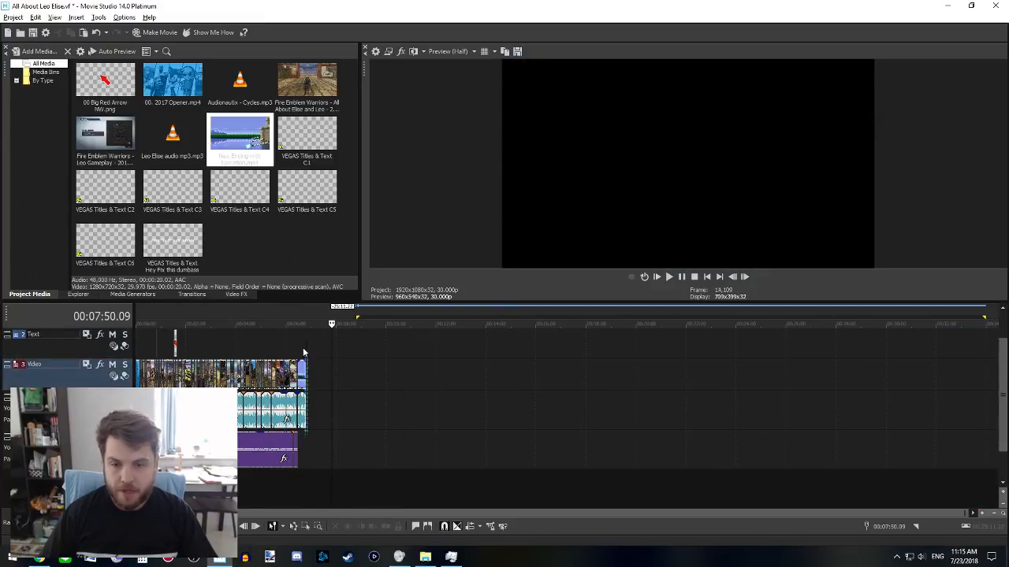
- Play the last seconds of the ending clip to check how the video finishes
left_click(305, 351)
scroll(667, 435, "up", 5)
left_click(554, 357)
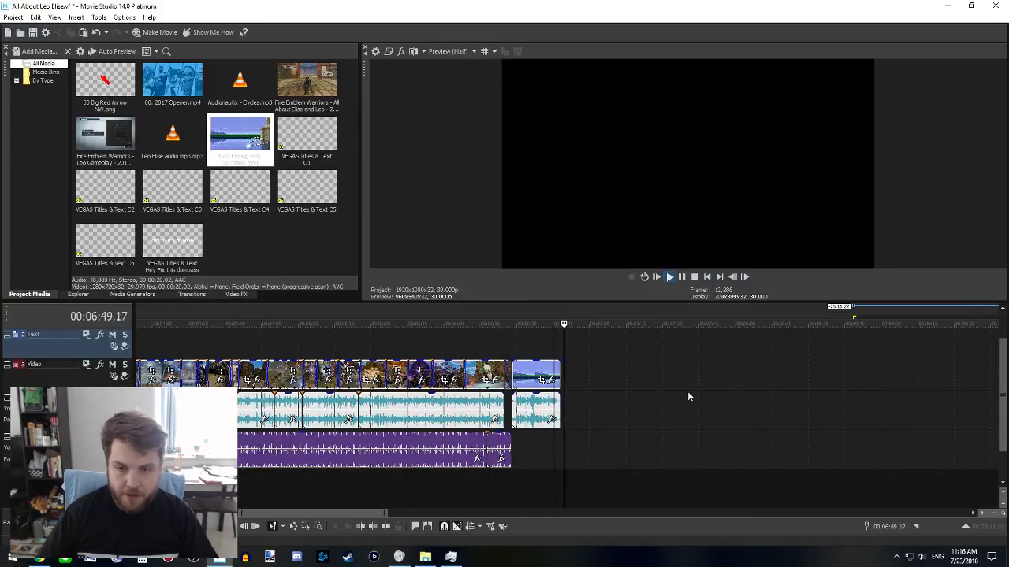
key("space")
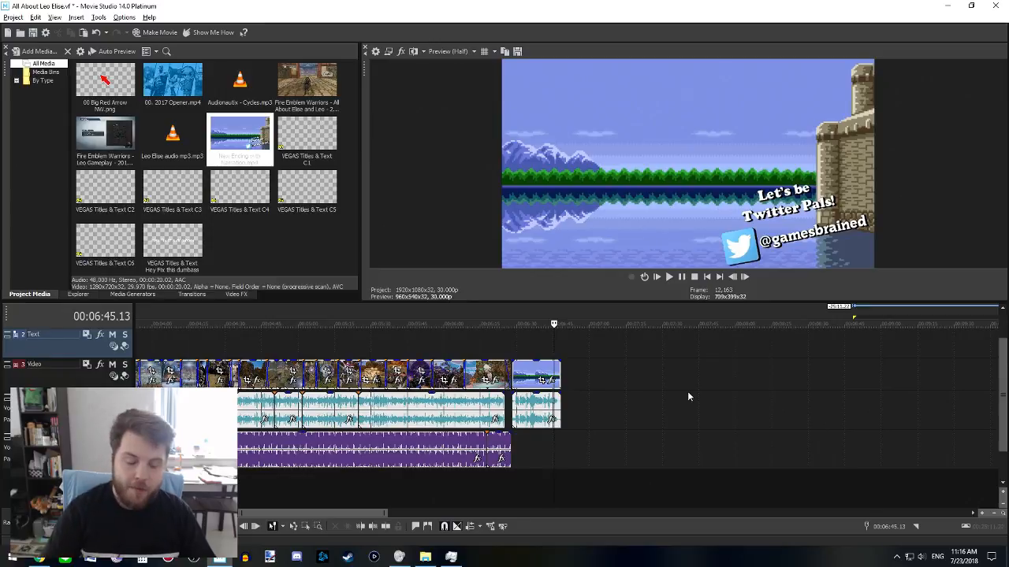
- Collapse the project media area to give the preview the full width, and save the project
scroll(690, 398, "down", 4)
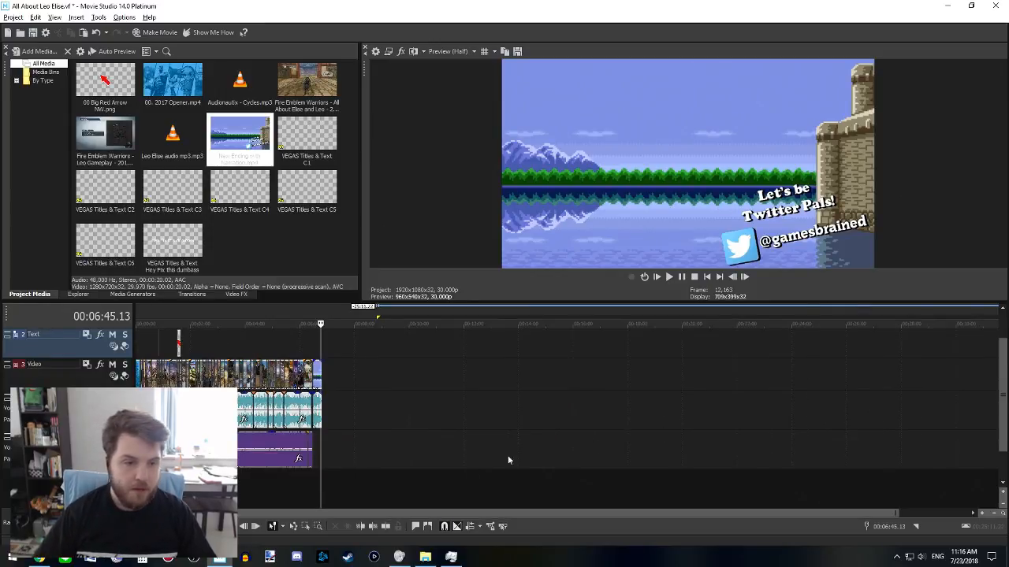
left_click(143, 344)
scroll(464, 402, "up", 4)
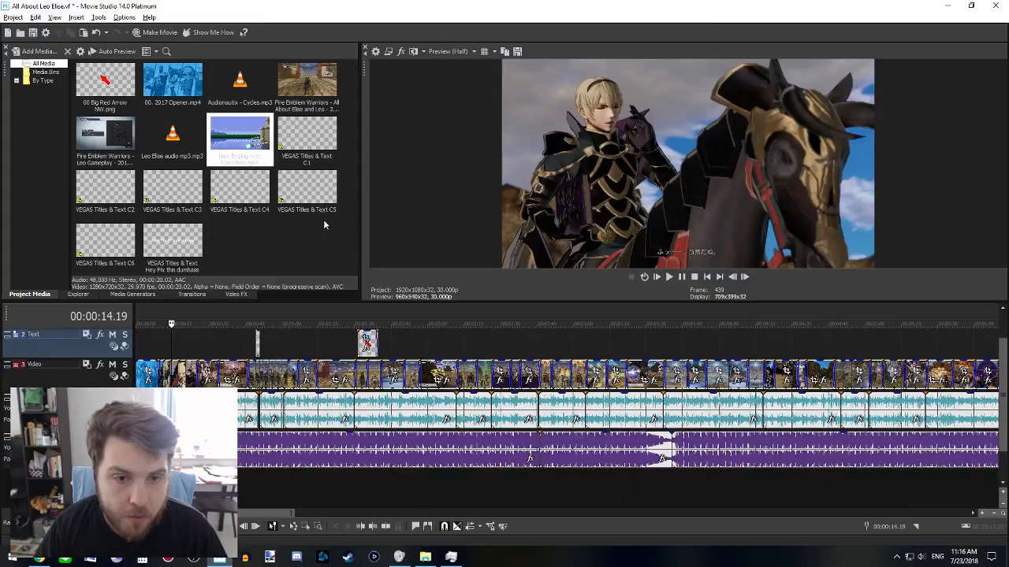
left_click_drag(361, 196, 3, 192)
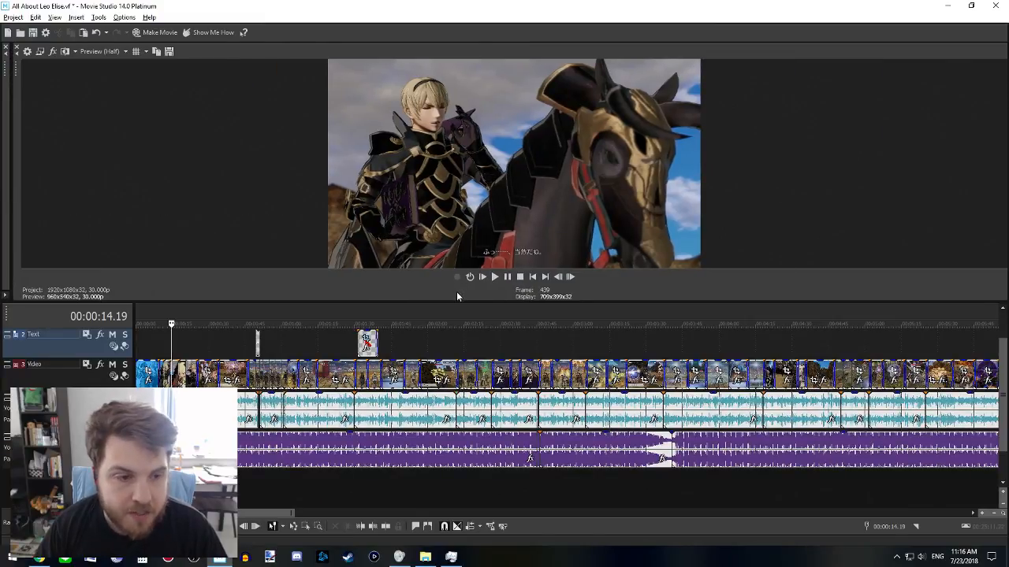
left_click(33, 34)
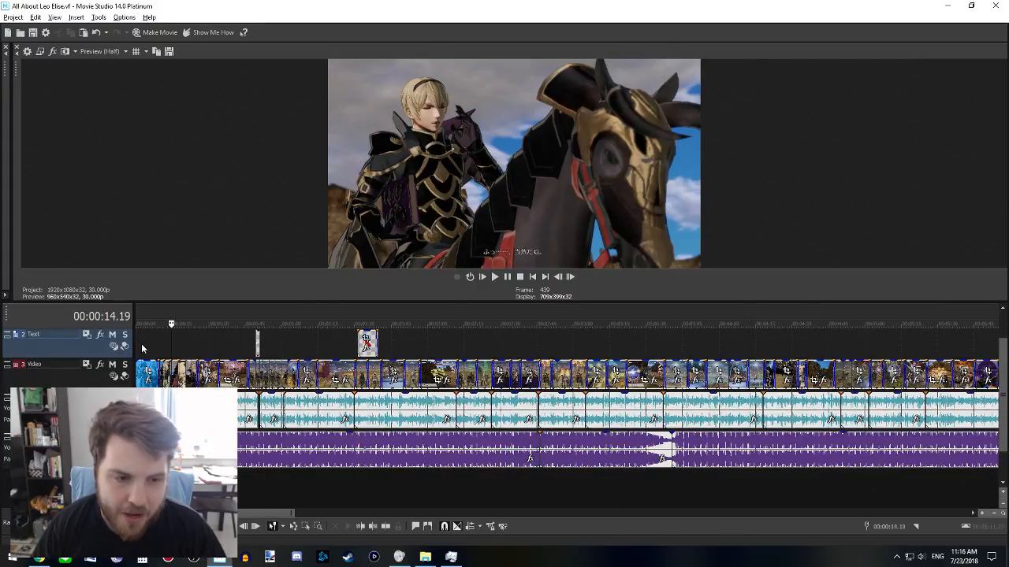
- Enlarge the video preview and watch the edited video from the start to about 00:01:04
left_click_drag(143, 326, 116, 324)
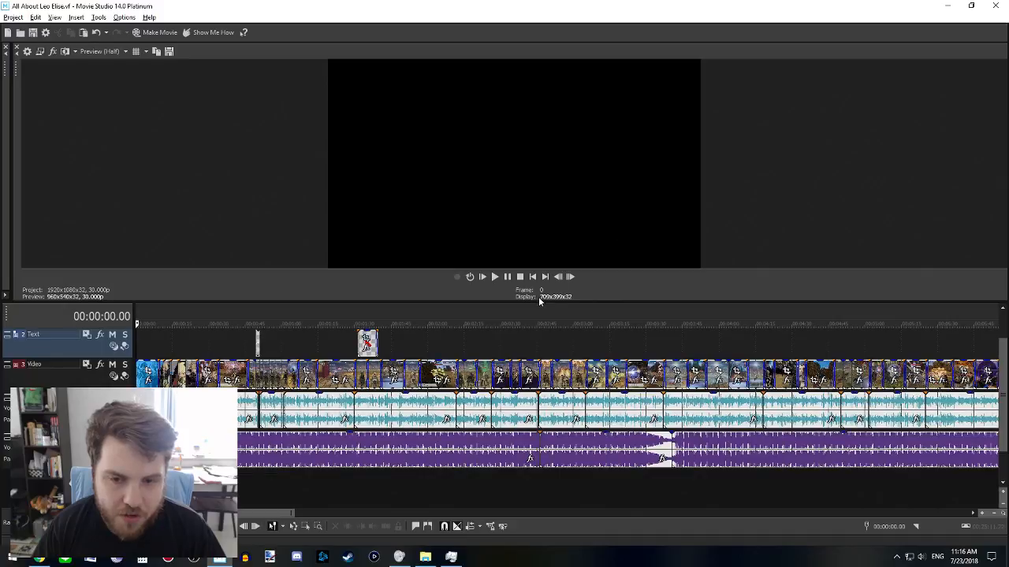
left_click_drag(539, 297, 488, 470)
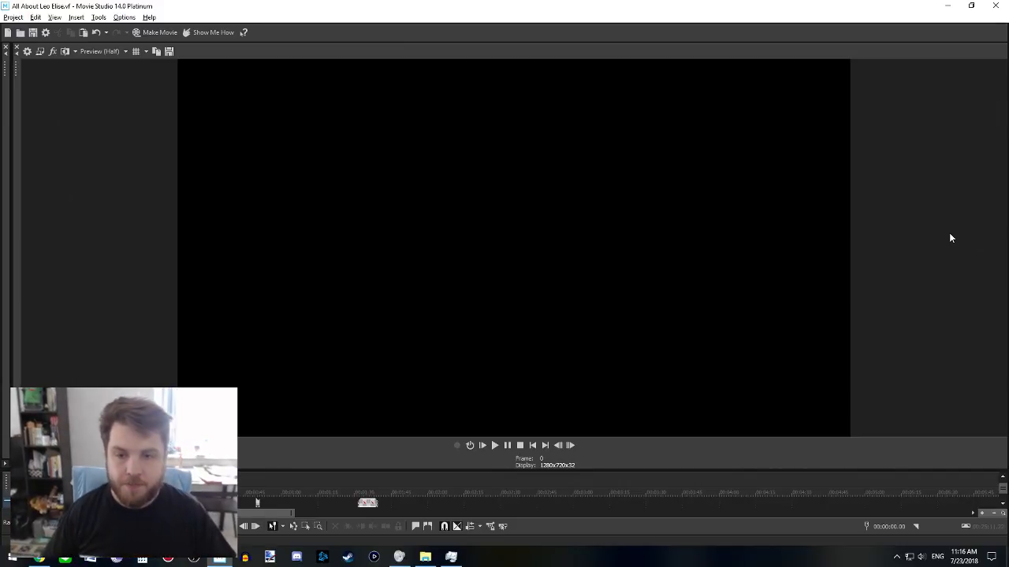
key("space")
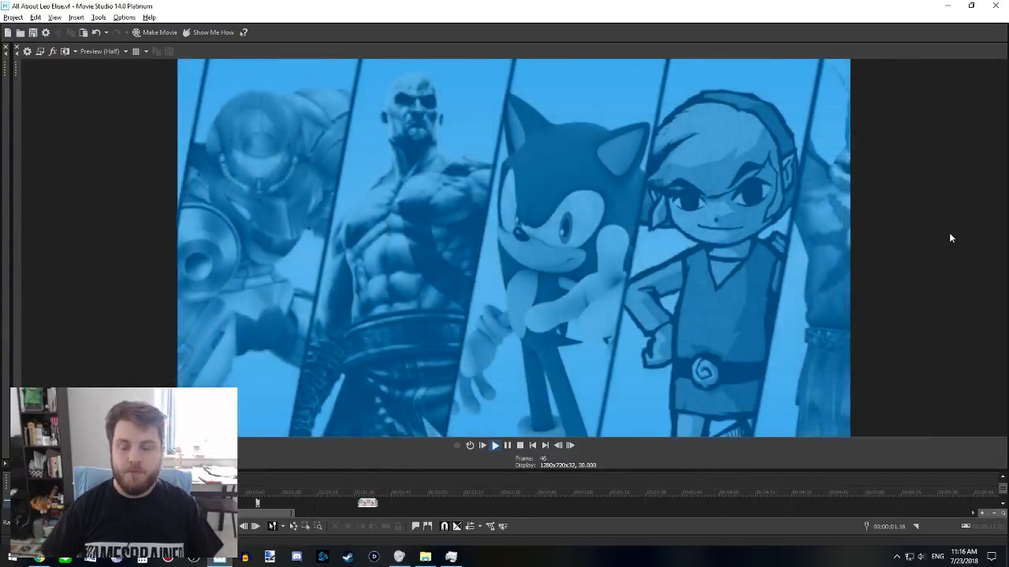
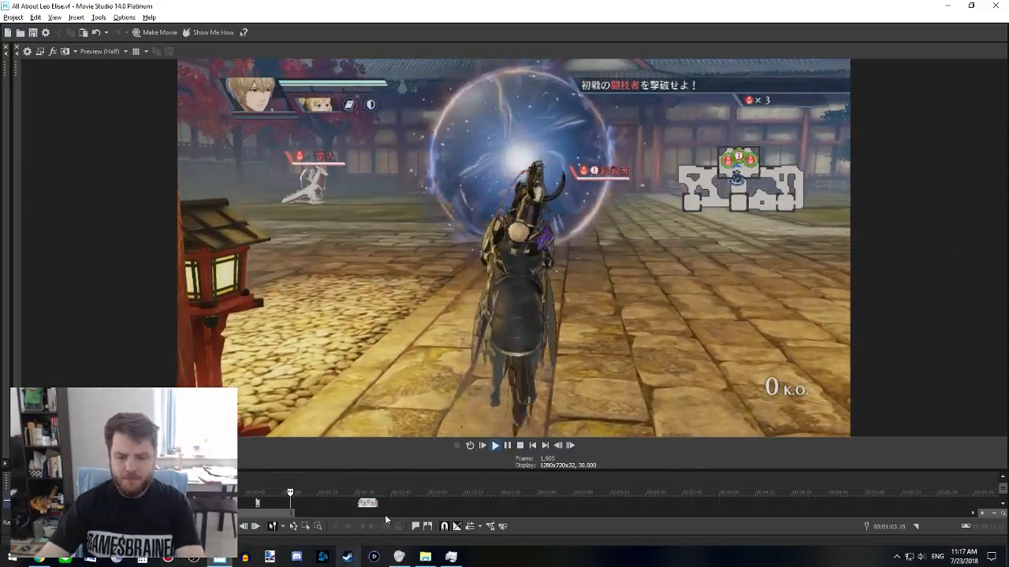
key("space")
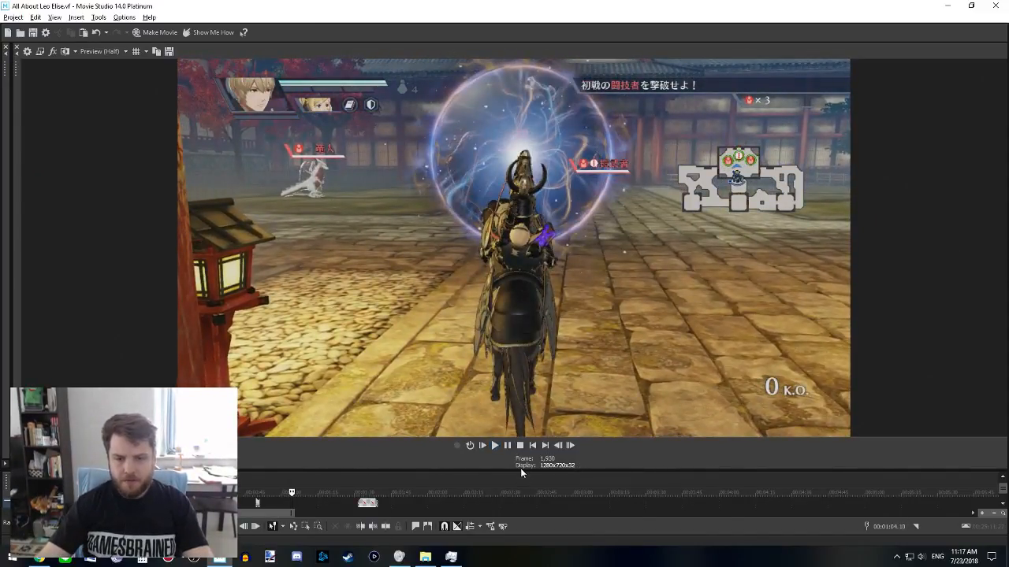
- Shrink the preview to reveal all the timeline tracks, and replay the narration from about 00:01:00
left_click_drag(520, 470, 520, 235)
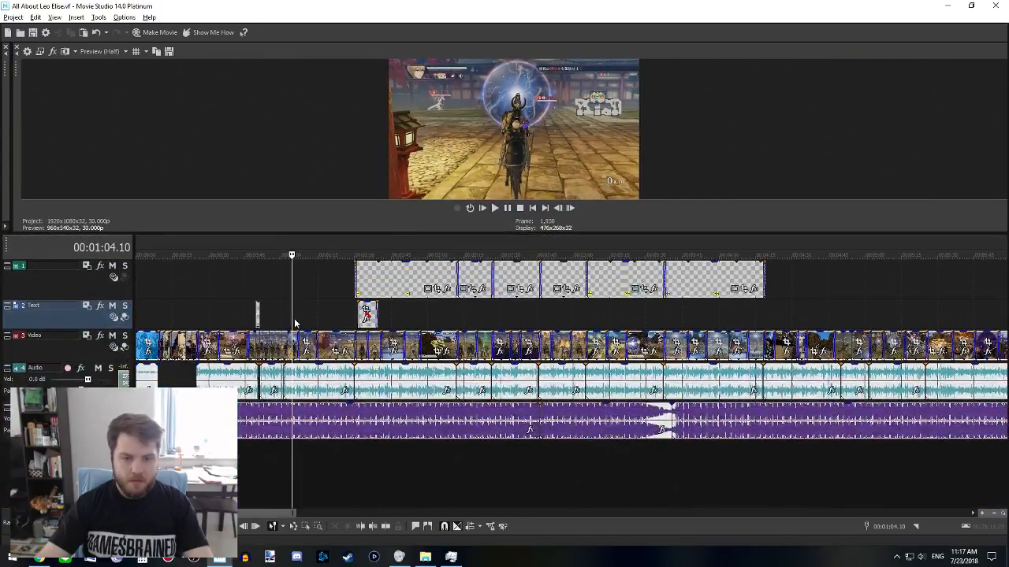
left_click(296, 321)
scroll(336, 383, "up", 5)
left_click(479, 318)
key("space")
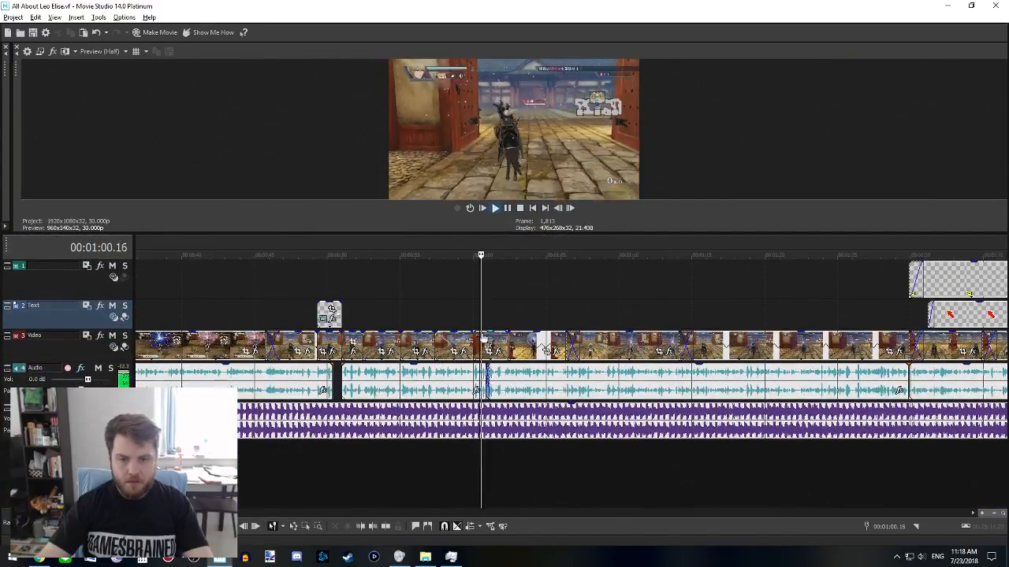
- Replay the edit around 00:01:00 and 00:00:51, and locate the placeholder title near 00:00:50
scroll(331, 310, "up", 3)
key("space")
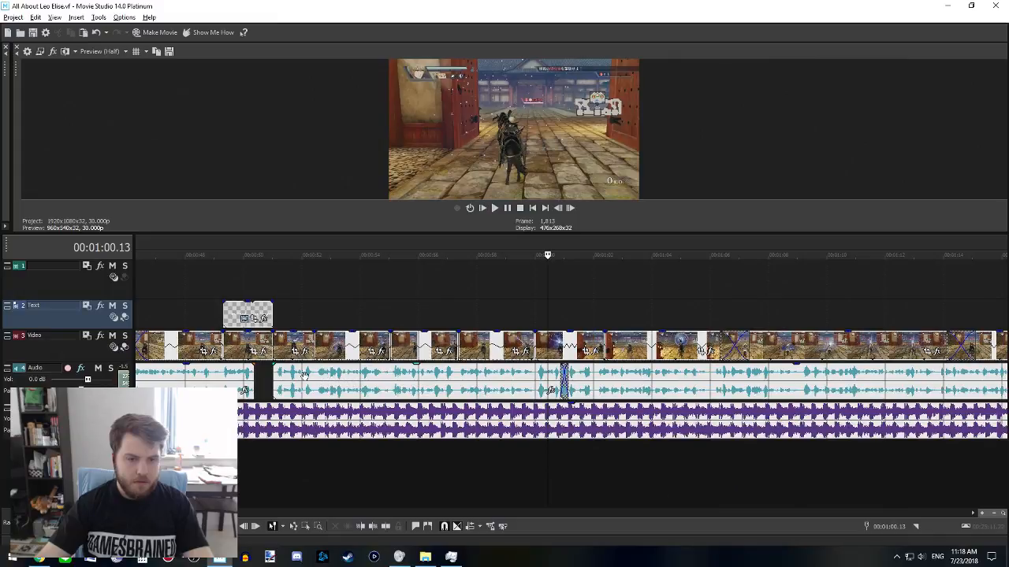
left_click(244, 284)
key("space")
scroll(444, 386, "down", 5)
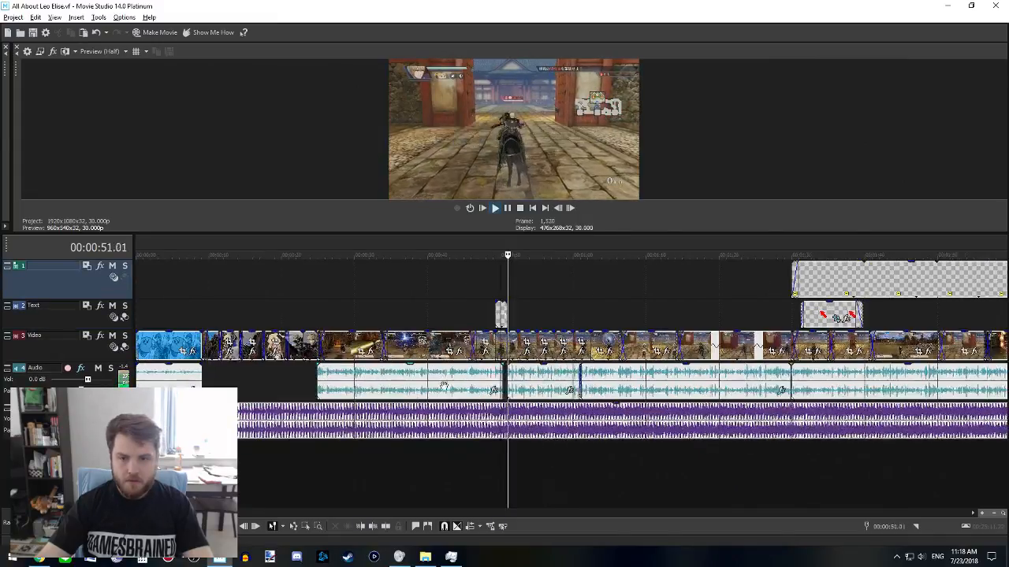
key("space")
scroll(429, 394, "up", 5)
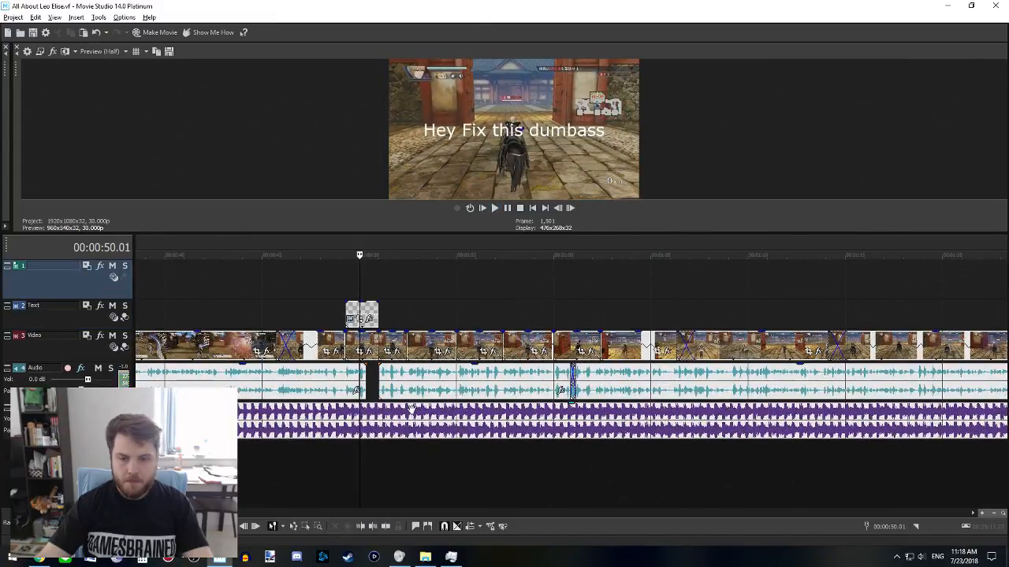
scroll(412, 410, "right", 2)
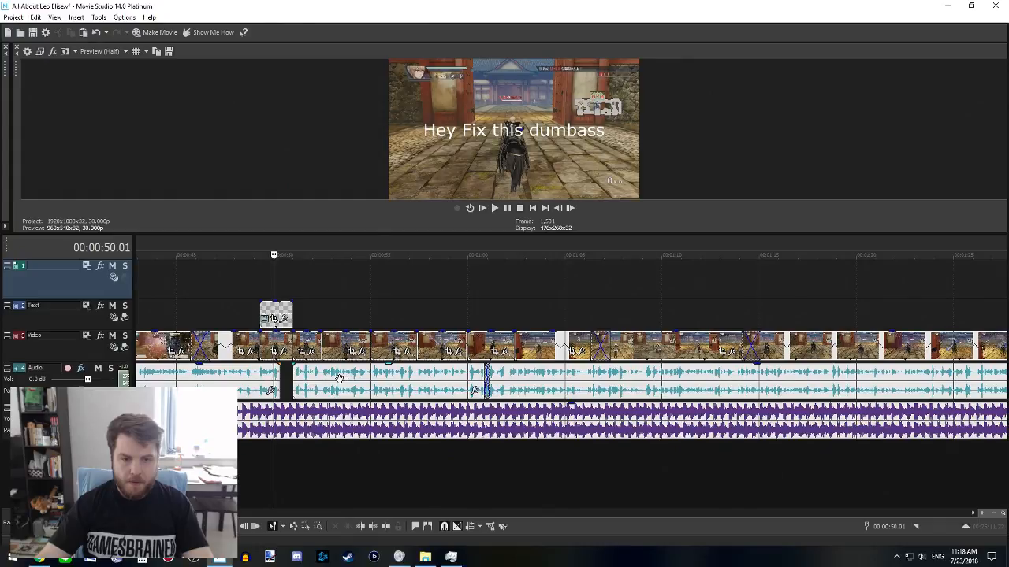
- Play the narration across the join between the two audio clips near 00:01:01
left_click(443, 375)
key("space")
scroll(443, 375, "up", 2)
key("space")
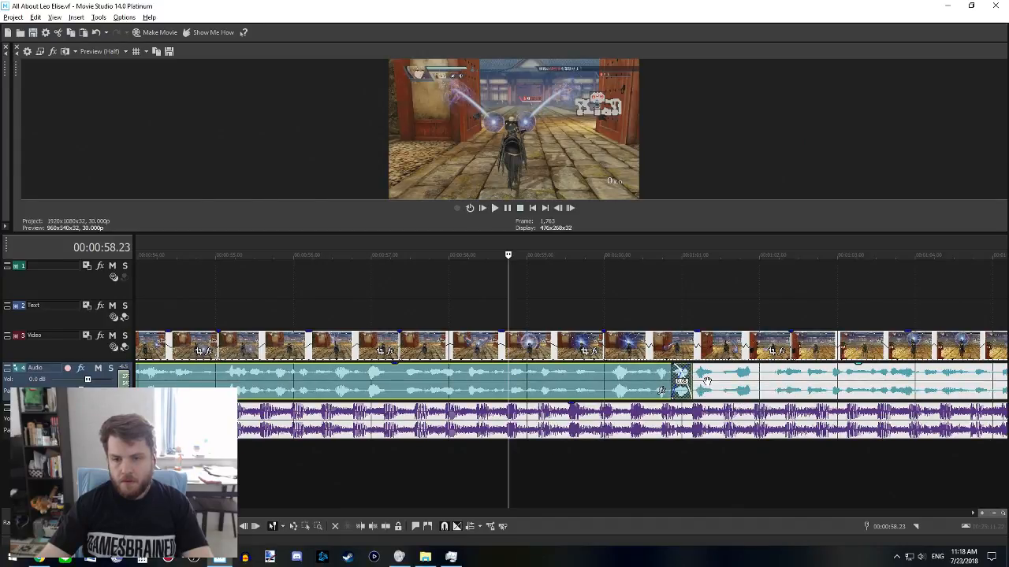
left_click(707, 381)
left_click(646, 374)
key("space")
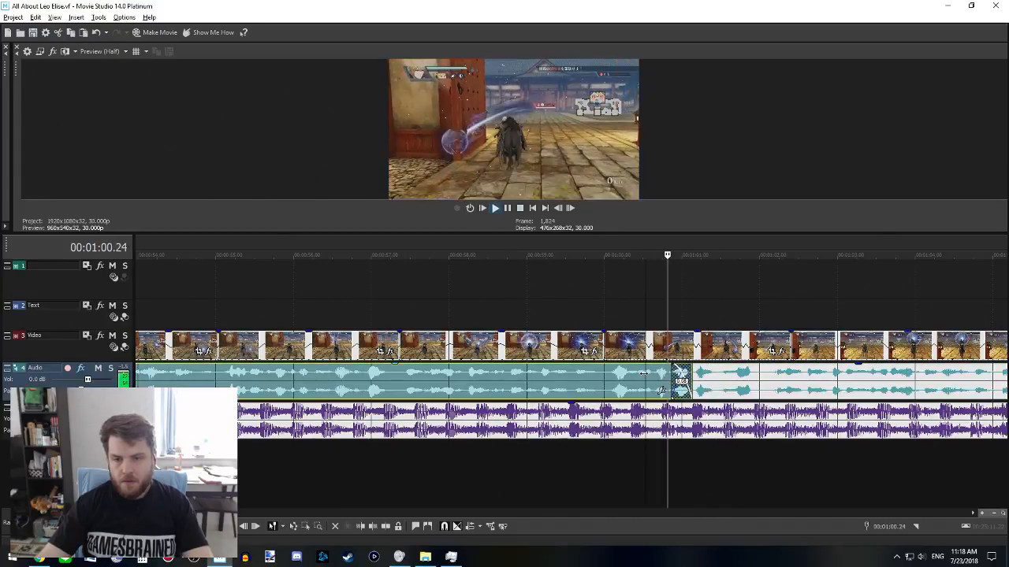
key("space")
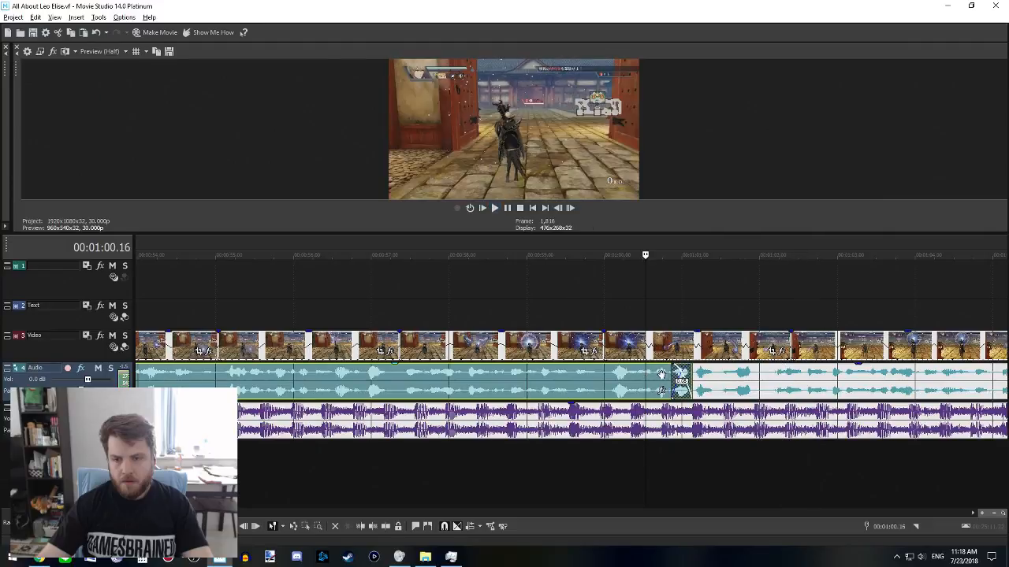
left_click(666, 379)
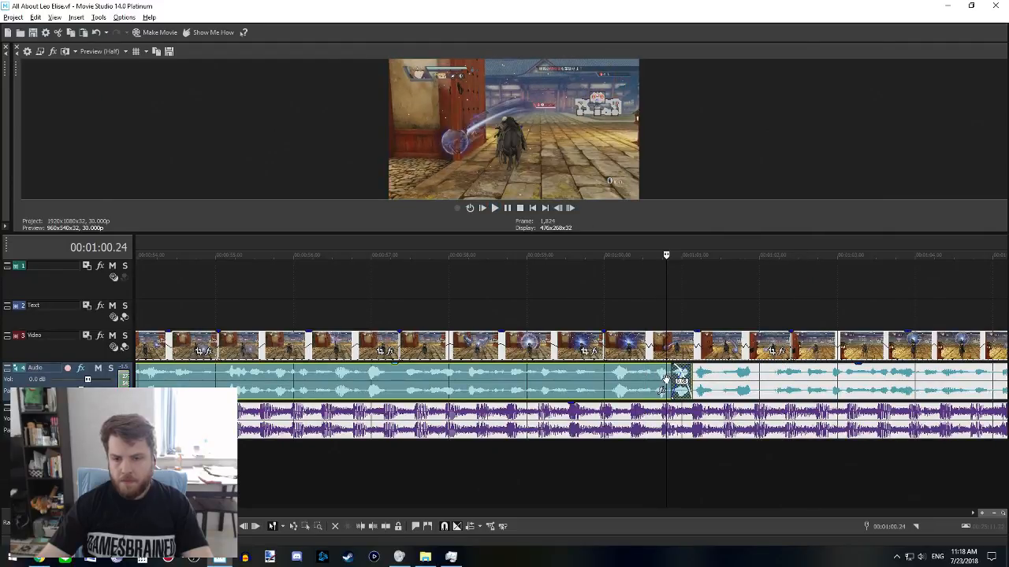
- Try shifting both narration clips around 00:01:01 together with the matching video, arrow and overlay clips, and undo the shift
scroll(614, 410, "down", 3)
scroll(468, 410, "down", 3)
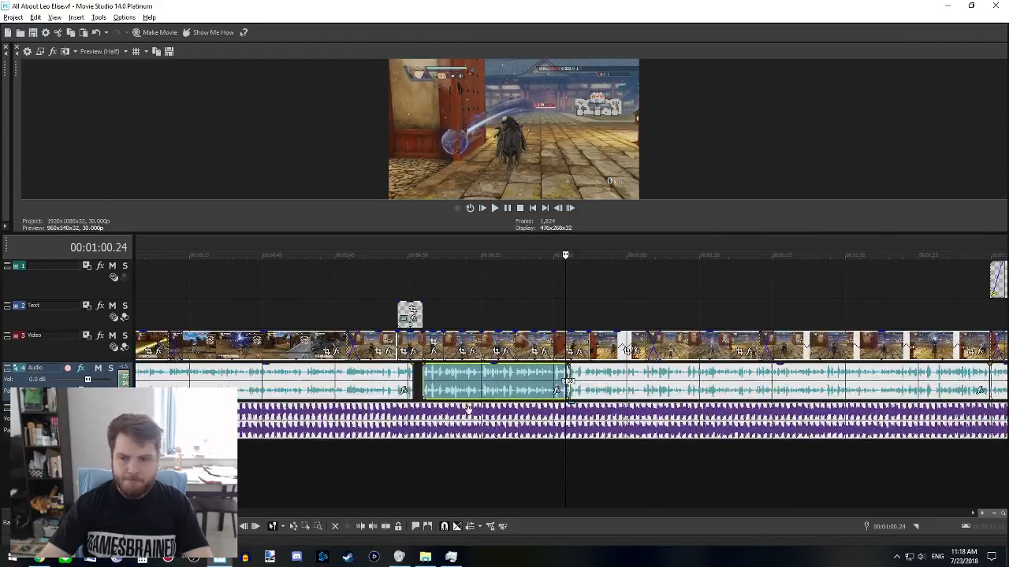
scroll(573, 427, "right", 7)
scroll(573, 427, "left", 8)
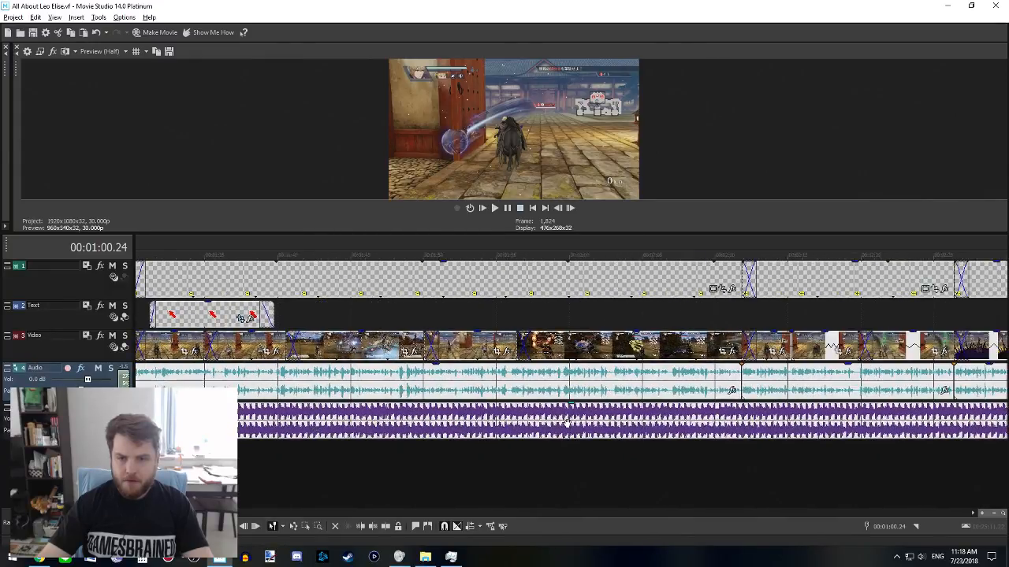
scroll(577, 439, "right", 4)
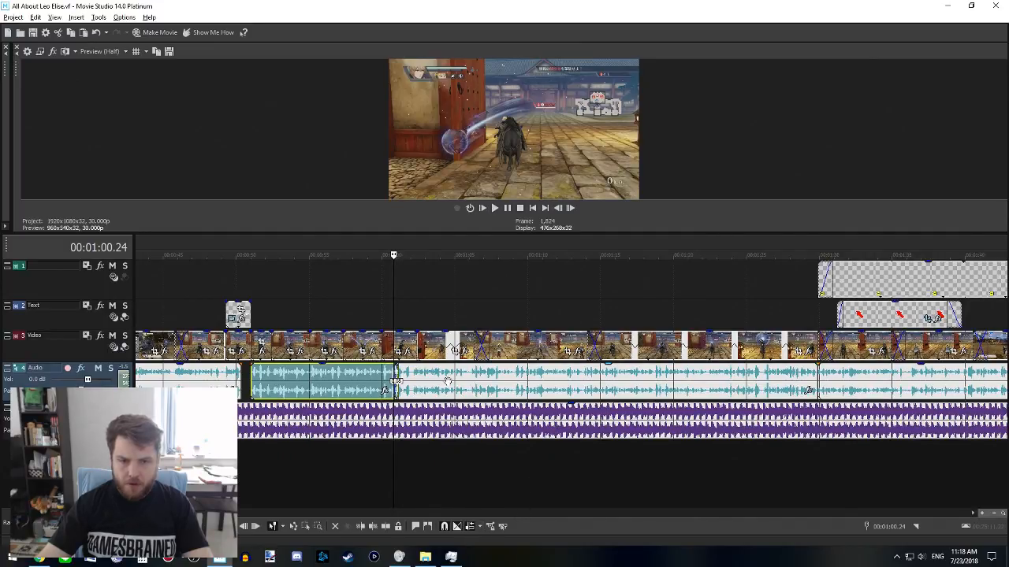
left_click(447, 381, "ctrl")
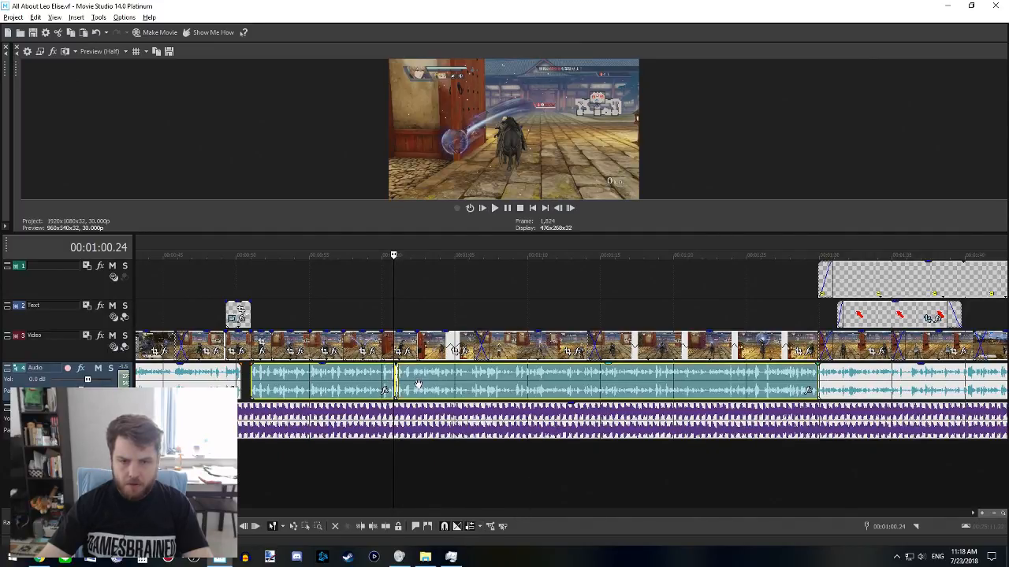
left_click(856, 316, "ctrl")
left_click(848, 281, "ctrl")
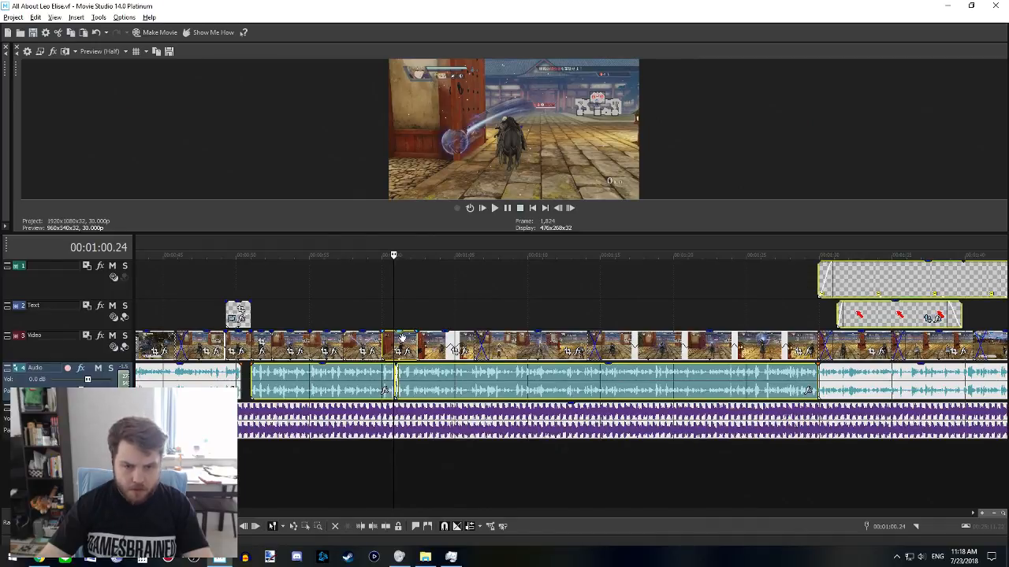
left_click_drag(405, 342, 407, 339)
left_click(439, 377)
scroll(441, 379, "up", 2)
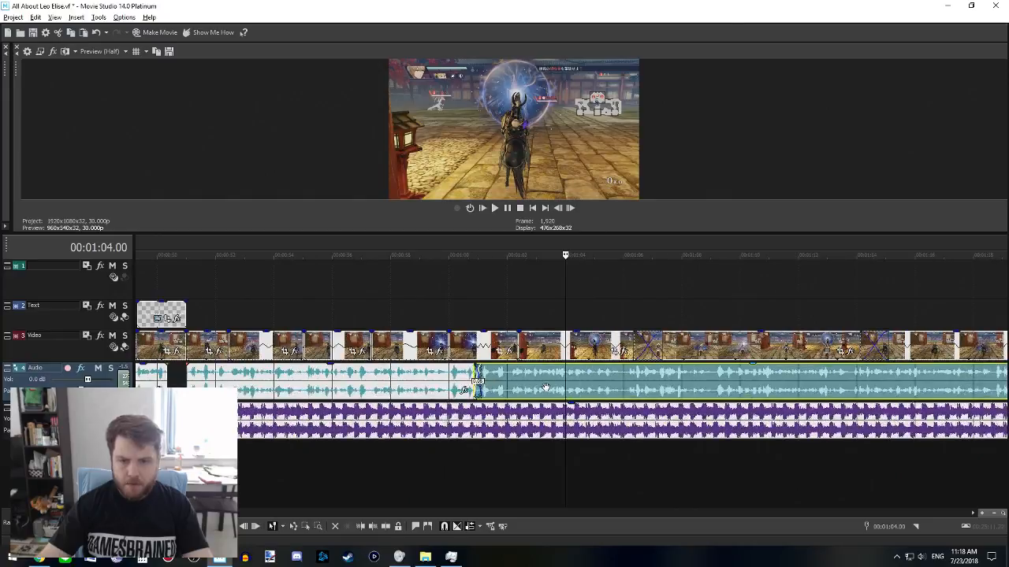
scroll(552, 394, "down", 2)
key("ctrl+z")
- Shift the narration after 00:01:01 slightly later with its video, arrow and overlay clips to remove the audio overlap, and play the join
scroll(505, 397, "right", 2)
left_click(441, 390)
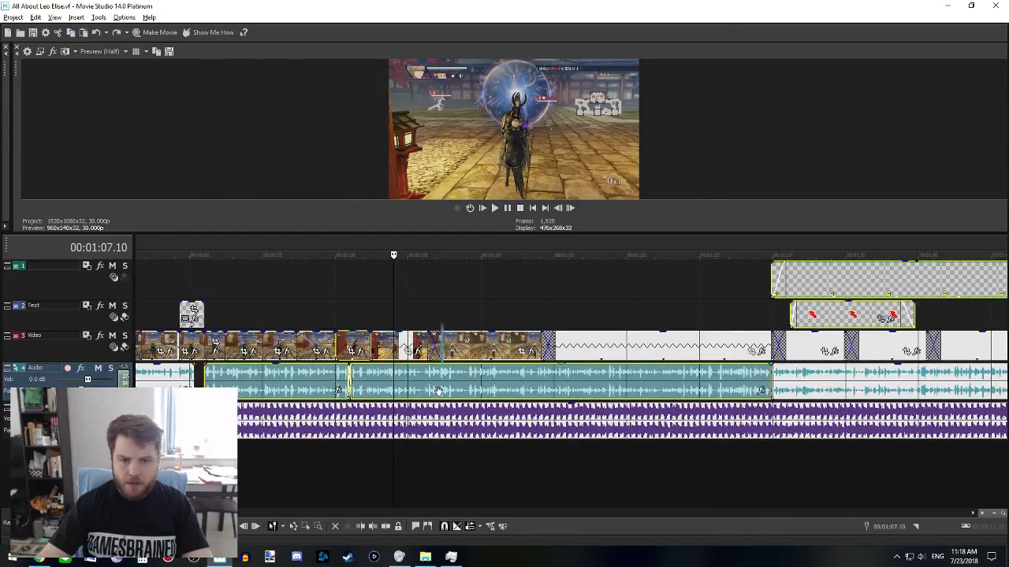
left_click(357, 341, "ctrl")
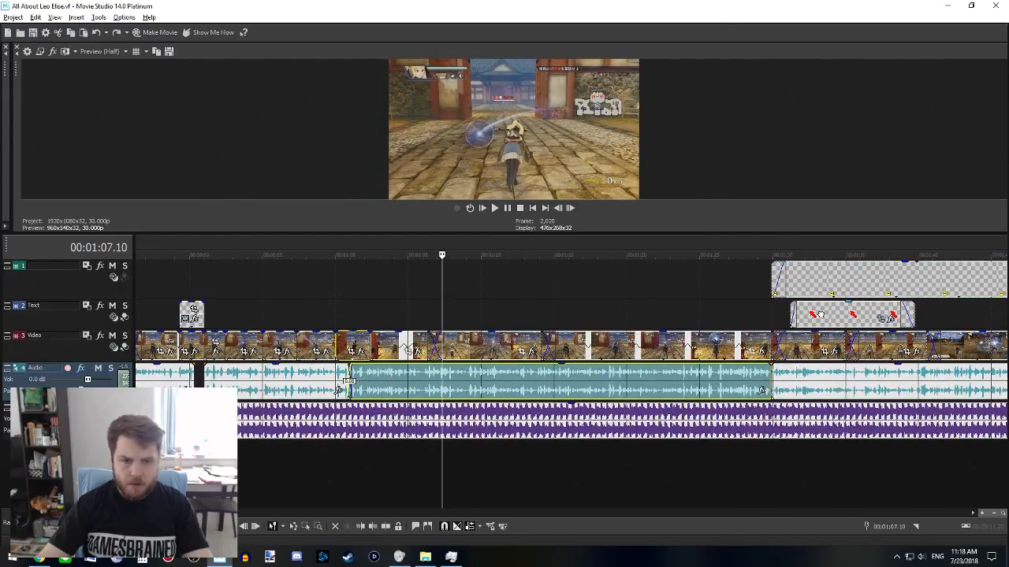
left_click(809, 313, "ctrl")
left_click(788, 290, "ctrl")
left_click_drag(398, 382, 402, 382)
left_click(348, 323)
key("space")
scroll(466, 419, "up", 3)
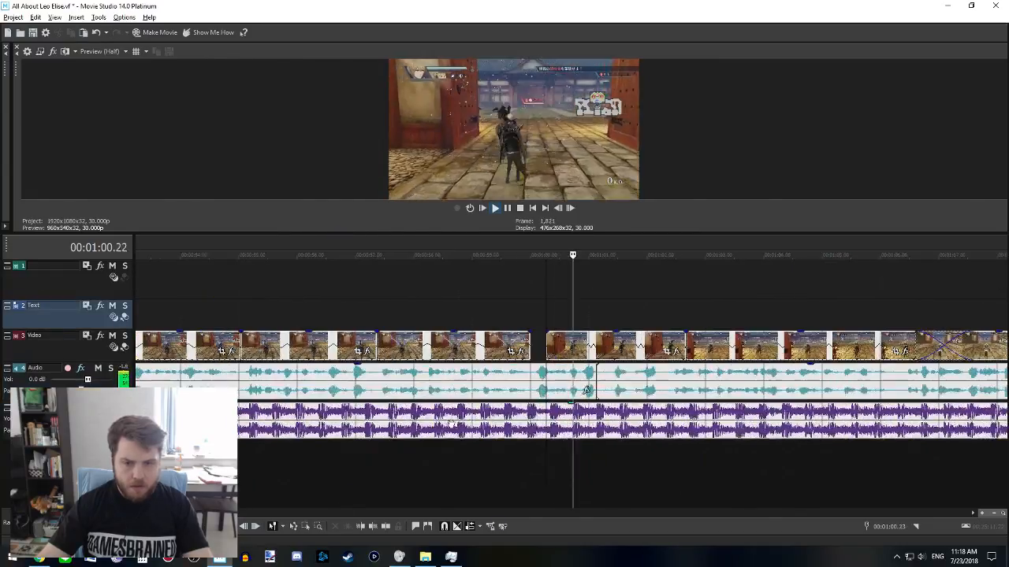
scroll(466, 419, "down", 10)
key("space")
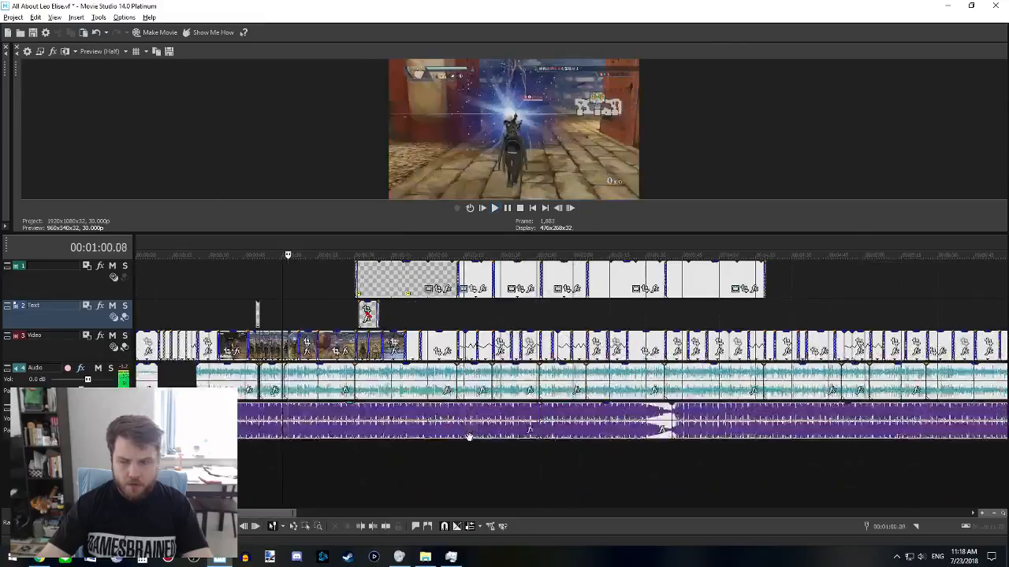
- Extend the end of the background music to the start of the ending clip at about 00:06:28
left_click(500, 317)
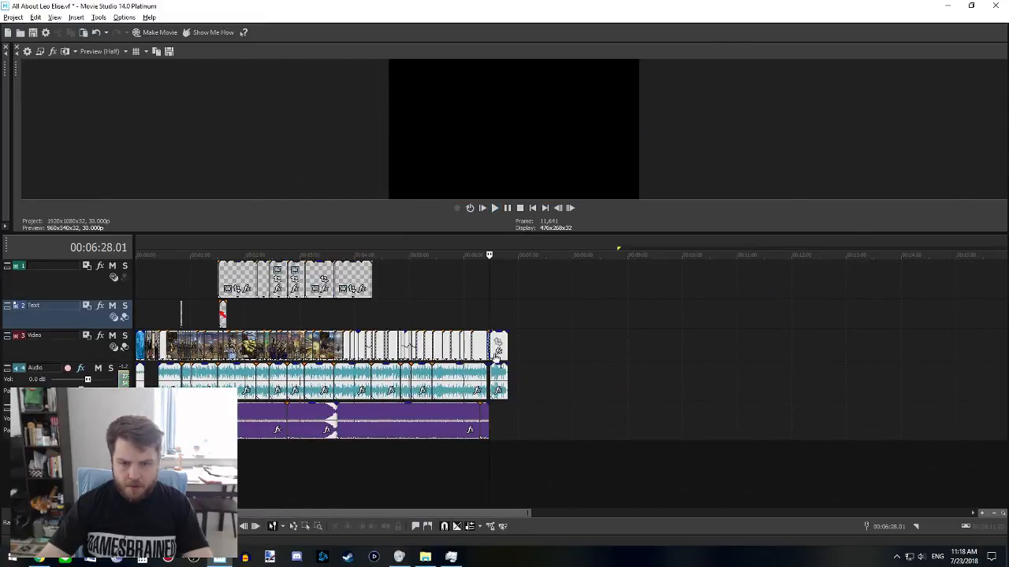
scroll(575, 506, "up", 10)
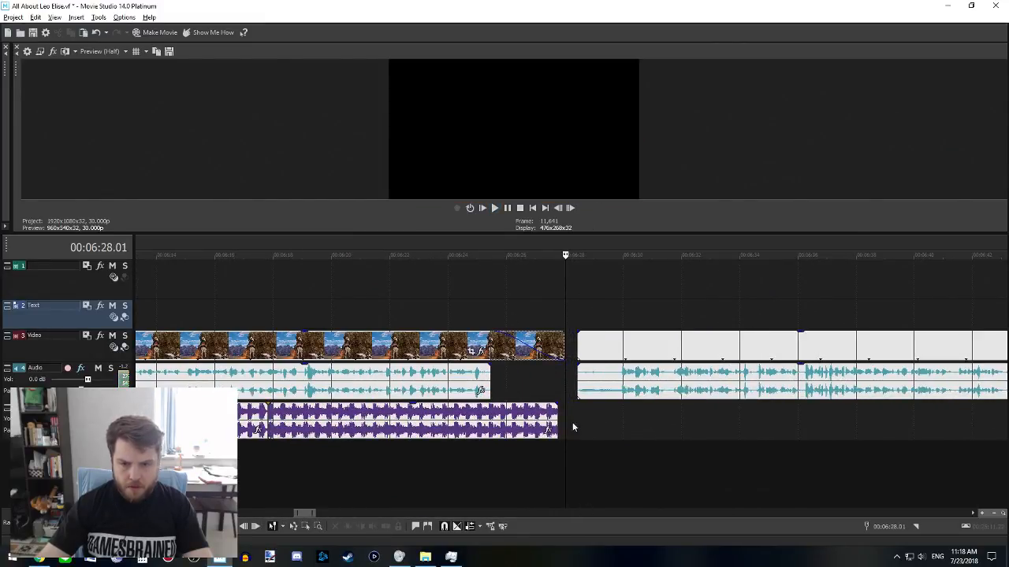
left_click_drag(557, 421, 573, 421)
scroll(529, 447, "down", 3)
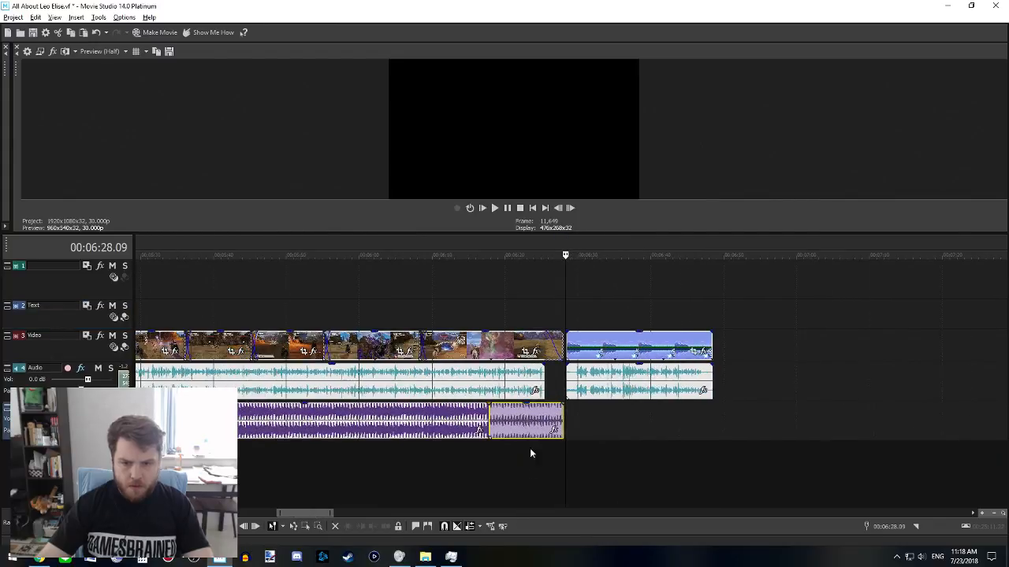
- Extend the start of the video clip near 00:01:00 backward to close the gap before it, and play the join
scroll(521, 489, "left", 15)
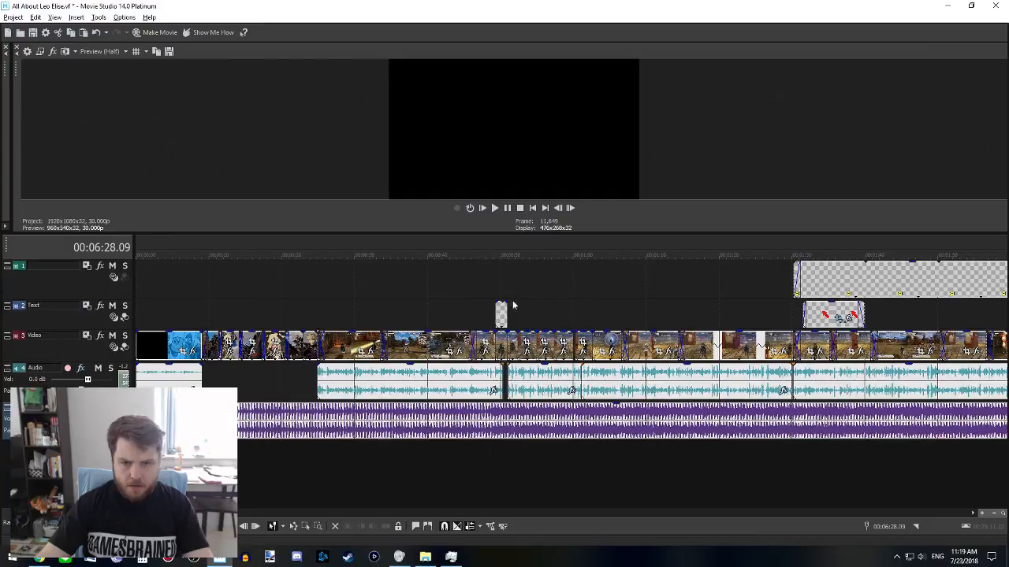
left_click(507, 295)
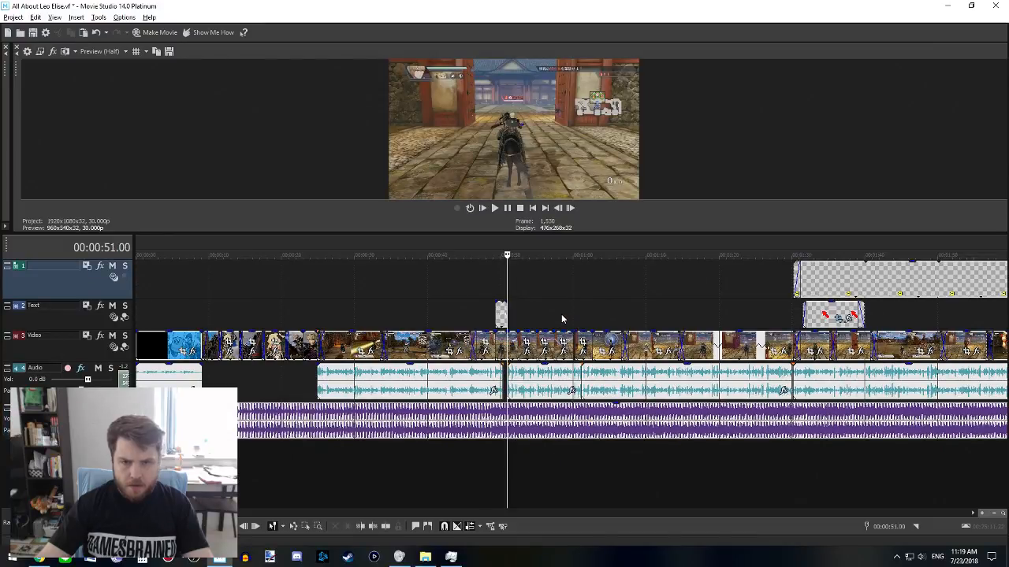
left_click(561, 319)
scroll(561, 319, "up", 5)
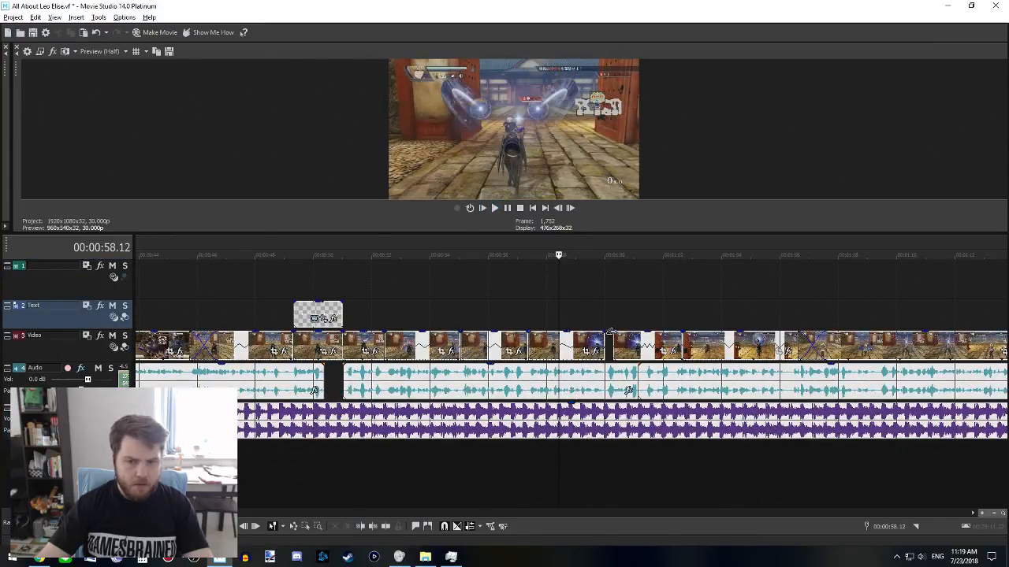
left_click(596, 307)
key("space")
key("space")
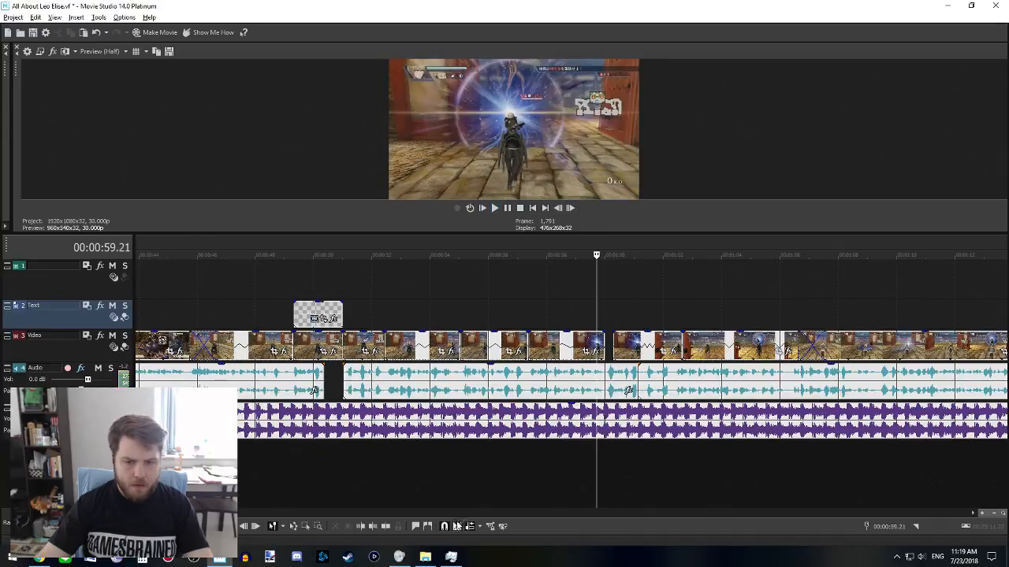
left_click(609, 343)
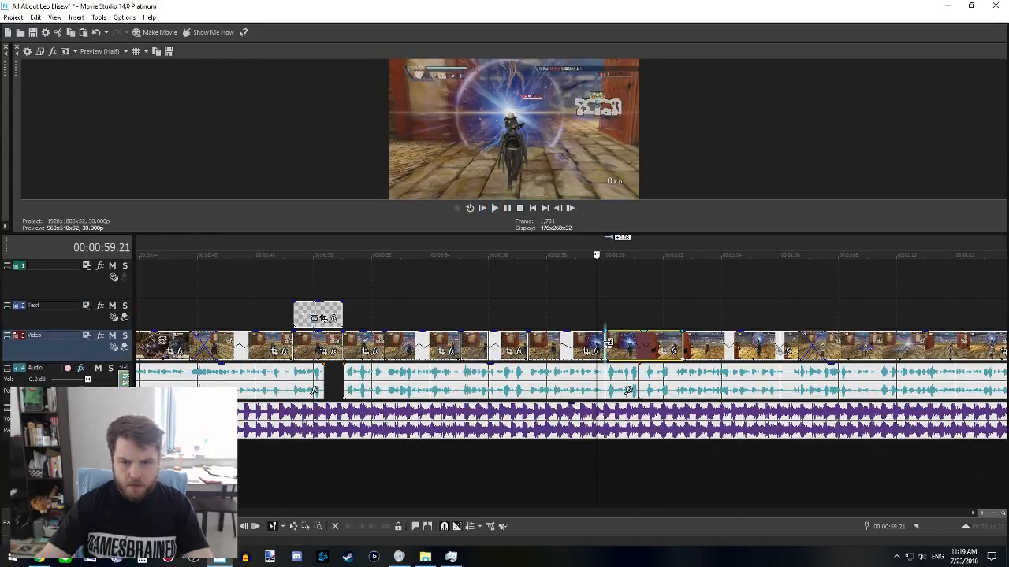
left_click(599, 312)
key("space")
key("space")
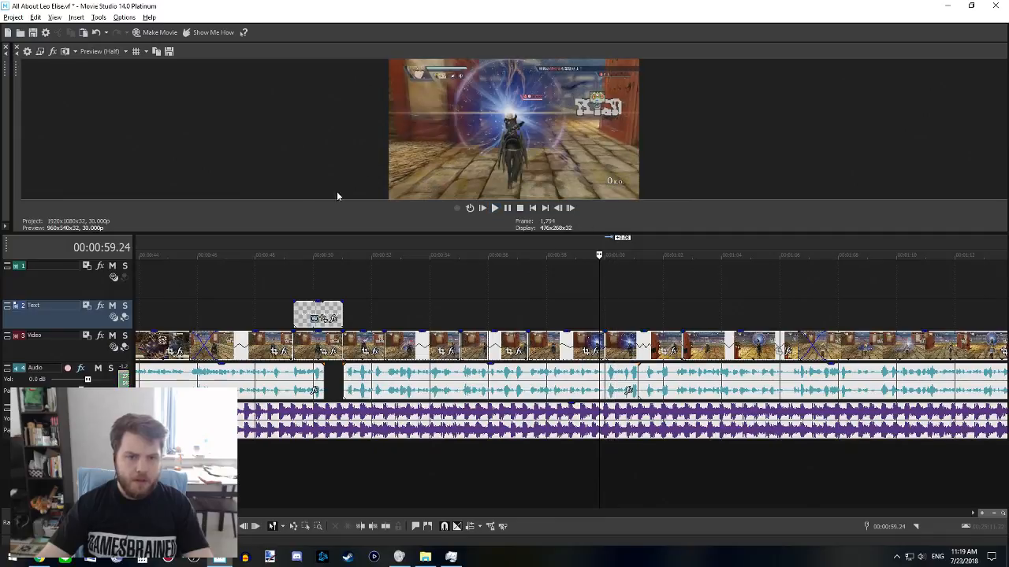
- Enlarge the video preview, save the project, and watch the edit on to about 00:01:38
left_click_drag(325, 233, 315, 471)
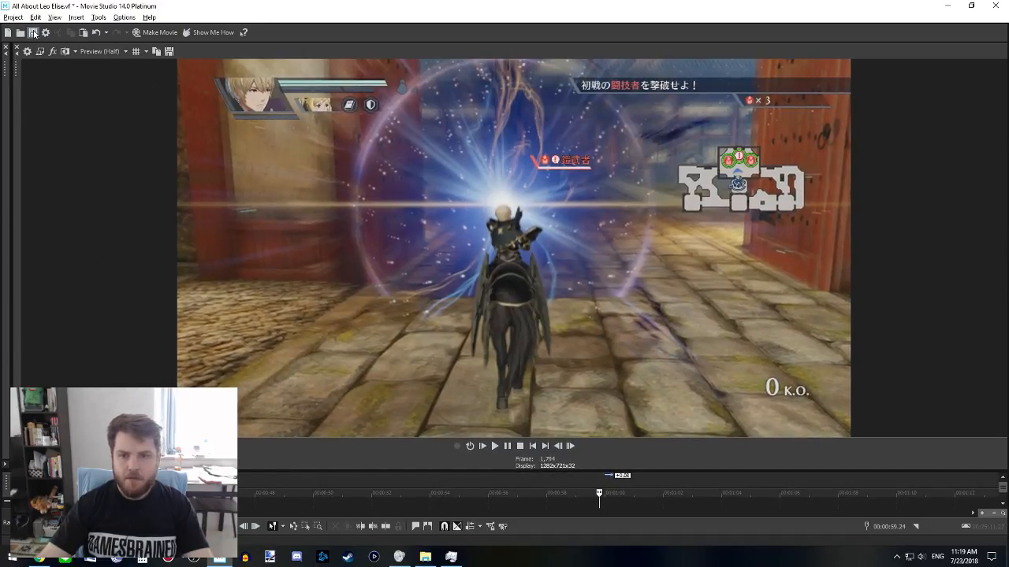
key("space")
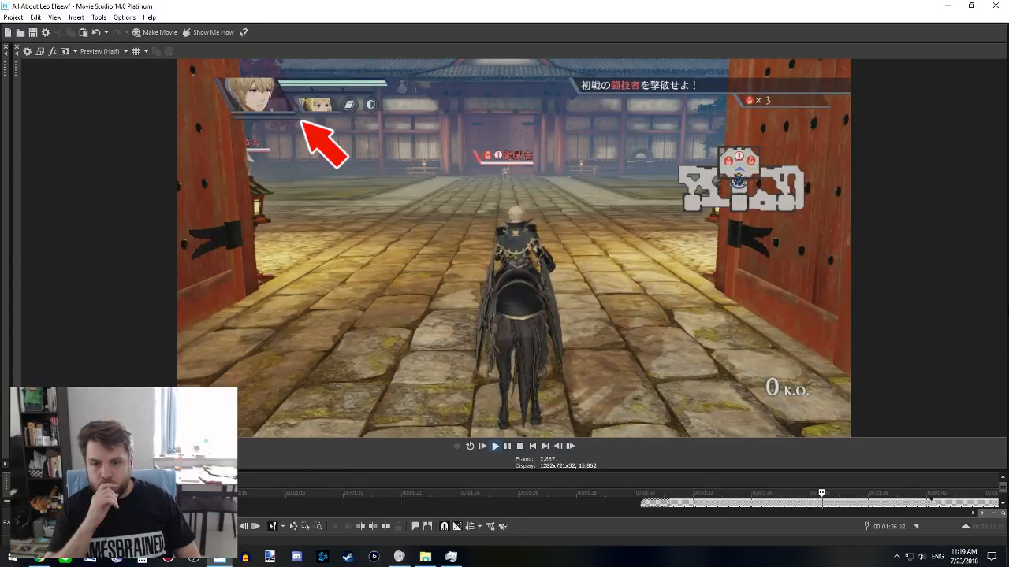
key("space")
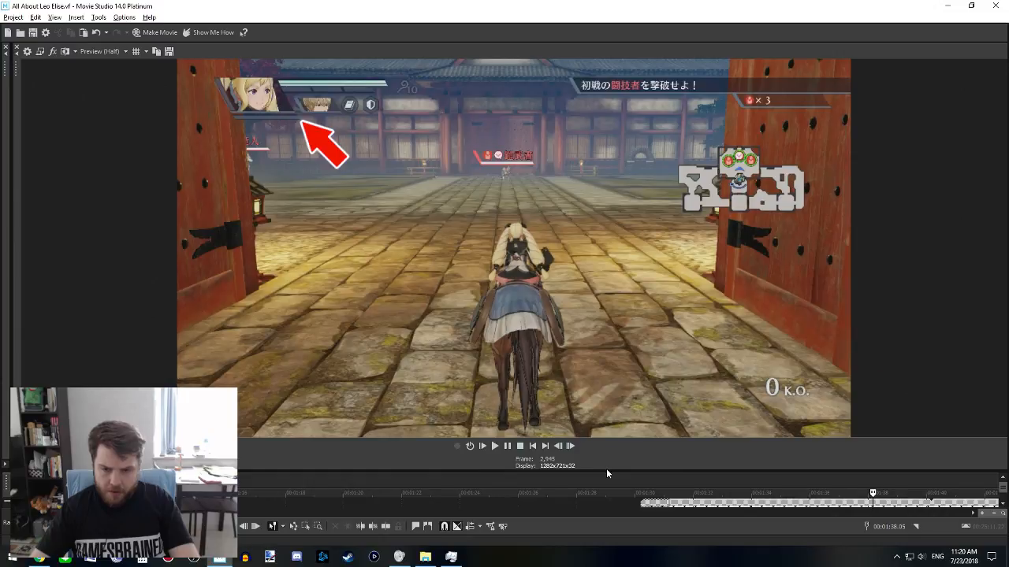
- Shrink the preview to reveal the timeline tracks, and replay the start of the C1 overlay from about 00:01:30
left_click_drag(607, 471, 618, 242)
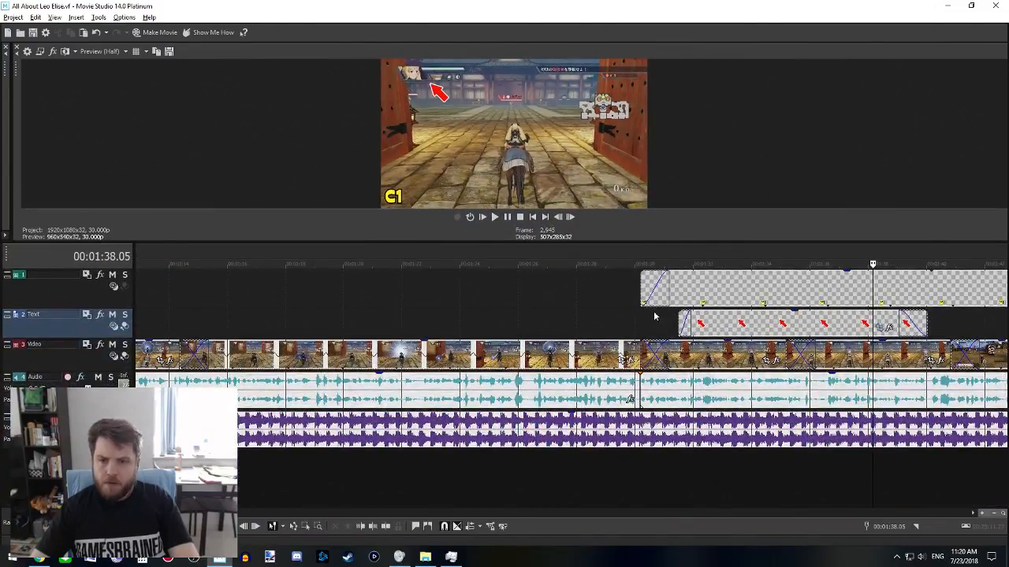
left_click(636, 293)
key("space")
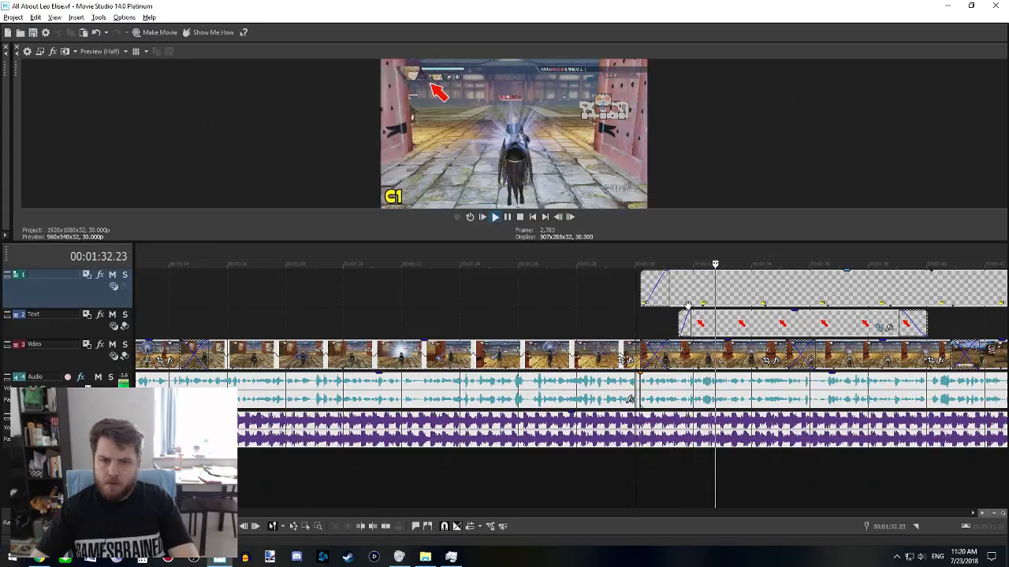
key("space")
key("space")
key("space")
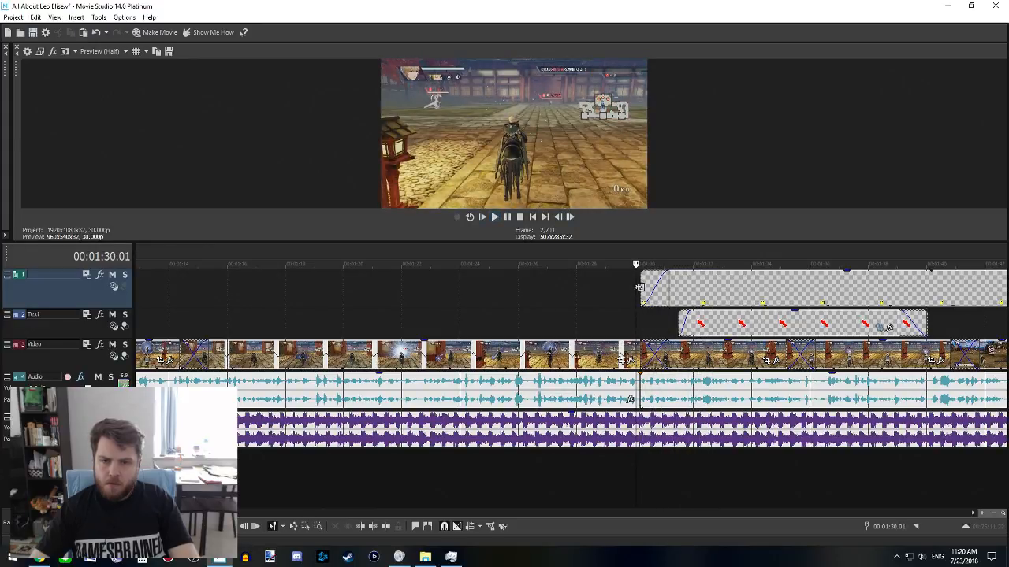
- Extend the start of the C1 overlay clip about one second earlier, to about 00:01:29, and replay from 00:01:30
left_click_drag(640, 287, 608, 282)
key("space")
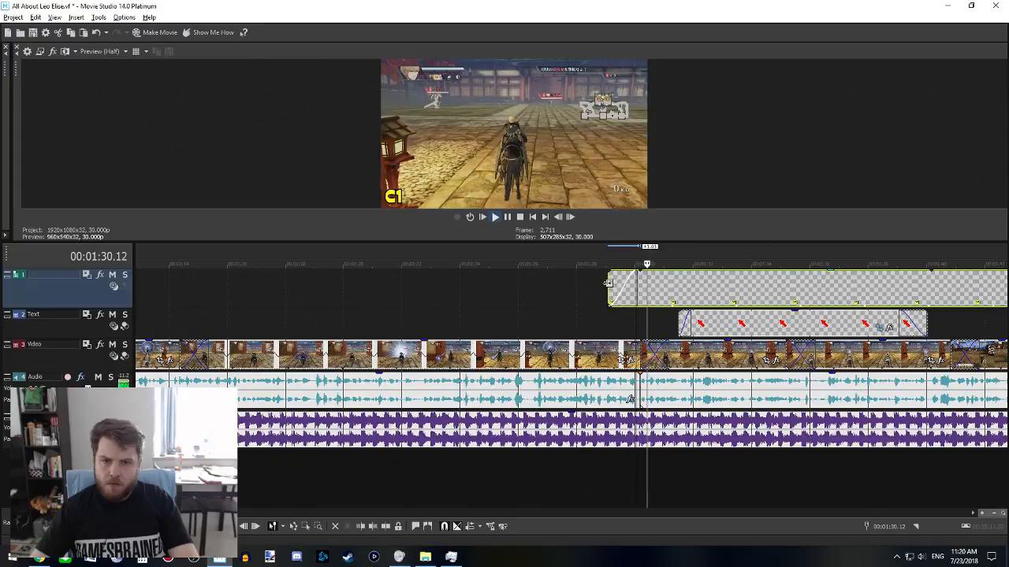
key("space")
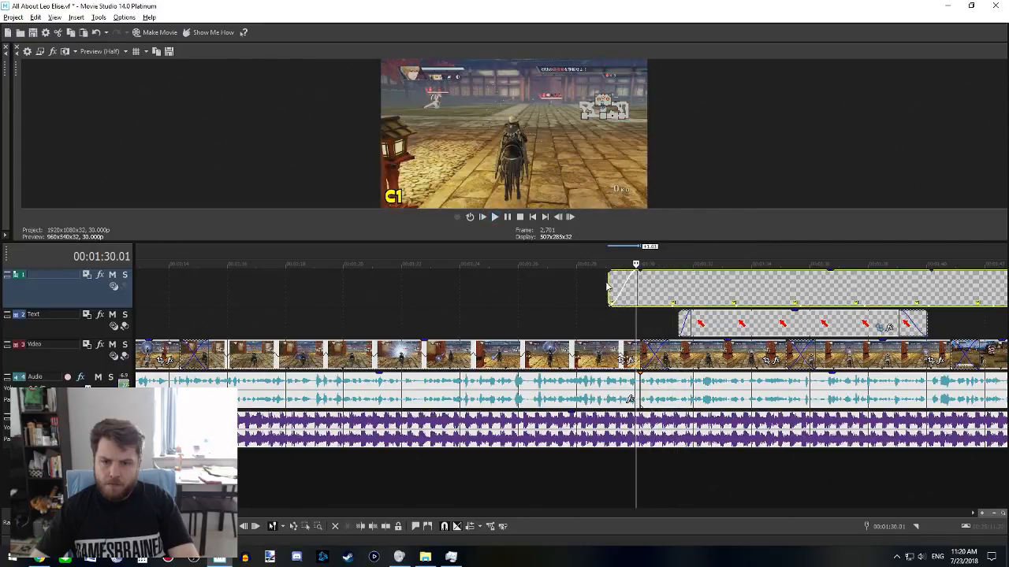
- Trim the start of the C1 overlay clip to just after 00:01:30 and play its entrance
left_click_drag(607, 282, 640, 284)
key("space")
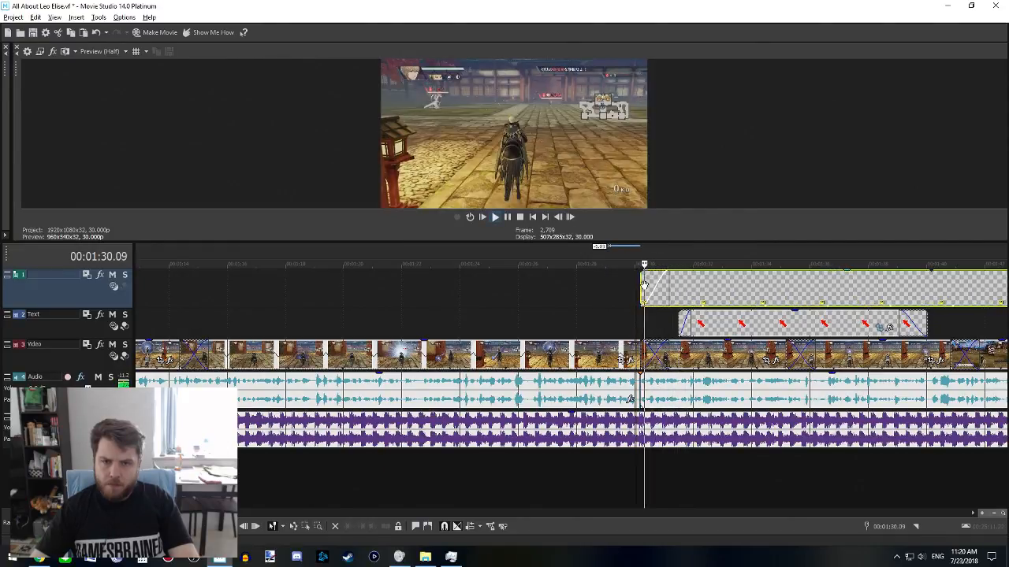
key("space")
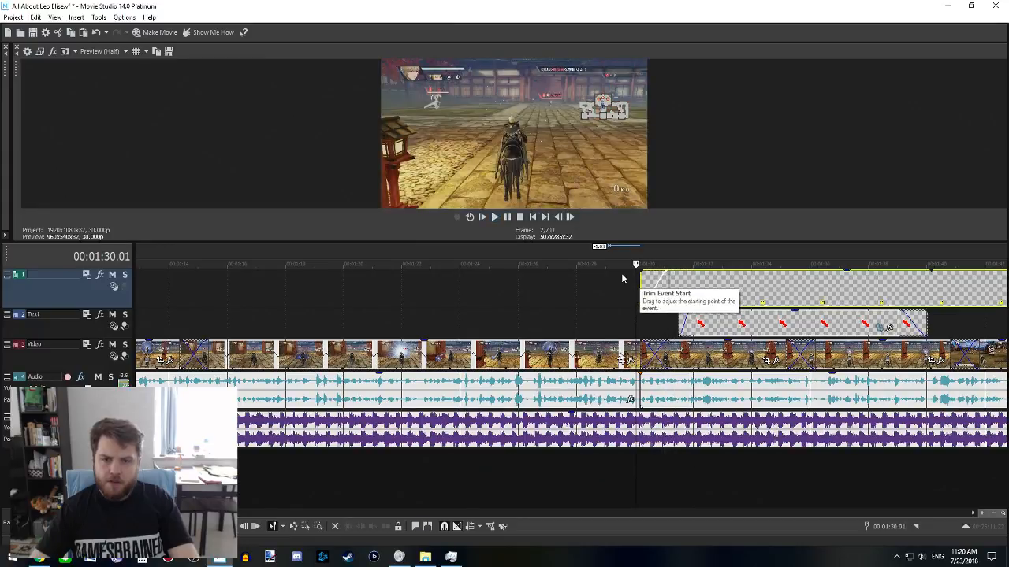
- Watch the edit in an enlarged preview to about 00:04:07, rechecking the change from C4 to C5 at 00:03:05
left_click_drag(584, 243, 593, 471)
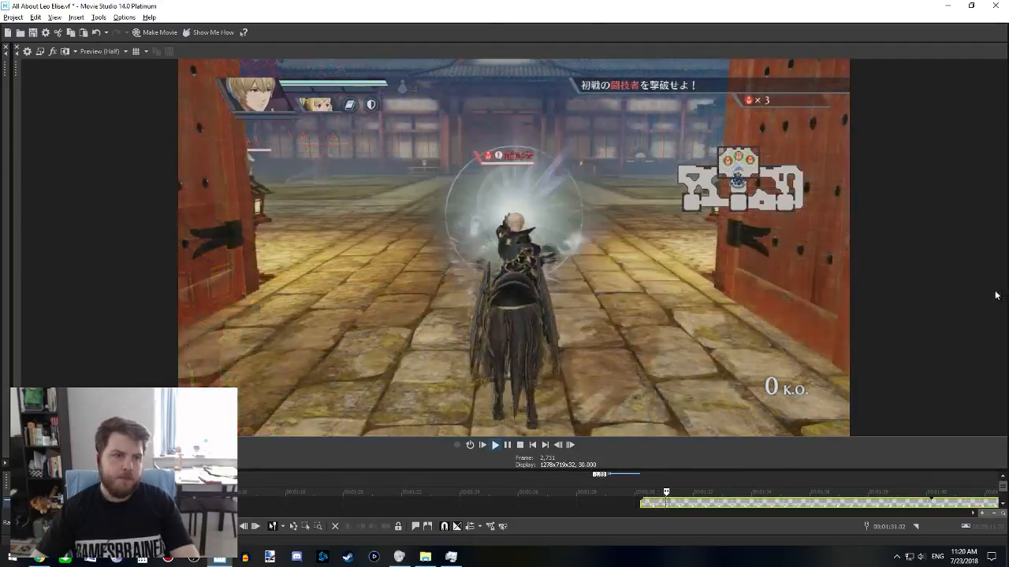
key("space")
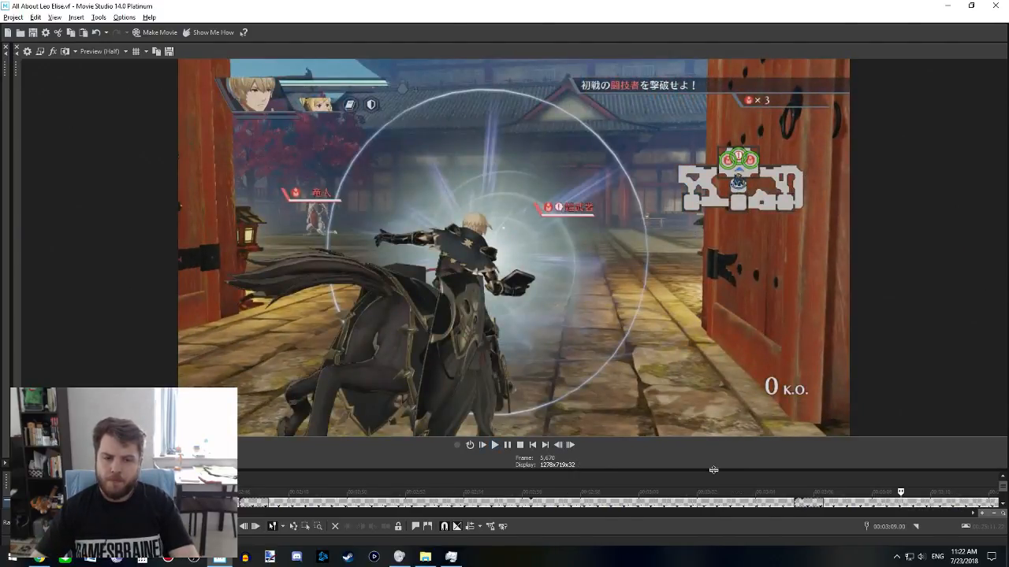
left_click_drag(714, 470, 713, 203)
left_click(796, 290)
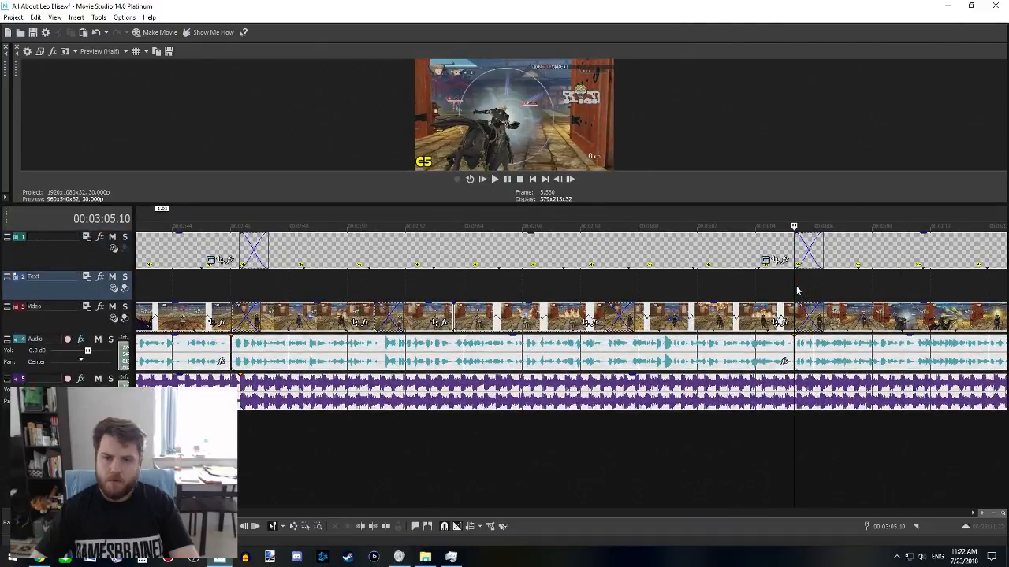
key("space")
key("space")
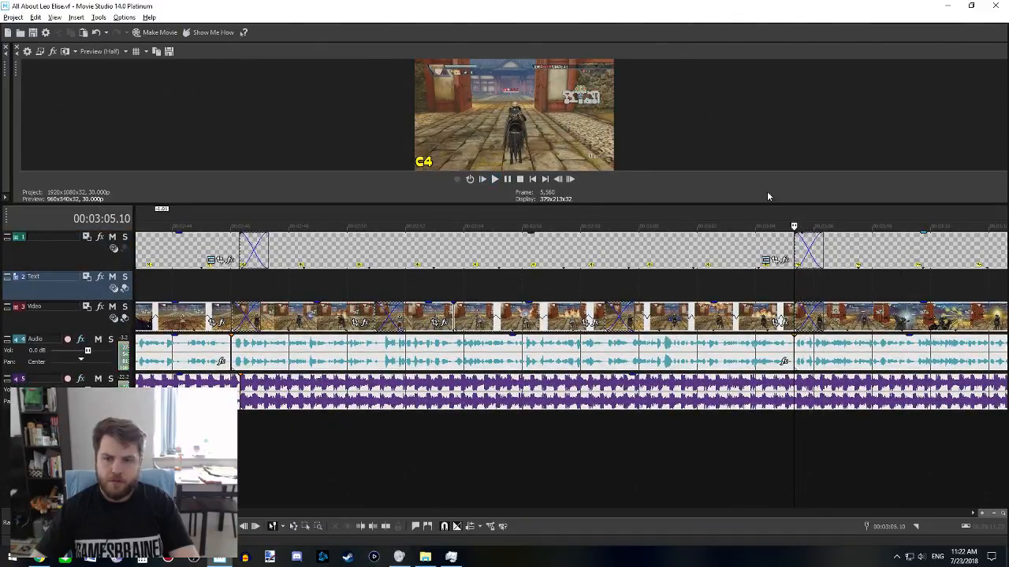
left_click_drag(761, 204, 763, 470)
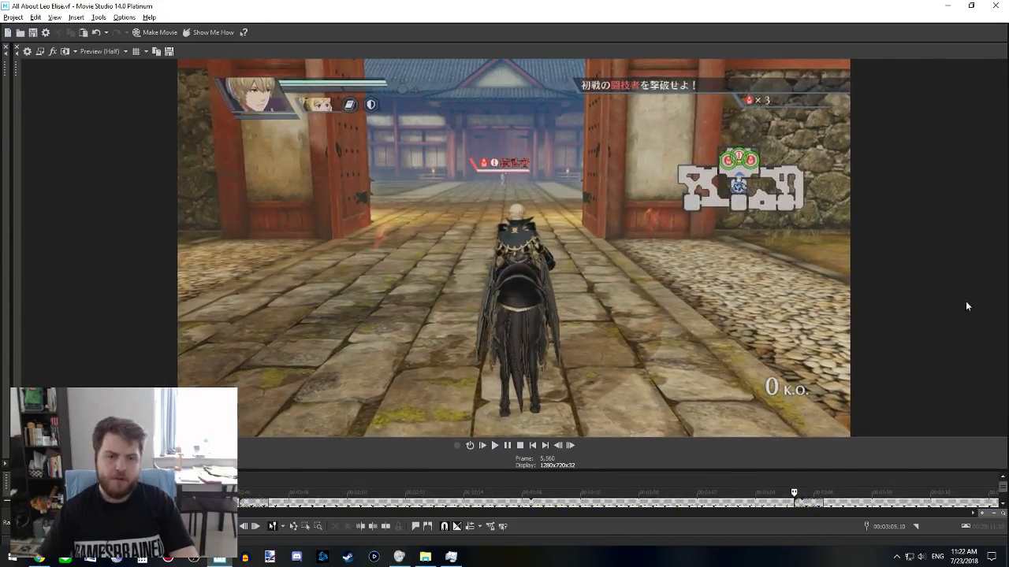
key("space")
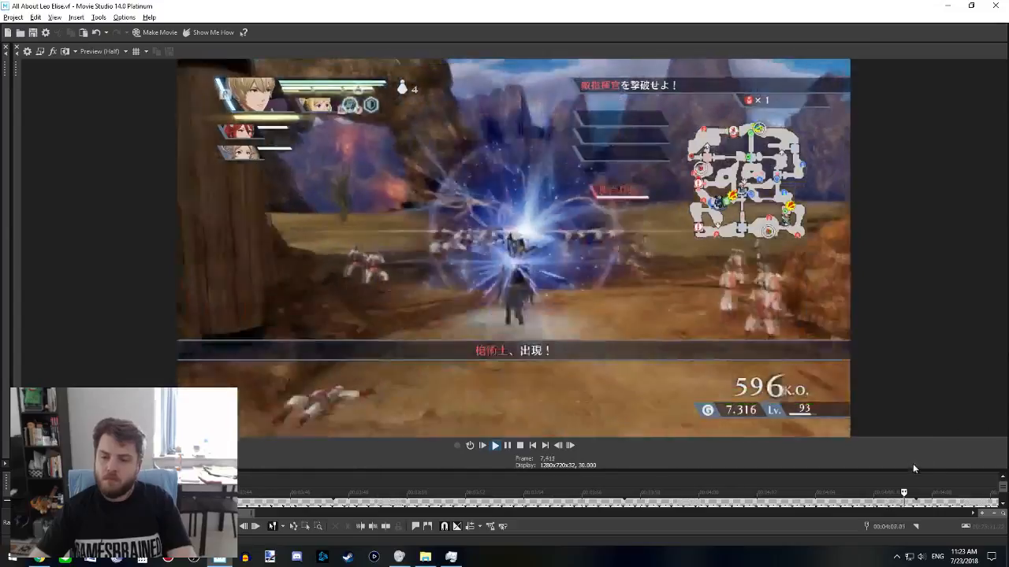
- Extend the start of the video clip near 00:04:04 backward so it crossfades with the preceding clip
left_click_drag(913, 465, 908, 293)
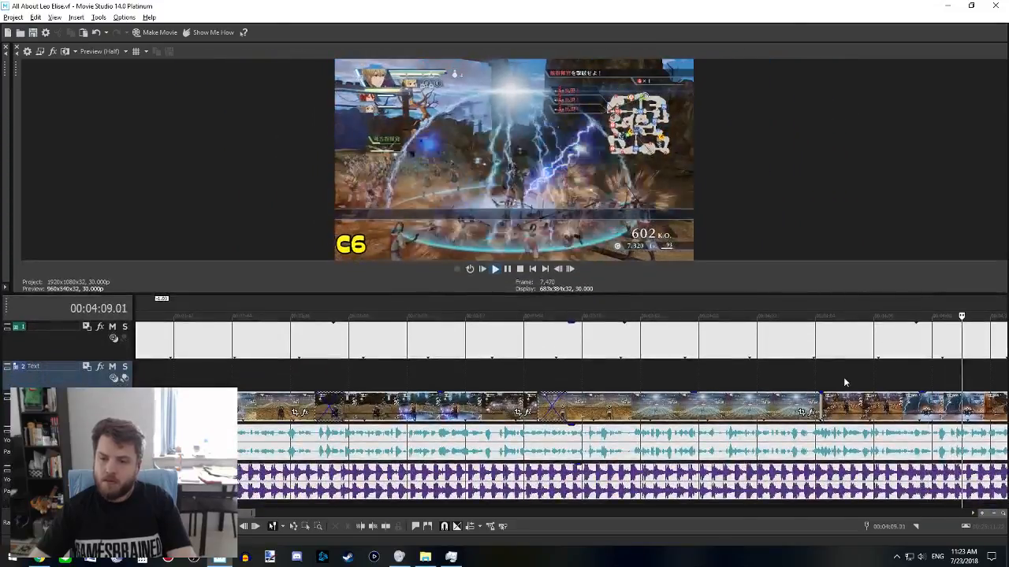
left_click(843, 380)
left_click(807, 382)
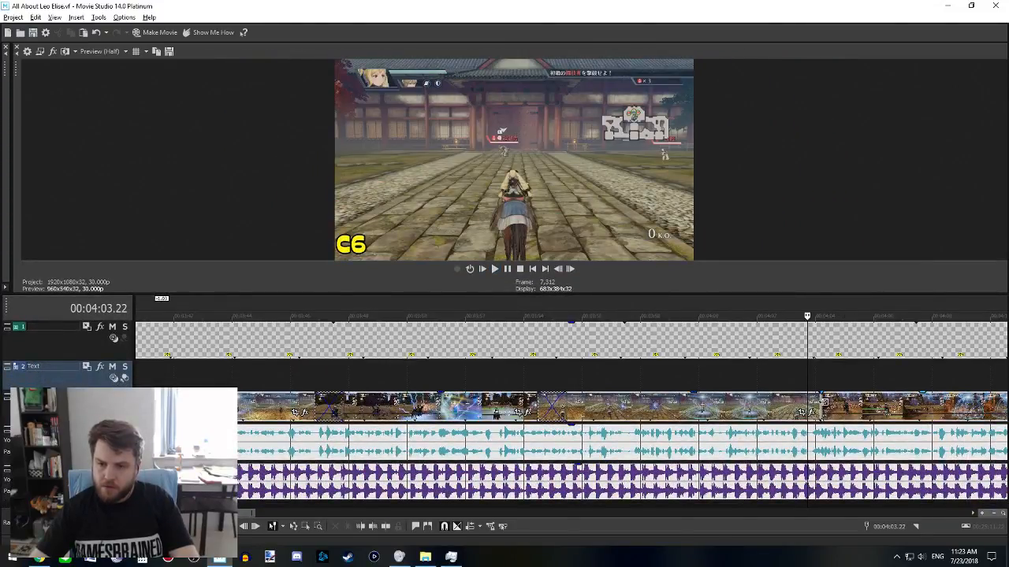
mouse_move(822, 404)
left_mouse_down()
mouse_move(797, 407)
mouse_move(834, 407)
mouse_move(804, 404)
left_mouse_up()
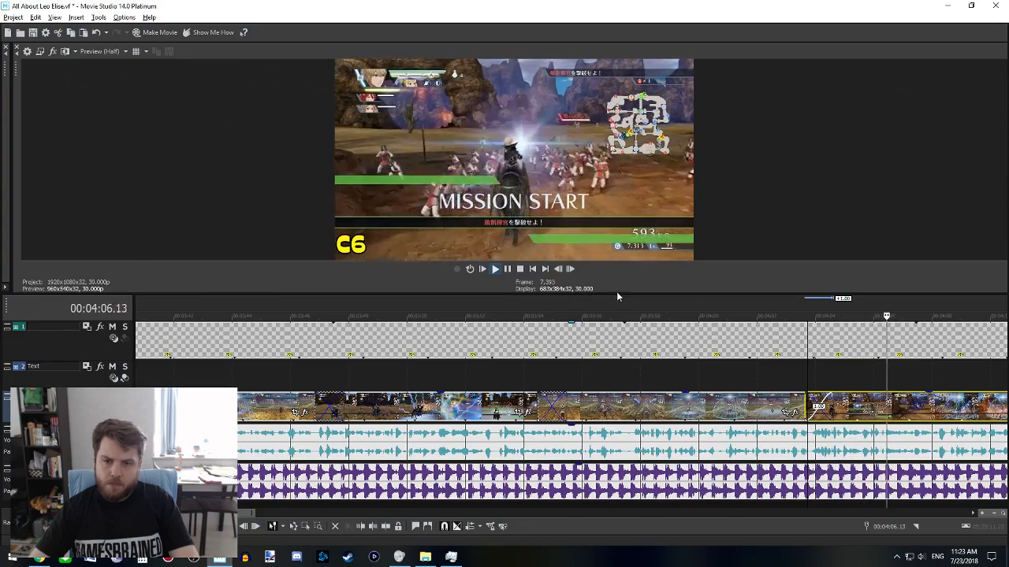
- Watch the edit in an enlarged preview to about 00:04:45, and go back to about 00:04:38 to recheck that section
left_click_drag(617, 298, 622, 508)
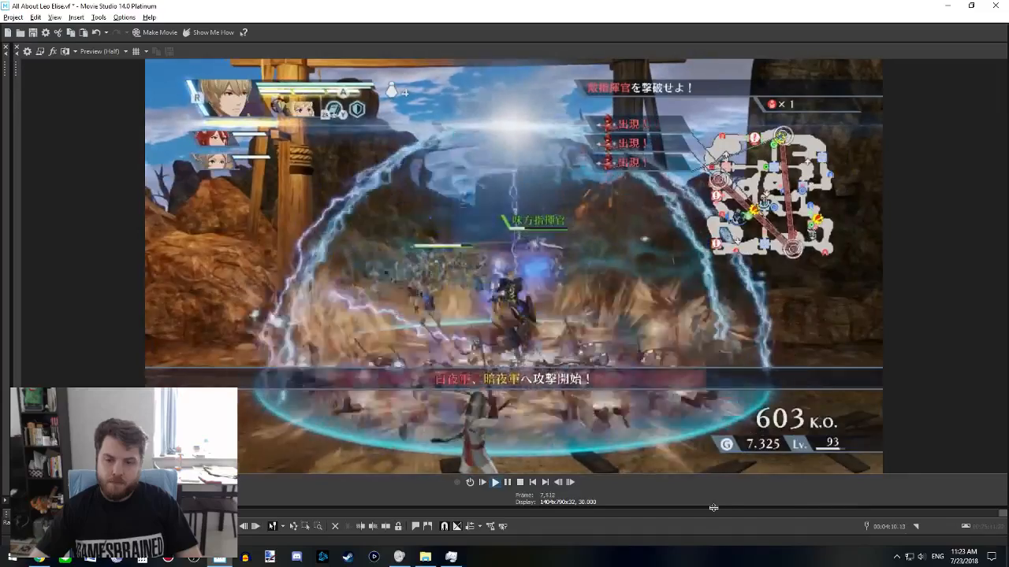
left_click_drag(714, 507, 729, 476)
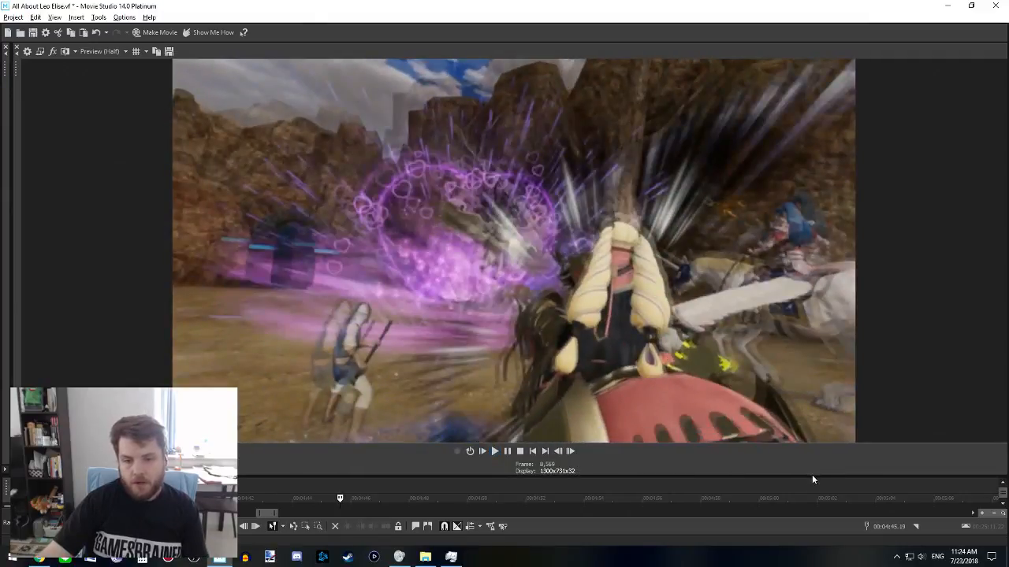
left_click_drag(813, 476, 744, 261)
scroll(467, 370, "left", 4)
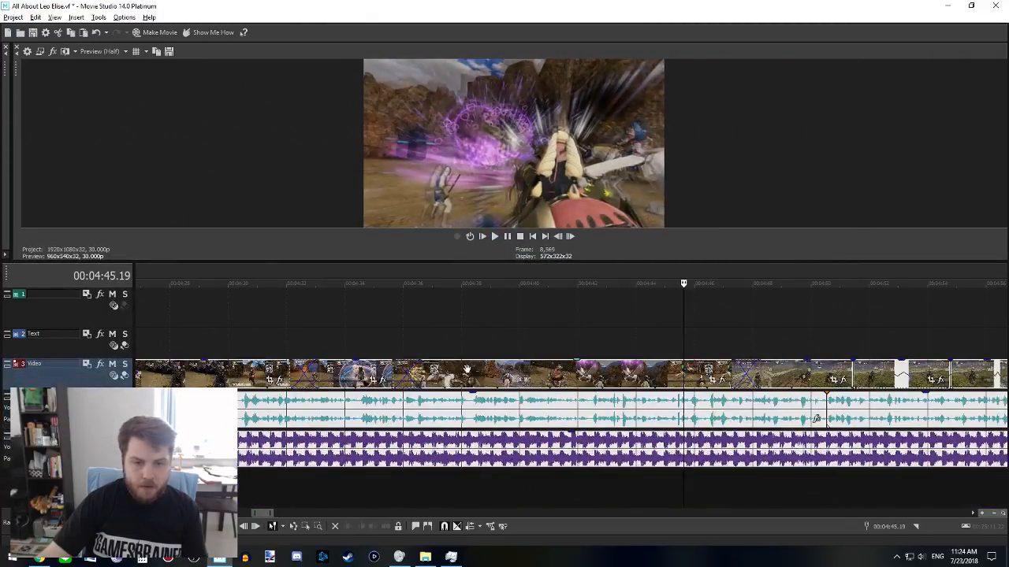
left_click(366, 341)
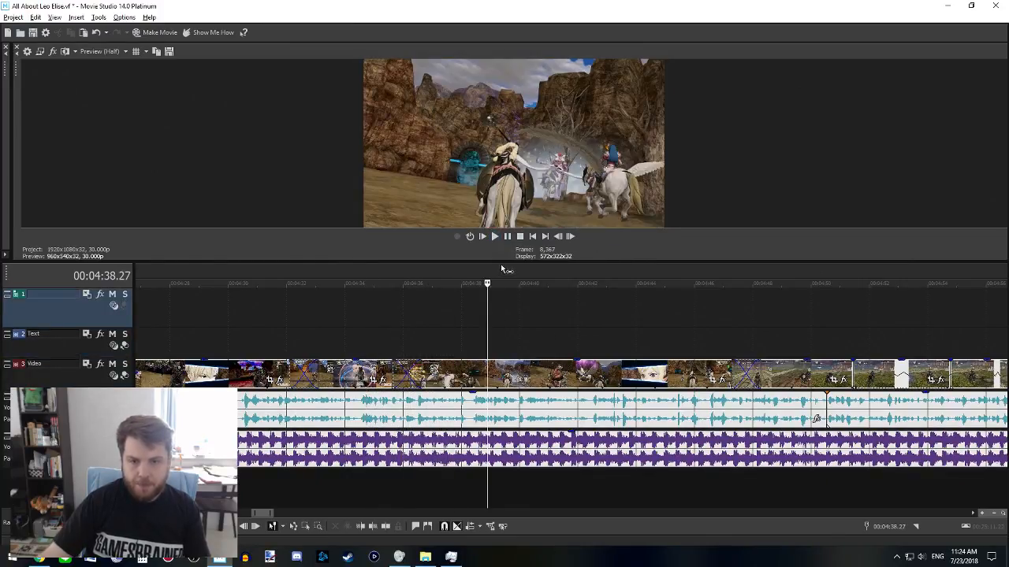
left_click_drag(502, 262, 525, 495)
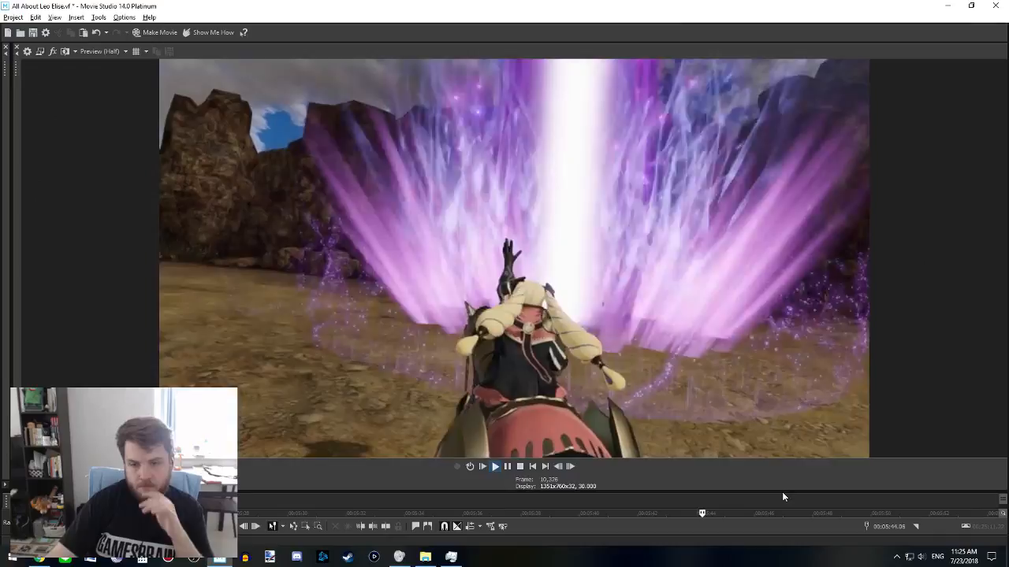
- Review the footage around 00:05:35 to 00:05:46 and trim the end of the earlier video clip to 00:05:35.06
left_click_drag(781, 498, 770, 272)
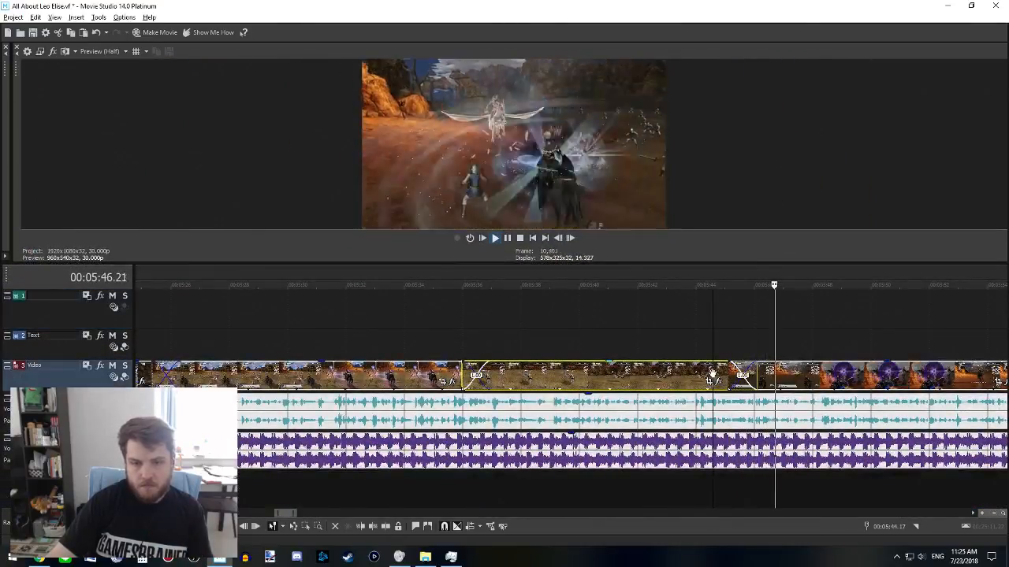
left_click(713, 372)
left_click(505, 377)
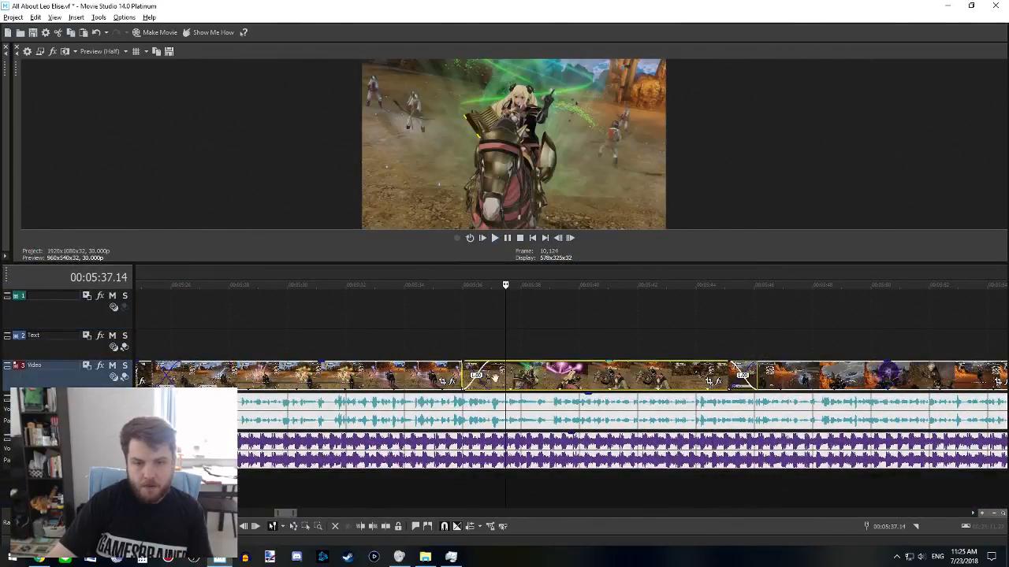
left_click(419, 375)
key("space")
left_click(439, 374)
key("alt+]")
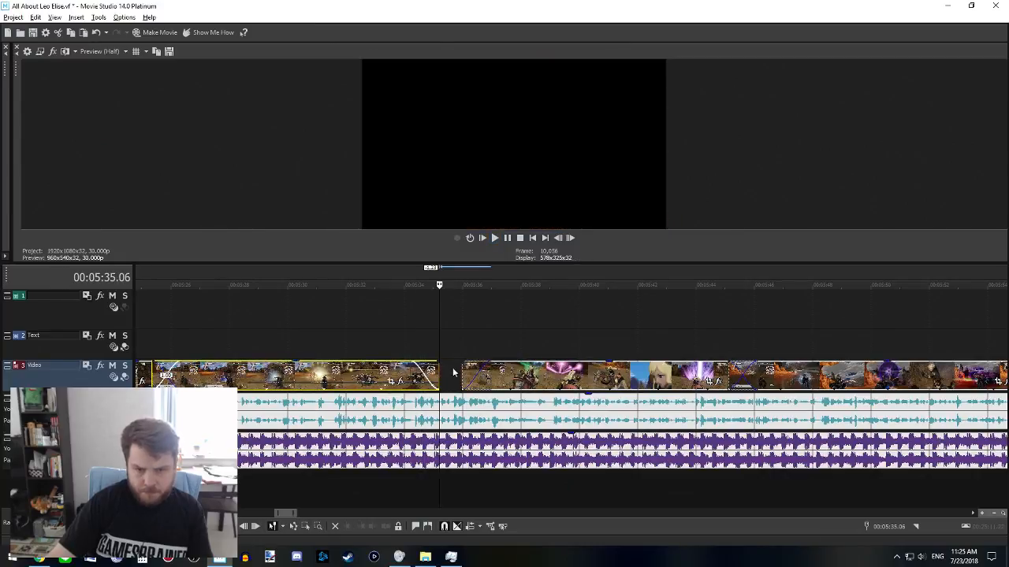
- Extend the start of the following video clip back over the trimmed clip to crossfade them, and play the join
left_click_drag(461, 371, 440, 371)
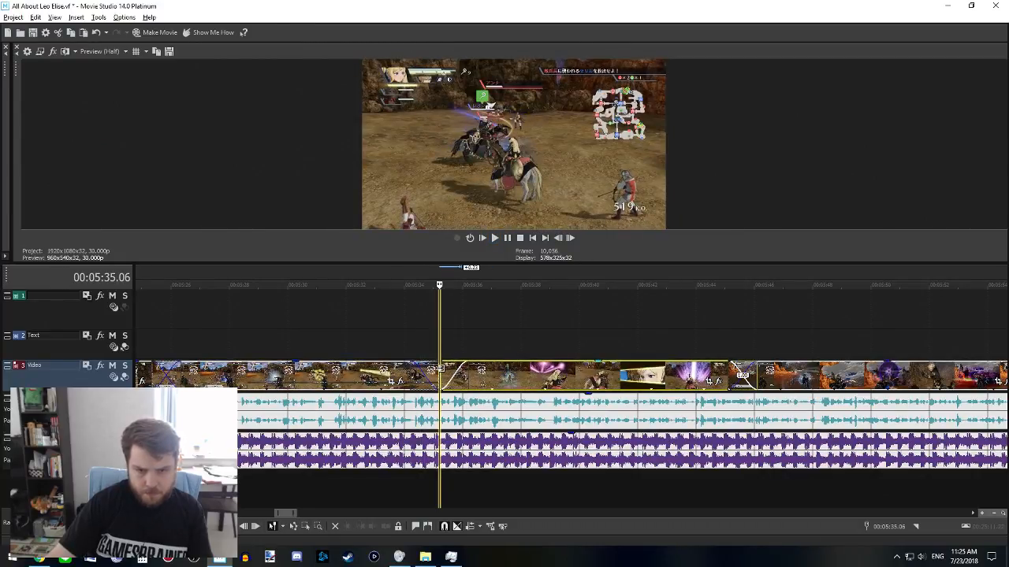
left_click(407, 350)
key("space")
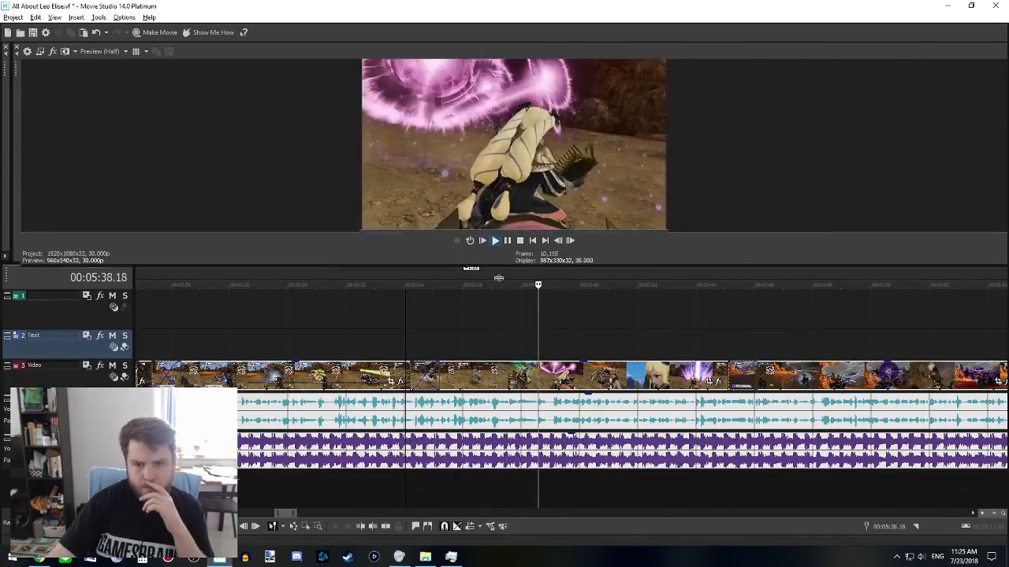
- Watch the rest of the edit in an enlarged preview into the Twitter outro, and save the project
left_click_drag(497, 263, 501, 496)
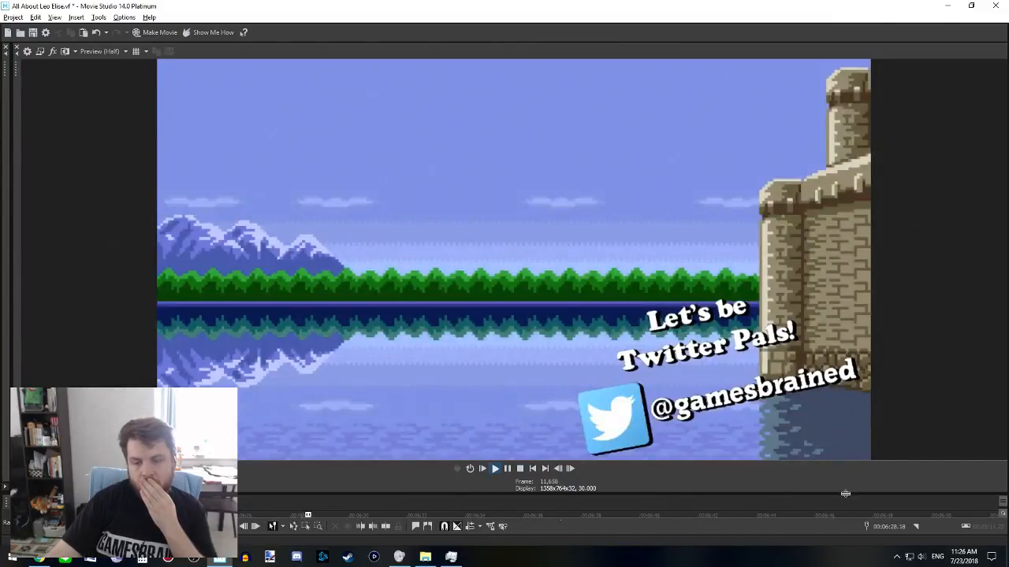
left_click_drag(845, 494, 850, 350)
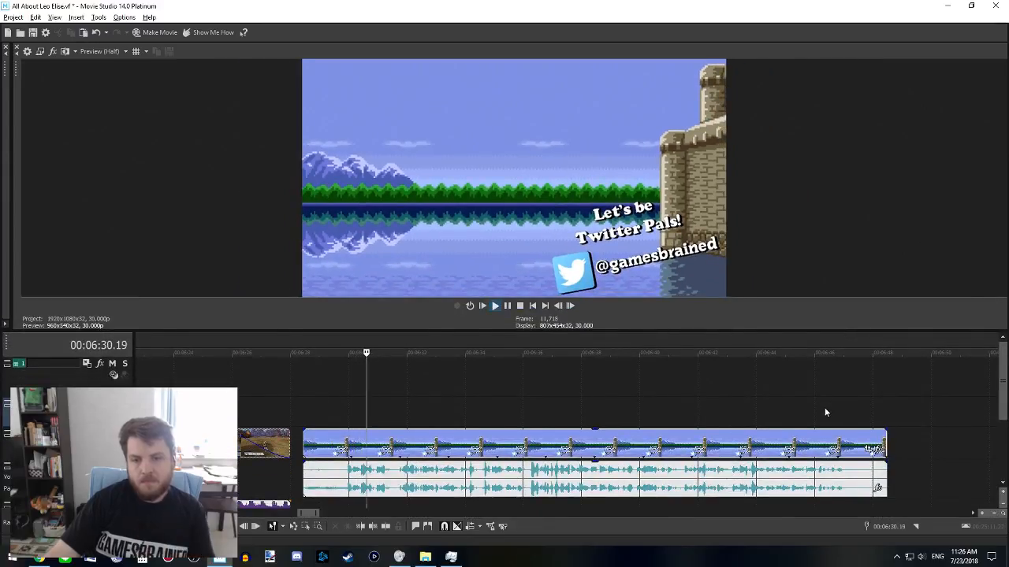
scroll(575, 386, "down", 3)
left_click(557, 354)
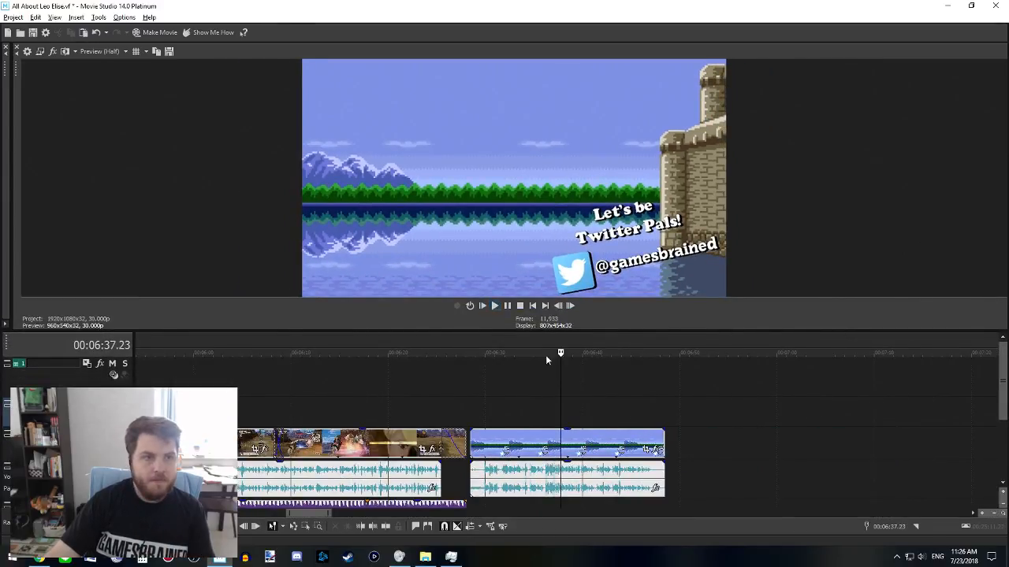
left_click(33, 32)
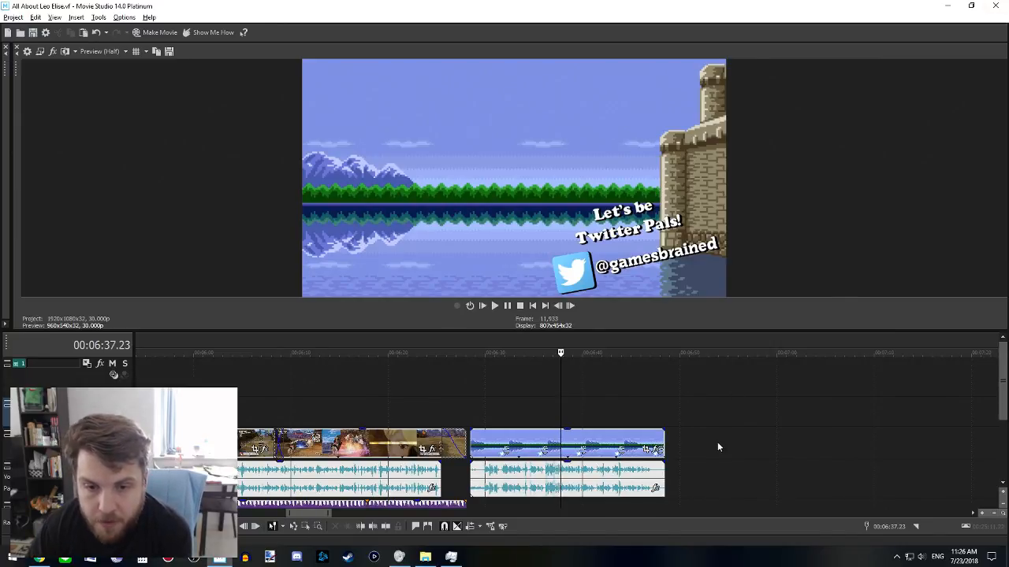
scroll(733, 432, "down", 5)
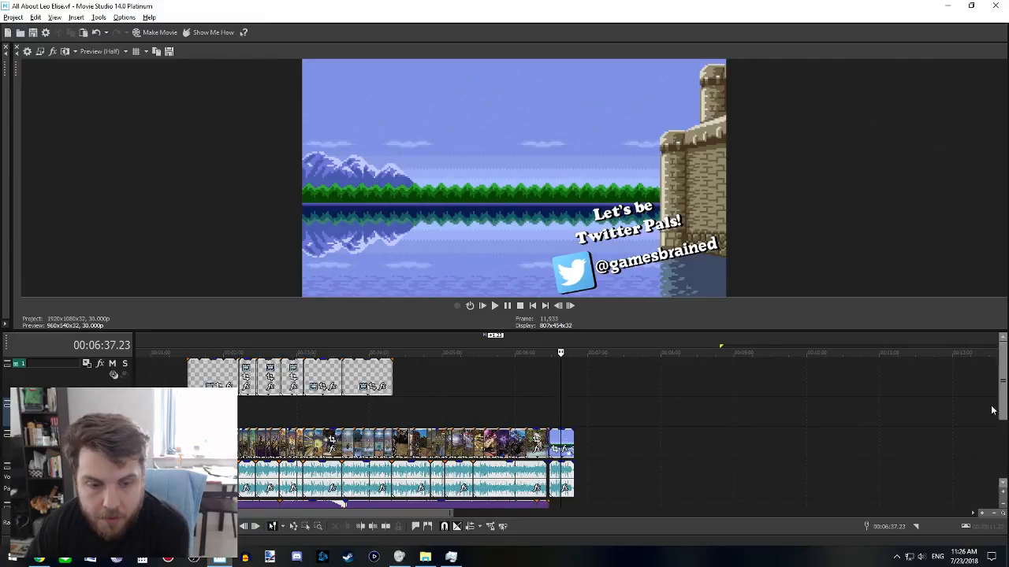
left_click_drag(1002, 378, 986, 491)
scroll(993, 449, "up", 3)
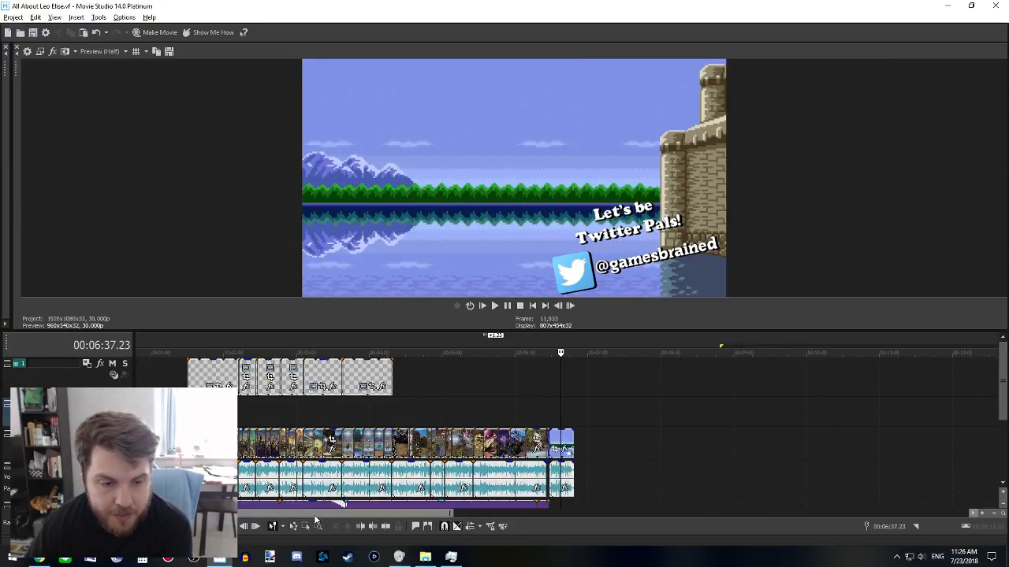
scroll(313, 514, "left", 1)
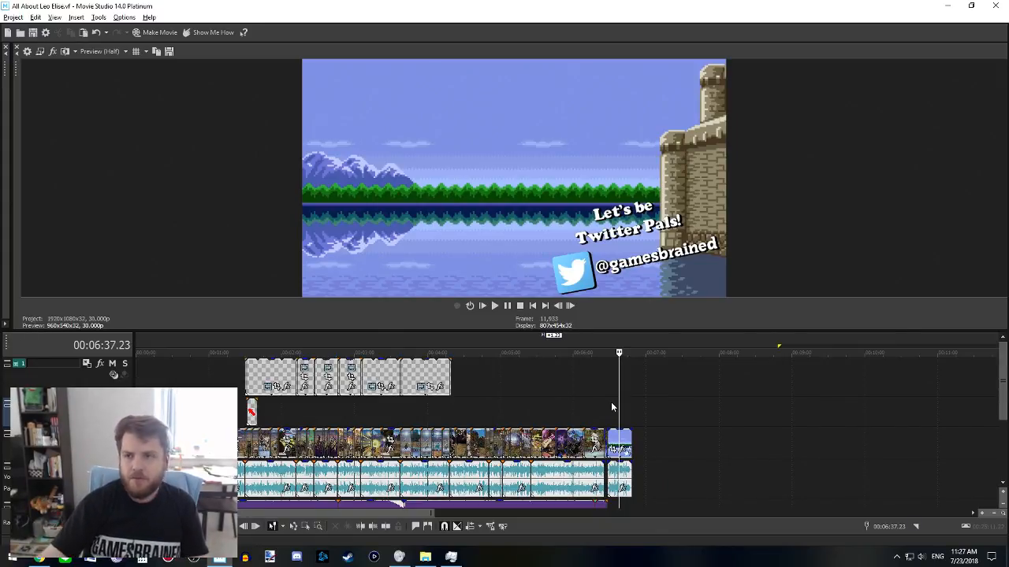
- Switch to the browser and close its YouTube tabs, and close the VEGAS News and Task Manager windows
key("alt+Tab")
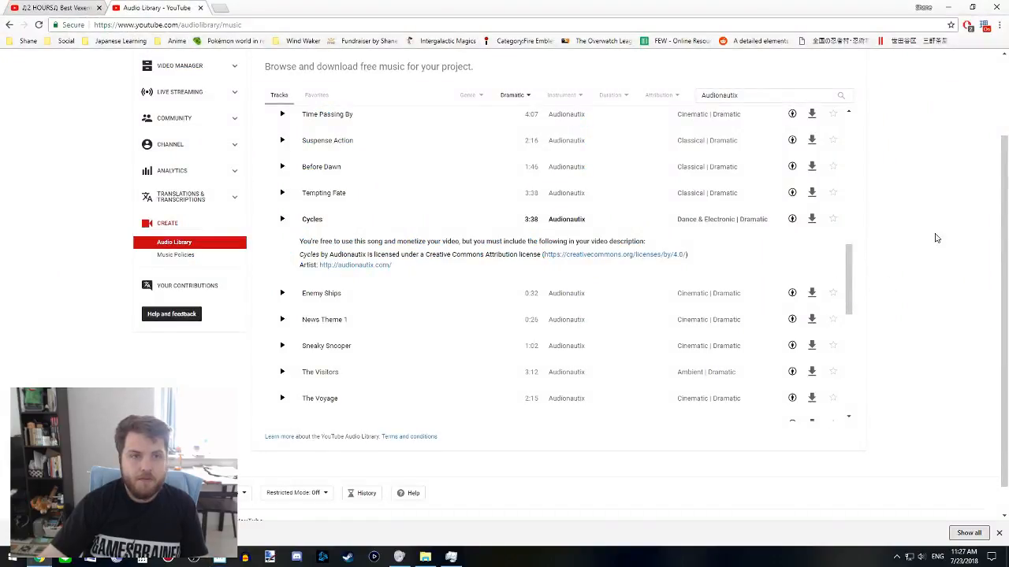
left_click(203, 8)
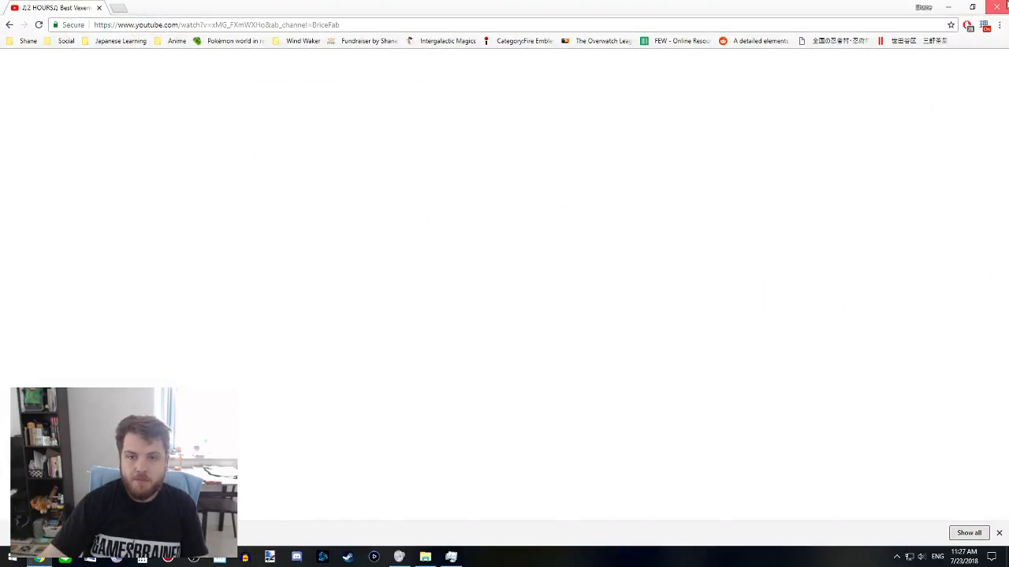
left_click(994, 7)
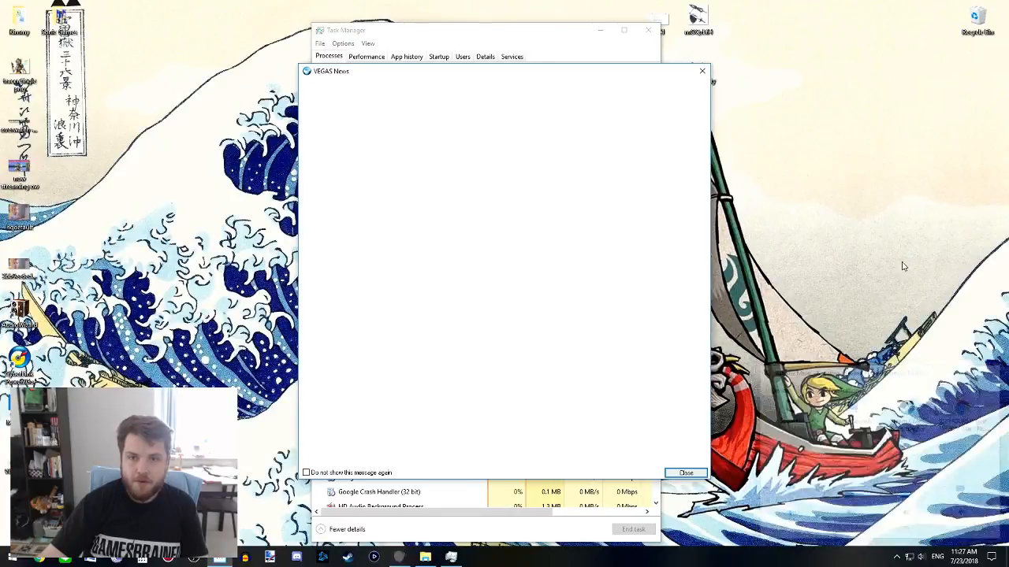
left_click(701, 72)
left_click(648, 32)
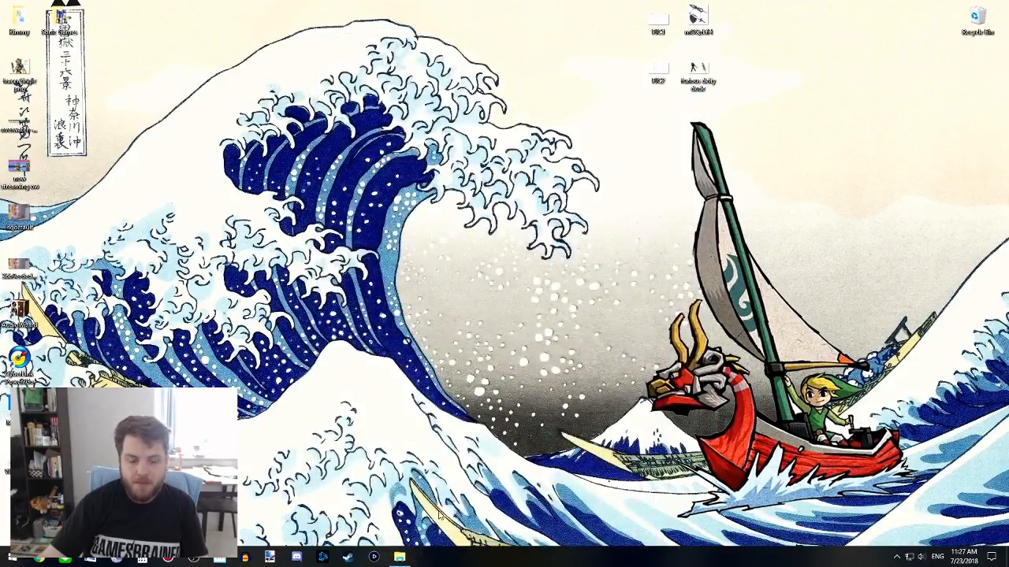
- Switch to Steam to look through the installed games in the library, and minimize its window
left_click(347, 556)
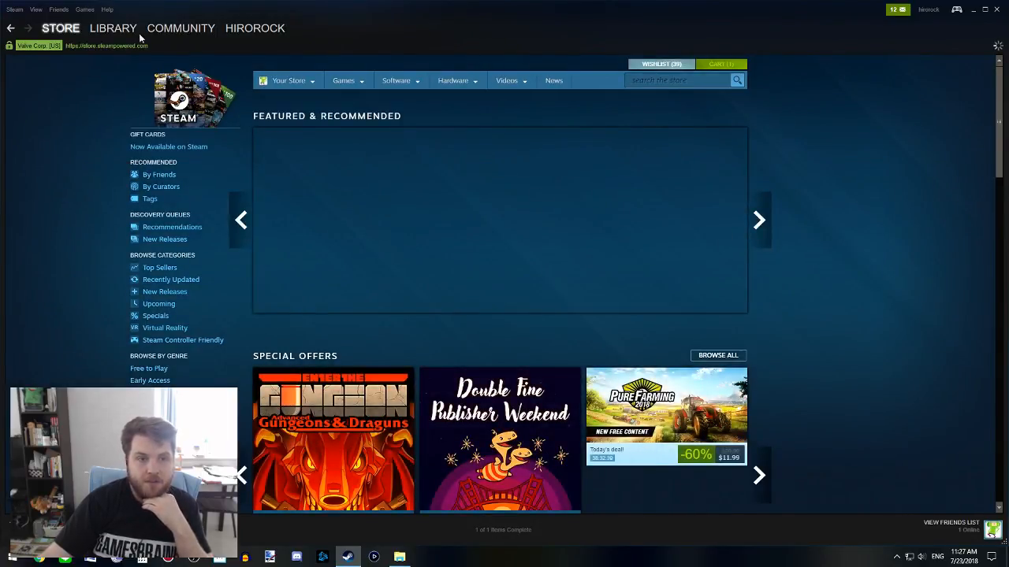
left_click(111, 117)
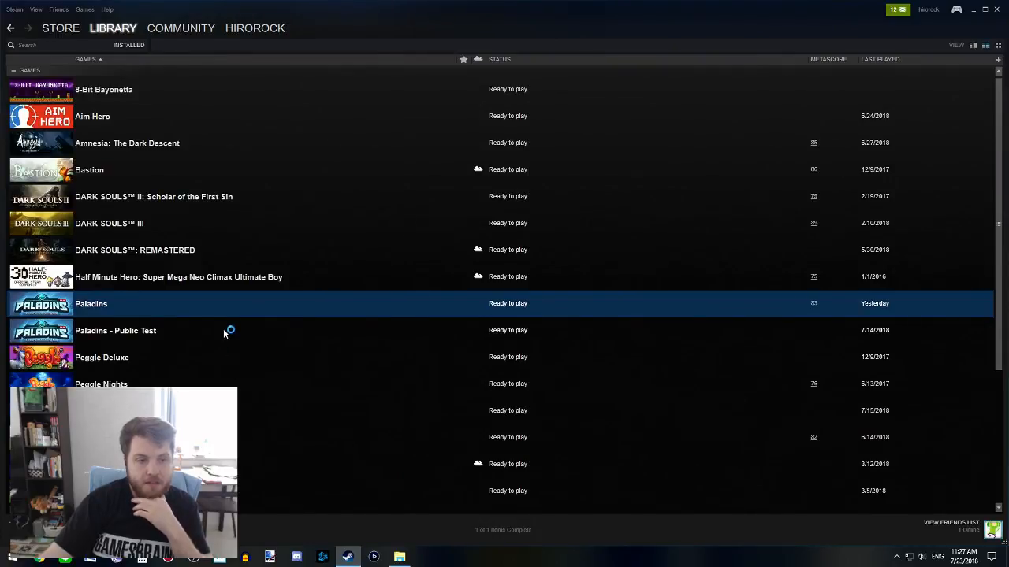
scroll(246, 349, "down", 1)
scroll(259, 408, "down", 2)
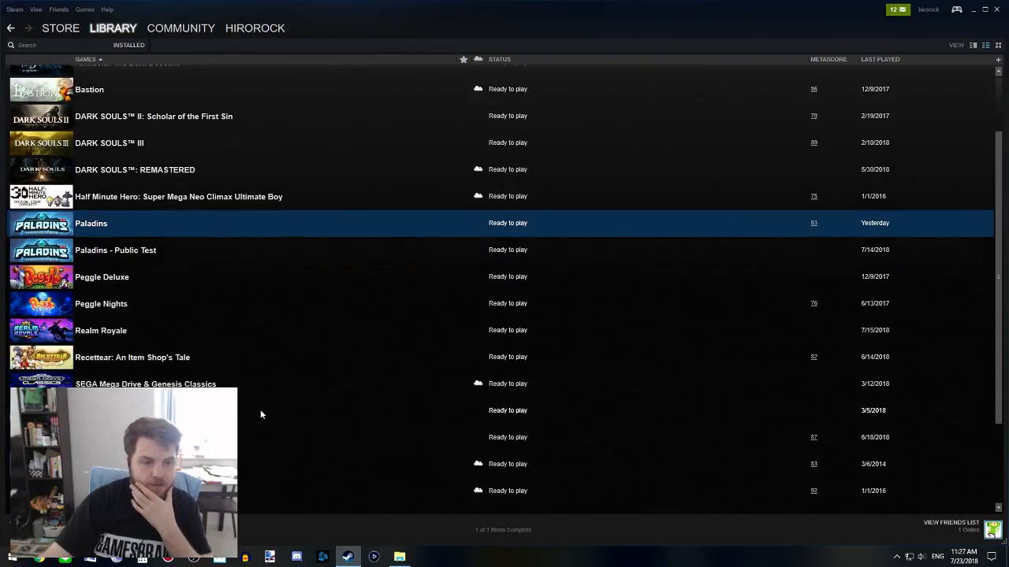
scroll(270, 414, "down", 4)
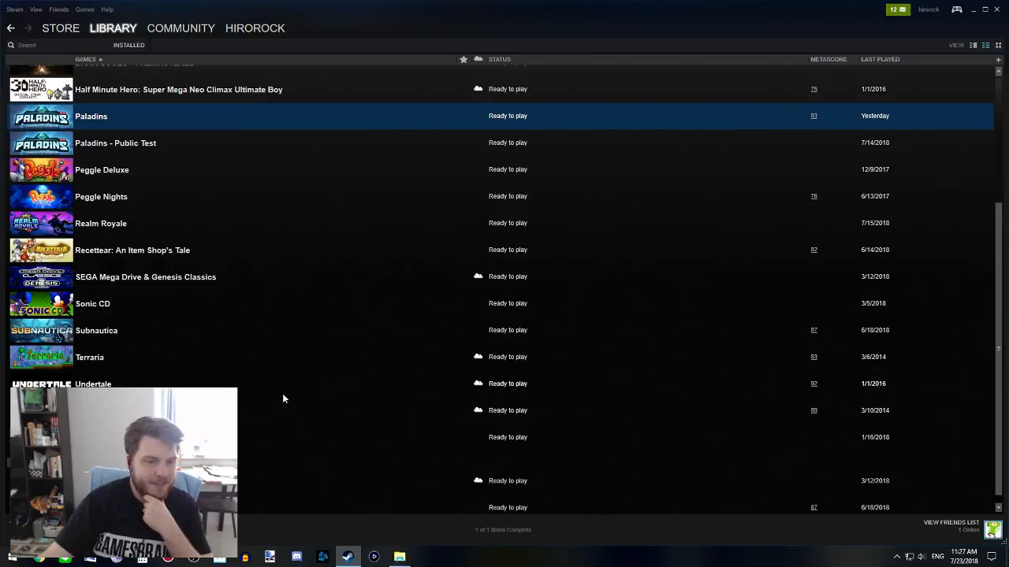
scroll(344, 402, "up", 7)
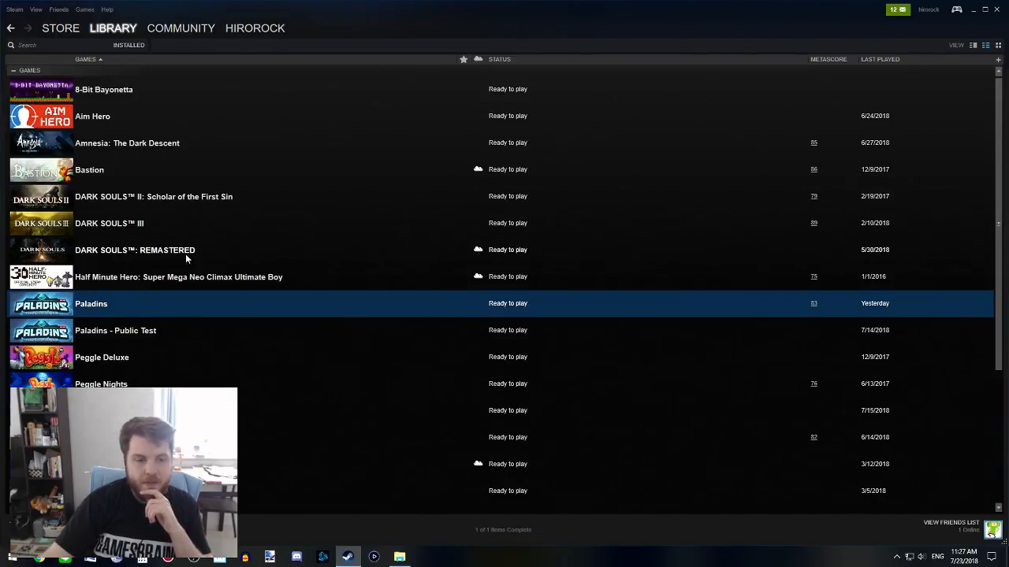
scroll(320, 398, "down", 3)
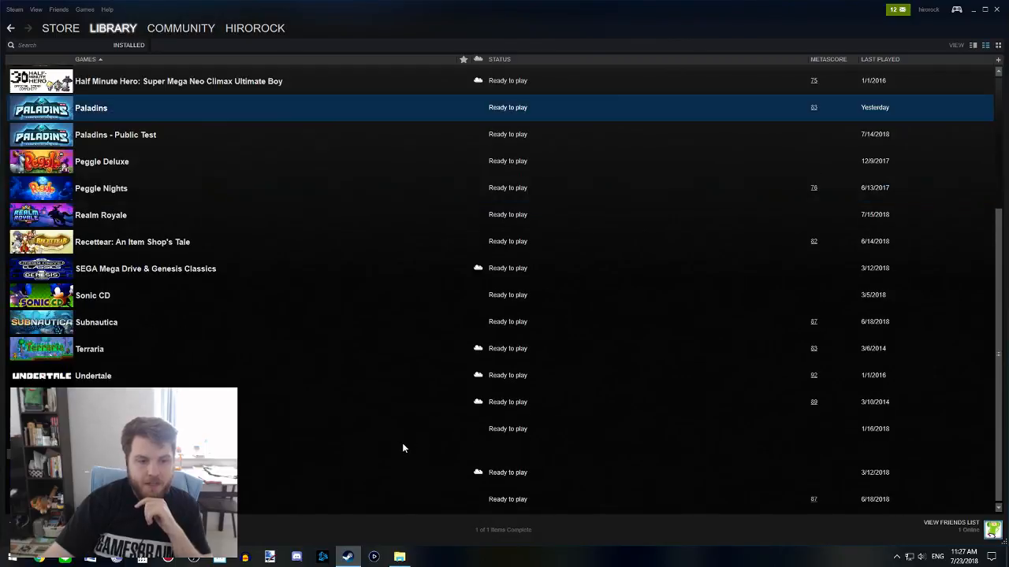
scroll(473, 438, "up", 1)
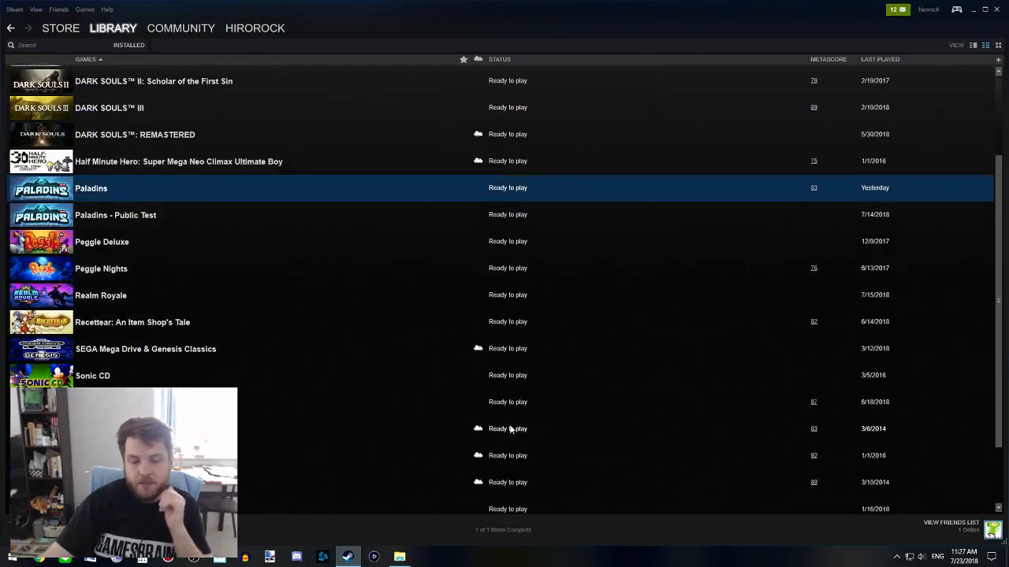
scroll(520, 417, "up", 2)
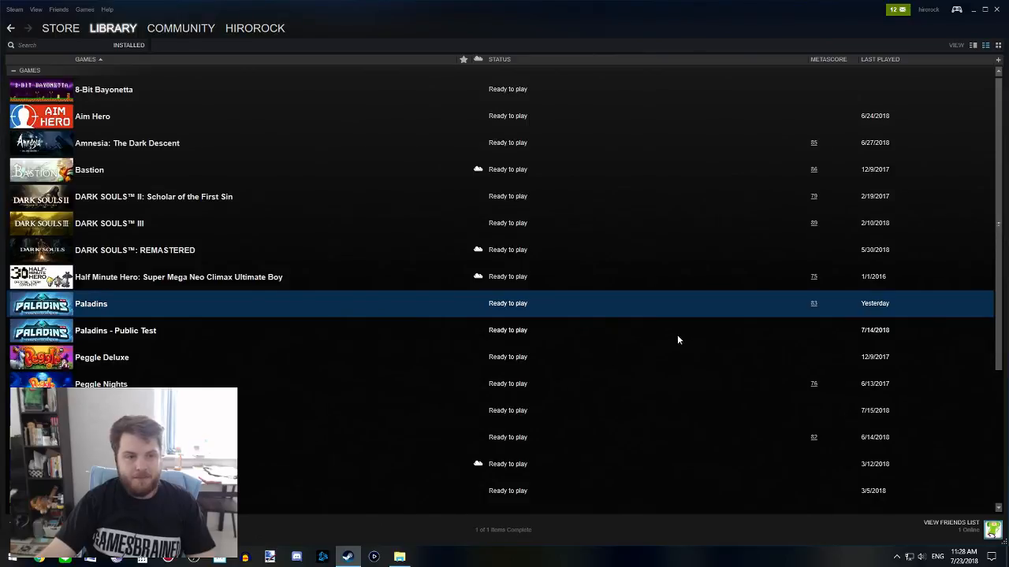
scroll(473, 394, "down", 1)
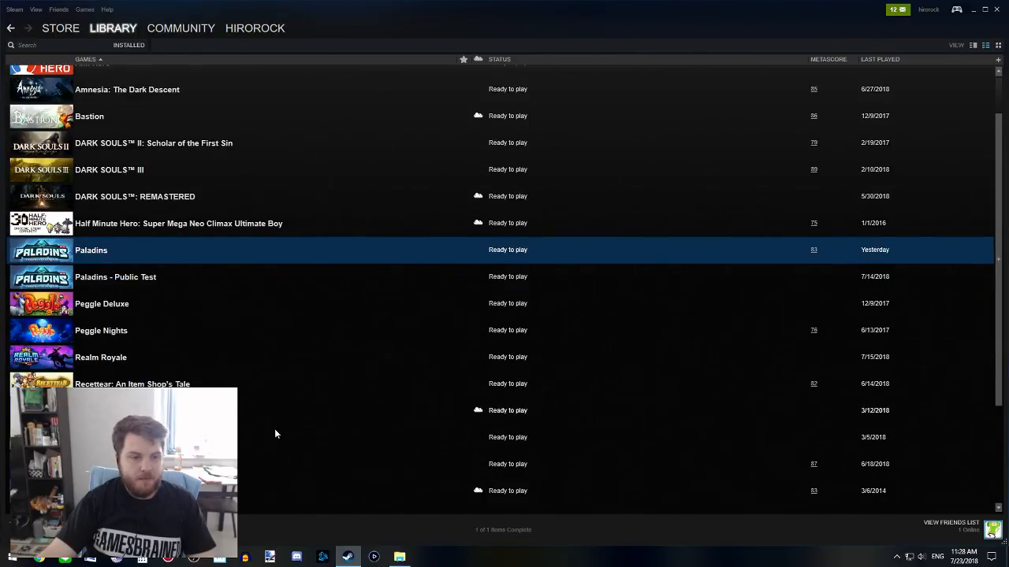
scroll(440, 425, "up", 1)
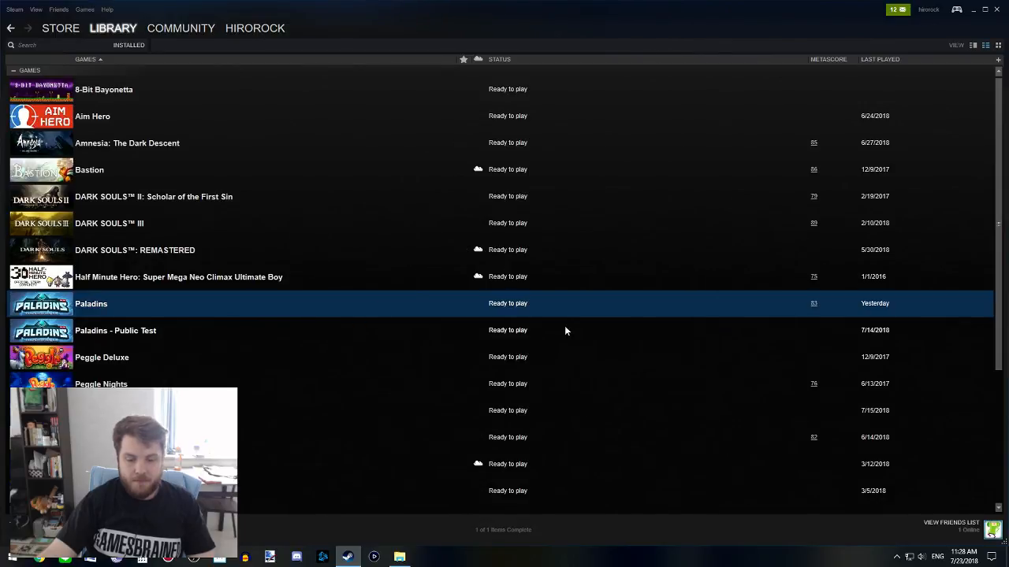
scroll(605, 378, "down", 1)
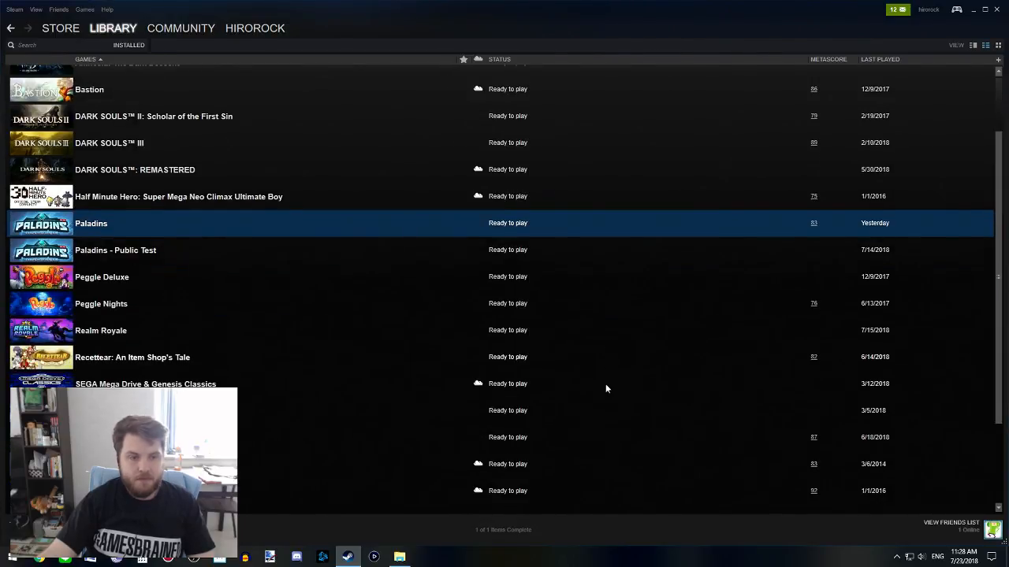
left_click(157, 324)
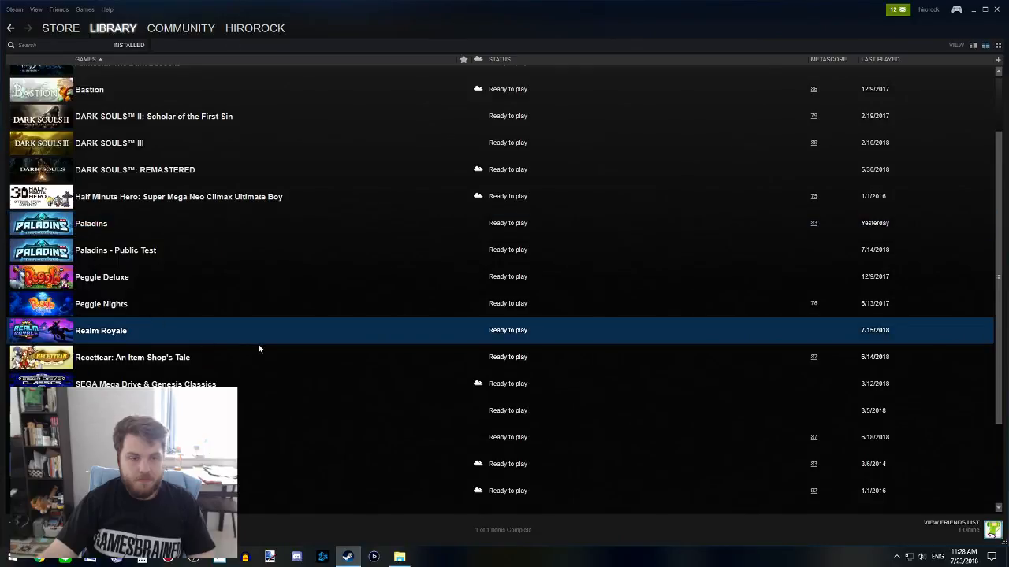
left_click(264, 295)
left_click(269, 285)
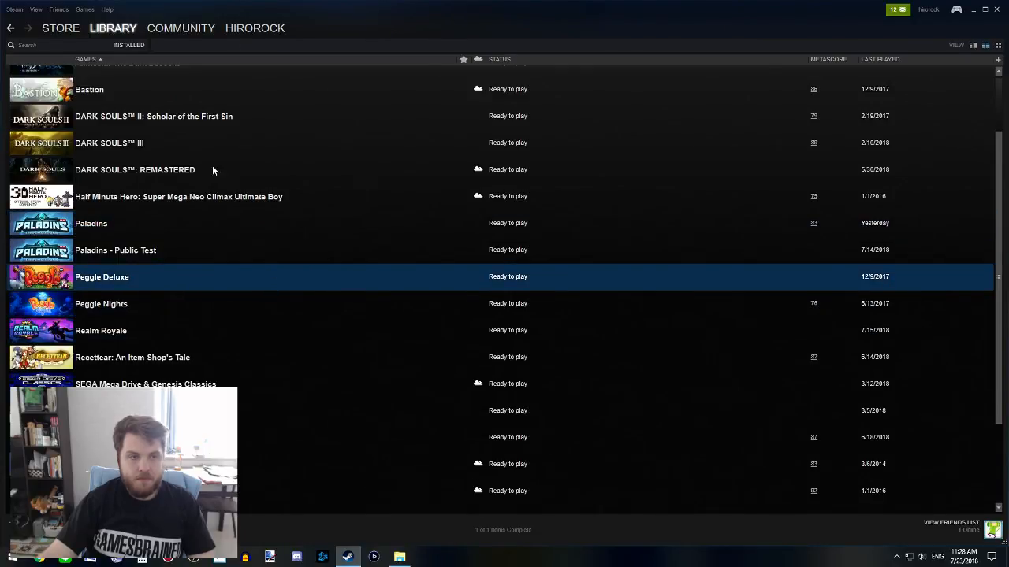
scroll(225, 318, "up", 1)
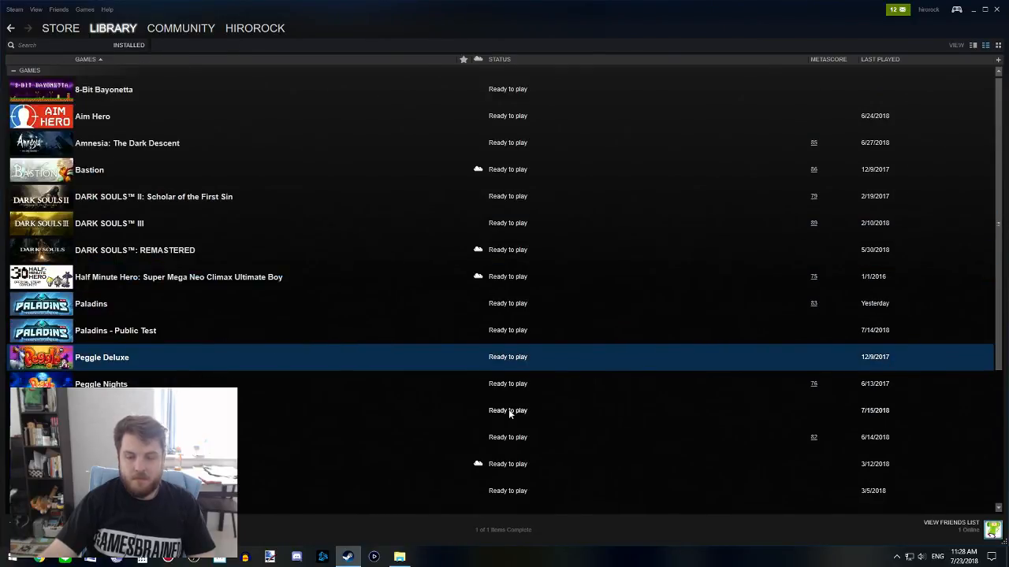
left_click(974, 9)
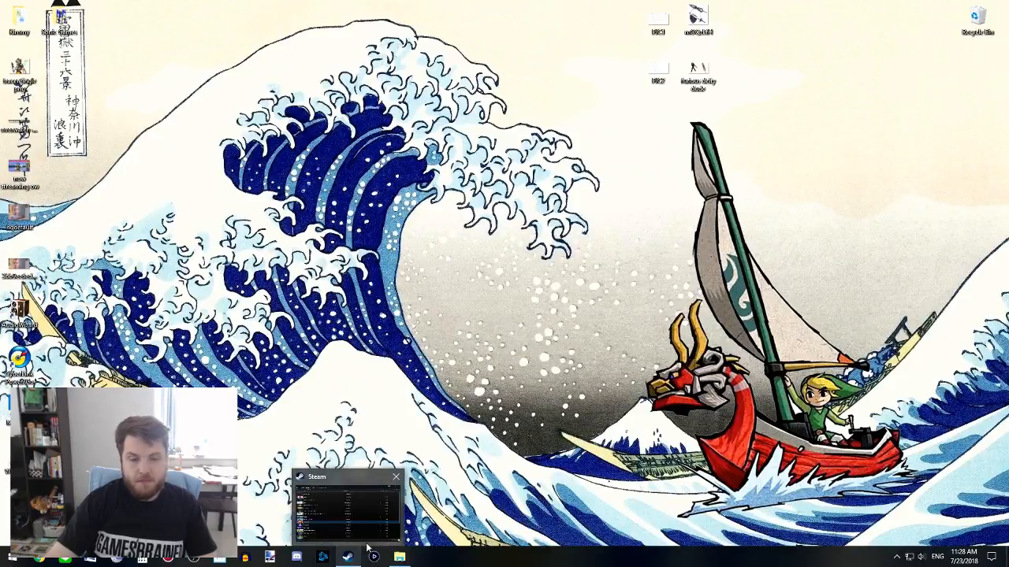
- Switch to the Blizzard launcher, check the Hearthstone page, and launch Overwatch
left_click(330, 560)
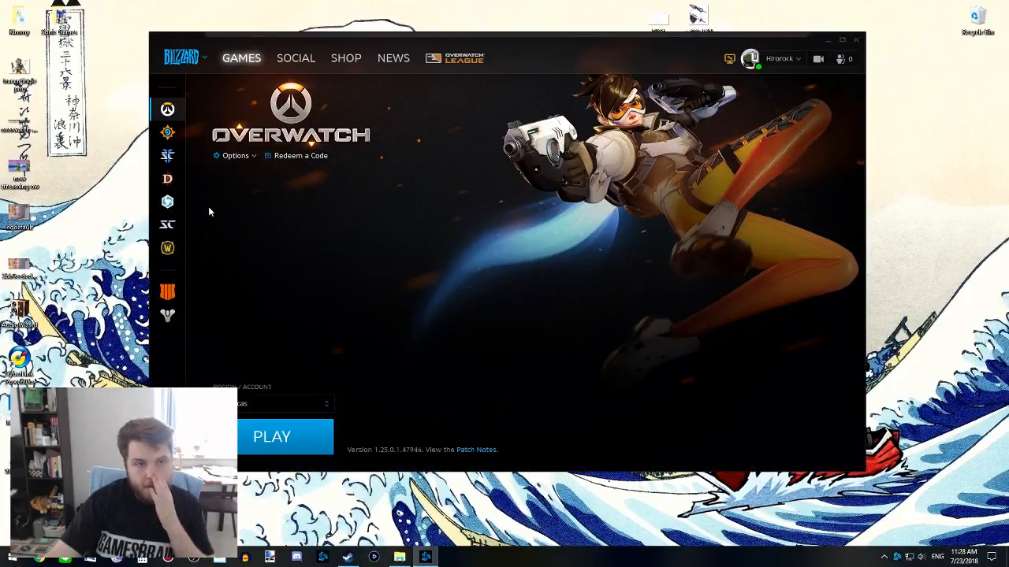
left_click(171, 136)
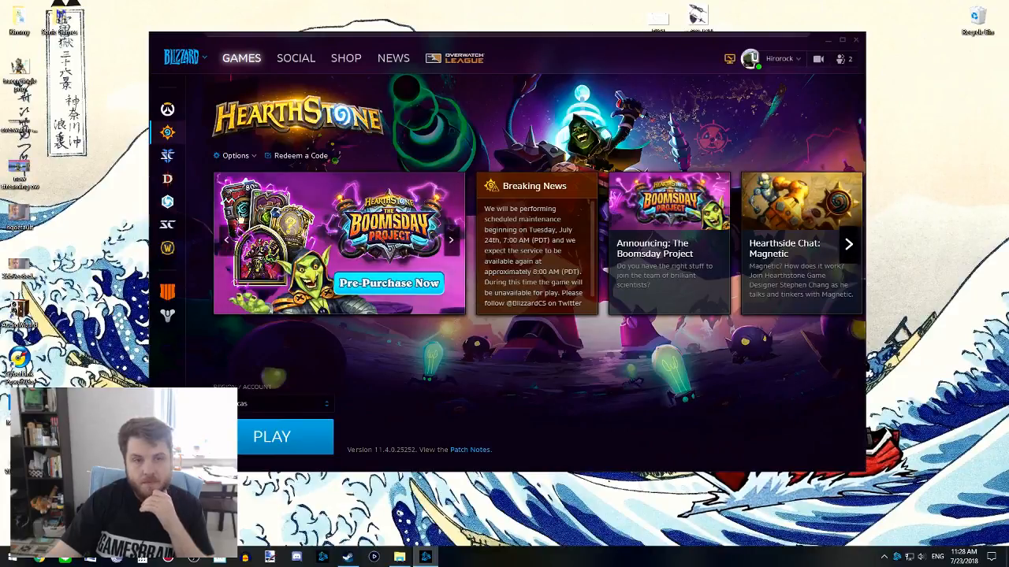
left_click(168, 109)
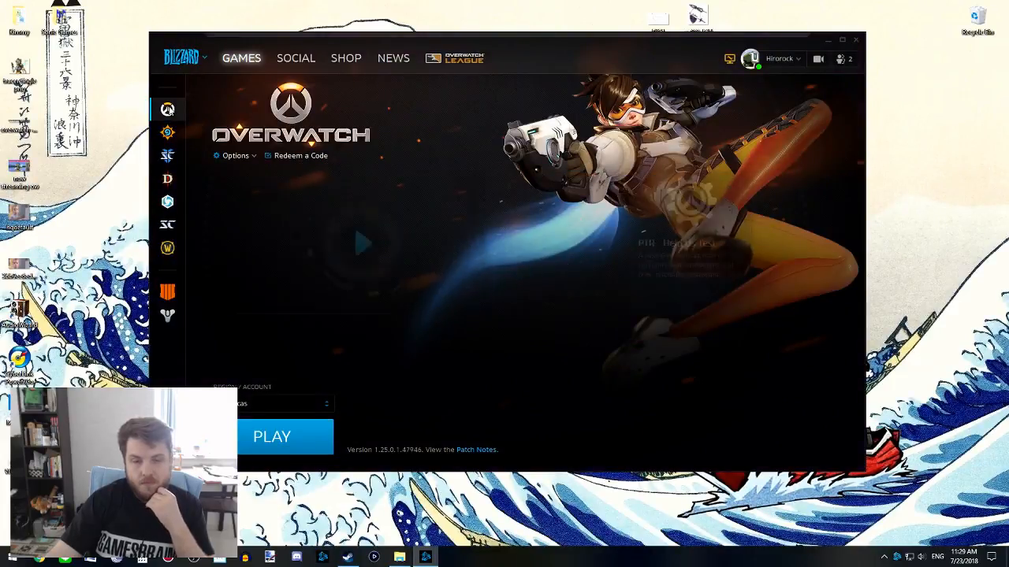
left_click(298, 456)
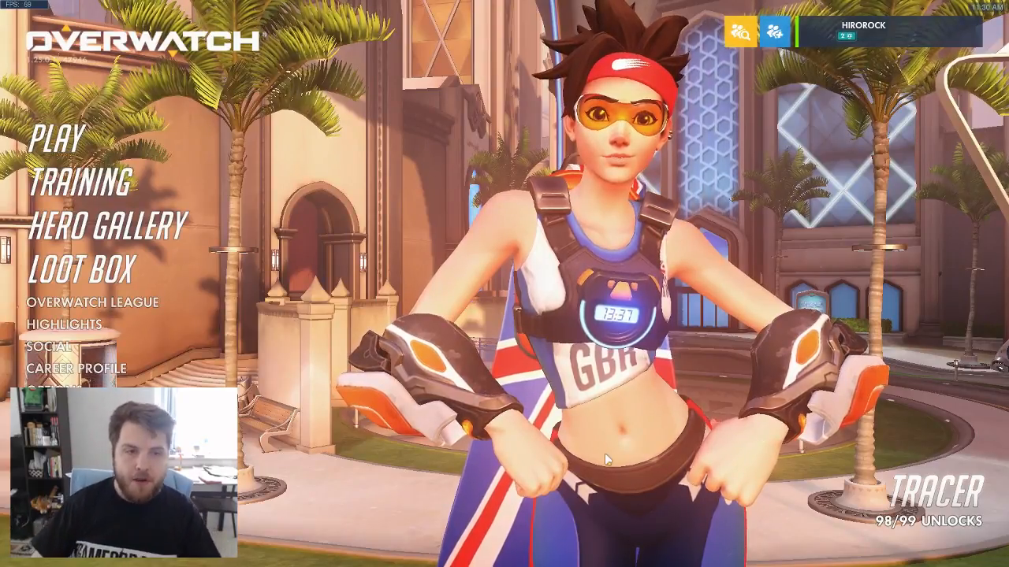
- Look at the play modes, and start the Practice Range training with Sombra as the hero
left_click(57, 138)
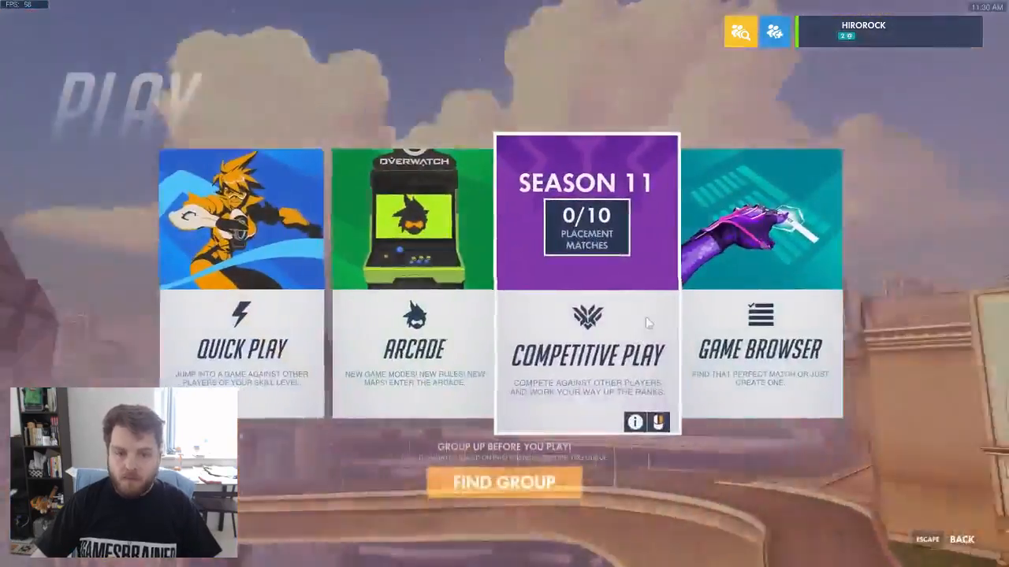
key("Escape")
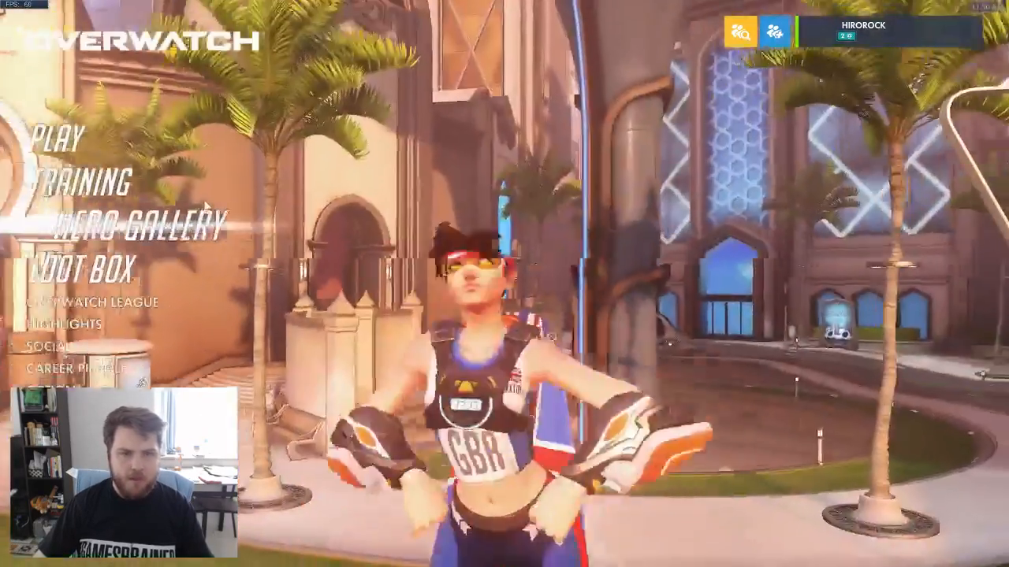
left_click(188, 187)
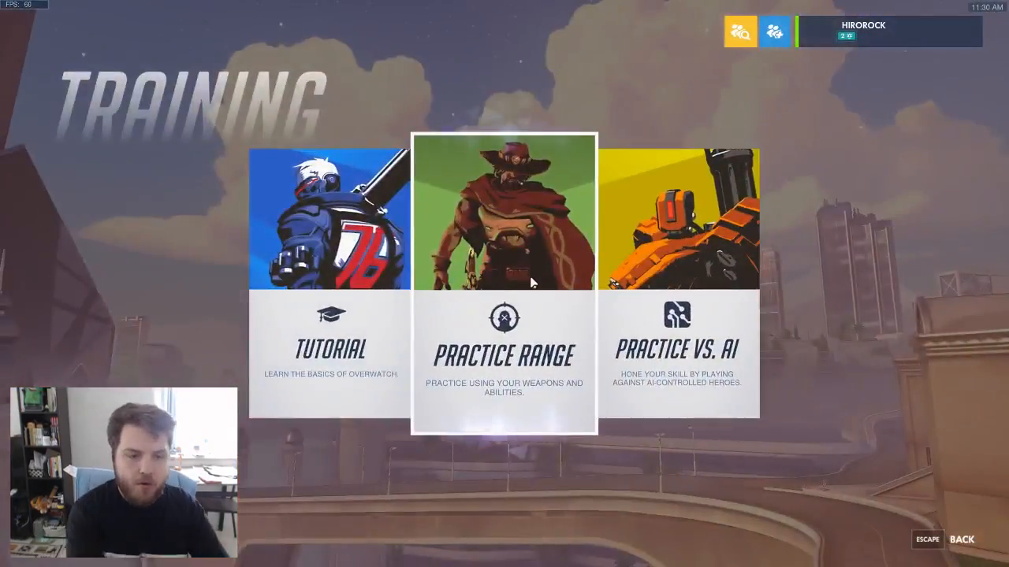
left_click(530, 277)
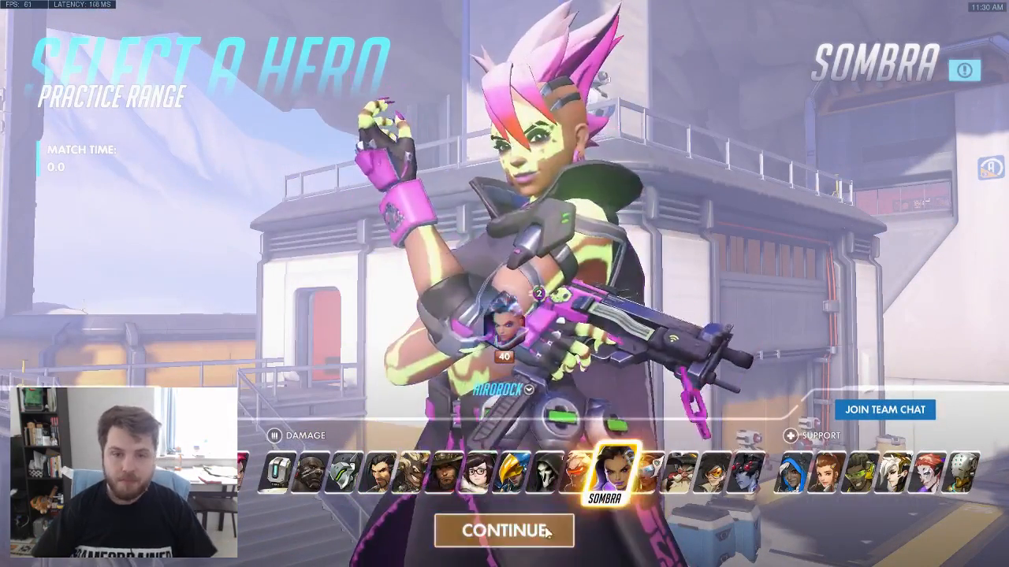
left_click(503, 531)
- Leave the spawn room, shoot the training bots in front of the large building, and reload the weapon
key("w")
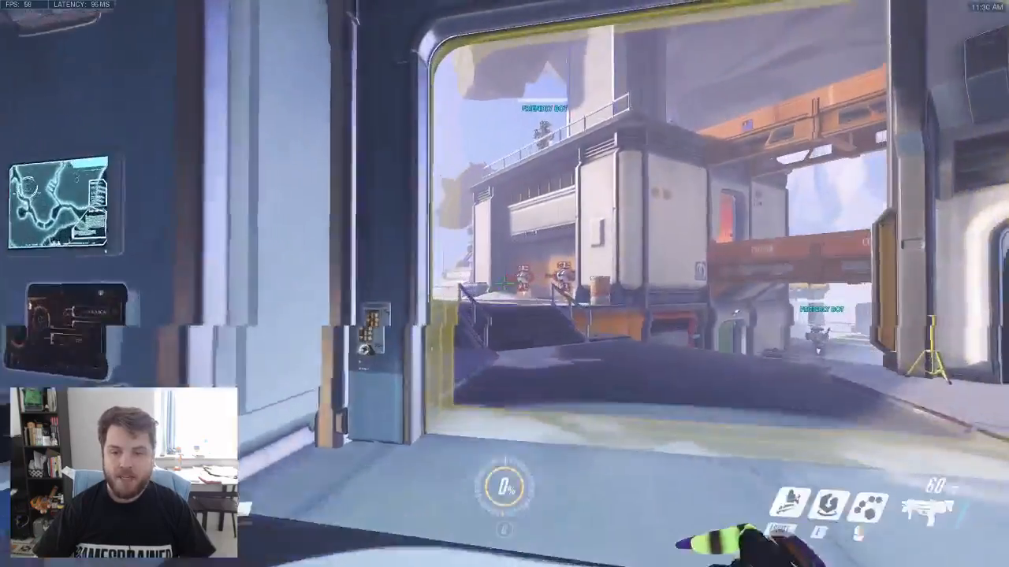
key("w")
left_click(504, 283)
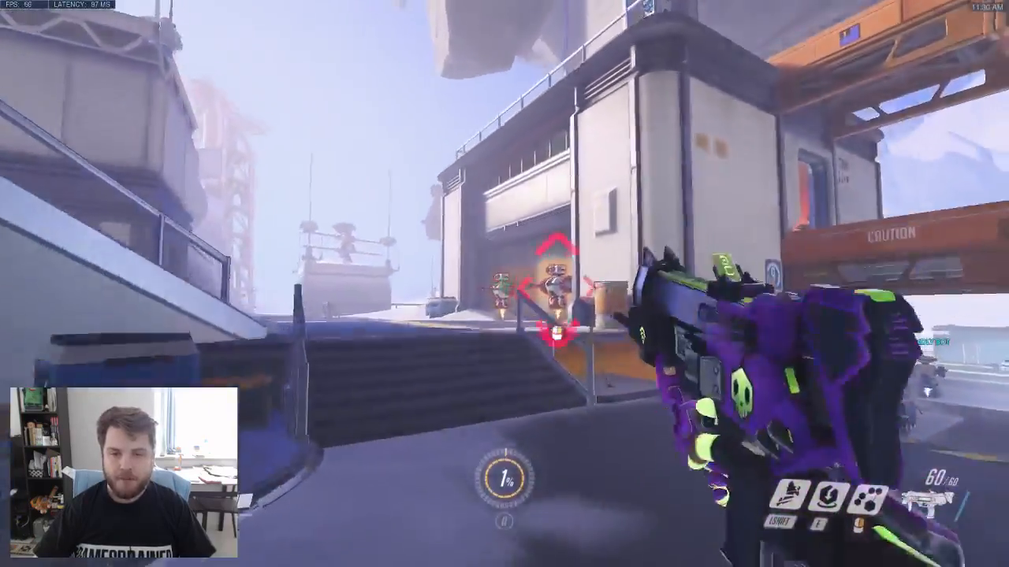
key("w")
left_click(504, 284)
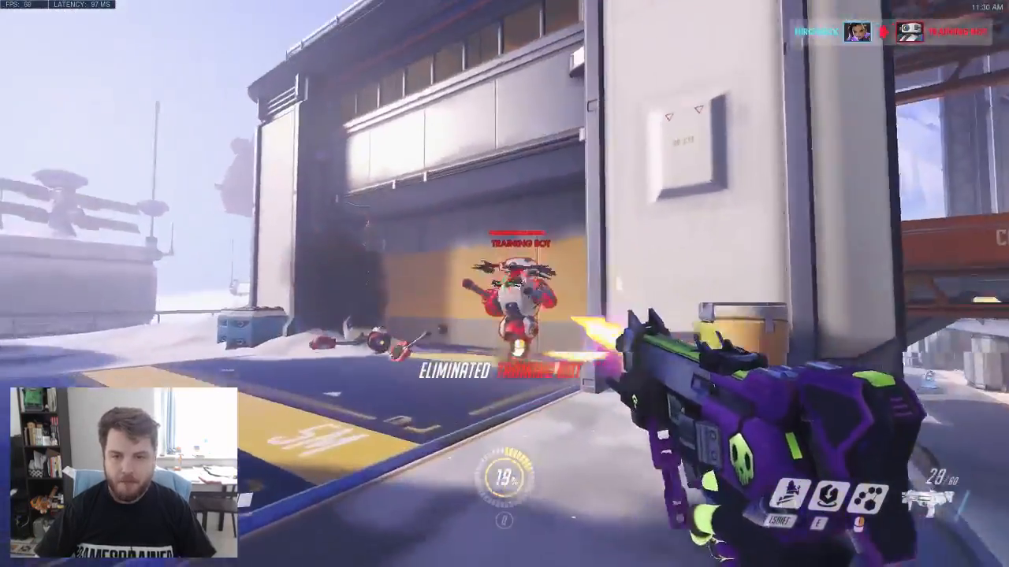
key("w")
left_click(504, 284)
key("r")
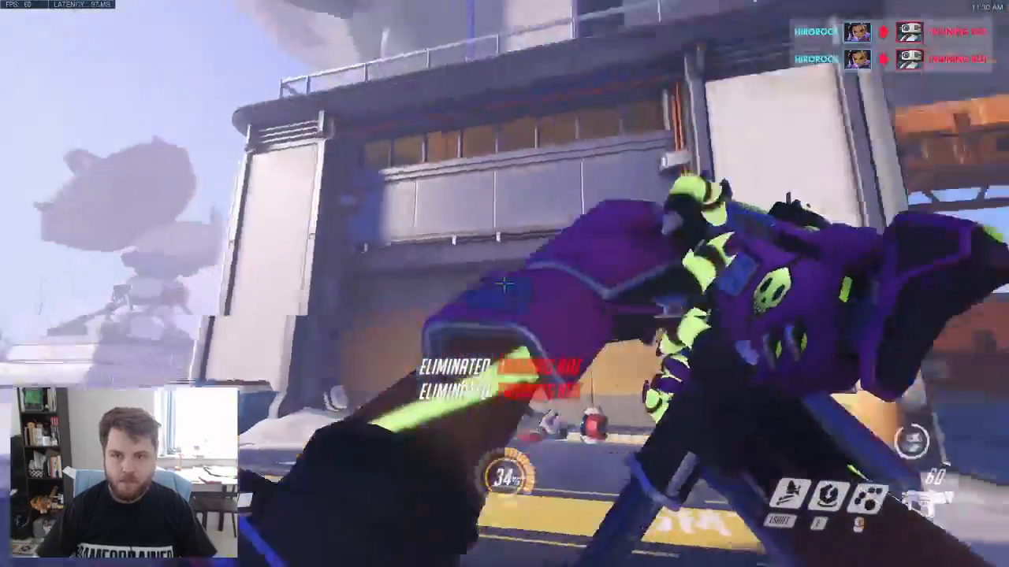
- Throw Sombra's translocator up over the building, teleport to it, and run forward across the roof
key("e")
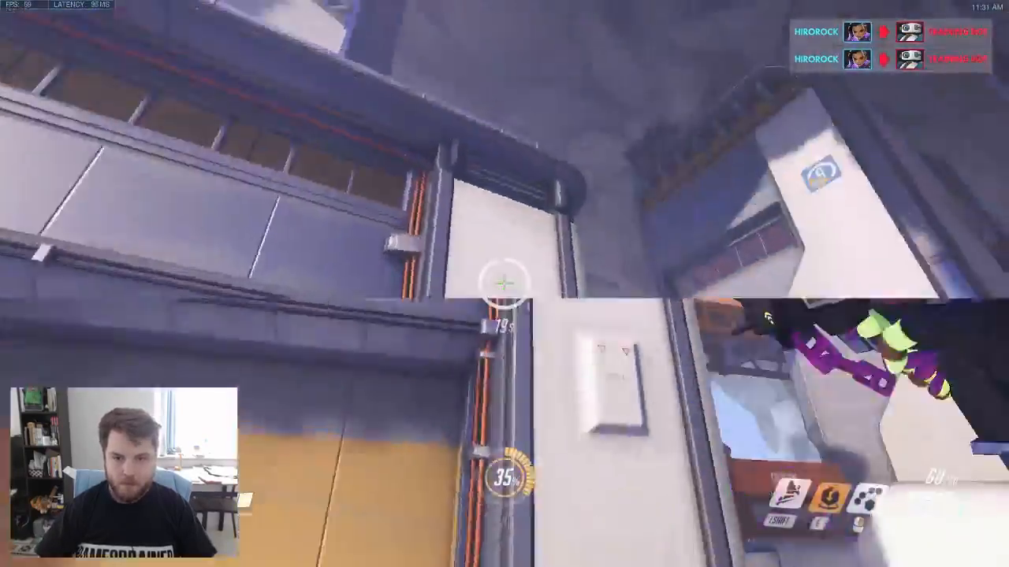
key("e")
key("w")
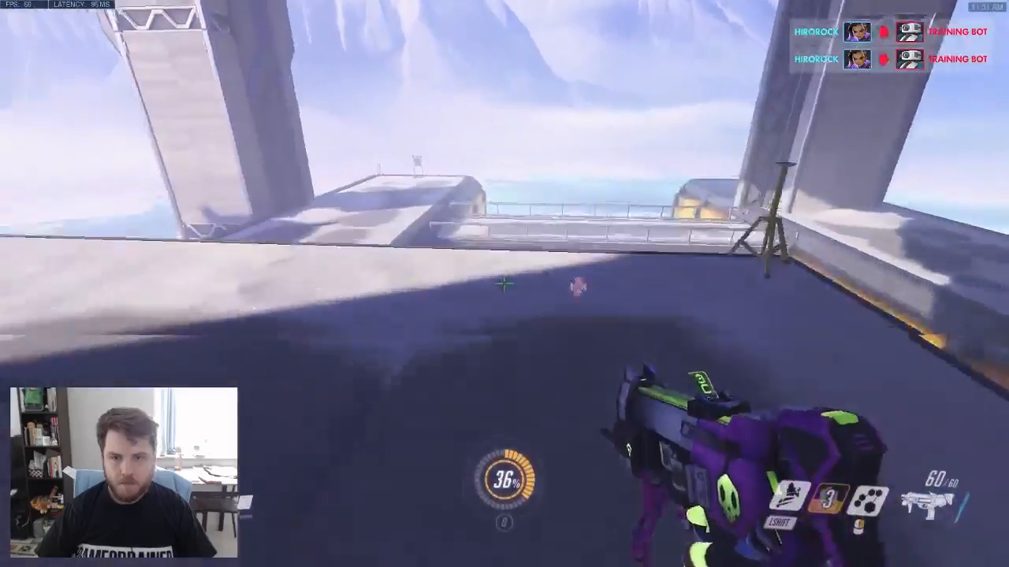
key("w")
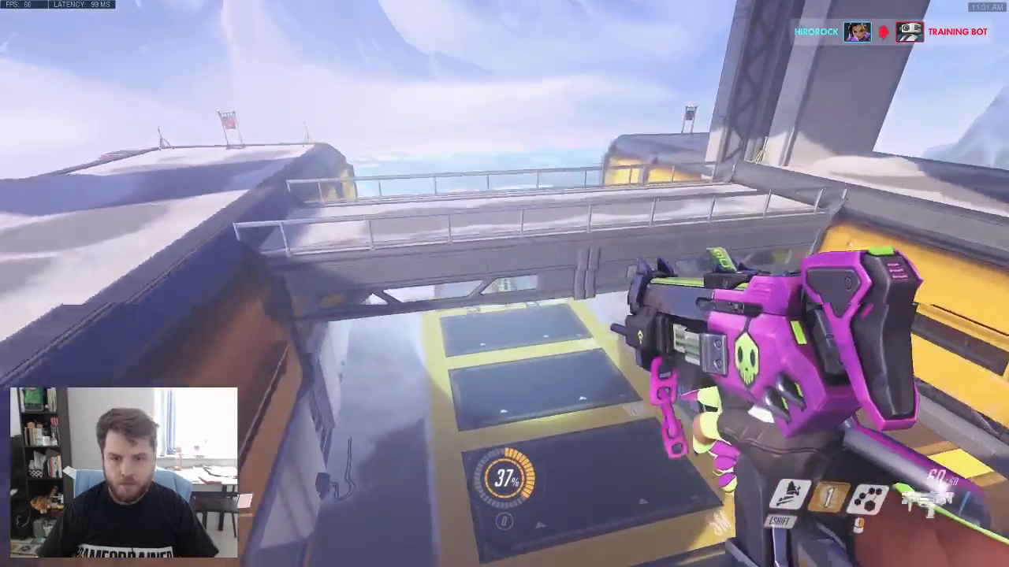
- Shoot the training bots around the large yellow building and throw Sombra's translocator up over the railing at the cliff edge
left_click(504, 283)
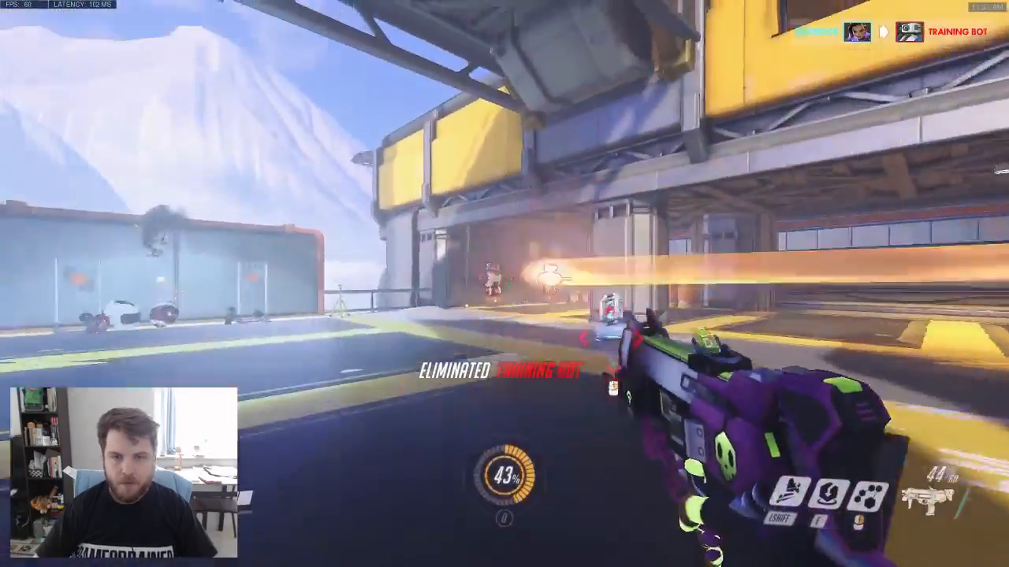
left_click(505, 284)
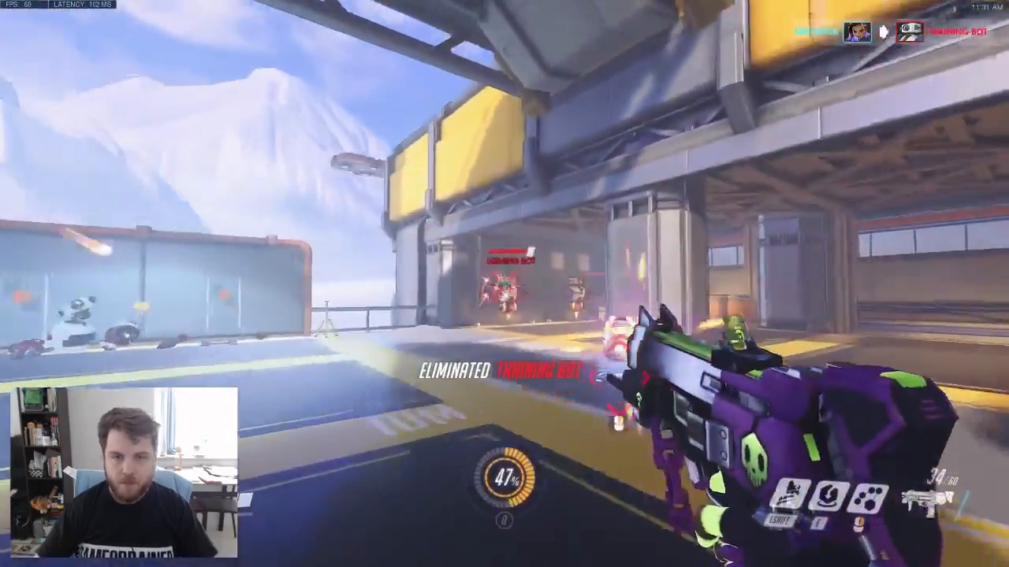
left_click(504, 284)
key("w")
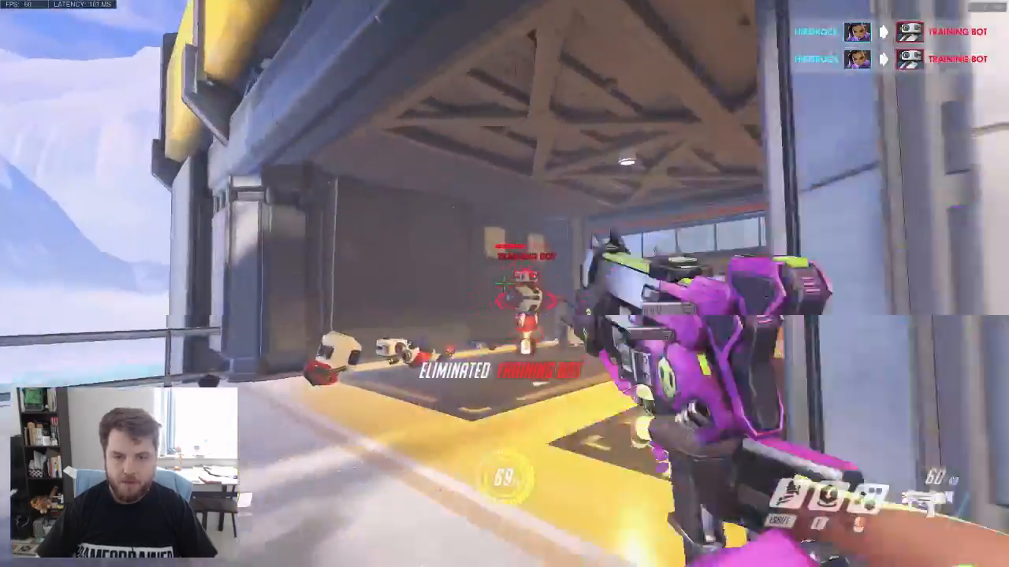
left_click(504, 284)
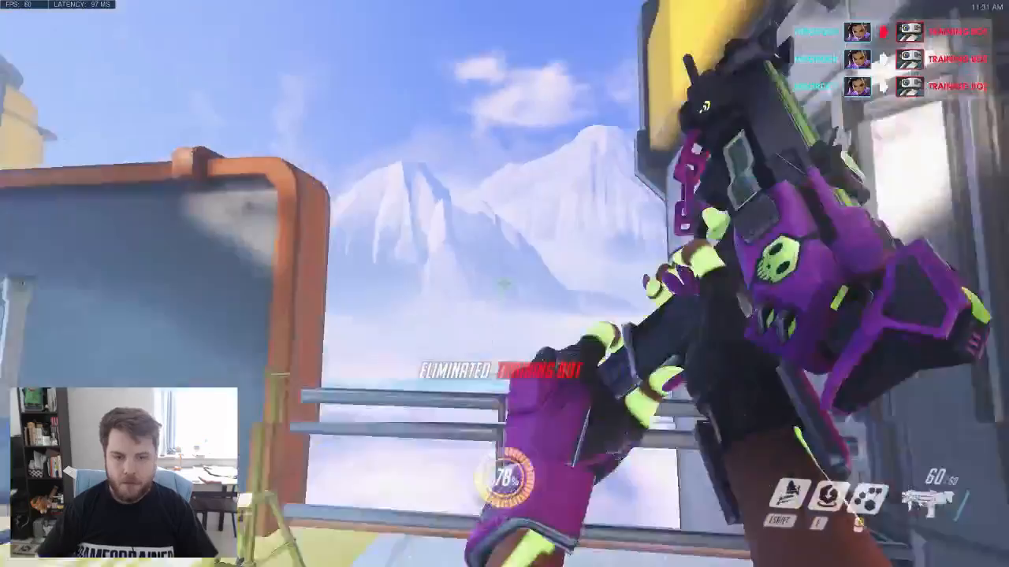
key("e")
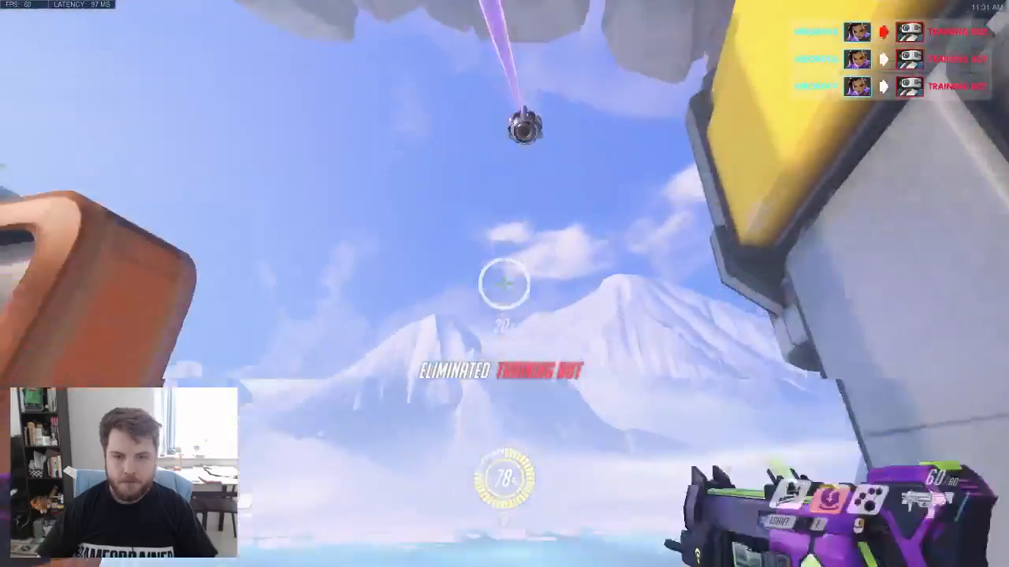
- Leave the Practice Range, confirm leaving the game, and return to the main menu
key("Escape")
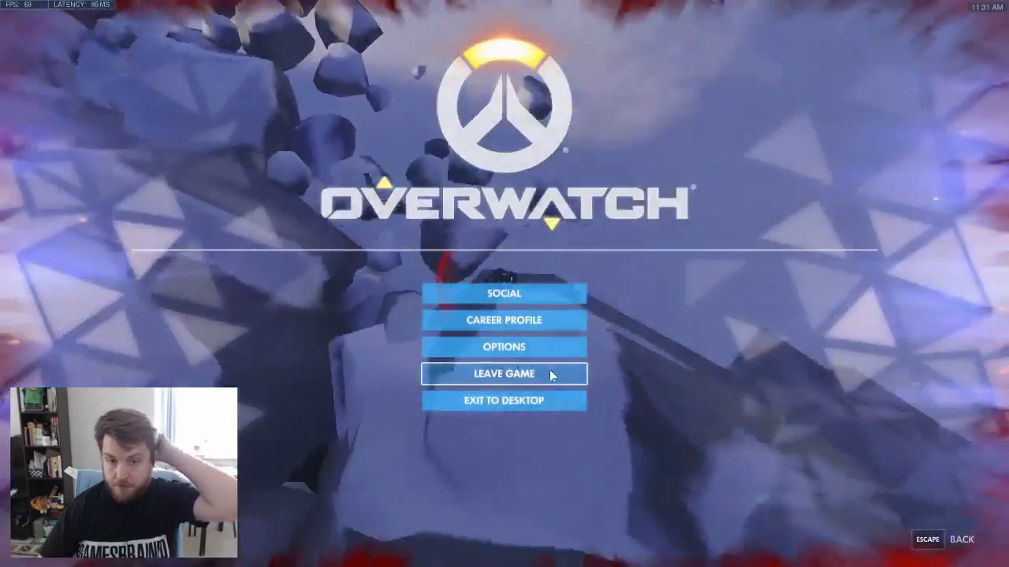
left_click(551, 373)
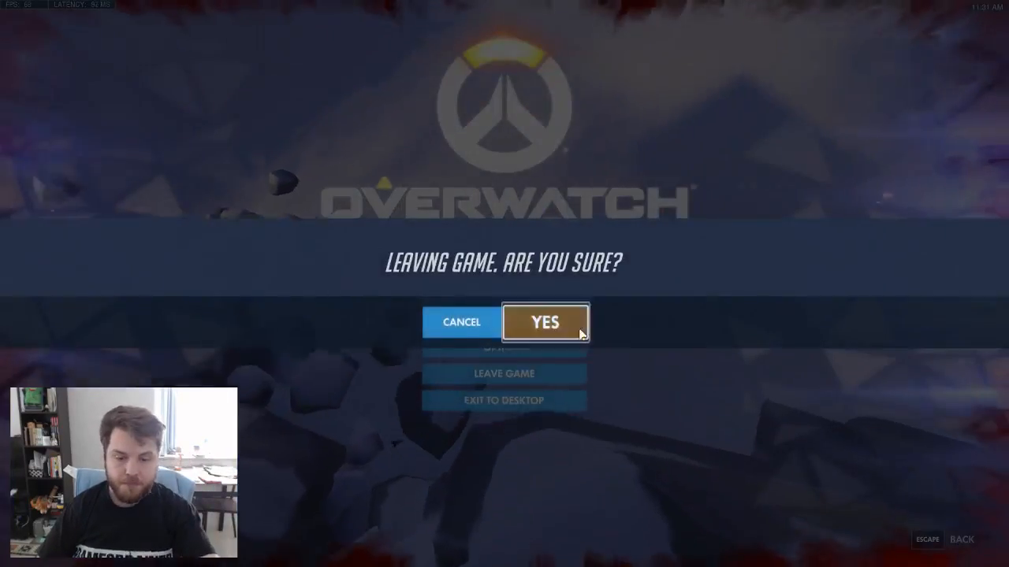
left_click(579, 330)
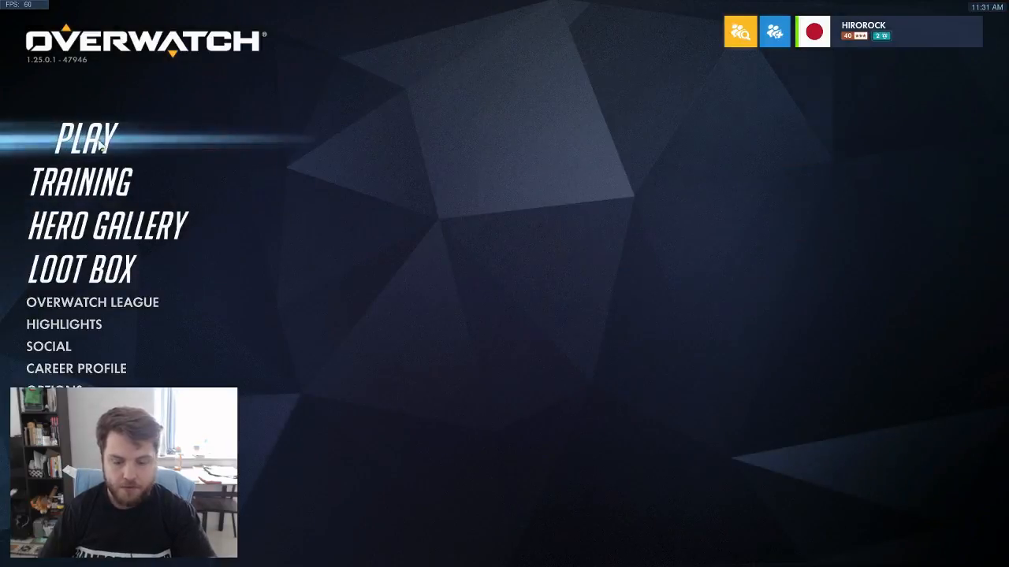
- Join a 6v6 Mystery Heroes match from the Arcade modes and lower the sound volume to 12
left_click(57, 138)
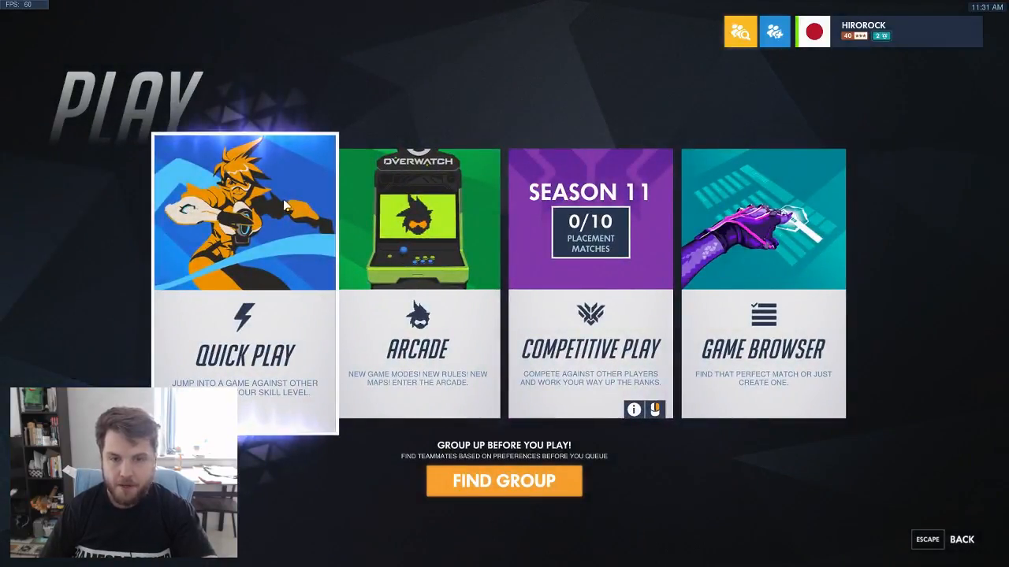
left_click(418, 236)
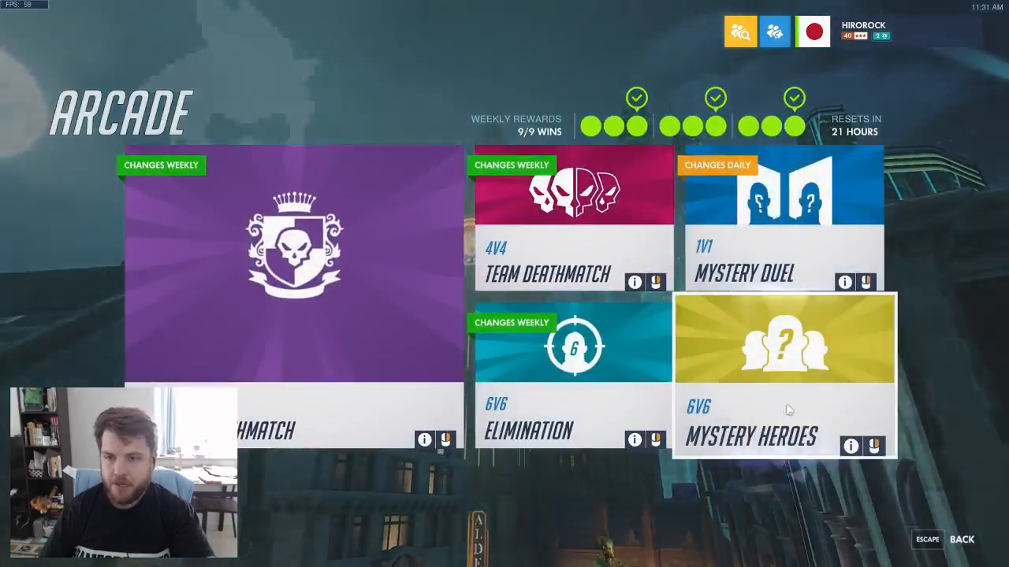
left_click(787, 398)
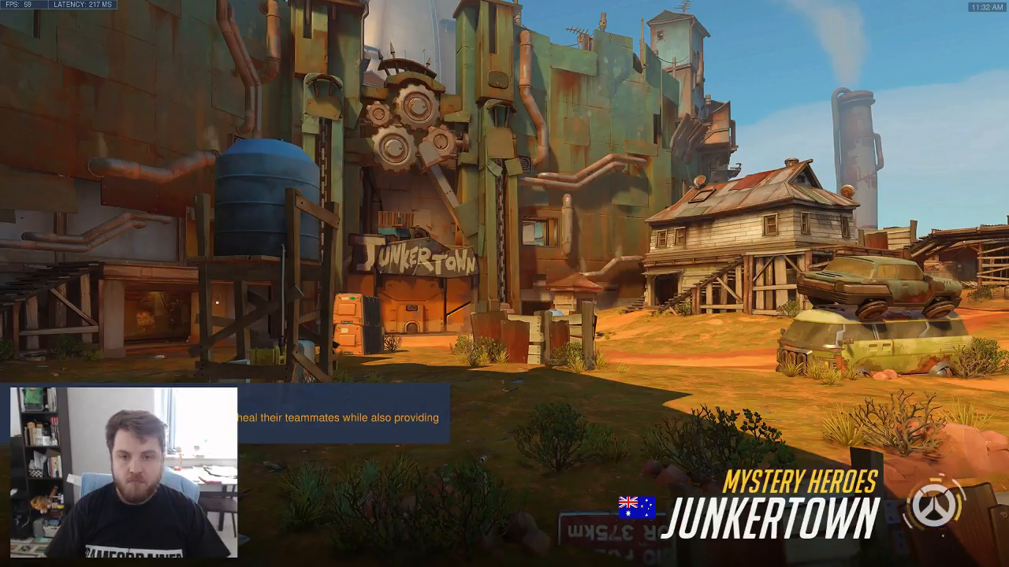
key("XF86AudioLowerVolume")
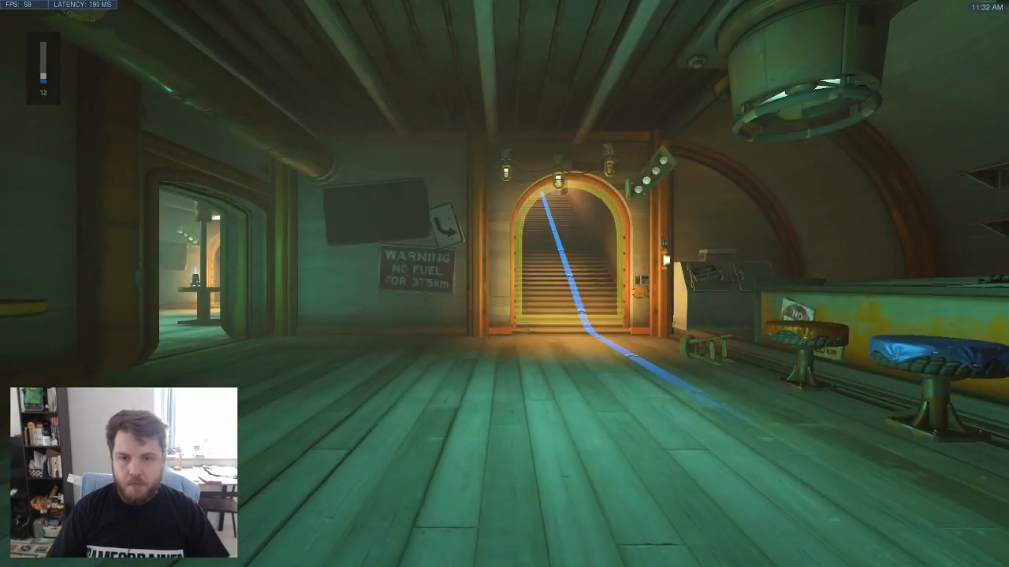
- Run out of the Junkertown spawn room, up the staircase, and along the metal stairs to the exit doorway
key("w")
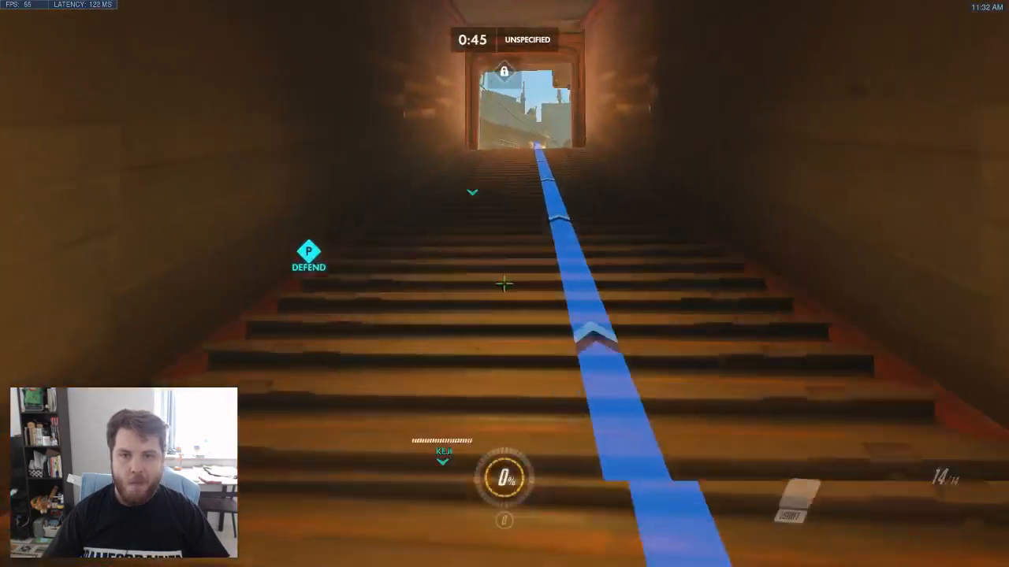
key("w")
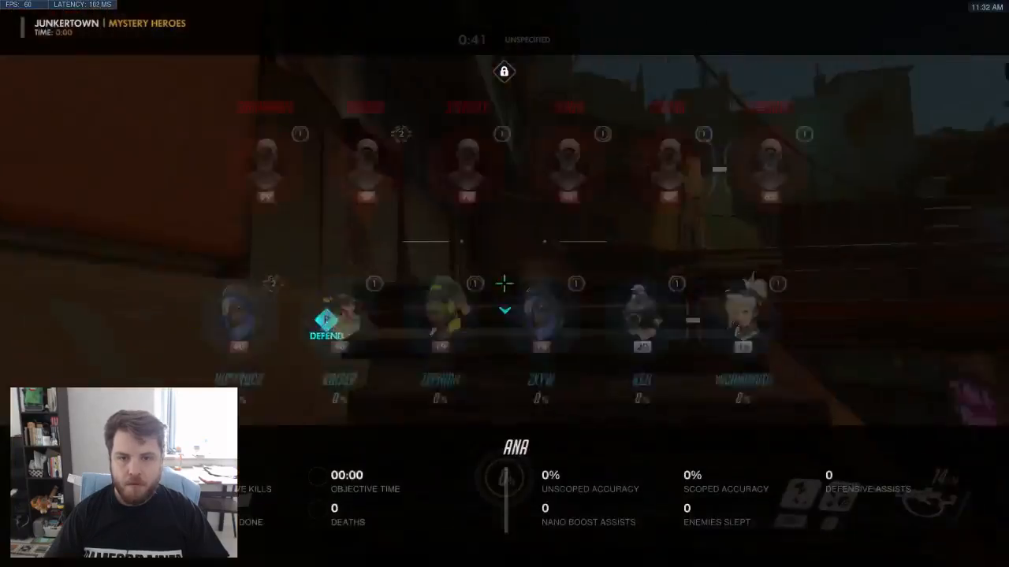
key("w")
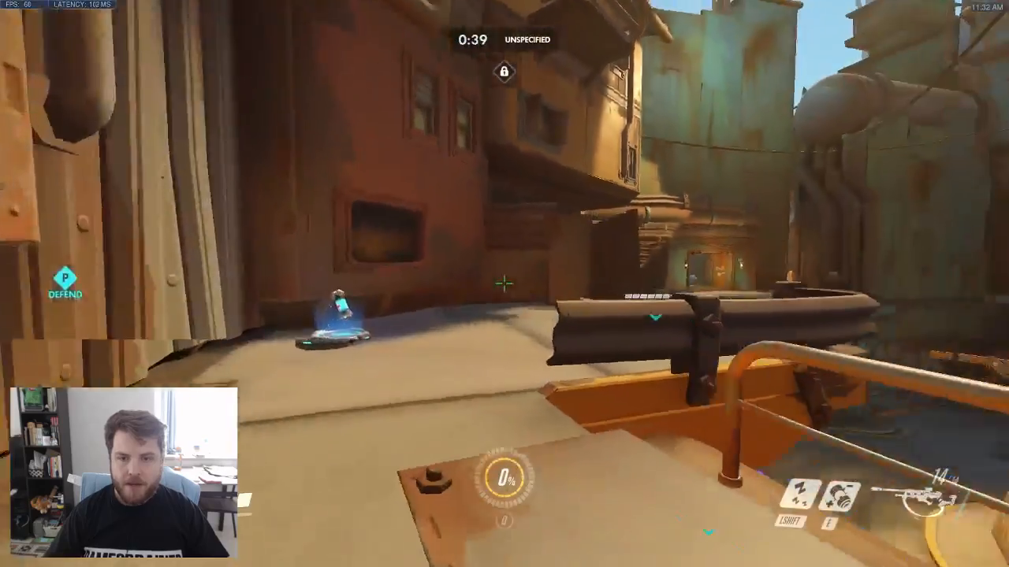
key("w")
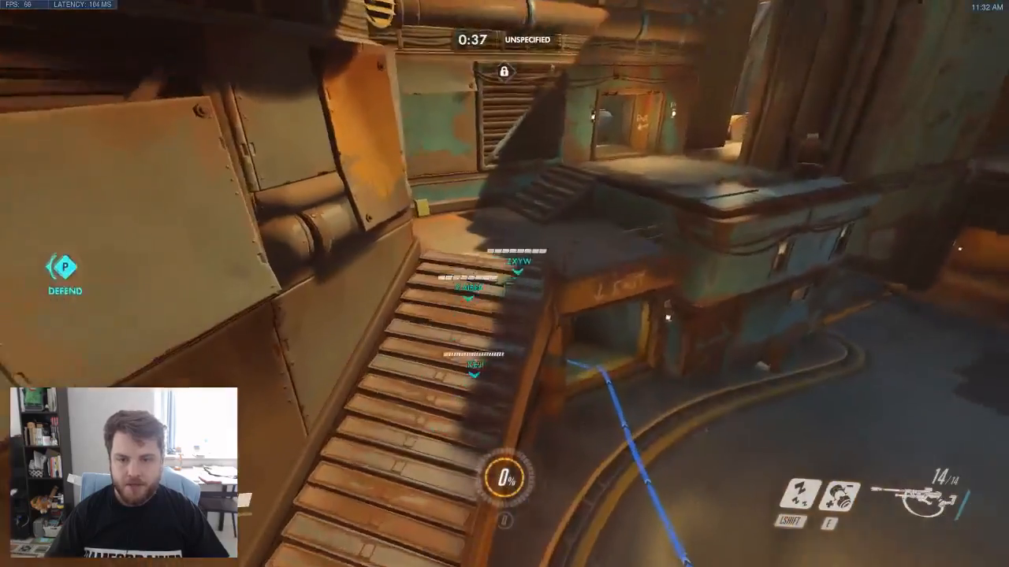
key("w")
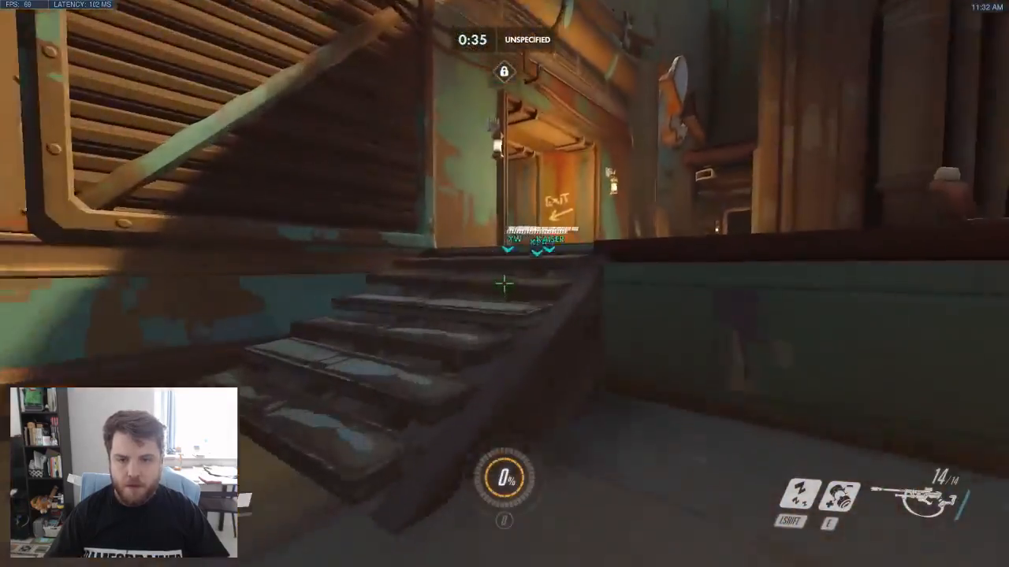
- Run from the exit over the plank stairs and around the wooden house to its balcony
key("w")
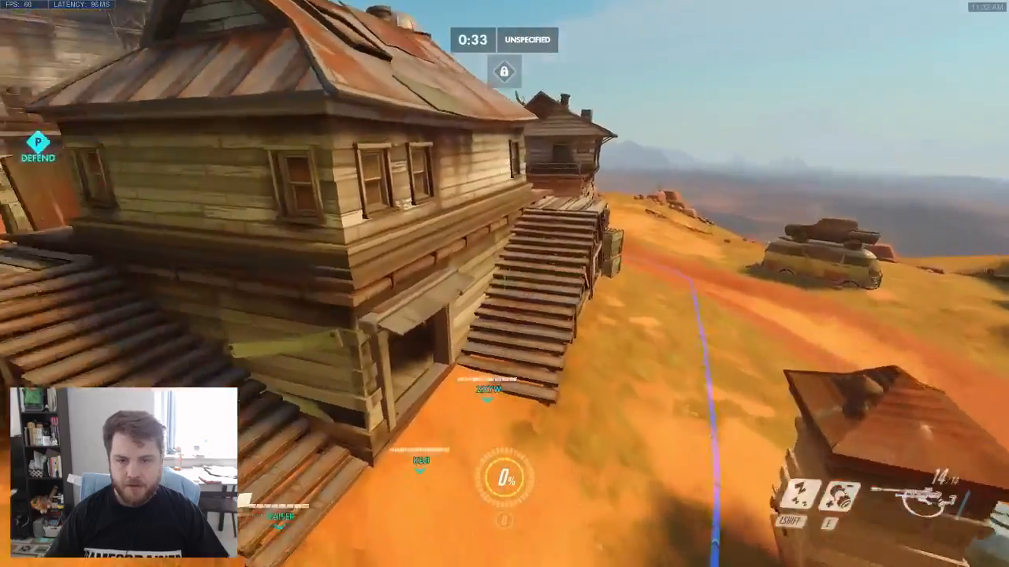
key("w")
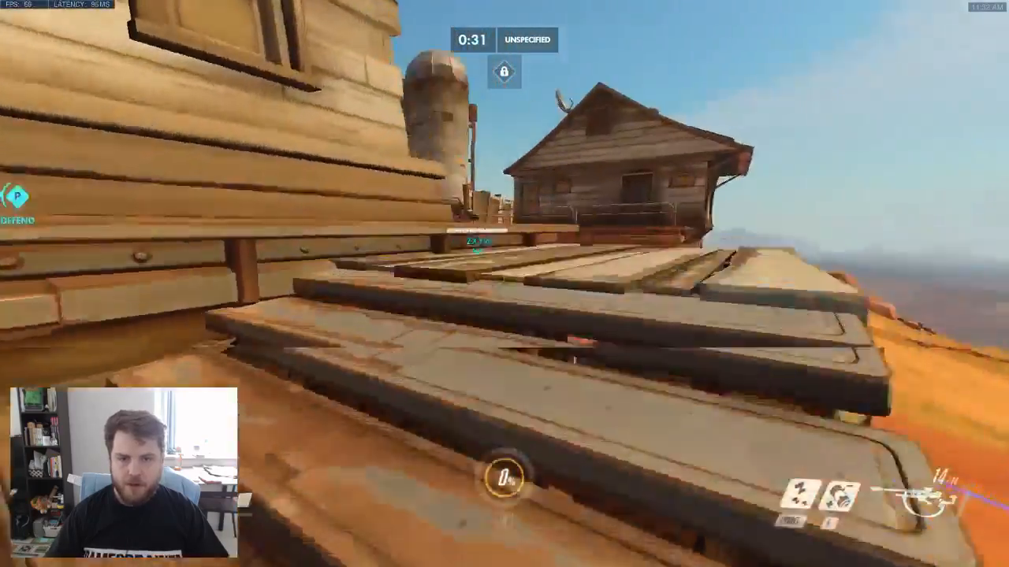
key("w")
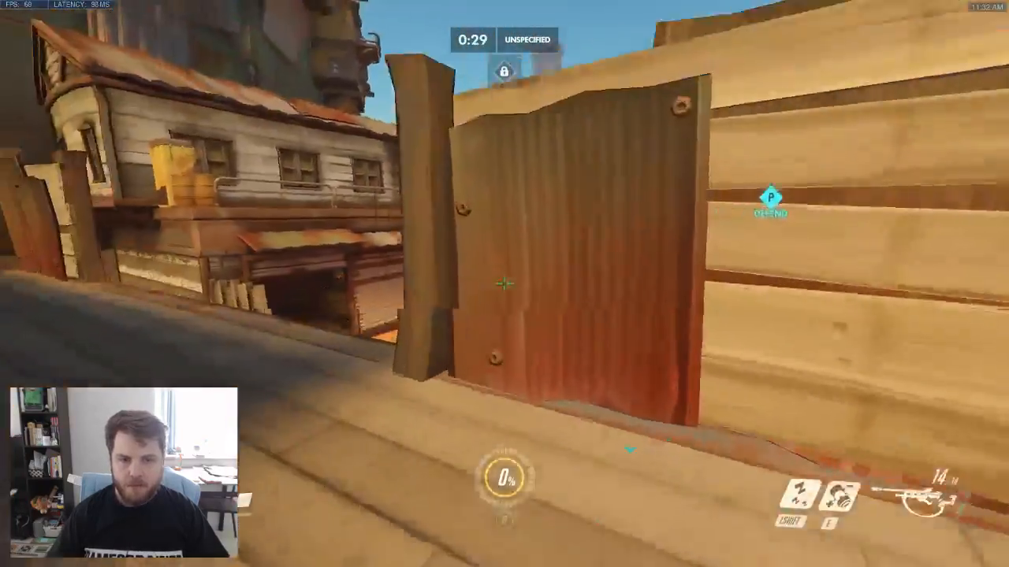
key("w")
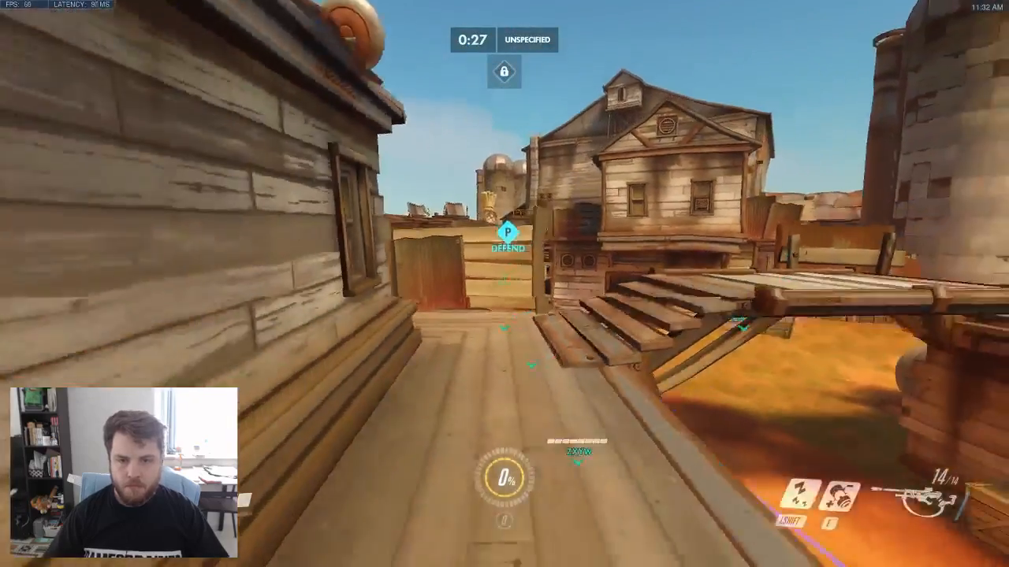
- Stop beside the house wall and send the team chat message "I'm currently having the no bodies glitch"
key("w")
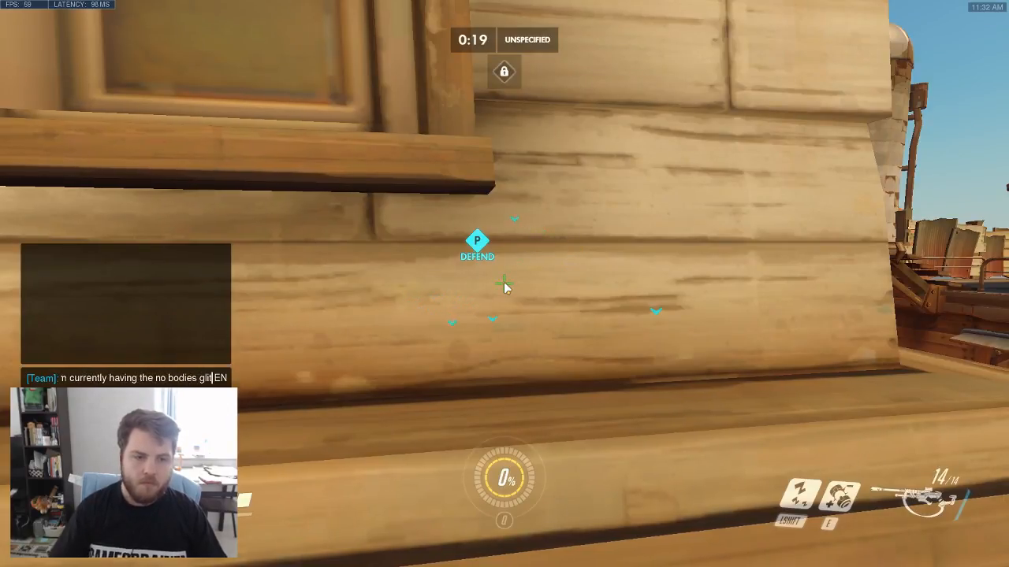
type("ch")
key("Return")
- Move back and forth along the house's wooden balcony, checking the road beyond the fence while waiting for the match
key("w")
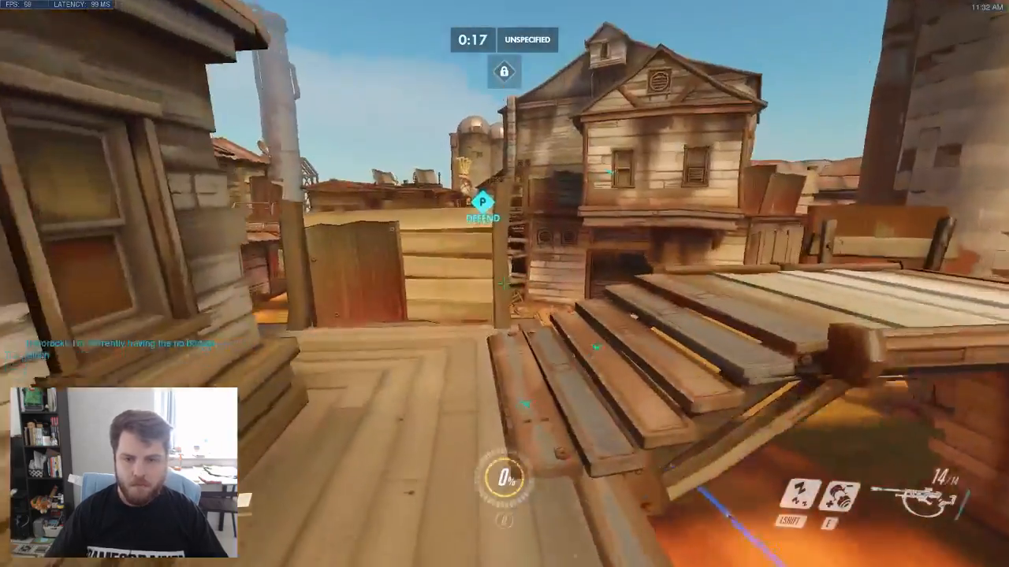
key("w")
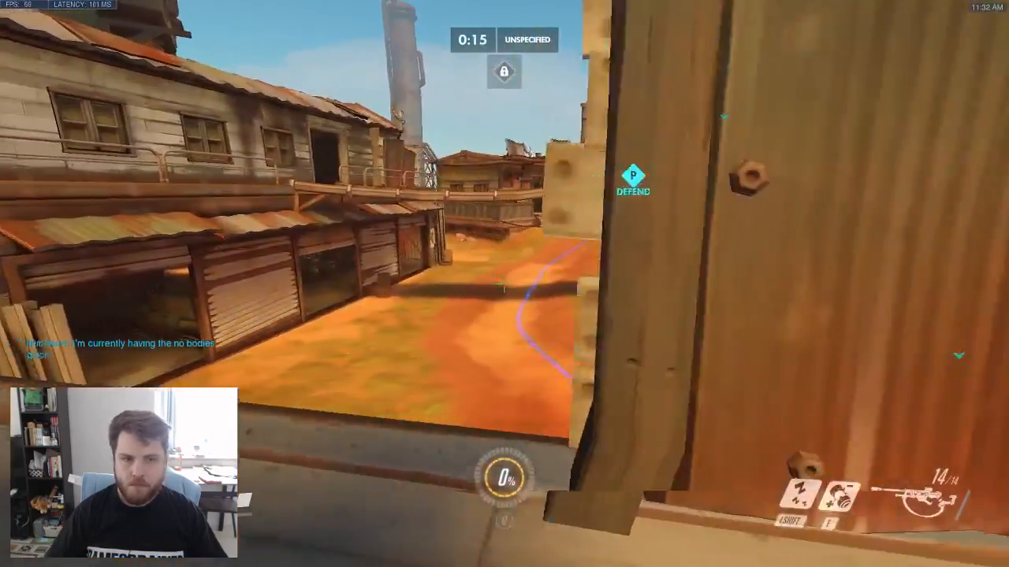
key("w")
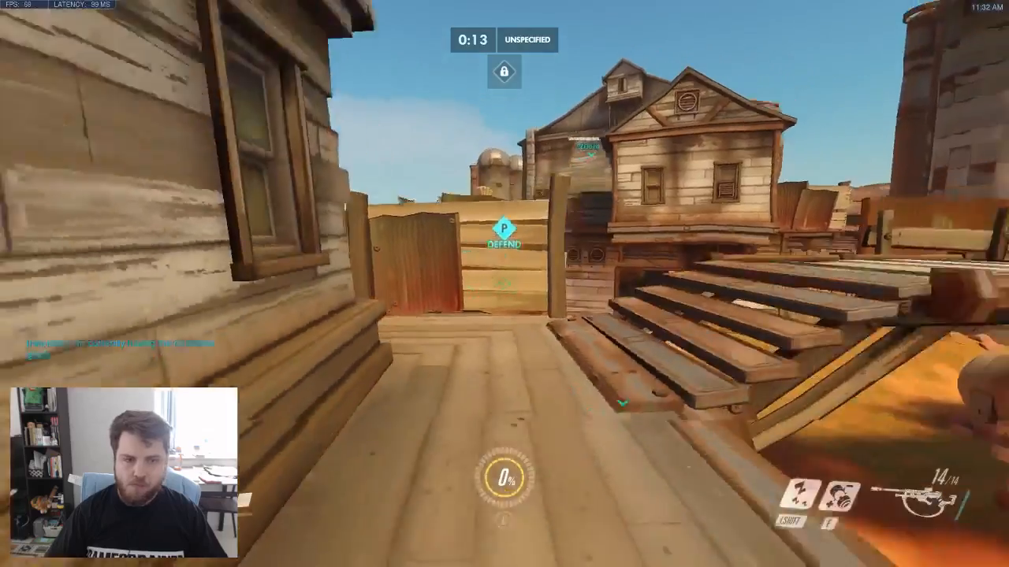
key("w")
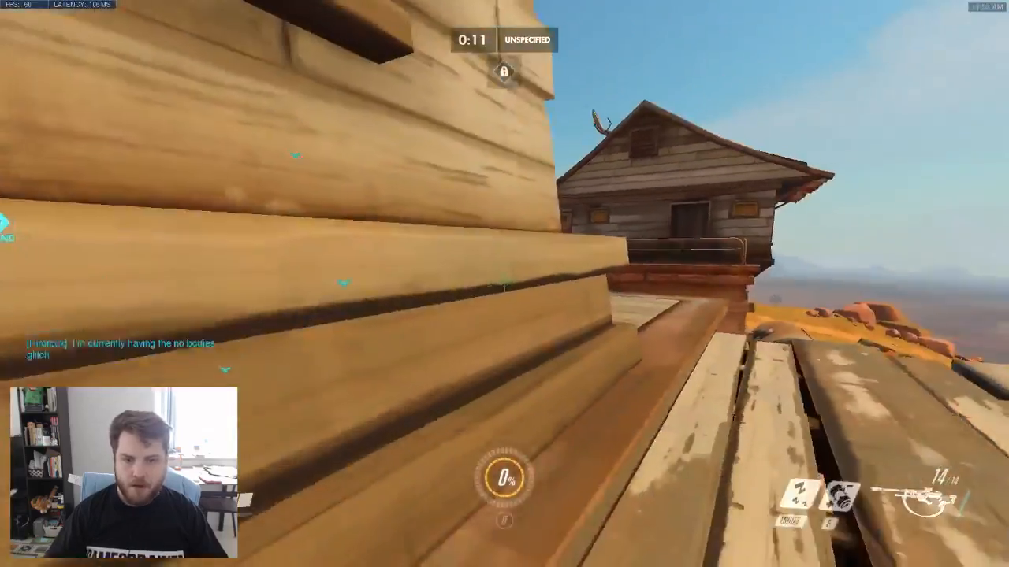
key("w")
- Send the team chat messages "thank god it fixed itself" and "lets go team"
key("Return")
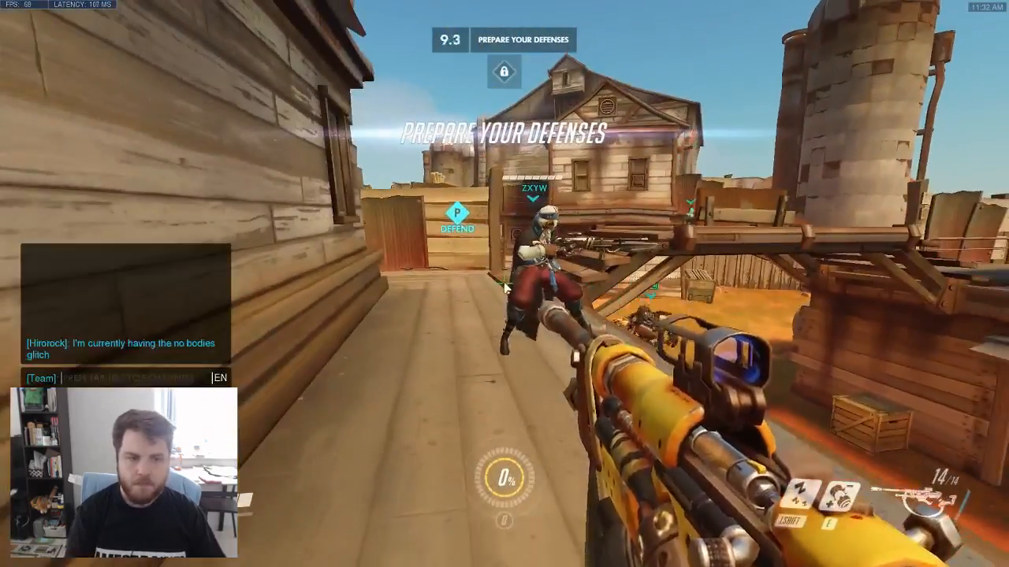
type("thank god it f")
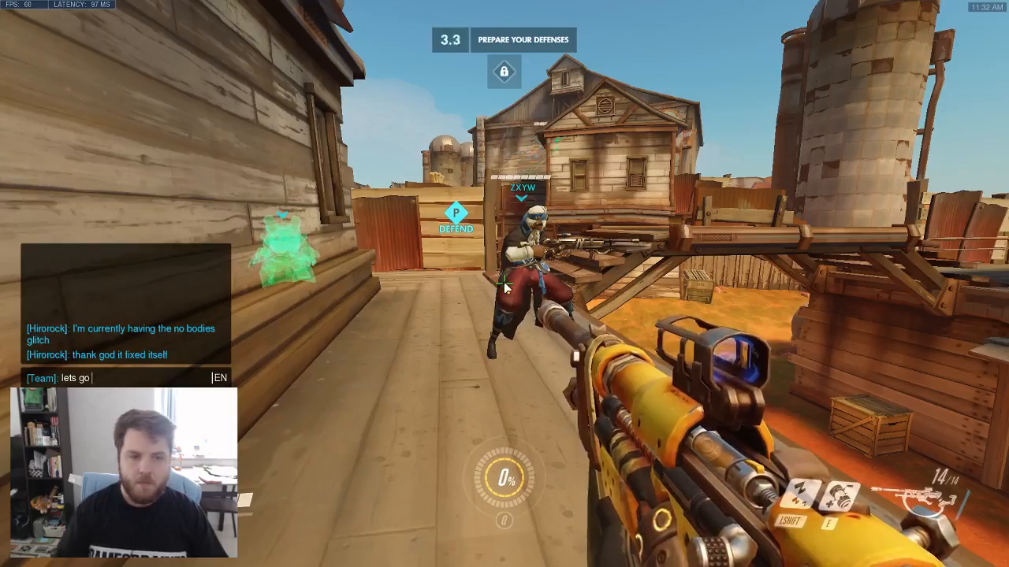
type("w")
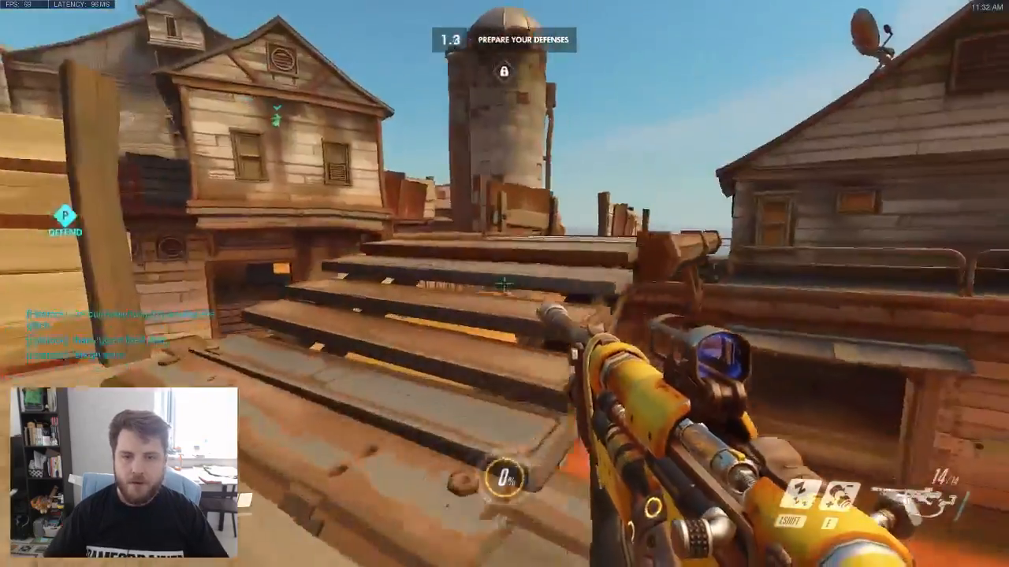
- Move Ana along the wooden balcony past the teammates to the fence and aim through the scope at the road below
type("w")
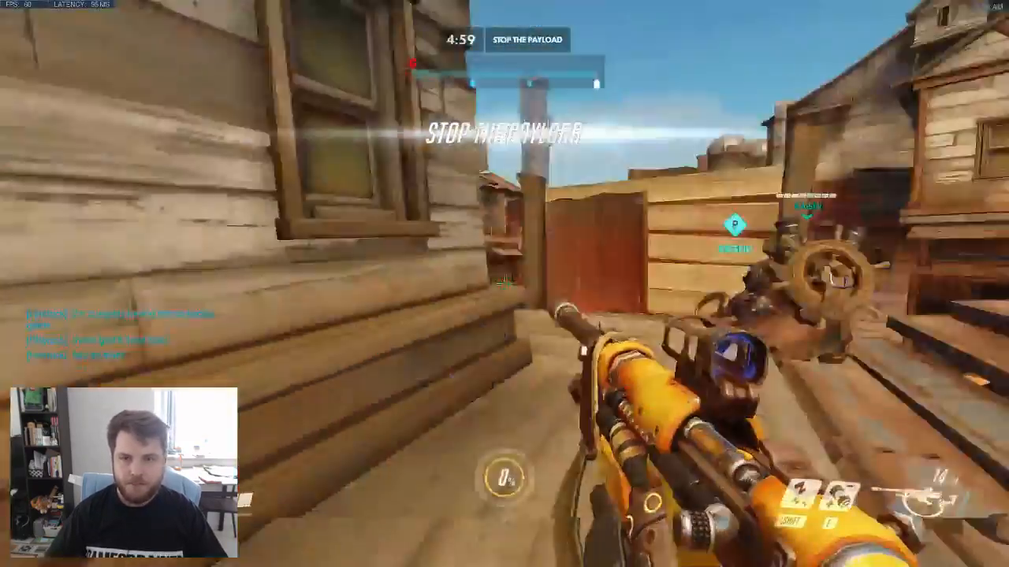
type("w")
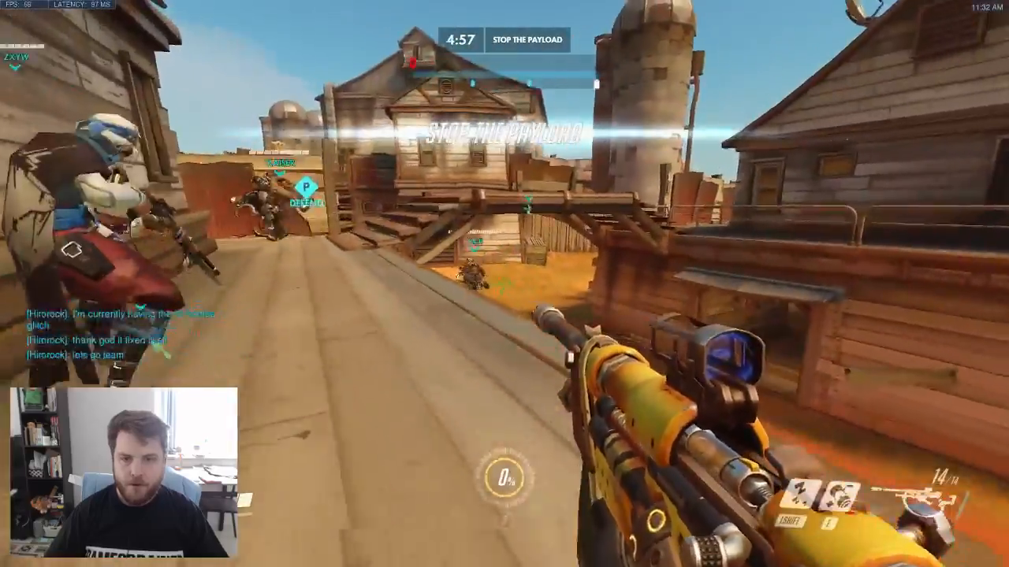
type("w")
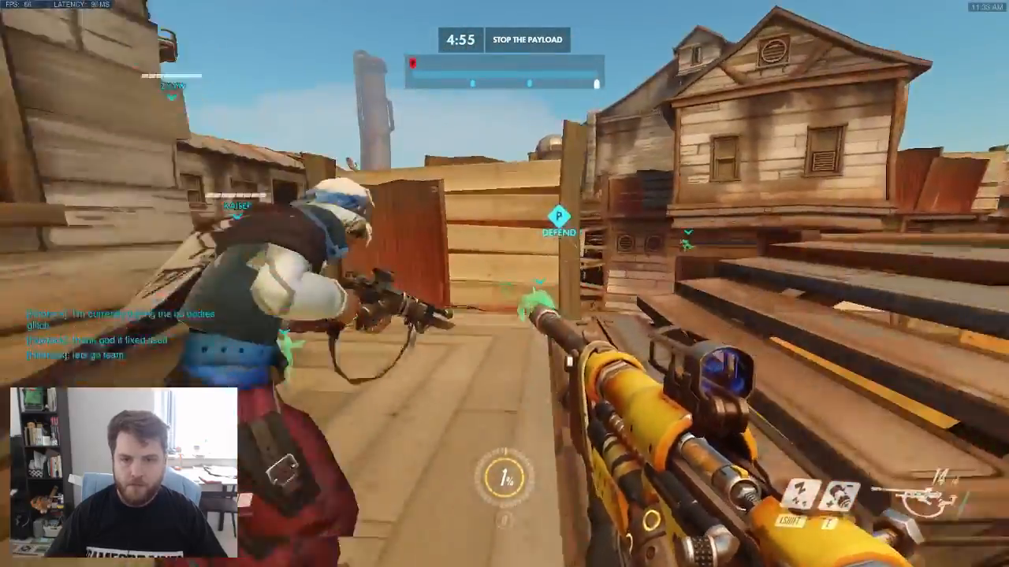
type("w")
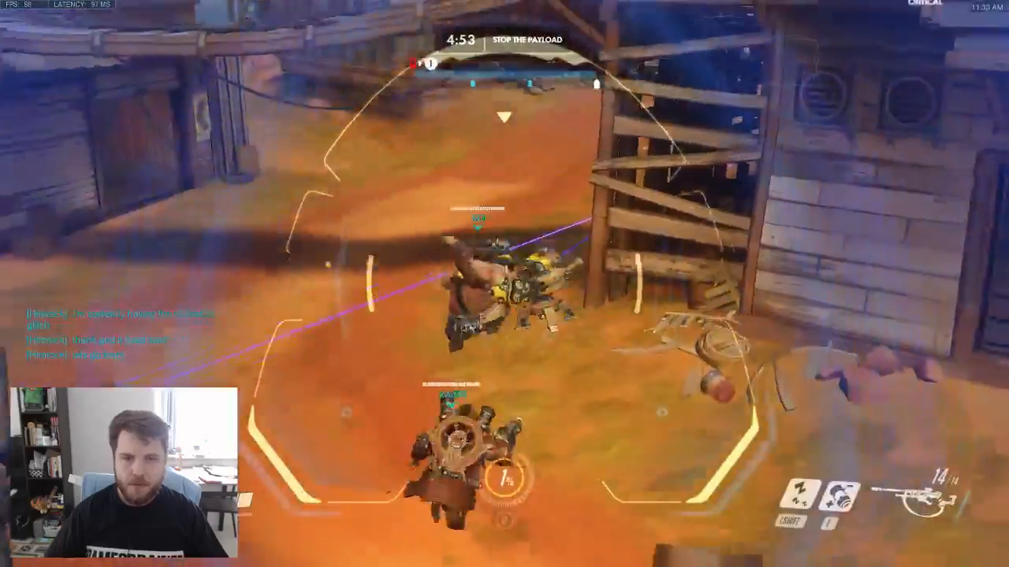
- Fire Ana's rifle through the scope along the road past the teammates and lower the scope
left_click(504, 283)
right_click(505, 284)
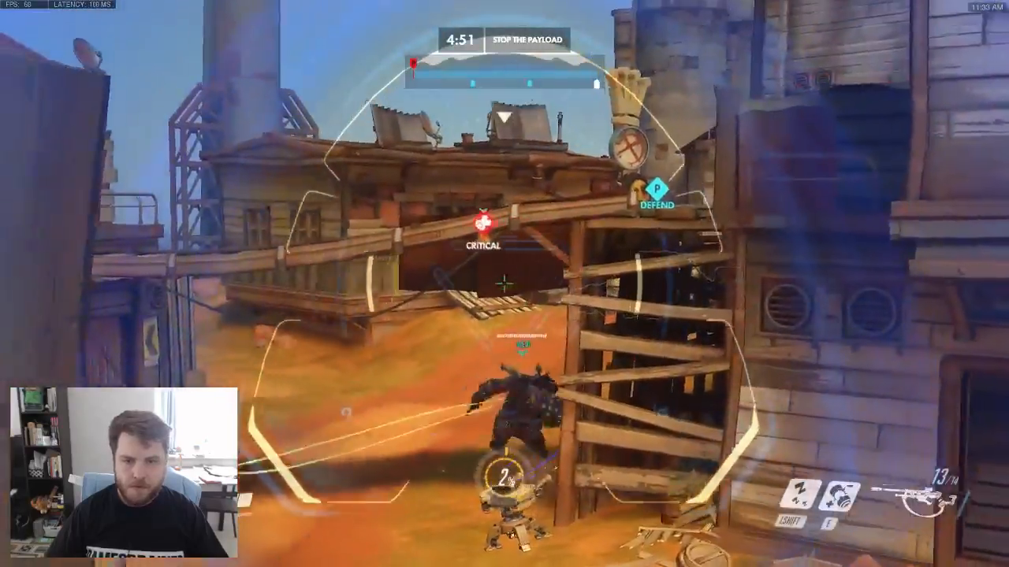
right_click(504, 284)
right_click(504, 284)
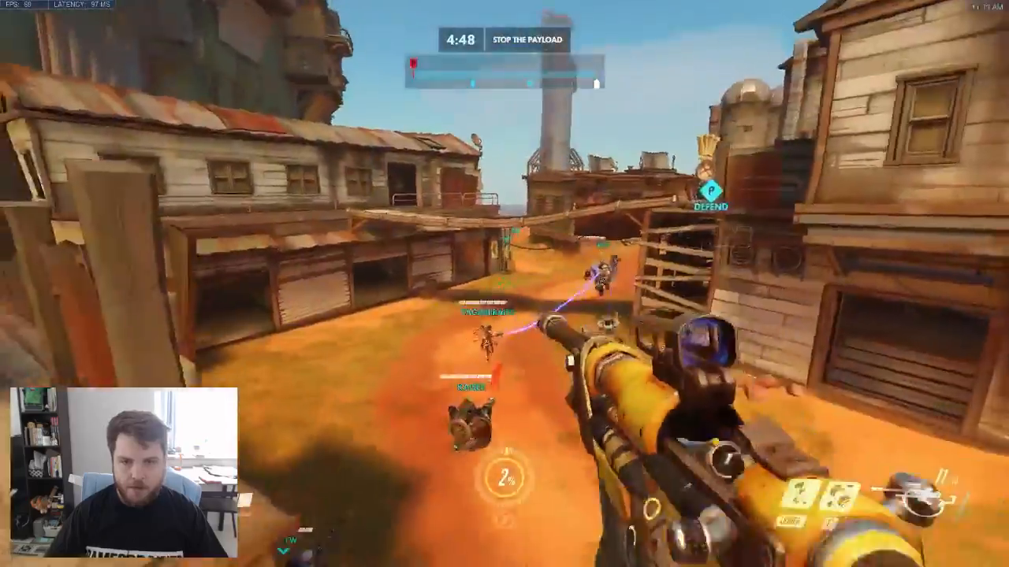
- Shoot Ana's rifle past the teammates along the road from the rooftop edge, raising and lowering the scope
right_click(505, 284)
left_click(505, 284)
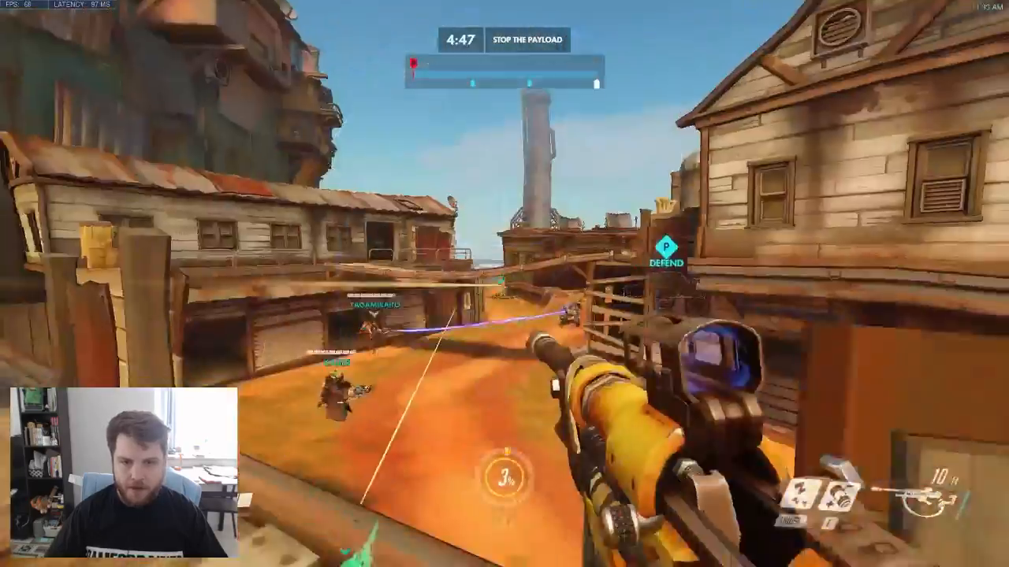
right_click(504, 284)
right_click(504, 283)
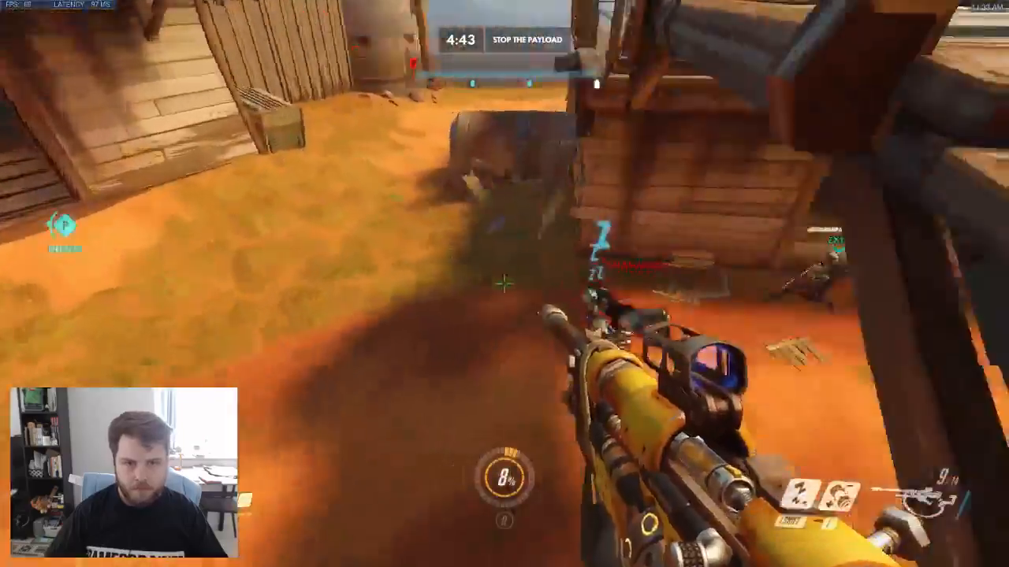
- Use Ana's biotic grenade and sleep dart on the enemies at close range beside the house, and shoot and reload the rifle
key("e")
key("shift")
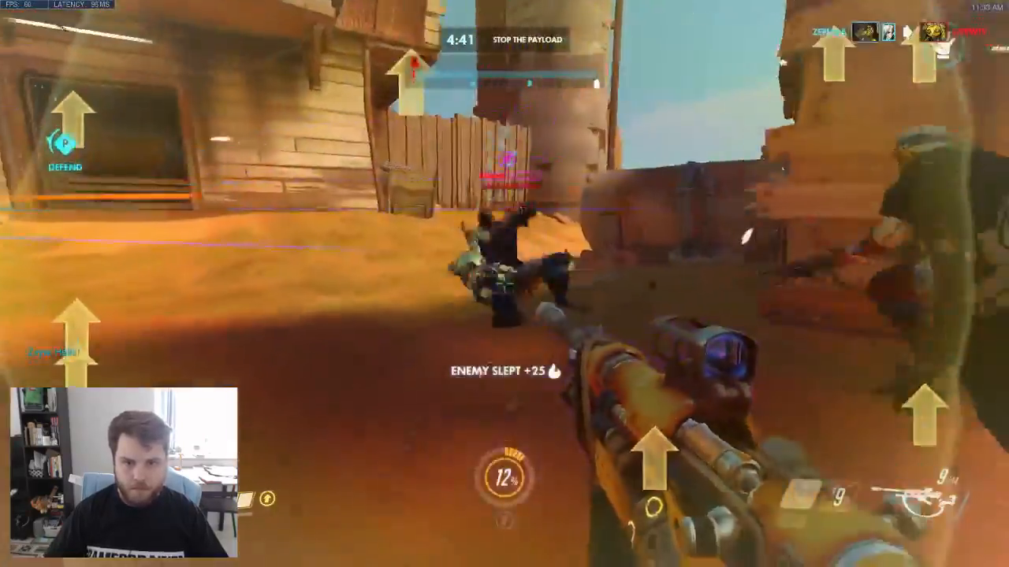
left_click(505, 284)
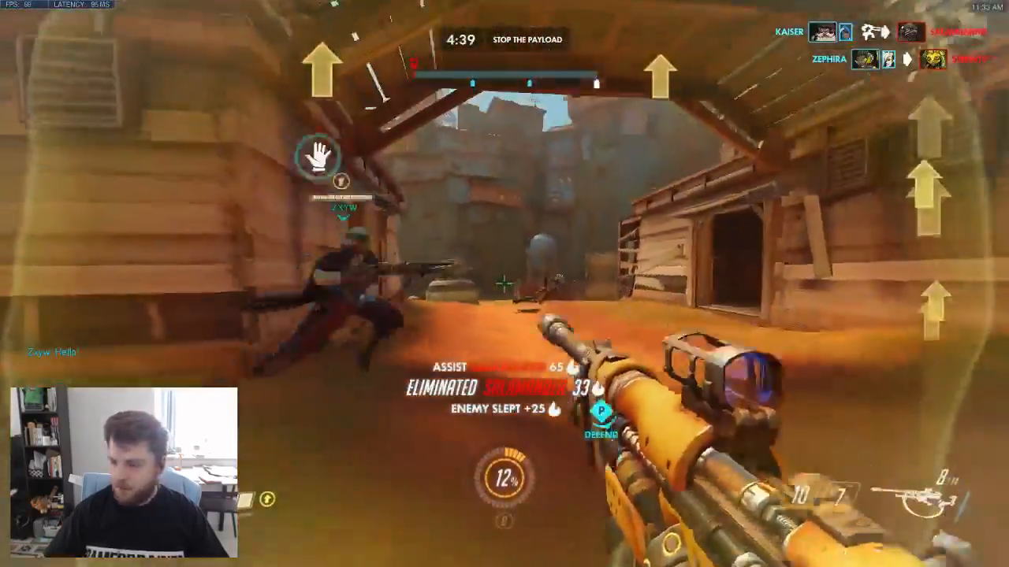
key("r")
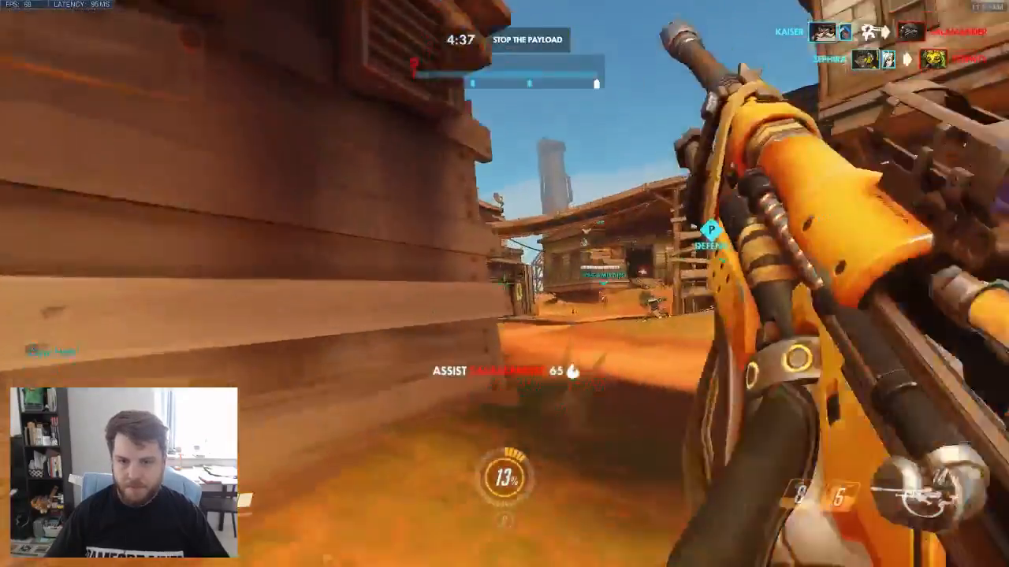
- Fire scoped shots from beside the wooden wall toward the teammates along the road and reload the rifle
right_click(504, 284)
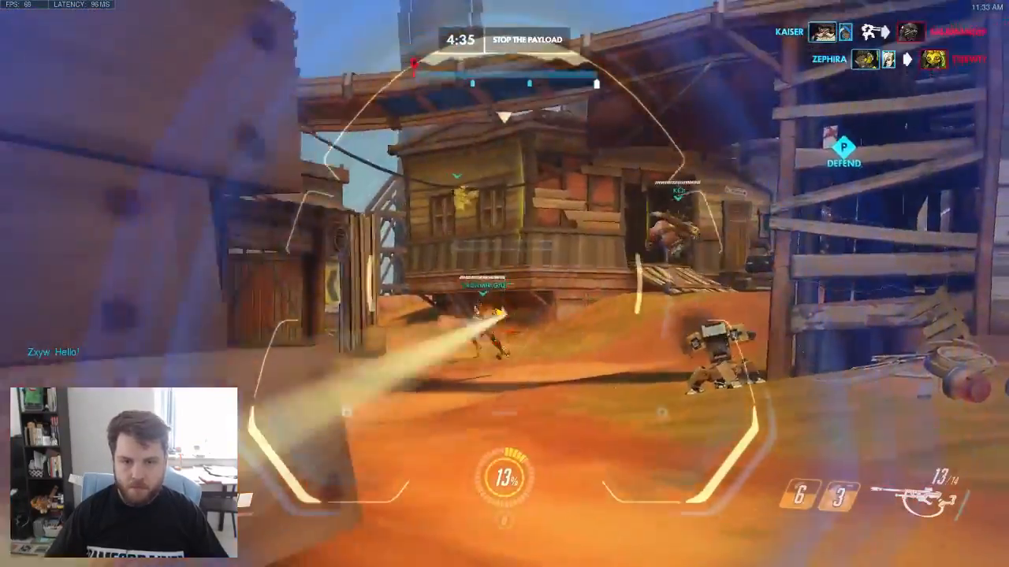
left_click(504, 284)
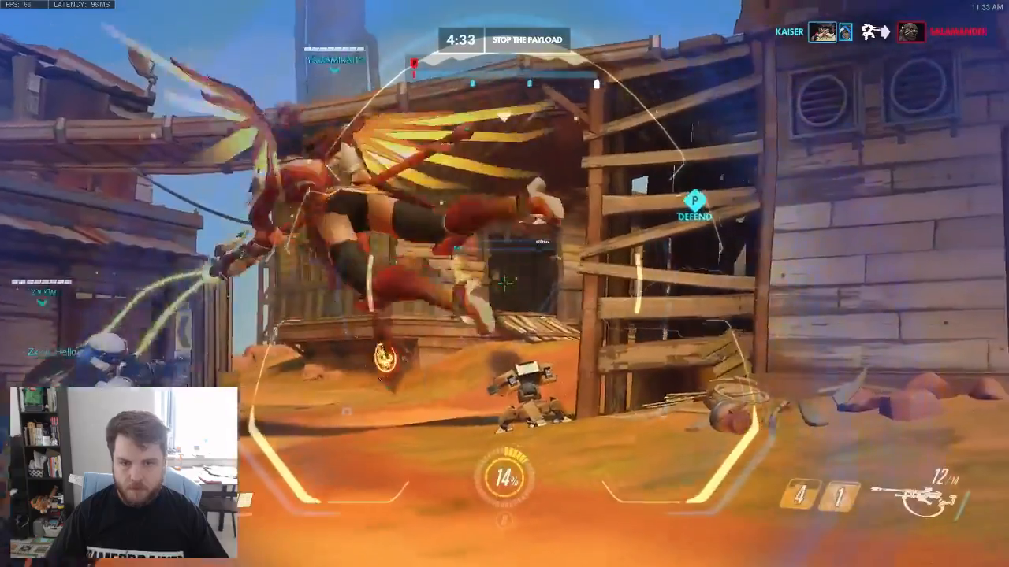
left_click(504, 283)
left_click(505, 284)
right_click(505, 284)
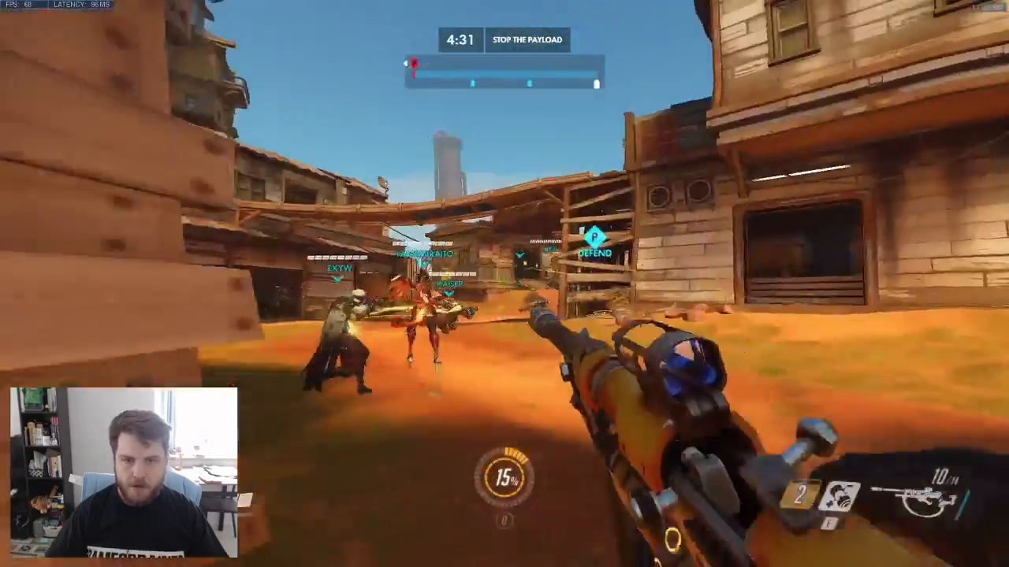
key("r")
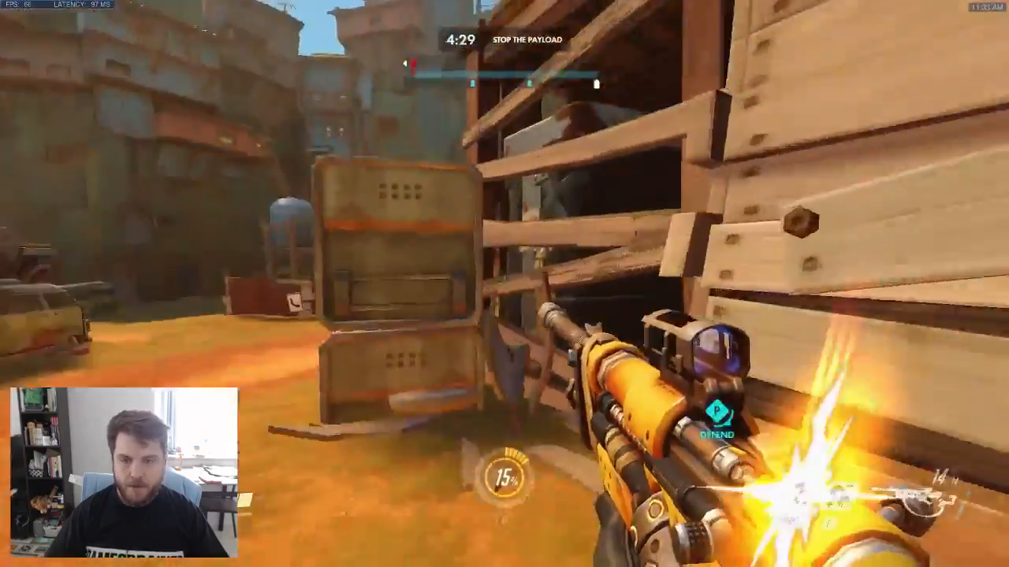
- Move Ana up the wooden stairs beside the house and across the roof to the fence overlooking the road
key("w")
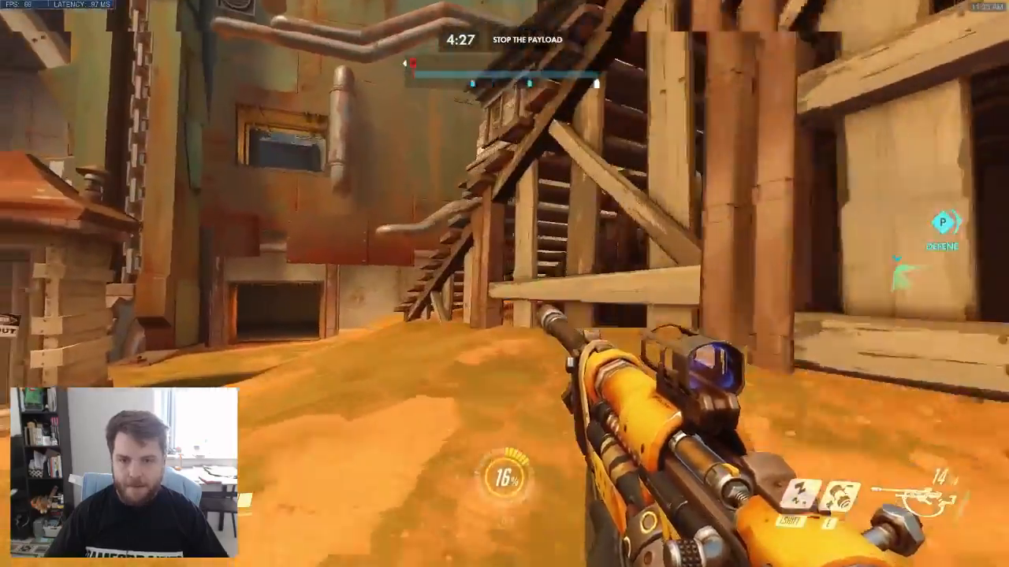
key("w")
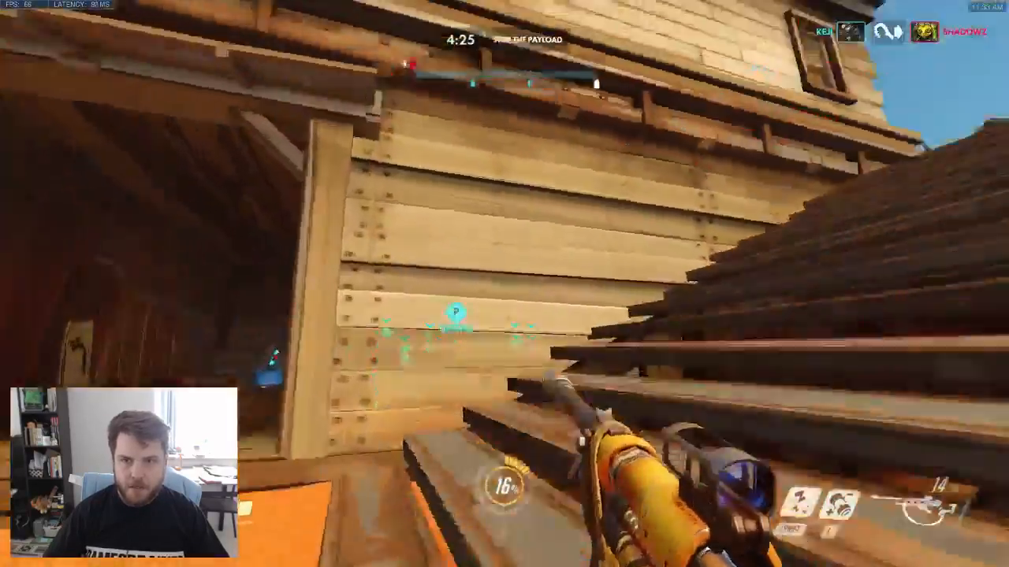
key("w")
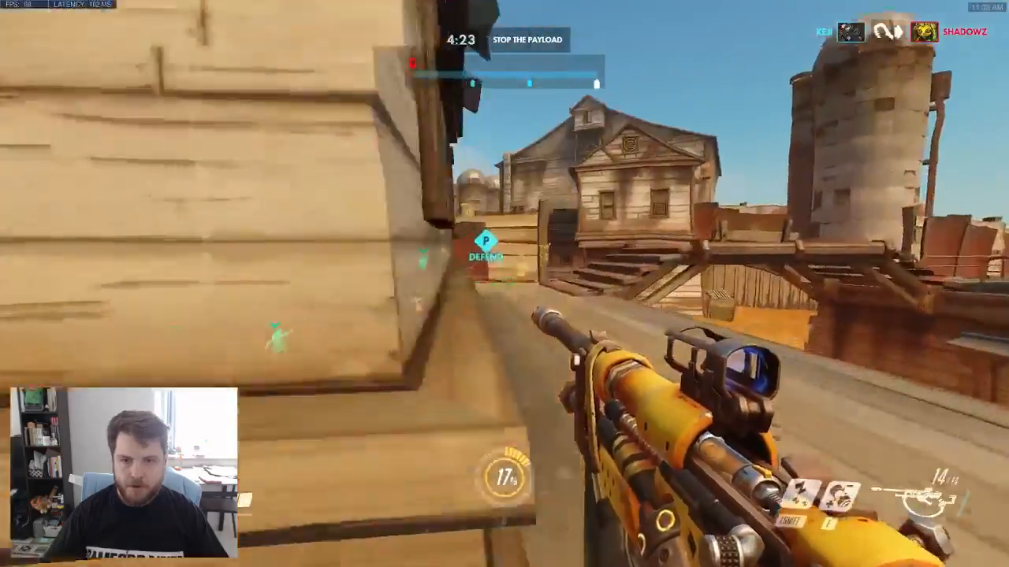
key("w")
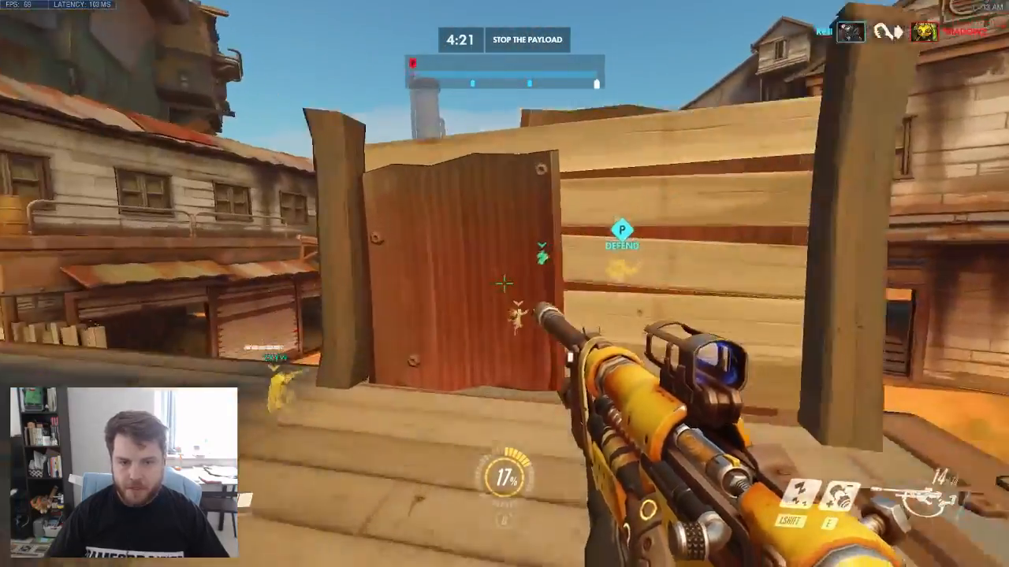
key("w")
- Heal the teammates on the road below with unscoped and scoped rifle shots and reload
left_click(505, 284)
left_click(505, 284)
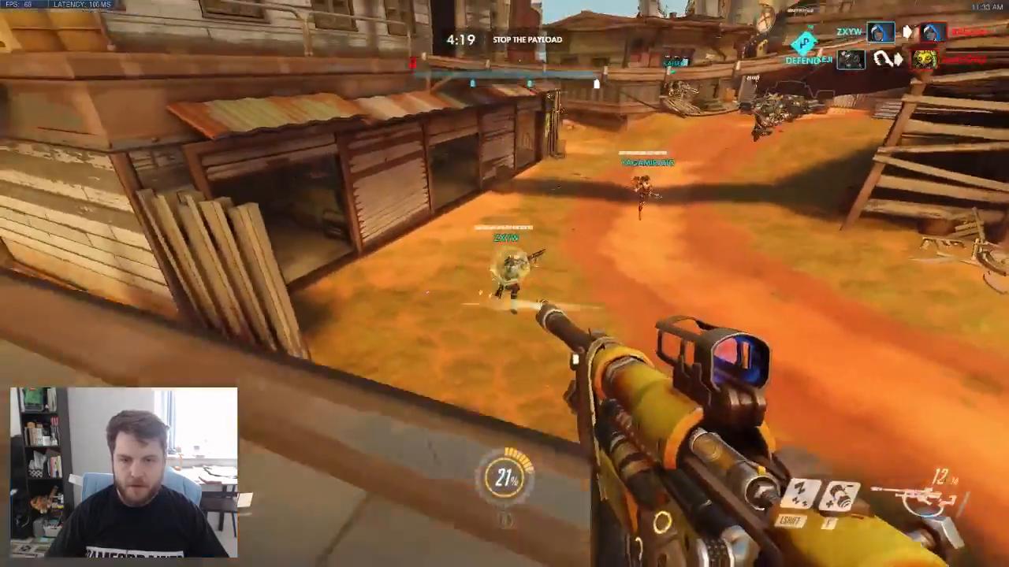
right_click(504, 283)
left_click(505, 283)
right_click(504, 284)
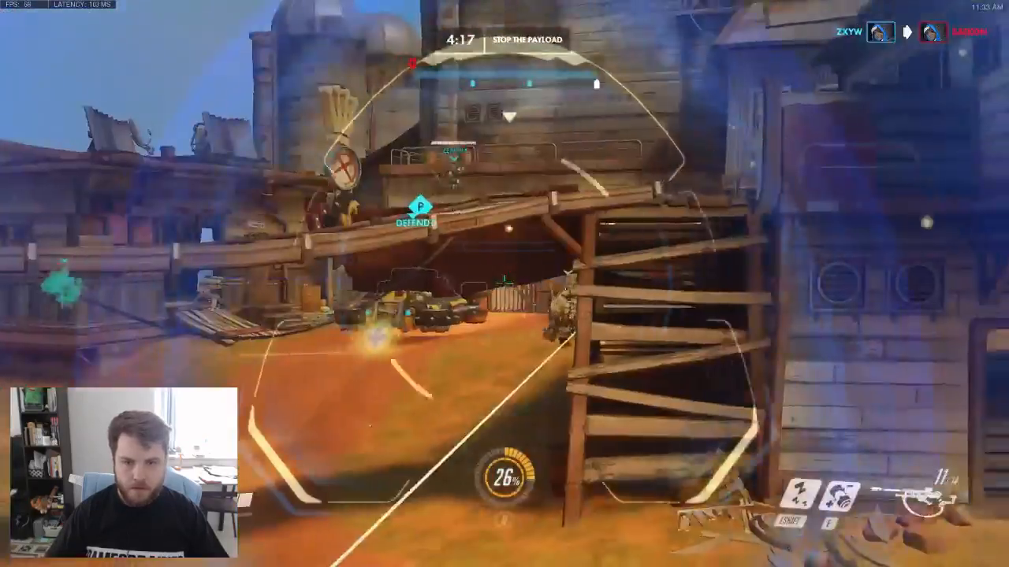
left_click(505, 284)
right_click(505, 284)
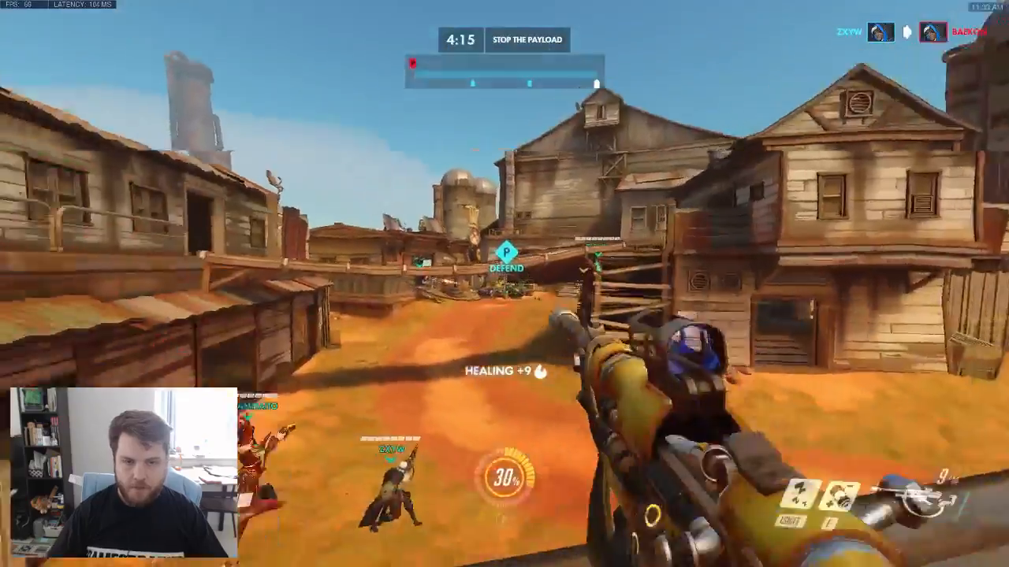
key("r")
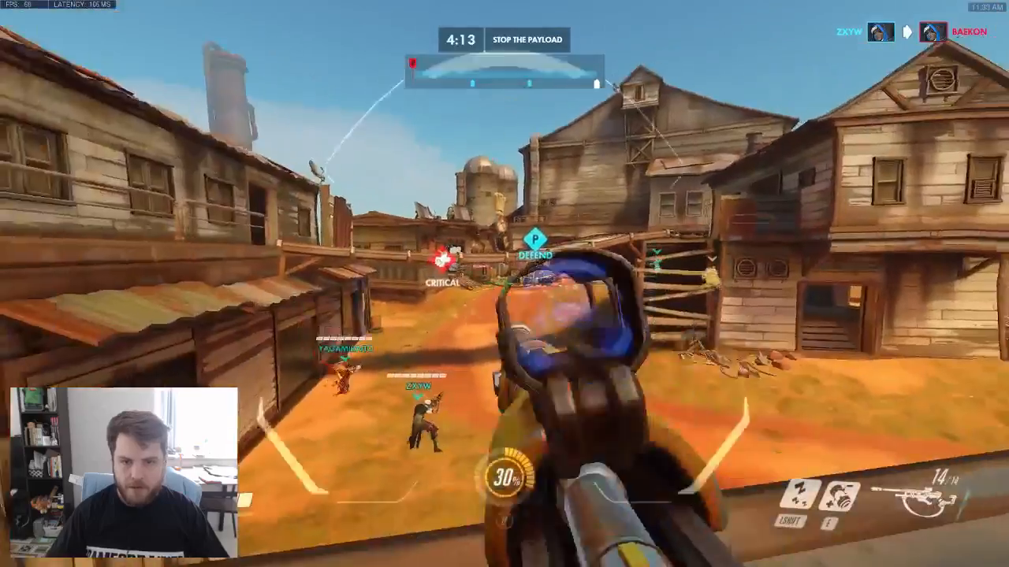
- Fire scoped healing shots past the wooden scaffold at the critically injured teammate near the payload and reload
right_click(504, 283)
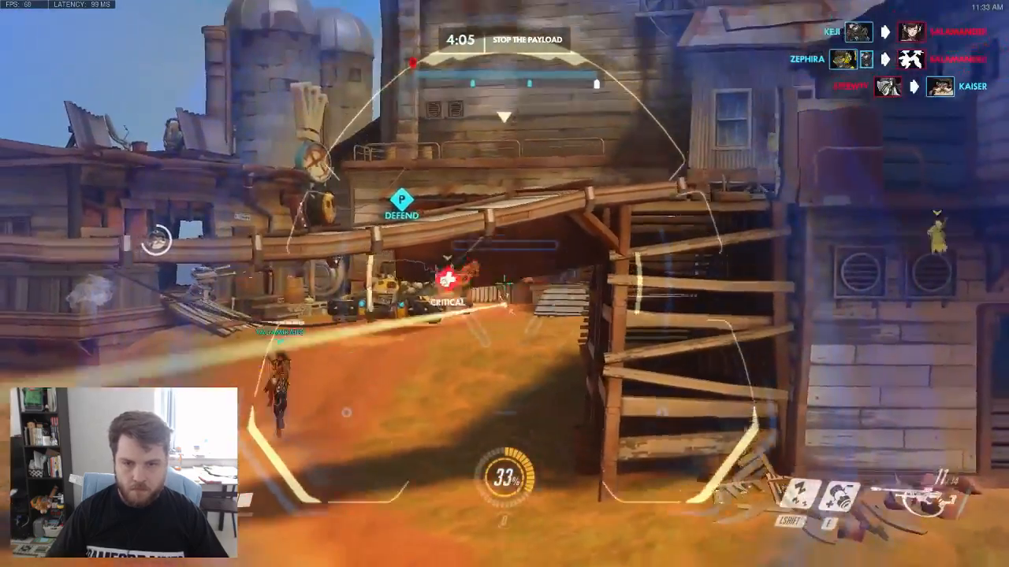
left_click(504, 284)
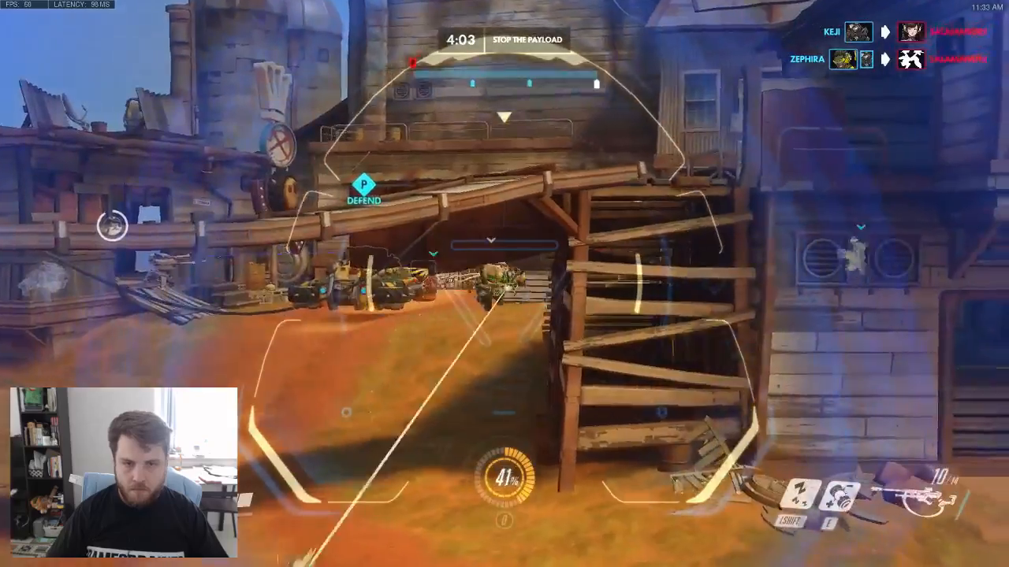
key("r")
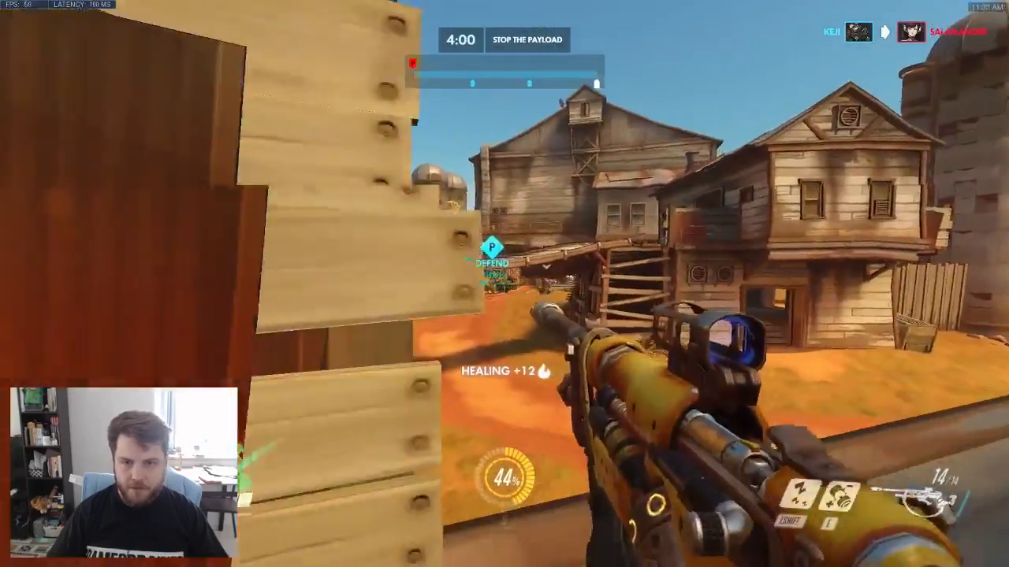
- Fire scoped shots under the wooden walkway toward the teammates at the payload, lowering the scope between bursts, and reload
right_click(504, 284)
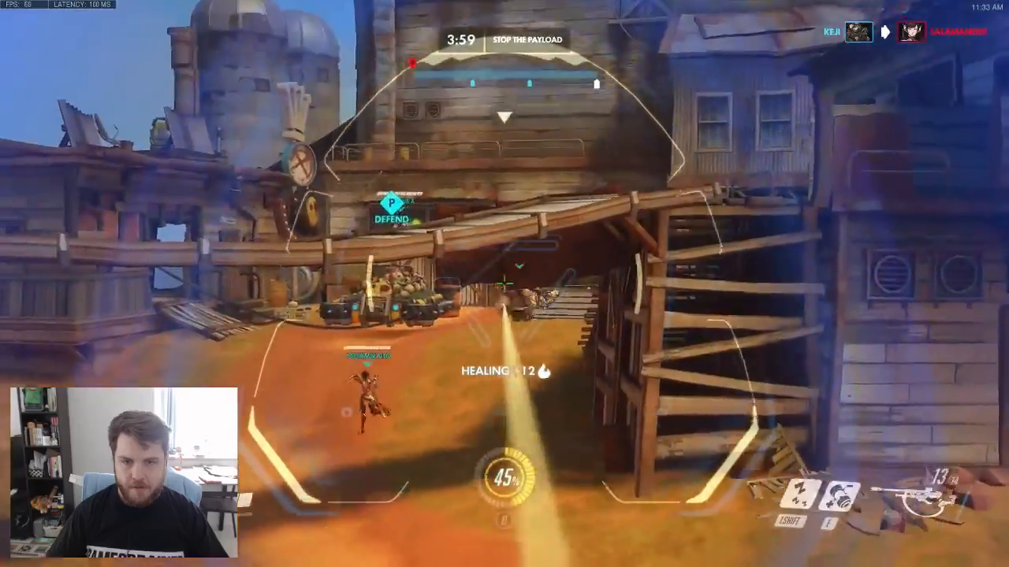
right_click(505, 284)
right_click(504, 284)
right_click(504, 283)
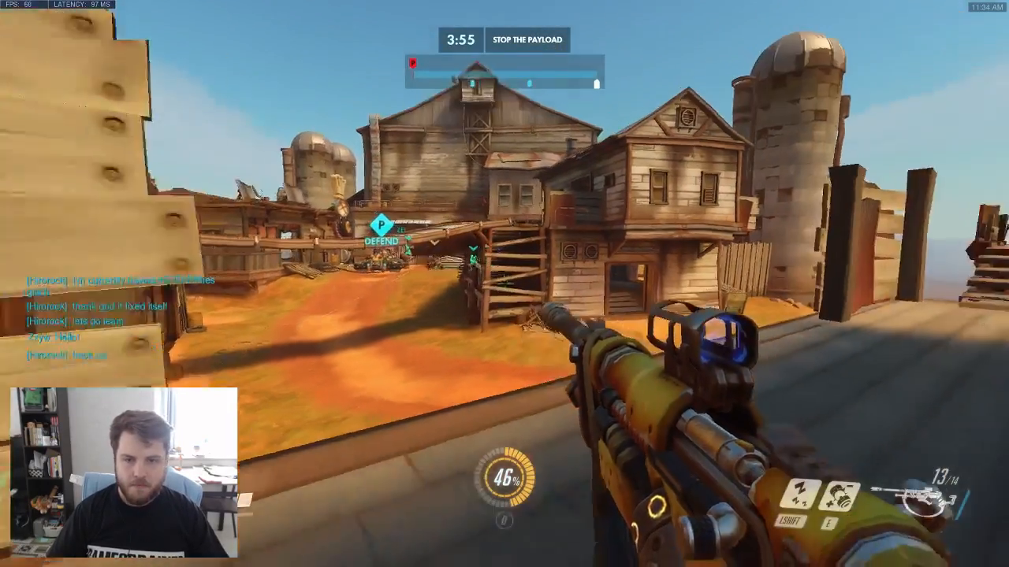
right_click(504, 284)
left_click(504, 284)
right_click(504, 284)
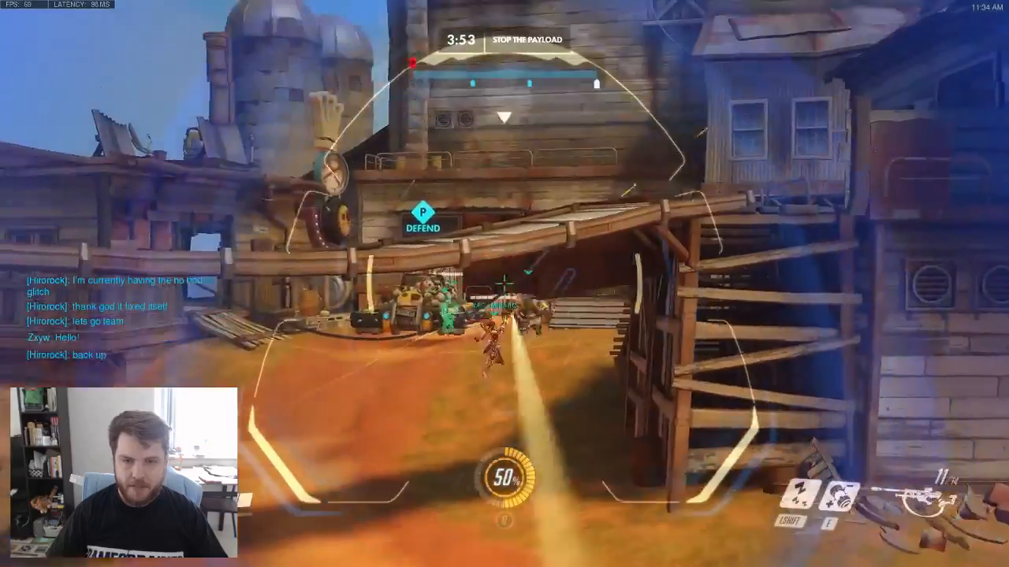
key("r")
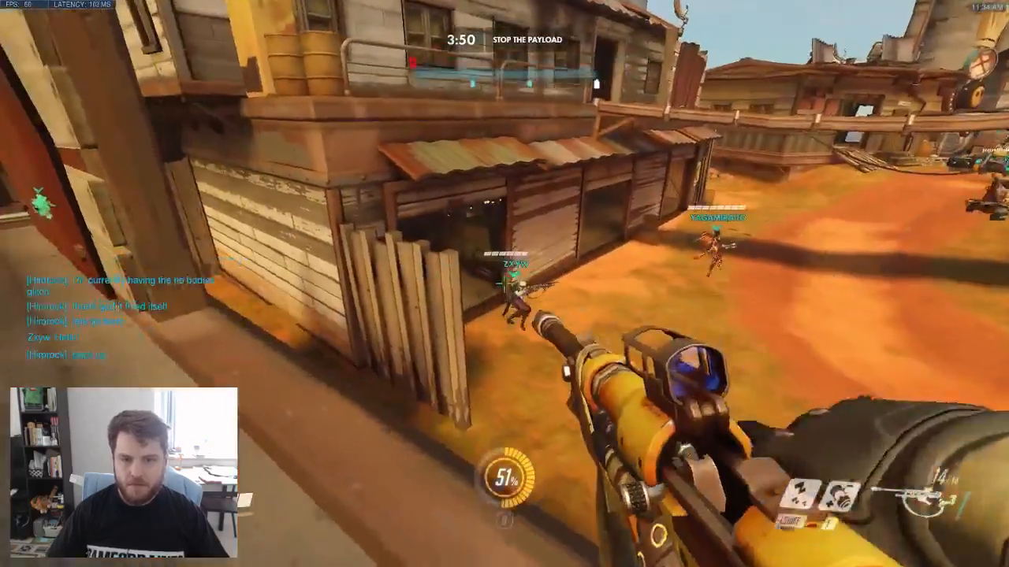
- Heal the teammate beside the shed, drop to the road with the sleep dart used, and fire through the scope toward the payload
left_click(504, 284)
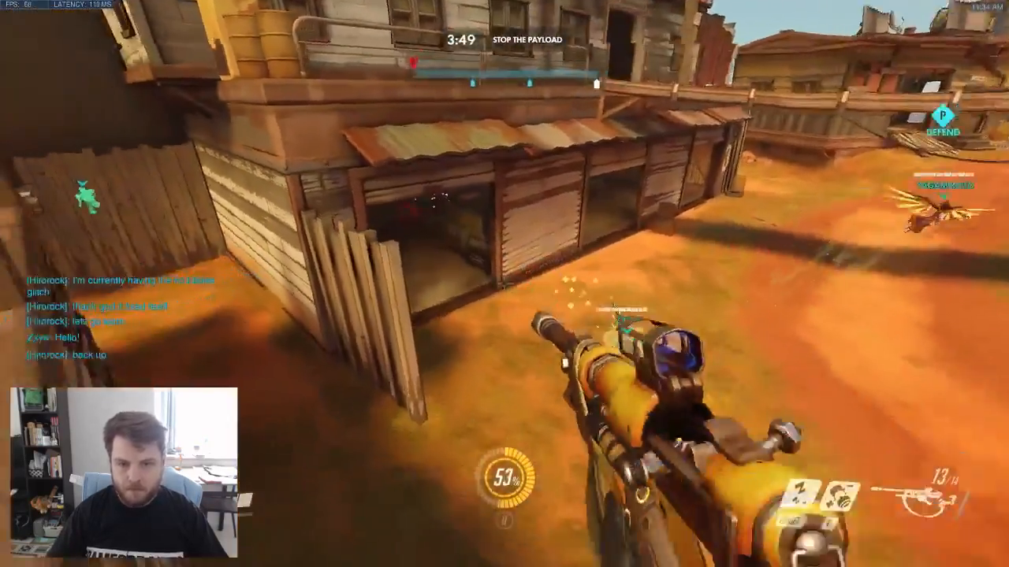
key("shift")
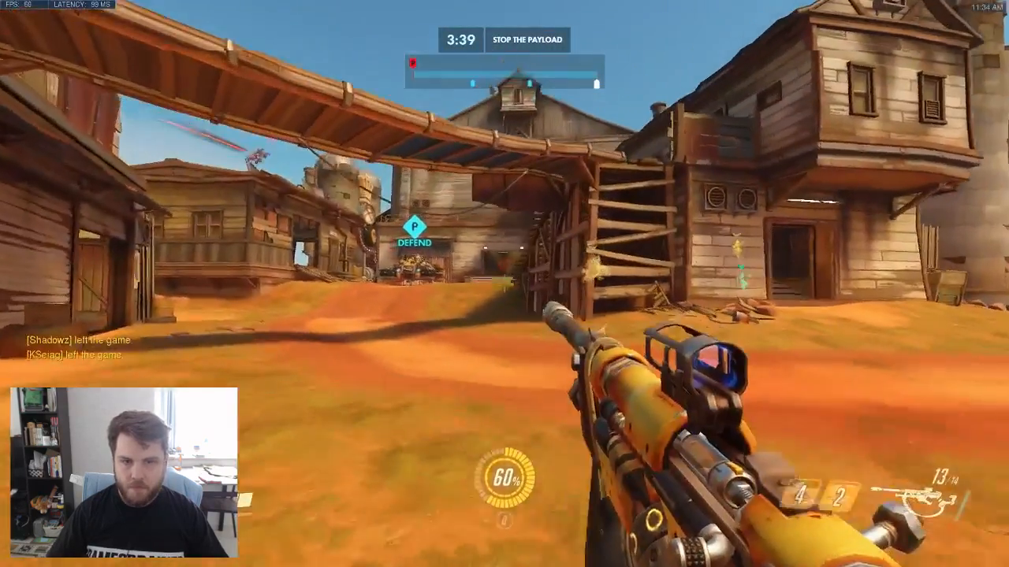
right_click(504, 284)
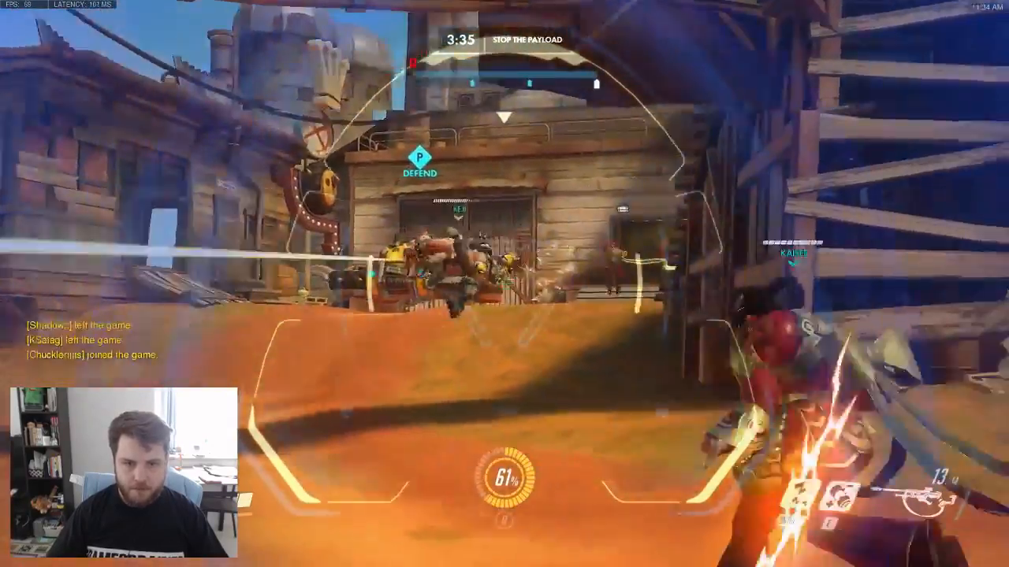
left_click(504, 283)
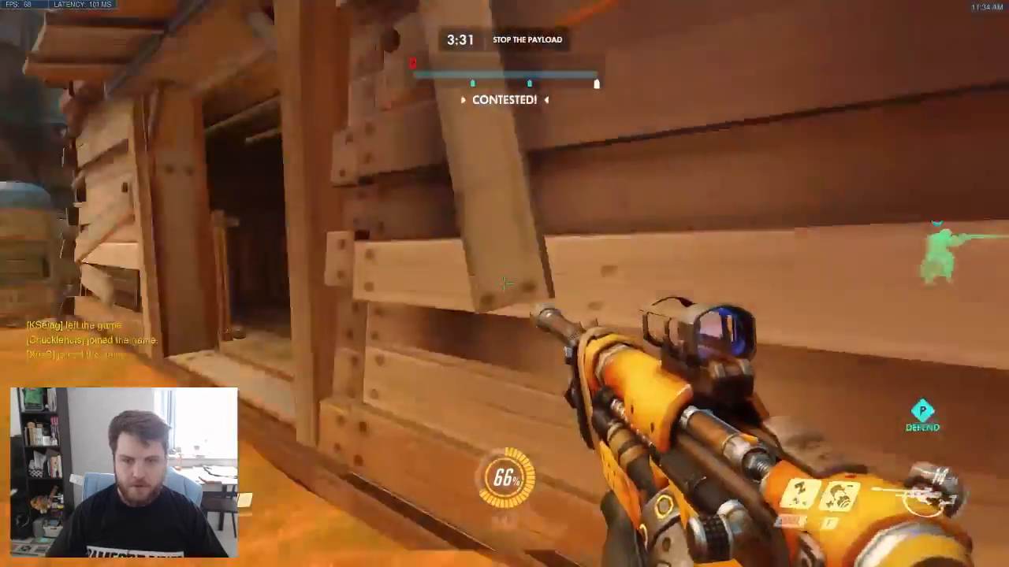
- Check the match scoreboard and bring Ana back up the stairs to the rooftop fence overlooking the road
key("Tab")
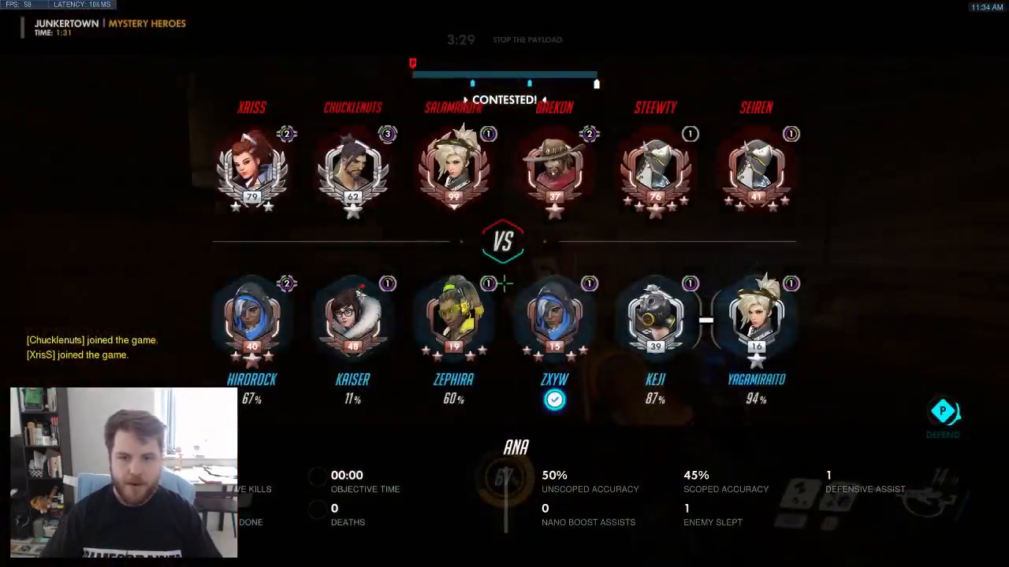
key("w")
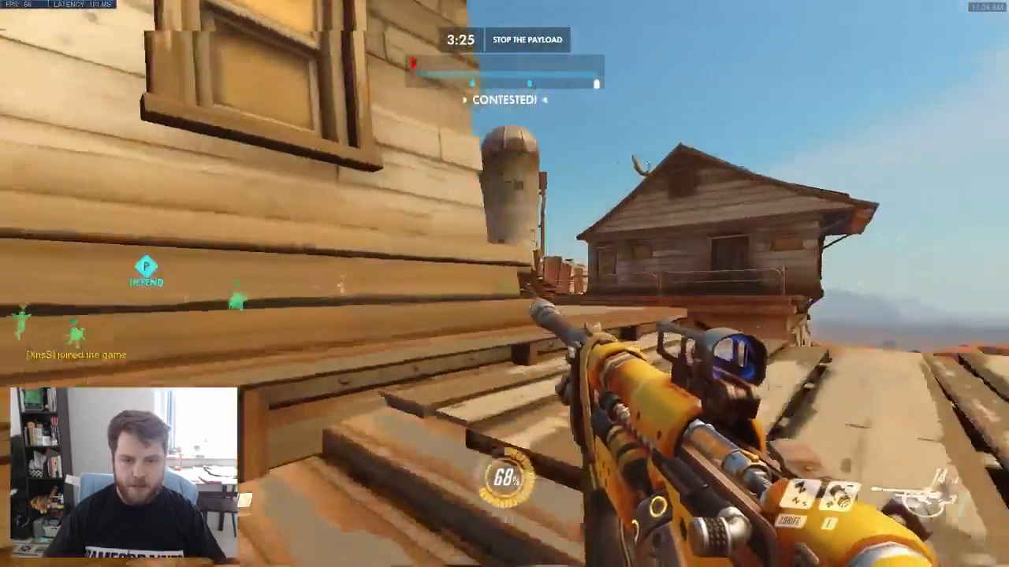
key("w")
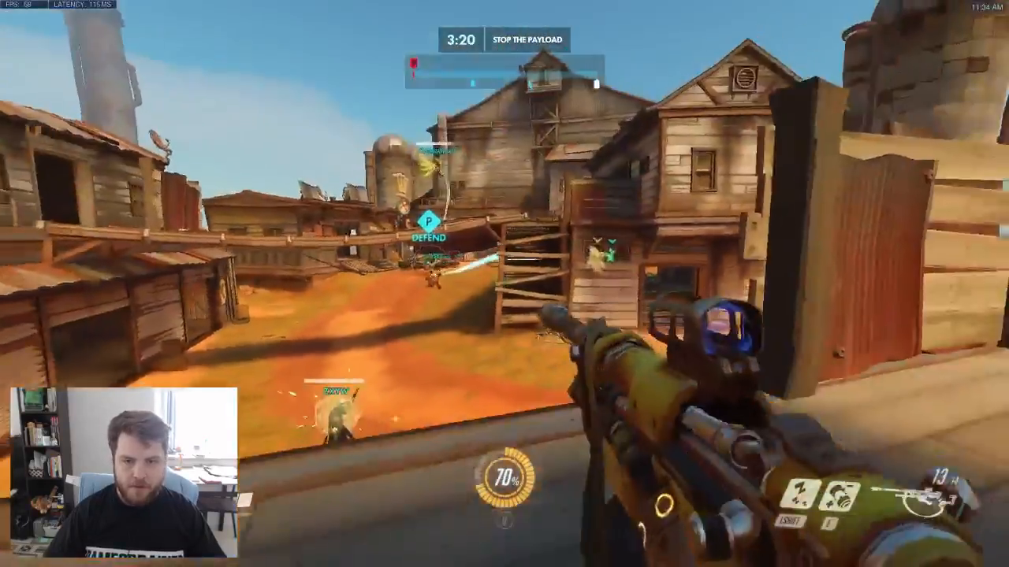
- Fire repeated scoped shots from the roof toward the fight around the payload beneath the wooden walkway
right_click(504, 283)
left_click(504, 284)
left_click(505, 284)
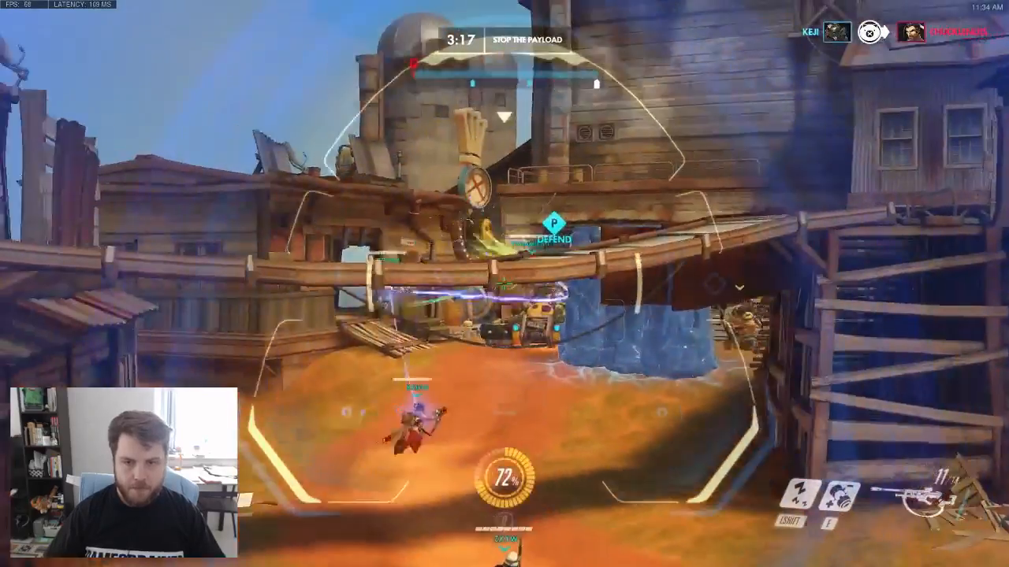
left_click(504, 283)
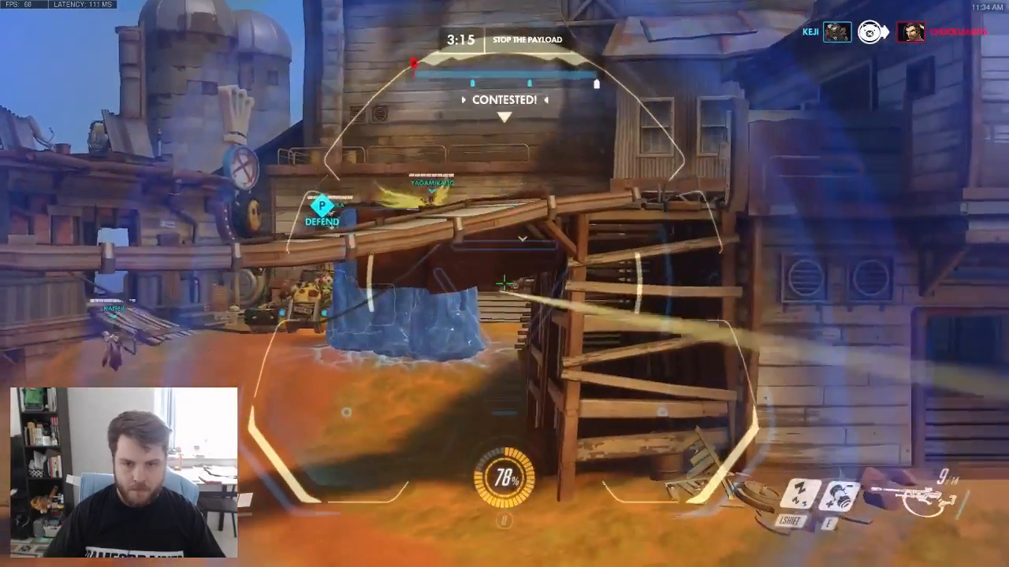
left_click(505, 283)
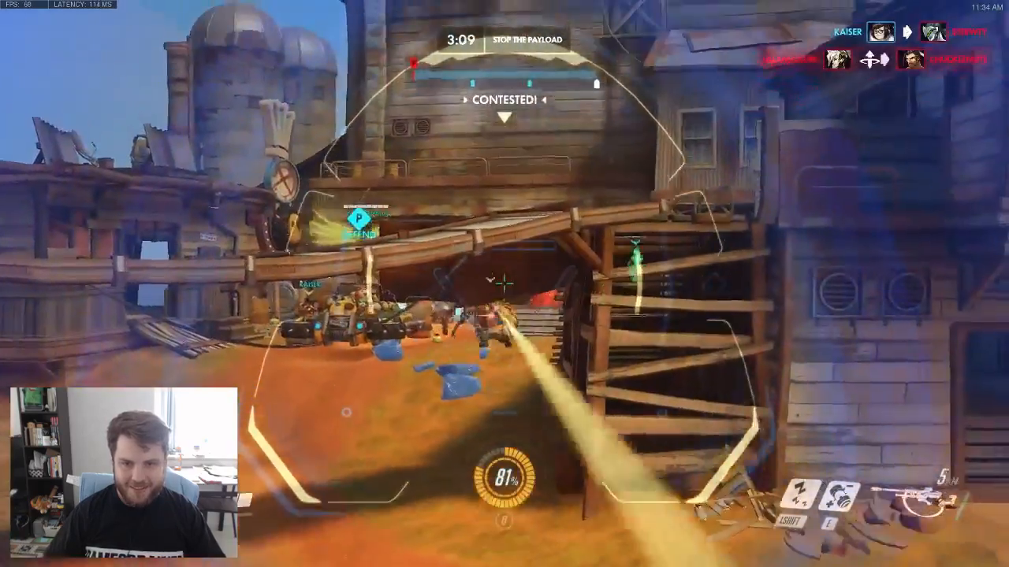
left_click(504, 284)
left_click(504, 284)
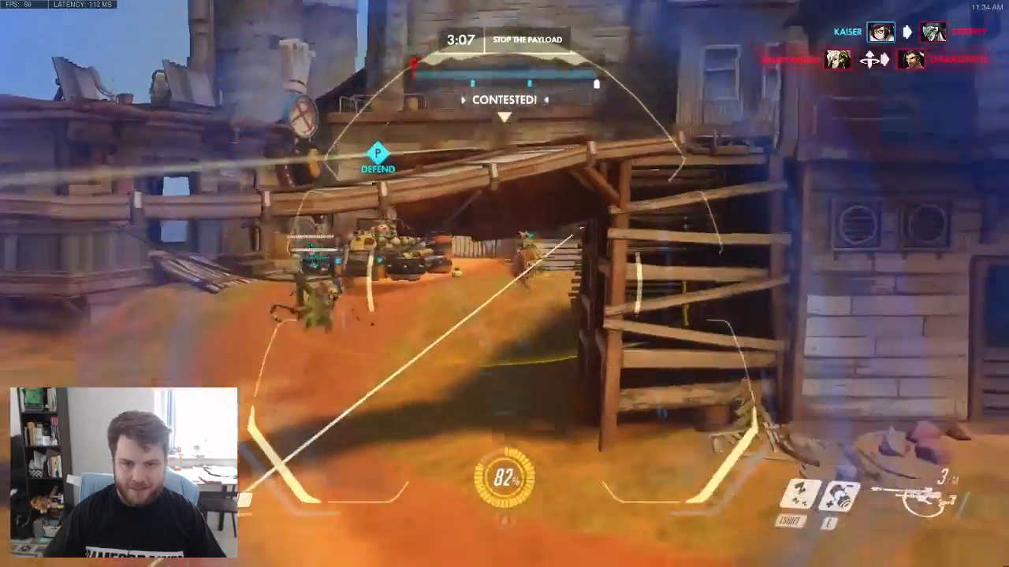
- Fire scoped shots beneath the wooden walkway toward the payload, reload, and resume scoped fire at the teammates on the road
left_click(505, 283)
key("r")
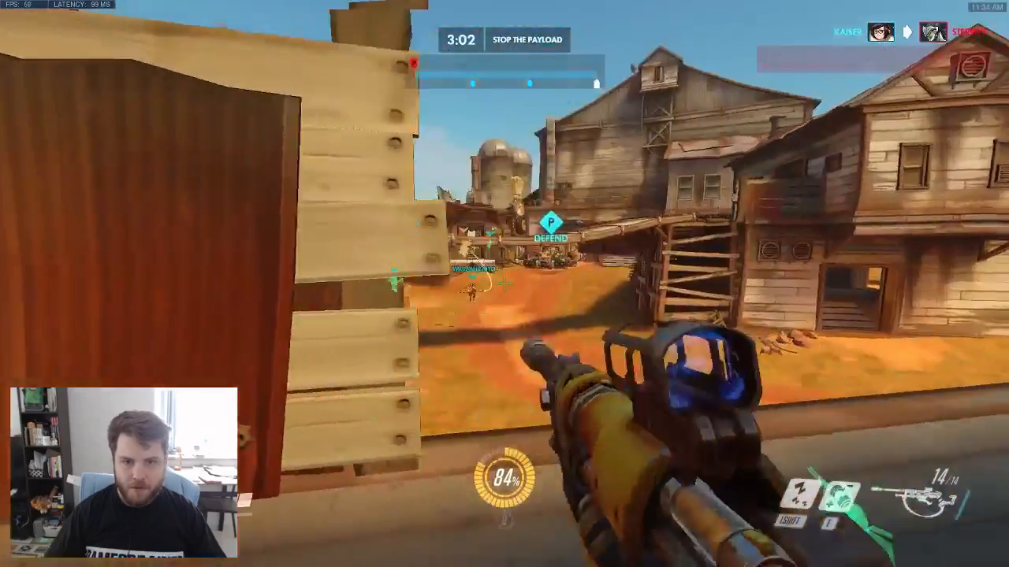
right_click(505, 284)
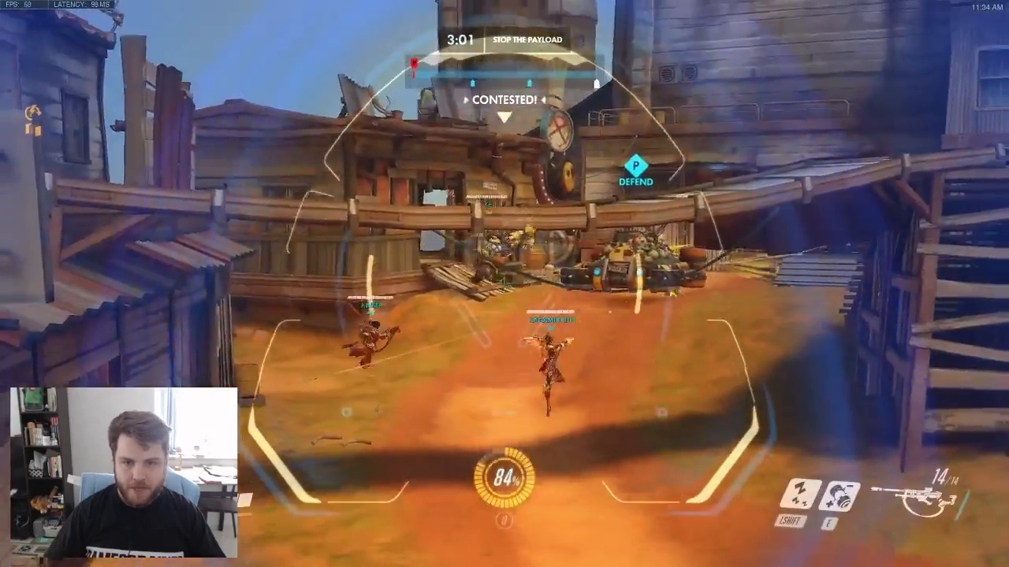
left_click(504, 284)
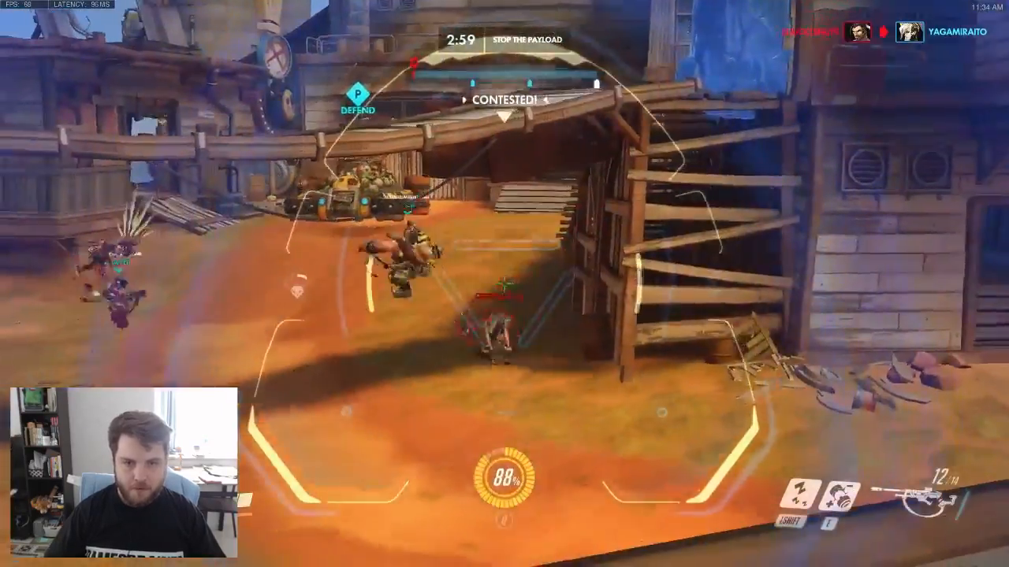
- Throw a biotic grenade into the fight below the roof and heal the teammates near the payload with scoped shots
key("shift")
right_click(505, 284)
left_click(504, 284)
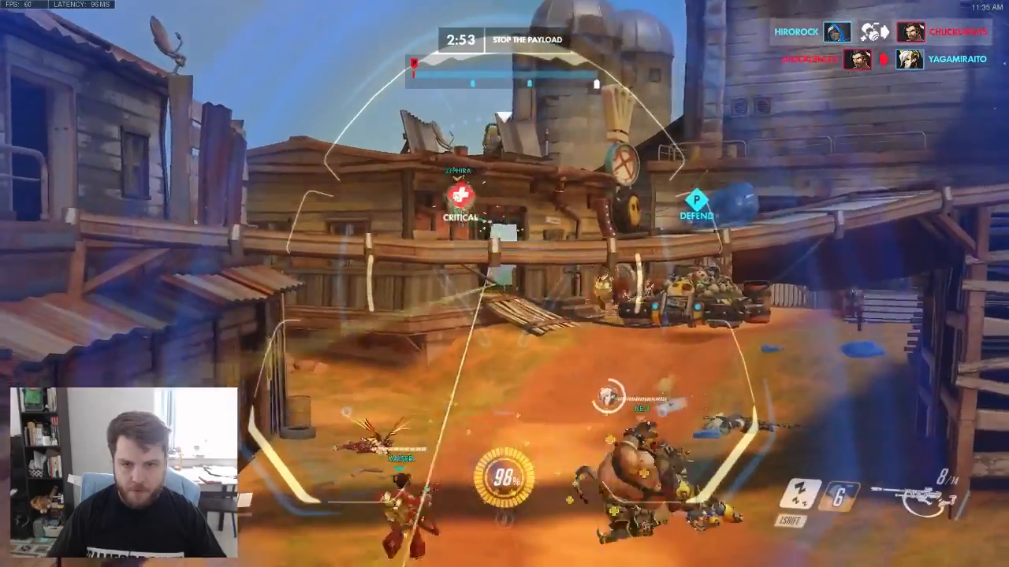
left_click(504, 284)
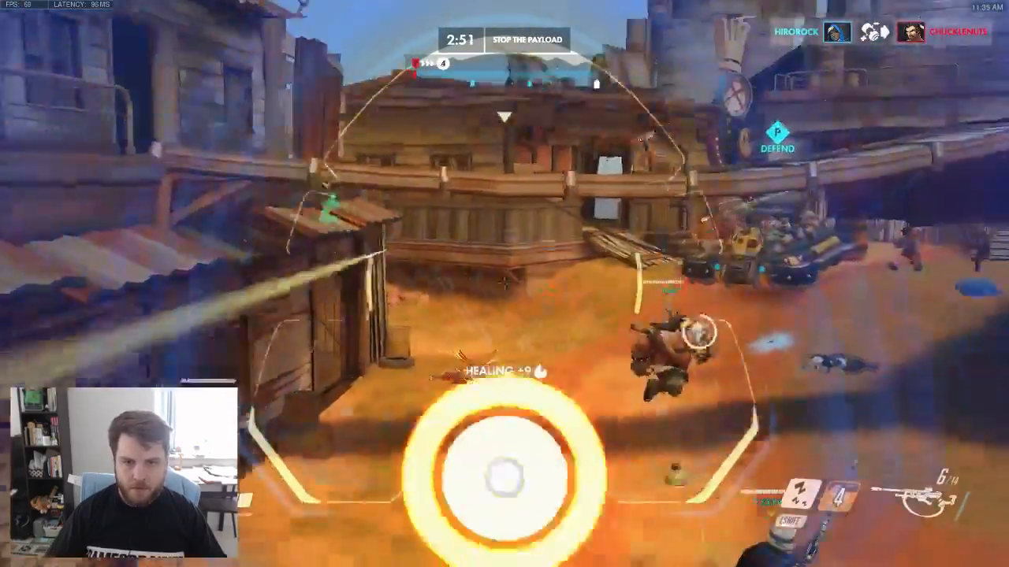
left_click(505, 284)
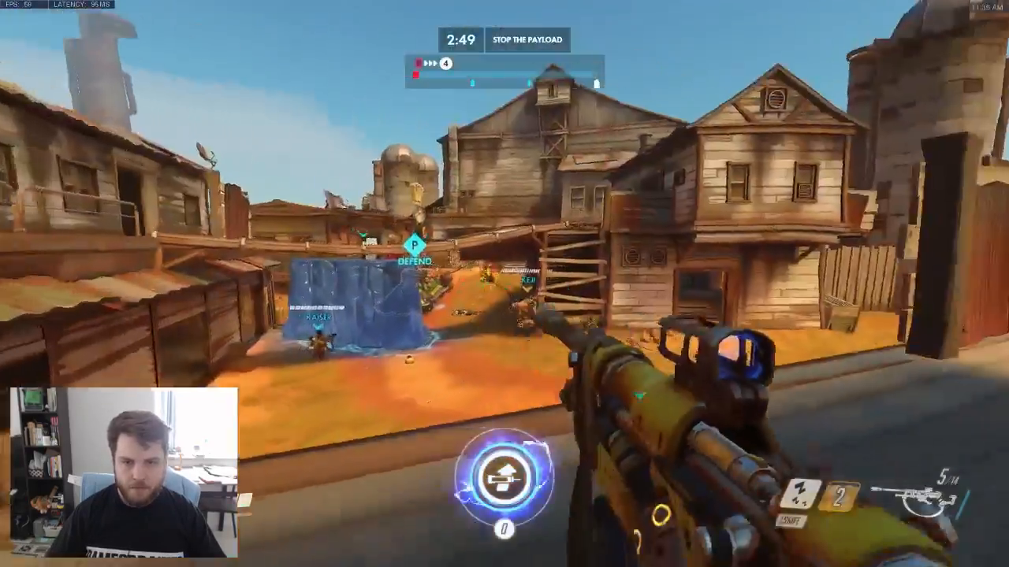
- Throw another biotic grenade toward the teammates on the road while sidestepping along the rooftop fence
right_click(504, 284)
right_click(504, 283)
key("e")
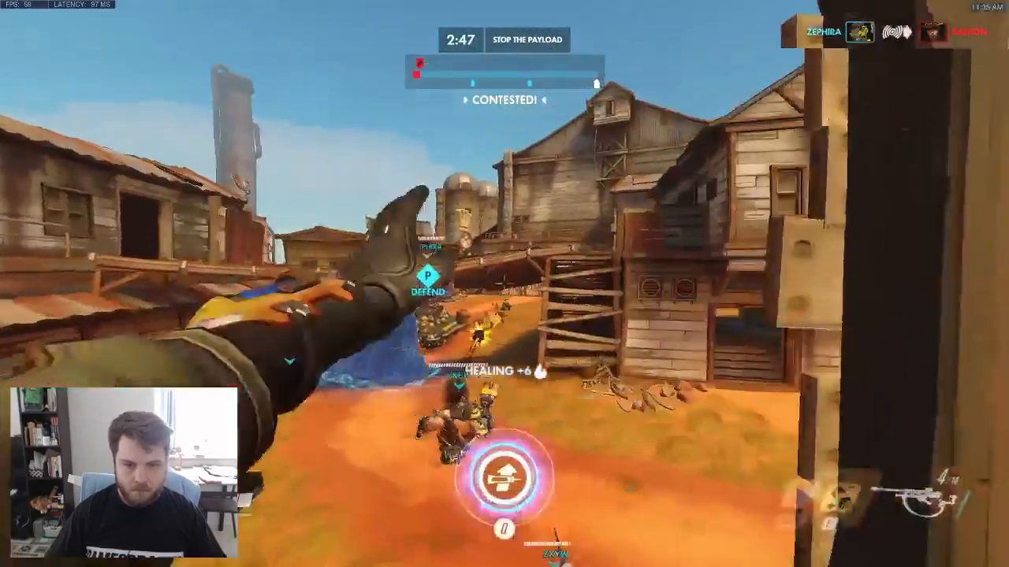
key("d")
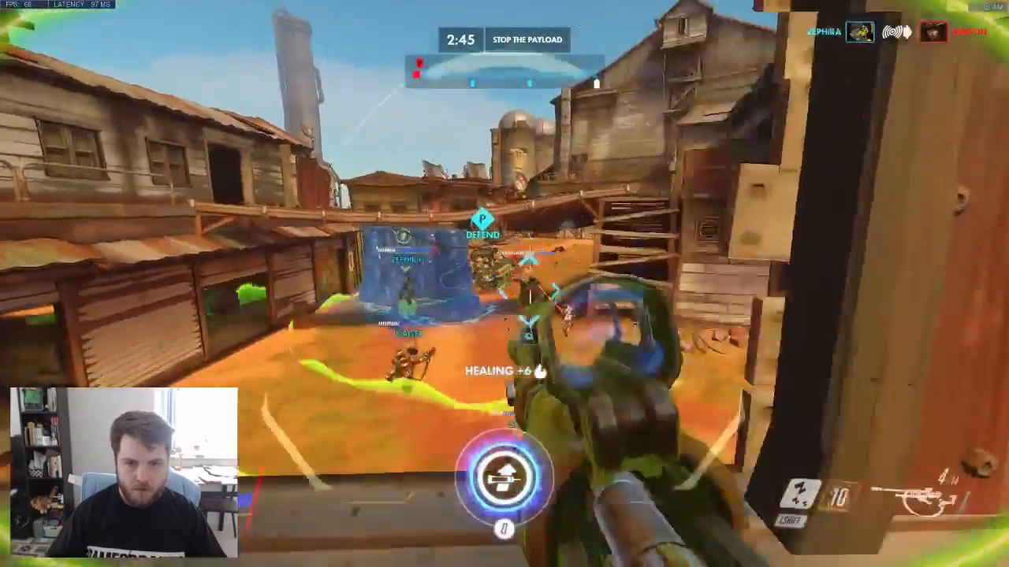
- Fire scoped shots from the roof at the fighters around the payload in front of the walkway, and reload
right_click(505, 284)
left_click(504, 284)
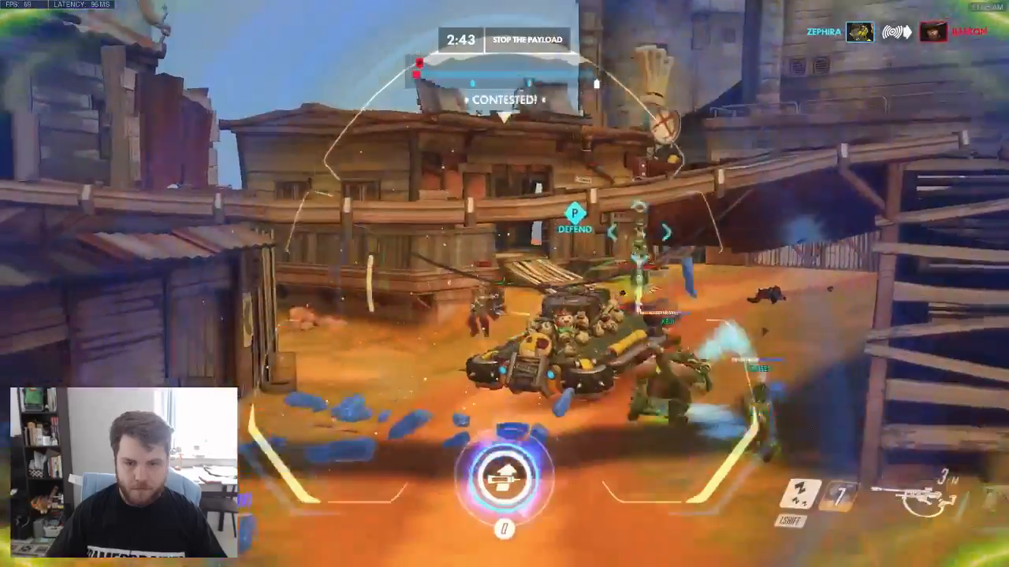
left_click(504, 284)
left_click(504, 284)
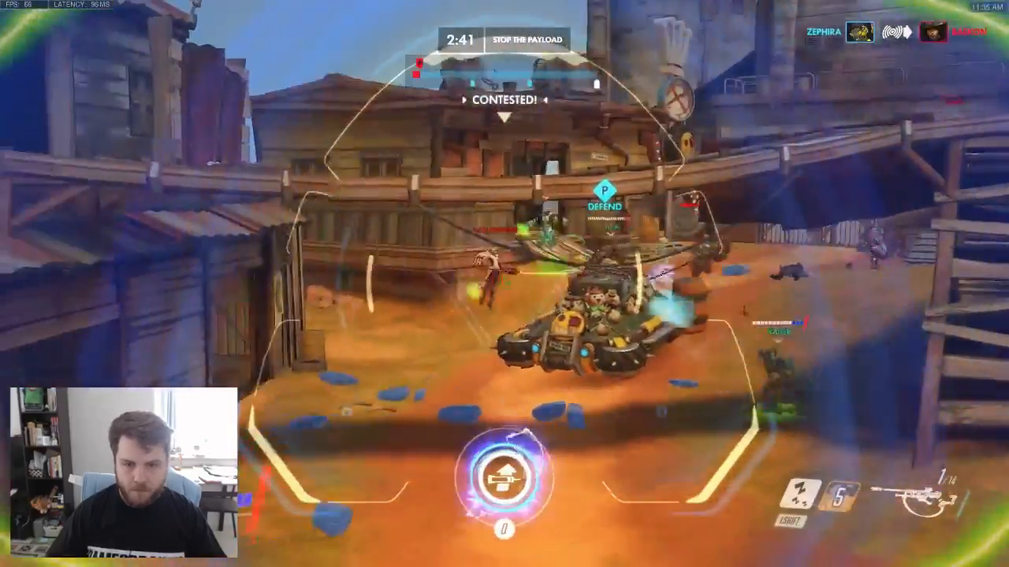
key("r")
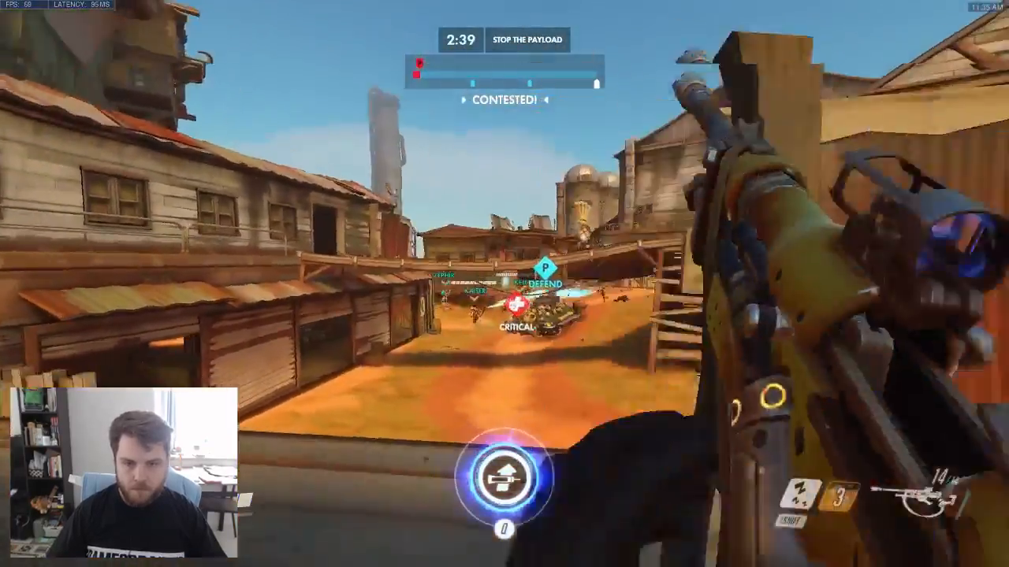
- Heal the critical teammate beside the payload with a scoped shot and use Nano Boost on a teammate
right_click(505, 283)
left_click(504, 284)
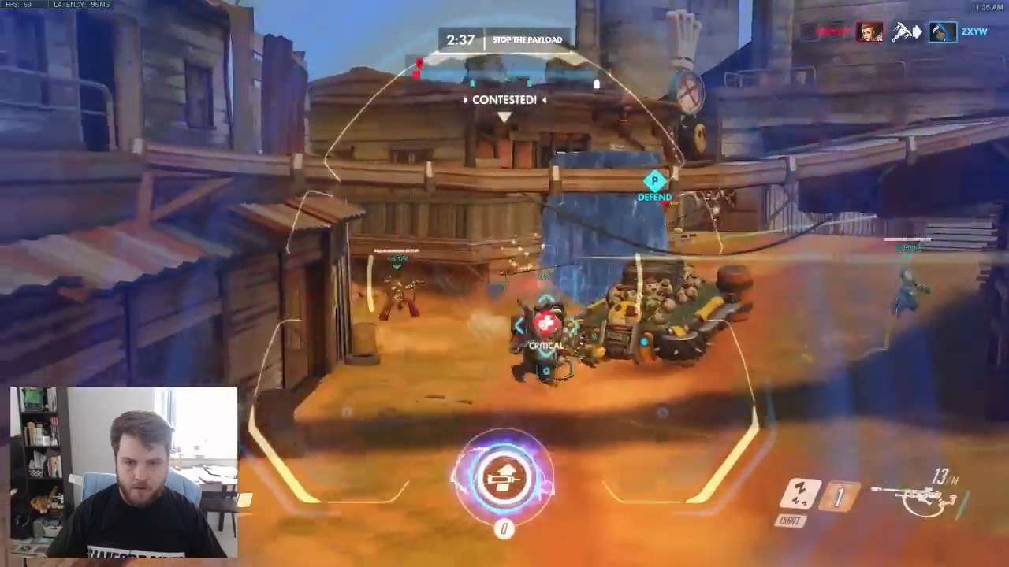
key("q")
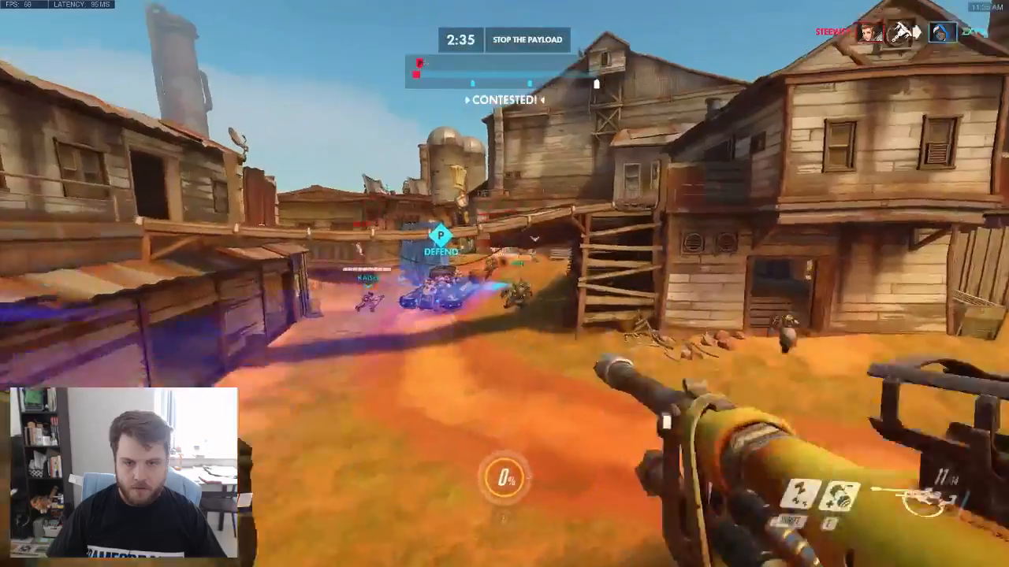
- Heal the nano-boosted teammate under the walkway with repeated scoped shots from the roof
right_click(504, 284)
left_click(504, 284)
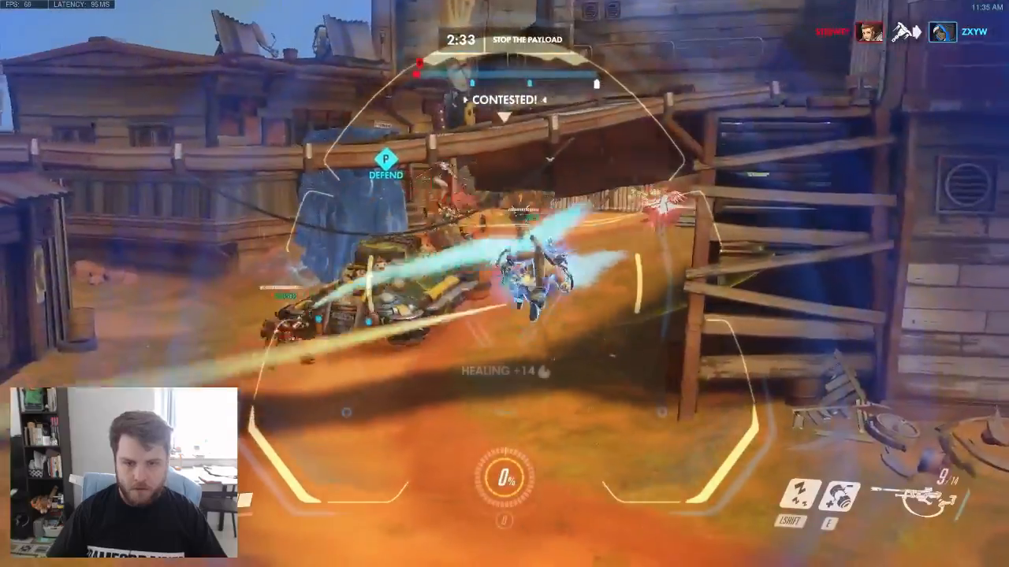
left_click(504, 284)
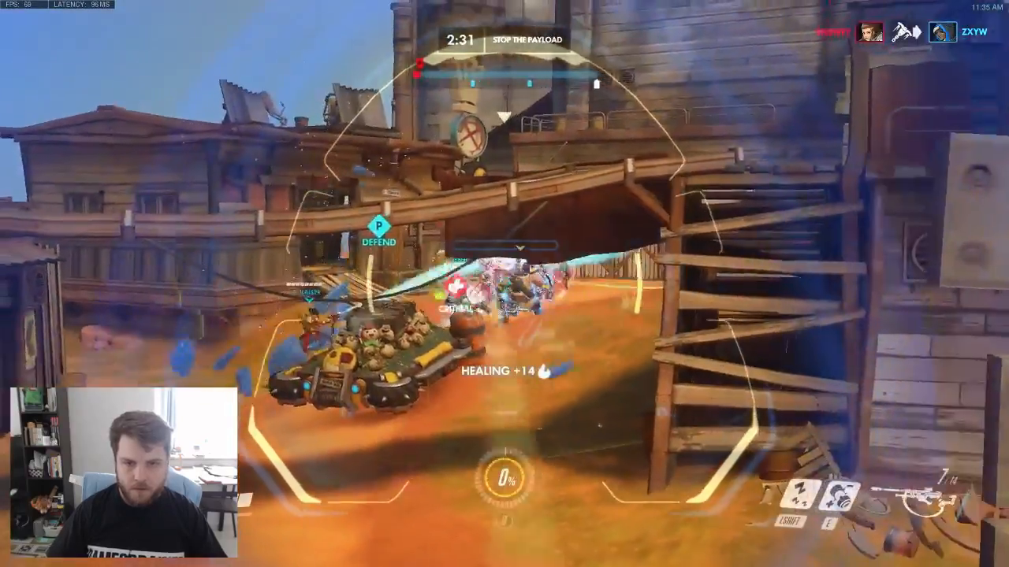
left_click(504, 284)
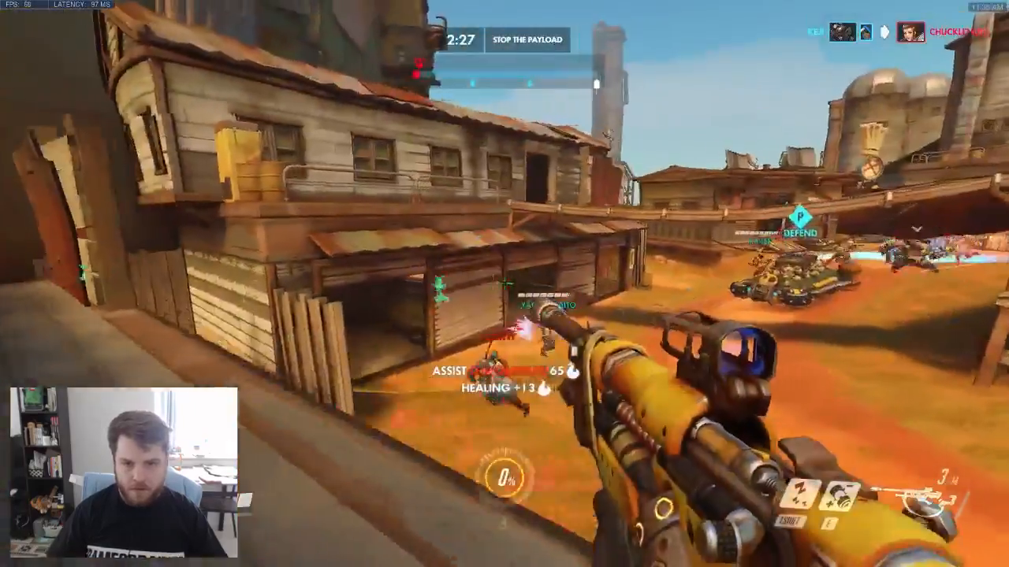
- Throw a biotic grenade onto the fight on the road below the roof and fire at the fighters there
key("e")
right_click(504, 283)
left_click(504, 283)
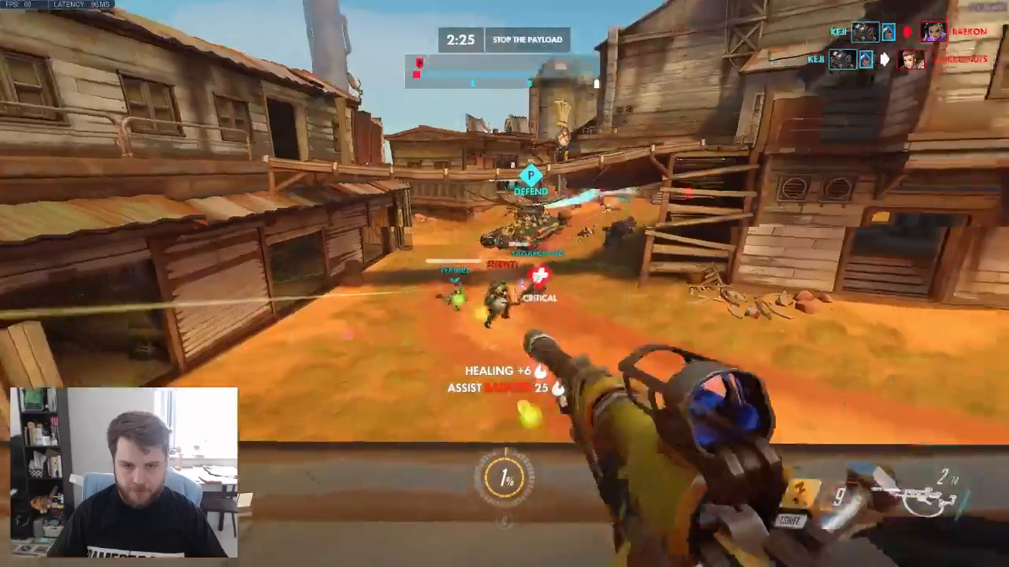
- Fire the sleep dart into the road fight, support the critical teammate near the payload through the scope, and reload
key("d")
key("shift")
right_click(504, 283)
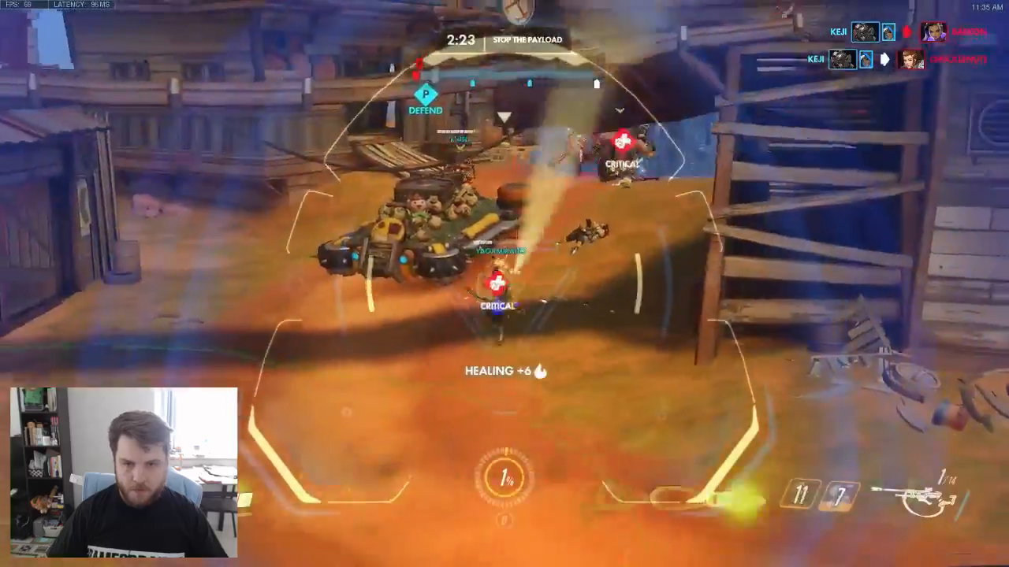
key("r")
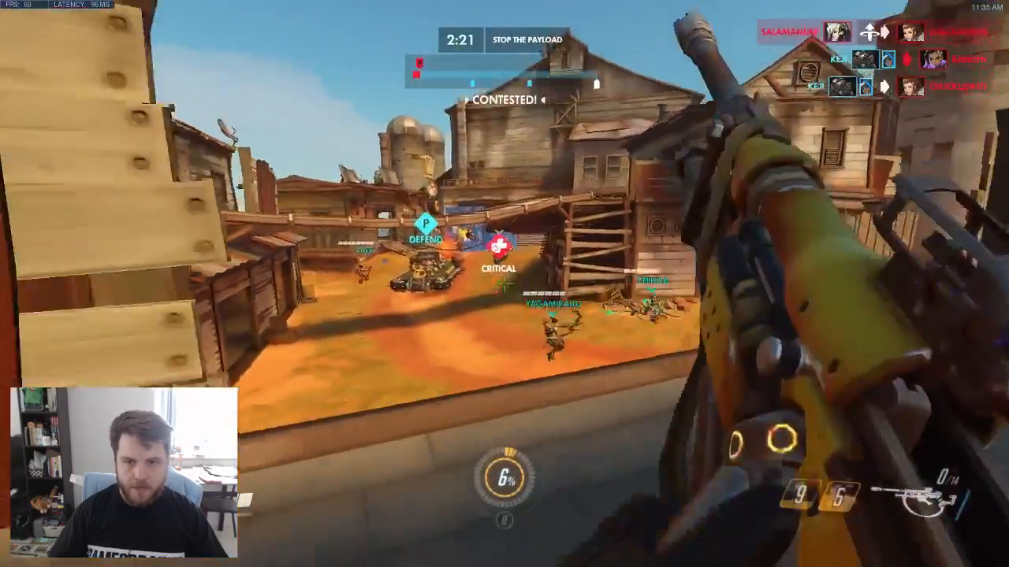
- Heal the critical teammate beside the payload with scoped shots and throw a biotic grenade toward the payload
right_click(505, 283)
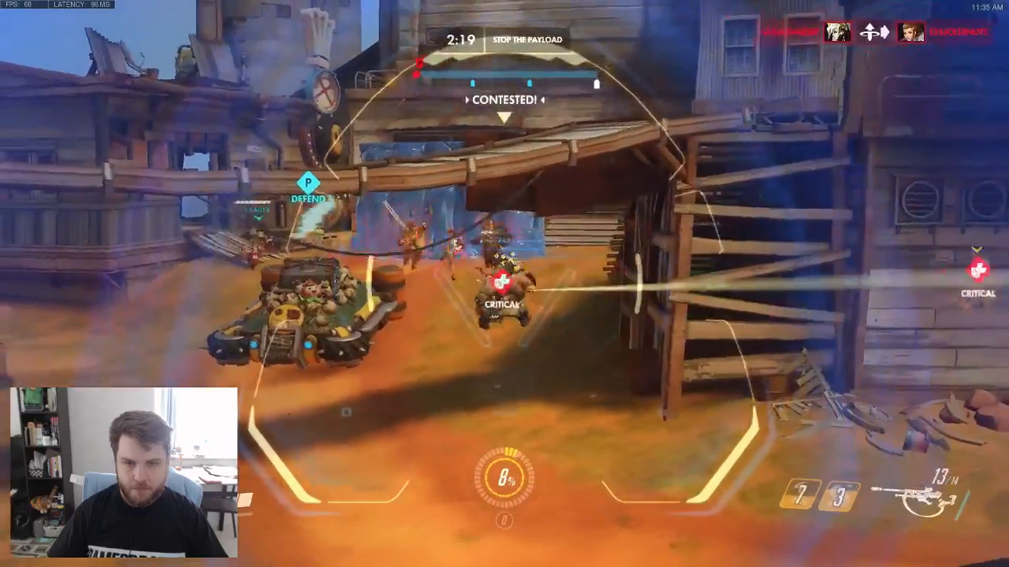
left_click(504, 284)
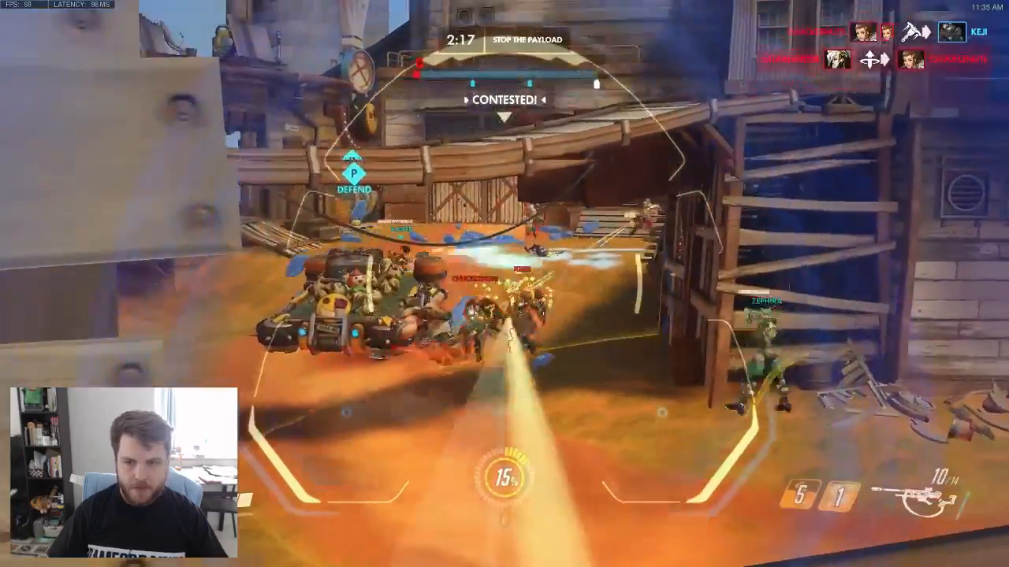
left_click(505, 284)
key("e")
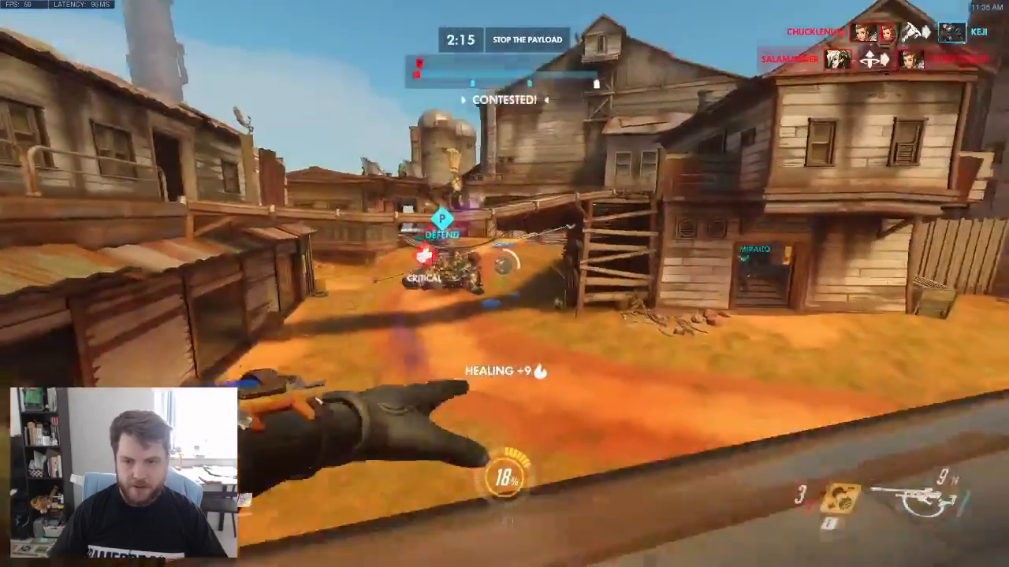
- Fire scoped shots at the payload fight and at the enemies advancing below the roof edge, and reload
right_click(504, 283)
left_click(505, 284)
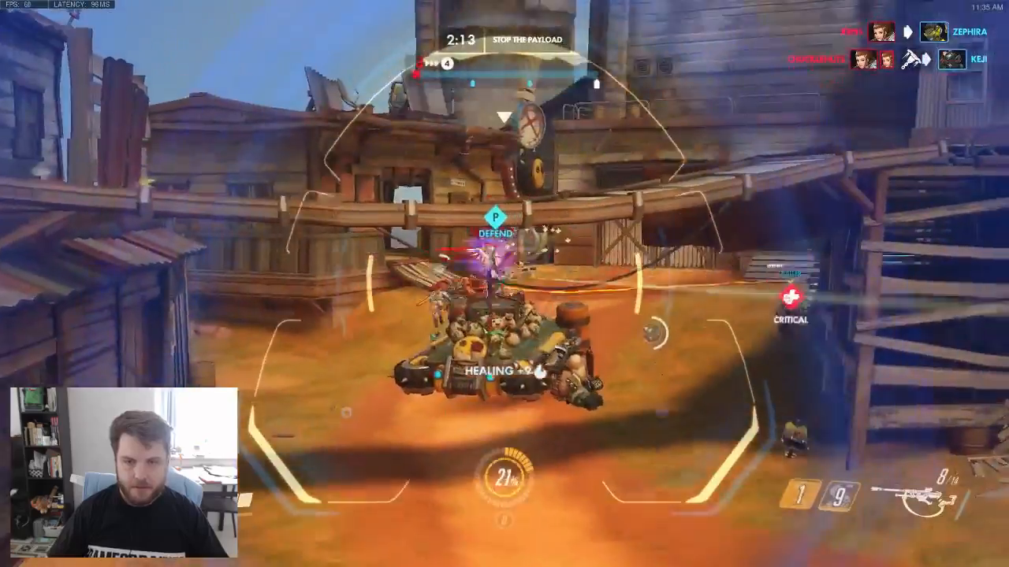
left_click(505, 284)
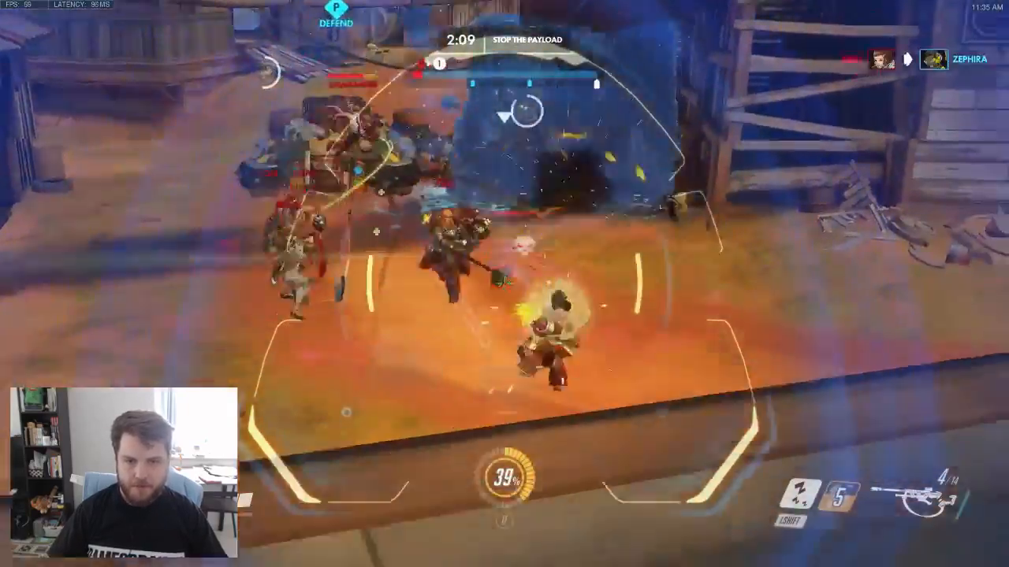
left_click(504, 283)
key("r")
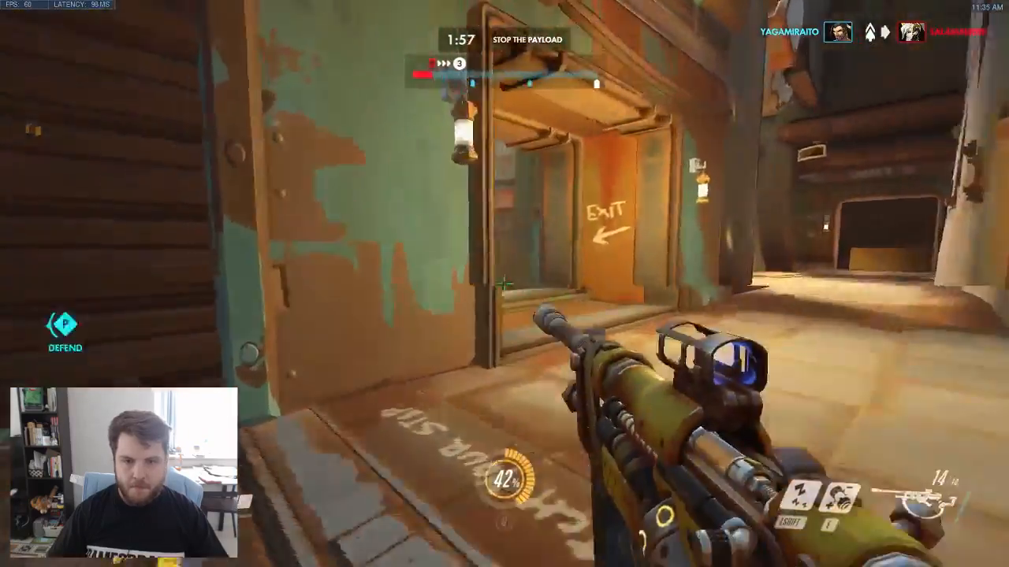
- Move Ana past the exit passage to a spot overlooking the open ground, check the scoreboard, and aim the scope toward the payload
right_click(504, 283)
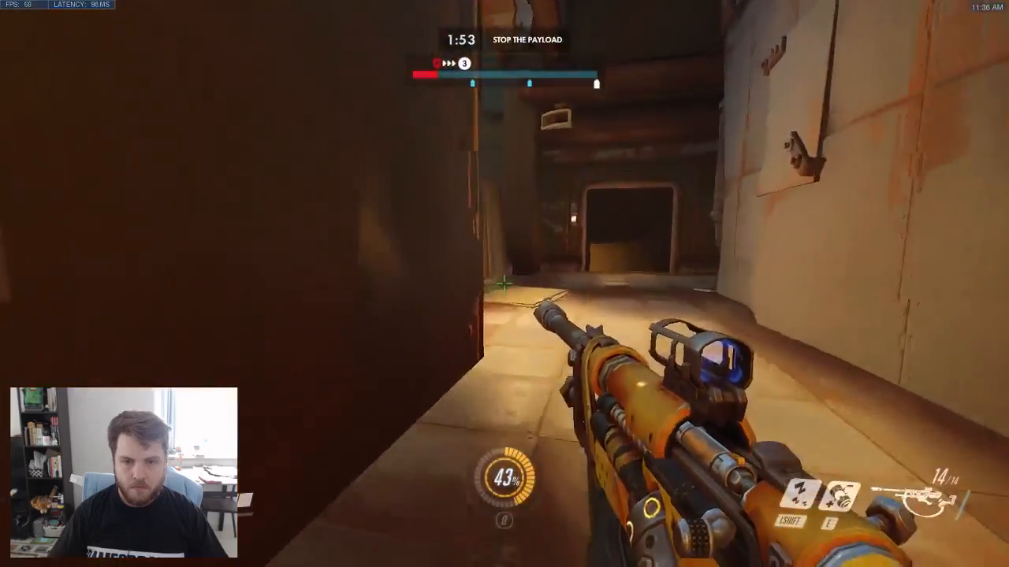
key("w")
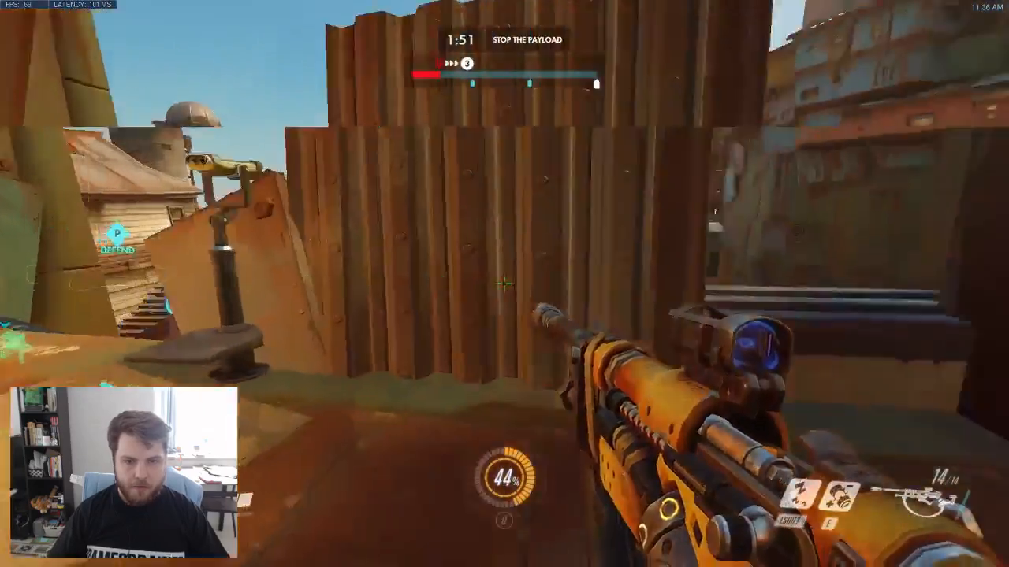
key("w")
key("Tab")
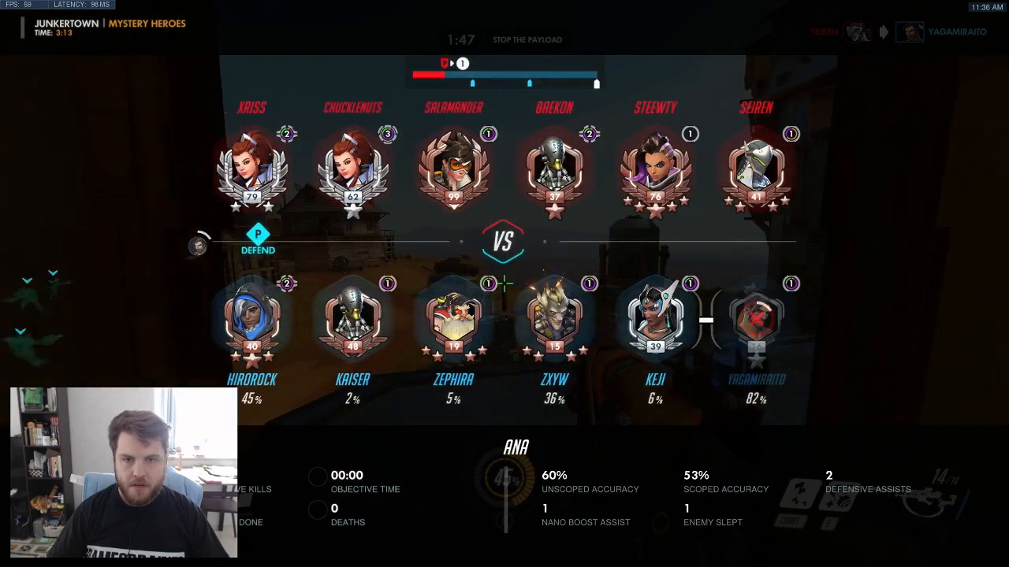
key("w")
right_click(504, 283)
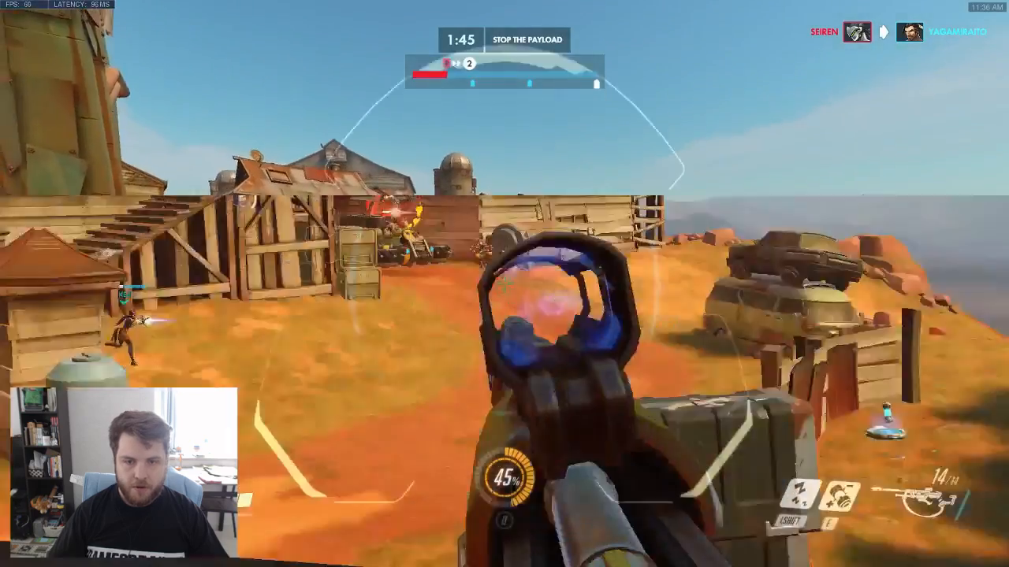
- Fire Ana's scoped rifle toward the fight around the payload outside the wooden buildings, and move into the shelter
left_click(505, 284)
key("a")
right_click(504, 283)
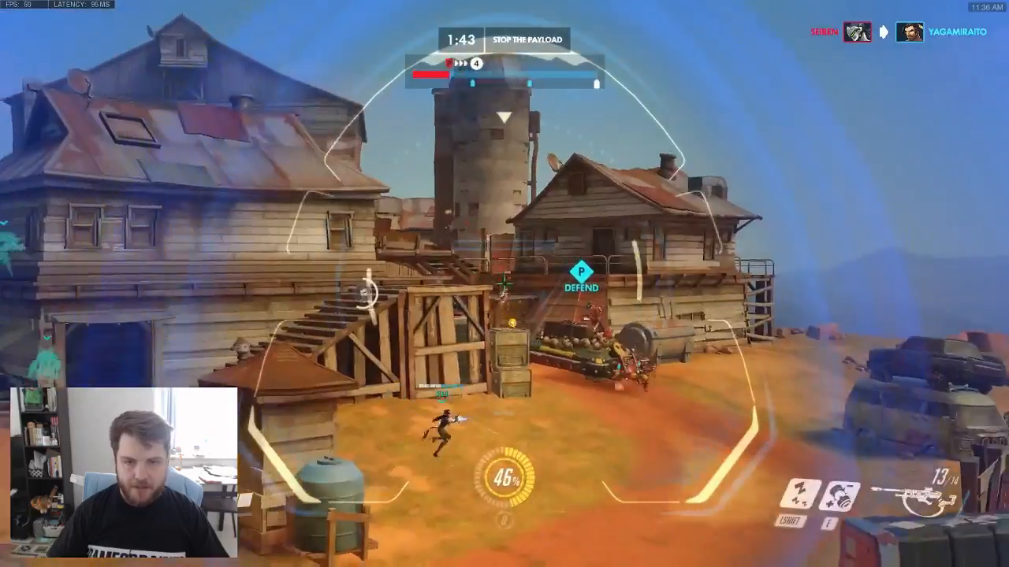
left_click(505, 284)
key("w")
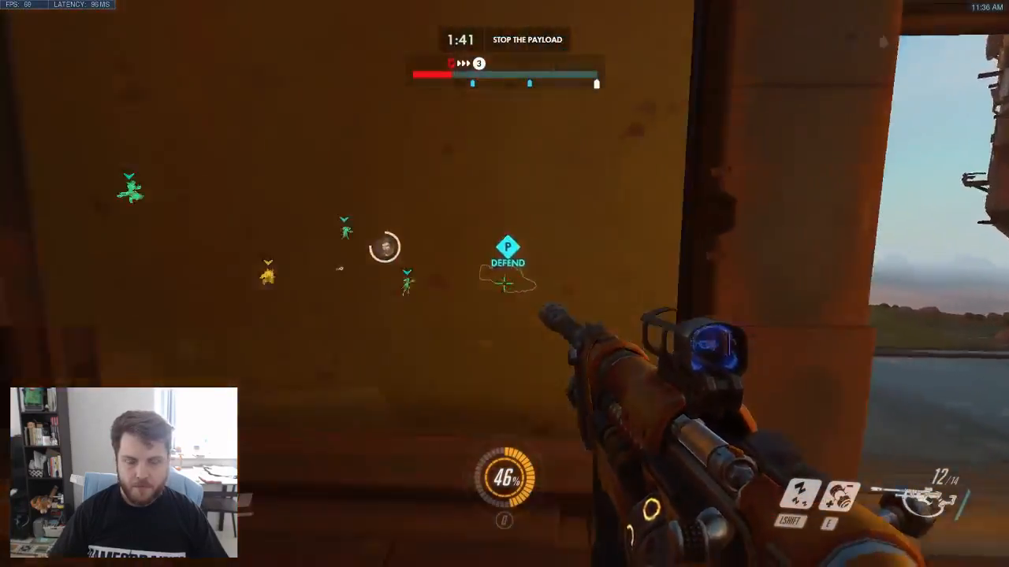
- Support the team from inside the shelter with aimed rifle shots through the window opening and a biotic grenade
key("d")
right_click(504, 284)
left_click(505, 284)
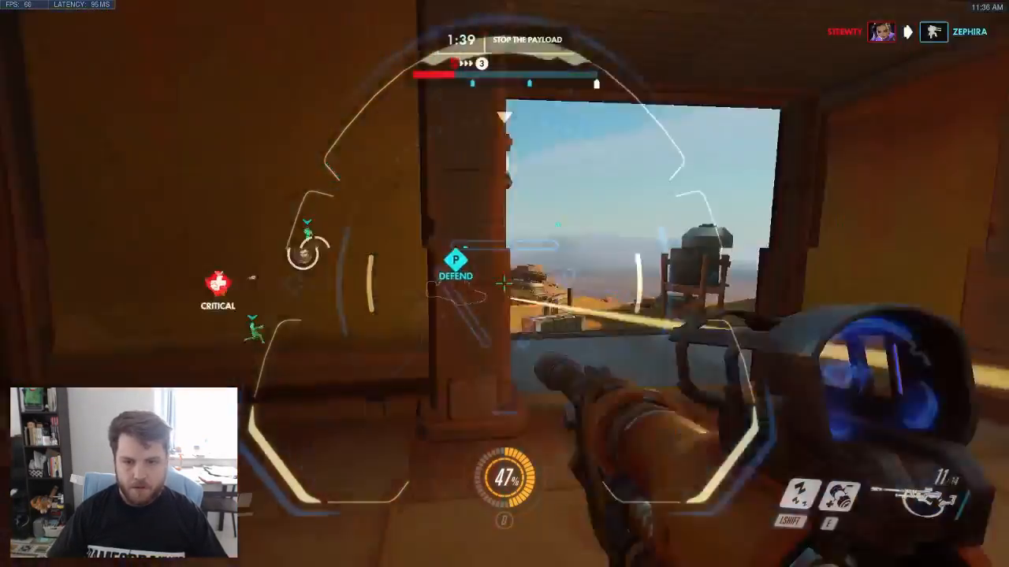
key("a")
key("d")
right_click(505, 283)
left_click(505, 284)
key("a")
key("d")
key("e")
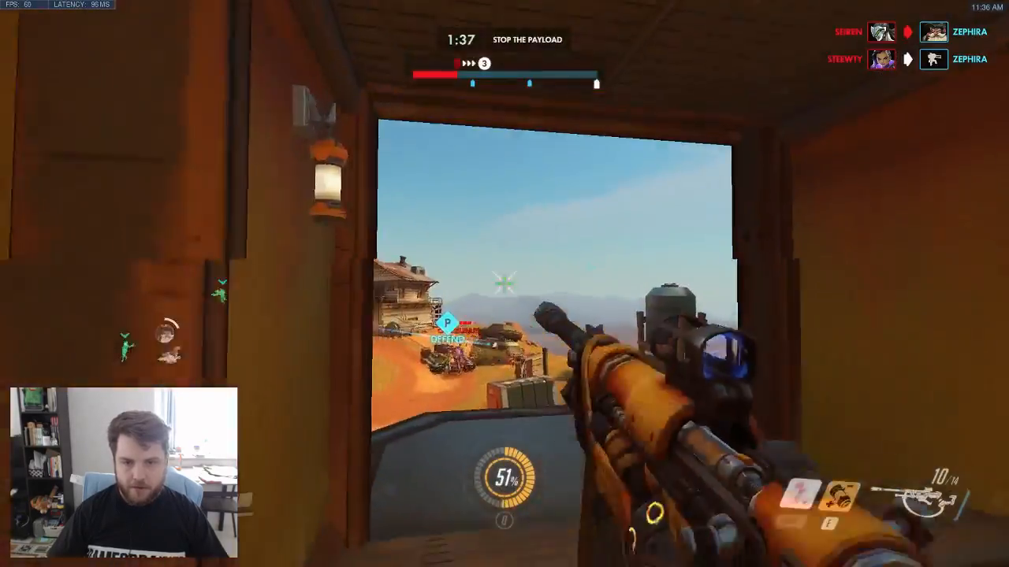
- Advance to the window opening and shoot the enemies around the payload with Ana's scoped rifle
key("w")
right_click(504, 284)
left_click(504, 284)
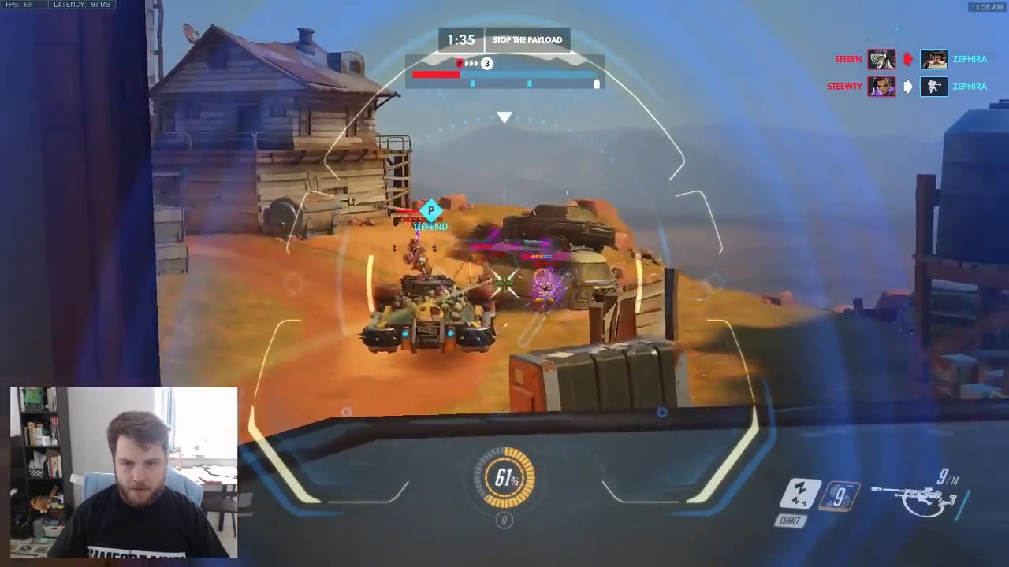
left_click(504, 284)
left_click(505, 283)
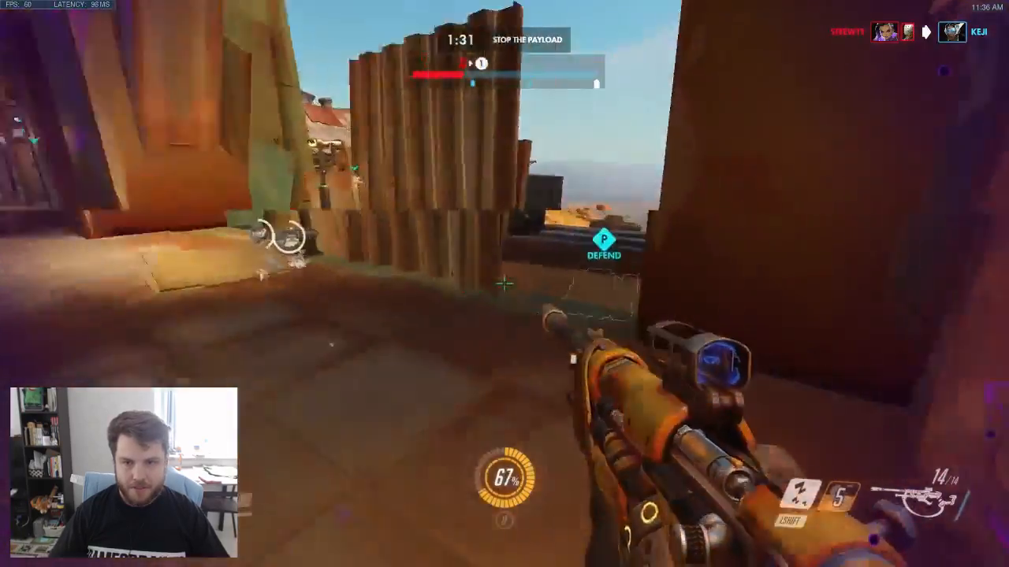
- Aim through the scope at the enemy near the broken fence and keep shooting while jumping toward the payload
right_click(504, 284)
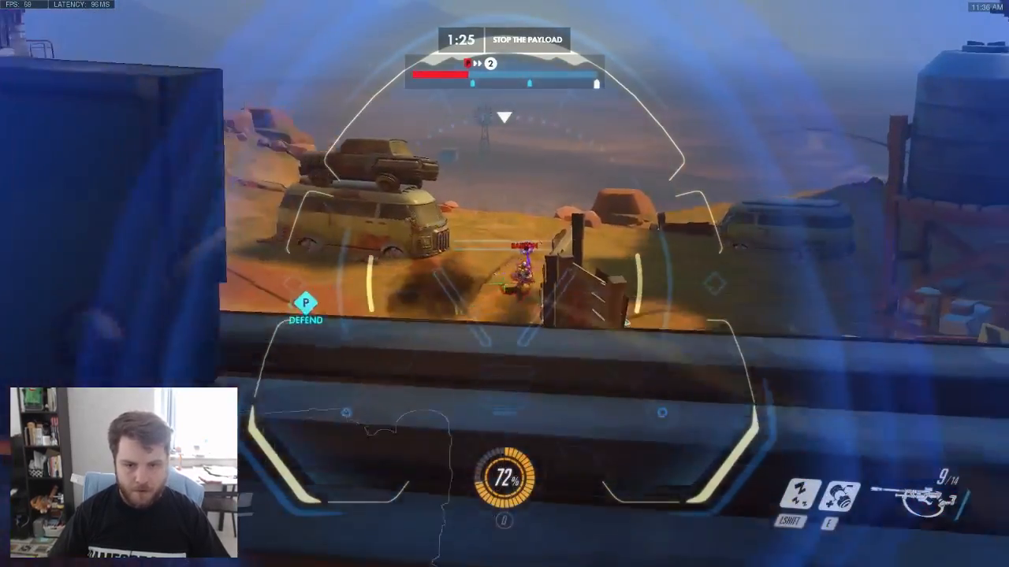
left_click(504, 283)
key("space")
left_click(504, 284)
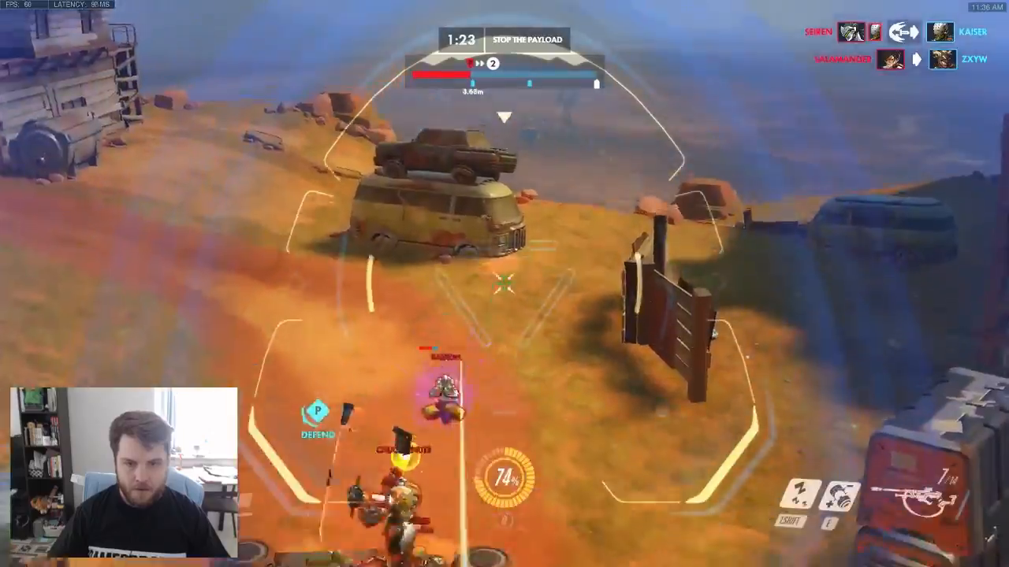
left_click(504, 284)
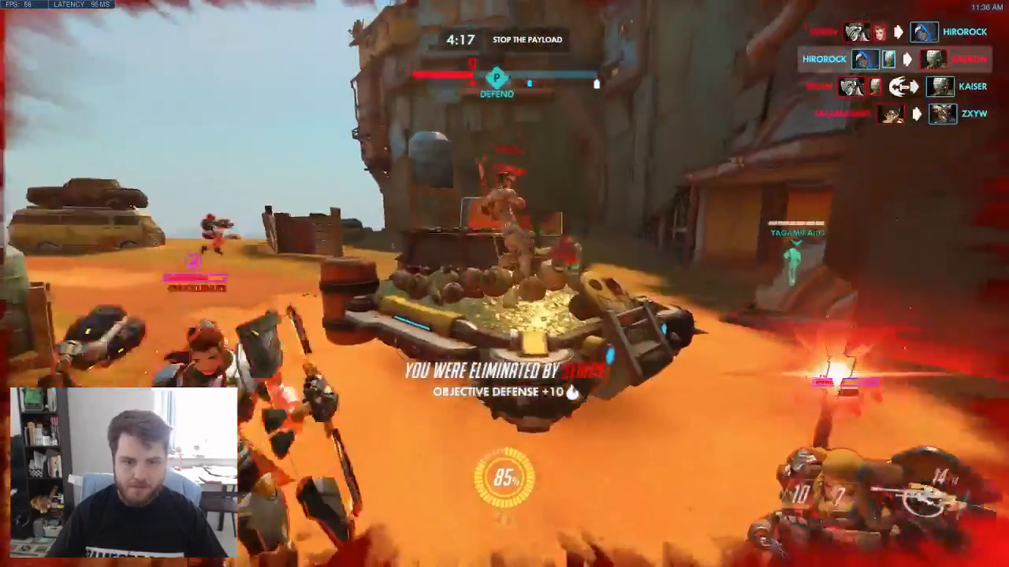
- Check the match statistics, and run as Junkrat from the spawn room through the tunnel toward the payload
key("Tab")
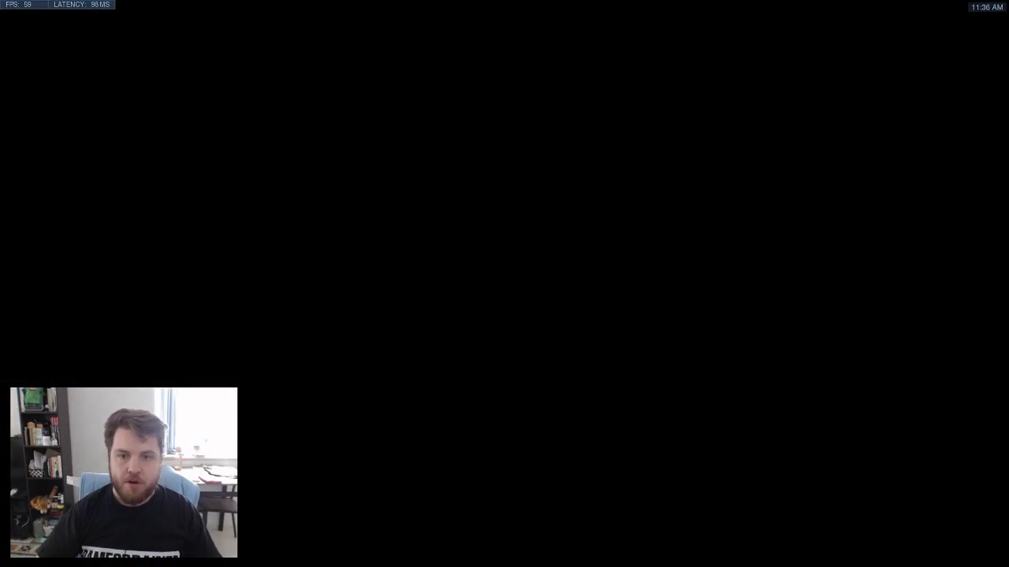
key("Tab")
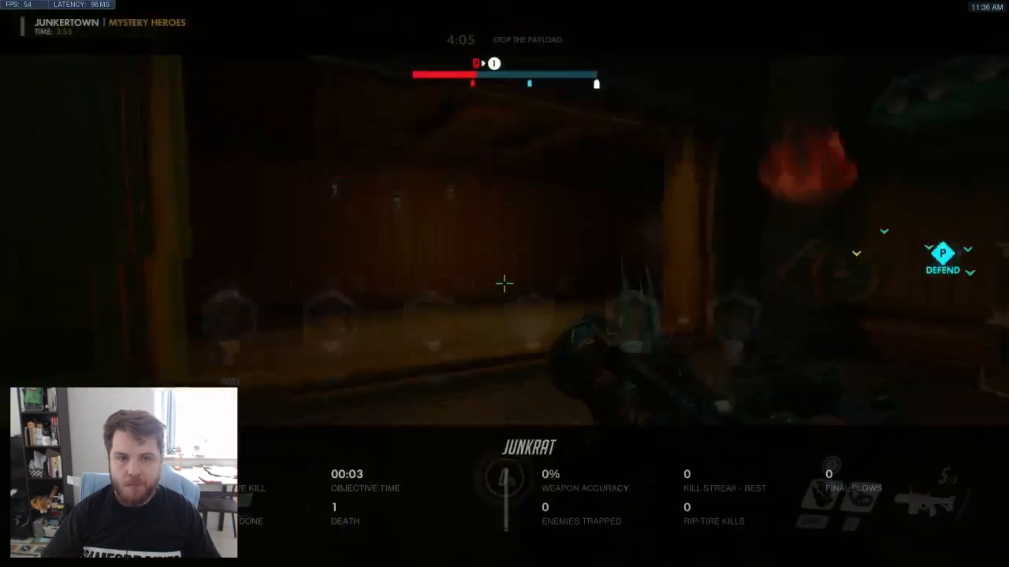
key("w")
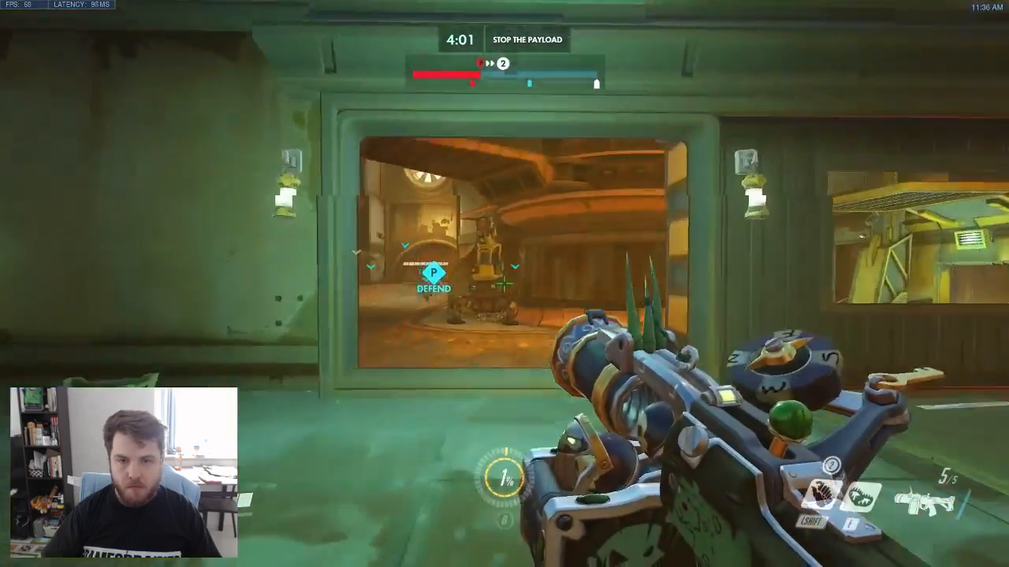
key("w")
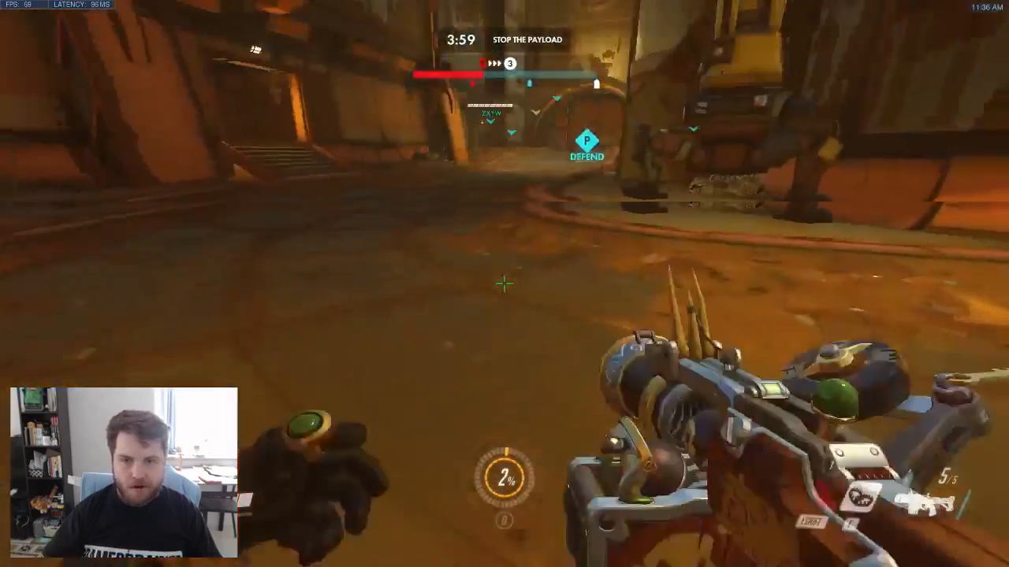
key("w")
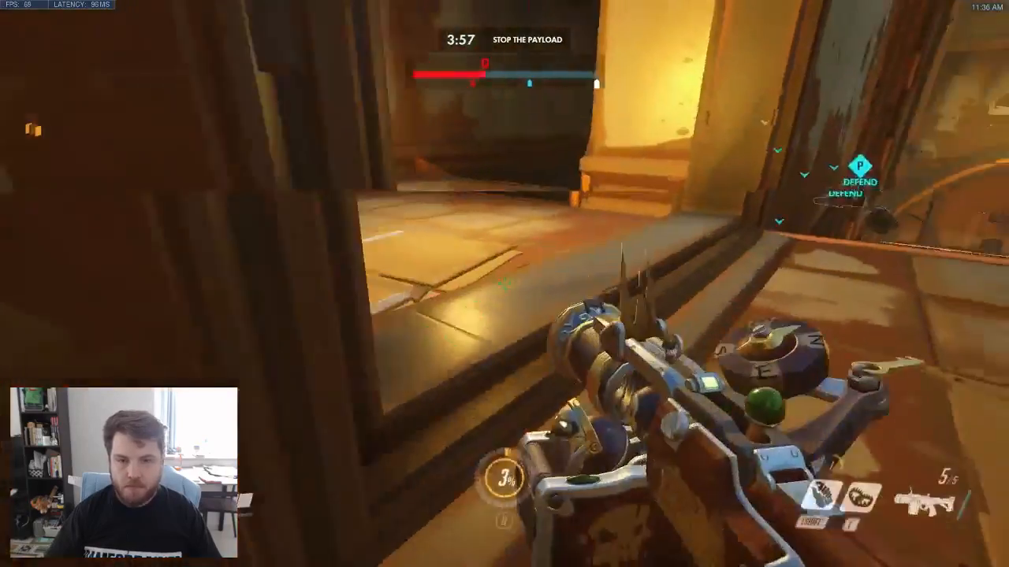
key("w")
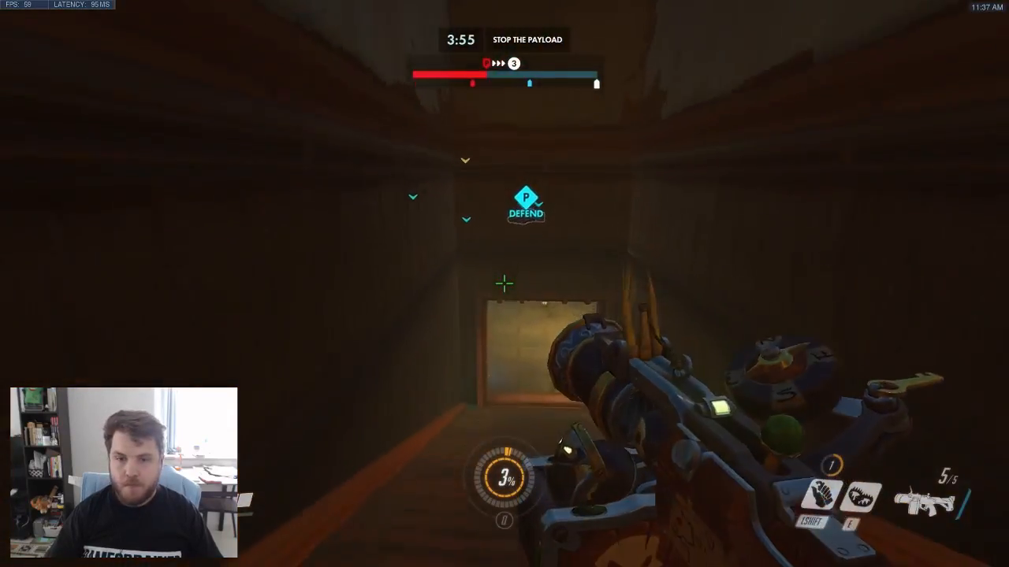
key("w")
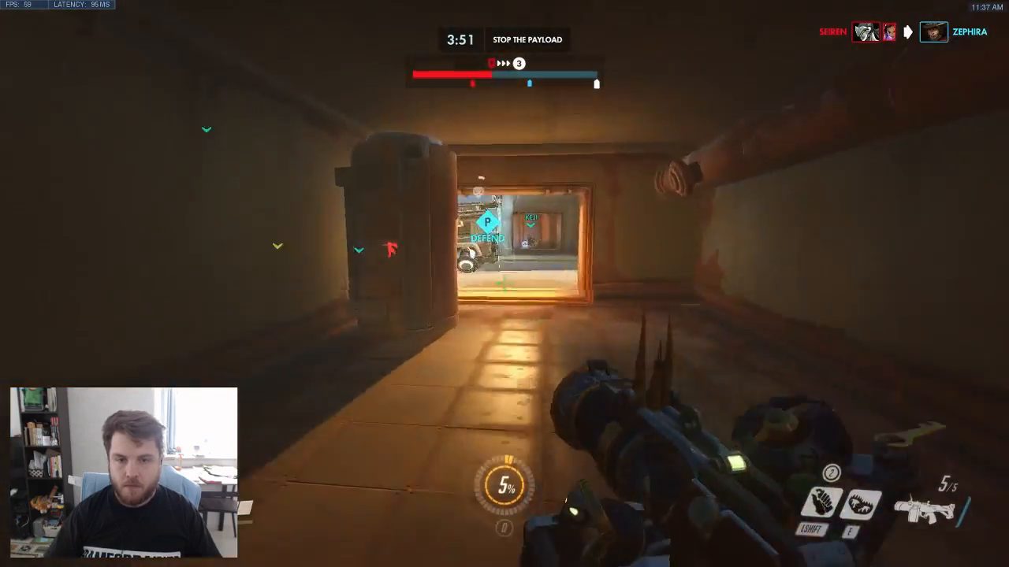
key("w")
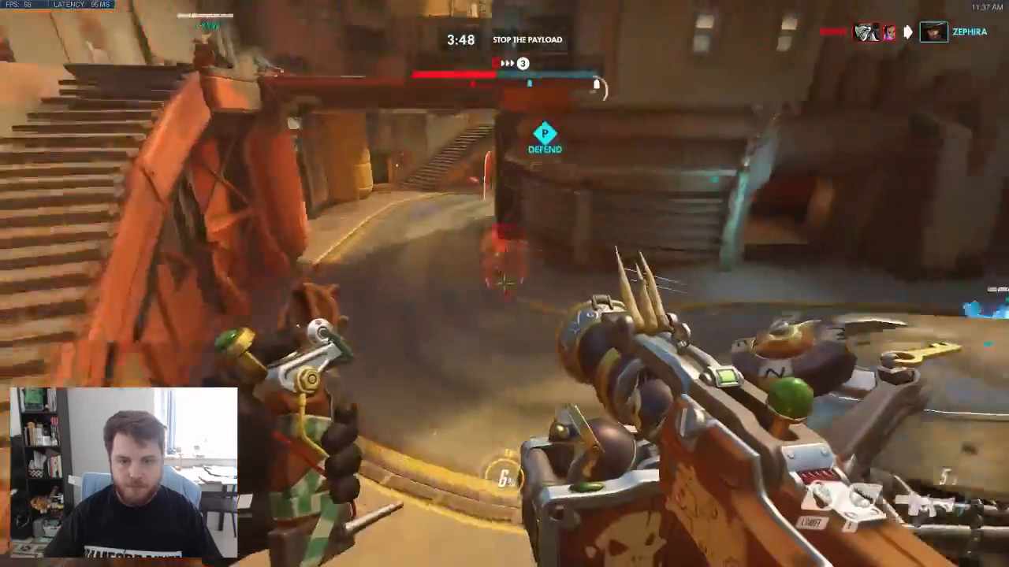
- Launch Junkrat's grenades at the enemy on the road below, and reload the launcher
key("w")
left_click(505, 284)
left_click(505, 284)
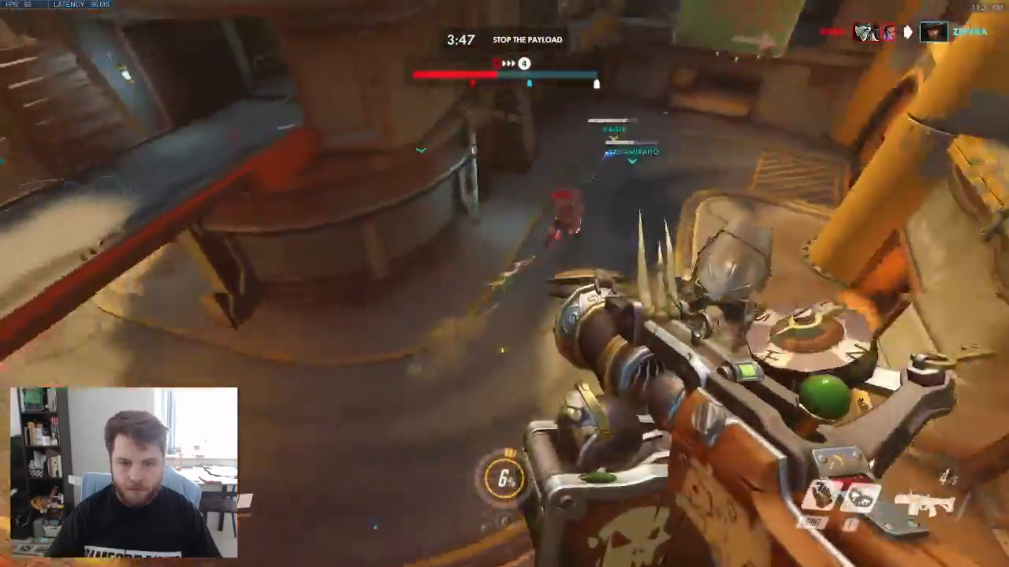
left_click(504, 284)
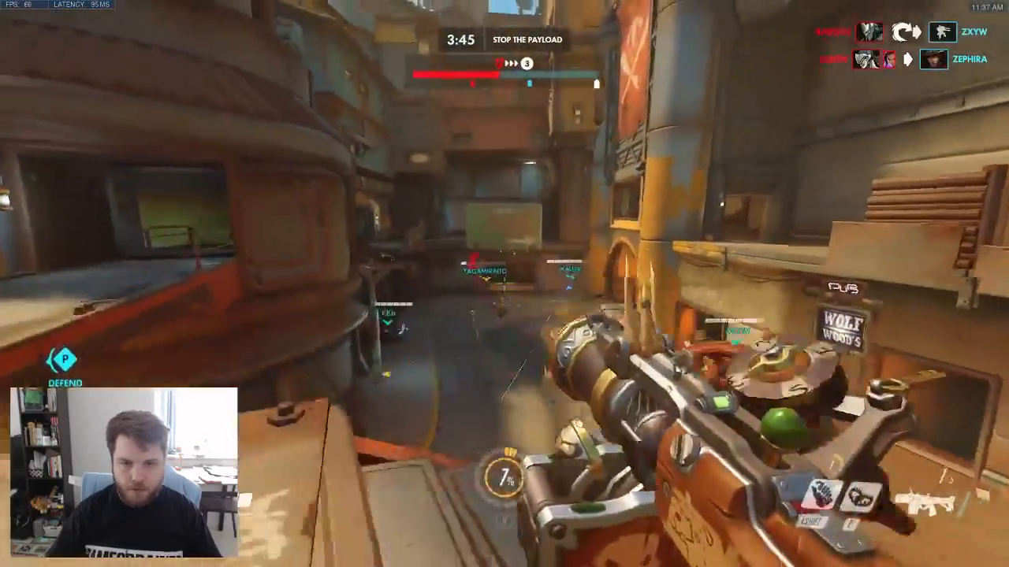
key("r")
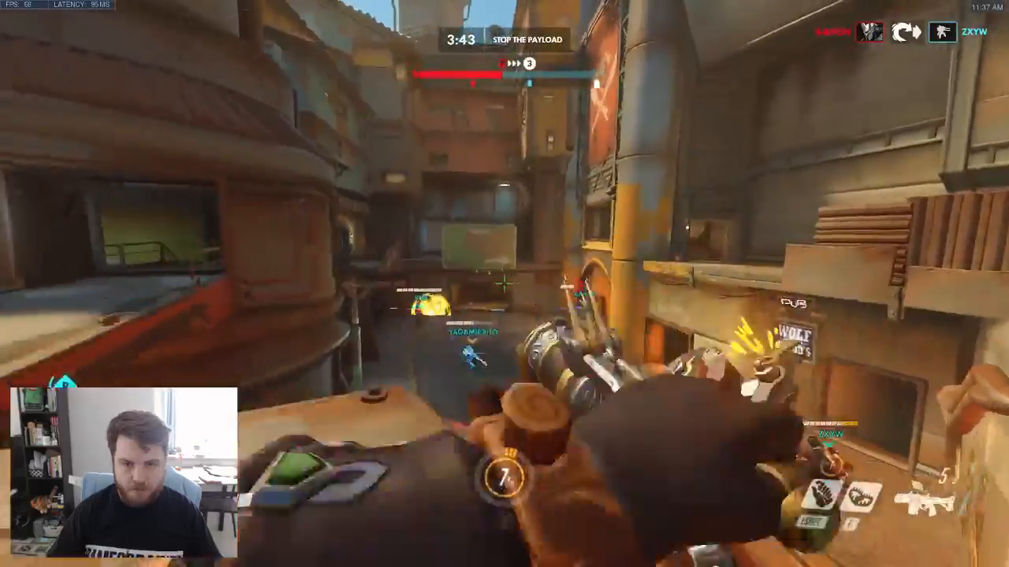
- Fire another round of grenades at the enemies beside the stairs while advancing on the payload
left_click(504, 284)
key("w")
left_click(504, 284)
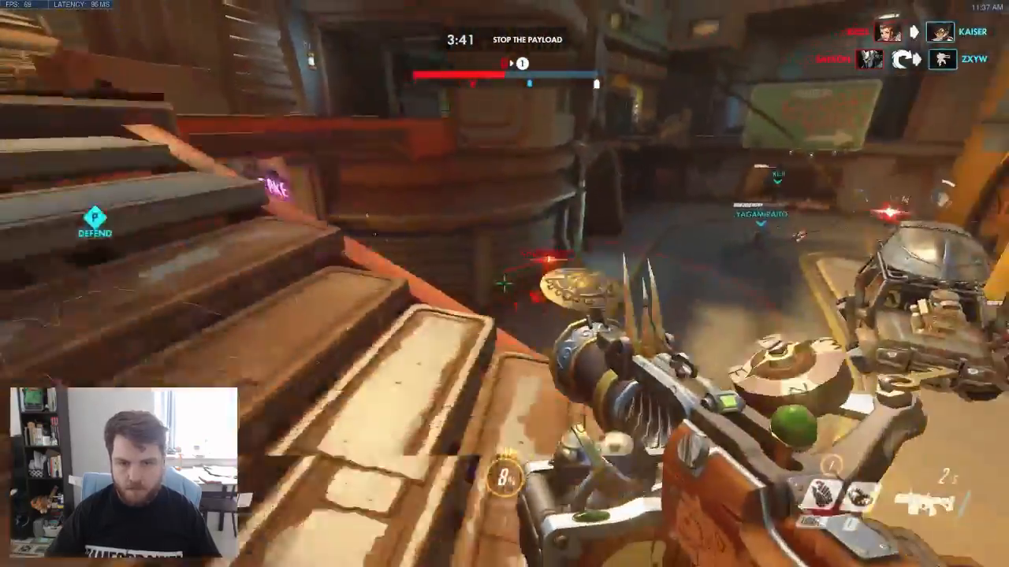
left_click(505, 283)
left_click(505, 284)
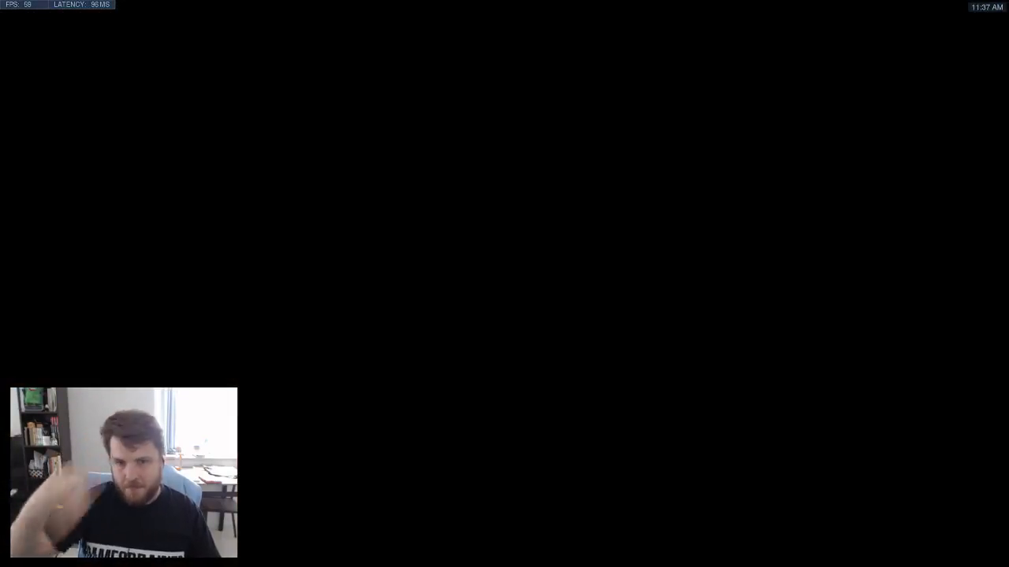
- Follow the flying teammate out of spawn as Mercy, and support them with the healing and damage-boost beams
key("w")
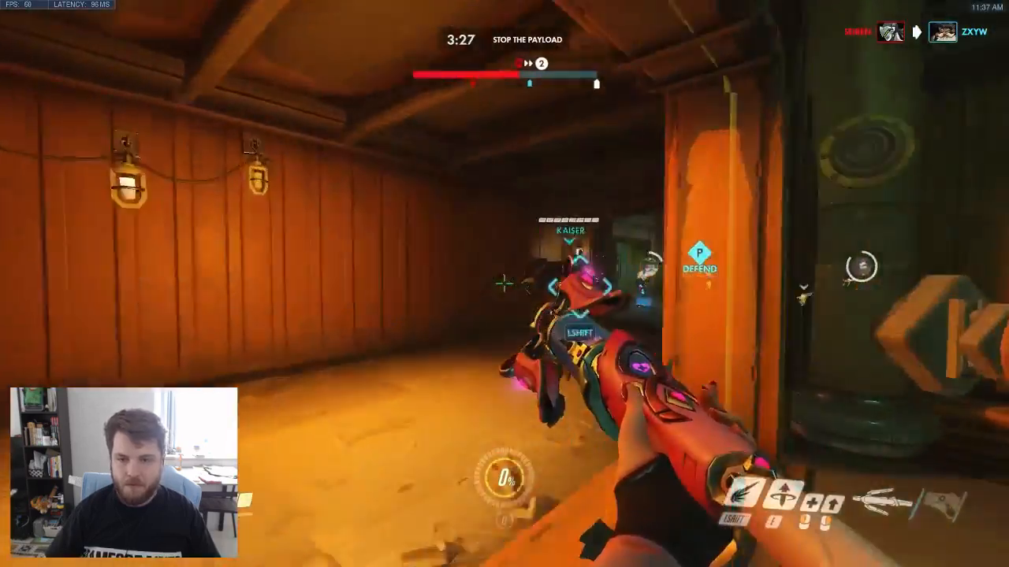
key("w")
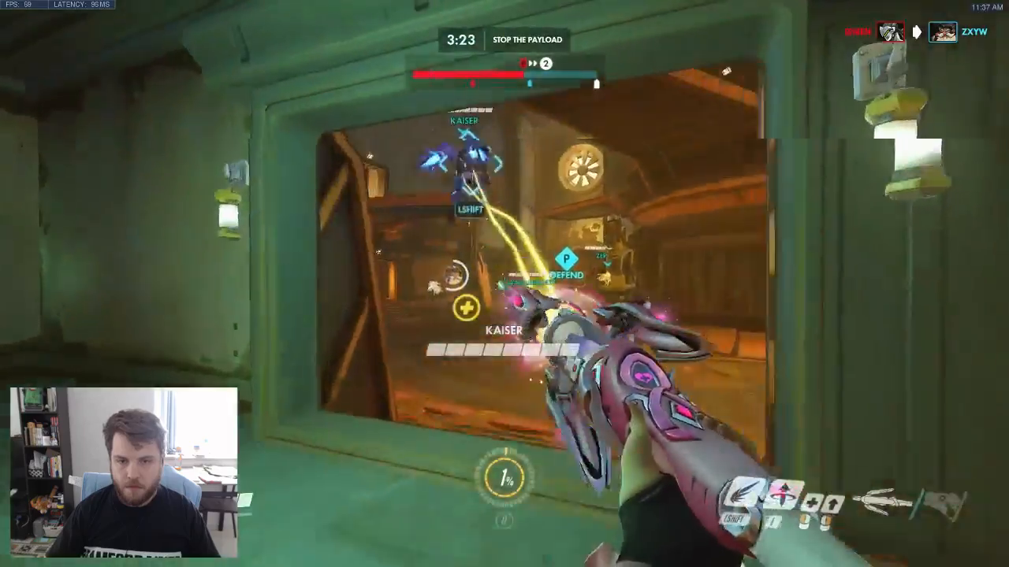
key("w")
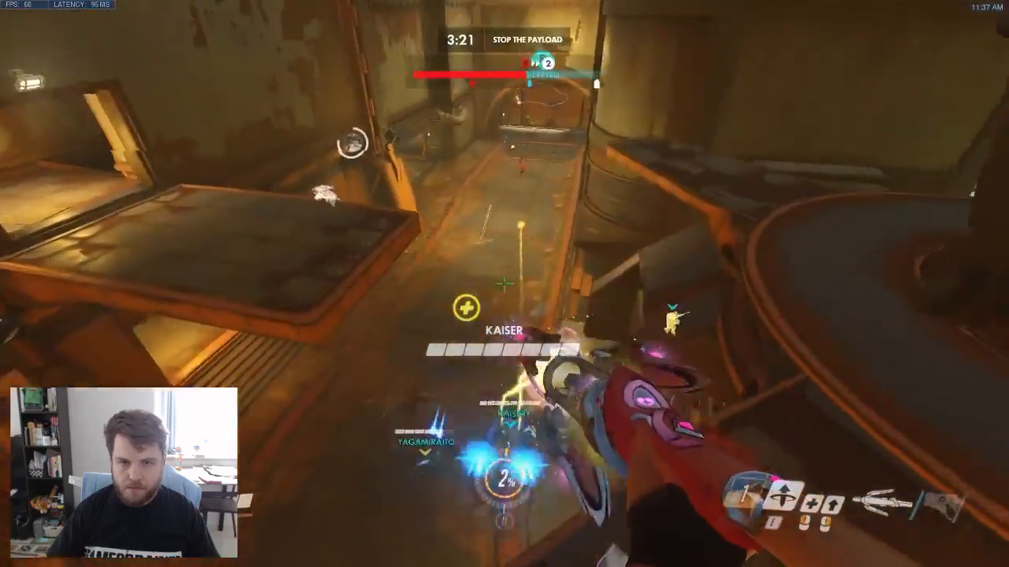
right_click(505, 283)
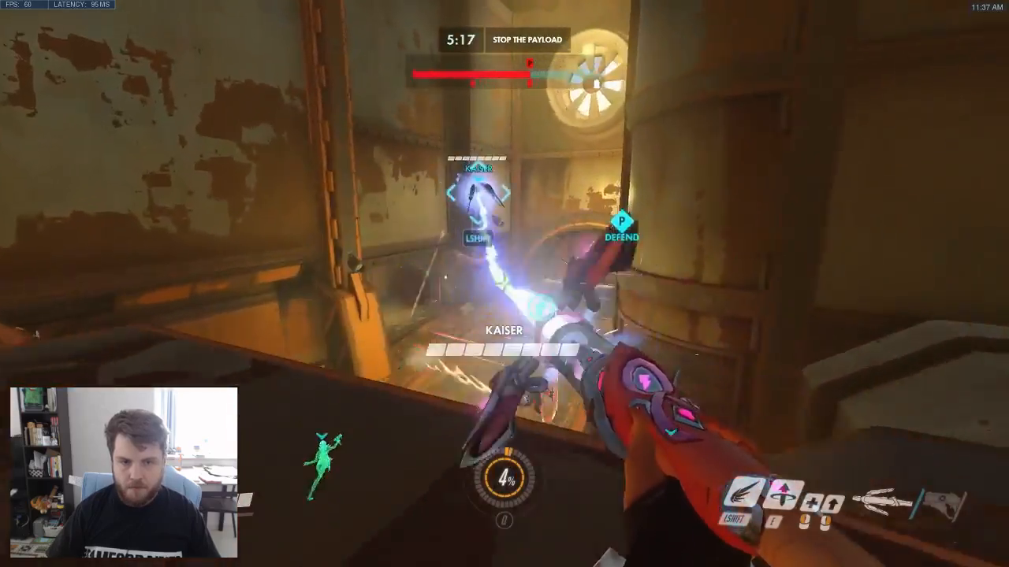
- Switch to Mercy's pistol and shoot the attacking enemy from the room across the hall until eliminated
key("2")
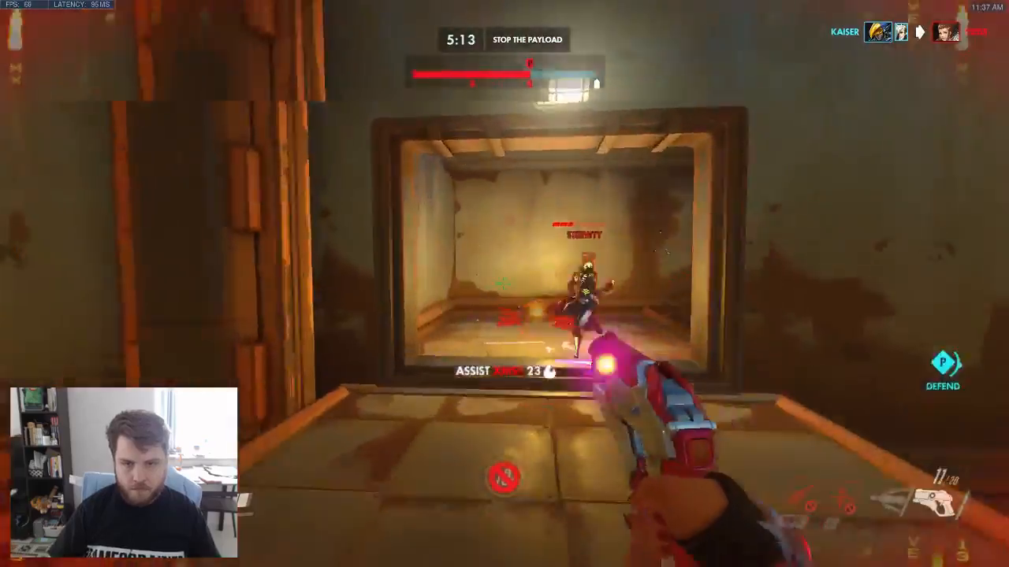
left_click(504, 284)
left_click(504, 284)
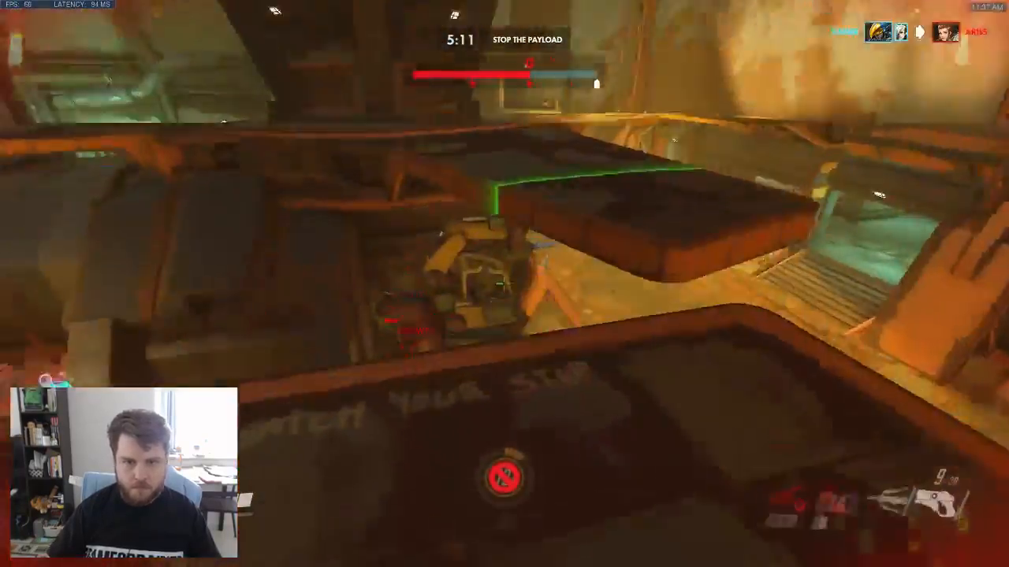
left_click(504, 284)
left_click(505, 284)
left_click(505, 284)
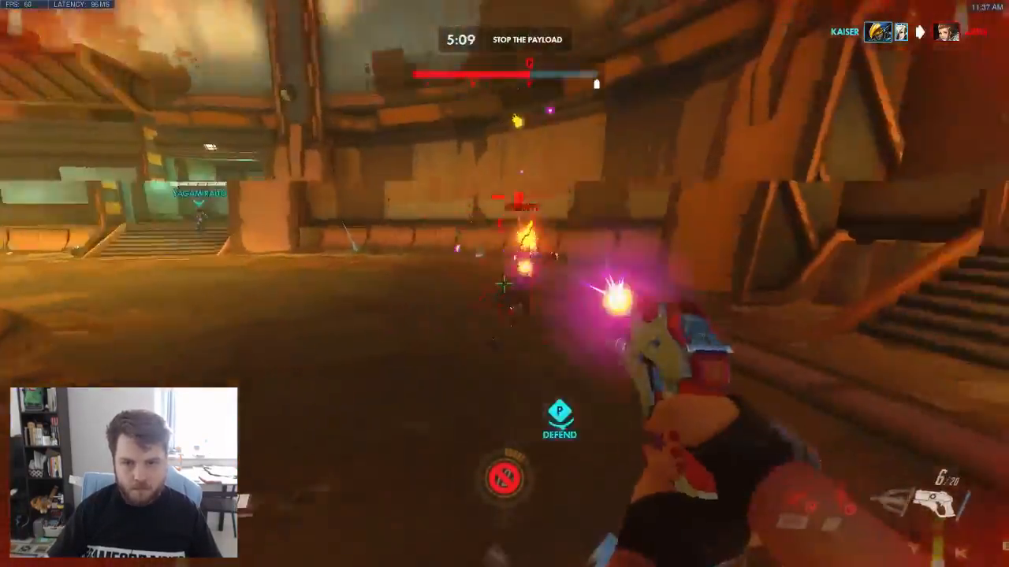
left_click(505, 284)
left_click(504, 284)
left_click(505, 284)
left_click(505, 284)
left_click(504, 284)
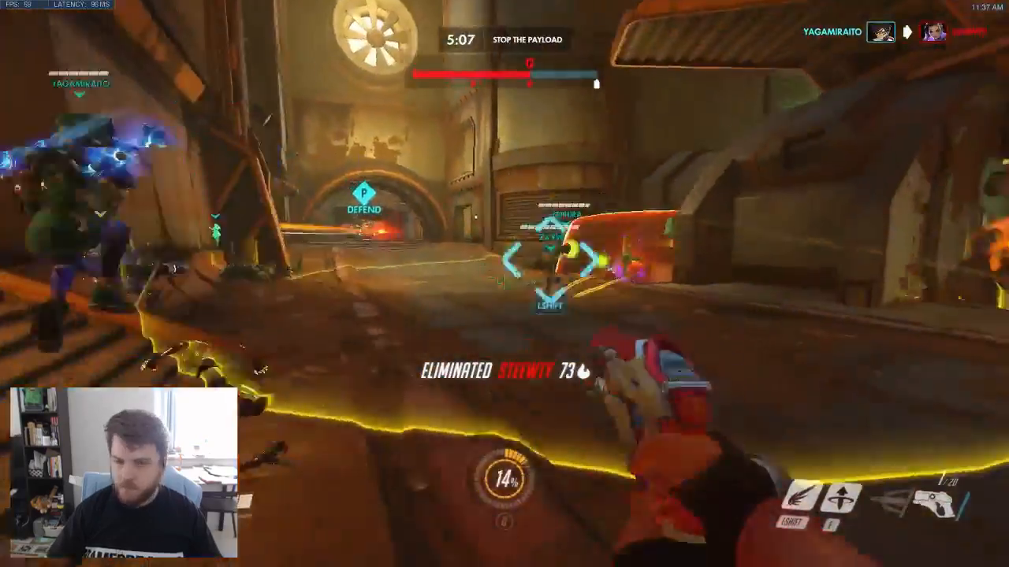
- Return to Mercy's staff and heal the teammates contesting the payload at the tunnel, flying to an ally with Guardian Angel
key("r")
left_click(505, 284)
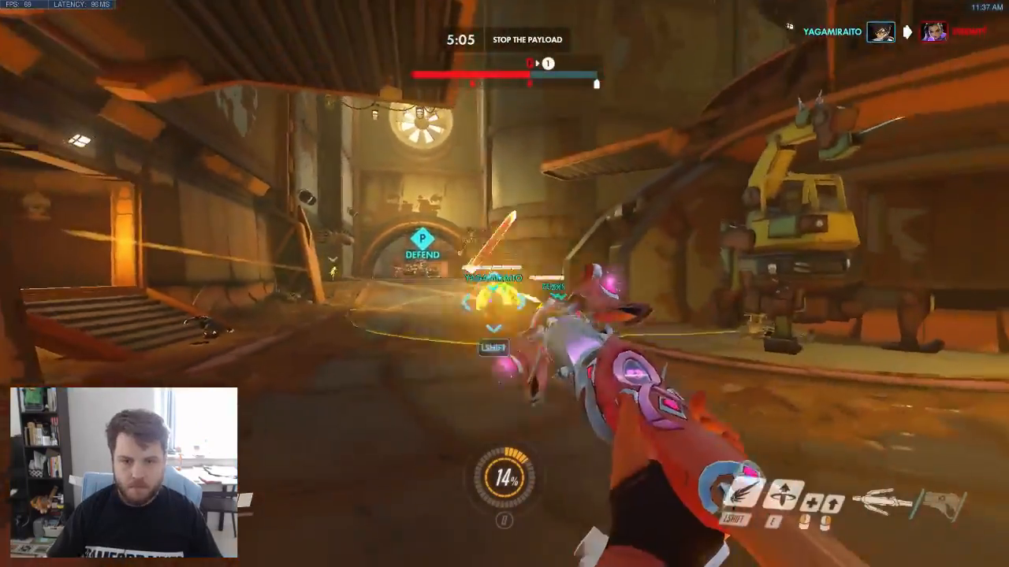
left_click(505, 284)
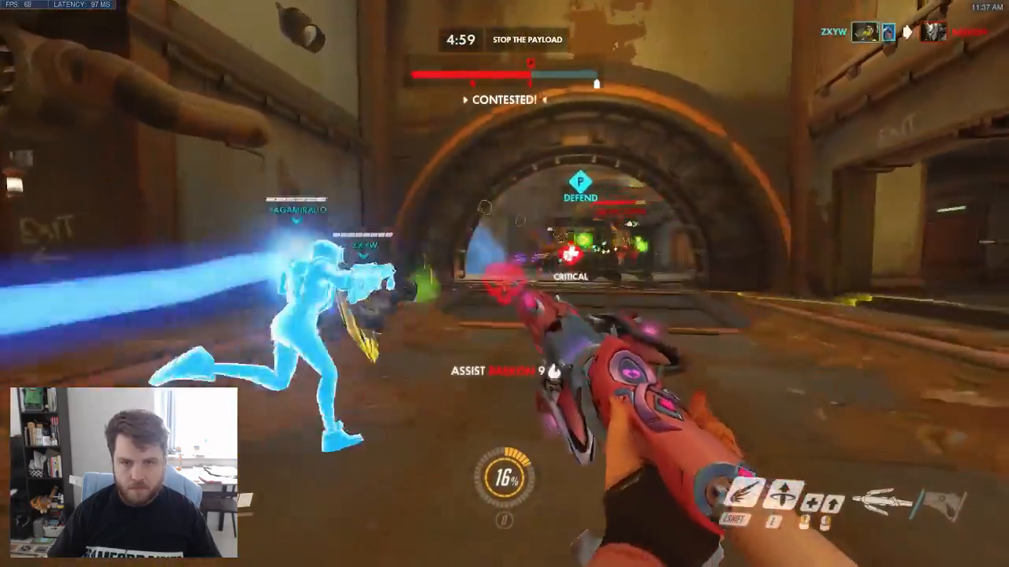
left_click(505, 284)
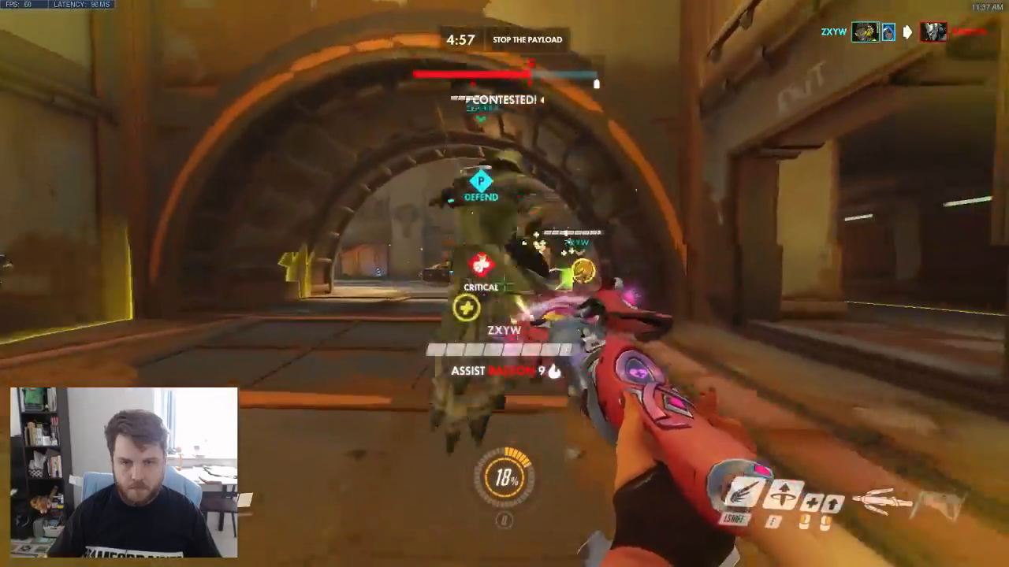
key("shift")
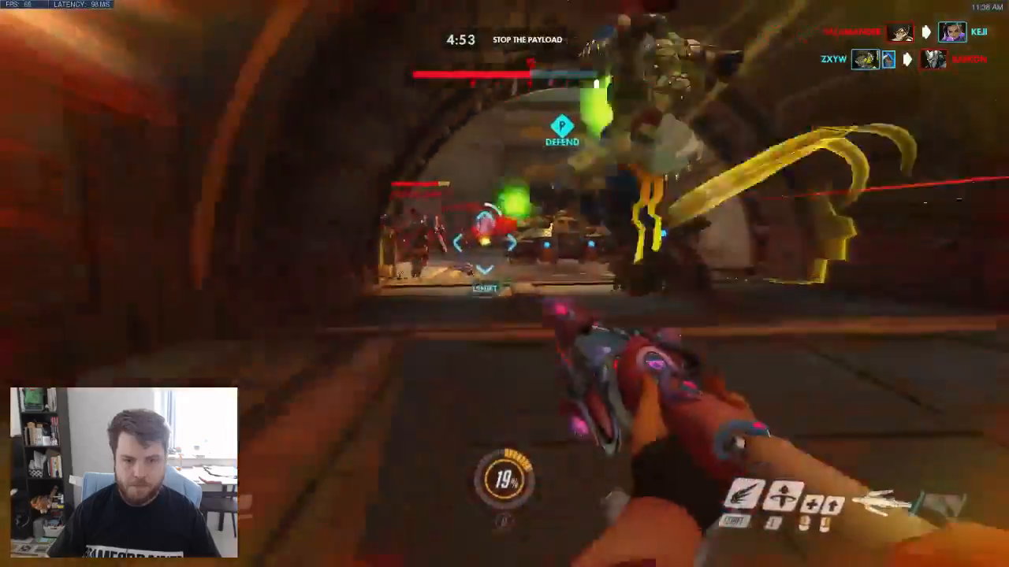
key("1")
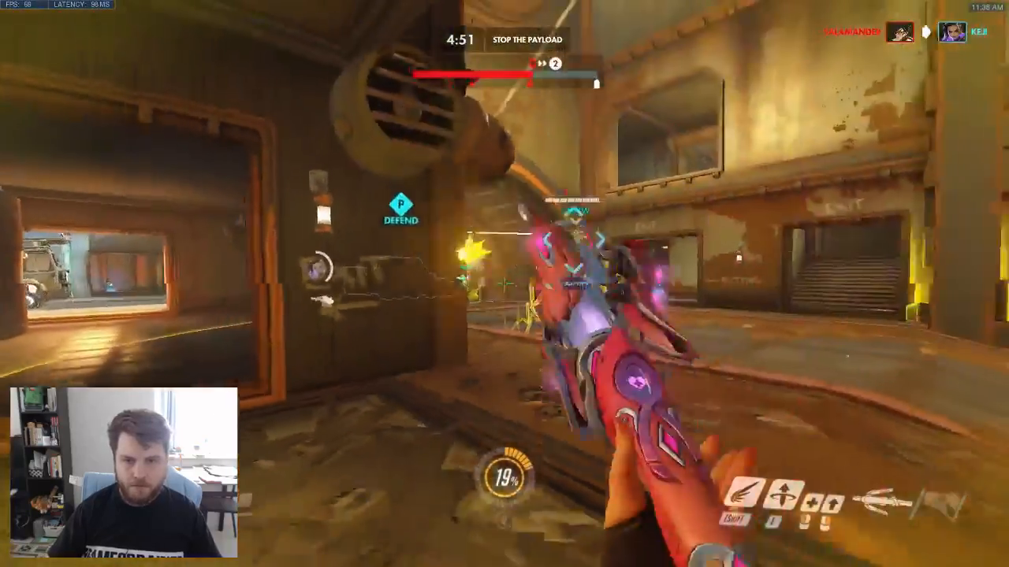
- Climb the side stairs as Mercy and cross the upper room to the walkway on the way back to the team
key("2")
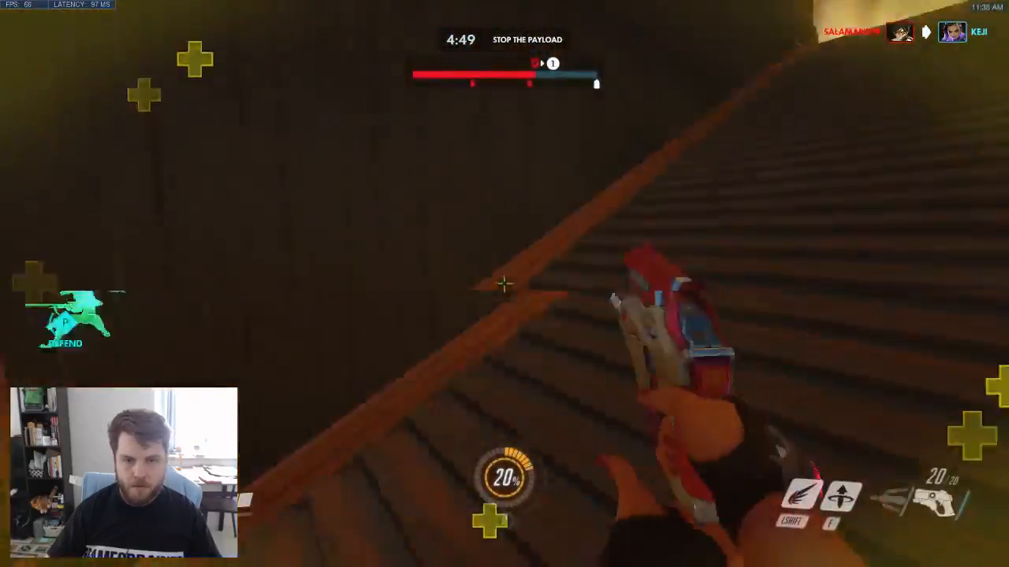
key("w")
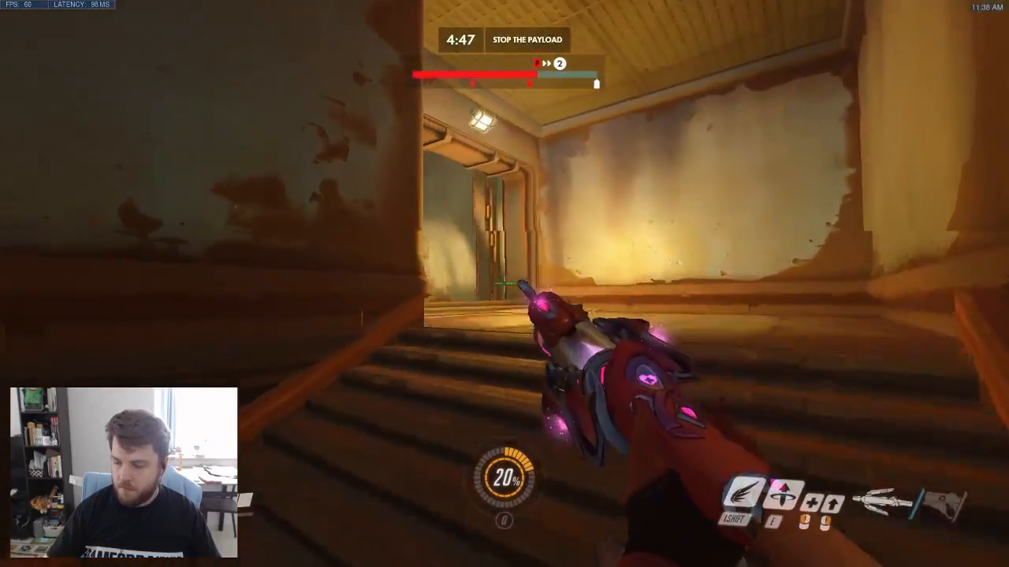
key("w")
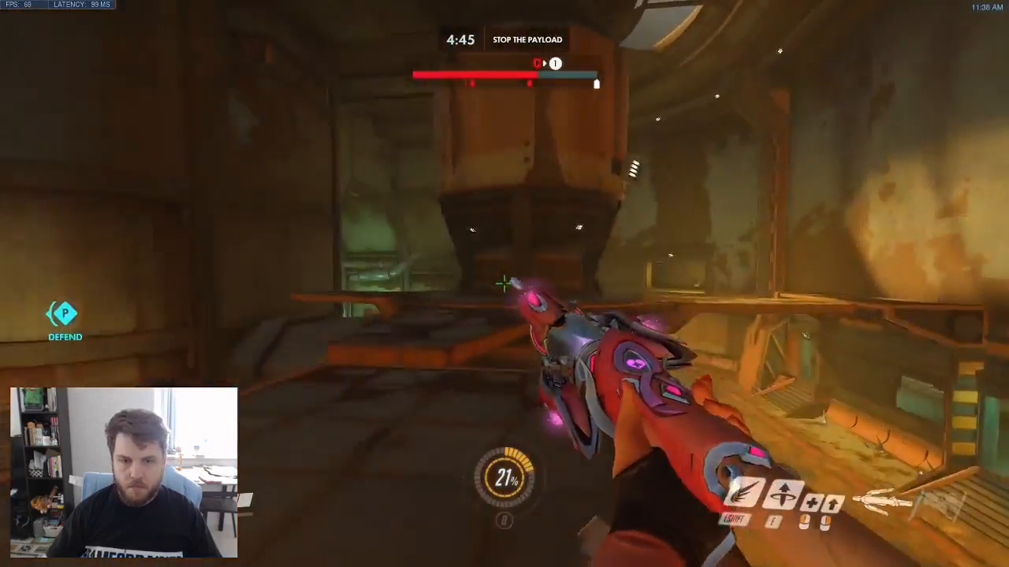
- Fly down to the teammates near the tunnel with Guardian Angel, and heal the injured allies with the staff beam
key("shift")
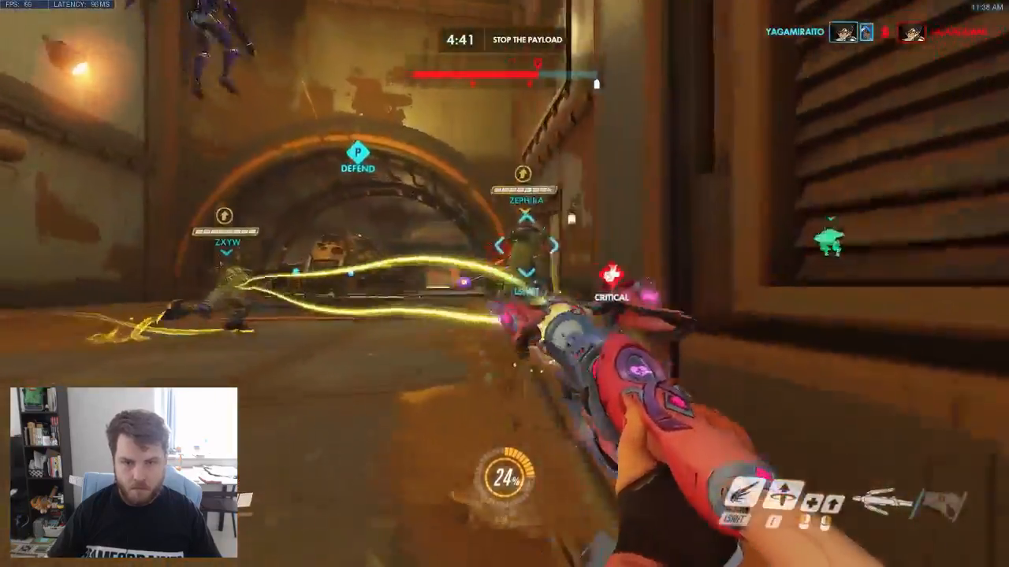
key("w")
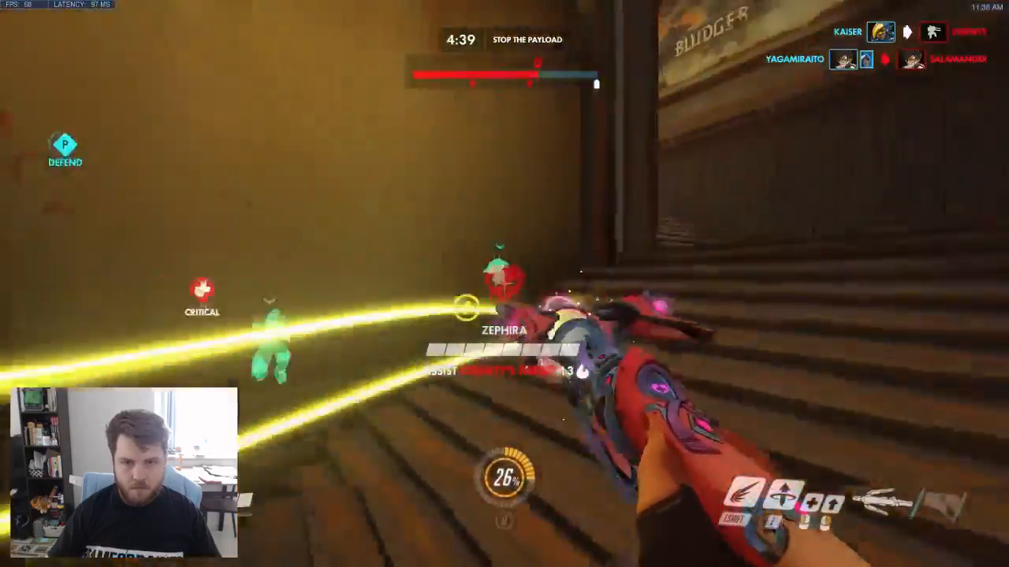
key("w")
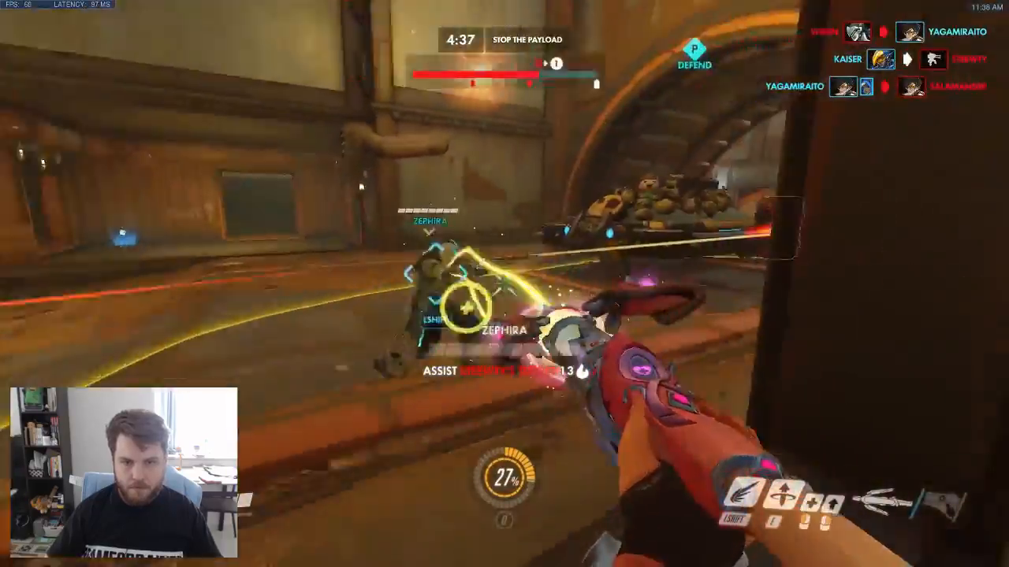
key("w")
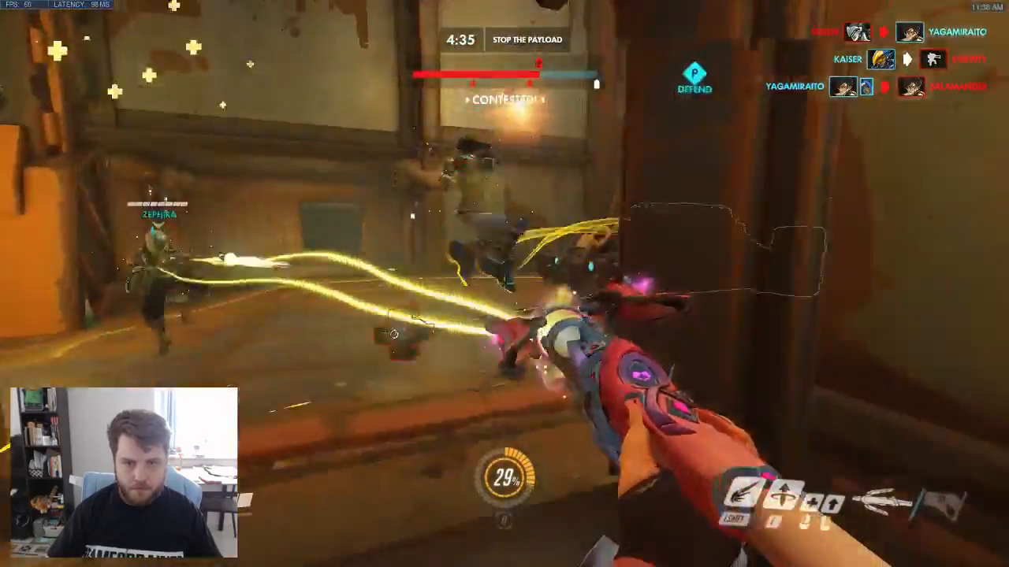
- Resurrect the fallen teammate by the doorway, and get away from the attackers with Guardian Angel
key("e")
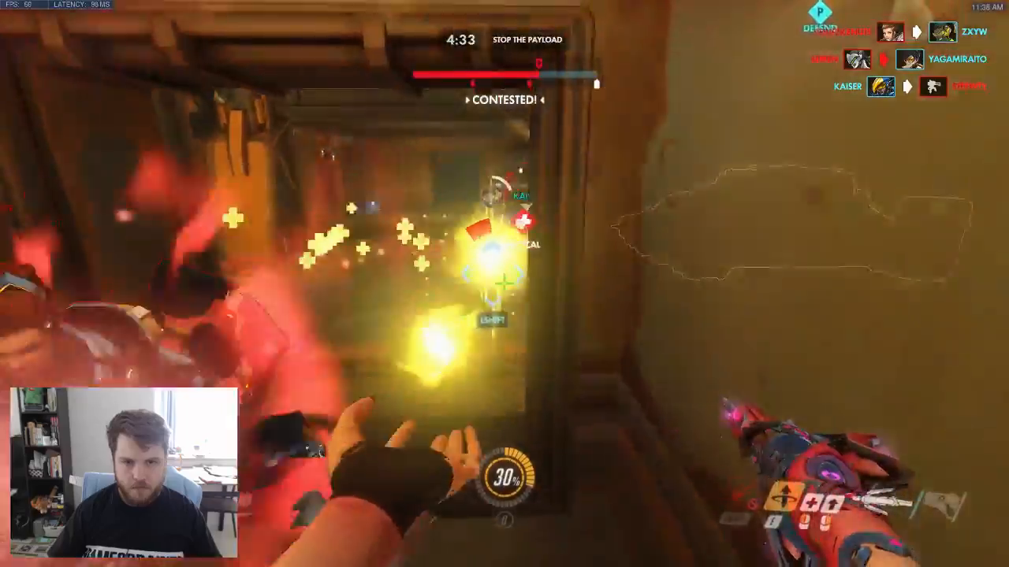
key("shift")
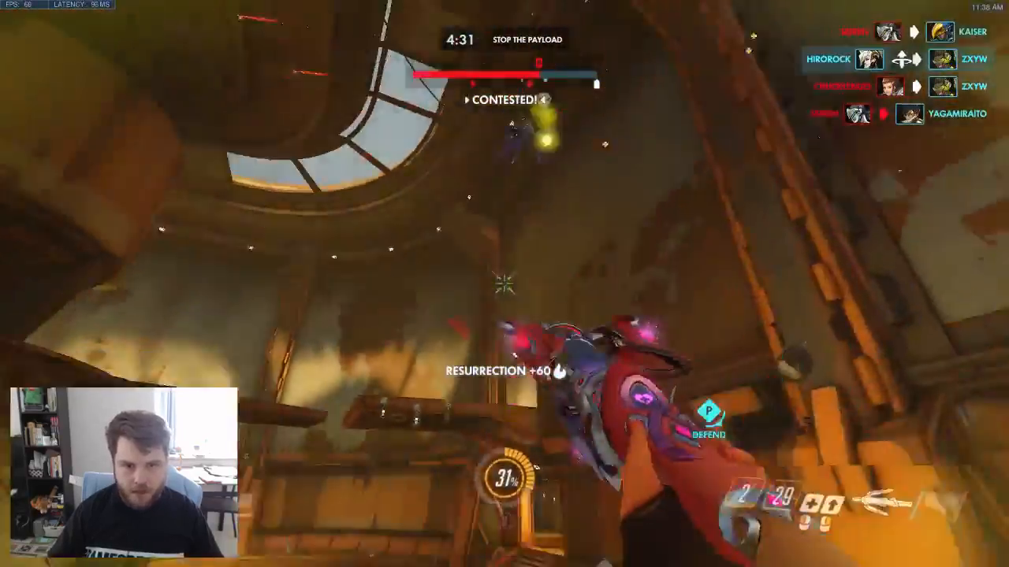
key("w")
- Draw Mercy's pistol and fire at the attackers while falling back to the health pack room beside the stairs
key("2")
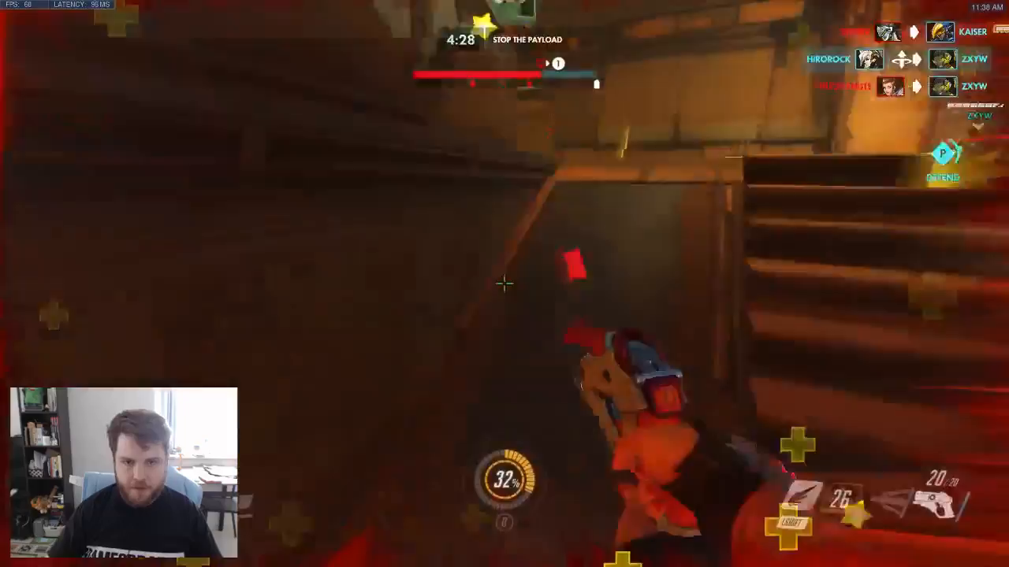
left_click(505, 284)
left_click(505, 284)
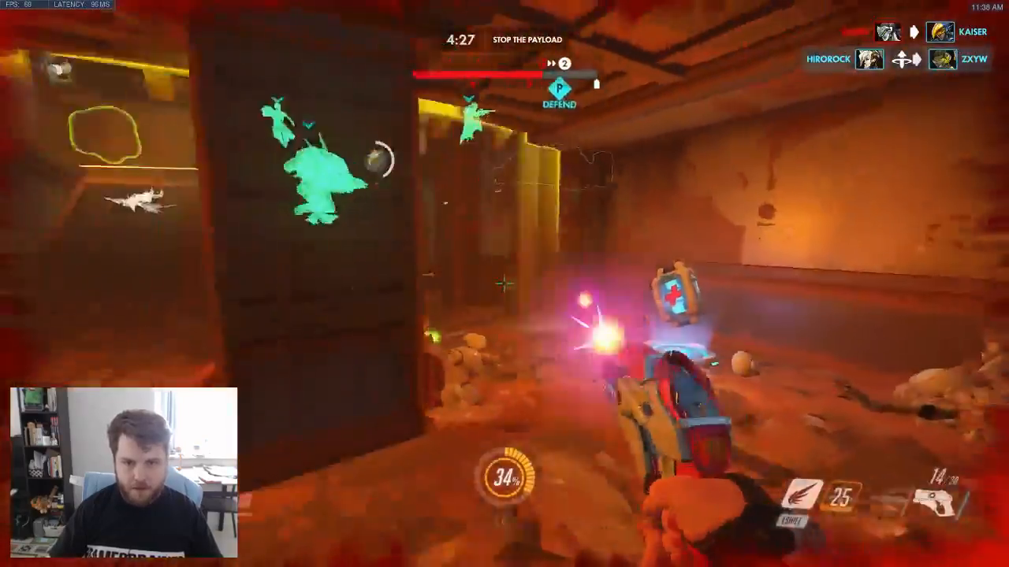
left_click(504, 283)
left_click(504, 283)
key("Tab")
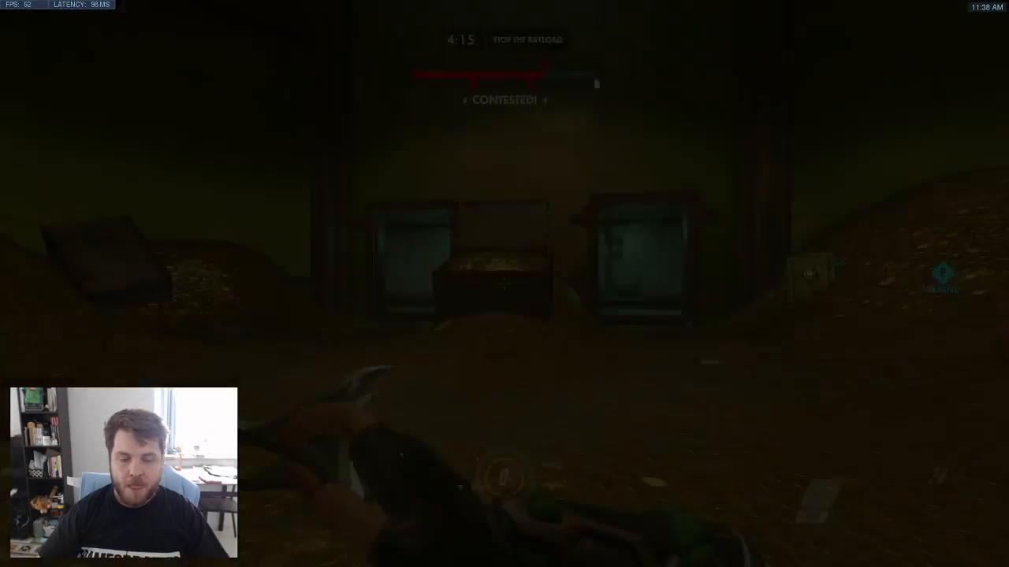
- Leave the gold-filled spawn room as Genji and run through the side corridor toward the payload
key("w")
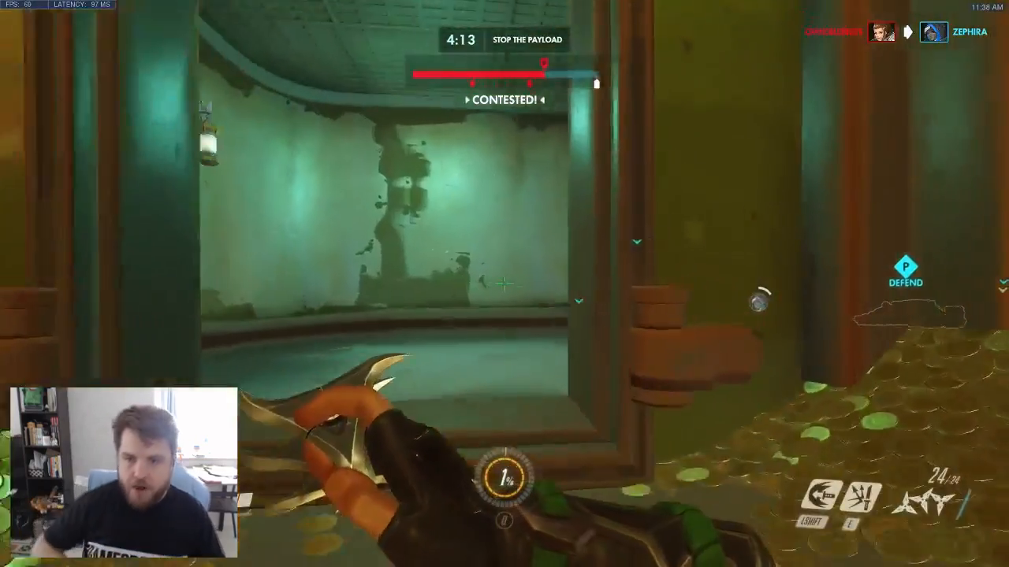
key("w")
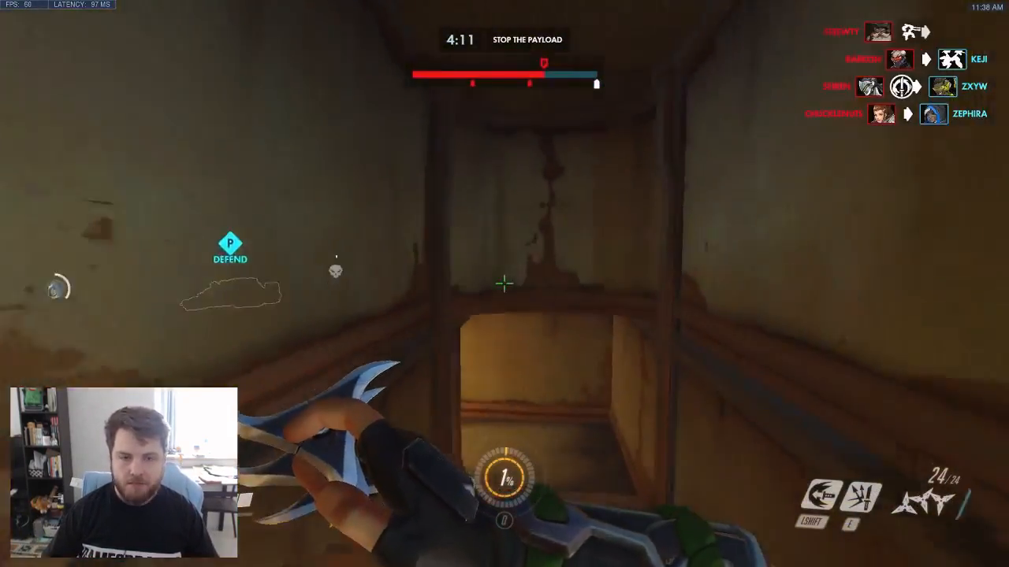
key("w")
key("w")
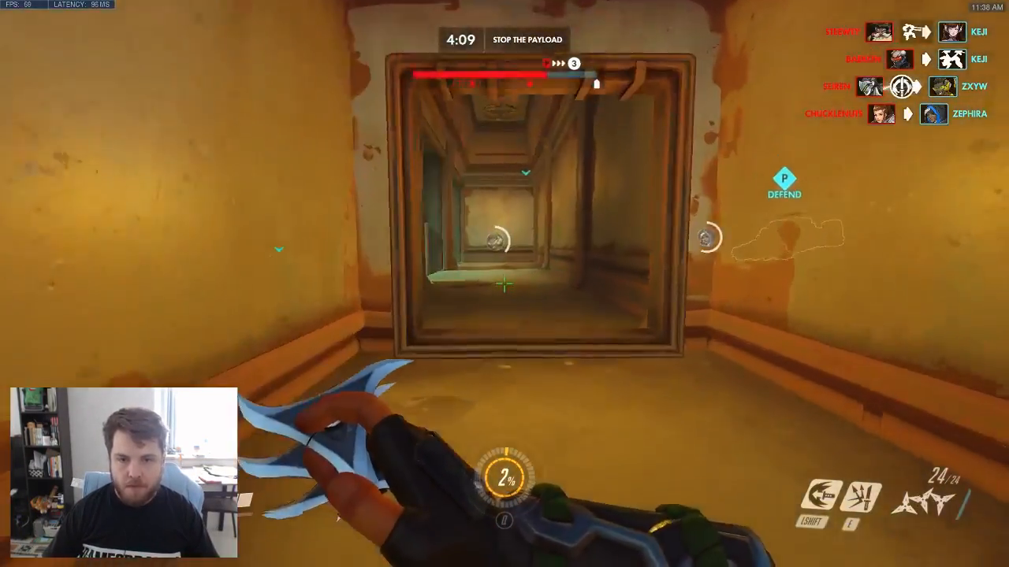
- Cross the final hall past the round floor plate as Genji, and jump toward the enemies around the payload
key("w")
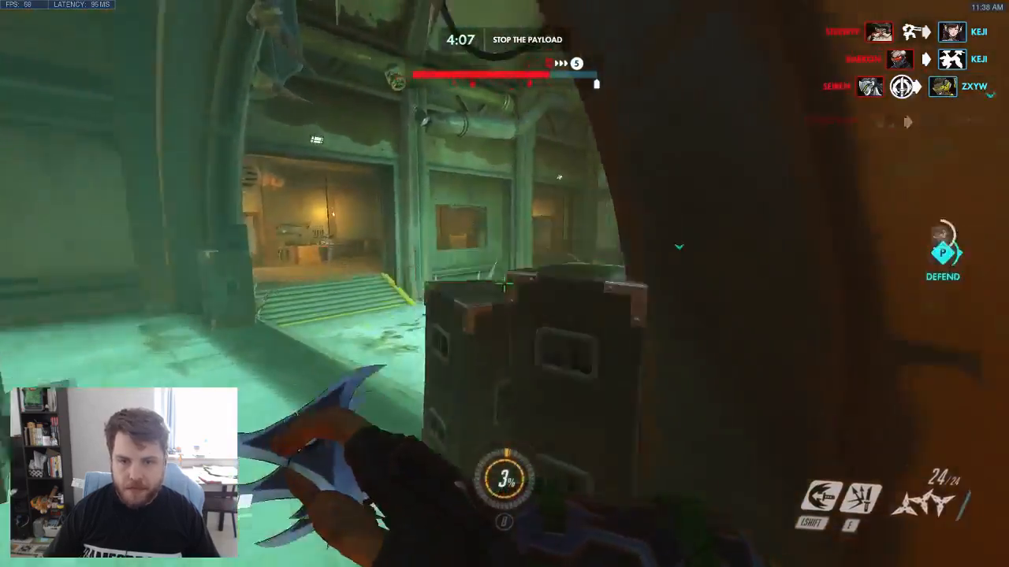
key("w")
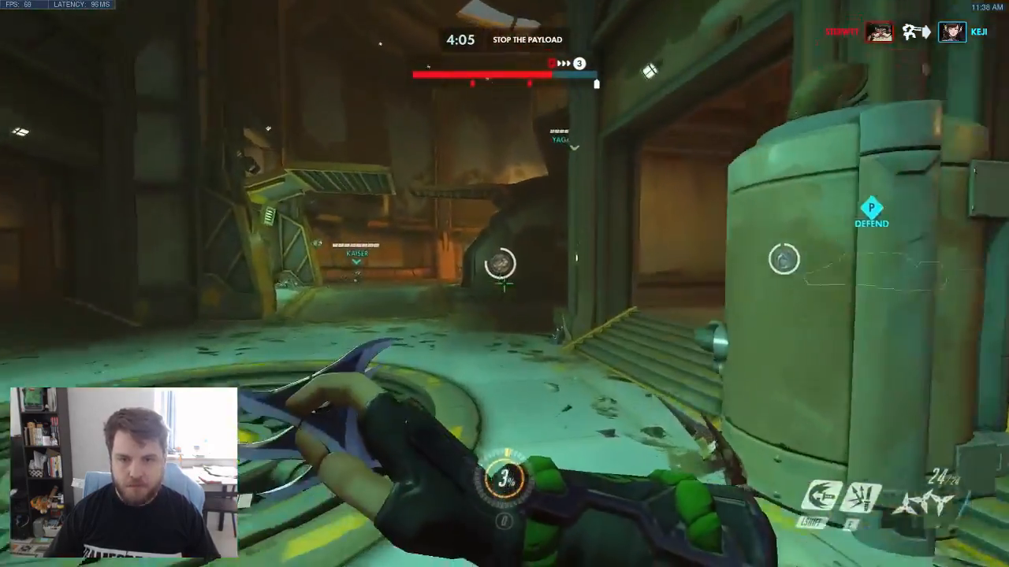
key("w")
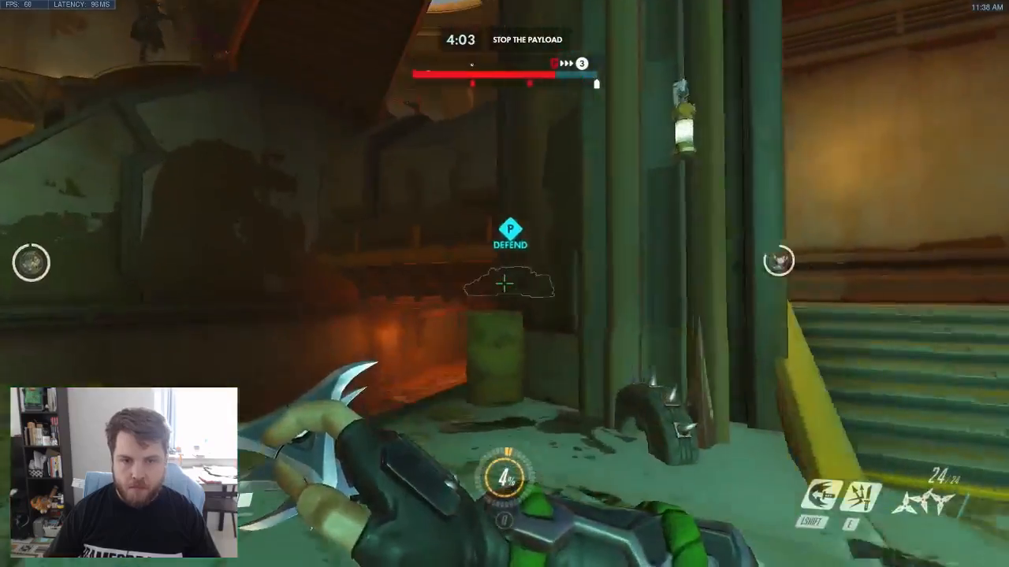
key("w")
key("space")
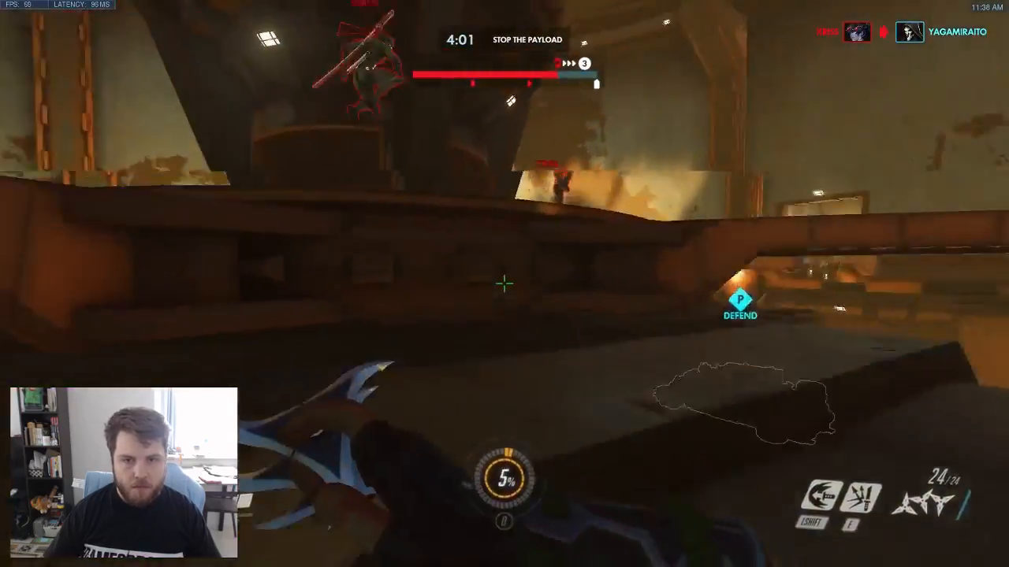
key("w")
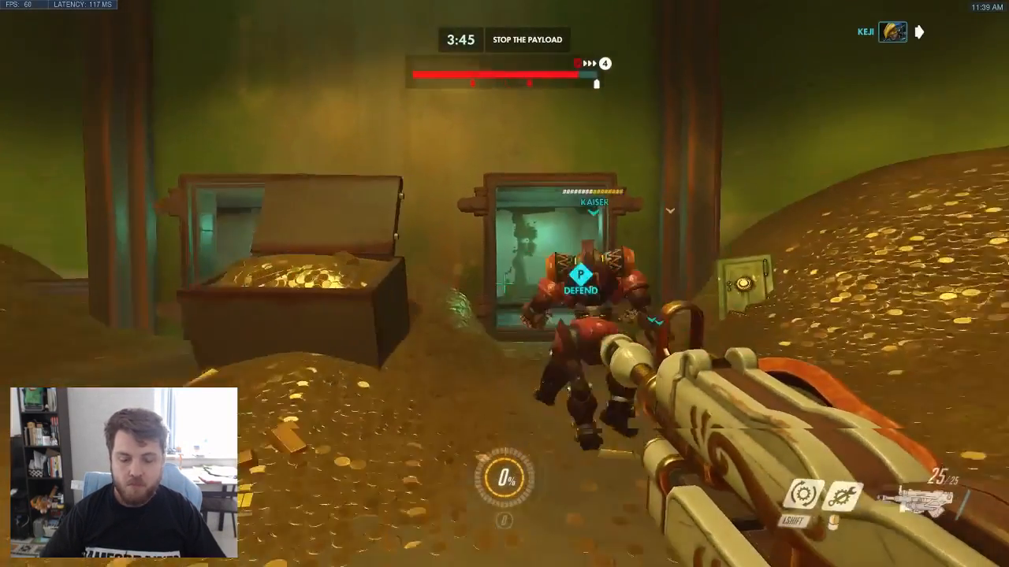
- Leave the spawn room as Bastion and follow the allied Orisa through the corridor to the archway of the final hall
key("w")
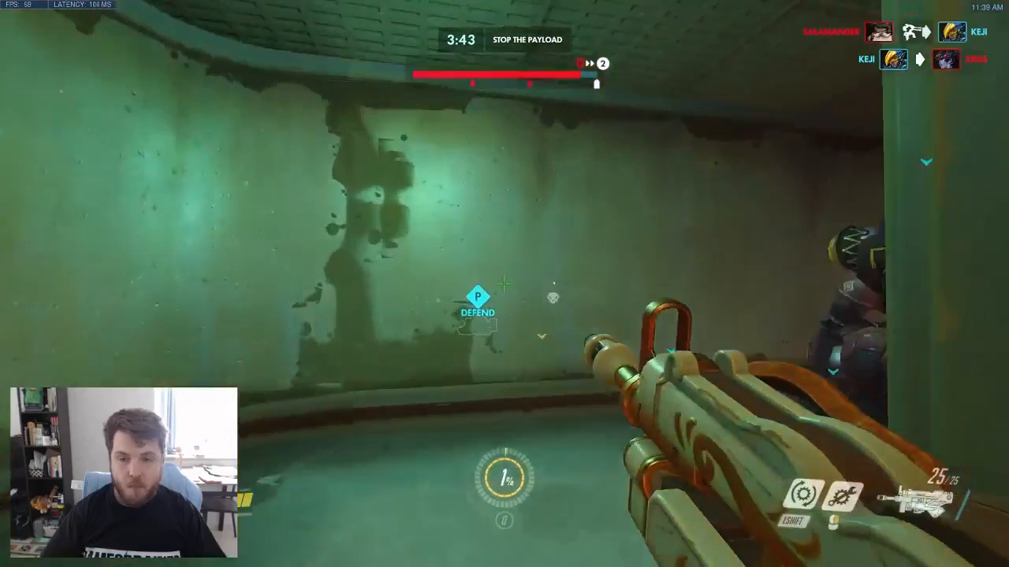
key("w")
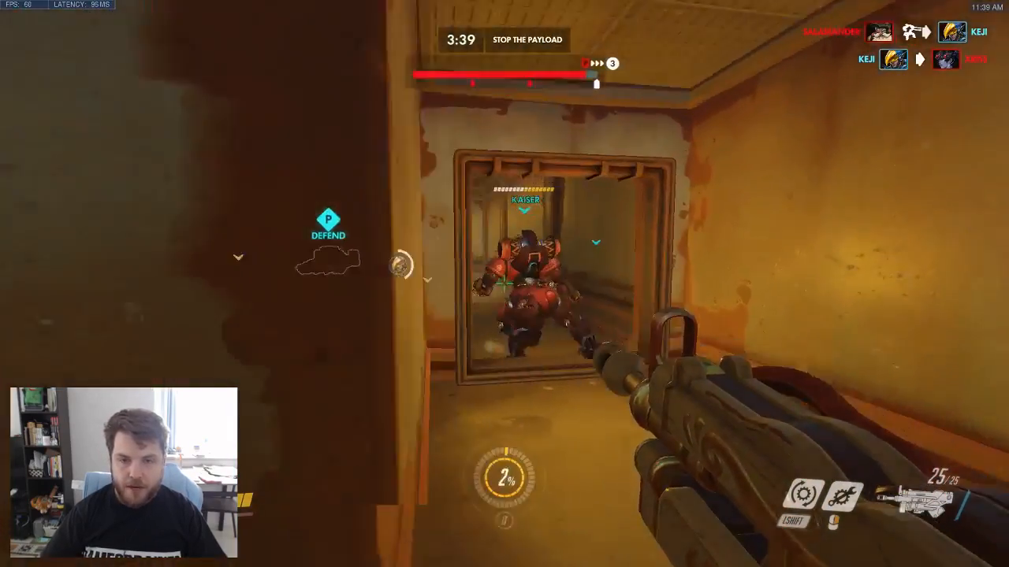
key("w")
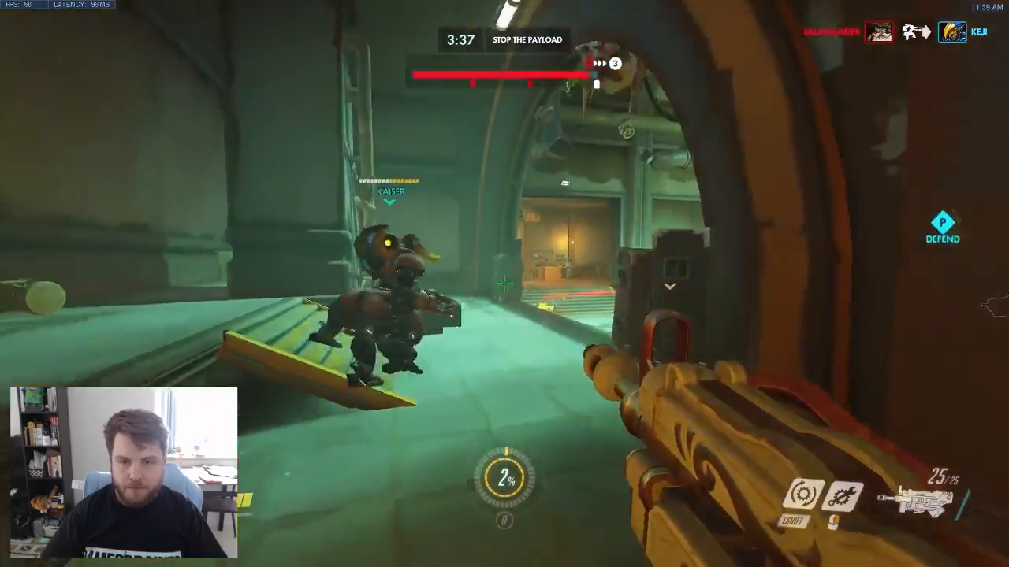
key("w")
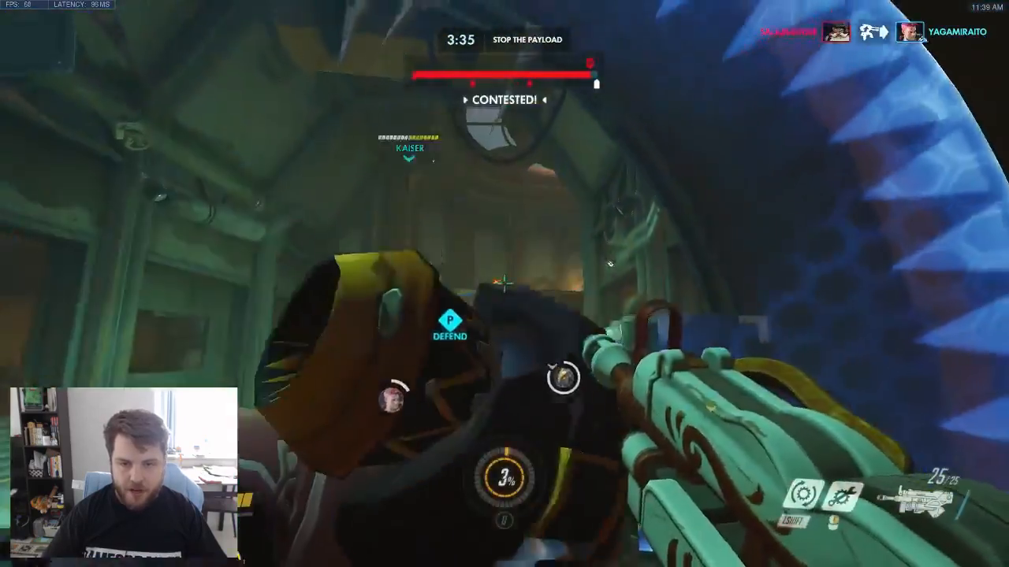
- Open fire from behind Orisa's barrier, transform into Sentry configuration, and gun down the turret and enemies around the payload
left_click(504, 282)
key("shift")
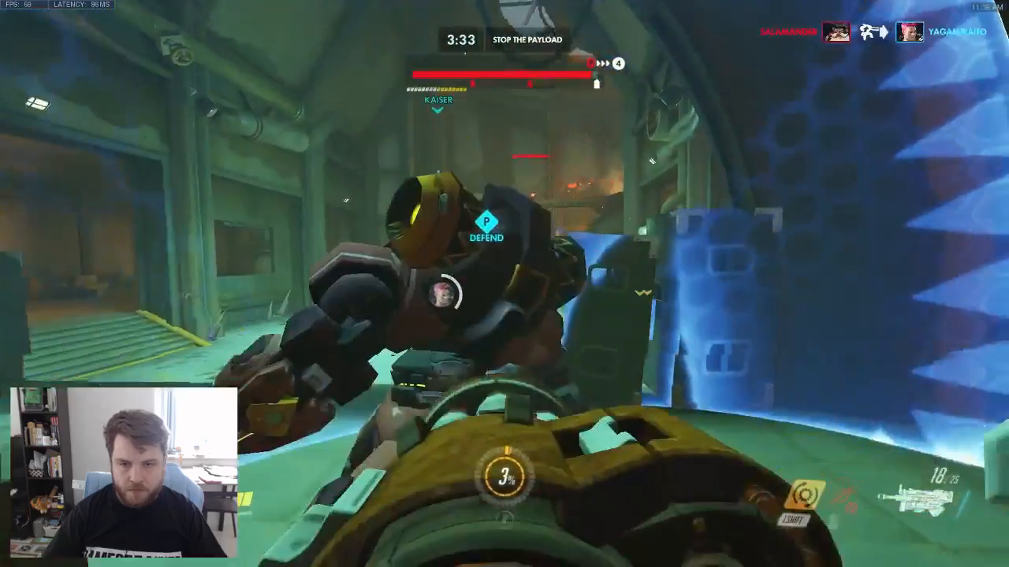
left_click(505, 284)
left_click(504, 284)
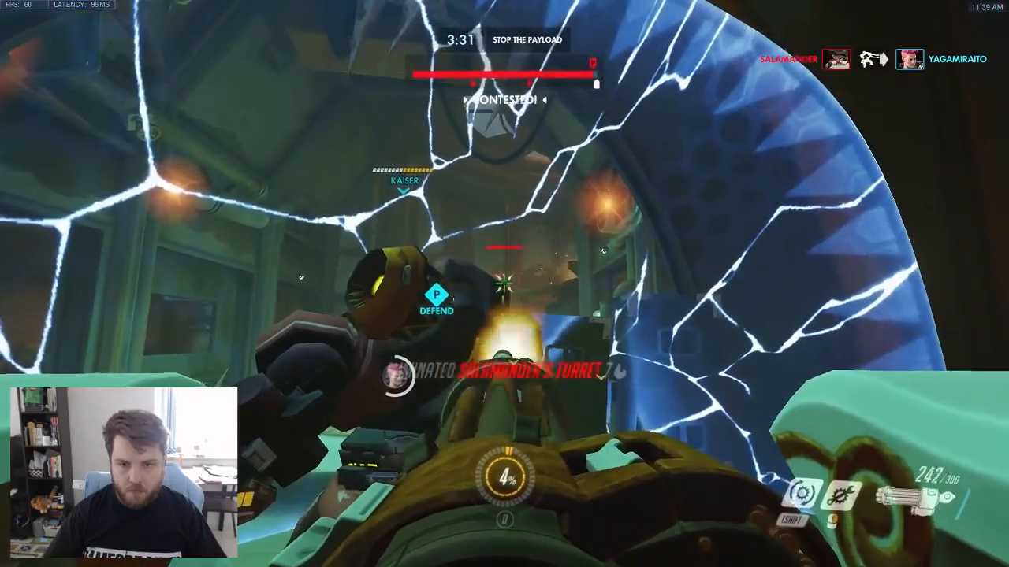
left_click(504, 284)
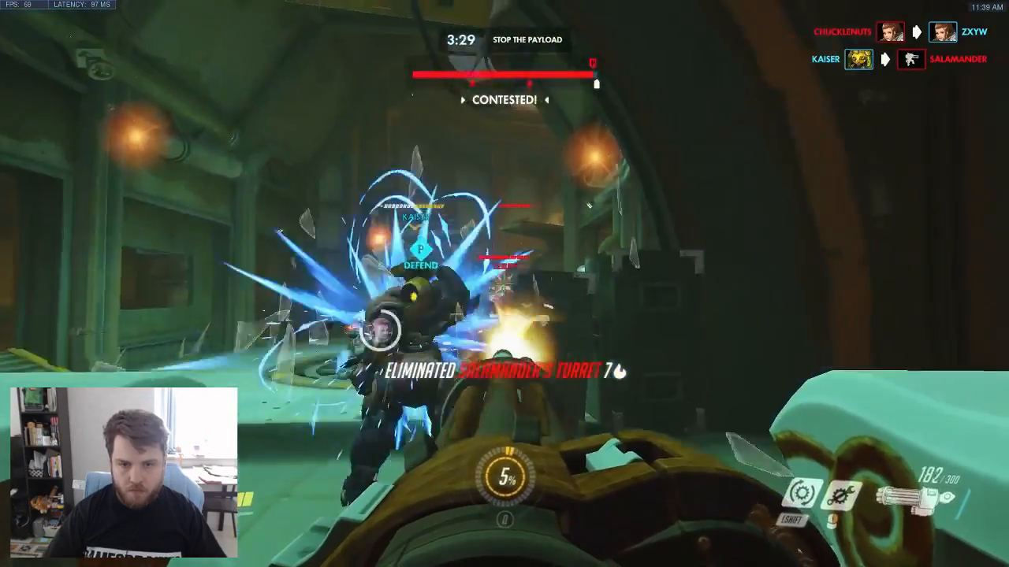
left_click(505, 283)
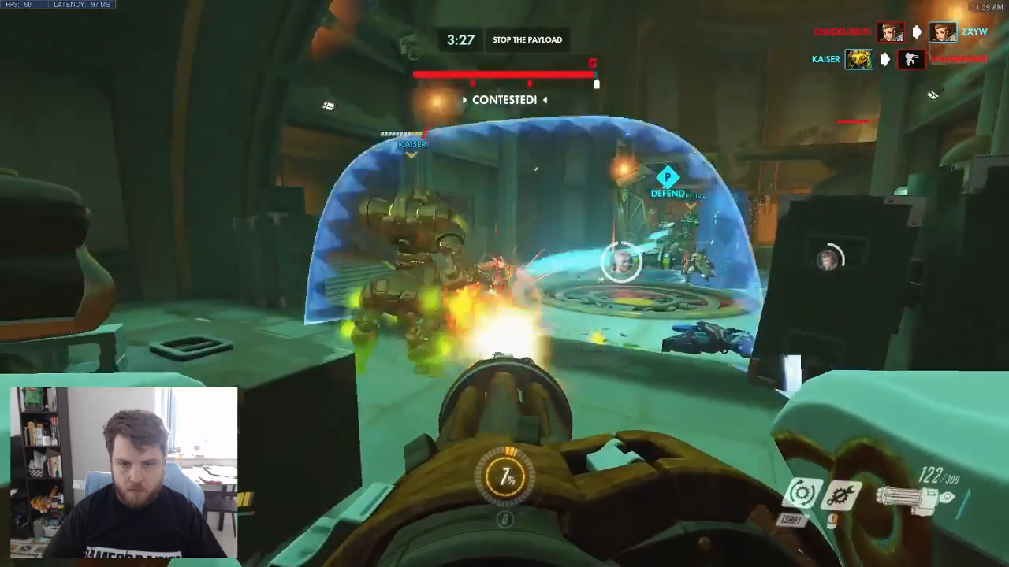
left_click(504, 284)
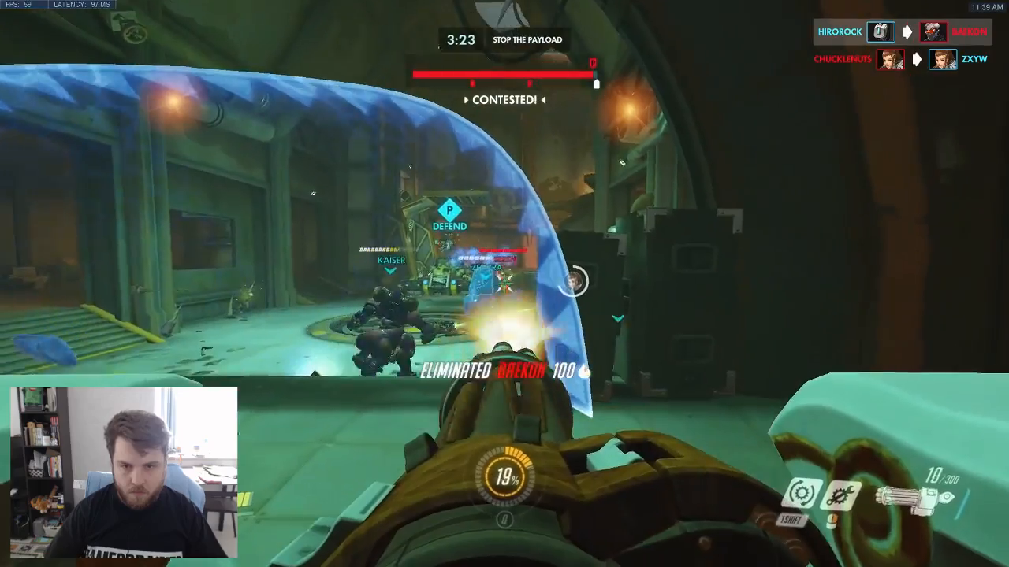
- Return Bastion to Recon configuration and shoot the enemies beside the payload until the magazine is empty
key("shift")
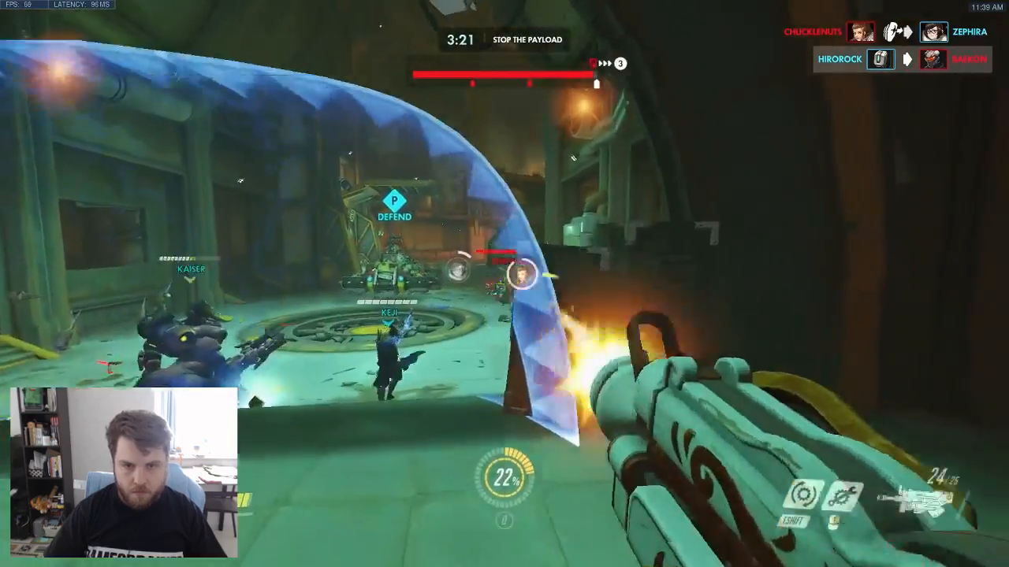
left_click(505, 283)
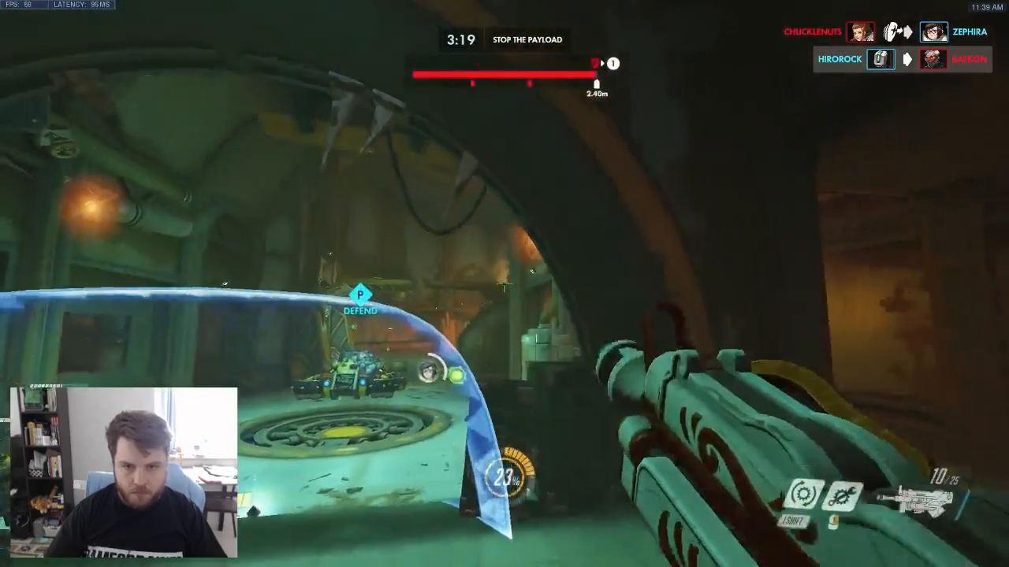
left_click(505, 284)
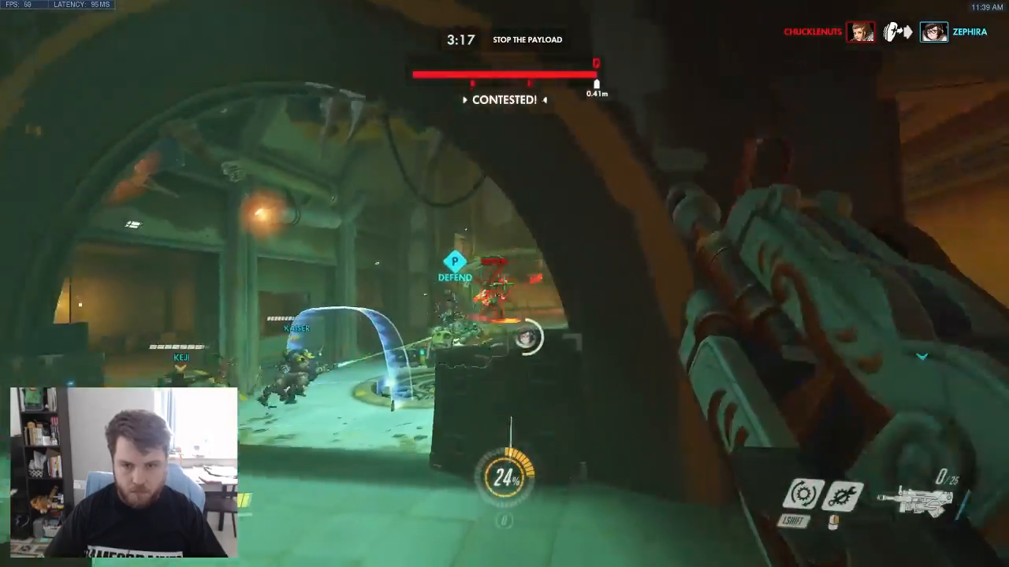
- Transform into Sentry configuration again and fire through the archway at the enemies contesting the payload
key("shift")
left_click(505, 284)
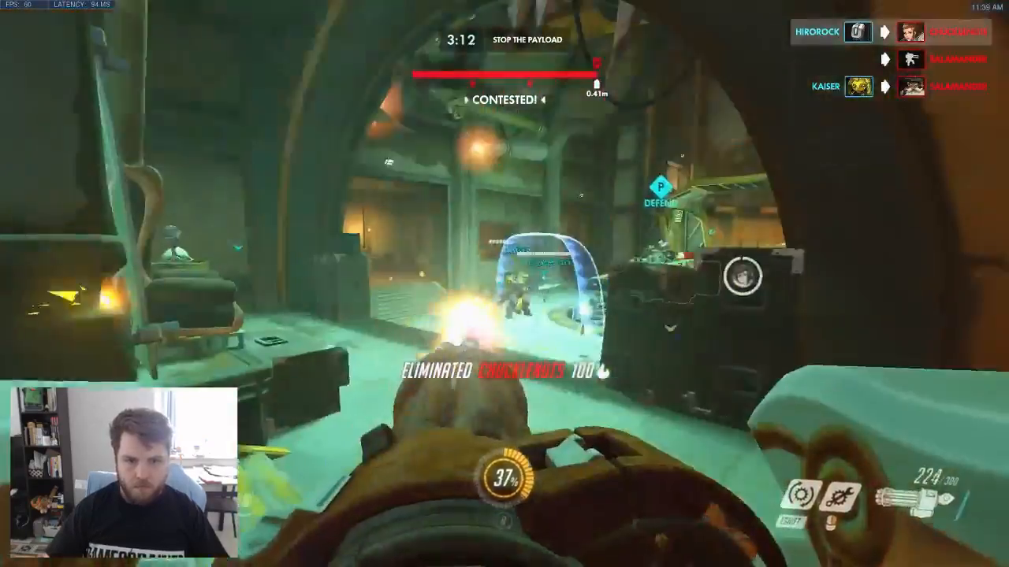
- Leave Sentry configuration, self-repair behind the archway wall, and move up to a new firing position beside the final hall
key("shift")
right_click(504, 283)
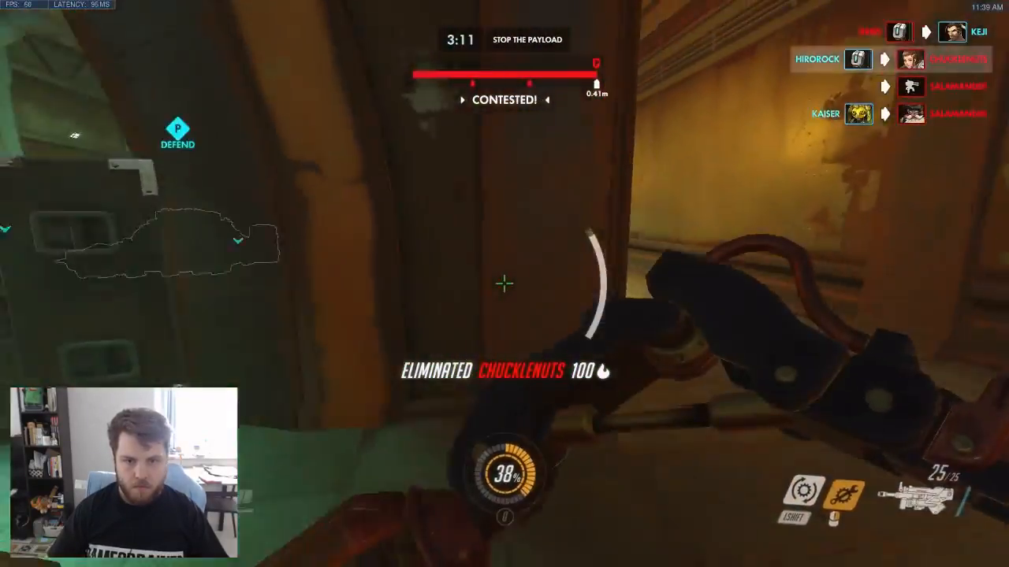
key("w")
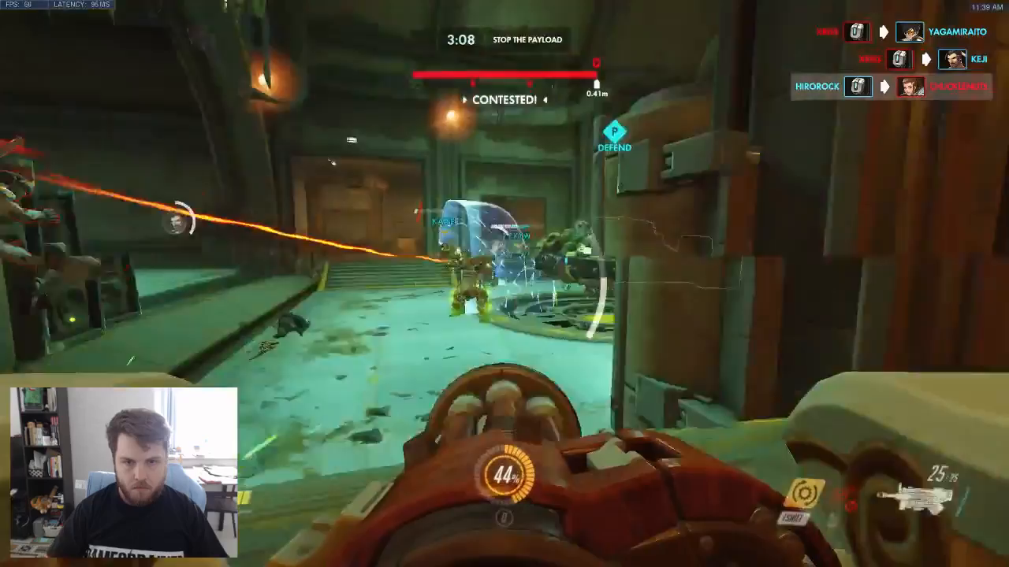
- Switch Bastion's configuration, fire at the enemies contesting the payload in the final hall, and return to Recon configuration while sidestepping
key("shift")
left_click_drag(504, 283, 505, 283)
key("shift")
key("a")
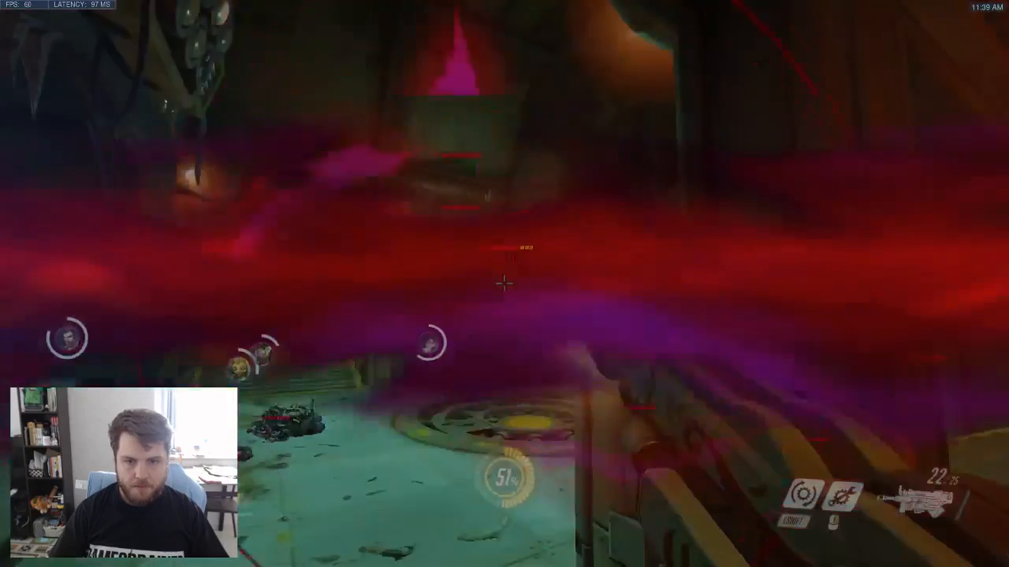
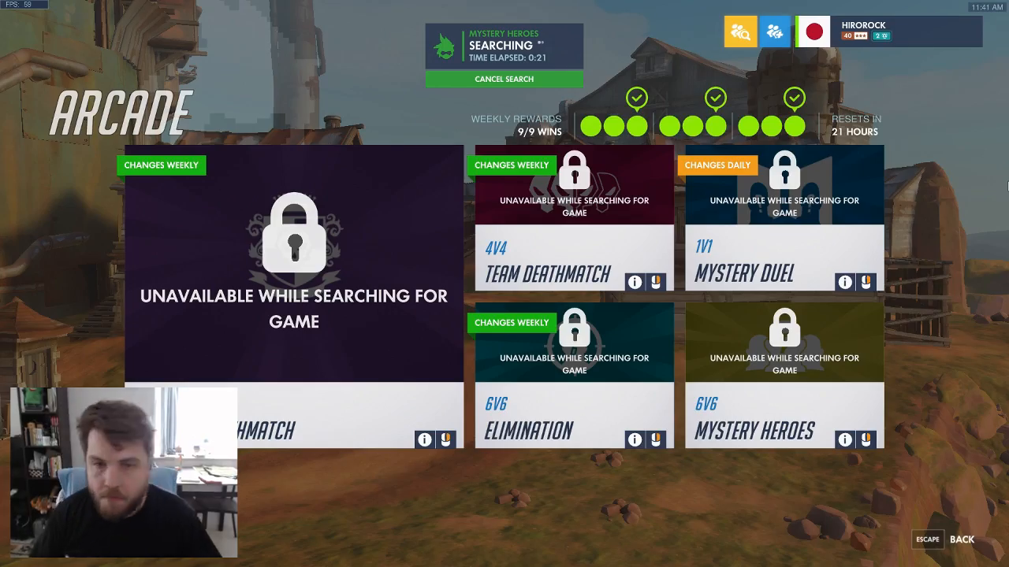
- Open Ana in the Hero Gallery during the Mystery Heroes search, preview her Wasteland skin, and leave her skin list
key("Escape")
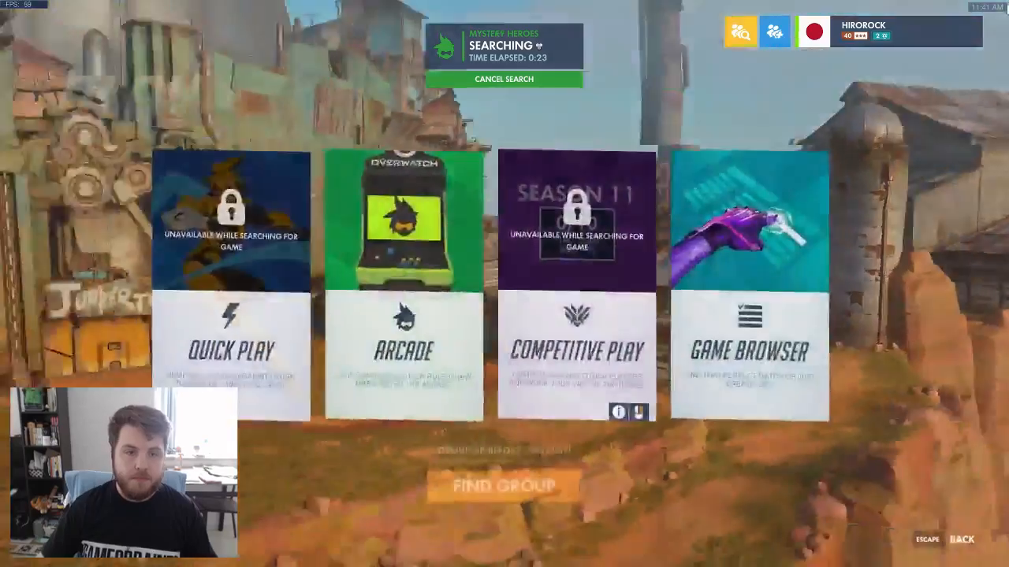
key("Escape")
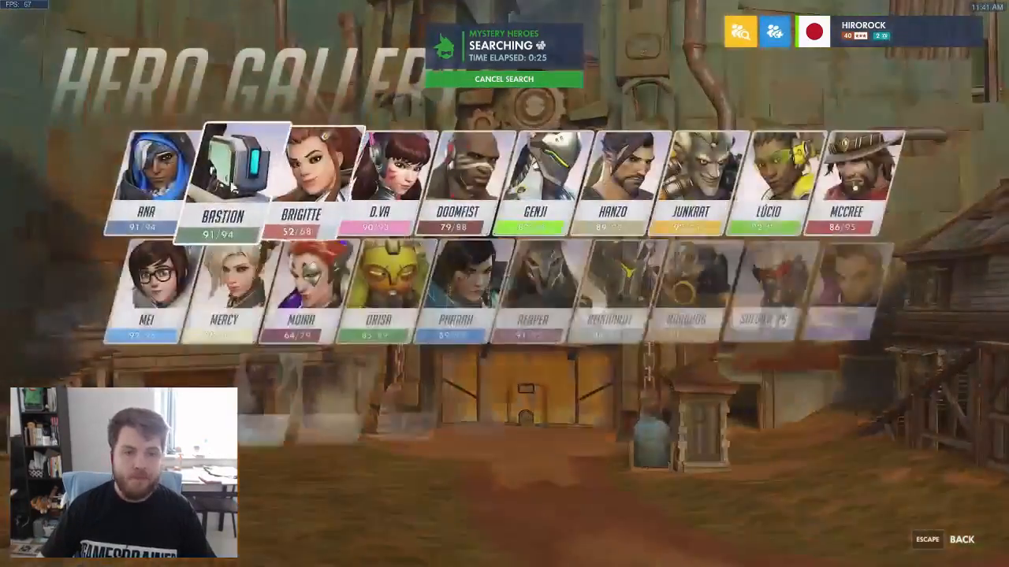
left_click(164, 193)
left_click(236, 161)
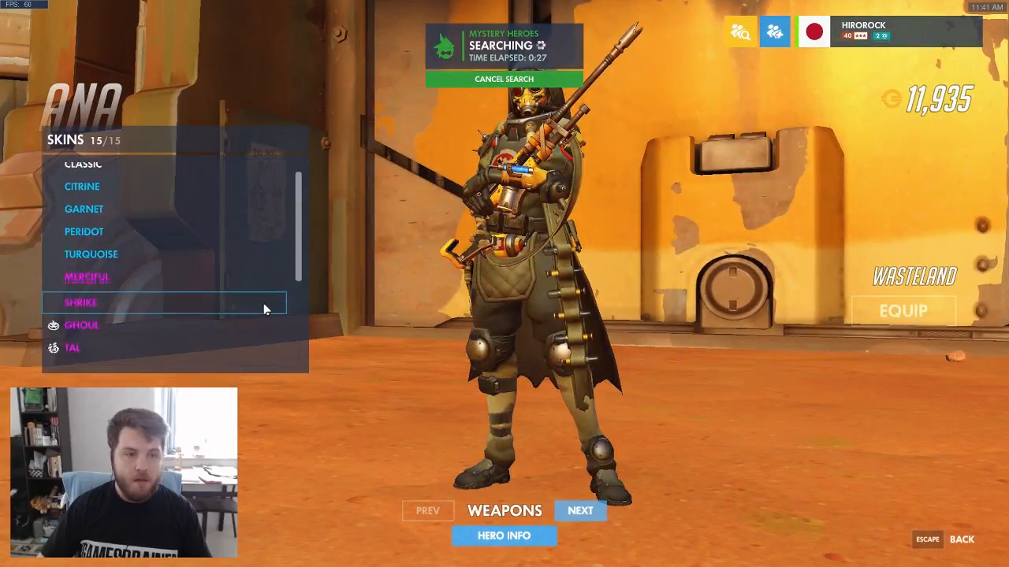
left_click(118, 227)
key("Escape")
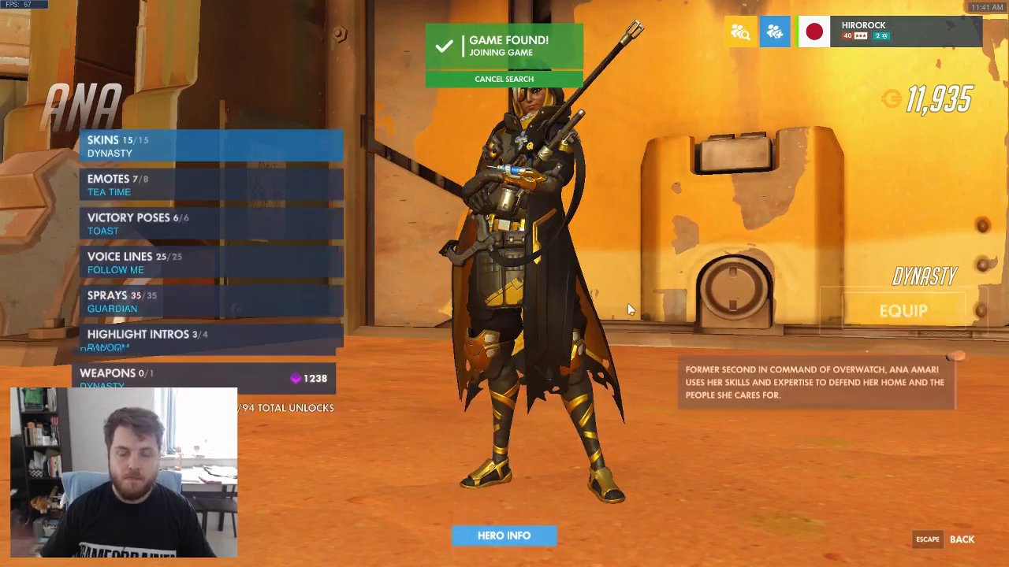
key("Escape")
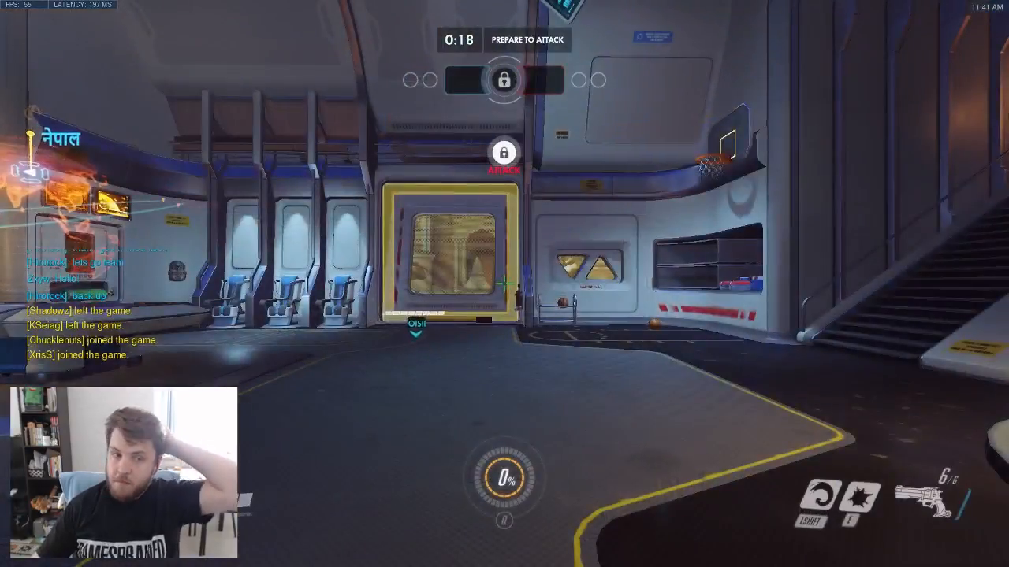
key("w")
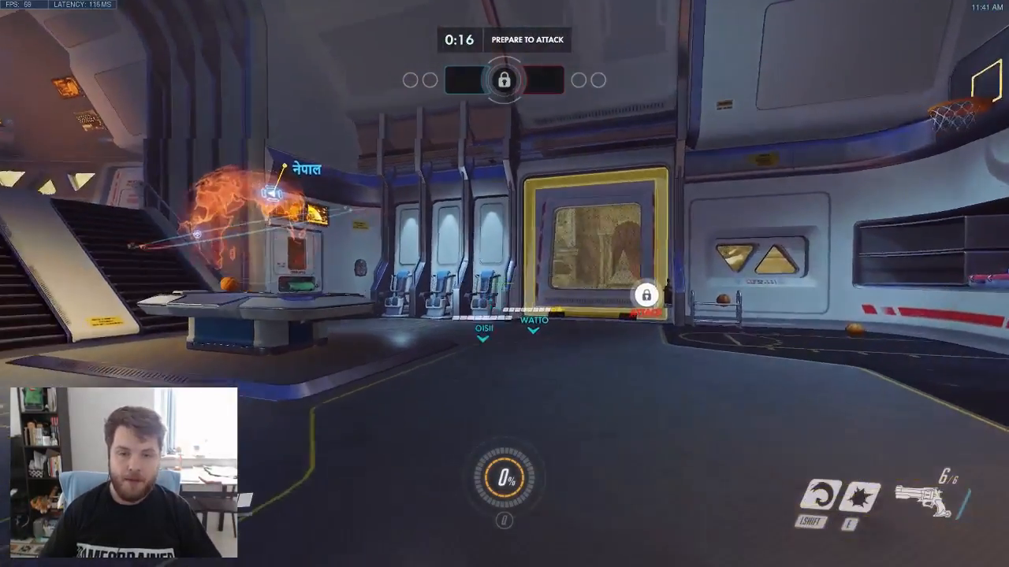
key("w")
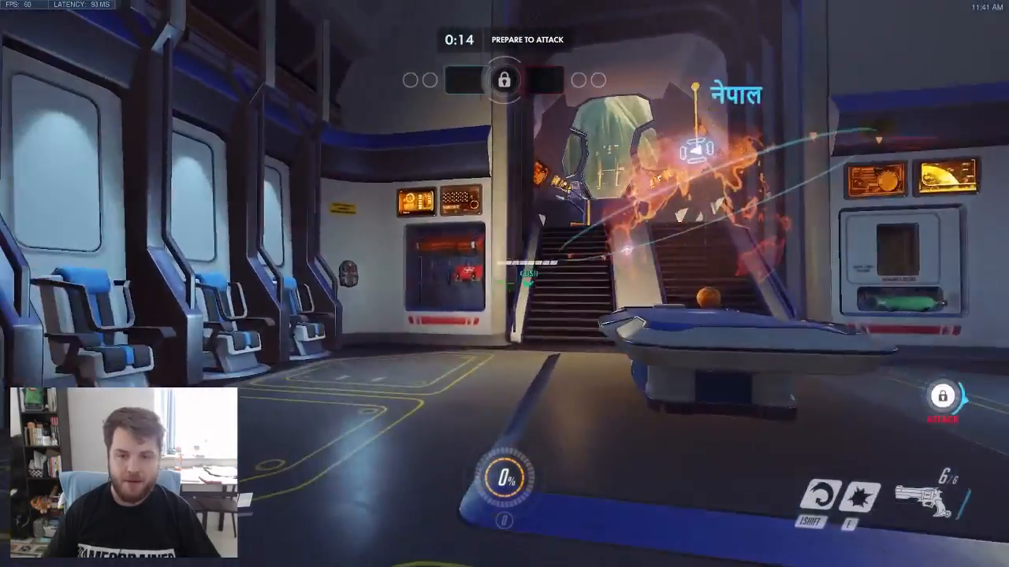
key("s")
key("w")
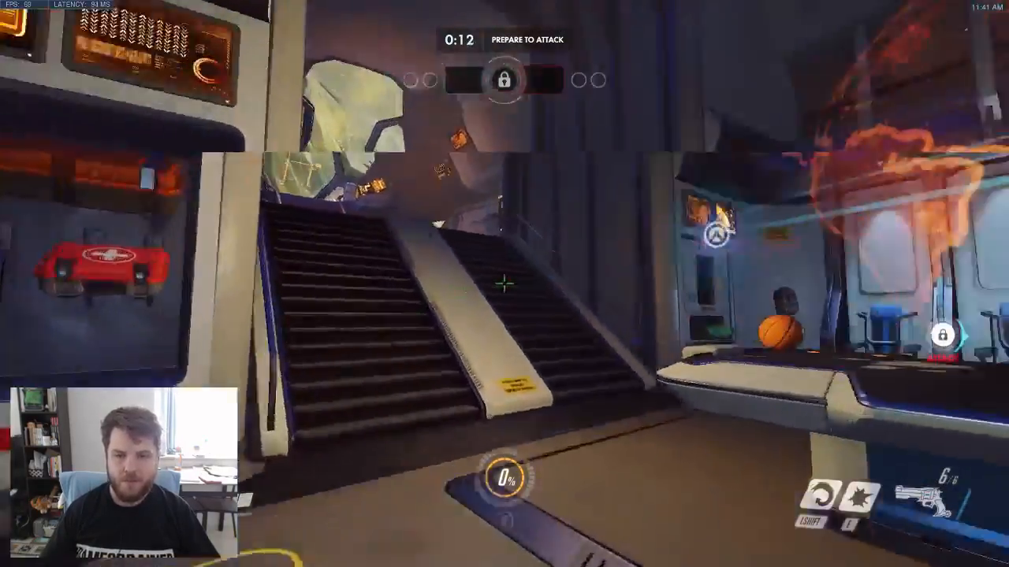
key("w")
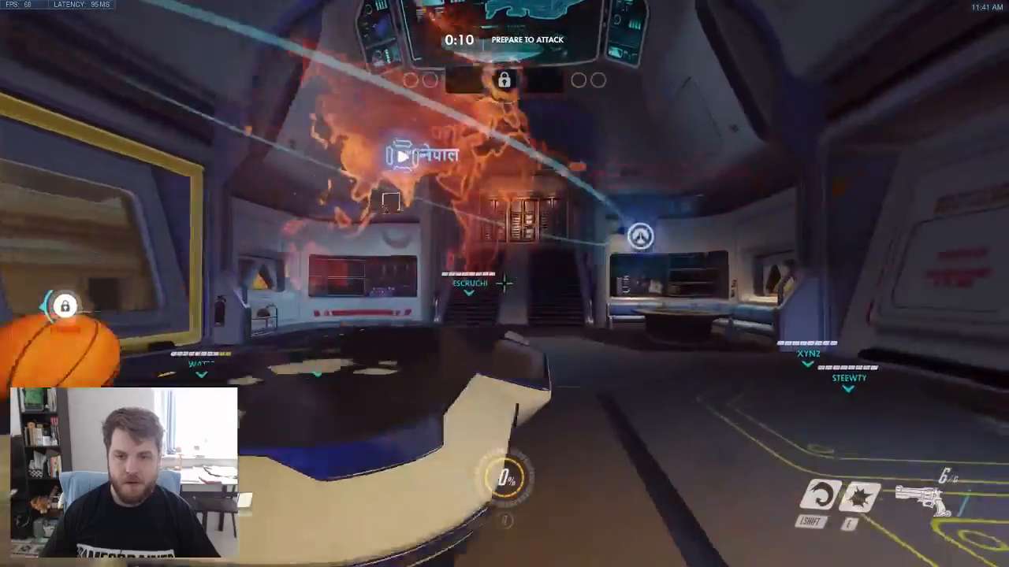
key("w")
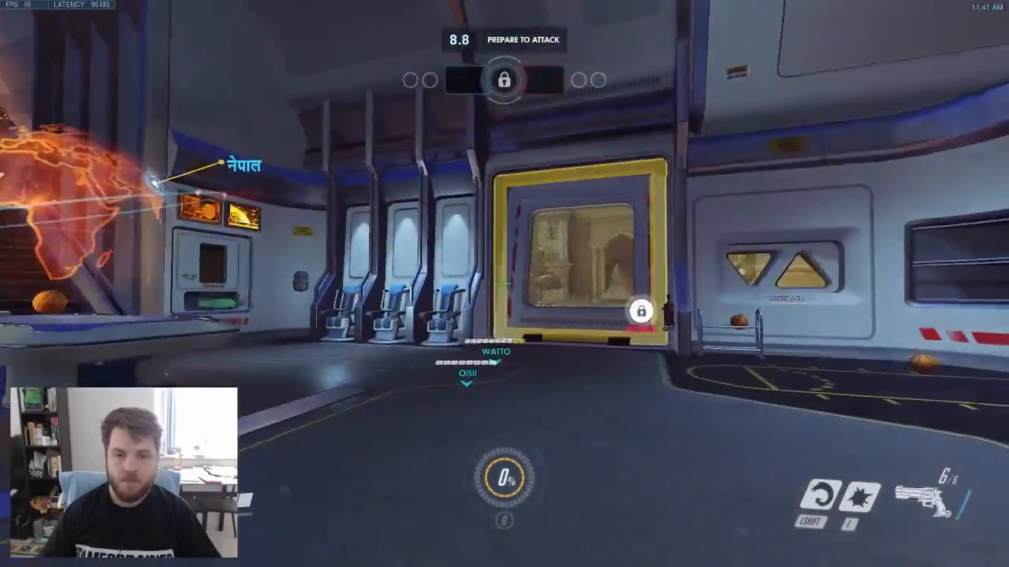
key("w")
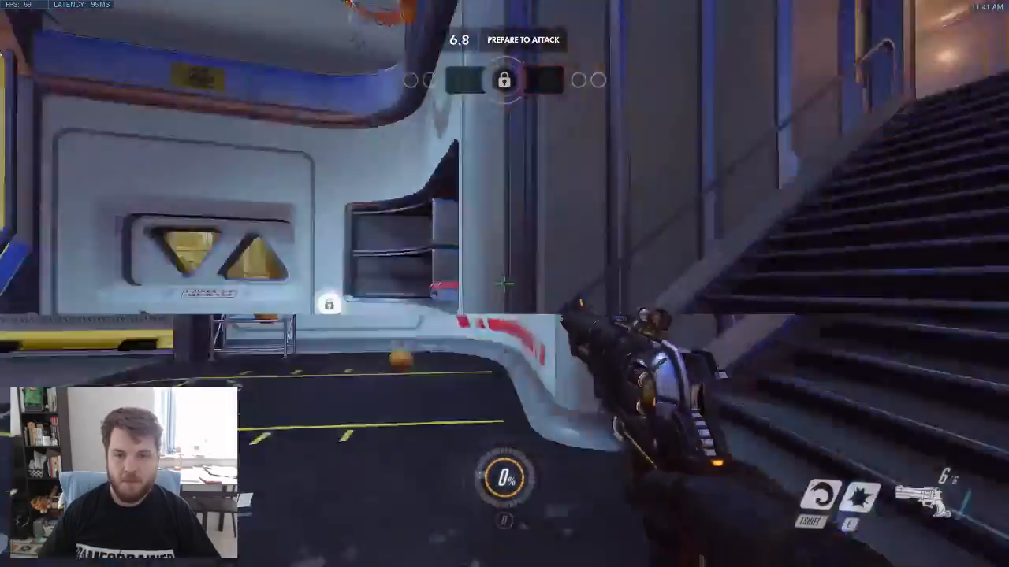
key("w")
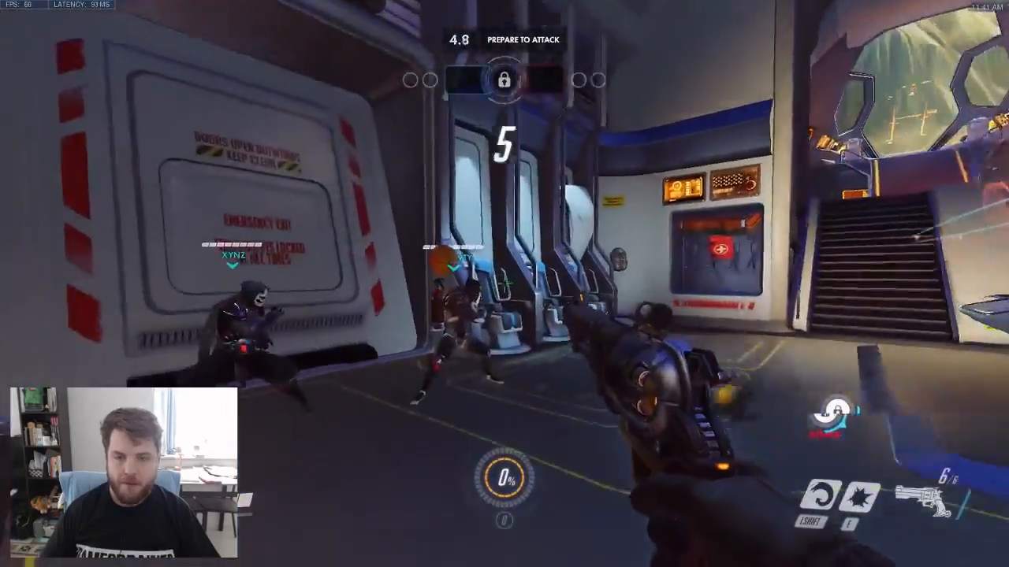
- Take McCree to the spawn exit door on Nepal and cross the courtyard past the central stupa to the temple steps
key("w")
key("w")
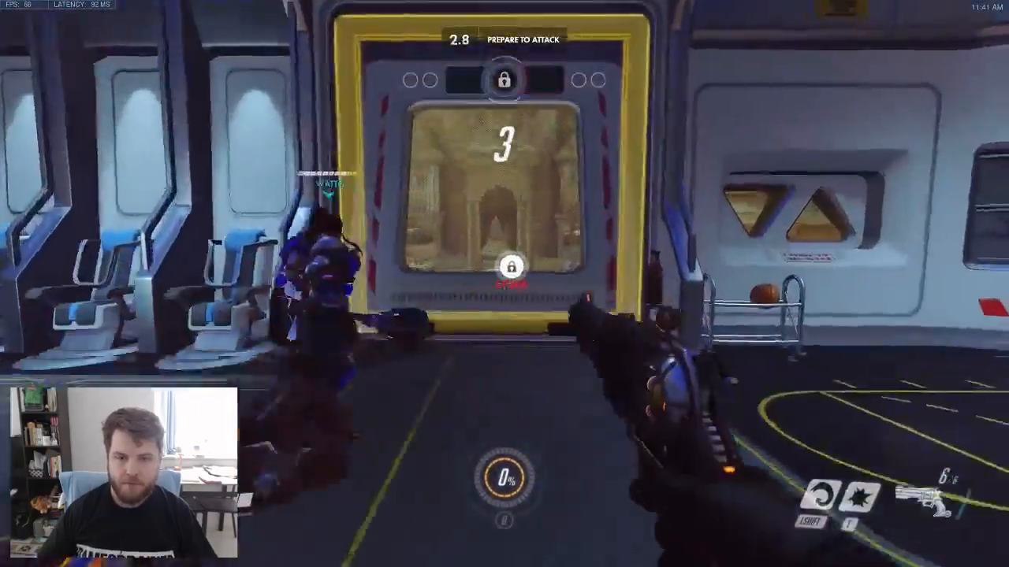
key("w")
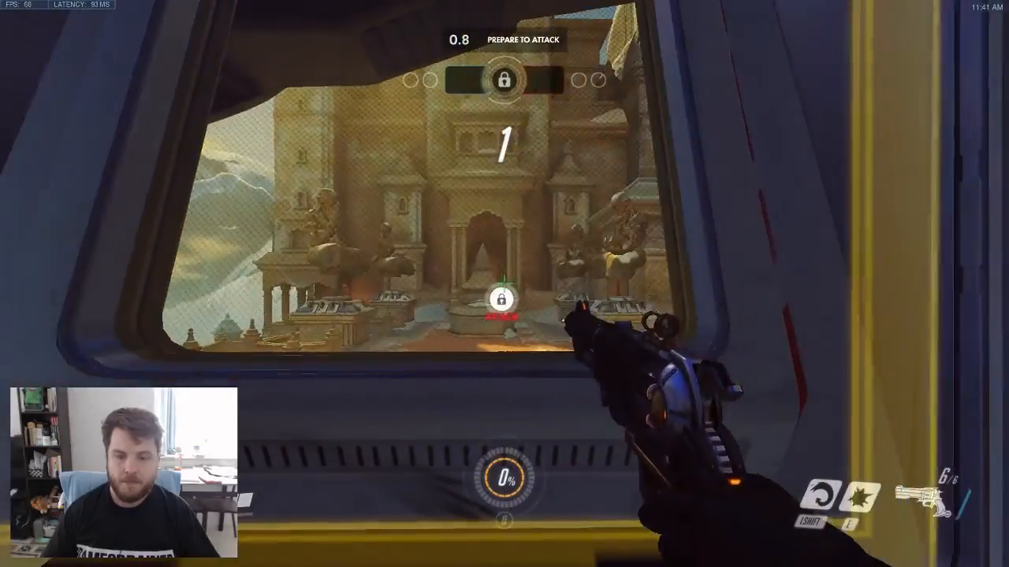
key("w")
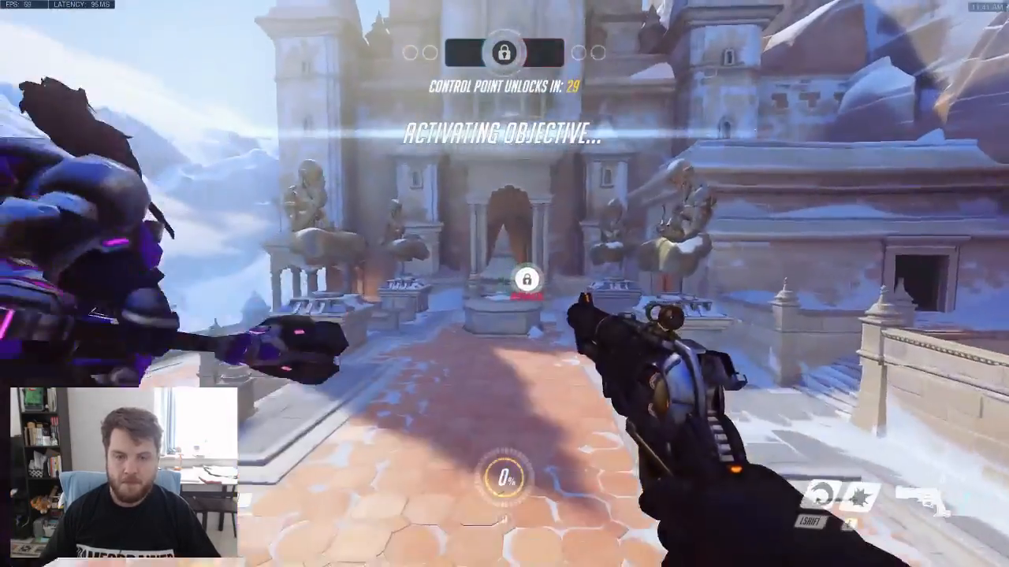
key("w")
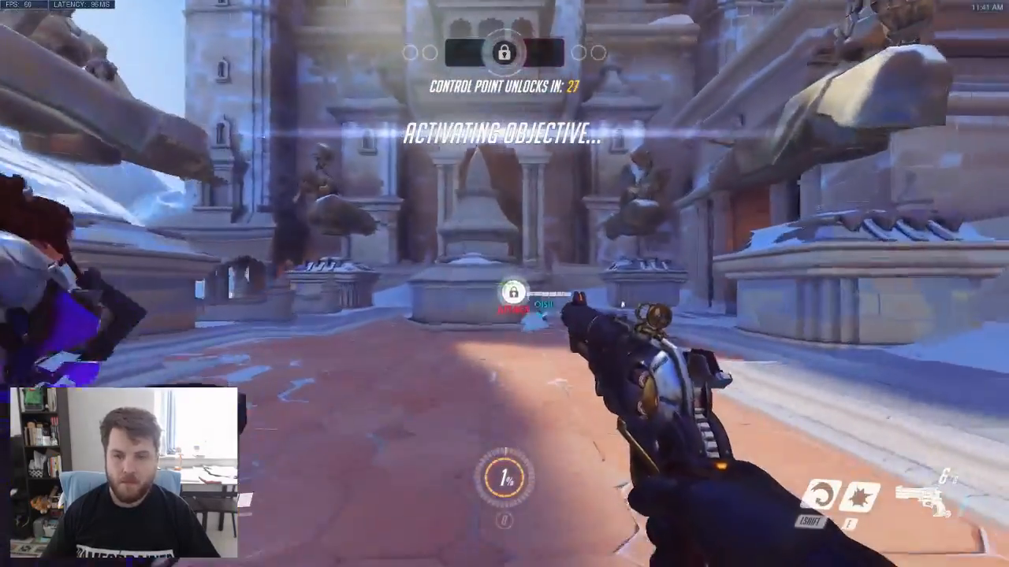
key("w")
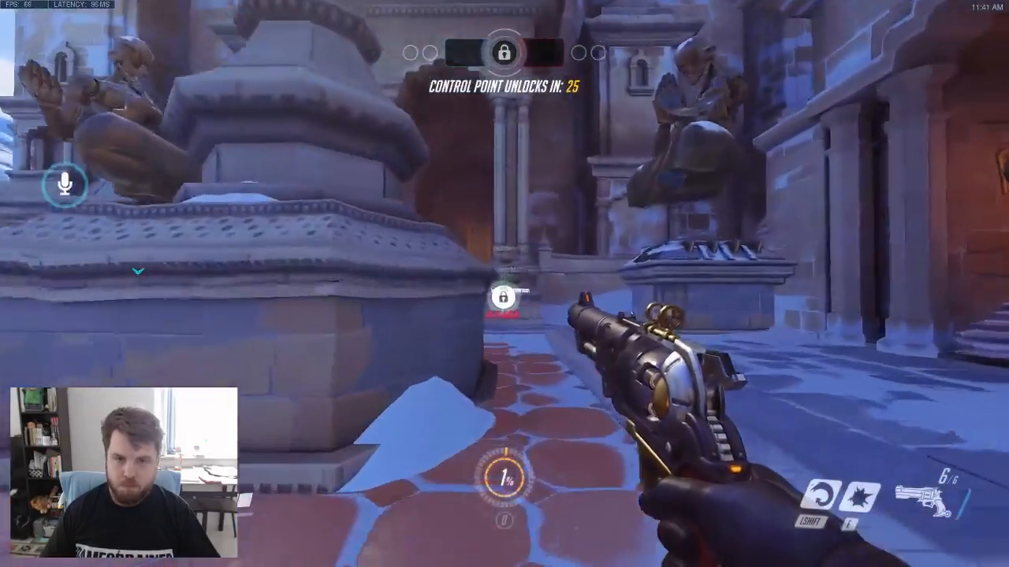
key("w")
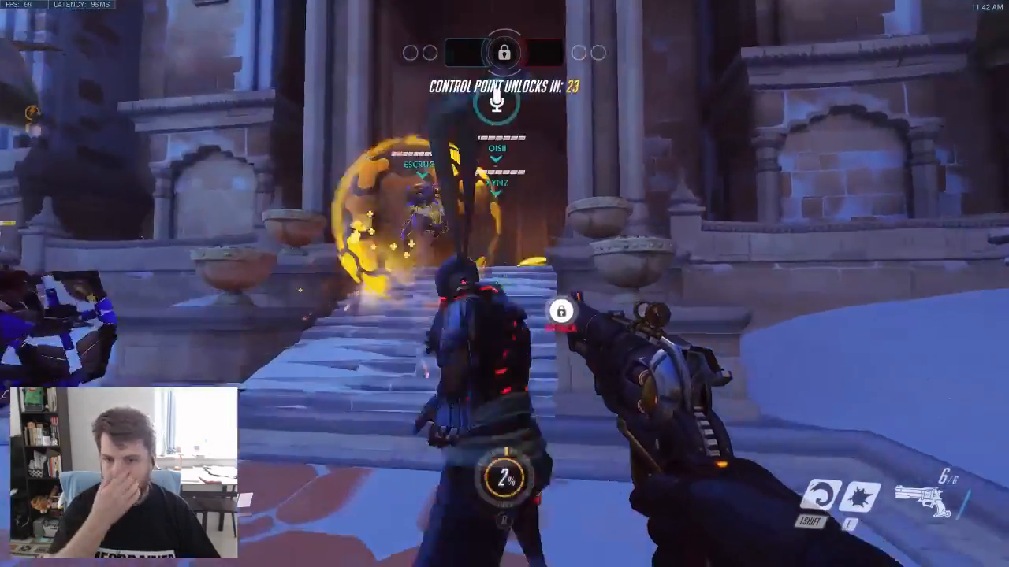
- Climb the temple steps and go through the side rooms to the walkway overlooking the locked control point
key("w")
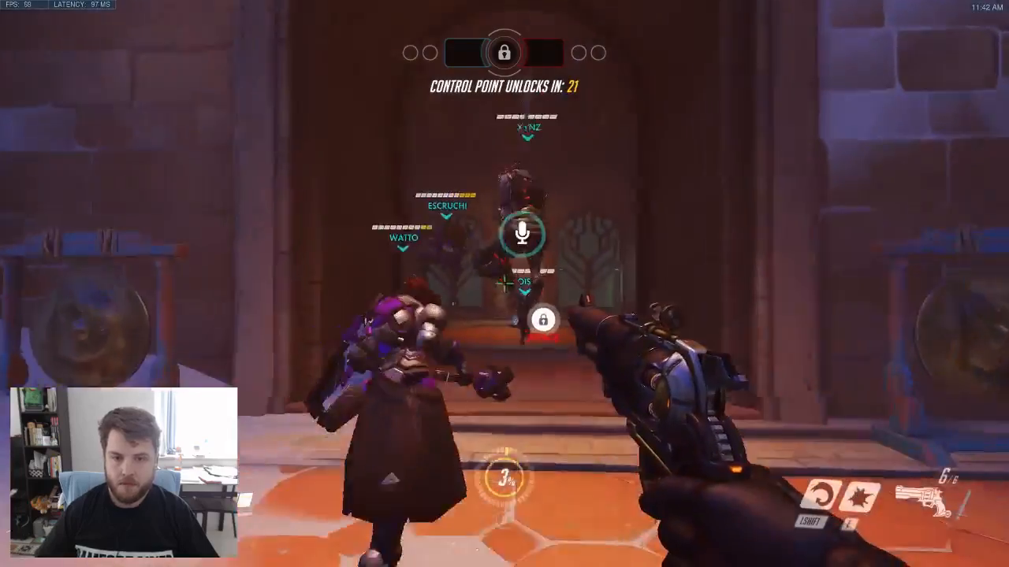
key("w")
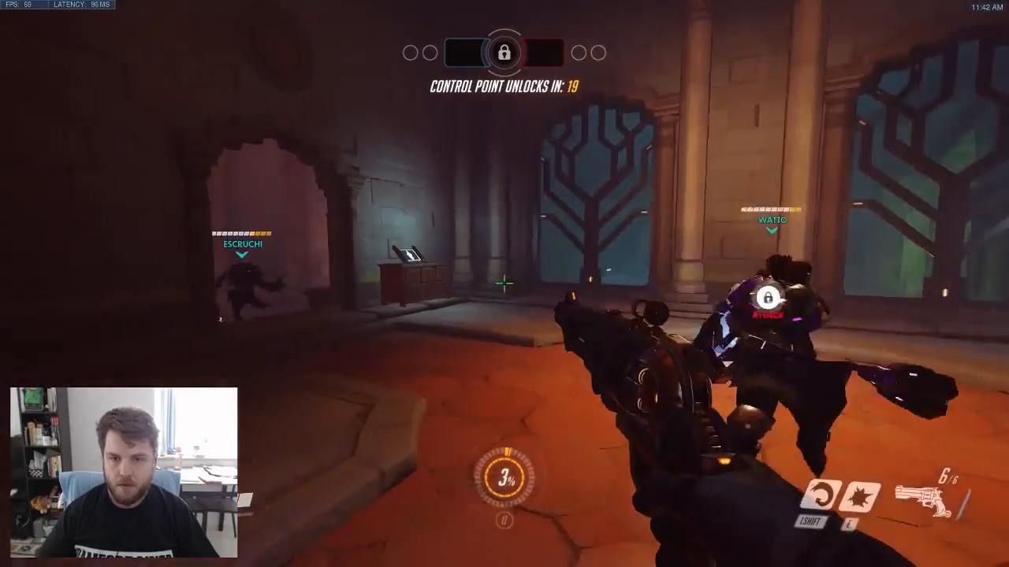
key("w")
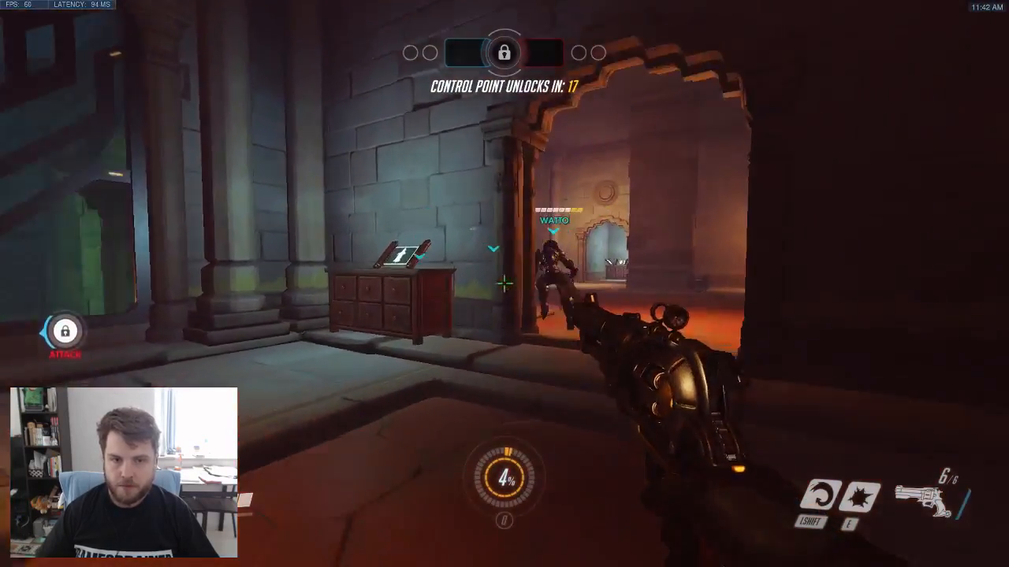
key("w")
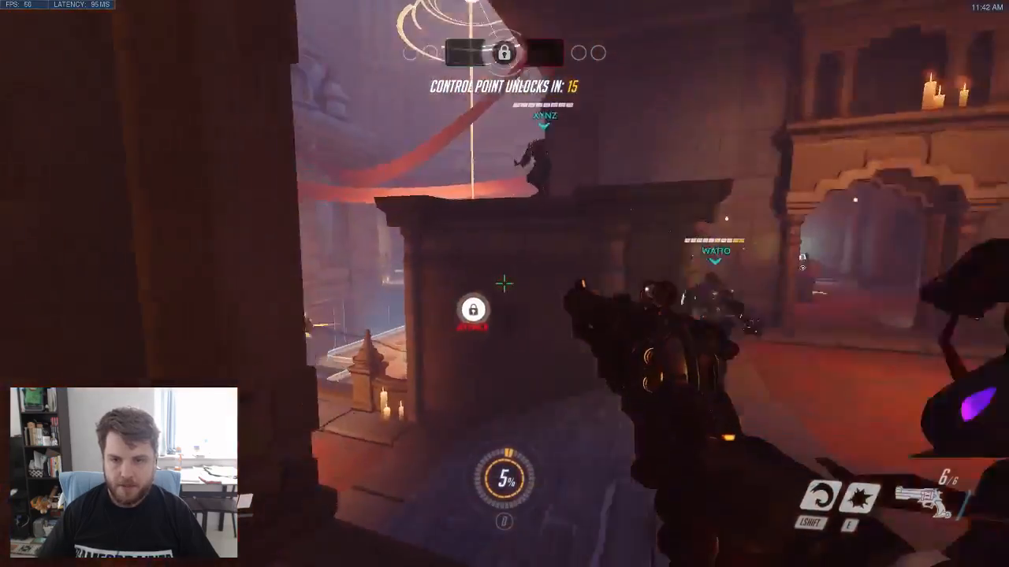
key("w")
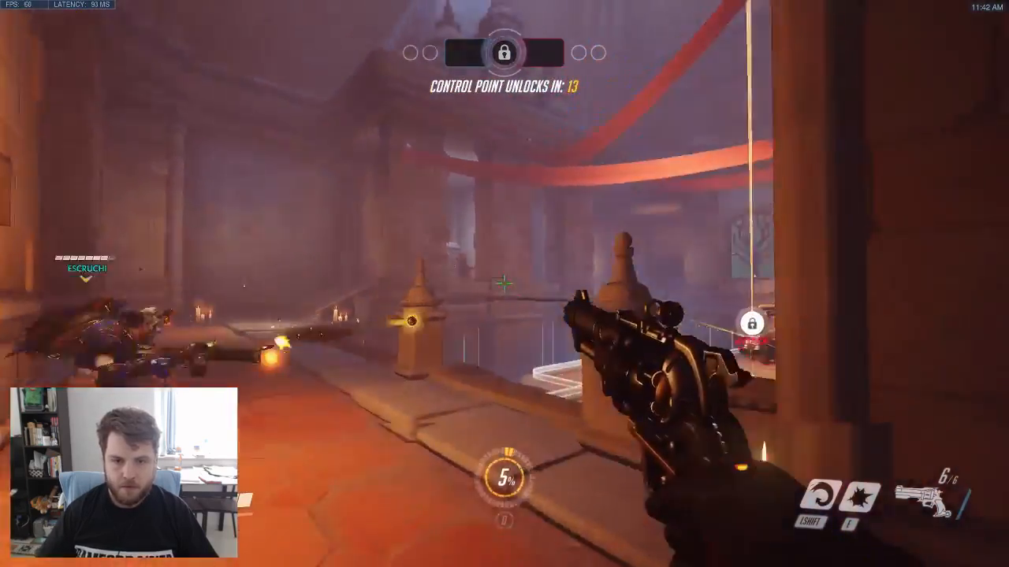
- Shoot the enemy approaching along the walkway, throw a flashbang, and reload with a combat roll
left_click(505, 283)
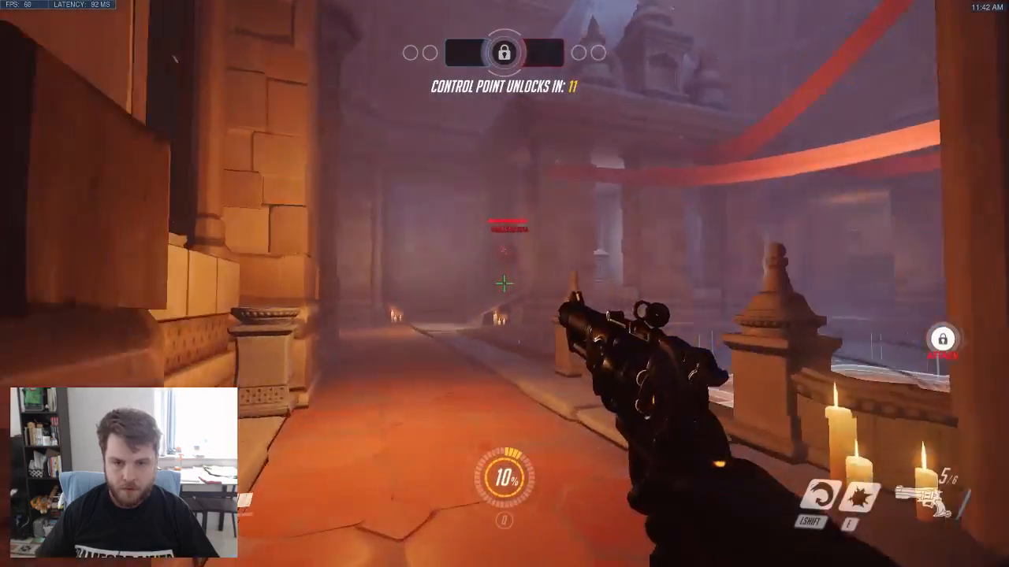
left_click(504, 284)
left_click(505, 284)
left_click(504, 283)
key("e")
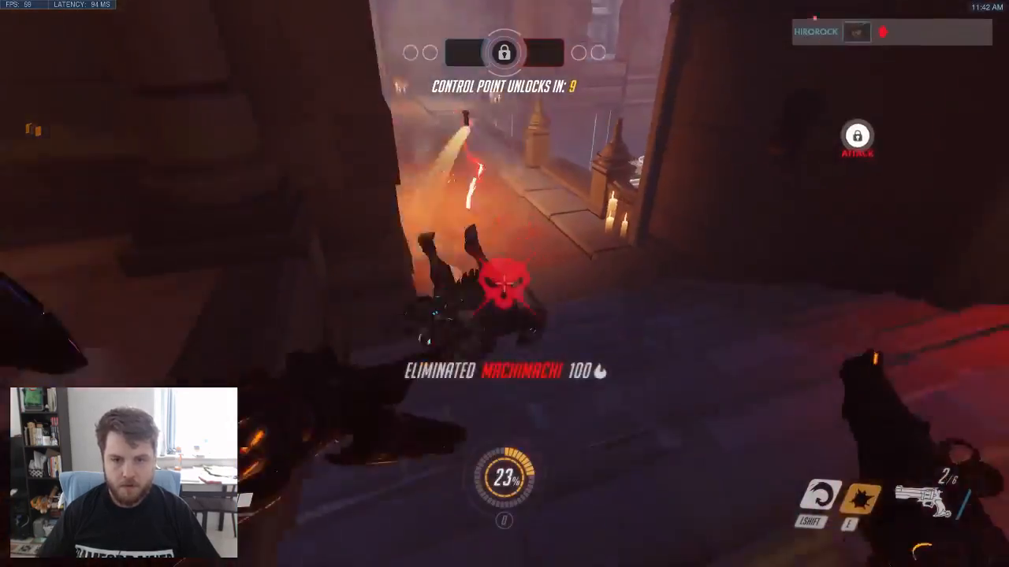
key("shift")
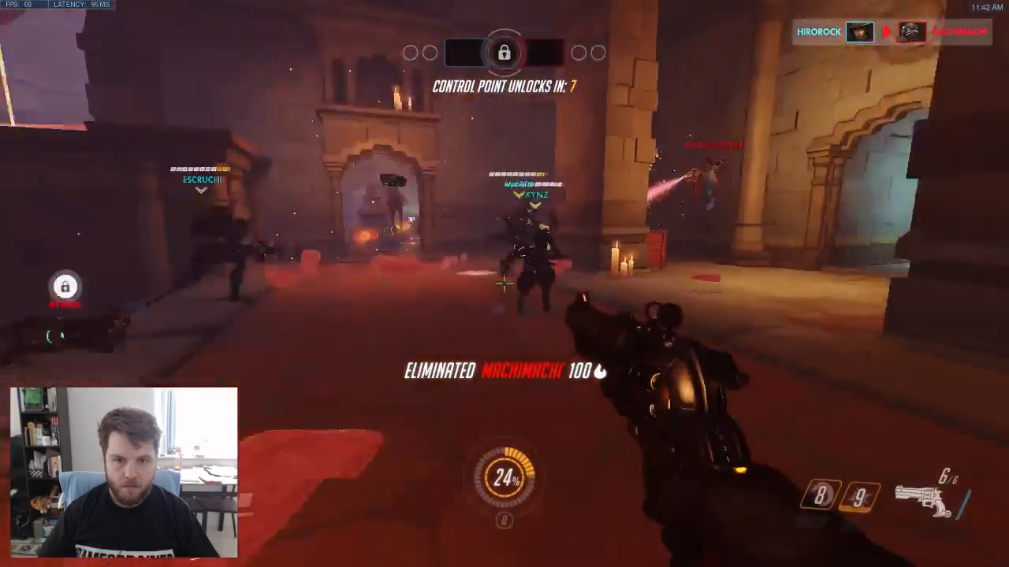
- Fire the full revolver cylinder at the enemy Mei in the side hall beside the stone archway
left_click(504, 284)
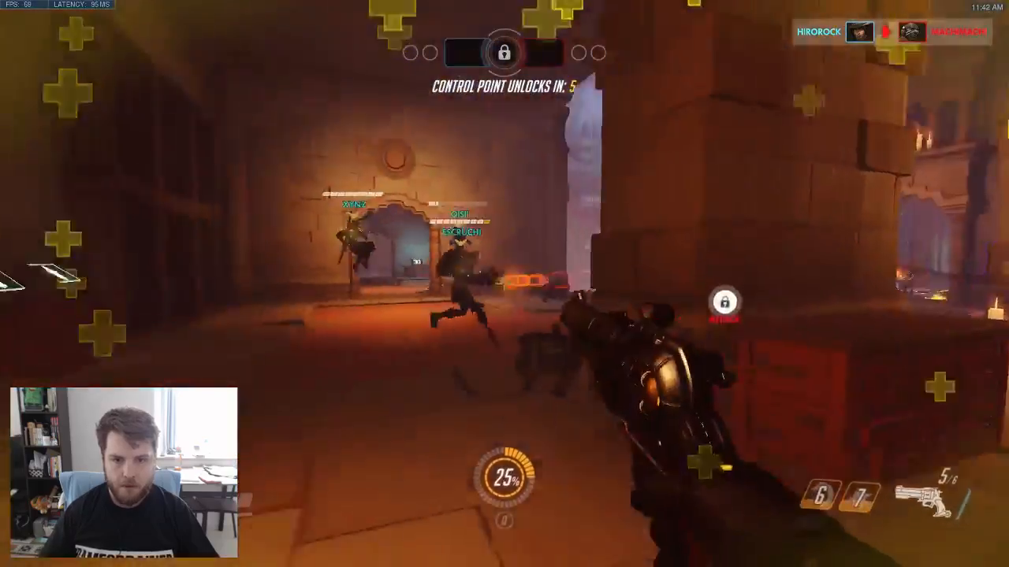
left_click(504, 284)
left_click(504, 284)
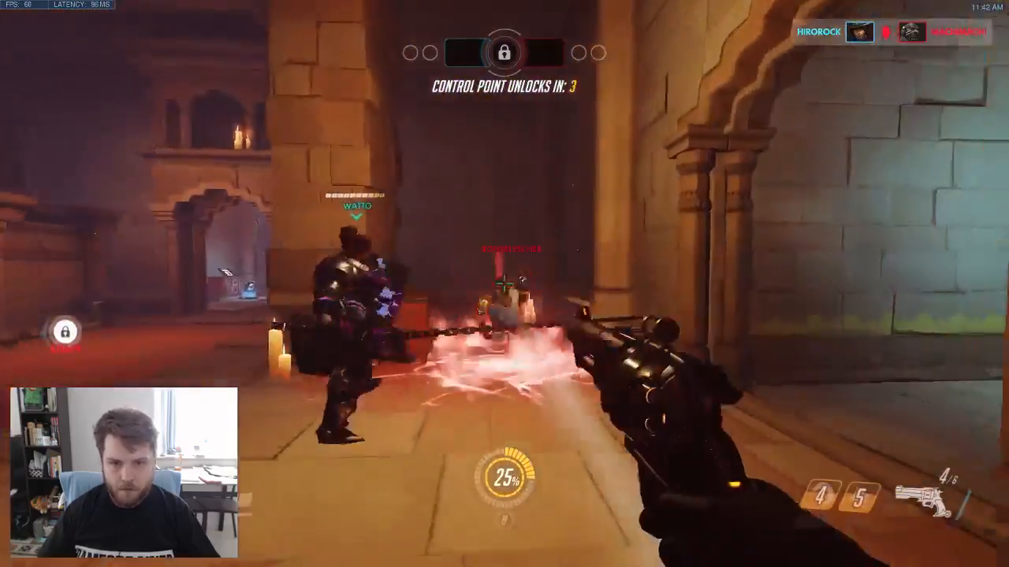
left_click(505, 283)
left_click(504, 284)
left_click(504, 283)
left_click(505, 283)
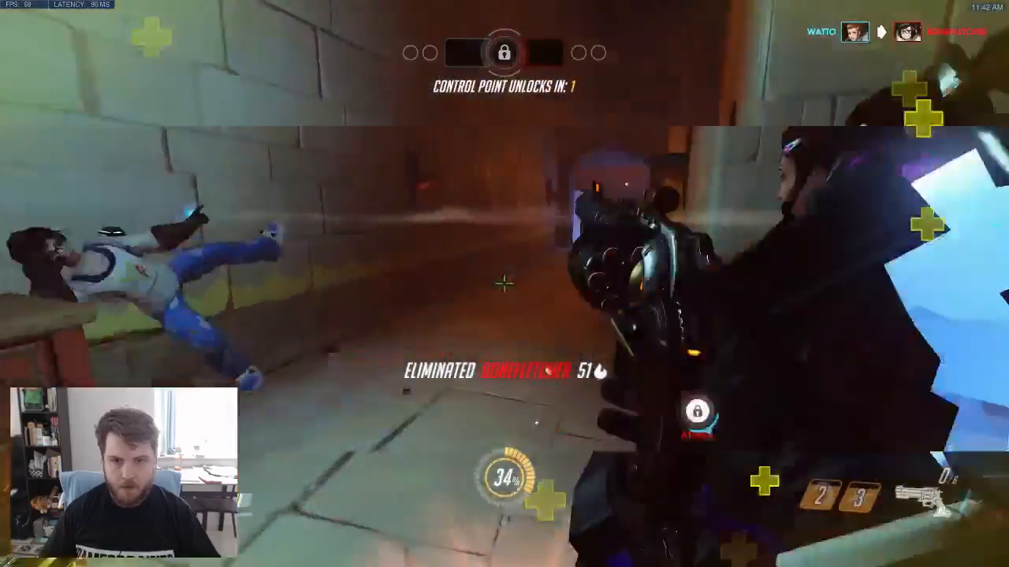
- Return to the railing above the control point with a combat roll, shoot the enemy holding the point, and reload
key("w")
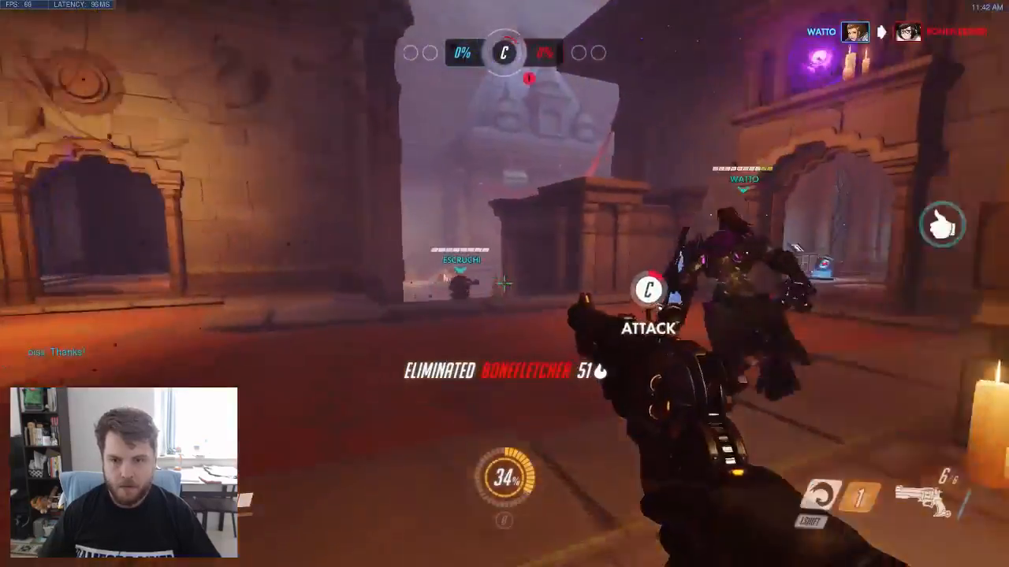
key("w")
key("shift")
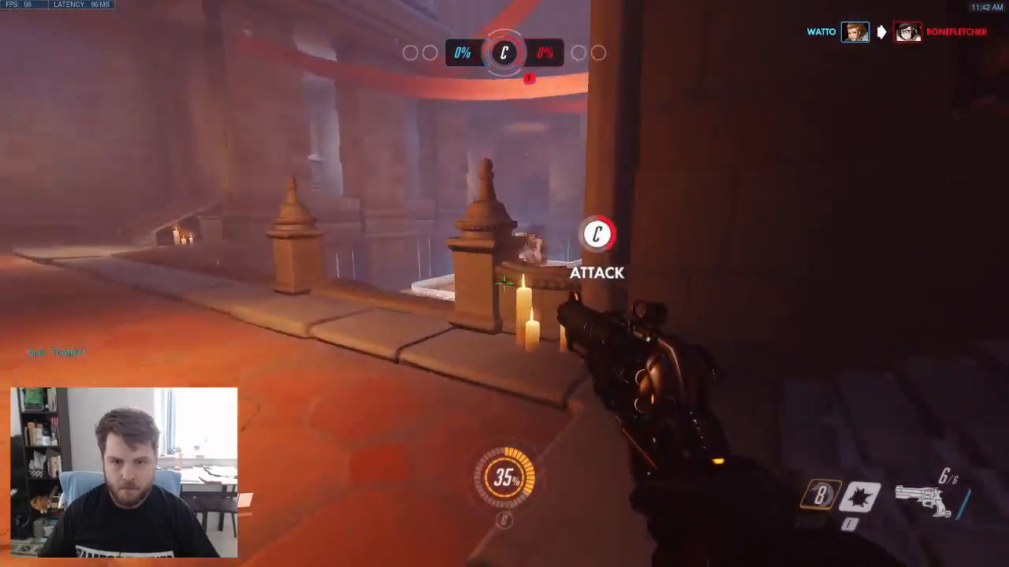
left_click(504, 284)
left_click(505, 284)
left_click(504, 284)
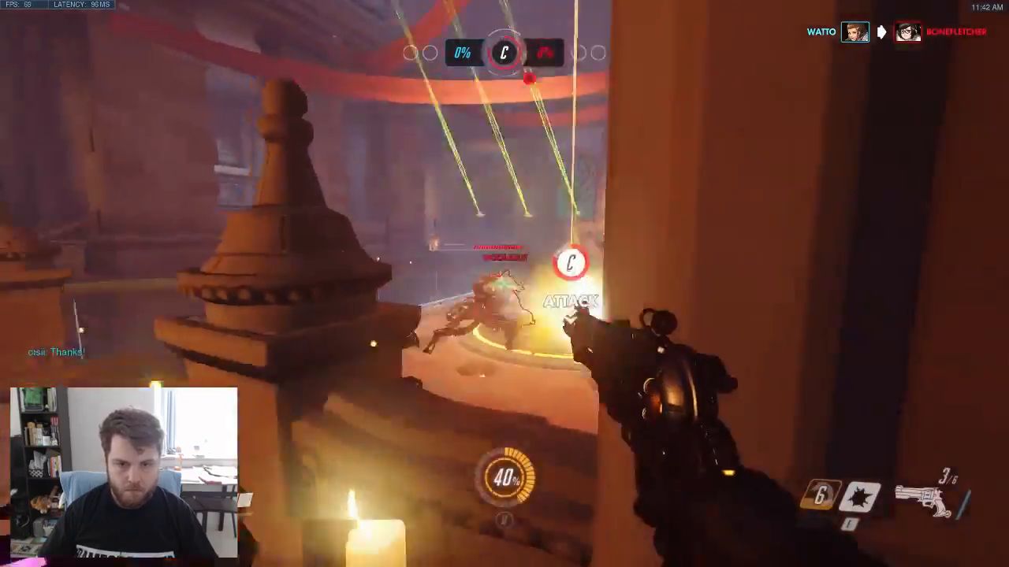
key("r")
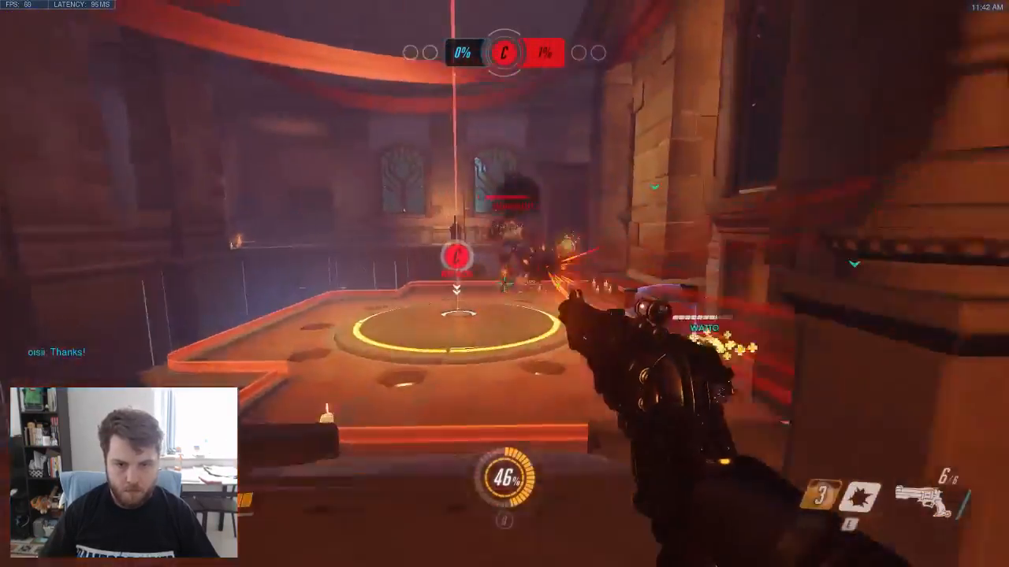
- Shoot the enemies at the edge of the control point, throw a flashbang at the closest one, and reload behind the pillar
left_click(505, 283)
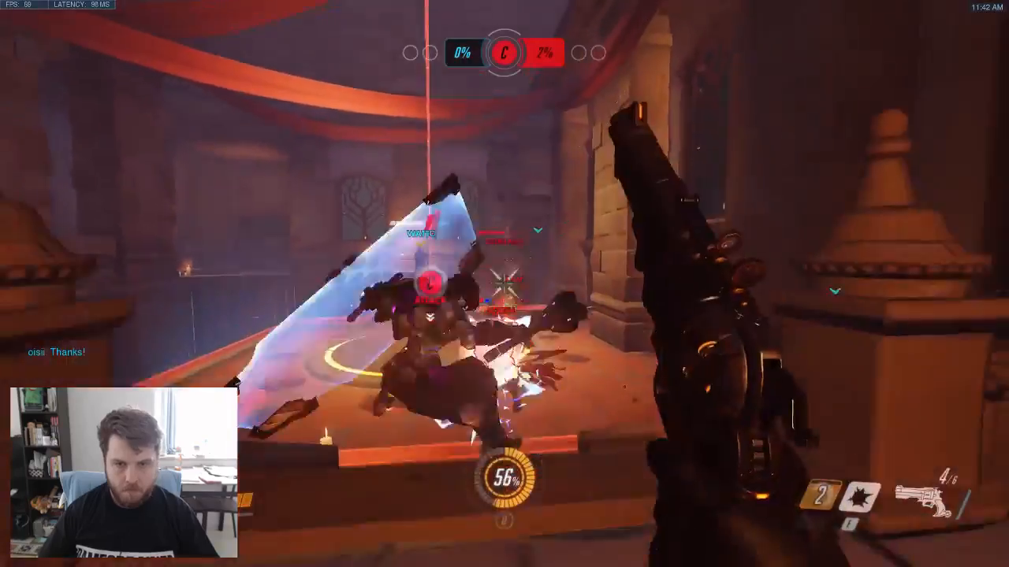
left_click(505, 284)
left_click(504, 284)
key("e")
left_click(504, 284)
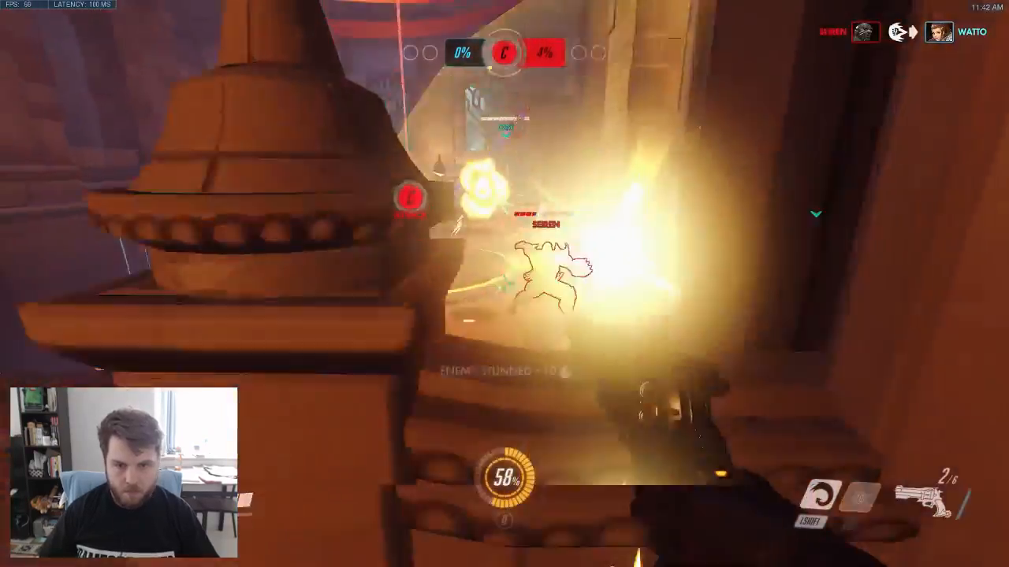
key("r")
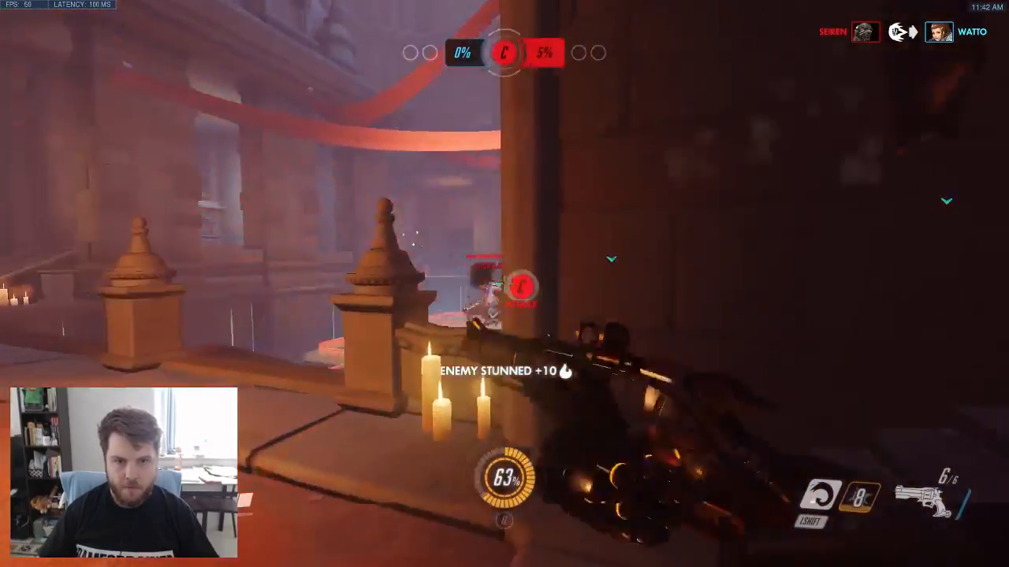
- Take cover behind the side wall, return to the railing, shoot the enemies across the control point, and back off to reload
key("s")
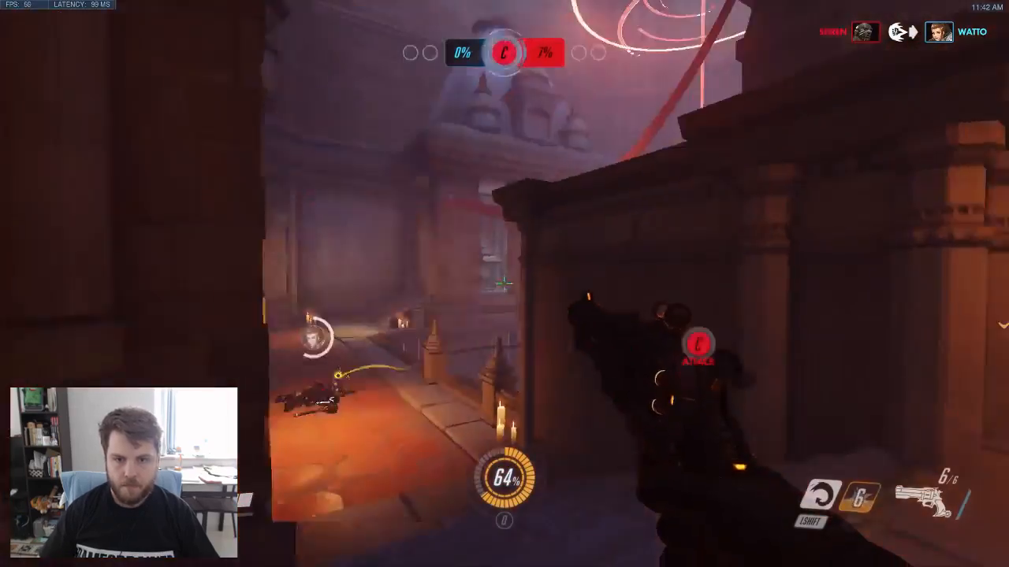
key("w")
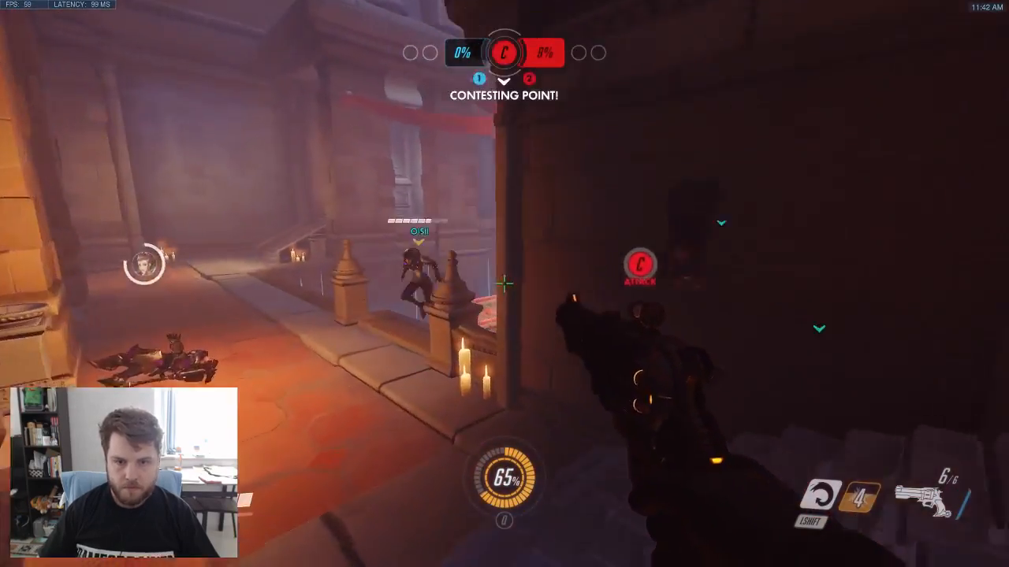
key("w")
left_click(504, 283)
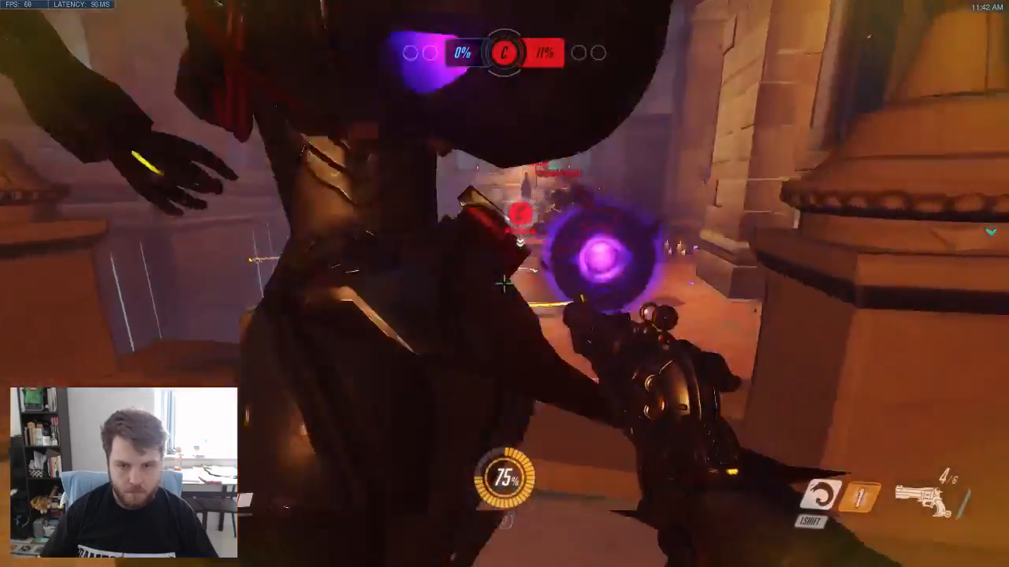
left_click(504, 284)
left_click(504, 284)
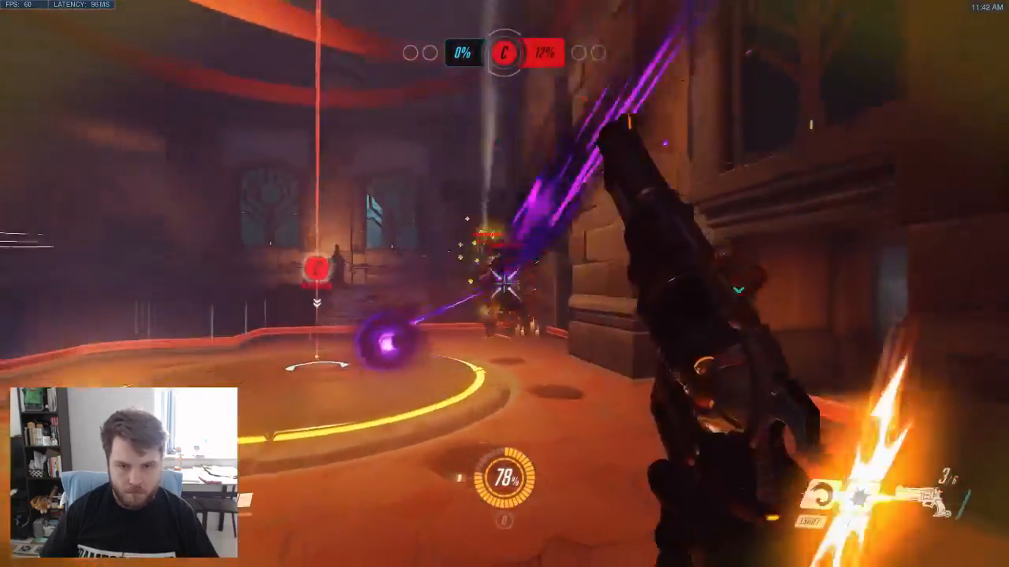
left_click(504, 284)
key("s")
left_click(504, 284)
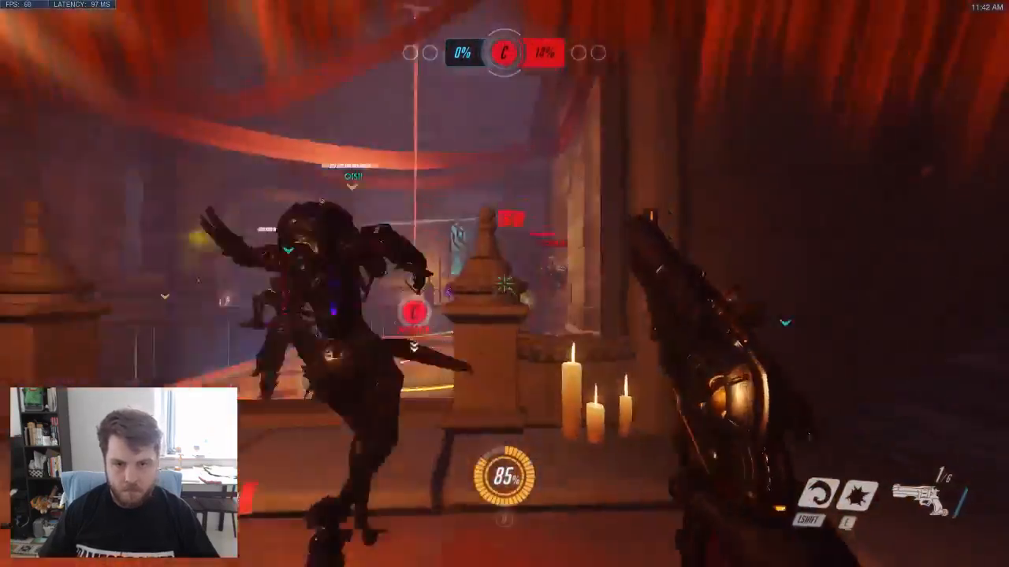
key("r")
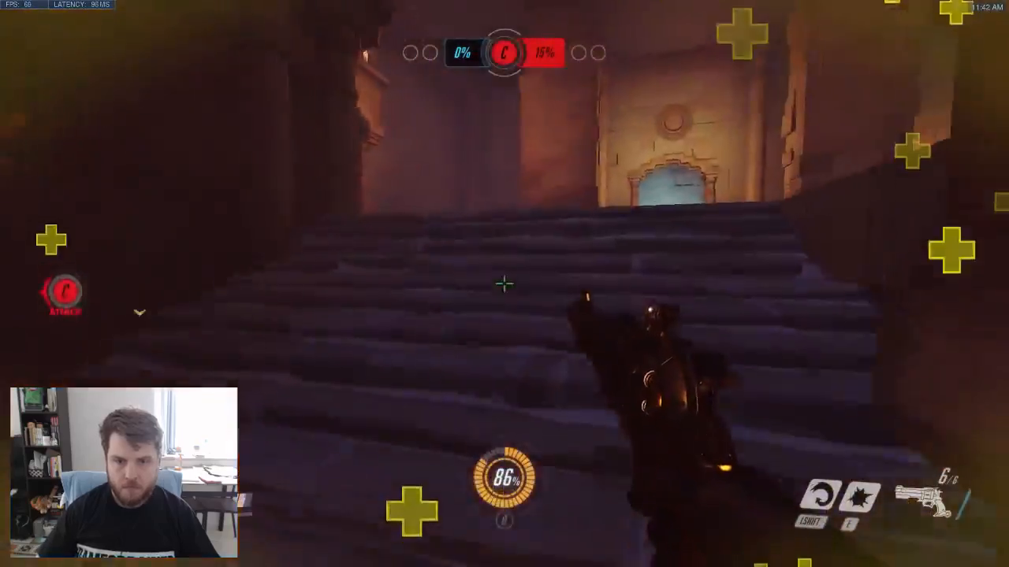
- Come back to the railing opening, destroy the enemy sentry turret beyond the control point, and reload
key("w")
left_click(504, 284)
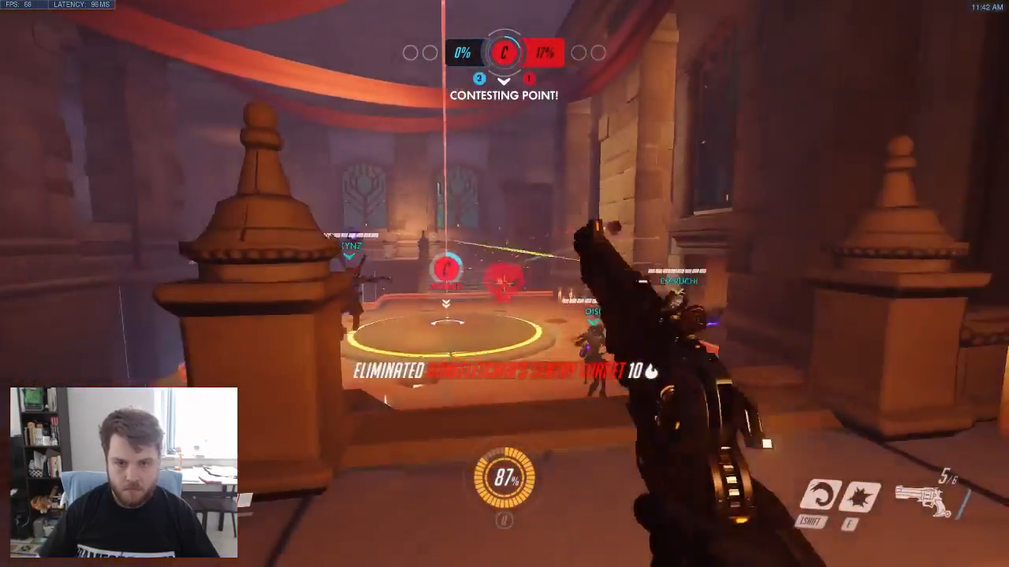
key("r")
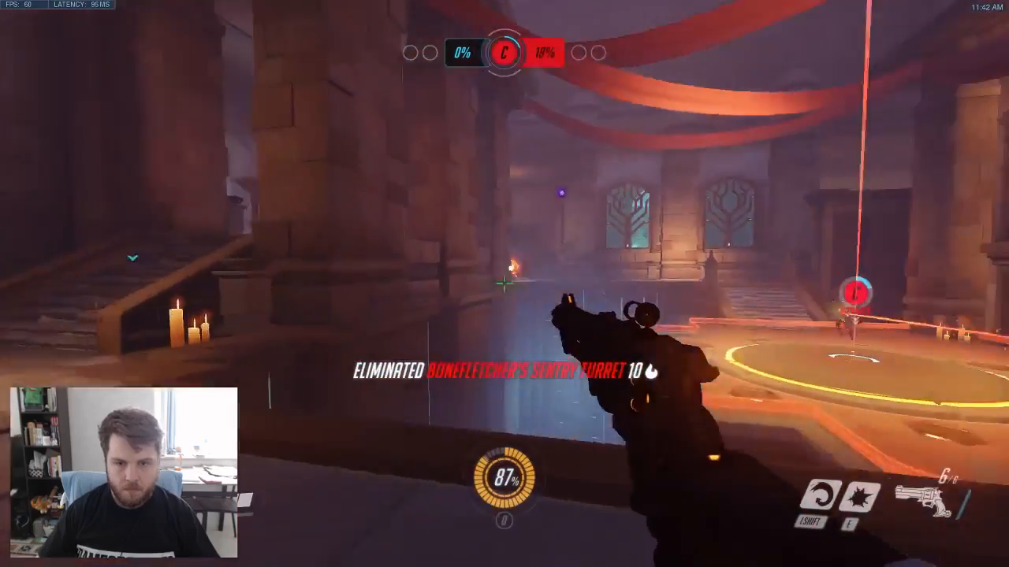
- Strafe along the side ledge and shoot the enemies at the far side of the control point
left_click(504, 284)
left_click(505, 283)
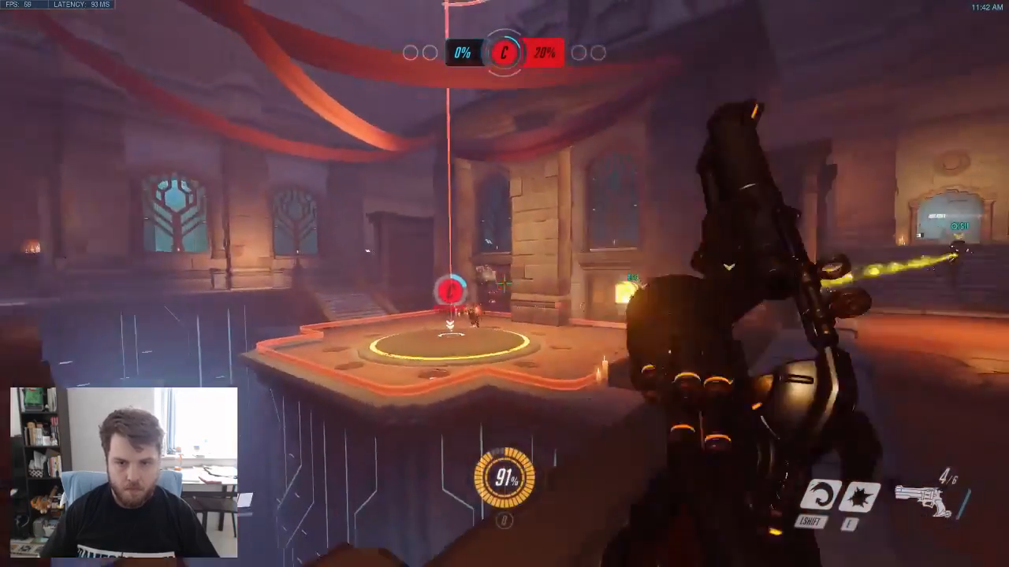
key("d")
key("a")
key("d")
left_click(505, 284)
left_click(504, 283)
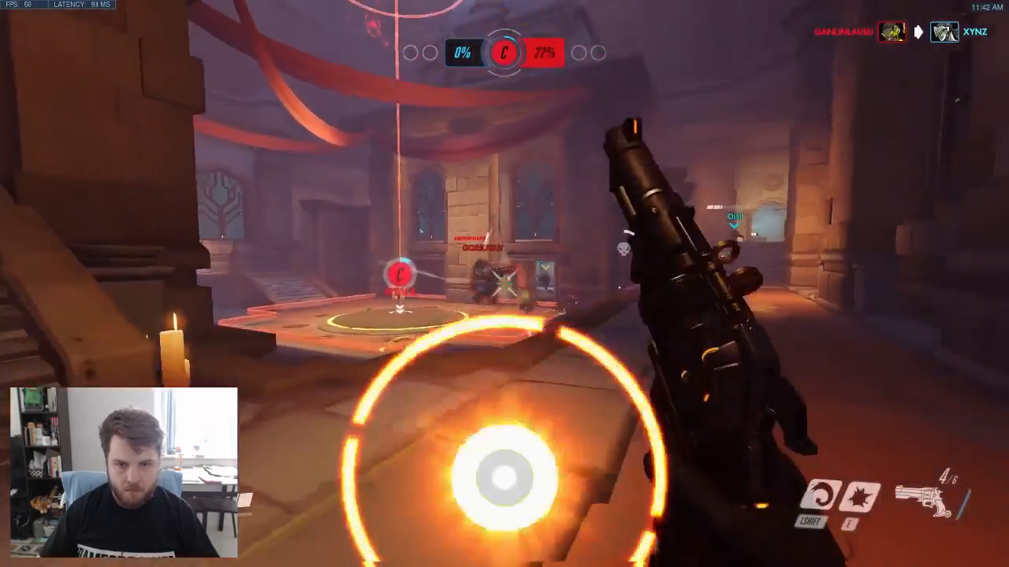
- Use Deadeye on the enemies around the control point, keep shooting from the ledge, and reload
key("q")
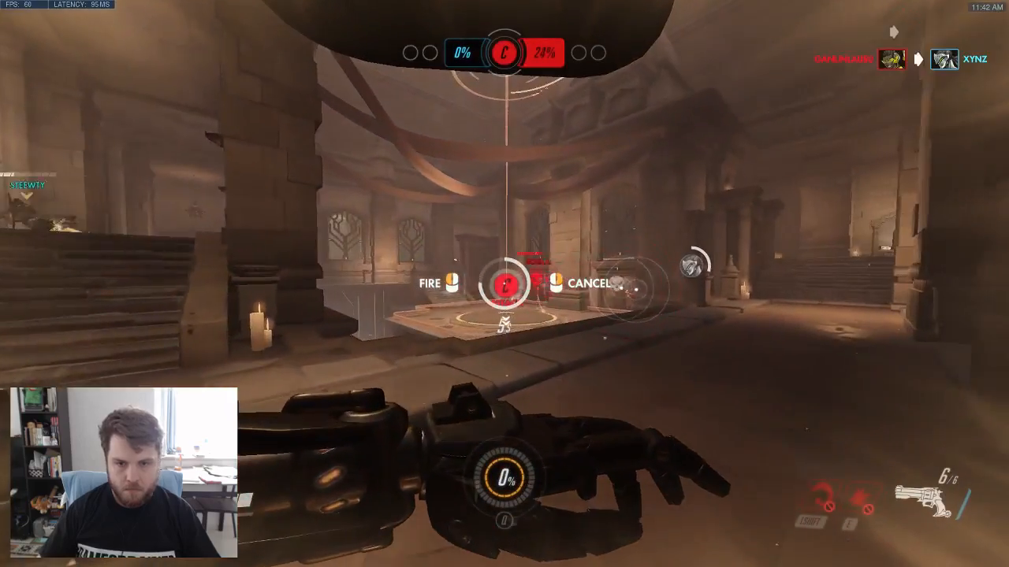
left_click(504, 284)
left_click(505, 284)
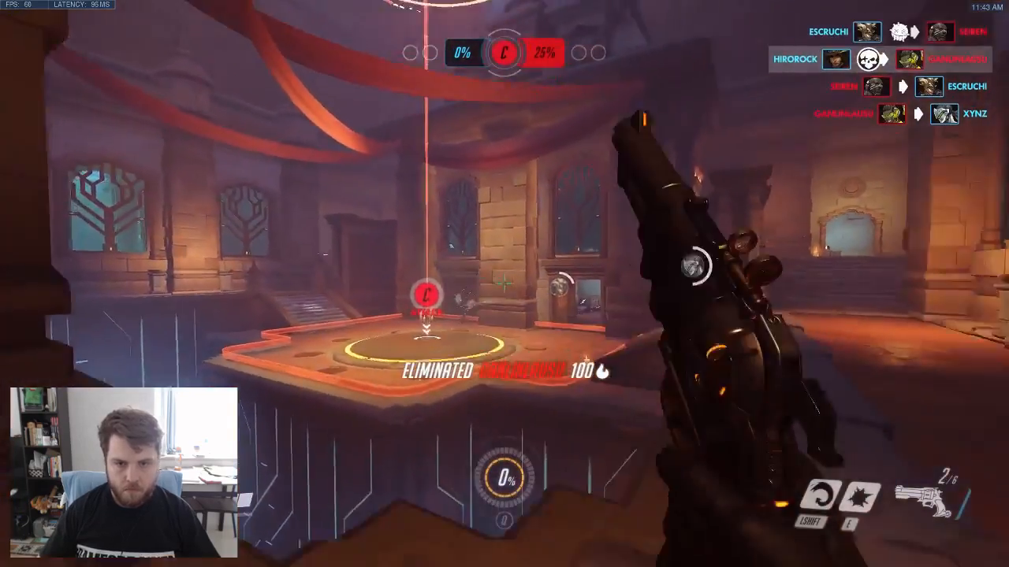
left_click(504, 284)
key("r")
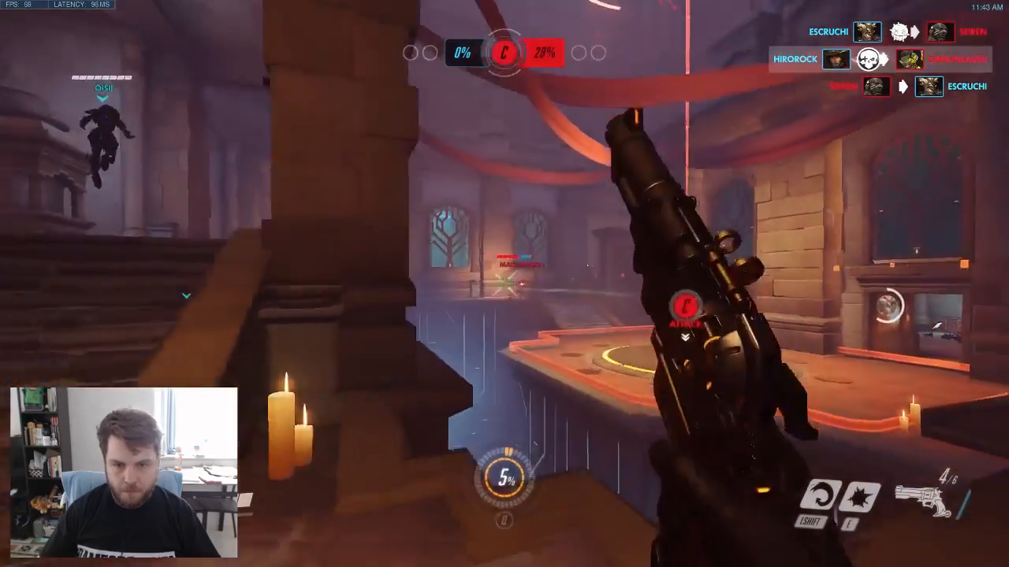
key("r")
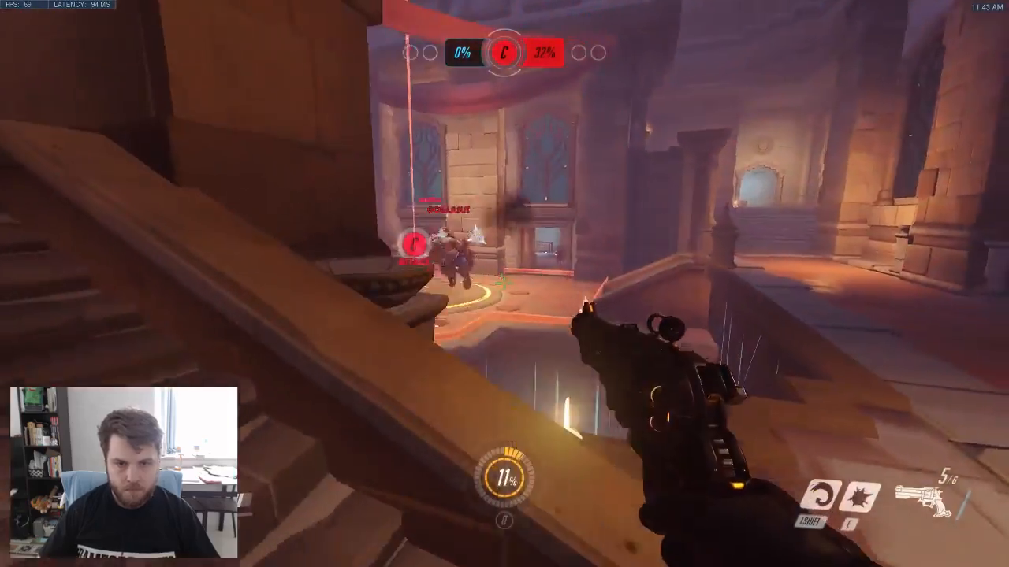
- Shoot the large enemy on the control point from beside the stairs until eliminated, and reload
left_click(504, 284)
left_click(504, 284)
left_click(505, 283)
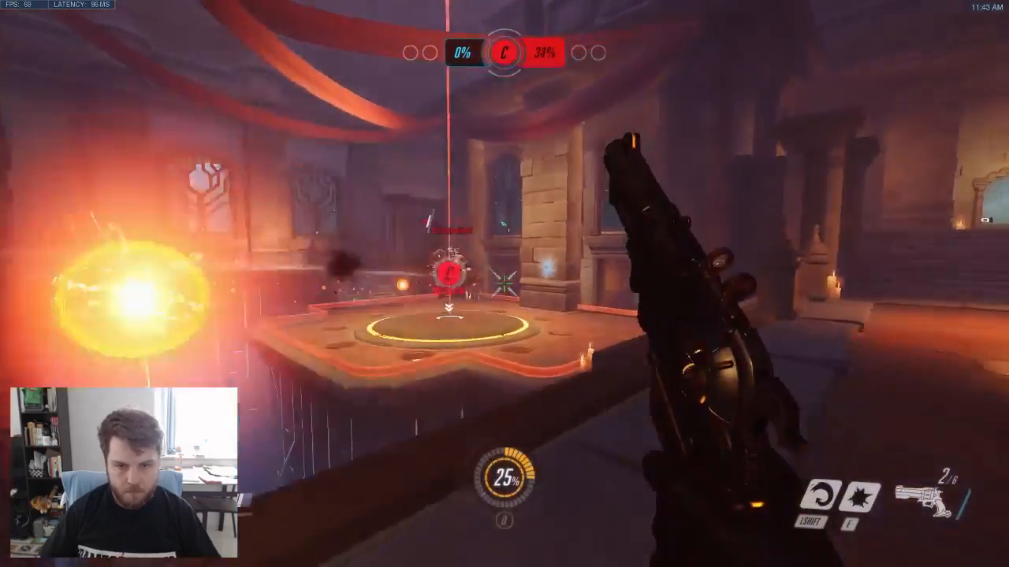
left_click(504, 284)
key("r")
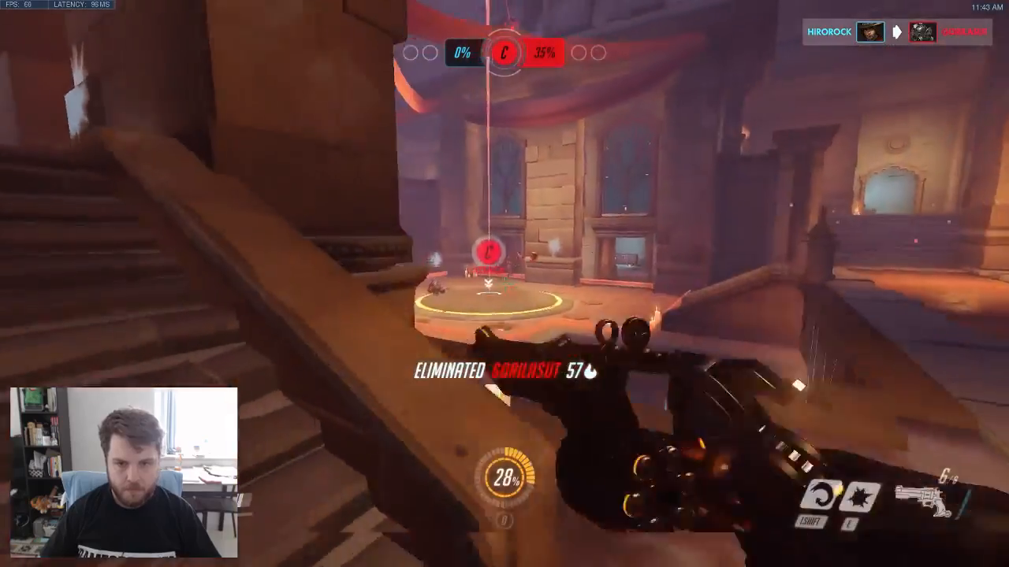
- Shoot the enemy sentry turrets from the walkway beside the stairs and reload with a combat roll
left_click(504, 284)
left_click(504, 284)
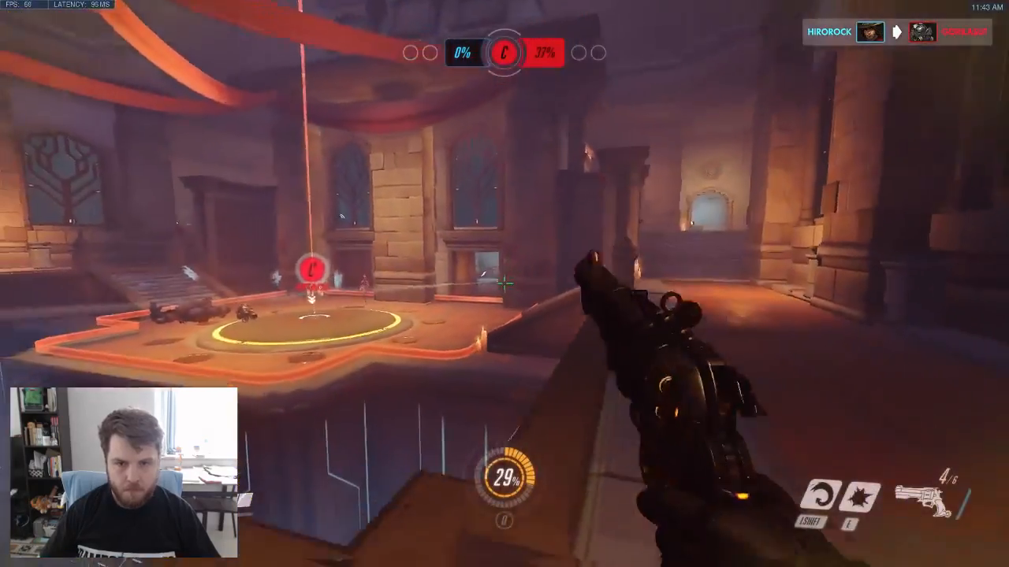
left_click(504, 284)
key("r")
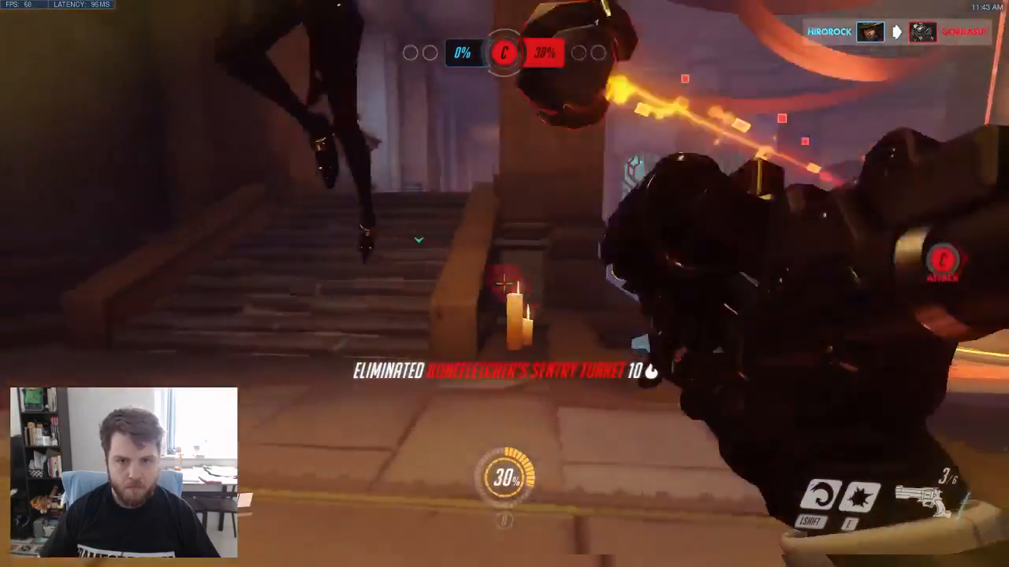
left_click(504, 283)
key("shift")
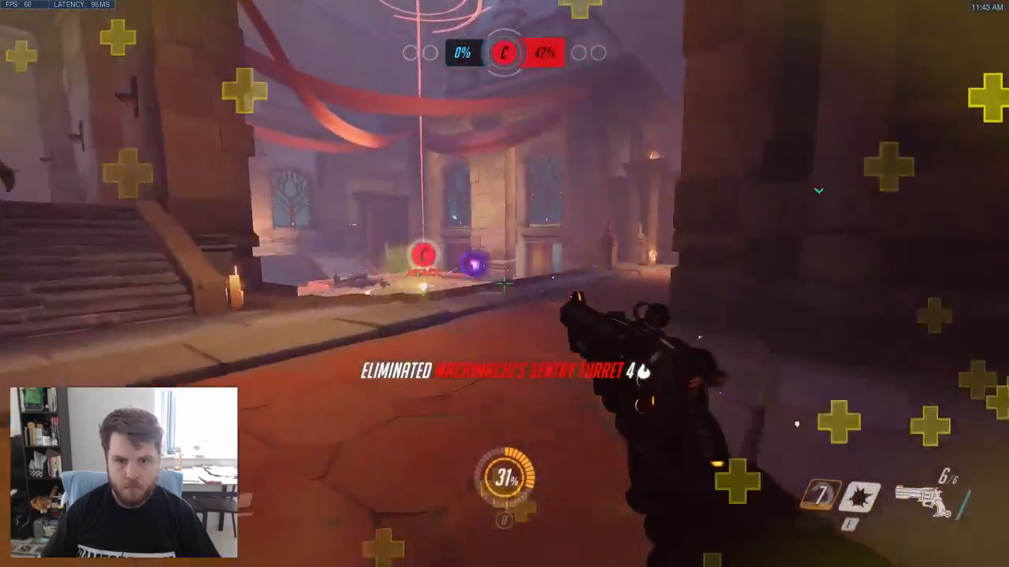
- Advance onto the control point, shoot the sentry turret and the enemy beside the side hall, and reload
left_click(505, 284)
key("r")
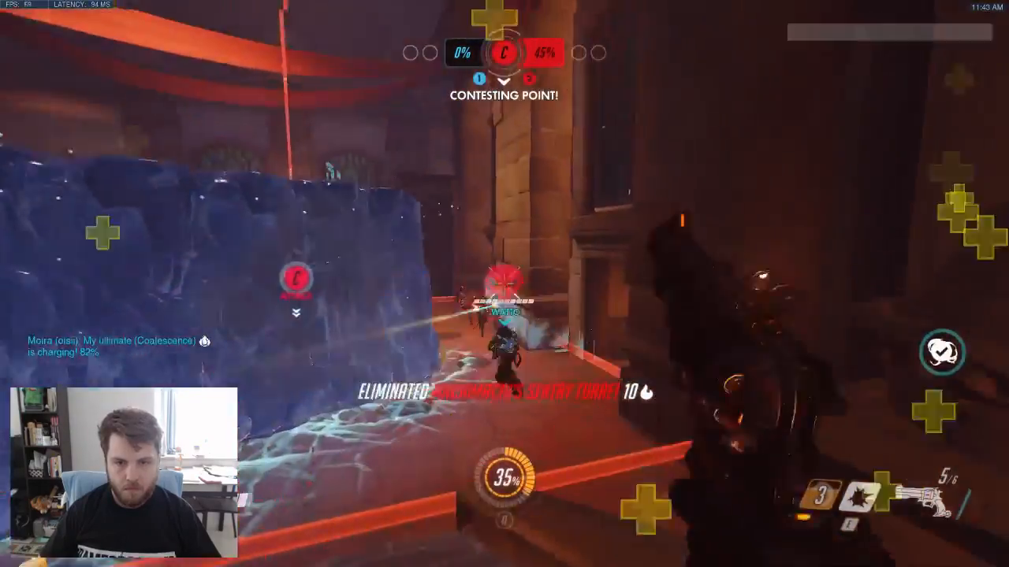
left_click(504, 284)
key("r")
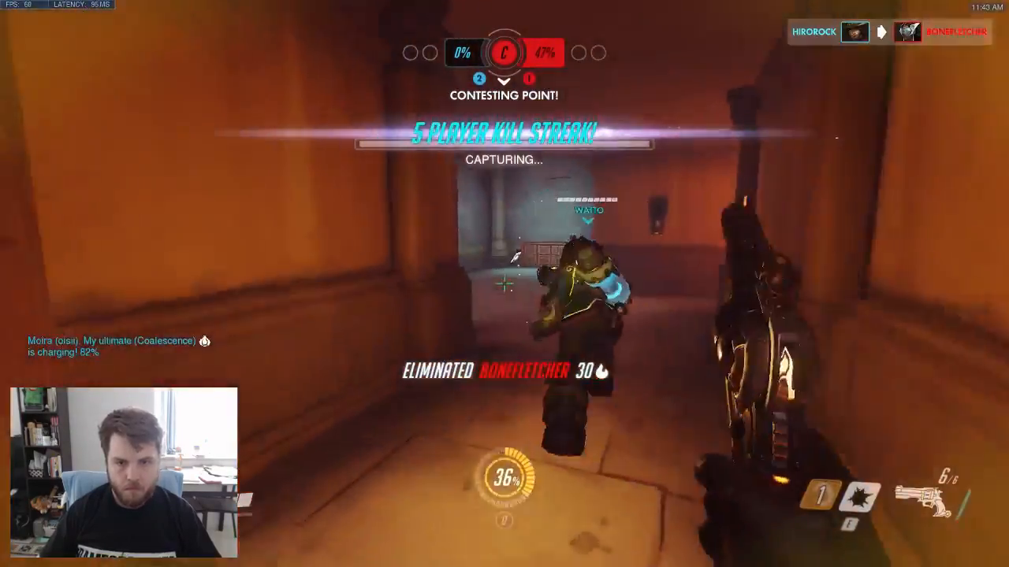
- Stun the enemy in the side room with a flashbang, fire at the targets there, and reload
key("e")
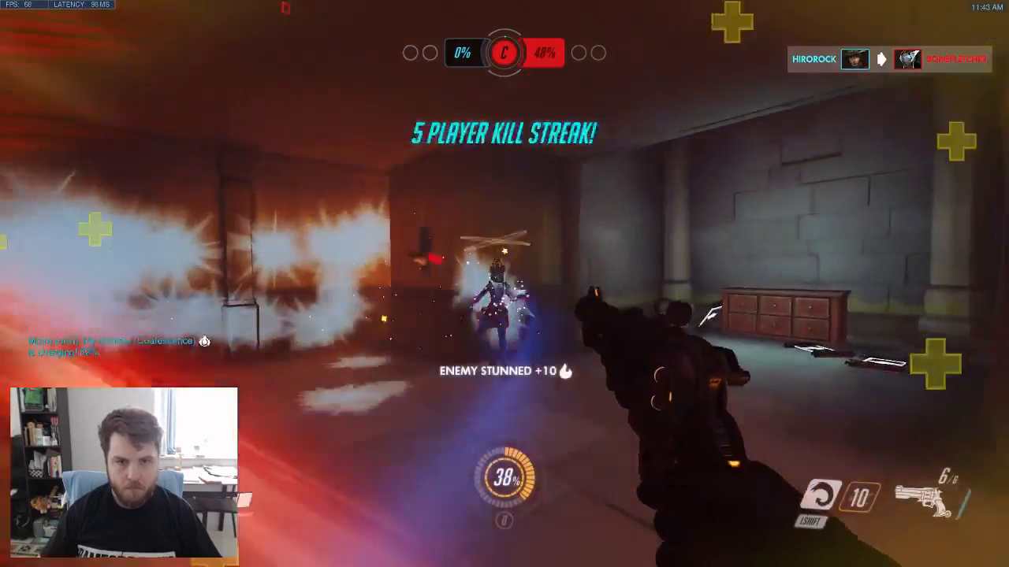
left_click(505, 284)
left_click(504, 284)
key("r")
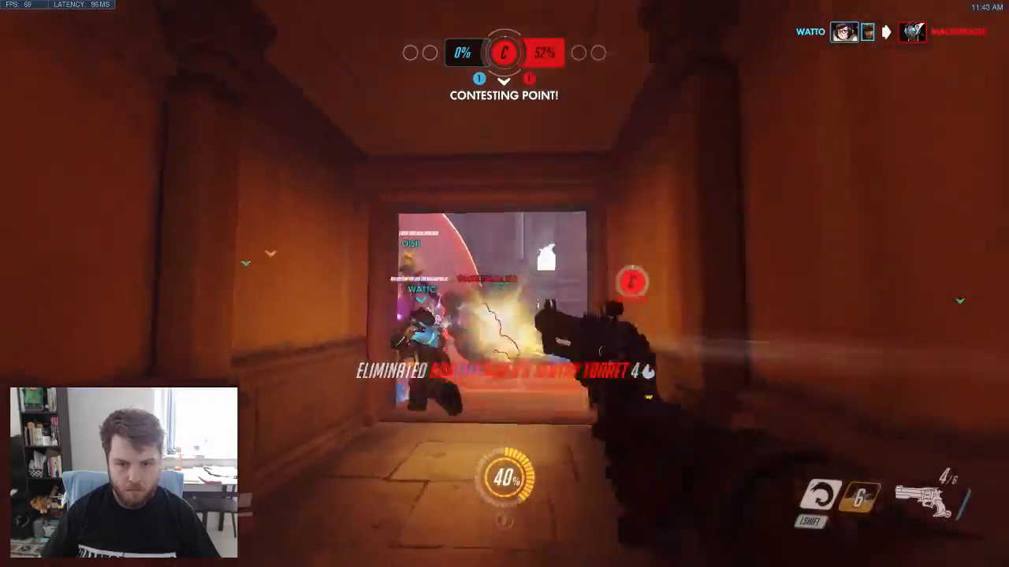
- Shoot the enemy at the hall doorway, combat roll onto the control point, and fan the hammer at close range
left_click(504, 283)
left_click(504, 283)
key("shift")
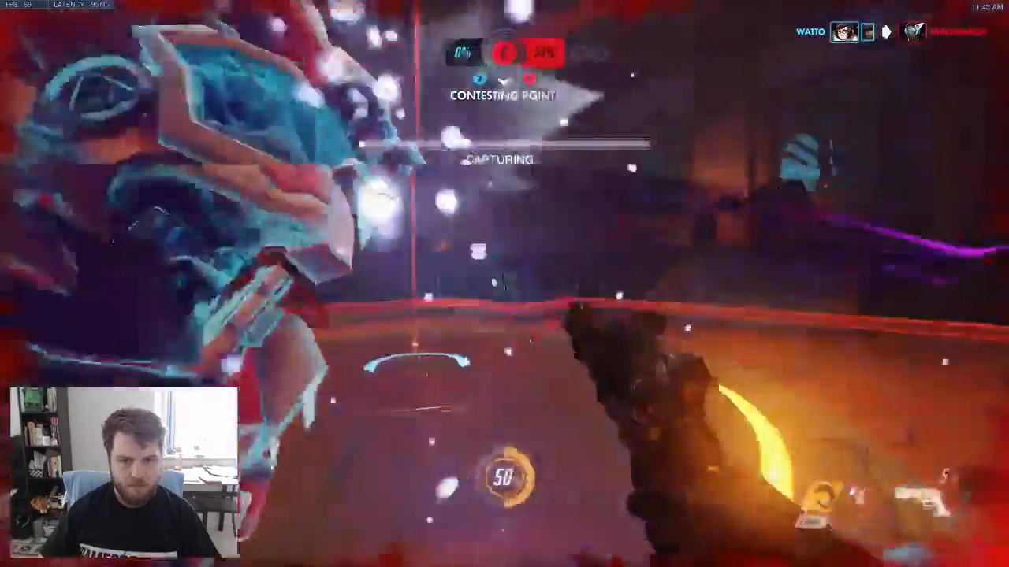
right_click(504, 284)
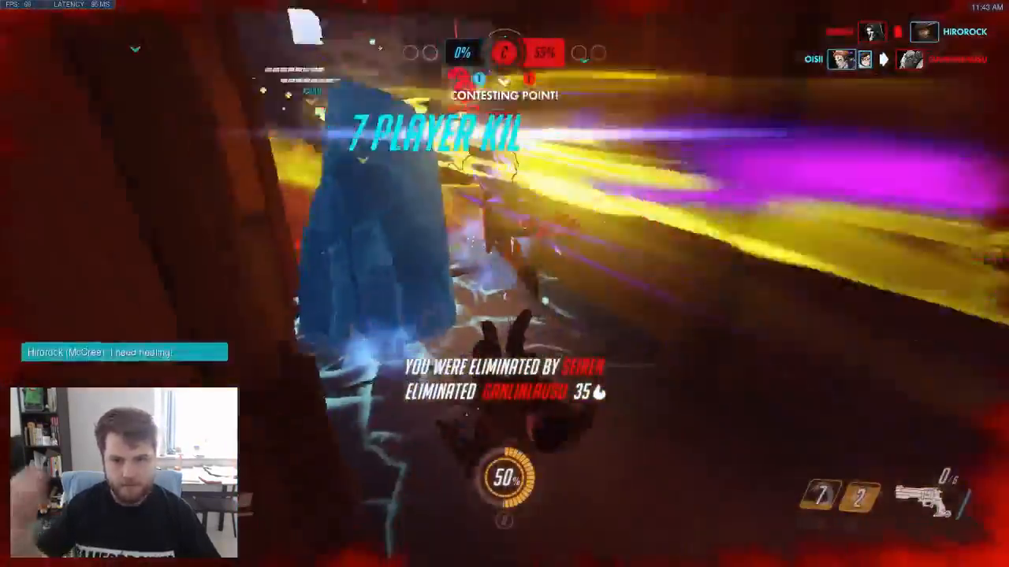
- Respawn as Reinhardt, charge out of the spawn room, climb the temple steps, and go through the side room beside the control point
key("Tab")
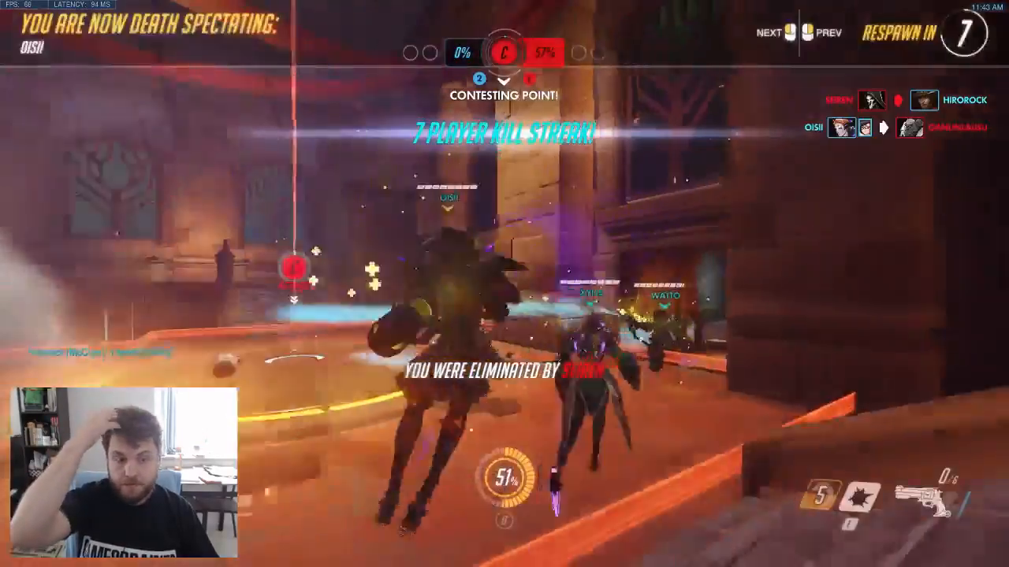
key("Tab")
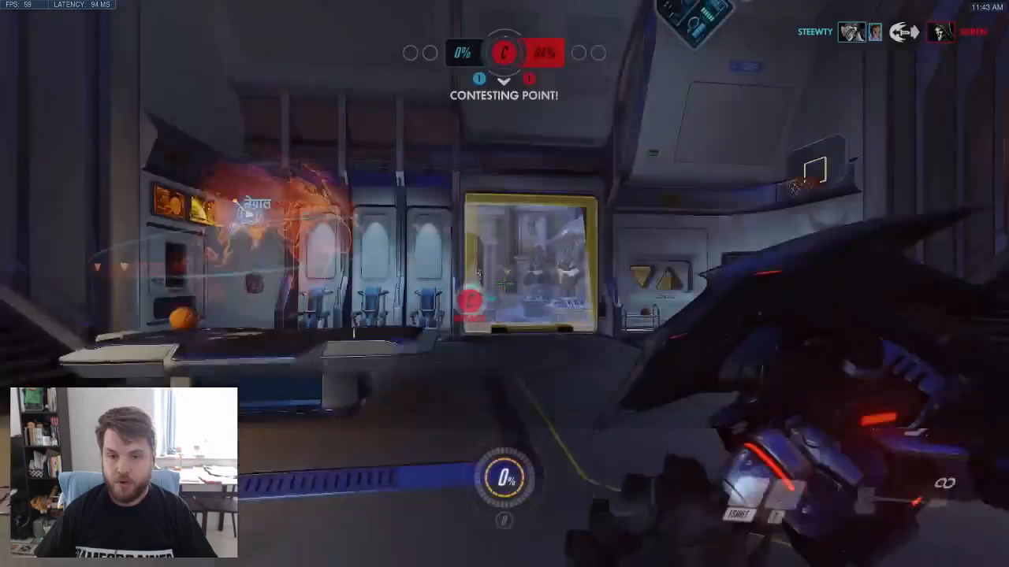
key("w")
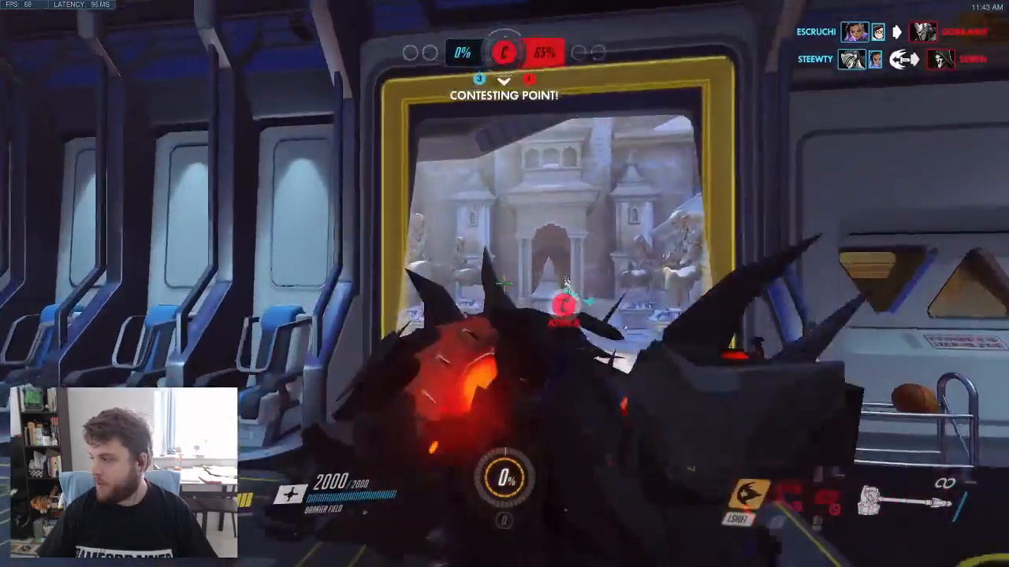
key("w")
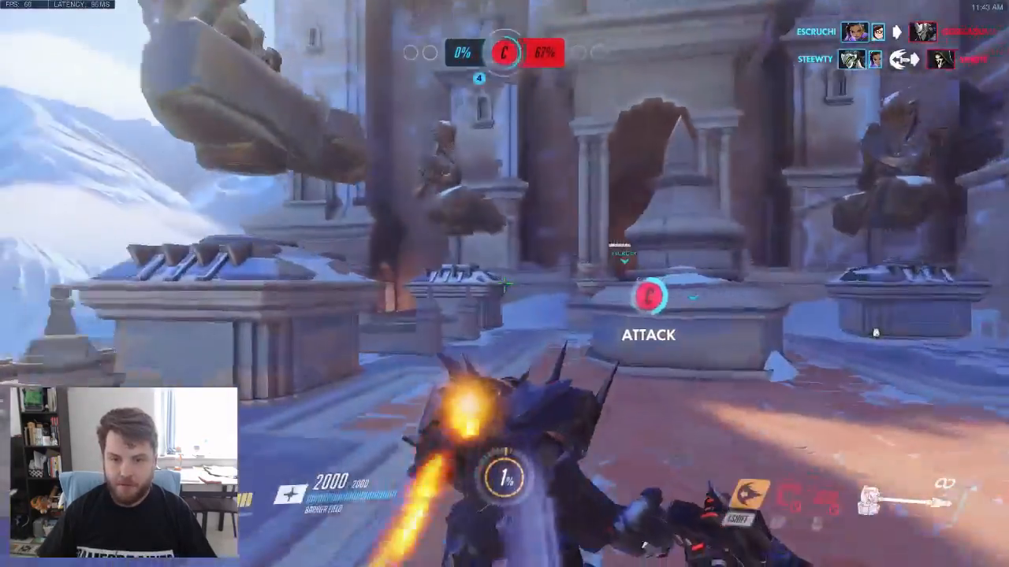
key("w")
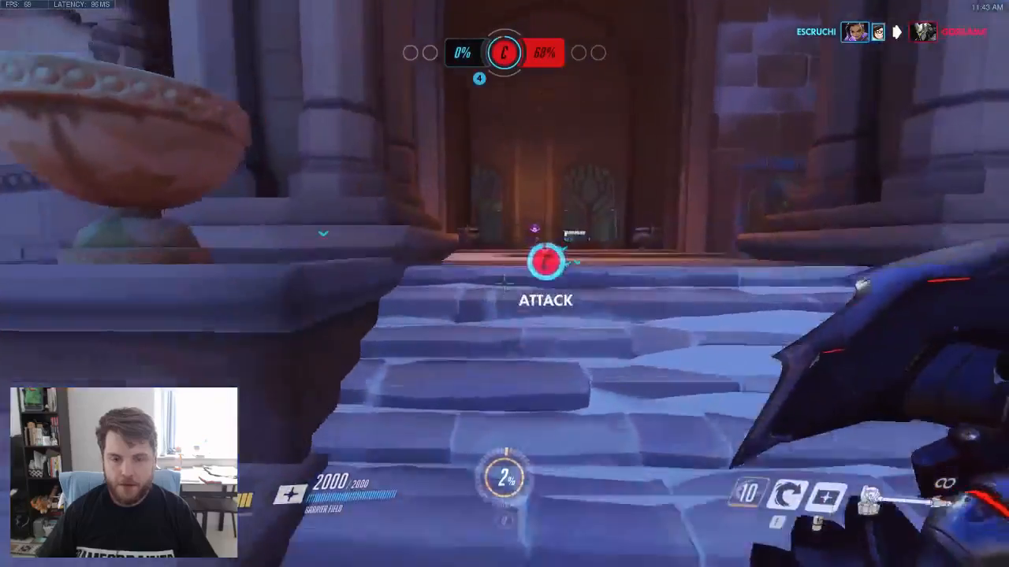
key("w")
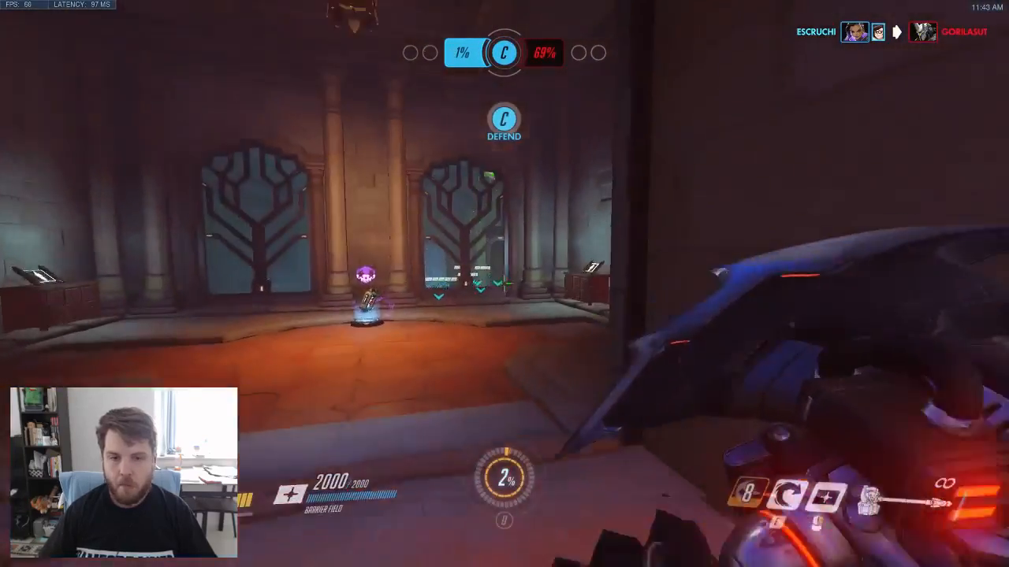
key("w")
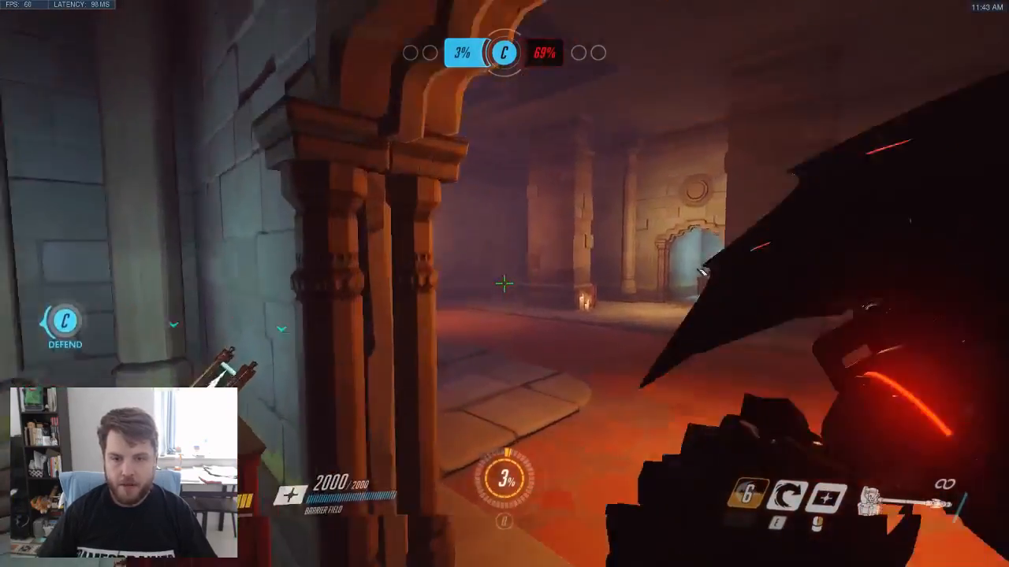
- Advance through the hall as Reinhardt, launch a Fire Strike at the enemy, raise the barrier, and swing the hammer at close range
key("w")
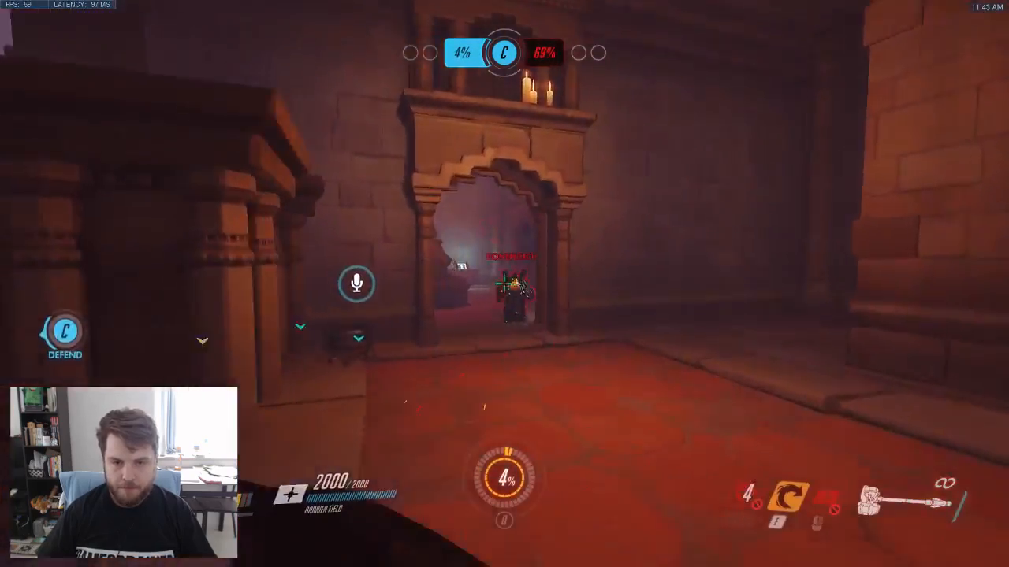
key("e")
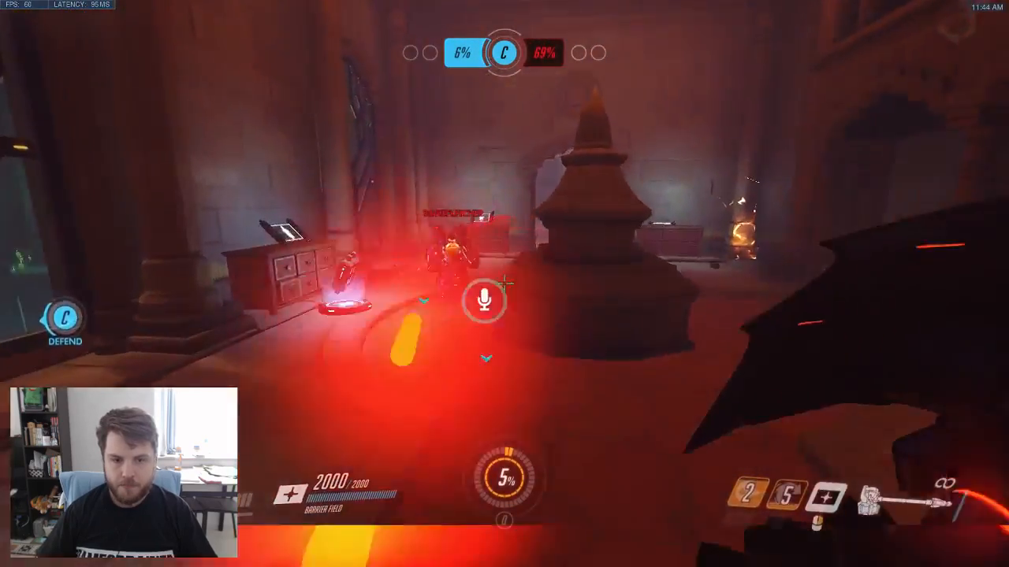
key("w")
right_click(504, 284)
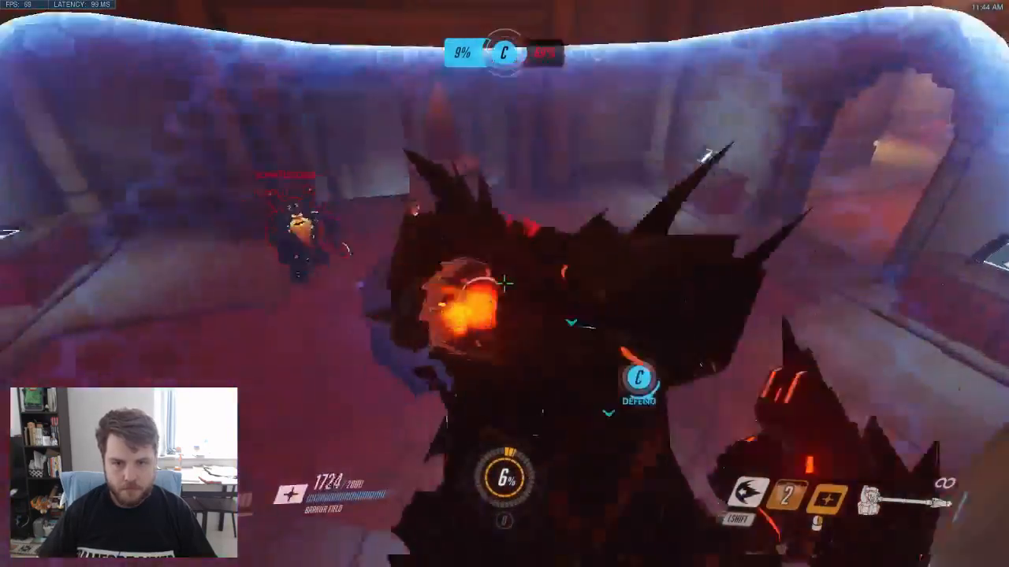
left_click(504, 284)
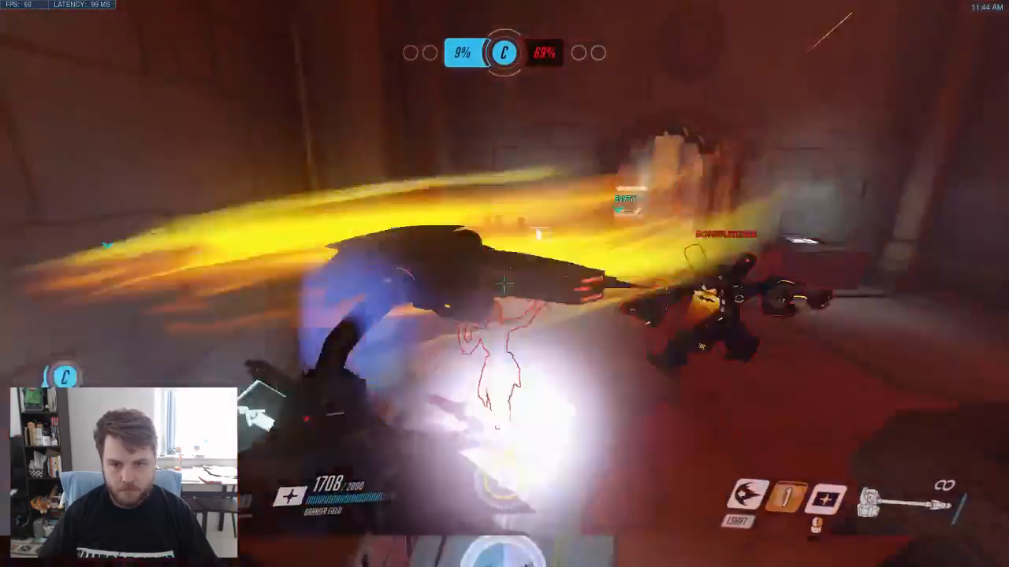
- Check both teams' heroes and the match statistics on the scoreboard while waiting to respawn
key("Tab")
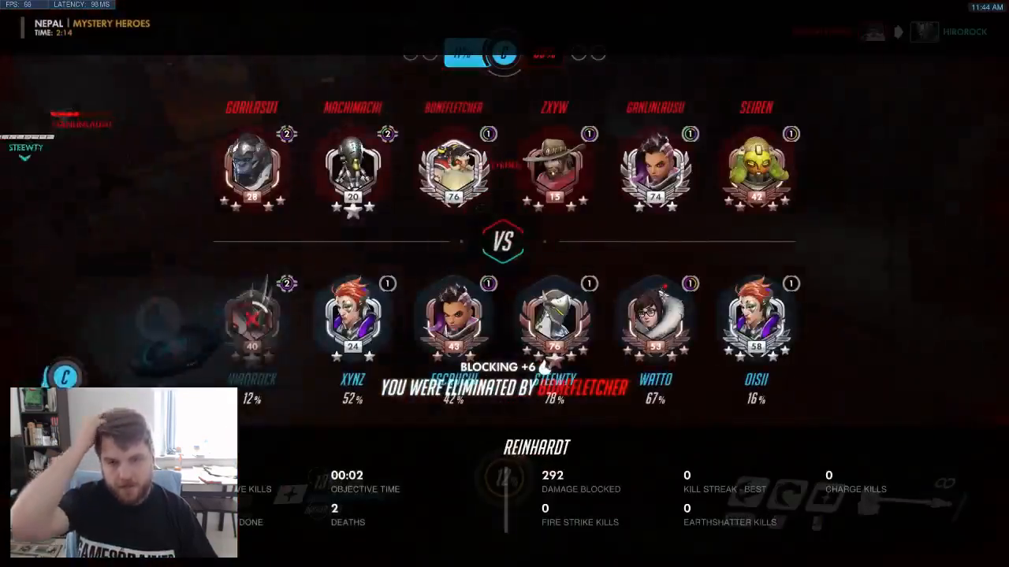
key("Tab")
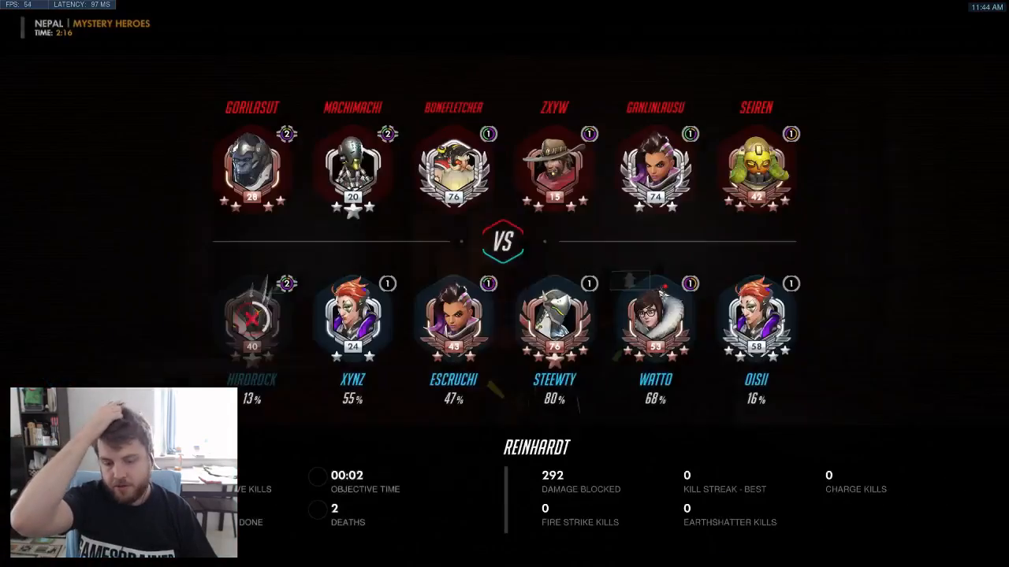
key("Tab")
key("Tab")
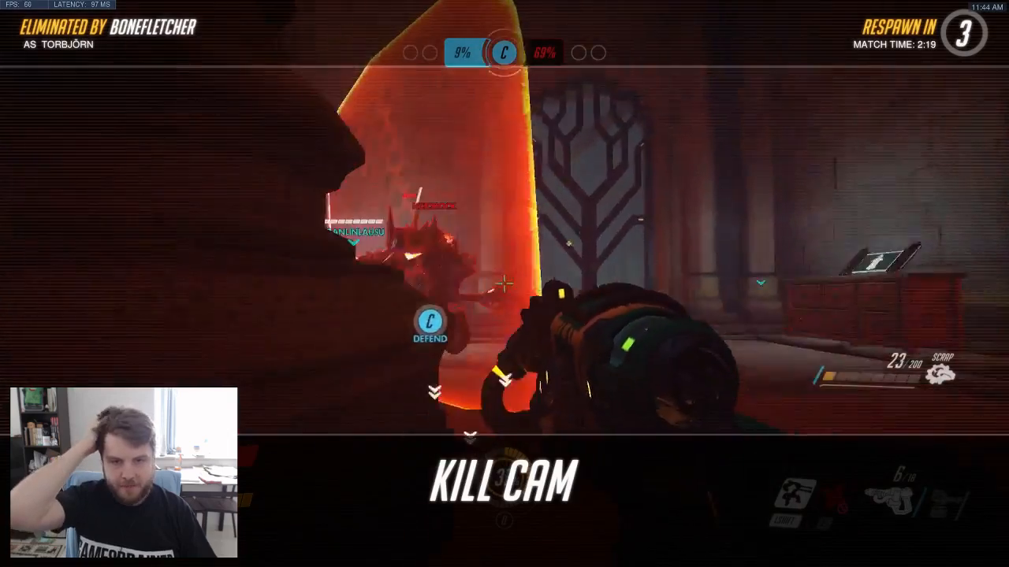
key("Tab")
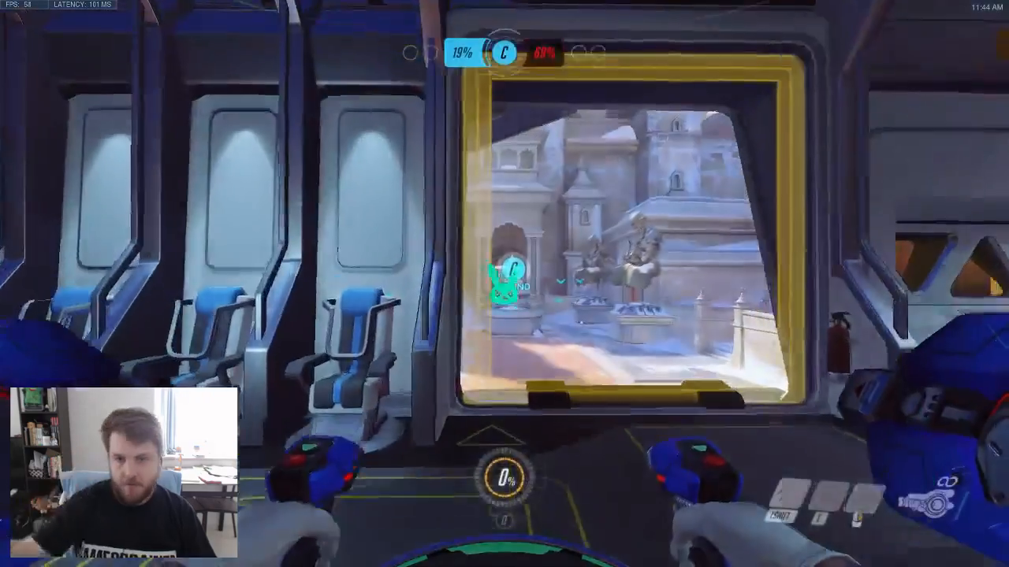
- Respawn as D.Va, boost out of the spawn room, and climb the temple steps into the side hall
key("w")
key("shift")
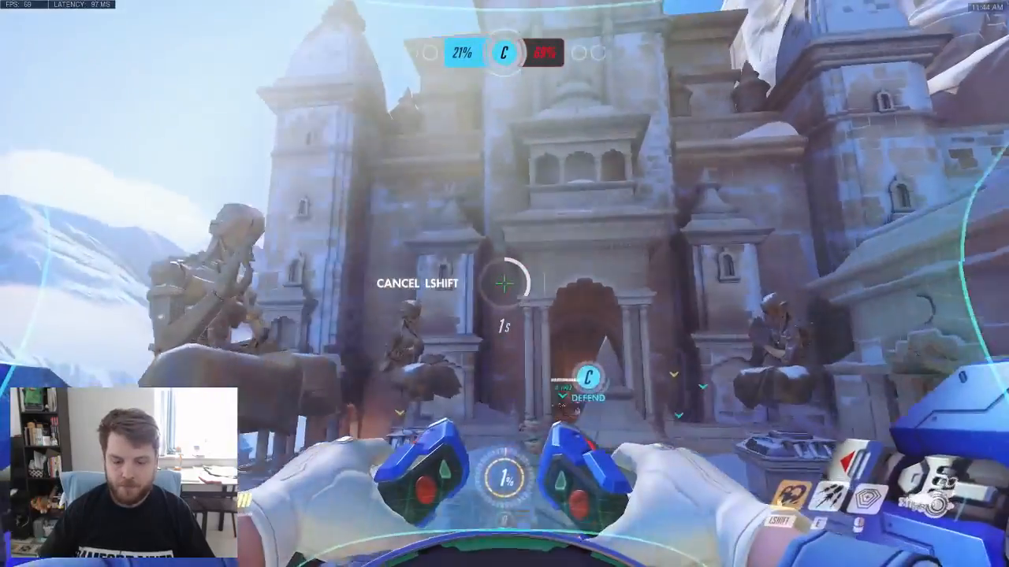
key("w")
key("w")
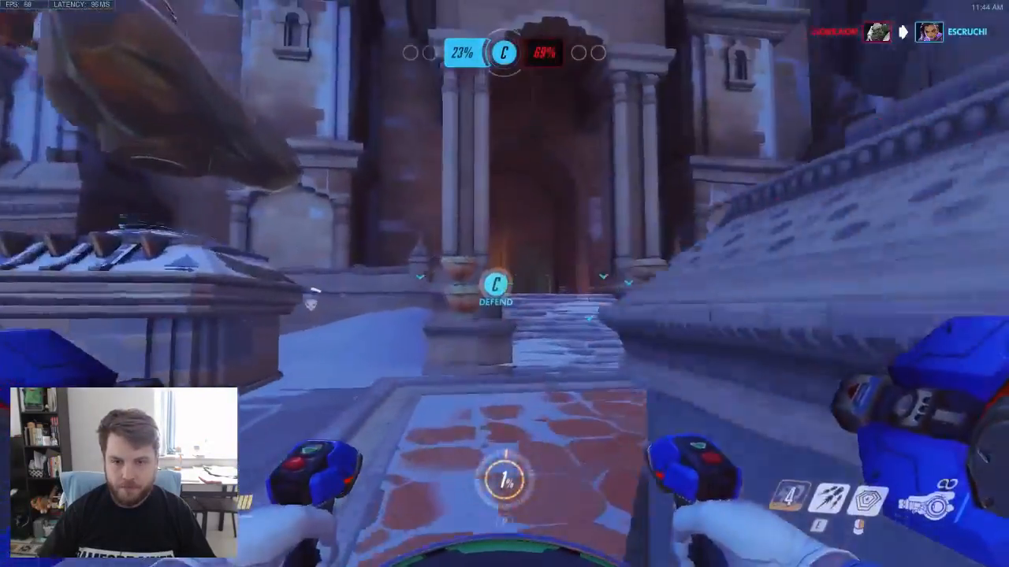
key("w")
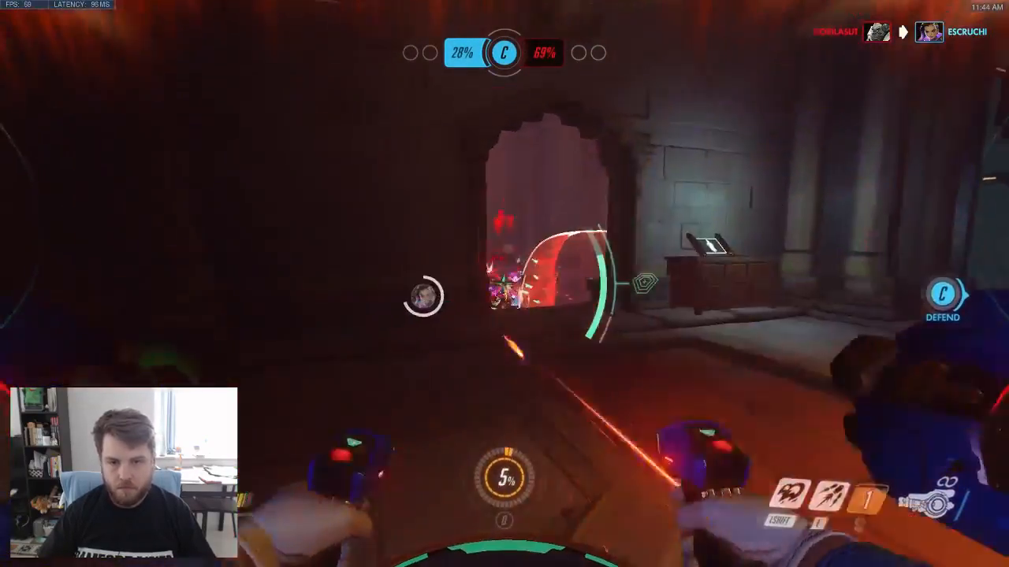
- Boost the mech through the hall and around the side stairs toward the control point
key("shift")
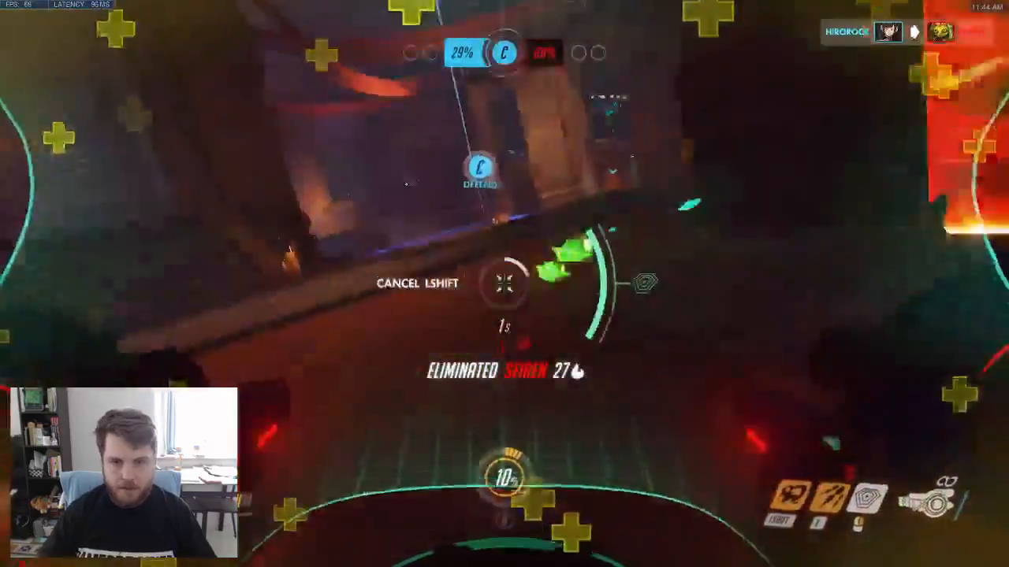
key("w")
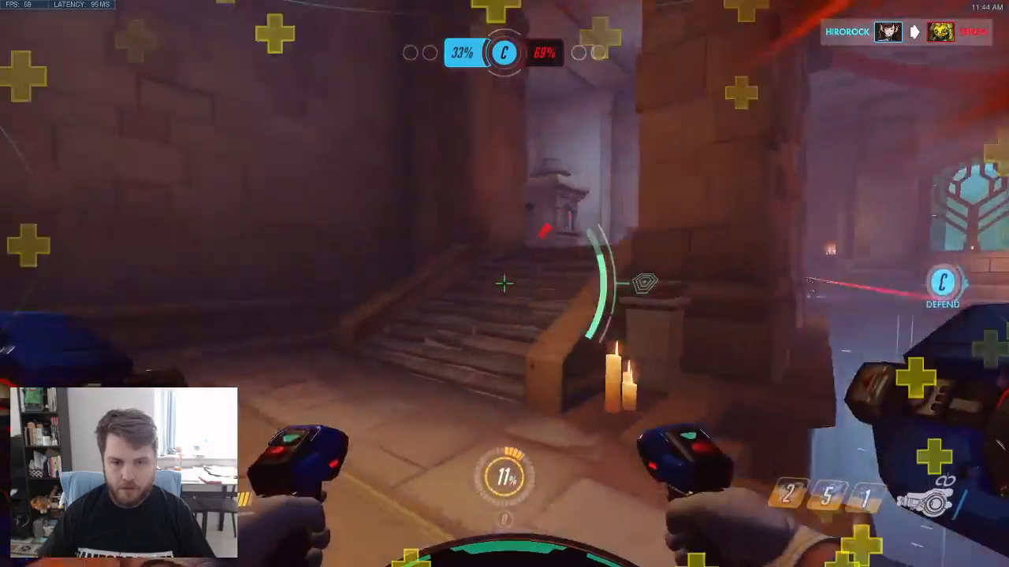
key("w")
key("shift")
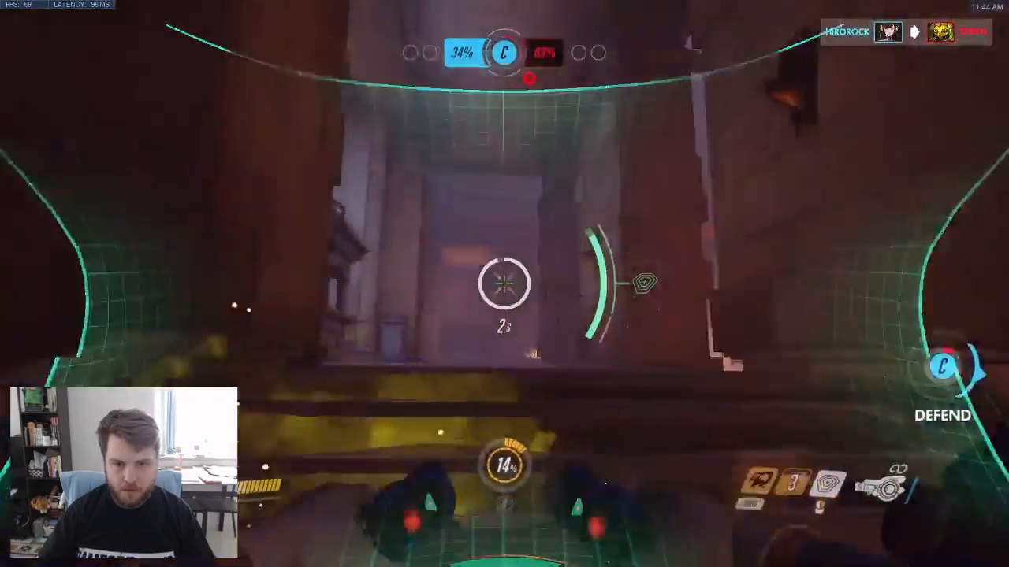
- Shoot the turret and the enemy on the control point with the fusion cannons, and project the Defense Matrix
left_click(504, 283)
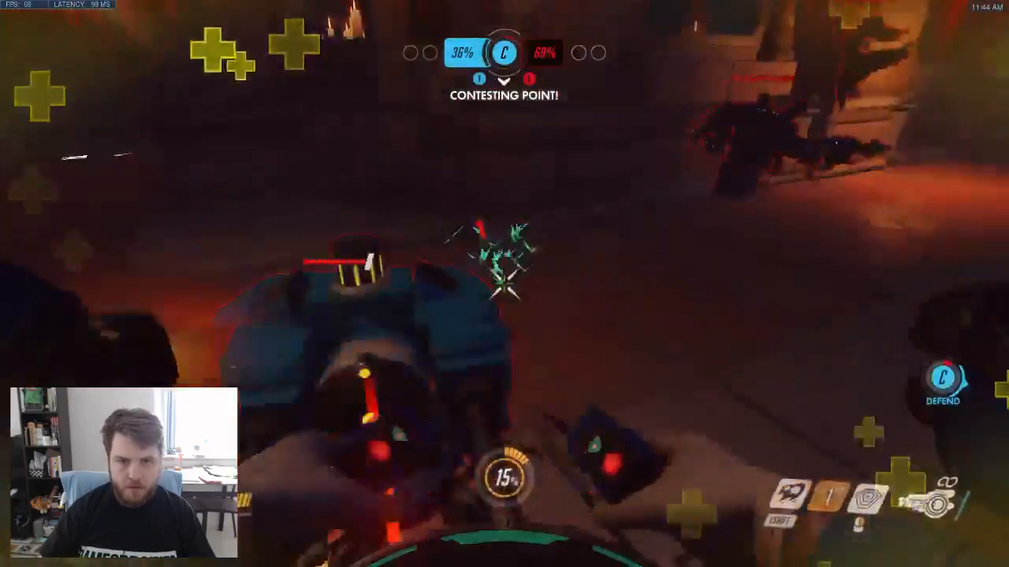
left_click(504, 284)
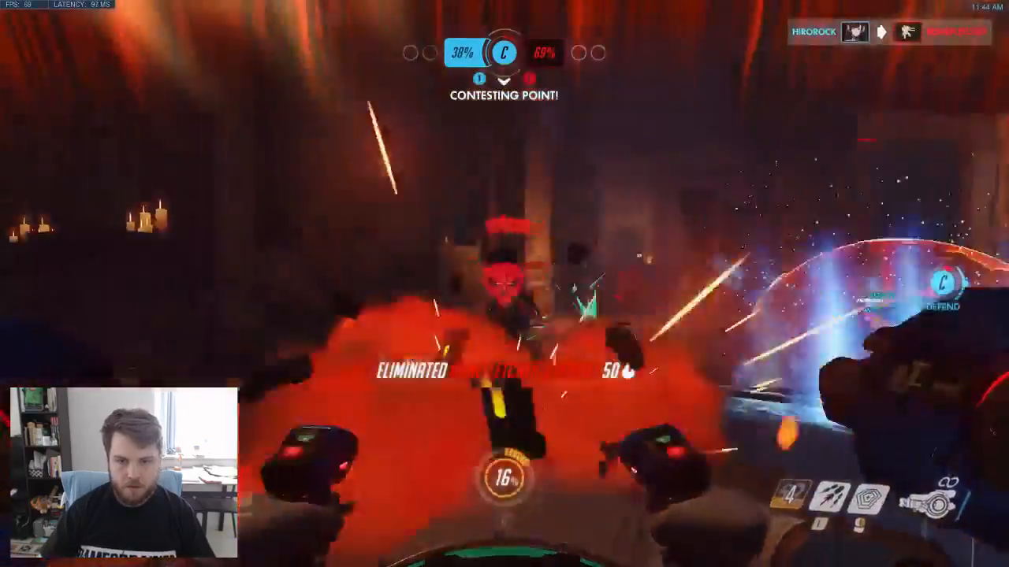
right_click(504, 284)
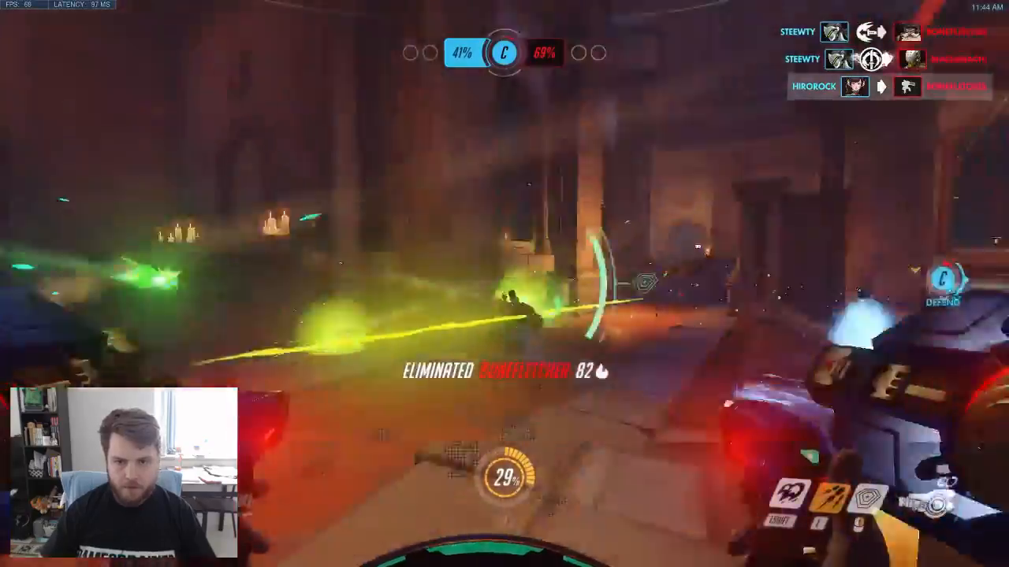
- Boost around the control point, request healing from teammates, and fire Micro Missiles at the enemies
key("shift")
key("shift")
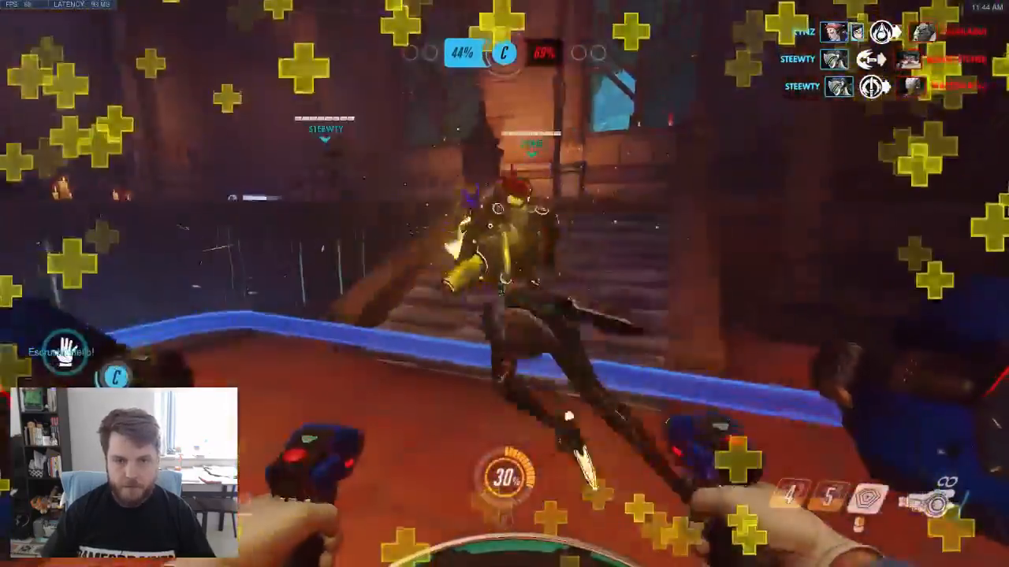
key("x")
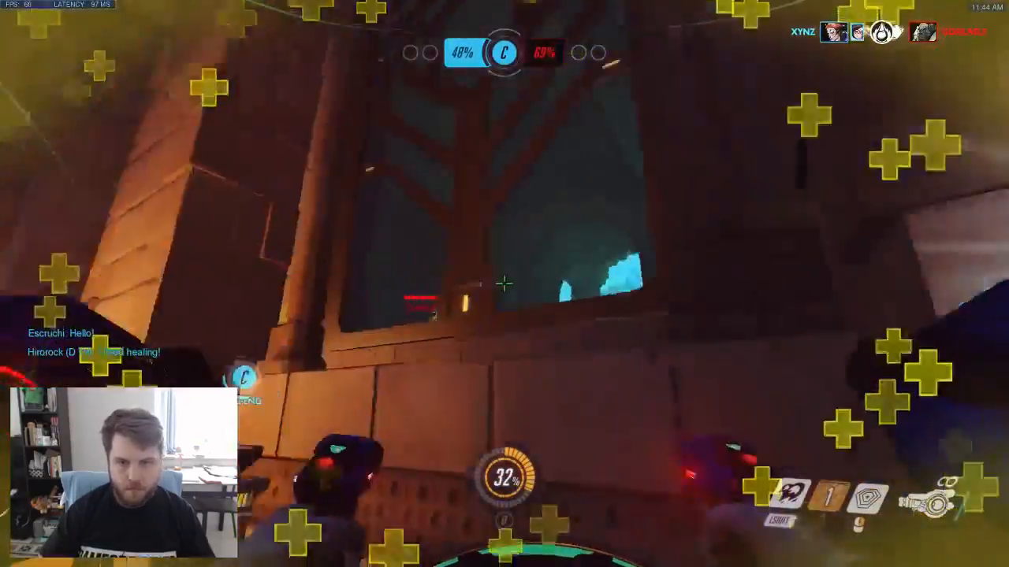
key("shift")
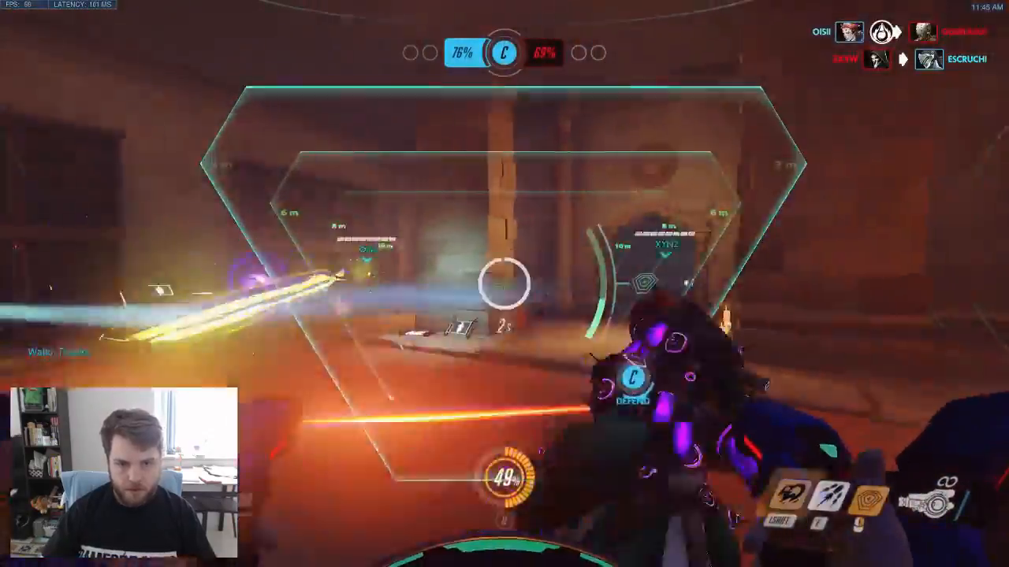
key("e")
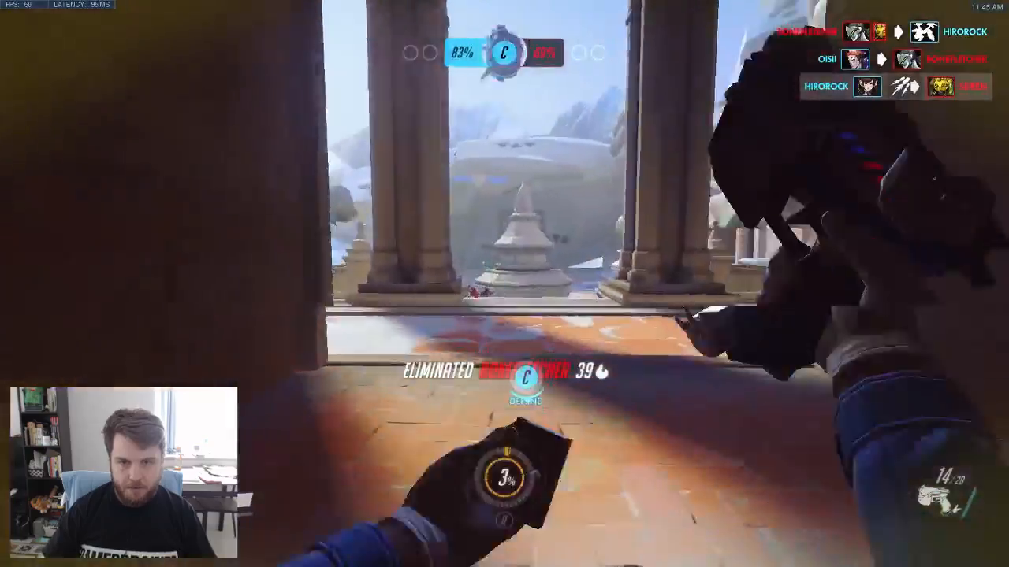
- Move onto the outdoor terrace as the ejected pilot and shoot the light gun at the enemy near the dropship while strafing
key("w")
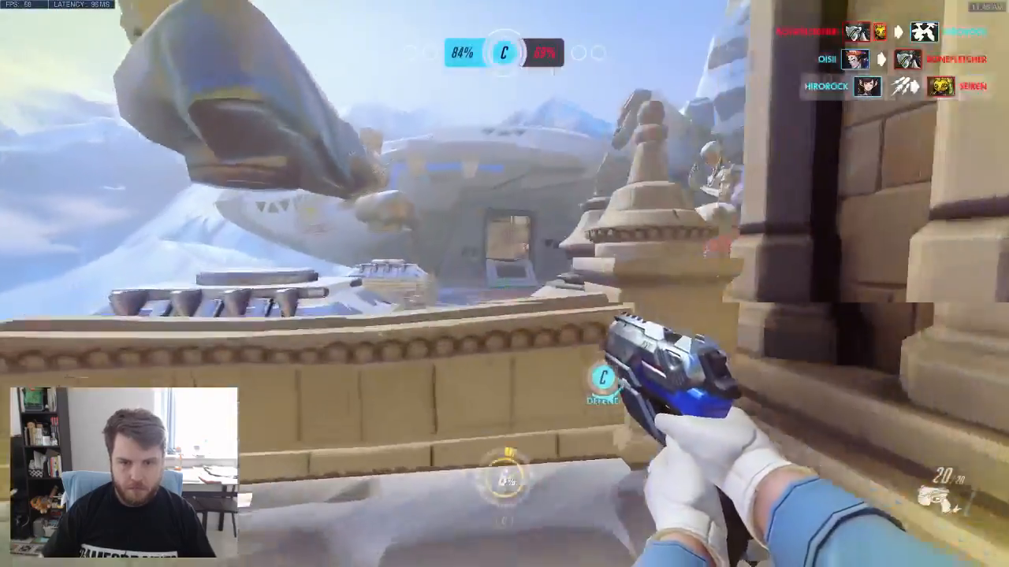
key("a")
left_click(504, 283)
key("d")
key("a")
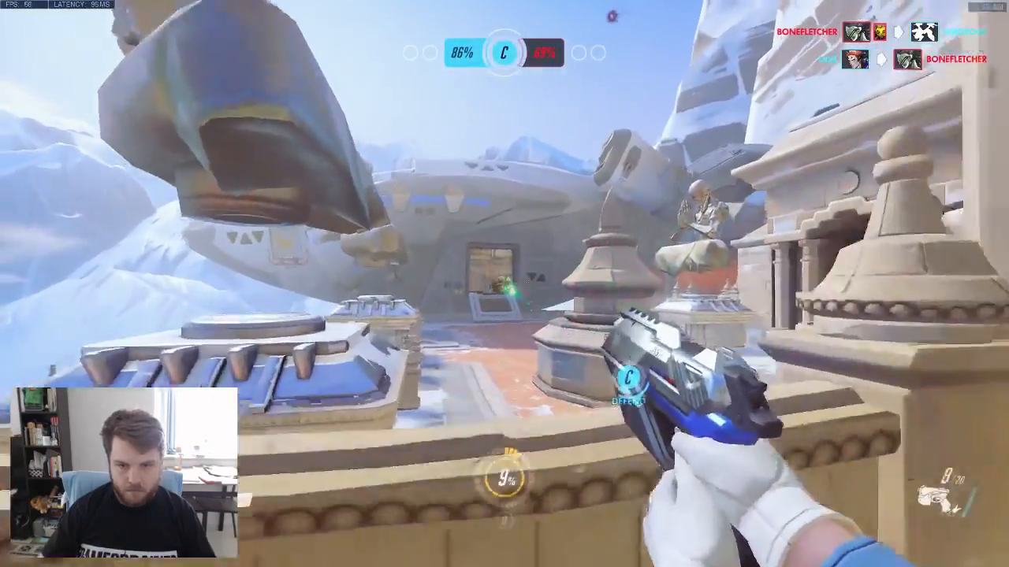
left_click(504, 284)
key("s")
key("d")
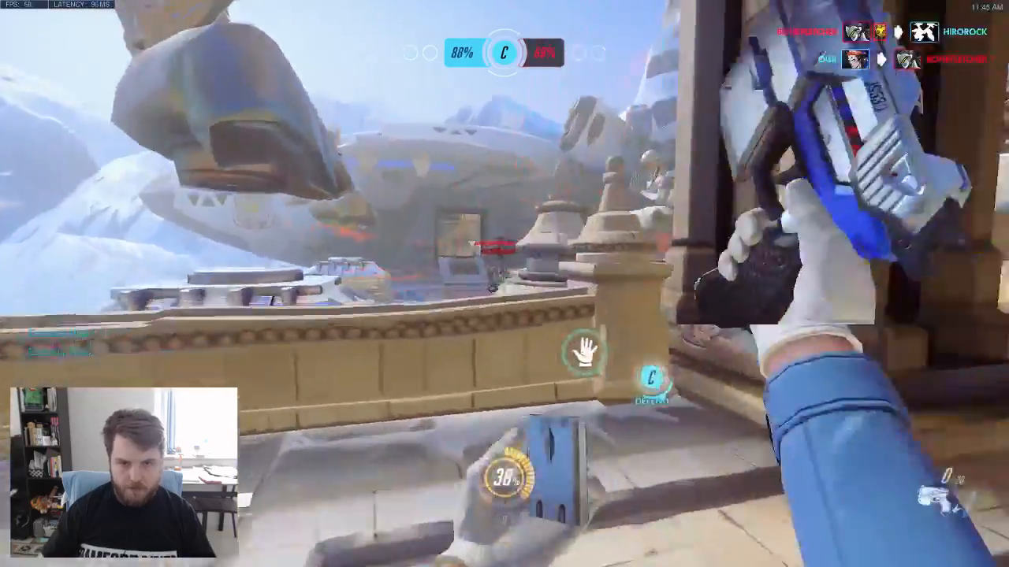
- Keep strafing and firing at the approaching enemy, reload the light gun, and shoot at it through the temple entrance
key("a")
key("d")
left_click(505, 284)
key("w")
key("r")
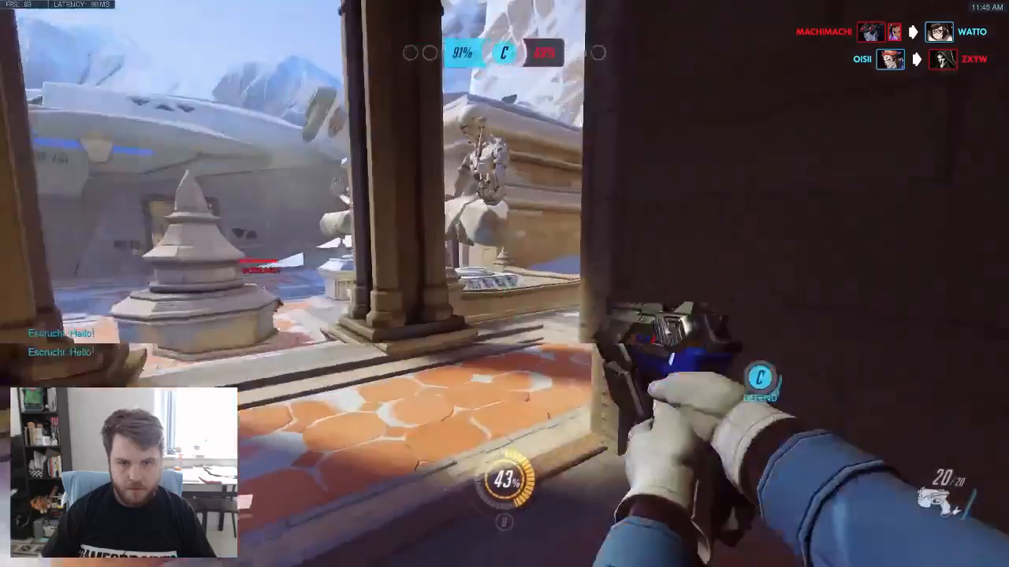
left_click(505, 283)
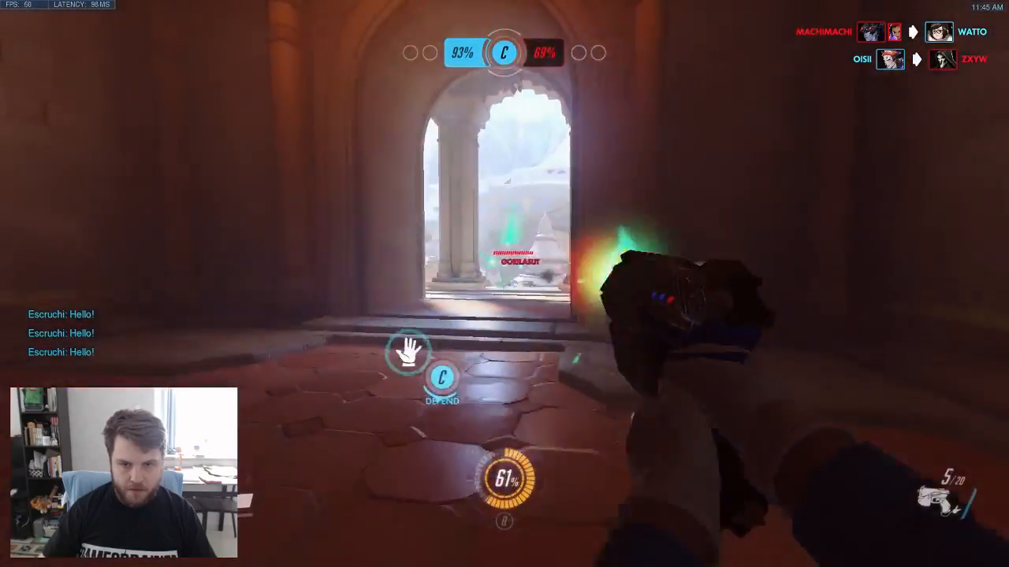
- Run back onto the control point, shoot the enemy above the stairs, and call down a new mech
key("w")
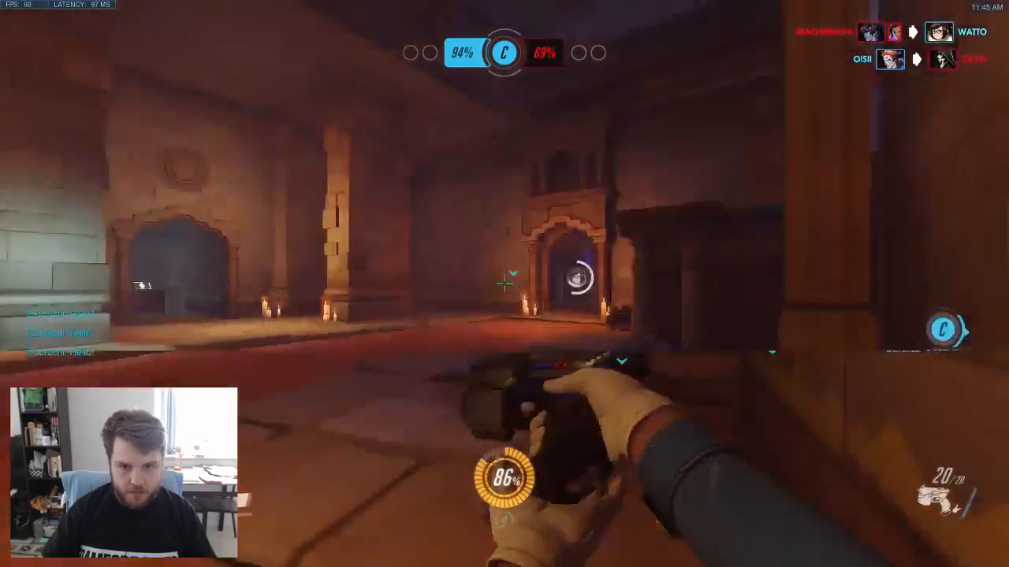
key("w")
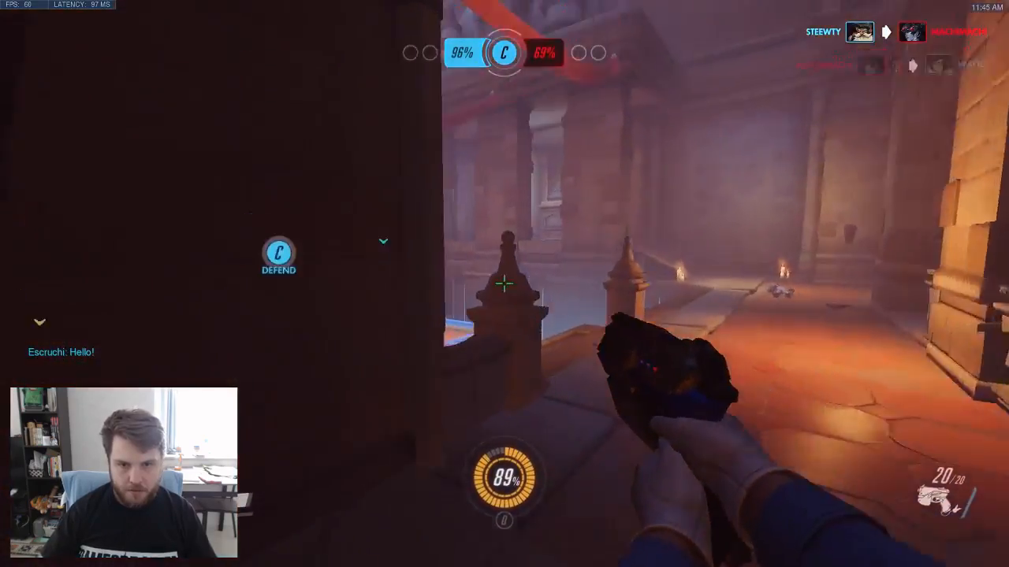
key("w")
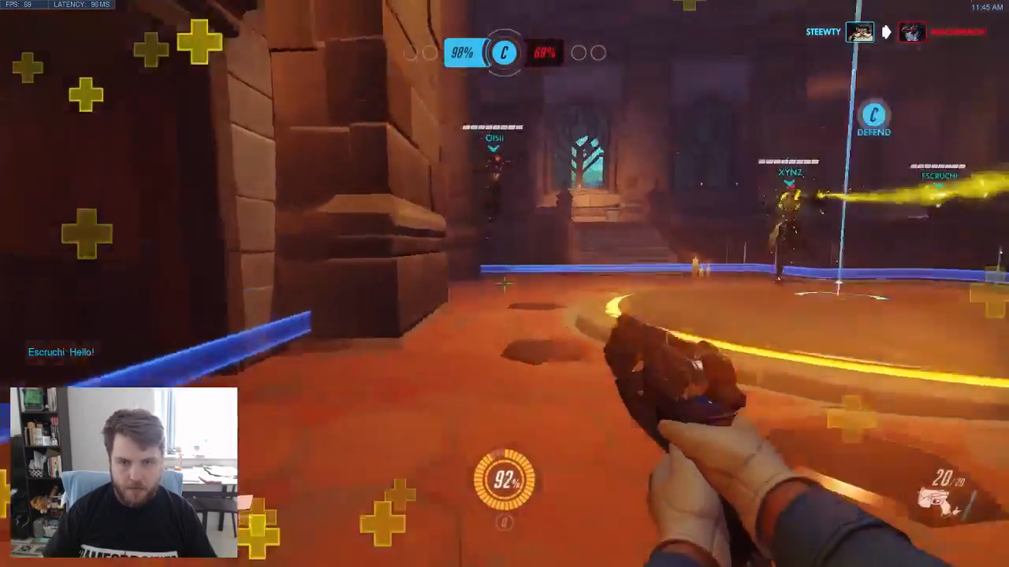
key("w")
left_click(504, 283)
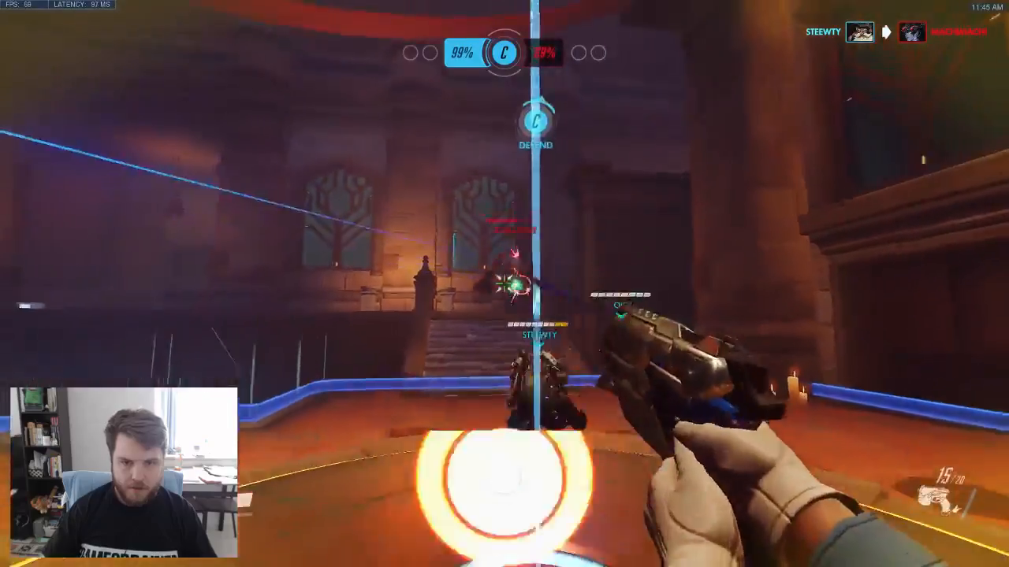
key("q")
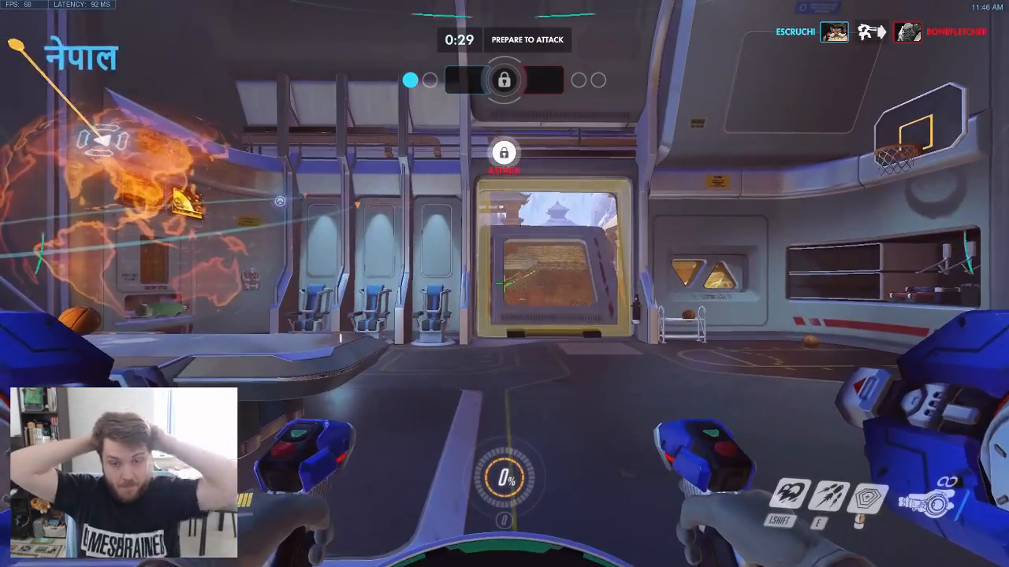
- Walk the mech toward the closed spawn door, fire the cannons, and perform an emote during the pre-round countdown
key("w")
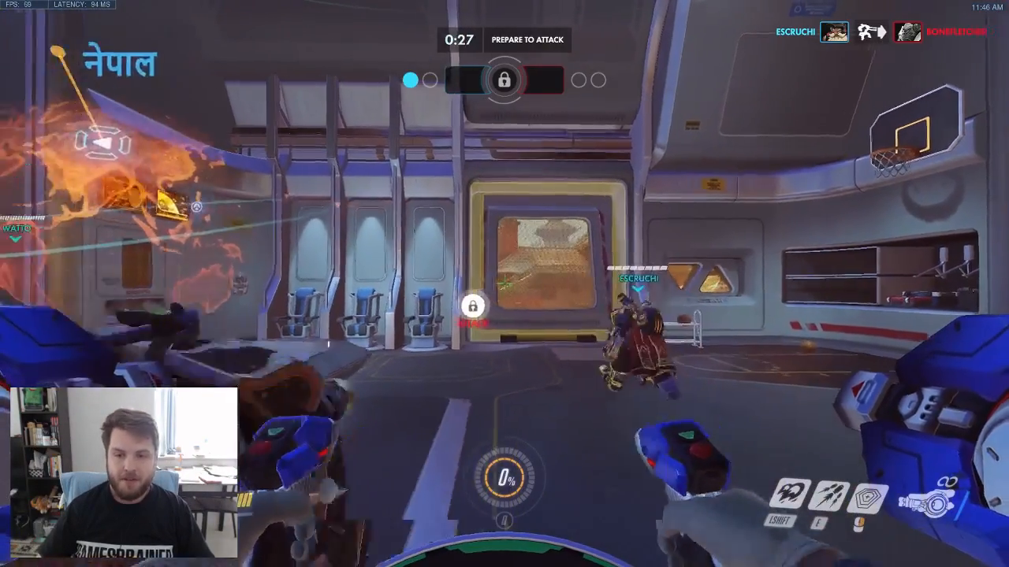
key("w")
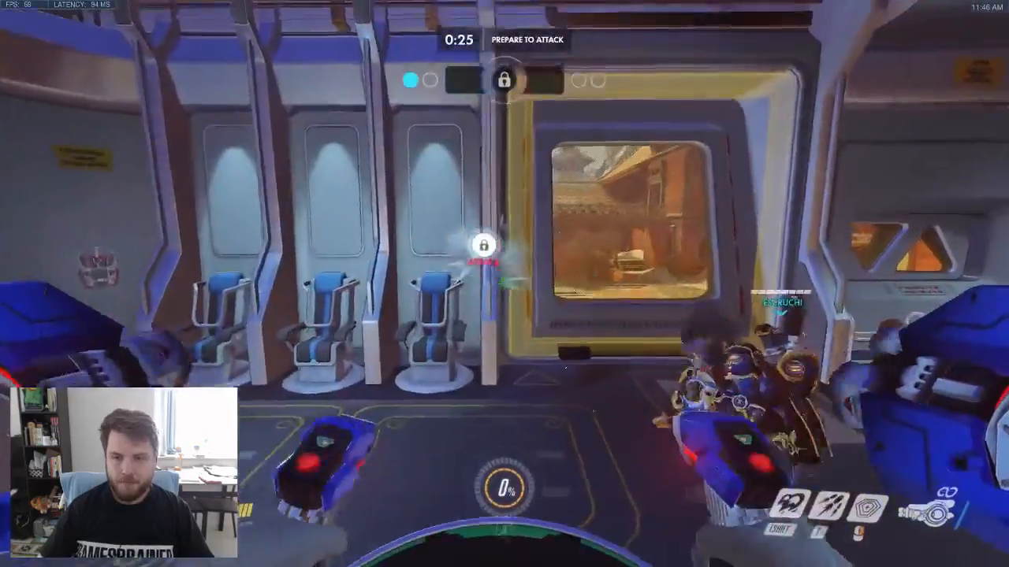
left_click(505, 283)
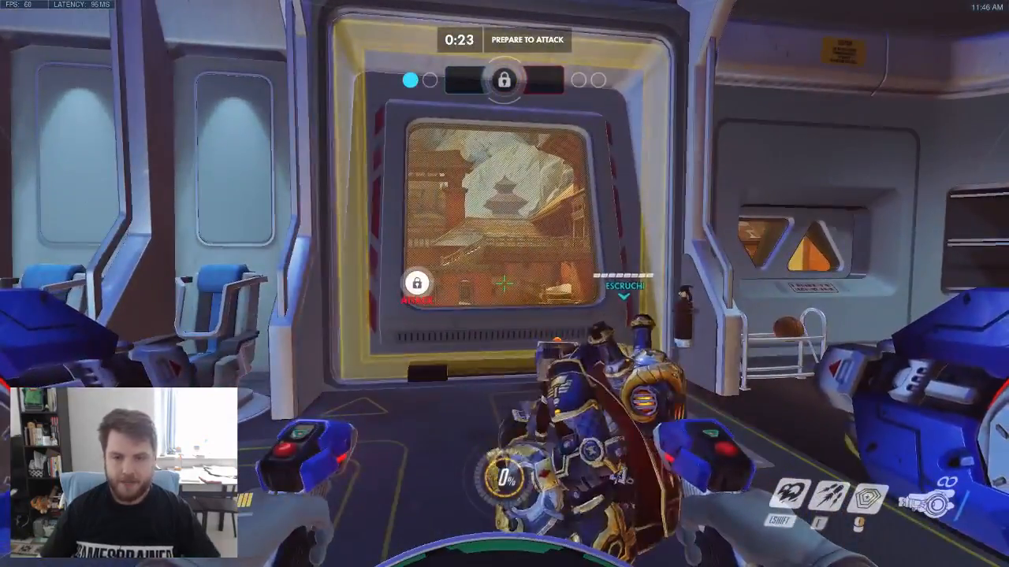
key("c")
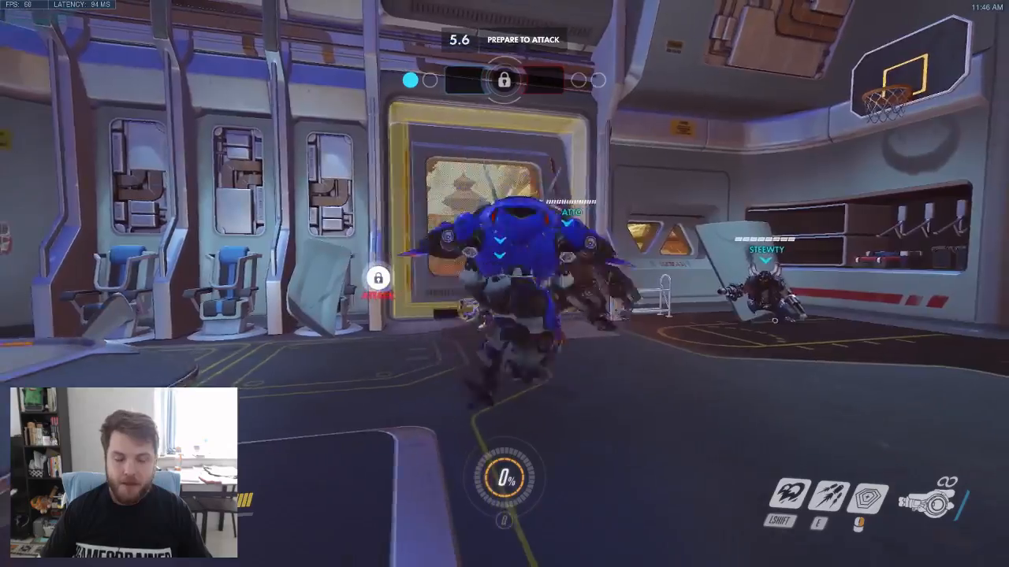
- Move the mech around the spawn room, perform a melee hit, and head out through the spawn door as the round starts
key("w")
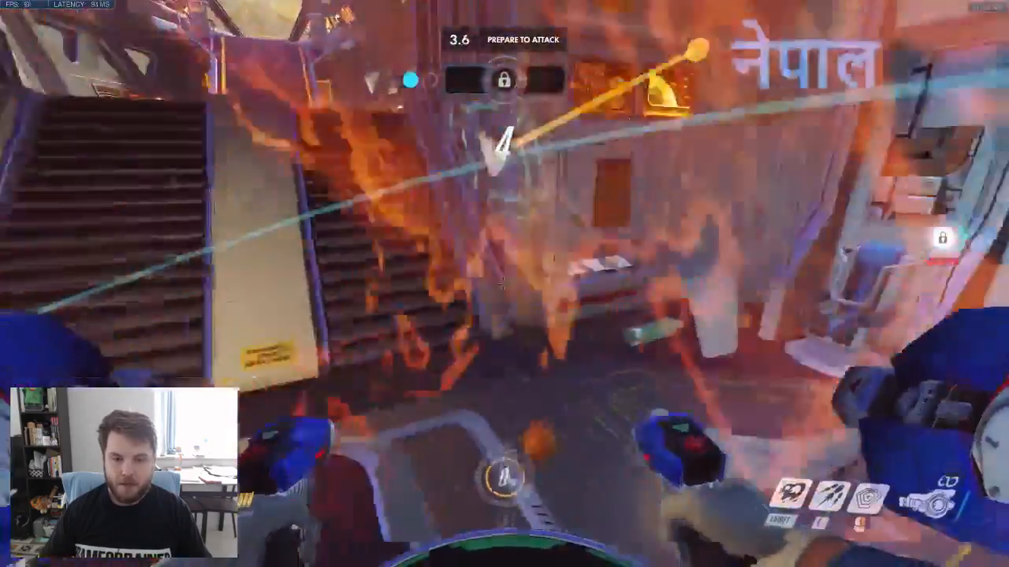
key("w")
key("v")
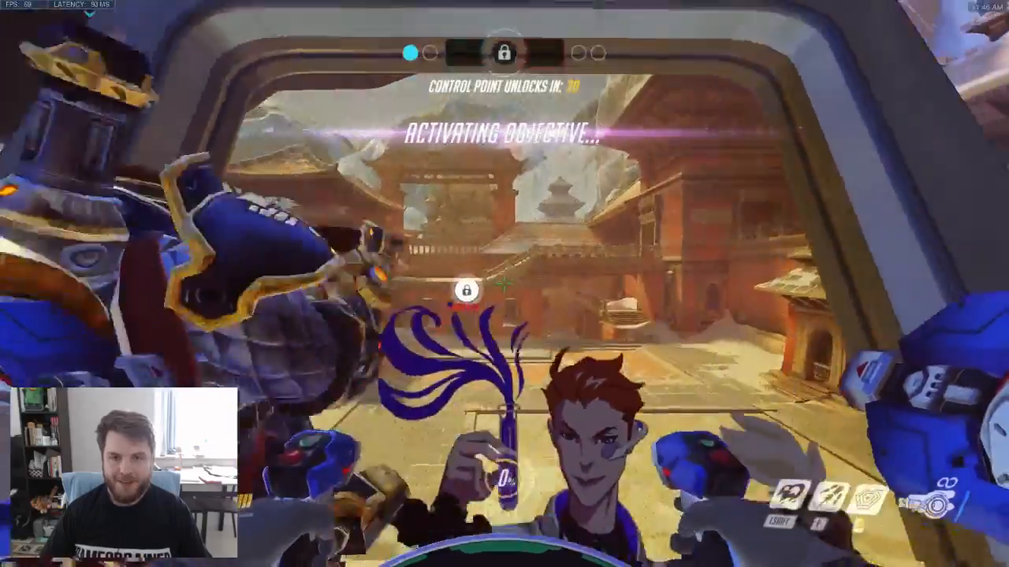
key("w")
key("w")
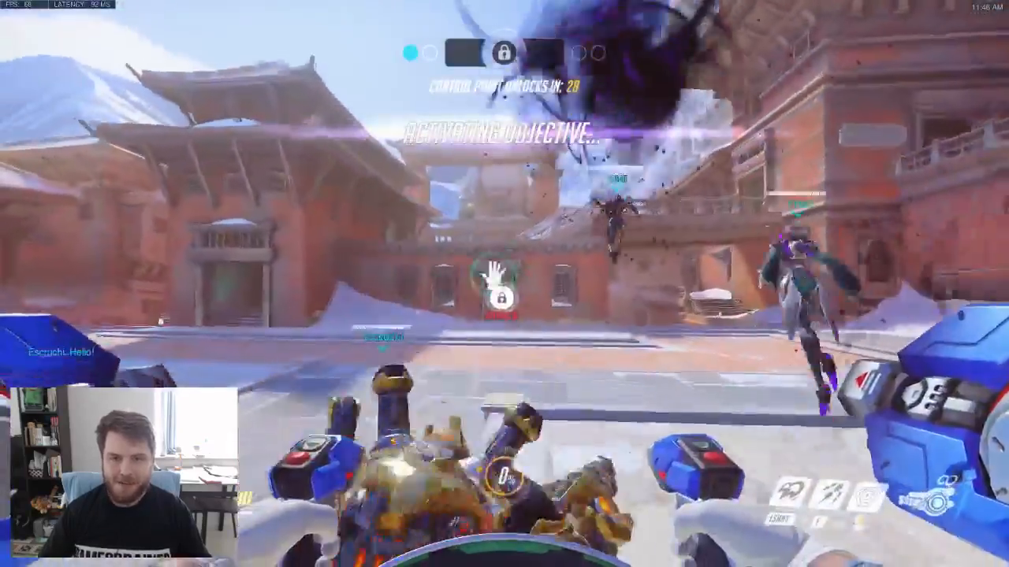
- Boost the mech over the courtyard, drop down to the street, and walk with the team to the locked control point
key("shift")
key("w")
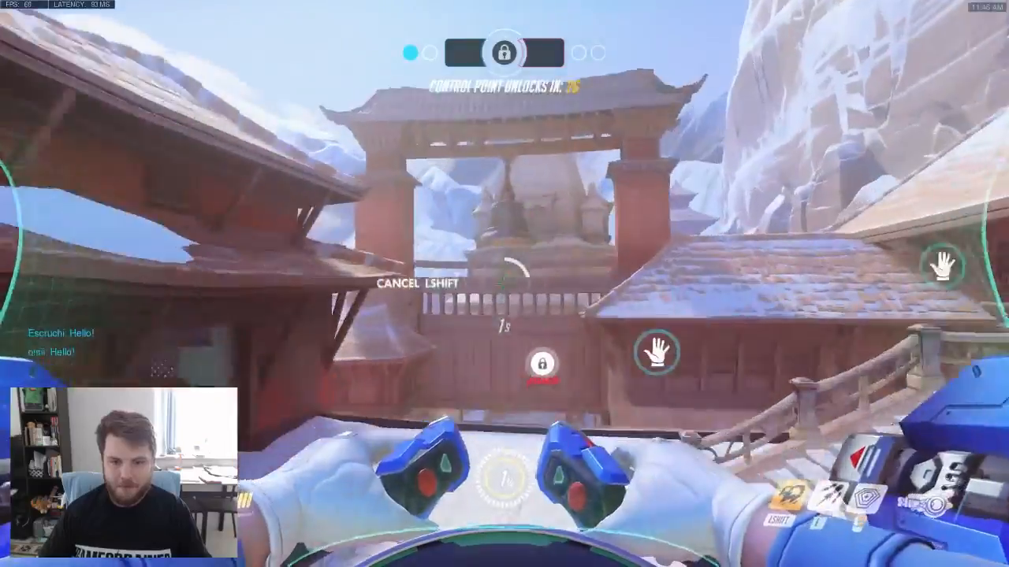
key("w")
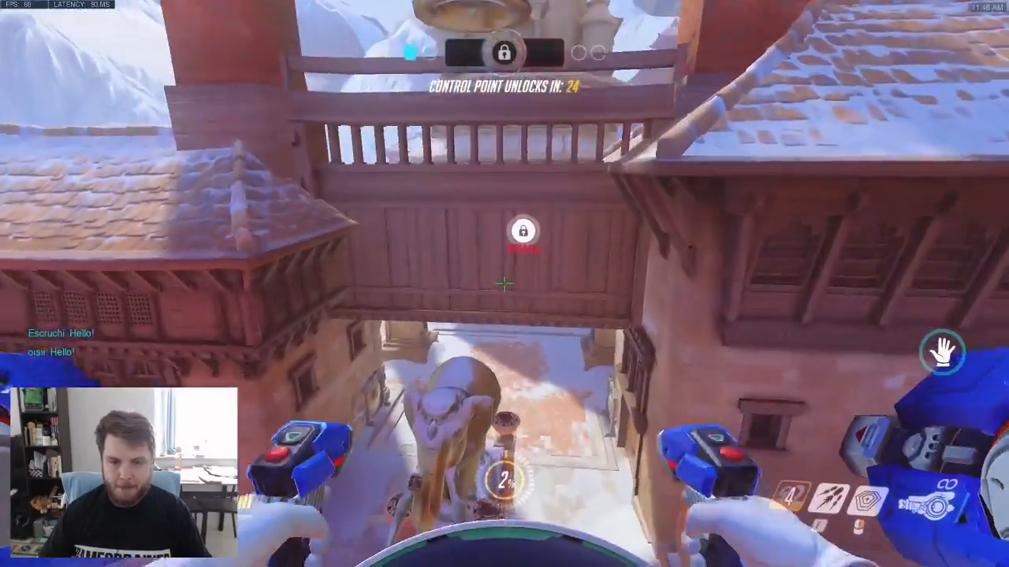
key("w")
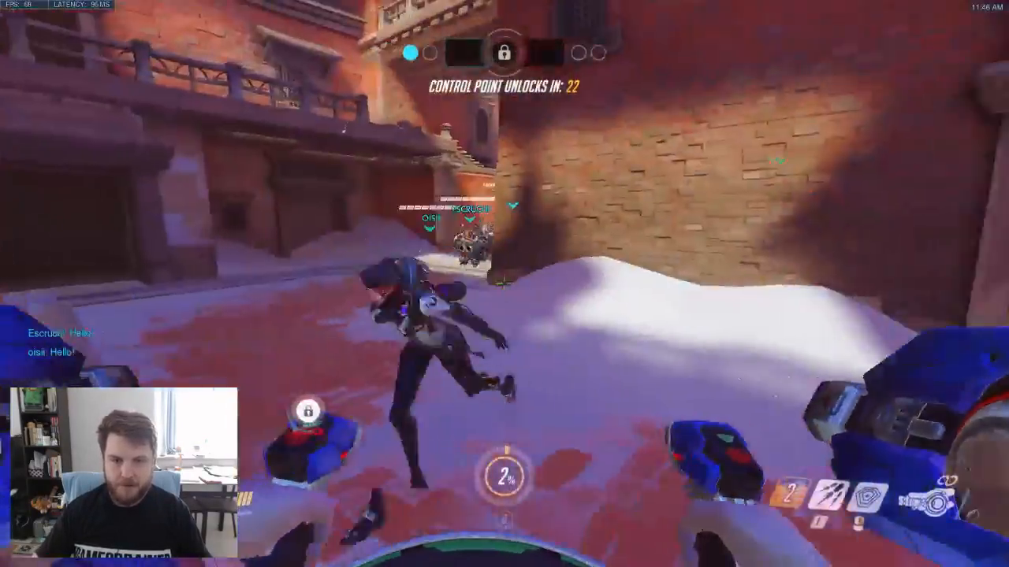
key("w")
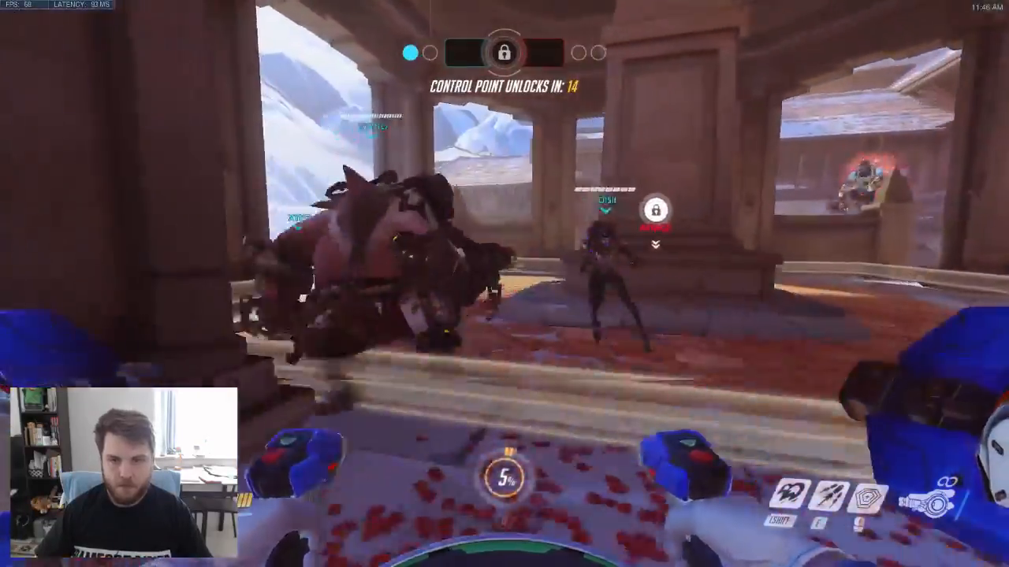
- Boost across the locked point, fire the cannons at the enemy beyond the pillars, and raise the Defense Matrix
key("shift")
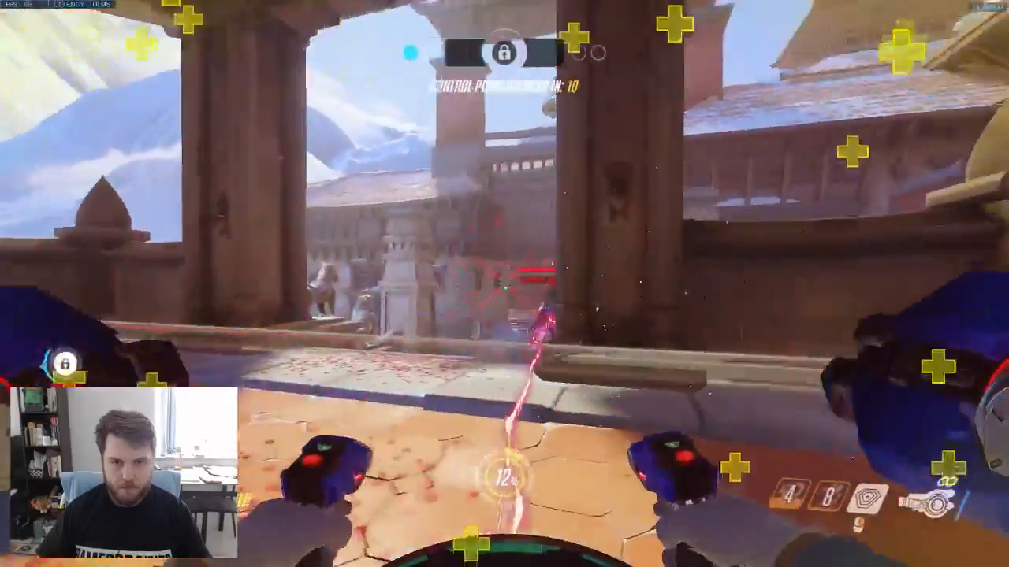
left_click(504, 284)
right_click(504, 283)
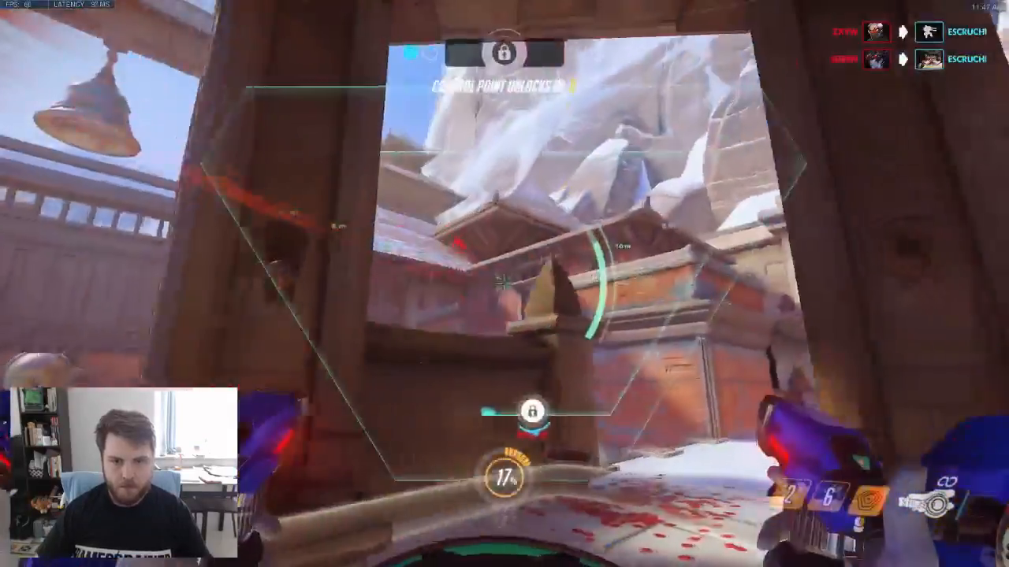
- Boost into the side alley and fire the cannons at the enemy retreating through the dark doorway
key("shift")
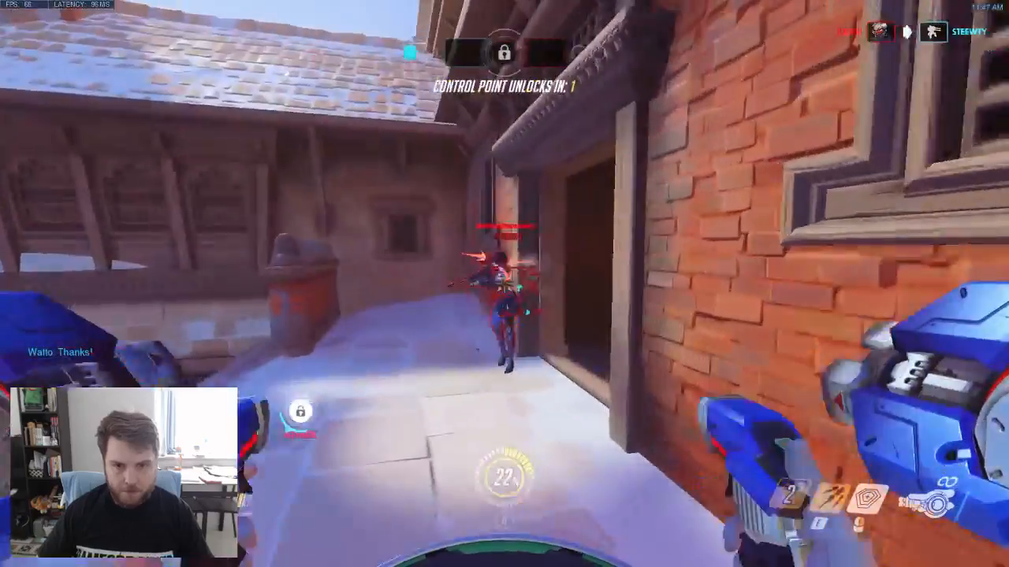
left_click(504, 284)
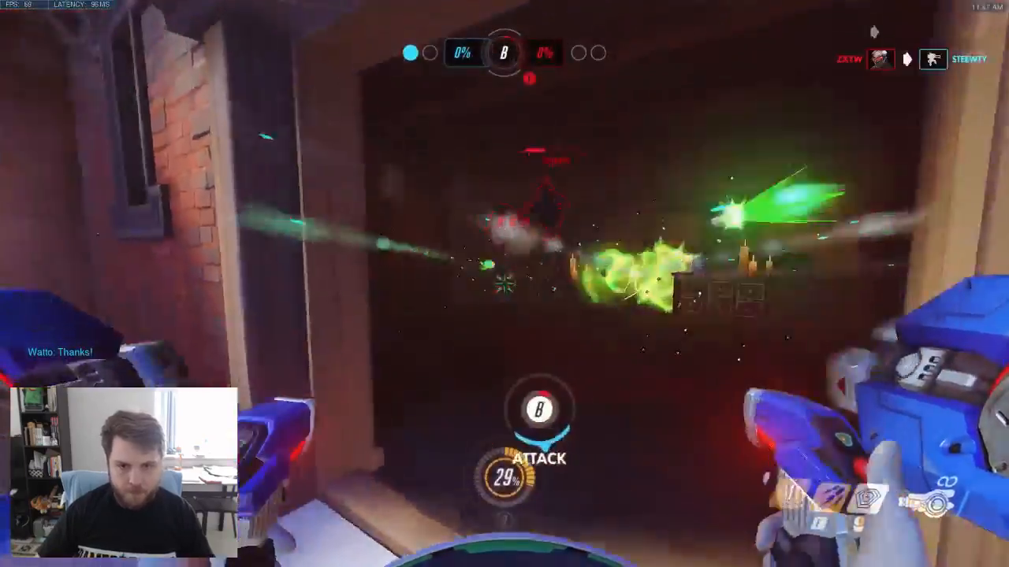
left_click(504, 283)
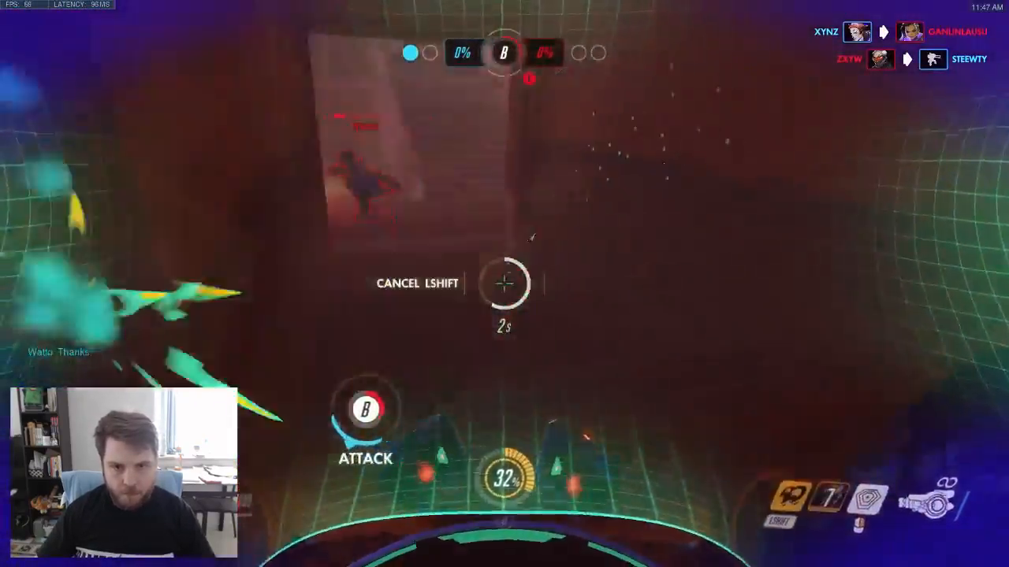
- Boost back onto the control point to contest it, and attack the large enemy with micro missiles and cannons
key("shift")
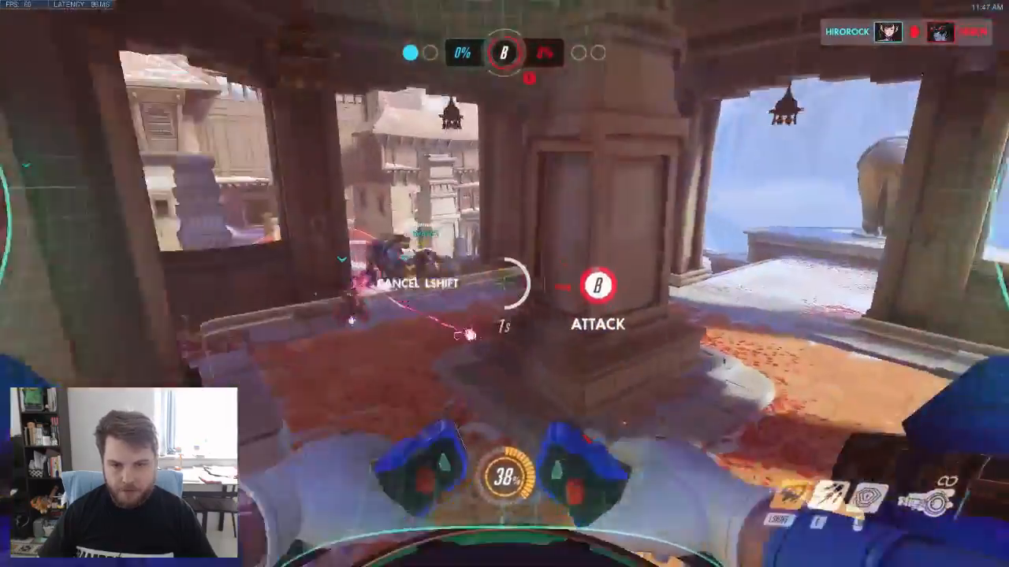
key("shift")
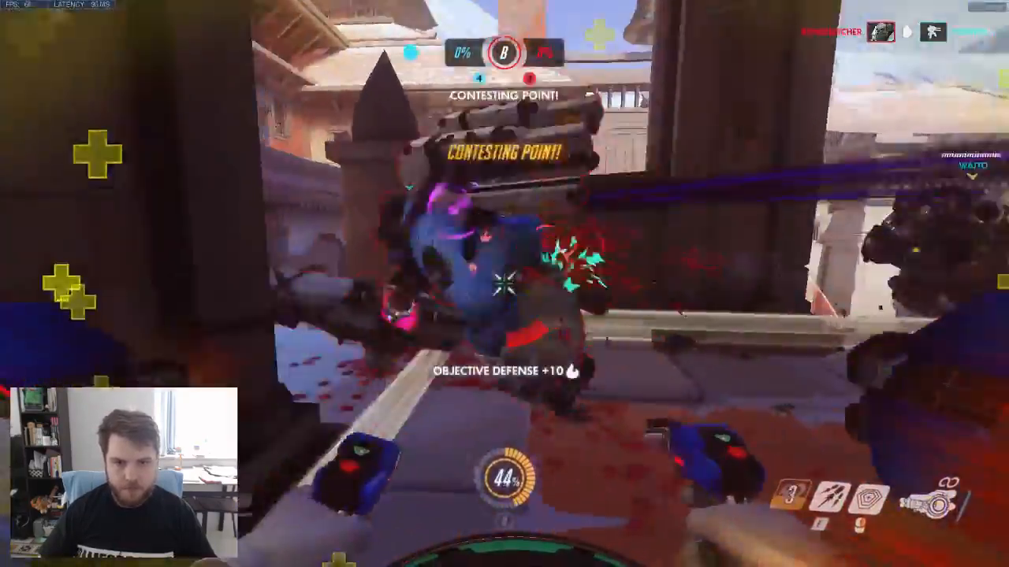
key("e")
left_click(505, 284)
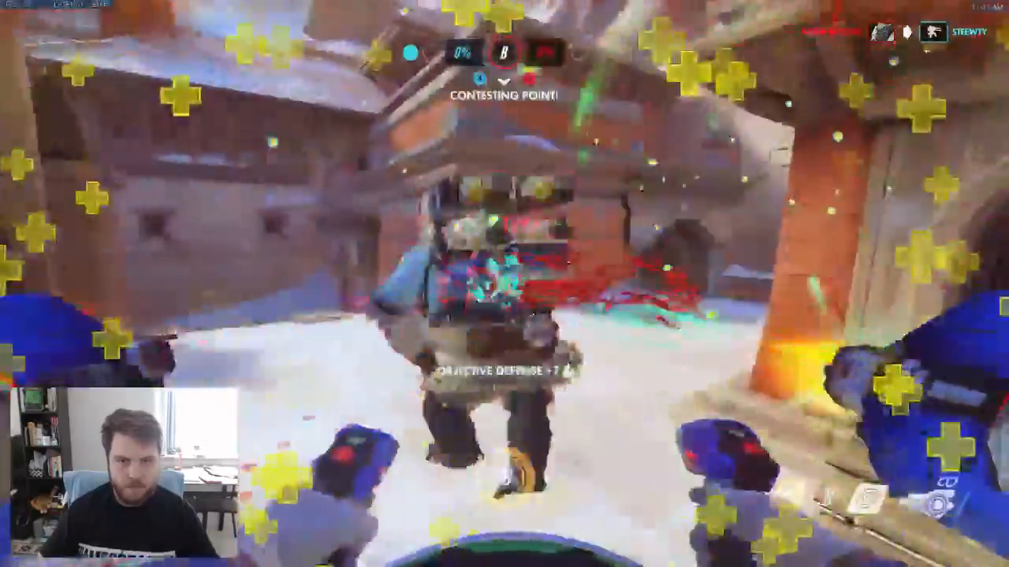
left_click(504, 283)
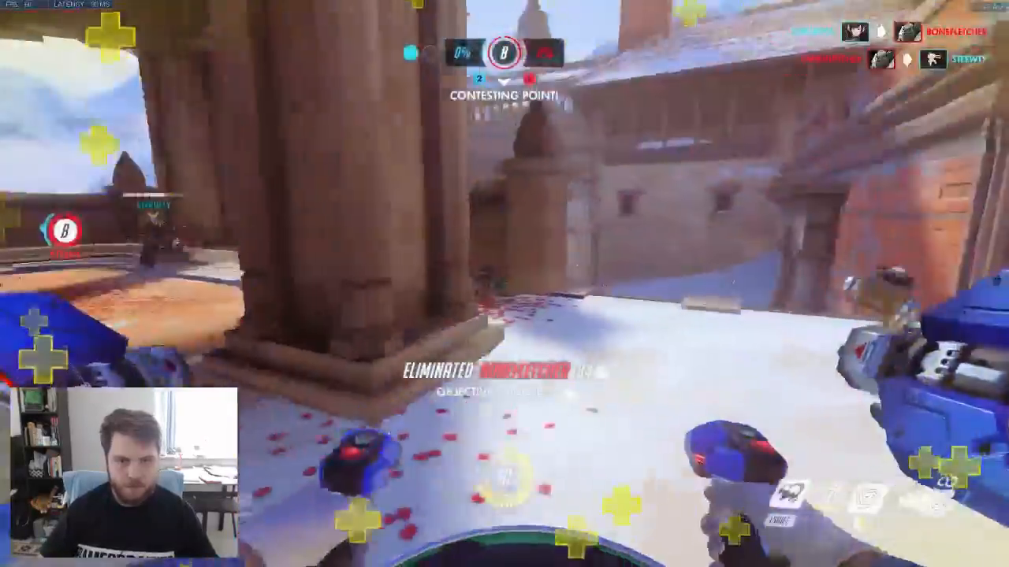
- Advance between the pillars of the contested point and fire at the remaining enemy beside the teammate
key("w")
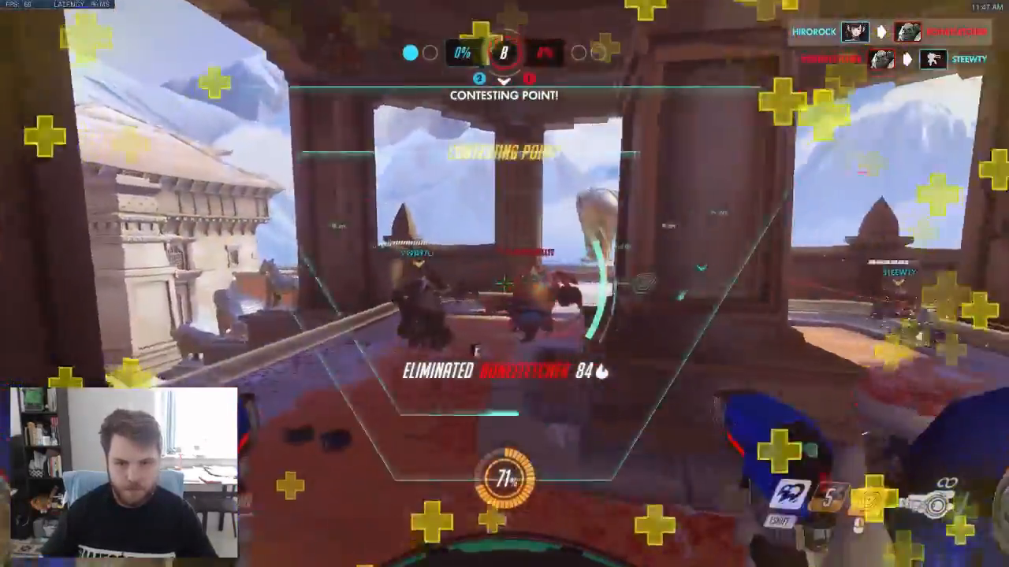
key("w")
left_click(505, 283)
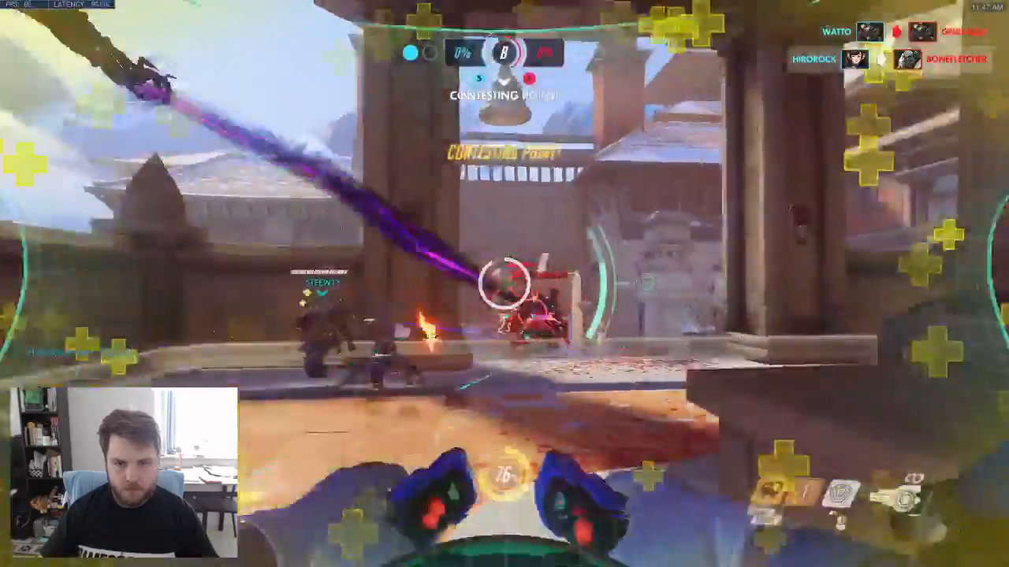
- Boost into the red-walled building beside the point and attack the enemies inside with cannons and micro missiles
key("shift")
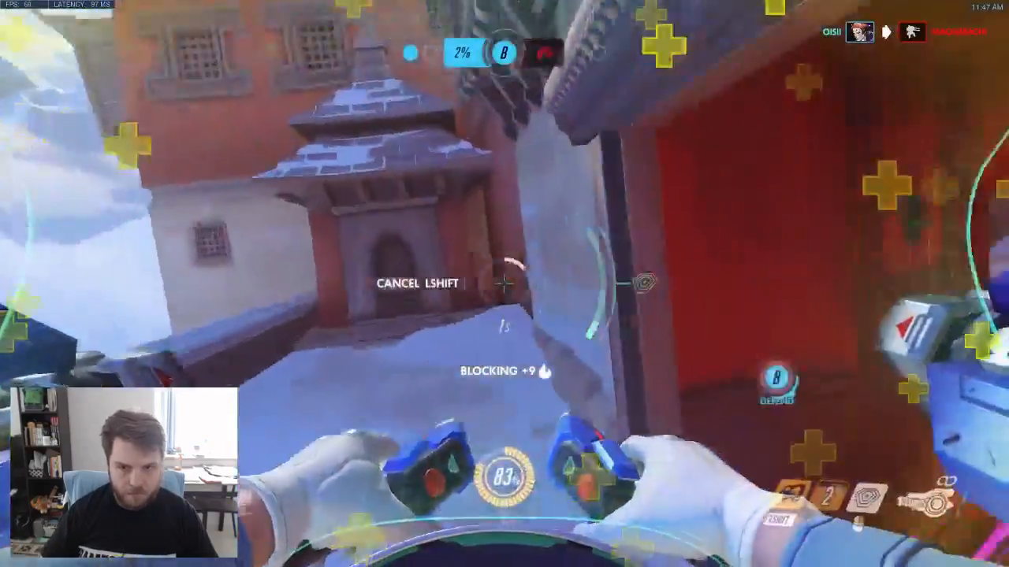
left_click(504, 284)
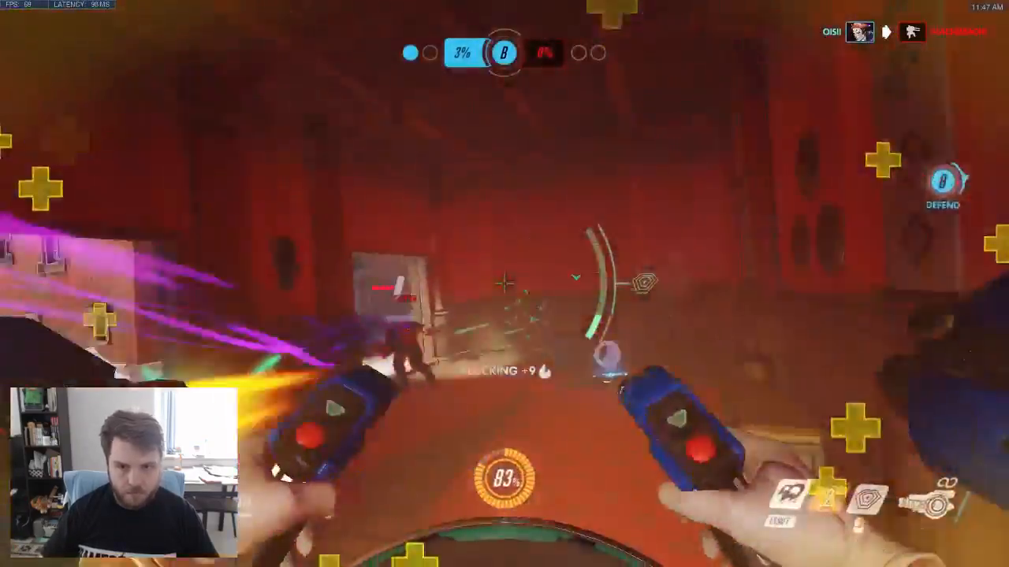
key("w")
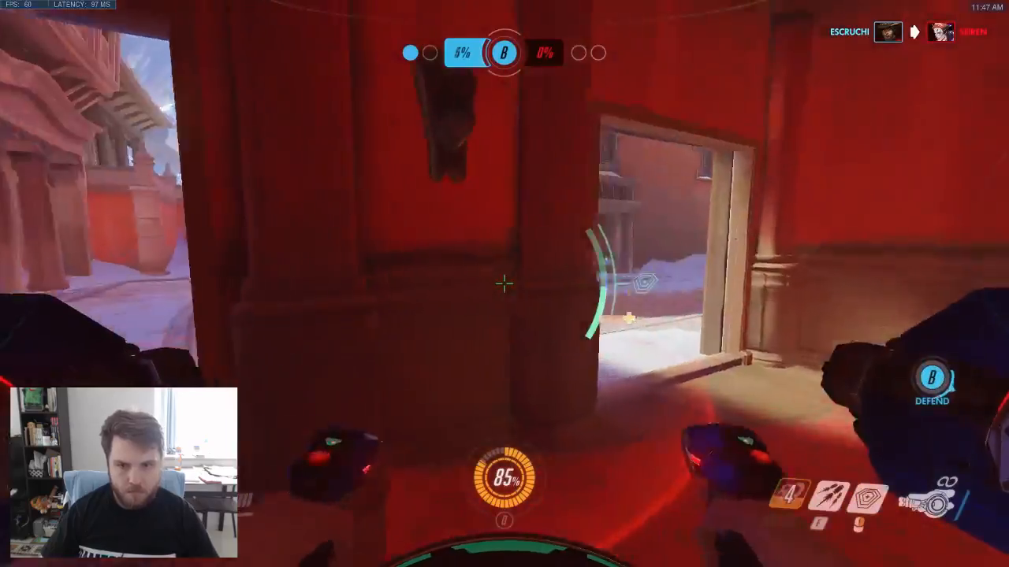
left_click(504, 284)
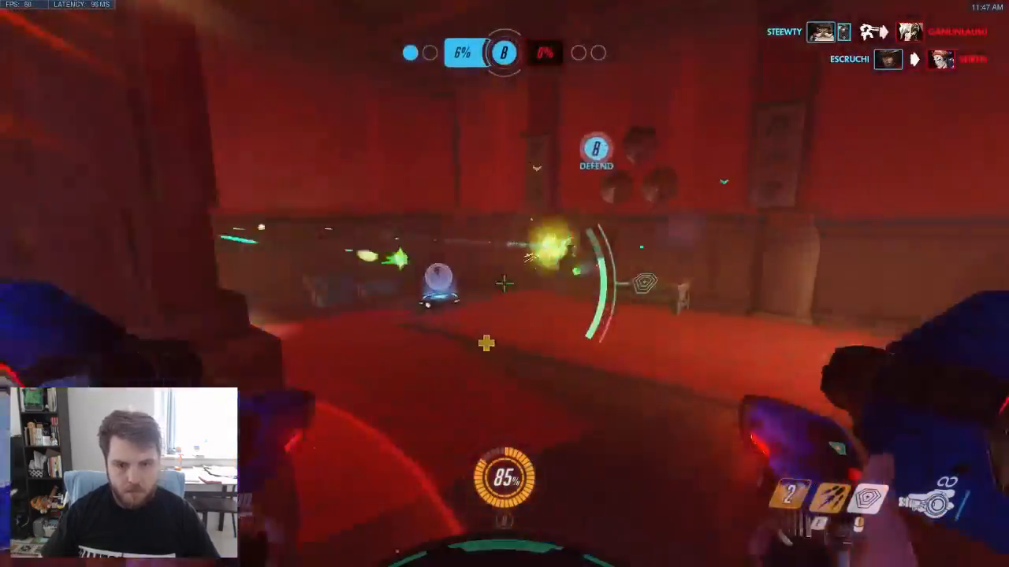
key("w")
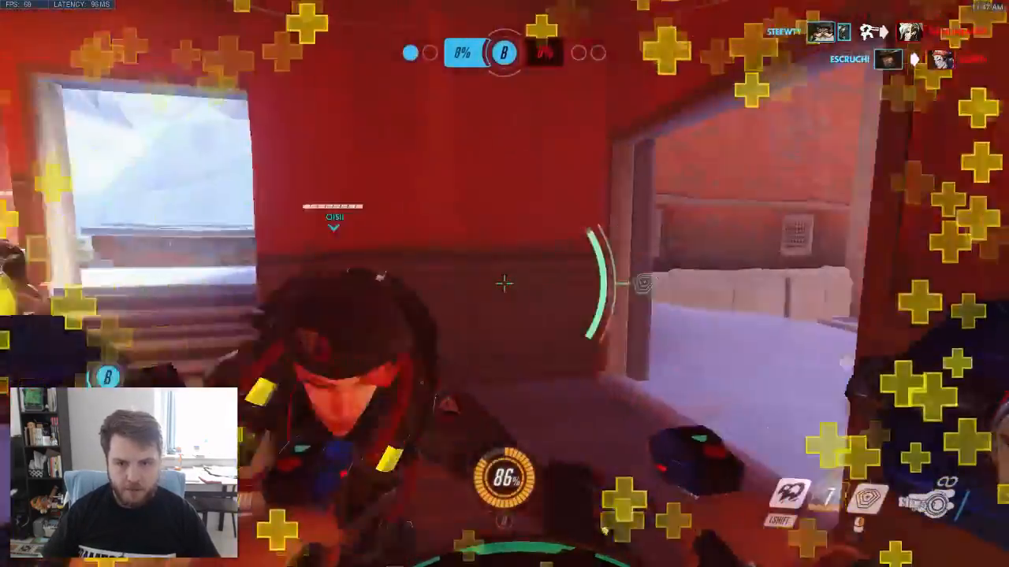
key("e")
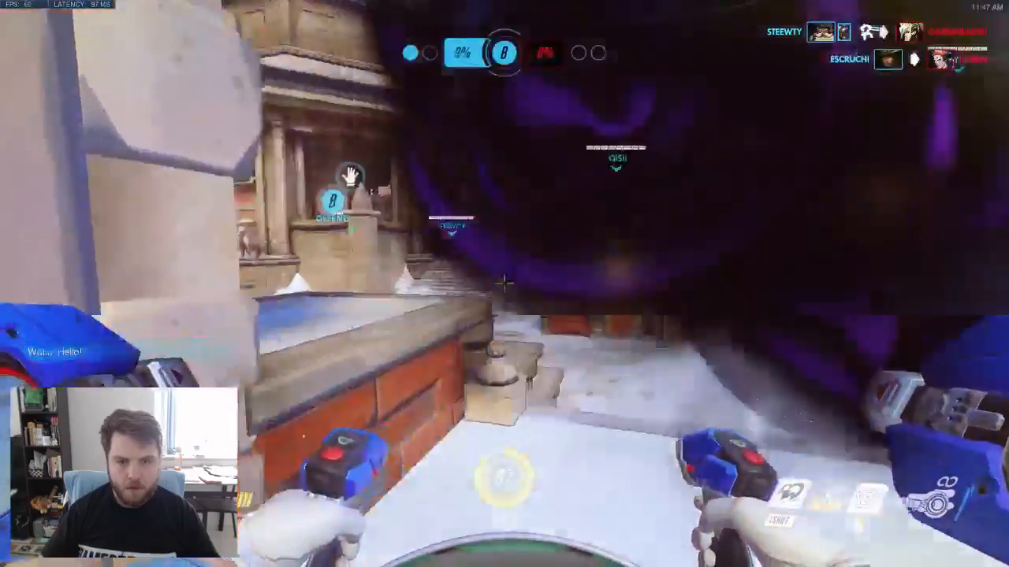
- Patrol the courtyard near the elephant statue, then boost the mech into the enemies attacking the control point
key("w")
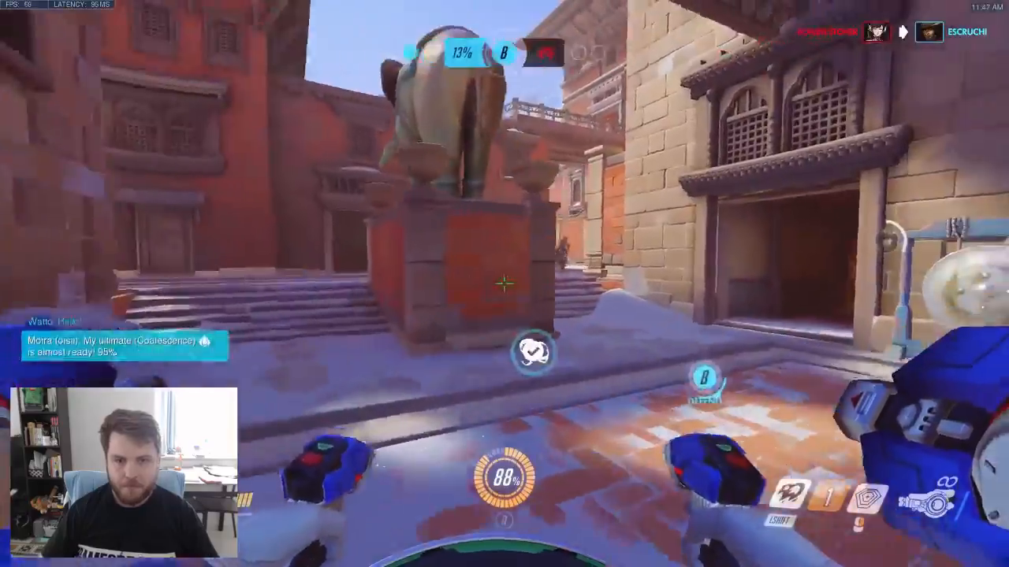
key("shift")
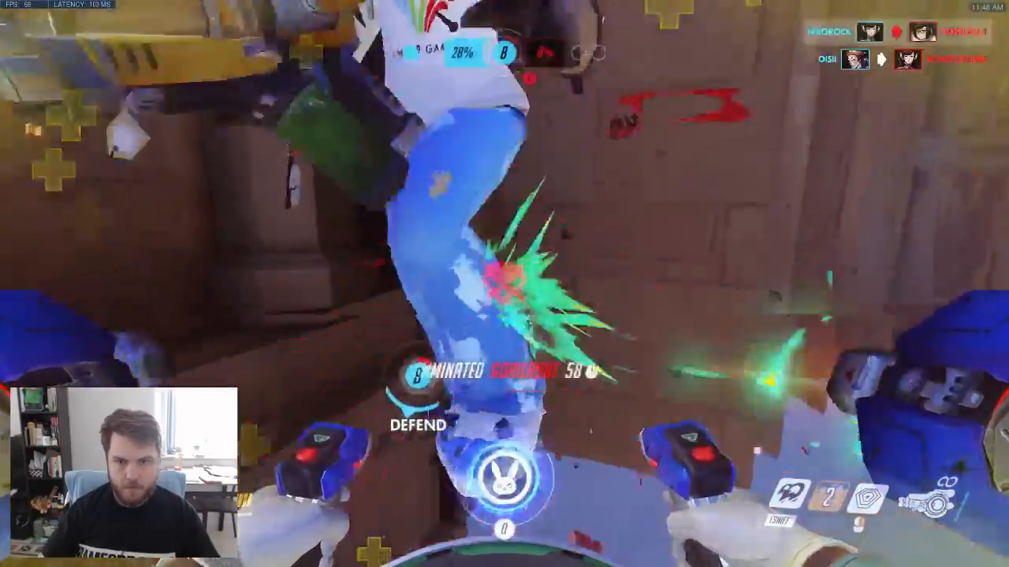
key("shift")
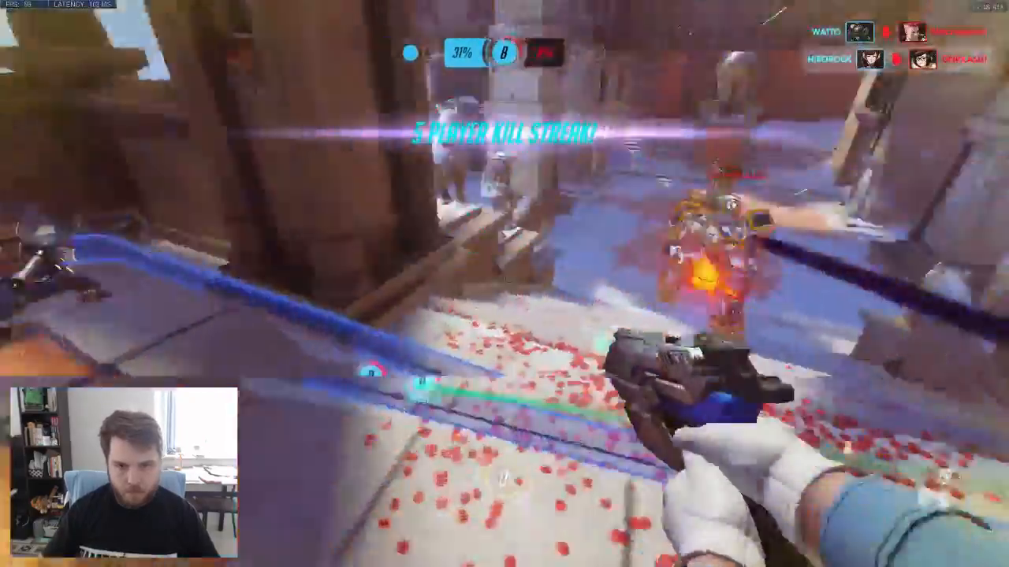
- Shoot the light gun at the enemies around the statue as the ejected pilot, and call down a new mech
left_click(504, 284)
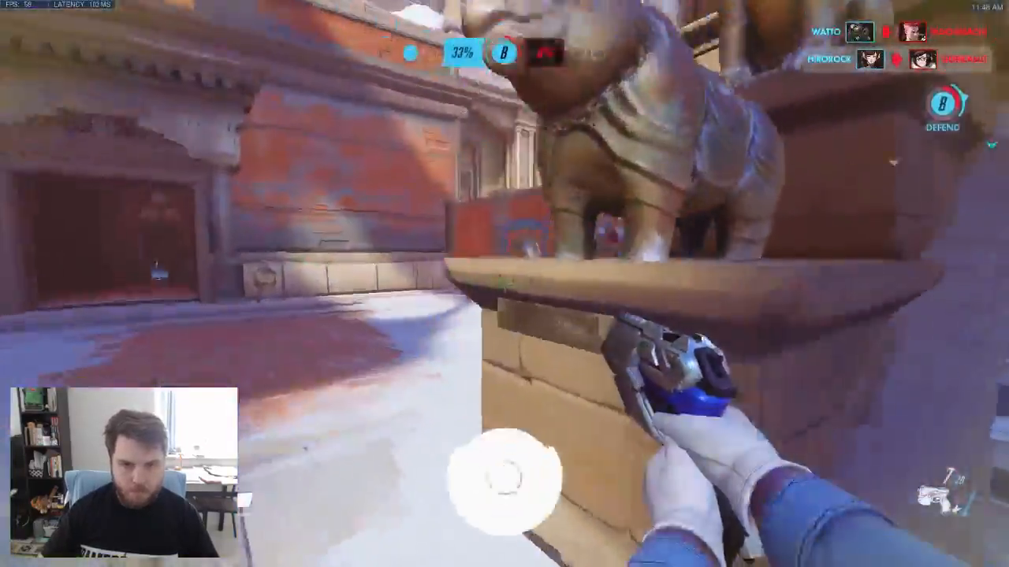
left_click(504, 283)
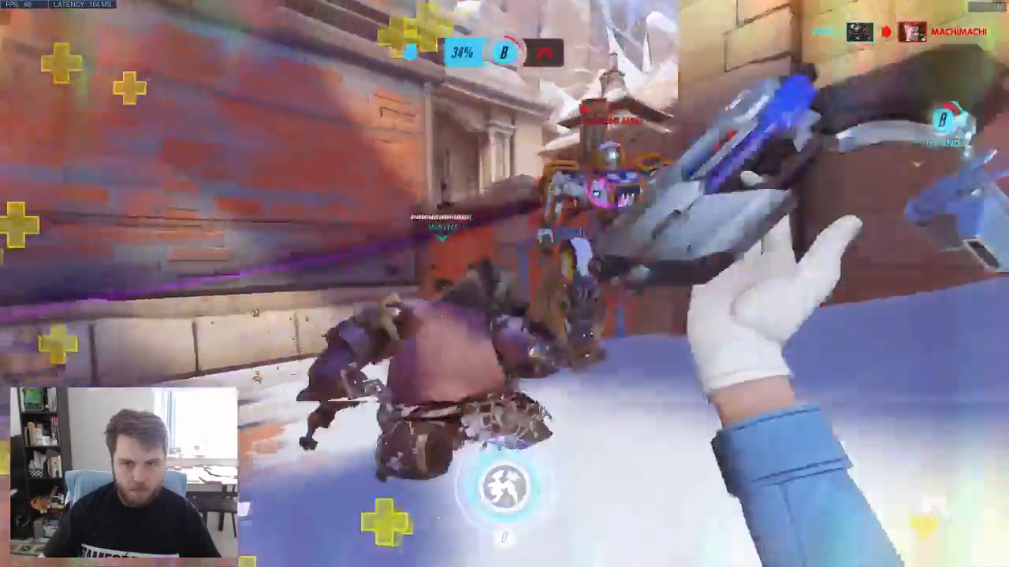
left_click(504, 284)
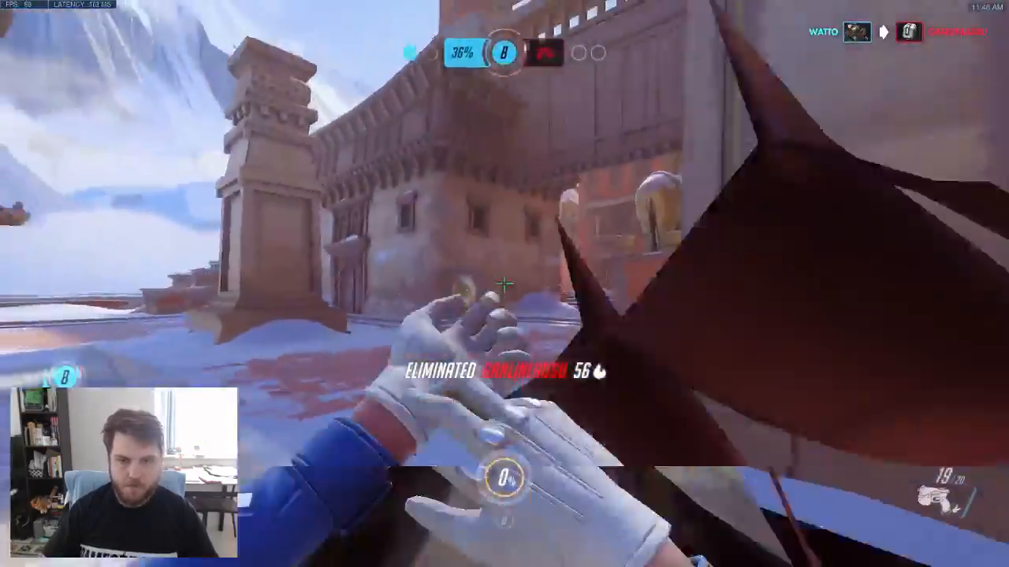
key("q")
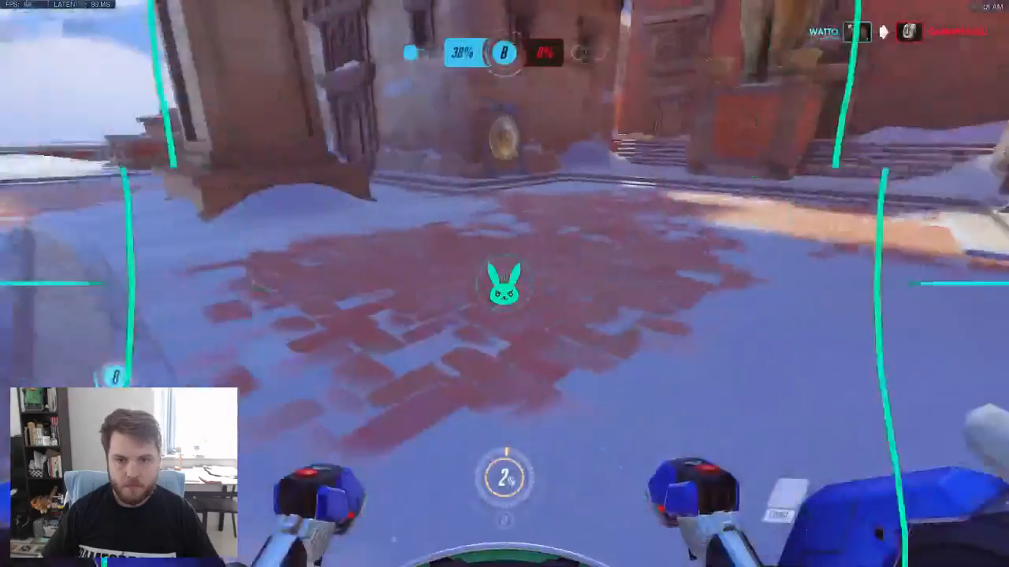
- Walk the mech toward the elephant statue, then back away while blocking the approaching enemy's fire with the Defense Matrix
key("w")
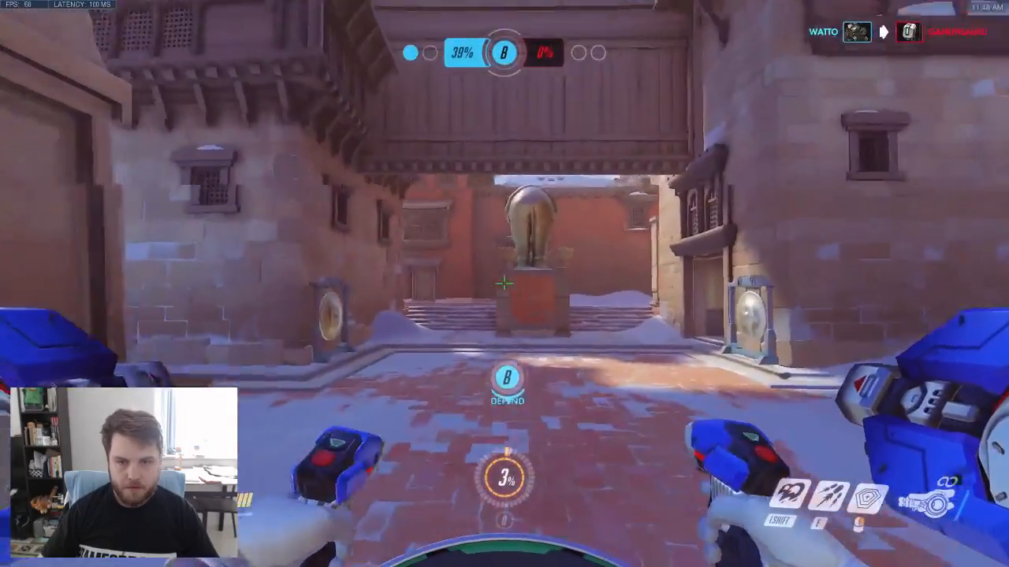
key("w")
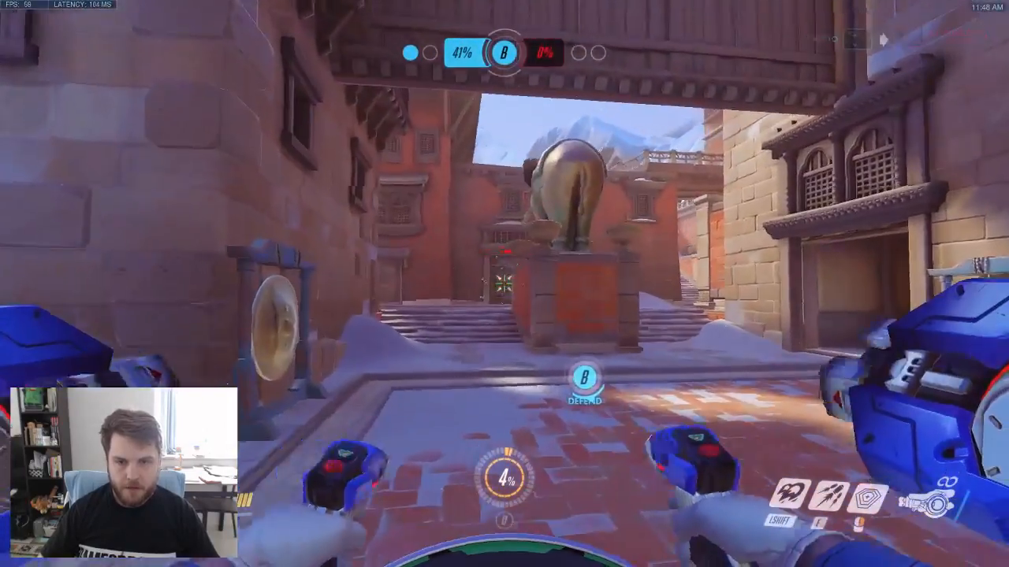
key("w")
right_click(504, 284)
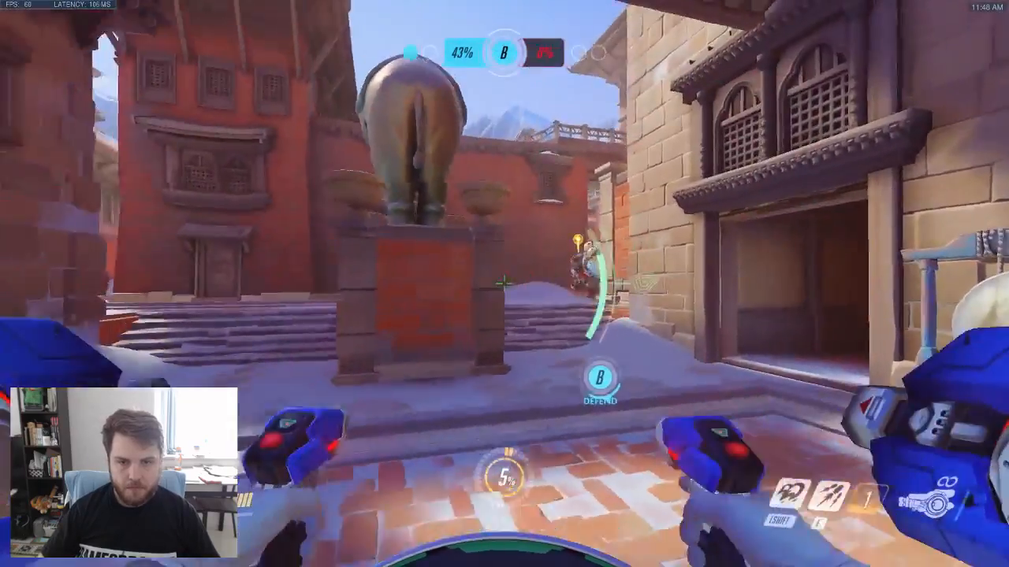
key("s")
right_click(504, 284)
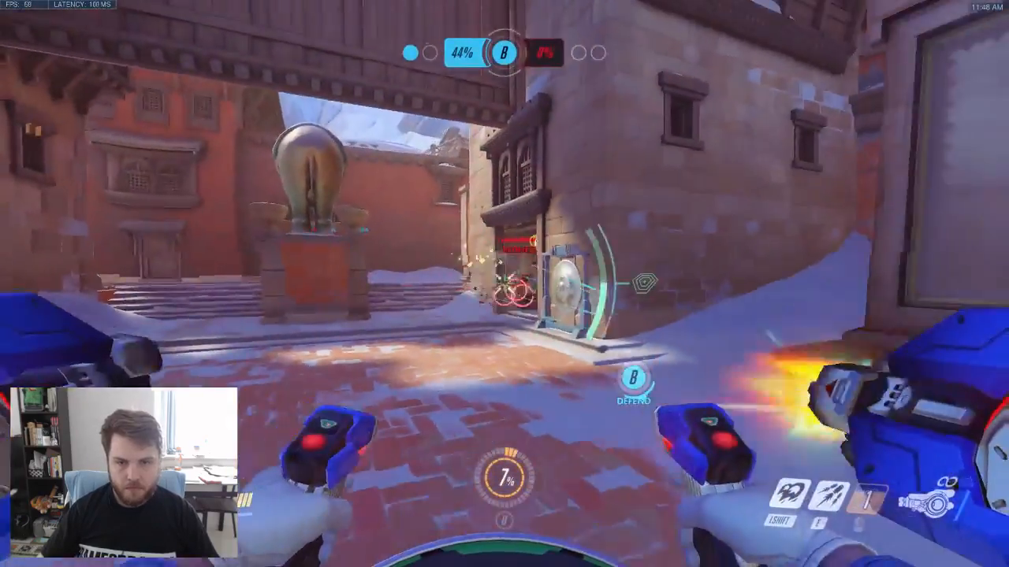
- Advance on the enemies near the gong, block their fire with the Defense Matrix, then boost in with cannons and micro missiles
key("w")
right_click(504, 284)
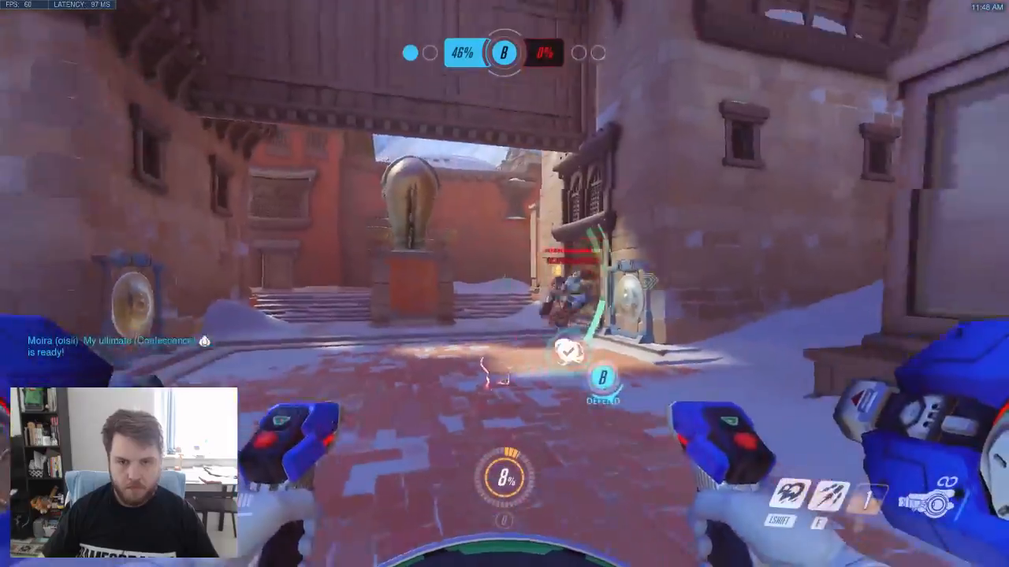
left_click(504, 284)
key("shift")
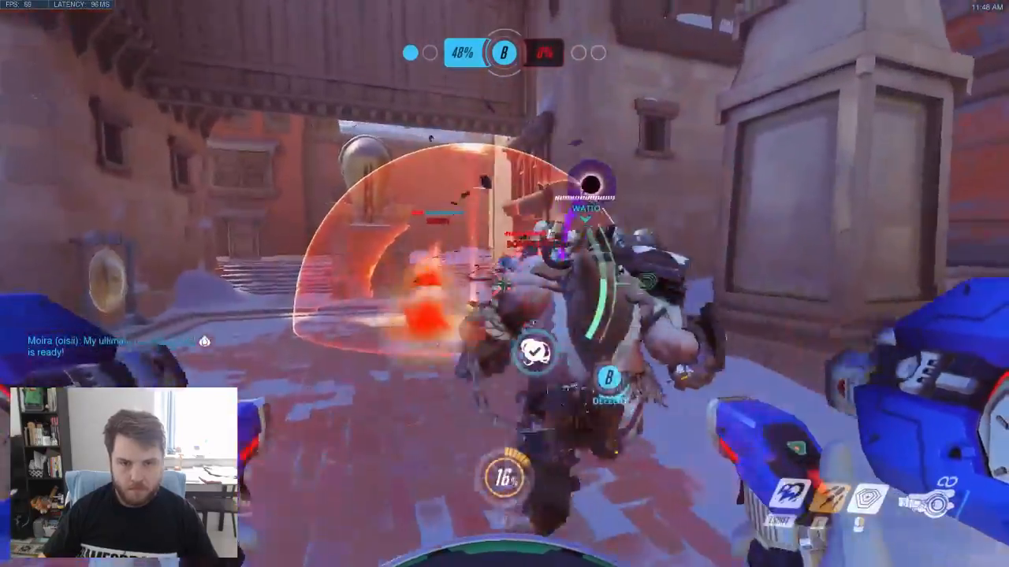
key("e")
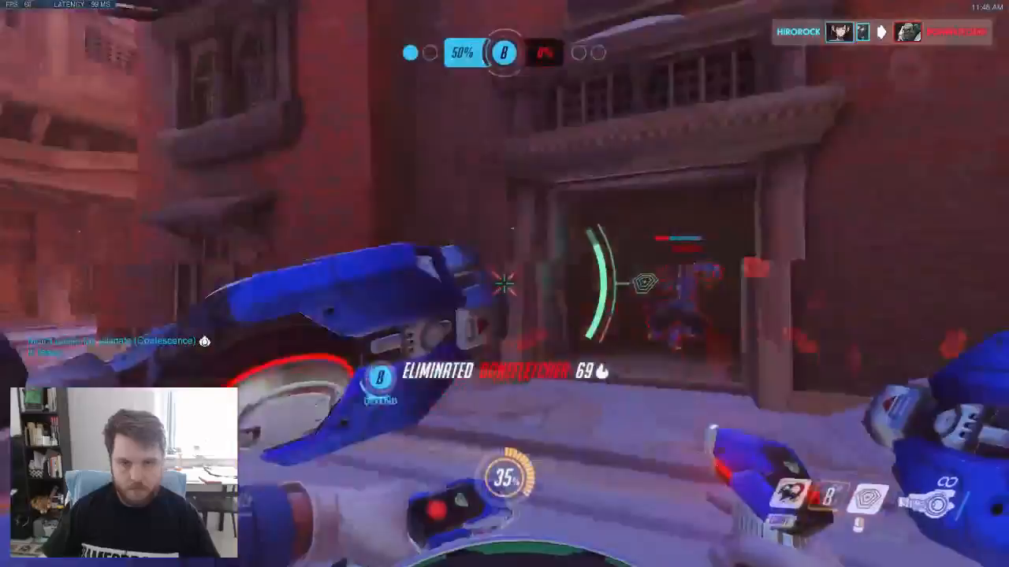
left_click(505, 284)
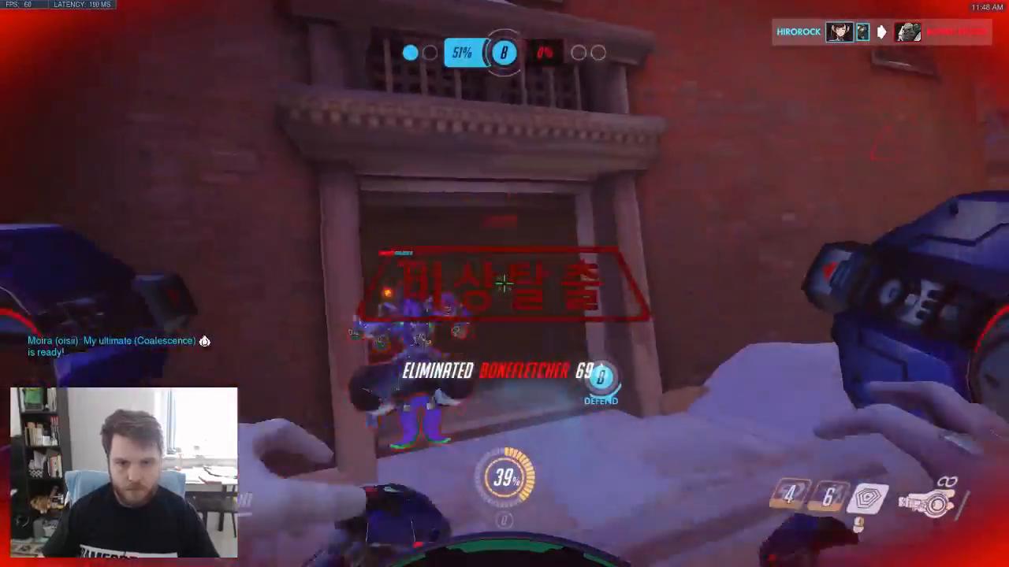
left_click(504, 284)
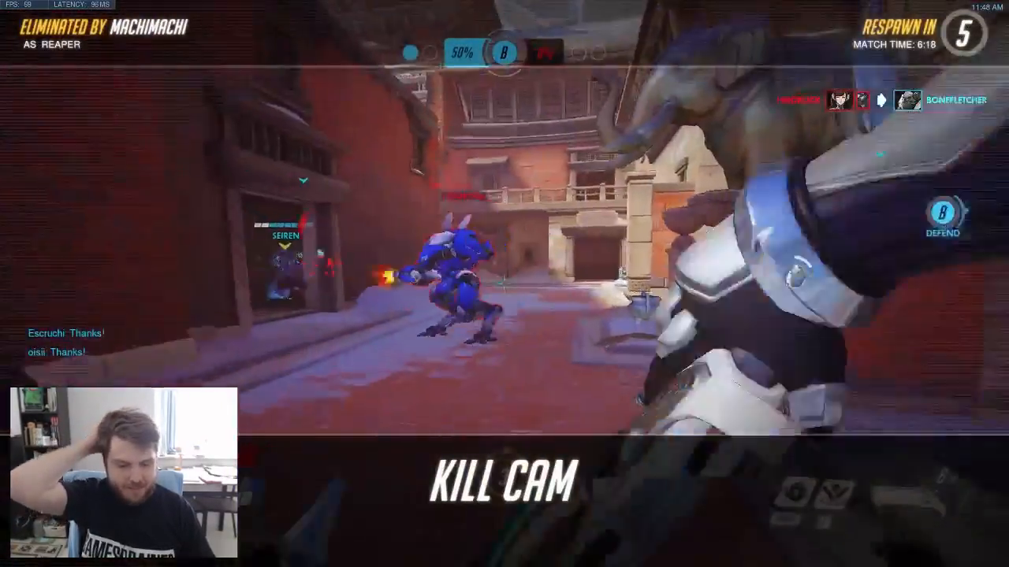
- Check the scoreboard while waiting to respawn, then leave the spawn room as Tracer and blink through the alley toward point B
key("Tab")
key("Tab")
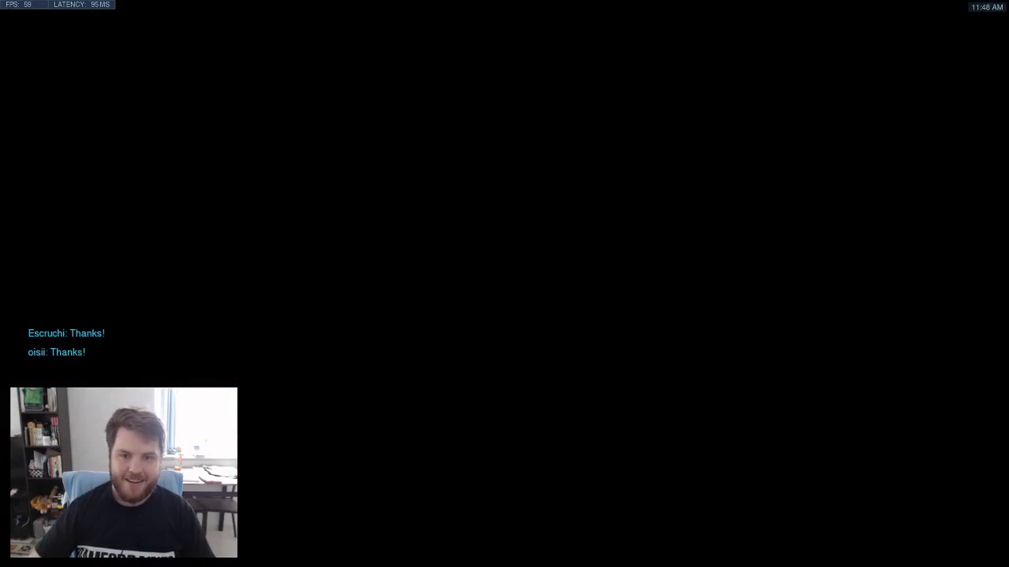
key("w")
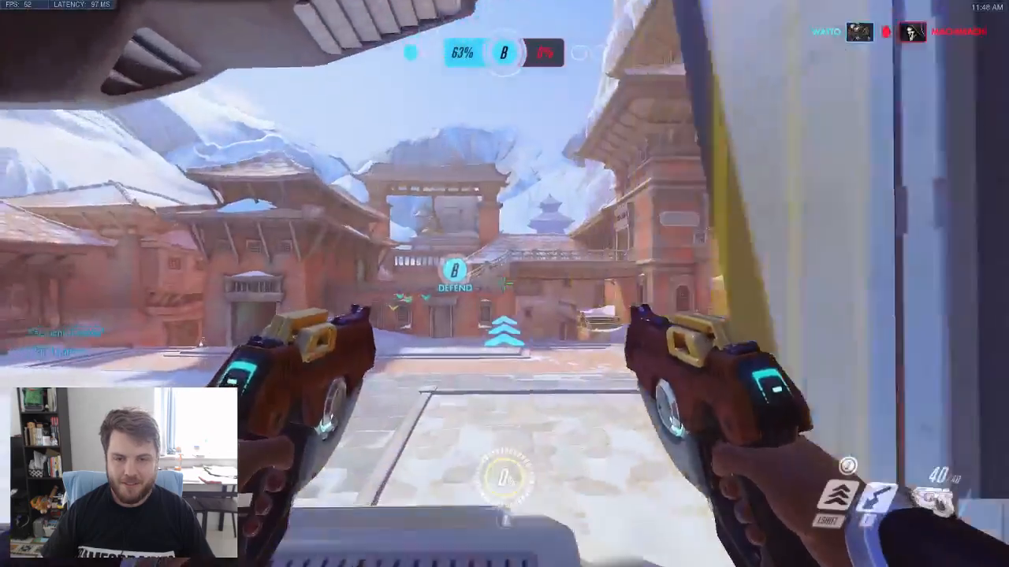
key("shift")
key("shift")
key("shift")
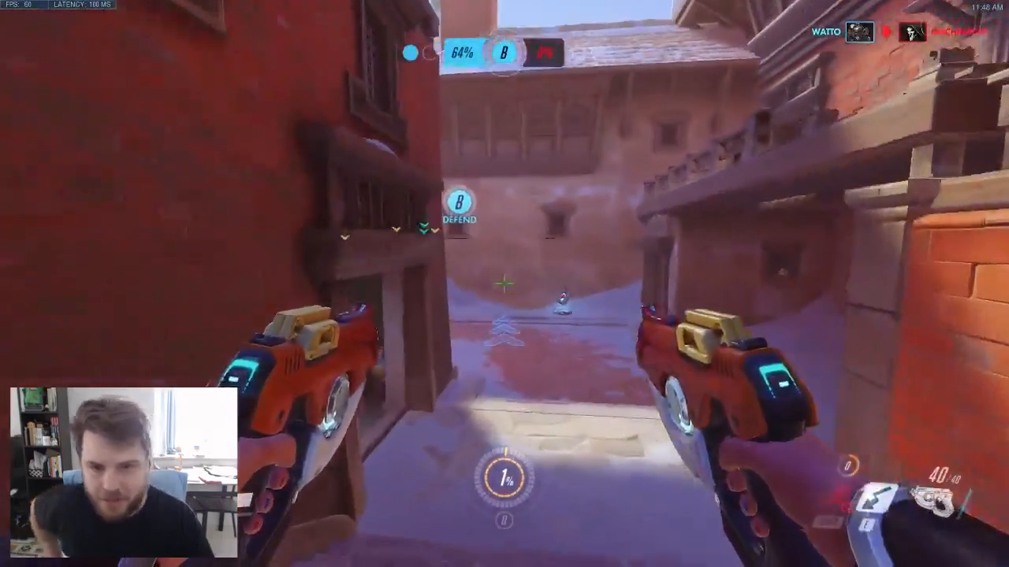
key("w")
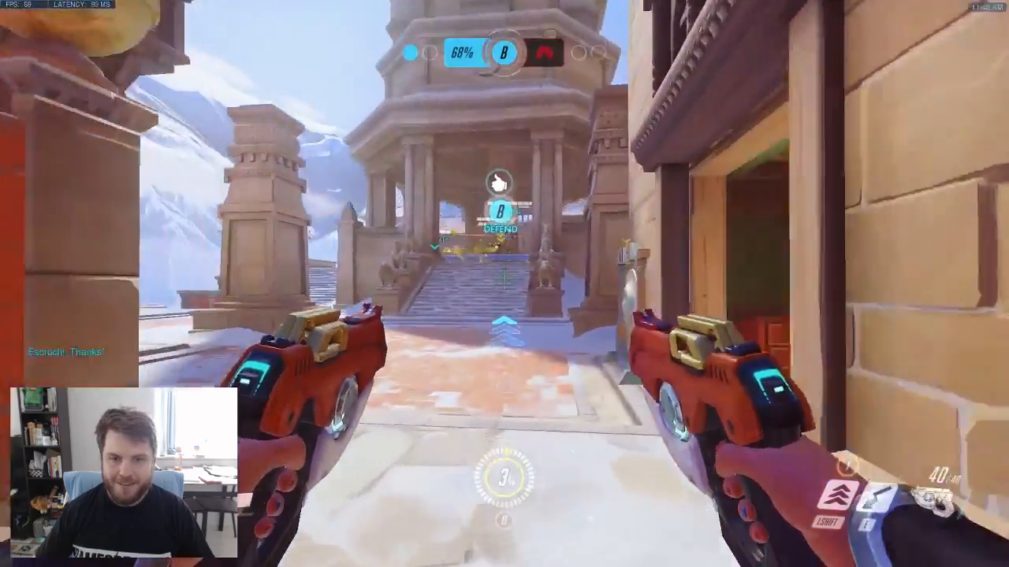
- Blink to the temple stairs, cross control point B and enter the red-walled building beside it
key("shift")
key("w")
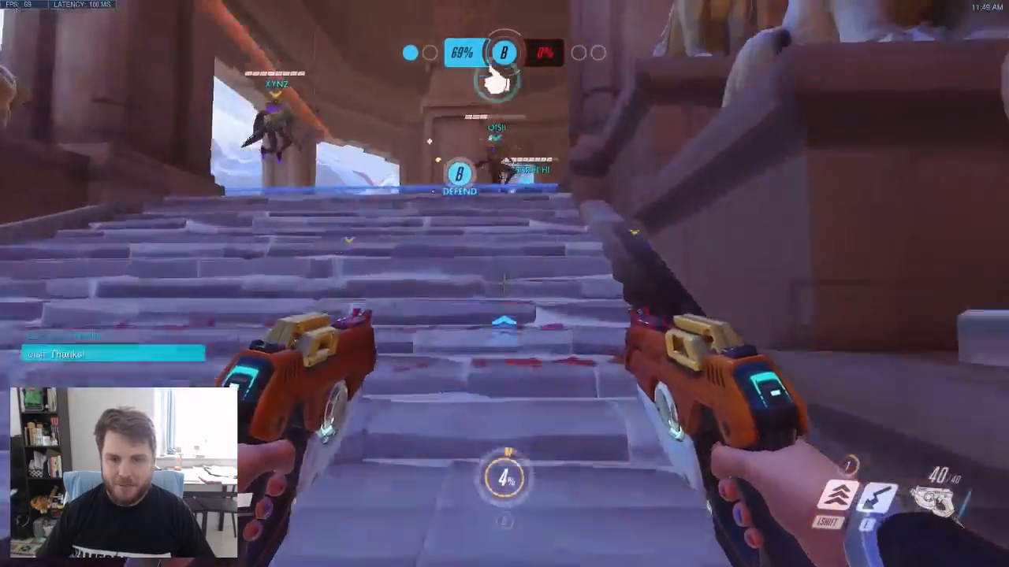
key("w")
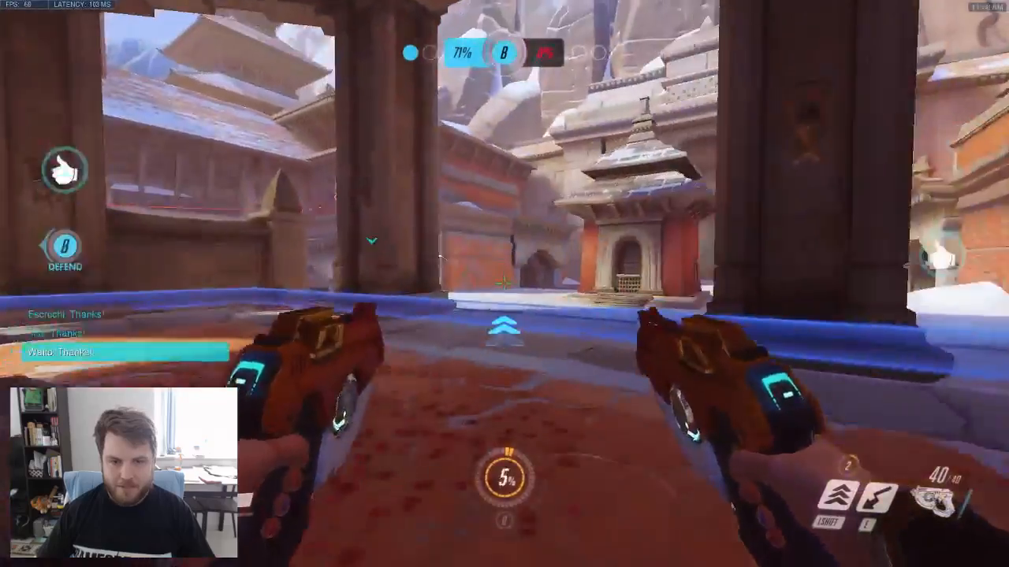
key("w")
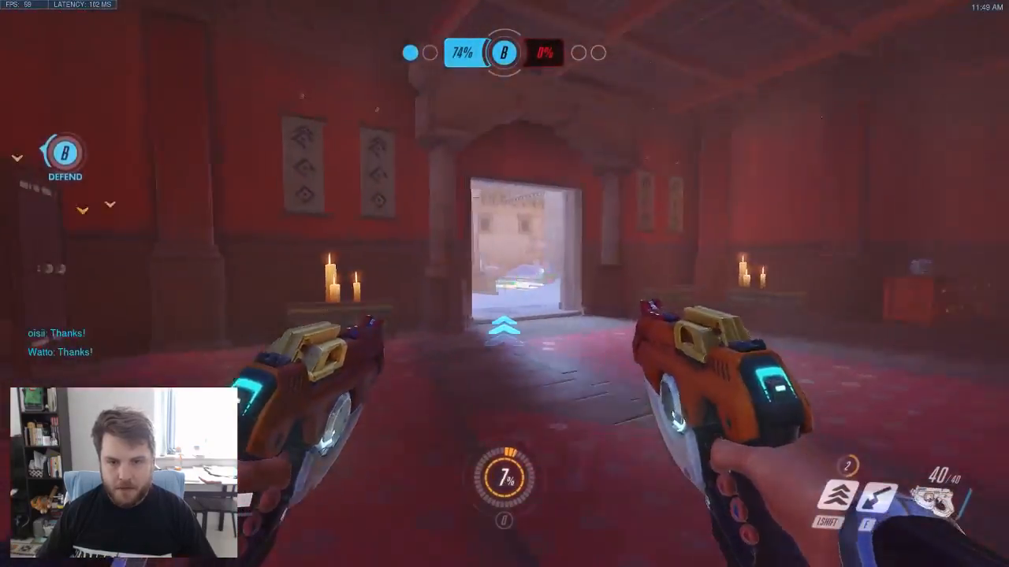
- Fight the enemy in the red-walled building with the pulse pistols, blinking around the room, reloading and using Recall
key("w")
left_click(504, 284)
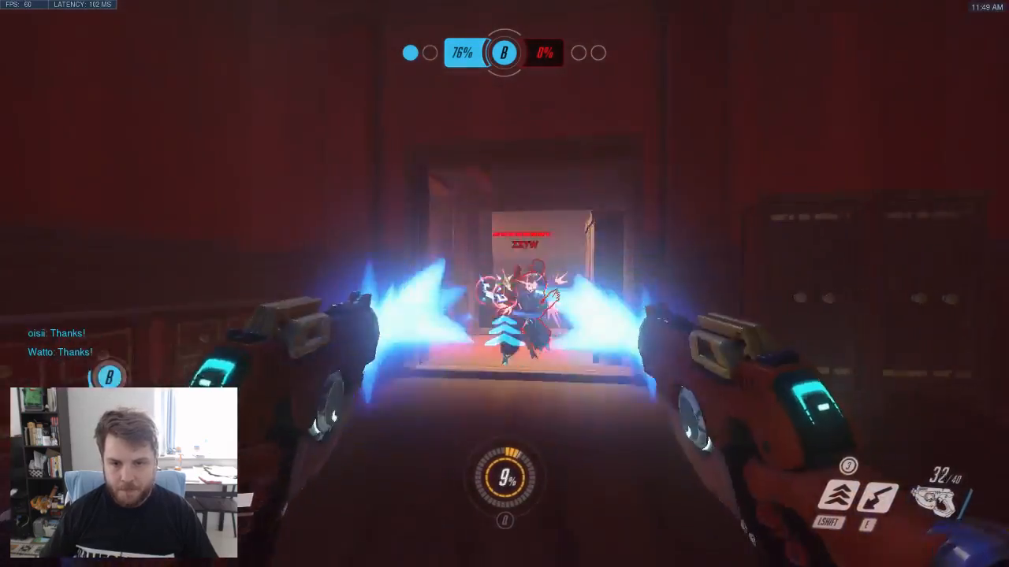
key("shift")
key("r")
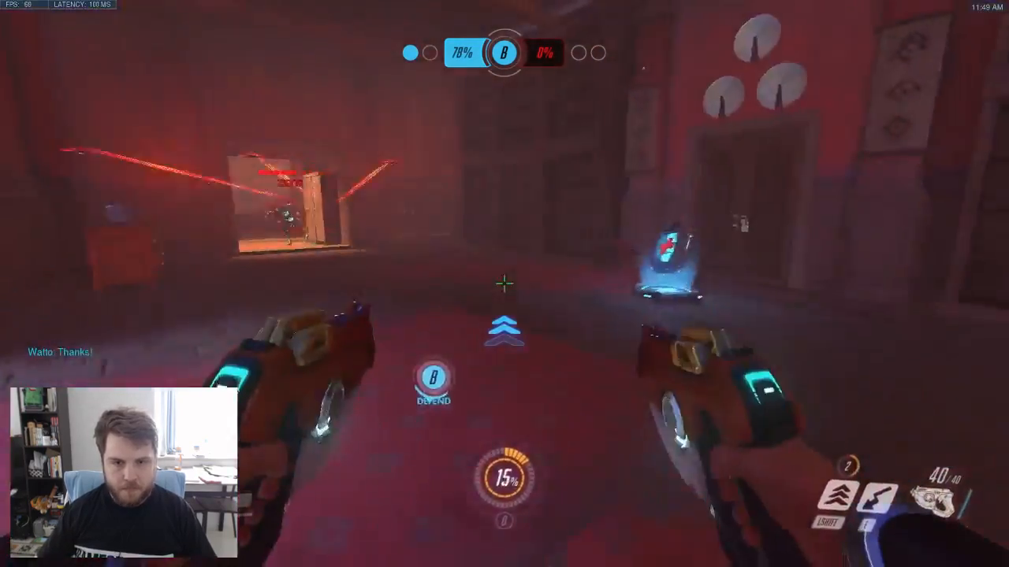
key("shift")
left_click(504, 284)
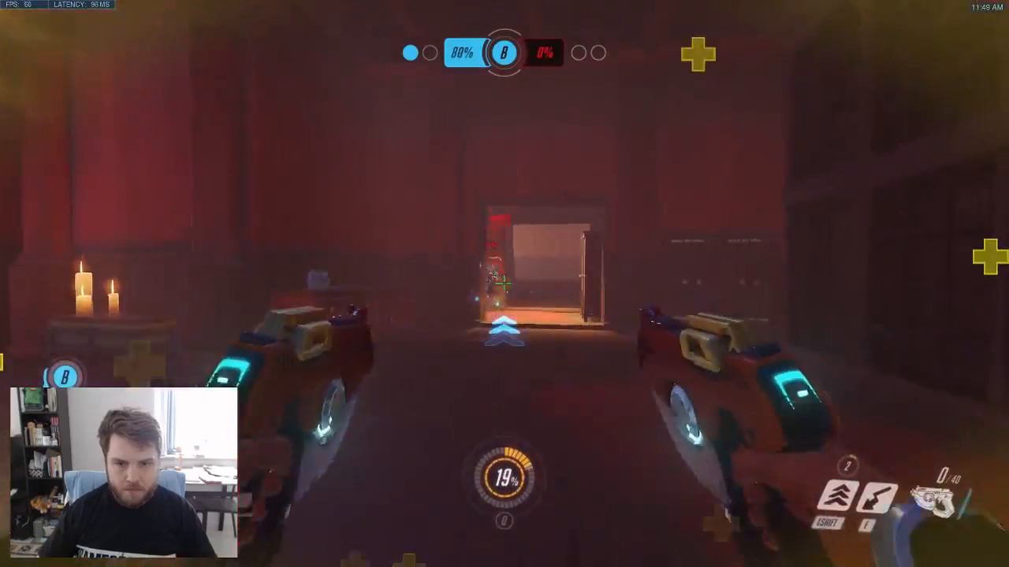
key("e")
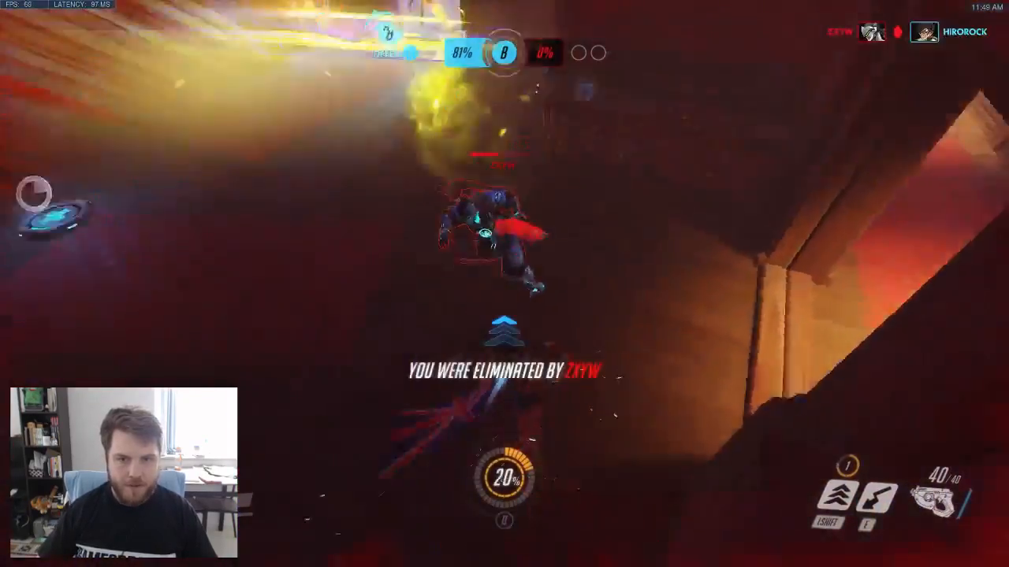
- Review both teams' heroes and the Tracer statistics on the scoreboard while waiting to respawn
key("Tab")
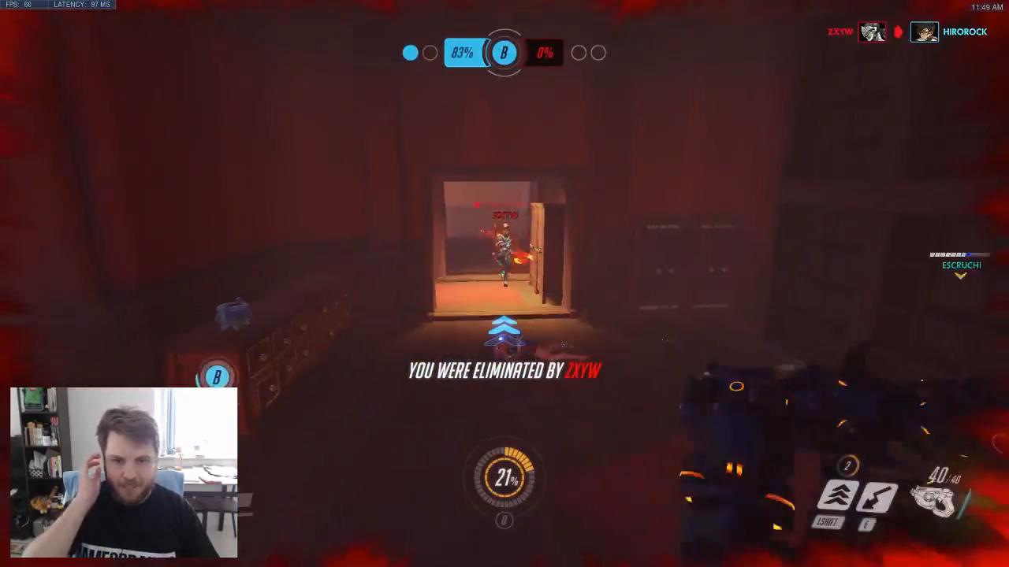
key("Tab")
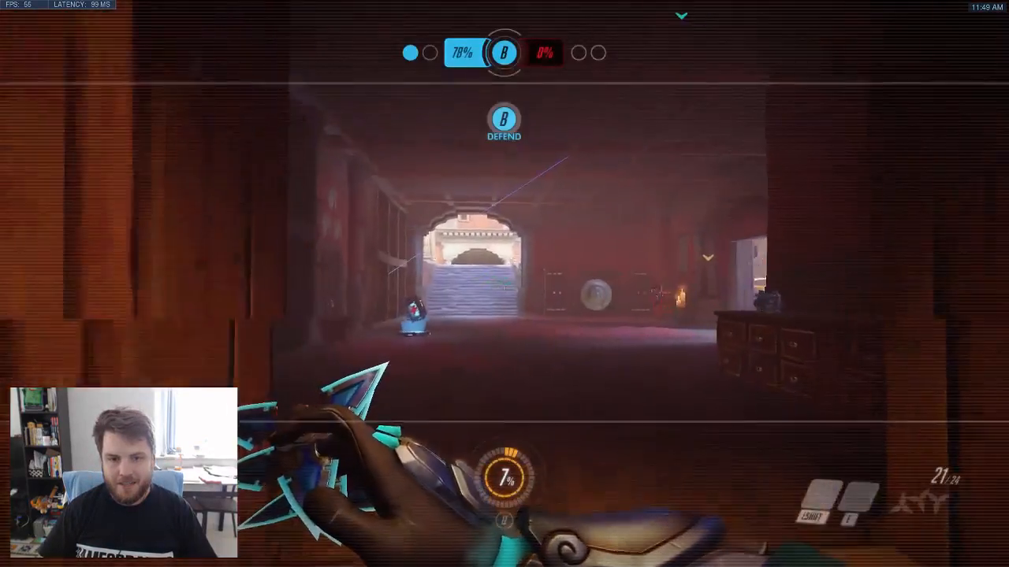
key("Tab")
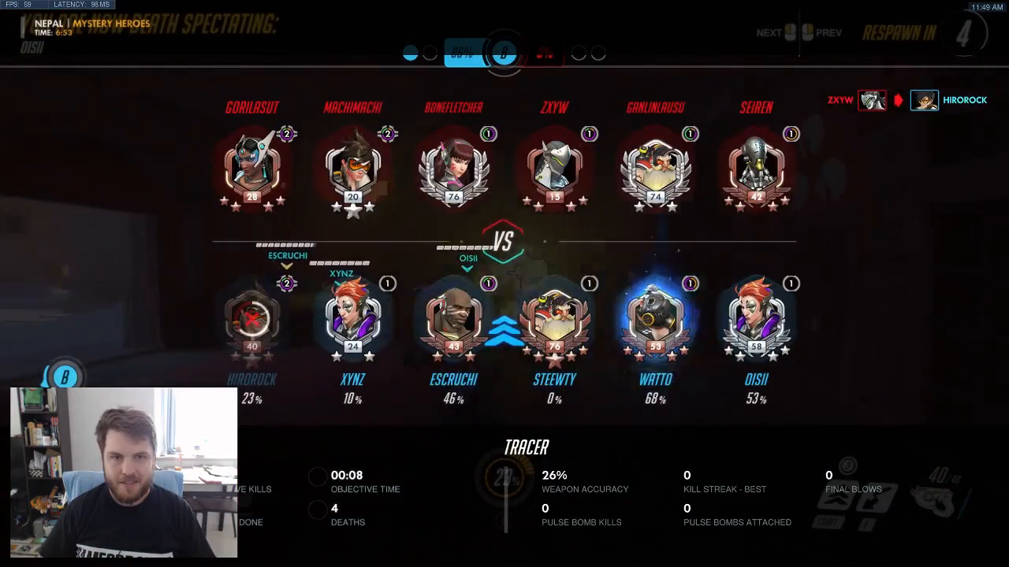
key("Tab")
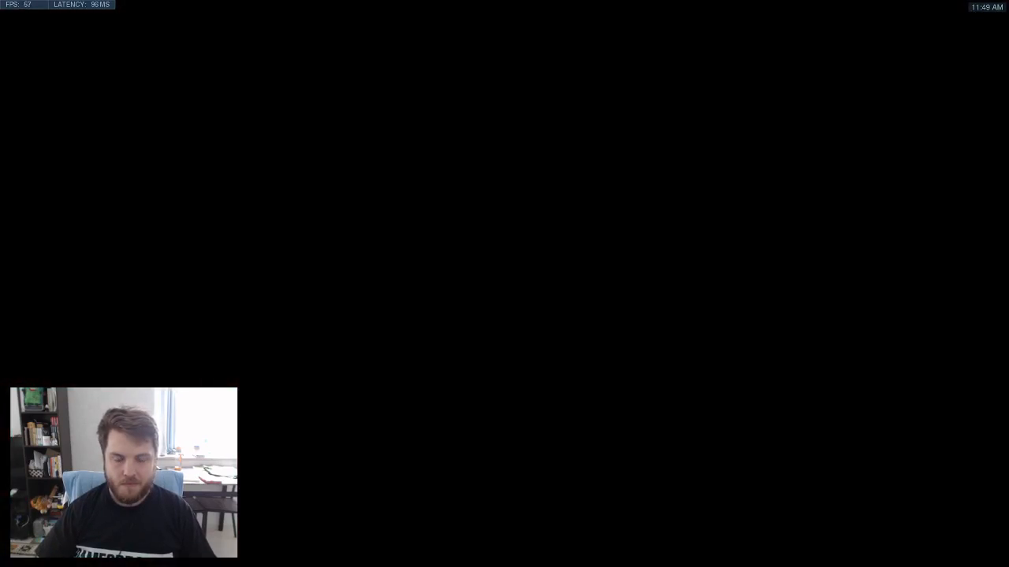
- Run as Mei from the spawn room through the alley and past the elephant statue to contested point B
key("w")
key("w")
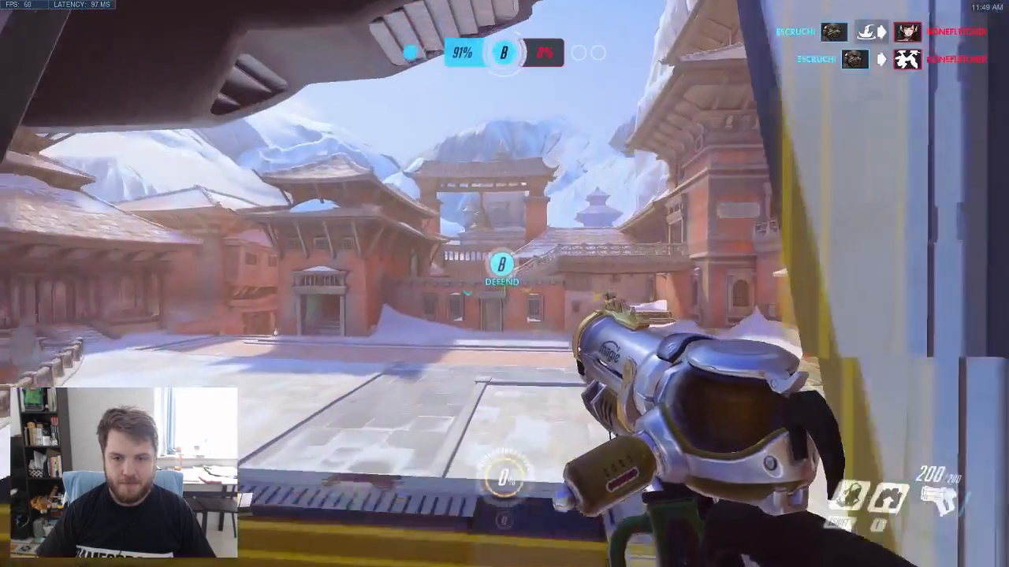
key("space")
key("w")
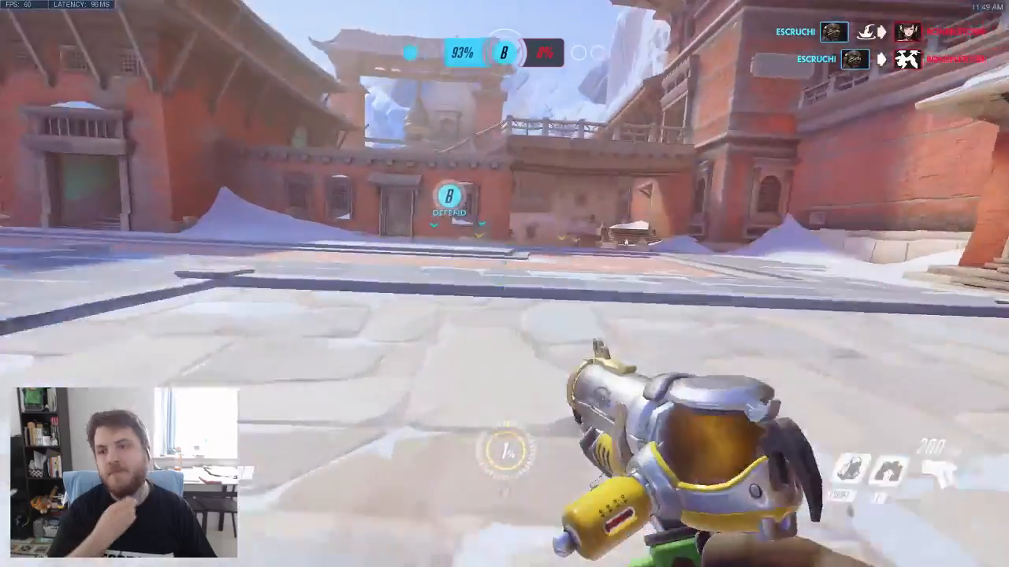
key("w")
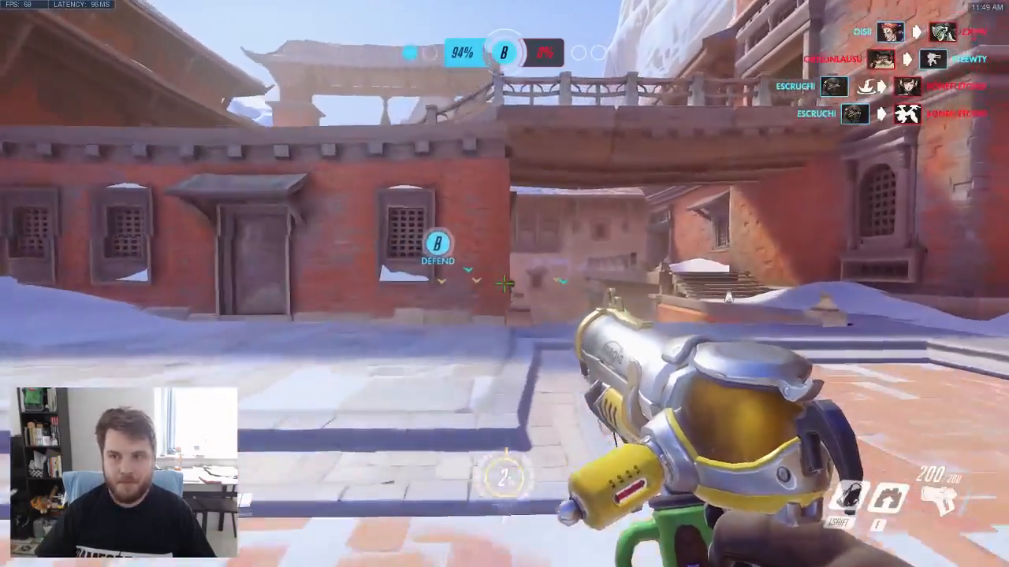
key("w")
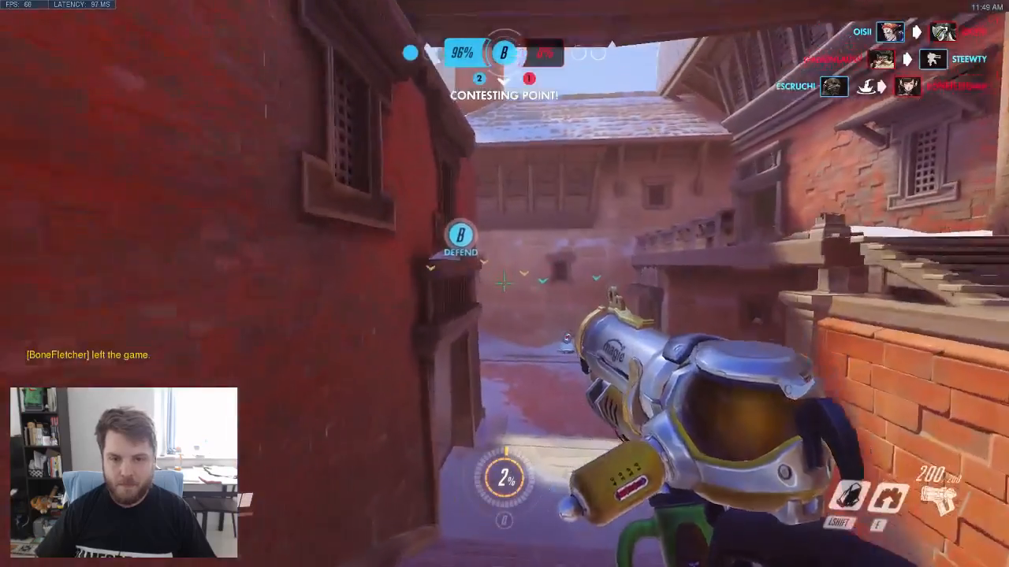
key("w")
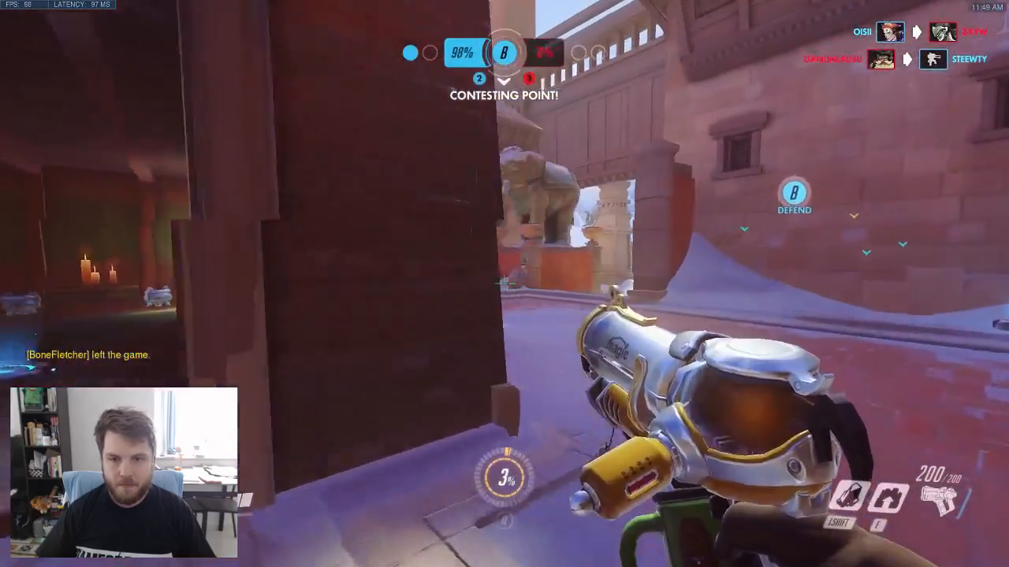
key("w")
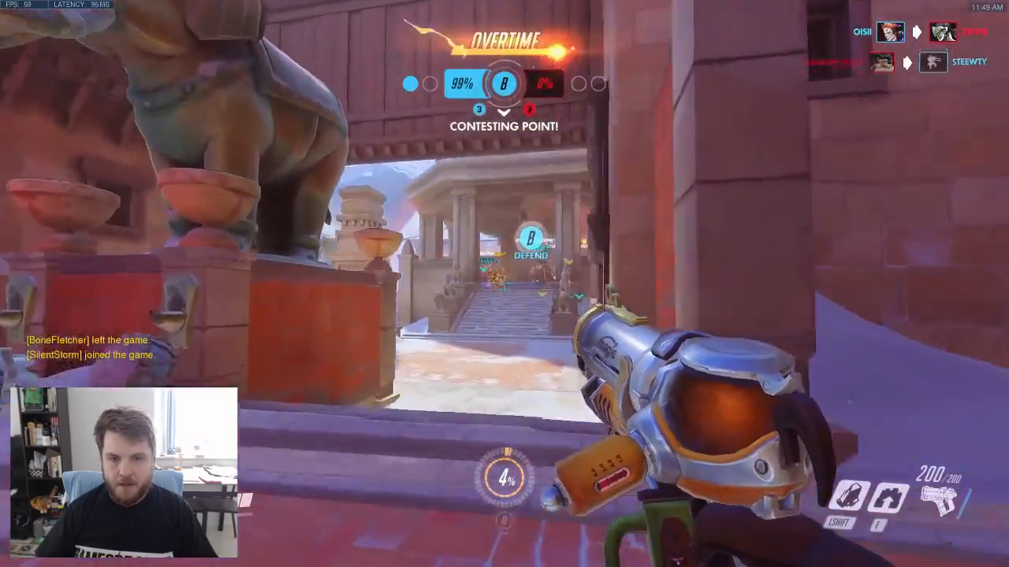
key("w")
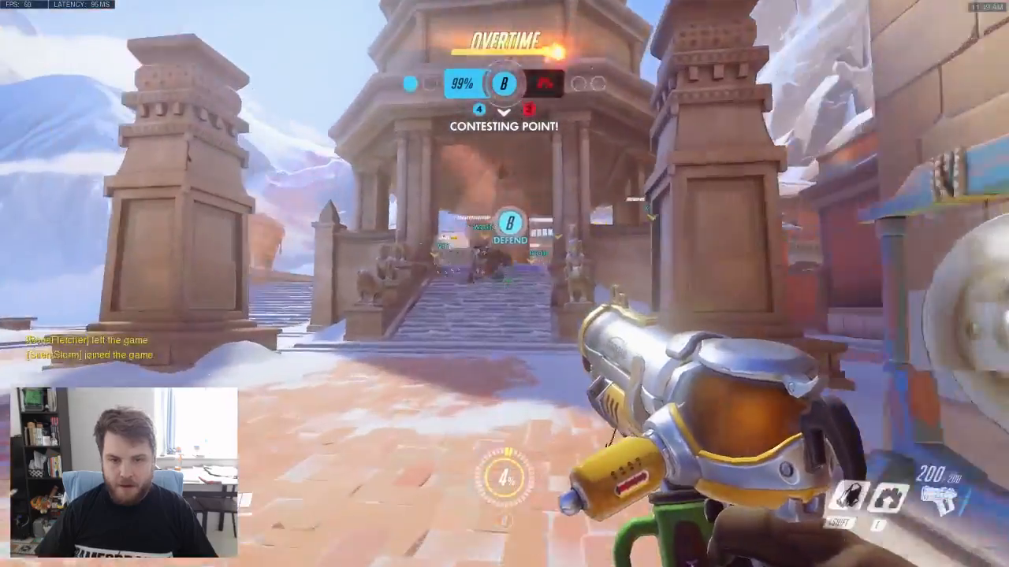
key("w")
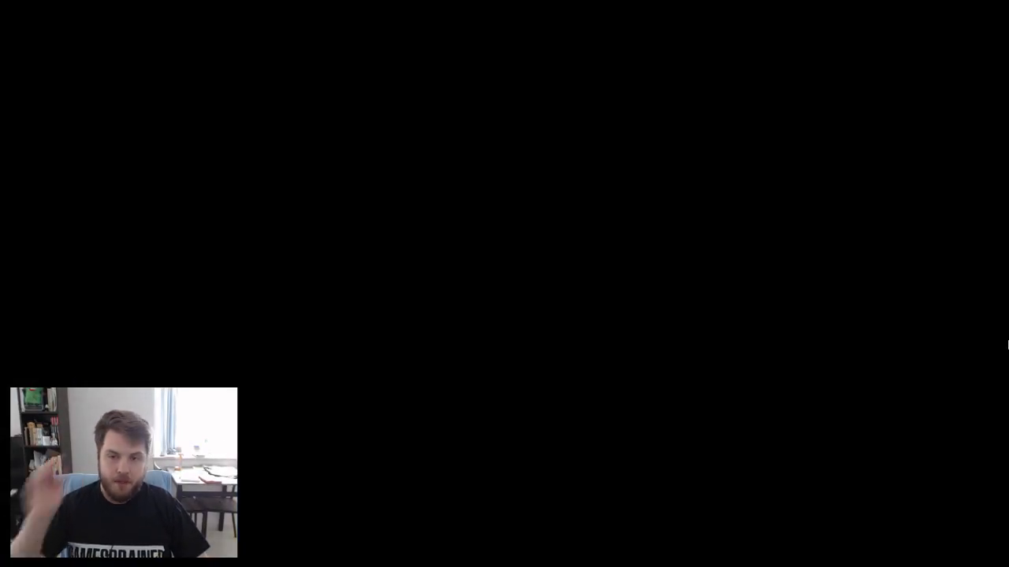
- Switch out to the Battle.net launcher, minimize it, and bring the Overwatch game window back to the front
key("alt+Tab")
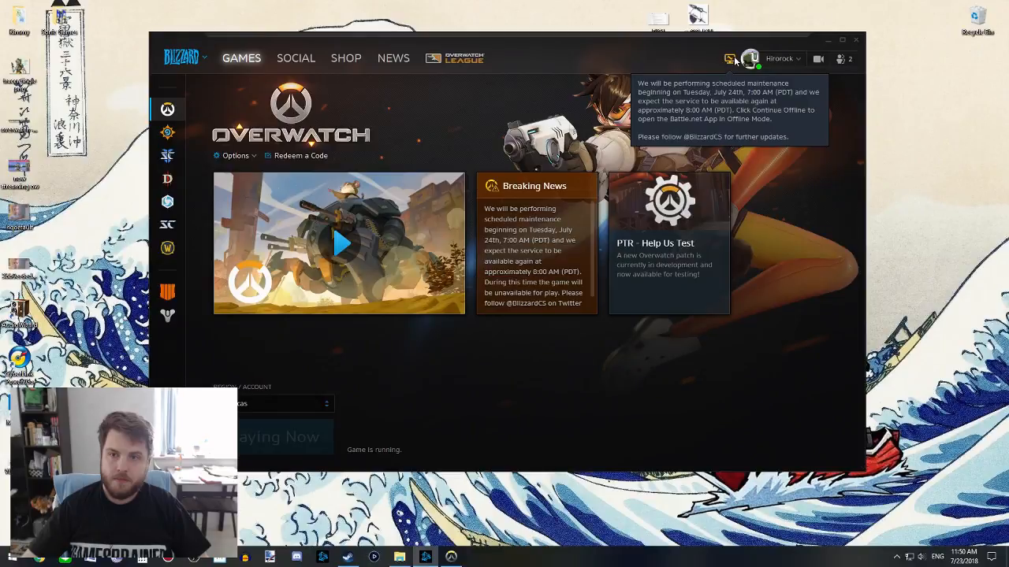
left_click(827, 40)
left_click(451, 557)
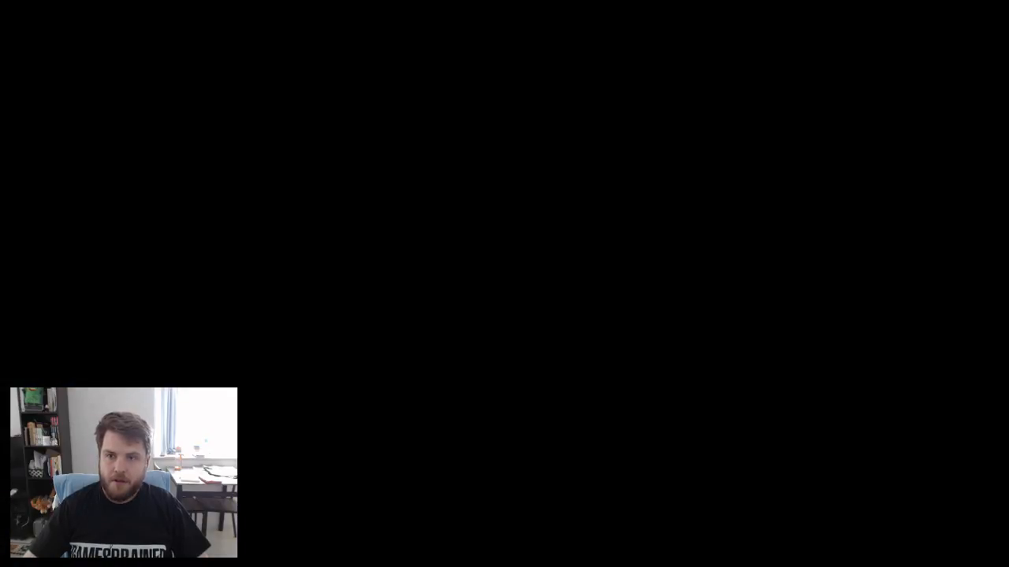
key("alt+Tab")
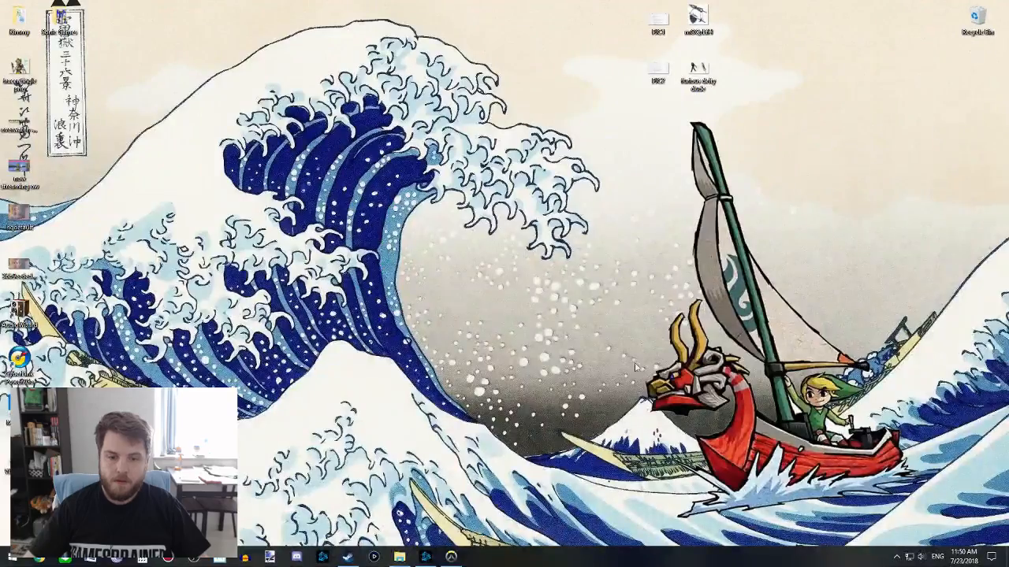
left_click(434, 557)
left_click(452, 559)
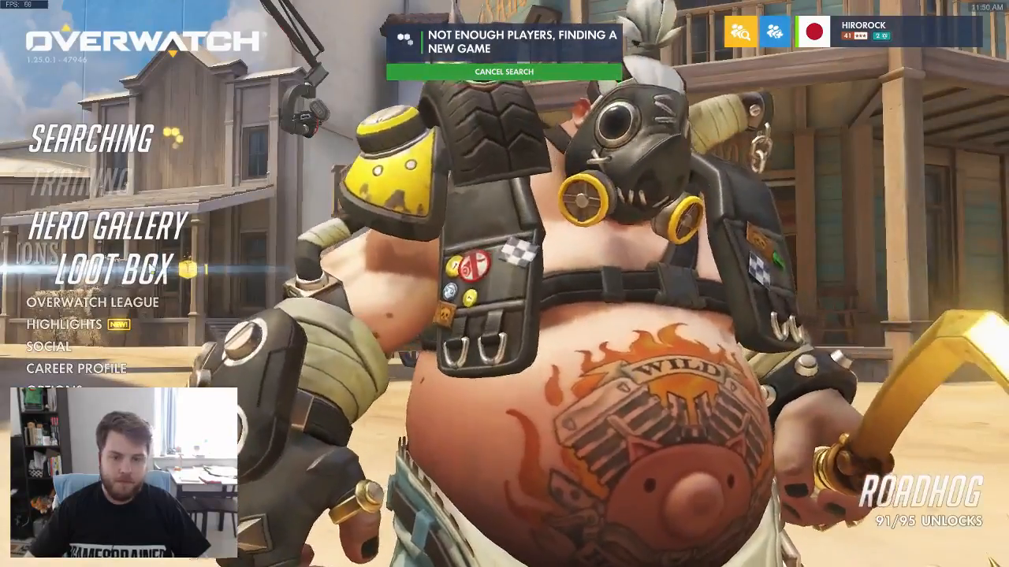
- Open the available loot box, then return to the main menu while the Mystery Heroes search continues
left_click(114, 270)
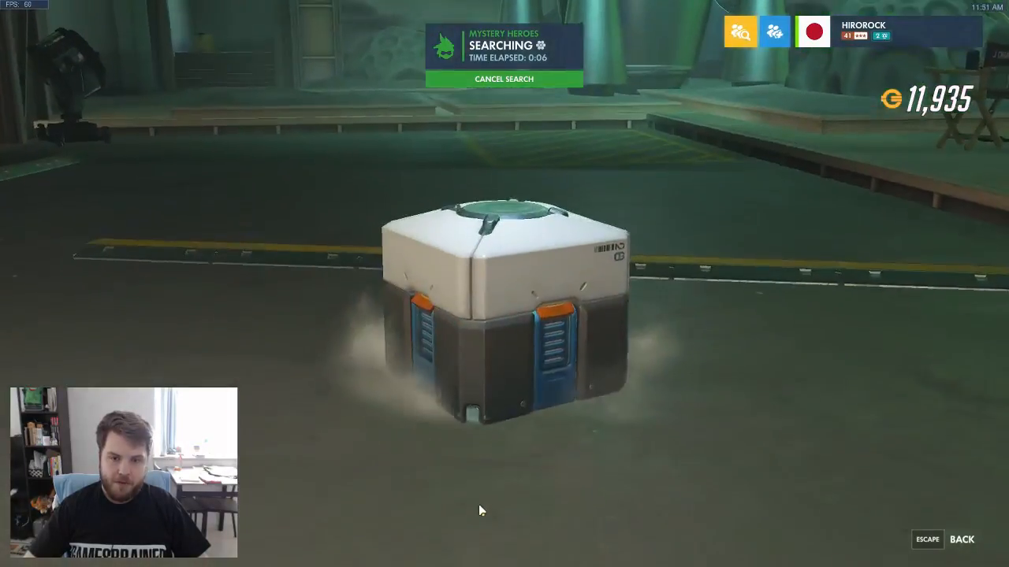
key("space")
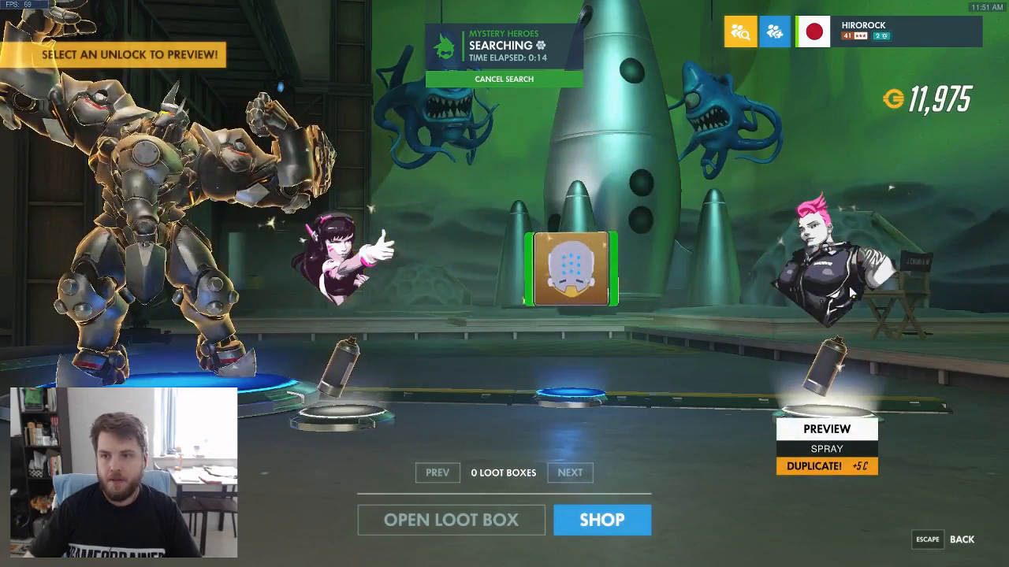
key("Escape")
key("Escape")
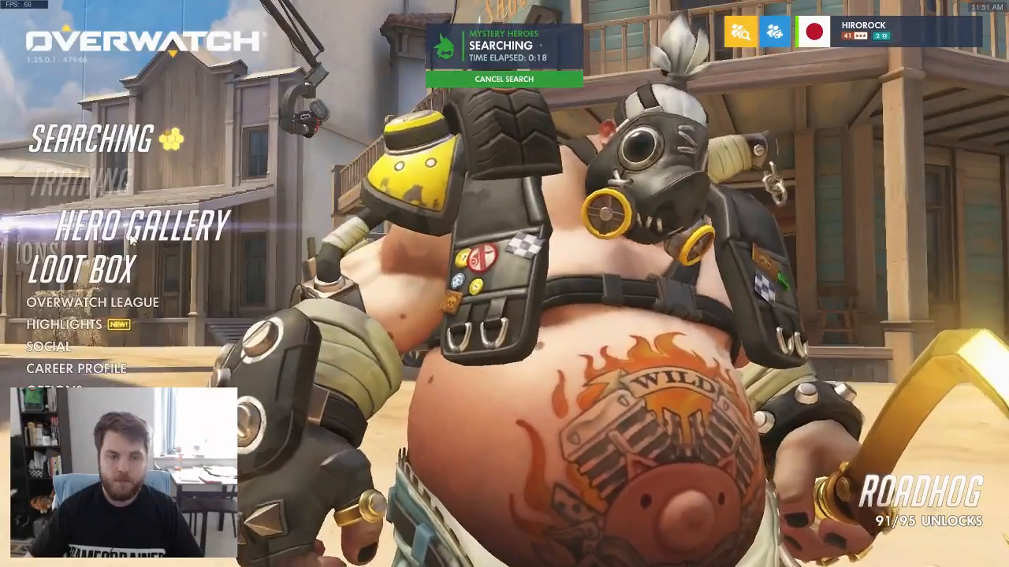
- Open D.Va's skins in the hero gallery and preview Junebug, Scavenger, Junker, Cruiser and the neighbouring skins
left_click(108, 227)
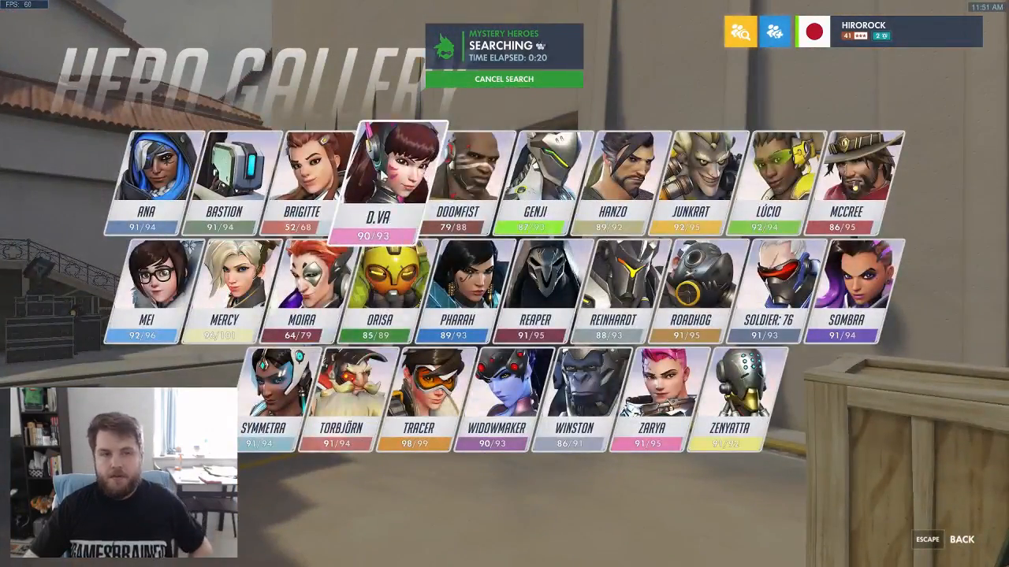
left_click(389, 182)
left_click(146, 153)
scroll(215, 299, "down", 2)
left_click(154, 268)
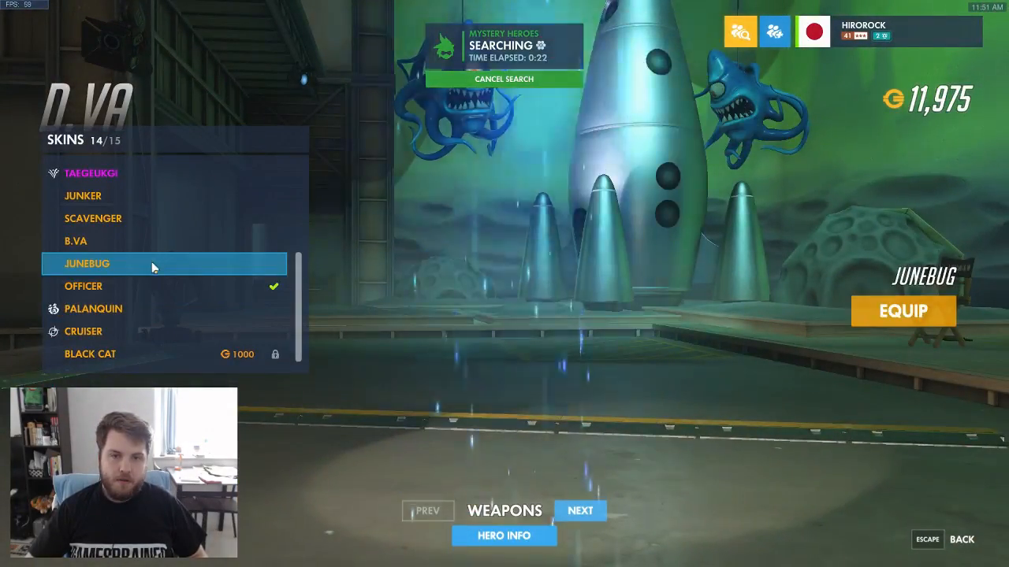
left_click(174, 243)
left_click(173, 225)
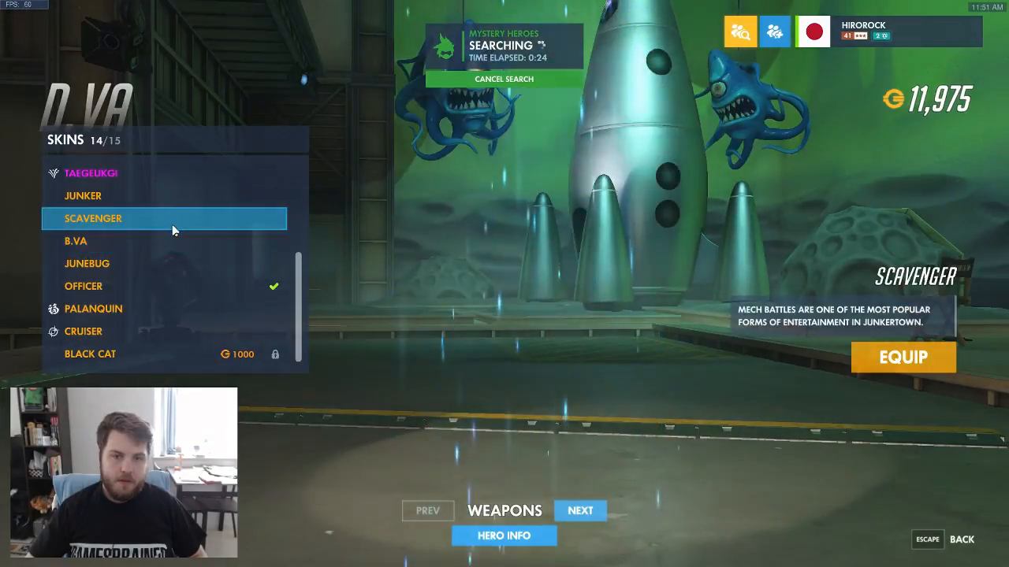
left_click(183, 198)
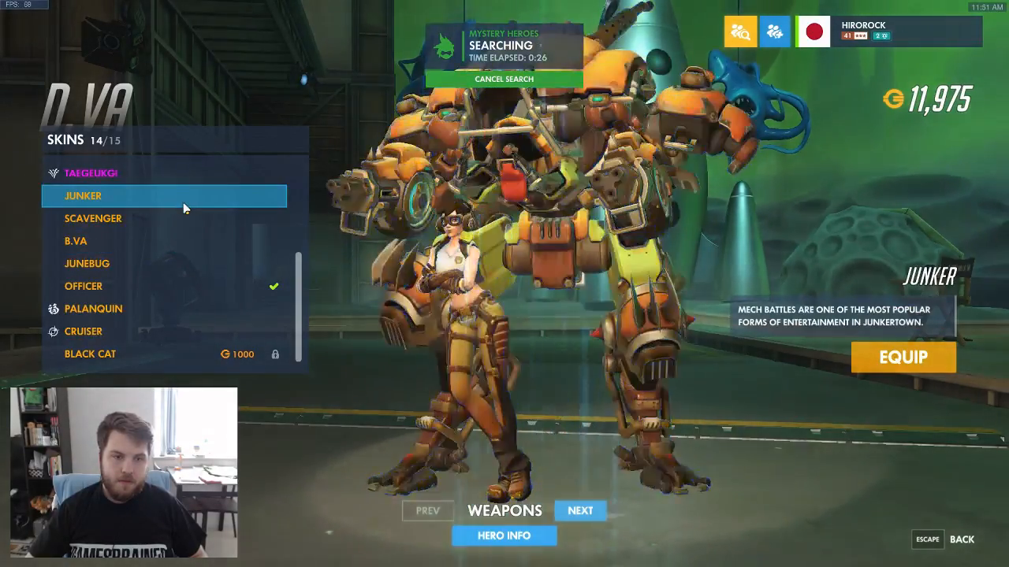
left_click(149, 312)
left_click(118, 334)
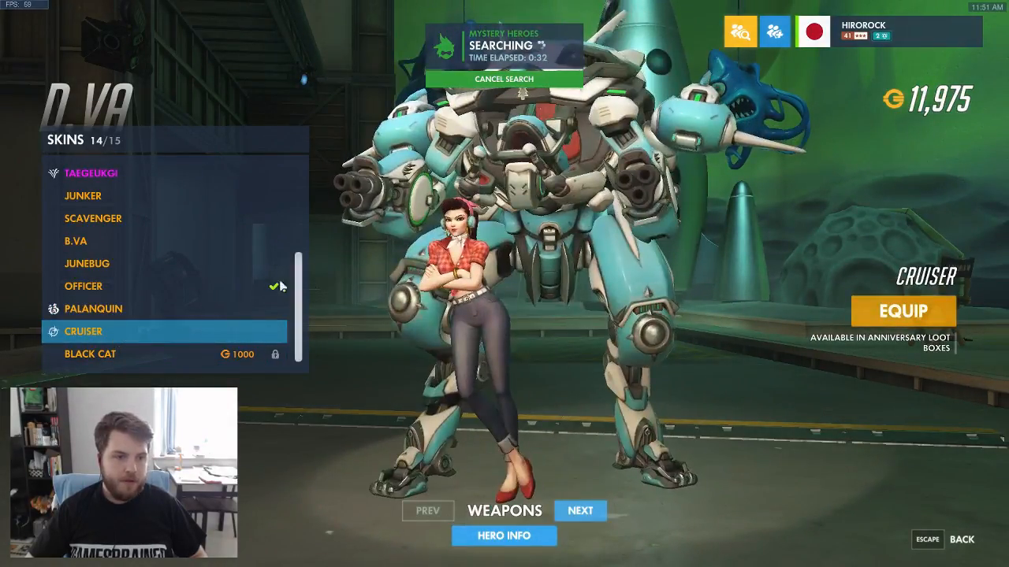
- Compare D.Va's skins once more and equip the B.Va skin
left_click(236, 242)
left_click(195, 263)
left_click(277, 247)
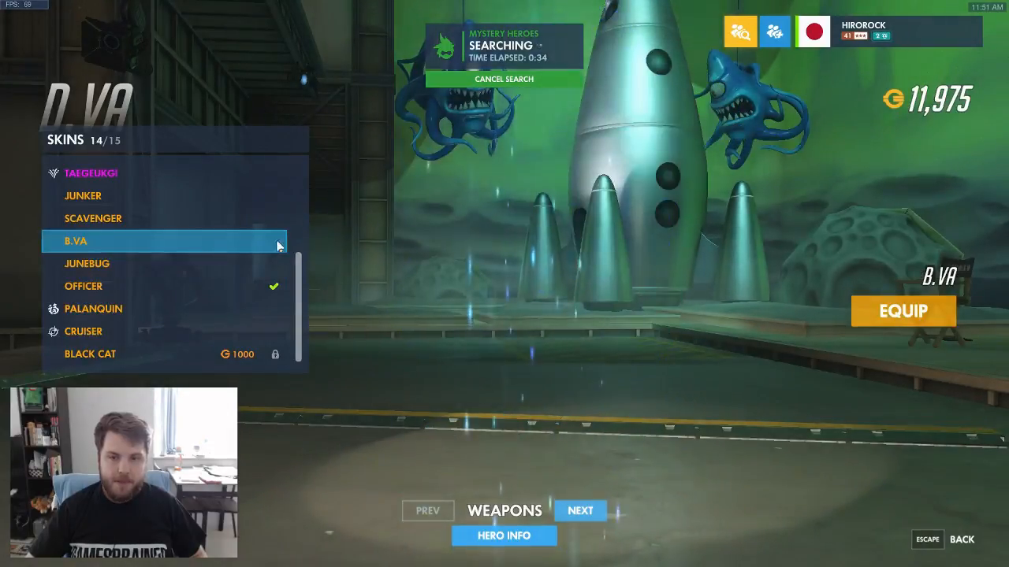
left_click(887, 309)
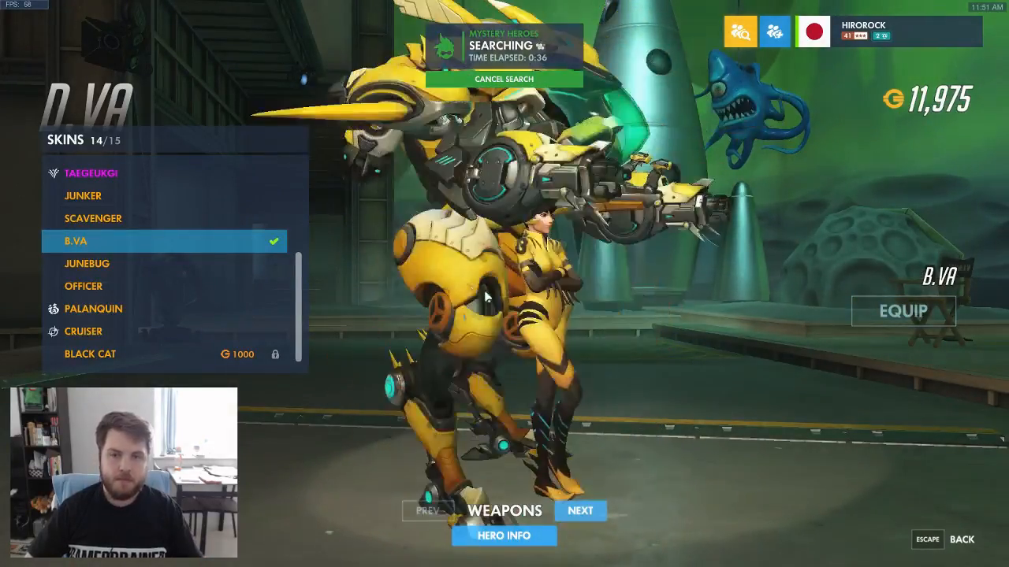
- Leave D.Va's customization page and back out of the hero gallery for the Mystery Heroes match
key("Escape")
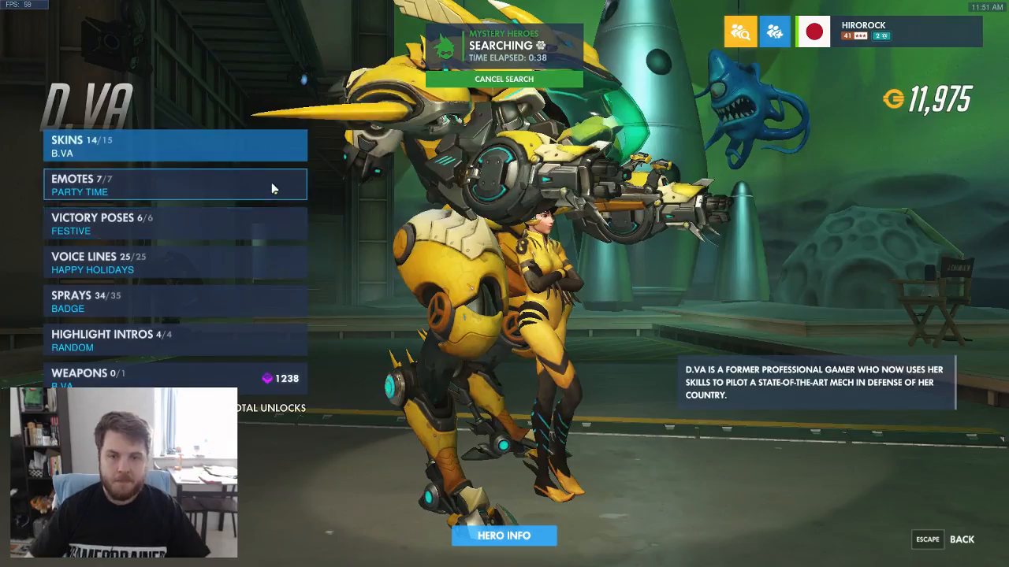
key("Escape")
left_click(418, 180)
key("Escape")
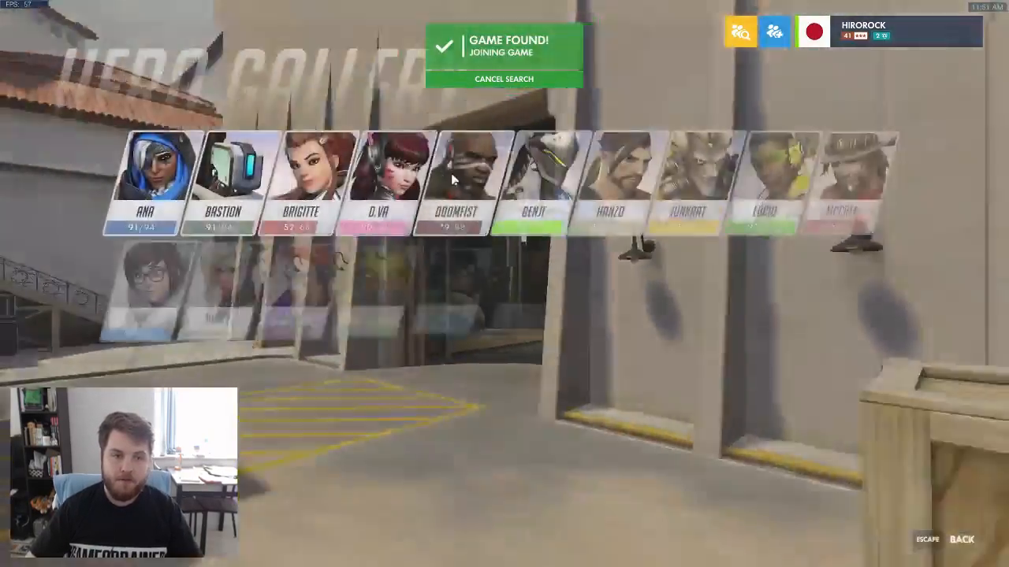
left_click(453, 179)
key("Escape")
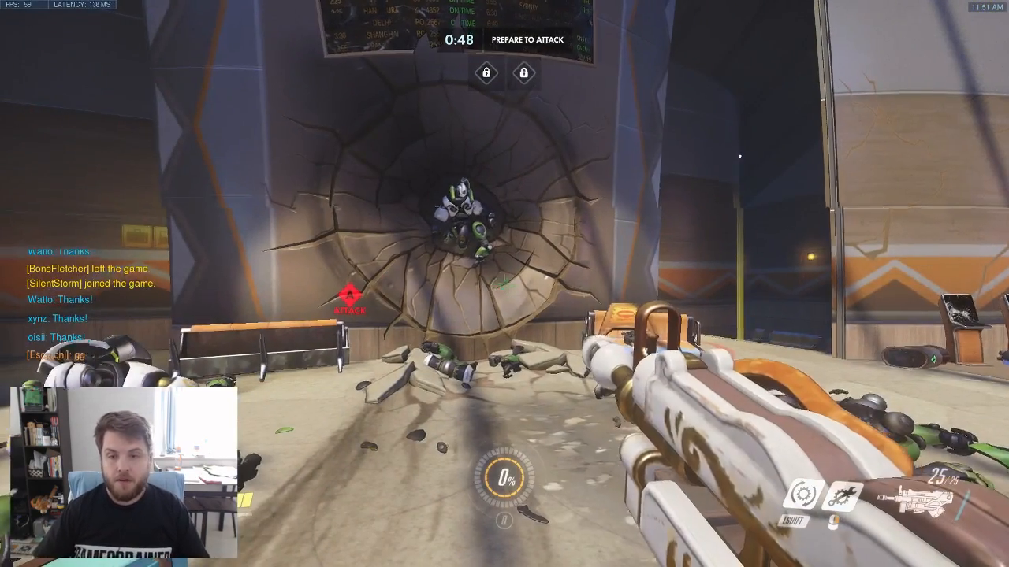
- Move as Bastion to the cracked wall in the spawn room and place several different sprays on it
key("w")
key("w")
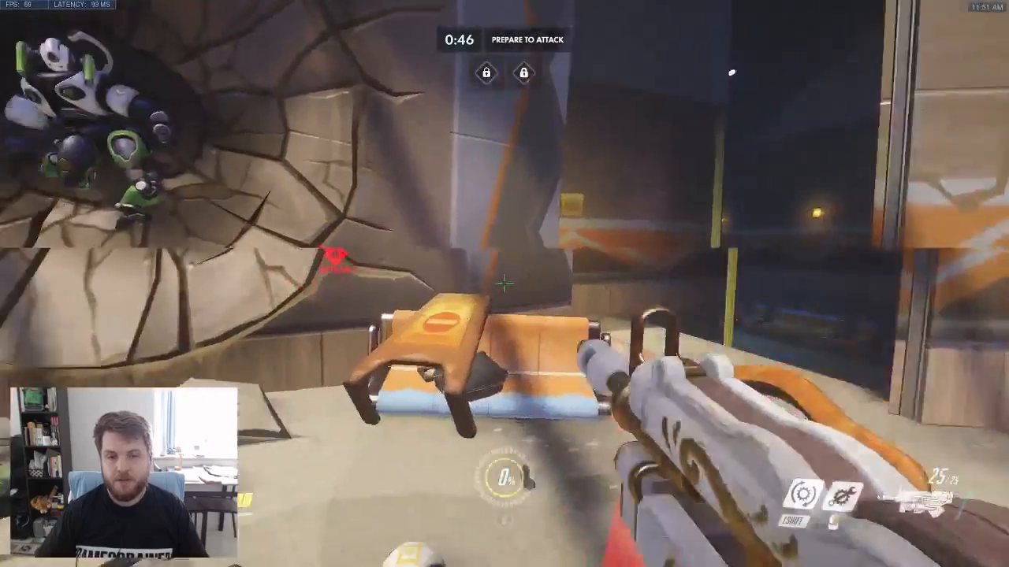
key("t")
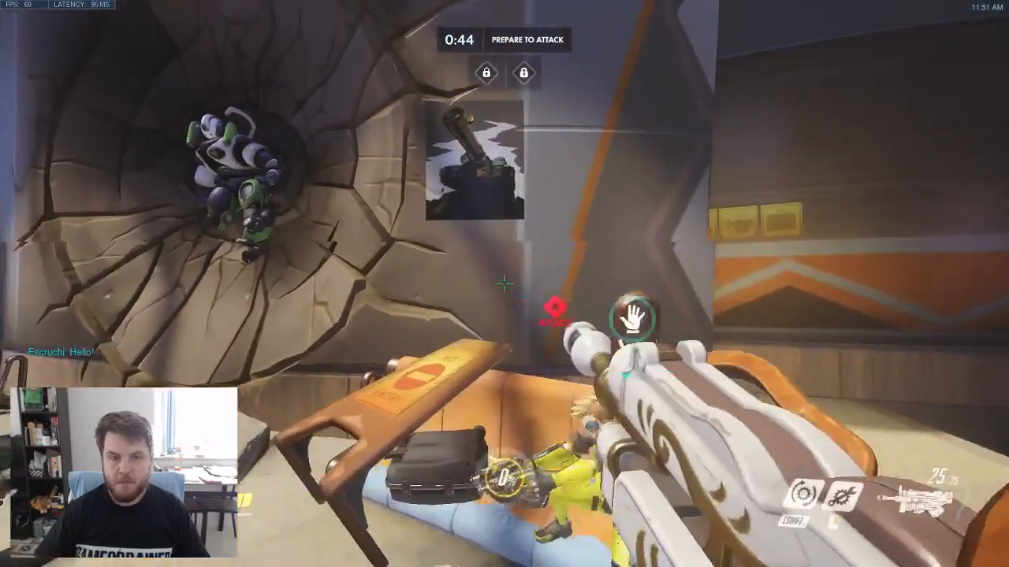
key("t")
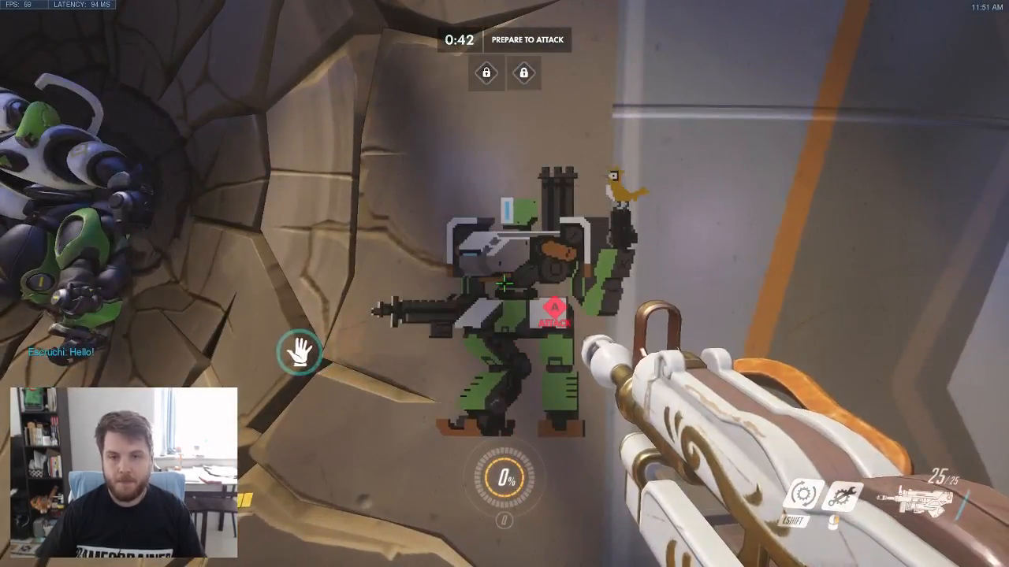
key("t")
key("t")
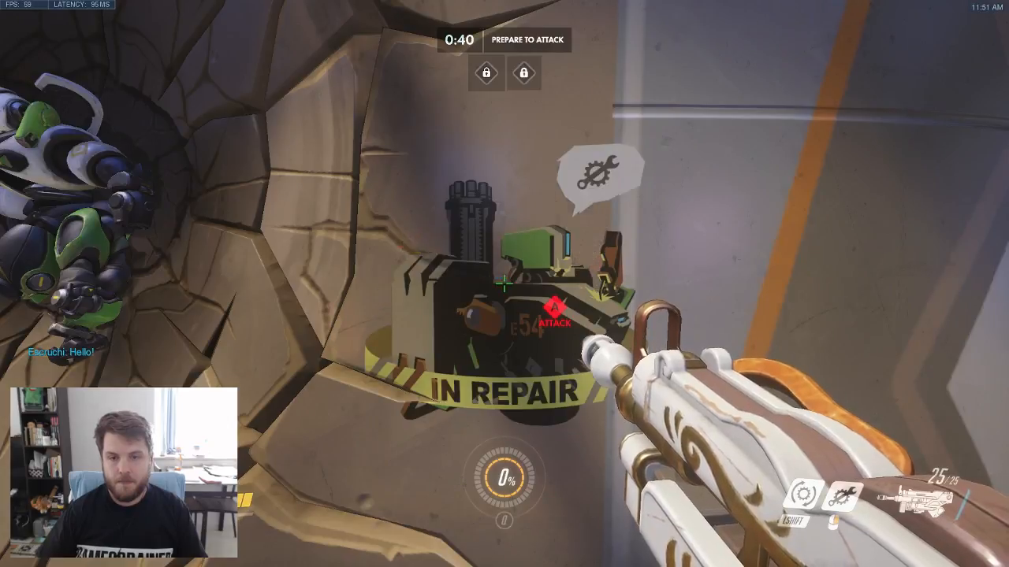
key("t")
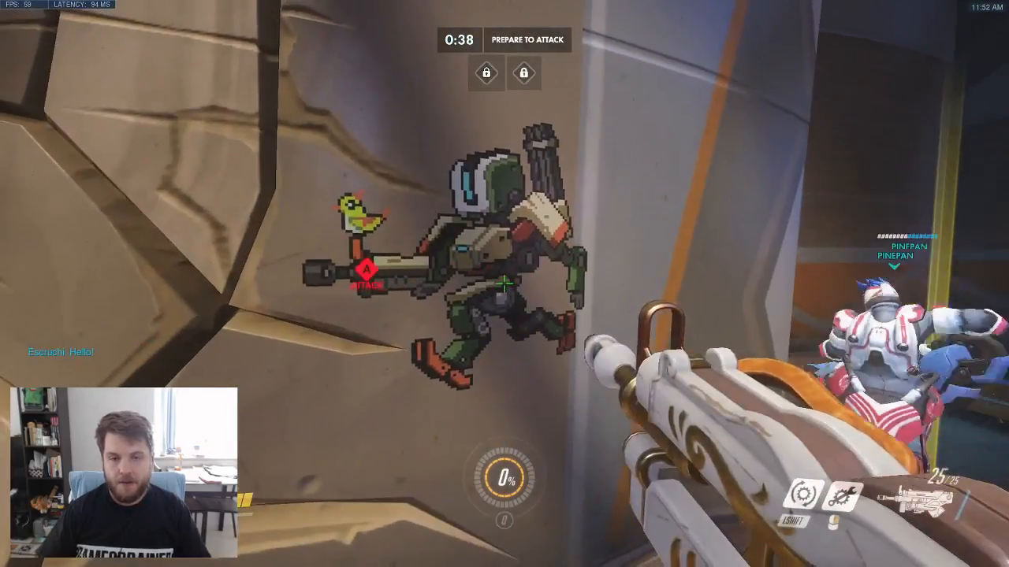
- Open the career profile's achievements and show the Damage category
key("Escape")
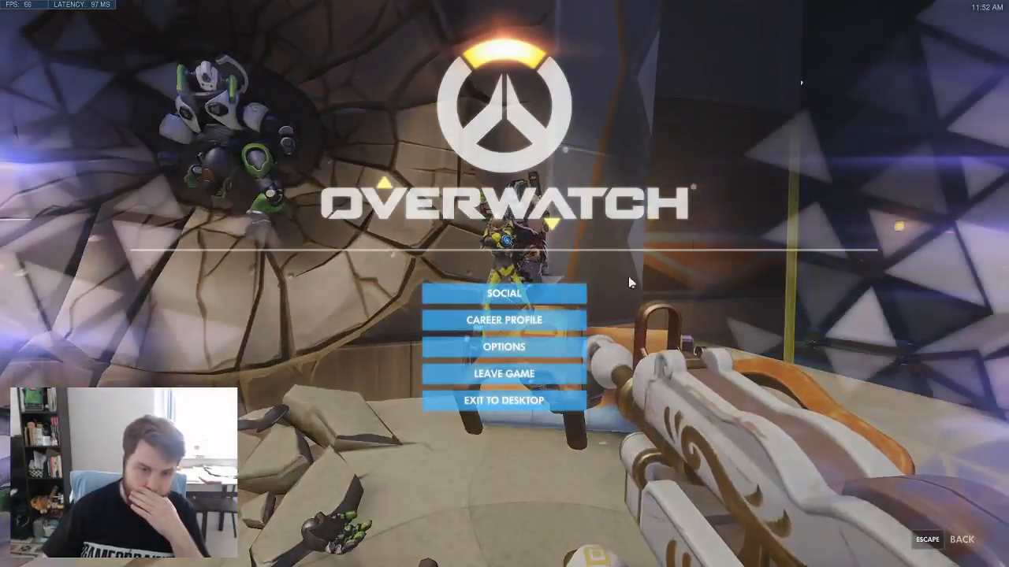
left_click(577, 318)
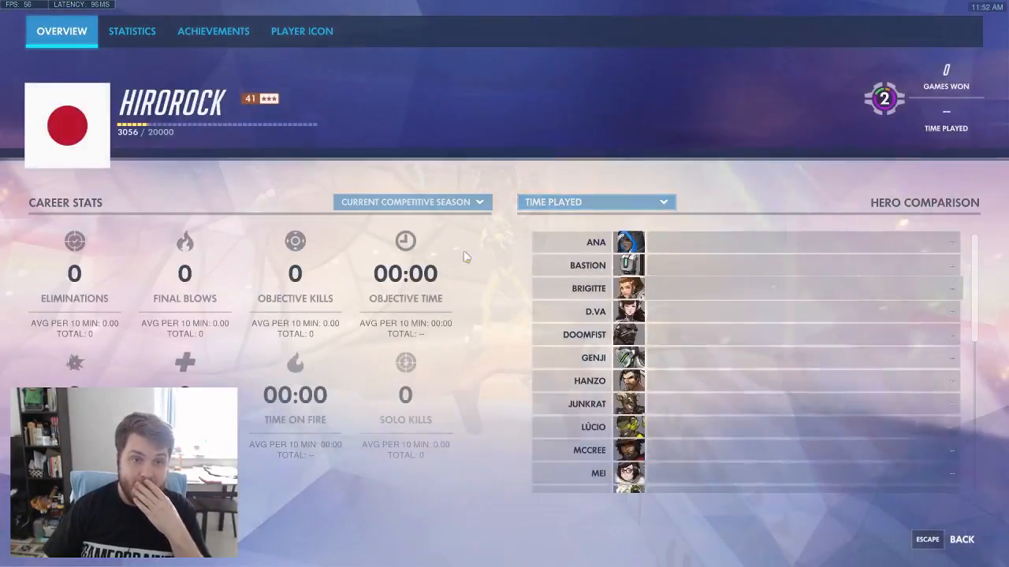
left_click(228, 37)
left_click(153, 202)
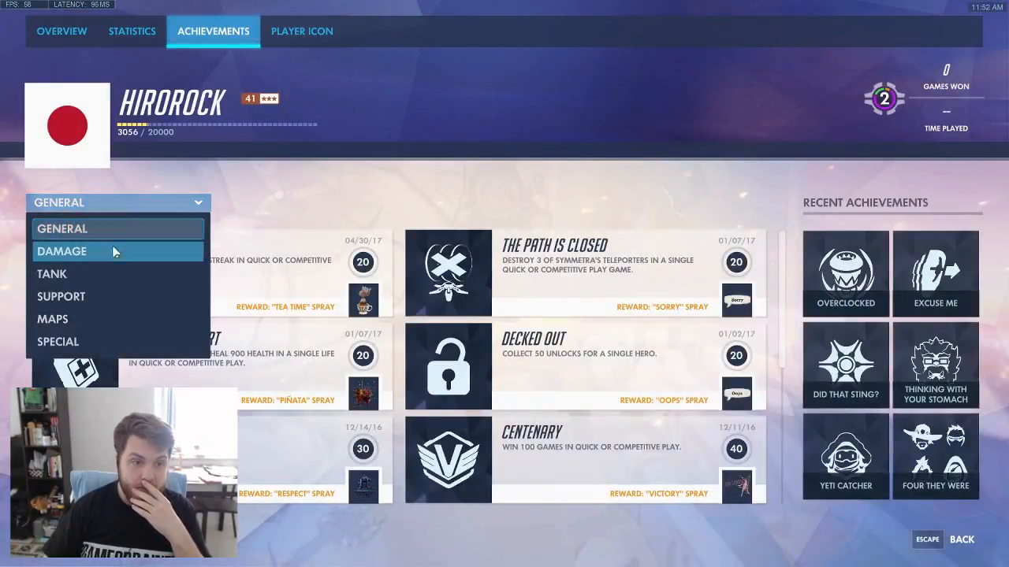
left_click(77, 256)
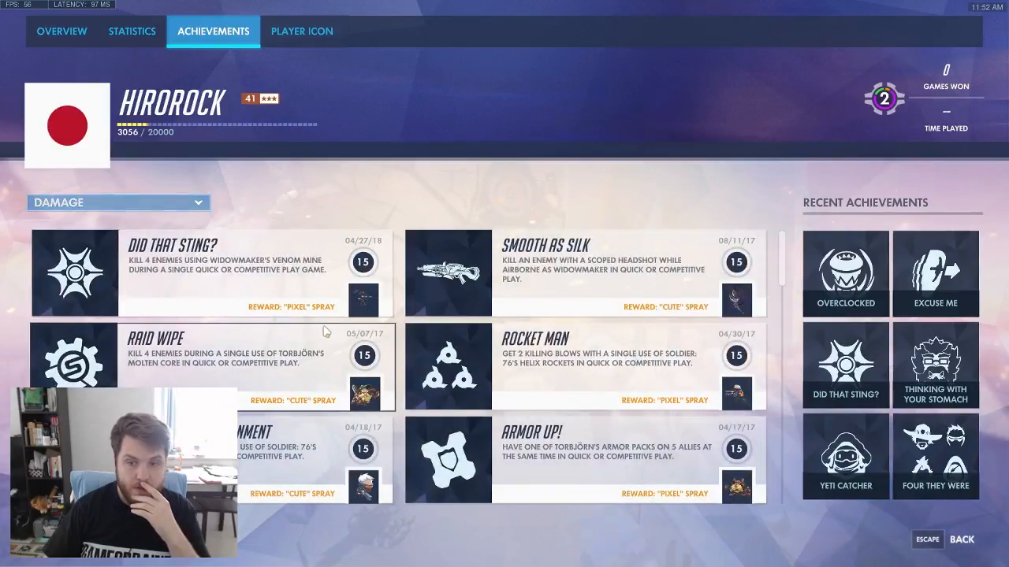
- Examine the earned and missing Damage achievements with their spray rewards, and return to the match
scroll(331, 347, "down", 5)
scroll(335, 352, "down", 2)
scroll(356, 339, "up", 2)
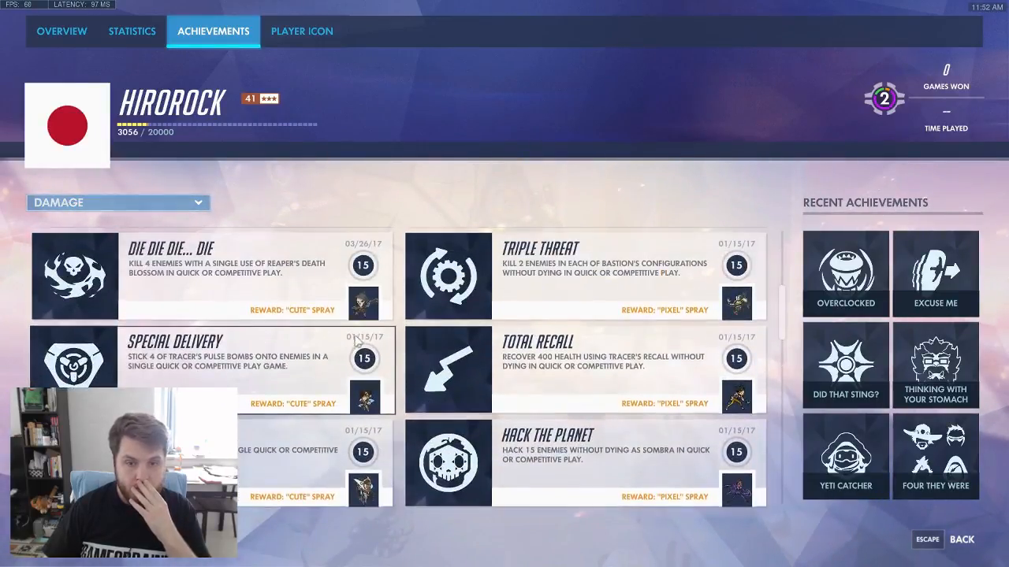
scroll(361, 337, "down", 6)
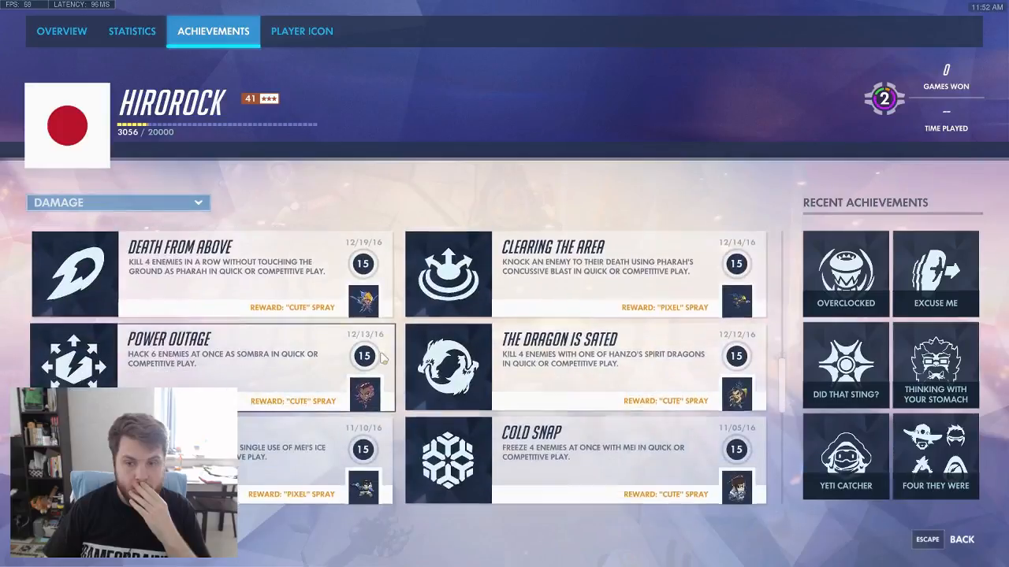
scroll(386, 359, "down", 5)
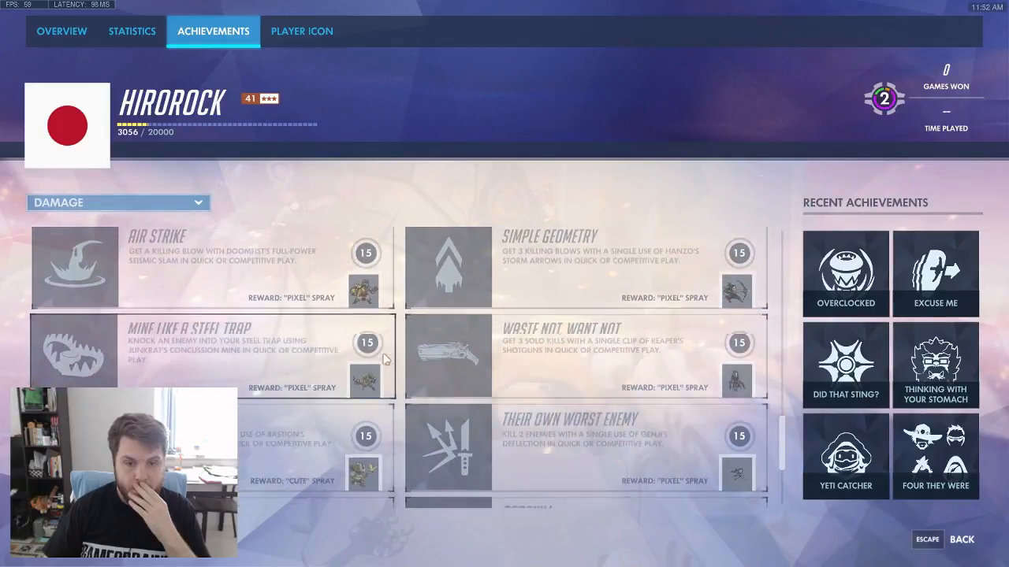
scroll(386, 359, "down", 3)
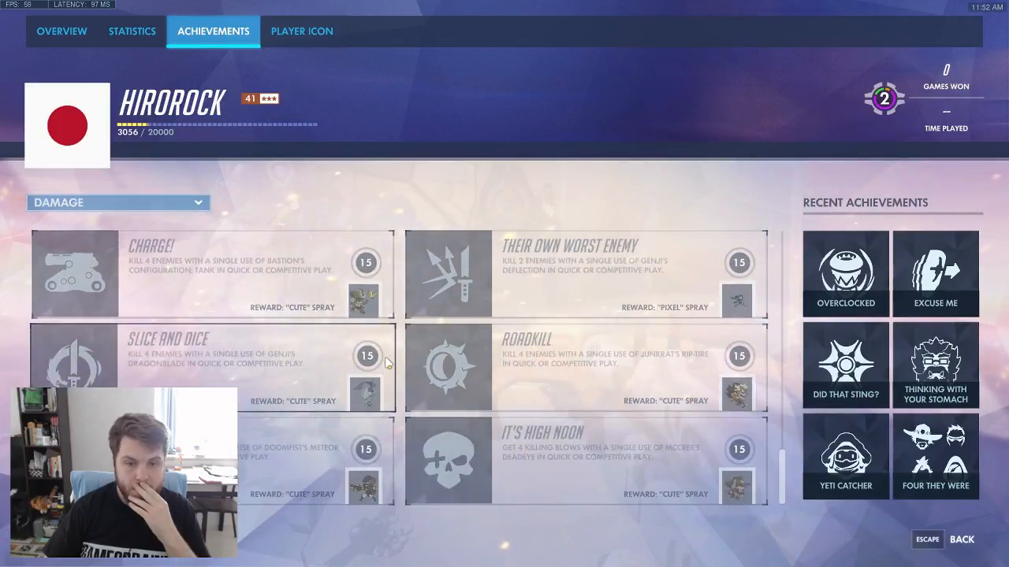
scroll(387, 361, "up", 6)
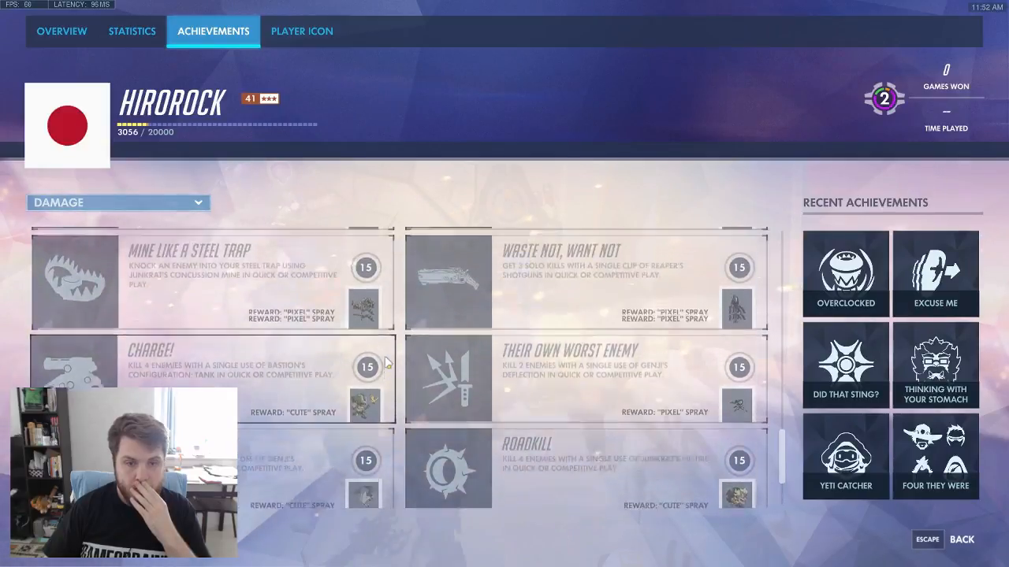
scroll(386, 361, "down", 4)
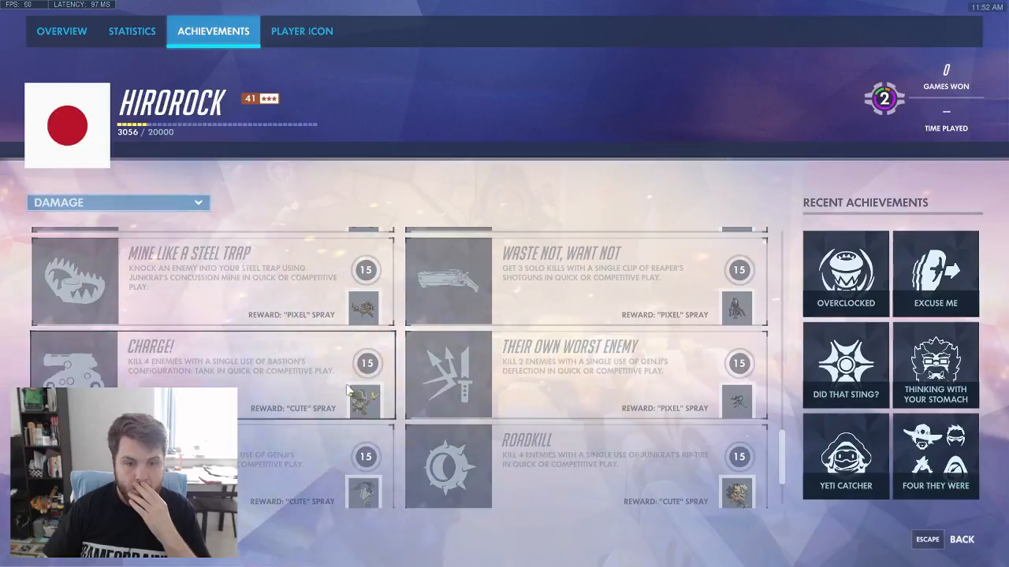
scroll(347, 390, "down", 2)
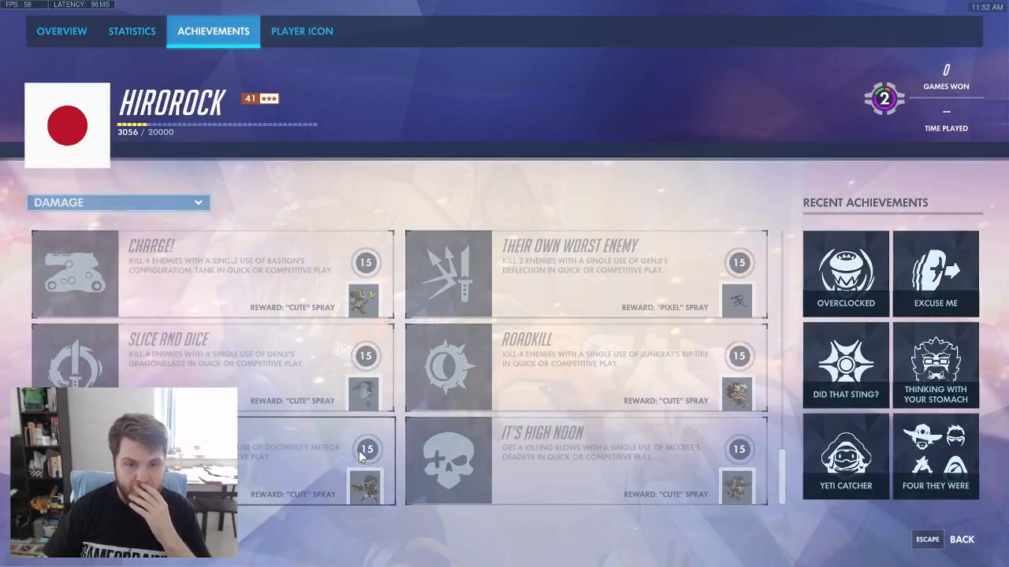
scroll(363, 455, "up", 10)
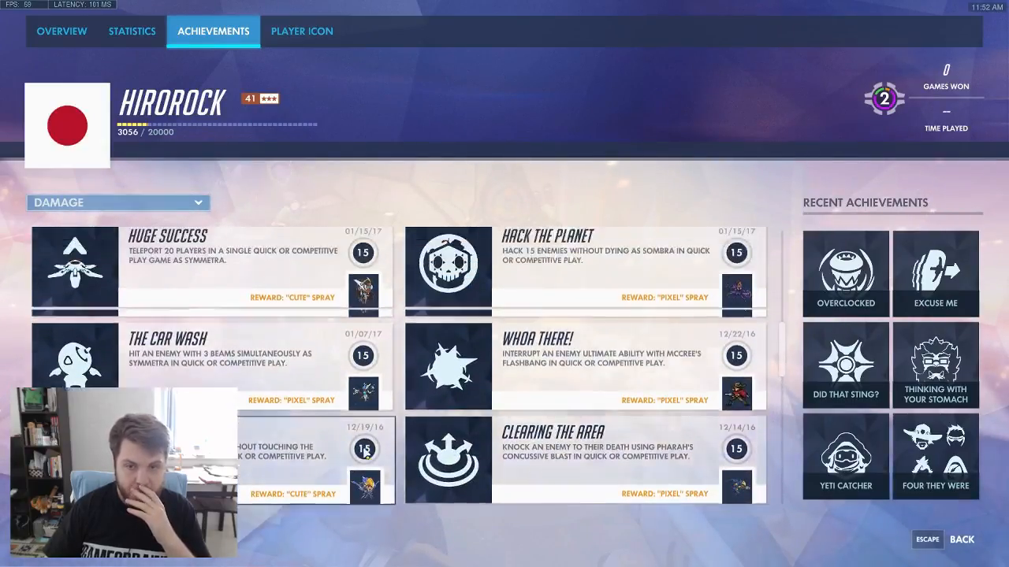
scroll(365, 452, "up", 4)
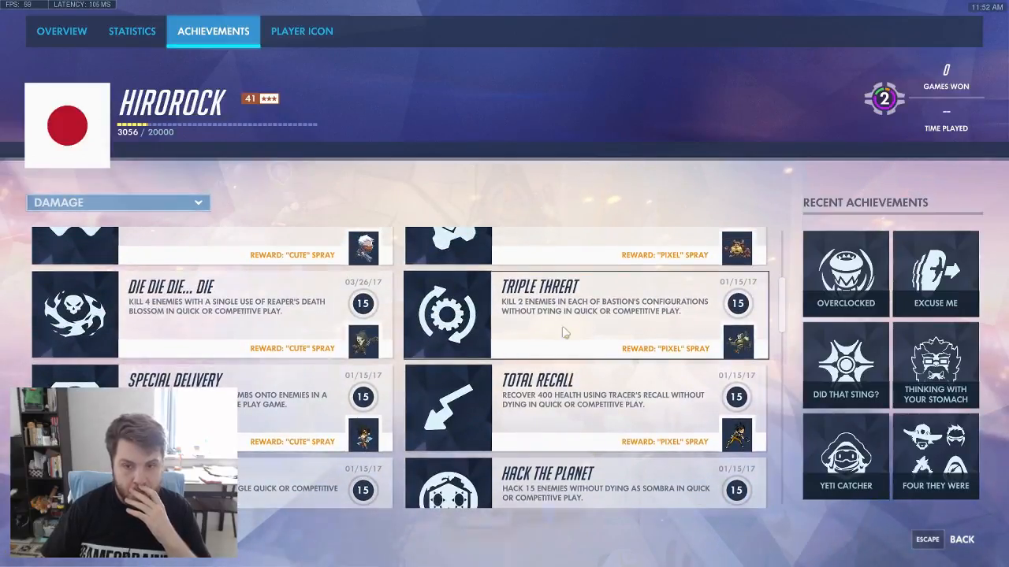
scroll(564, 332, "up", 4)
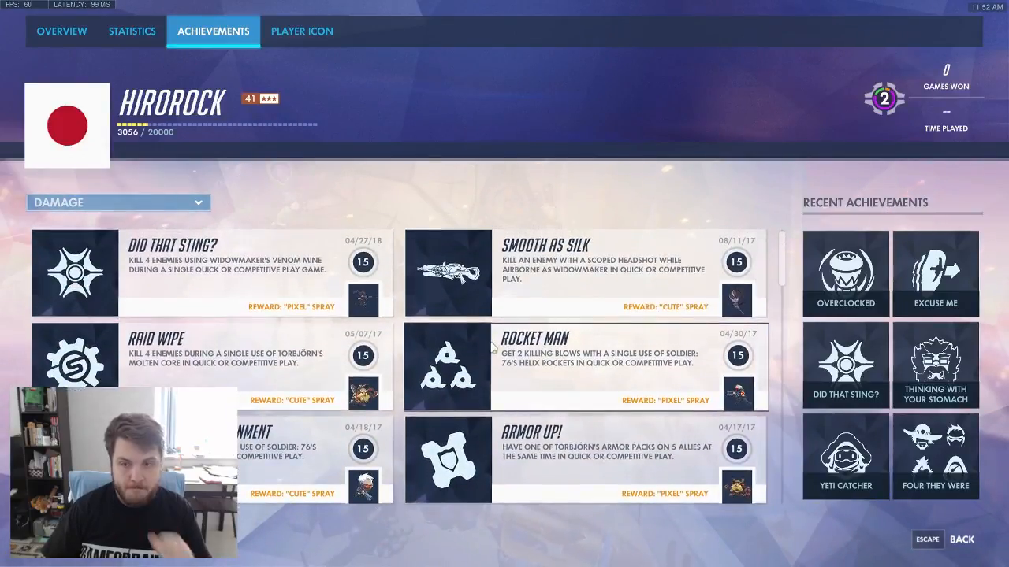
scroll(495, 350, "down", 15)
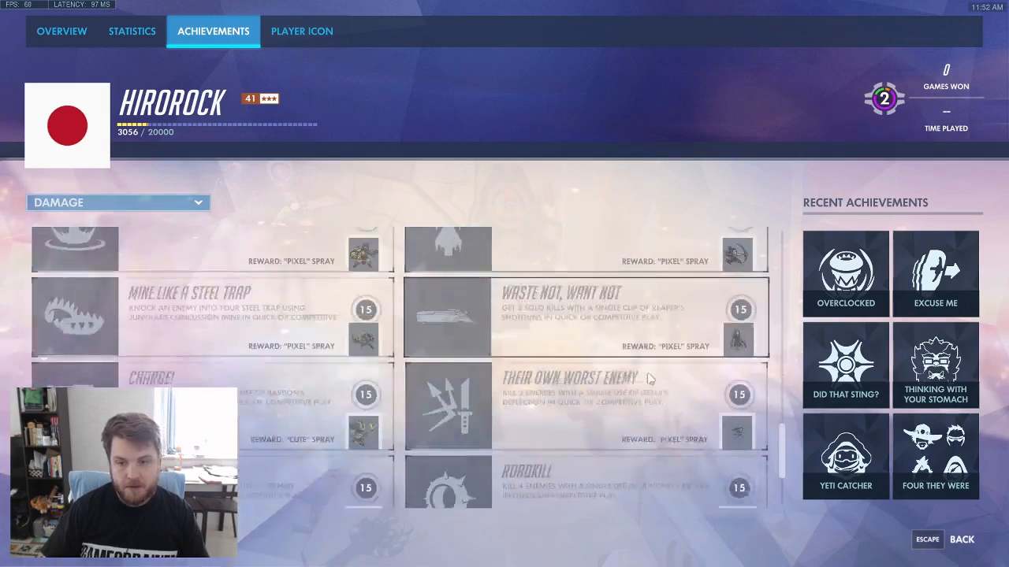
key("Escape")
key("Escape")
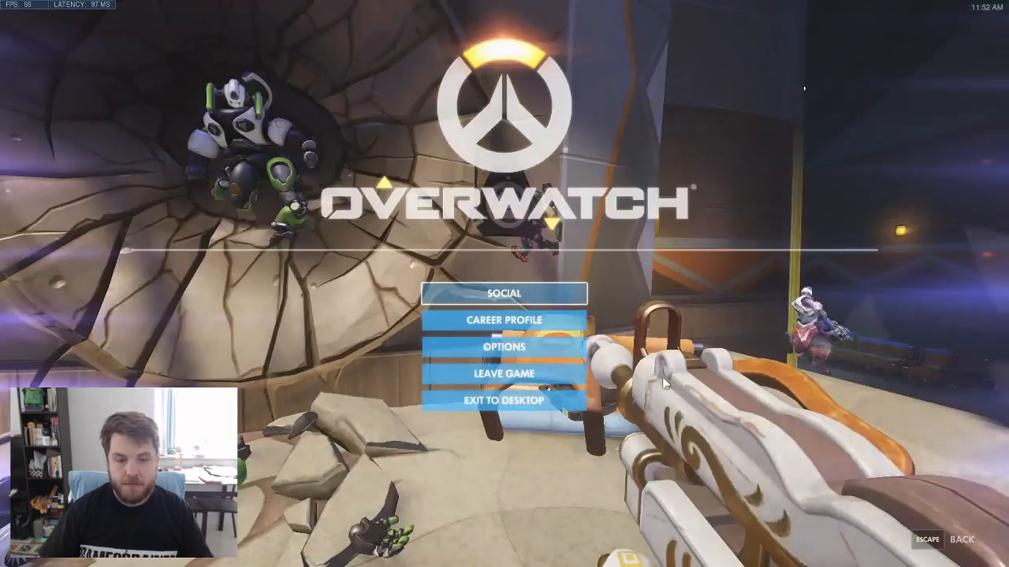
- Run as Bastion through the spawn room exit and out onto the street toward objective A
key("w")
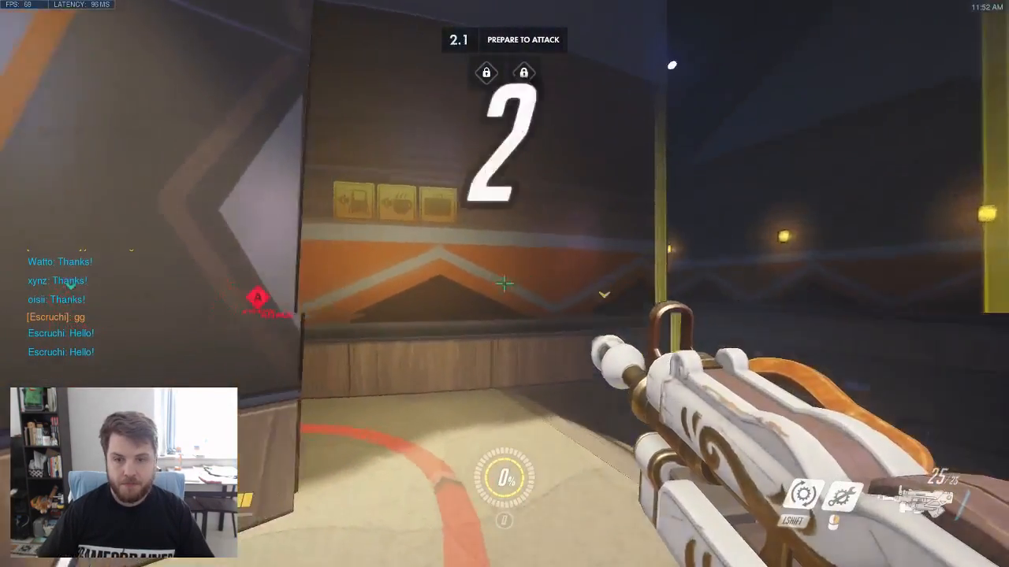
key("w")
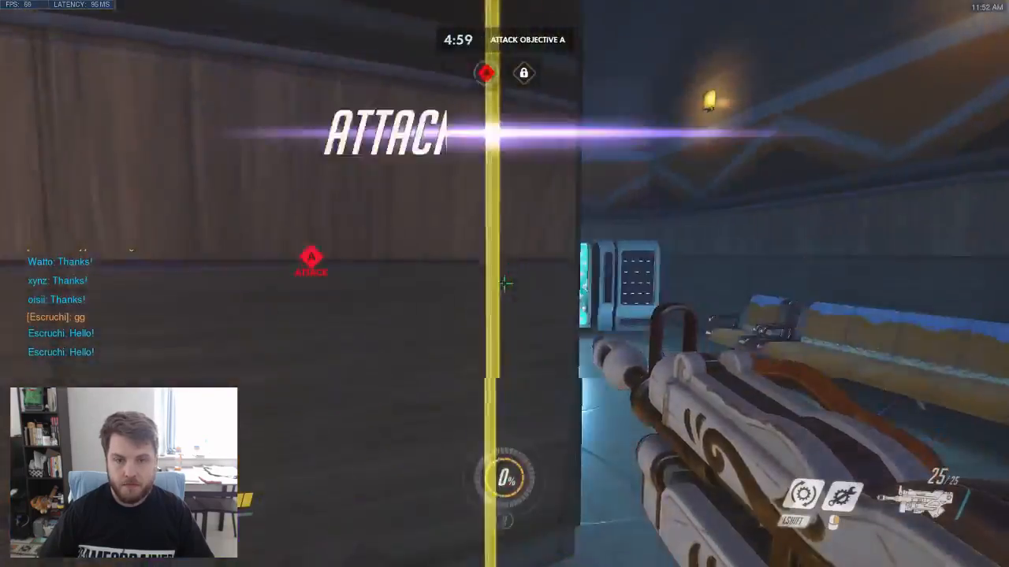
key("w")
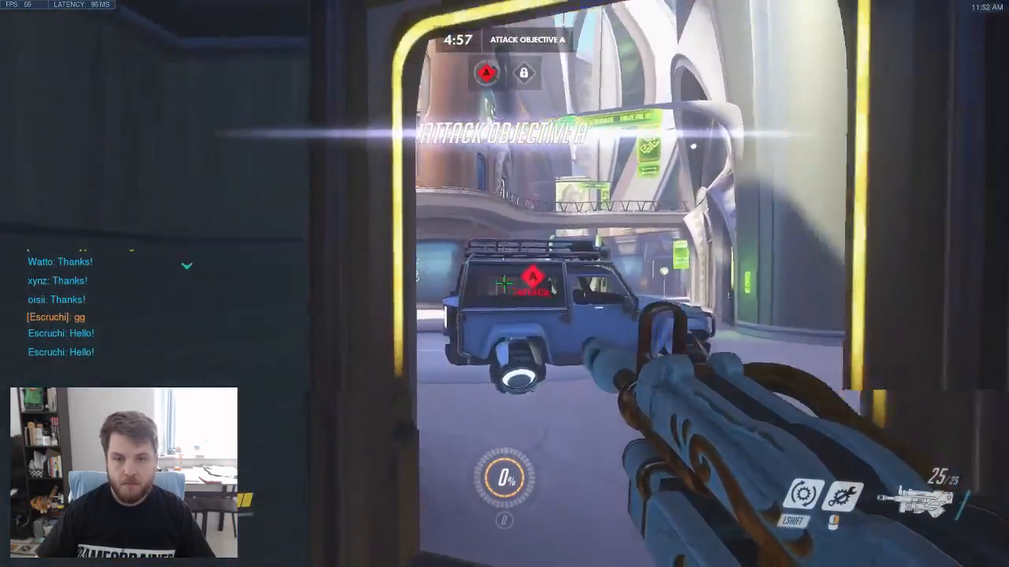
key("w")
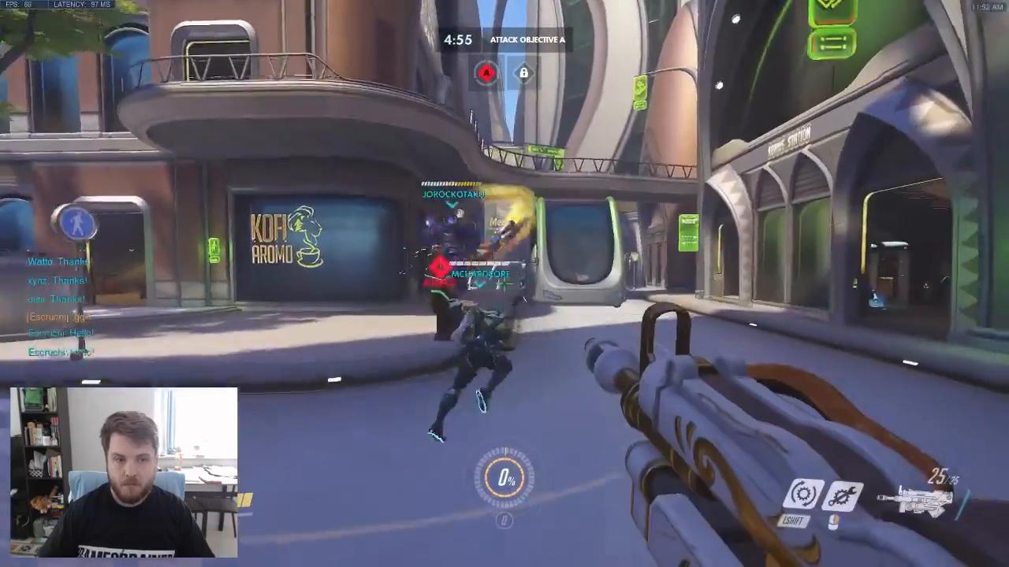
- Advance as Bastion along the street past the tram toward the Chancellor Hotel, firing at enemies and reloading
key("w")
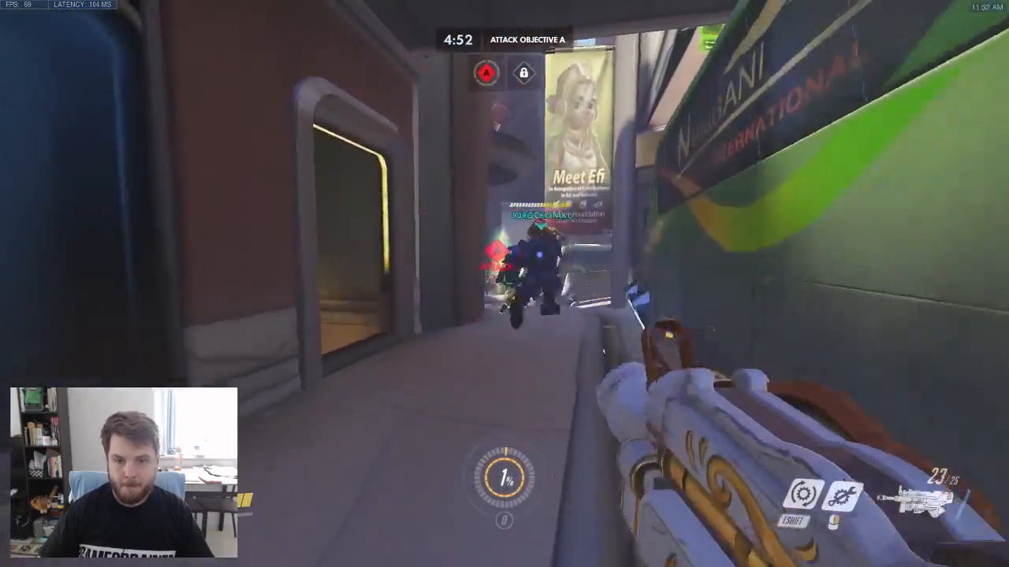
key("w")
left_click(505, 284)
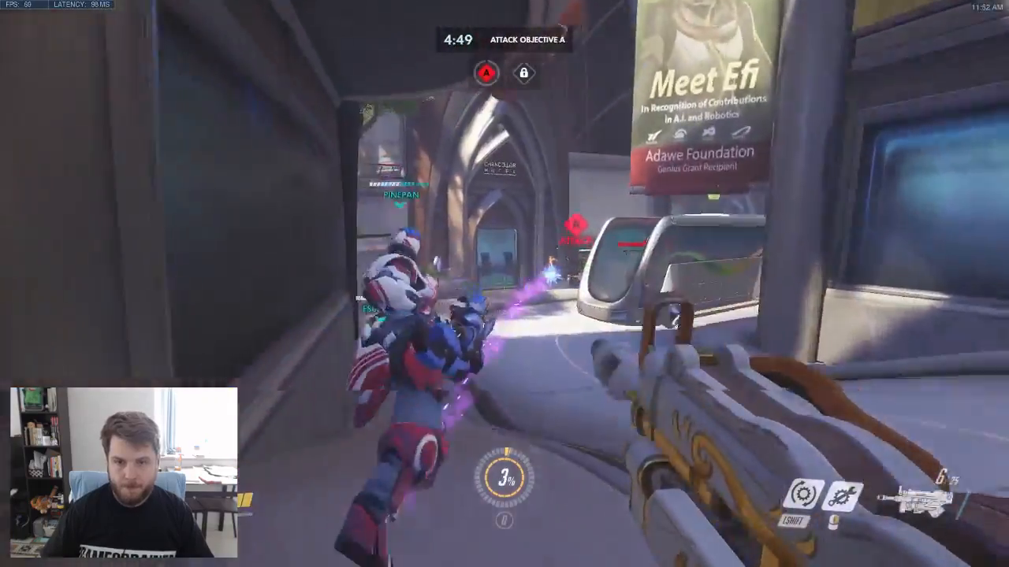
key("w")
key("r")
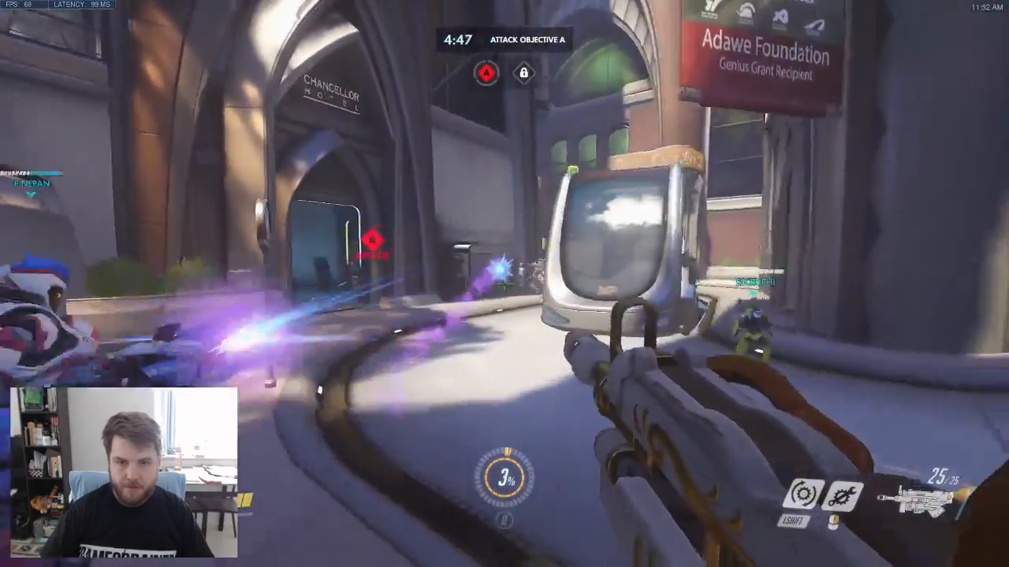
- Attack the enemies beside the far tram, switching Bastion to the sentry configuration for sustained fire
left_click(505, 283)
key("shift")
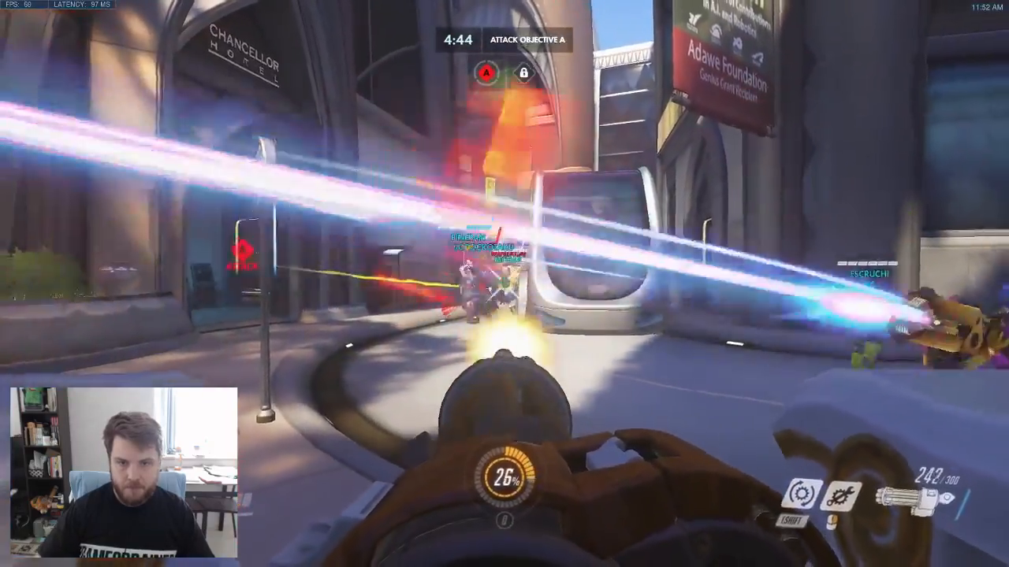
left_click(504, 284)
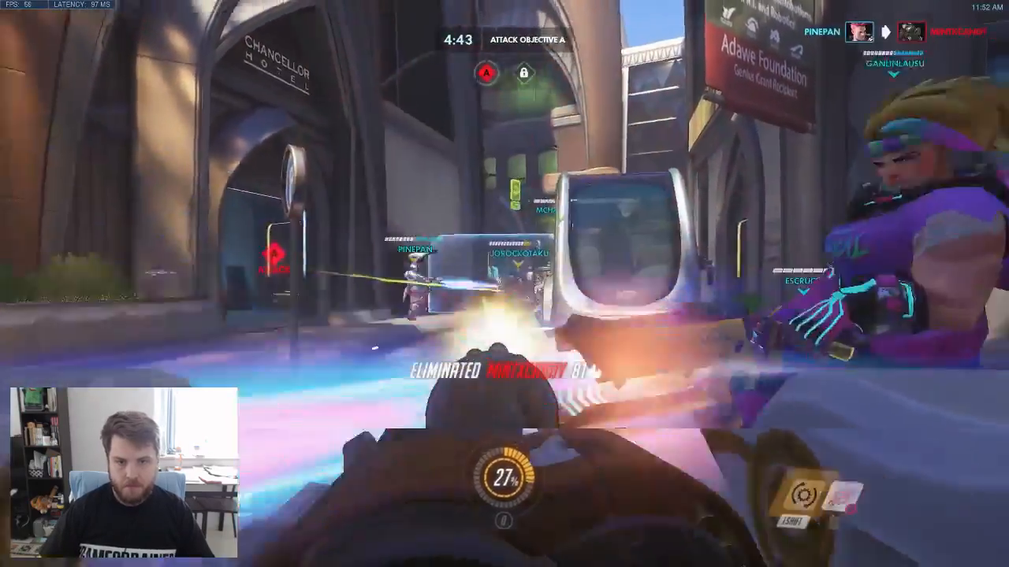
left_click(504, 283)
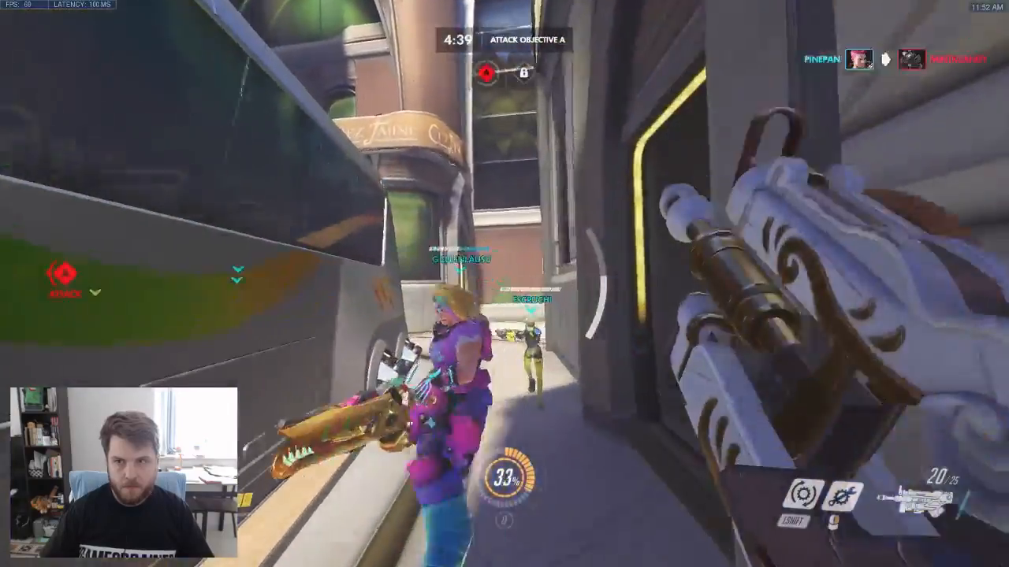
- Fight the enemy Reaper beside the tram in recon and sentry configurations, and check the scoreboard while awaiting respawn
left_click(504, 284)
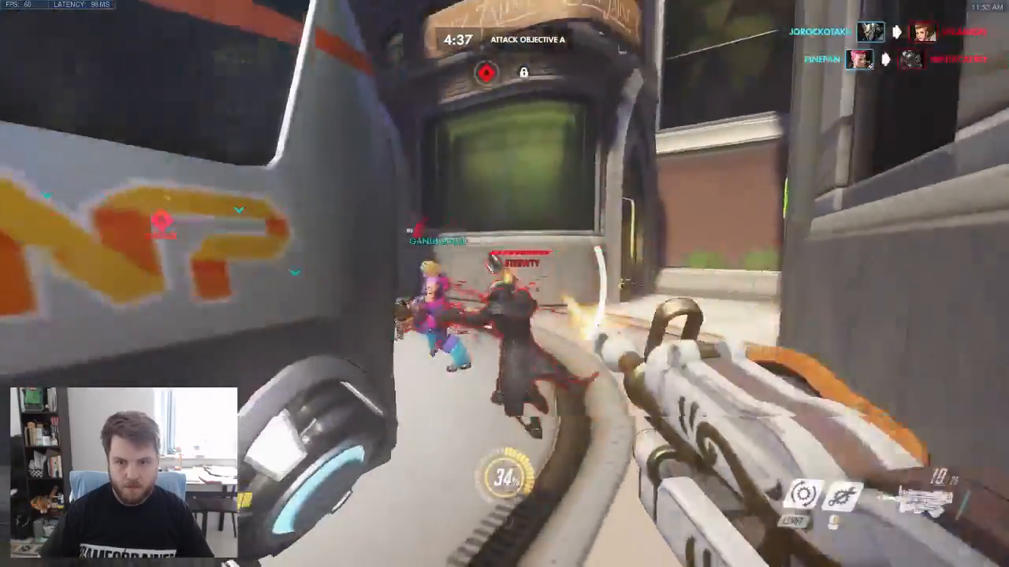
key("shift")
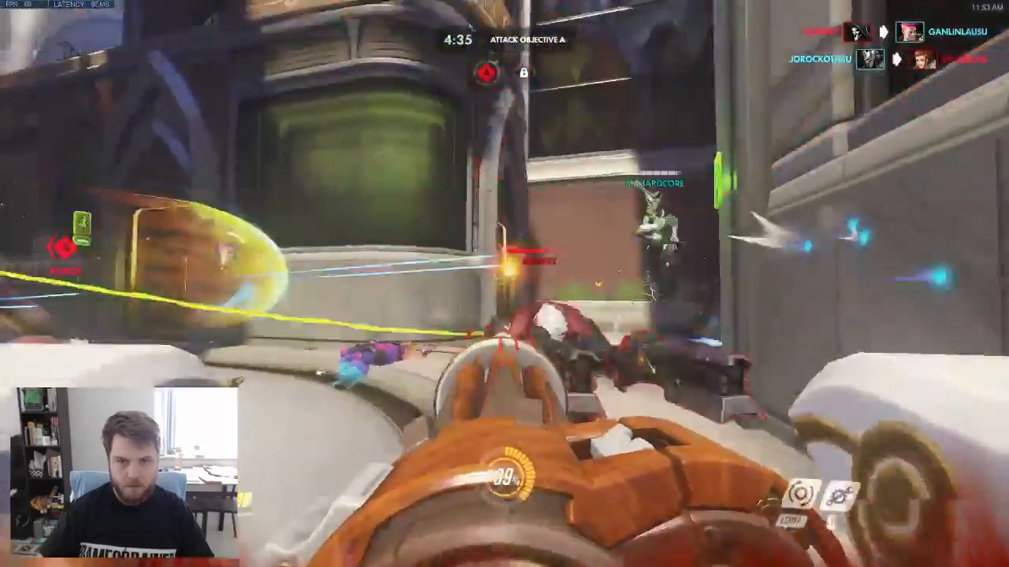
left_click(504, 284)
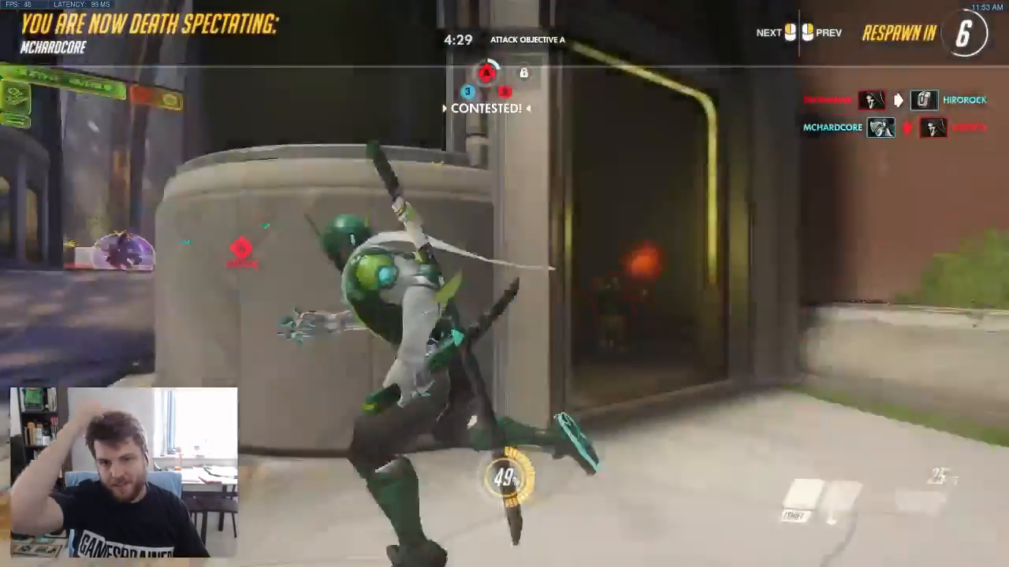
key("Tab")
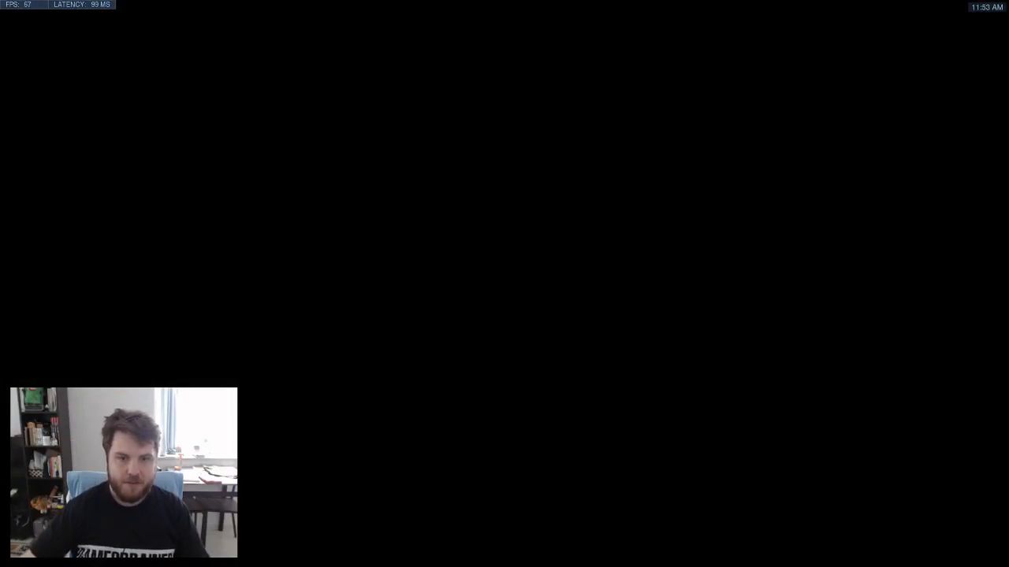
- Run and blink as Tracer from the spawn room along the street and up the indoor stairs toward objective A
key("w")
key("shift")
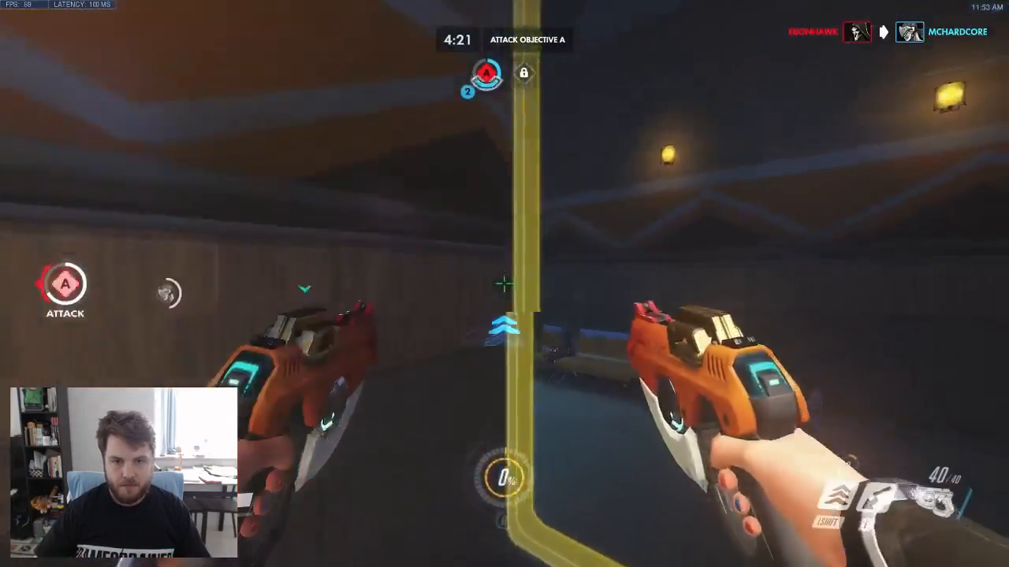
key("shift")
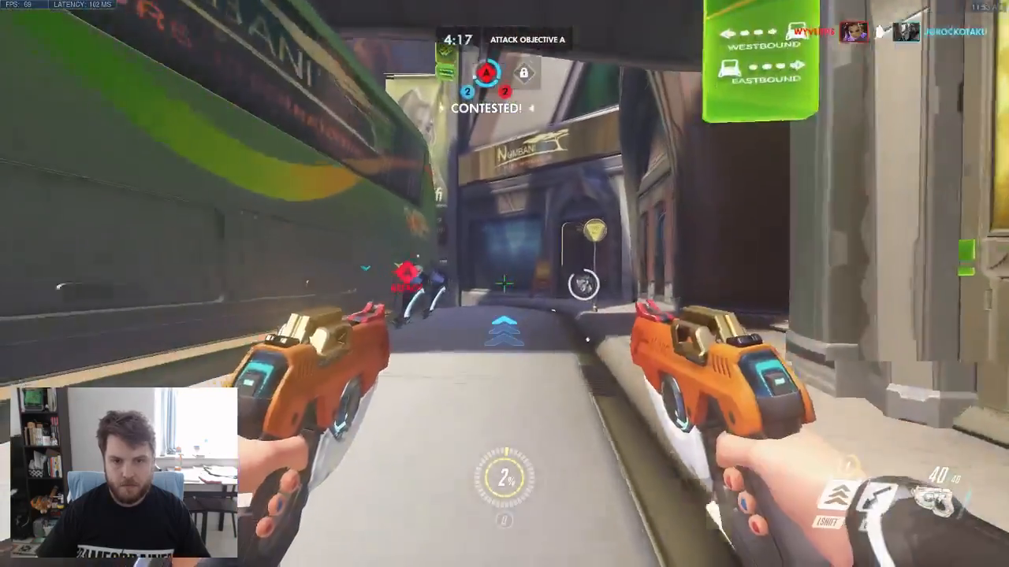
key("shift")
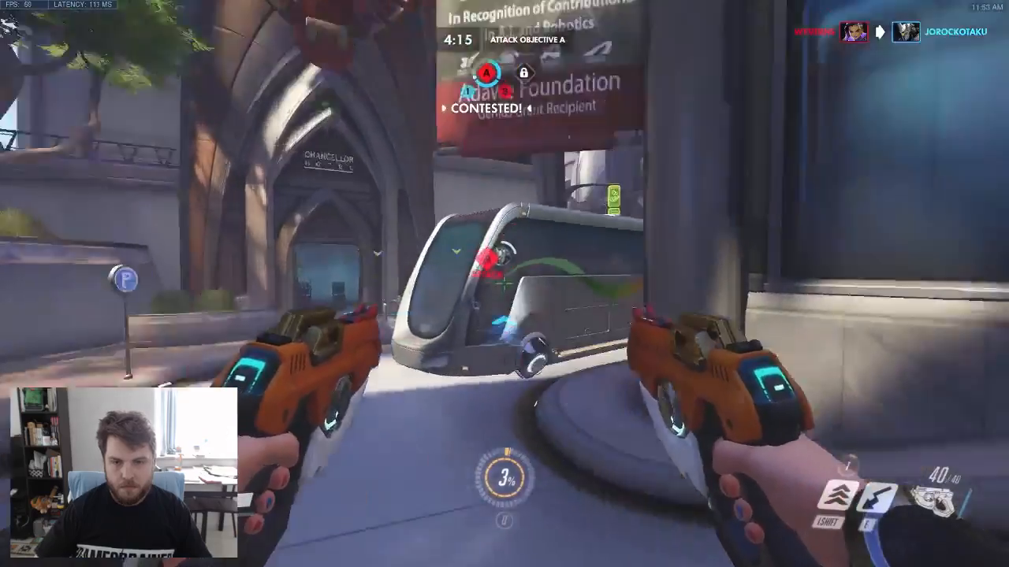
key("shift")
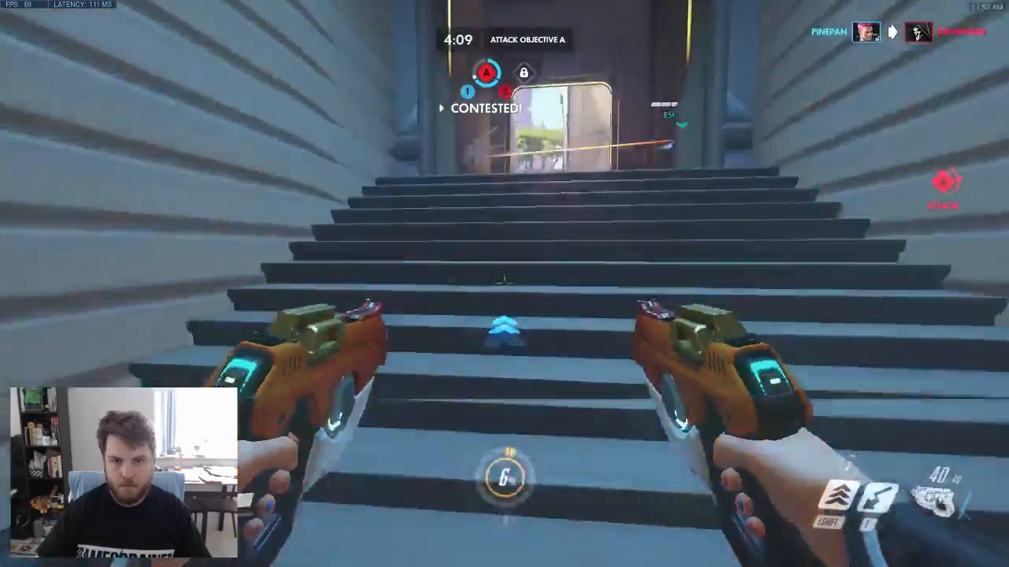
key("shift")
- Fight the enemies around objective A as Tracer with pistols, blinks, Recall and a melee strike
left_click(504, 284)
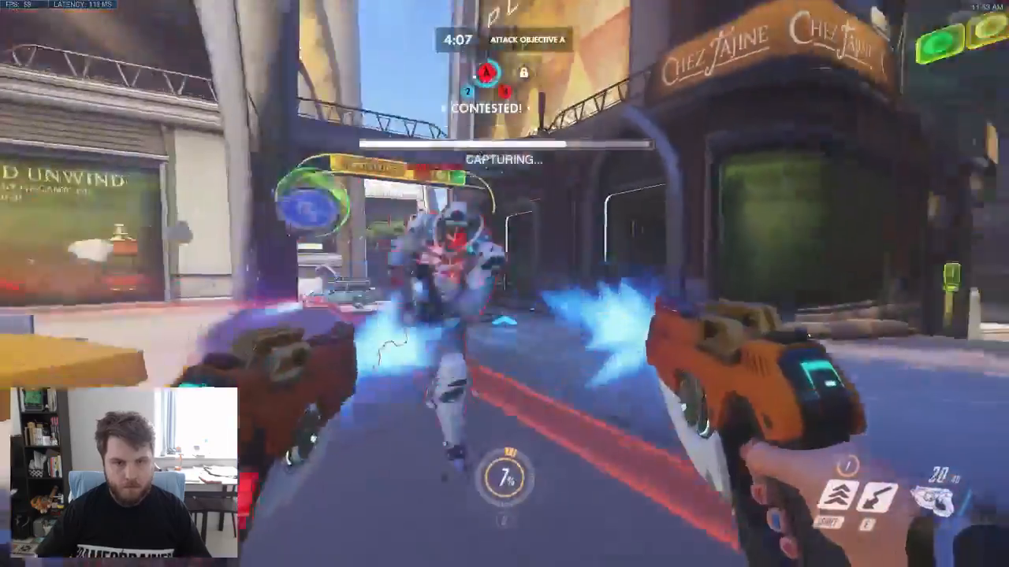
key("e")
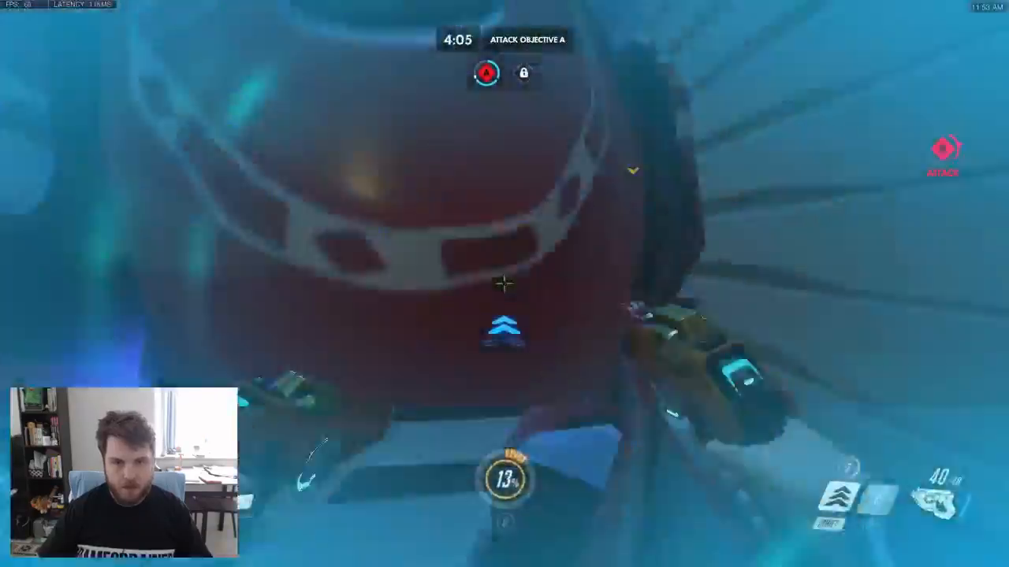
key("shift")
left_click(505, 283)
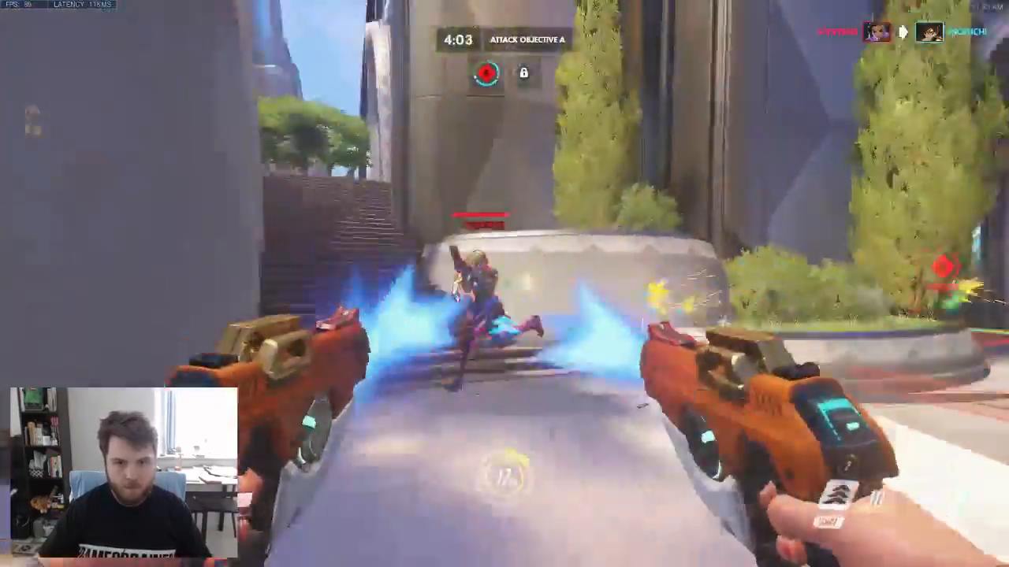
key("shift")
left_click(504, 283)
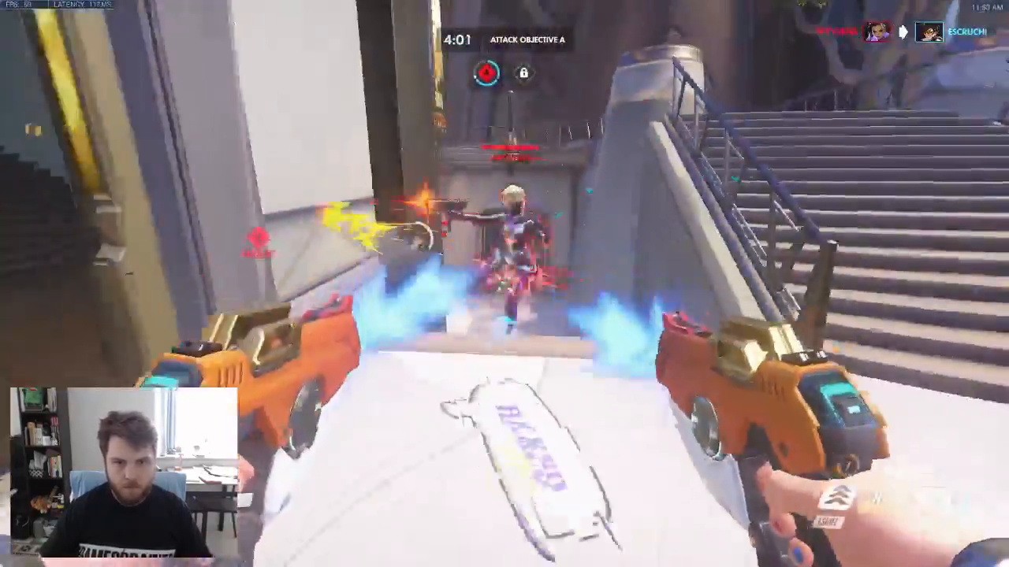
key("v")
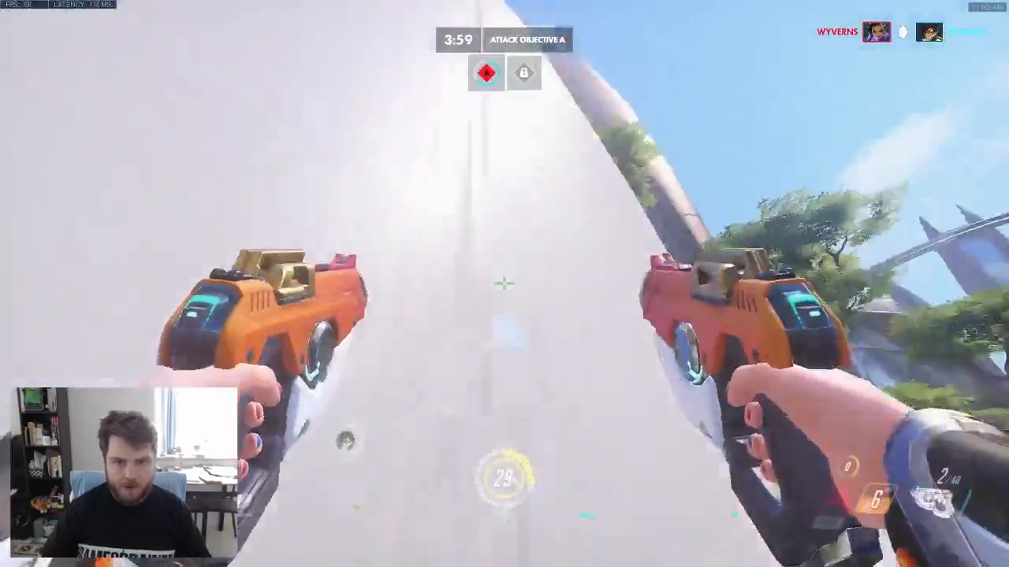
- Set the video options to a custom FPS limit with a frame rate cap of 120, and return to the match
key("Escape")
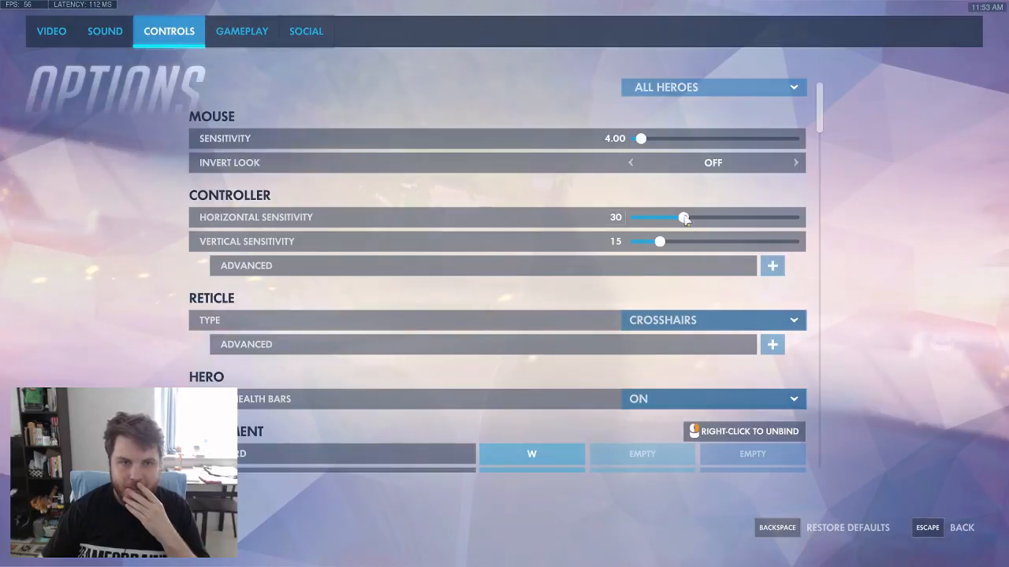
scroll(536, 276, "down", 2)
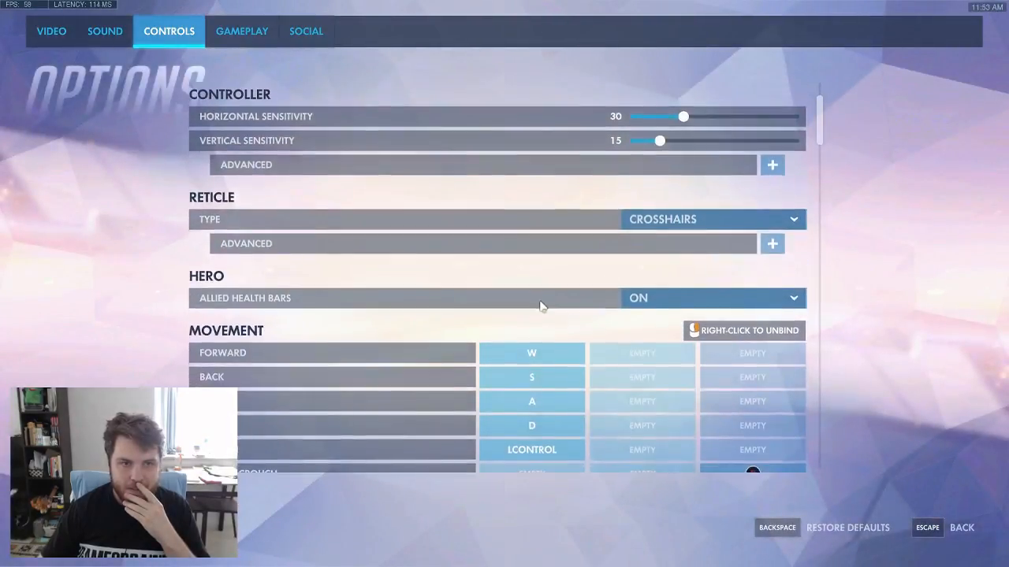
scroll(555, 317, "up", 5)
left_click(54, 33)
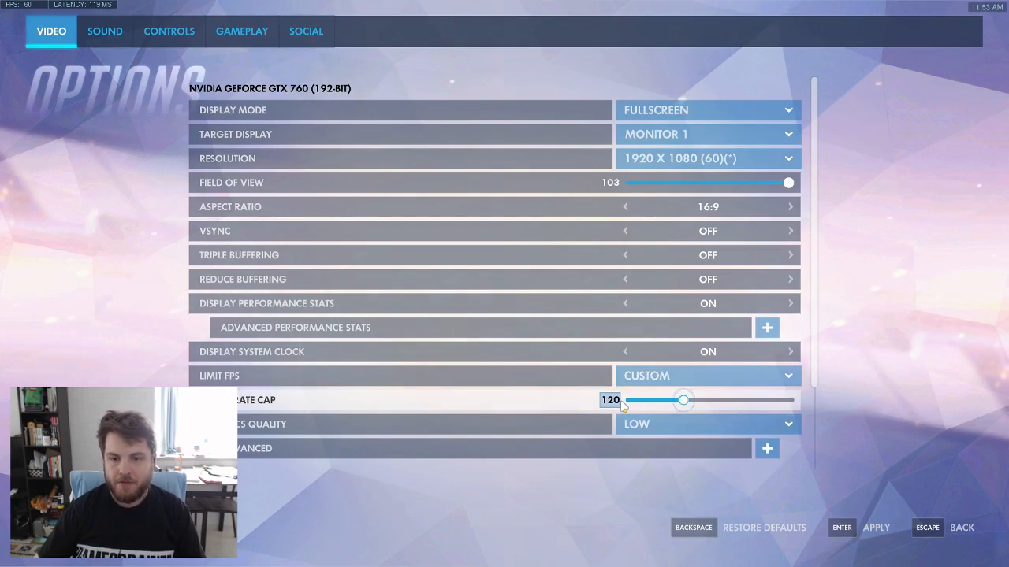
key("Escape")
key("Escape")
- Leave the spawn room as Tracer and blink along the street to the teammates near the Chancellor Hotel
key("w")
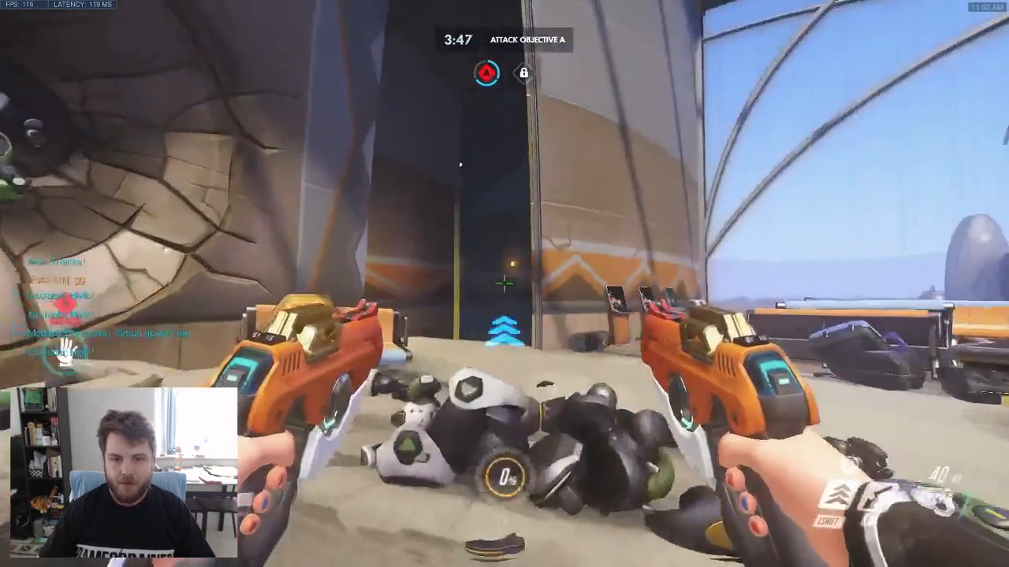
key("shift")
key("shift")
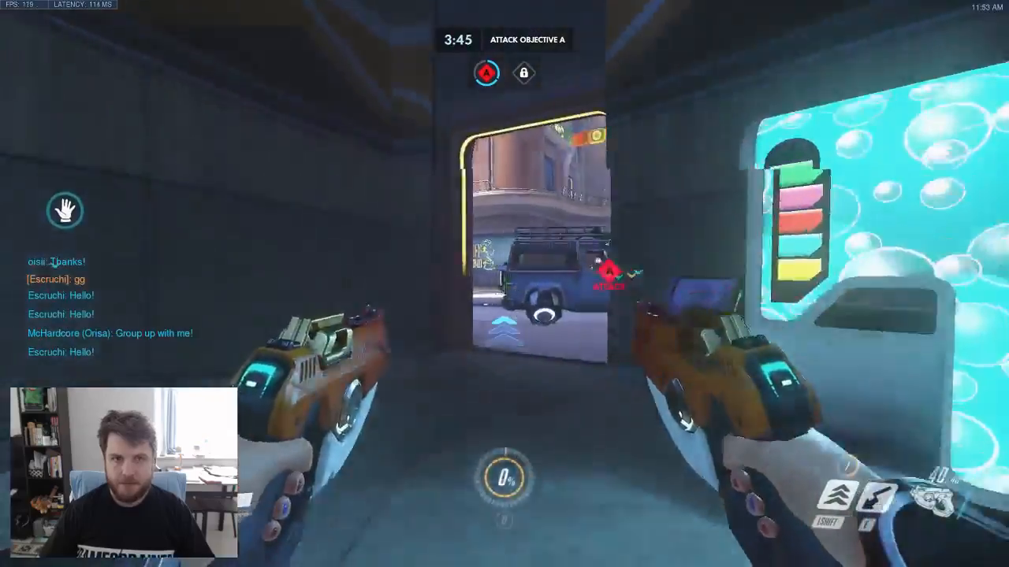
key("w")
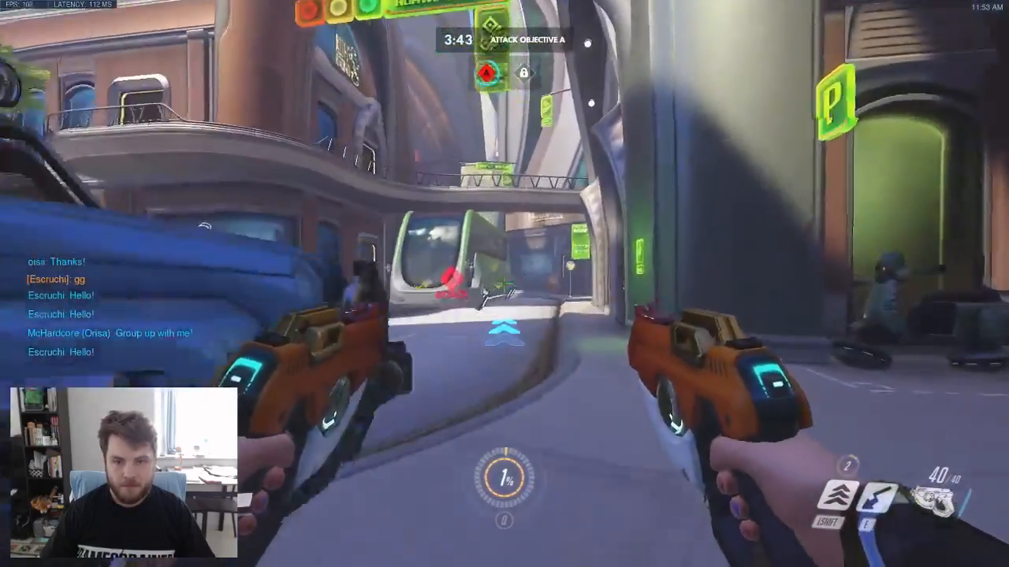
key("shift")
key("shift")
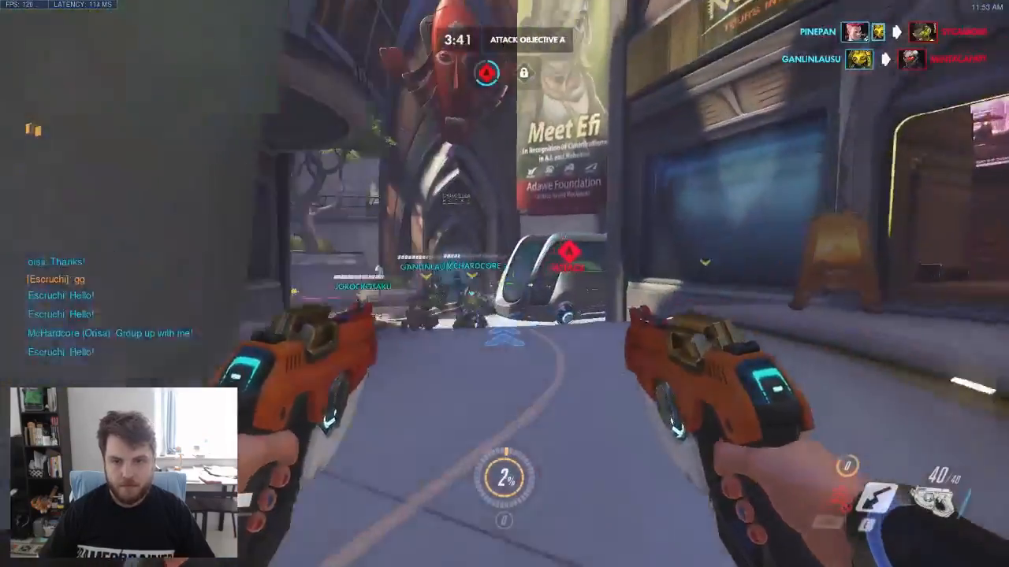
key("w")
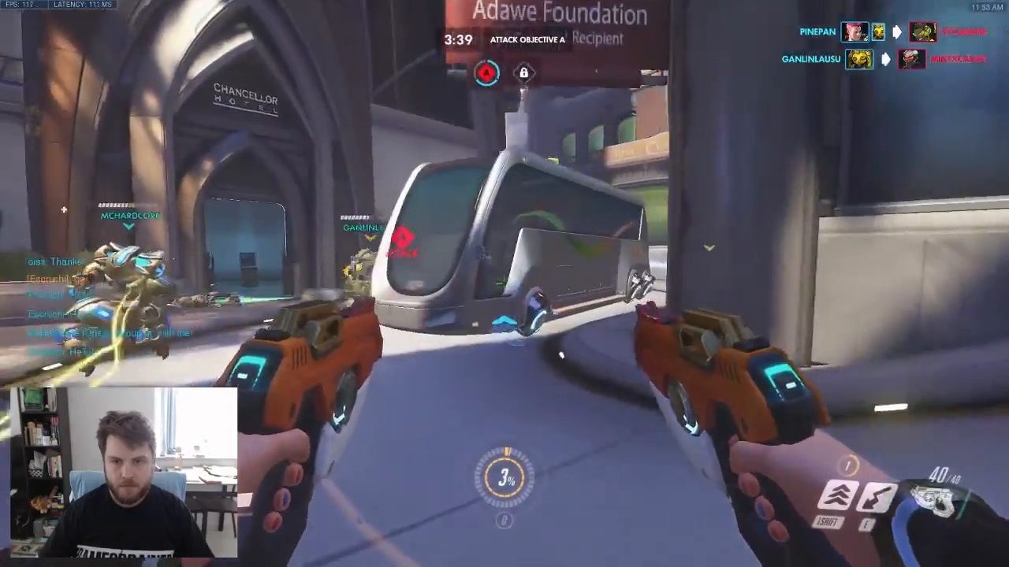
- Shoot the enemy on the indoor stairs as Tracer and continue through the upper doorway to capture objective A
key("w")
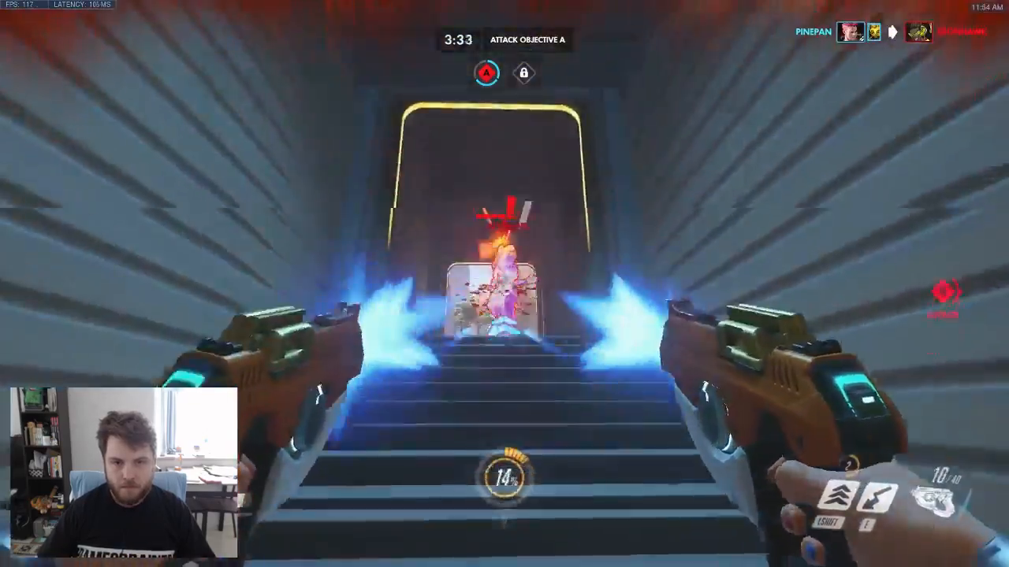
key("w")
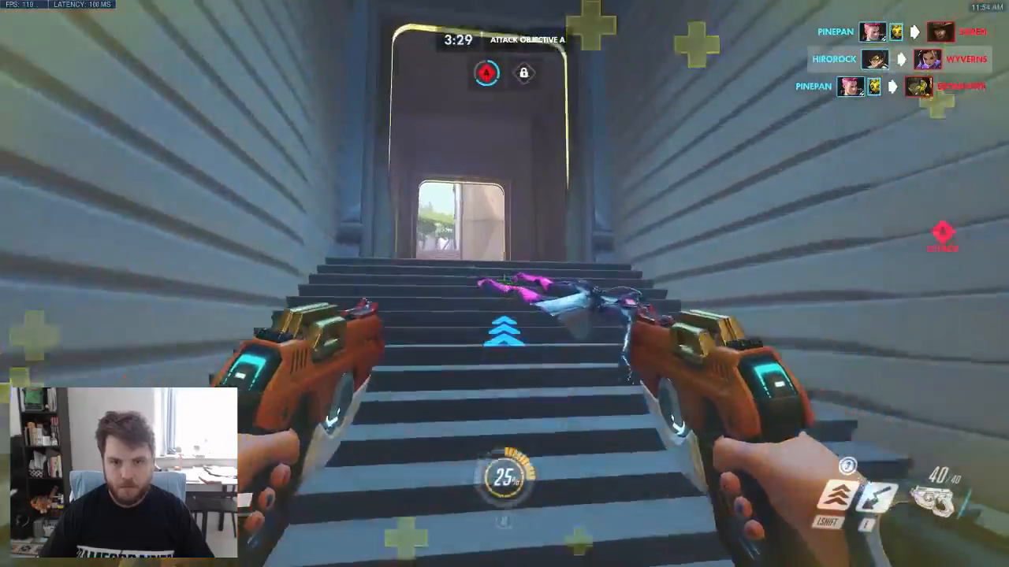
key("w")
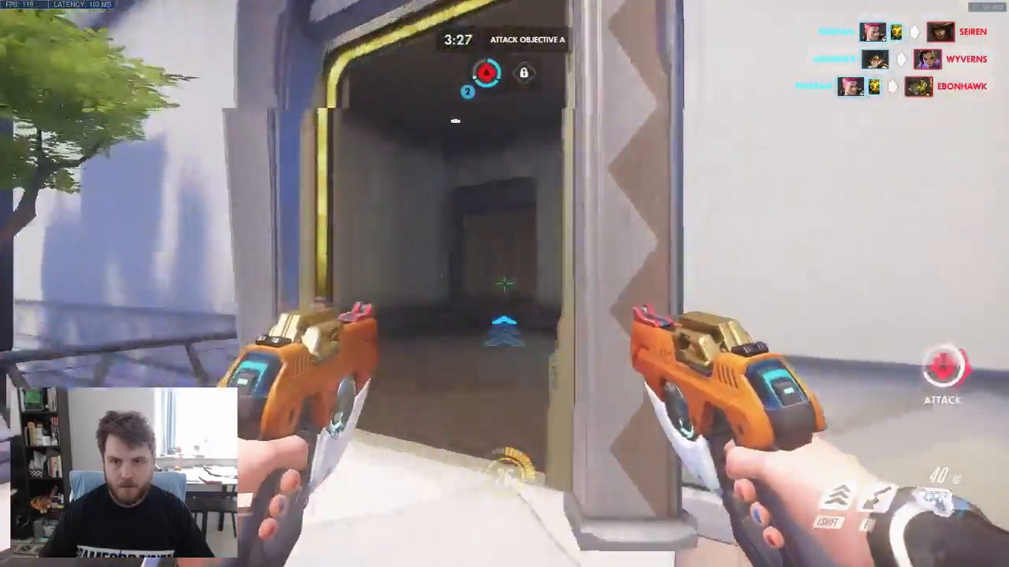
key("w")
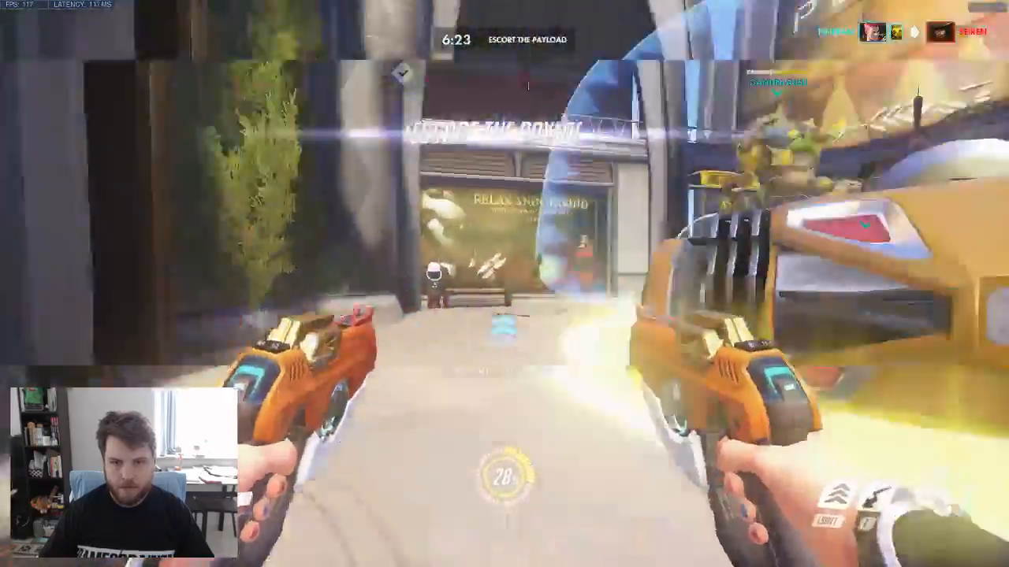
- Advance along the street ahead of the payload as Tracer, shoot the enemy near Gallery Enlight and blink forward
key("w")
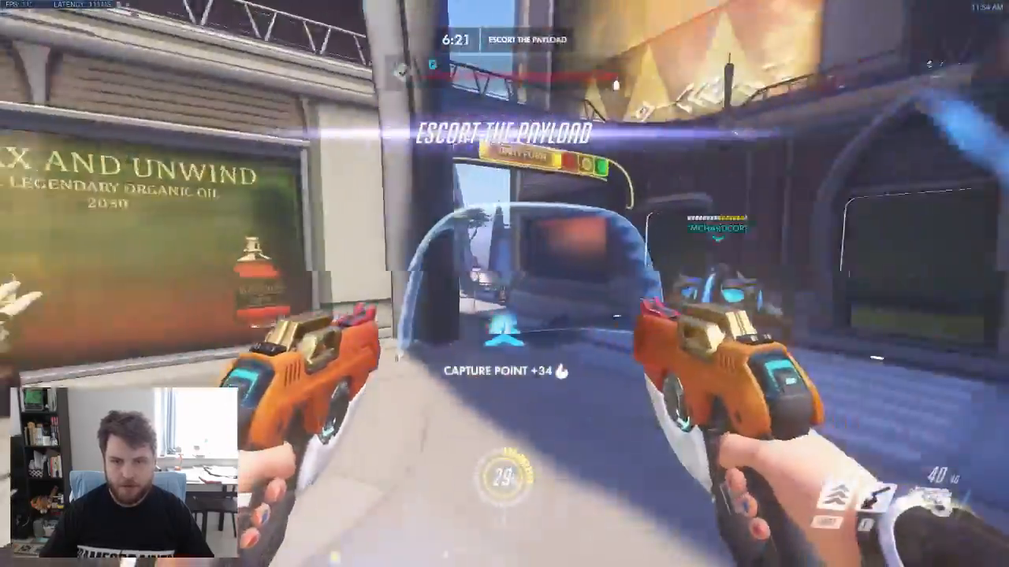
key("w")
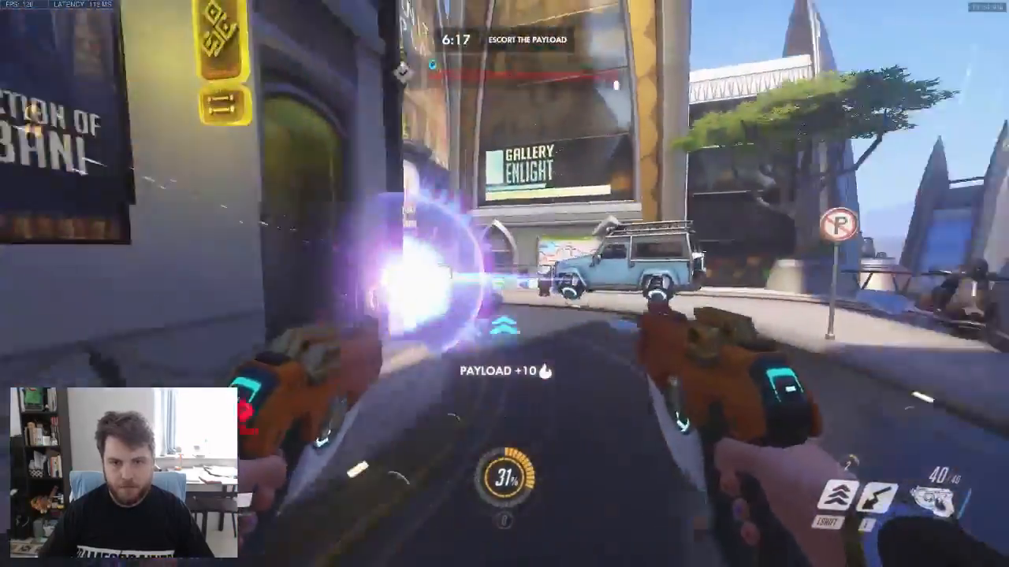
left_click(504, 284)
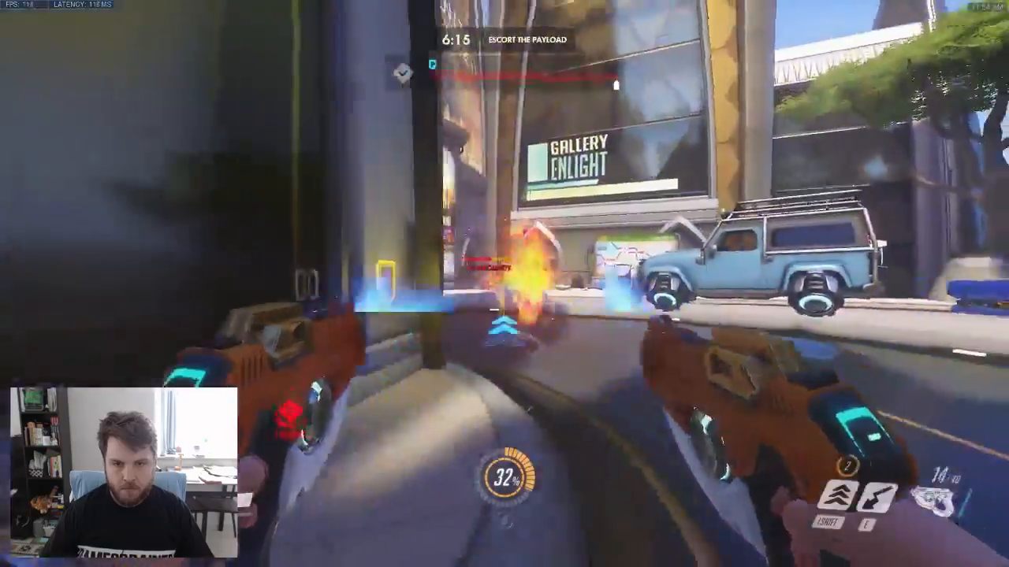
key("w")
key("shift")
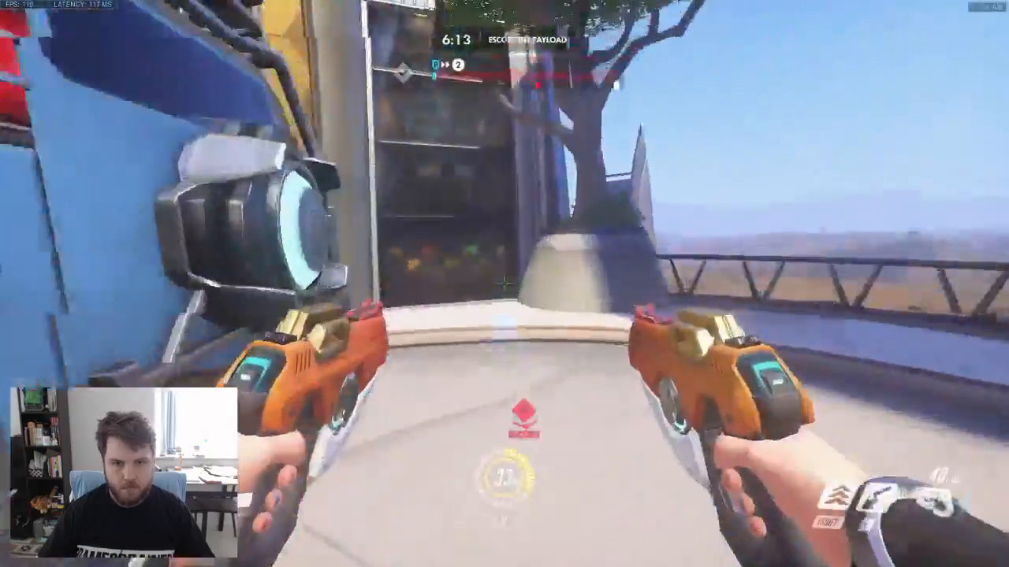
- Flank past the Gallery Enlight frontage as Tracer, jumping along the curved railing towards the enemies
key("w")
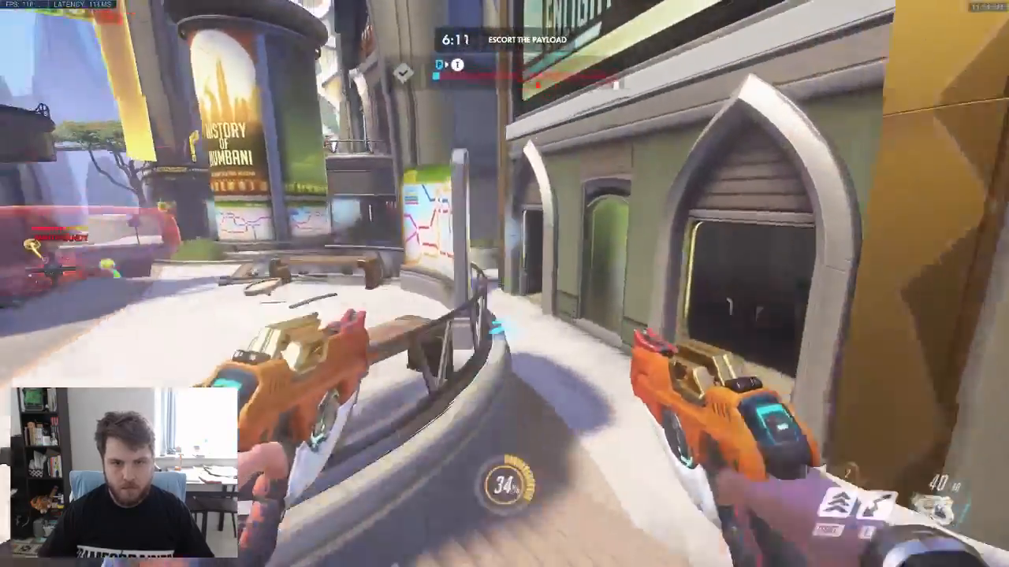
key("space")
key("w")
key("space")
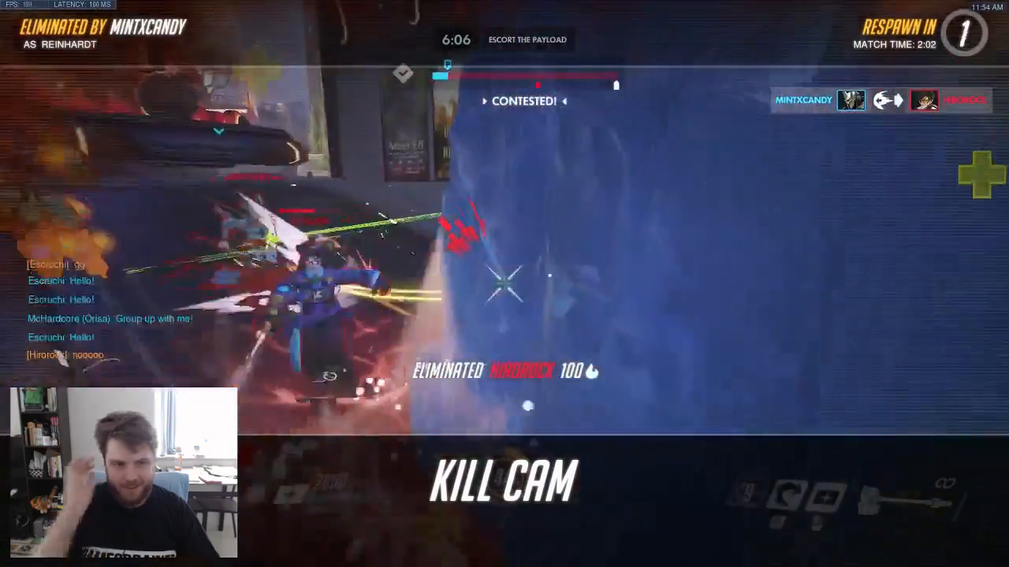
- Leave the spawn room as Symmetra and run through the corridors and street to rejoin the payload
key("w")
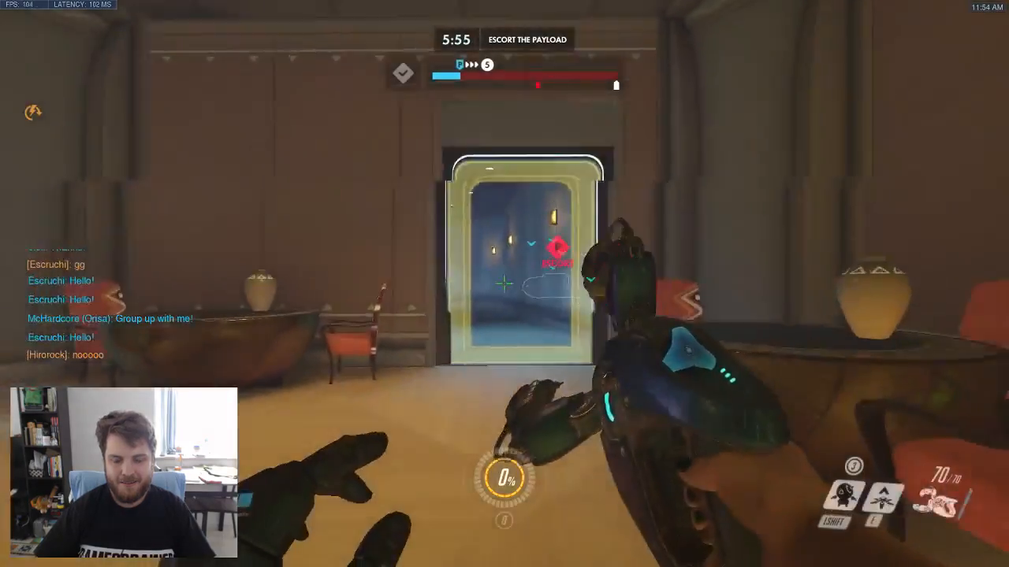
key("w")
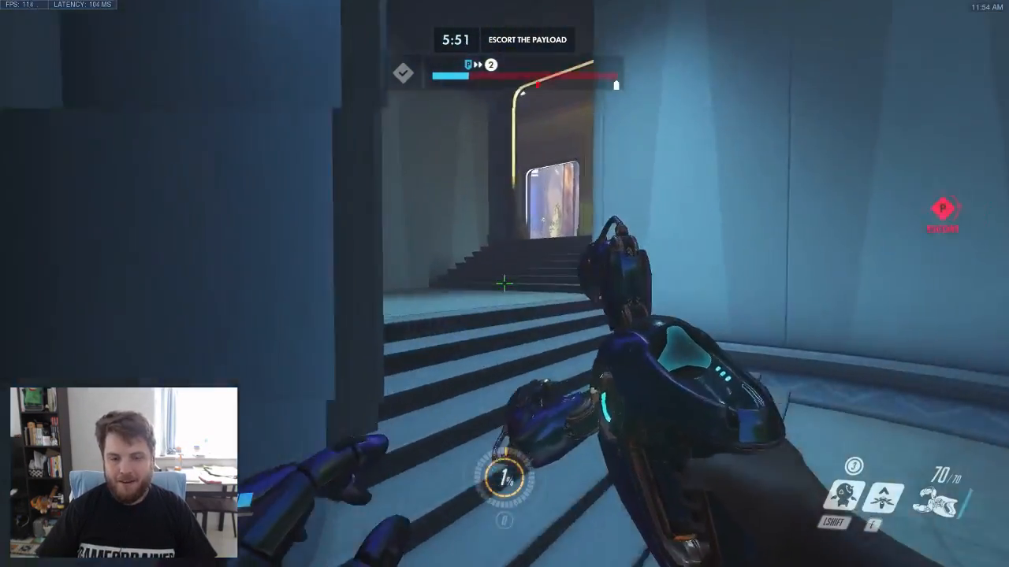
key("w")
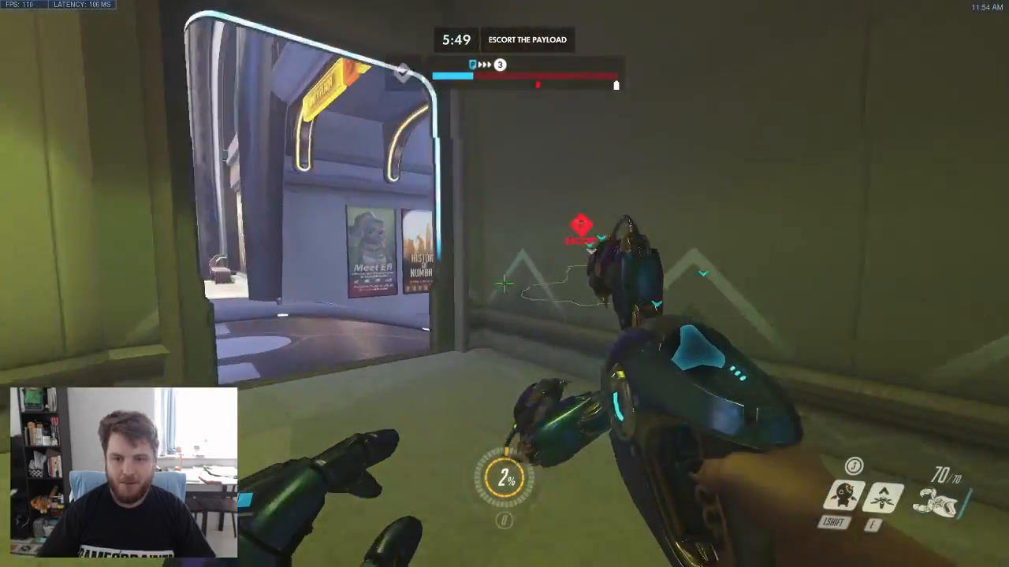
key("w")
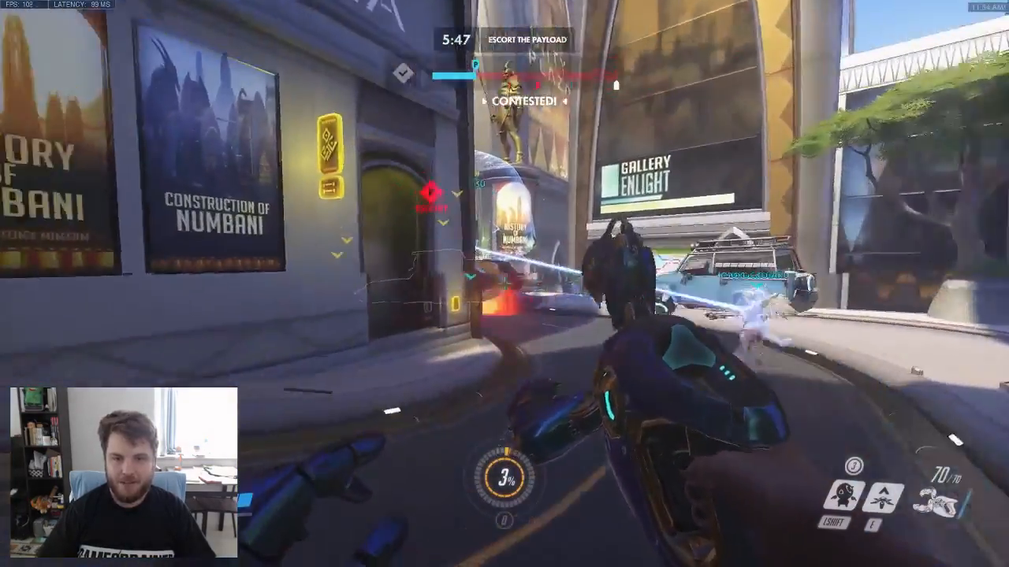
key("w")
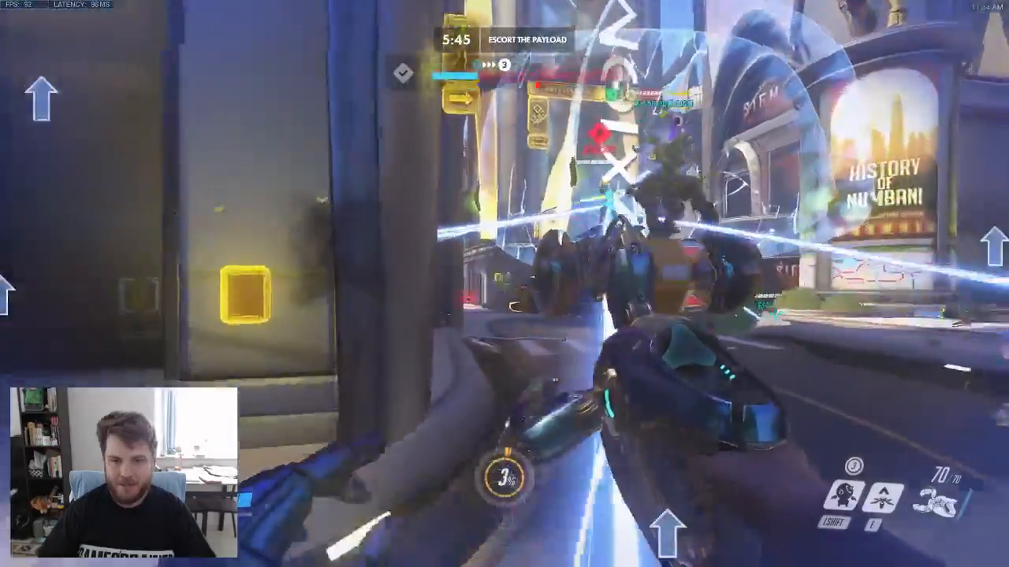
- Push with the payload past the History of Numbani pillar as Symmetra, firing the beam and energy orbs
key("w")
left_click(505, 284)
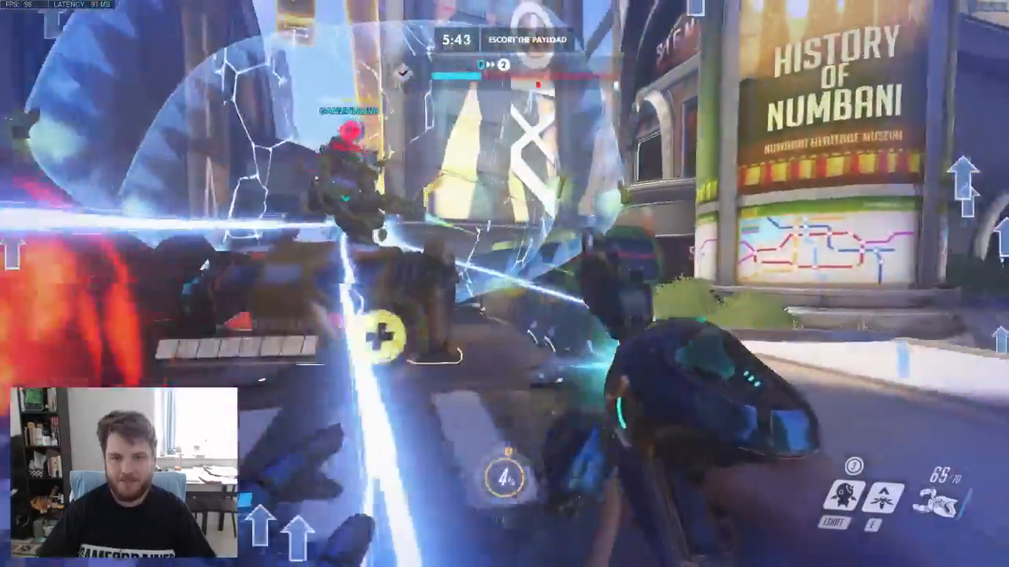
key("w")
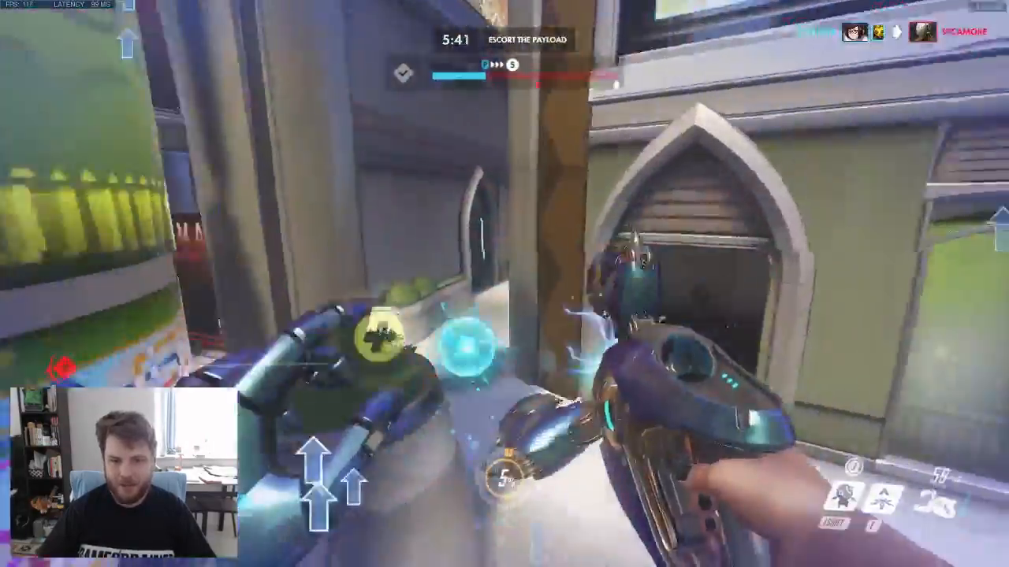
left_click(504, 283)
key("w")
right_click(504, 284)
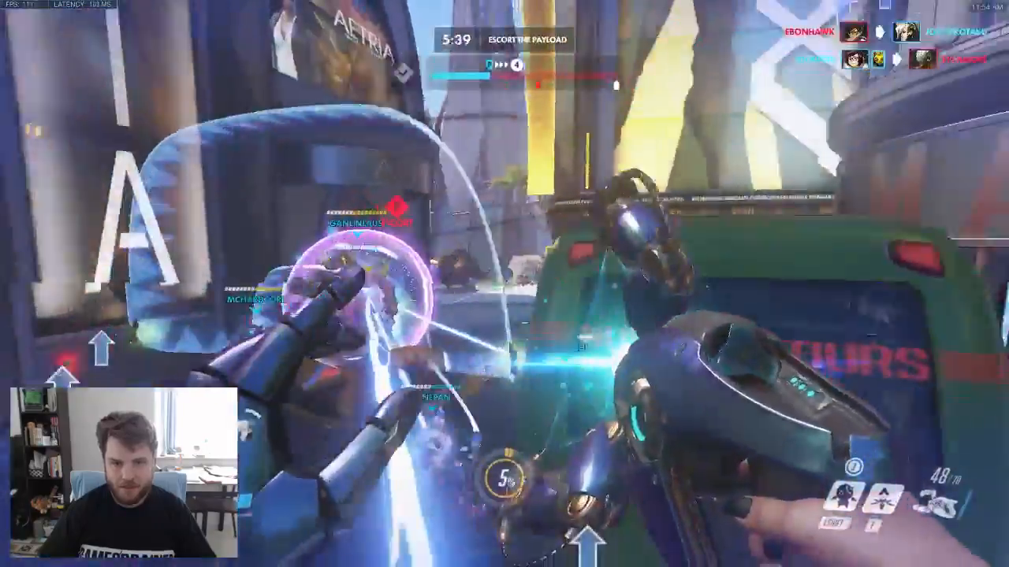
key("w")
left_click(505, 284)
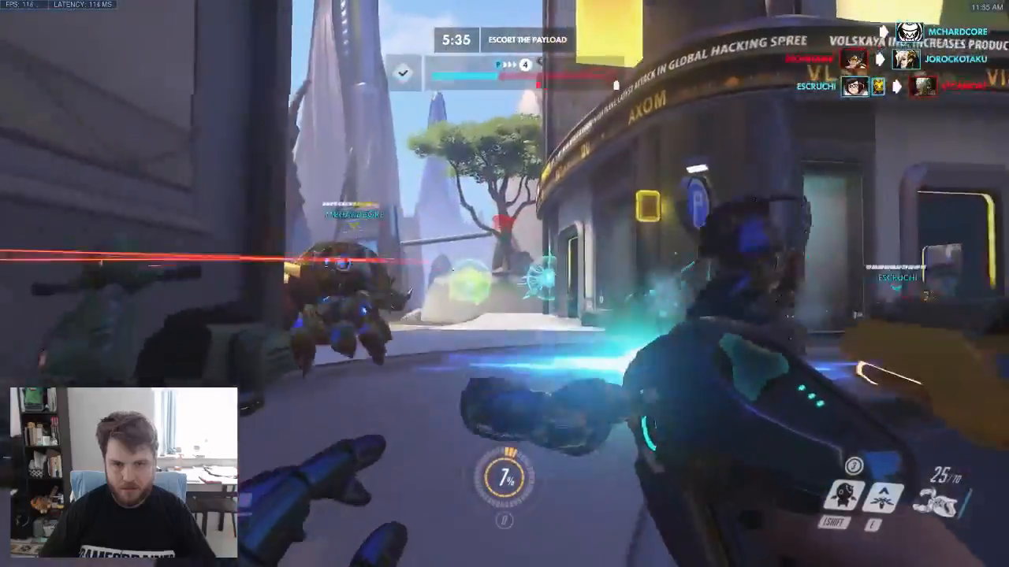
- Shoot the enemy by the tree planter as Symmetra and circle around the building back to the street
left_click(504, 284)
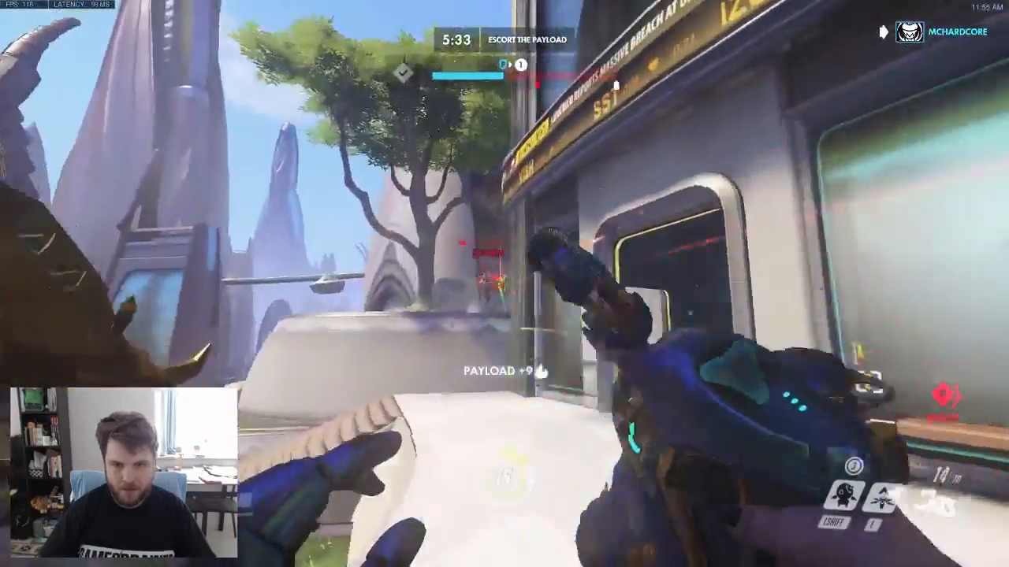
key("w")
left_click(504, 284)
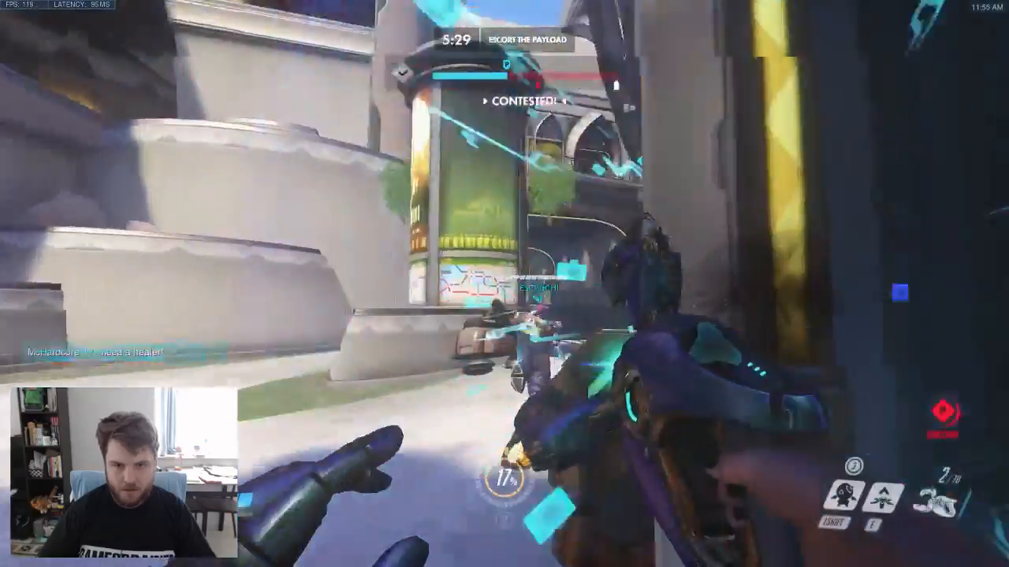
key("w")
key("w")
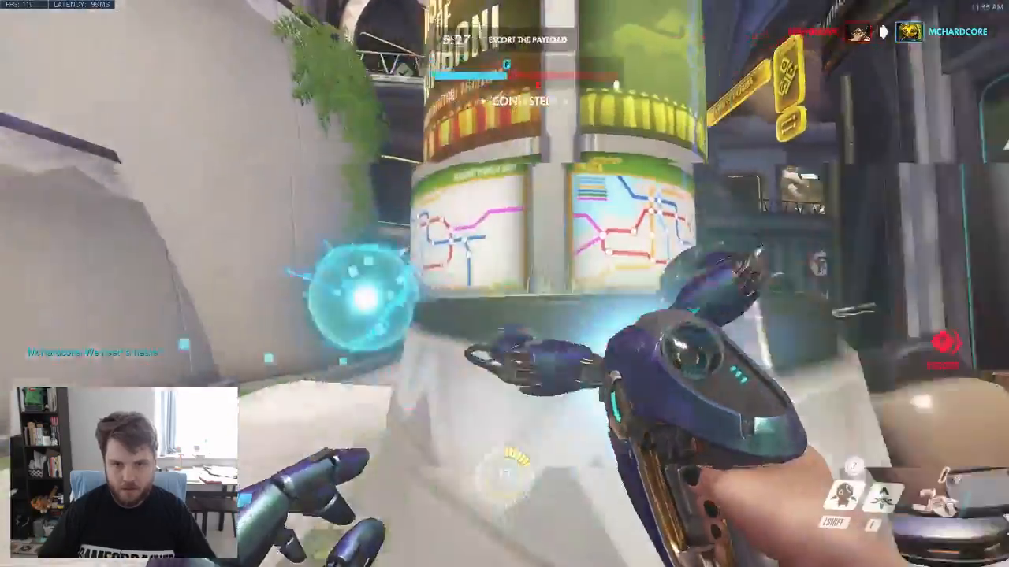
key("w")
left_click(505, 284)
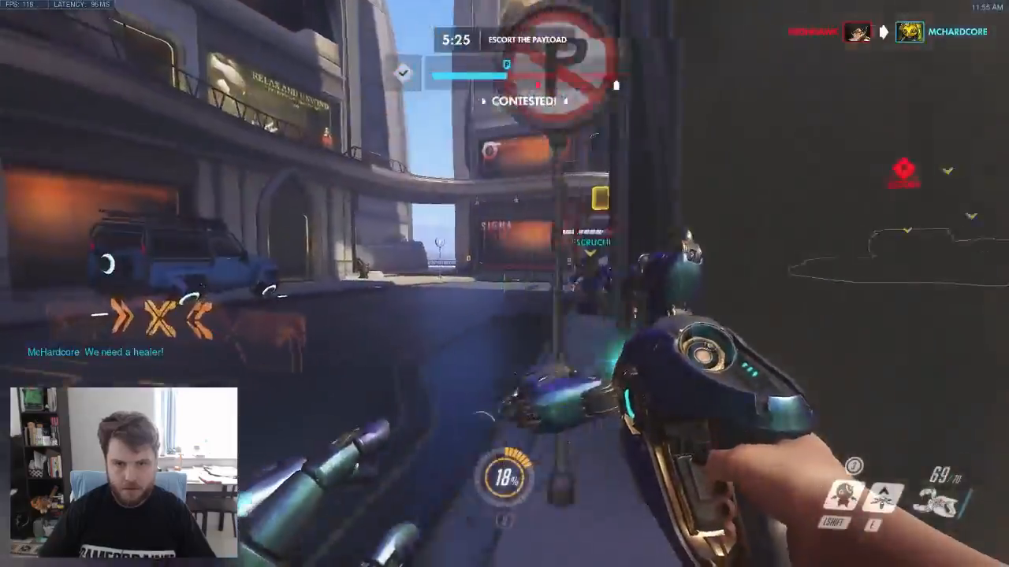
- Attack the enemies outside the Axiom building with Symmetra's beam, and check the scoreboard after the fight
key("w")
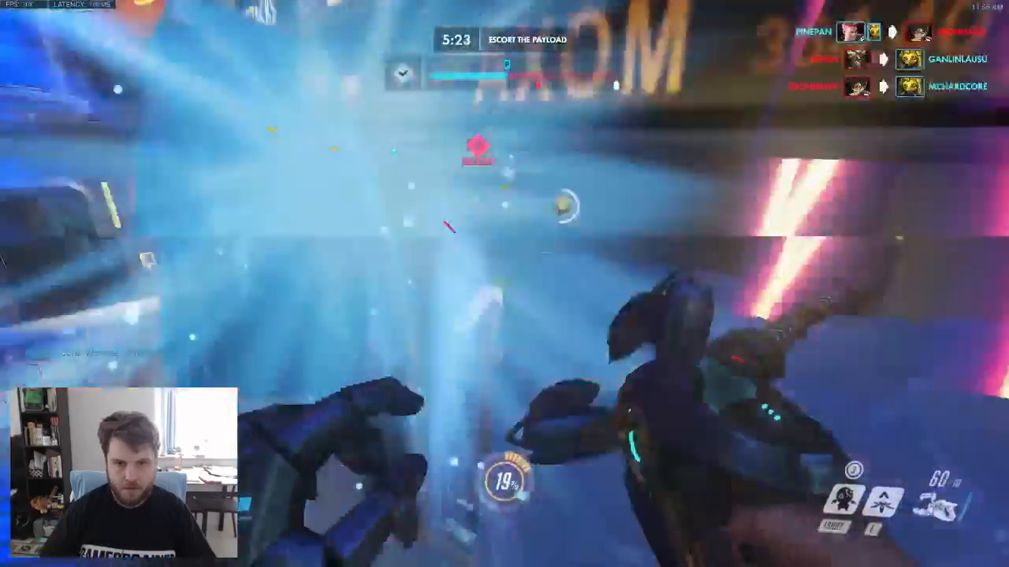
left_click(505, 283)
left_click(505, 284)
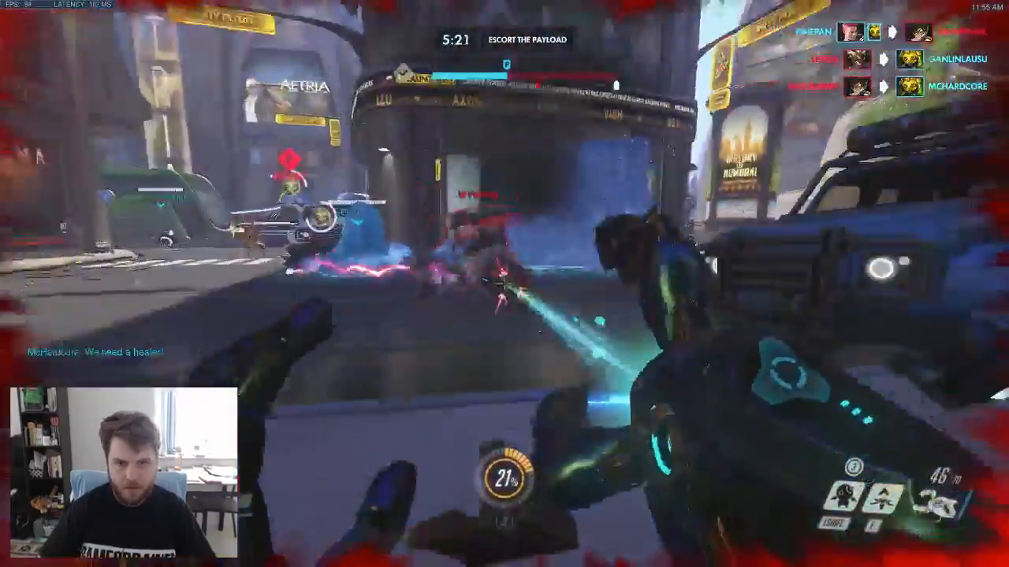
left_click(504, 284)
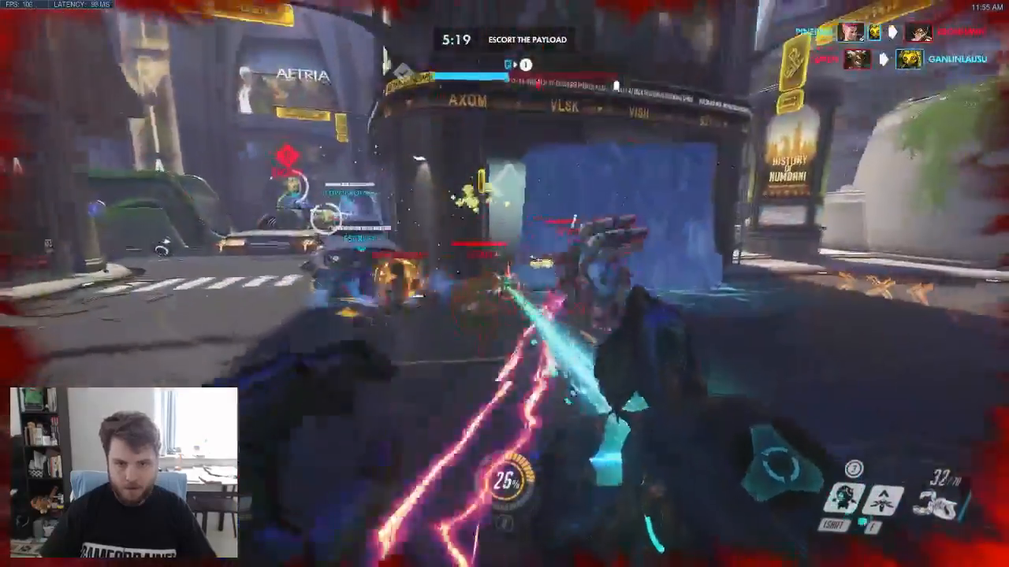
left_click(504, 283)
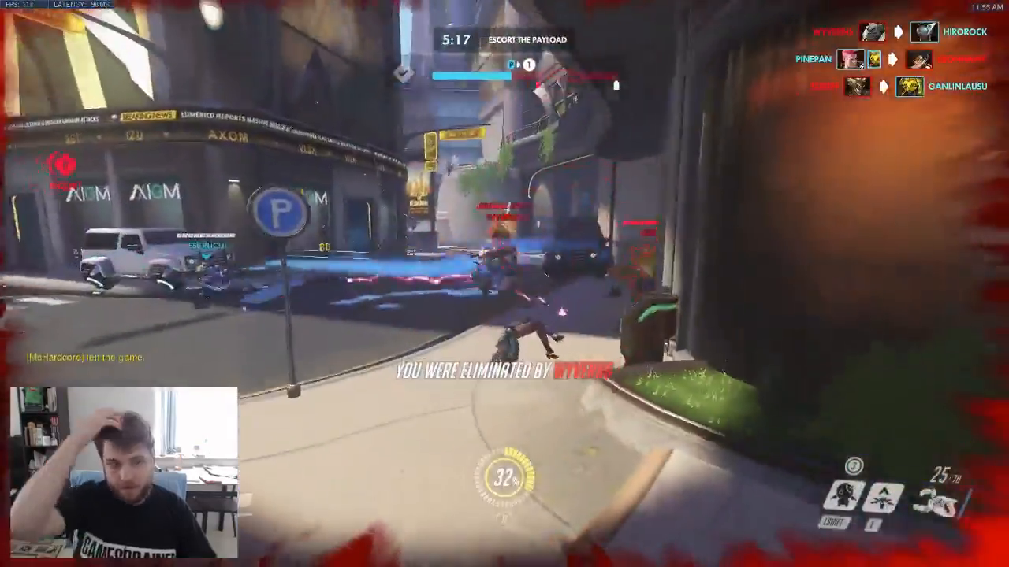
key("Tab")
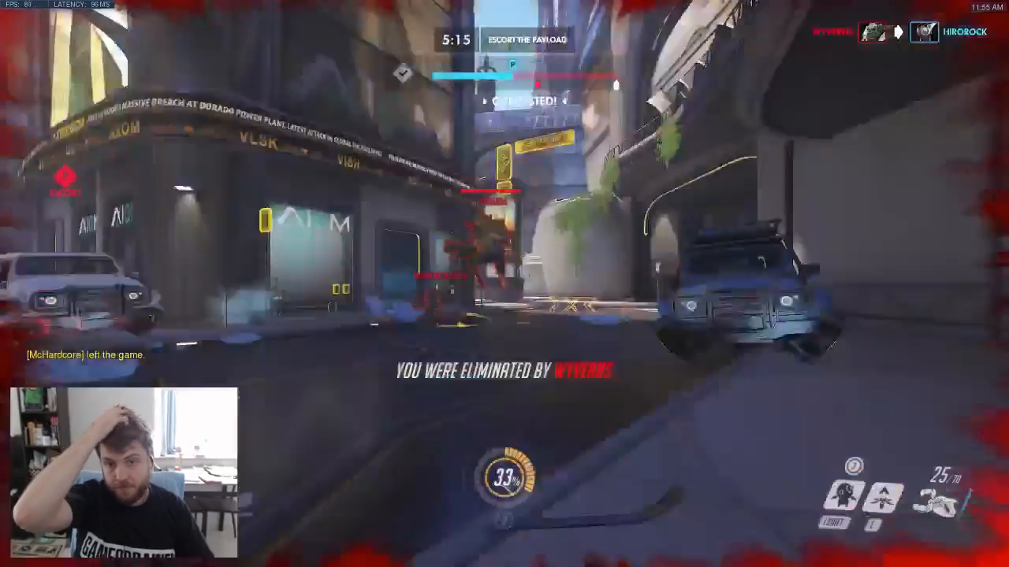
key("Tab")
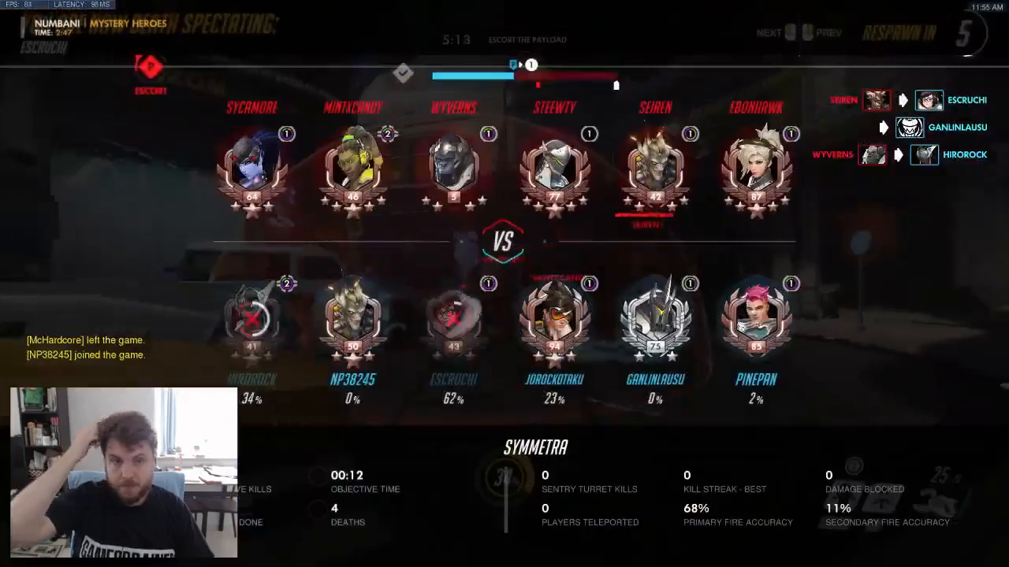
- Review both teams' heroes and the match statistics on the scoreboard while waiting to respawn
key("Tab")
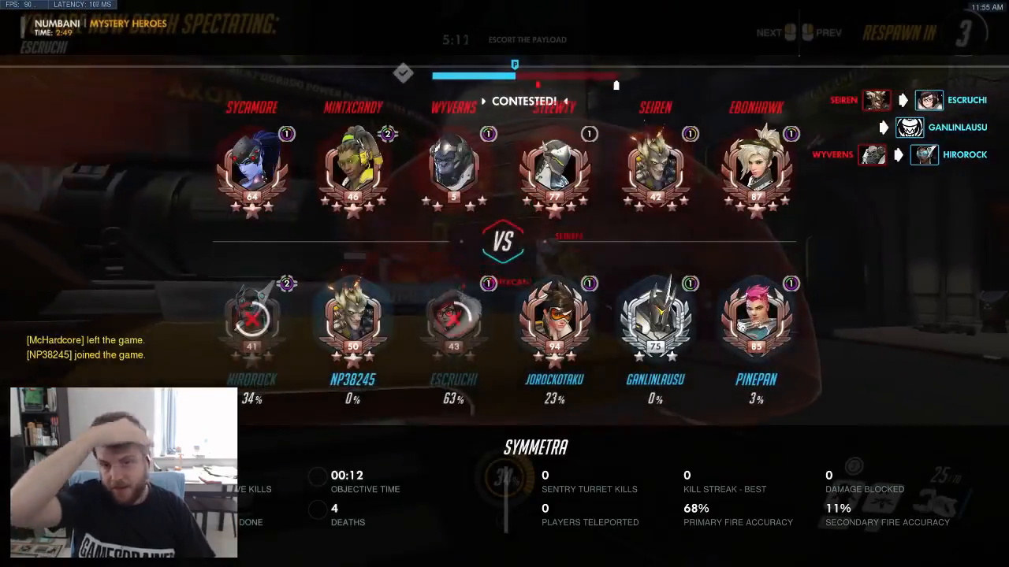
key("Tab")
key("Tab")
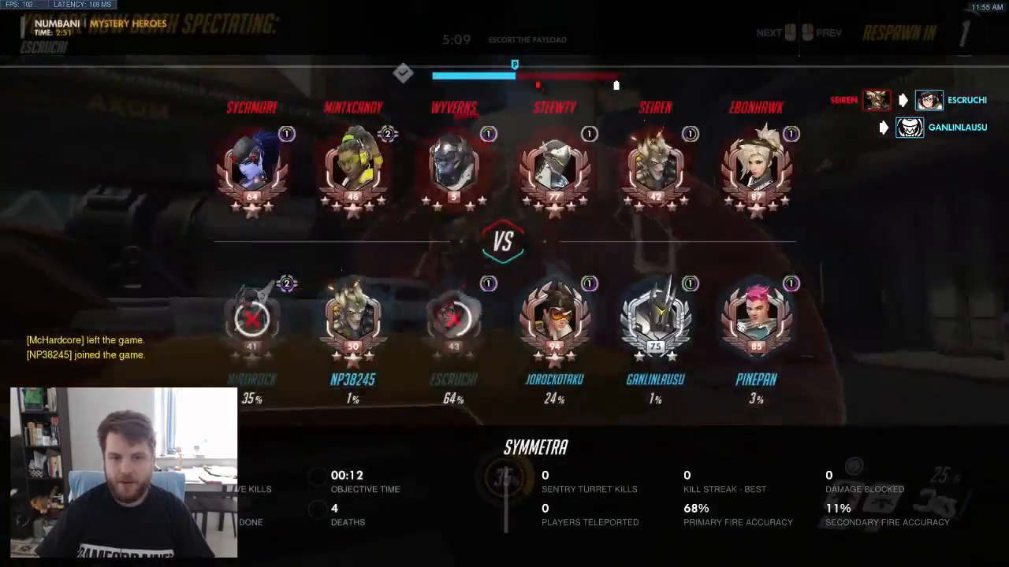
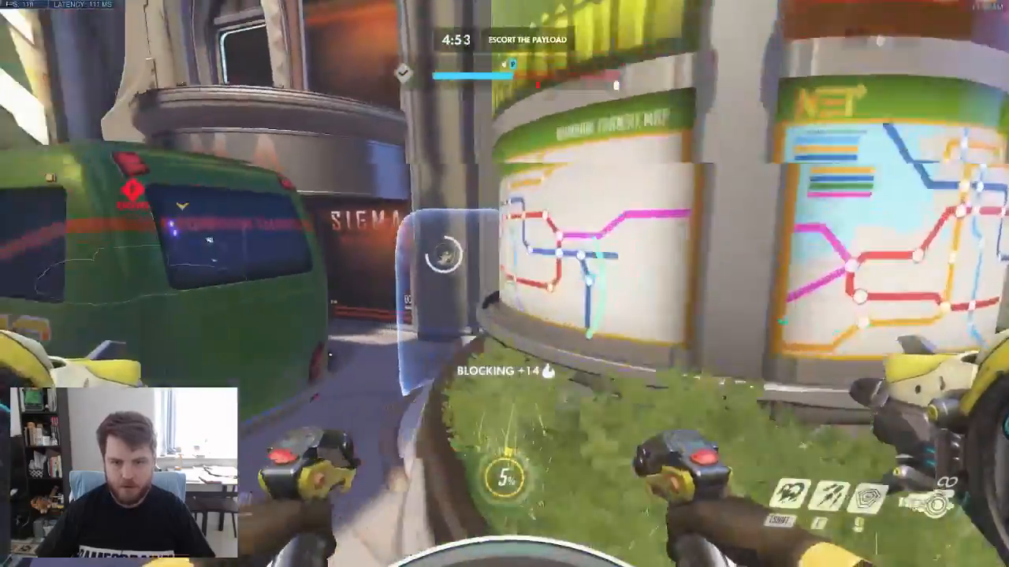
- Boost D.Va's mech forward and raise the Defense Matrix against the enemy sniper across the street
key("shift")
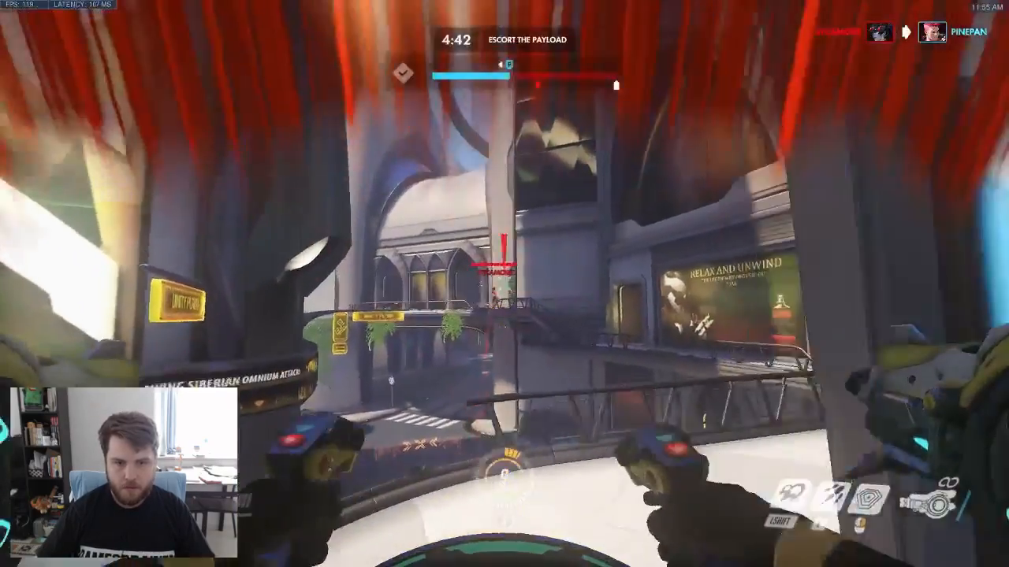
right_click(505, 284)
key("s")
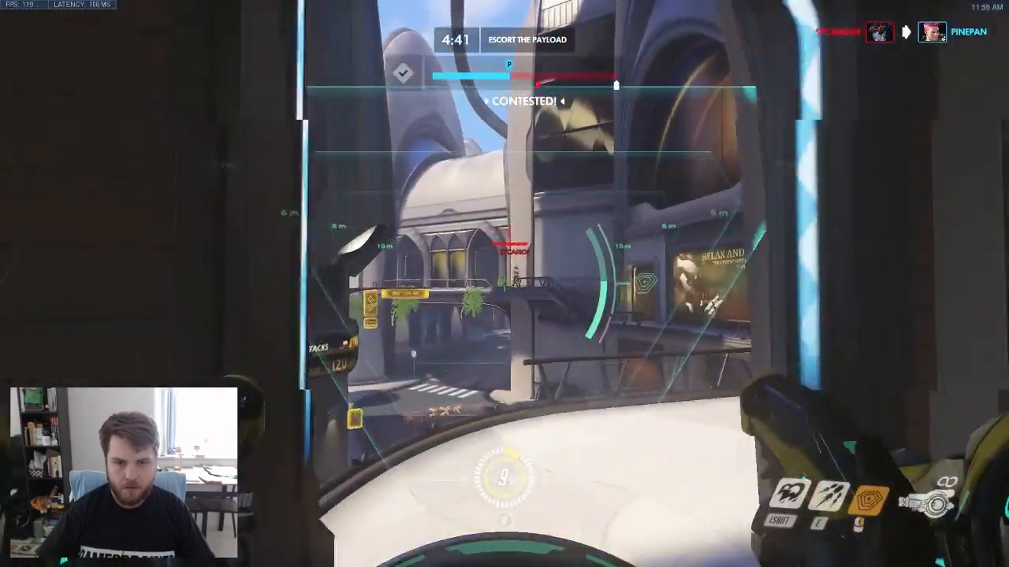
- Attack the enemies near the green bus with Micro Missiles and fusion cannons, using Boosters to close in
key("e")
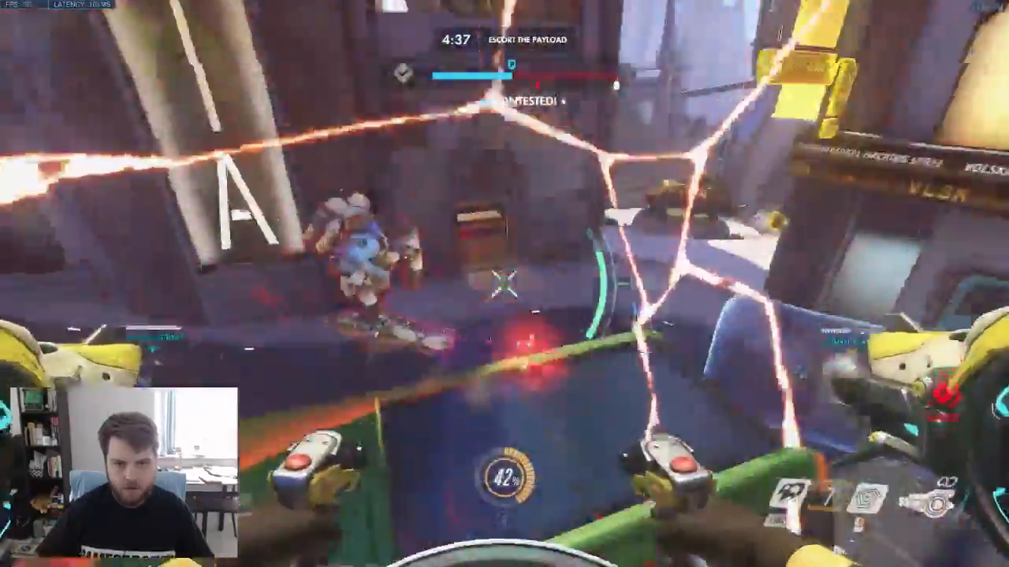
key("shift")
left_click(505, 283)
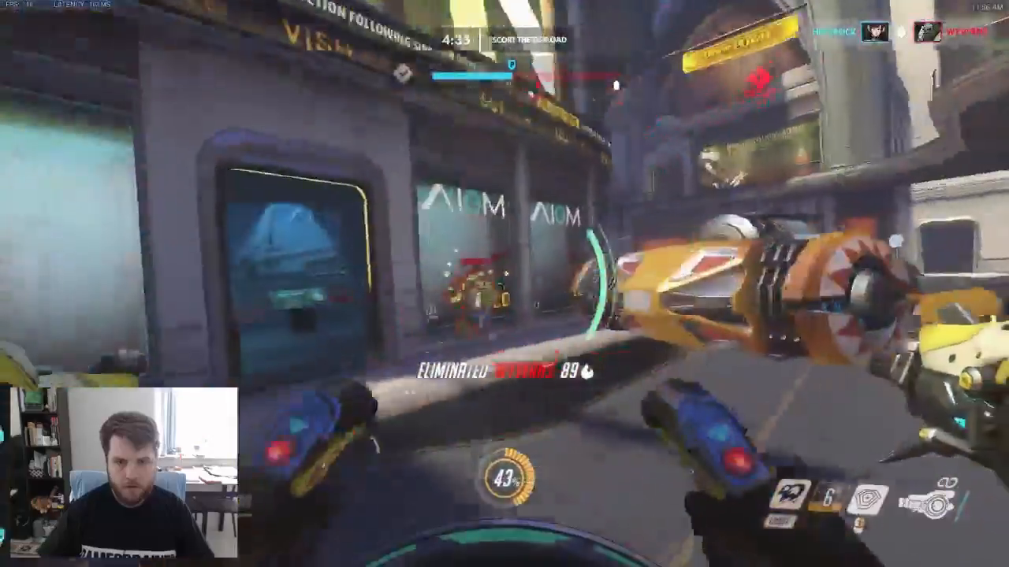
left_click(504, 284)
right_click(504, 284)
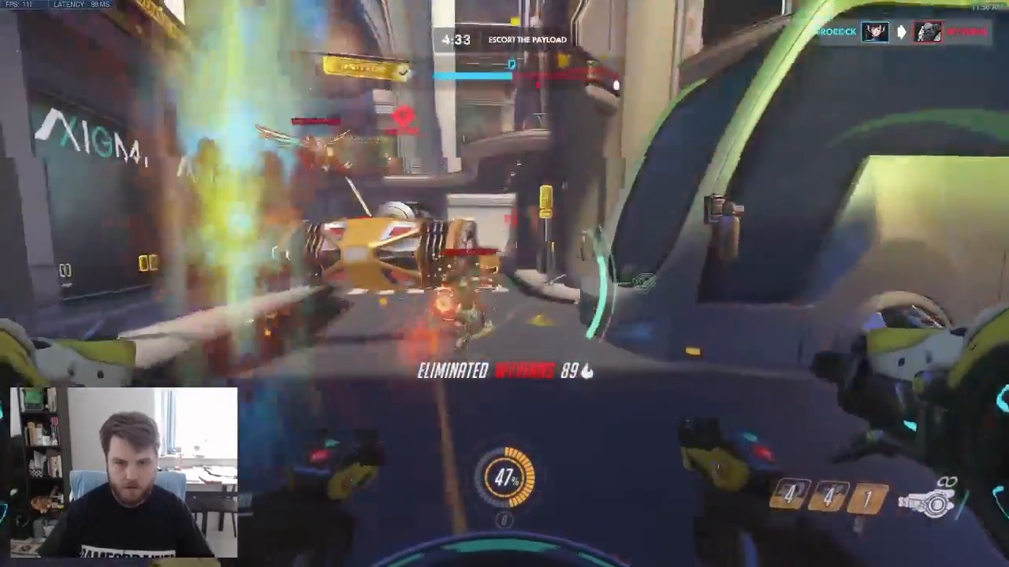
- Block incoming fire with the Defense Matrix and retreat to the building with the wide staircase
right_click(504, 284)
key("w")
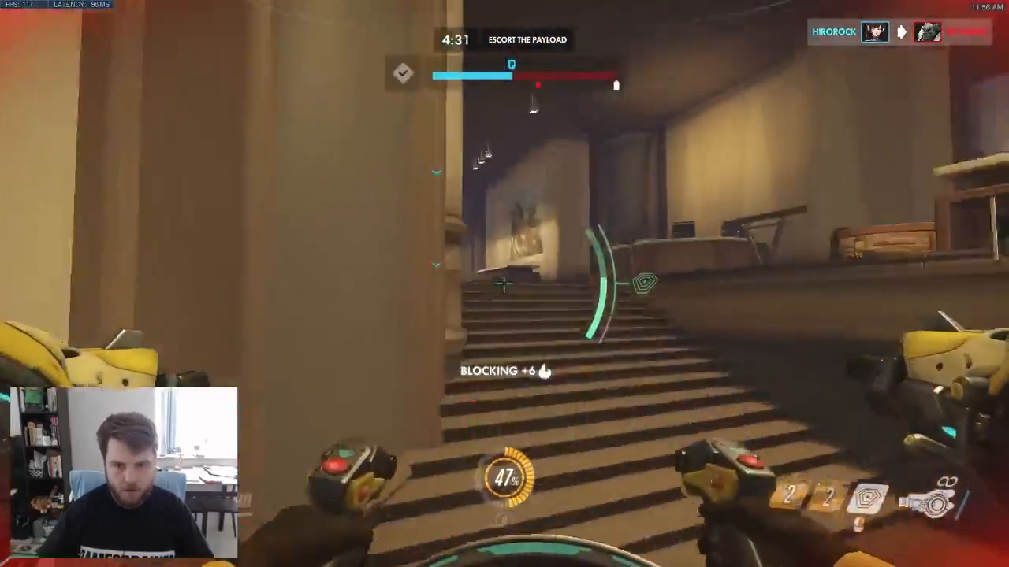
key("Tab")
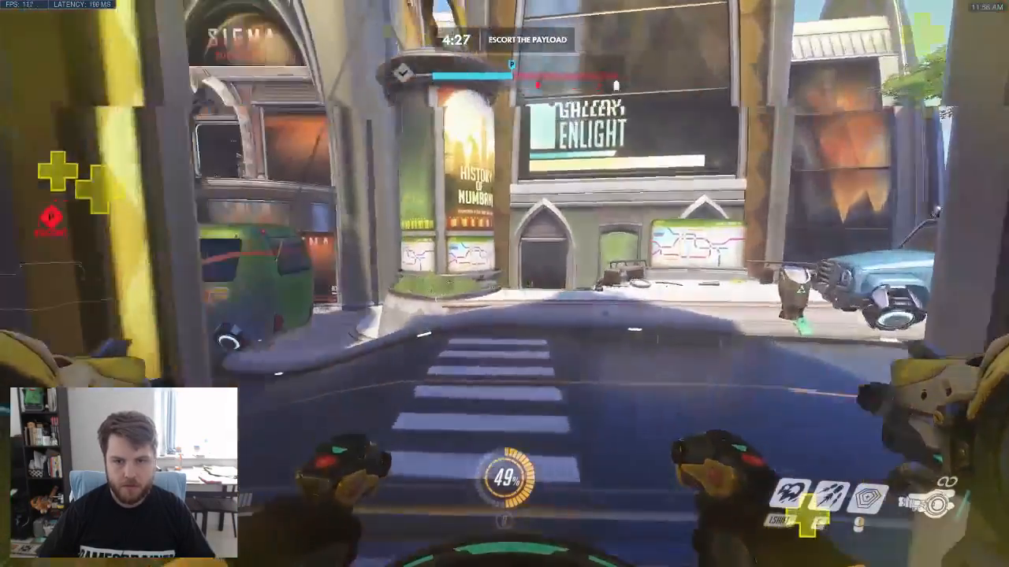
- Move the mech across the street to the dark doorway below the Gallery Enlight sign and turn back towards the green bus
key("w")
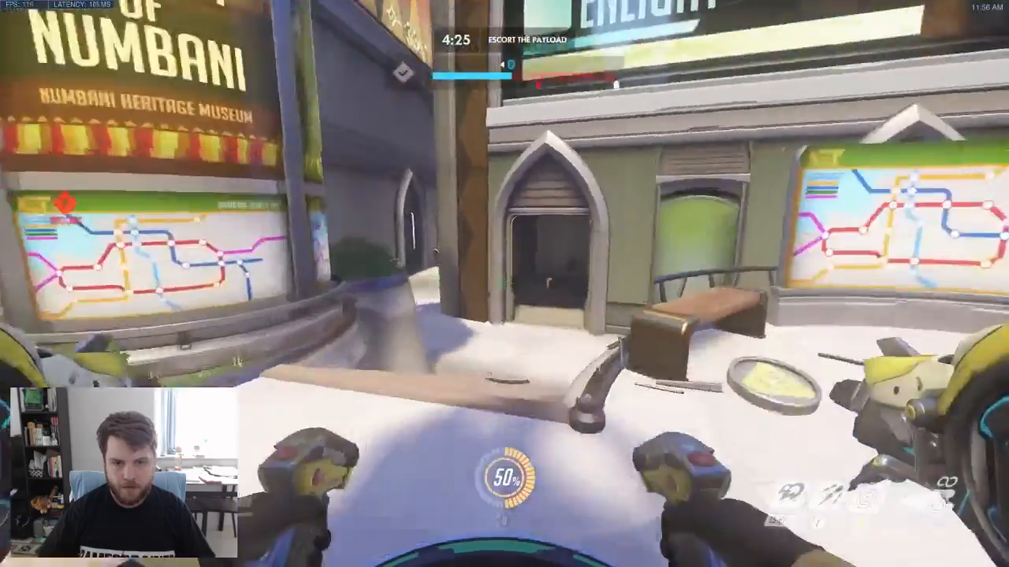
key("w")
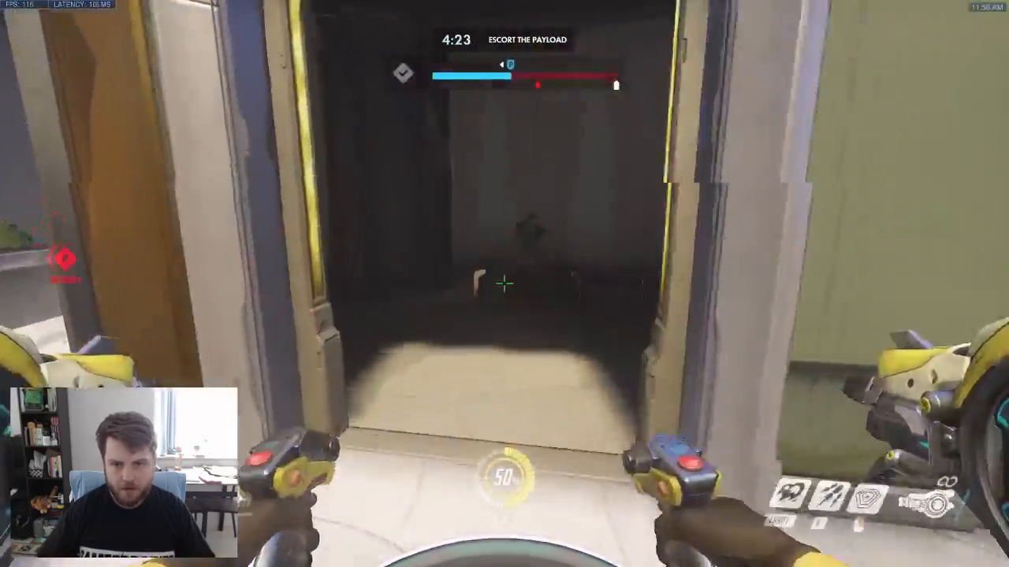
key("w")
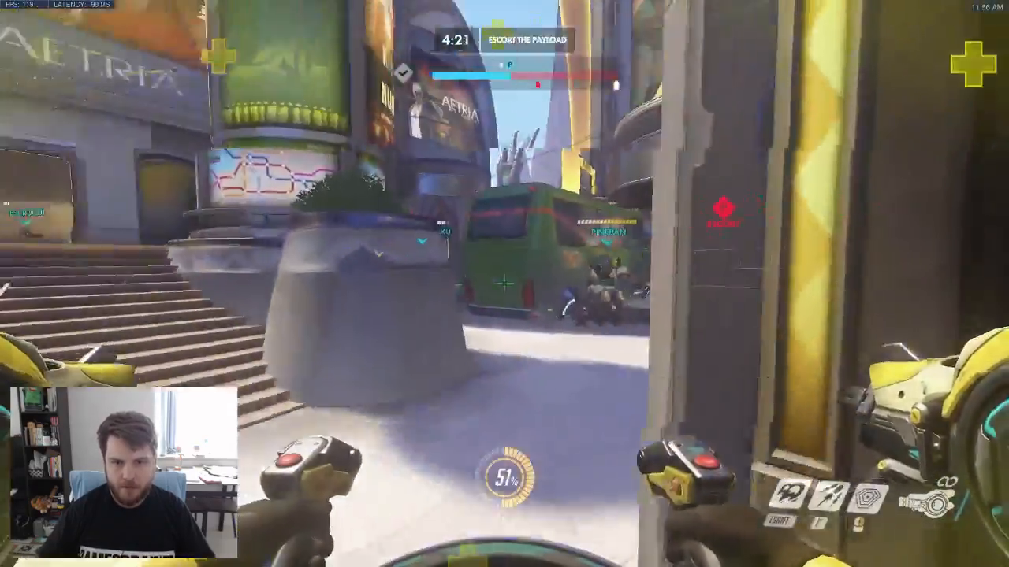
- Advance past the green bus, absorb enemy fire with the Defense Matrix, and enter the clothing shop
key("w")
left_click(504, 283)
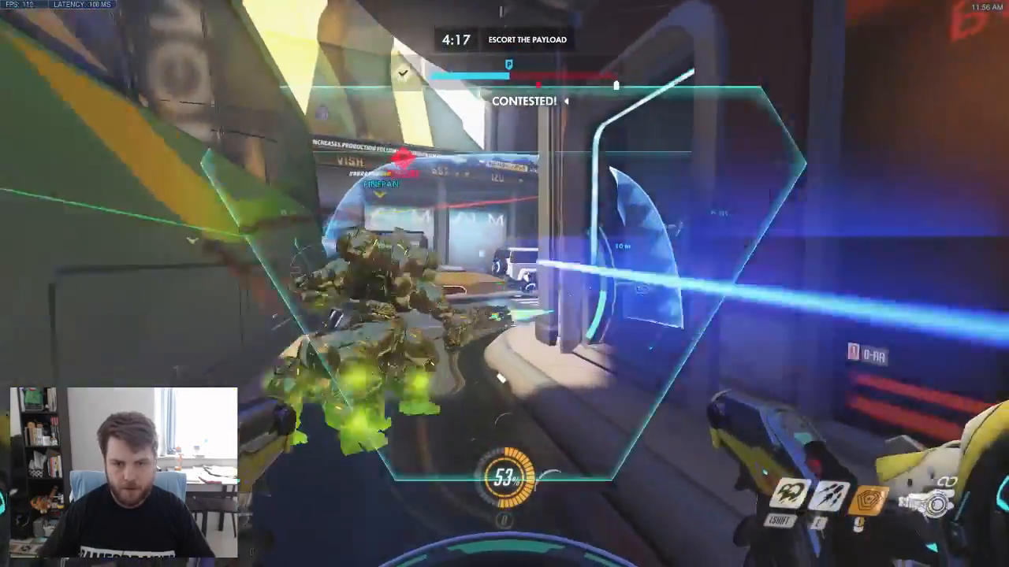
left_click(504, 283)
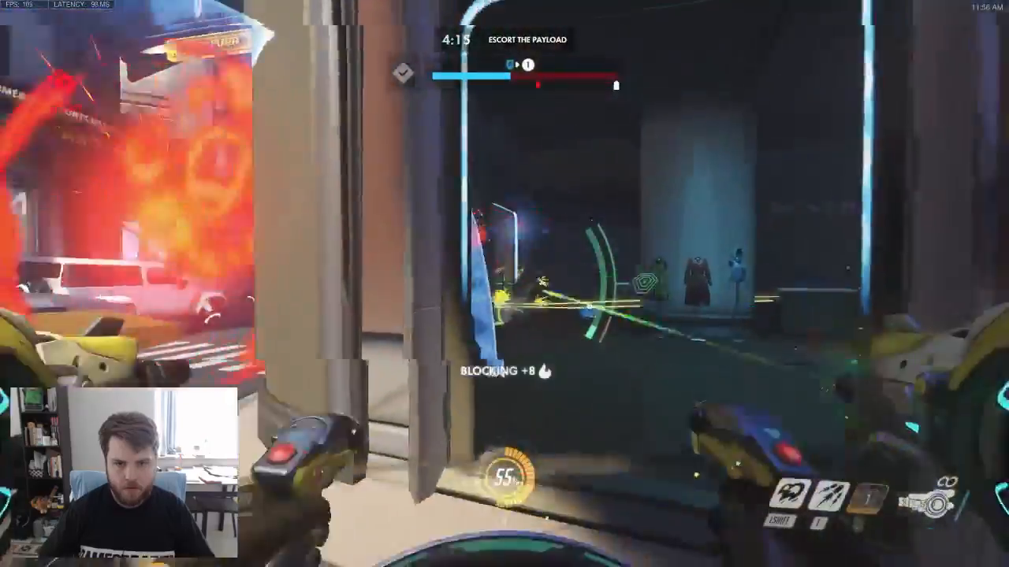
key("w")
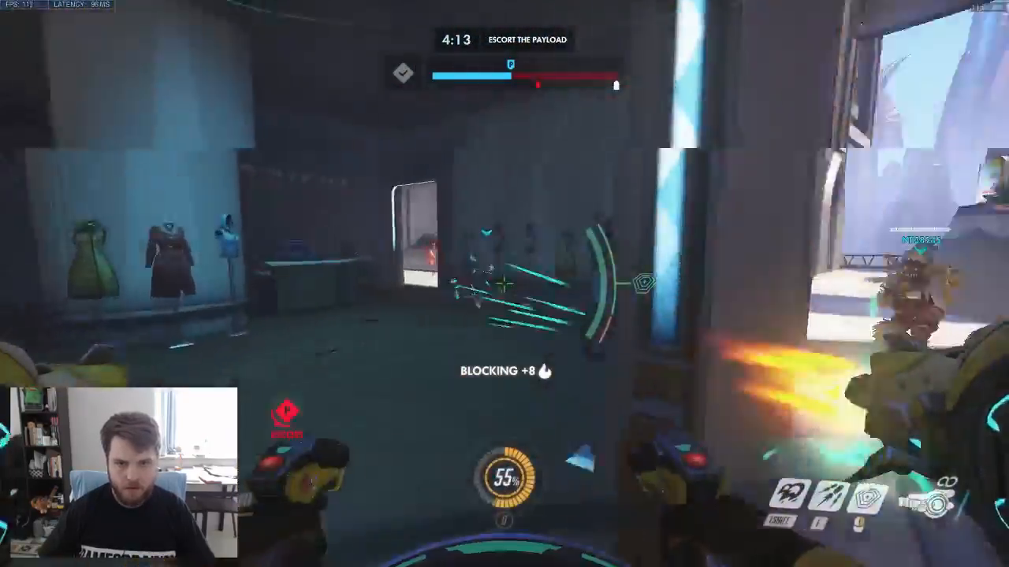
- Fight around the Numbani museum street with Boosters and Micro Missiles, withdrawing past the blue car under fire
key("shift")
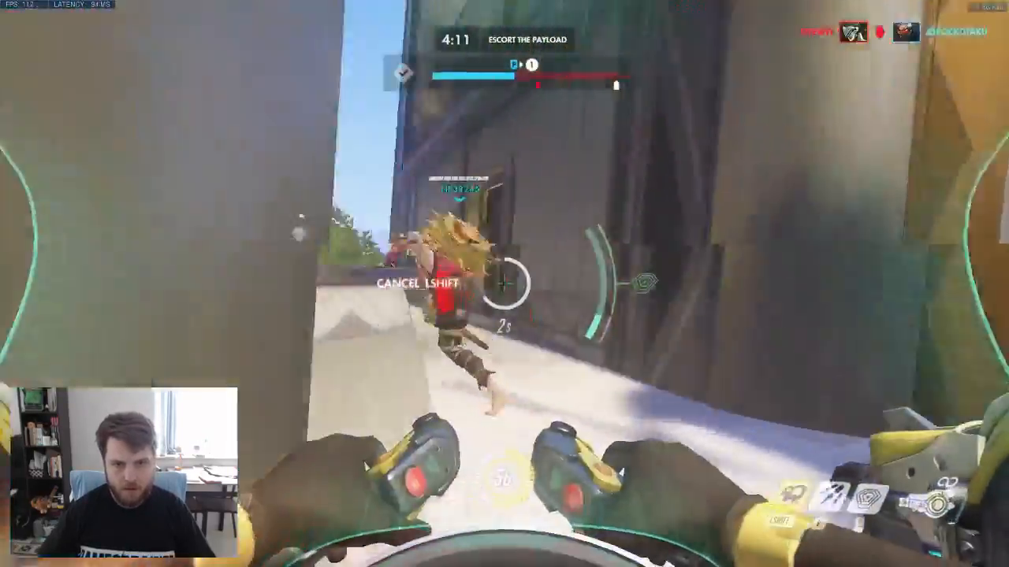
key("e")
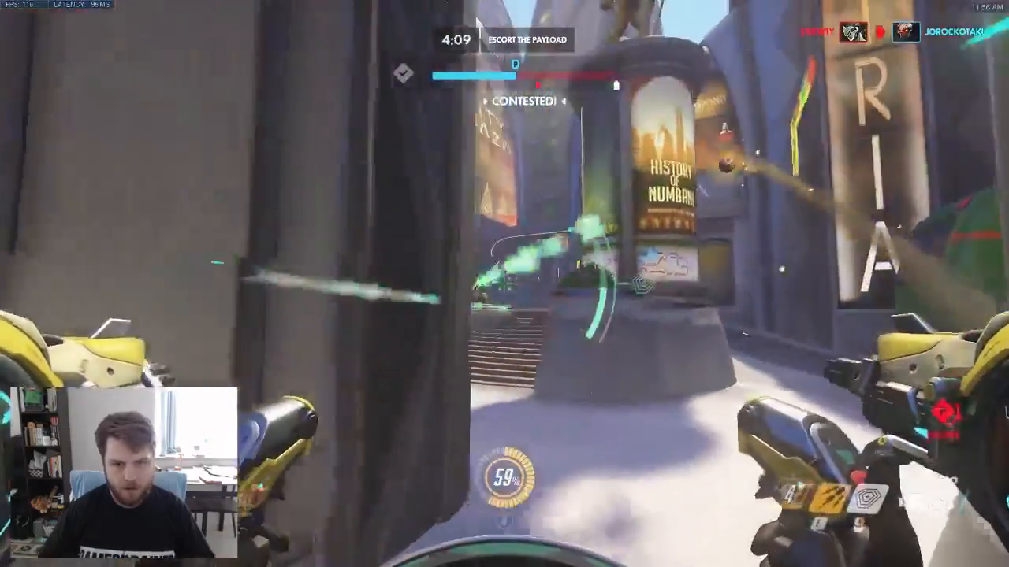
key("w")
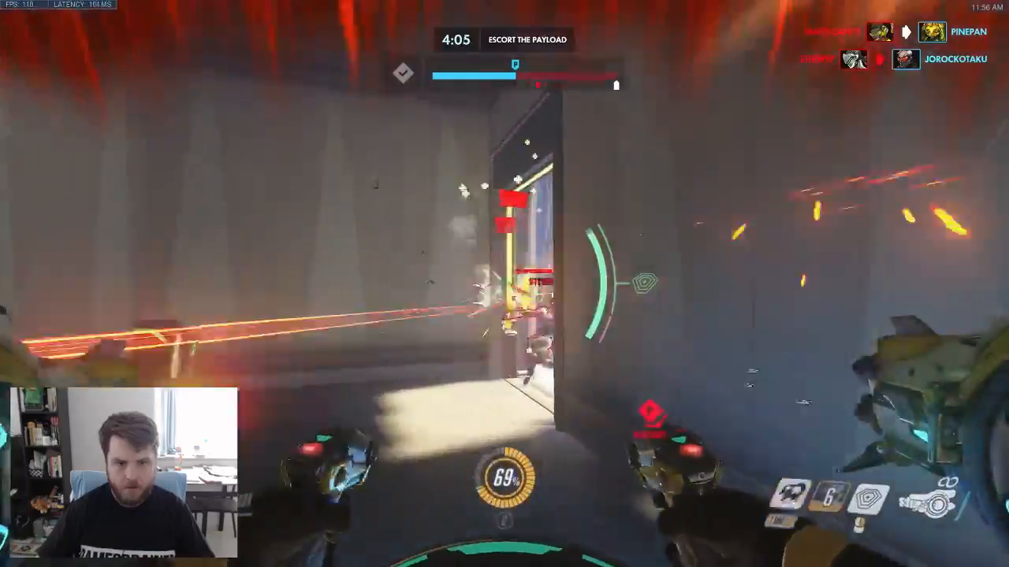
key("shift")
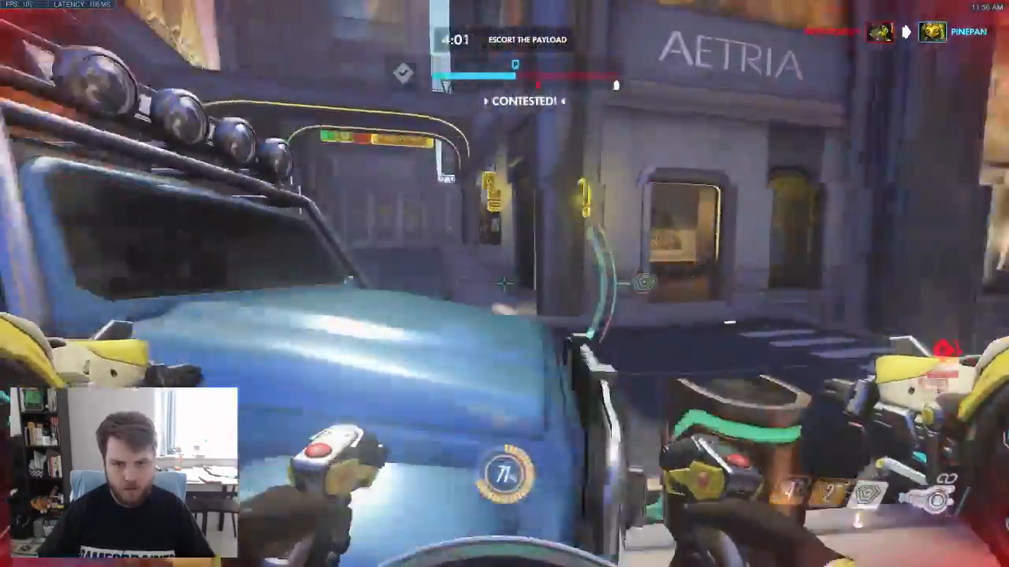
key("space")
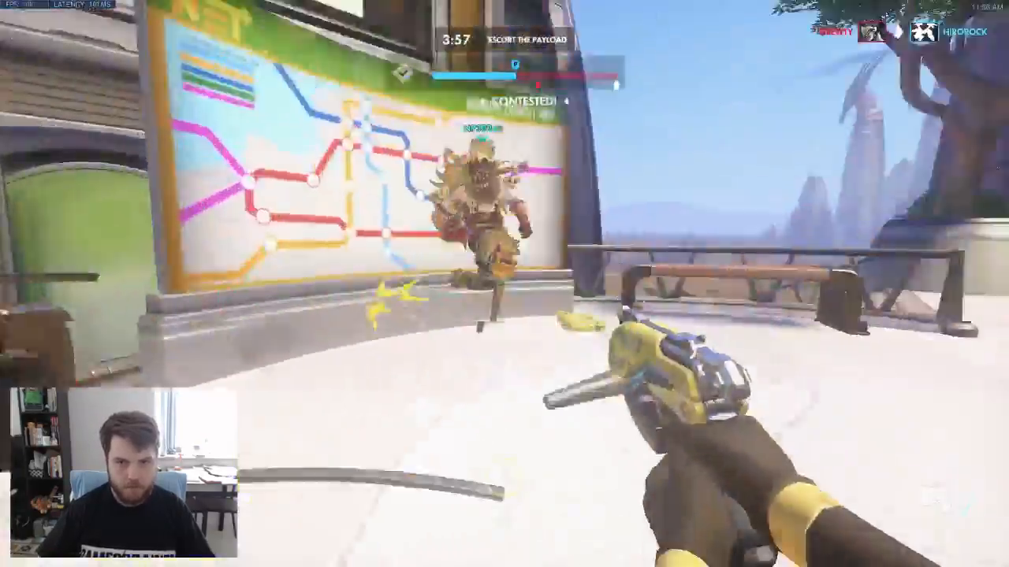
- Fire D.Va's pistol on foot, reload it, and head through the doorway area back towards the green bus
left_click(505, 284)
key("r")
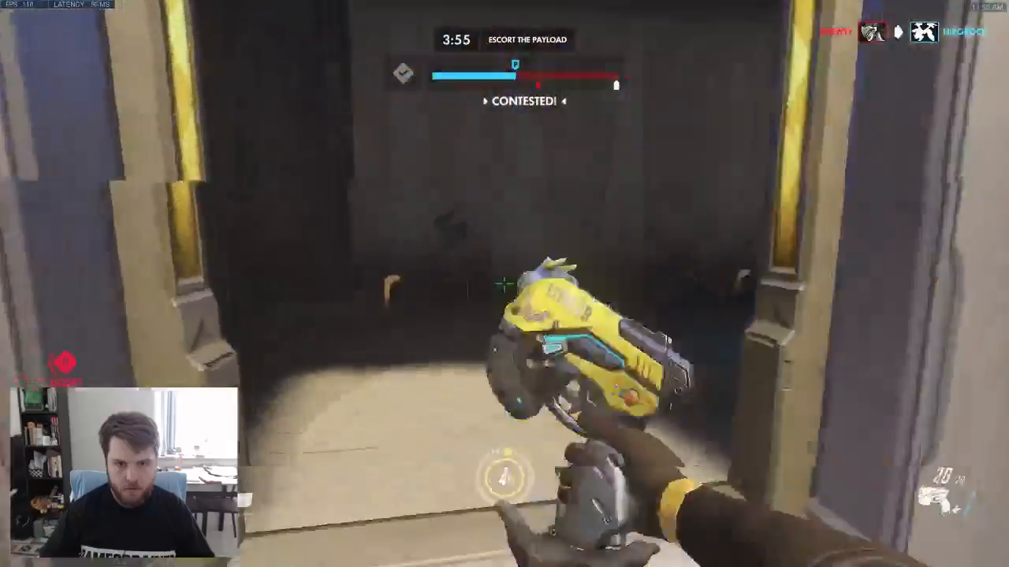
key("w")
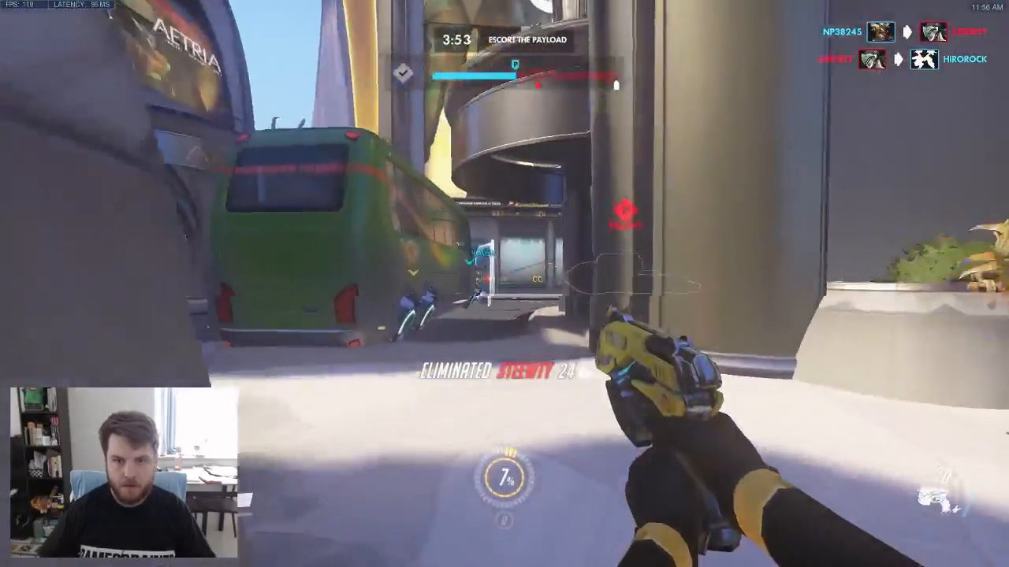
- Advance along the green bus on foot and fire the pistol down the street from behind the allied shield
key("w")
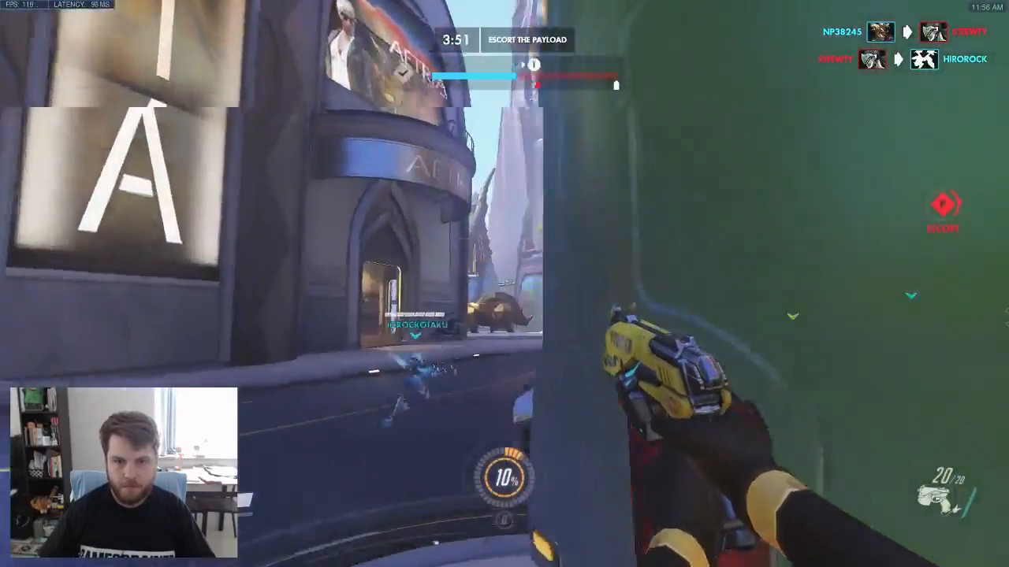
key("w")
key("w")
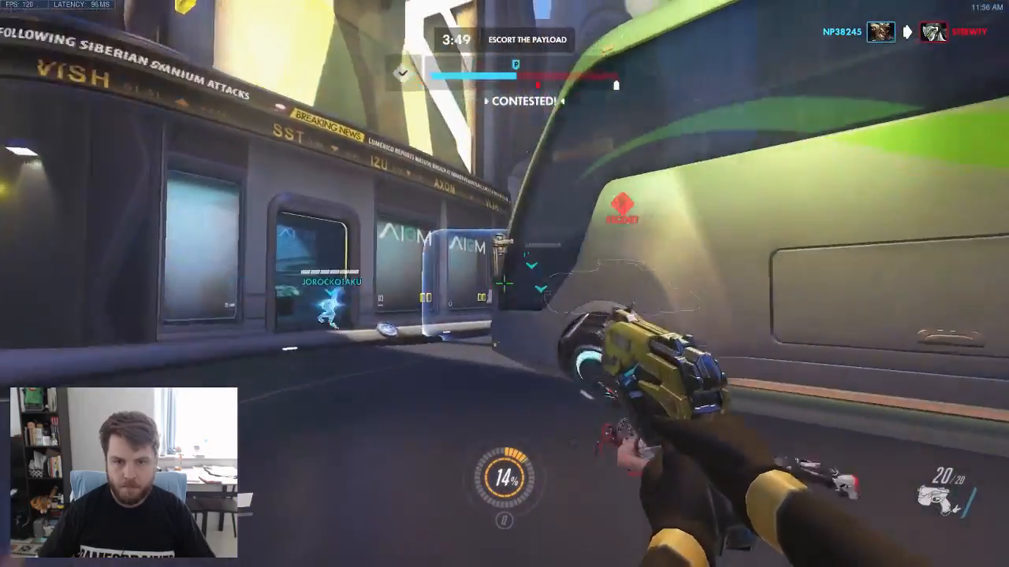
left_click(504, 284)
key("w")
left_click(505, 284)
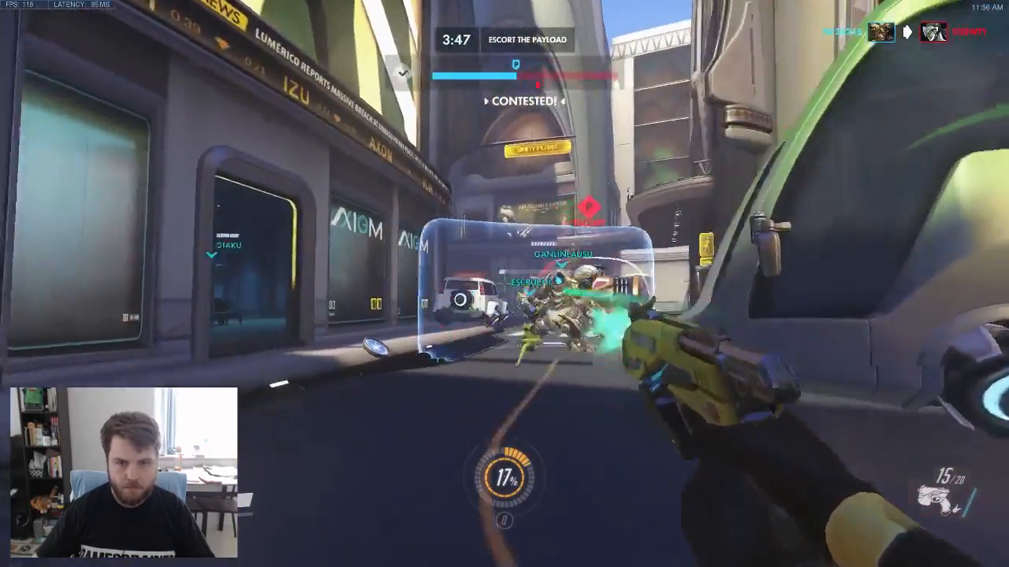
left_click(504, 284)
- Take cover behind the pillar, step out facing the green bus, and fire the pistol
key("w")
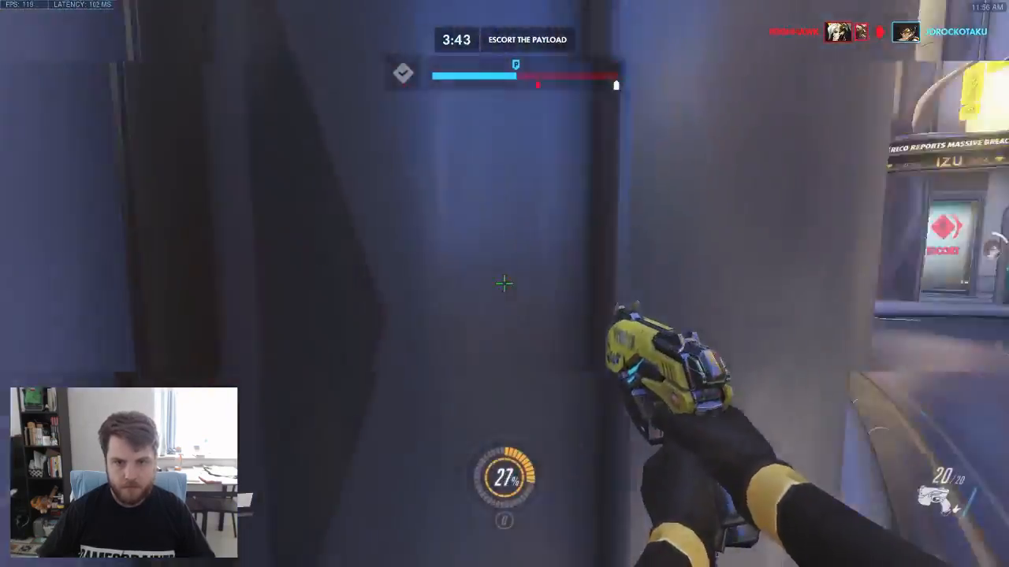
key("d")
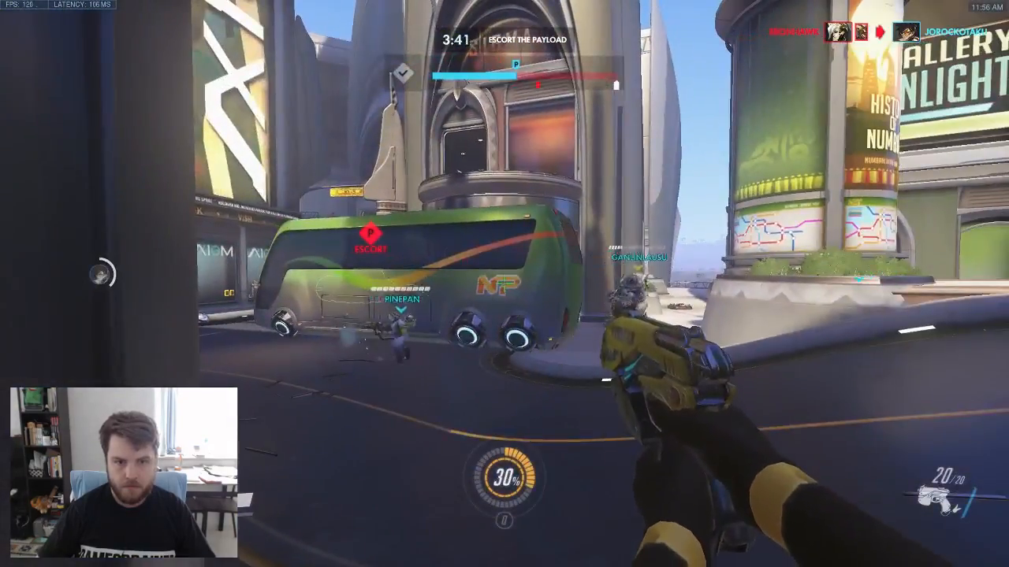
left_click(504, 284)
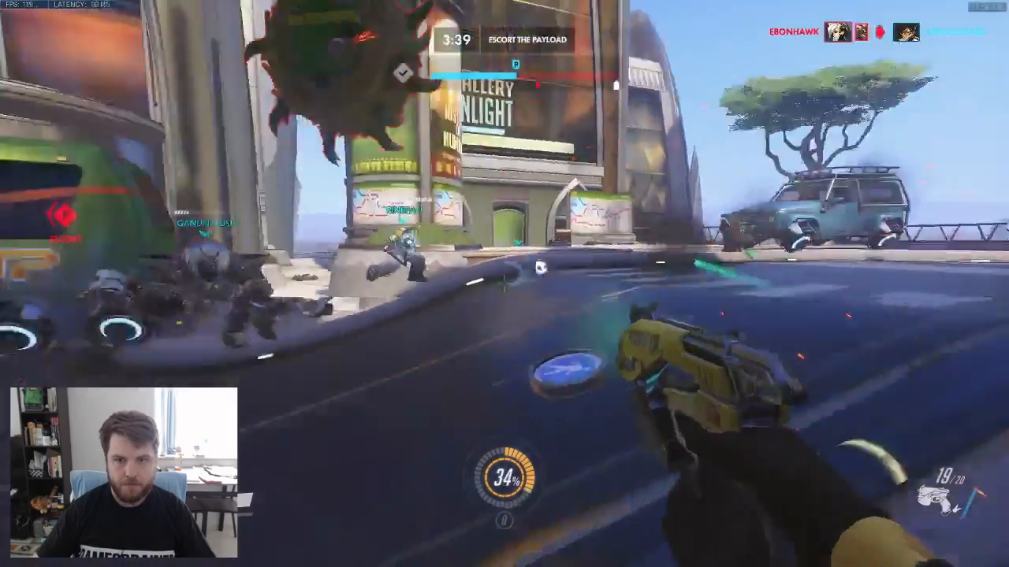
- Check the scoreboard after the elimination until the next hero spawns
key("Tab")
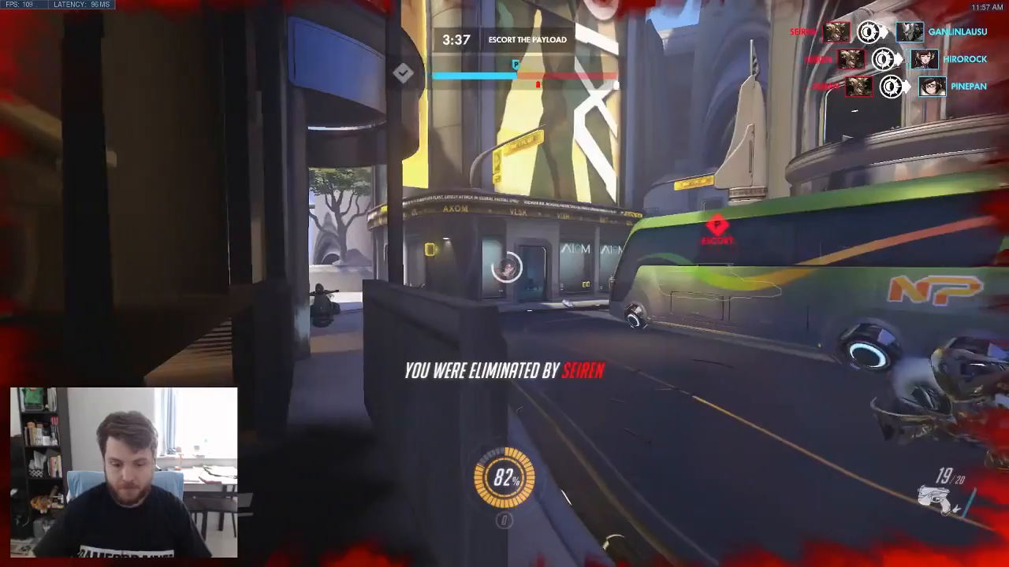
key("Tab")
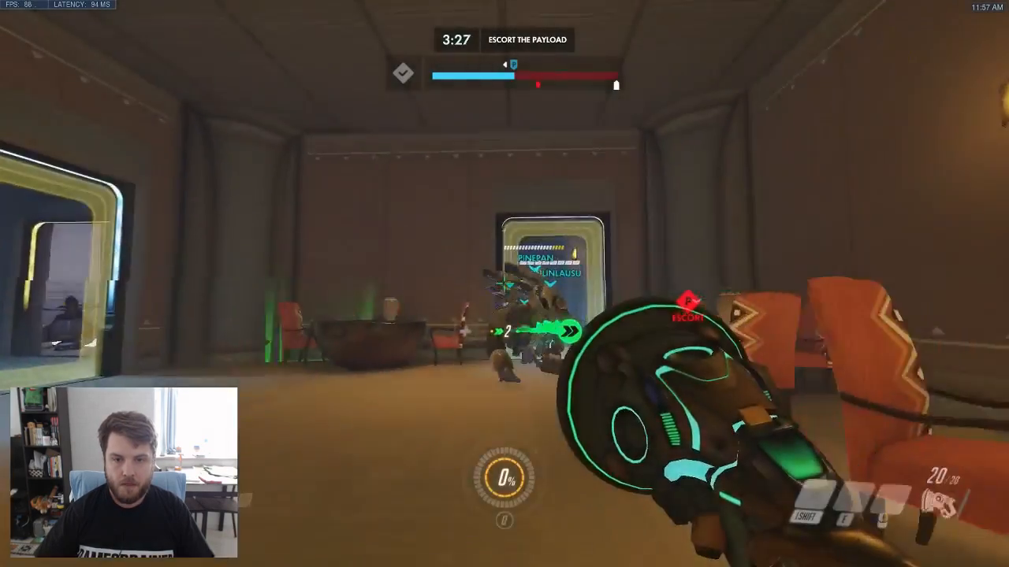
- Move Lúcio from the spawn building past the Aetria storefront to the teammates near the Numbani Heritage Museum column
key("w")
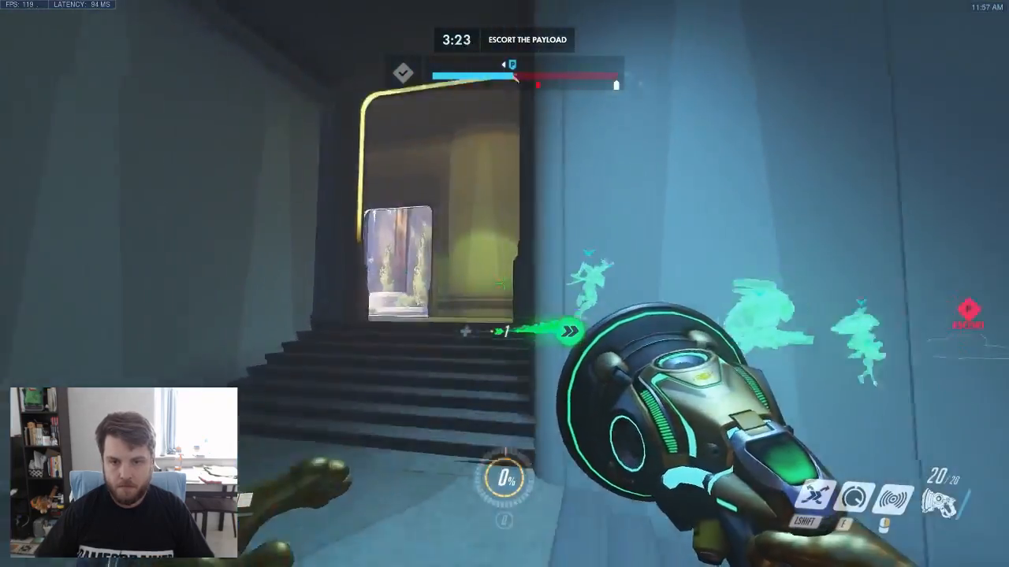
key("w")
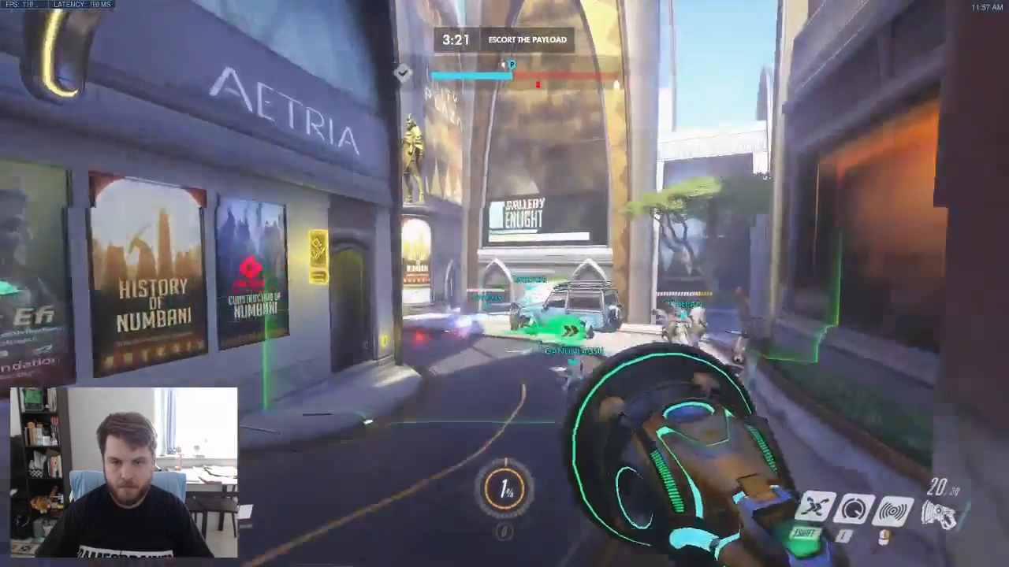
key("w")
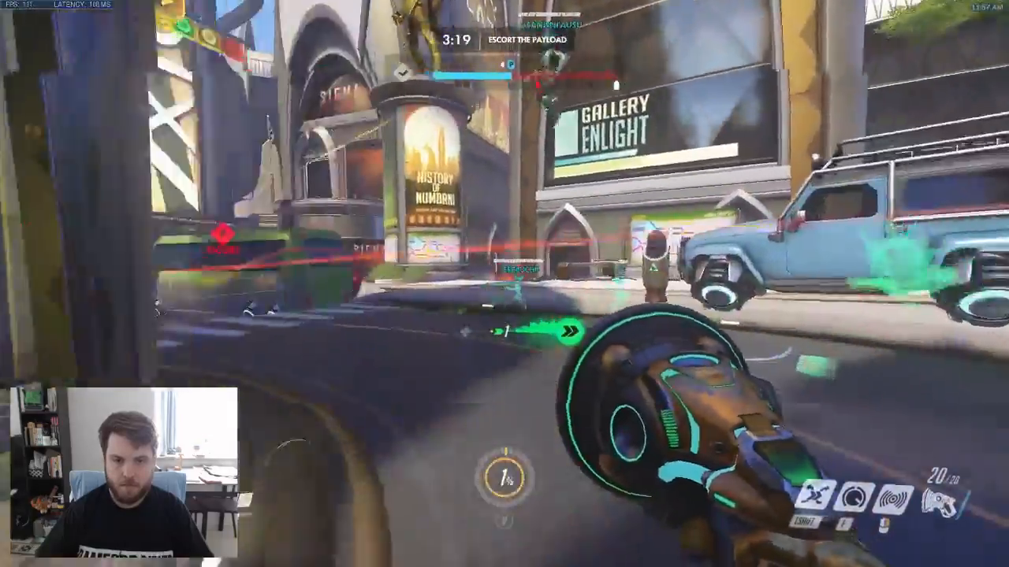
key("w")
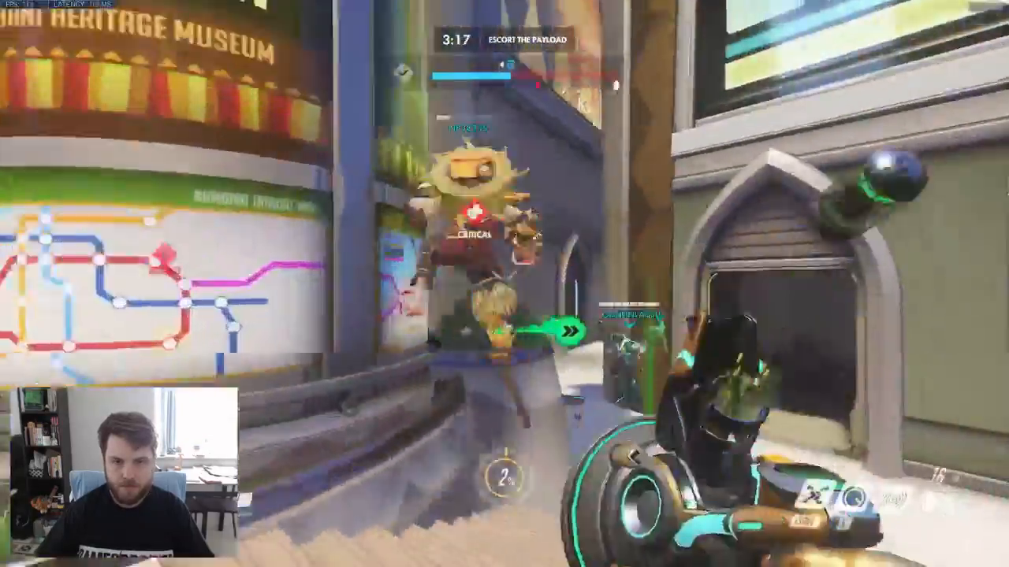
- Switch Lúcio to the healing song, amp it up for the injured teammates outside the Heritage Museum, and return to the speed song
key("shift")
key("w")
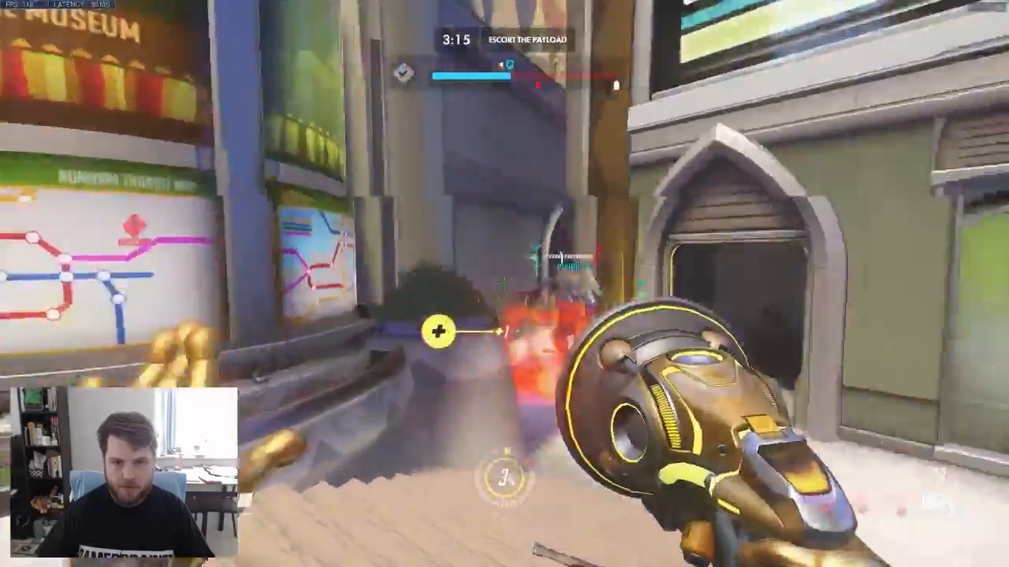
key("w")
key("e")
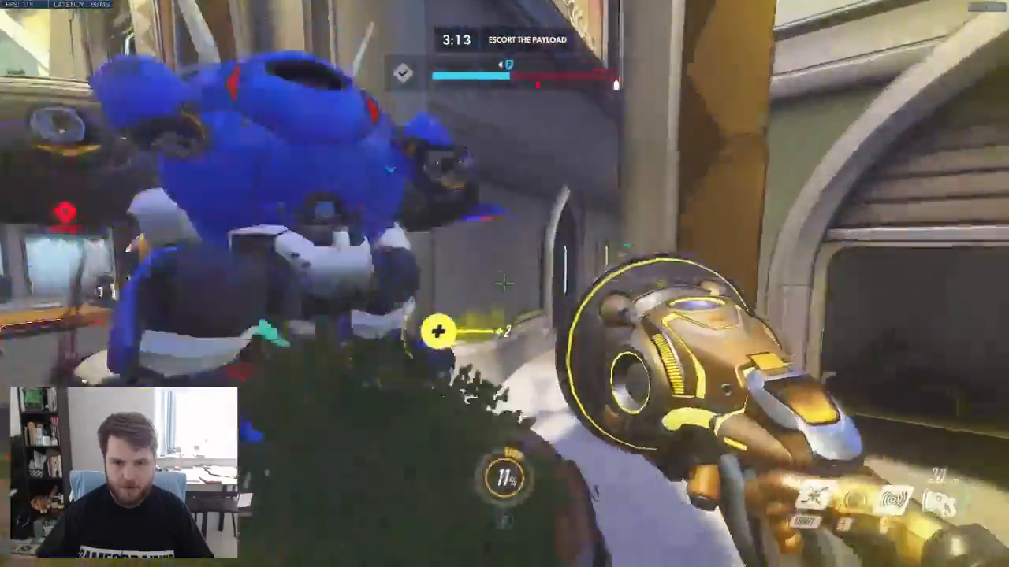
key("shift")
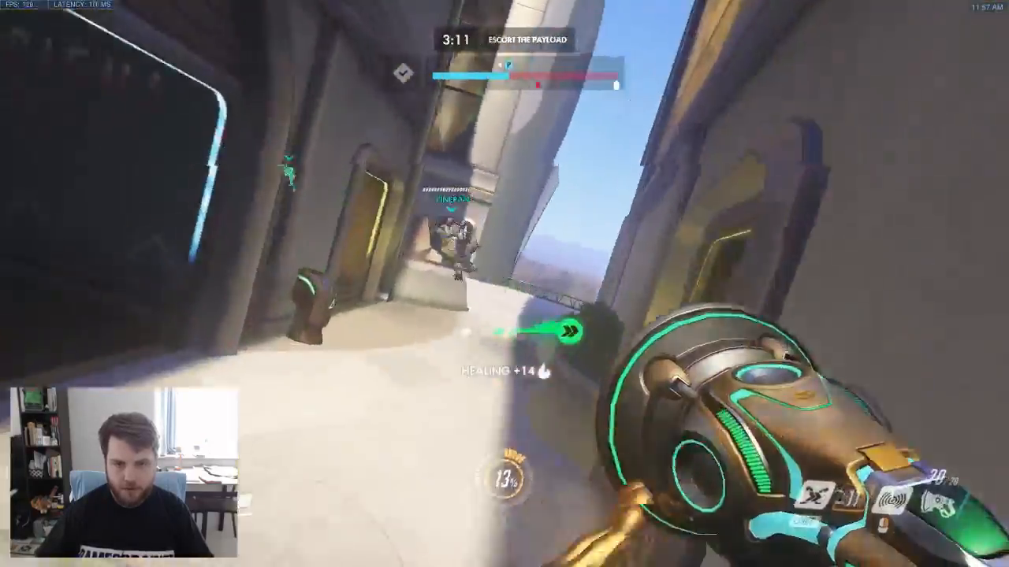
- Jump along the upper walkway toward the stairs, fire sonic shots at the enemy down the street, and reload
key("space")
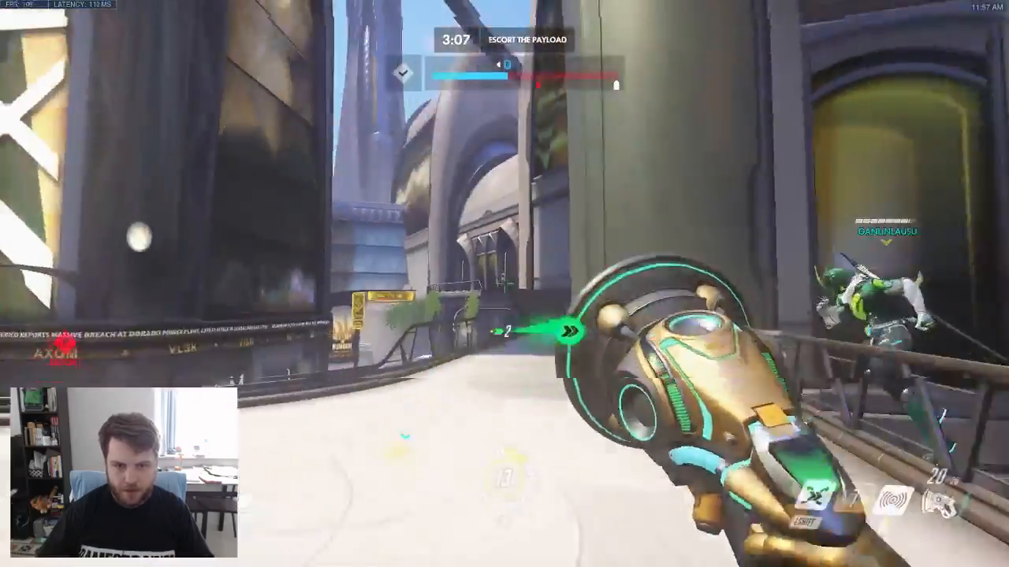
left_click(504, 284)
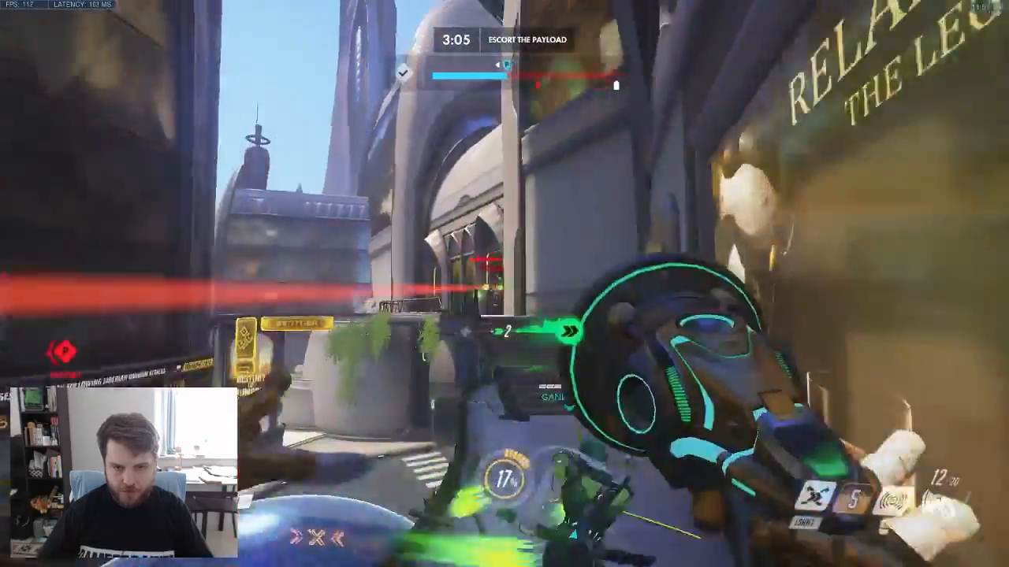
key("space")
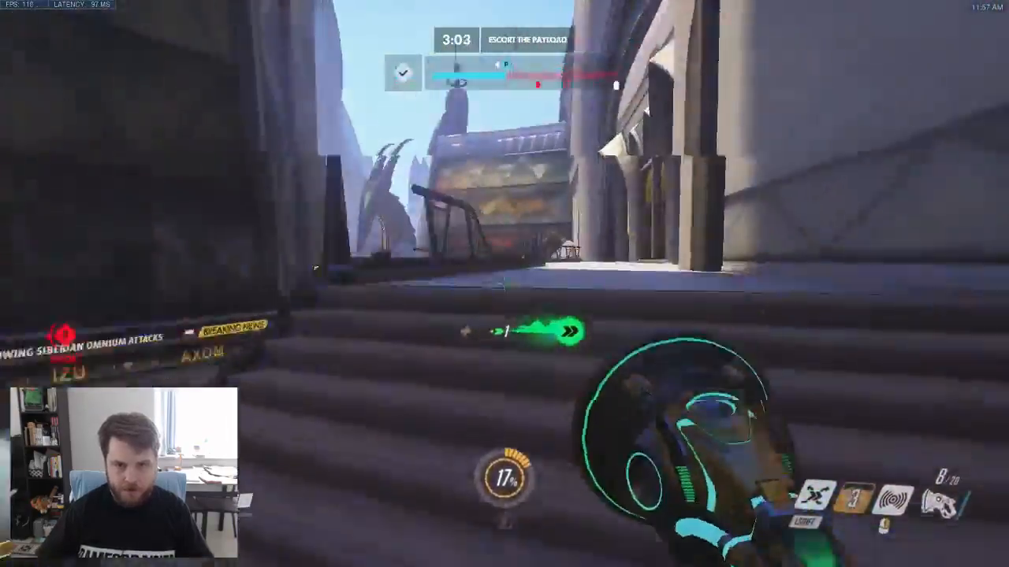
key("r")
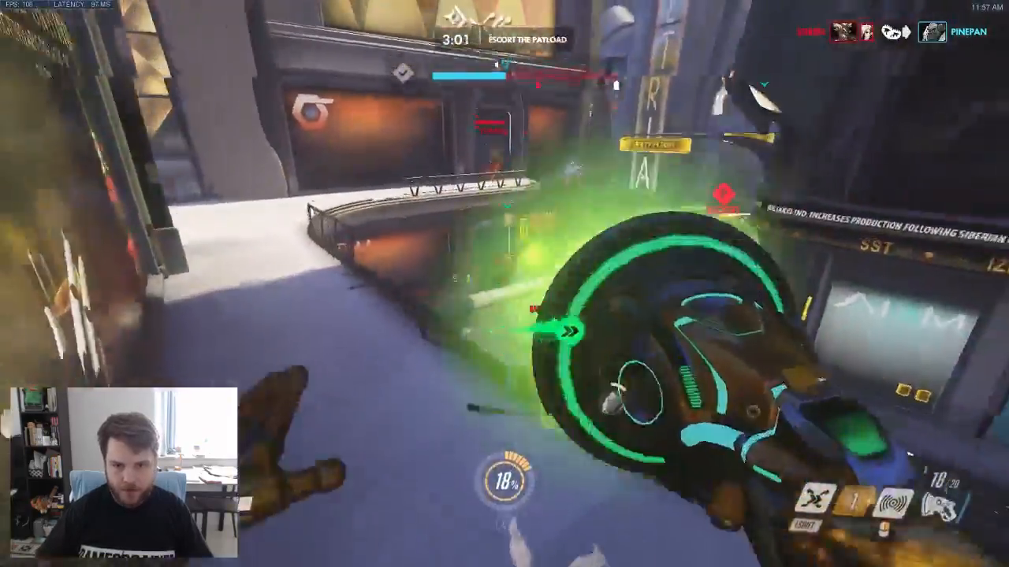
- Fire from the walkway facing Aetria, use Soundwave on the nearby enemy, and switch to the healing song
left_click(504, 283)
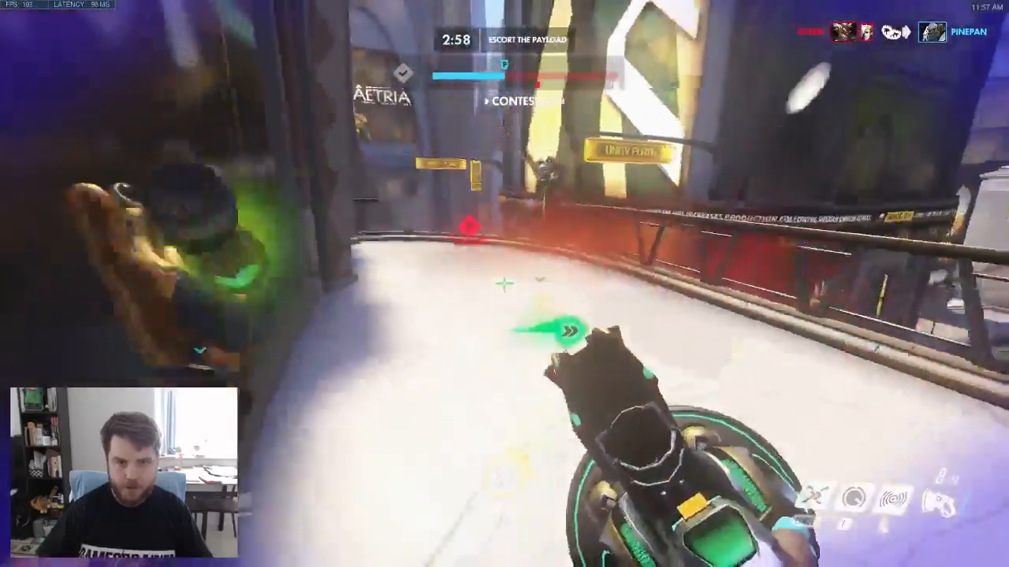
right_click(505, 283)
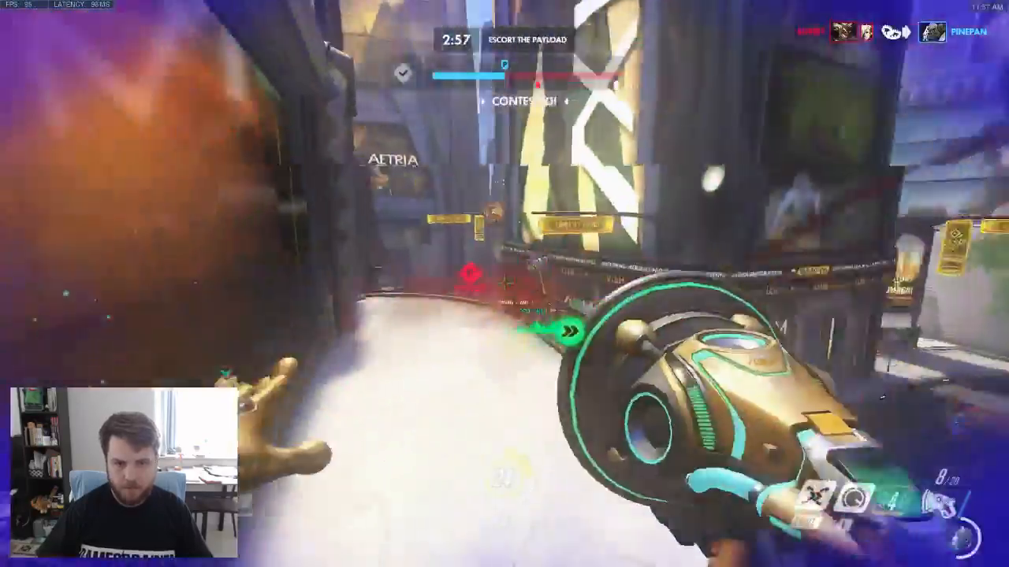
key("shift")
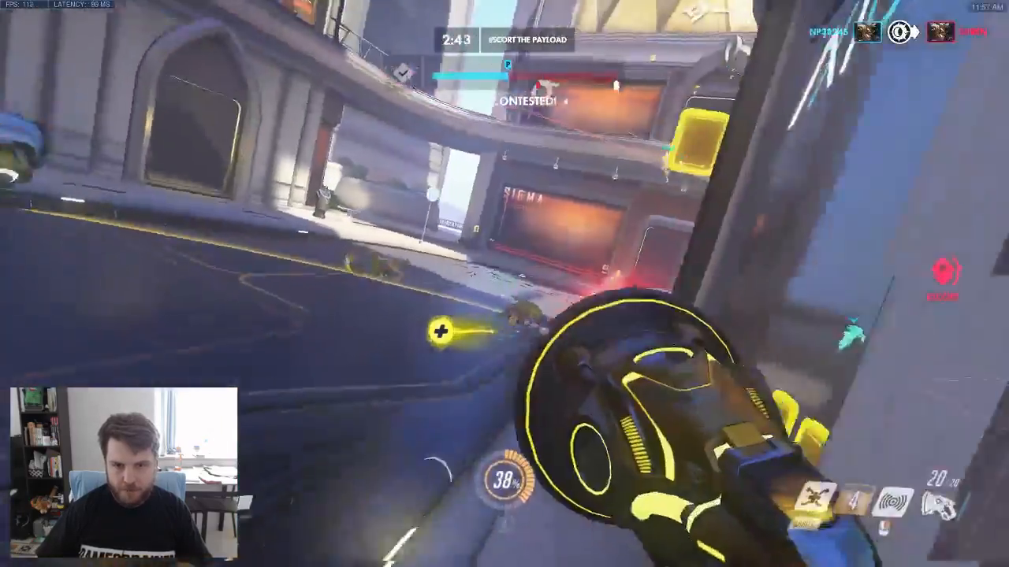
- Fire sonic shots at the enemies around the payload and on the walkway while healing the team
left_click(504, 283)
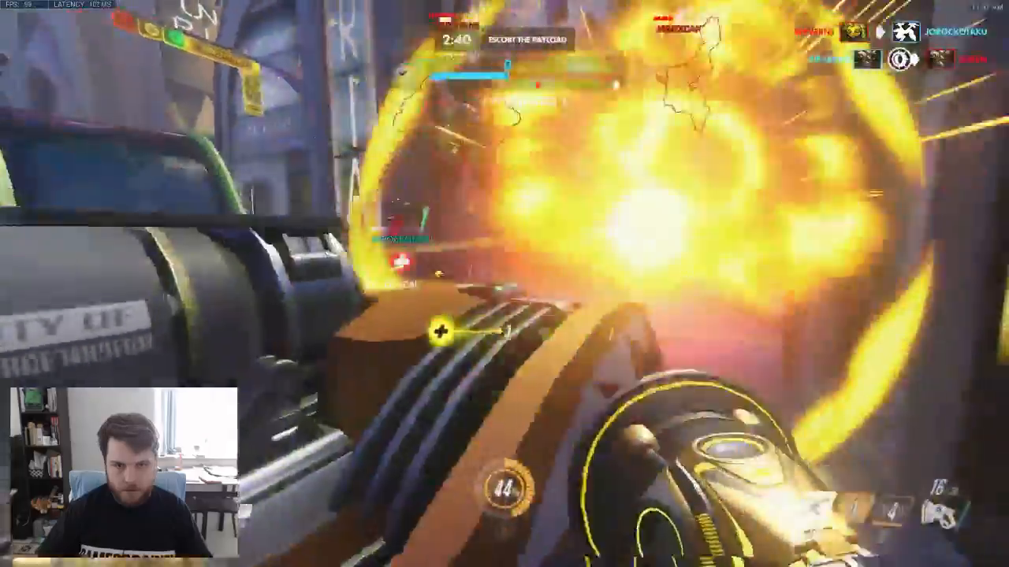
left_click(505, 284)
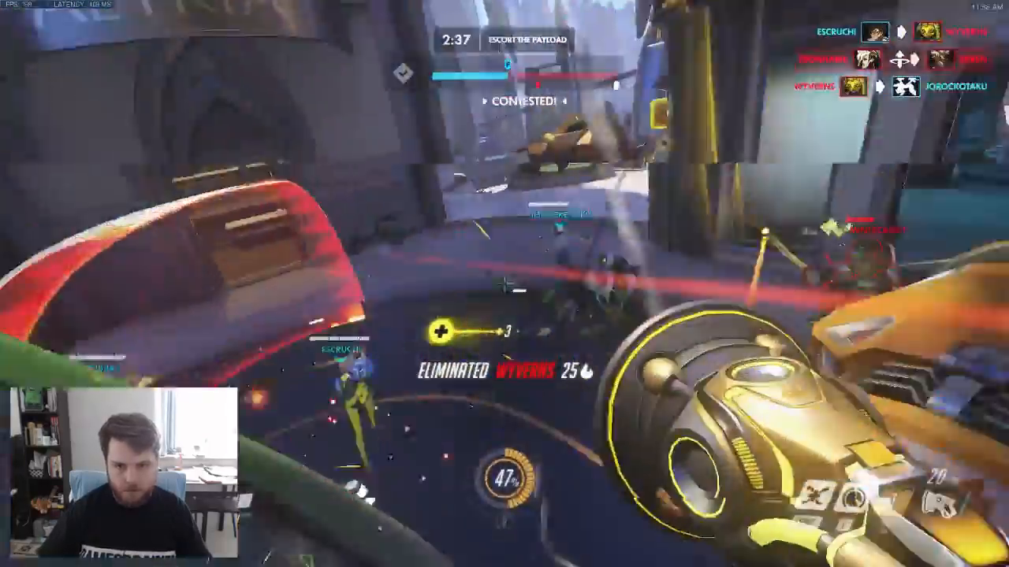
left_click(505, 284)
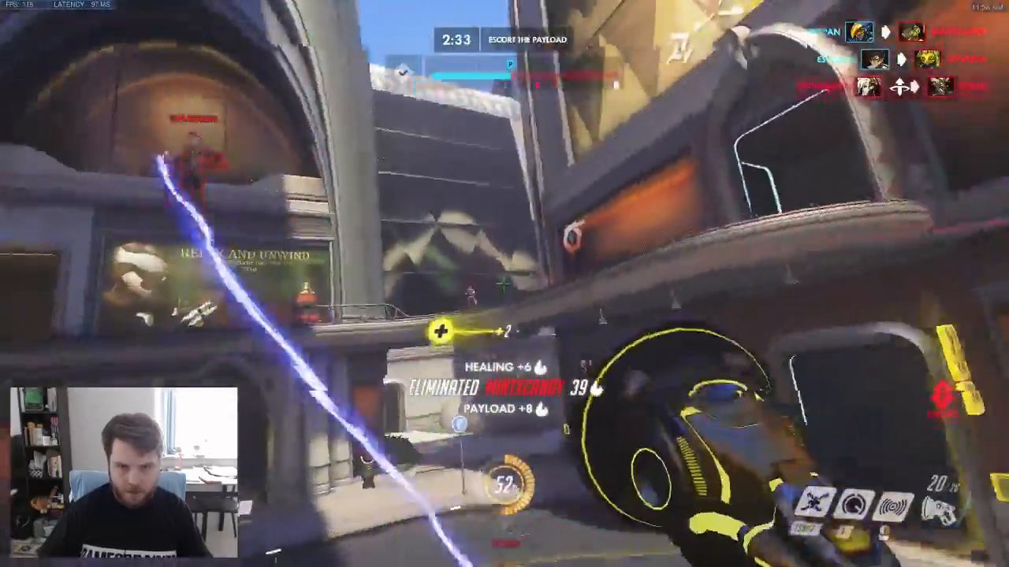
left_click(504, 284)
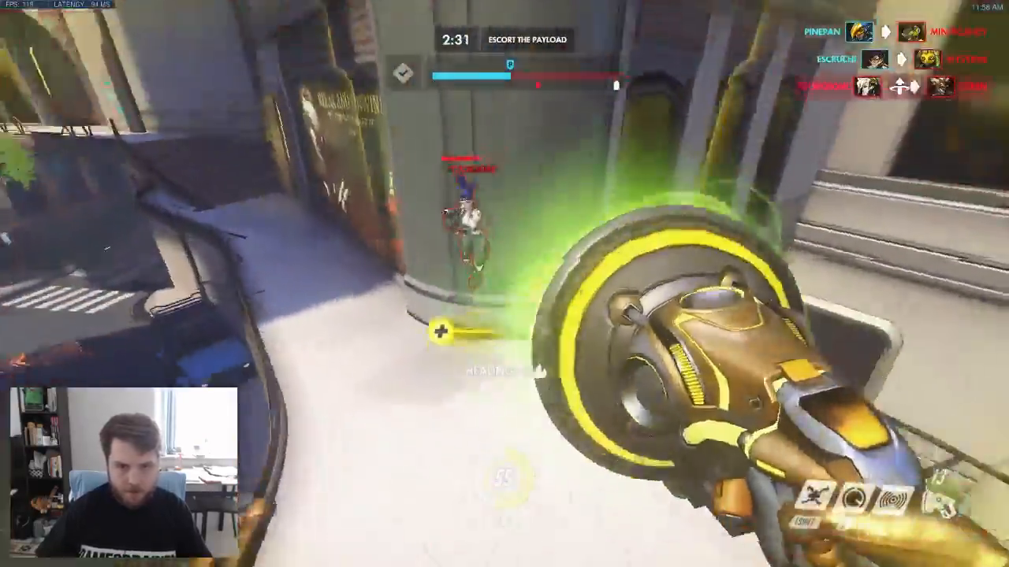
left_click(504, 284)
left_click(504, 283)
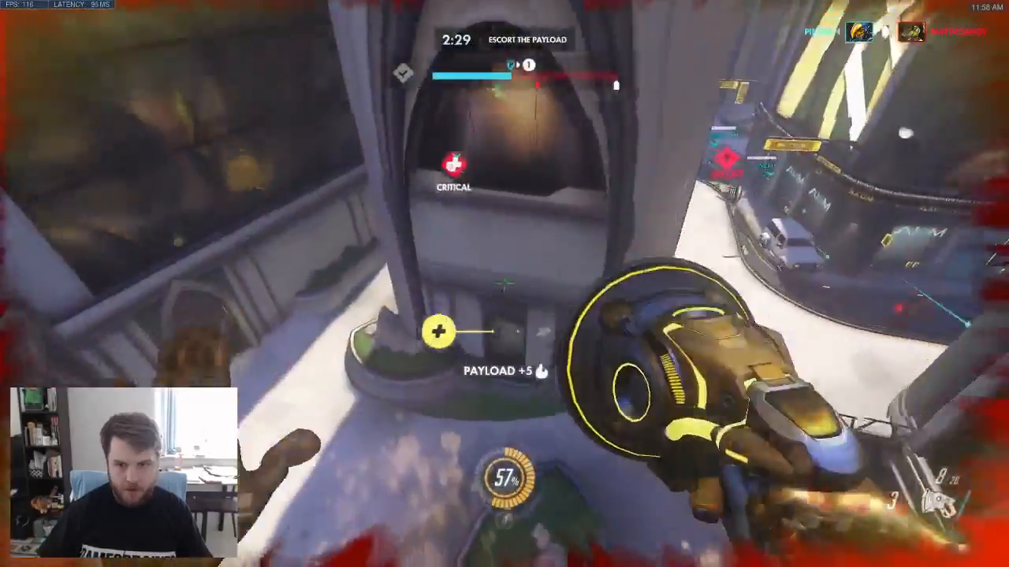
- Amp up the healing song, retreat through the alley, and circle past the History of Numbani column back to the payload street
key("e")
key("w")
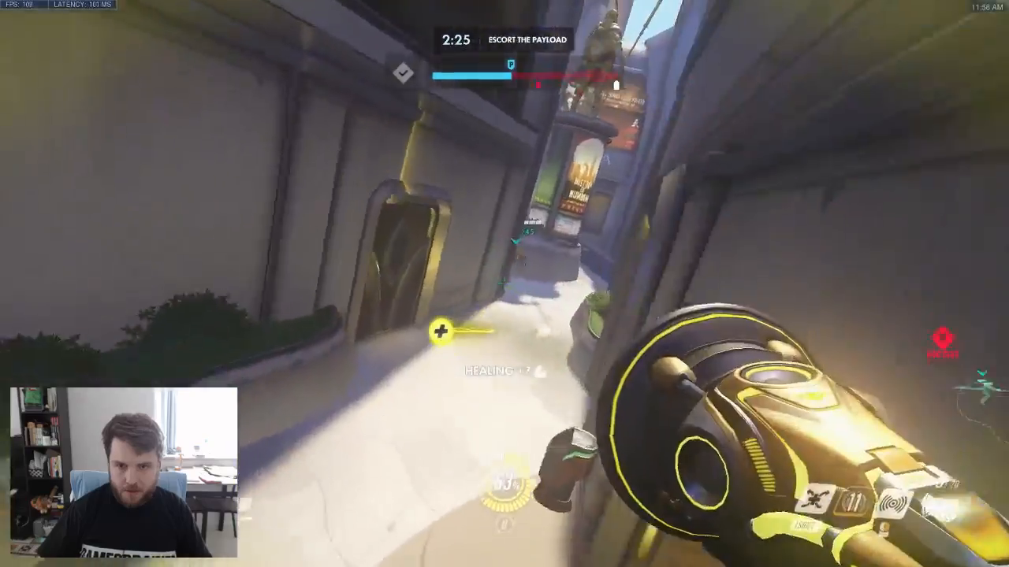
key("w")
key("w")
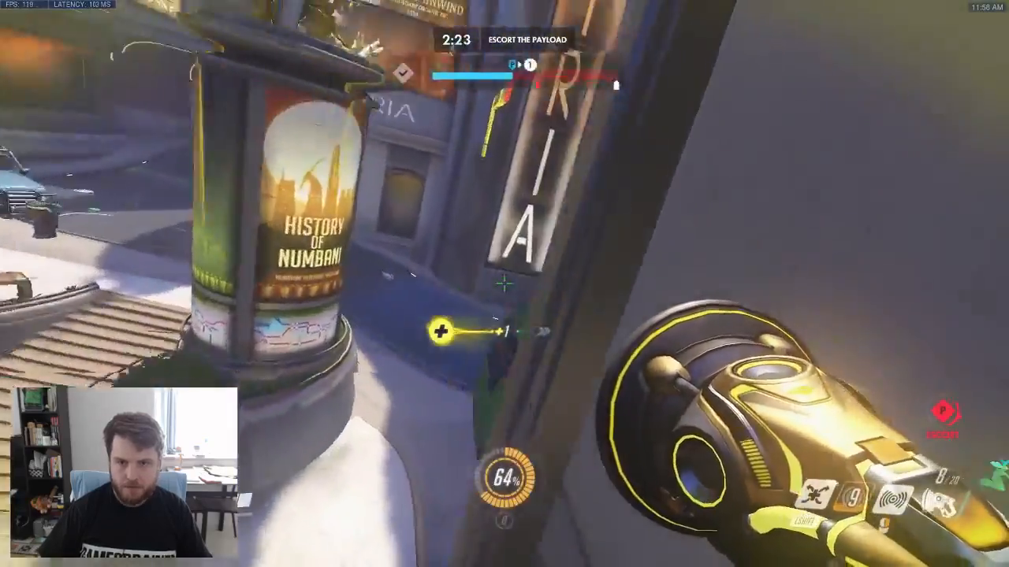
key("w")
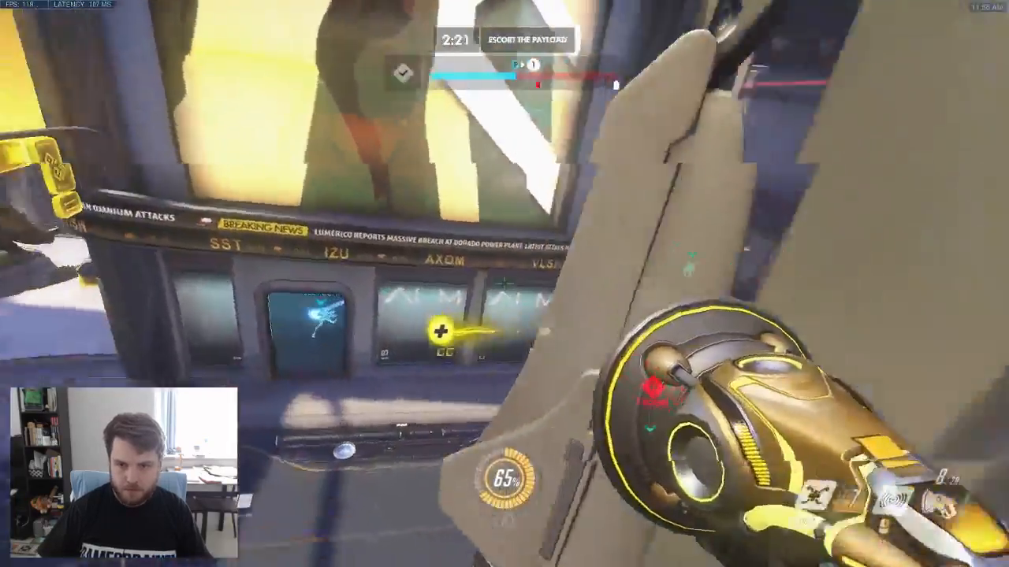
key("w")
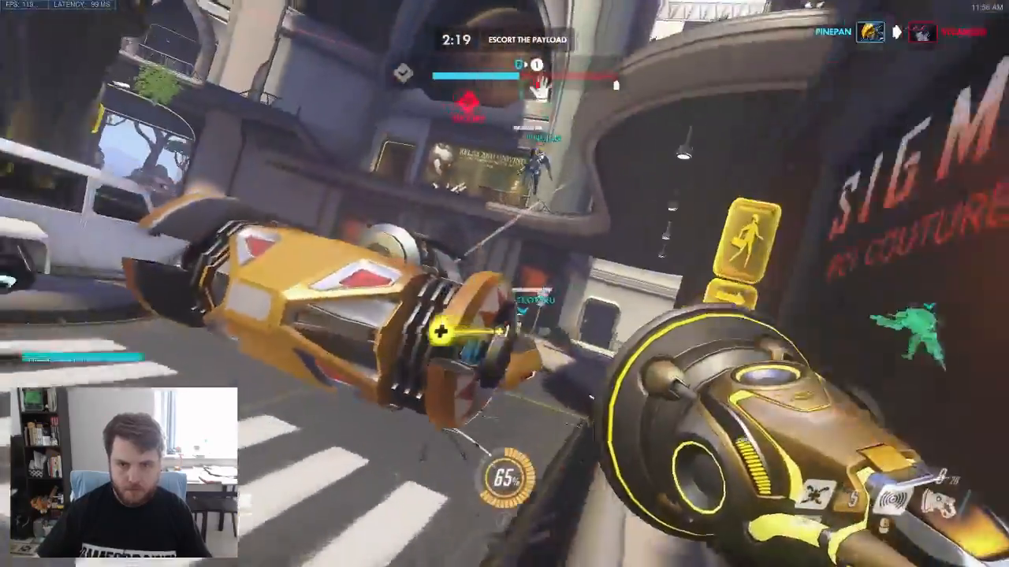
key("w")
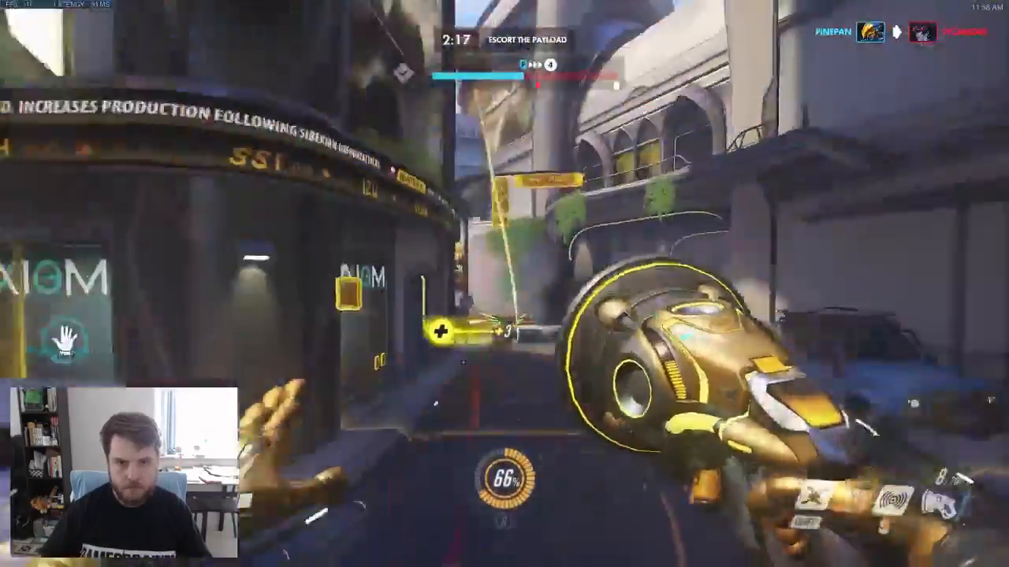
- Fire at the enemy beside the Axiom storefront, use Soundwave, and leap along the storefront wall
left_click(505, 284)
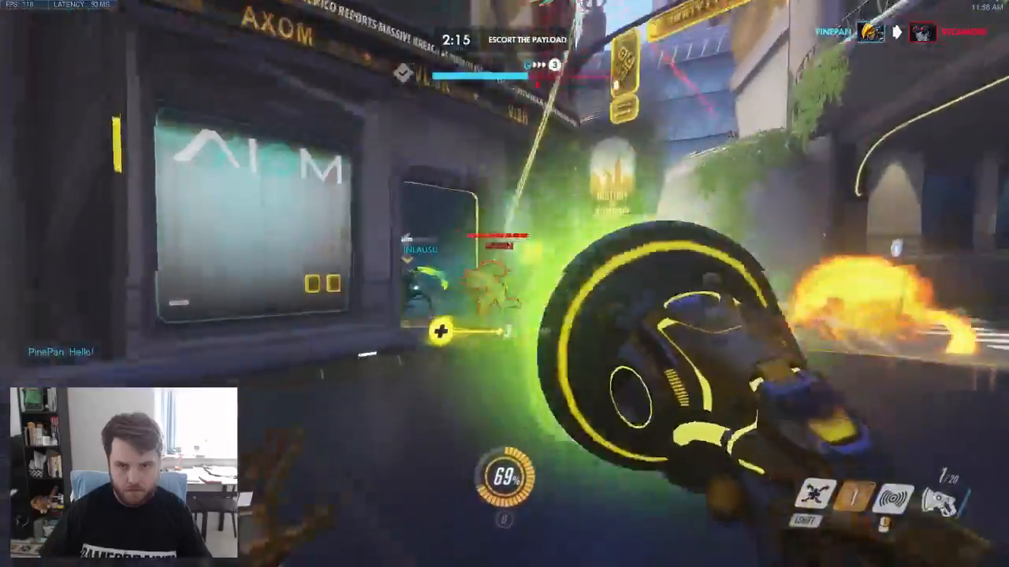
right_click(505, 283)
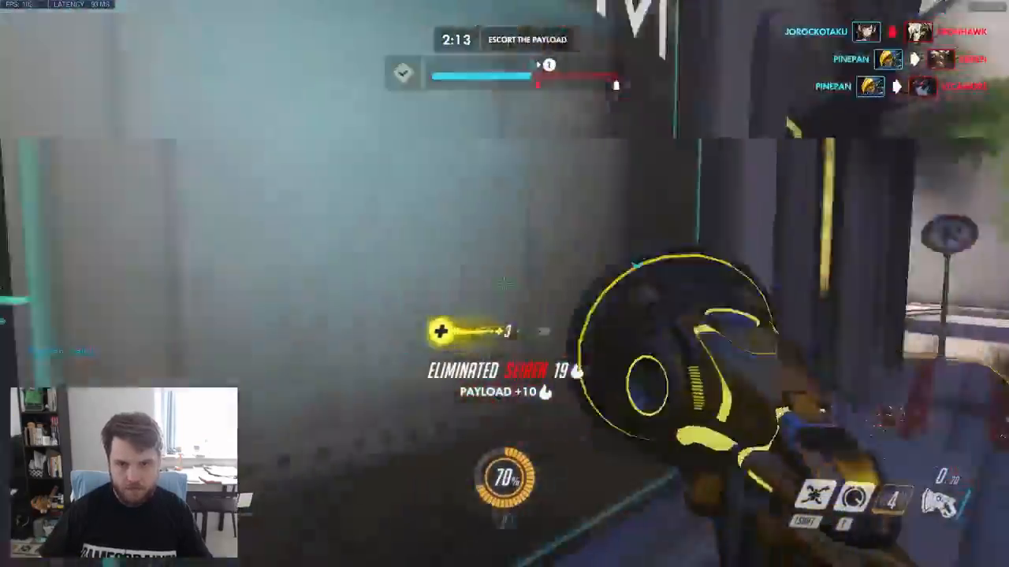
key("w")
key("space")
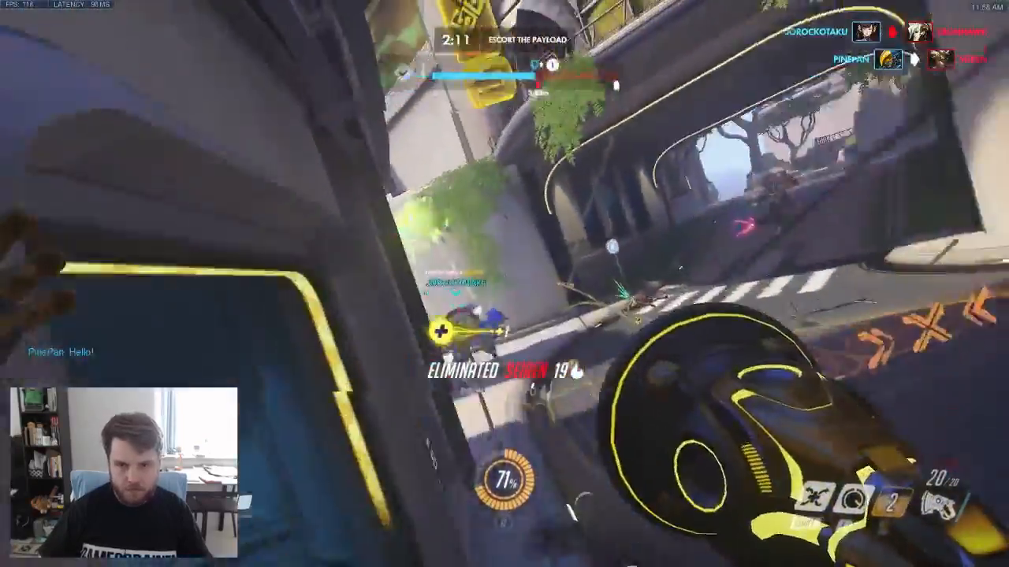
- Advance toward the underpass, shoot the large enemy in front of it, and knock it back with Soundwave
key("w")
left_click(505, 283)
left_click(504, 284)
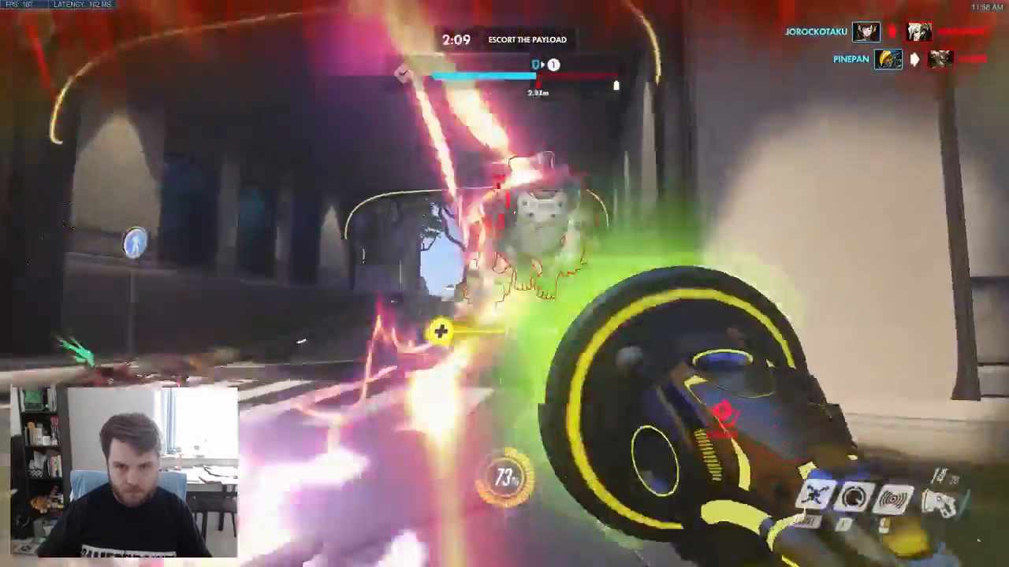
right_click(504, 283)
key("w")
key("w")
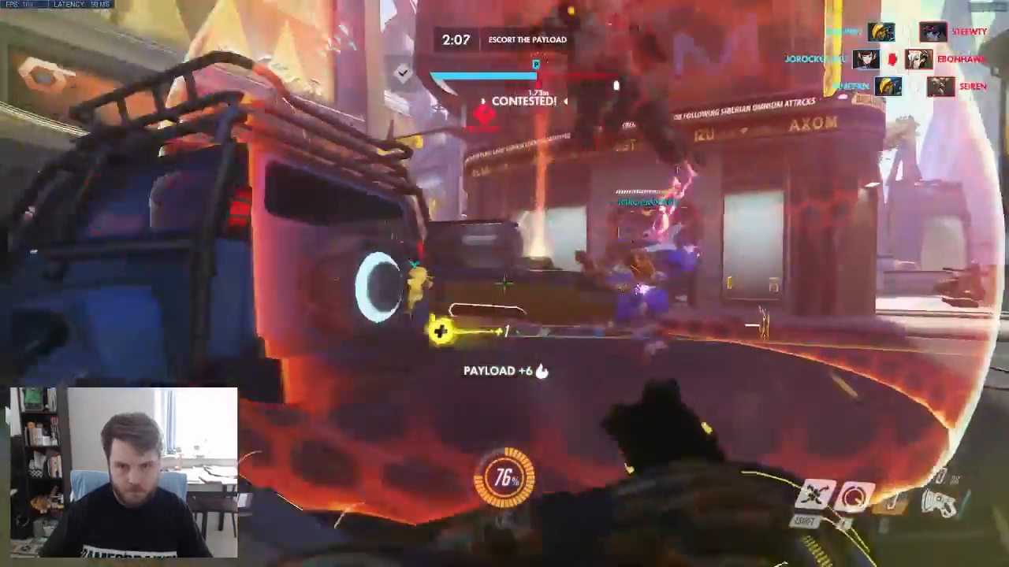
- Fire past the parked car at the enemies contesting the payload, close in, and use Soundwave on them
left_click(504, 284)
left_click(504, 284)
key("w")
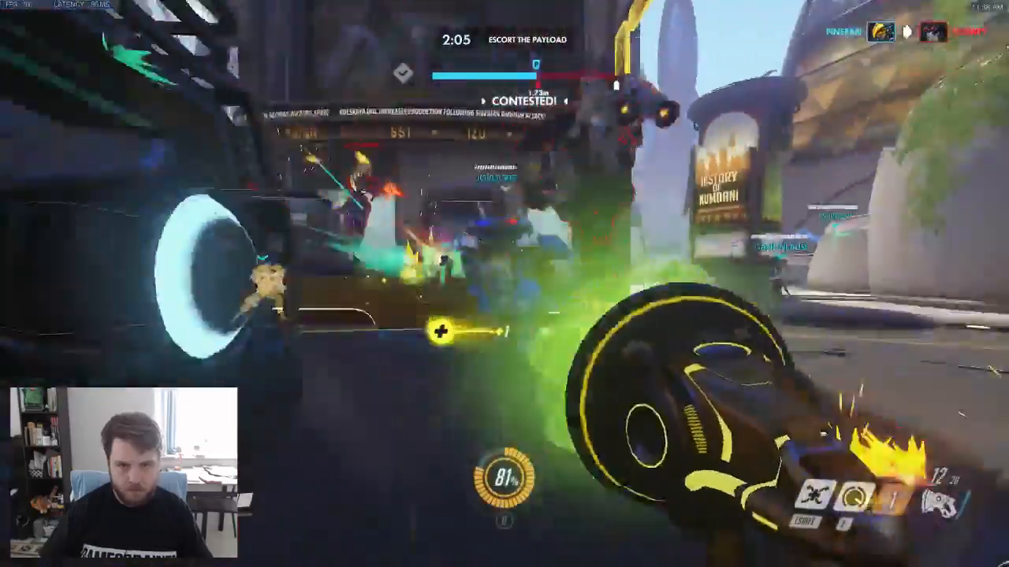
left_click(505, 283)
left_click(504, 283)
right_click(504, 284)
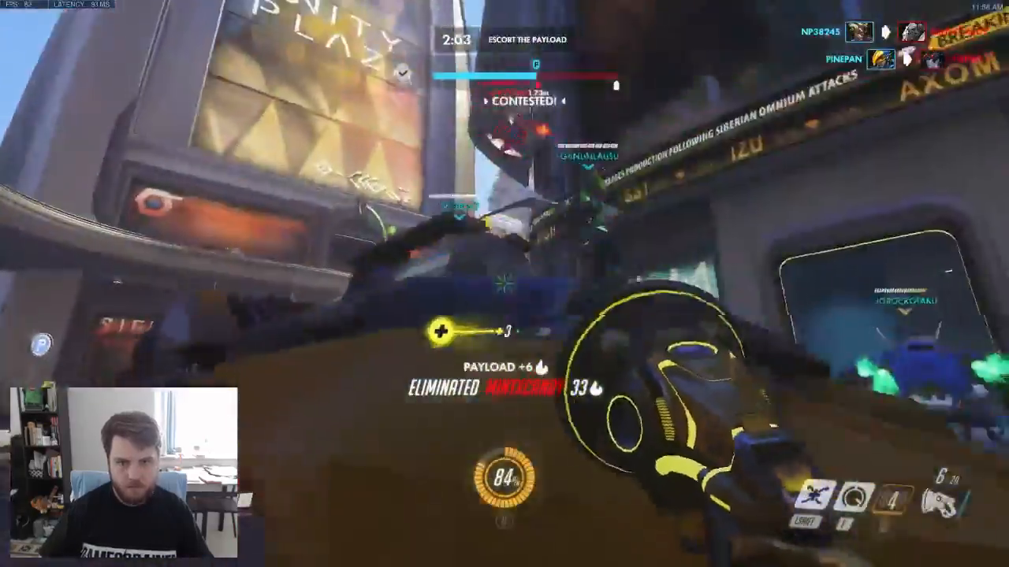
- Reload, switch to the speed song, and fire sonic shots beside the payload
key("r")
key("shift")
left_click(505, 283)
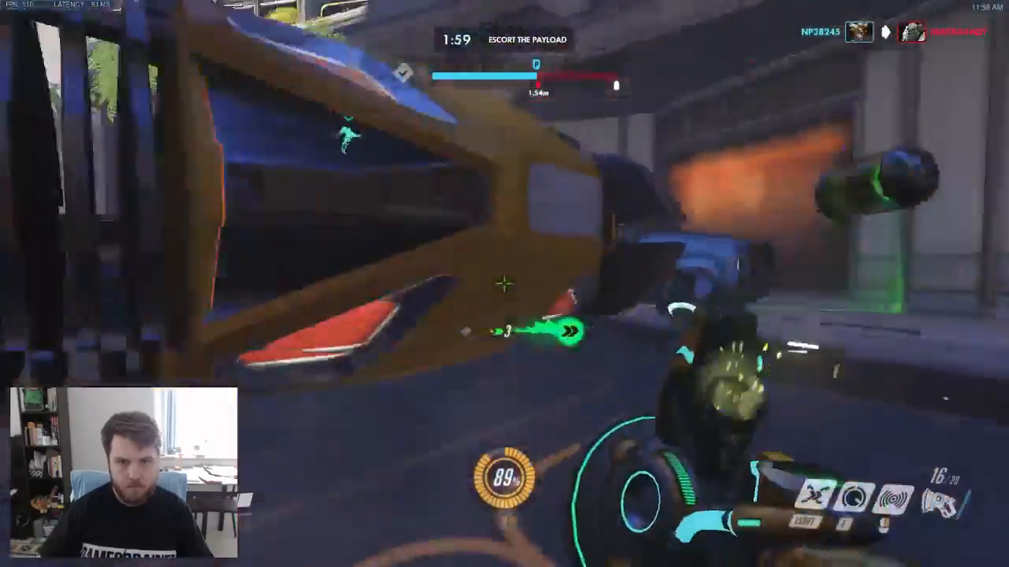
- Move ahead through the underpass and the lamp-lit building to the balcony facing Museum Station, switching to the healing song
key("w")
key("space")
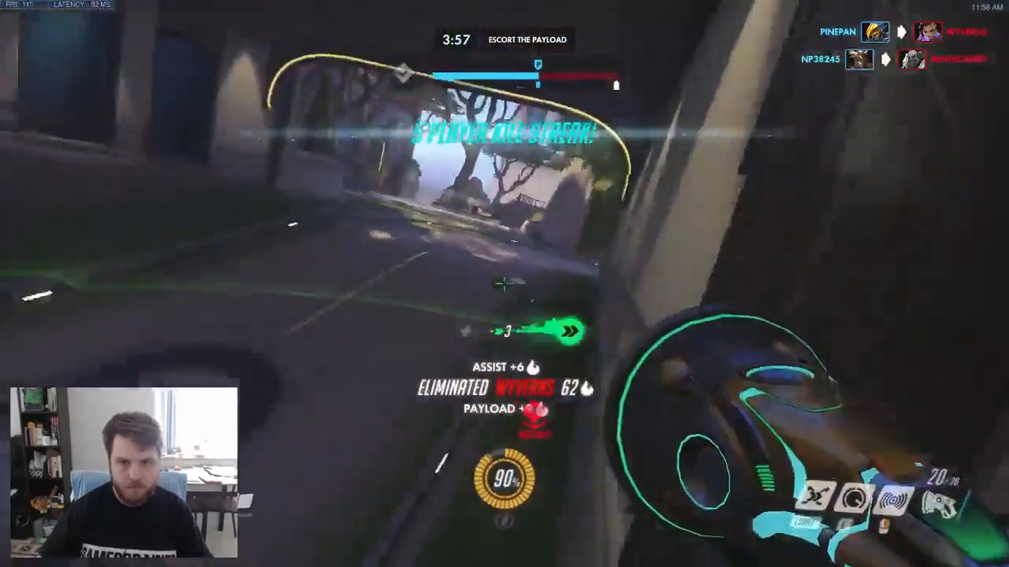
key("w")
key("space")
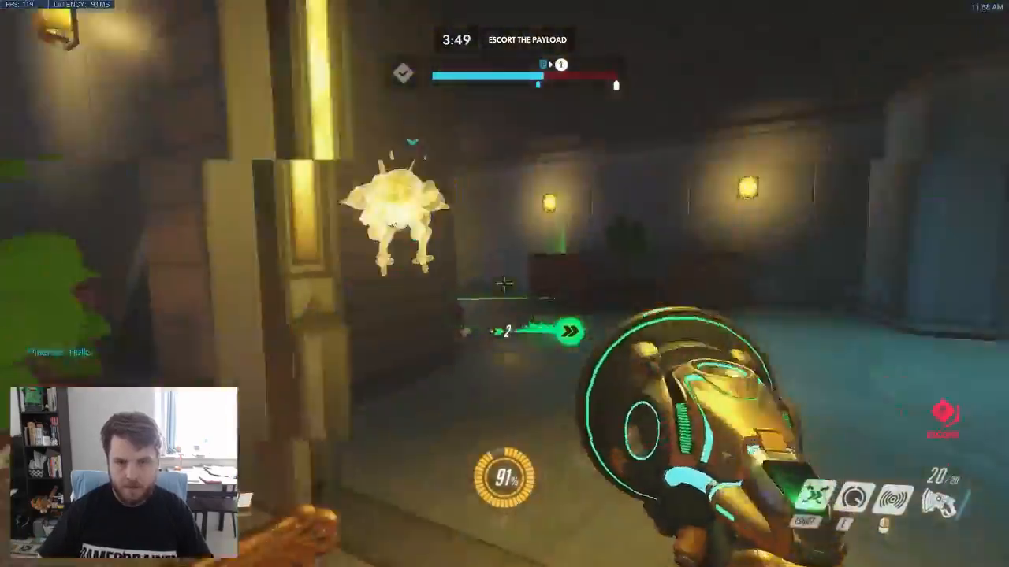
key("w")
key("shift")
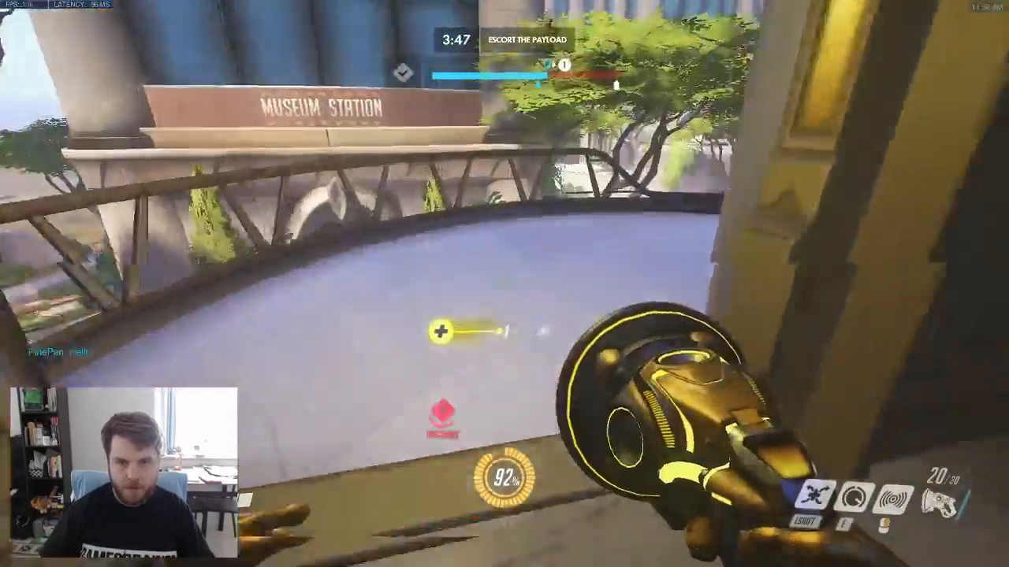
key("space")
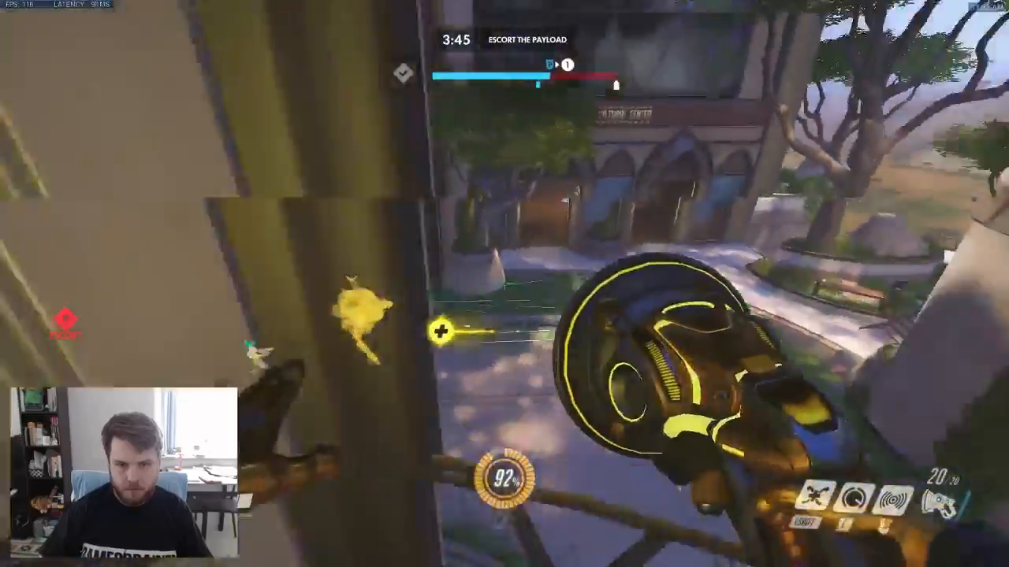
- Jump past the Cultural Center facade, fire at the enemy on the path, and knock them away with Soundwave
key("space")
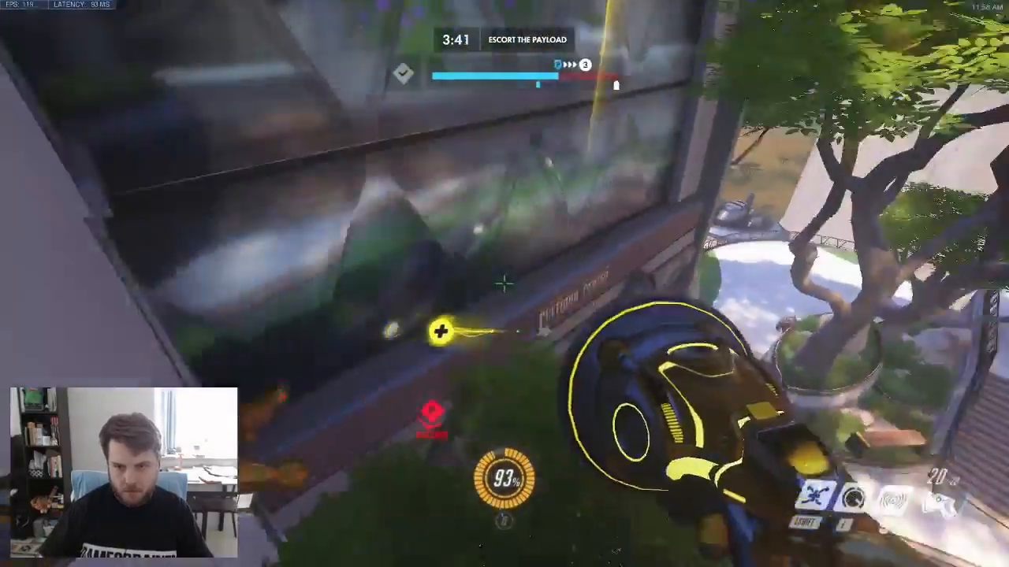
left_click(504, 284)
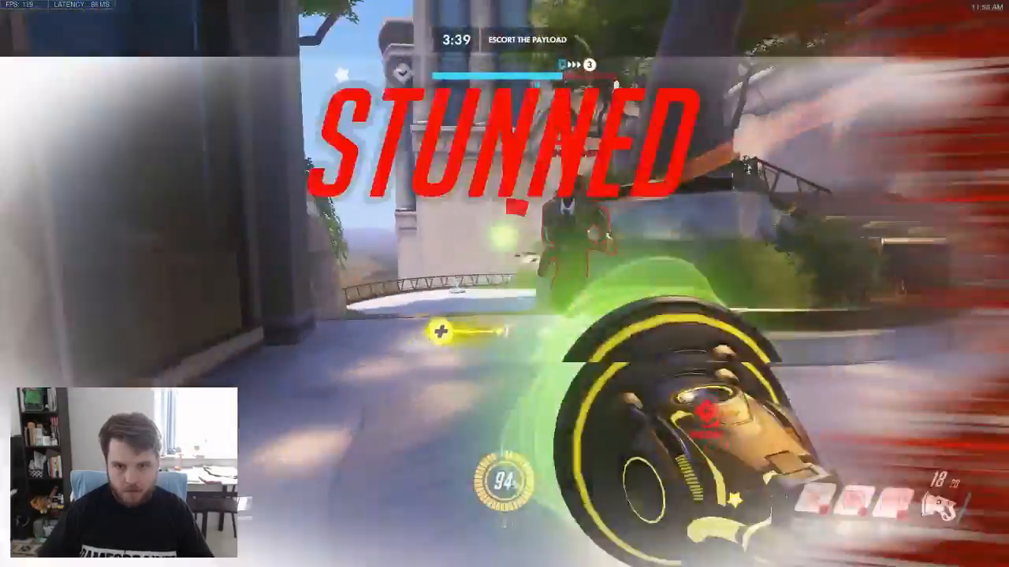
right_click(504, 284)
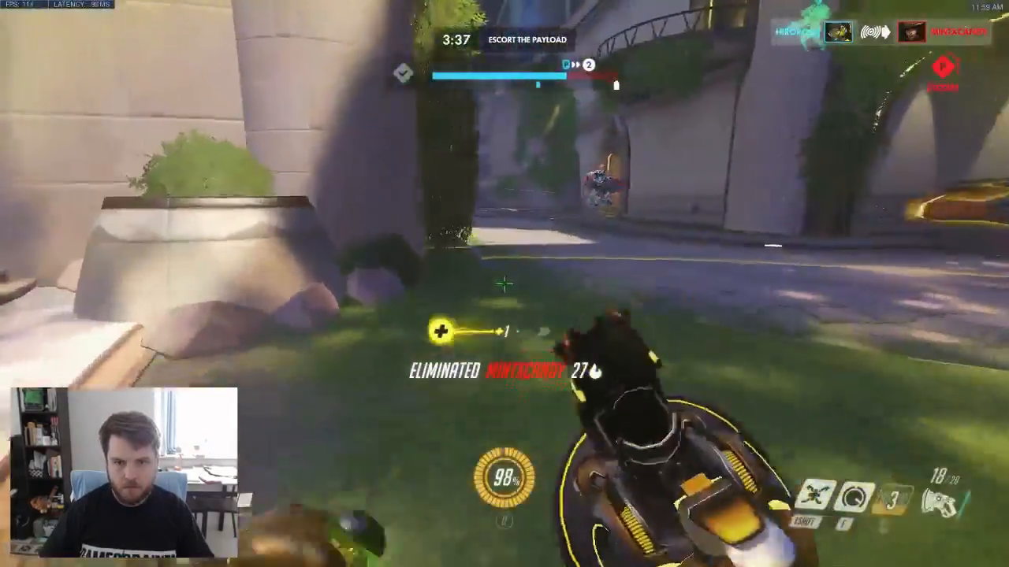
- Advance with the team past Museum Station, switching between the speed and healing songs and firing ahead
key("space")
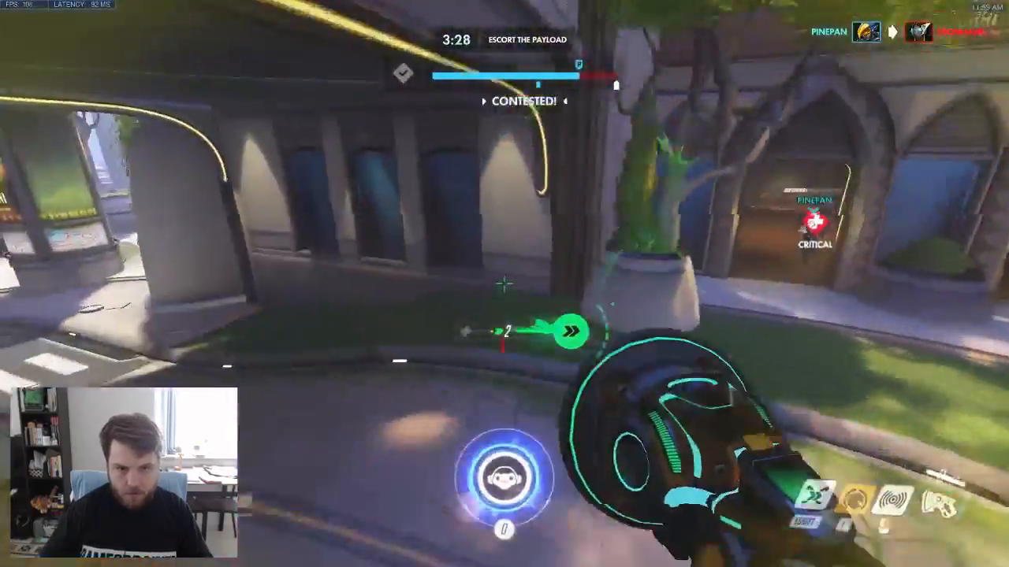
key("shift")
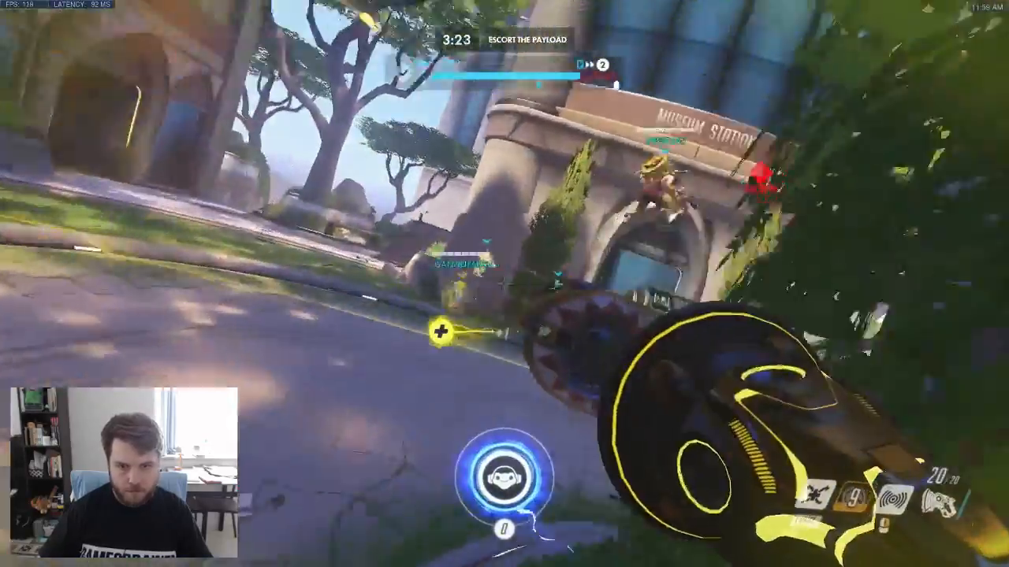
left_click(505, 284)
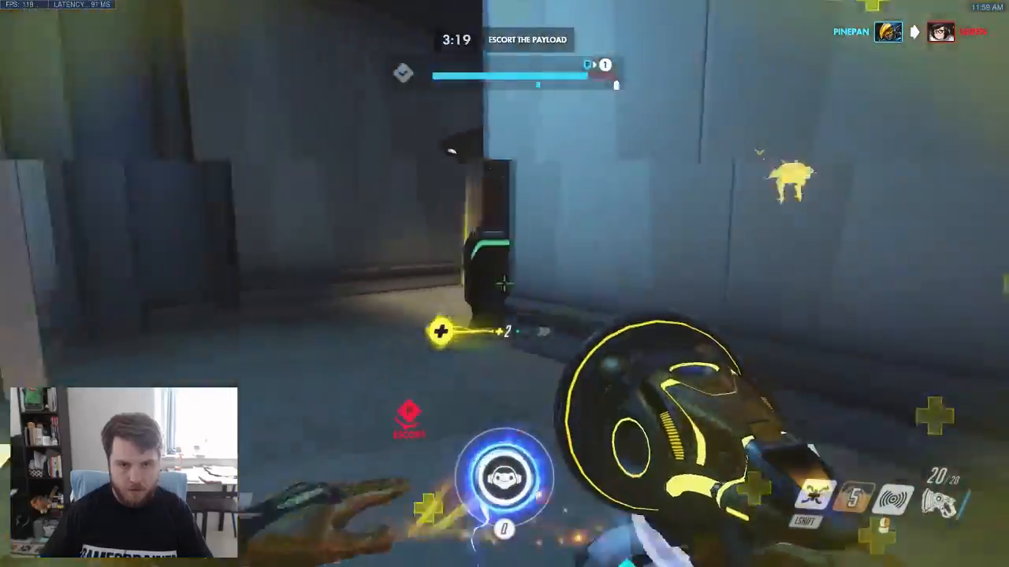
key("shift")
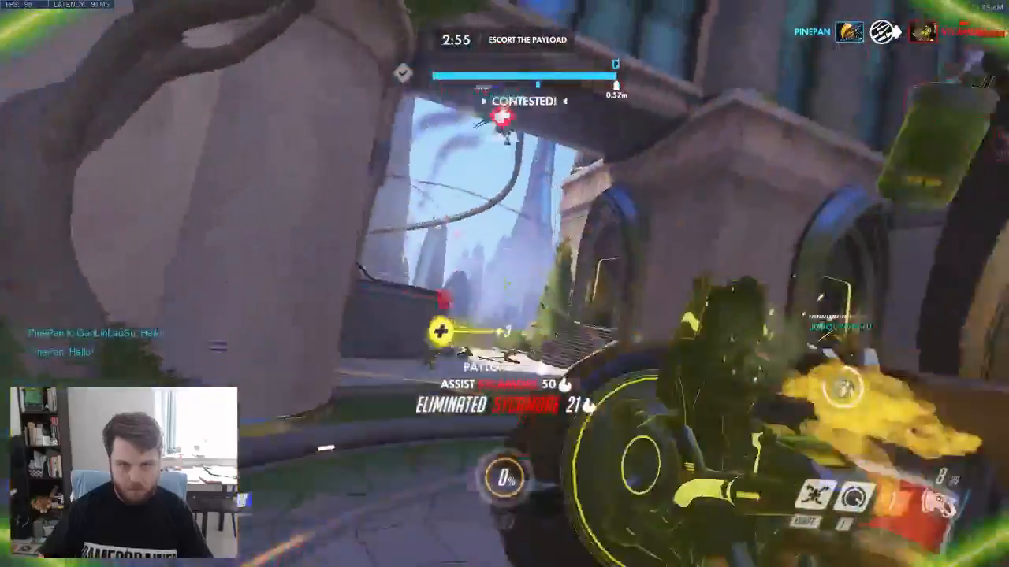
- Jump toward the contested payload near the final checkpoint, healing nearby teammates and firing at the enemies
key("space")
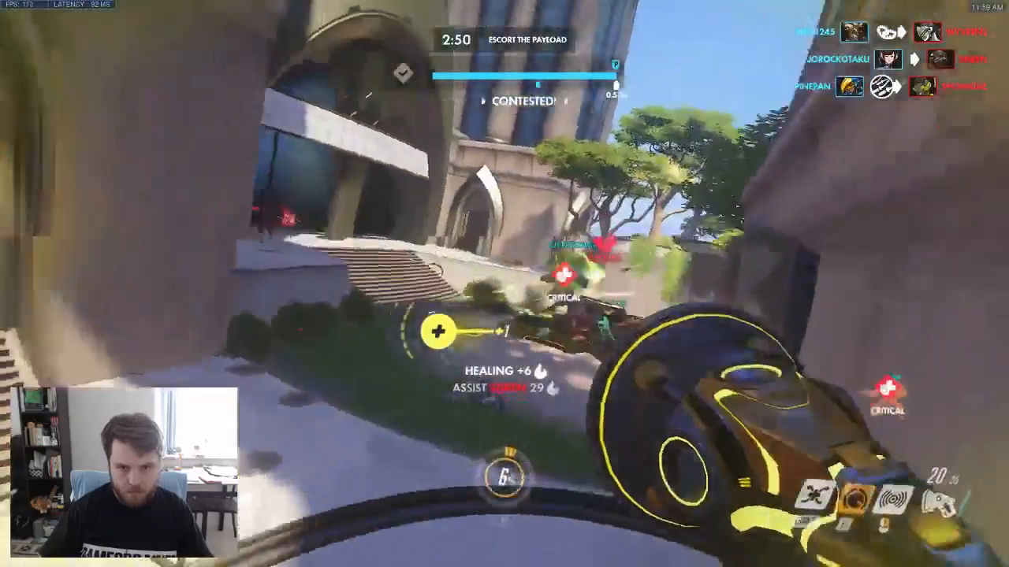
key("space")
left_click(504, 284)
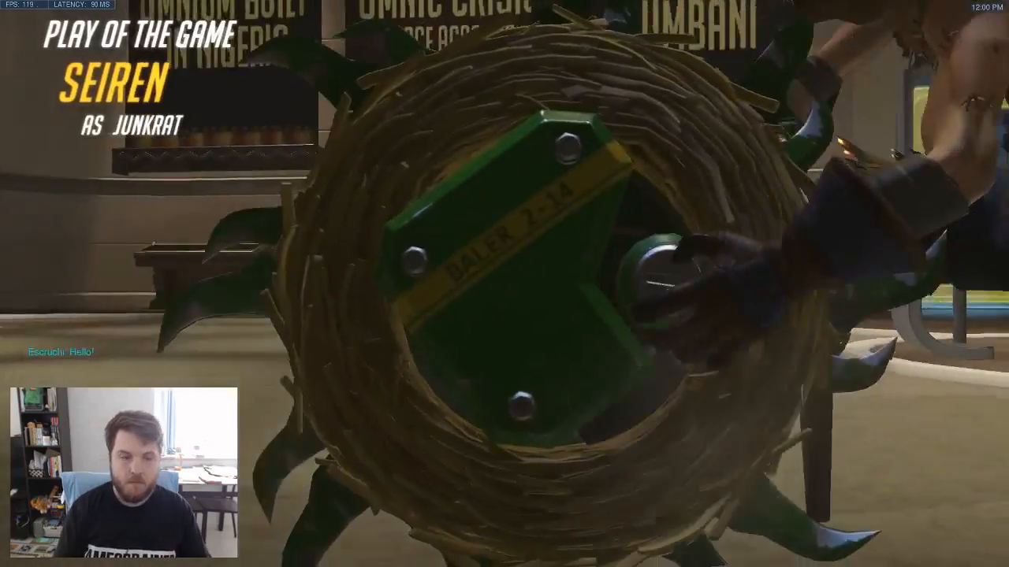
- Send "gg wp" in the chat during the Play of the Game
key("Return")
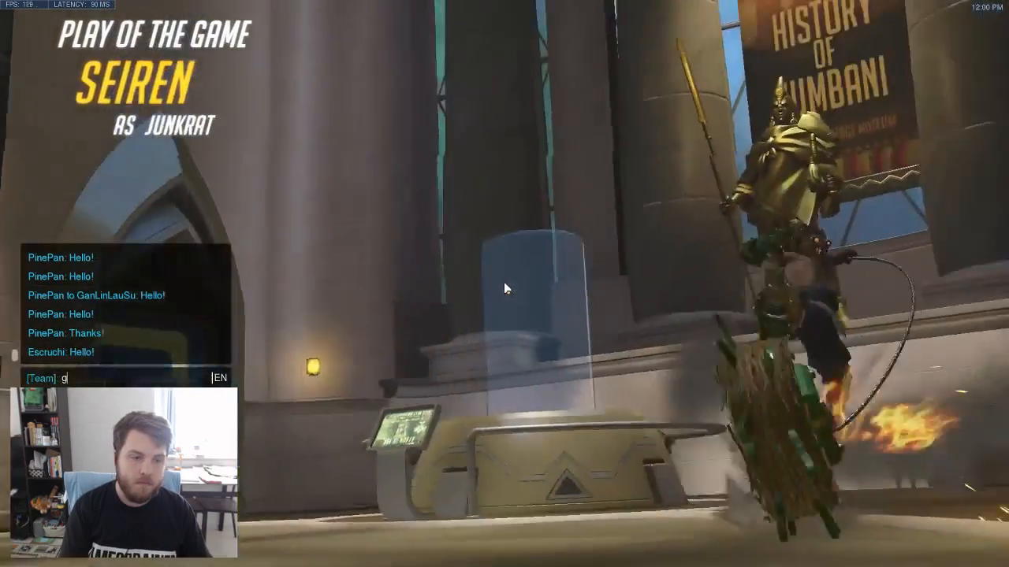
type("gg wp")
key("Return")
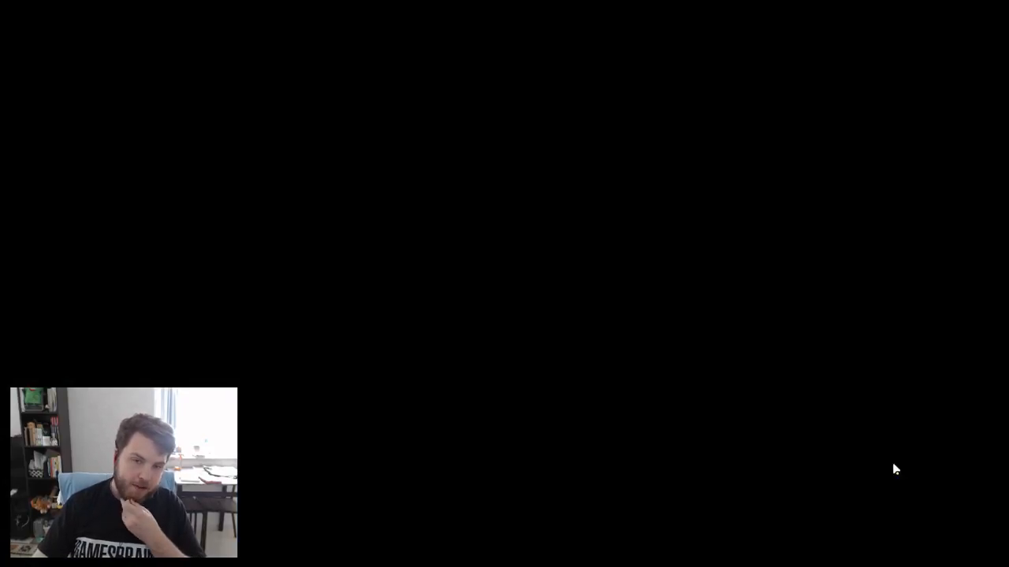
- Switch out to the desktop and return to the Overwatch window
key("alt+Tab")
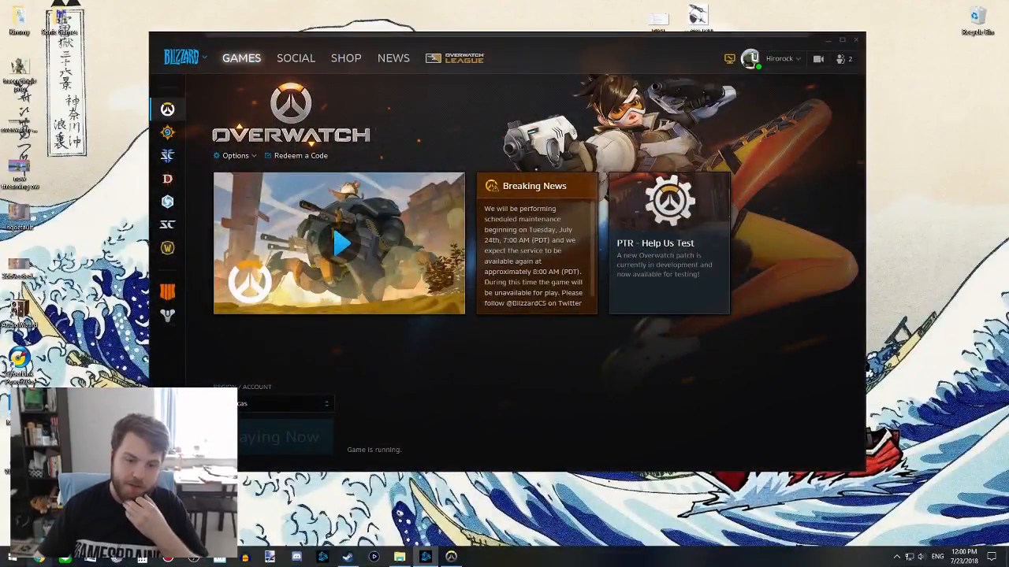
left_click(450, 557)
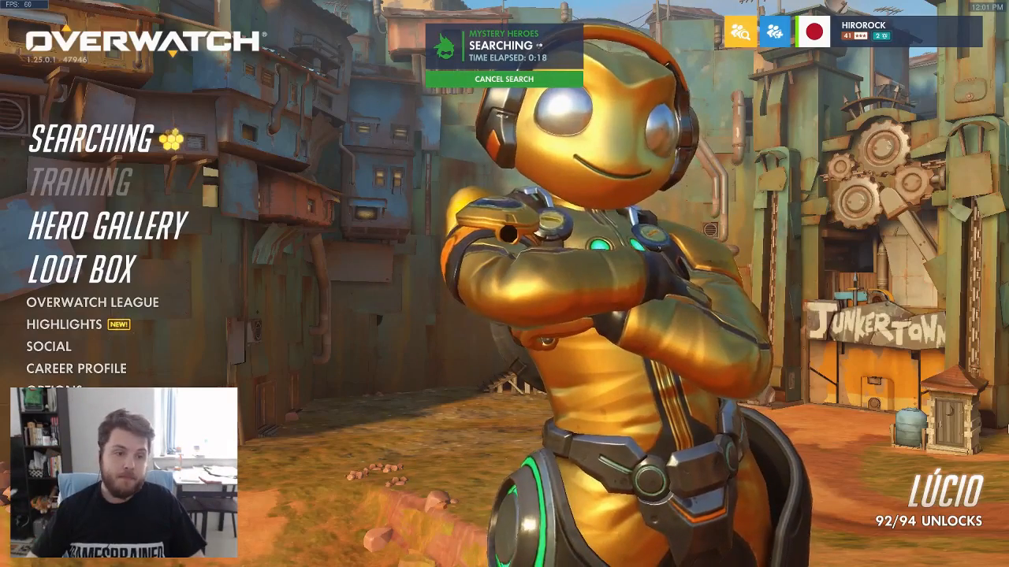
- Open McCree's skins in the Hero Gallery, preview Blackwatch, and equip the Van Helsing skin
left_click(197, 229)
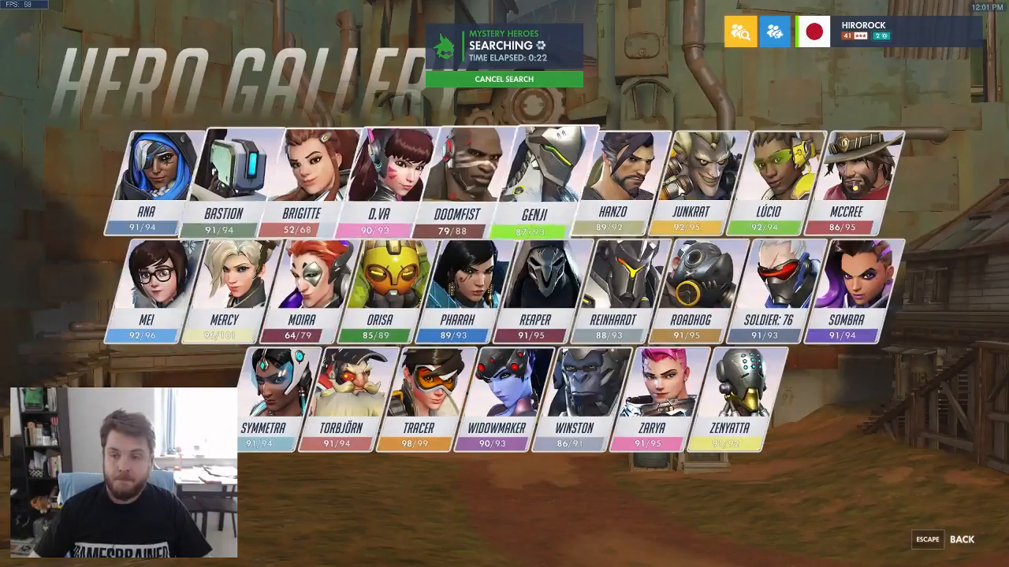
left_click(856, 193)
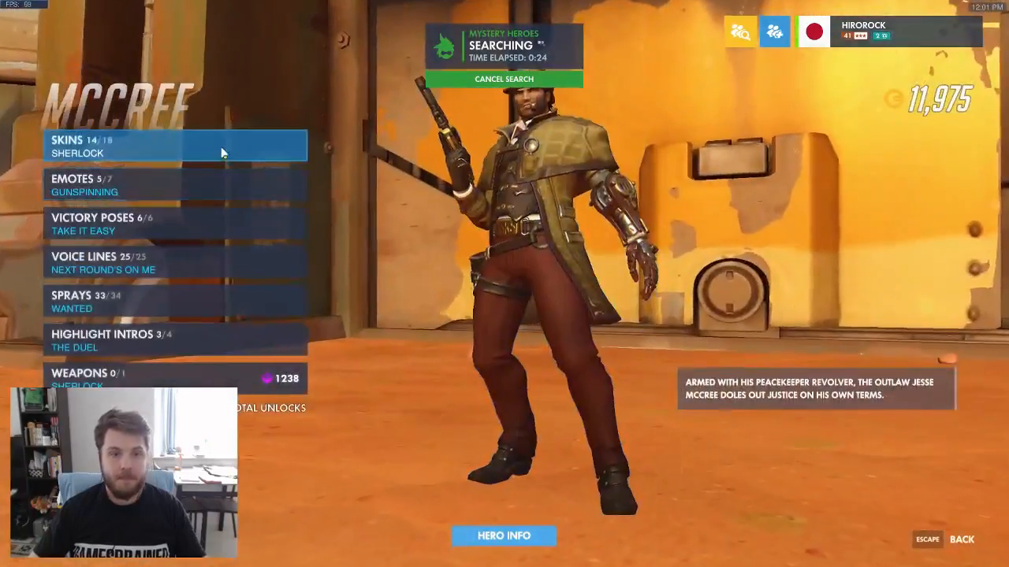
left_click(221, 147)
scroll(234, 267, "down", 3)
left_click(224, 242)
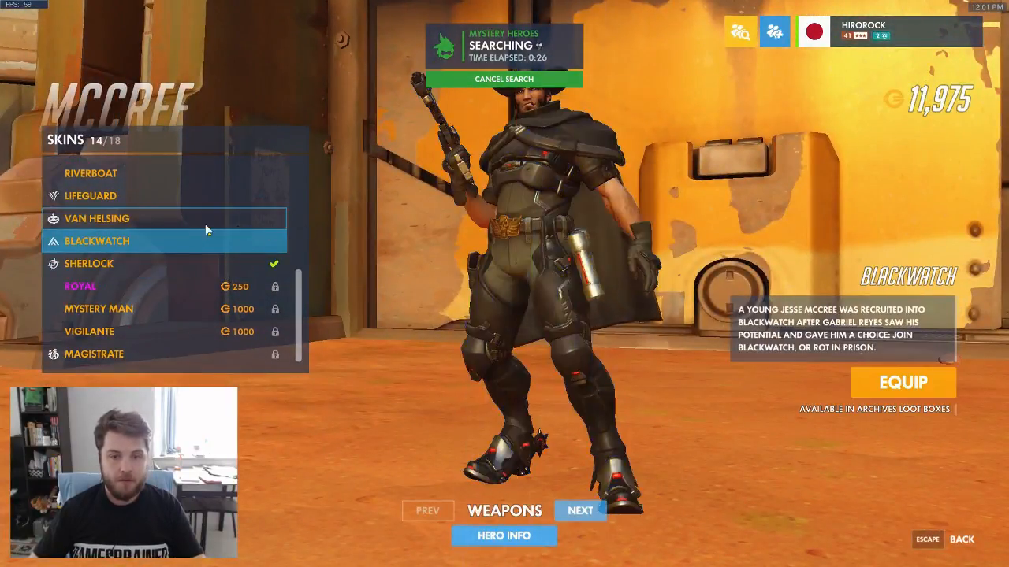
left_click(169, 223)
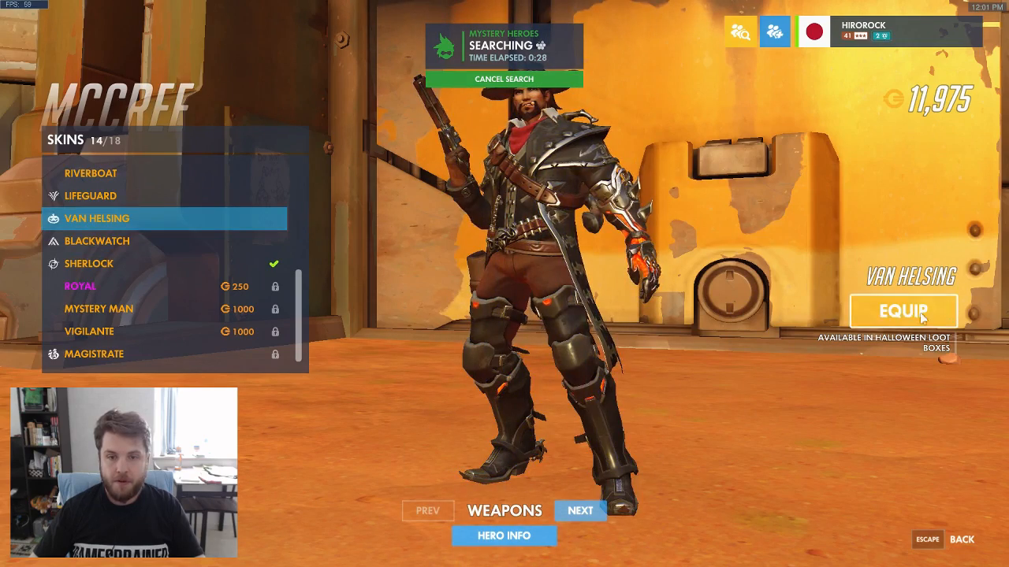
left_click(922, 313)
key("Escape")
key("Escape")
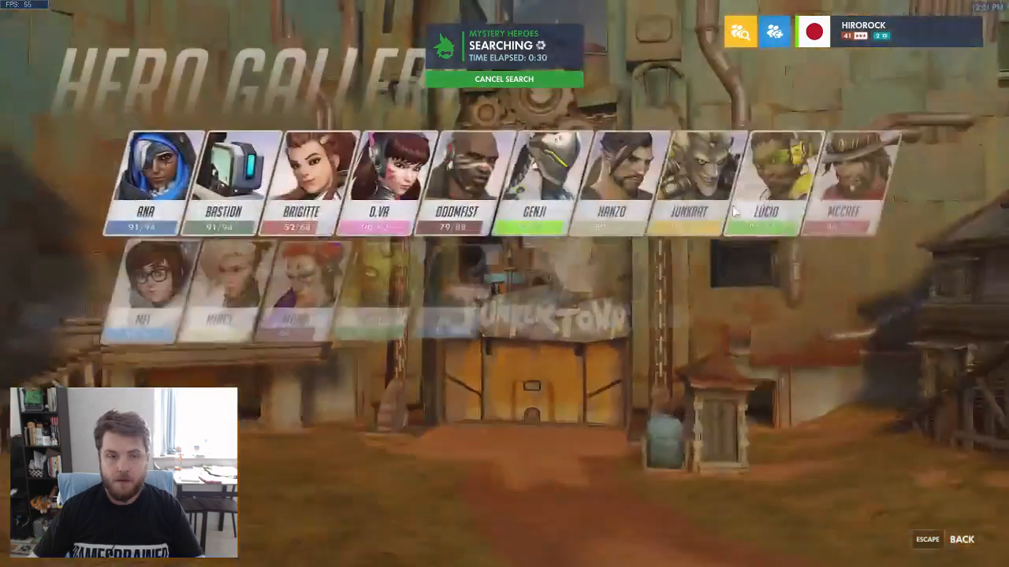
- Compare Lúcio's Seleção and Striker skins, equip Seleção, and return to the Hero Gallery
left_click(734, 211)
left_click(198, 151)
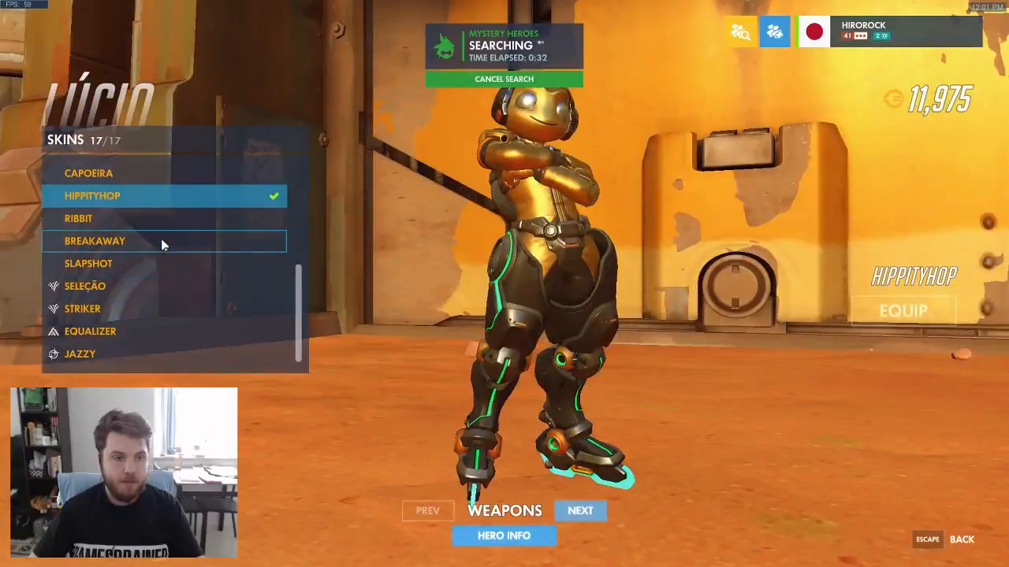
left_click(124, 290)
left_click(118, 309)
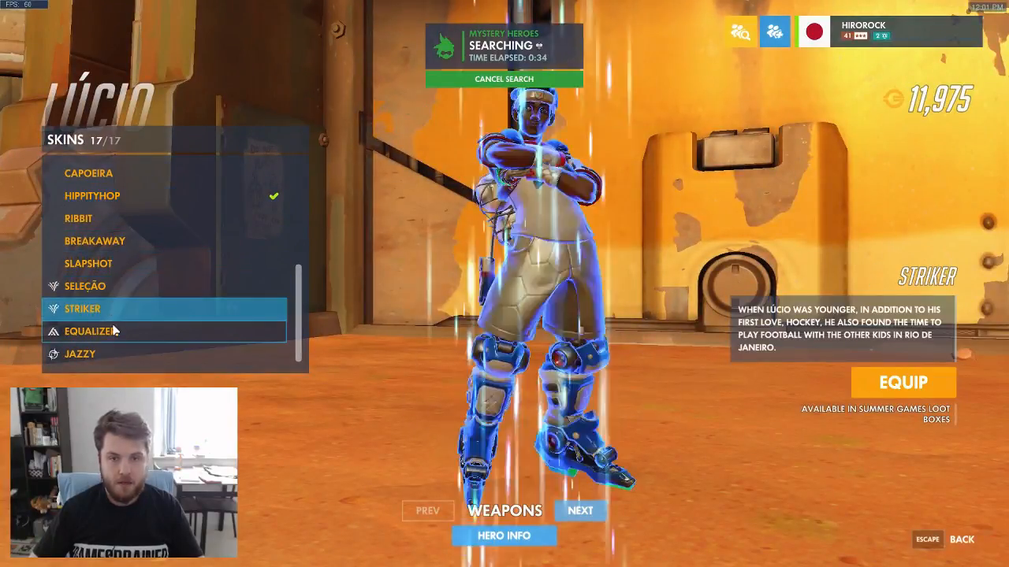
left_click(117, 289)
key("Escape")
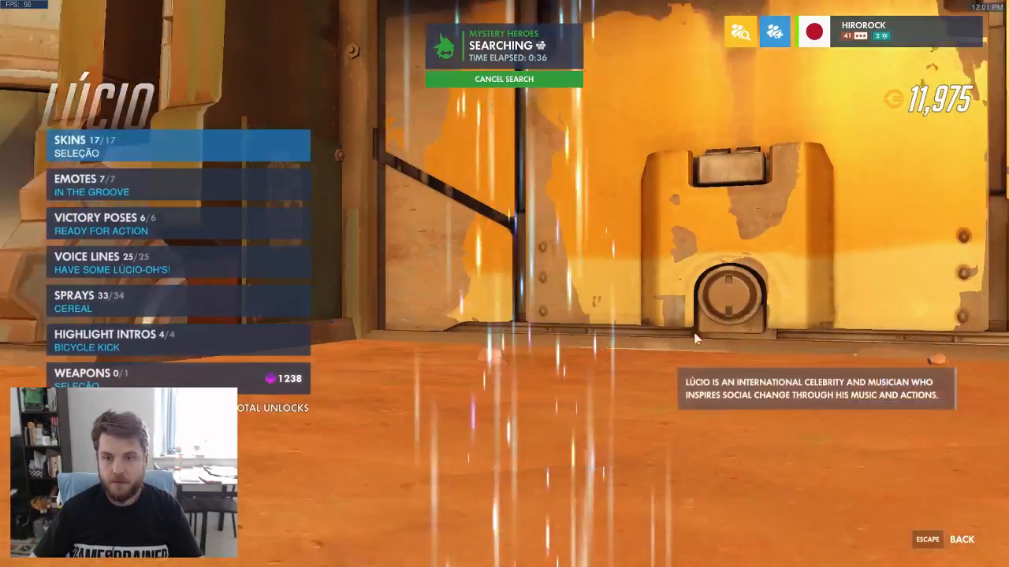
key("Escape")
- Open Junkrat's skins and preview Beachrat, Dr. Junkenstein, Cricket, and Scarecrow
left_click(729, 234)
left_click(140, 141)
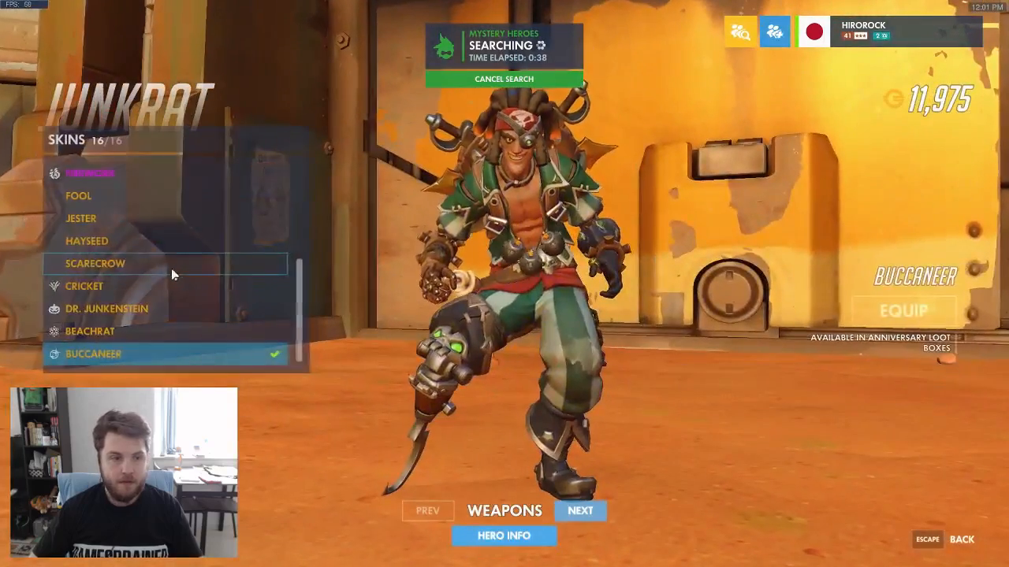
left_click(170, 328)
left_click(166, 308)
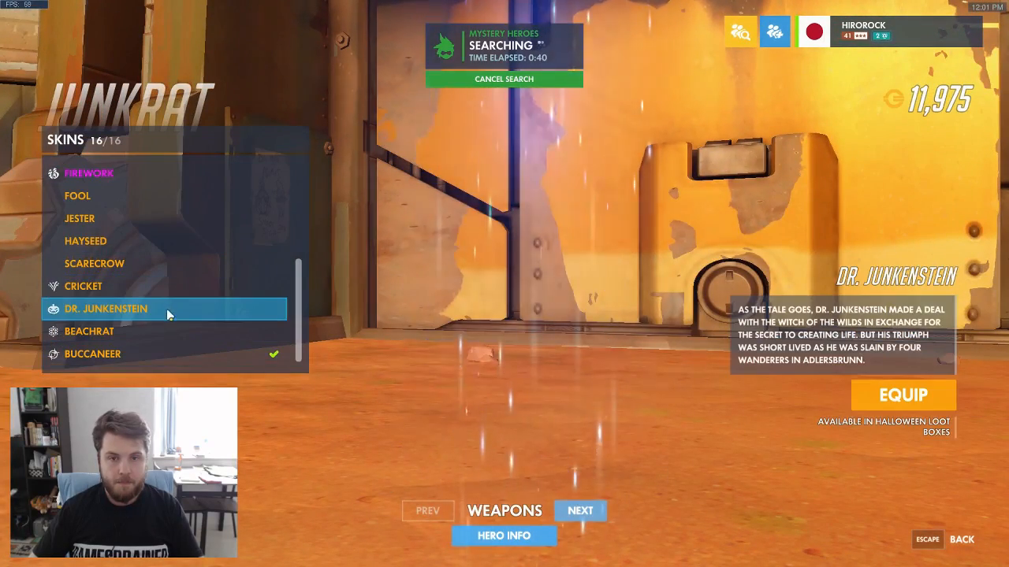
left_click(168, 291)
left_click(168, 266)
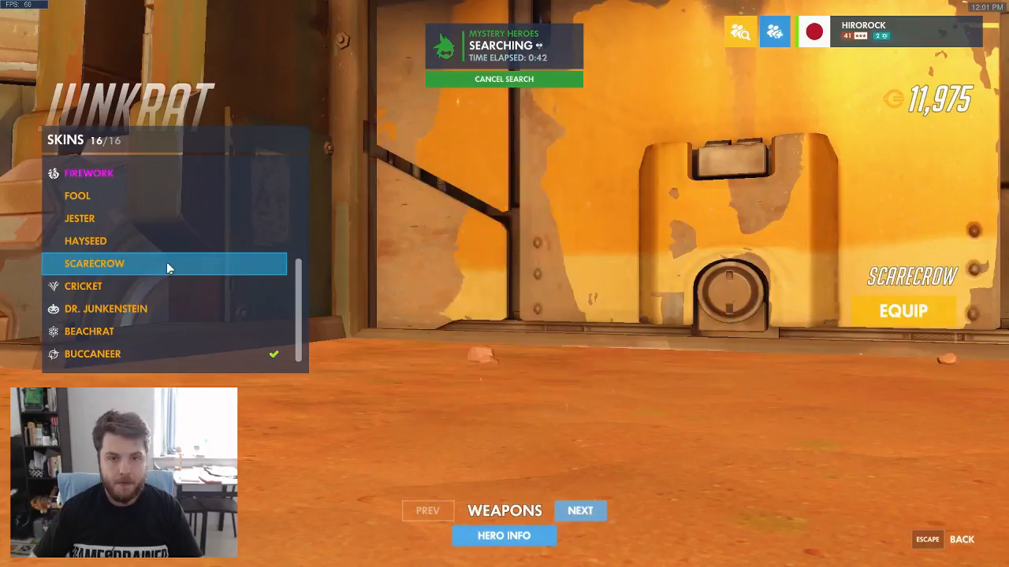
- Preview Junkrat's Hayseed, Jester, Fool, Firework, and Toasted skins, and return to the Hero Gallery
left_click(168, 243)
left_click(164, 224)
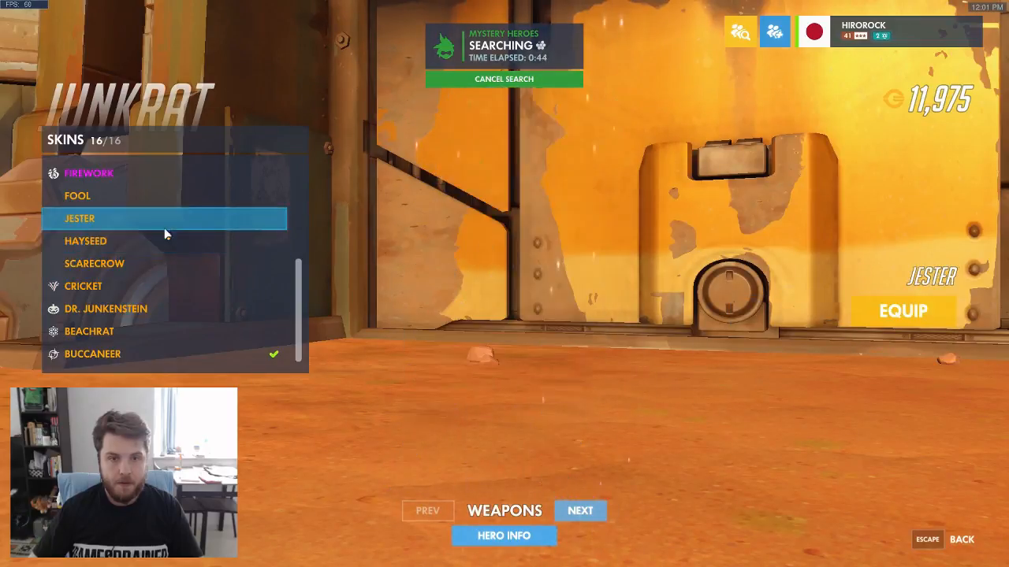
left_click(159, 197)
left_click(167, 170)
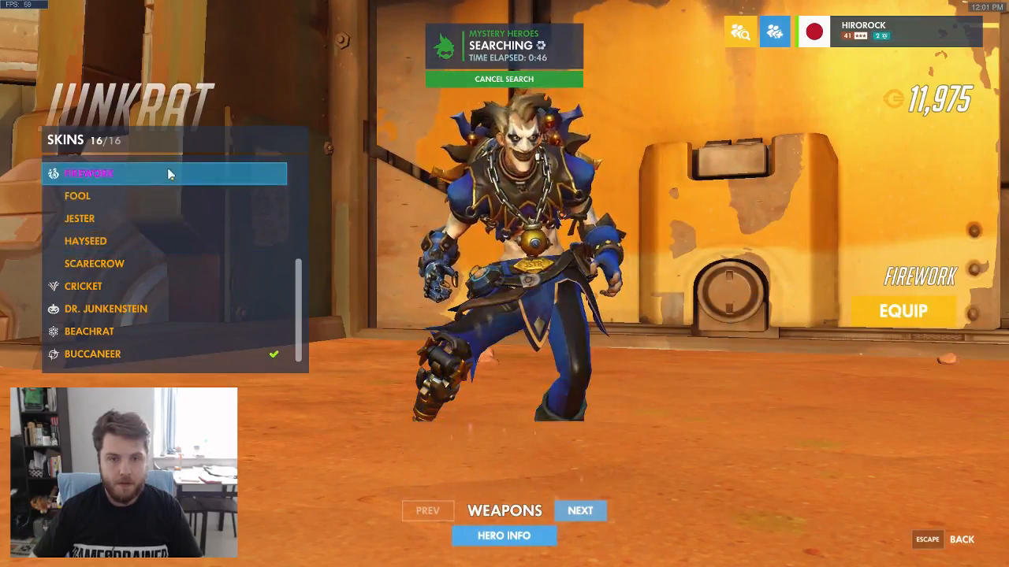
scroll(175, 264, "up", 1)
scroll(178, 268, "up", 3)
left_click(134, 251)
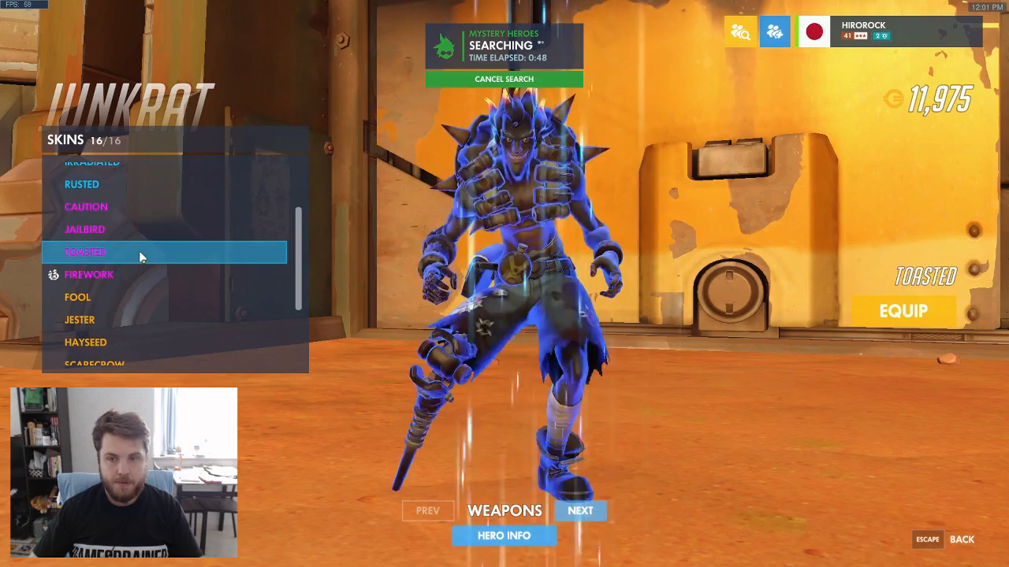
key("Escape")
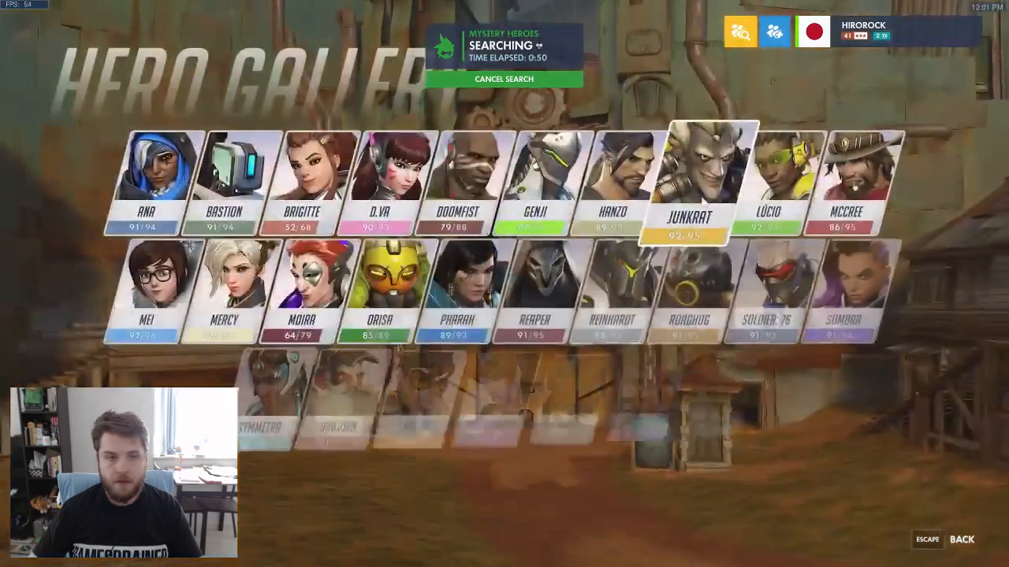
- Equip Hanzo's Scion skin, preview his Cyberninja and Kabuki skins, and return to the Hero Gallery
left_click(612, 168)
left_click(290, 162)
left_click(161, 314)
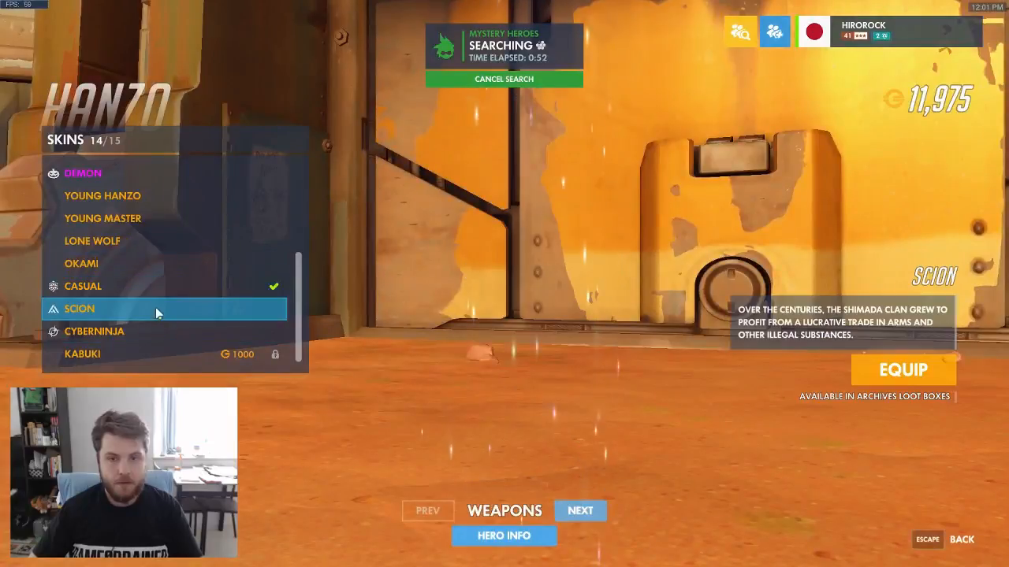
left_click(157, 313)
left_click(169, 335)
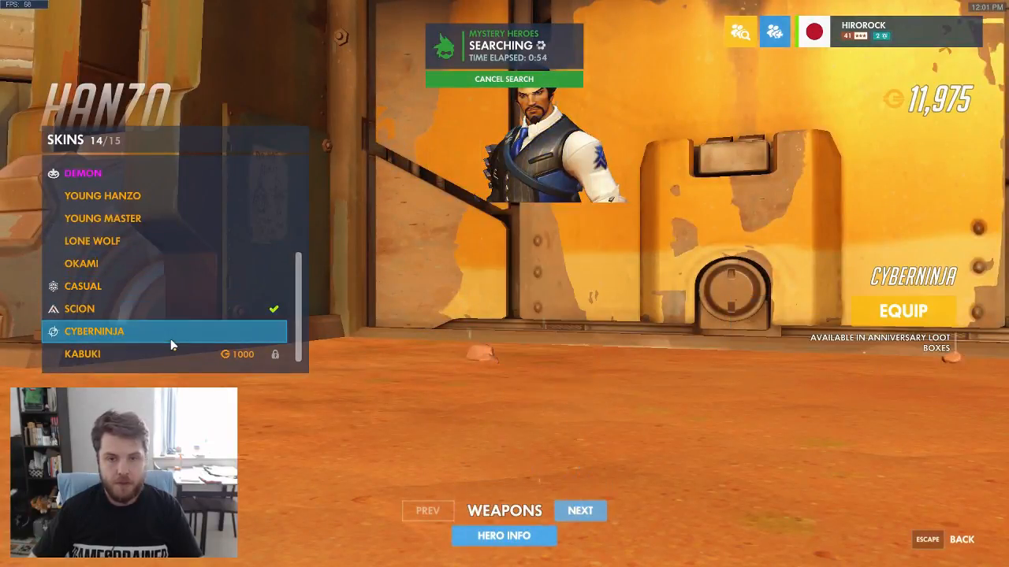
left_click(168, 355)
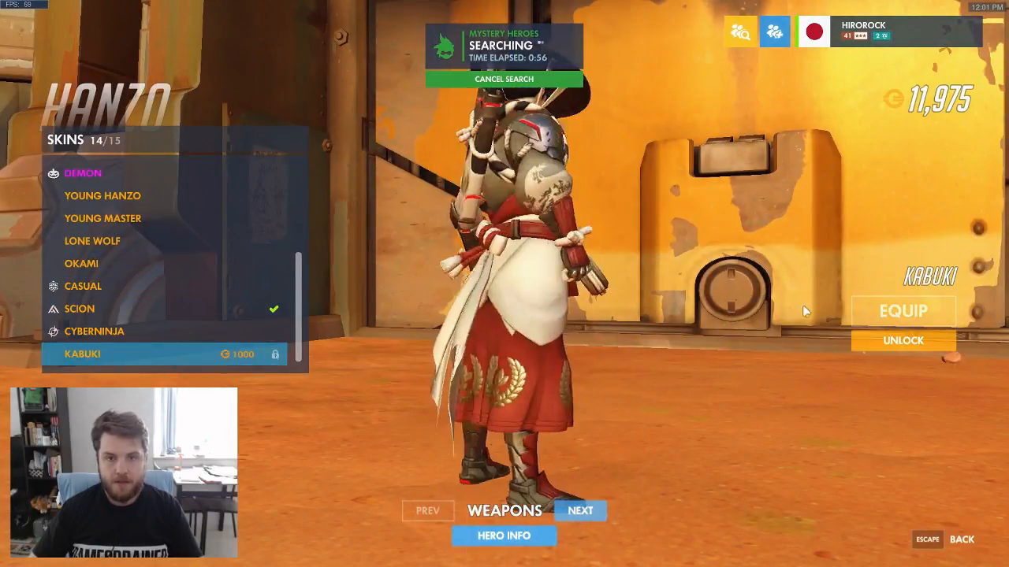
key("Escape")
key("Escape")
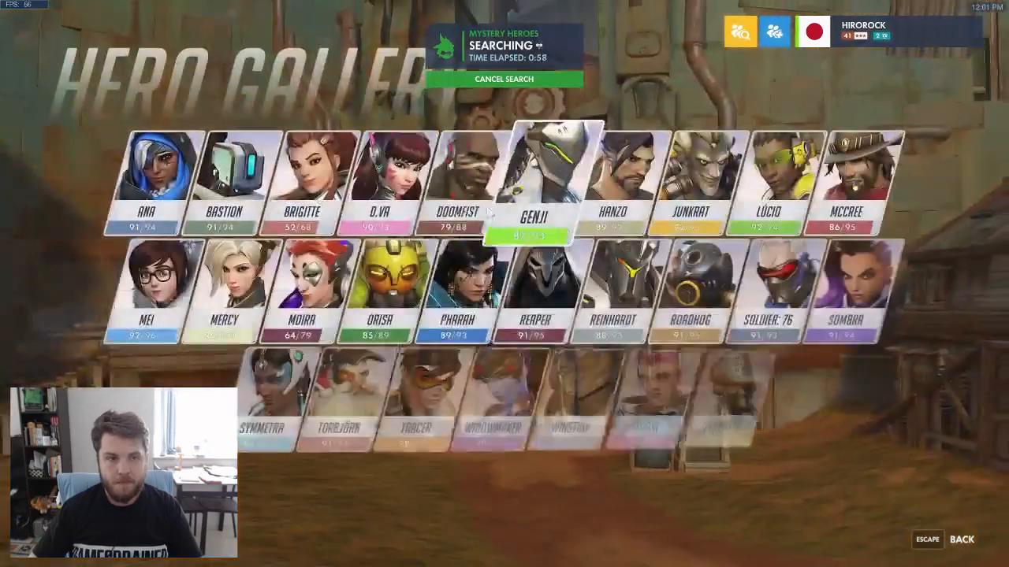
- Preview Doomfist's Talon skin and leave his skin list
left_click(462, 175)
left_click(189, 146)
left_click(154, 286)
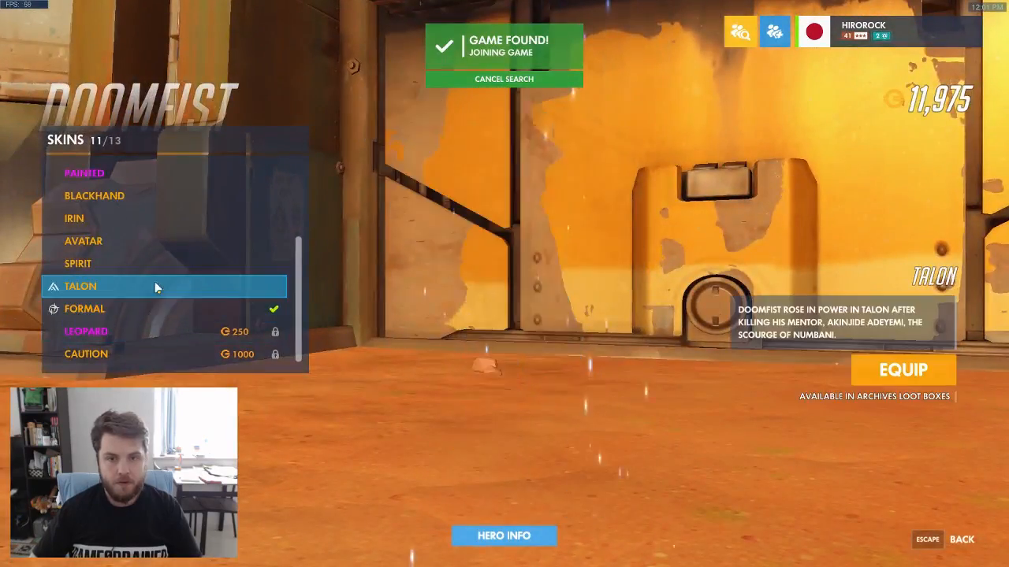
key("Escape")
key("Escape")
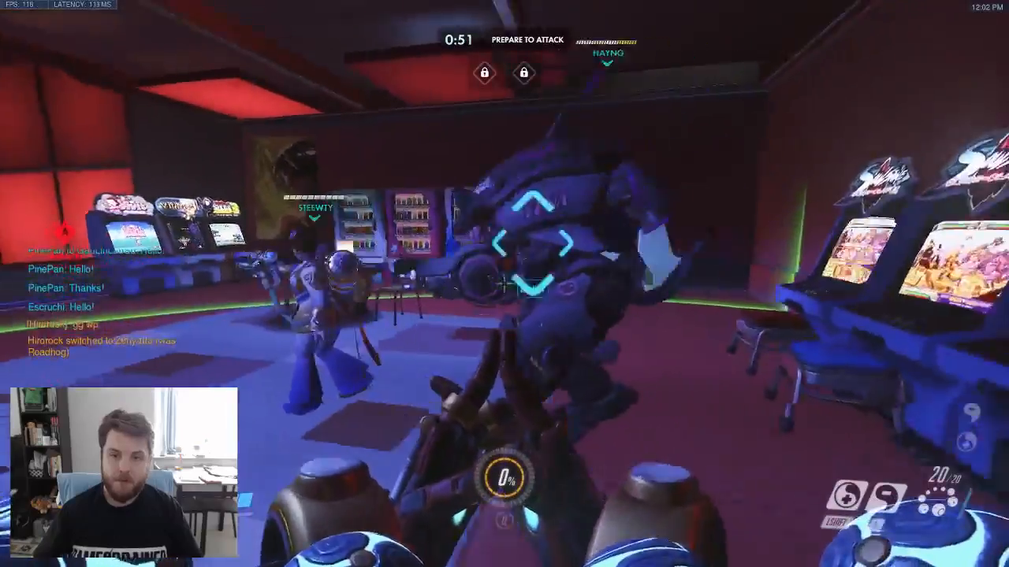
- Give the allied D.Va the Orb of Harmony as Zenyatta, and move through the arcade spawn room attacking the props
key("shift")
key("w")
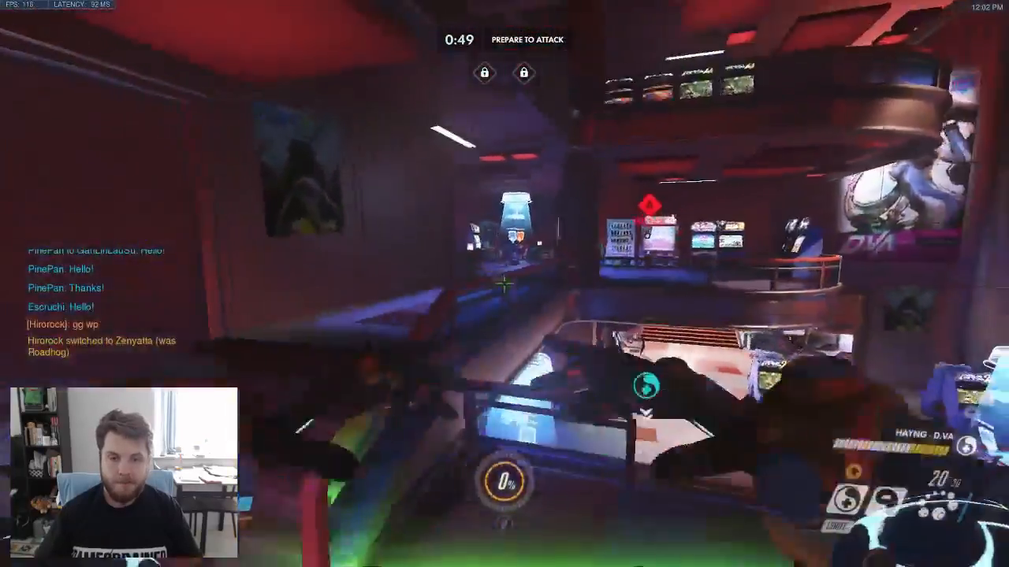
key("w")
key("v")
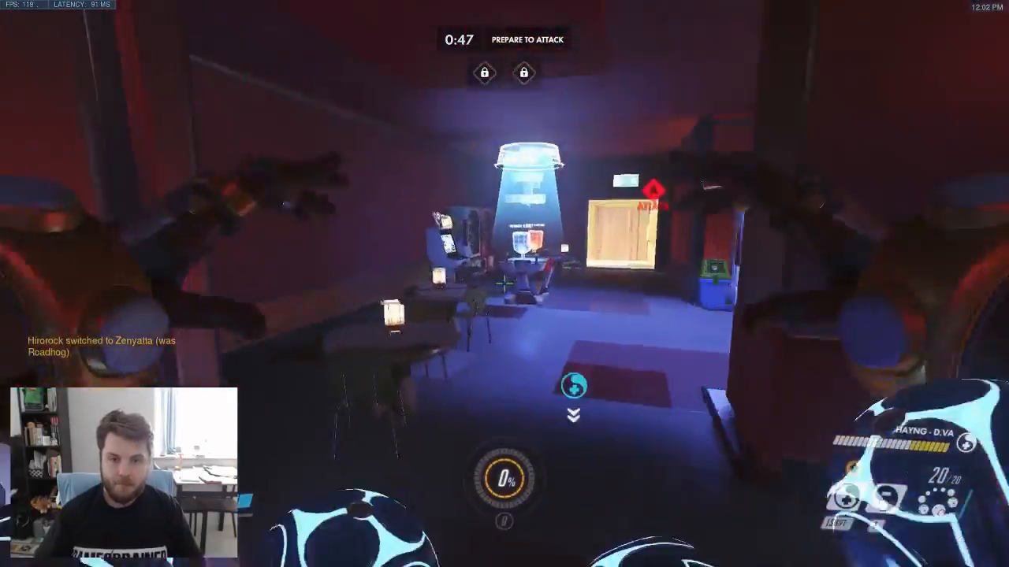
key("w")
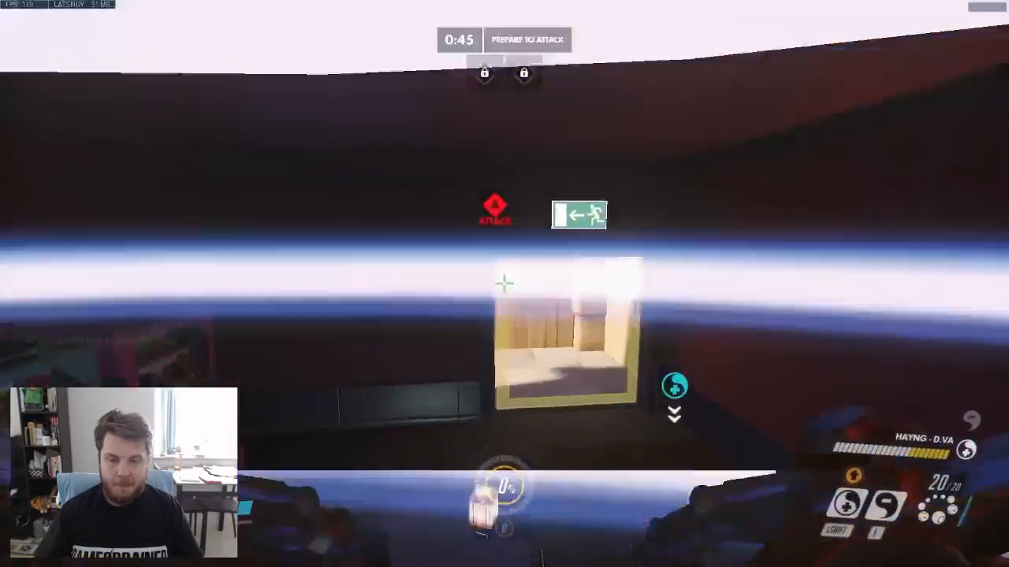
key("t")
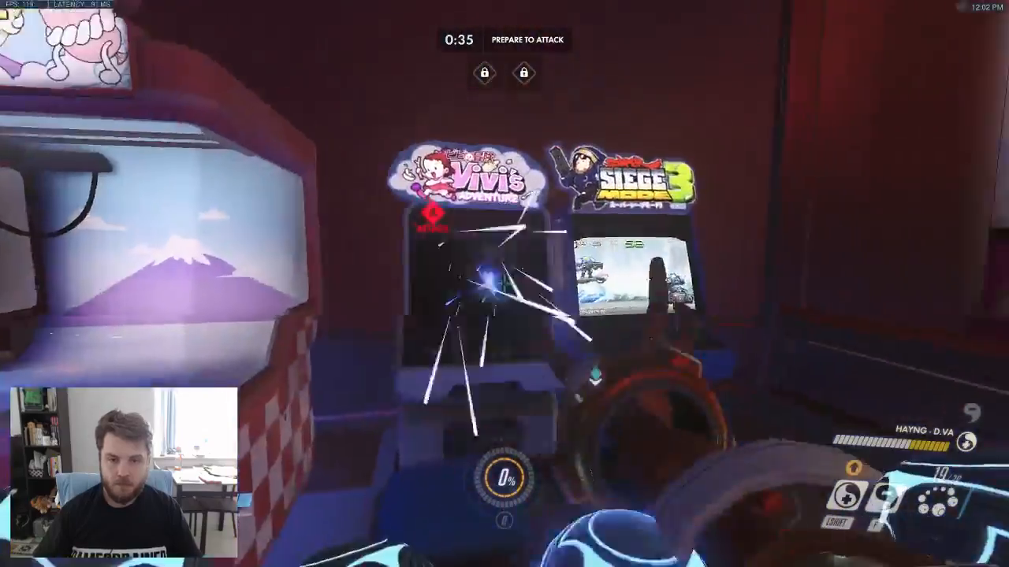
- Fire at the arcade machines around the attackers' spawn room as Zenyatta, reloading between bursts
key("r")
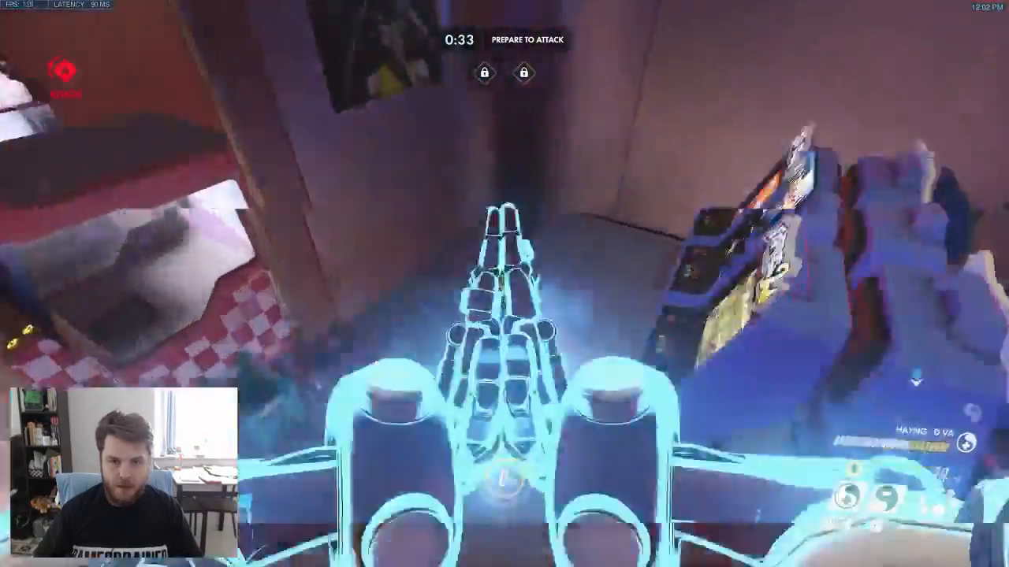
left_click(504, 284)
left_click(504, 283)
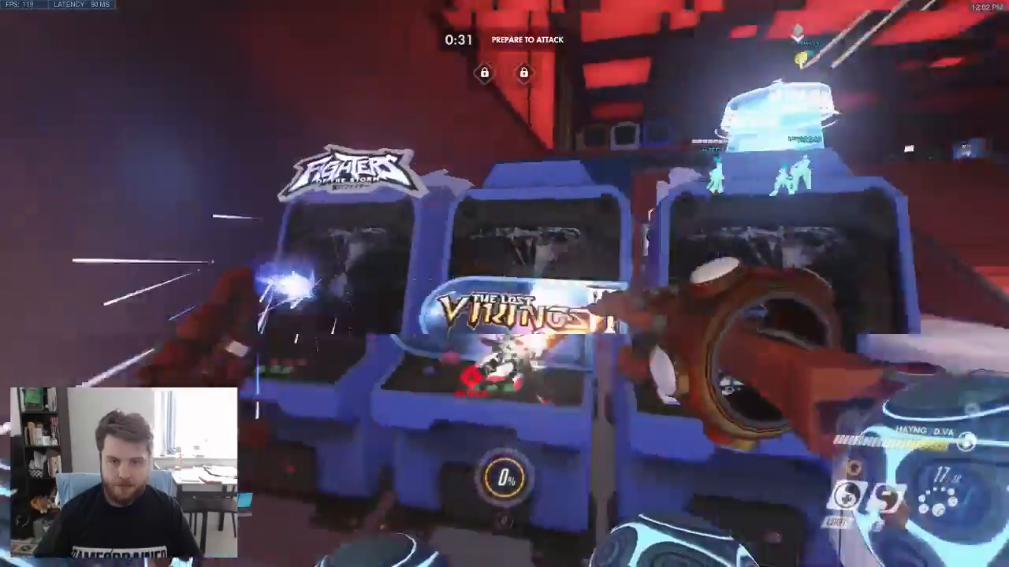
left_click(505, 284)
key("r")
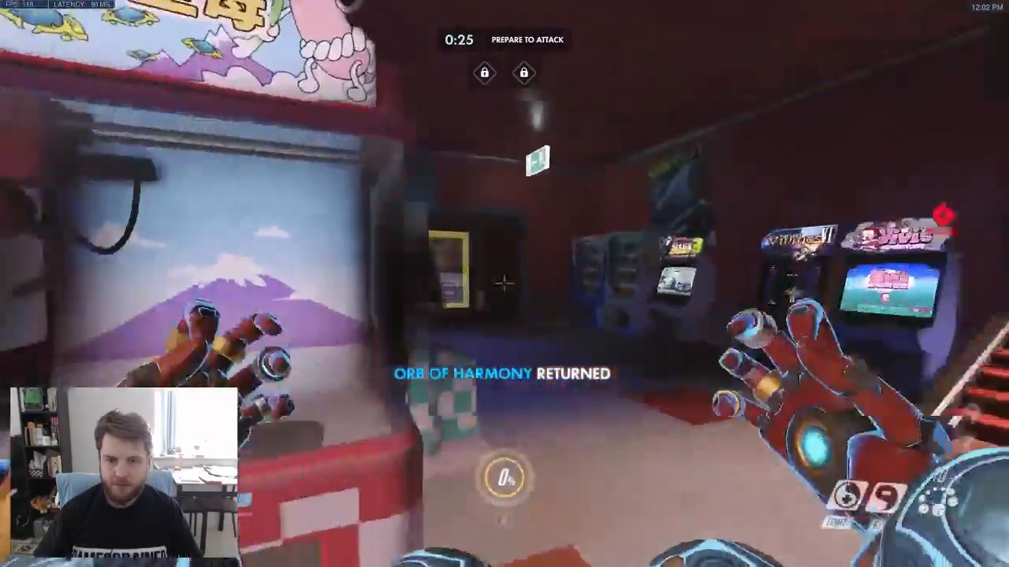
key("r")
key("w")
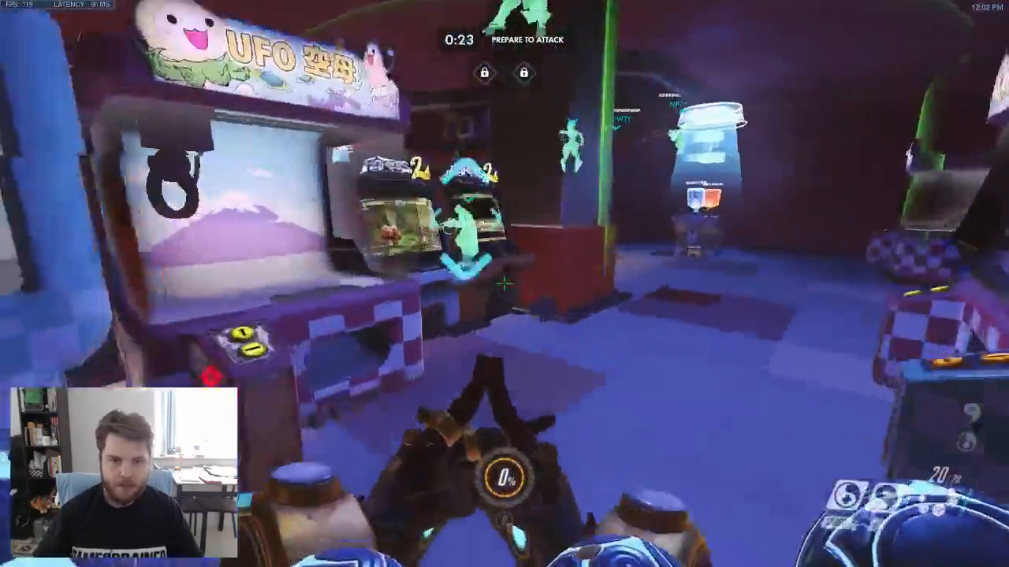
key("w")
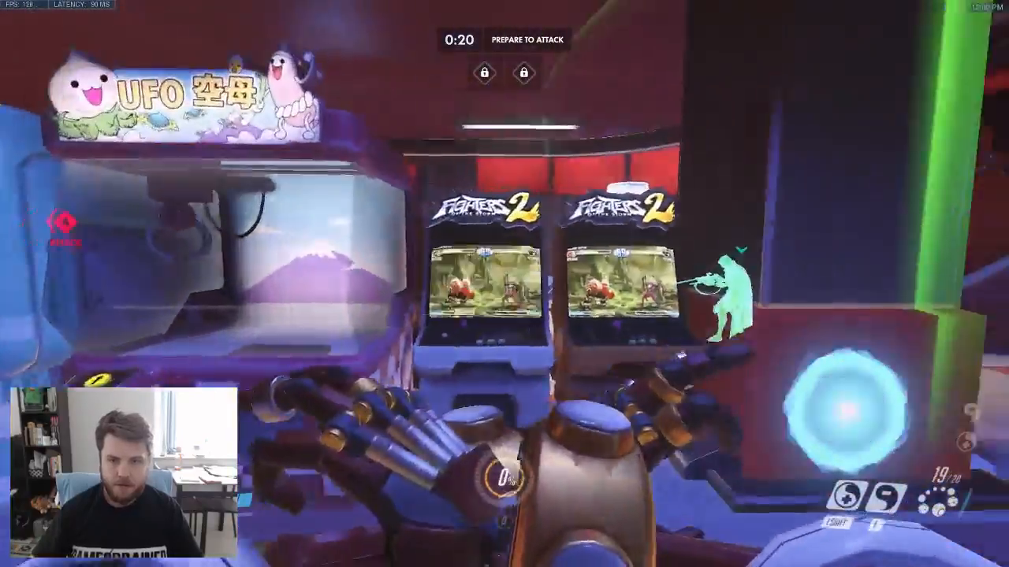
- Shoot the two Fighters 2 arcade cabinets, reload, and throw a melee attack while waiting for the round to start
left_click(504, 284)
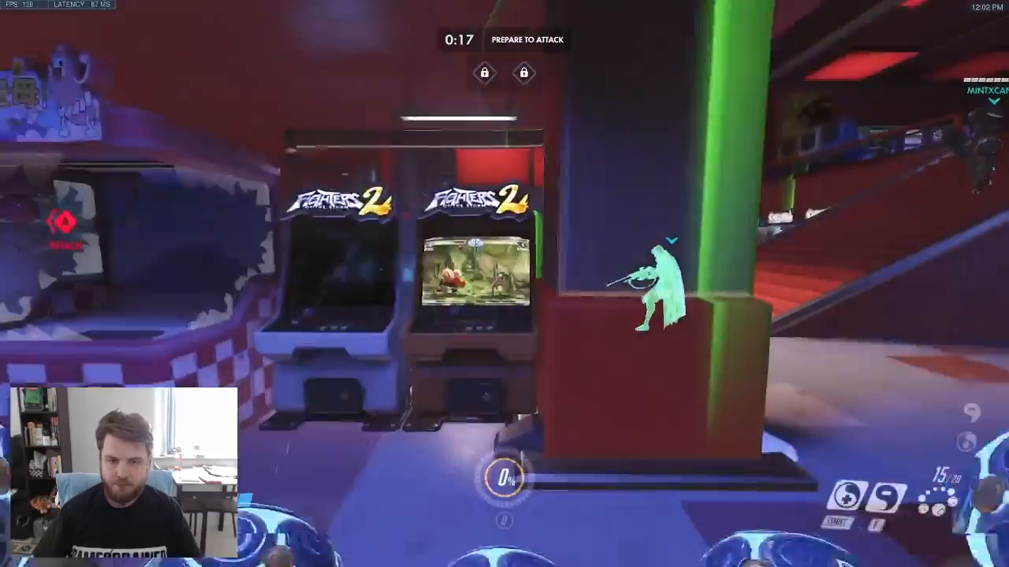
left_click(504, 284)
key("r")
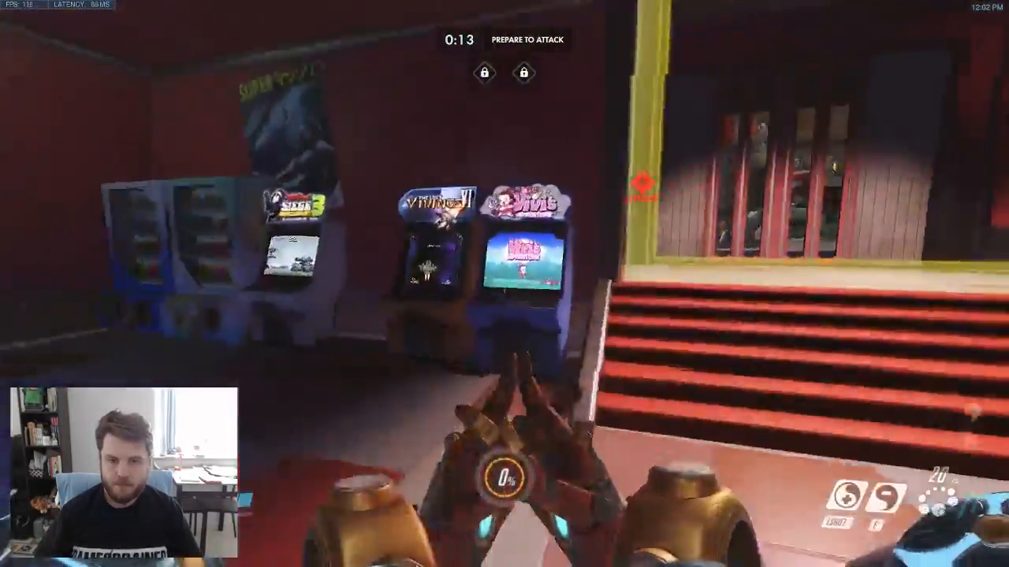
key("v")
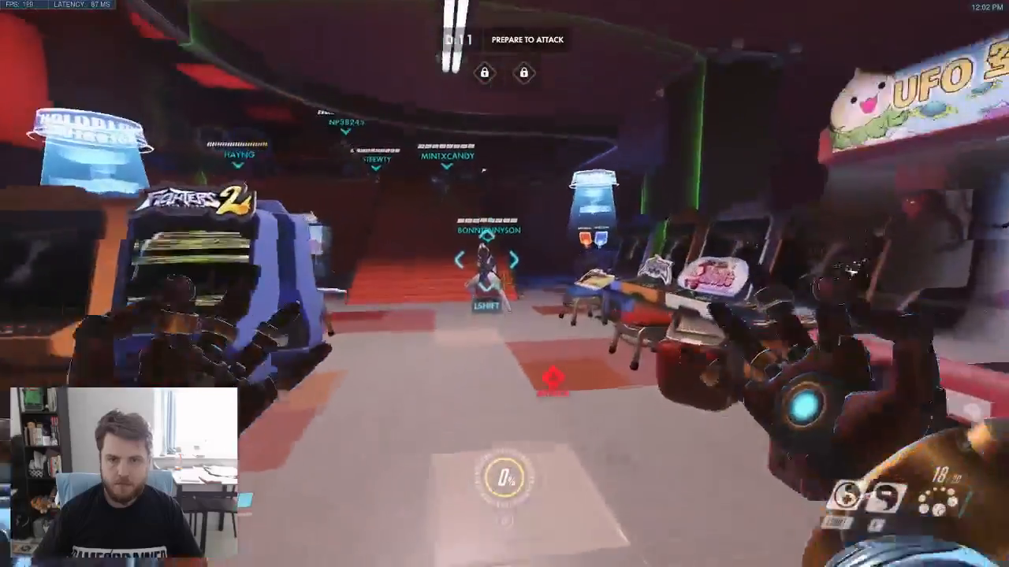
- Advance to the gate before Objective A, give the allied D.Va the Orb of Harmony, and put the Orb of Discord on the enemy Brigitte
key("w")
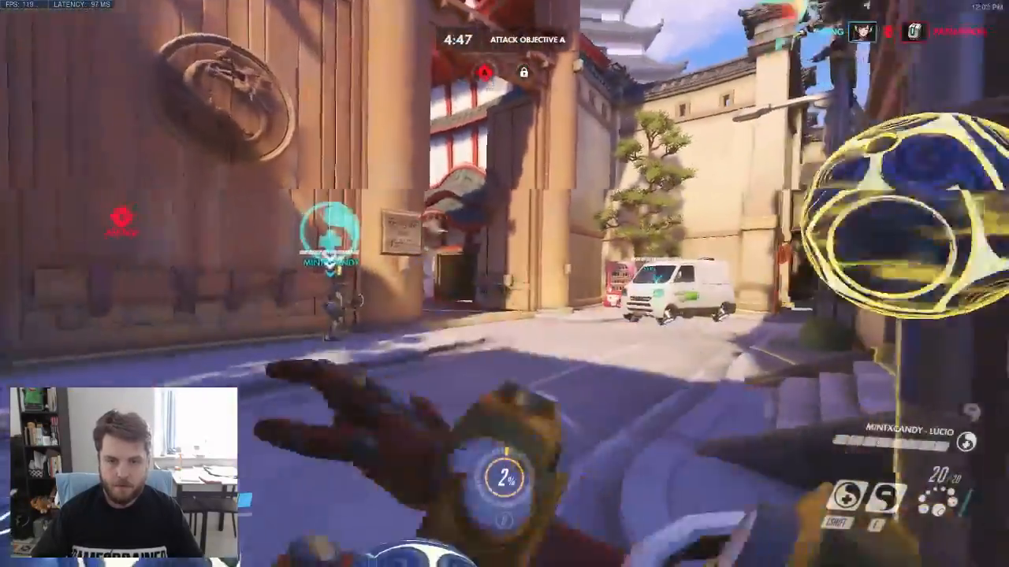
key("shift")
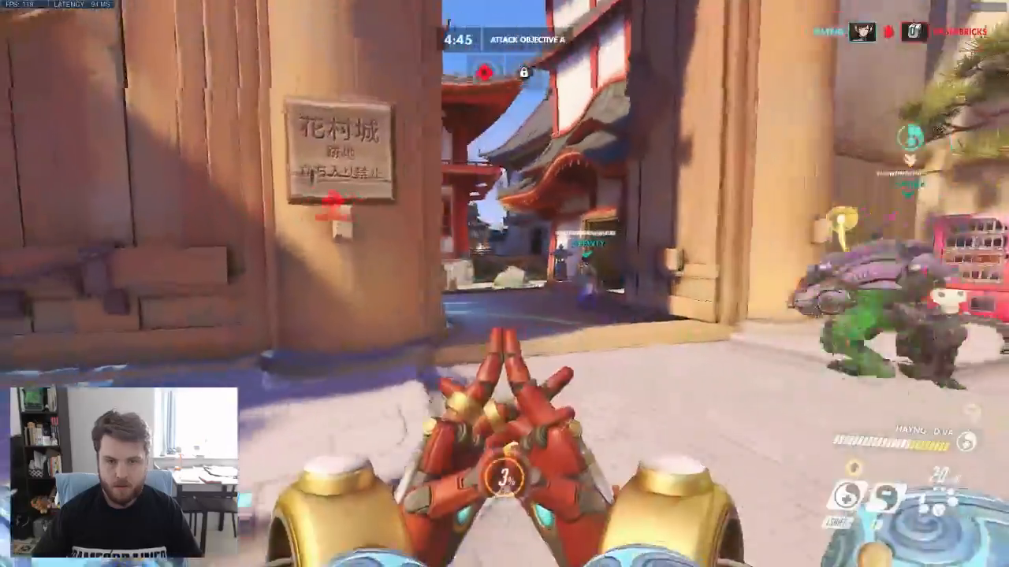
key("e")
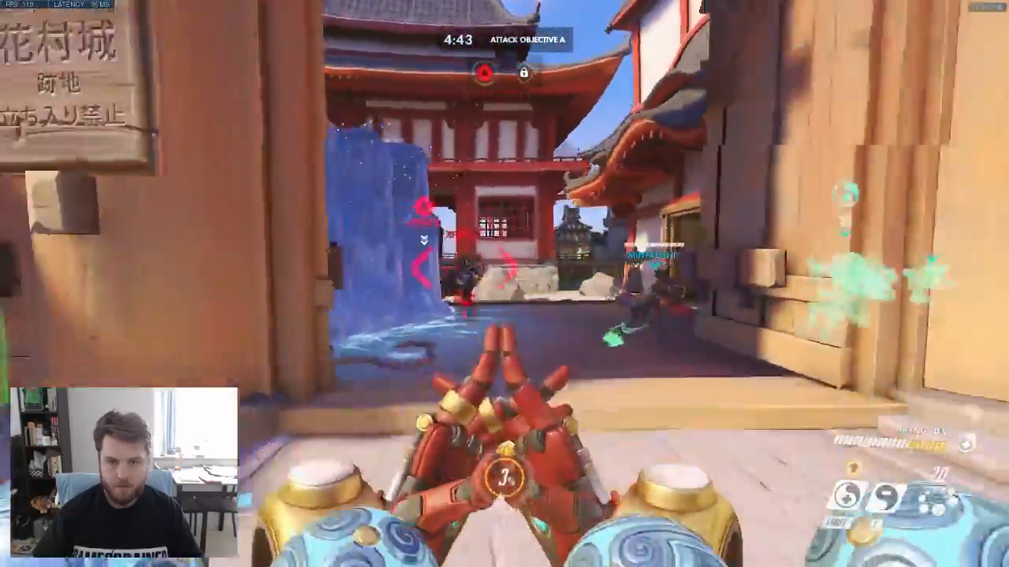
key("e")
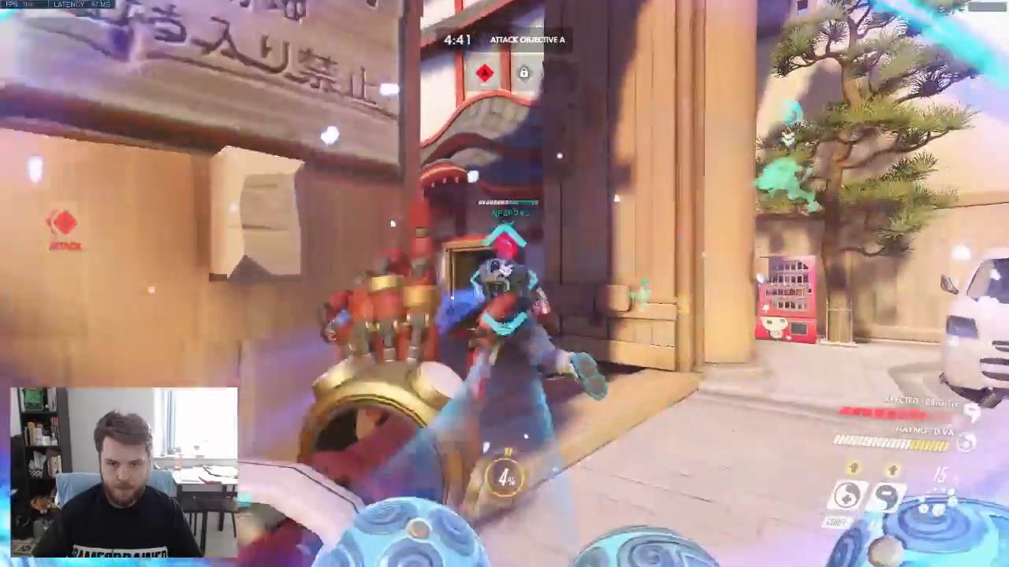
- Fire orbs at the enemy Brigitte through the gate and charge a volley inside the side building
left_click(504, 283)
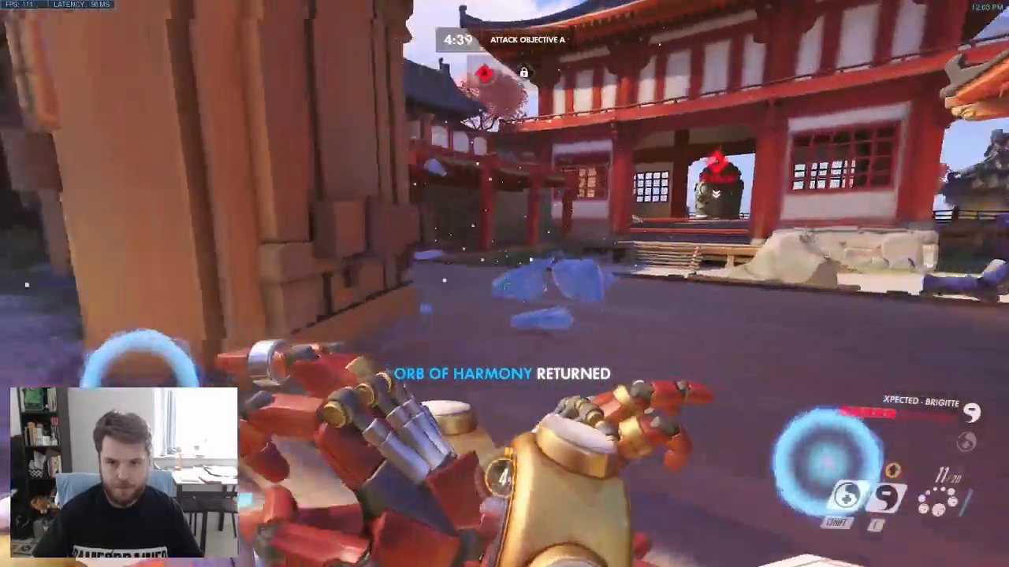
left_click(504, 284)
left_click(505, 283)
left_click(504, 284)
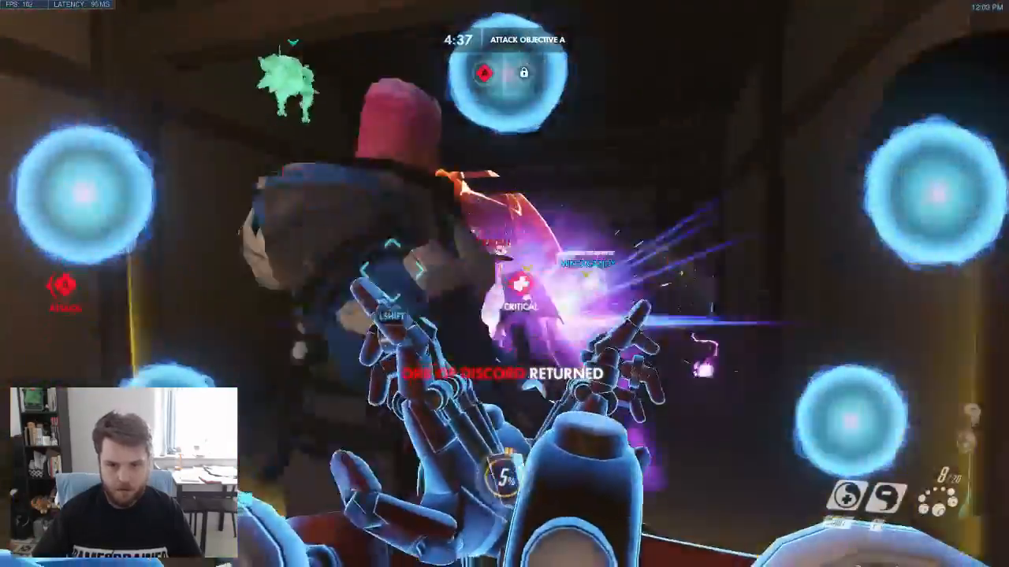
right_click(504, 284)
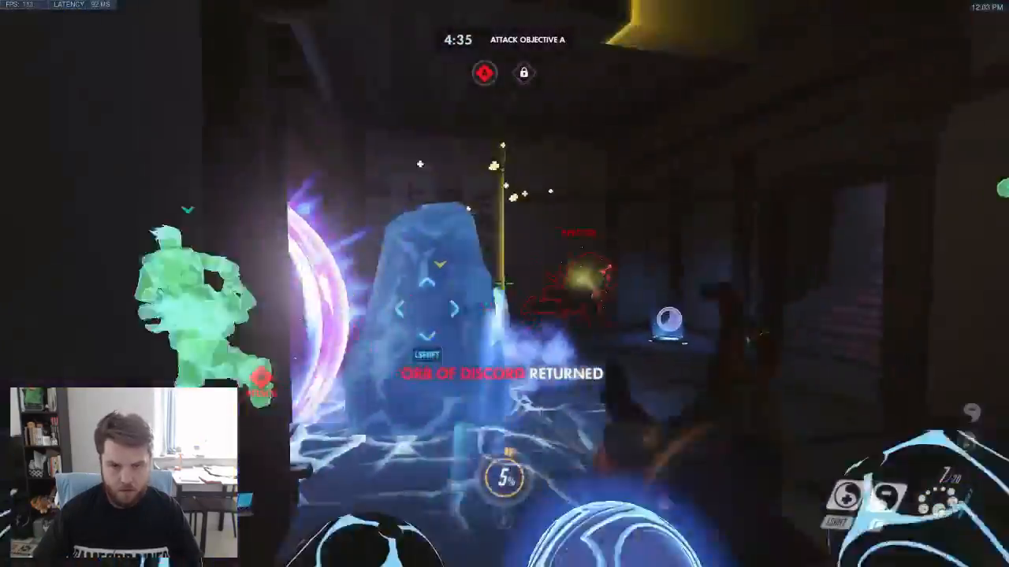
- Put the Orb of Discord back on the enemy Brigitte and keep firing at her inside the side building
key("e")
left_click(504, 284)
left_click(504, 283)
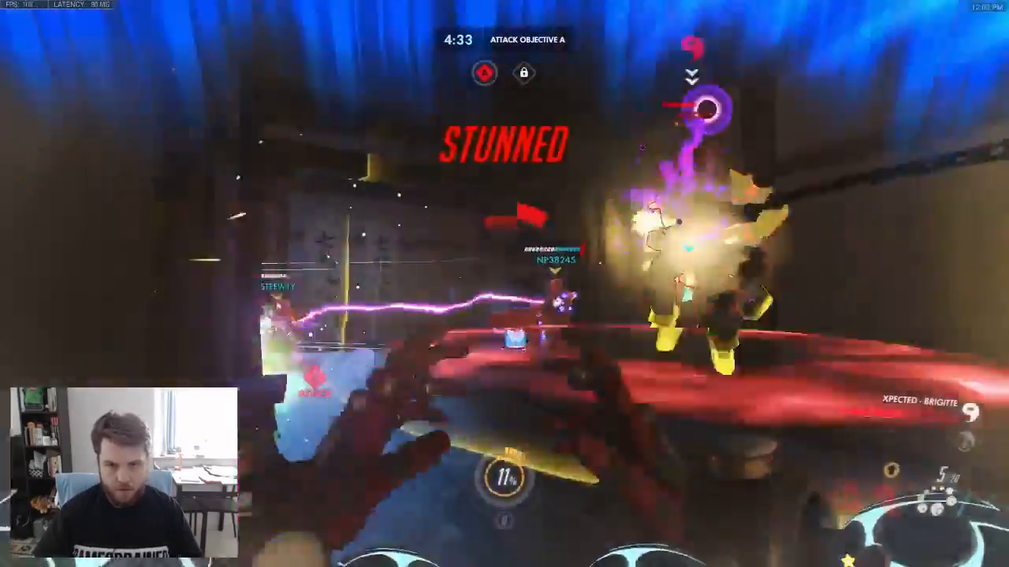
left_click(504, 284)
left_click(504, 283)
left_click(504, 284)
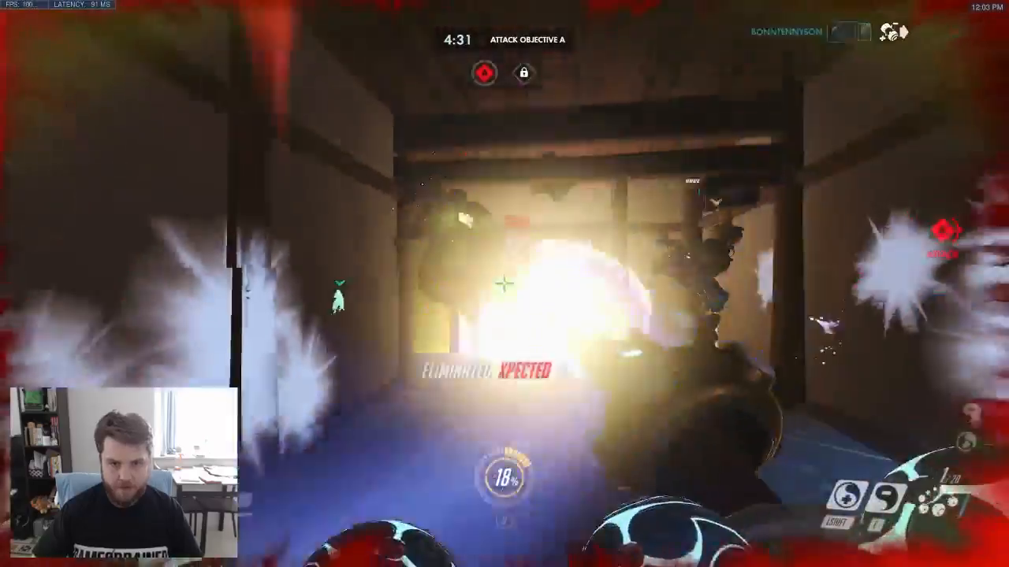
left_click(504, 284)
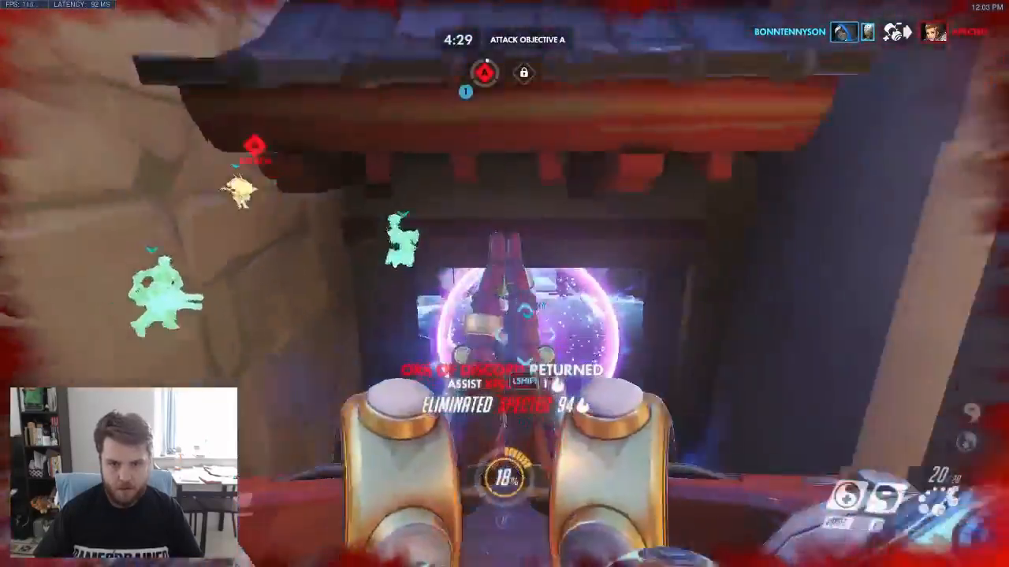
- Put the Orb of Discord on the enemy Winston and attack him with single orbs and a charged volley
key("e")
left_click(505, 284)
left_click(504, 284)
left_click(505, 284)
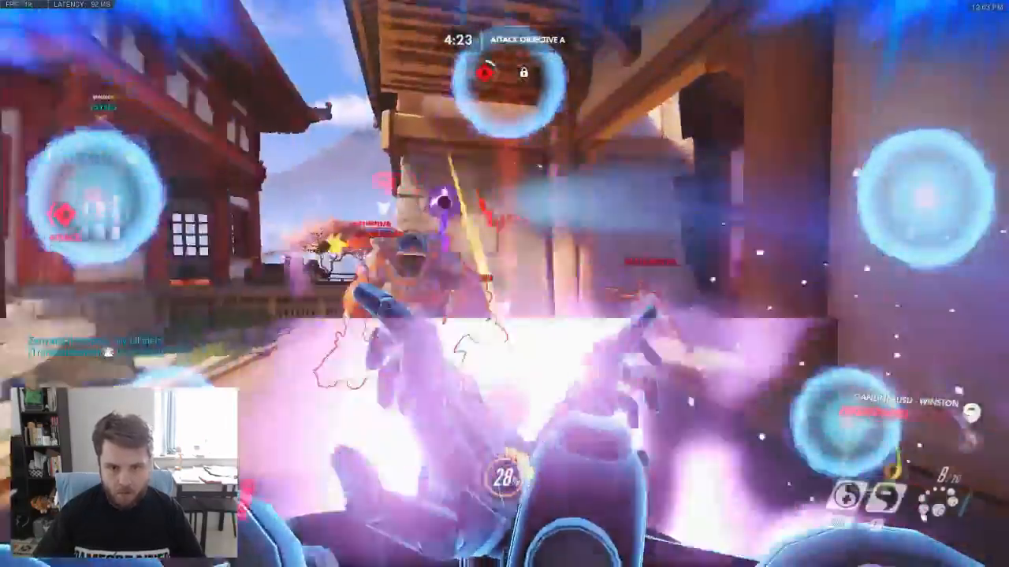
right_click(505, 284)
left_click(505, 284)
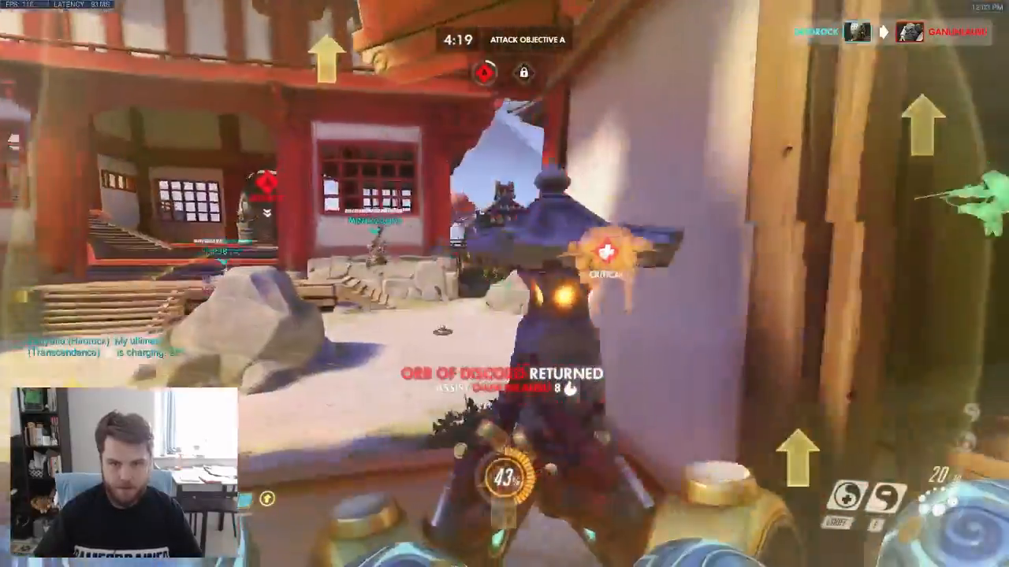
- Give the allied D.Va the Orb of Harmony, put Discord on the enemy Roadhog, and fire at him across the courtyard
key("shift")
key("e")
left_click(504, 284)
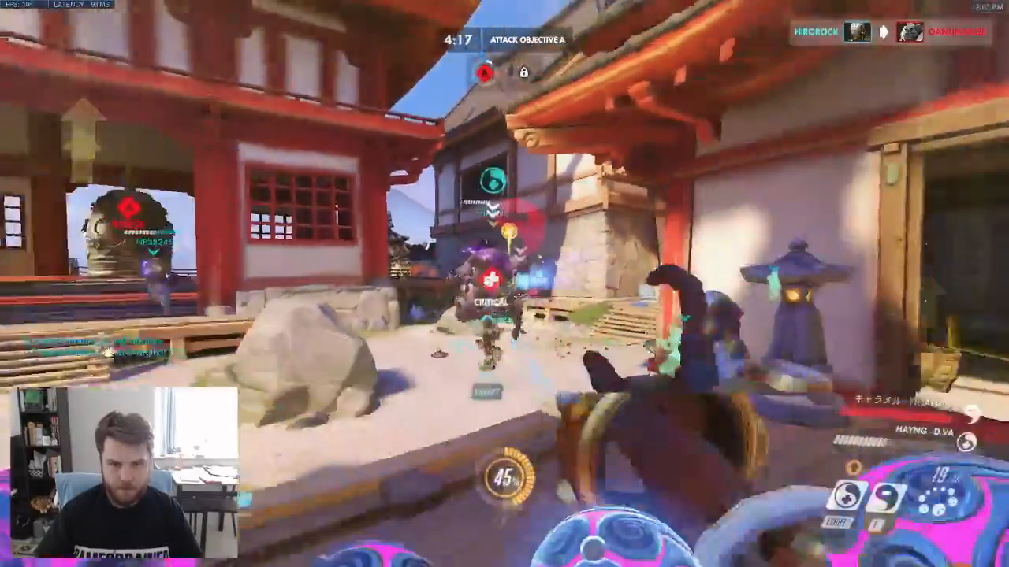
left_click(504, 283)
left_click(504, 284)
left_click(504, 284)
left_click(505, 284)
left_click(505, 283)
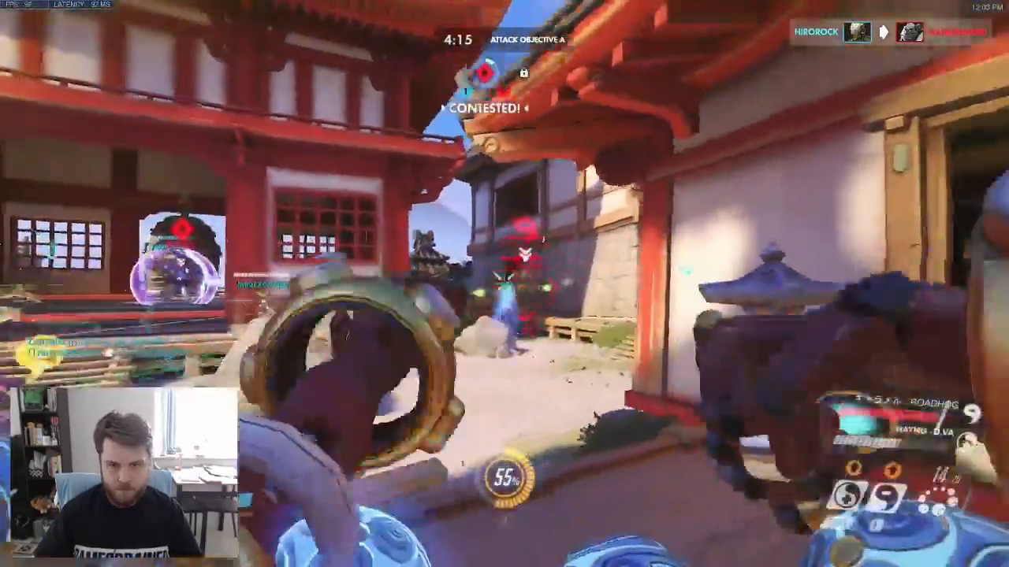
left_click(505, 284)
left_click(504, 283)
left_click(504, 284)
left_click(504, 284)
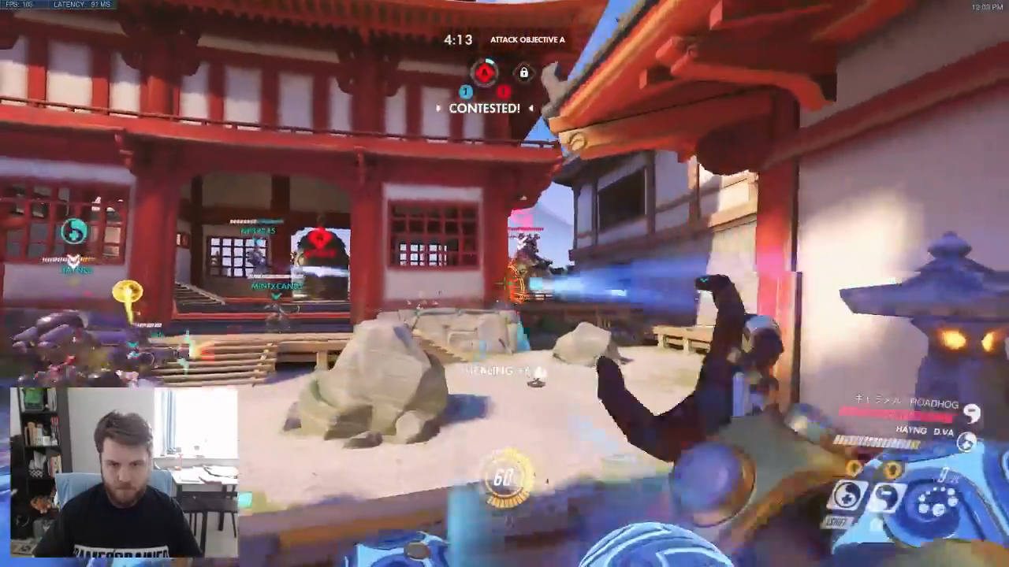
left_click(504, 284)
- Move up the steps onto Objective A and keep firing at the discorded Roadhog
key("w")
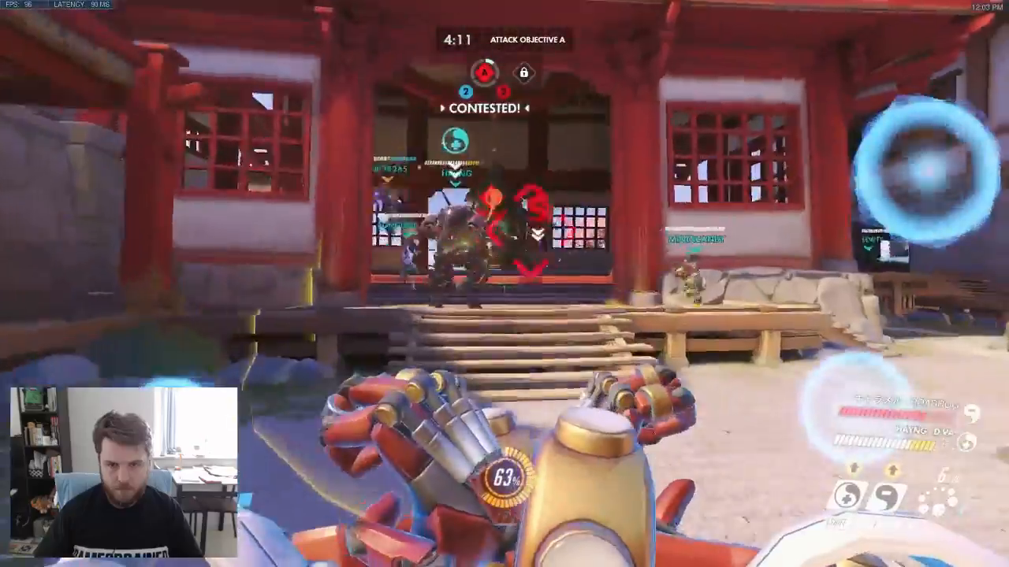
key("w")
left_click(505, 283)
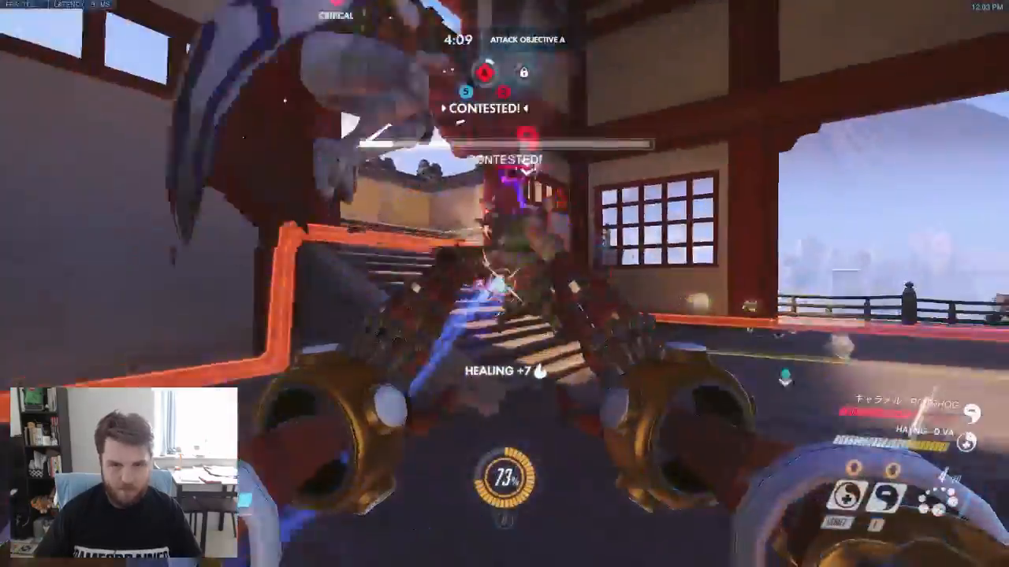
left_click(504, 283)
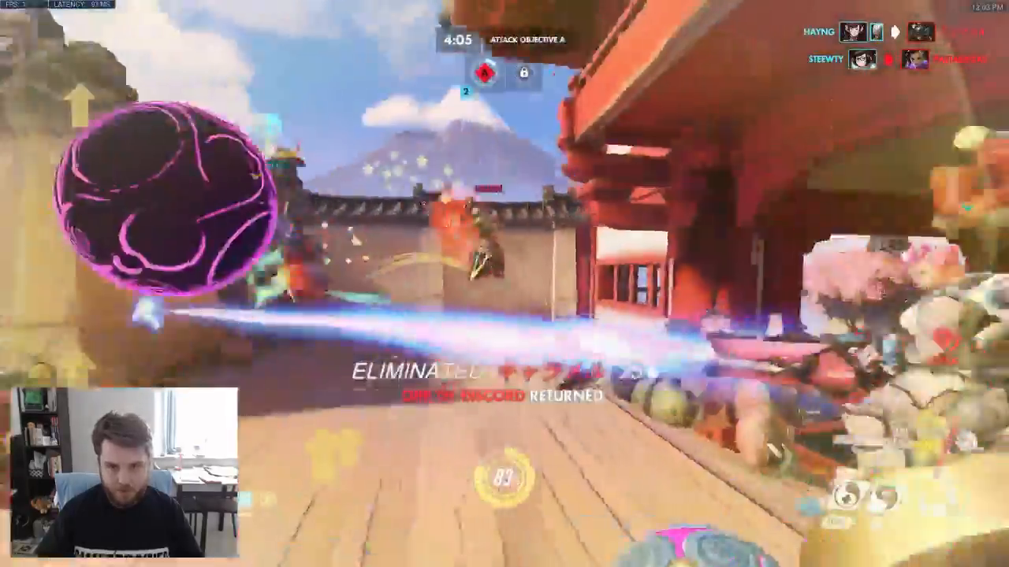
- Fire at the enemies defending Objective A, including Lúcio and Winston, while the team captures the point
left_click(505, 283)
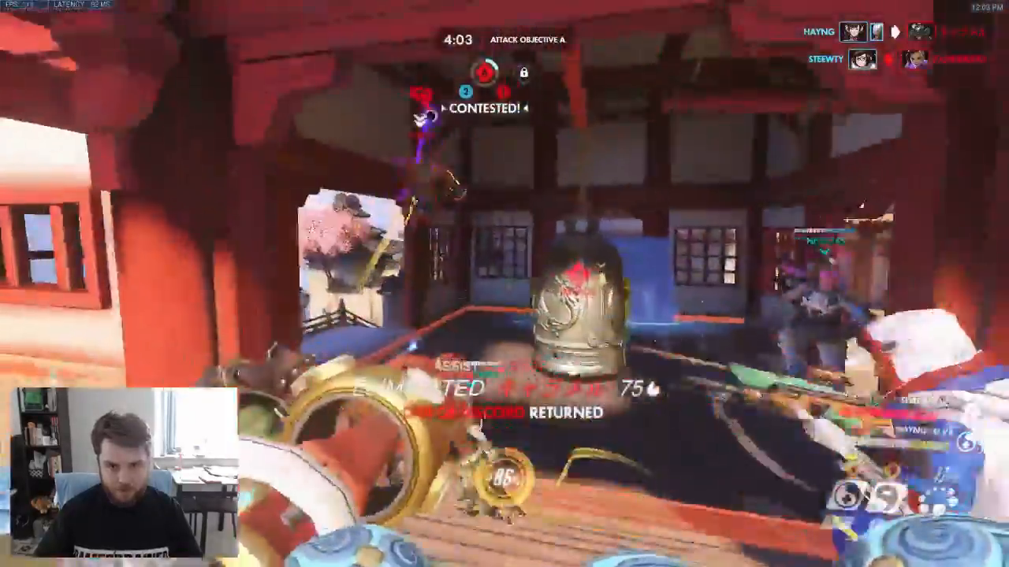
left_click(505, 284)
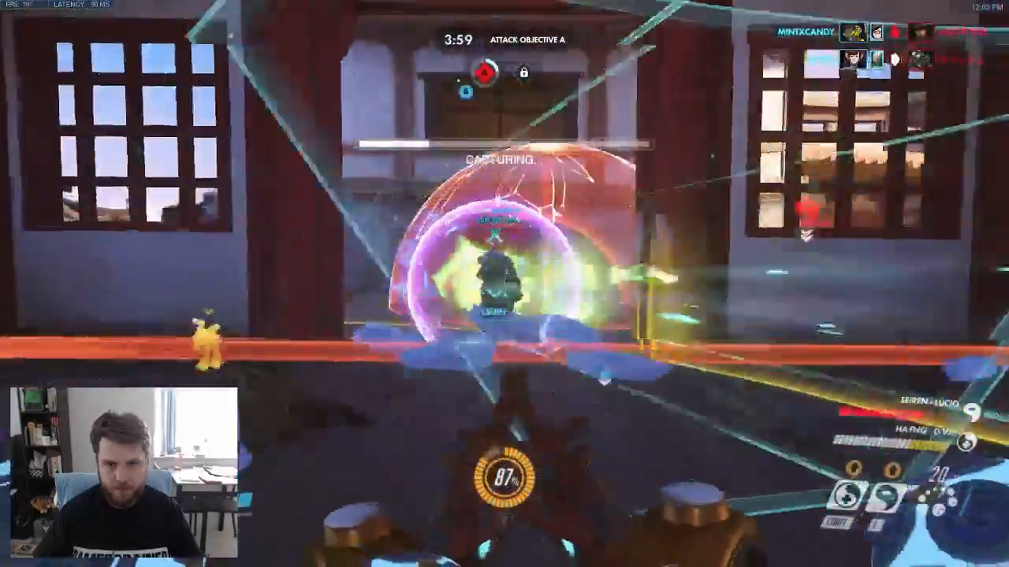
left_click(504, 284)
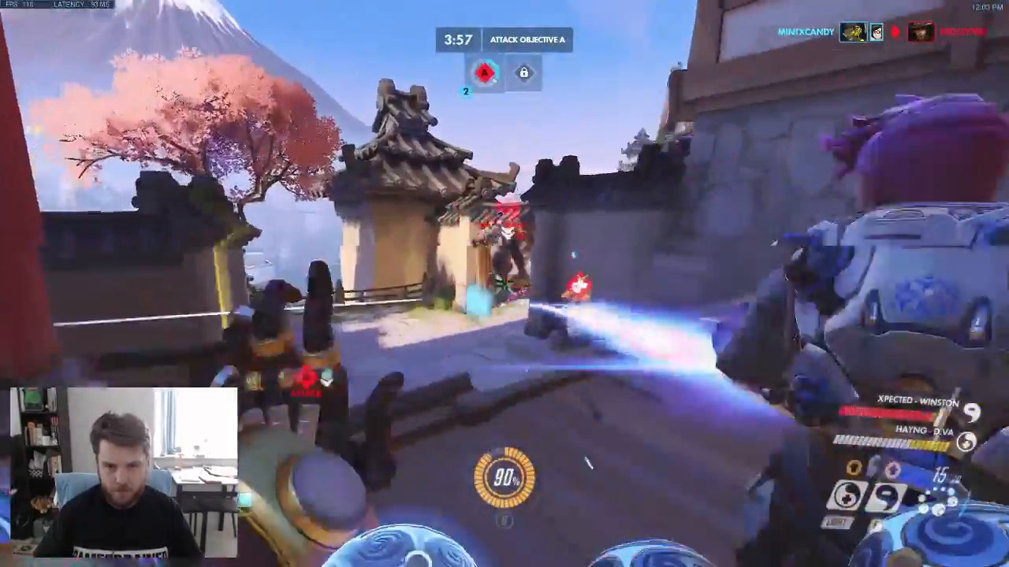
left_click(504, 284)
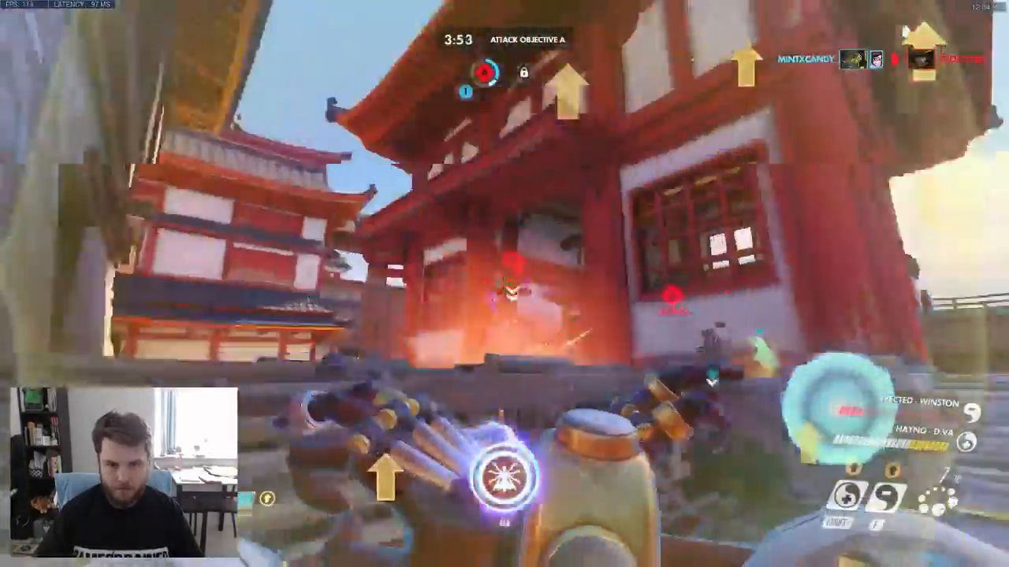
left_click(504, 284)
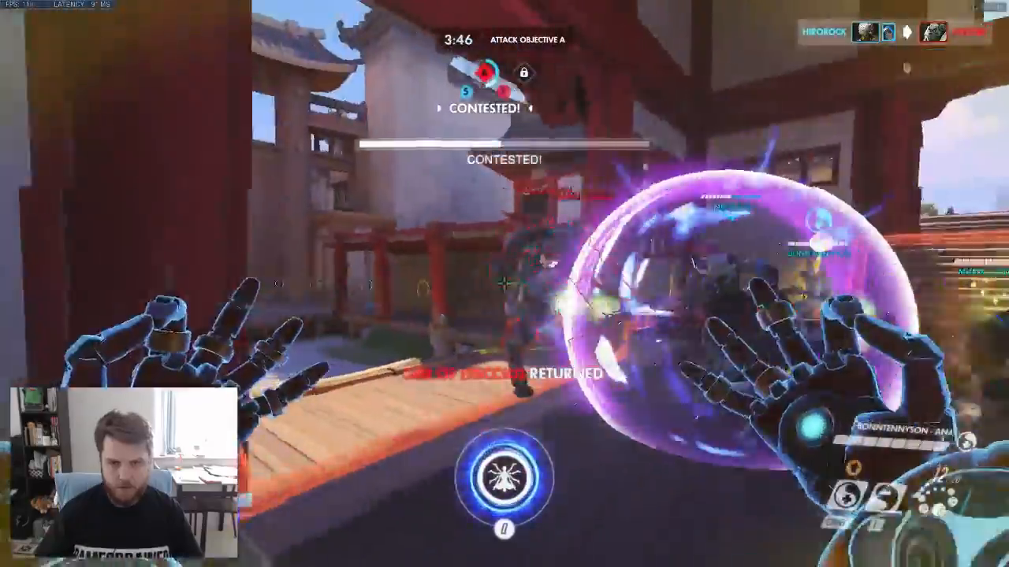
left_click(504, 284)
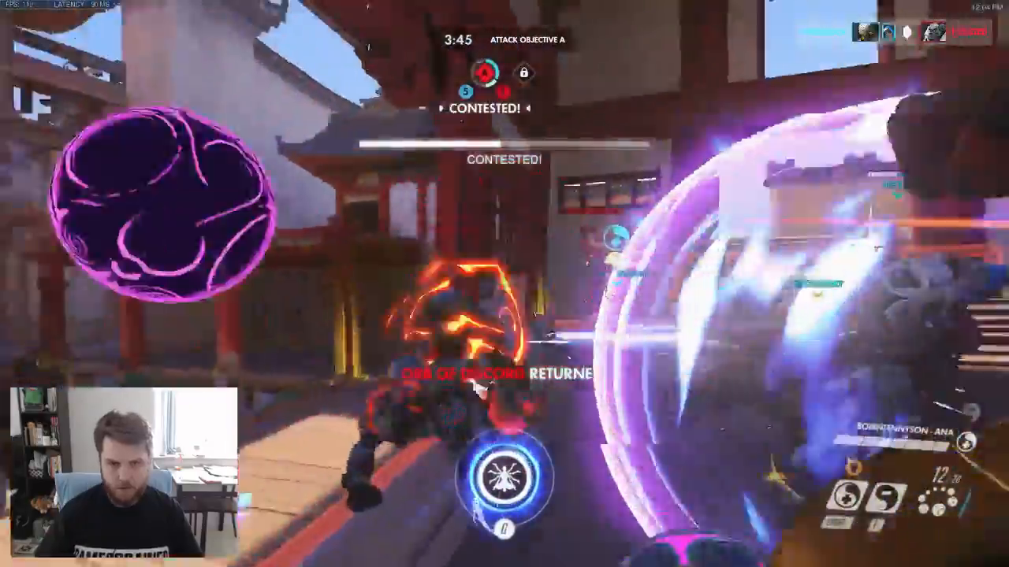
left_click(505, 284)
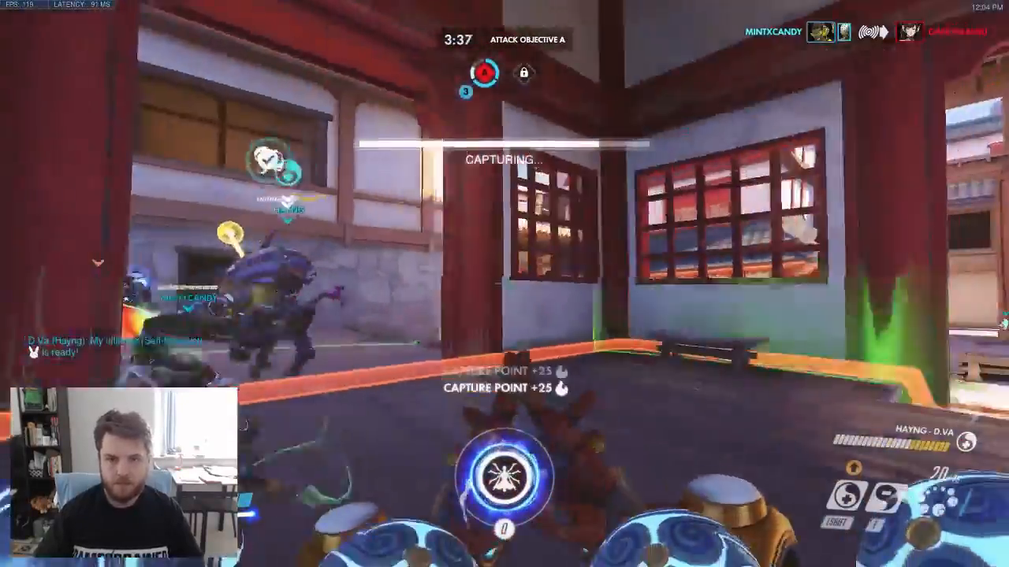
- Throw a melee attack on the captured point, move on to Objective B, and give the allied Mei the Orb of Harmony
key("v")
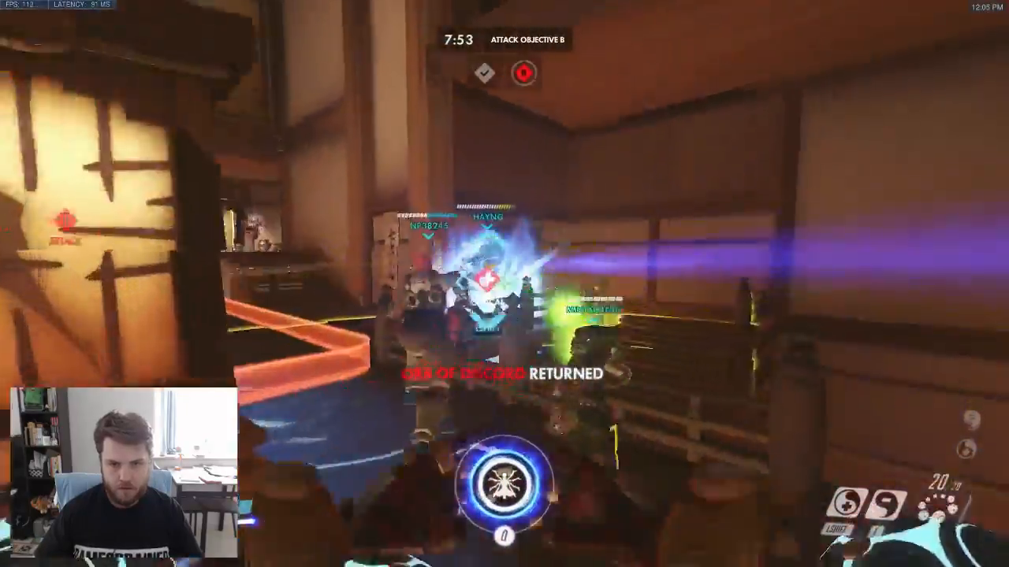
key("shift")
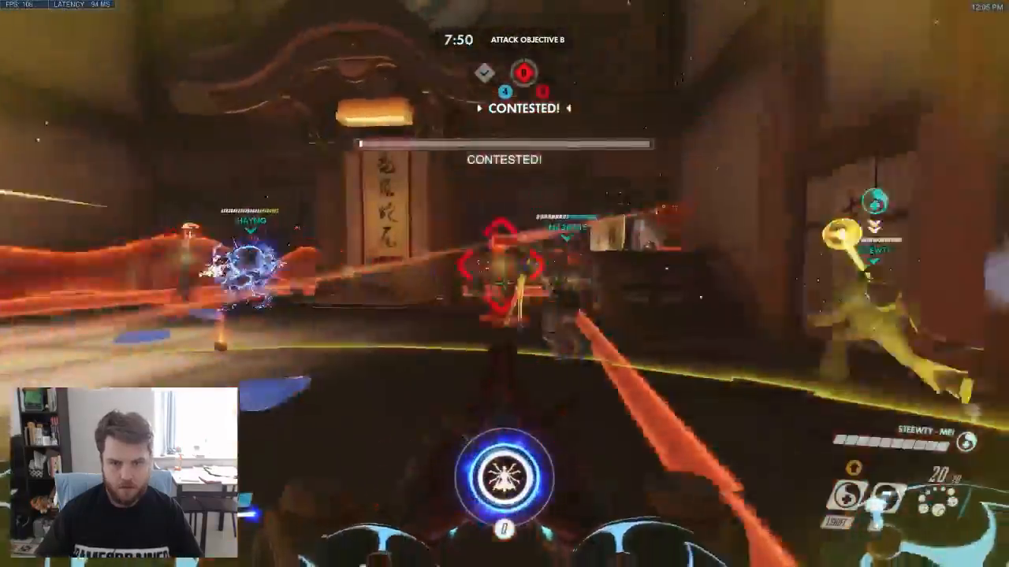
- Use Transcendence while fighting on contested Objective B, and put Discord on the enemy Lúcio while firing at him
left_click(505, 283)
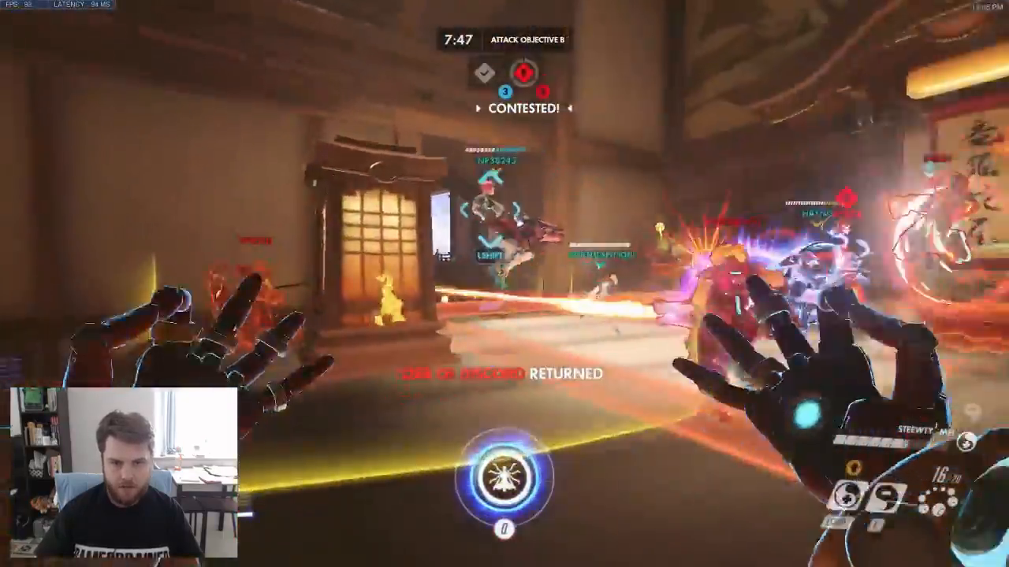
key("q")
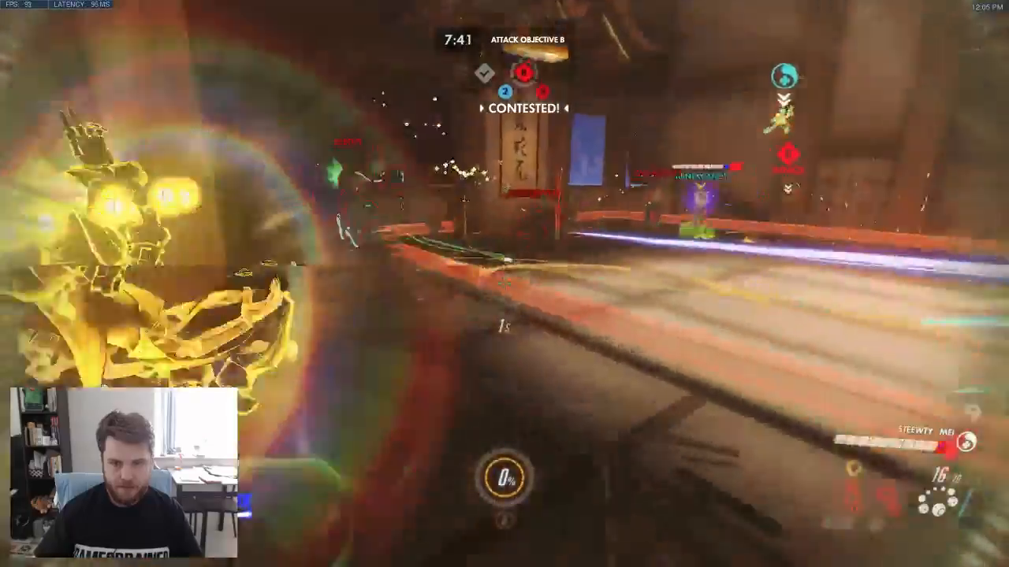
key("e")
left_click(505, 284)
left_click(505, 284)
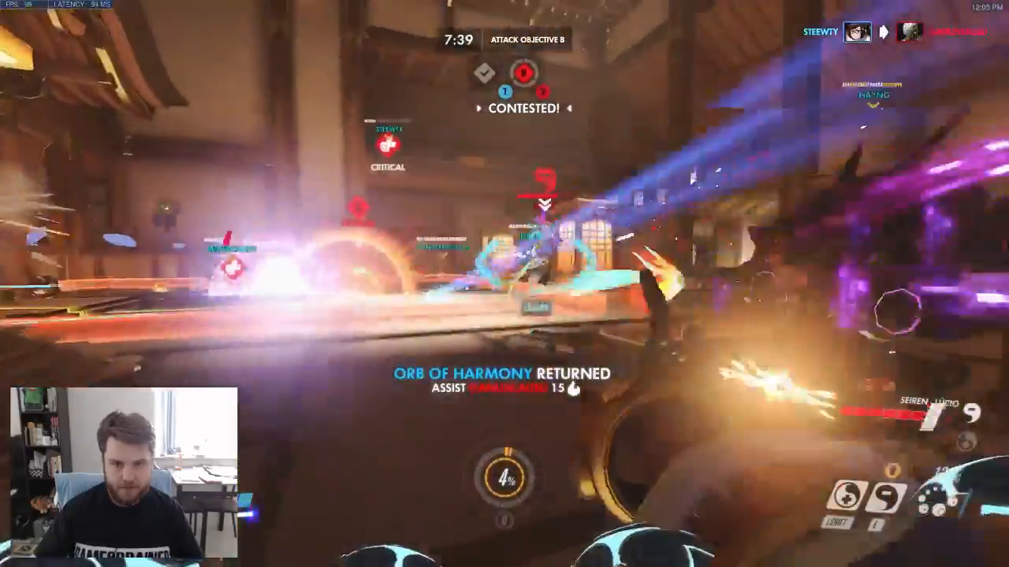
- Put Discord on the enemy Ana, fire at her, and give a critically wounded ally the Orb of Harmony
key("e")
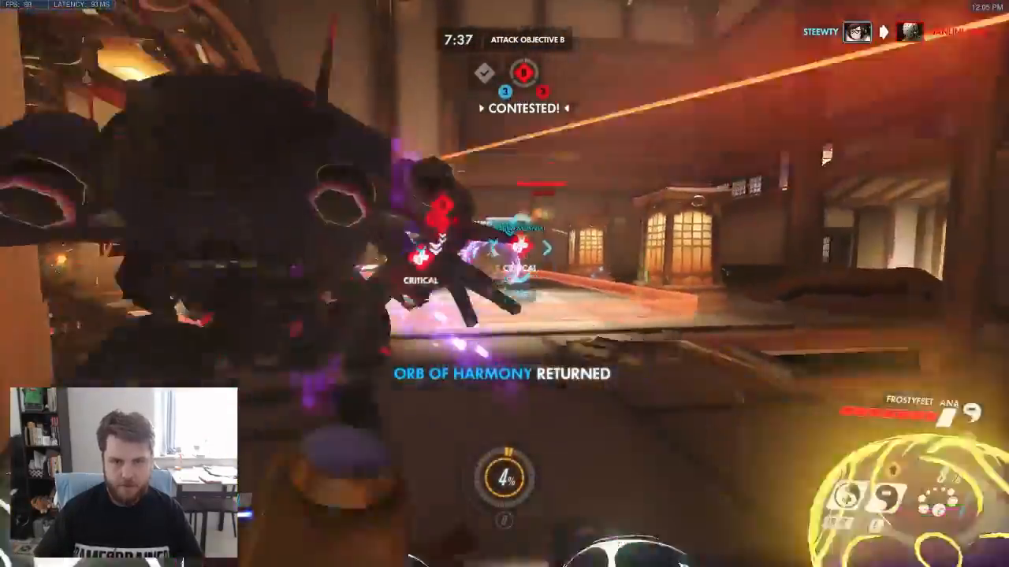
key("shift")
left_click(505, 283)
key("shift")
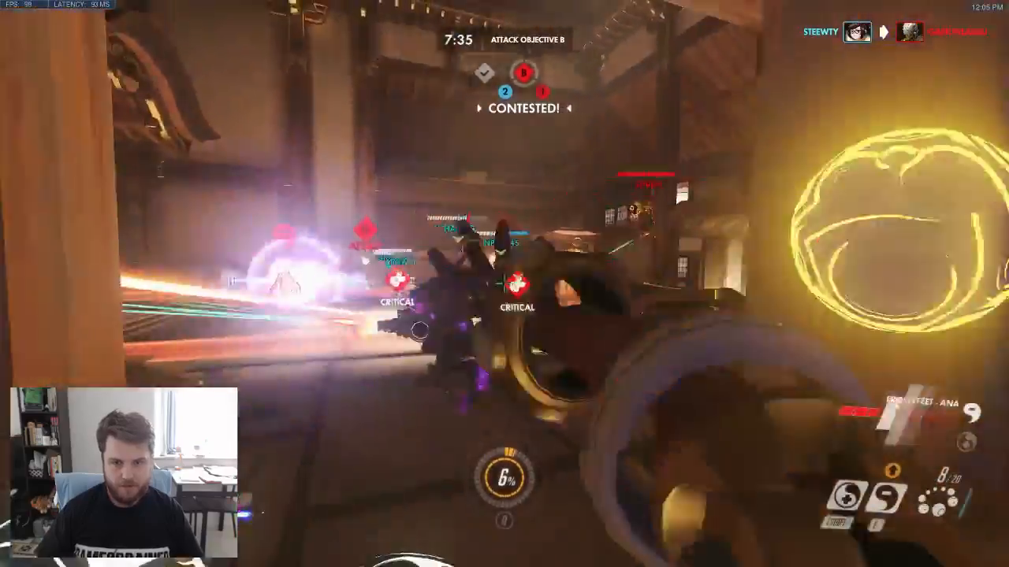
- Move Discord to the enemy Lúcio, fire at him through the doorway, and give the allied D.Va the Orb of Harmony
key("e")
left_click(505, 283)
left_click(504, 284)
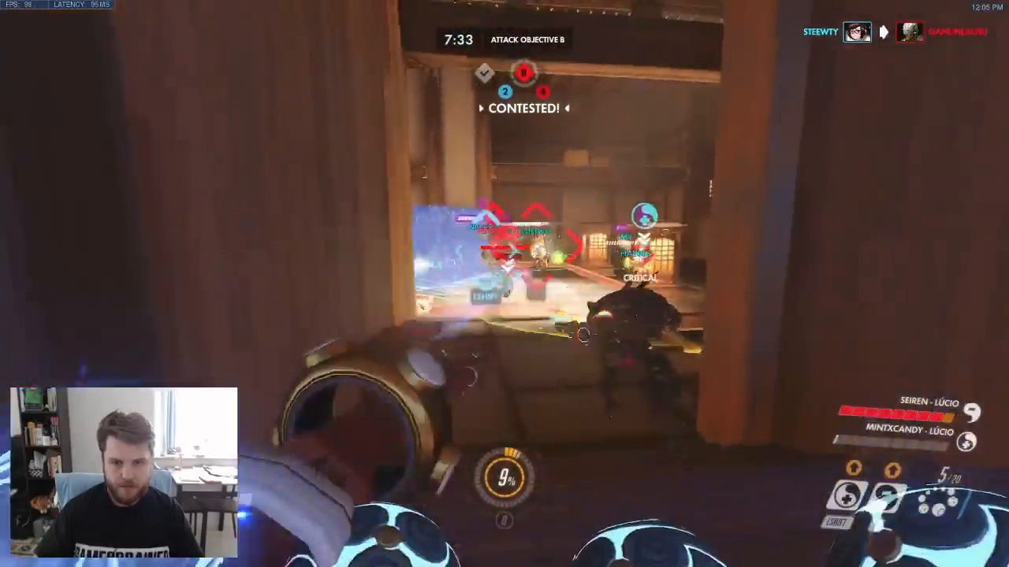
key("shift")
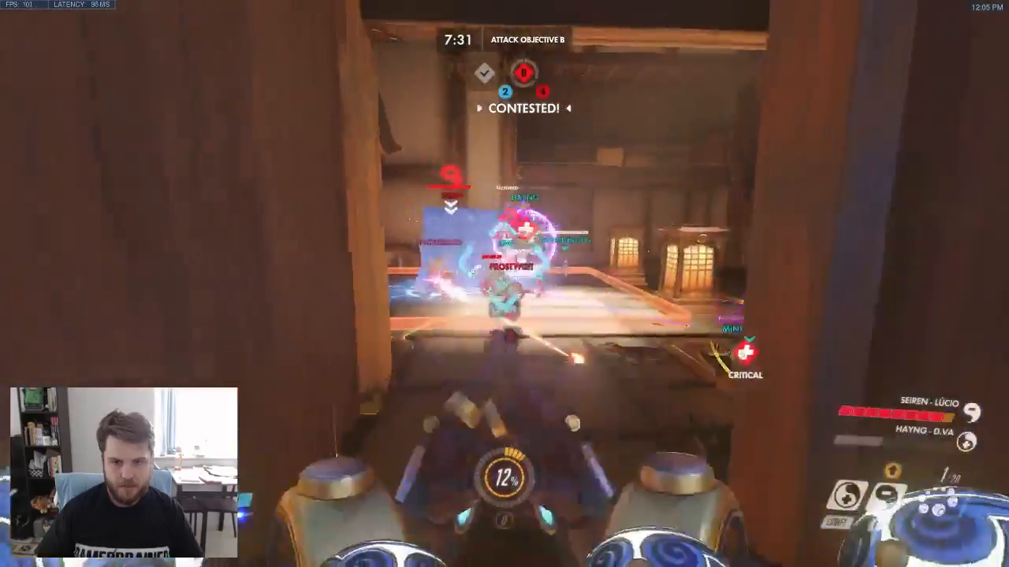
- Put Discord back on the enemy Ana and fire at her along the side hall beside Objective B
key("r")
key("e")
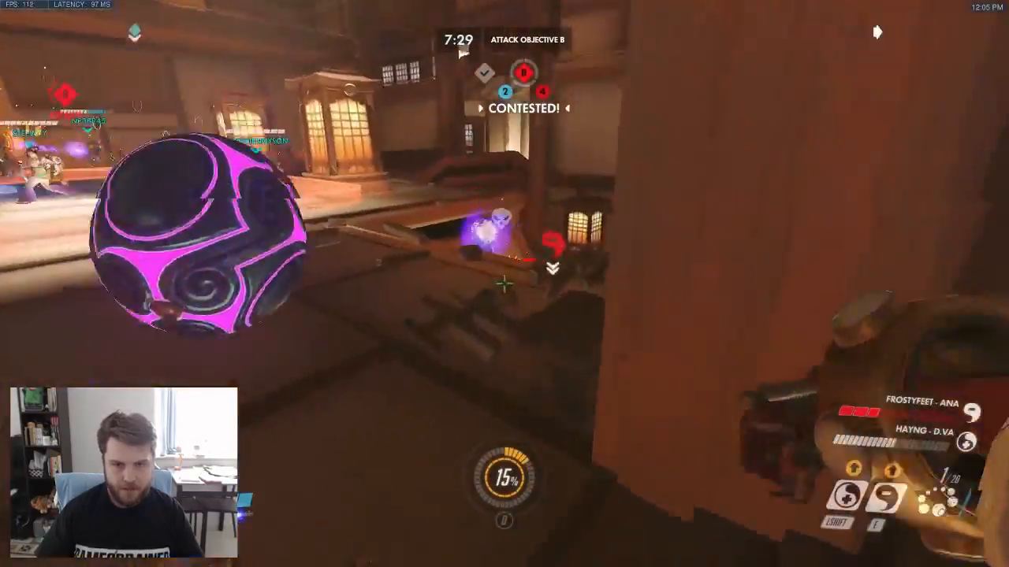
left_click(504, 284)
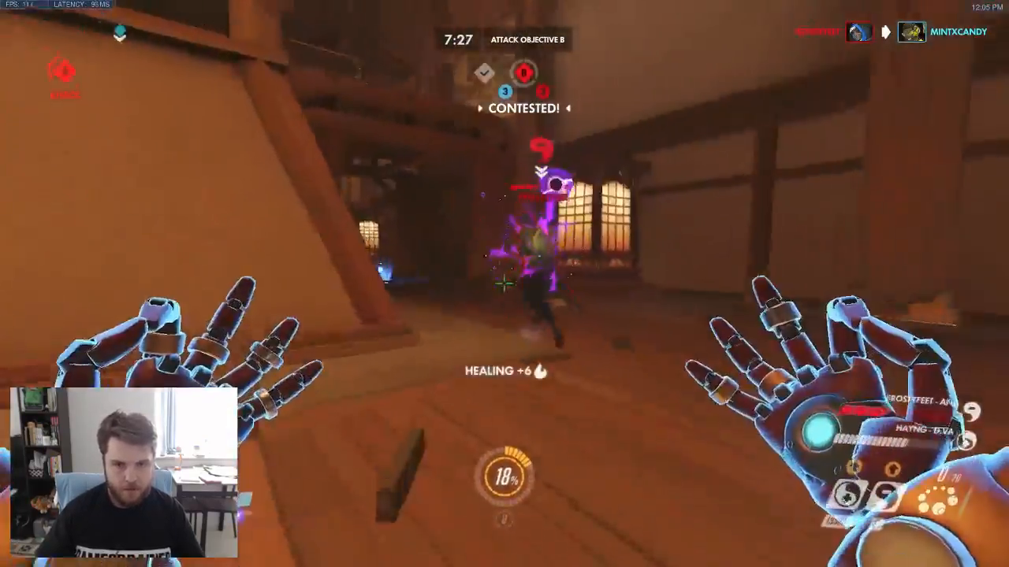
left_click(505, 283)
left_click(504, 284)
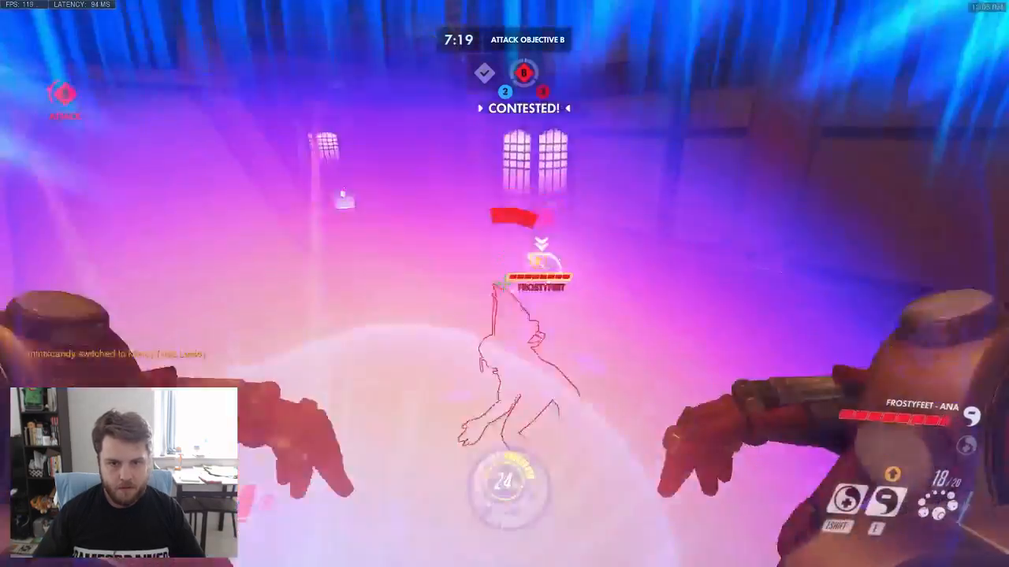
- Keep firing at the discorded Ana at close range until she is eliminated, and reload the orbs
left_click(504, 283)
left_click(505, 284)
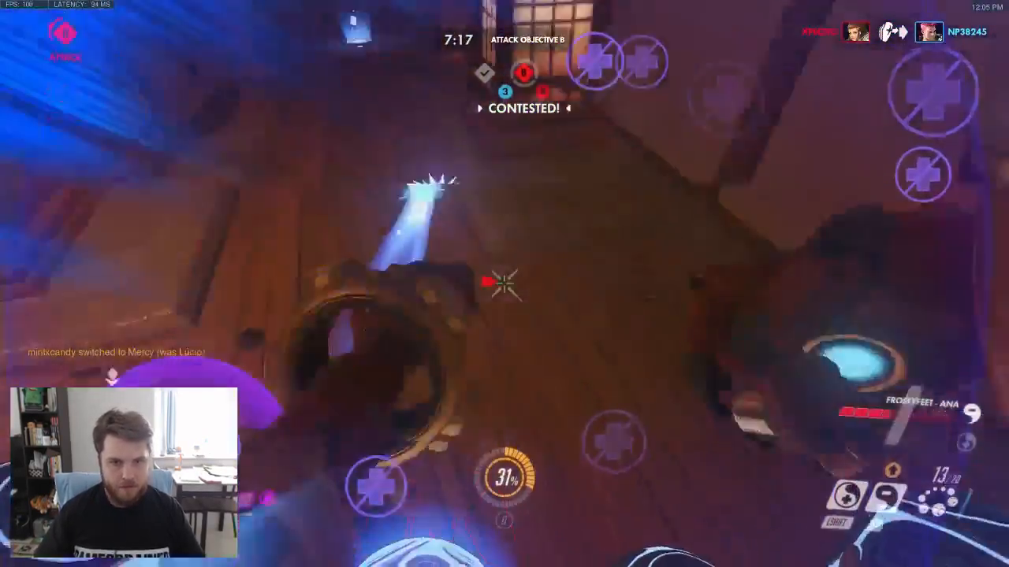
left_click(504, 284)
left_click(505, 284)
left_click(504, 284)
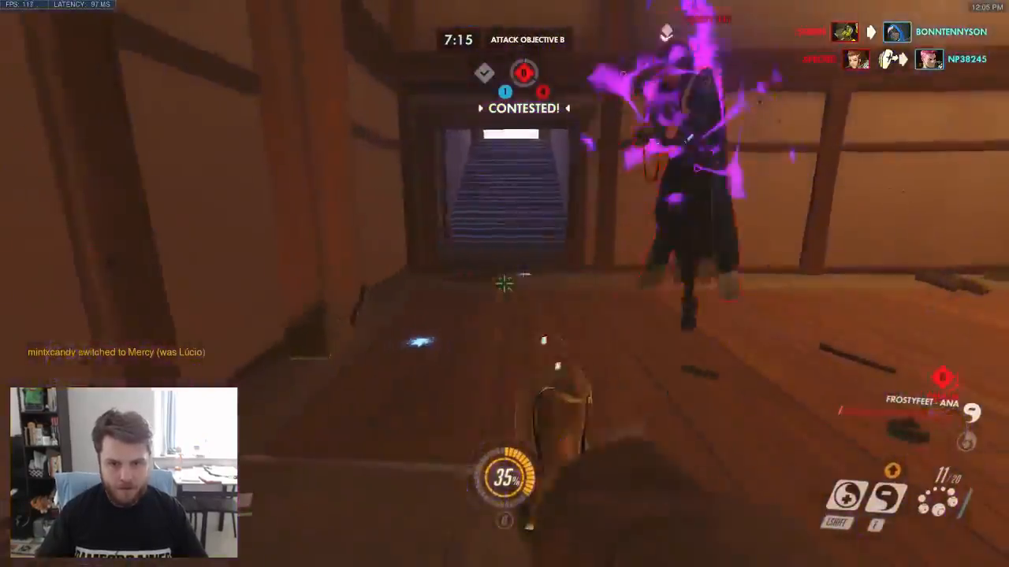
key("r")
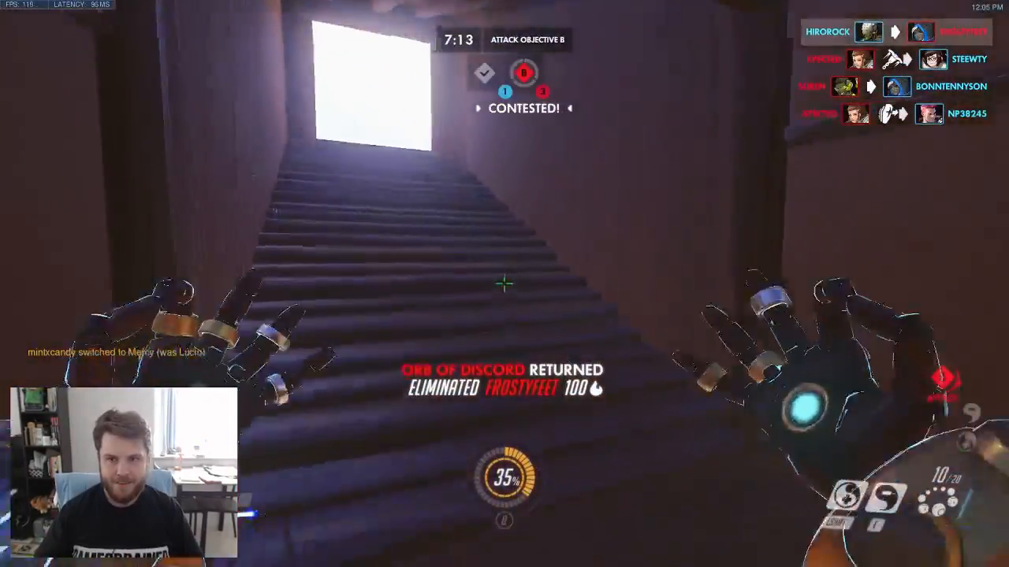
- Return from the stairwell through the side hall toward the enemies around Objective B
key("w")
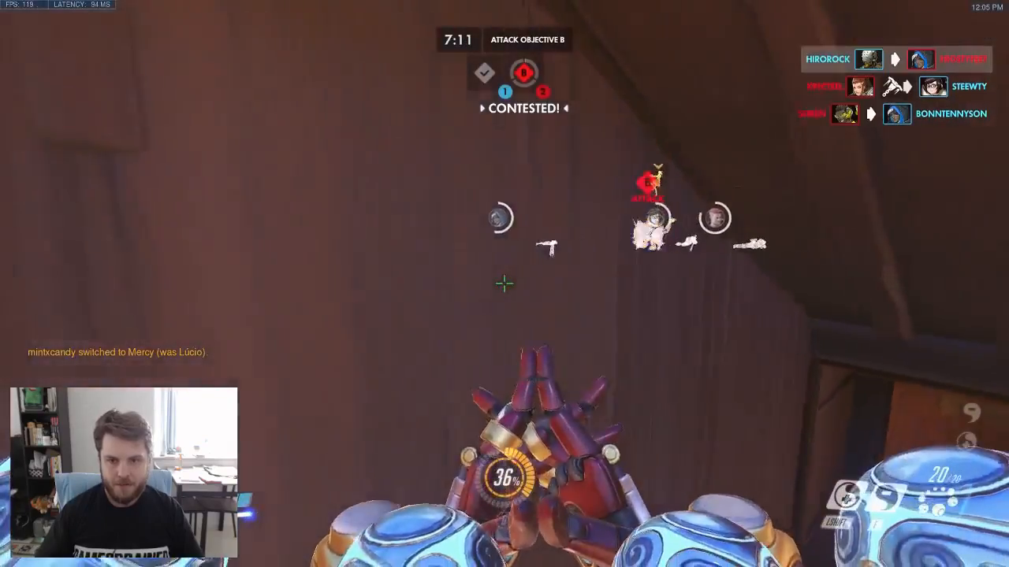
key("w")
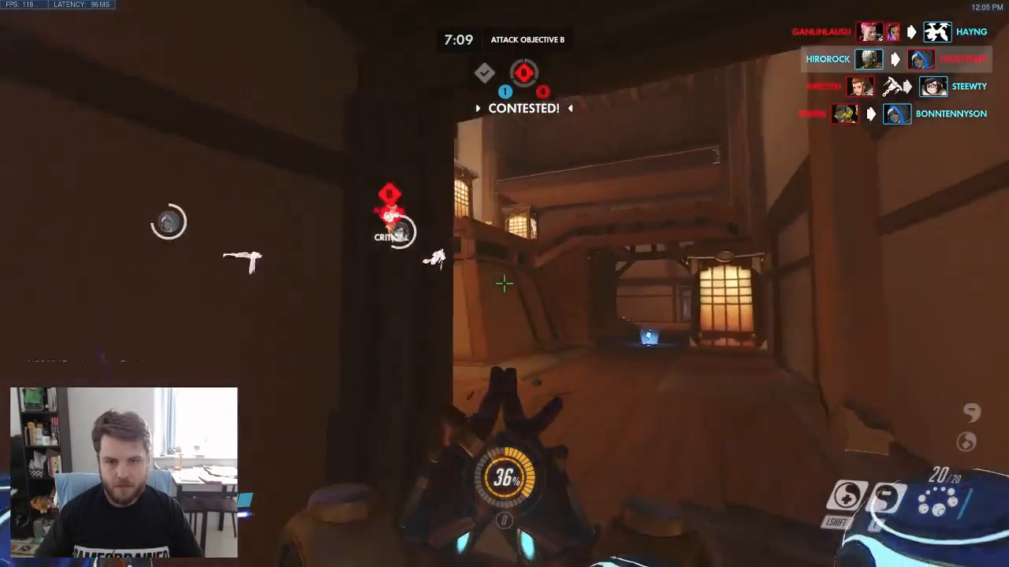
key("w")
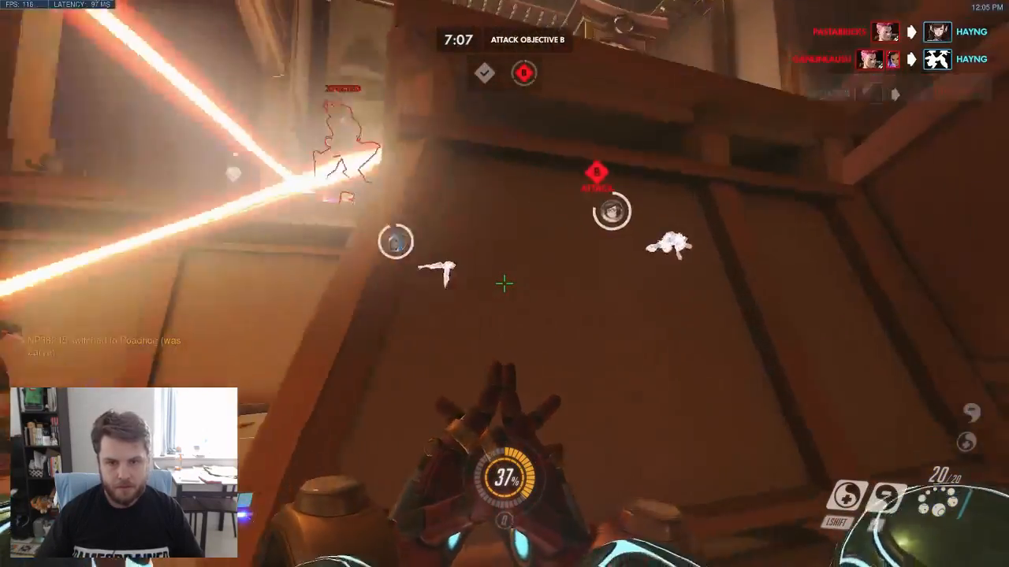
key("w")
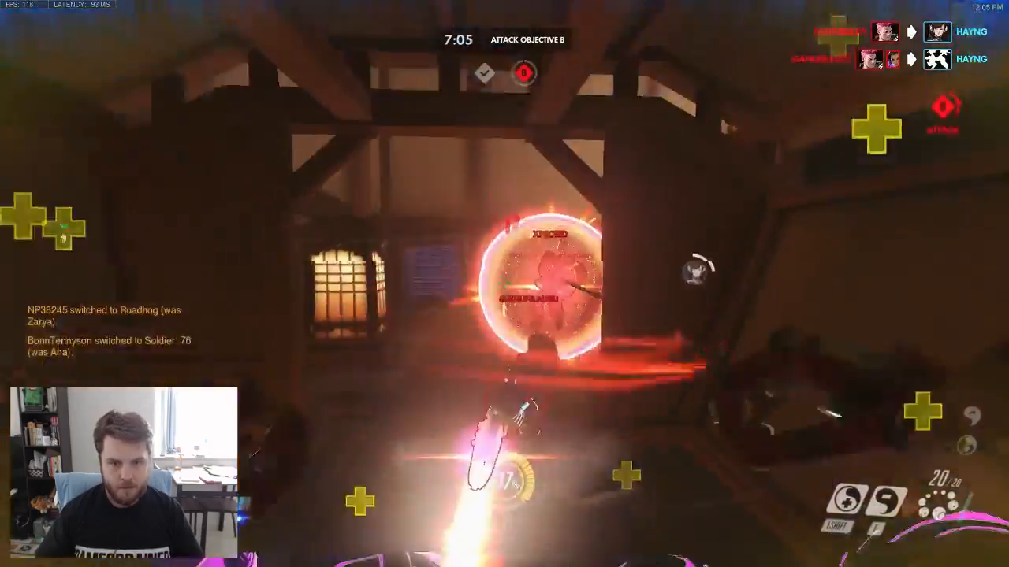
- Put Discord on an approaching enemy, fire orbs at the attackers beside Objective B, and check the scoreboard
key("e")
left_click(504, 284)
left_click(505, 284)
left_click(504, 283)
left_click(504, 283)
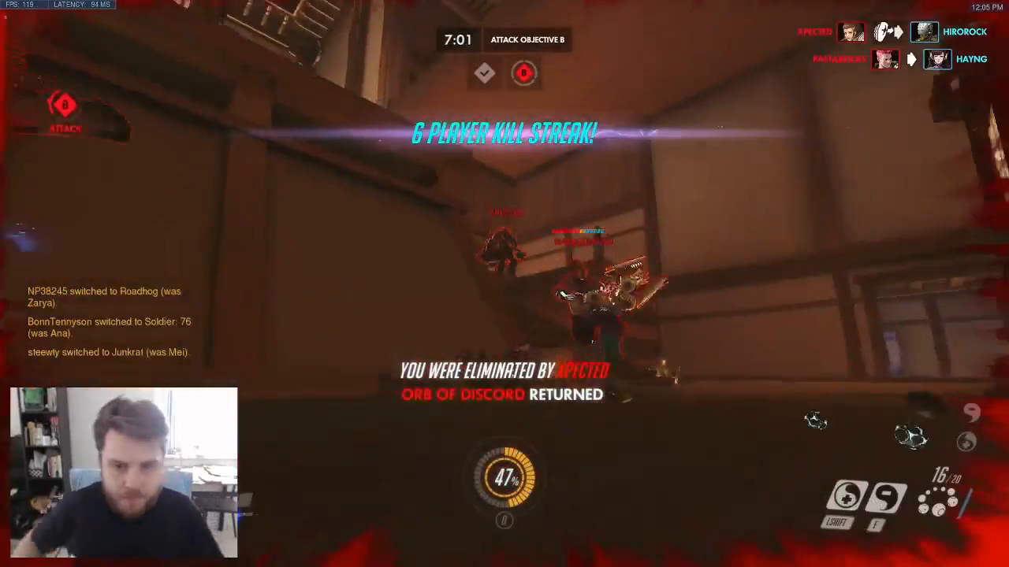
key("Tab")
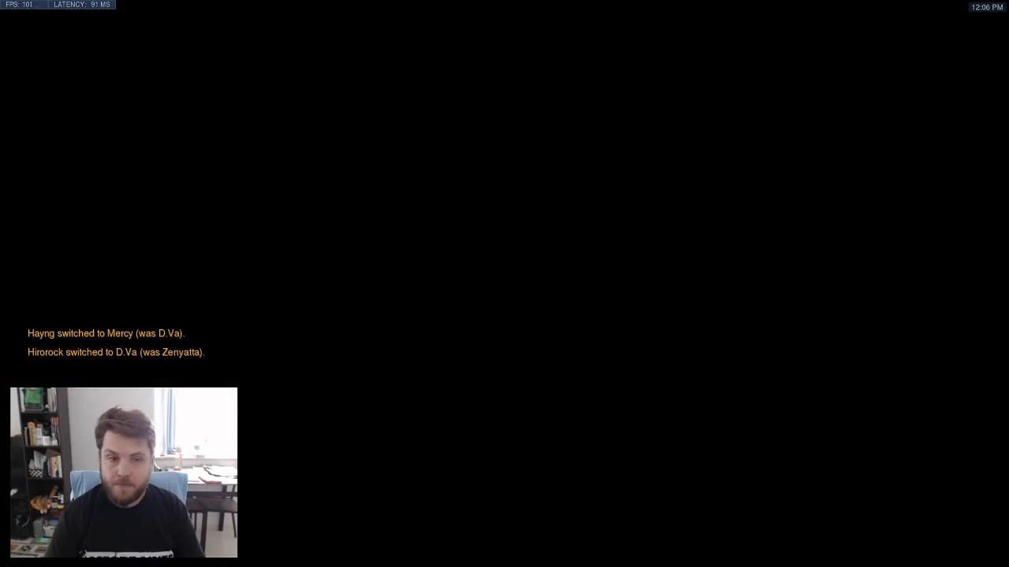
- Leave the spawn room as D.Va using Boosters and advance through the courtyards toward Objective B
key("w")
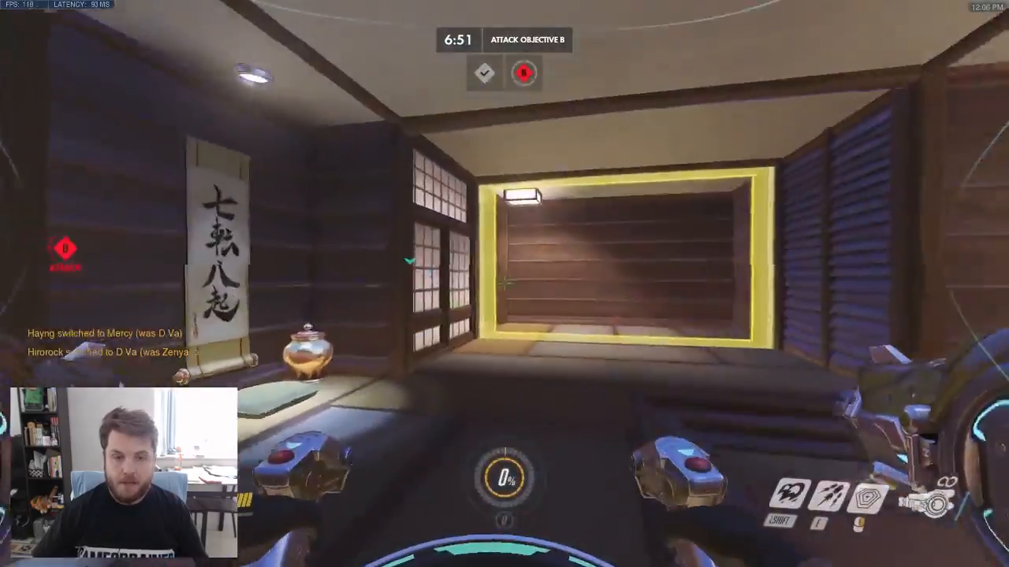
key("shift")
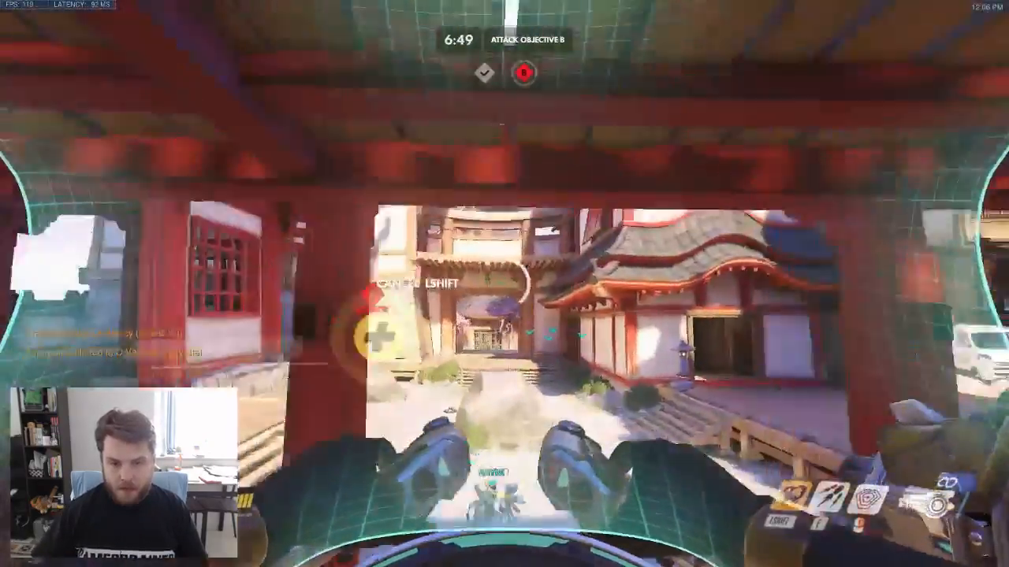
key("w")
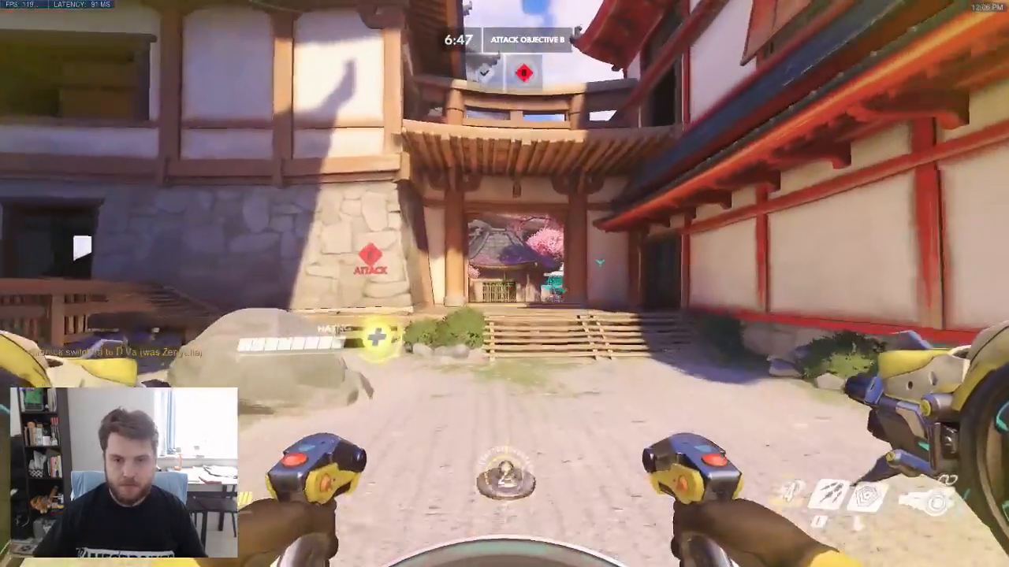
key("w")
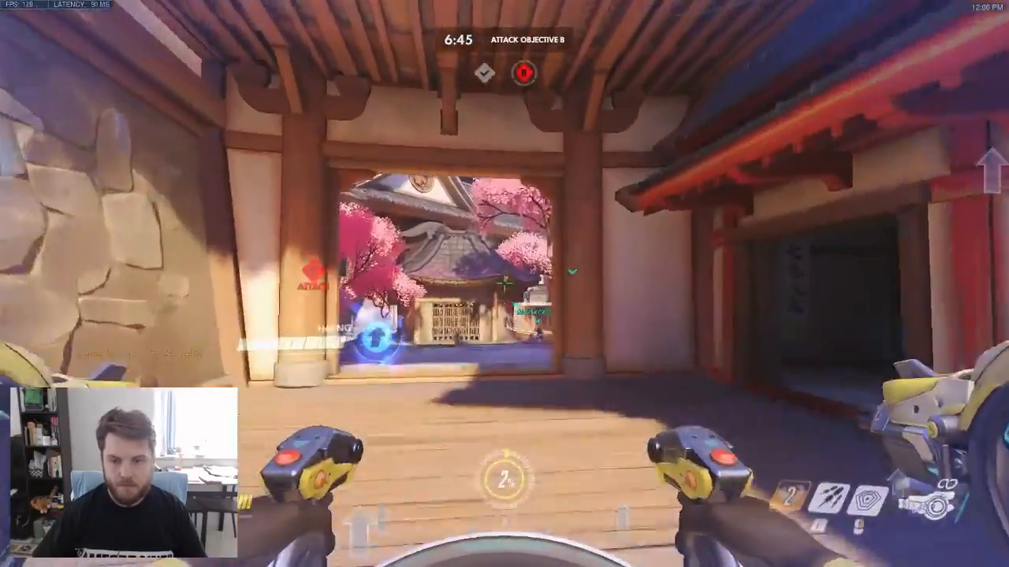
key("w")
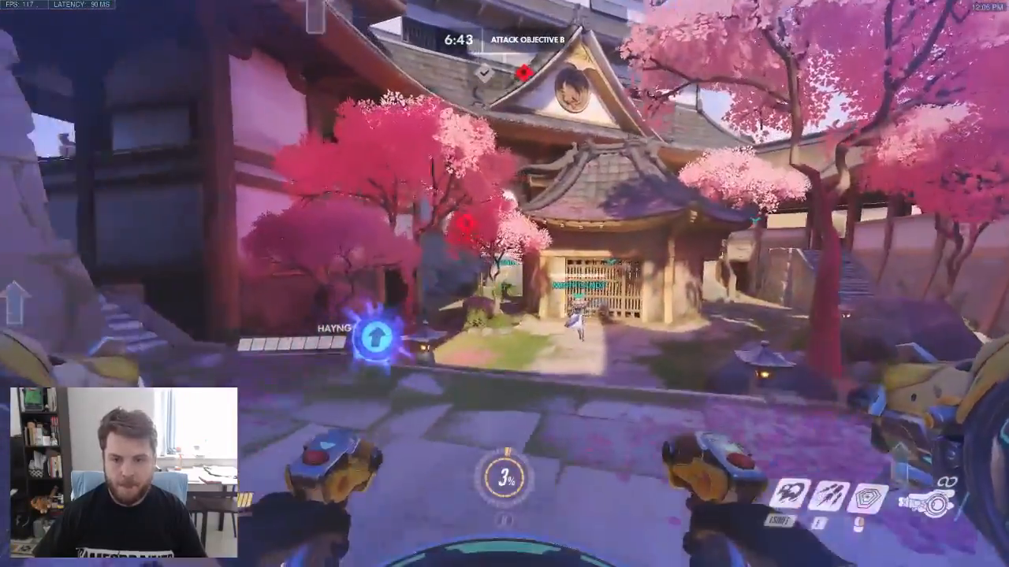
key("w")
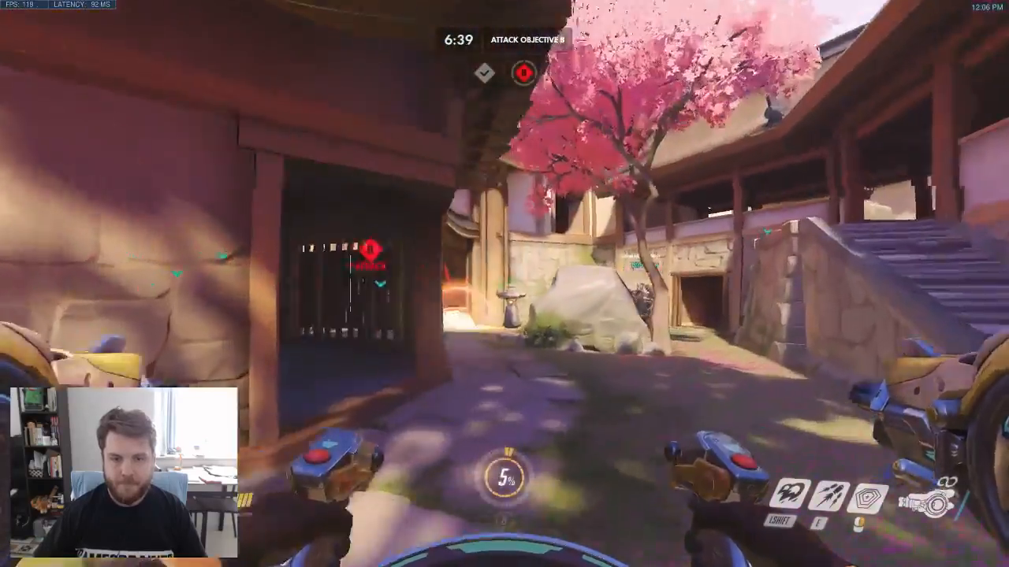
key("w")
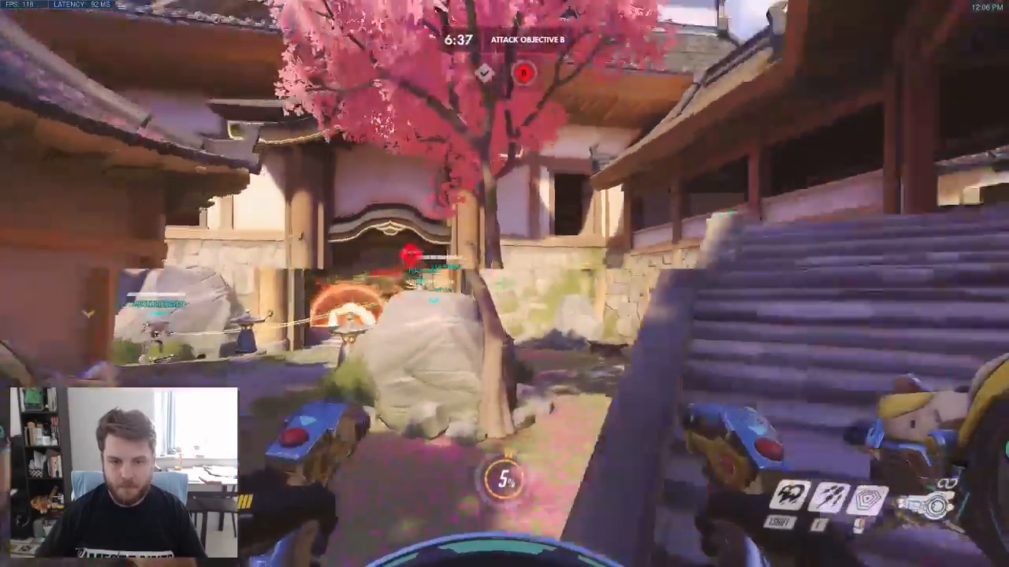
- Boost across the cherry-tree courtyard to the Objective B building and block enemy fire with Defense Matrix
key("w")
key("shift")
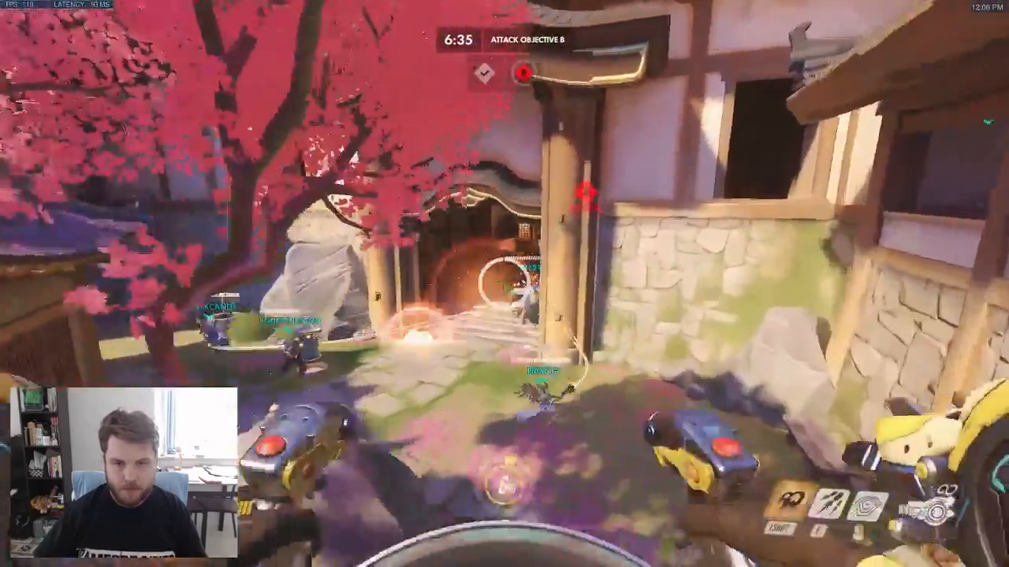
key("shift")
right_click(505, 284)
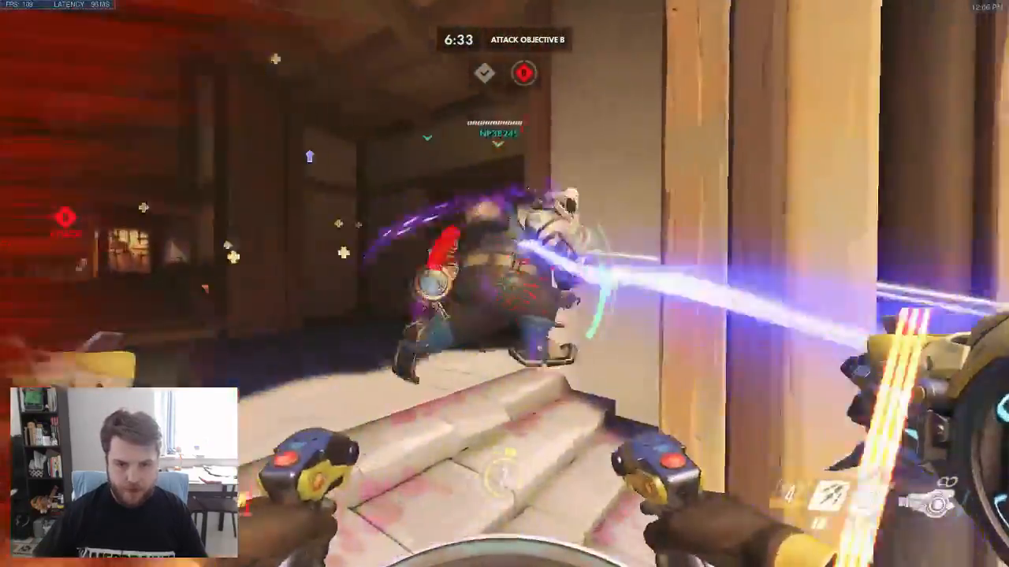
right_click(505, 284)
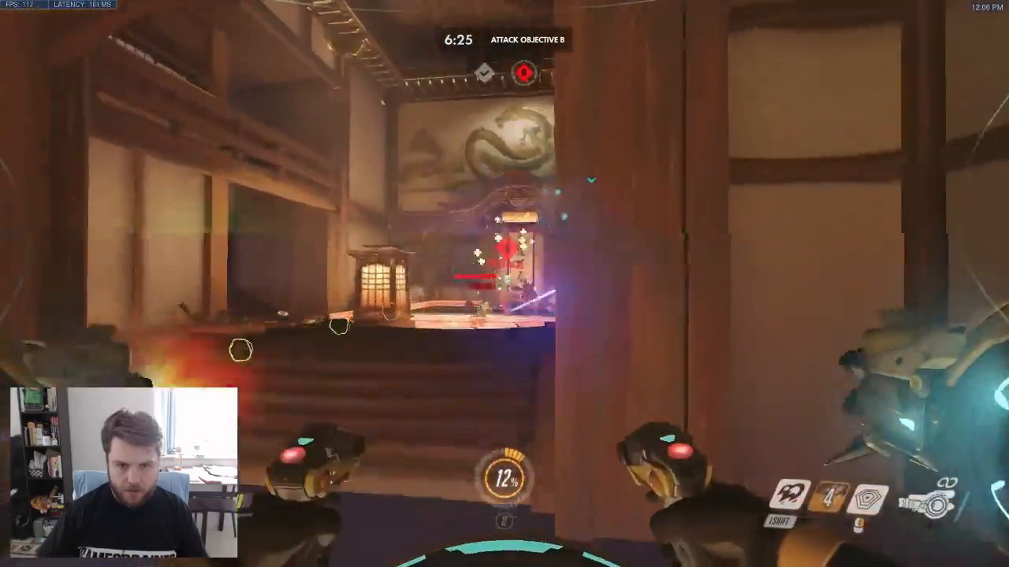
- Launch Micro Missiles and fire the Fusion Cannons at the enemies in the Objective B entrance while backing off the steps
key("e")
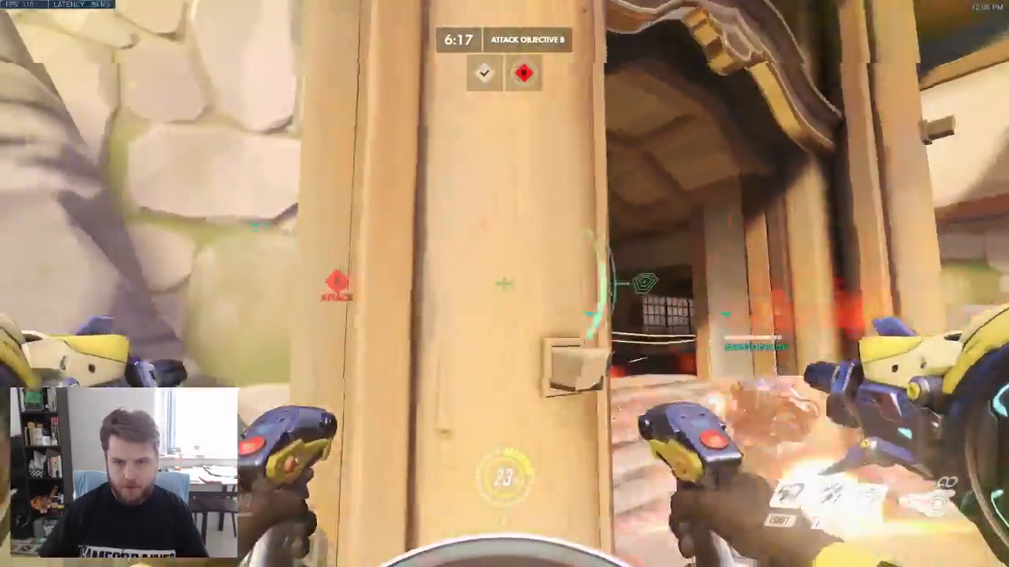
left_click(504, 284)
key("w")
key("s")
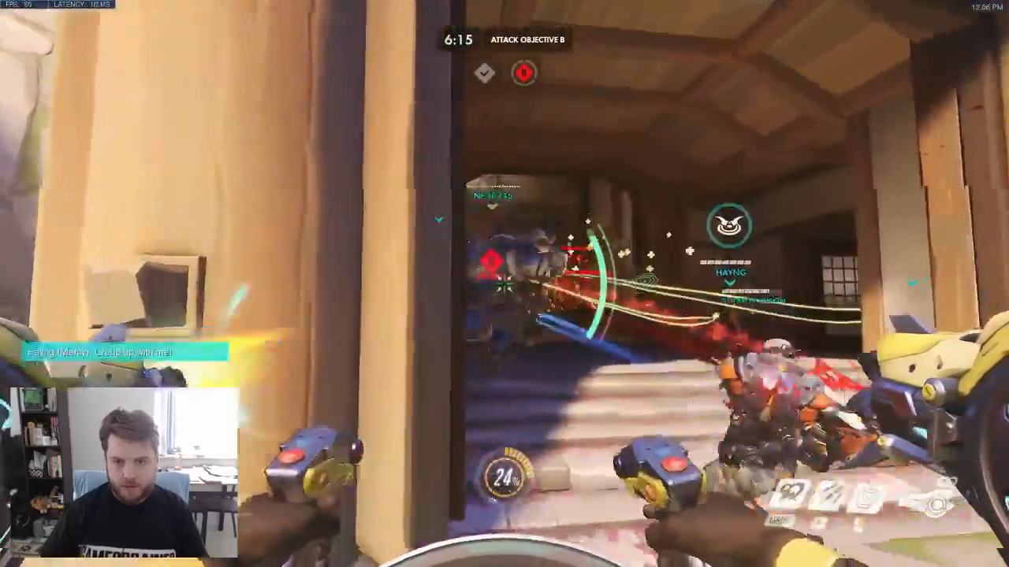
key("e")
key("s")
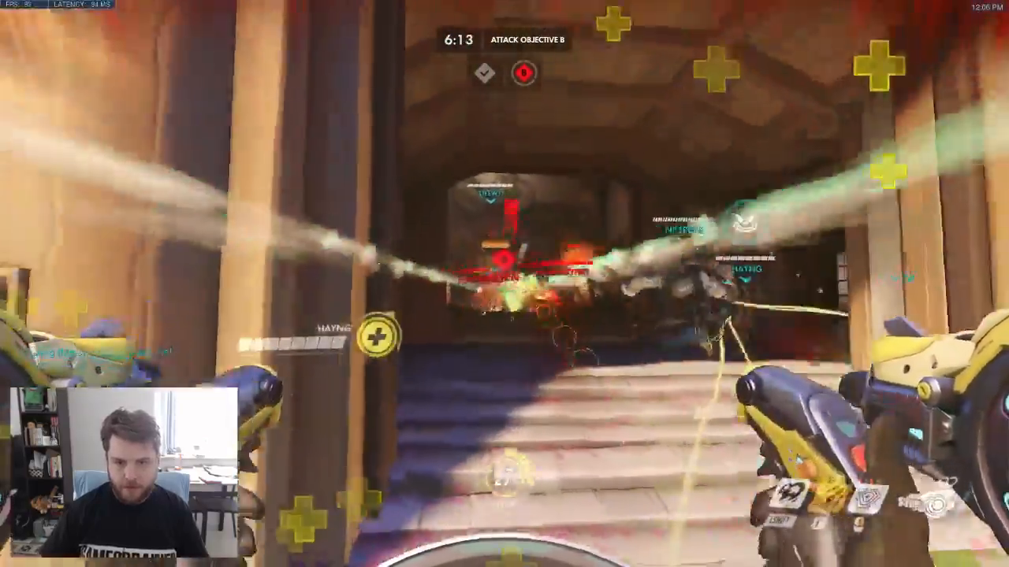
- Fight the enemies outside the Objective B entrance, blocking with Defense Matrix, repositioning with Boosters, and firing at the advancing attackers
left_click(505, 284)
right_click(504, 283)
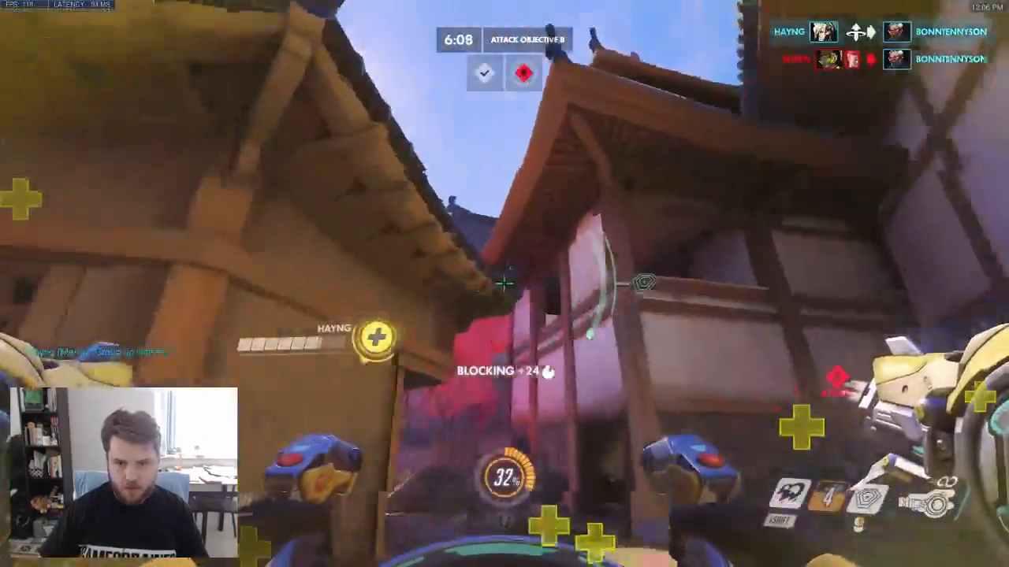
key("shift")
left_click(505, 283)
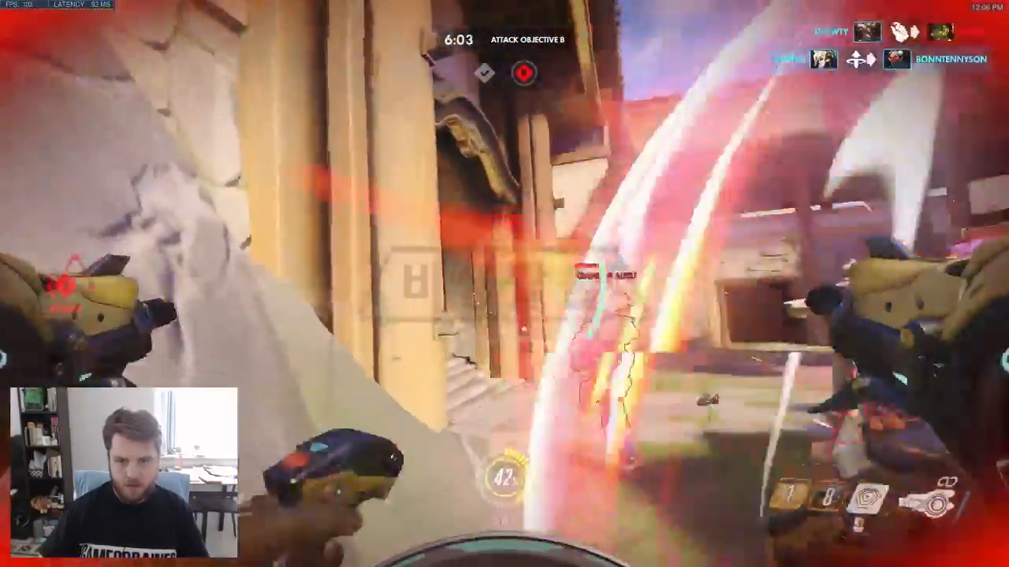
left_click(504, 283)
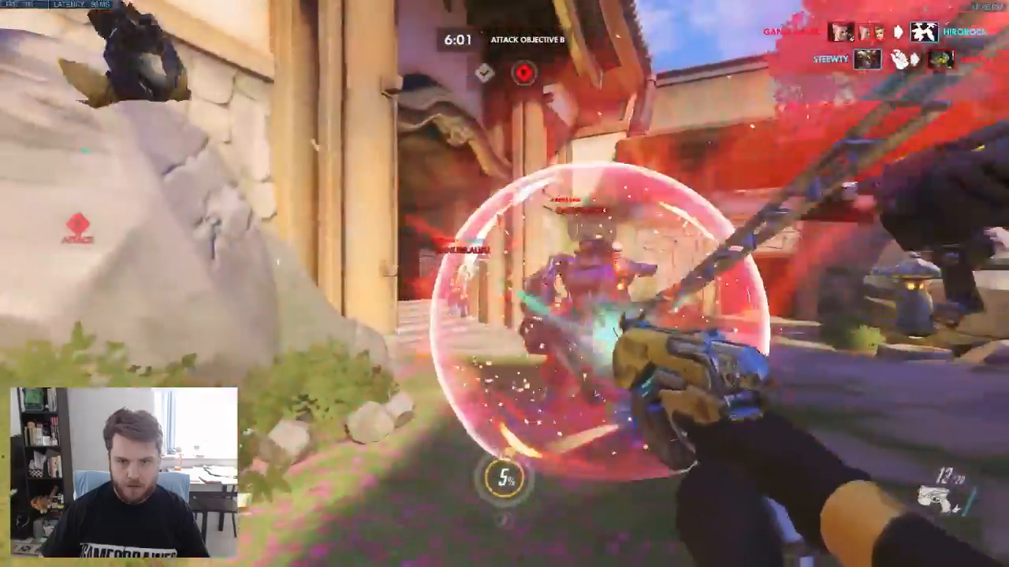
- Shoot the shielded enemy with D.Va's pistol and, once dead, spectate the surviving teammates and check the scoreboard until the respawn
left_click(504, 284)
key("Tab")
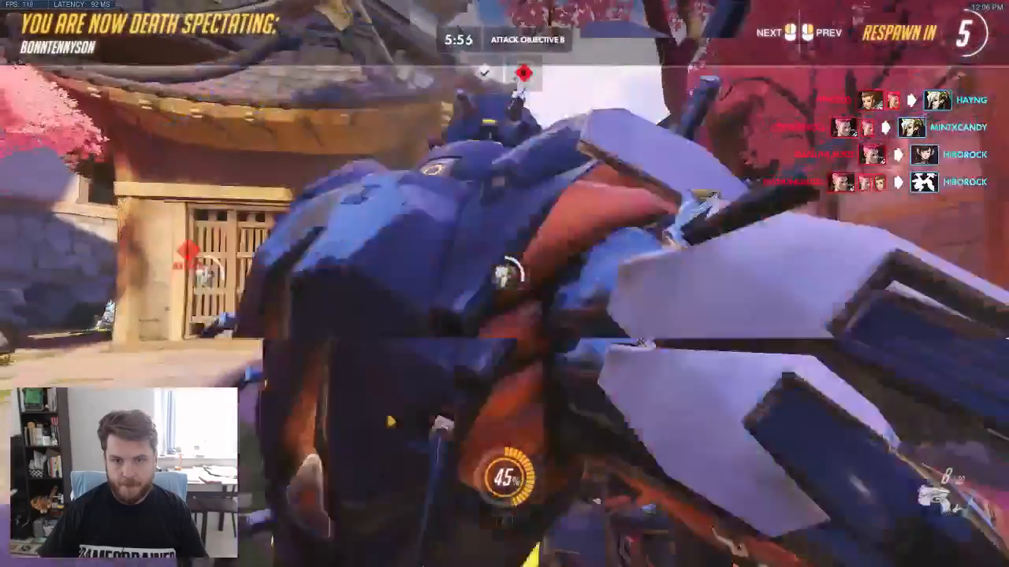
left_click(504, 284)
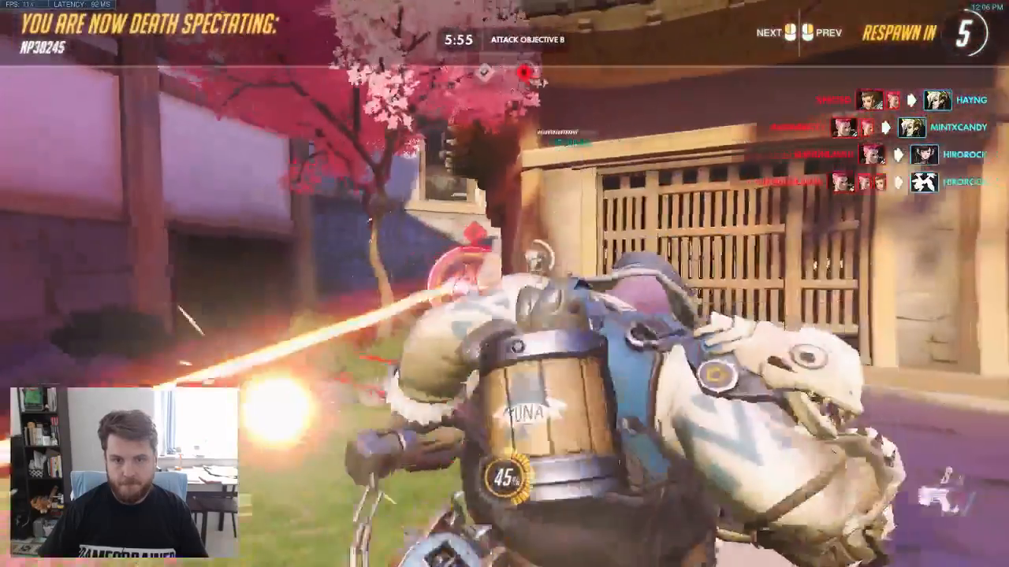
left_click(504, 284)
key("Tab")
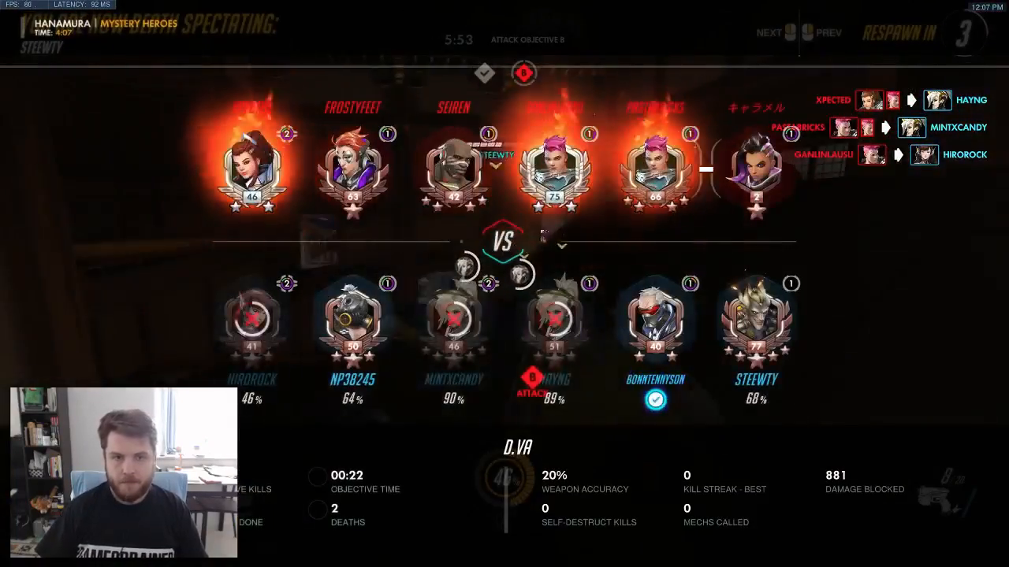
left_click(504, 284)
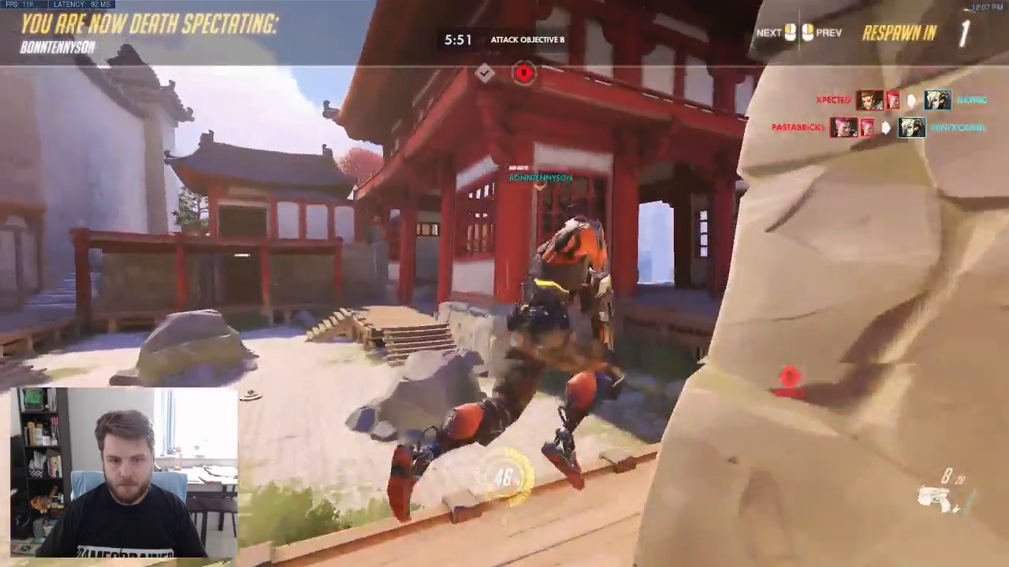
key("Tab")
- Leave the spawn as Mei, firing icicles and reloading the blaster on the way across the first courtyard
key("w")
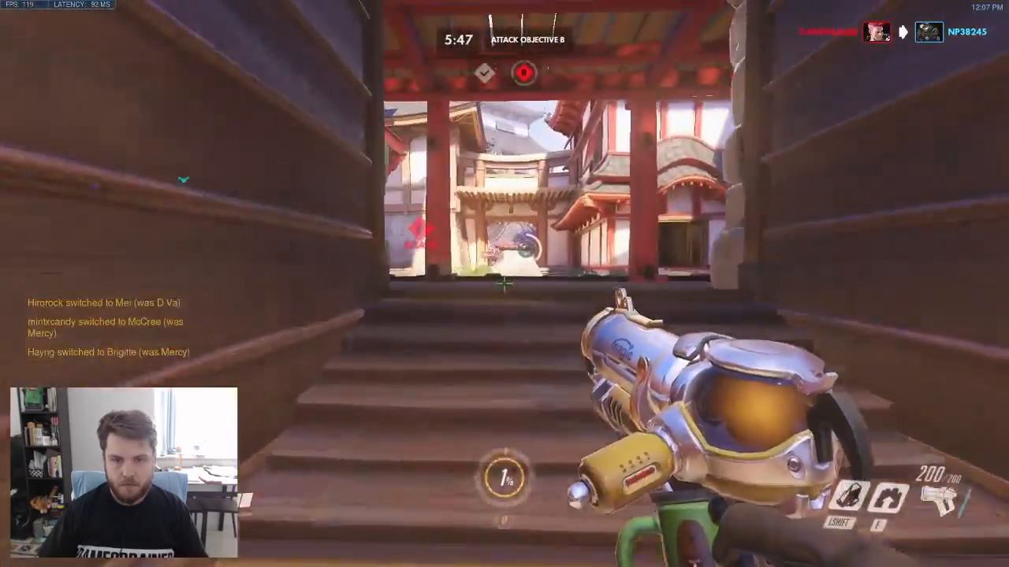
right_click(504, 283)
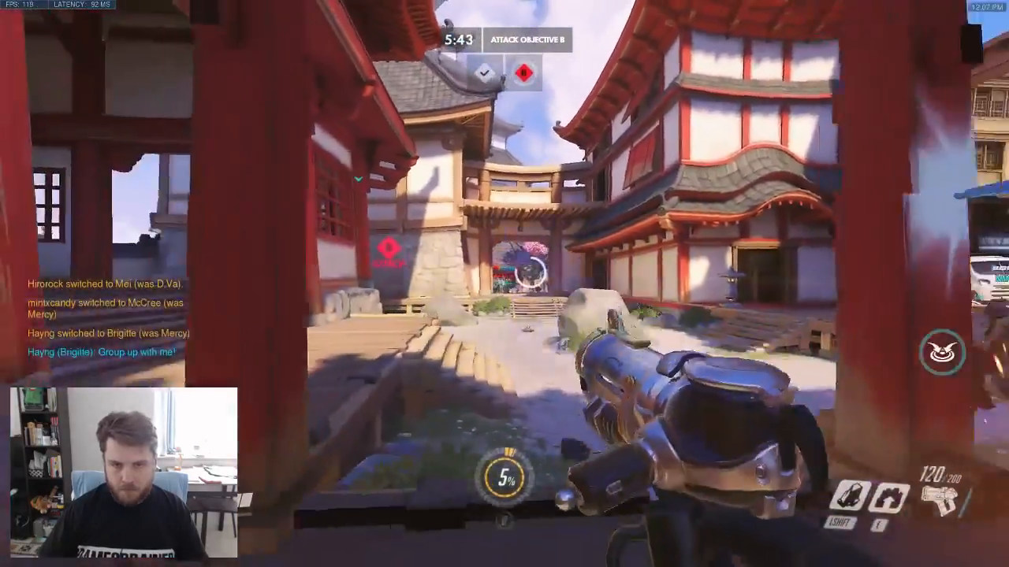
key("r")
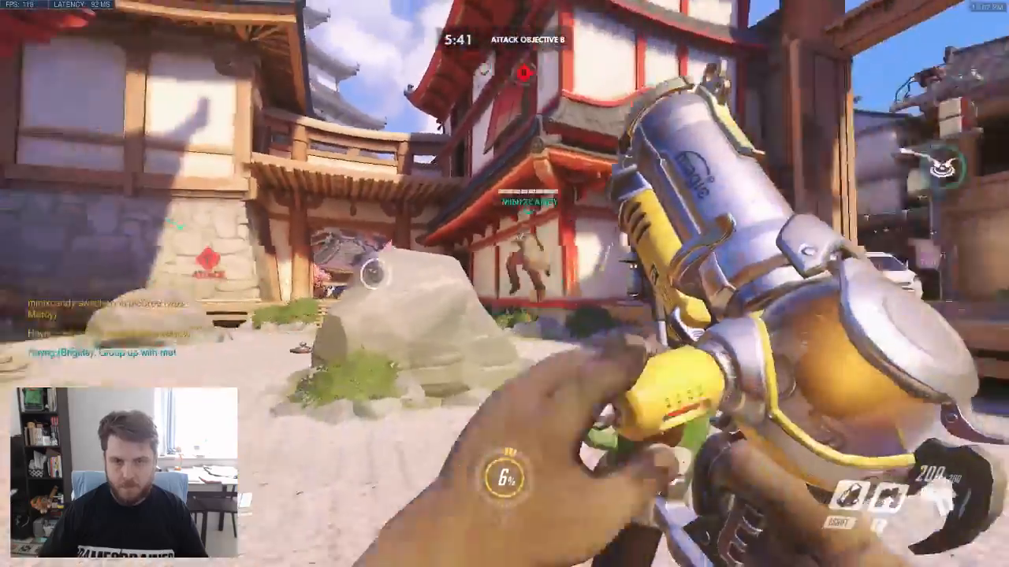
key("w")
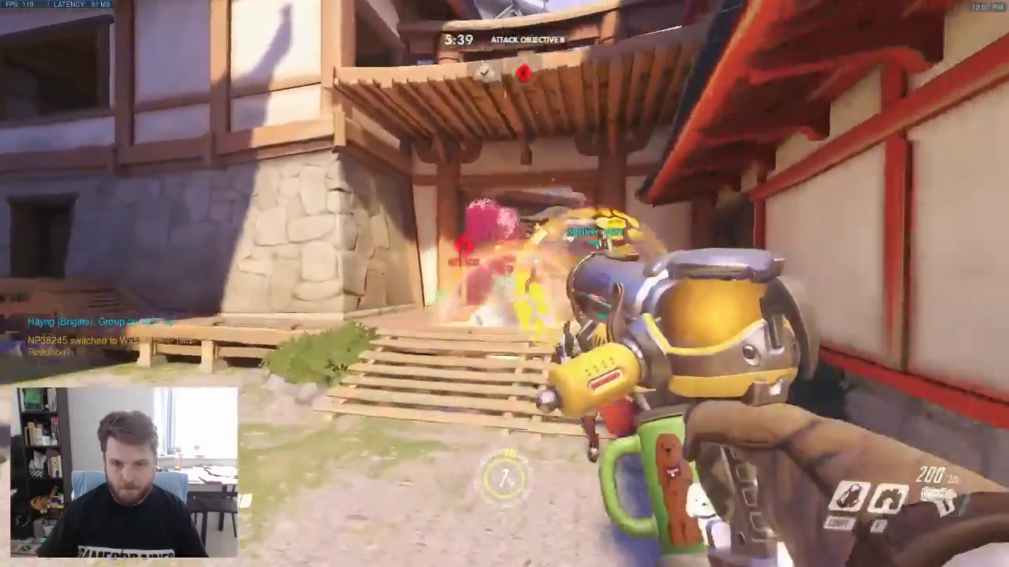
- Climb to the courtyard gate, shoot icicles through it toward the enemies, and reload while entering the cherry-tree courtyard
key("w")
right_click(504, 283)
right_click(505, 284)
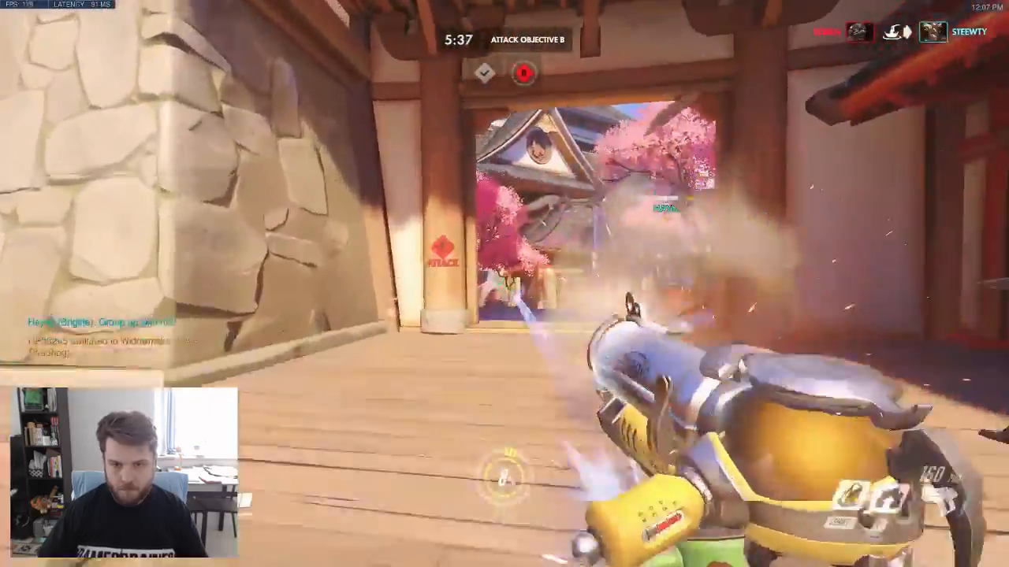
right_click(505, 284)
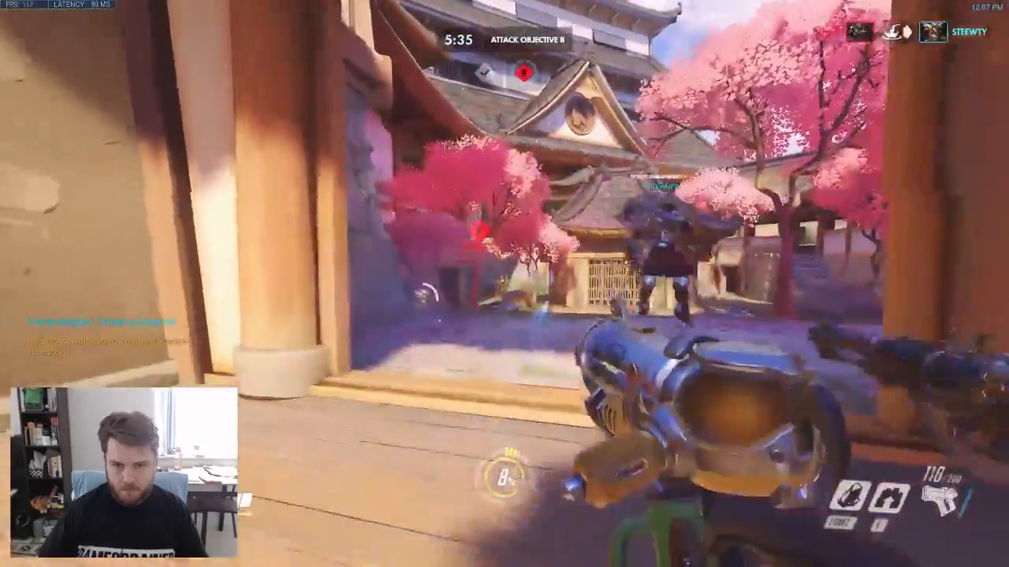
key("w")
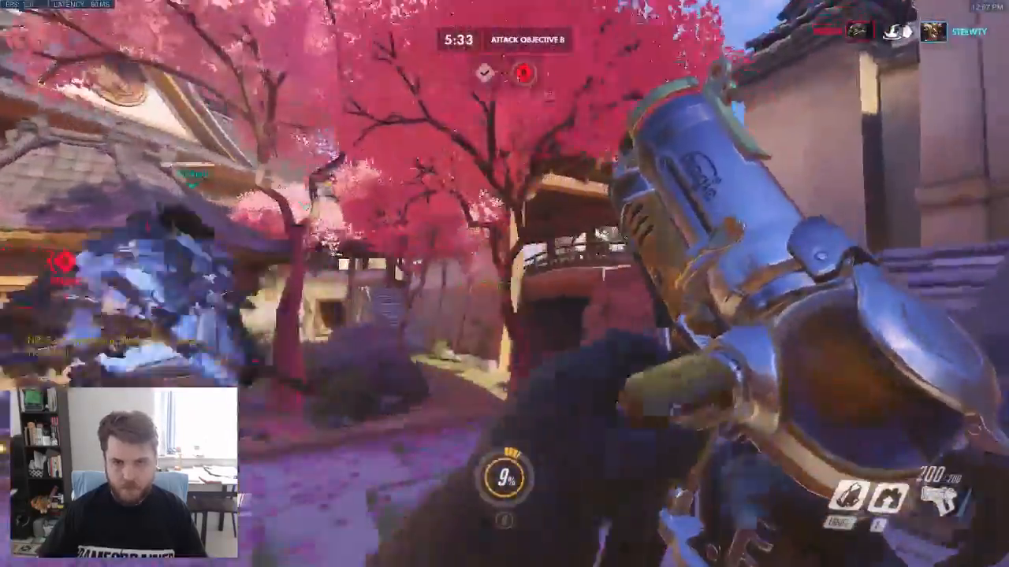
- Flank around the cherry trees and advance through the covered walkway beside the Objective B building
key("w")
key("w")
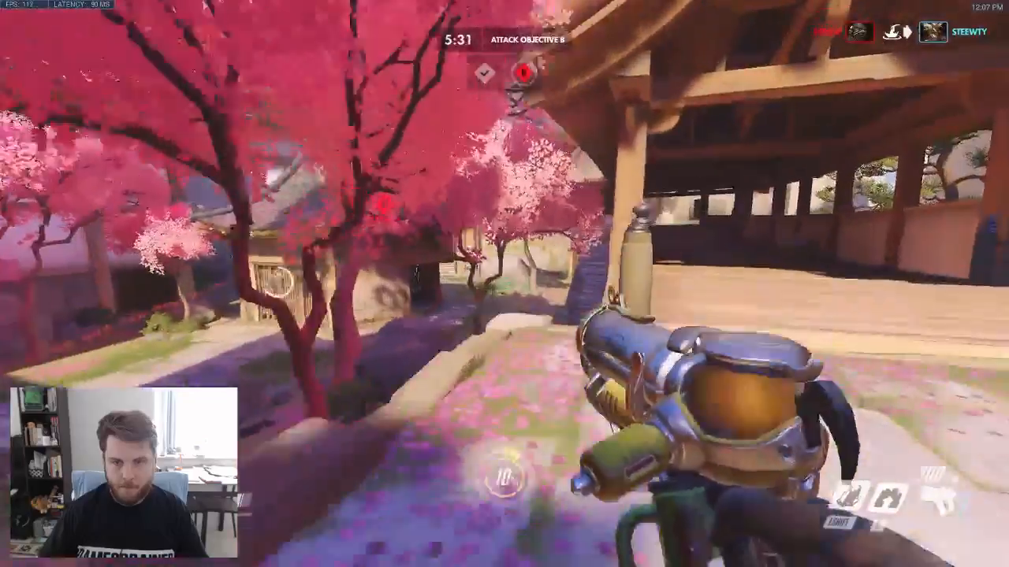
key("w")
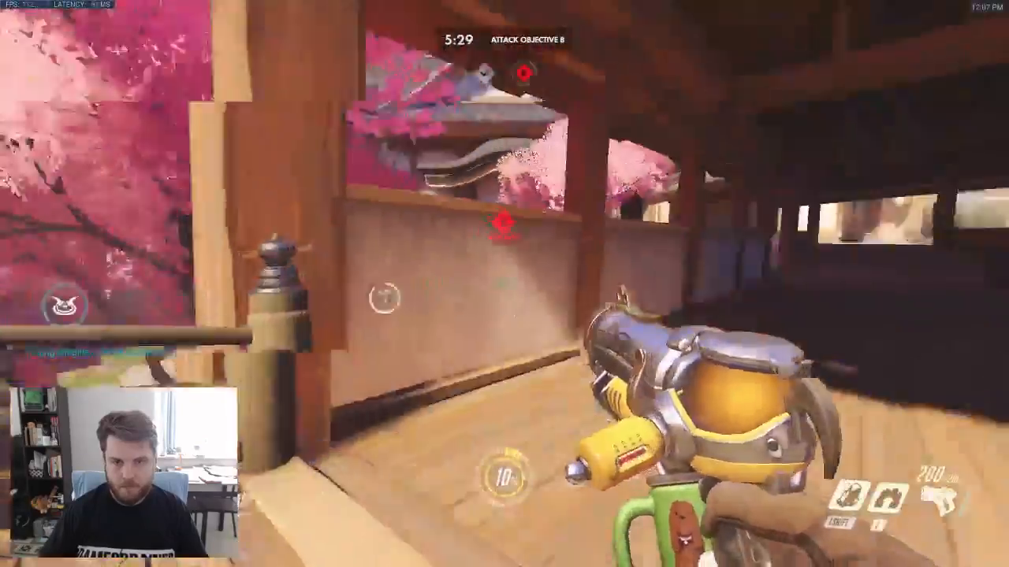
key("w")
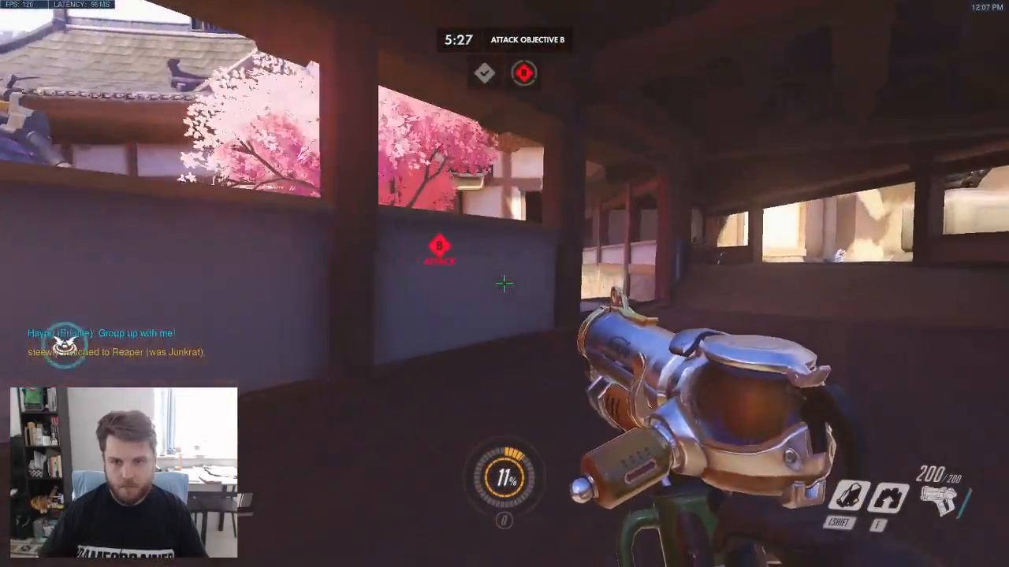
key("w")
- Spray the blaster from the walkway opening toward the Objective B entrance, reload, and fall back behind the walkway wall
left_click(505, 284)
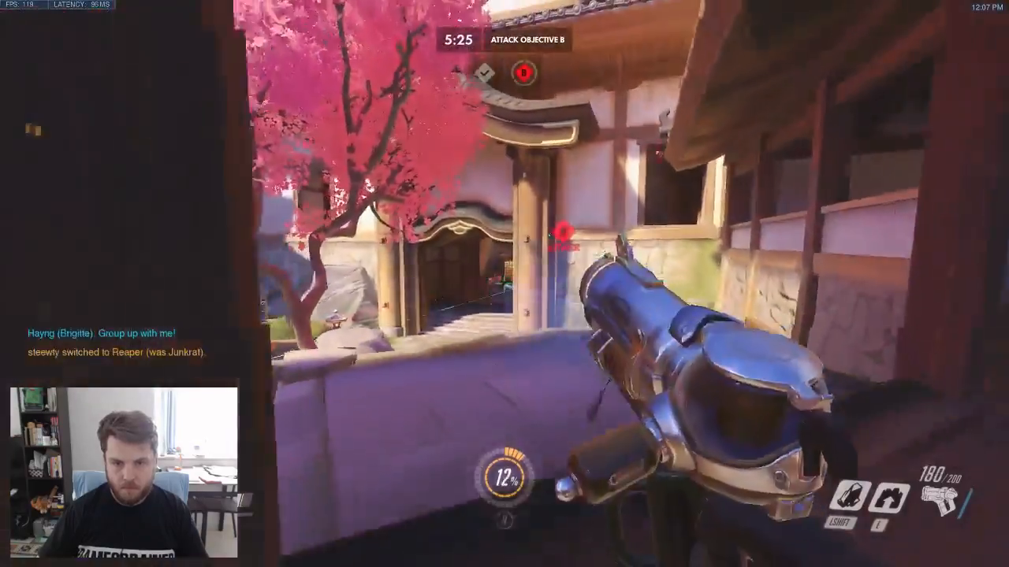
left_click(505, 284)
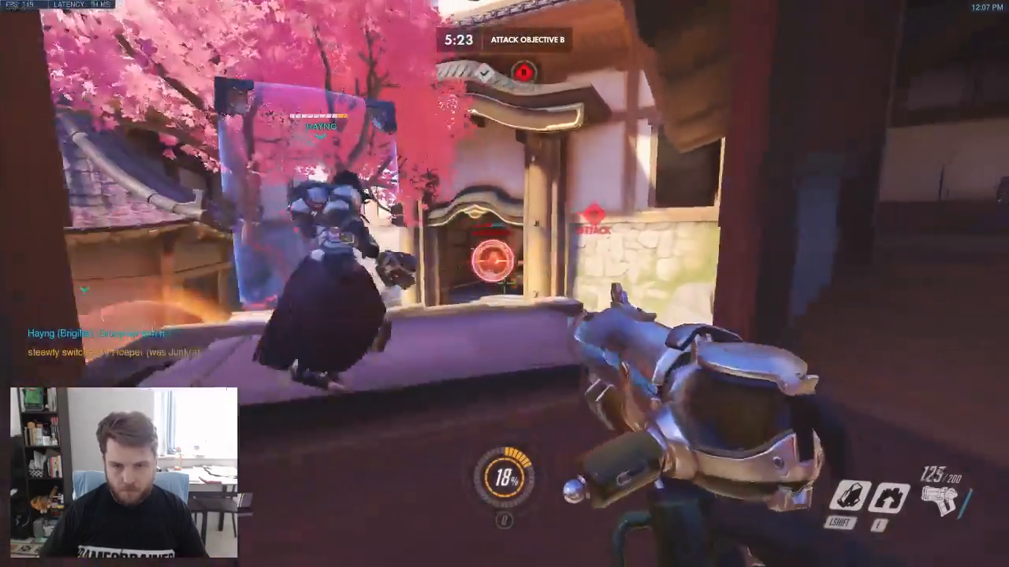
key("w")
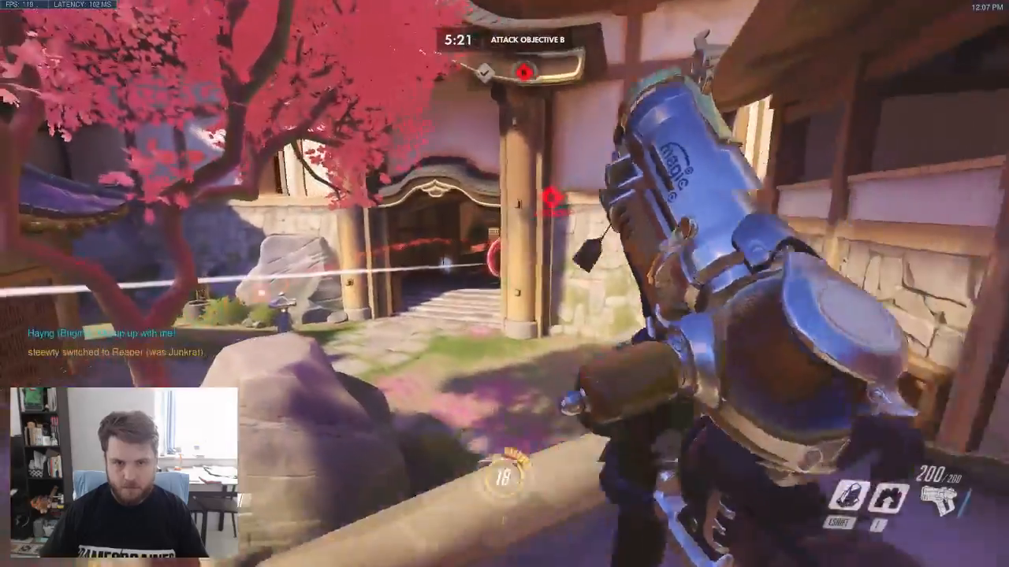
key("w")
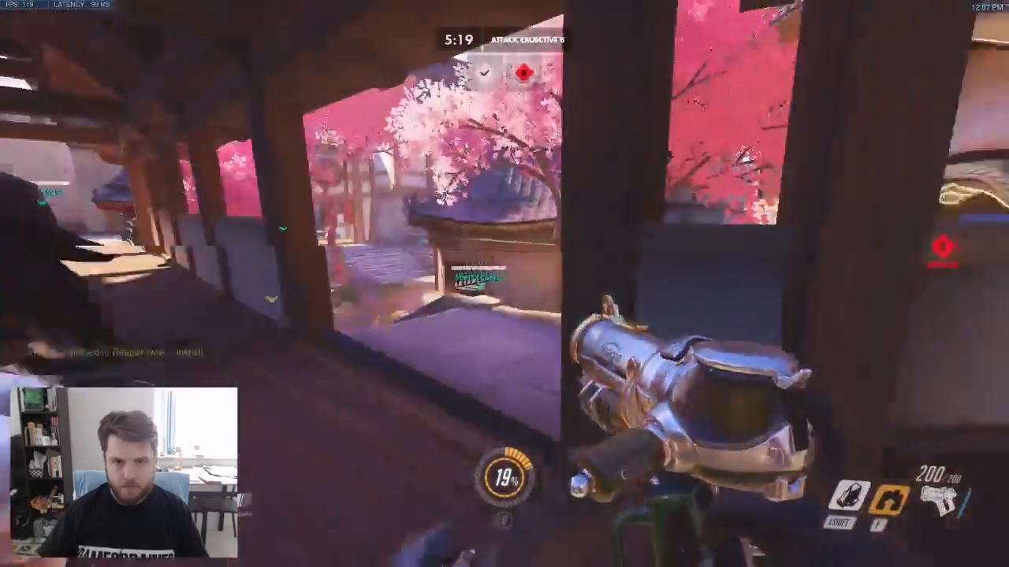
- Regroup with the team in the walkway, trigger the Ice Wall ability, and take the side hall to the balcony above Objective B
key("w")
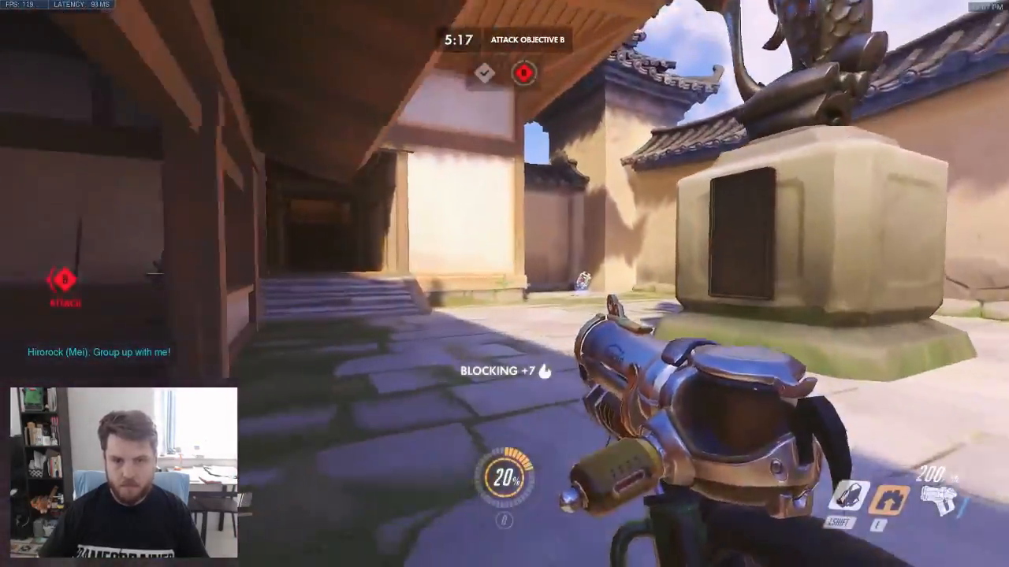
key("e")
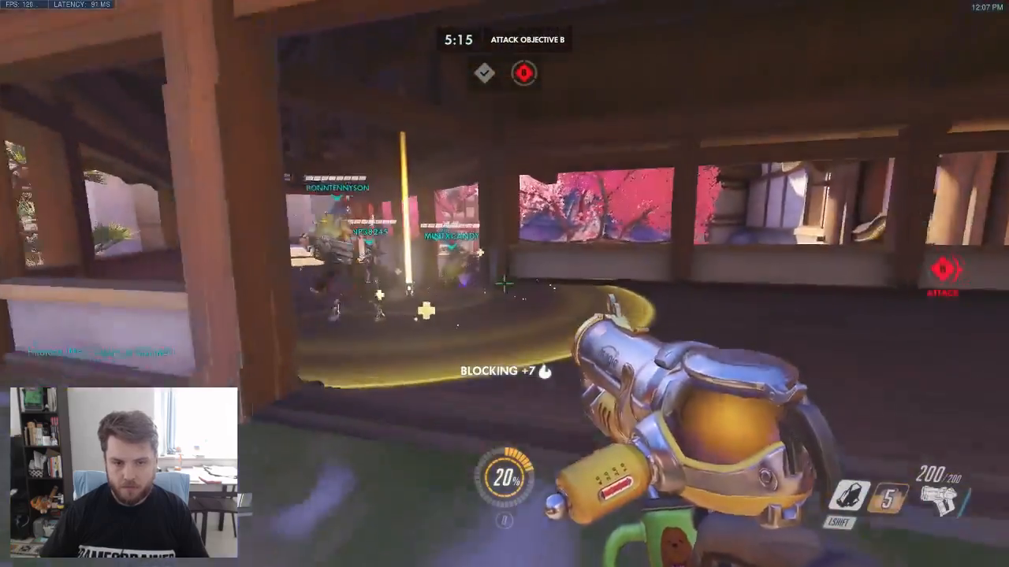
key("w")
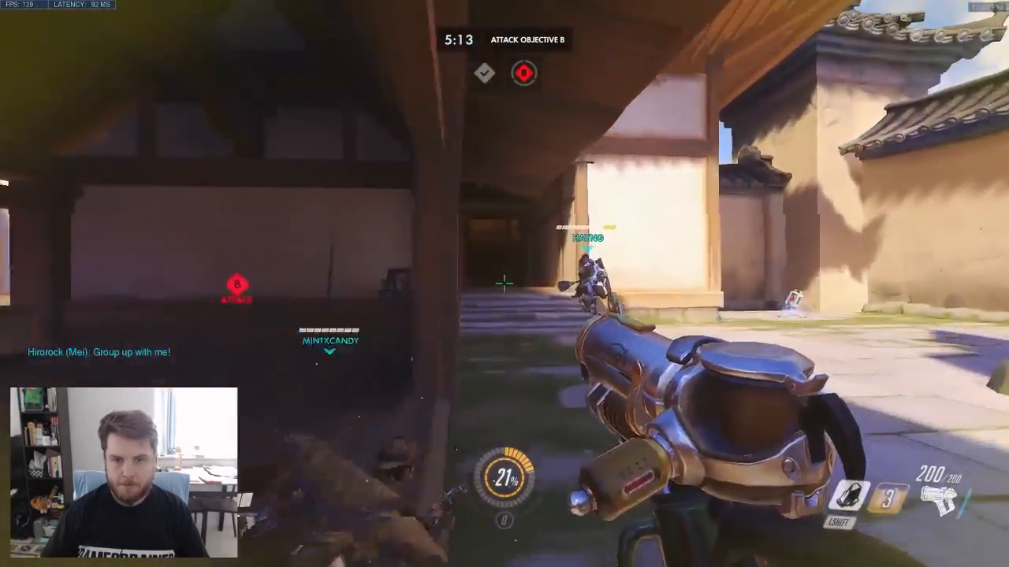
key("w")
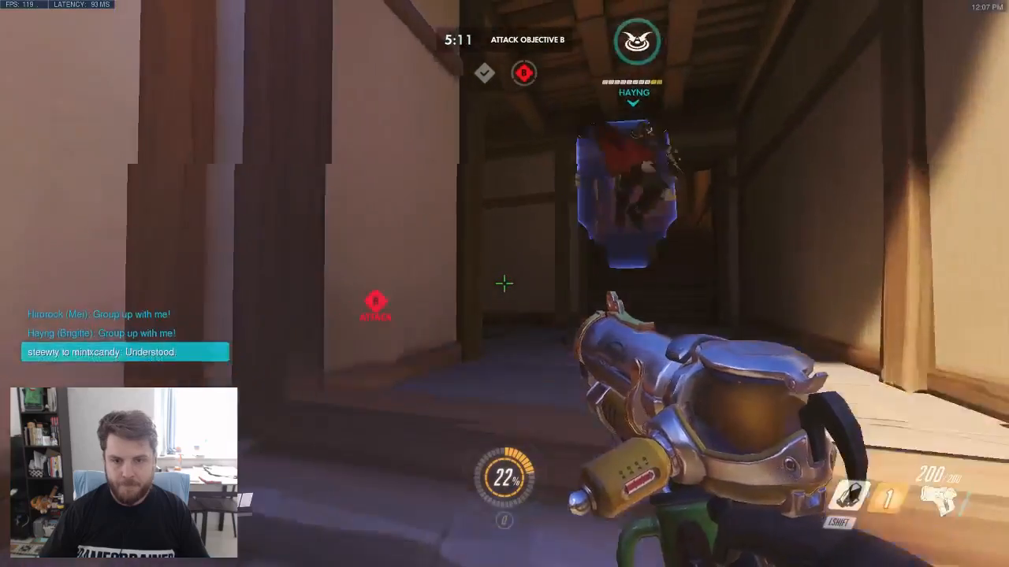
key("w")
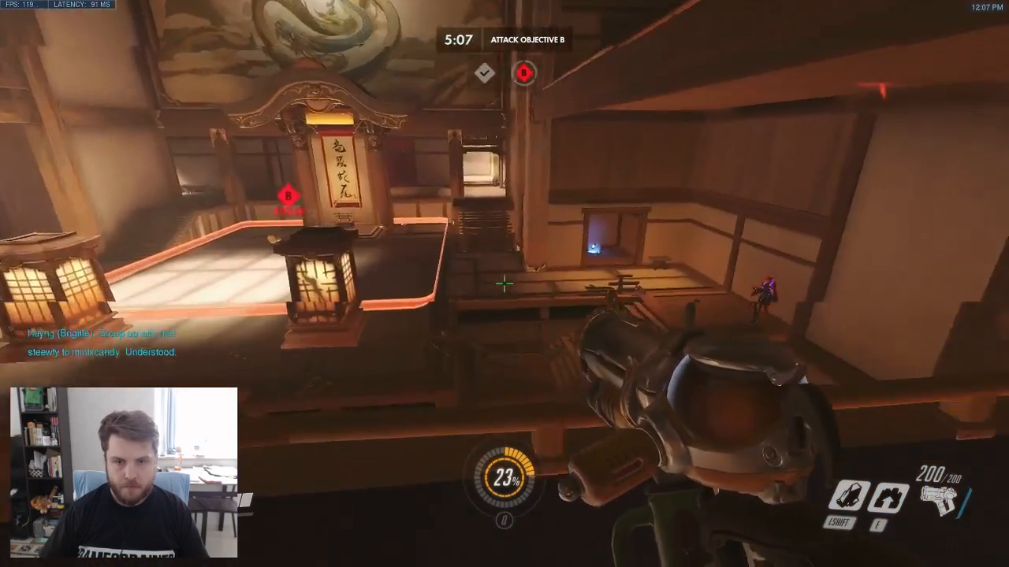
- Shoot icicles from the balcony at the enemy beside Objective B, backing into the side hall to reload
right_click(505, 284)
right_click(504, 284)
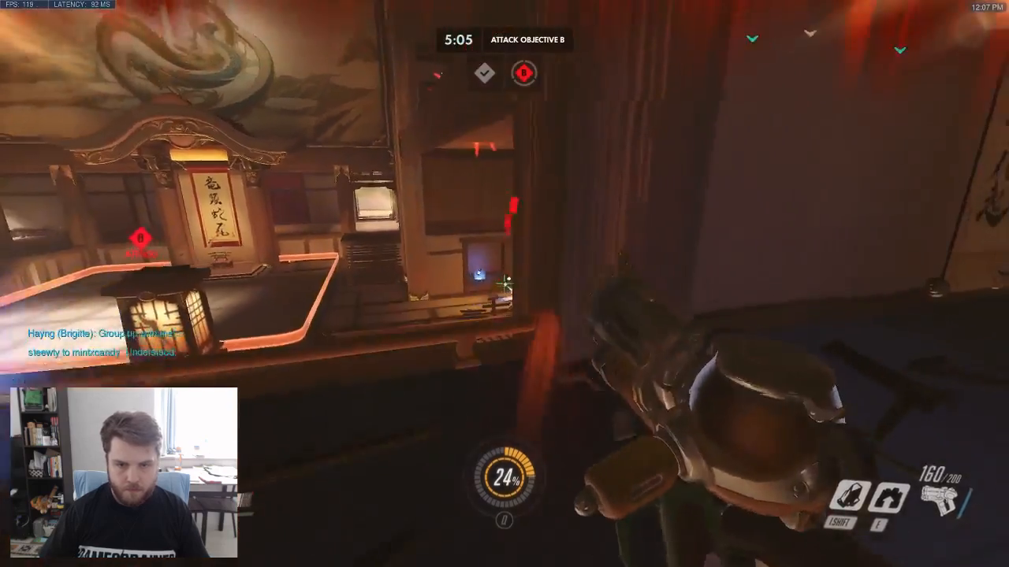
right_click(505, 284)
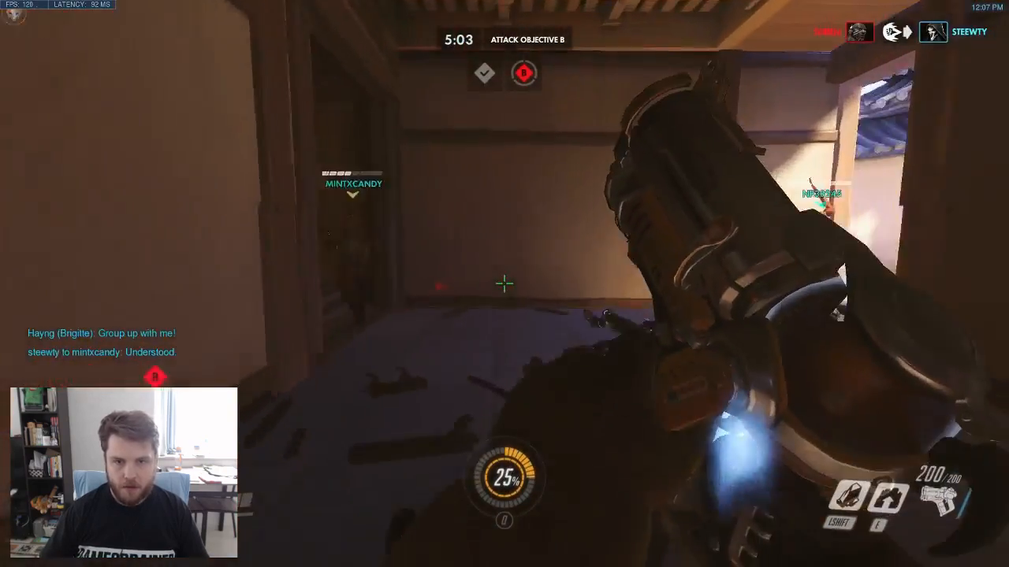
- Attack the enemy Doomfist on the upper walkway with frost spray and icicles, and encase Mei in Cryo-Freeze
left_click(505, 284)
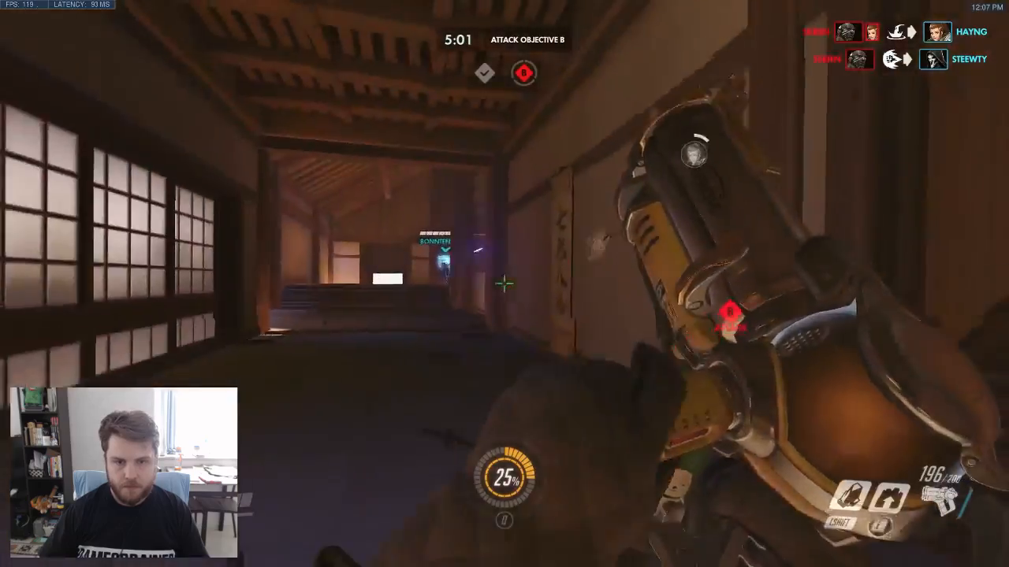
left_click(504, 284)
right_click(504, 283)
left_click(504, 284)
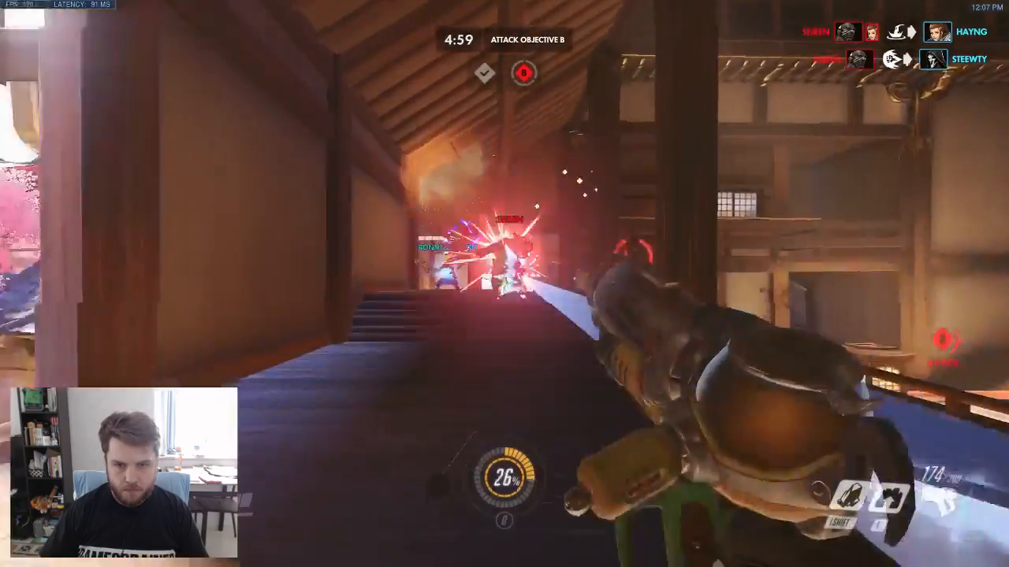
left_click(504, 284)
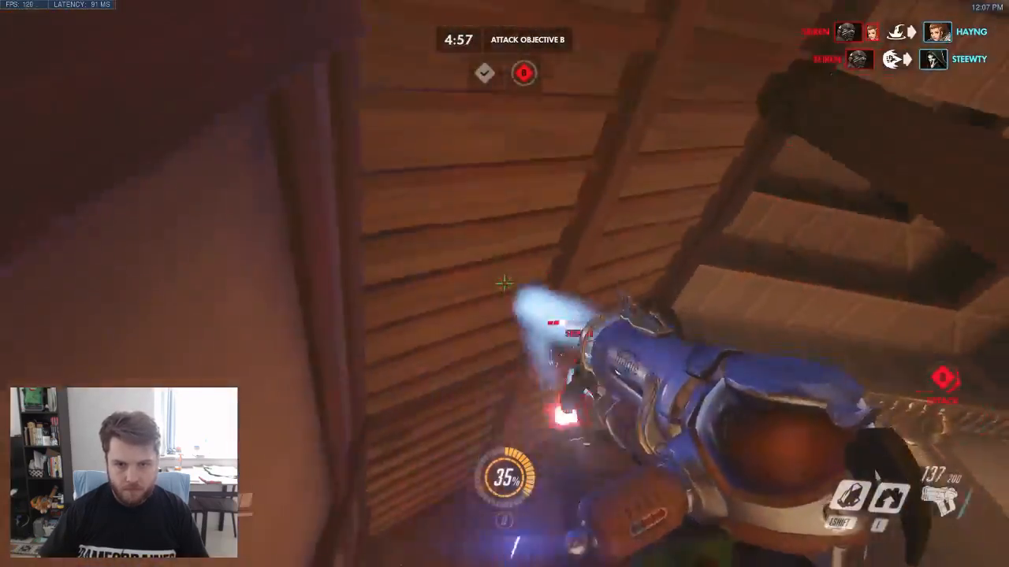
left_click(505, 284)
key("shift")
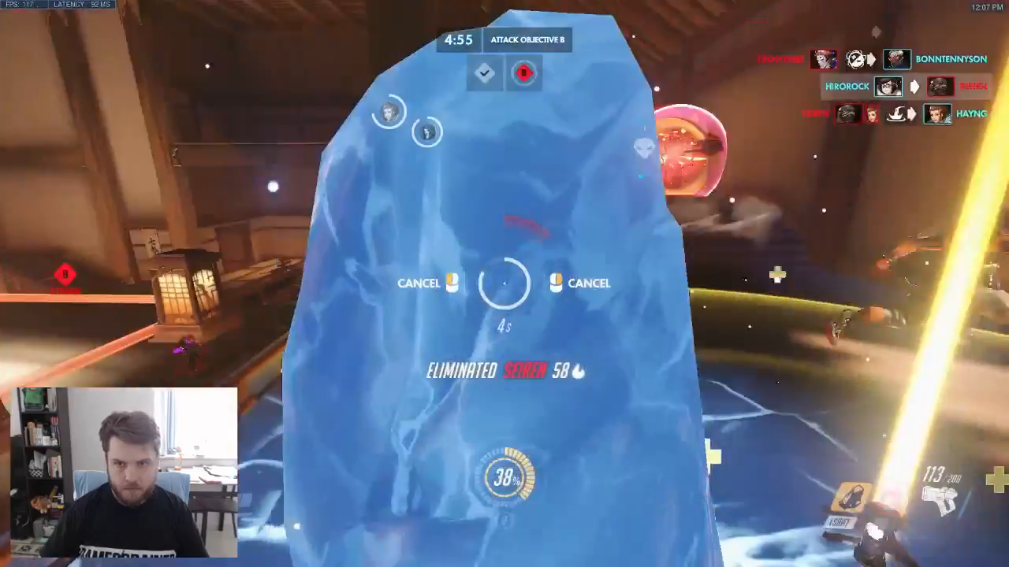
- Spray frost at the pursuing enemy while retreating out of the side doorway, and raise an Ice Wall
left_click(504, 284)
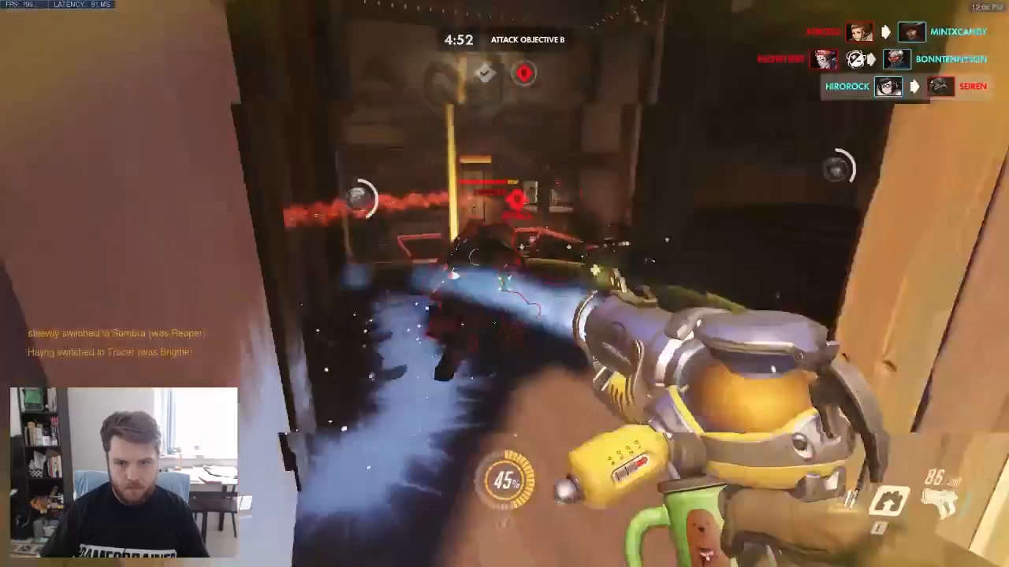
left_click(505, 284)
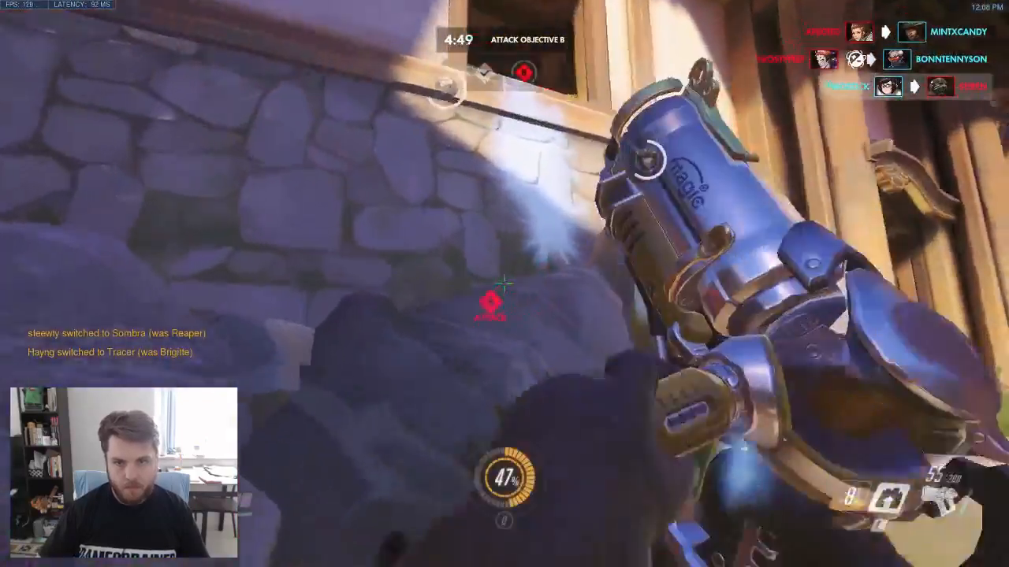
key("e")
- Fire at the enemies along the balcony above Objective B, reload, and retreat to the health pack in the courtyard building
left_click(504, 284)
left_click(505, 283)
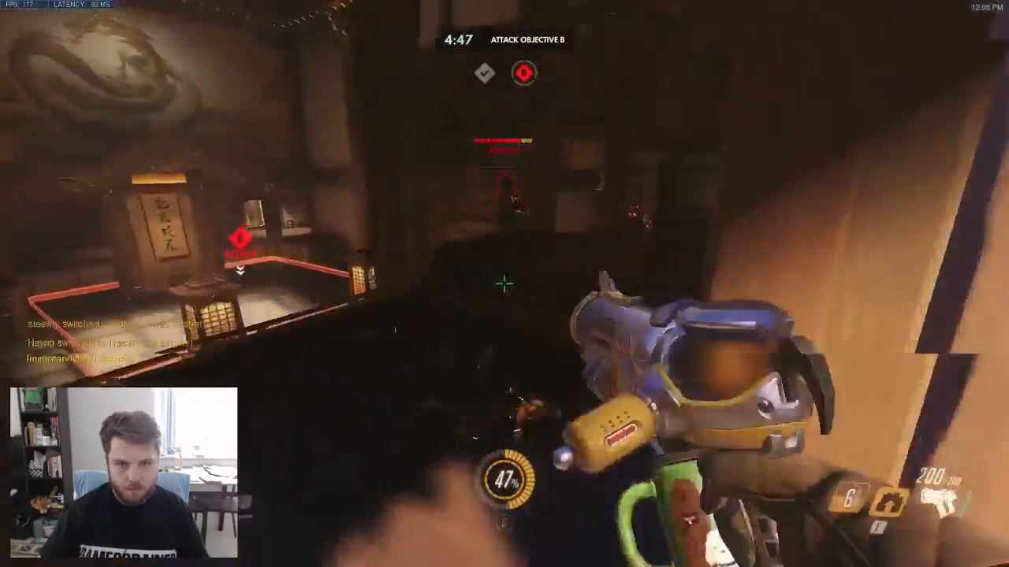
left_click(505, 283)
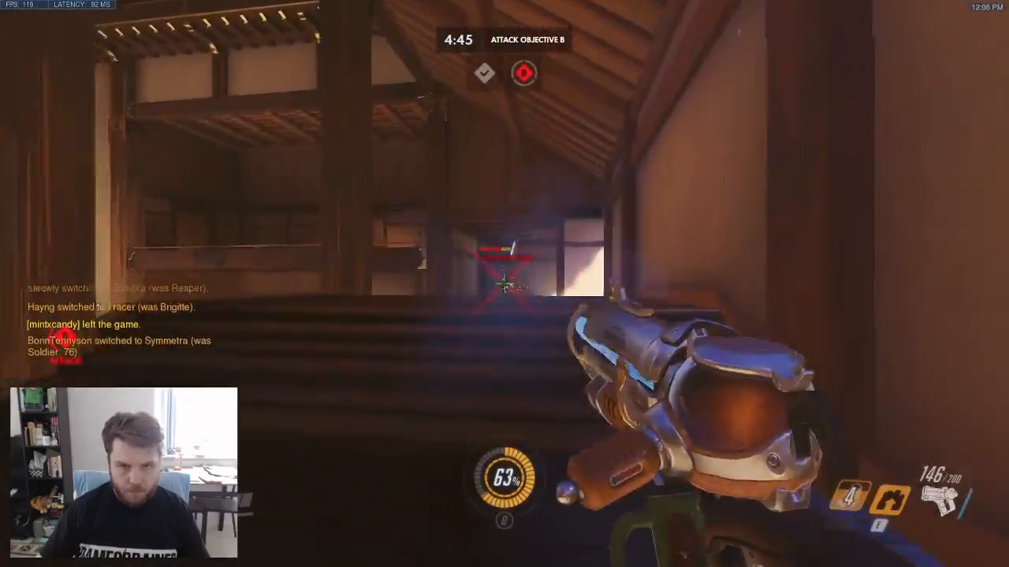
key("r")
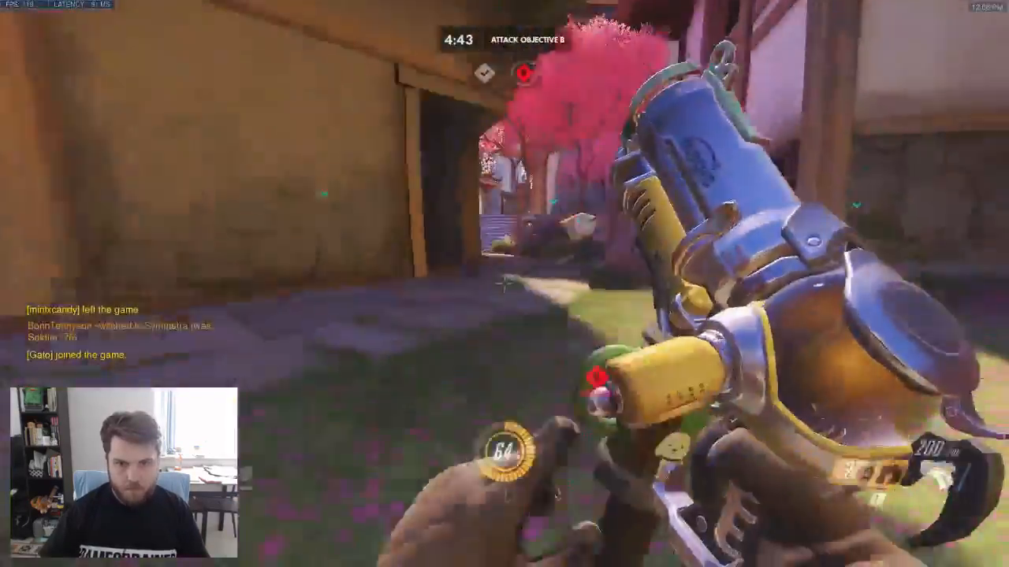
key("w")
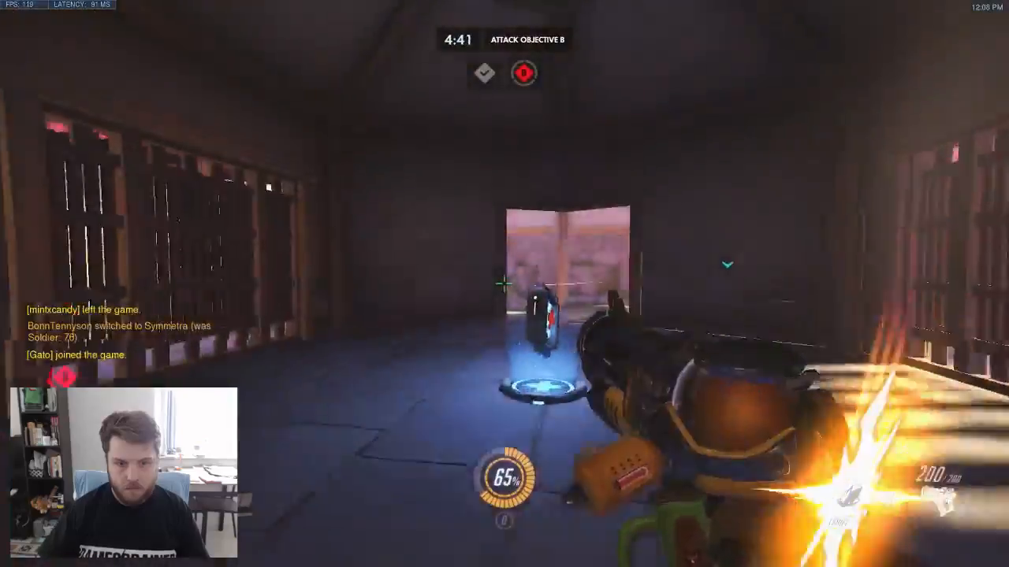
- Spray frost at the shielded enemy outside the courtyard building while backing away, and raise an Ice Wall
left_click(505, 283)
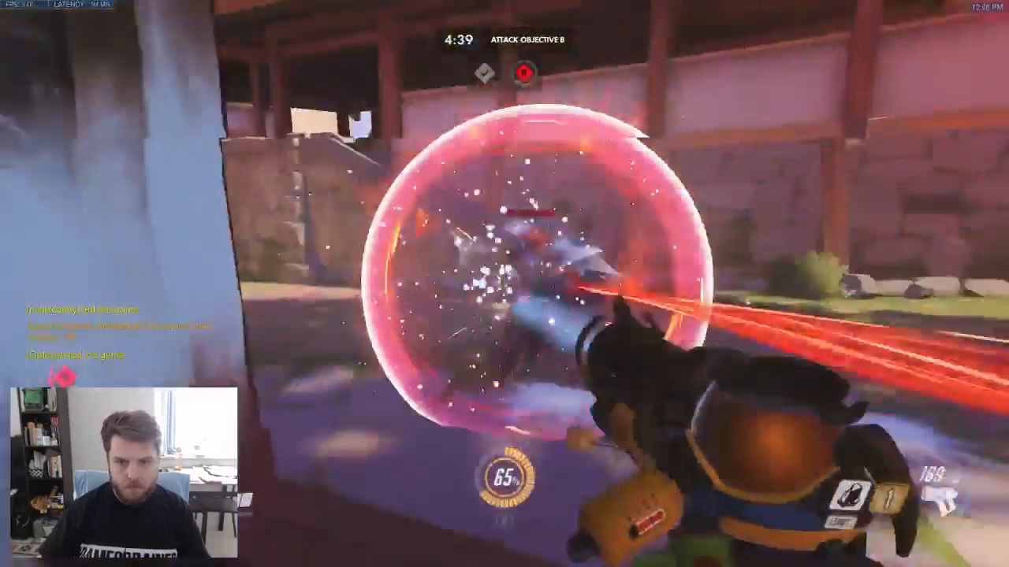
key("s")
left_click(504, 284)
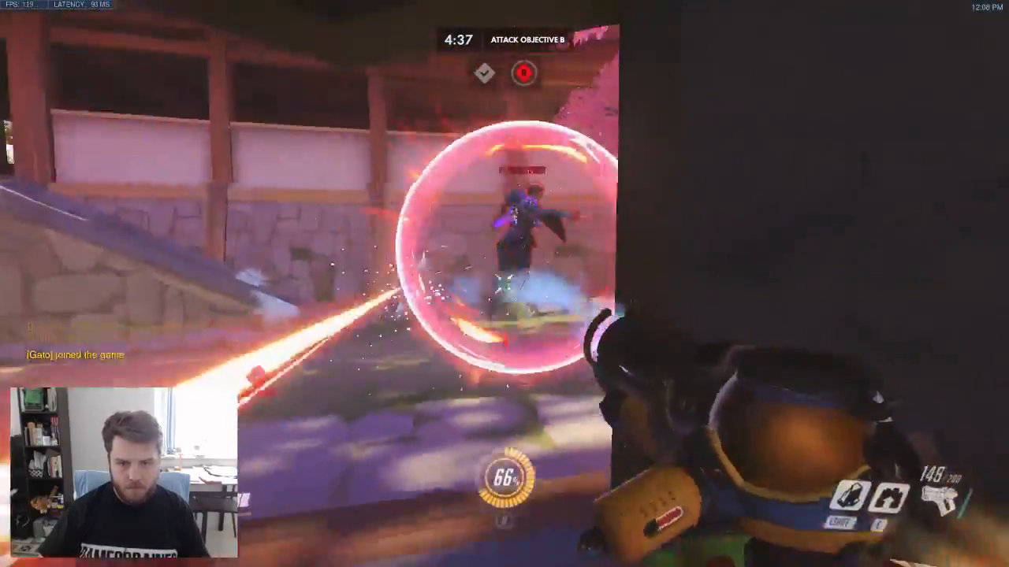
key("e")
- Cross the courtyard toward the stairs, spray frost at the enemy near the small shrine, and encase Mei in Cryo-Freeze
key("w")
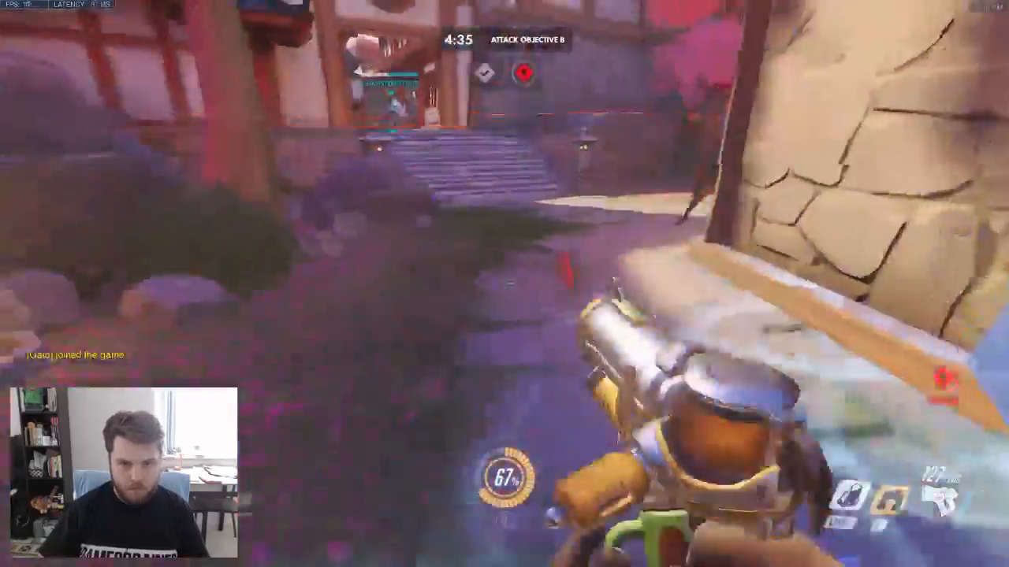
left_click(504, 283)
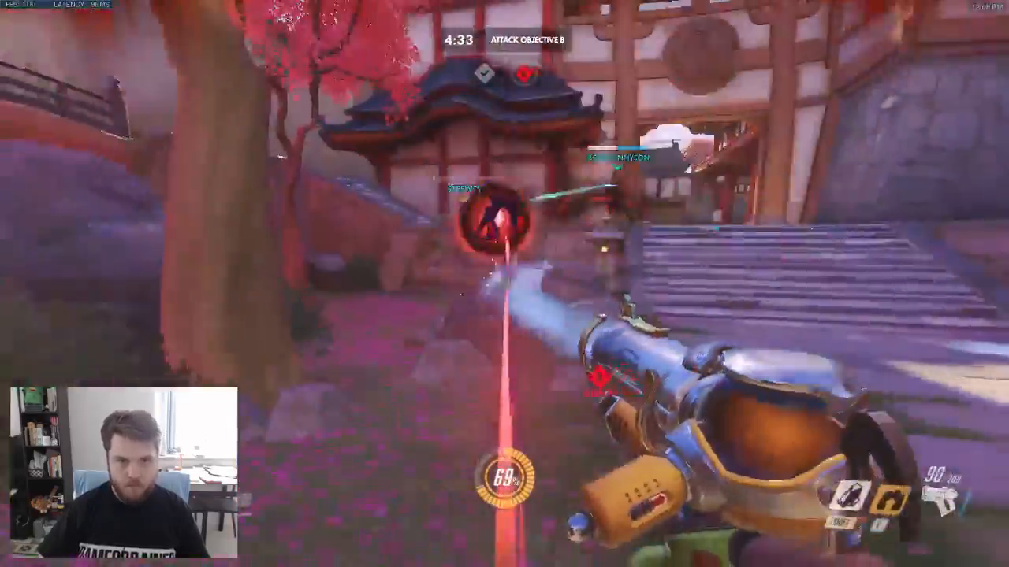
key("shift")
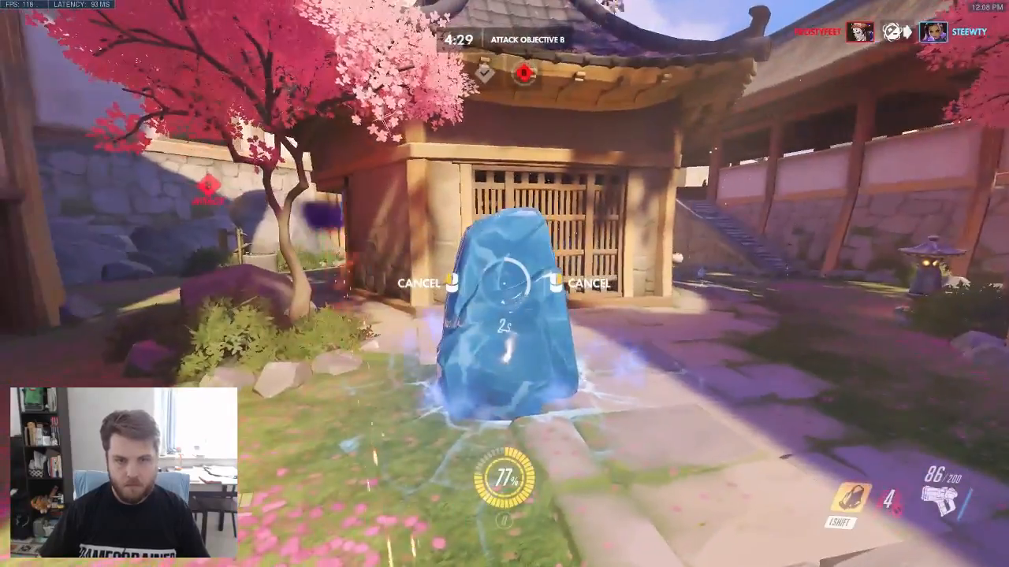
key("w")
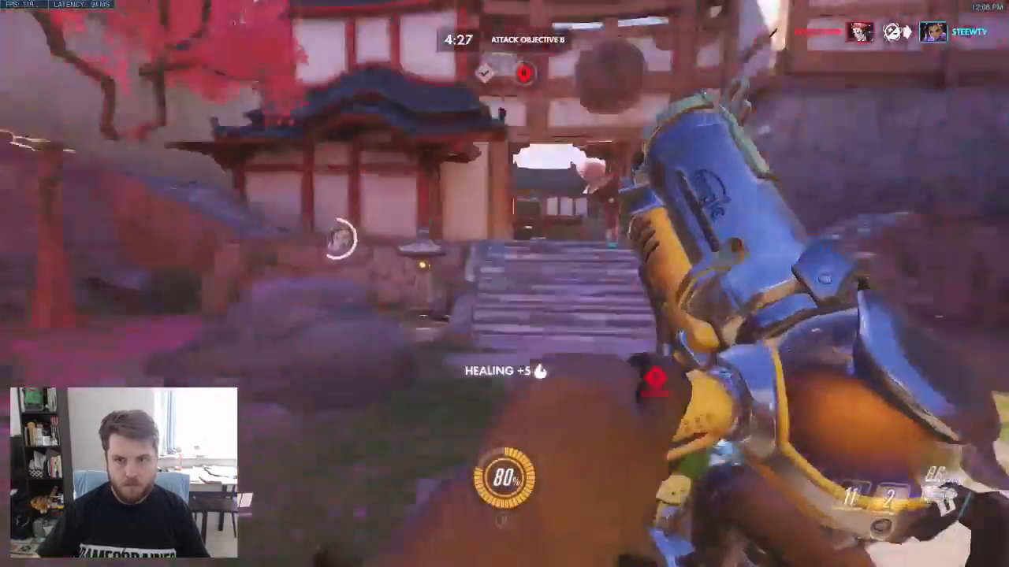
- Circle the stone building in the courtyard toward the gatehouse stairs and reload the blaster
key("w")
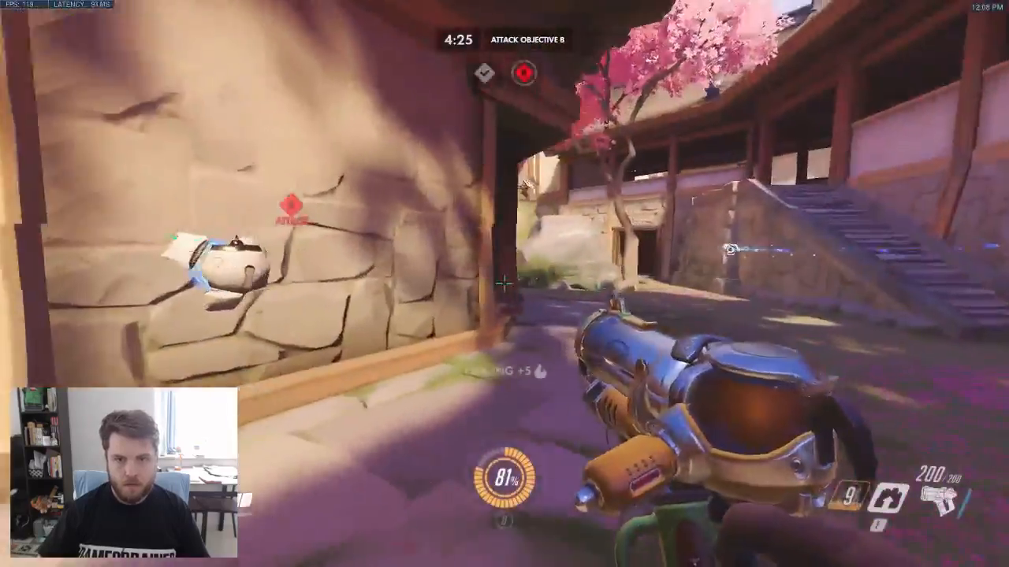
key("a")
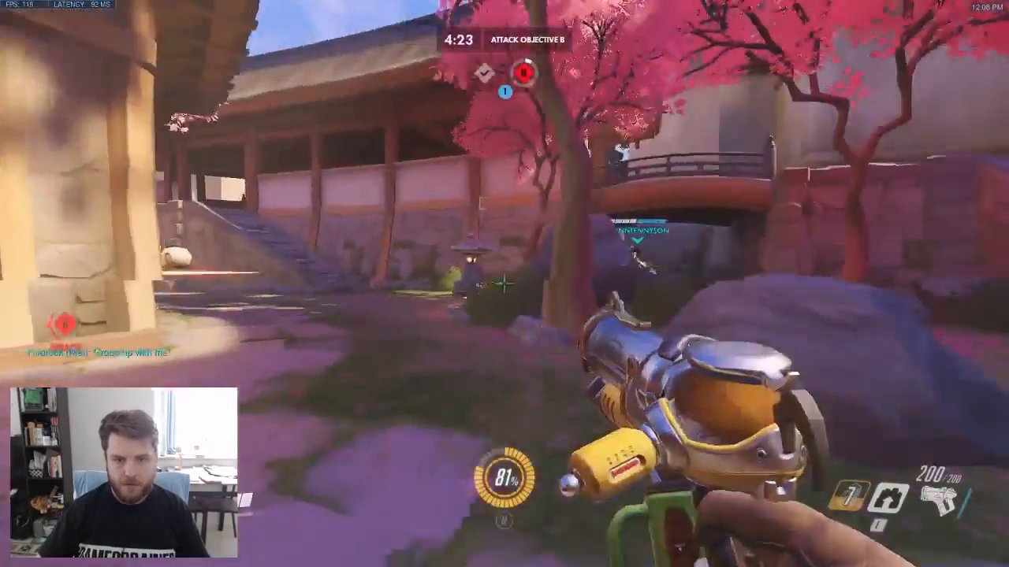
key("w")
key("r")
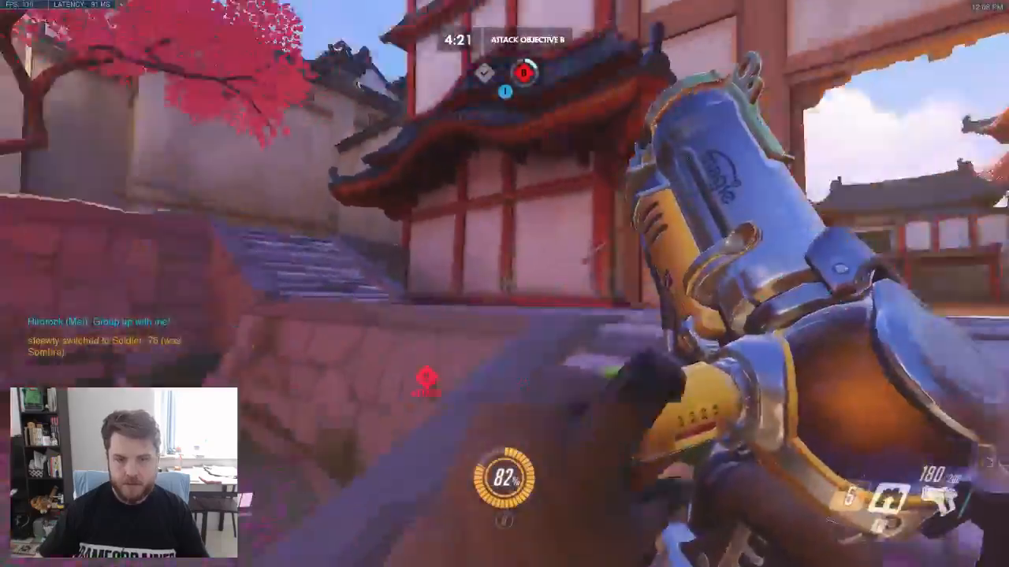
- Fall back up the steps into the gatehouse, blocking the enemy's approach with an Ice Wall
key("s")
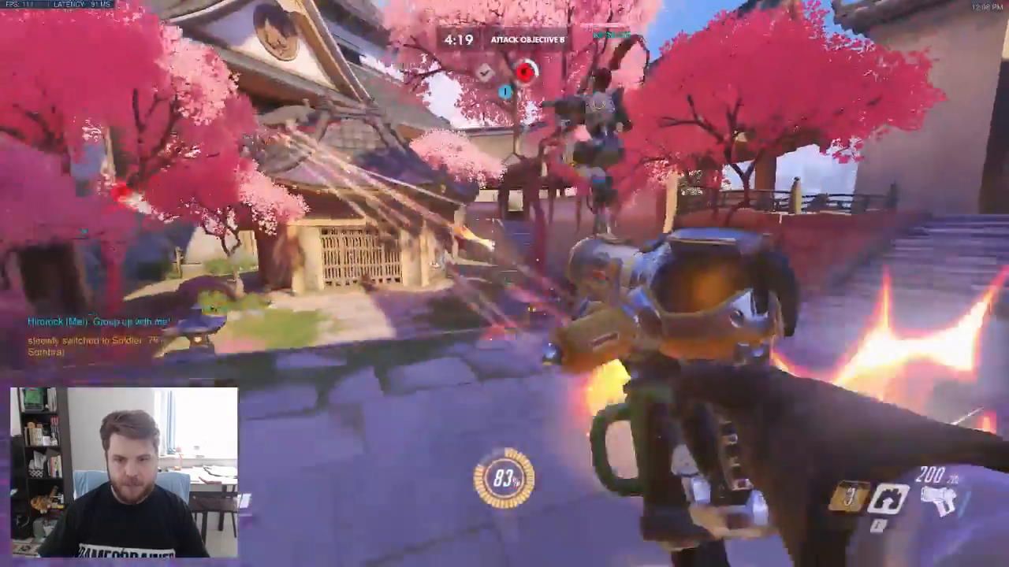
key("s")
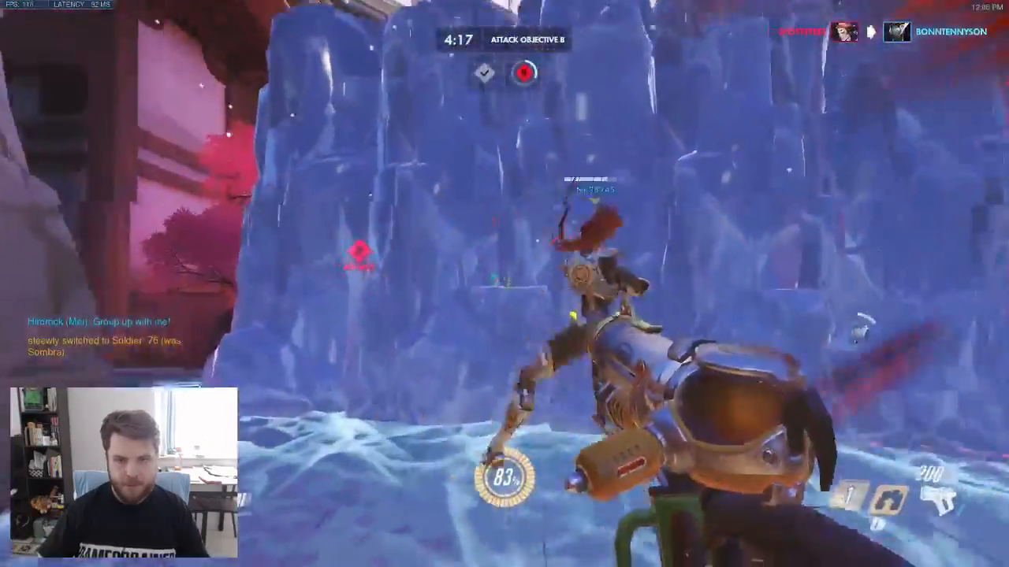
key("s")
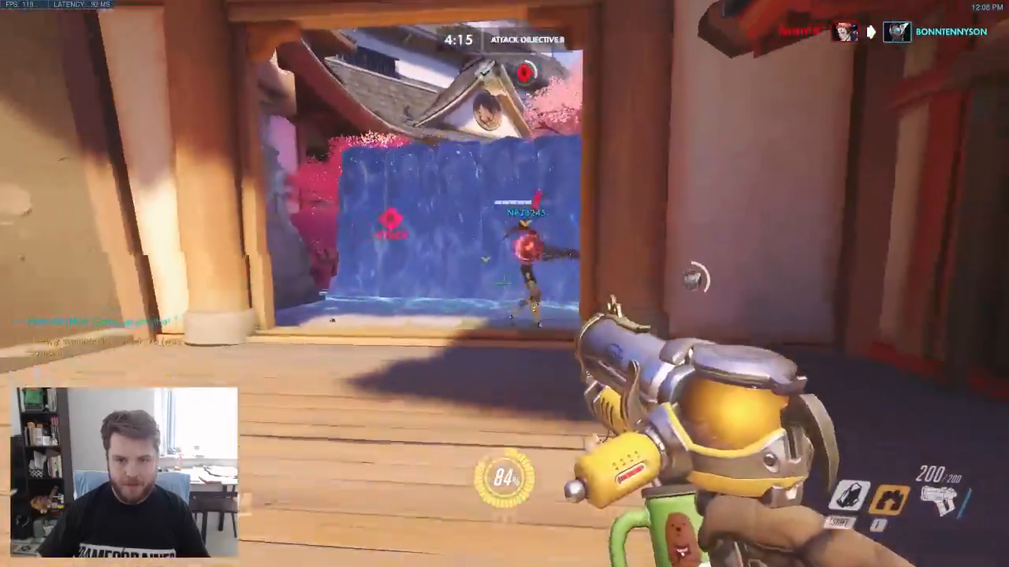
- Leave the gatehouse, climb the side stairs, and go around the outside of the covered walkway to the outer garden
key("w")
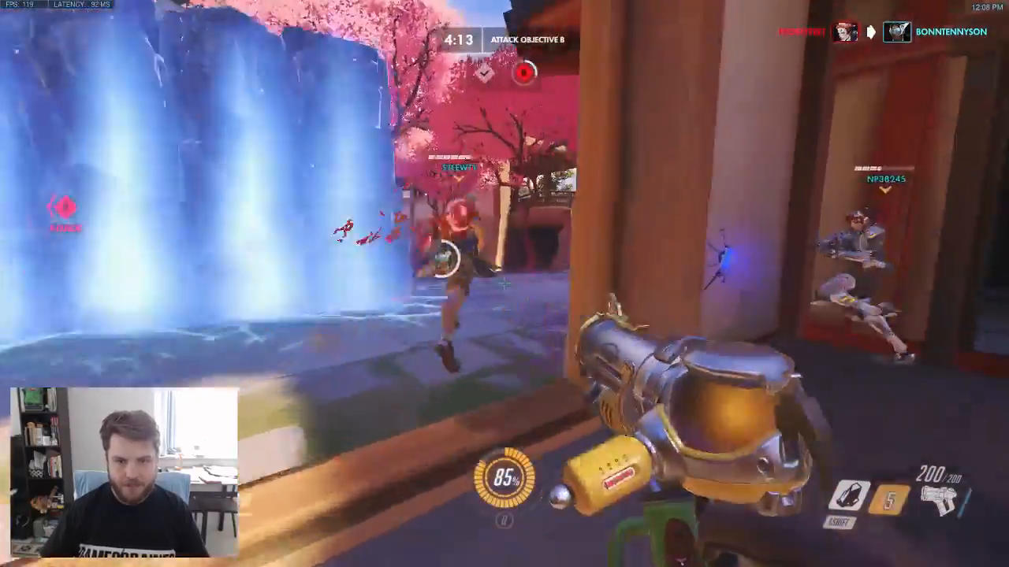
key("w")
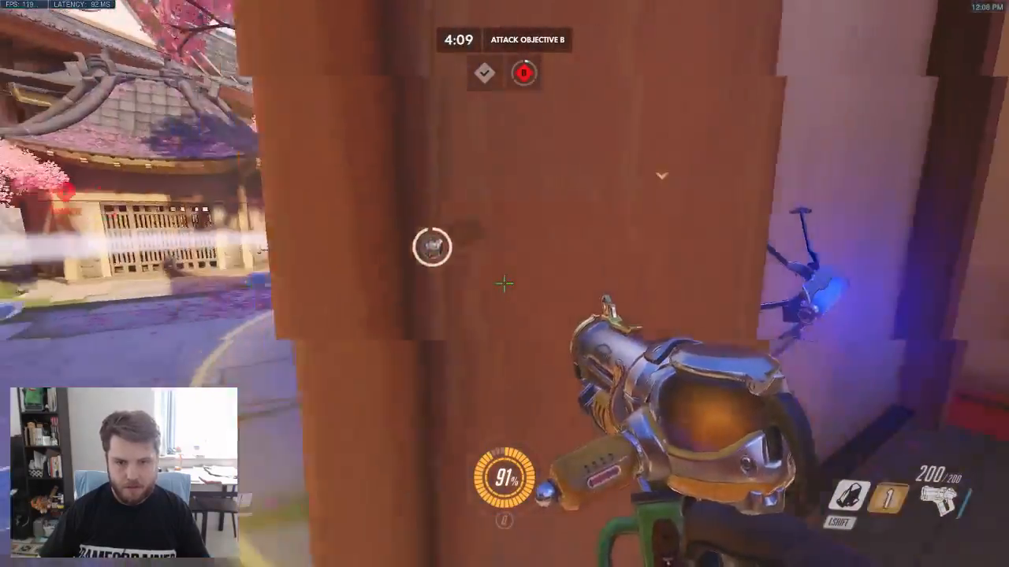
key("w")
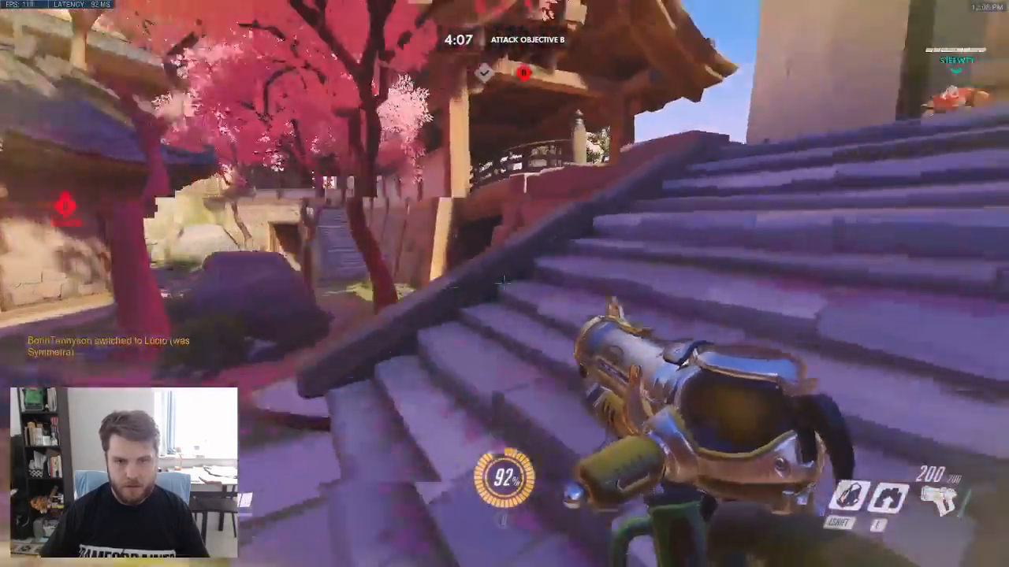
key("w")
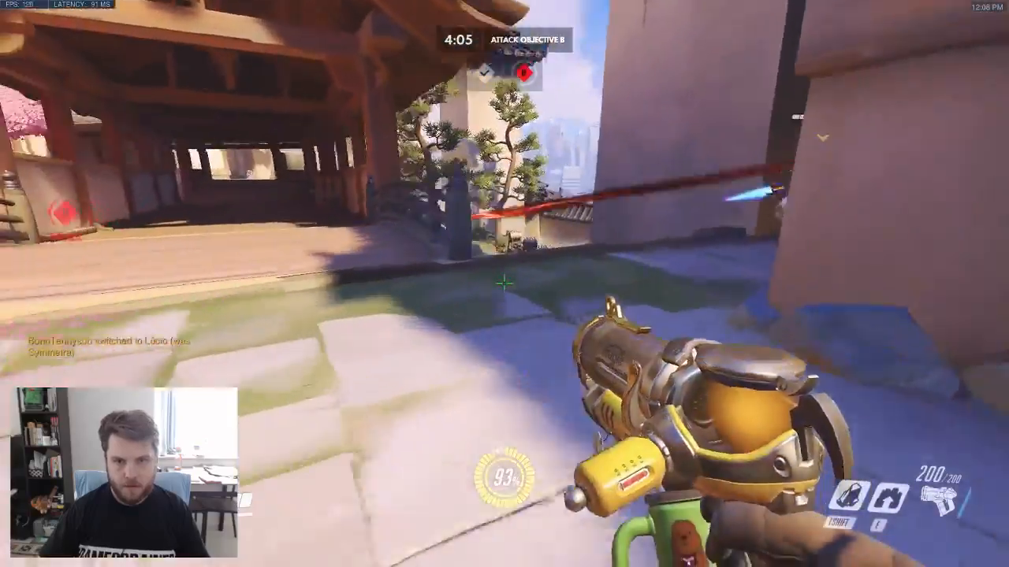
key("w")
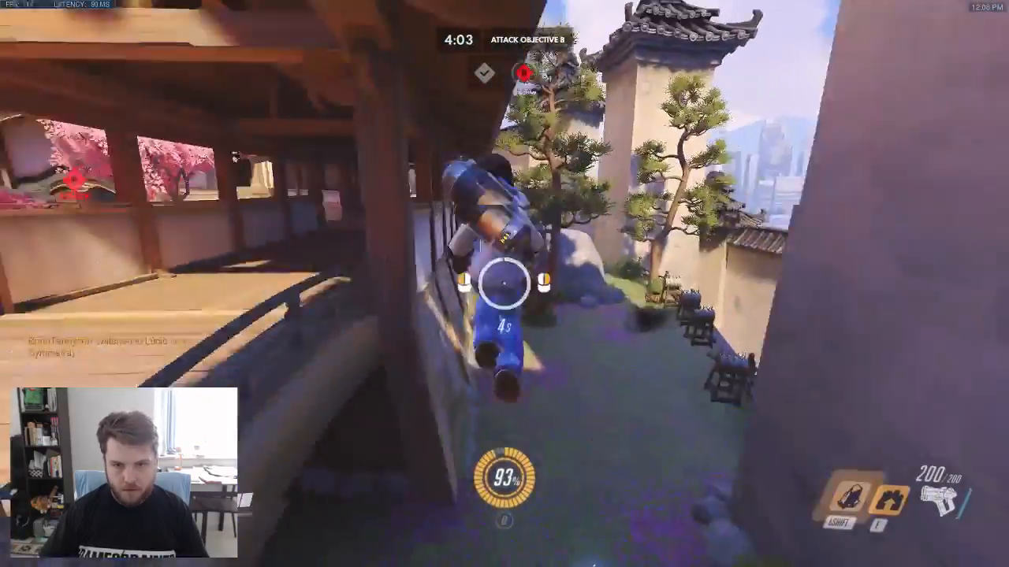
- Break out of Cryo-Freeze early and spray frost at the enemy in the outer garden below the walkway
left_click(504, 284)
key("w")
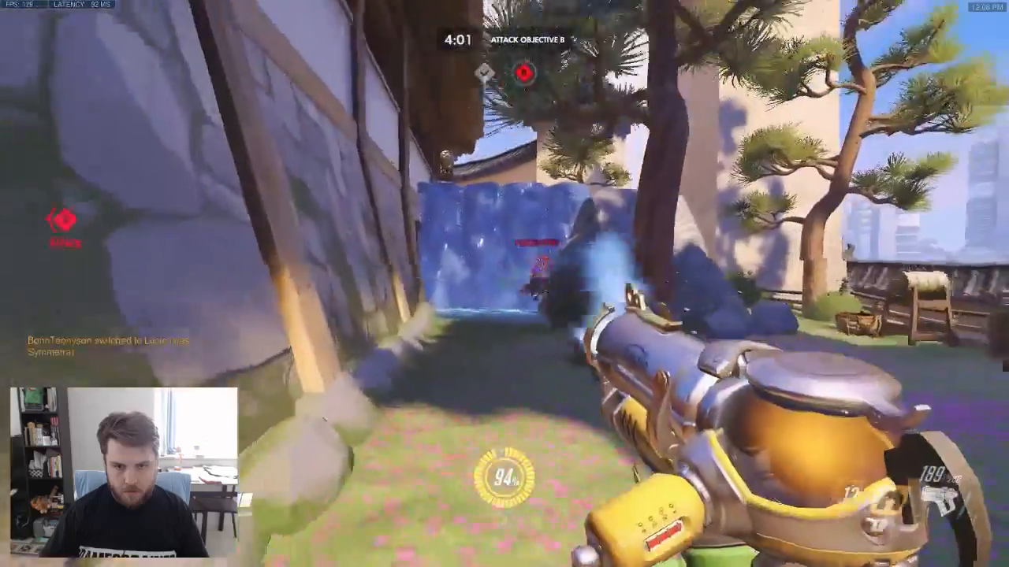
key("w")
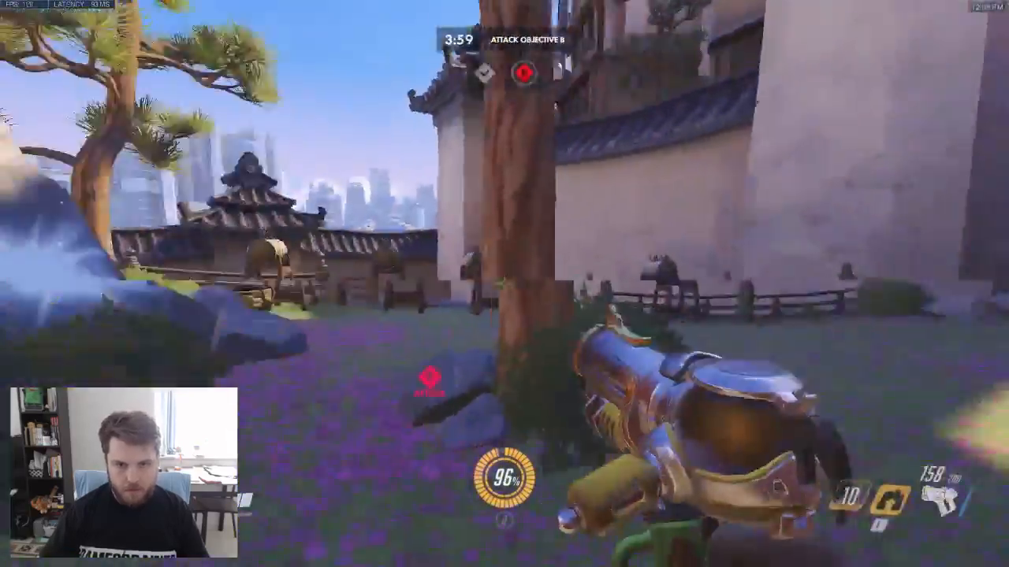
left_click(504, 283)
left_click(504, 283)
- Pass under the bridge back into the courtyard, reload, and fire at the enemies ahead of the temple entrance
key("w")
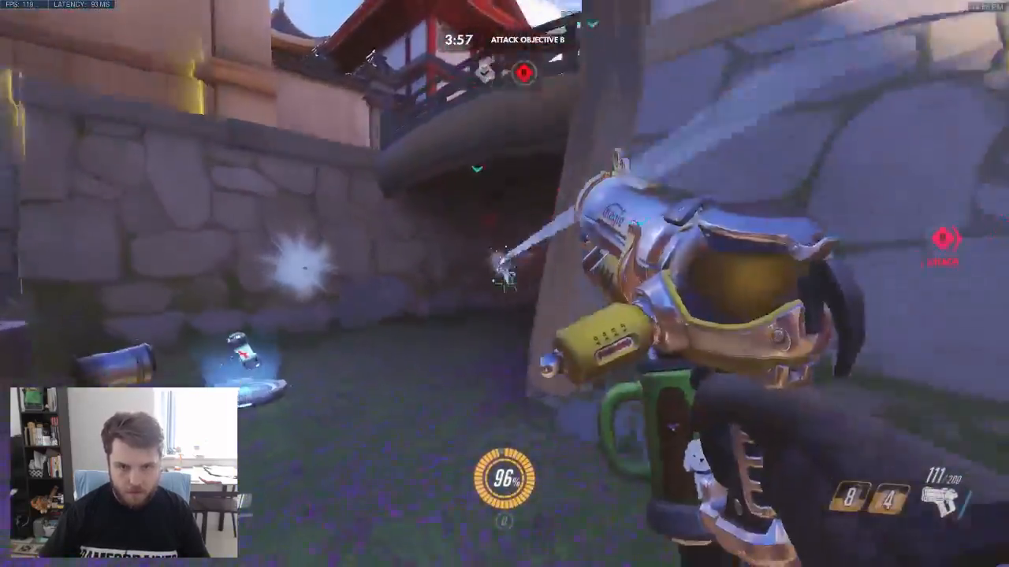
key("w")
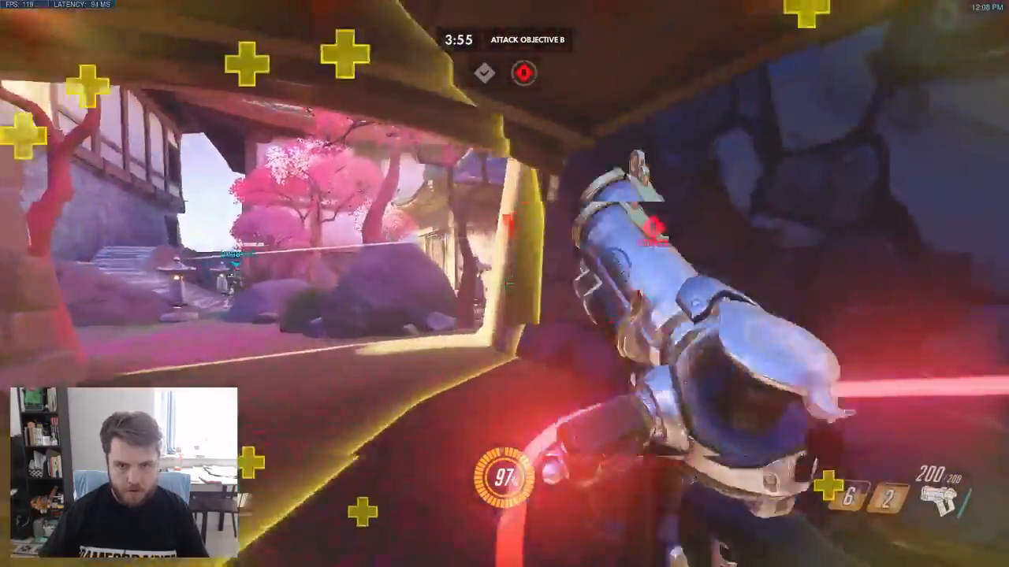
key("w")
right_click(505, 284)
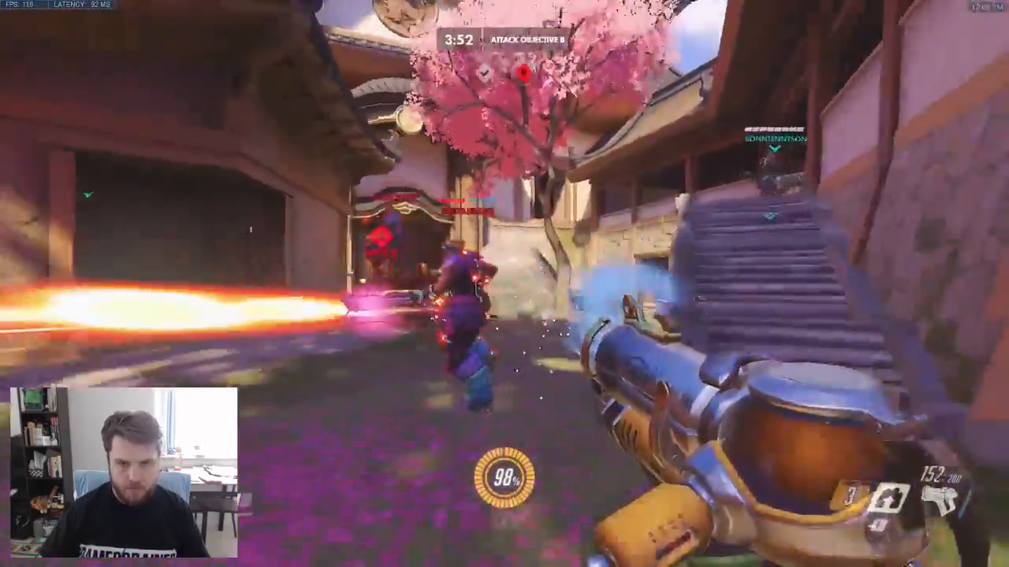
- Raise an Ice Wall and spray frost at the enemy beside the covered walkway to freeze and eliminate them
left_click(505, 284)
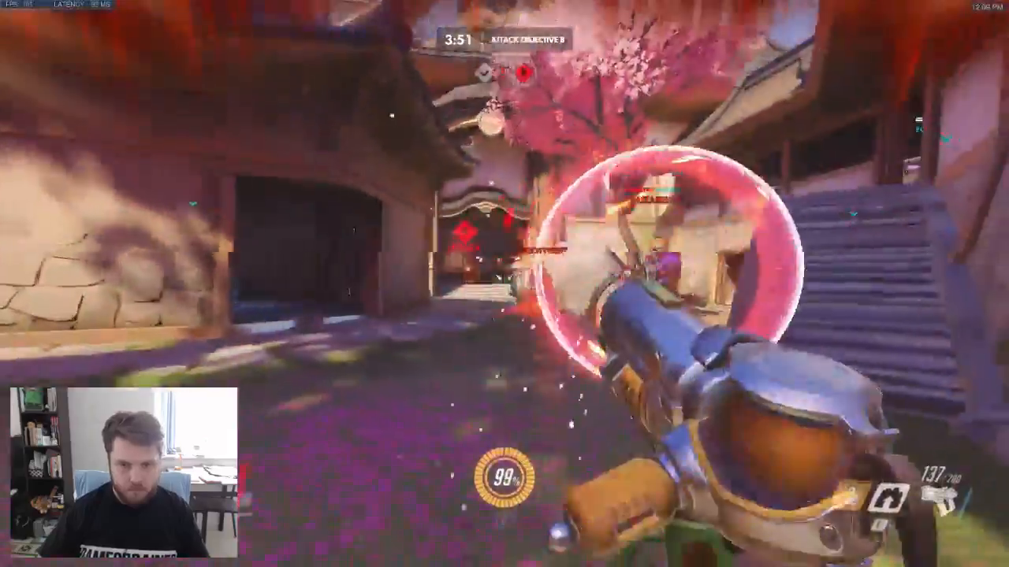
key("e")
left_click(504, 284)
left_click(505, 284)
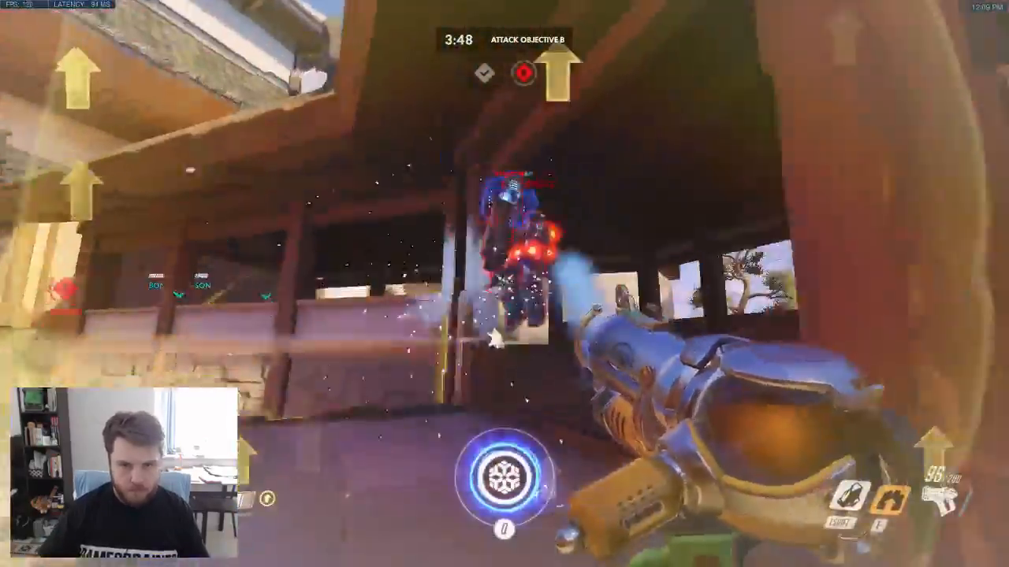
left_click(505, 283)
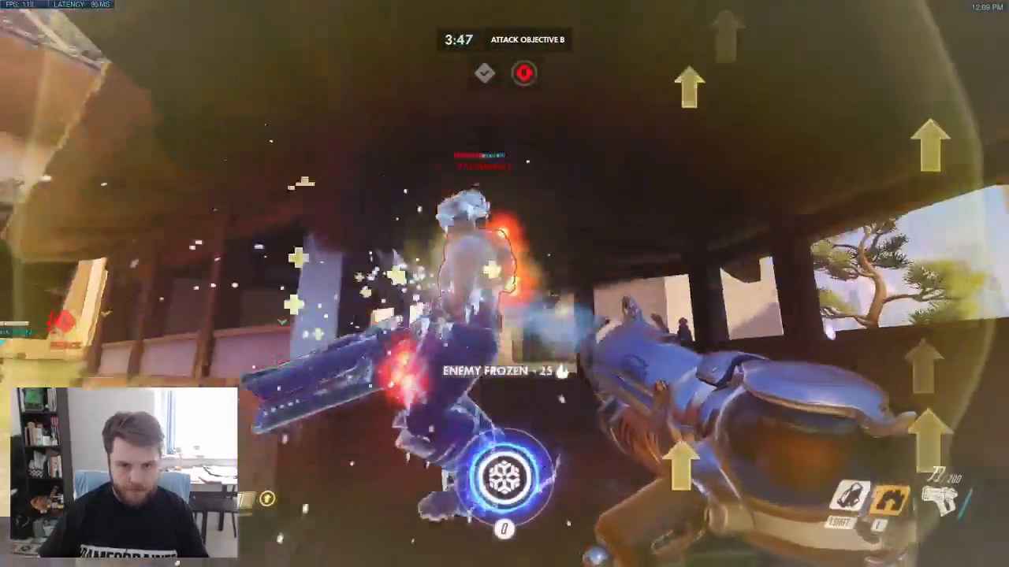
left_click(504, 284)
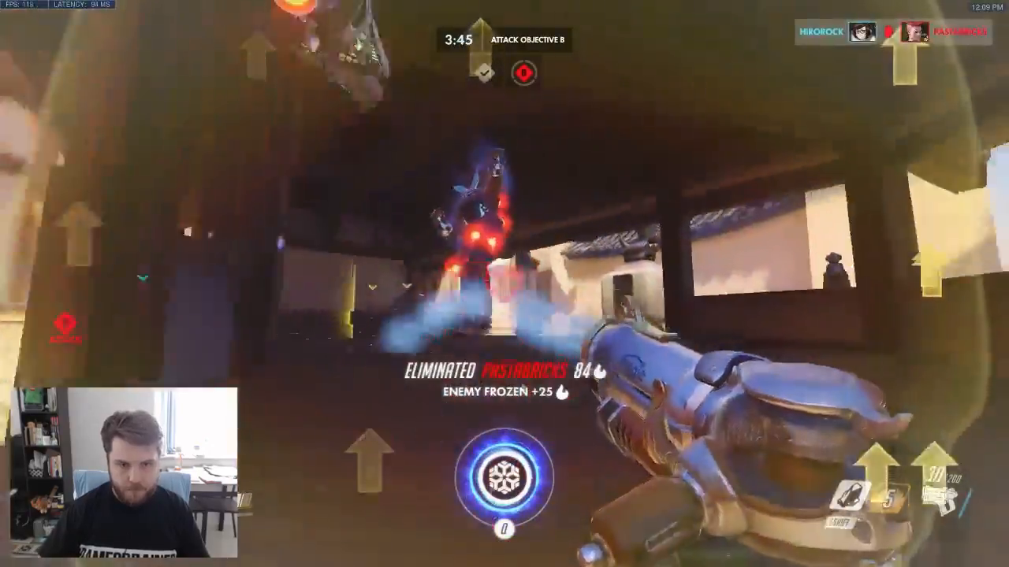
- Reload and fire at the enemy inside the temple entrance while advancing to its steps
key("r")
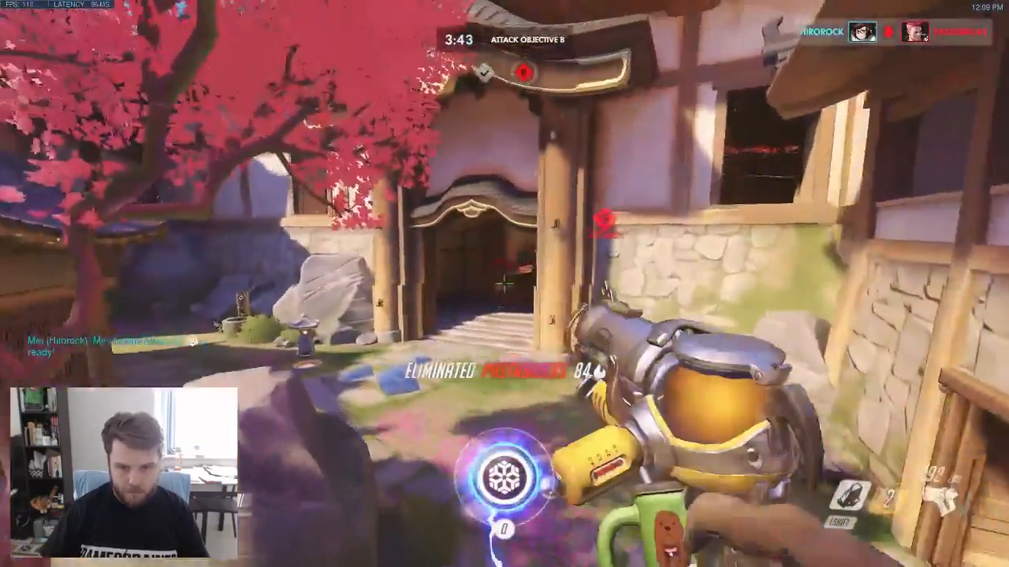
left_click(505, 283)
left_click(505, 284)
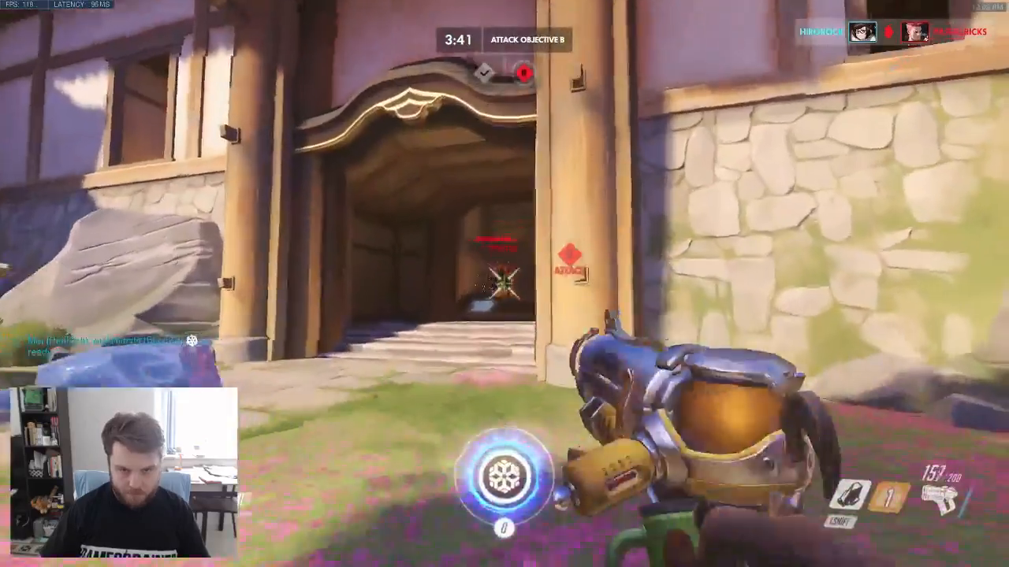
left_click(504, 284)
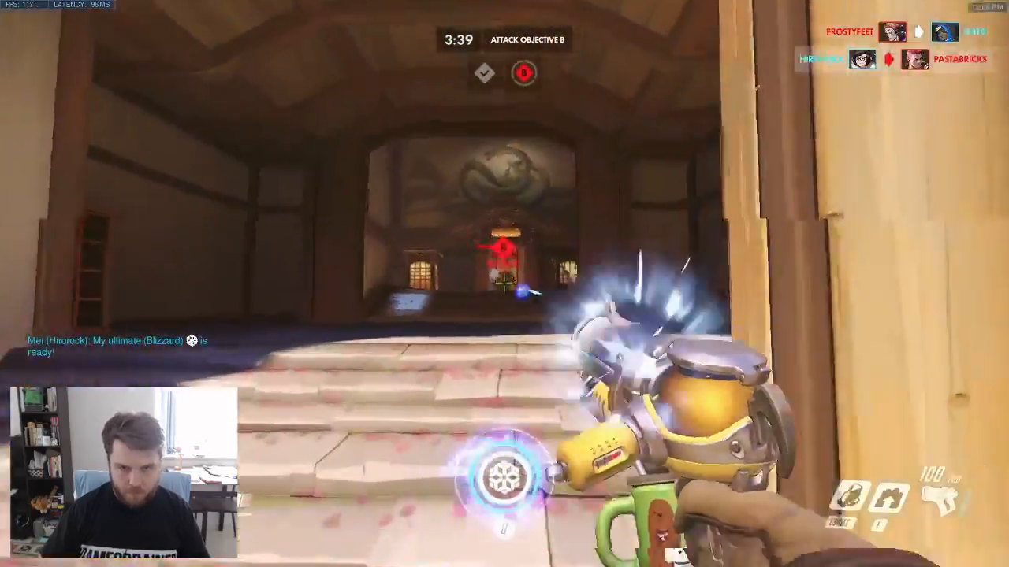
- Shoot at the enemies inside the temple, then spray frost and melee to eliminate the enemy Sombra in the side hall
right_click(505, 284)
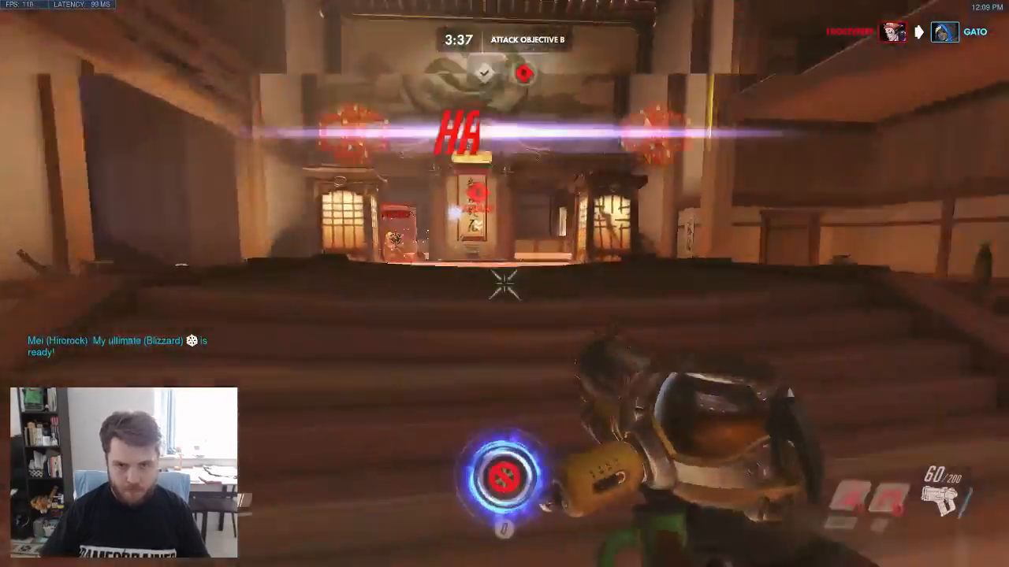
left_click(504, 284)
left_click(505, 283)
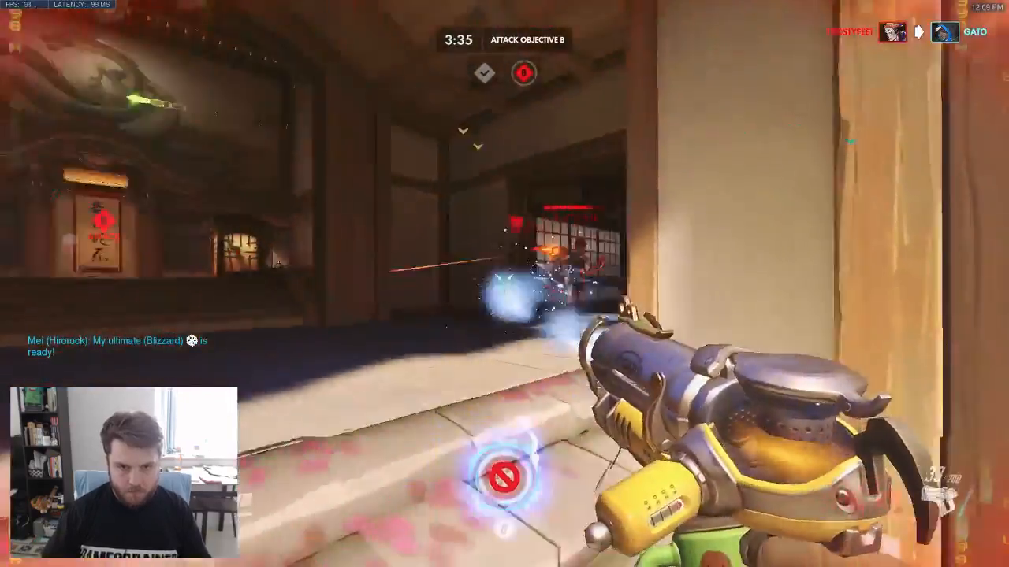
key("v")
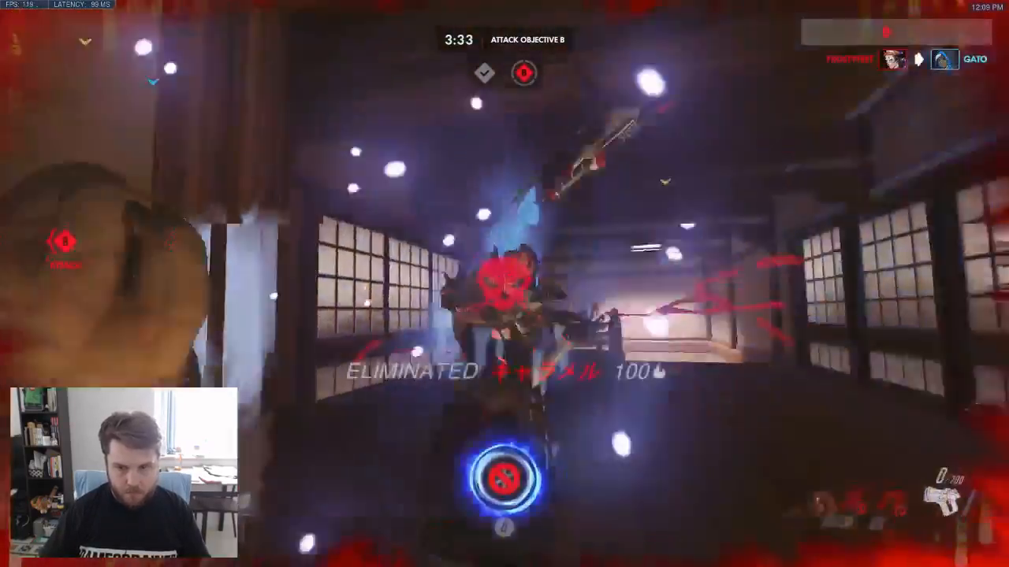
- Reload and move through the temple's side rooms to contest Objective B
key("w")
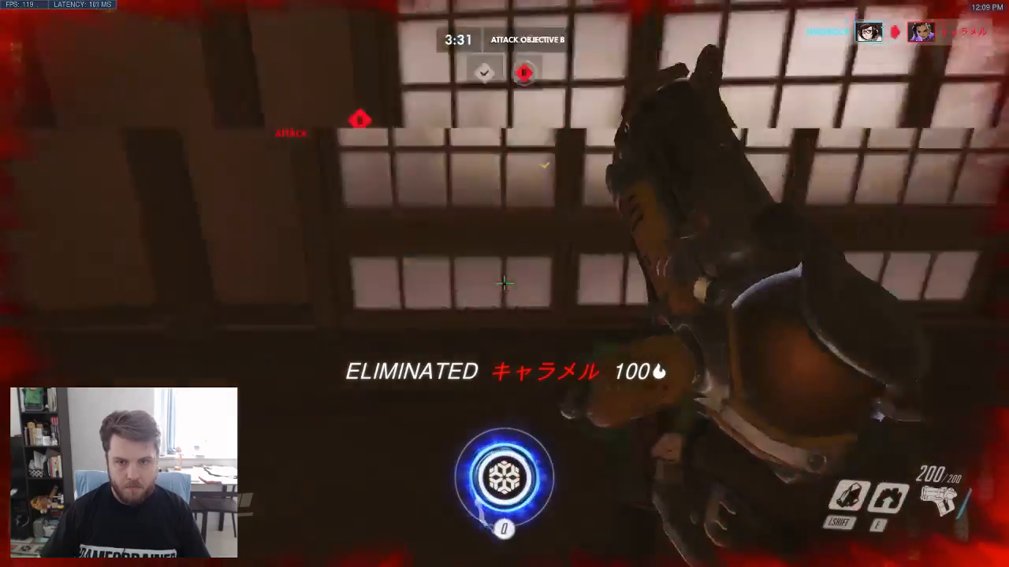
key("w")
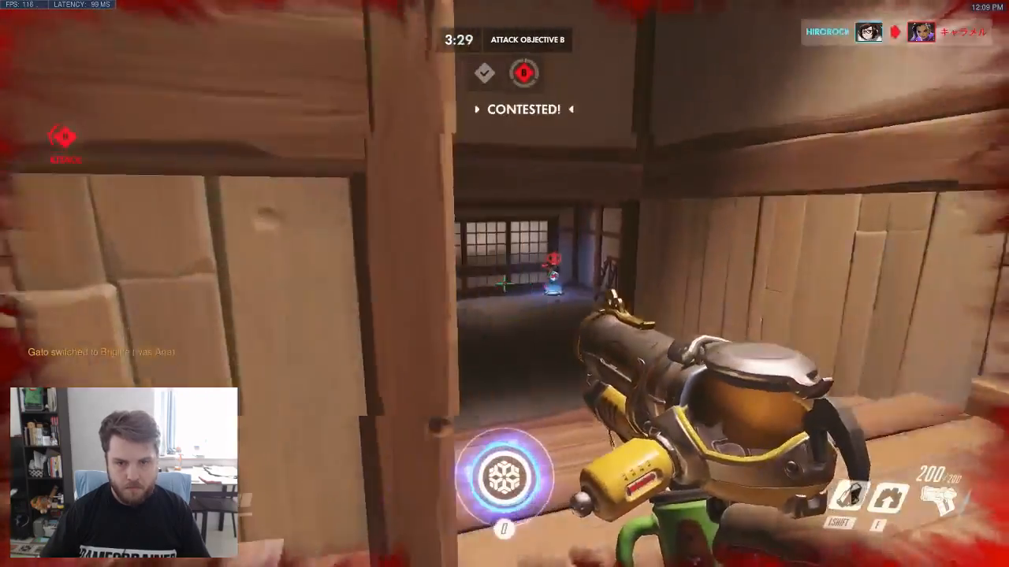
key("w")
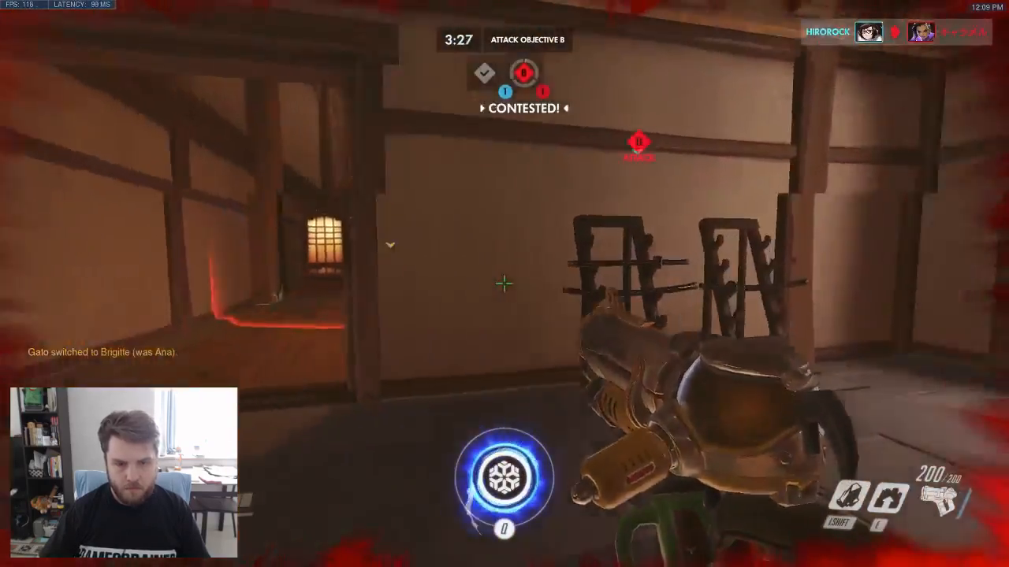
- Move along the temple's lower side passage to the health pack and use Cryo-Freeze behind an Ice Wall
key("w")
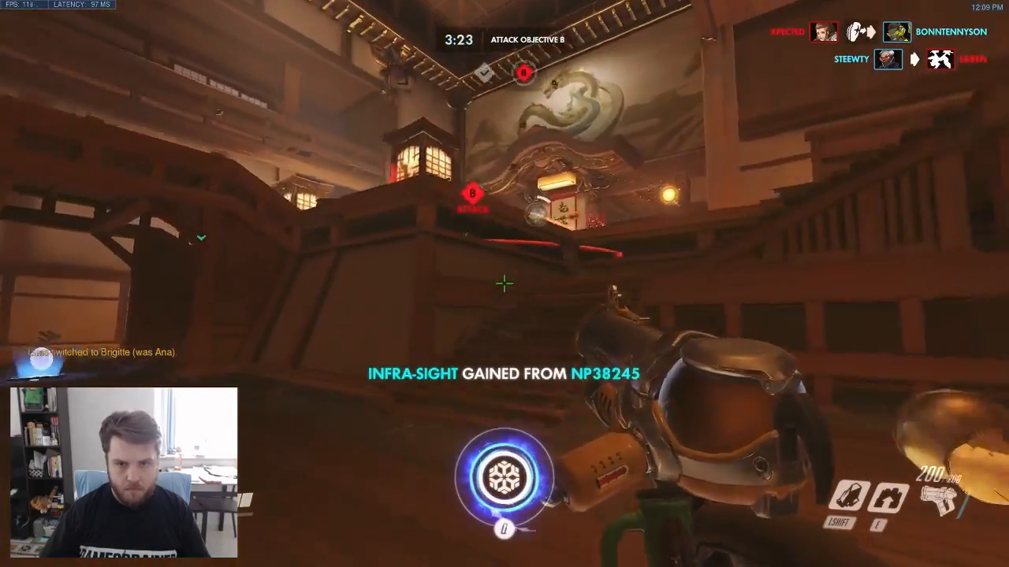
key("w")
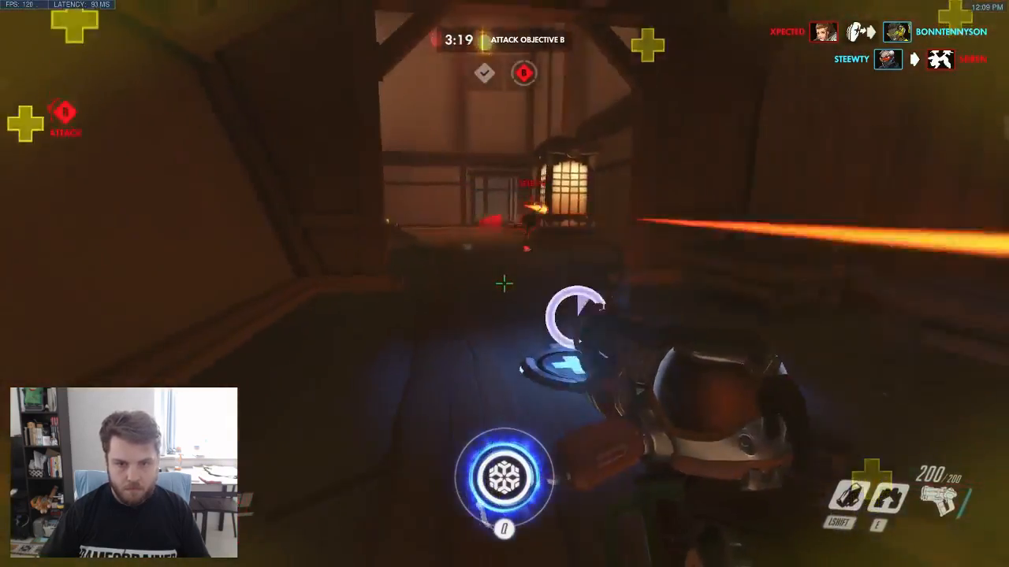
key("shift")
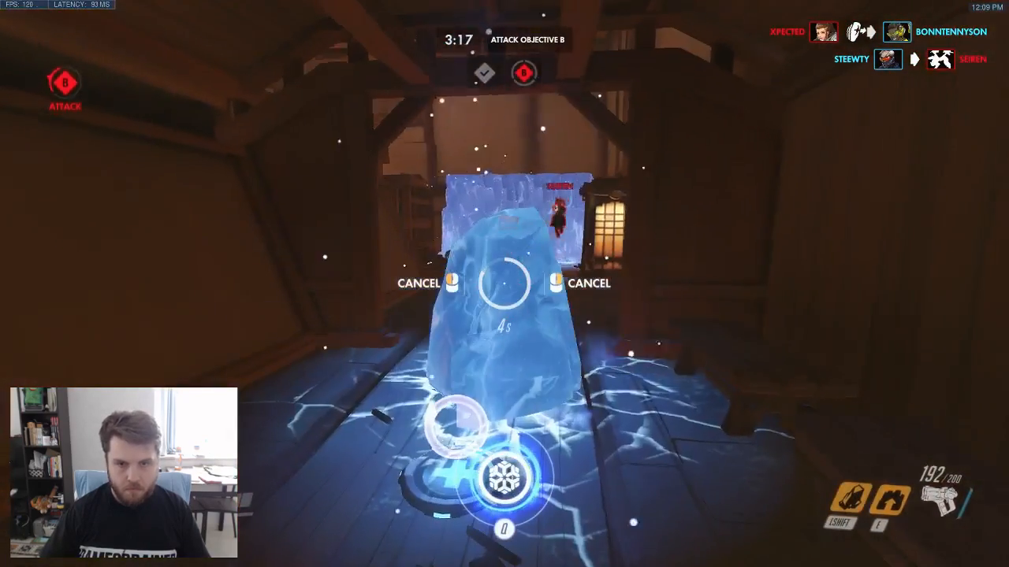
- Leave Cryo-Freeze, spray frost at the enemies beside the temple stairs, and fire an icicle at them
left_click(505, 284)
key("w")
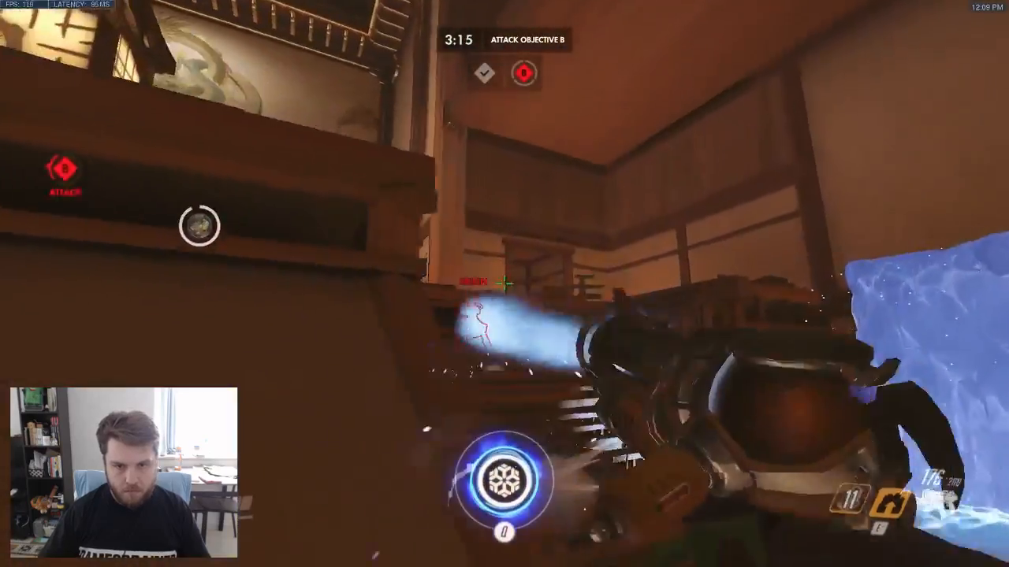
key("w")
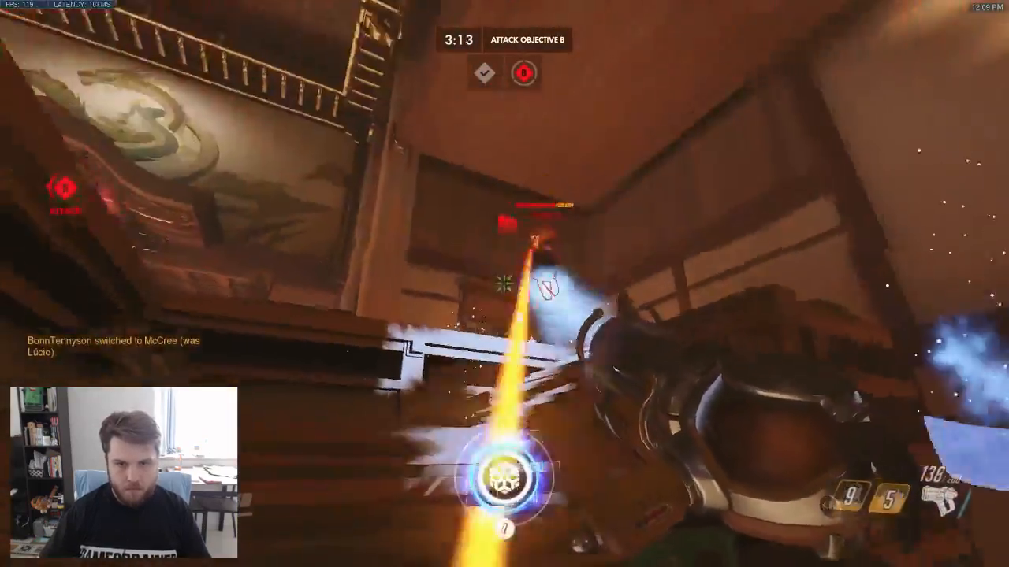
right_click(504, 283)
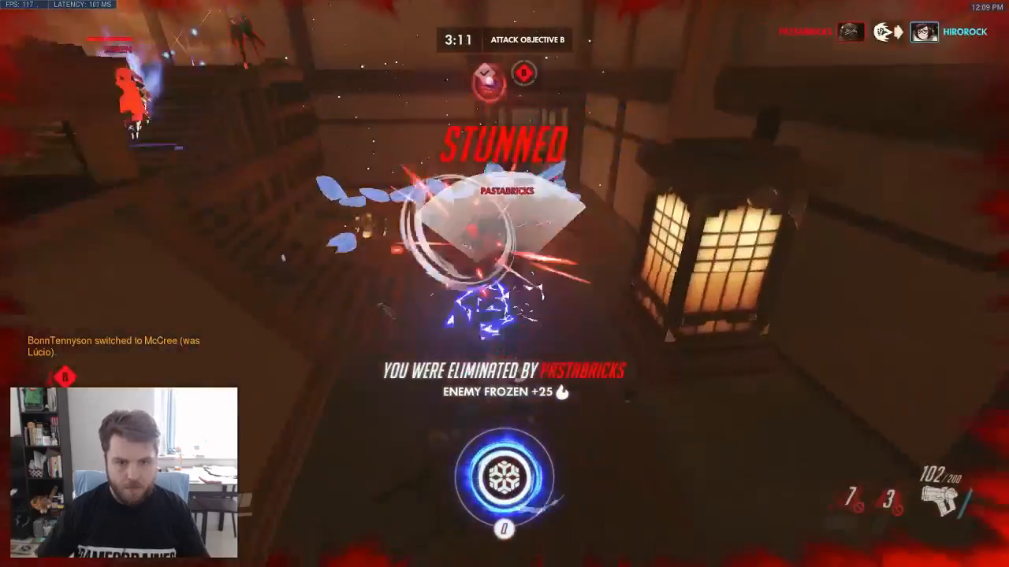
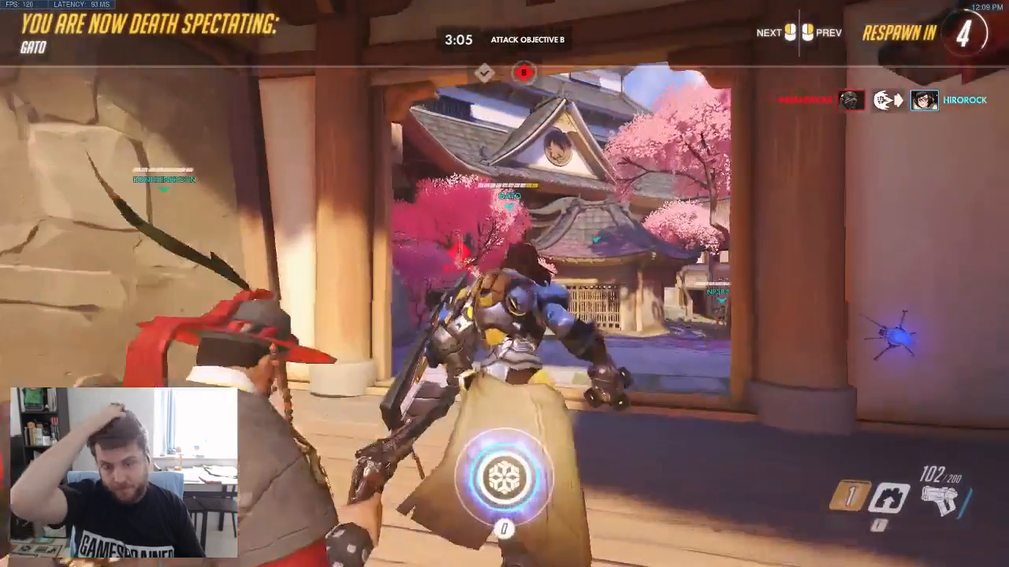
- Respawn as Junkrat, leave the spawn room, and climb the outdoor and wooden stairs toward Objective B
key("Tab")
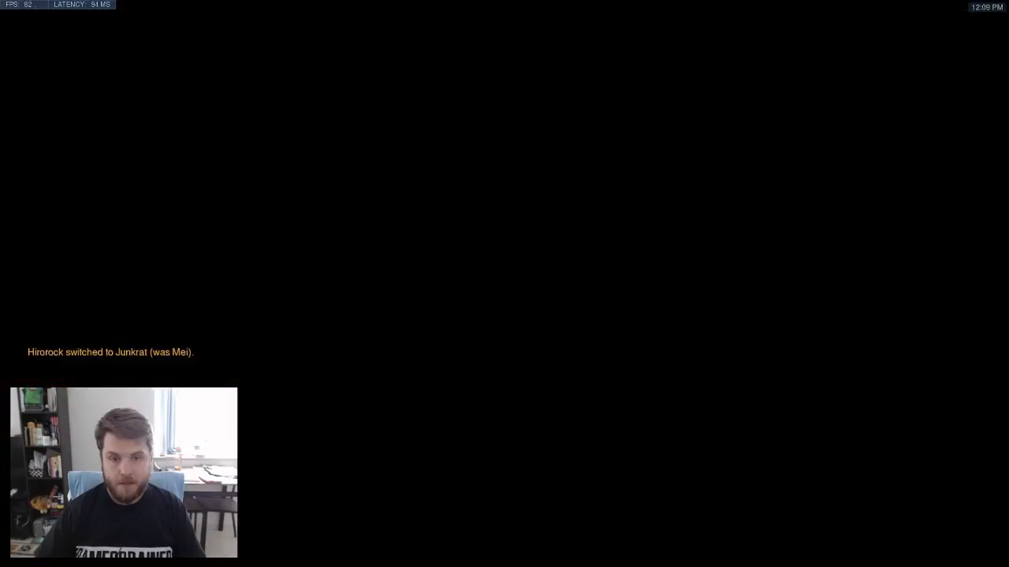
key("w")
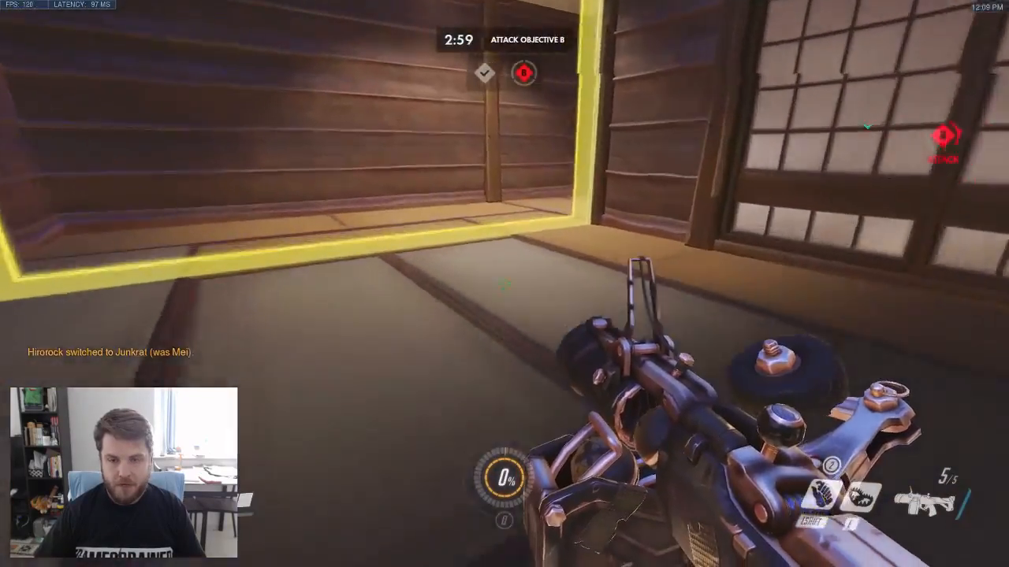
key("w")
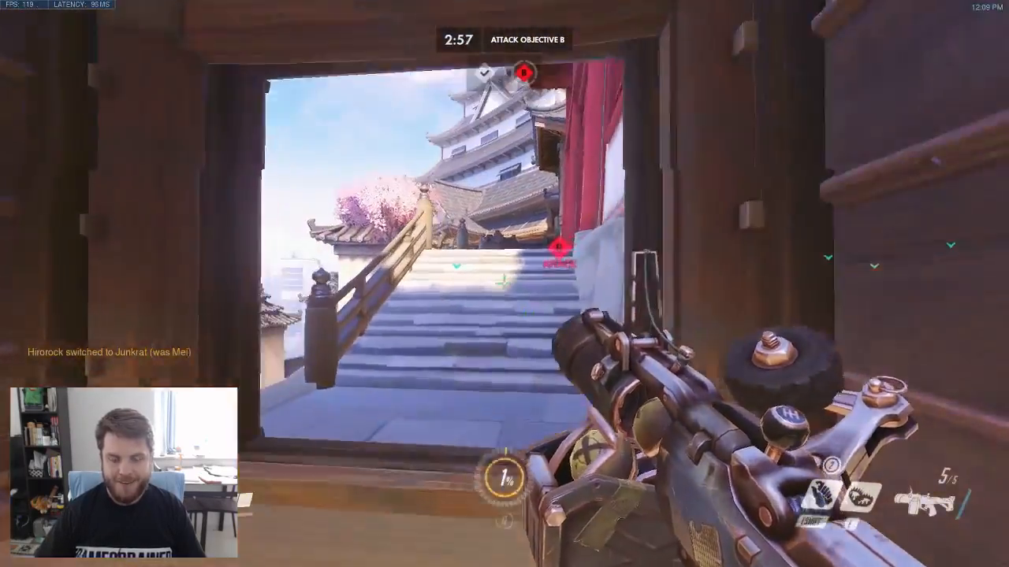
key("w")
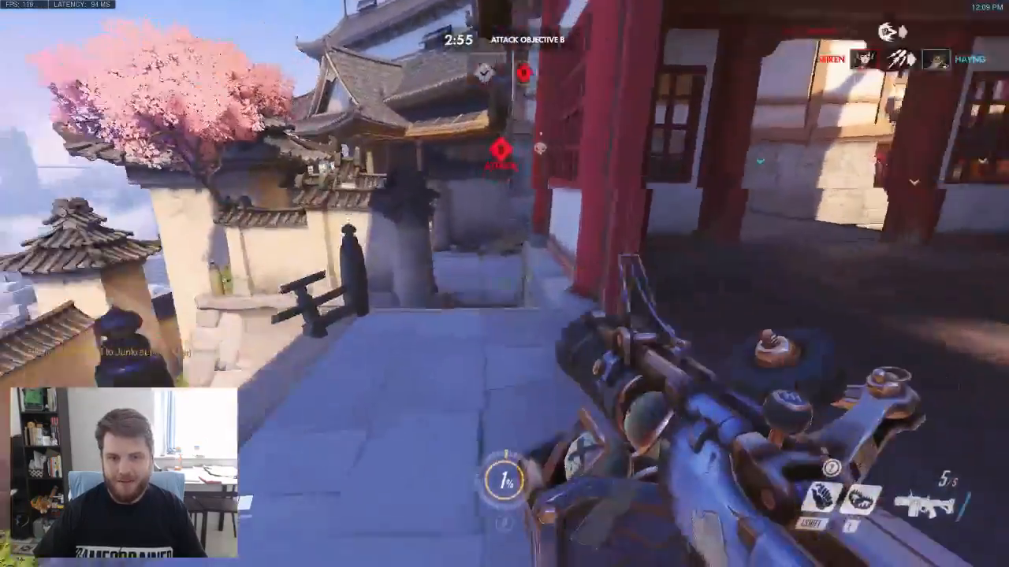
key("w")
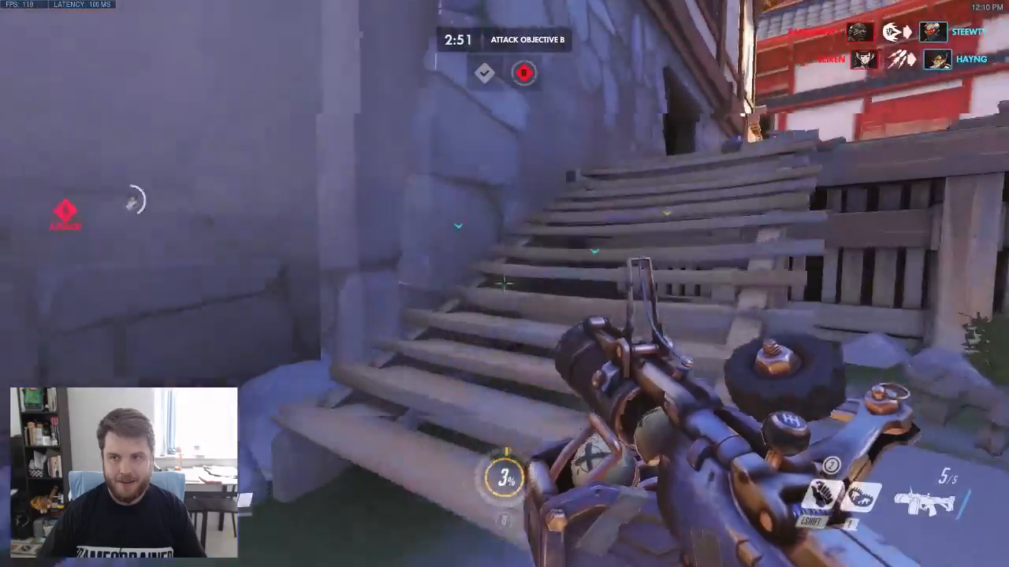
key("w")
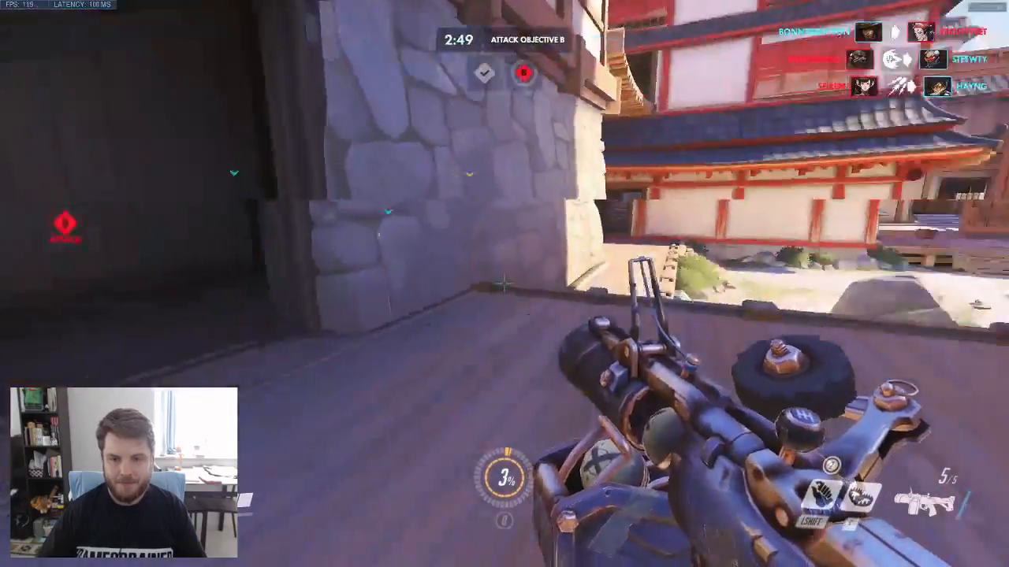
key("w")
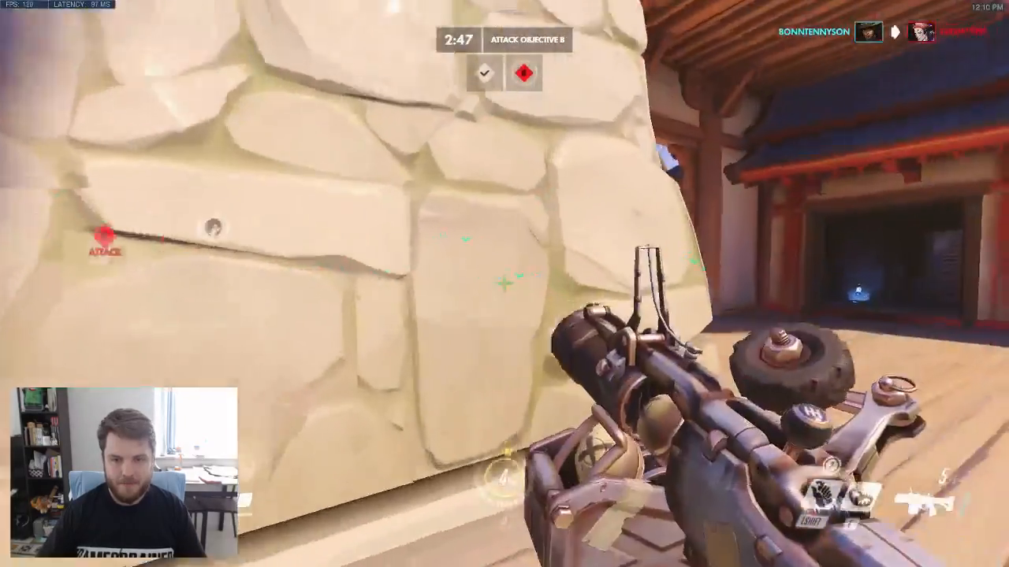
- Cross the cherry-blossom courtyard toward the temple, fire a grenade ahead, and reload at the side stairs
key("w")
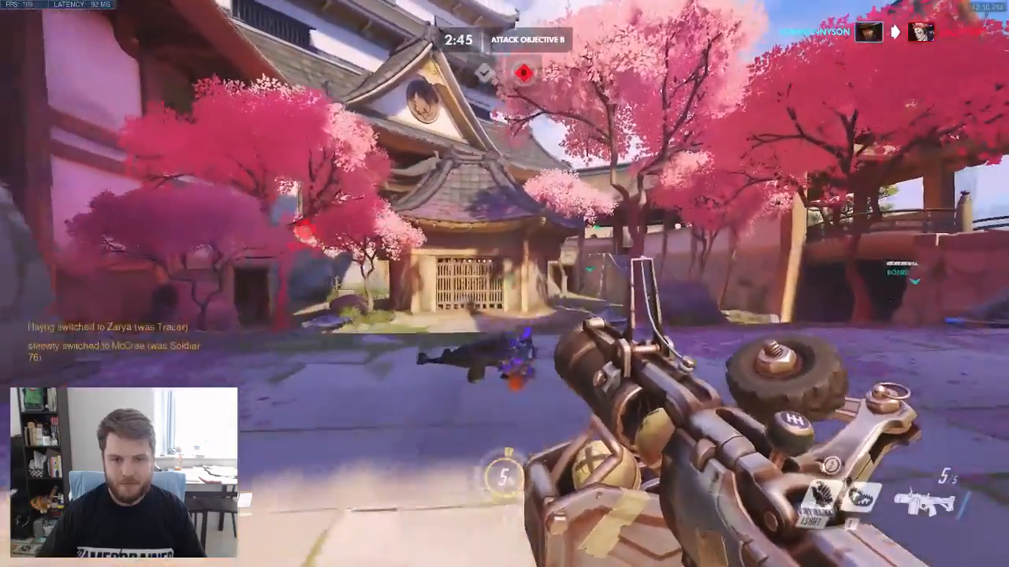
key("w")
key("w")
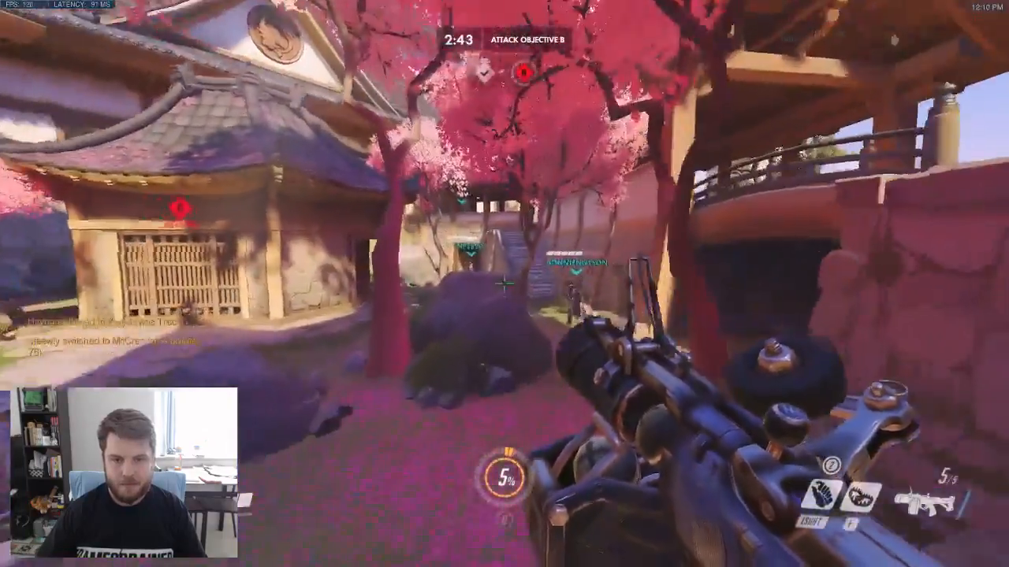
key("w")
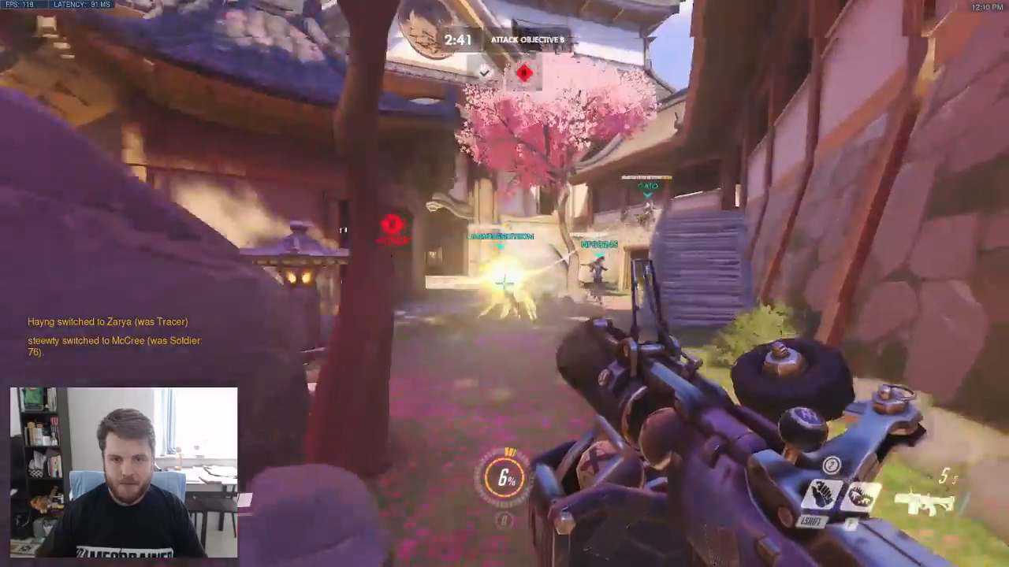
left_click(504, 284)
key("w")
key("r")
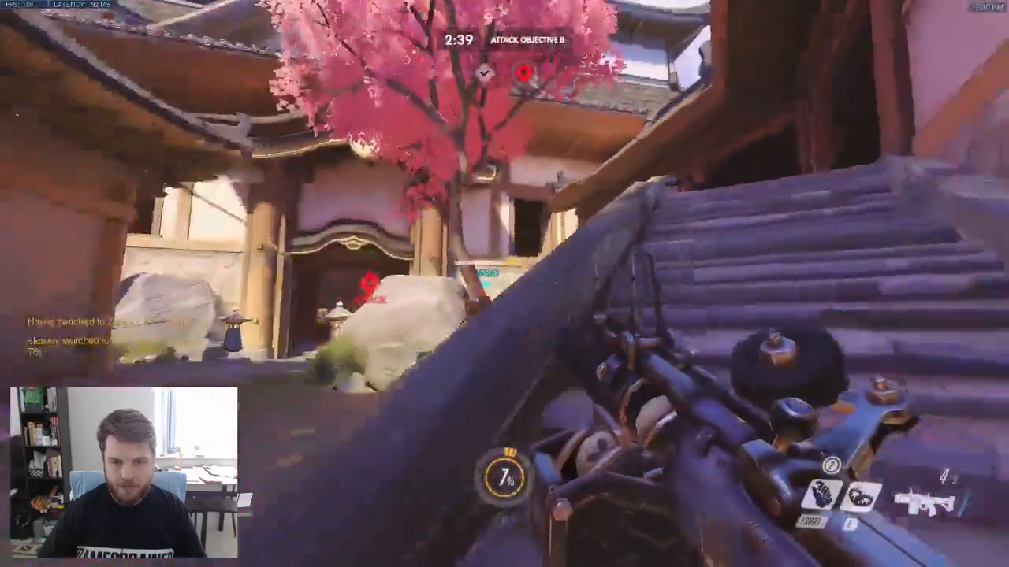
- Go through the covered walkway with melee swings and approach the steps of the temple's side entrance
key("w")
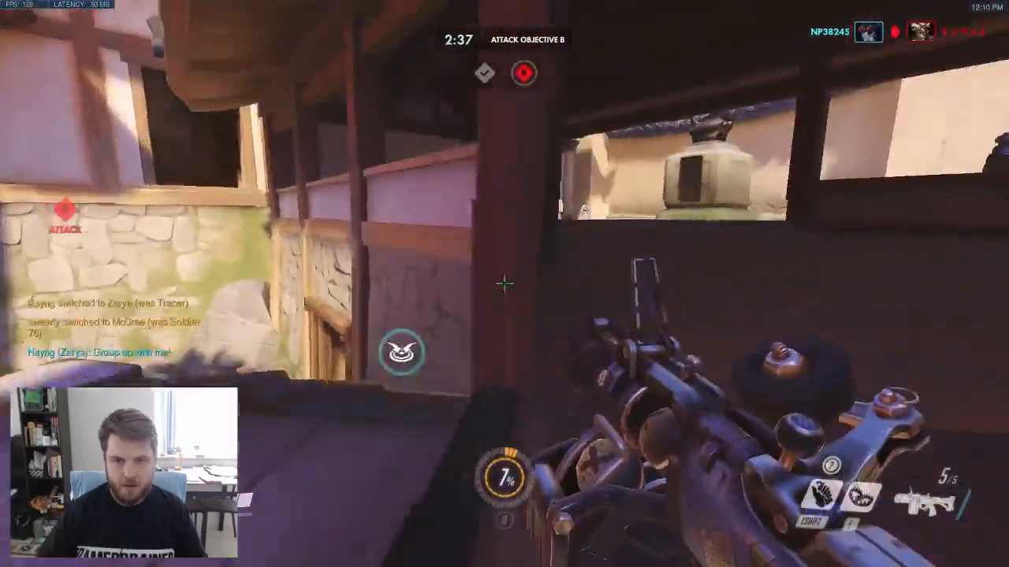
key("w")
key("v")
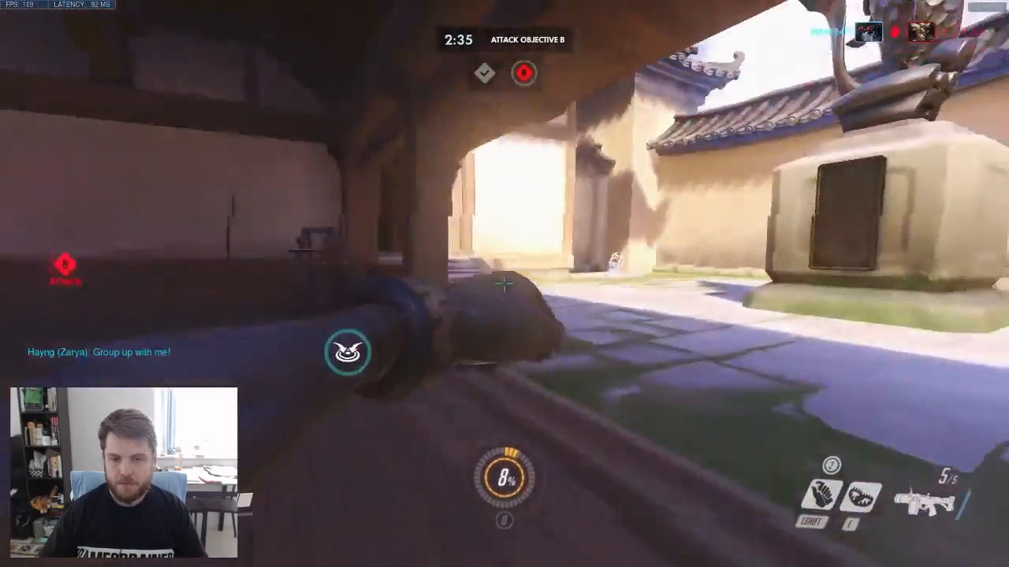
key("v")
key("w")
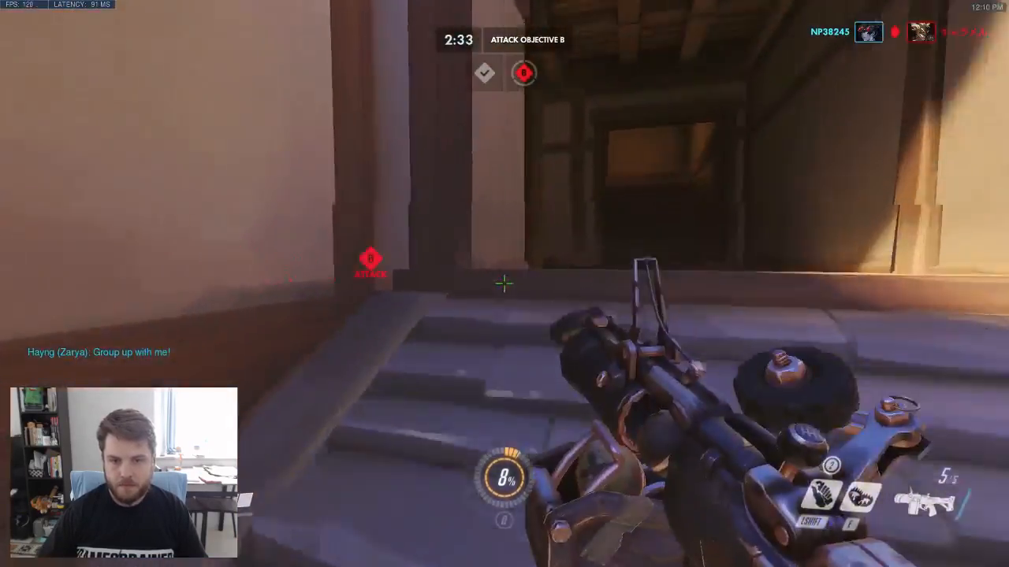
- Fire grenades at the shielded enemy inside the side entrance, then back out around the outer wall
key("s")
left_click(504, 283)
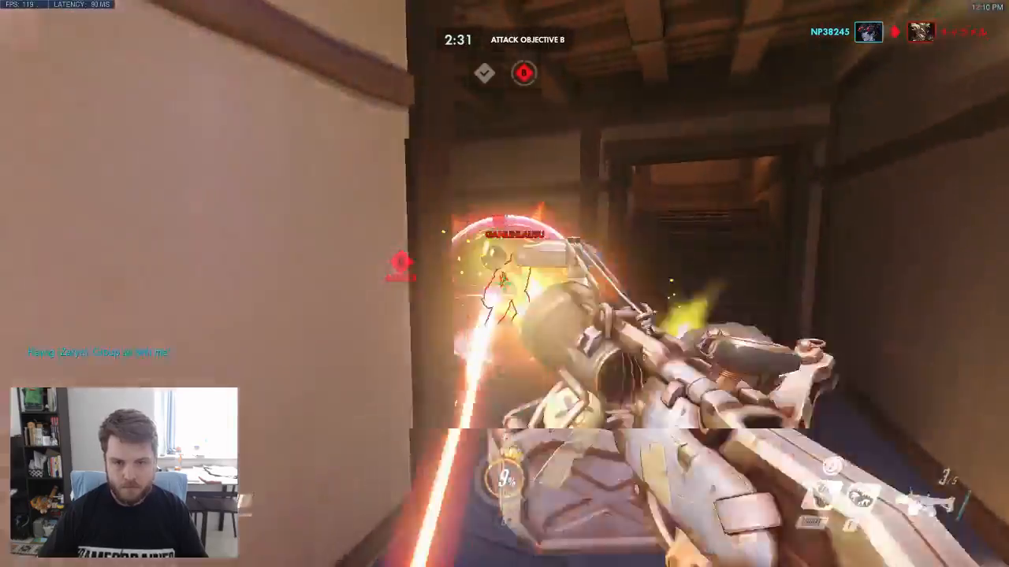
left_click(505, 283)
key("s")
key("w")
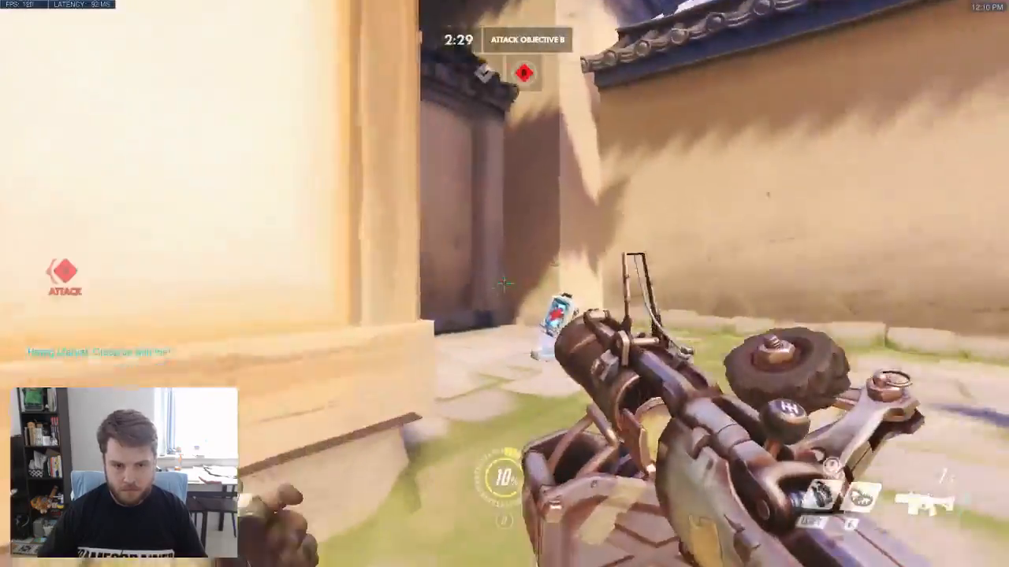
- Reload, return up the side entrance steps, and throw a Steel Trap in the doorway
key("r")
key("w")
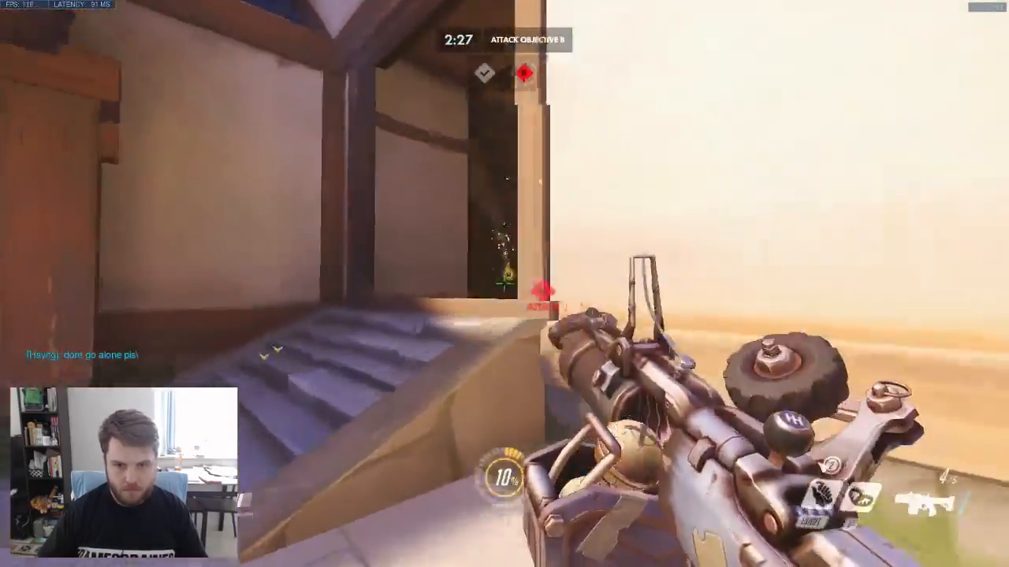
key("w")
key("e")
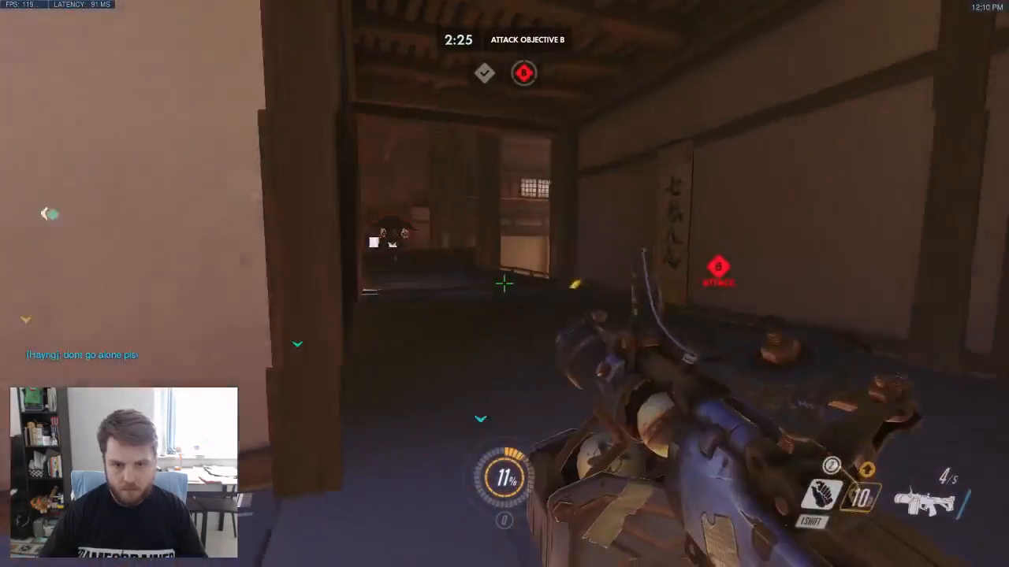
- Fire a volley of grenades down the side hall at the enemies and reload beside the trap
key("w")
left_click(504, 284)
left_click(505, 284)
left_click(504, 284)
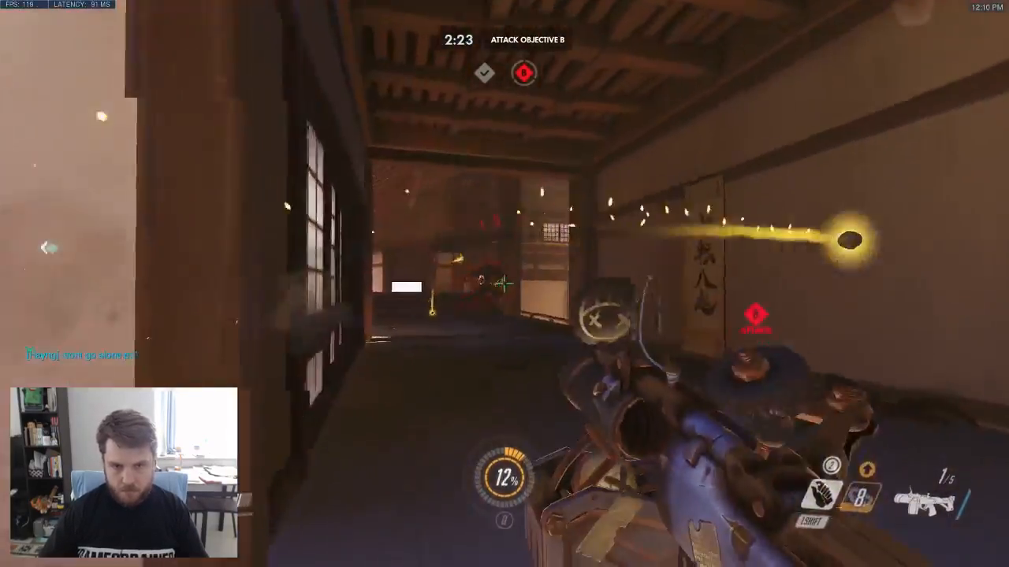
key("w")
key("r")
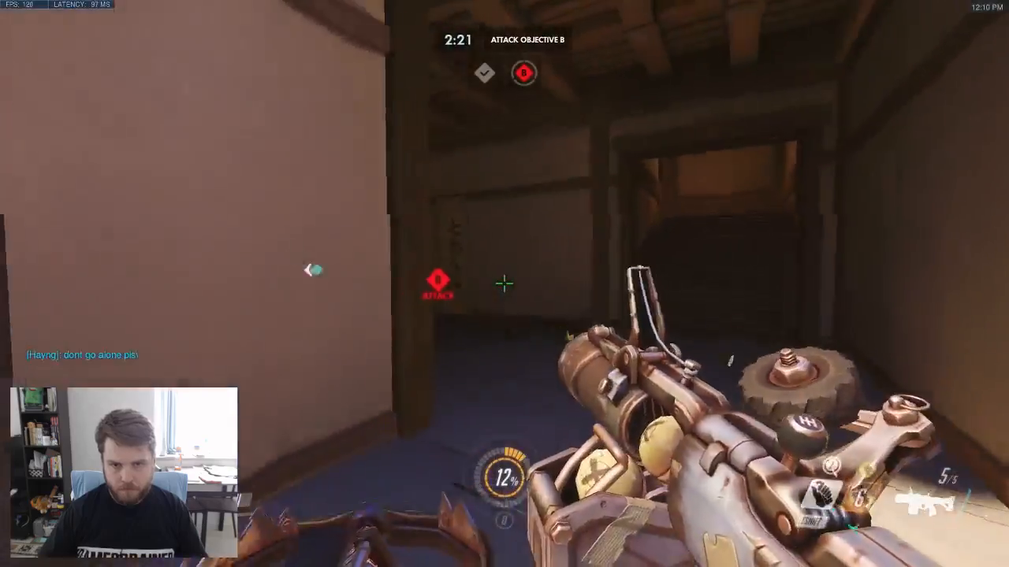
- Launch more grenades down the side hall while backing away from the doorway
left_click(504, 283)
key("s")
left_click(505, 284)
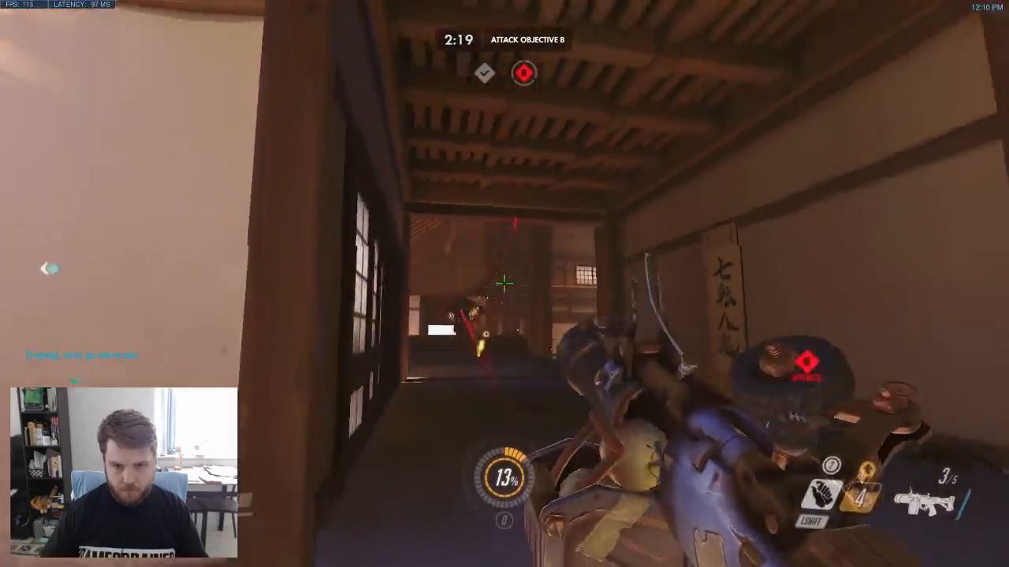
left_click(505, 283)
- Throw a Concussion Mine outside the side entrance and detonate it to launch back to the main courtyard
key("shift")
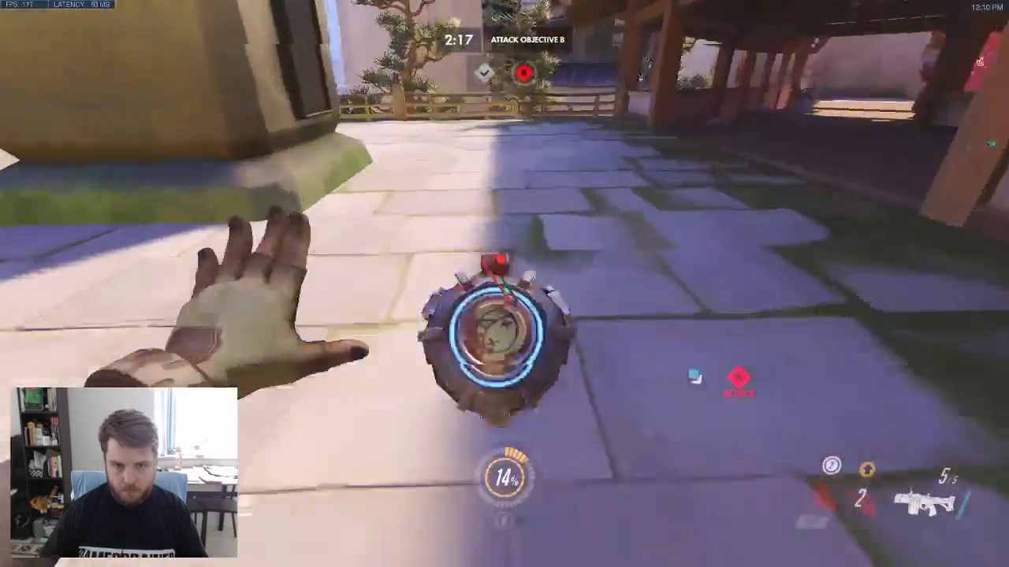
right_click(505, 284)
key("w")
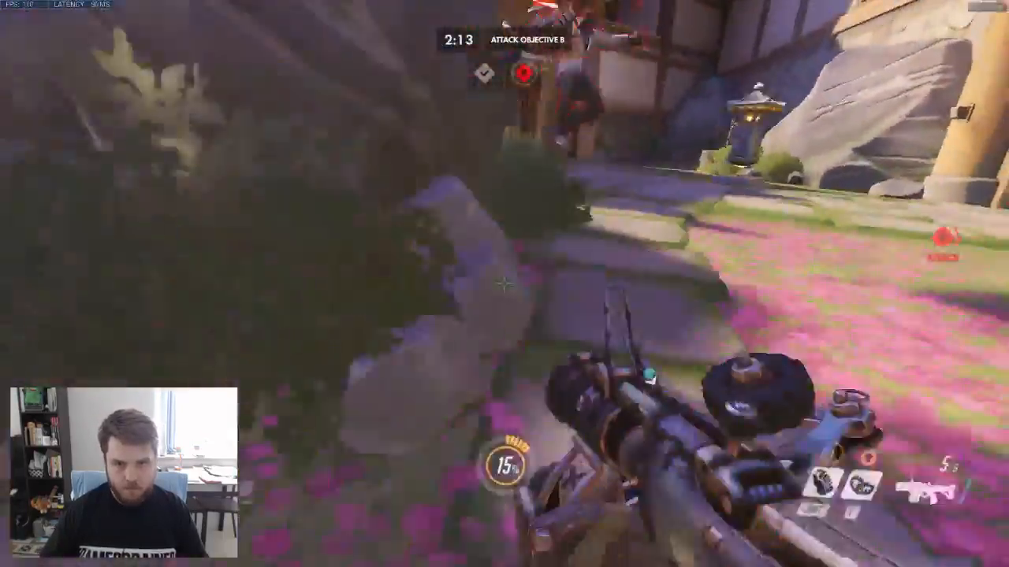
- Fire grenades through the temple's main entrance at the enemies while backing away
left_click(504, 284)
left_click(504, 284)
key("s")
left_click(505, 283)
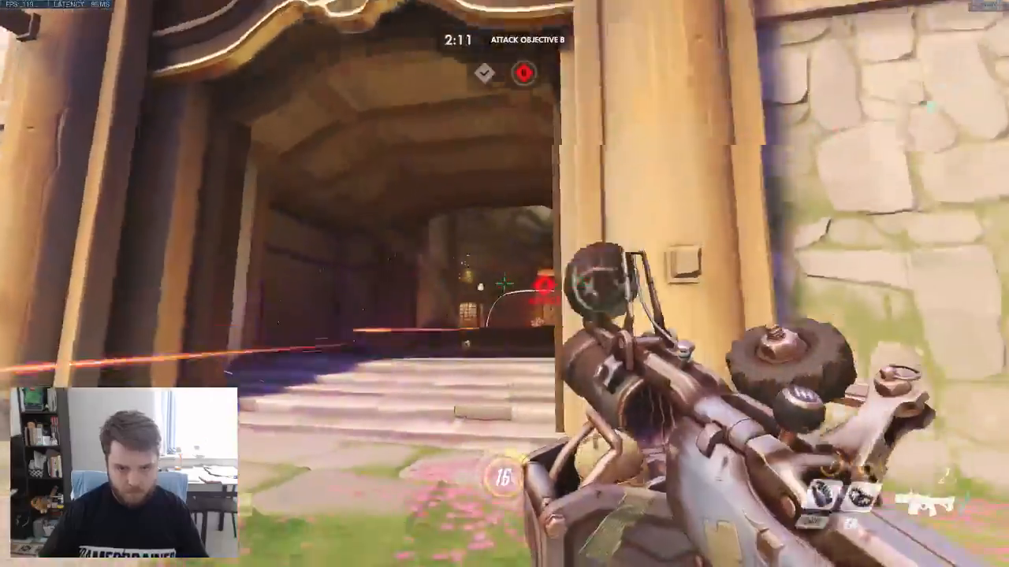
left_click(504, 284)
- Regroup in the courtyard, throw a Concussion Mine by the main entrance, and push into the temple's side hall
key("w")
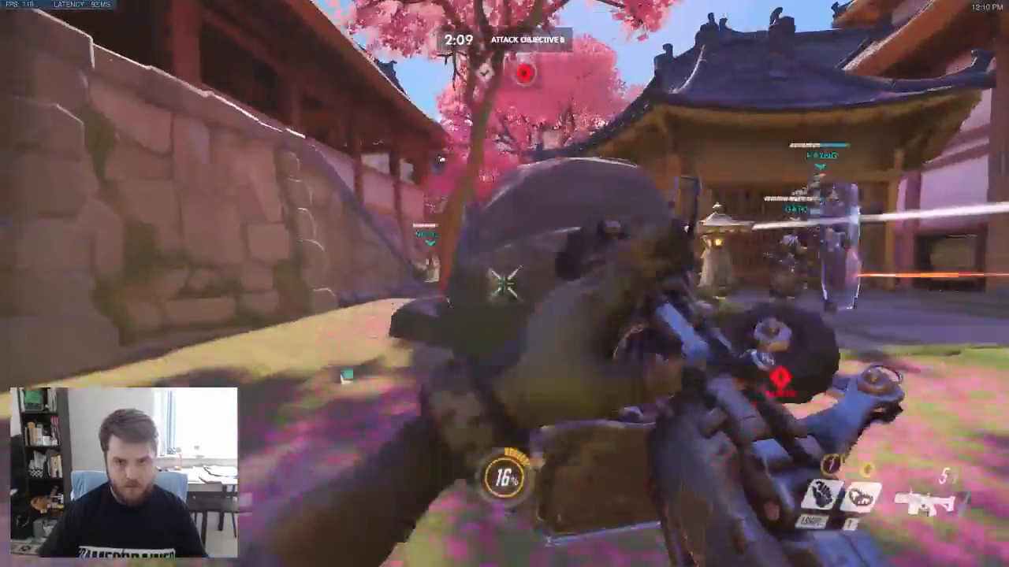
key("shift")
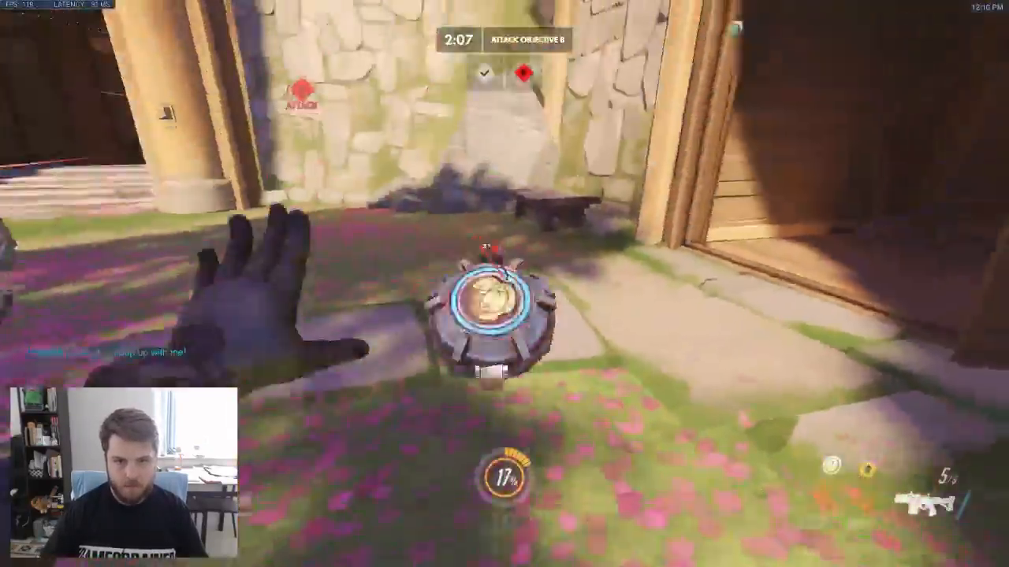
key("w")
key("w")
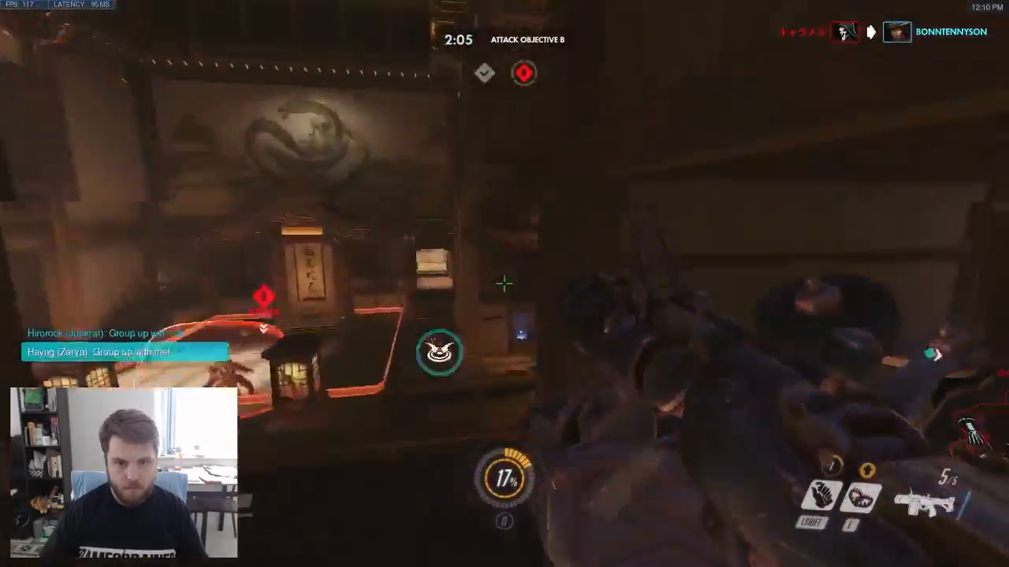
key("d")
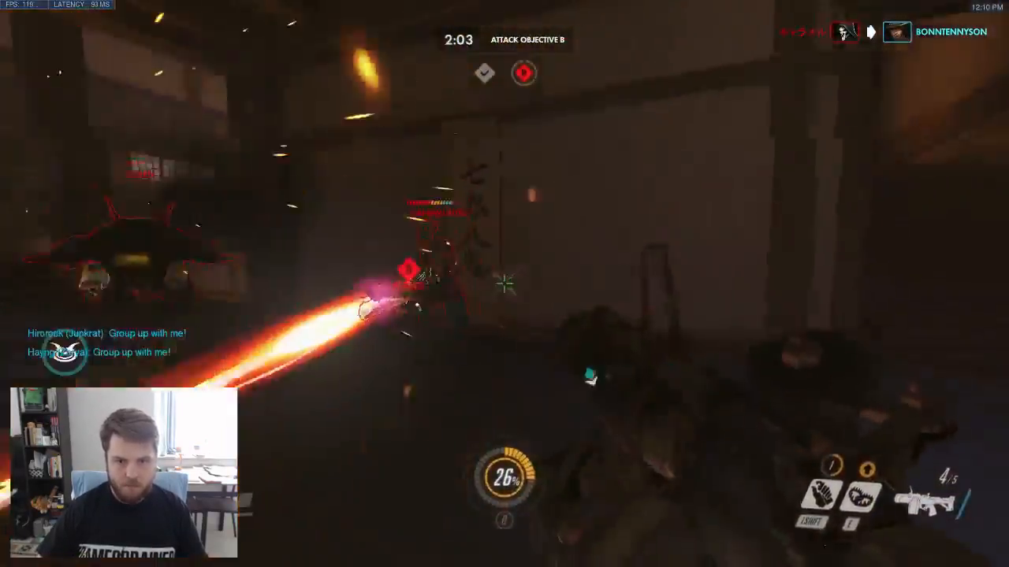
- Throw a Concussion Mine at the enemies in the temple's side hall, fire a grenade, and detonate the mine
key("shift")
left_click(504, 284)
right_click(504, 283)
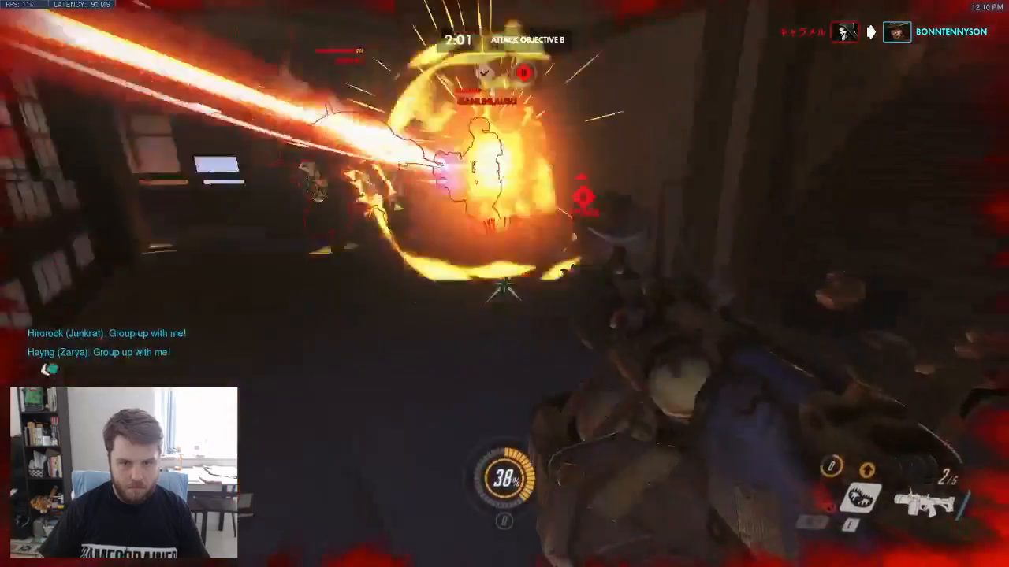
- Check the scoreboard while waiting to respawn
key("Tab")
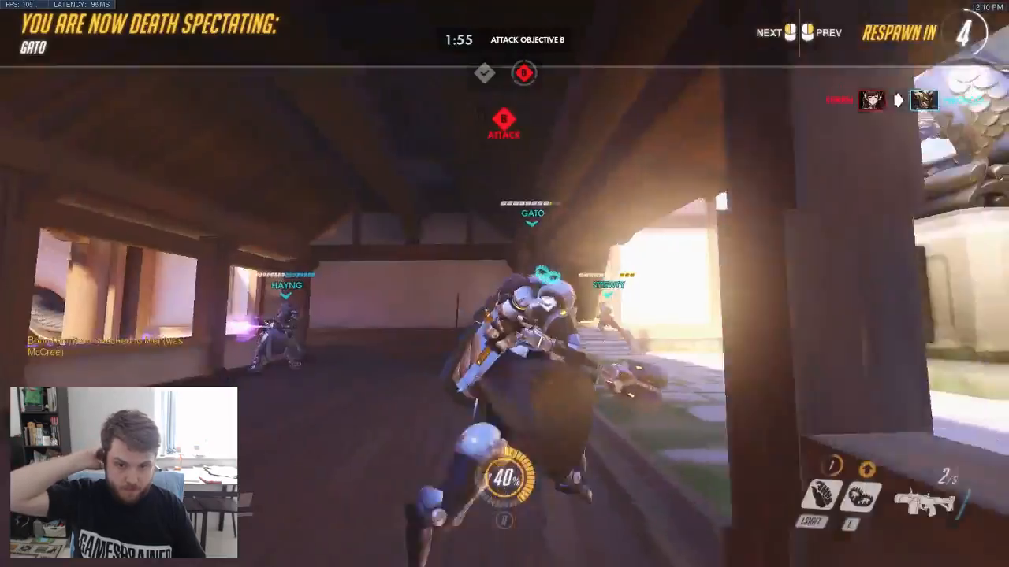
key("Tab")
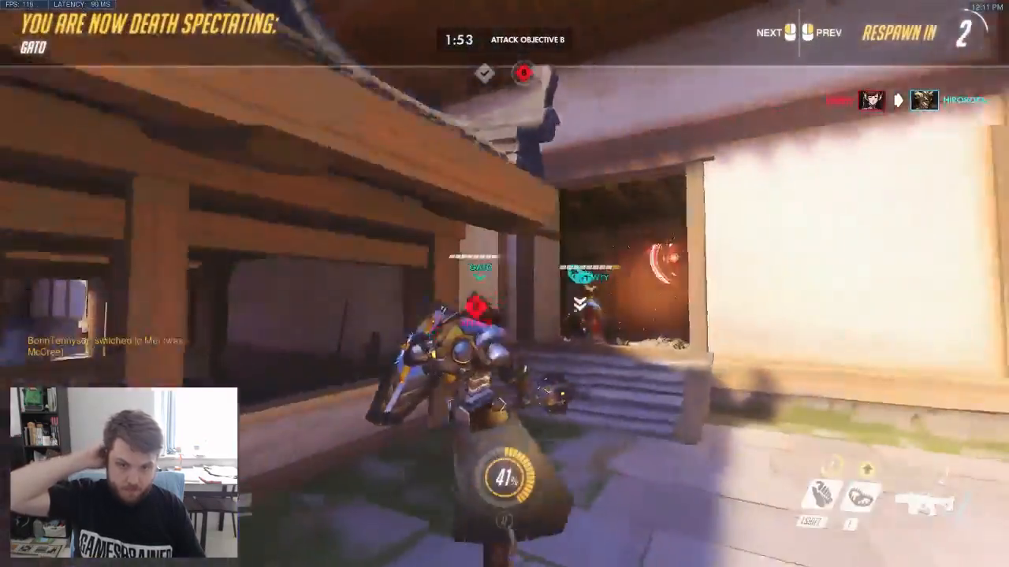
key("Tab")
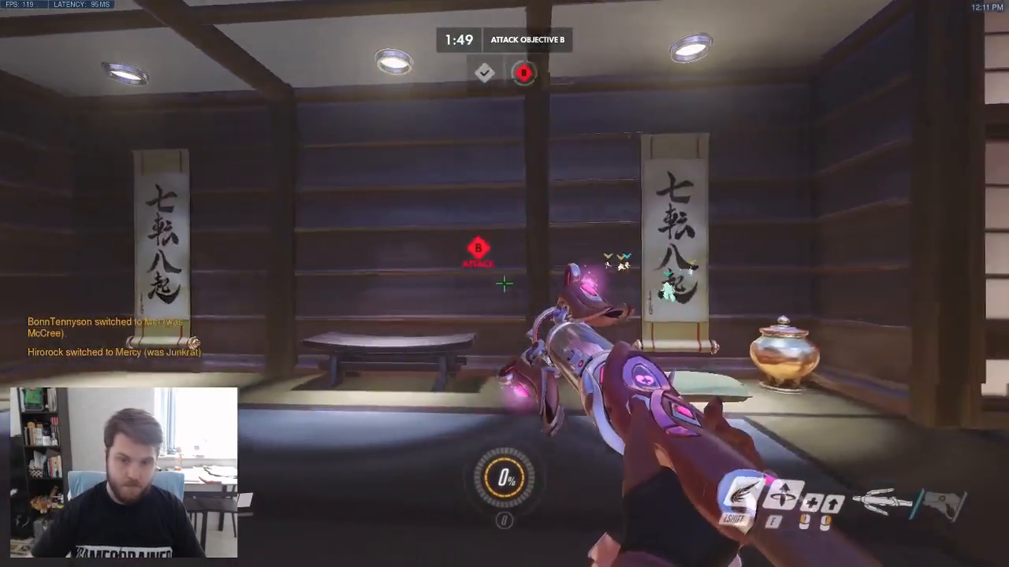
- Run as Mercy from the spawn room through the outer courtyard and gate into the cherry tree courtyard
key("w")
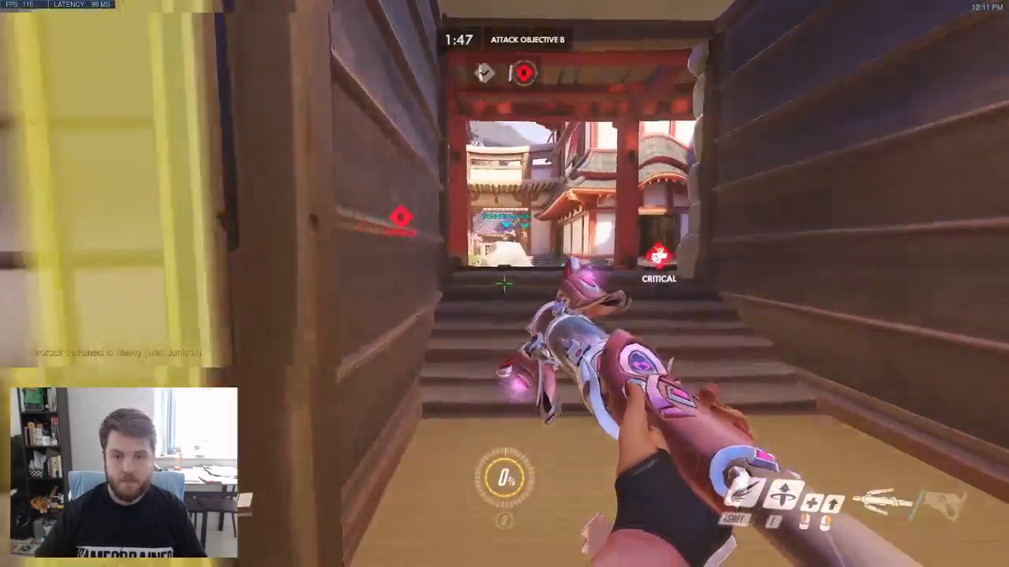
key("w")
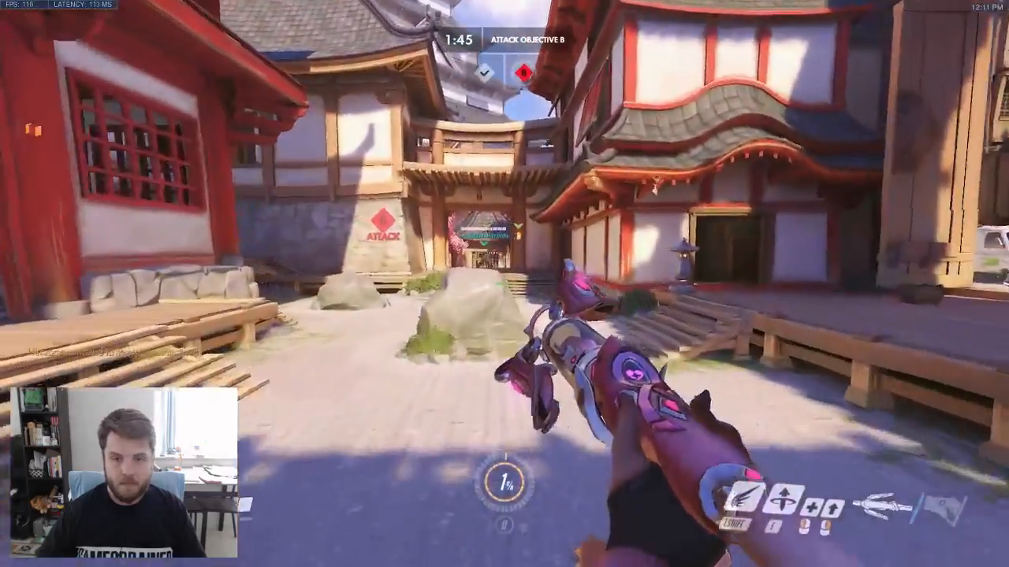
key("w")
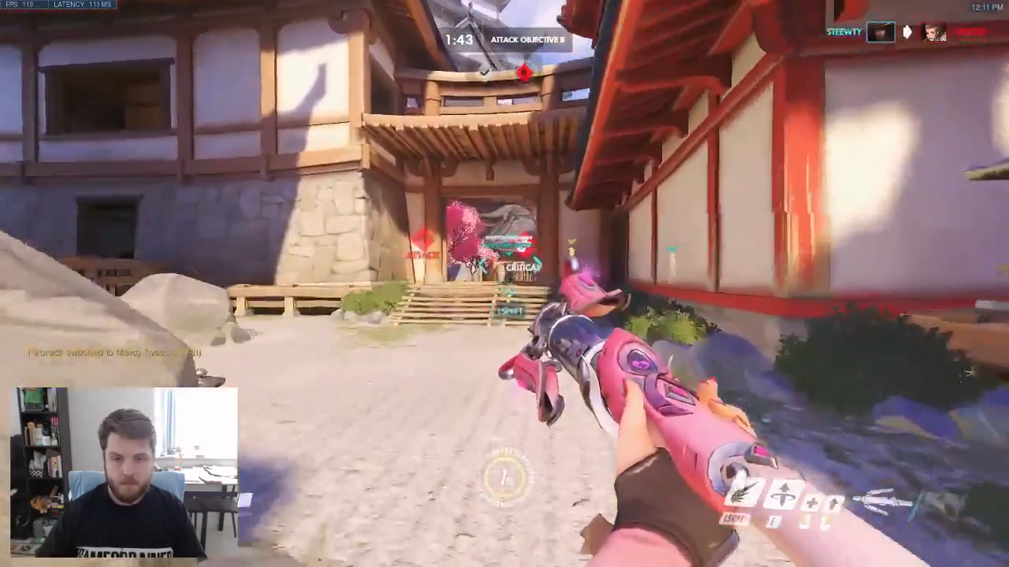
key("w")
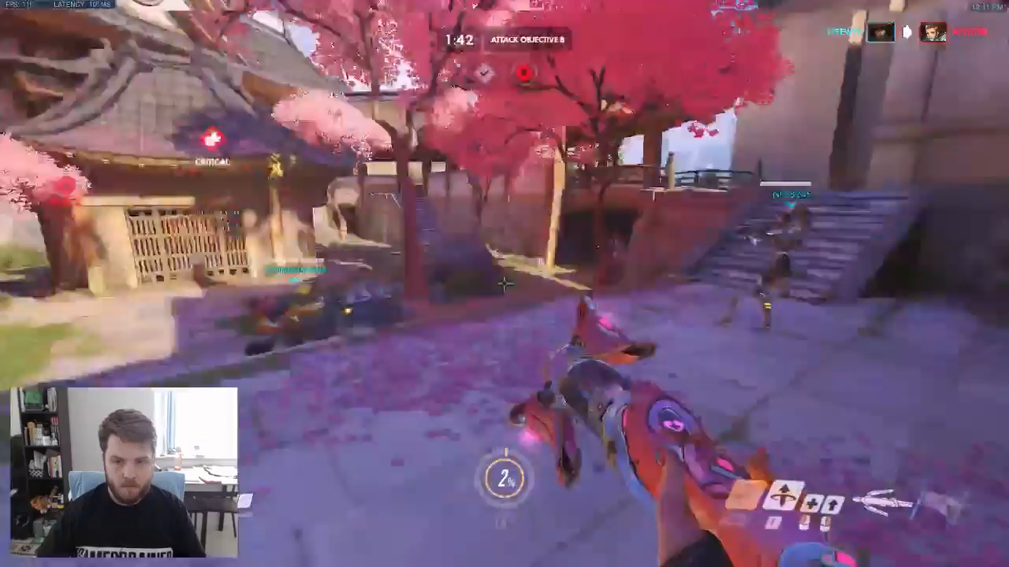
- Heal the Widowmaker teammate in the cherry tree courtyard, and use Guardian Angel to reach the Mei teammate
left_click(504, 283)
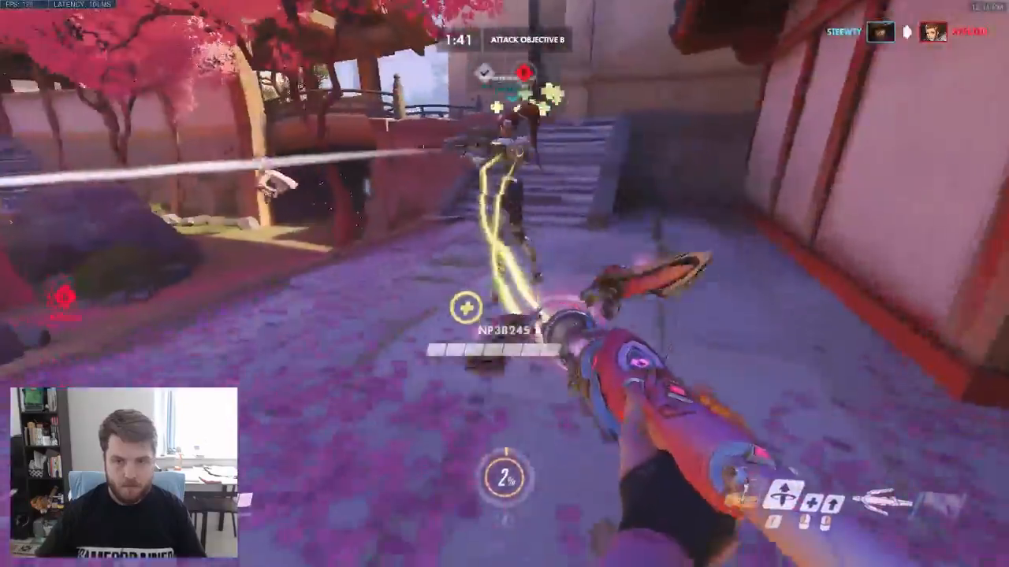
key("w")
key("w")
key("shift")
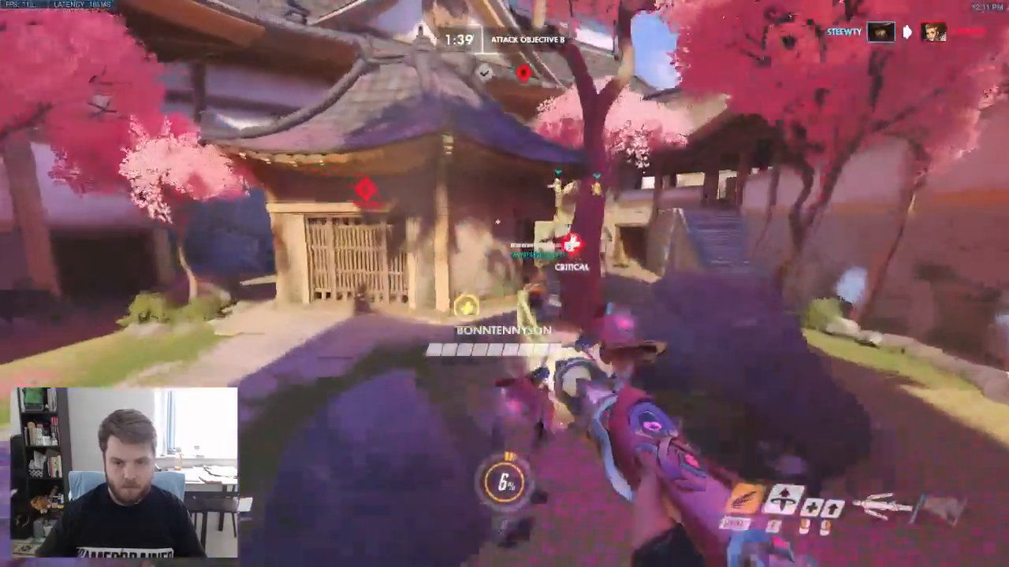
- Advance past the stone stairs to the temple's side entrance and heal the teammate fighting in the doorway
key("w")
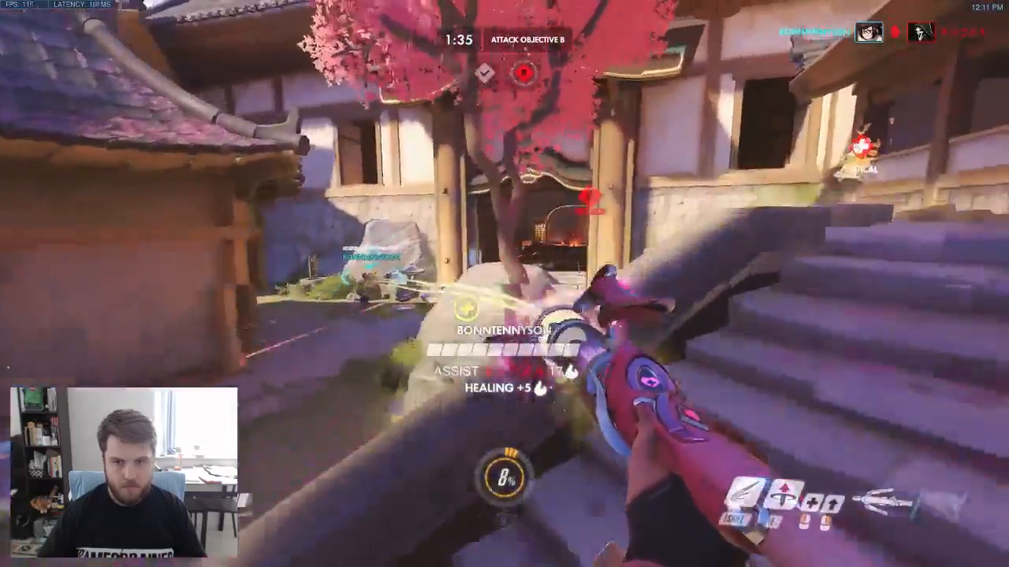
key("w")
key("w")
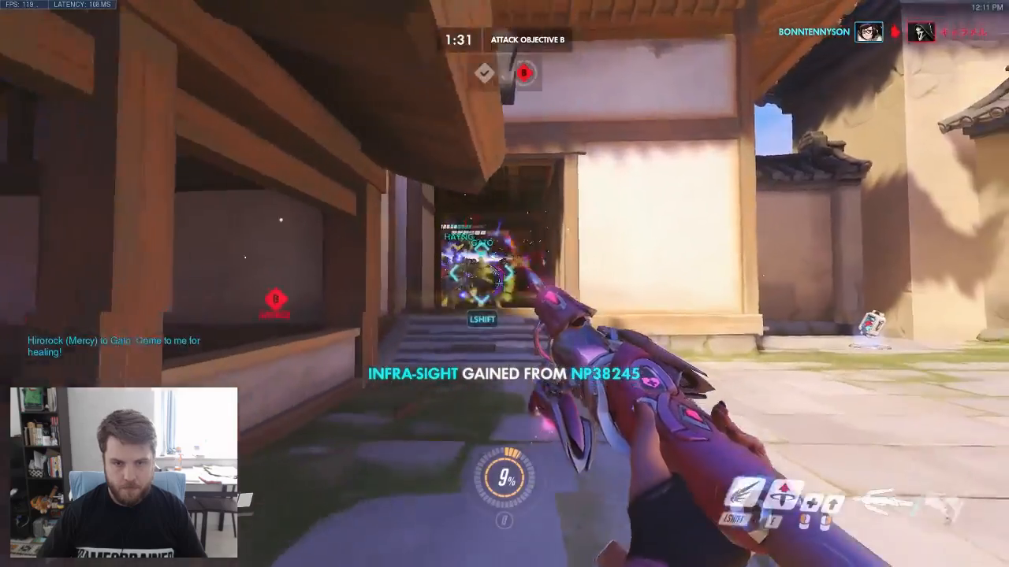
key("w")
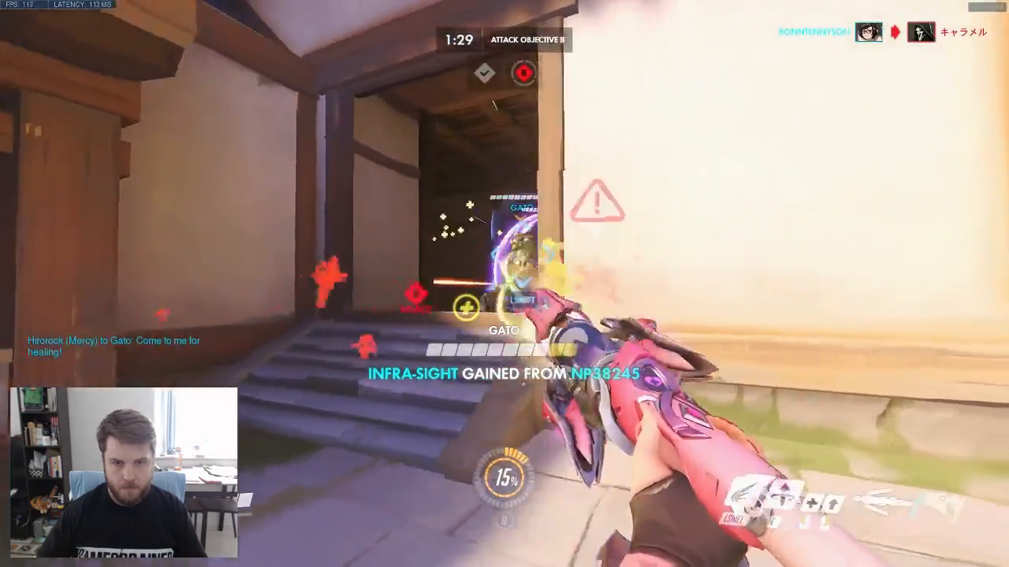
- Back away from the side entrance while healing the retreating teammate, and take cover behind the courtyard statue's pedestal
key("s")
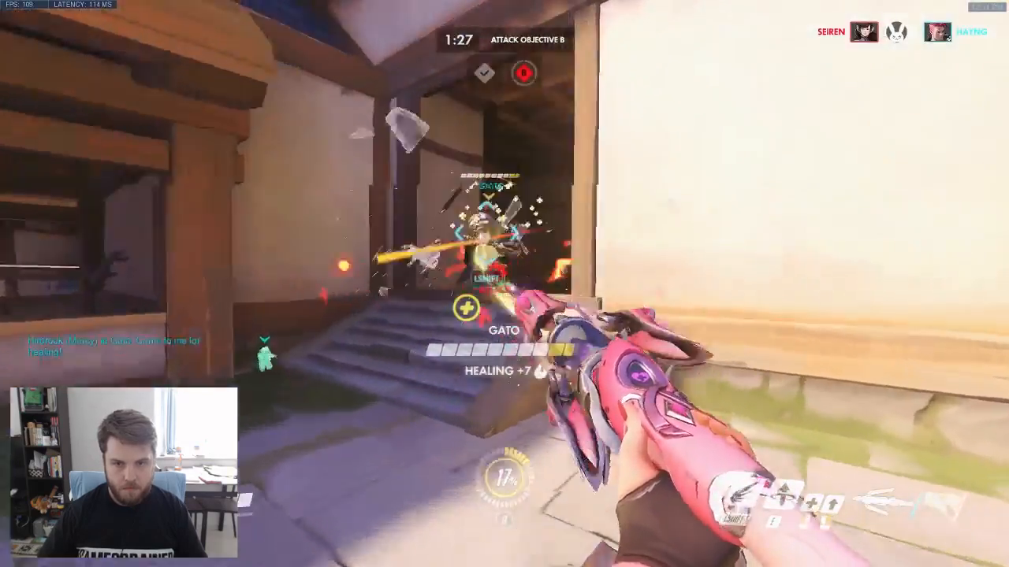
key("s")
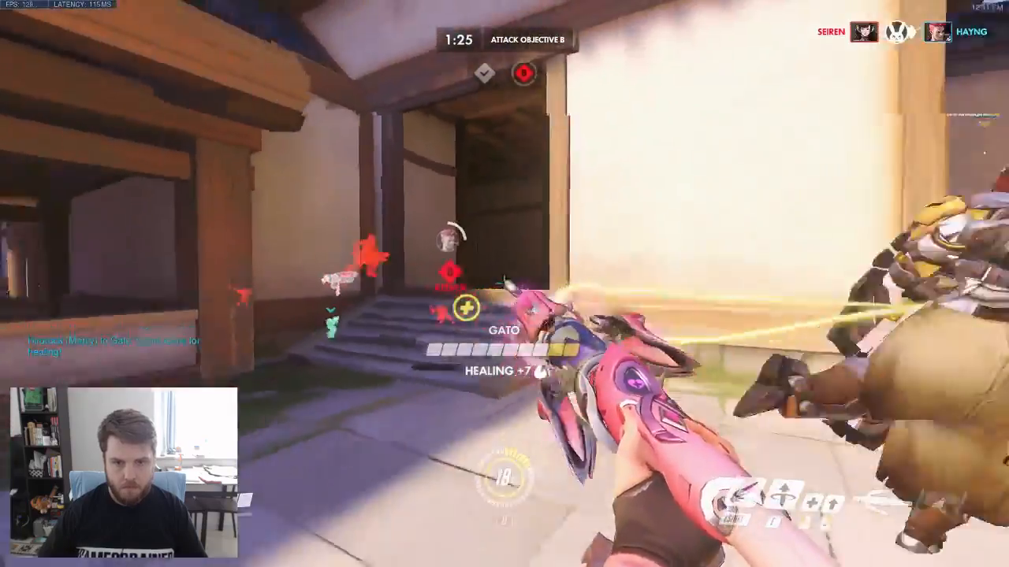
key("s")
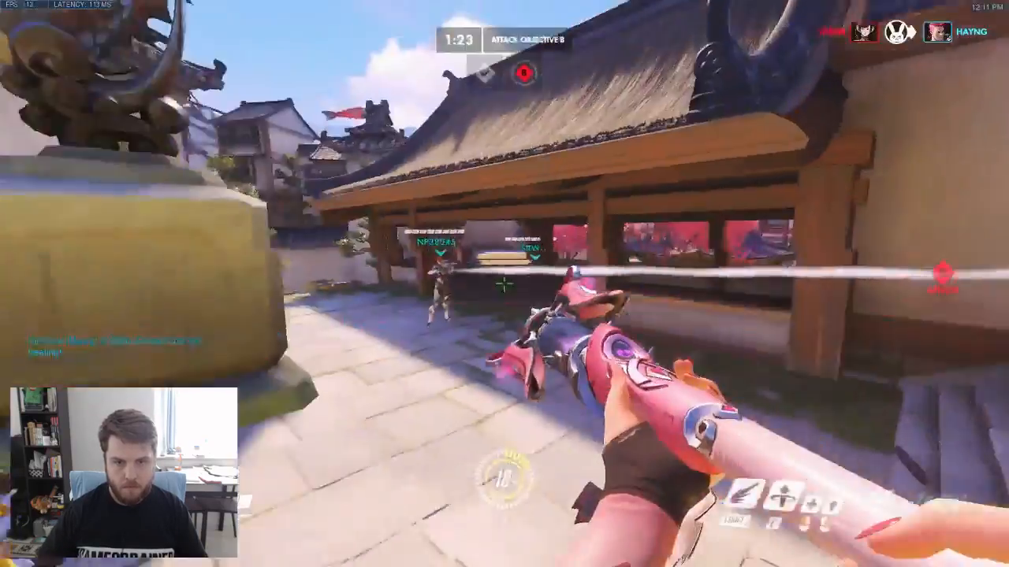
key("a")
key("a")
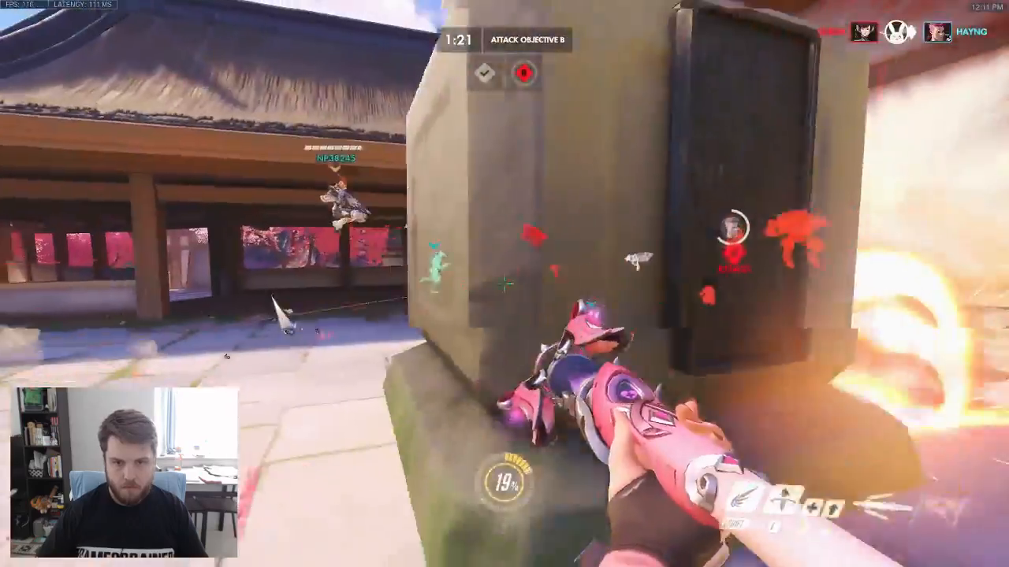
- Heal the Widowmaker beside the pedestal, and use Guardian Angel to rejoin and heal the teammates near the side entrance
left_click(504, 284)
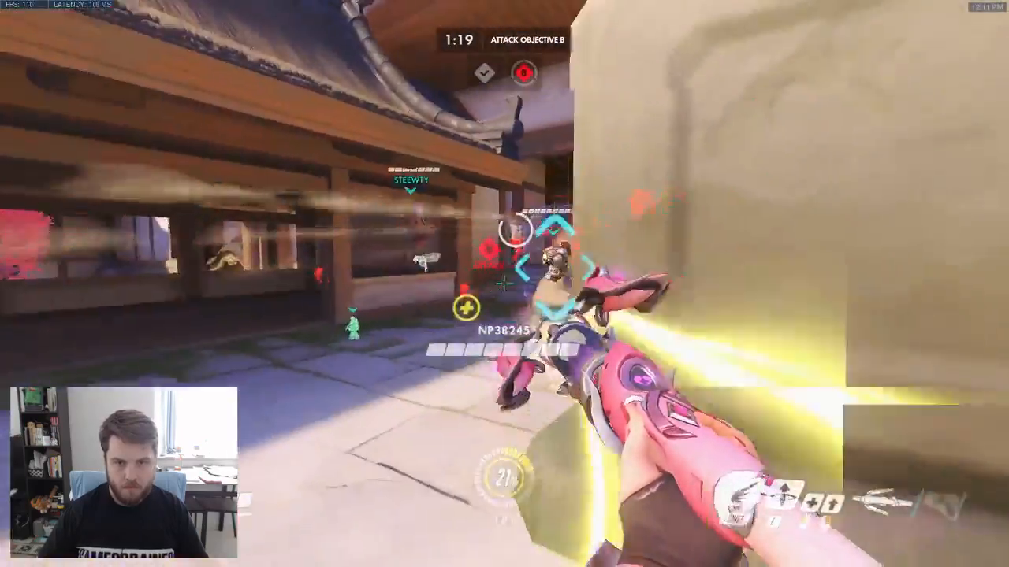
left_click(504, 283)
key("w")
left_click(505, 284)
left_click(505, 284)
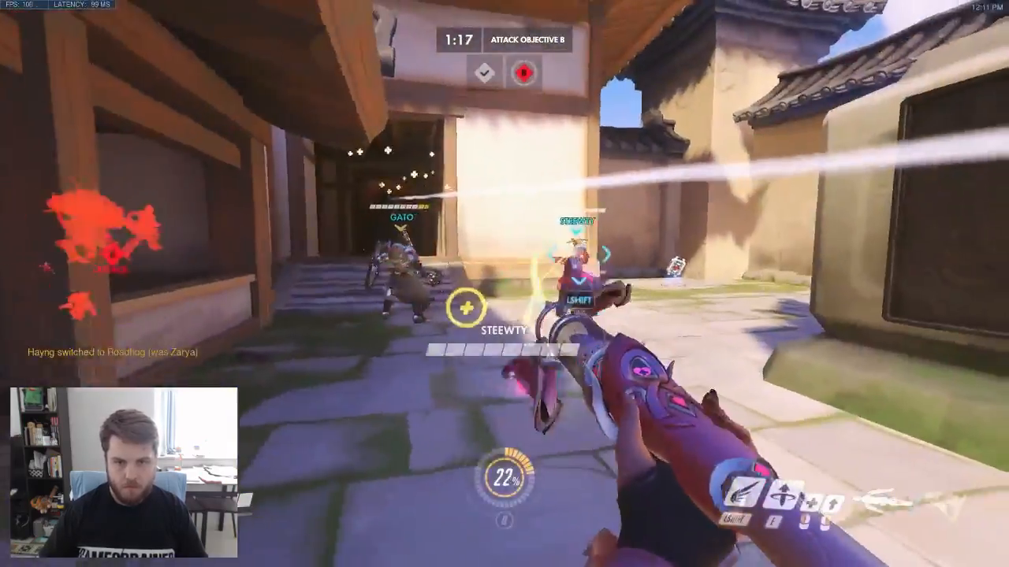
left_click(505, 284)
key("shift")
key("s")
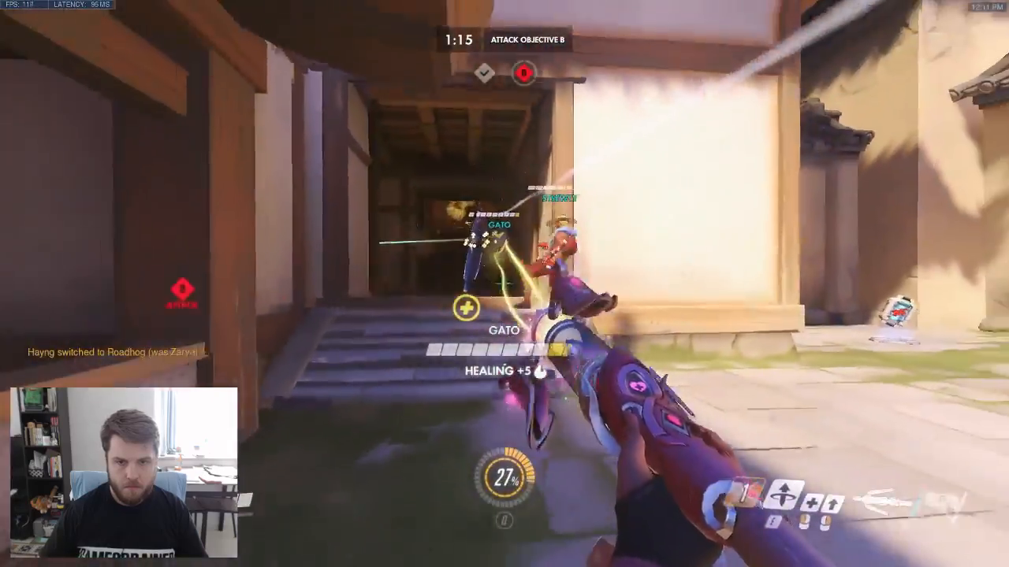
- Follow the teammates up the side steps into the temple hall with the healing beam on them
left_click(504, 284)
key("w")
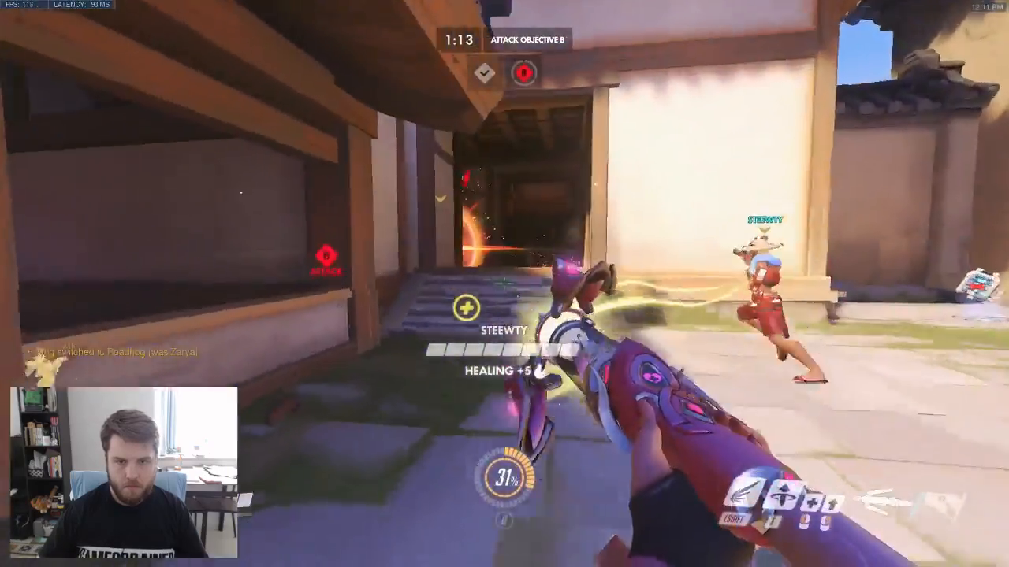
left_click(504, 283)
key("w")
left_click(504, 284)
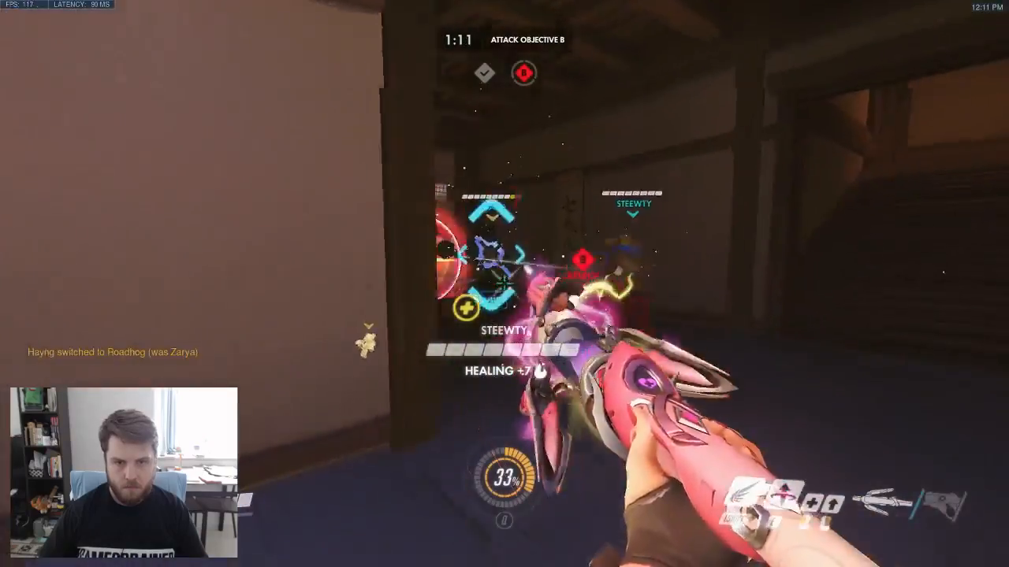
- Strafe in the side hall while alternating the Caduceus beam between the two teammates fighting ahead
key("d")
key("a")
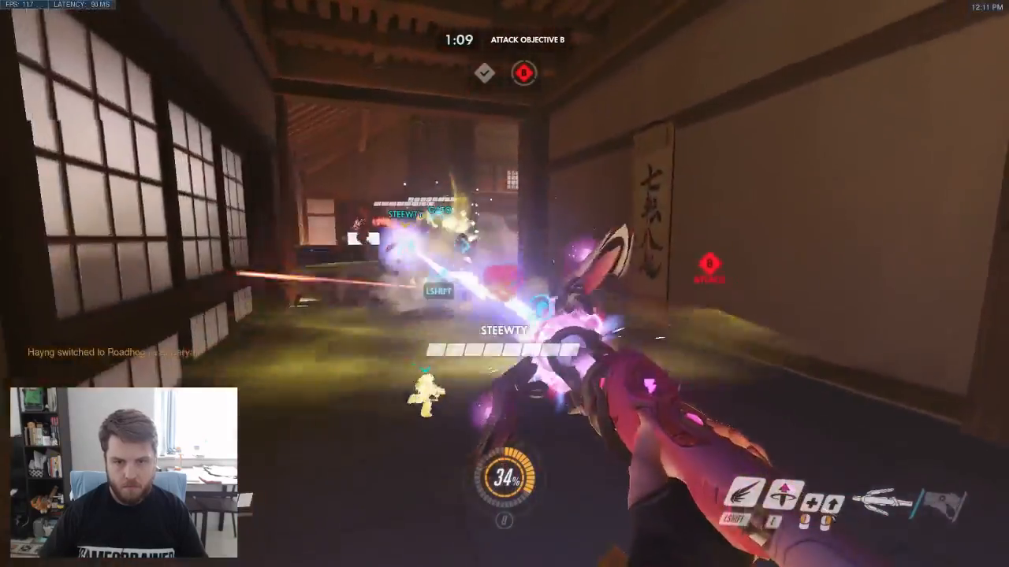
key("d")
left_click(504, 284)
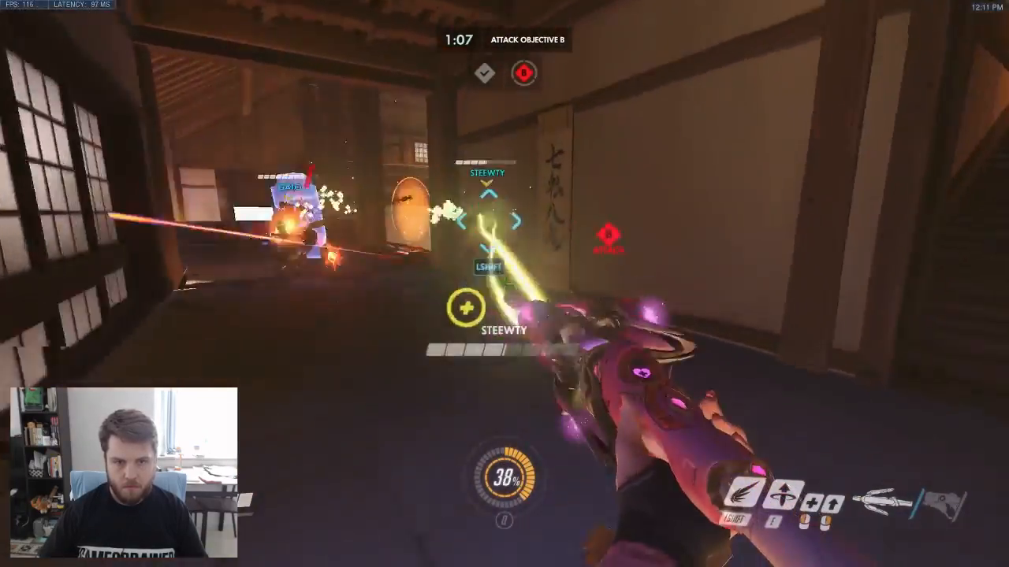
key("w")
left_click(504, 284)
key("s")
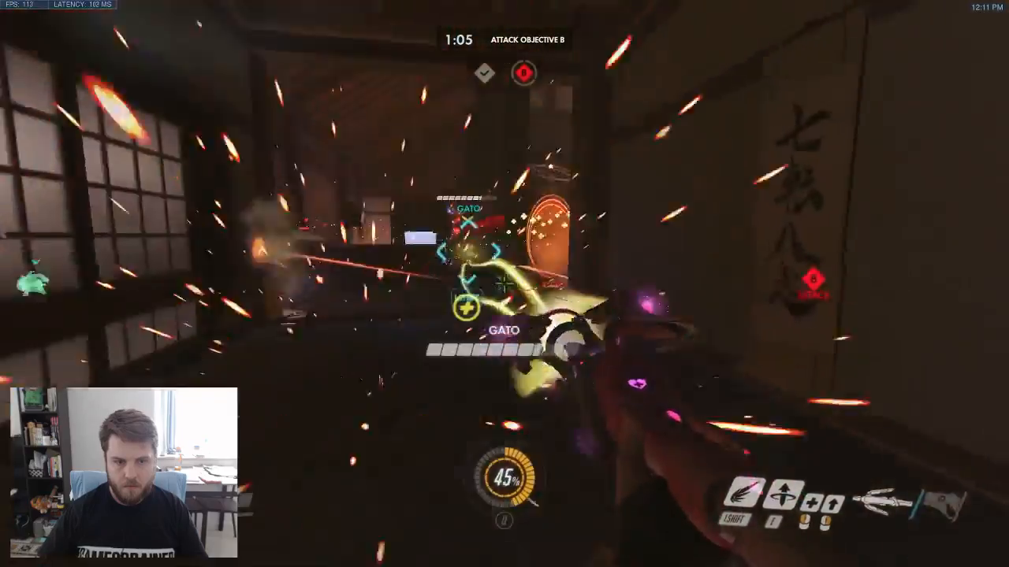
- Dodge the explosions along the side hall's window wall while healing both frontline teammates
key("s")
key("a")
left_click(505, 284)
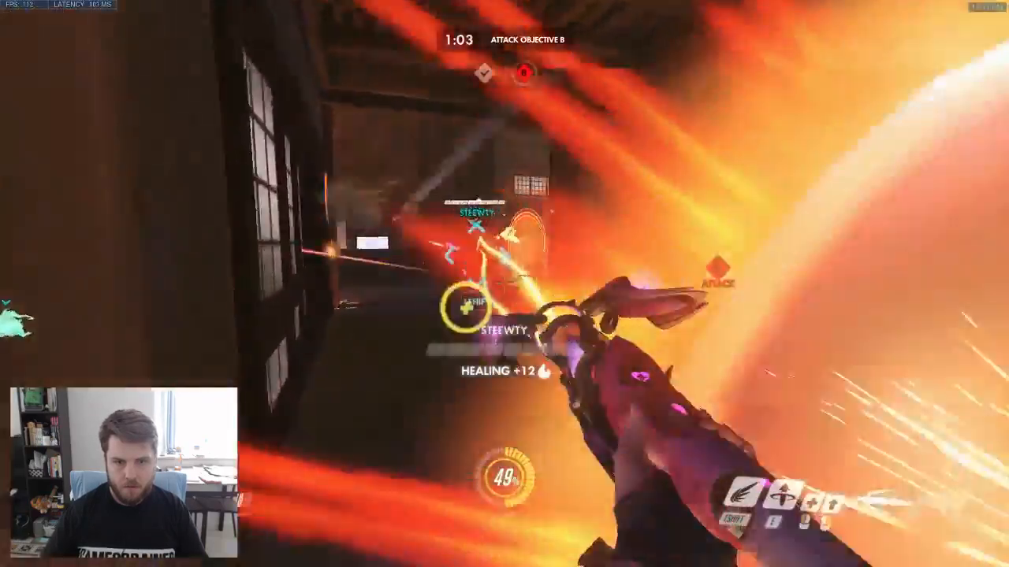
key("d")
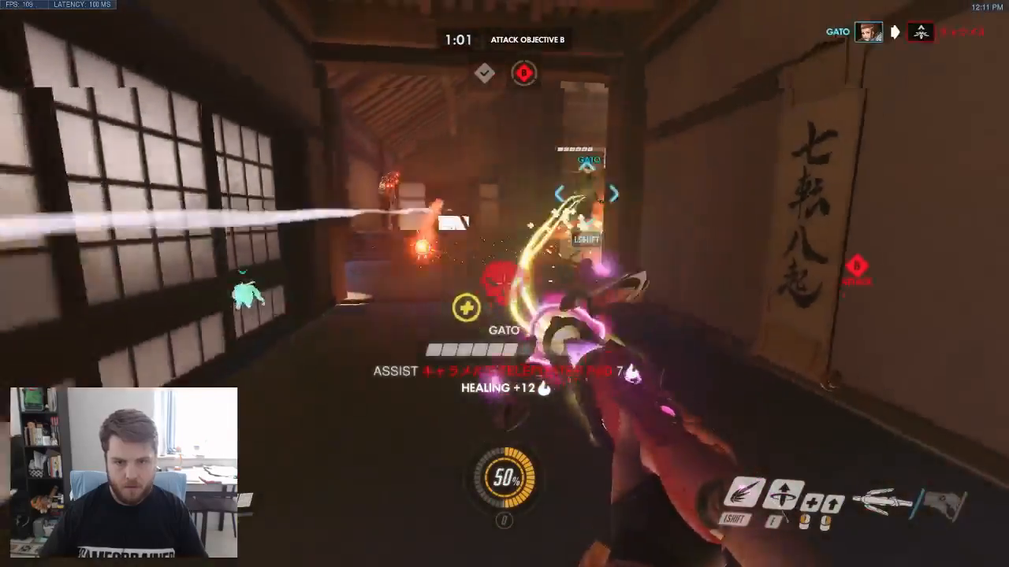
key("w")
key("s")
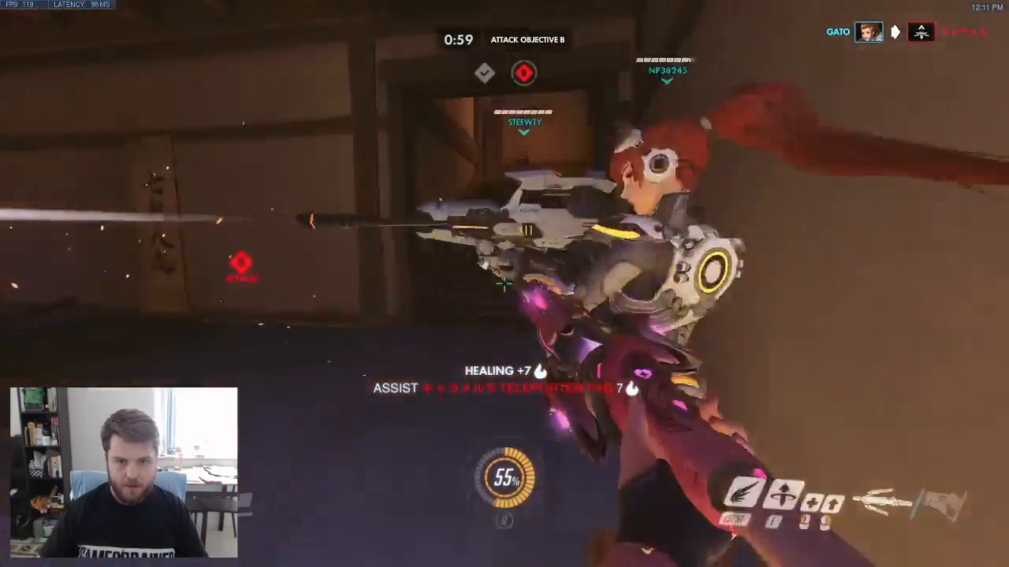
- Follow the teammate up to the temple's upper balcony and support them with healing and damage boost
left_click(504, 283)
key("w")
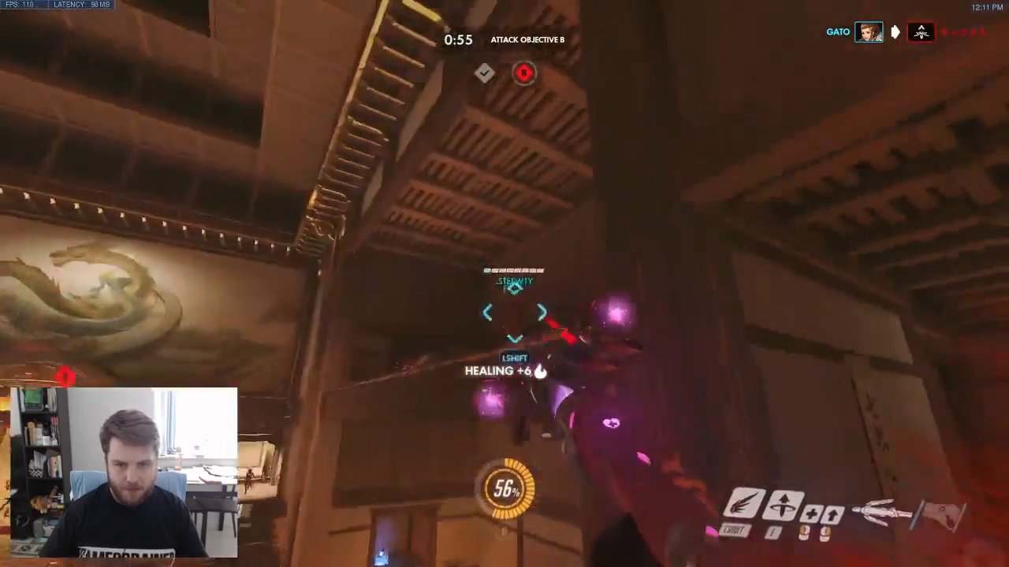
left_click(505, 284)
right_click(504, 283)
key("w")
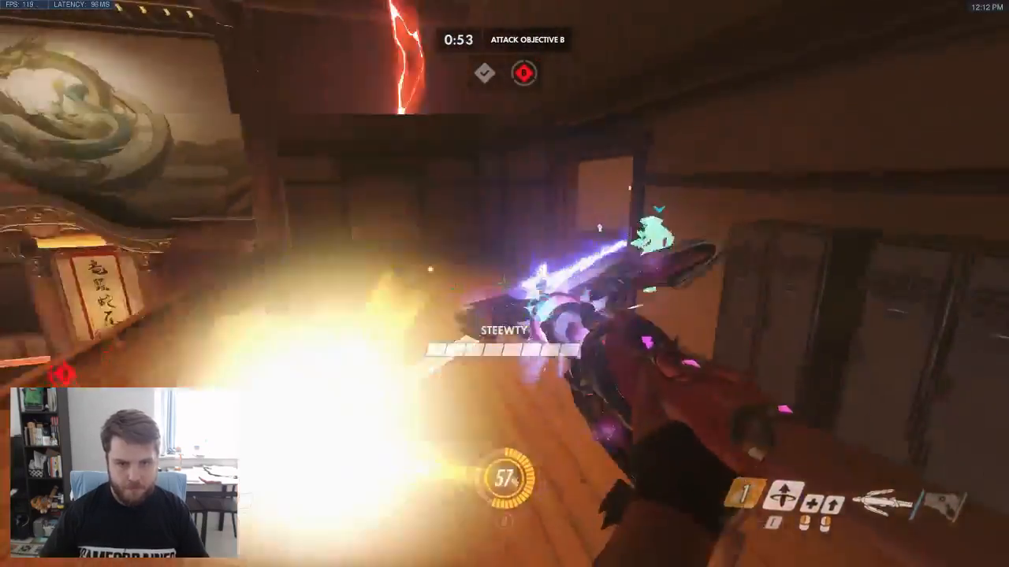
- Switch to the Caduceus Blaster, shoot the enemy on the upper balcony, and move back toward the side hall
key("2")
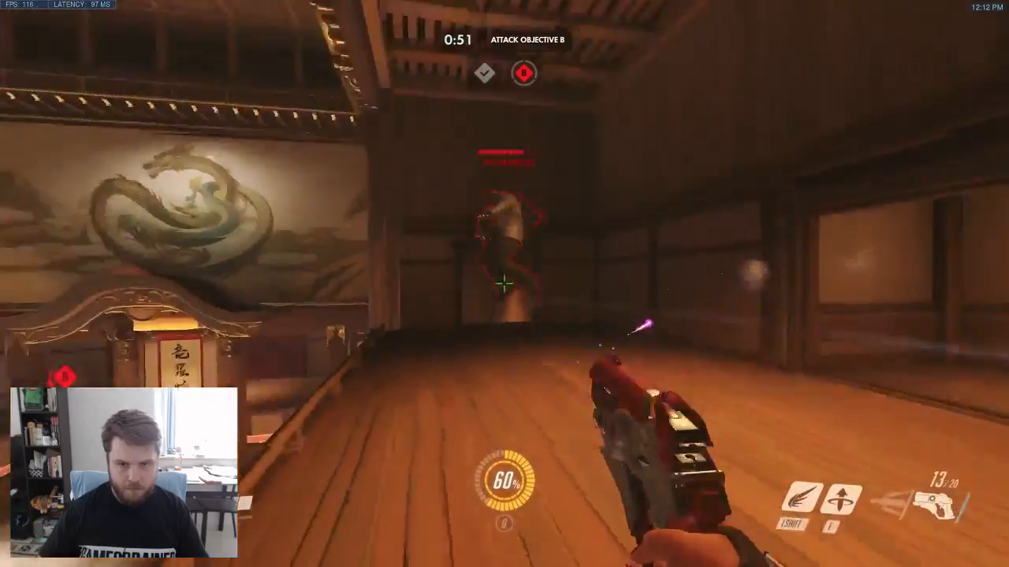
left_click(504, 284)
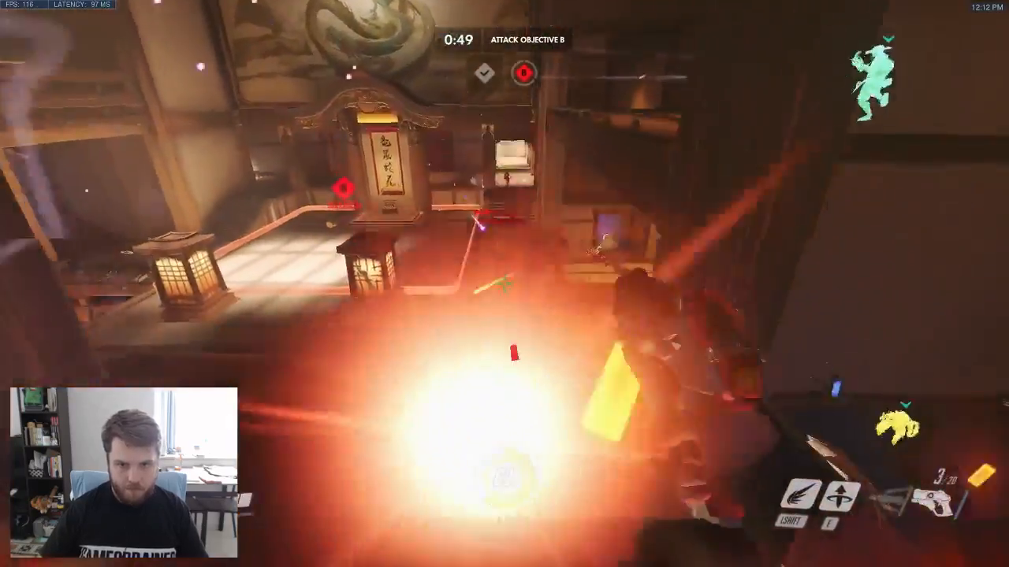
key("w")
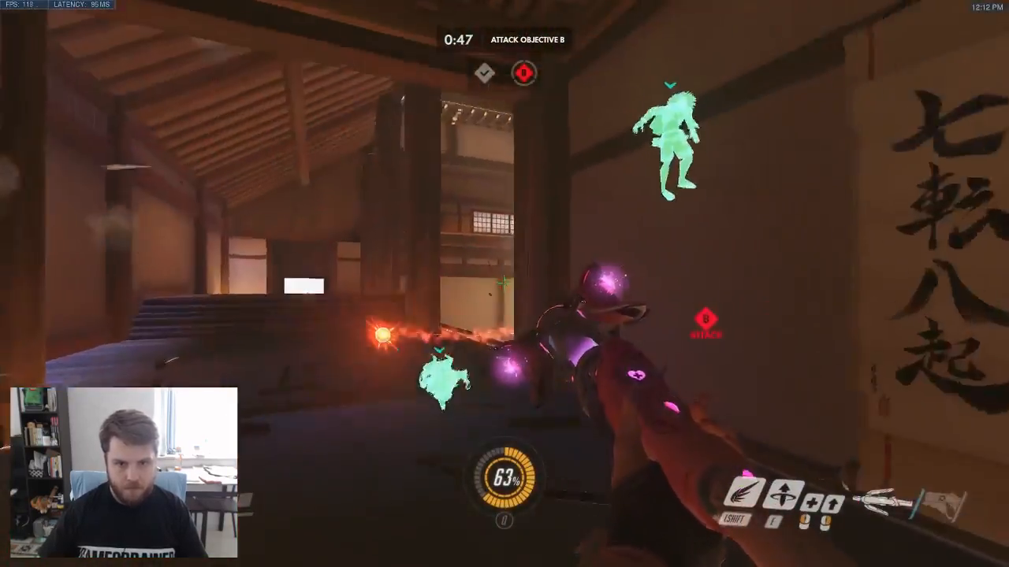
- Fire the Caduceus Blaster at the enemy outside the open window, and switch back to the staff at Objective B
key("2")
key("w")
left_click(504, 284)
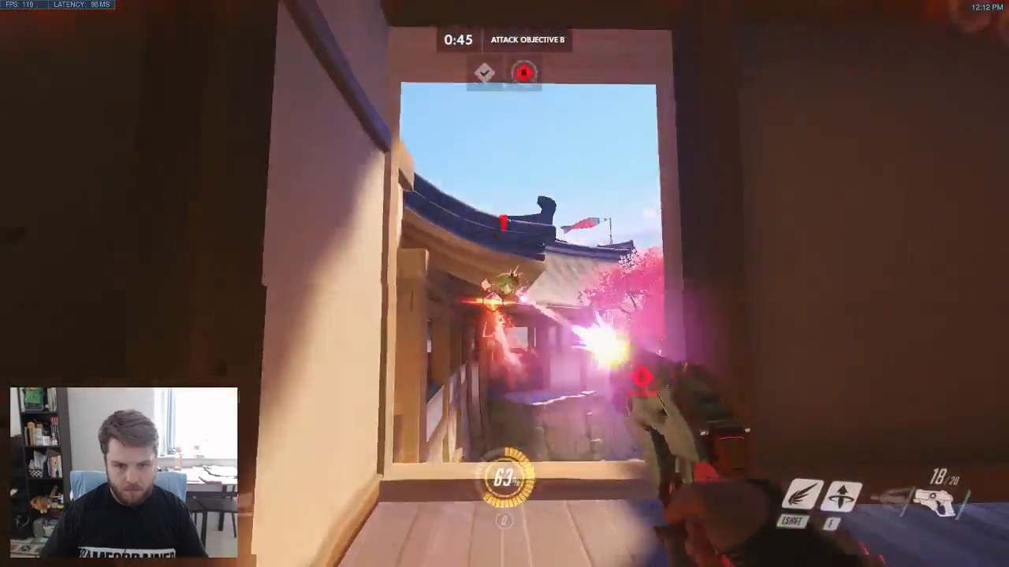
left_click(504, 283)
key("1")
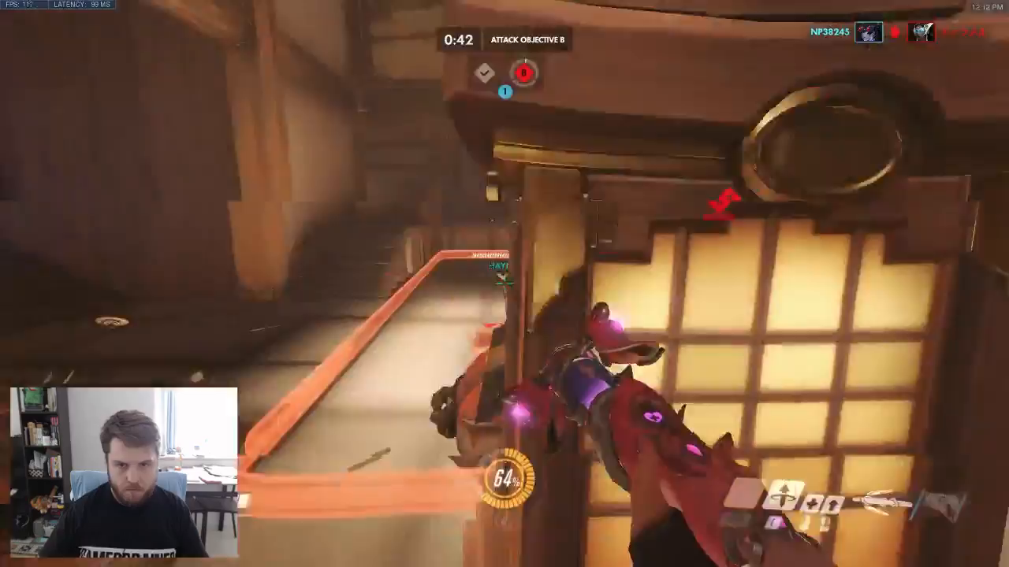
- Heal and damage boost the Roadhog teammate beside Objective B, and resurrect the fallen Widowmaker
left_click(504, 284)
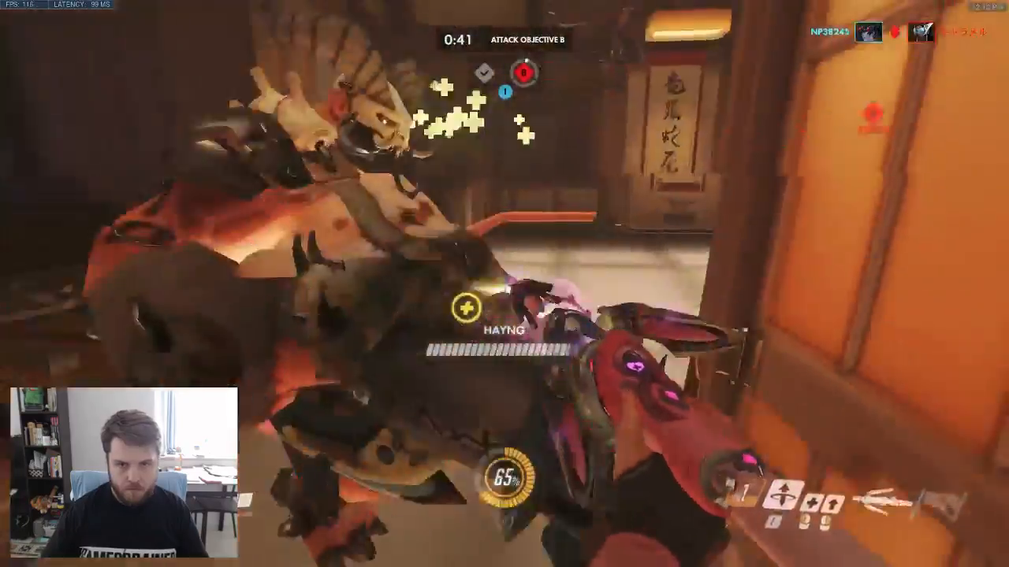
right_click(505, 284)
key("w")
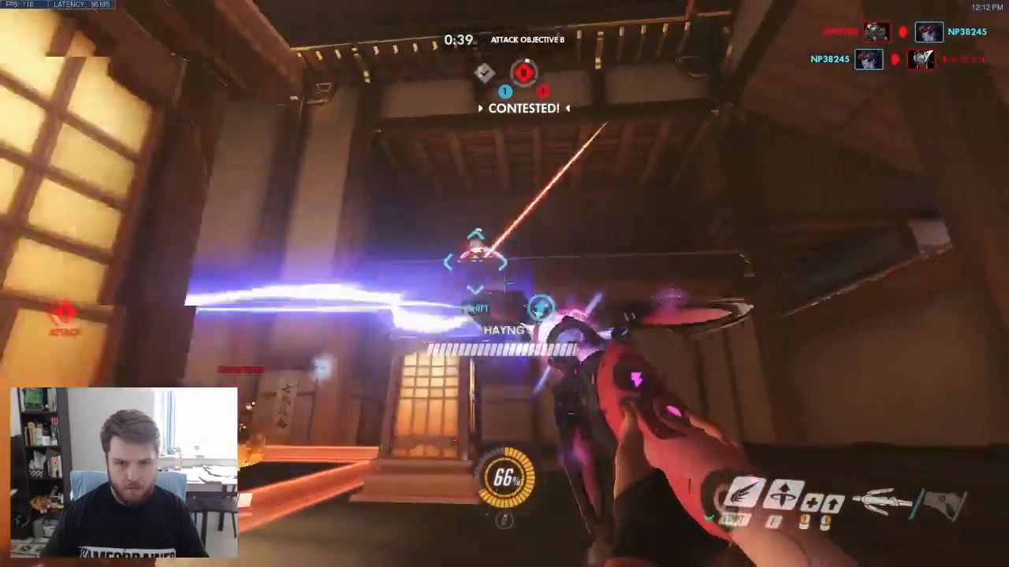
key("e")
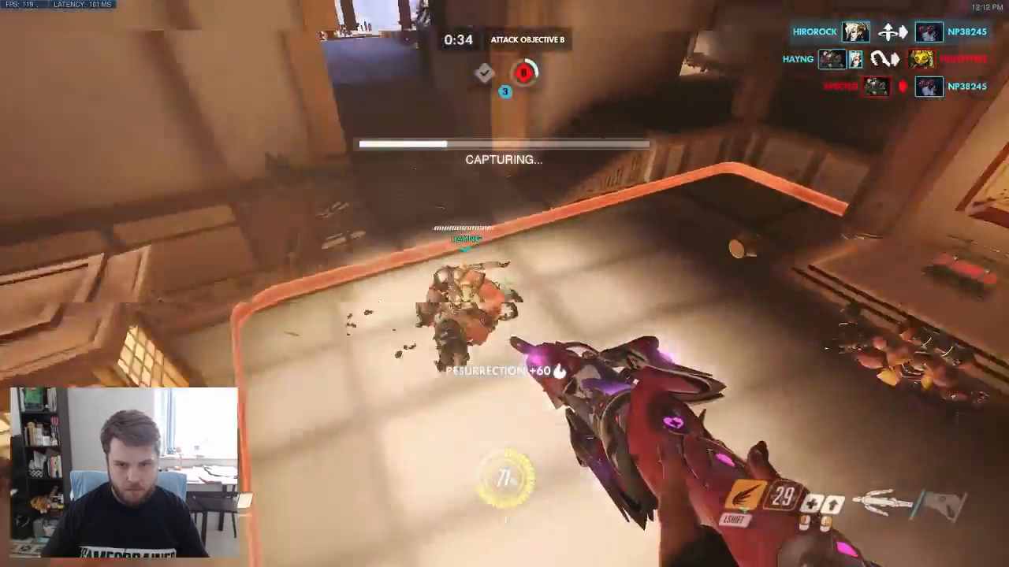
- Heal Roadhog on the contested point, and damage boost the teammate fighting in the side hall
left_click(504, 284)
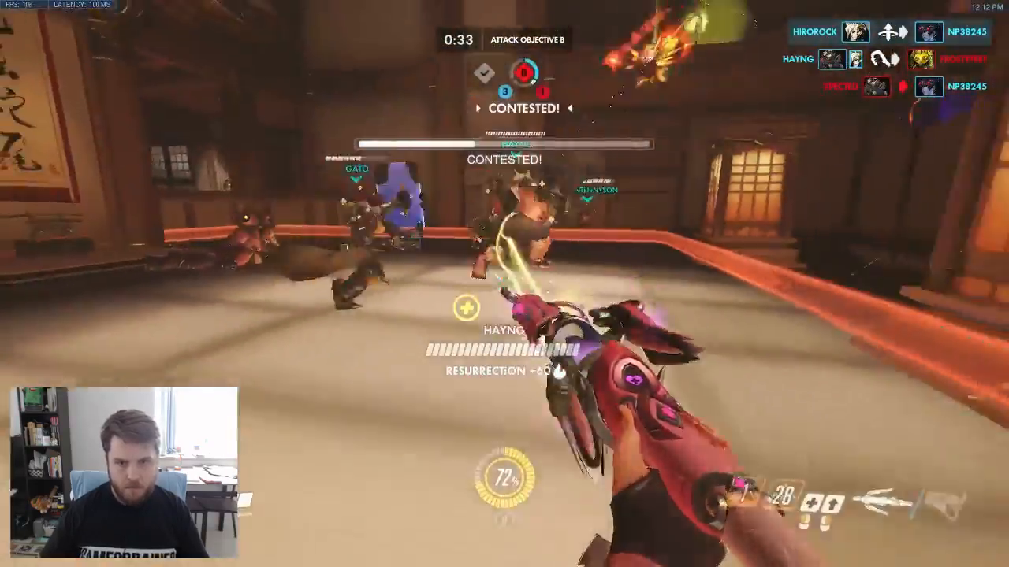
left_click(505, 283)
right_click(504, 284)
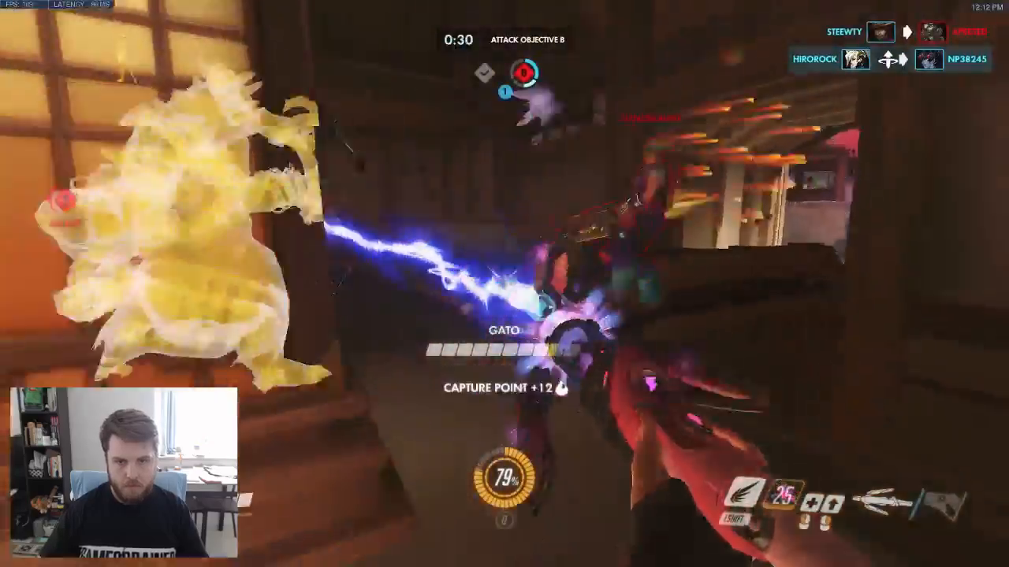
- Fire the Caduceus Blaster at the enemy near the critically wounded teammate, and switch back to the staff
left_click(504, 284)
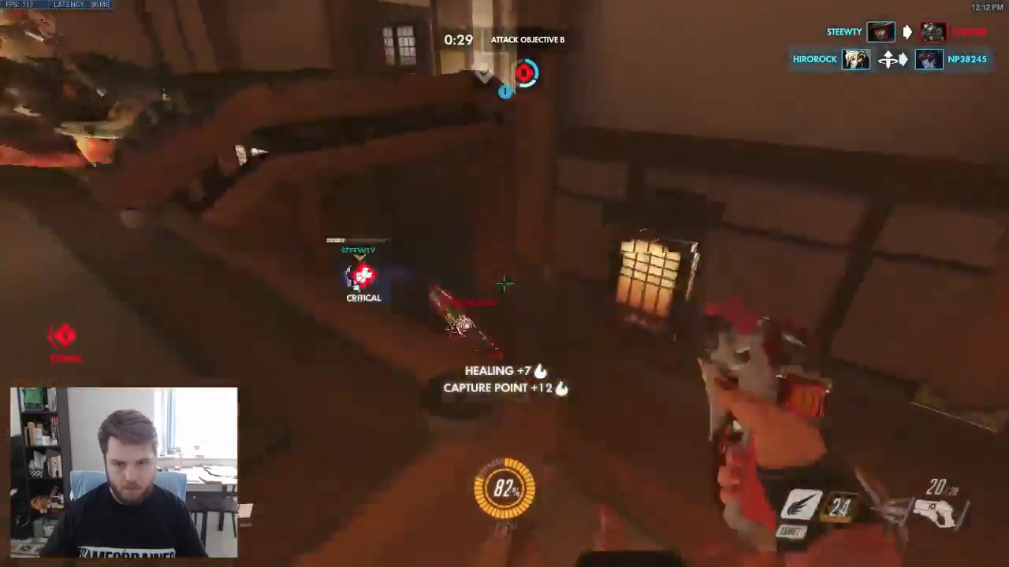
left_click(504, 284)
key("1")
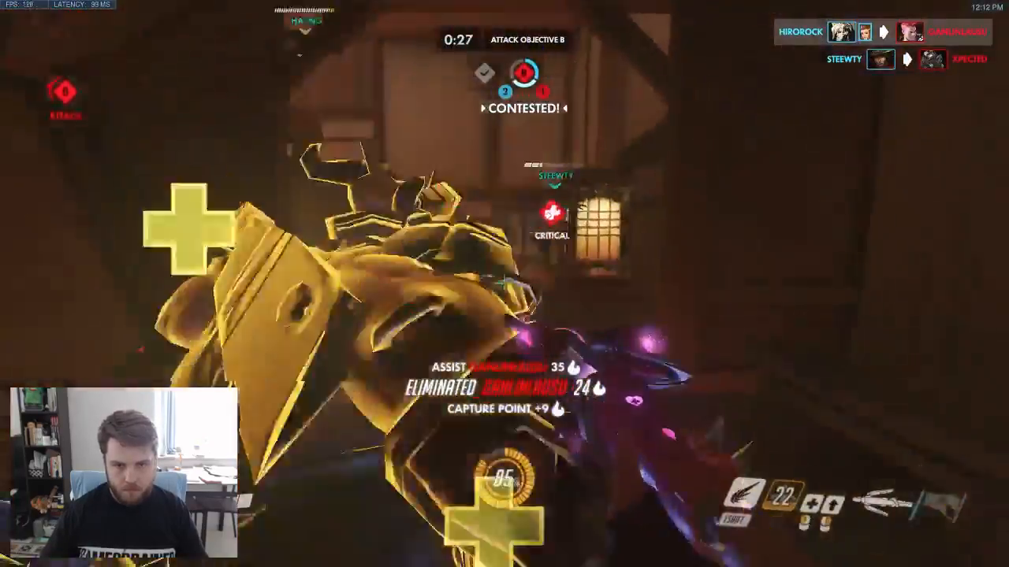
- Heal the injured McCree in the side hall, and fly back onto Objective B to heal the teammate there
left_click(504, 284)
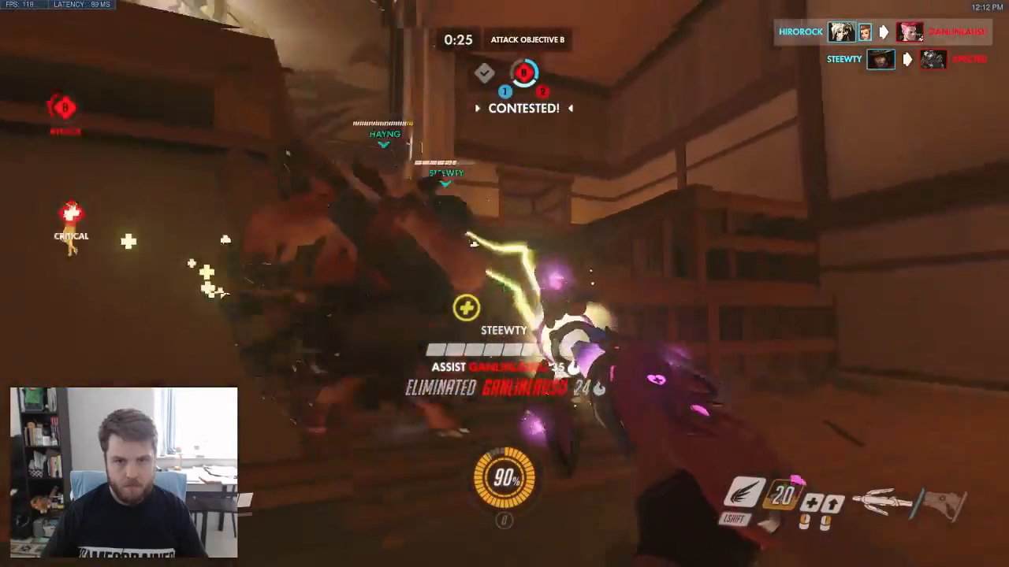
key("shift")
left_click(504, 283)
left_click(504, 284)
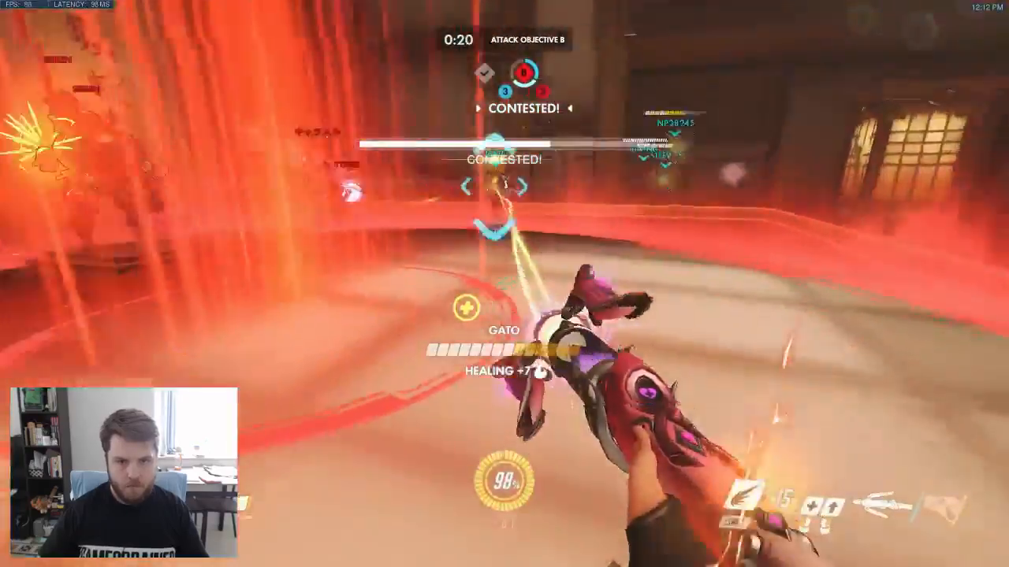
- Fire the Caduceus Blaster at the enemies contesting Objective B, and return to the staff in the side hall
key("2")
left_click(505, 283)
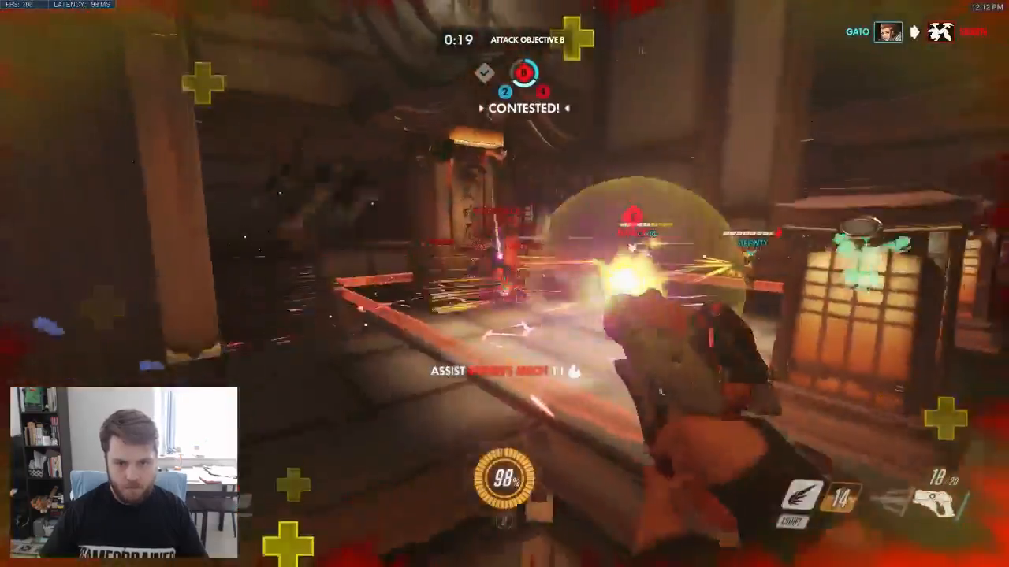
key("1")
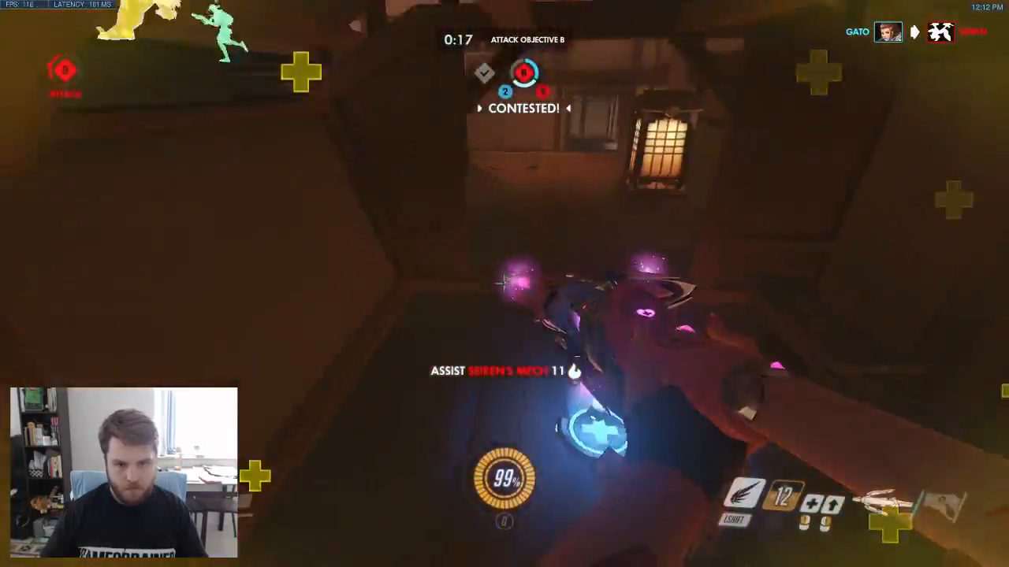
- Use Valkyrie to fly above Objective B and support the grouped teammates with chained staff beams
left_click(504, 284)
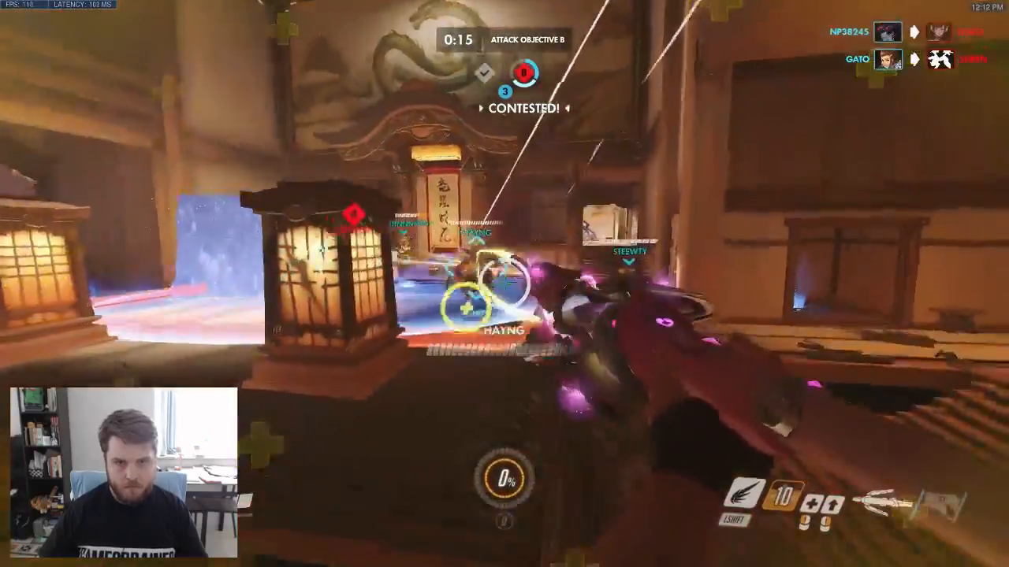
left_click(505, 283)
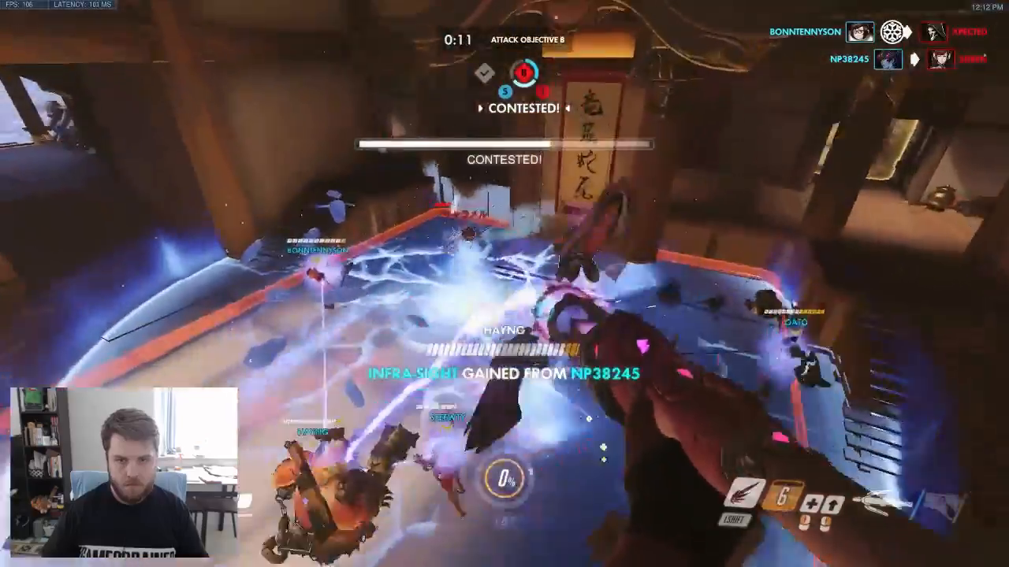
left_click(505, 283)
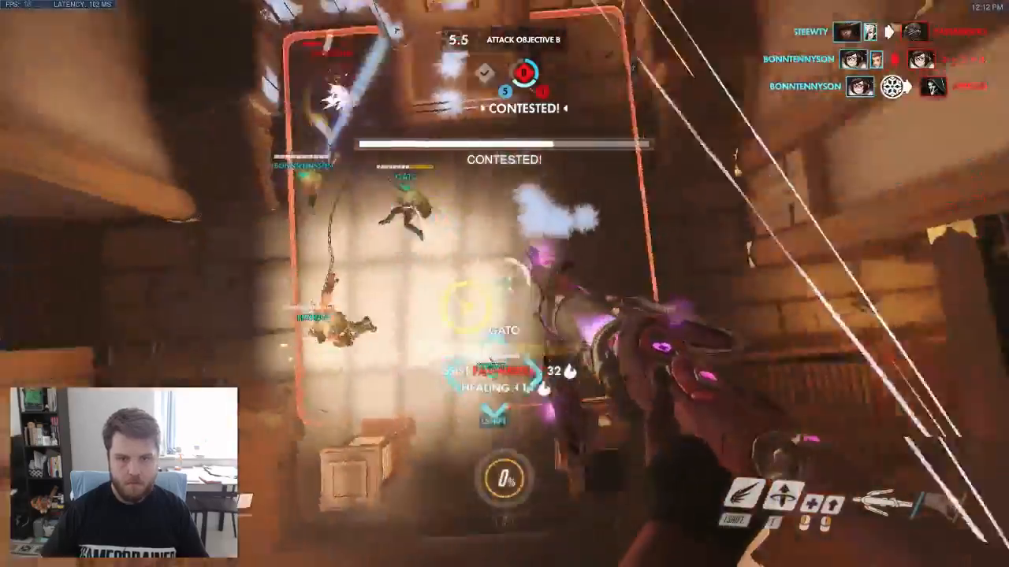
- Shoot the enemy beside Objective B with the Caduceus Blaster during Valkyrie, and return to the staff while the team captures the point
left_click(504, 284)
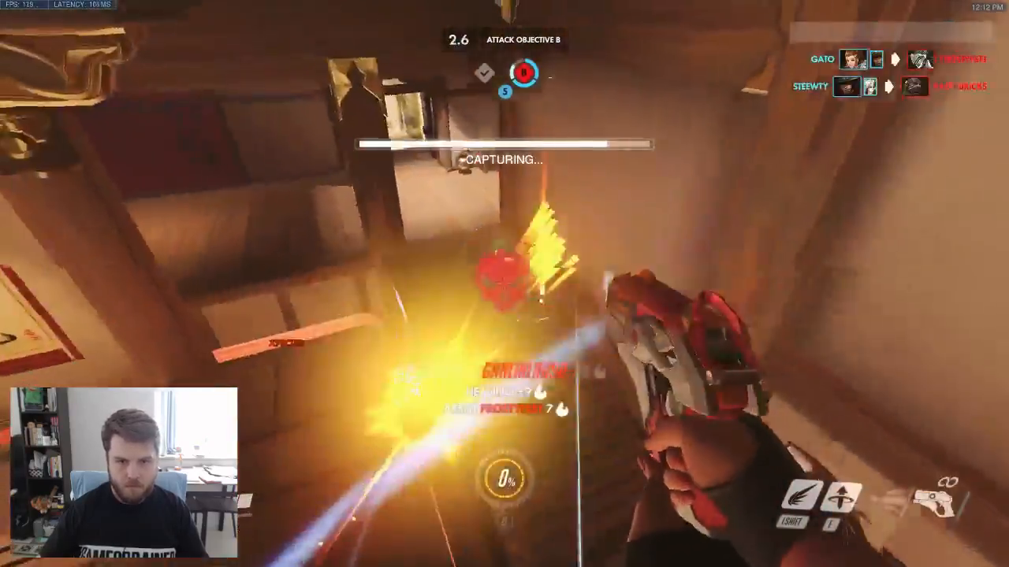
key("1")
left_click(504, 283)
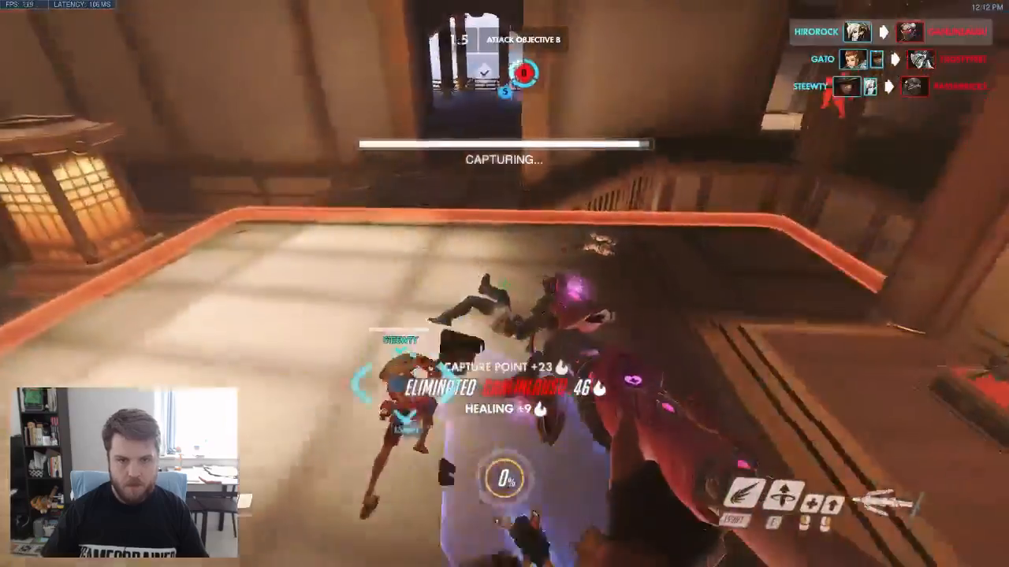
key("Tab")
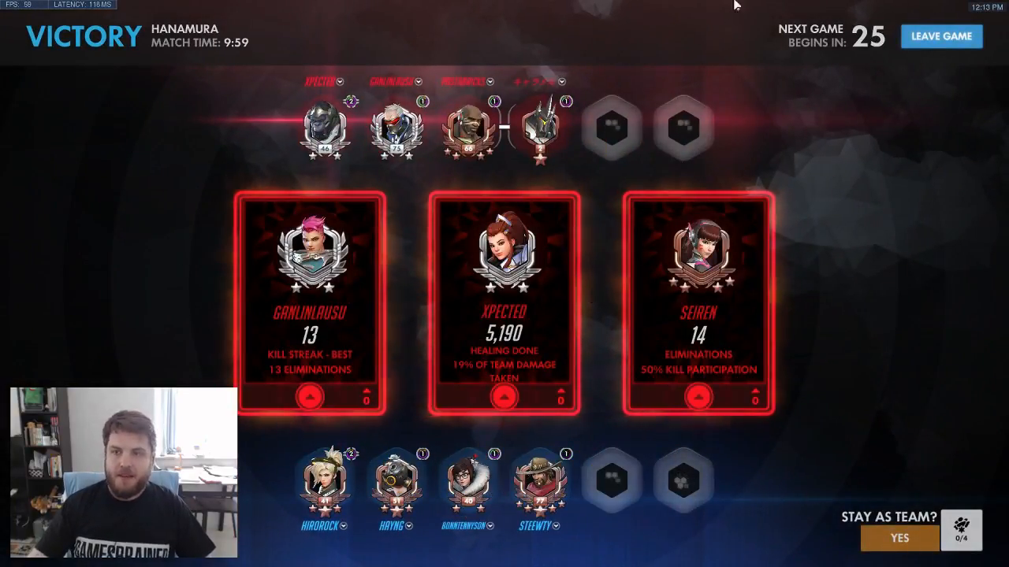
- Leave the finished Hanamura match and confirm the return to the main menu
left_click(953, 38)
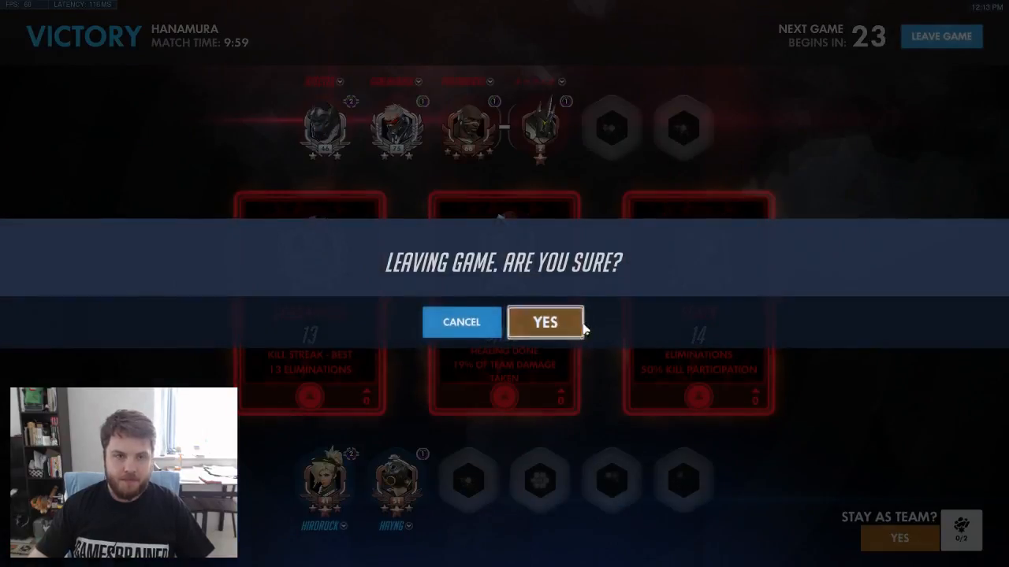
left_click(564, 324)
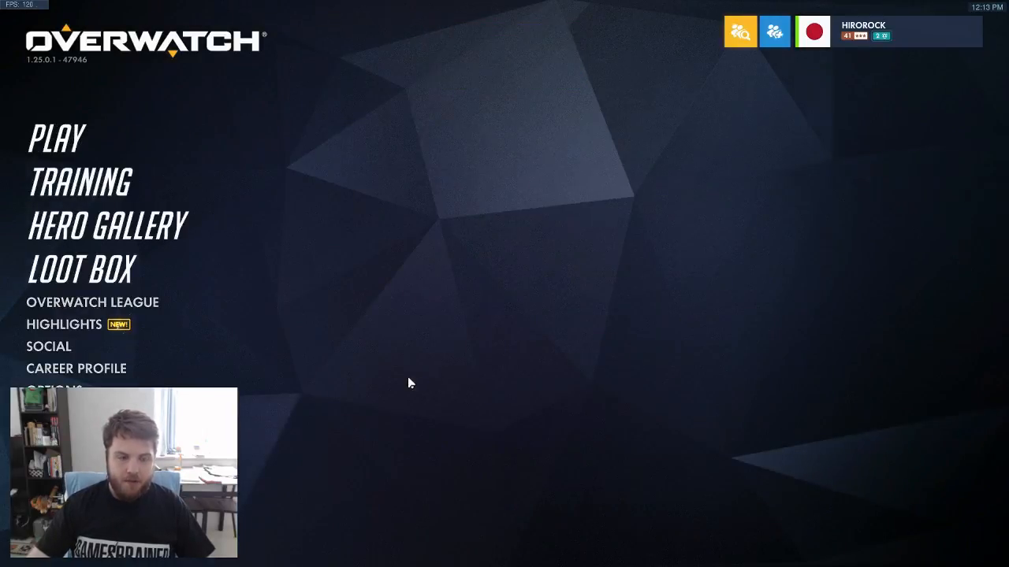
- Exit Overwatch with confirmation, and close the Blizzard launcher window
key("alt+F4")
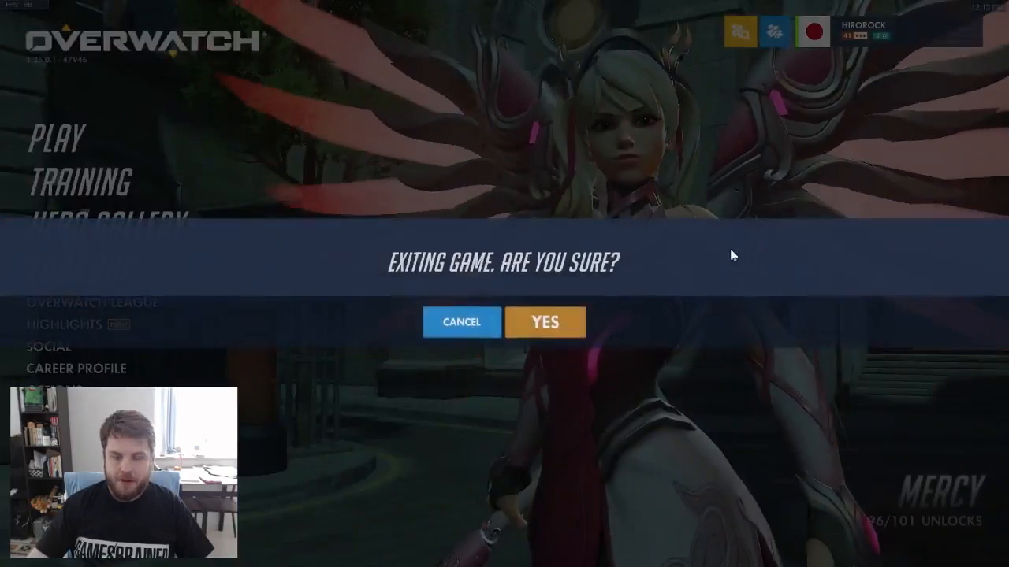
left_click(567, 331)
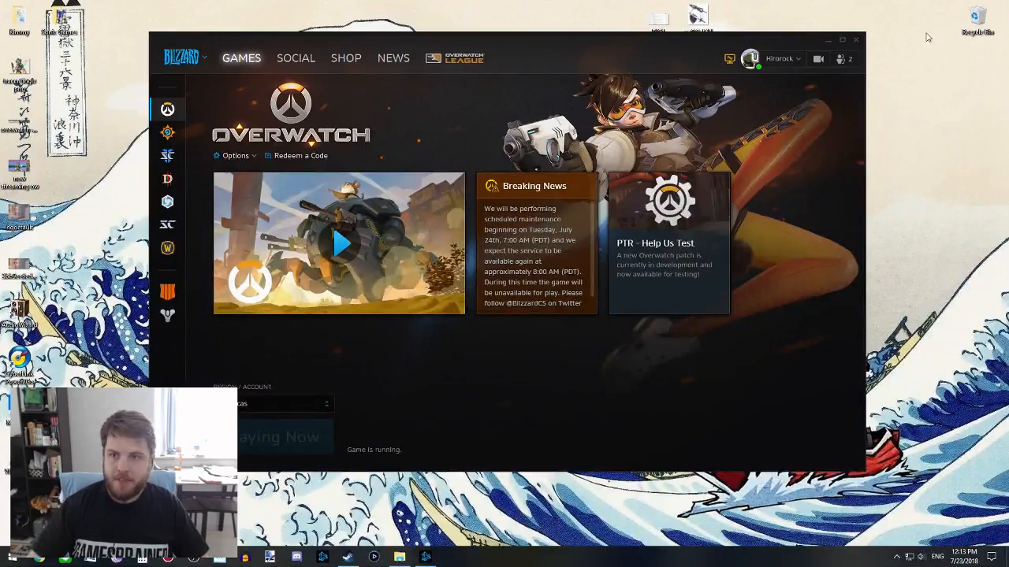
left_click(856, 42)
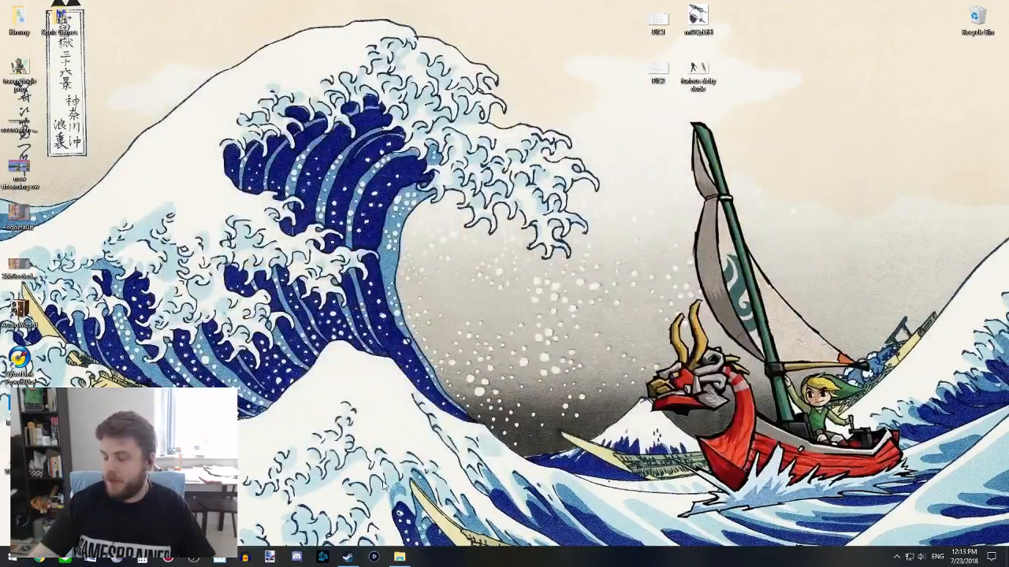